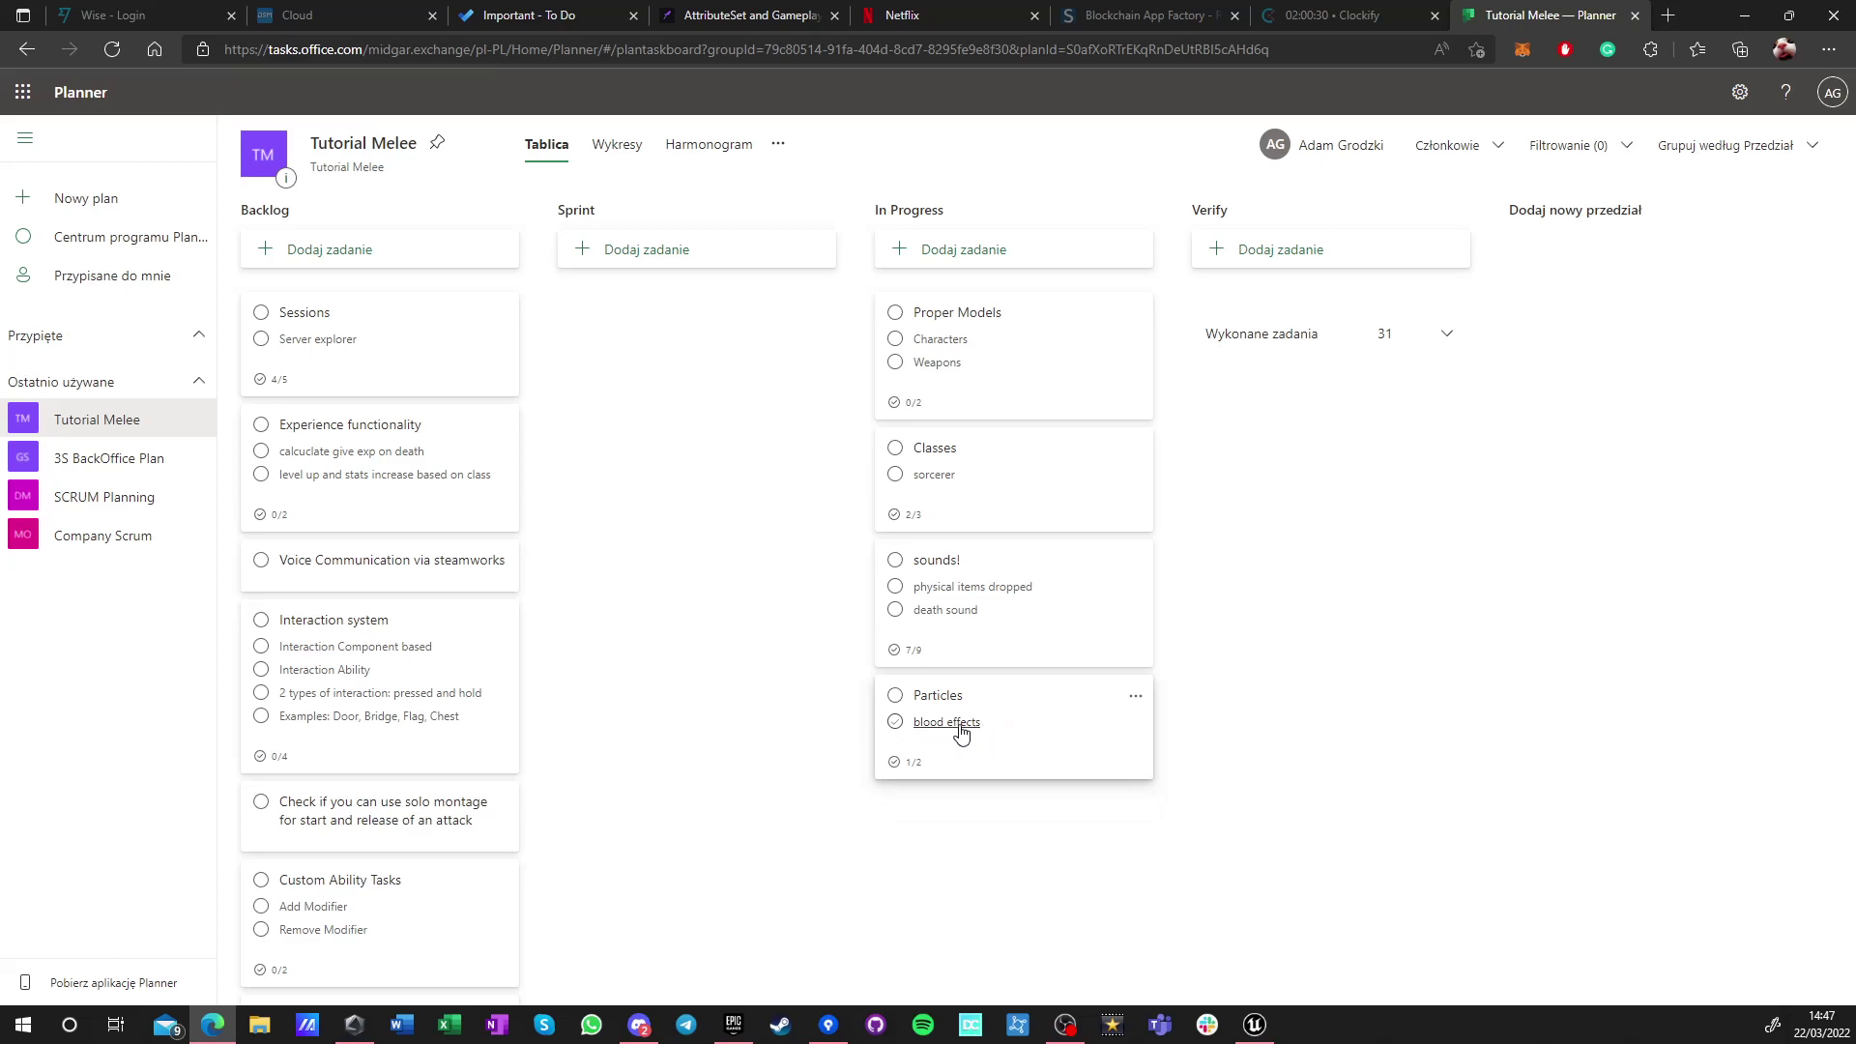
# Move the Particles card with its blood effects item checked off to Verify, and move the sounds! card to Sprint
pyautogui.moveTo(1010, 708); pyautogui.dragTo(1323, 312)
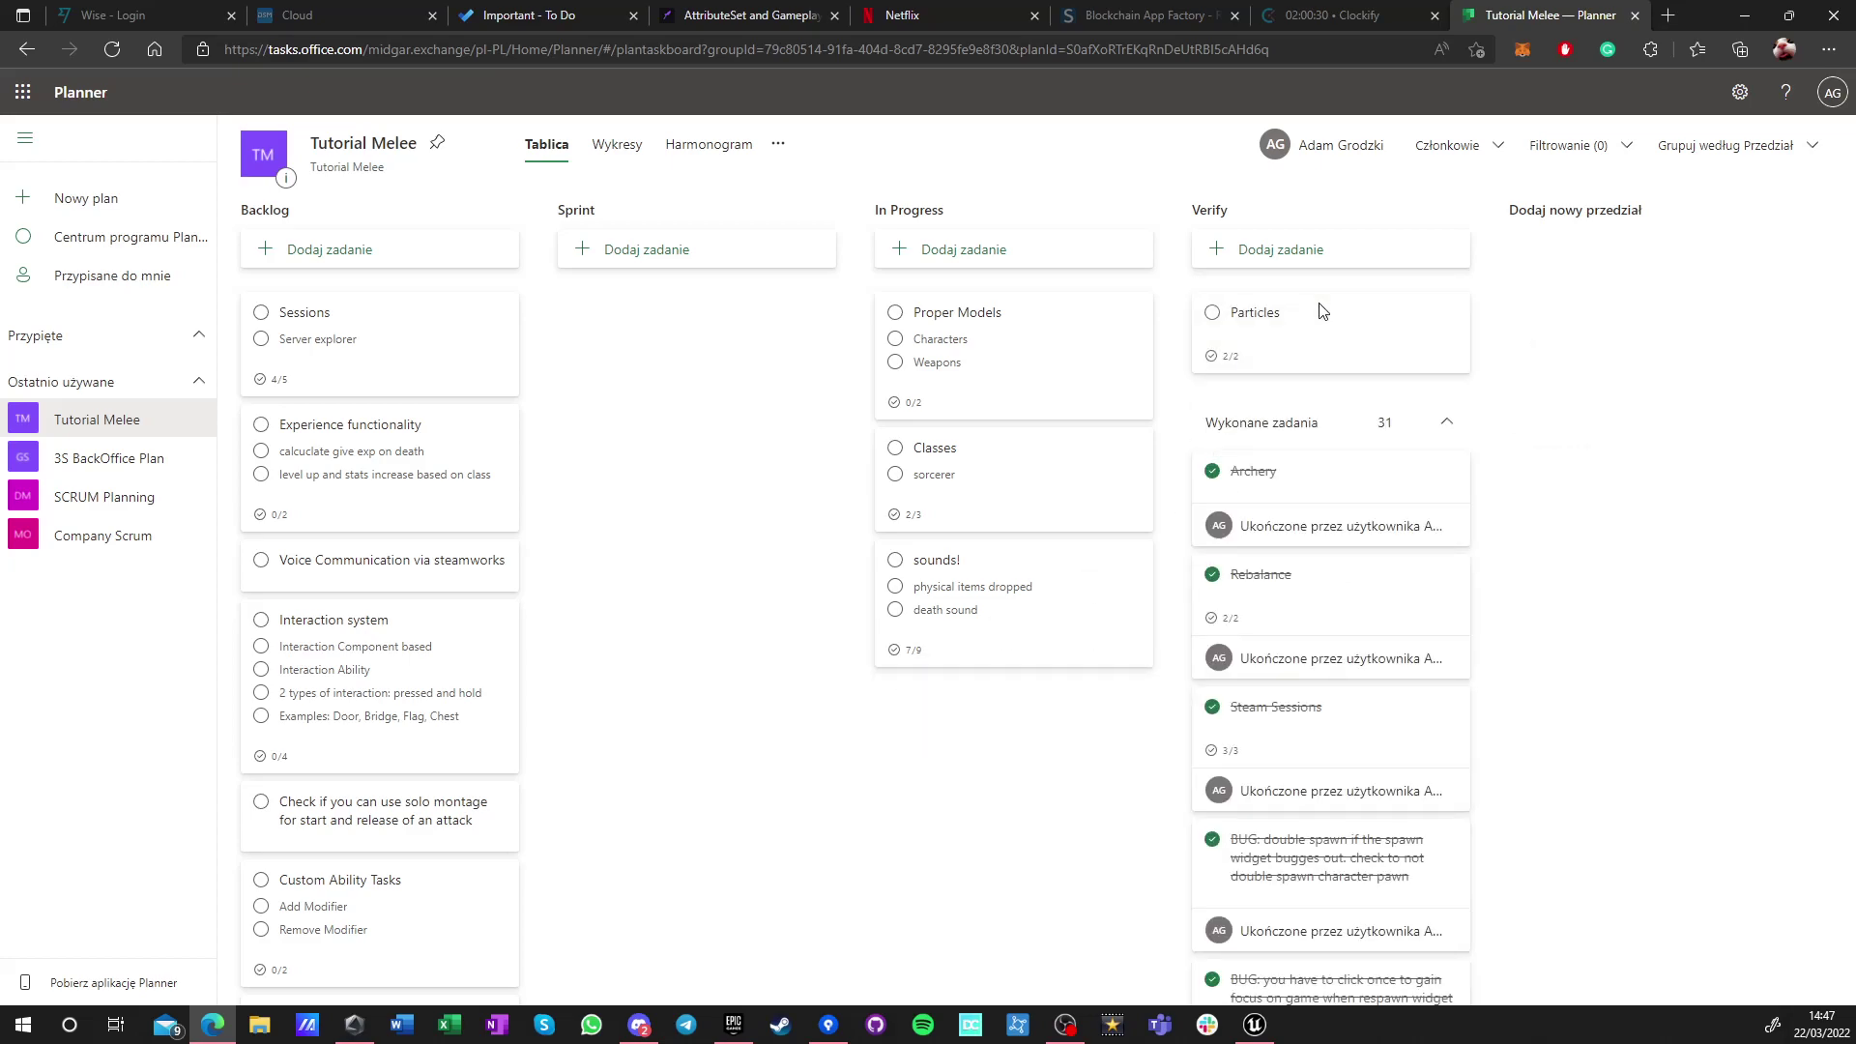
pyautogui.click(1327, 429)
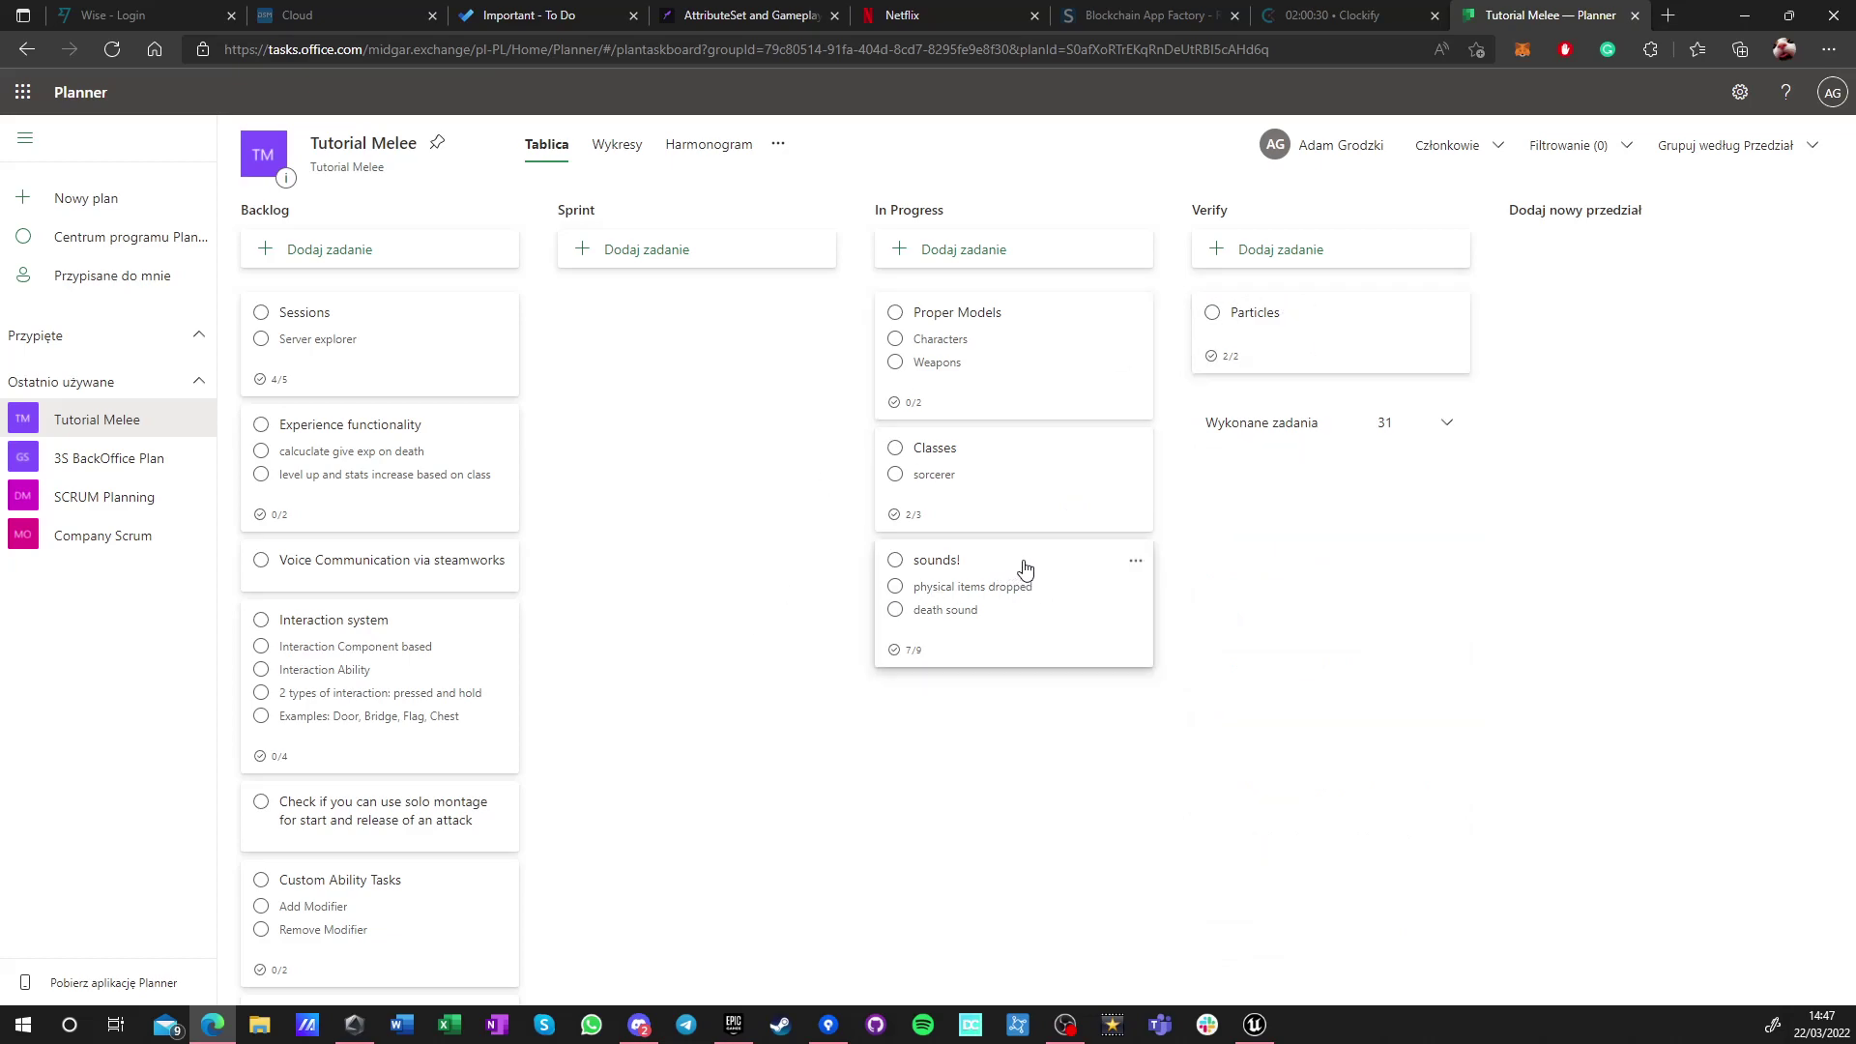
pyautogui.moveTo(1012, 568); pyautogui.dragTo(783, 340)
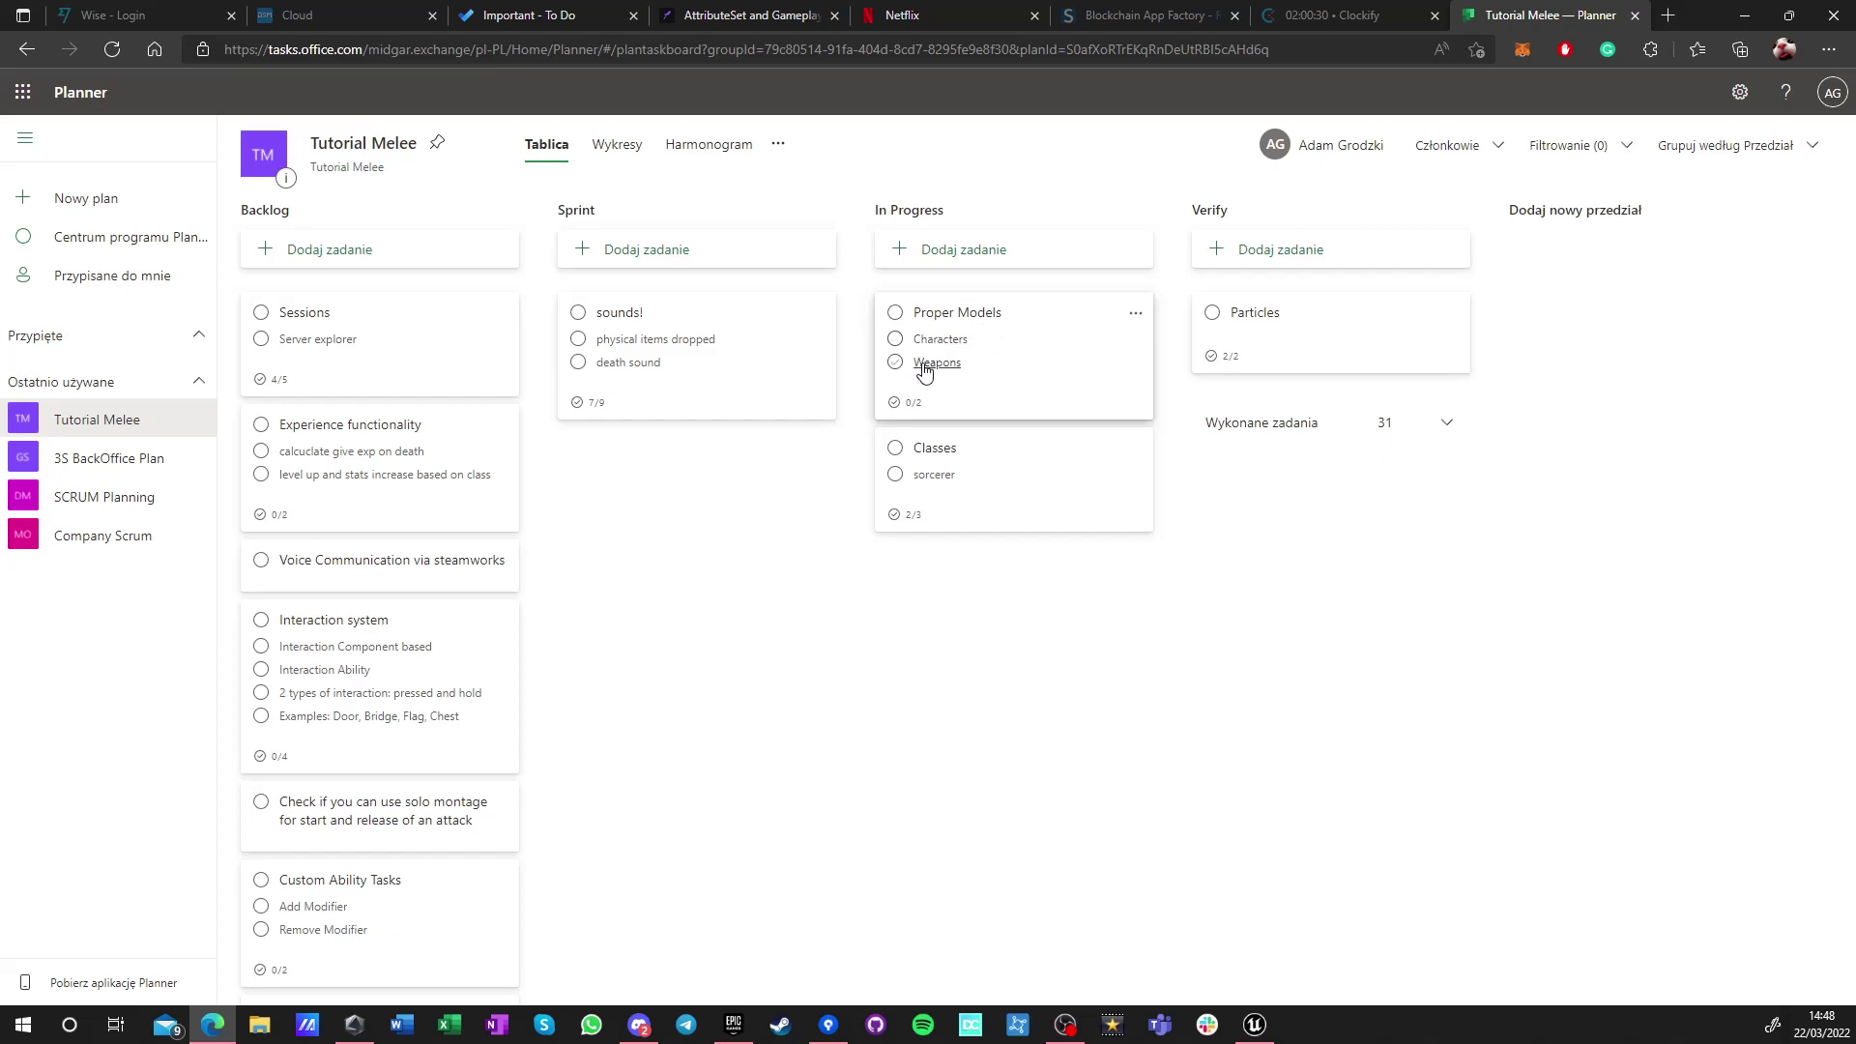
# Switch to Unreal Editor and browse to the Content/Items folder in Content Browser 1
pyautogui.click(1253, 1024)
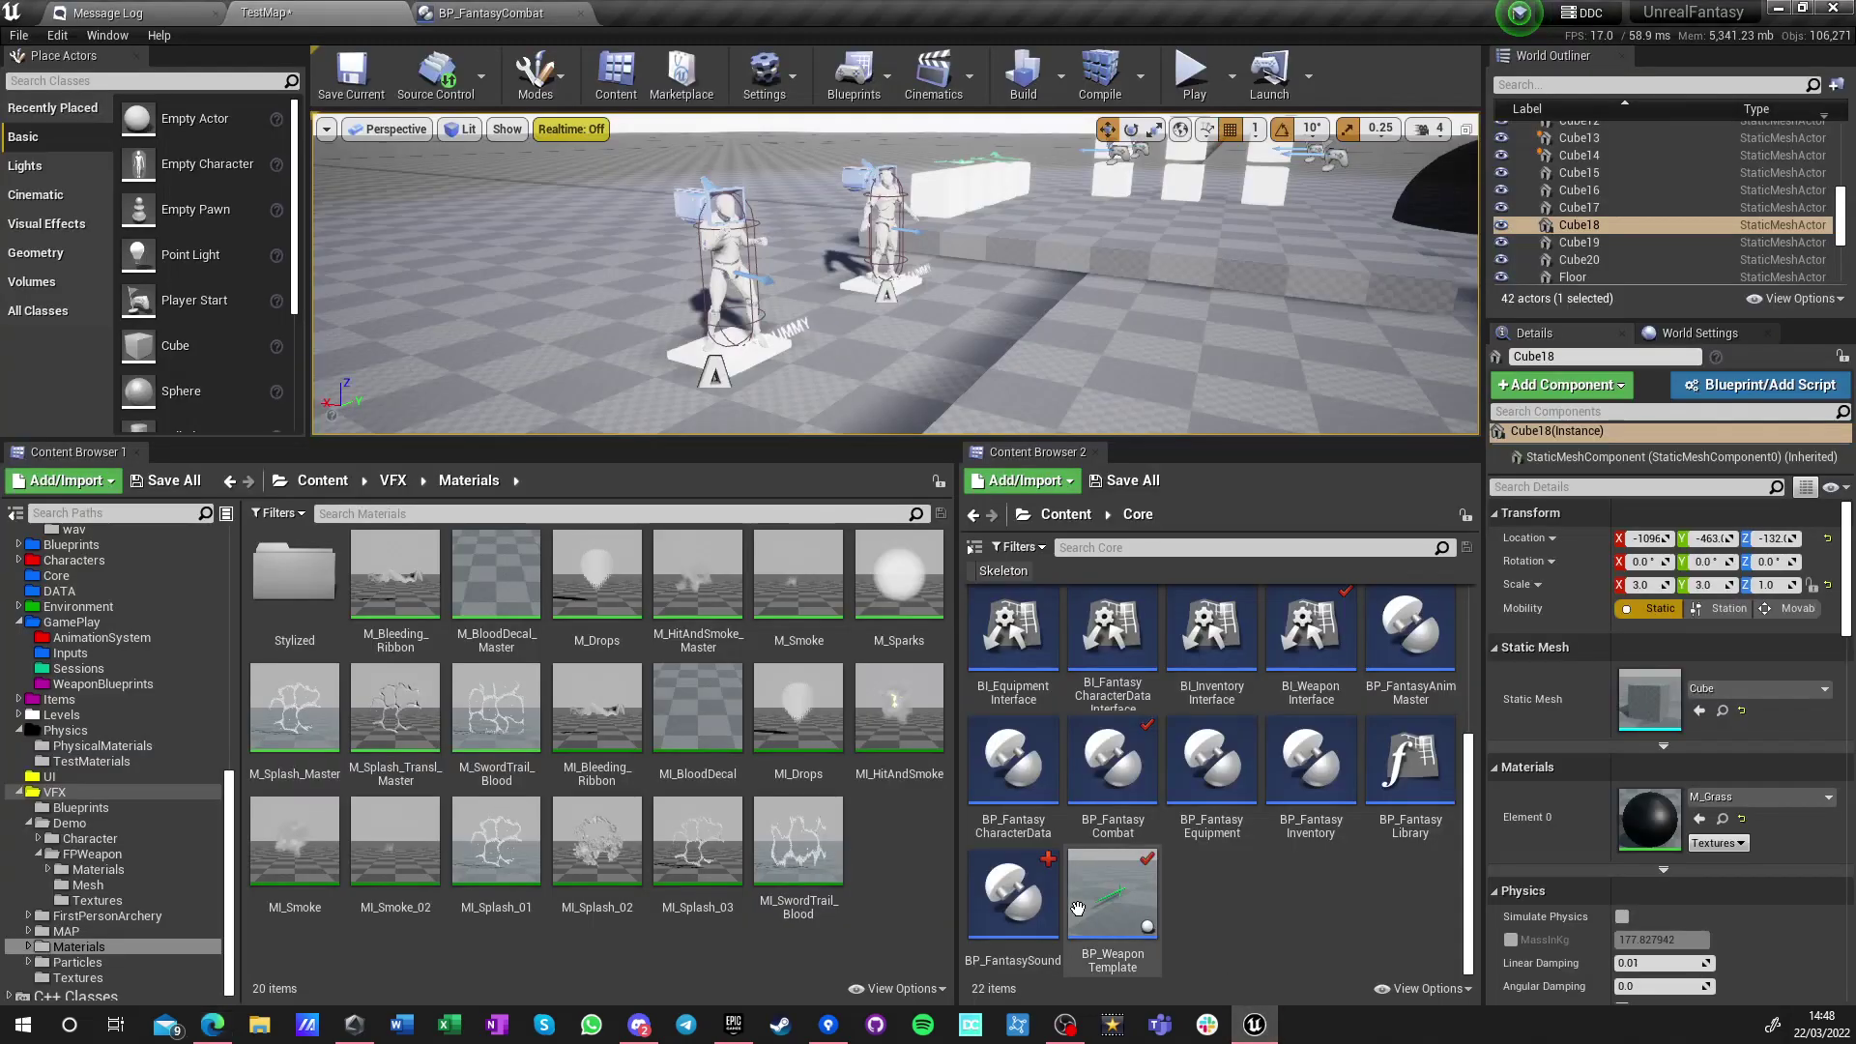
pyautogui.click(300, 483)
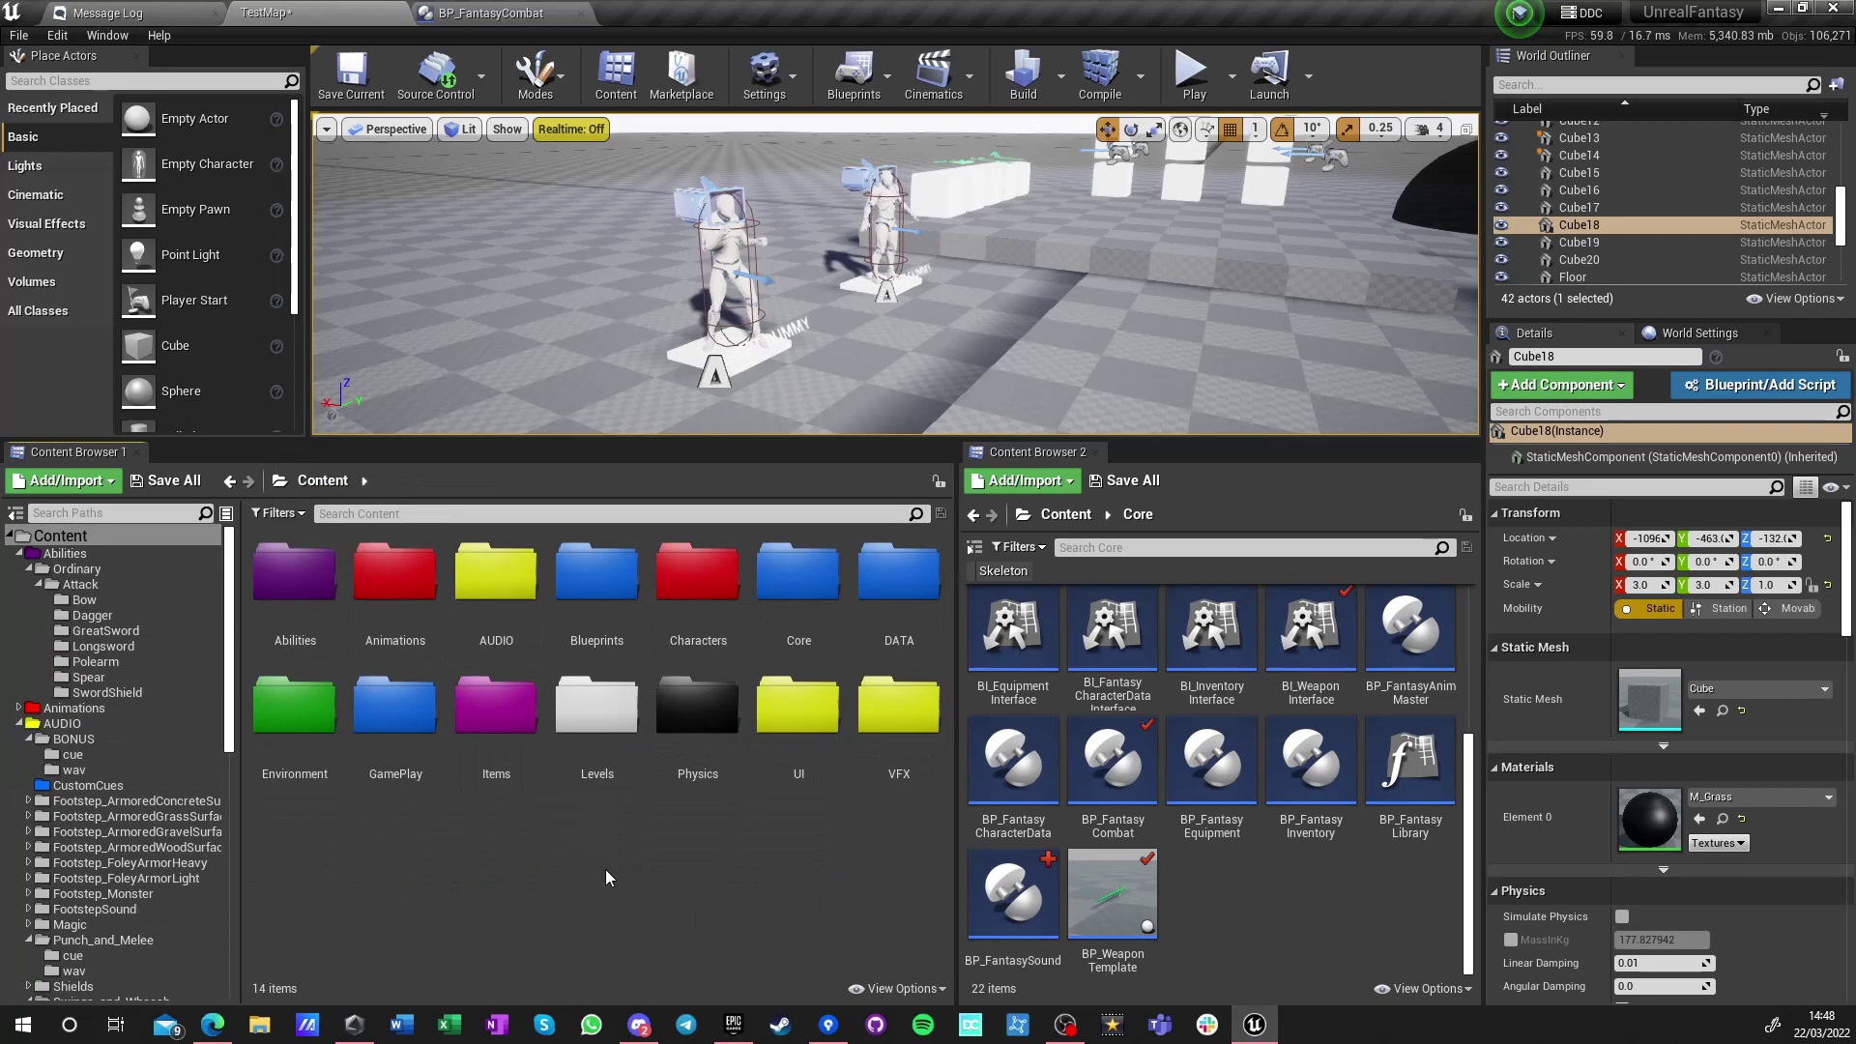
pyautogui.click(499, 727)
pyautogui.doubleClick(500, 730)
pyautogui.click(489, 604)
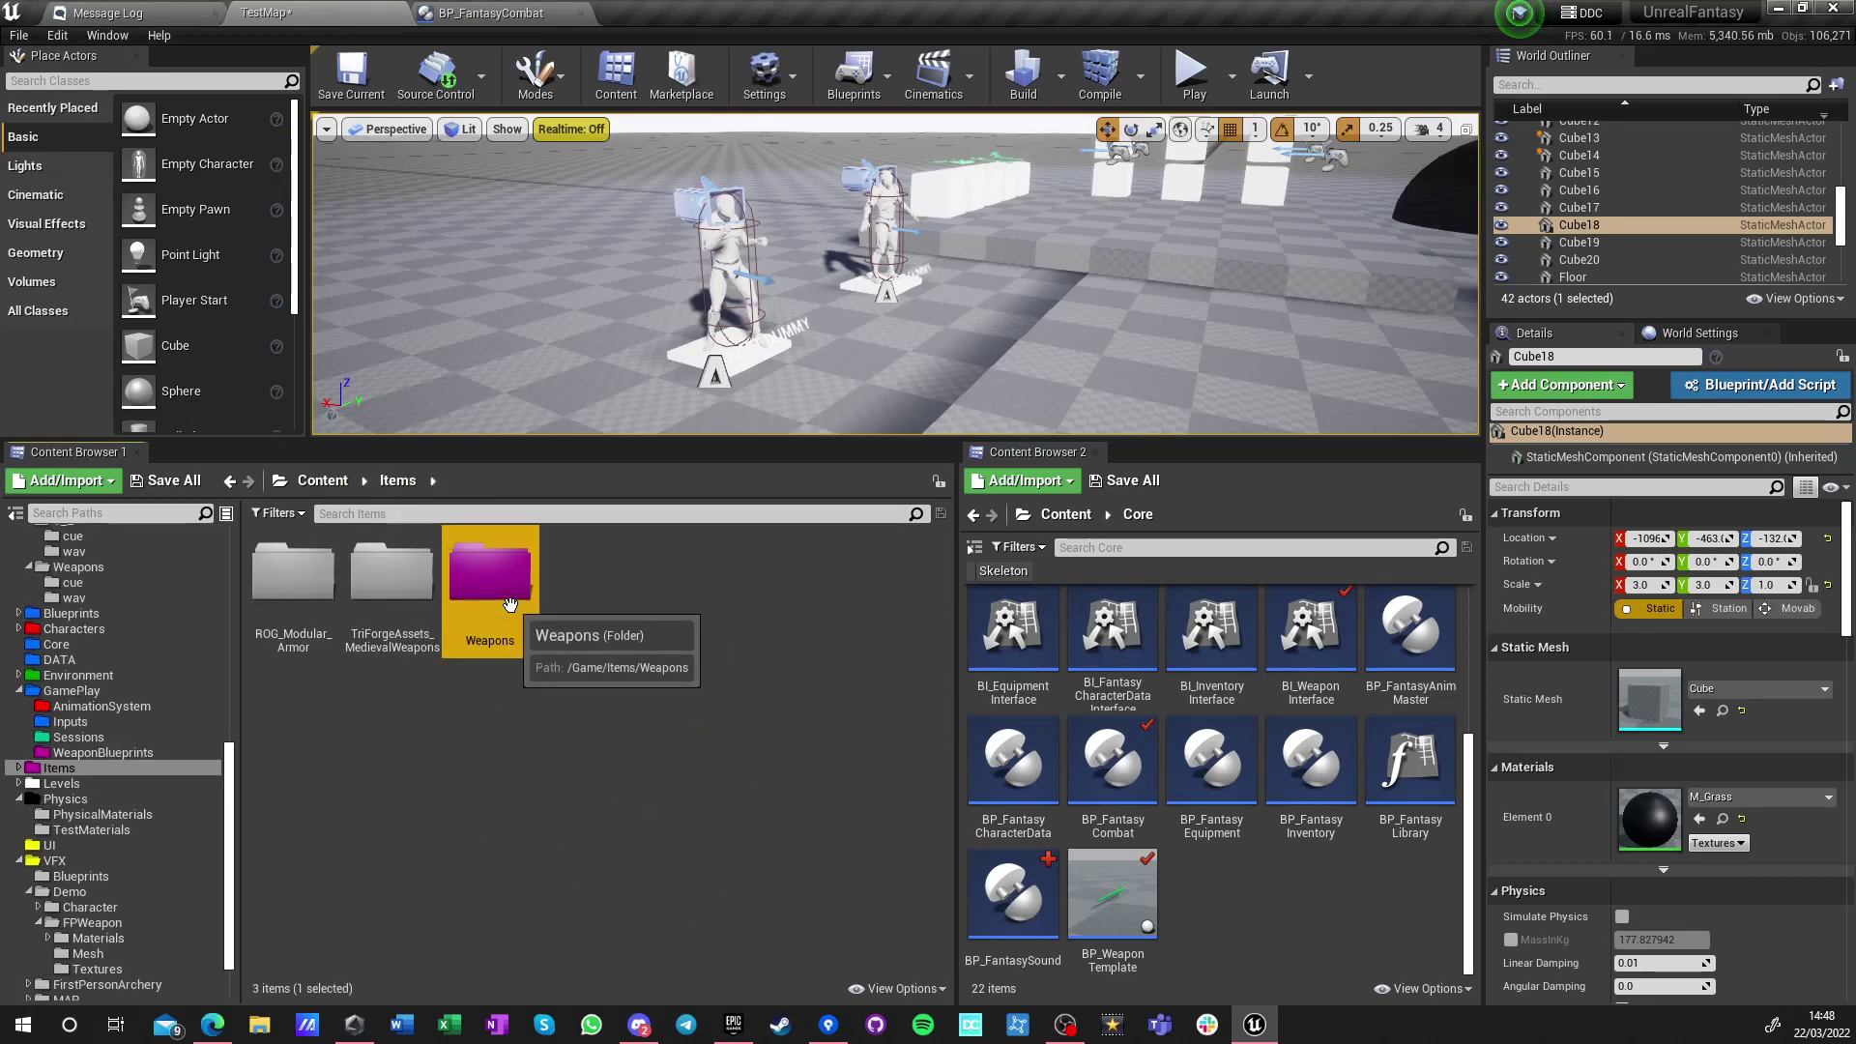
pyautogui.click(409, 598)
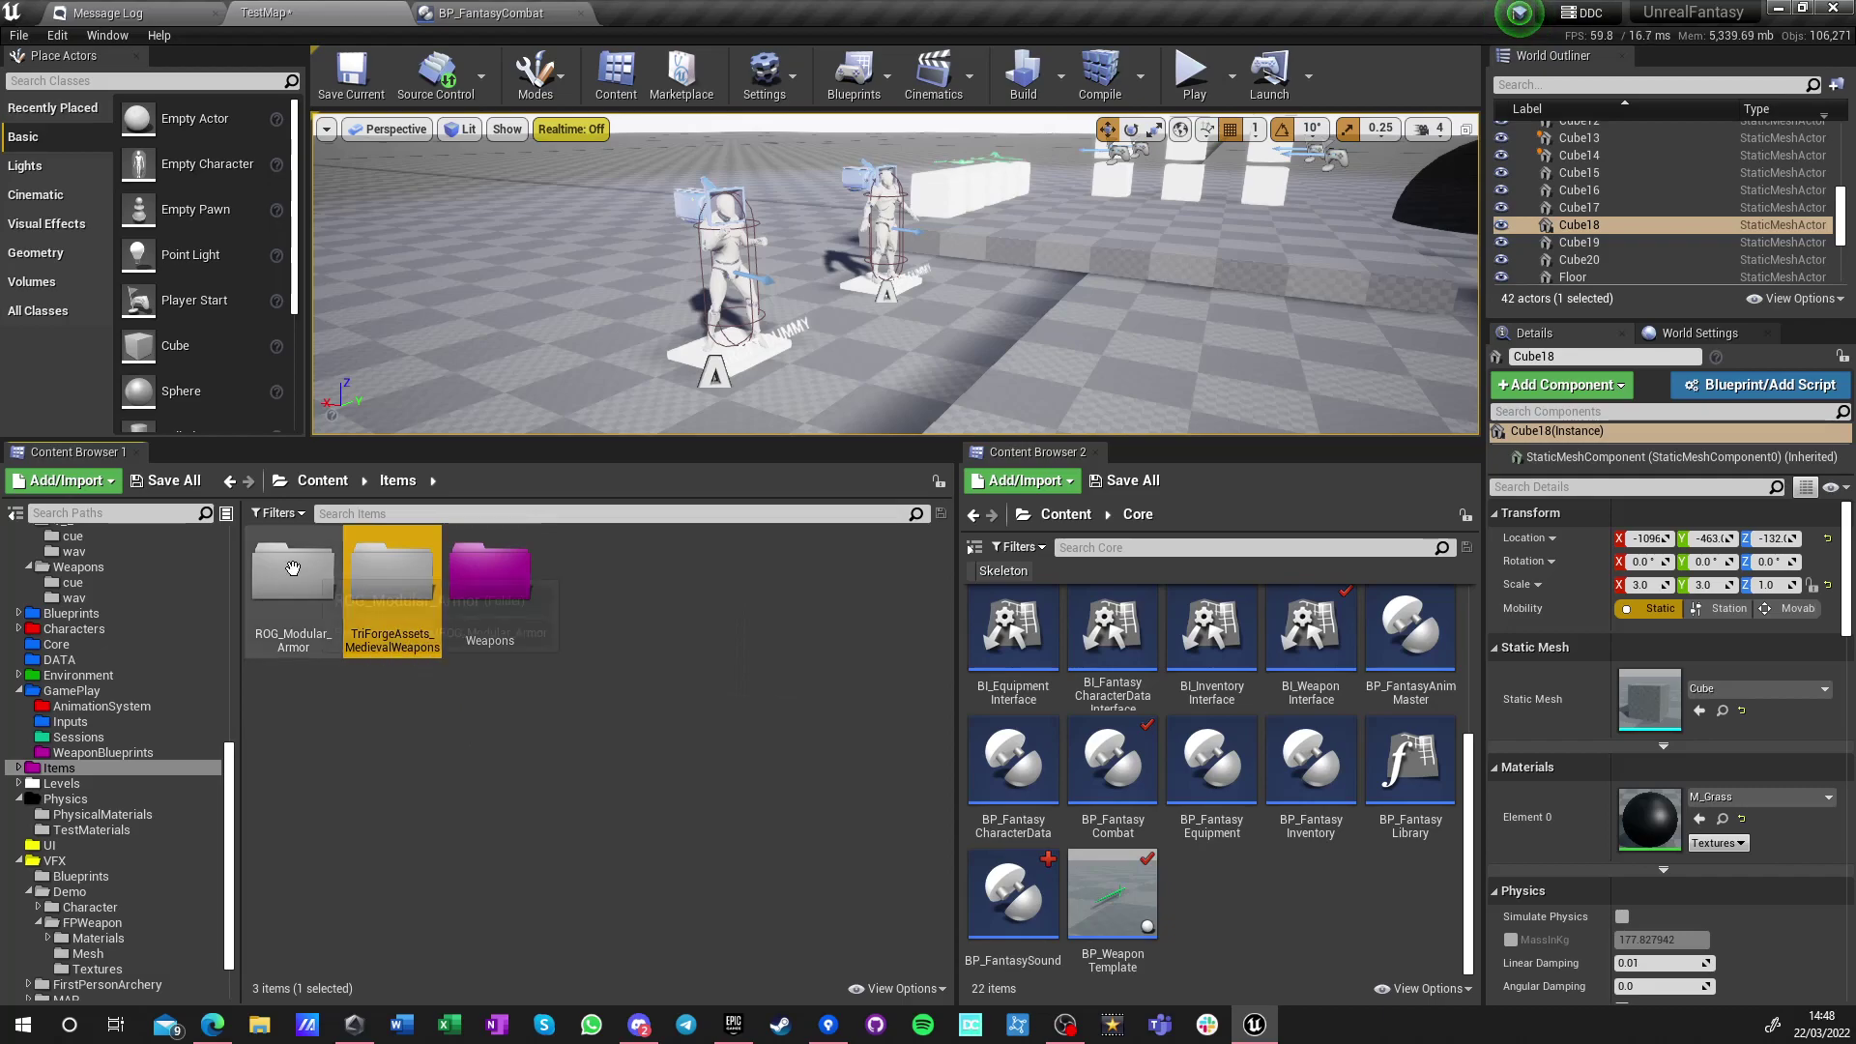
pyautogui.click(292, 590)
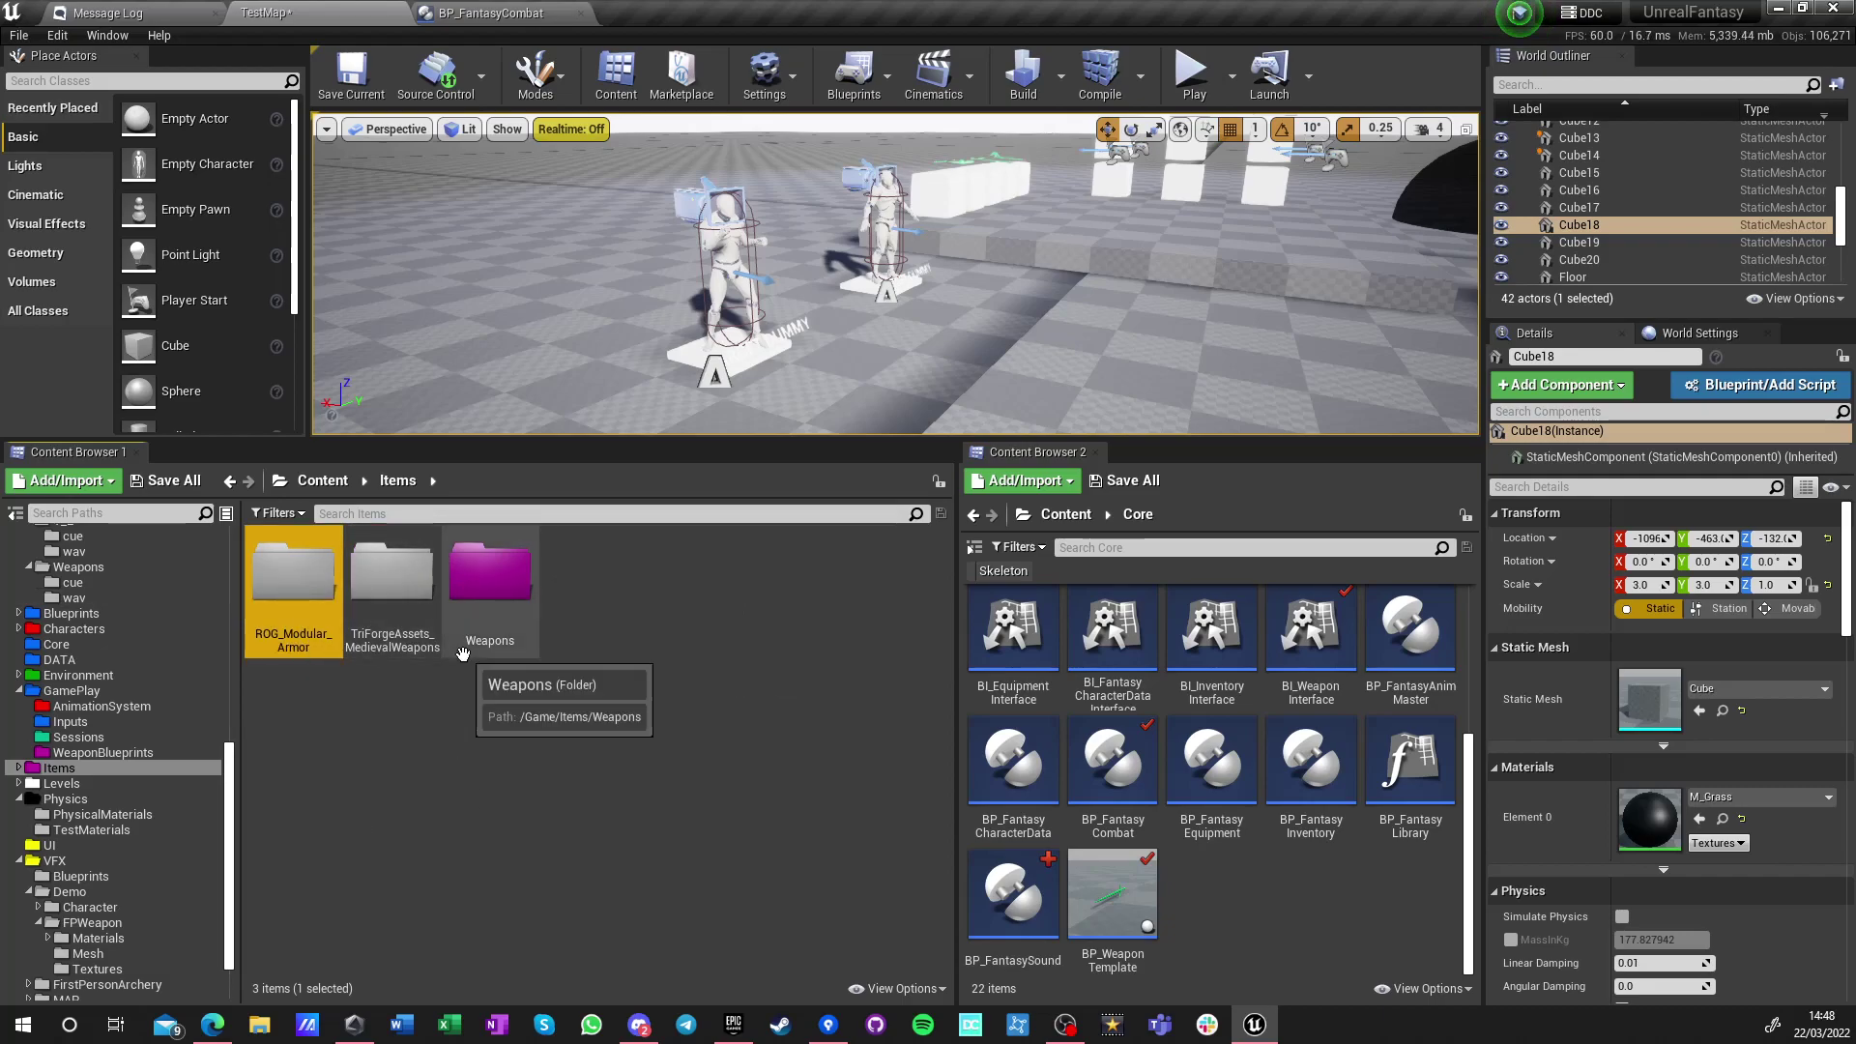
# Open the BP_Warrior, BP_Rogue and BP_Sorcerer blueprints from the Content/GamePlay folder and save the TestMap level
pyautogui.click(1065, 514)
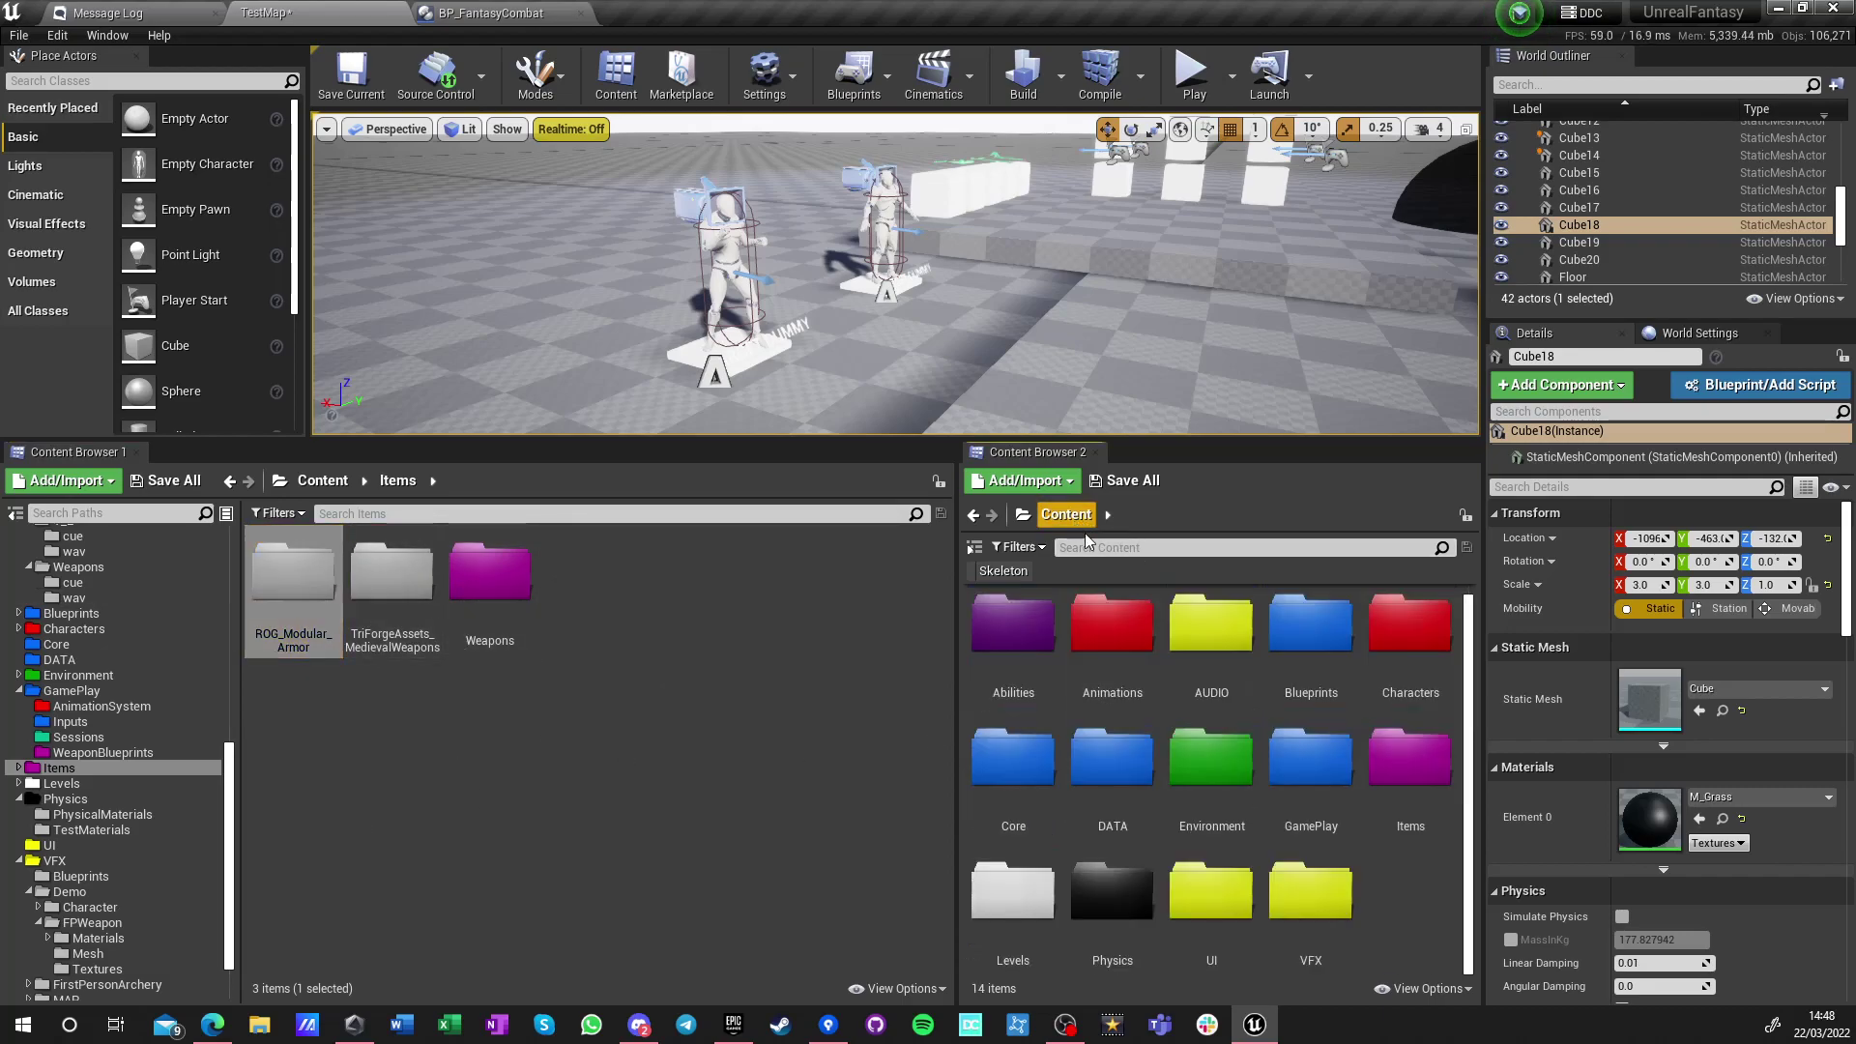
pyautogui.doubleClick(1323, 822)
pyautogui.click(1353, 952)
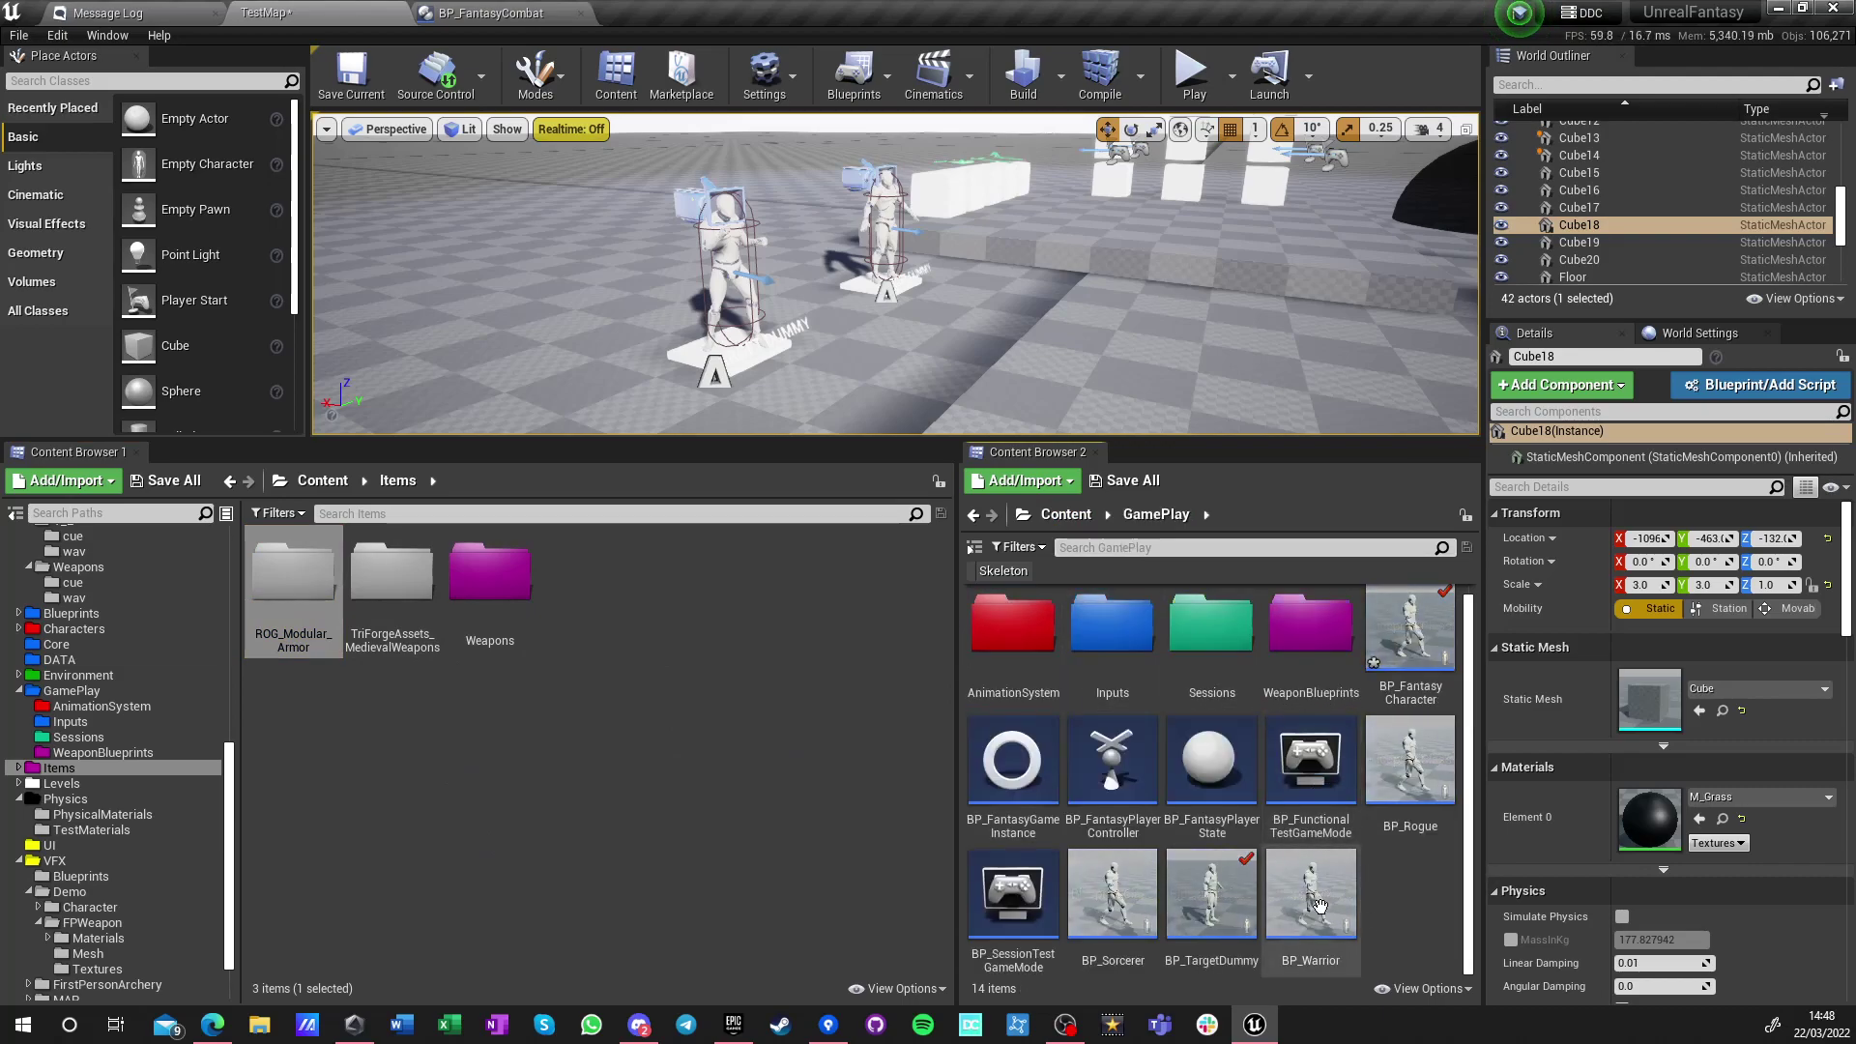
pyautogui.keyDown('ctrl'); pyautogui.click(1413, 818); pyautogui.keyUp('ctrl')
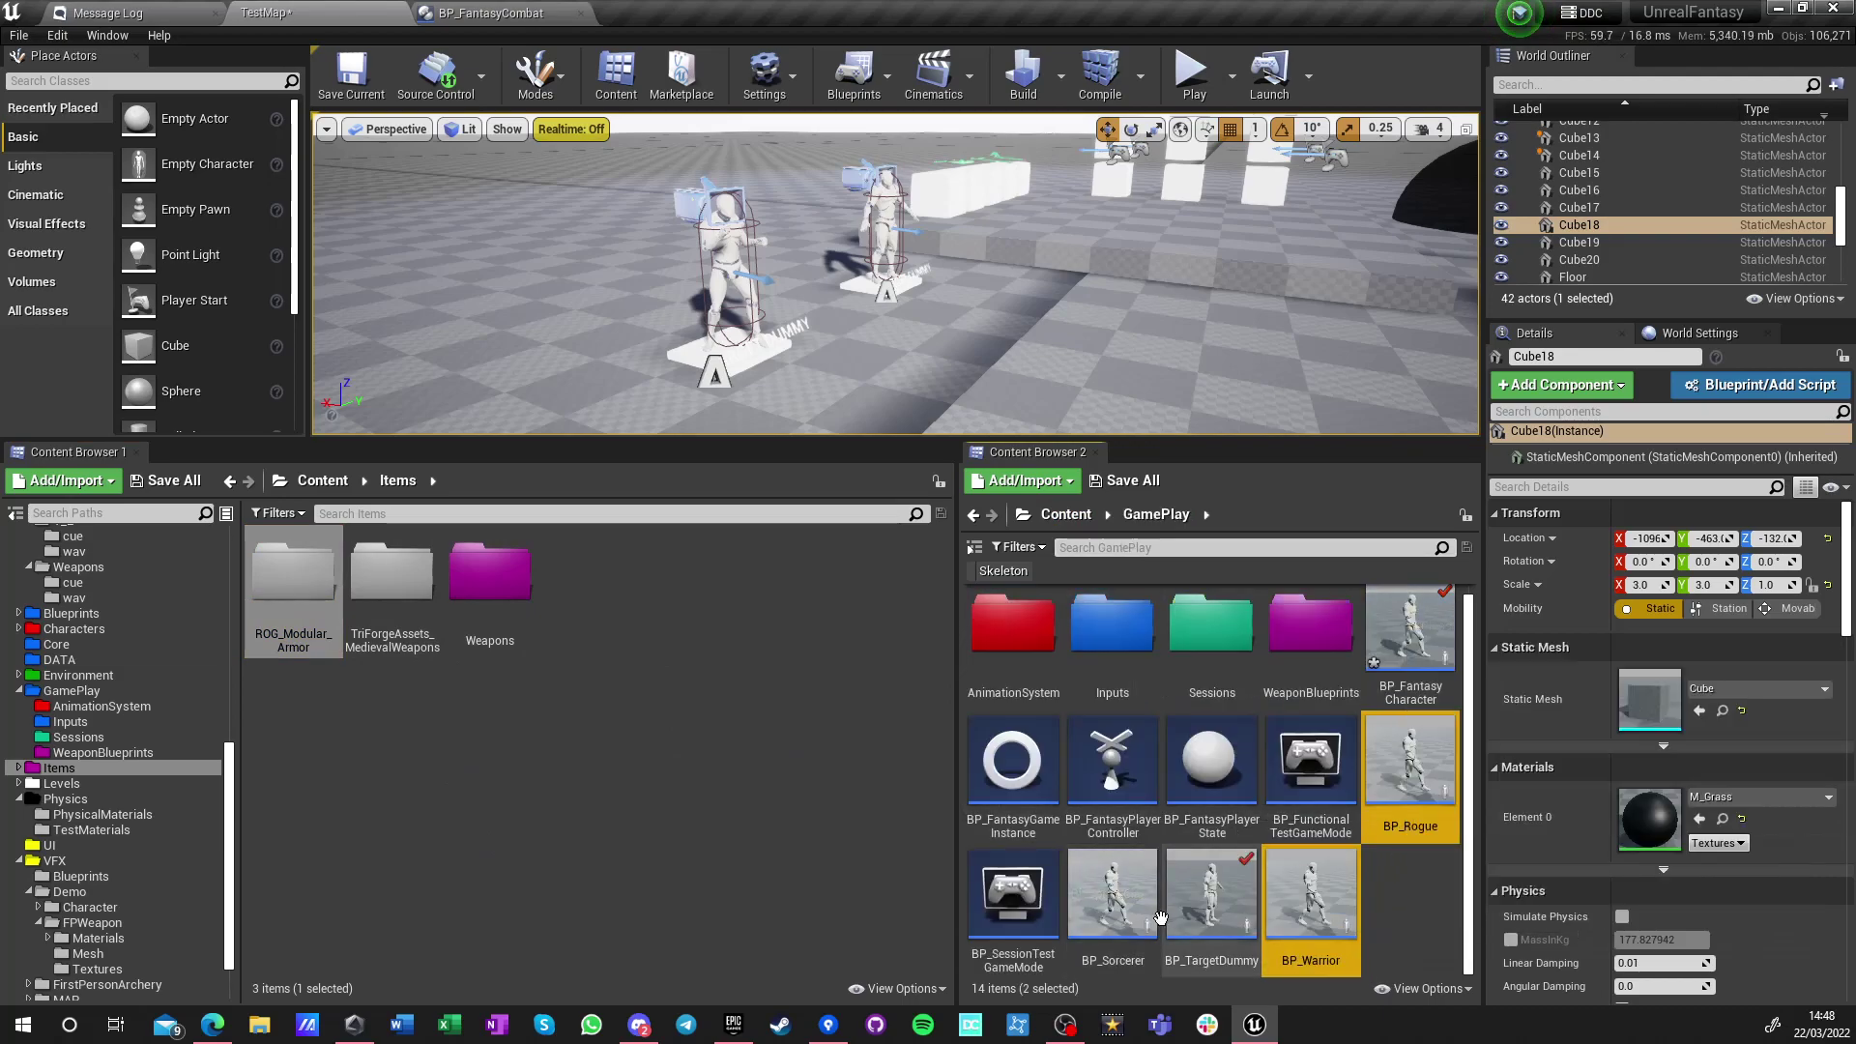
pyautogui.keyDown('ctrl'); pyautogui.click(1129, 921); pyautogui.keyUp('ctrl')
pyautogui.moveTo(972, 933); pyautogui.dragTo(626, 845)
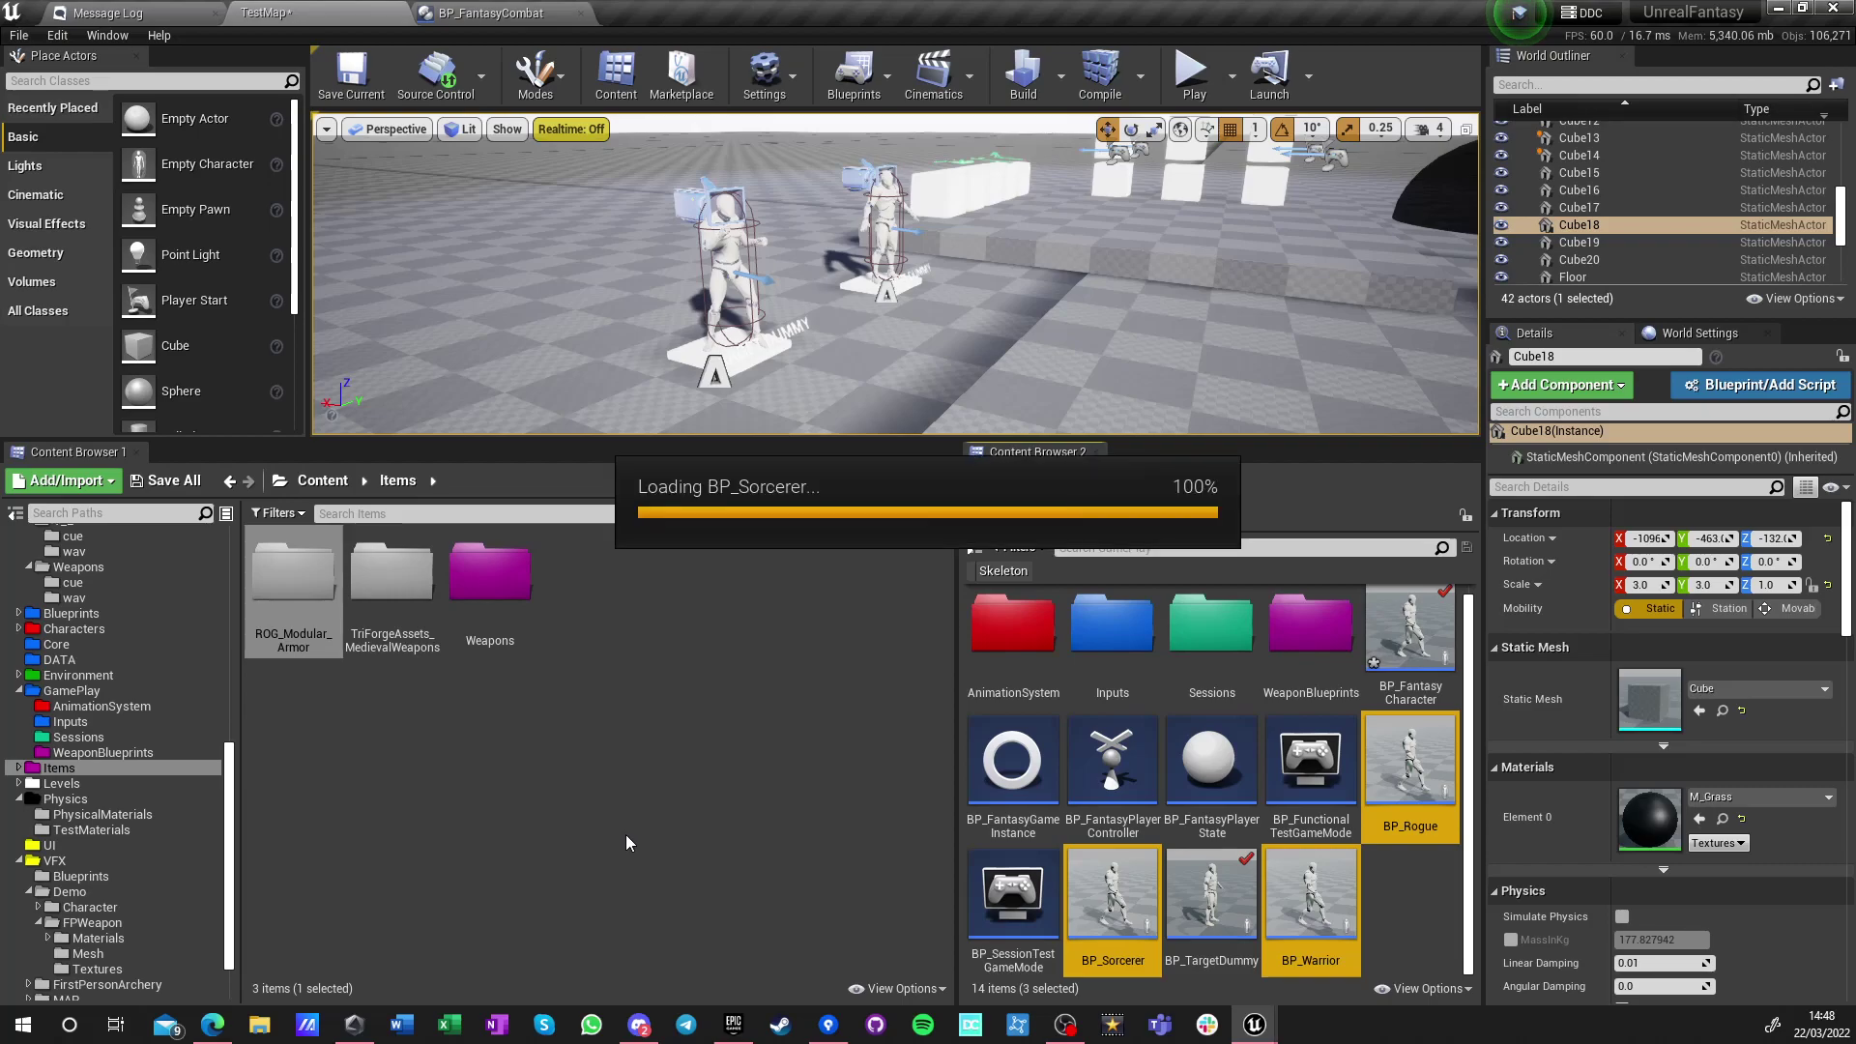
pyautogui.hotkey('ctrl', 's')
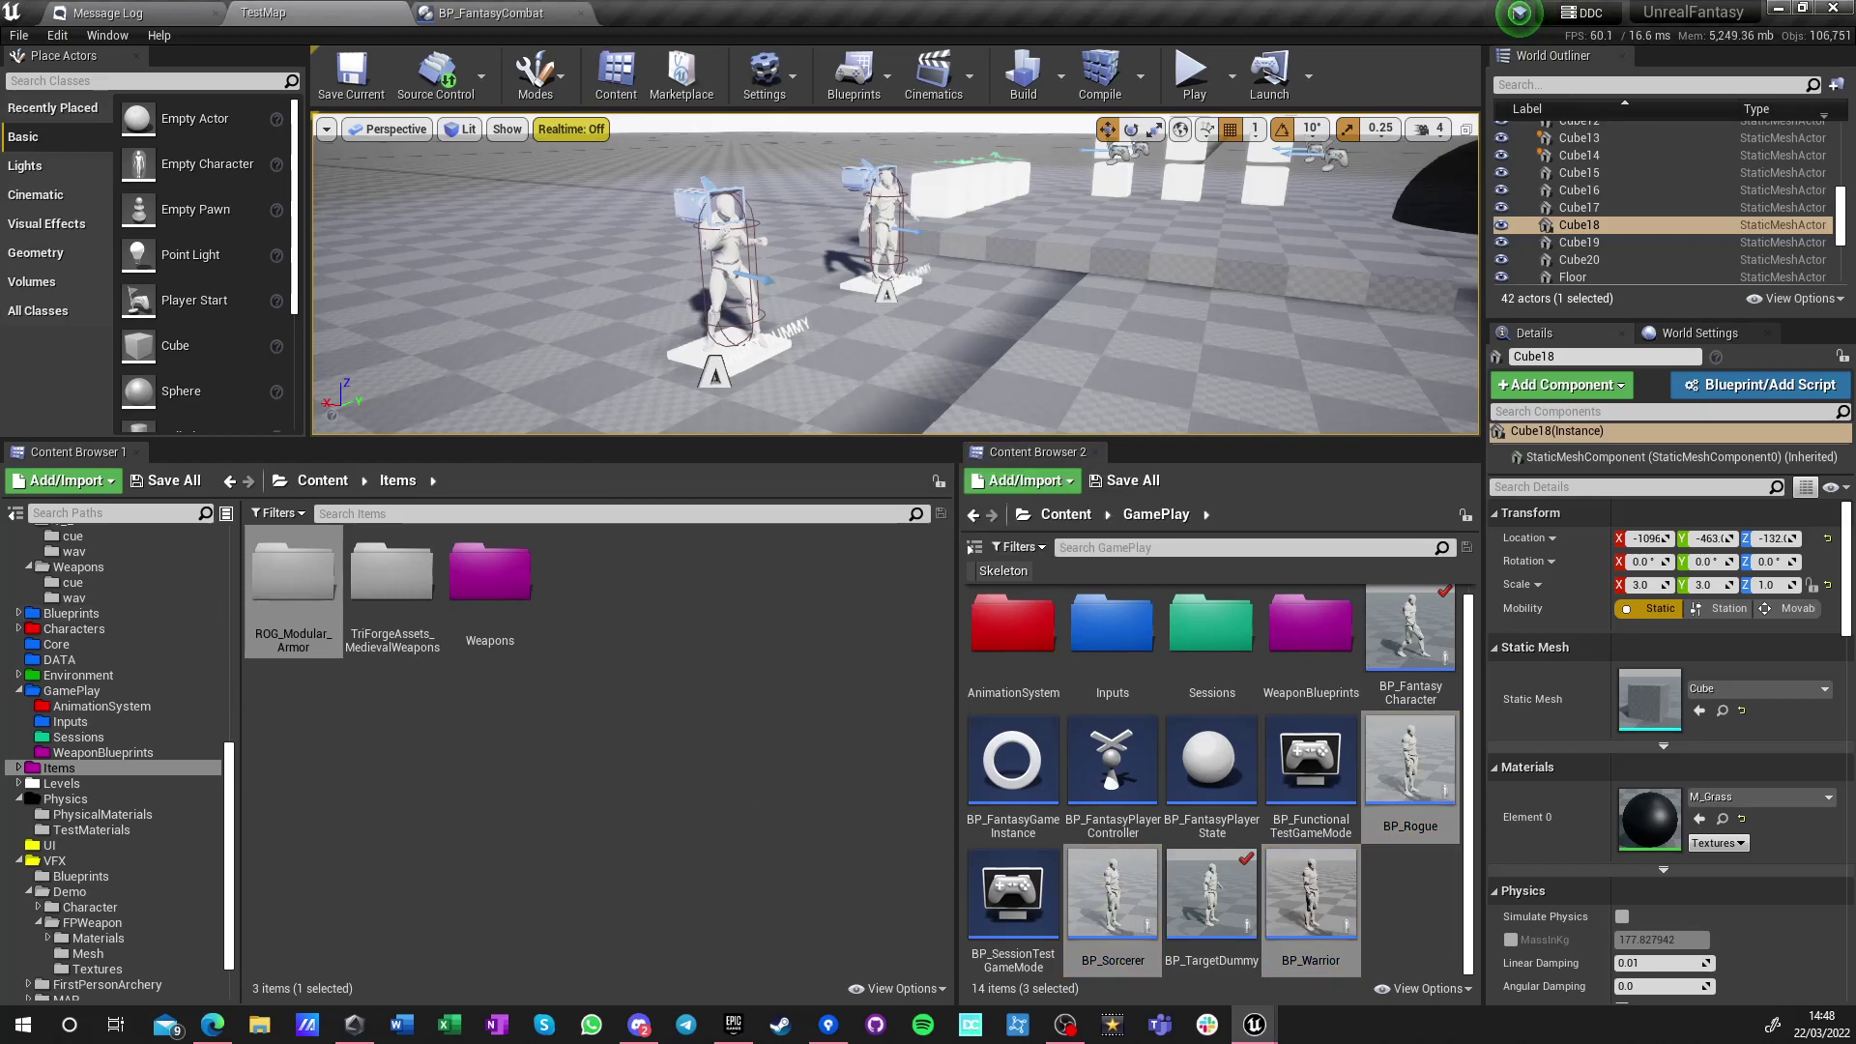
# Dock the Warrior, Rogue and Sorcerer blueprints in the main editor window and show each in the full Blueprint Editor
pyautogui.moveTo(731, 1); pyautogui.dragTo(1081, 29)
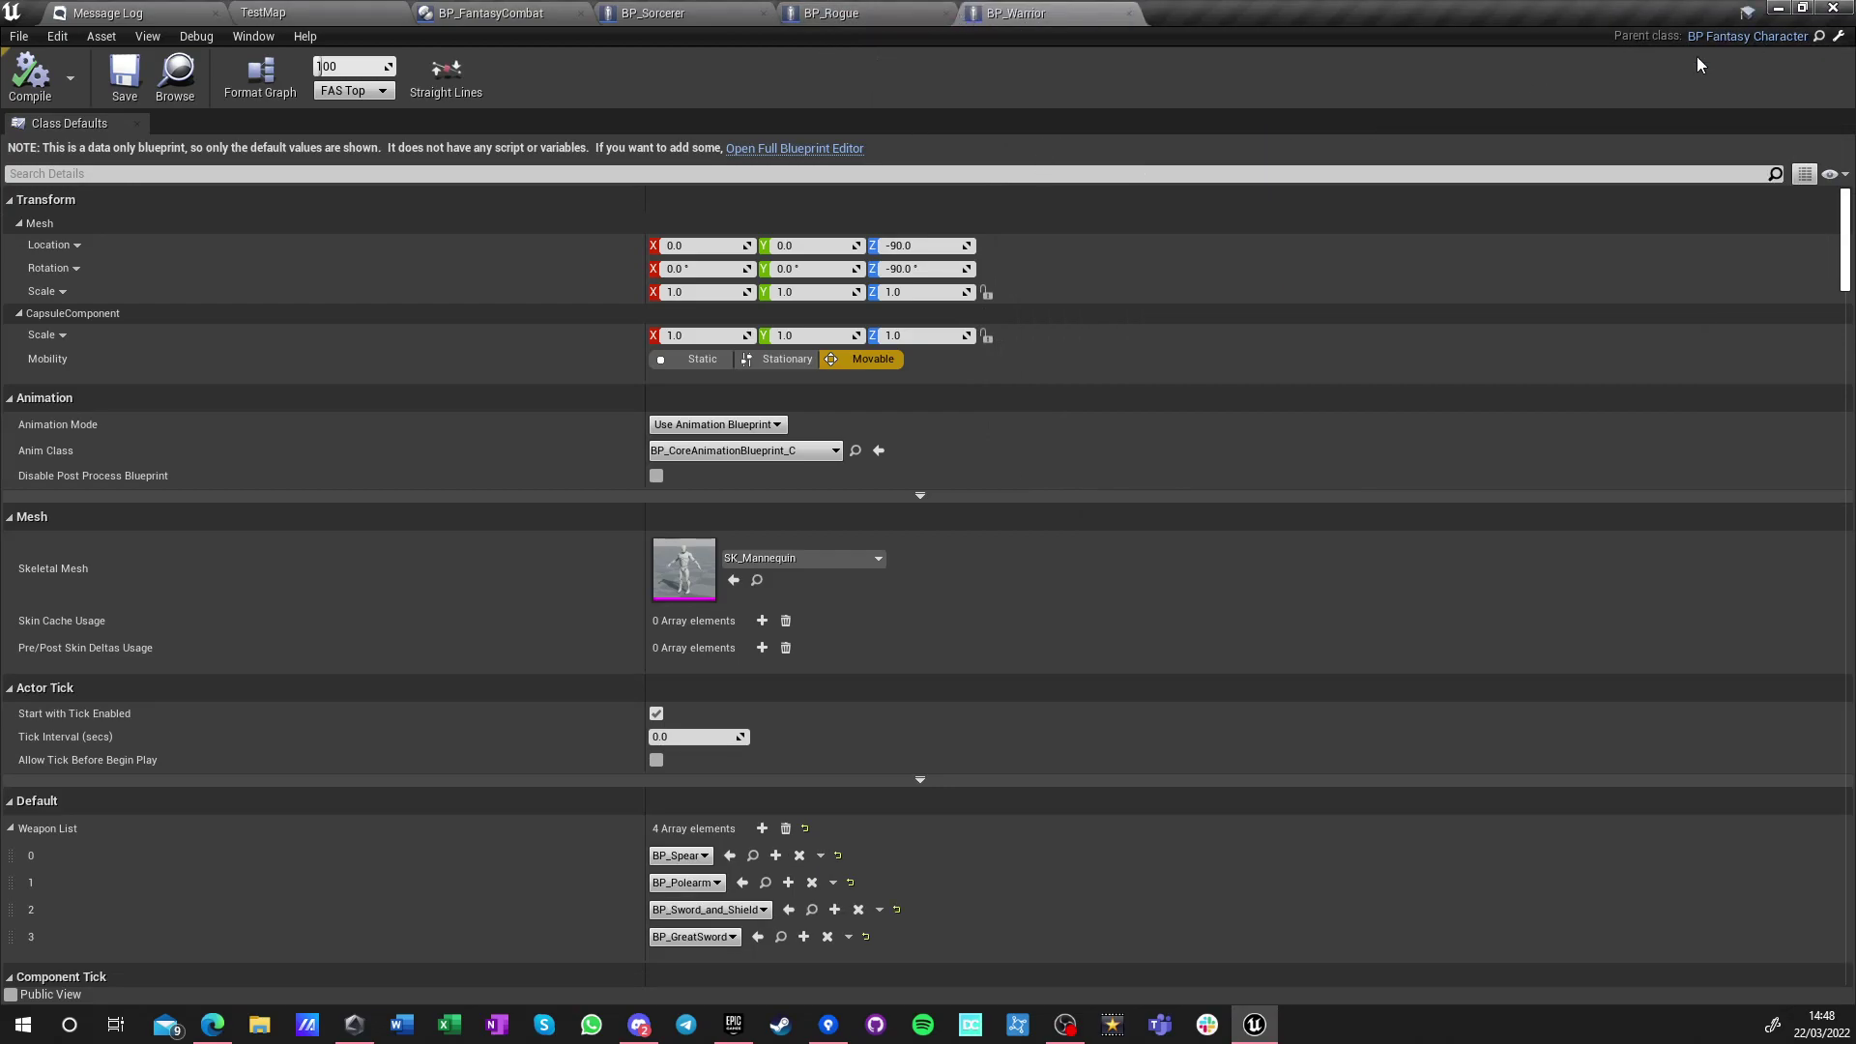
pyautogui.click(787, 149)
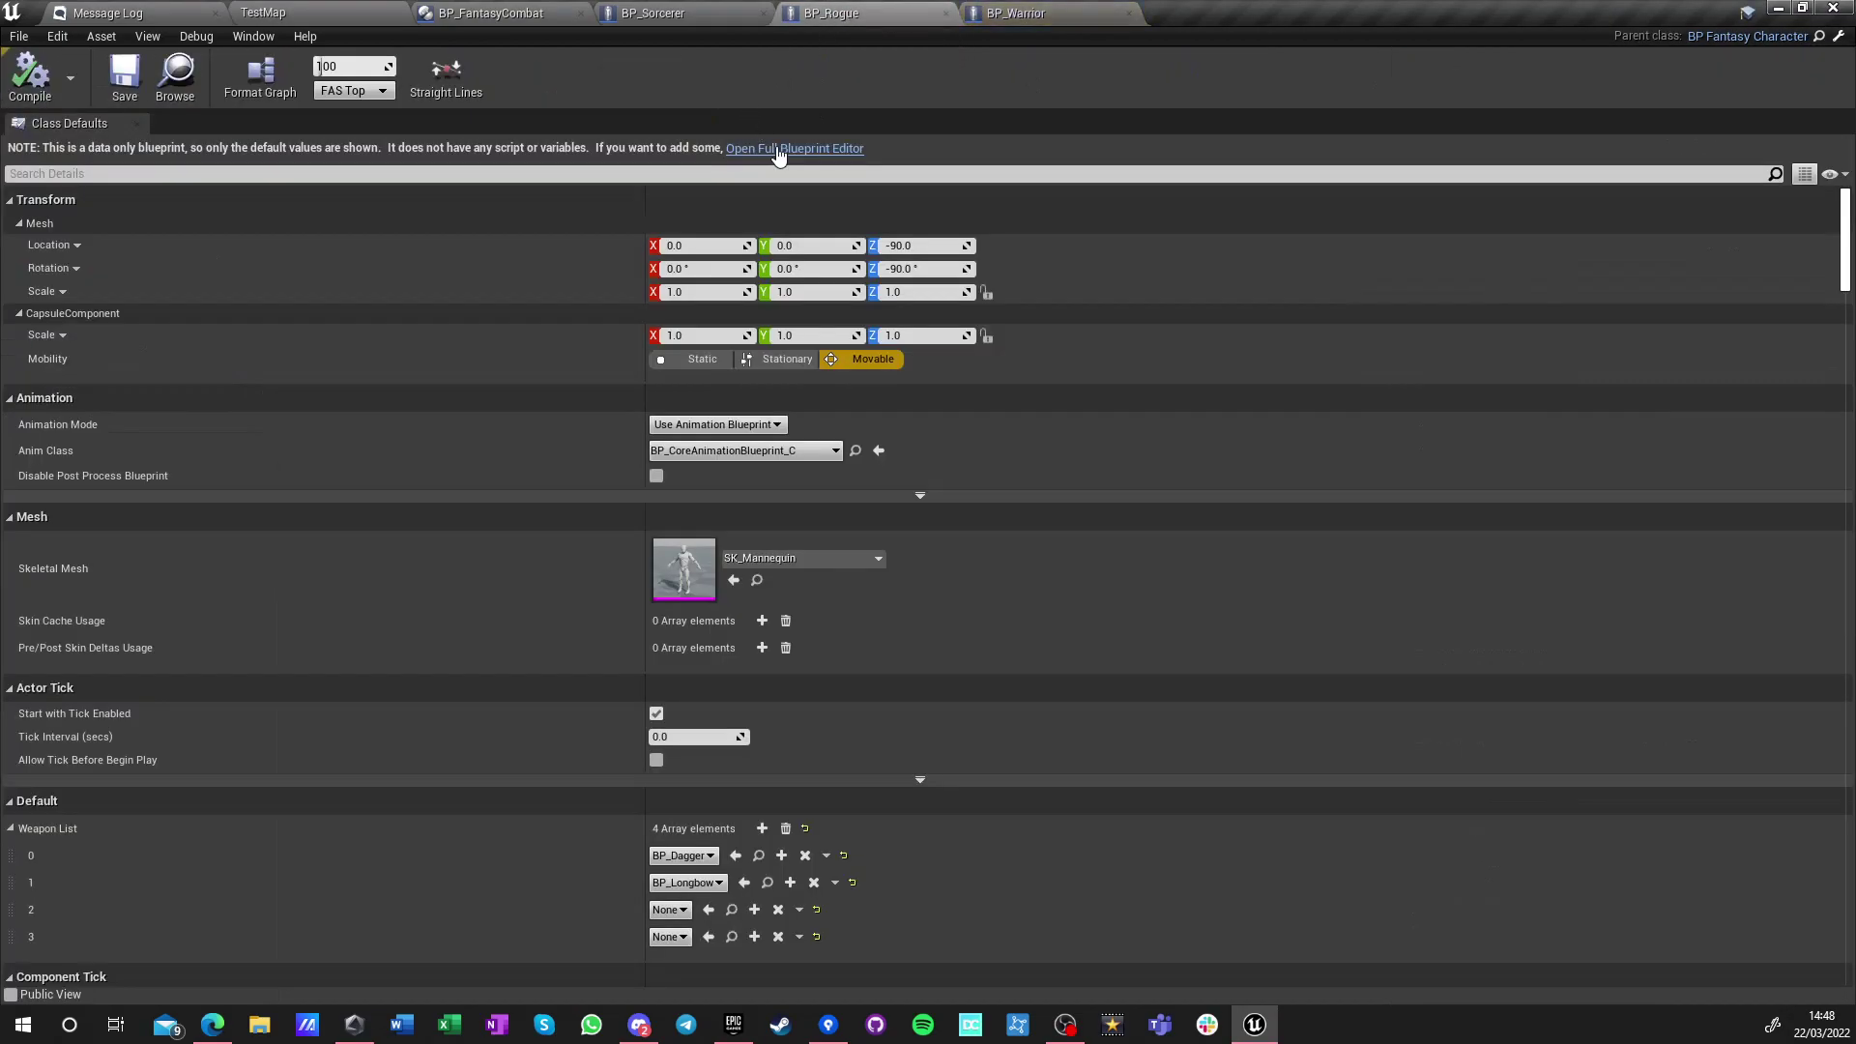
pyautogui.click(779, 150)
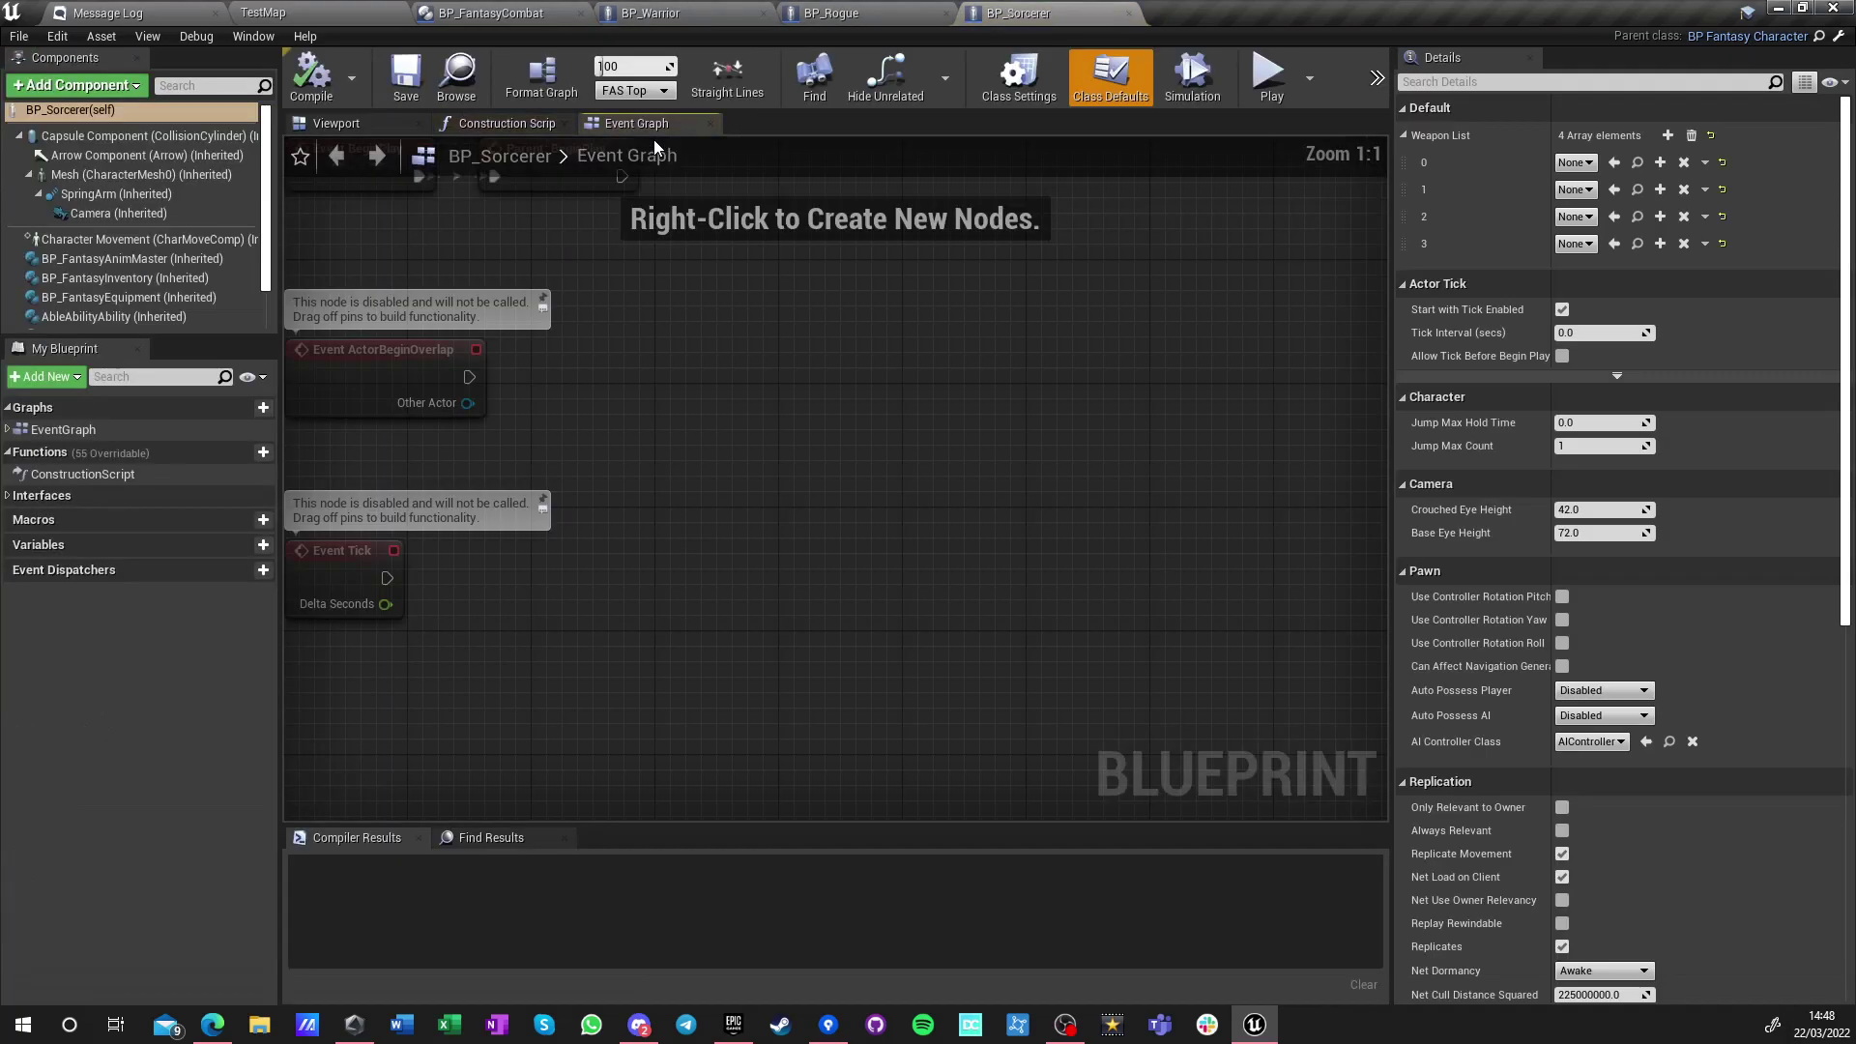
pyautogui.click(672, 13)
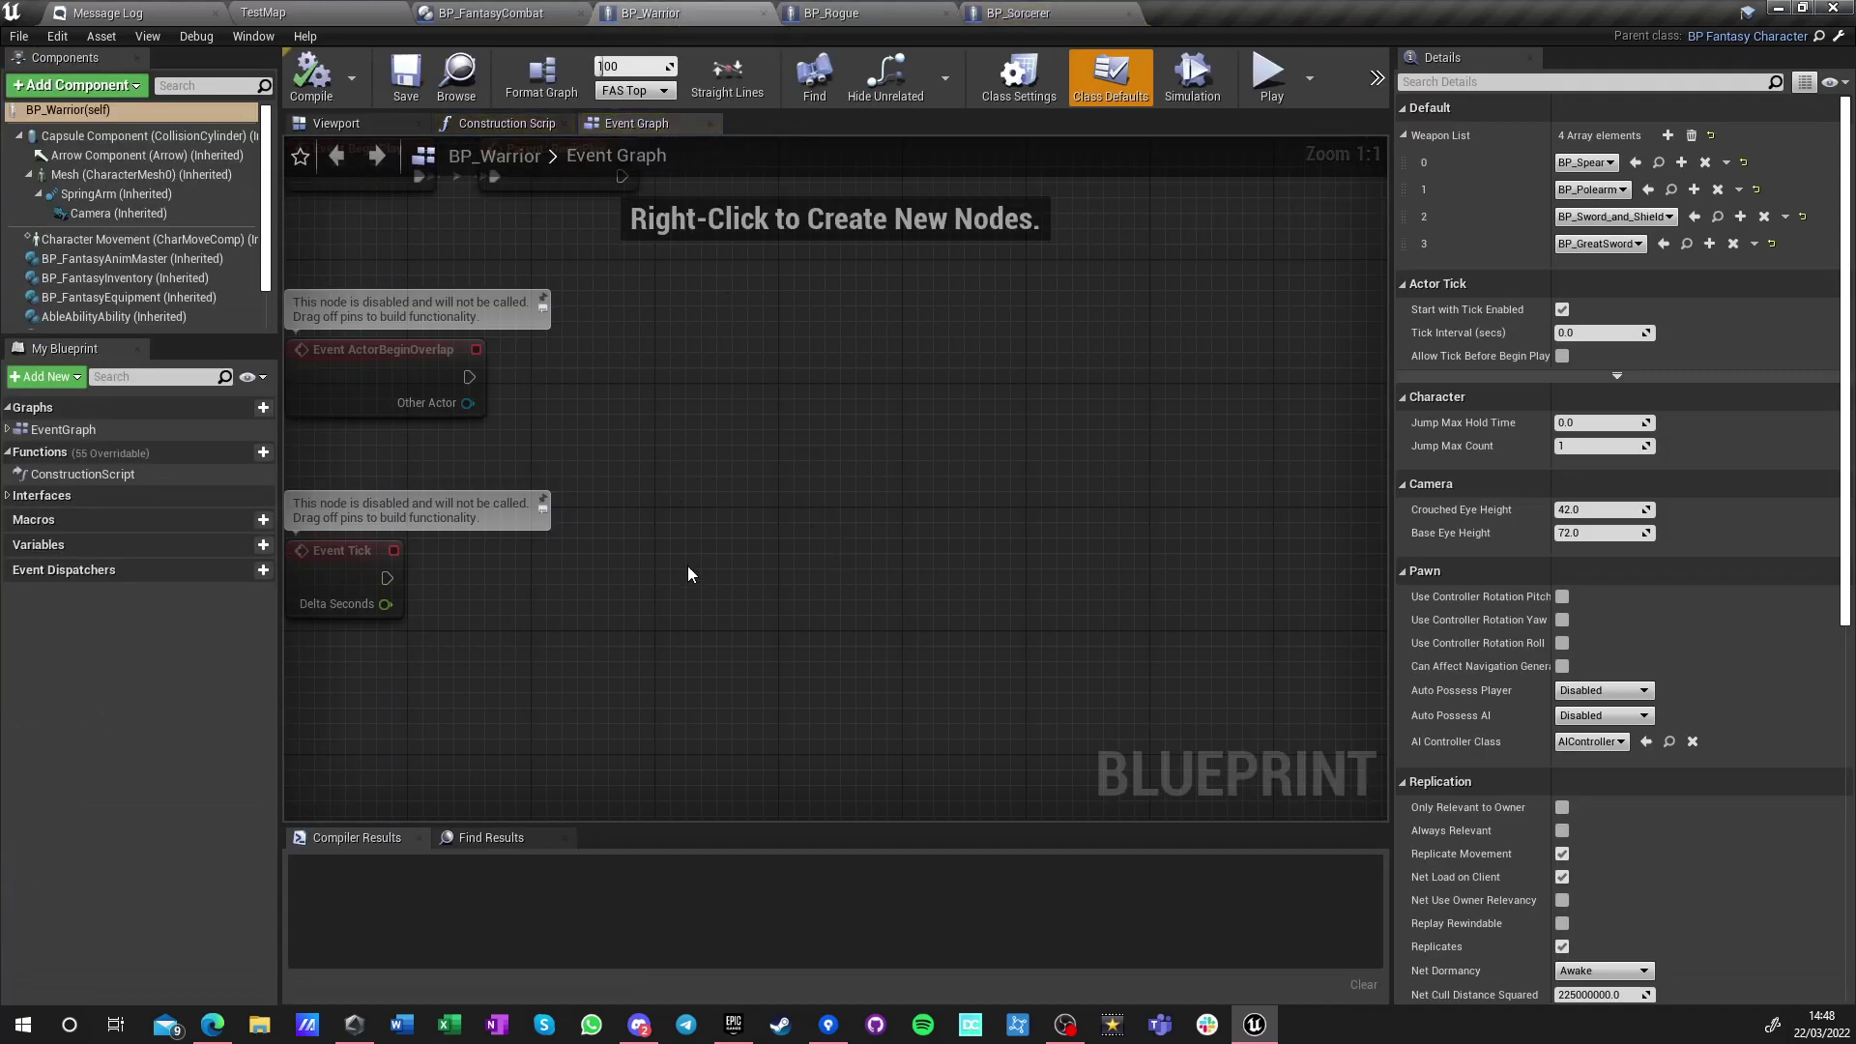
# Open the ROG_Accessories_Overview map from Items/ROG_Modular_Armor/Maps and look over the displayed armor and accessory meshes
pyautogui.click(319, 15)
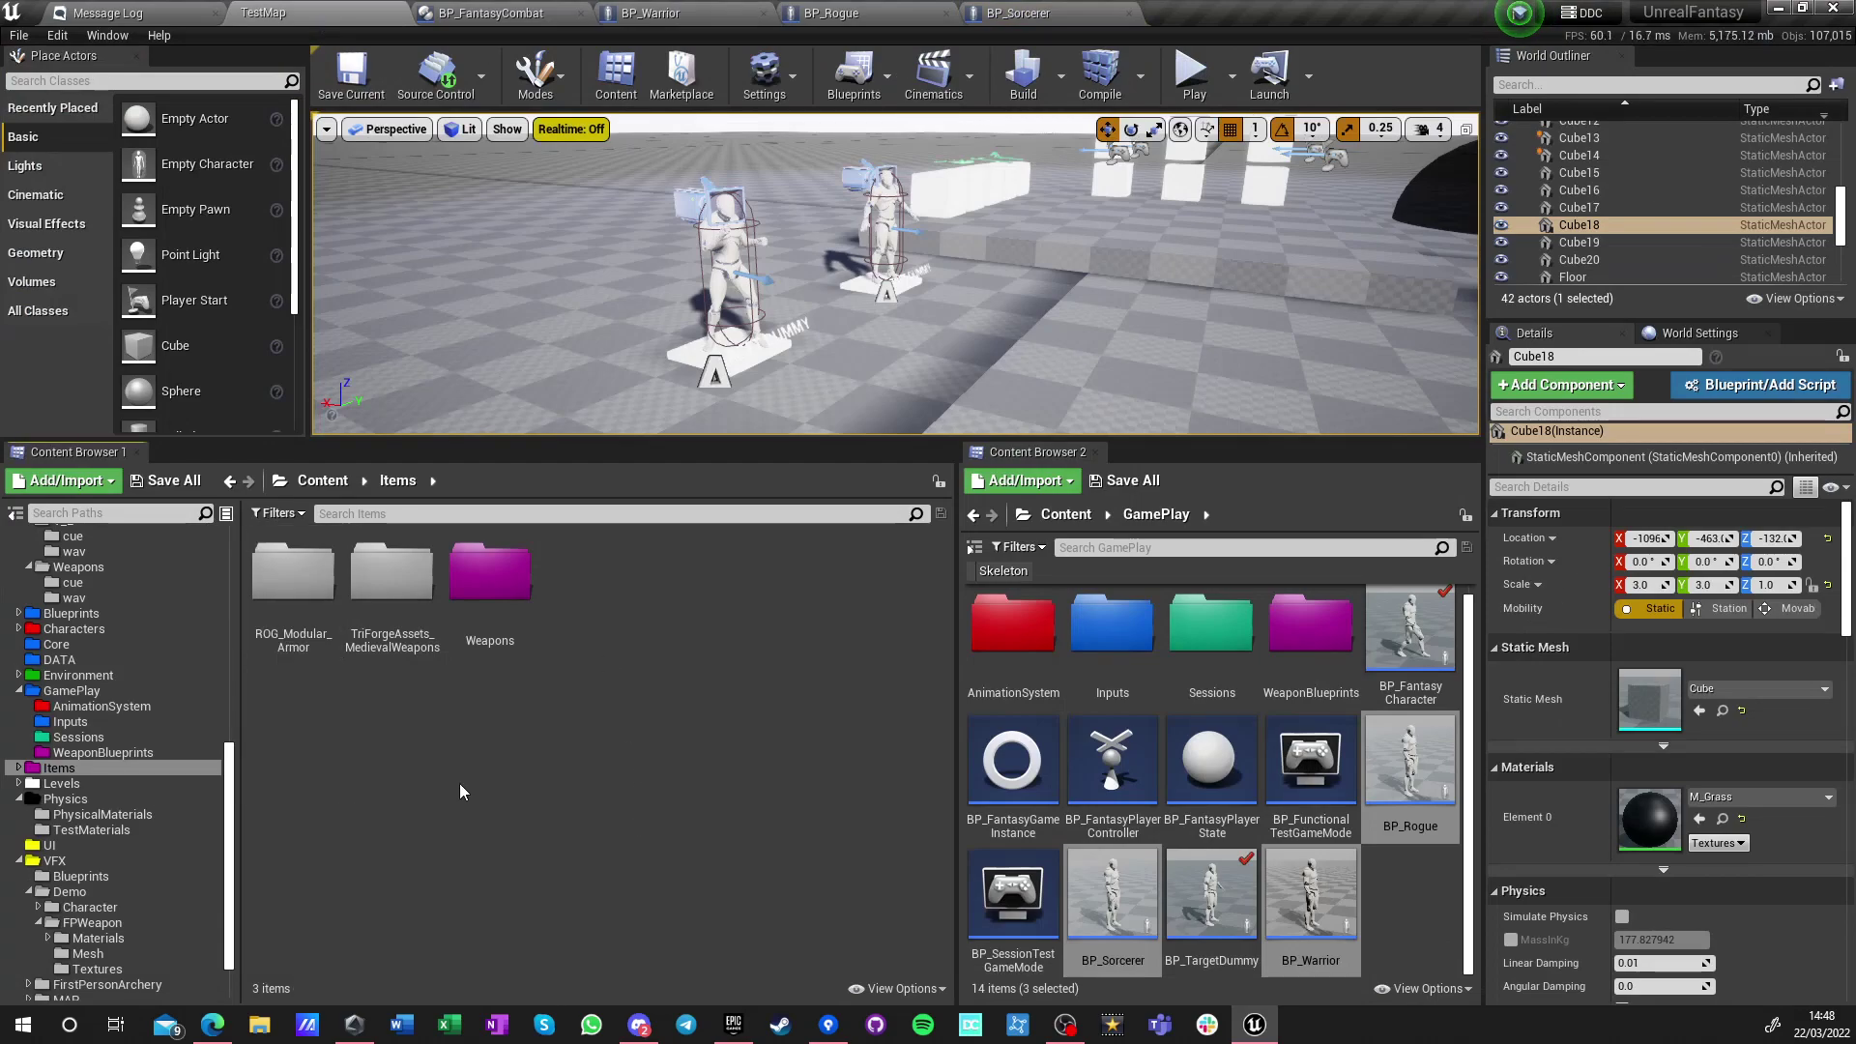
pyautogui.doubleClick(292, 580)
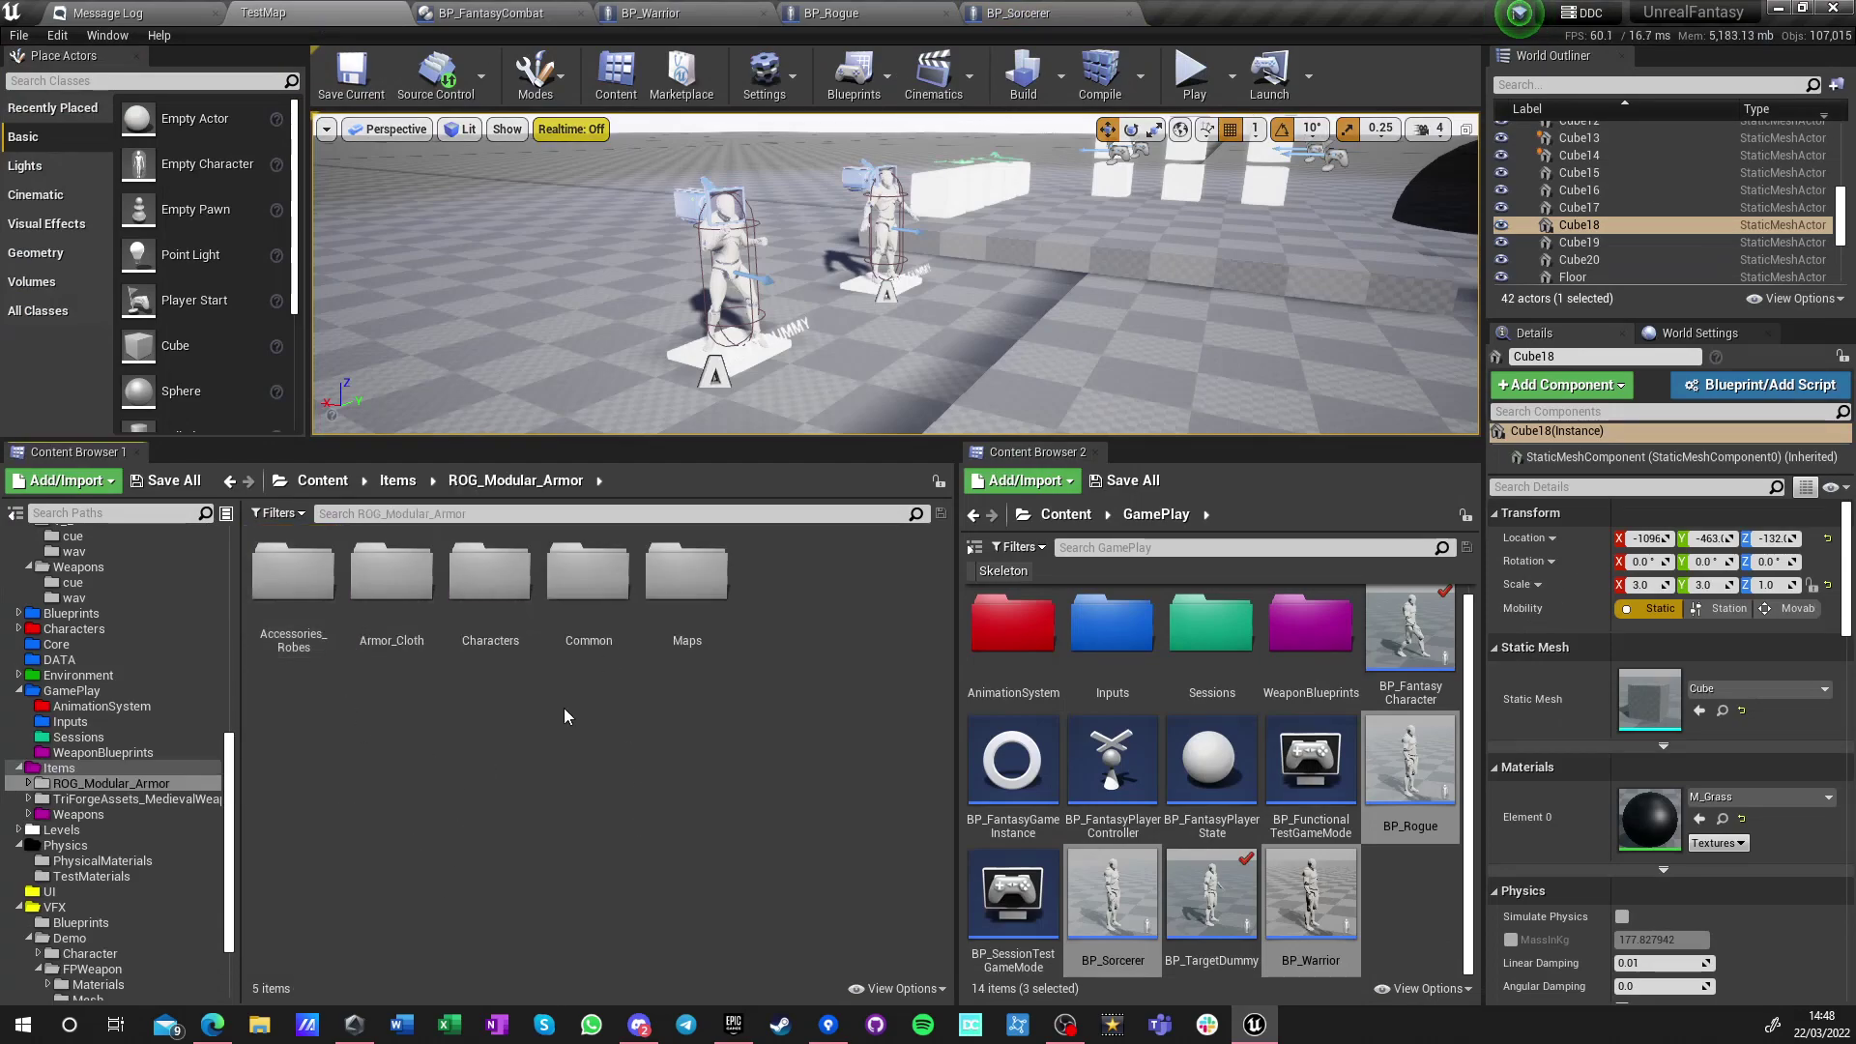
pyautogui.doubleClick(686, 580)
pyautogui.doubleClick(293, 580)
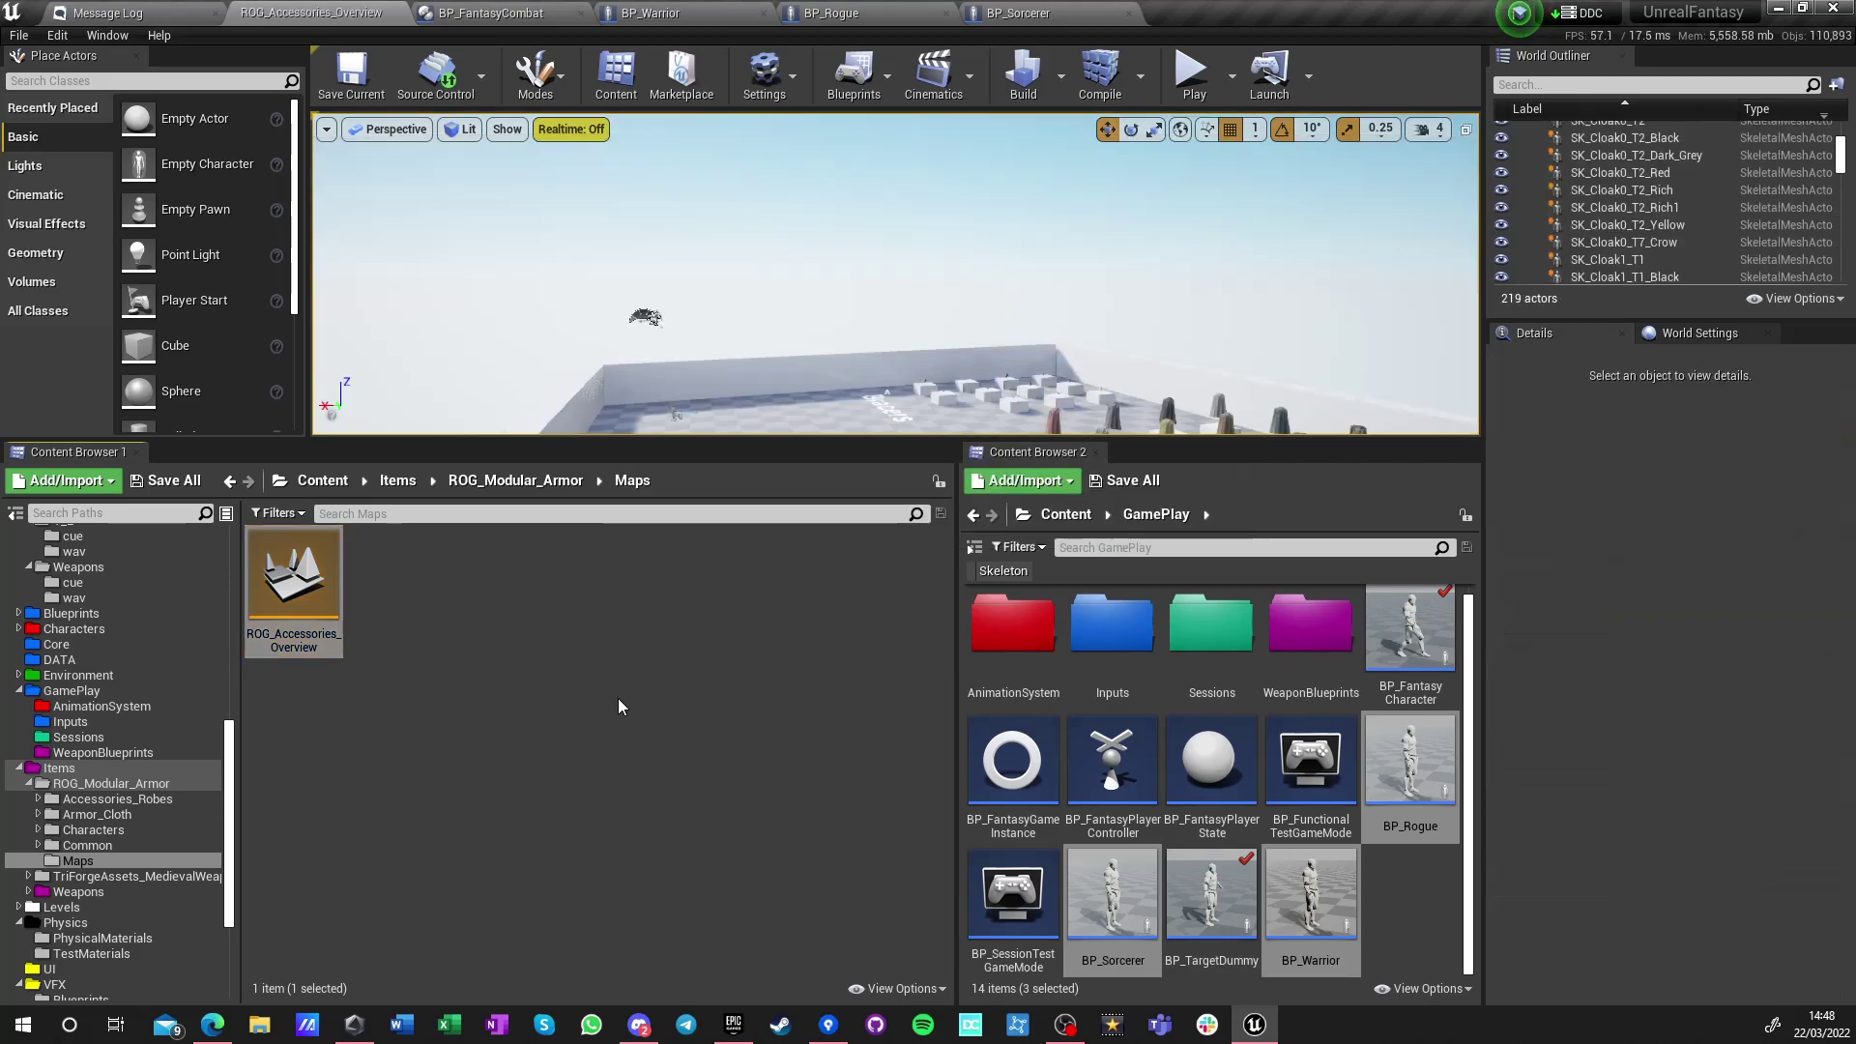
pyautogui.press('w')
pyautogui.moveTo(1023, 292); pyautogui.dragTo(1023, 293, button='right')
# Open the SKEL_ROG_Male skeleton from Characters/ROG_CC_CodeSpartan/ROG_Male, examine its bone and socket hierarchy, and return to the level
pyautogui.click(472, 486)
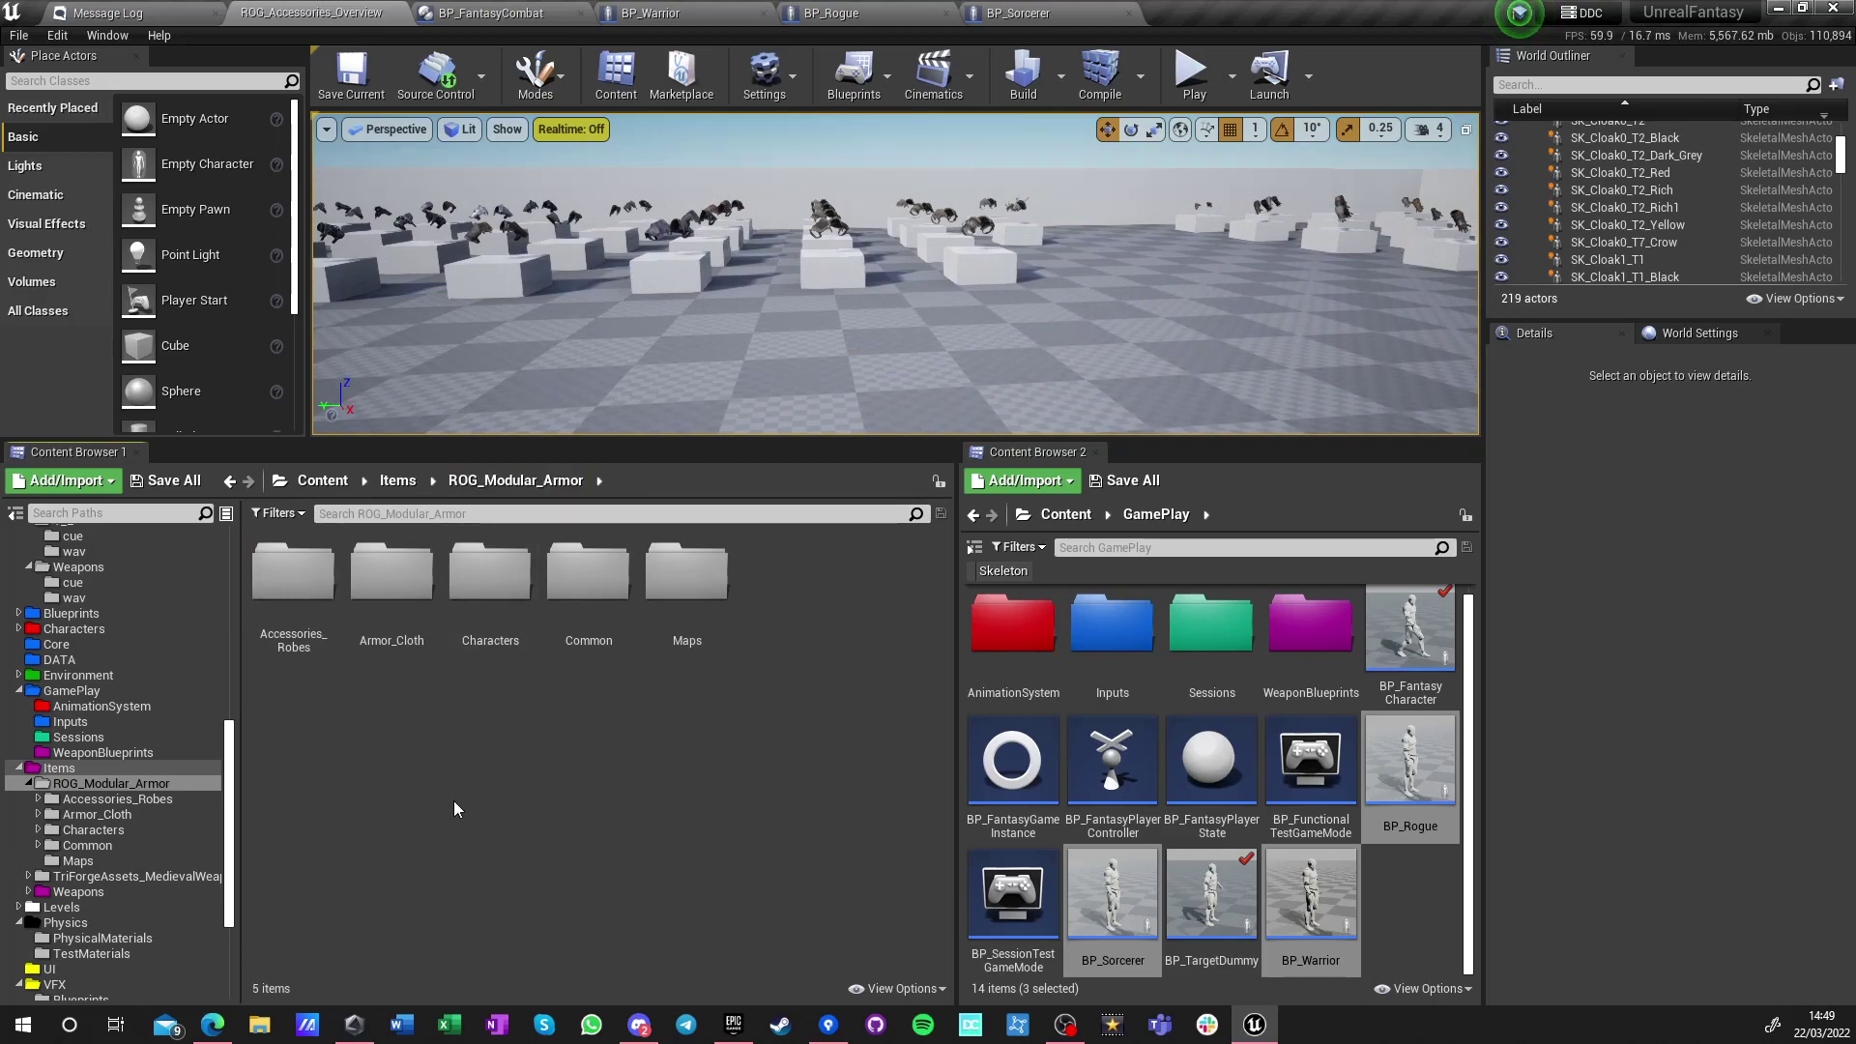
pyautogui.doubleClick(490, 573)
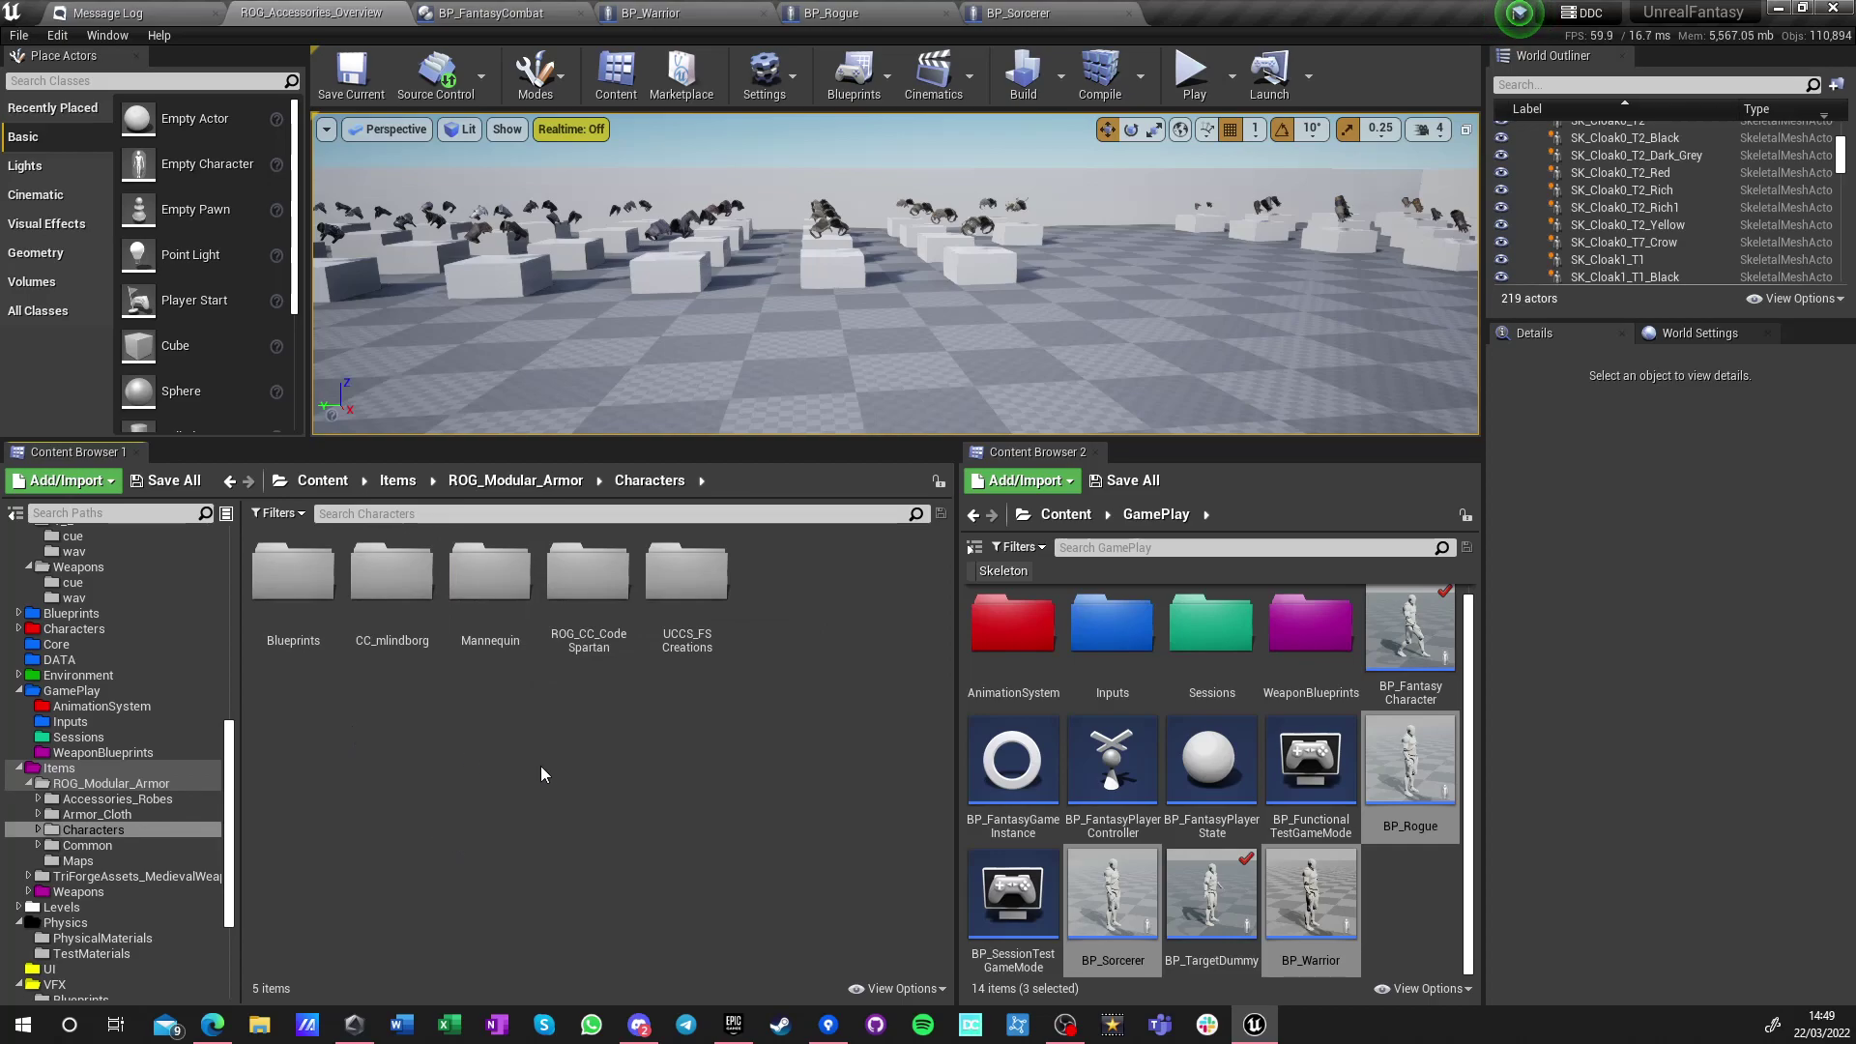
pyautogui.doubleClick(588, 576)
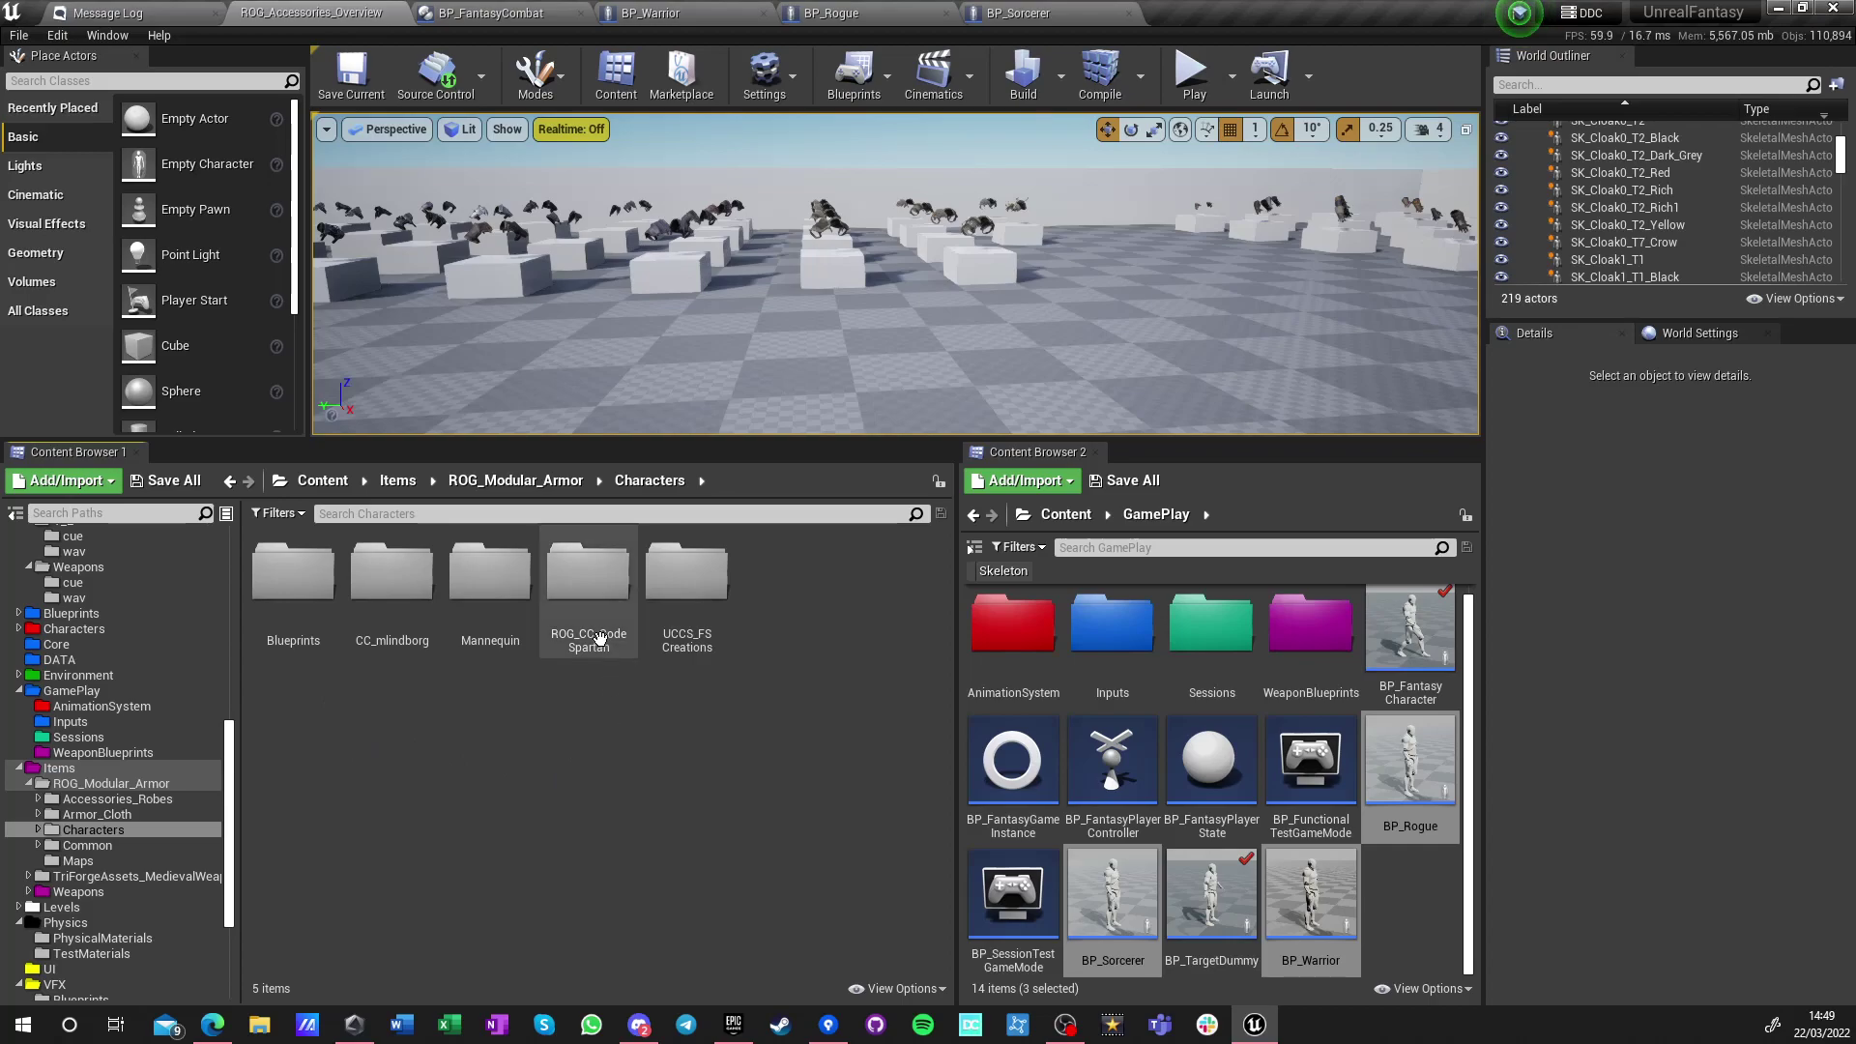
pyautogui.doubleClick(396, 599)
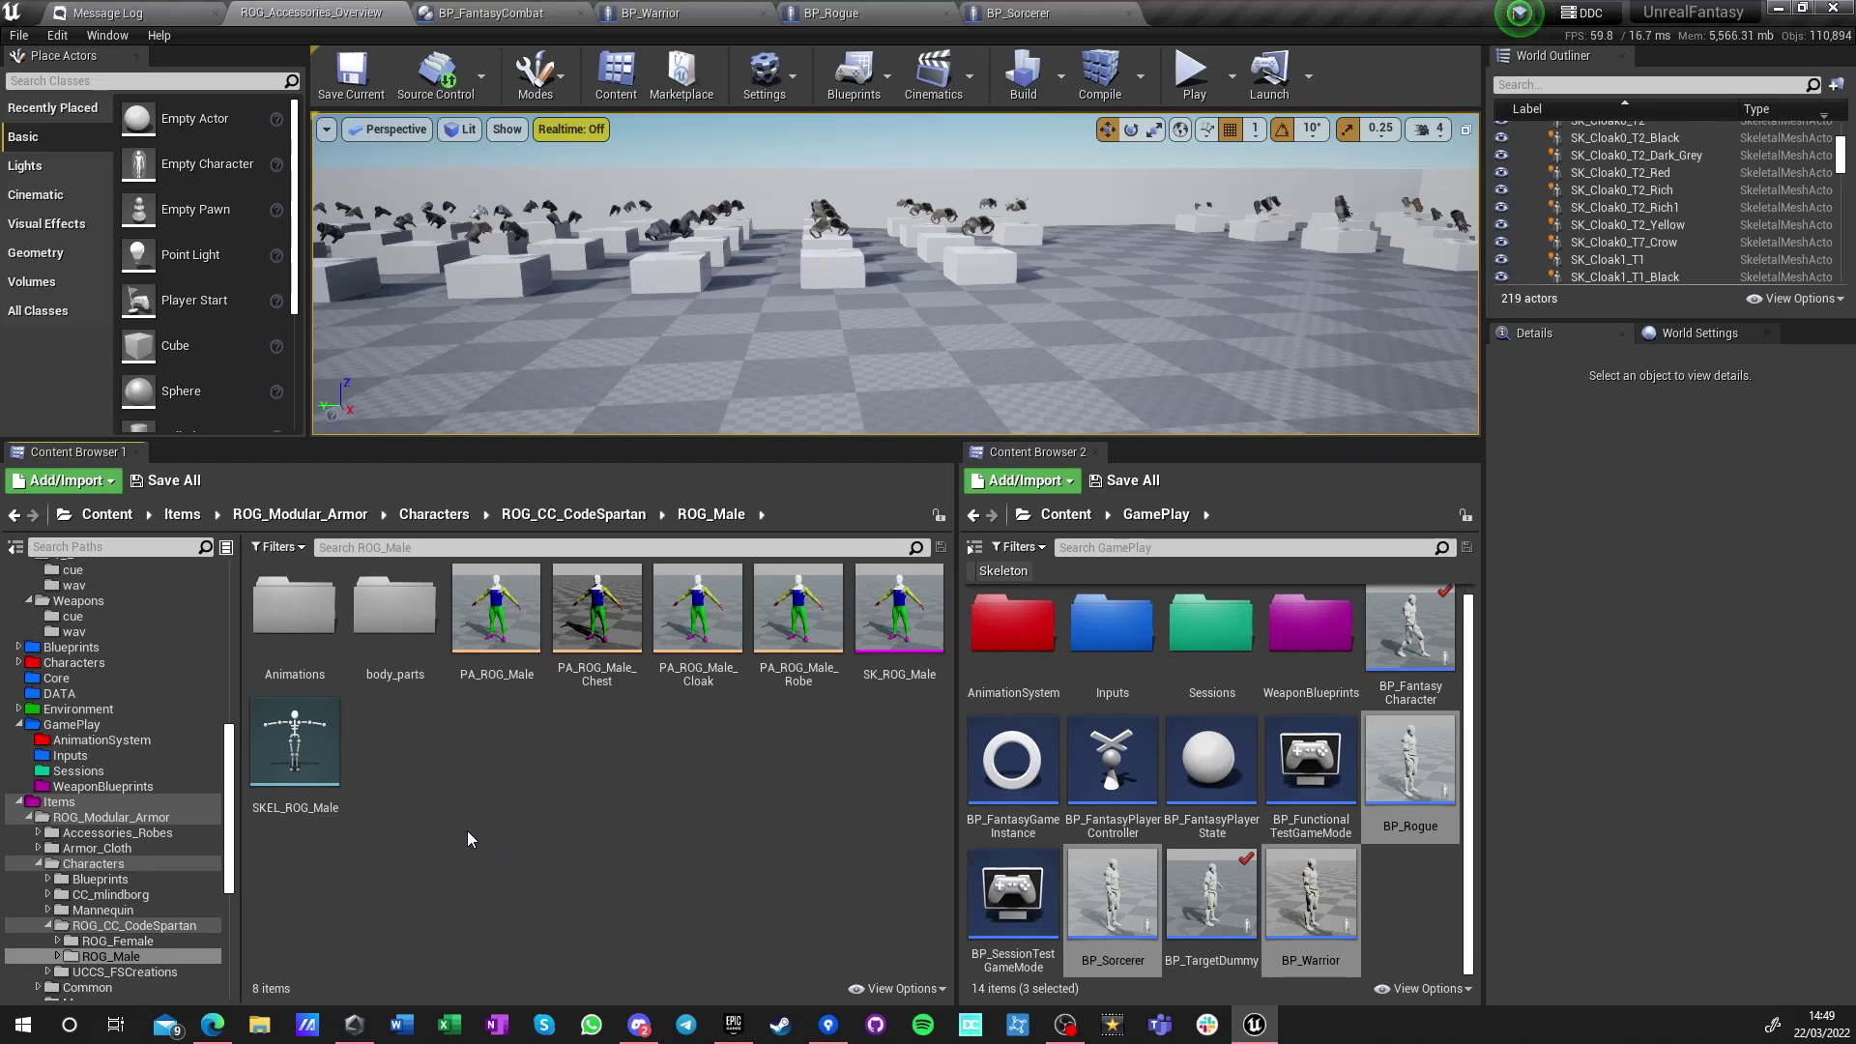
pyautogui.doubleClick(309, 764)
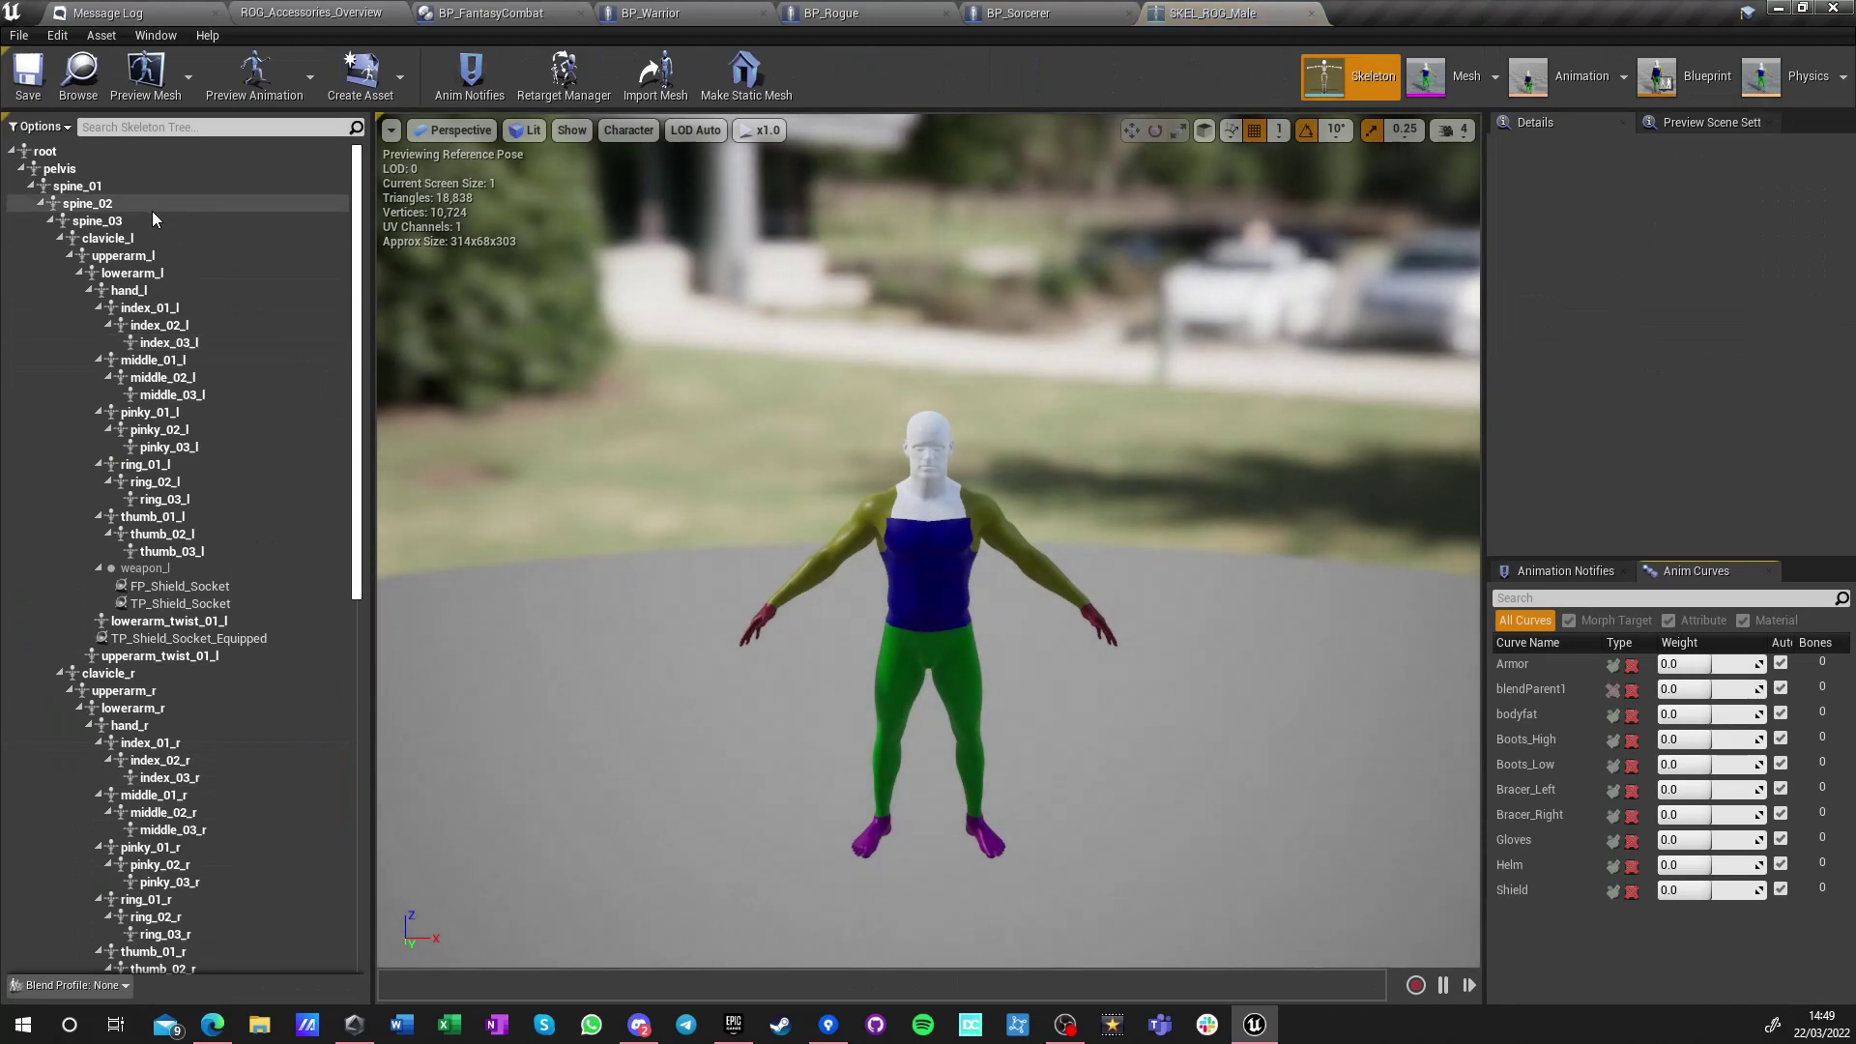
pyautogui.scroll(-10, 153, 211)
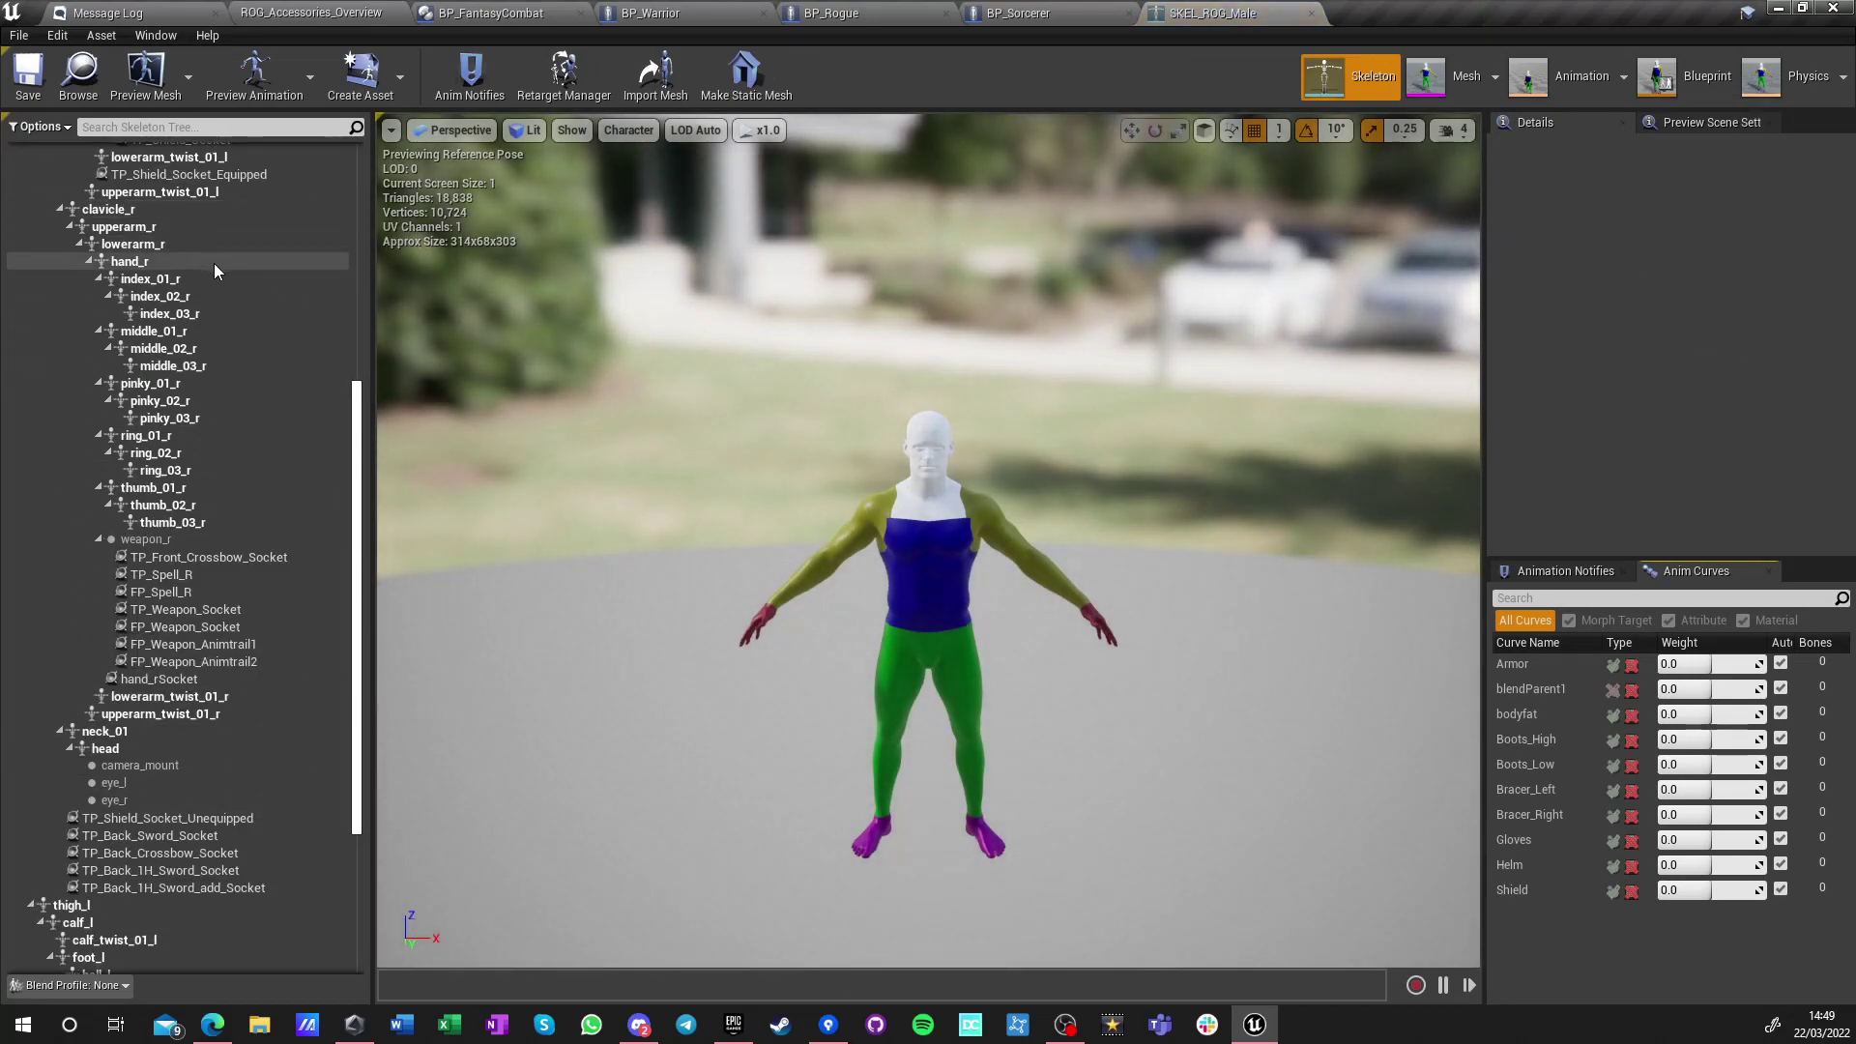
pyautogui.scroll(-3, 220, 279)
pyautogui.scroll(-3, 228, 287)
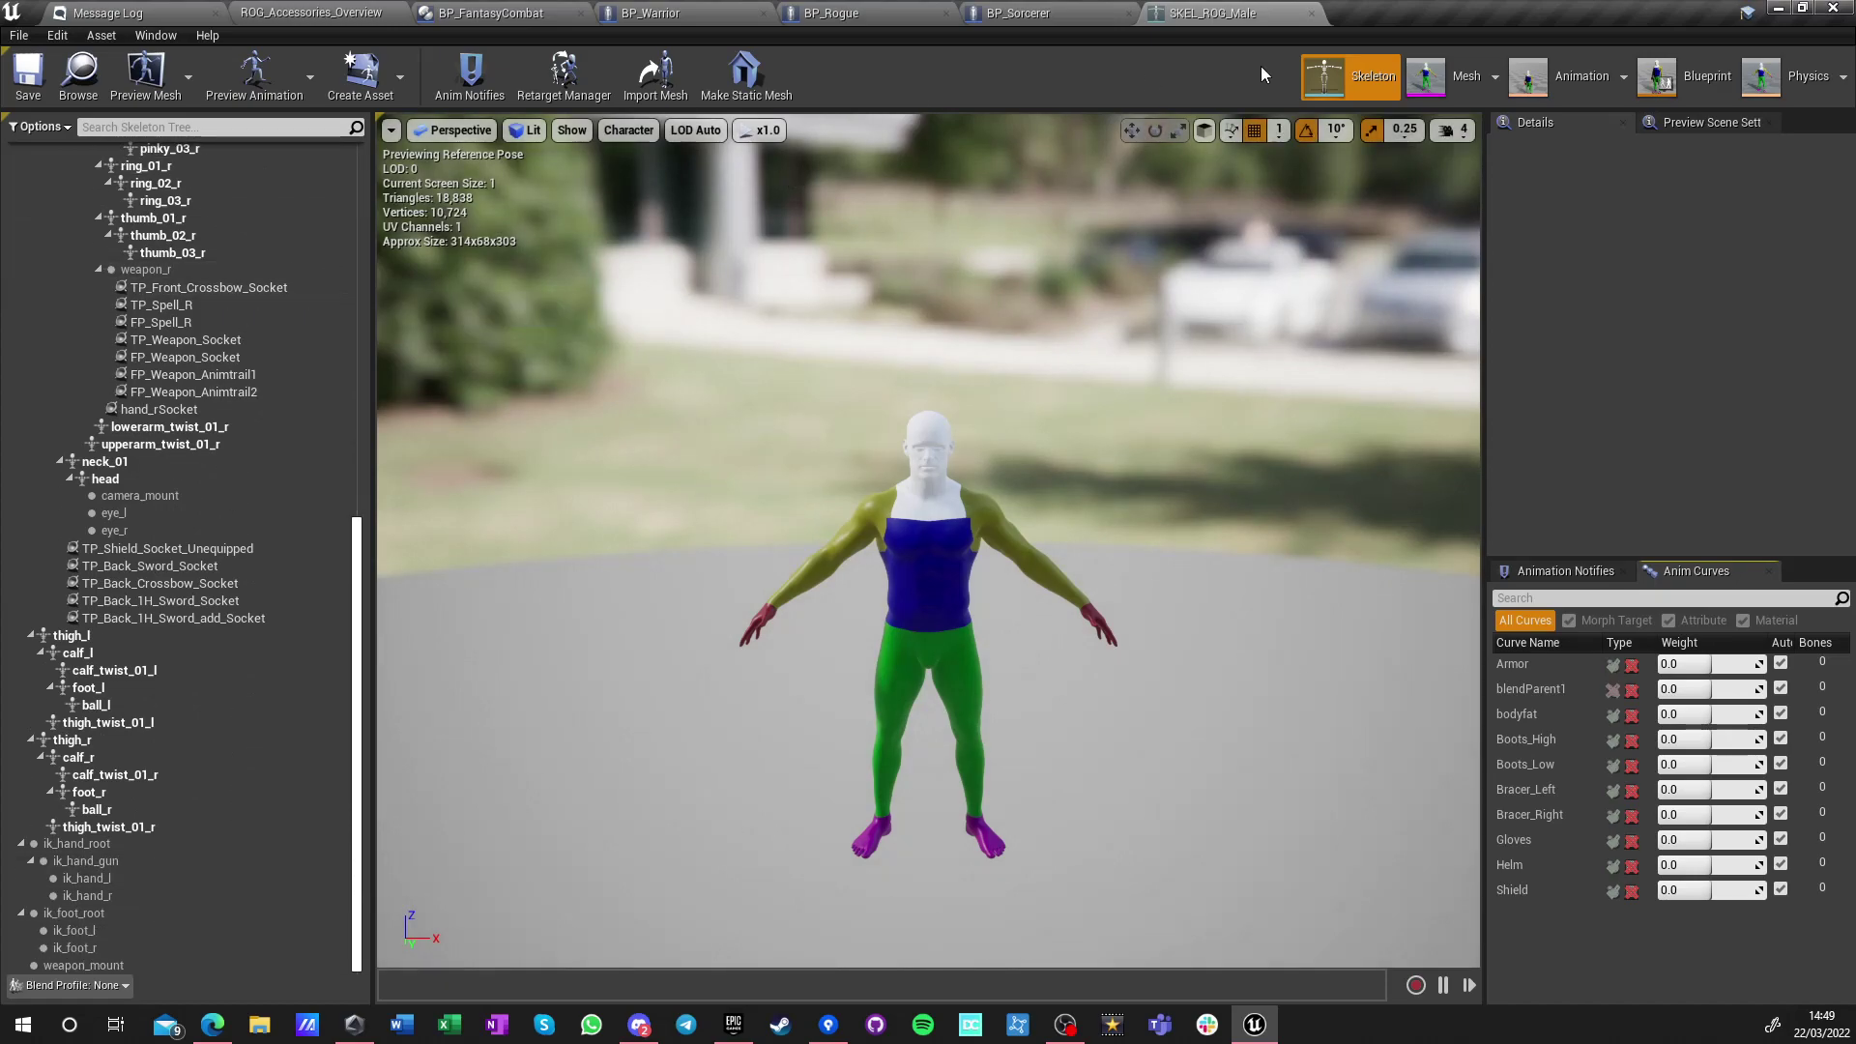
pyautogui.click(1313, 14)
pyautogui.click(154, 12)
pyautogui.click(309, 12)
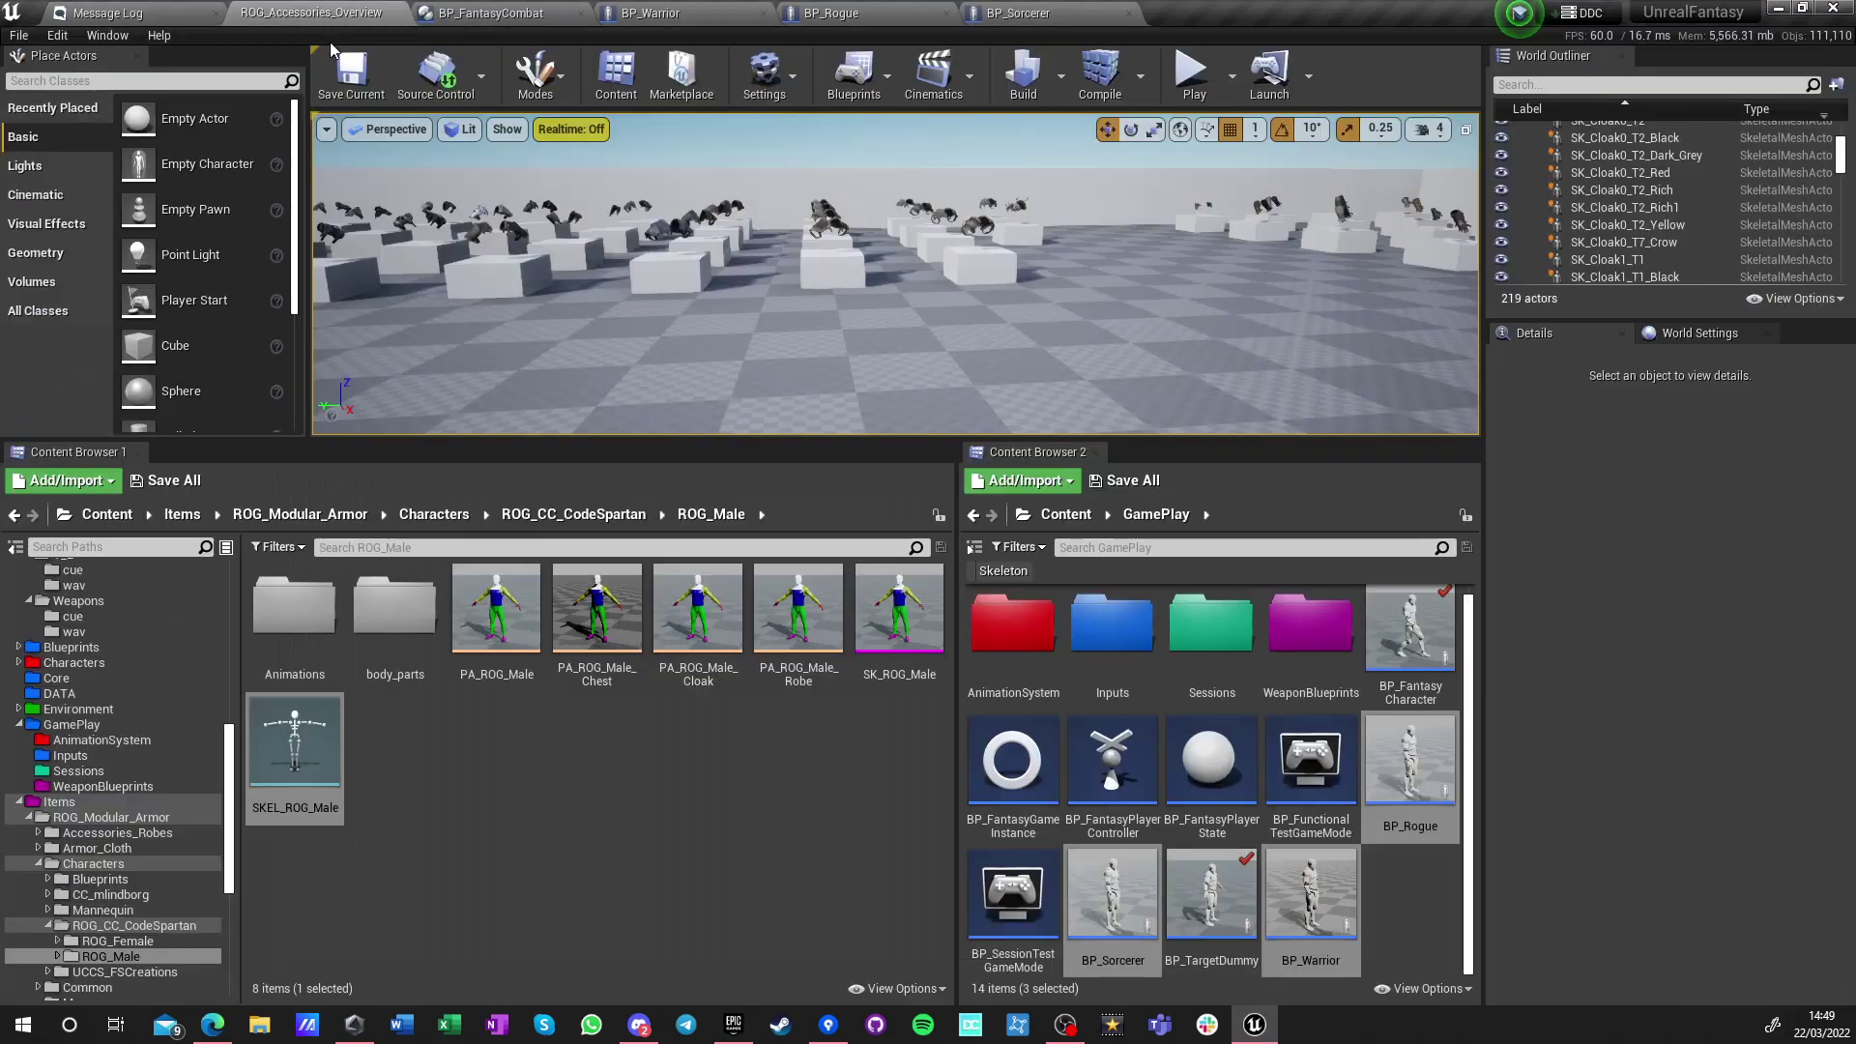
# Open the DT_Characters data table from the Characters/Blueprints folder, examine the ROG_Male row's body part meshes, and close the table
pyautogui.click(570, 515)
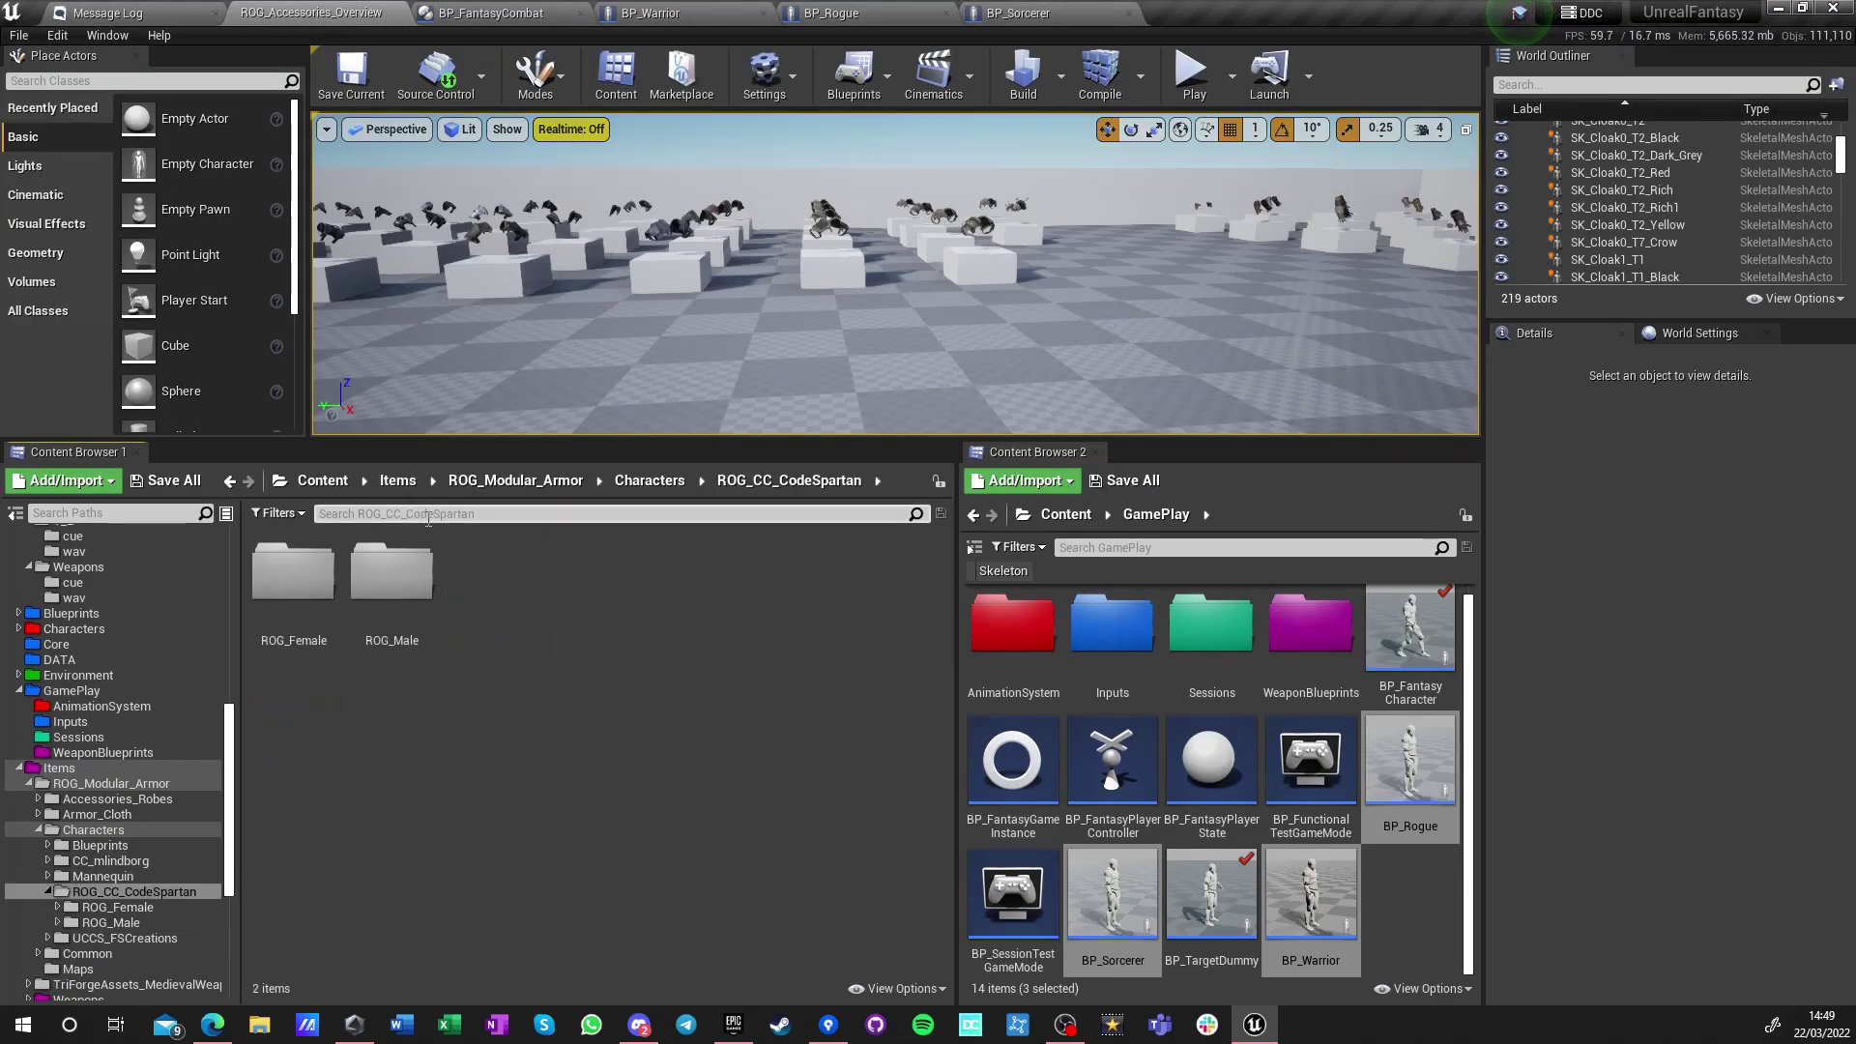
pyautogui.click(649, 480)
pyautogui.doubleClick(300, 623)
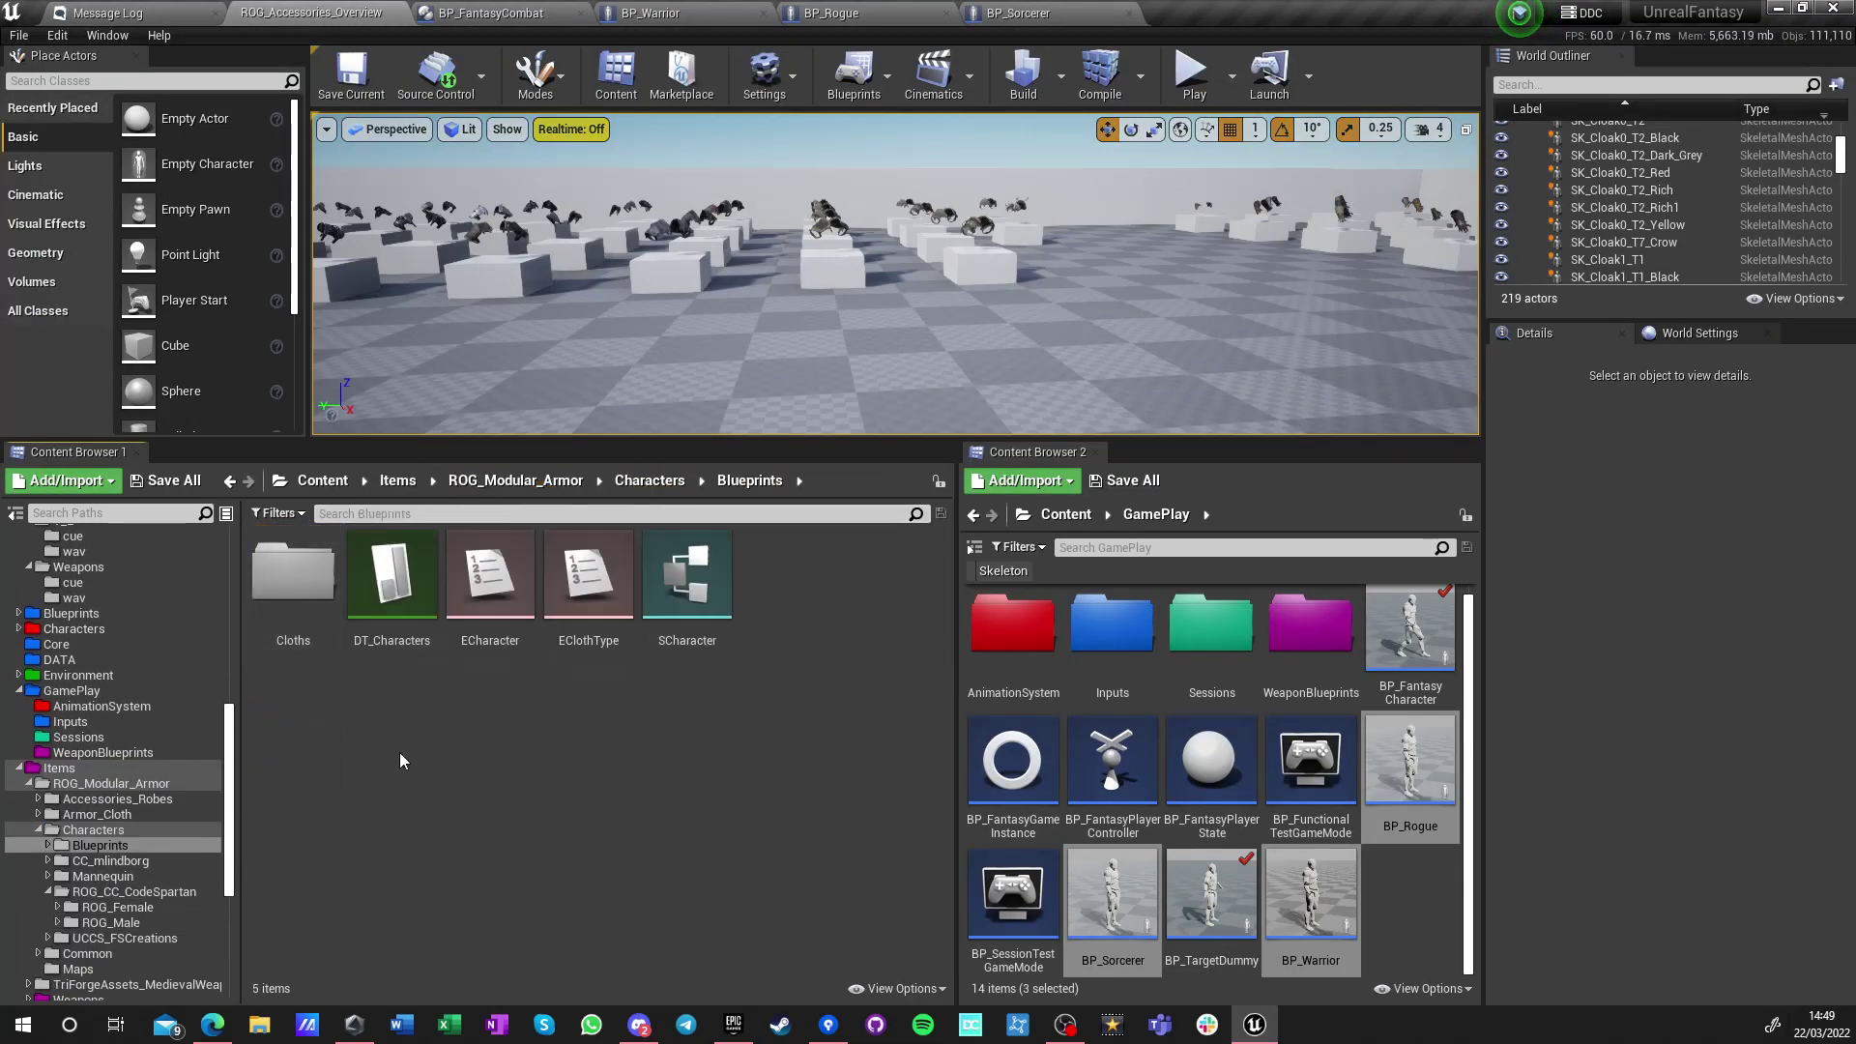
pyautogui.doubleClick(393, 587)
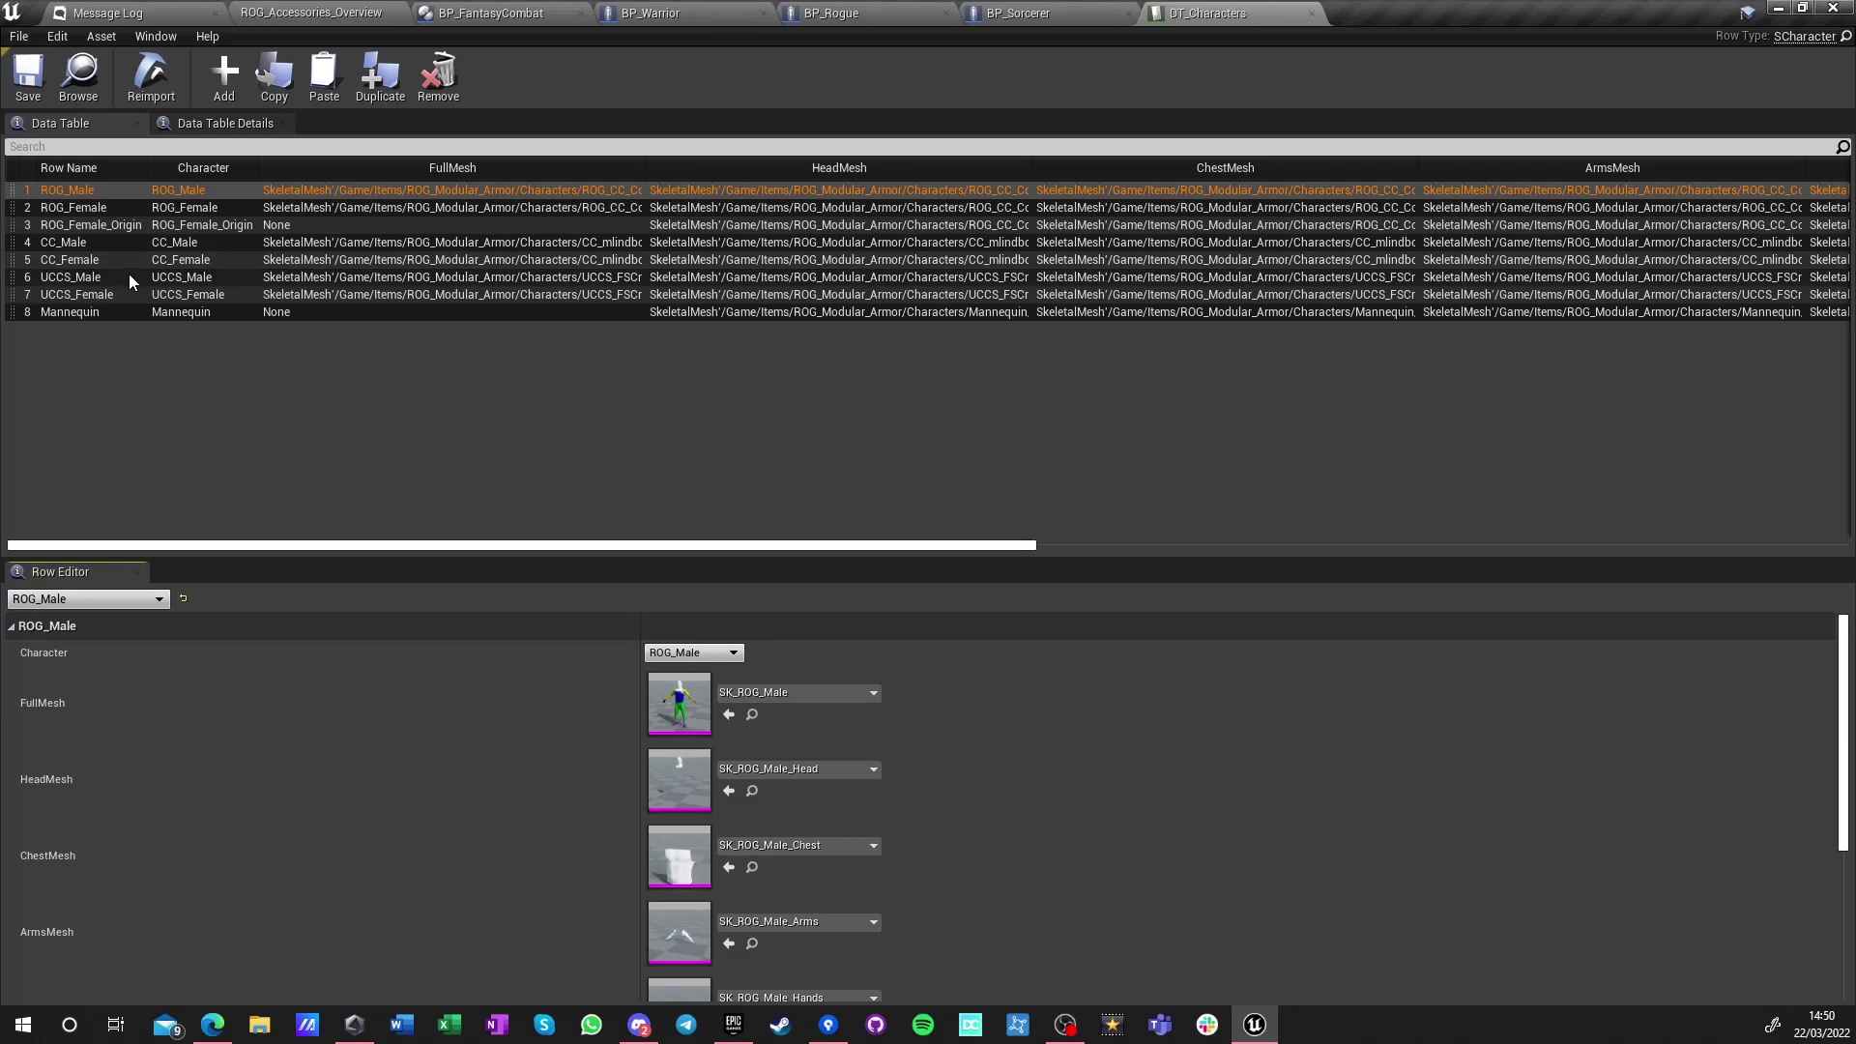
pyautogui.scroll(-3, 706, 899)
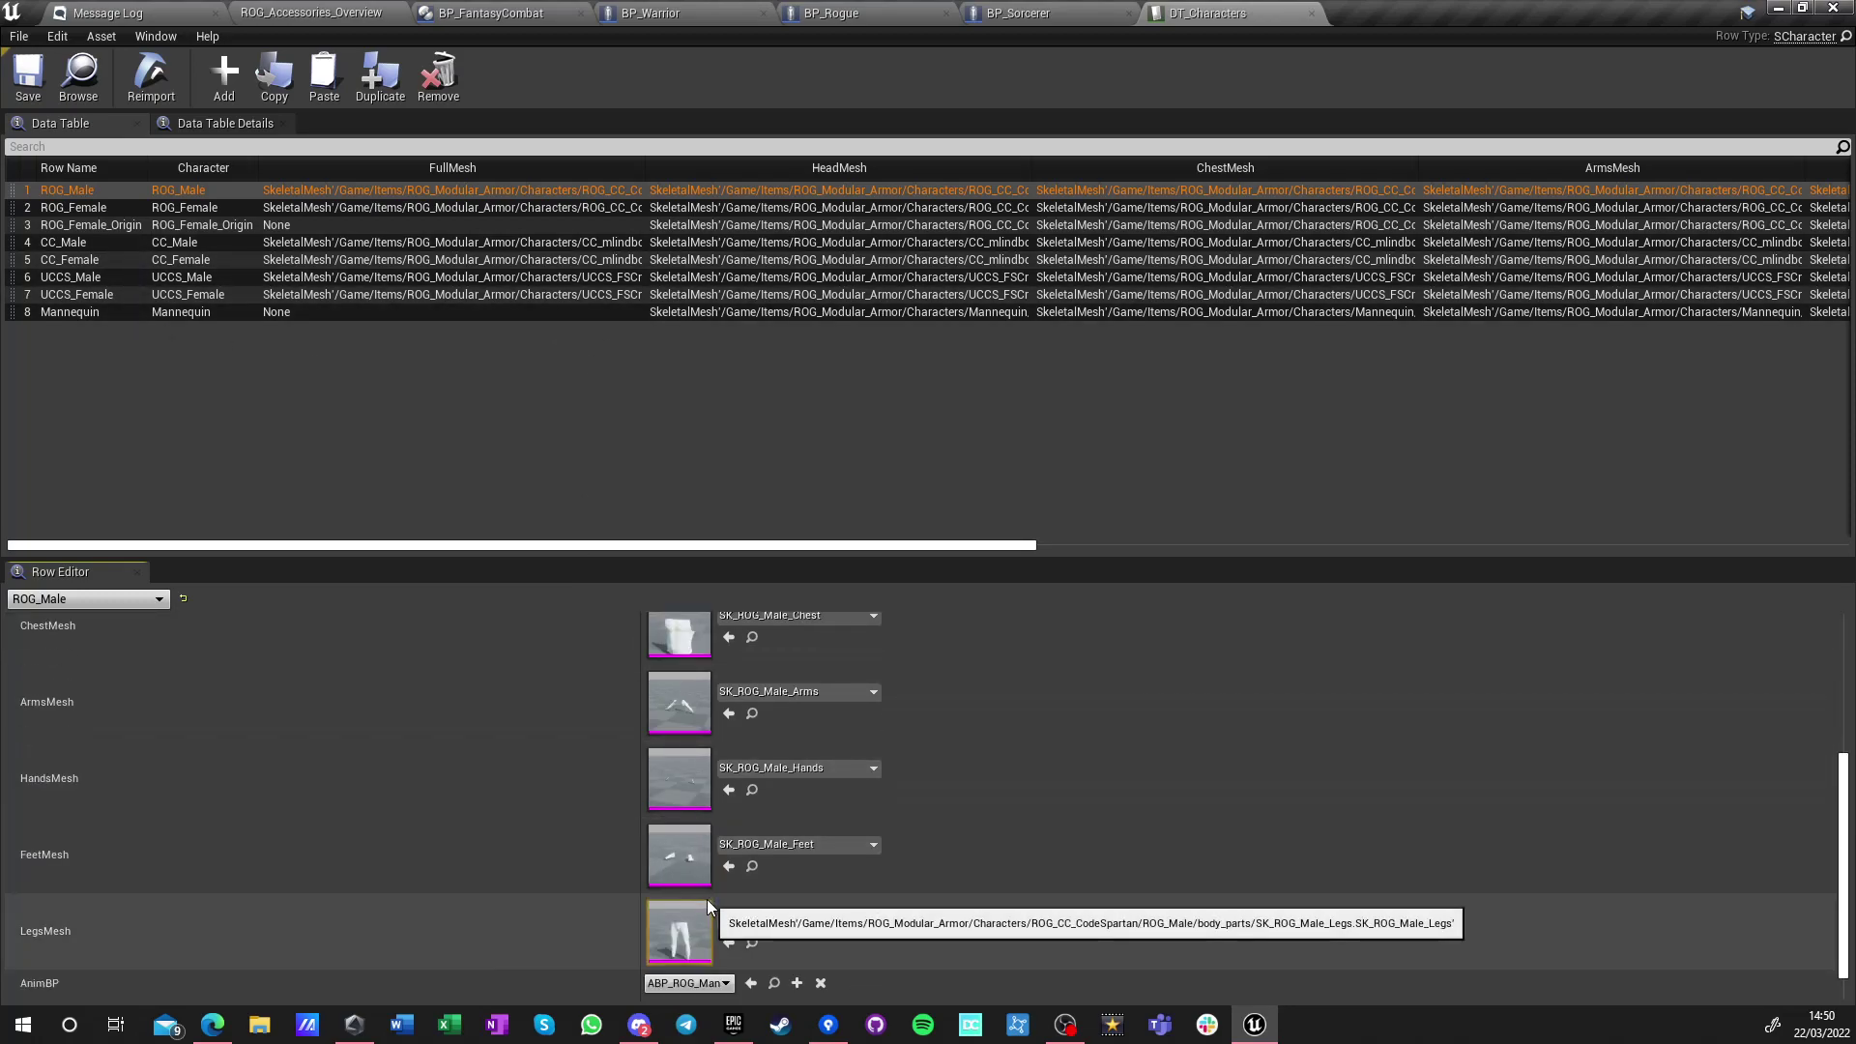
pyautogui.scroll(1, 706, 899)
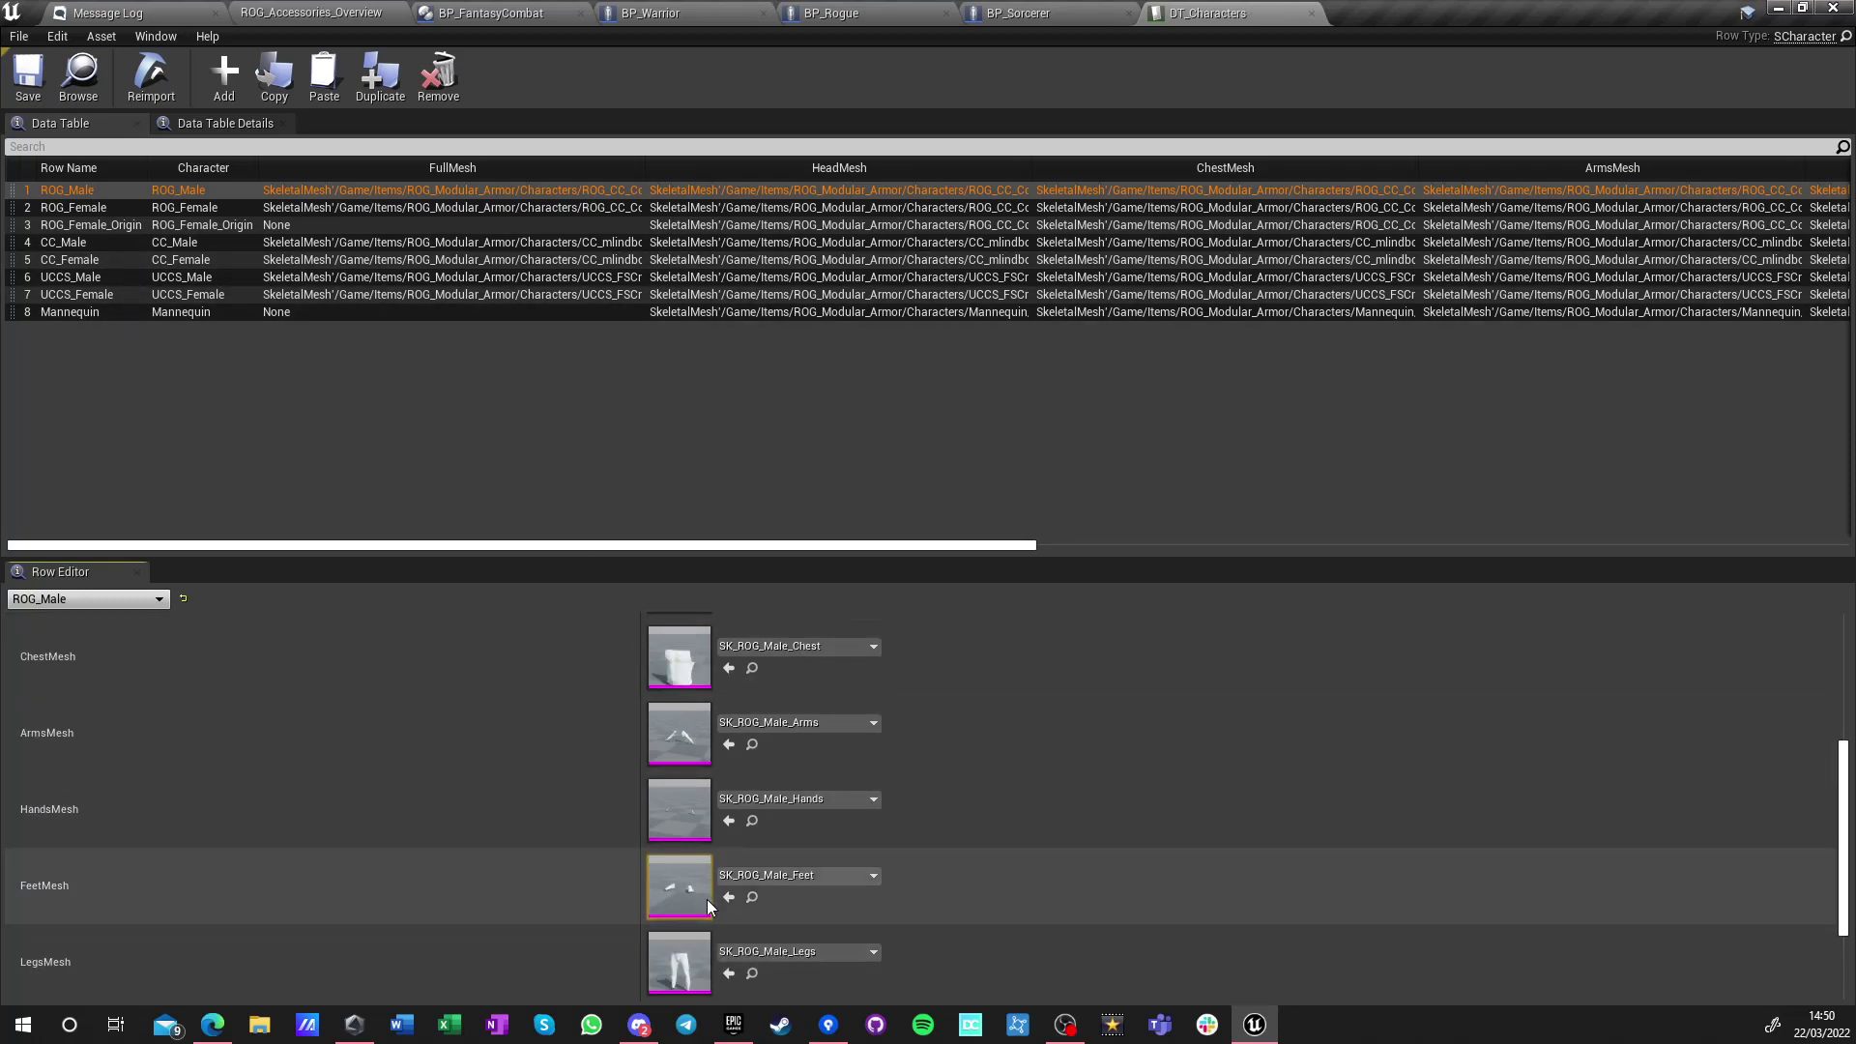
pyautogui.scroll(-1, 705, 899)
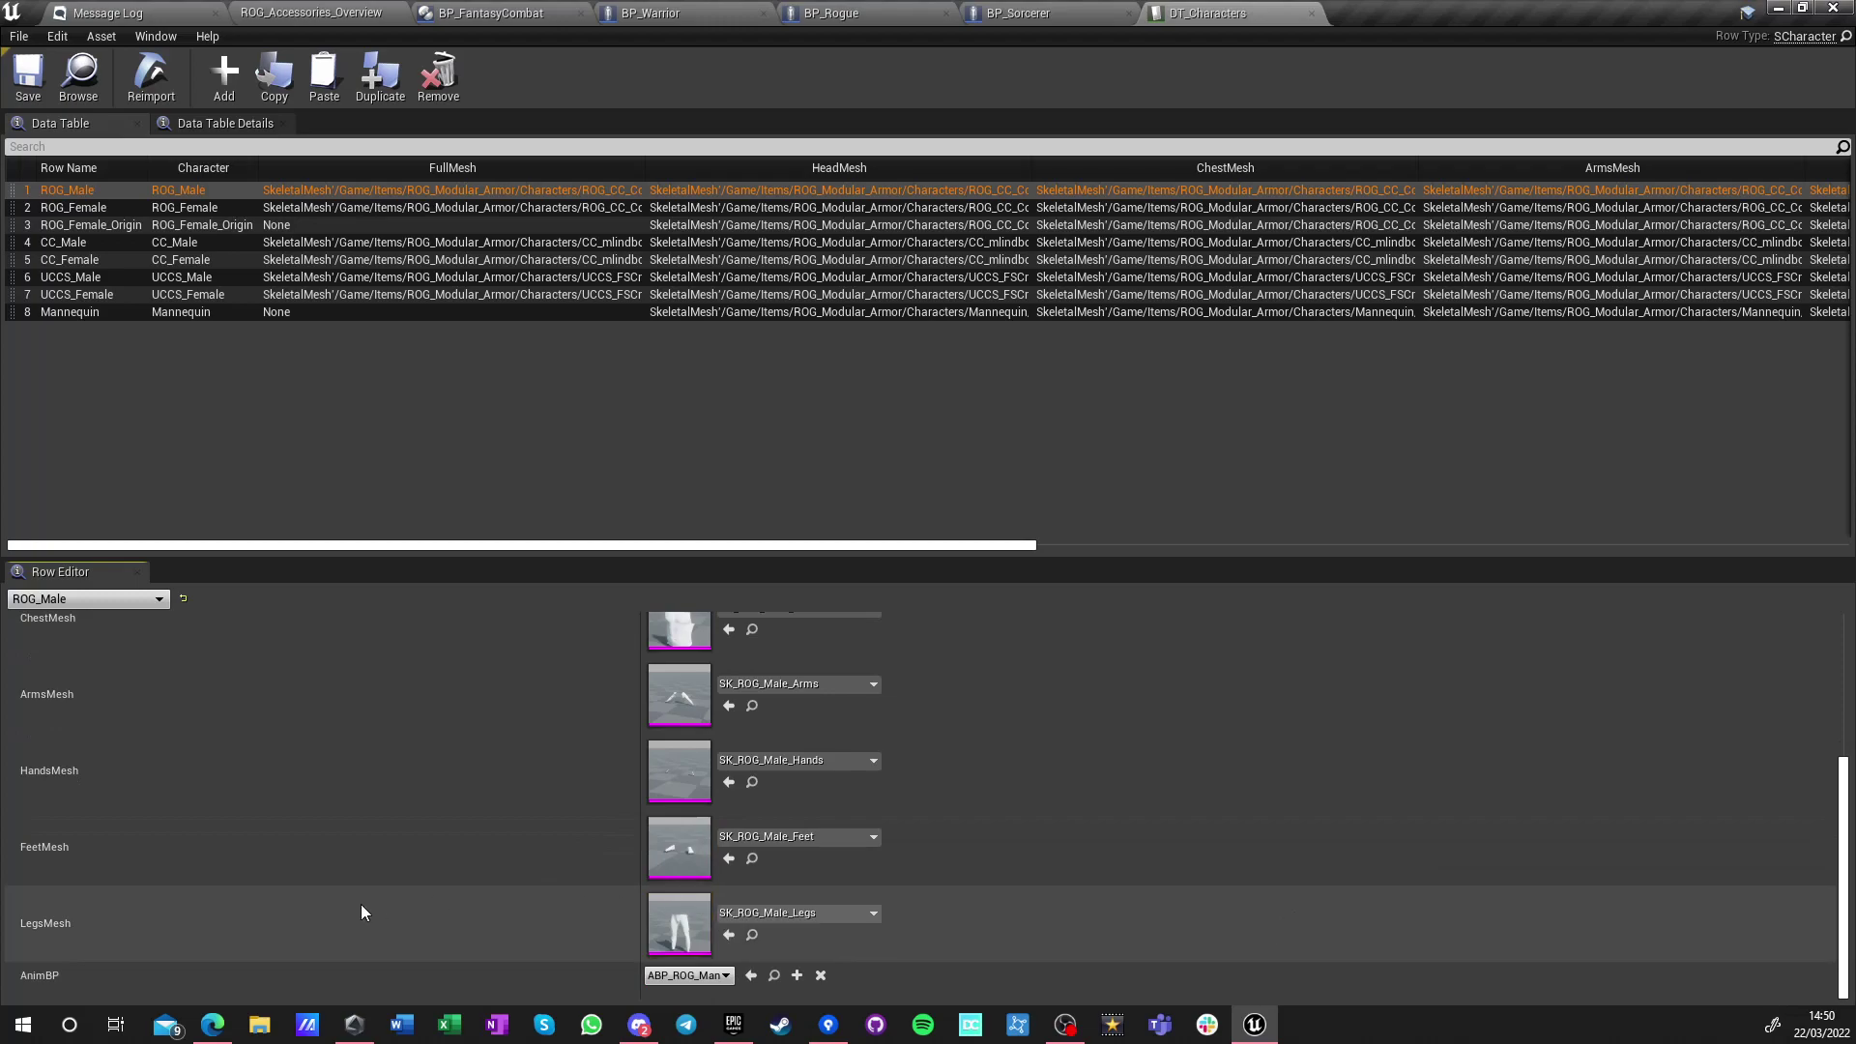
pyautogui.click(1311, 13)
pyautogui.click(311, 12)
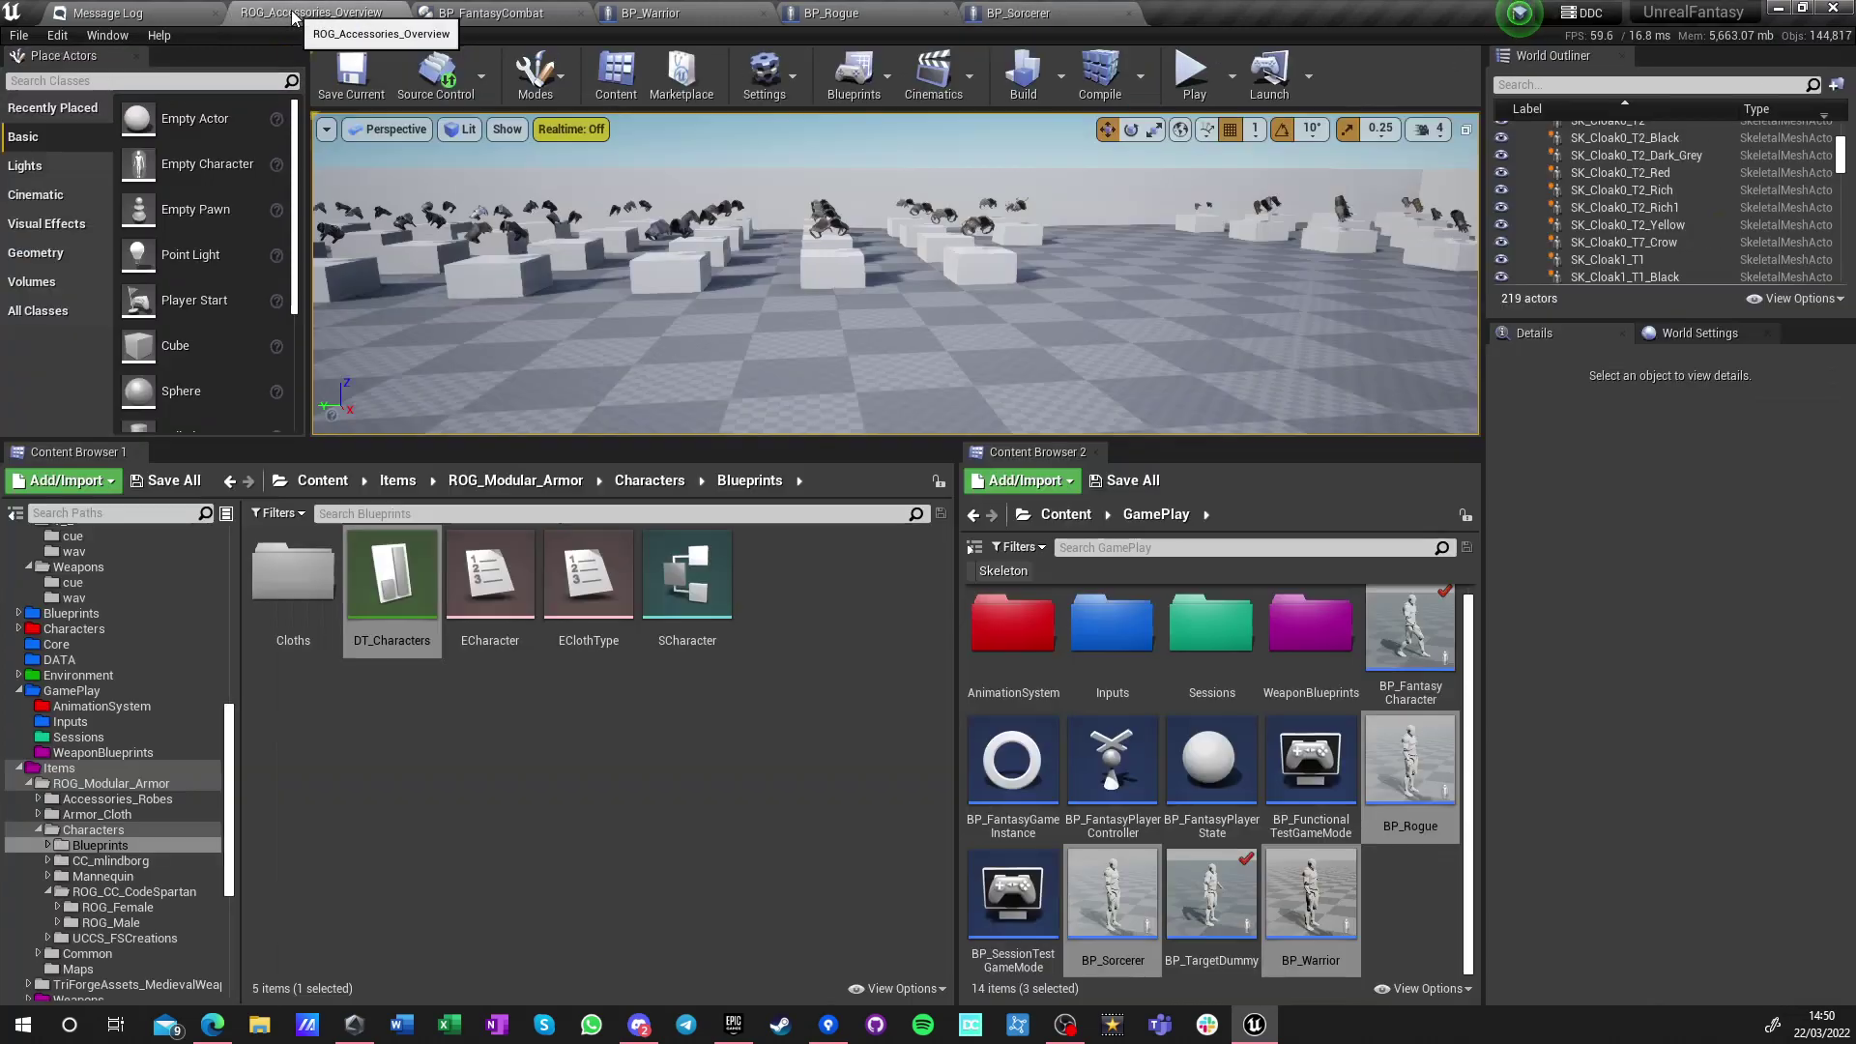
# Look through the ArmorObjects and AccessoriesObjects blueprints in the Characters/Blueprints/Cloths folder and return to the Characters folder
pyautogui.doubleClick(324, 628)
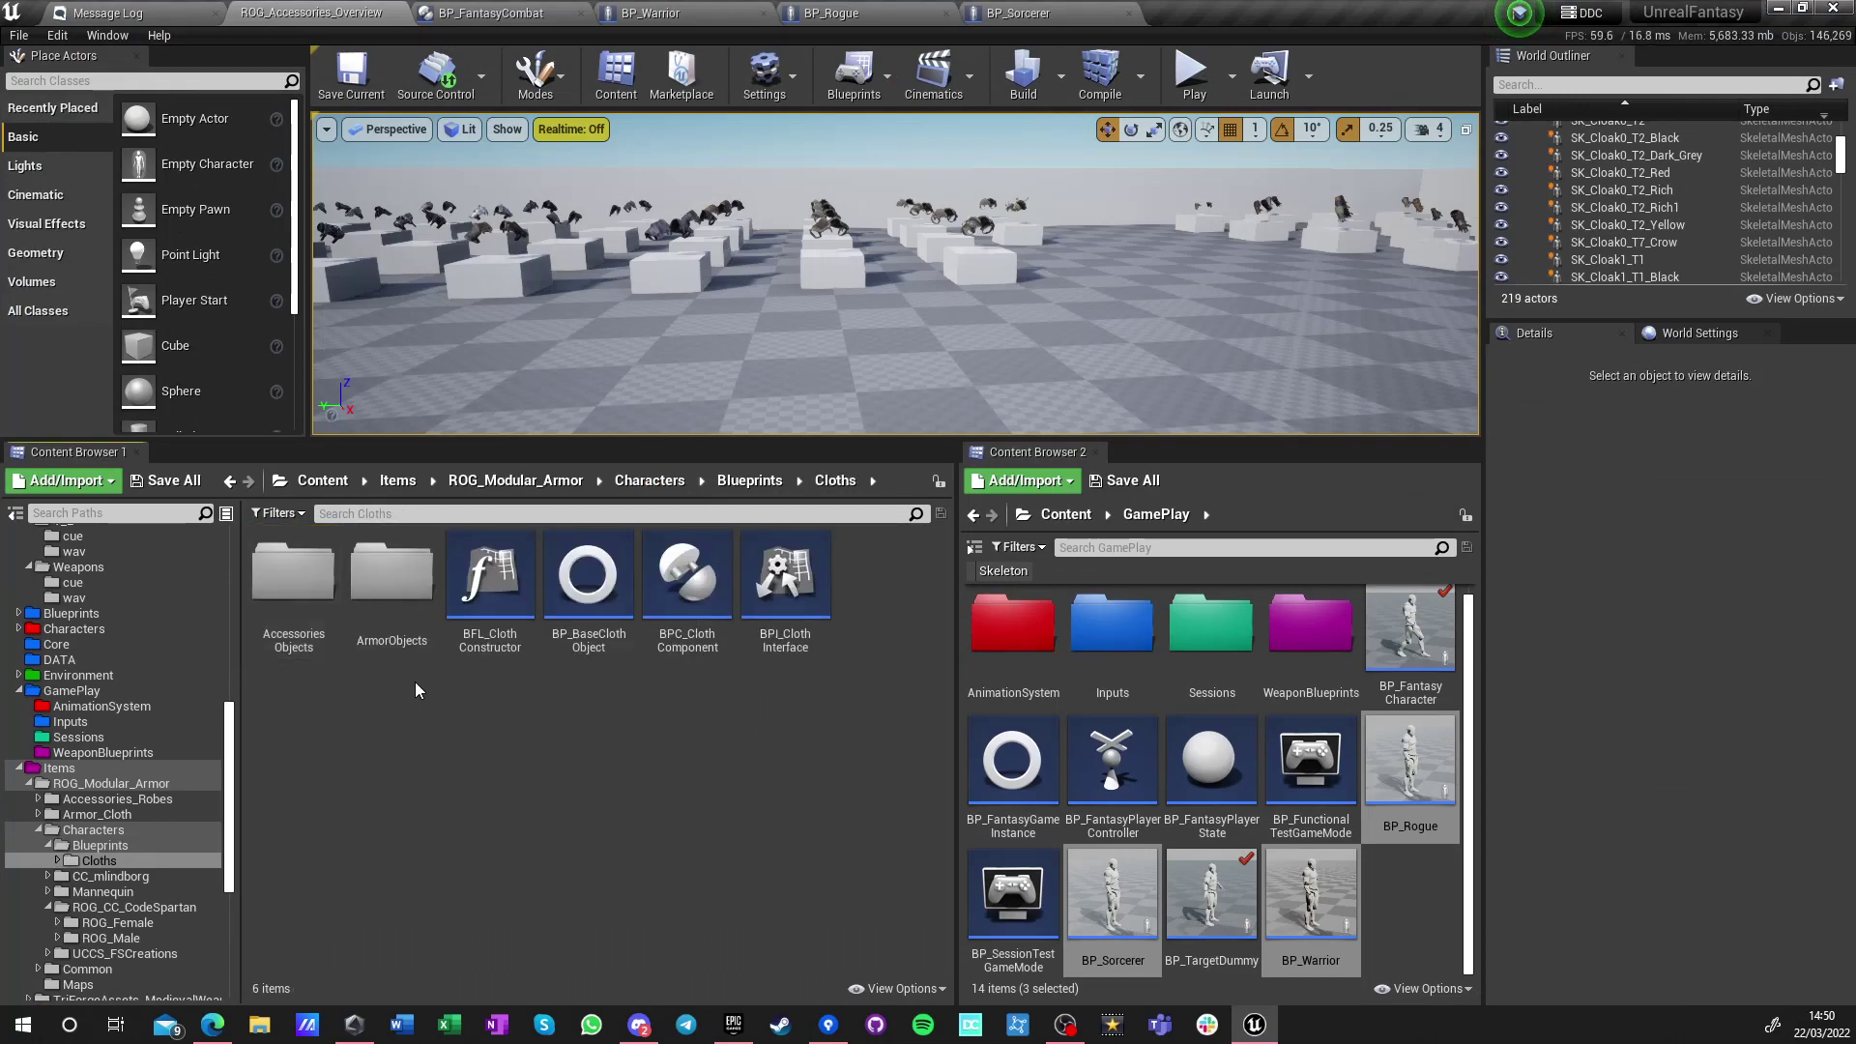
pyautogui.moveTo(577, 613)
pyautogui.doubleClick(392, 578)
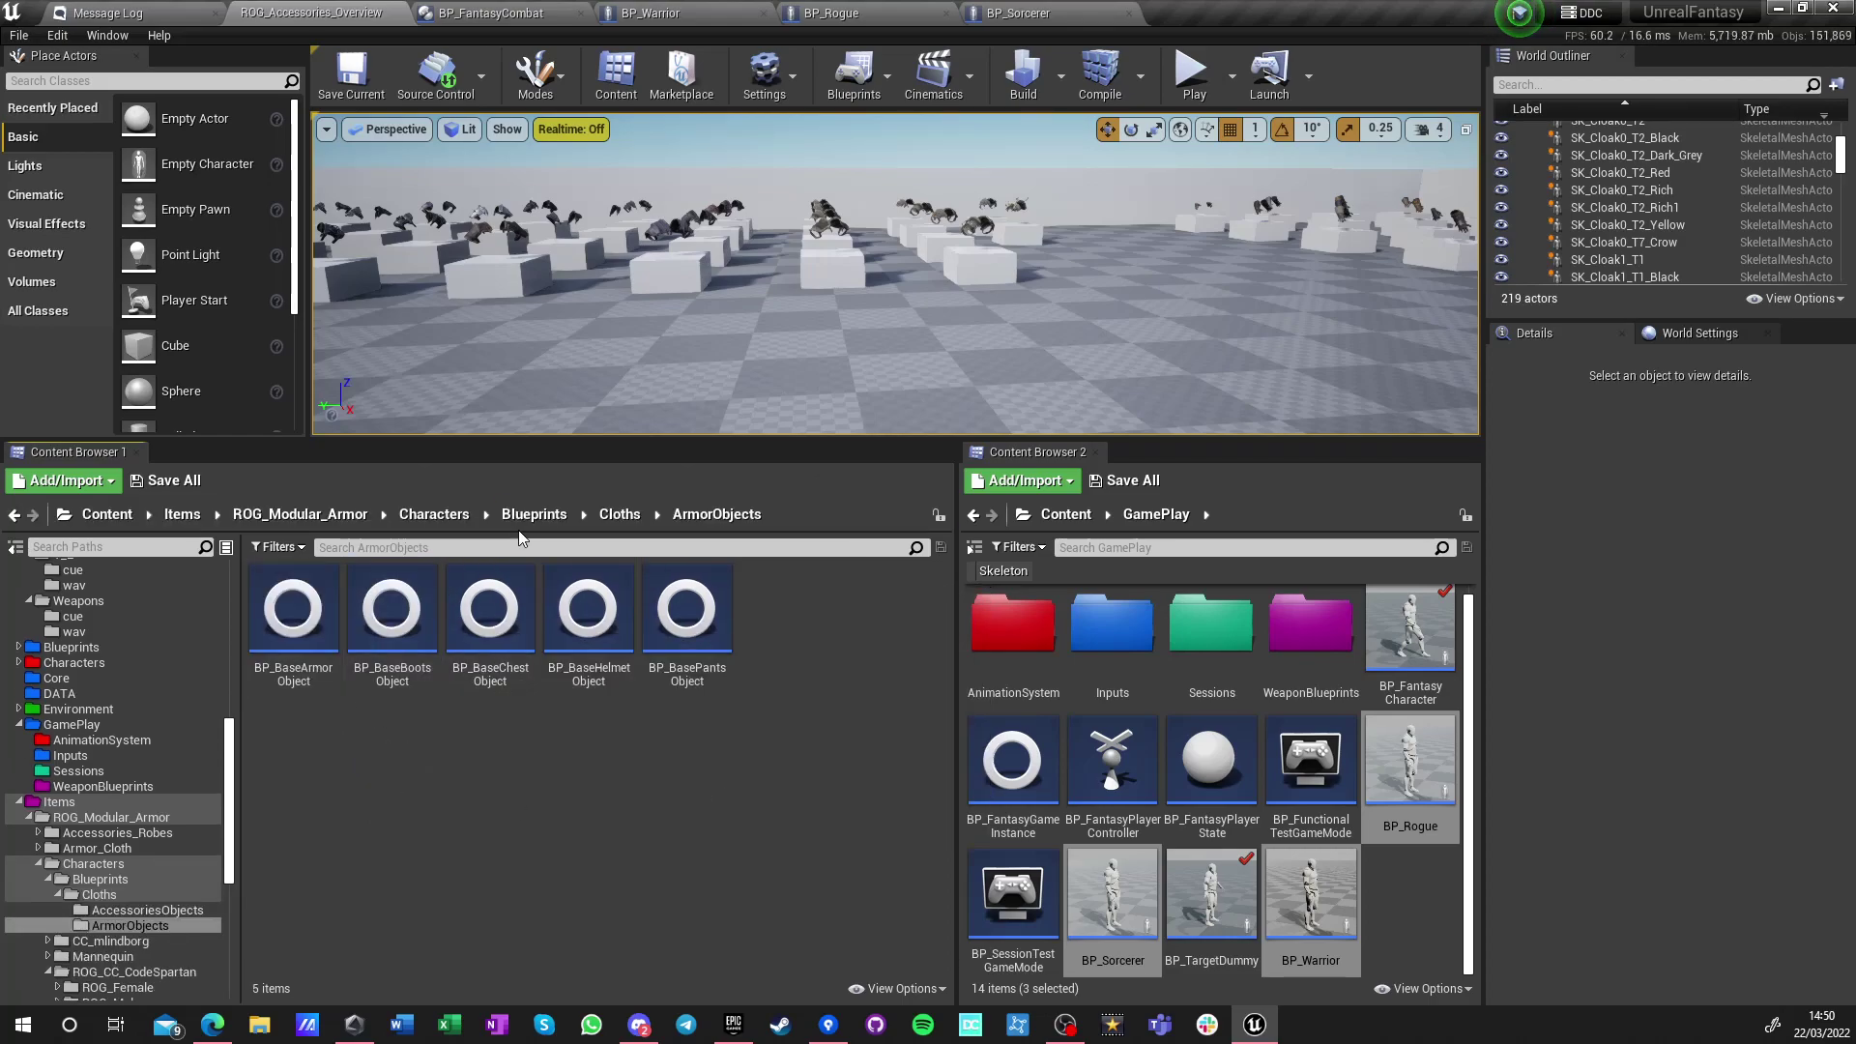
pyautogui.click(620, 513)
pyautogui.doubleClick(293, 609)
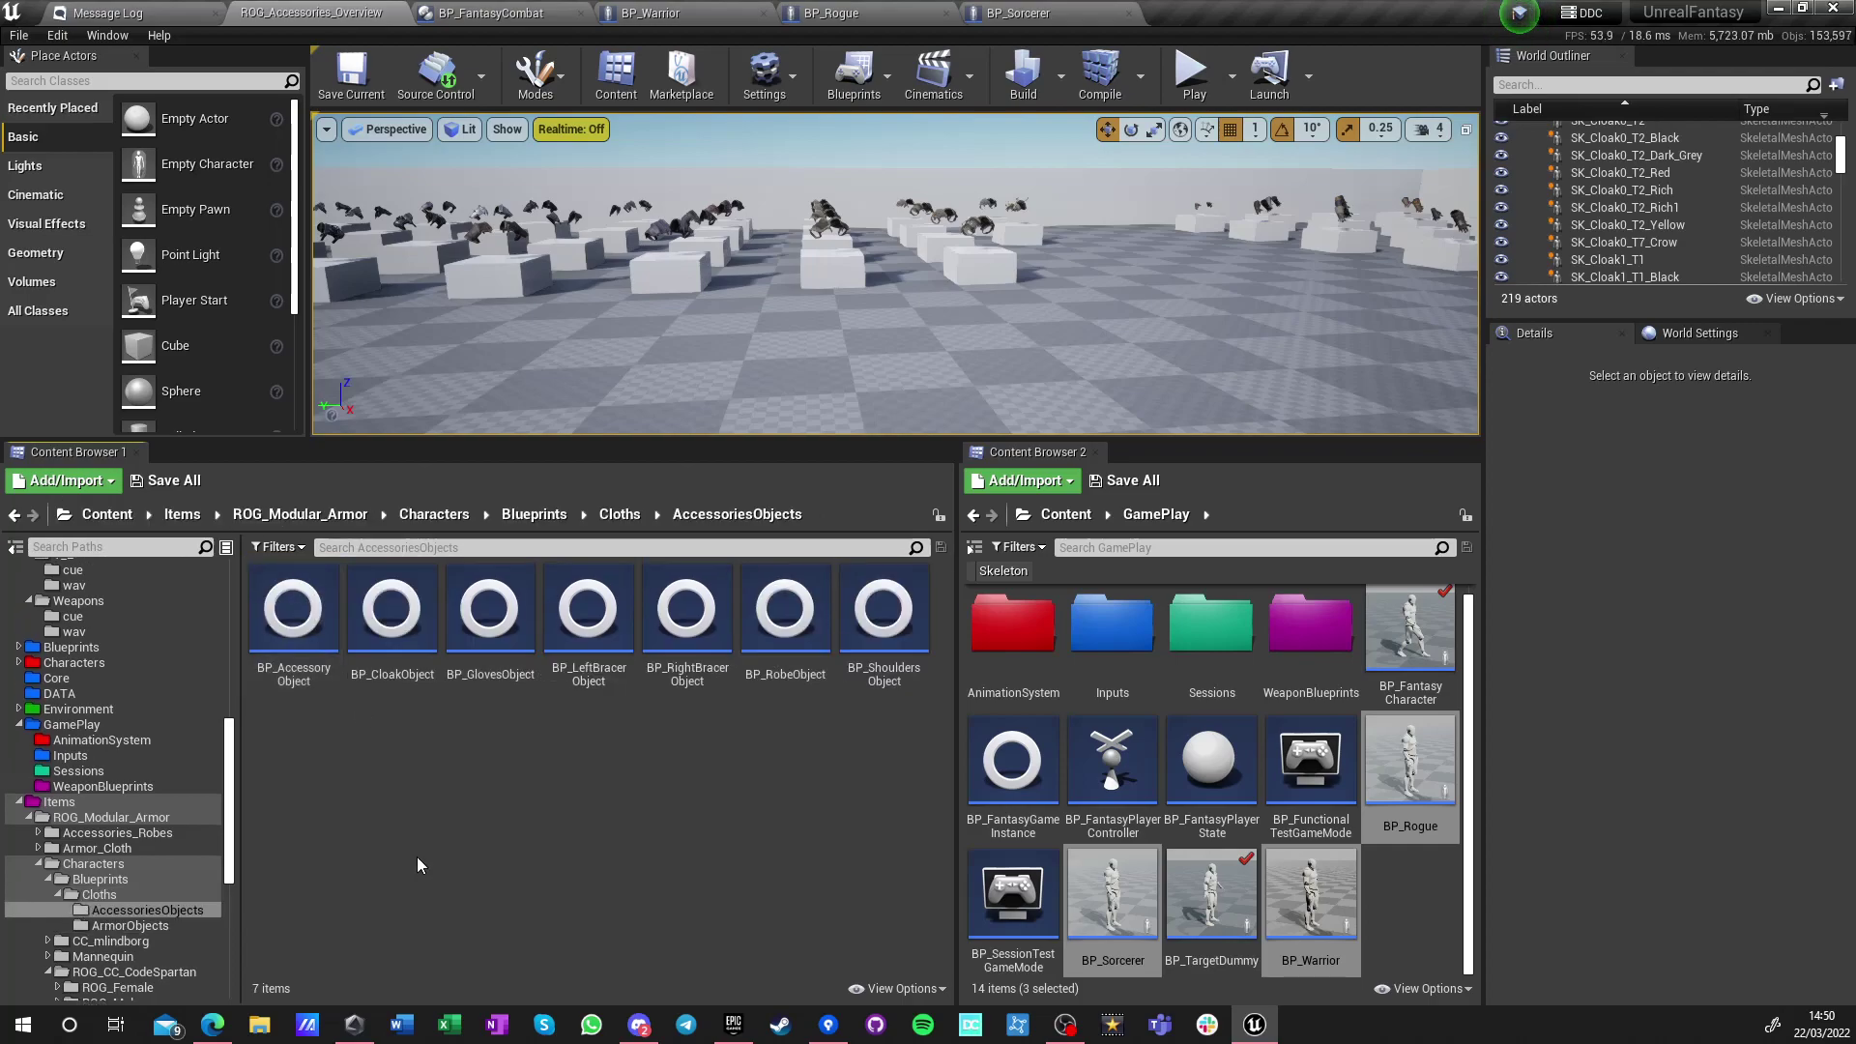
pyautogui.click(619, 507)
pyautogui.click(630, 485)
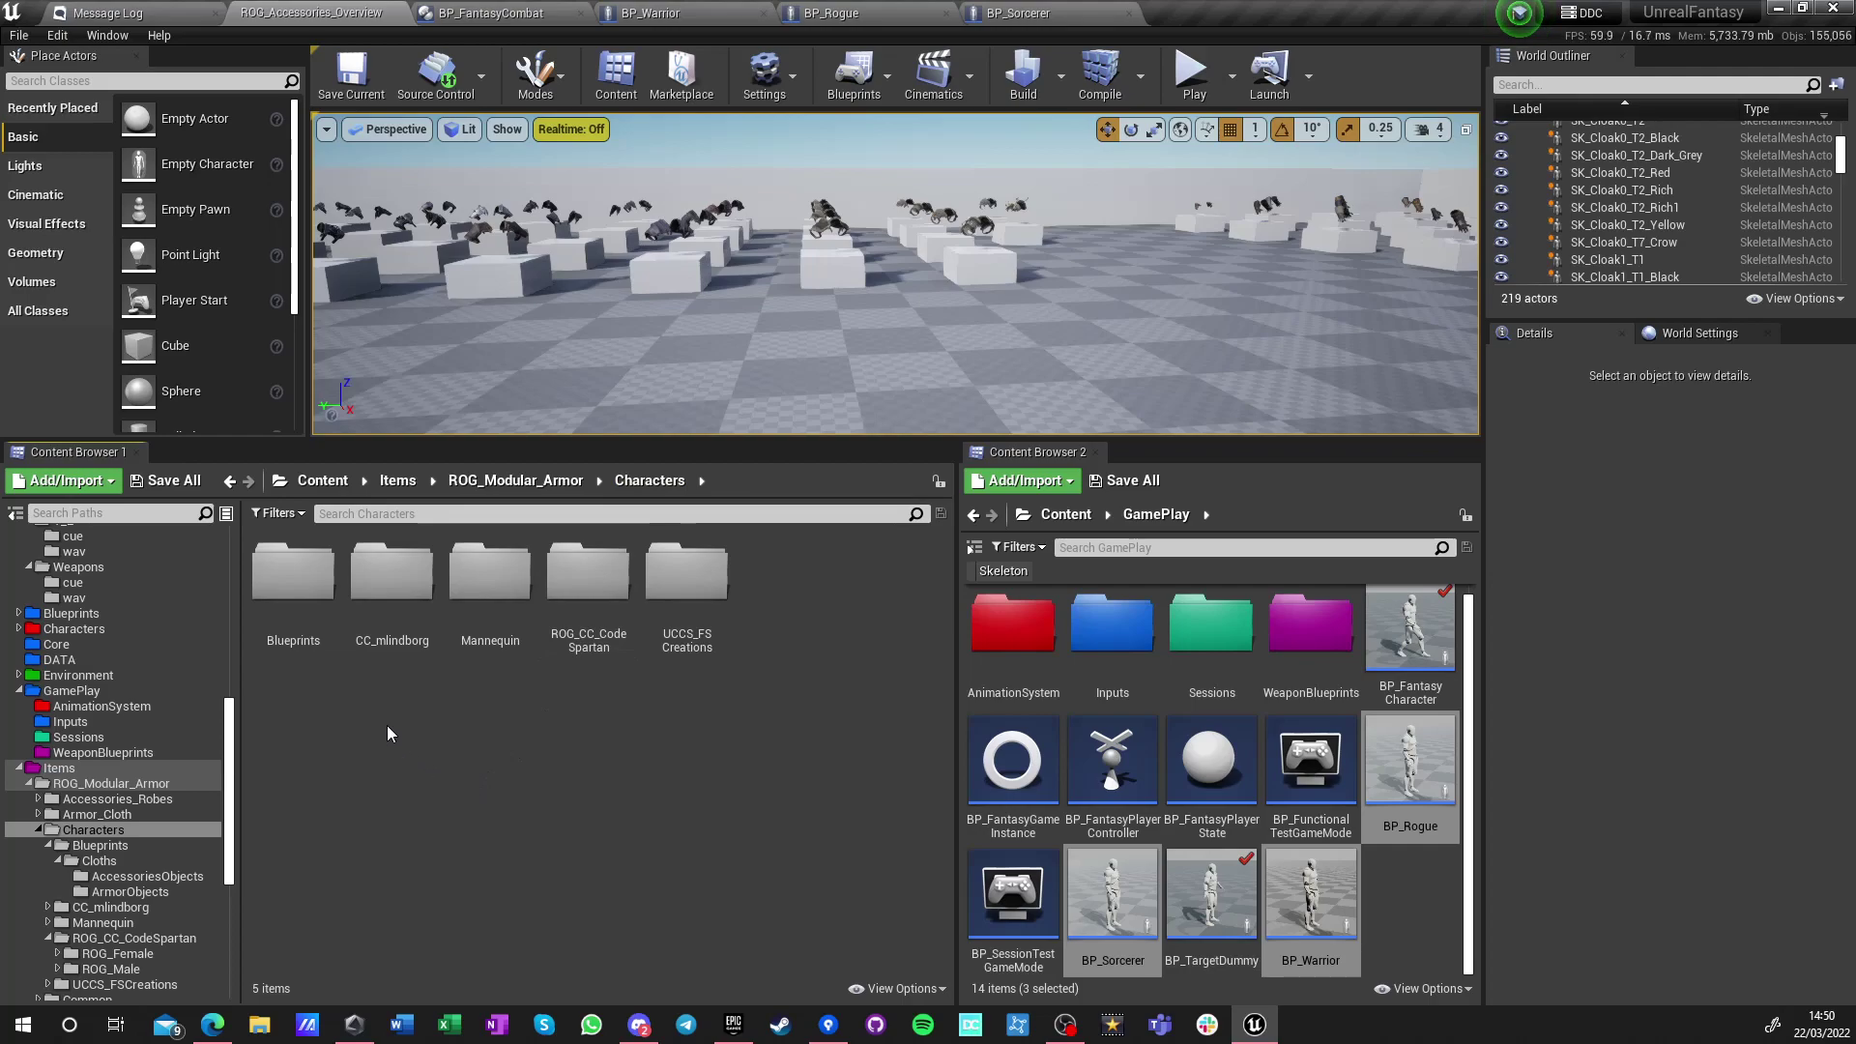
# Check the contents of the CC_mlindborg character folder and go back up to the ROG_Modular_Armor folder
pyautogui.doubleClick(390, 617)
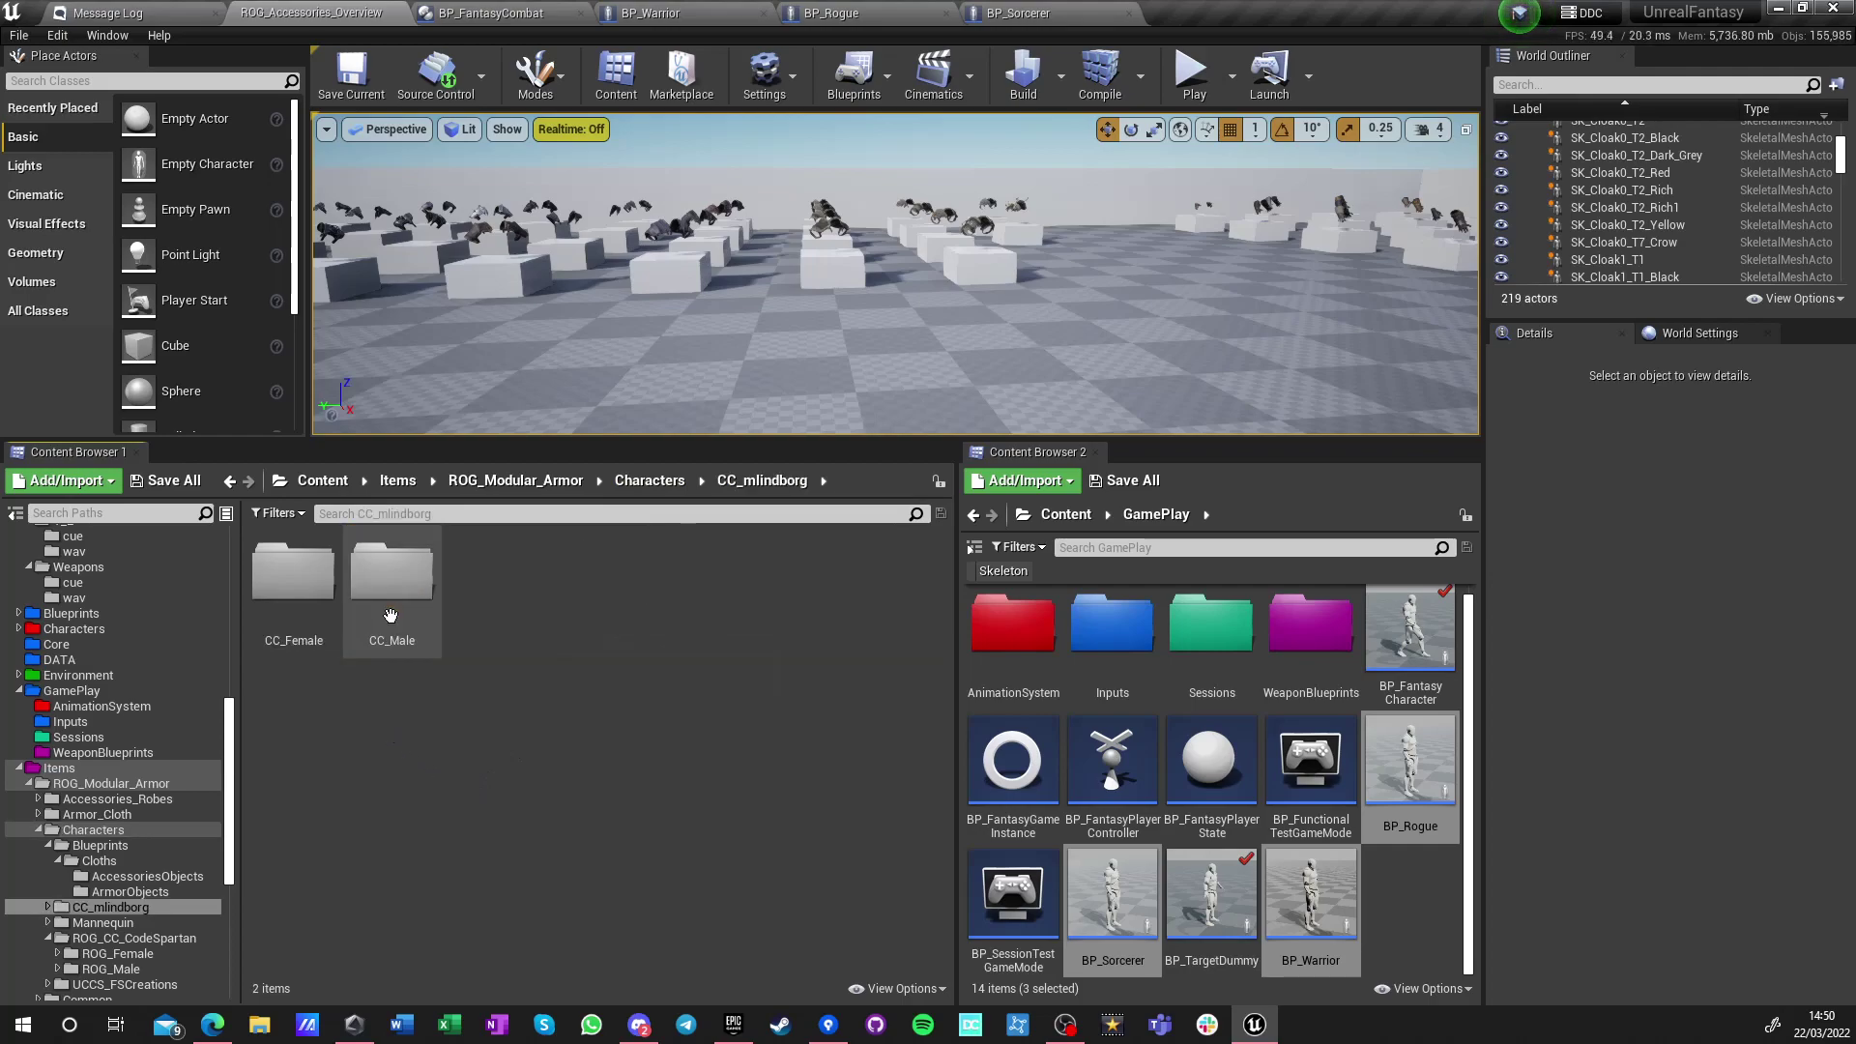
pyautogui.doubleClick(390, 617)
pyautogui.click(642, 481)
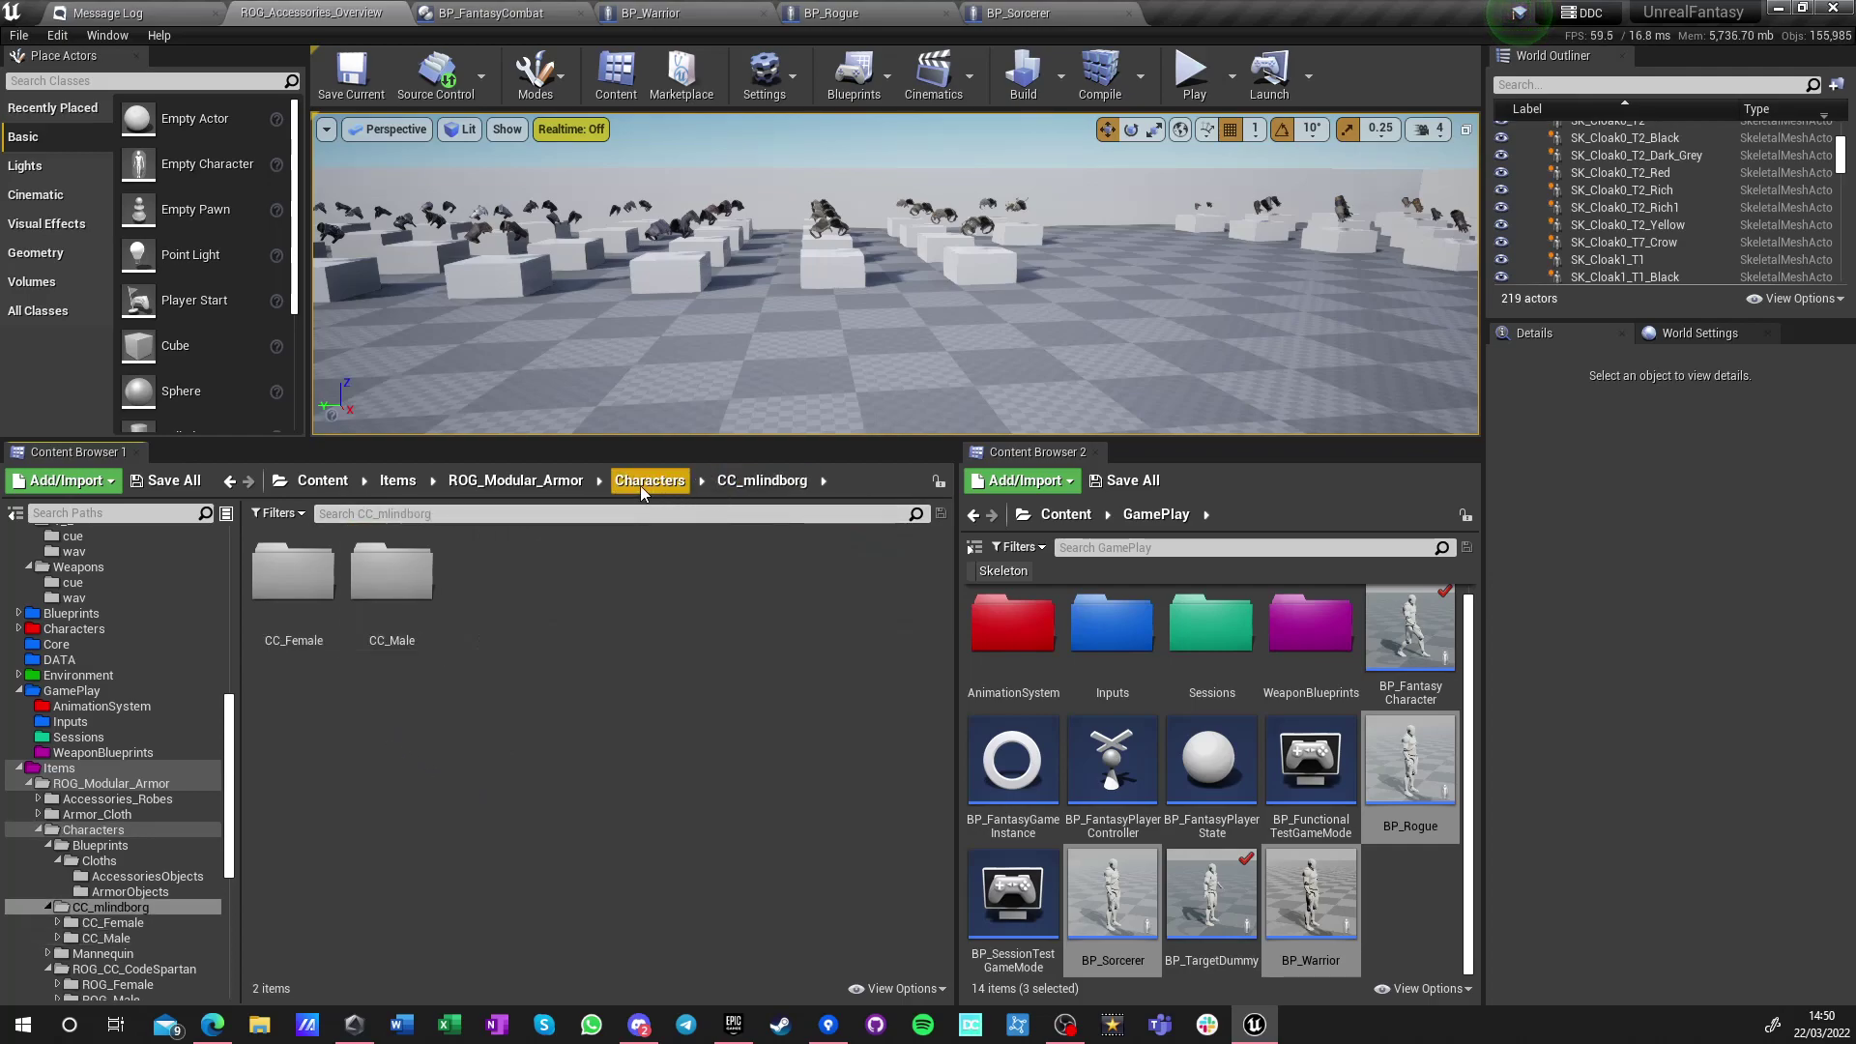
pyautogui.click(554, 484)
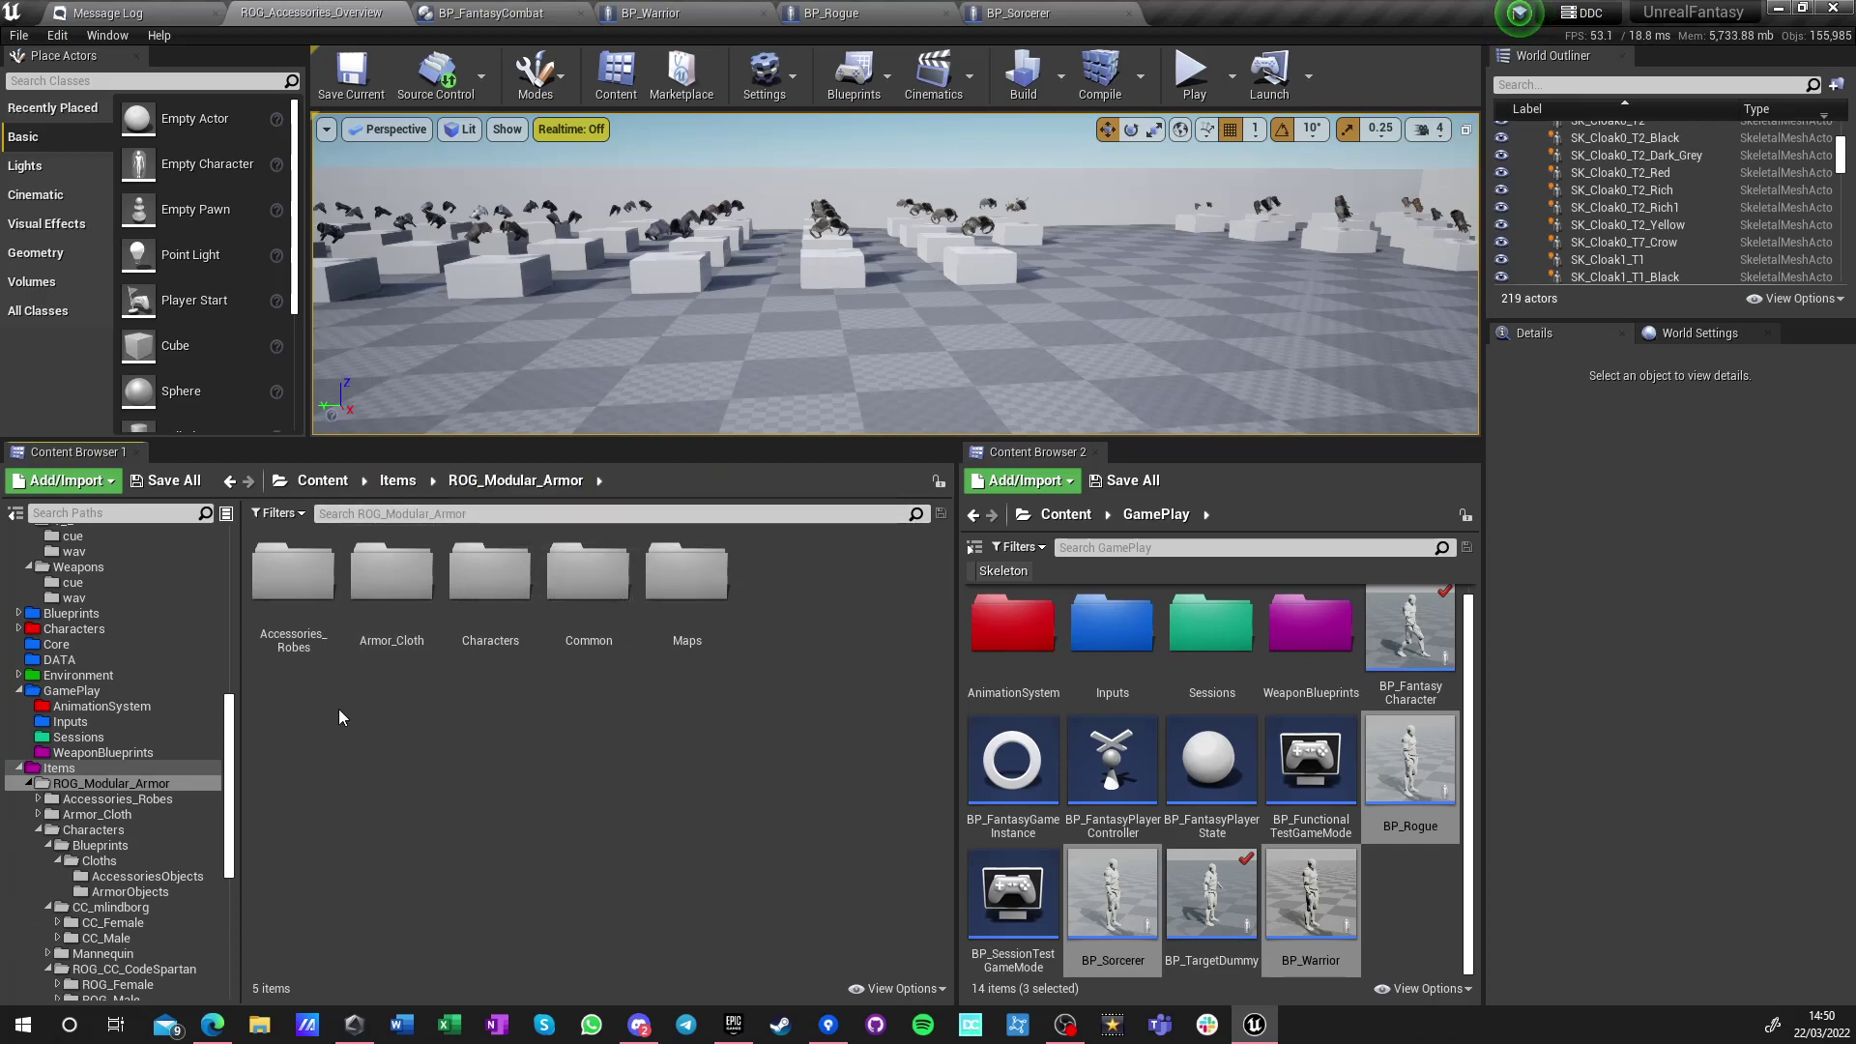
# Open the BPW_CharacterSelector widget from the Common folder, examine its layout, close it and return to the ROG_Modular_Armor folder
pyautogui.doubleClick(607, 599)
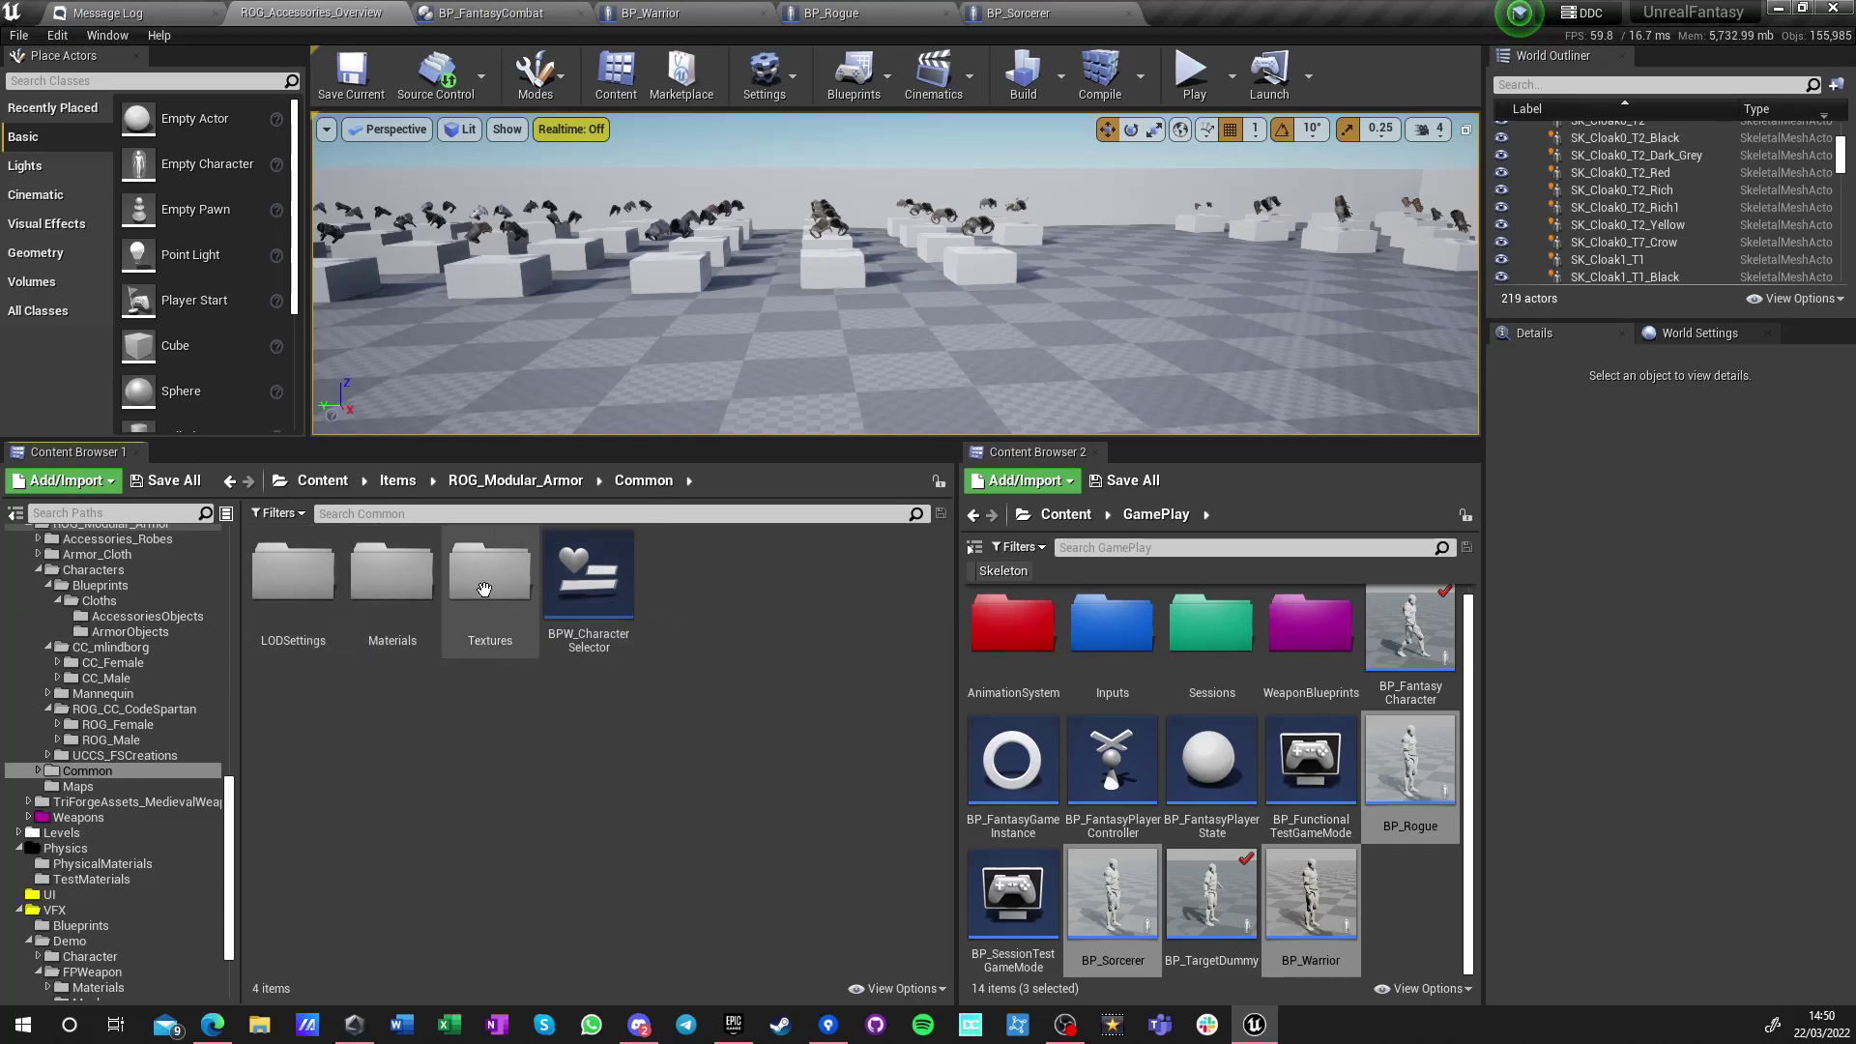
pyautogui.click(508, 478)
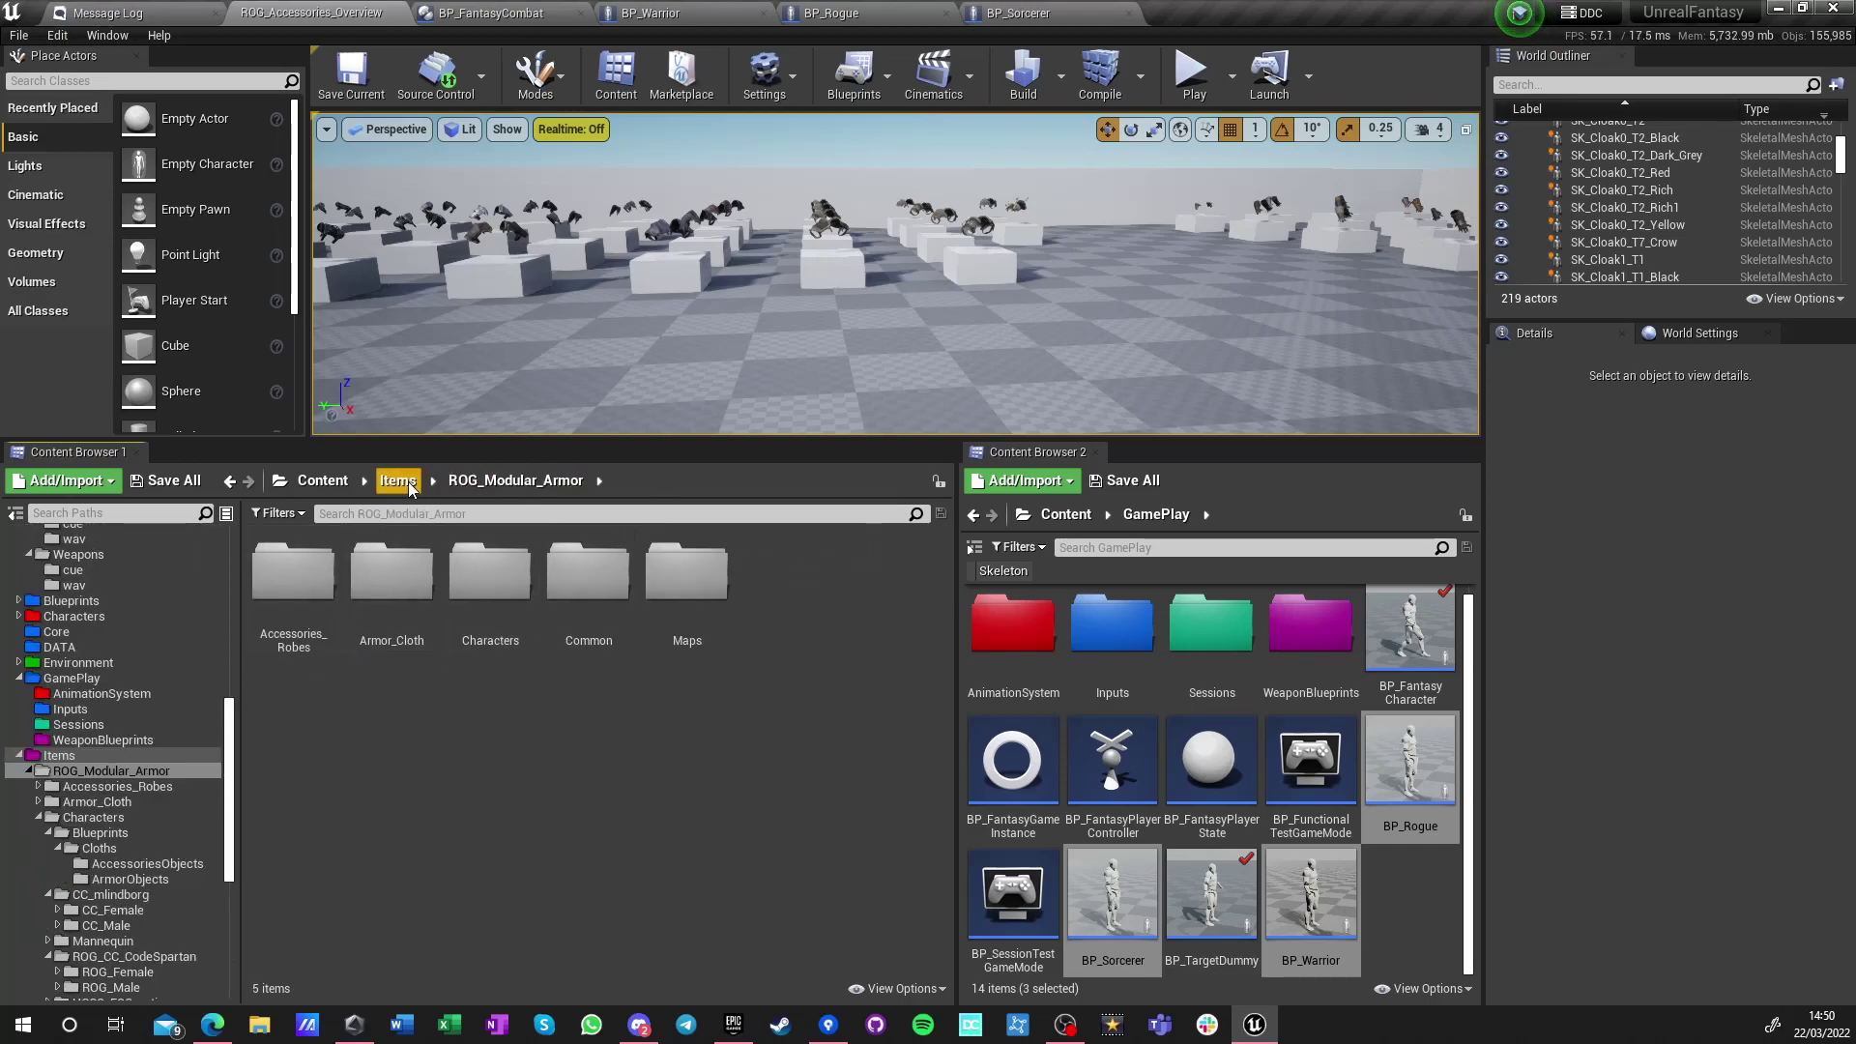
pyautogui.doubleClick(586, 594)
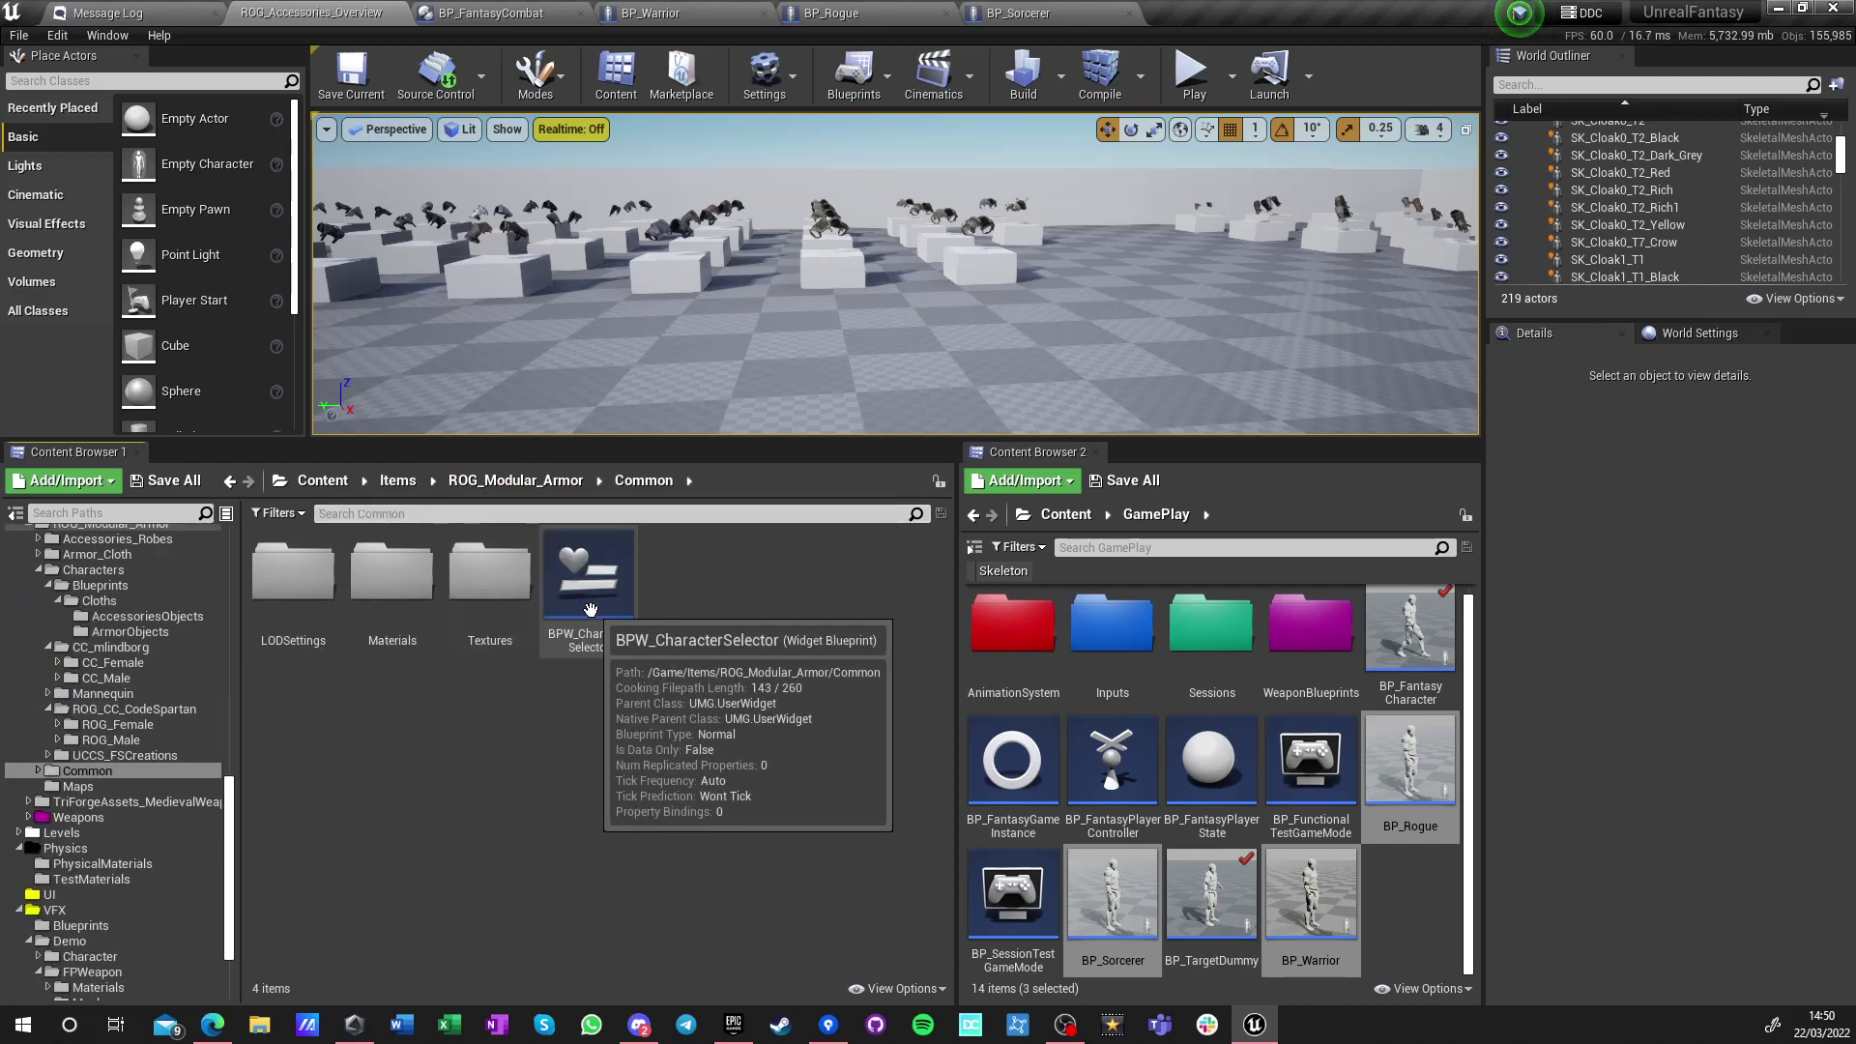
pyautogui.doubleClick(589, 609)
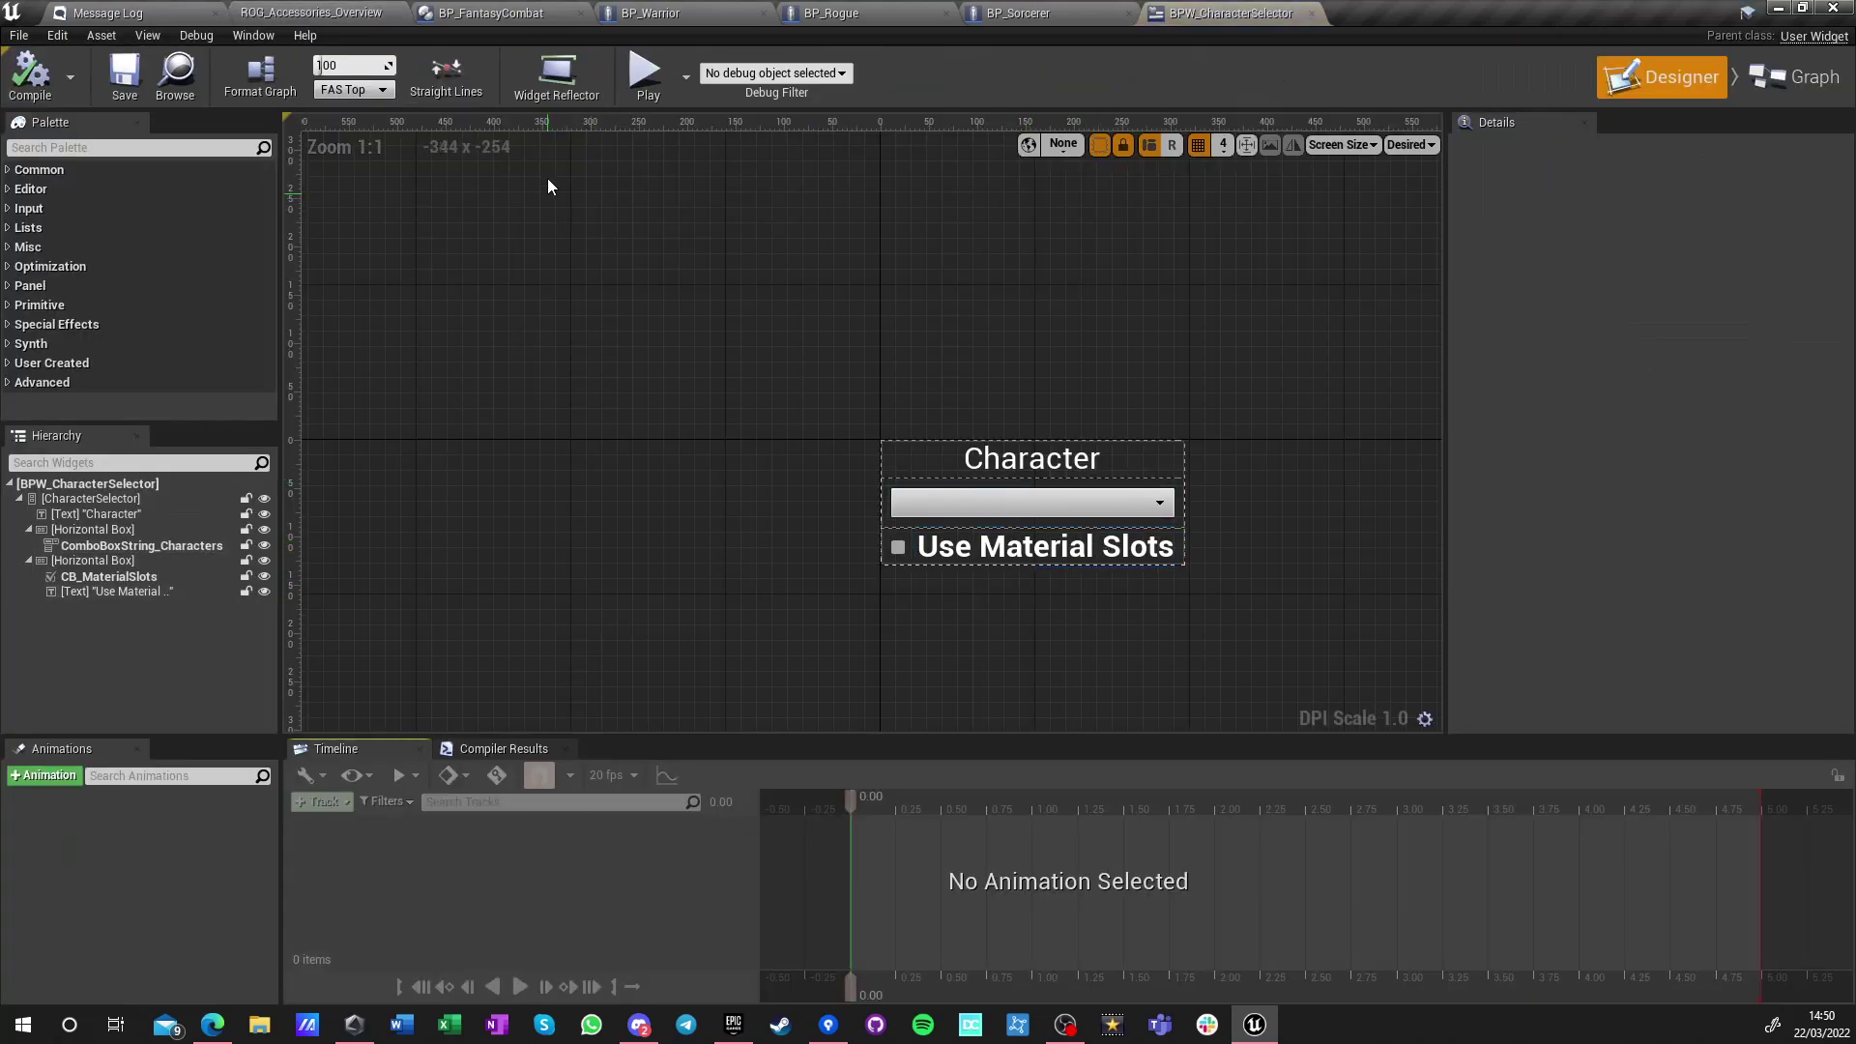
pyautogui.click(1312, 13)
pyautogui.click(309, 12)
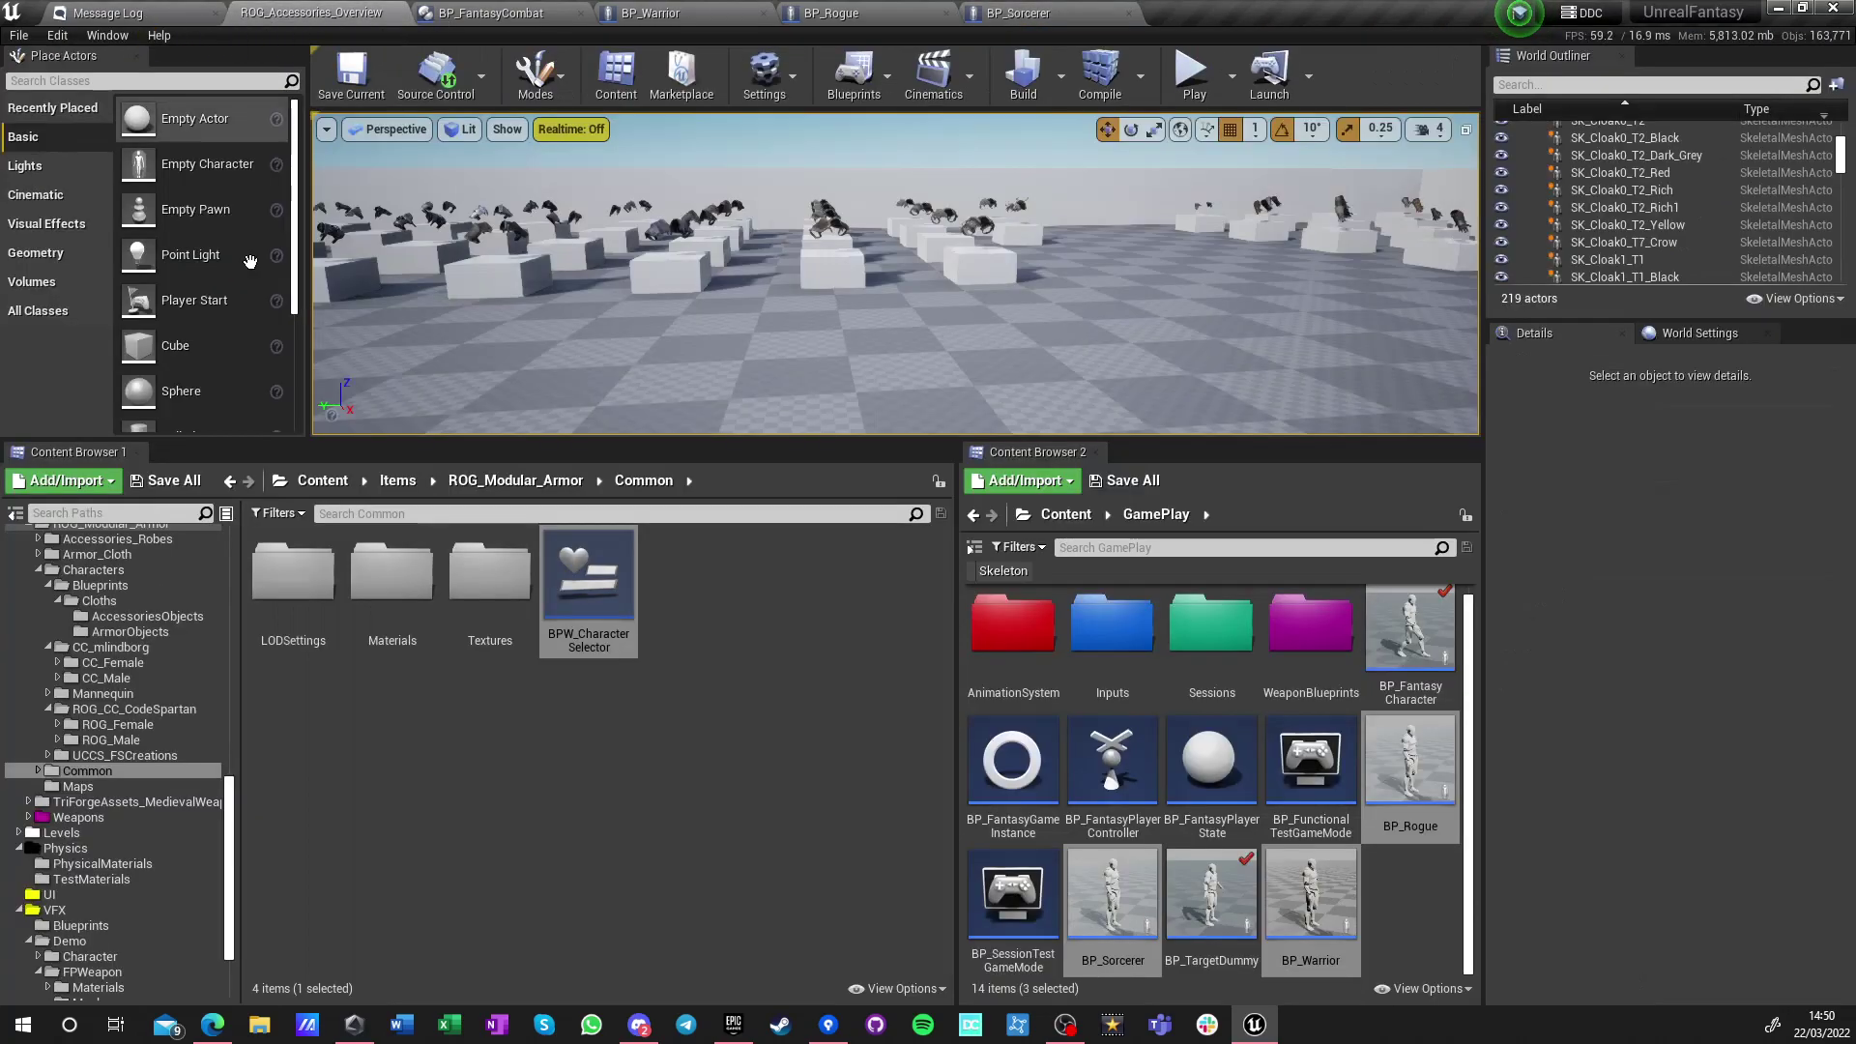
pyautogui.click(512, 480)
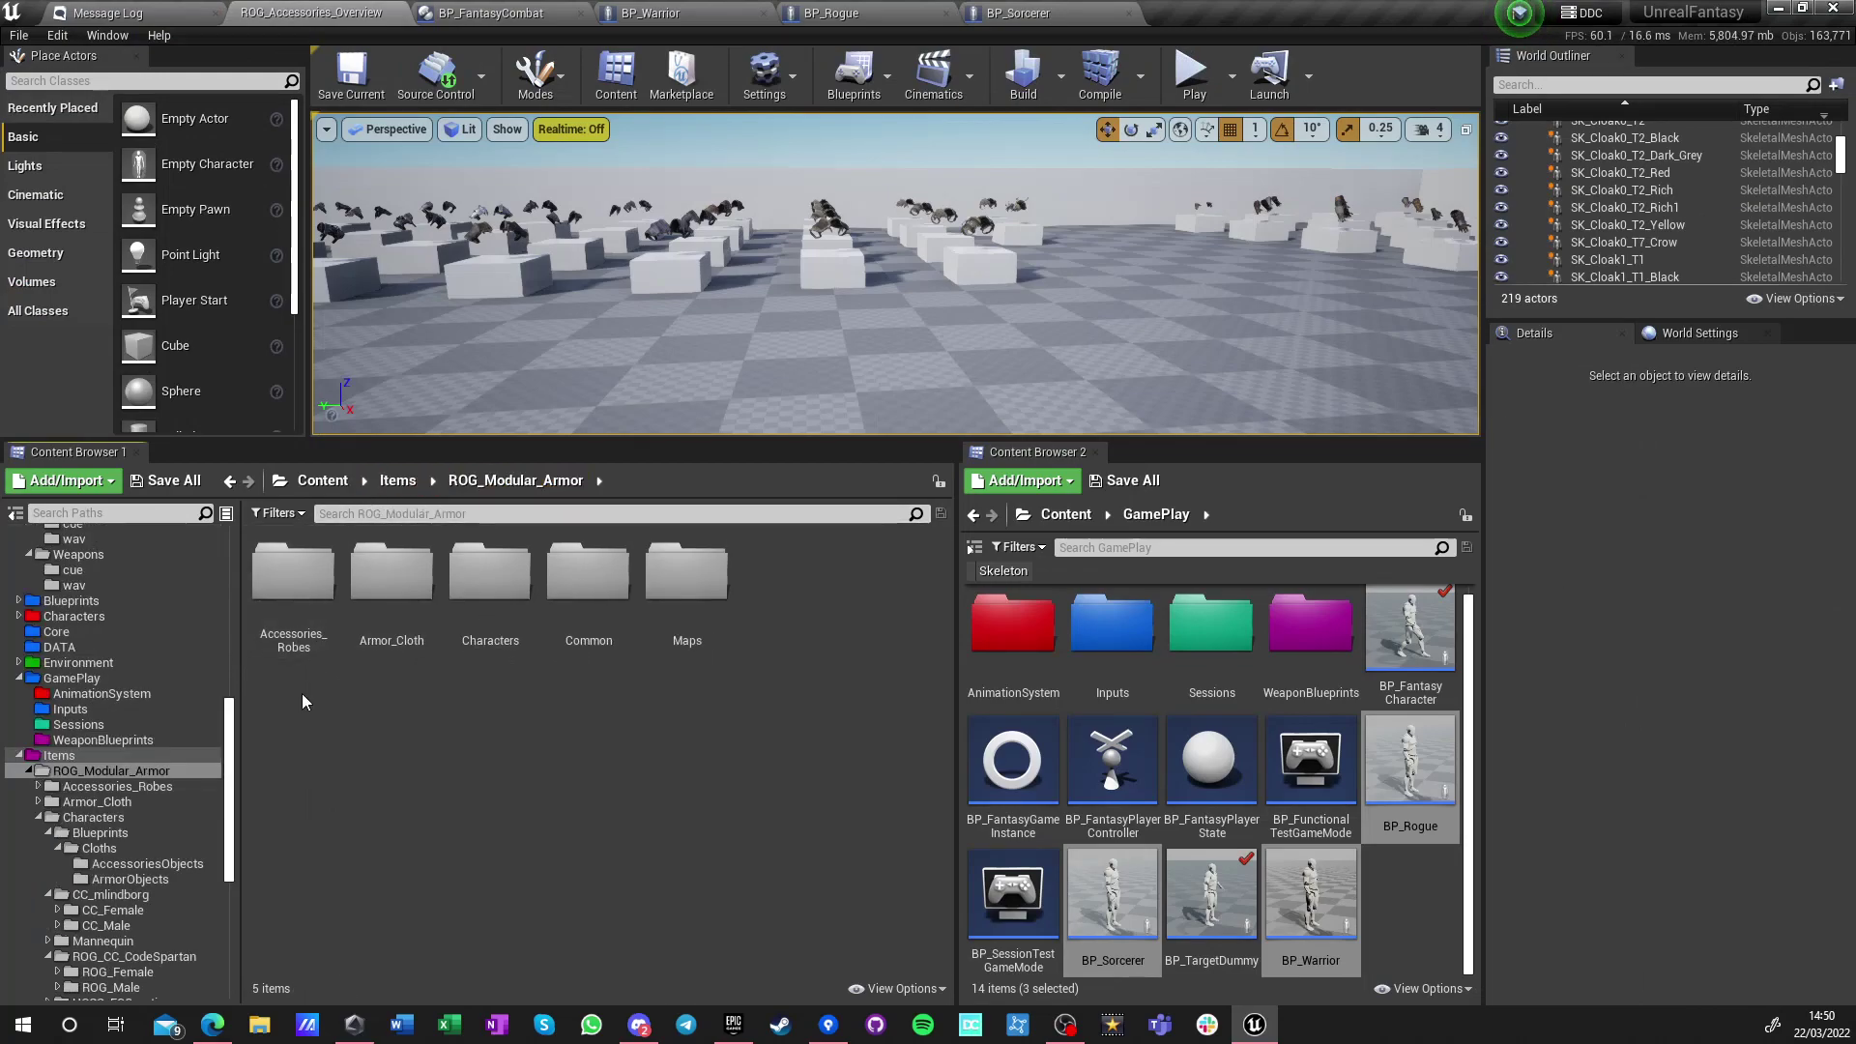
# Look over the static robe meshes in Accessories_Robes/Mannequin_version/Robes/Meshes and go back to the Mannequin_version folder
pyautogui.doubleClick(333, 585)
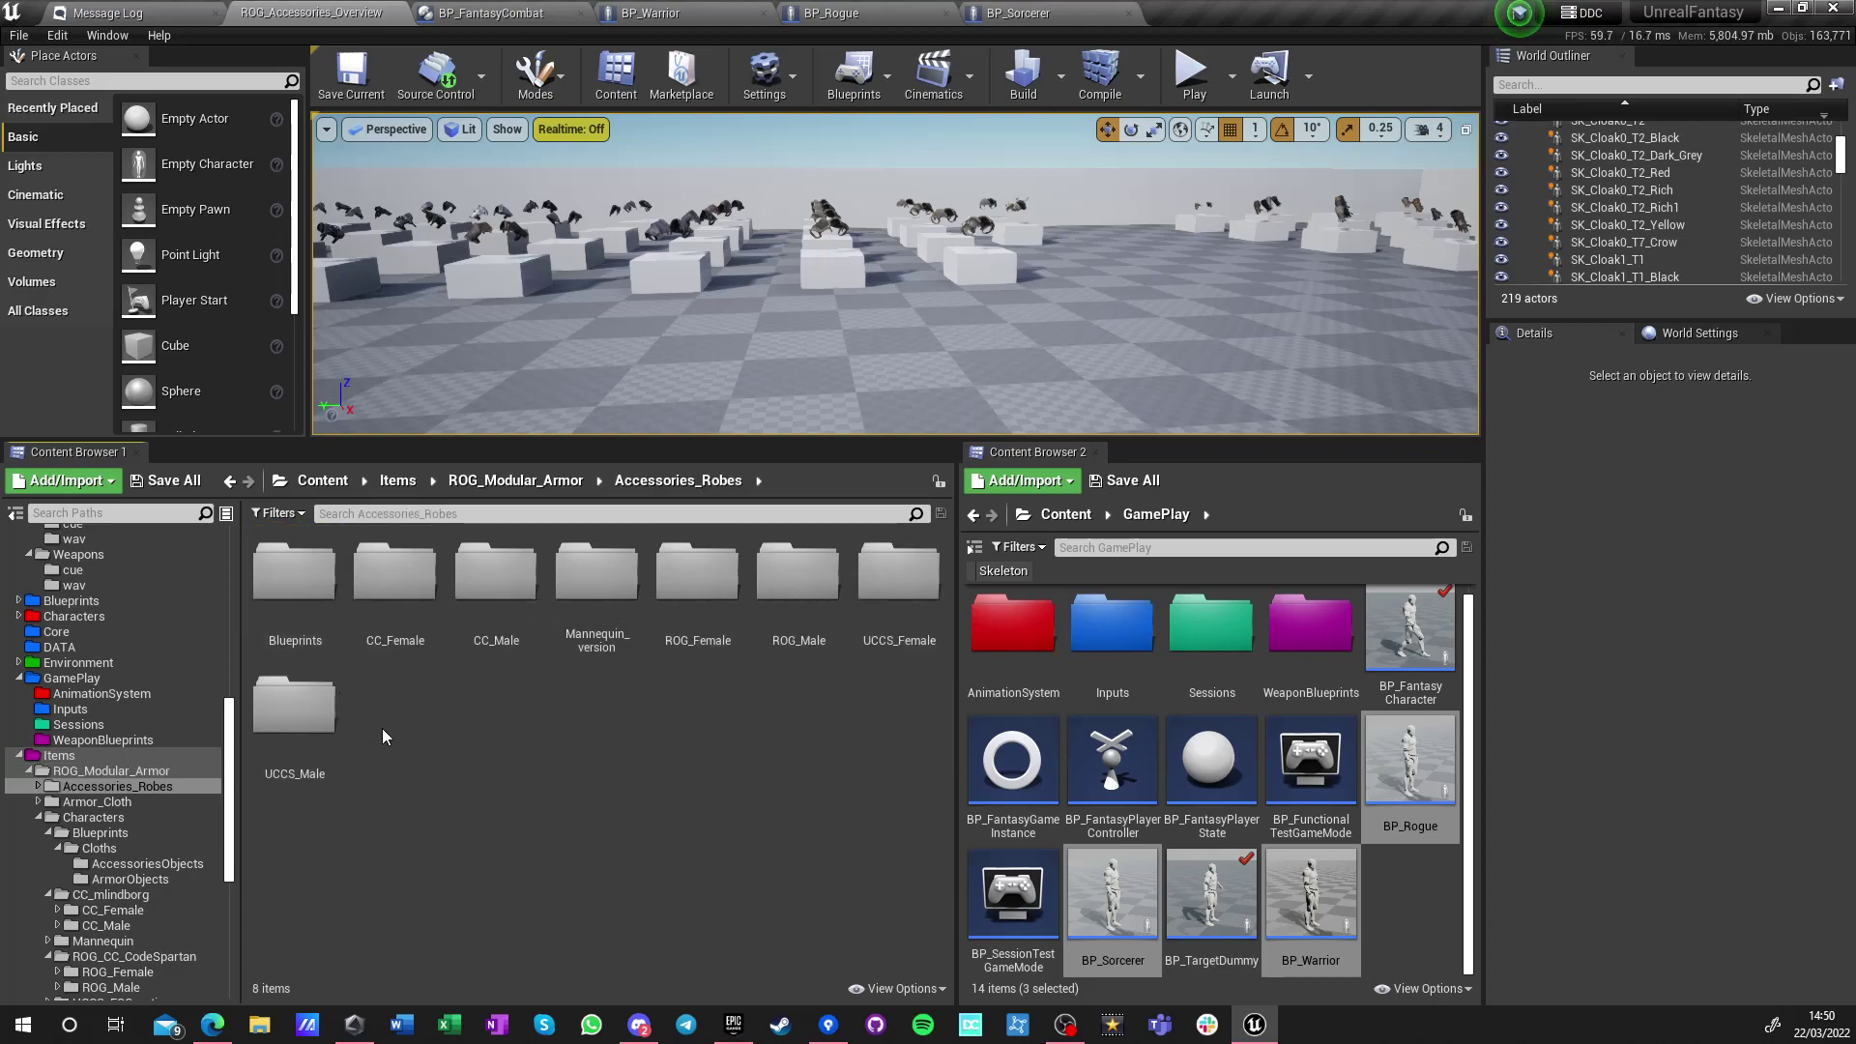
pyautogui.doubleClick(596, 578)
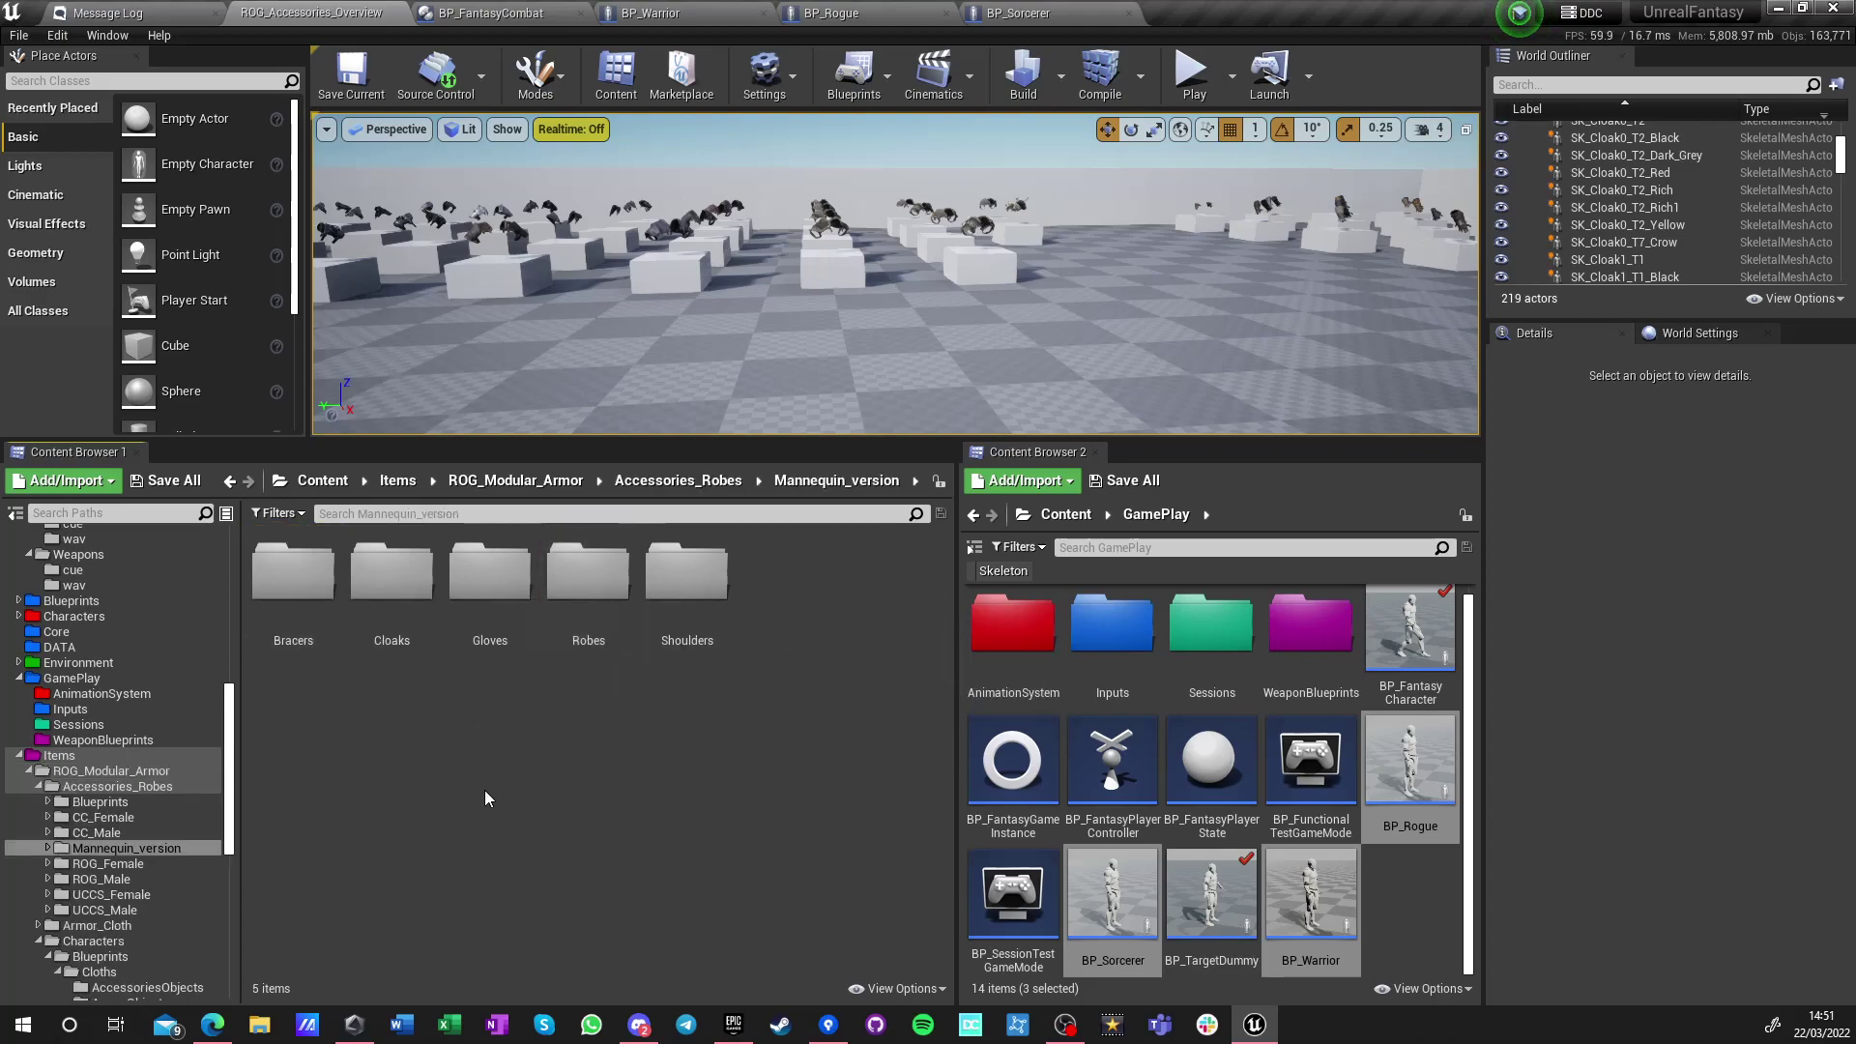
pyautogui.click(586, 630)
pyautogui.doubleClick(586, 618)
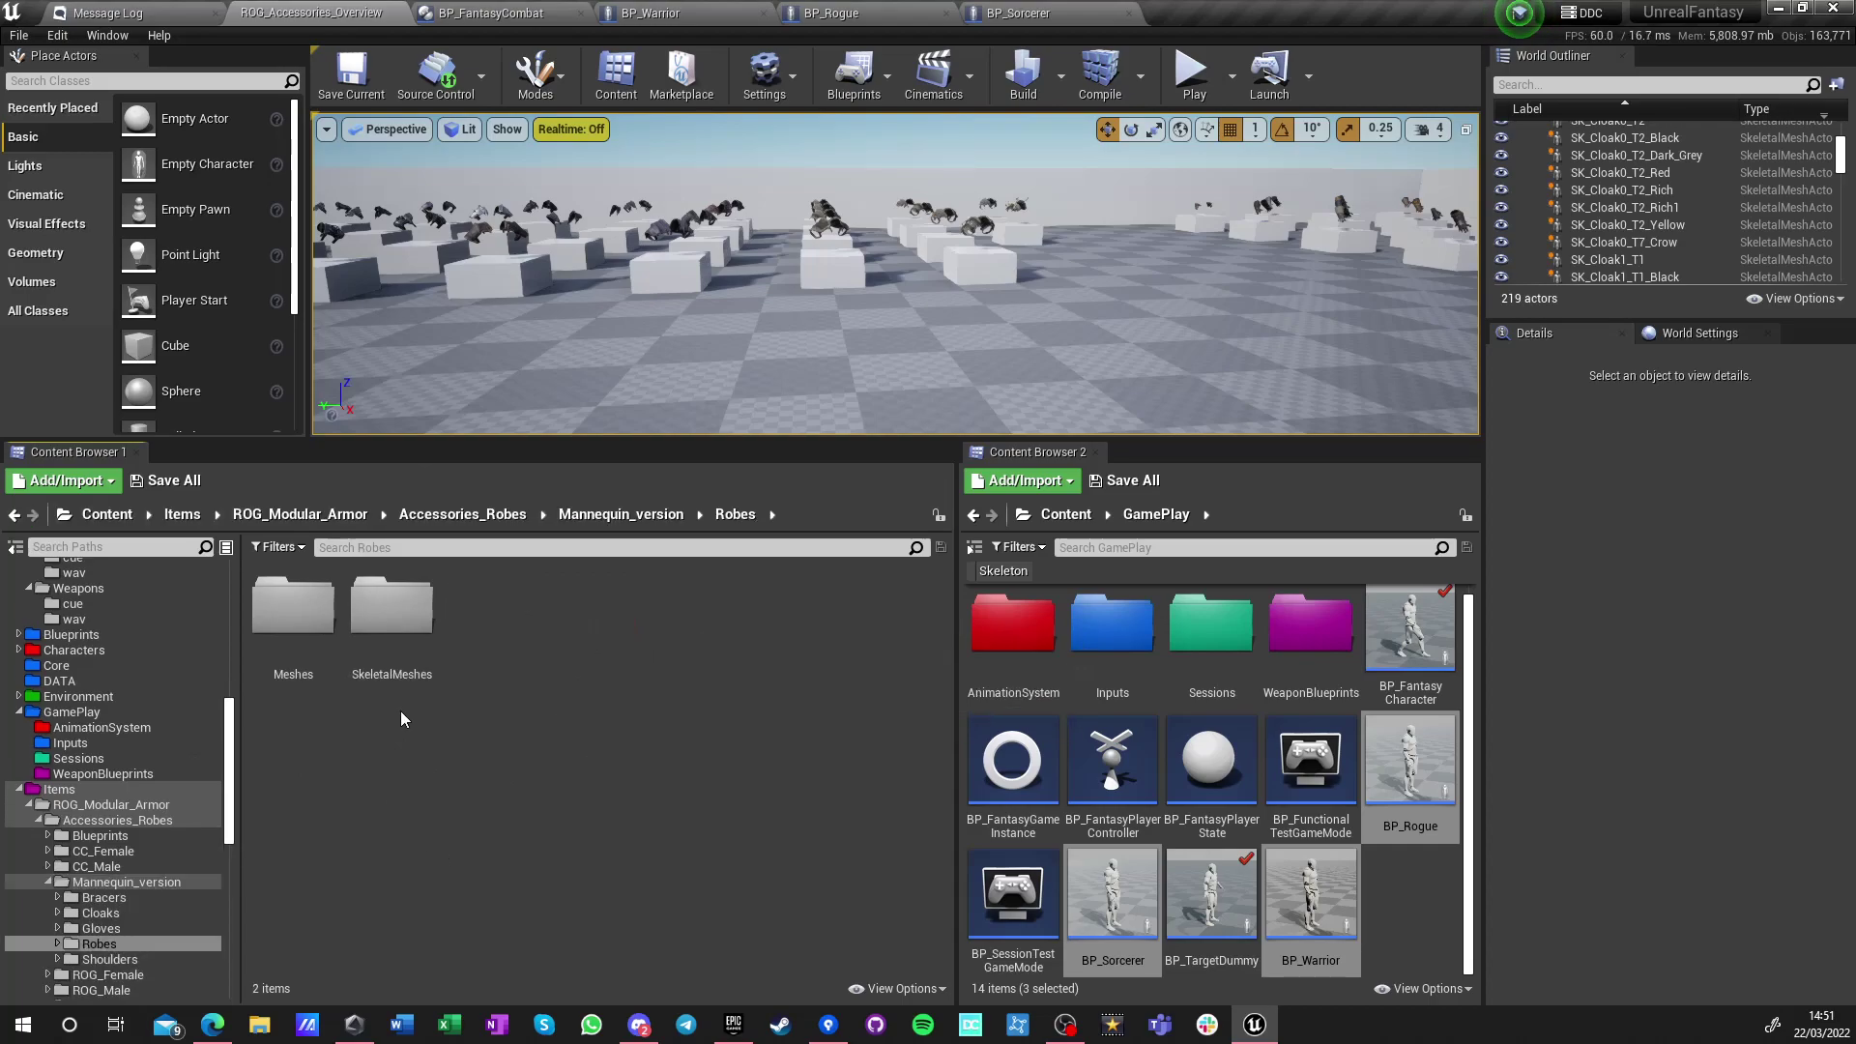
pyautogui.click(293, 609)
pyautogui.doubleClick(293, 609)
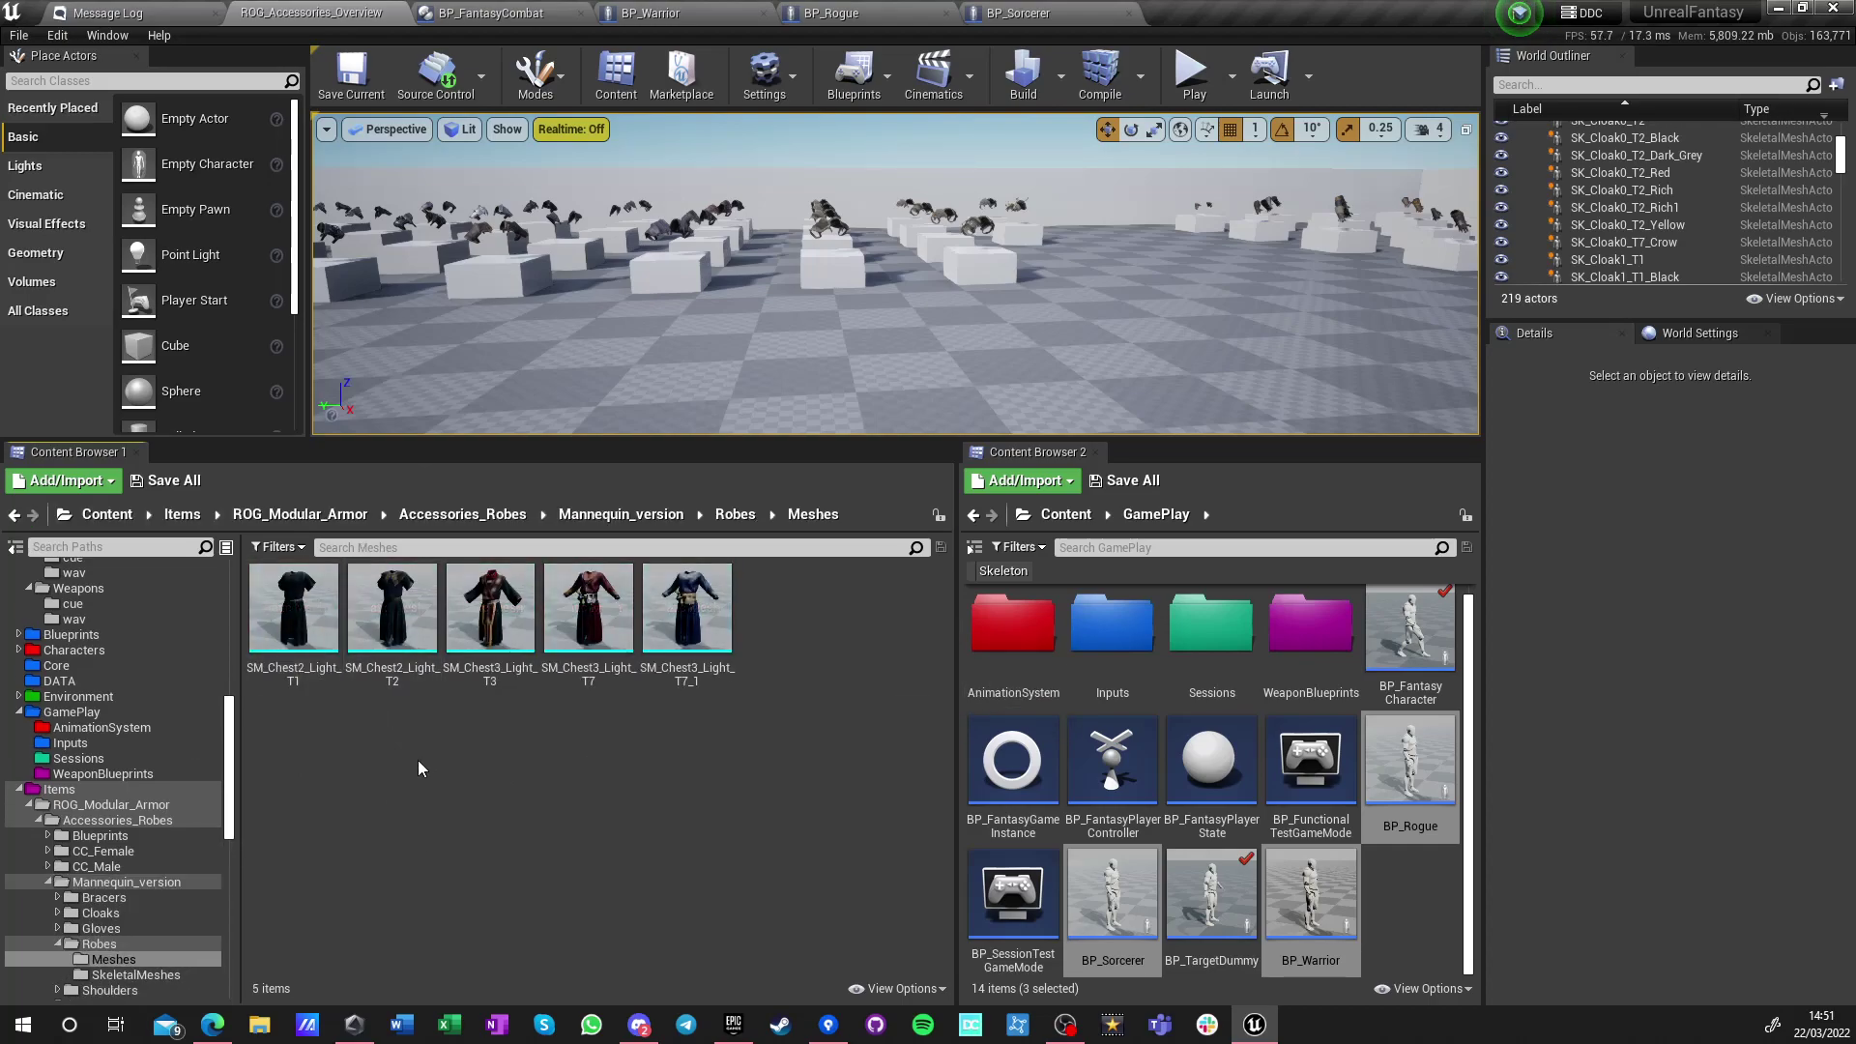
pyautogui.click(714, 519)
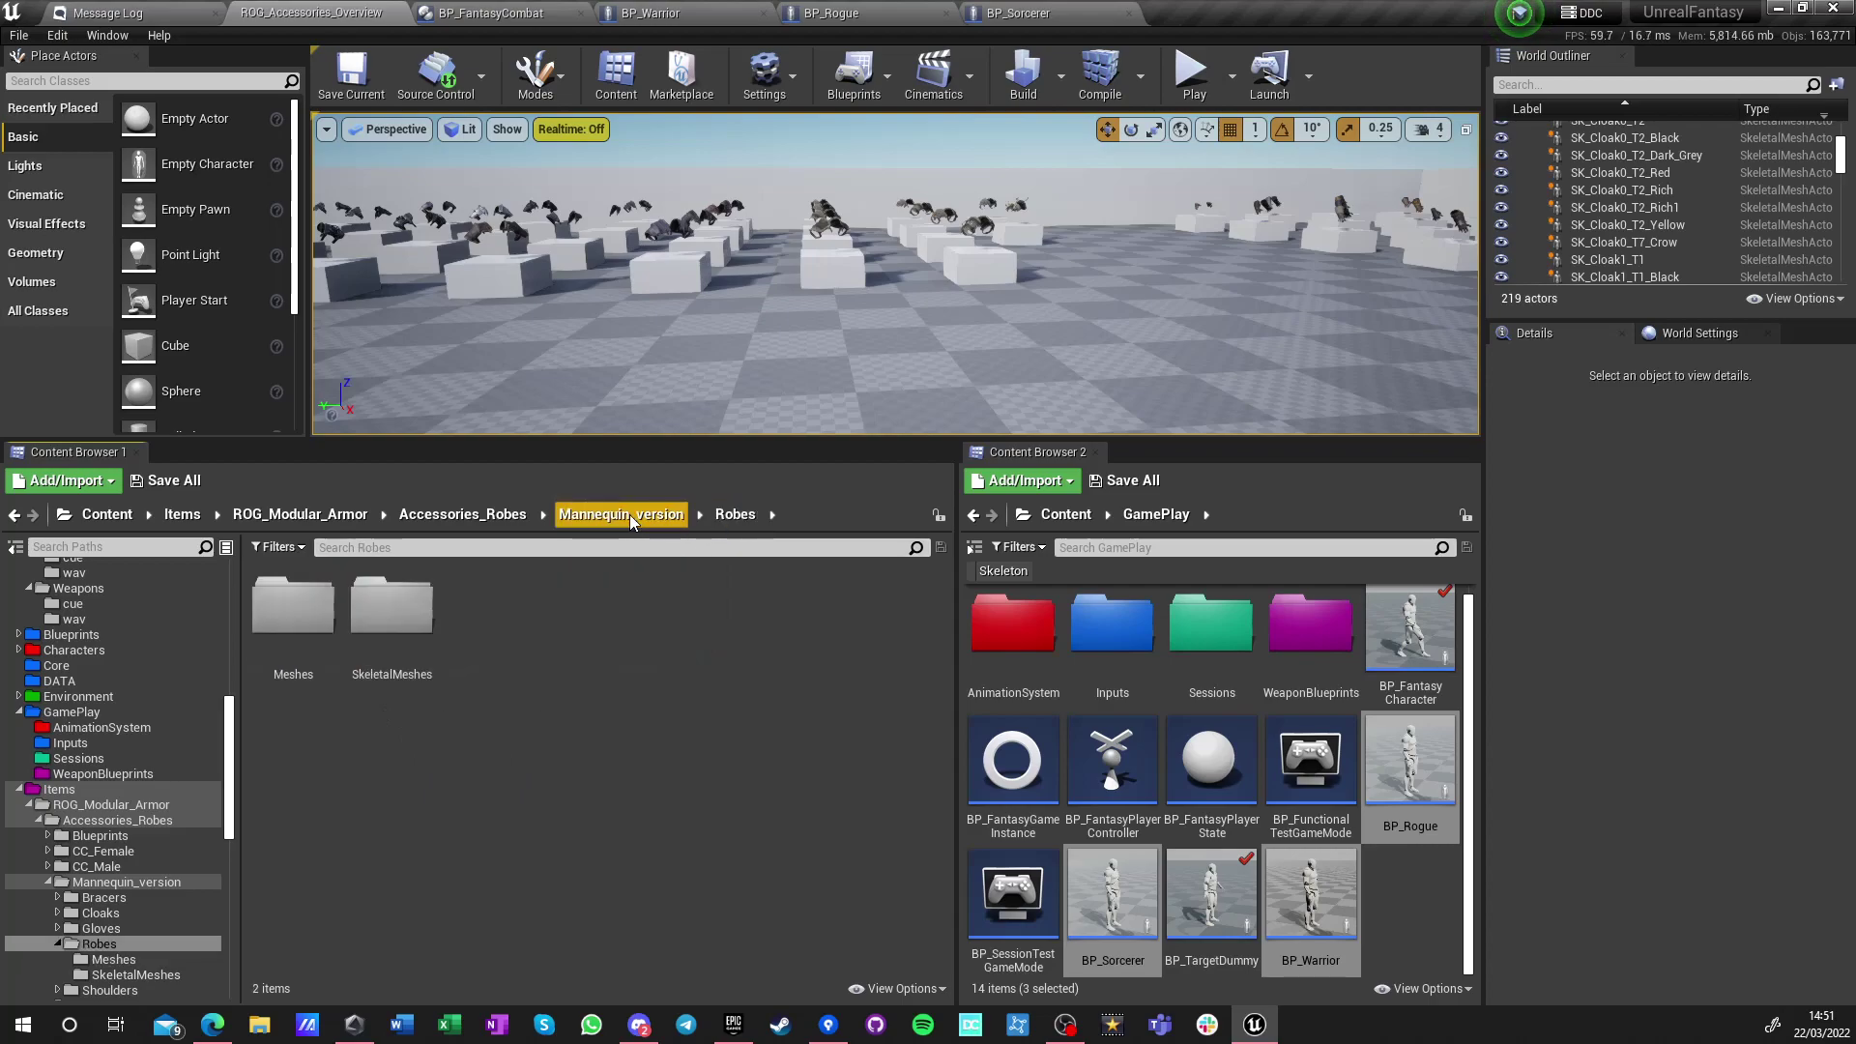
pyautogui.click(630, 515)
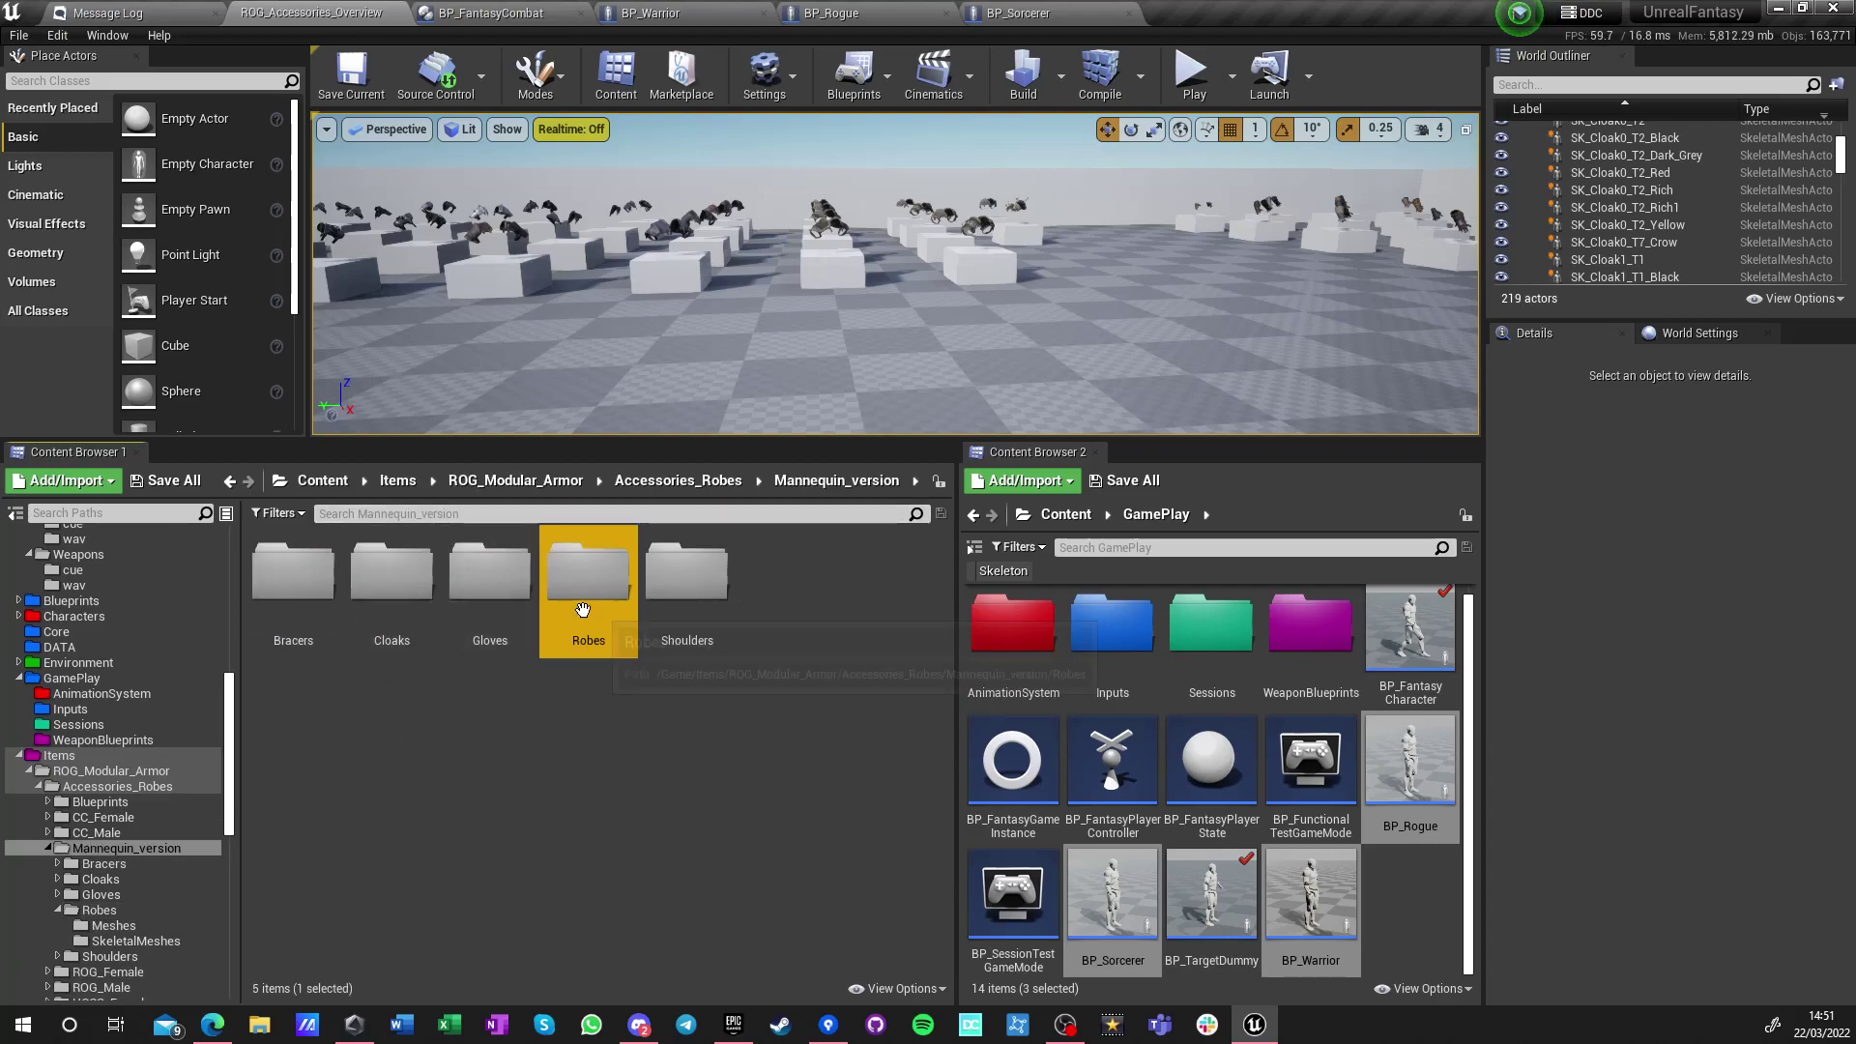
# Open the SK_Chest3_Light_T7_1 robe from the Robes/SkeletalMeshes folder in the Skeletal Mesh Editor
pyautogui.doubleClick(588, 572)
pyautogui.doubleClick(392, 572)
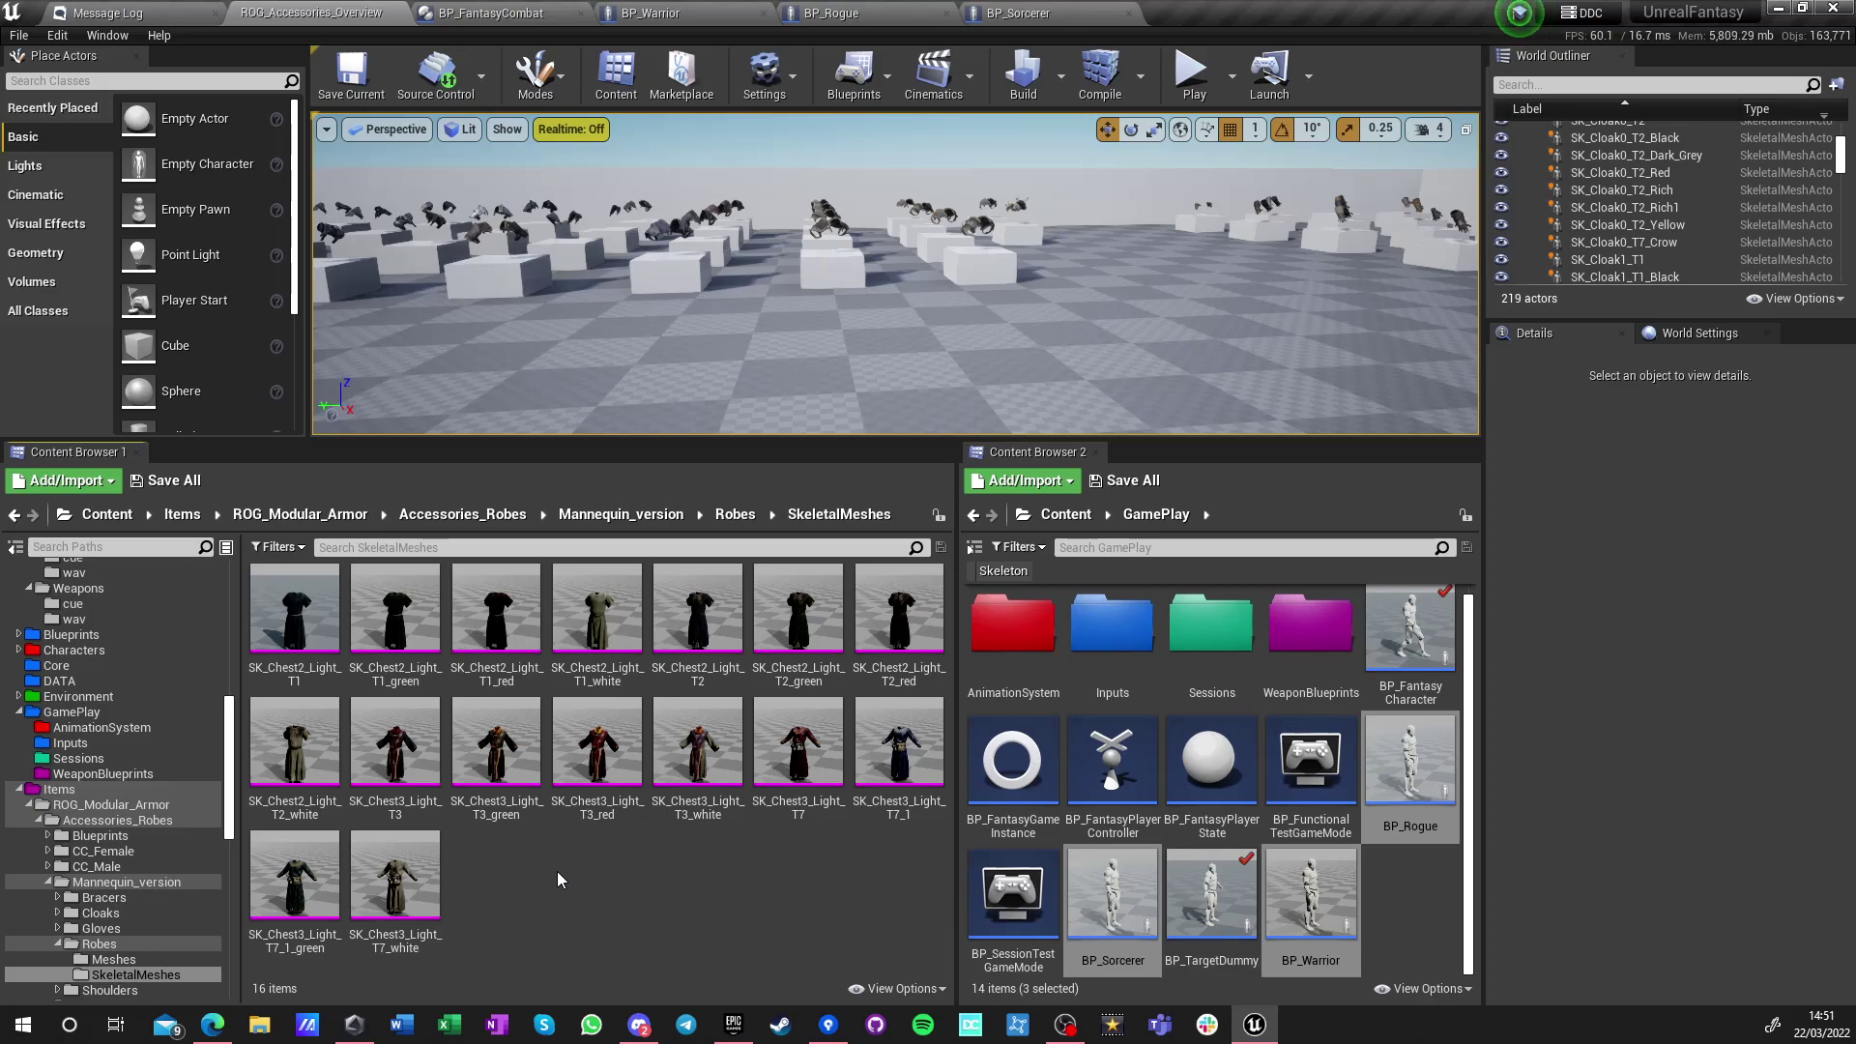
pyautogui.doubleClick(895, 749)
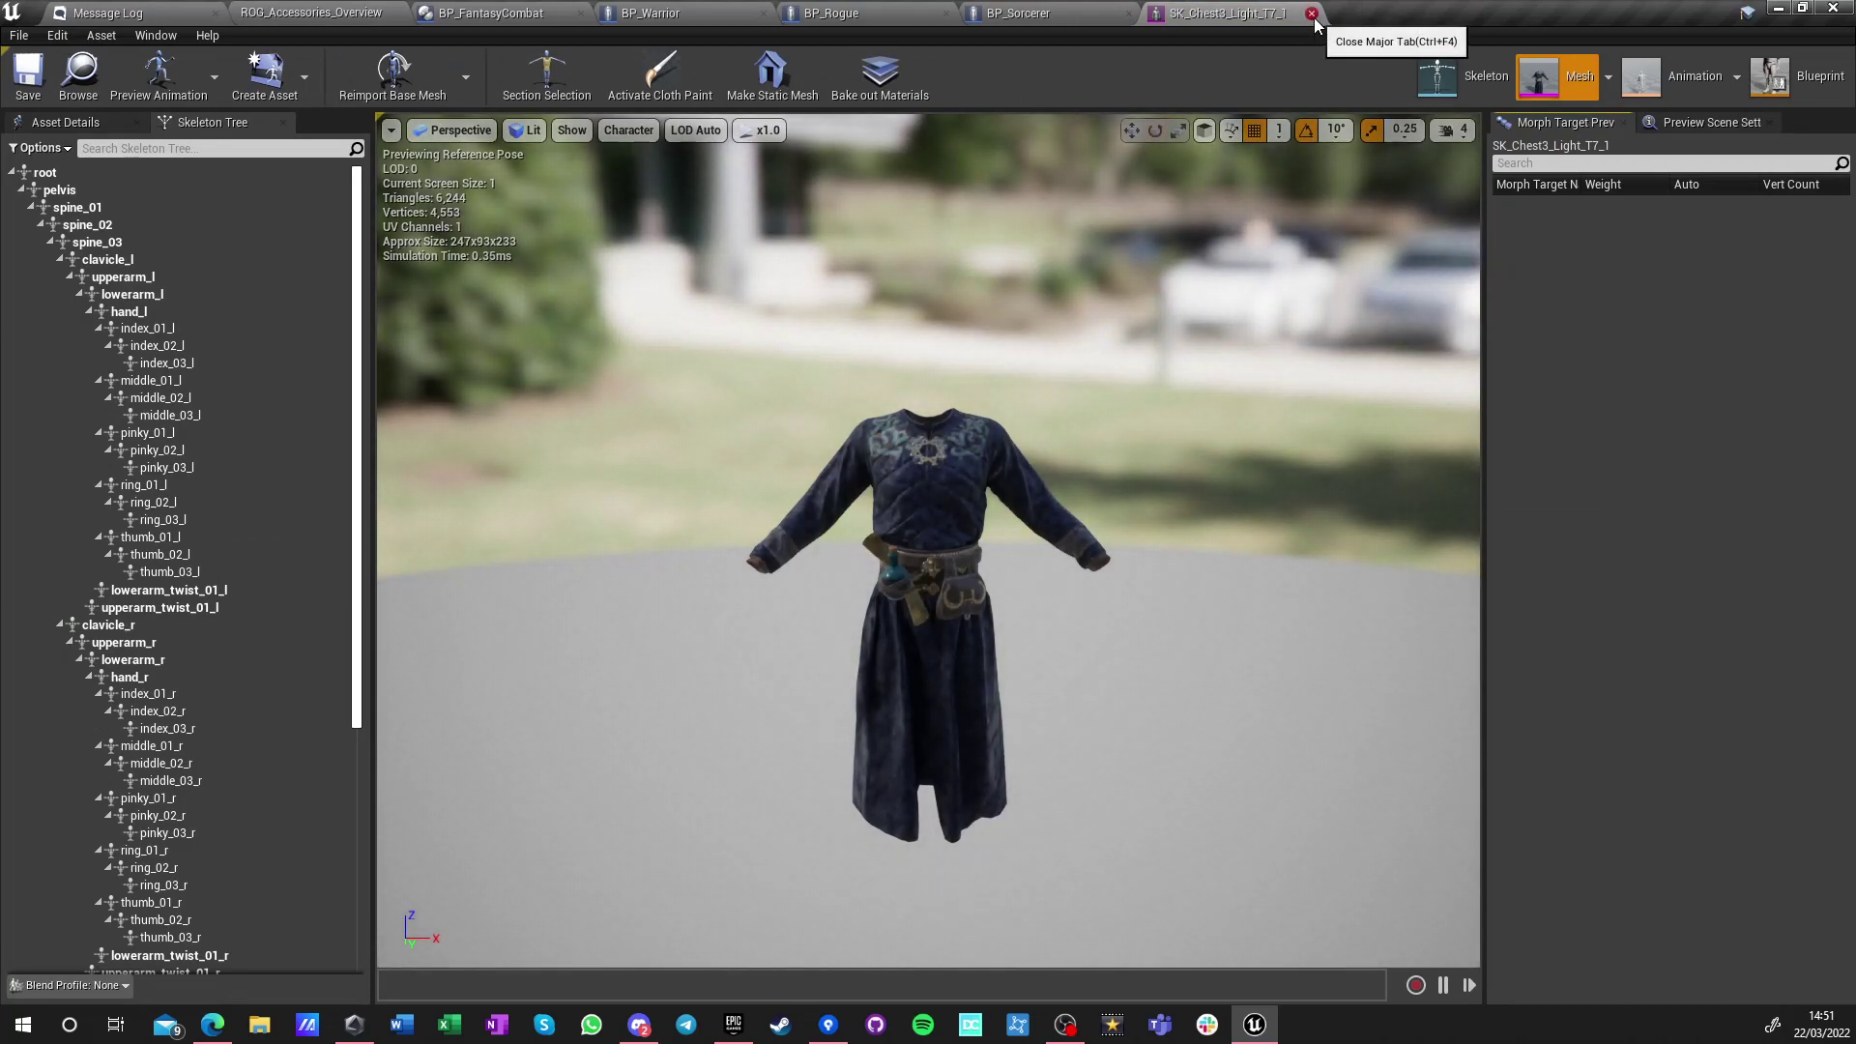
# Add the SK_Chest3_Light_T7_1 skeletal mesh as a child component of BP_Warrior's Mesh and name it Chest
pyautogui.click(671, 19)
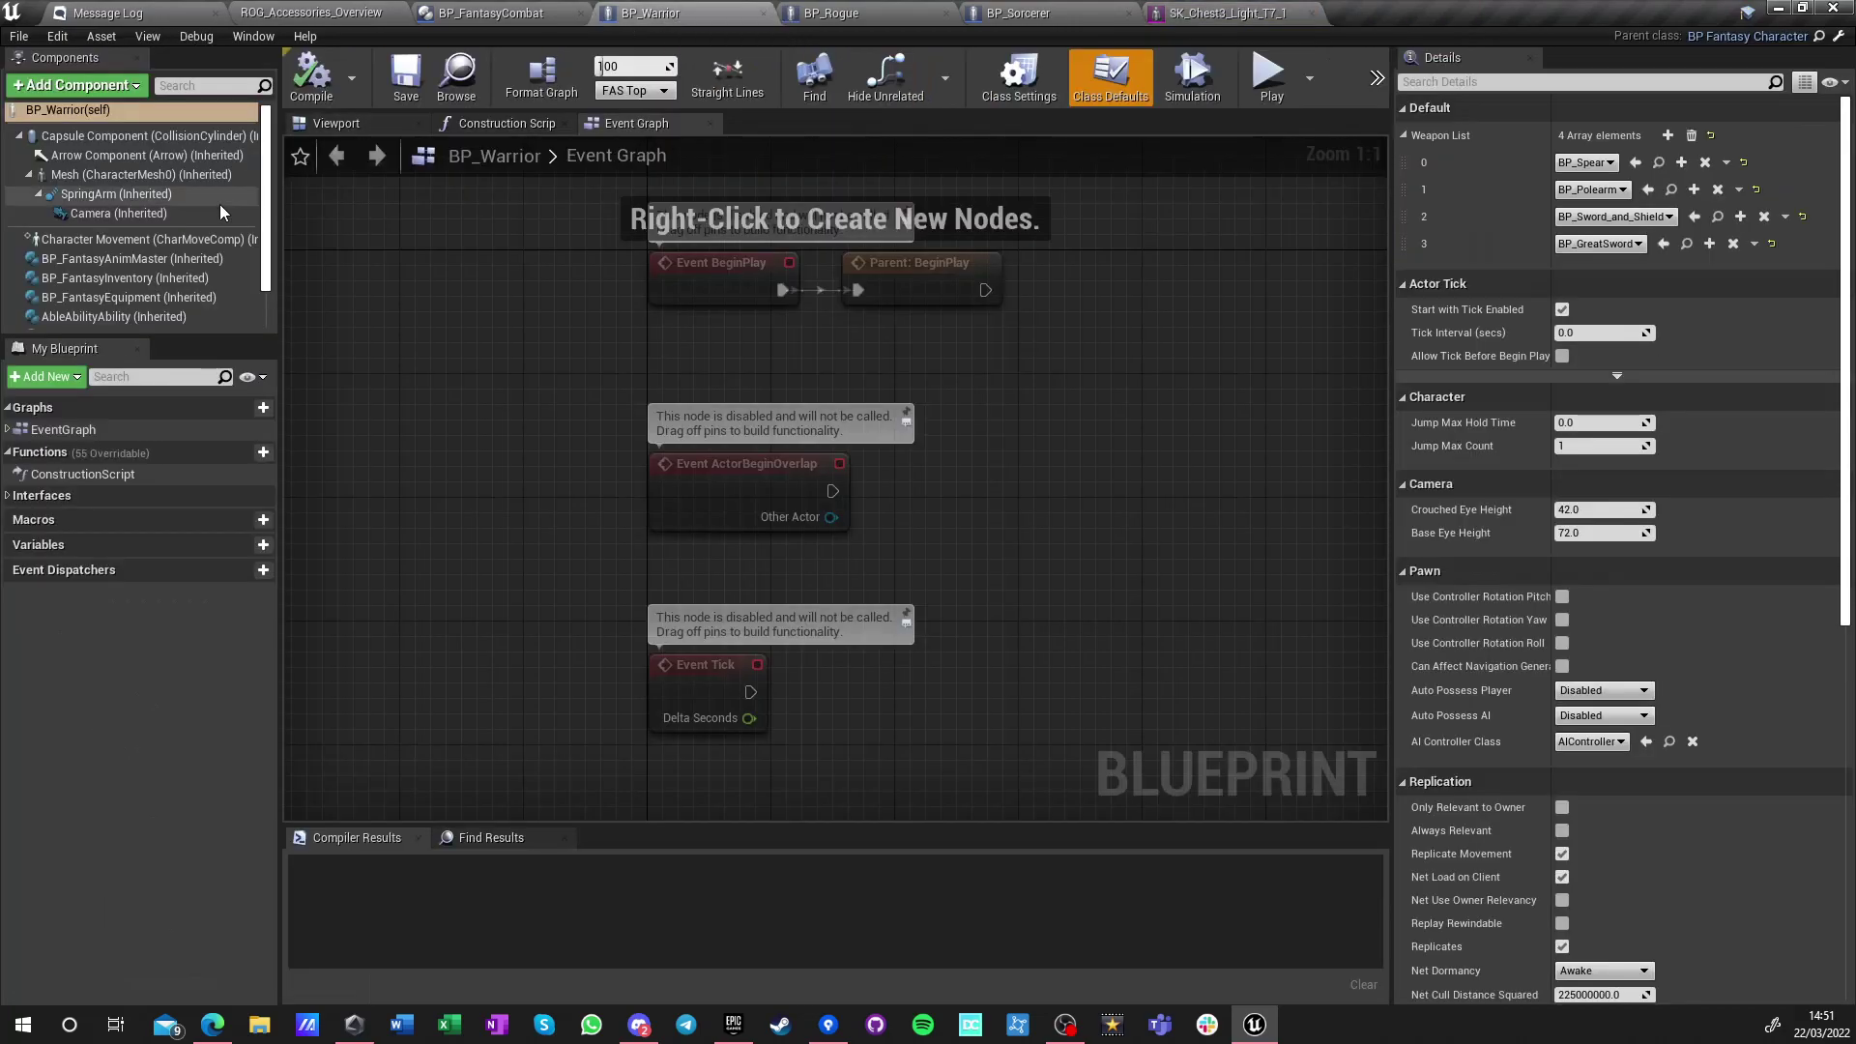
pyautogui.click(355, 123)
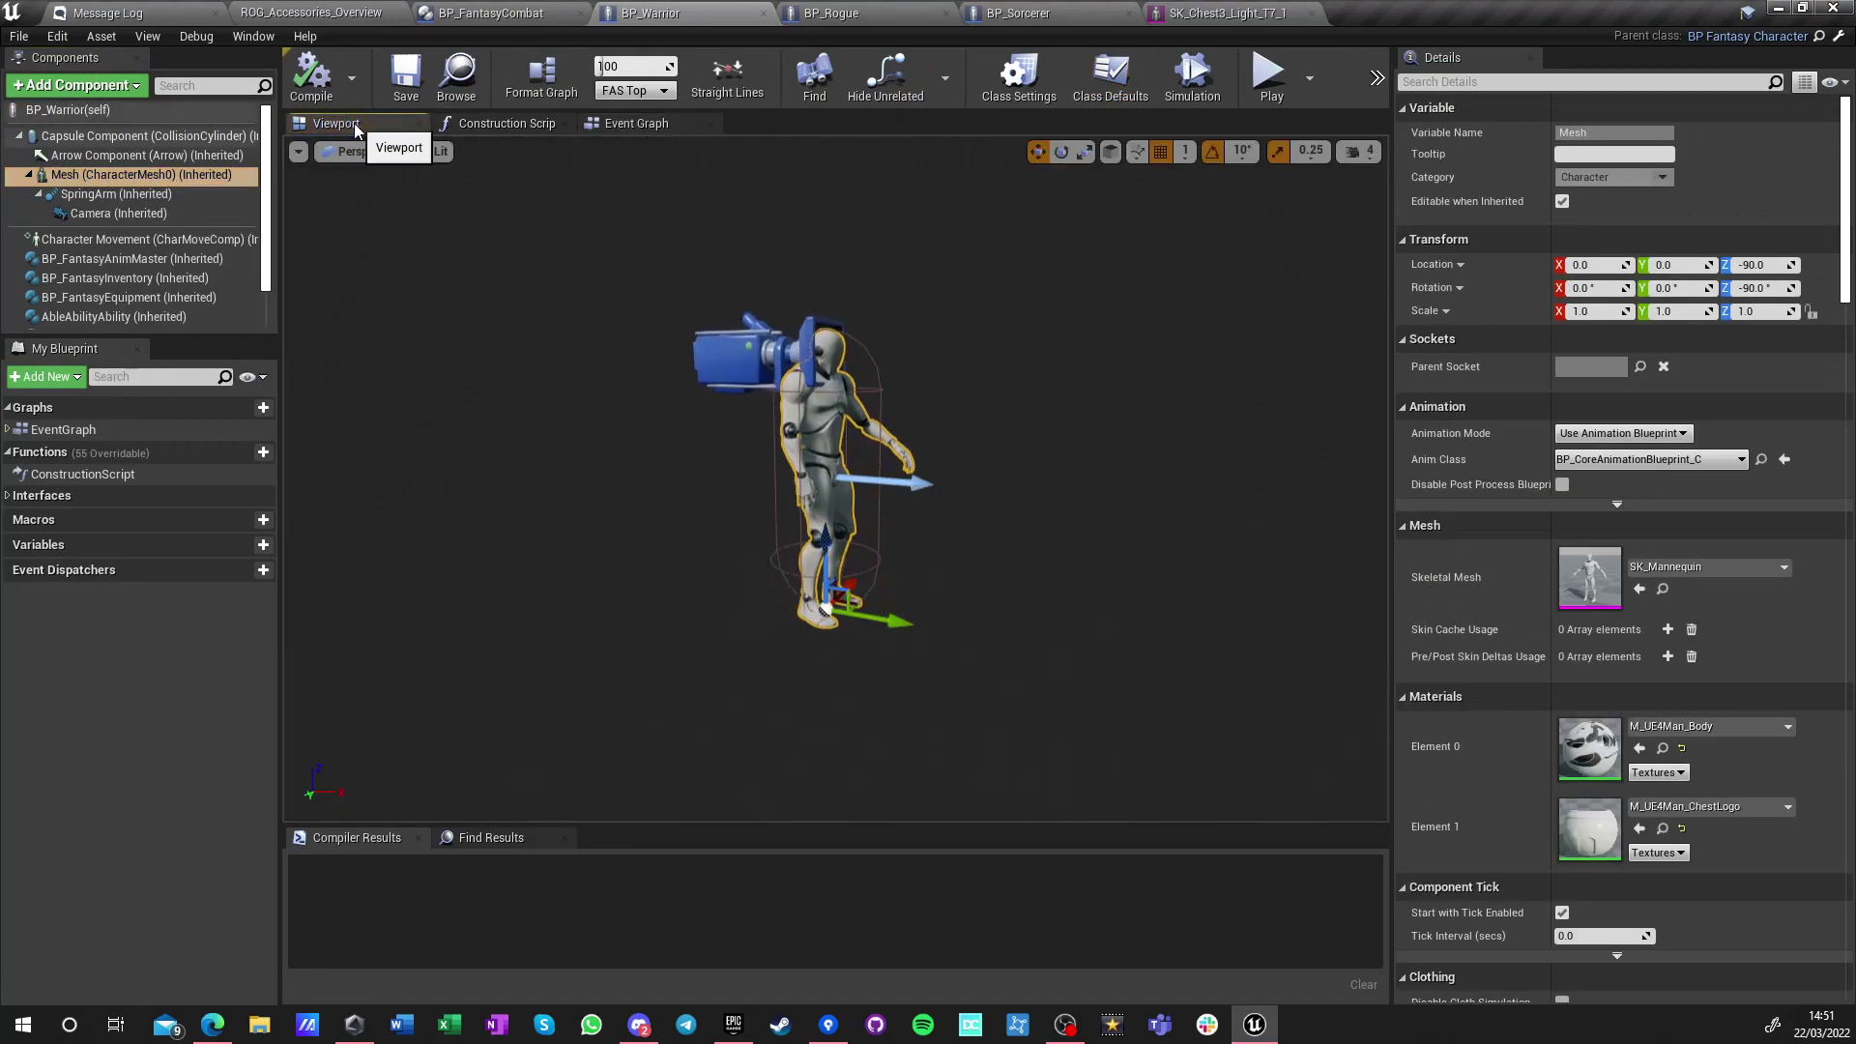
pyautogui.click(83, 87)
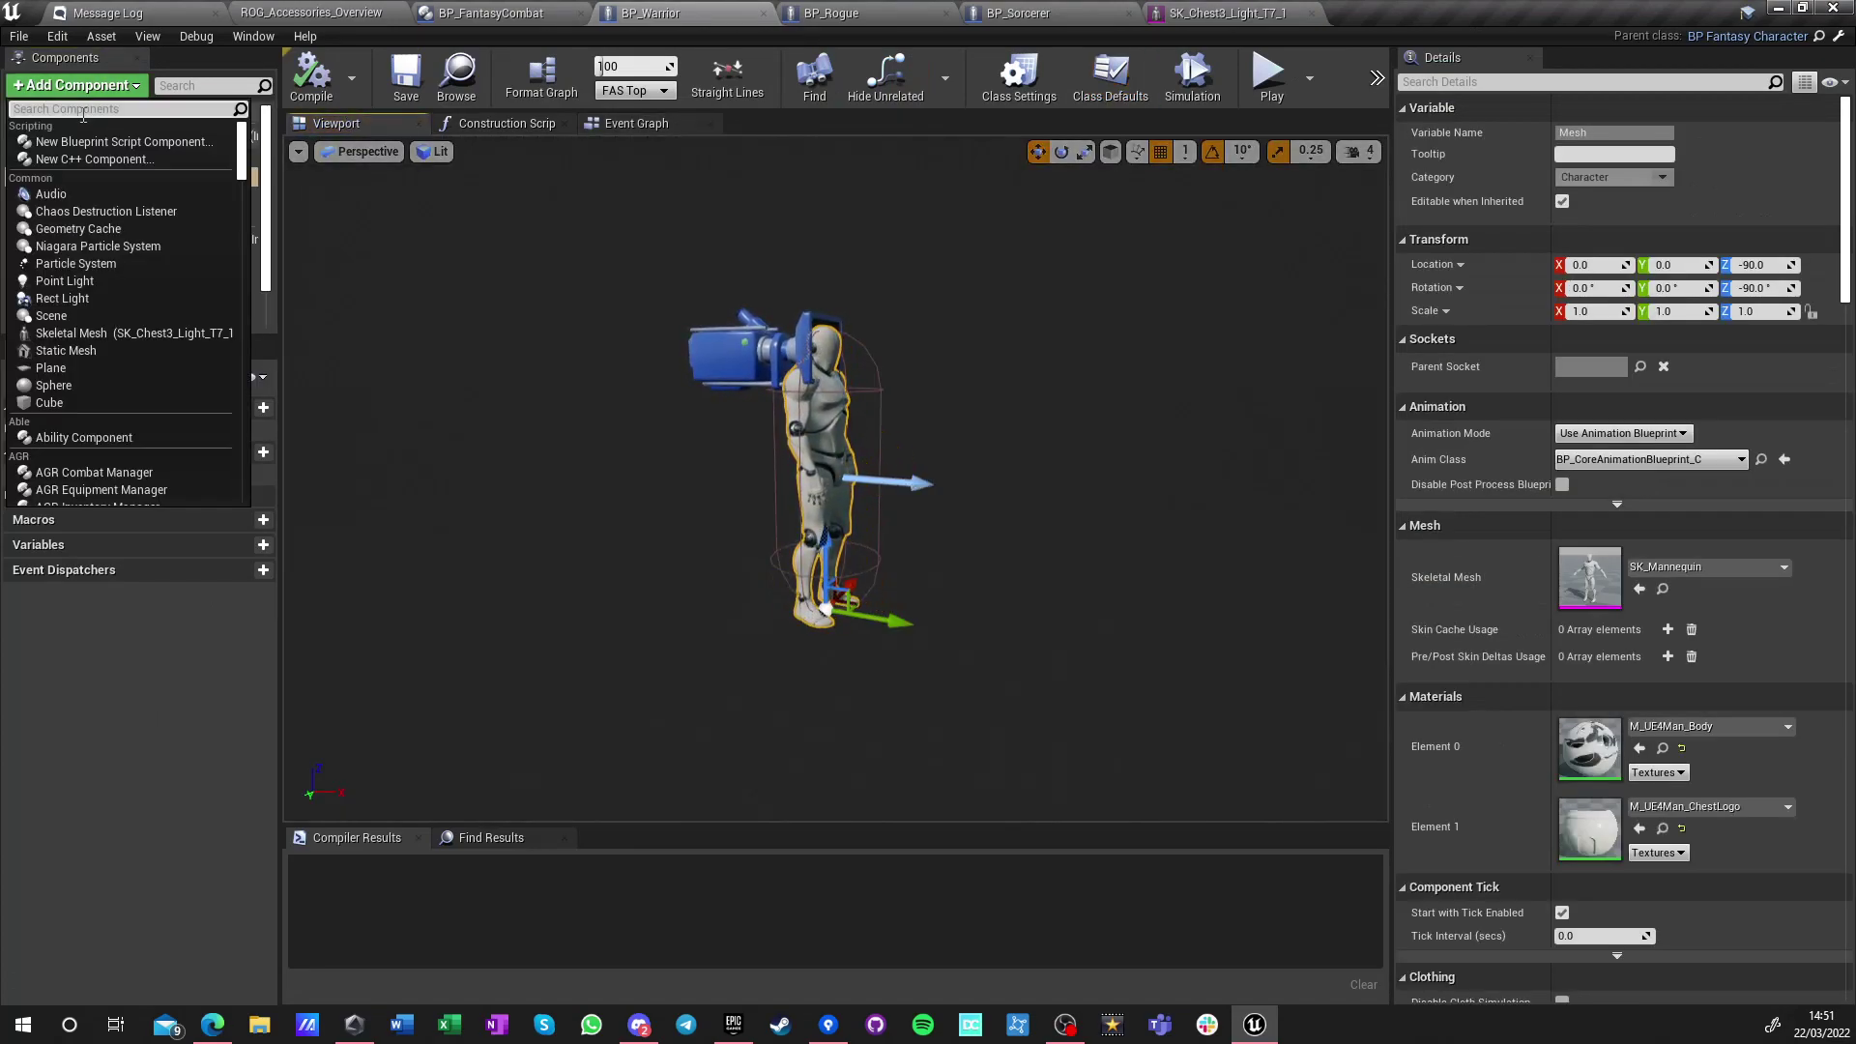
pyautogui.click(112, 332)
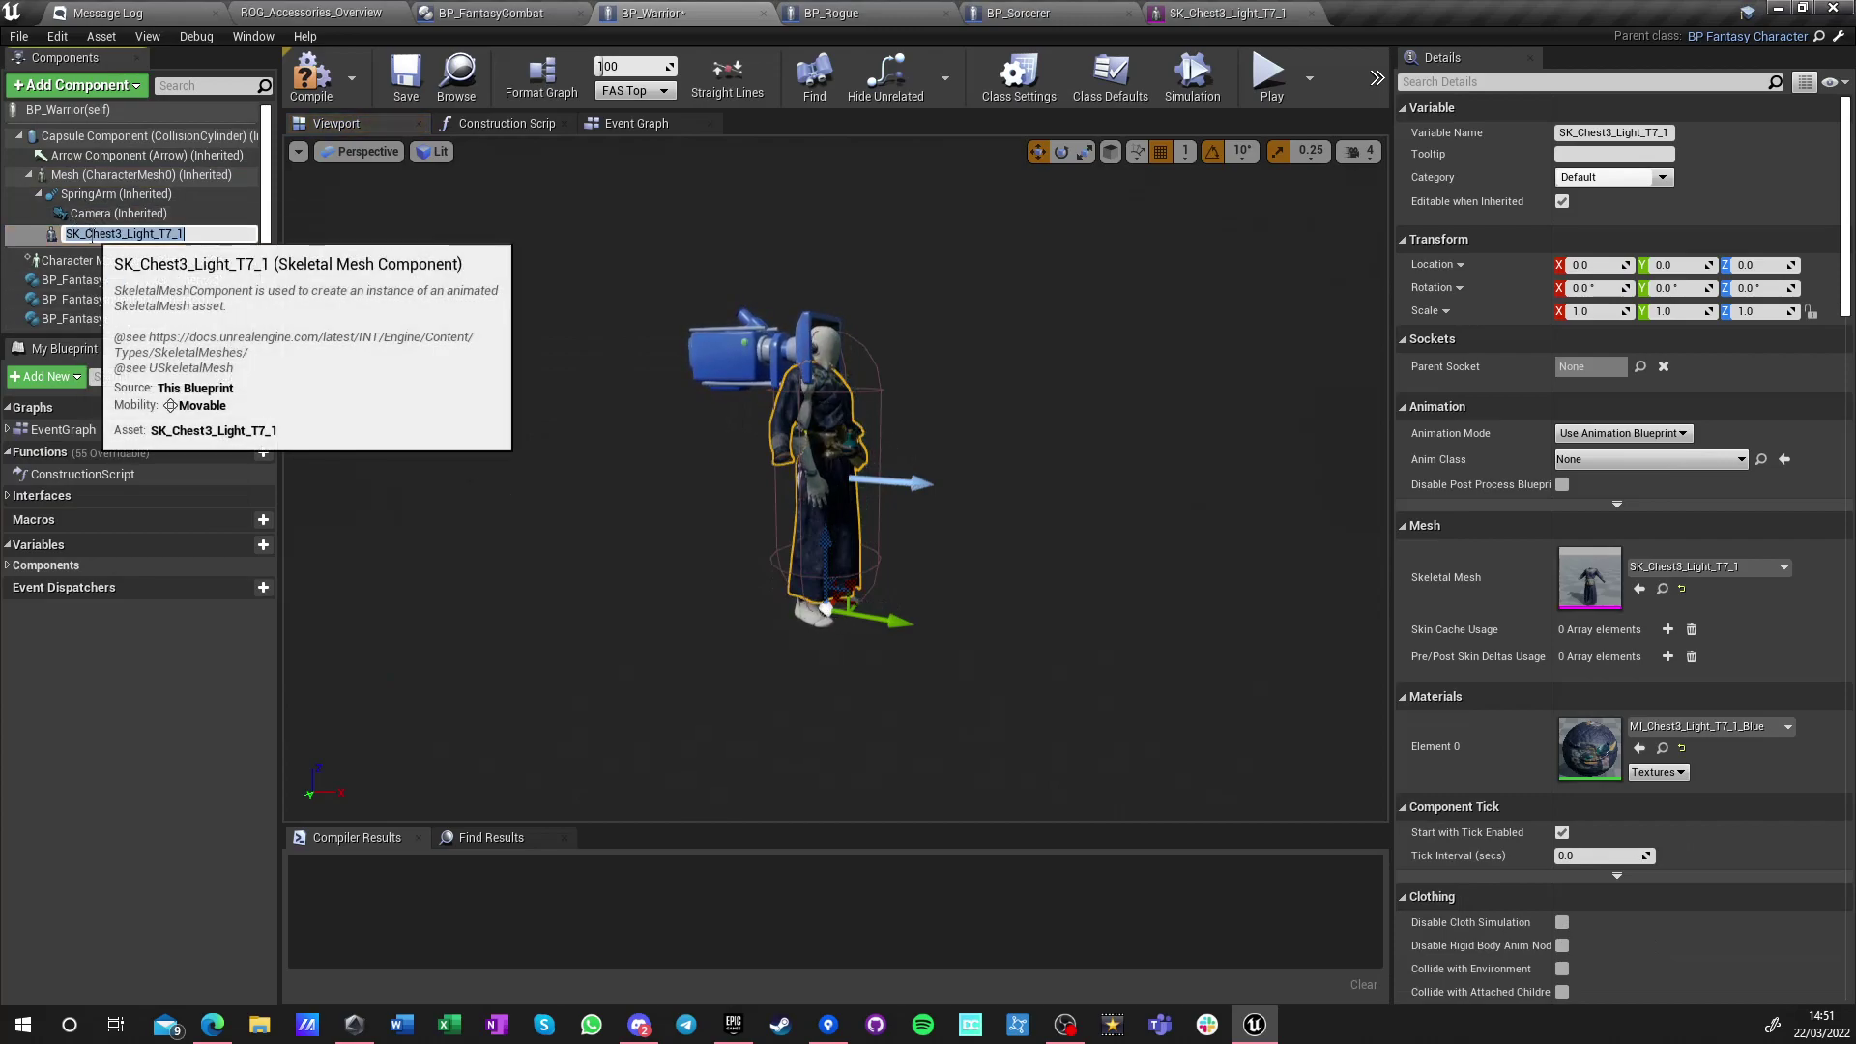
pyautogui.write('Chest')
pyautogui.press('Return')
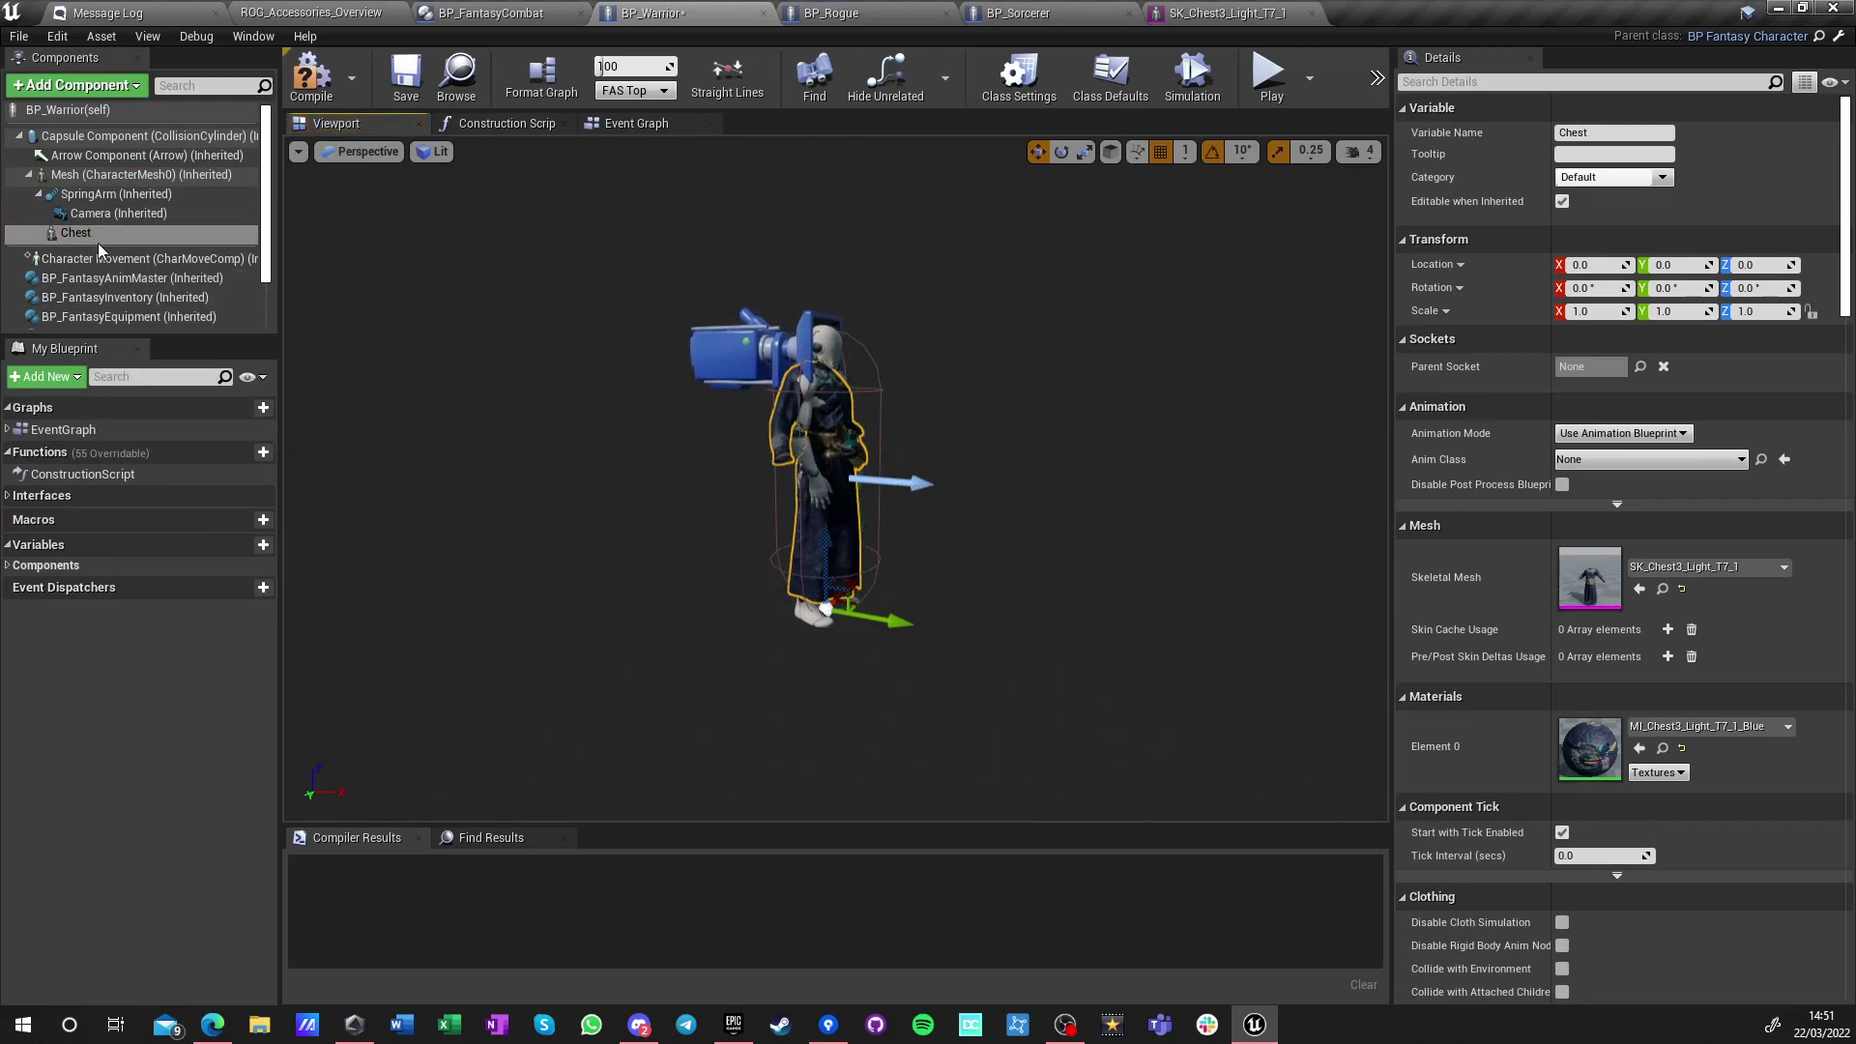
# Add a Set Master Pose Component node to BP_Warrior's Construction Script, with Chest as target and Mesh as New Master Bone Component
pyautogui.click(82, 235)
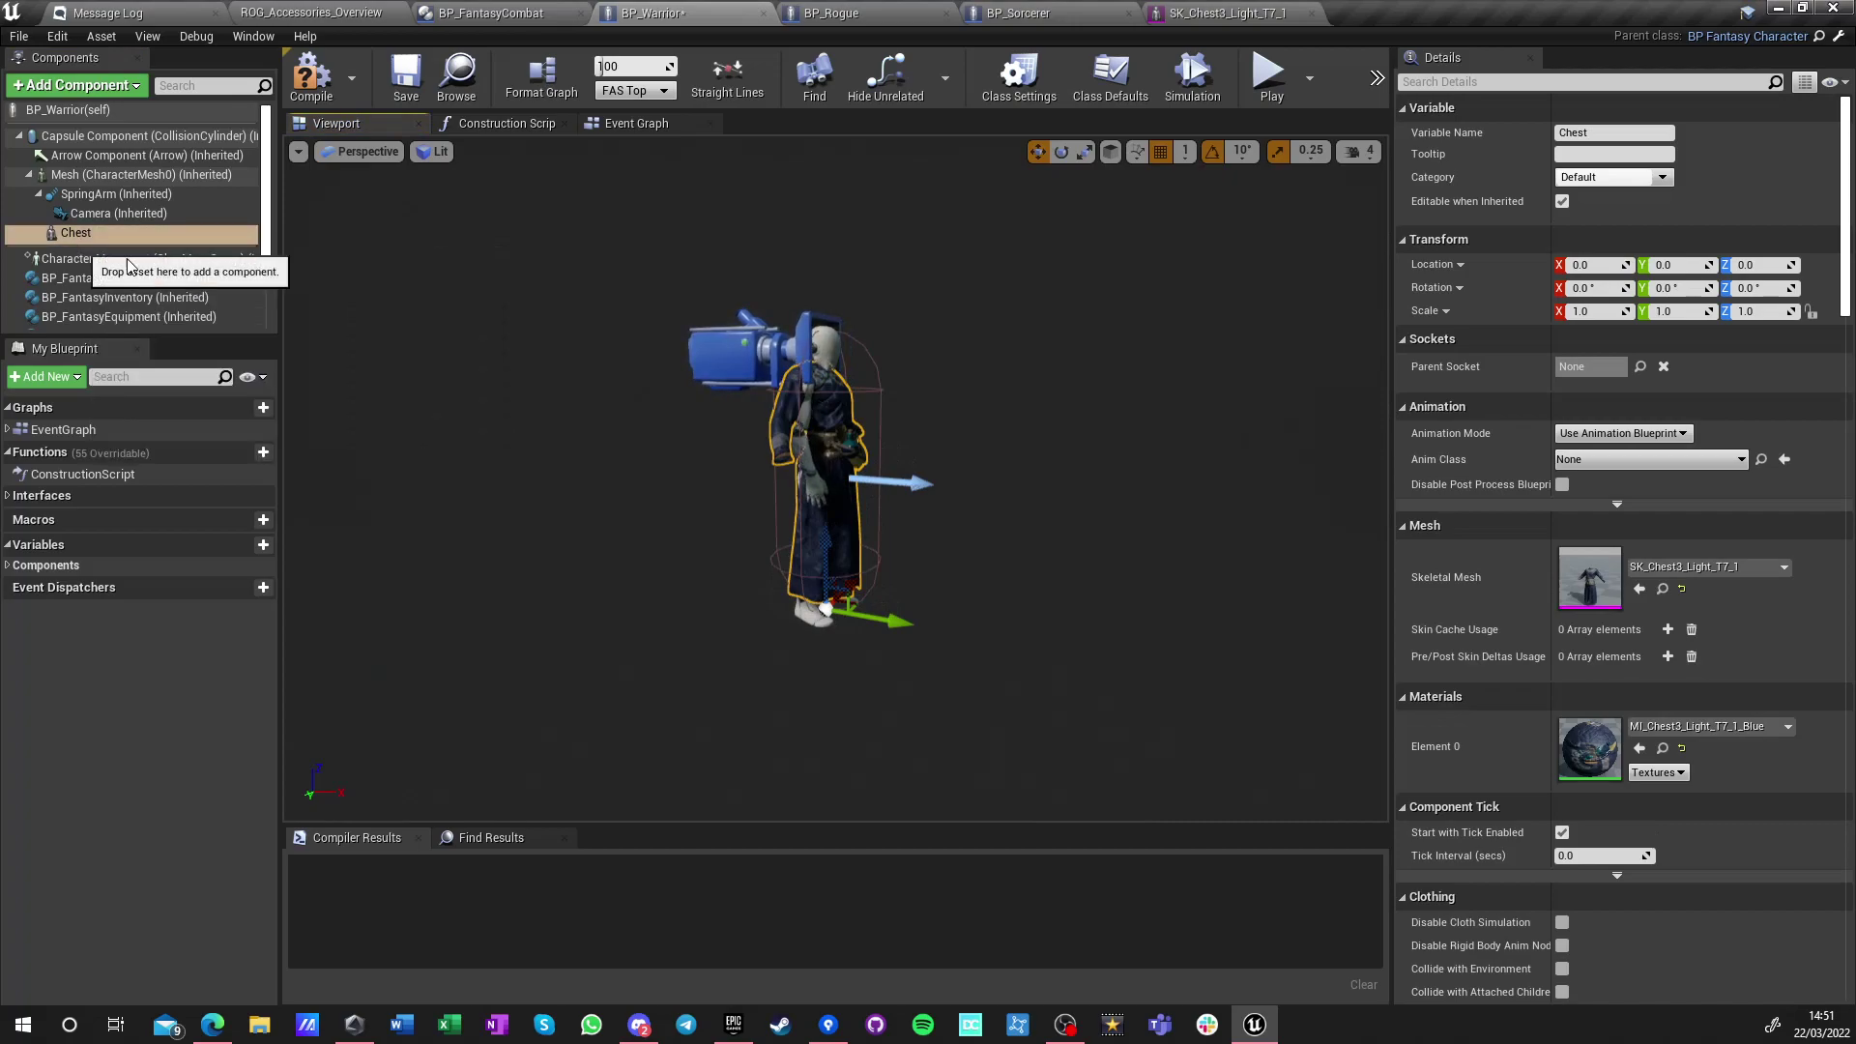
pyautogui.click(505, 123)
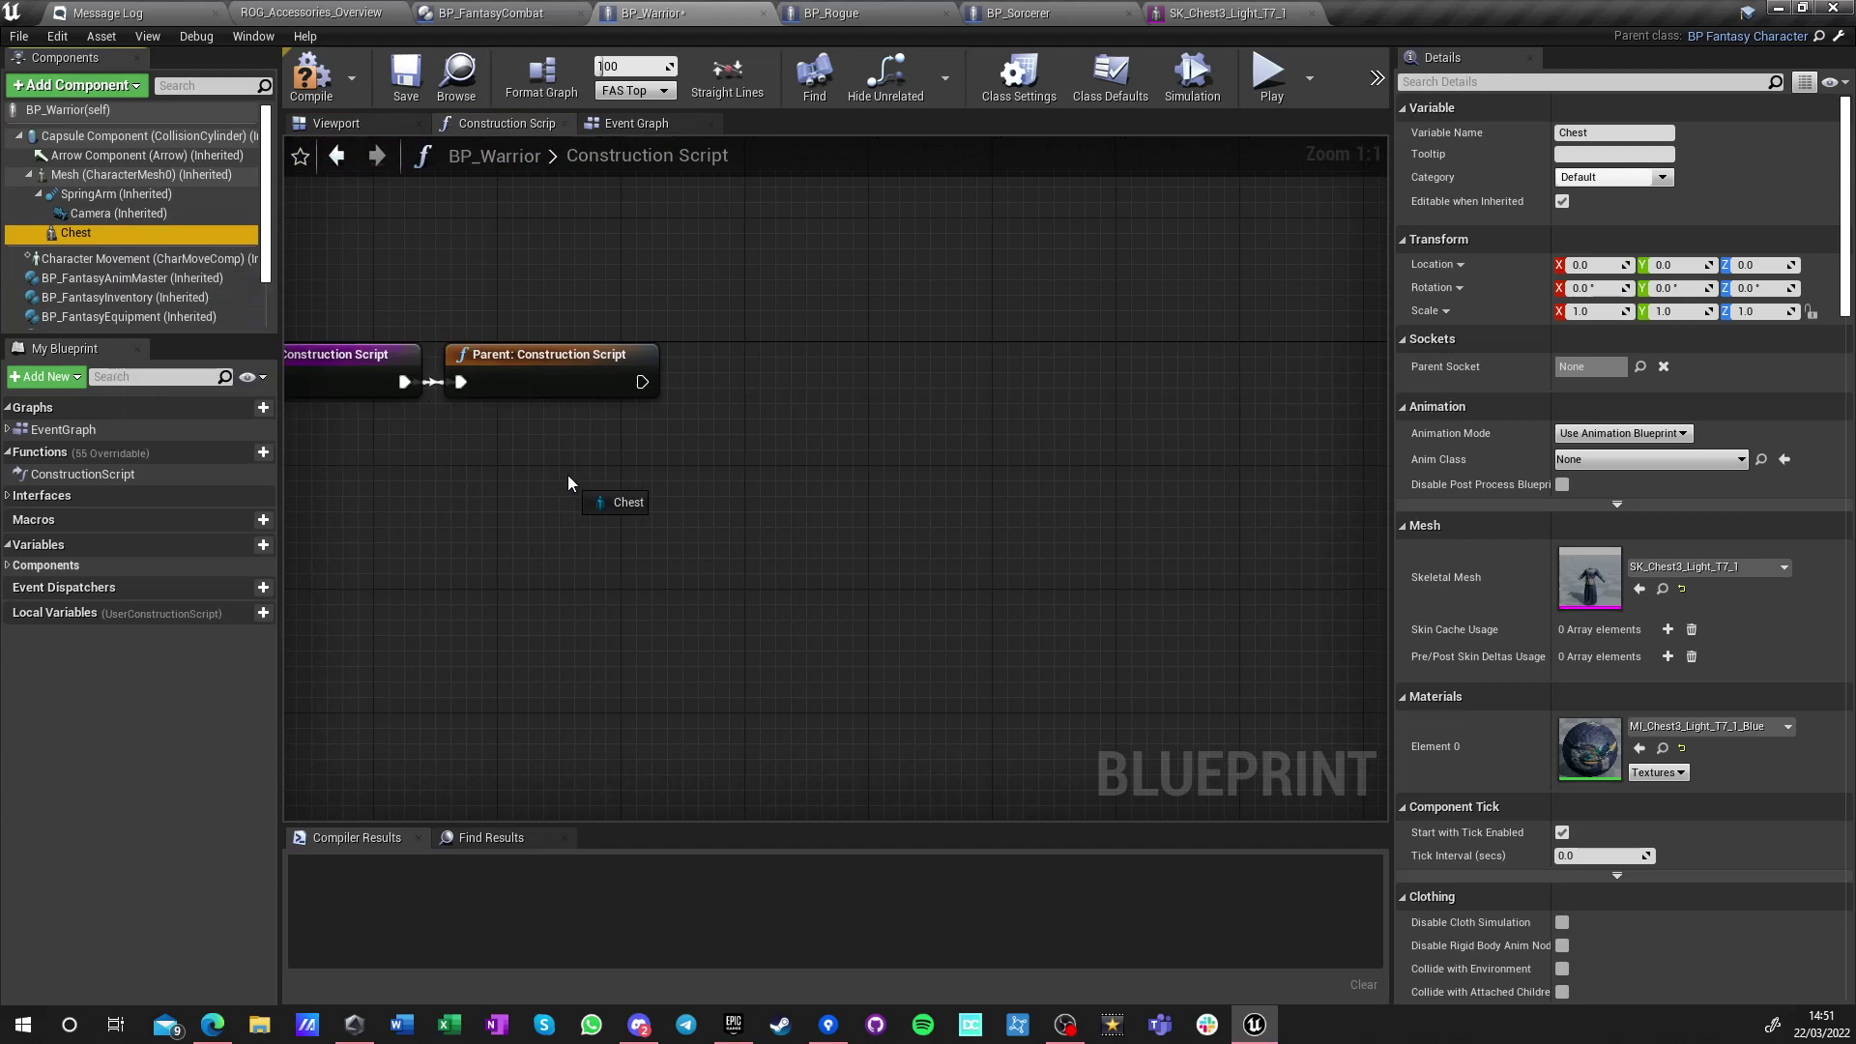
pyautogui.moveTo(568, 480); pyautogui.dragTo(569, 481)
pyautogui.moveTo(681, 498); pyautogui.dragTo(844, 396)
pyautogui.write('set master')
pyautogui.press('Return')
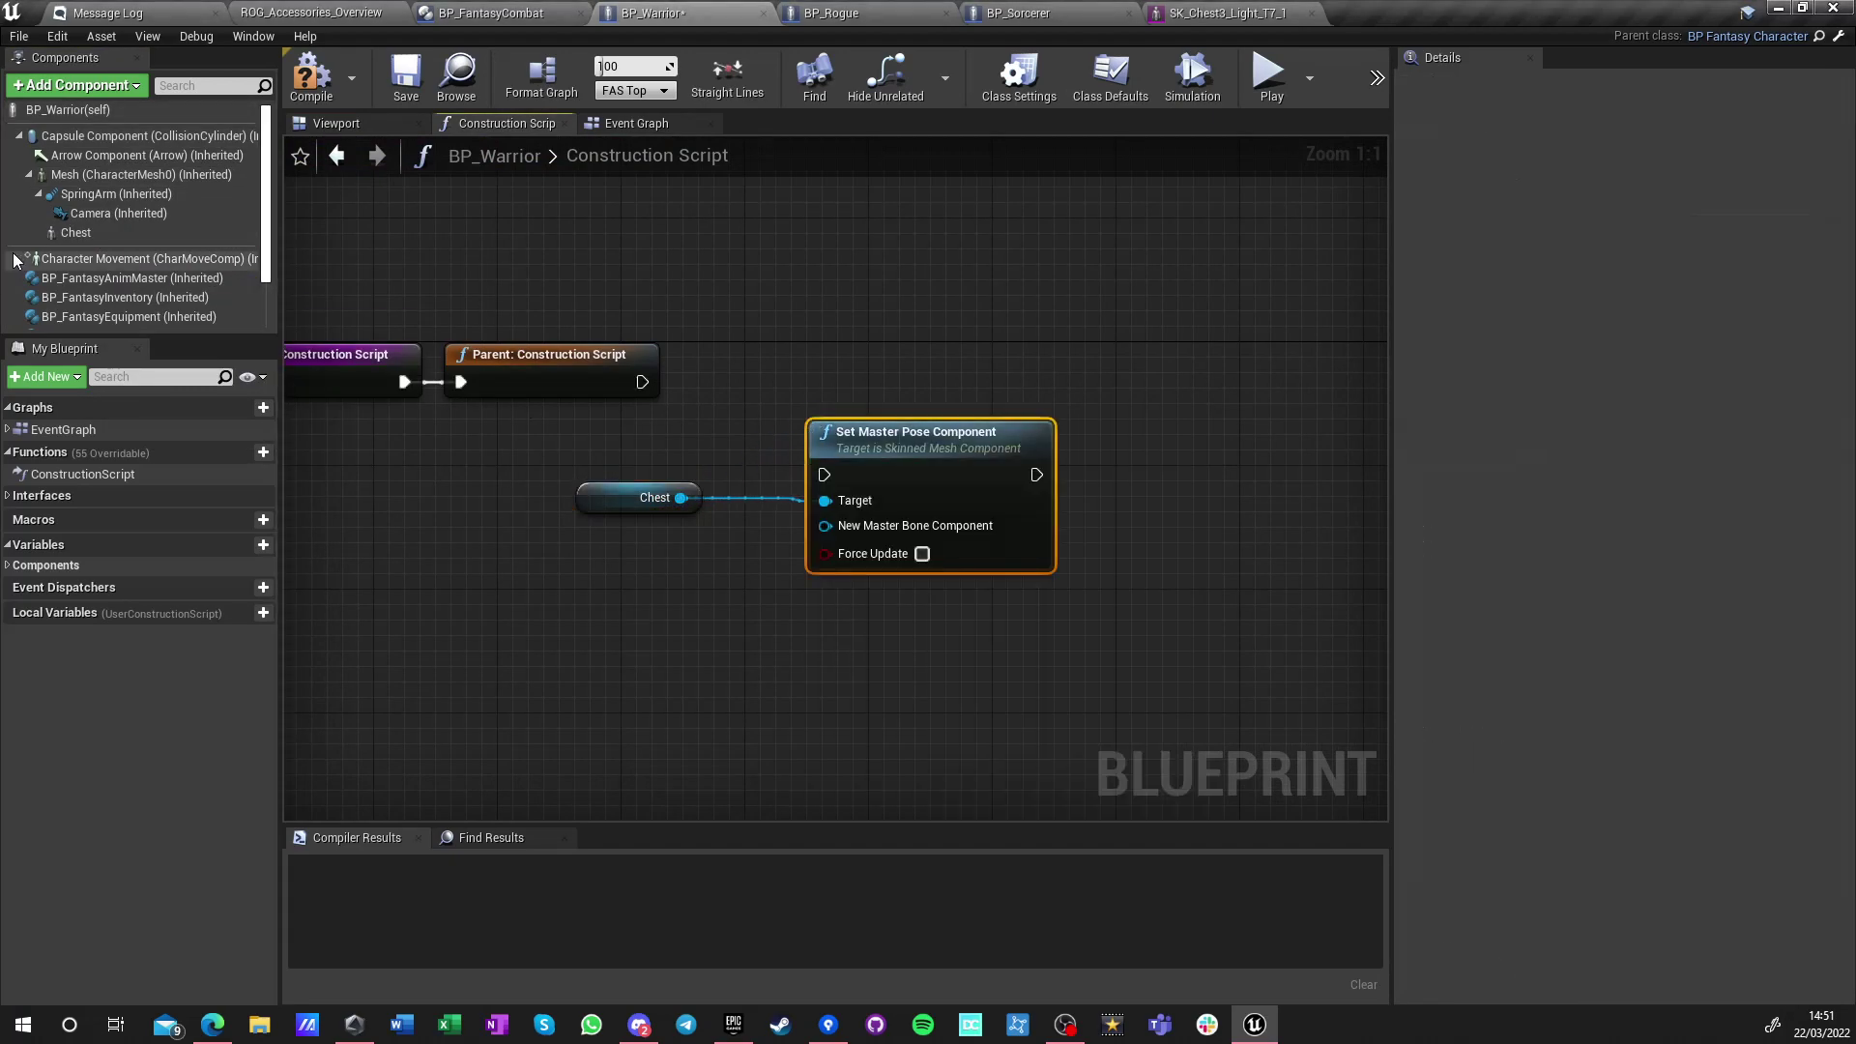
pyautogui.moveTo(107, 174); pyautogui.dragTo(824, 518)
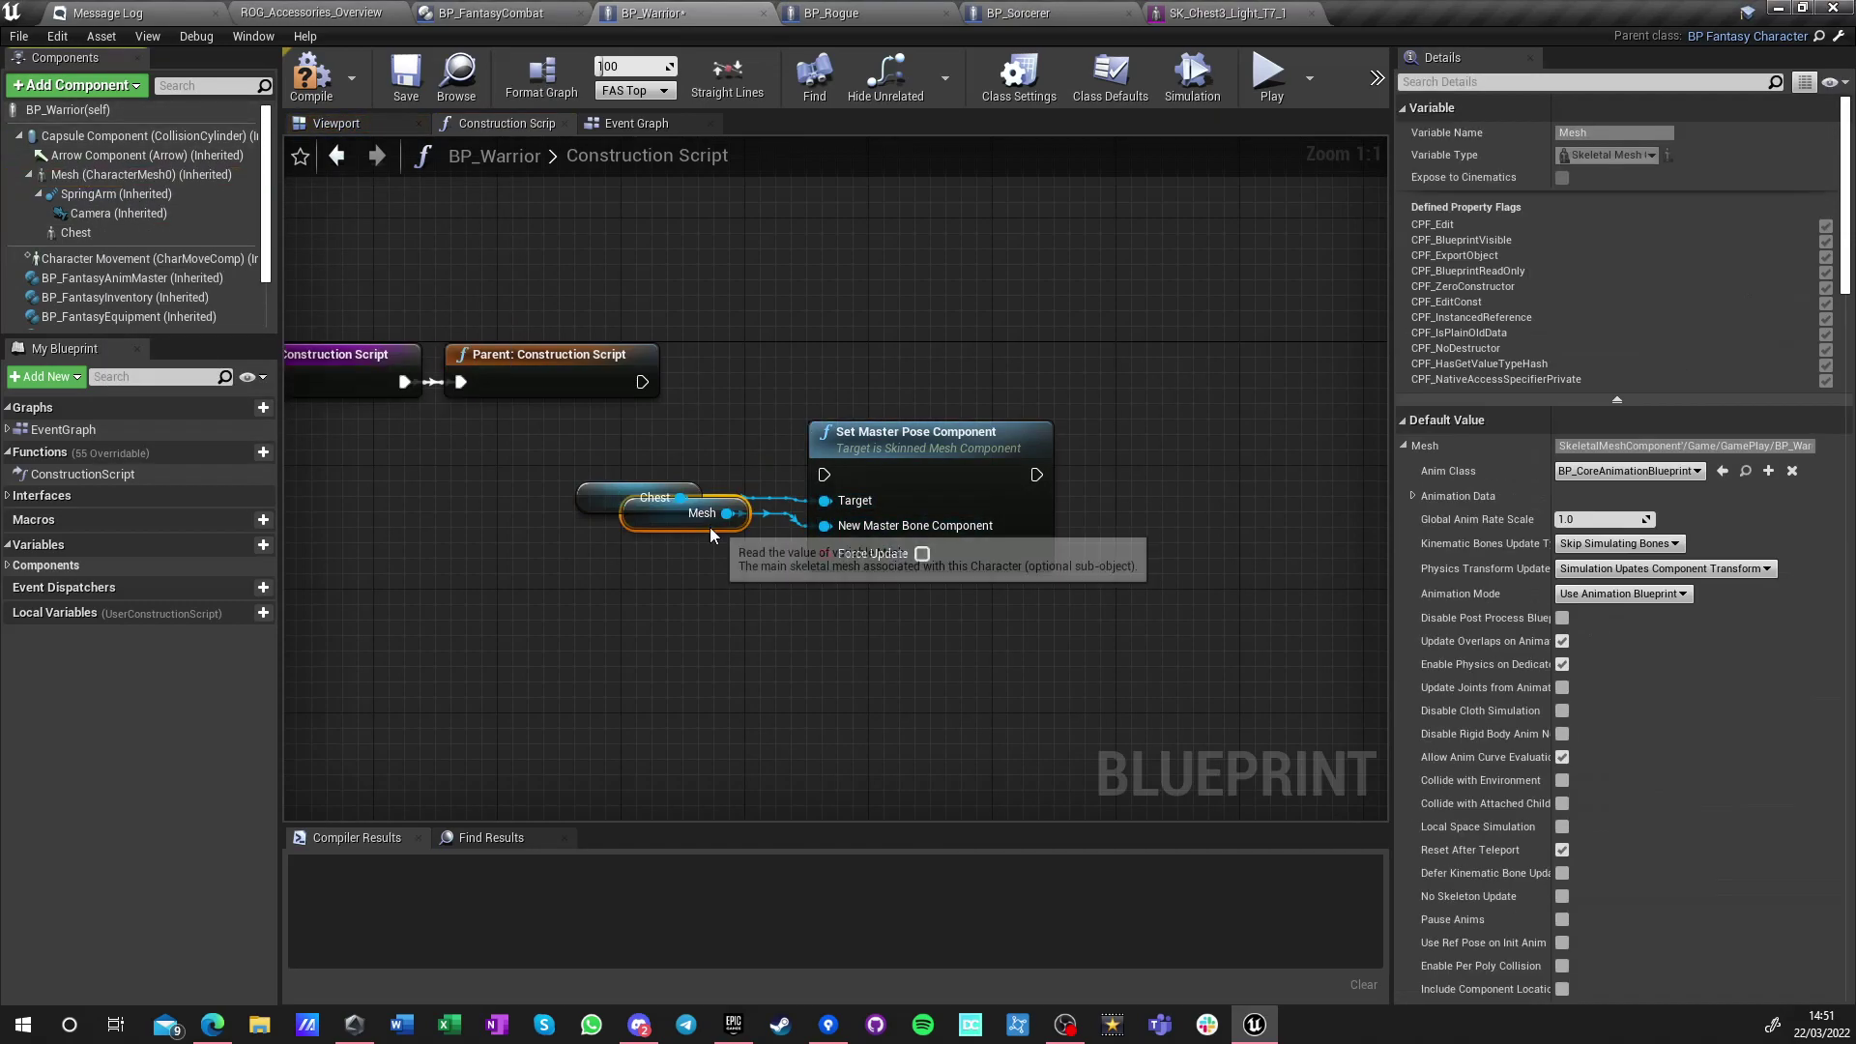
pyautogui.moveTo(709, 535); pyautogui.dragTo(677, 618)
# Enable Force Update on the Set Master Pose Component node, connect it after Parent: Construction Script and align it with that node
pyautogui.click(922, 553)
pyautogui.moveTo(824, 474); pyautogui.dragTo(748, 430)
pyautogui.moveTo(650, 387); pyautogui.dragTo(642, 381)
pyautogui.moveTo(831, 431); pyautogui.dragTo(831, 338)
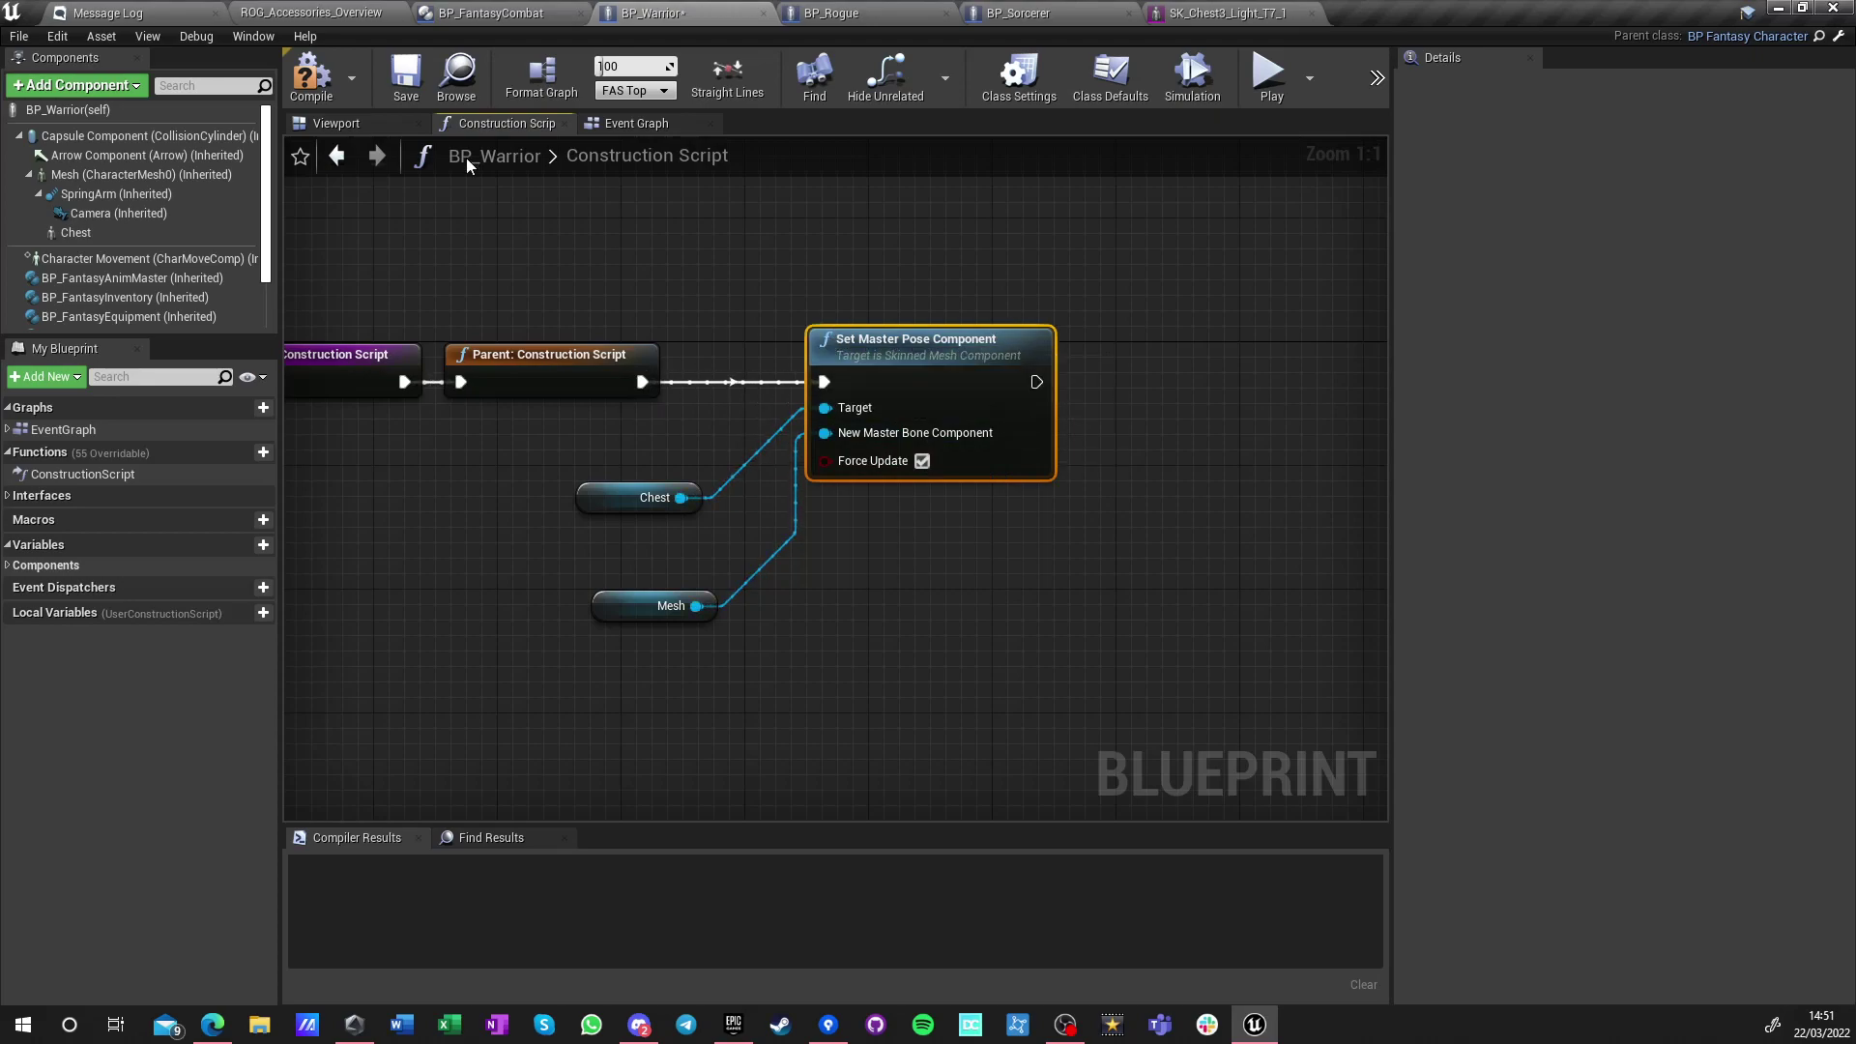
# Compile BP_Warrior and inspect the robed character from the front in its viewport
pyautogui.click(379, 125)
pyautogui.click(315, 77)
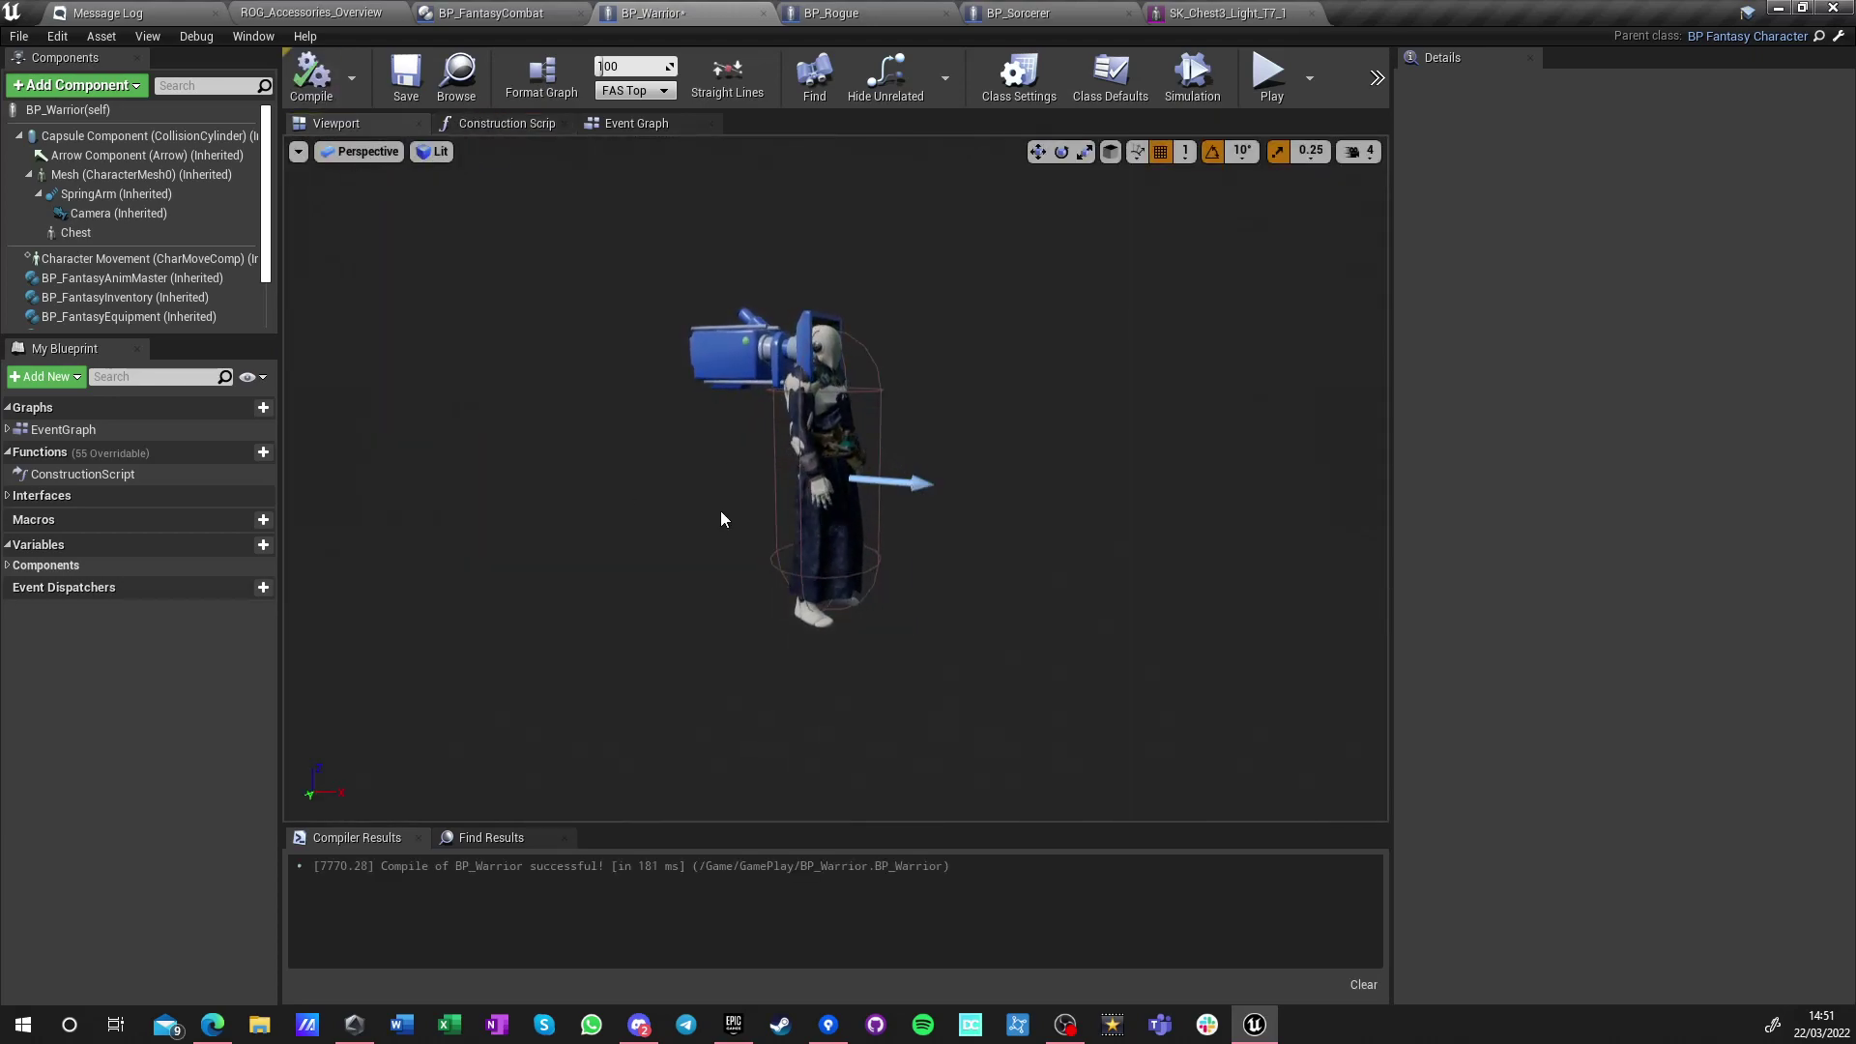
pyautogui.moveTo(754, 519); pyautogui.dragTo(652, 444)
pyautogui.scroll(-5, 849, 570)
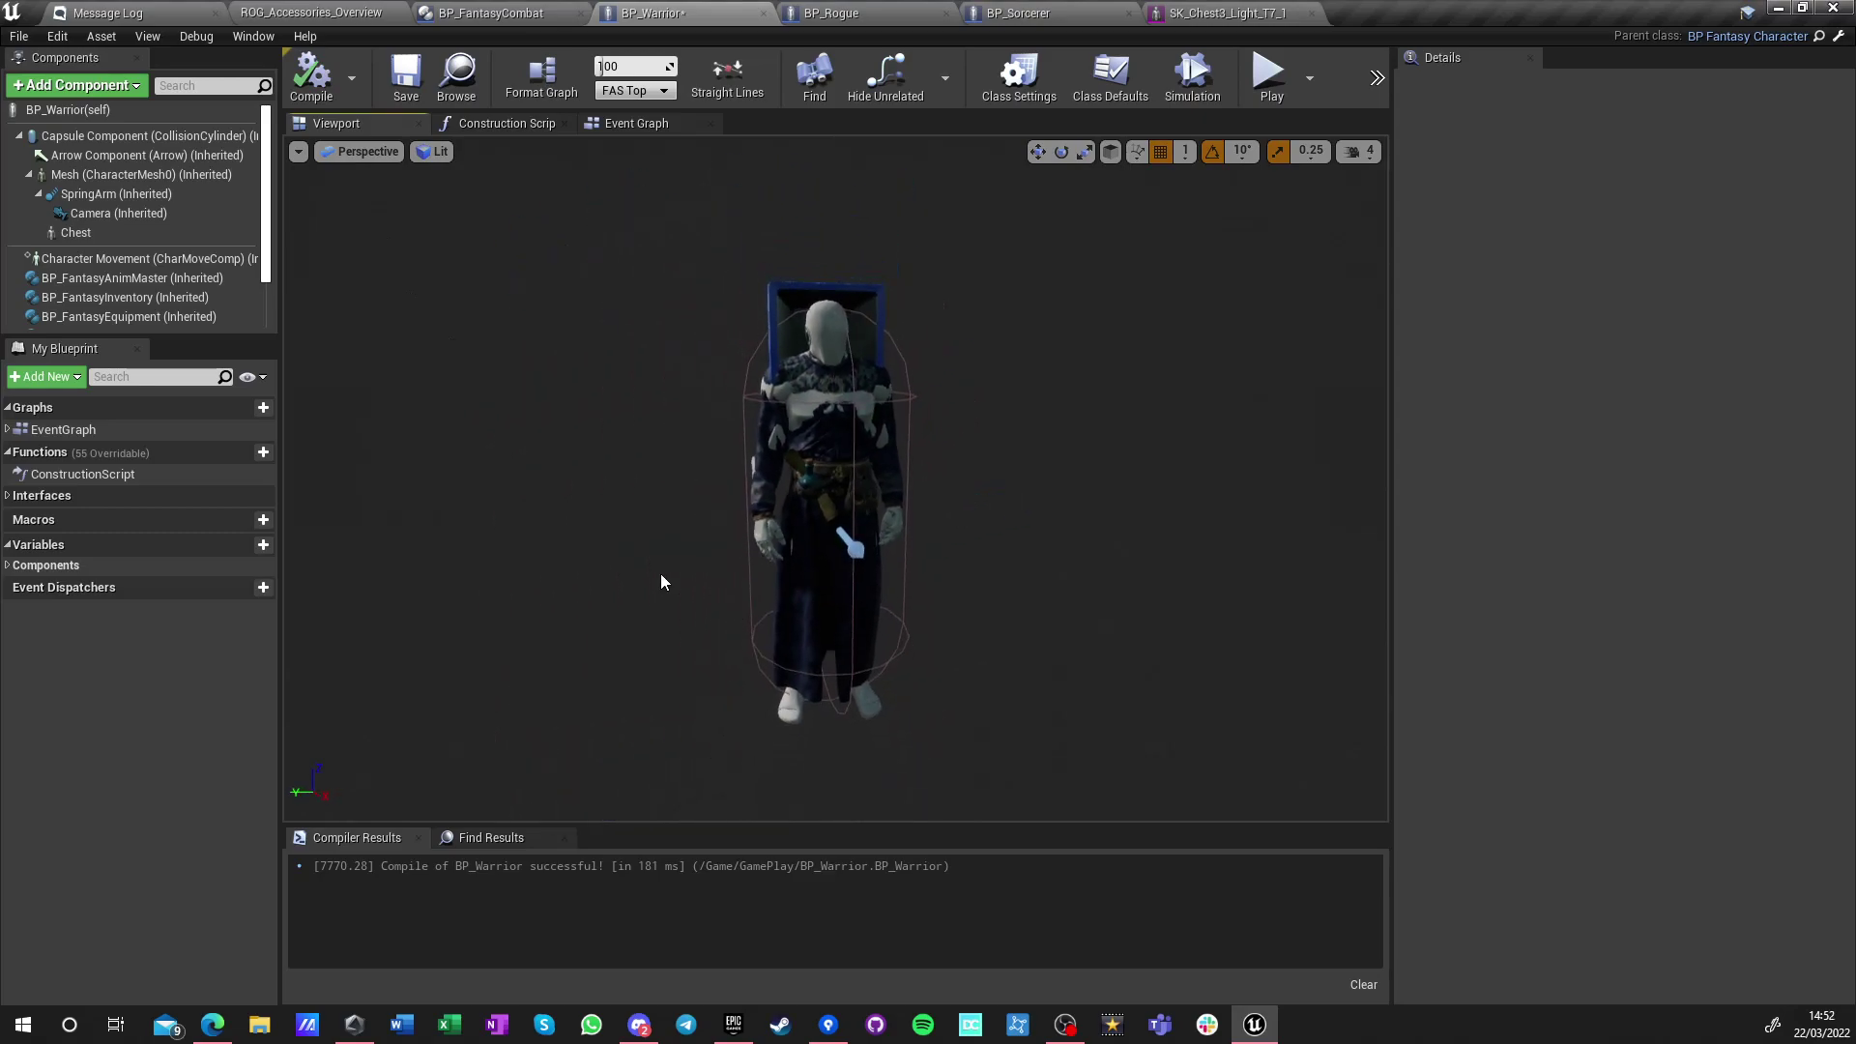
# Replace the Chest component's skeletal mesh in BP_Warrior with SK_Chest3_Light_T7_white and compile the blueprint
pyautogui.click(310, 12)
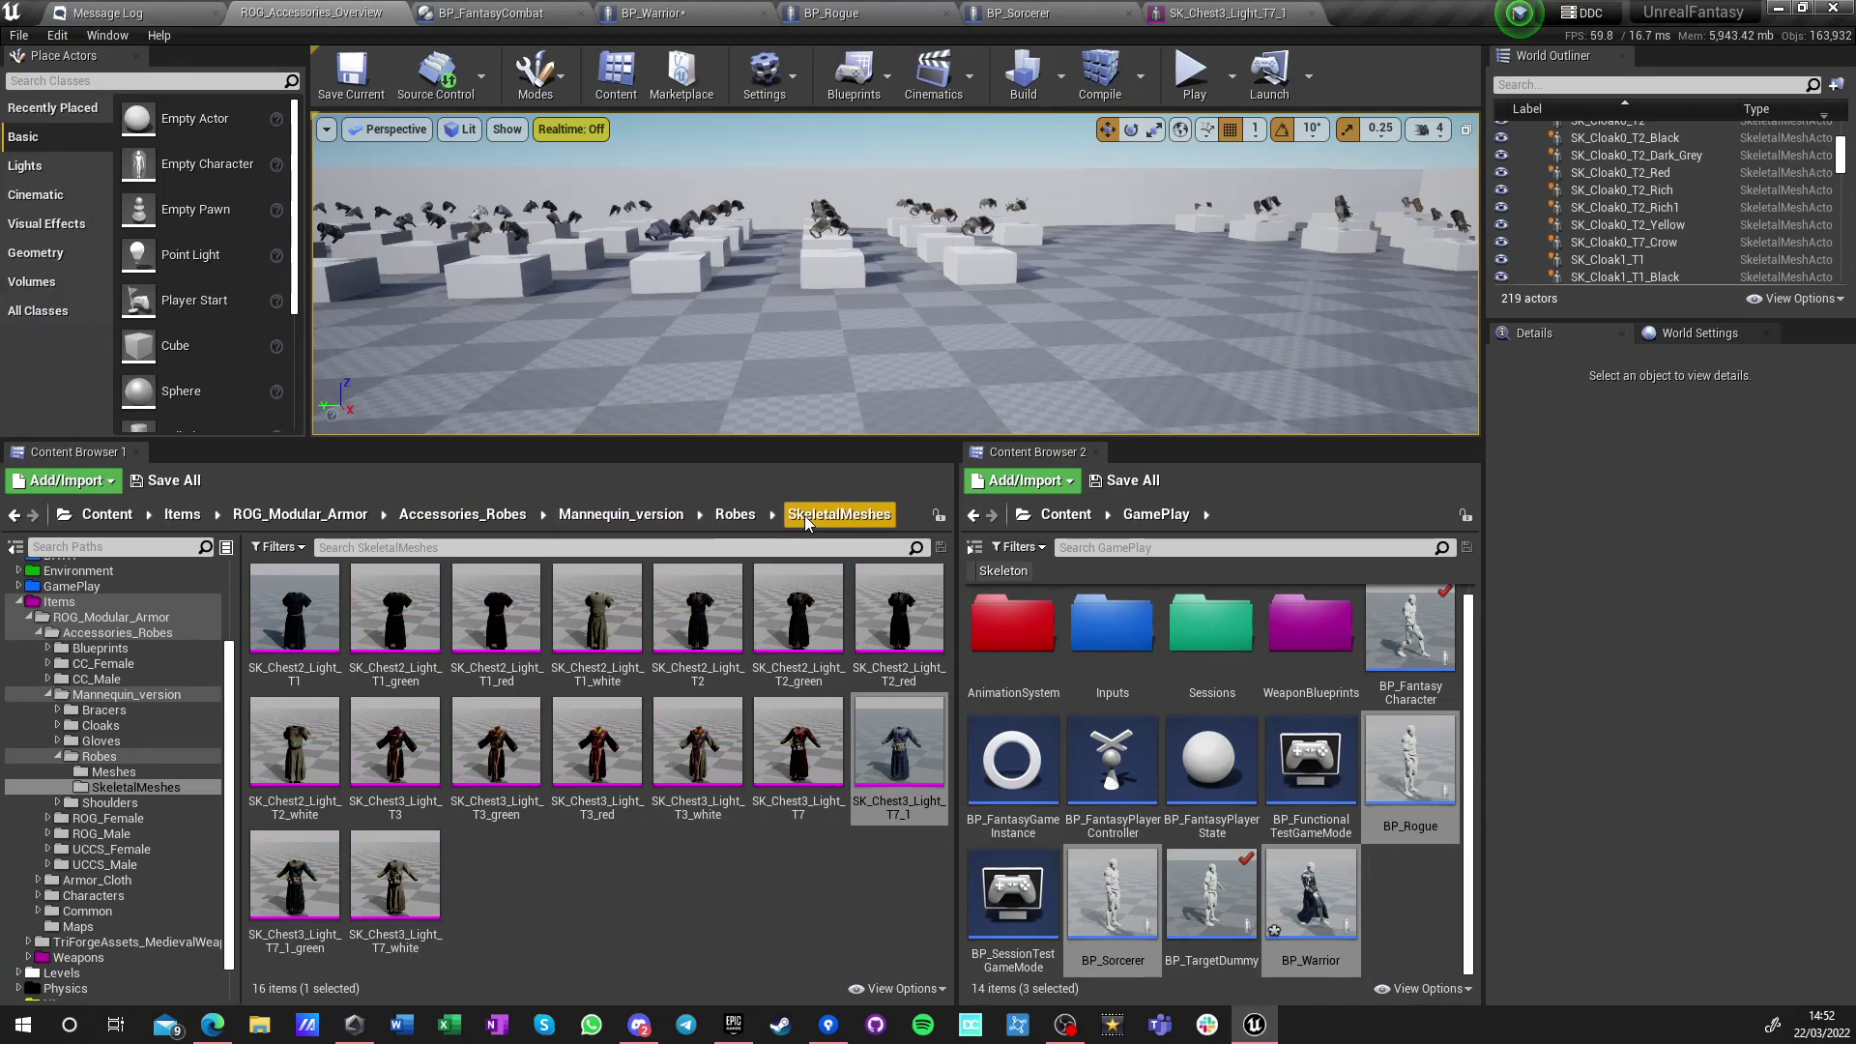
pyautogui.moveTo(875, 804)
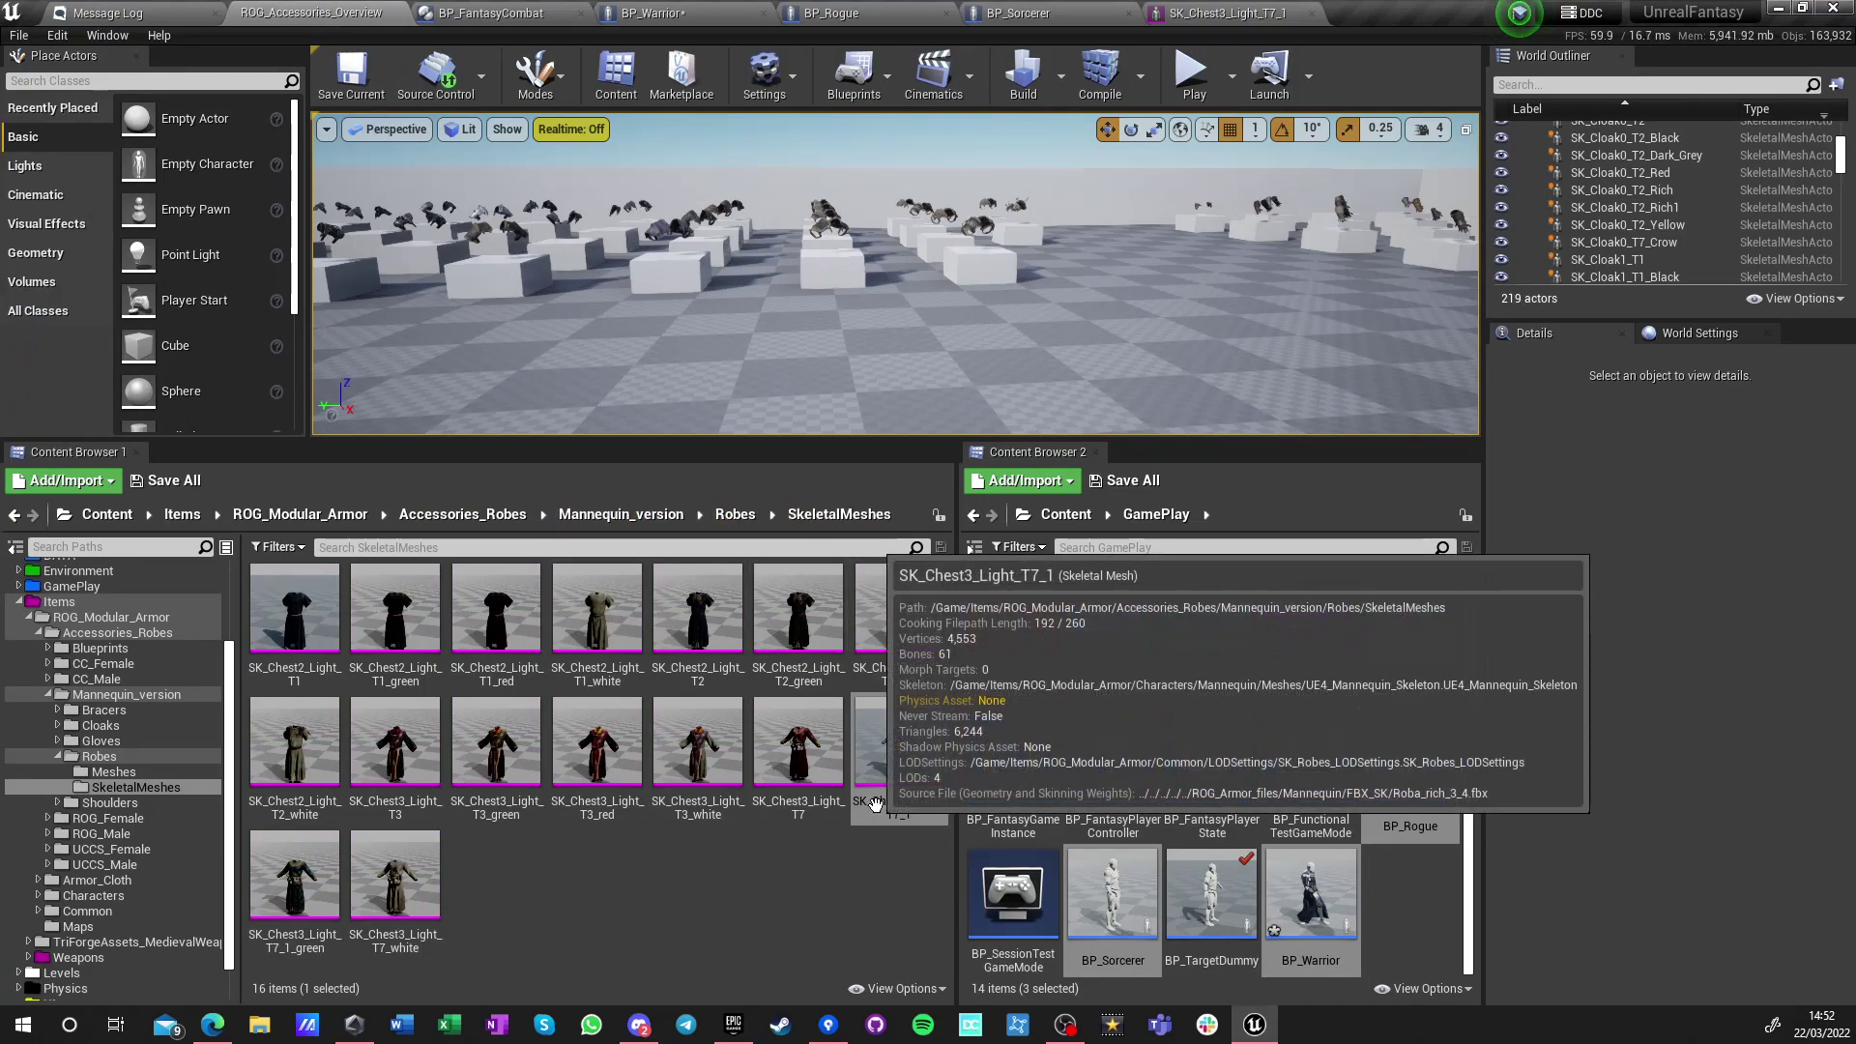
pyautogui.click(295, 874)
pyautogui.click(395, 875)
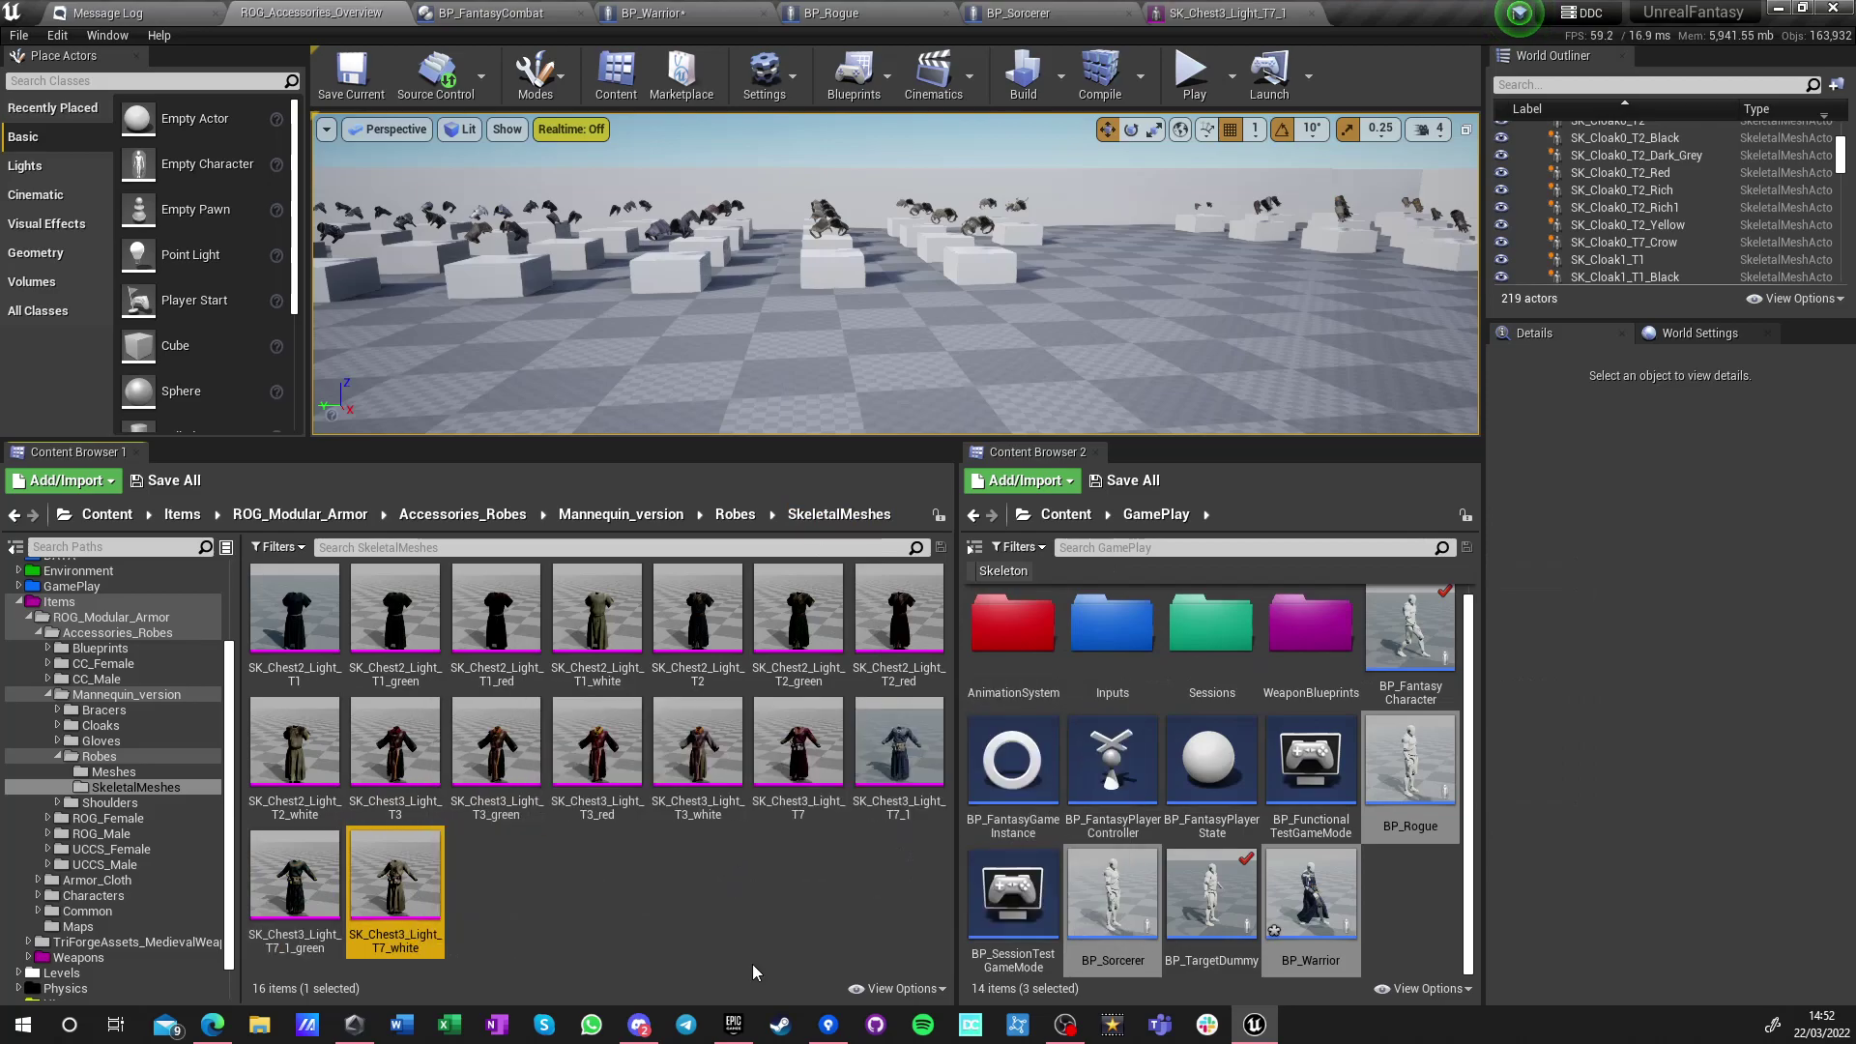
pyautogui.click(653, 13)
pyautogui.moveTo(99, 230); pyautogui.dragTo(90, 190)
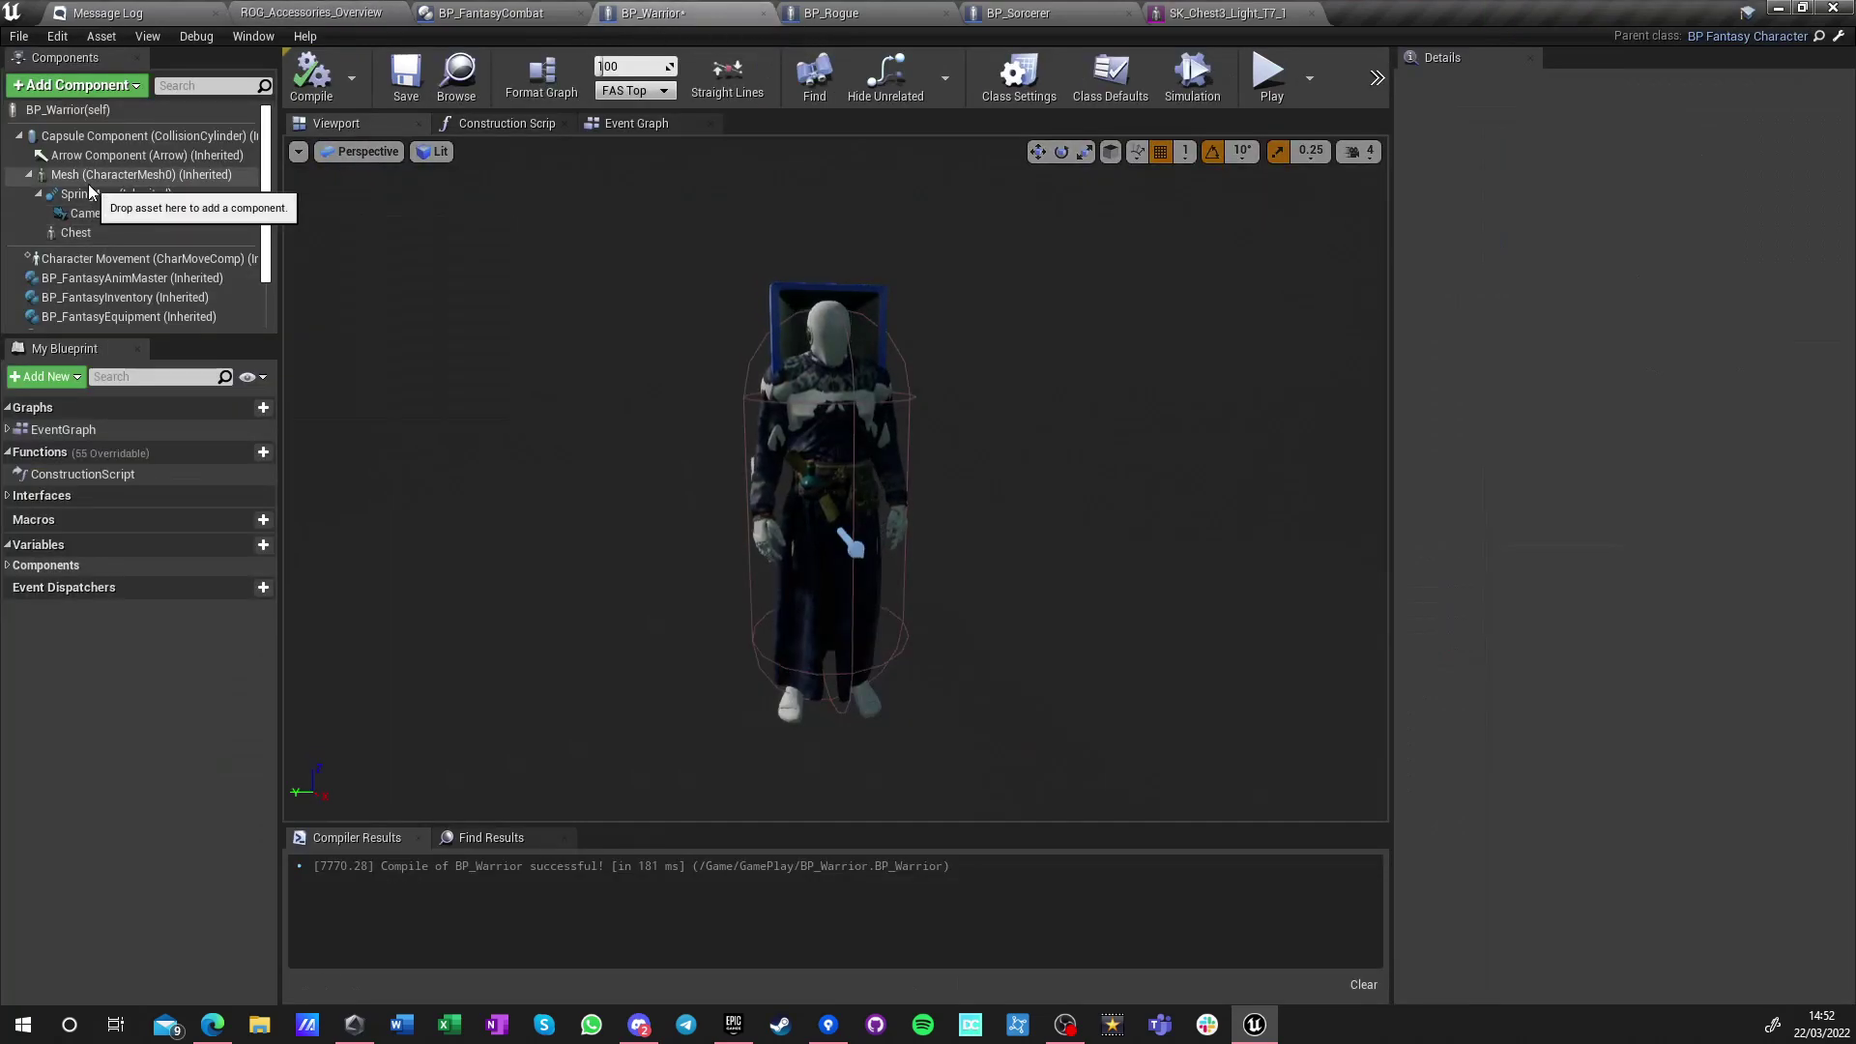
pyautogui.click(82, 232)
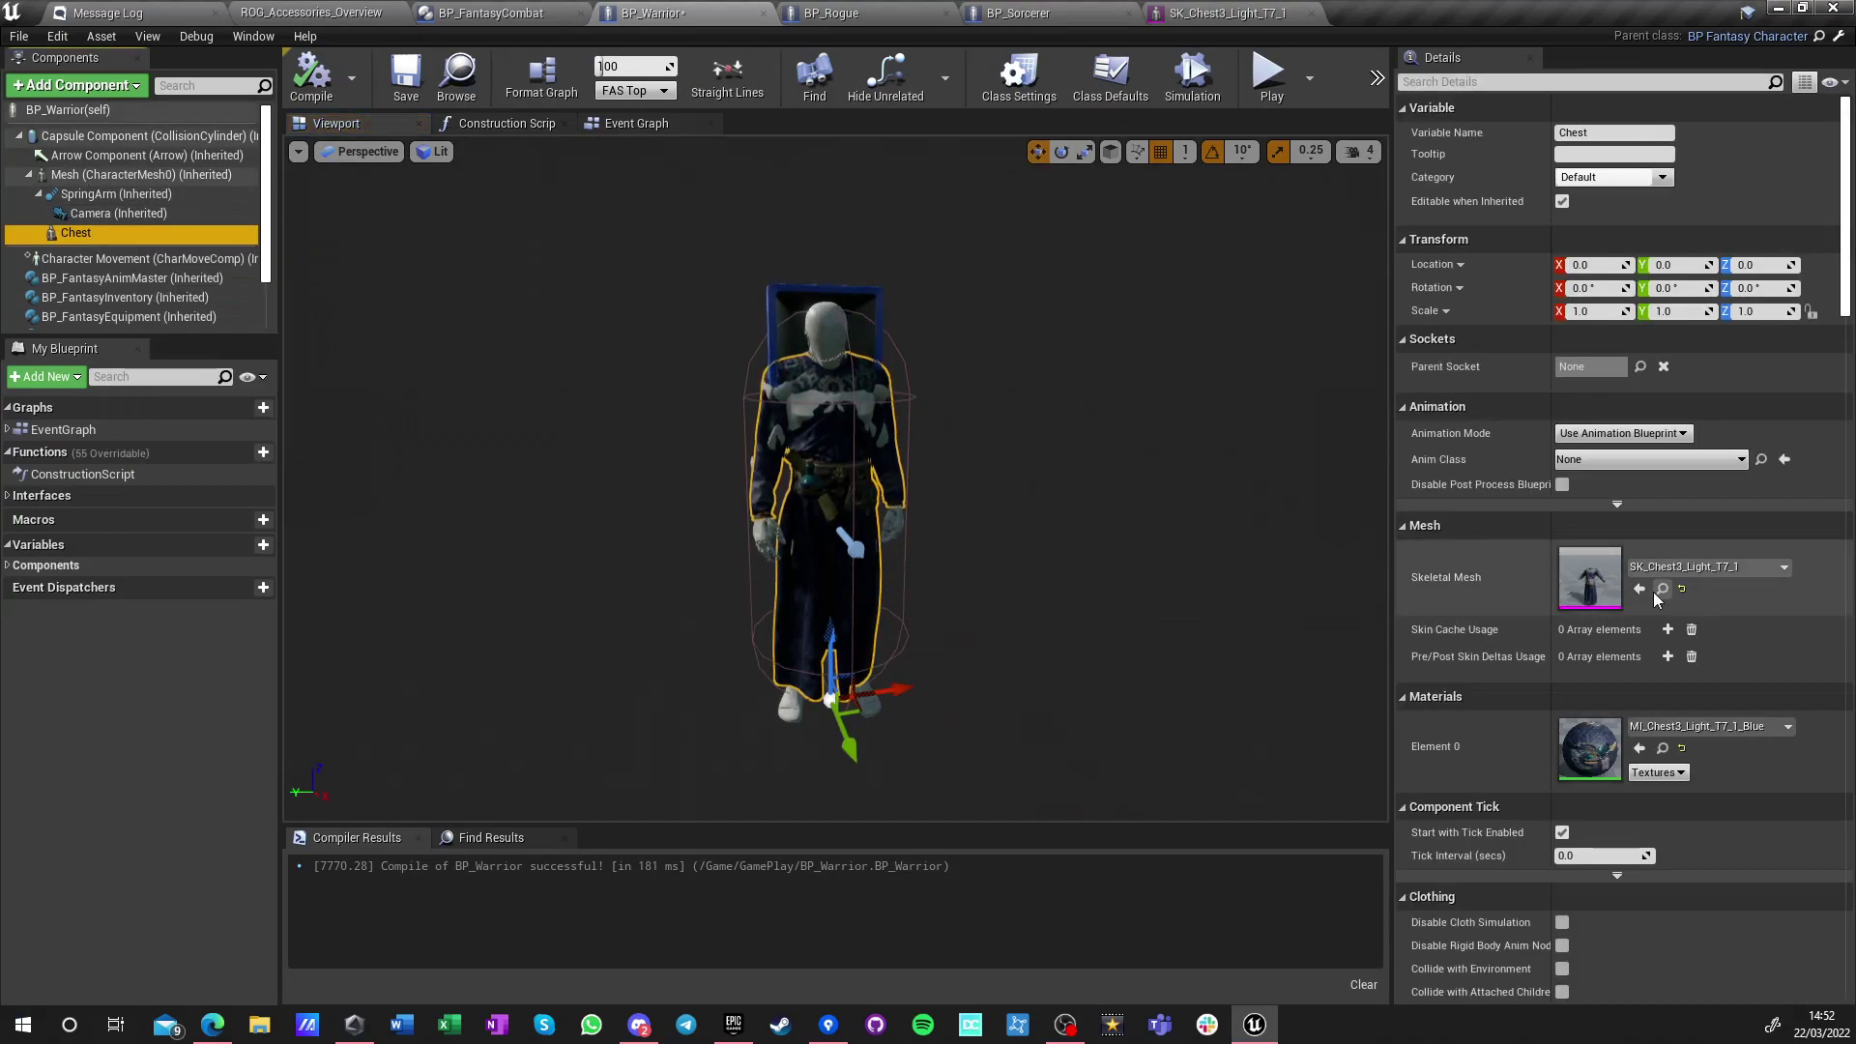
pyautogui.click(1638, 588)
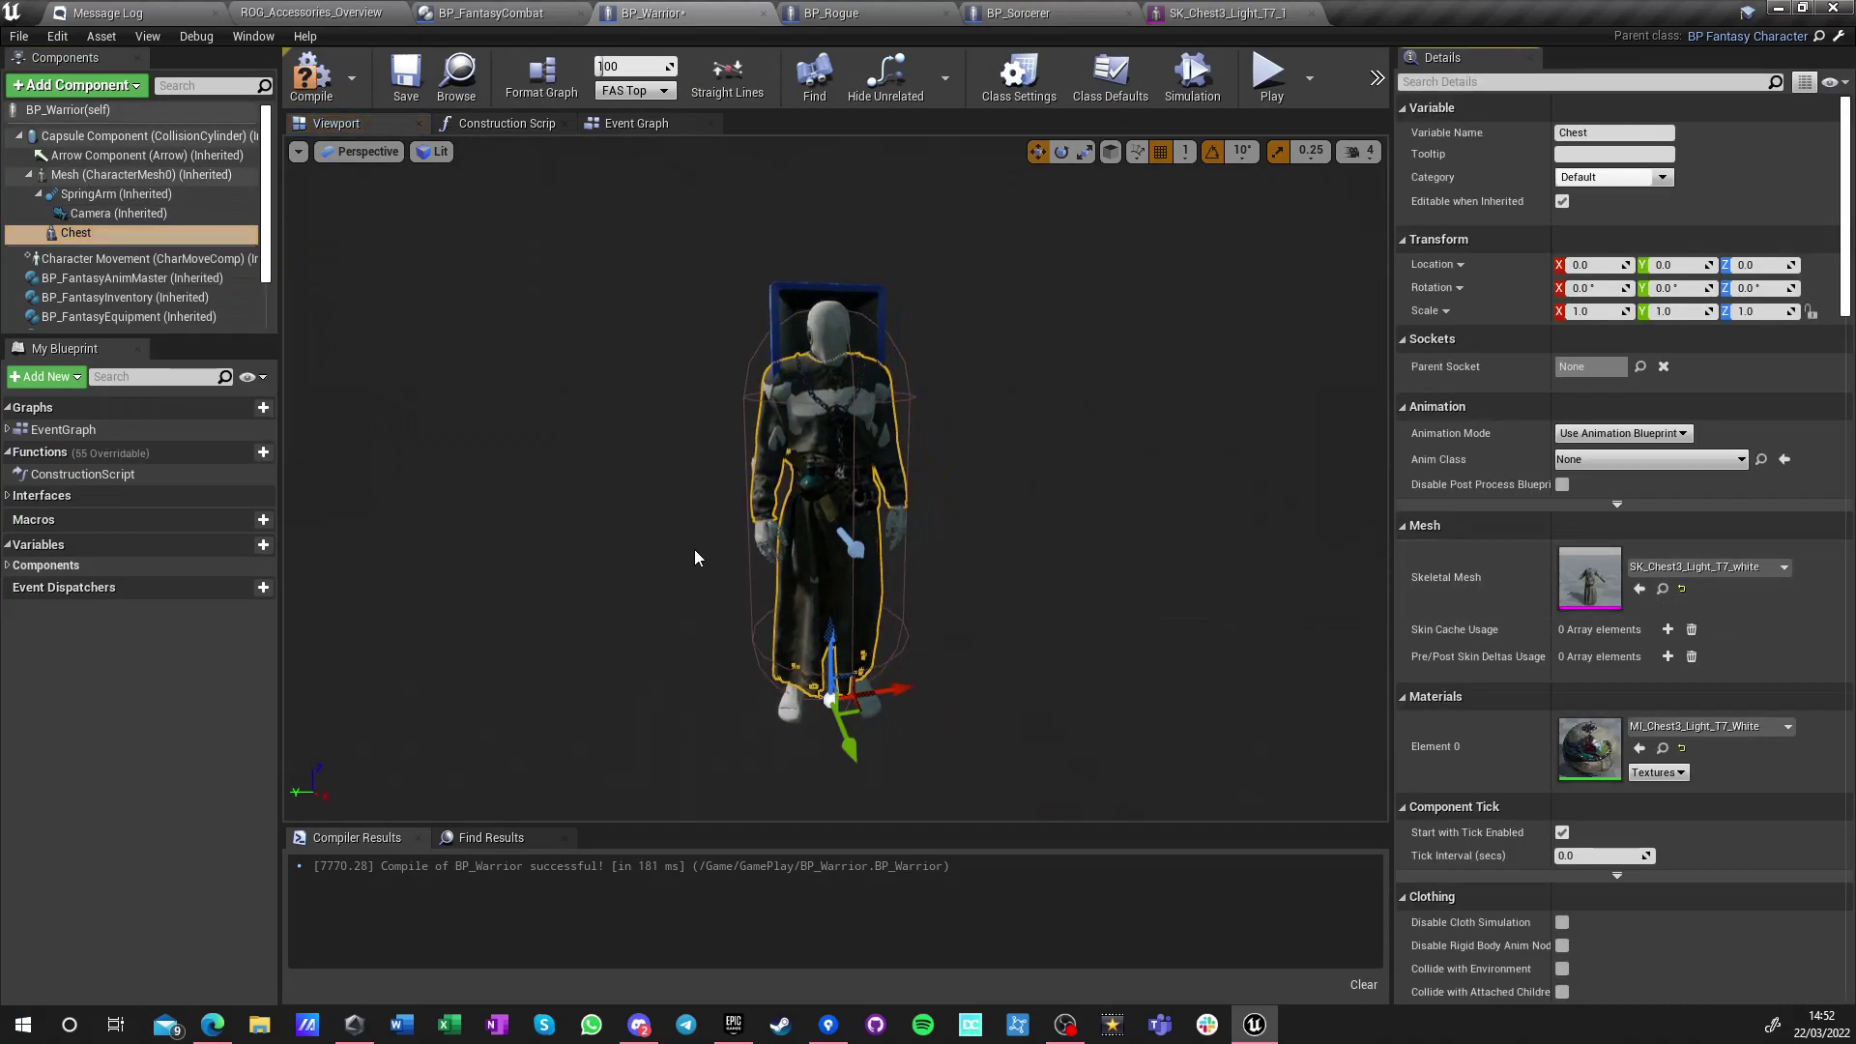
pyautogui.scroll(5, 837, 479)
pyautogui.scroll(-5, 642, 592)
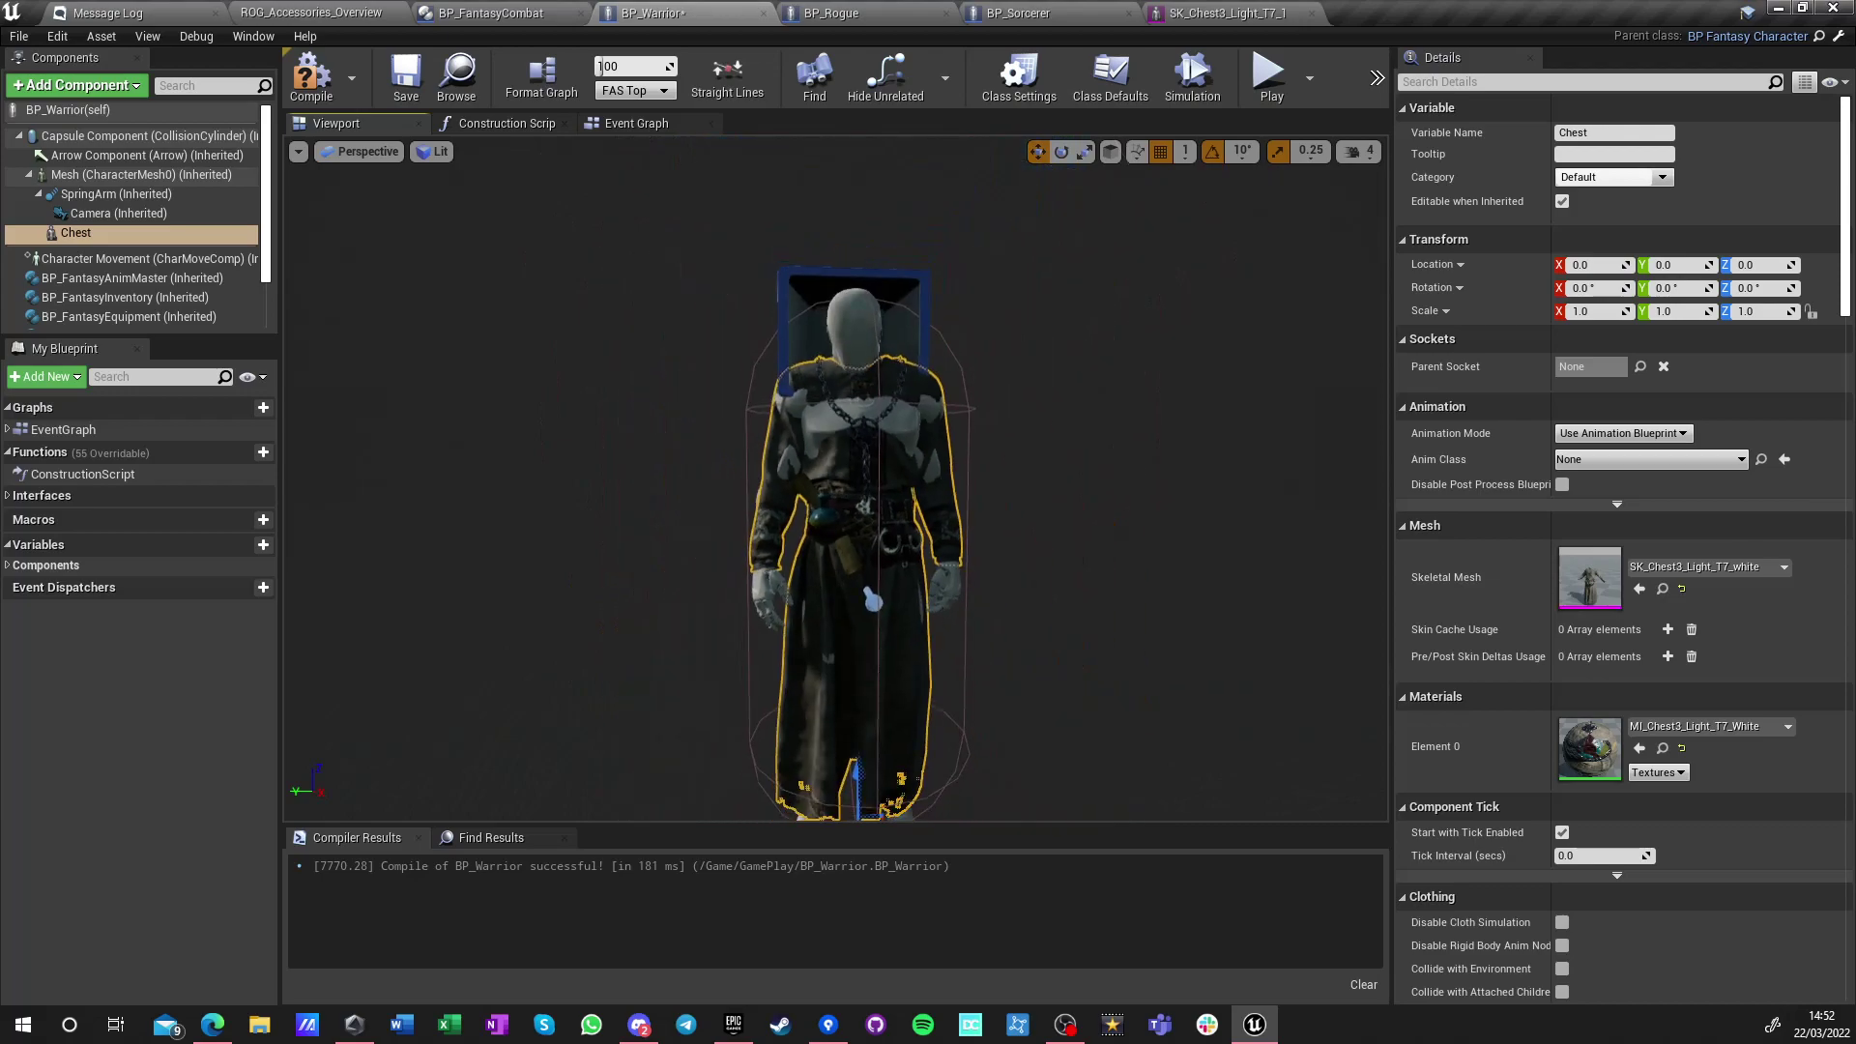
pyautogui.click(311, 77)
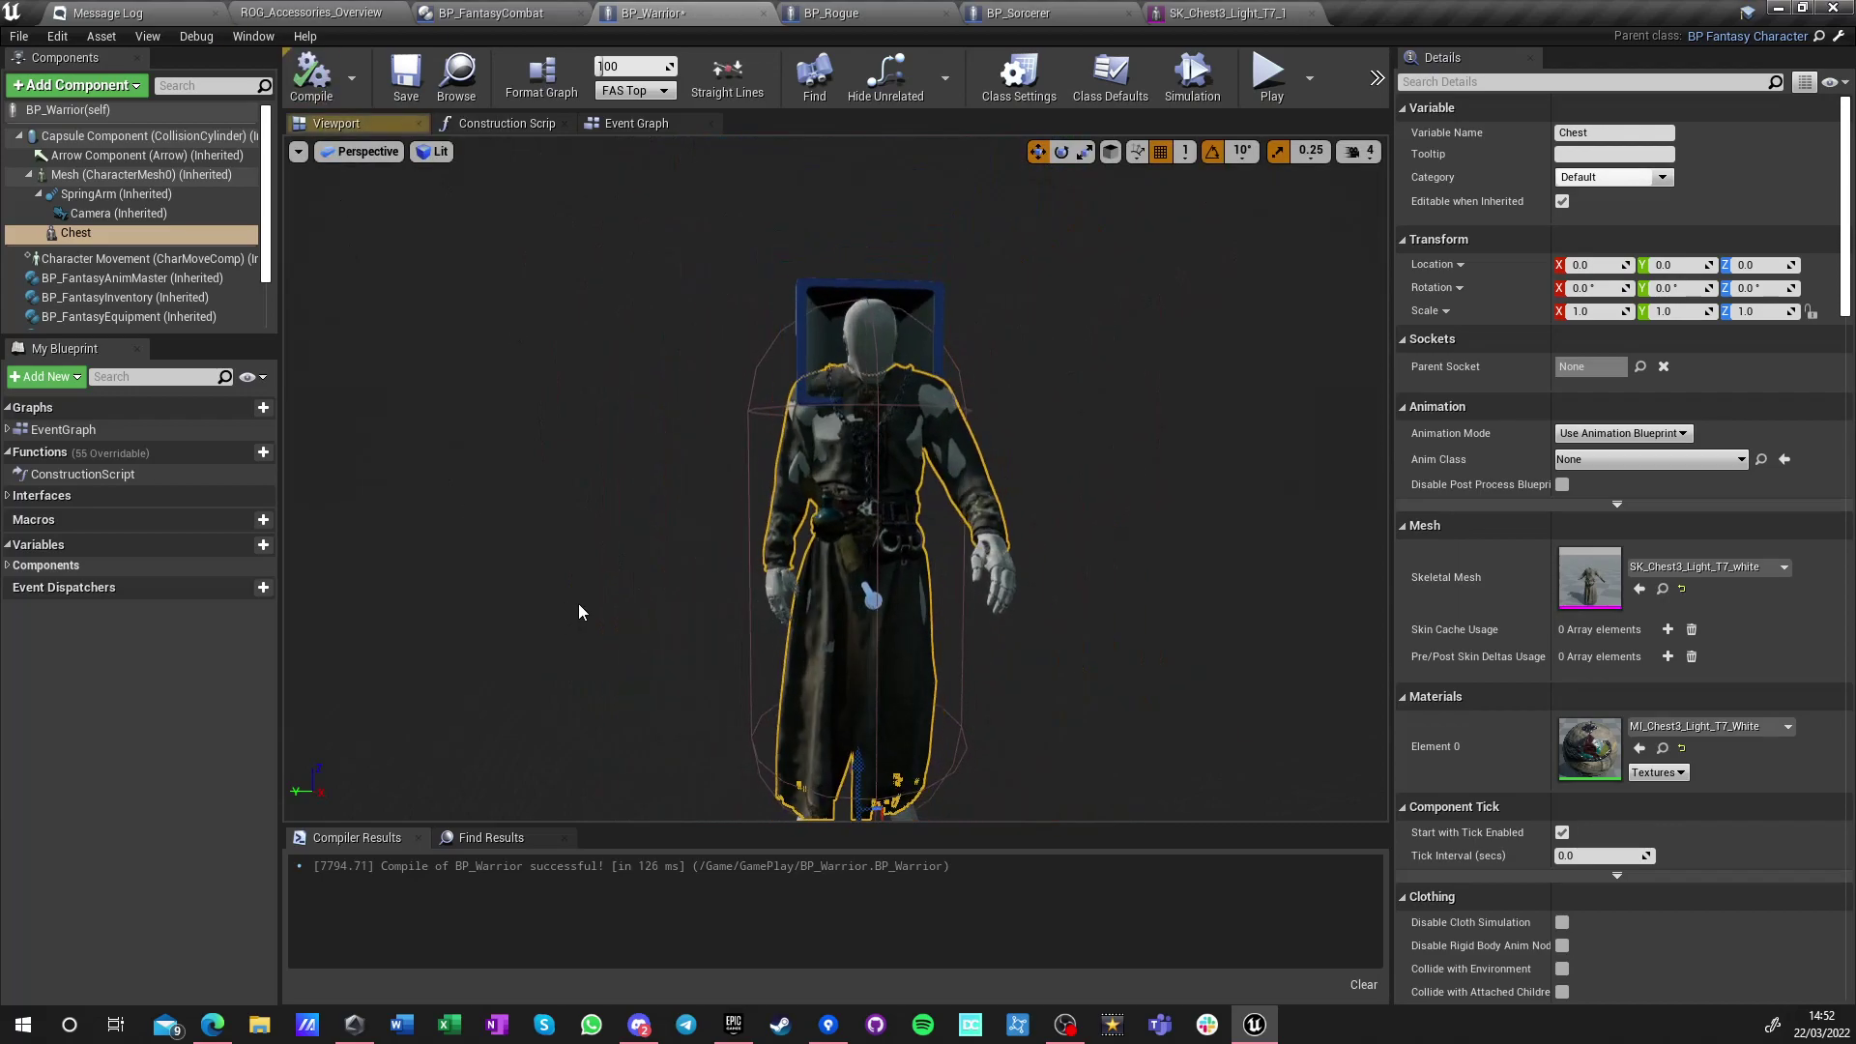
# Browse to the Mannequin_version Gloves Meshes folder and preview the SM_Gloves2_Necr static mesh
pyautogui.click(312, 13)
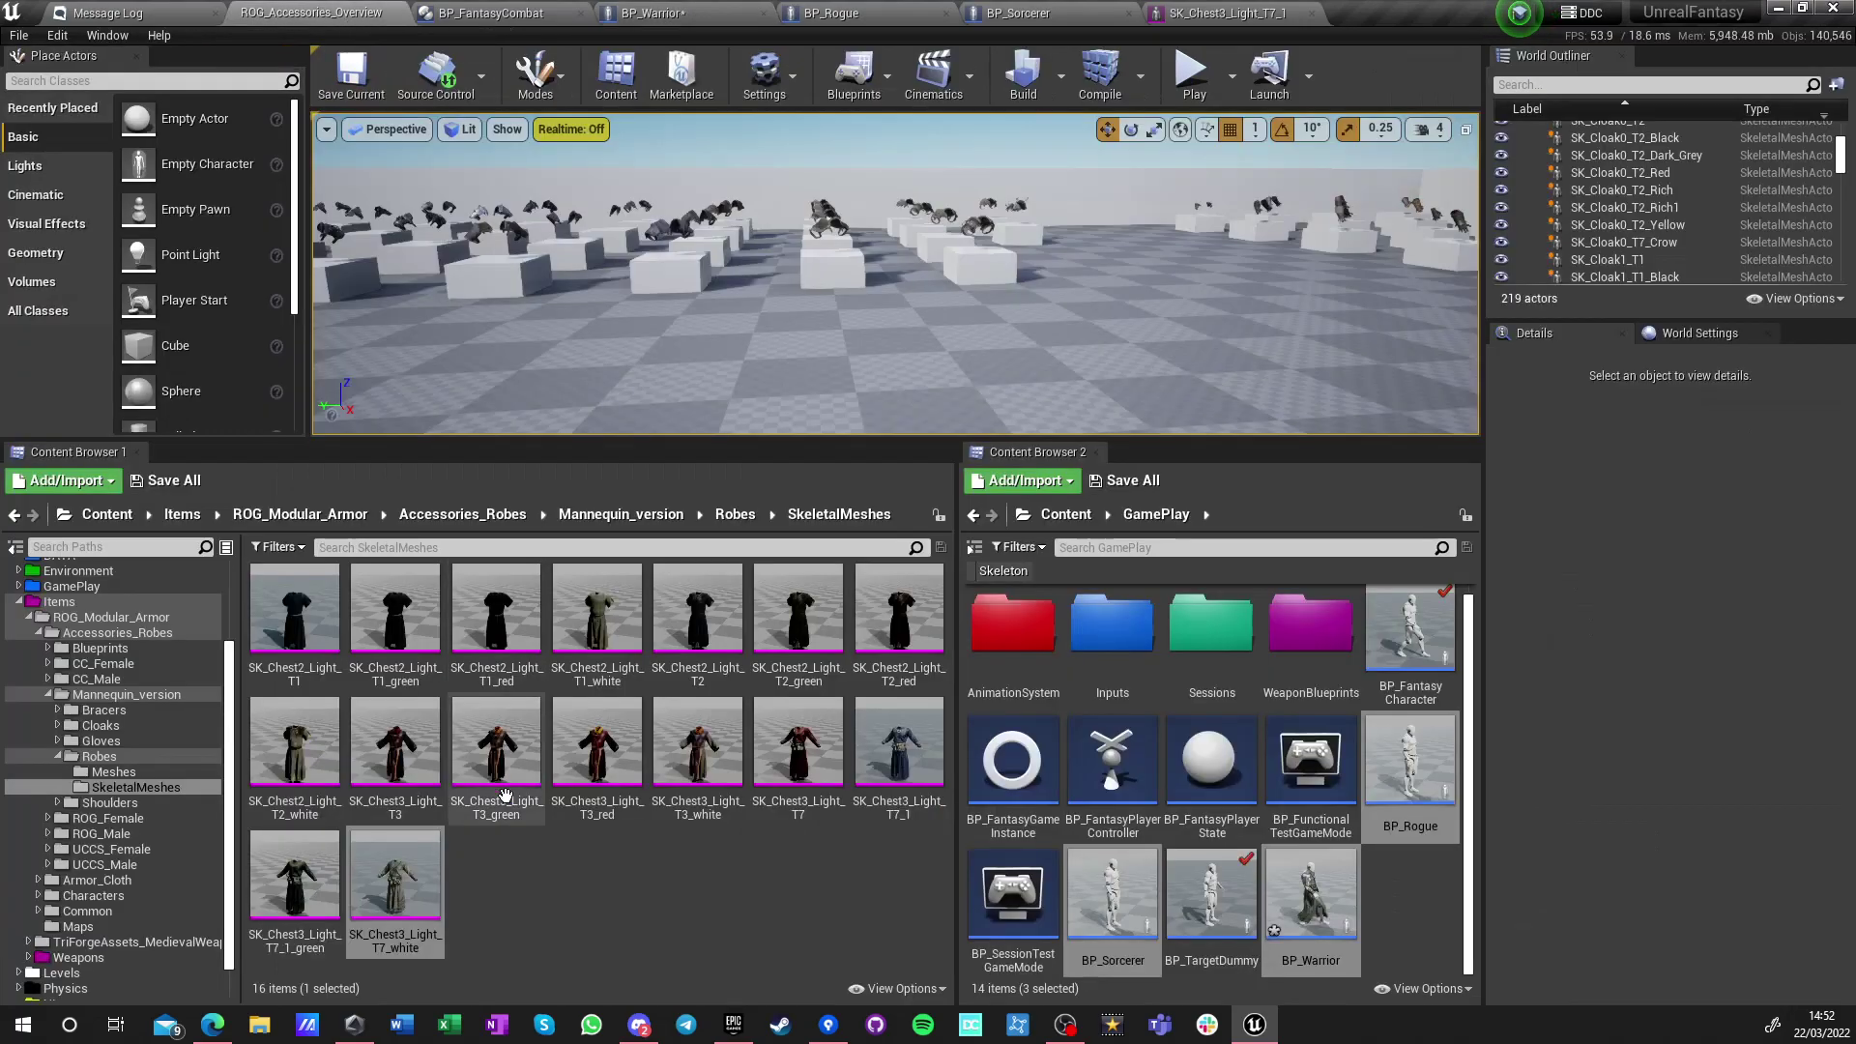
pyautogui.click(735, 514)
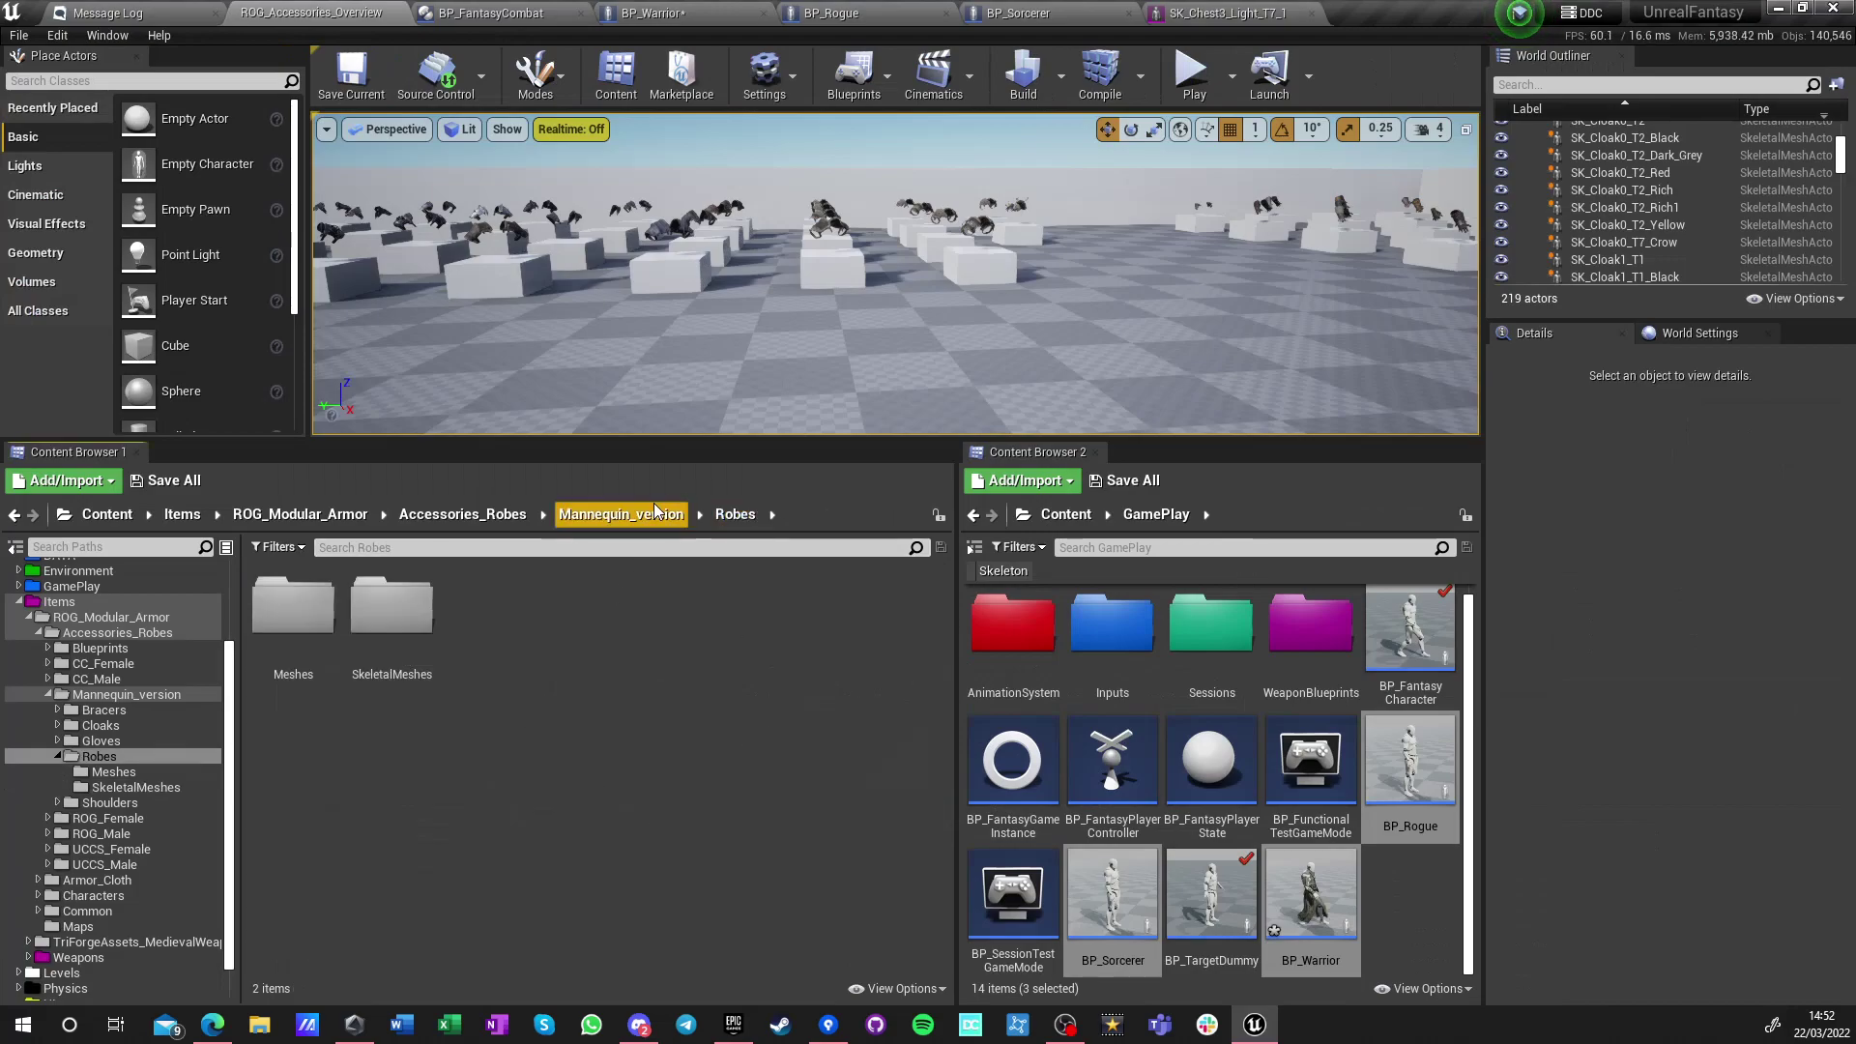
pyautogui.click(622, 514)
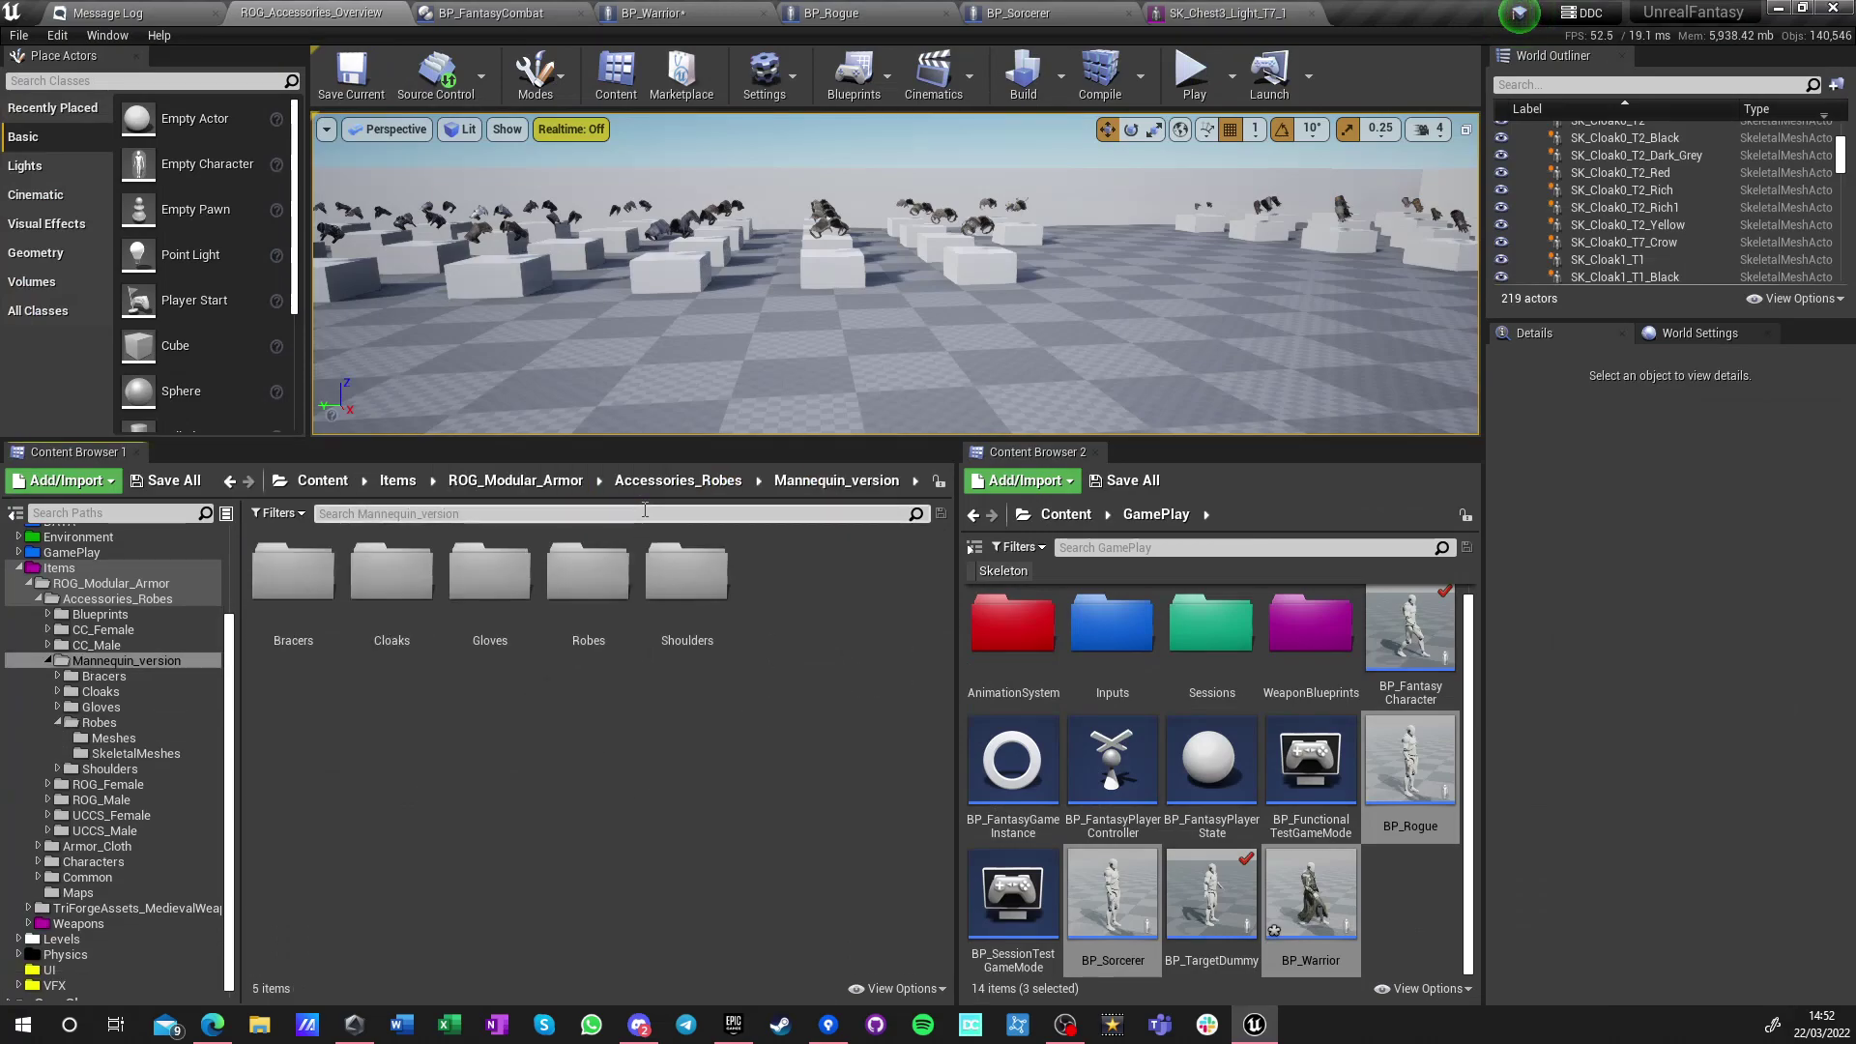
pyautogui.doubleClick(490, 572)
pyautogui.doubleClick(312, 670)
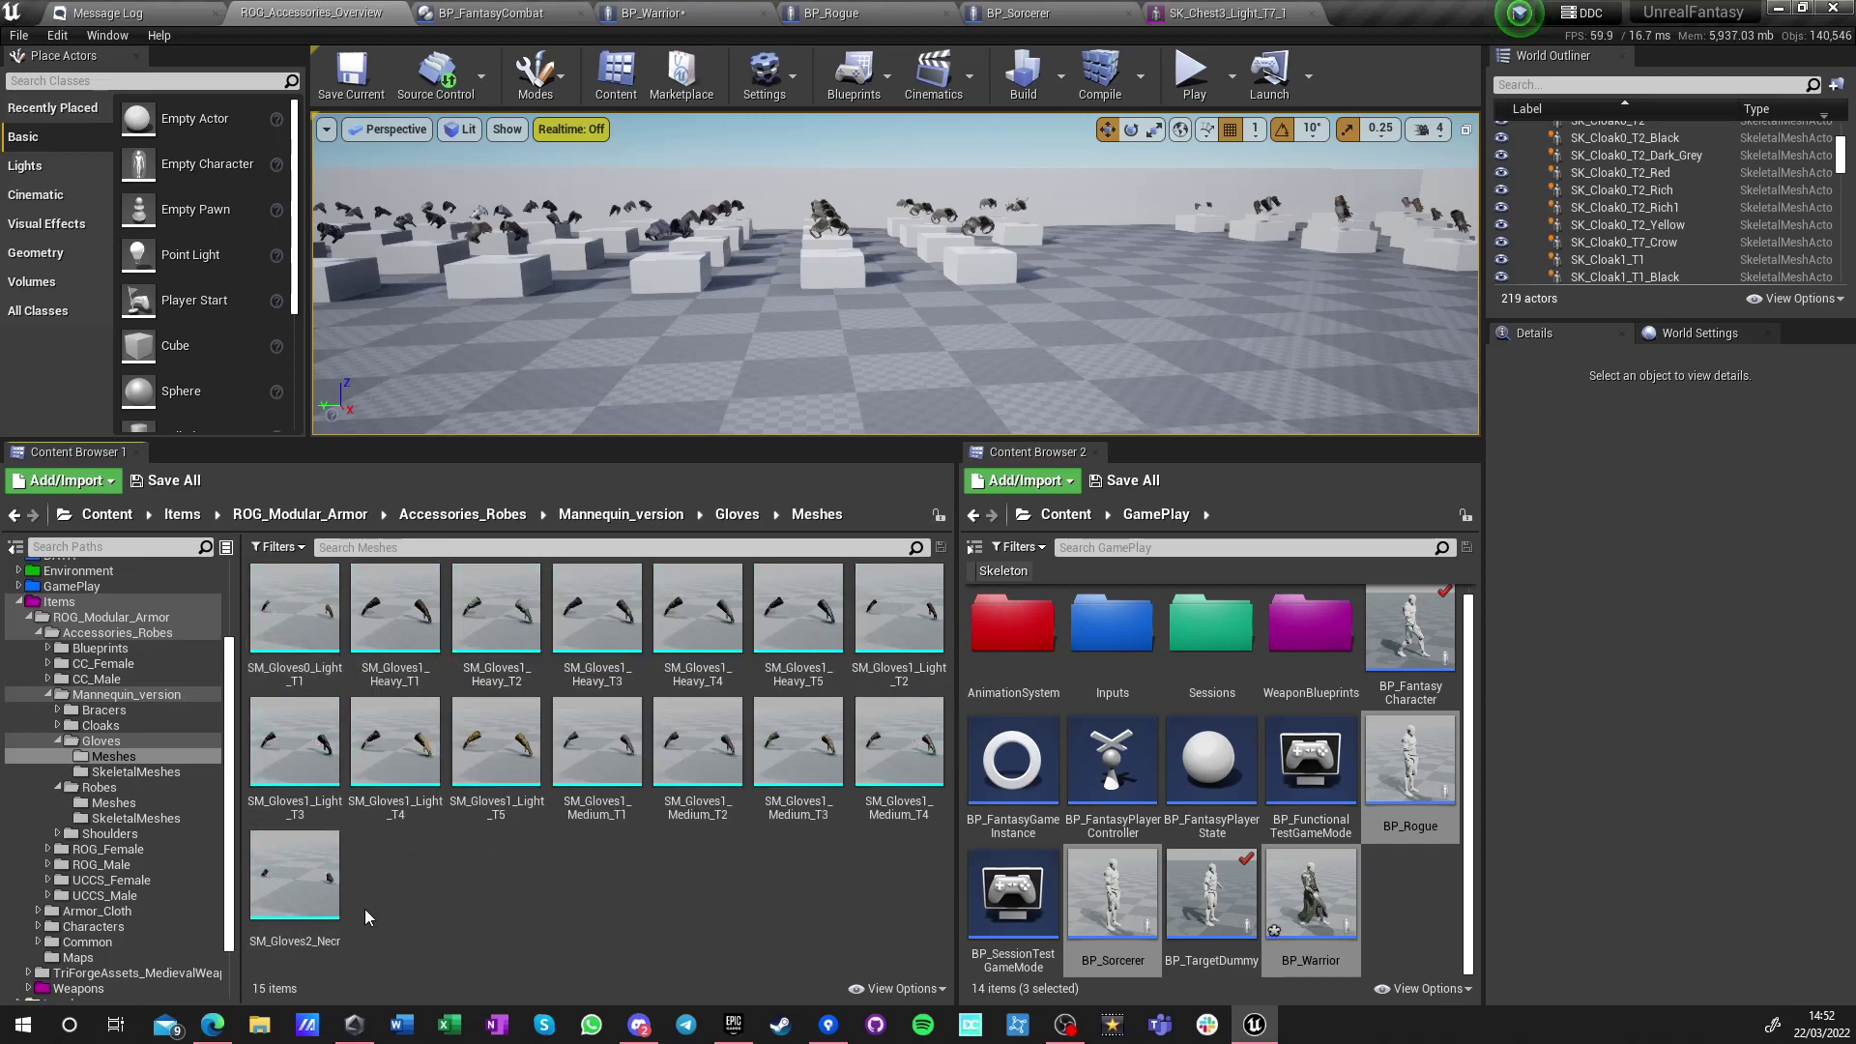
pyautogui.click(307, 884)
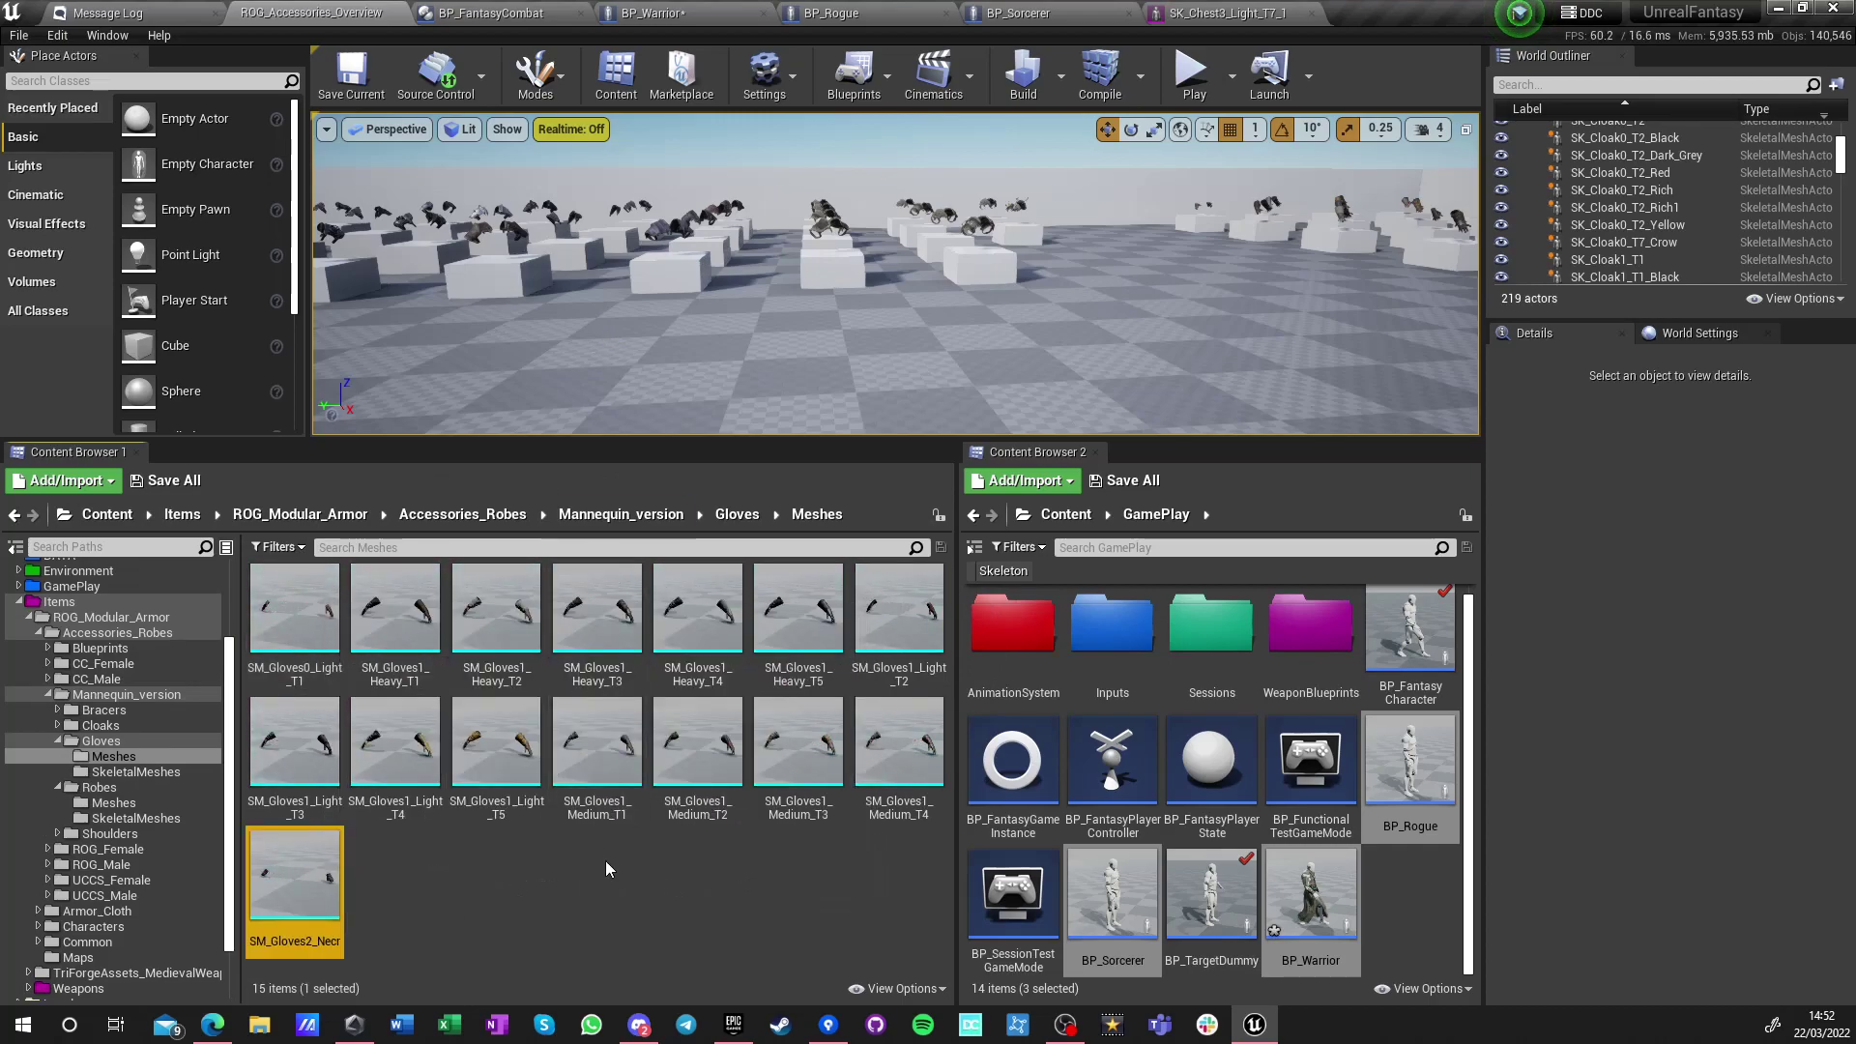
pyautogui.doubleClick(334, 858)
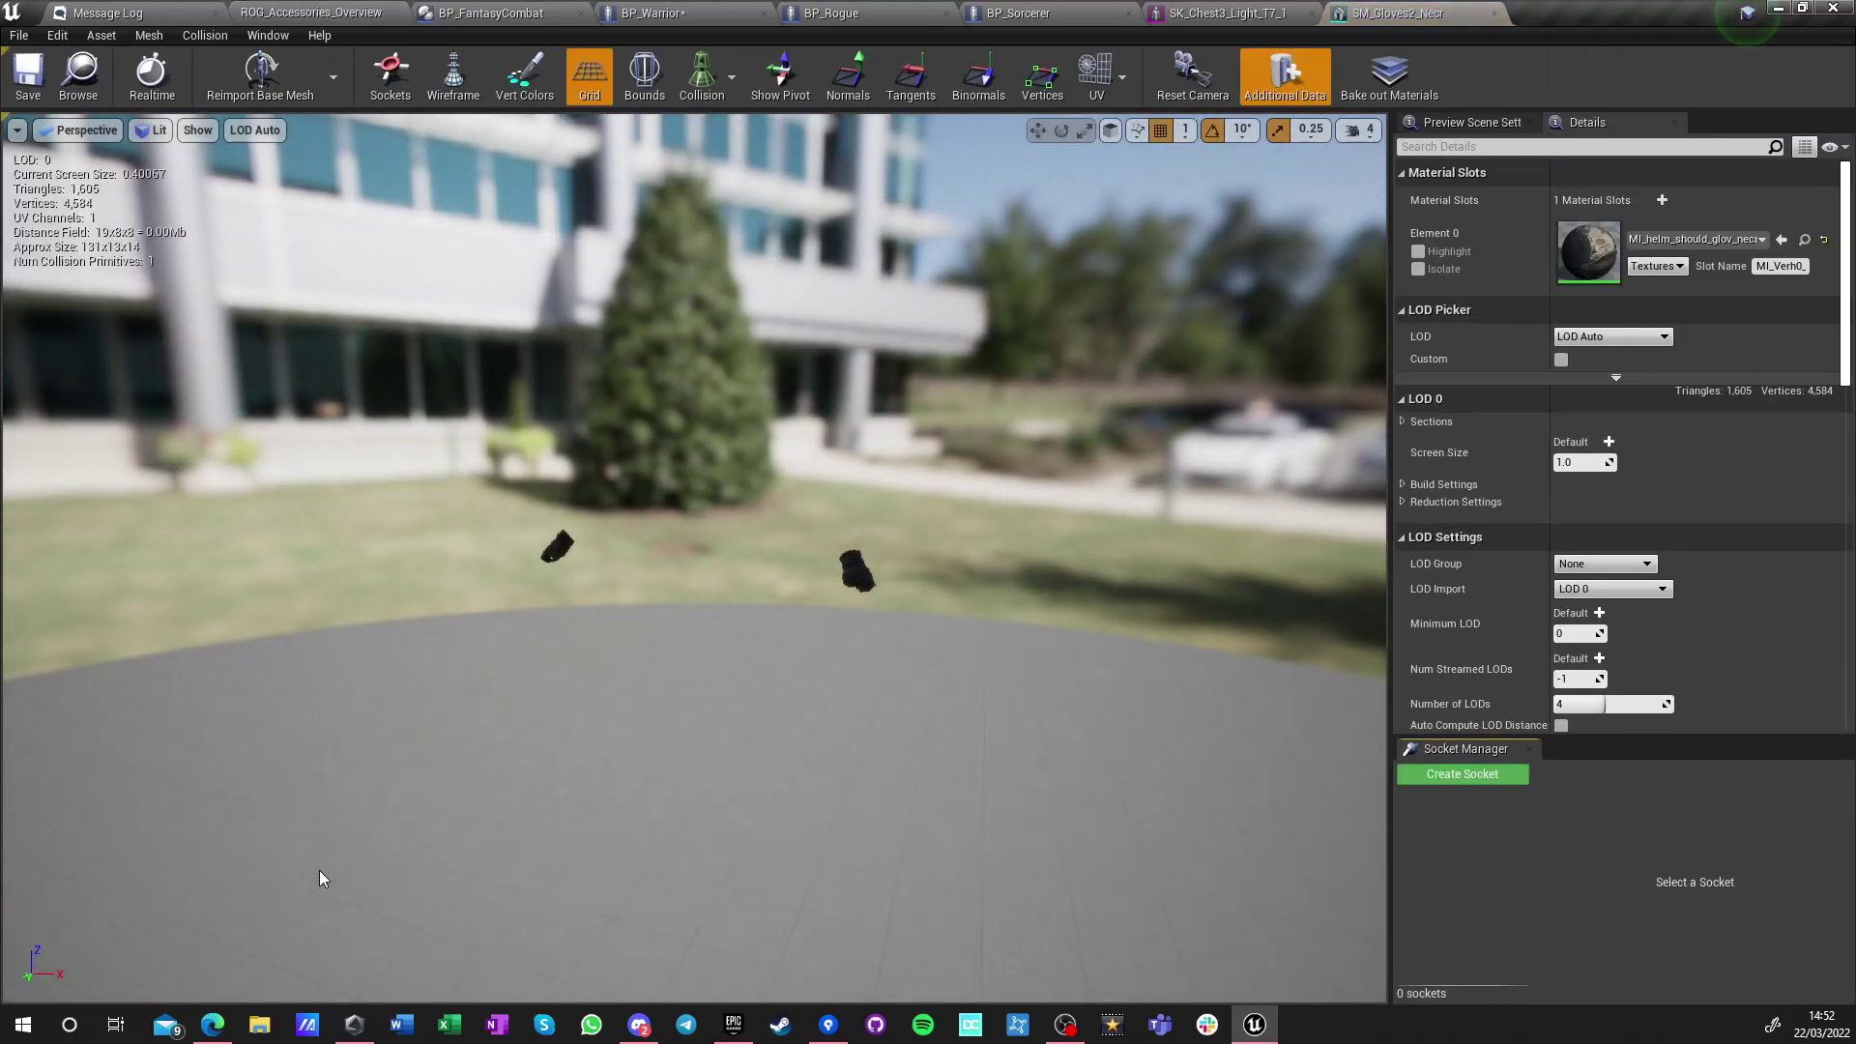
pyautogui.click(1493, 13)
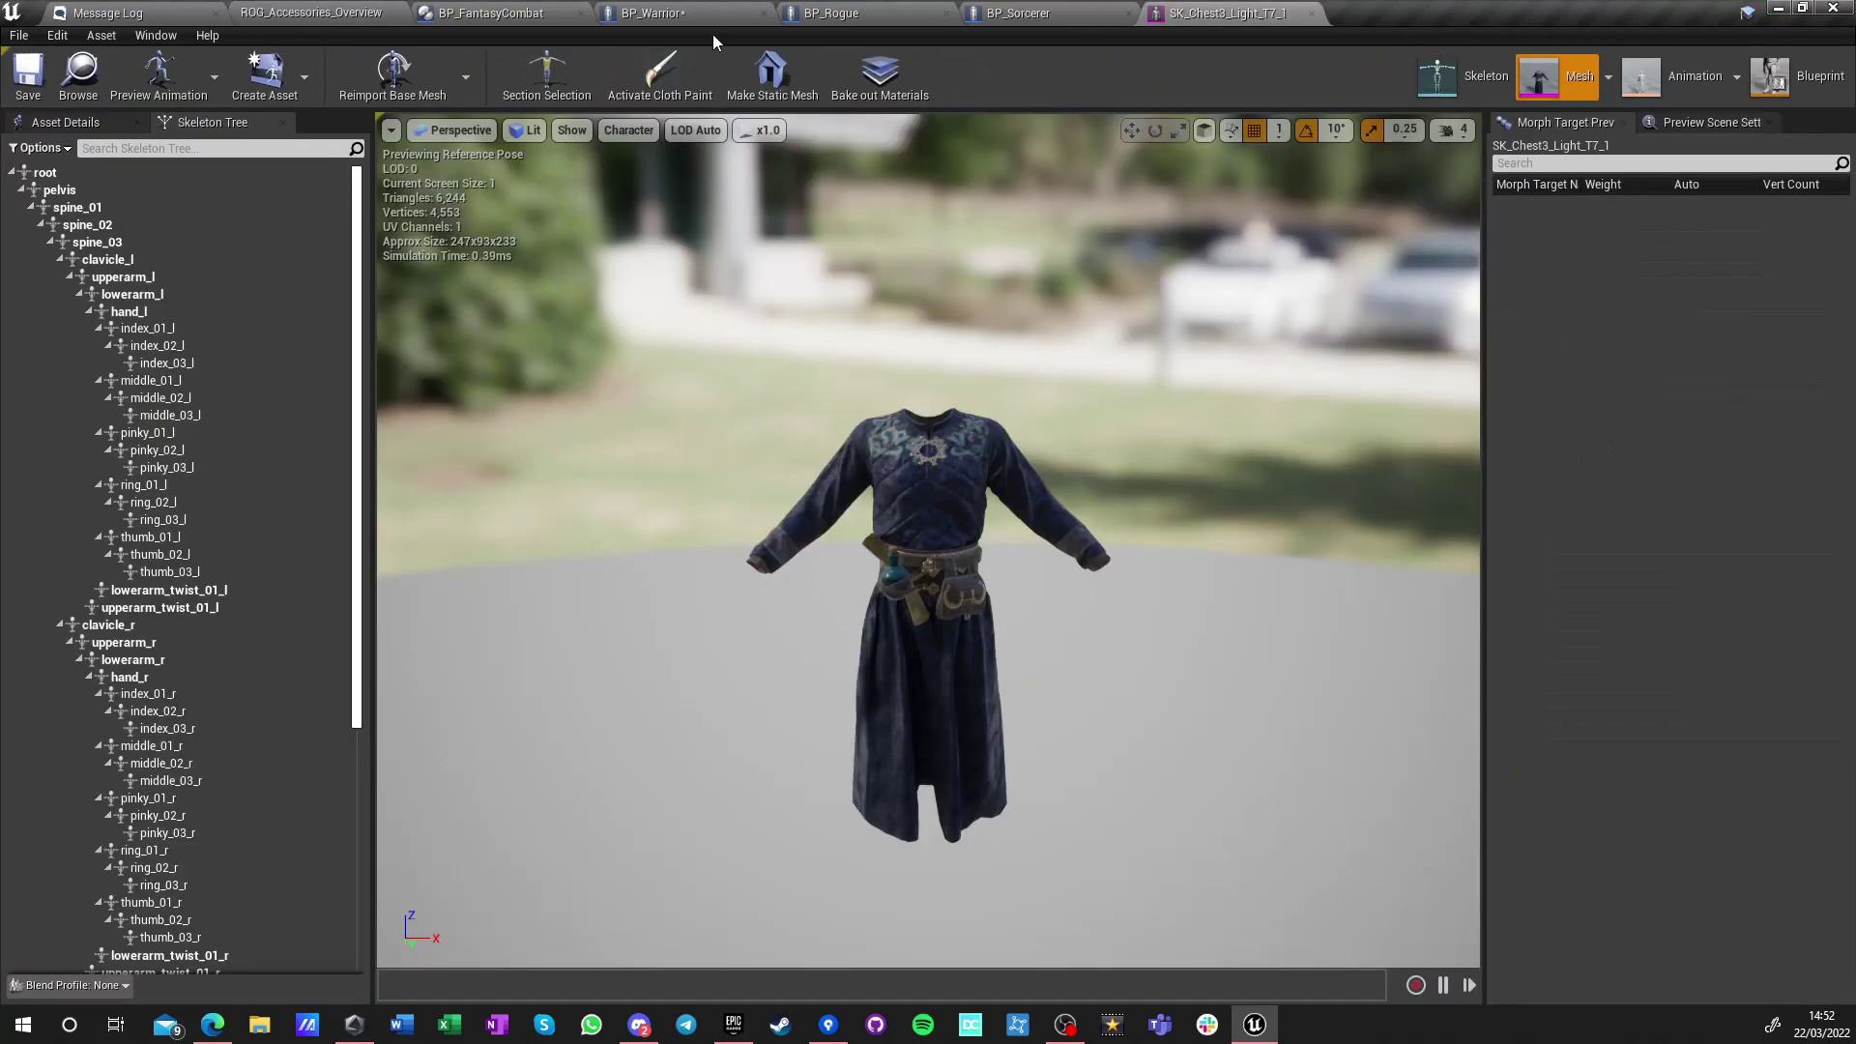
# Add the SM_Gloves1_Medium_T4 static mesh as a child component of BP_Warrior's Mesh and name it Gloves
pyautogui.click(308, 14)
pyautogui.click(896, 749)
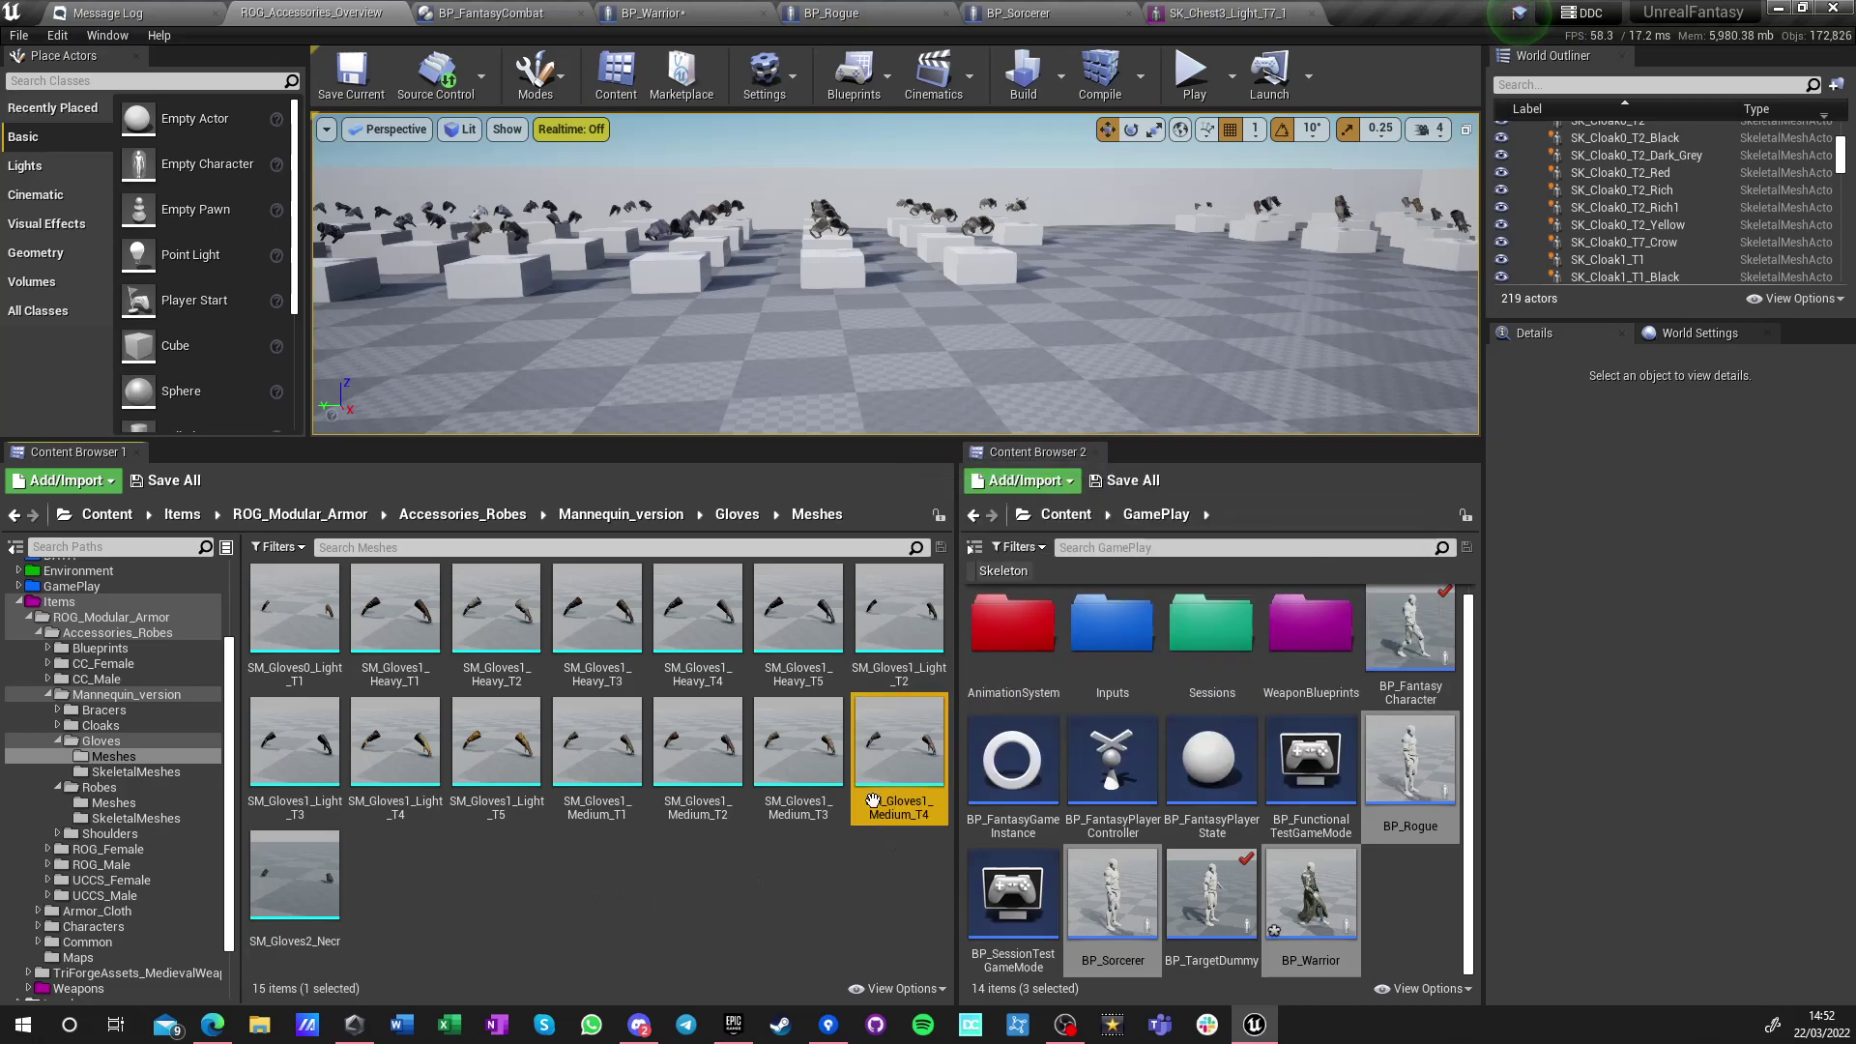
pyautogui.click(642, 18)
pyautogui.click(75, 85)
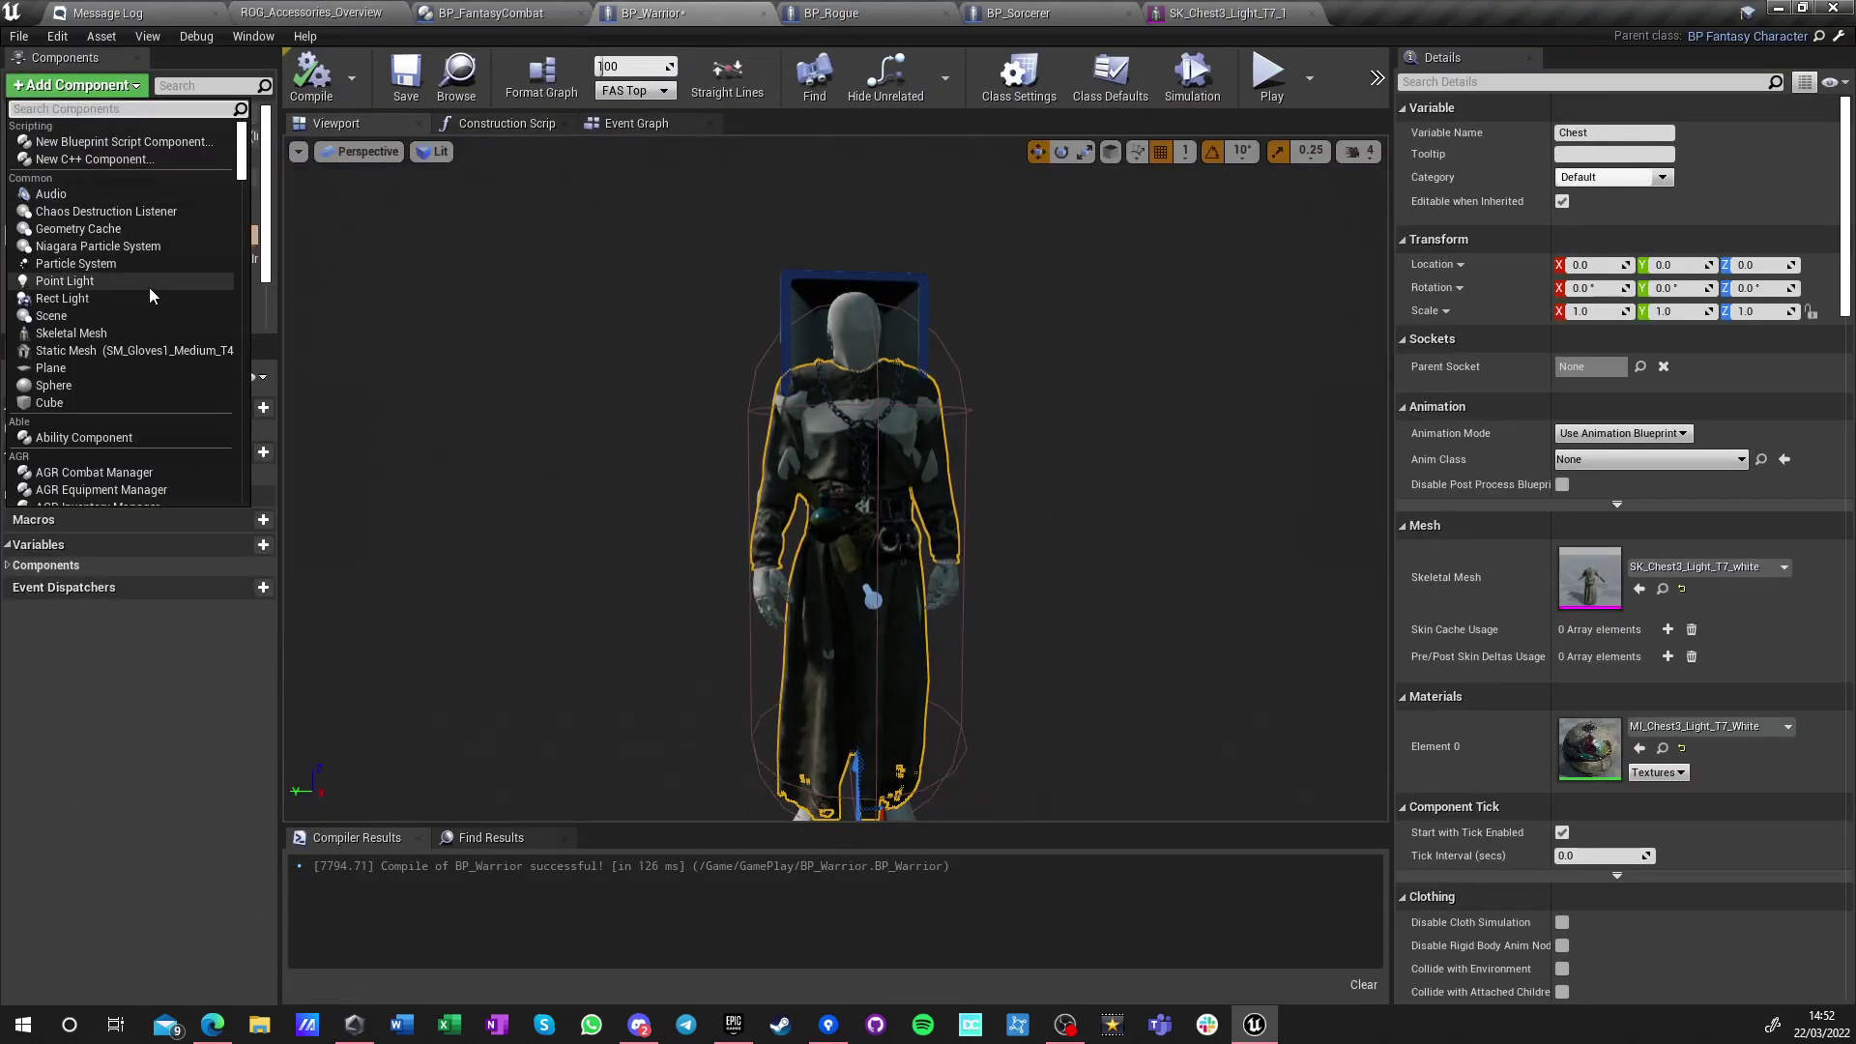
pyautogui.click(112, 349)
pyautogui.write('Glov')
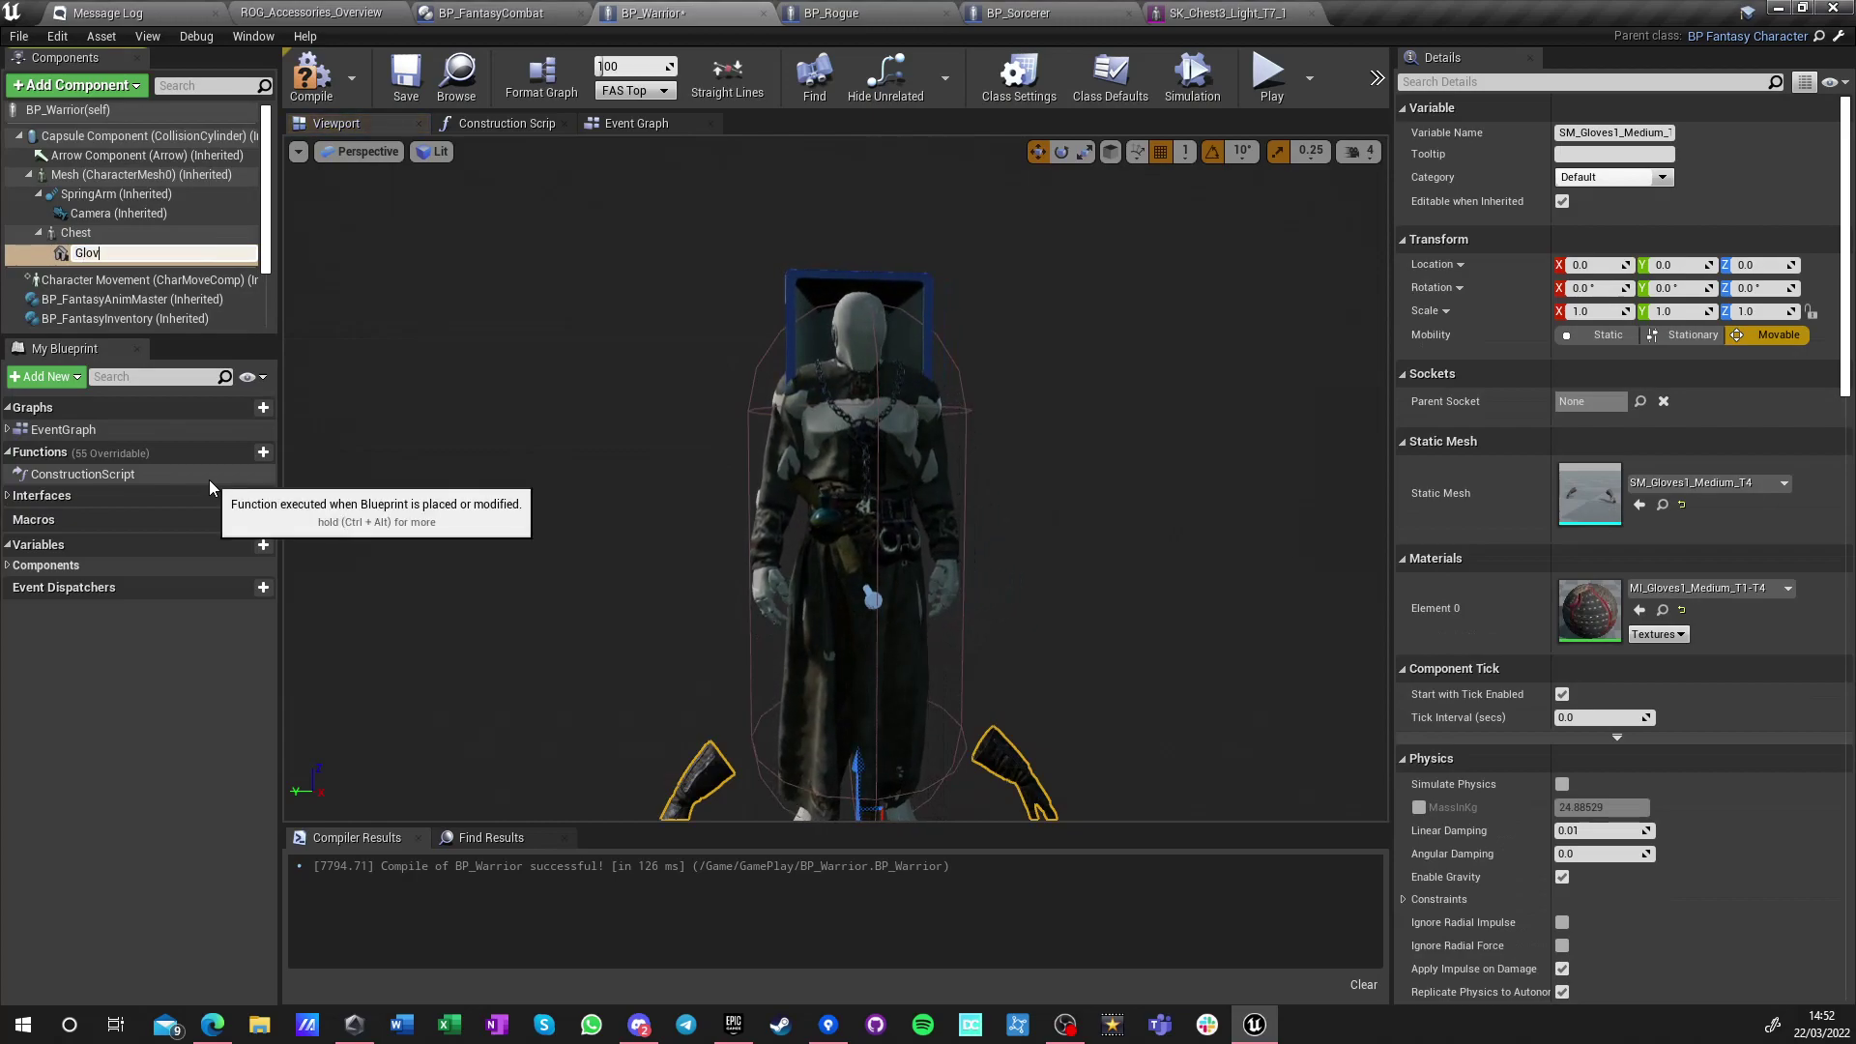
pyautogui.write('es')
pyautogui.press('Return')
pyautogui.moveTo(87, 252); pyautogui.dragTo(50, 180)
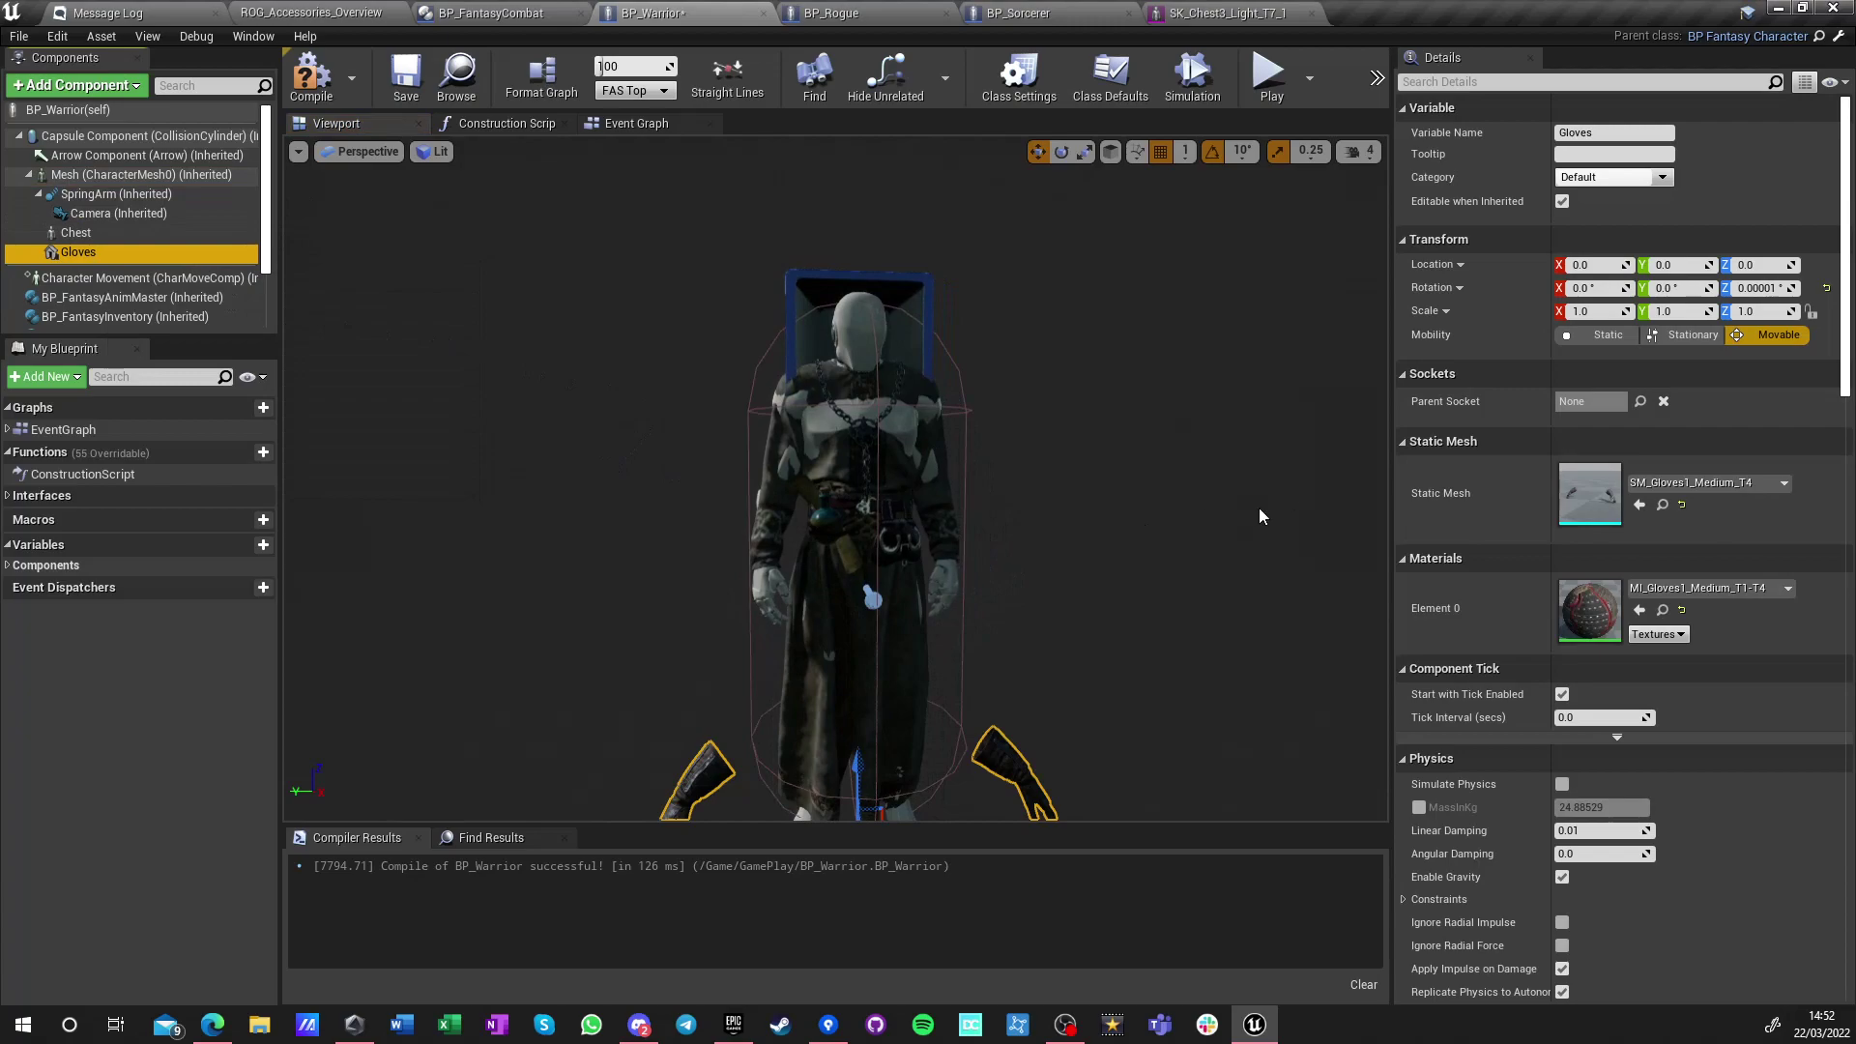
# Try to add a Set Master Pose Component node from a Gloves reference in the Construction Script, and remove that reference
pyautogui.click(519, 123)
pyautogui.moveTo(78, 252); pyautogui.dragTo(810, 568)
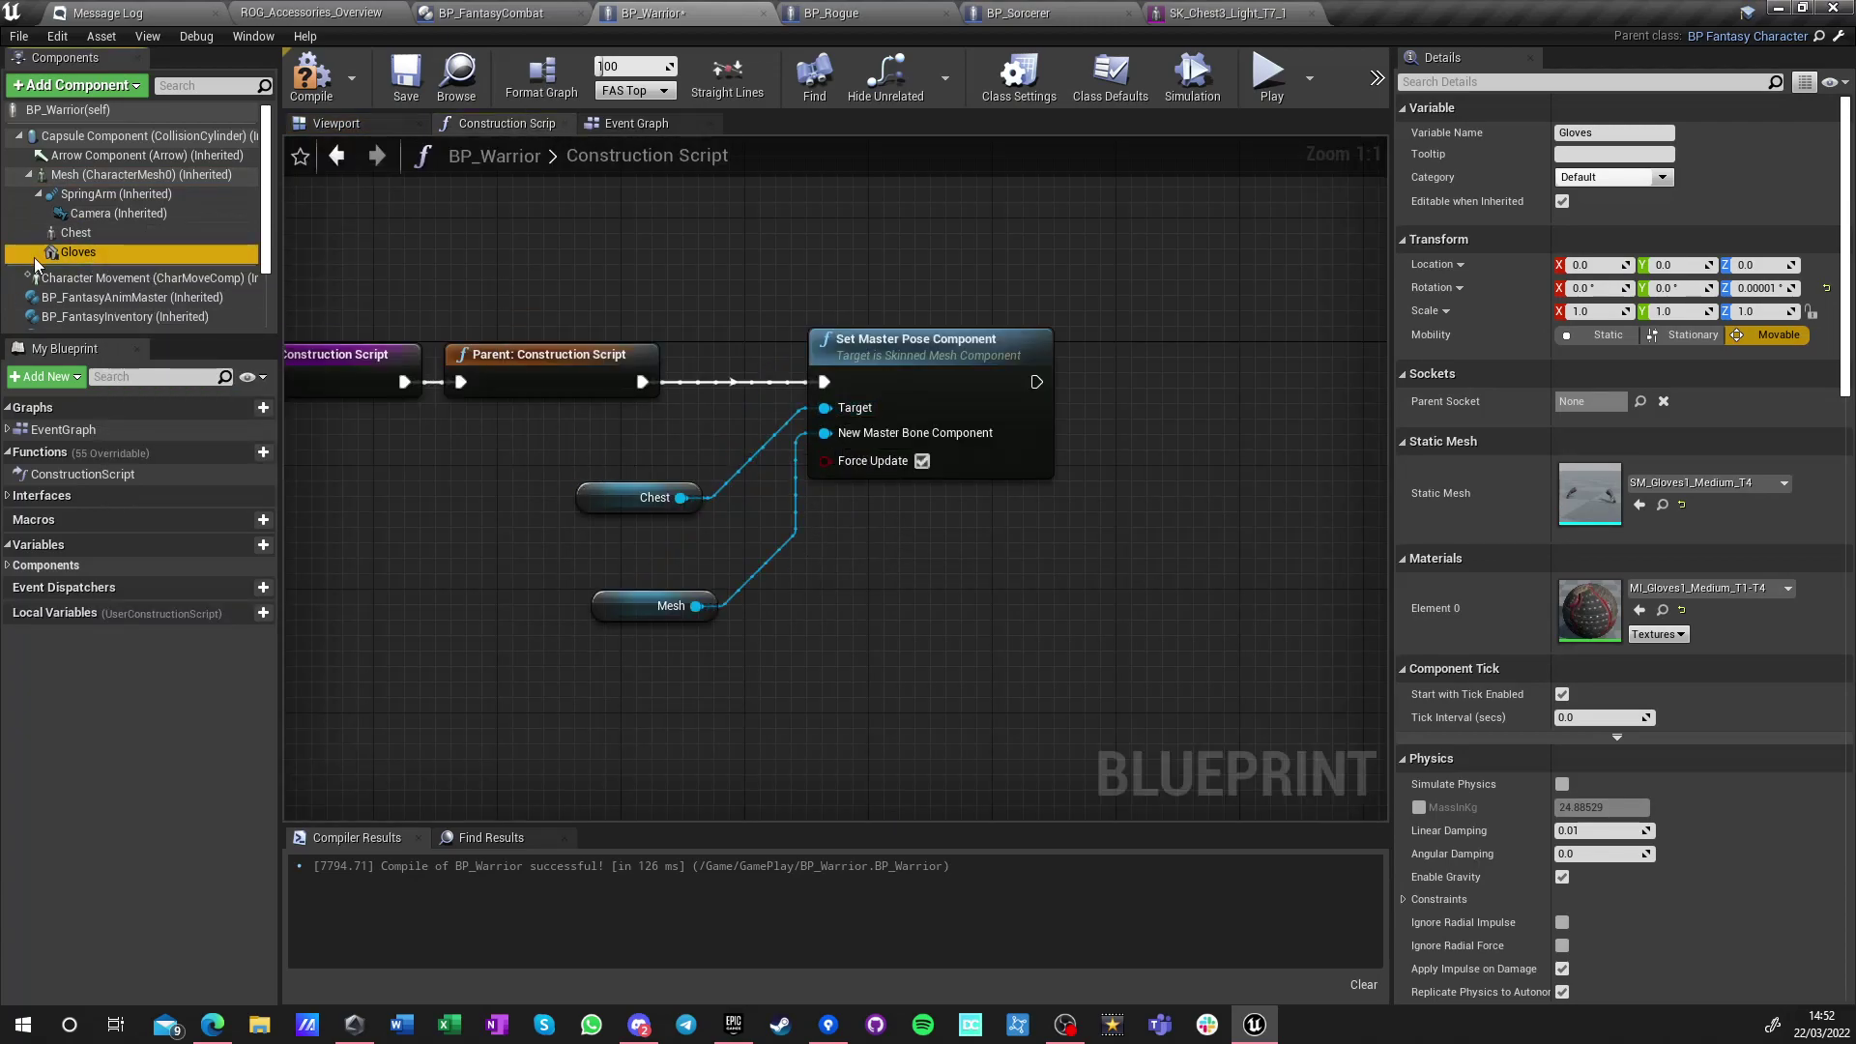
pyautogui.moveTo(404, 358); pyautogui.dragTo(1140, 388)
pyautogui.write('se')
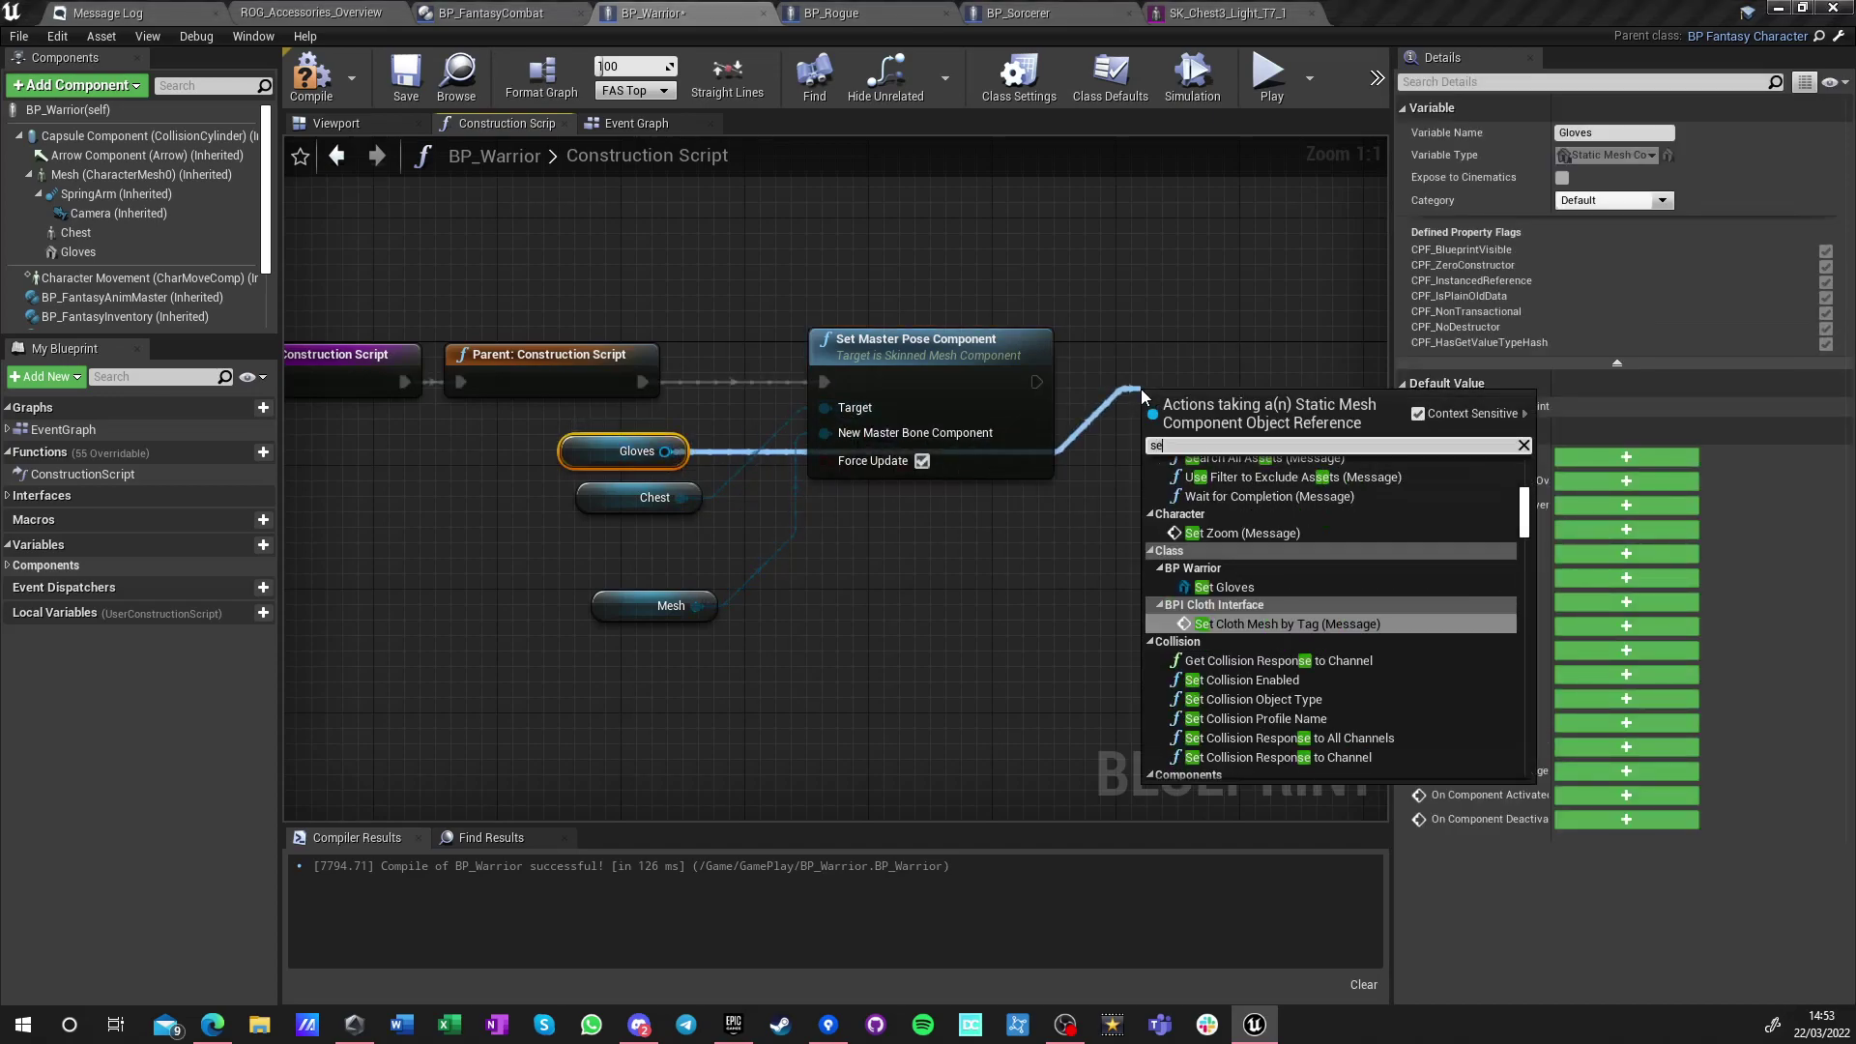
pyautogui.write('t master')
pyautogui.press('BackSpace')
pyautogui.press('BackSpace')
pyautogui.press('BackSpace')
pyautogui.press('BackSpace')
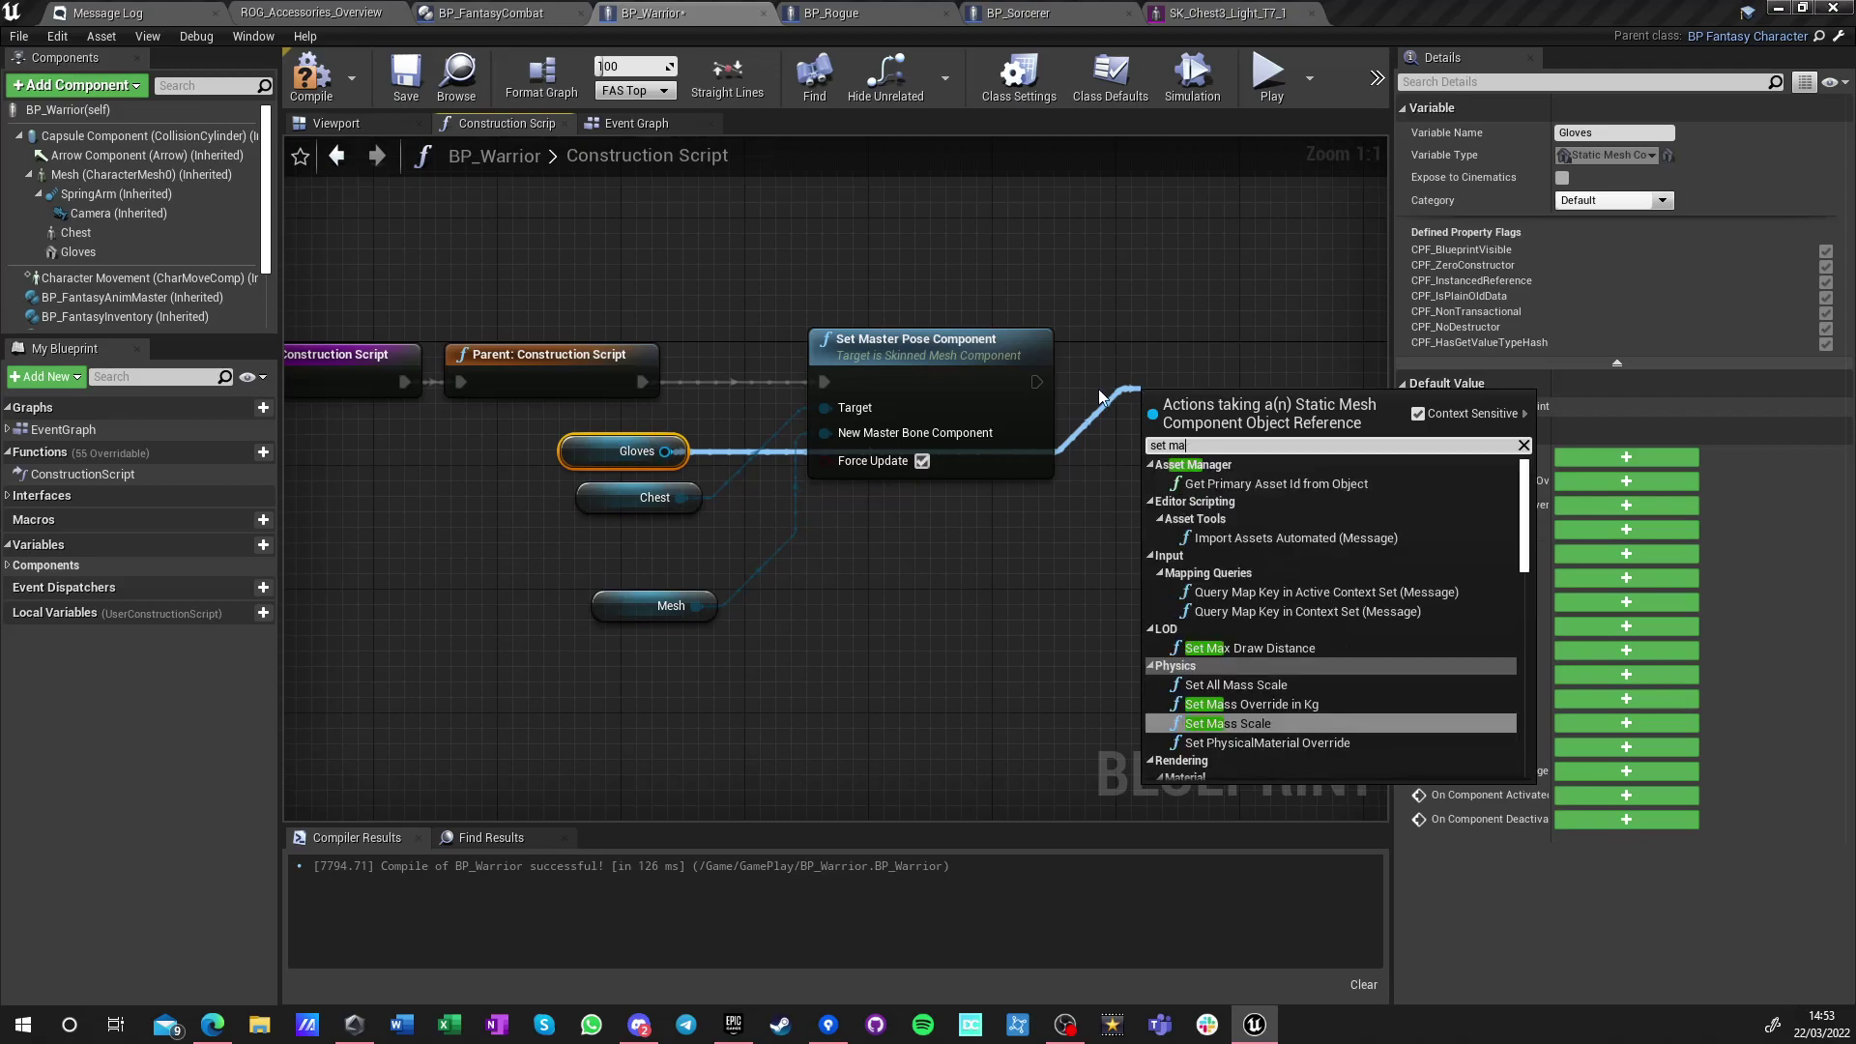
pyautogui.click(1100, 396)
pyautogui.click(588, 455)
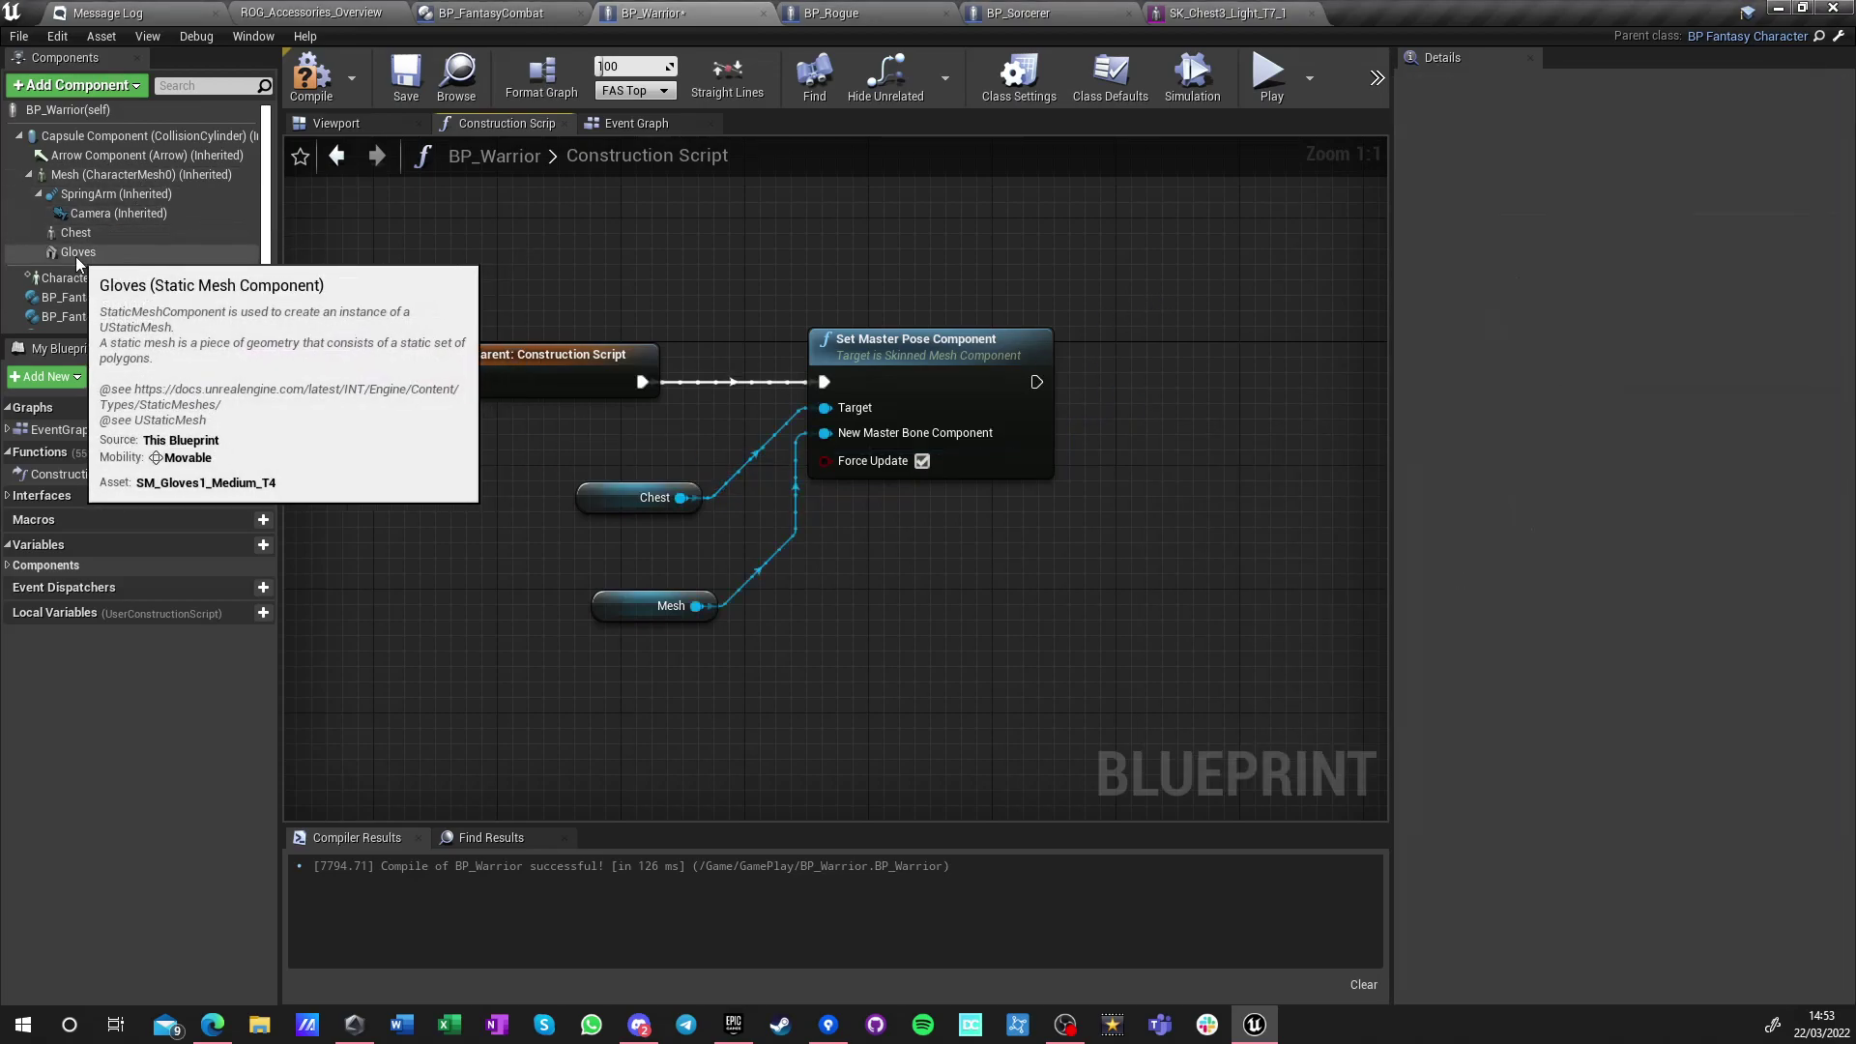
# Delete the Gloves static mesh component from BP_Warrior
pyautogui.click(75, 255)
pyautogui.press('Delete')
pyautogui.click(81, 238)
# Select SK_Gloves1_Medium_T4 in the Gloves SkeletalMeshes folder and delete the Add Skeletal Mesh Component node placed from it in the Construction Script
pyautogui.click(290, 20)
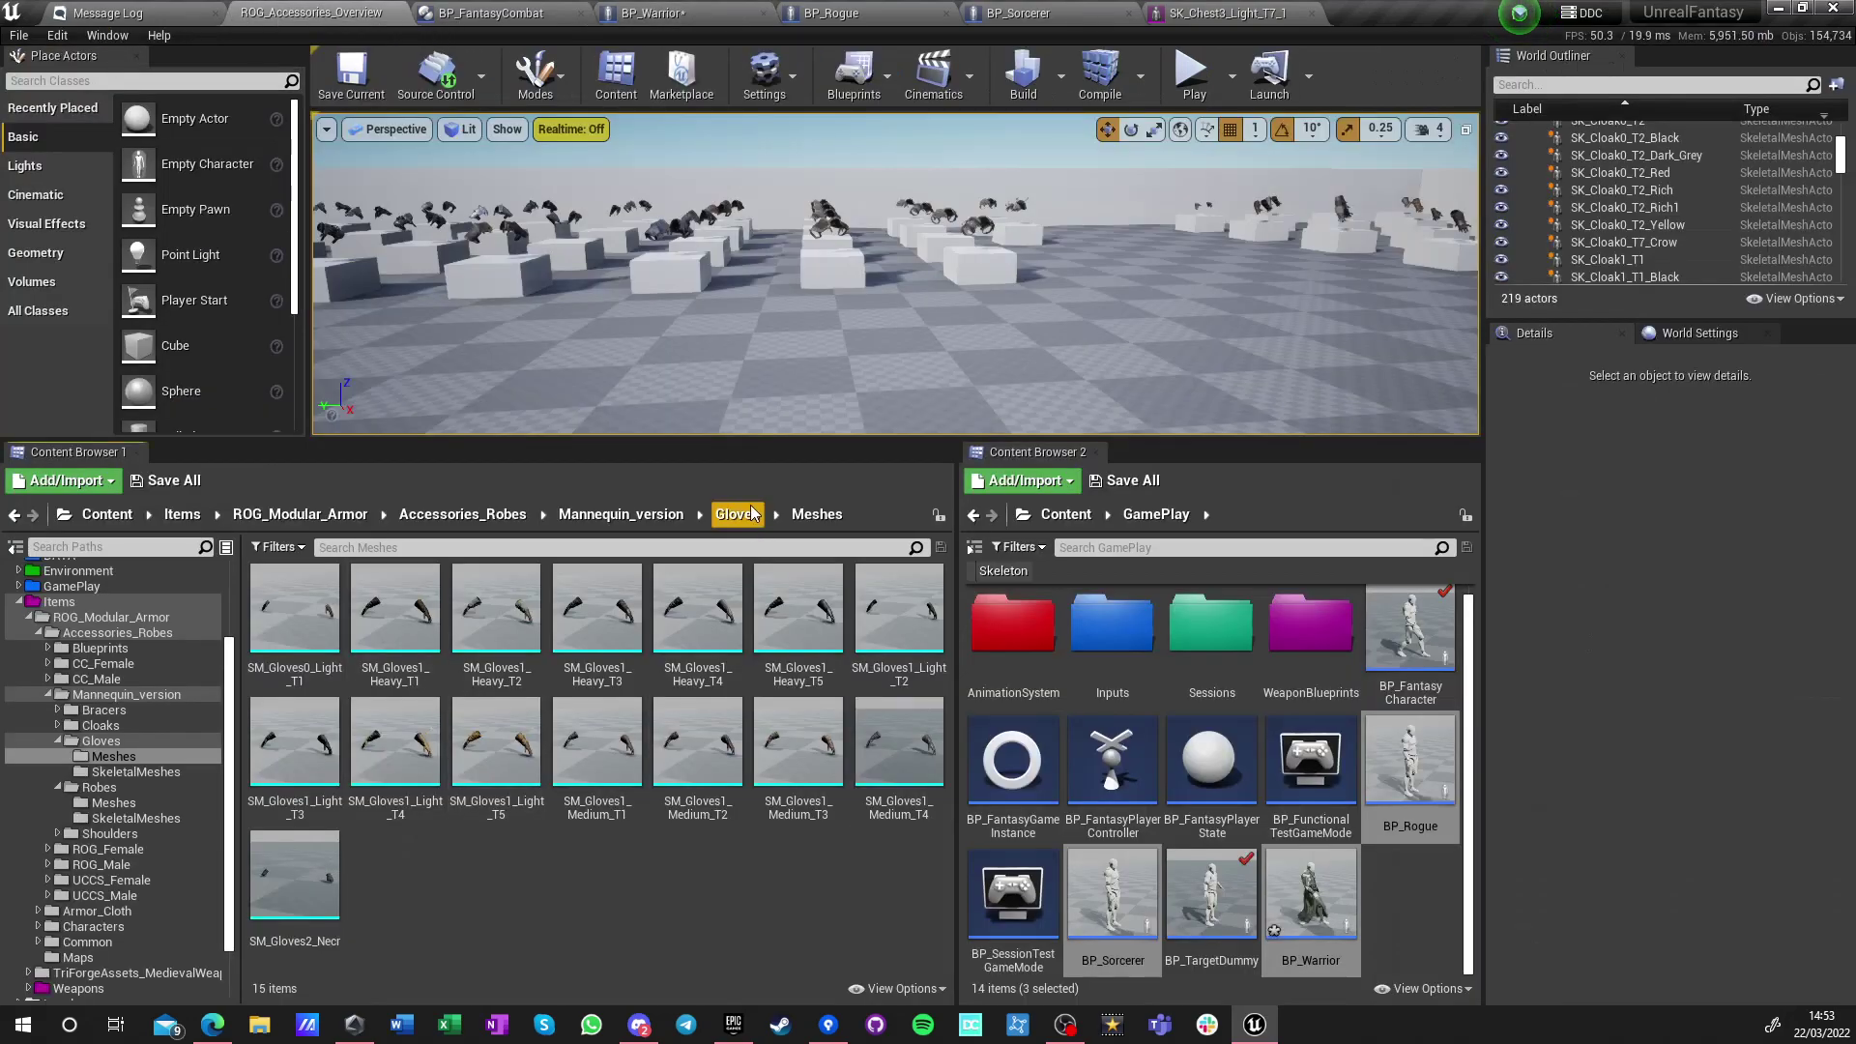
pyautogui.click(741, 515)
pyautogui.doubleClick(392, 609)
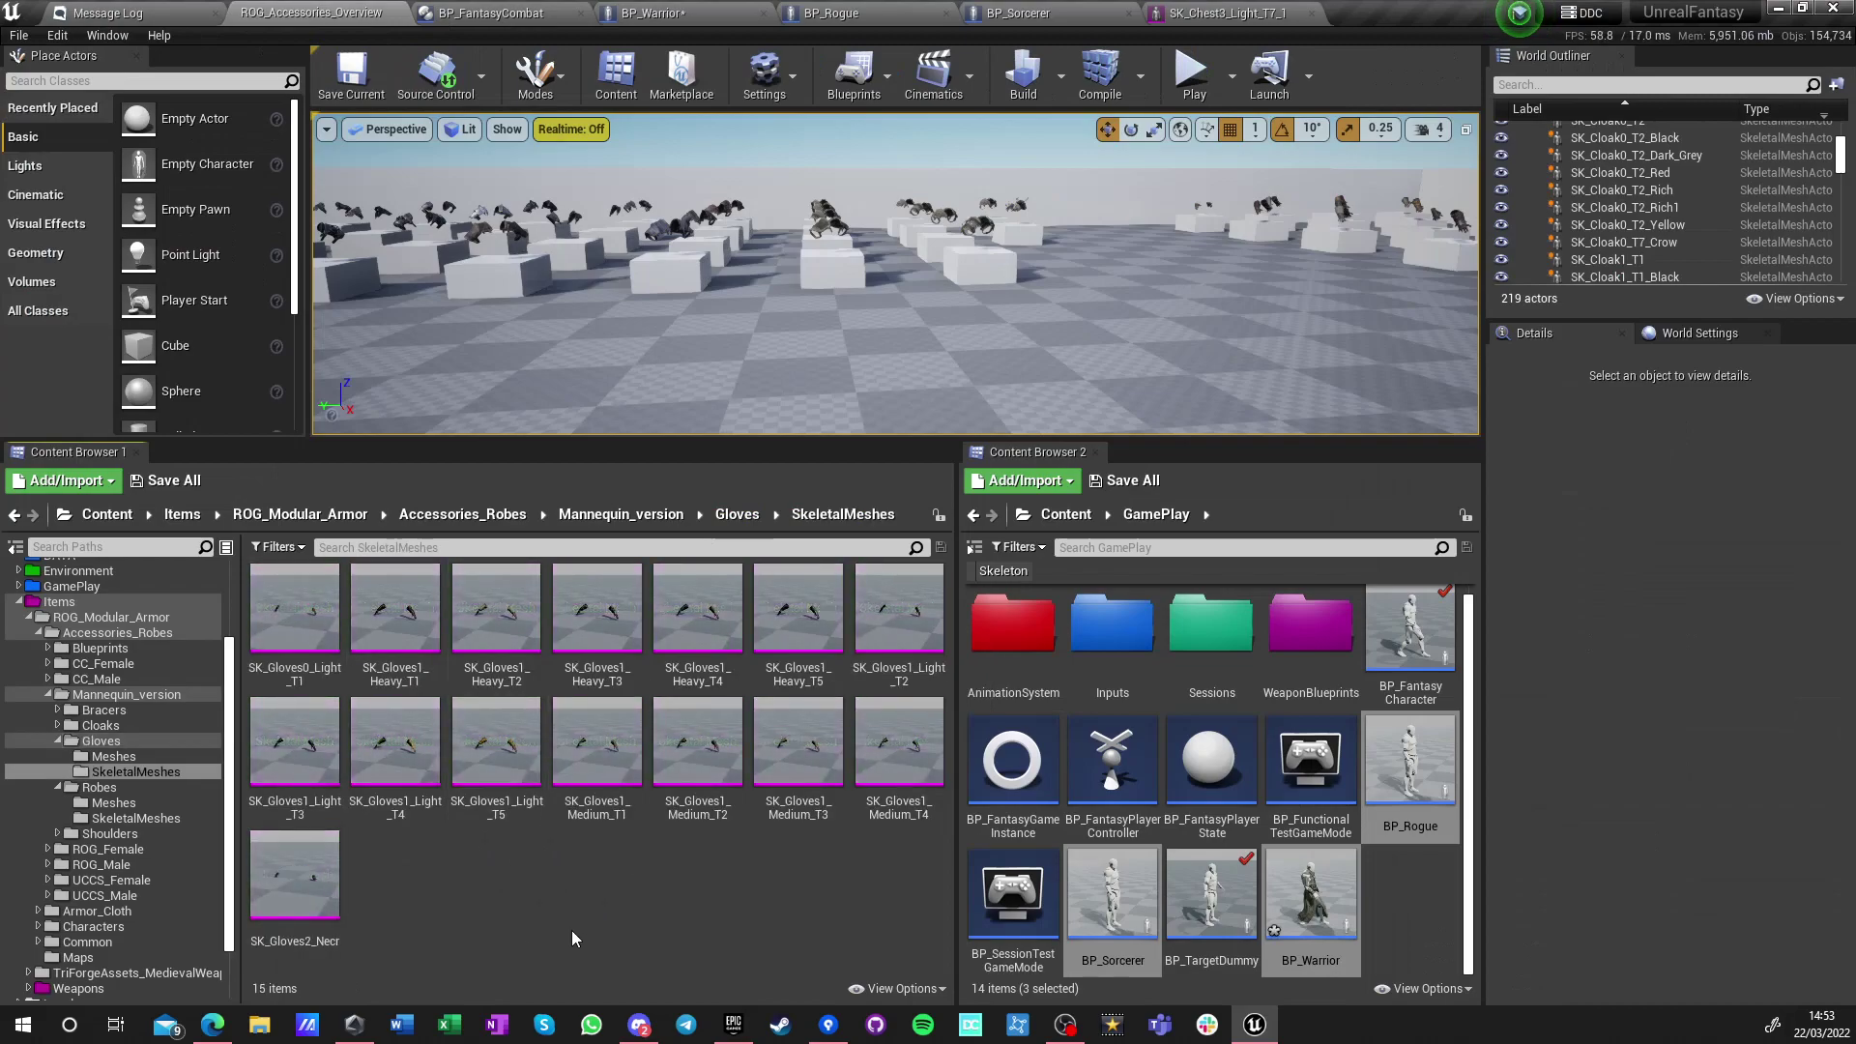
pyautogui.moveTo(899, 831); pyautogui.dragTo(858, 570)
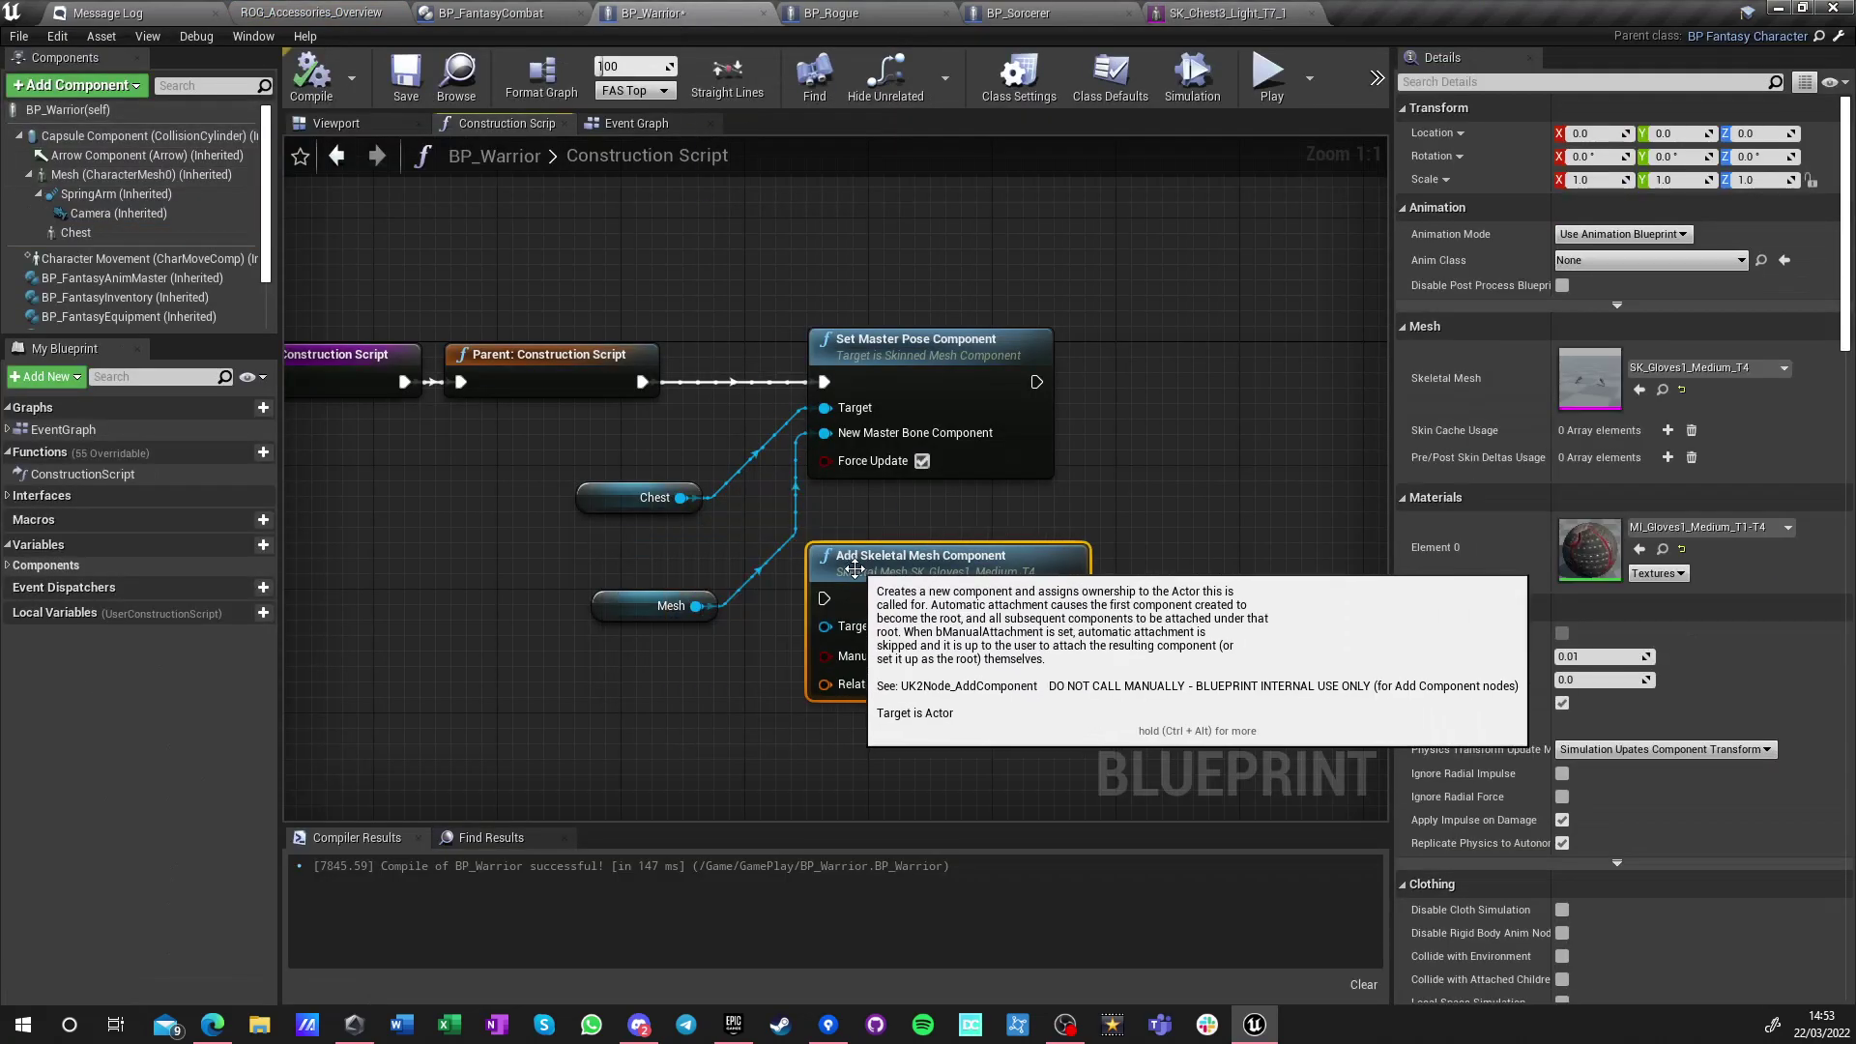
pyautogui.press('Delete')
# Add the SK_Gloves1_Medium_T4 skeletal mesh as a child component of BP_Warrior's Mesh and name it Gloves
pyautogui.click(69, 92)
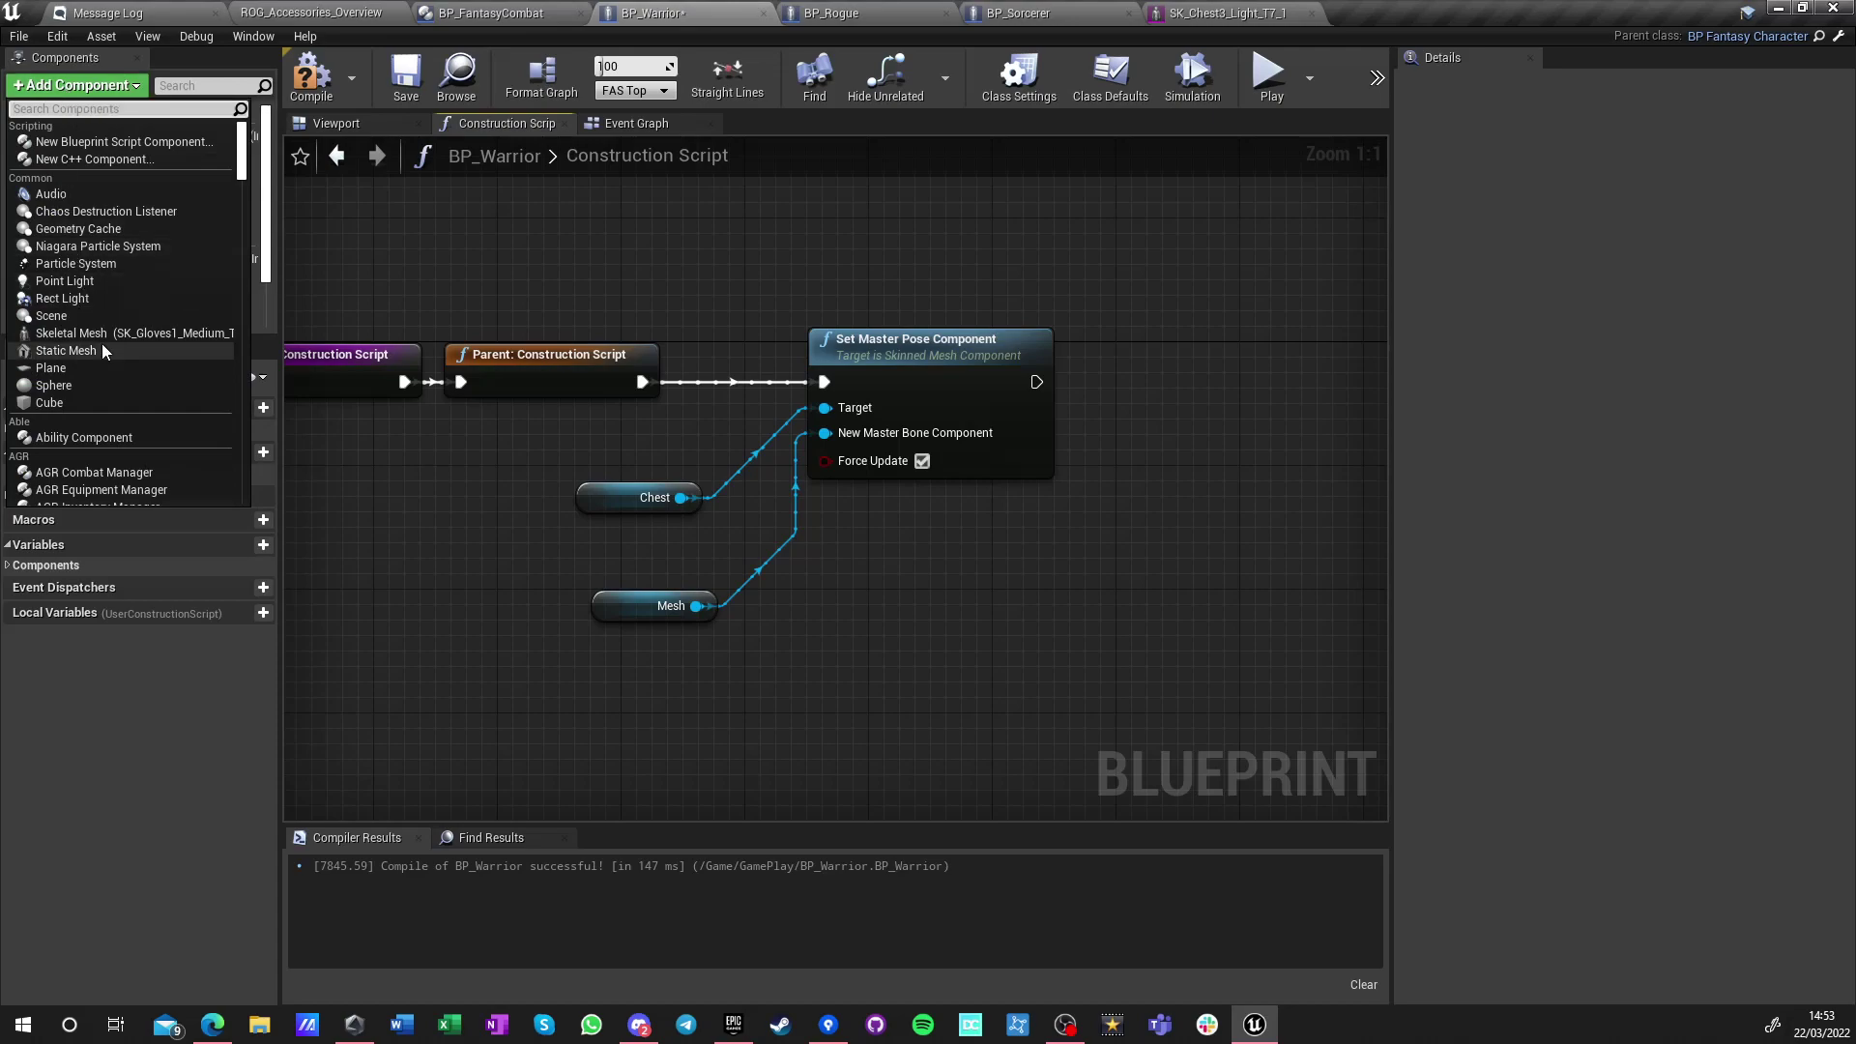
pyautogui.click(95, 332)
pyautogui.write('Glove')
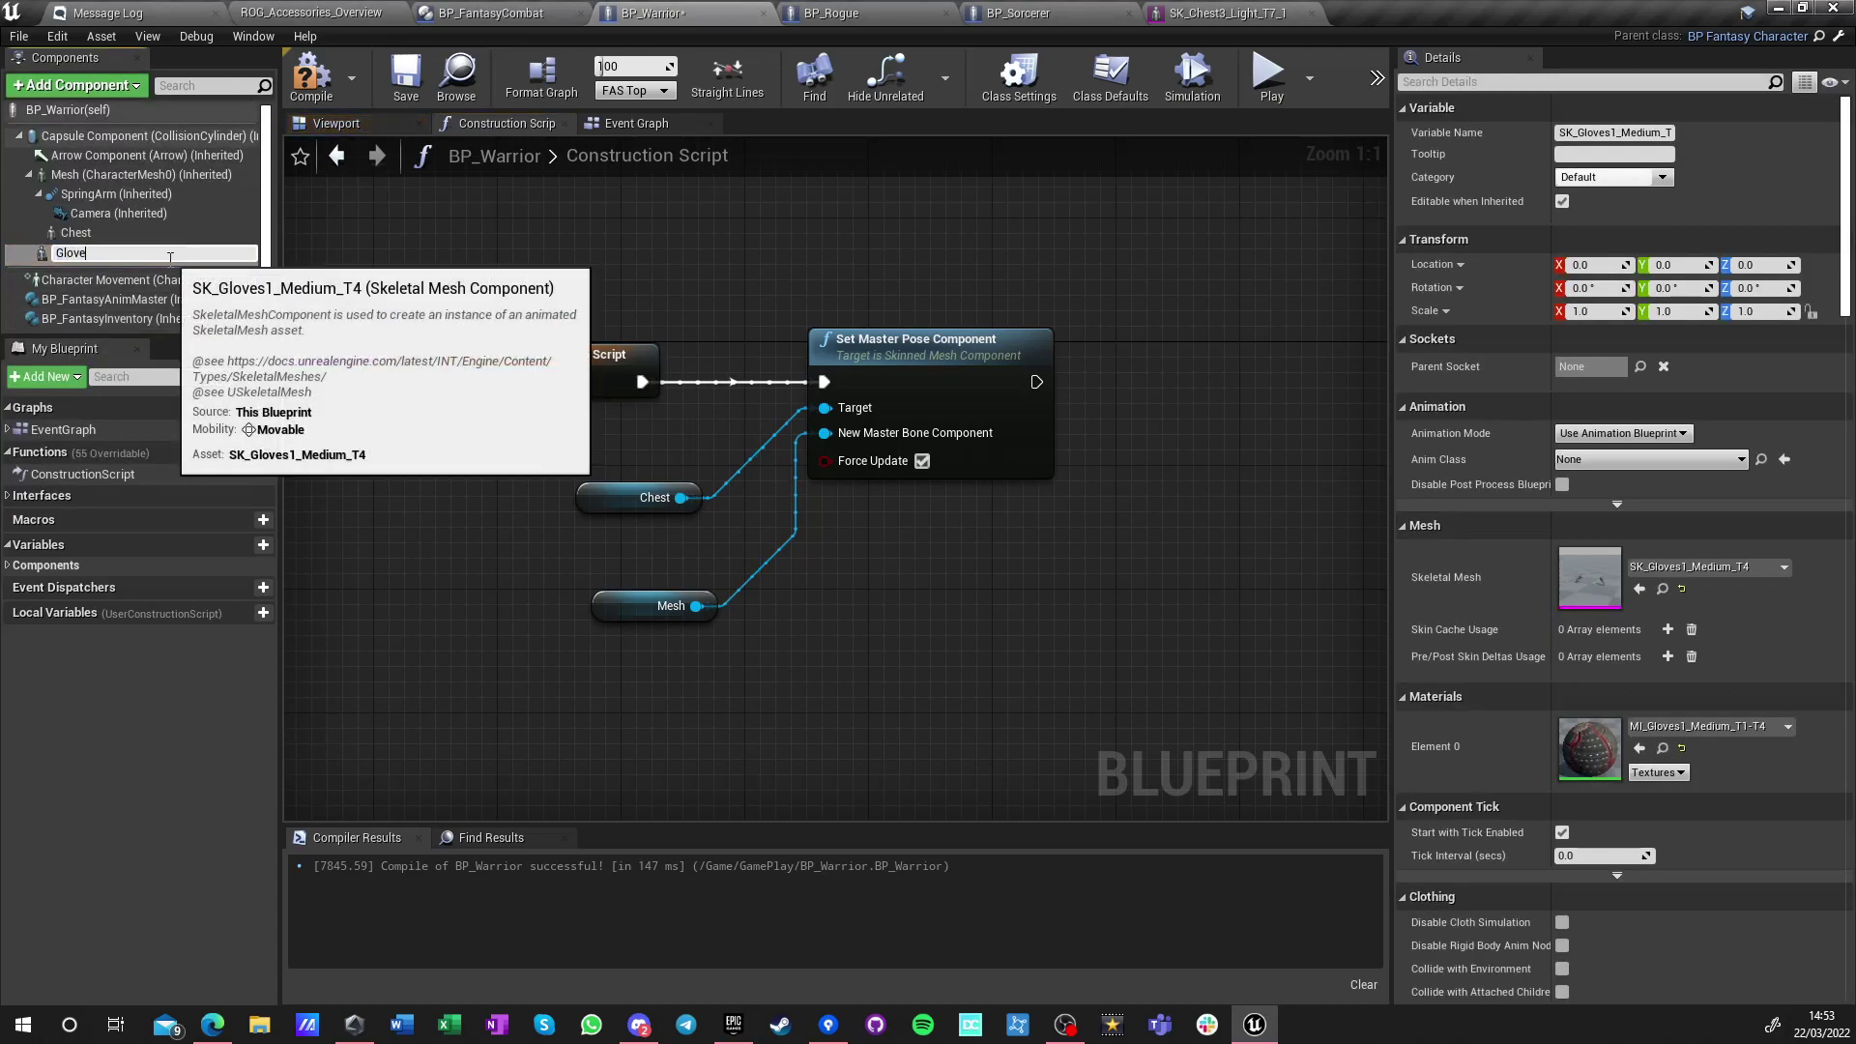
pyautogui.write('s')
pyautogui.press('Return')
pyautogui.moveTo(73, 252); pyautogui.dragTo(65, 190)
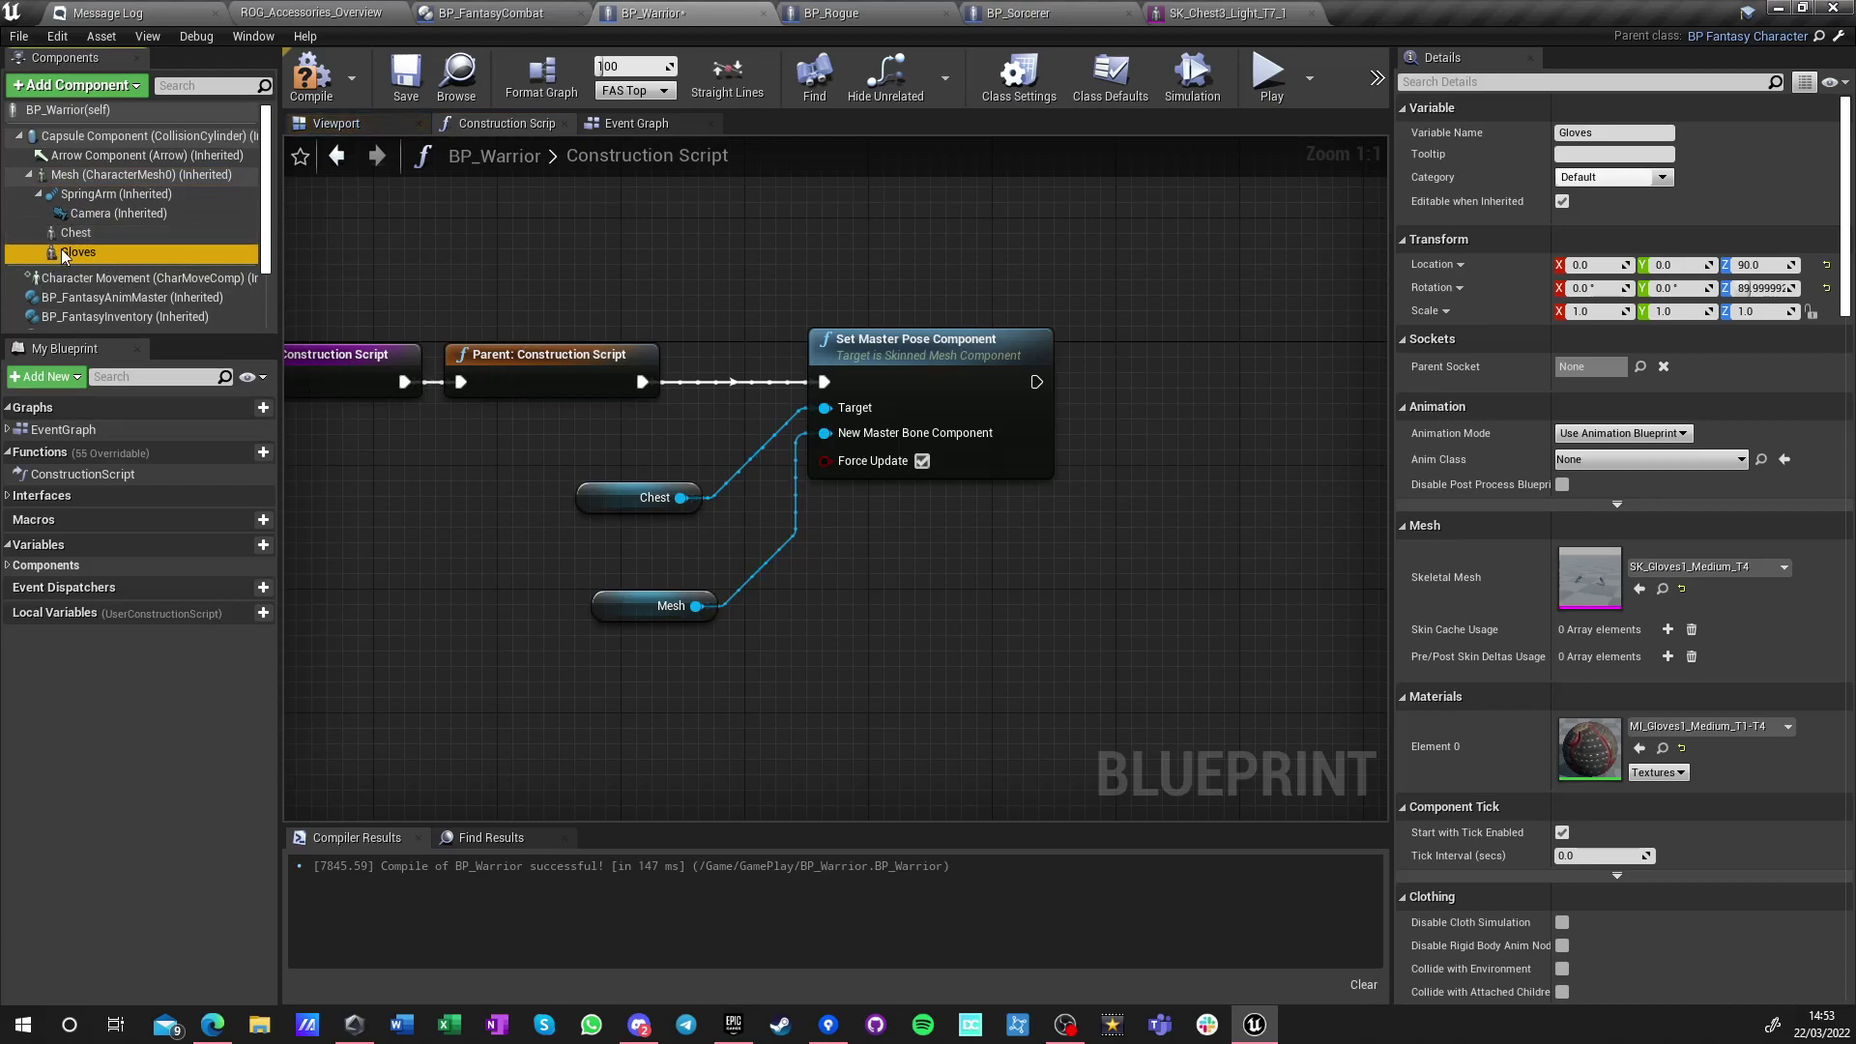
# Connect a Gloves reference to the Target of the existing Set Master Pose Component node and compile BP_Warrior
pyautogui.moveTo(792, 425); pyautogui.dragTo(827, 409)
pyautogui.moveTo(683, 391); pyautogui.dragTo(634, 471)
pyautogui.click(375, 125)
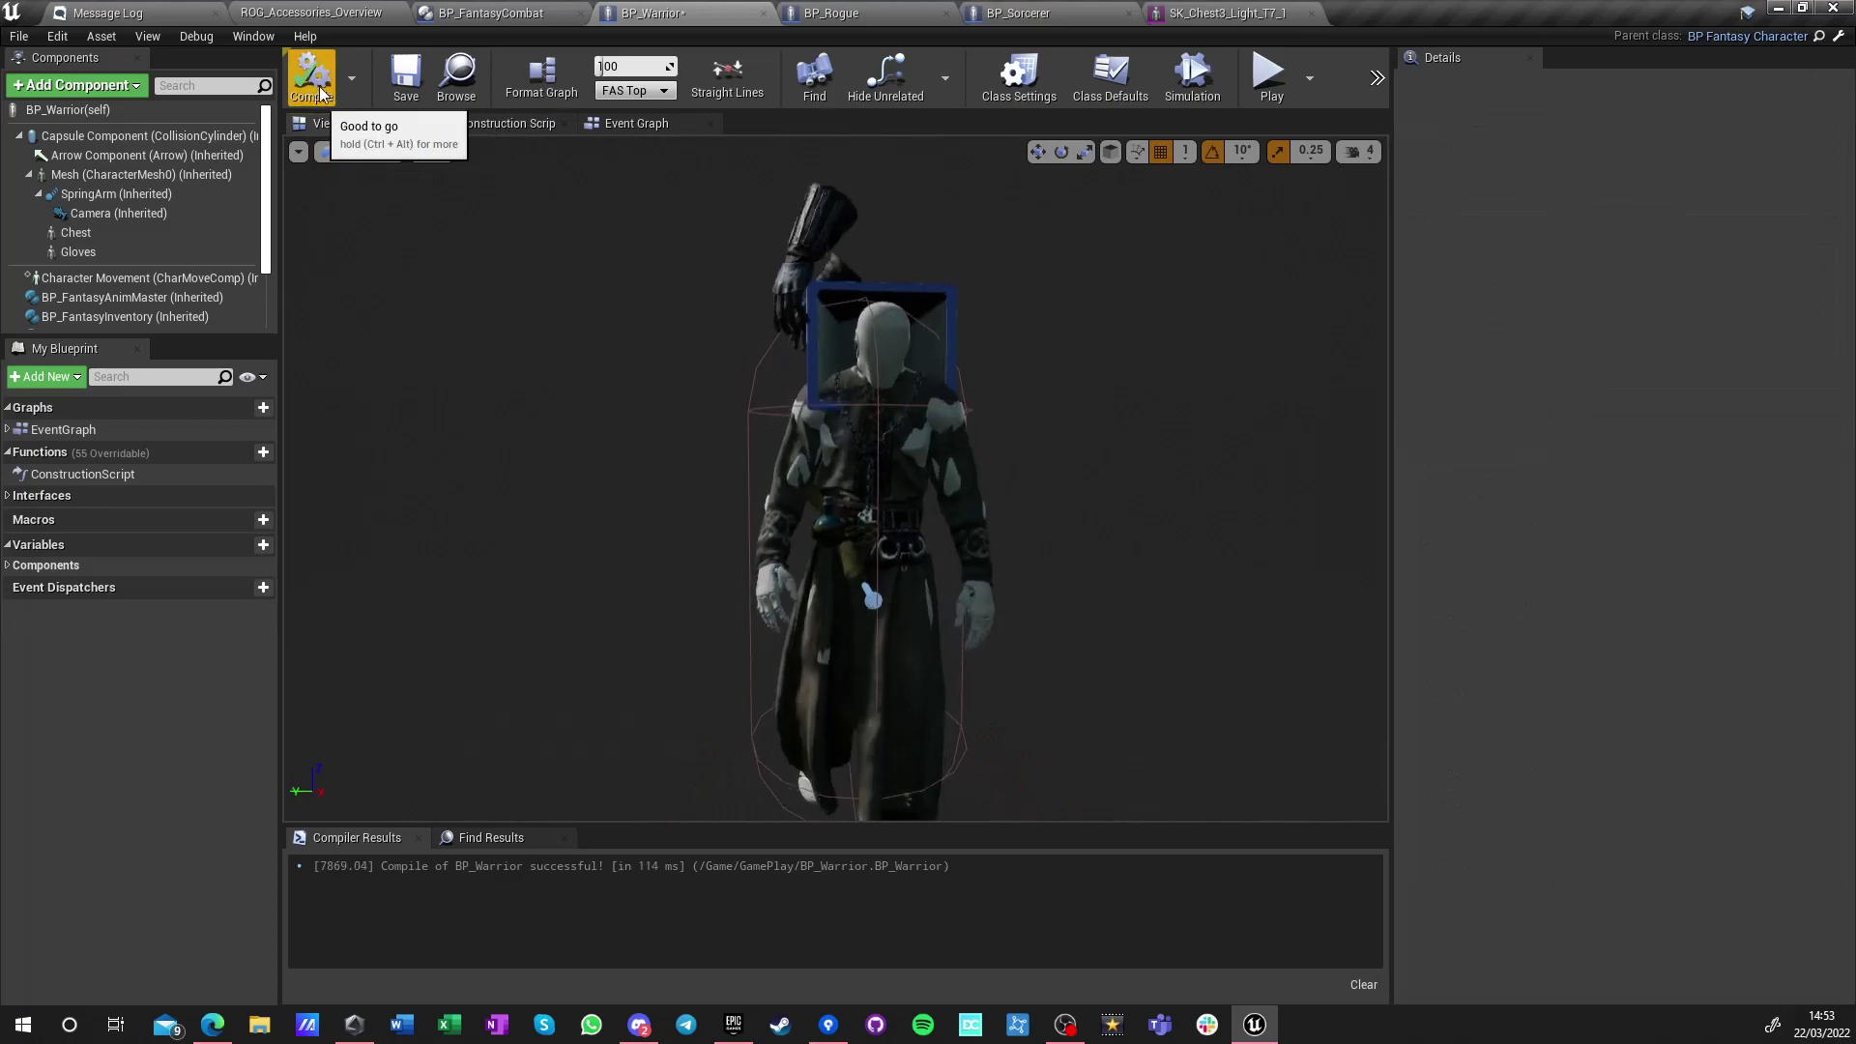
pyautogui.click(312, 75)
# Set the Gloves component's Z location and Z rotation to 0, compile BP_Warrior and inspect the gloves on the character
pyautogui.click(77, 251)
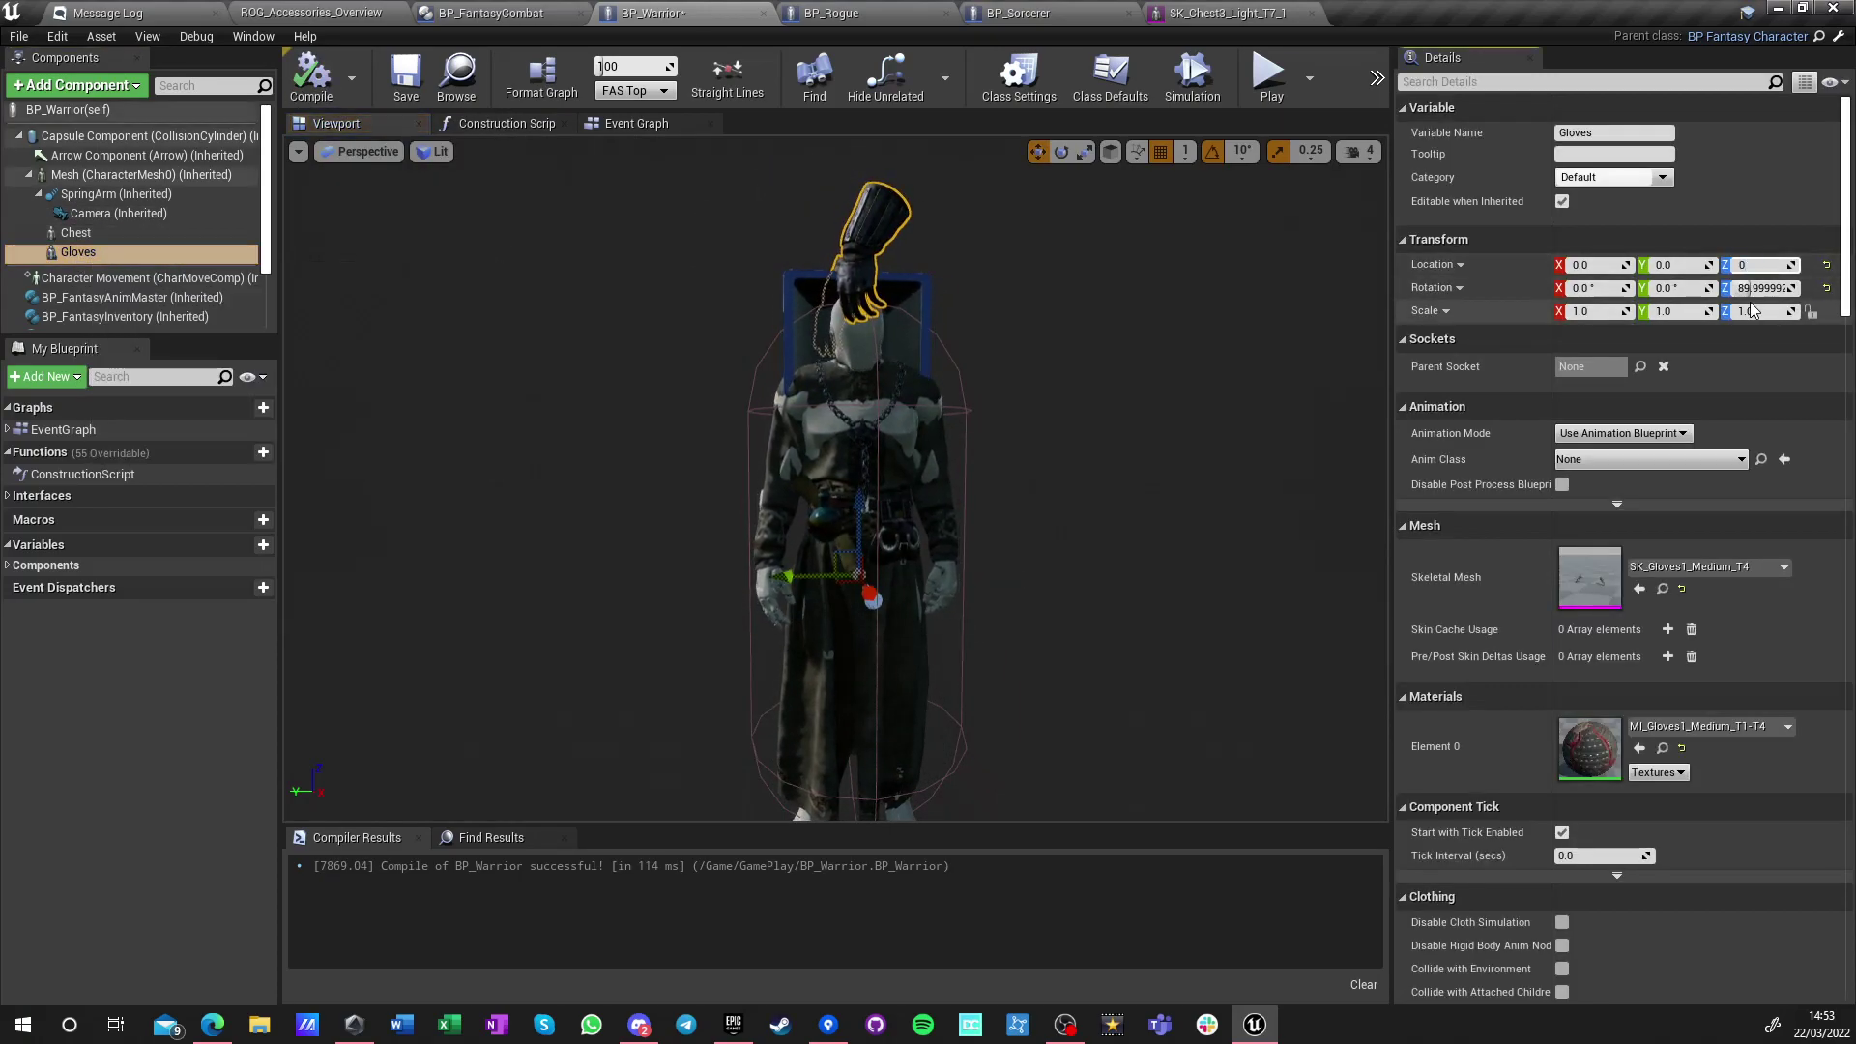
pyautogui.click(1826, 264)
pyautogui.click(1754, 287)
pyautogui.write('0')
pyautogui.press('Return')
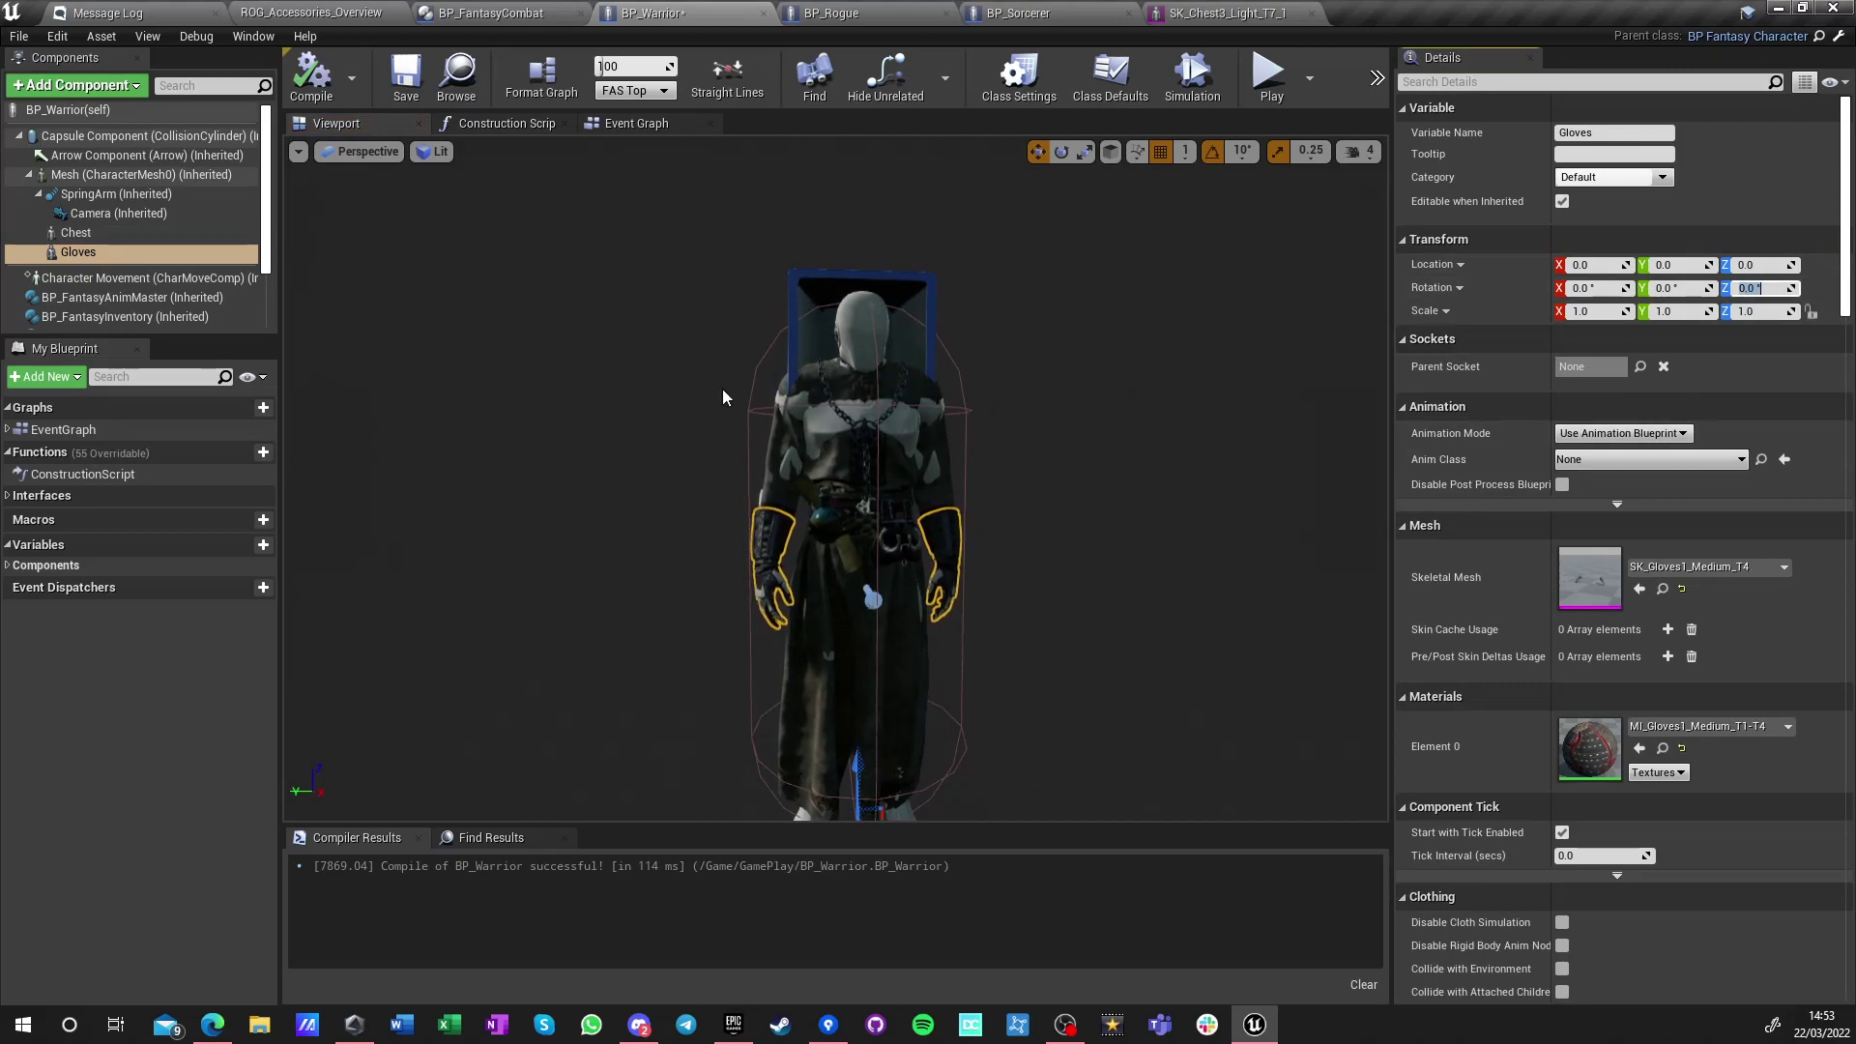
pyautogui.click(314, 78)
pyautogui.moveTo(638, 406); pyautogui.dragTo(792, 420, button='right')
pyautogui.moveTo(526, 513); pyautogui.dragTo(397, 517, button='right')
# Select the SK_Shoulders_Light_T7_1 skeletal mesh in the Mannequin_version Shoulders SkeletalMeshes folder
pyautogui.click(311, 12)
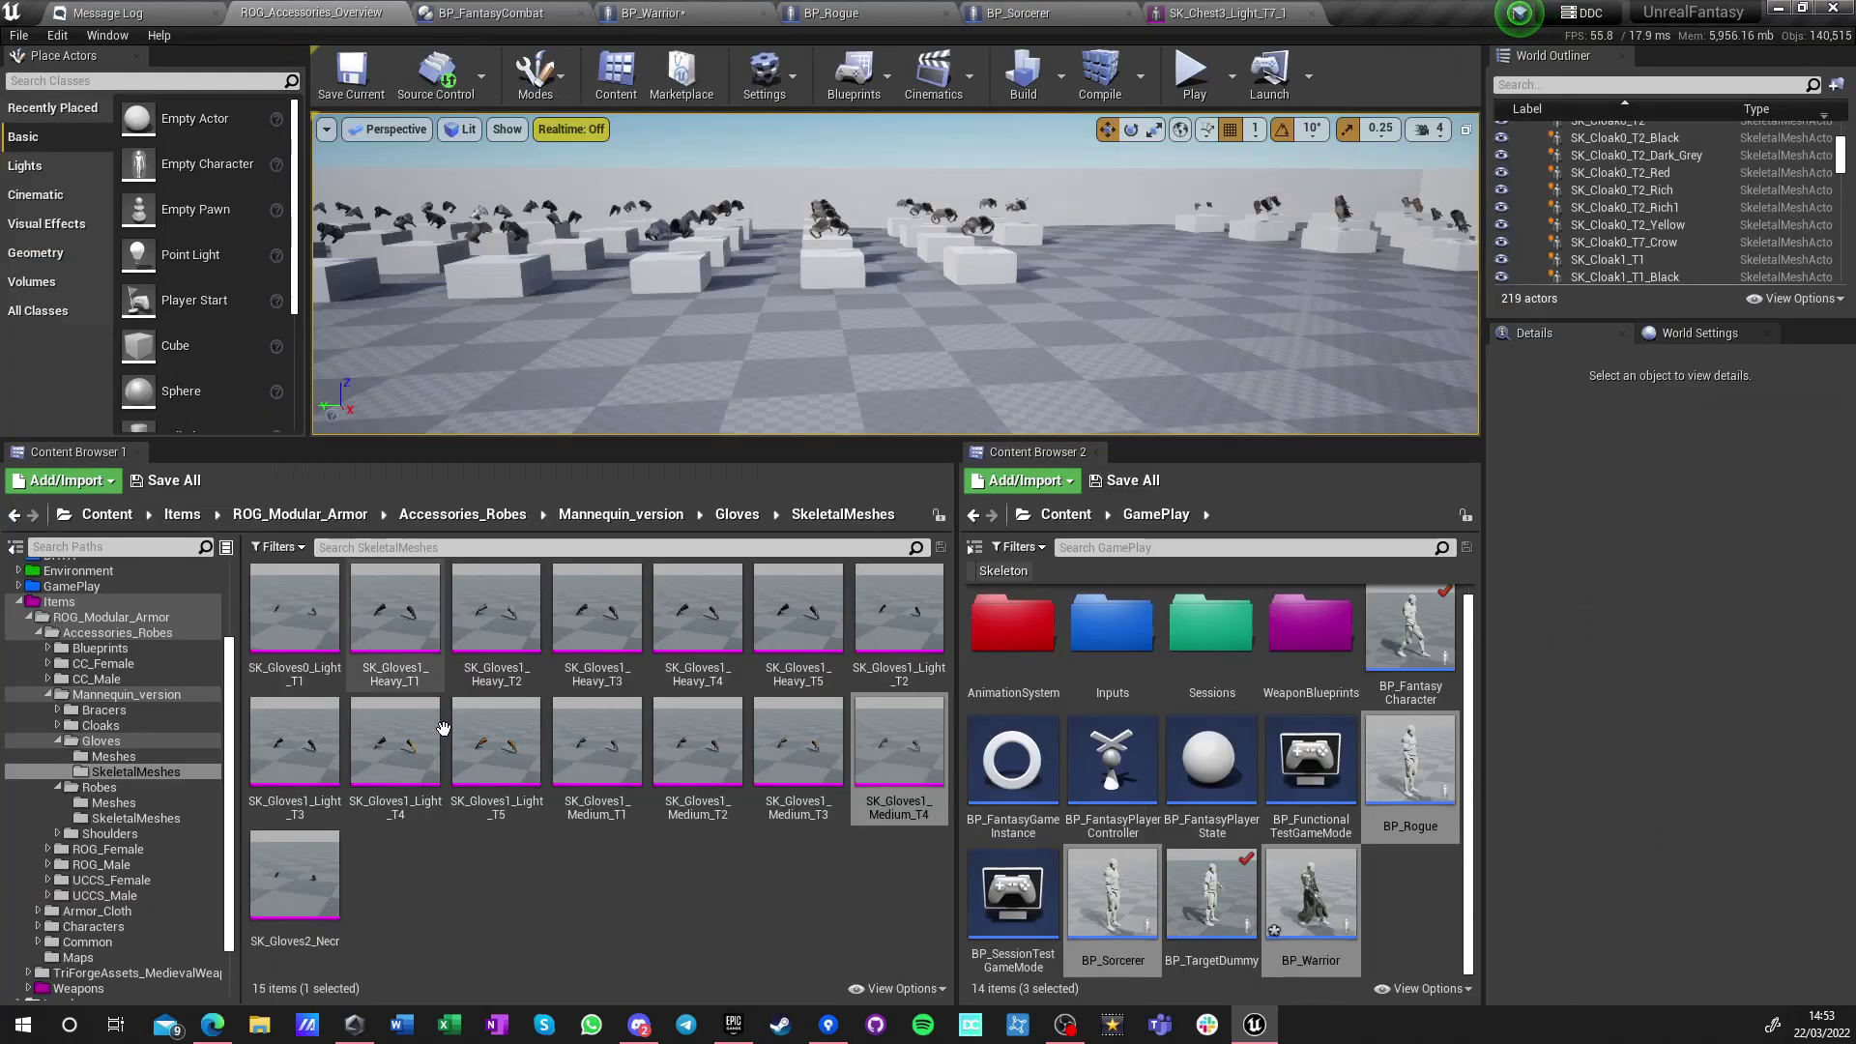
pyautogui.click(739, 514)
pyautogui.click(626, 514)
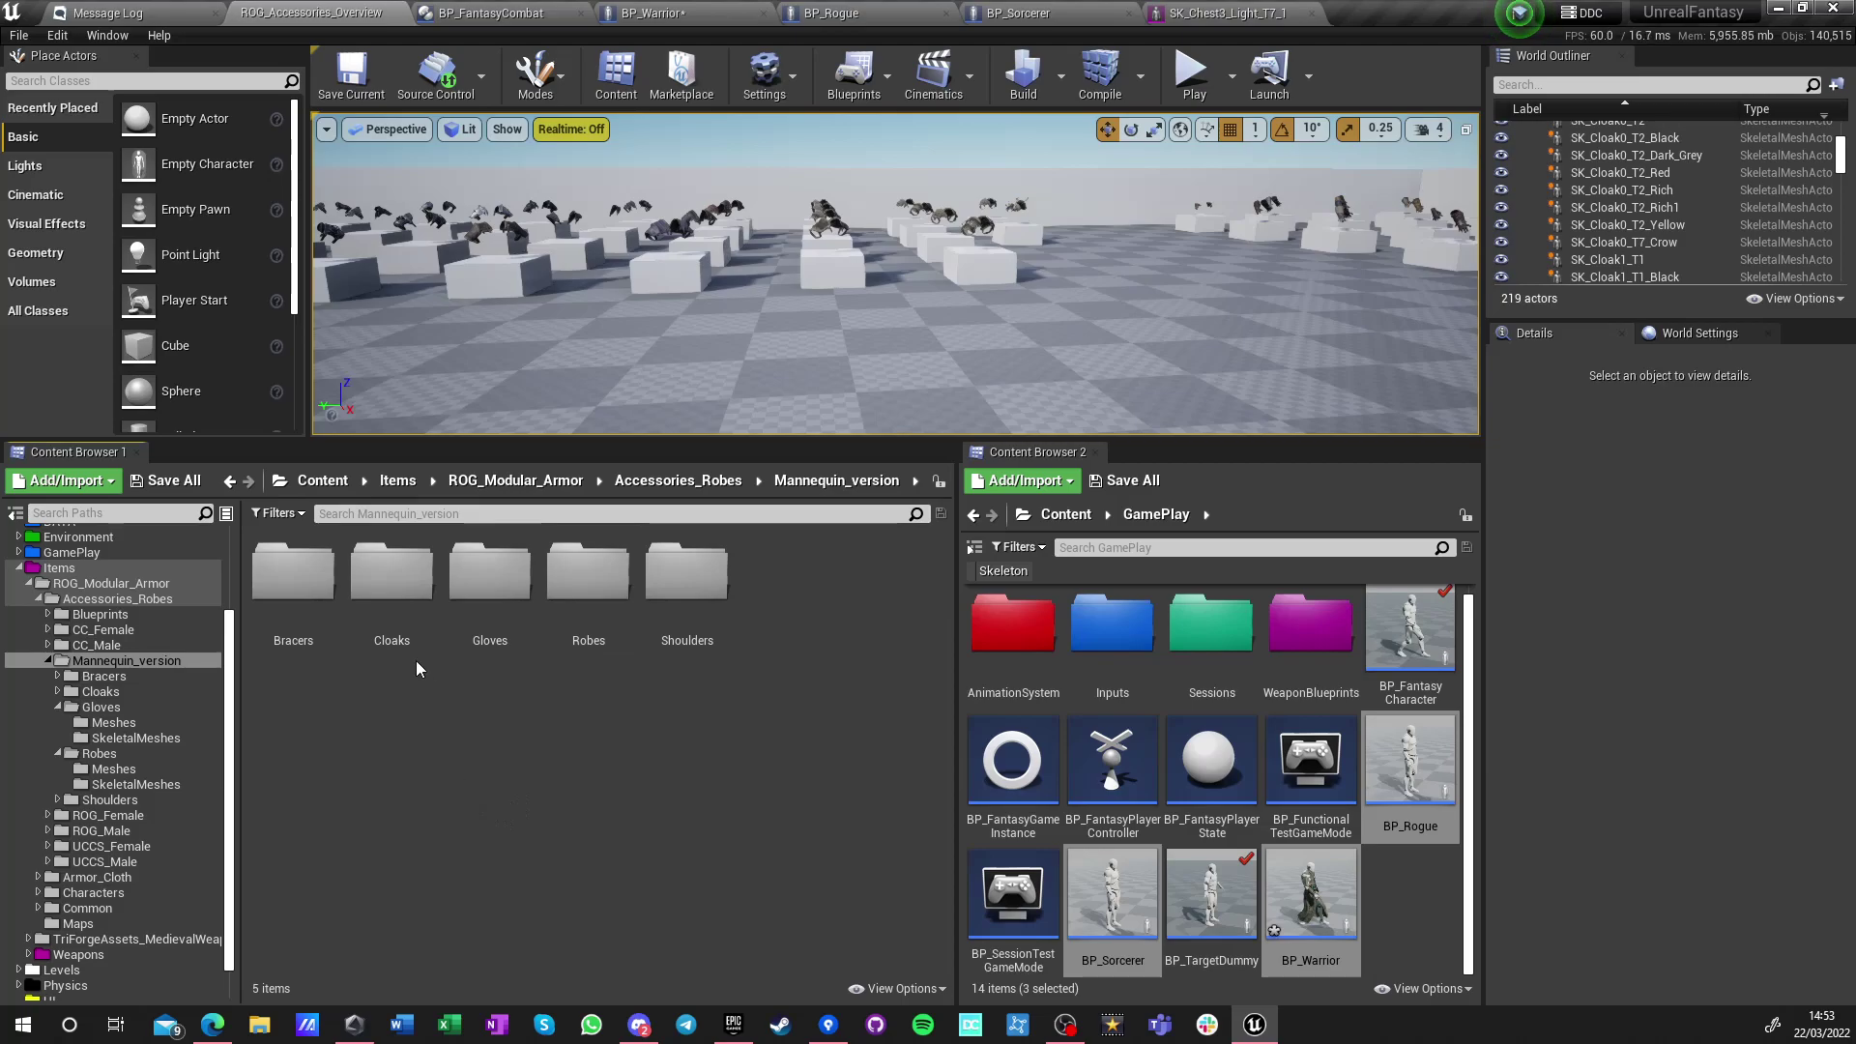
pyautogui.doubleClick(681, 609)
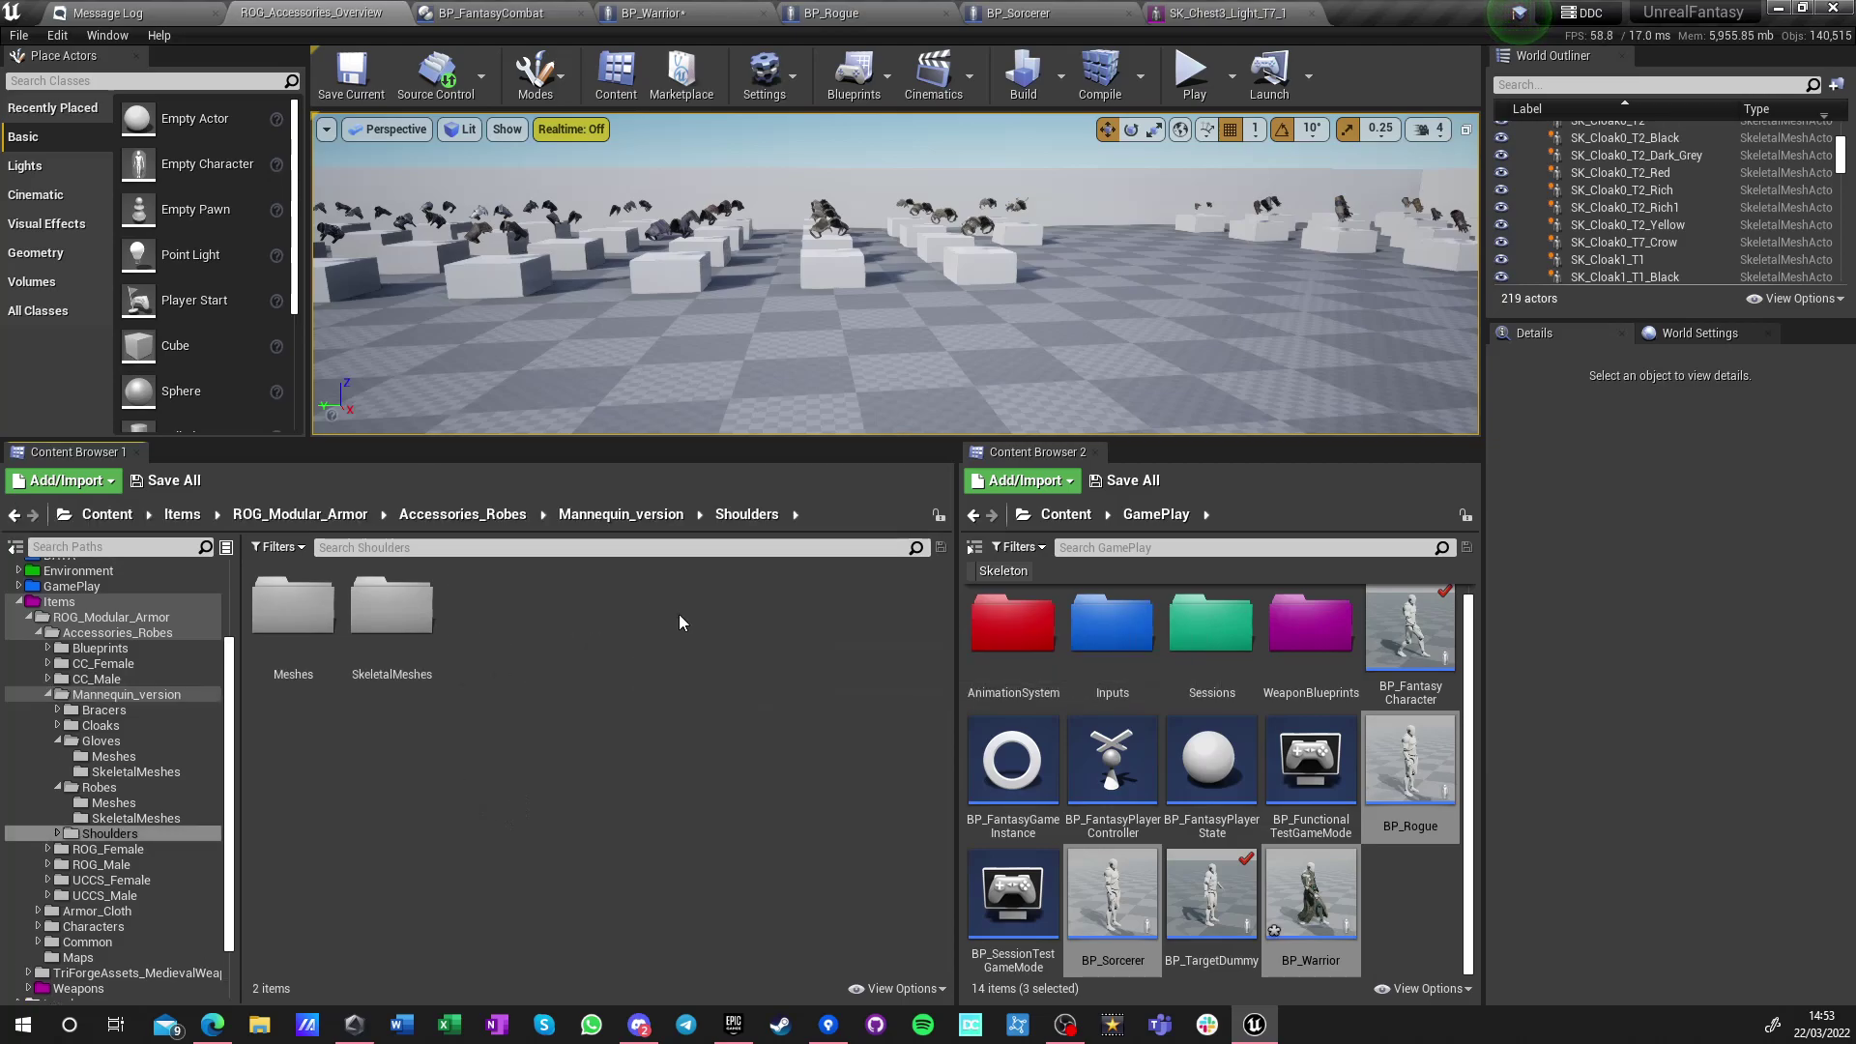
pyautogui.doubleClick(379, 680)
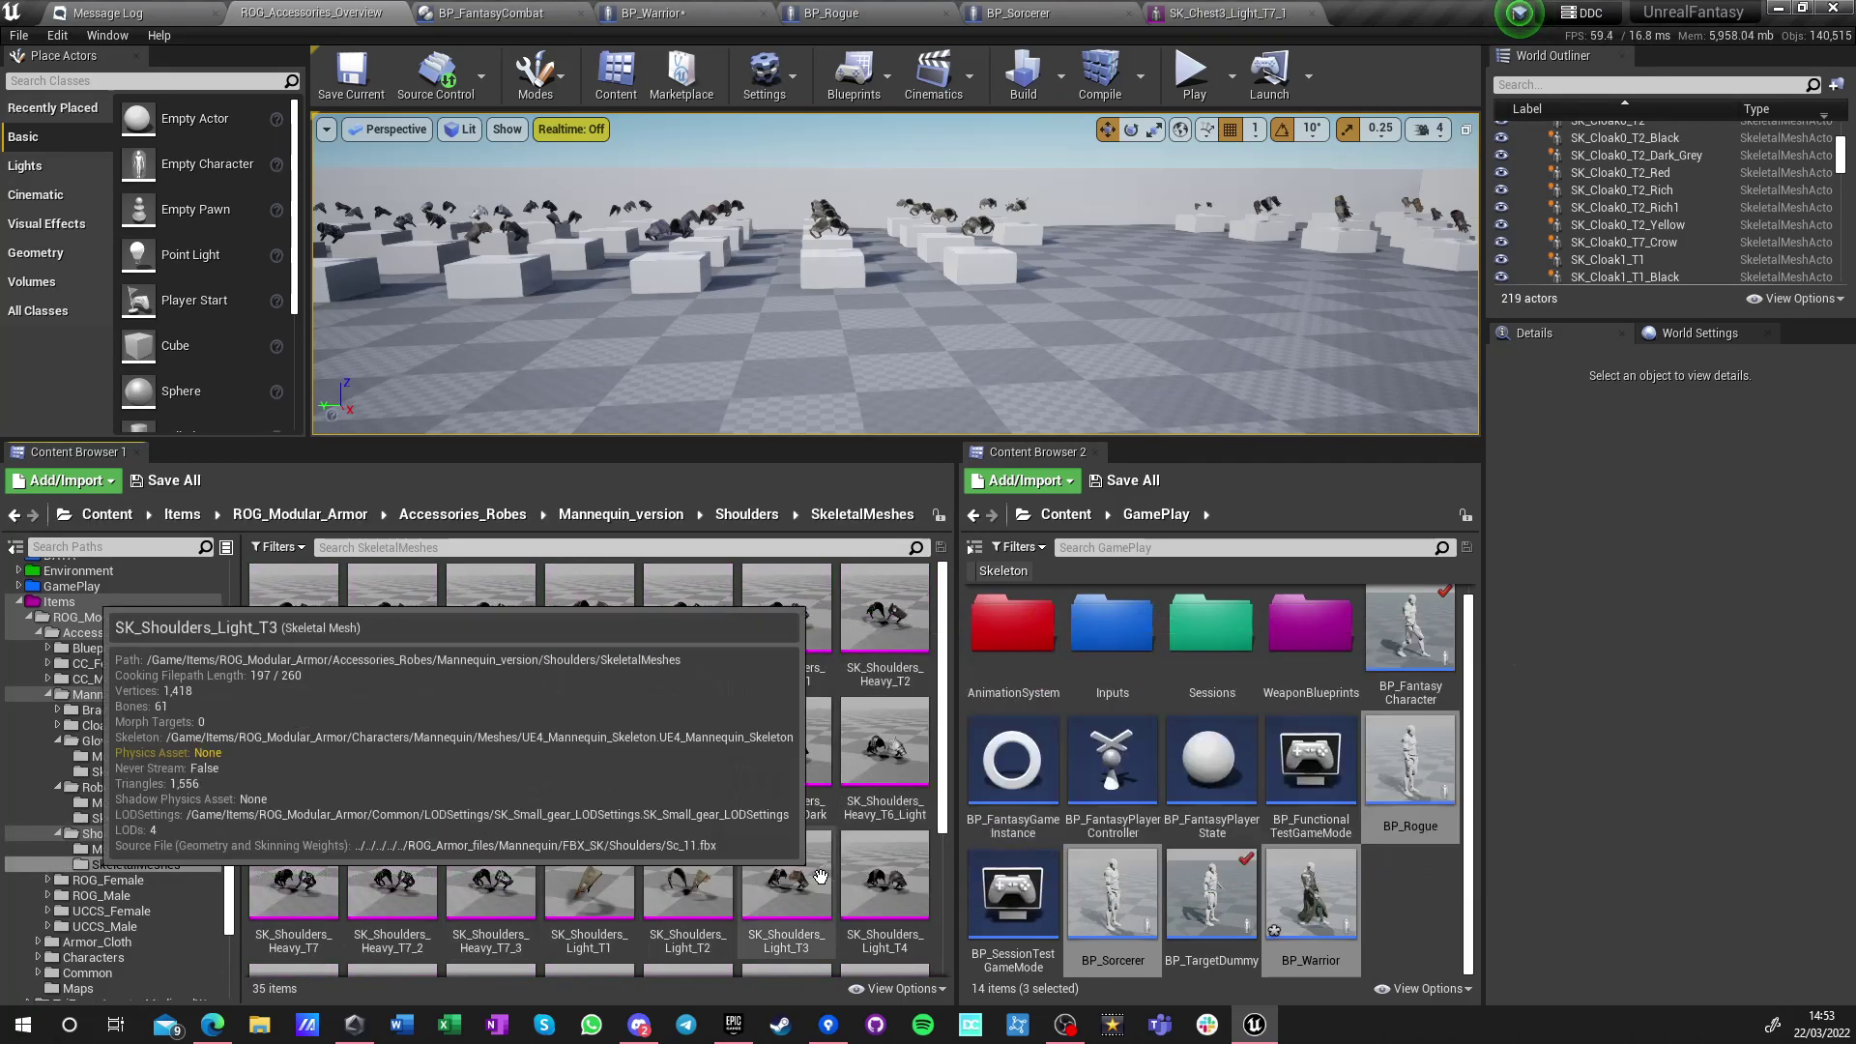
pyautogui.scroll(-1, 859, 865)
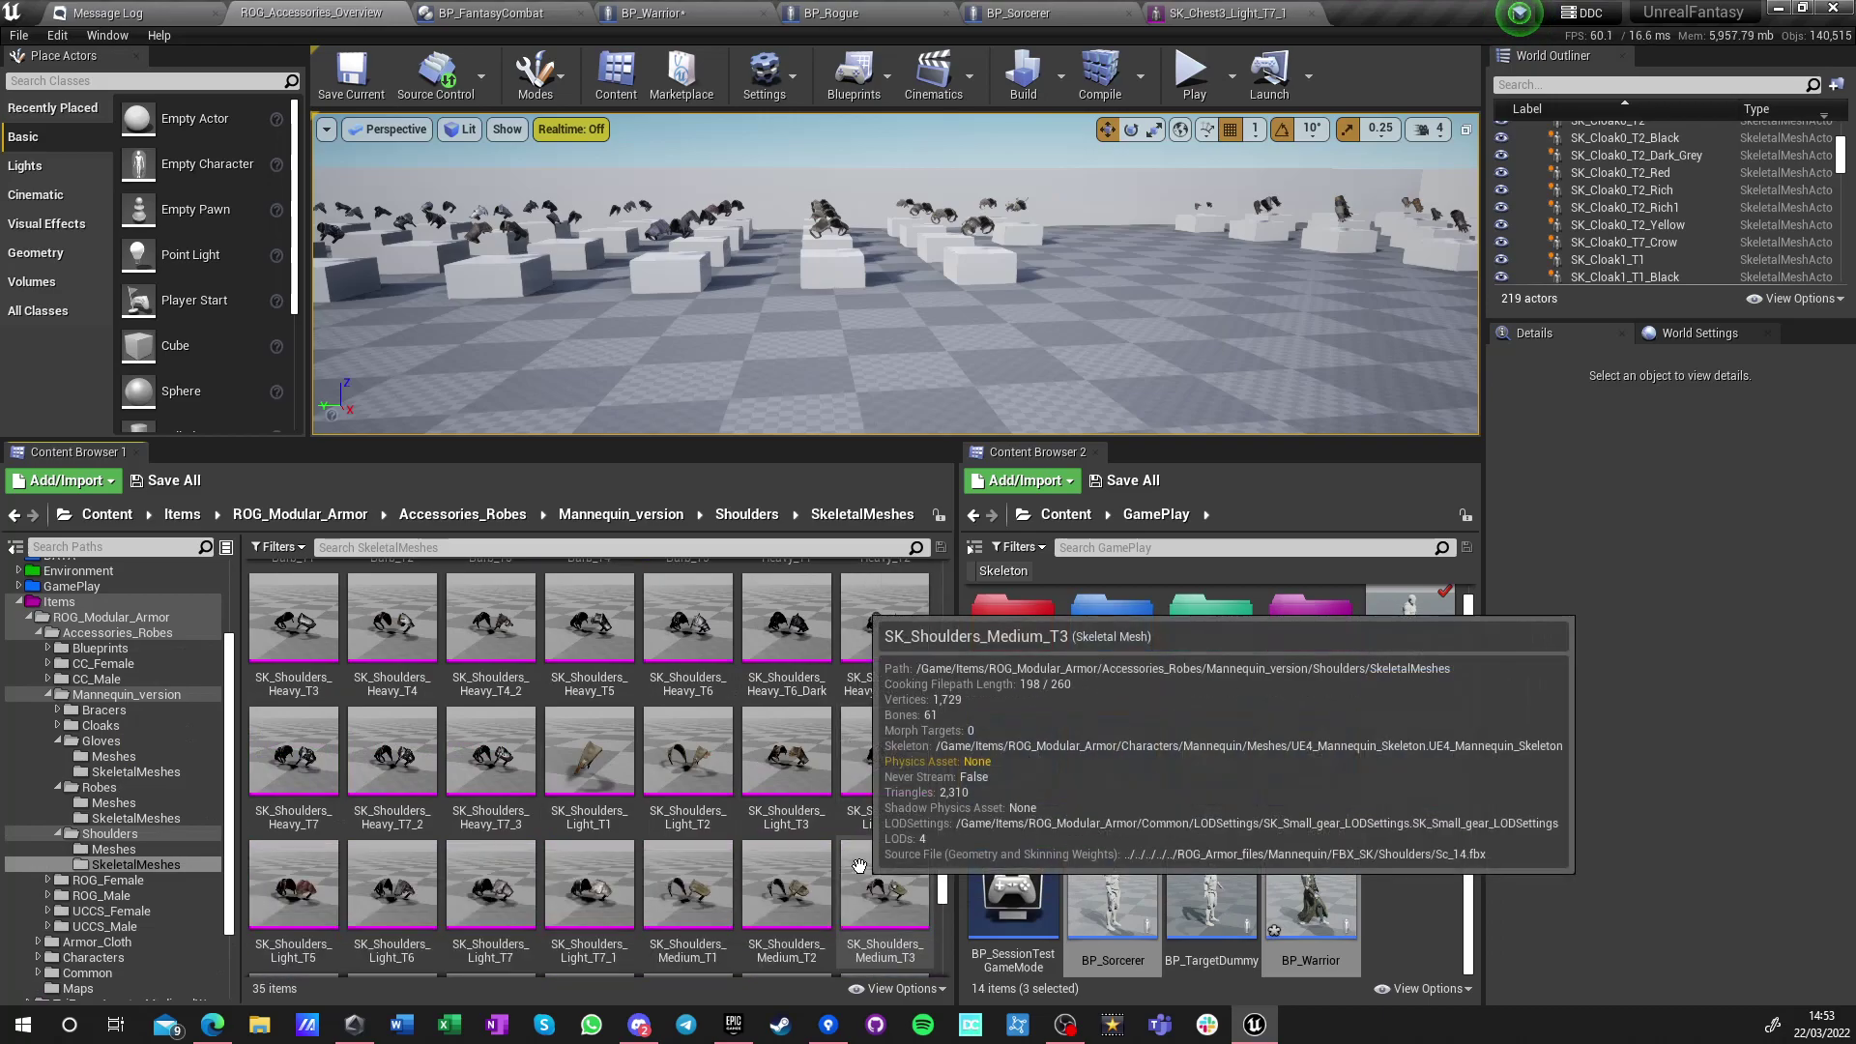
pyautogui.scroll(-1, 859, 865)
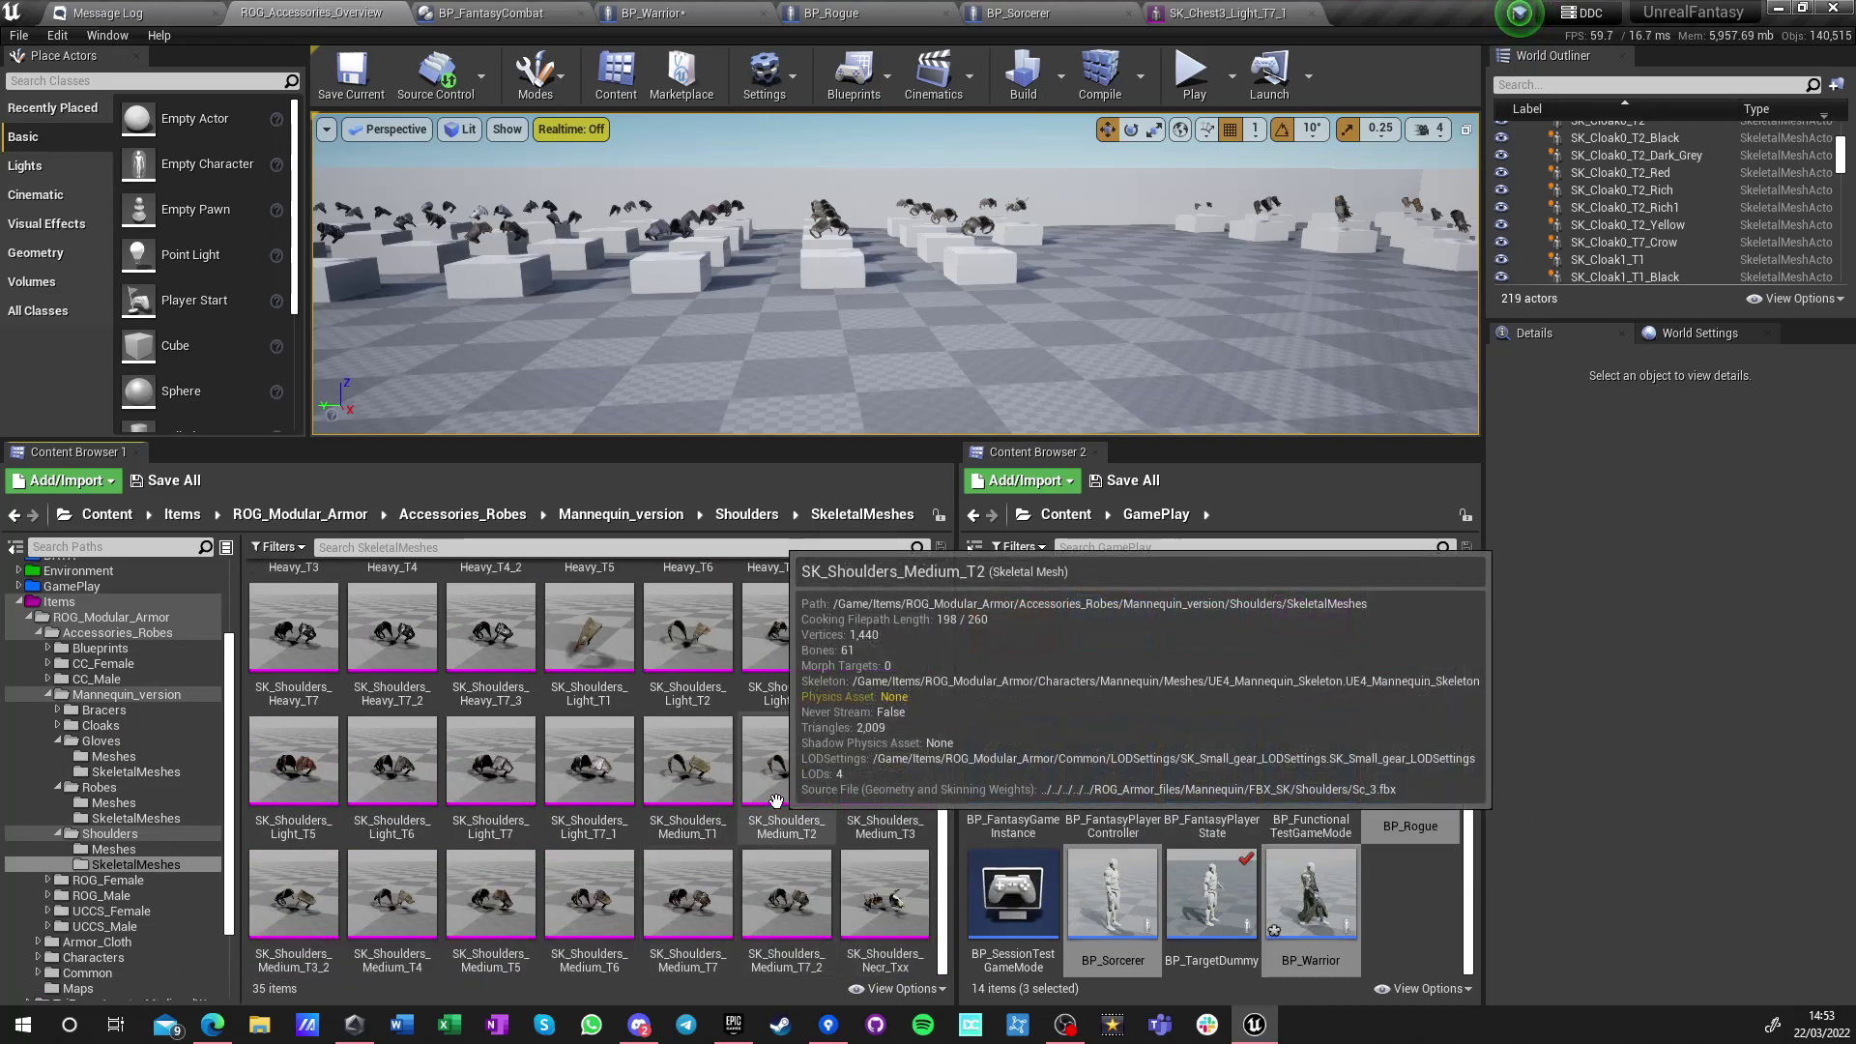
pyautogui.click(589, 764)
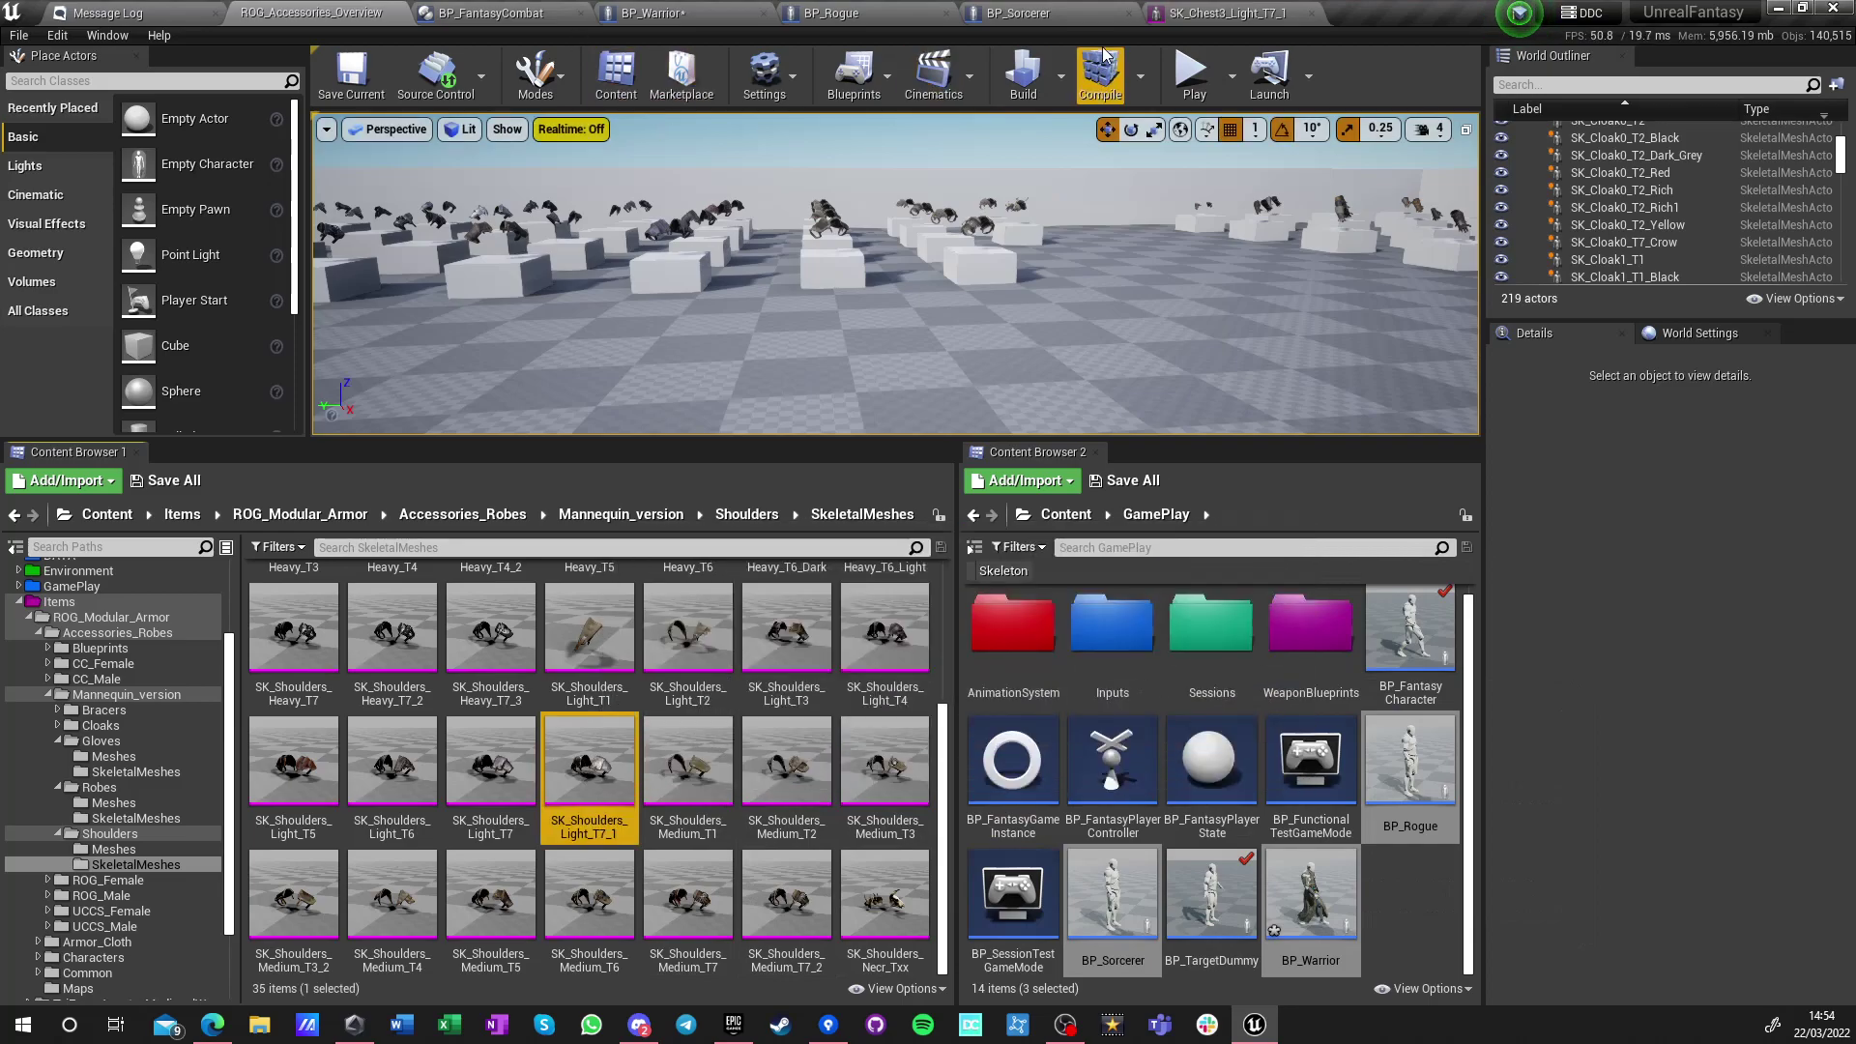
# Add the selected shoulders skeletal mesh as a child component of BP_Warrior's Mesh and name it Shoulders
pyautogui.click(720, 17)
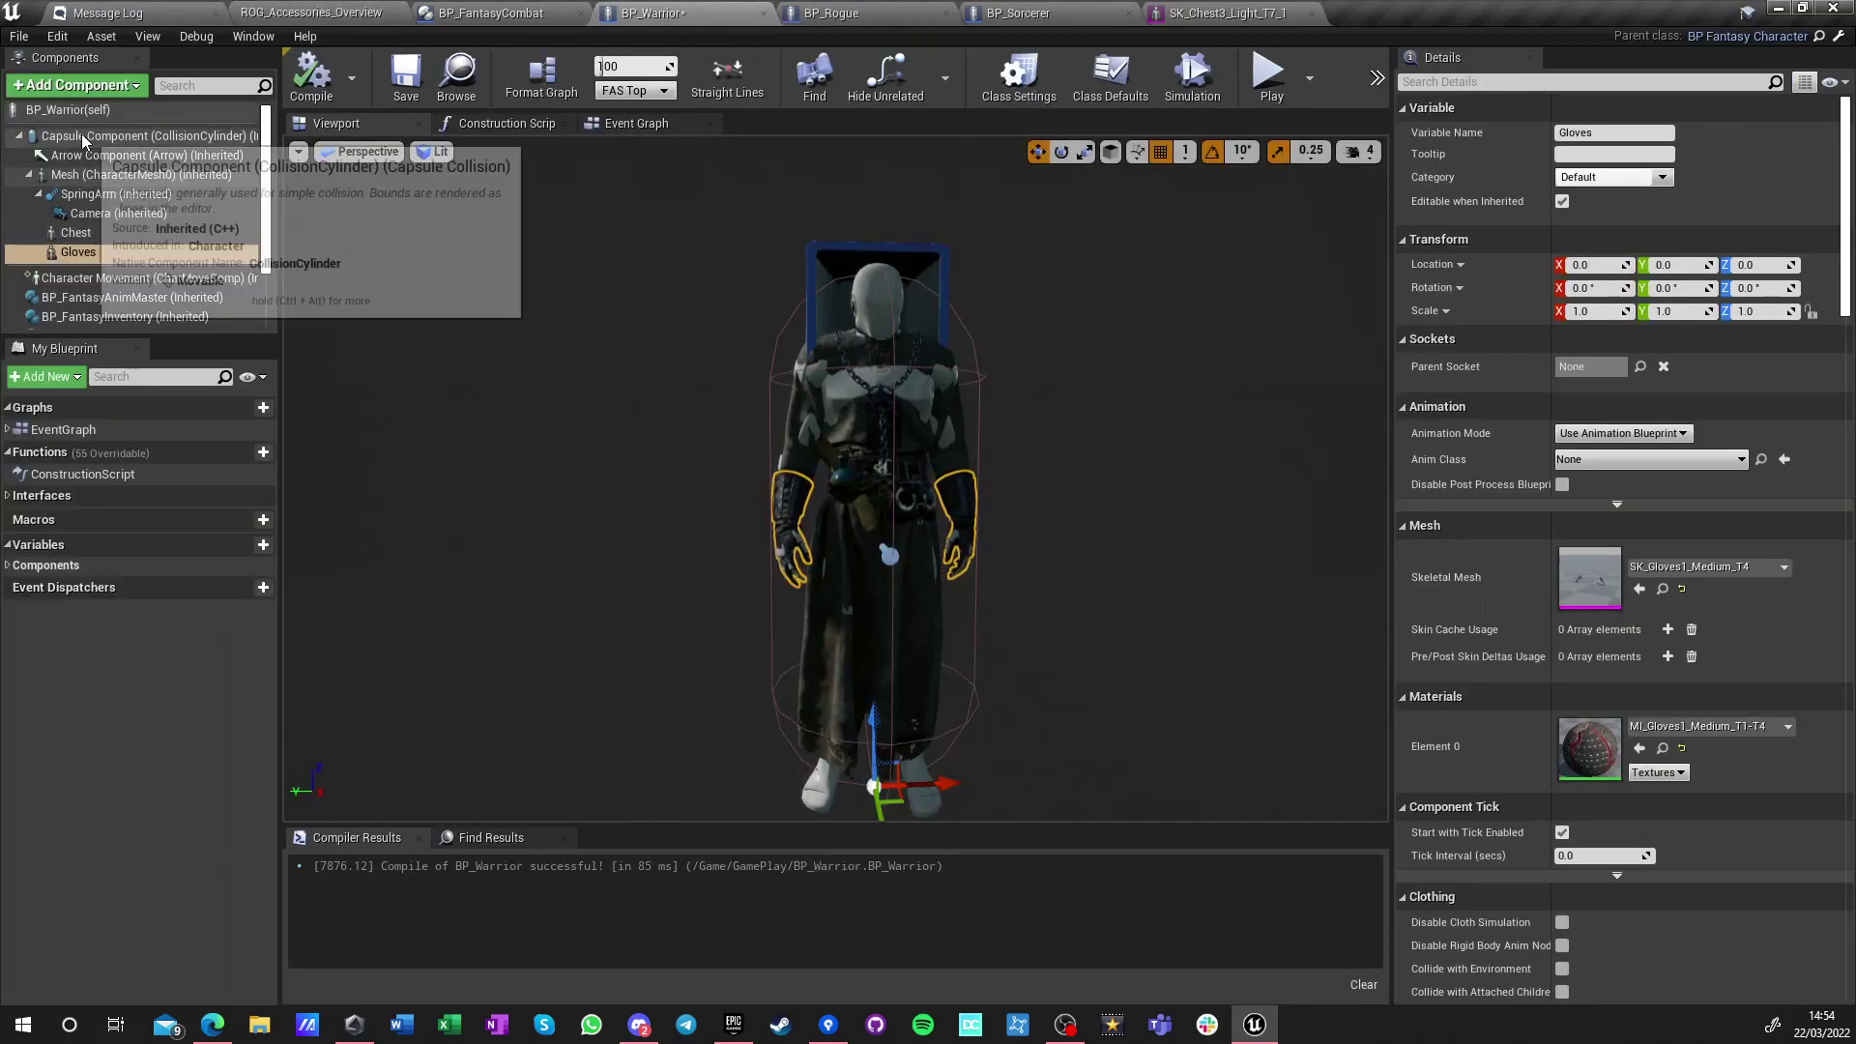
pyautogui.click(77, 85)
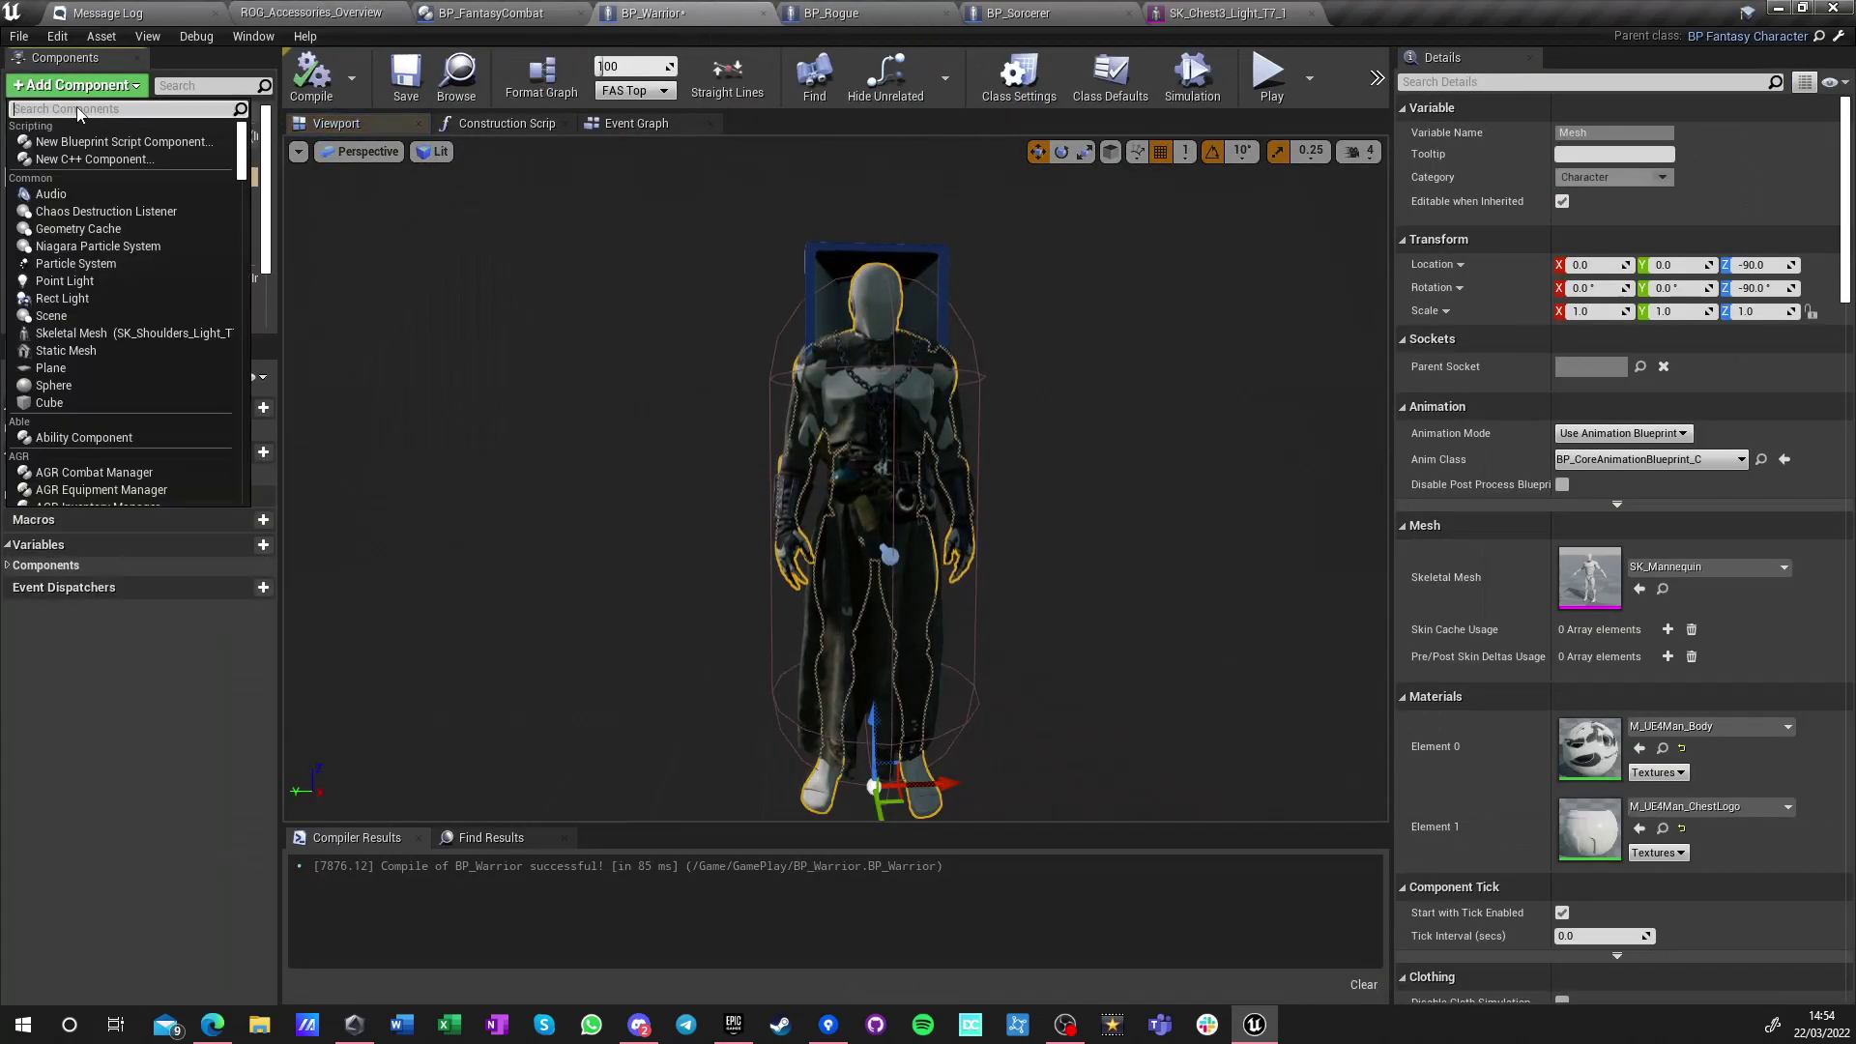
pyautogui.click(92, 327)
pyautogui.write('Shoulders')
pyautogui.press('Return')
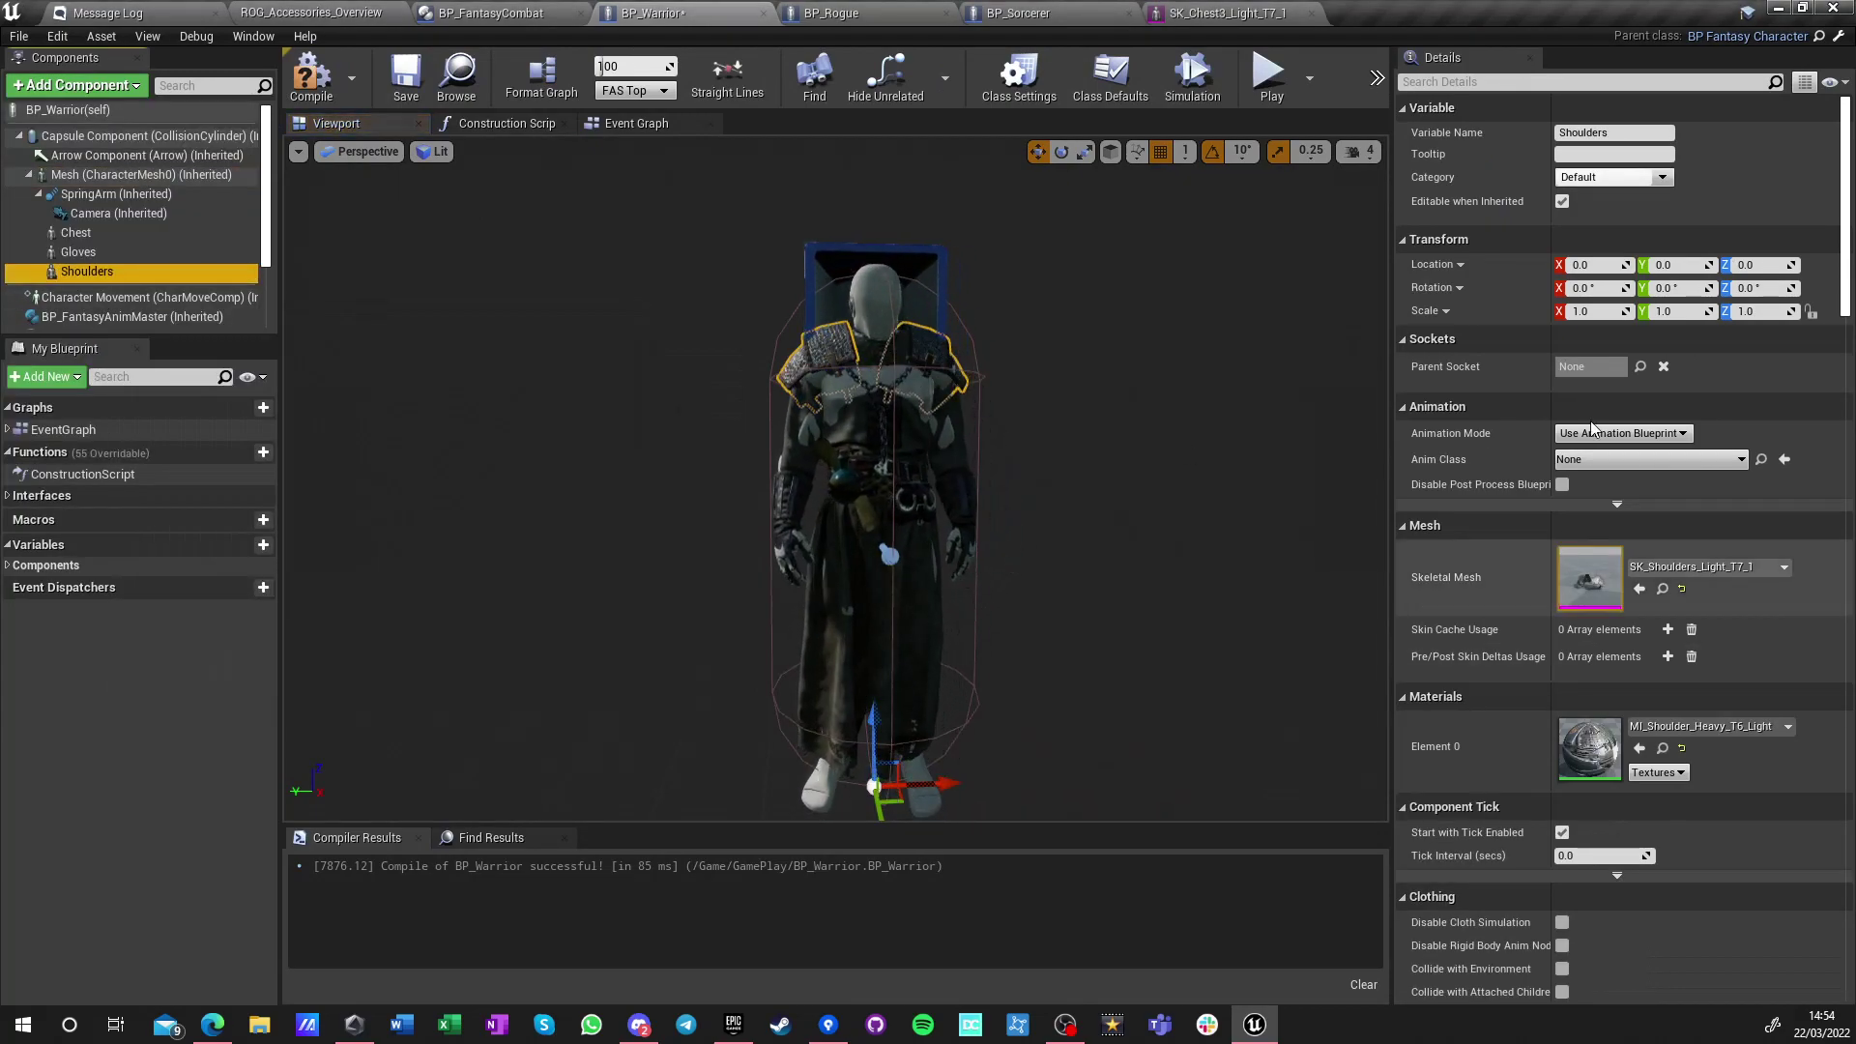
# Connect a Shoulders reference to the Target of Set Master Pose Component, compile BP_Warrior and check the shoulders on the character
pyautogui.click(494, 123)
pyautogui.moveTo(87, 270); pyautogui.dragTo(826, 411)
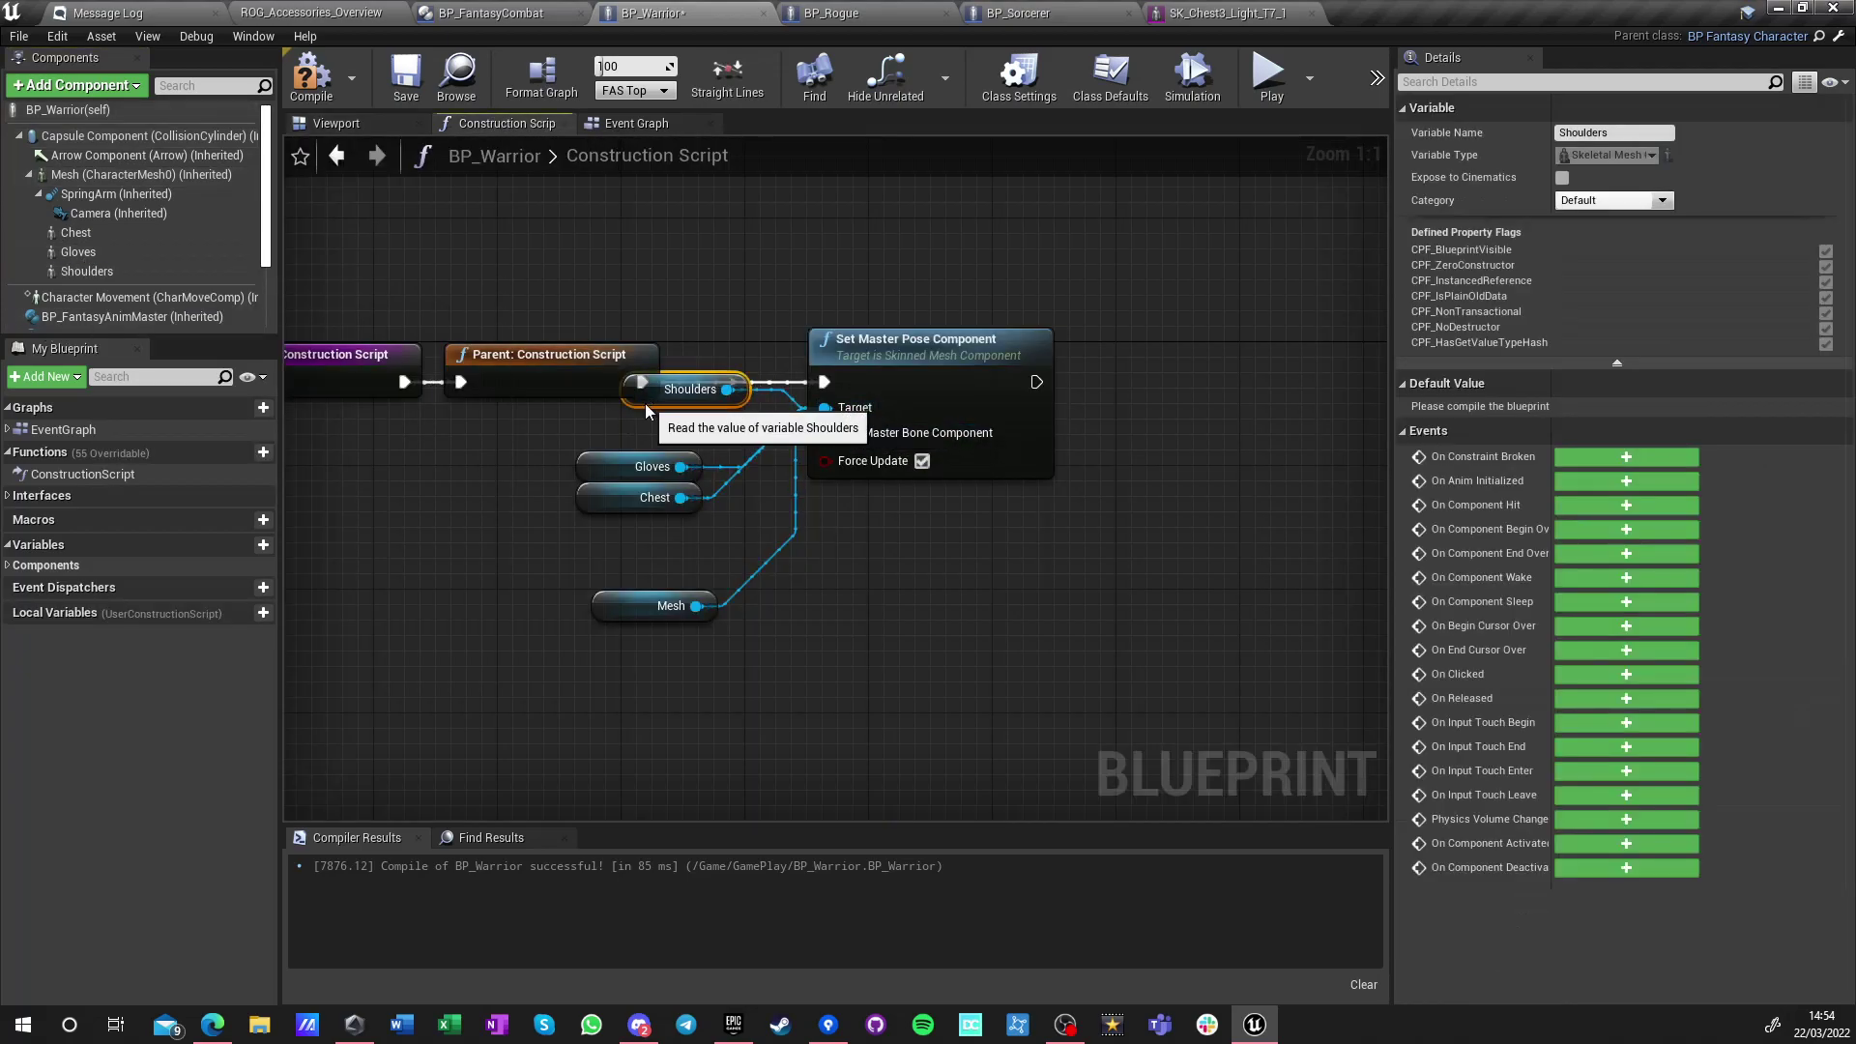
pyautogui.moveTo(647, 410); pyautogui.dragTo(599, 454)
pyautogui.click(415, 255)
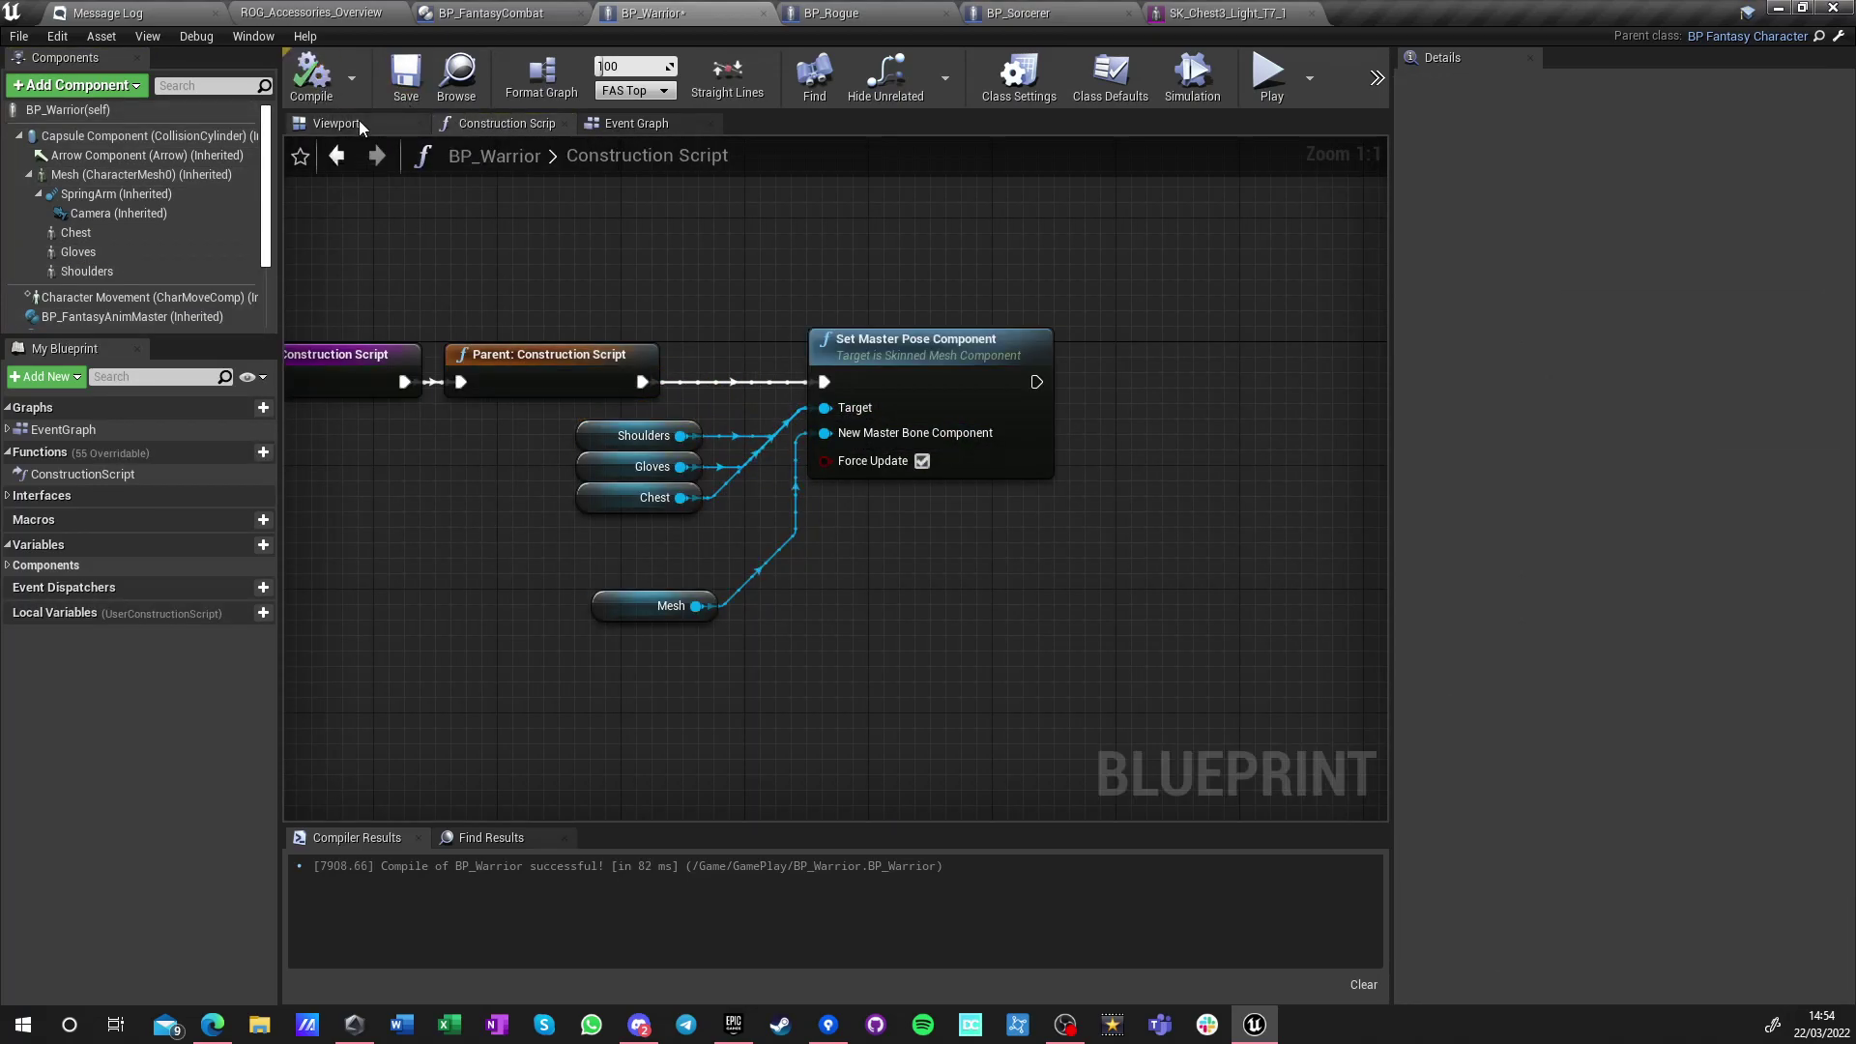
pyautogui.click(335, 124)
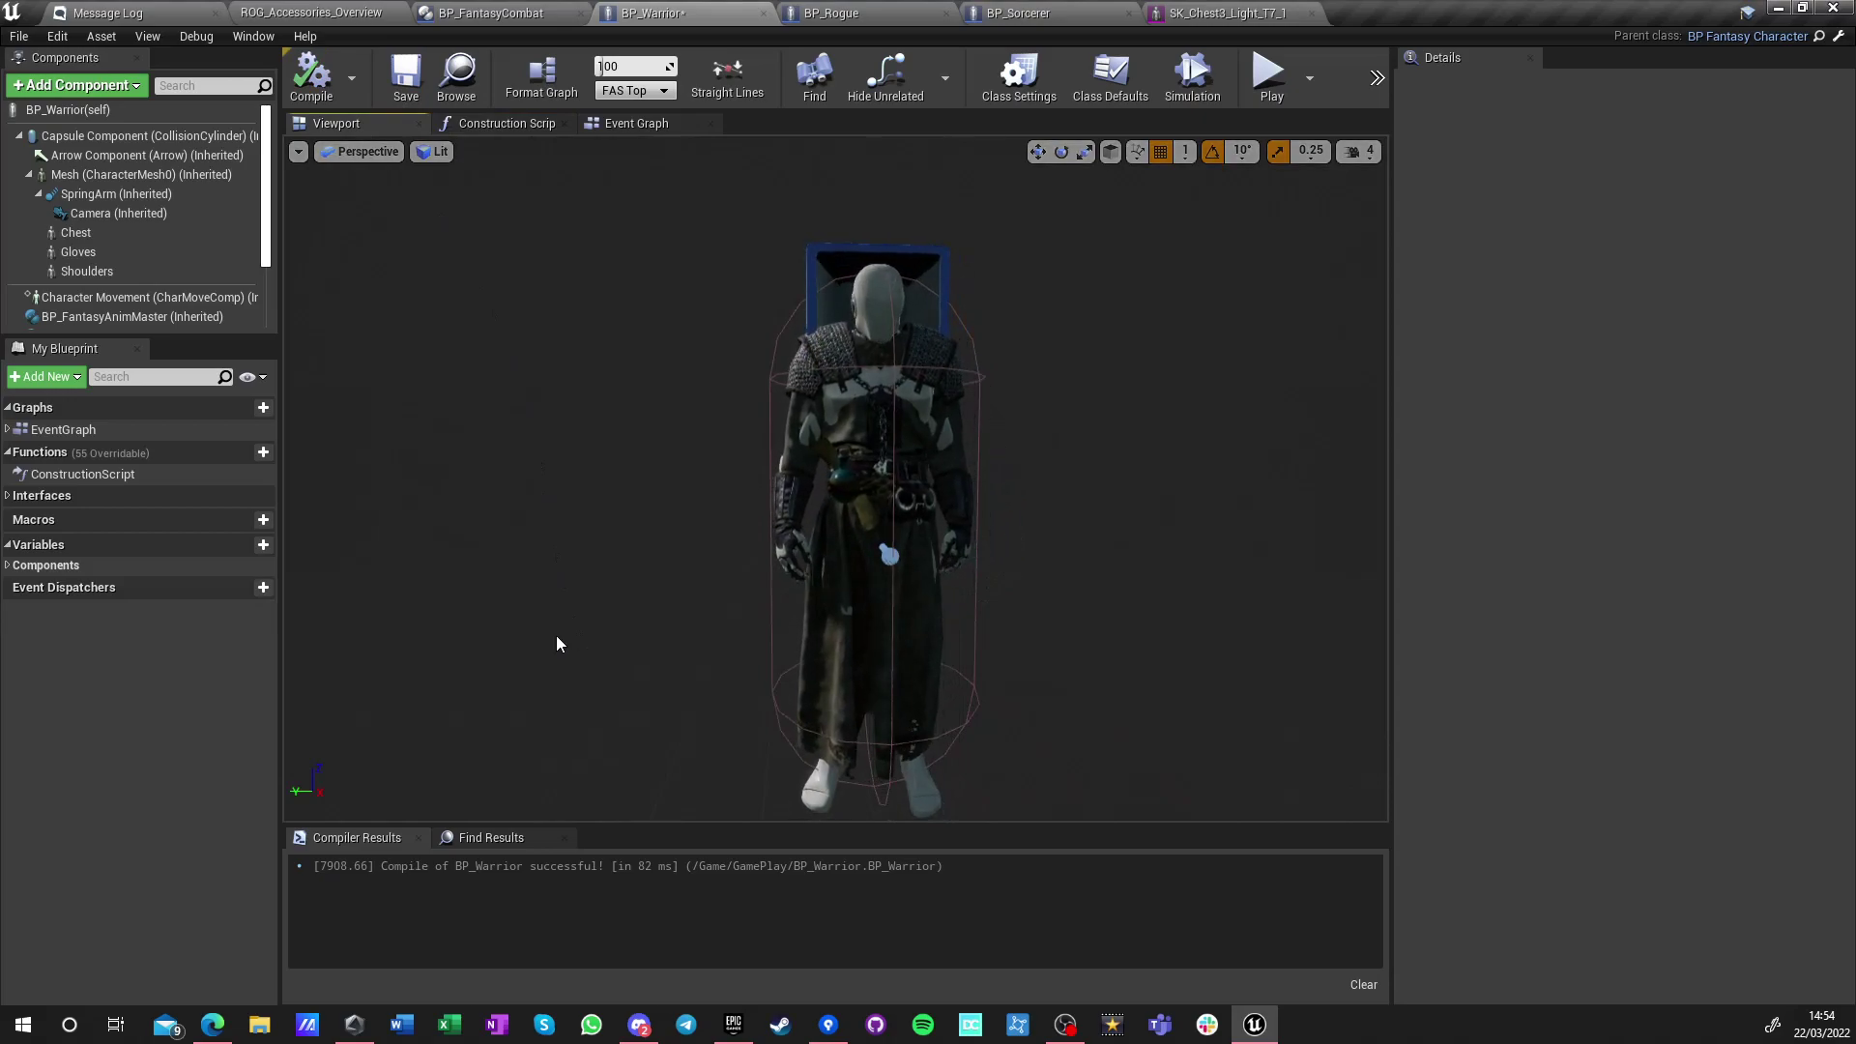
# Select the SK_Cloak1_T2_Rich2 skeletal mesh in the Mannequin_version Cloaks SkeletalMeshes folder
pyautogui.click(311, 12)
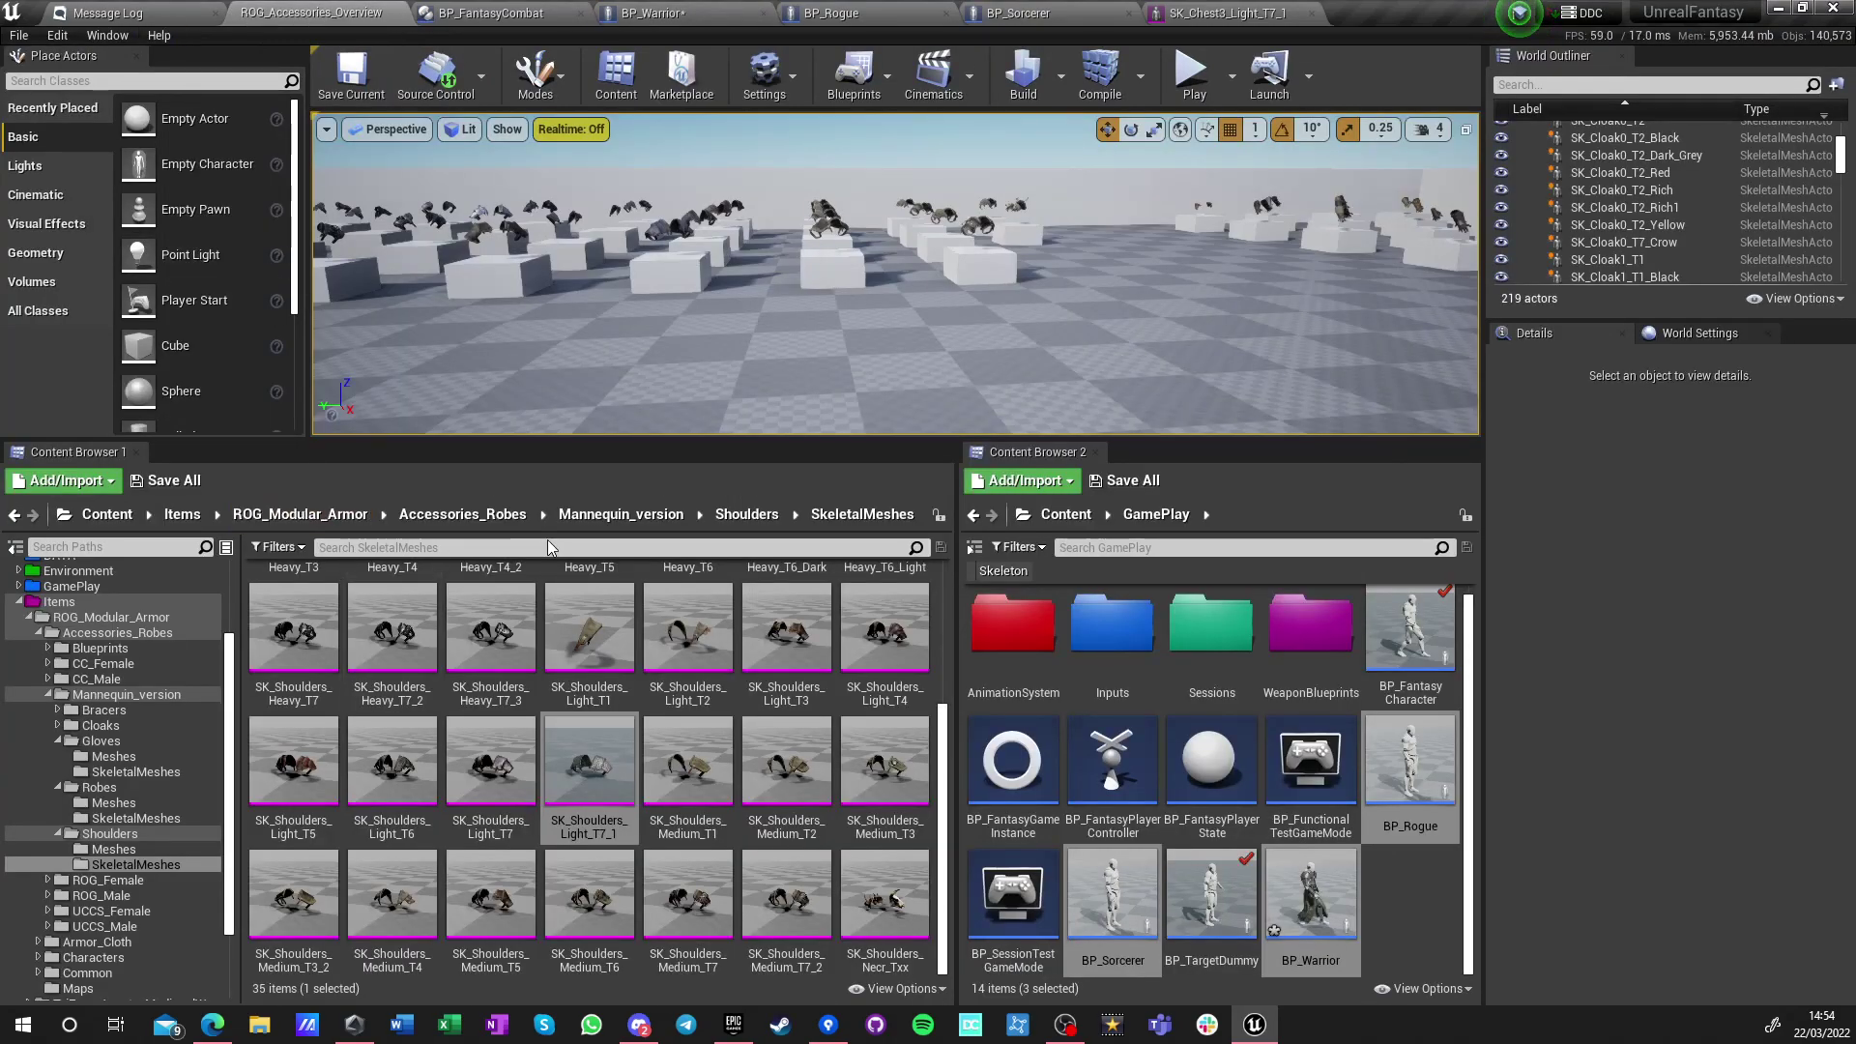
pyautogui.click(732, 520)
pyautogui.click(636, 522)
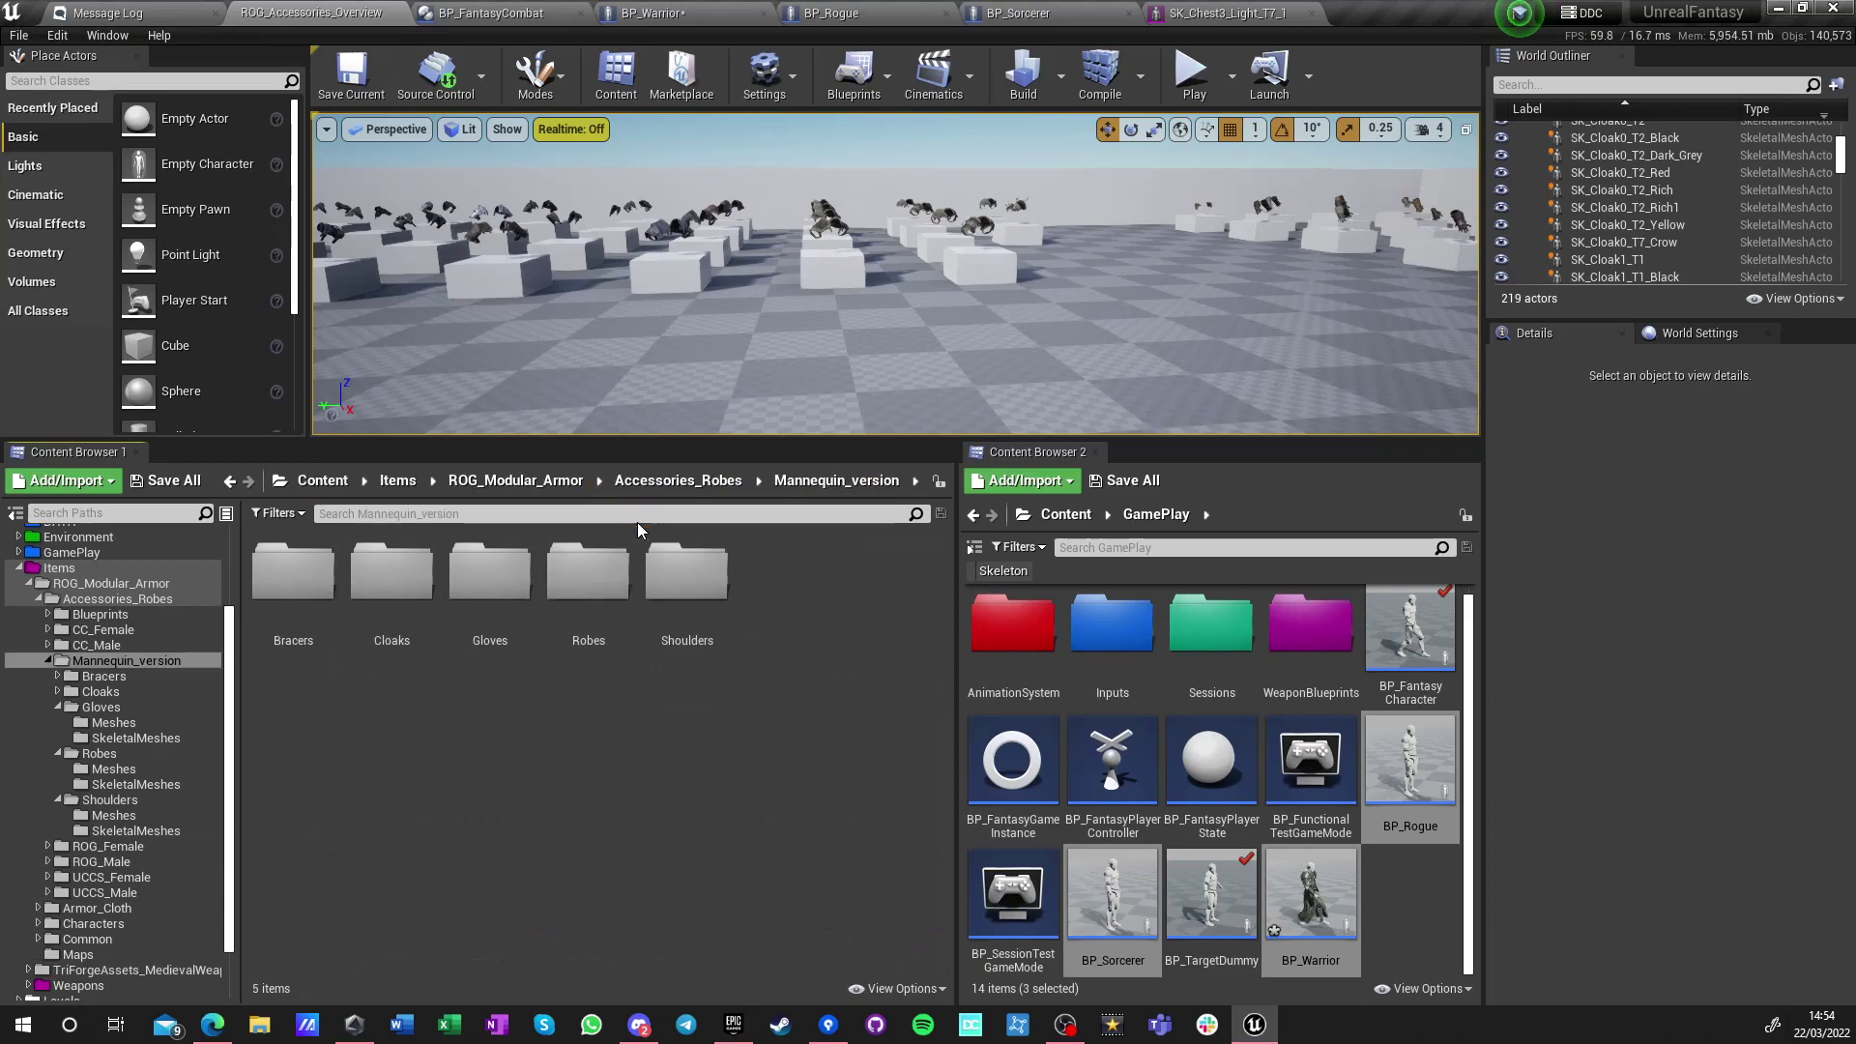
pyautogui.doubleClick(395, 586)
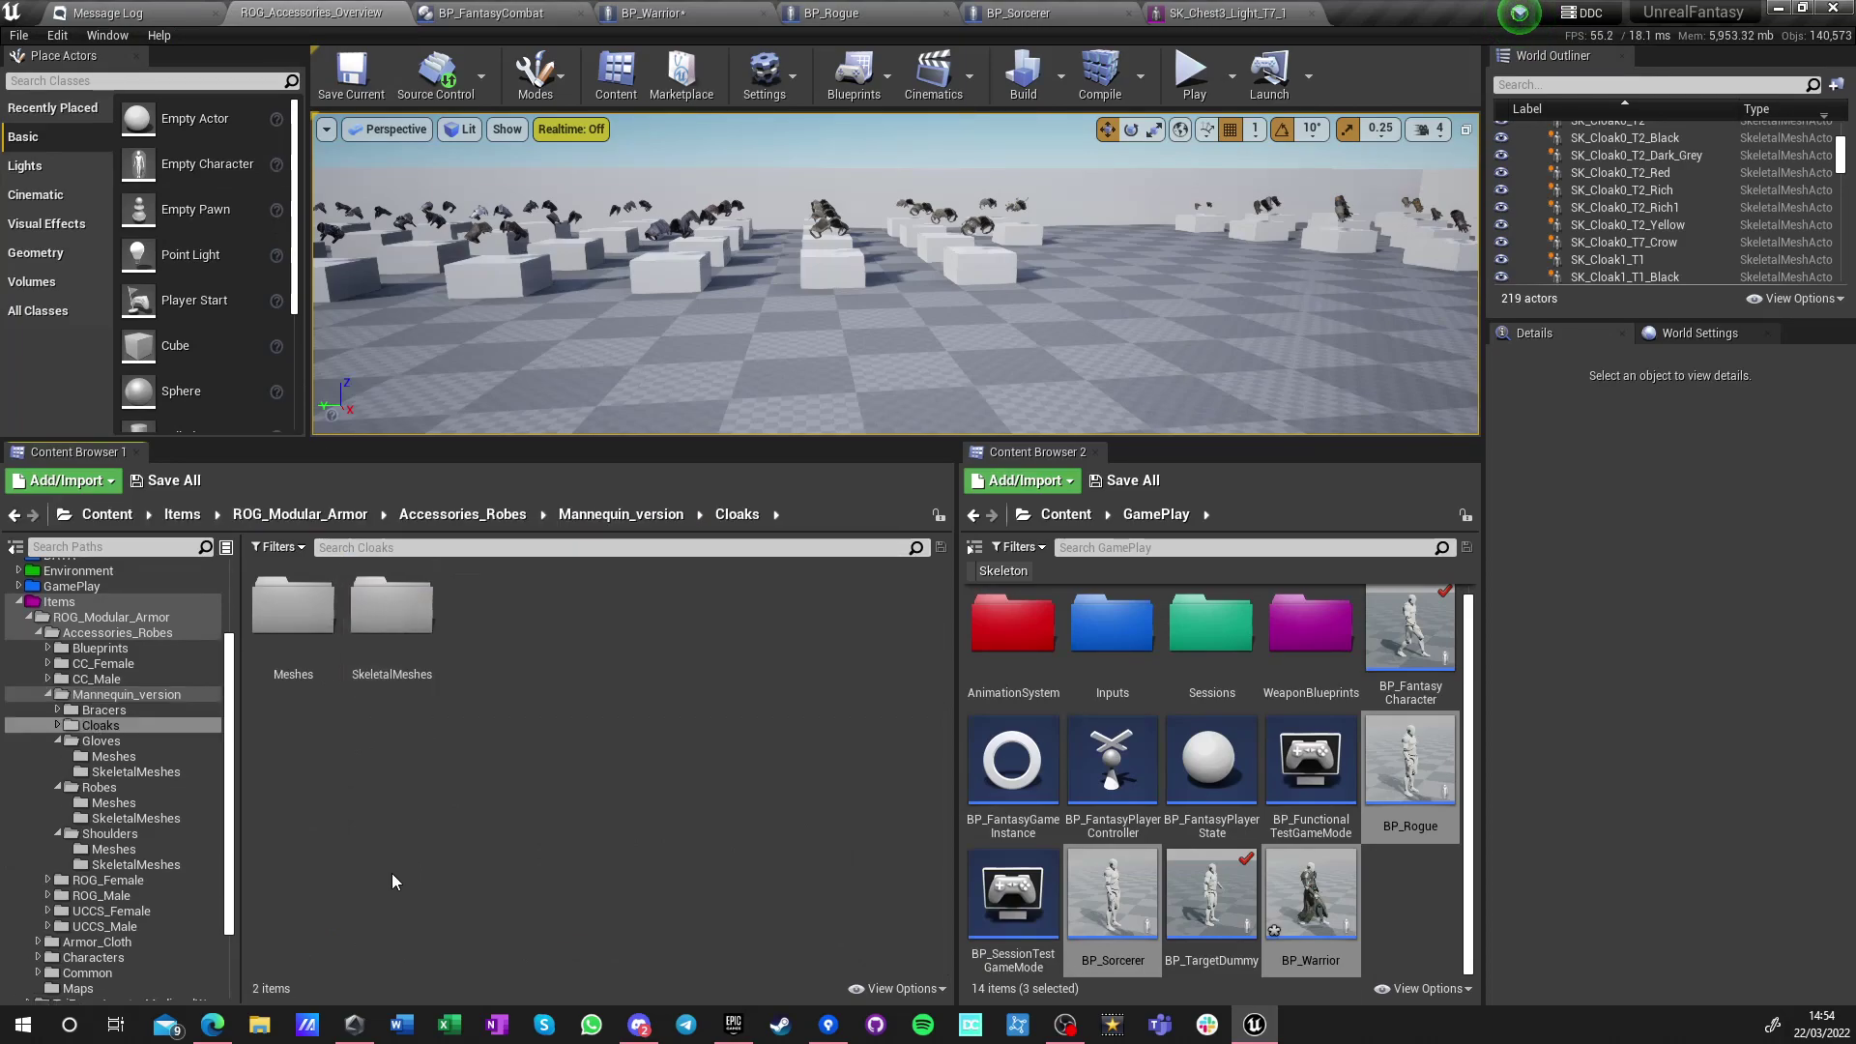
pyautogui.click(392, 618)
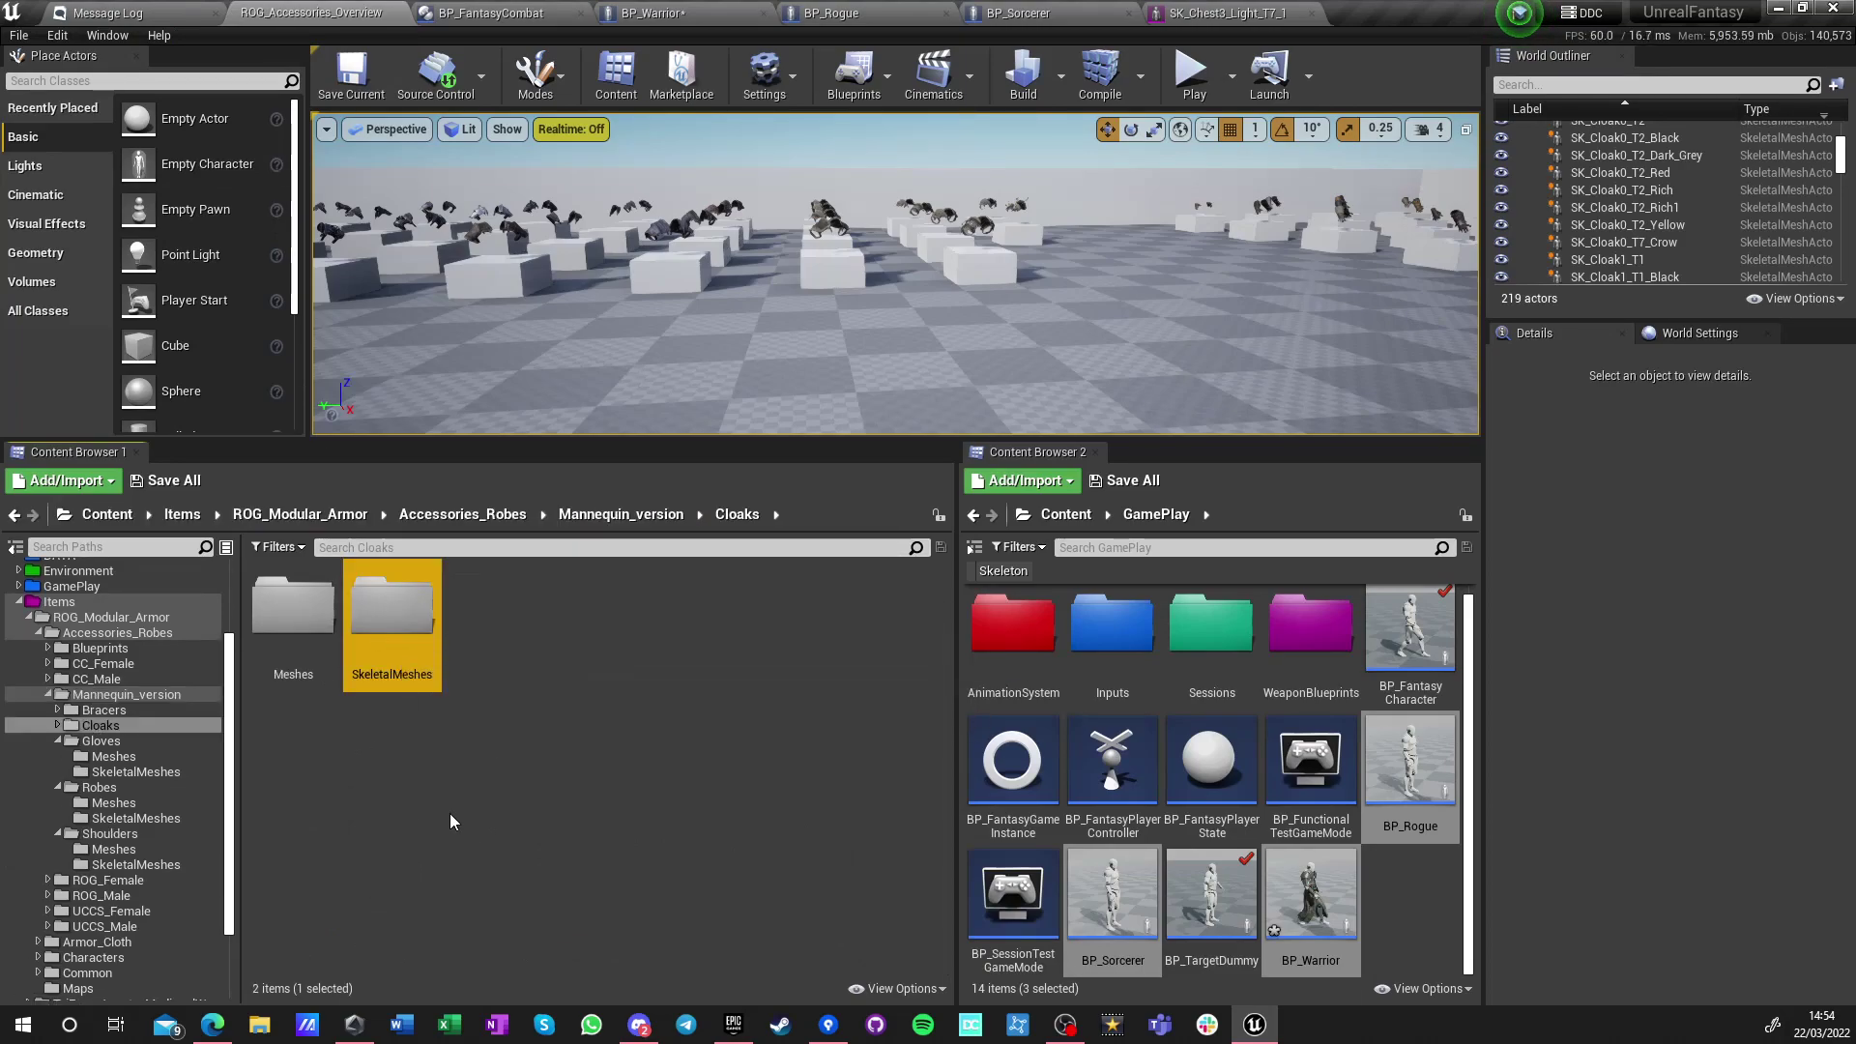
pyautogui.doubleClick(394, 667)
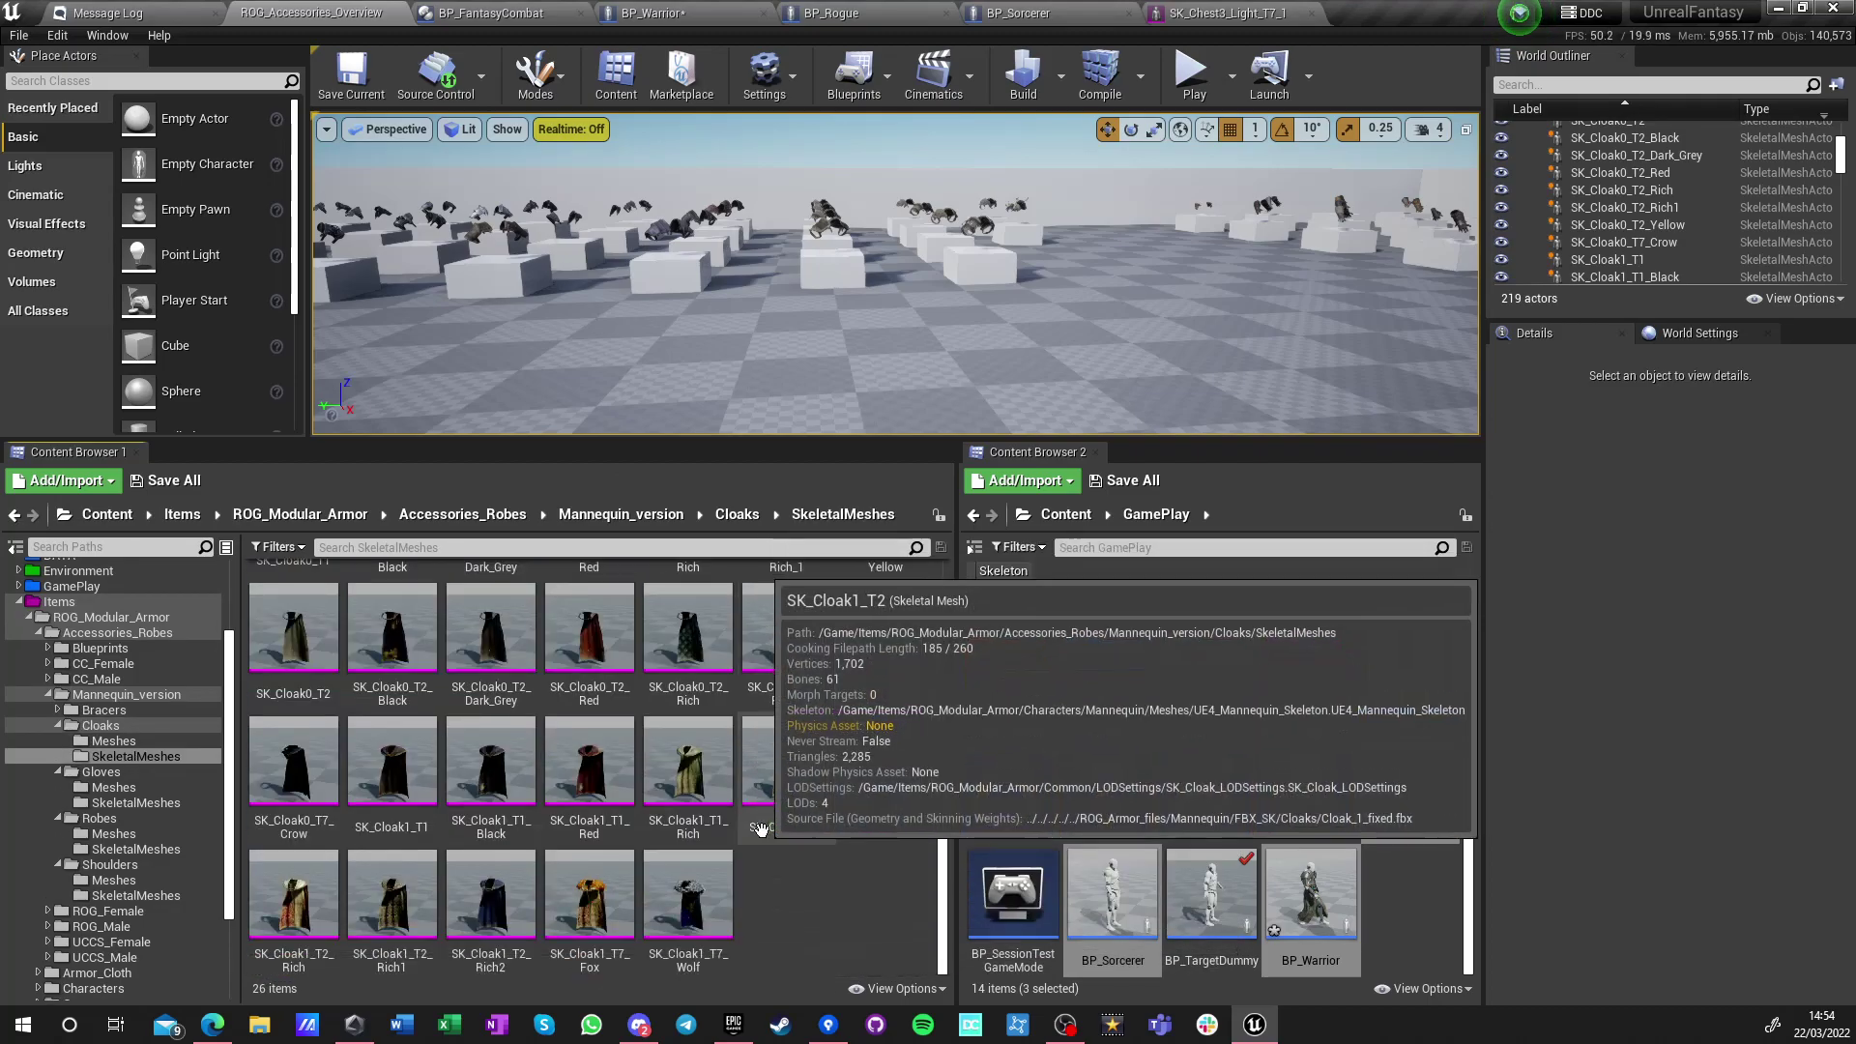
pyautogui.click(484, 921)
# Add the selected cloak skeletal mesh as a child component of BP_Warrior's Mesh and name it Cloak
pyautogui.click(705, 17)
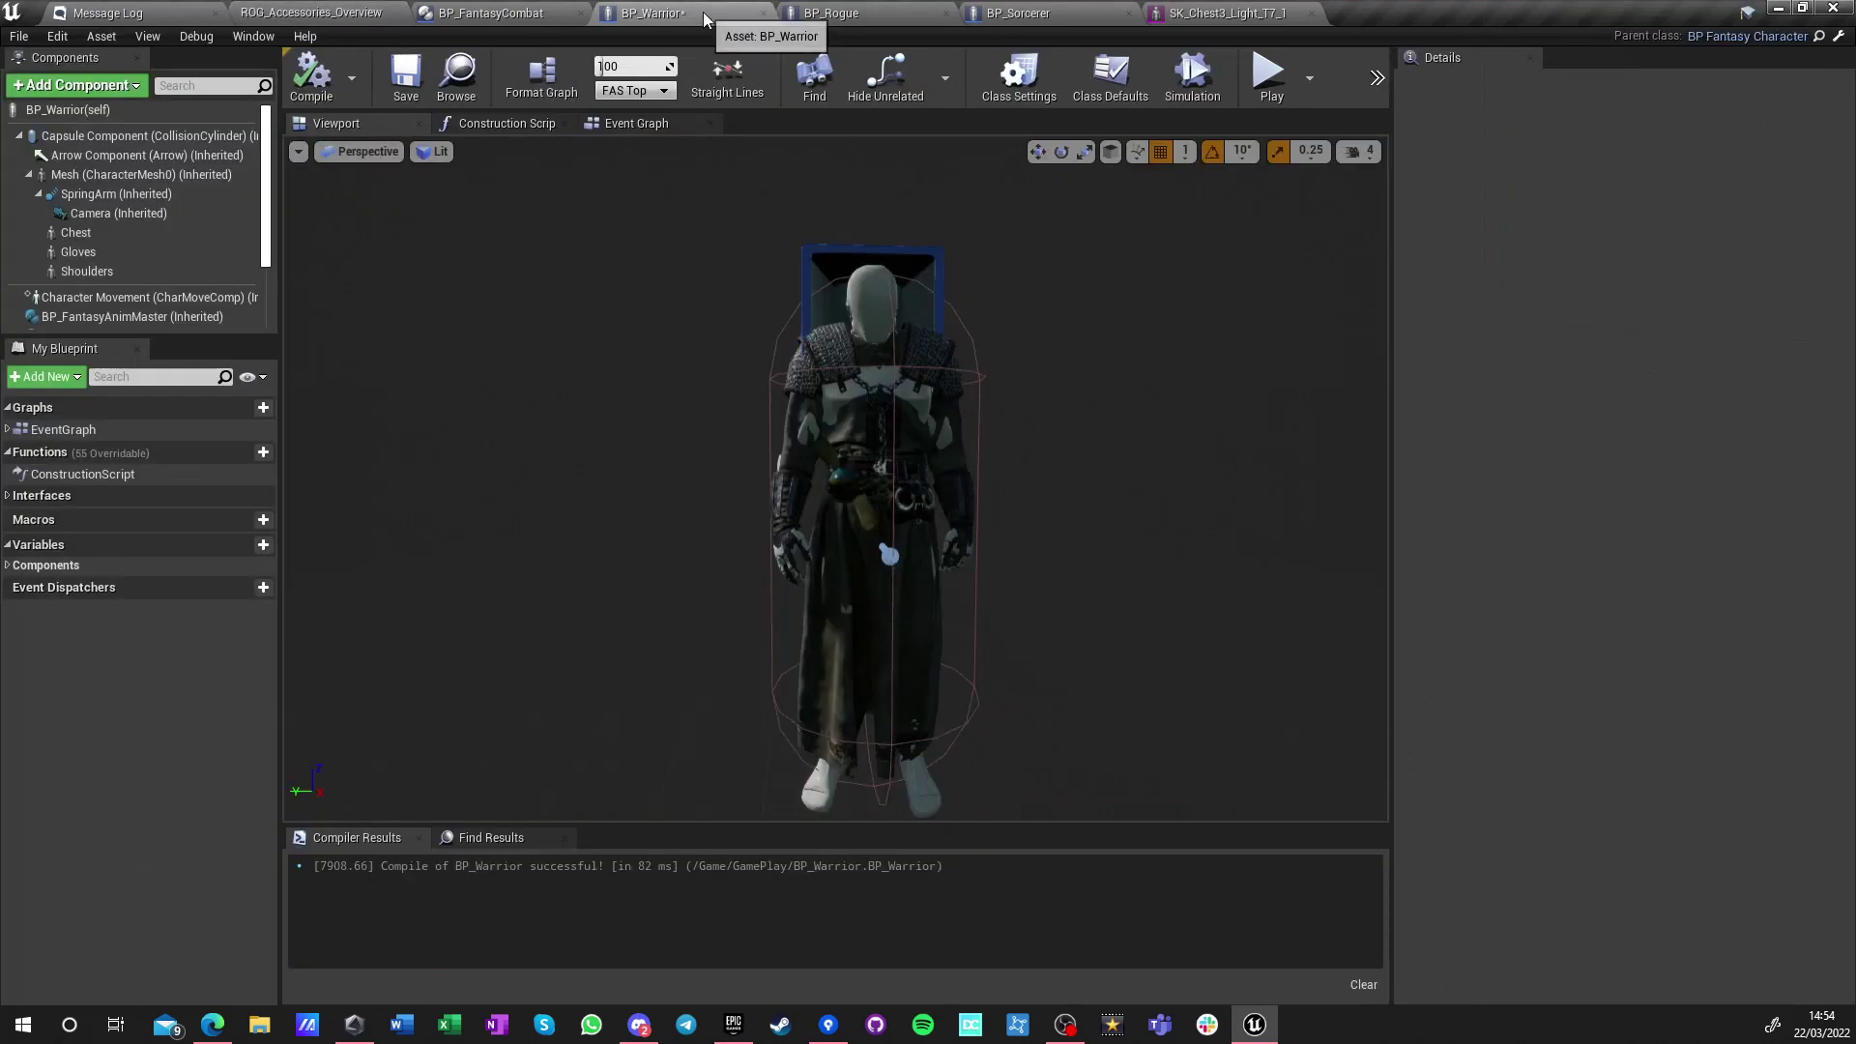
pyautogui.click(116, 174)
pyautogui.click(86, 87)
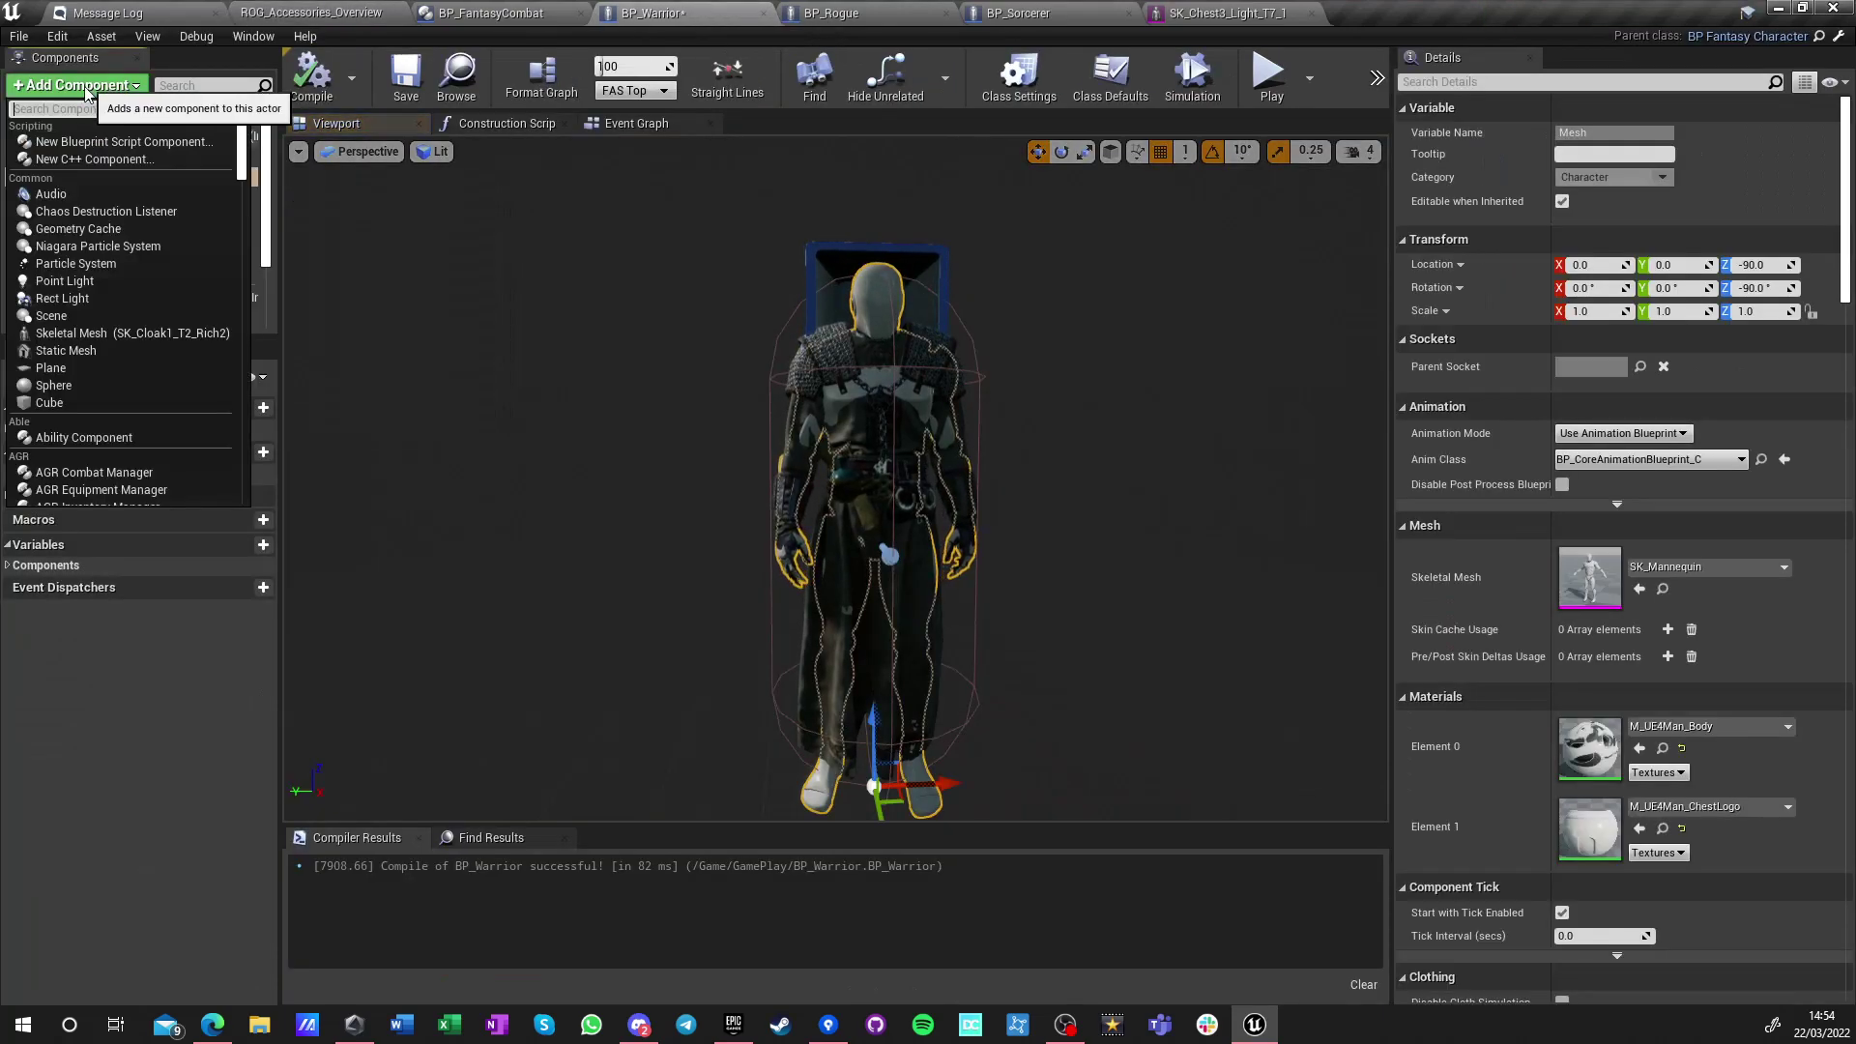
pyautogui.click(93, 333)
pyautogui.write('Cl')
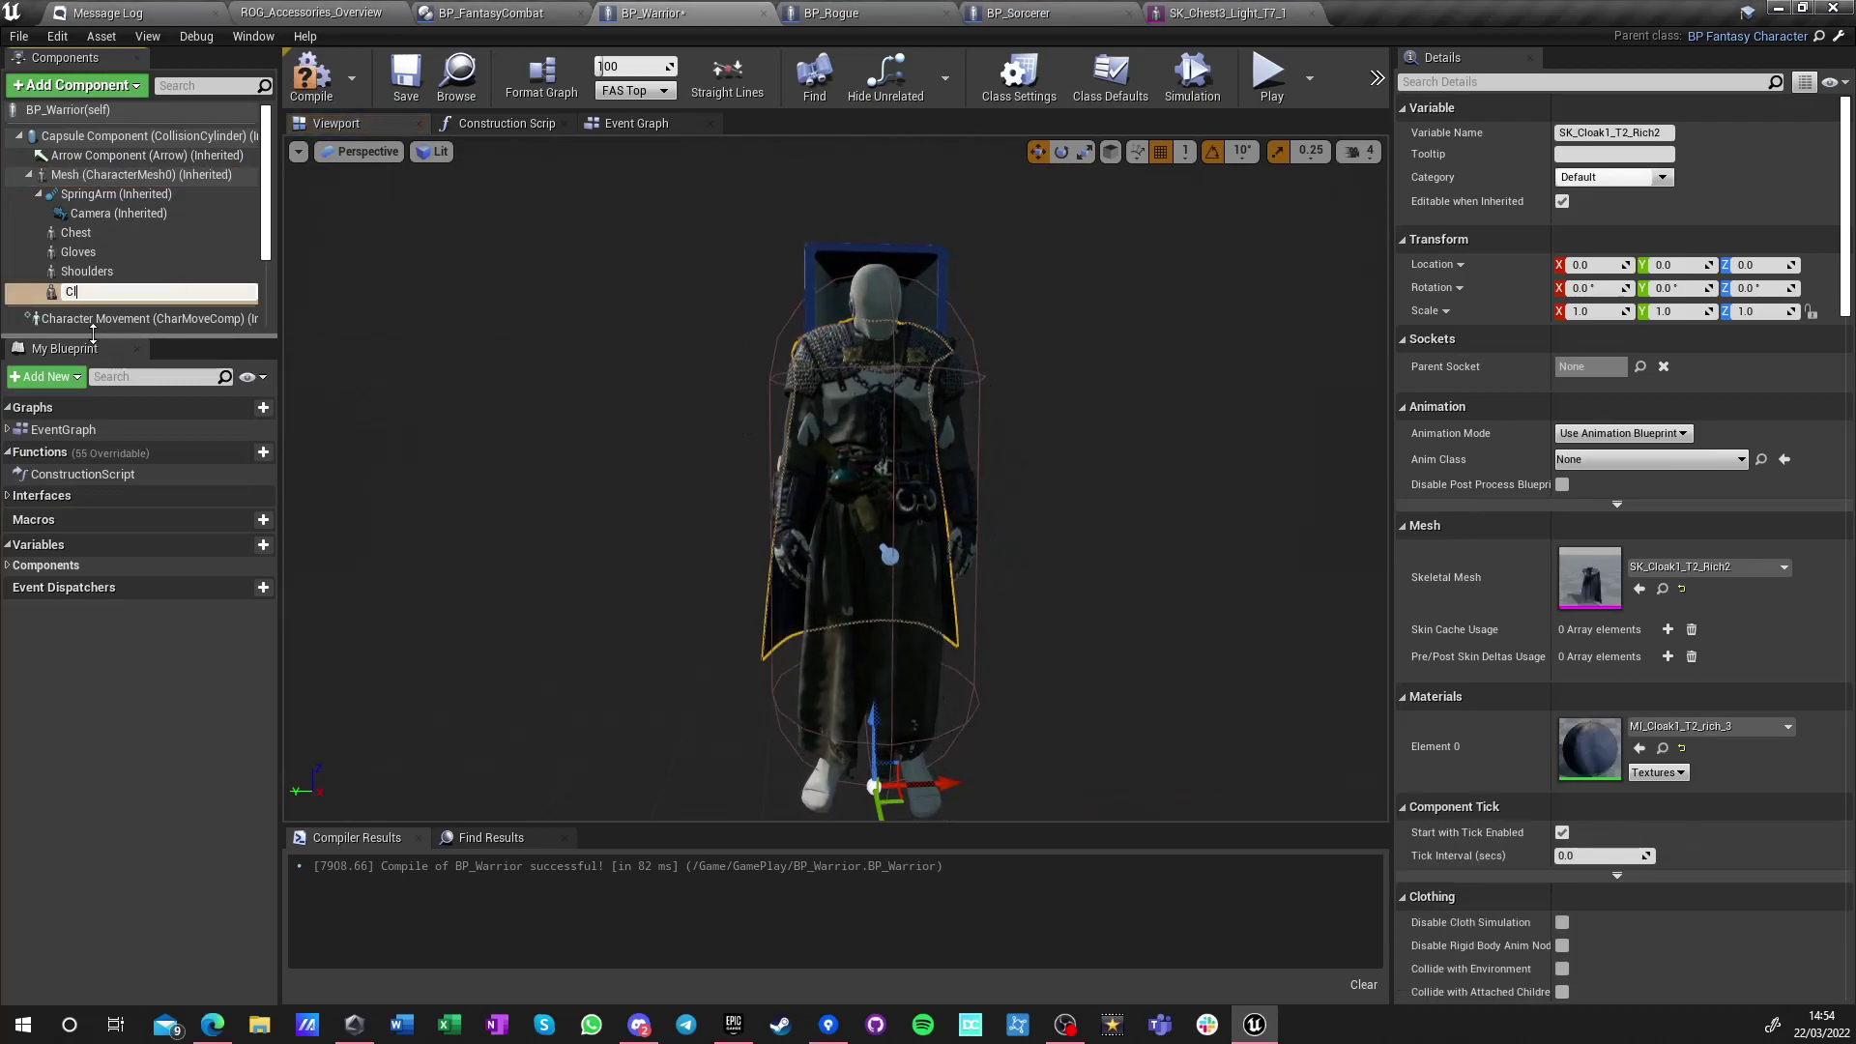
pyautogui.write('oak')
pyautogui.press('Return')
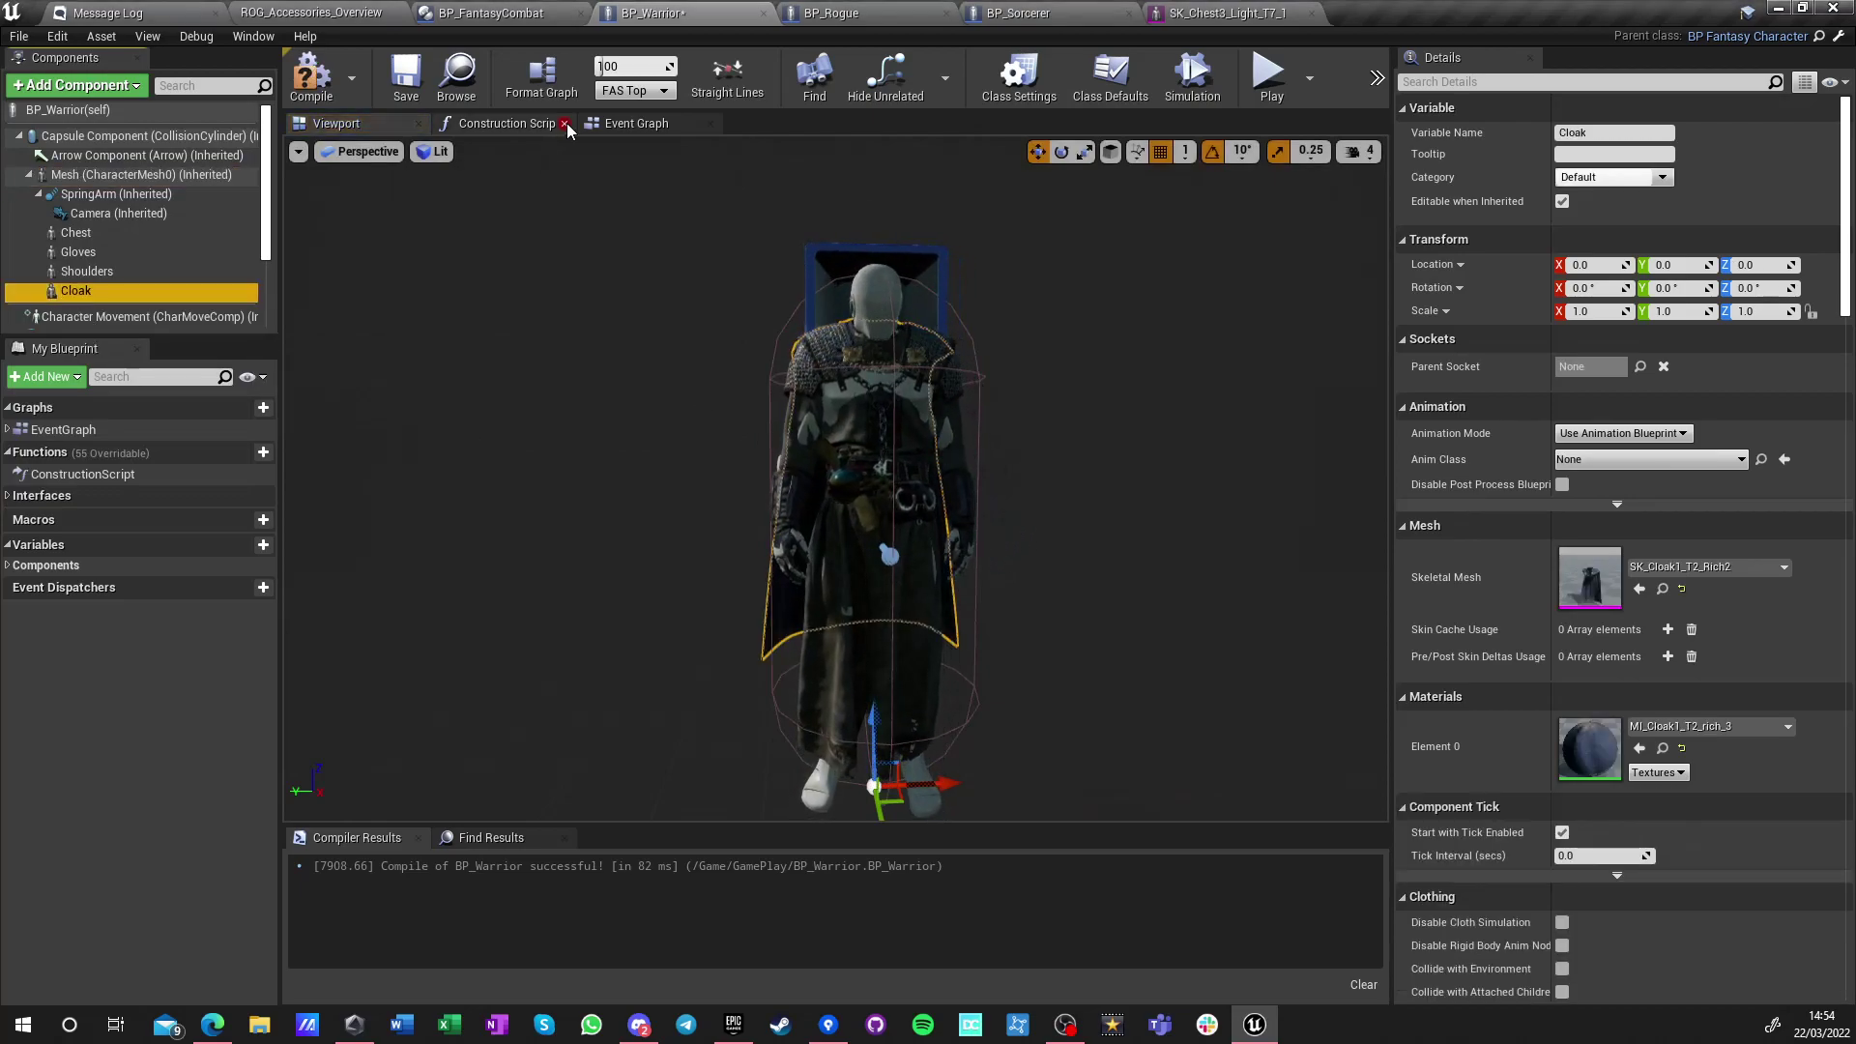
# Connect a Cloak reference to the Target of Set Master Pose Component, move the two Construction Script nodes up, and compile and save BP_Warrior
pyautogui.click(506, 124)
pyautogui.moveTo(75, 290); pyautogui.dragTo(670, 417)
pyautogui.moveTo(336, 270); pyautogui.dragTo(568, 302)
pyautogui.click(314, 81)
pyautogui.click(395, 95)
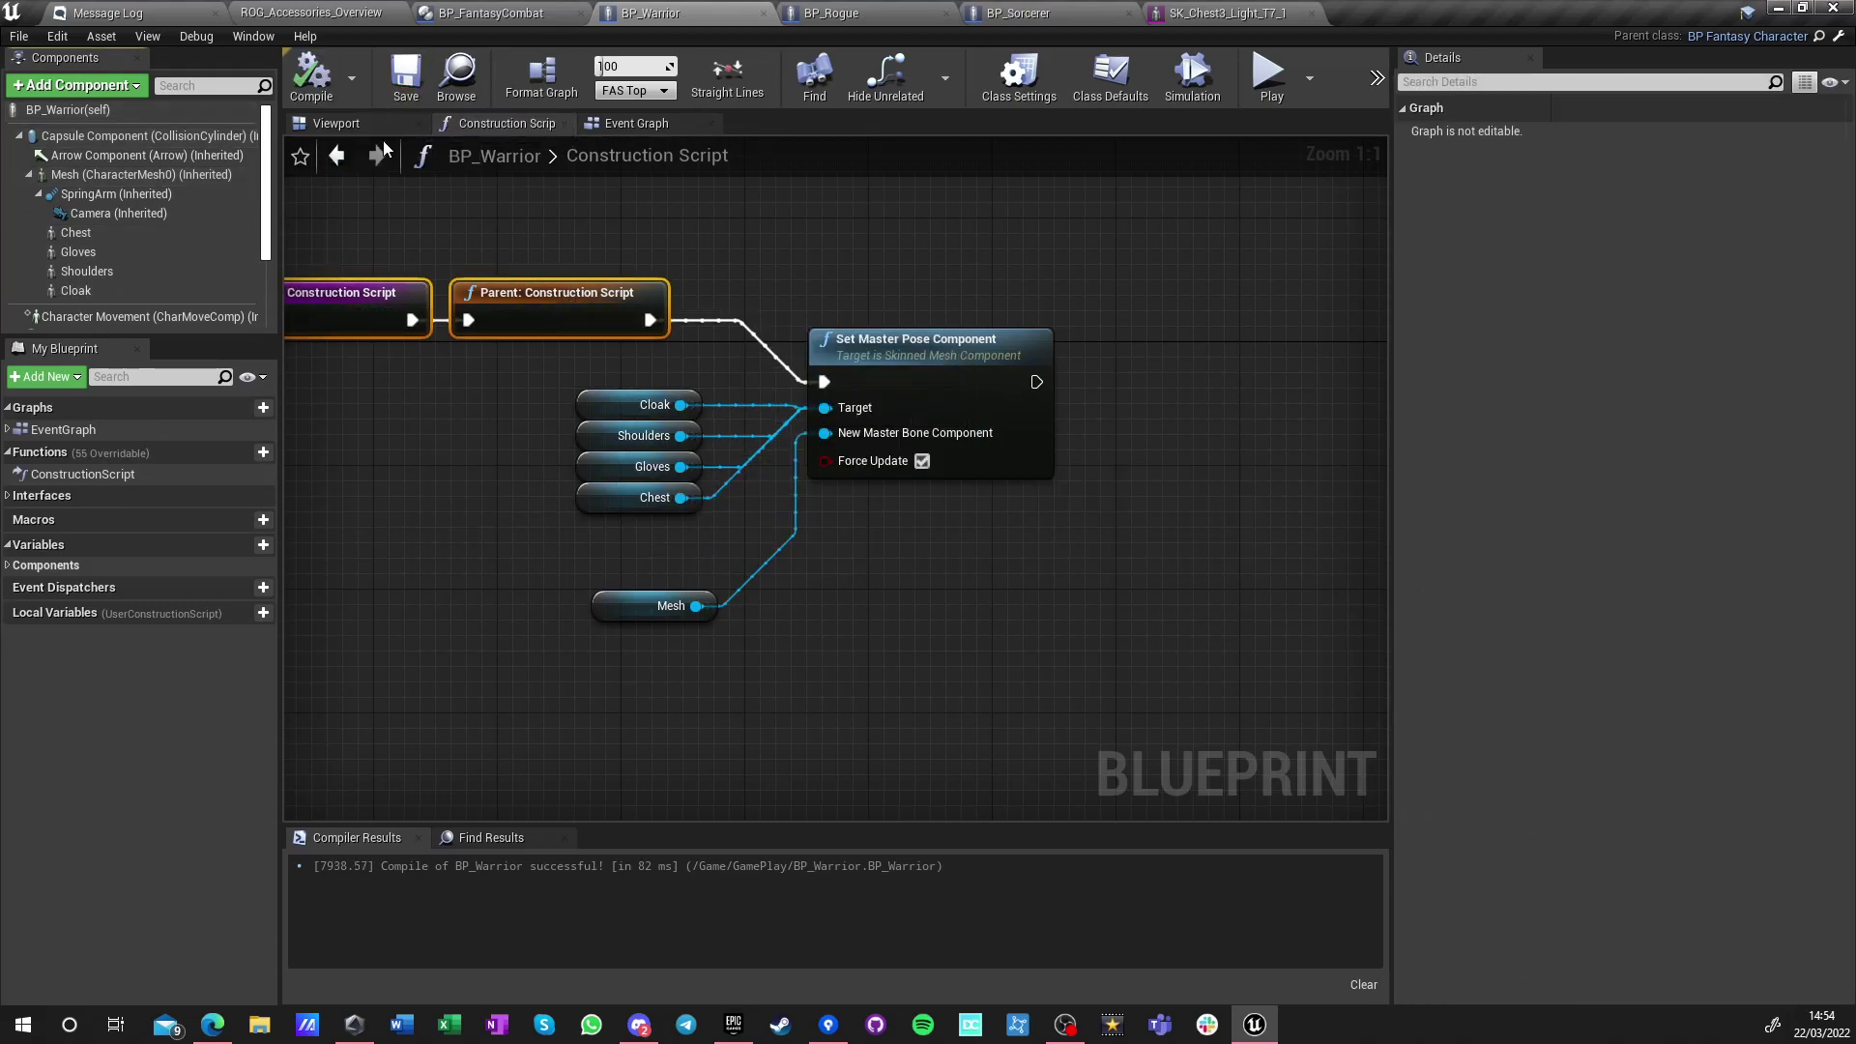
pyautogui.click(375, 124)
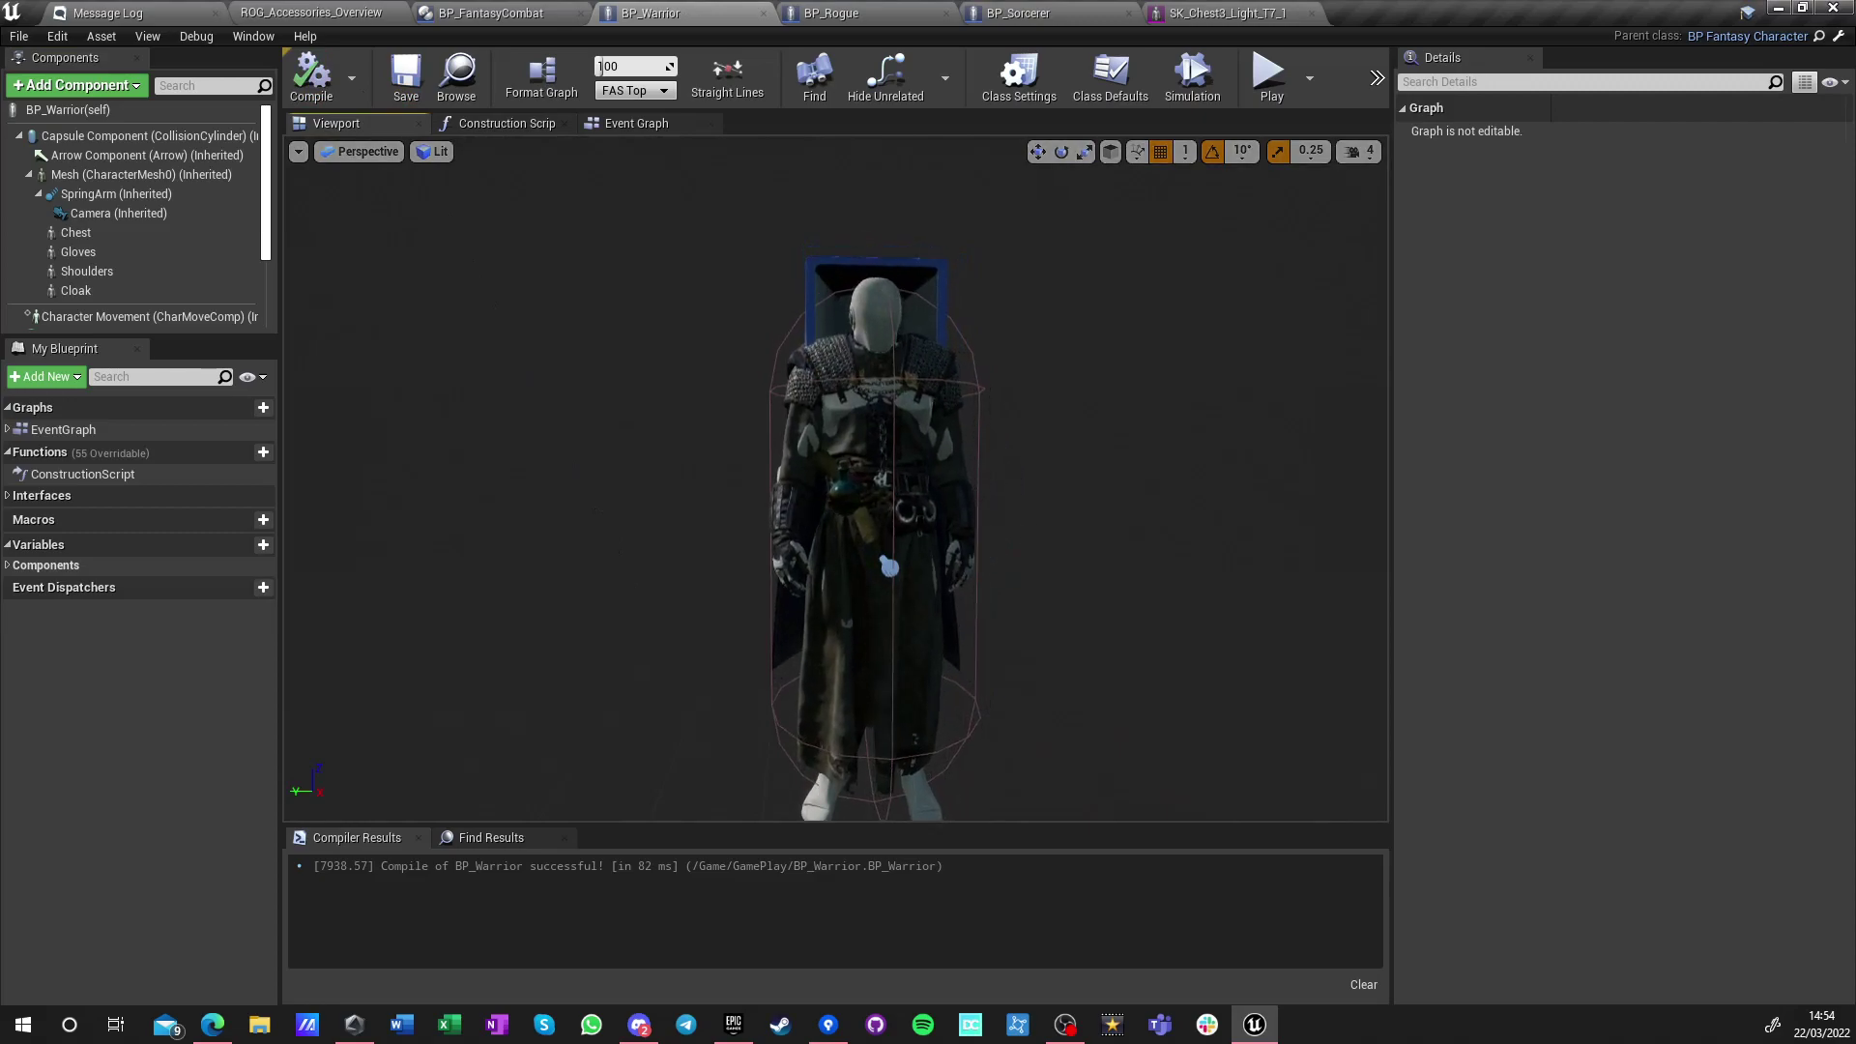
pyautogui.scroll(5, 629, 464)
pyautogui.press('s')
pyautogui.moveTo(629, 464); pyautogui.dragTo(590, 478, button='right')
# Change the skeletal mesh of BP_Warrior's inherited Mesh component to SK_AVG_Male
pyautogui.click(135, 174)
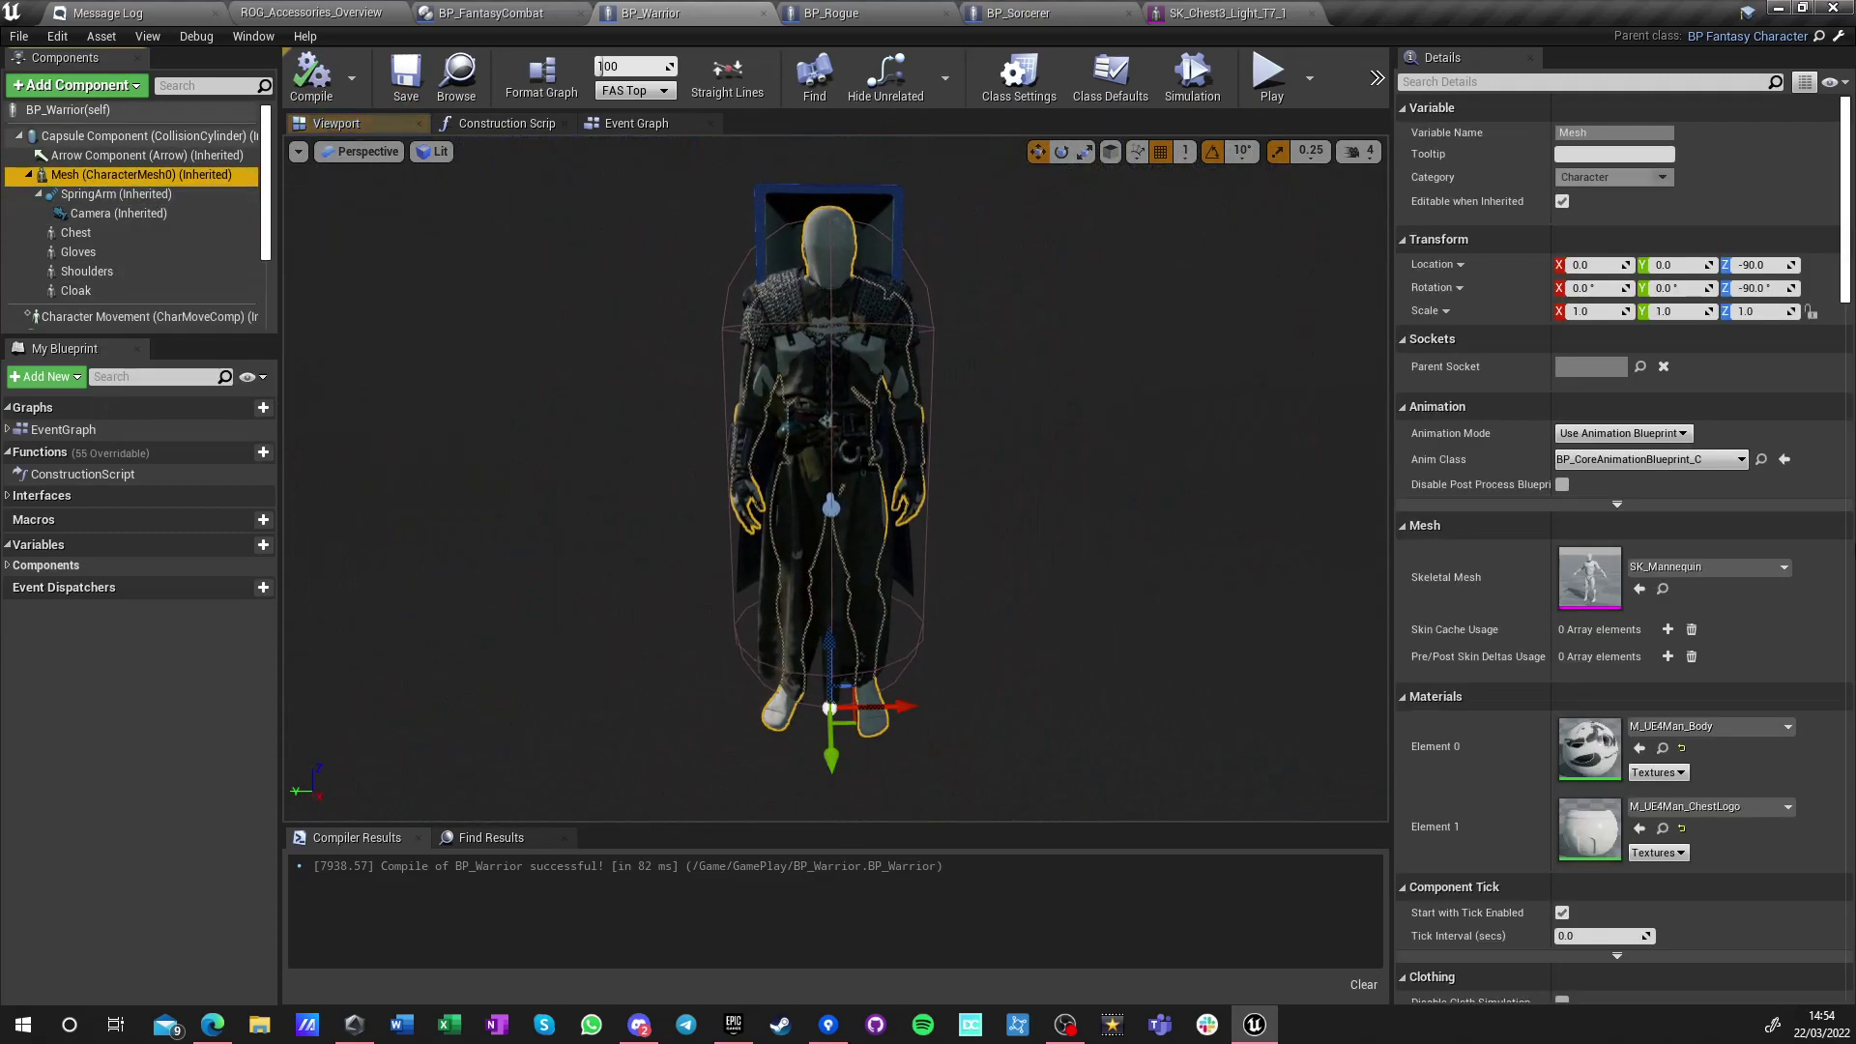
pyautogui.click(1672, 569)
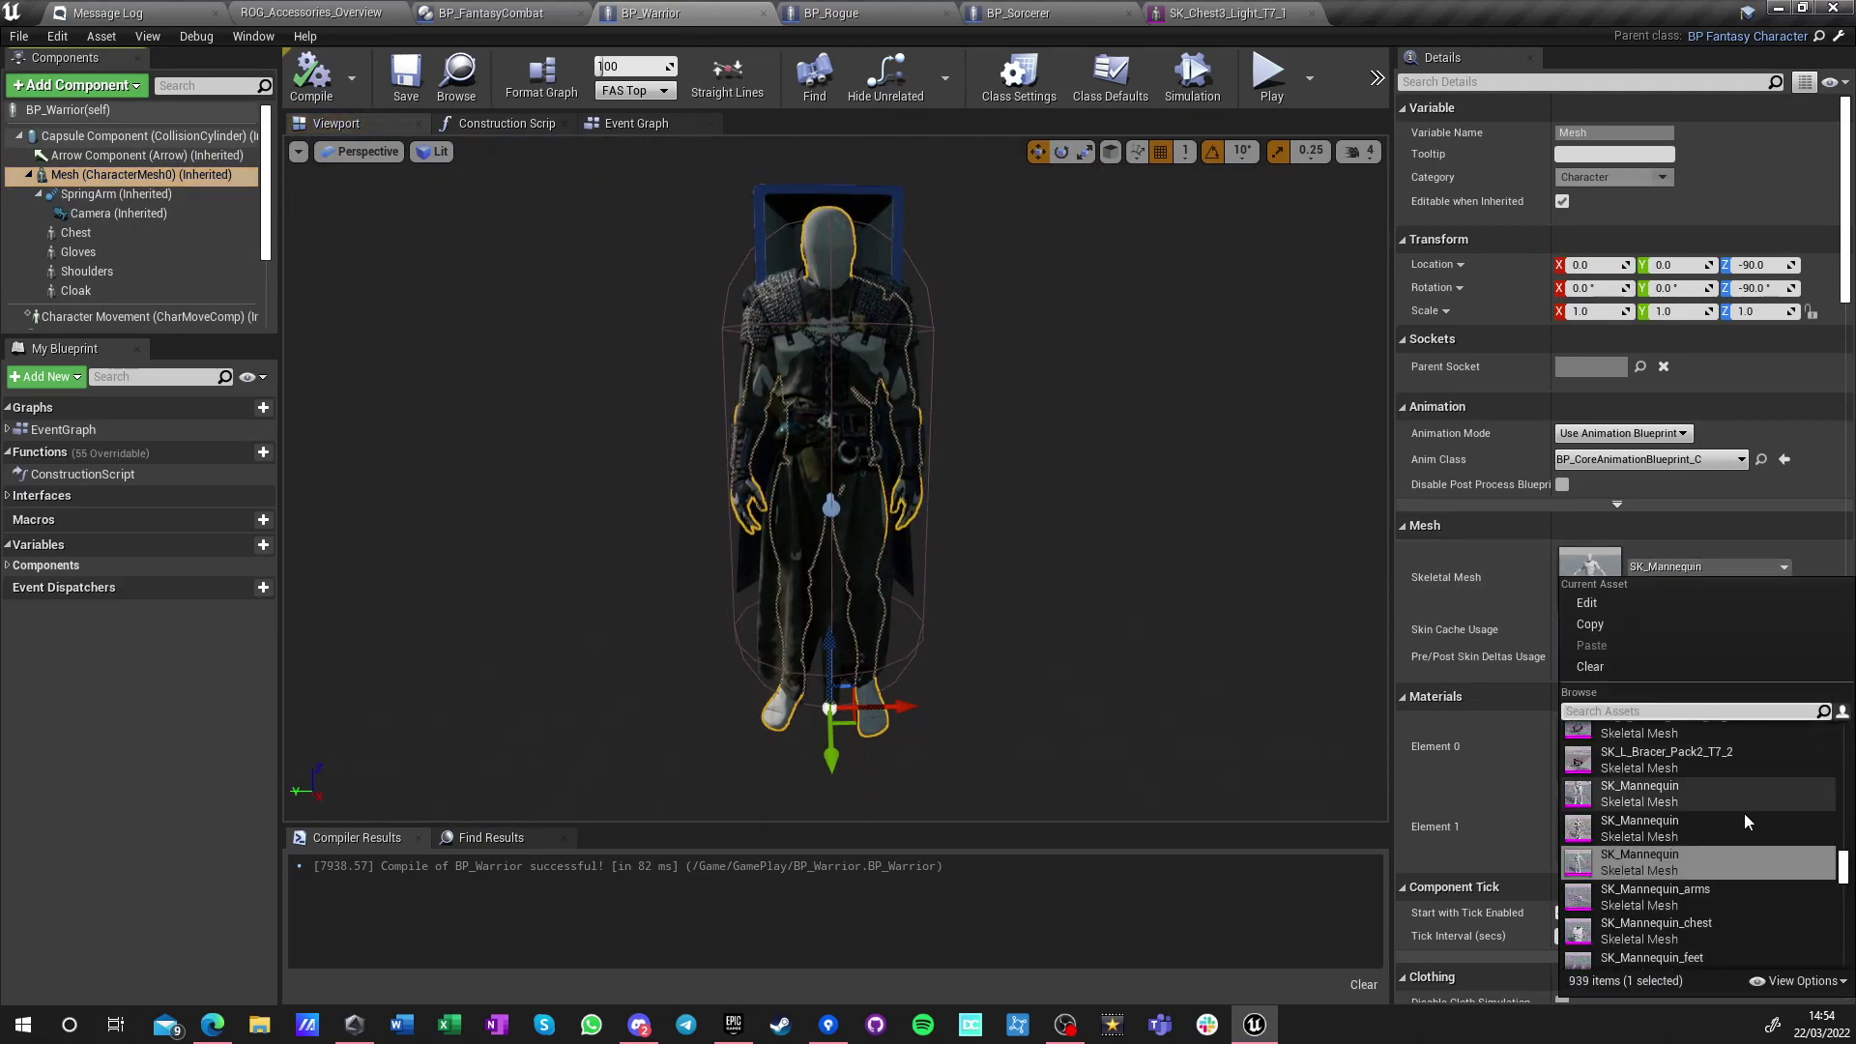
pyautogui.scroll(-3, 1740, 817)
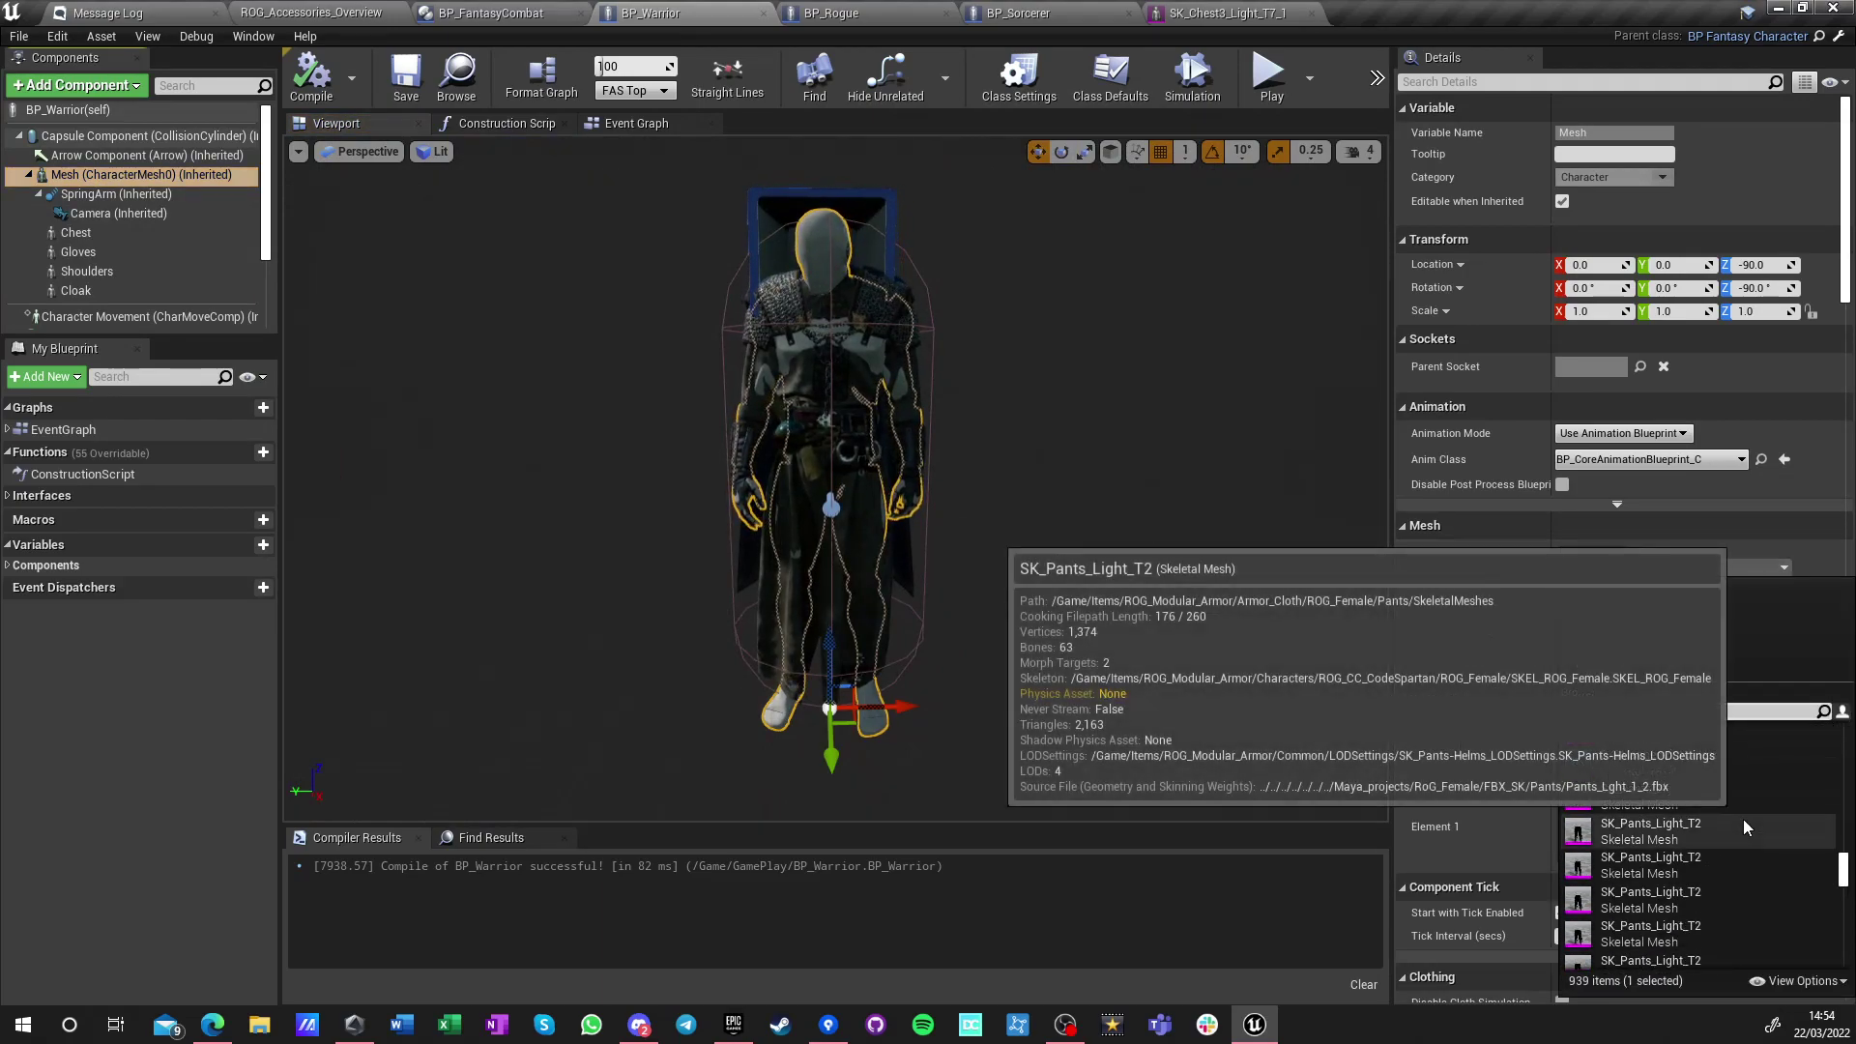
pyautogui.scroll(5, 1742, 820)
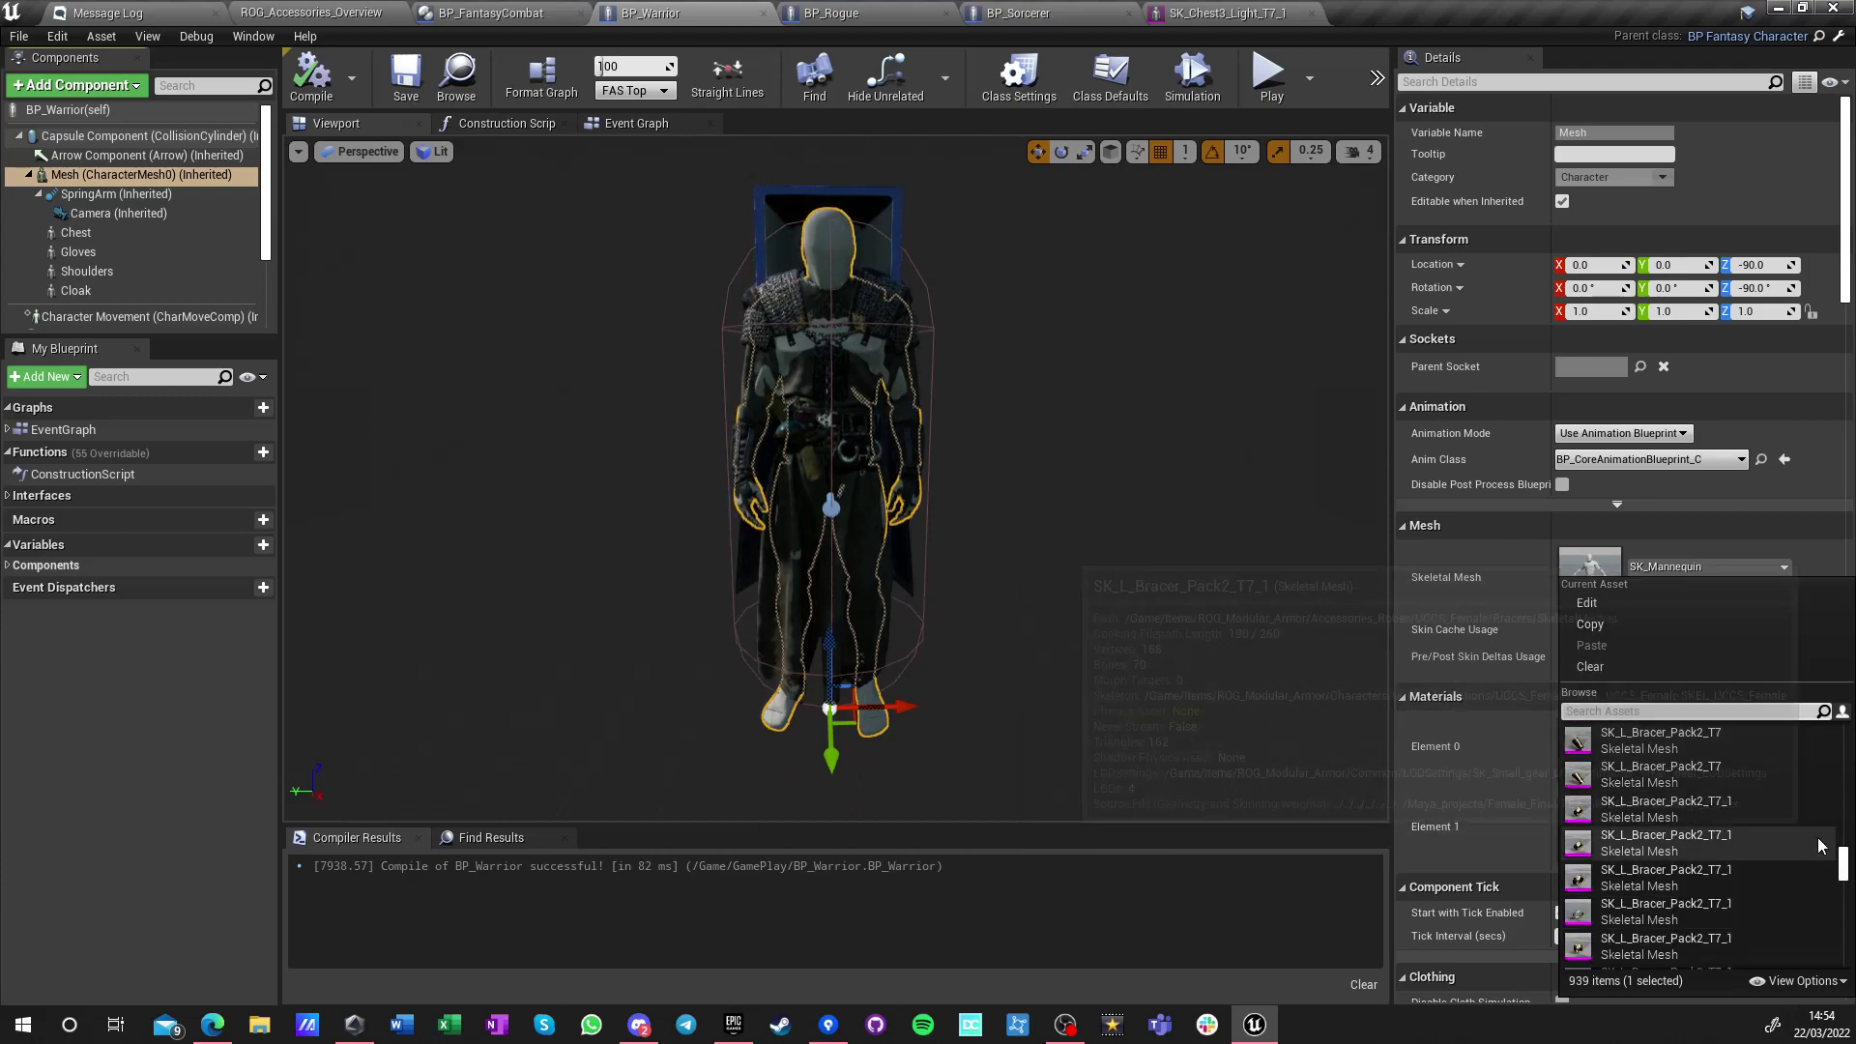
pyautogui.moveTo(1842, 861); pyautogui.dragTo(1823, 743)
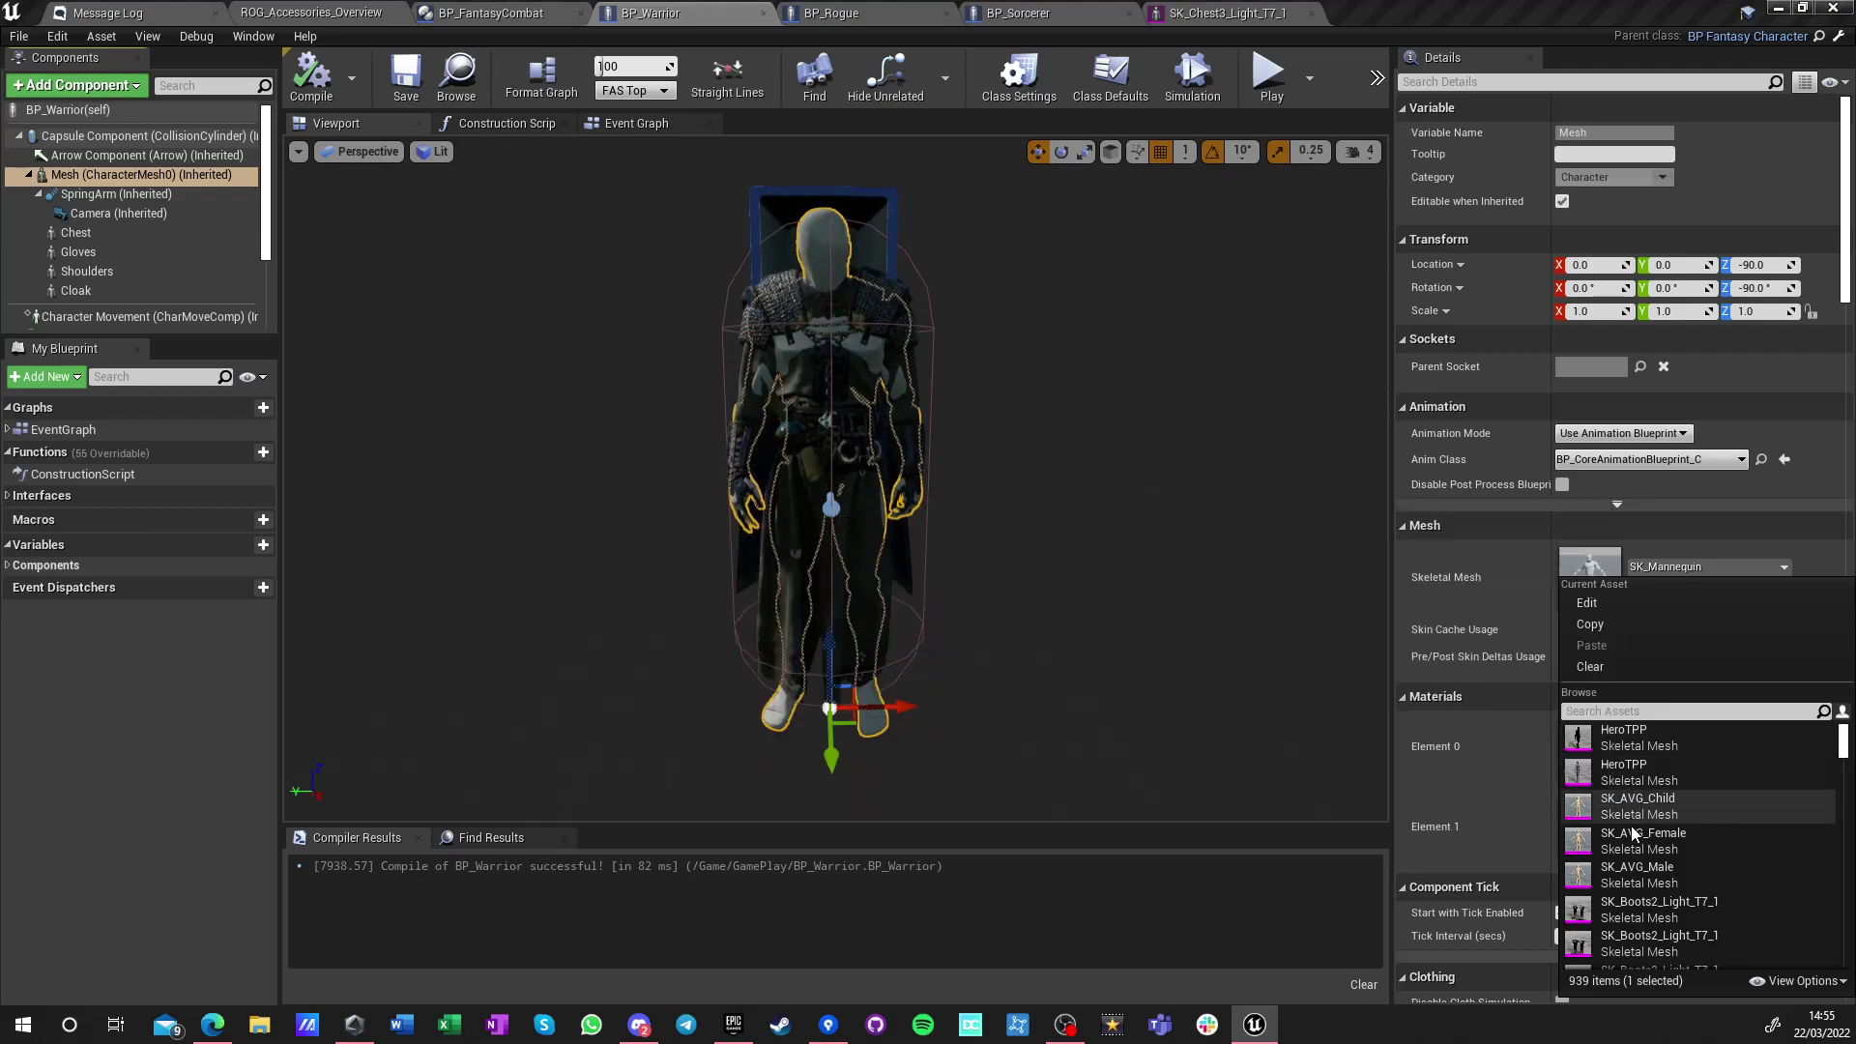
pyautogui.click(1640, 874)
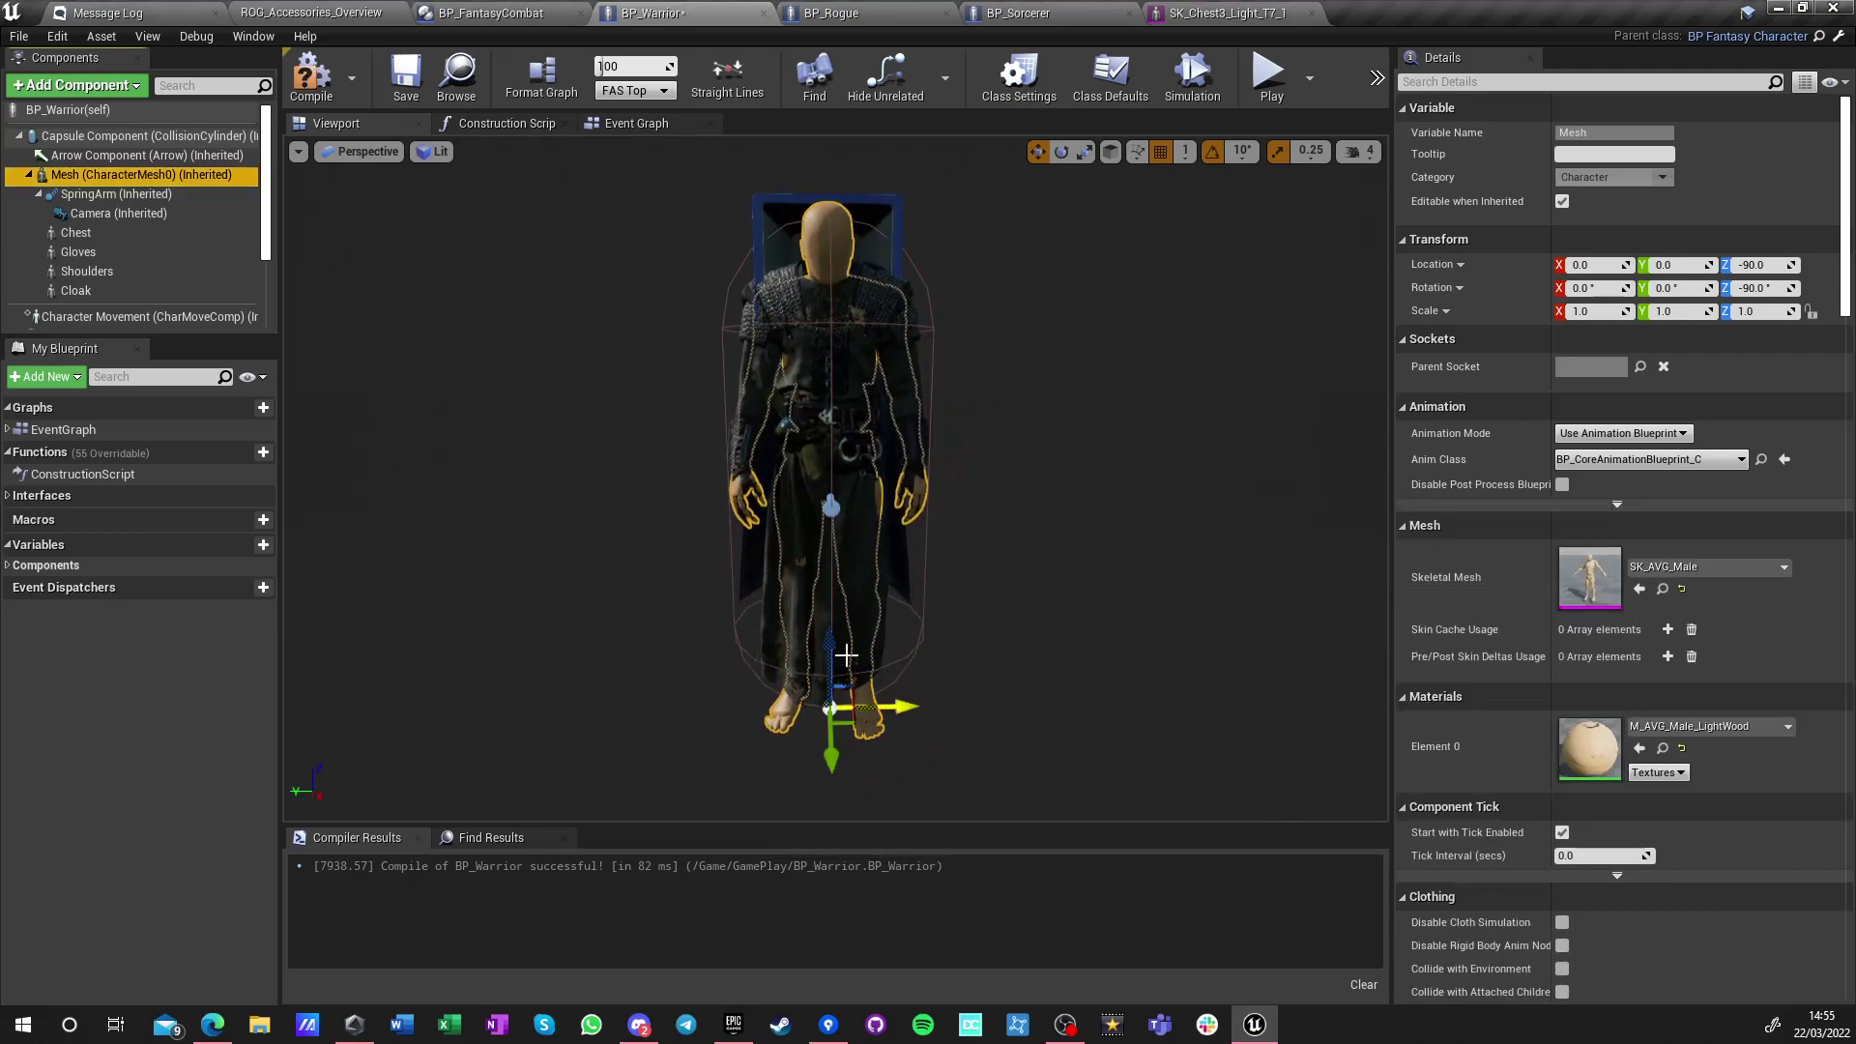
# Examine up close and from several sides how the armor pieces and cloak fit the new body mesh
pyautogui.scroll(8, 613, 373)
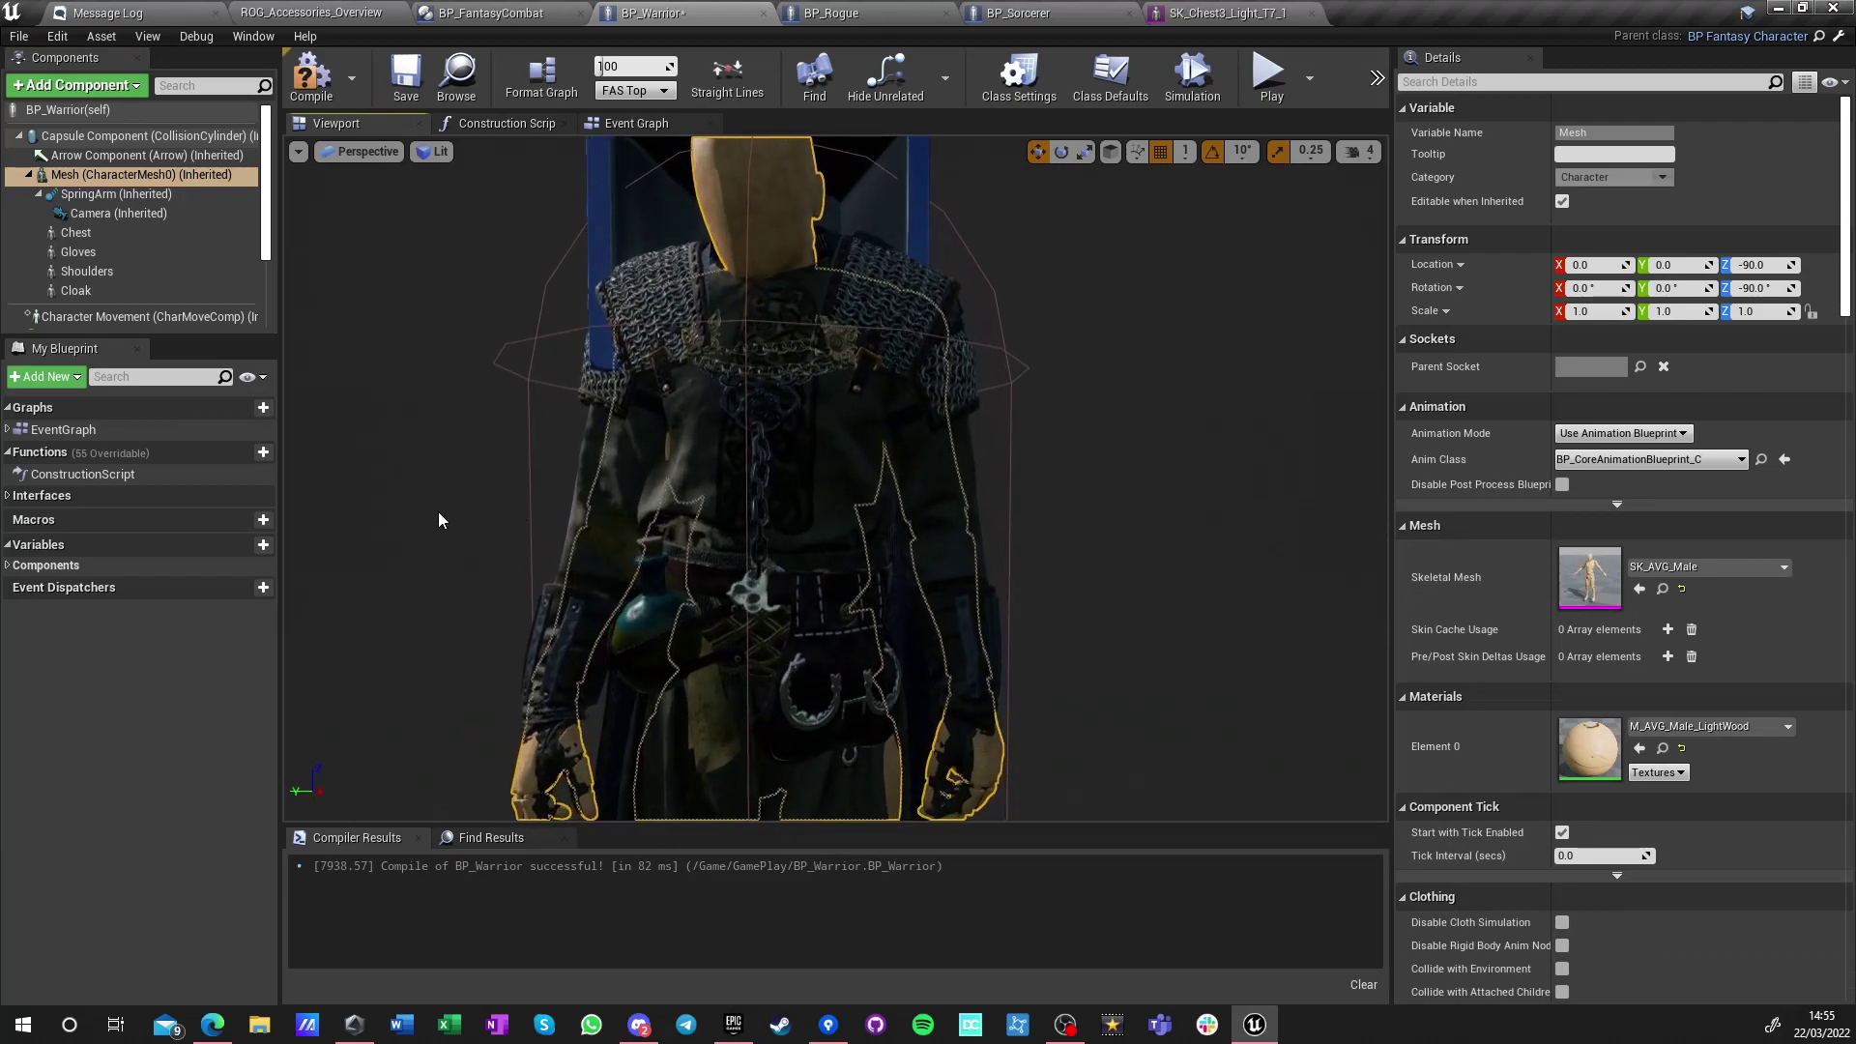
pyautogui.click(652, 199)
pyautogui.moveTo(464, 606); pyautogui.dragTo(580, 607, button='right')
pyautogui.press('s')
pyautogui.press('w')
pyautogui.press('d')
pyautogui.press('a')
pyautogui.press('s')
pyautogui.moveTo(357, 210)
pyautogui.mouseDown(button='right')
pyautogui.moveTo(435, 193)
pyautogui.moveTo(396, 173)
pyautogui.moveTo(356, 209)
pyautogui.mouseUp(button='right')
pyautogui.press('d')
# Compile and save BP_Warrior, and view the outfitted character from another side
pyautogui.click(312, 78)
pyautogui.click(406, 77)
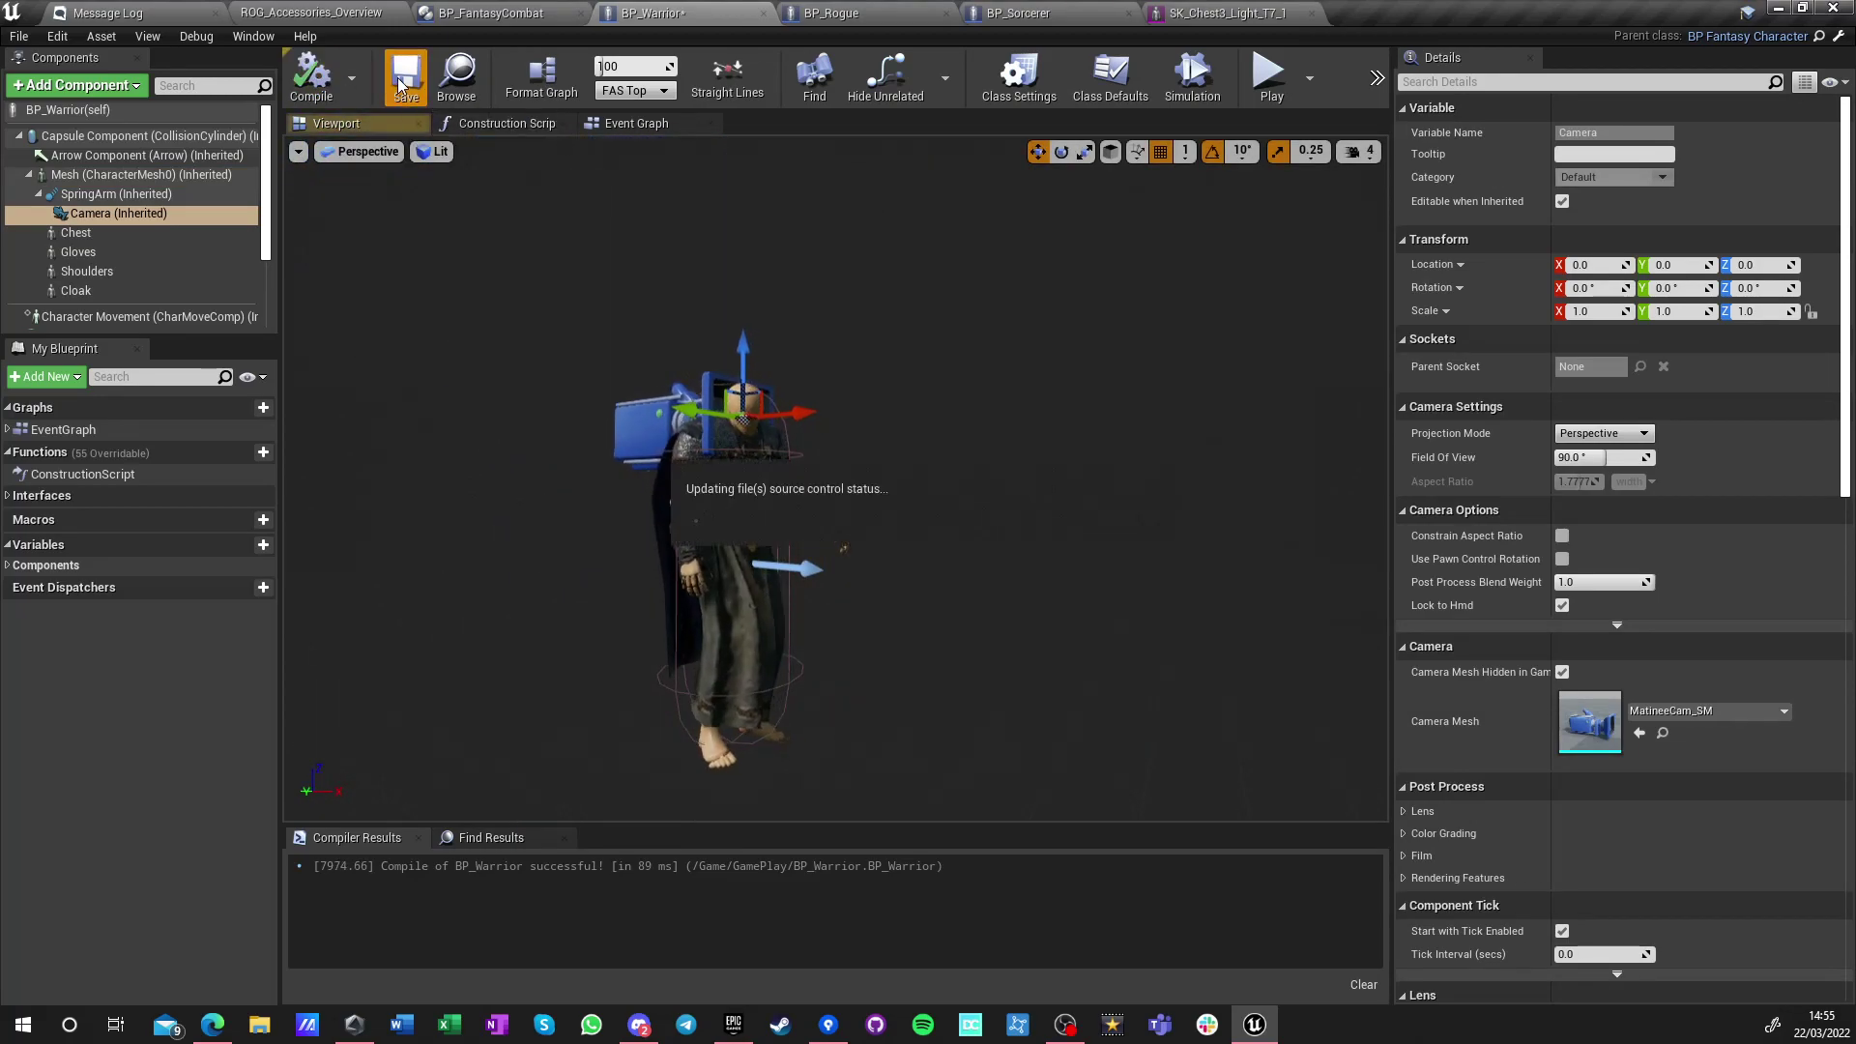
pyautogui.press('d')
pyautogui.moveTo(541, 290); pyautogui.dragTo(324, 290, button='right')
pyautogui.press('w')
# Return to the ROG_Accessories_Overview level and browse up from the cloak skeletal meshes to the project's top-level Content folder
pyautogui.click(304, 15)
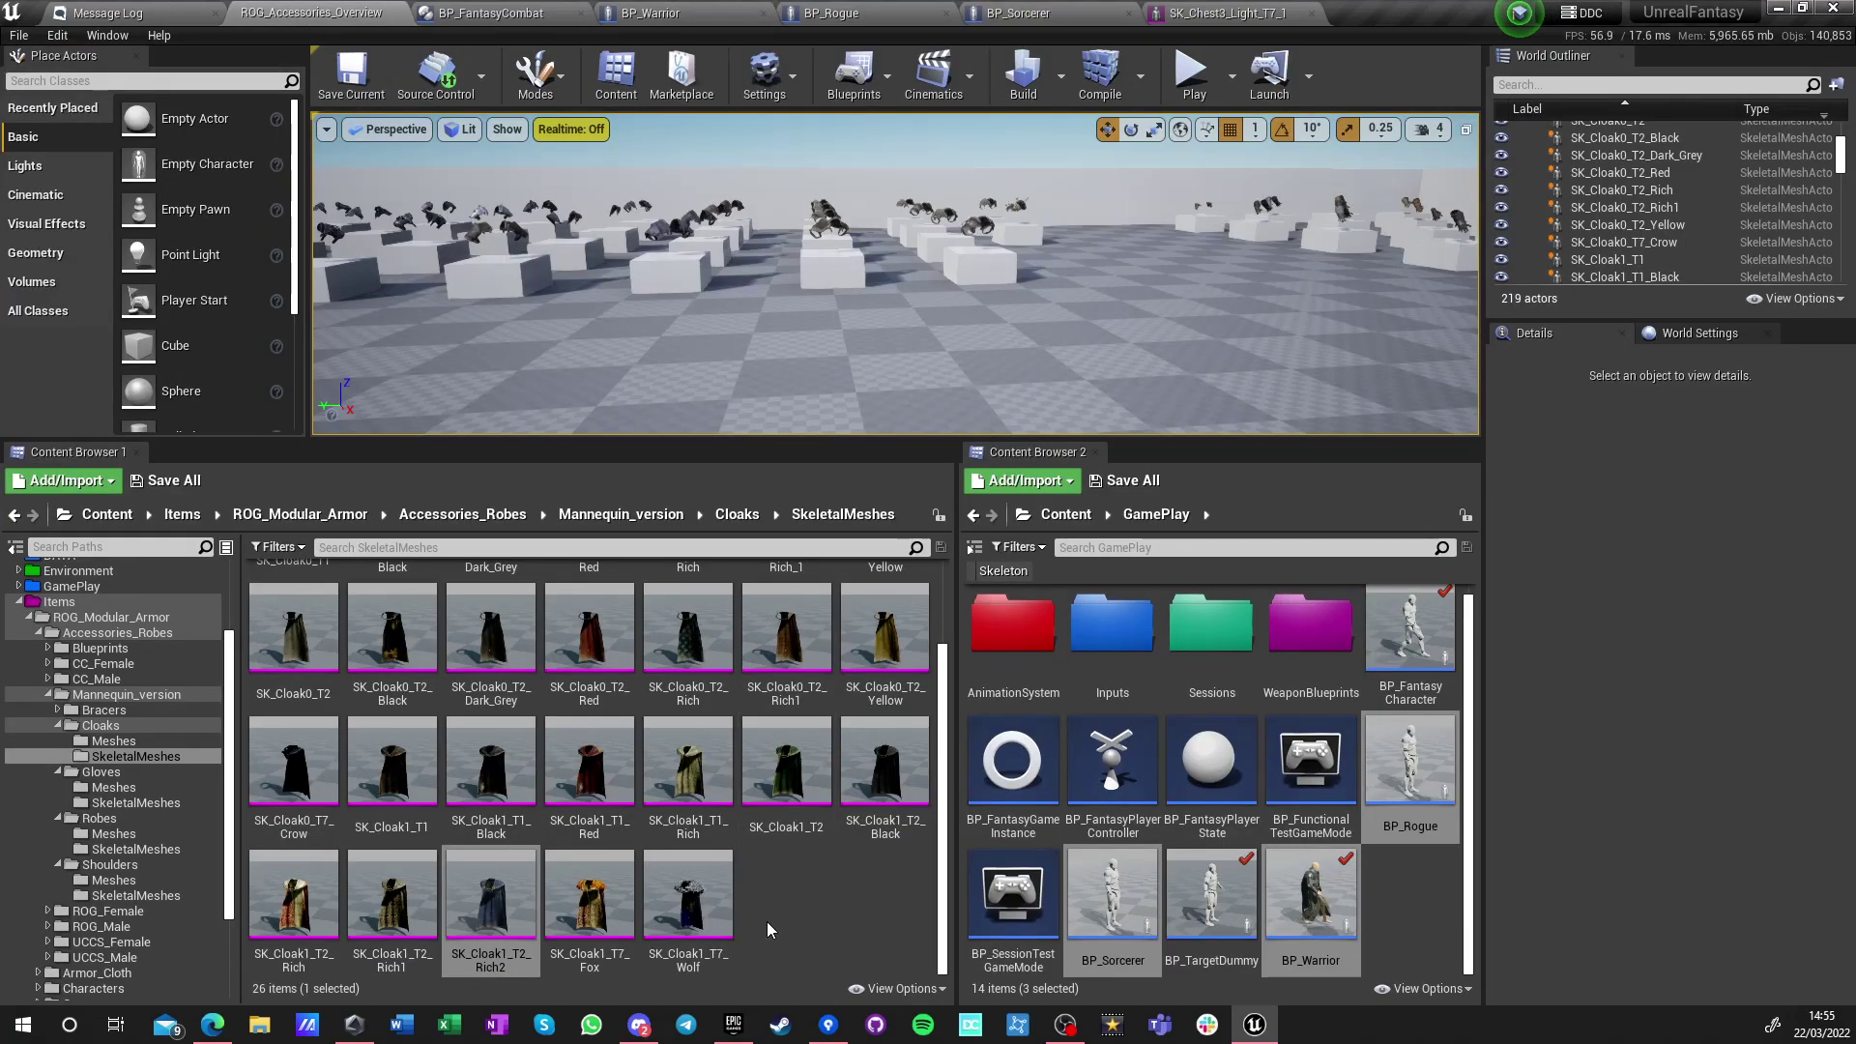
pyautogui.click(803, 894)
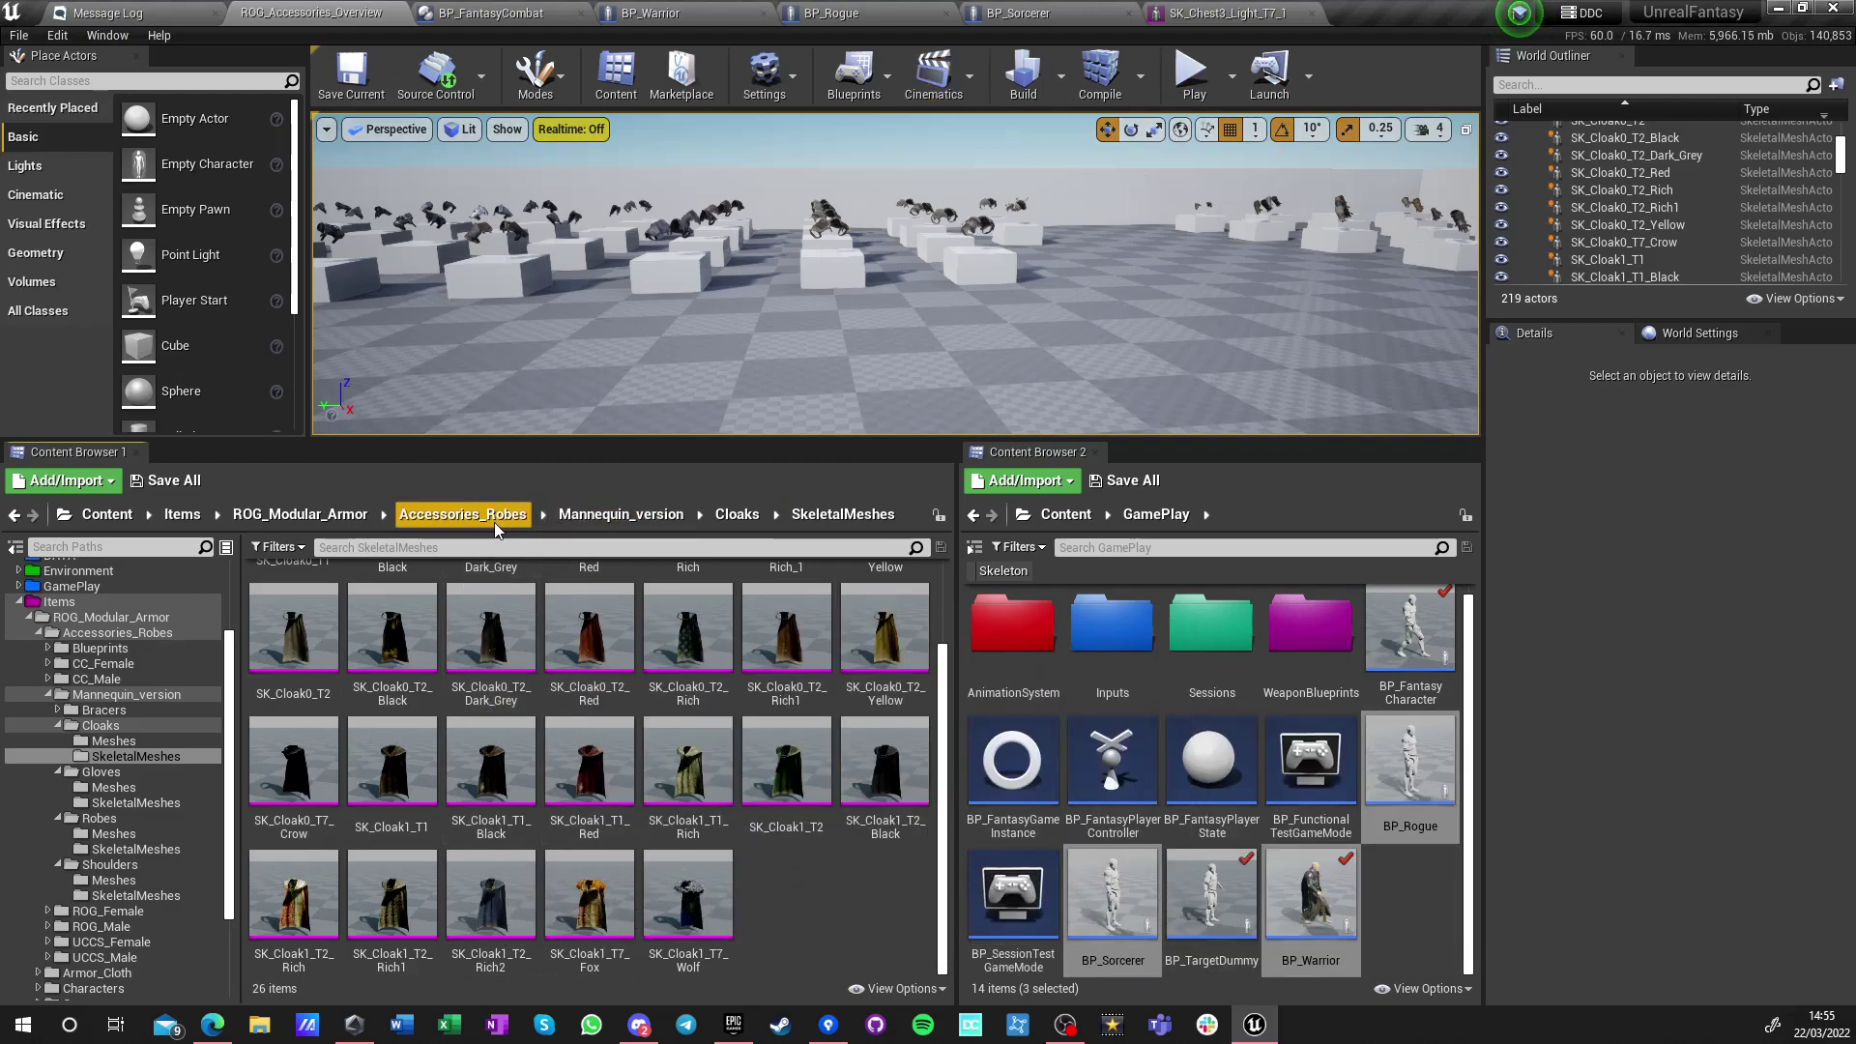
pyautogui.click(309, 518)
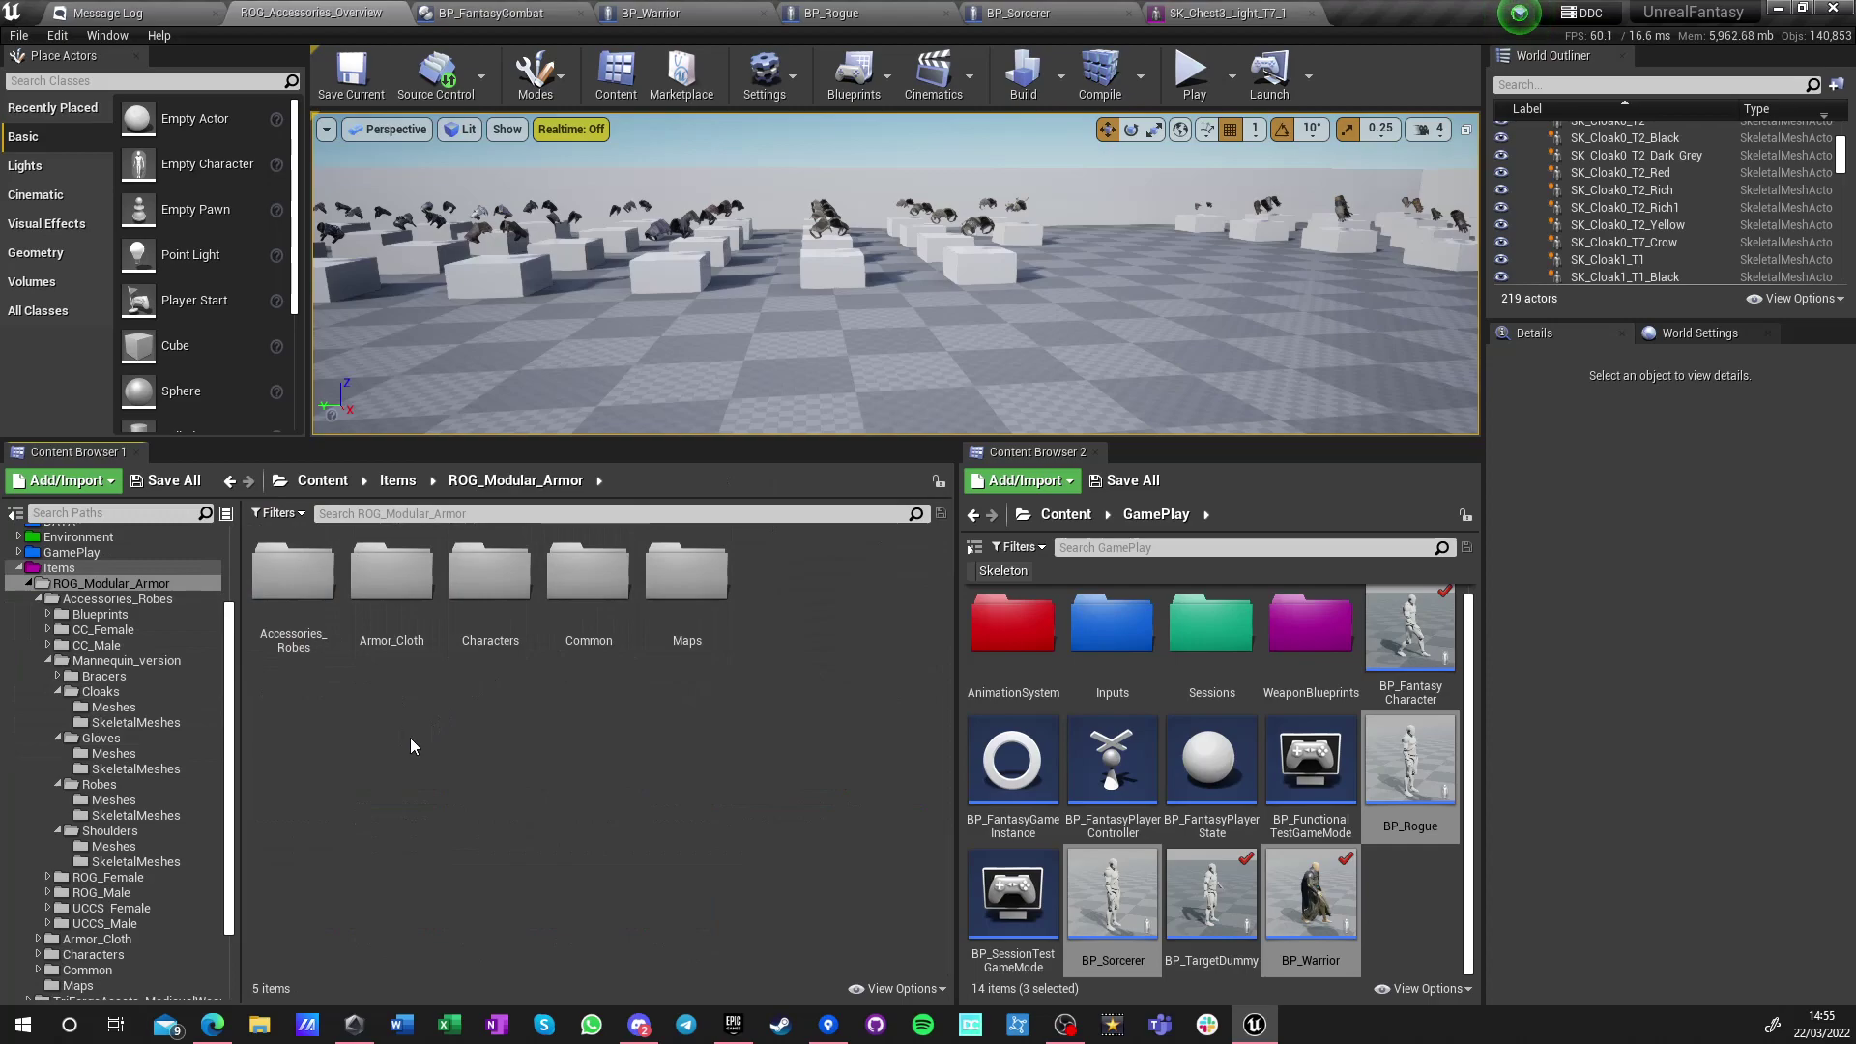
pyautogui.click(397, 481)
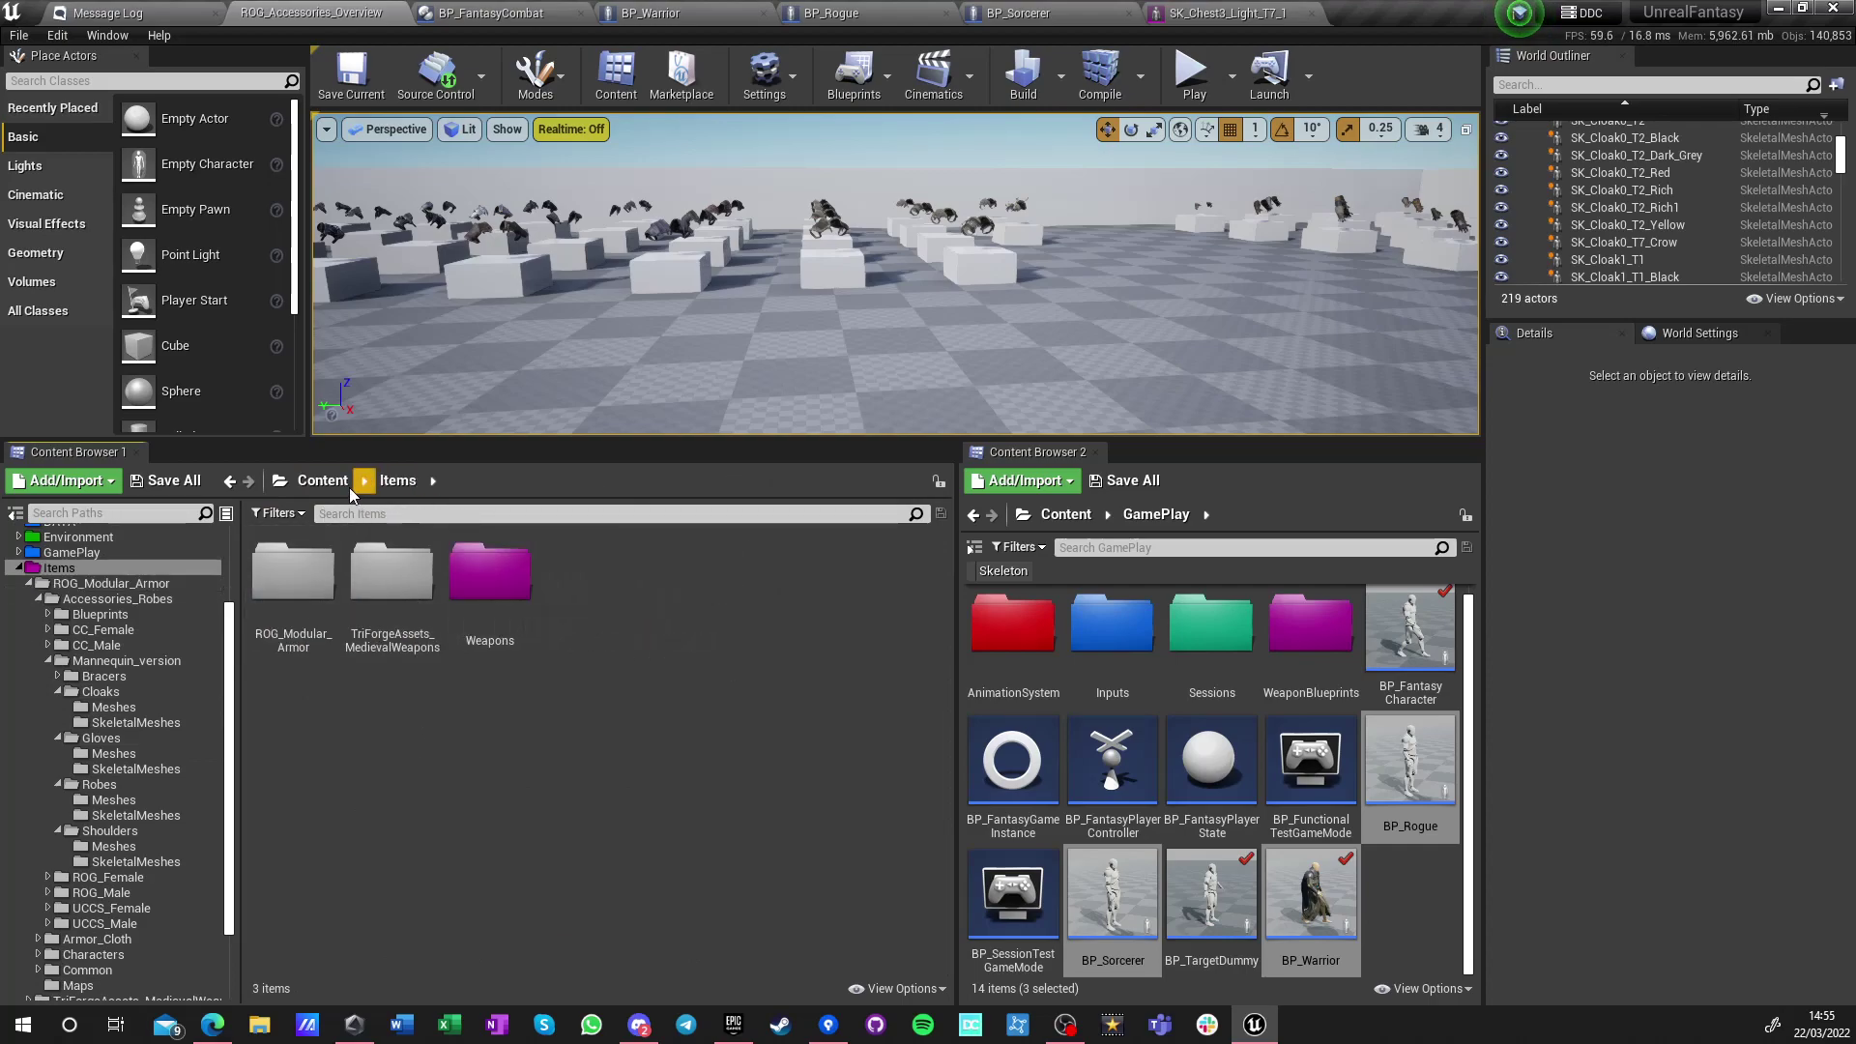
pyautogui.click(322, 480)
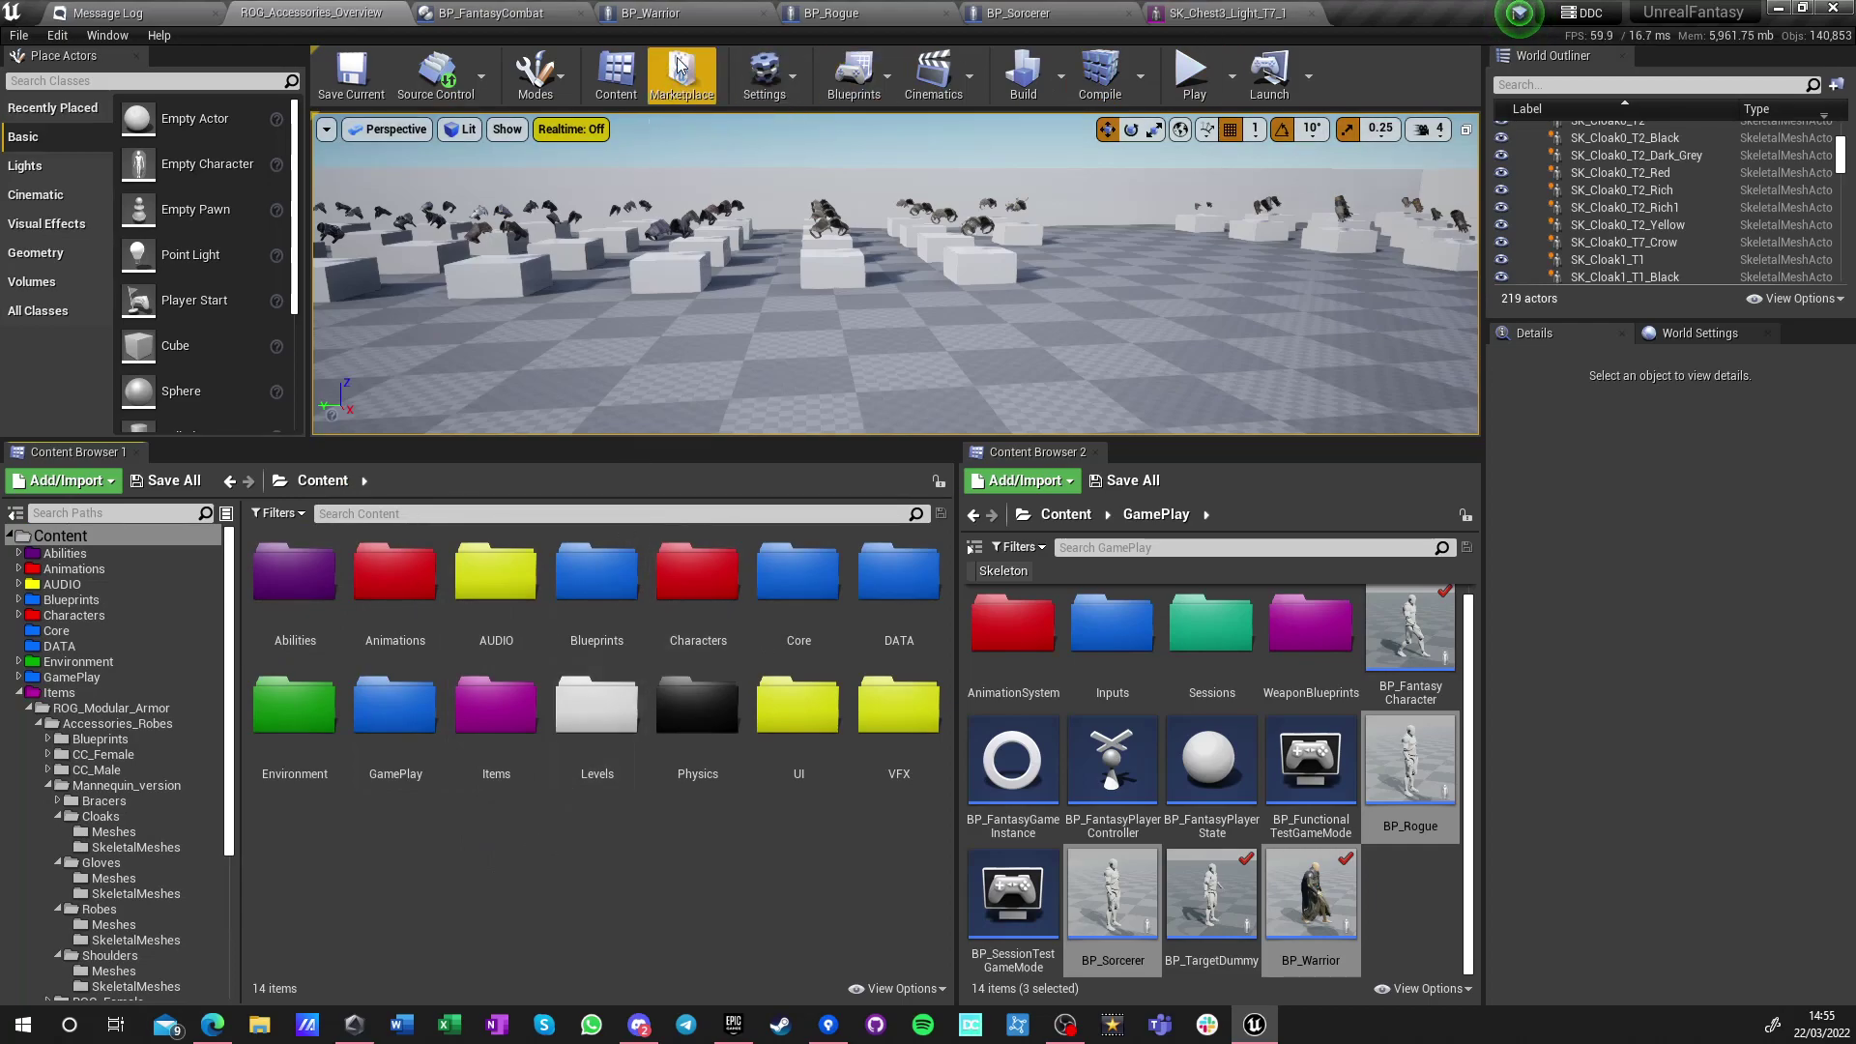
pyautogui.click(657, 13)
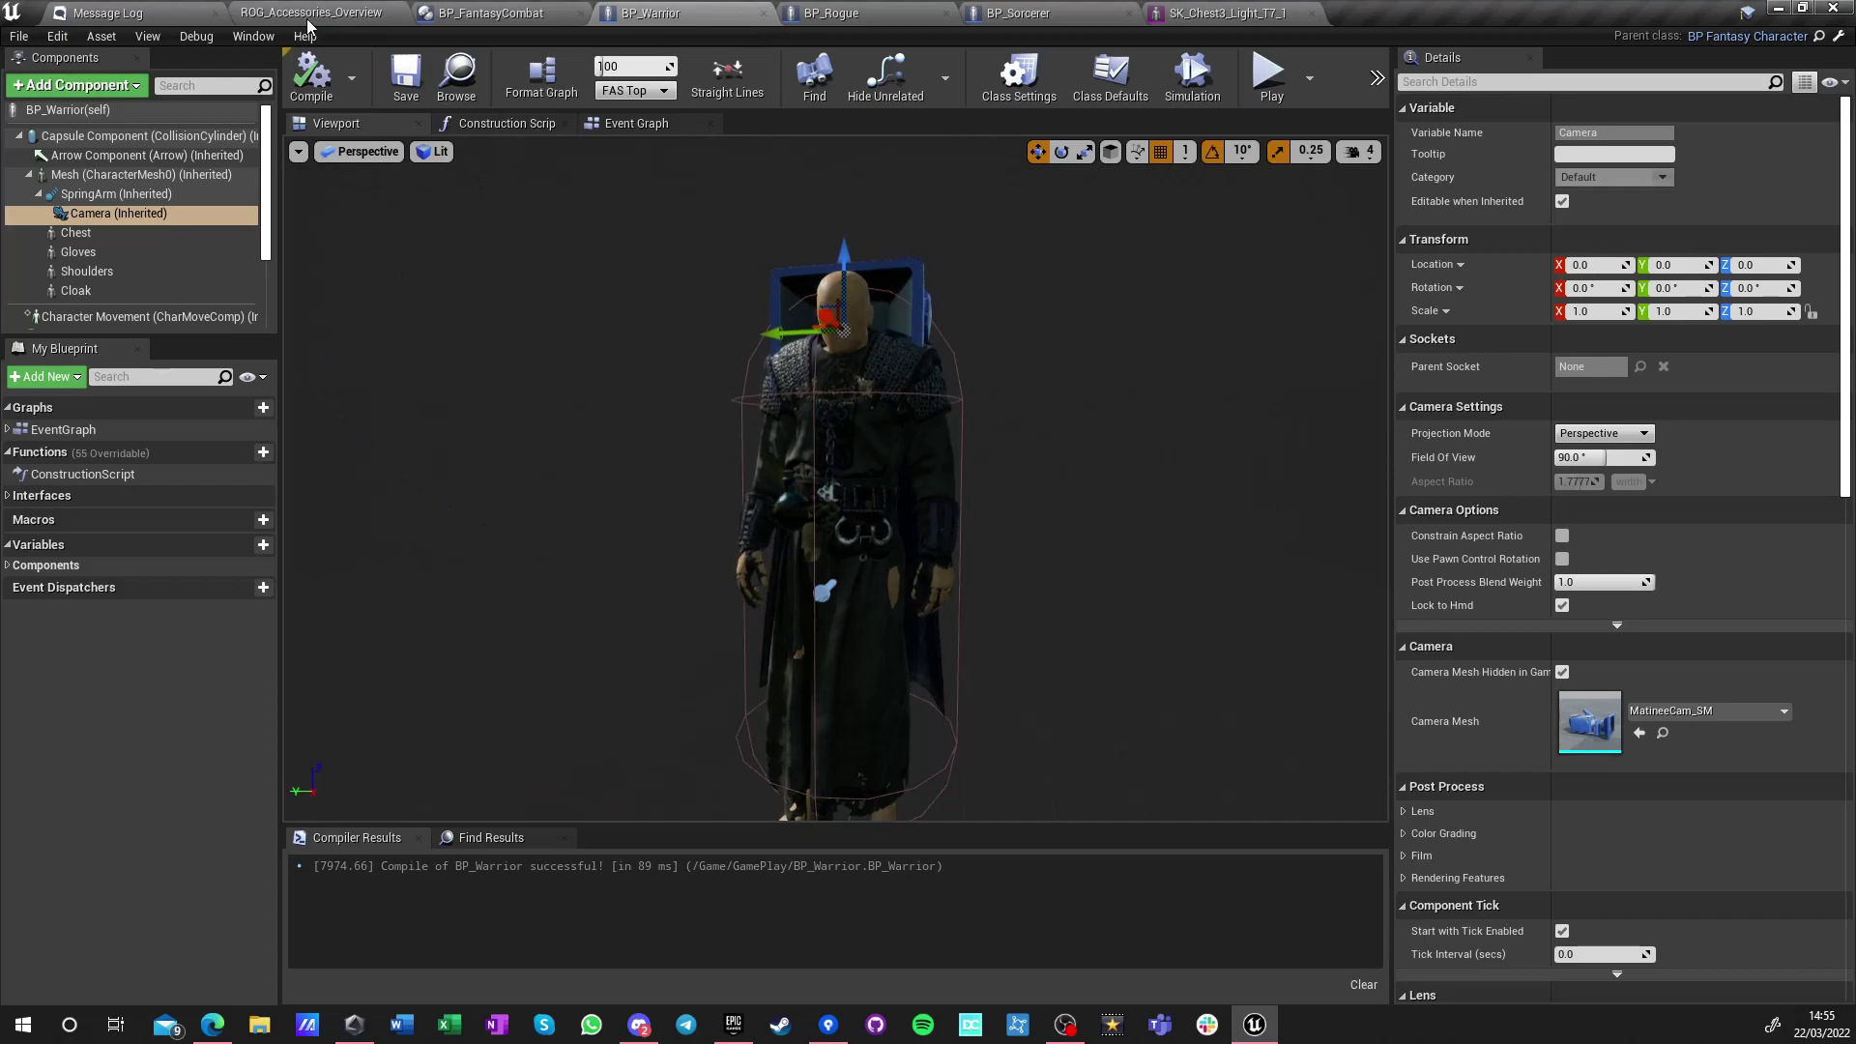
pyautogui.click(491, 13)
pyautogui.click(307, 13)
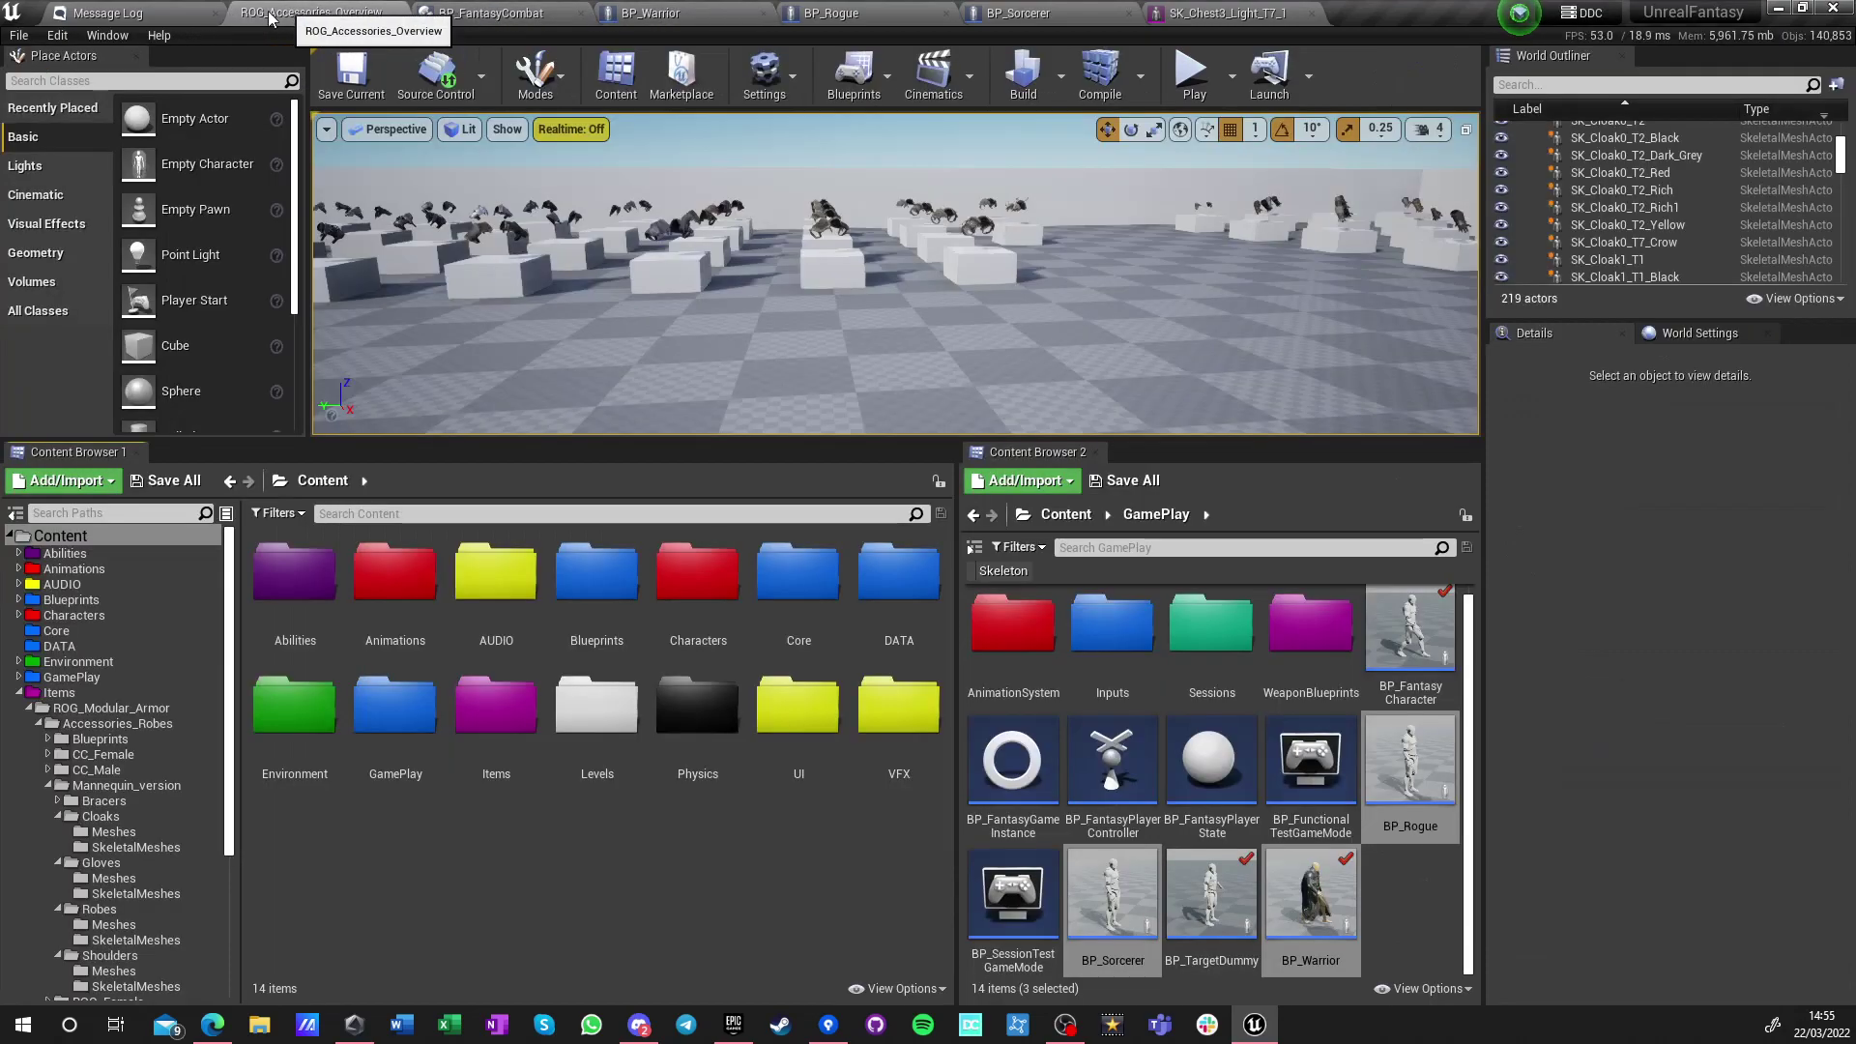
# Set the overview level's Default Pawn Class to BP_Warrior in World Settings and try to play it, cancelling at the compile-error prompt
pyautogui.click(1682, 334)
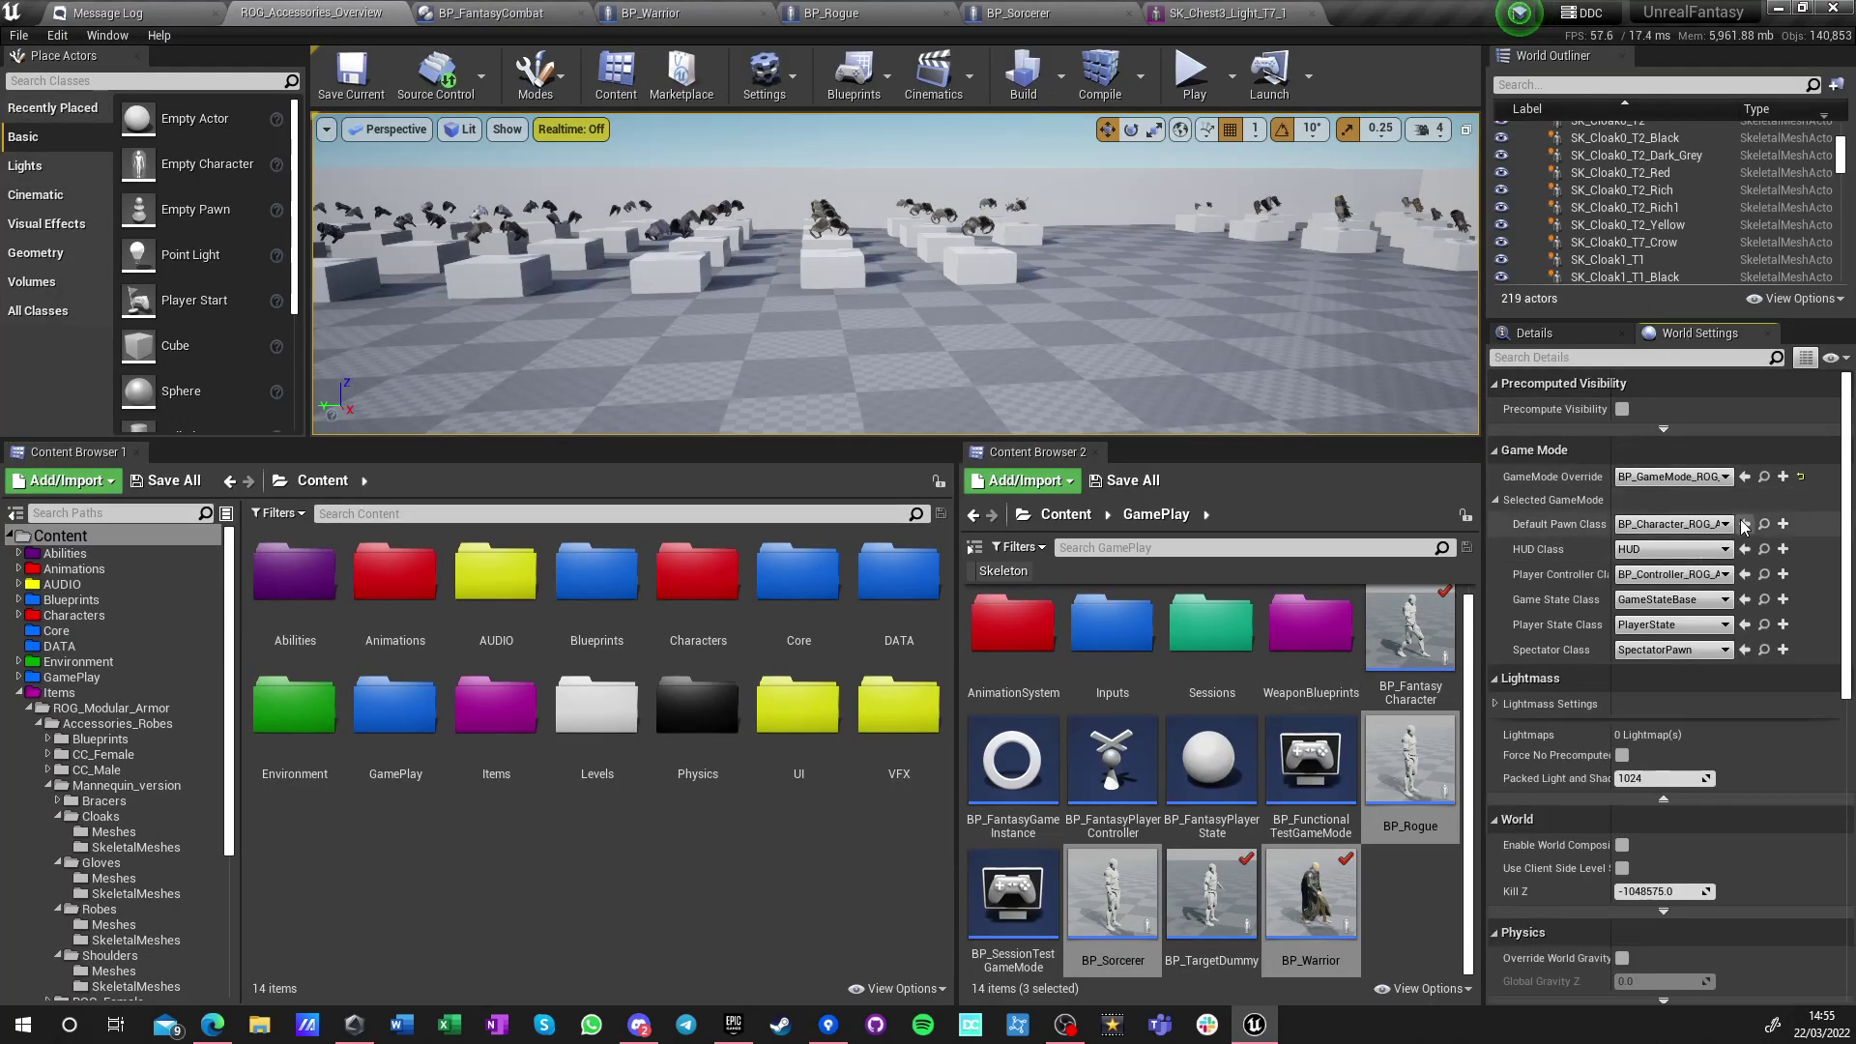
pyautogui.click(1684, 525)
pyautogui.write('warri')
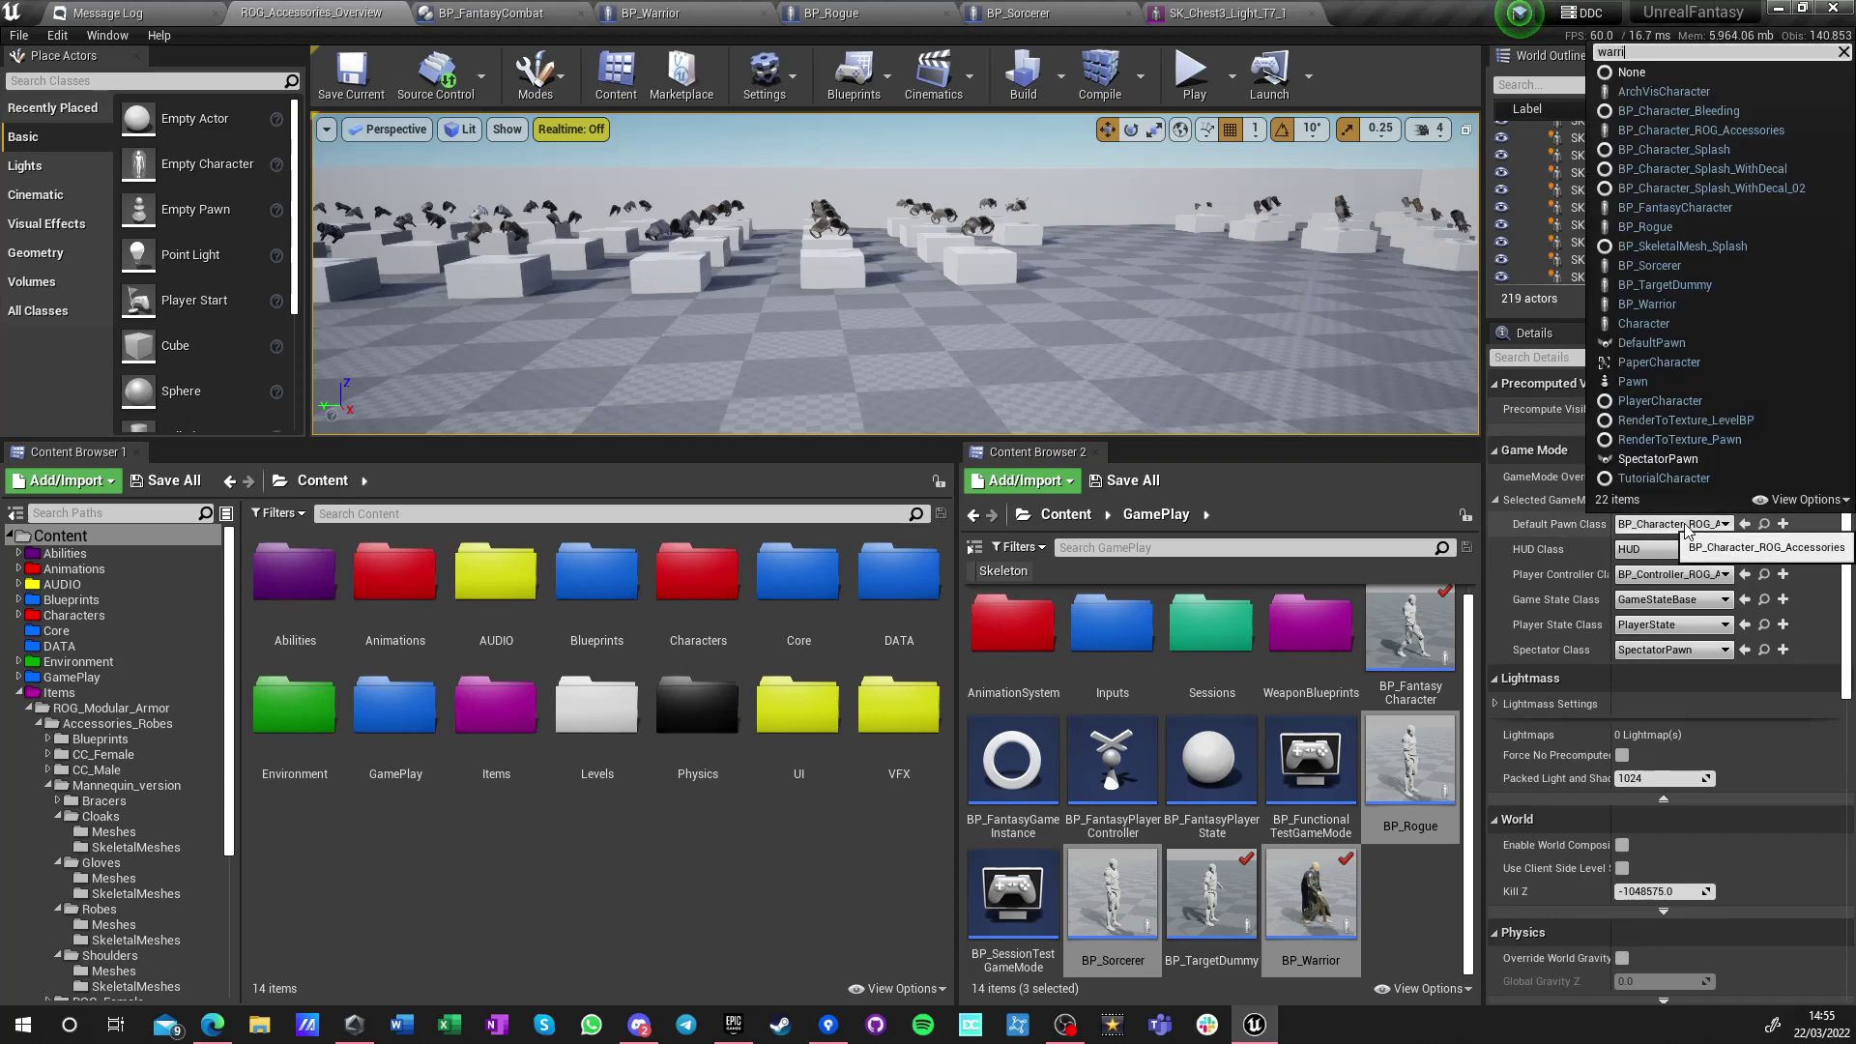
pyautogui.write('o')
pyautogui.press('Return')
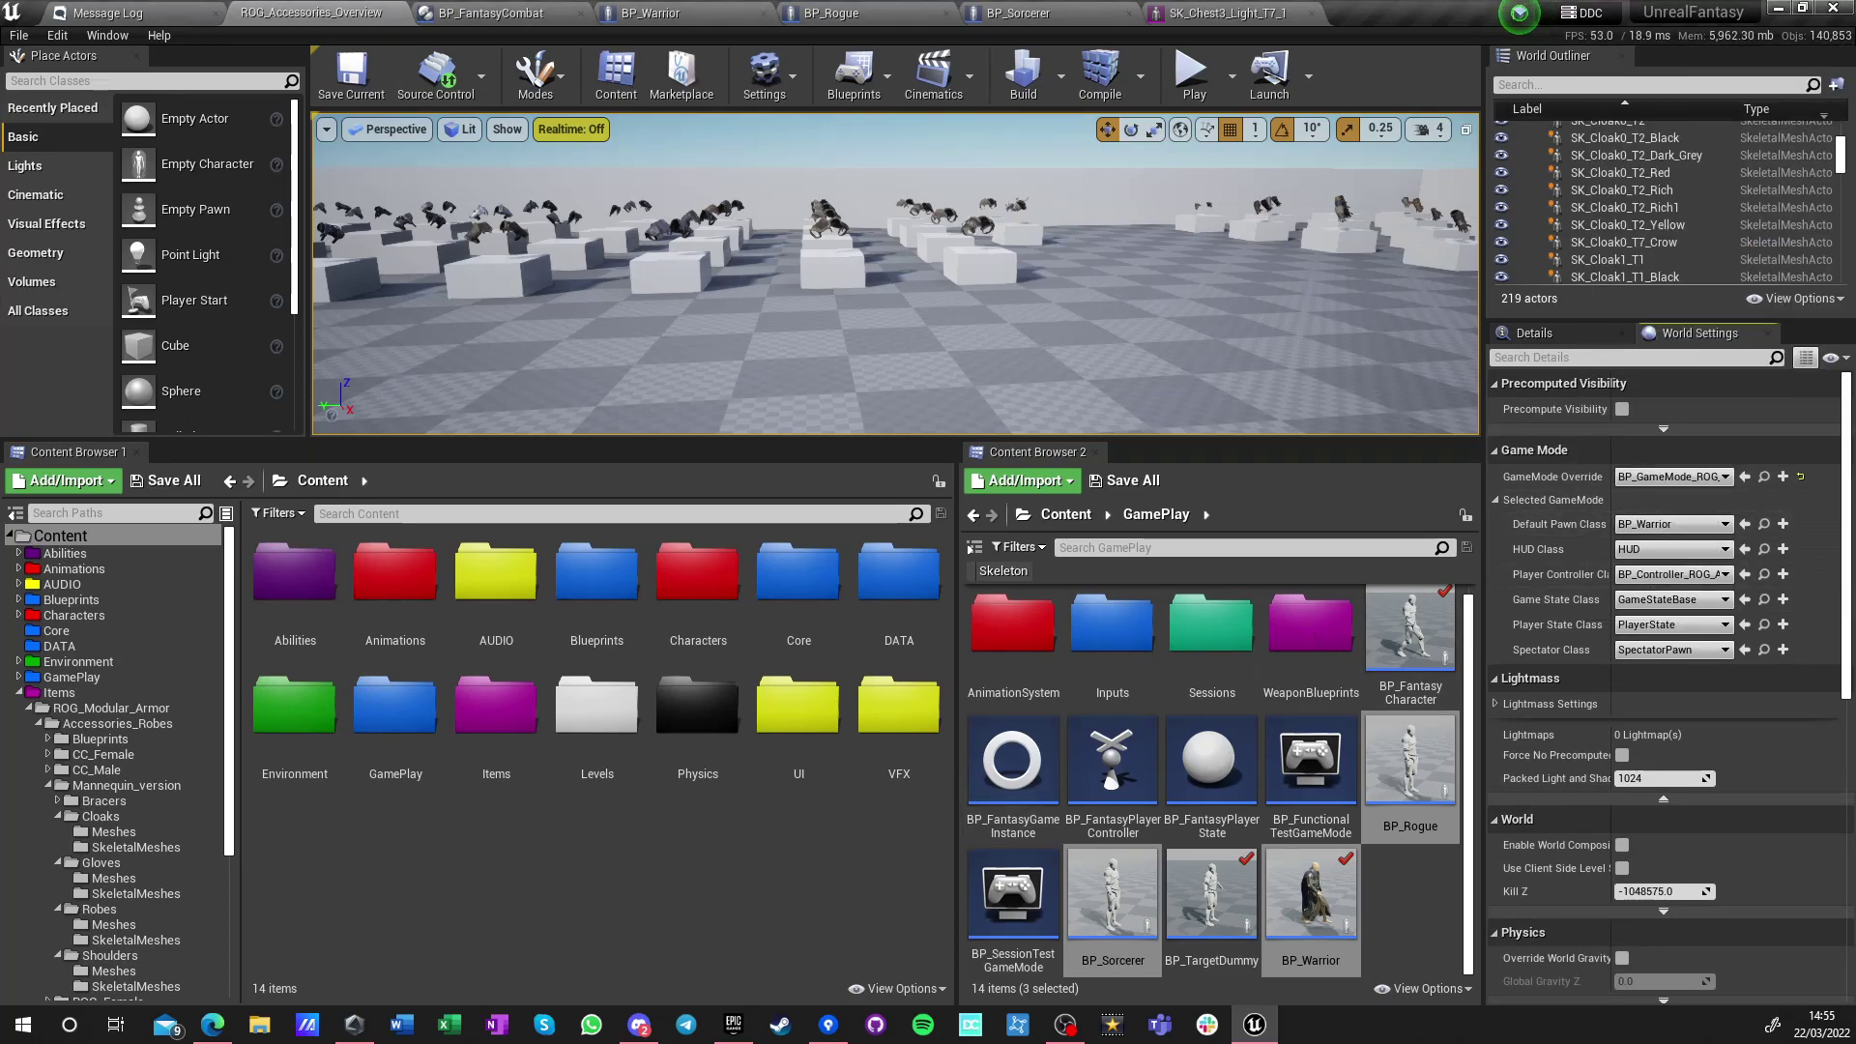
pyautogui.click(1192, 75)
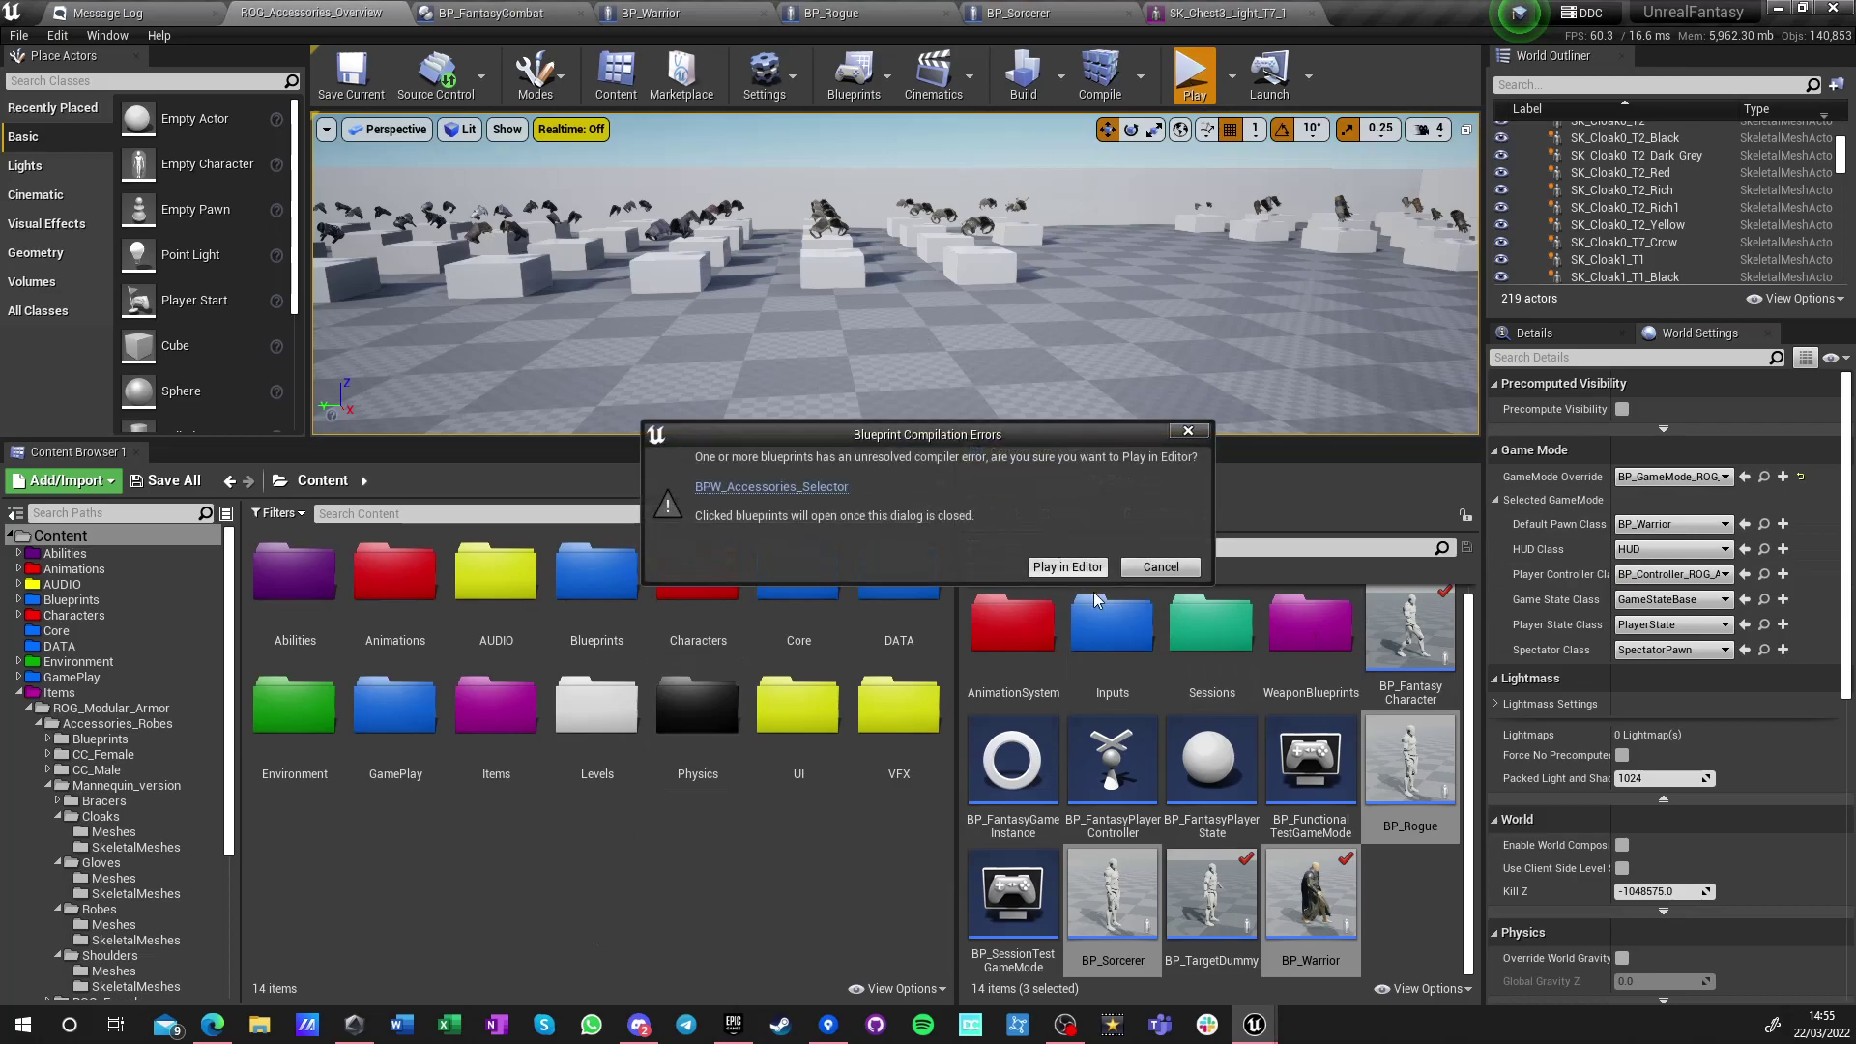
pyautogui.click(1130, 572)
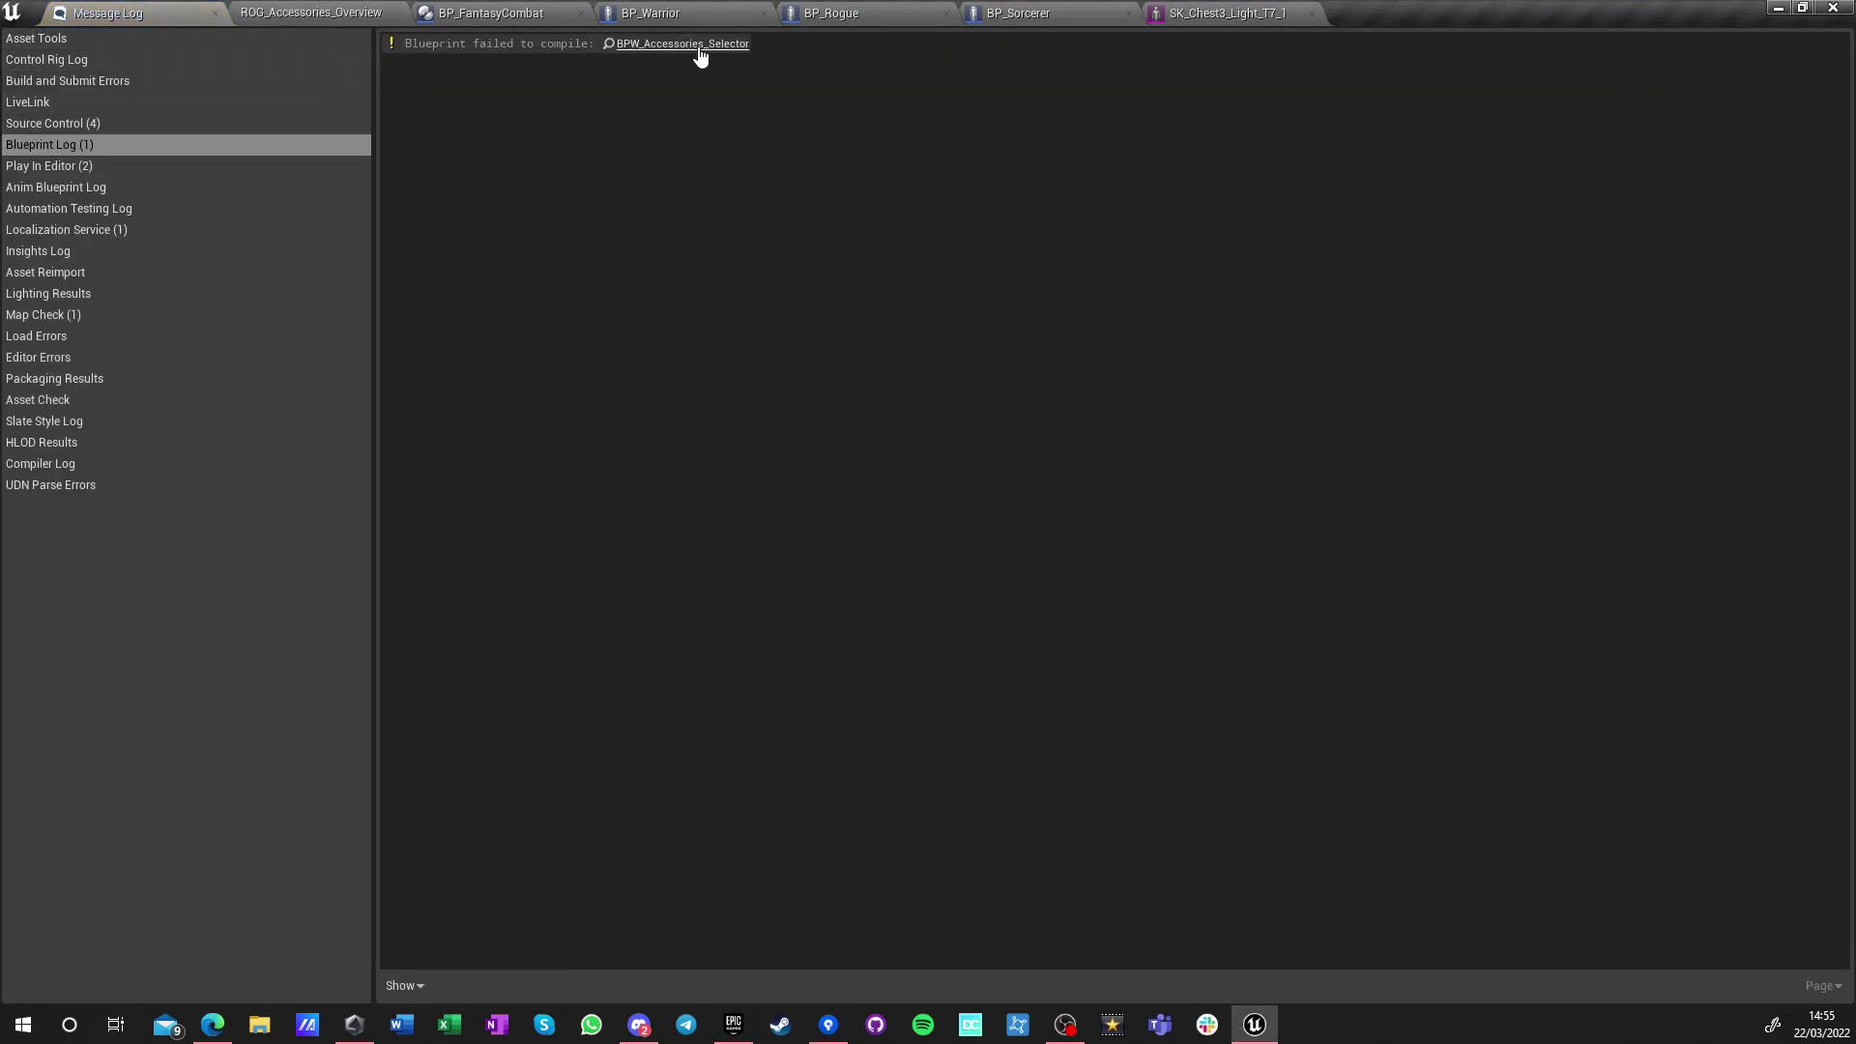
# Open TestMap from the Levels/TestLevels folder, discarding the unsaved change to the ROG accessories game mode
pyautogui.click(310, 13)
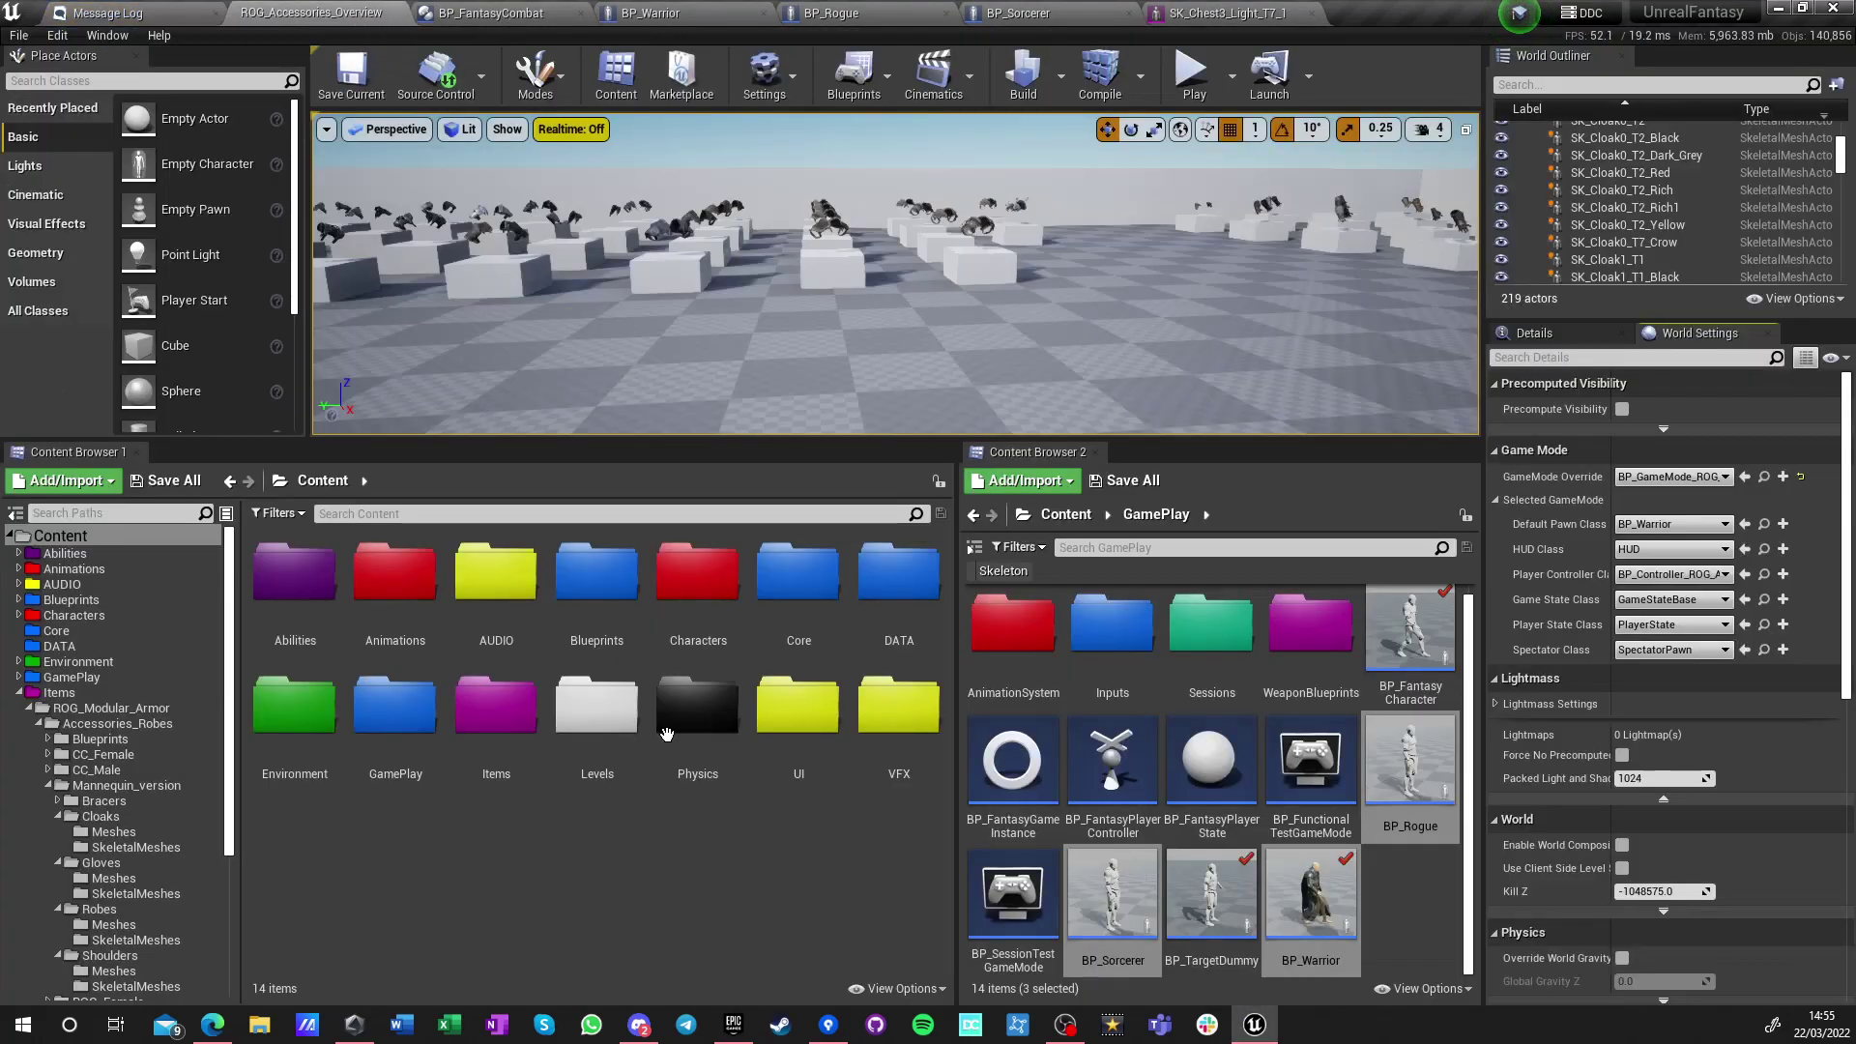
pyautogui.doubleClick(620, 752)
pyautogui.doubleClick(490, 580)
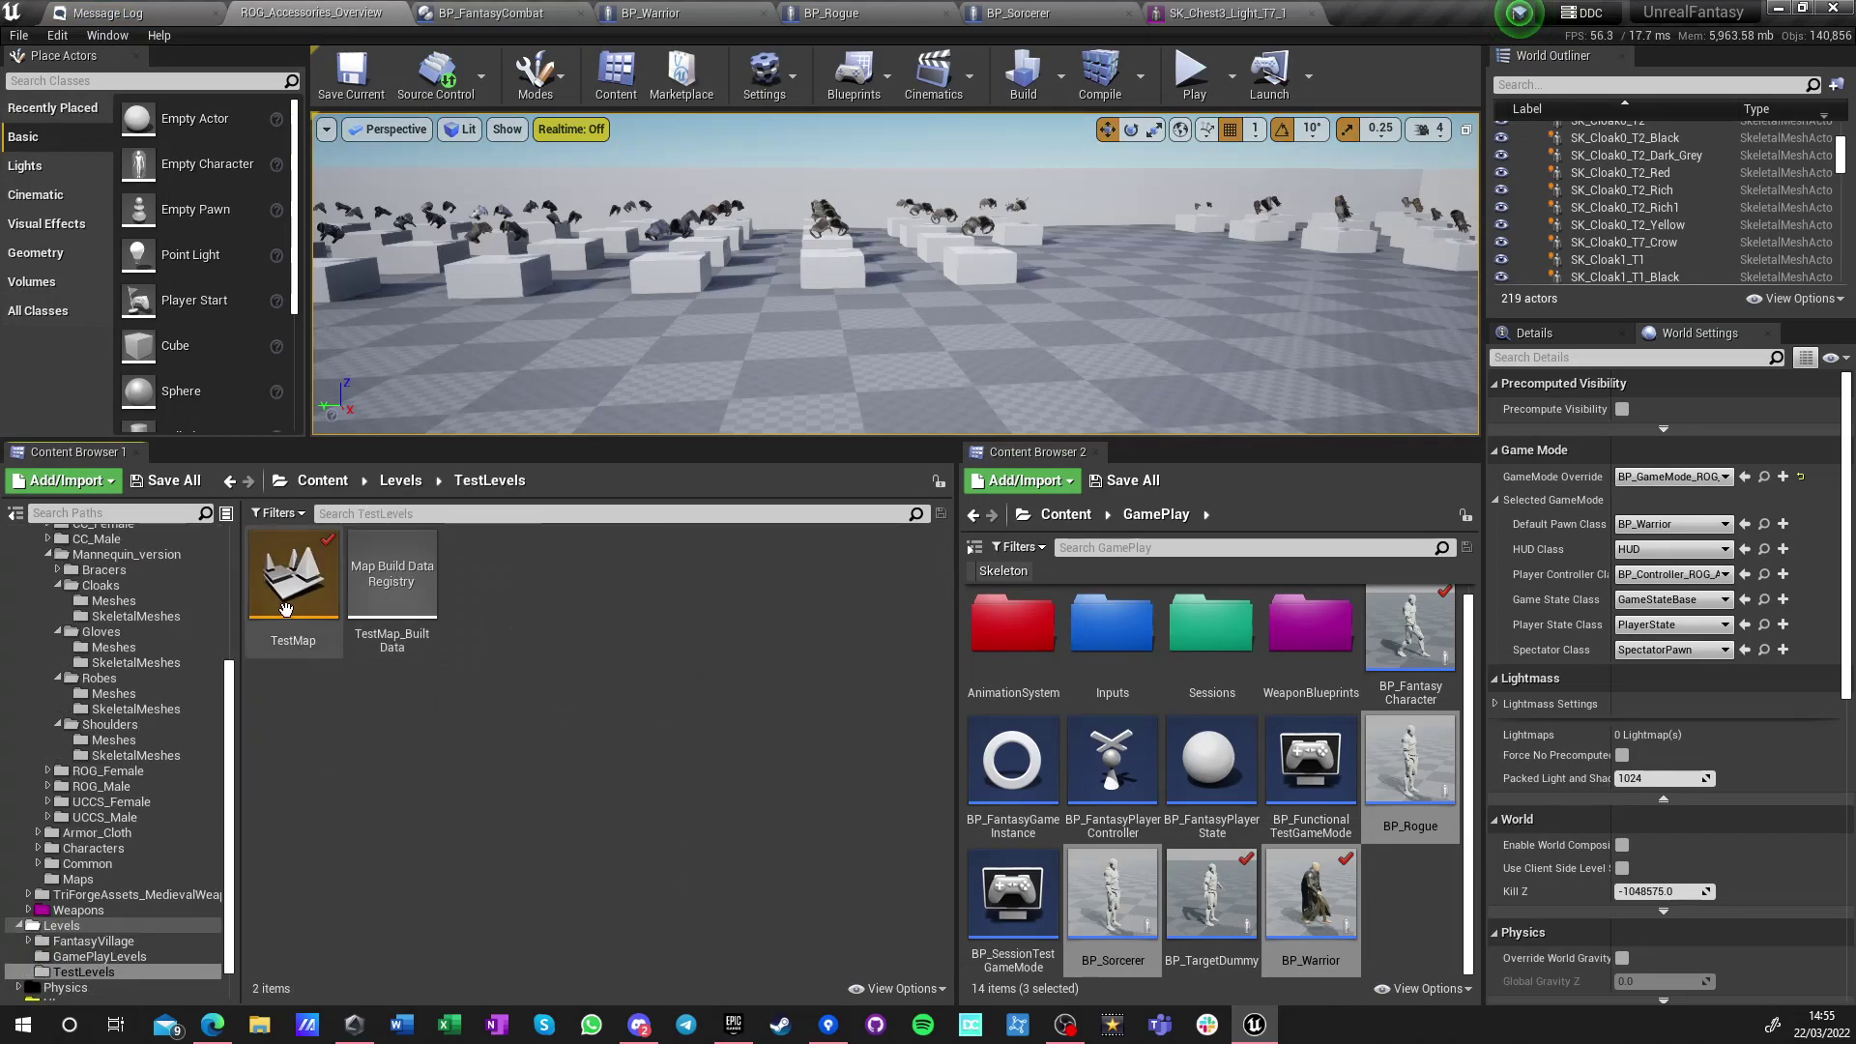
pyautogui.doubleClick(293, 580)
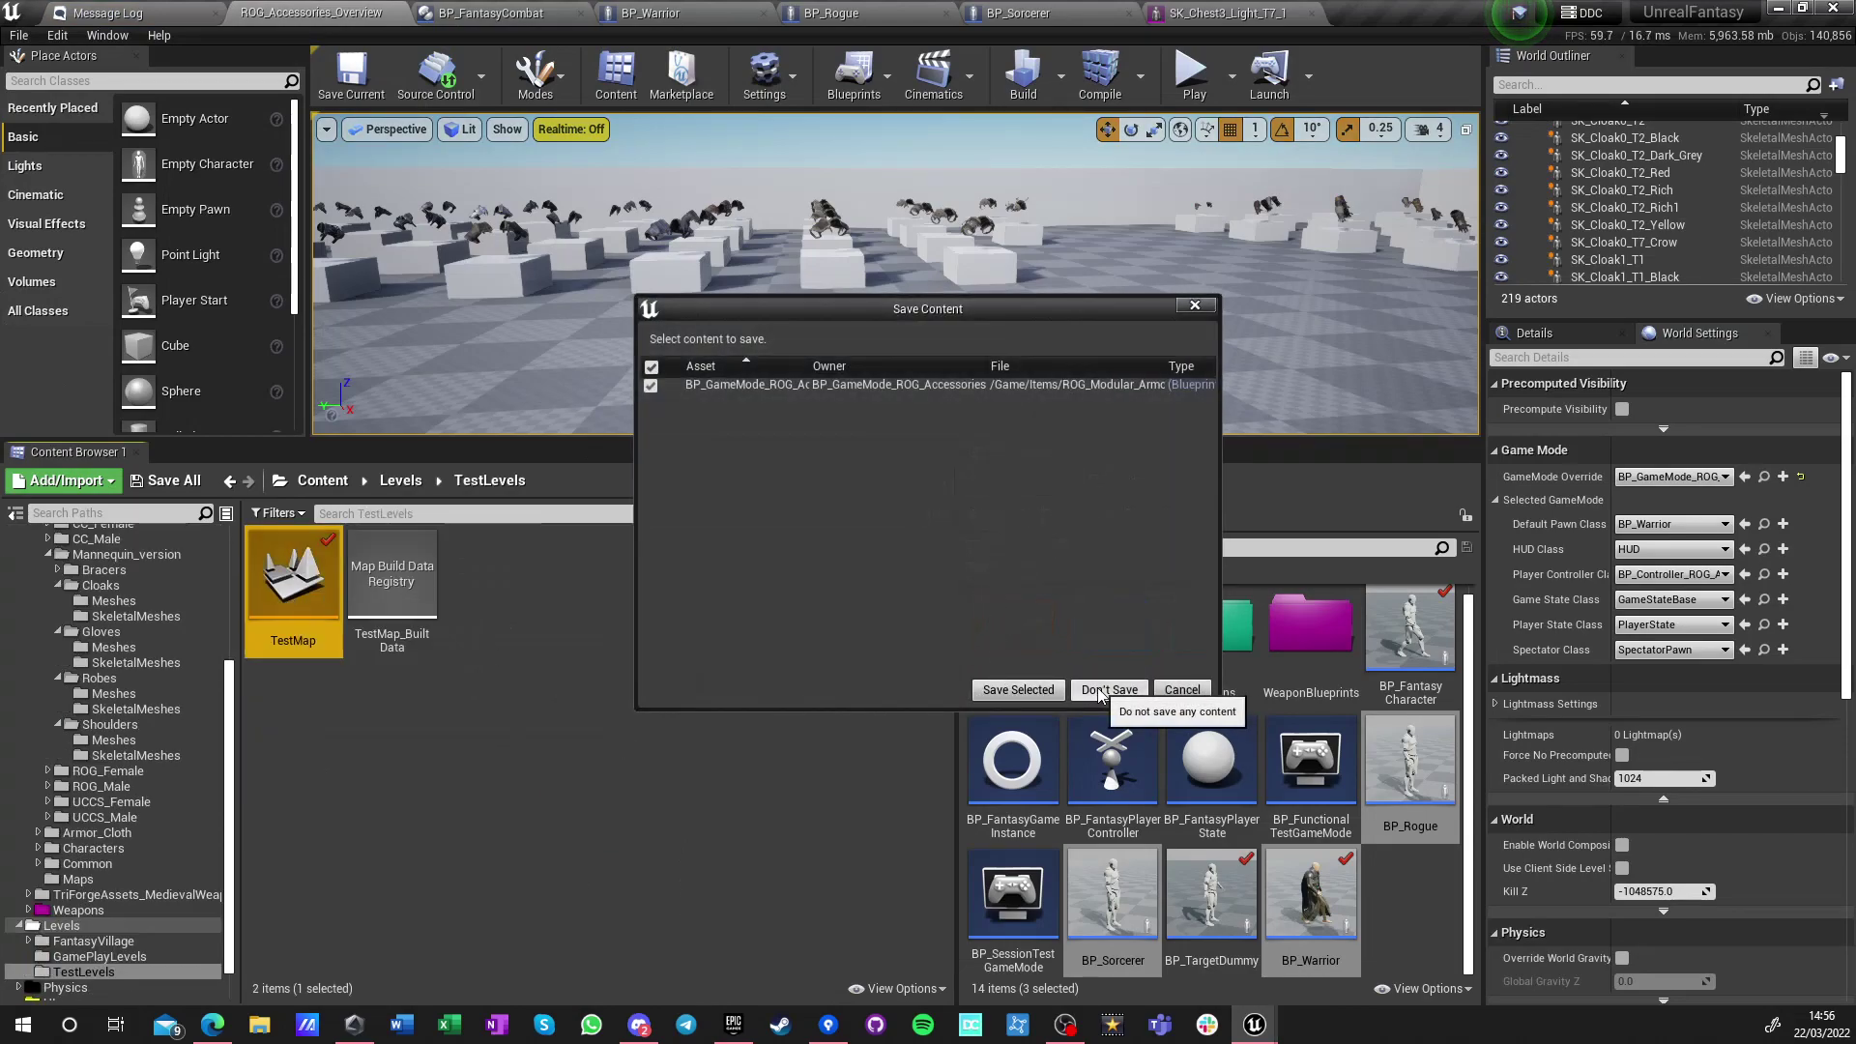
pyautogui.click(1099, 691)
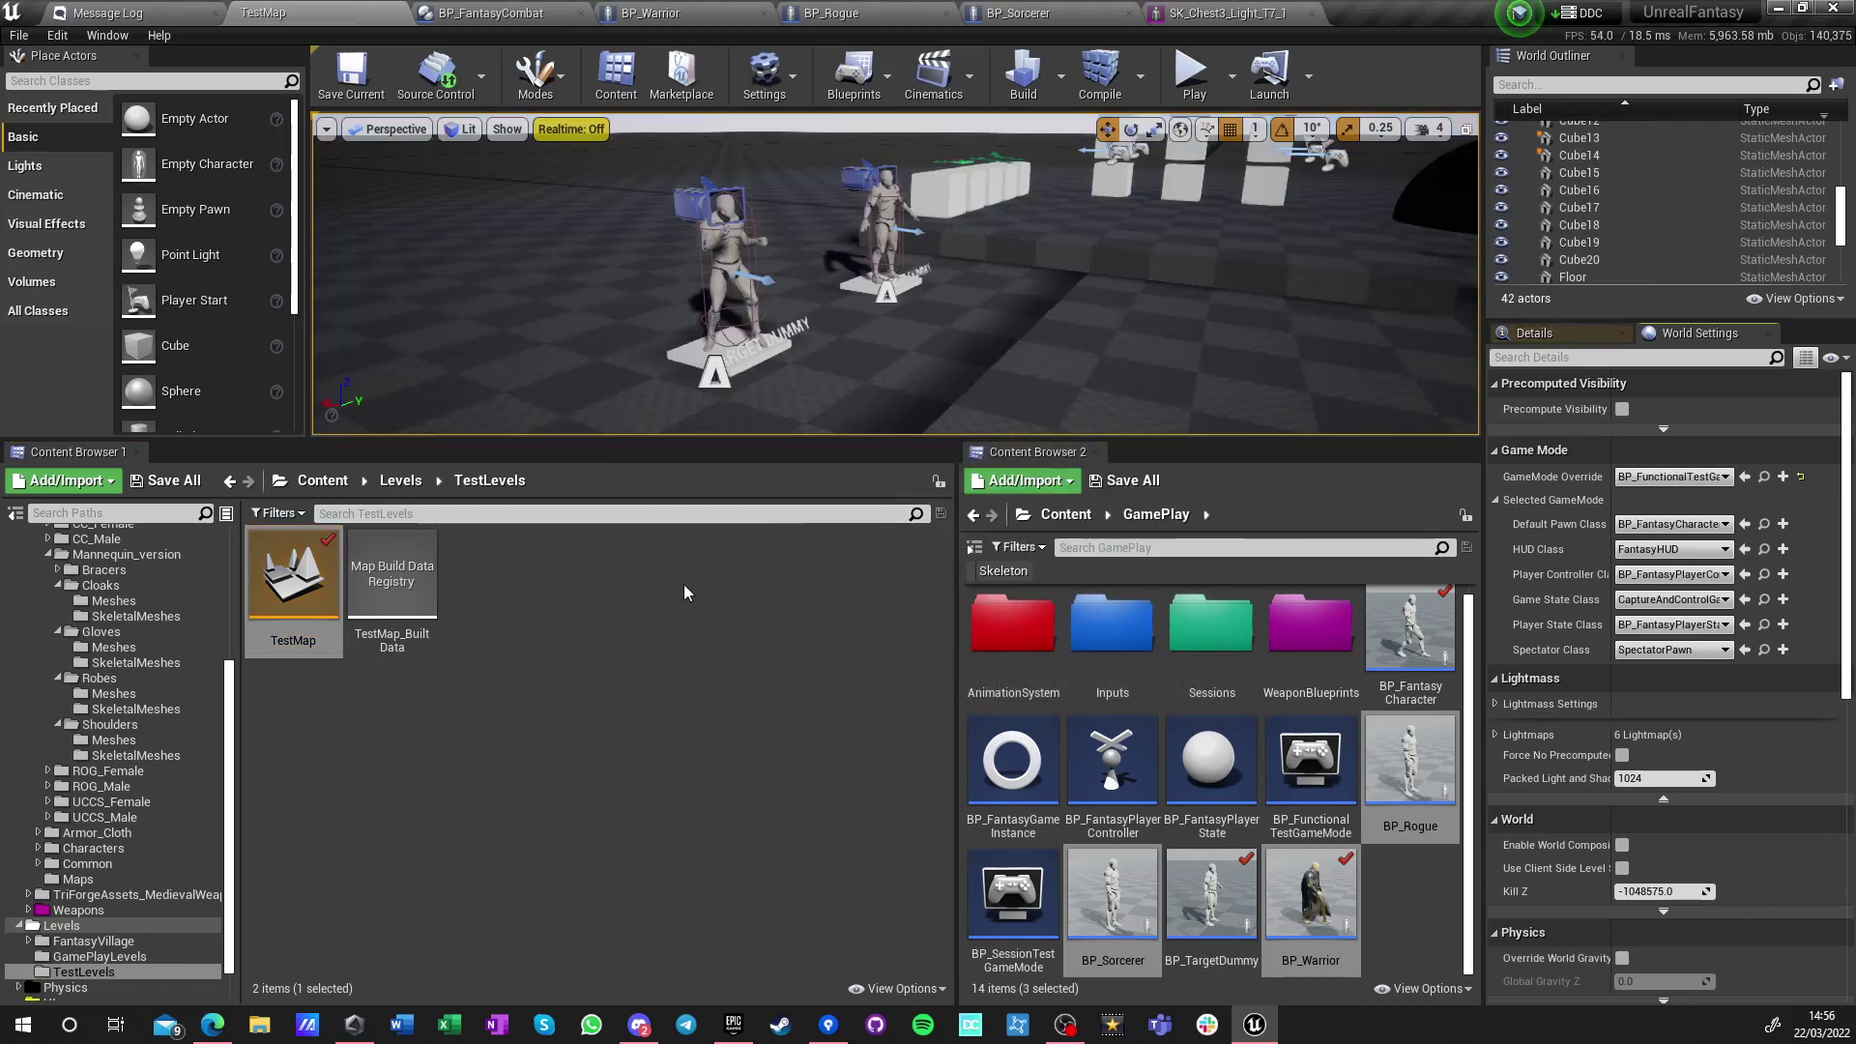
# Set TestMap's Default Pawn Class to BP_Warrior in the World Settings
pyautogui.click(1678, 524)
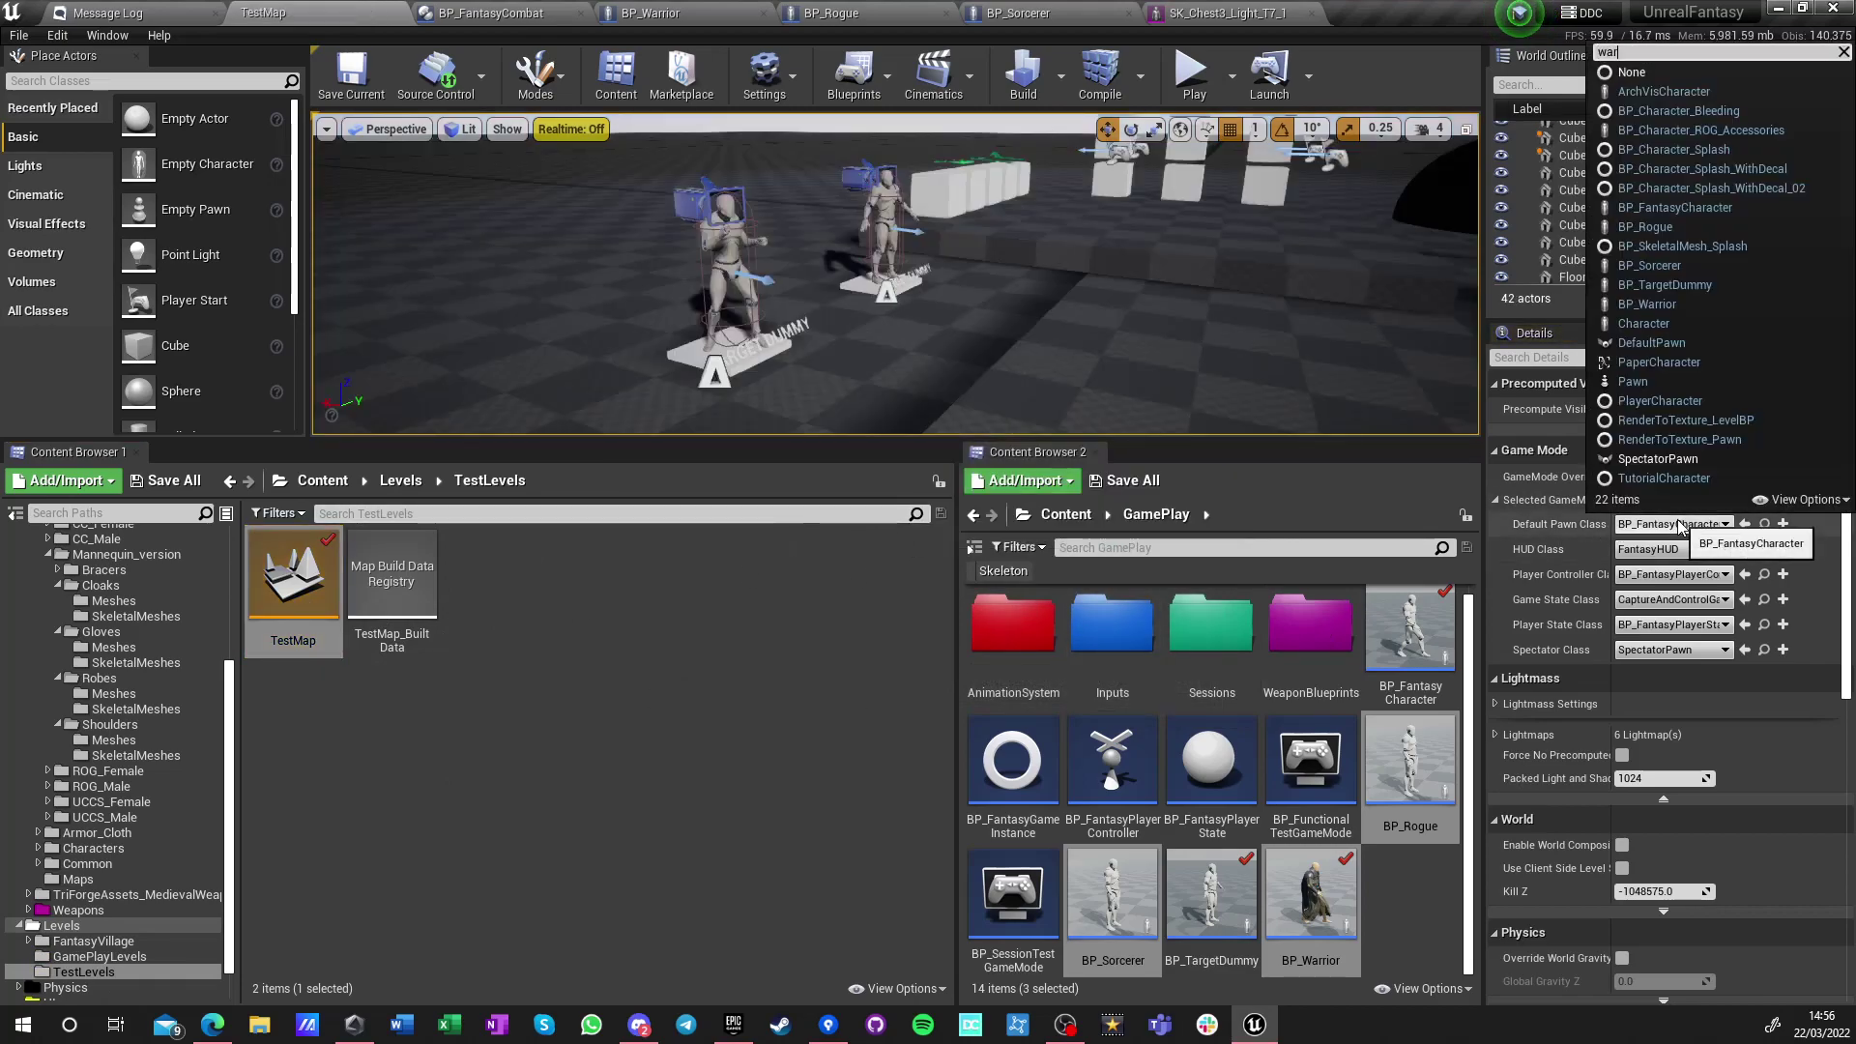
pyautogui.write('warror')
pyautogui.press('BackSpace')
pyautogui.press('BackSpace')
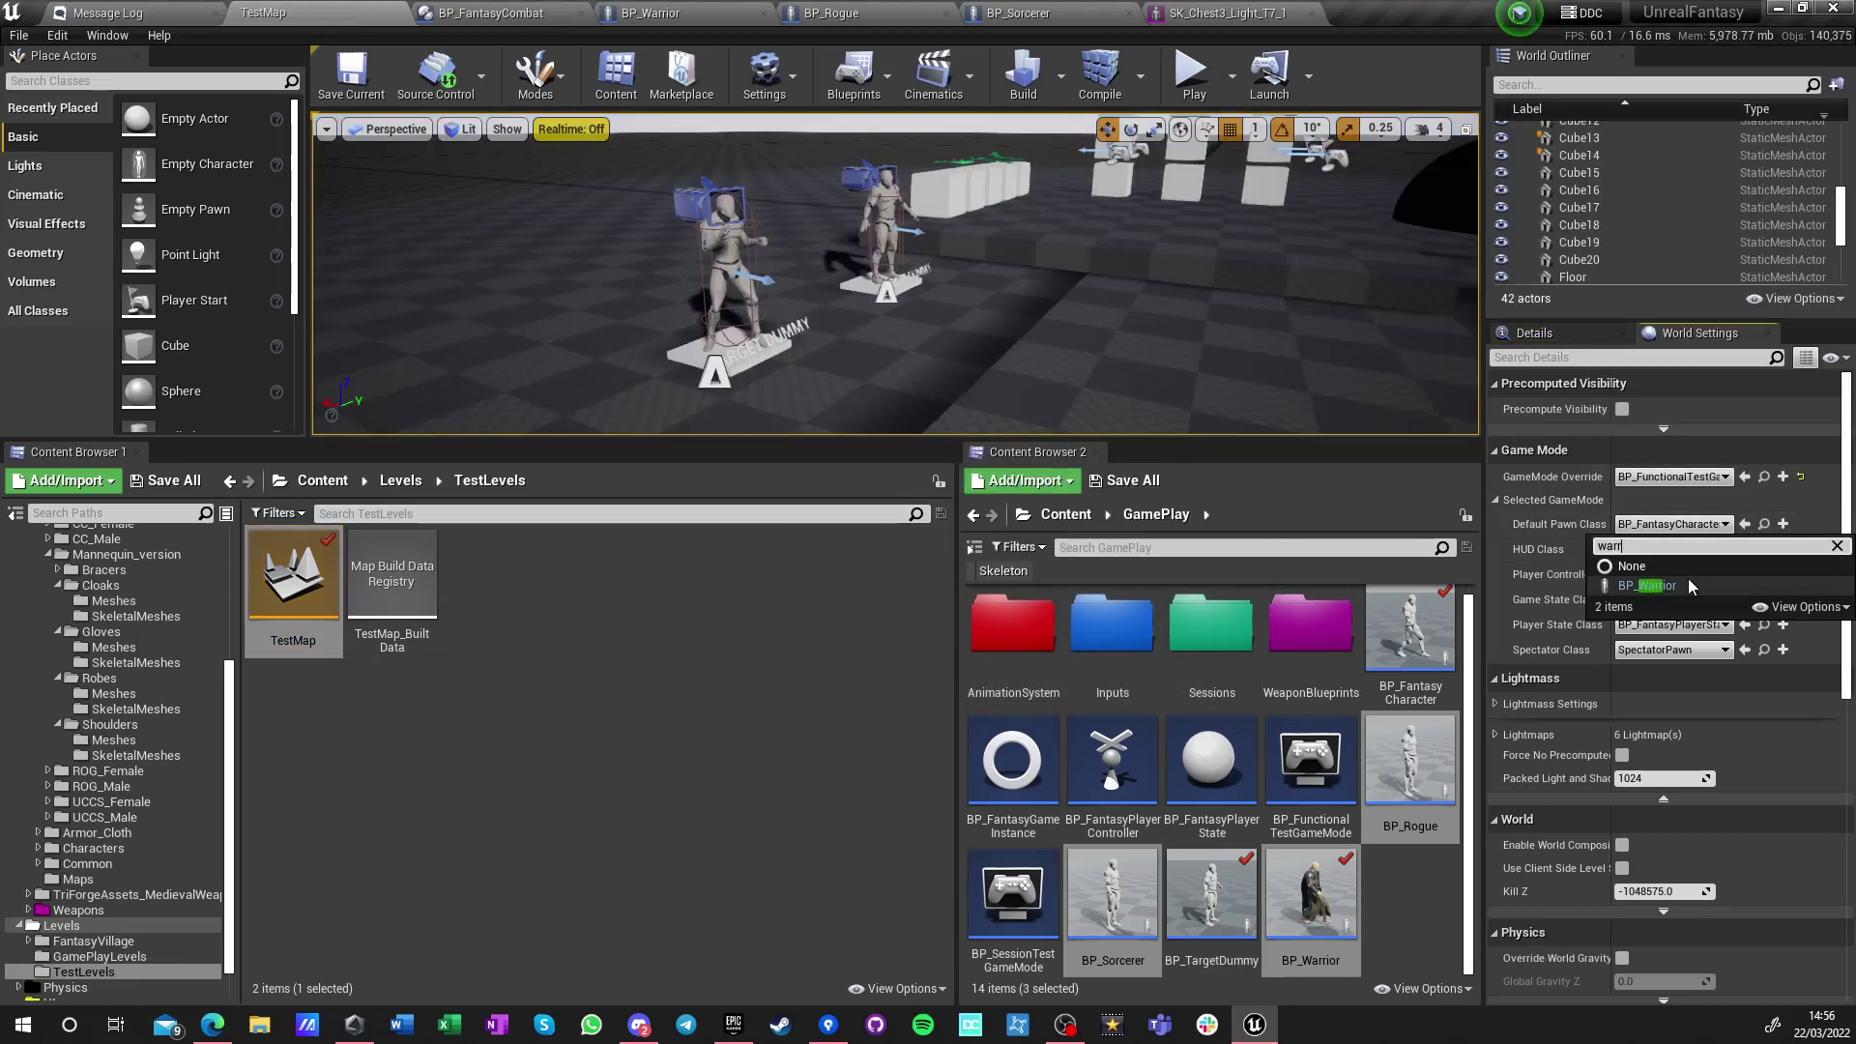
pyautogui.click(1667, 585)
# Play TestMap despite the blueprint compile error and inspect the Warrior's gloves, robe and cloak from the first-person view
pyautogui.click(1191, 76)
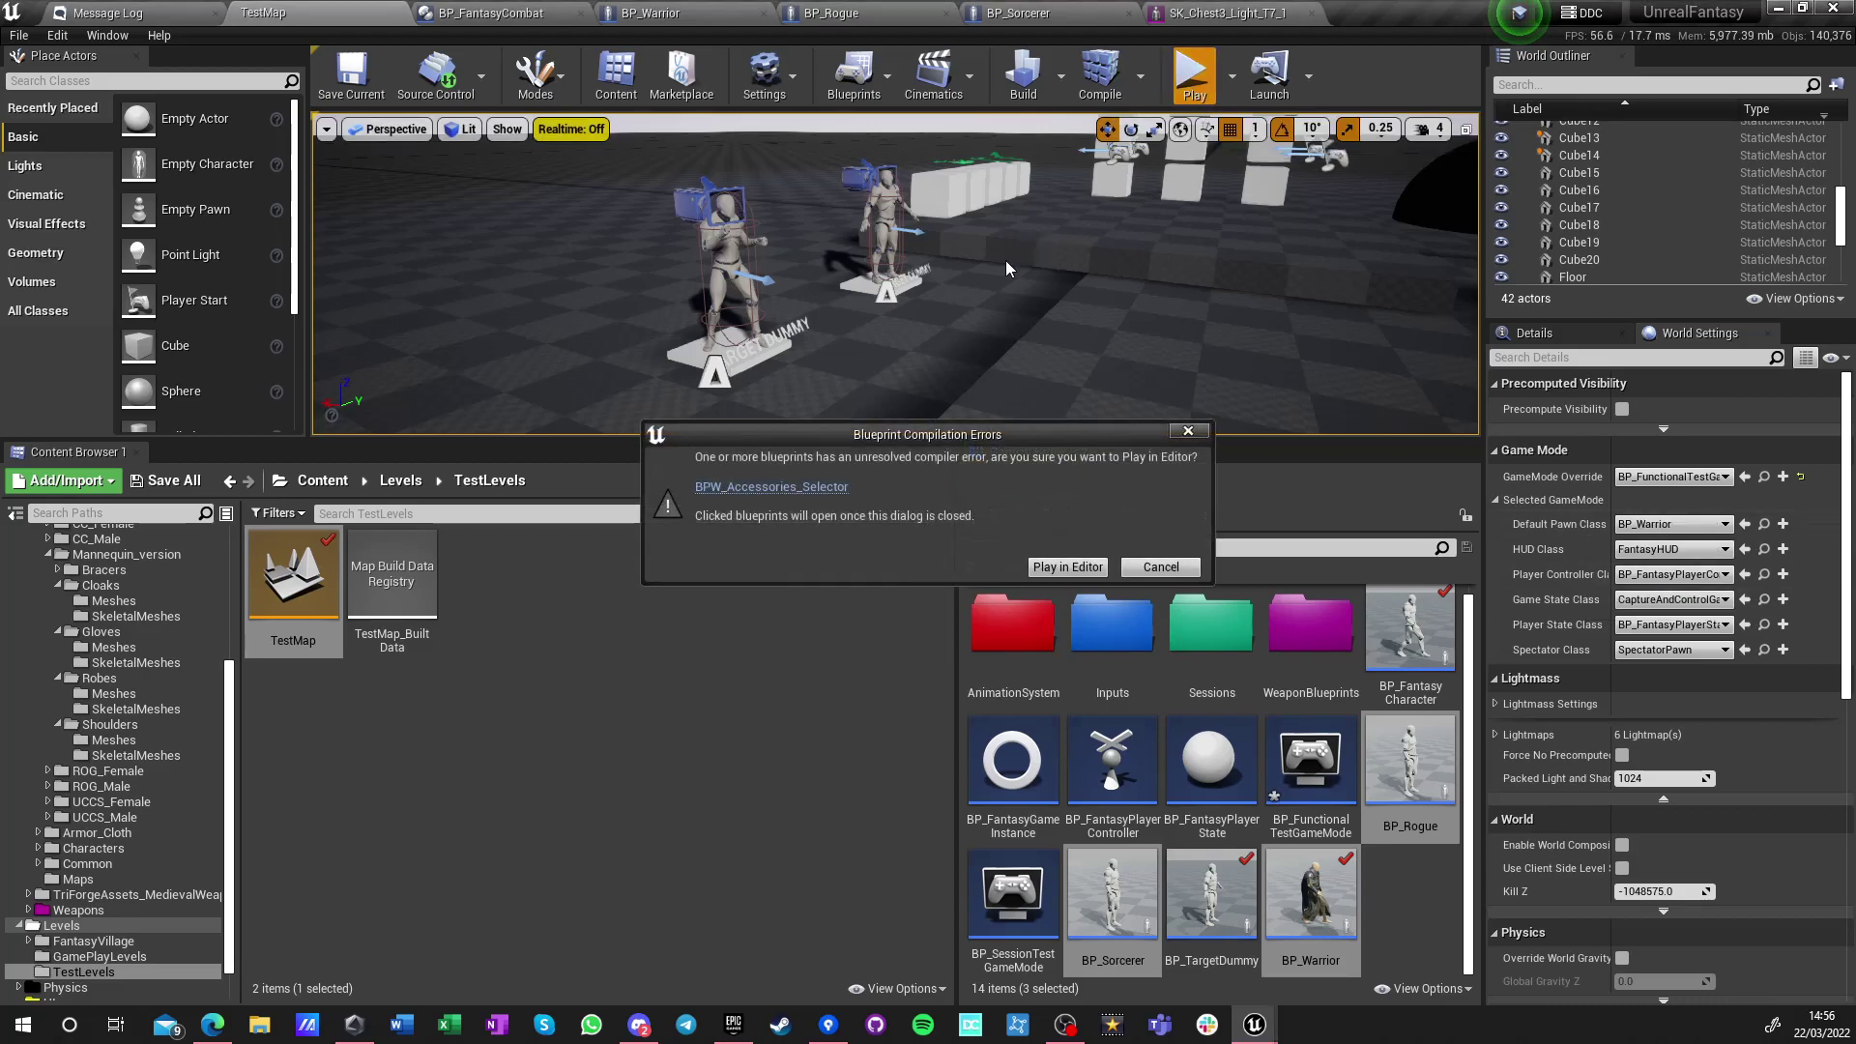
pyautogui.click(1032, 566)
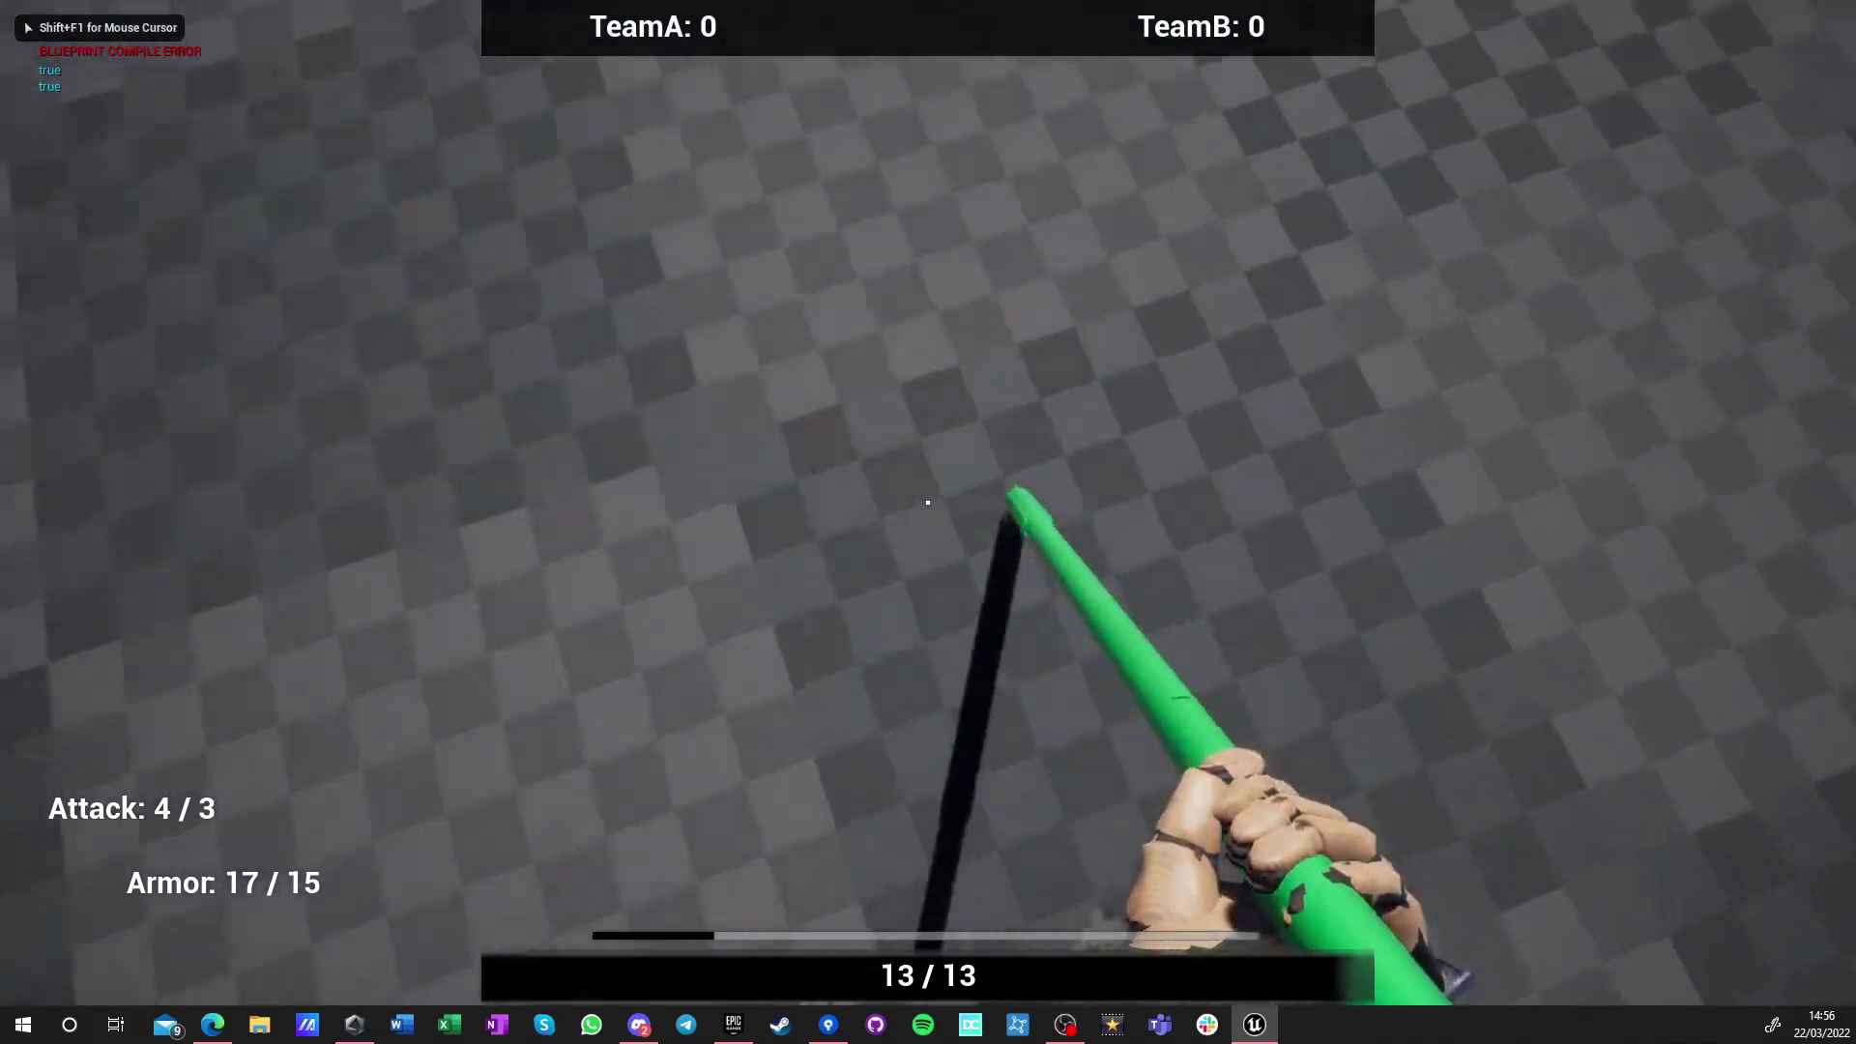
pyautogui.press('f')
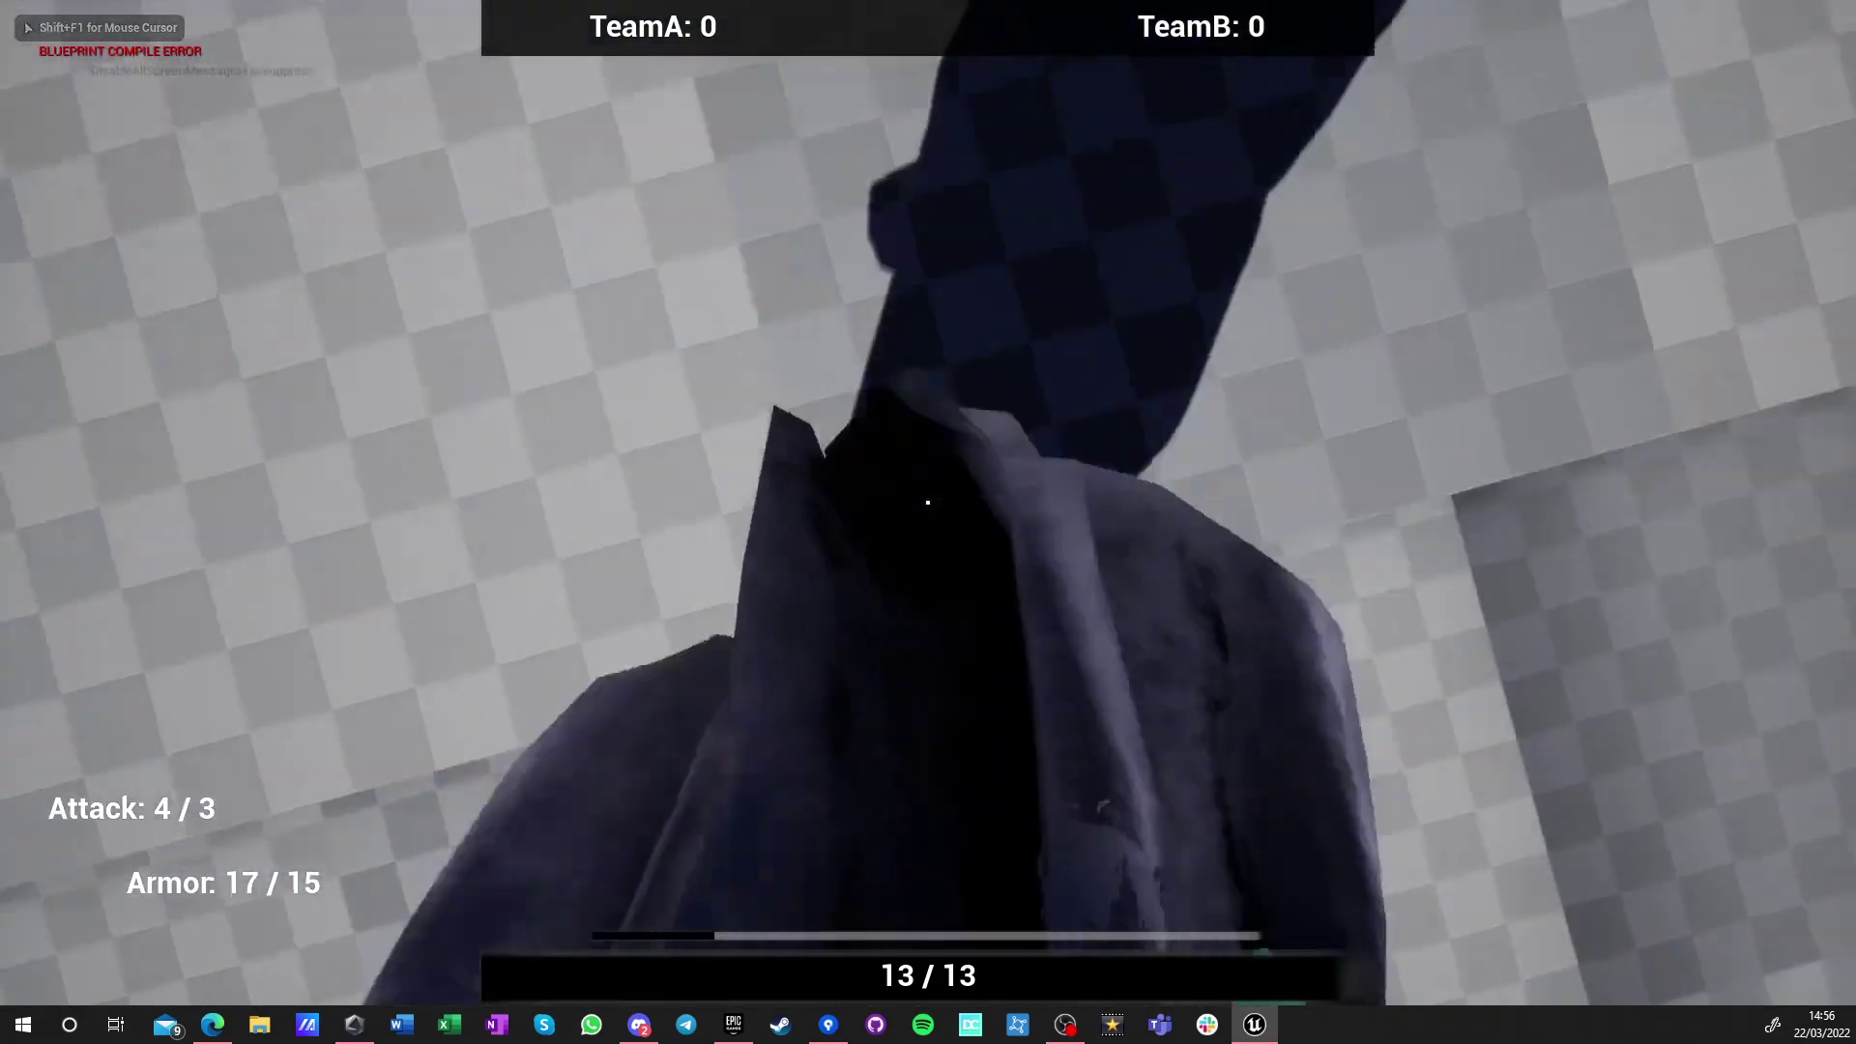
pyautogui.press('f')
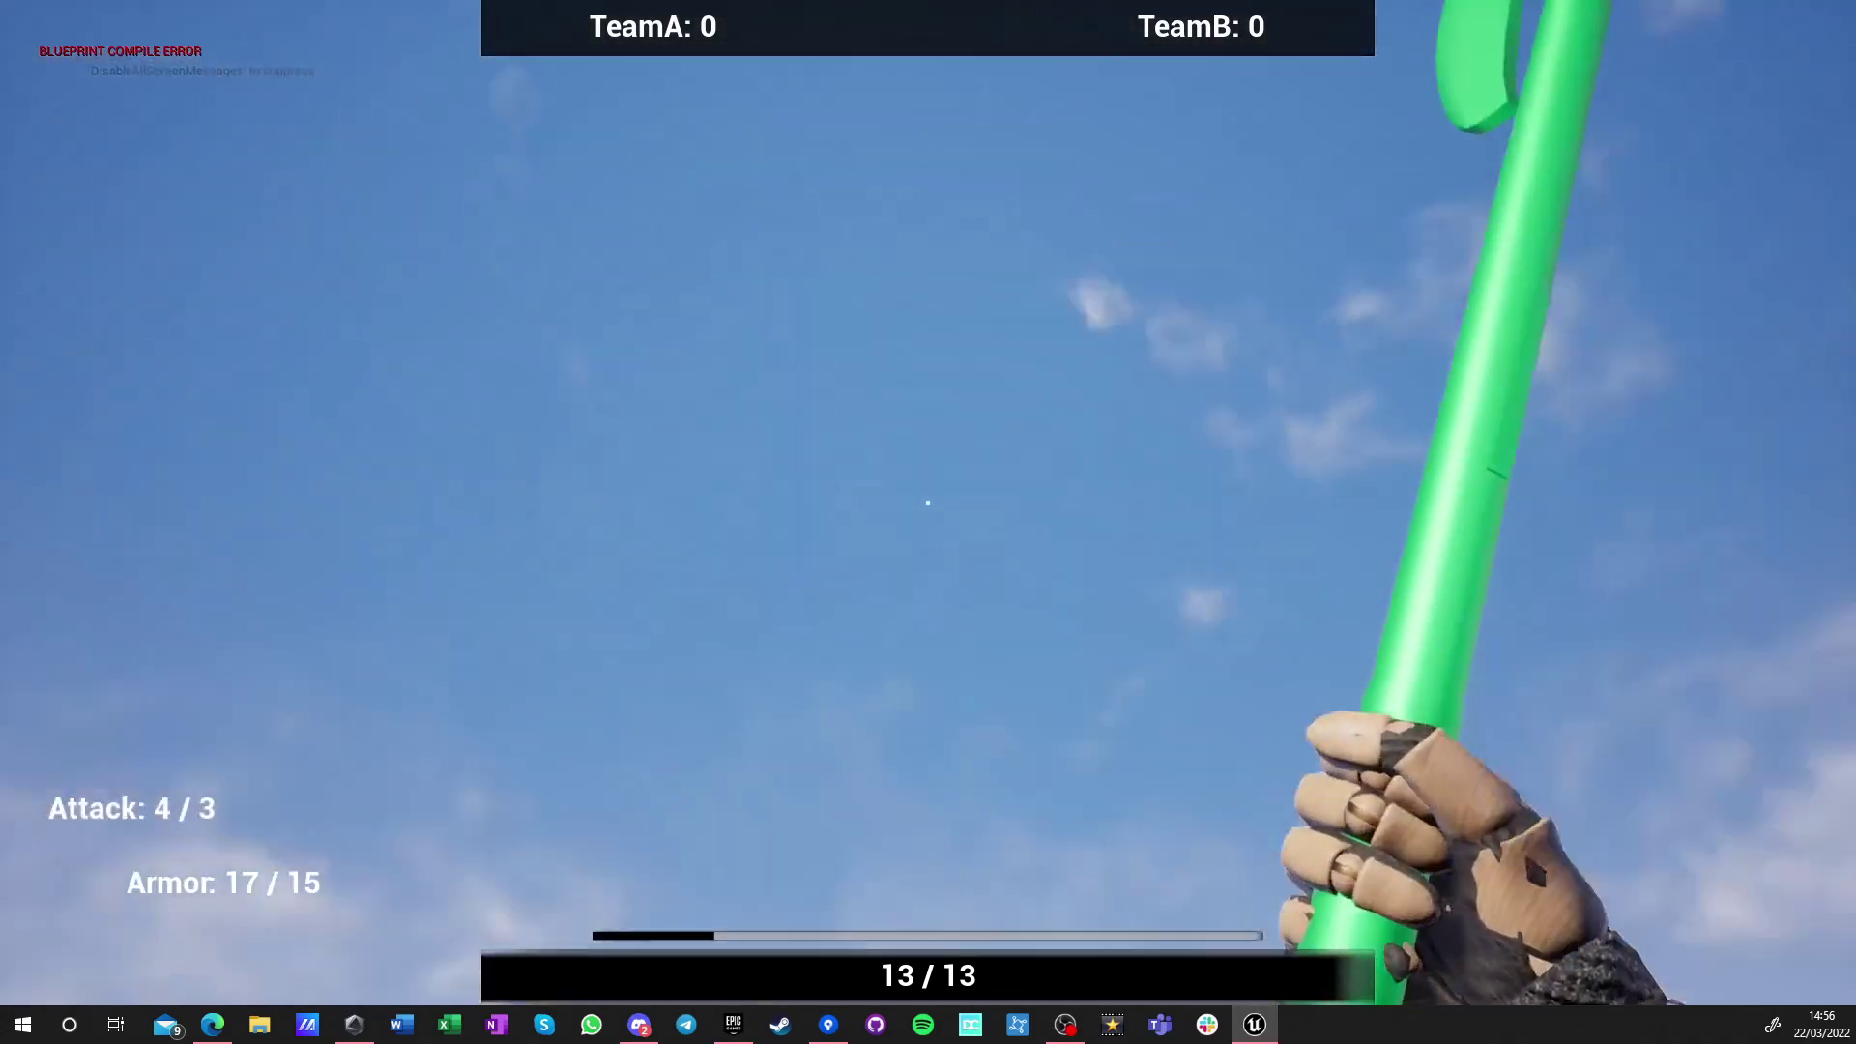
pyautogui.press('f')
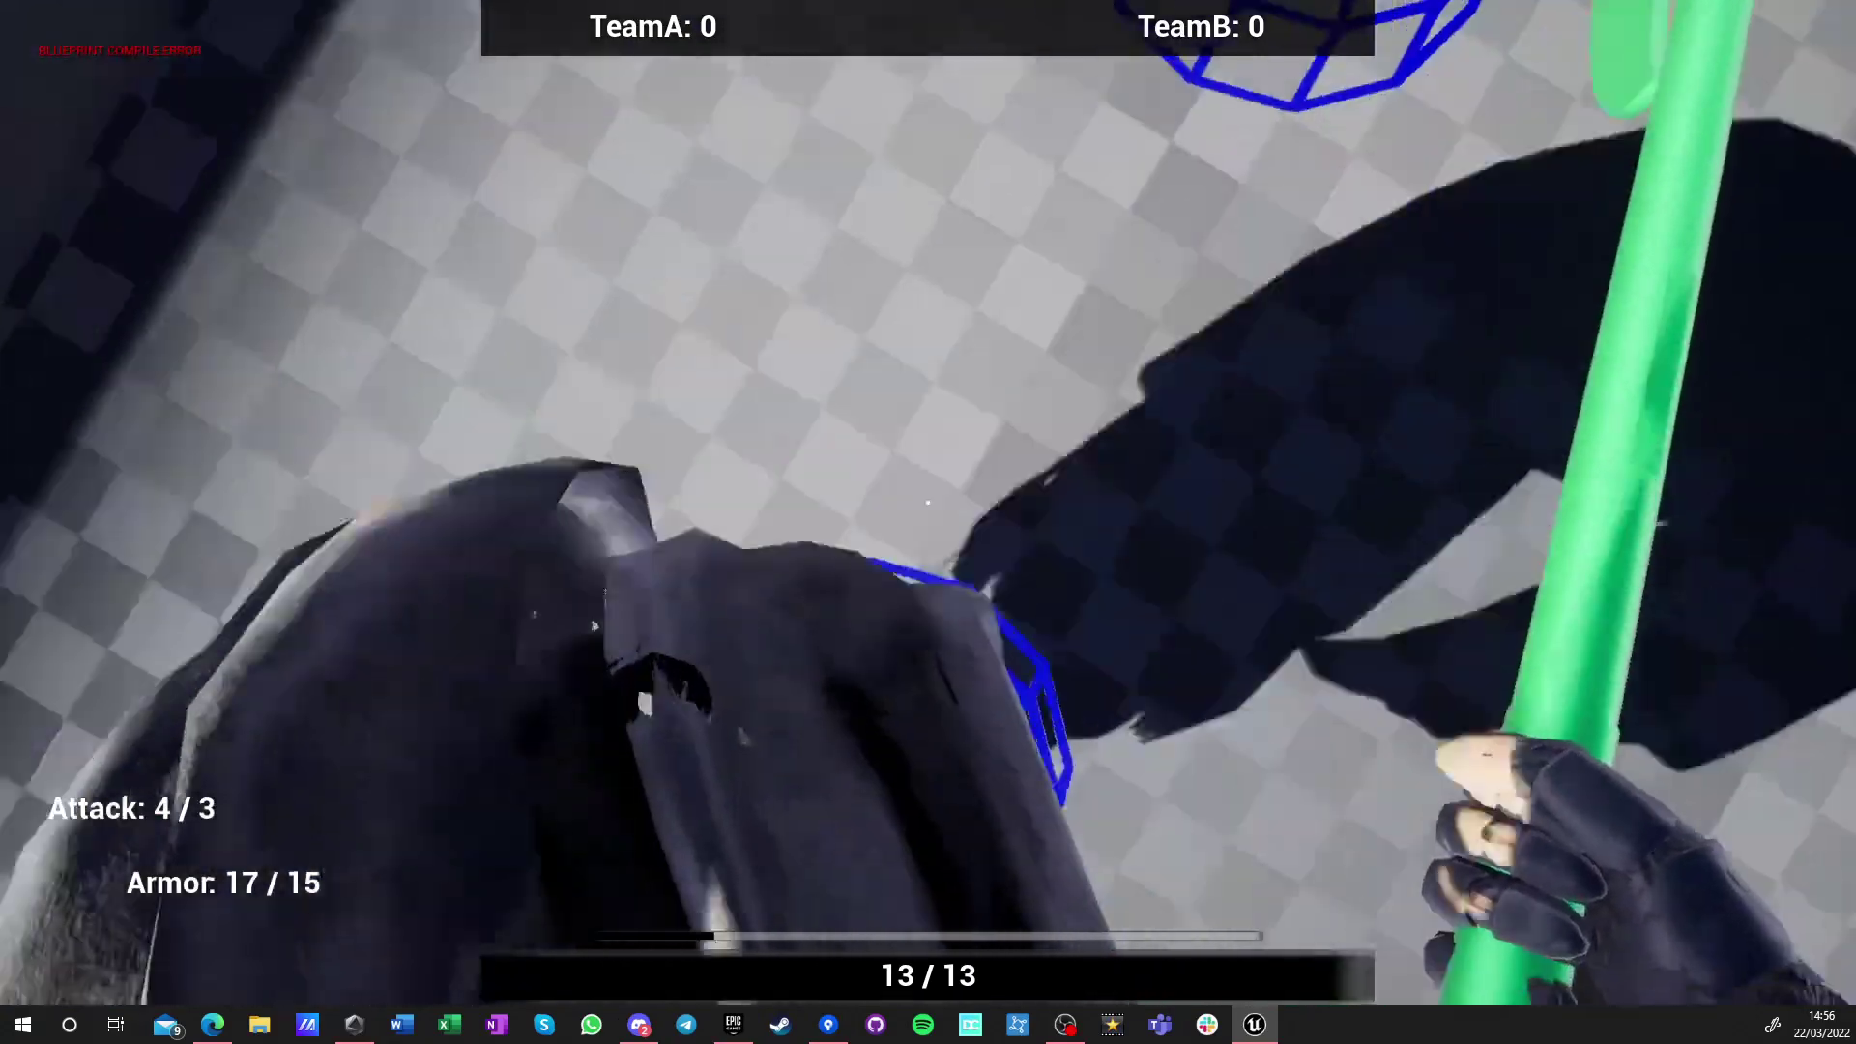
pyautogui.press('f')
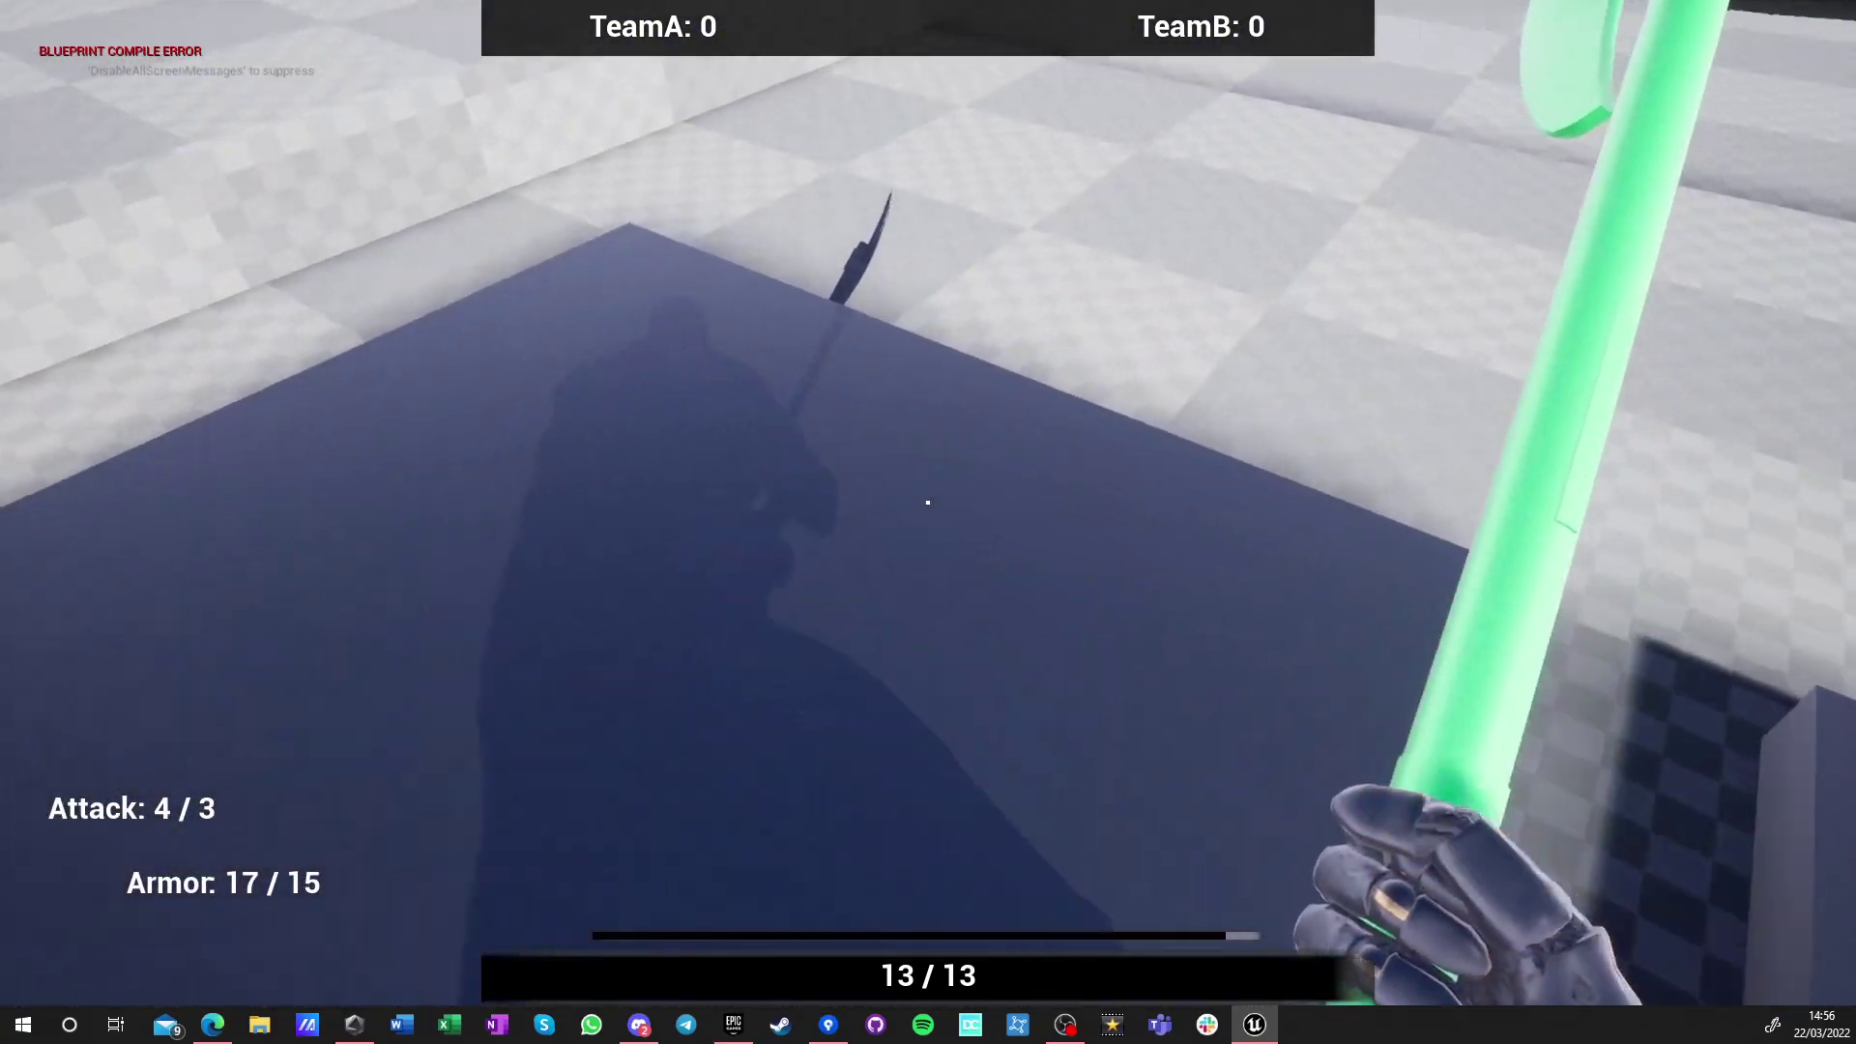
# Move around TestMap as the Warrior, attack a target dummy with the great sword, and end the play session, restoring the editor layout
pyautogui.press('w')
pyautogui.press('a')
pyautogui.press('s')
pyautogui.press('d')
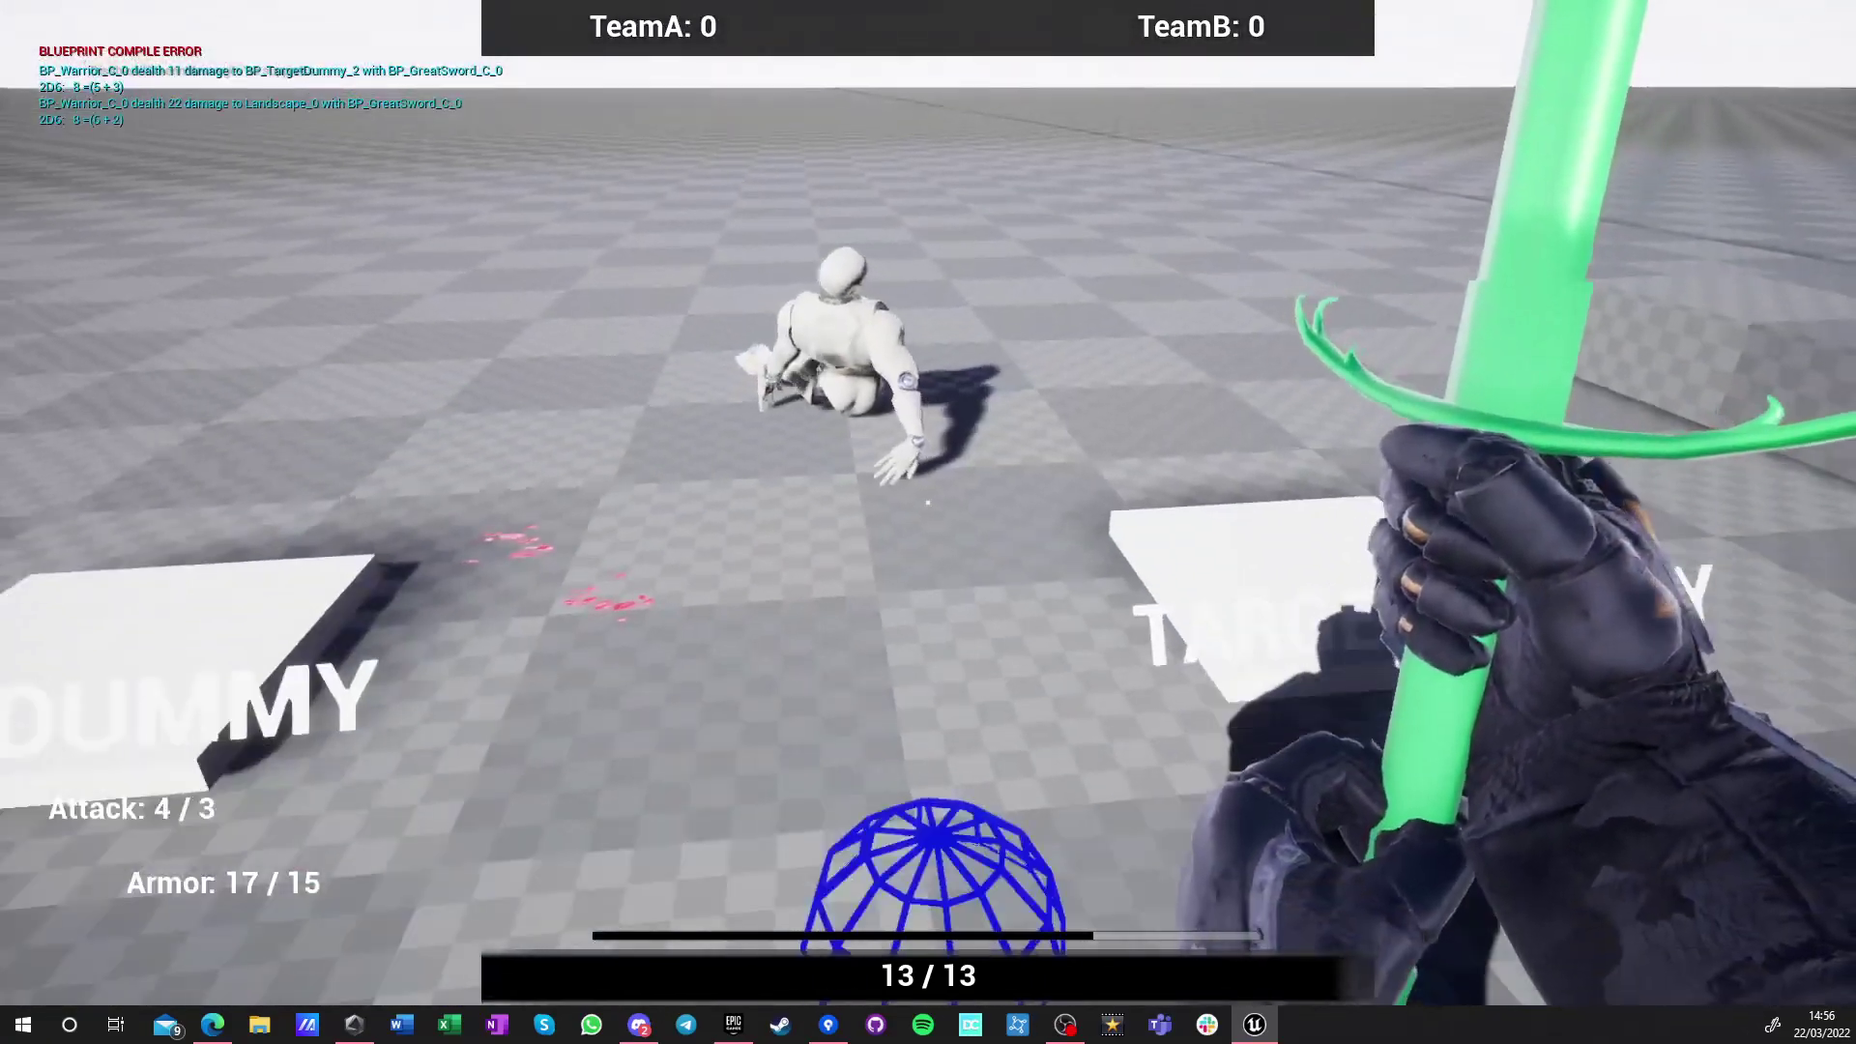
pyautogui.press('w')
pyautogui.press('w')
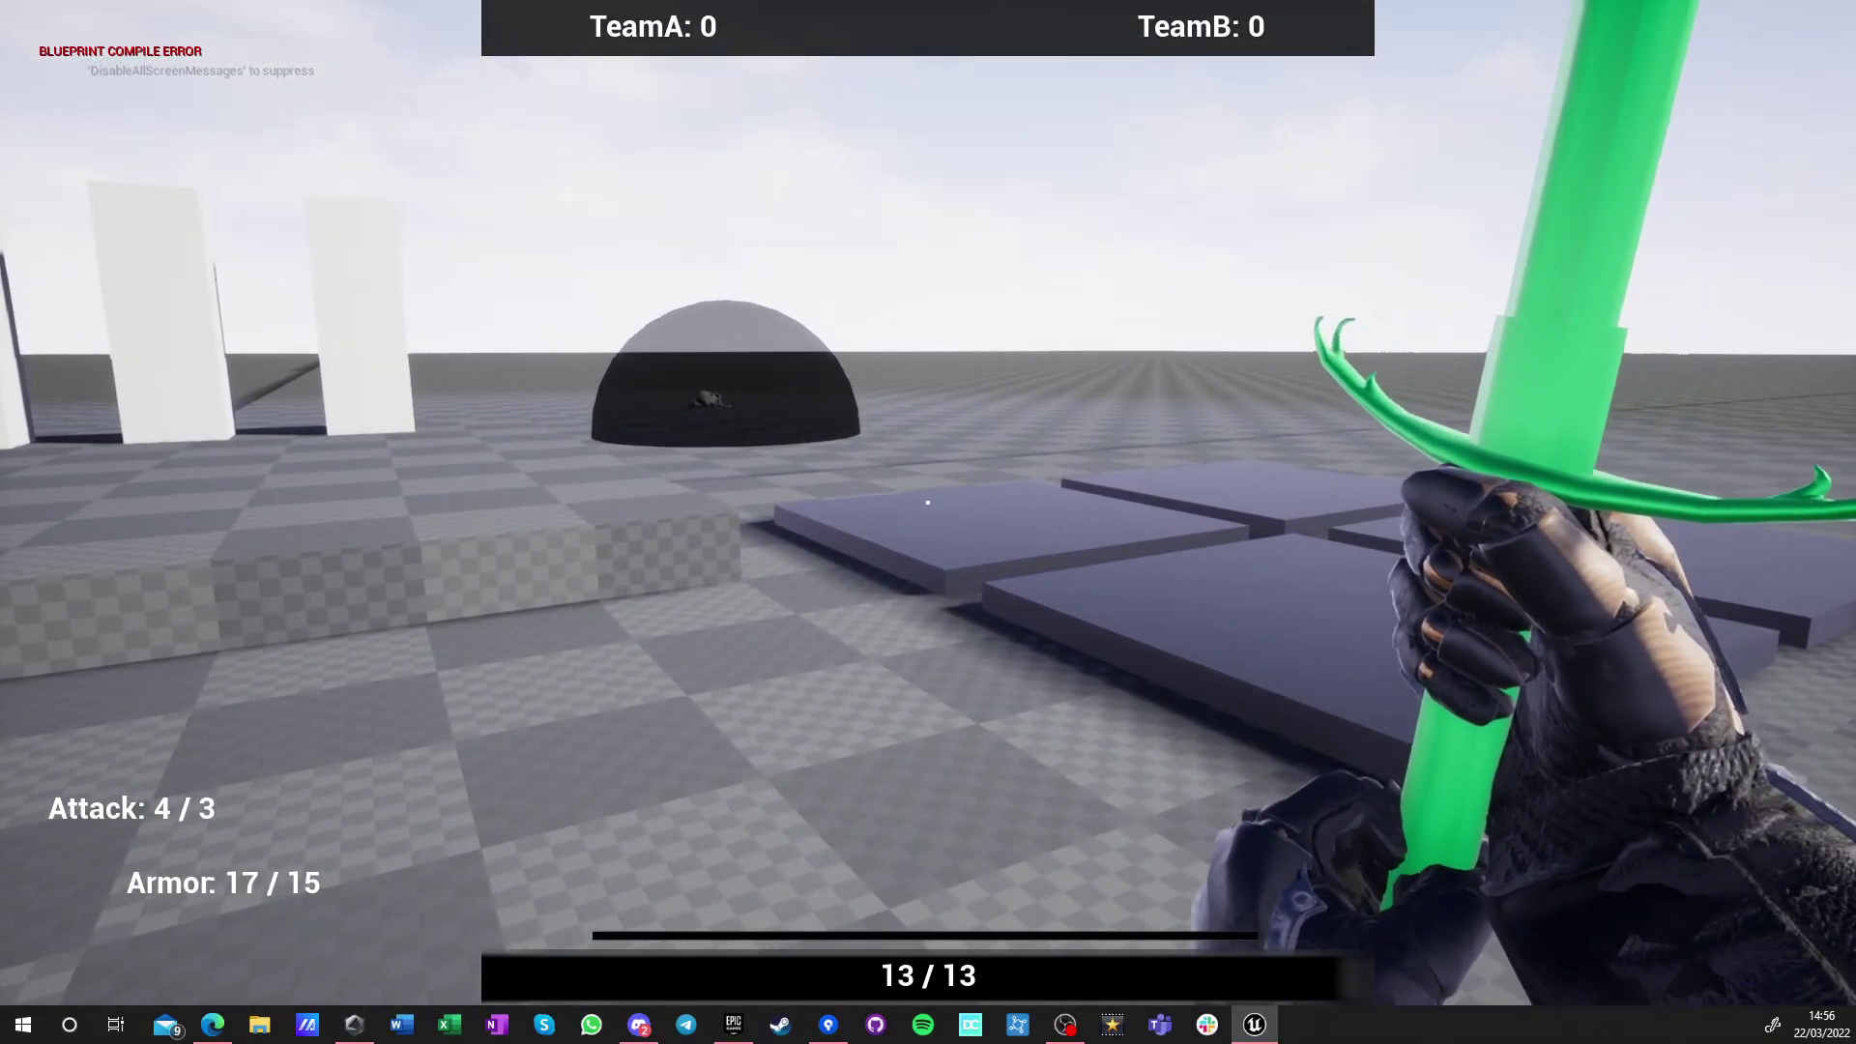
pyautogui.press('Escape')
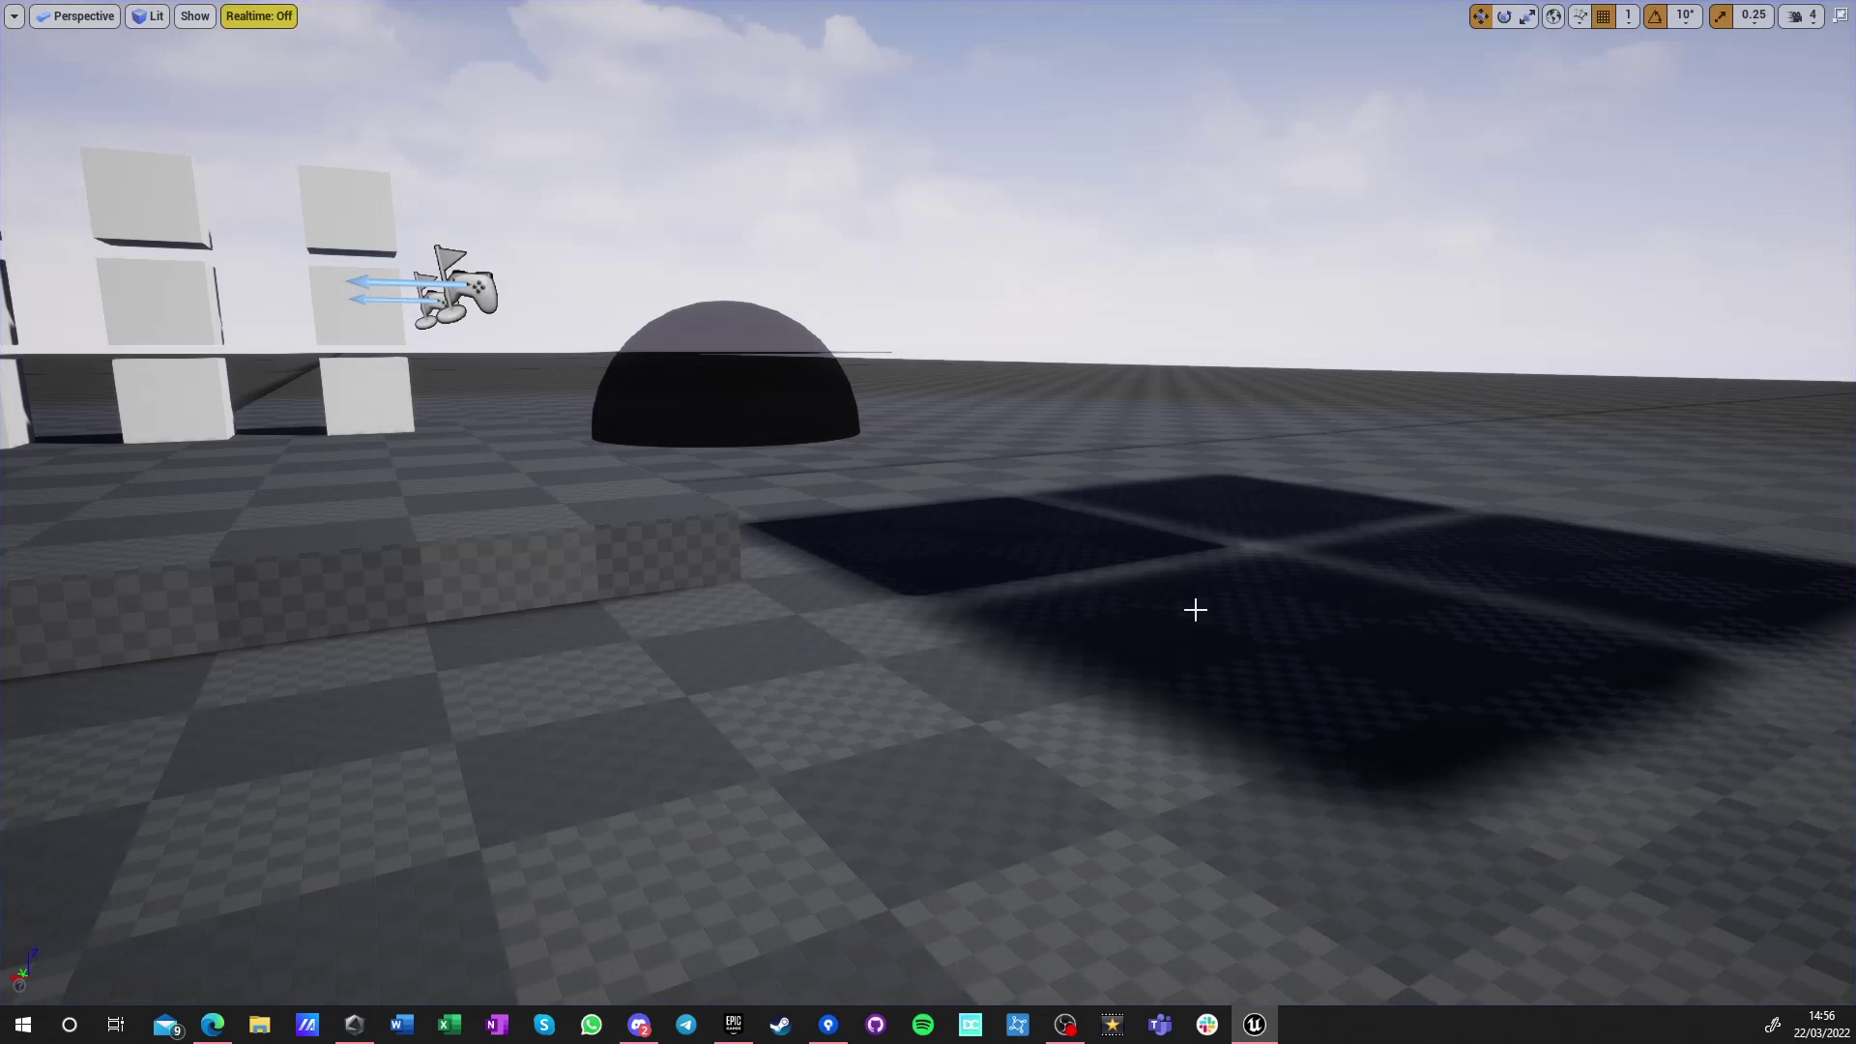
pyautogui.press('F11')
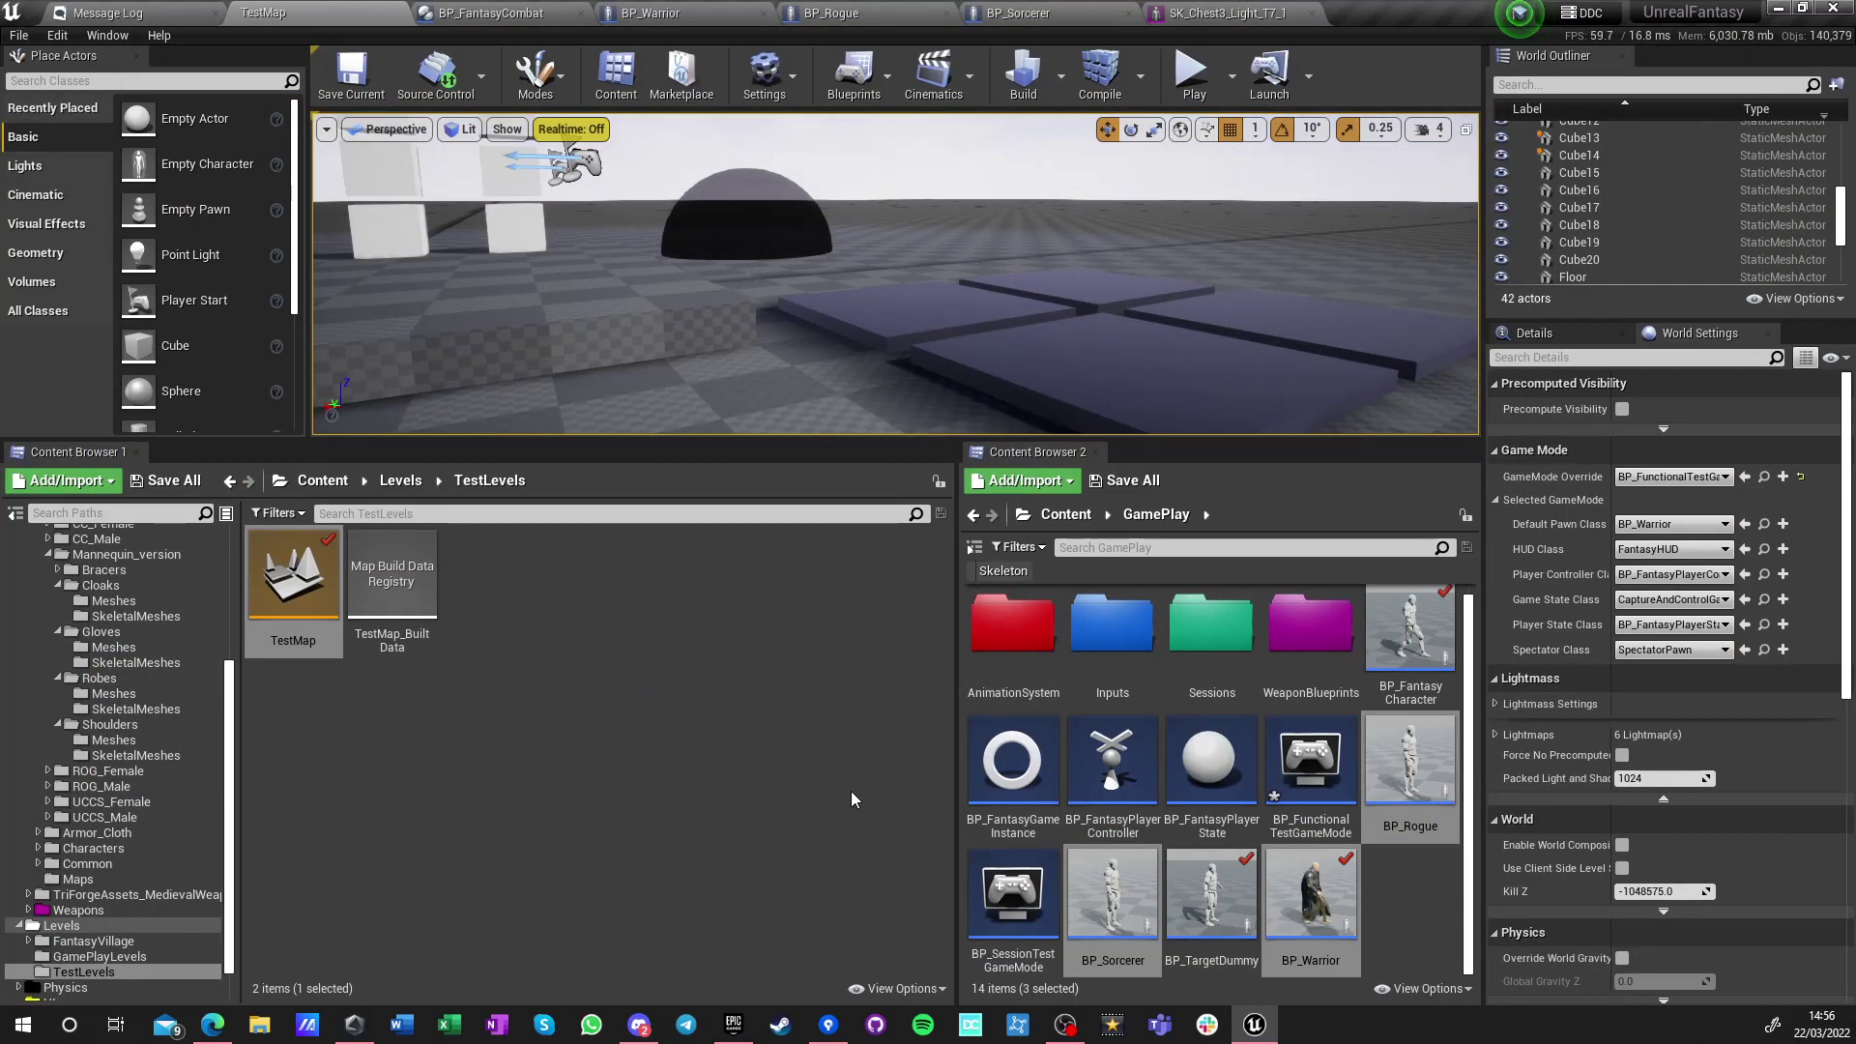
# Browse to Items/ROG_Modular_Armor, filter its contents to Skeletal Mesh assets, and select the first SK_Boots2_Light_T7_1 mesh
pyautogui.click(1400, 916)
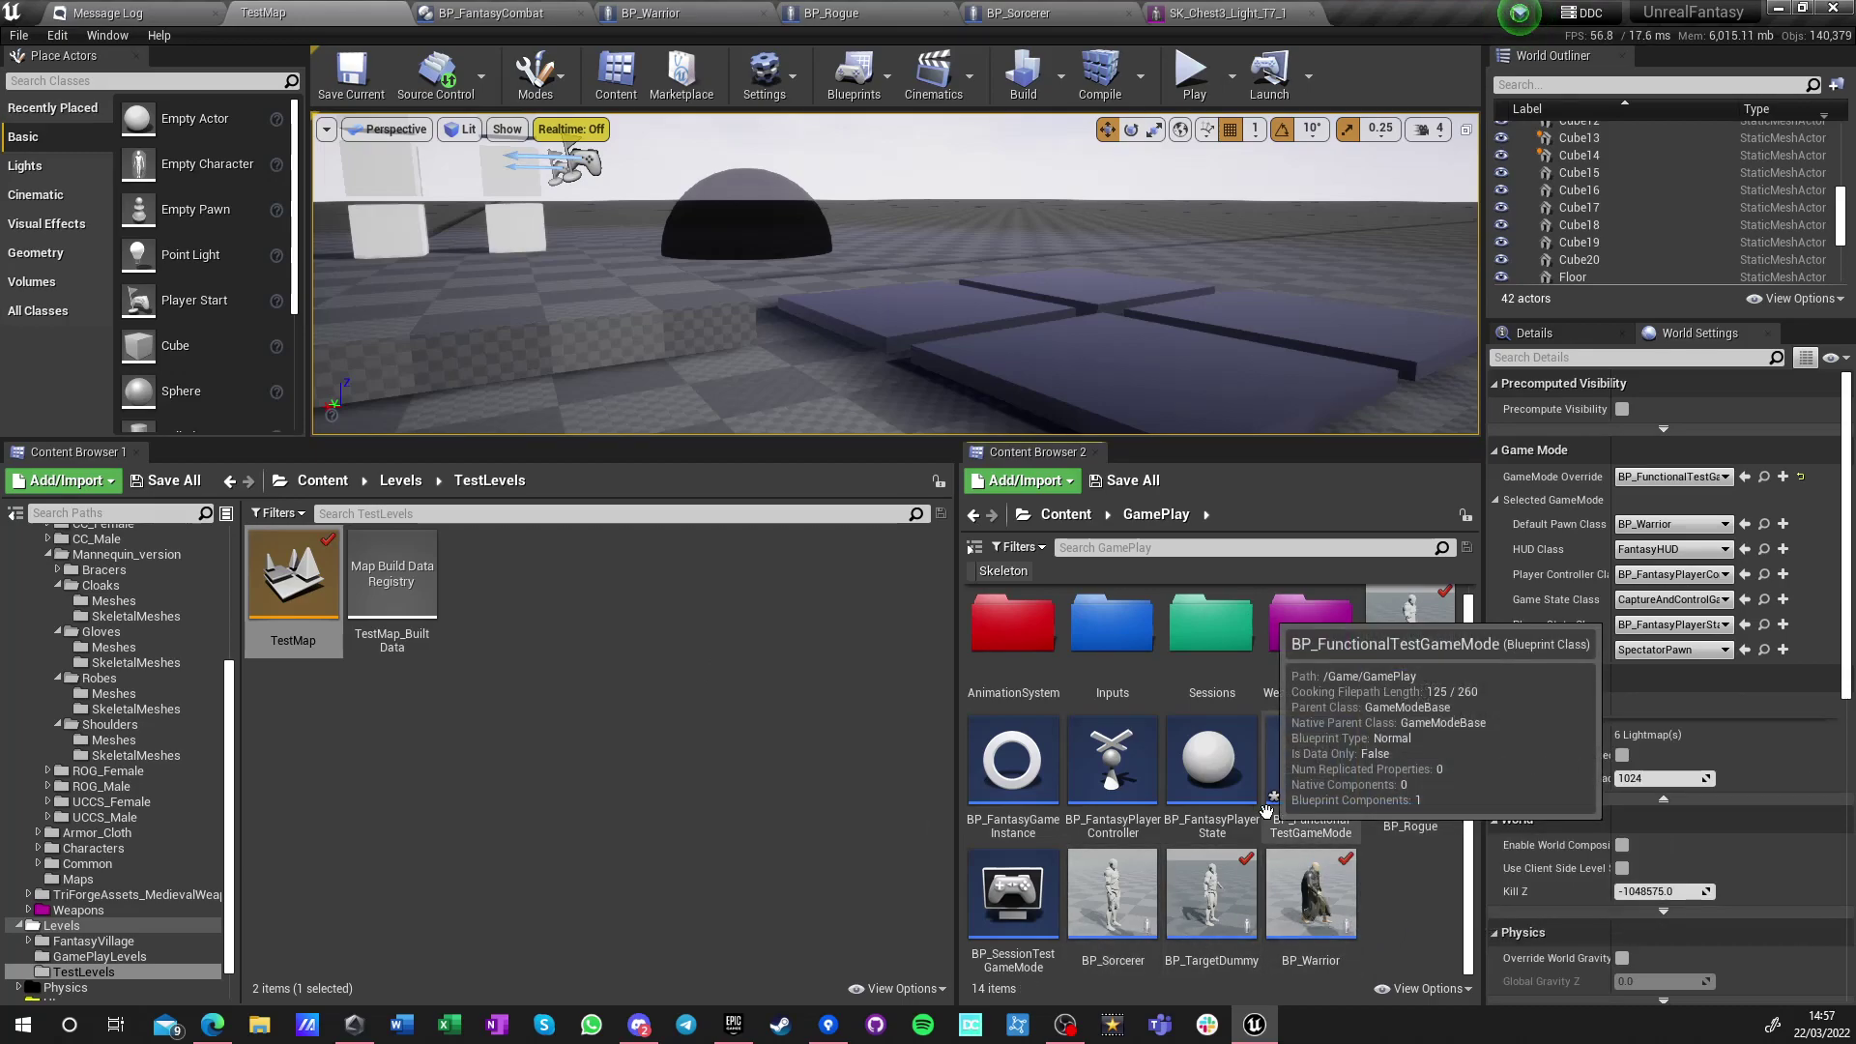
pyautogui.click(325, 480)
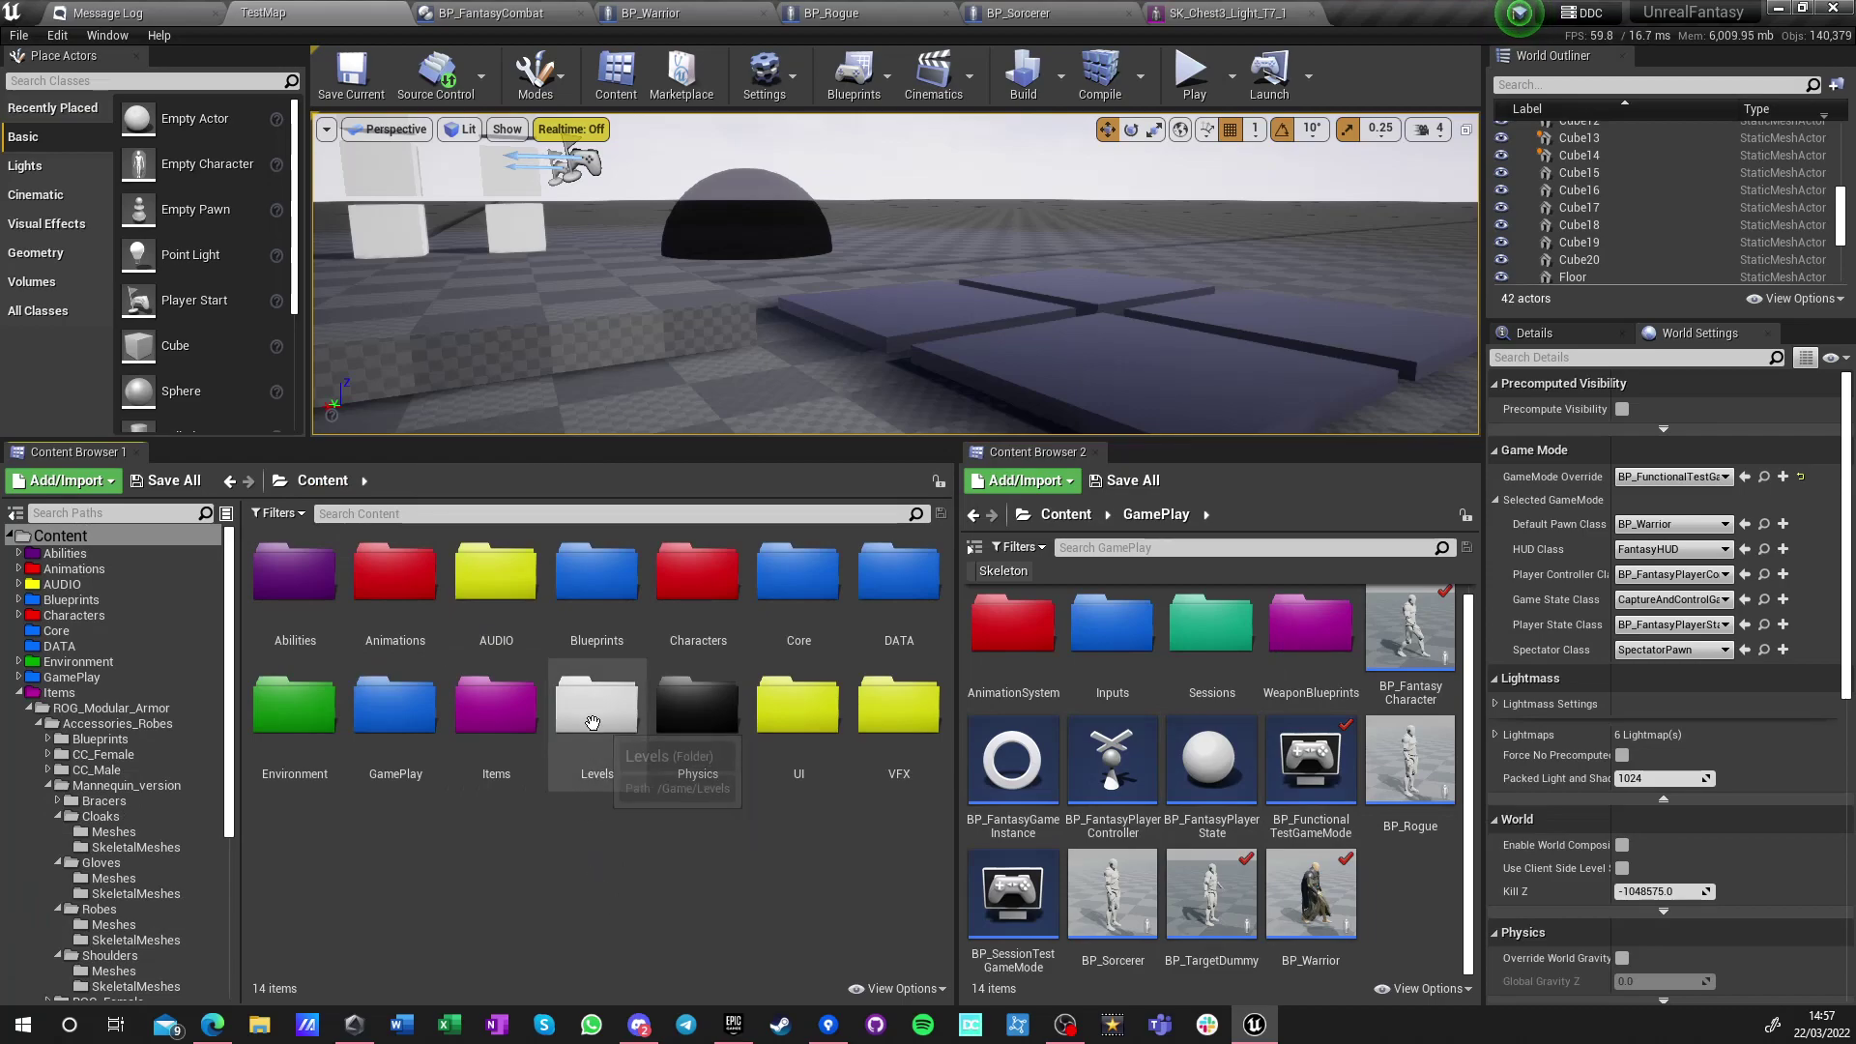
pyautogui.doubleClick(520, 743)
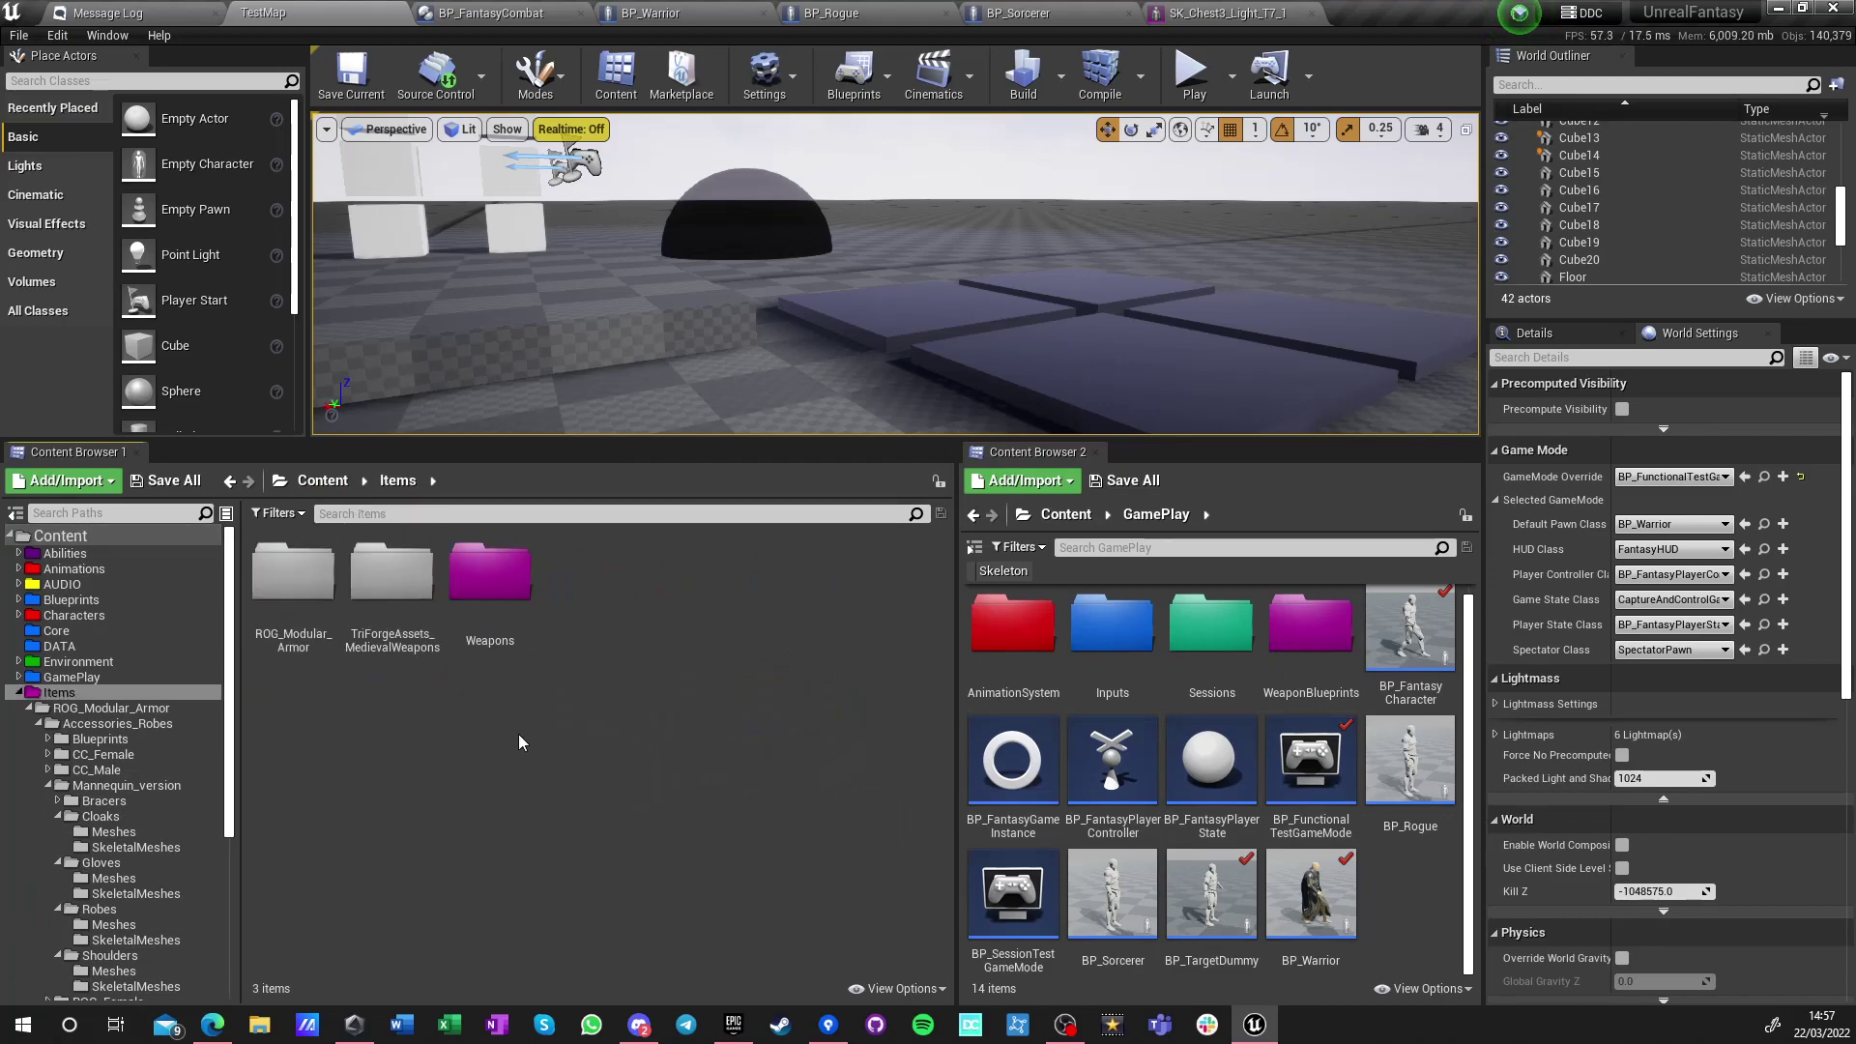
pyautogui.doubleClick(293, 578)
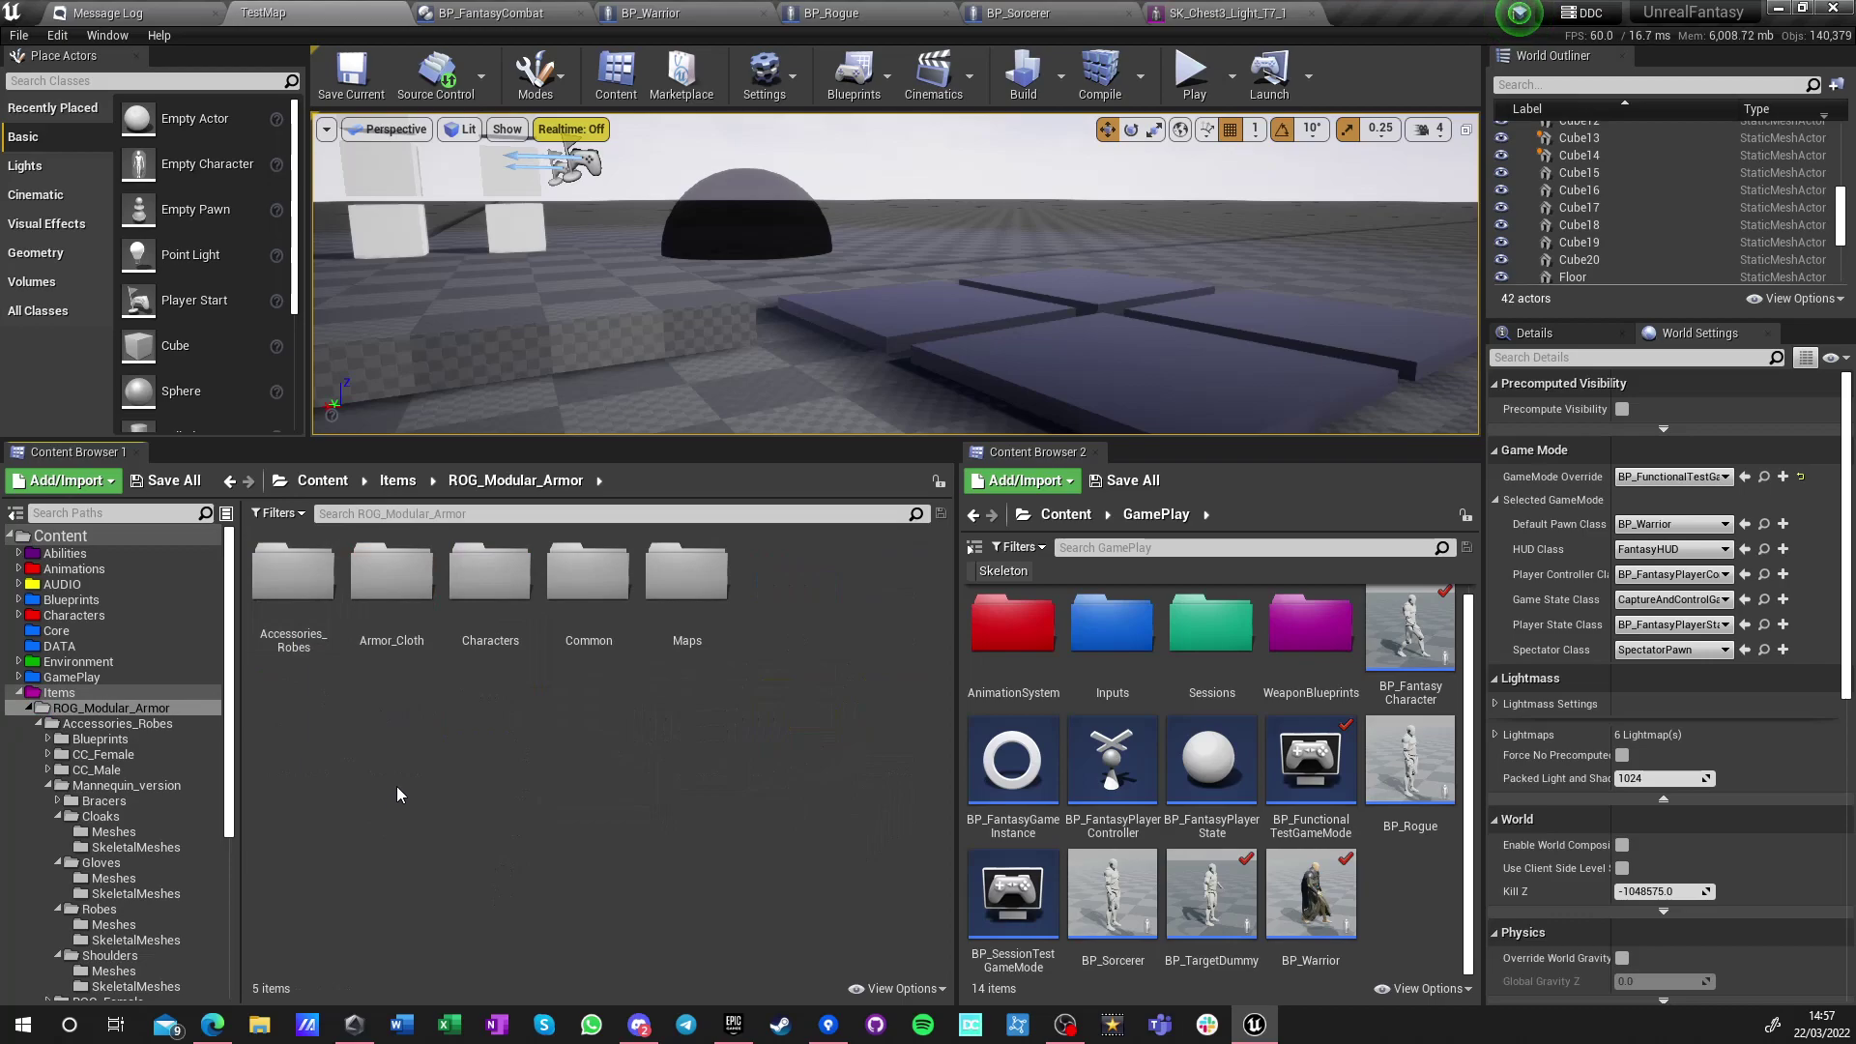
pyautogui.click(279, 513)
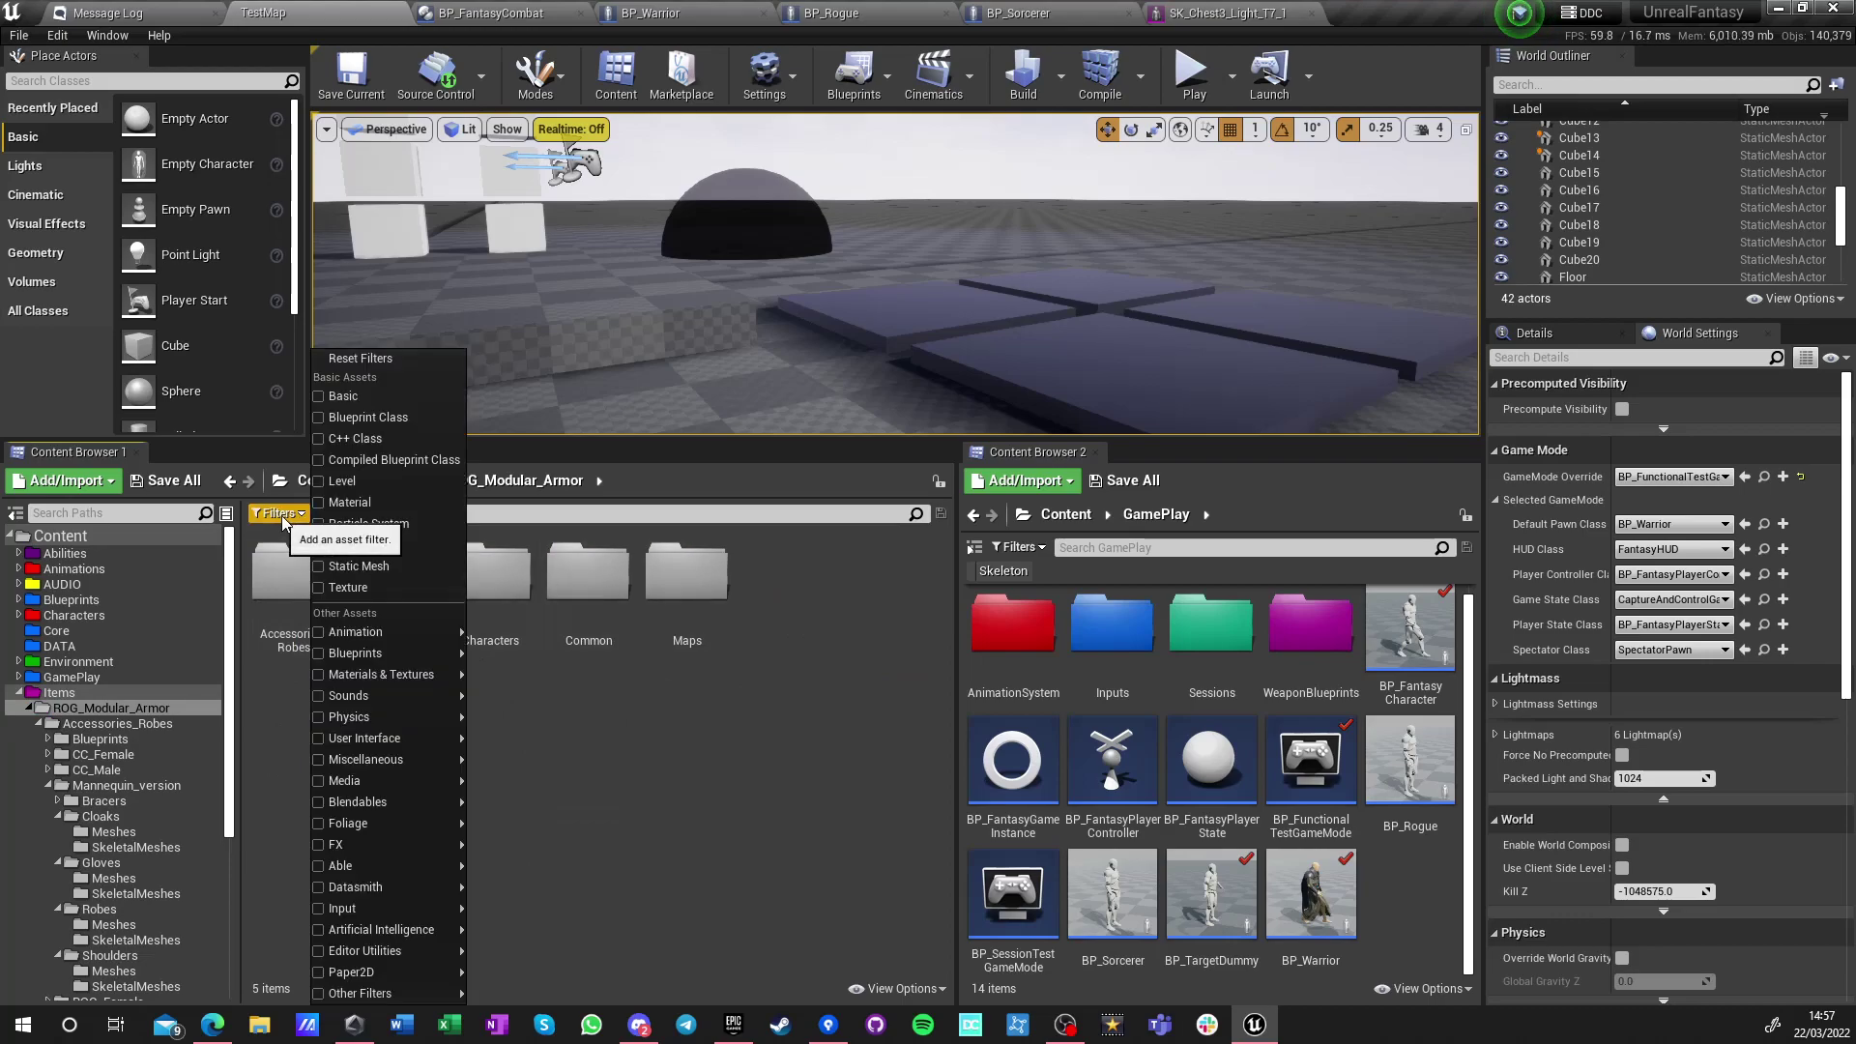
pyautogui.click(359, 544)
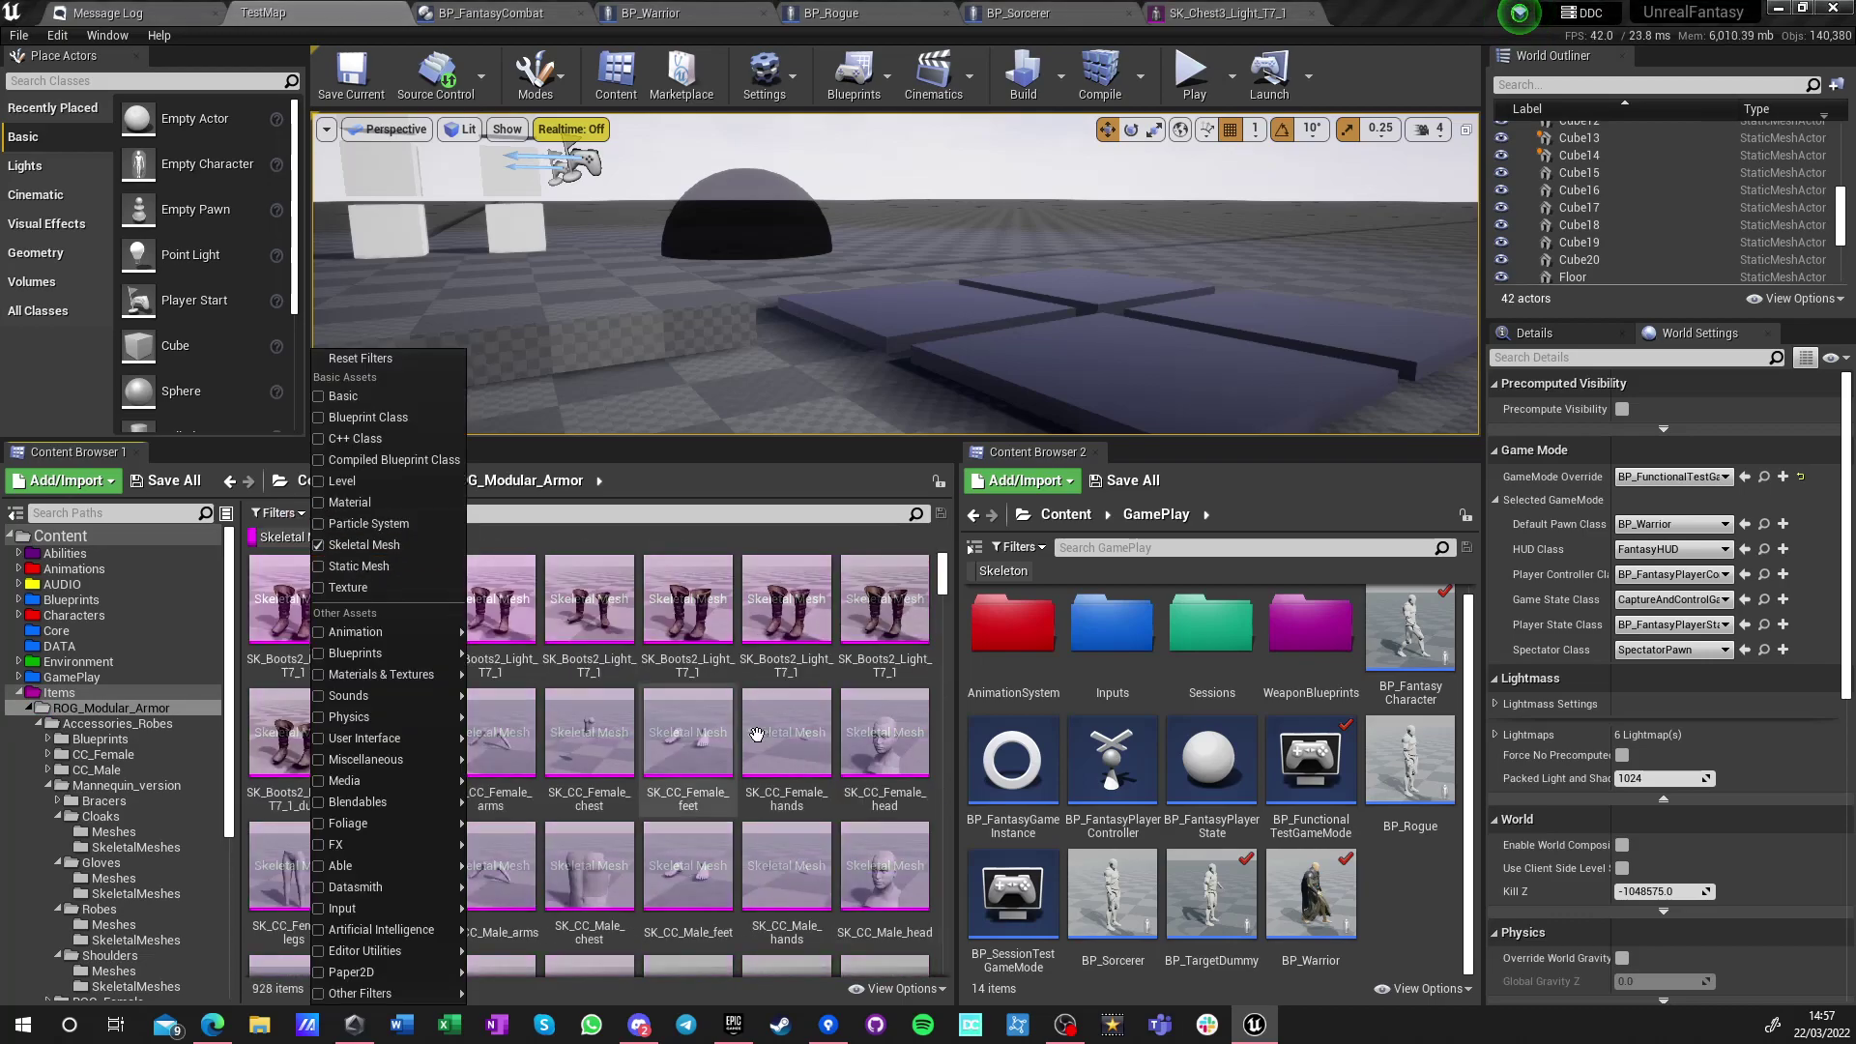
pyautogui.click(587, 734)
pyautogui.click(321, 623)
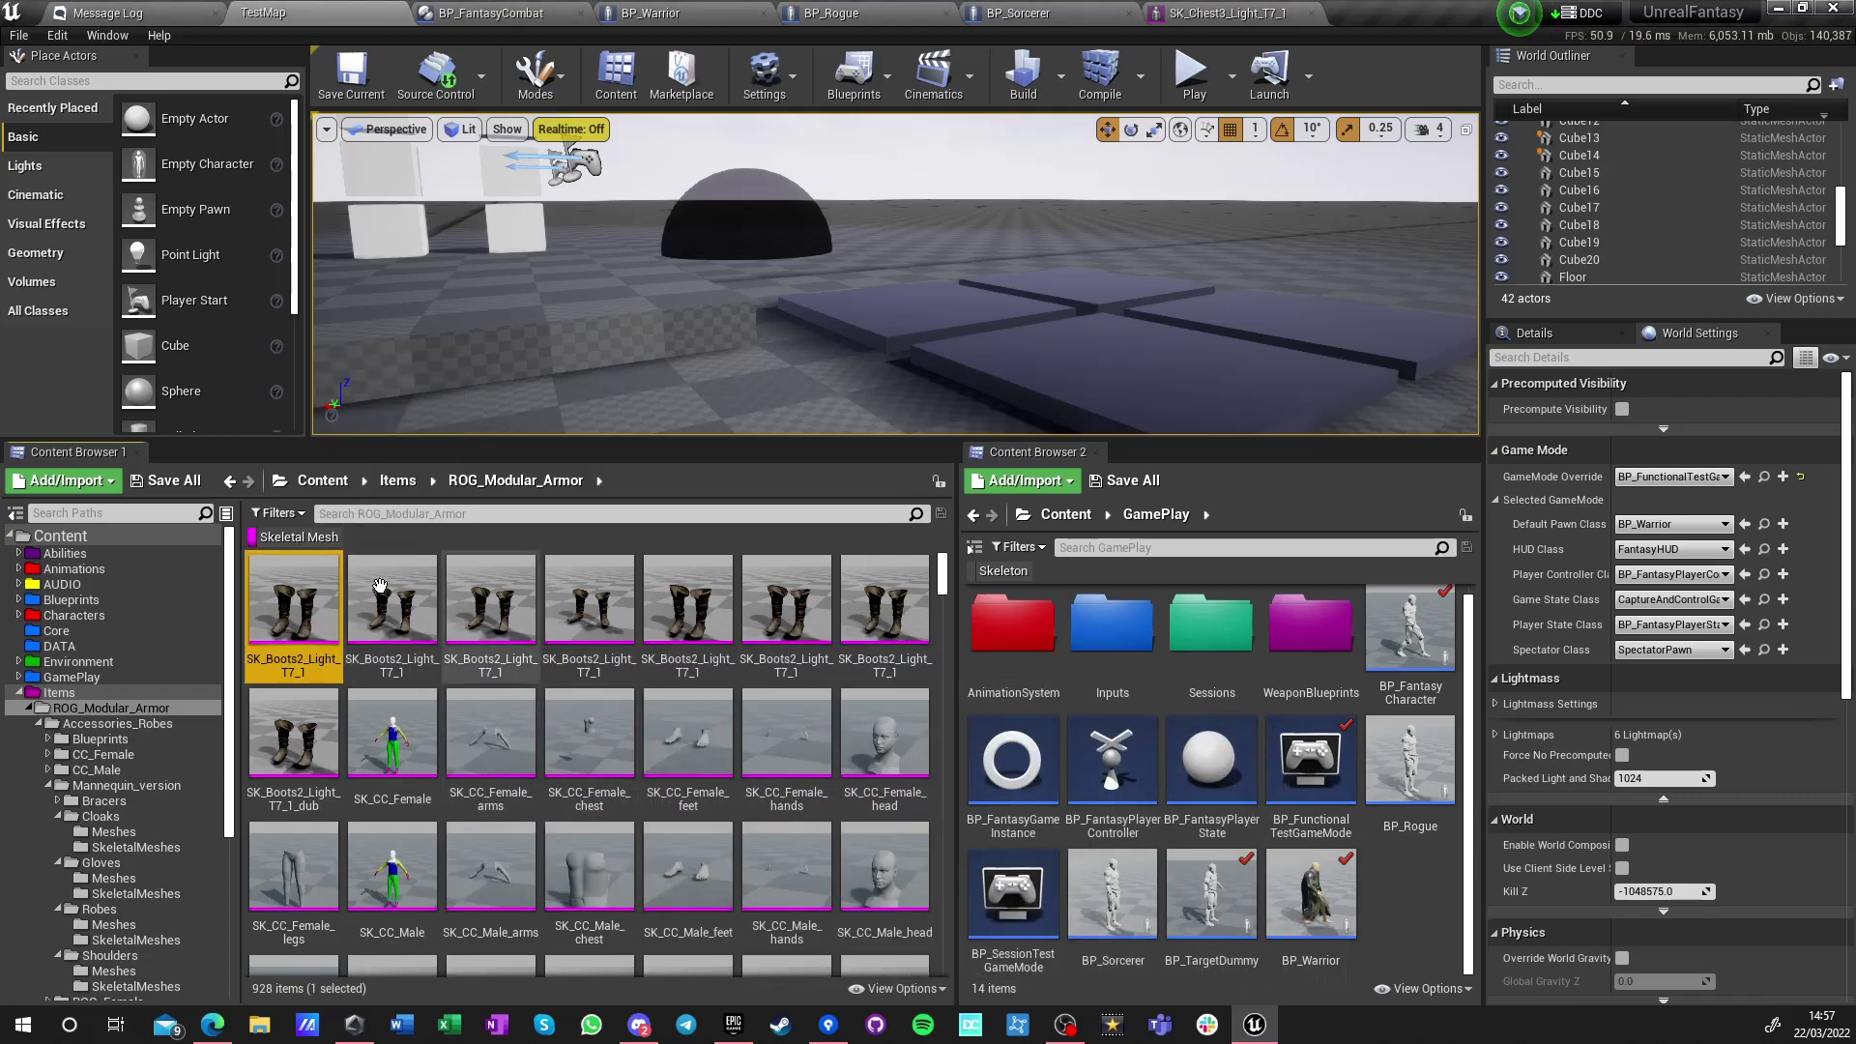
# Change the asset filter on the ROG_Modular_Armor folder from Skeletal Mesh to Skeleton
pyautogui.click(333, 537)
pyautogui.click(278, 513)
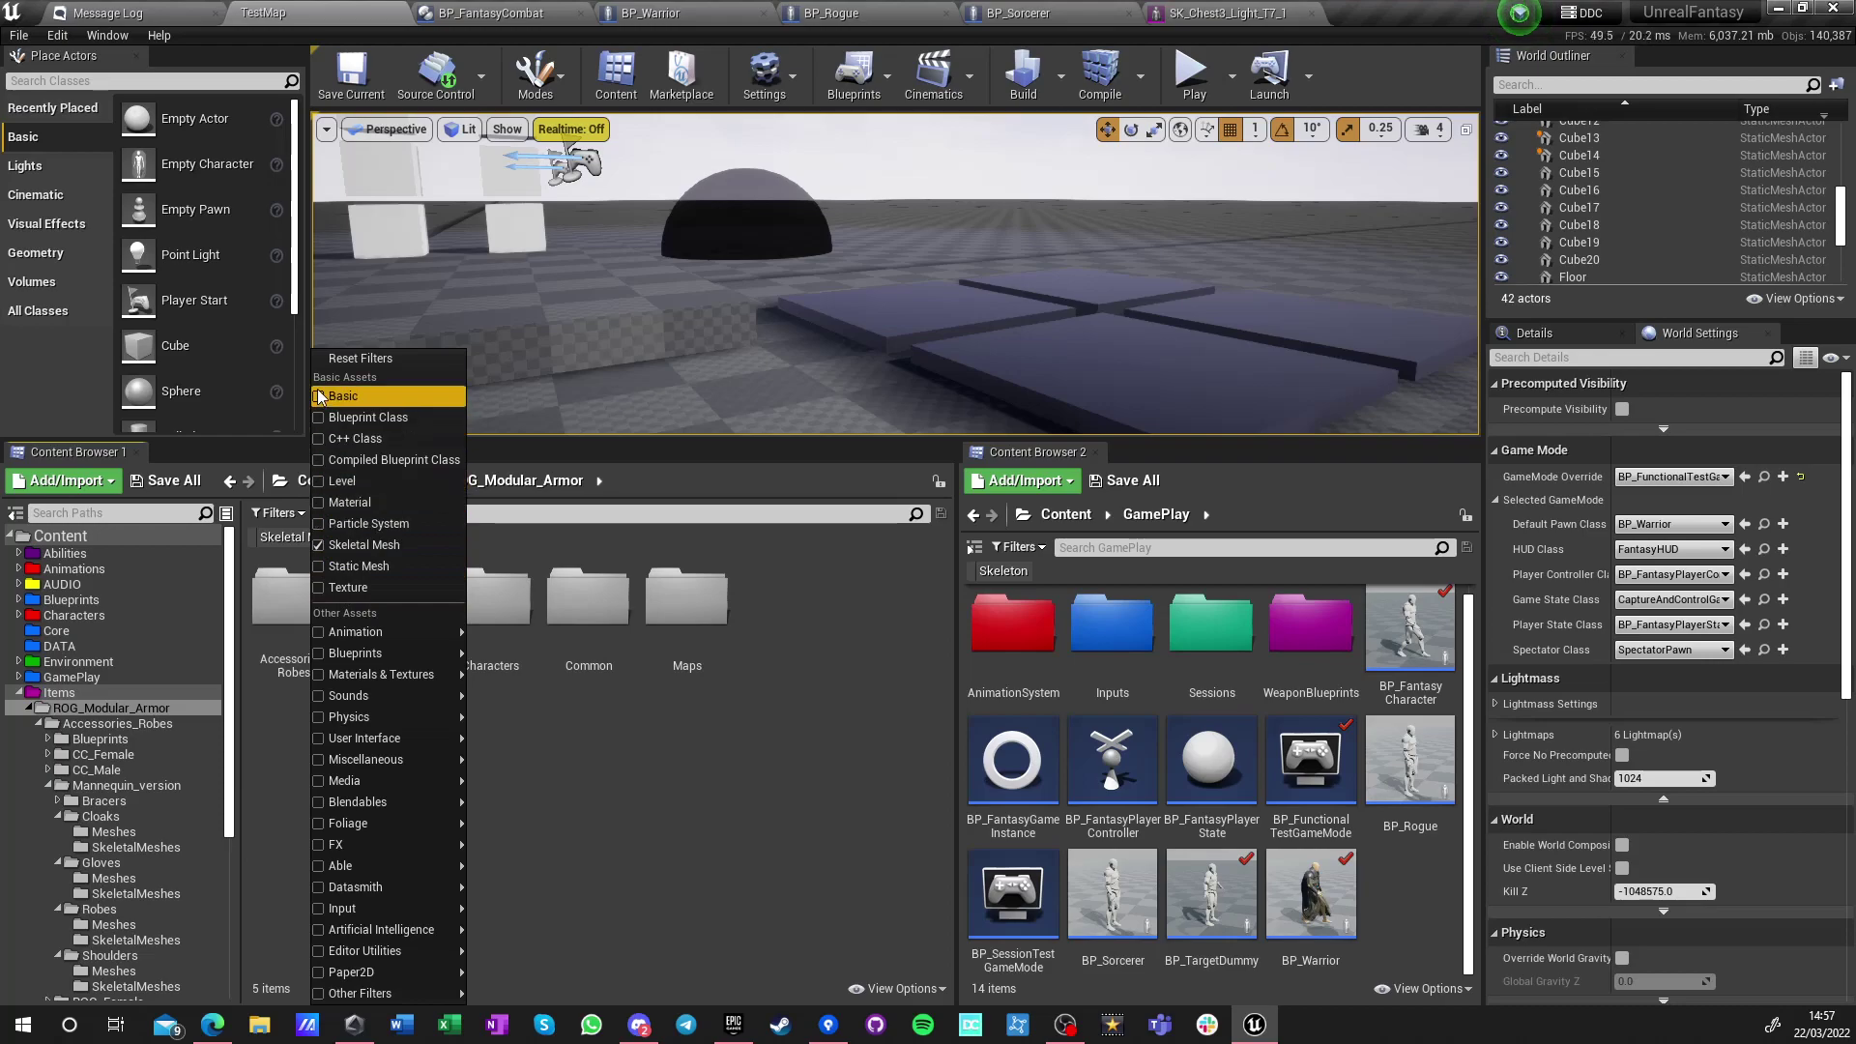
pyautogui.moveTo(326, 635)
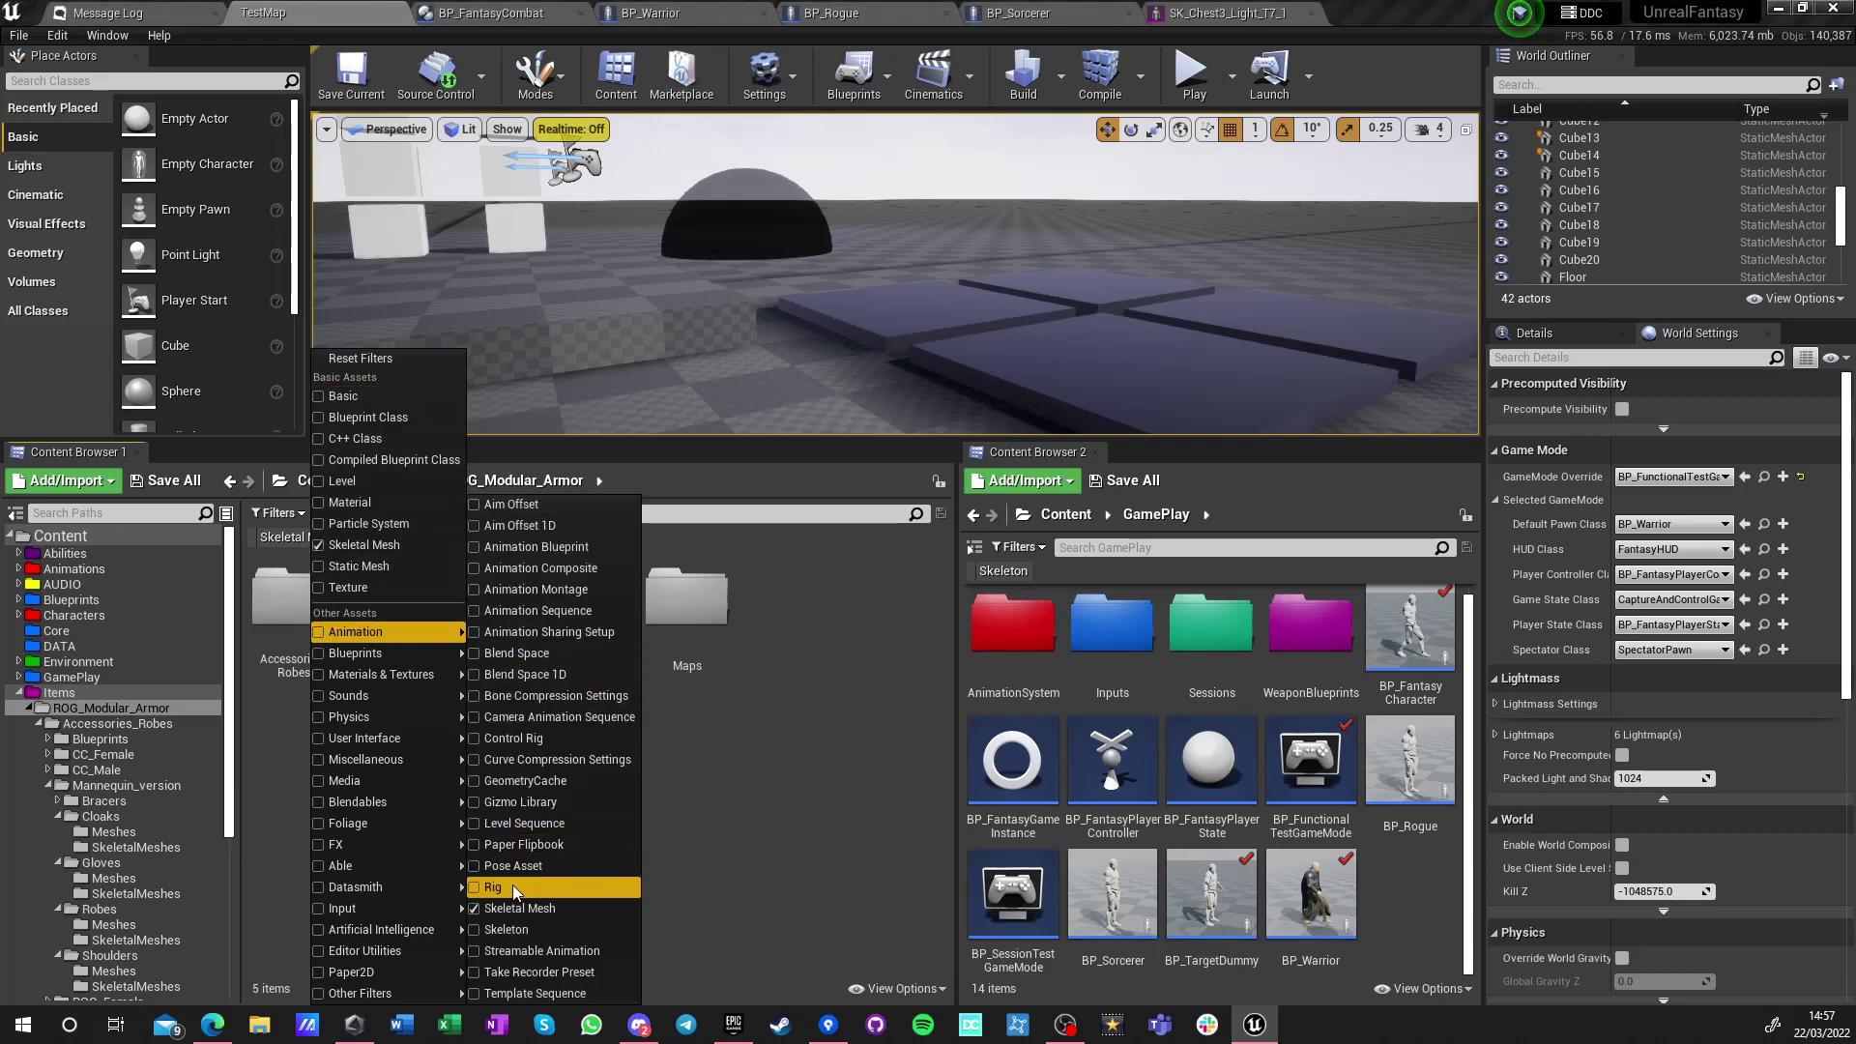
pyautogui.click(504, 931)
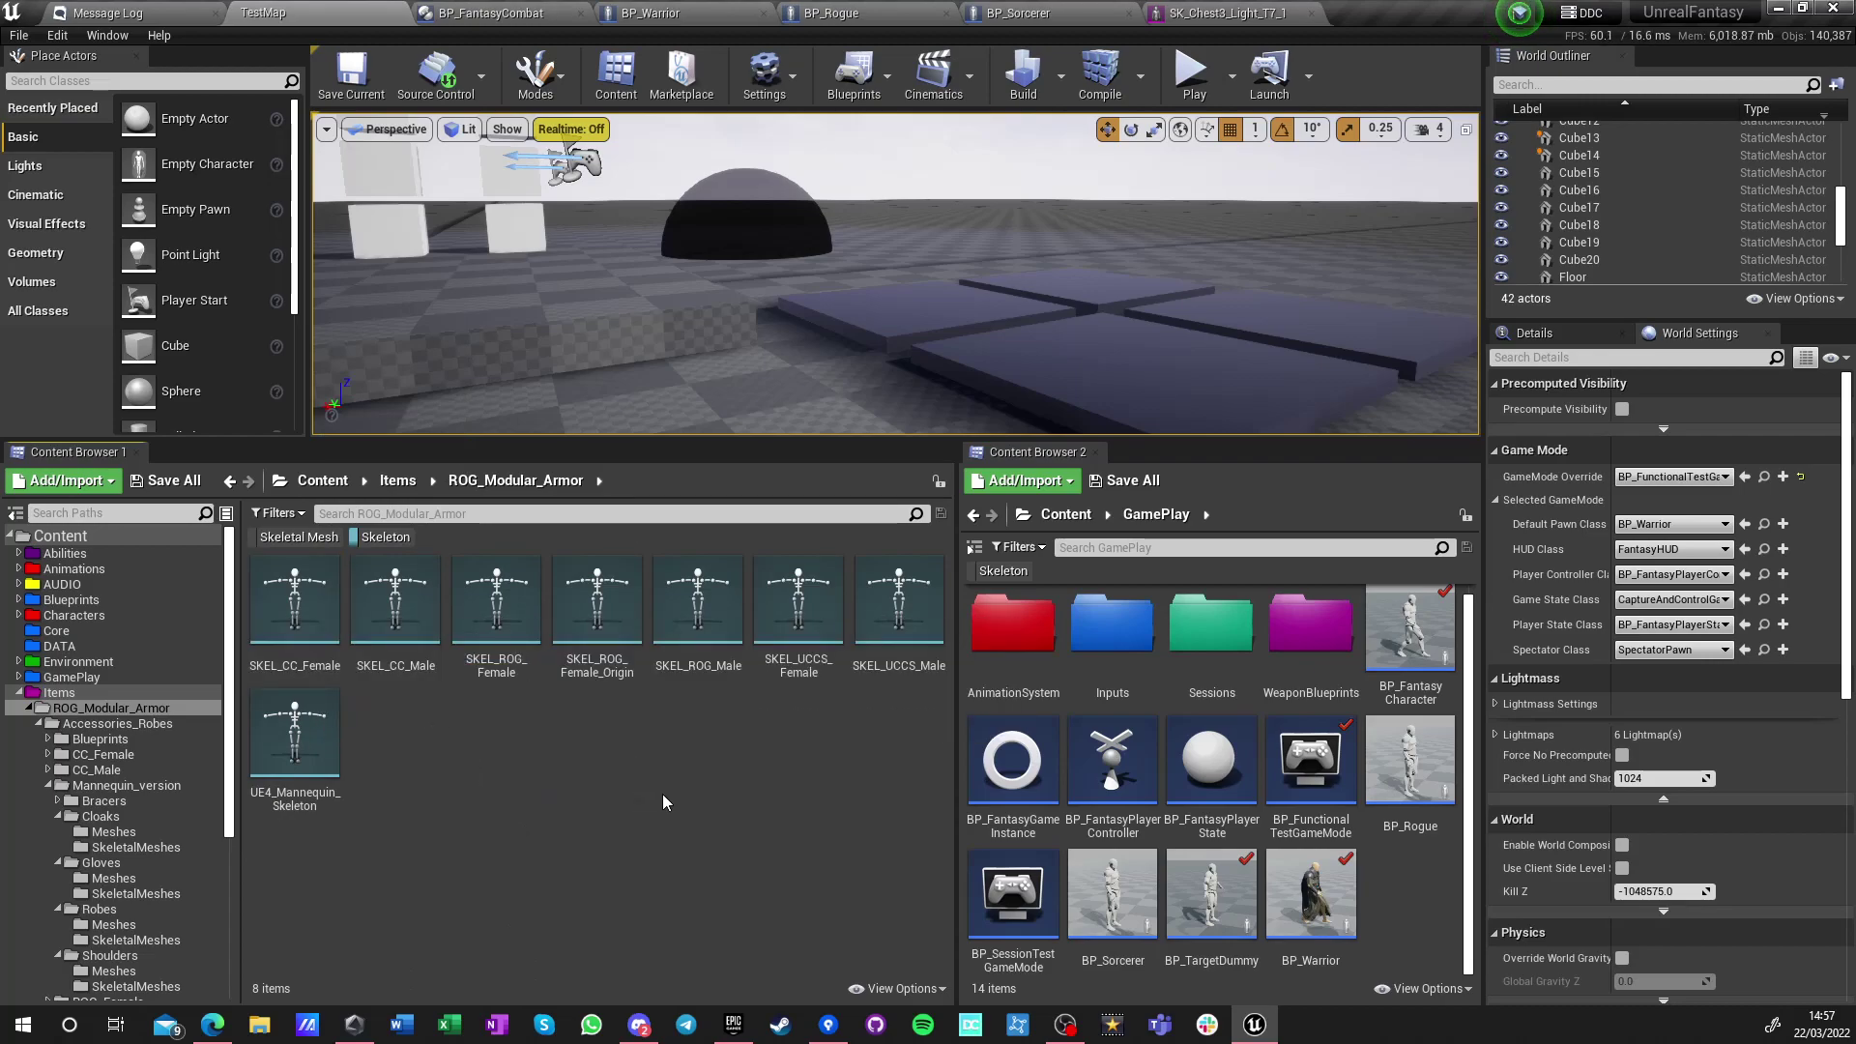
# Delete ROG_Modular_Armor's UE4_Mannequin_Skeleton, replacing its references with the UE4_Mannequin_Skeleton stored in /Game/Characters
pyautogui.click(295, 740)
pyautogui.press('Delete')
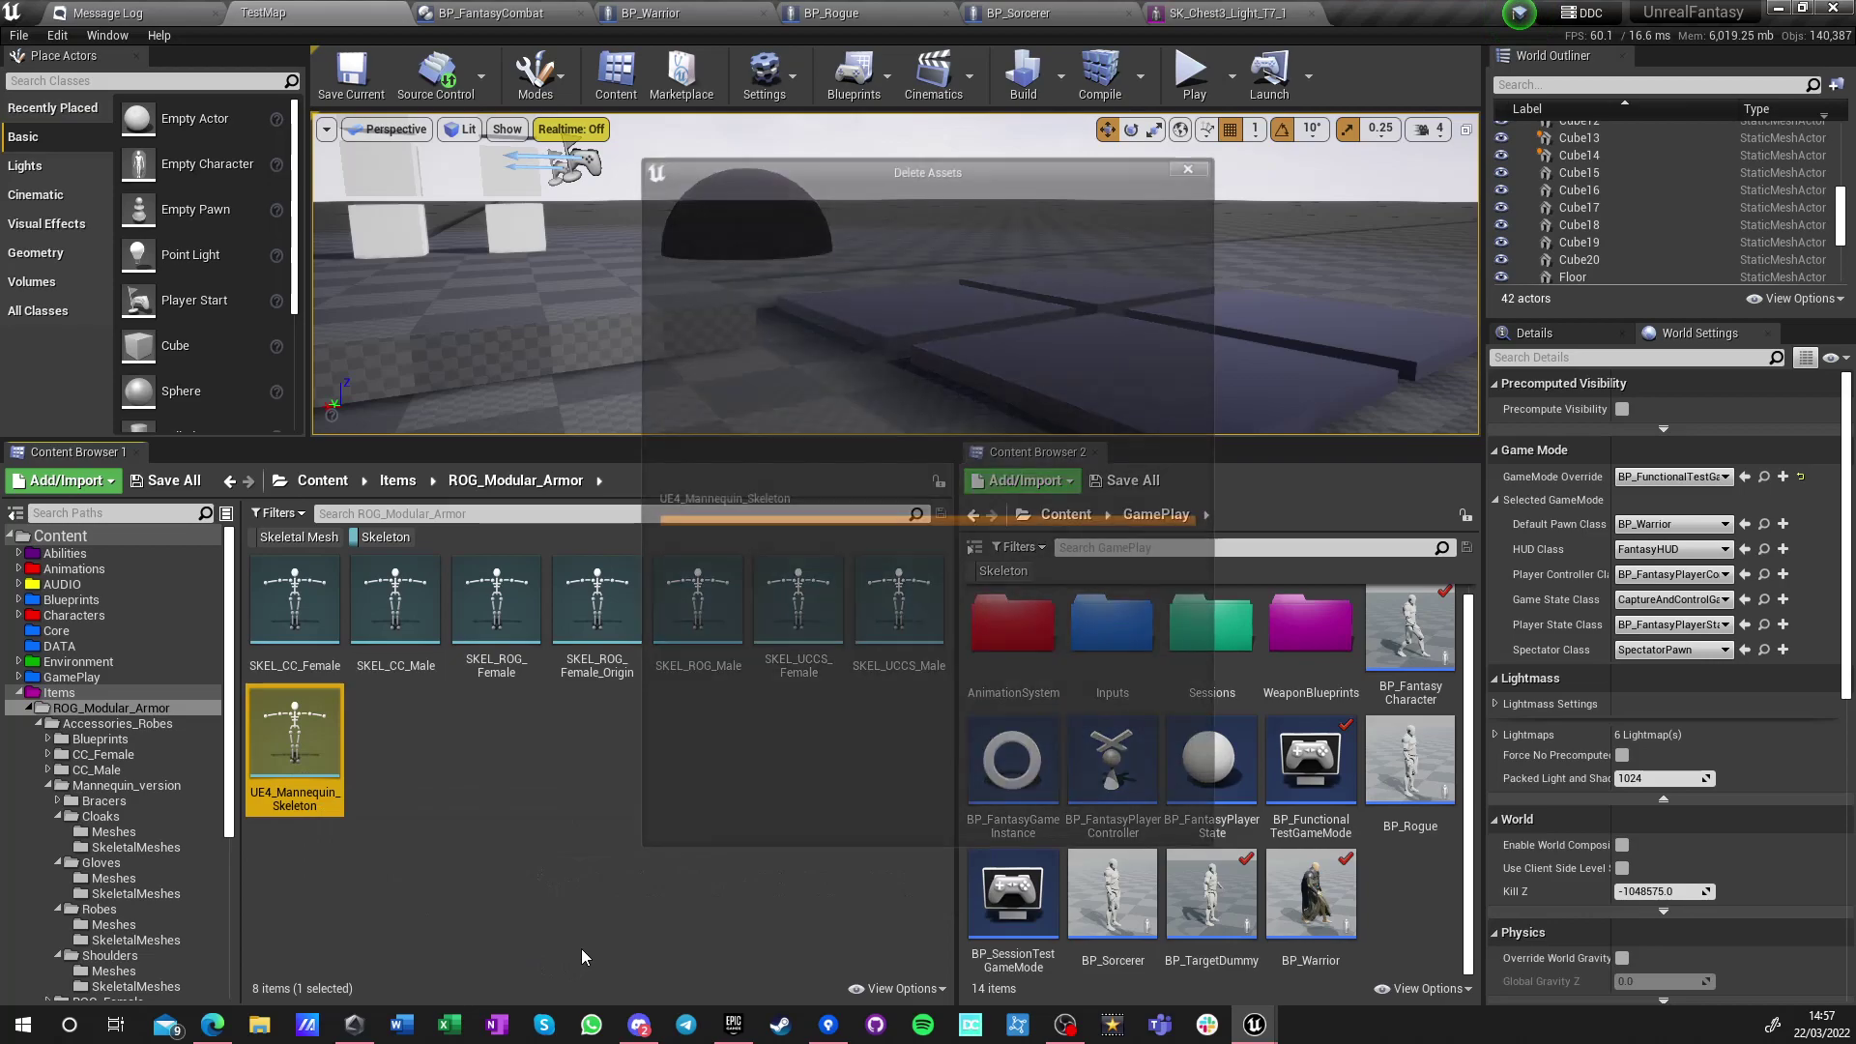
pyautogui.click(747, 784)
pyautogui.write('man')
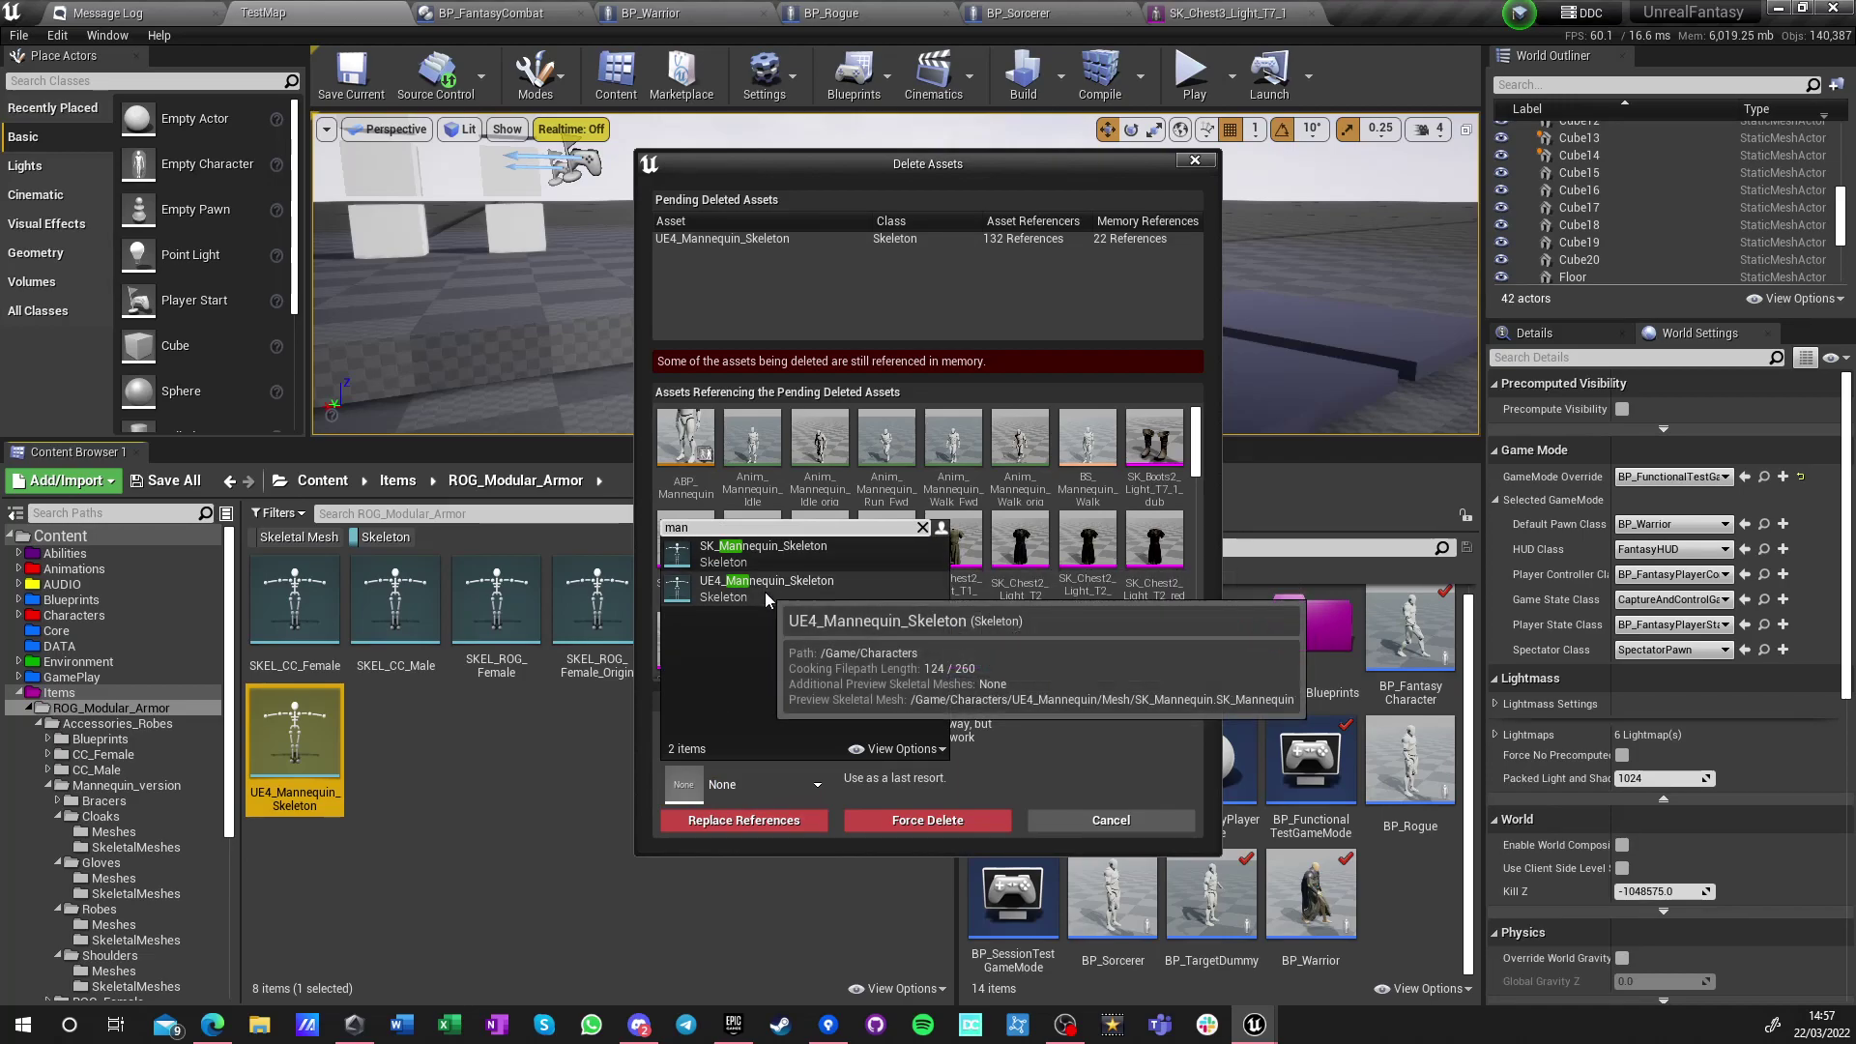
pyautogui.click(764, 587)
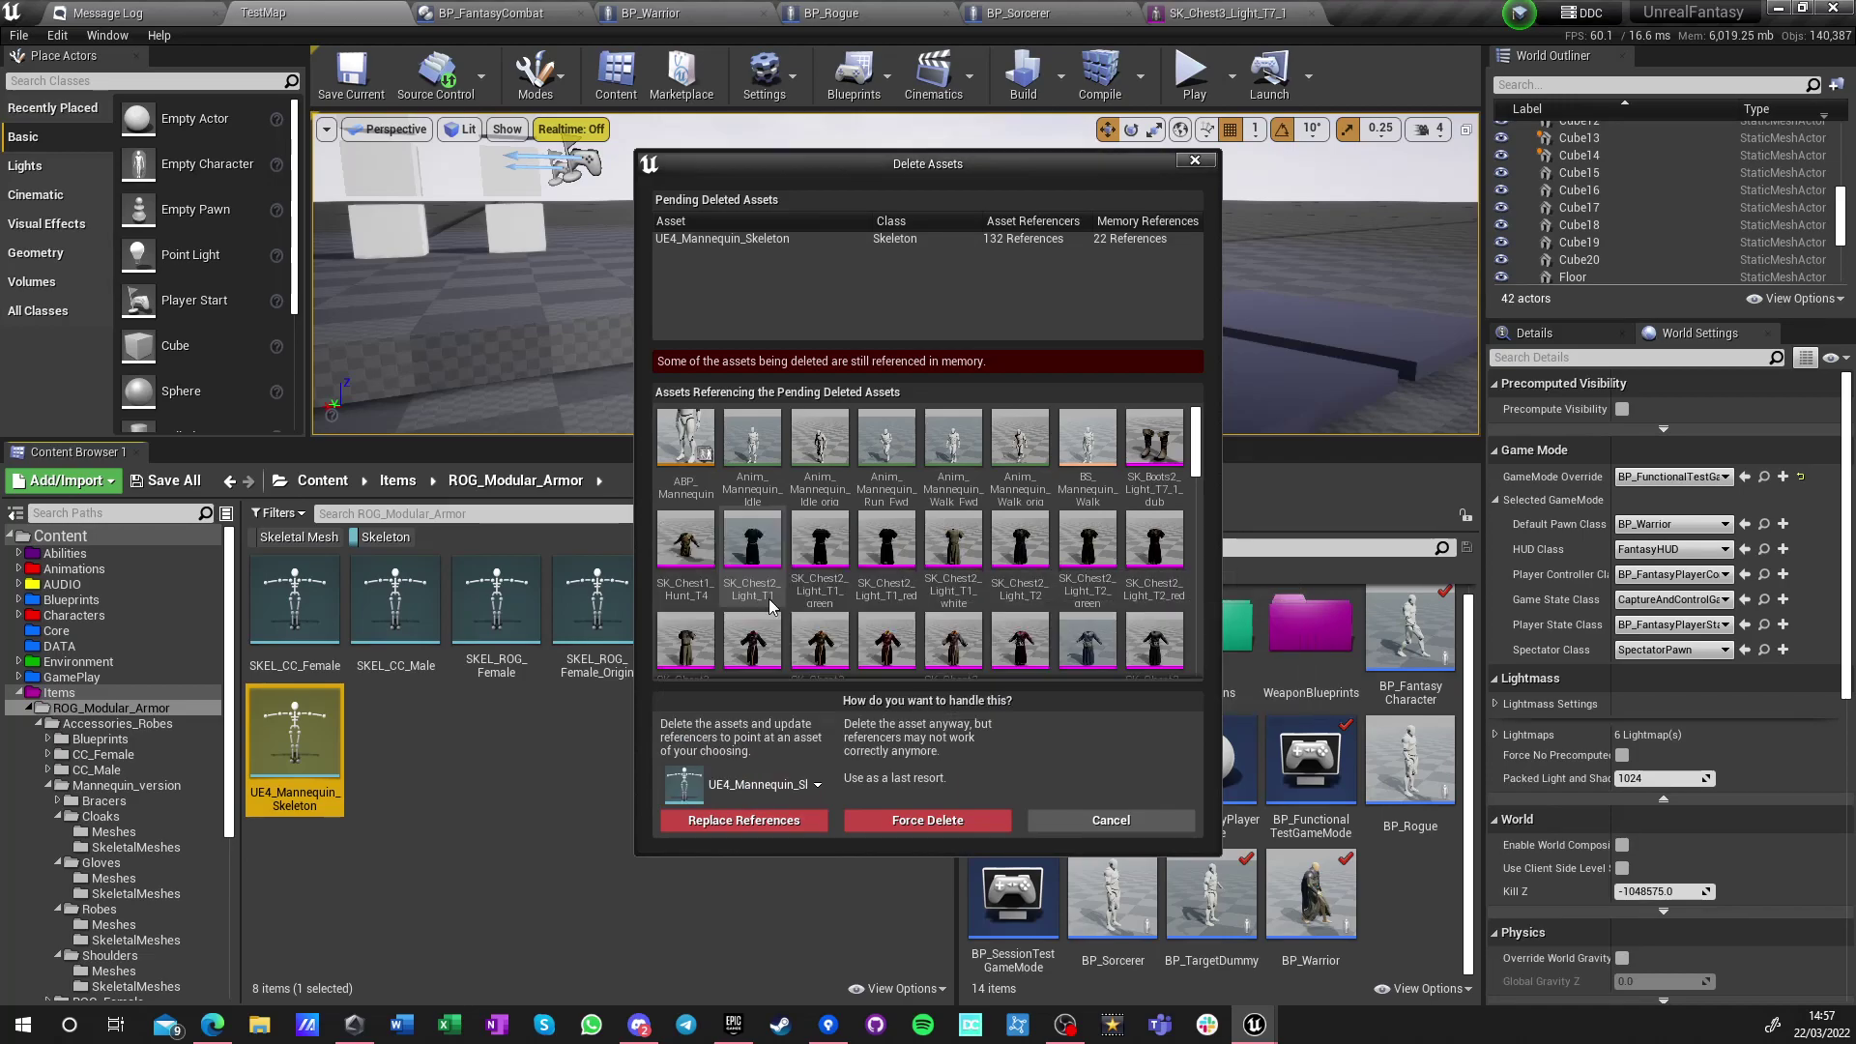
pyautogui.click(723, 822)
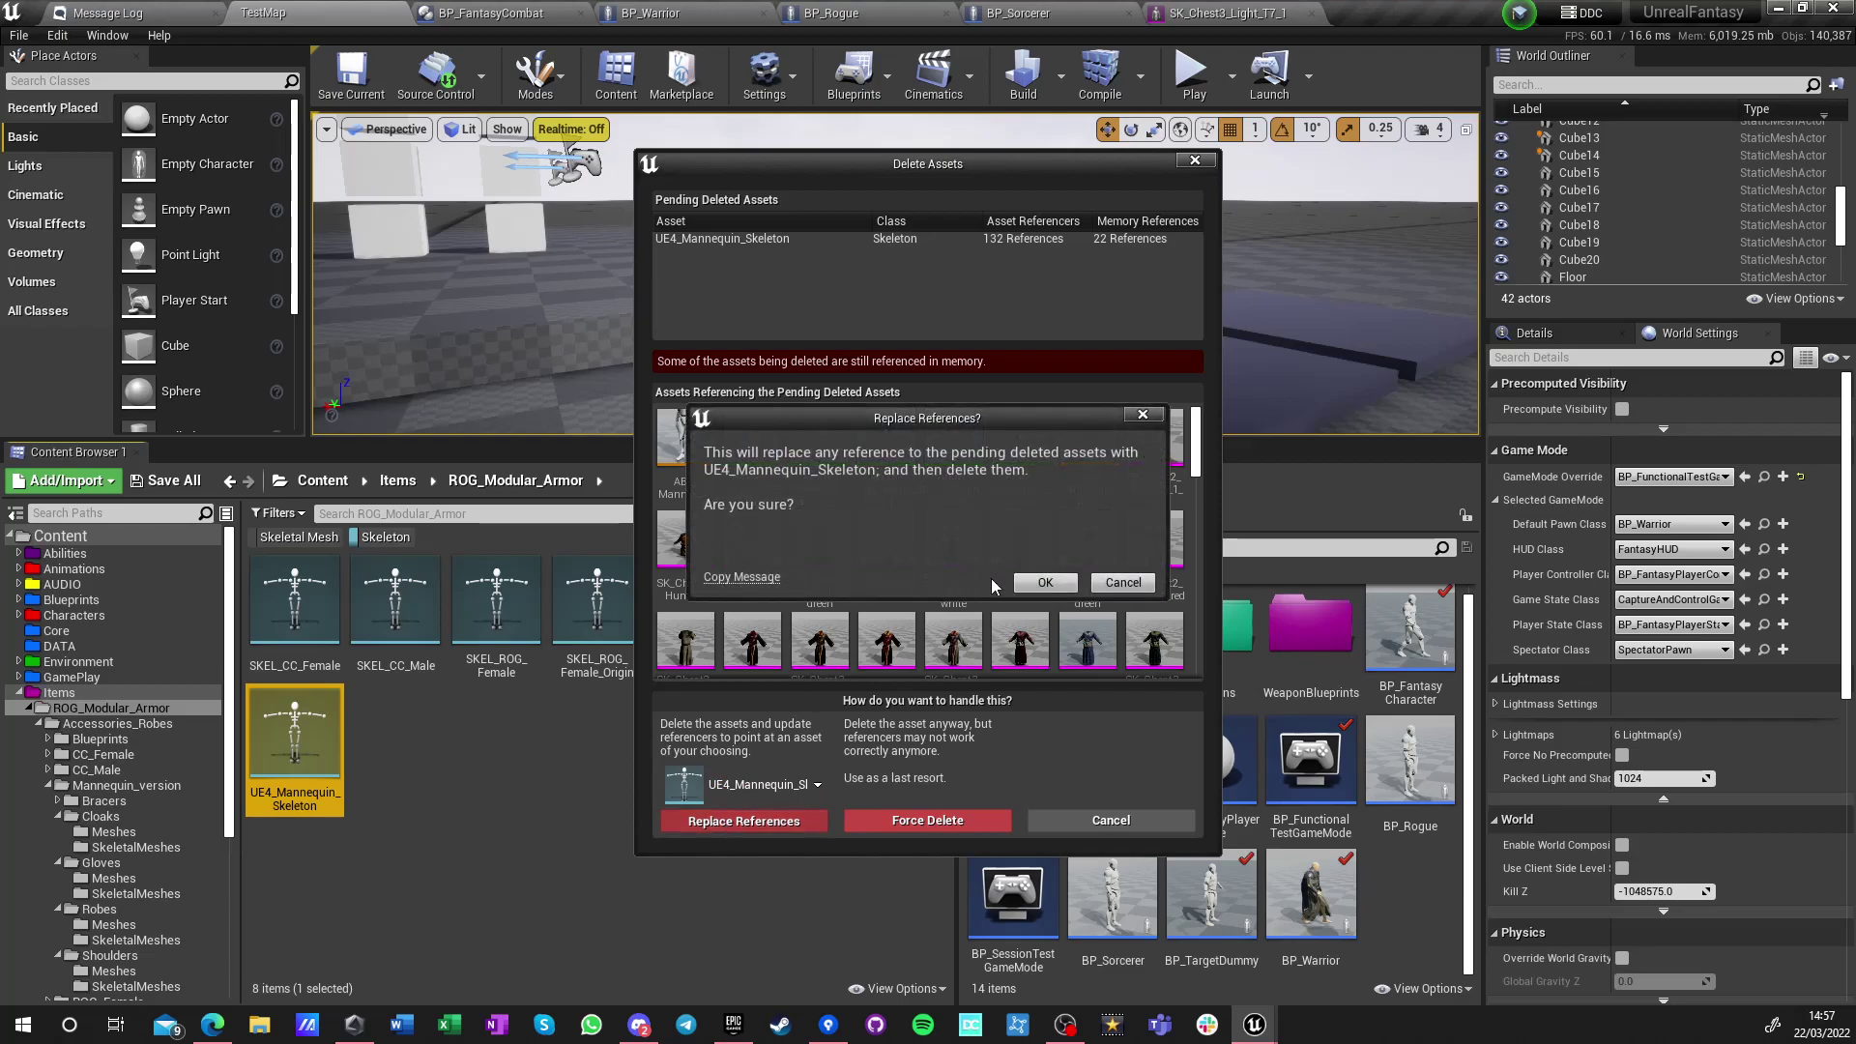
pyautogui.click(1053, 583)
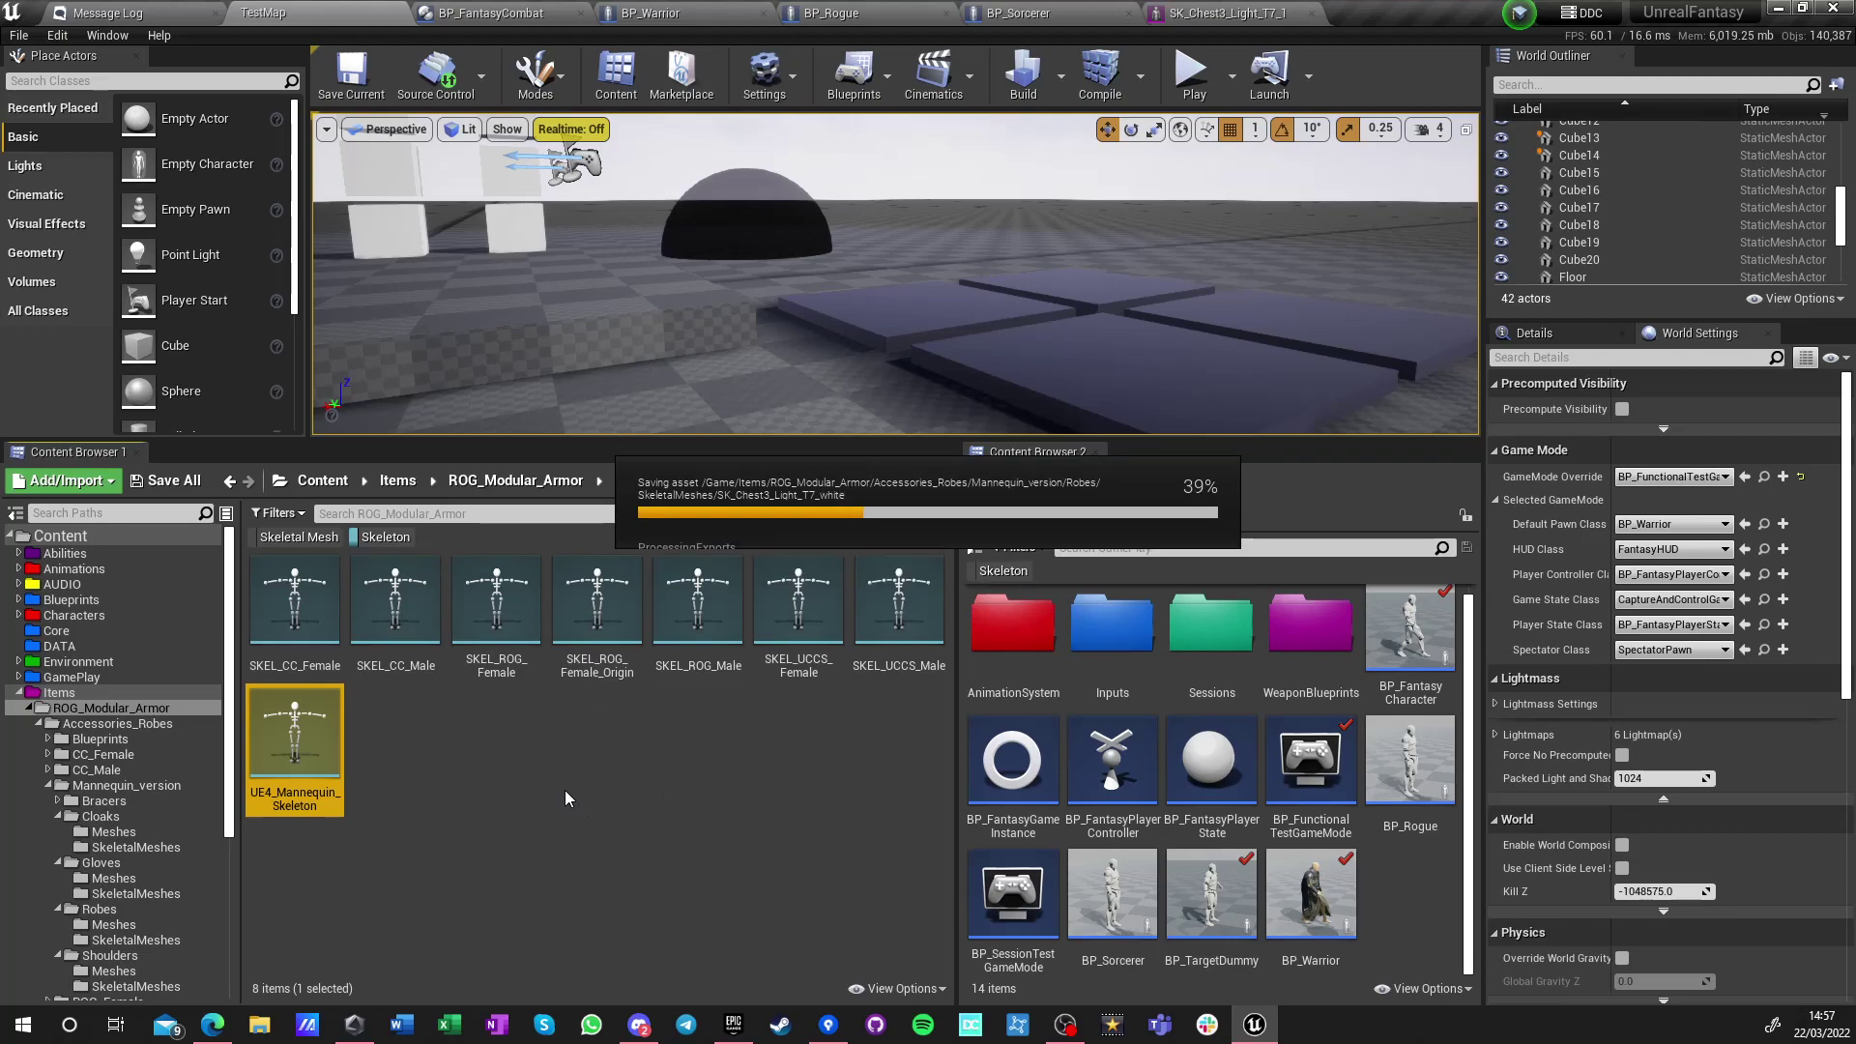
# Fix up the redirectors in the whole Content folder
pyautogui.click(60, 536)
pyautogui.rightClick(60, 537)
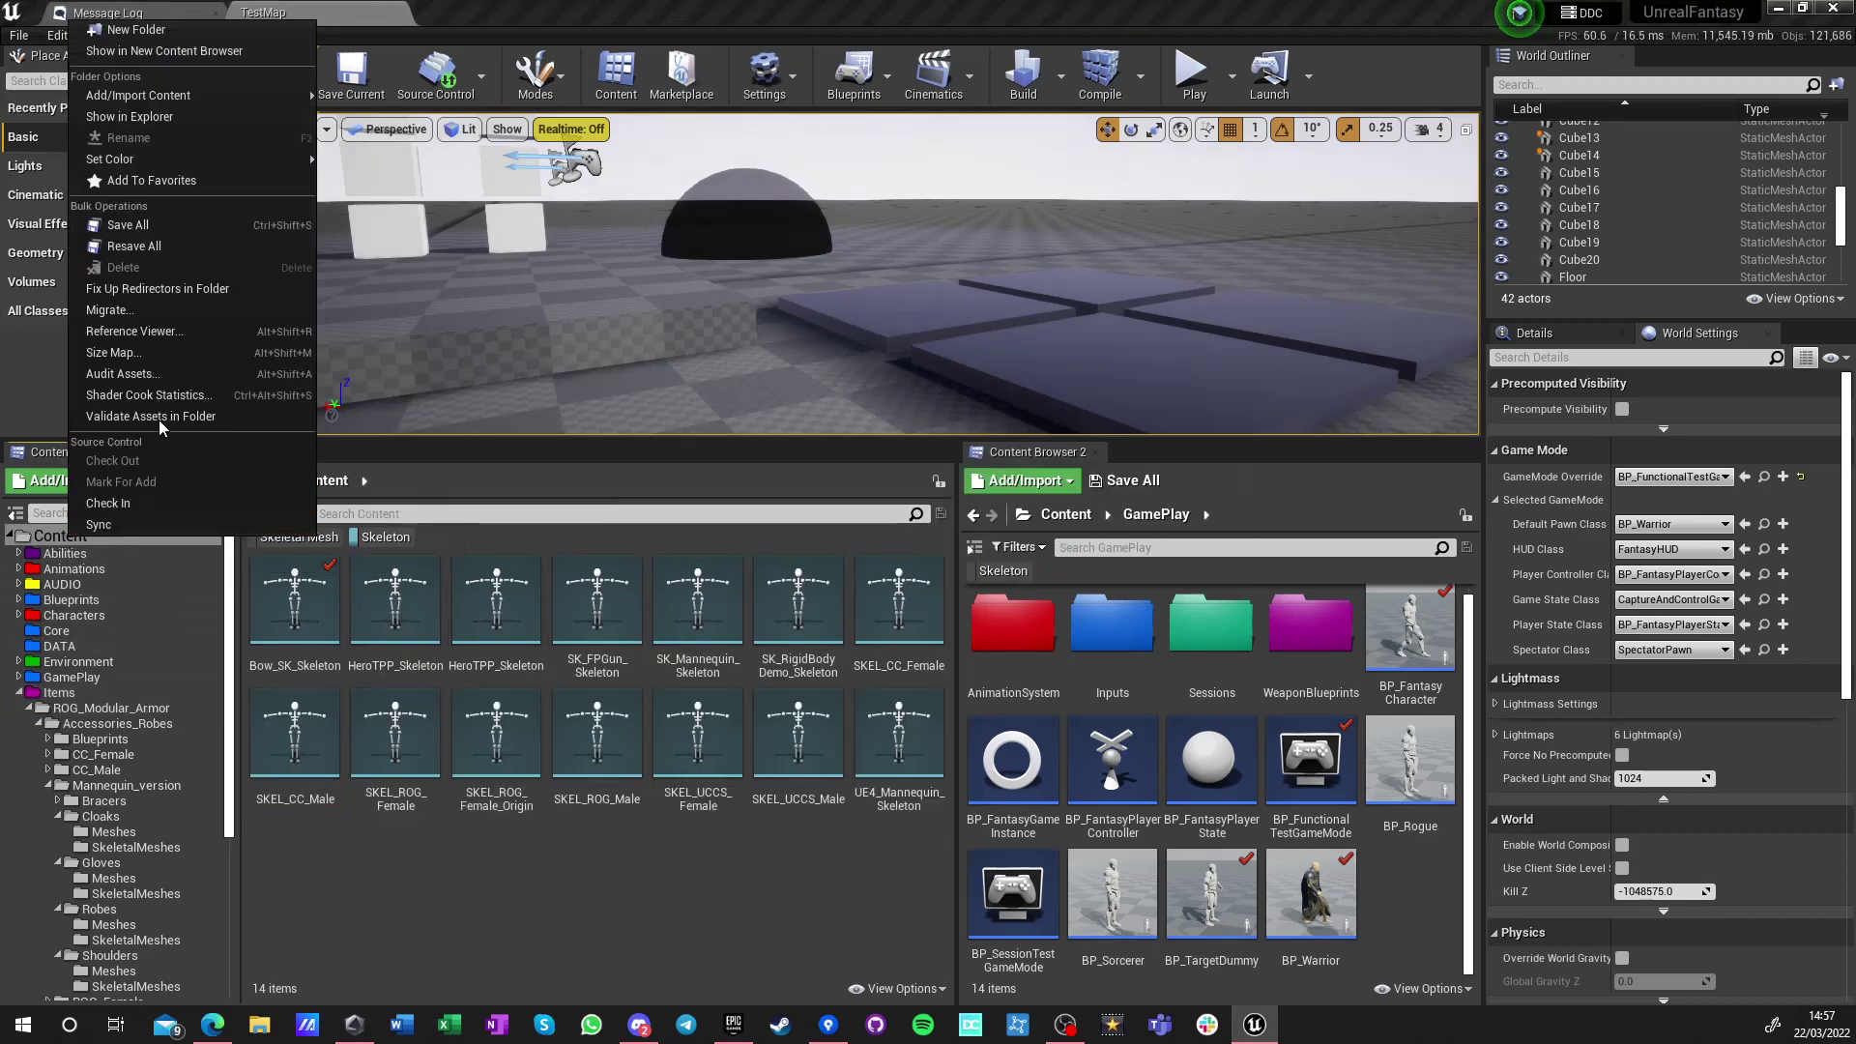
pyautogui.click(160, 287)
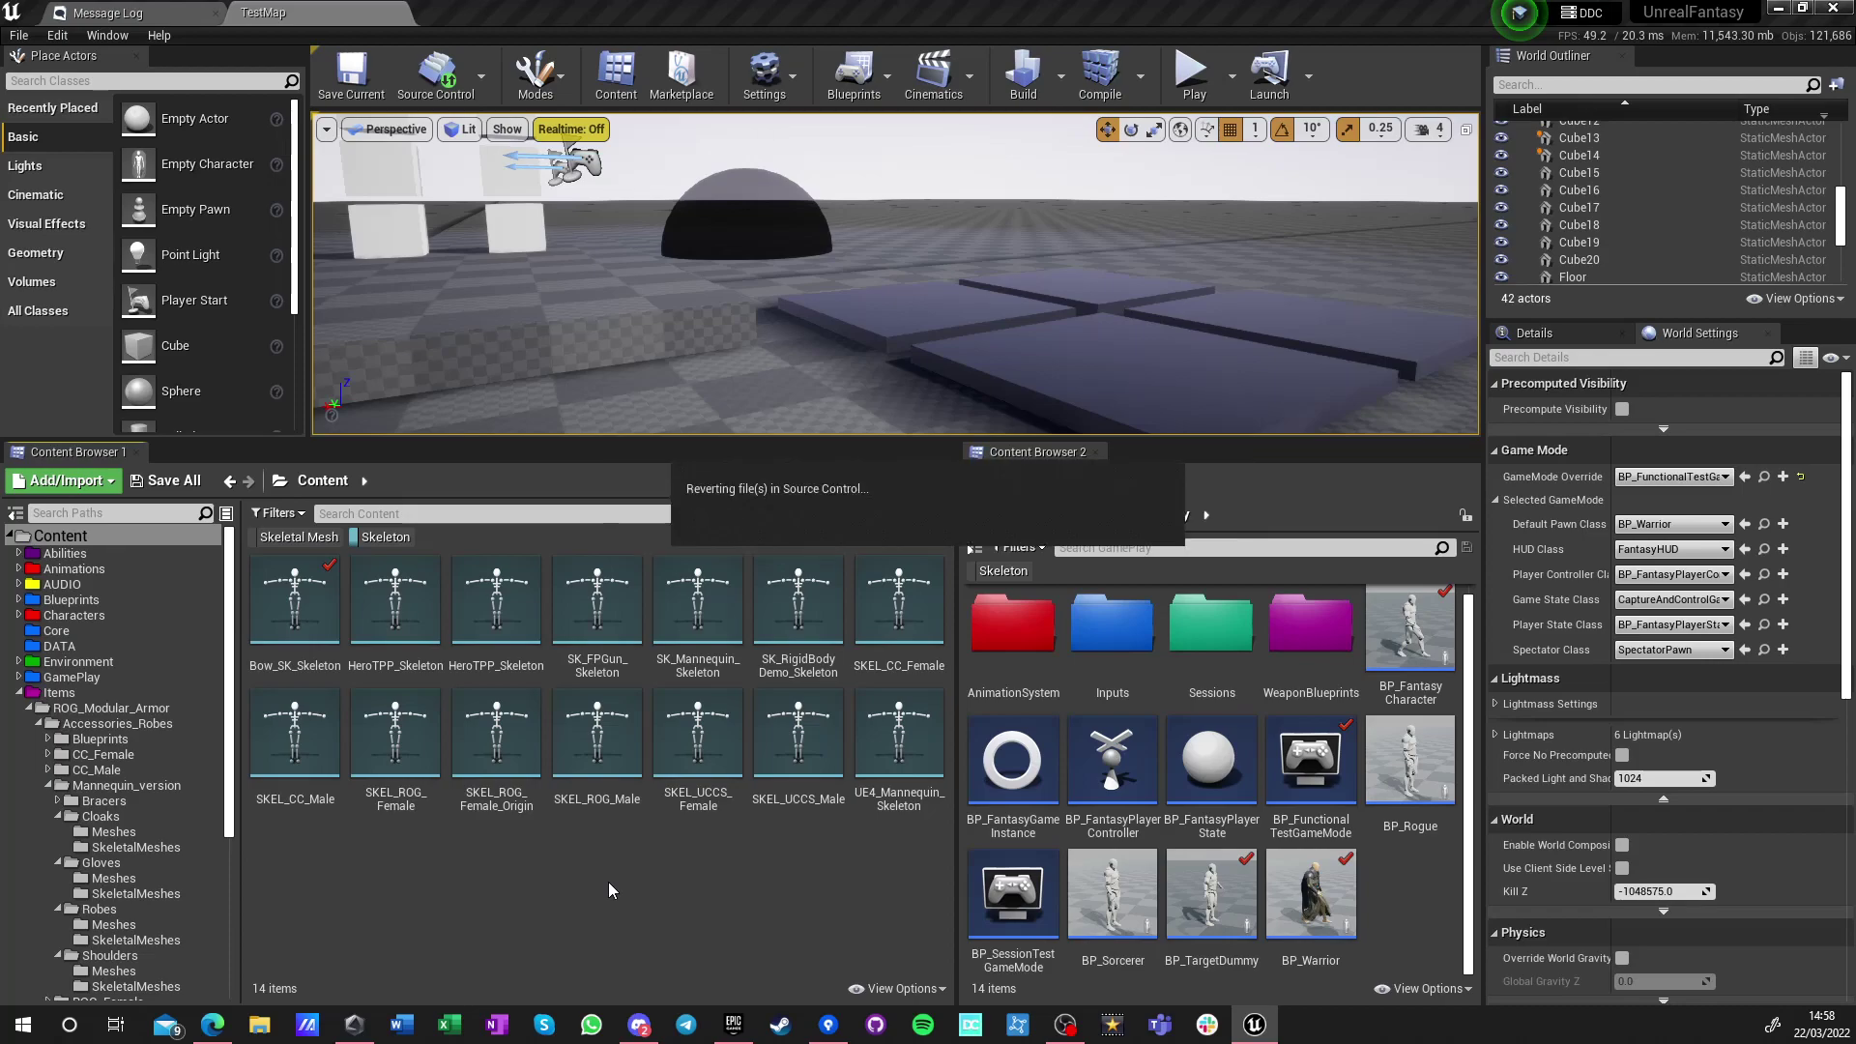
# Set BP_Rogue's inherited Mesh component to the SK_AVG_Male skeletal mesh, compile and save the blueprint, and view the model
pyautogui.click(1412, 779)
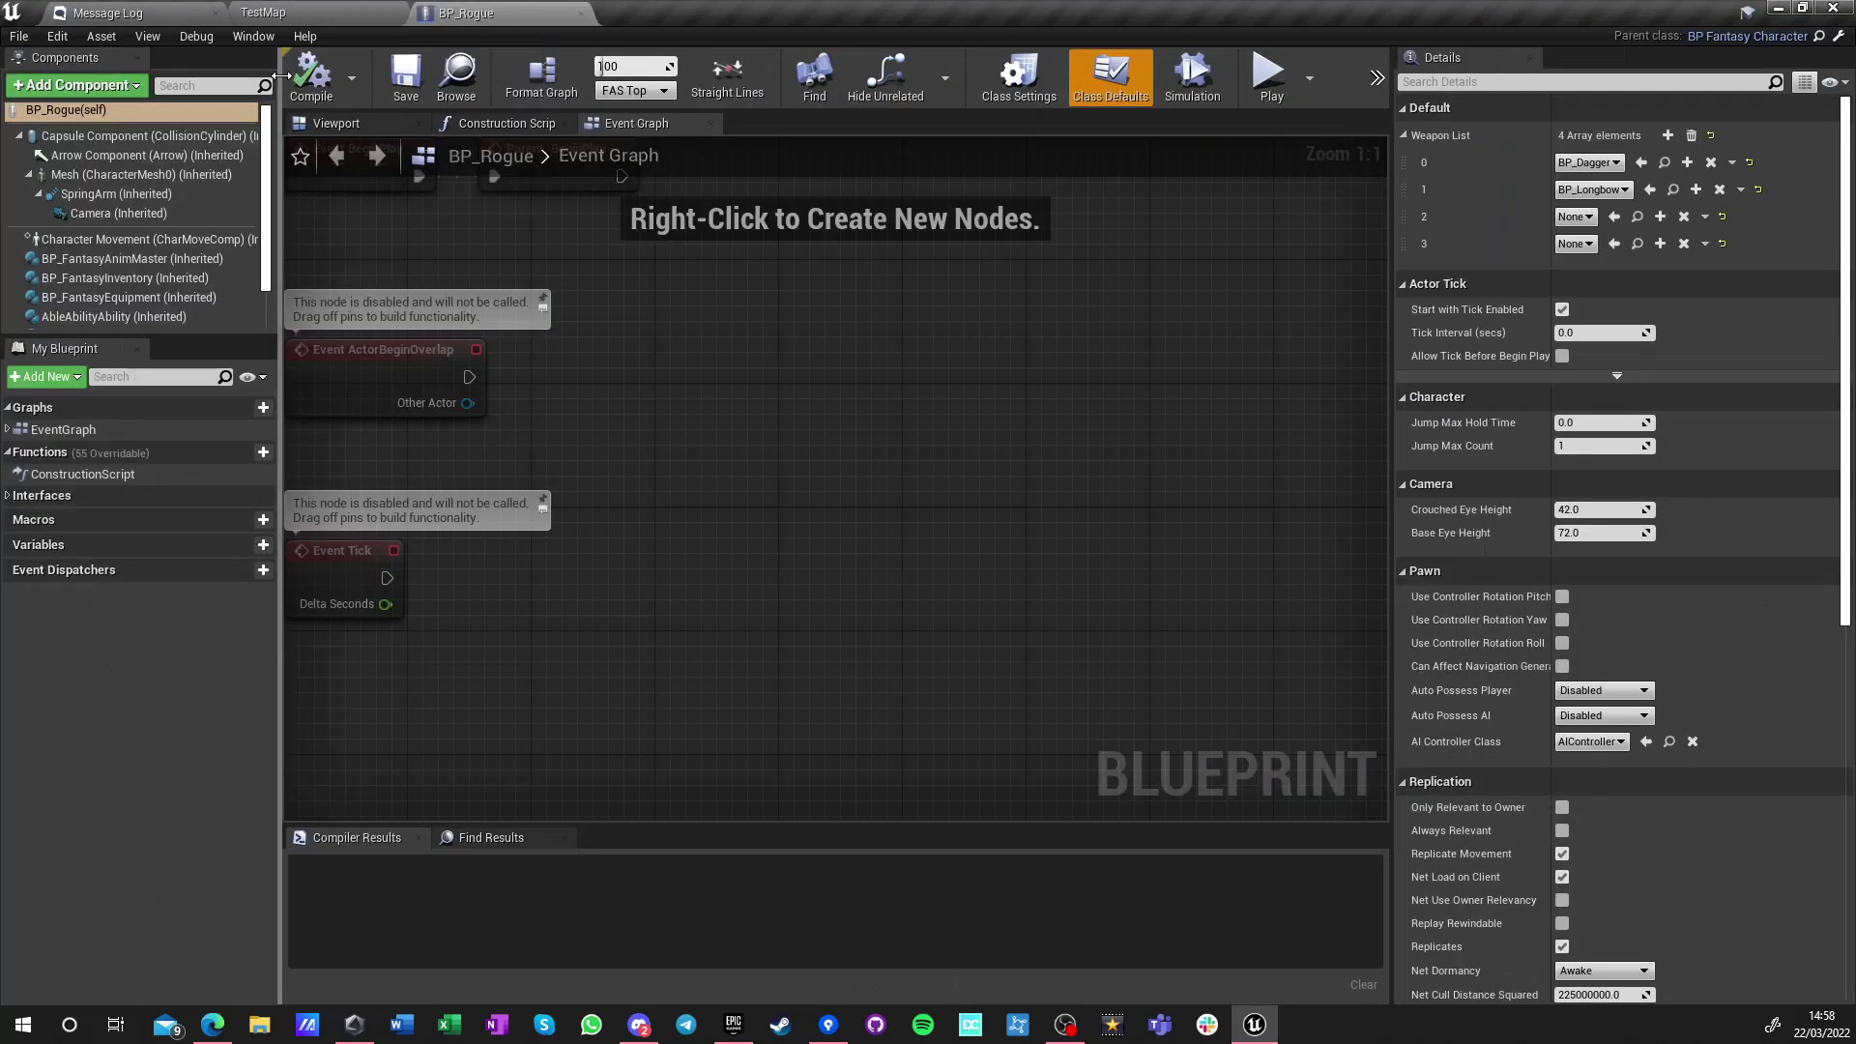
pyautogui.click(140, 174)
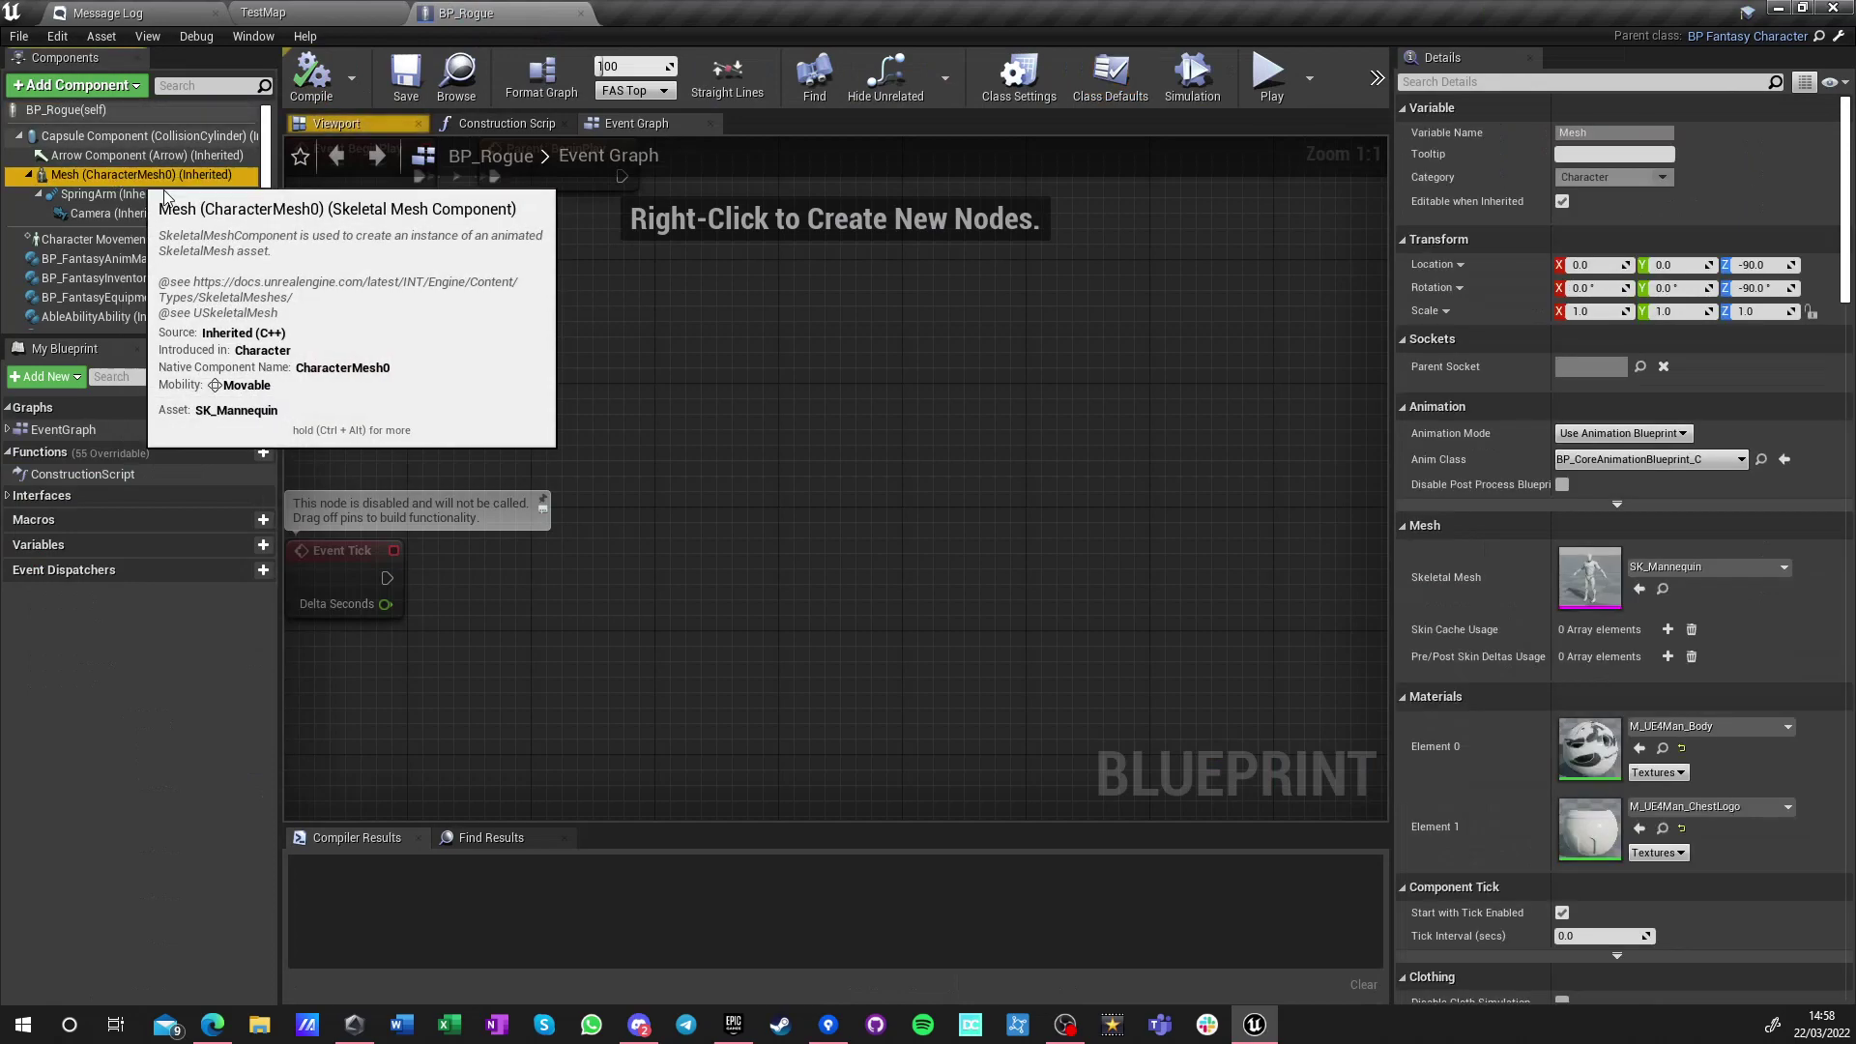
pyautogui.click(1681, 568)
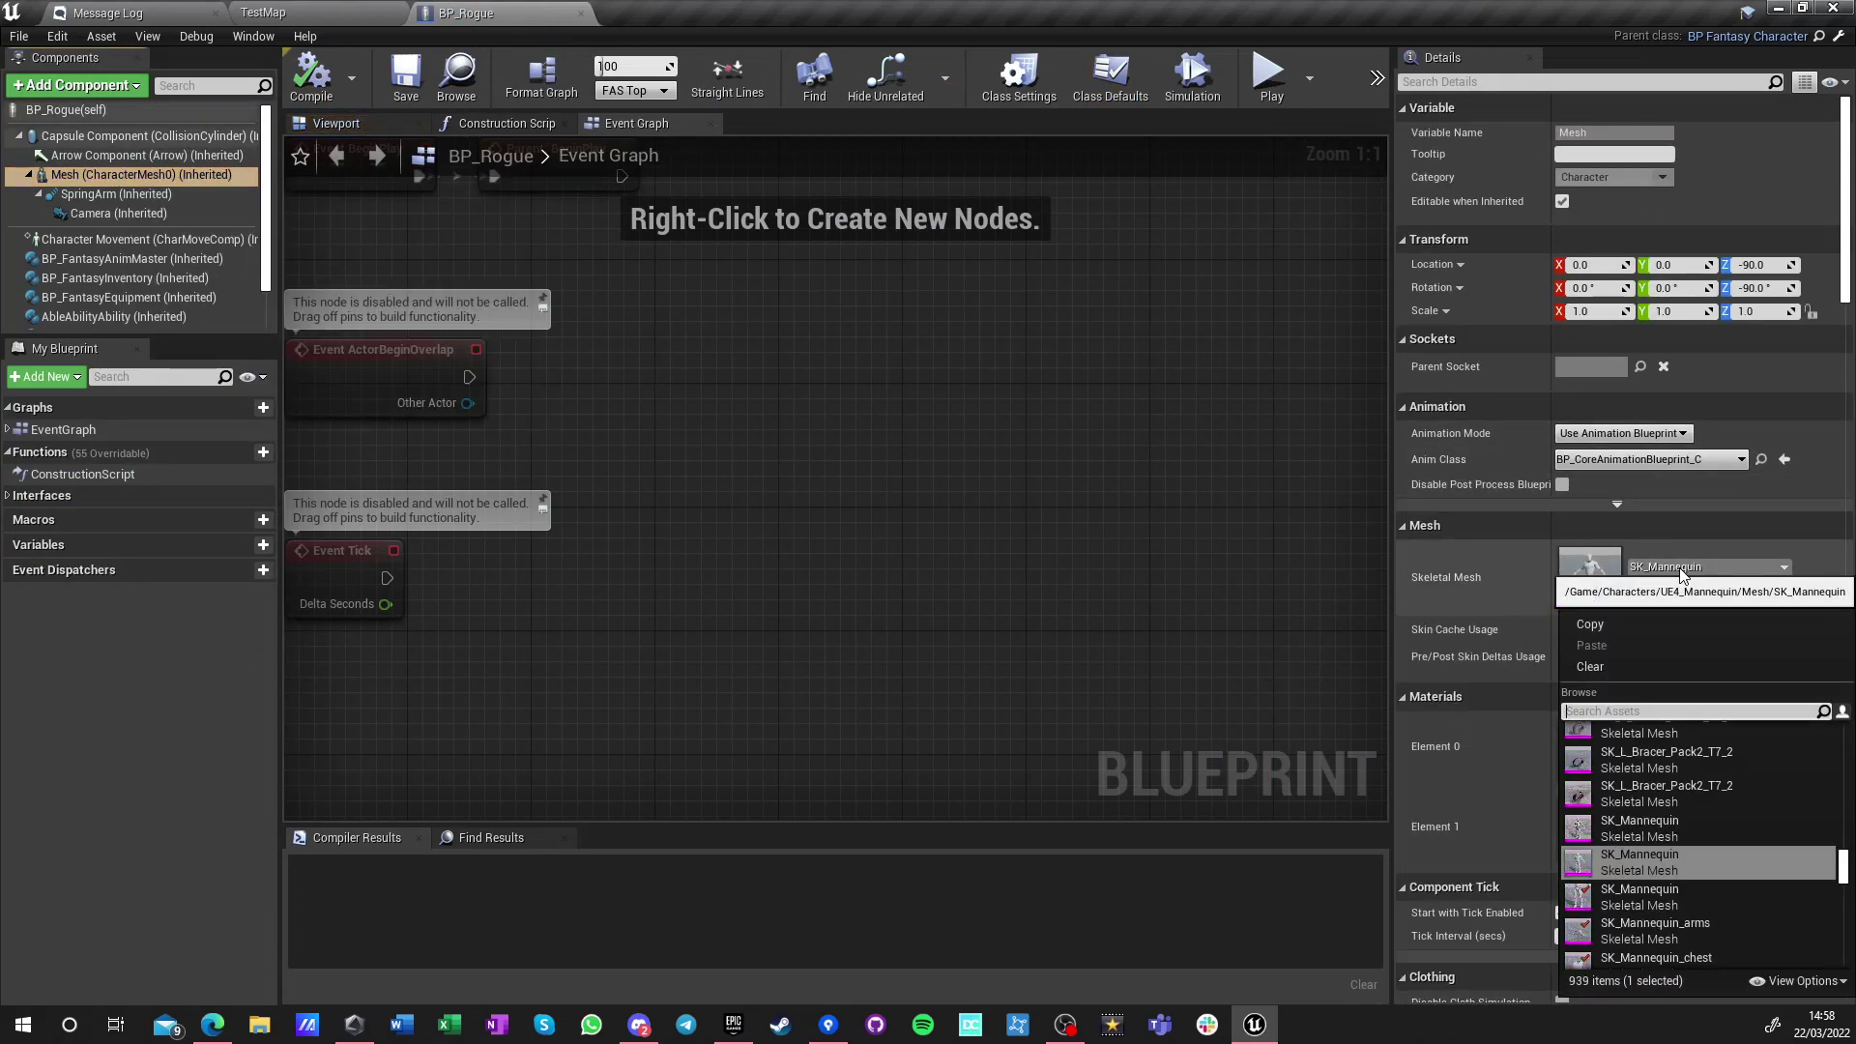
pyautogui.moveTo(1841, 865); pyautogui.dragTo(1842, 742)
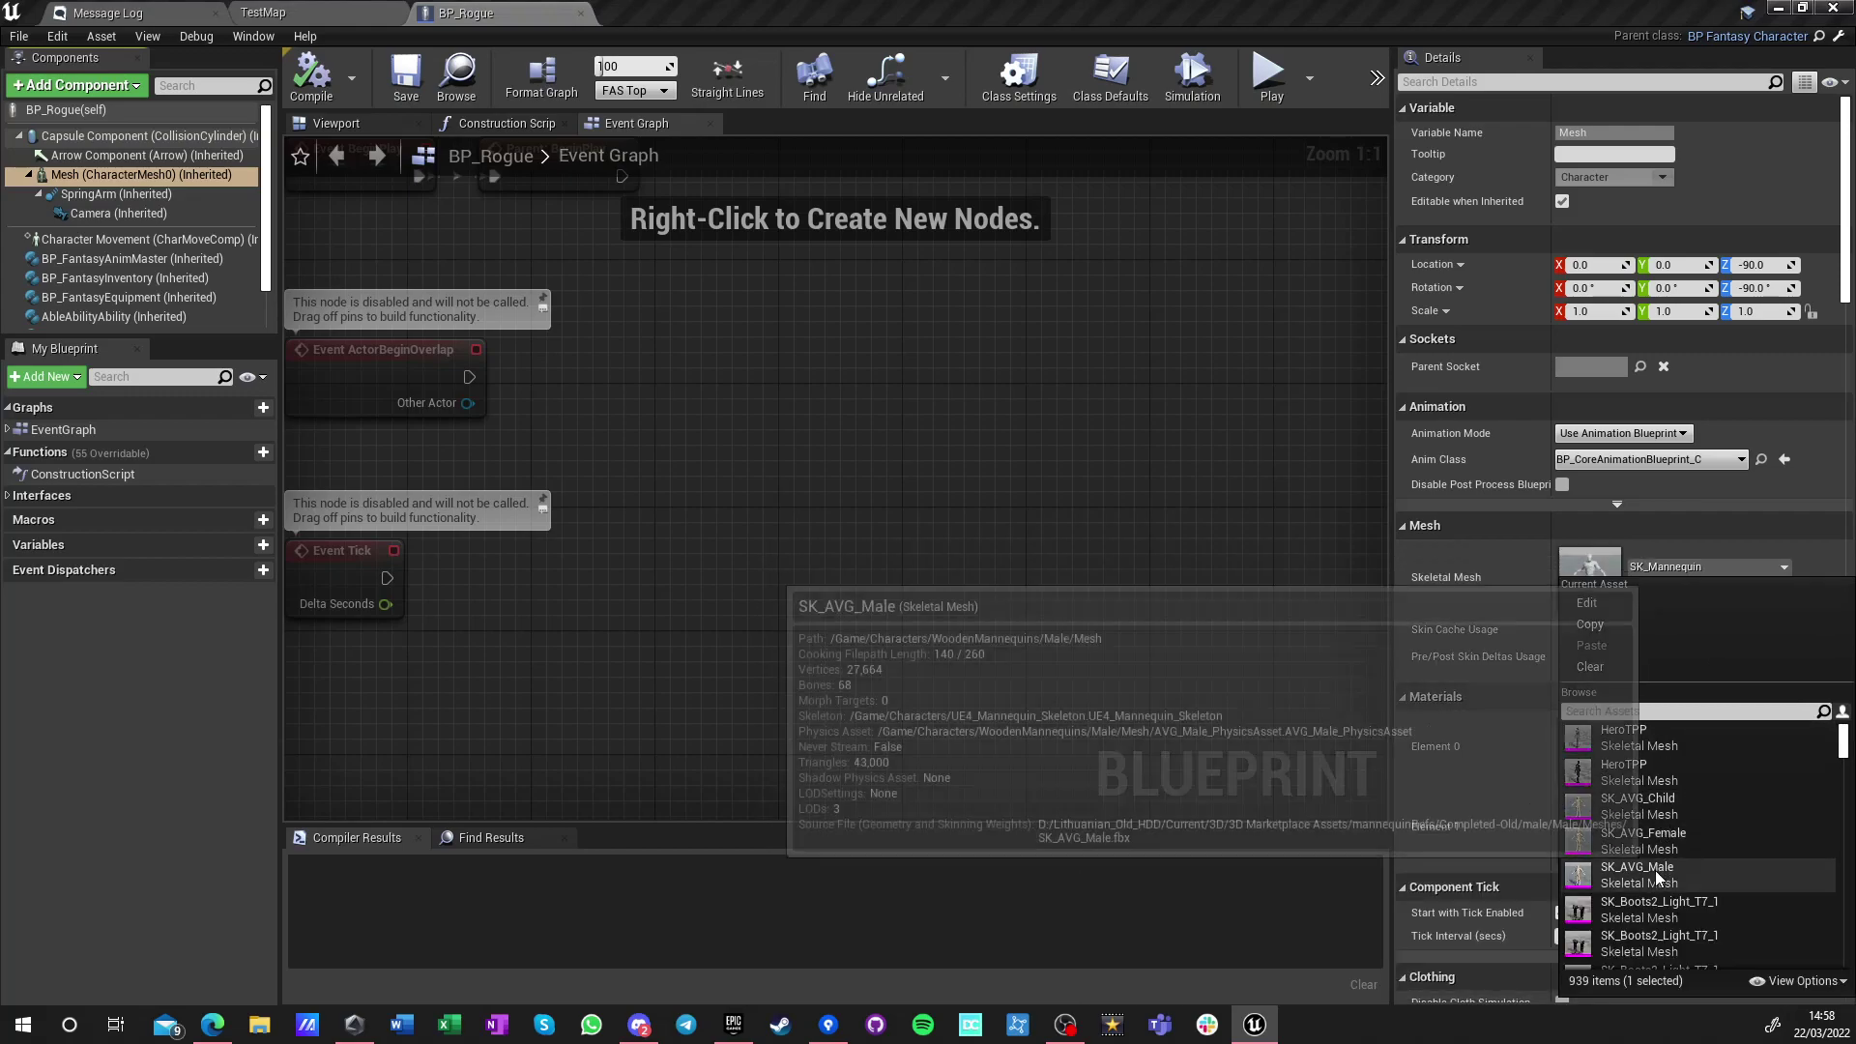
pyautogui.click(1655, 870)
pyautogui.click(308, 80)
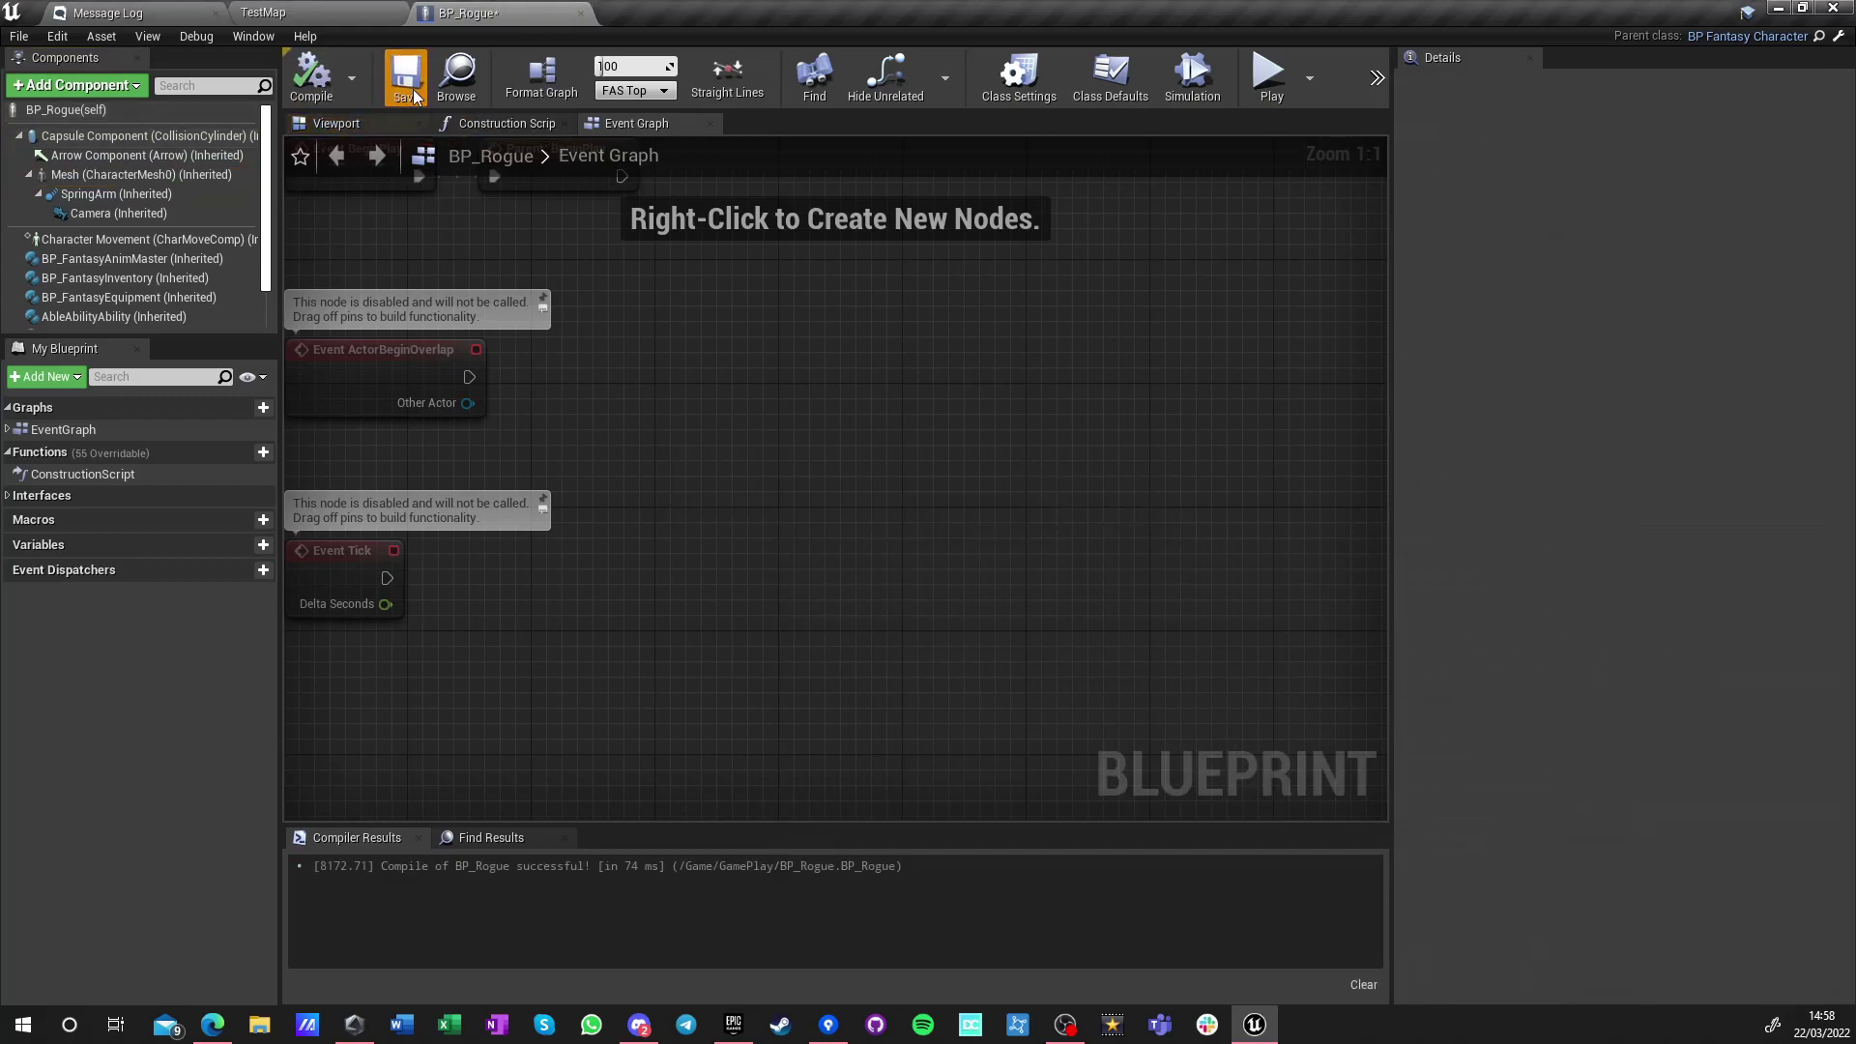
pyautogui.click(377, 123)
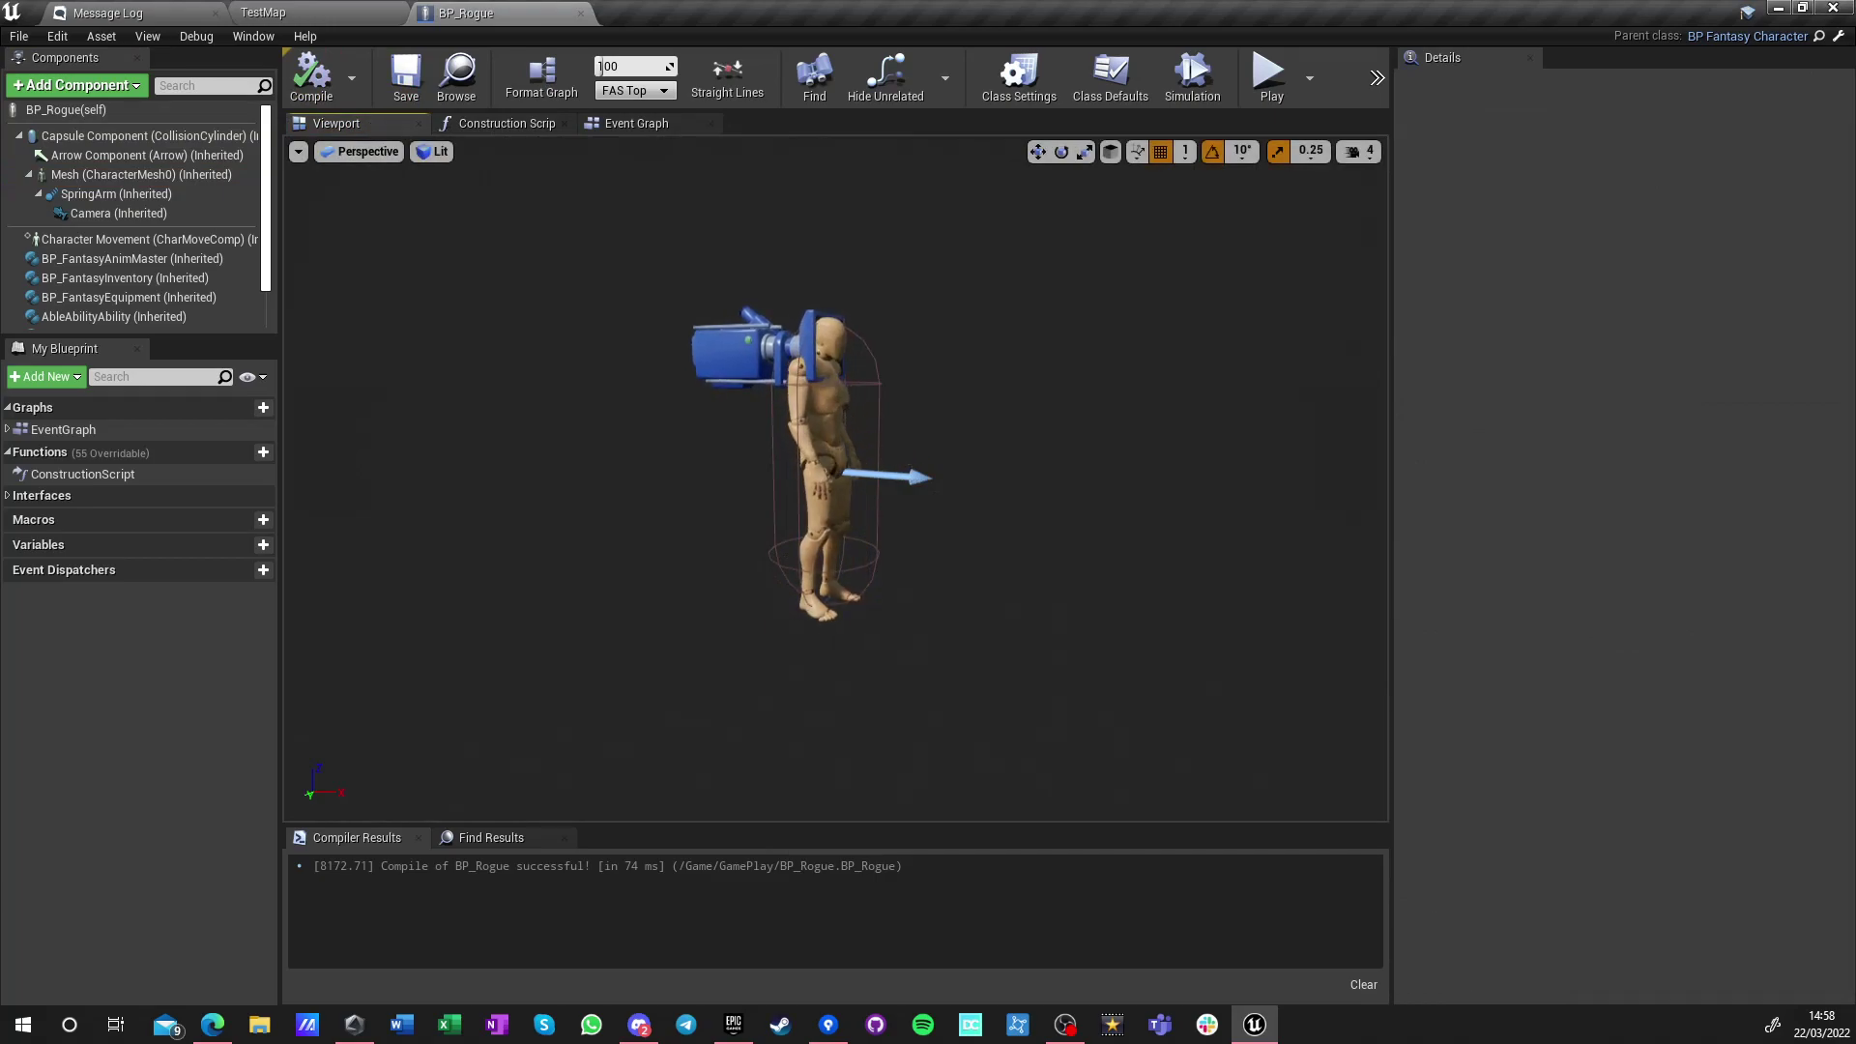
# Return to TestMap, disable the Skeleton filter, and browse to Items/ROG_Modular_Armor/Accessories_Robes
pyautogui.click(334, 18)
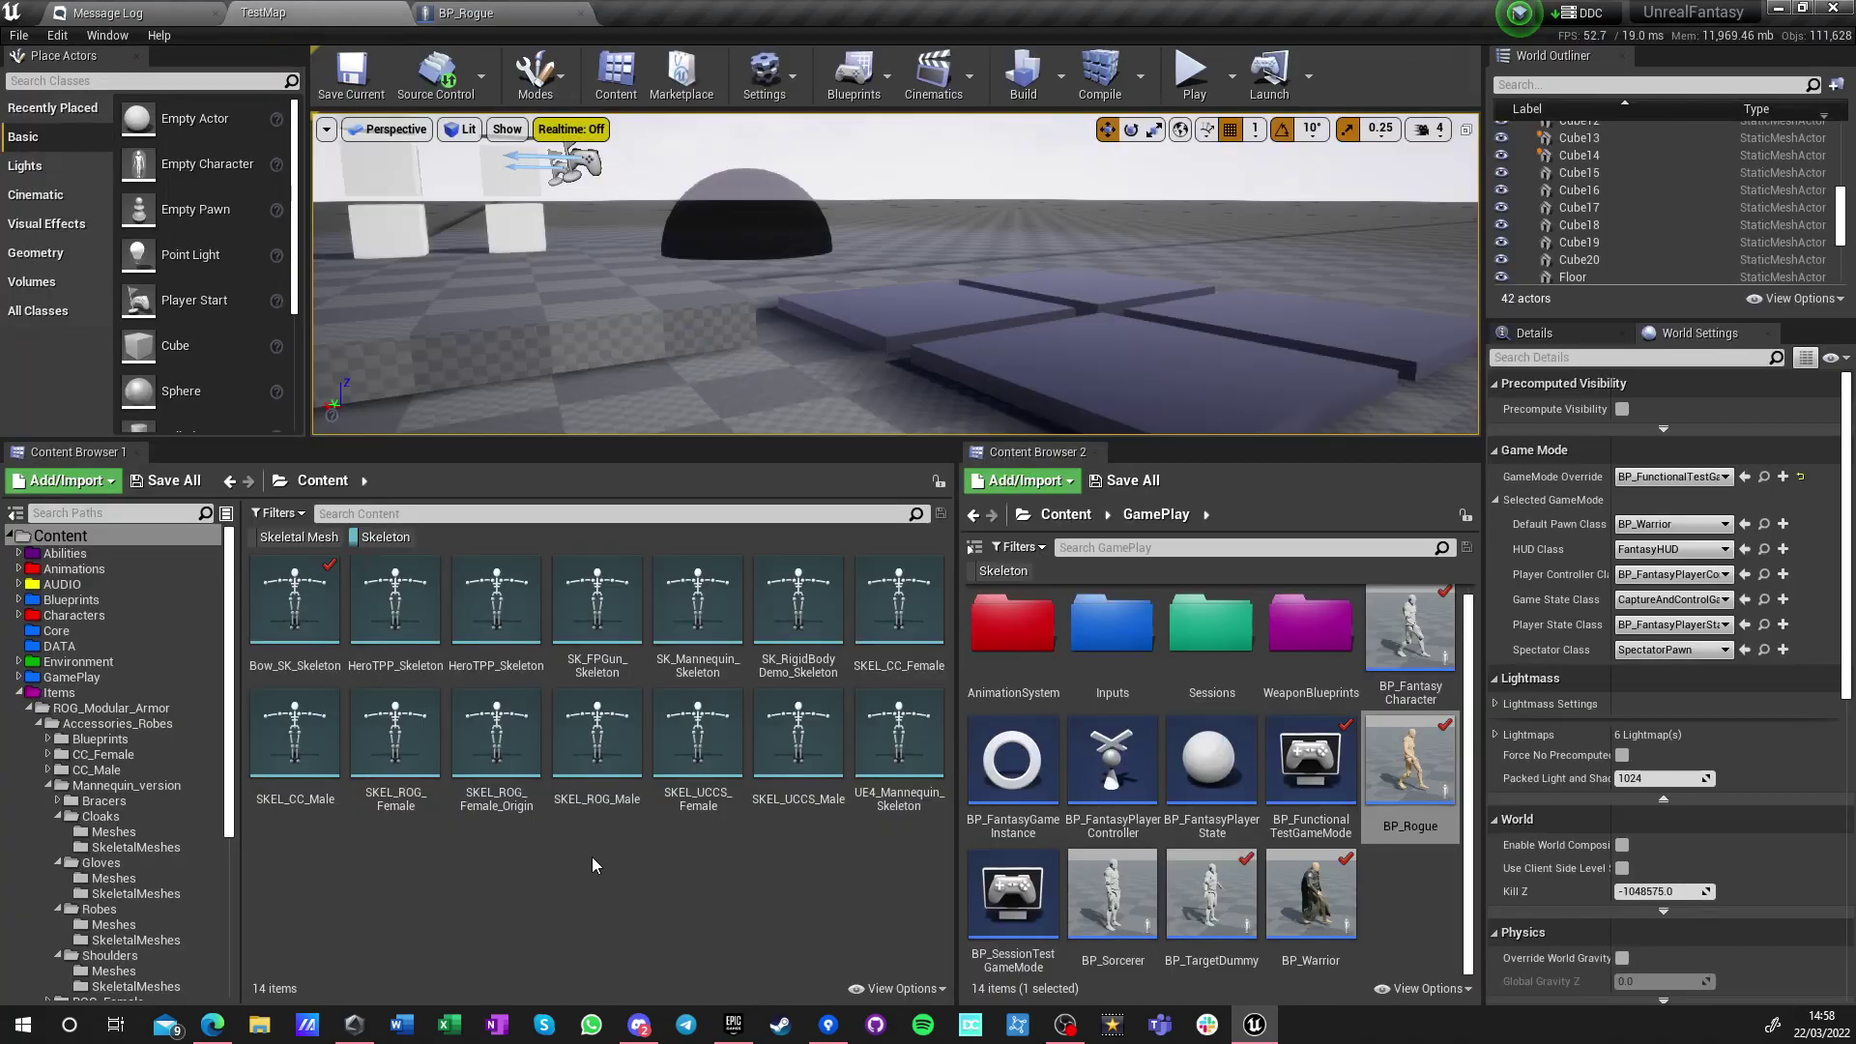
pyautogui.click(383, 537)
pyautogui.click(489, 731)
pyautogui.doubleClick(489, 732)
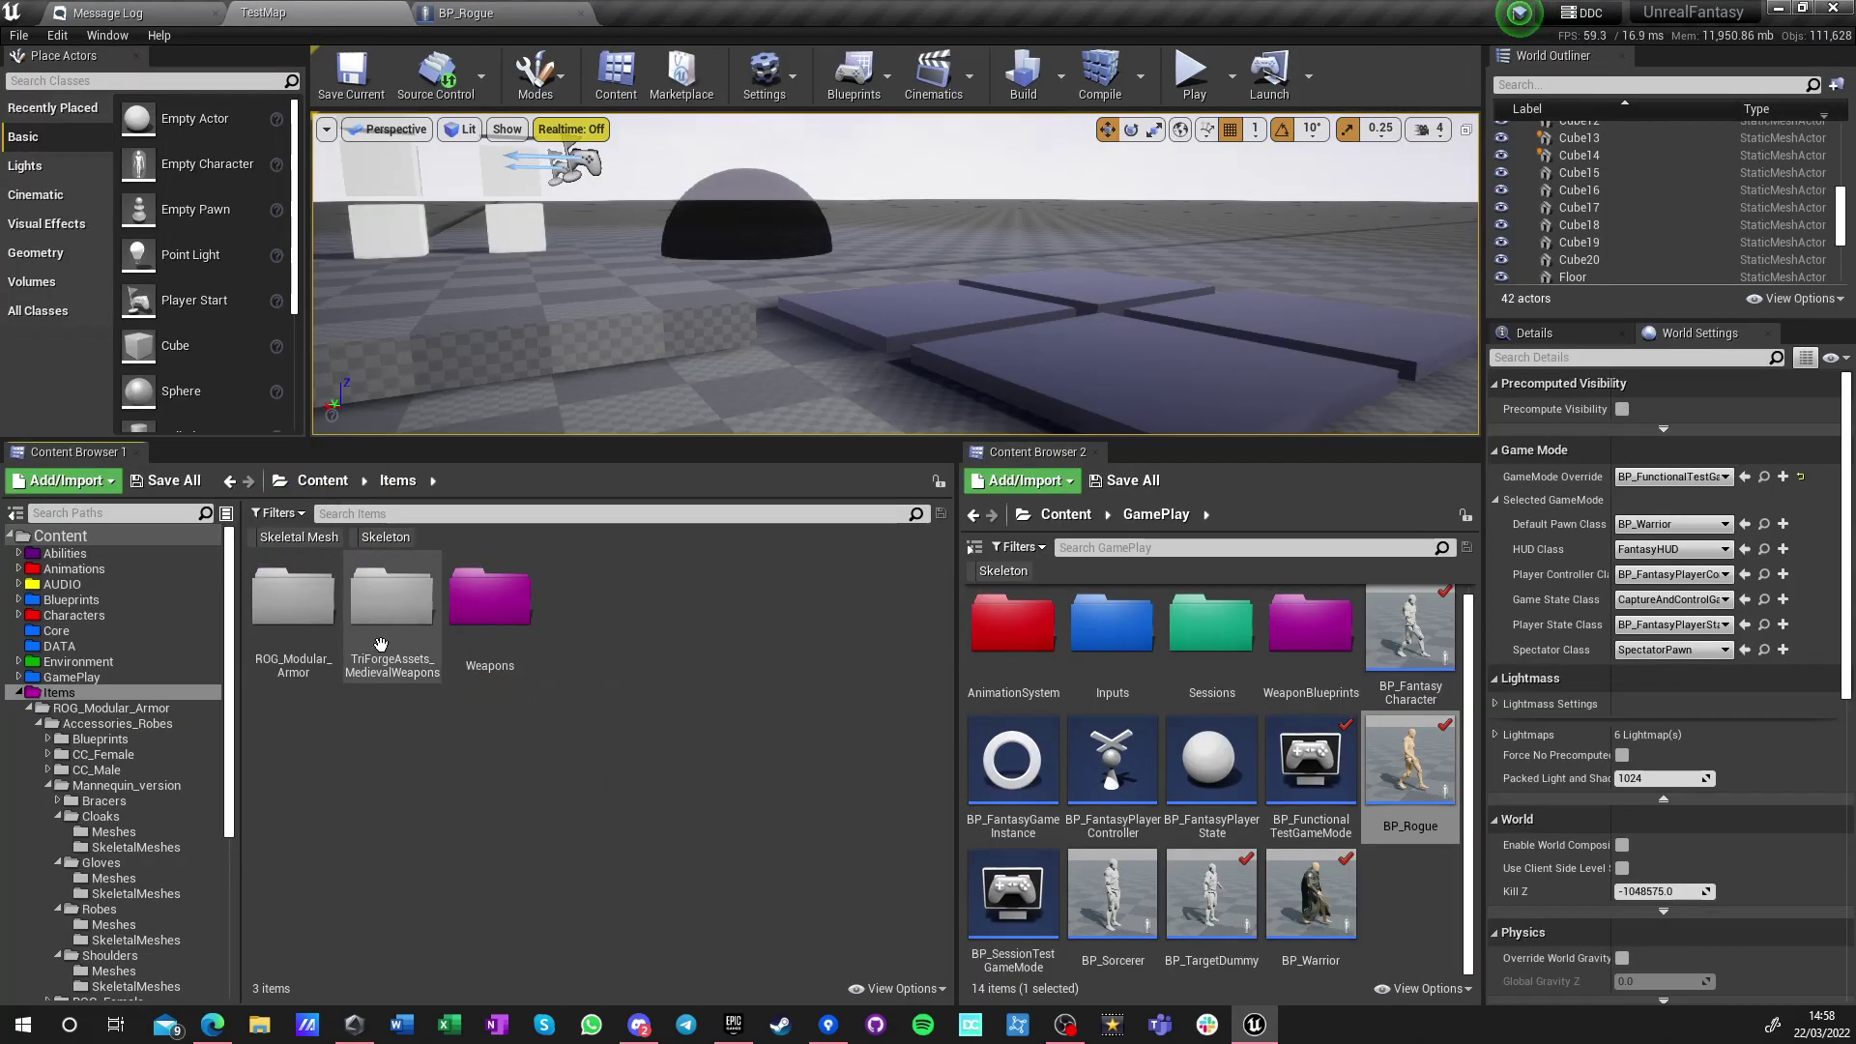
pyautogui.doubleClick(293, 598)
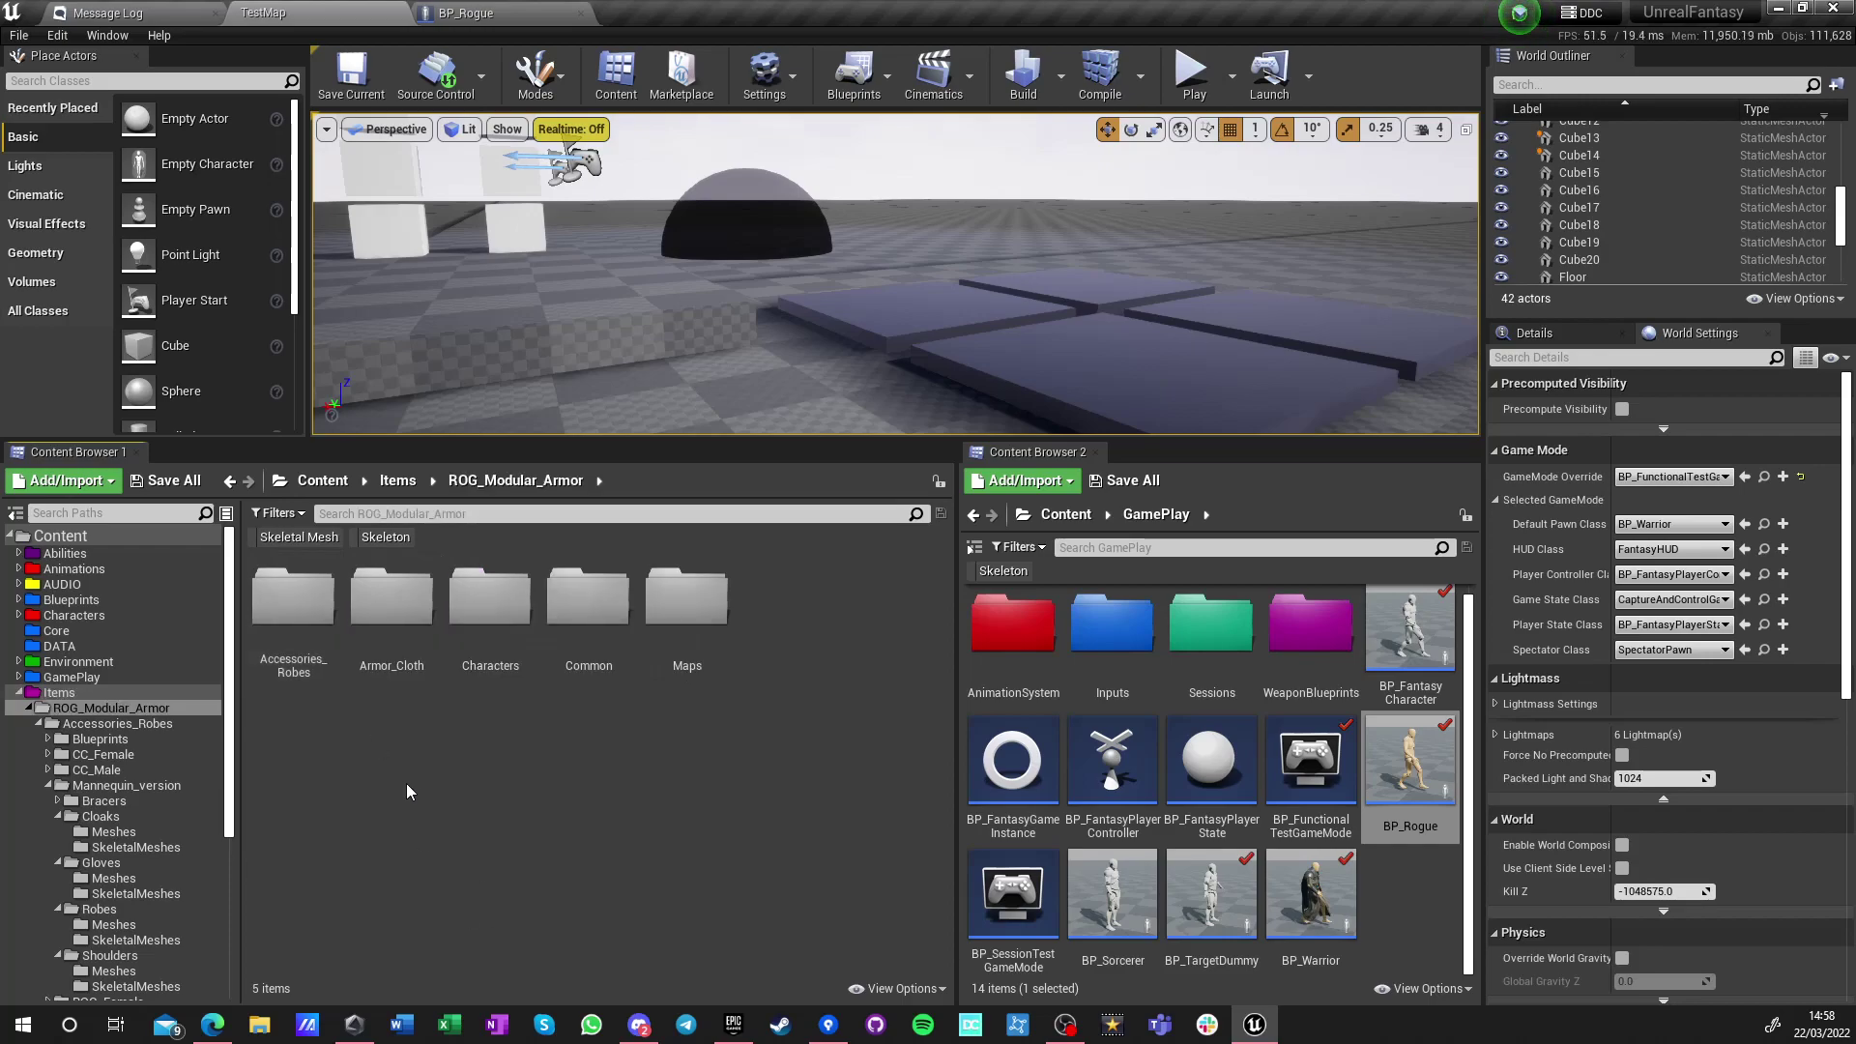
pyautogui.doubleClick(293, 599)
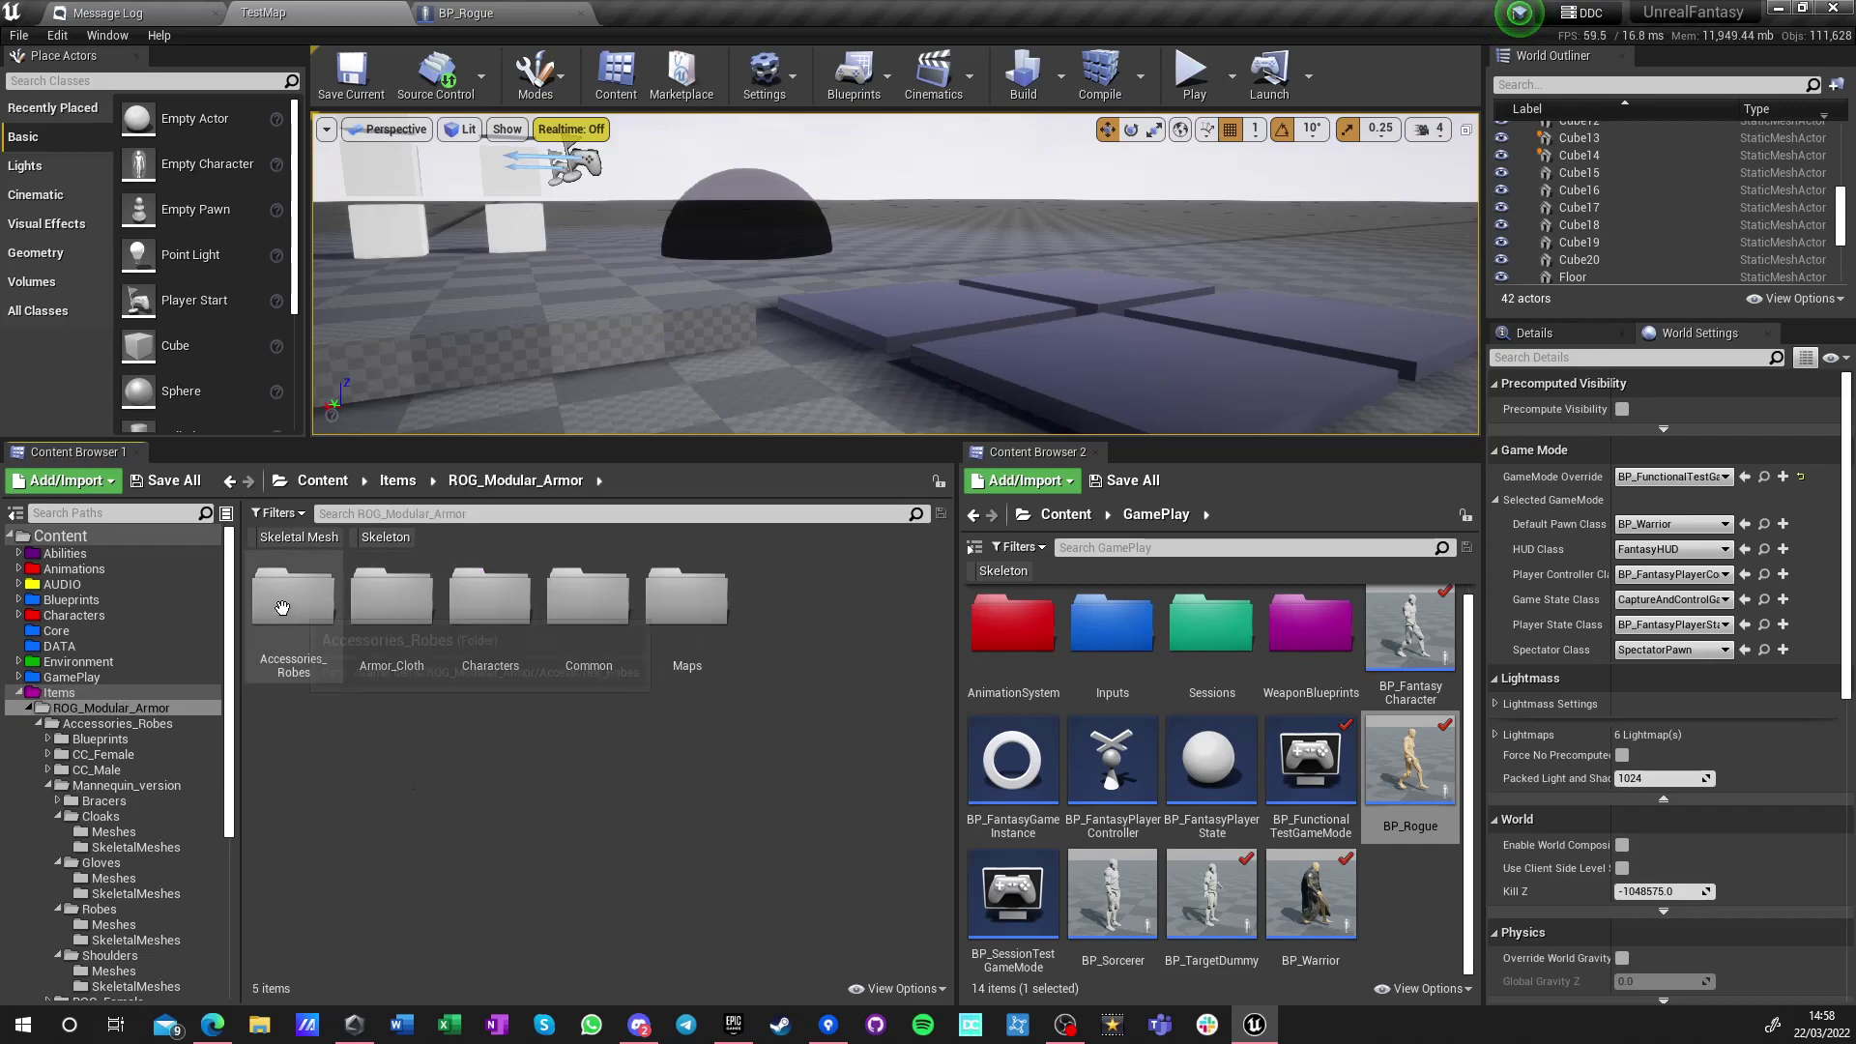
pyautogui.click(479, 667)
pyautogui.keyDown('ctrl'); pyautogui.click(394, 619); pyautogui.keyUp('ctrl')
pyautogui.keyDown('ctrl'); pyautogui.click(295, 619); pyautogui.keyUp('ctrl')
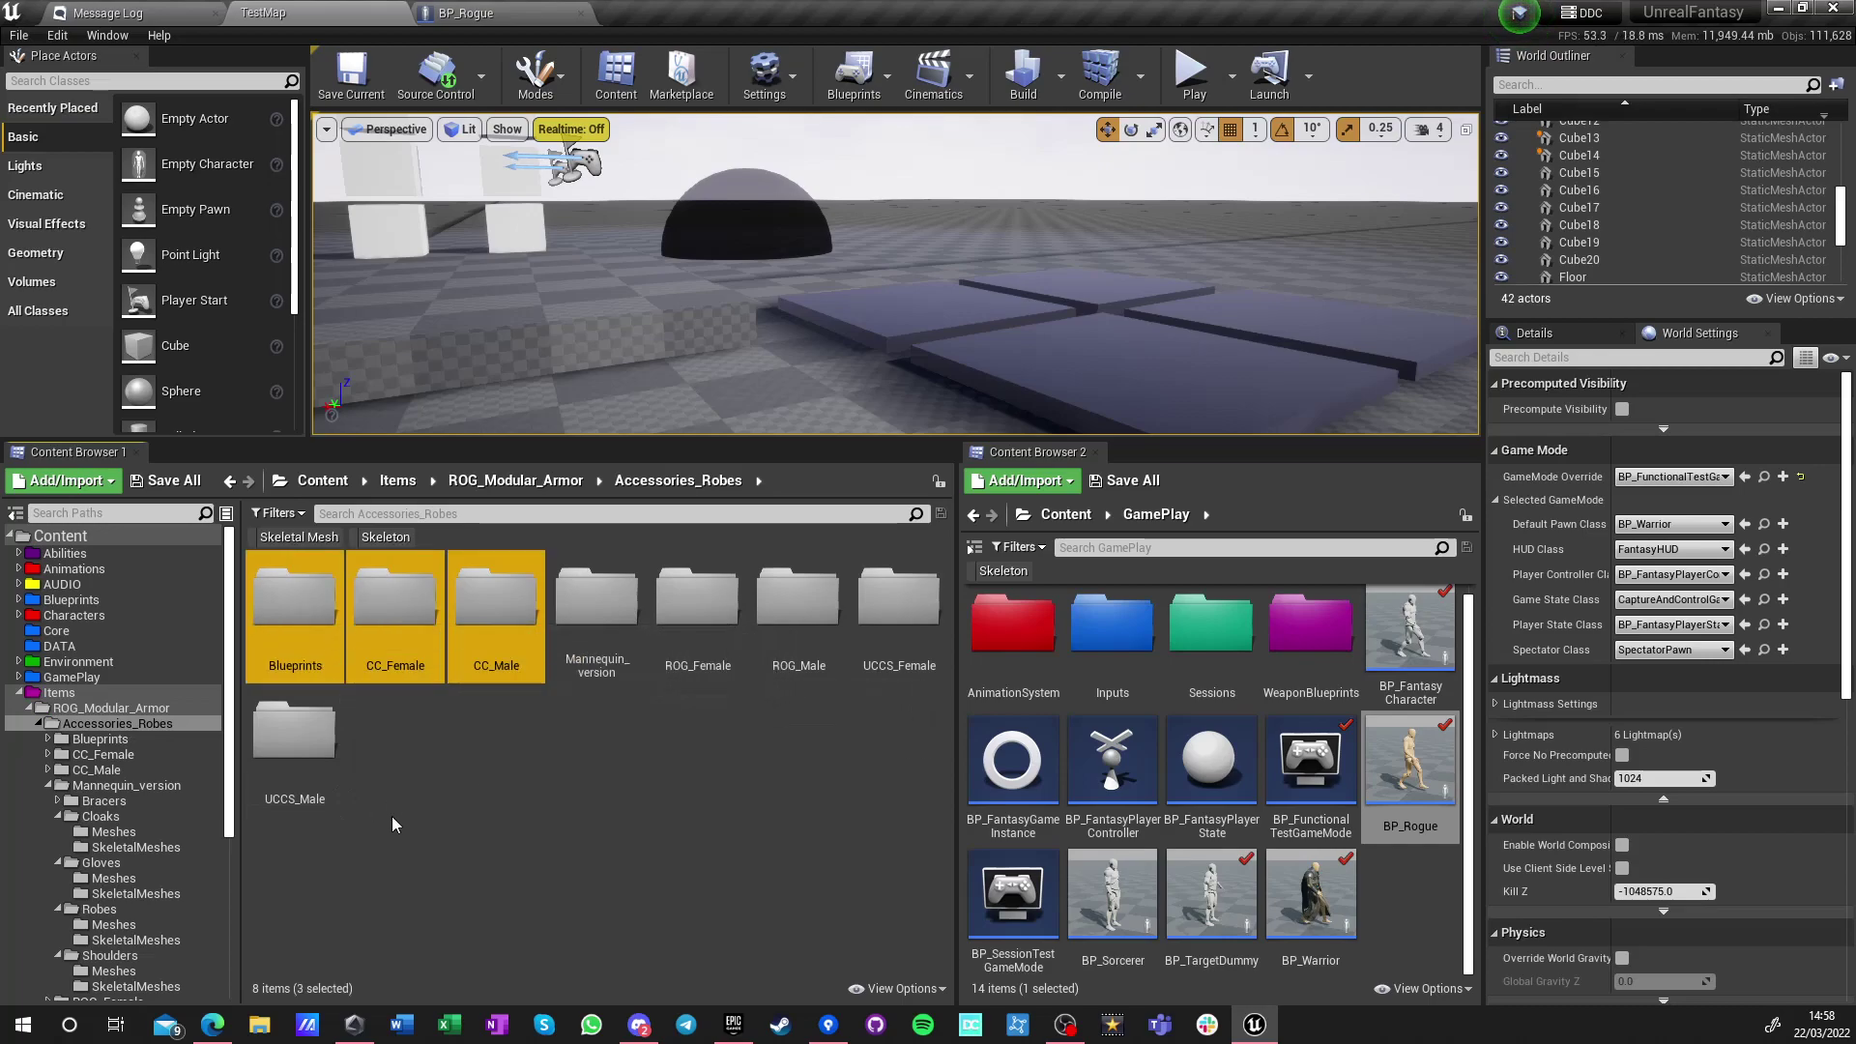
pyautogui.keyDown('ctrl'); pyautogui.click(295, 749); pyautogui.keyUp('ctrl')
pyautogui.keyDown('ctrl'); pyautogui.click(697, 604); pyautogui.keyUp('ctrl')
pyautogui.keyDown('ctrl'); pyautogui.click(798, 604); pyautogui.keyUp('ctrl')
pyautogui.keyDown('ctrl'); pyautogui.click(873, 619); pyautogui.keyUp('ctrl')
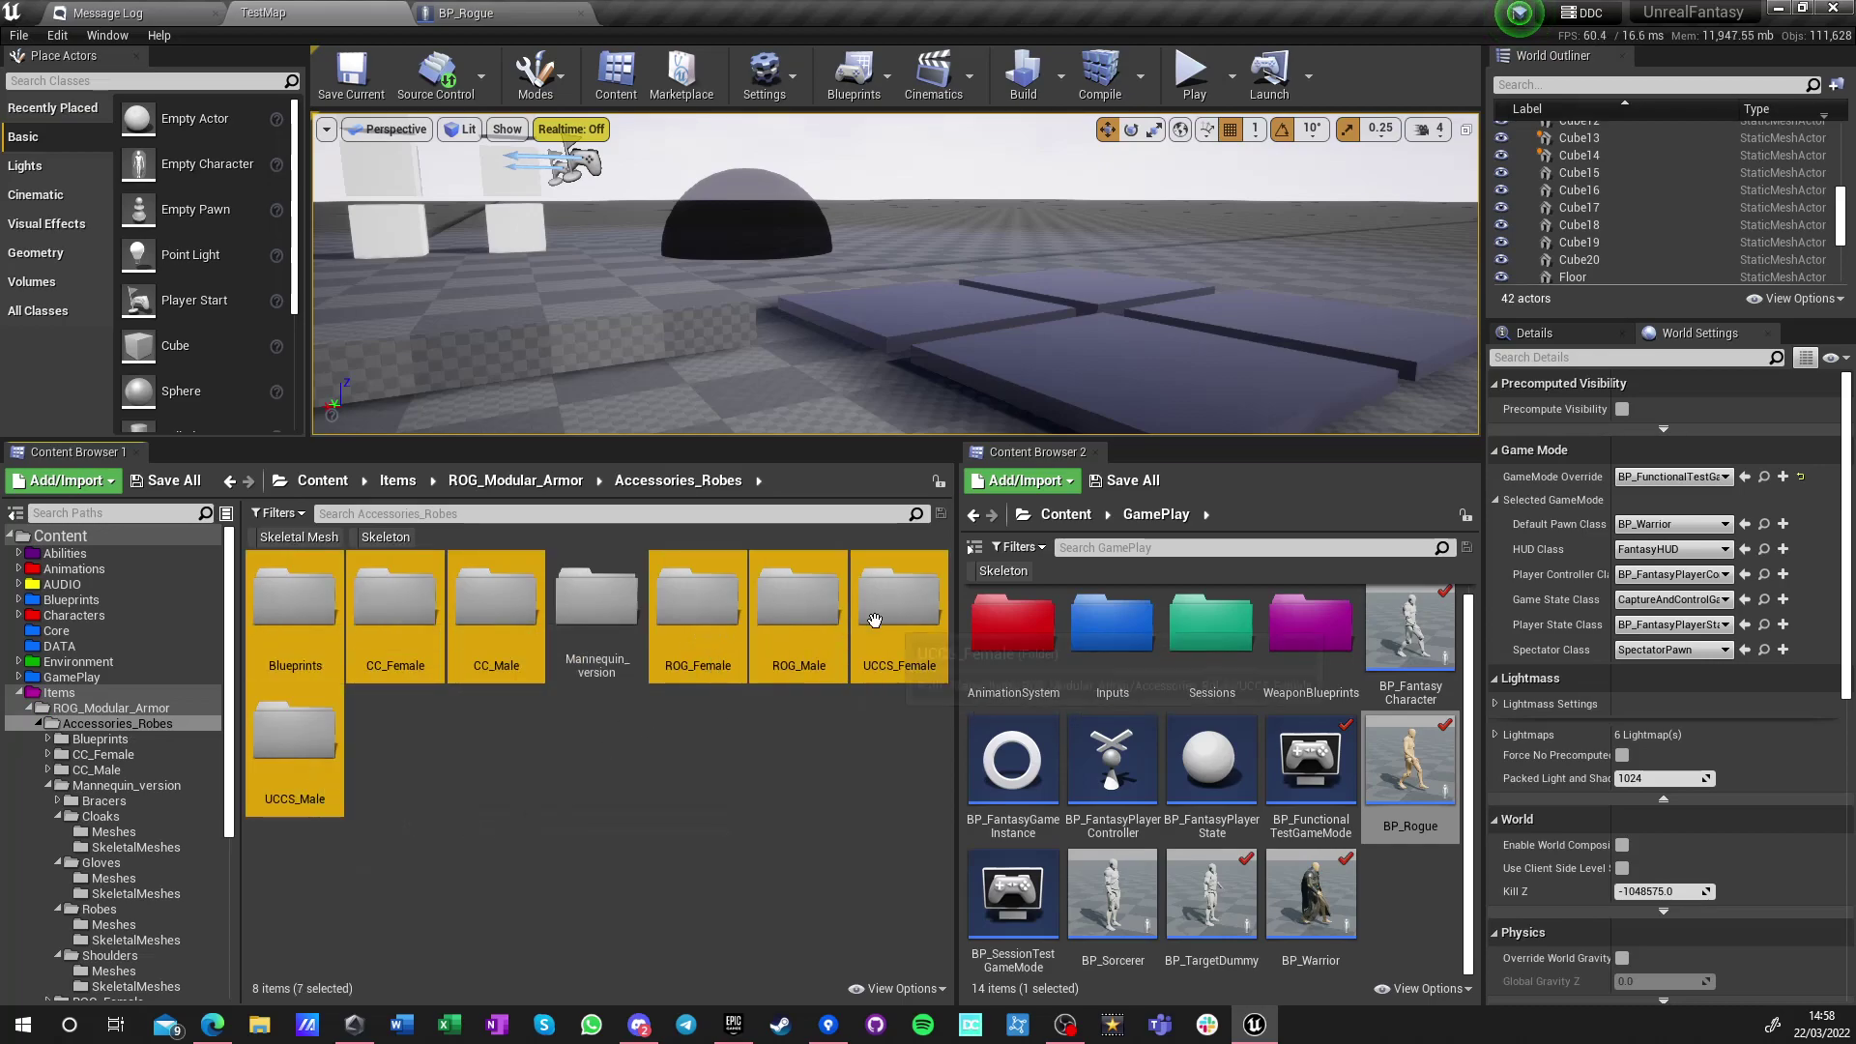
pyautogui.doubleClick(778, 622)
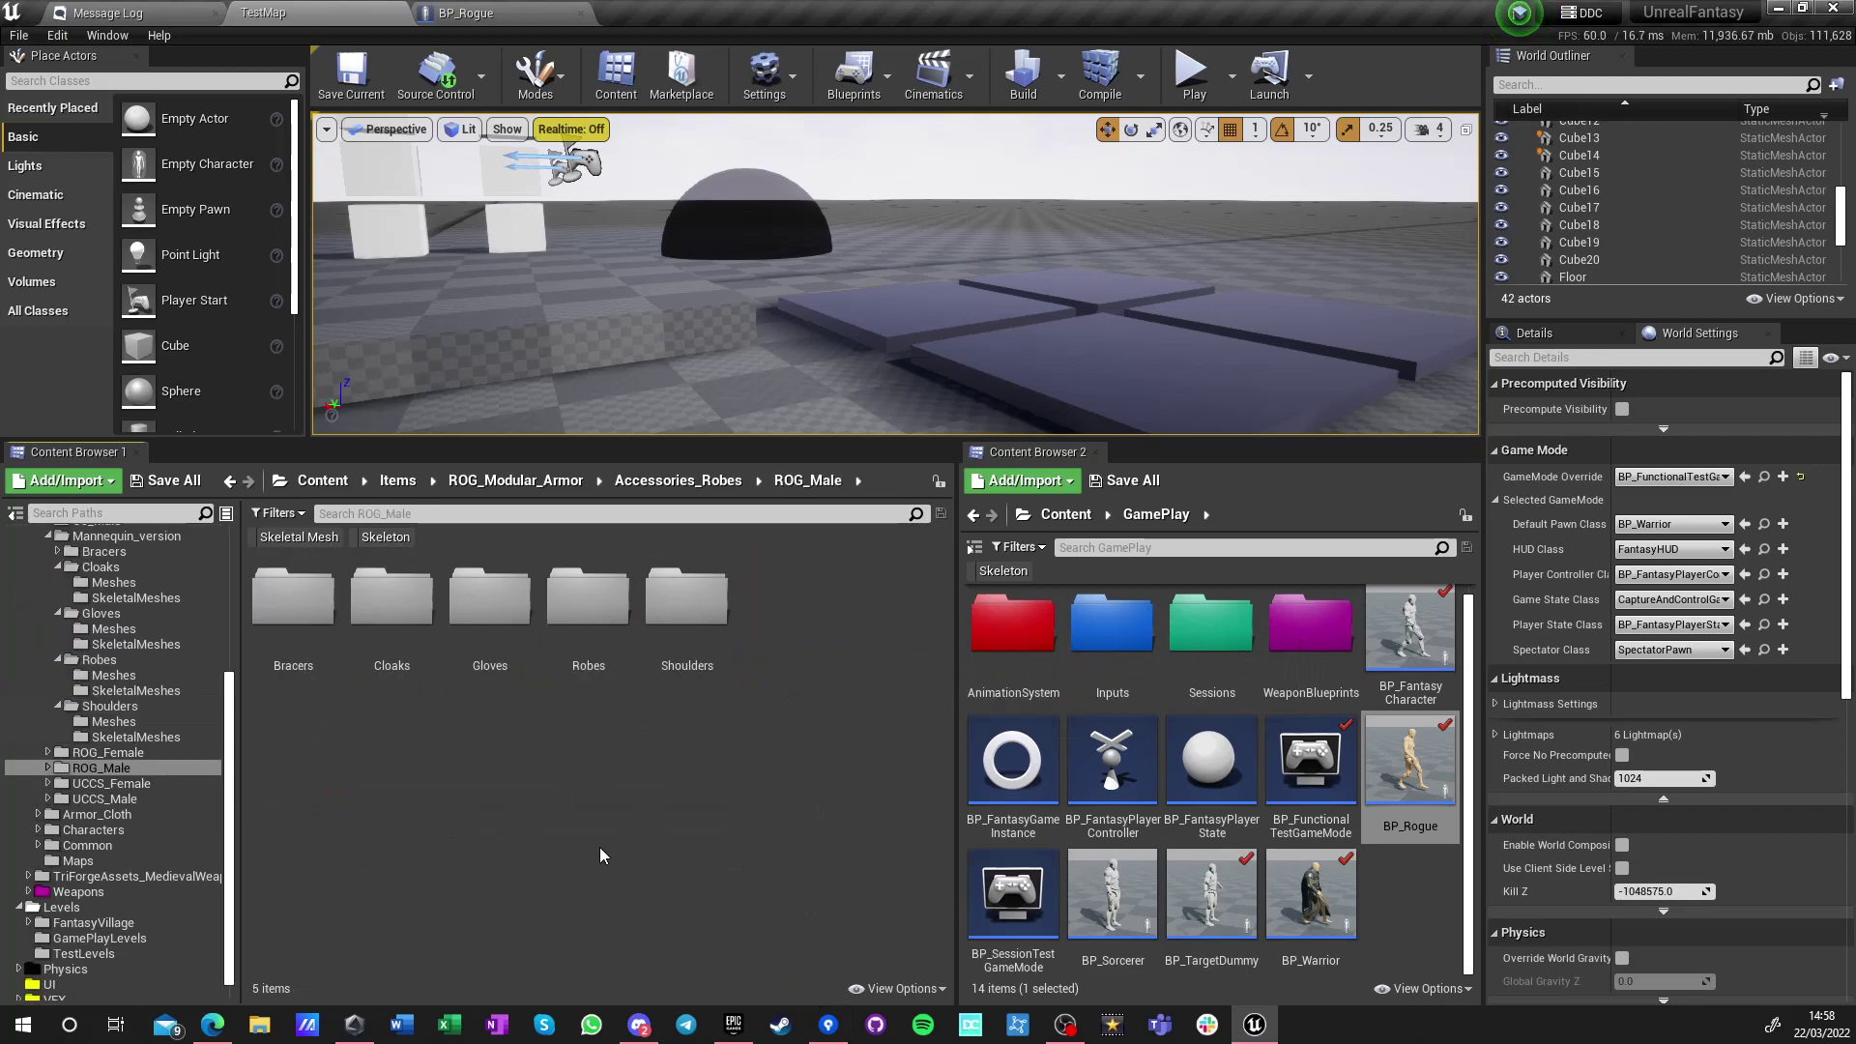
pyautogui.click(667, 481)
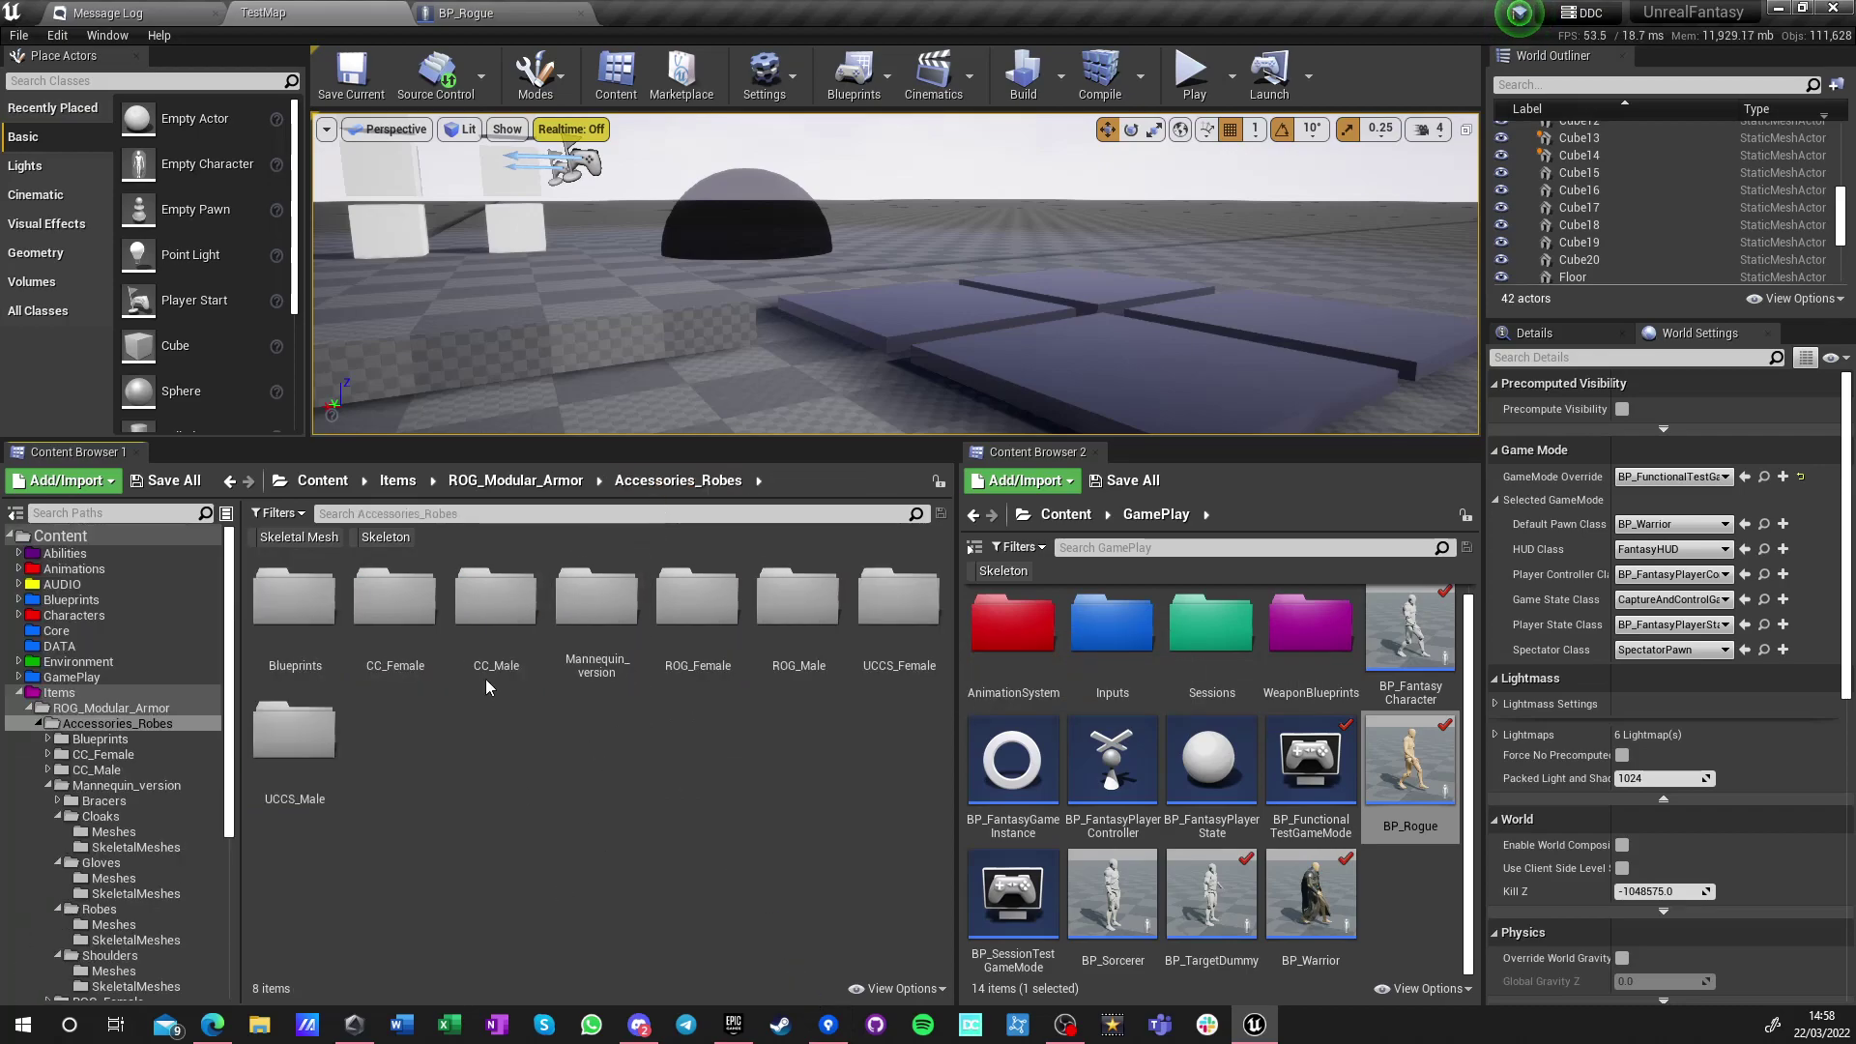
# Select every folder in Accessories_Robes except Mannequin_version and delete them
pyautogui.click(488, 624)
pyautogui.keyDown('ctrl'); pyautogui.click(381, 610); pyautogui.keyUp('ctrl')
pyautogui.keyDown('ctrl'); pyautogui.click(297, 619); pyautogui.keyUp('ctrl')
pyautogui.keyDown('ctrl'); pyautogui.click(307, 745); pyautogui.keyUp('ctrl')
pyautogui.keyDown('ctrl'); pyautogui.click(816, 636); pyautogui.keyUp('ctrl')
pyautogui.keyDown('ctrl'); pyautogui.click(712, 623); pyautogui.keyUp('ctrl')
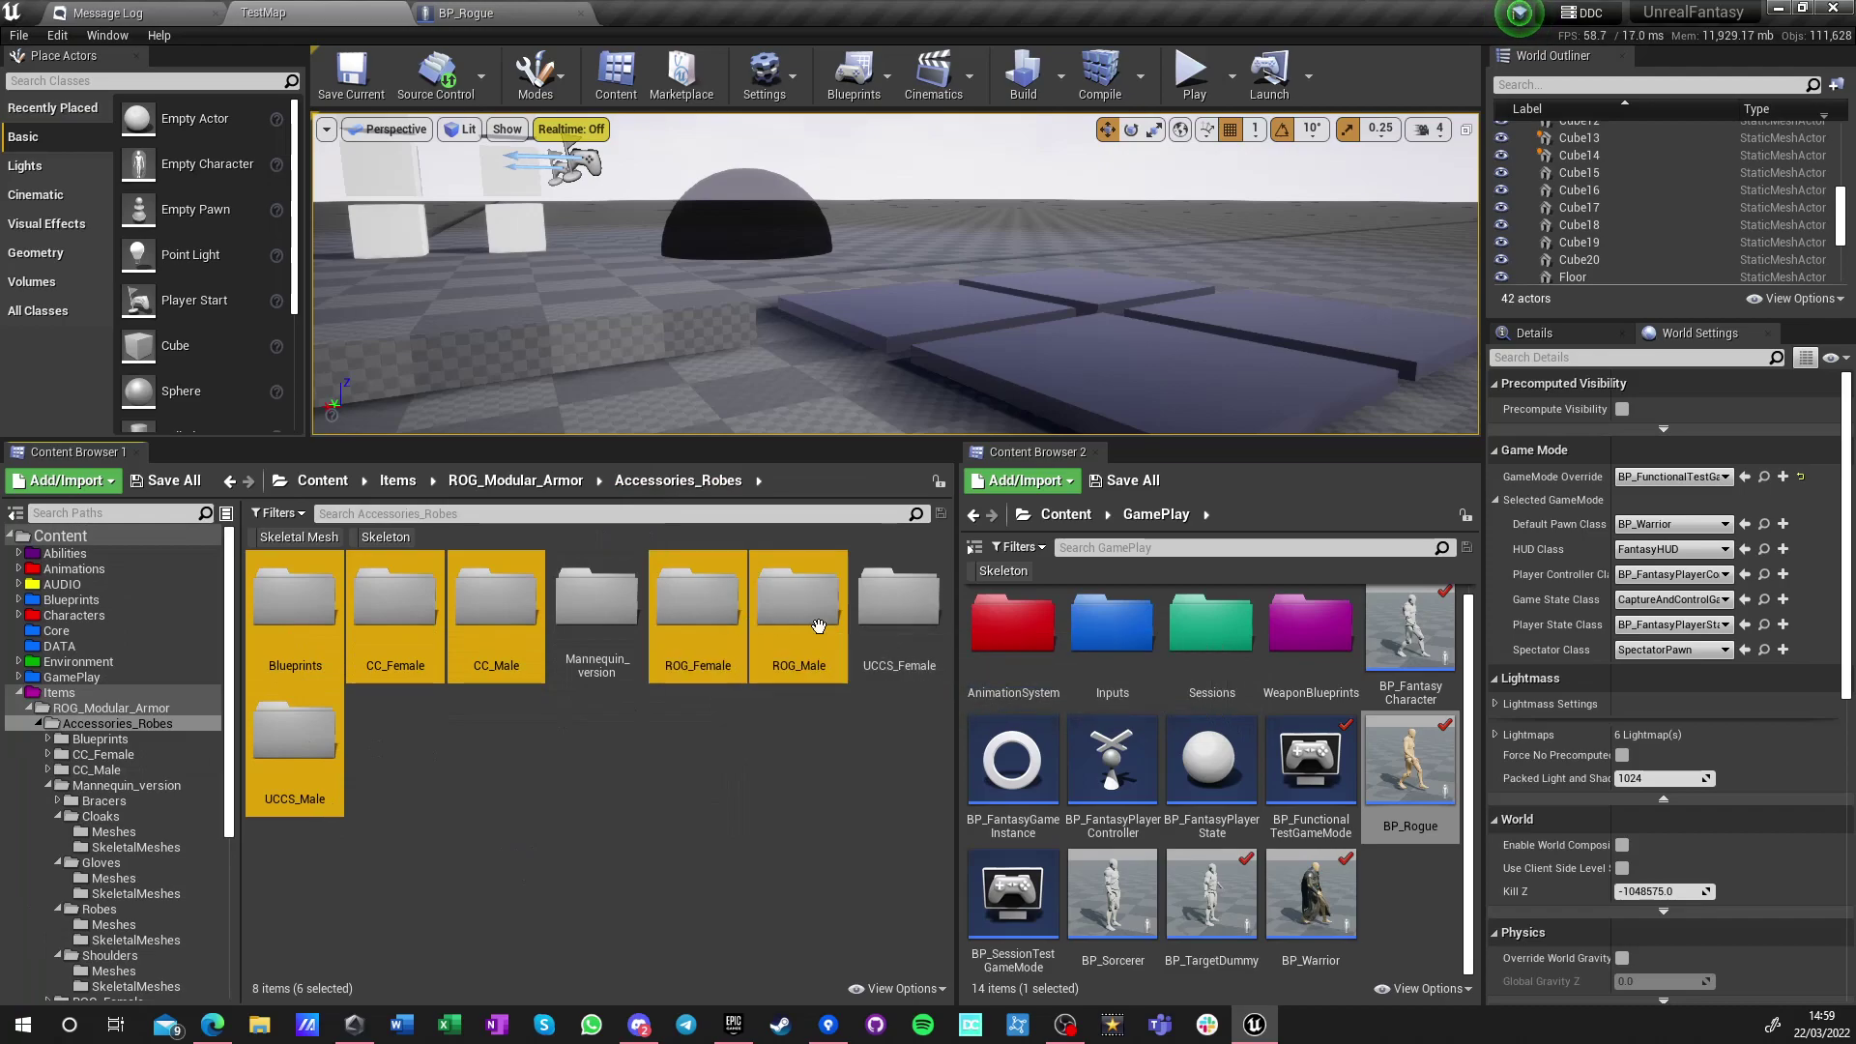
pyautogui.keyDown('ctrl'); pyautogui.click(884, 623); pyautogui.keyUp('ctrl')
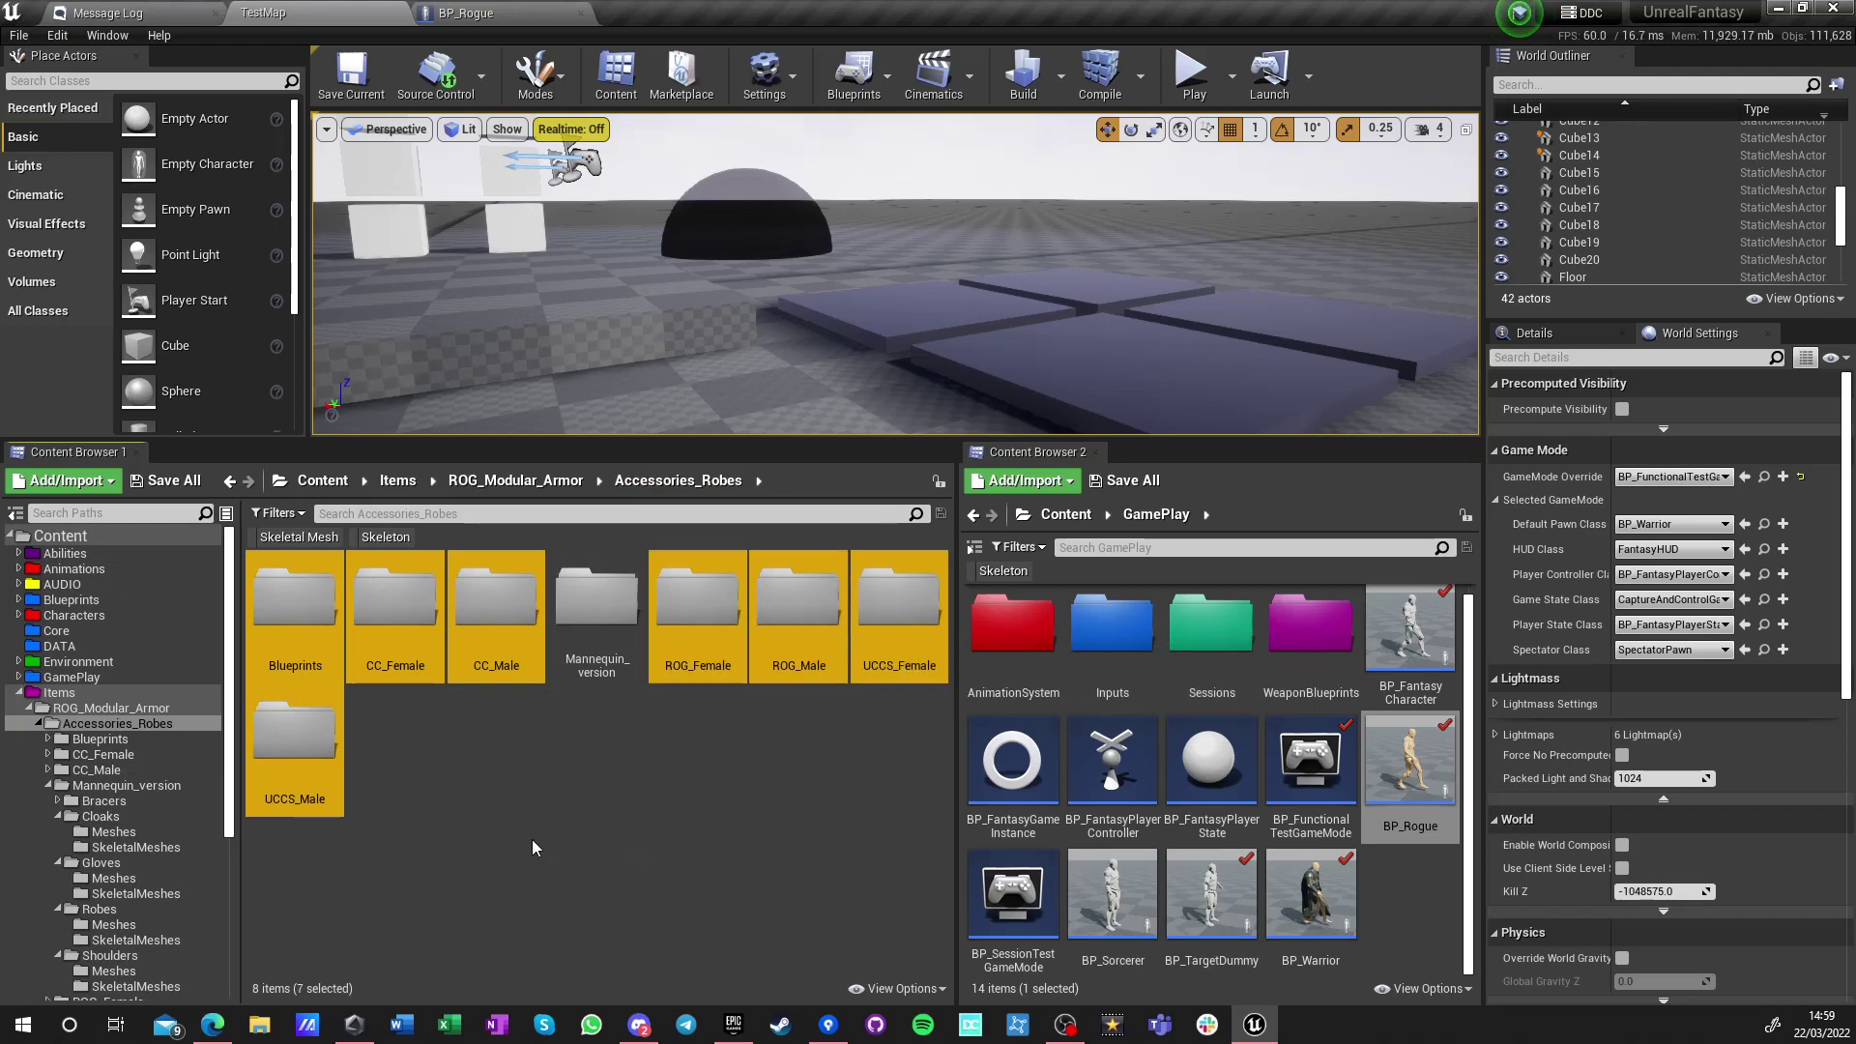
pyautogui.press('Delete')
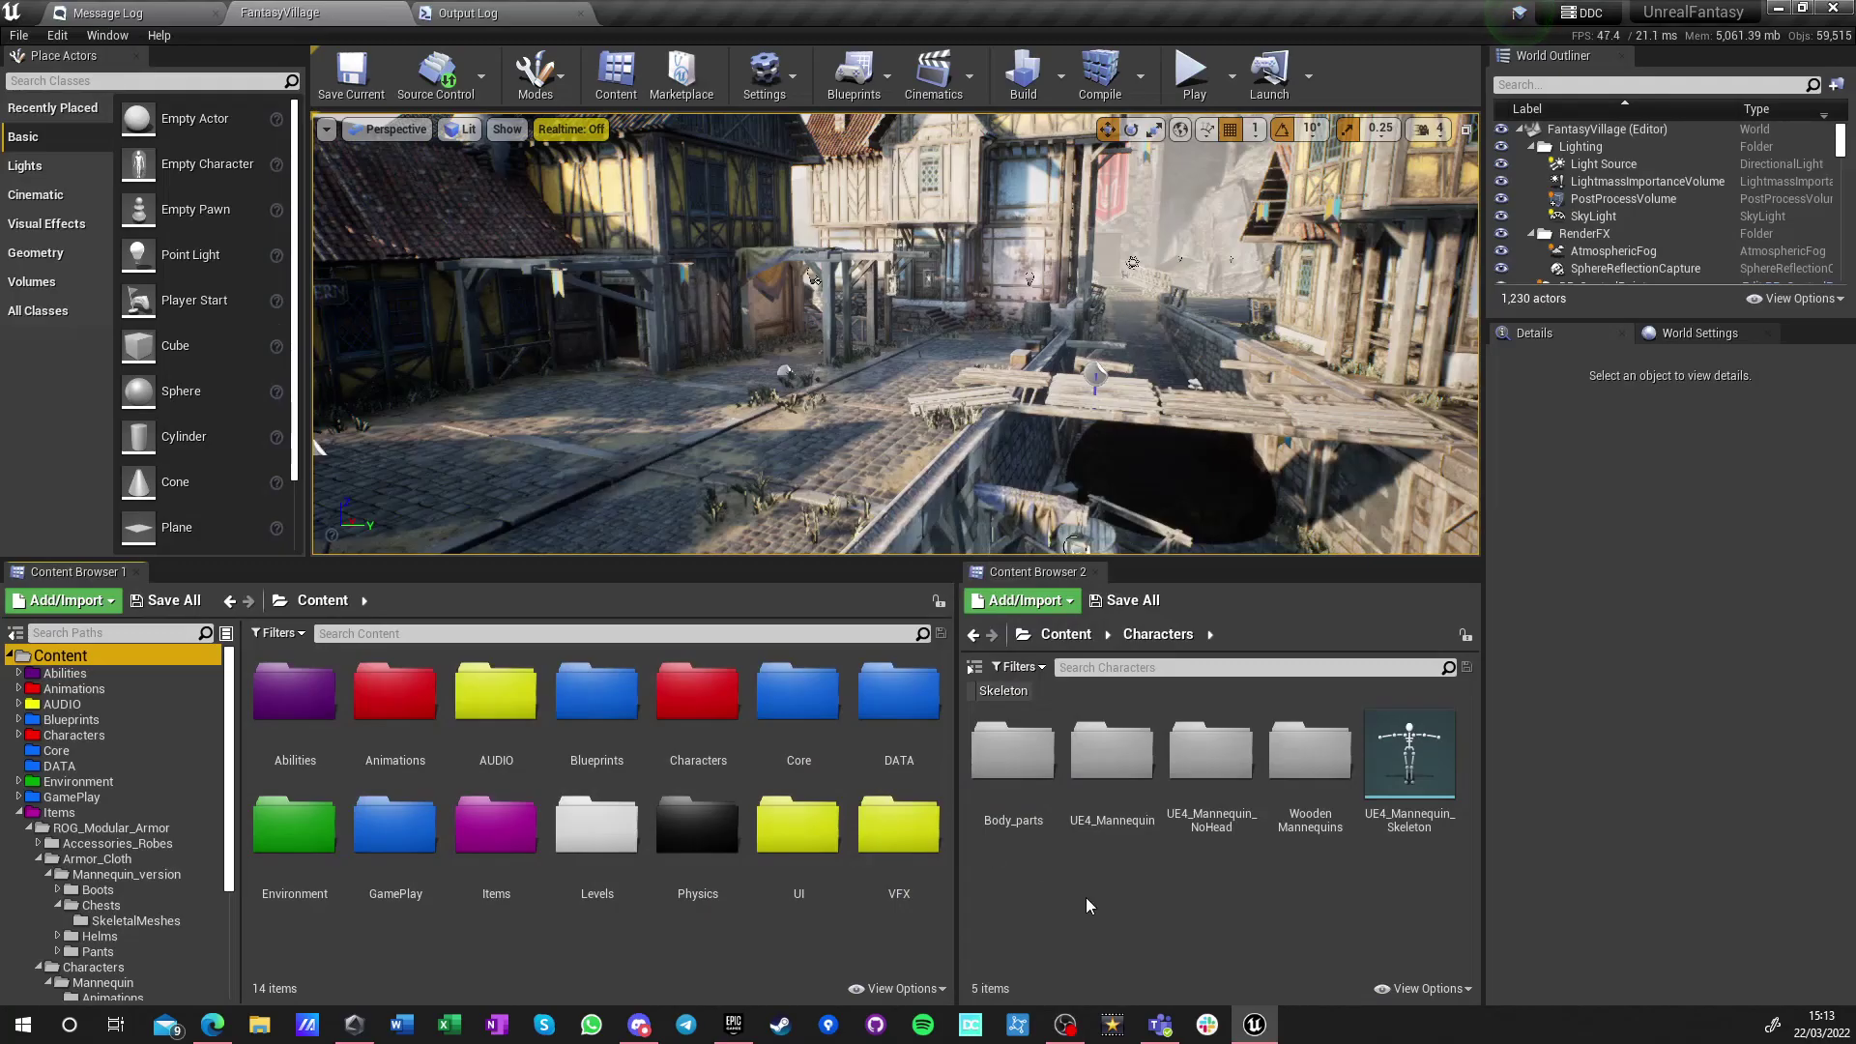
# Show the Items folder in Content Browser 1 and GamePlay in Content Browser 2, and open the BP_Warrior blueprint
pyautogui.click(1067, 635)
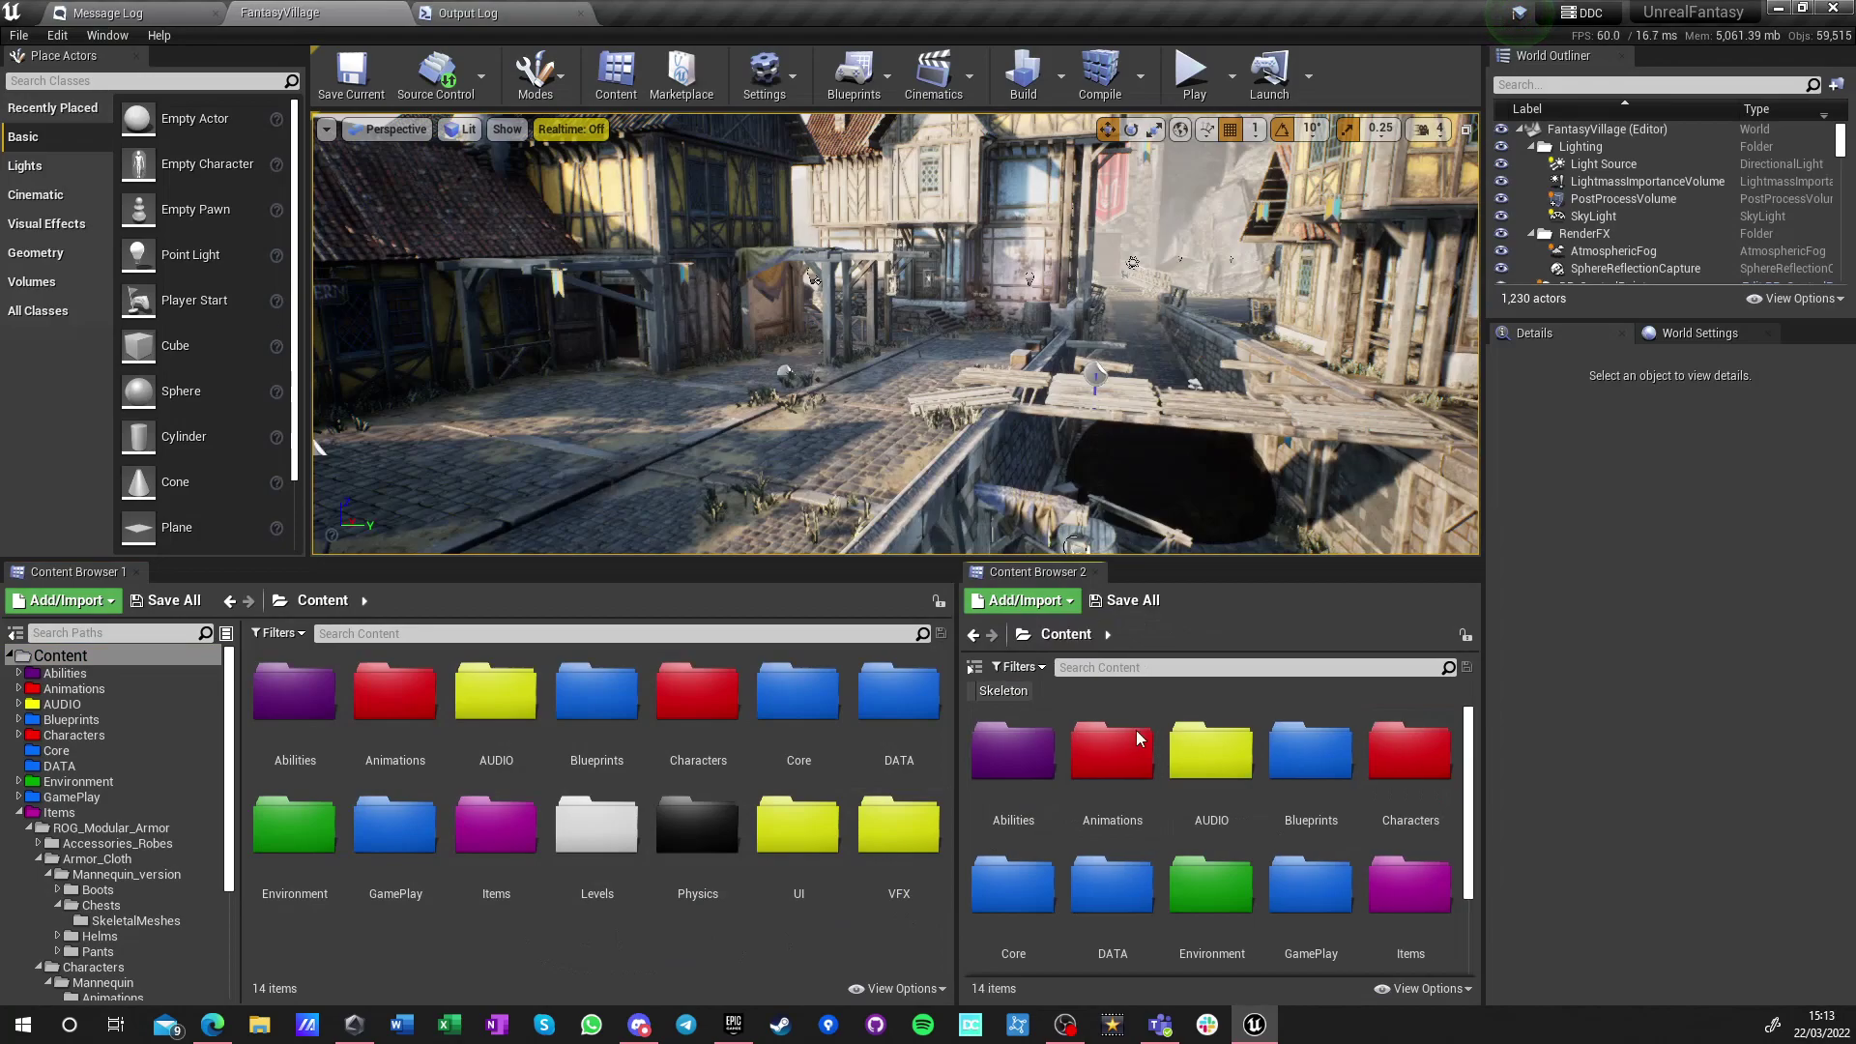
pyautogui.doubleClick(511, 896)
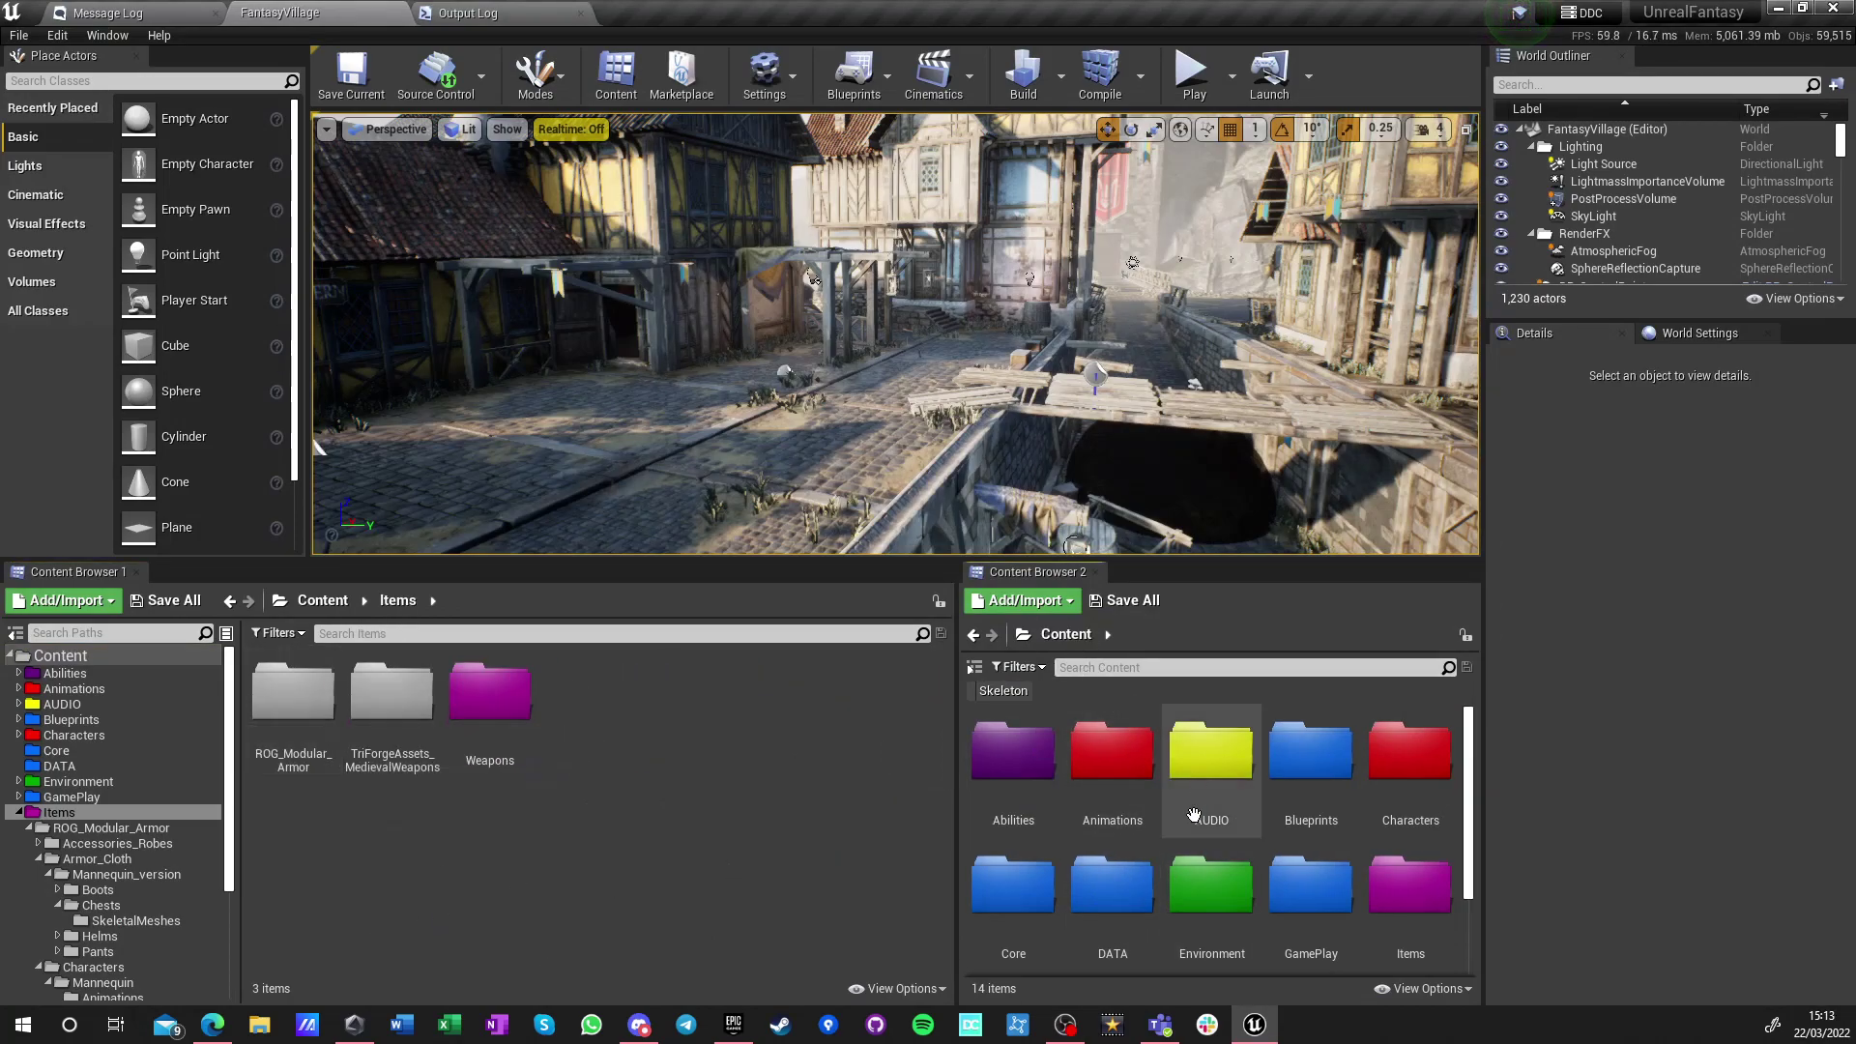
pyautogui.scroll(-1, 1208, 822)
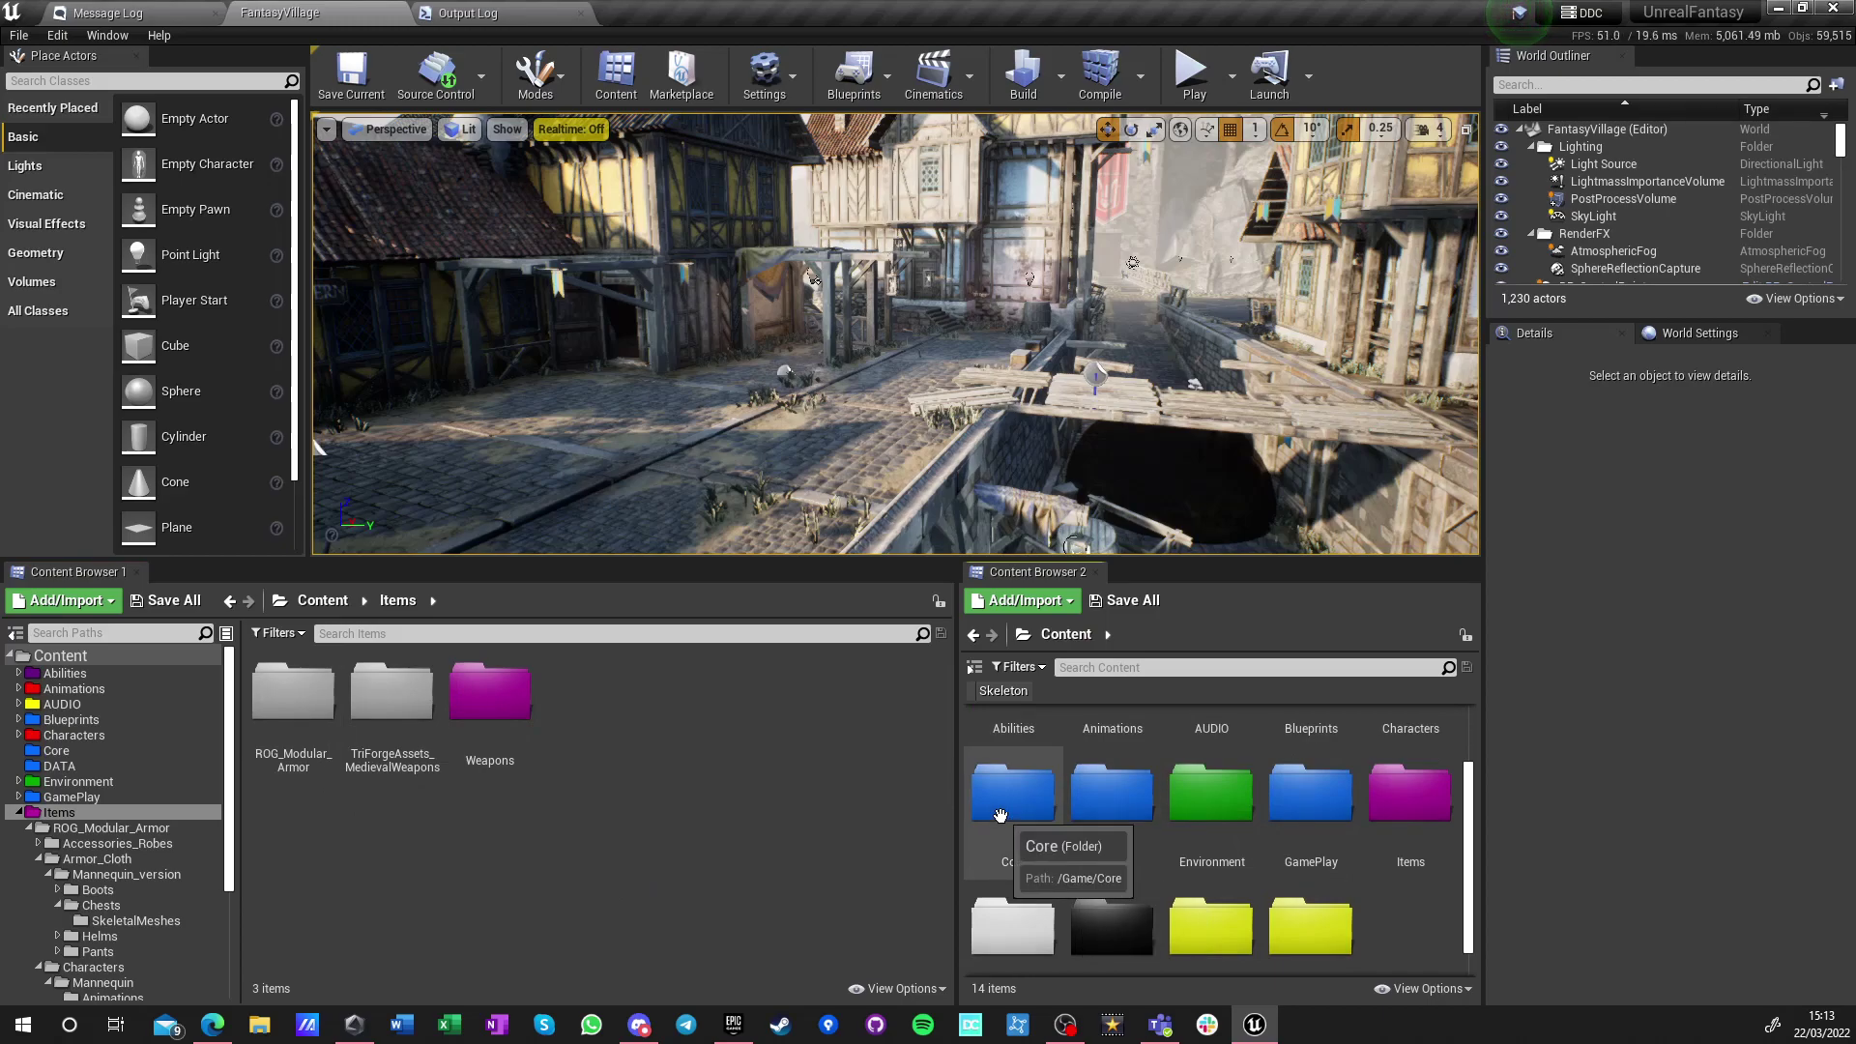
pyautogui.doubleClick(1311, 793)
pyautogui.click(1305, 929)
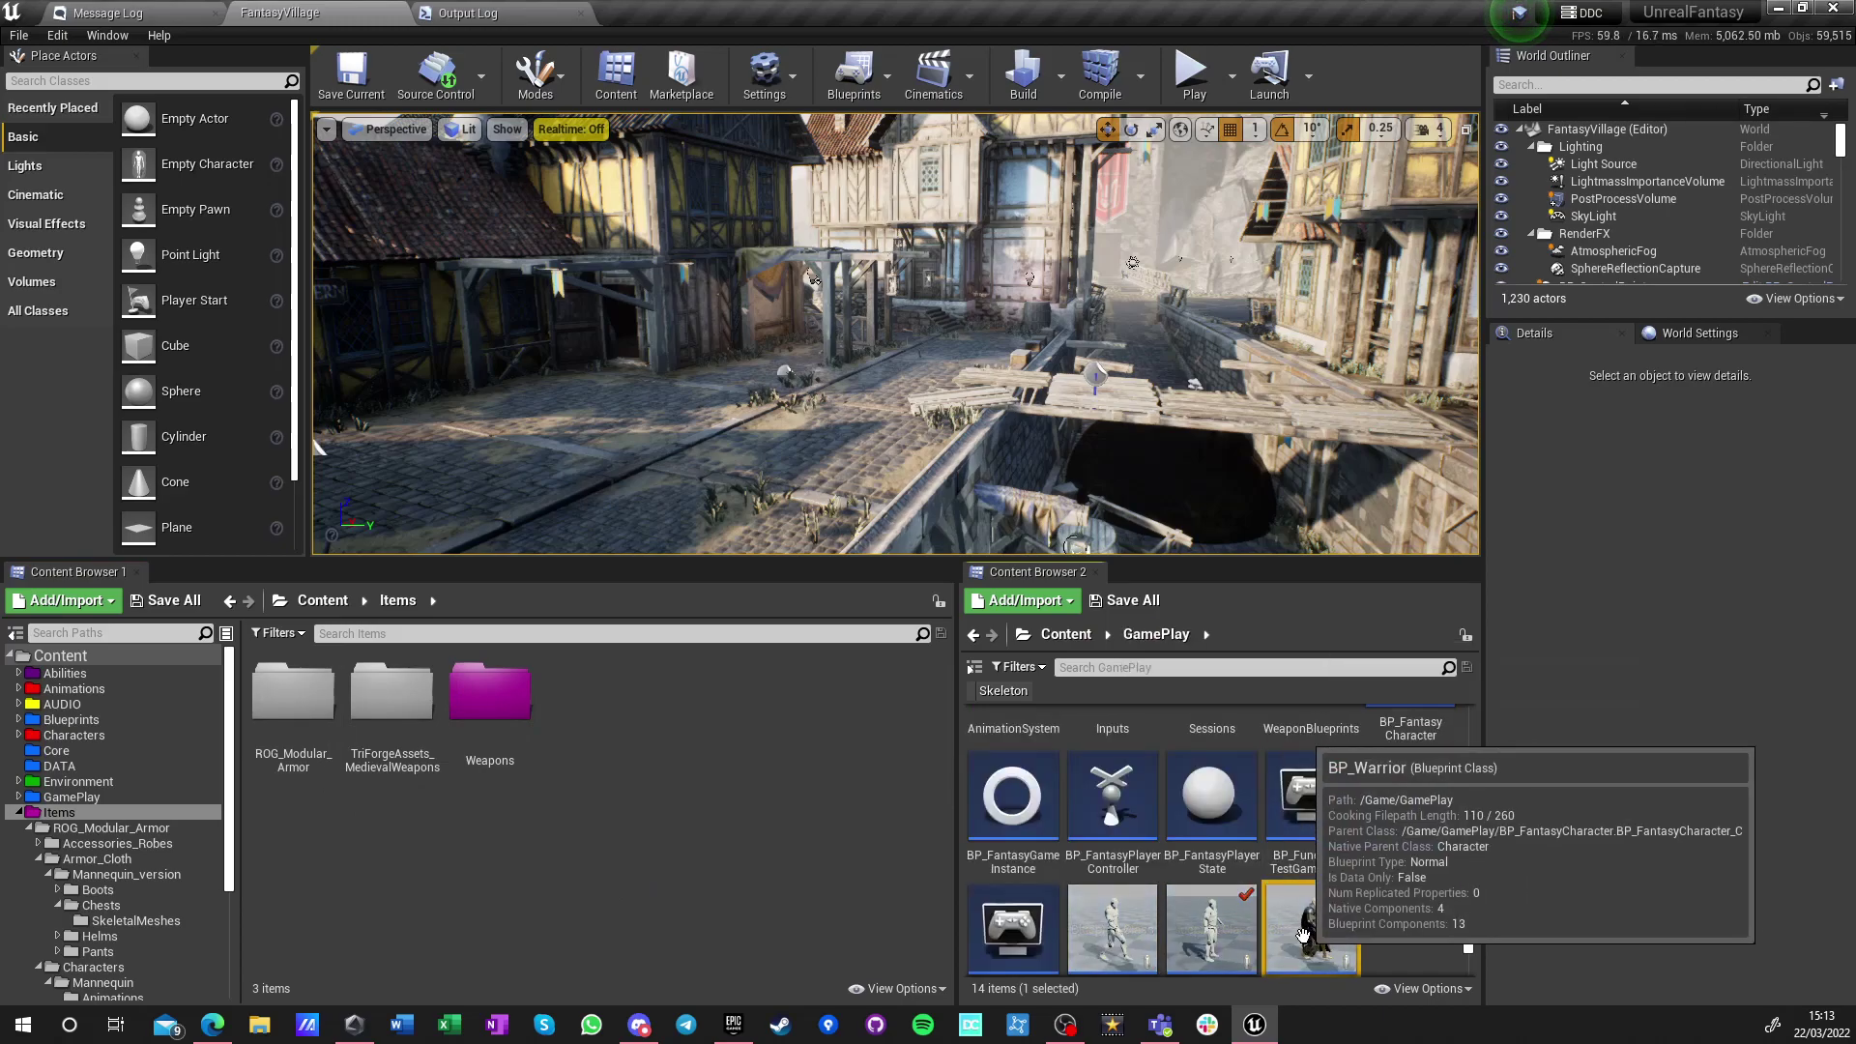
pyautogui.doubleClick(1302, 933)
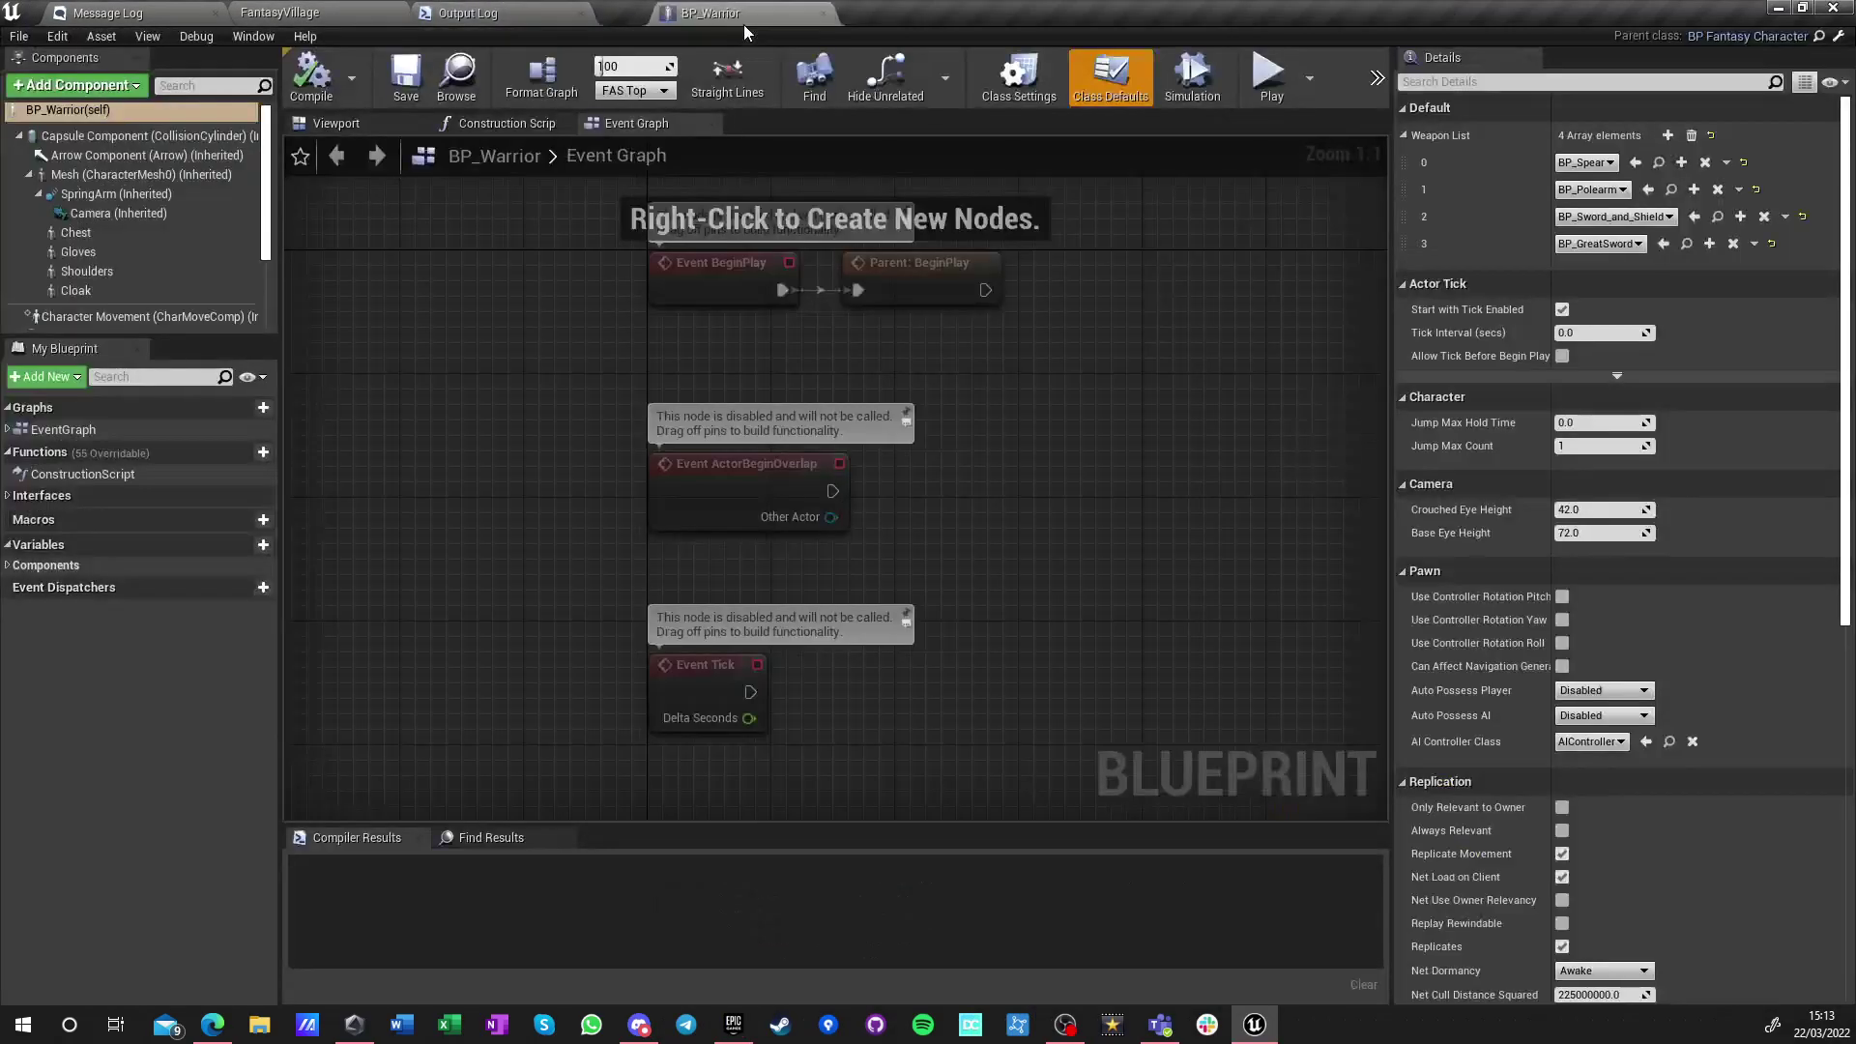
# Reorder the editor windows so Output Log comes before Message Log, and return to the FantasyVillage level
pyautogui.click(309, 17)
pyautogui.moveTo(469, 12); pyautogui.dragTo(101, 13)
pyautogui.click(484, 17)
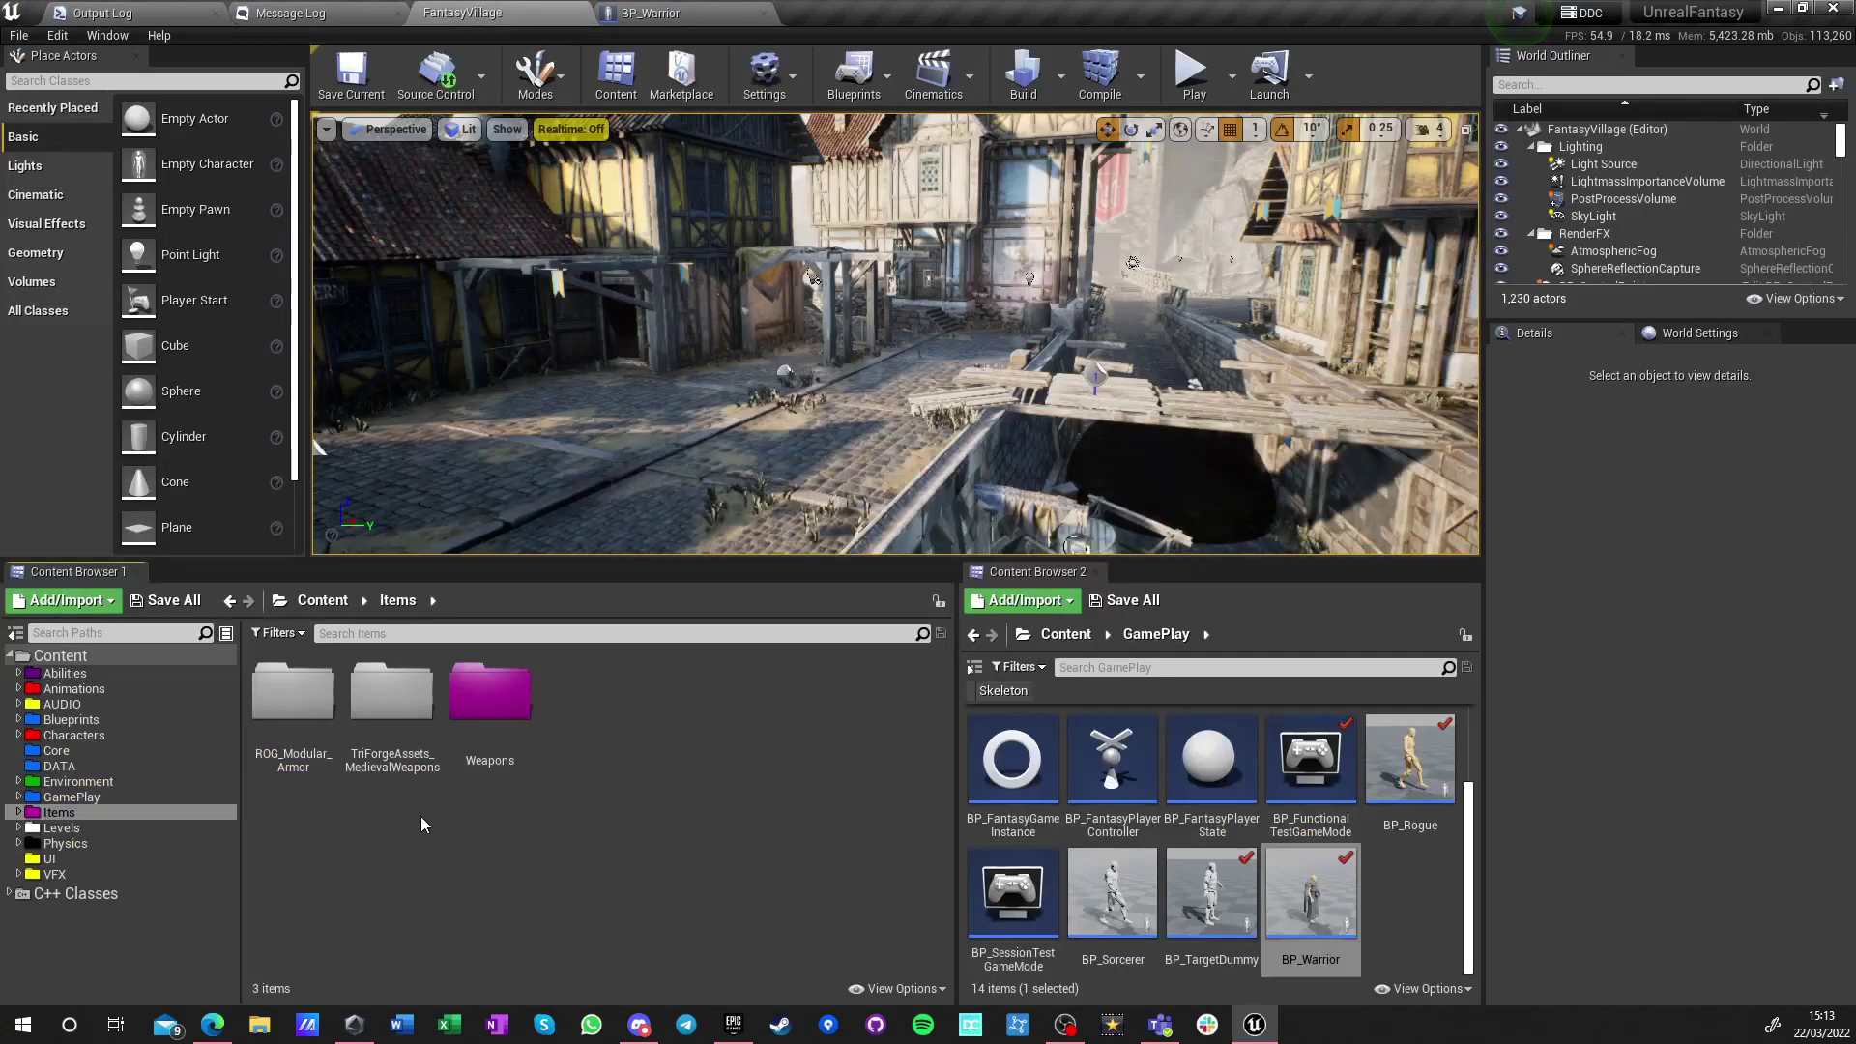
# Try to delete the Characters folder in Items/ROG_Modular_Armor
pyautogui.doubleClick(303, 704)
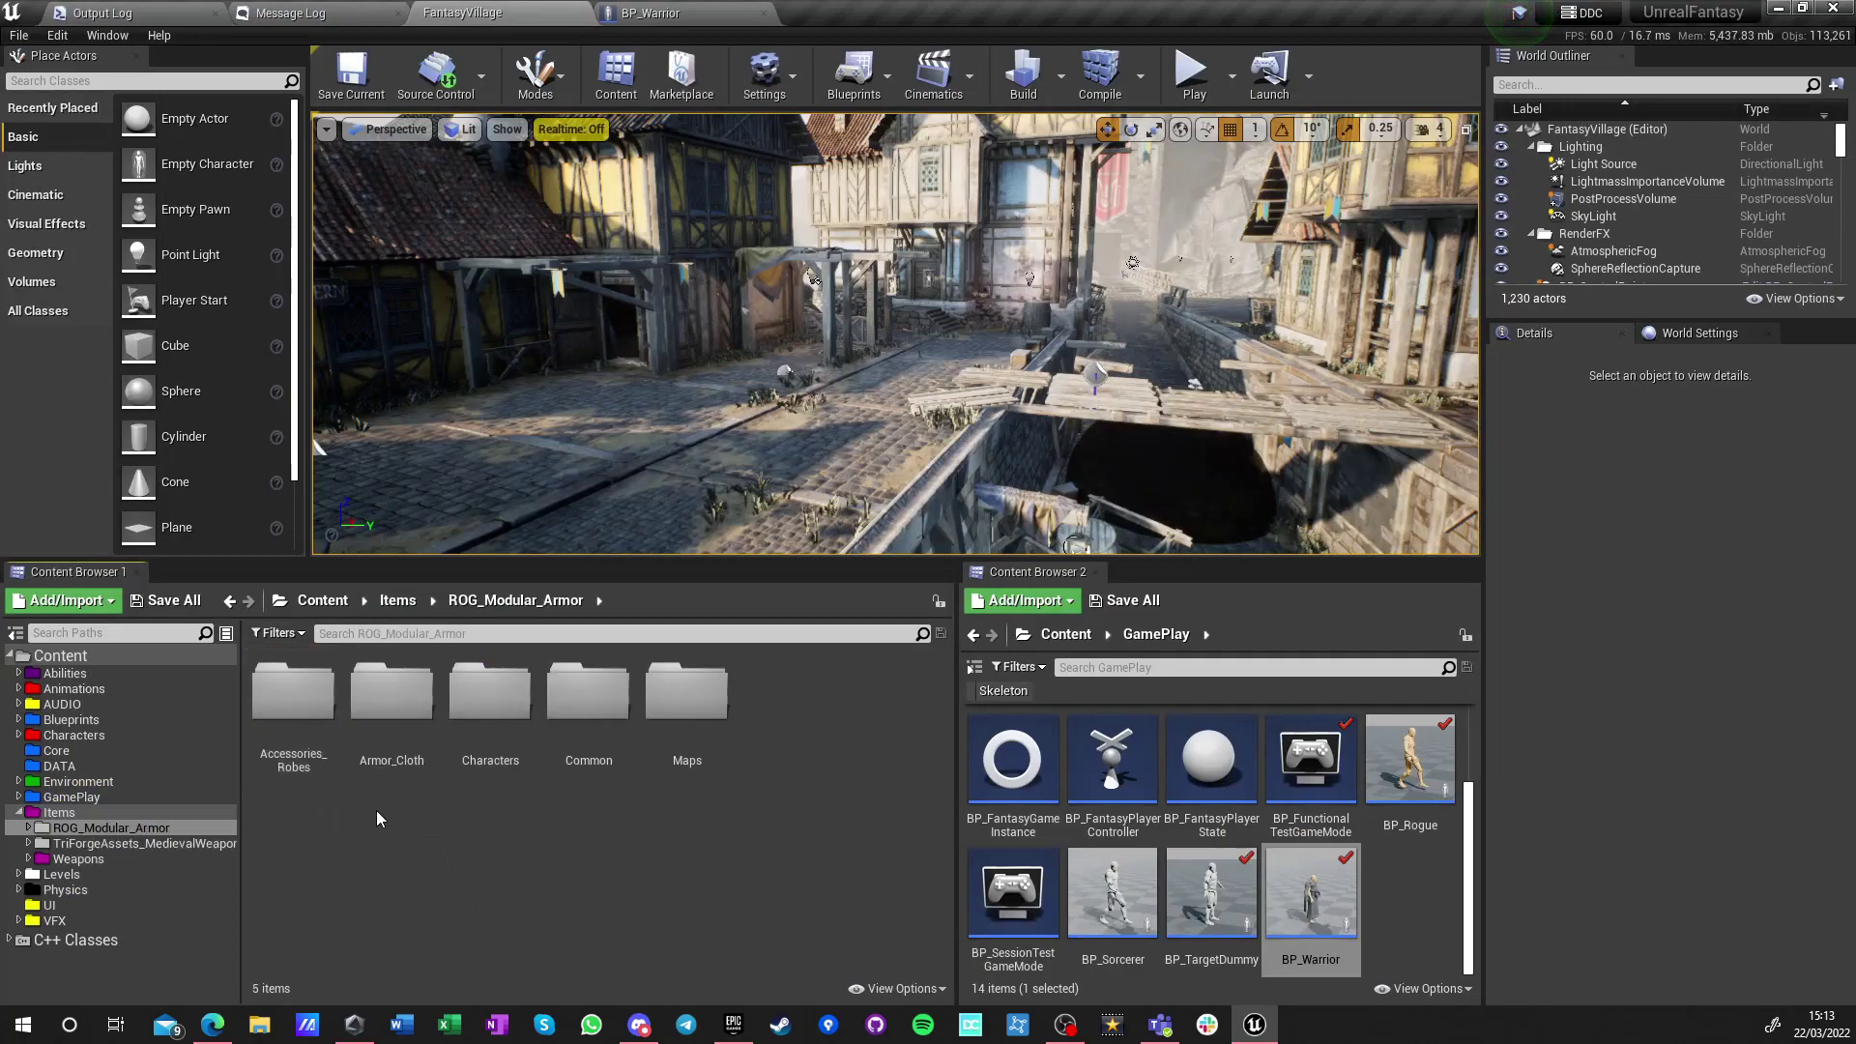
pyautogui.click(489, 705)
pyautogui.press('Delete')
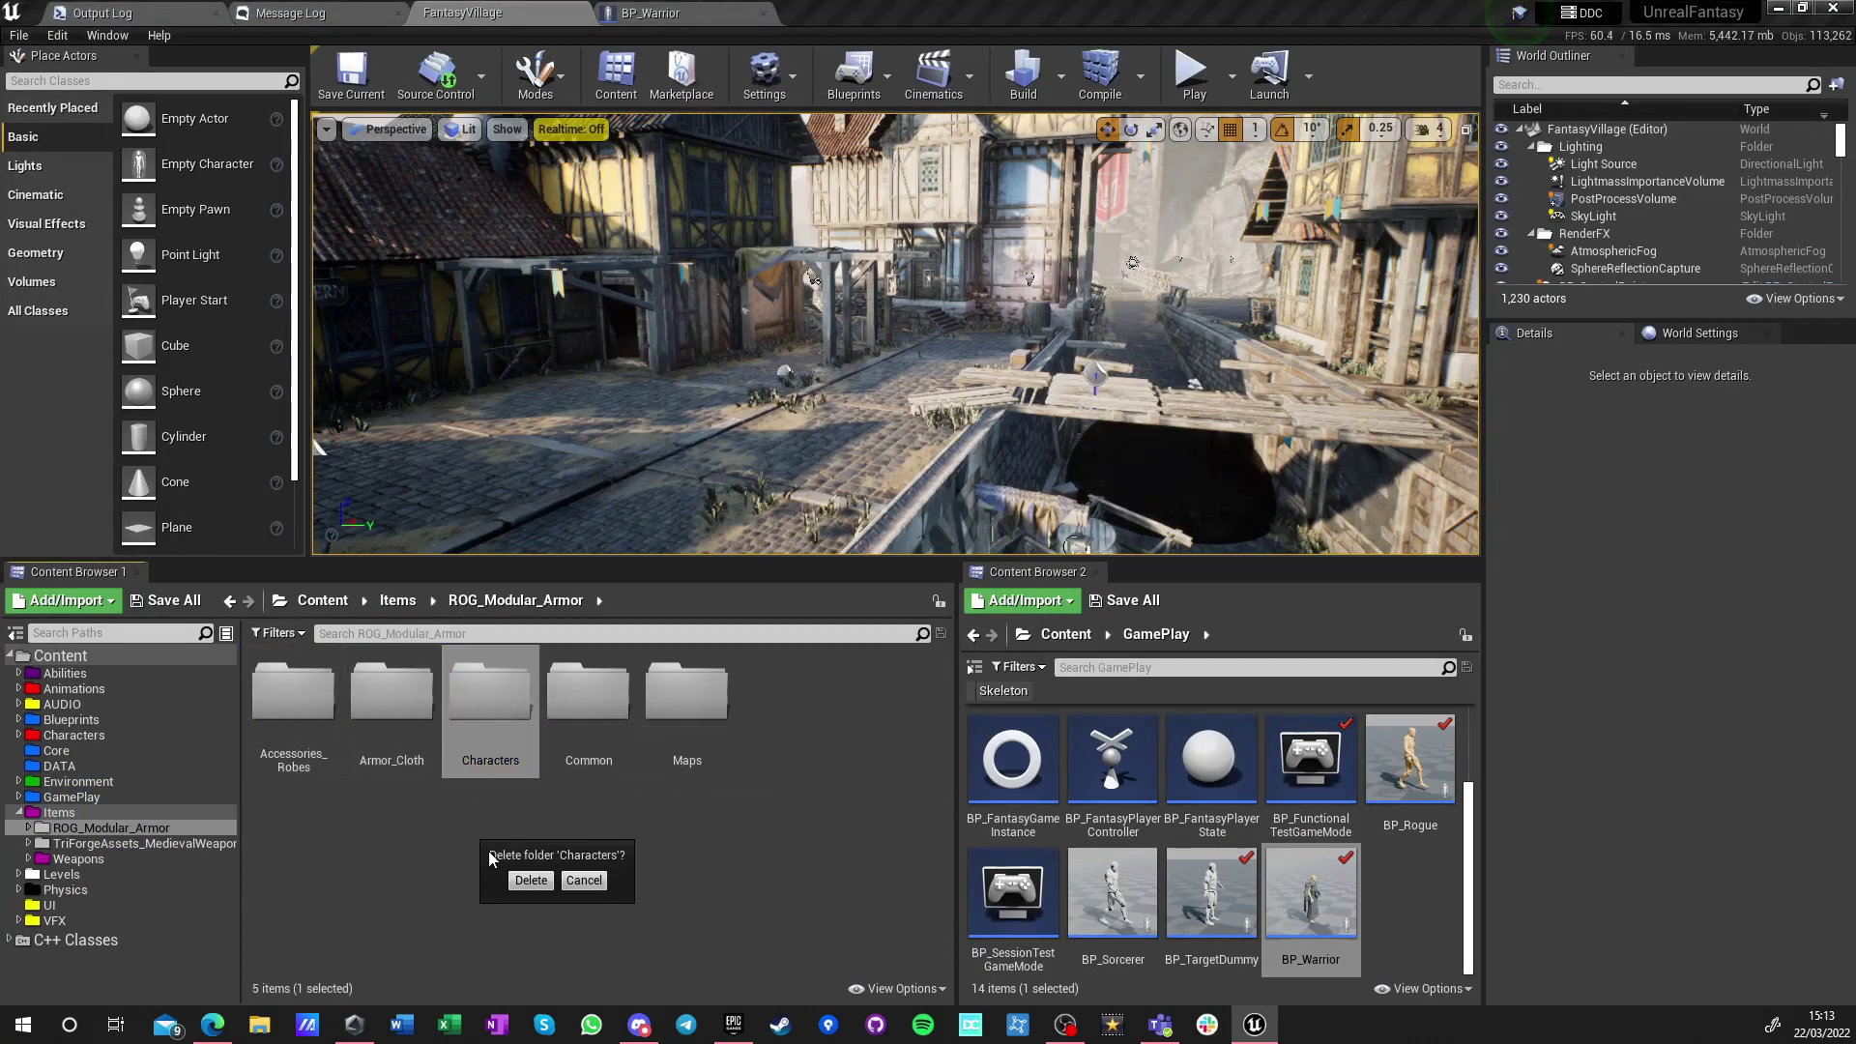
pyautogui.click(531, 880)
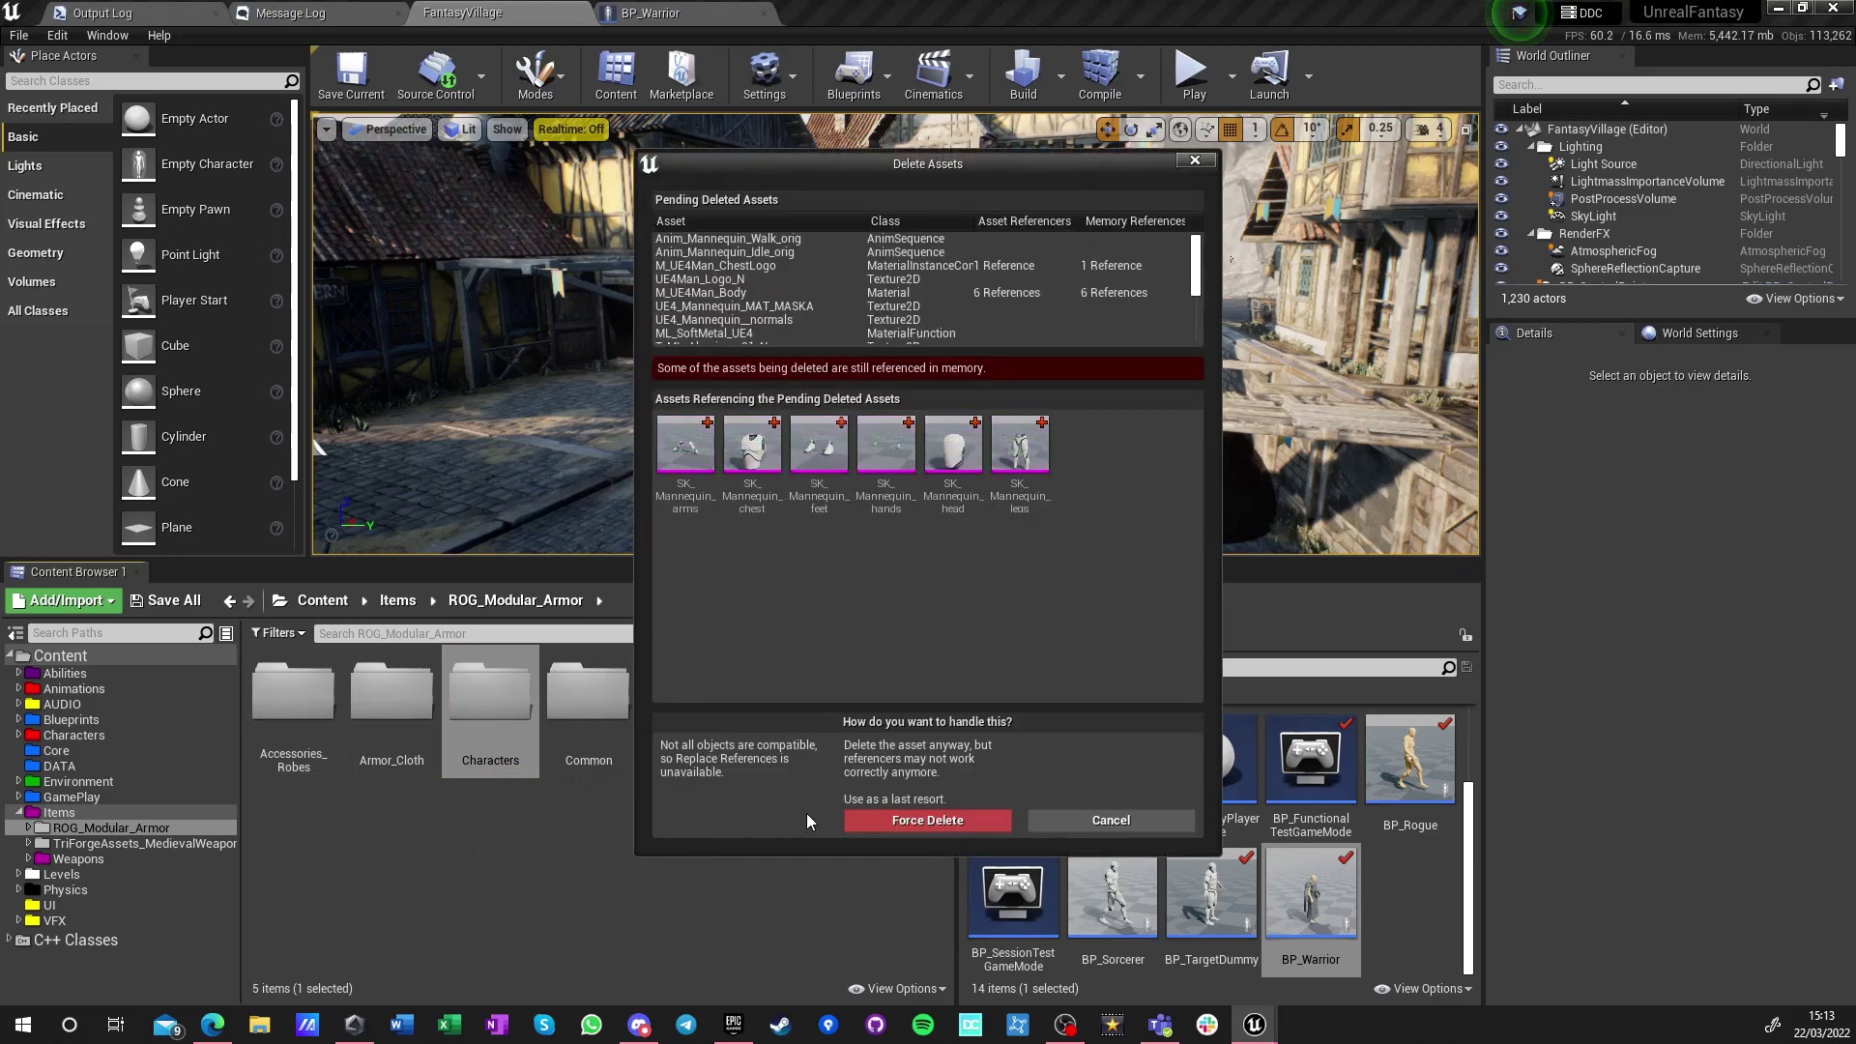
pyautogui.click(1111, 821)
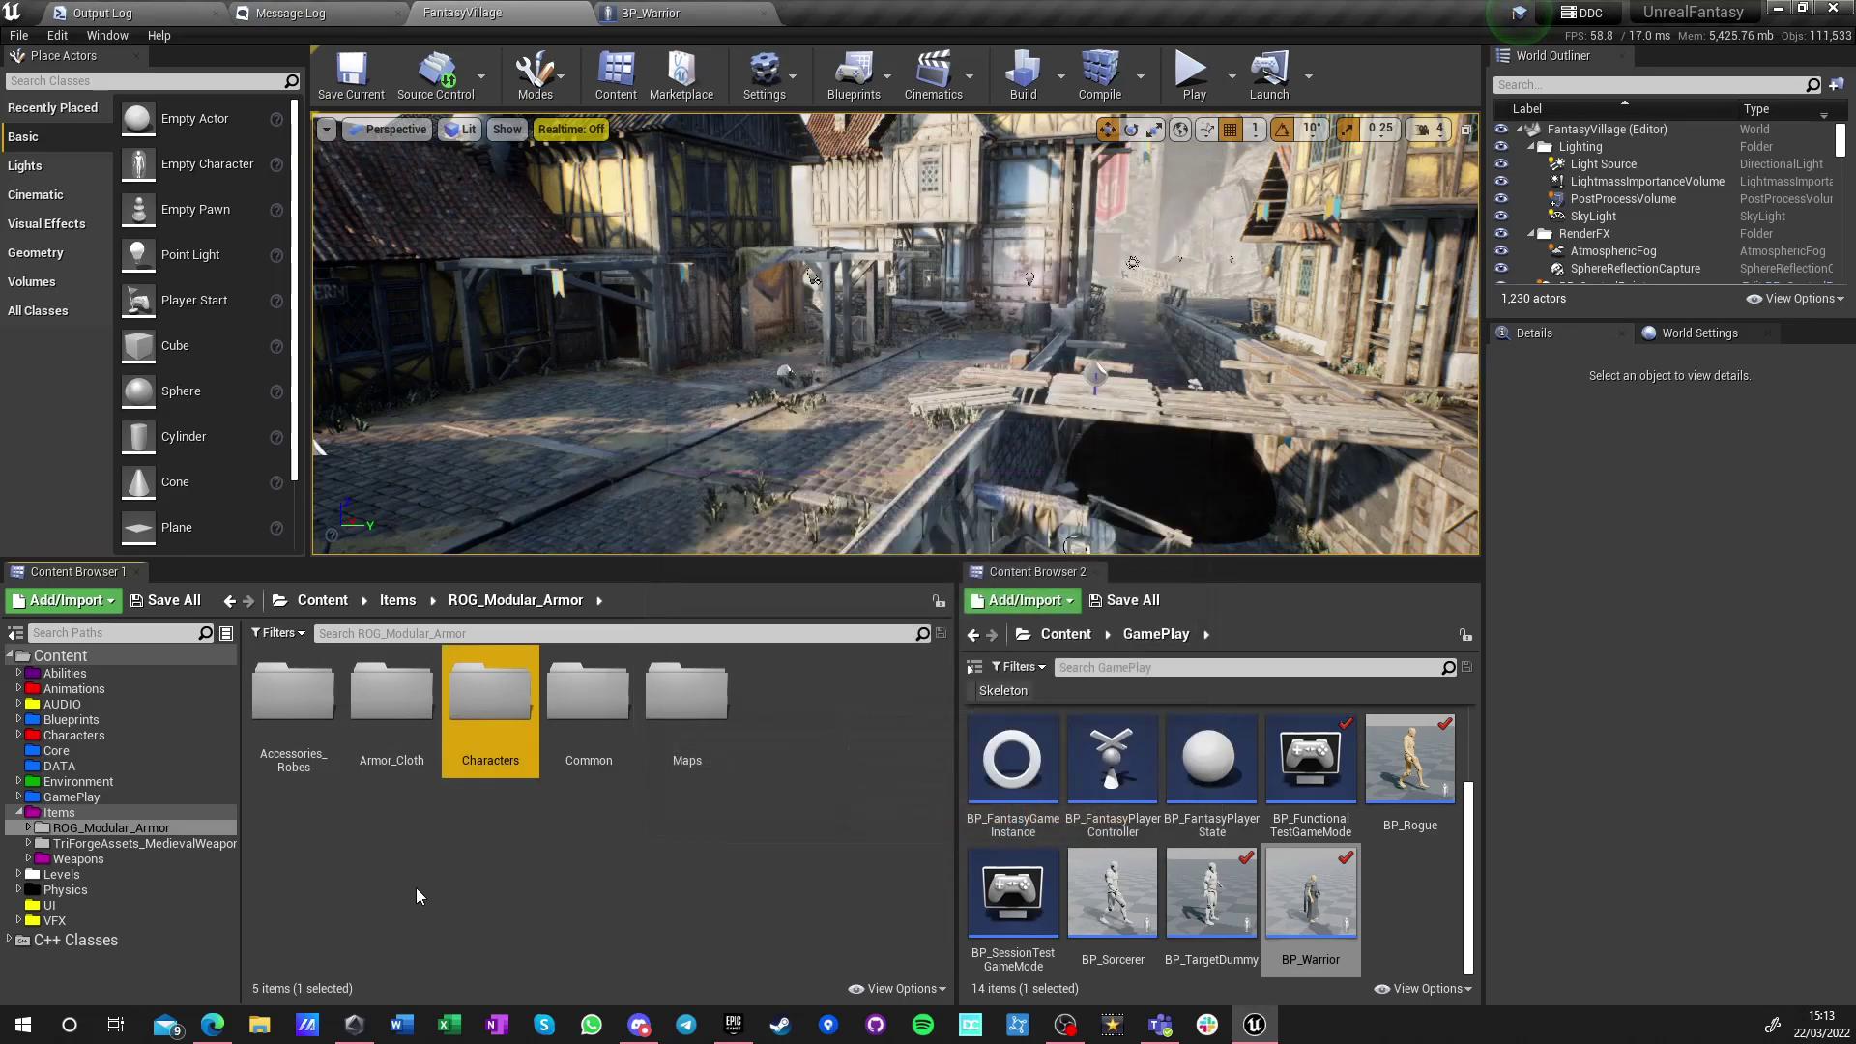
# Examine the contents of the Characters/Mannequin, Common and Maps folders in ROG_Modular_Armor
pyautogui.doubleClick(498, 752)
pyautogui.doubleClick(293, 696)
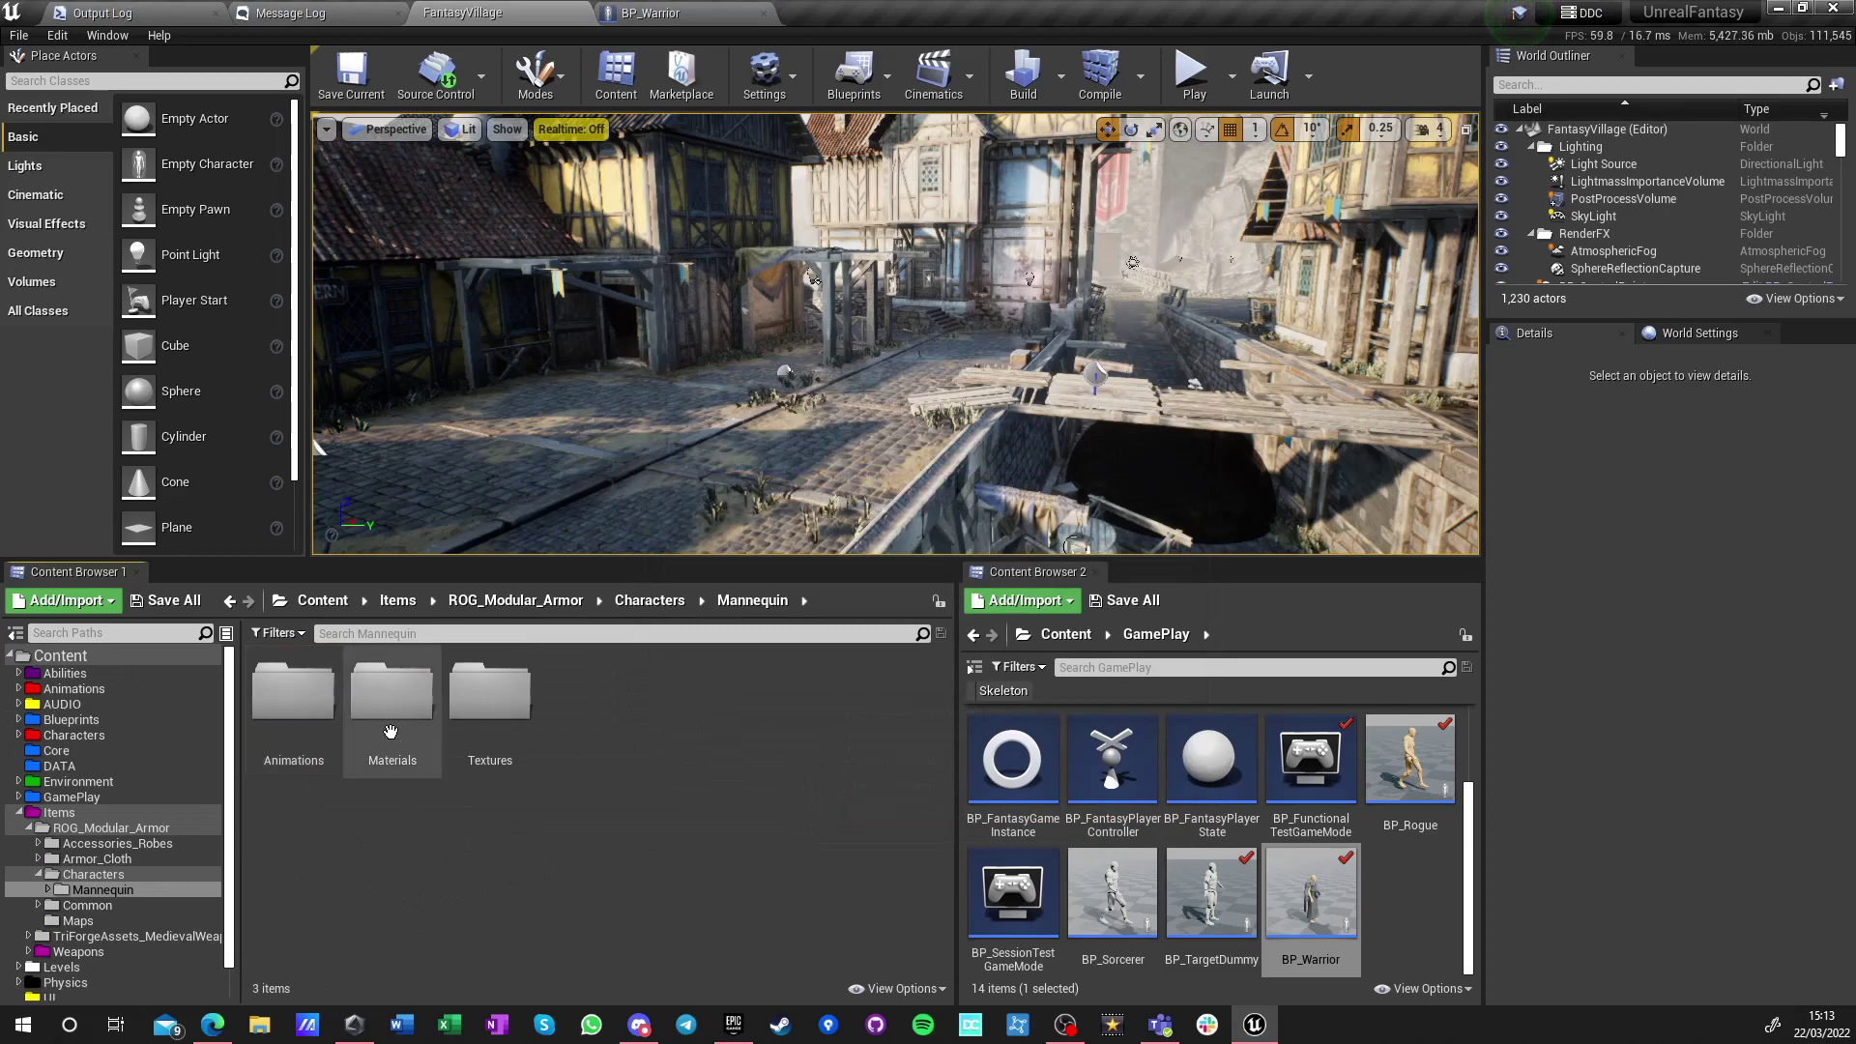
pyautogui.doubleClick(295, 694)
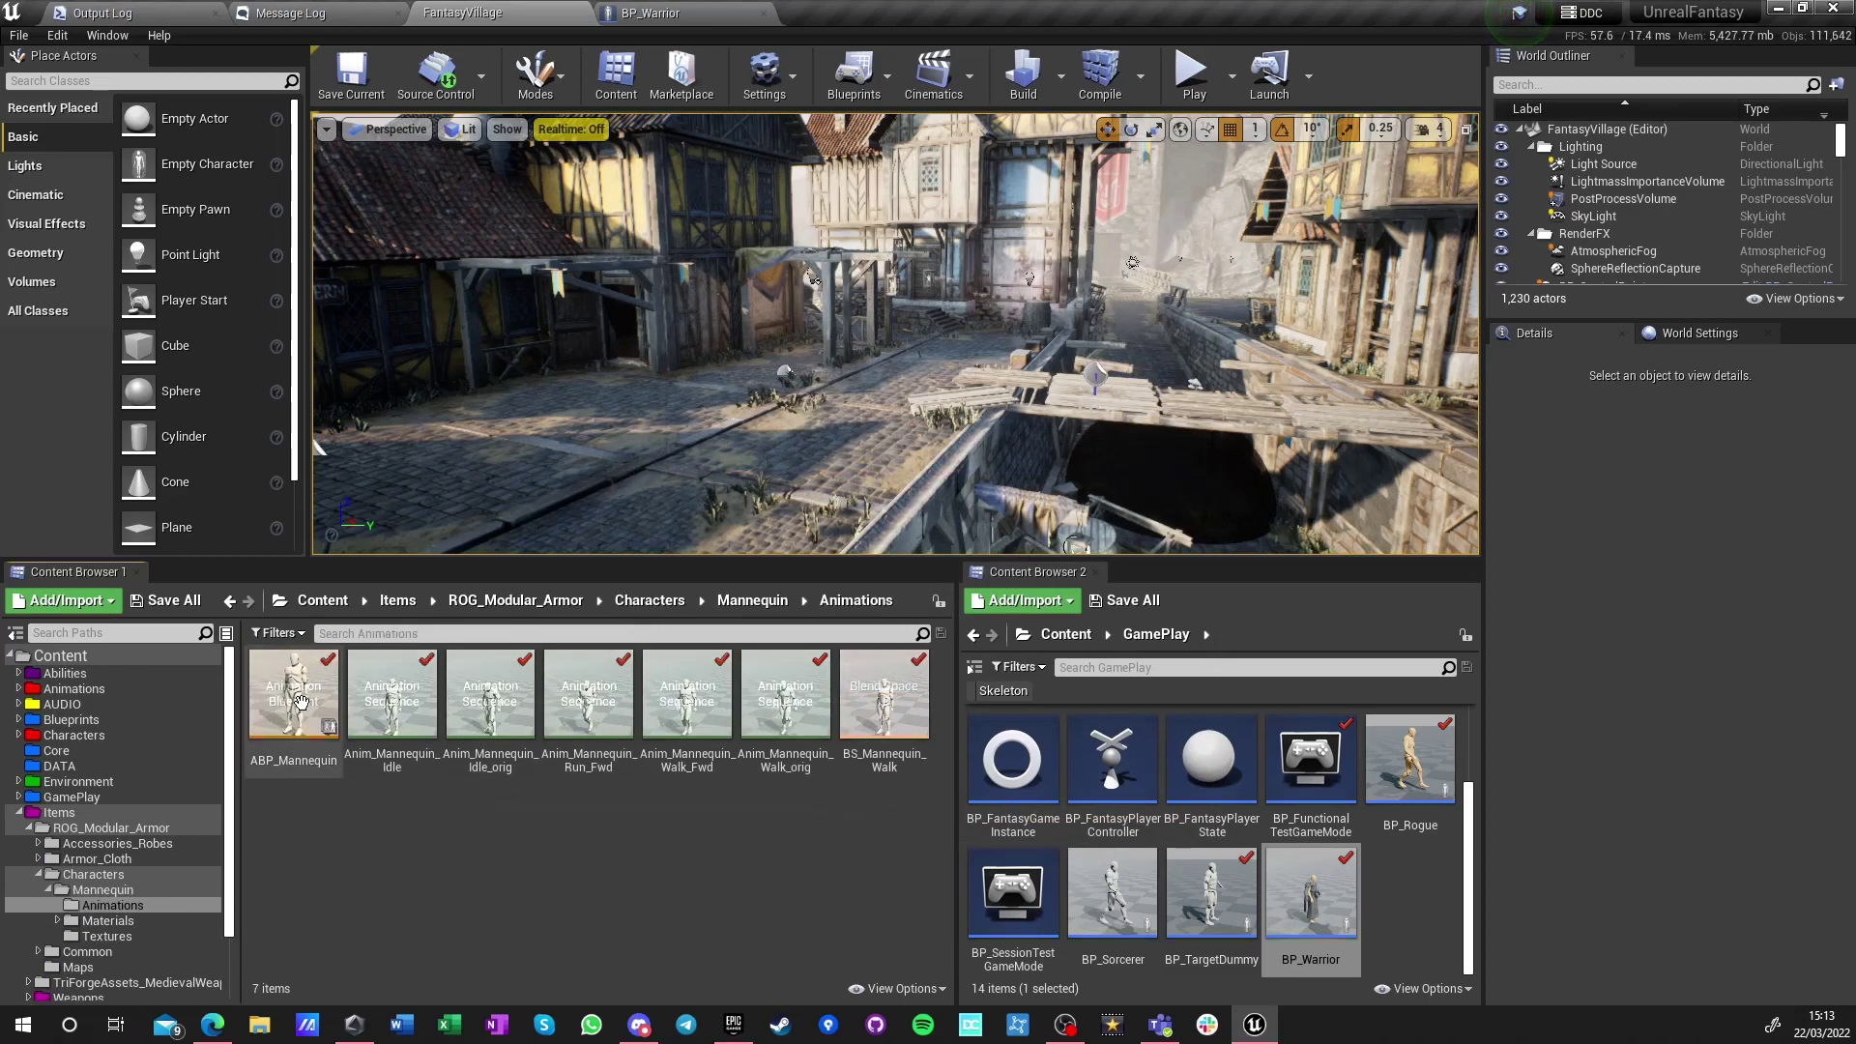
pyautogui.click(531, 605)
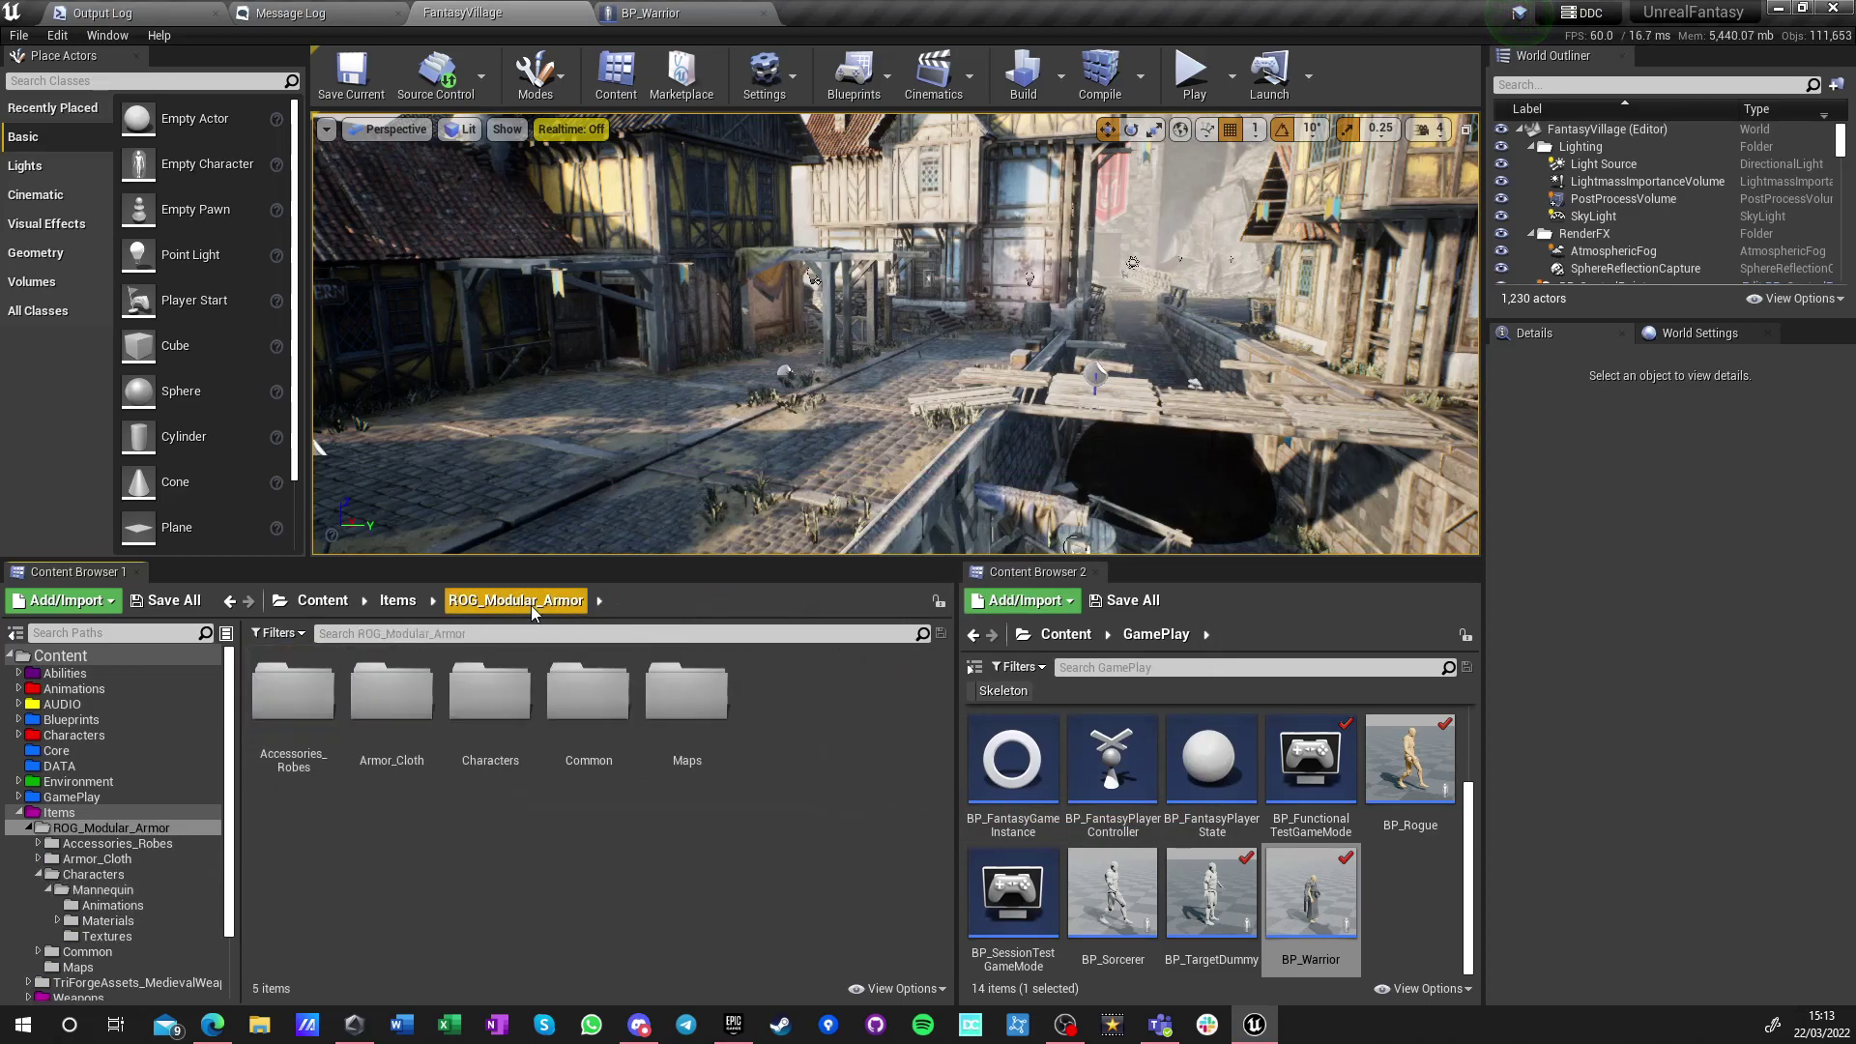
pyautogui.click(580, 715)
pyautogui.doubleClick(580, 716)
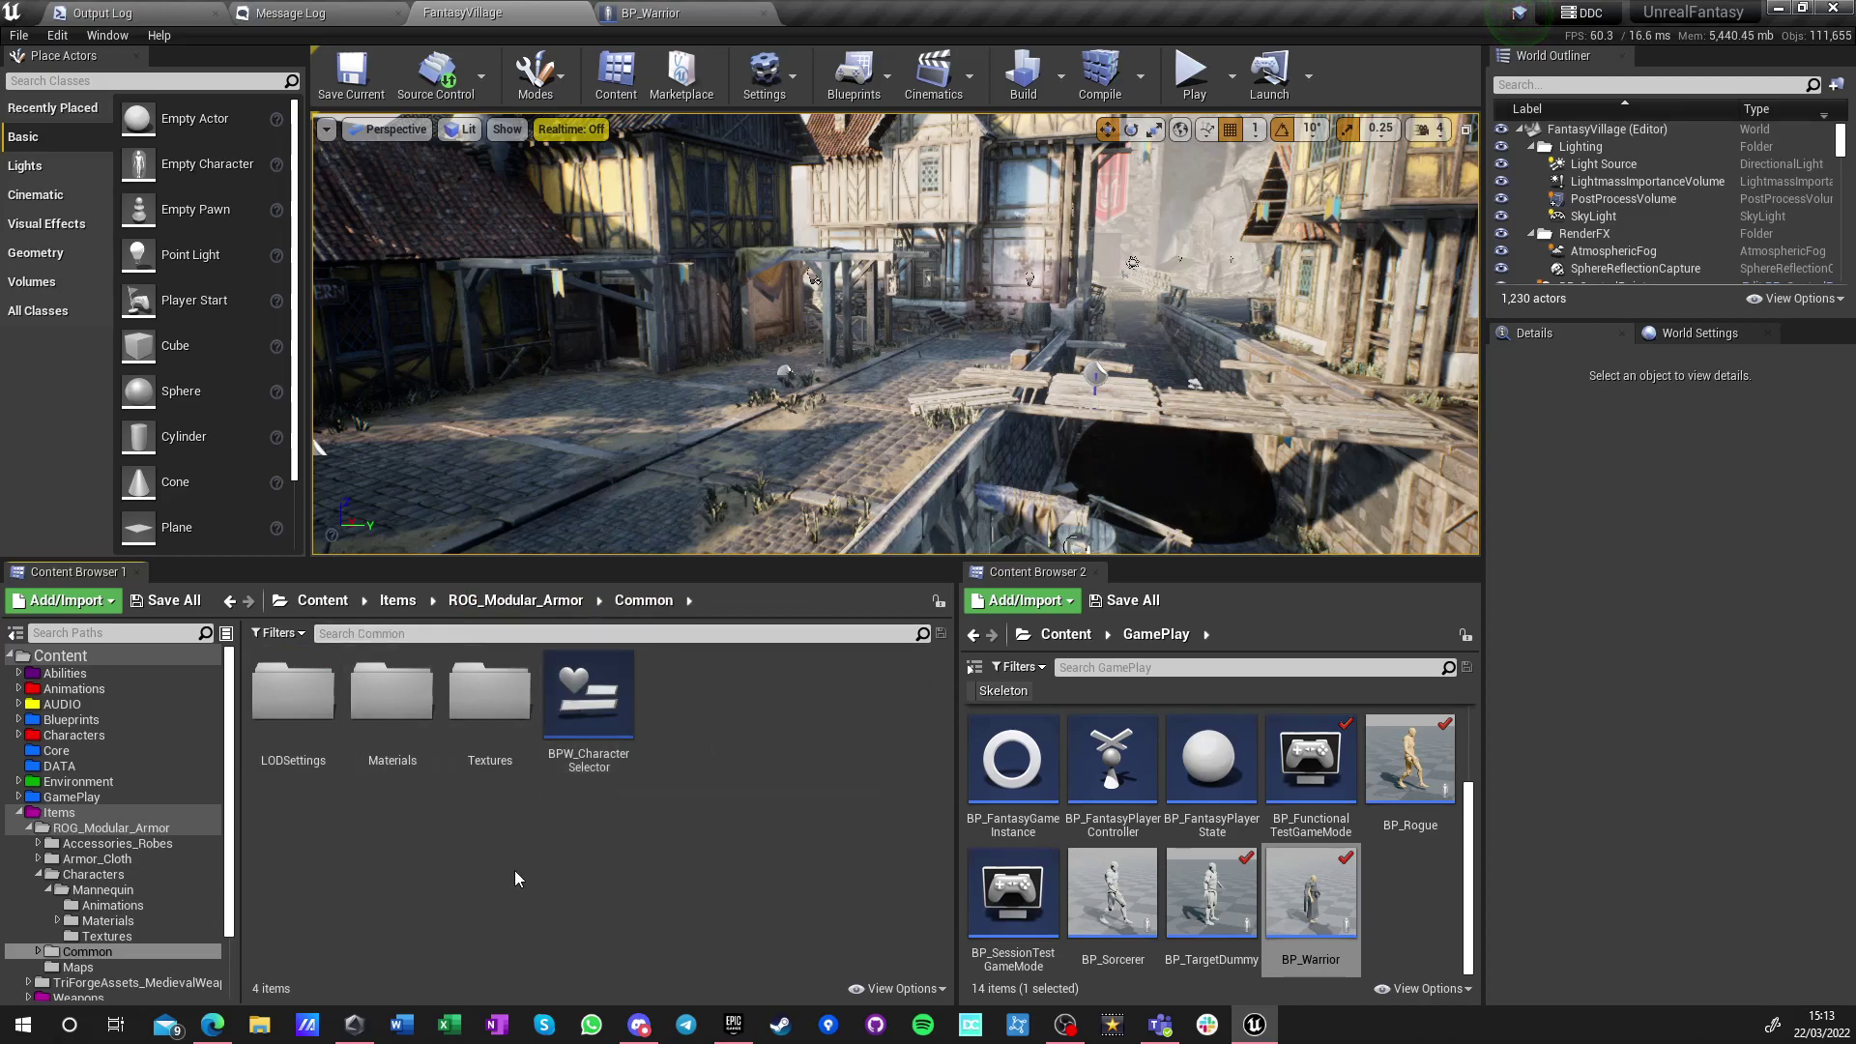
pyautogui.click(538, 607)
pyautogui.doubleClick(685, 715)
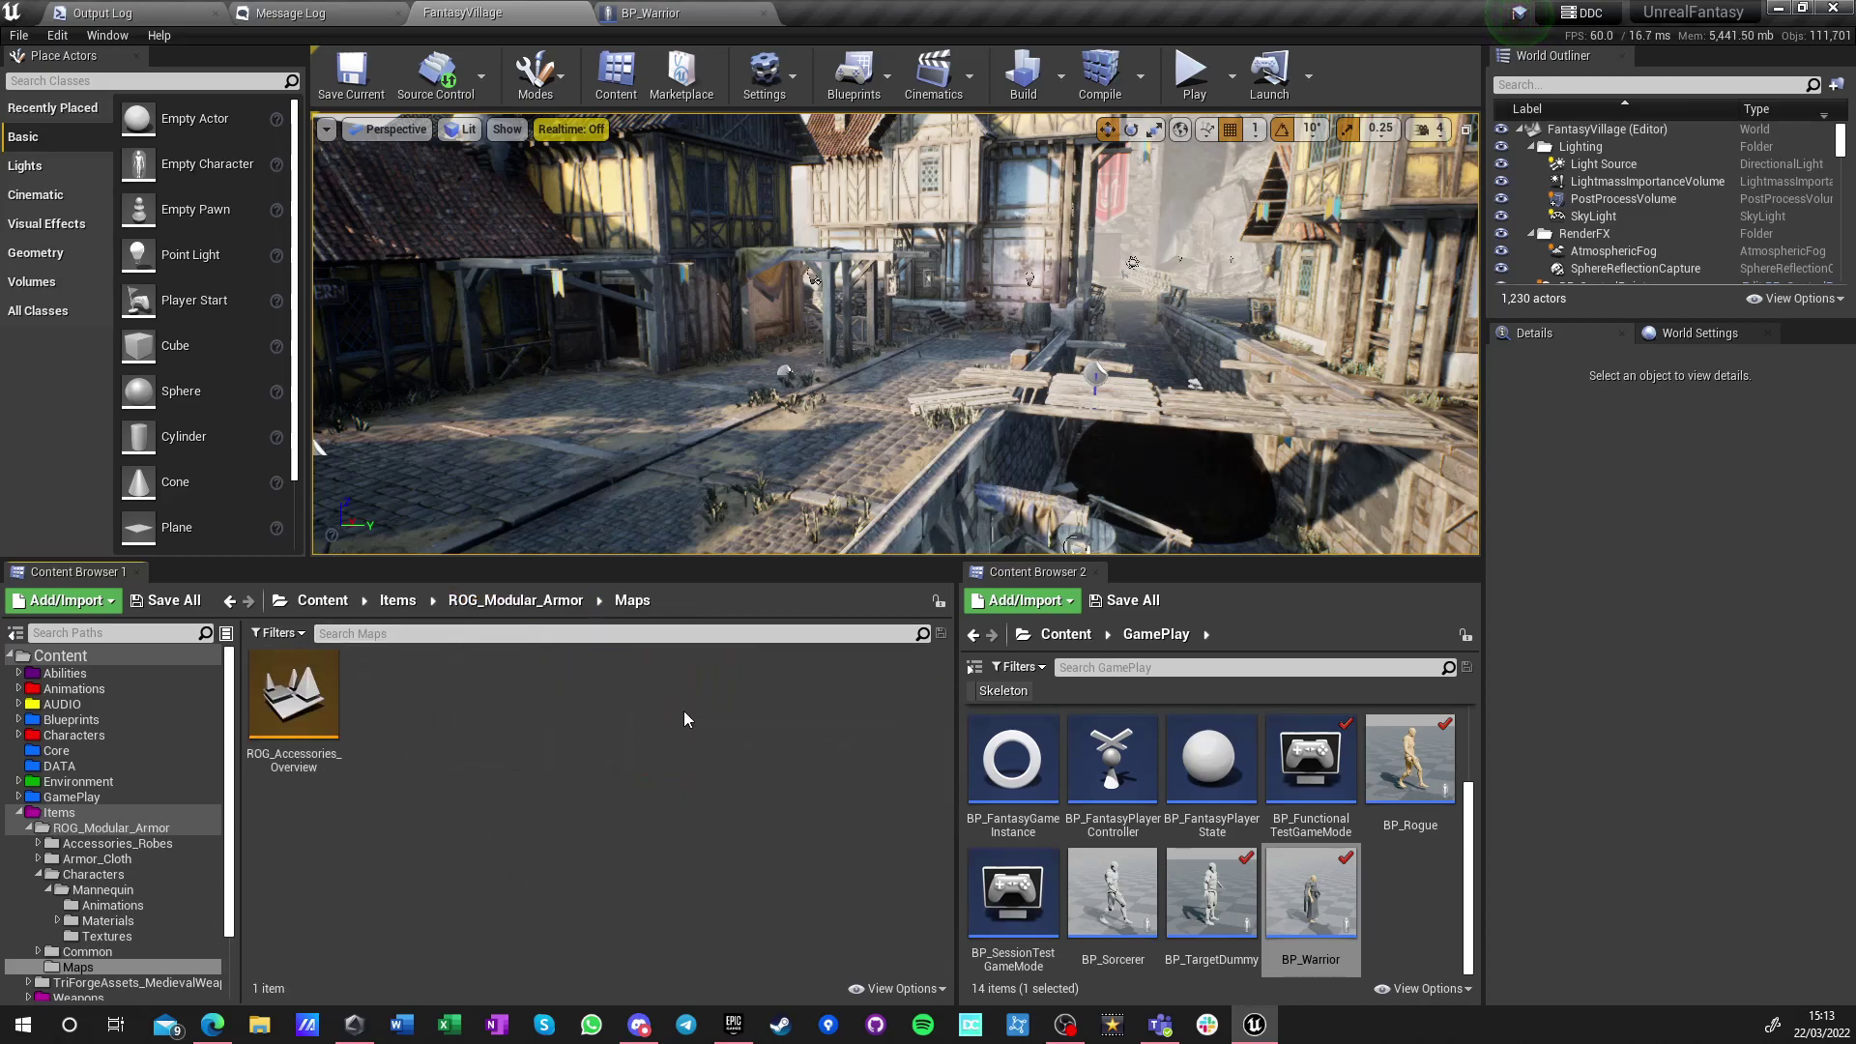
# Delete the Maps folder from ROG_Modular_Armor
pyautogui.click(505, 608)
pyautogui.press('Delete')
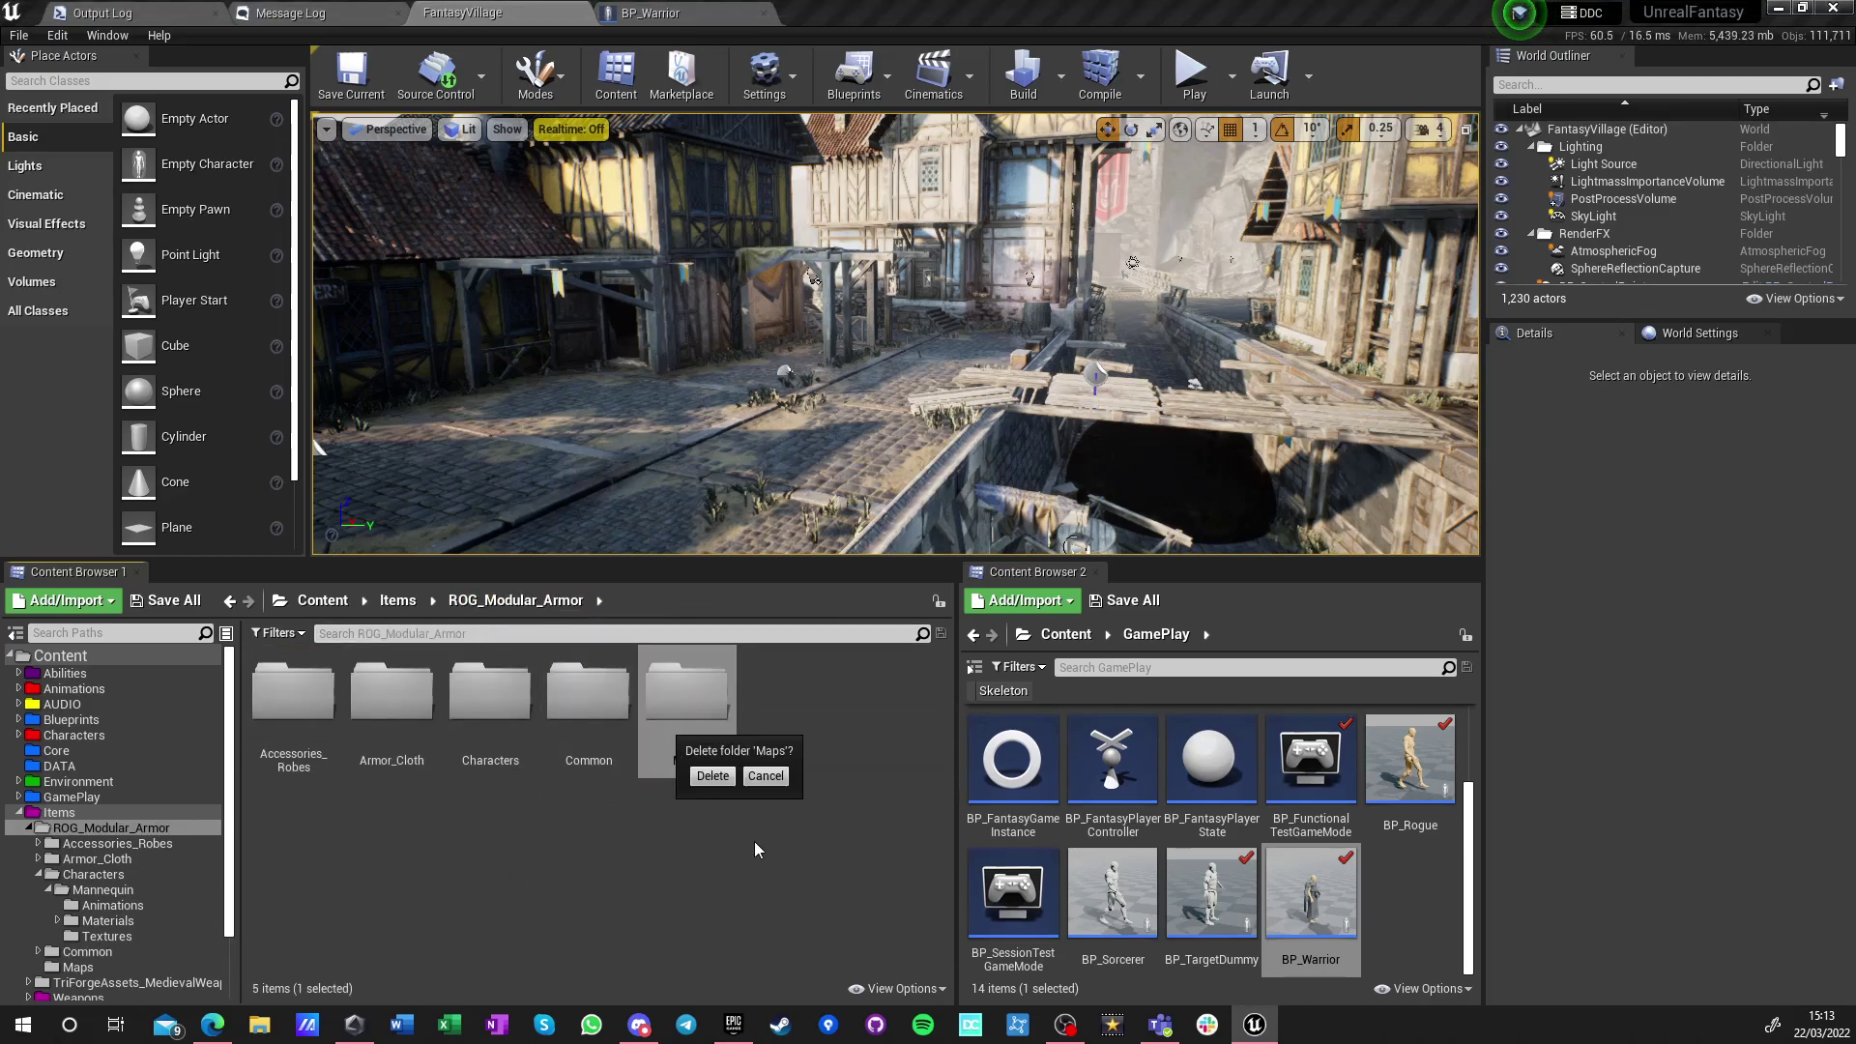
pyautogui.click(712, 777)
pyautogui.click(721, 823)
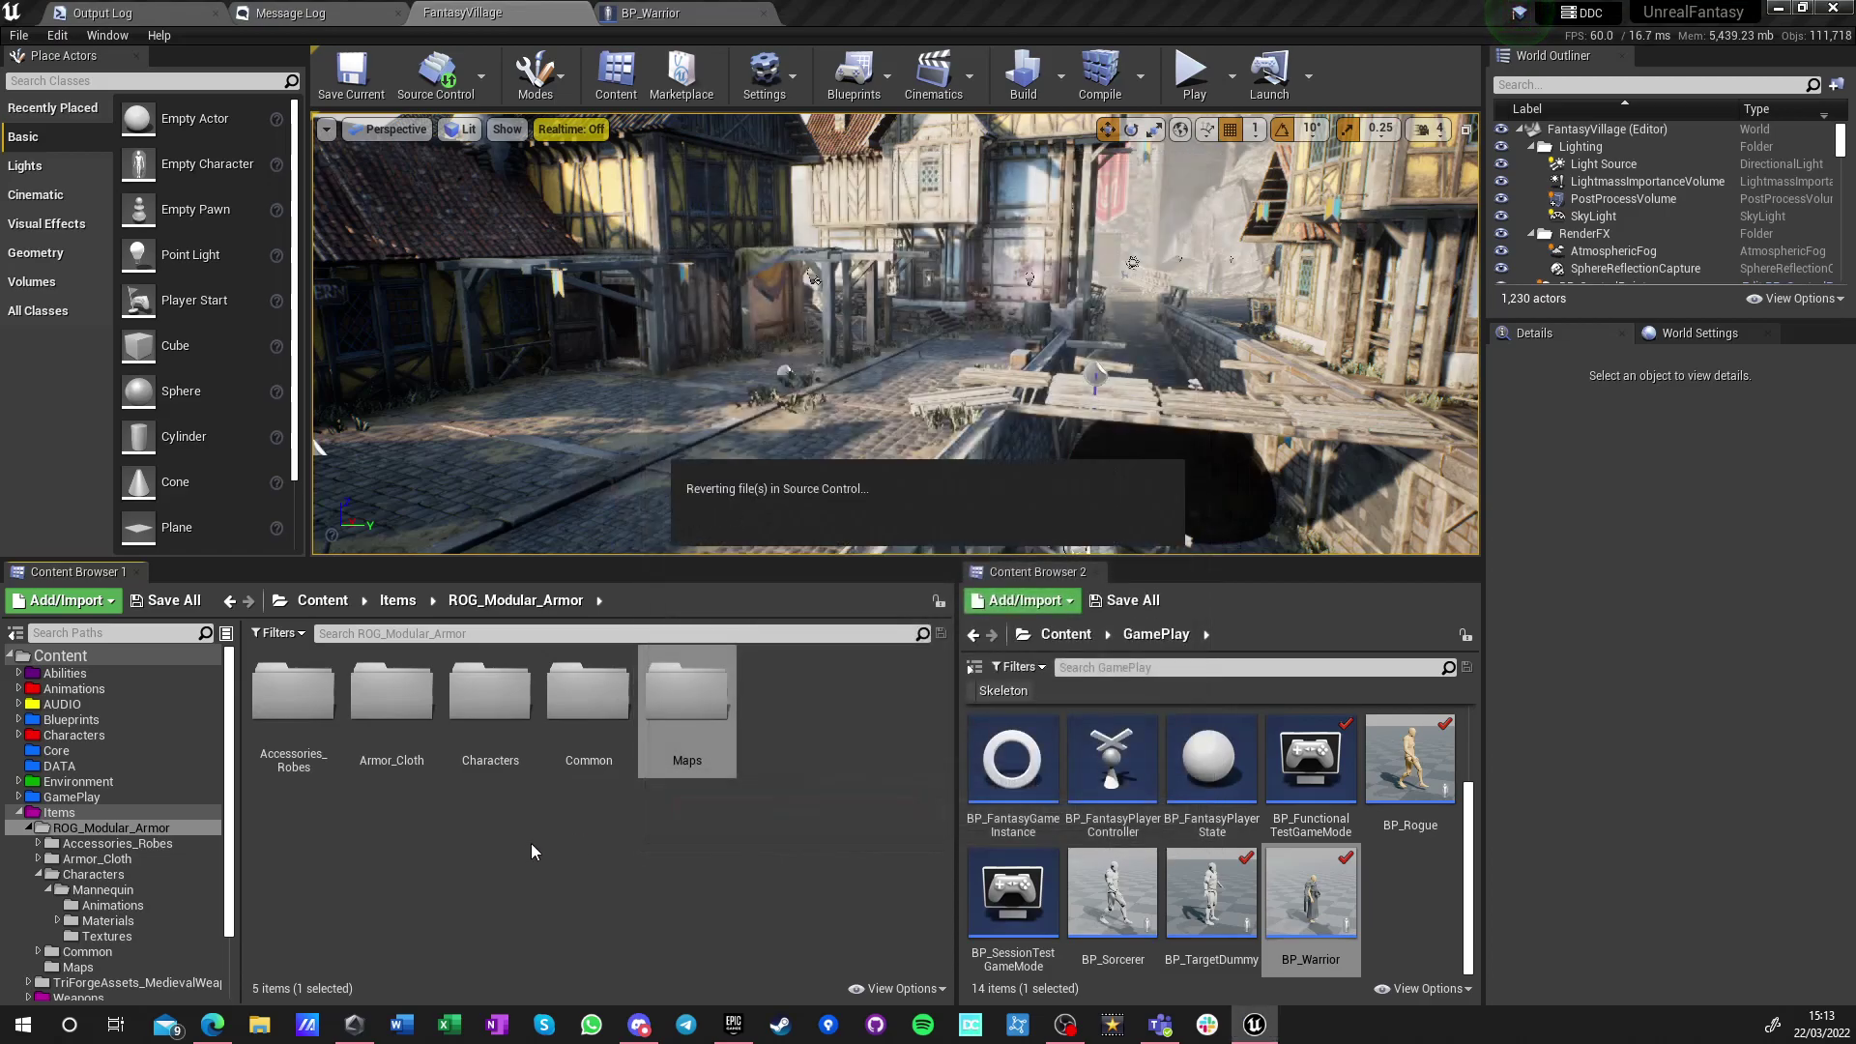
# Locate the SK_Boots2_Light_T7_1_dub mesh in Armor_Cloth/Mannequin_version/Boots/SkeletalMeshes/Base and select it
pyautogui.doubleClick(388, 715)
pyautogui.doubleClick(308, 717)
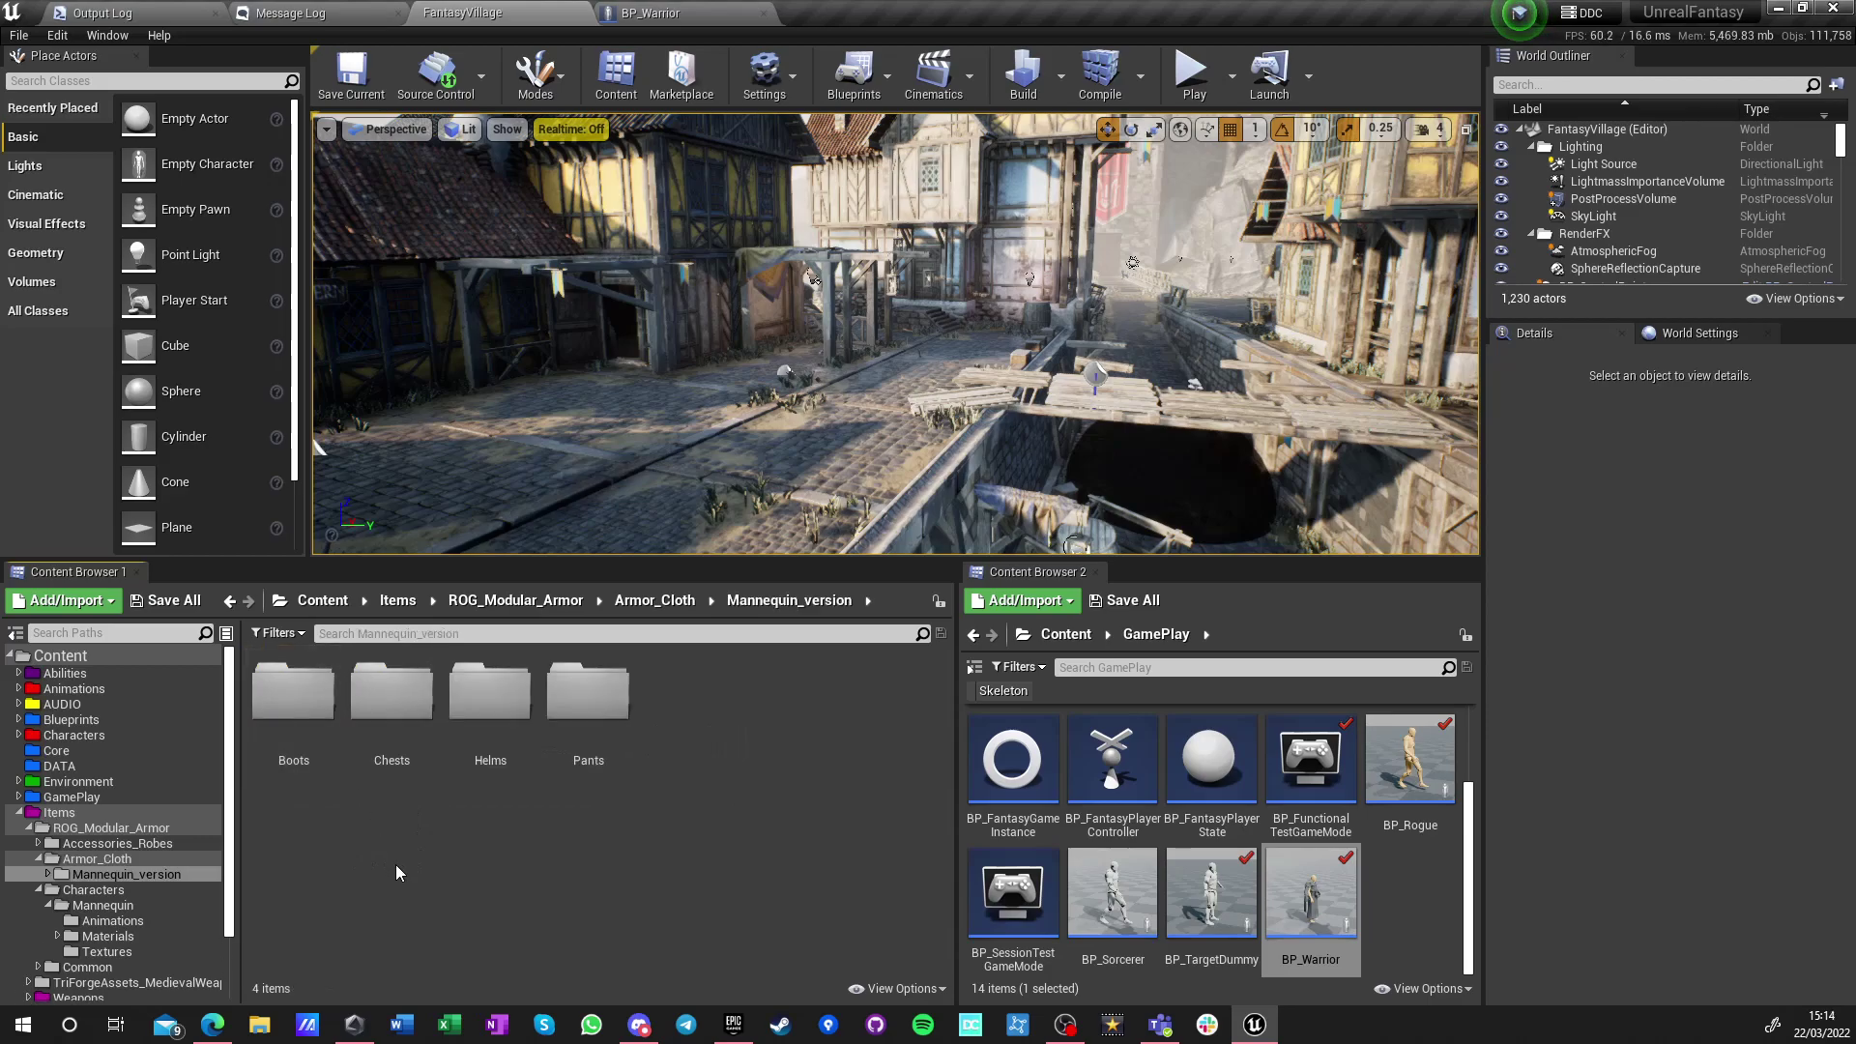
pyautogui.doubleClick(293, 695)
pyautogui.doubleClick(296, 745)
pyautogui.doubleClick(297, 755)
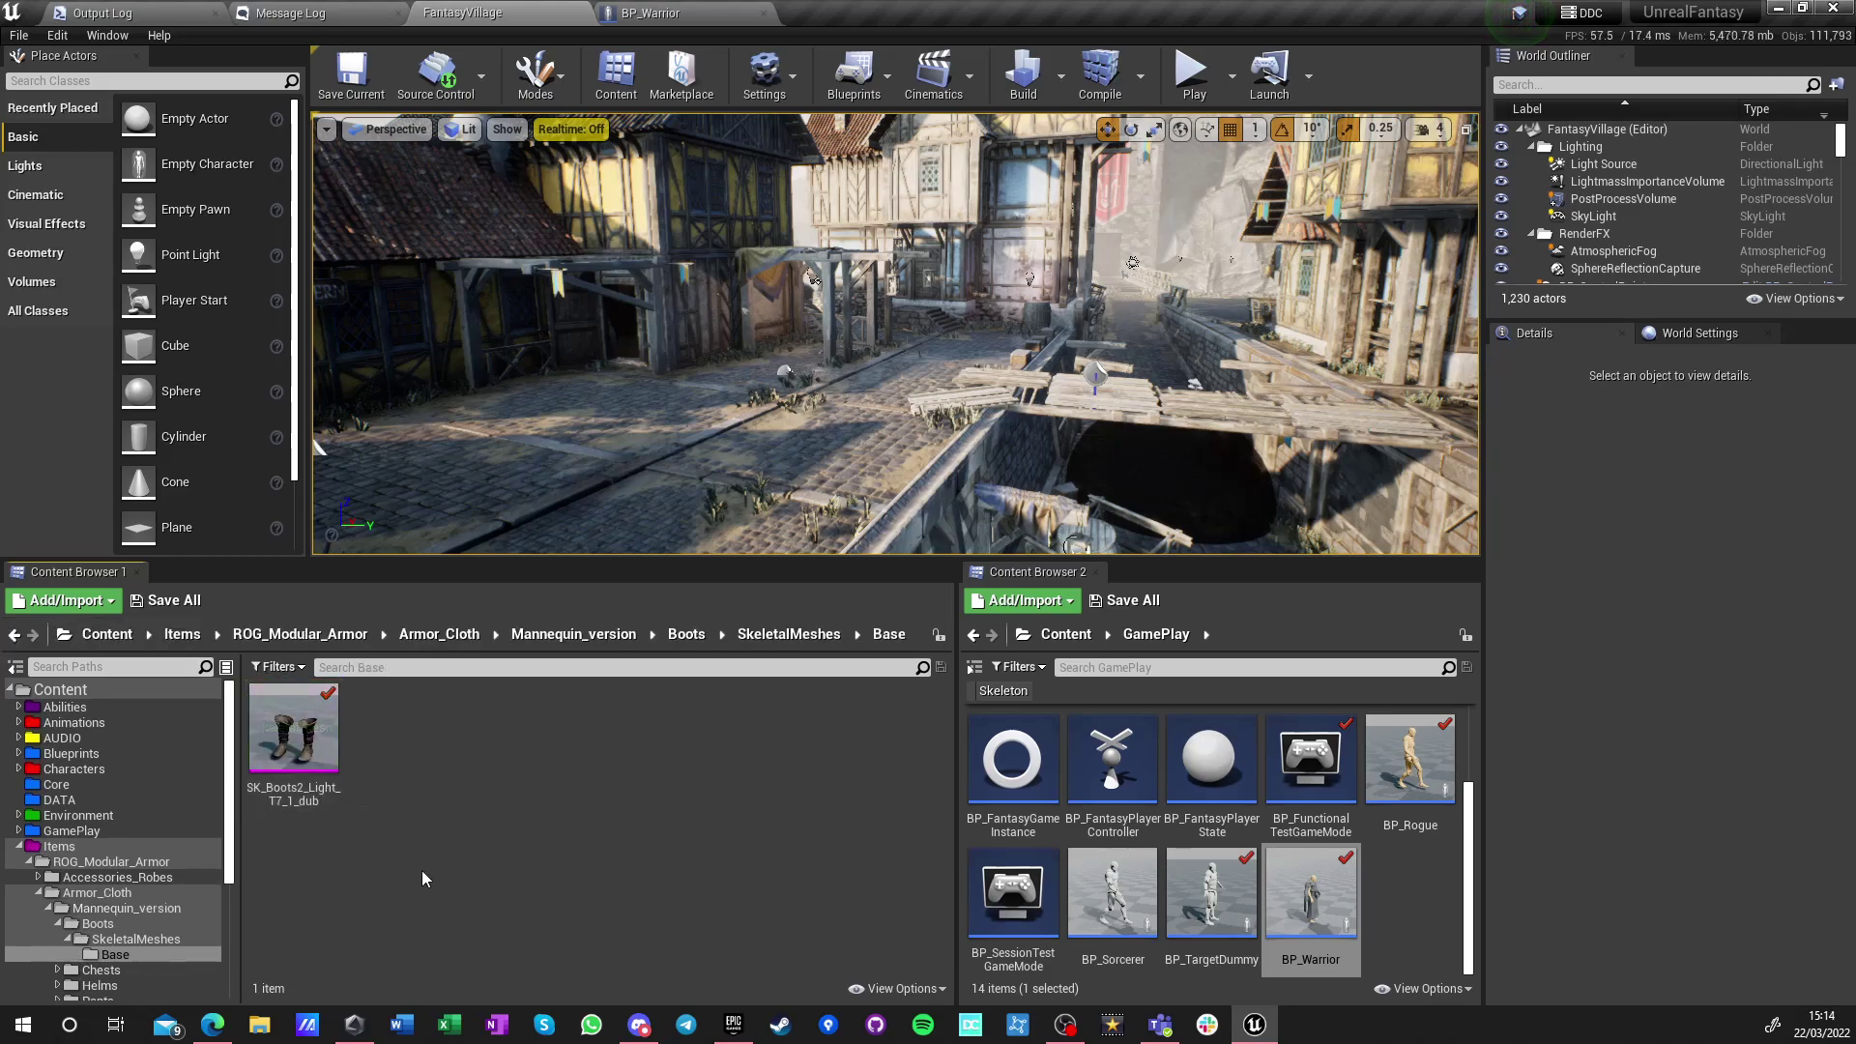
# In BP_Warrior, add a skeletal mesh component under Mesh using SK_Boots2_Light_T7_1_dub and name it Boots
pyautogui.click(679, 14)
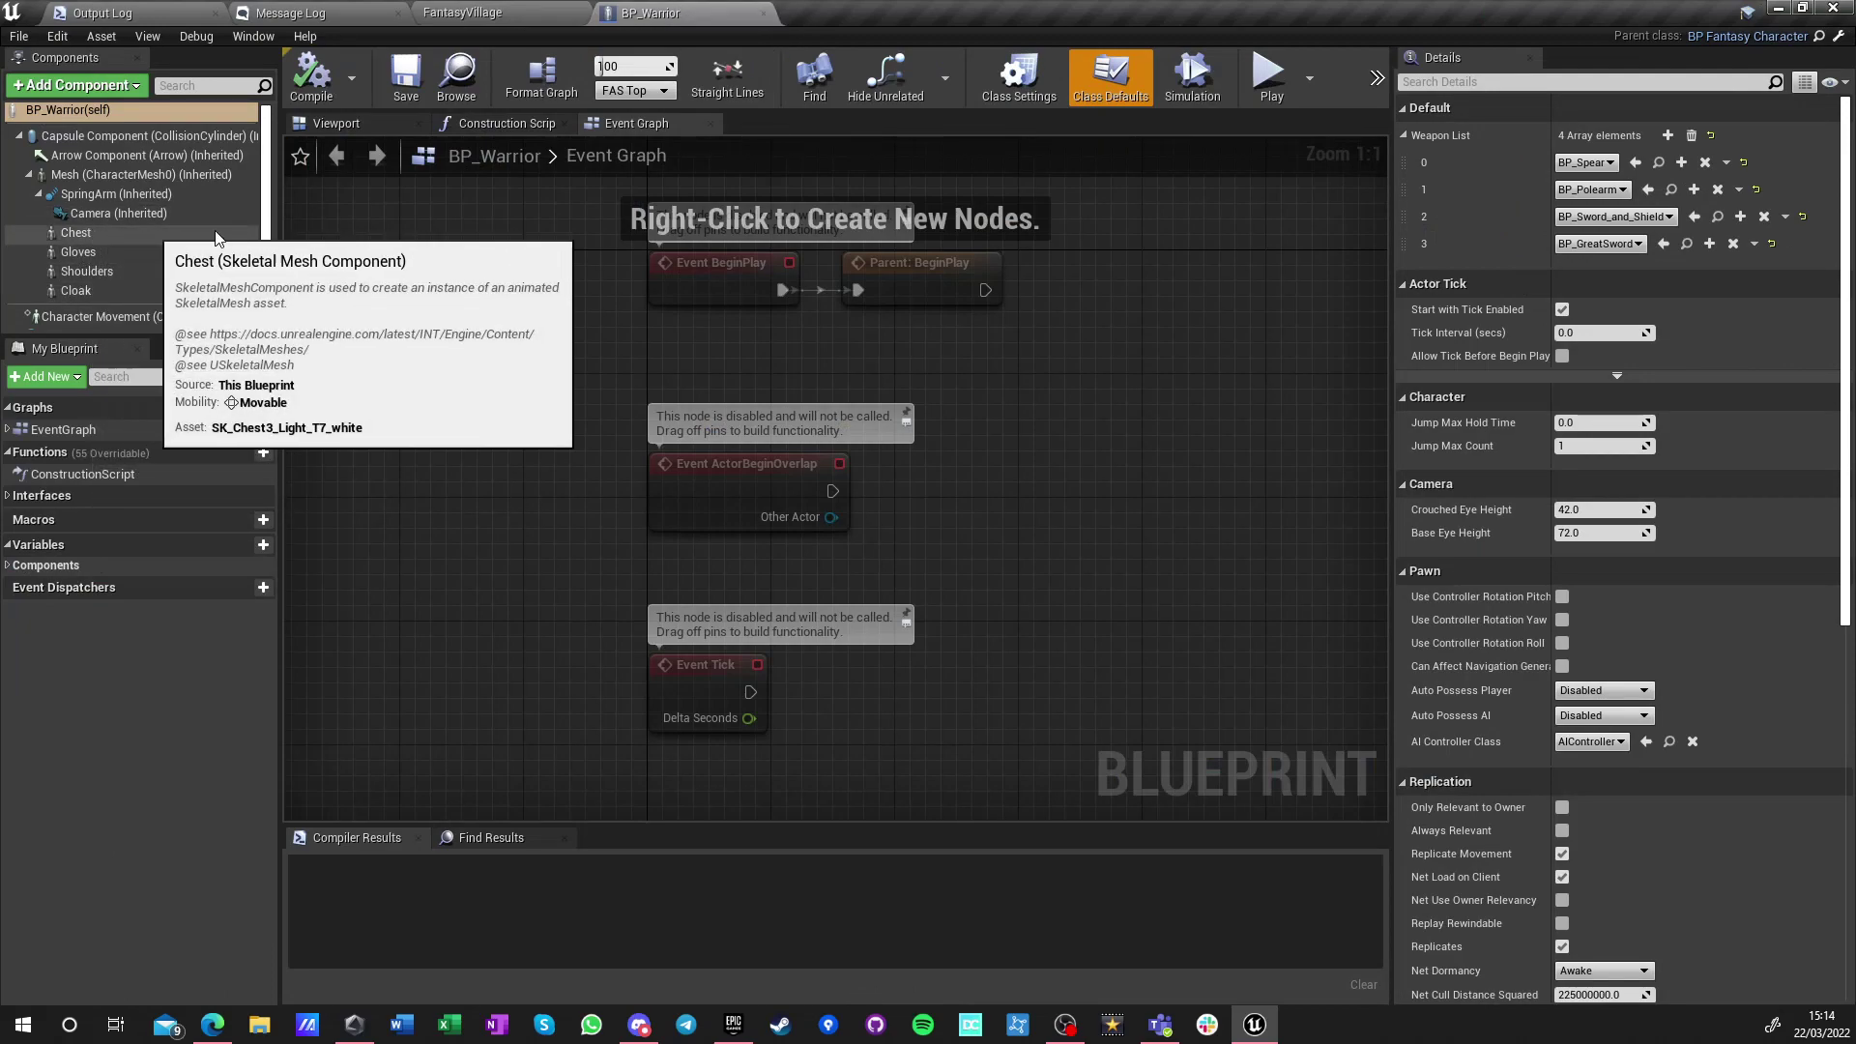
pyautogui.click(377, 124)
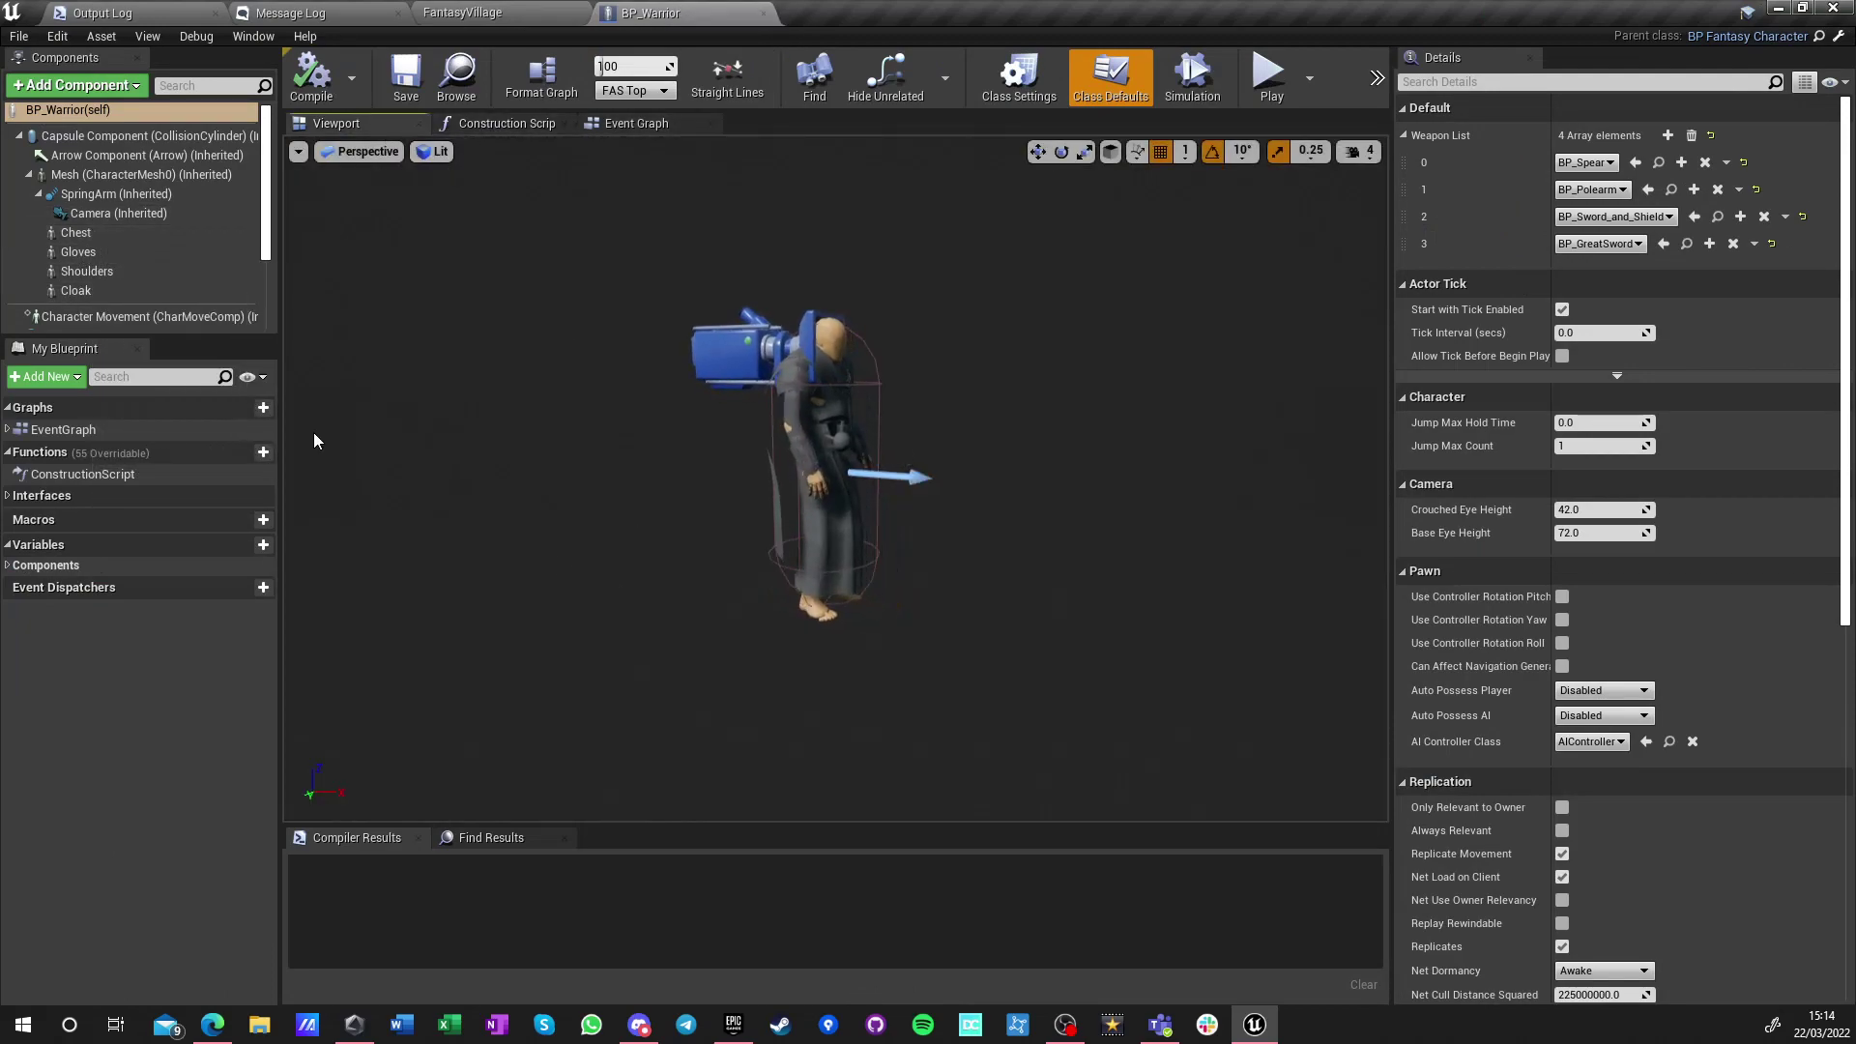
pyautogui.click(72, 175)
pyautogui.click(76, 85)
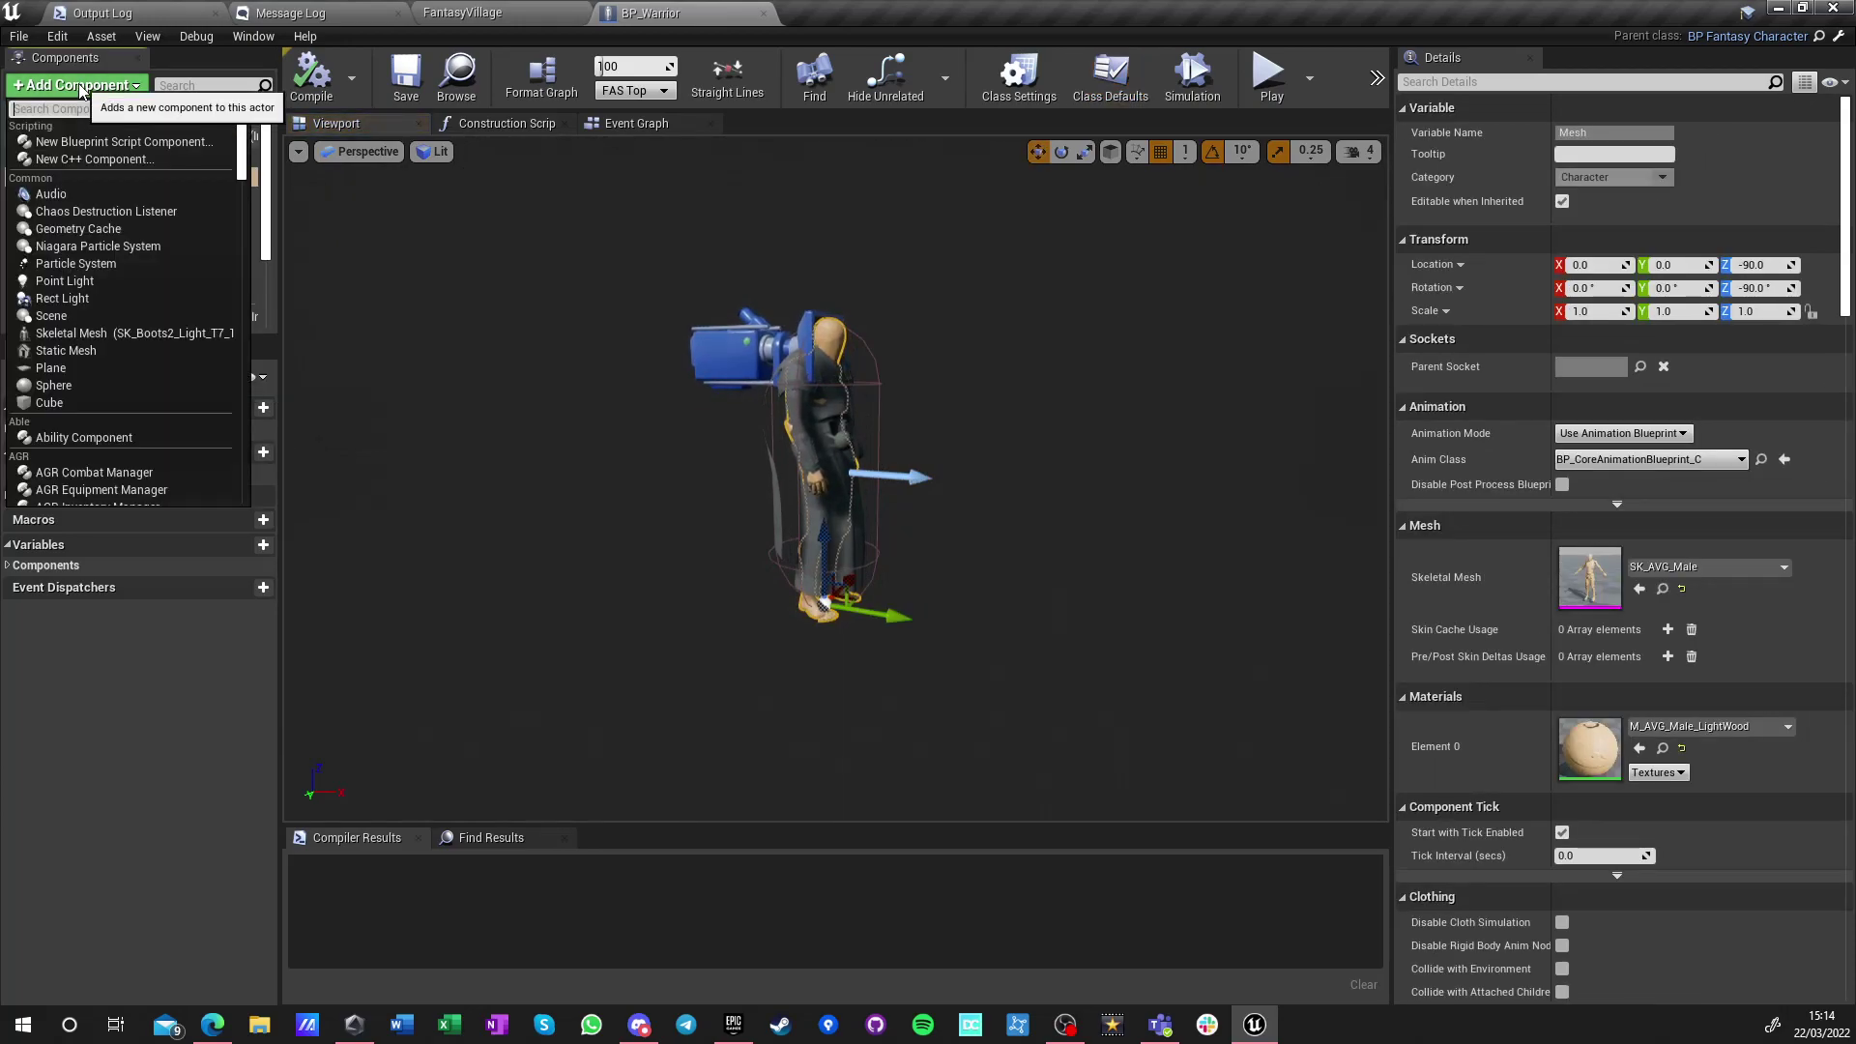
pyautogui.click(118, 330)
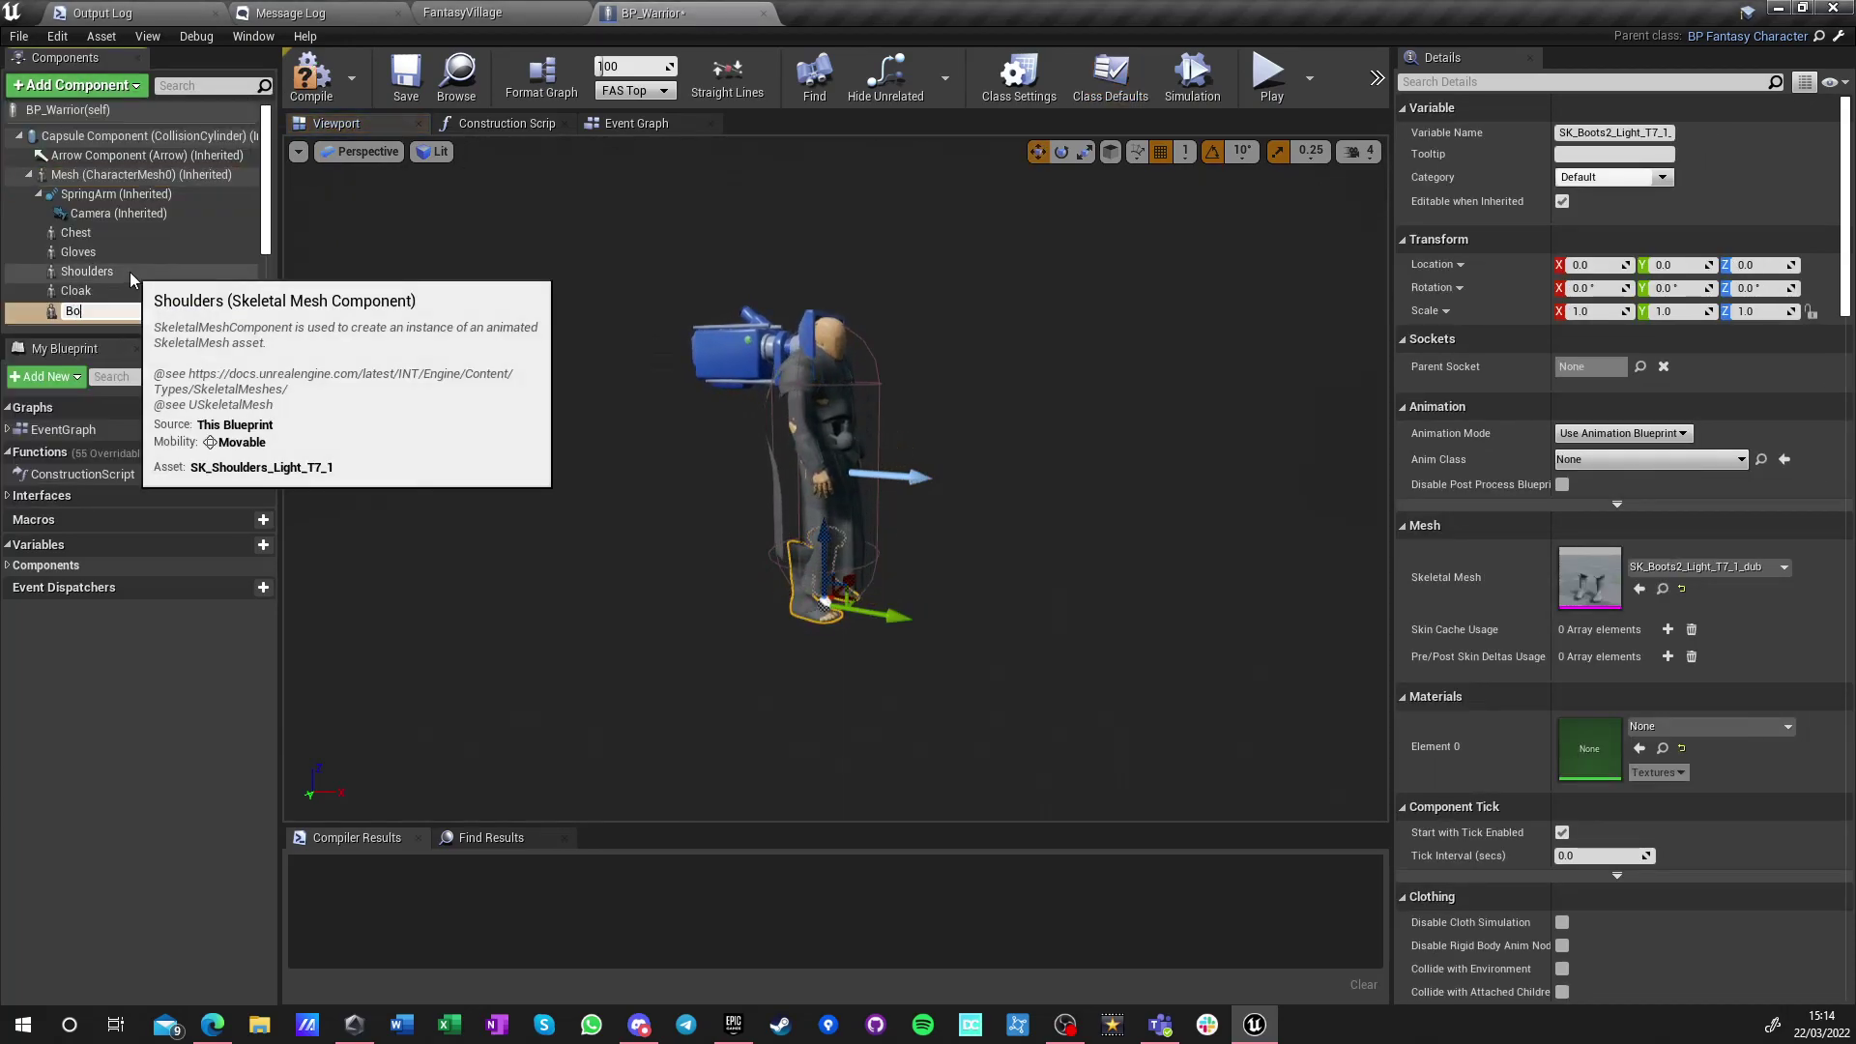
pyautogui.write('Boots')
pyautogui.press('Return')
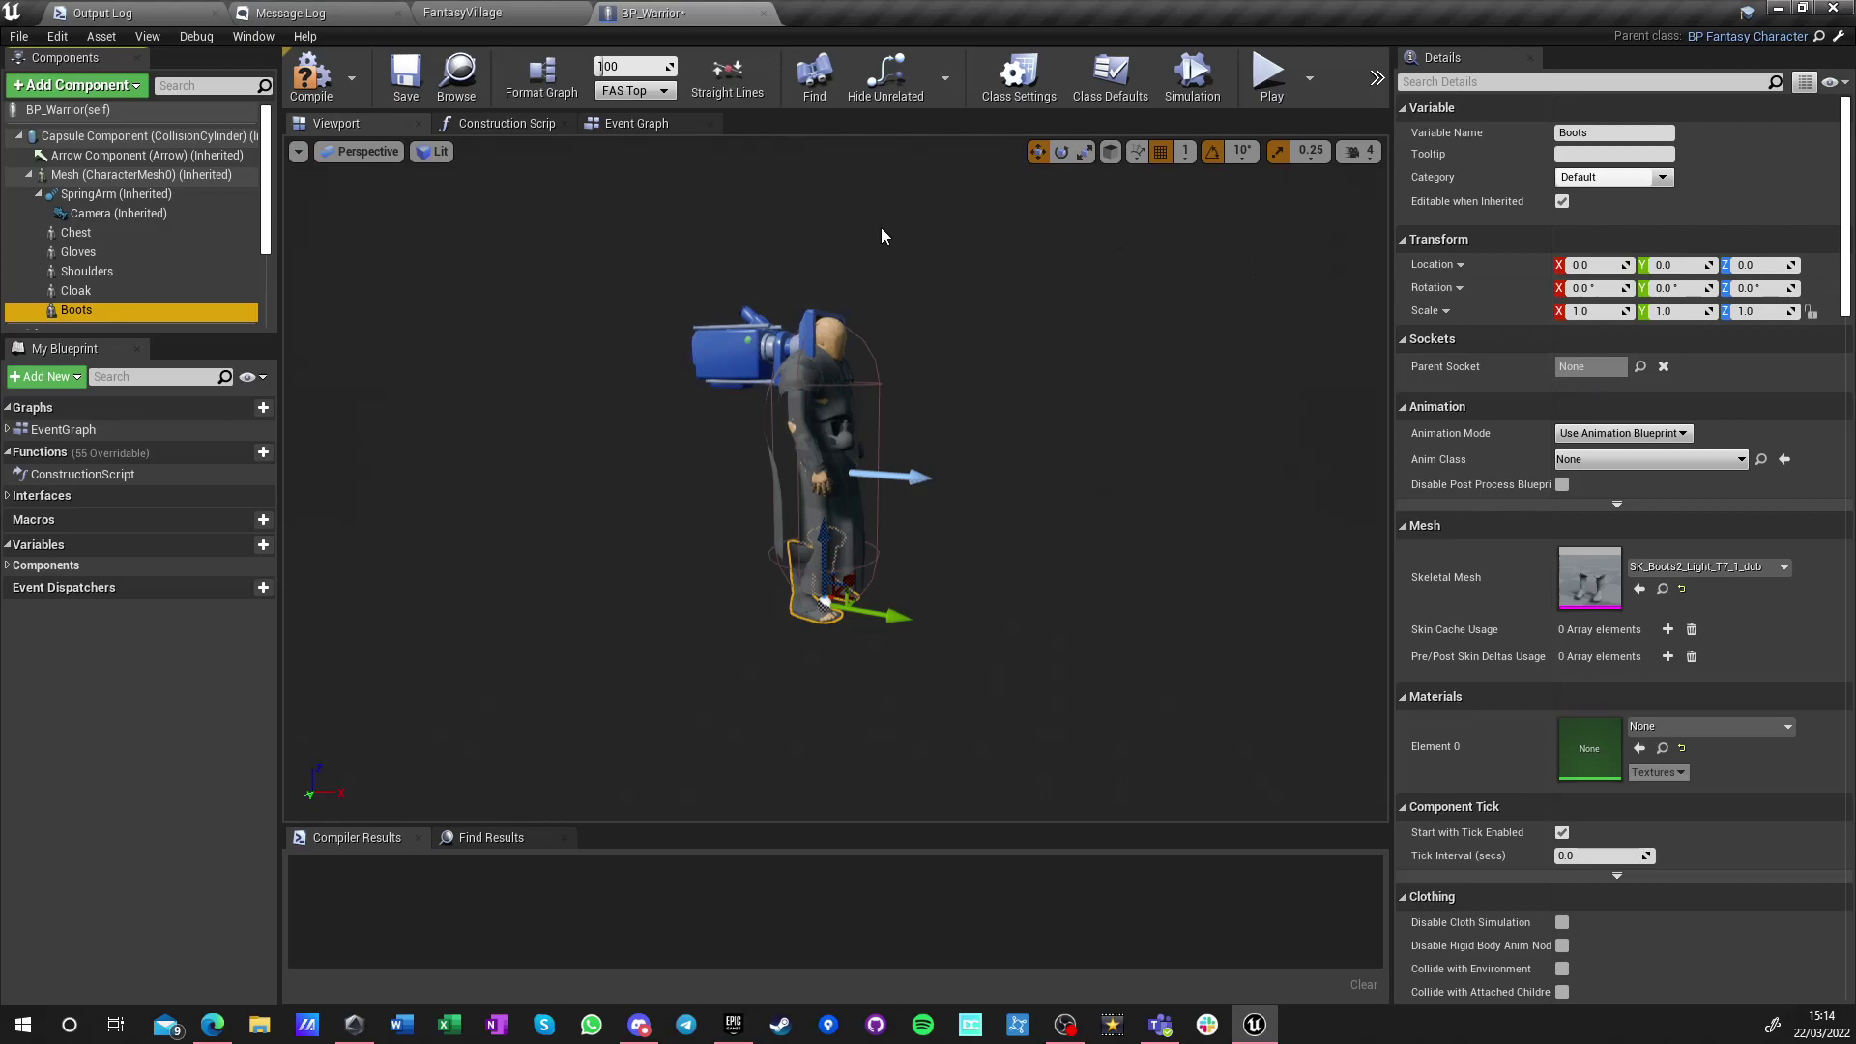
# Connect Boots to the Target of Set Master Pose Component in the Construction Script, compile, and inspect the character in the viewport
pyautogui.click(507, 124)
pyautogui.moveTo(77, 309); pyautogui.dragTo(583, 363)
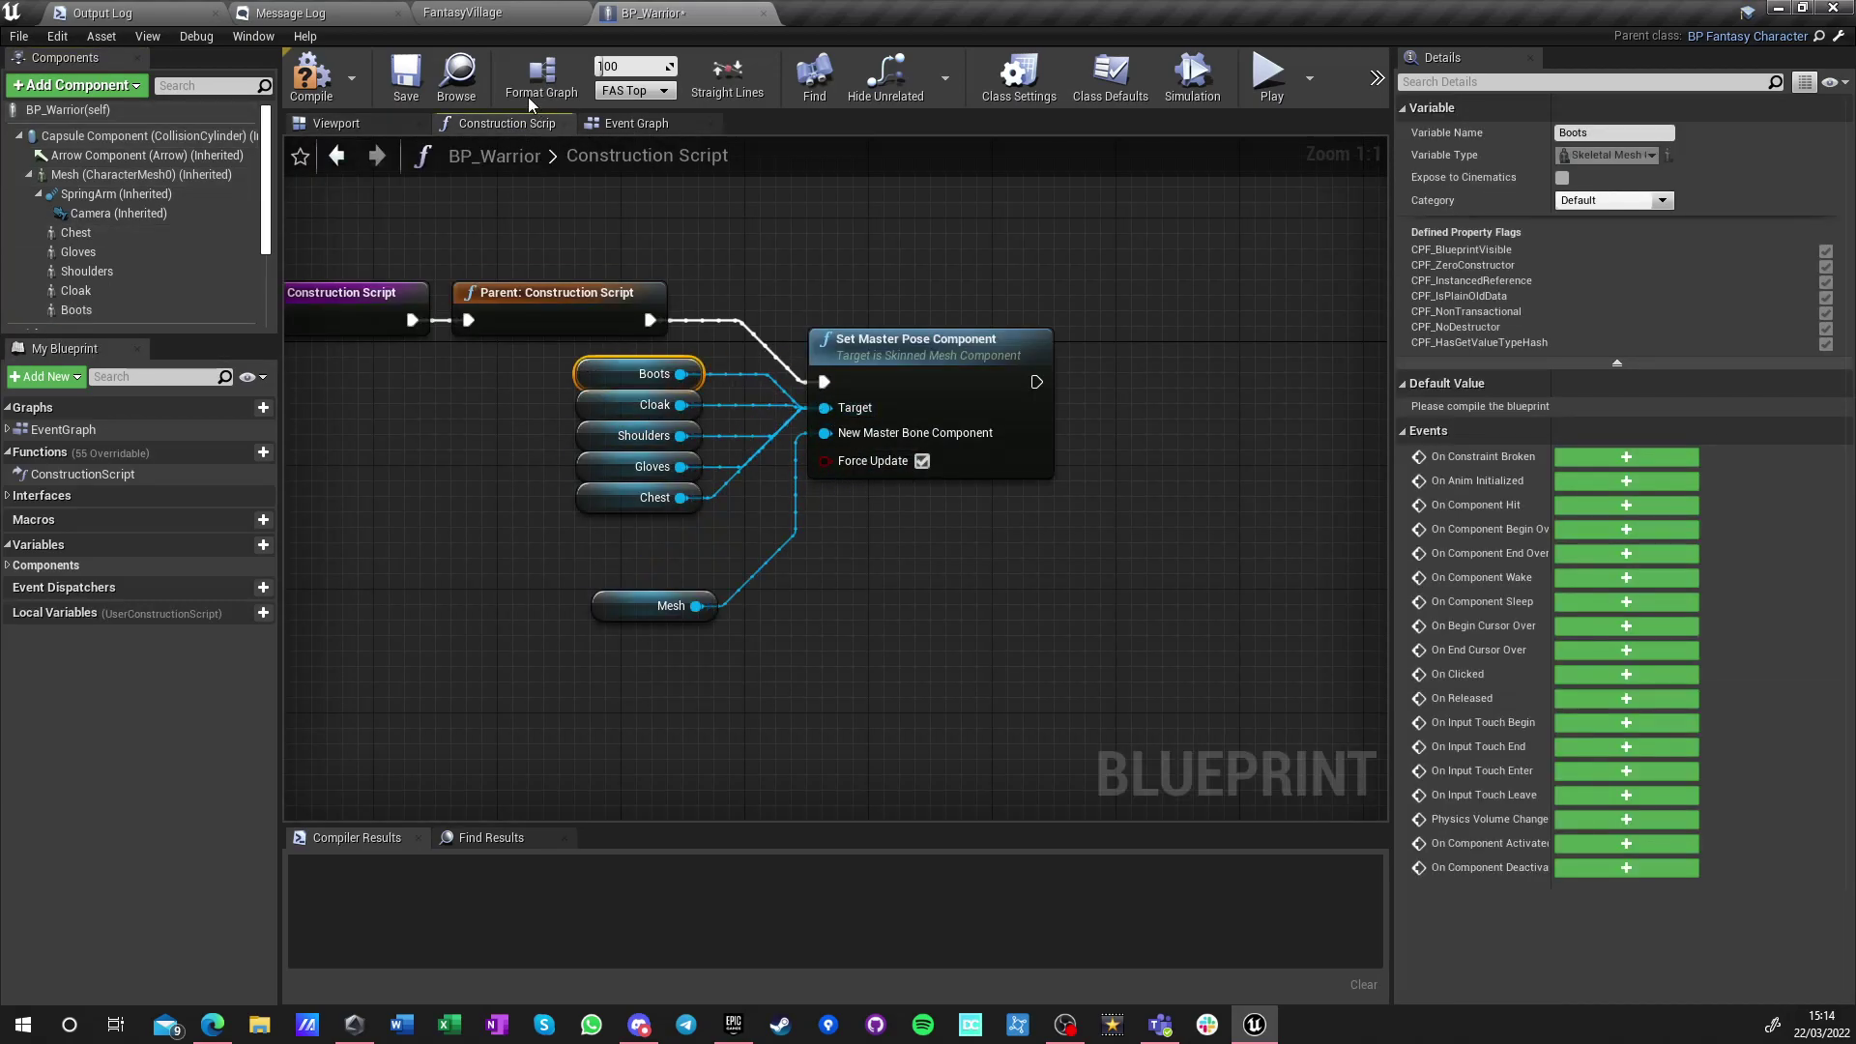
pyautogui.click(336, 124)
pyautogui.click(311, 75)
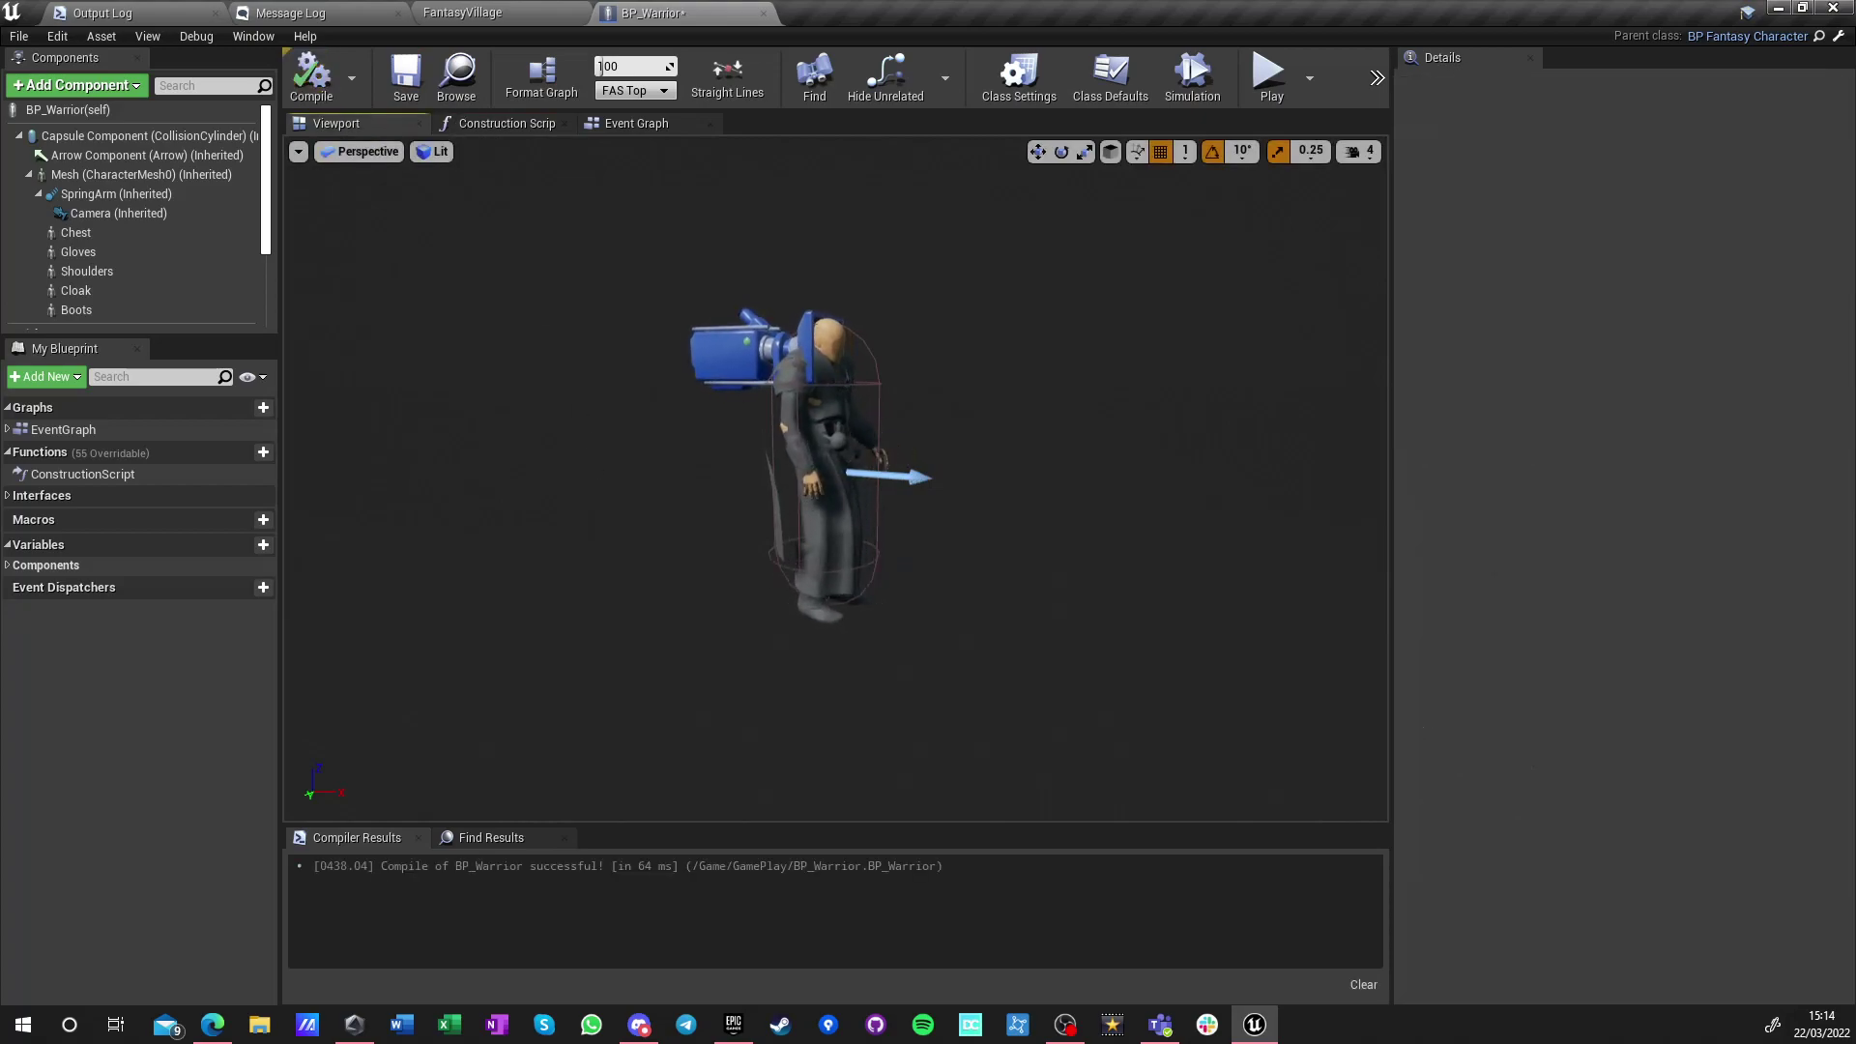
pyautogui.moveTo(754, 451); pyautogui.dragTo(715, 450, button='right')
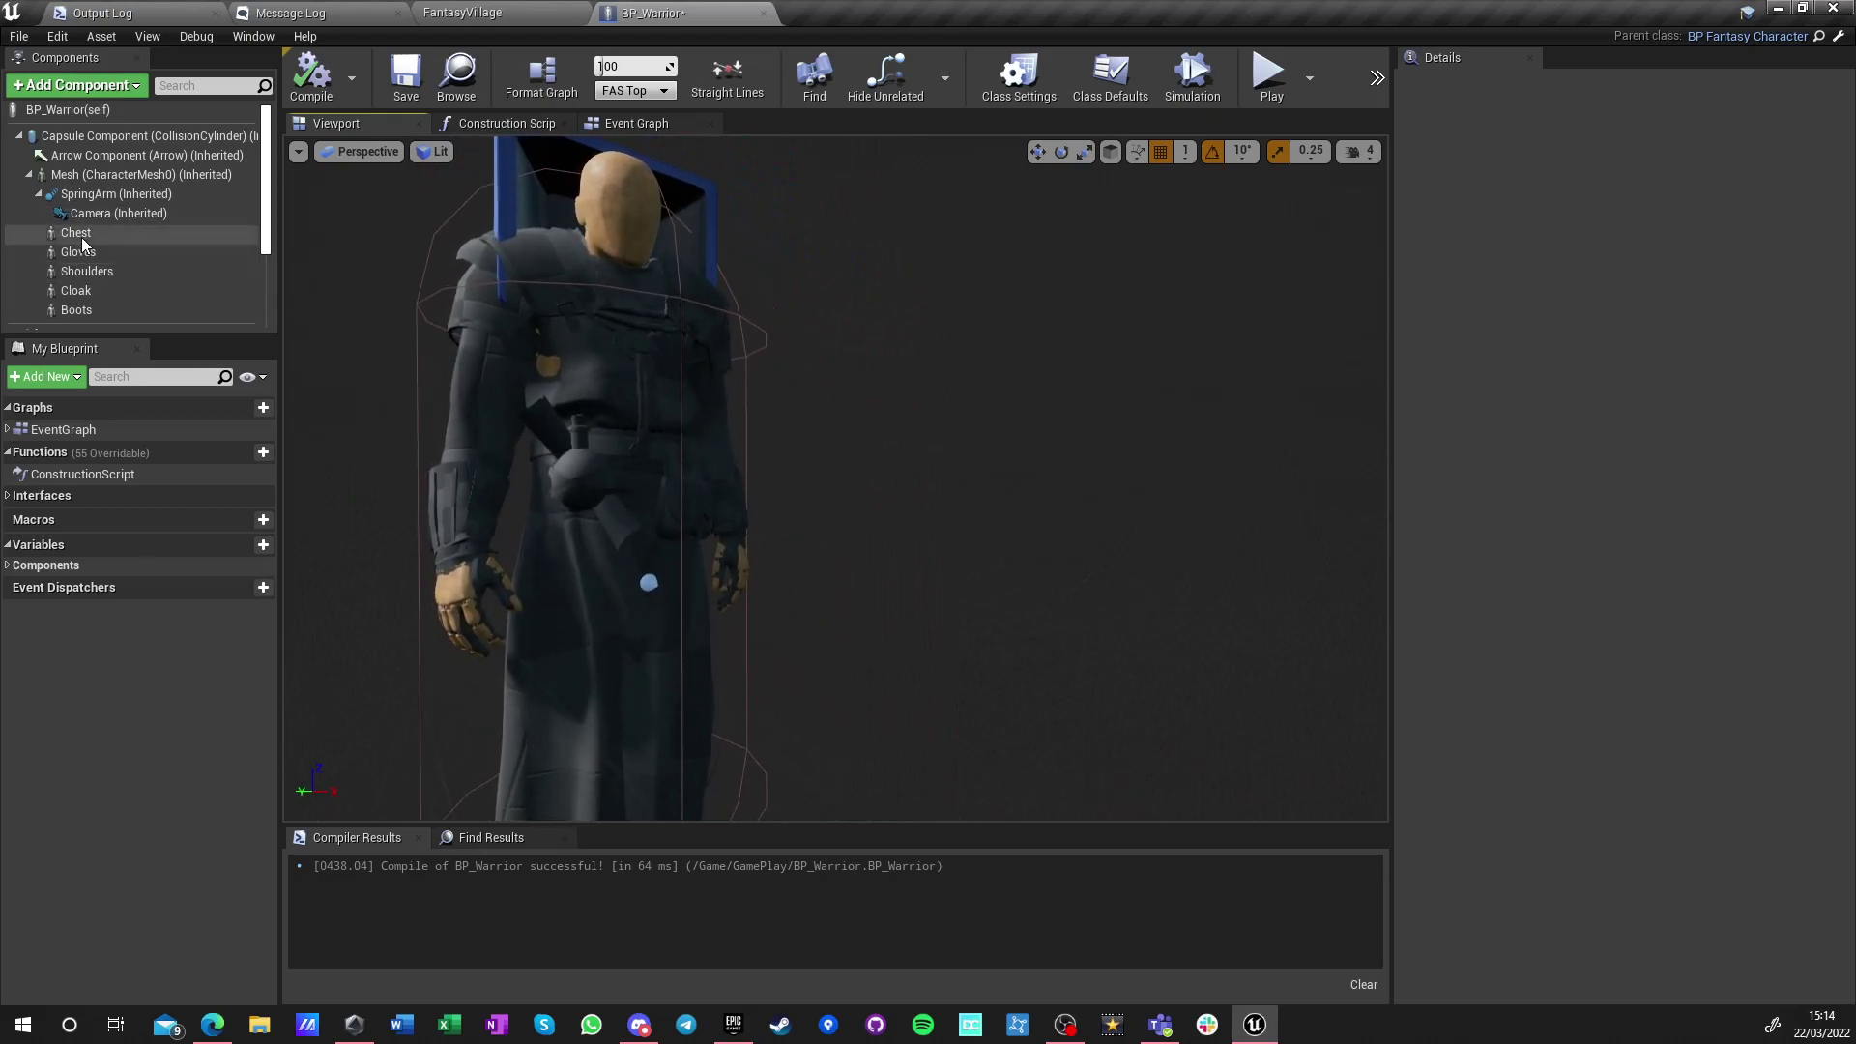
# Select BP_Warrior's Chest component, then browse FantasyVillage's content to ROG_Modular_Armor/Armor_Cloth/Mannequin_version/Chests/SkeletalMeshes
pyautogui.click(75, 233)
pyautogui.click(154, 14)
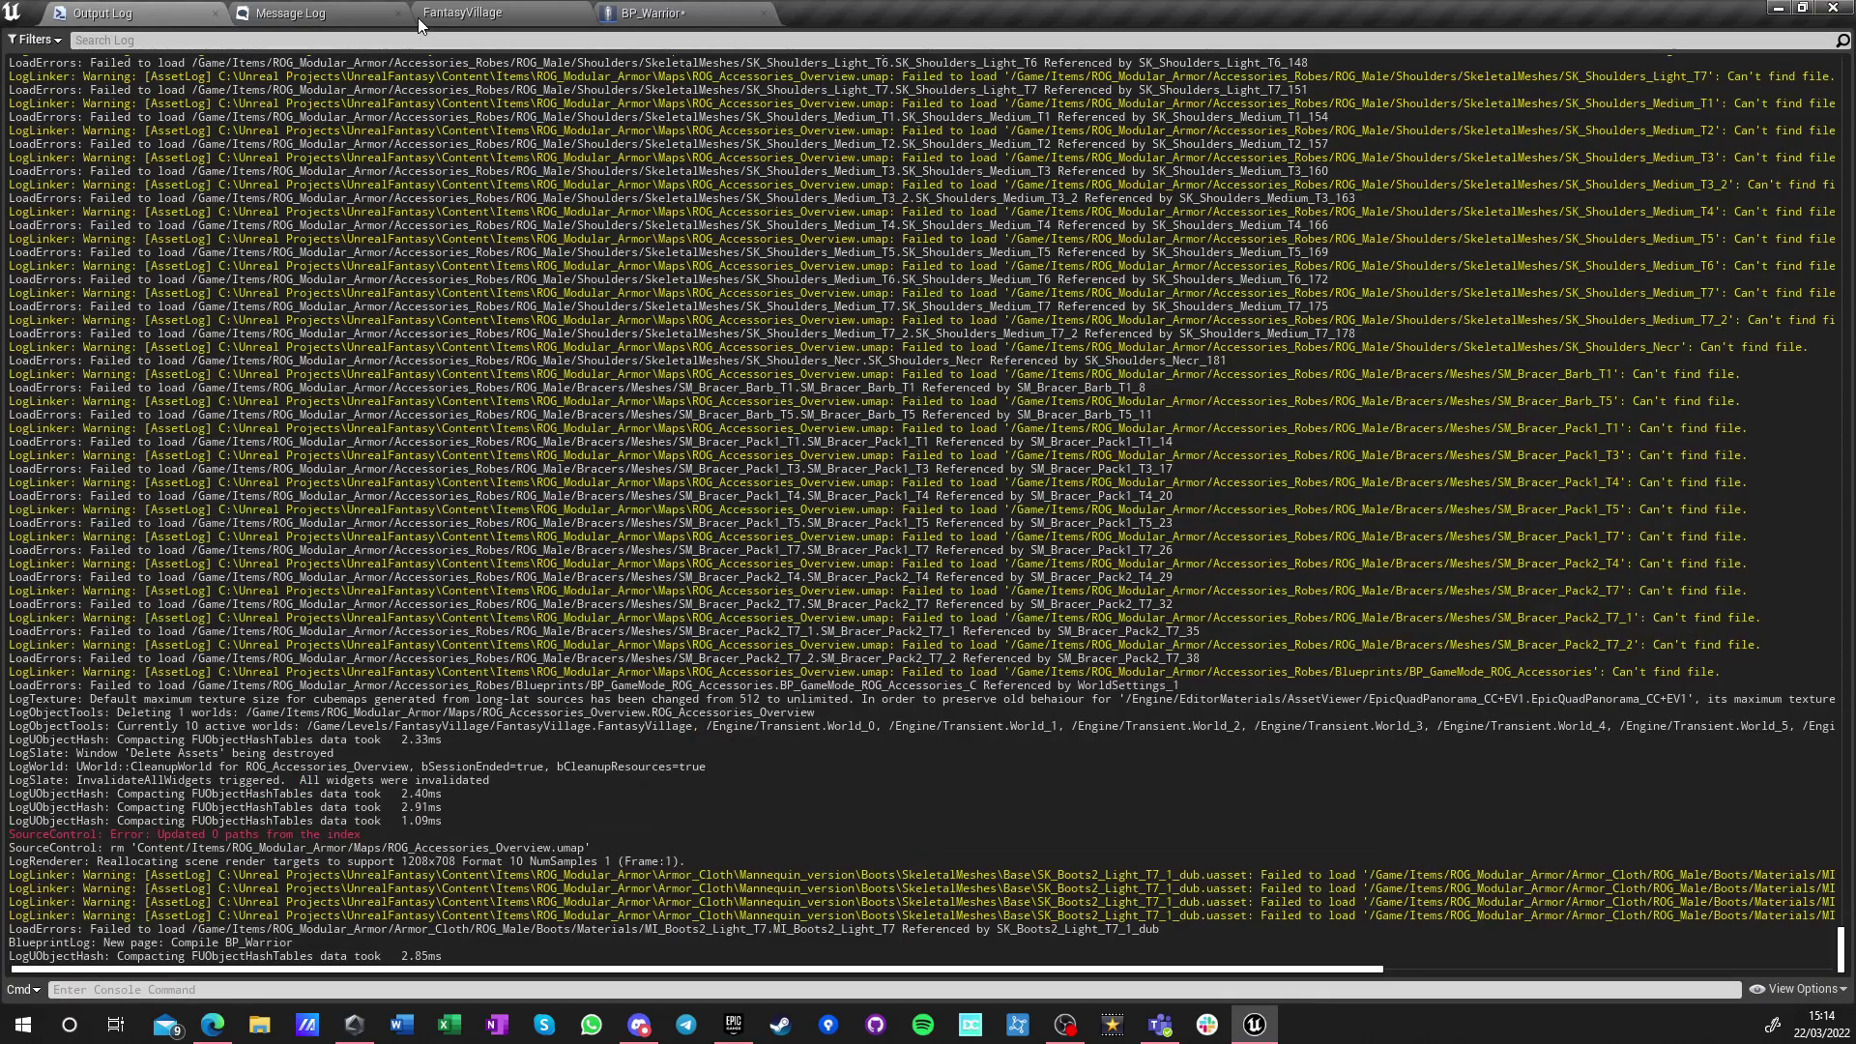
pyautogui.click(455, 12)
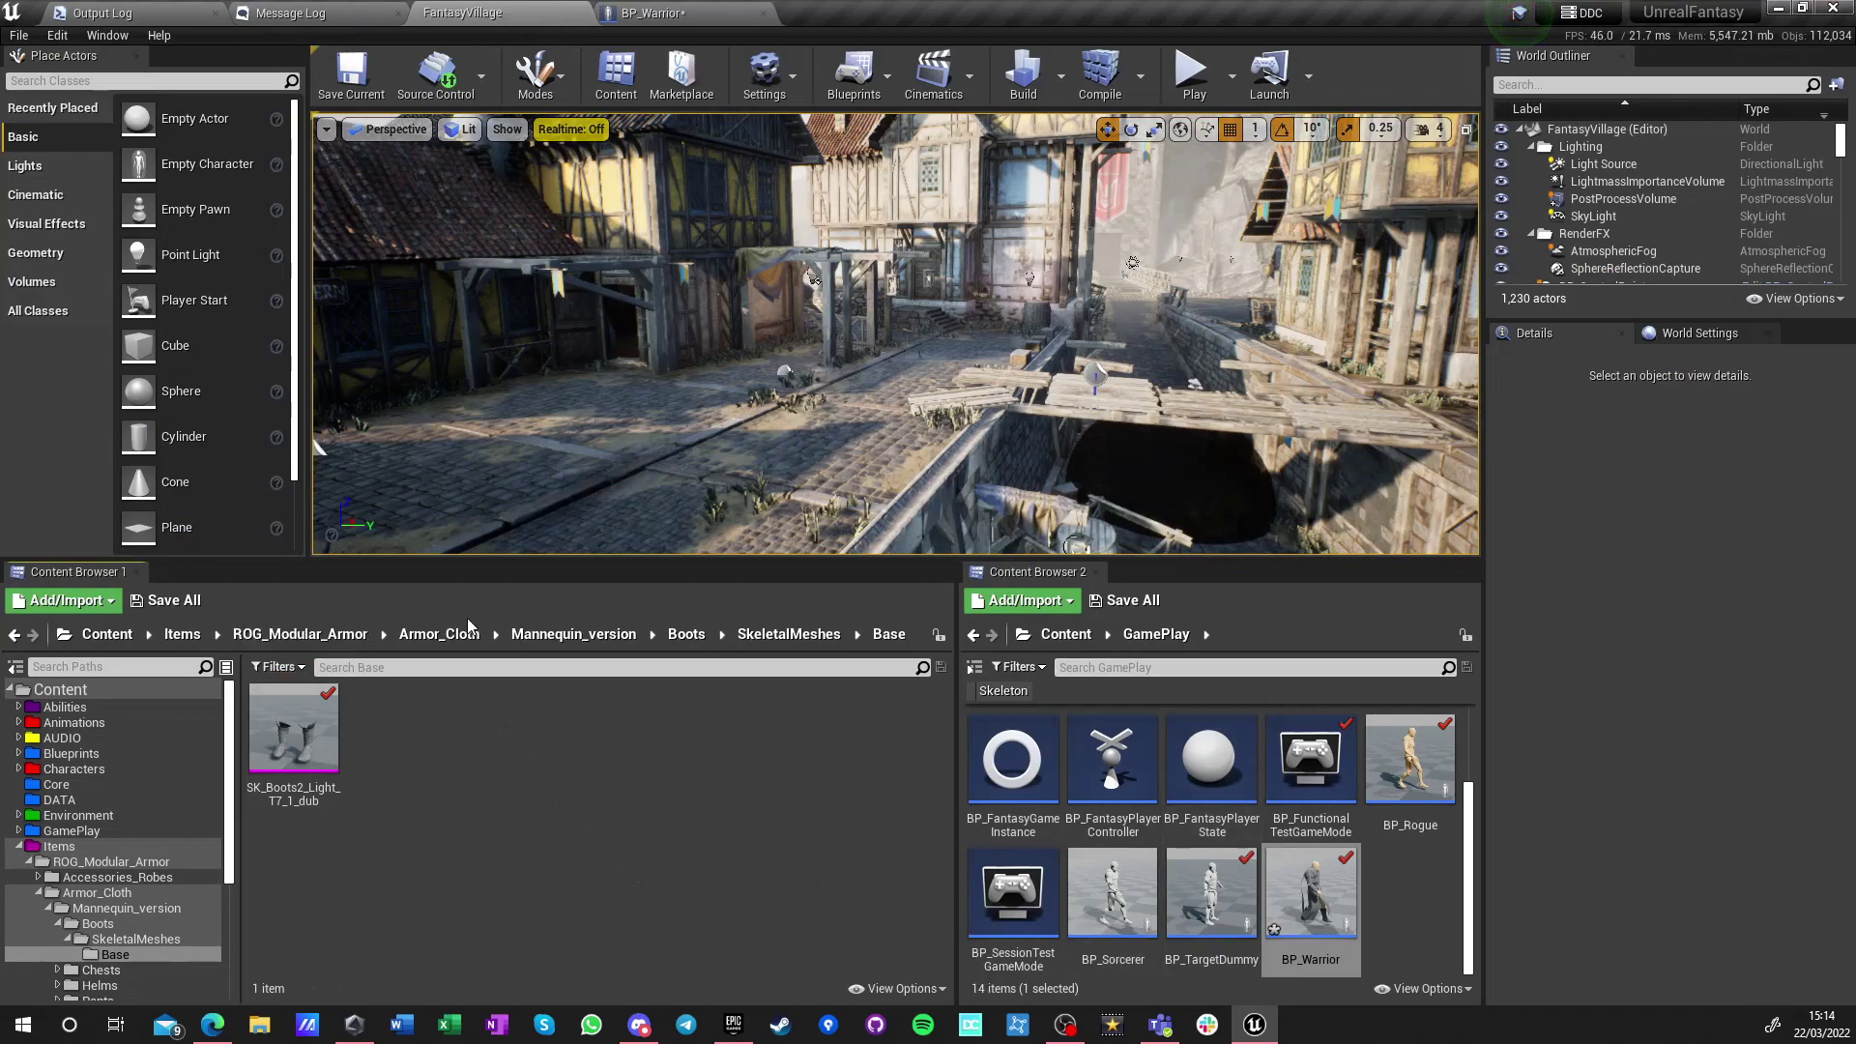
pyautogui.click(364, 634)
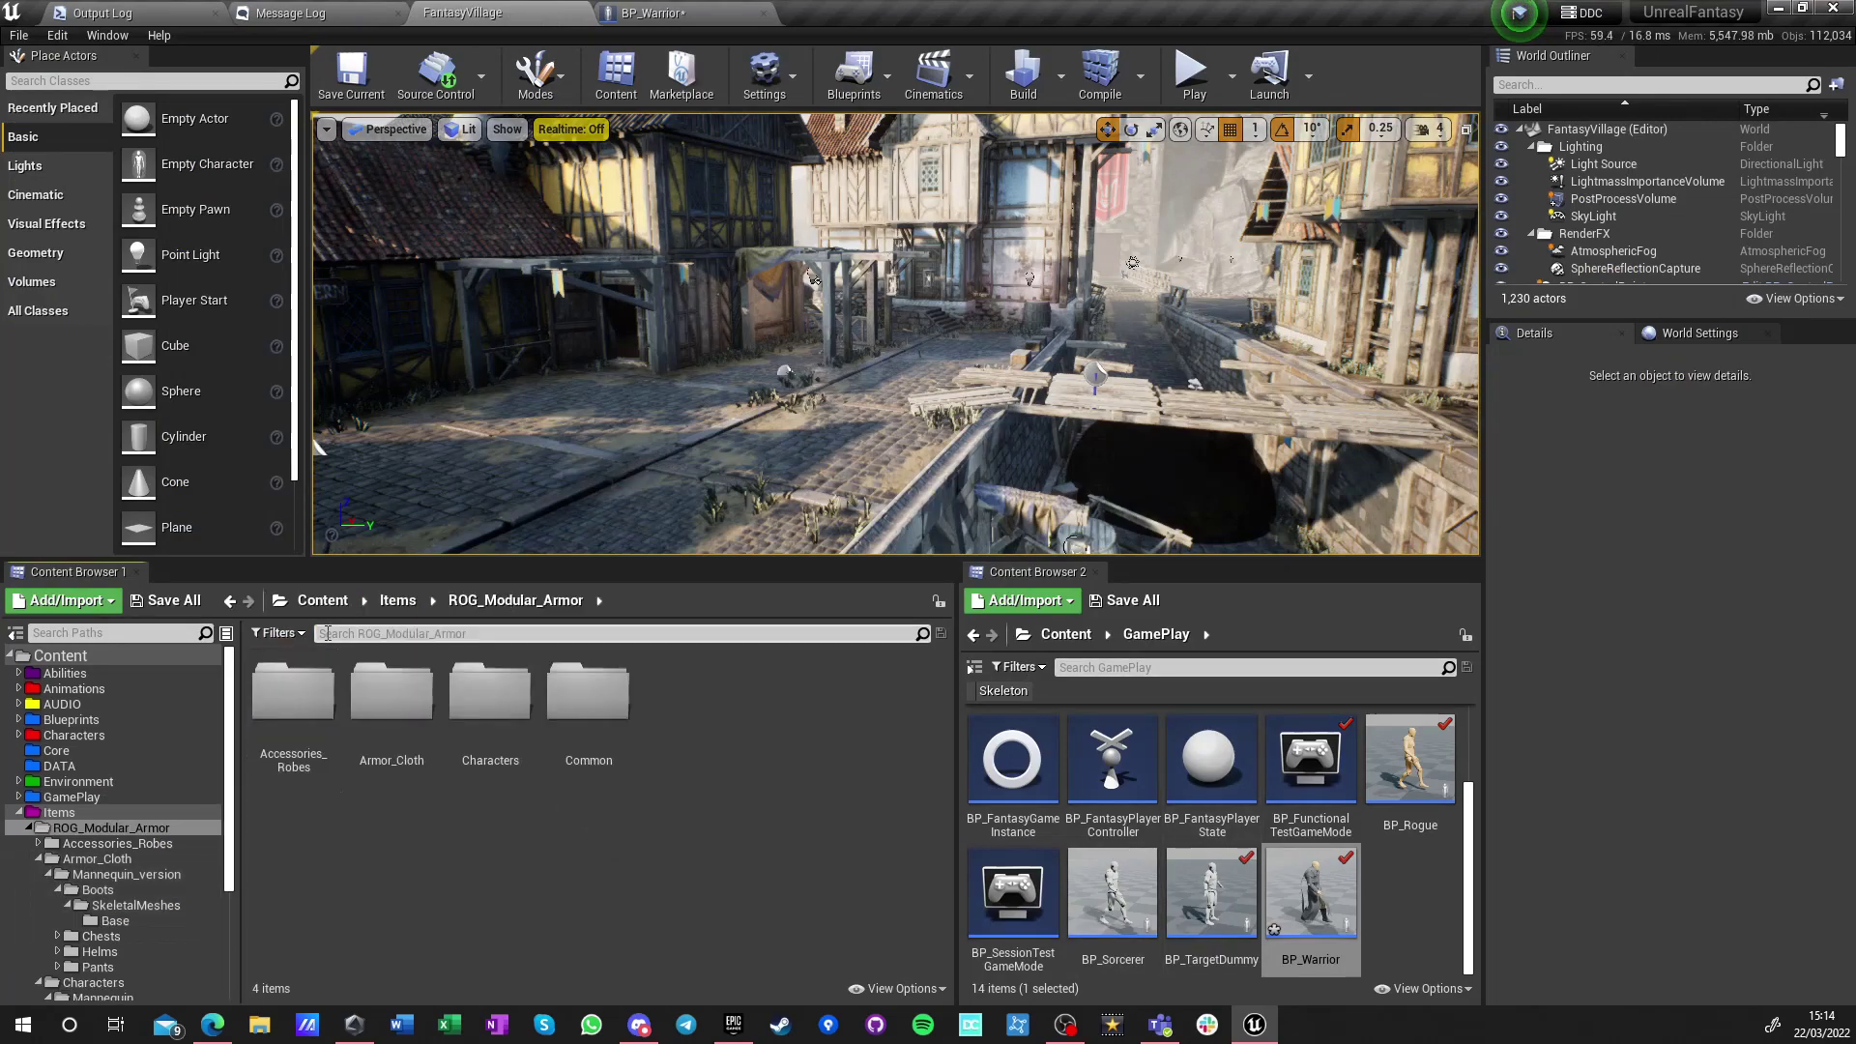
pyautogui.doubleClick(400, 711)
pyautogui.doubleClick(293, 696)
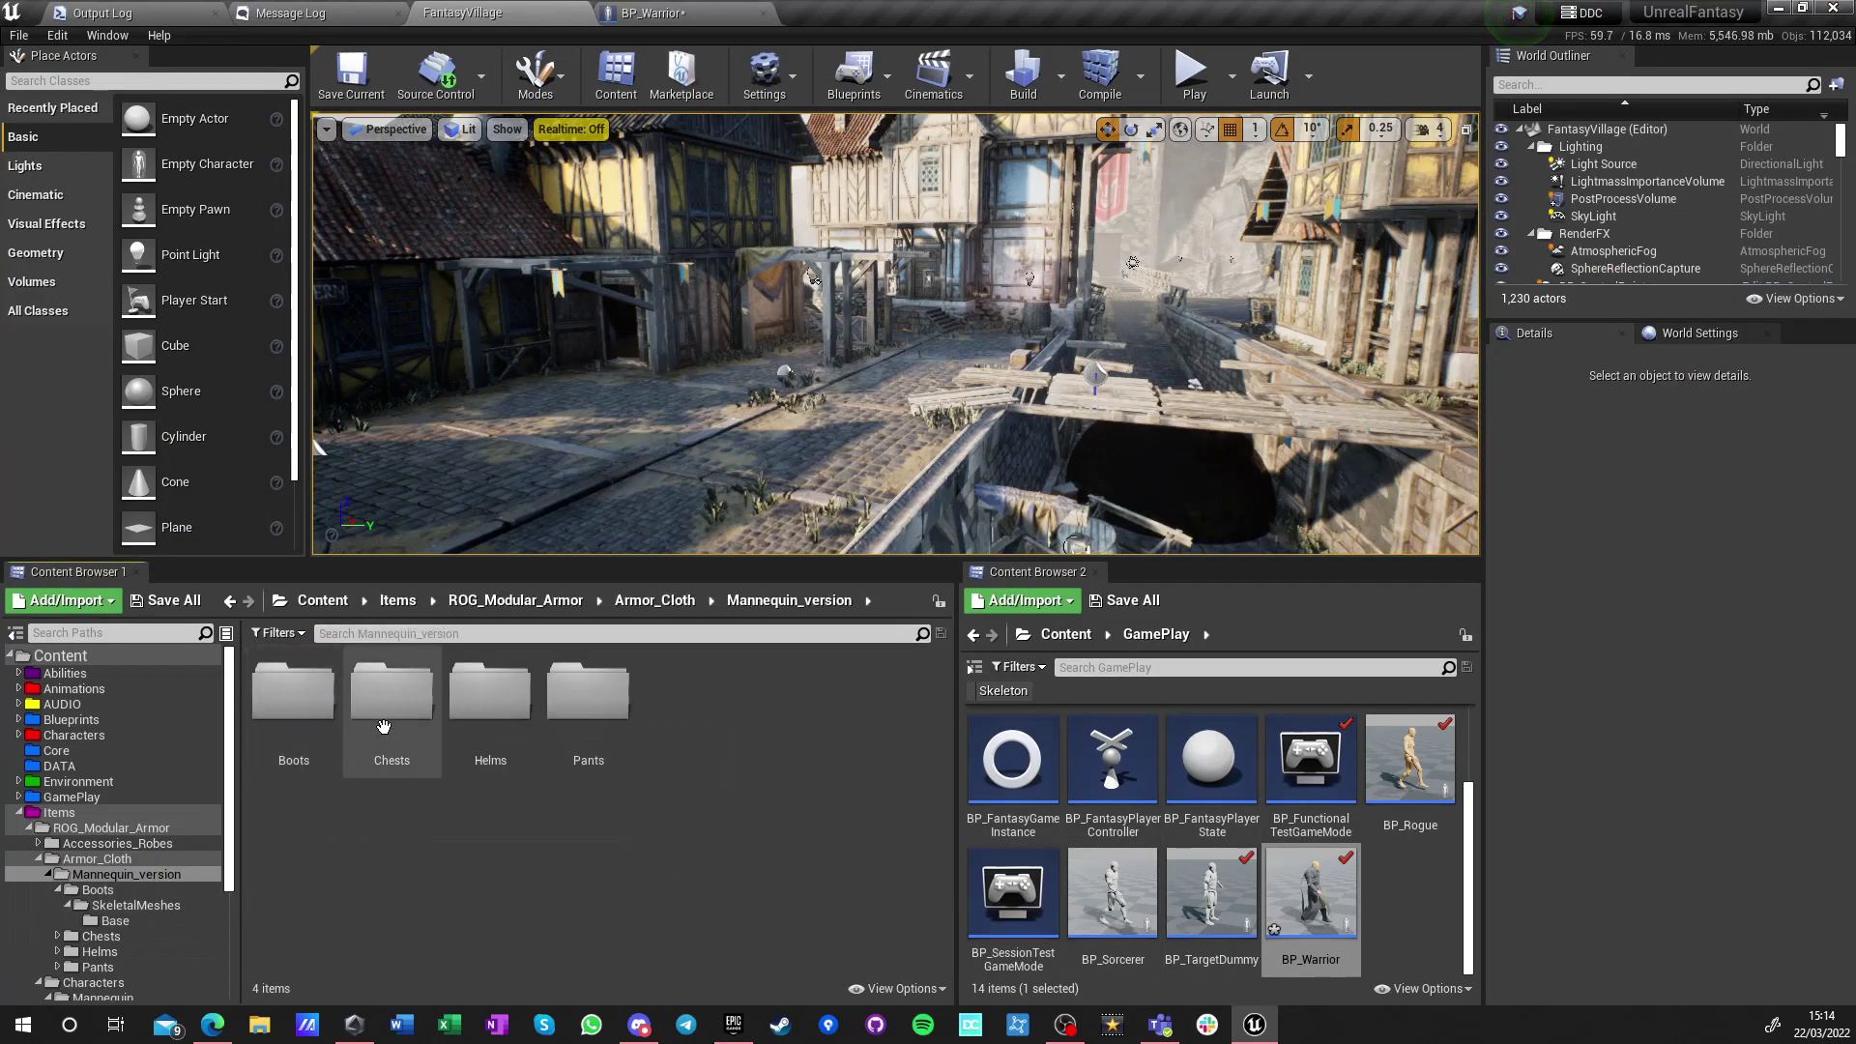
pyautogui.doubleClick(384, 727)
pyautogui.doubleClick(293, 703)
# Preview the SK_Chest1_Hunt_T4 mesh, close it, and assign it as the Chest component's skeletal mesh in BP_Warrior
pyautogui.doubleClick(302, 742)
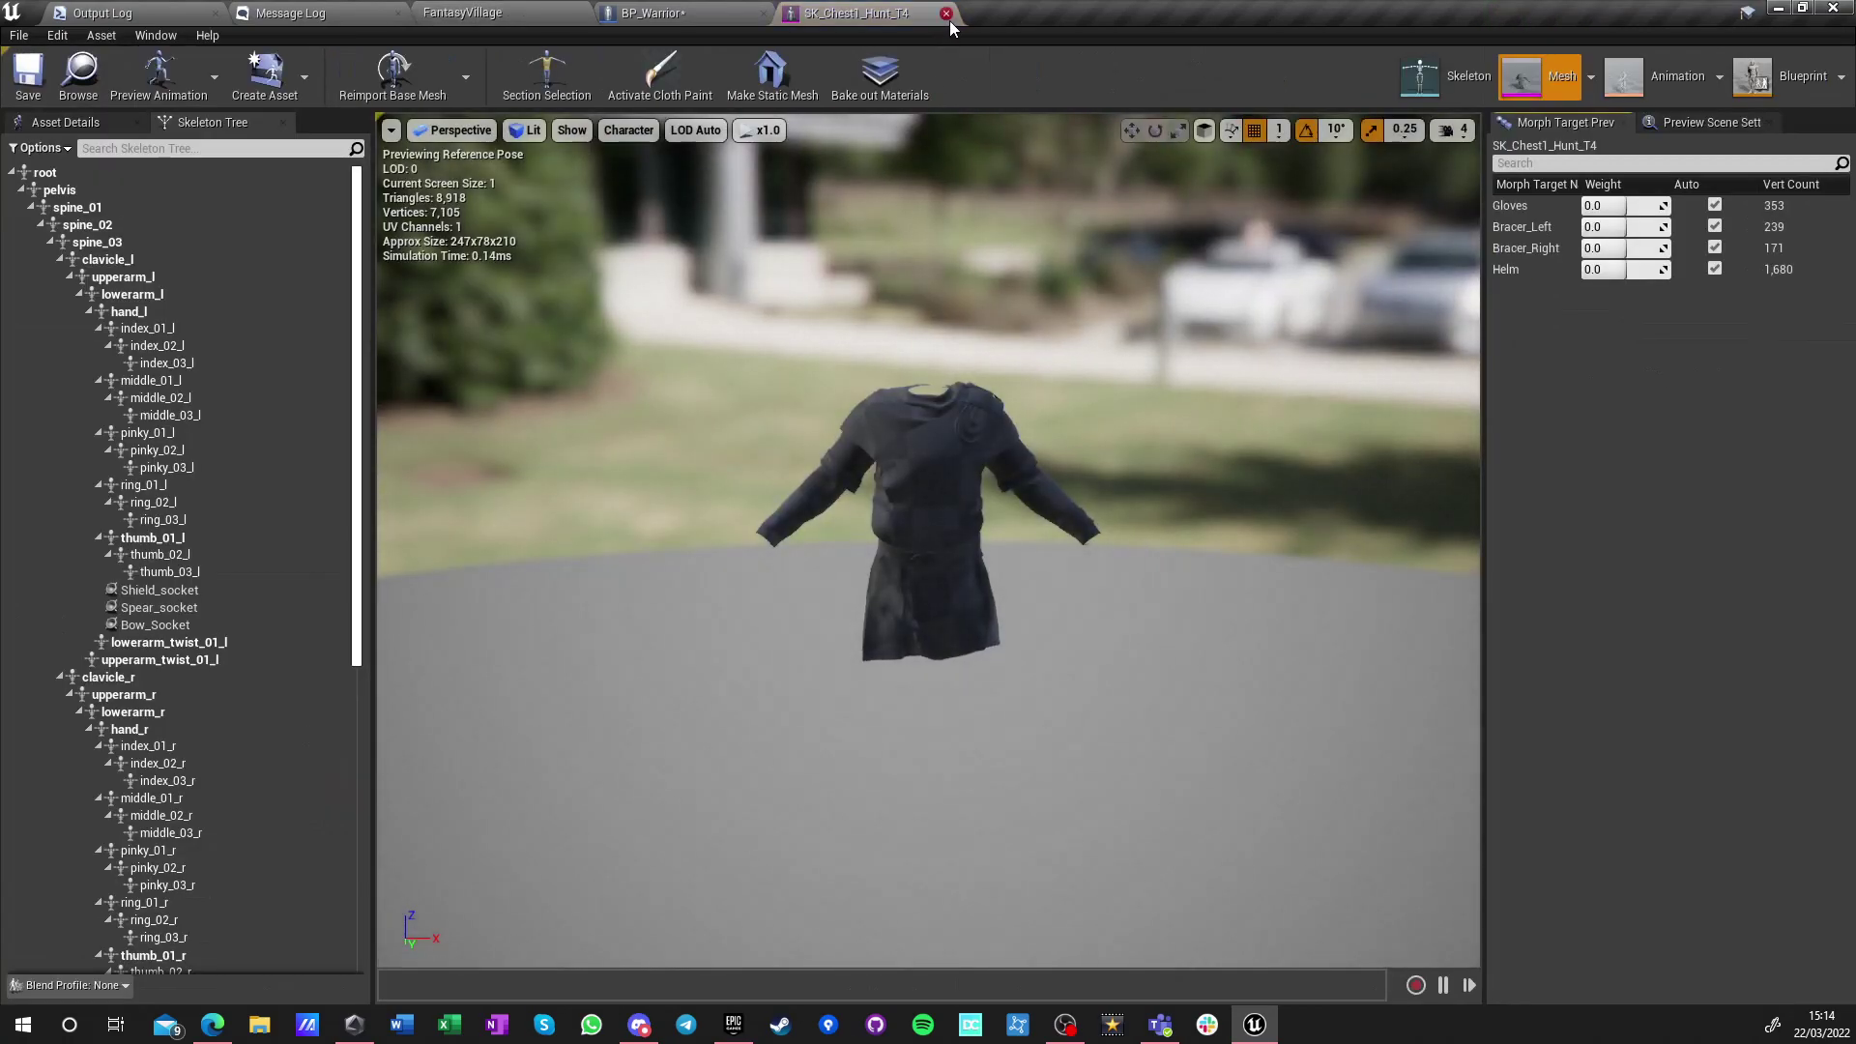
pyautogui.click(946, 14)
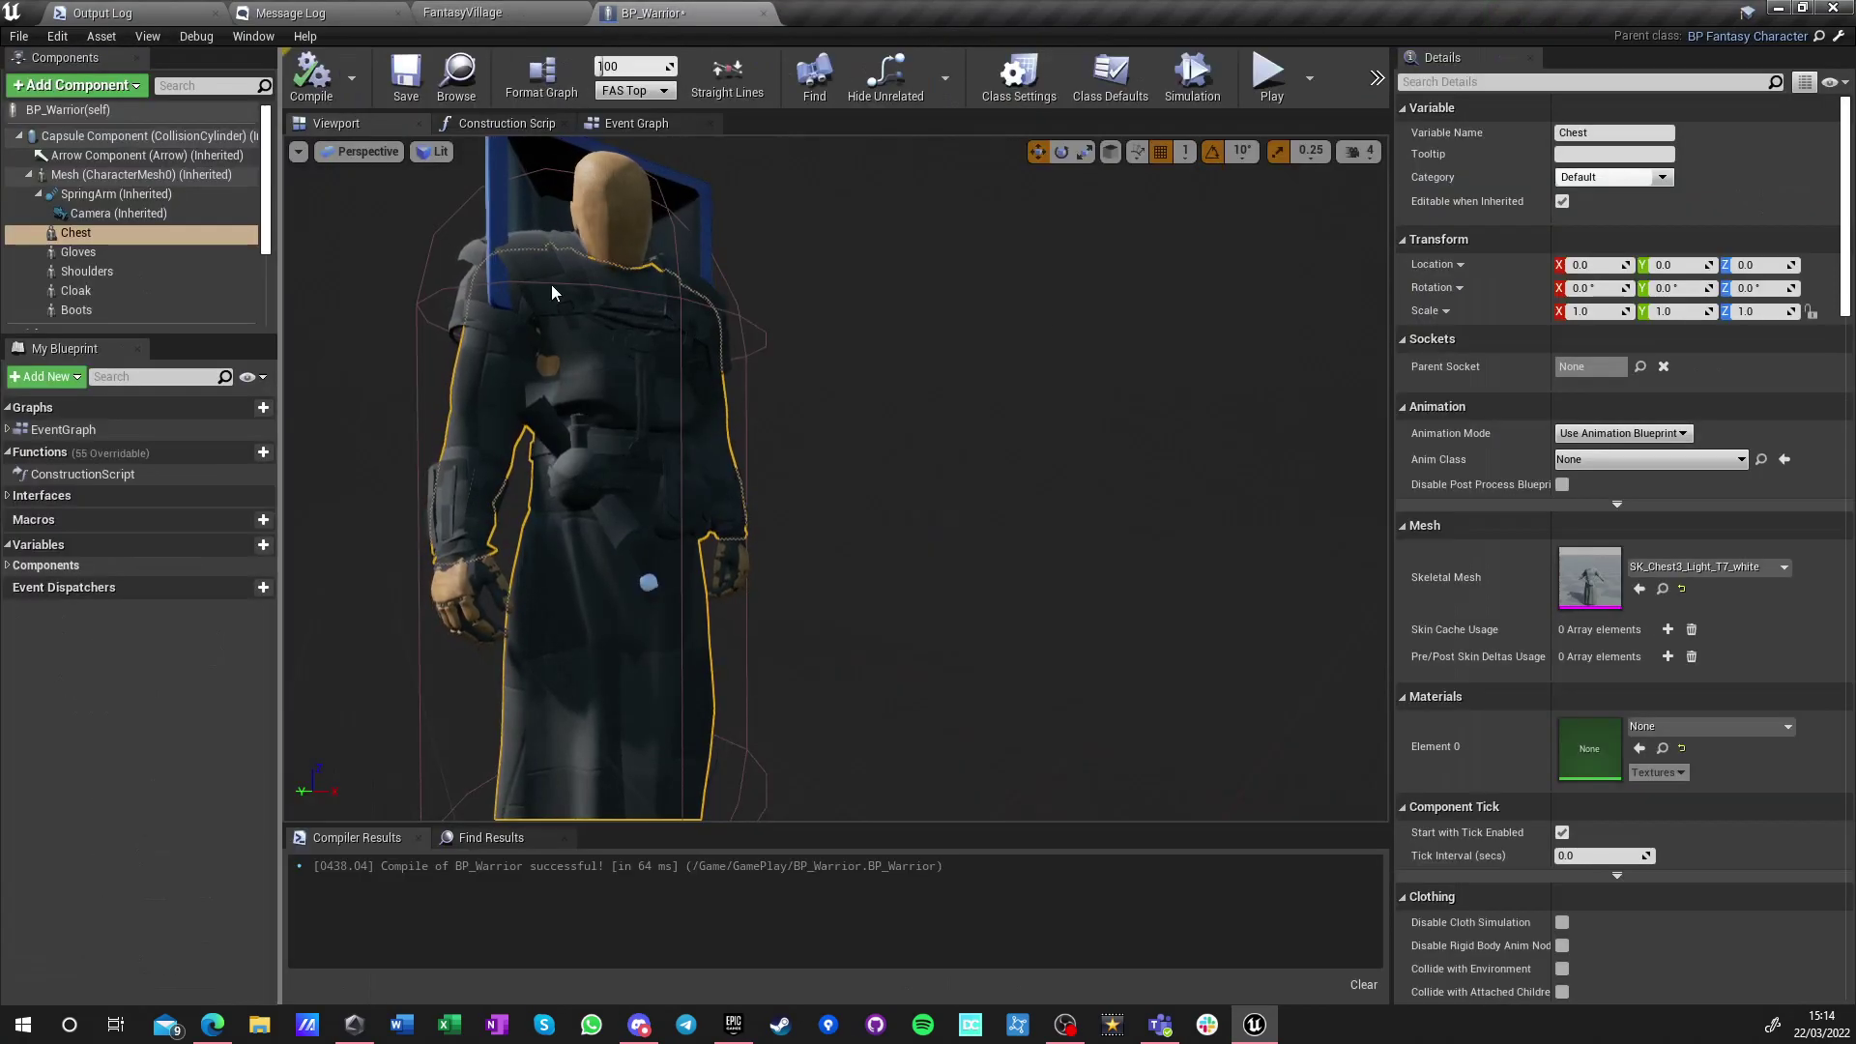
pyautogui.click(1638, 589)
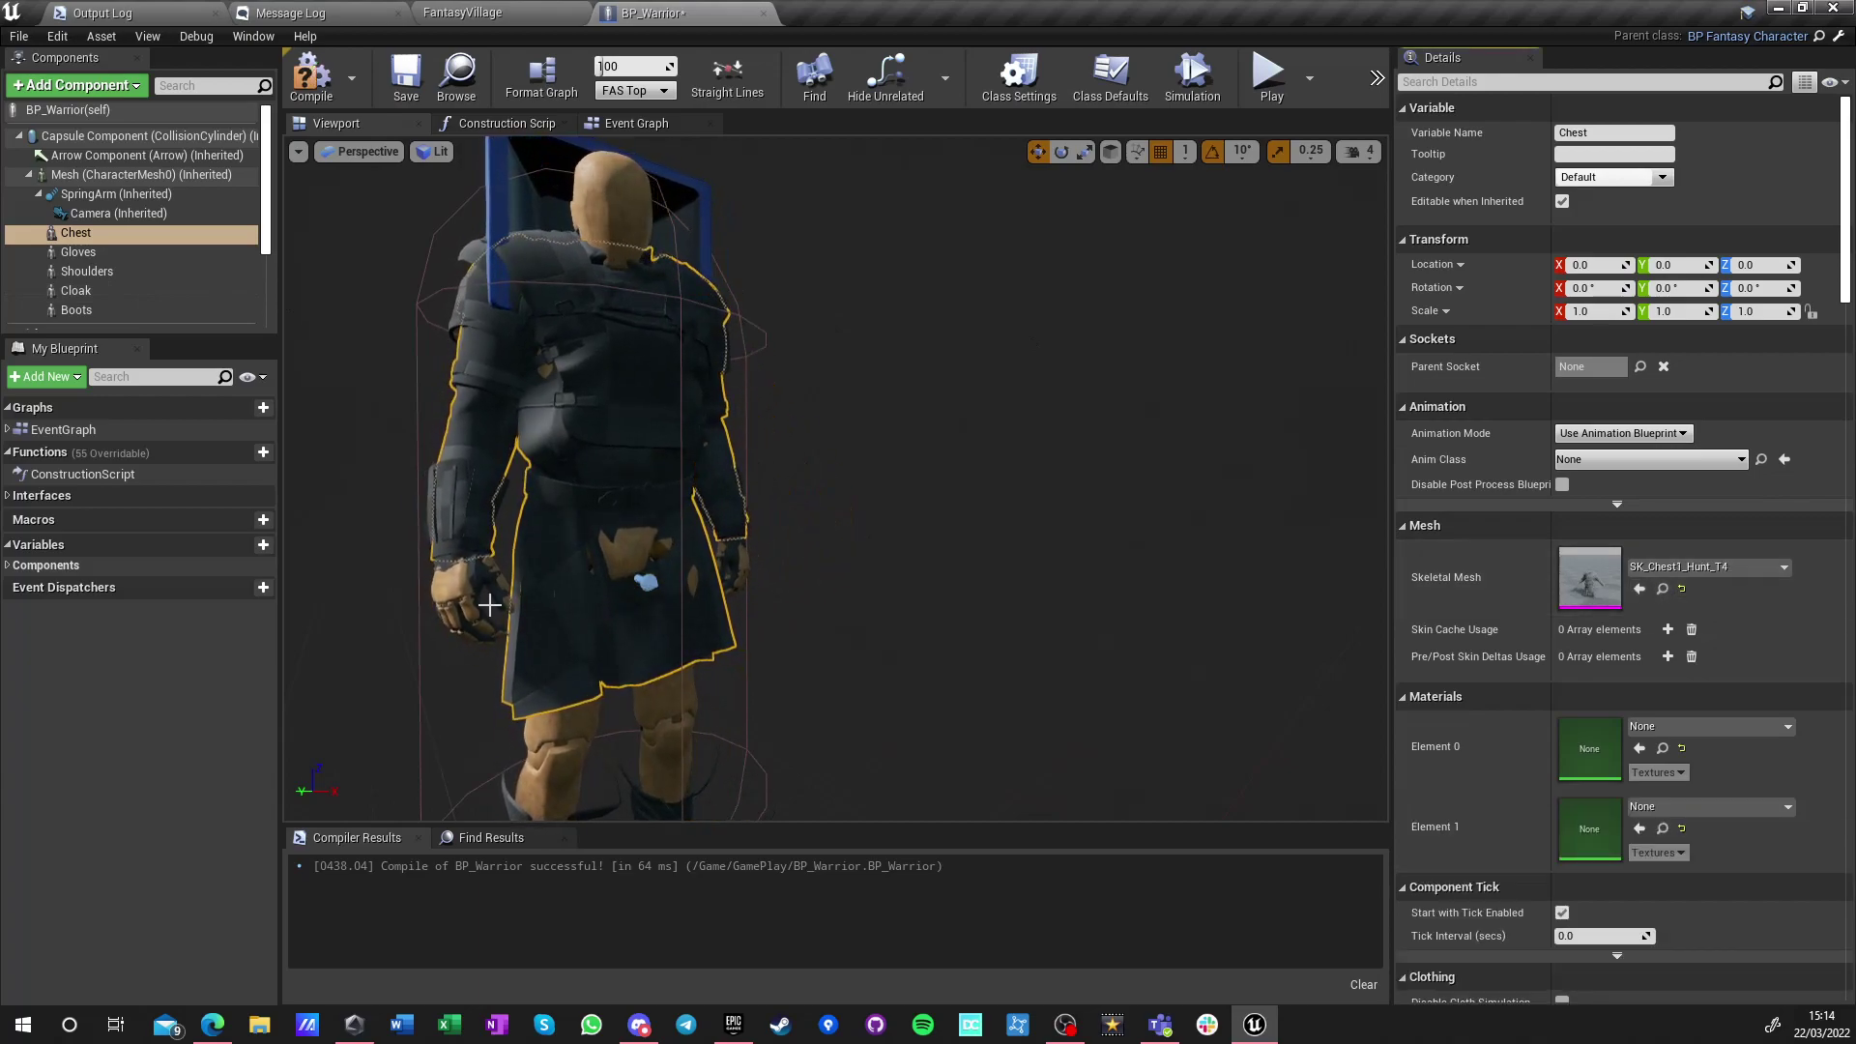
# Select the SK_Pants_Light_T2 mesh in the Pants folder of Armor_Cloth/Mannequin_version and return to BP_Warrior
pyautogui.click(464, 14)
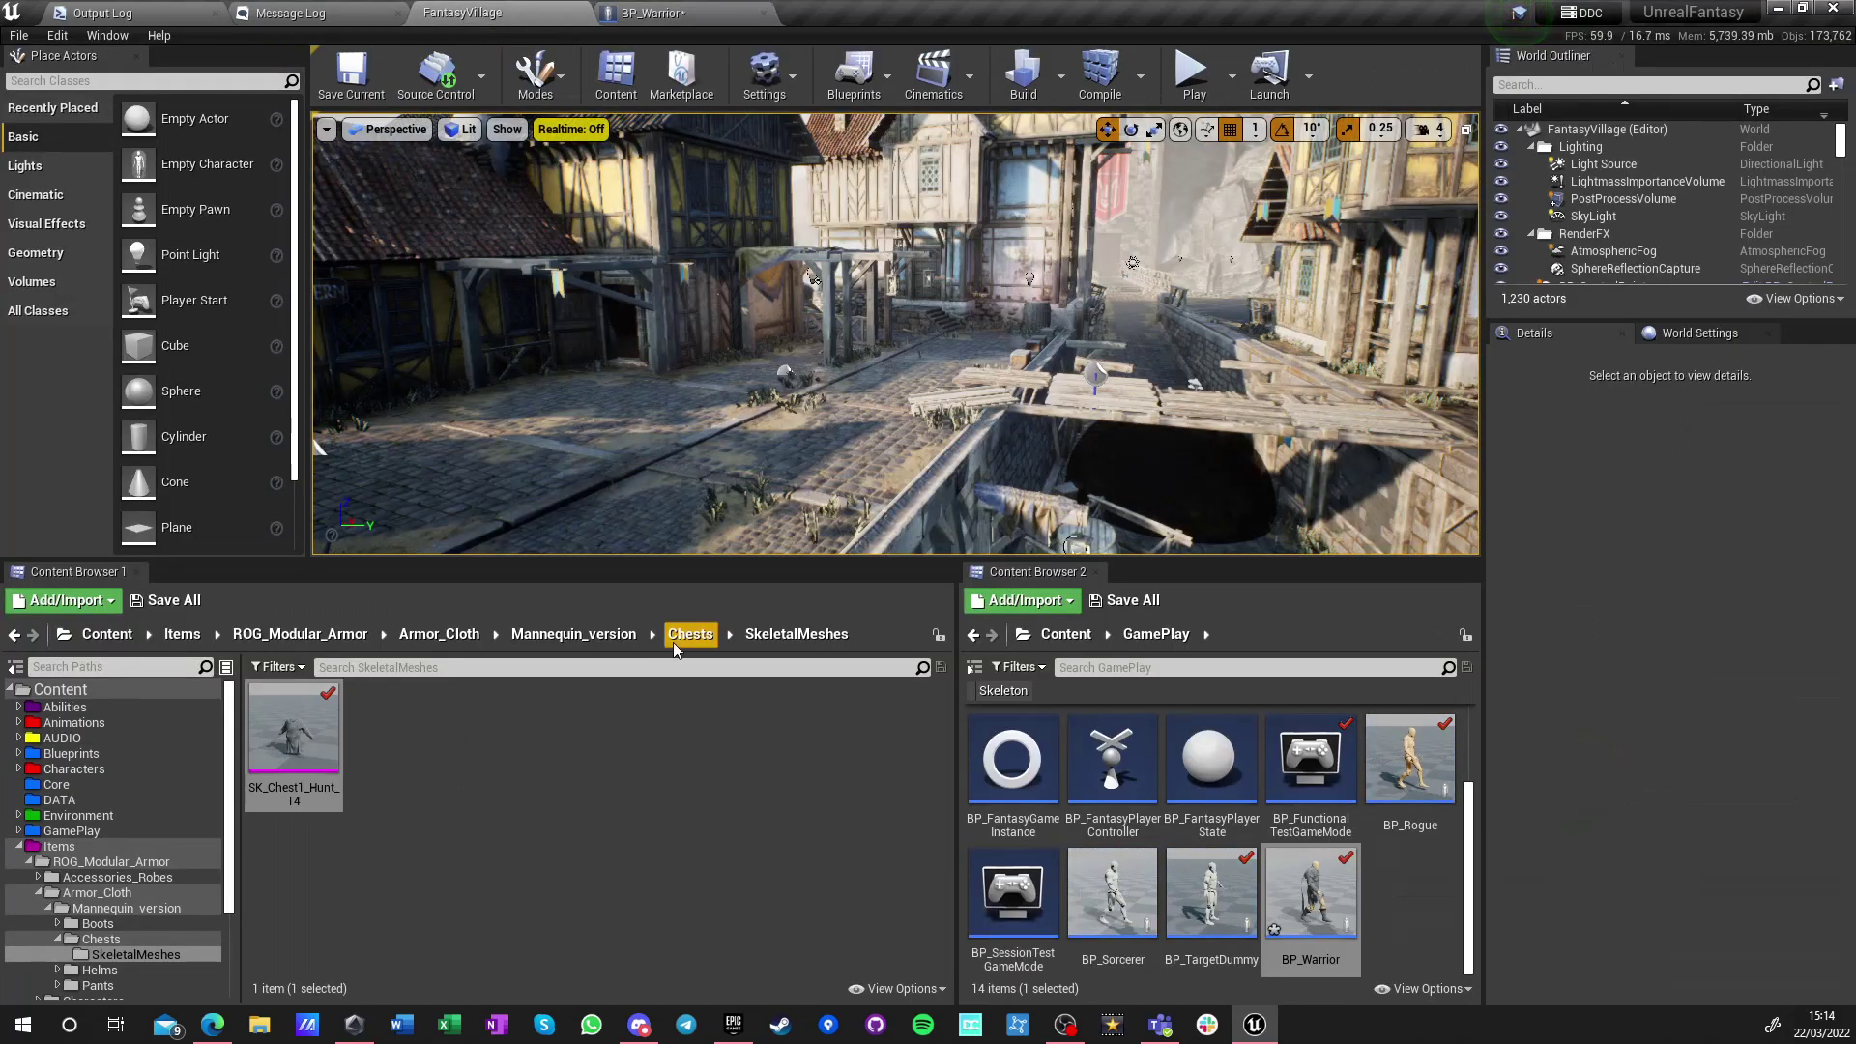
pyautogui.click(574, 634)
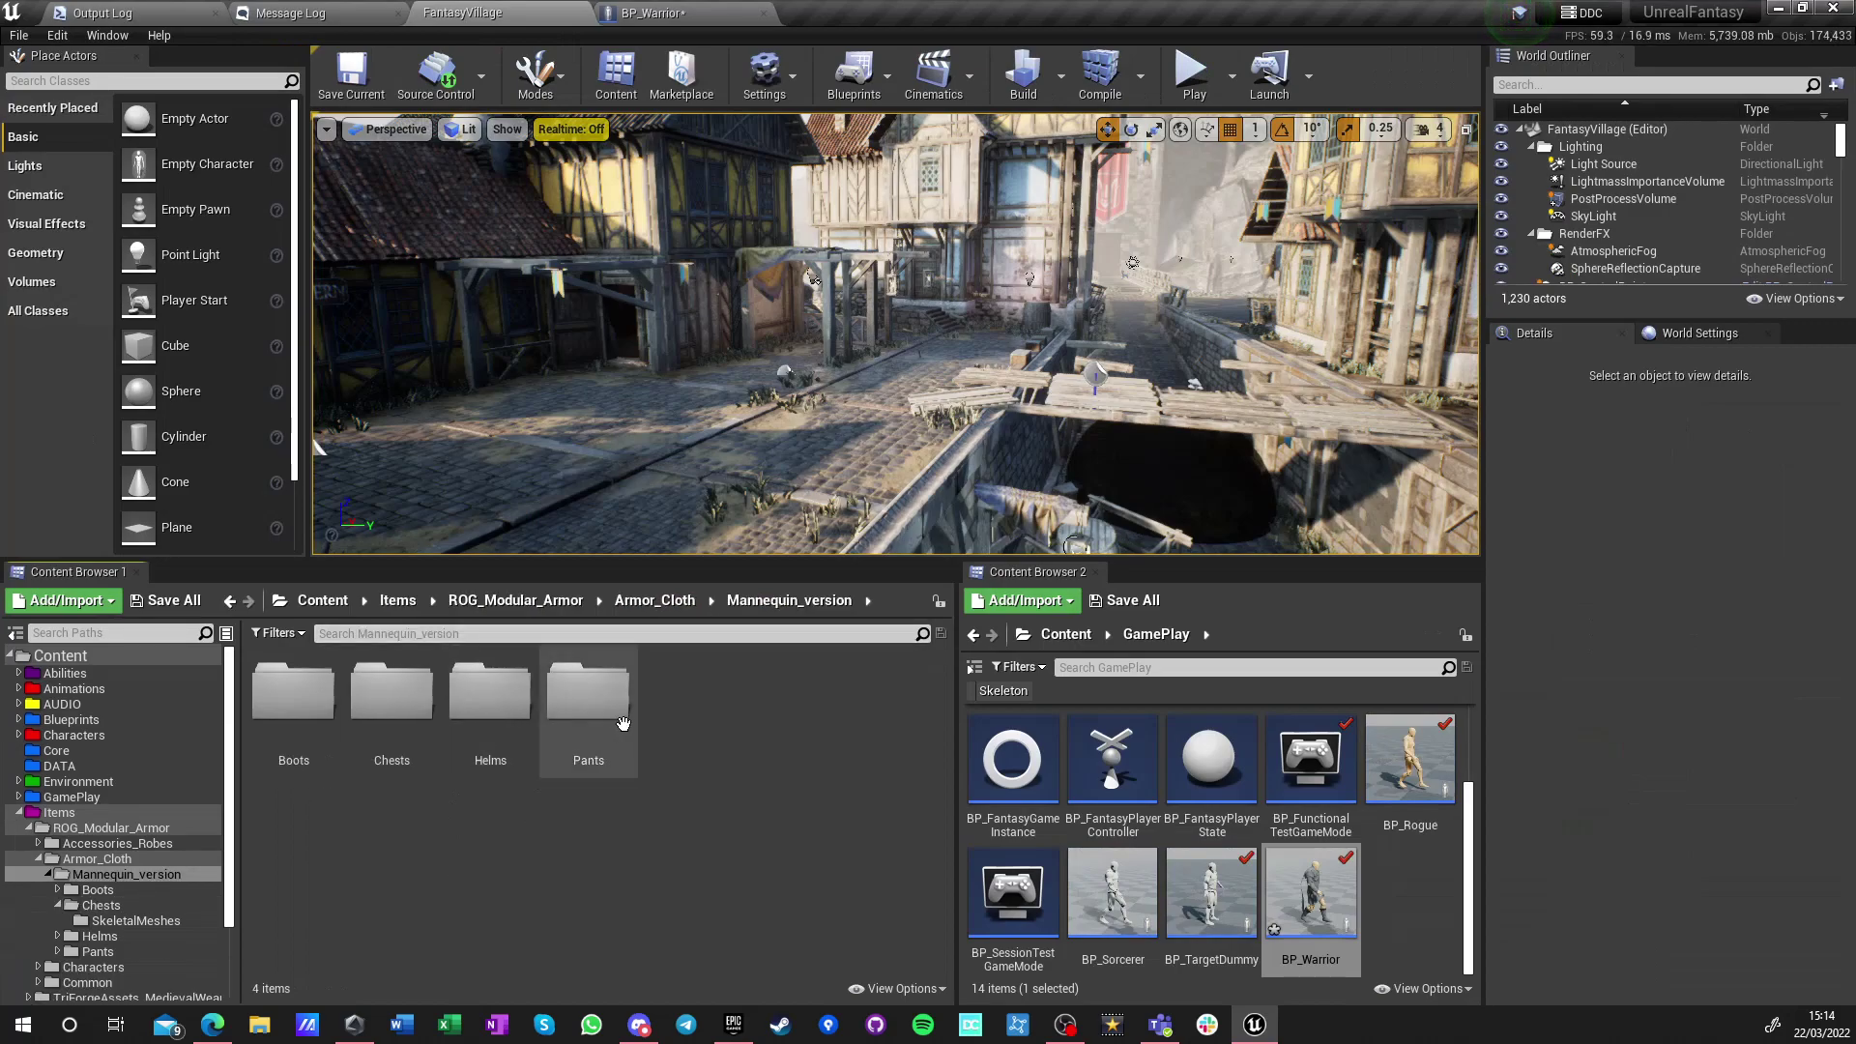
pyautogui.doubleClick(587, 701)
pyautogui.doubleClick(303, 763)
pyautogui.moveTo(307, 771); pyautogui.dragTo(93, 231)
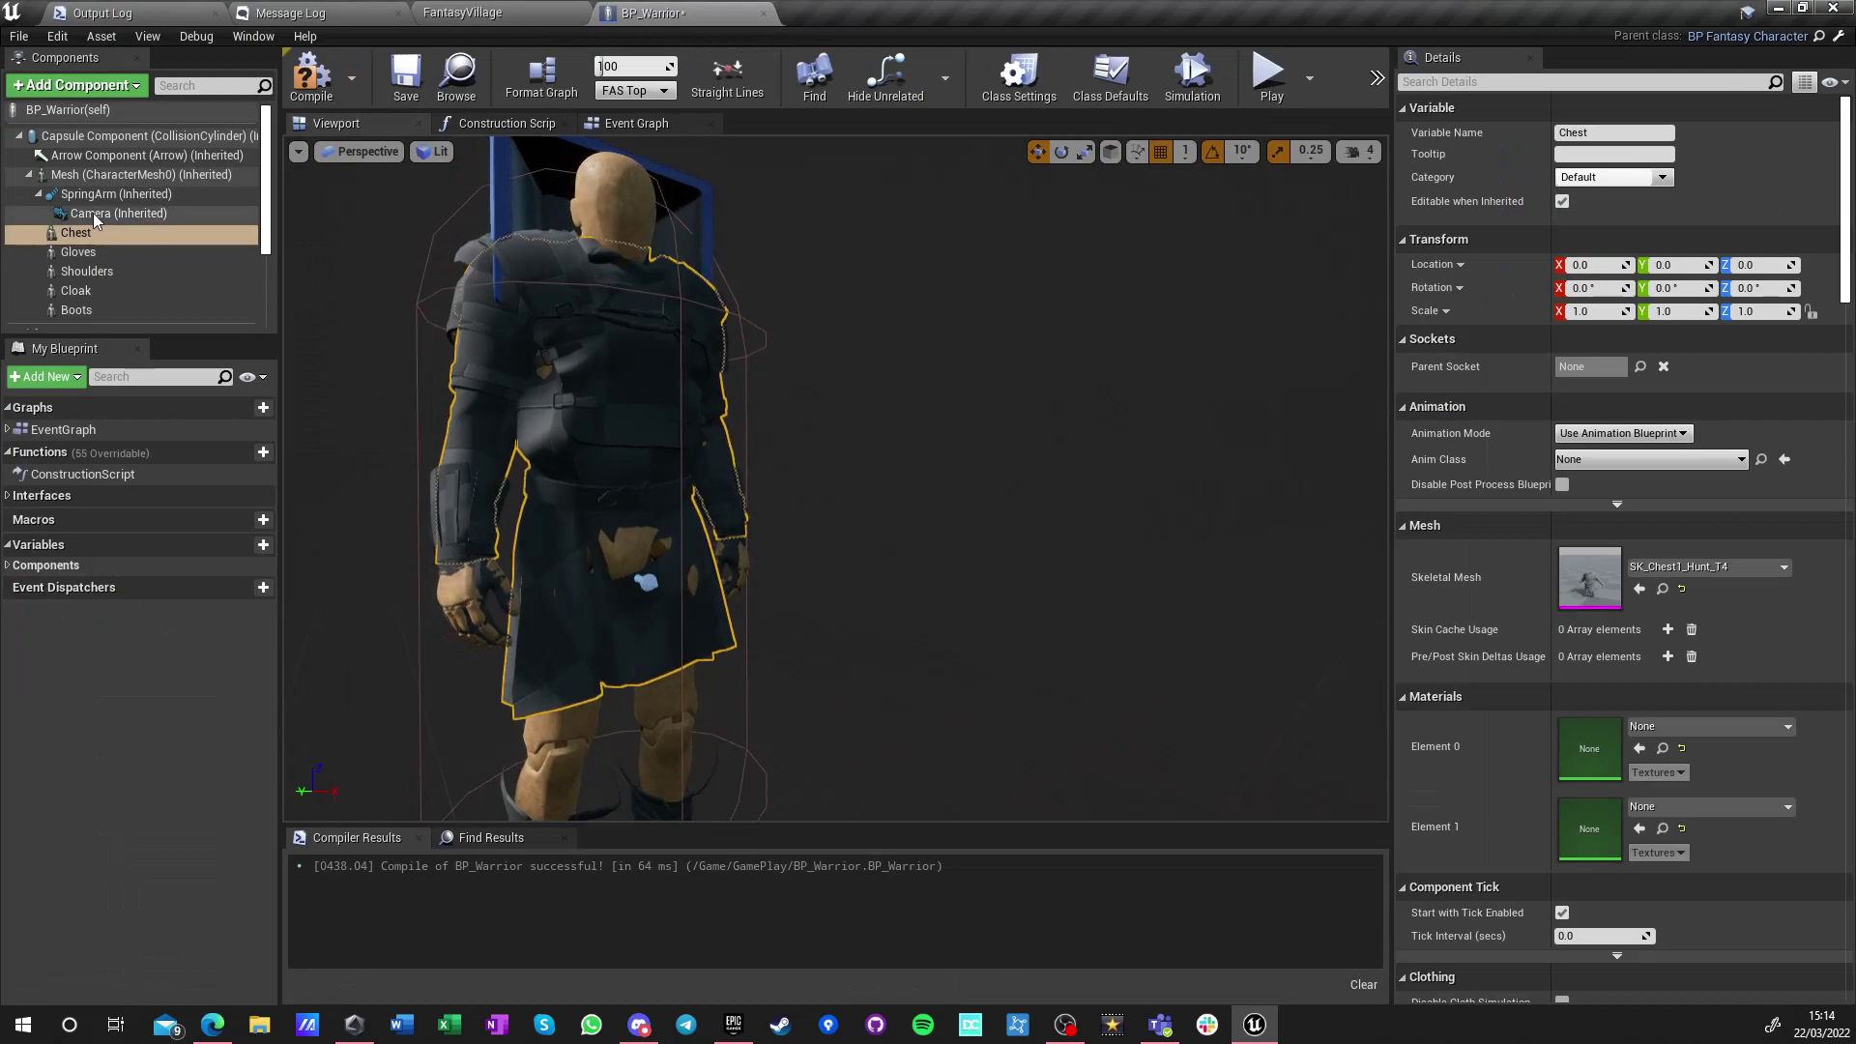
# Add a skeletal mesh component under Mesh using SK_Pants_Light_T2 and name it Pants
pyautogui.click(74, 176)
pyautogui.click(73, 87)
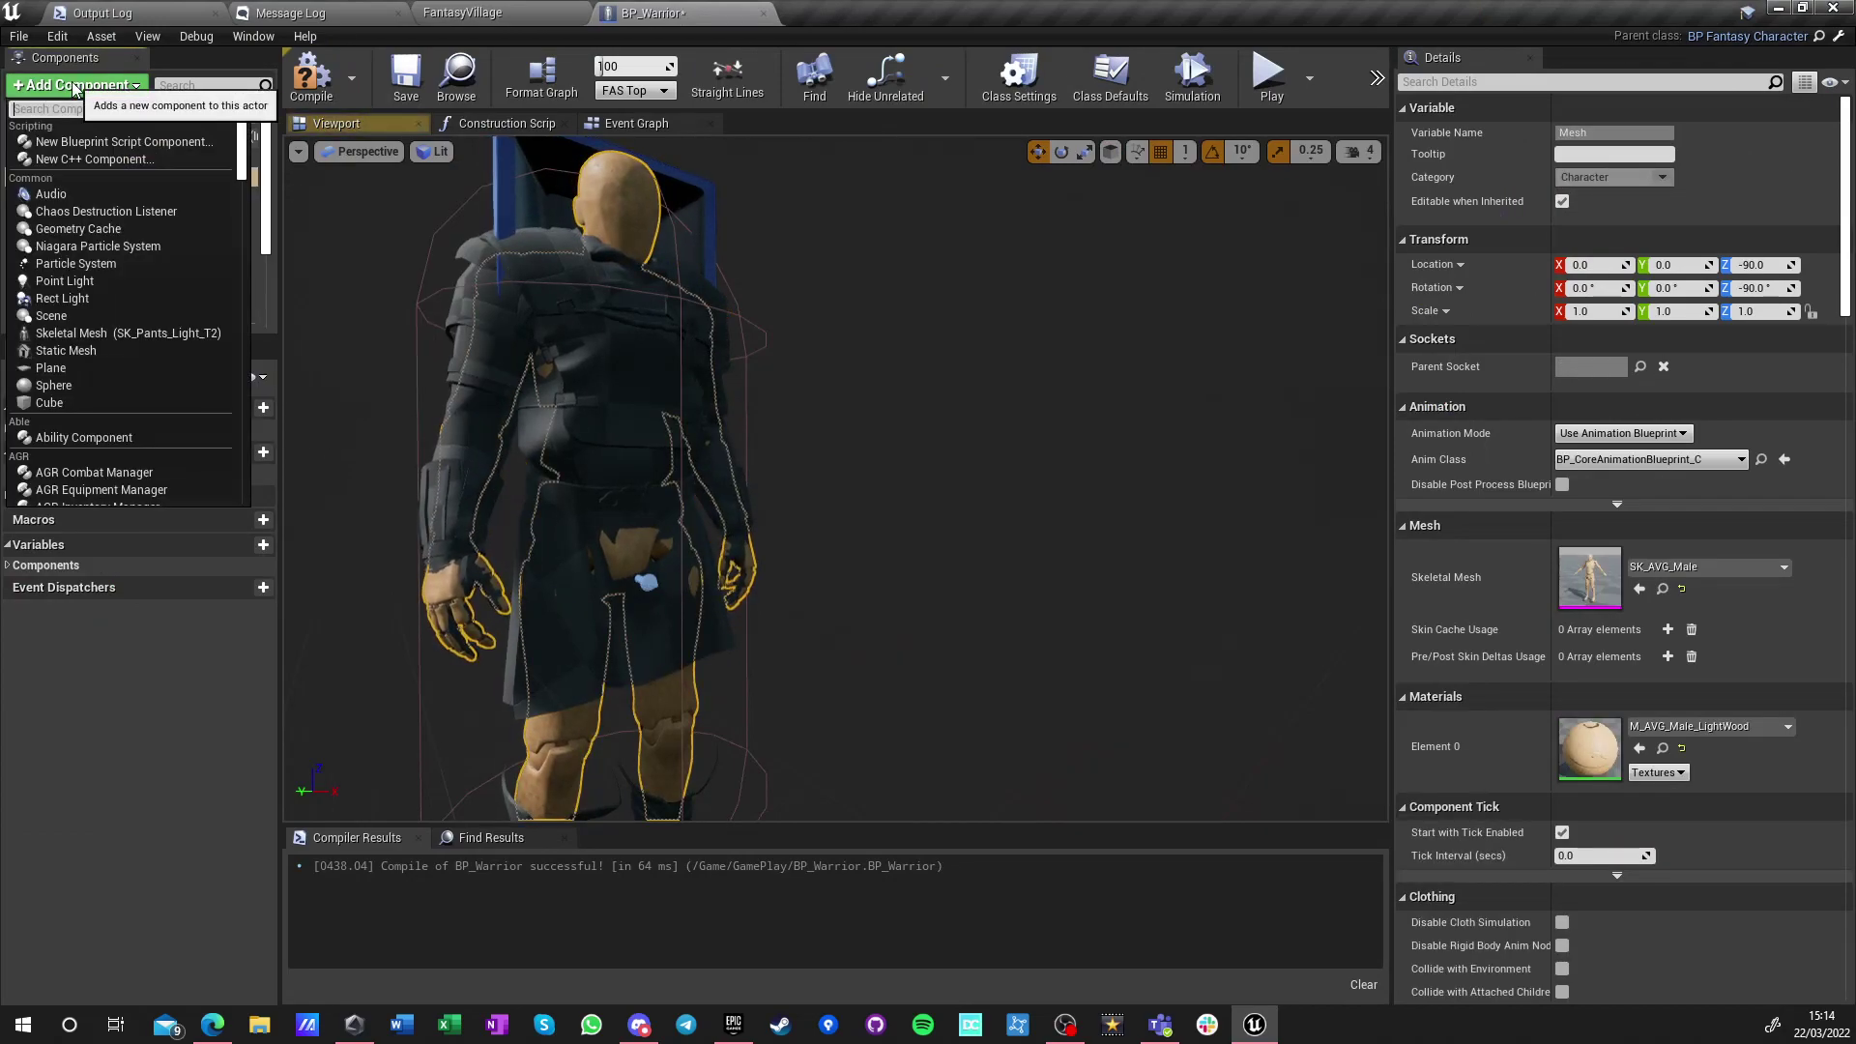
pyautogui.click(96, 332)
pyautogui.write('Pants_Light_T2')
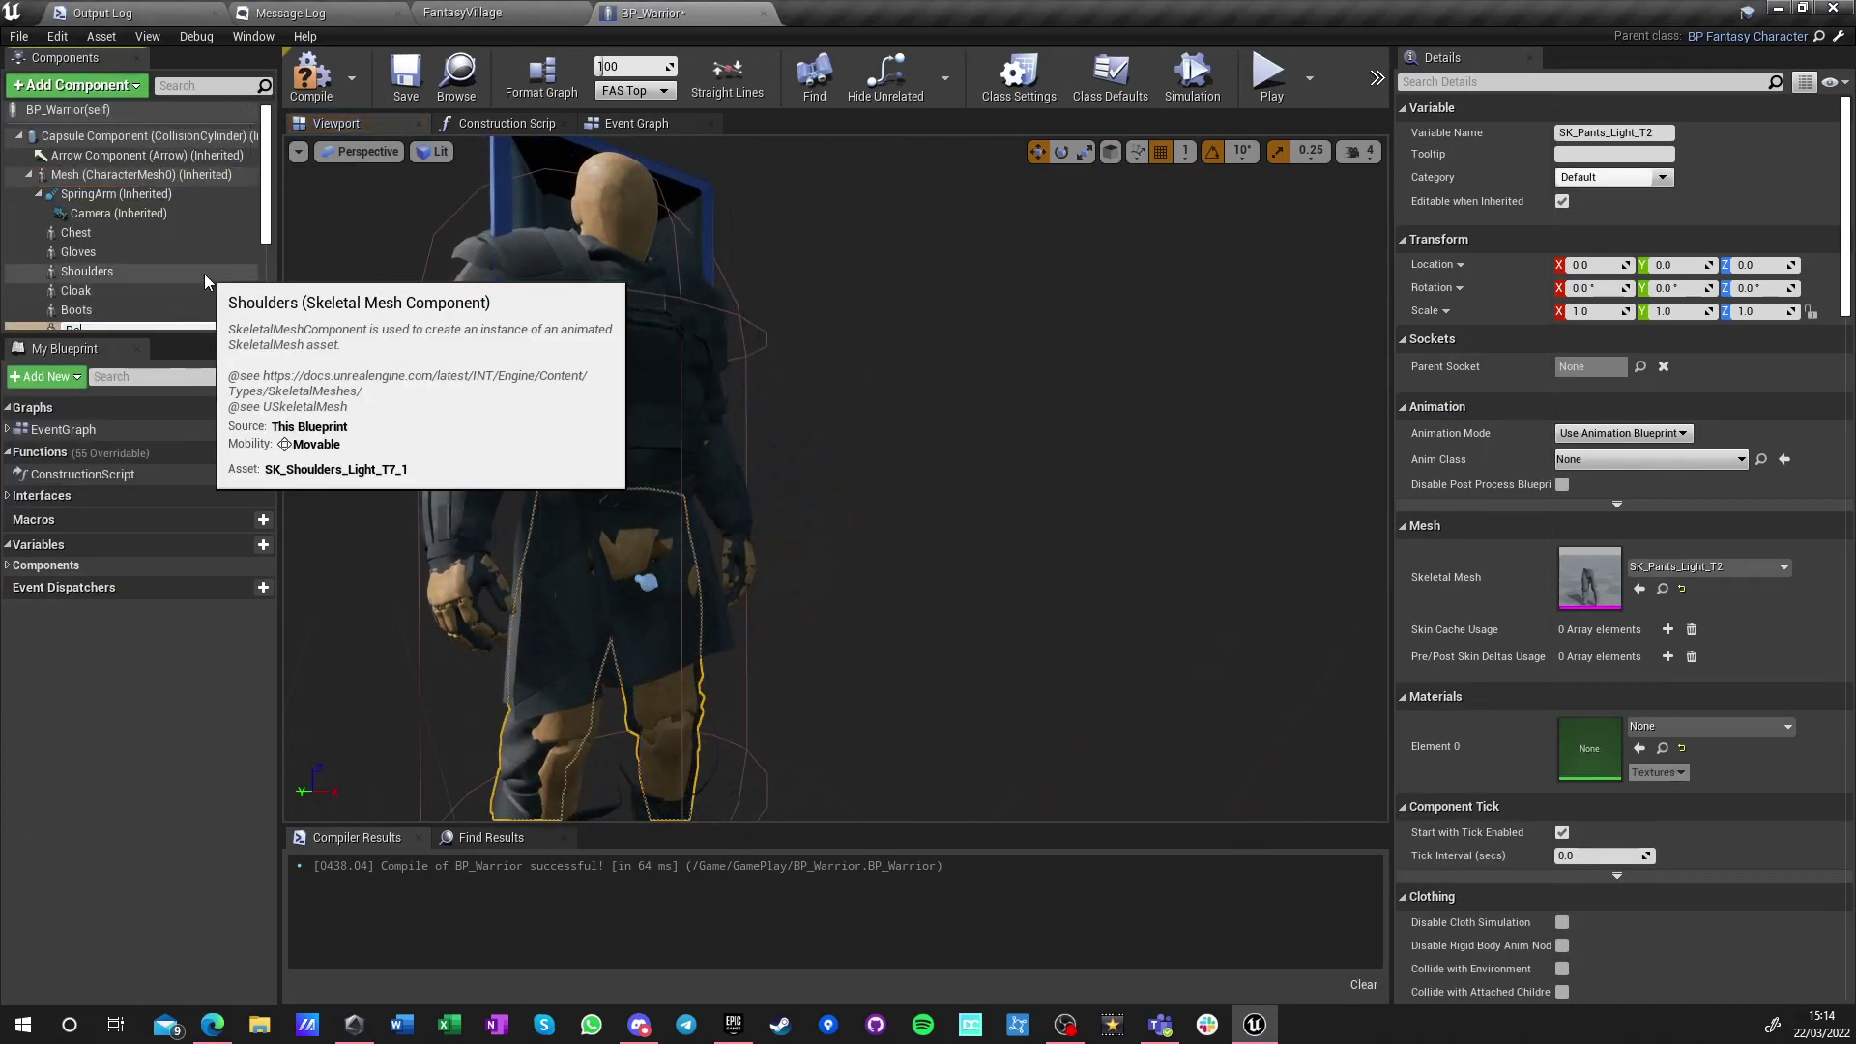
pyautogui.press('Return')
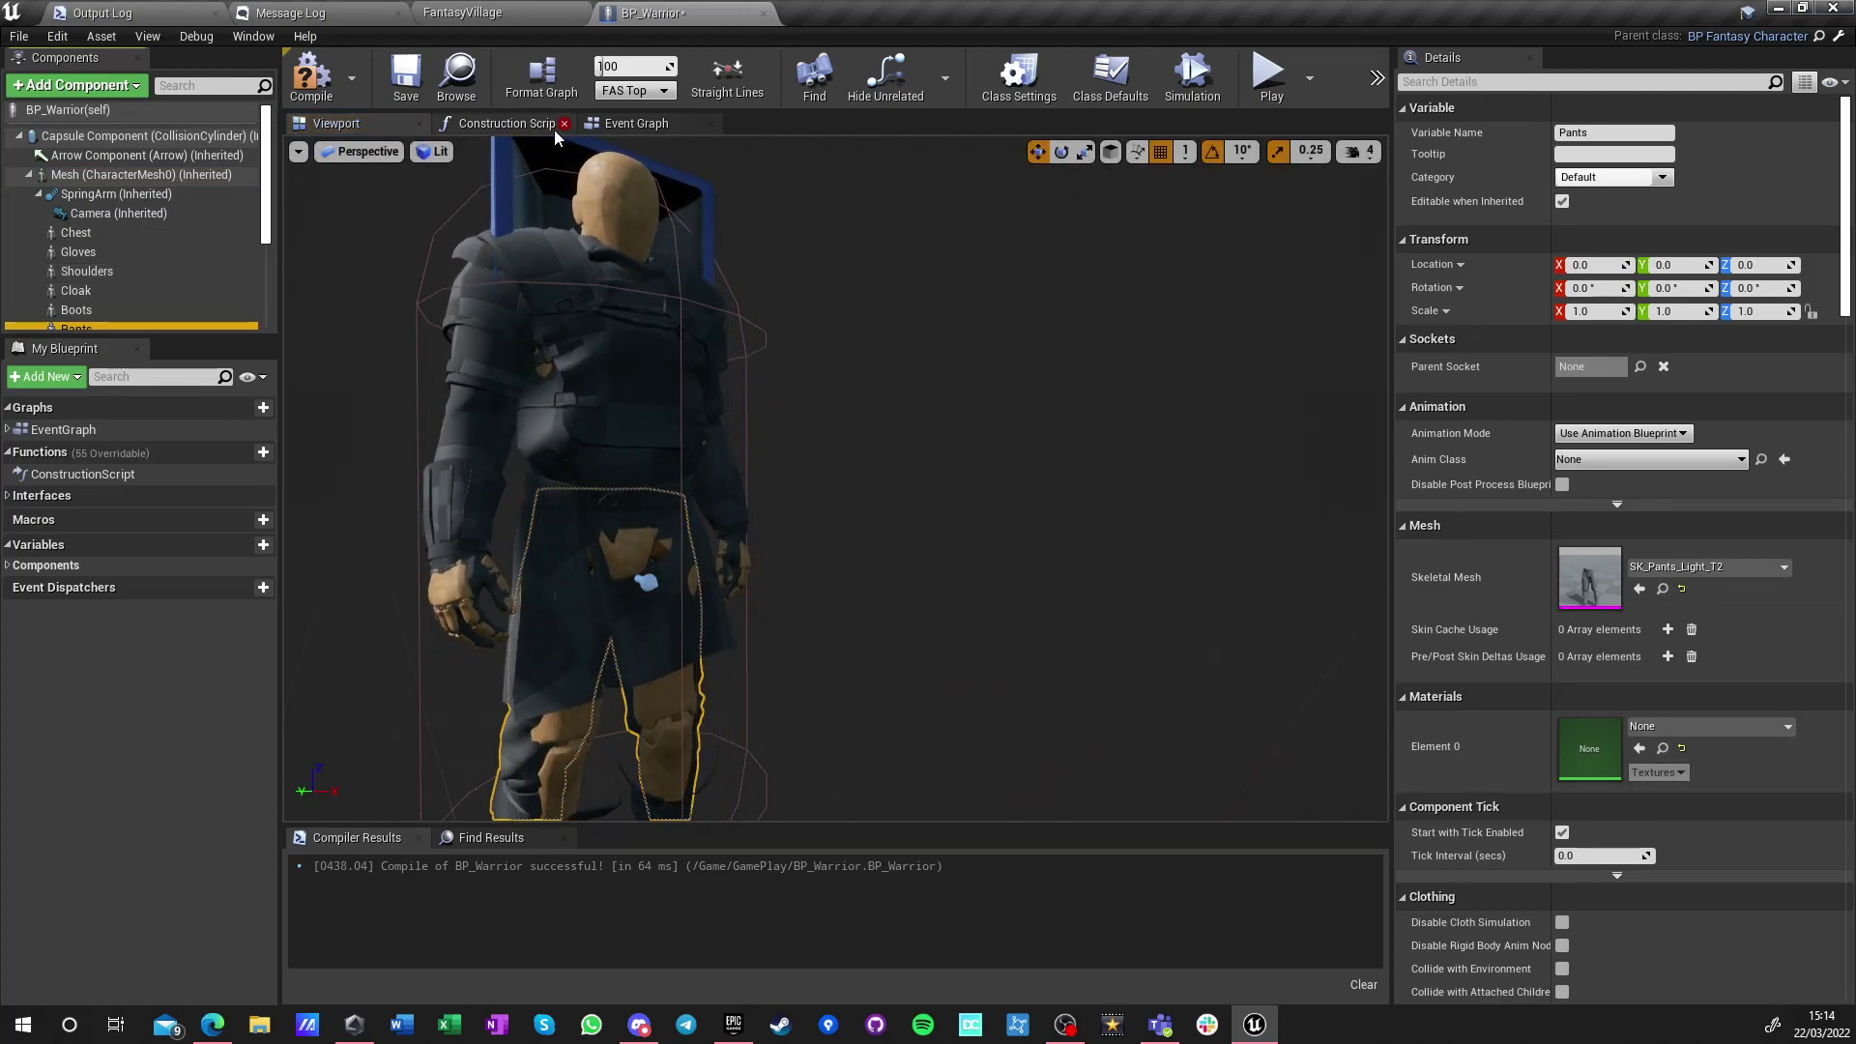
# Add a Pants reference to the Construction Script and connect it to the Target of Set Master Pose Component
pyautogui.click(507, 123)
pyautogui.scroll(-1, 100, 294)
pyautogui.moveTo(78, 269); pyautogui.dragTo(824, 408)
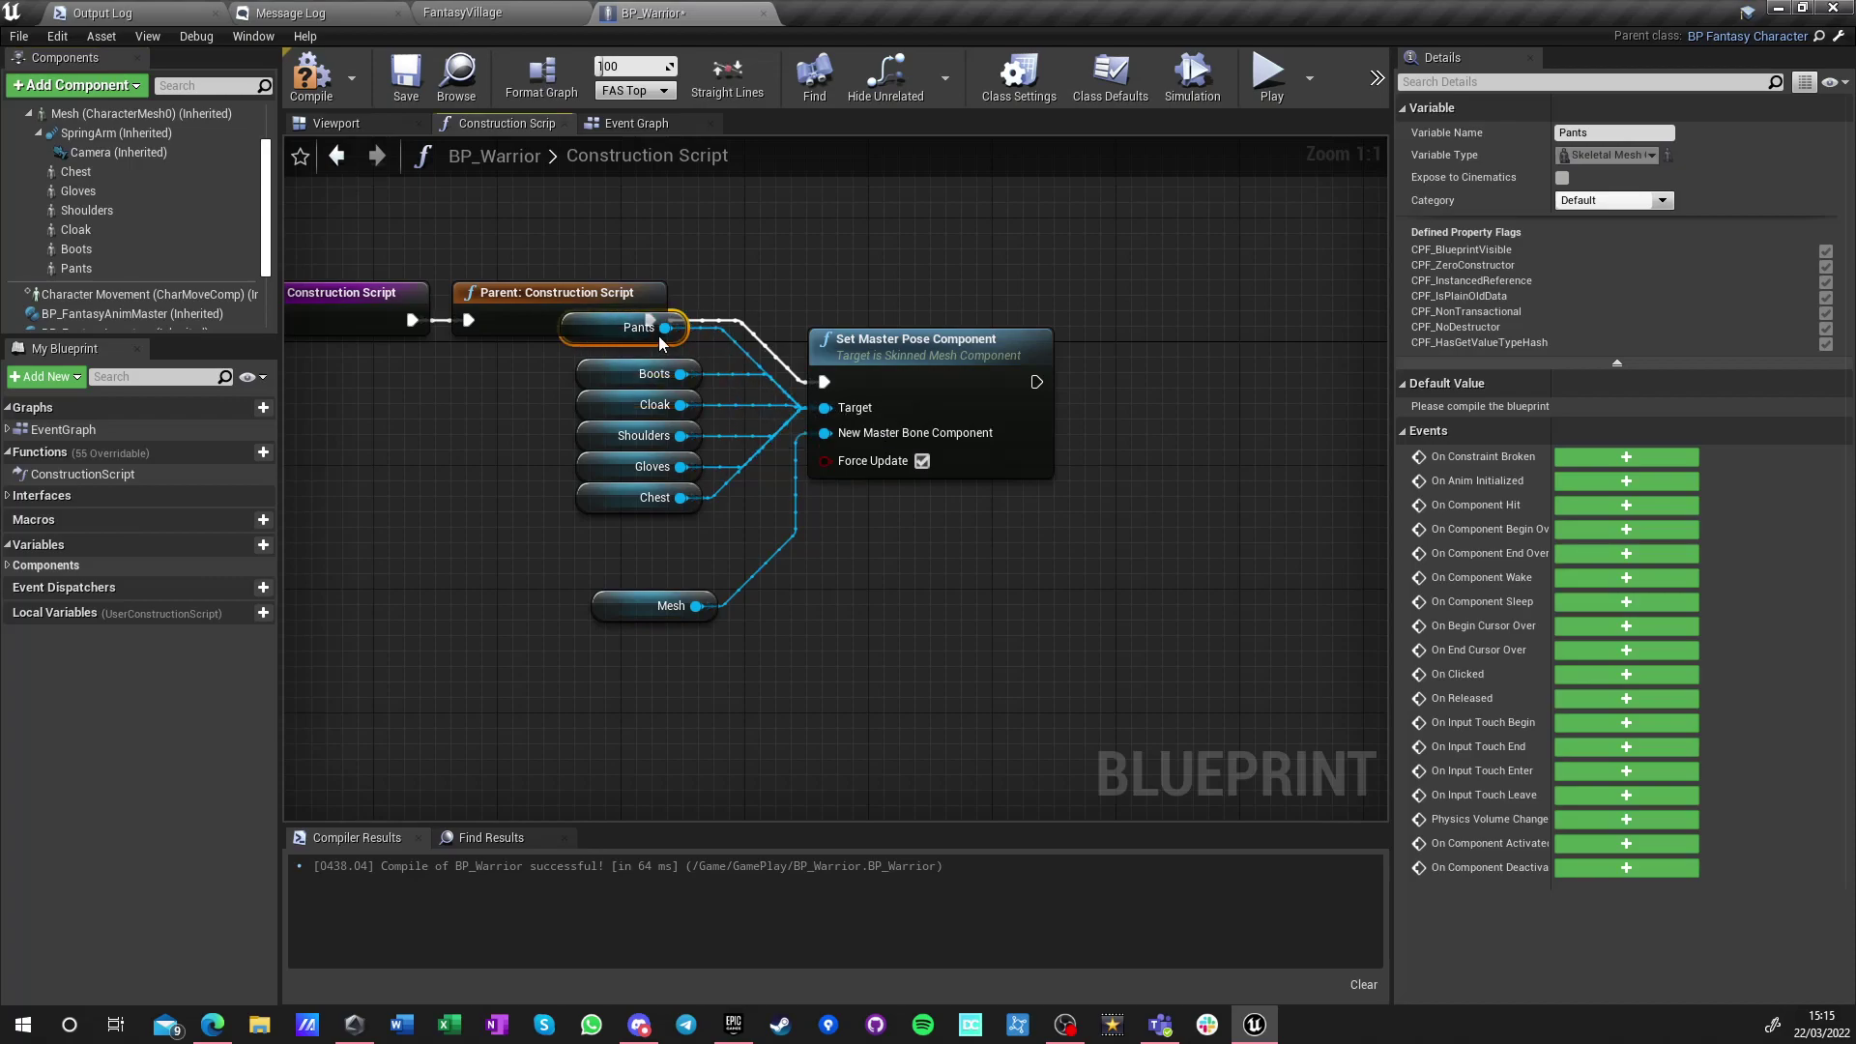
# Move the Construction Script's entry nodes clear of the Pants reference, then compile BP_Warrior and inspect the armored character in the viewport
pyautogui.moveTo(415, 242); pyautogui.dragTo(524, 302)
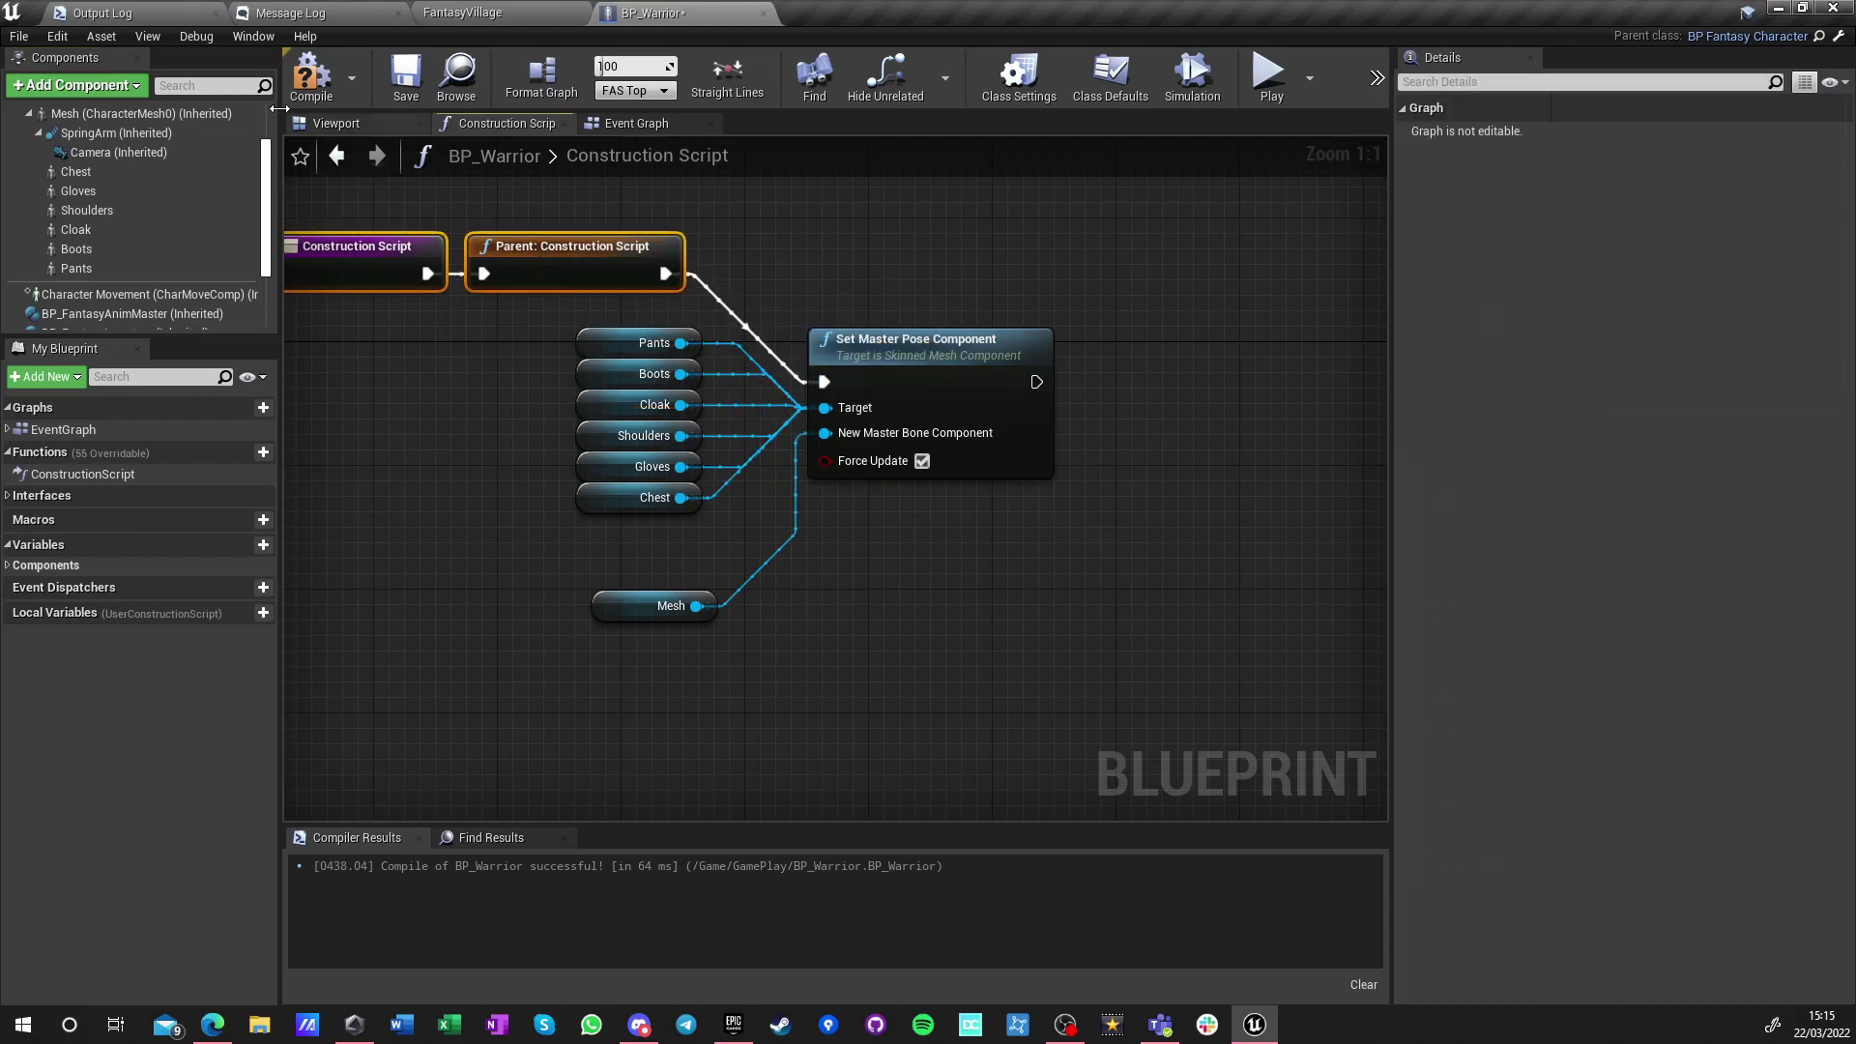
pyautogui.click(311, 78)
pyautogui.click(335, 122)
pyautogui.moveTo(416, 561)
pyautogui.mouseDown()
pyautogui.moveTo(391, 715)
pyautogui.moveTo(392, 546)
pyautogui.mouseUp()
pyautogui.moveTo(854, 538)
pyautogui.mouseDown()
pyautogui.moveTo(788, 538)
pyautogui.moveTo(854, 537)
pyautogui.mouseUp()
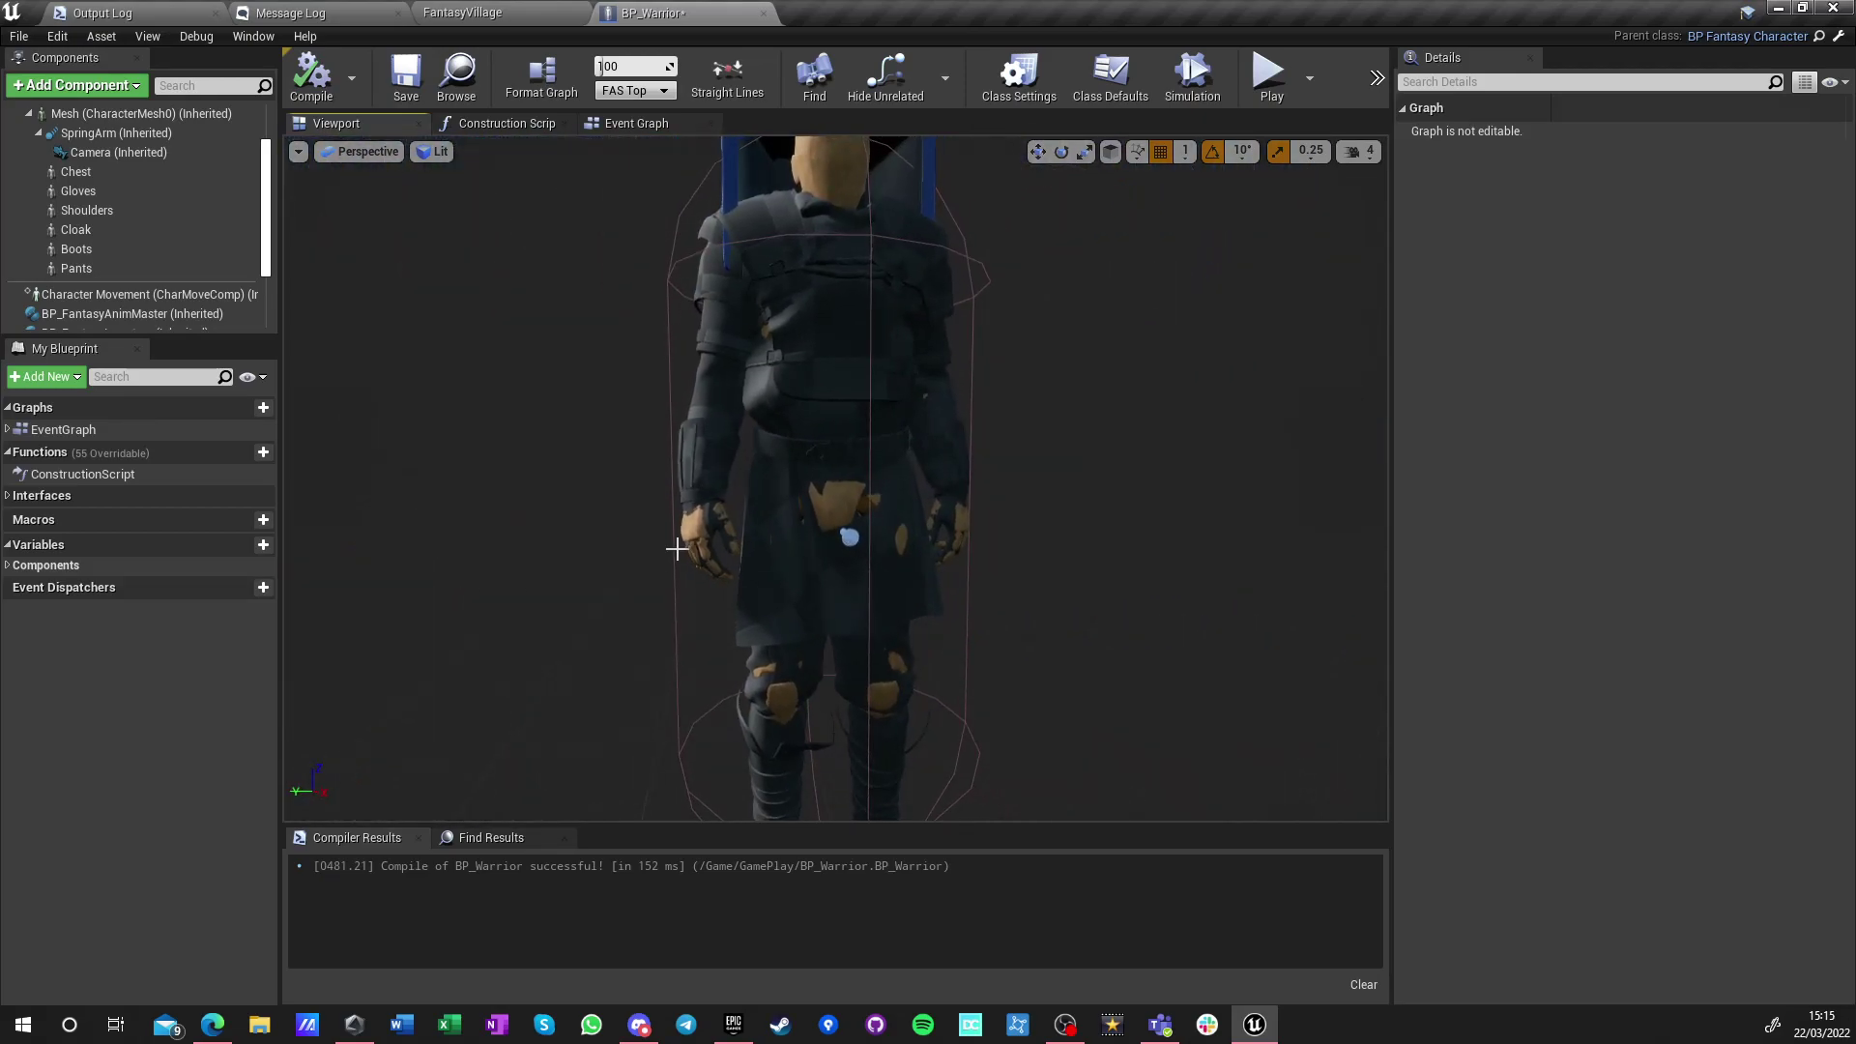
# Locate the Chest component's skeletal mesh asset from BP_Warrior and open SK_Chest1_Hunt_T4 in the mesh editor
pyautogui.click(75, 172)
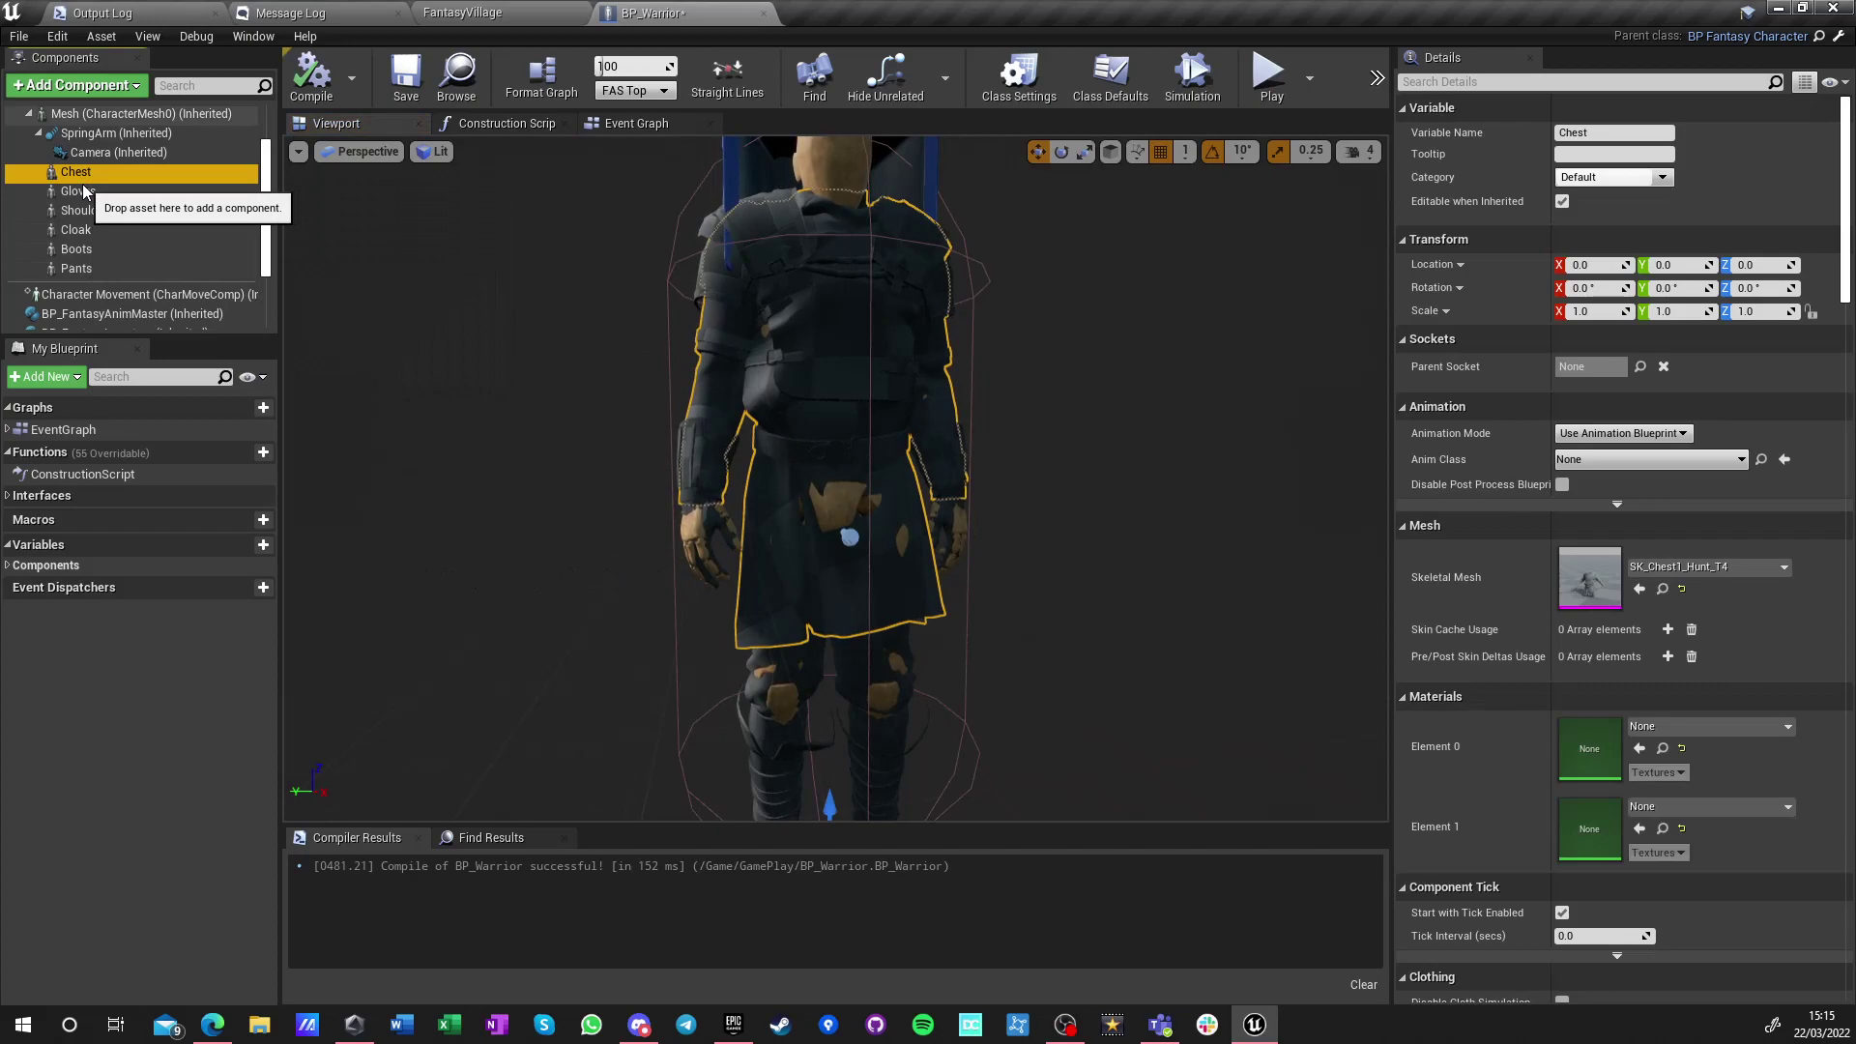
pyautogui.click(1663, 590)
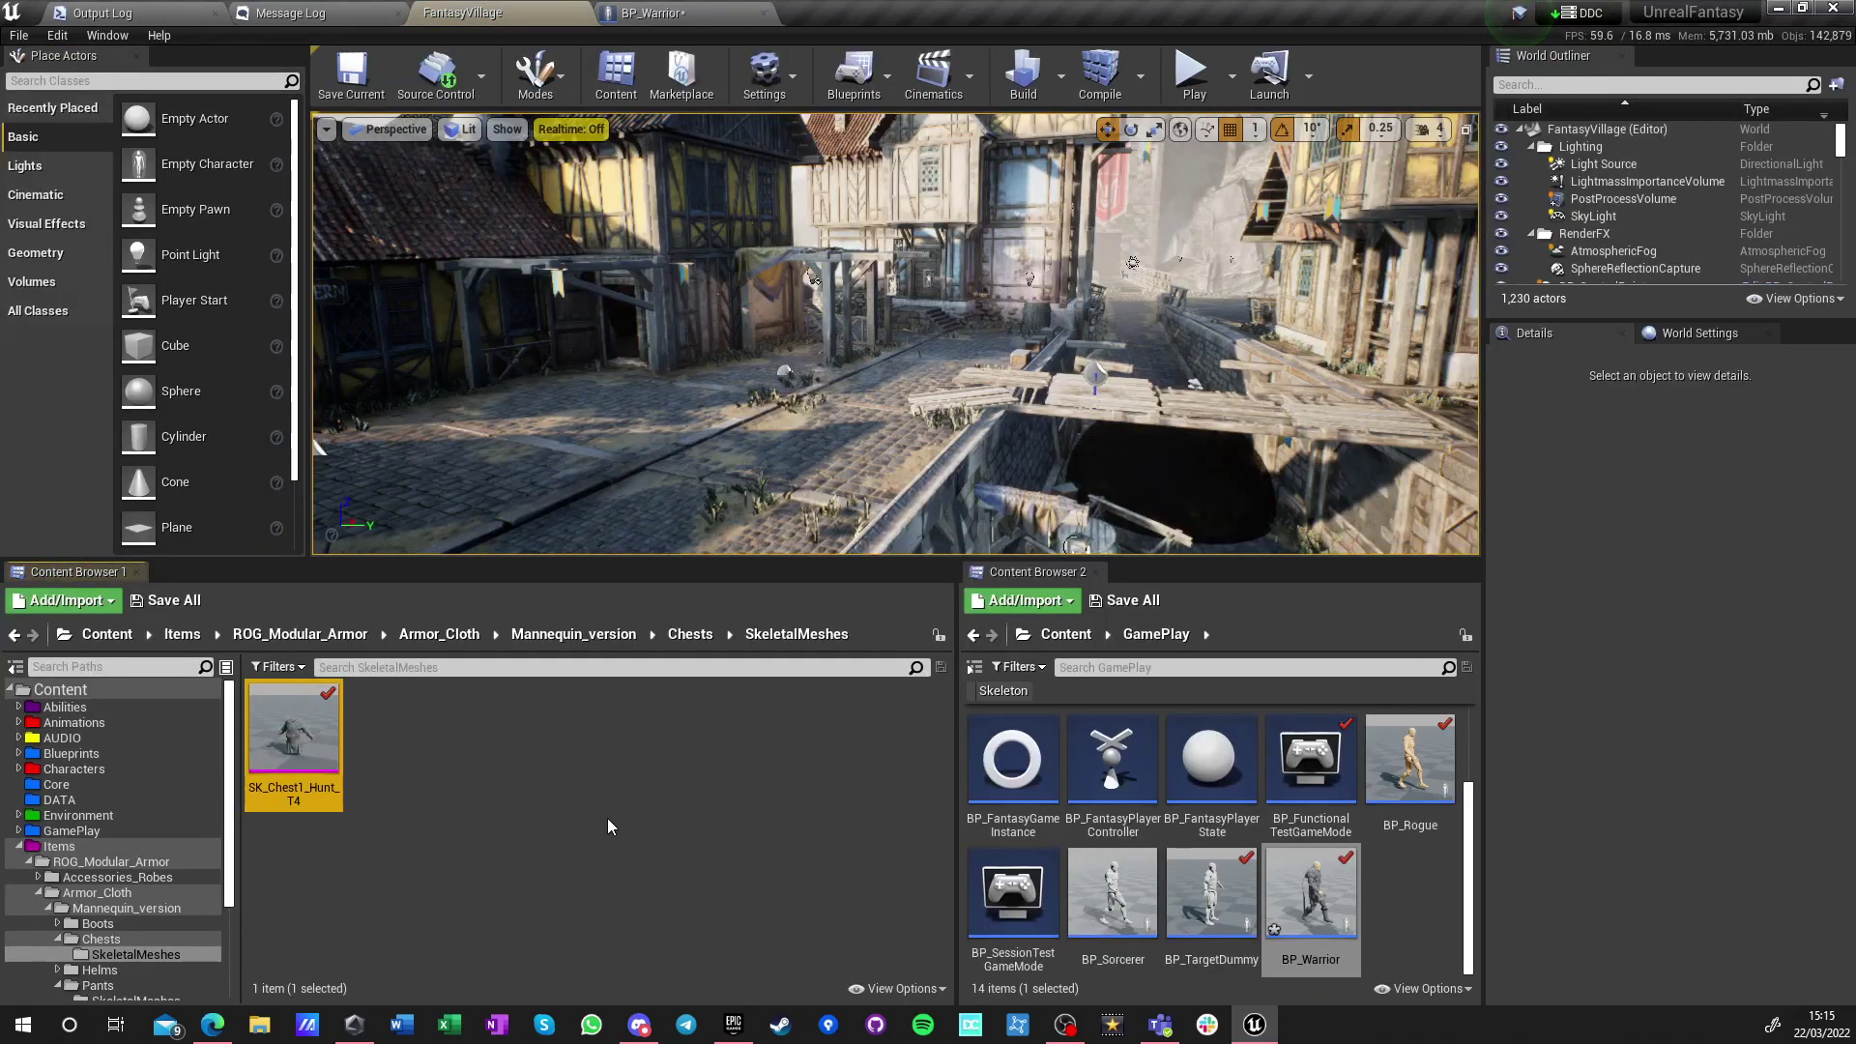
pyautogui.click(1066, 636)
pyautogui.doubleClick(294, 729)
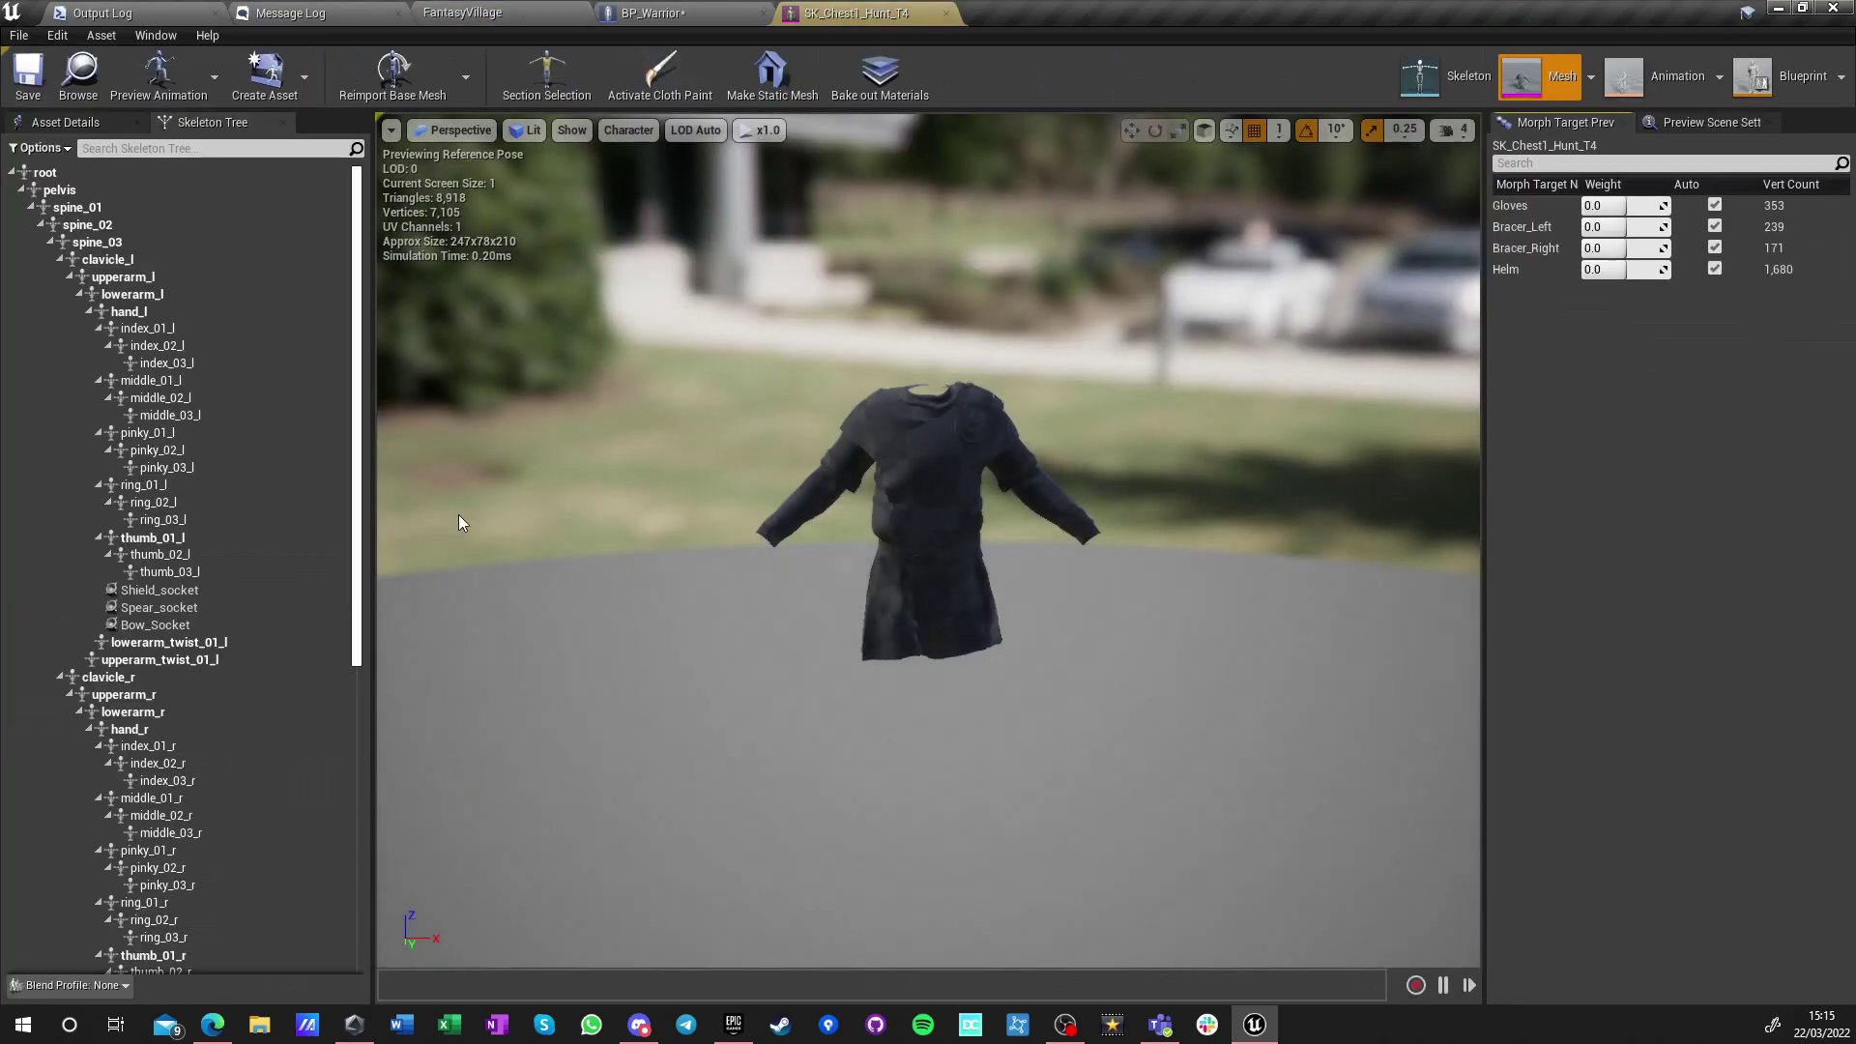
# Assign M_Armor_ORM to material slot Element 0 of SK_Chest1_Hunt_T4 and replace it with M_Armor_ORM_Alpha
pyautogui.click(90, 119)
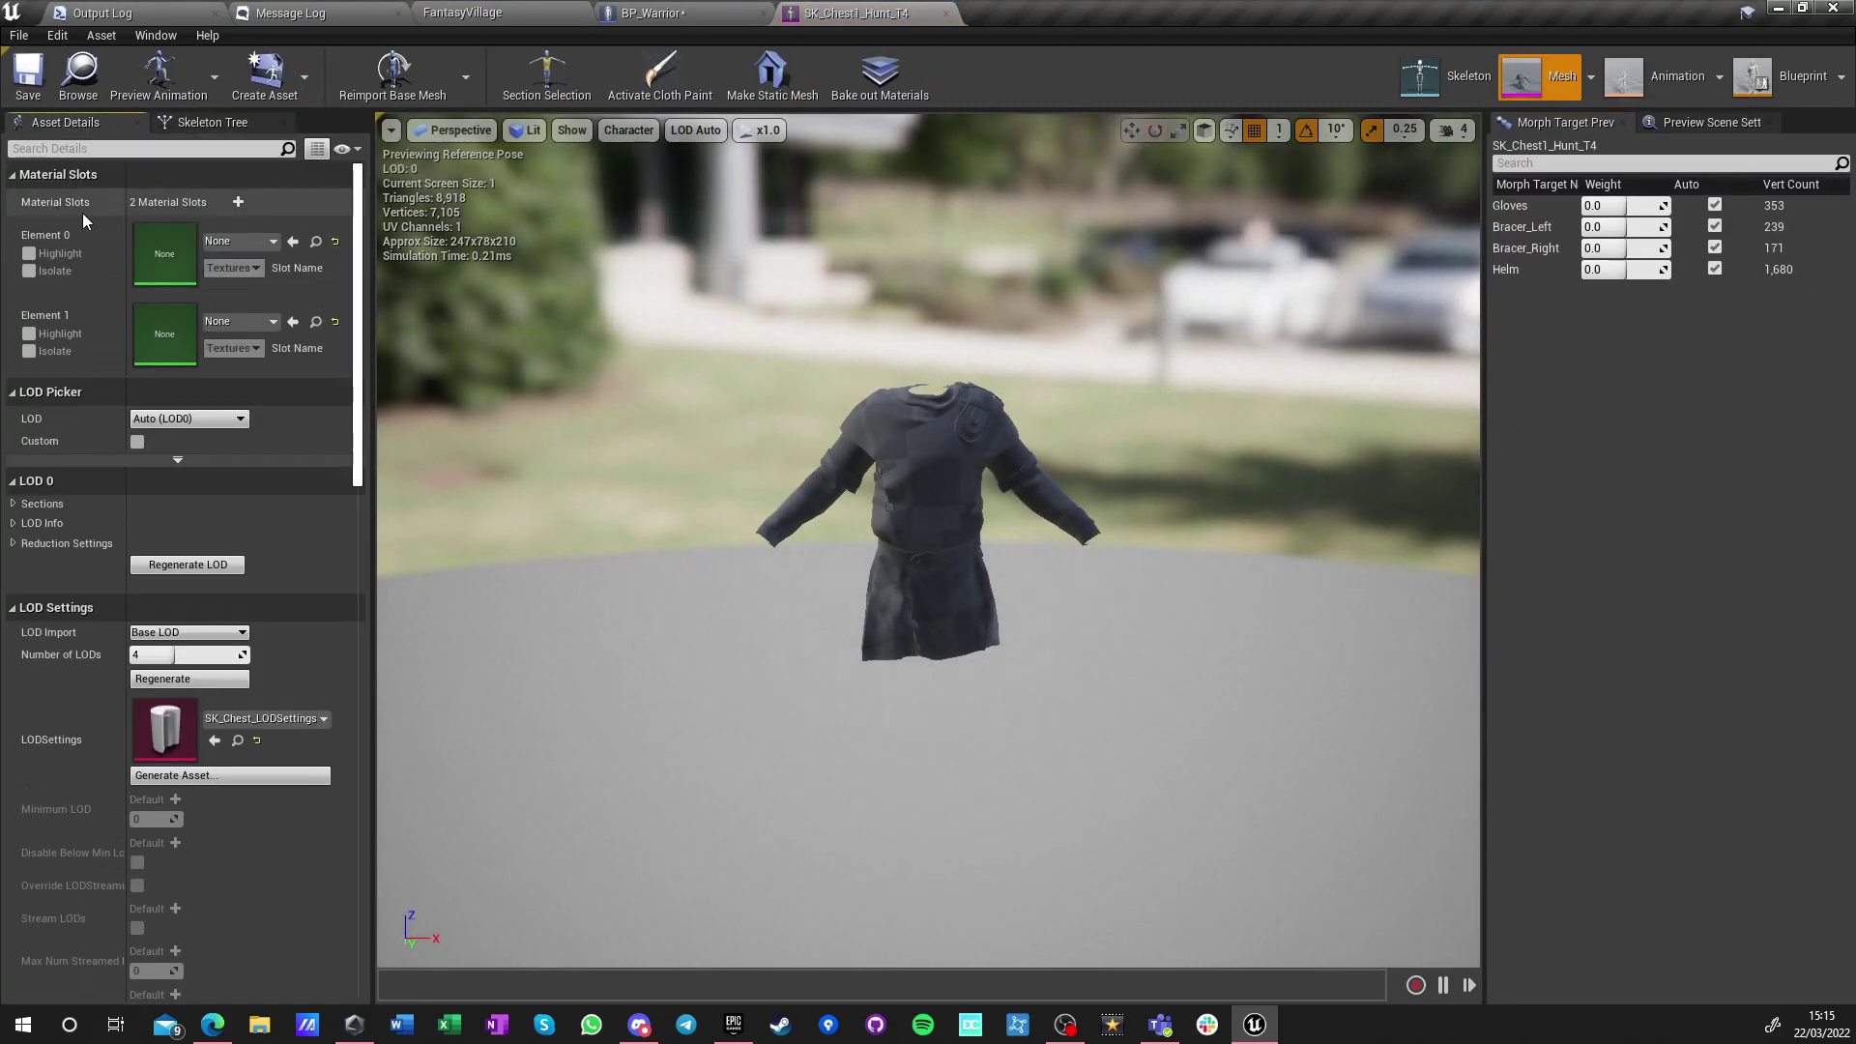
pyautogui.click(253, 241)
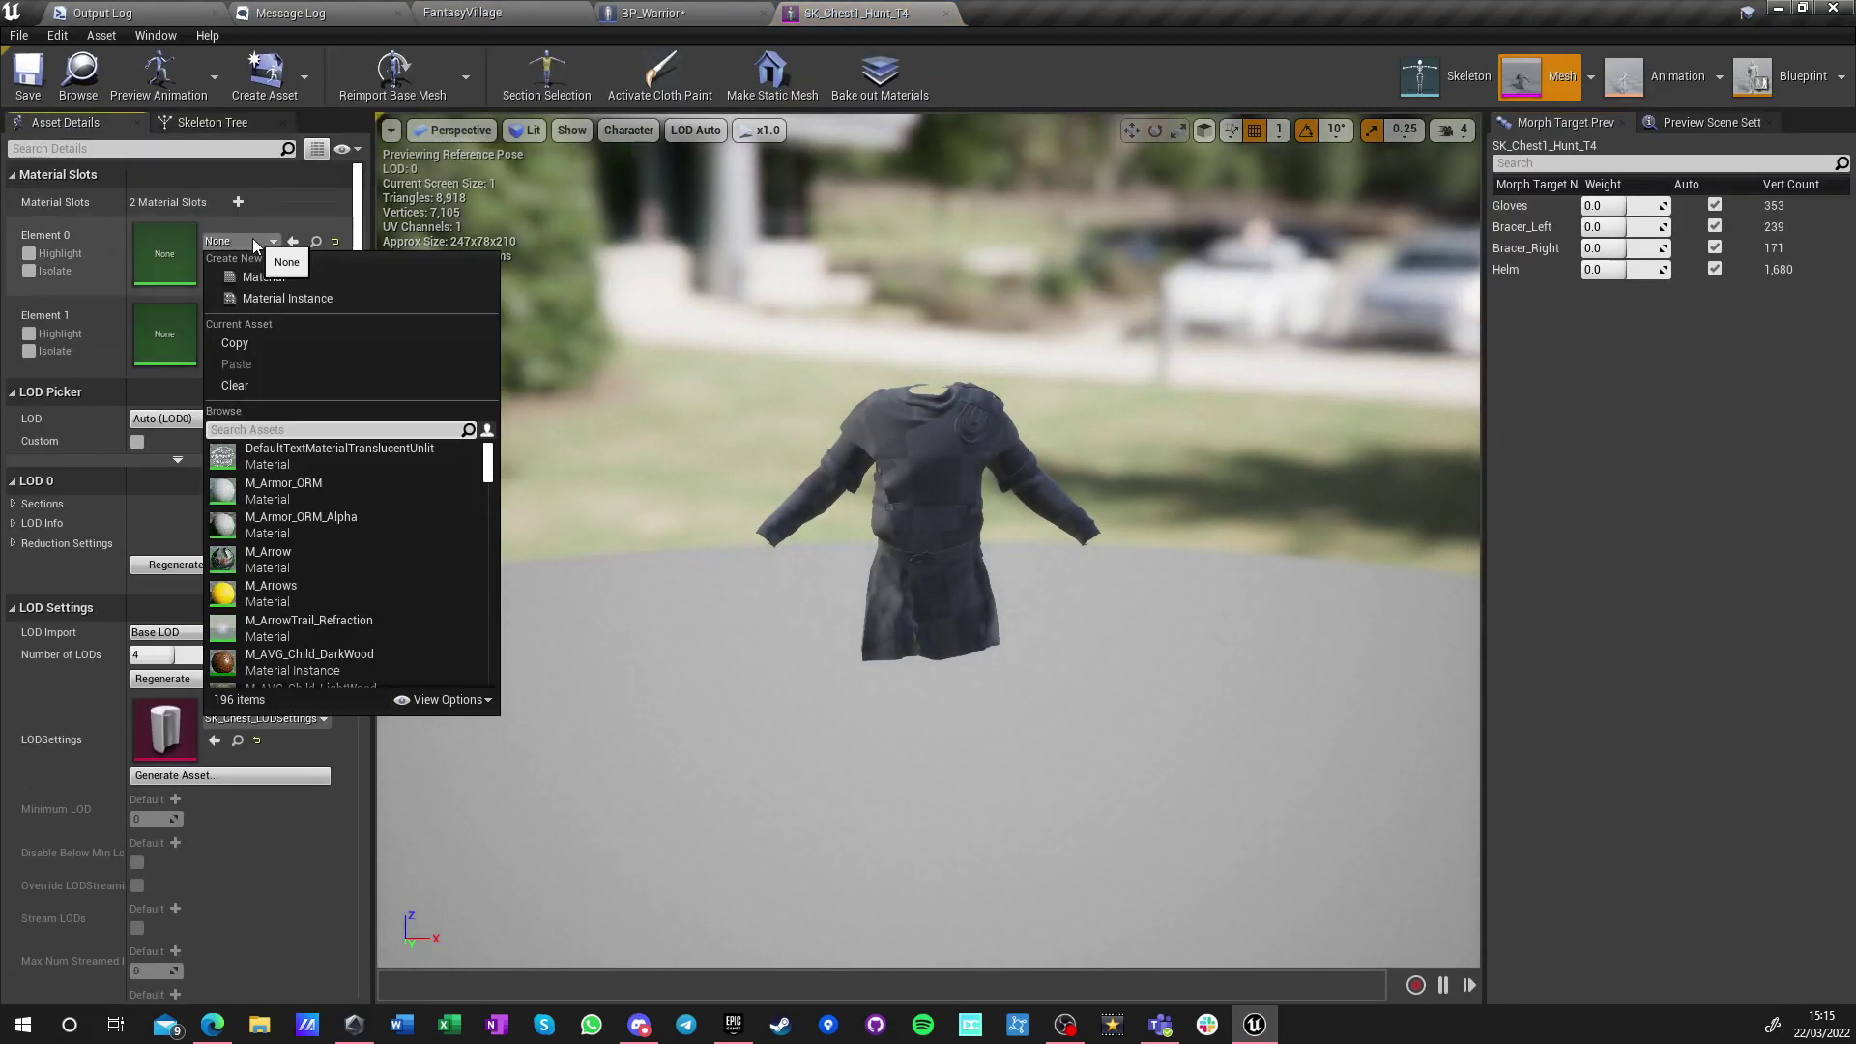
pyautogui.write('armor')
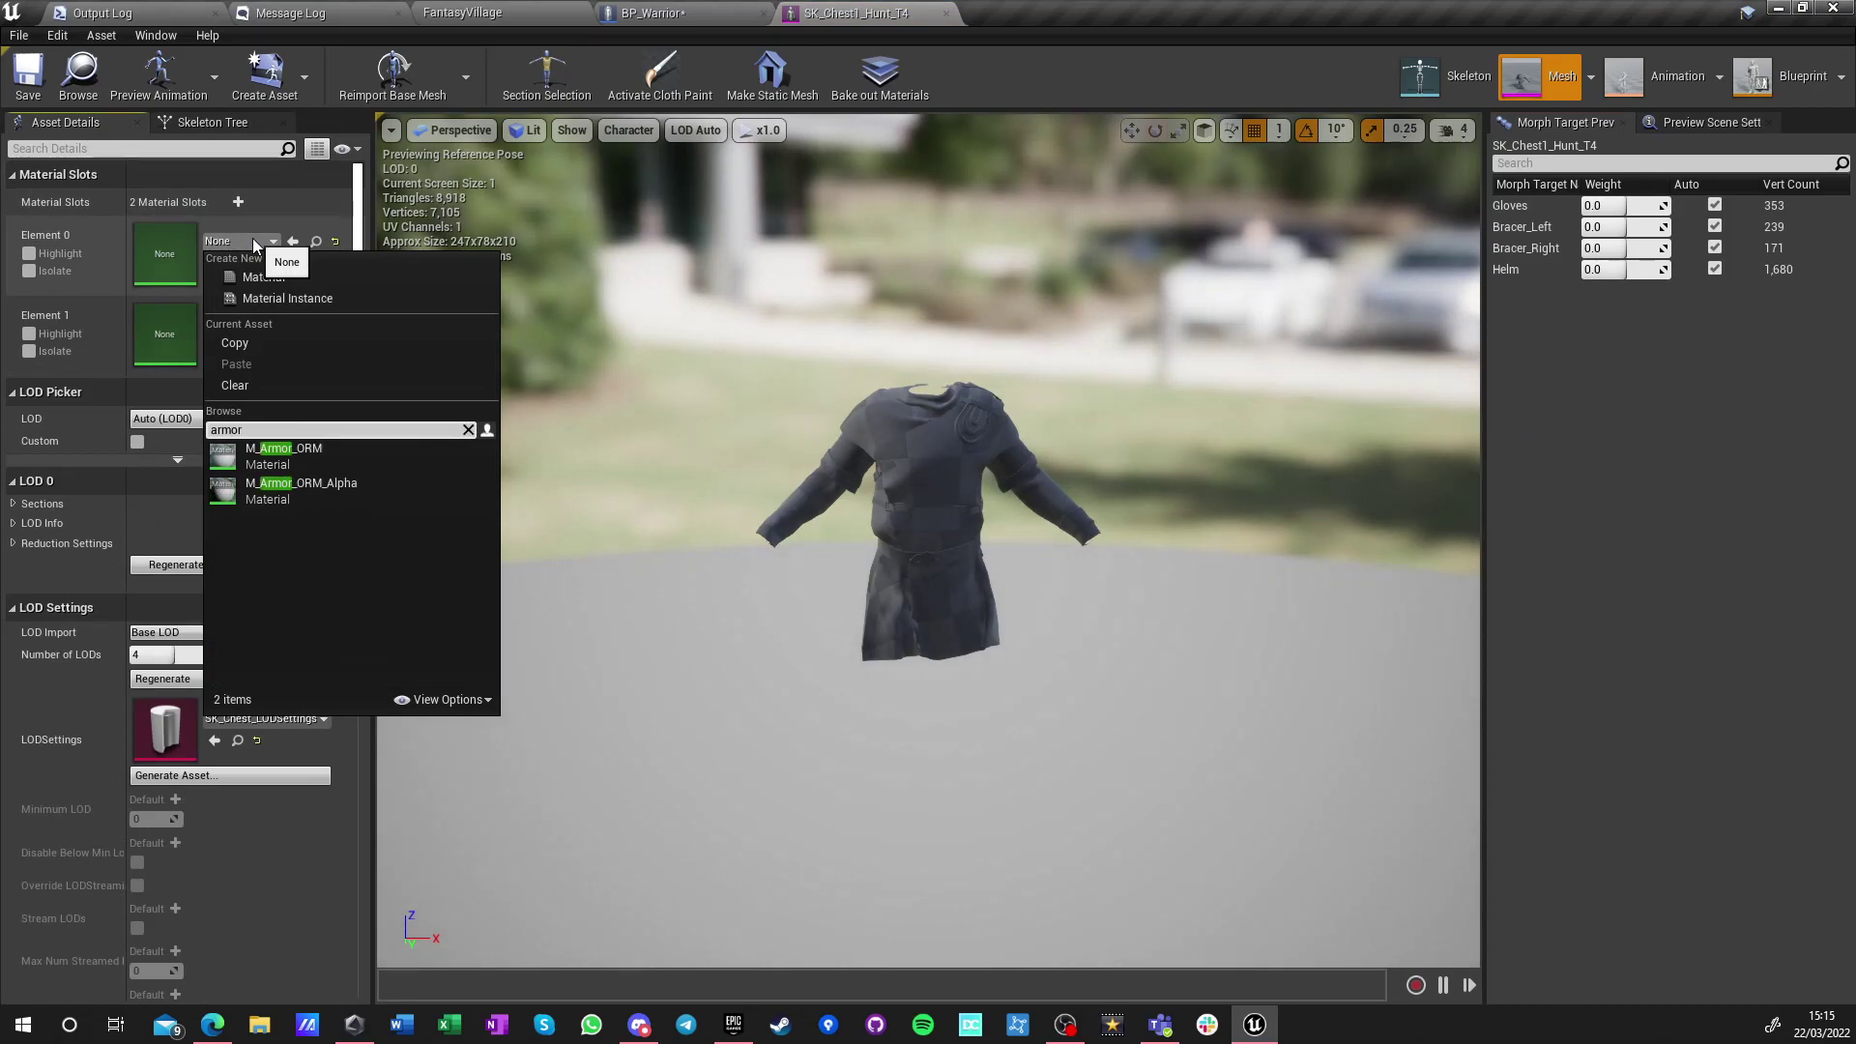
pyautogui.click(310, 454)
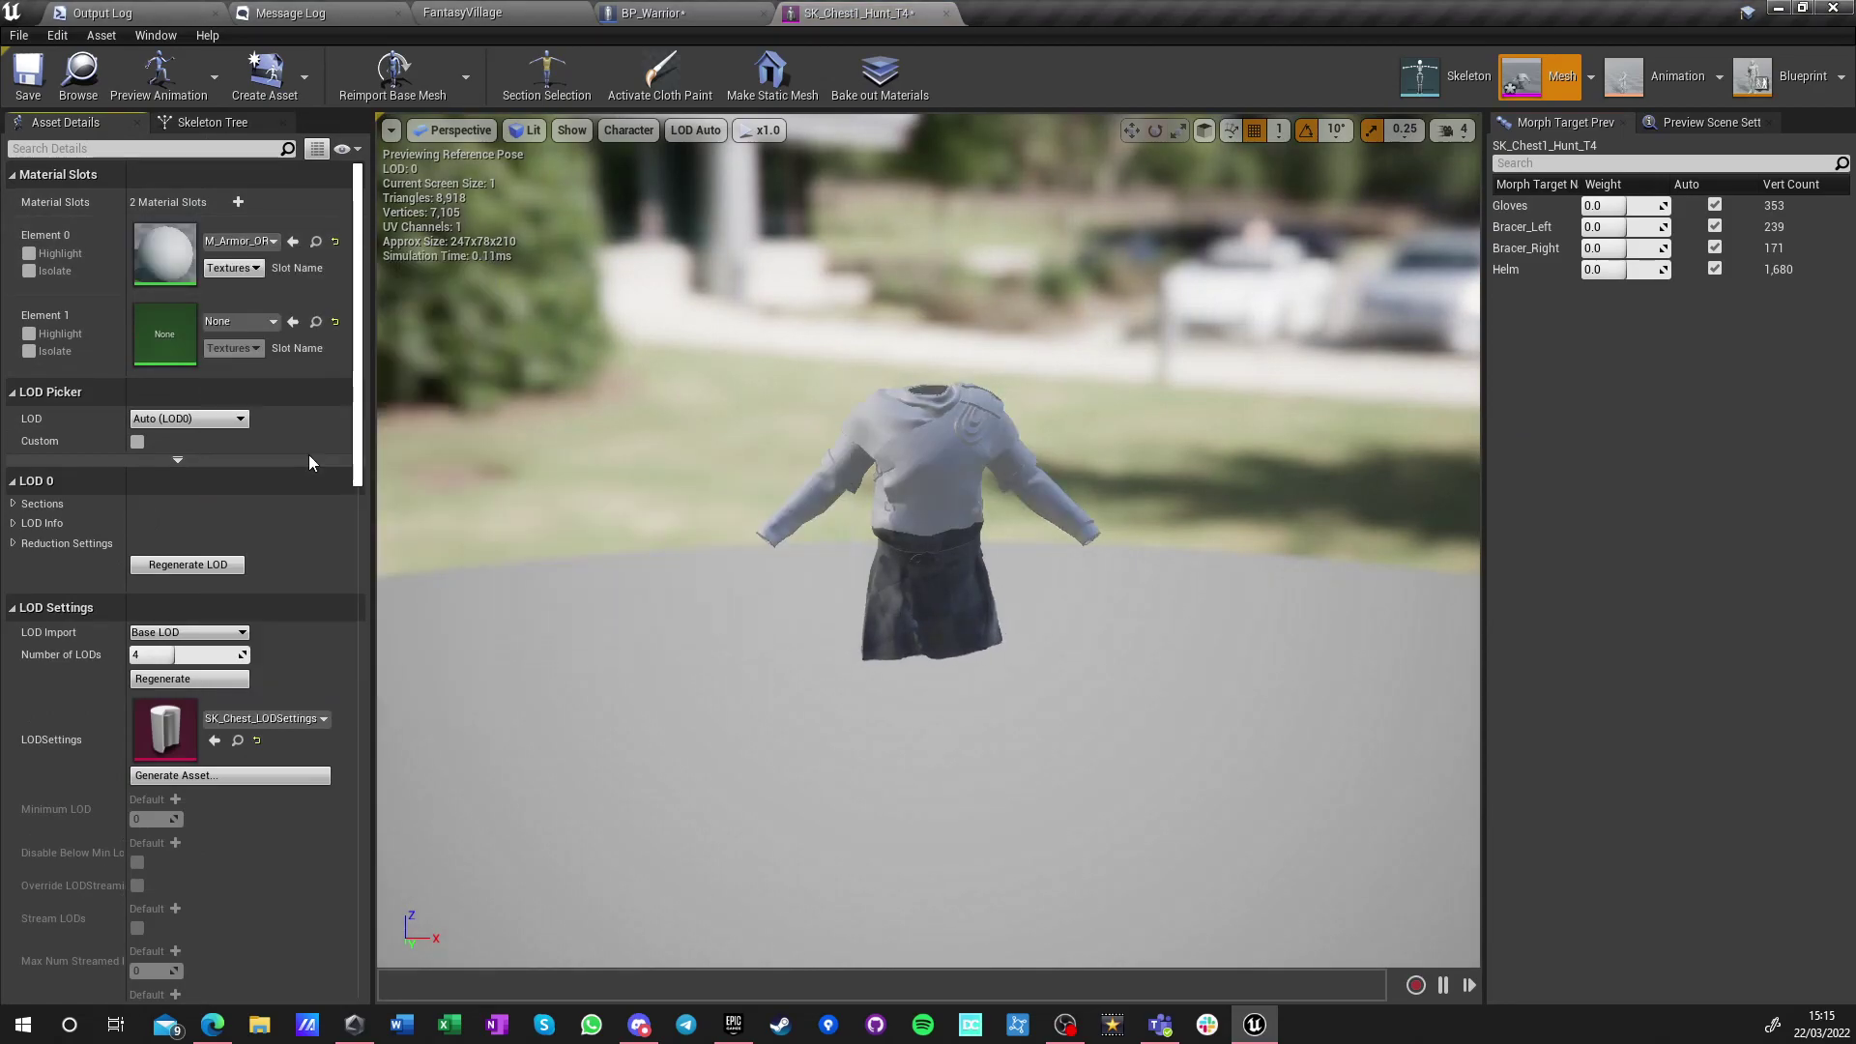
pyautogui.click(229, 235)
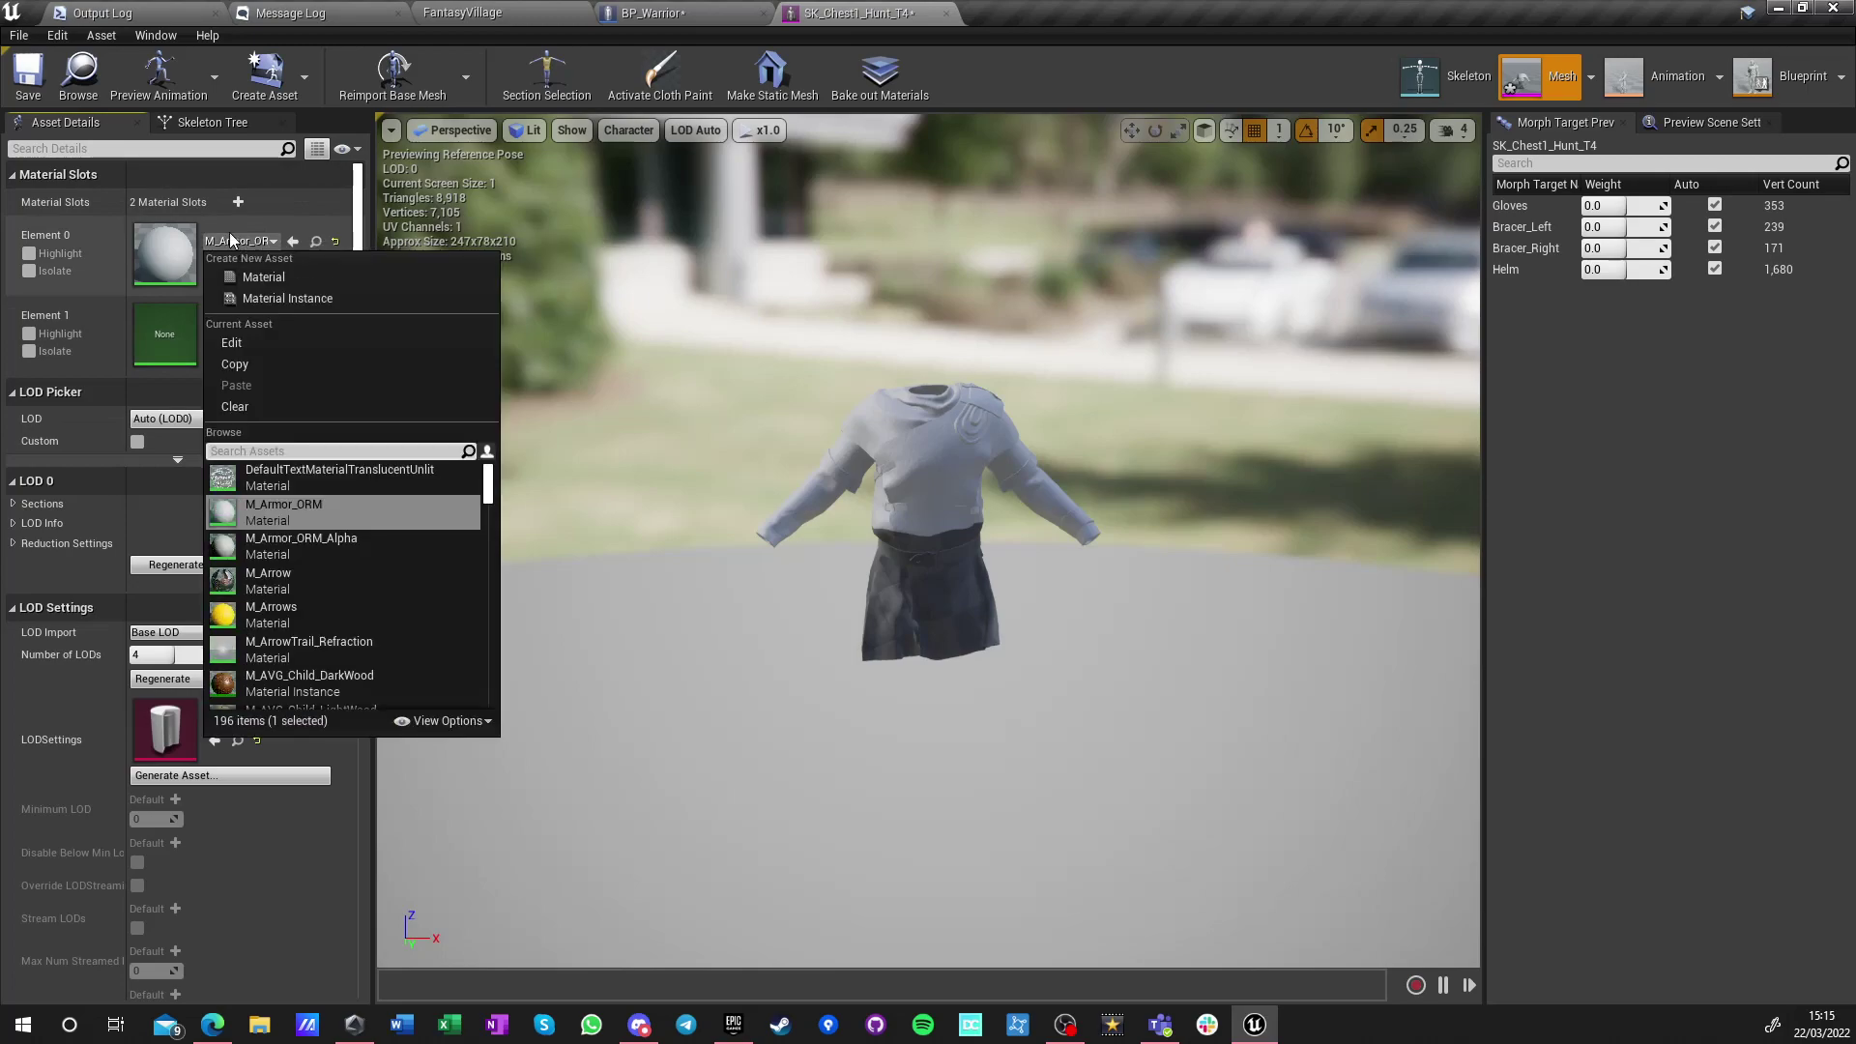
pyautogui.click(271, 547)
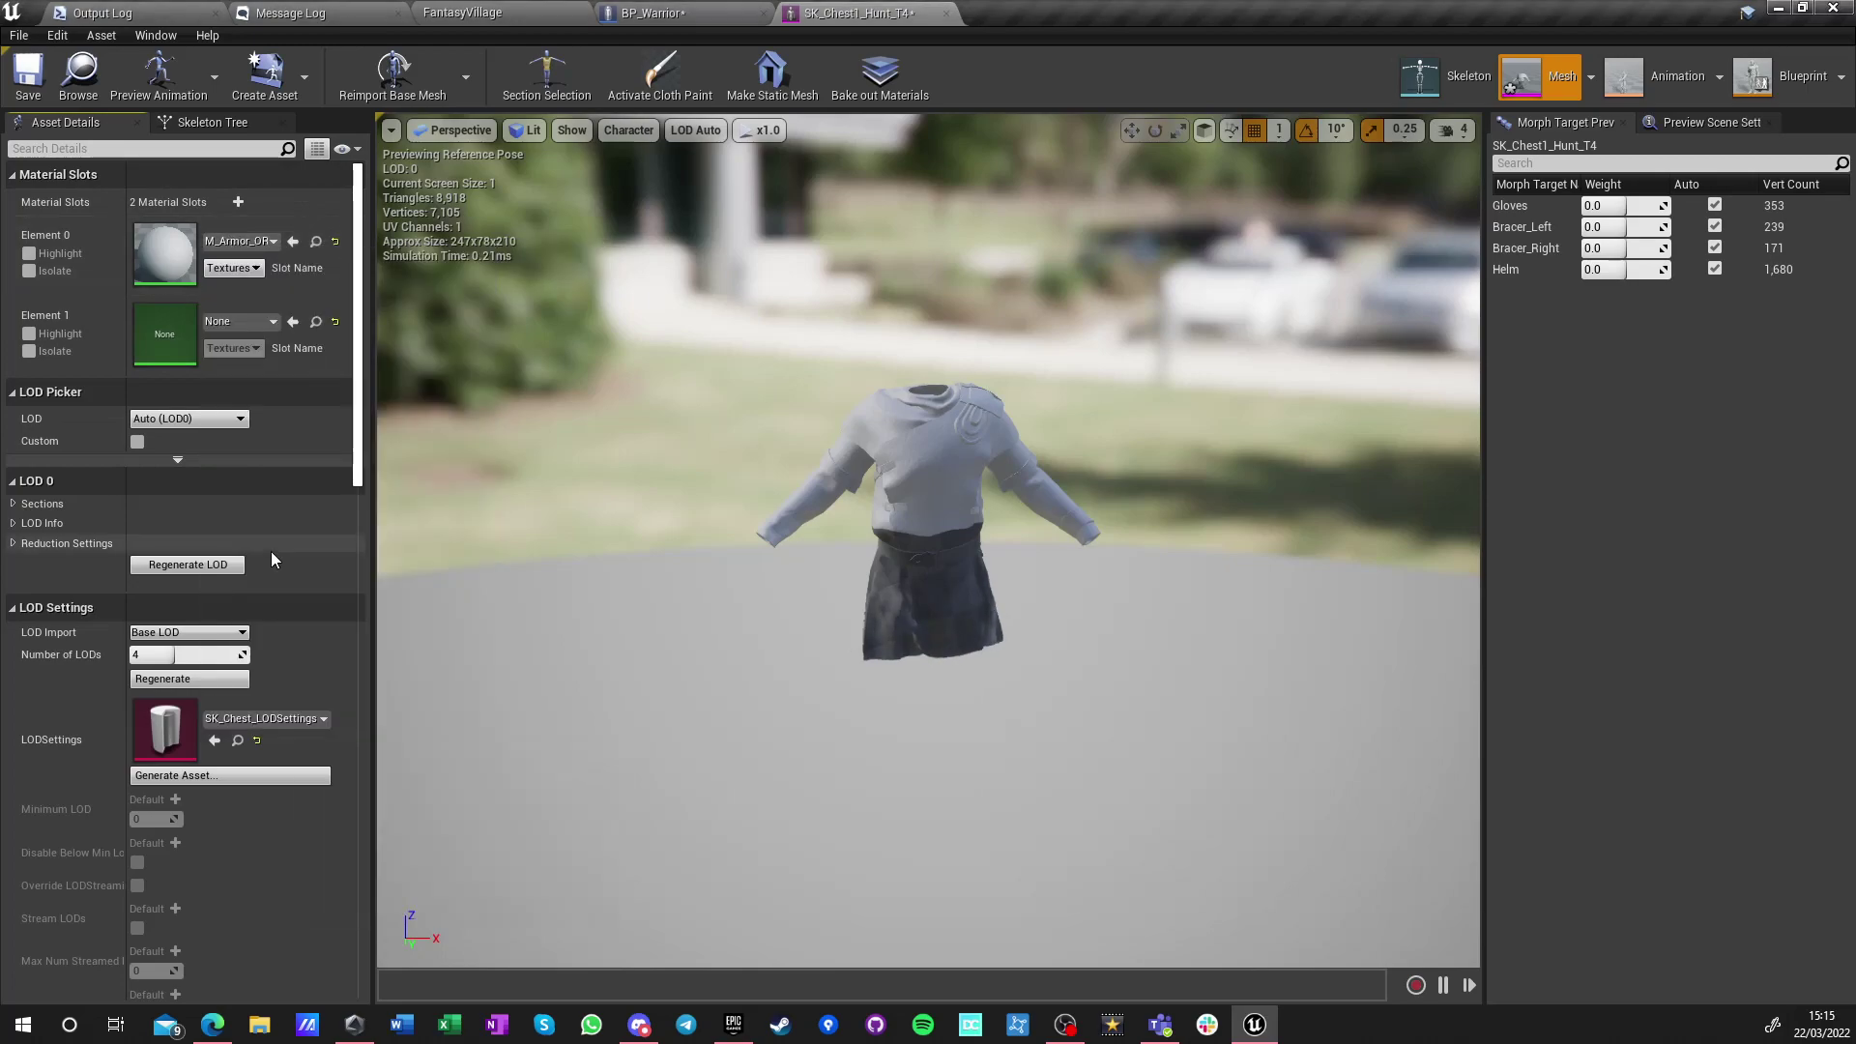
# Check the Output Log and open the M_Armor_ORM material from ROG_Modular_Armor/Common/Materials
pyautogui.click(162, 9)
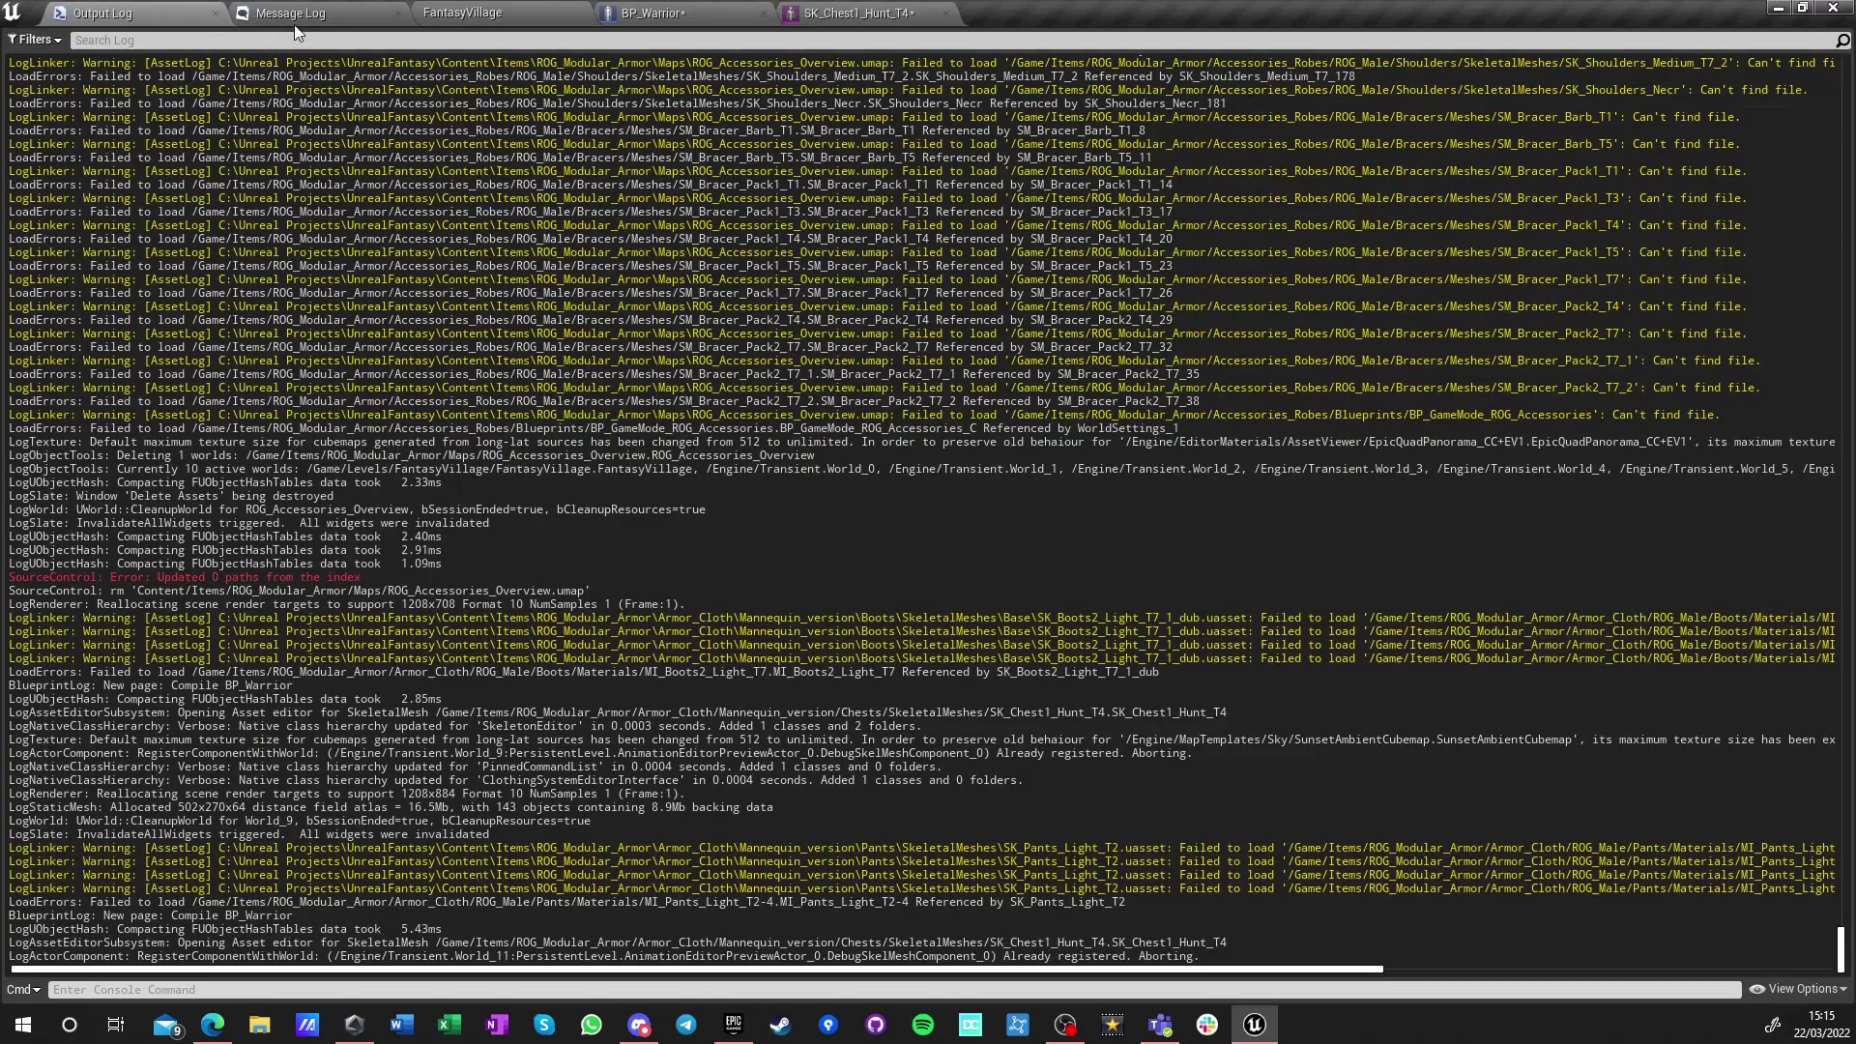
pyautogui.click(484, 13)
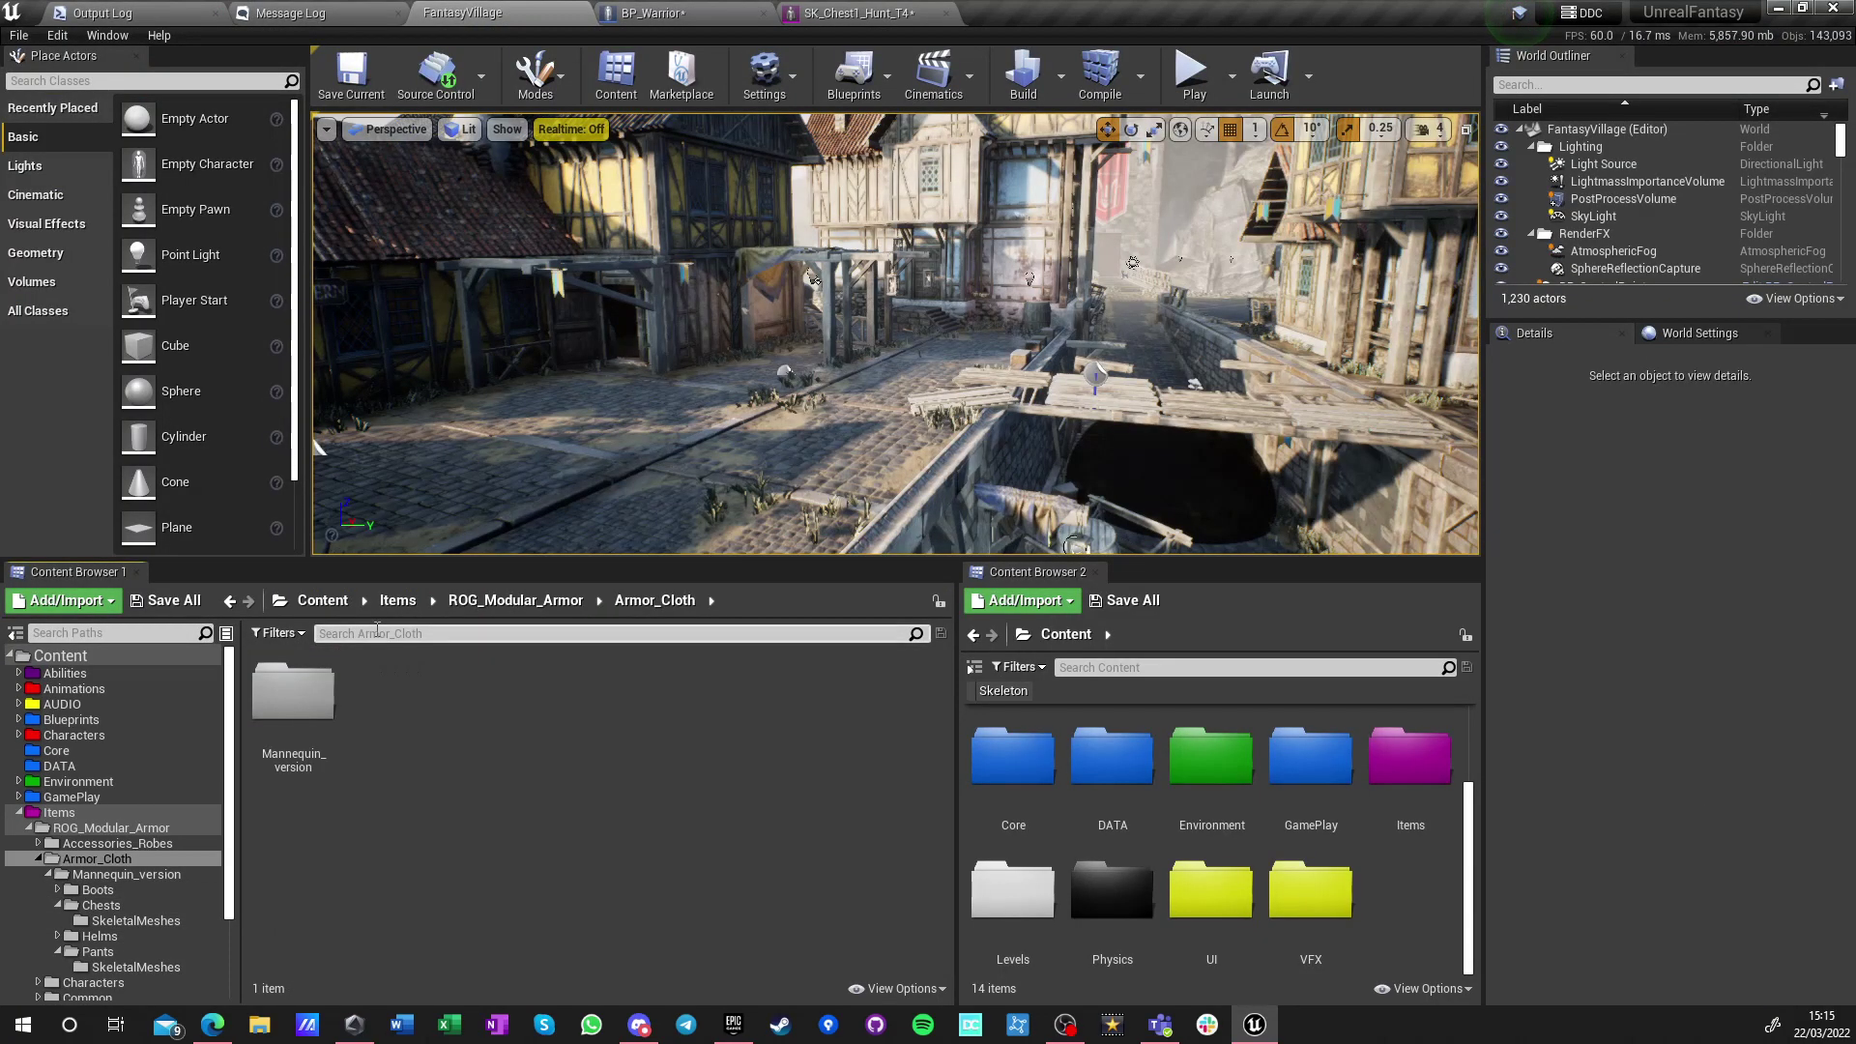
pyautogui.click(493, 601)
pyautogui.doubleClick(589, 706)
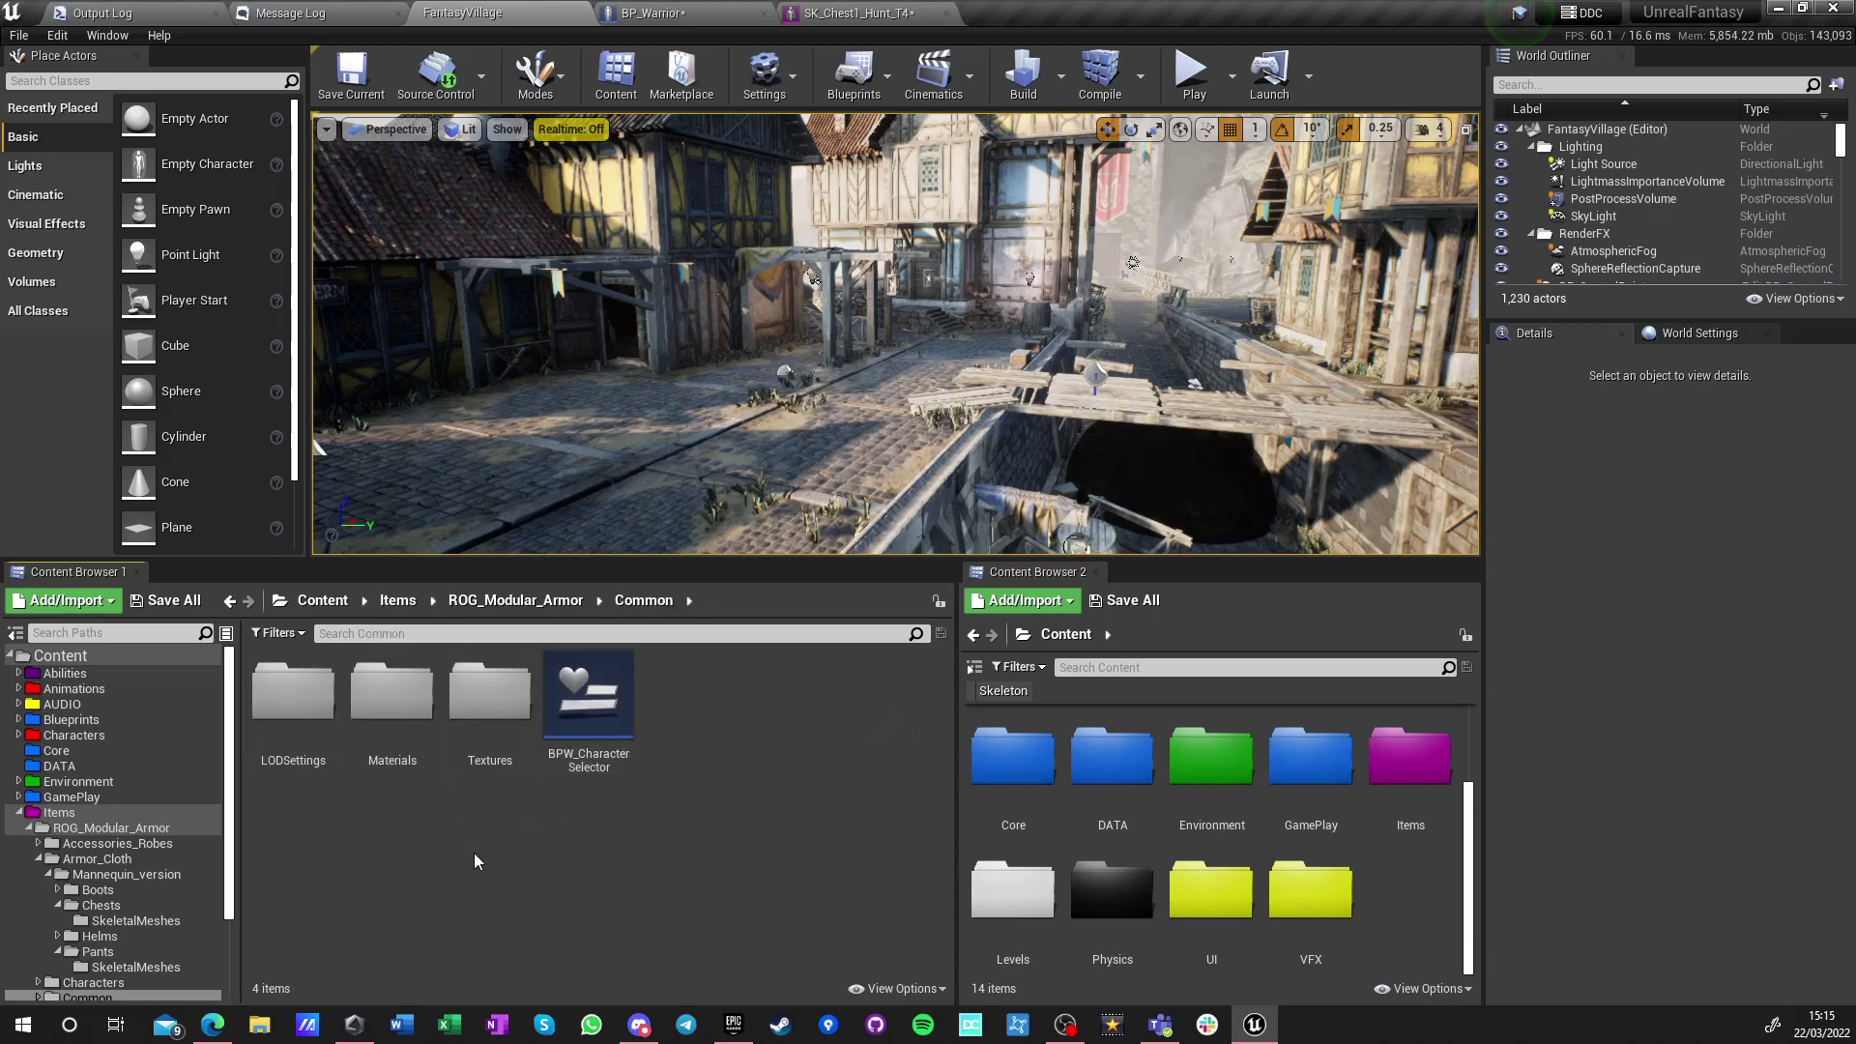
pyautogui.doubleClick(391, 701)
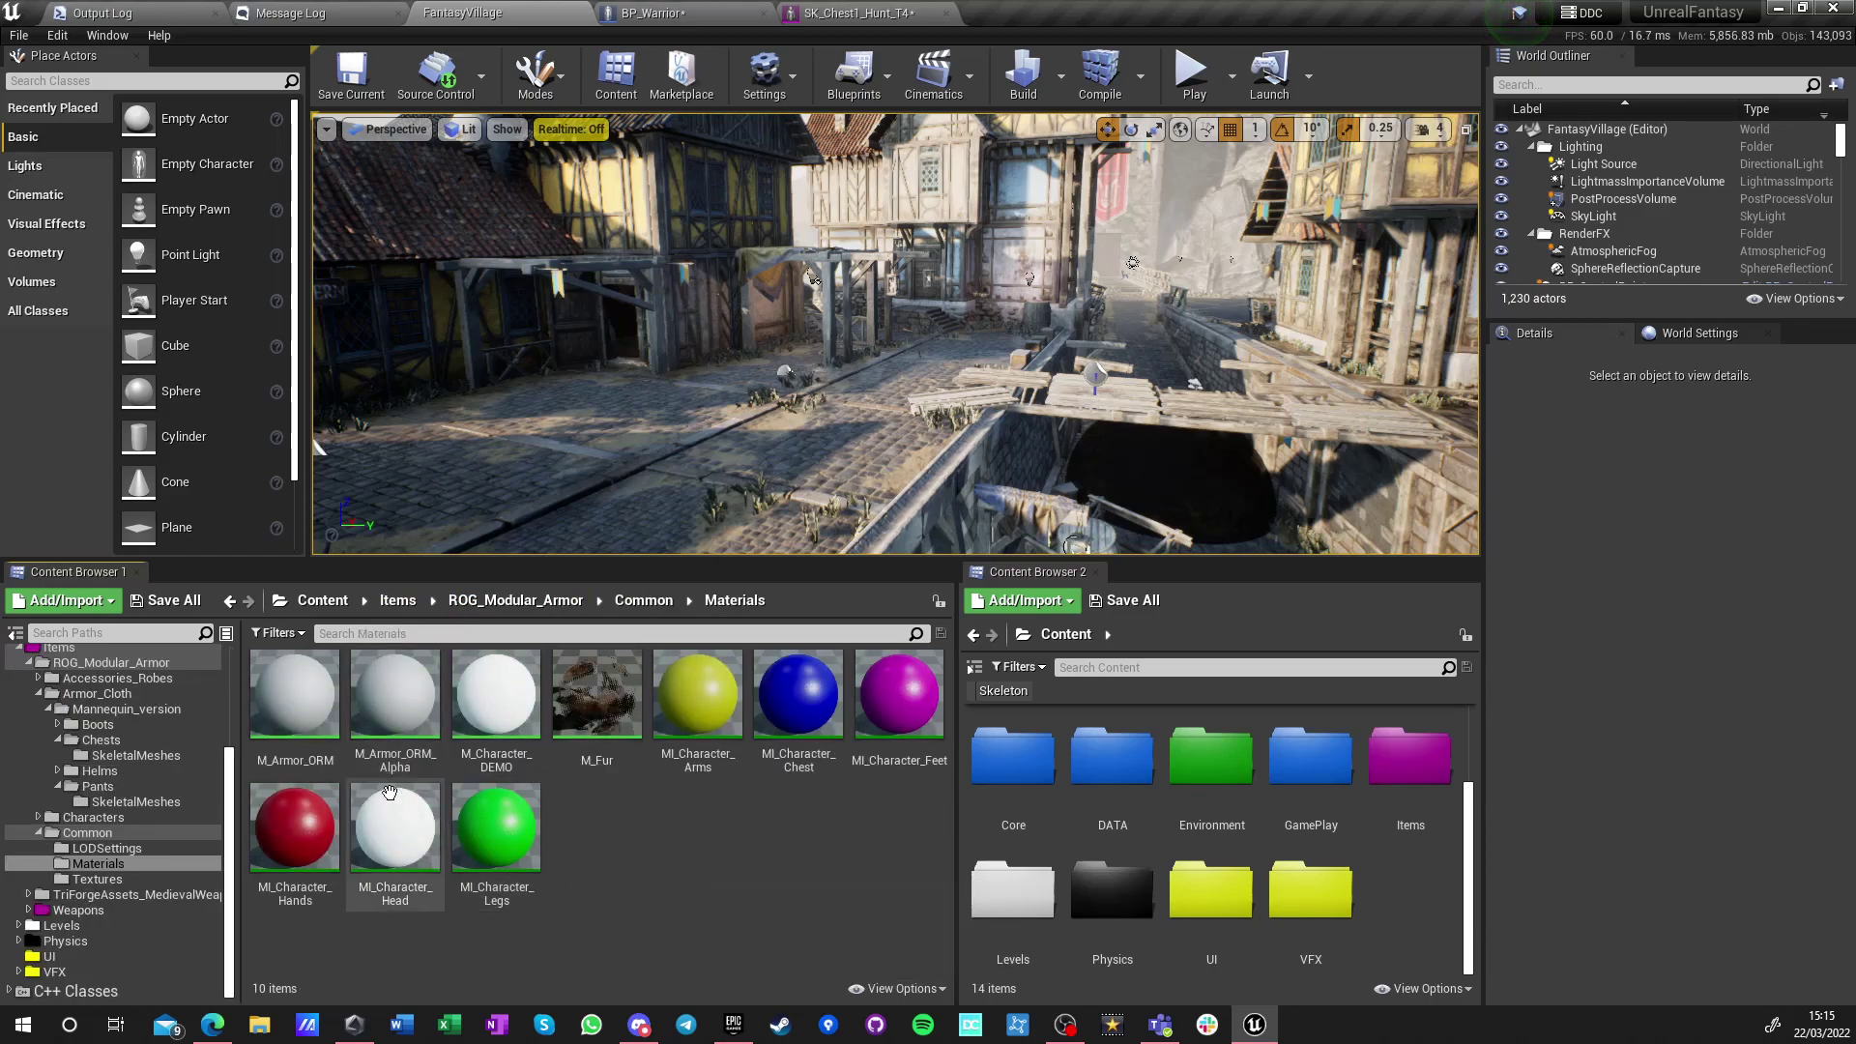
pyautogui.doubleClick(288, 726)
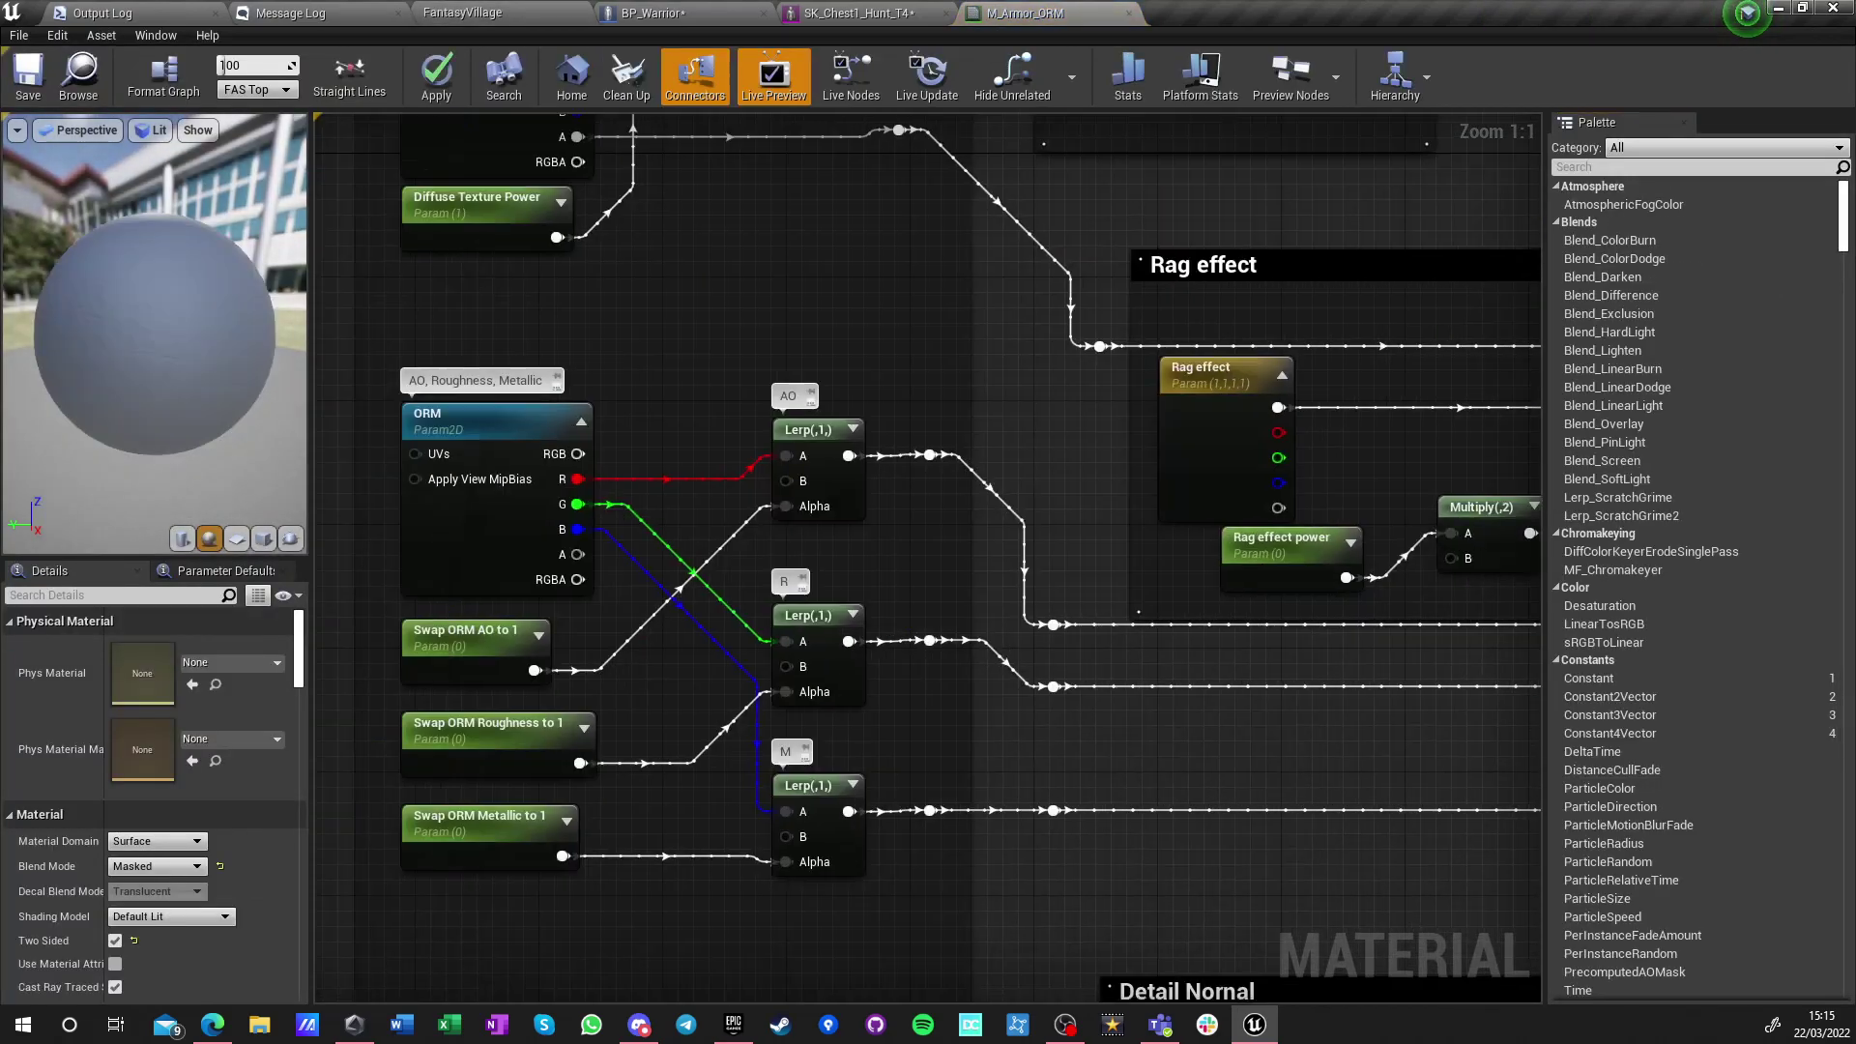
# Examine the Diffuse, ORM and Normal texture parameters and their connections in the M_Armor_ORM material graph
pyautogui.click(579, 473)
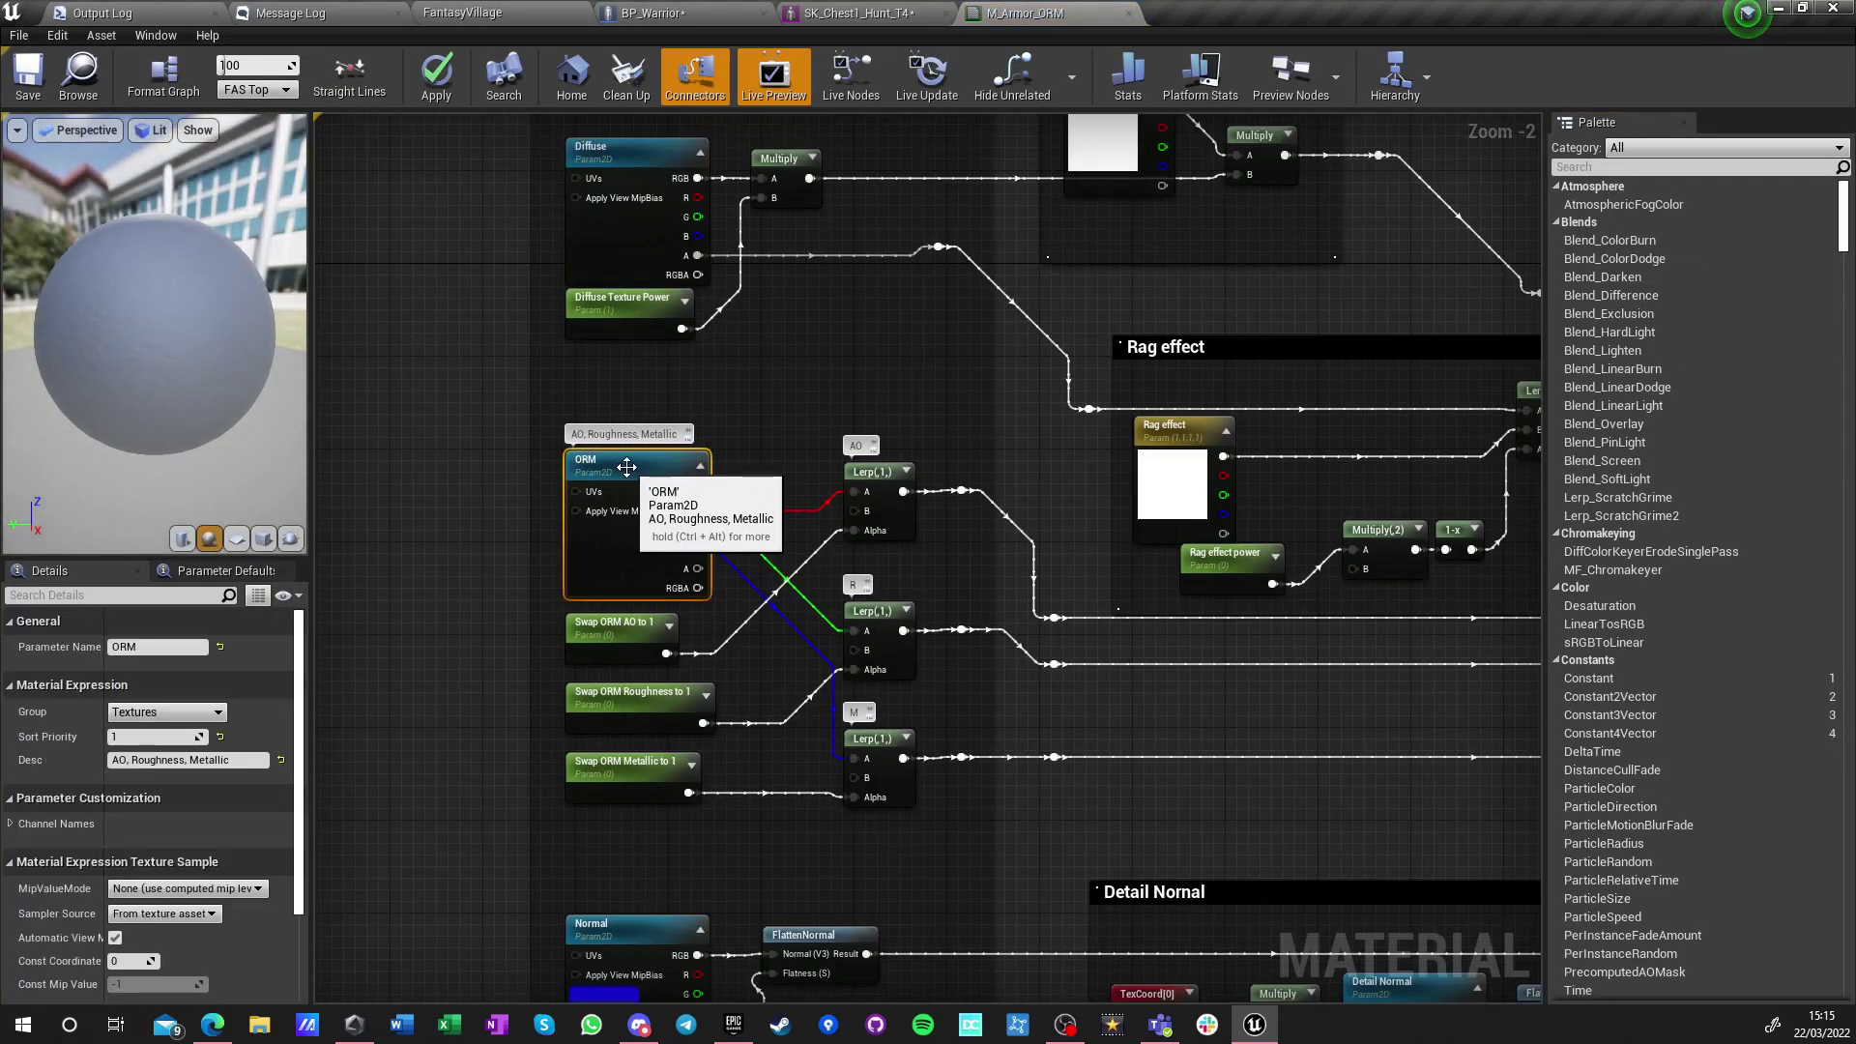
pyautogui.moveTo(467, 373); pyautogui.dragTo(442, 531, button='right')
pyautogui.click(579, 417)
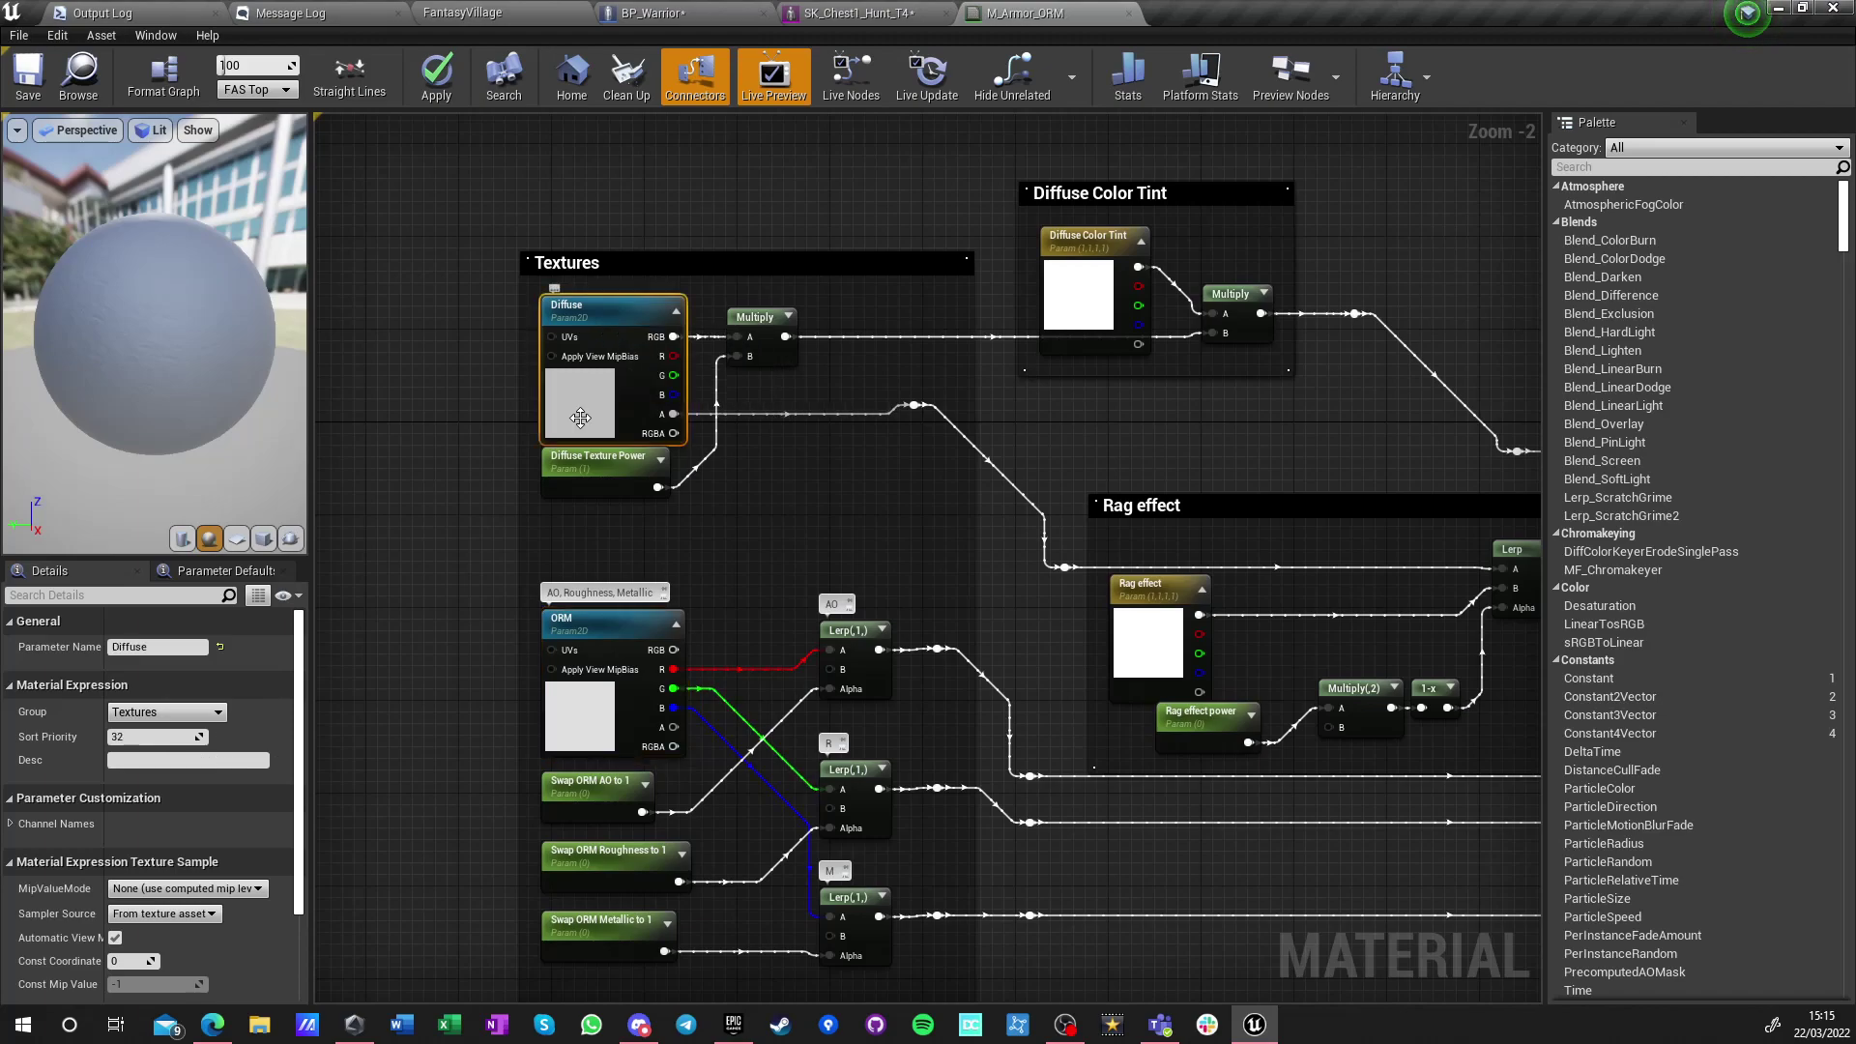
pyautogui.moveTo(630, 531); pyautogui.dragTo(680, 116, button='right')
pyautogui.click(841, 650)
pyautogui.moveTo(841, 649); pyautogui.dragTo(791, 556, button='right')
pyautogui.click(470, 595)
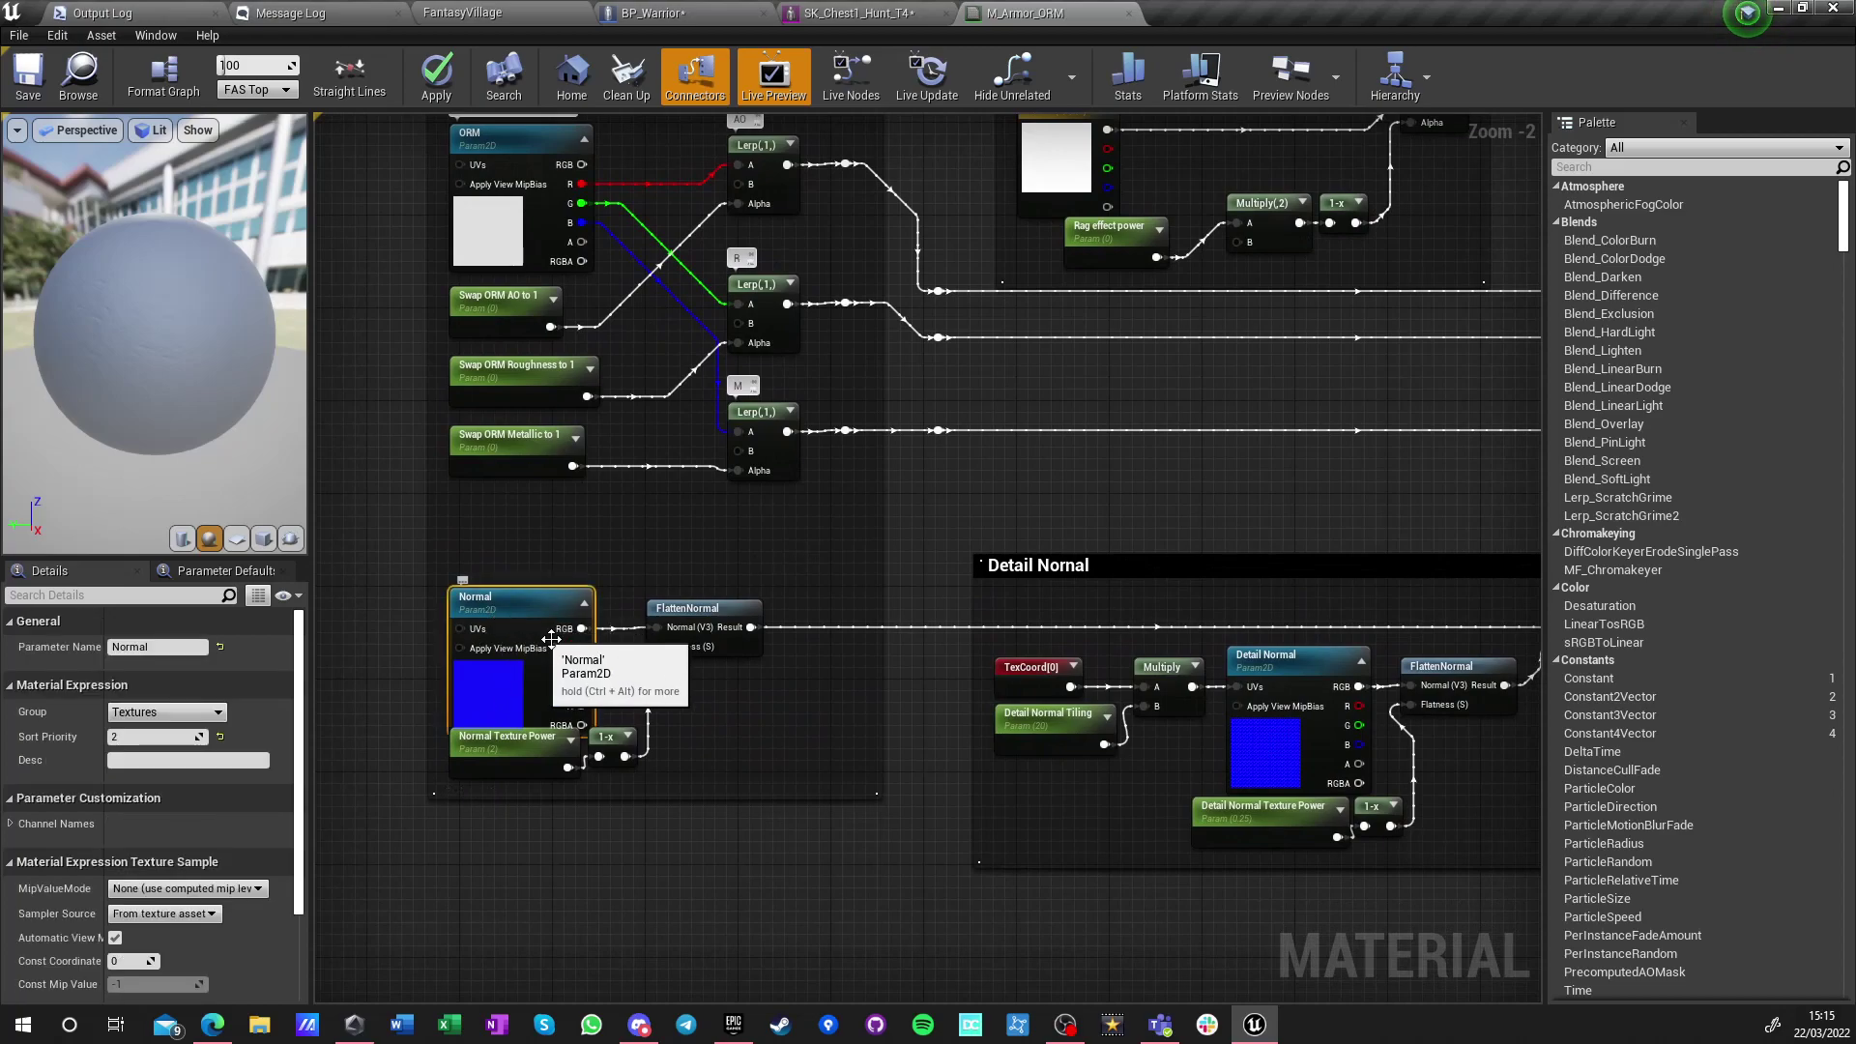
pyautogui.moveTo(478, 232); pyautogui.dragTo(536, 562, button='right')
pyautogui.click(536, 563)
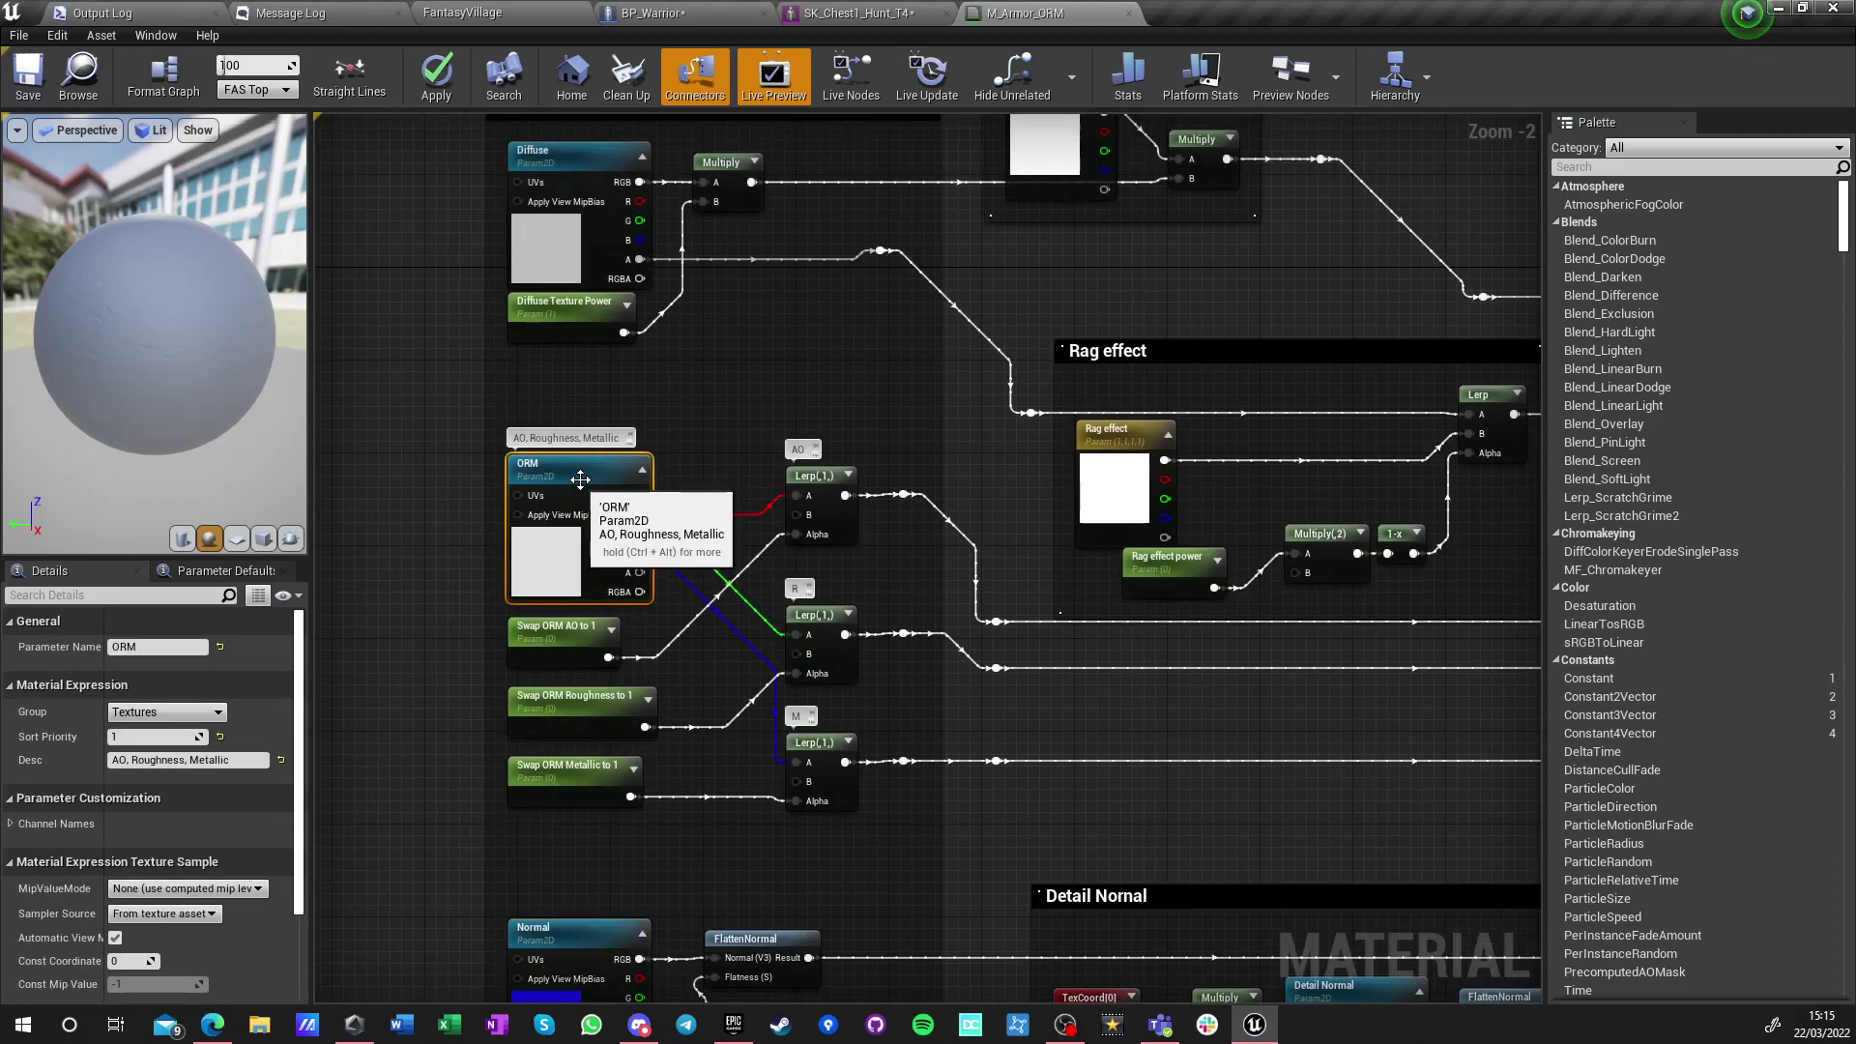
# Close M_Armor_ORM with its changes applied, and close the SK_Chest1_Hunt_T4 and BP_Warrior editors
pyautogui.click(1130, 14)
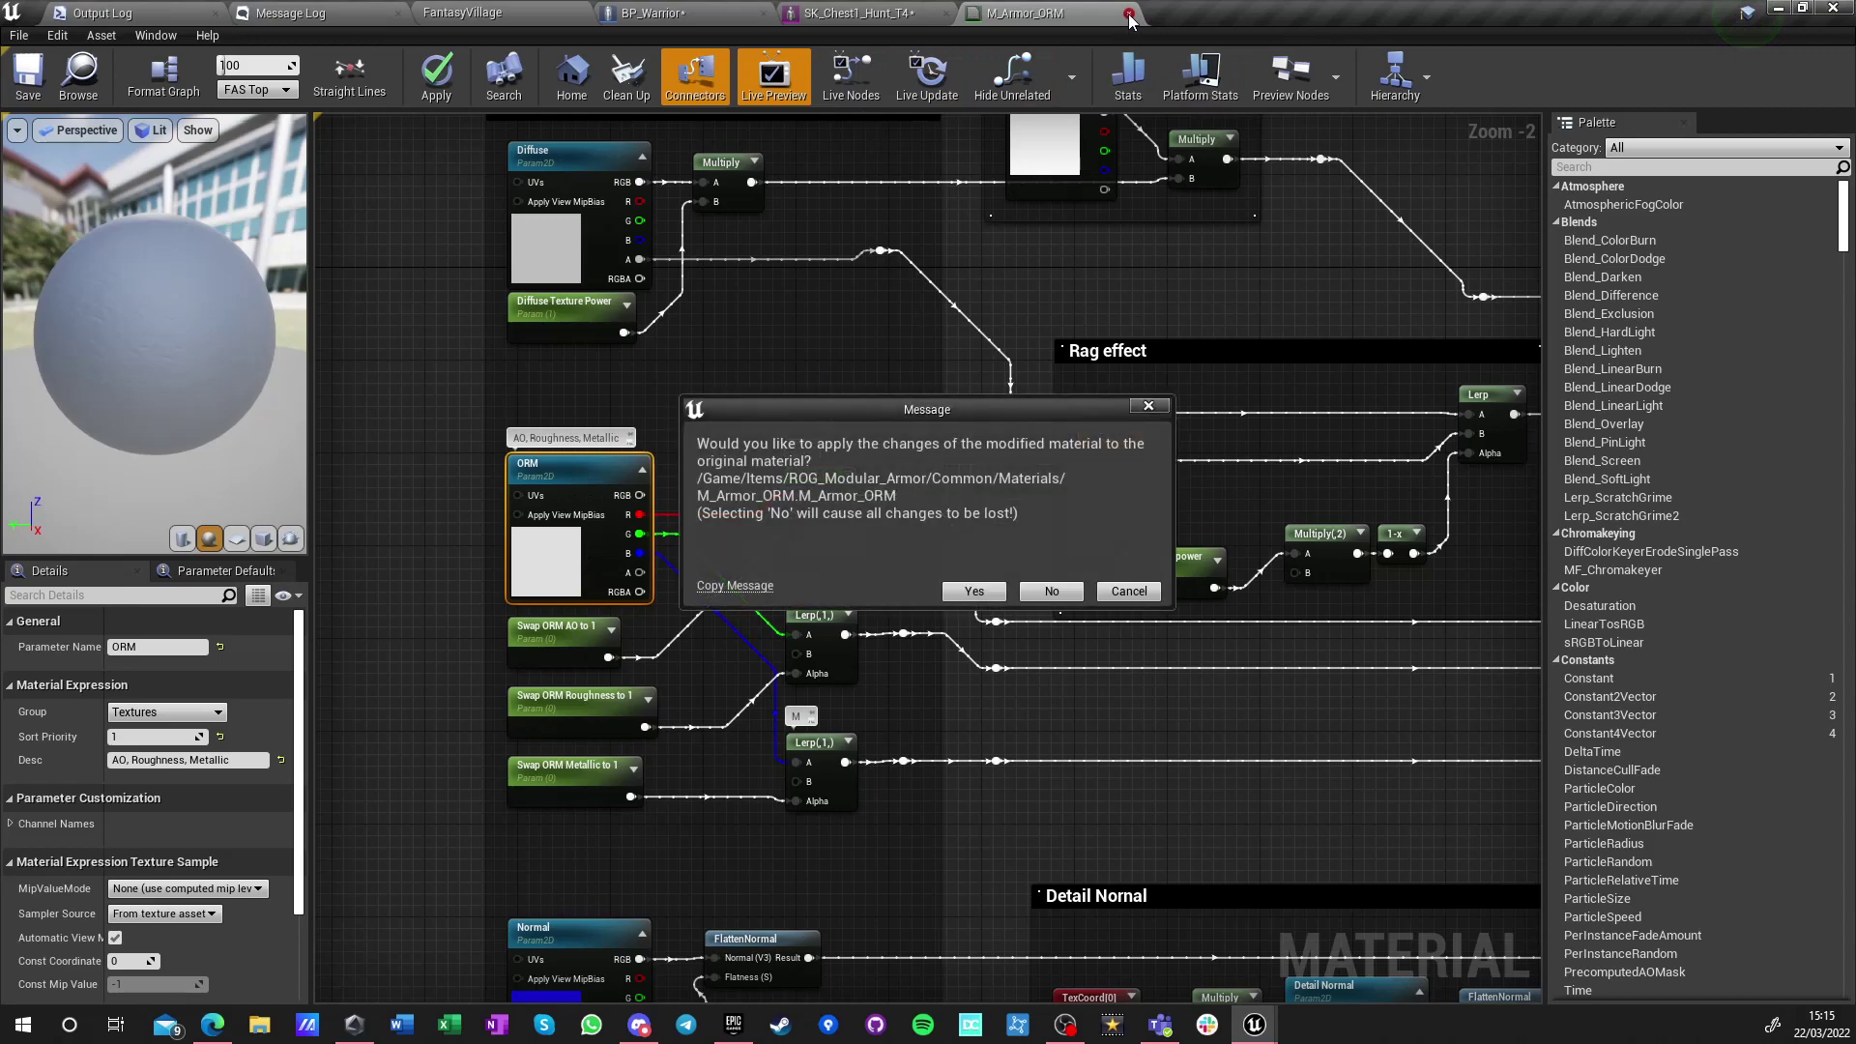
pyautogui.click(974, 591)
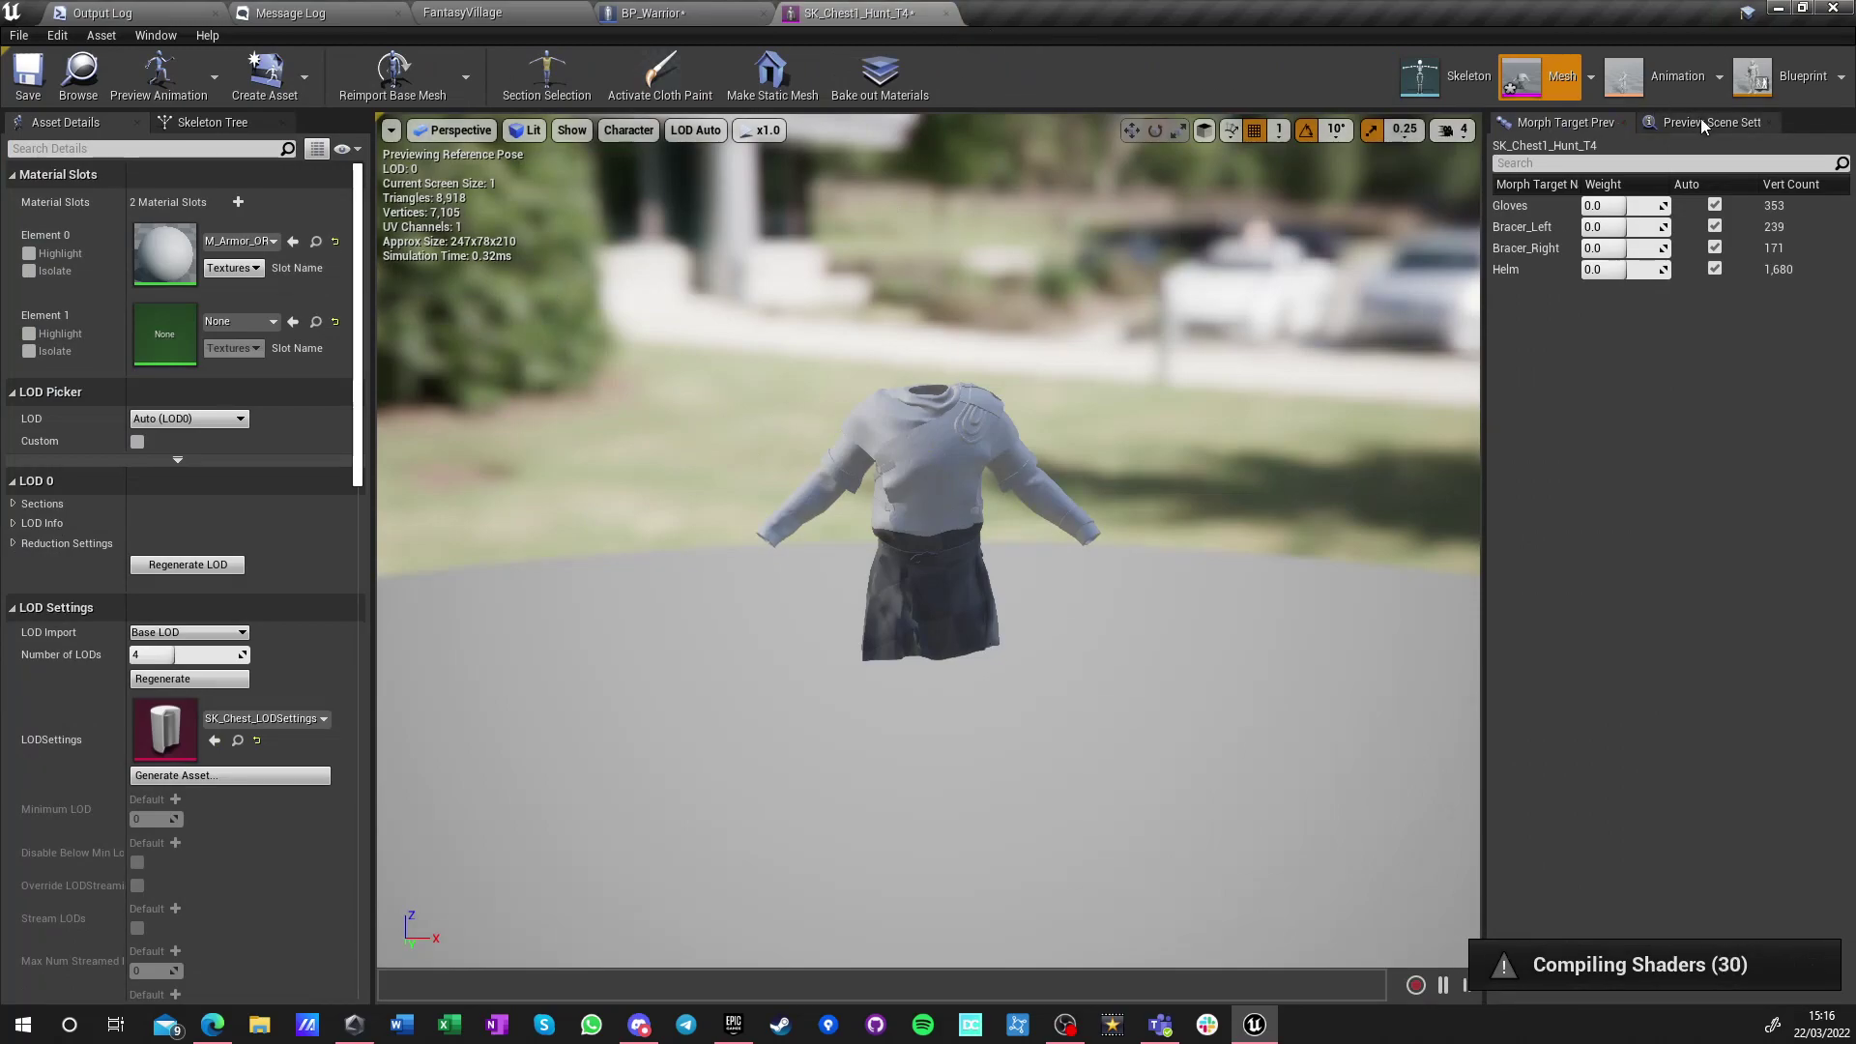
pyautogui.click(944, 12)
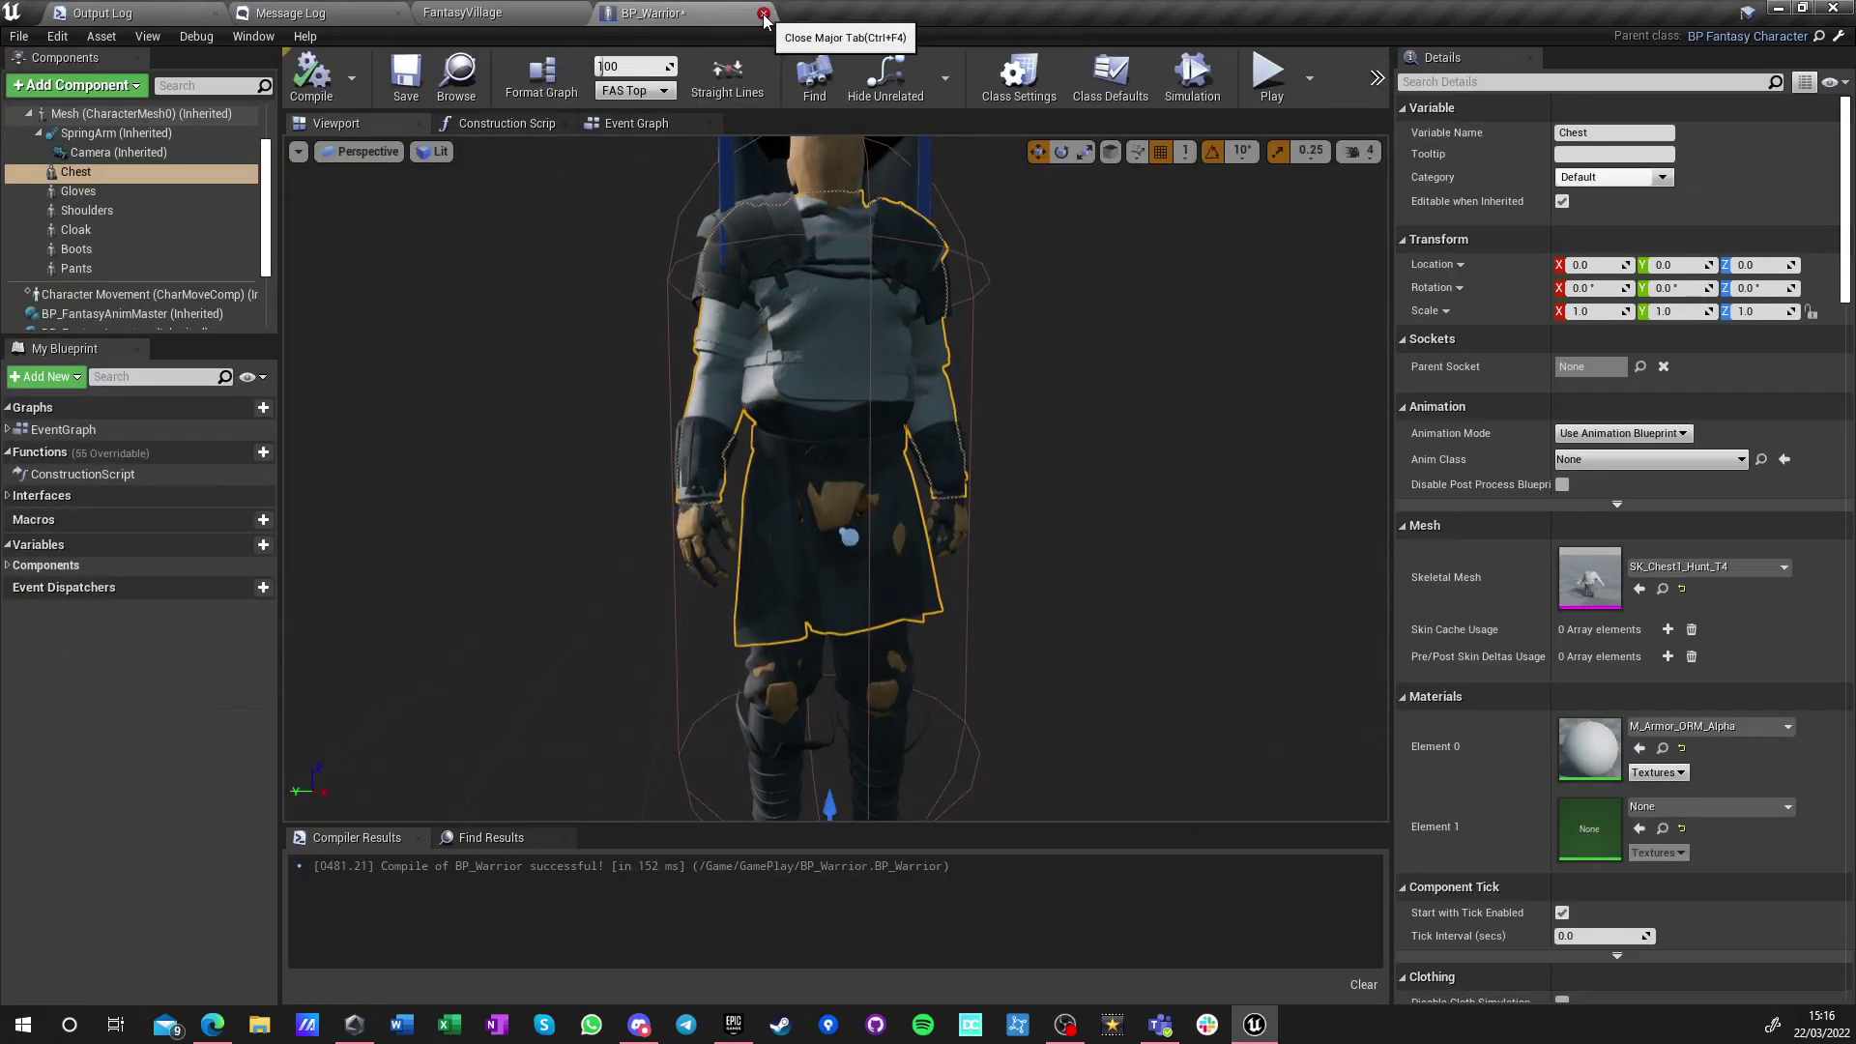
pyautogui.click(764, 14)
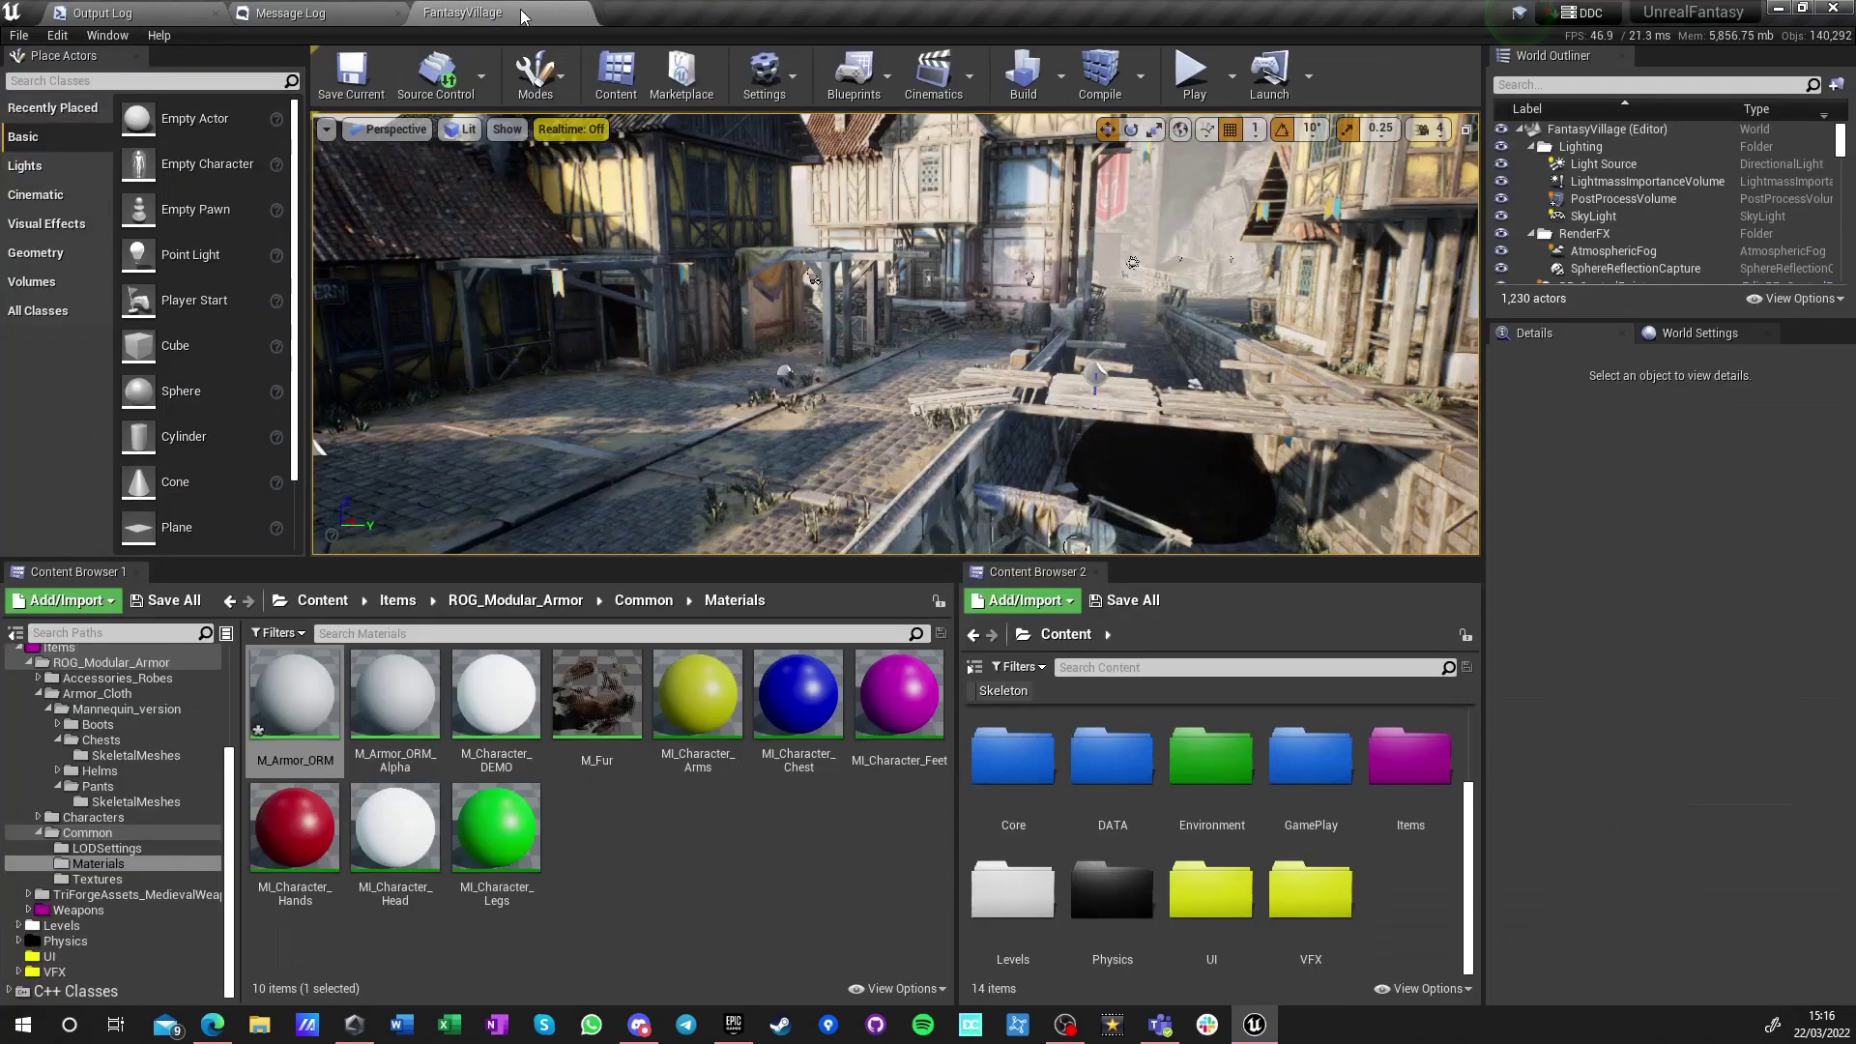
# Select the ROG_Modular_Armor folder inside Items and show the level's World Settings
pyautogui.click(729, 850)
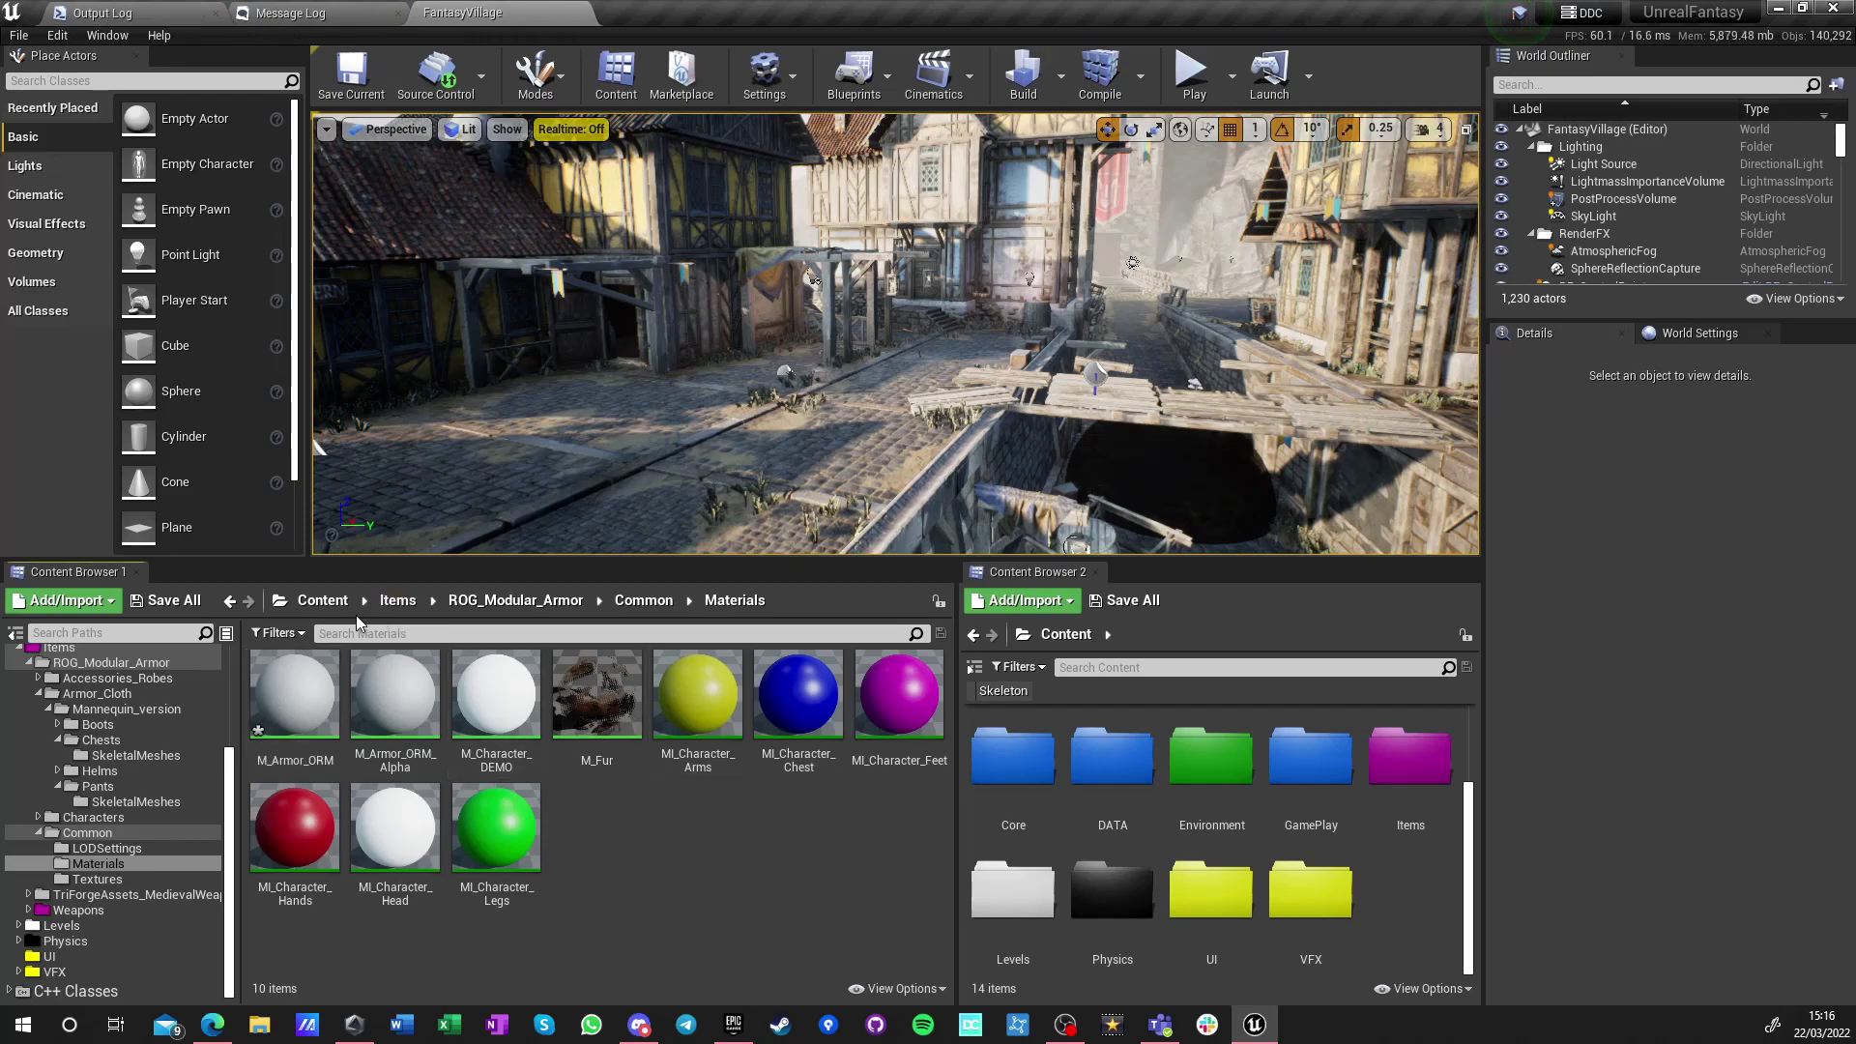
pyautogui.click(334, 601)
pyautogui.doubleClick(496, 821)
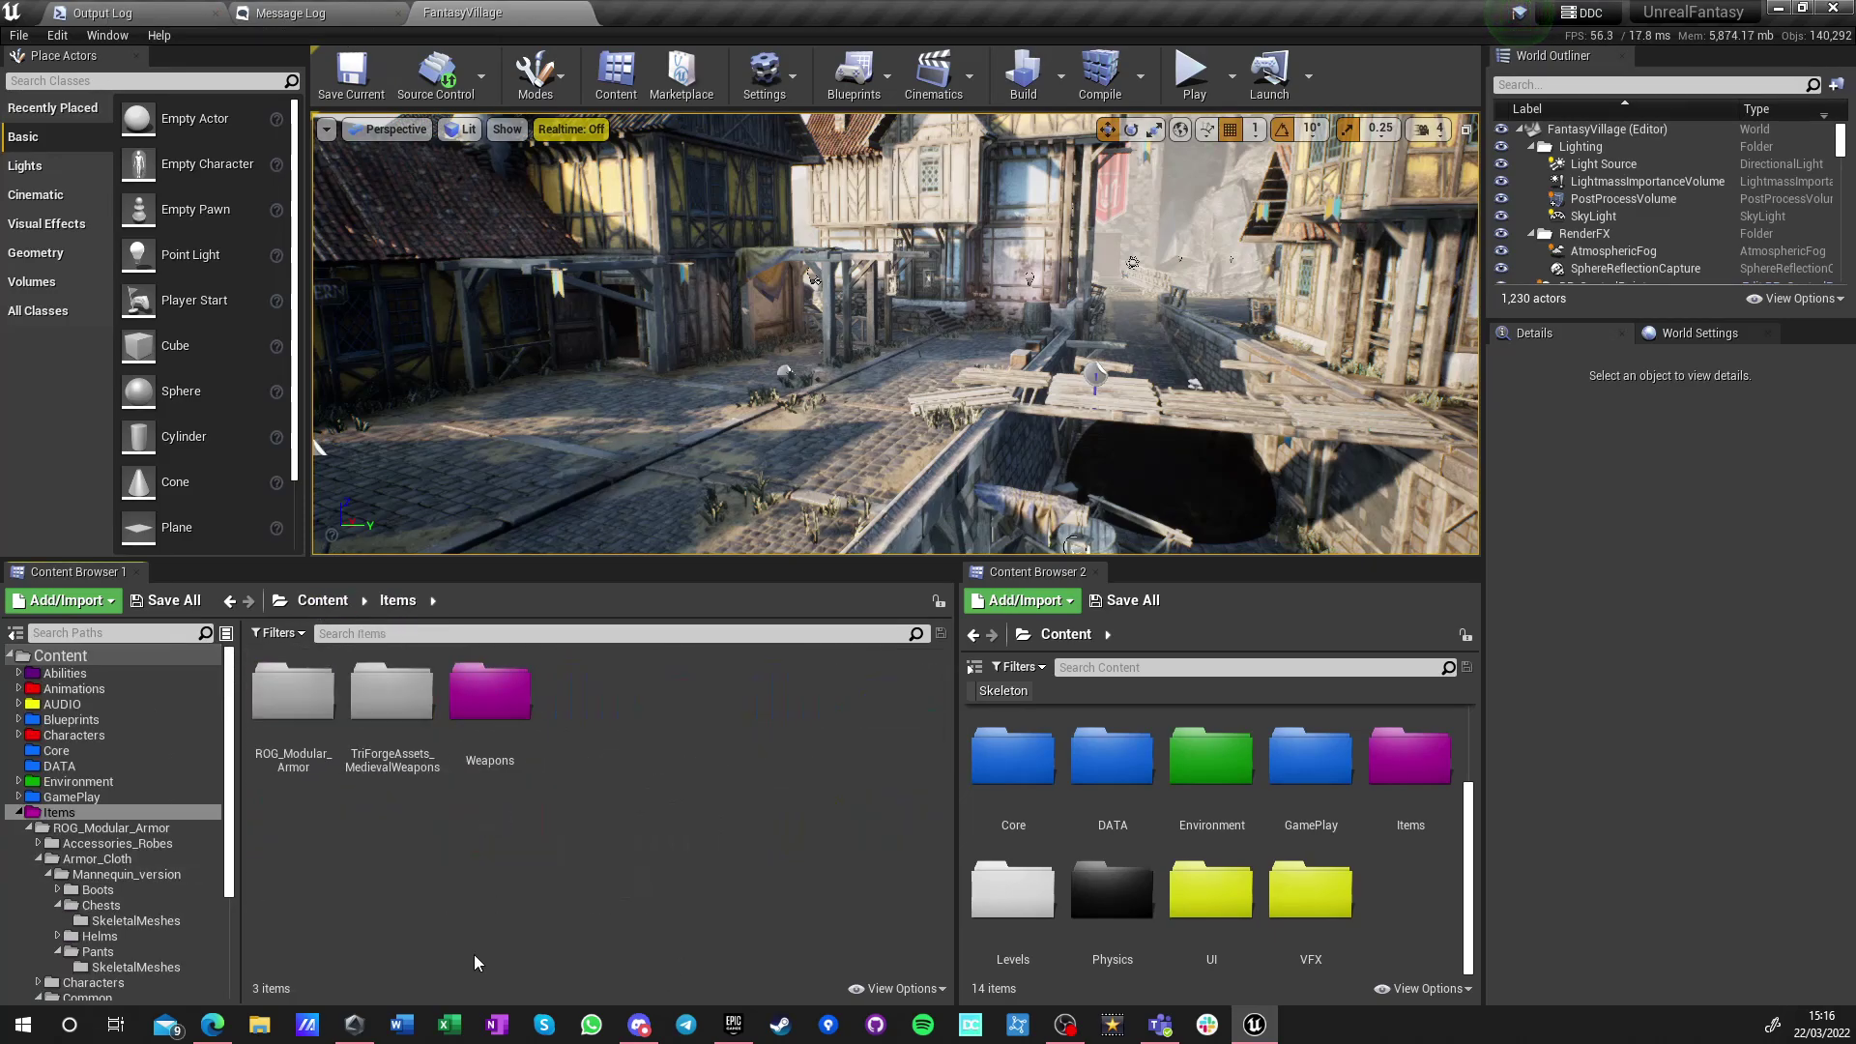
pyautogui.click(292, 708)
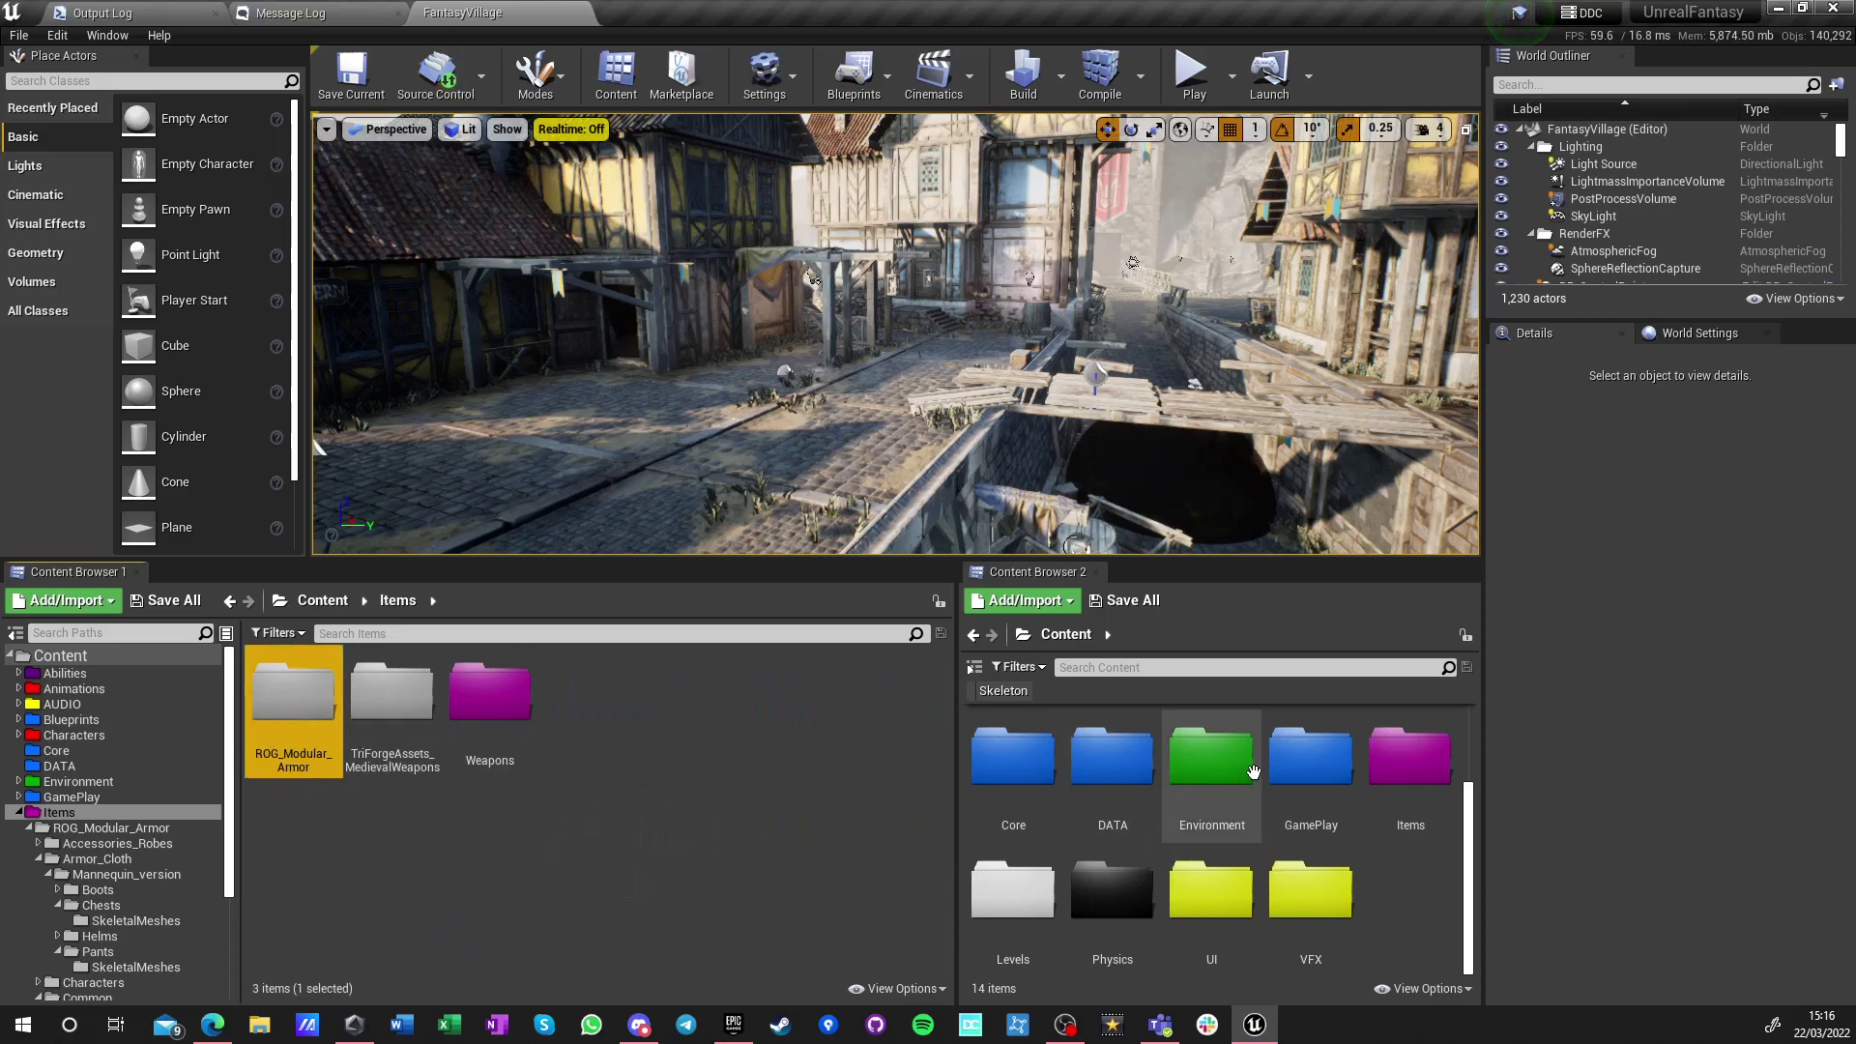
pyautogui.click(1692, 331)
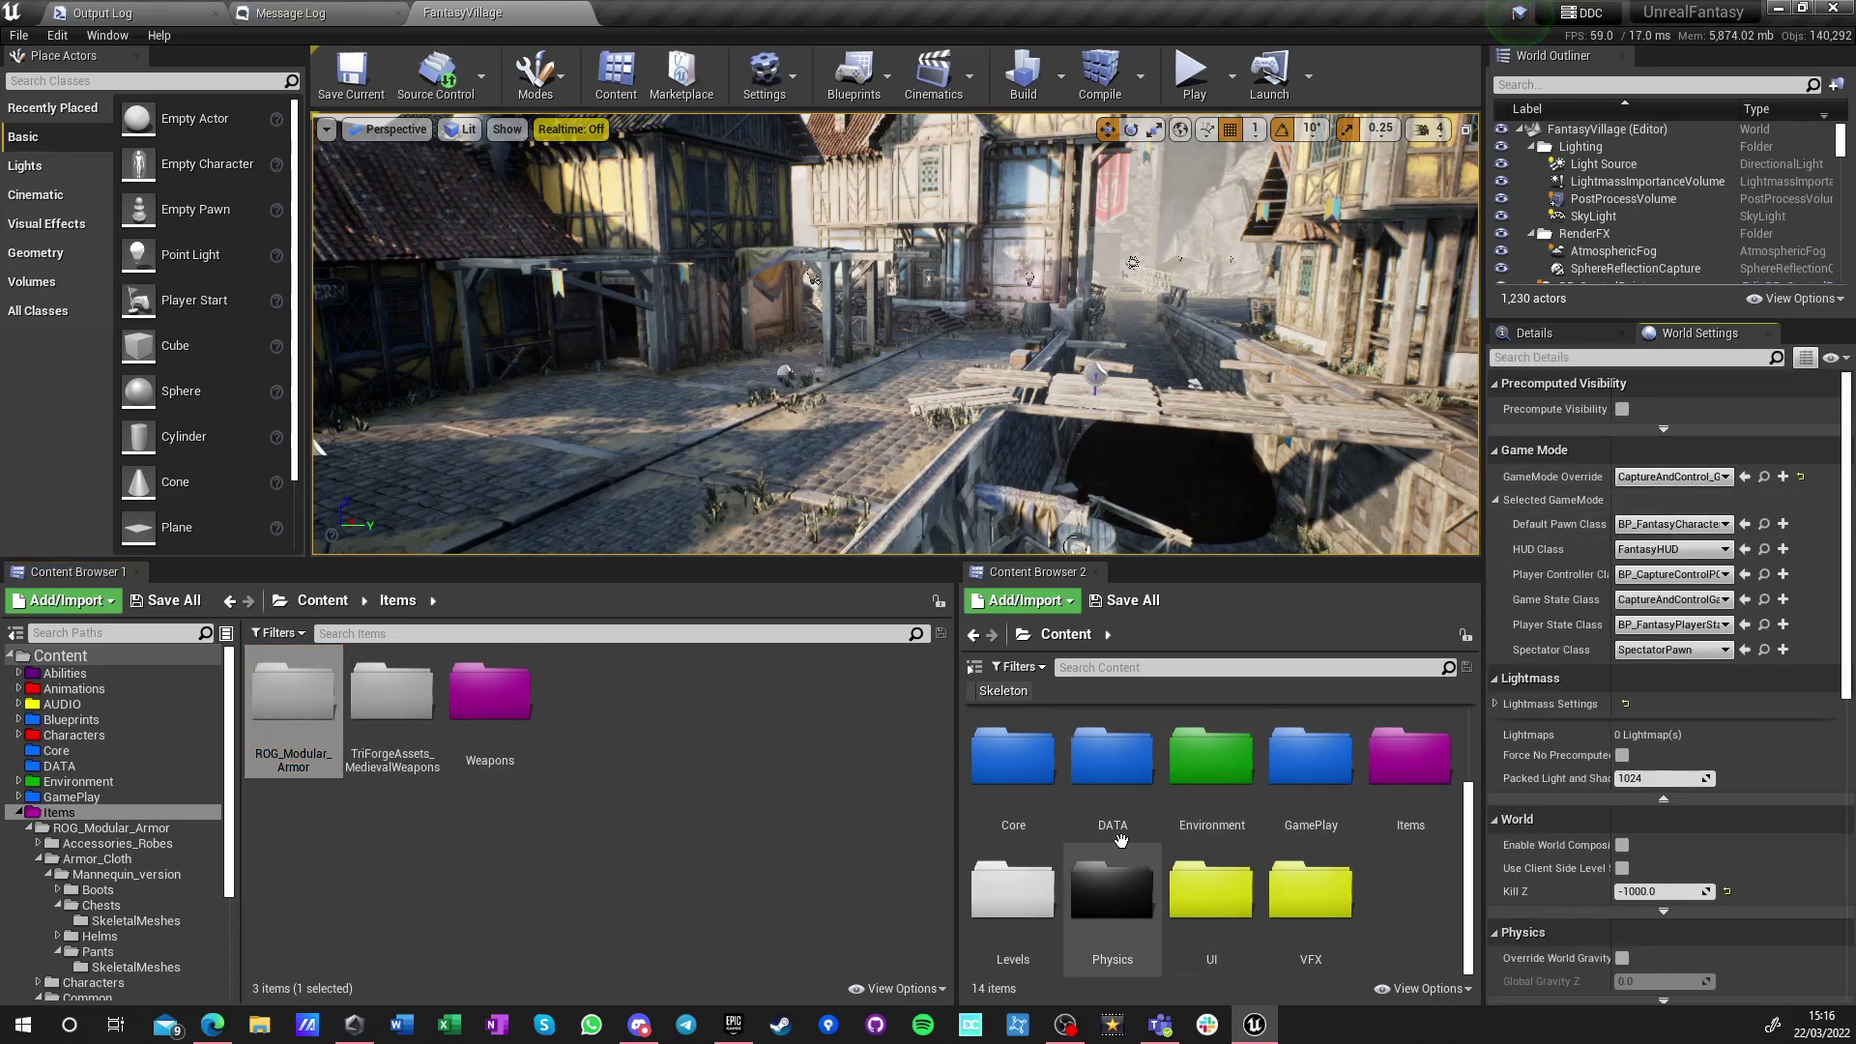
# Browse to the GamePlay folder and reopen the BP_Warrior blueprint
pyautogui.scroll(1, 1314, 764)
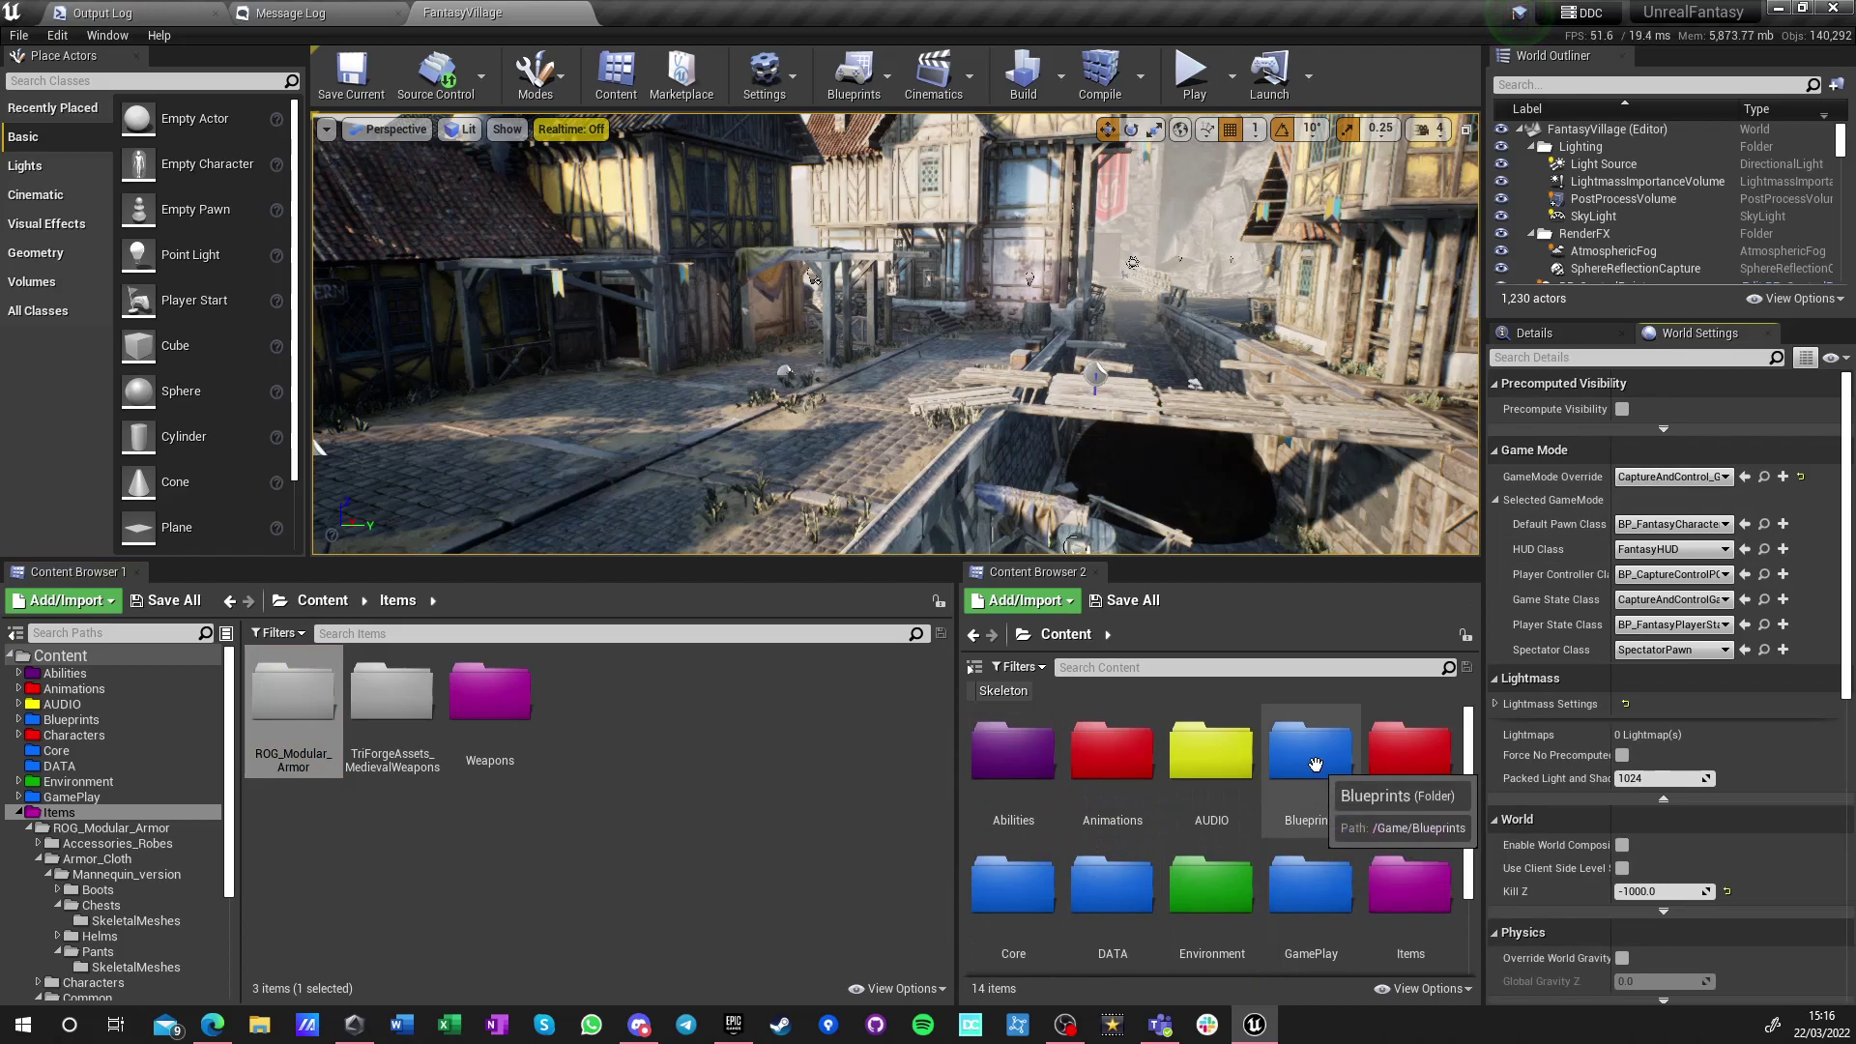
pyautogui.click(1316, 765)
pyautogui.scroll(-3, 1308, 833)
pyautogui.click(1310, 837)
pyautogui.scroll(3, 1321, 856)
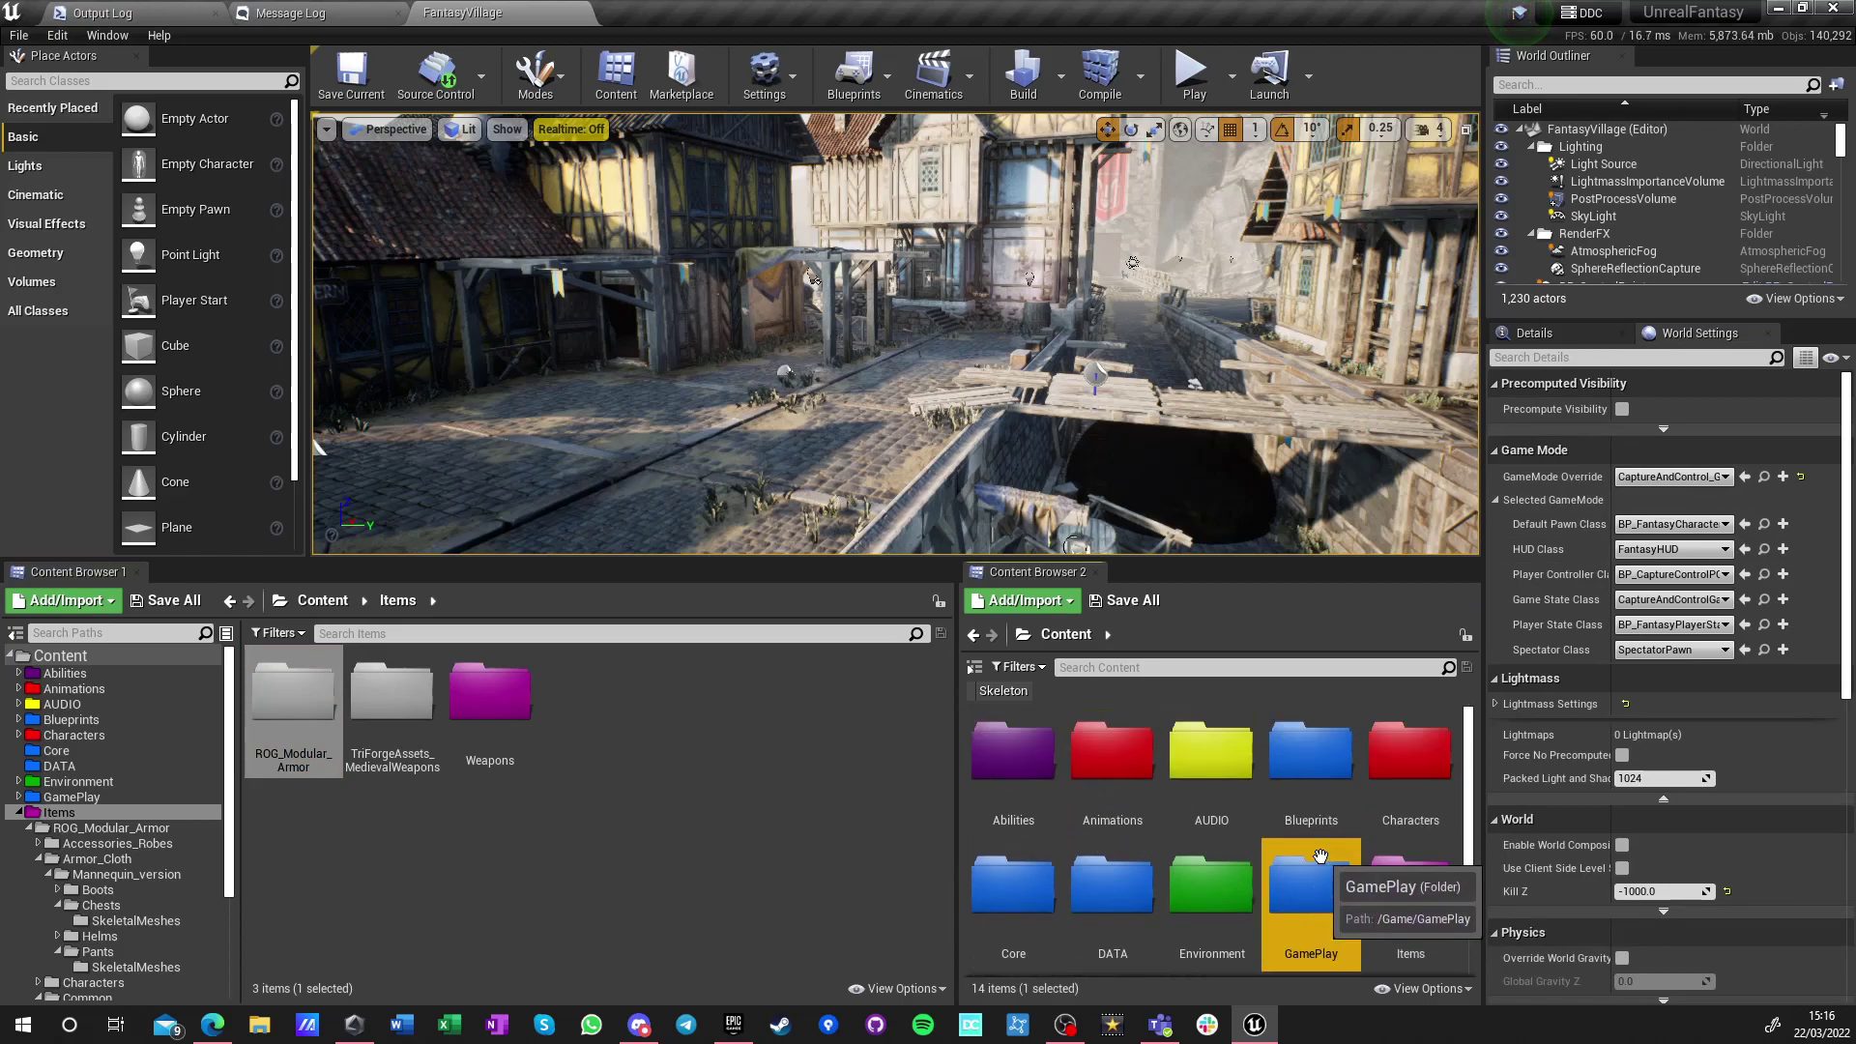
pyautogui.doubleClick(1310, 889)
pyautogui.scroll(-1, 1380, 881)
pyautogui.doubleClick(1311, 891)
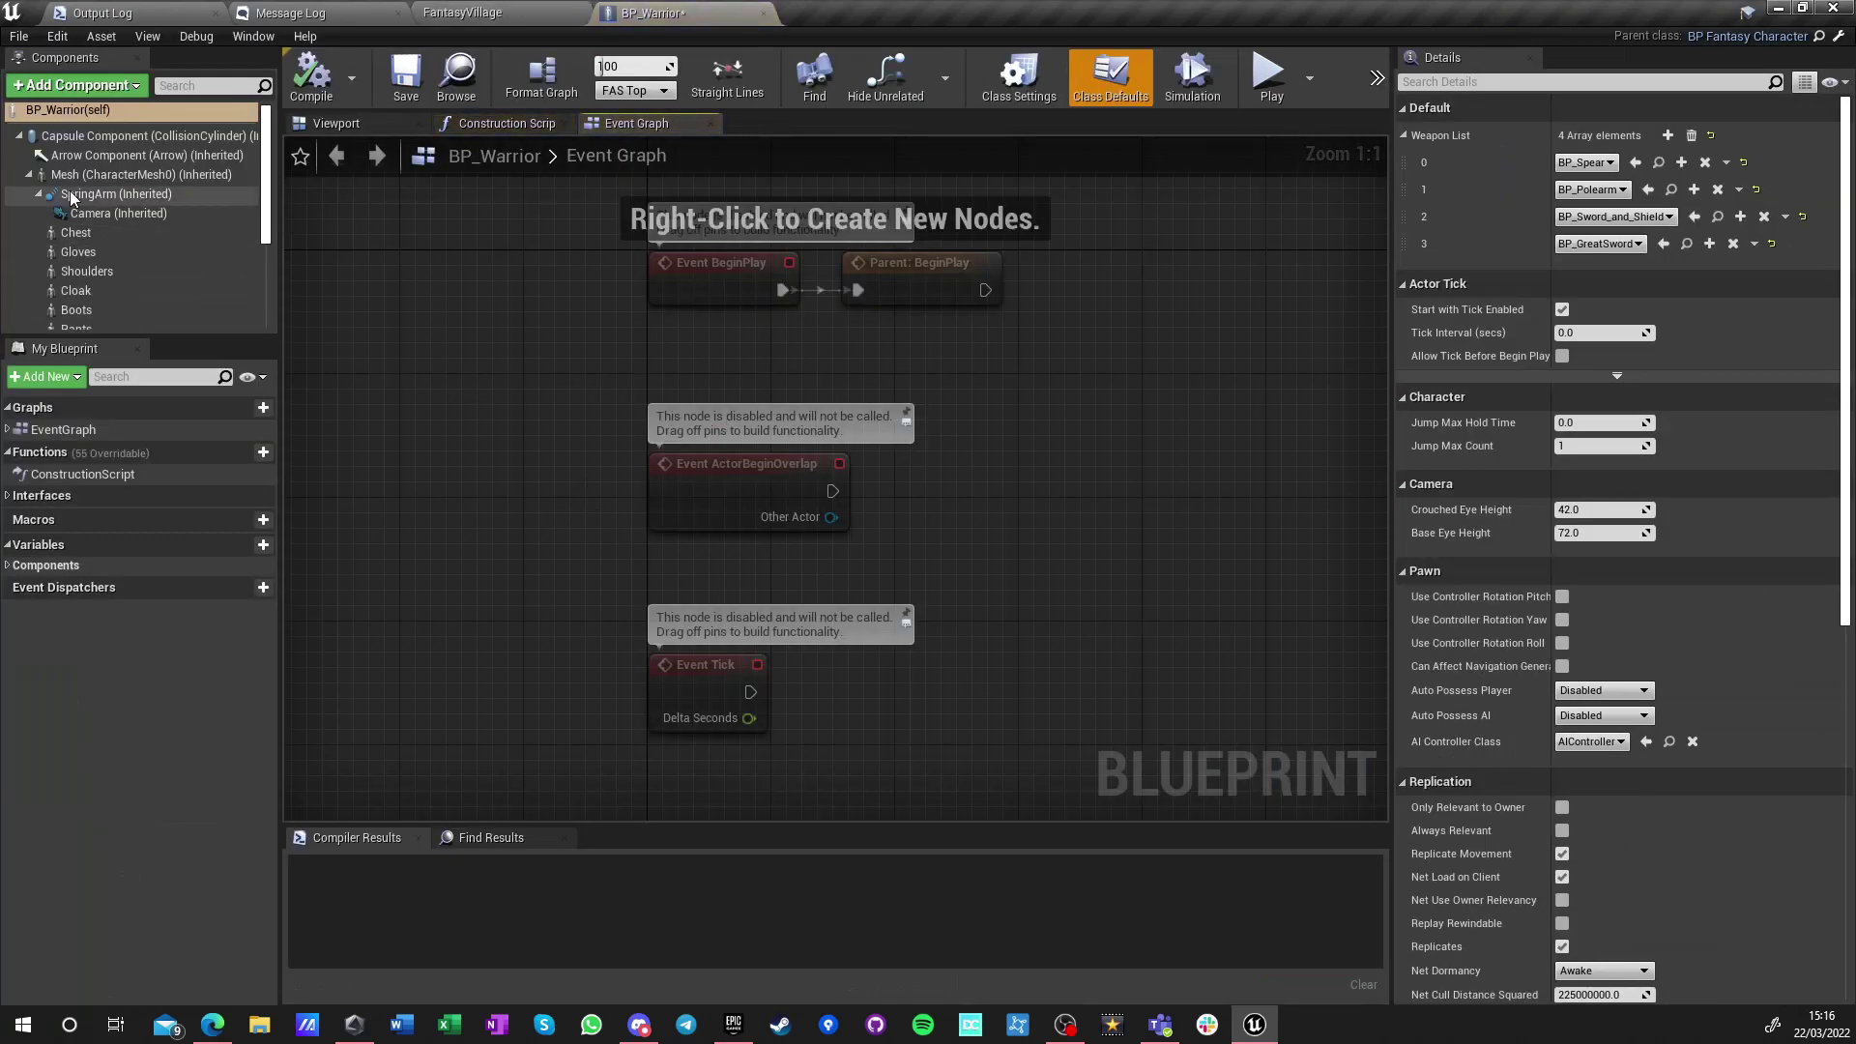
# Delete the Chest, Gloves, Shoulders, Cloak, Boots and Pants components from BP_Warrior and compile the blueprint
pyautogui.click(95, 232)
pyautogui.scroll(-1, 78, 273)
pyautogui.keyDown('shift'); pyautogui.click(151, 262); pyautogui.keyUp('shift')
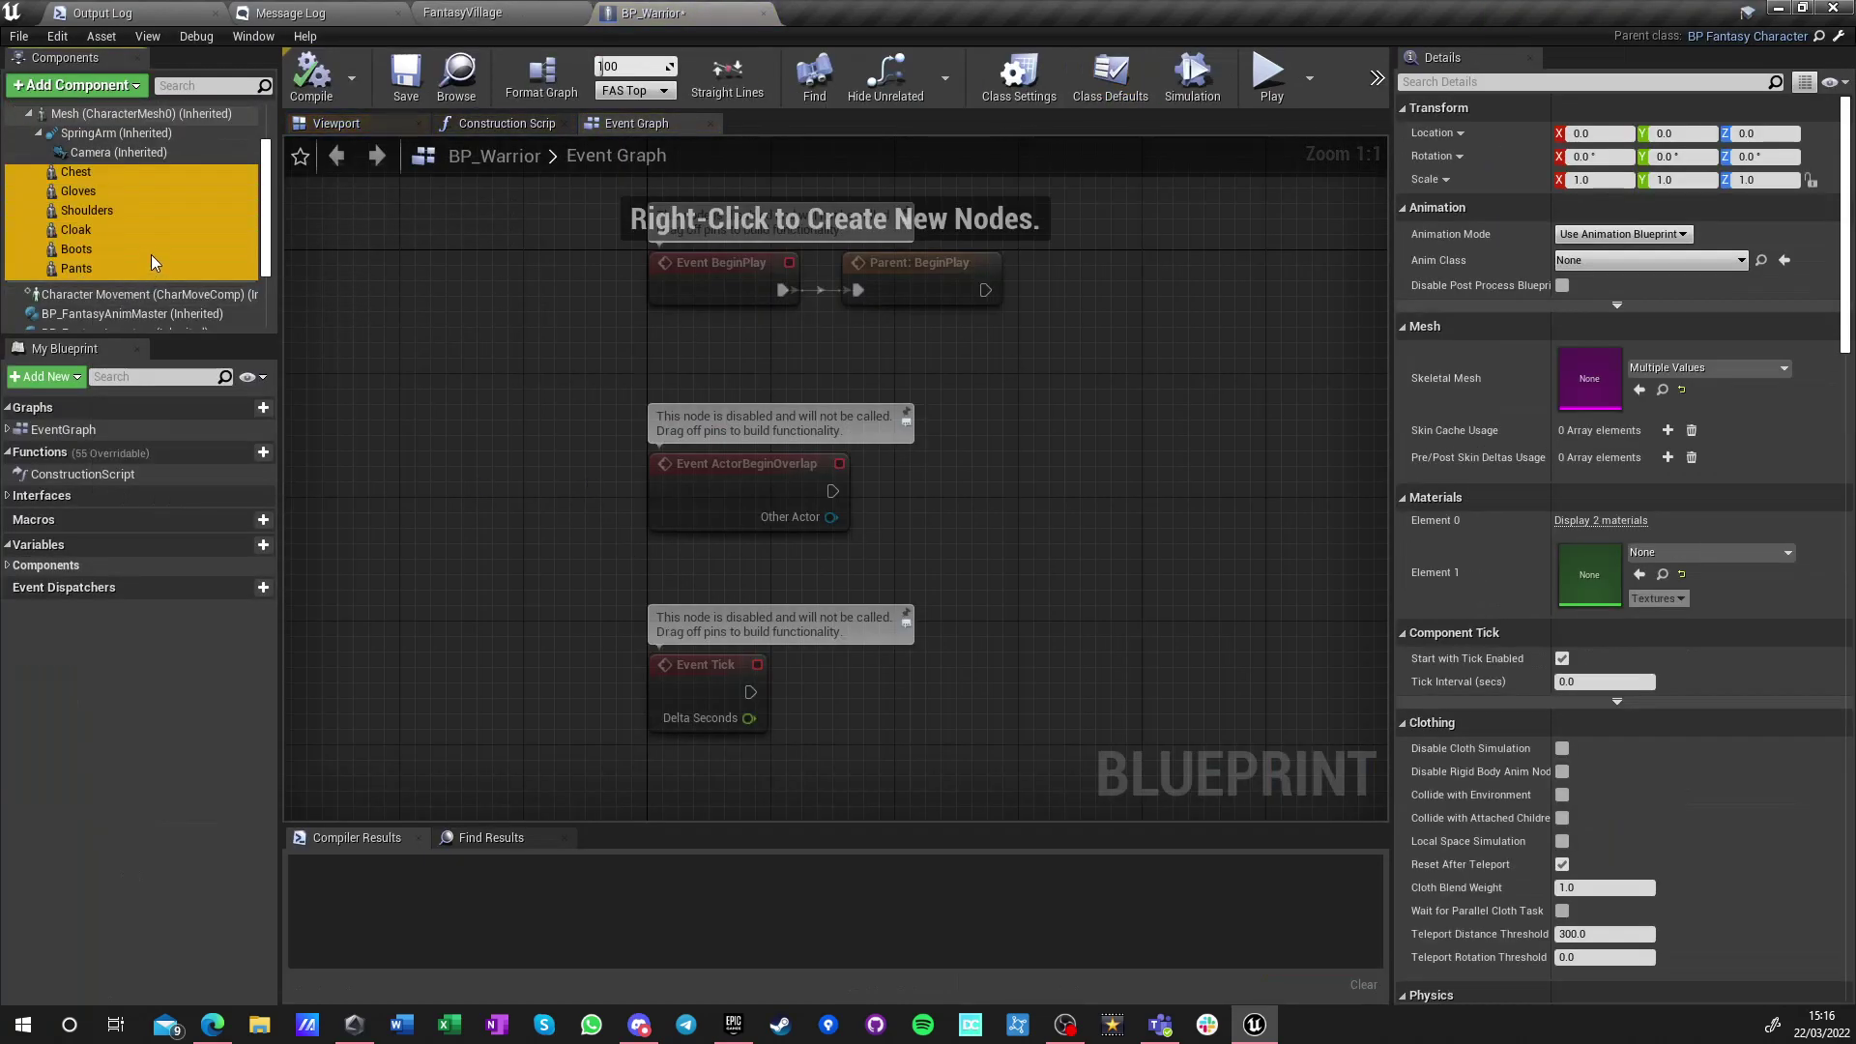
pyautogui.press('Delete')
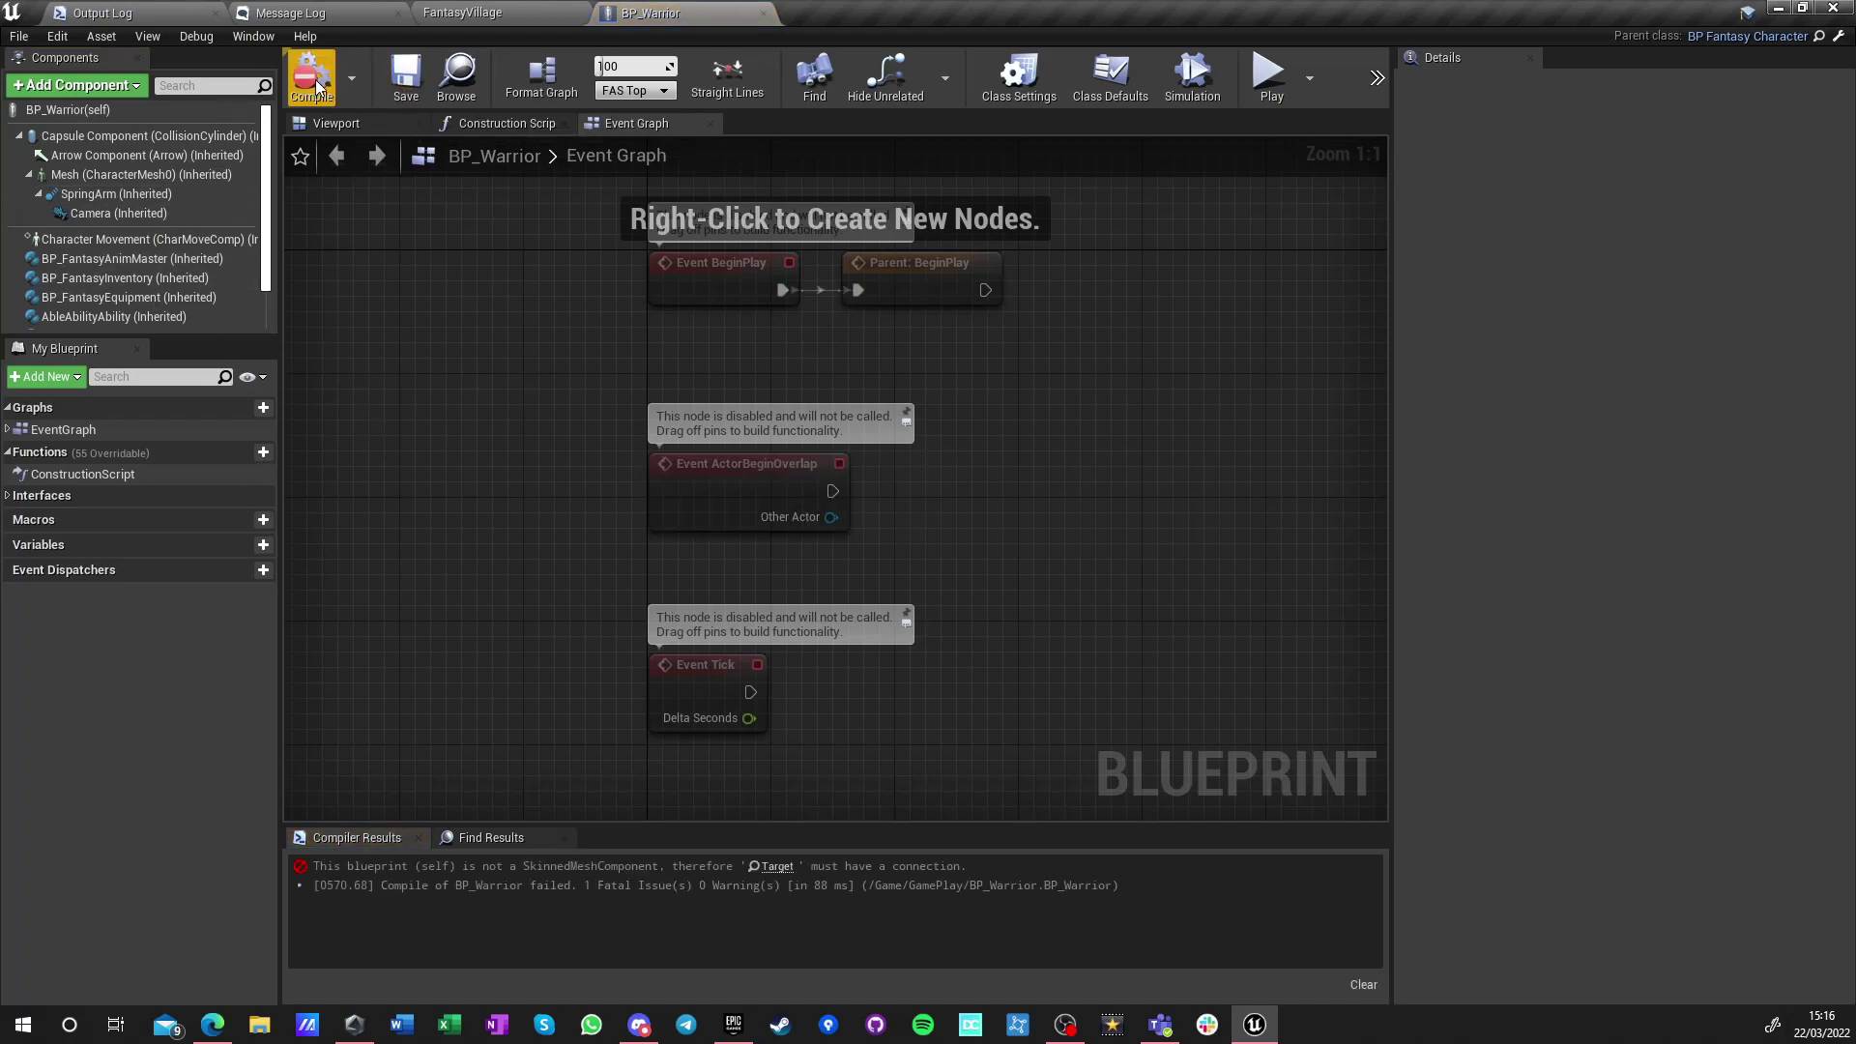
# Jump to the compile error's node and delete the Set Master Pose Component and Mesh nodes from the Construction Script
pyautogui.click(776, 866)
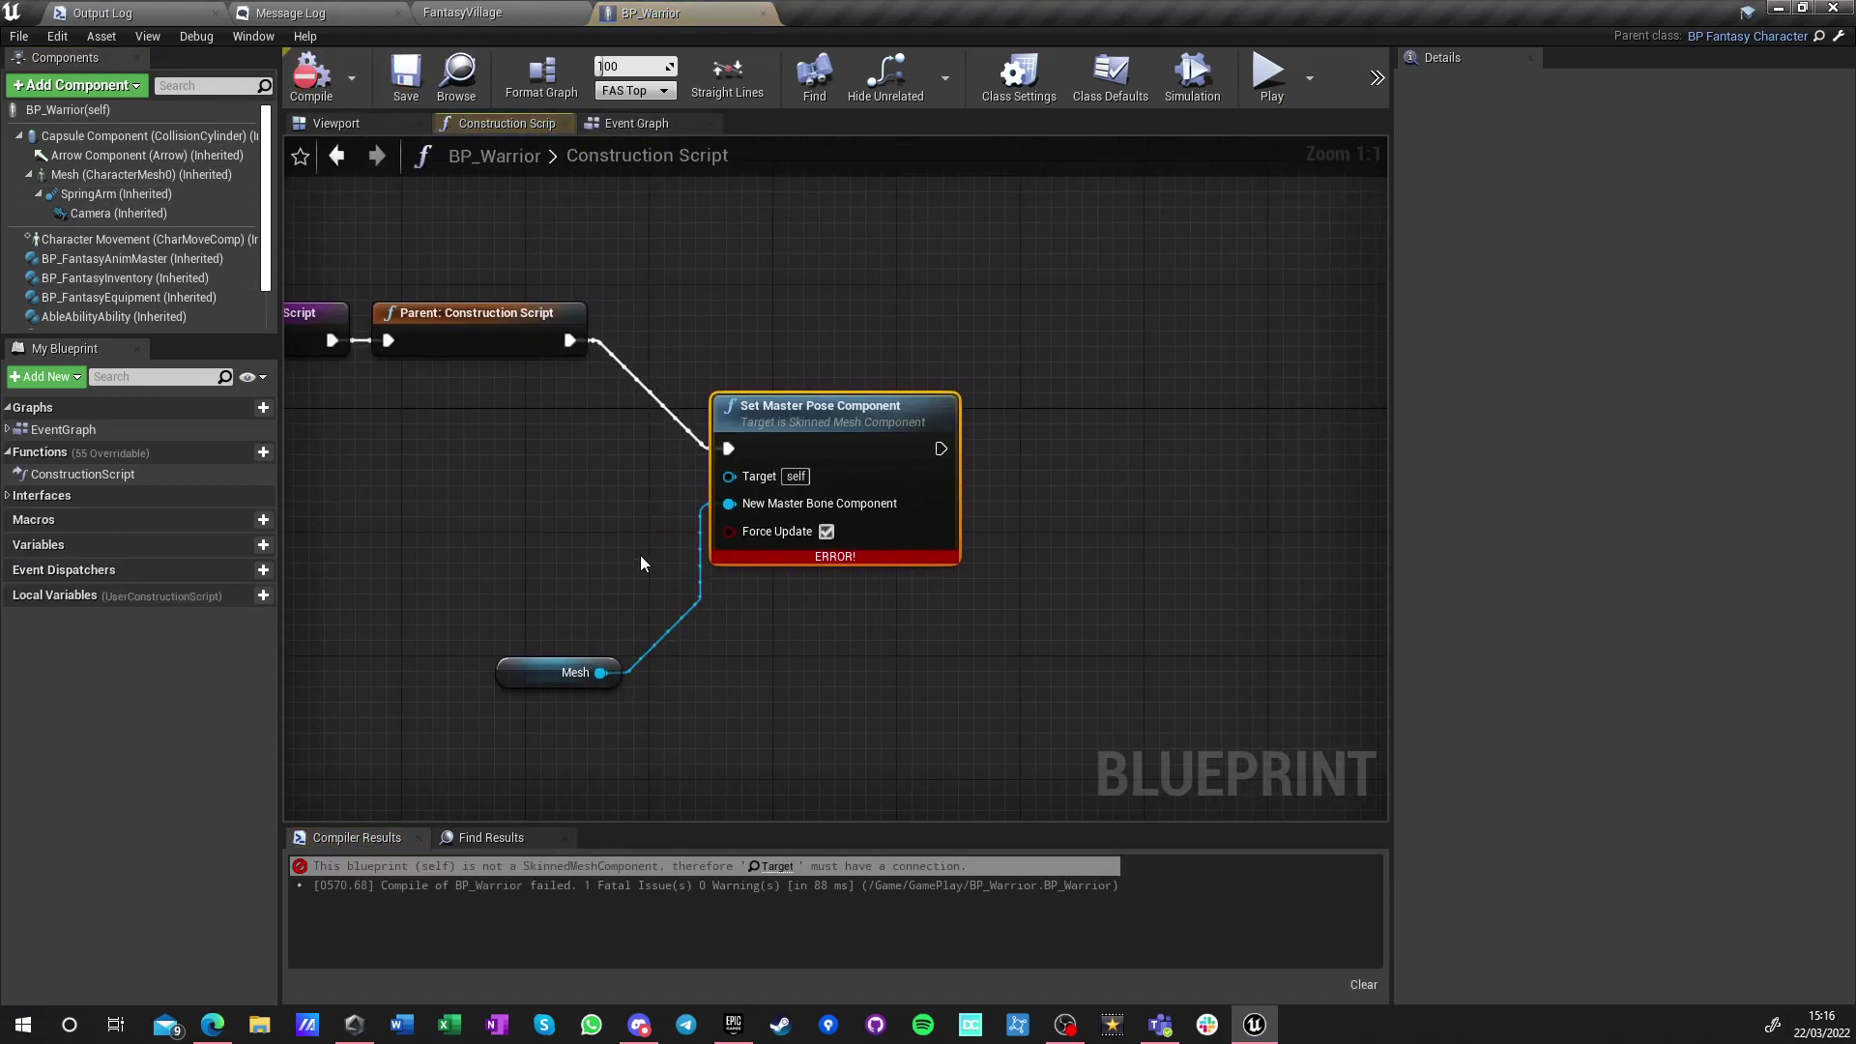
pyautogui.moveTo(505, 442); pyautogui.dragTo(881, 715)
pyautogui.press('Delete')
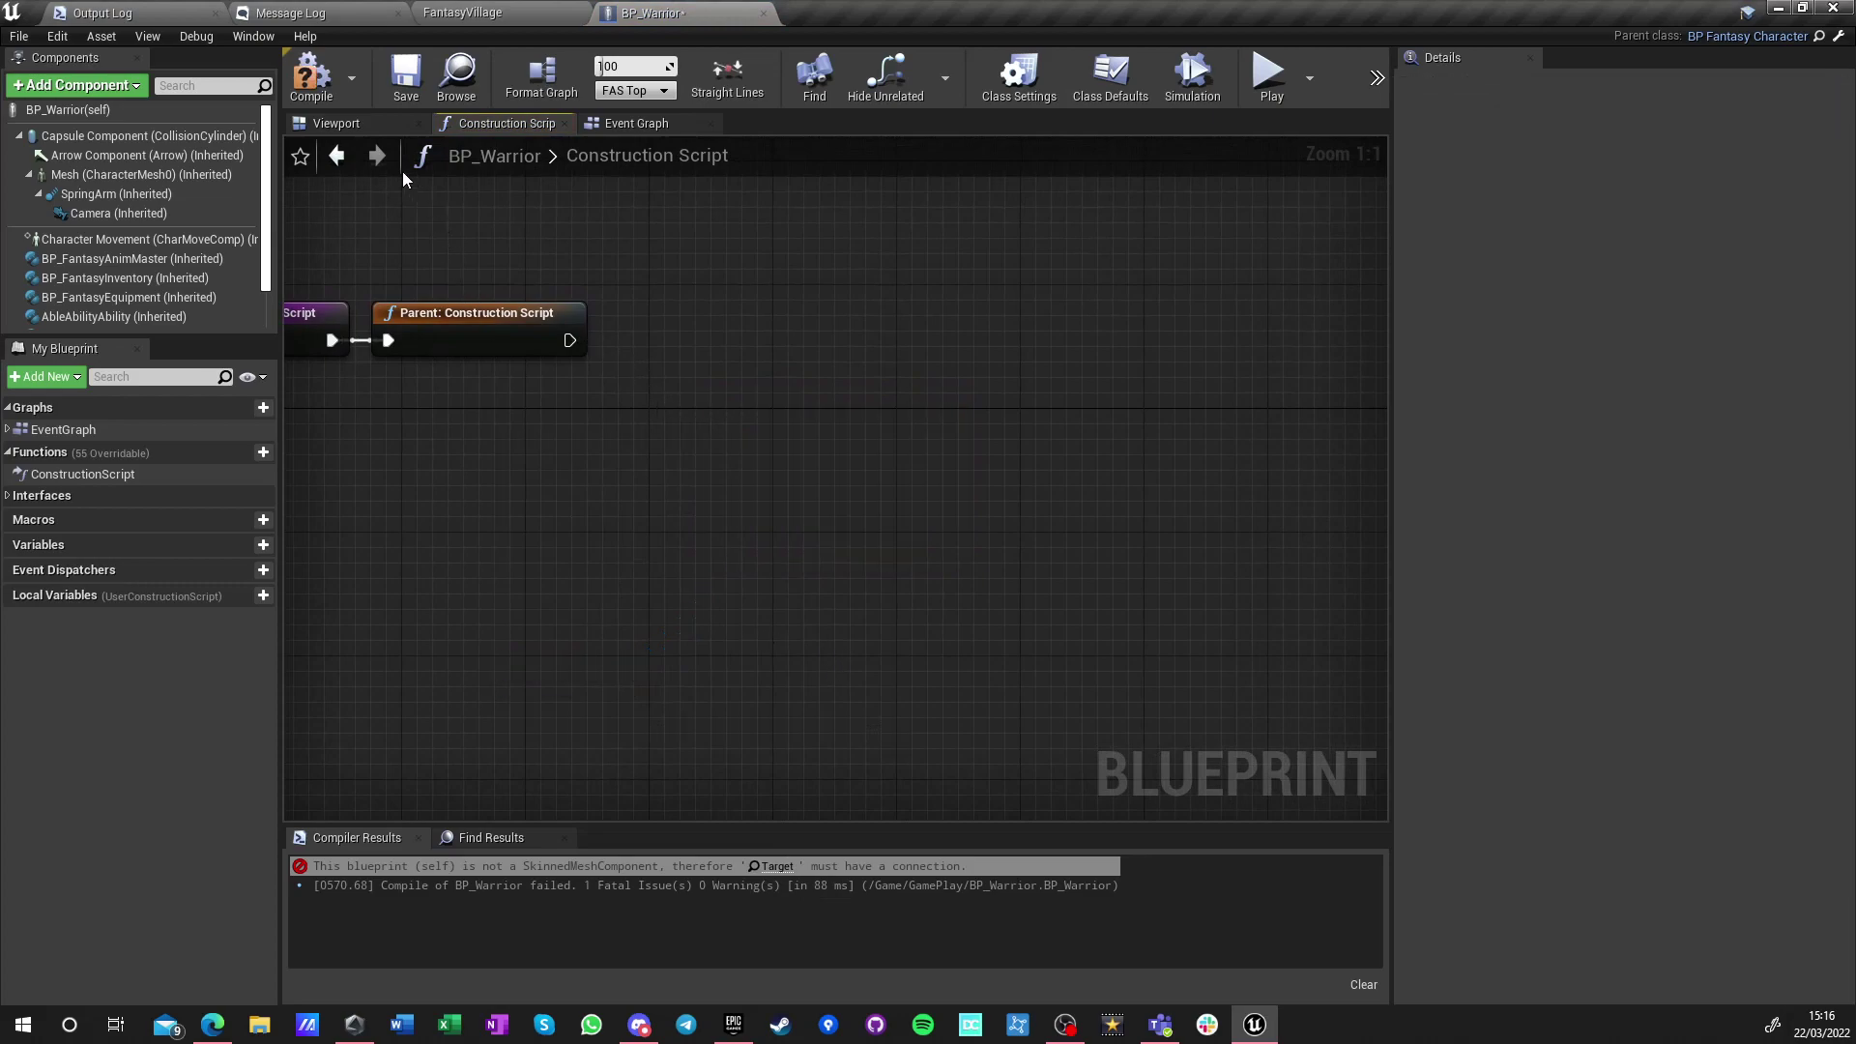
# Compile the cleaned-up BP_Warrior blueprint and close its editor
pyautogui.click(334, 92)
pyautogui.click(762, 12)
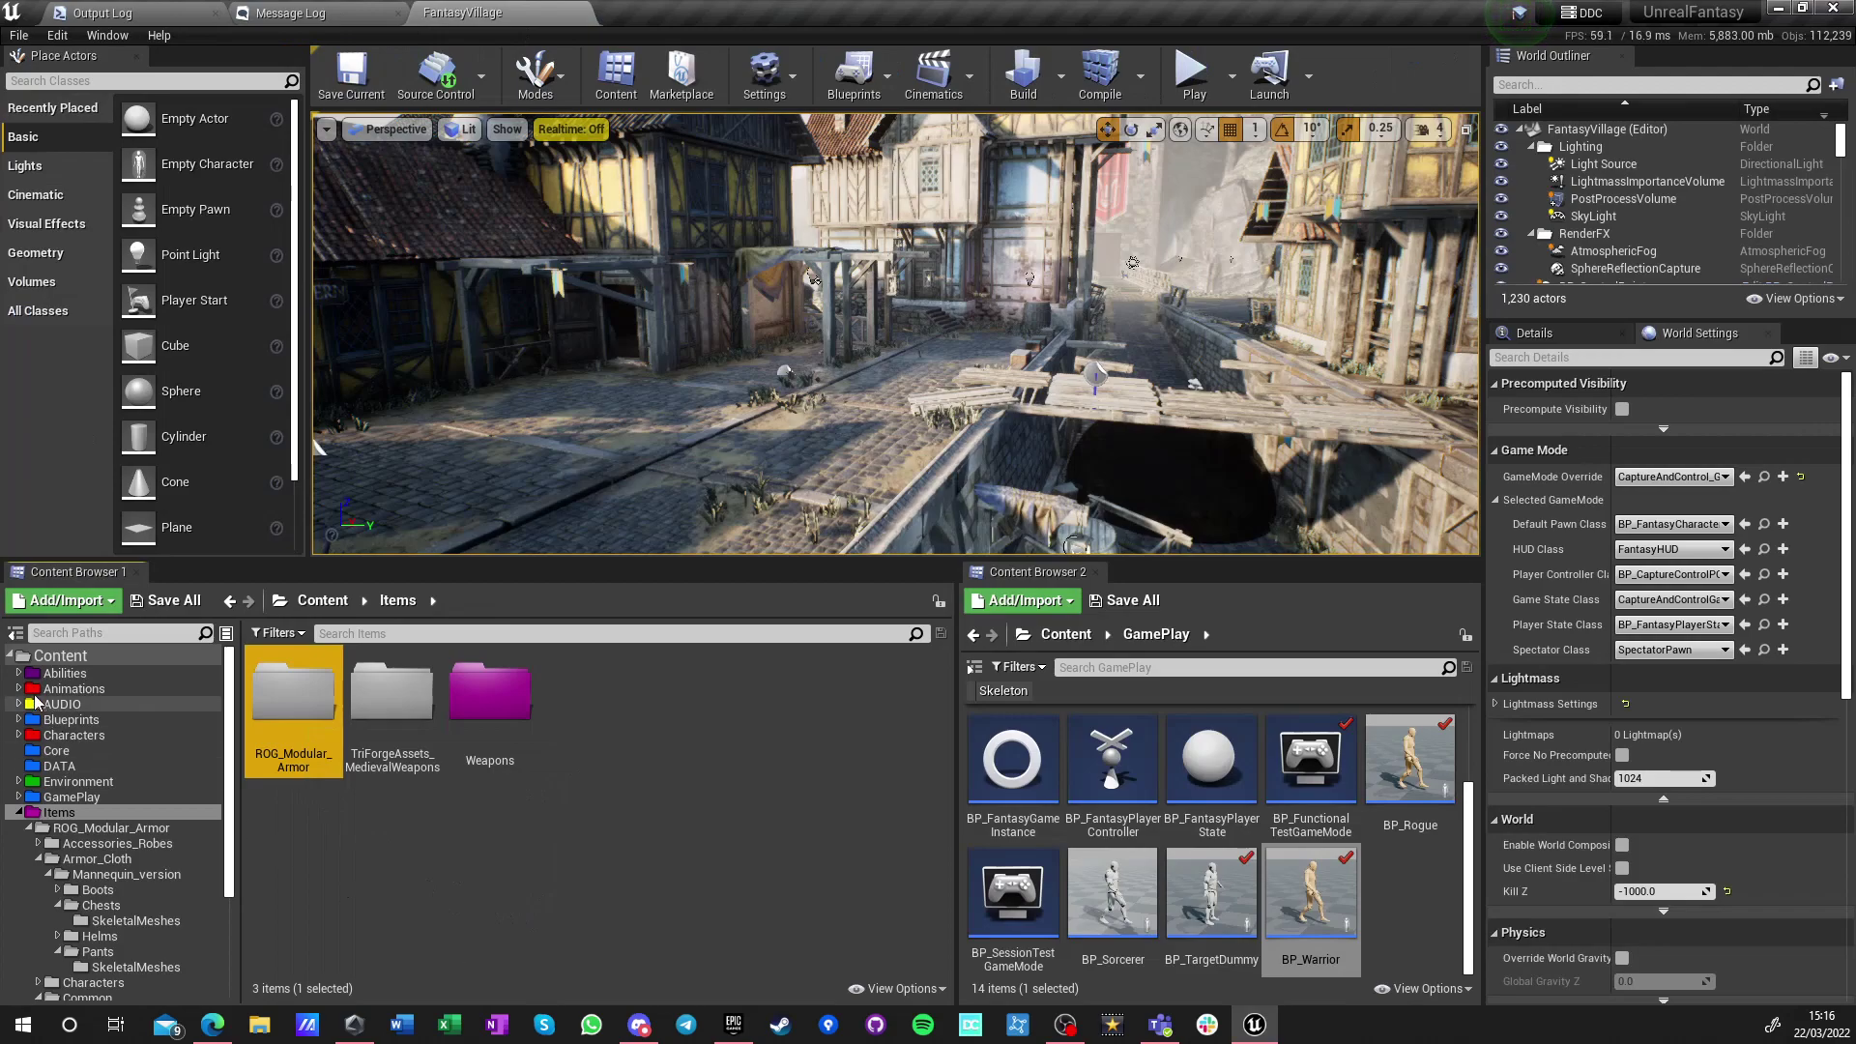
# Force delete the ROG_Modular_Armor folder and all its assets from the Items folder
pyautogui.press('Delete')
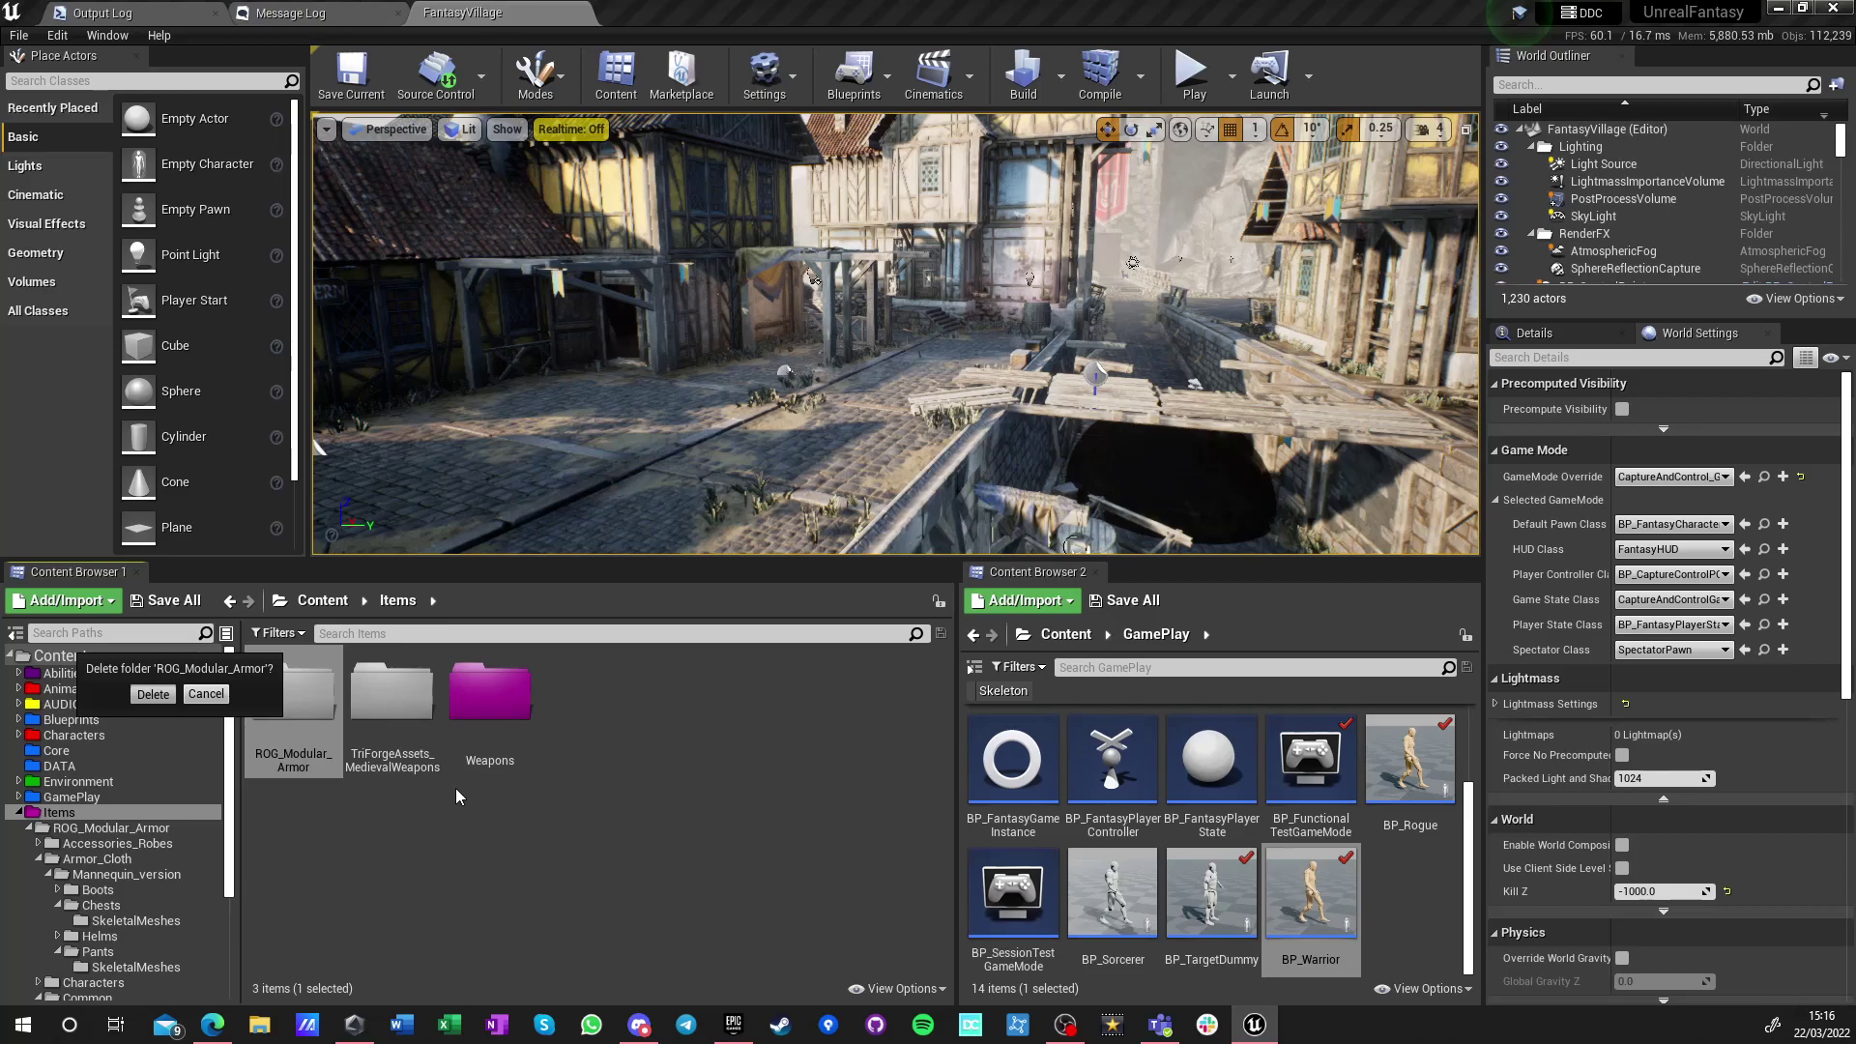
pyautogui.press('Return')
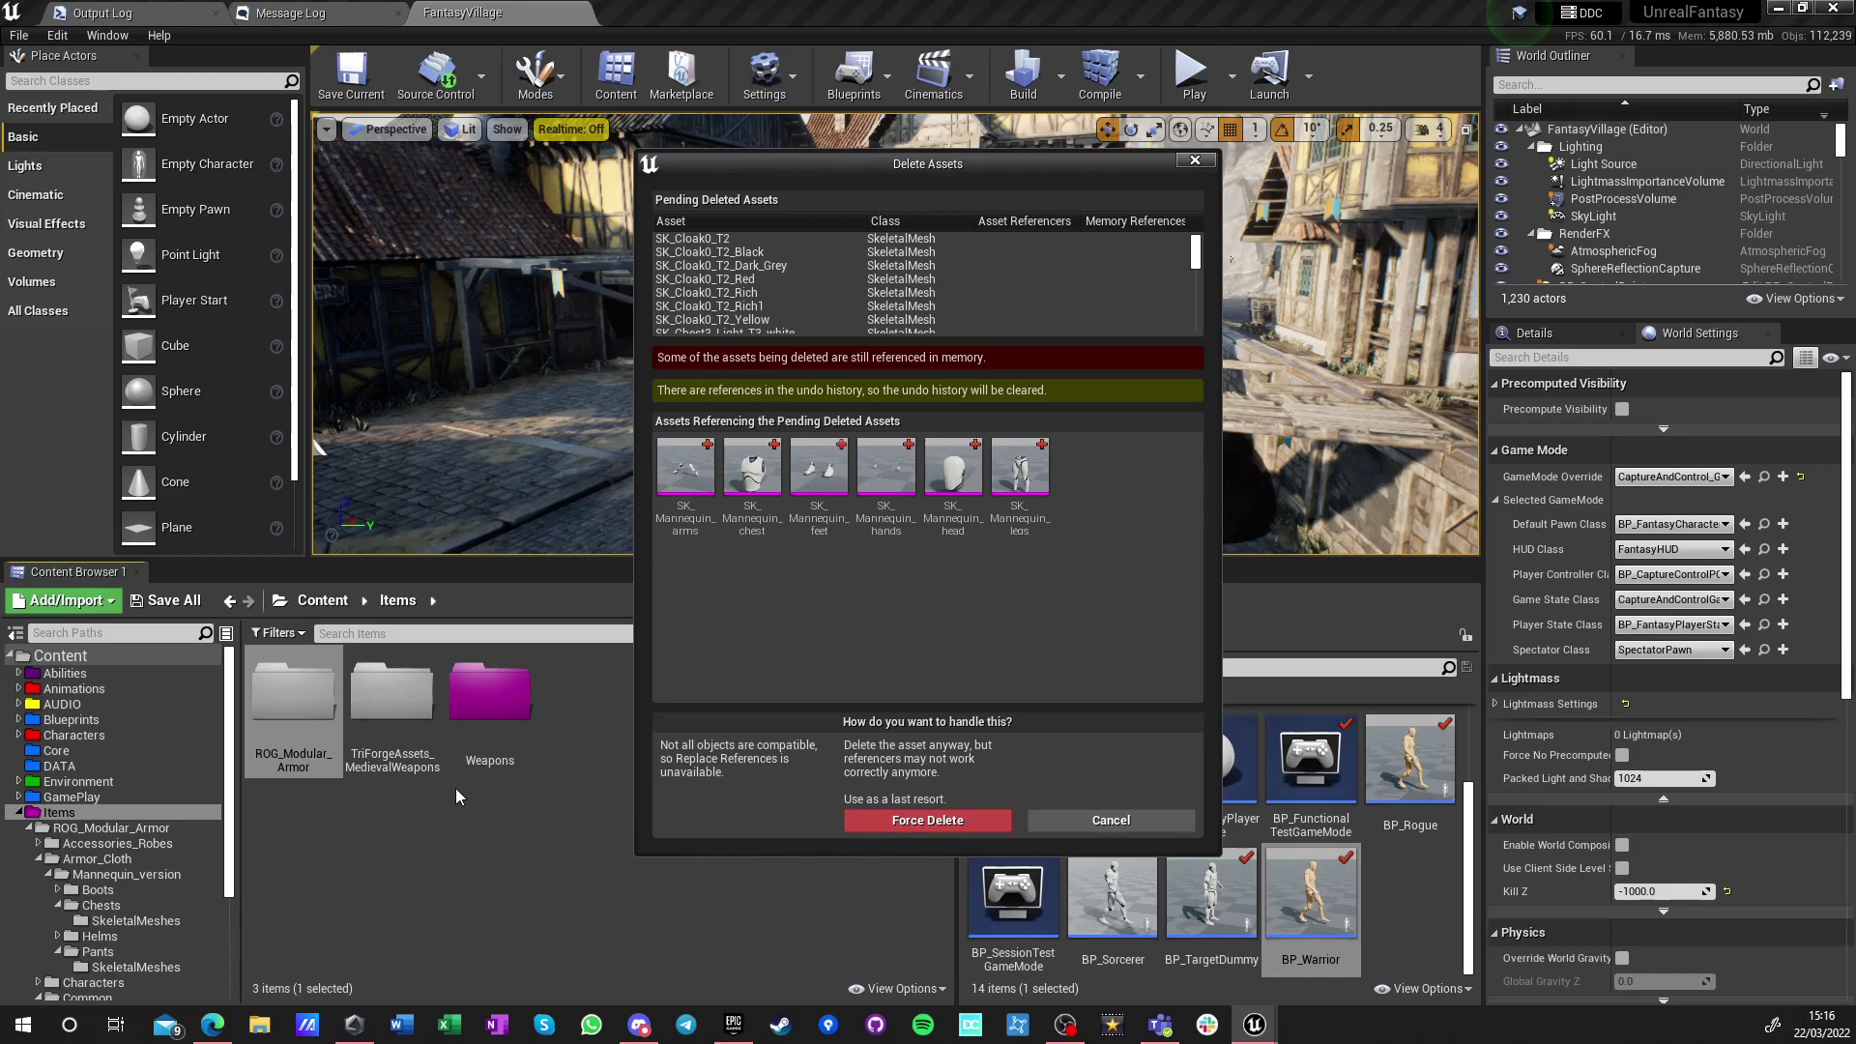
pyautogui.scroll(-10, 939, 302)
pyautogui.scroll(-10, 938, 302)
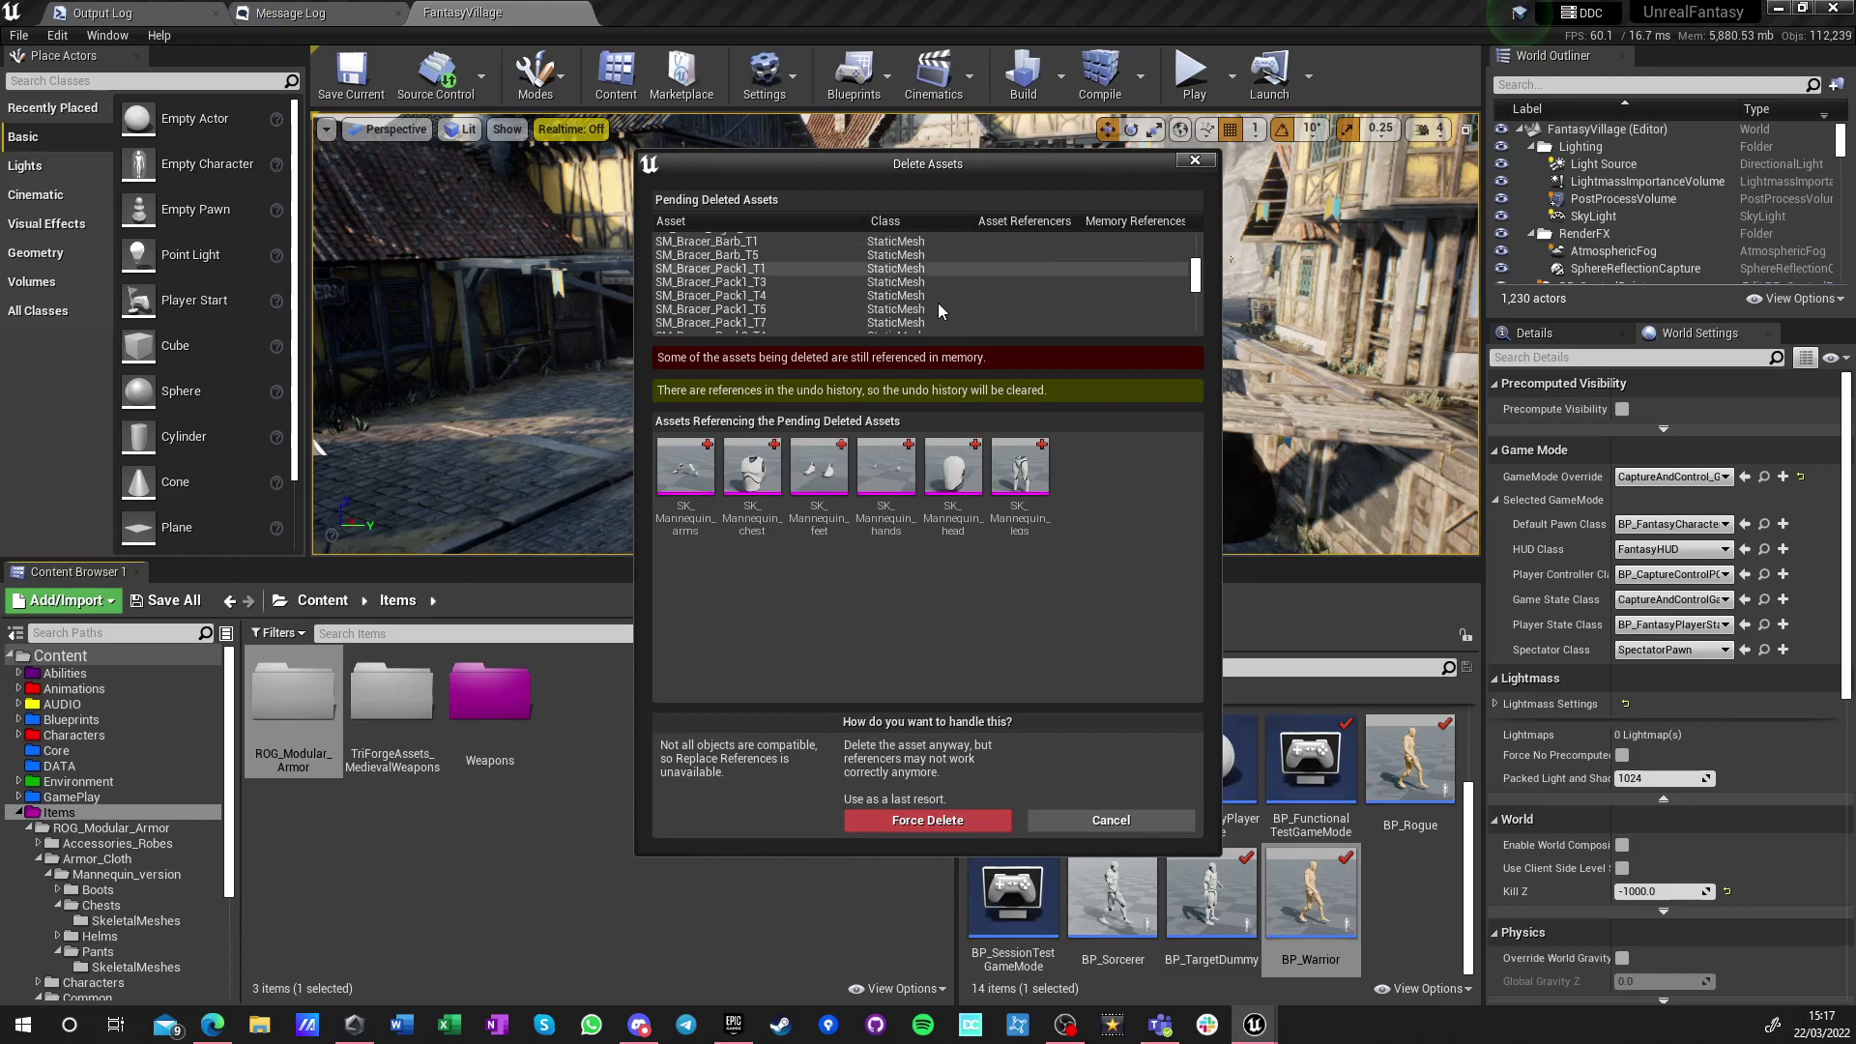
pyautogui.click(929, 822)
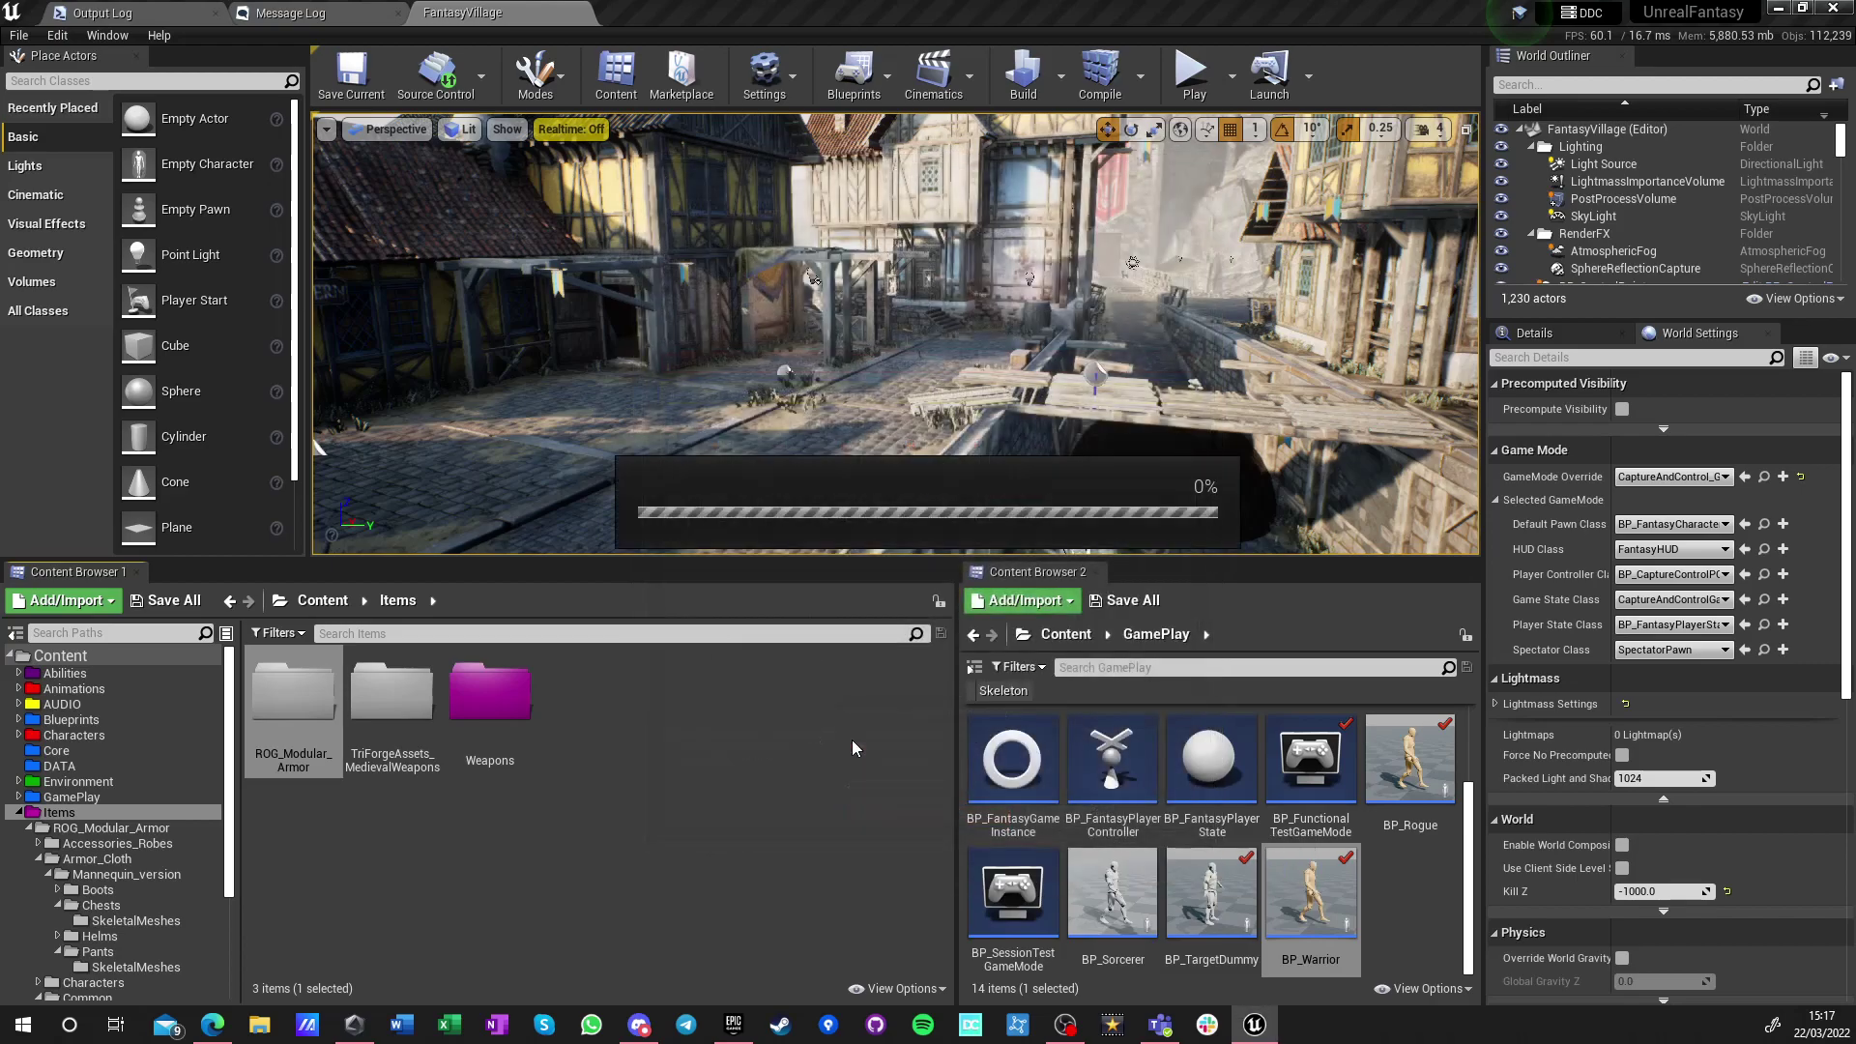
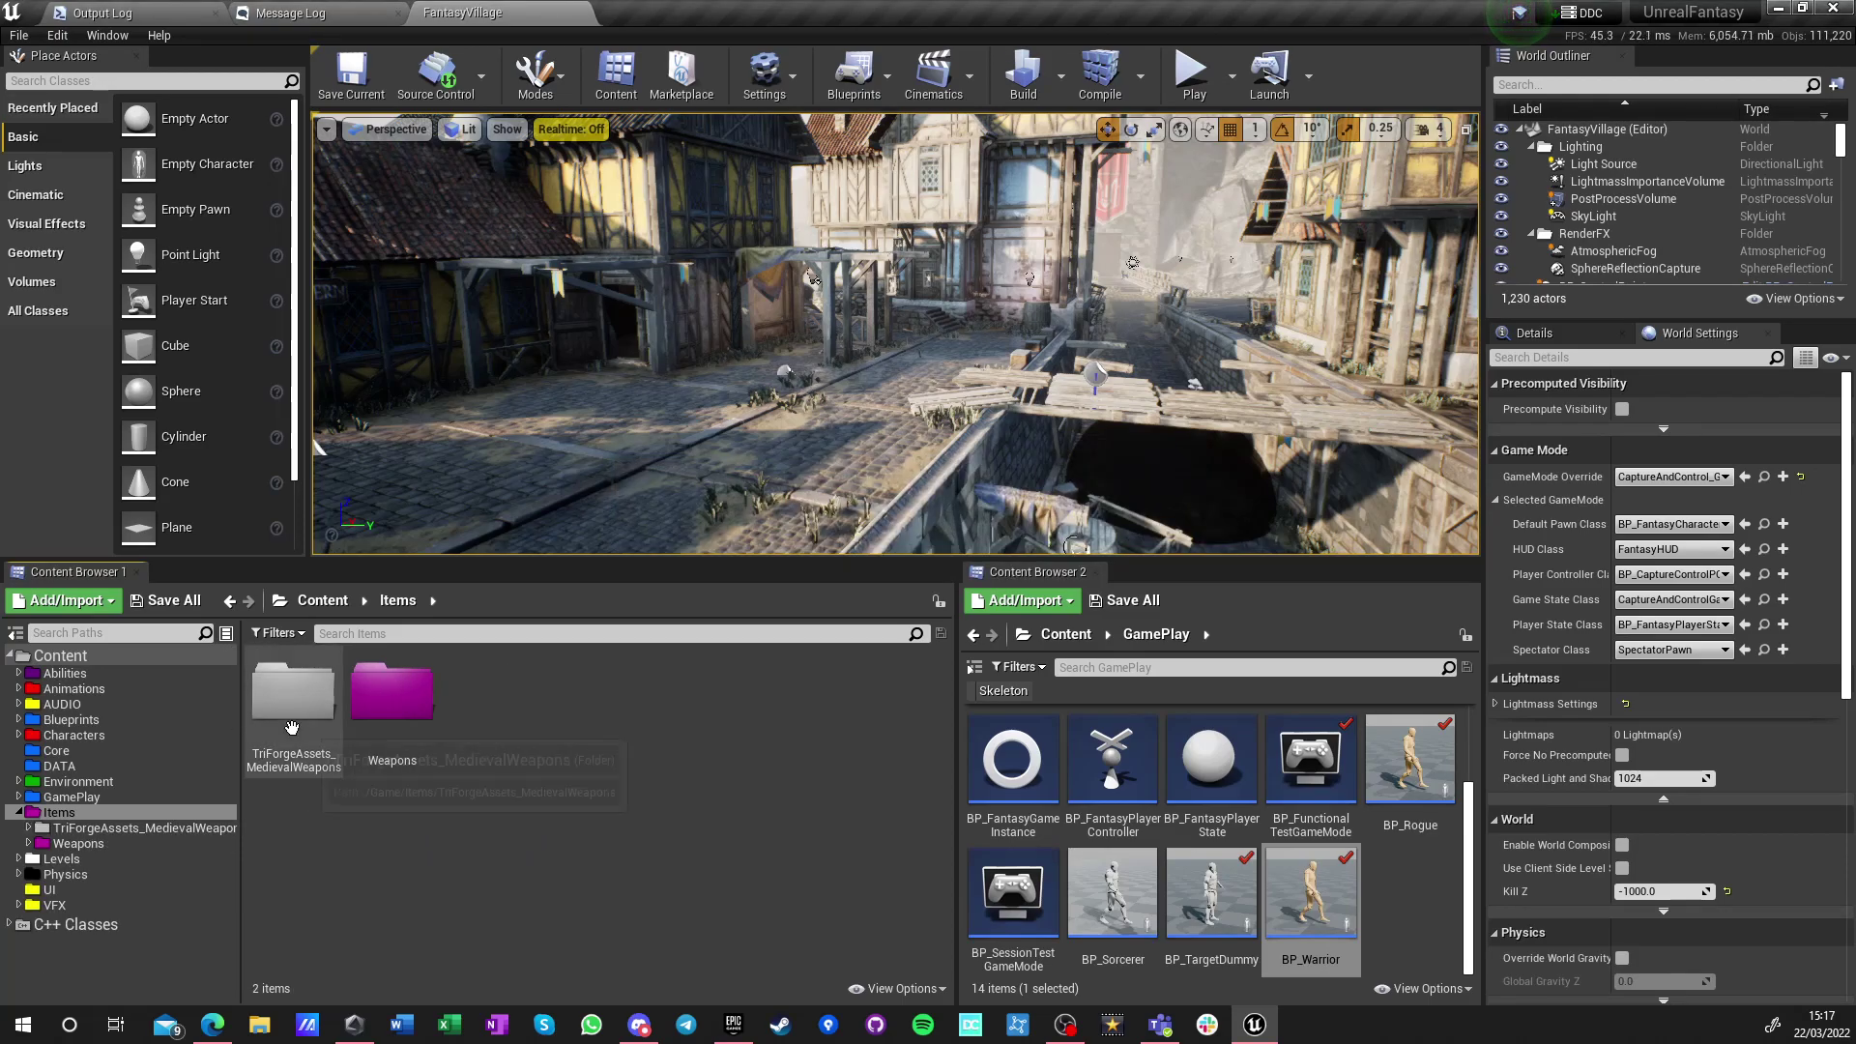
# Look through the DemoScene, MasterMaterials and Shield_Decals subfolders of TriForgeAssets_MedievalWeapons
pyautogui.doubleClick(285, 766)
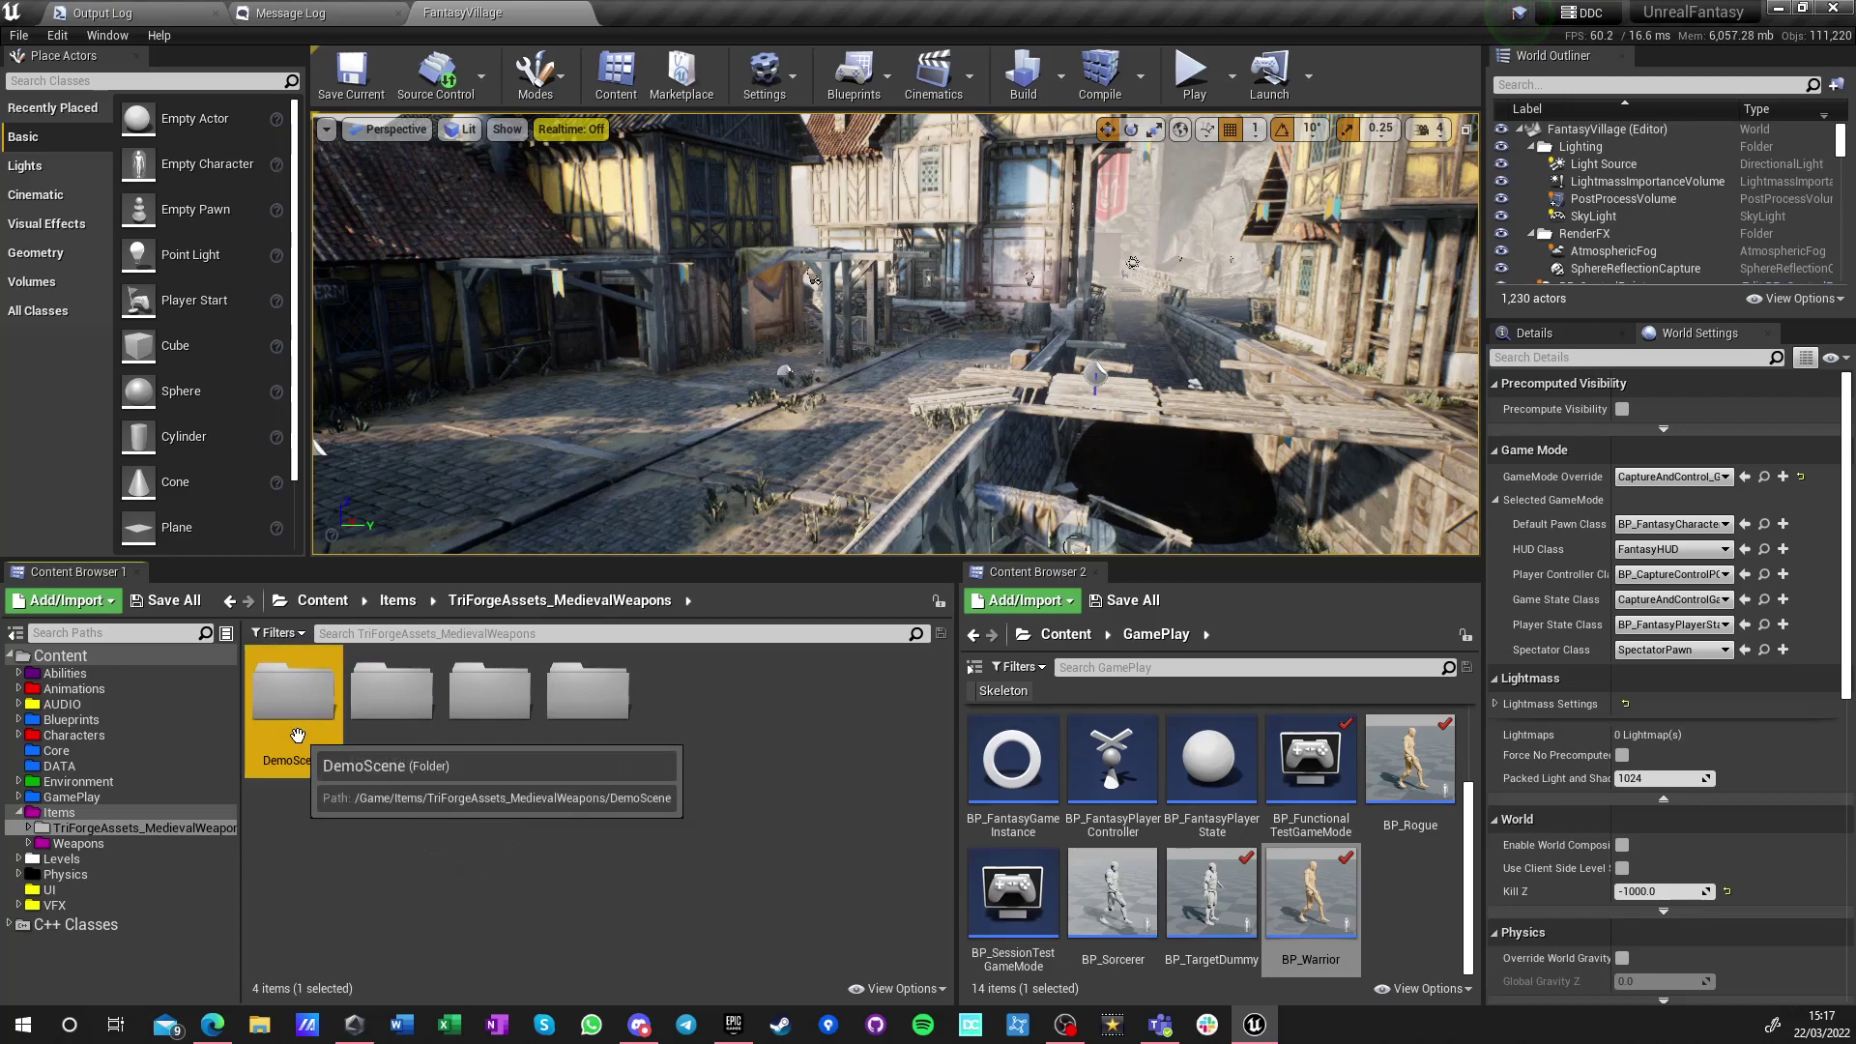
pyautogui.doubleClick(290, 693)
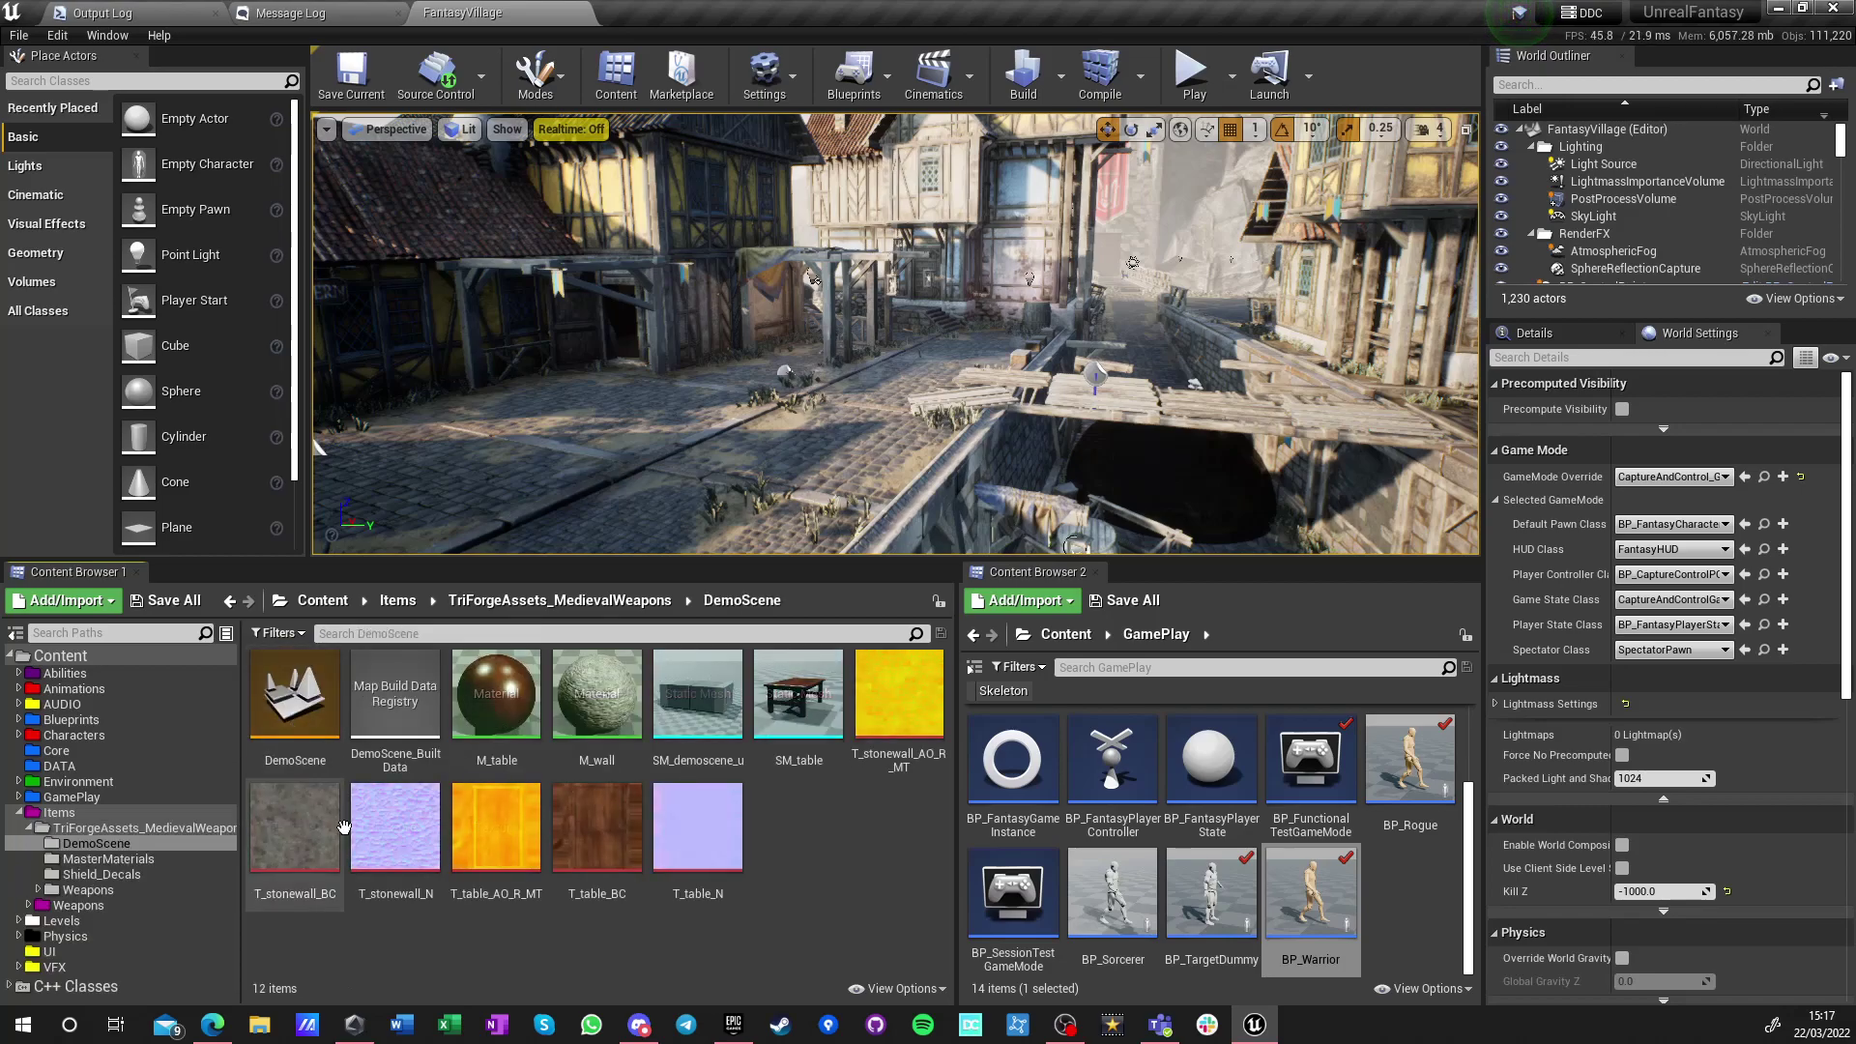
pyautogui.click(607, 600)
pyautogui.click(294, 694)
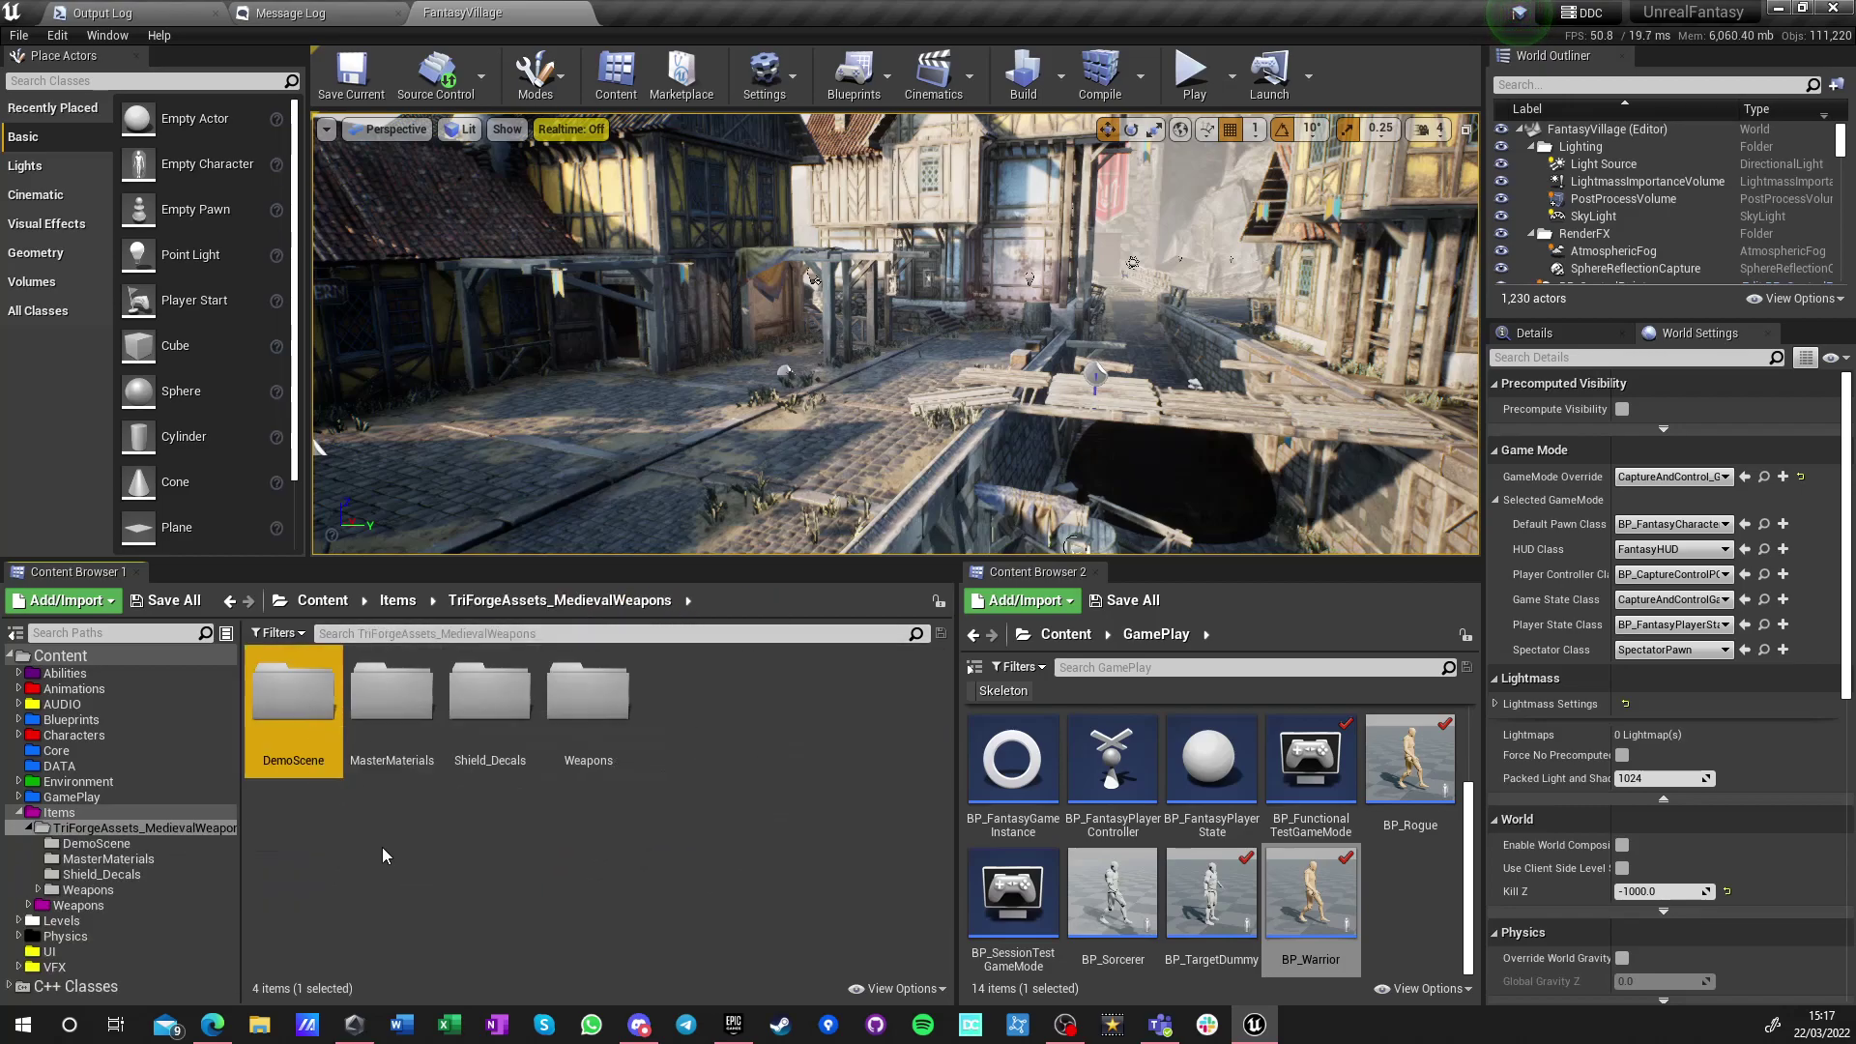
pyautogui.press('Delete')
pyautogui.click(486, 888)
pyautogui.doubleClick(391, 691)
pyautogui.hotkey('alt', 'Left')
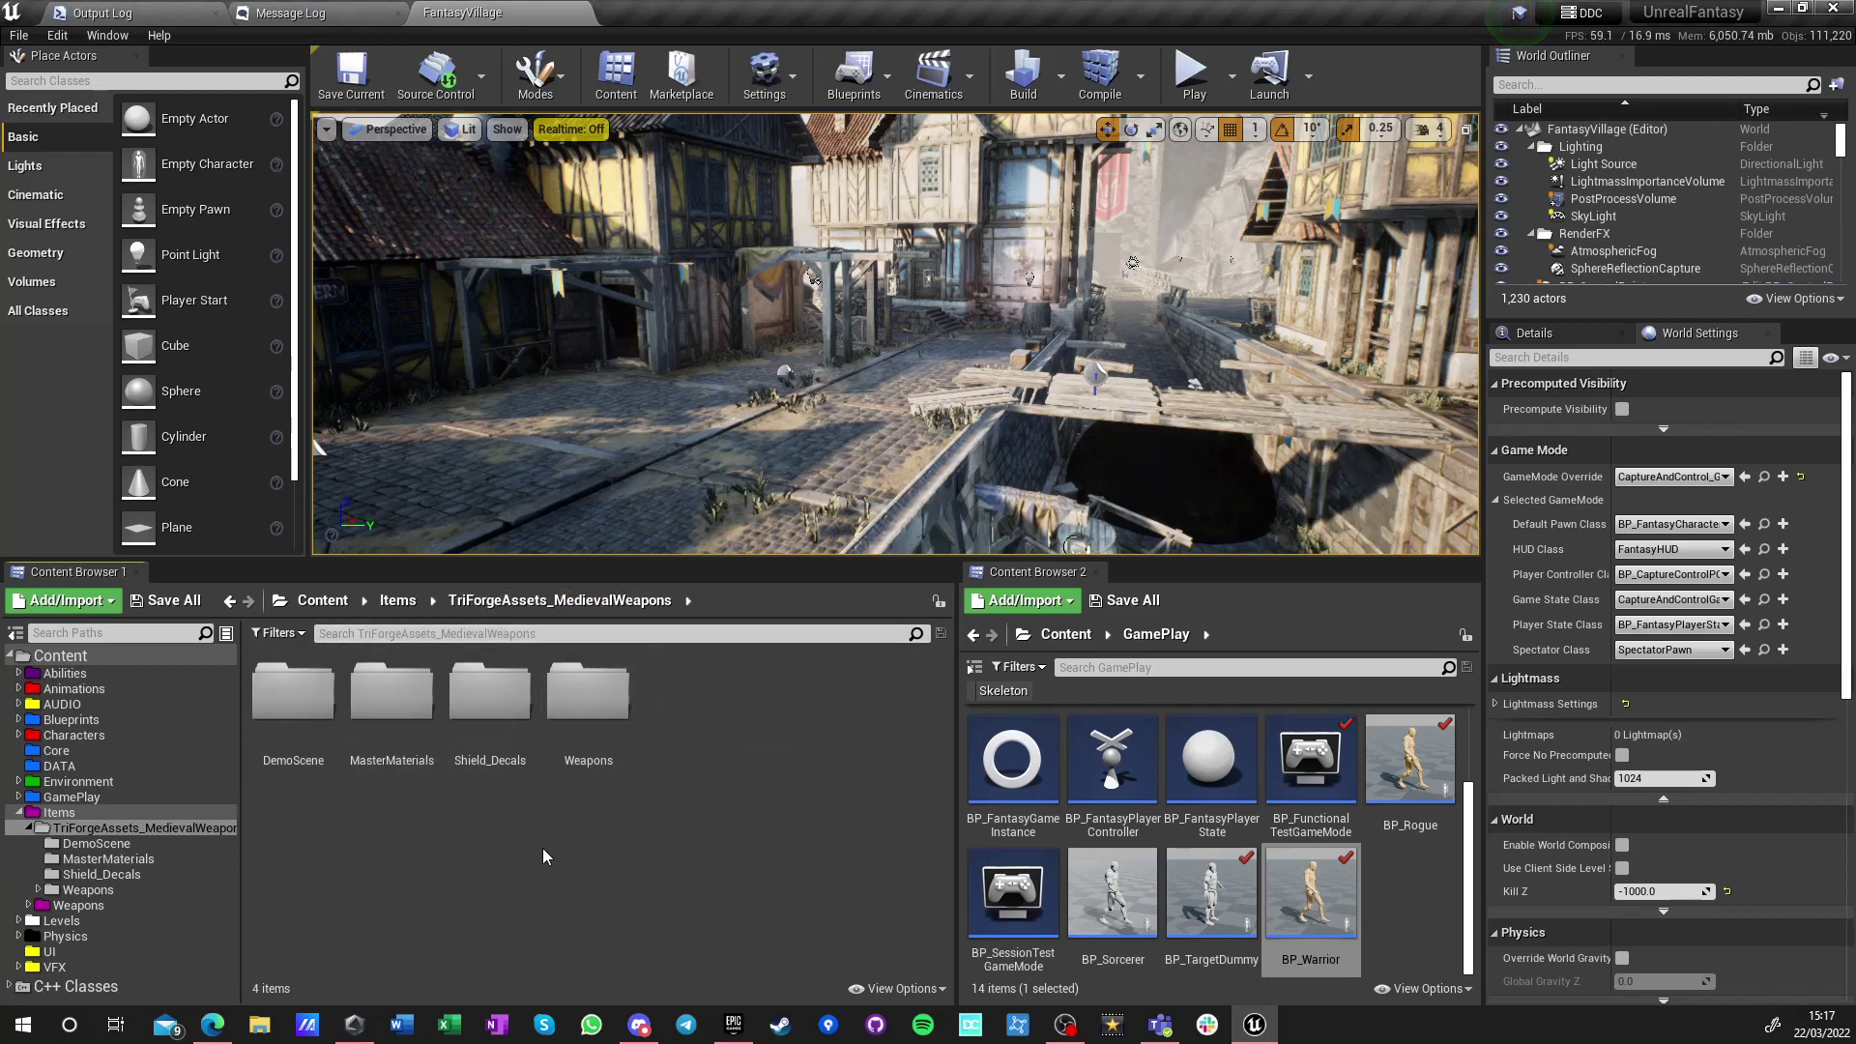
pyautogui.doubleClick(491, 701)
pyautogui.click(640, 600)
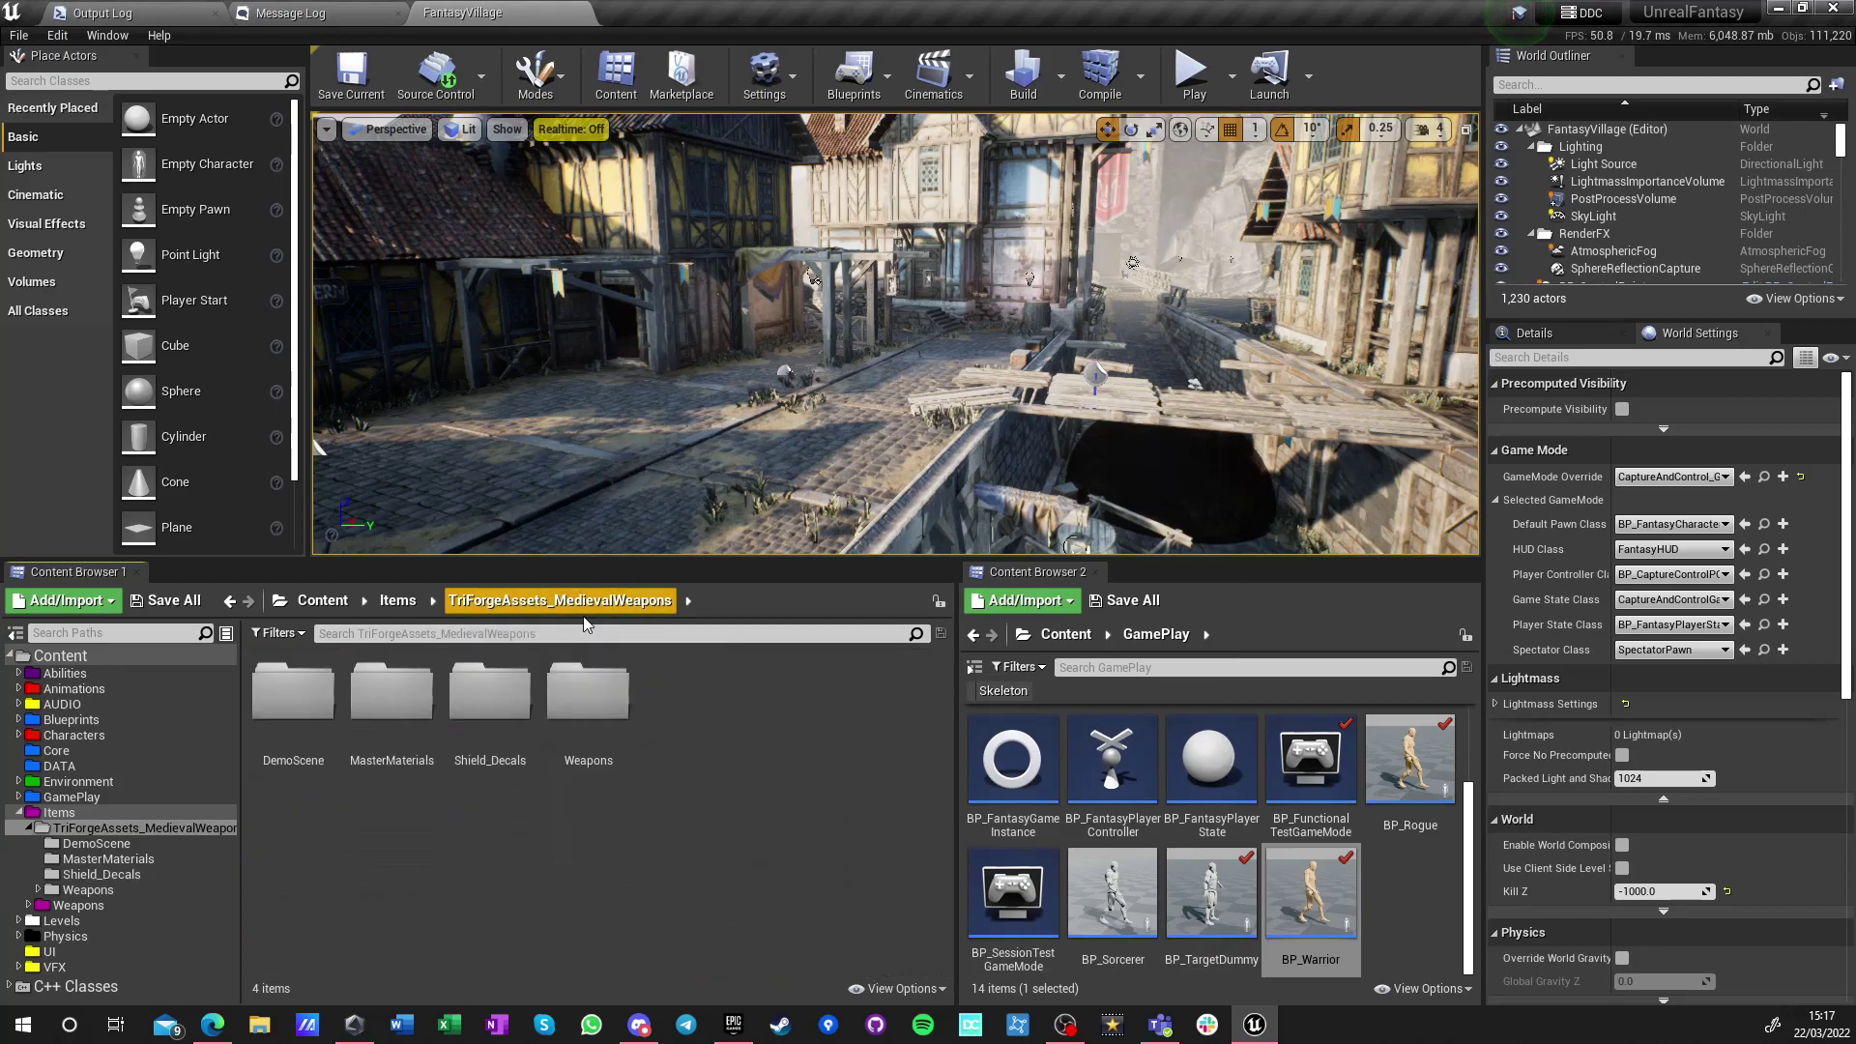
# Examine the weapon meshes and materials in the Axe_1, Axe_3, Halberd_1 and HeatherShield folders under Weapons
pyautogui.doubleClick(585, 701)
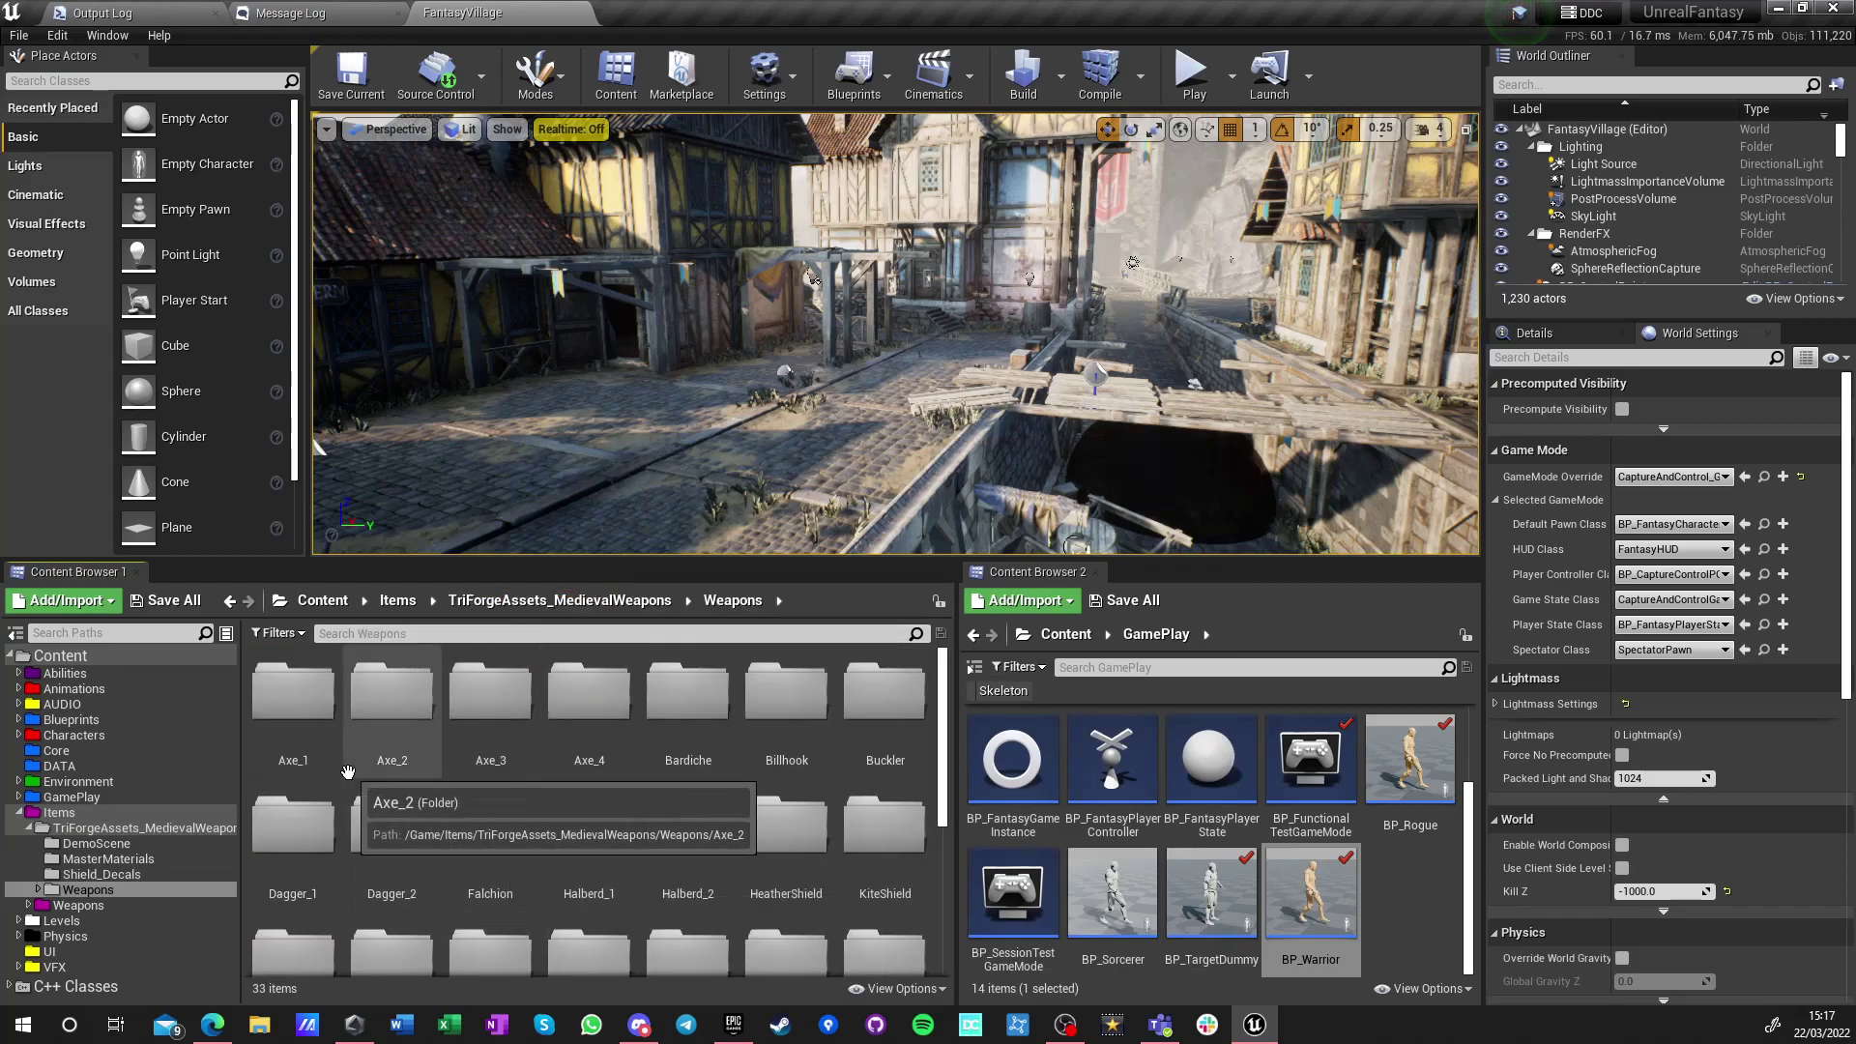
pyautogui.click(307, 713)
pyautogui.doubleClick(307, 713)
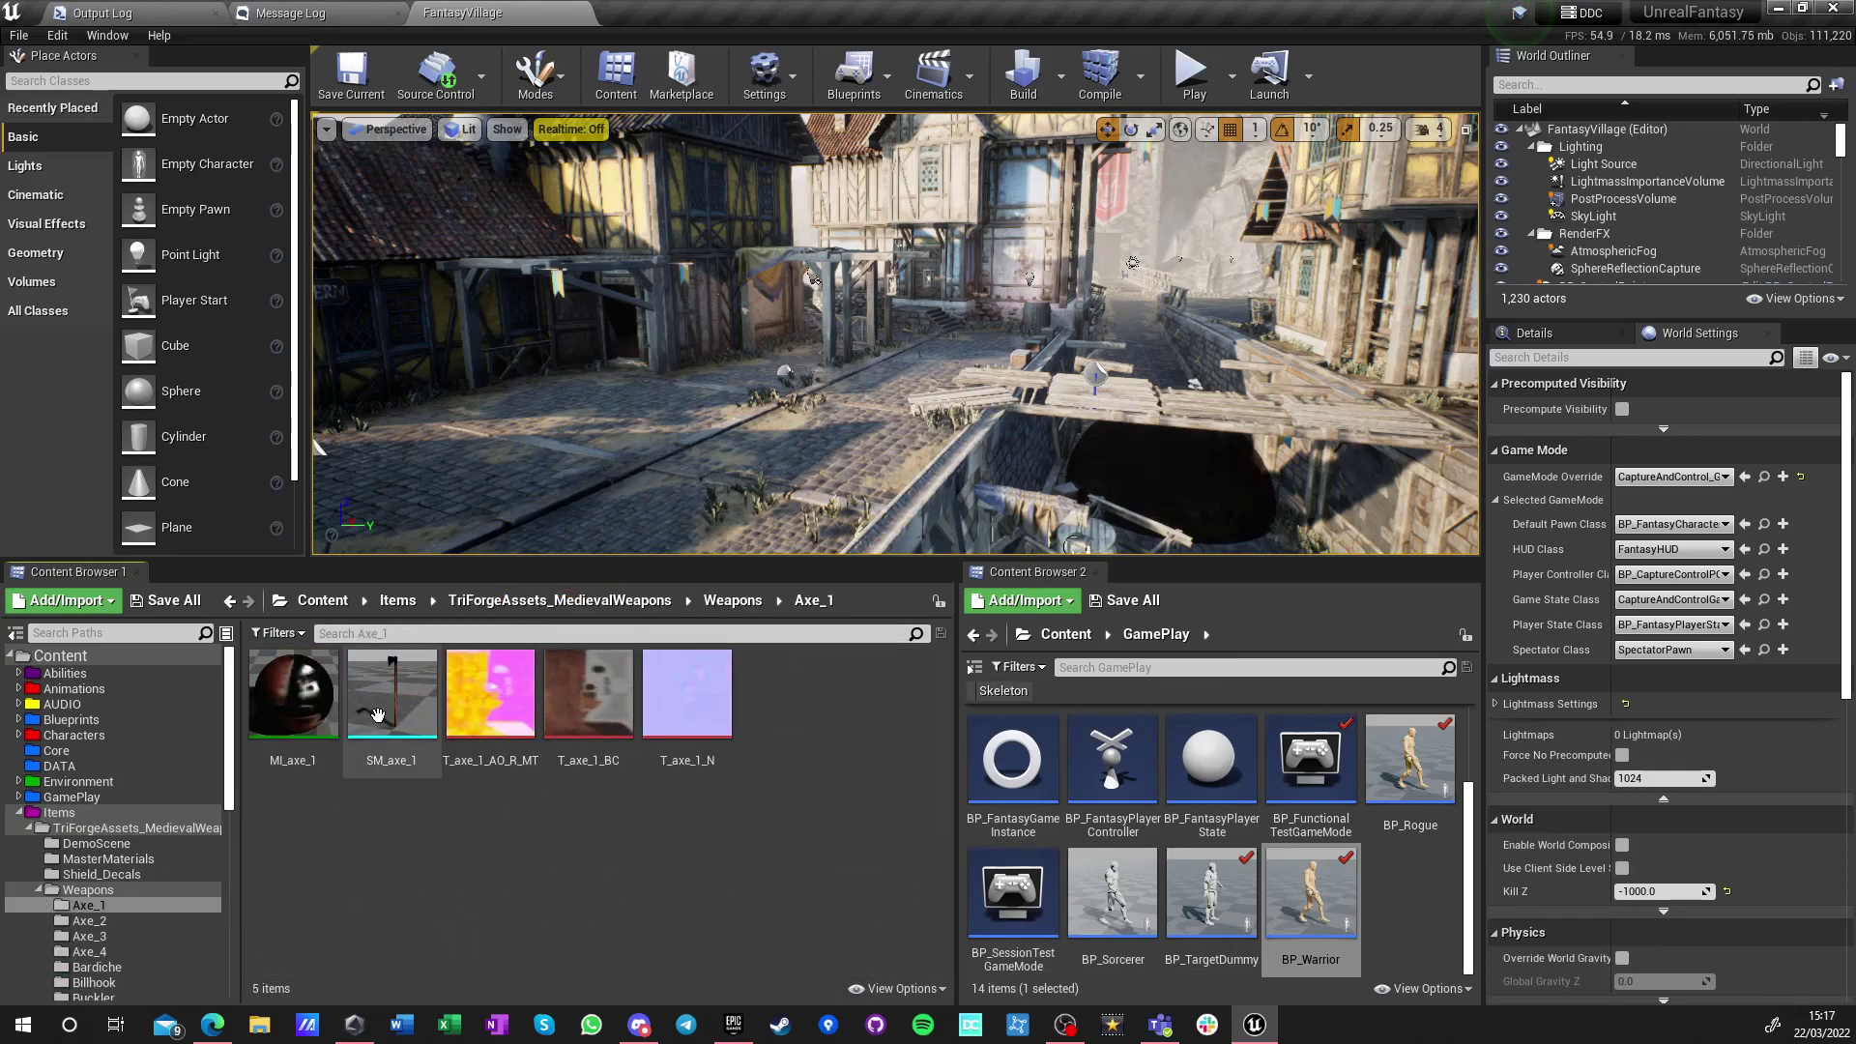
pyautogui.click(720, 596)
pyautogui.doubleClick(490, 691)
pyautogui.click(731, 600)
pyautogui.click(592, 831)
pyautogui.doubleClick(592, 831)
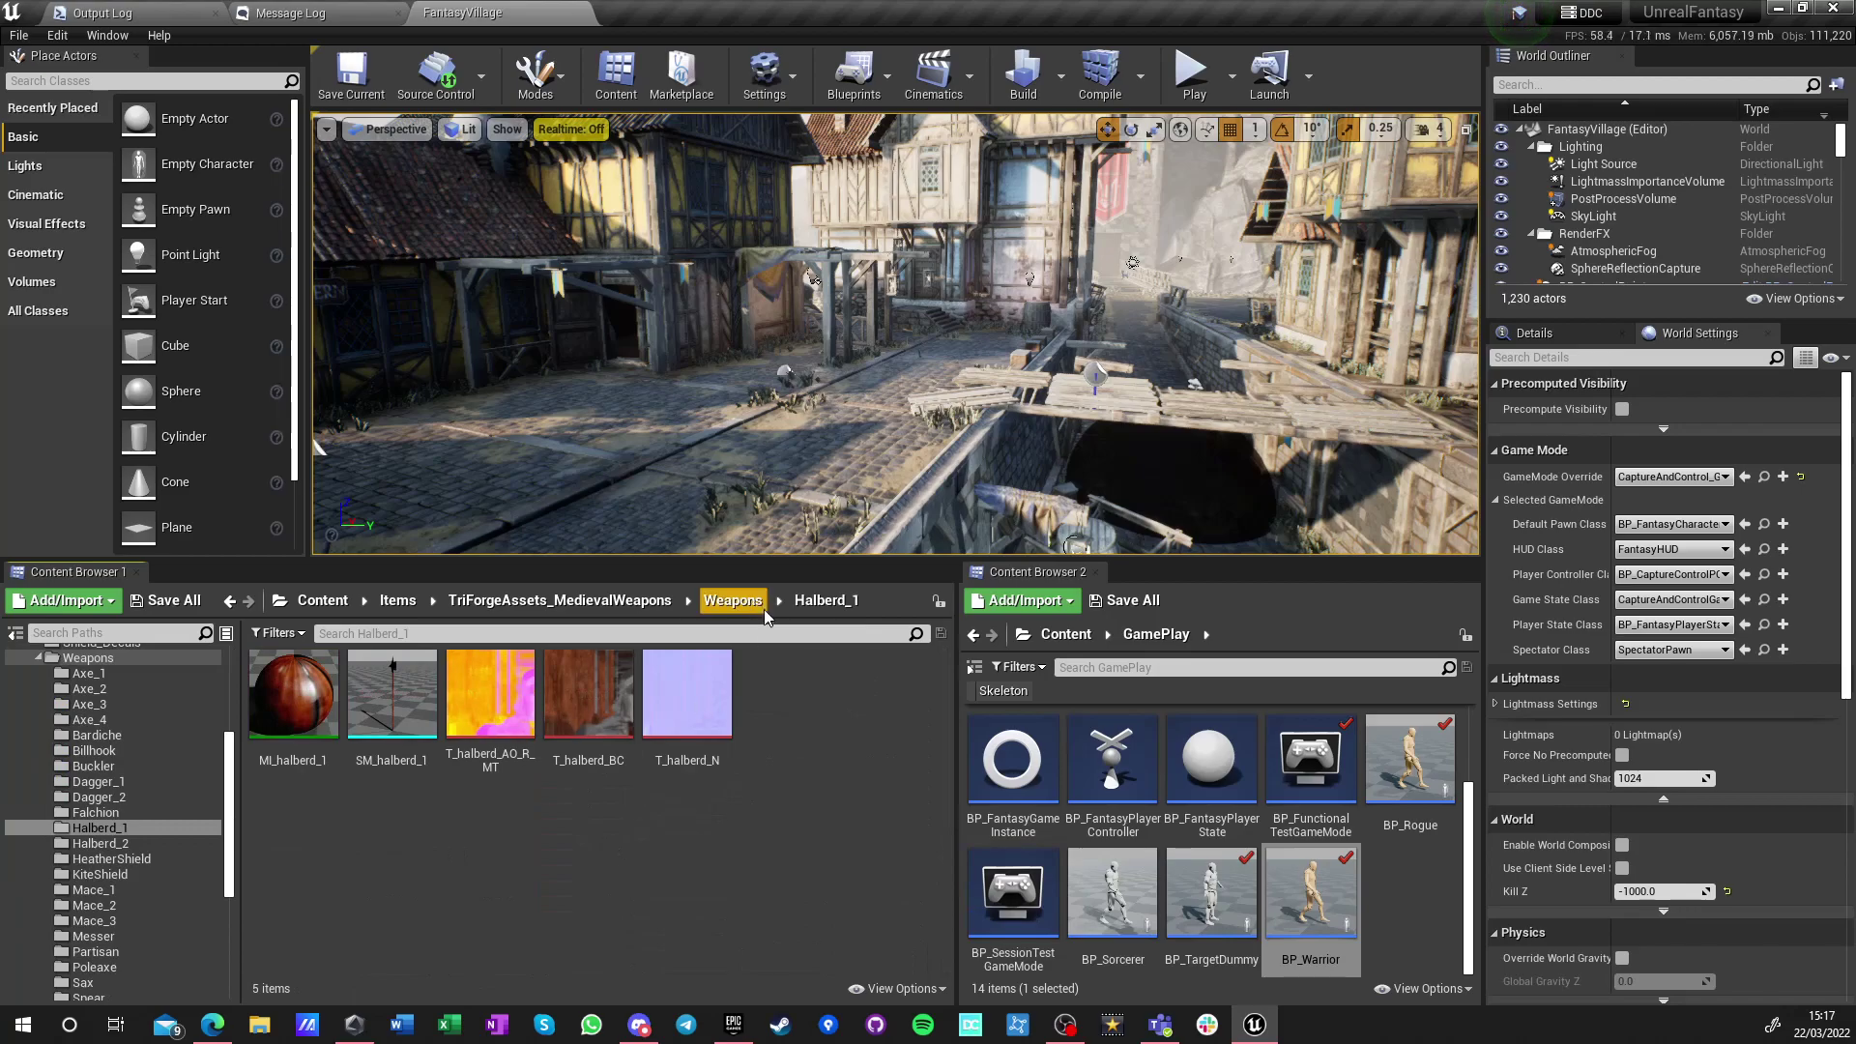
pyautogui.click(732, 600)
pyautogui.click(791, 833)
pyautogui.doubleClick(791, 833)
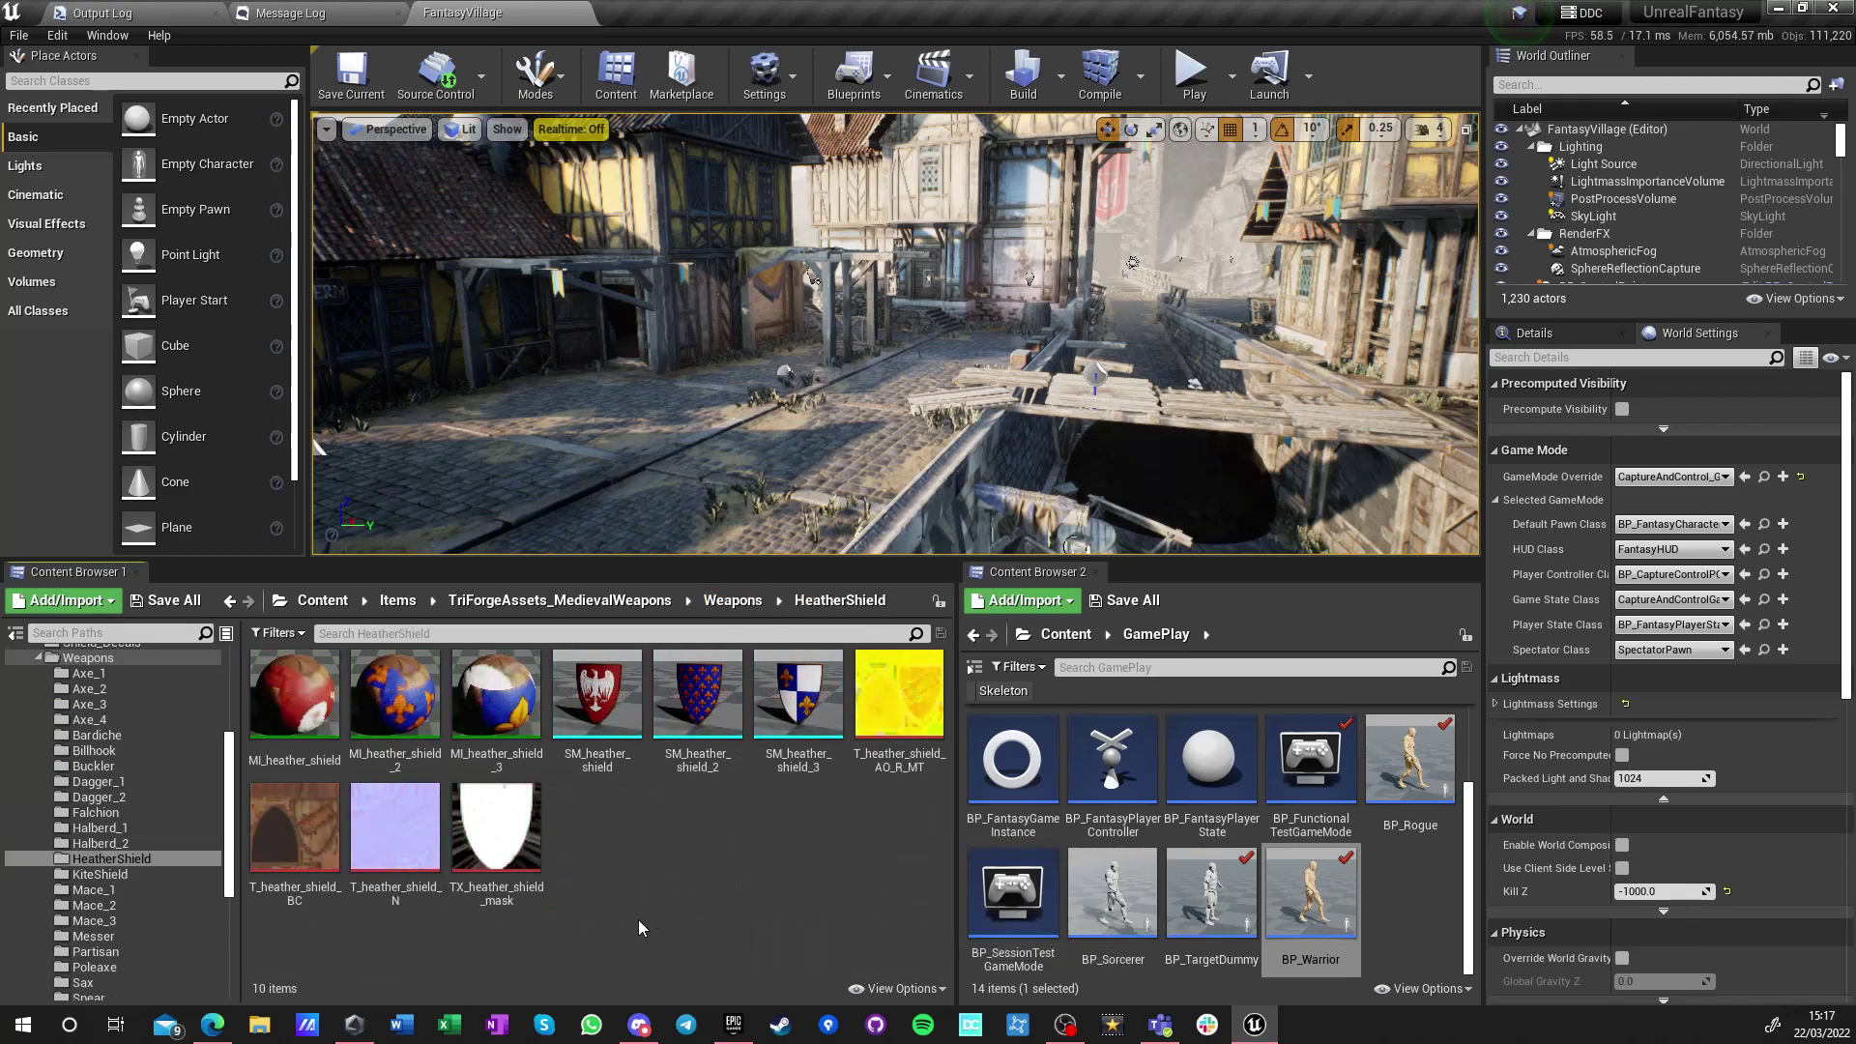
pyautogui.click(732, 600)
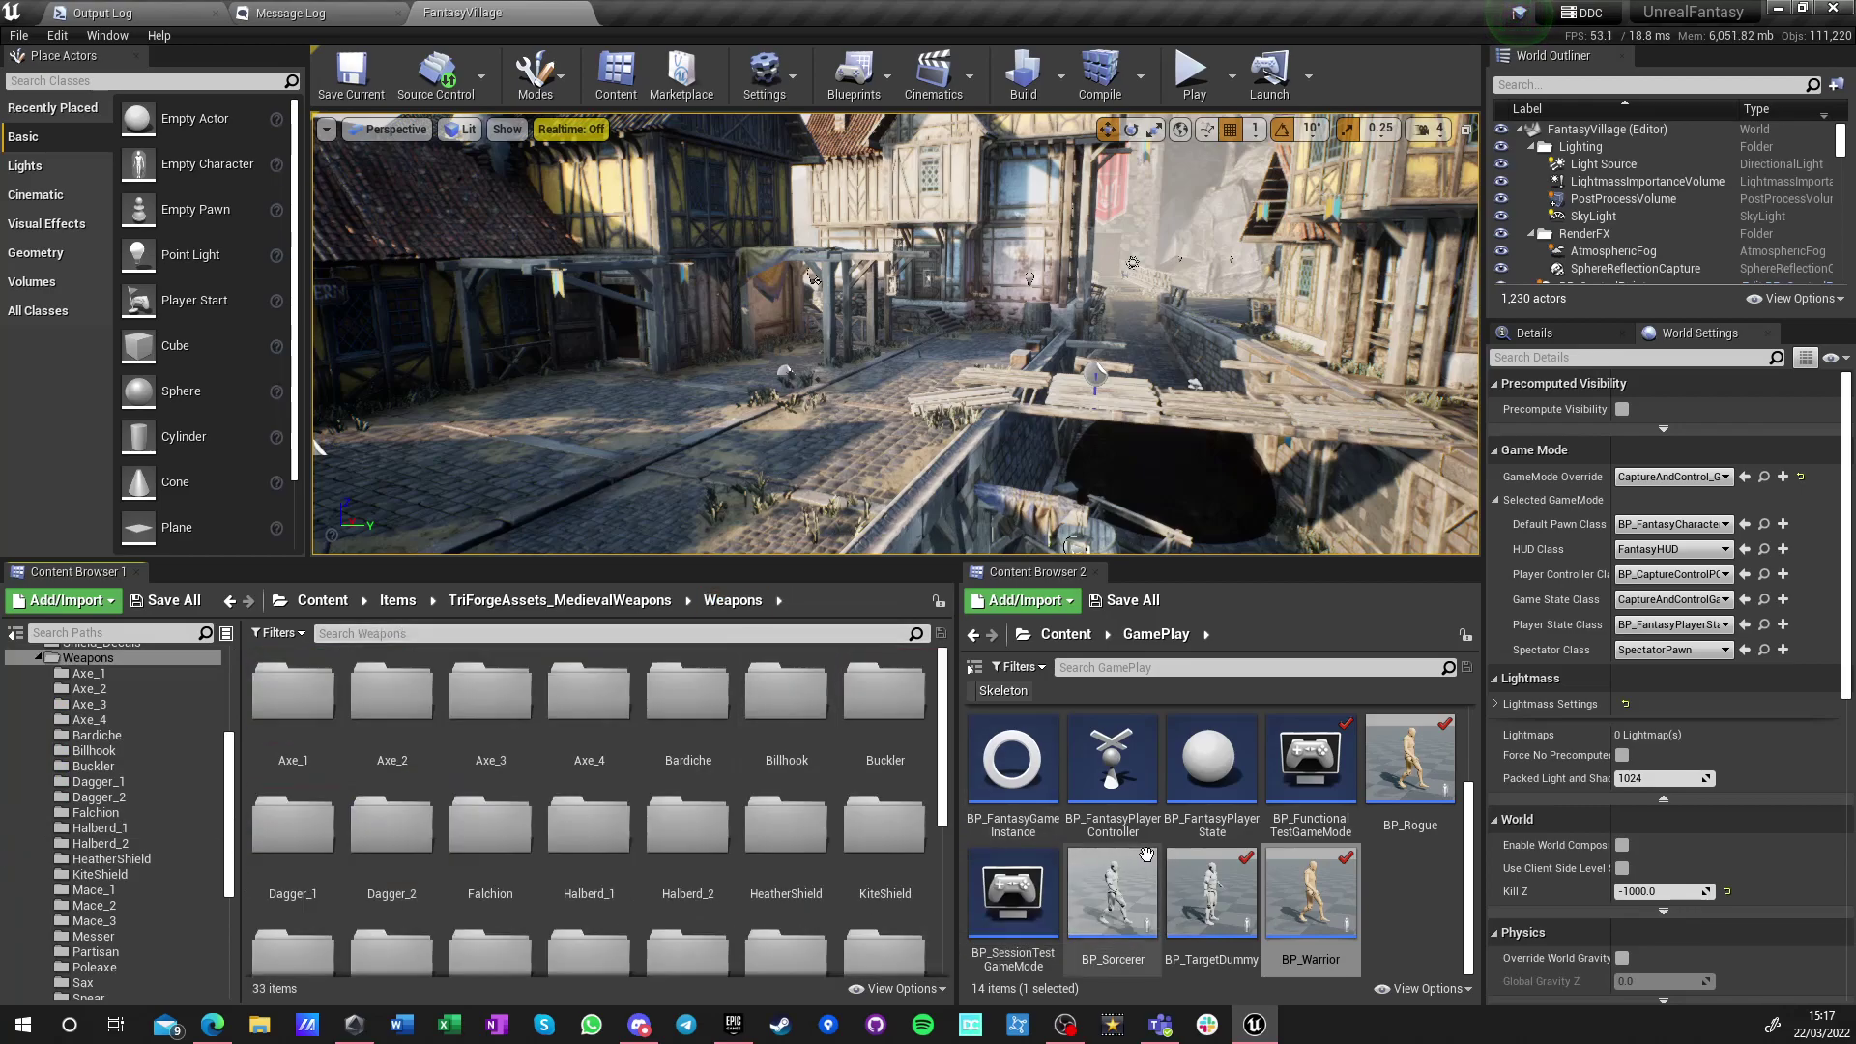
# Open BP_WeaponTemplate from the Core folder, inspect its WeaponMesh component and close the blueprint
pyautogui.click(1066, 634)
pyautogui.scroll(-2, 1208, 870)
pyautogui.click(1033, 879)
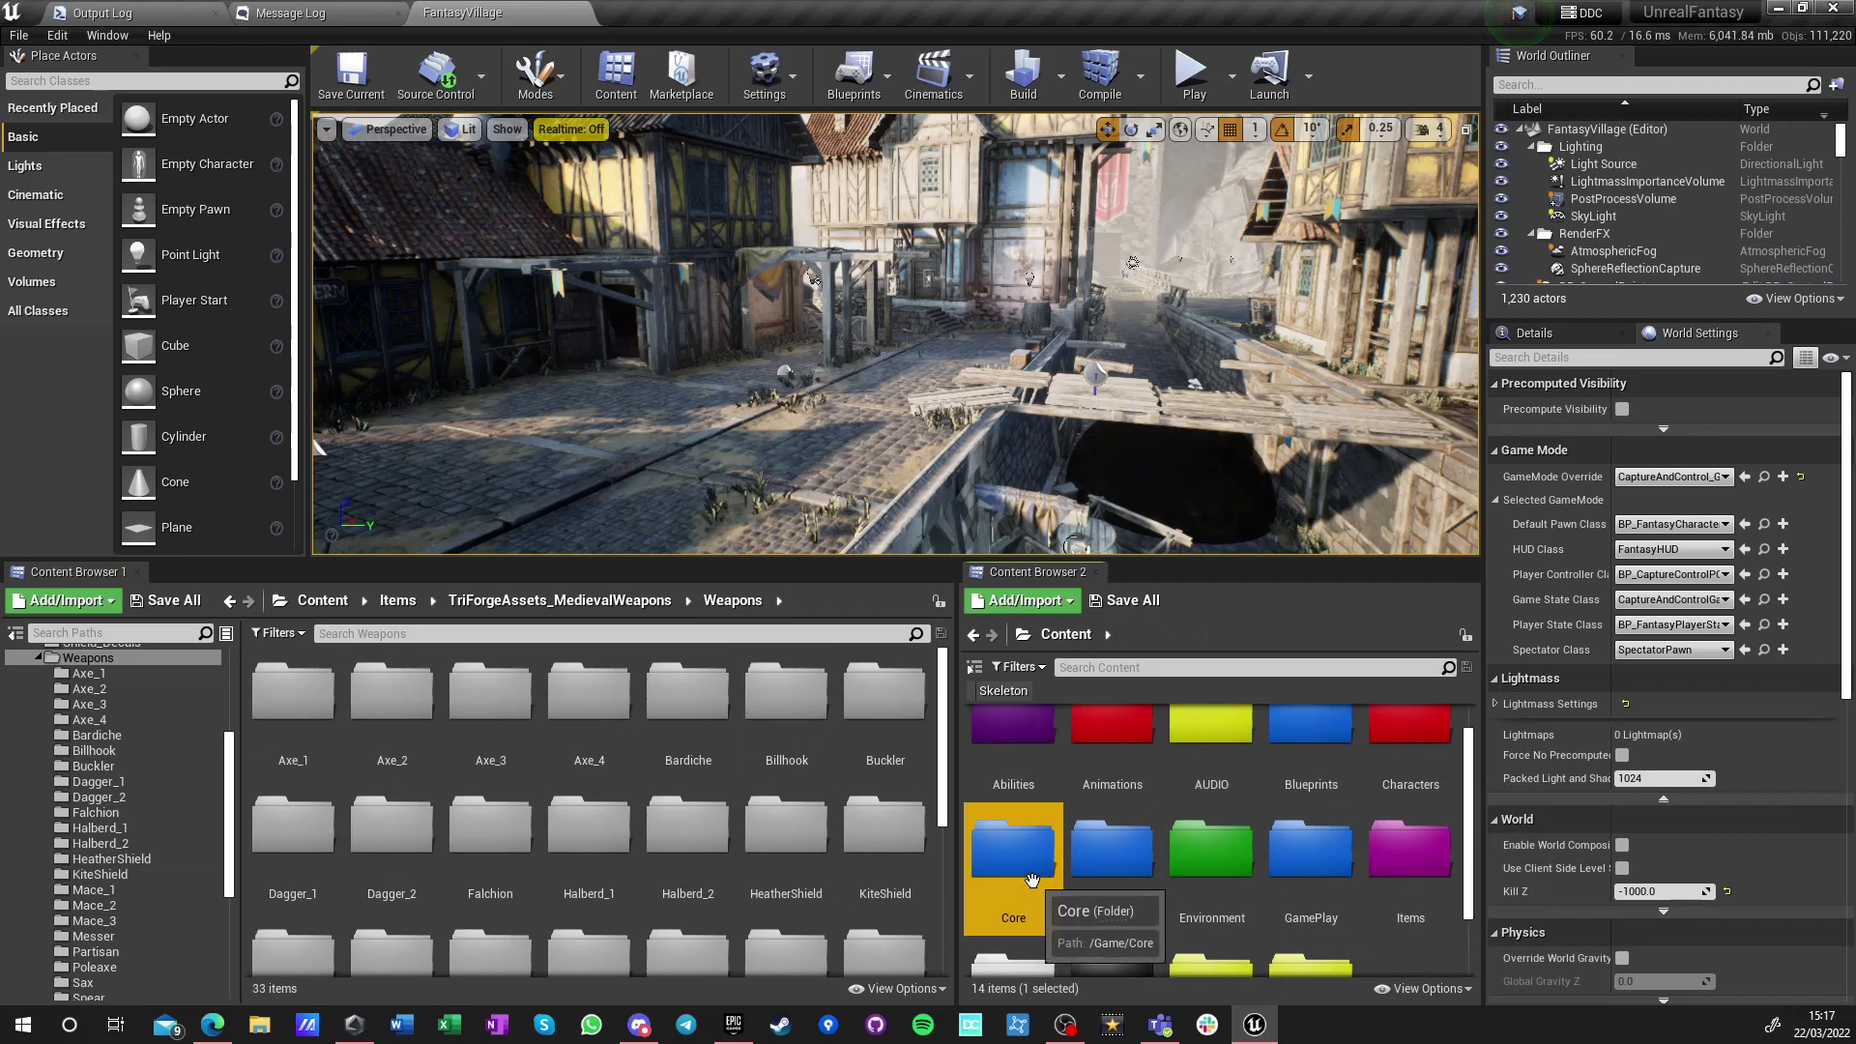
pyautogui.doubleClick(1032, 879)
pyautogui.scroll(-2, 1102, 870)
pyautogui.click(1102, 884)
pyautogui.doubleClick(1102, 885)
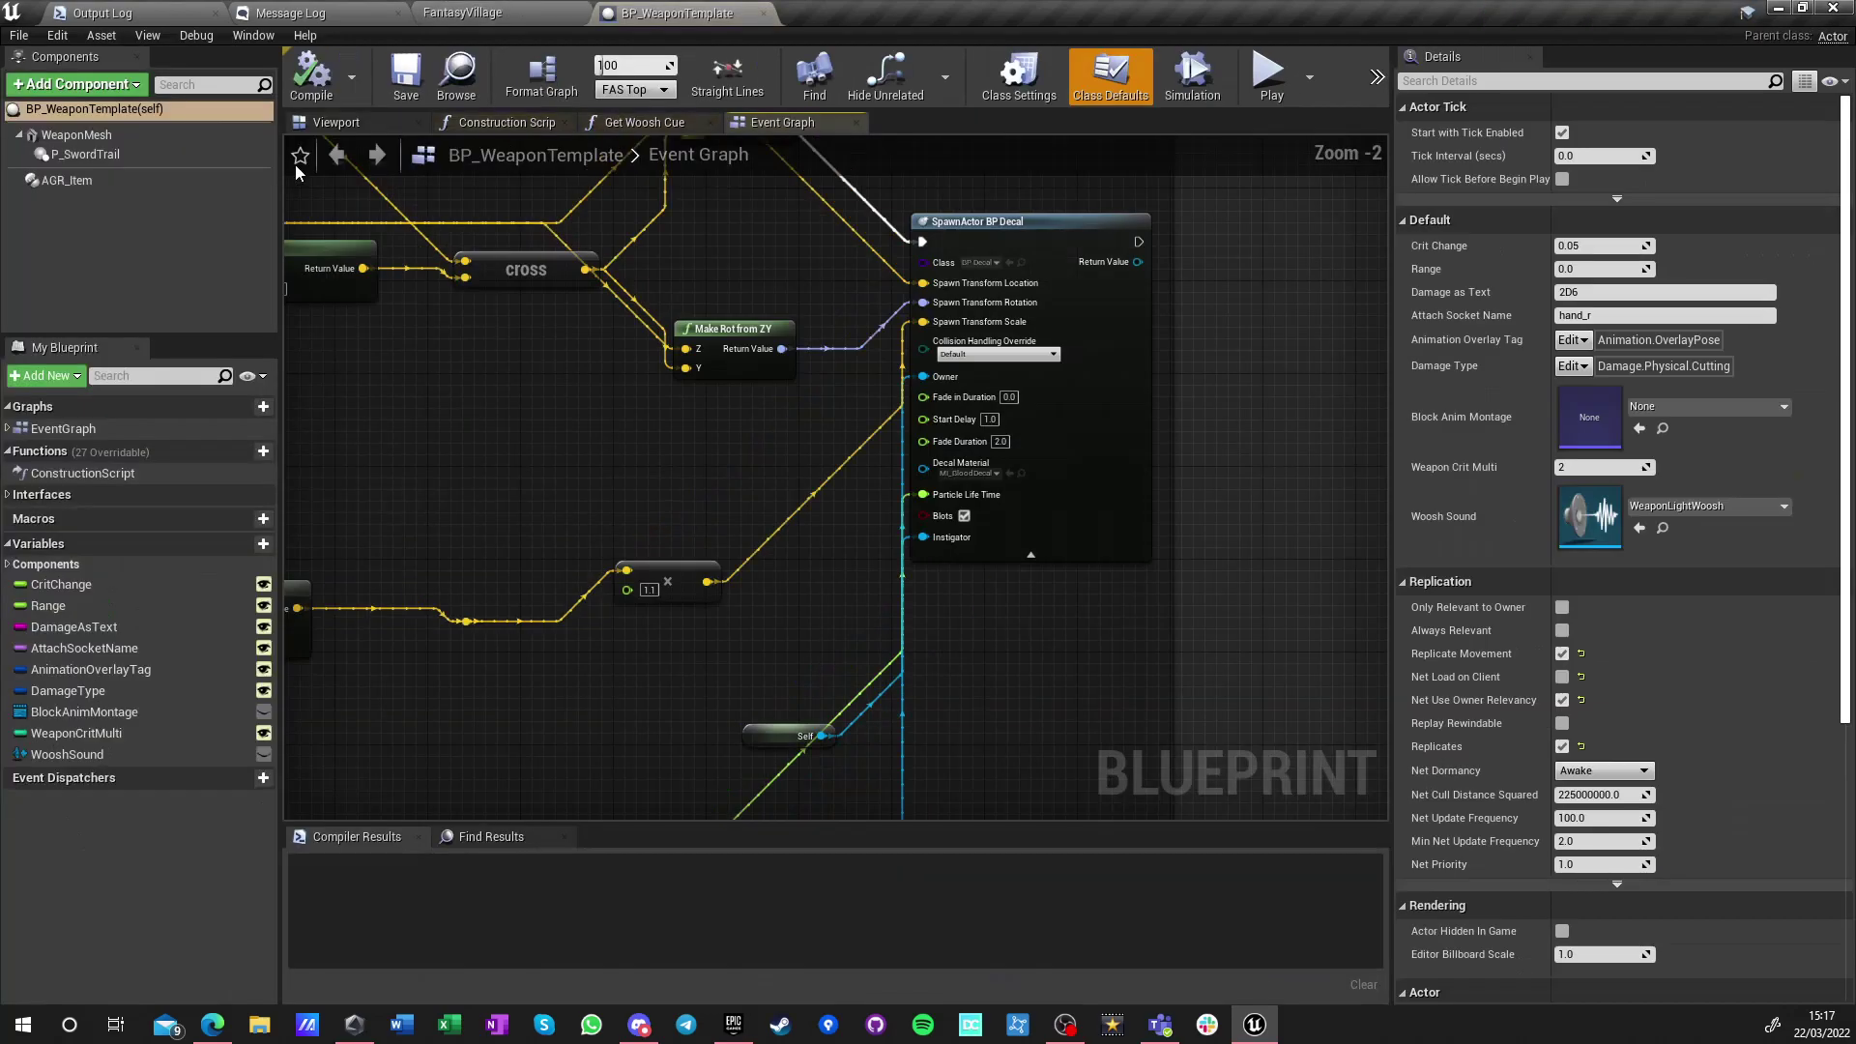
pyautogui.click(91, 138)
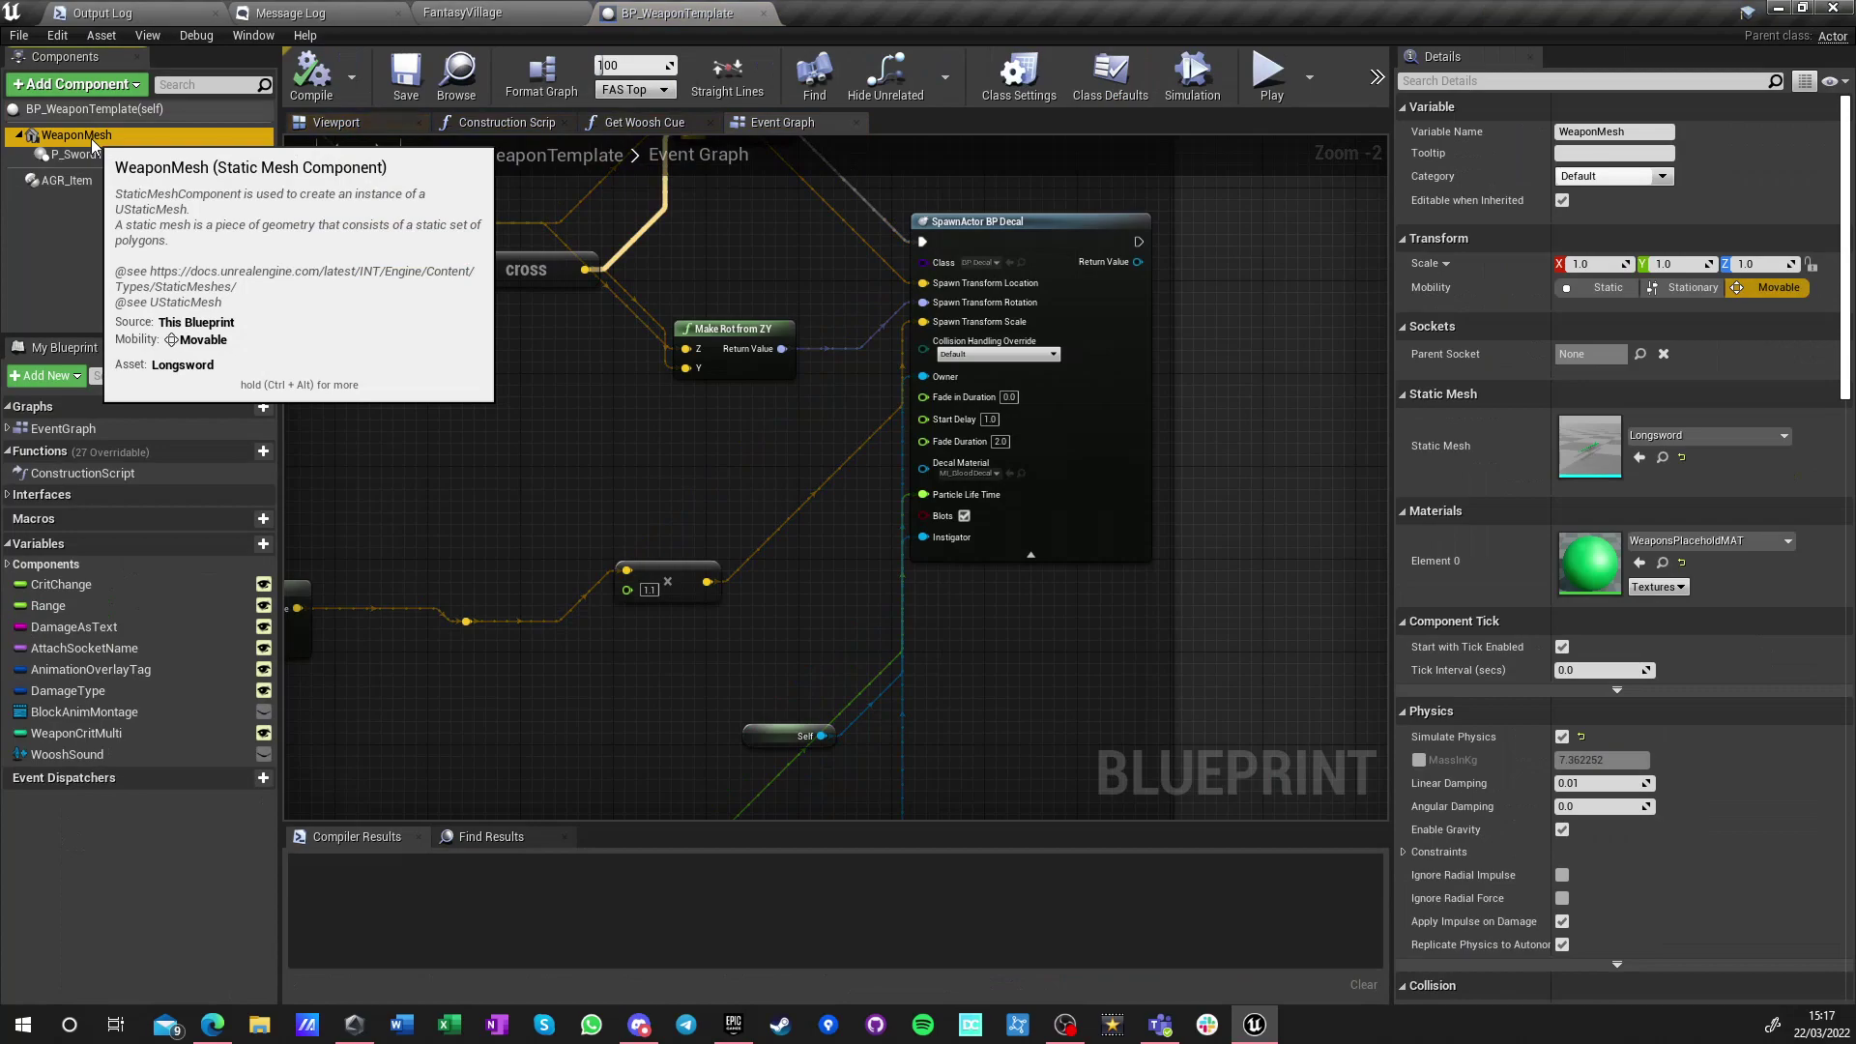
pyautogui.click(763, 13)
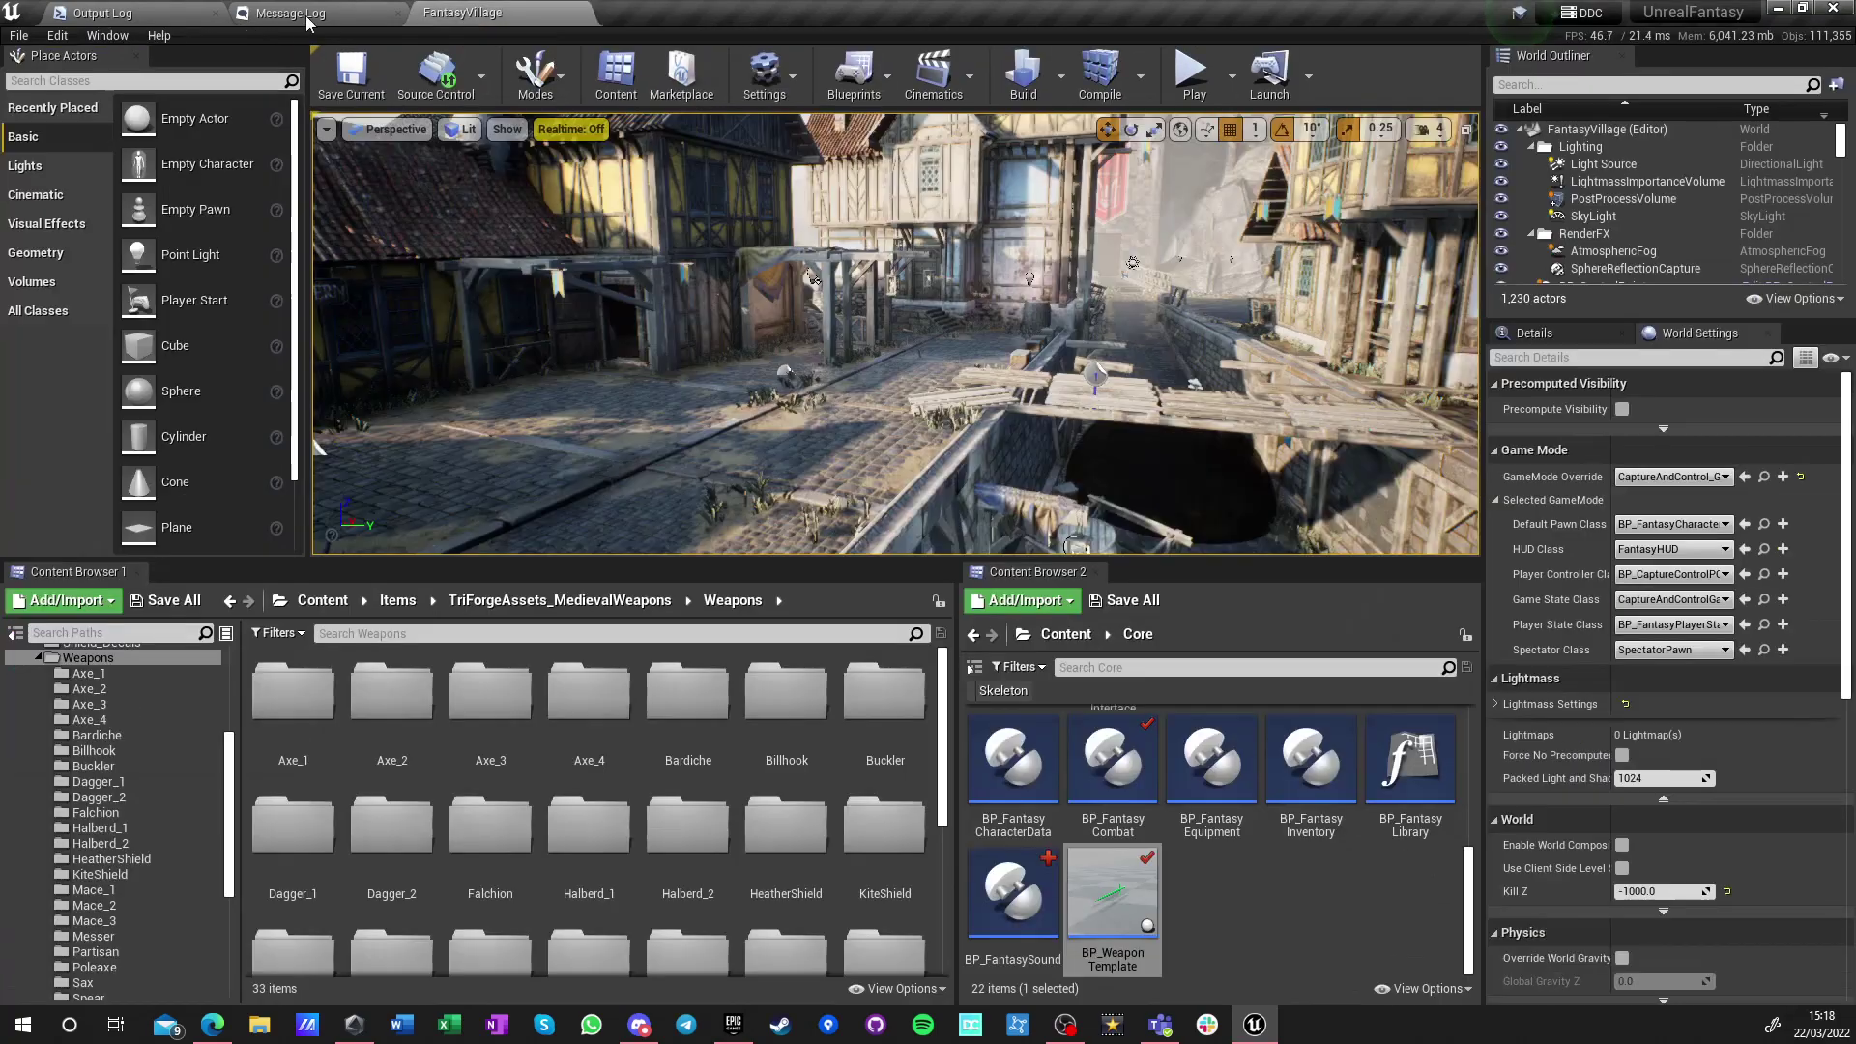
# Browse to the WeaponBlueprints folder inside GamePlay in the second content browser
pyautogui.click(1299, 920)
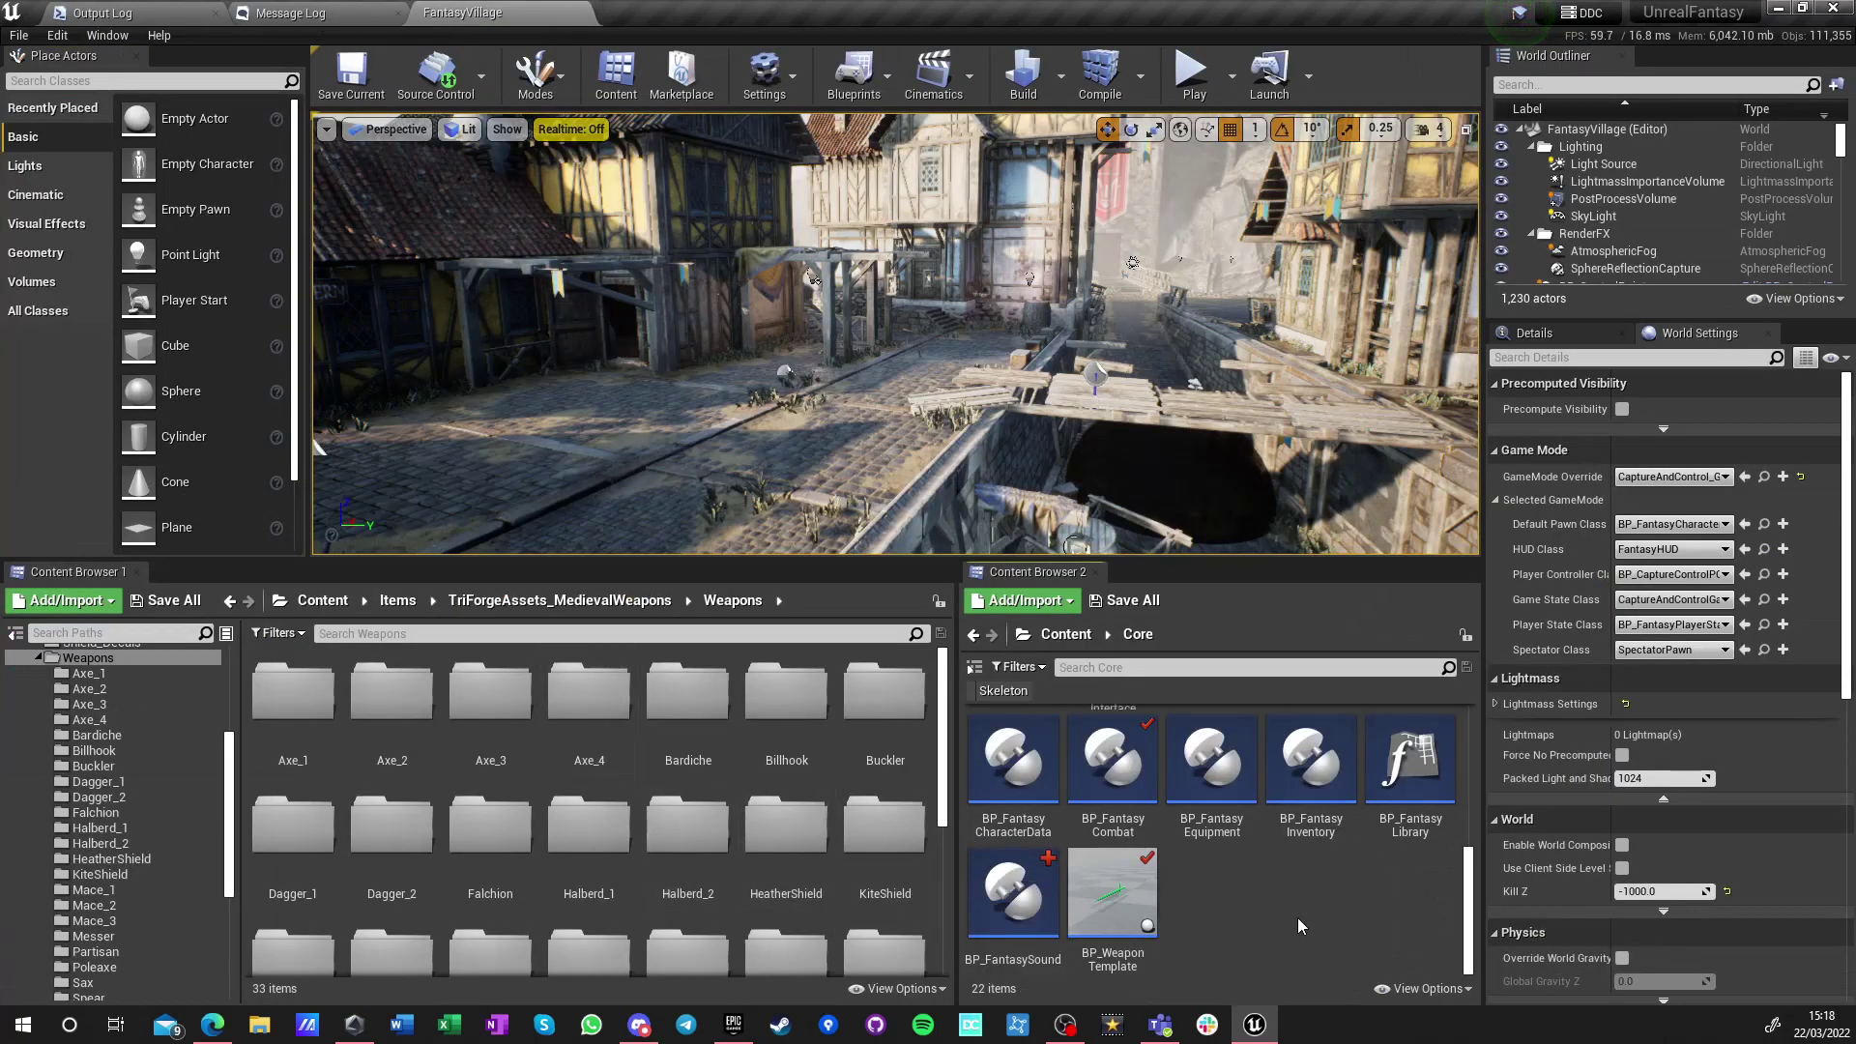
pyautogui.click(1065, 634)
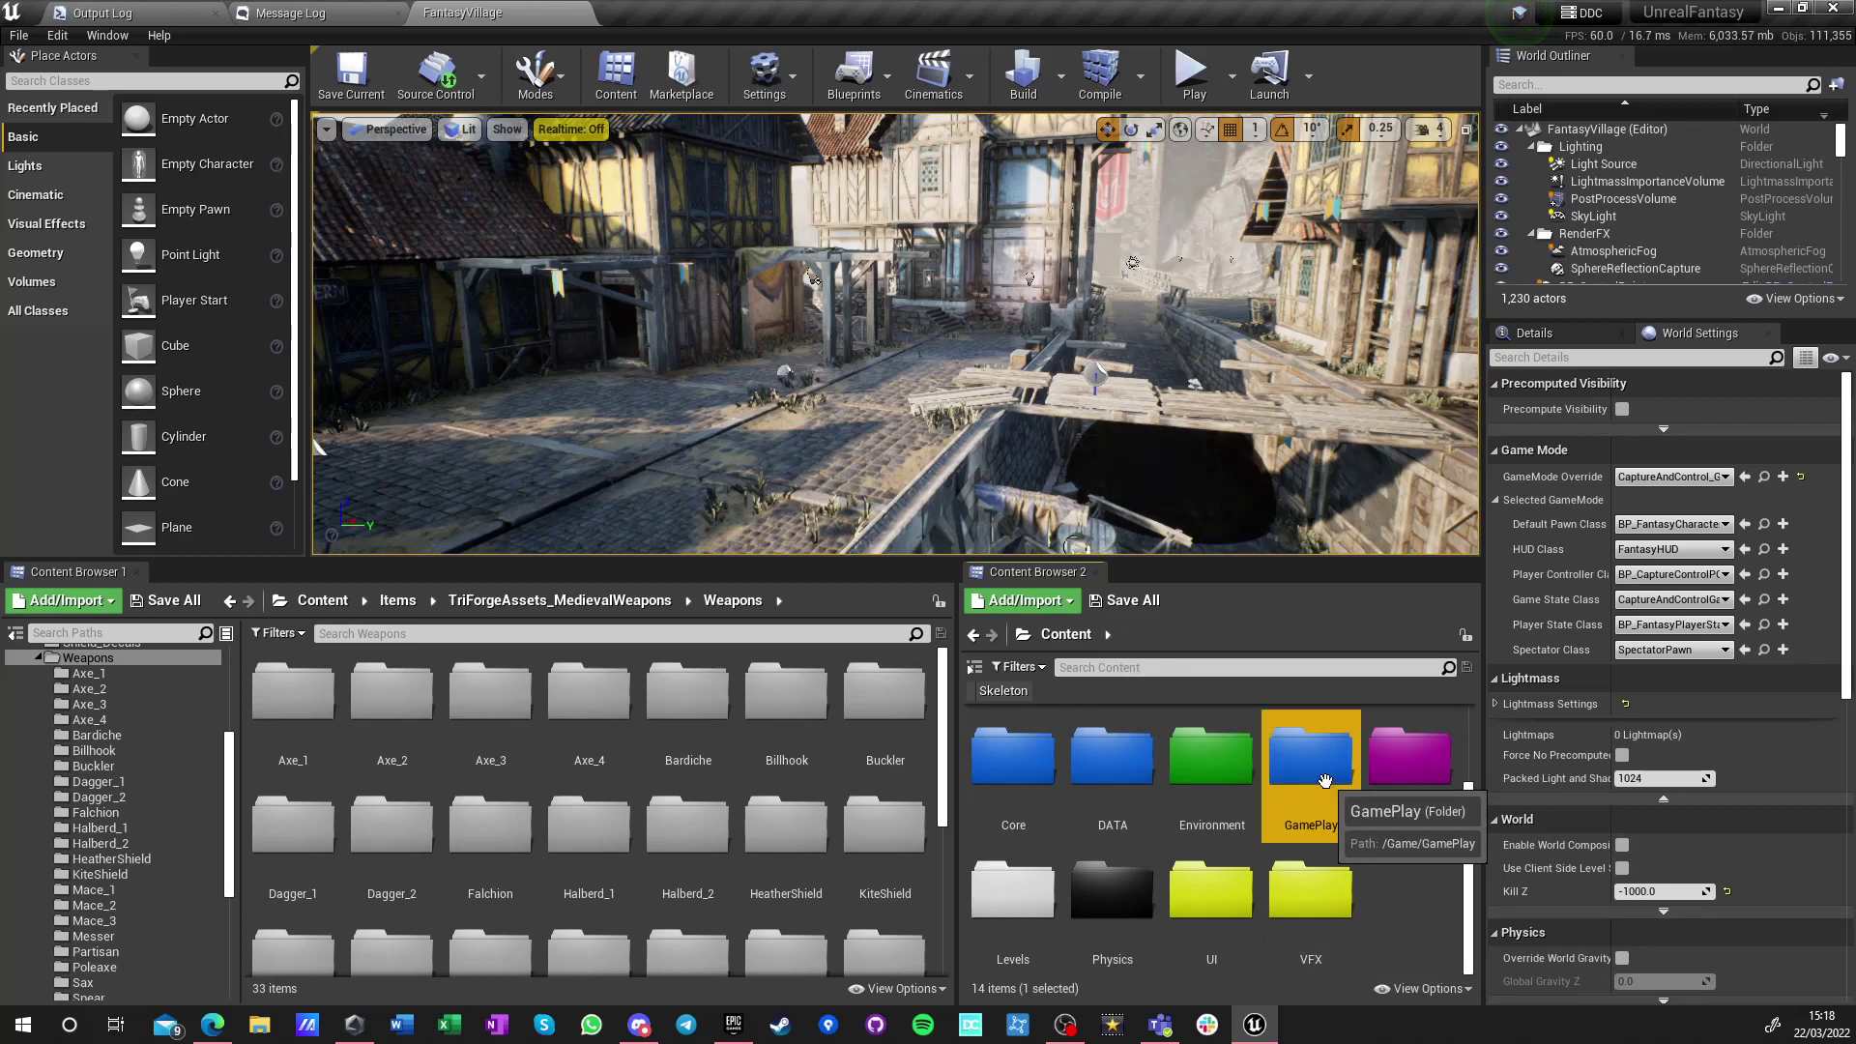
pyautogui.doubleClick(1324, 780)
pyautogui.doubleClick(1290, 782)
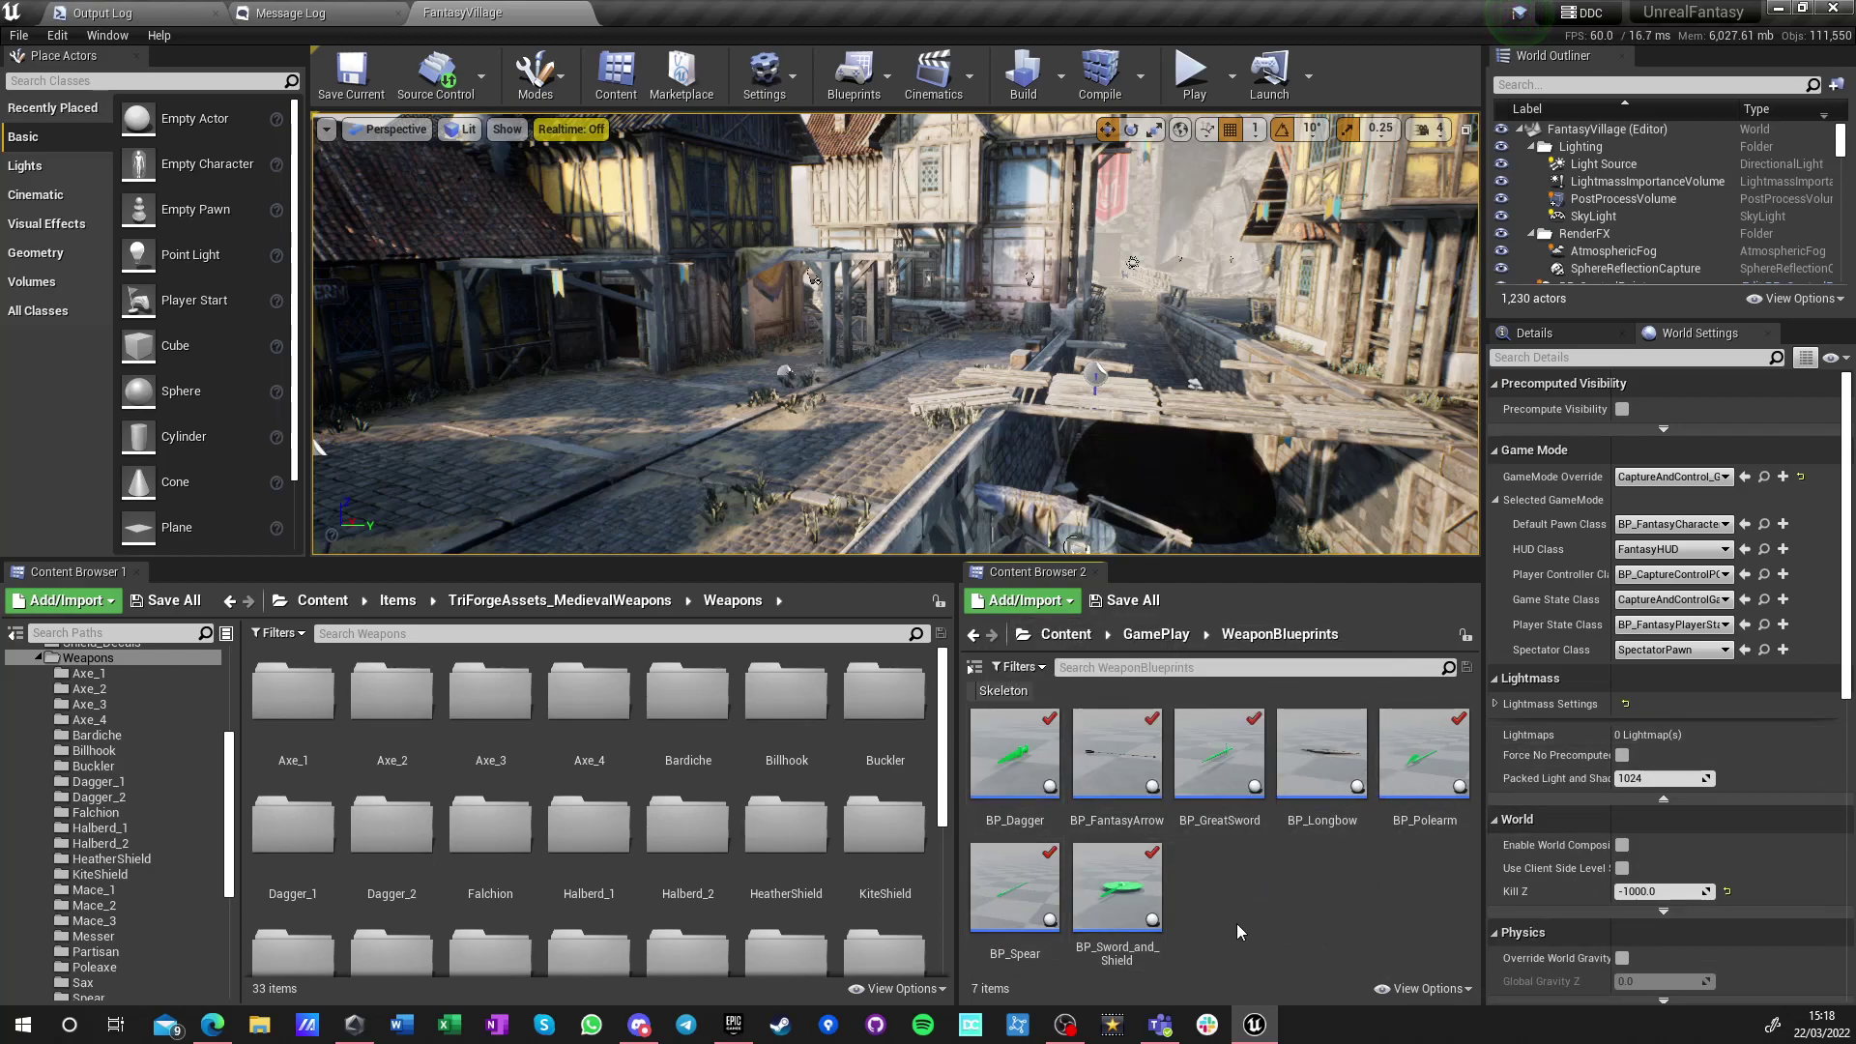
# Rename the BP_GreatSword blueprint as BP_PrototypeGreatSword
pyautogui.click(1218, 797)
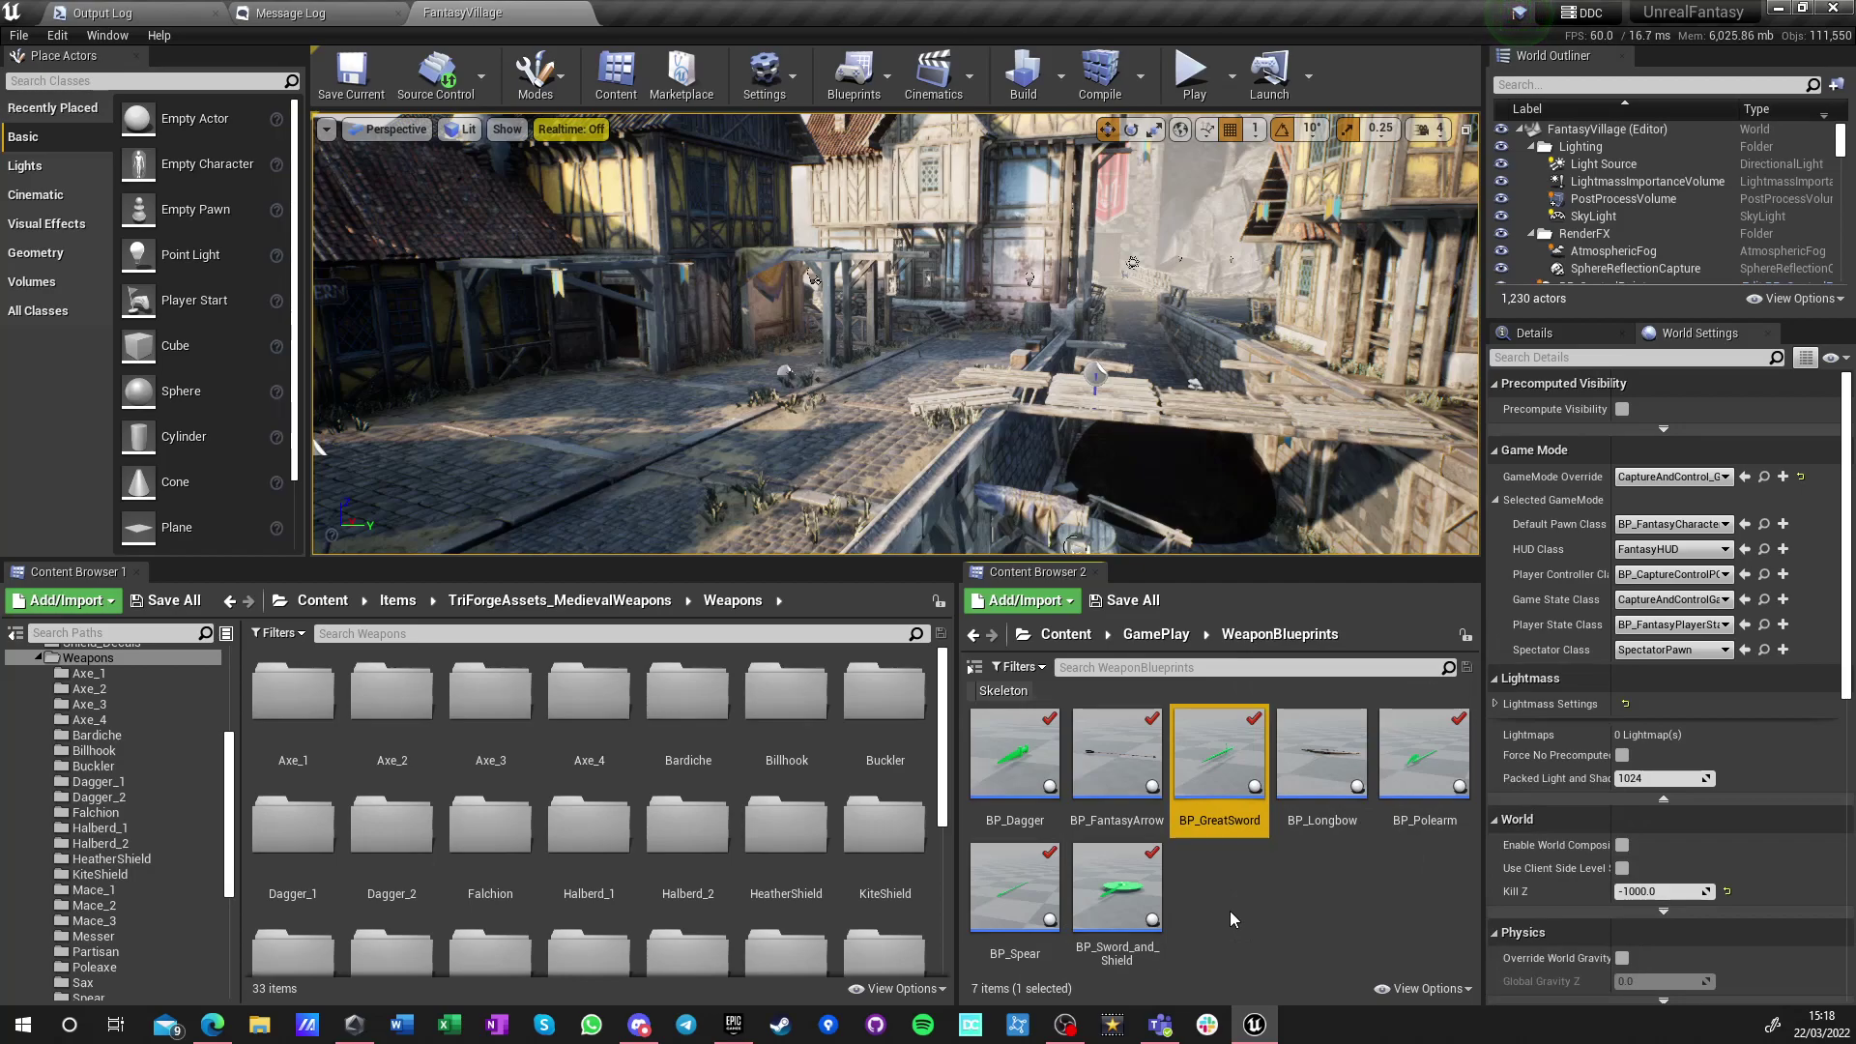
pyautogui.press('F2')
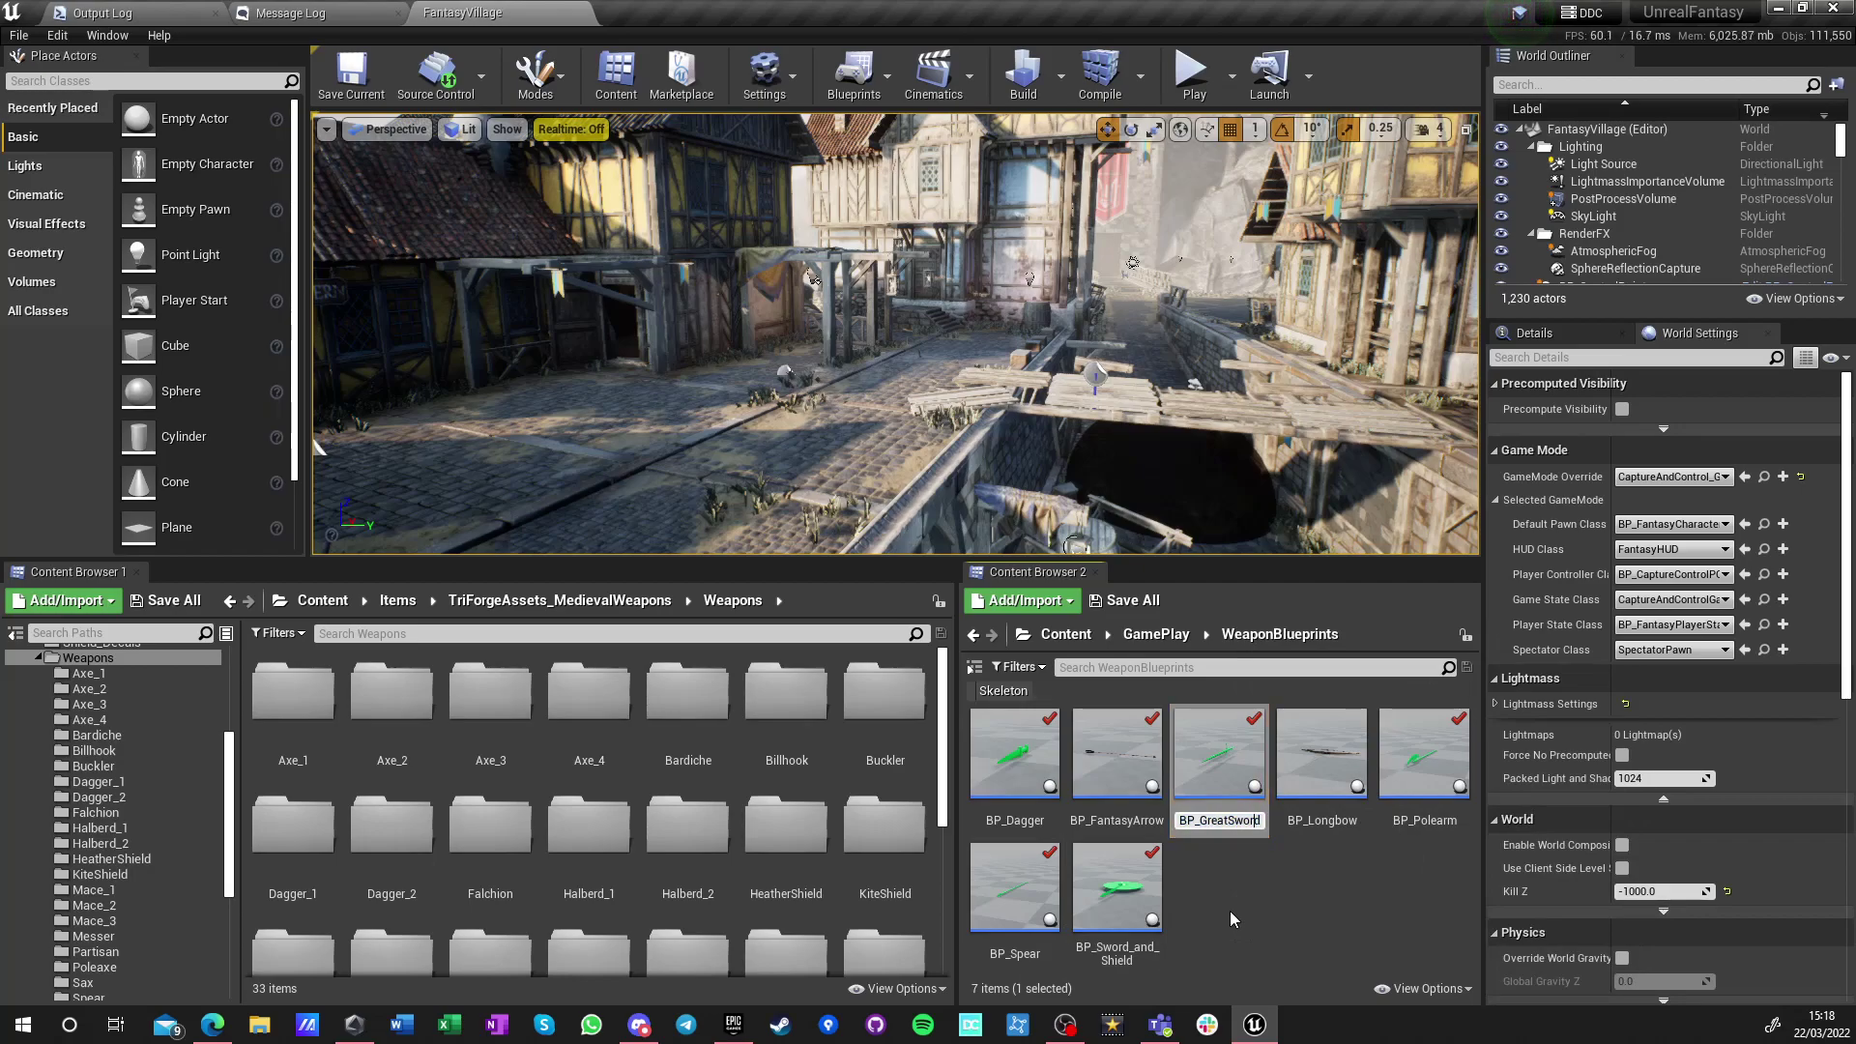
pyautogui.press('Left')
pyautogui.press('Left')
pyautogui.press('Left')
pyautogui.write('Protot')
pyautogui.press('Return')
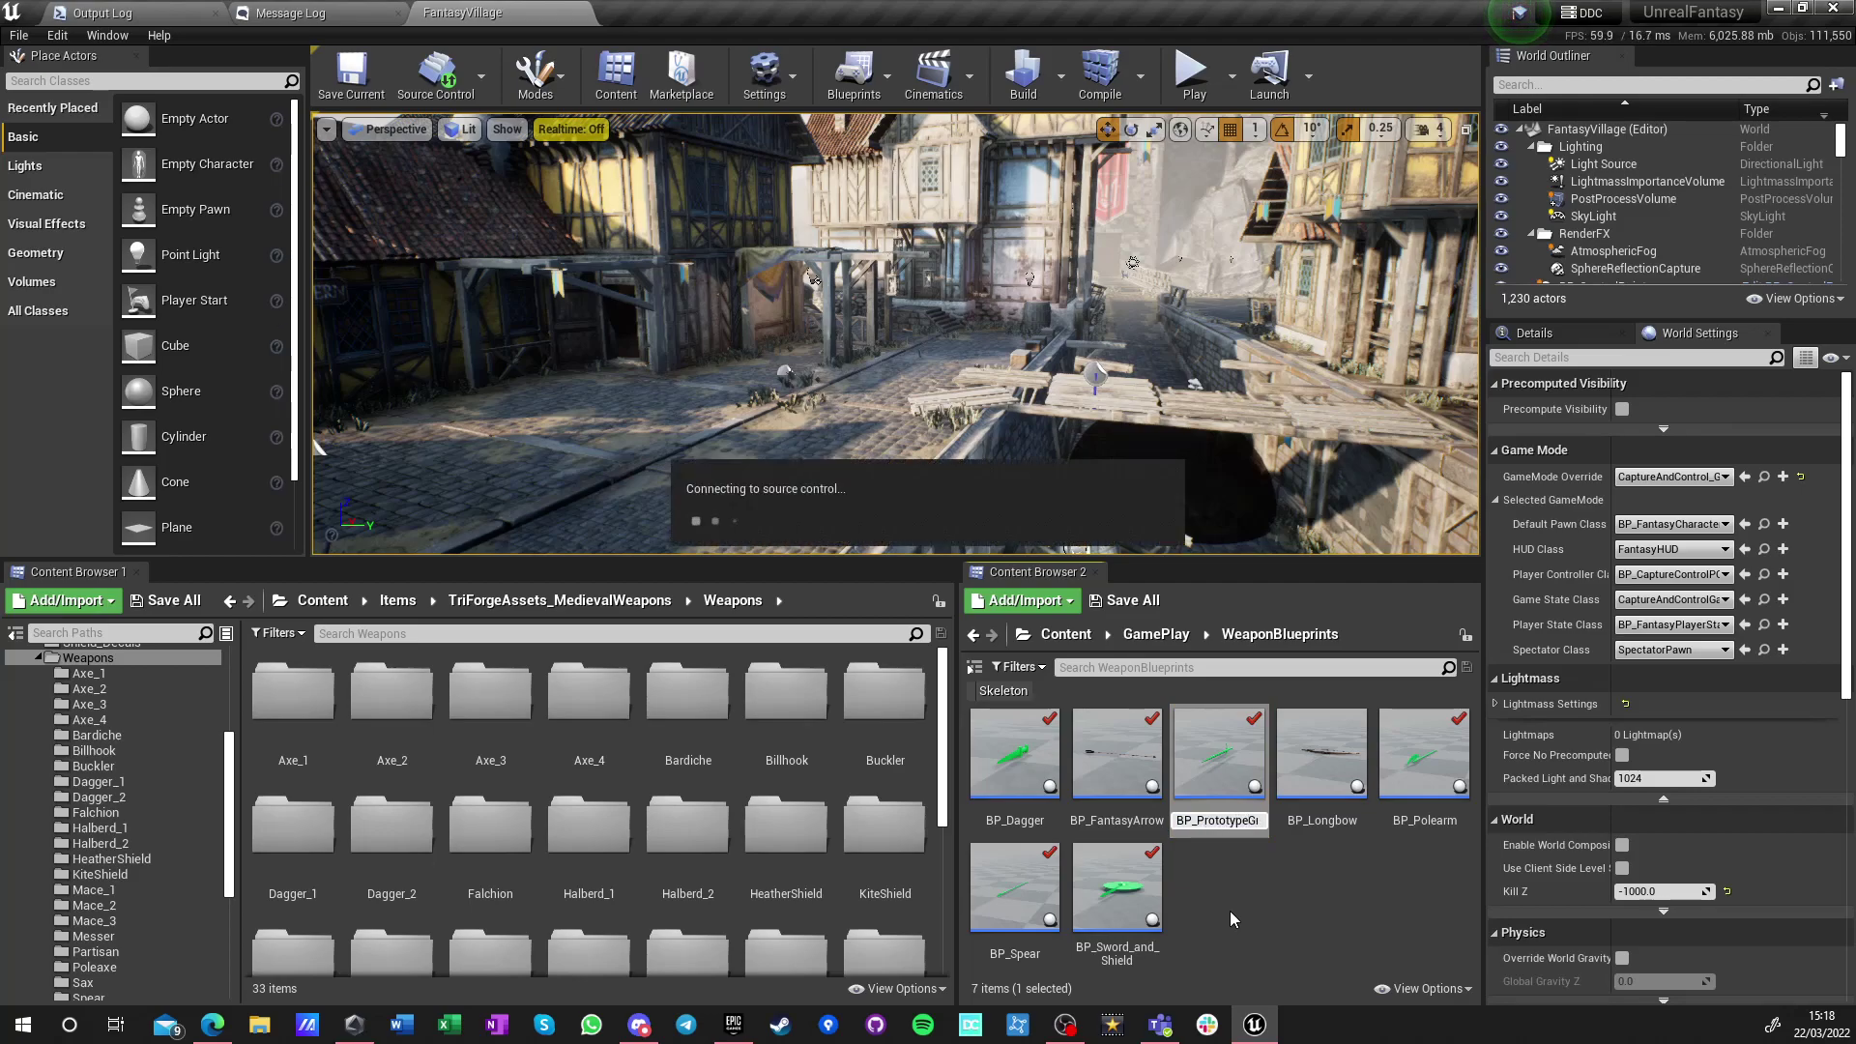
# Rename the BP_Dagger blueprint as BP_PrototypeDagger
pyautogui.click(1011, 816)
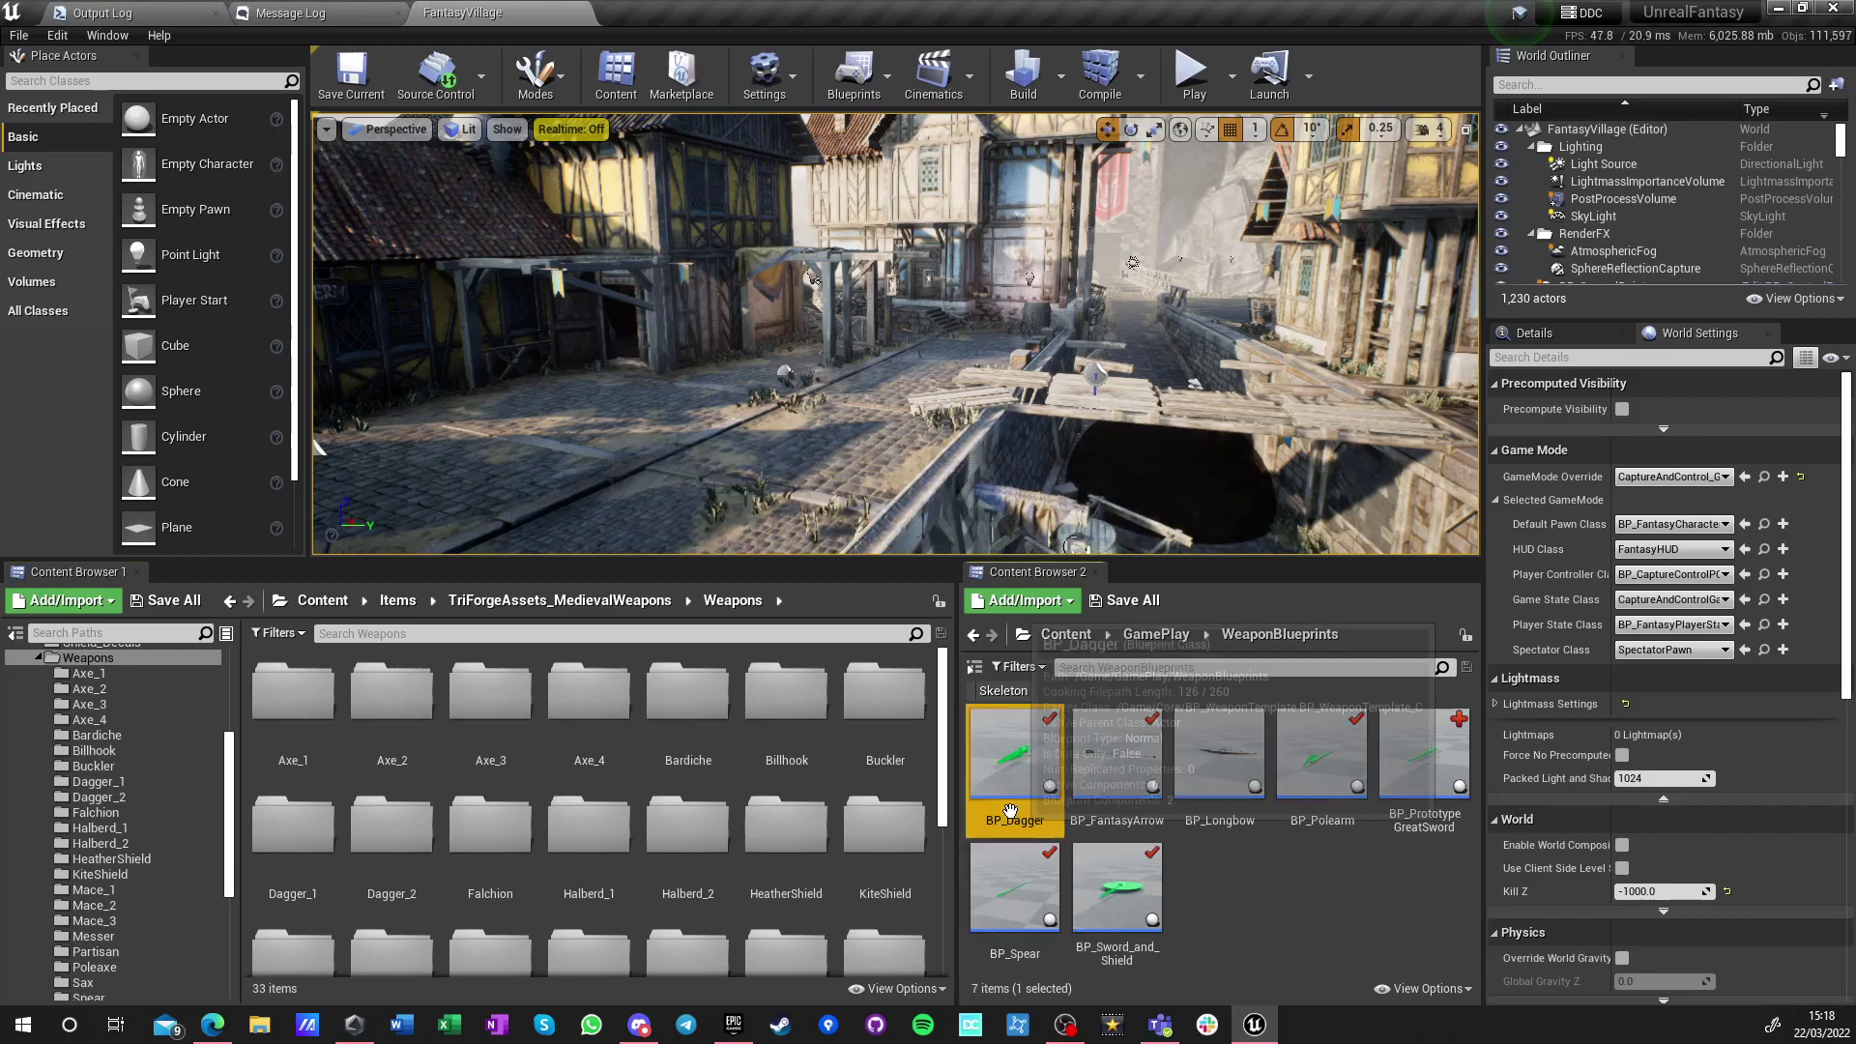
pyautogui.write('Prot')
pyautogui.press('BackSpace')
pyautogui.write('totypeD')
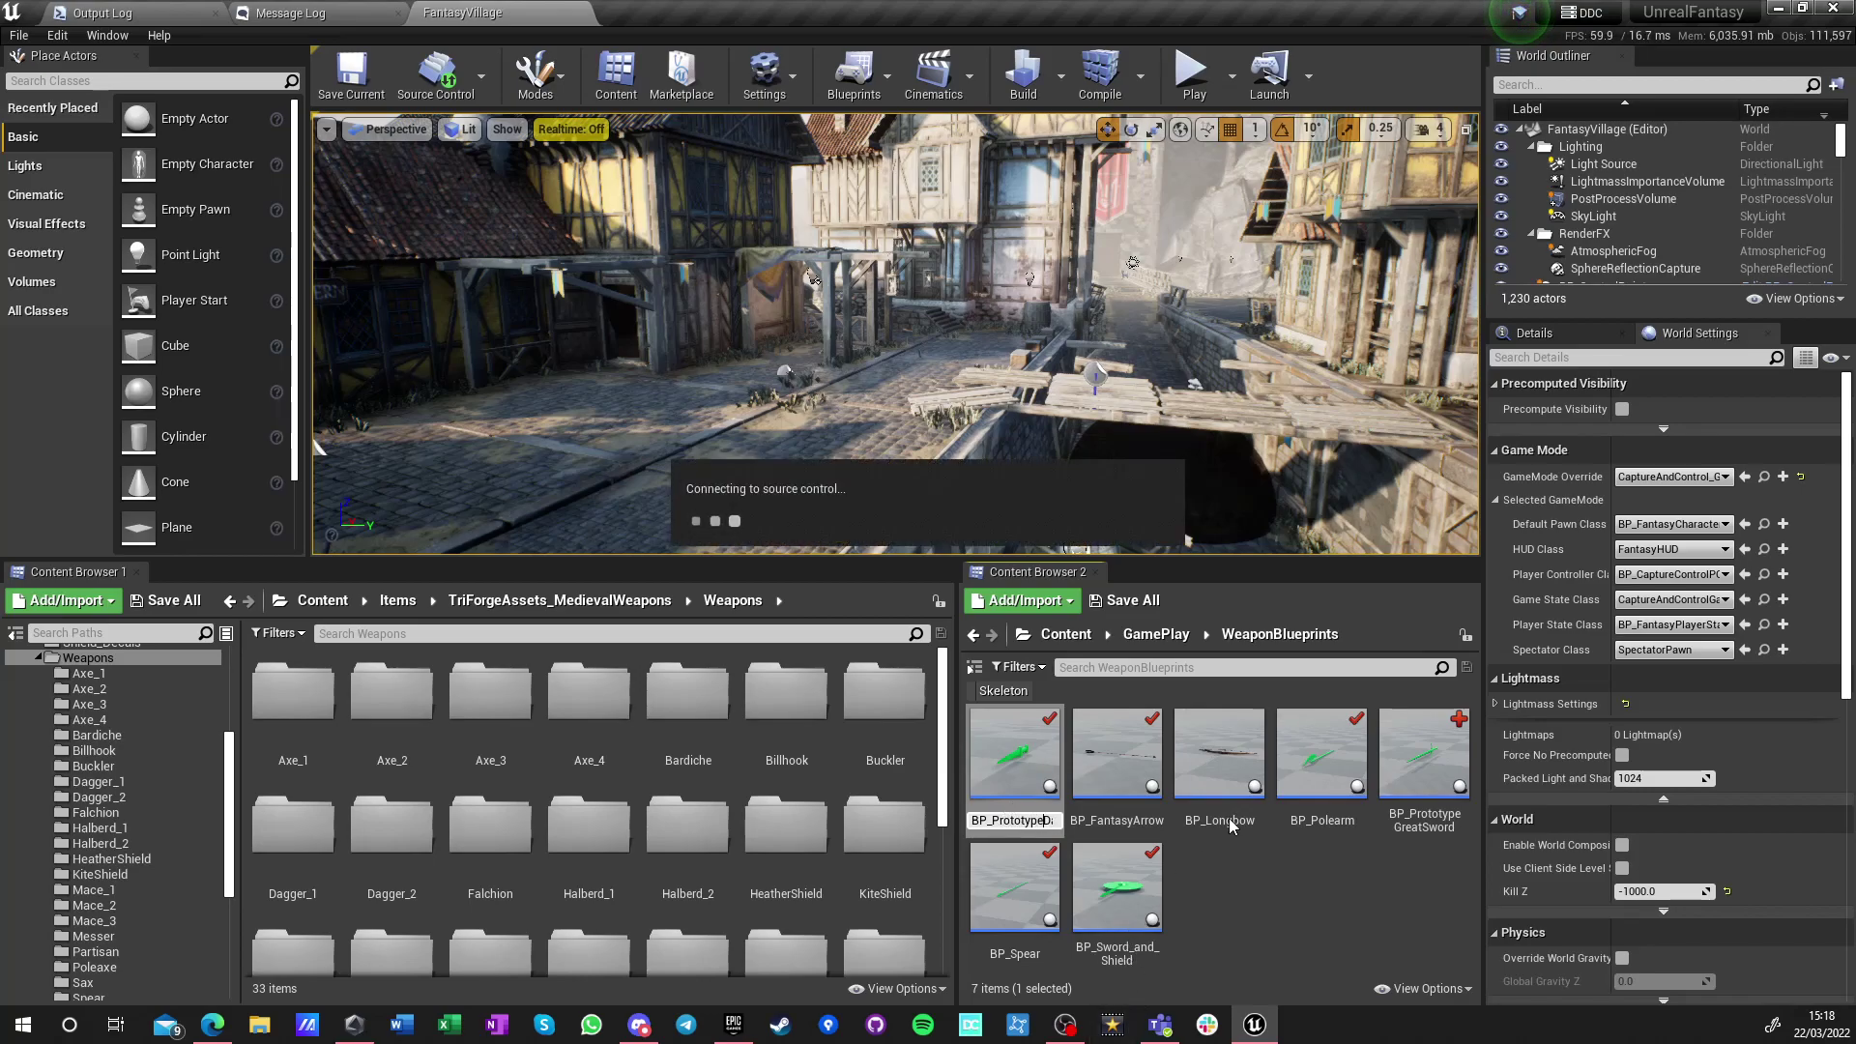
# Rename the BP_Polearm blueprint as BP_PrototypePolearm
pyautogui.click(1319, 802)
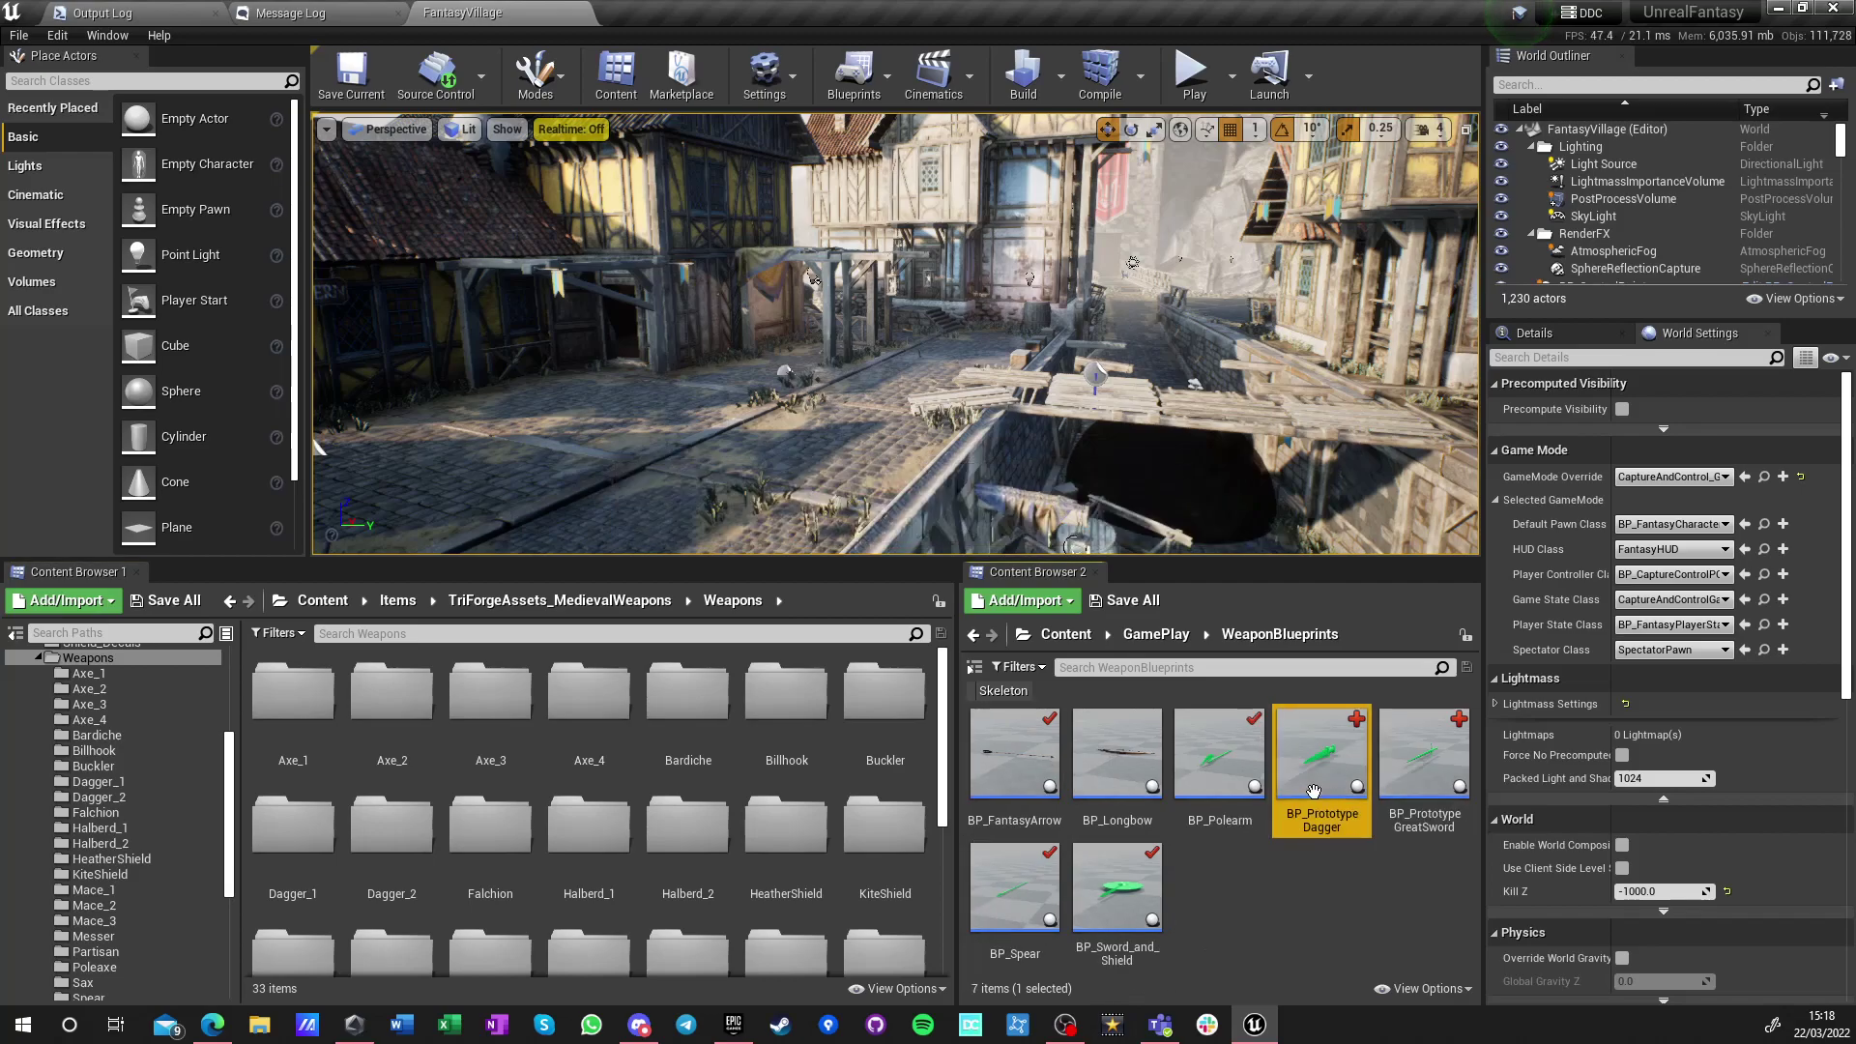
pyautogui.click(1230, 817)
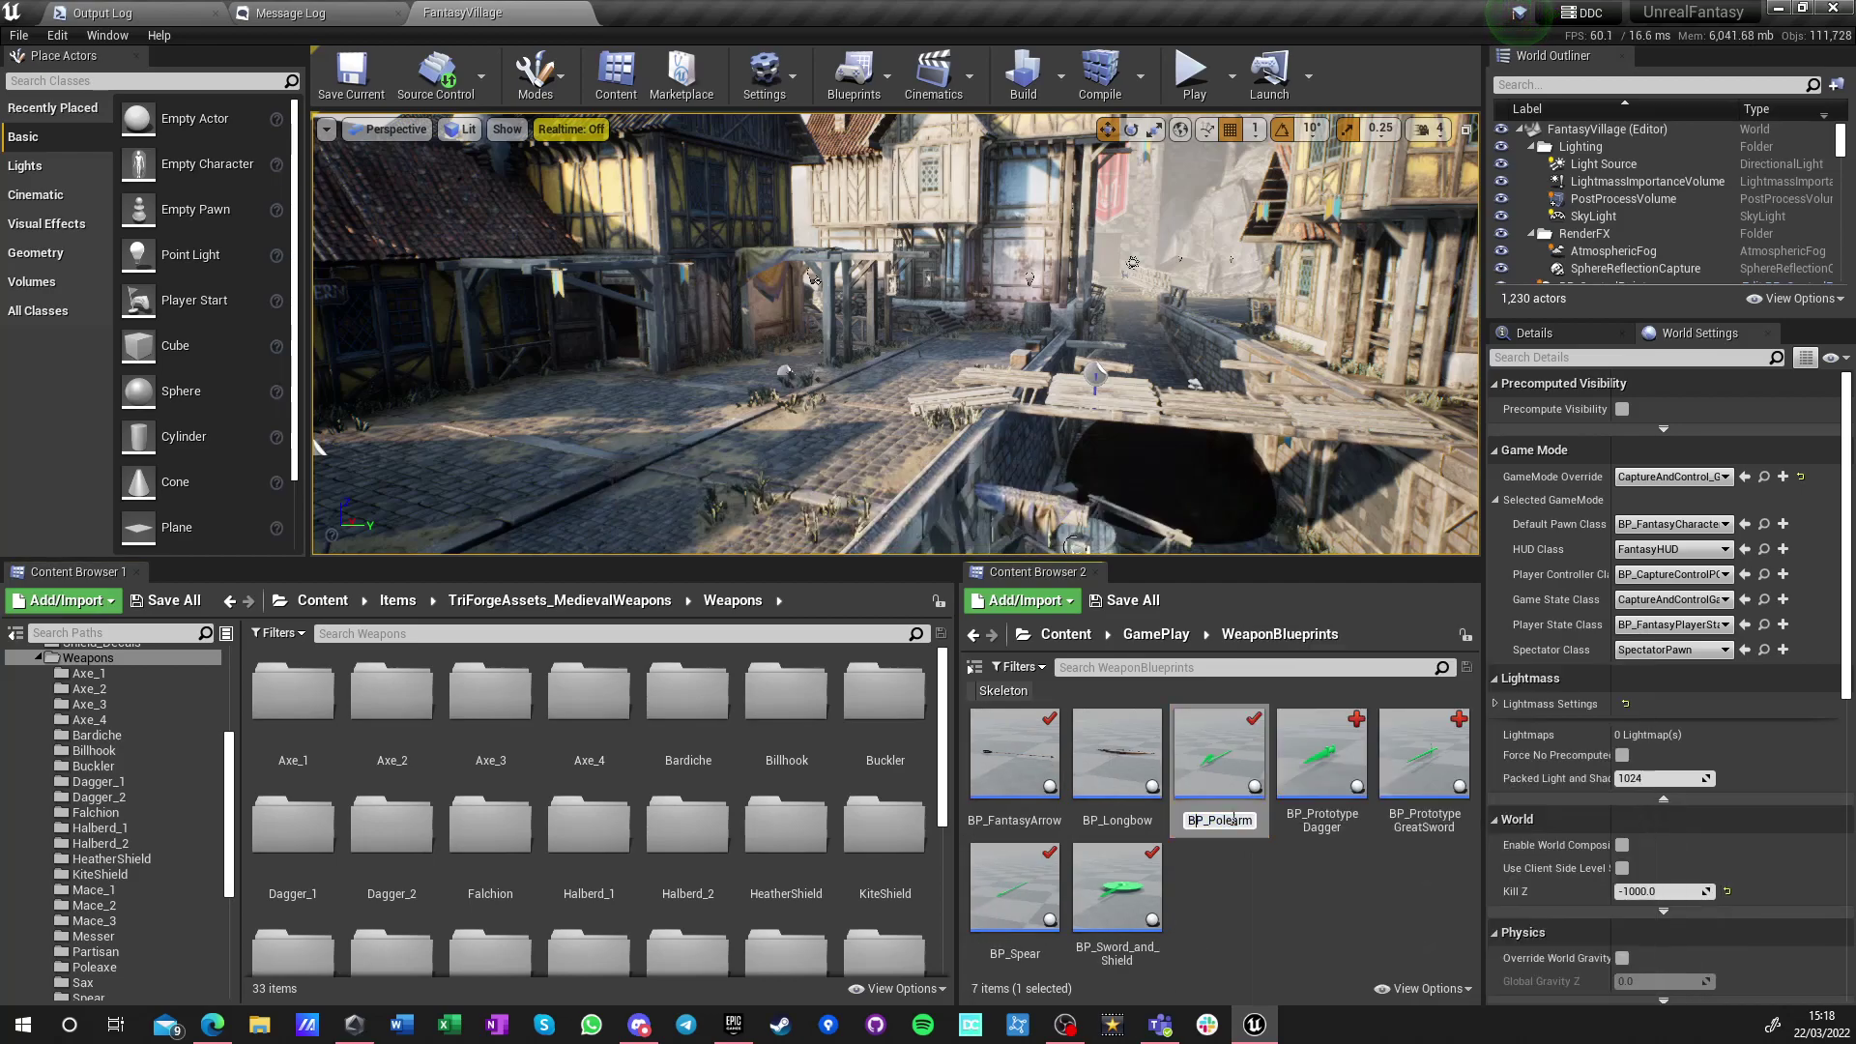
pyautogui.write('PrototypeP')
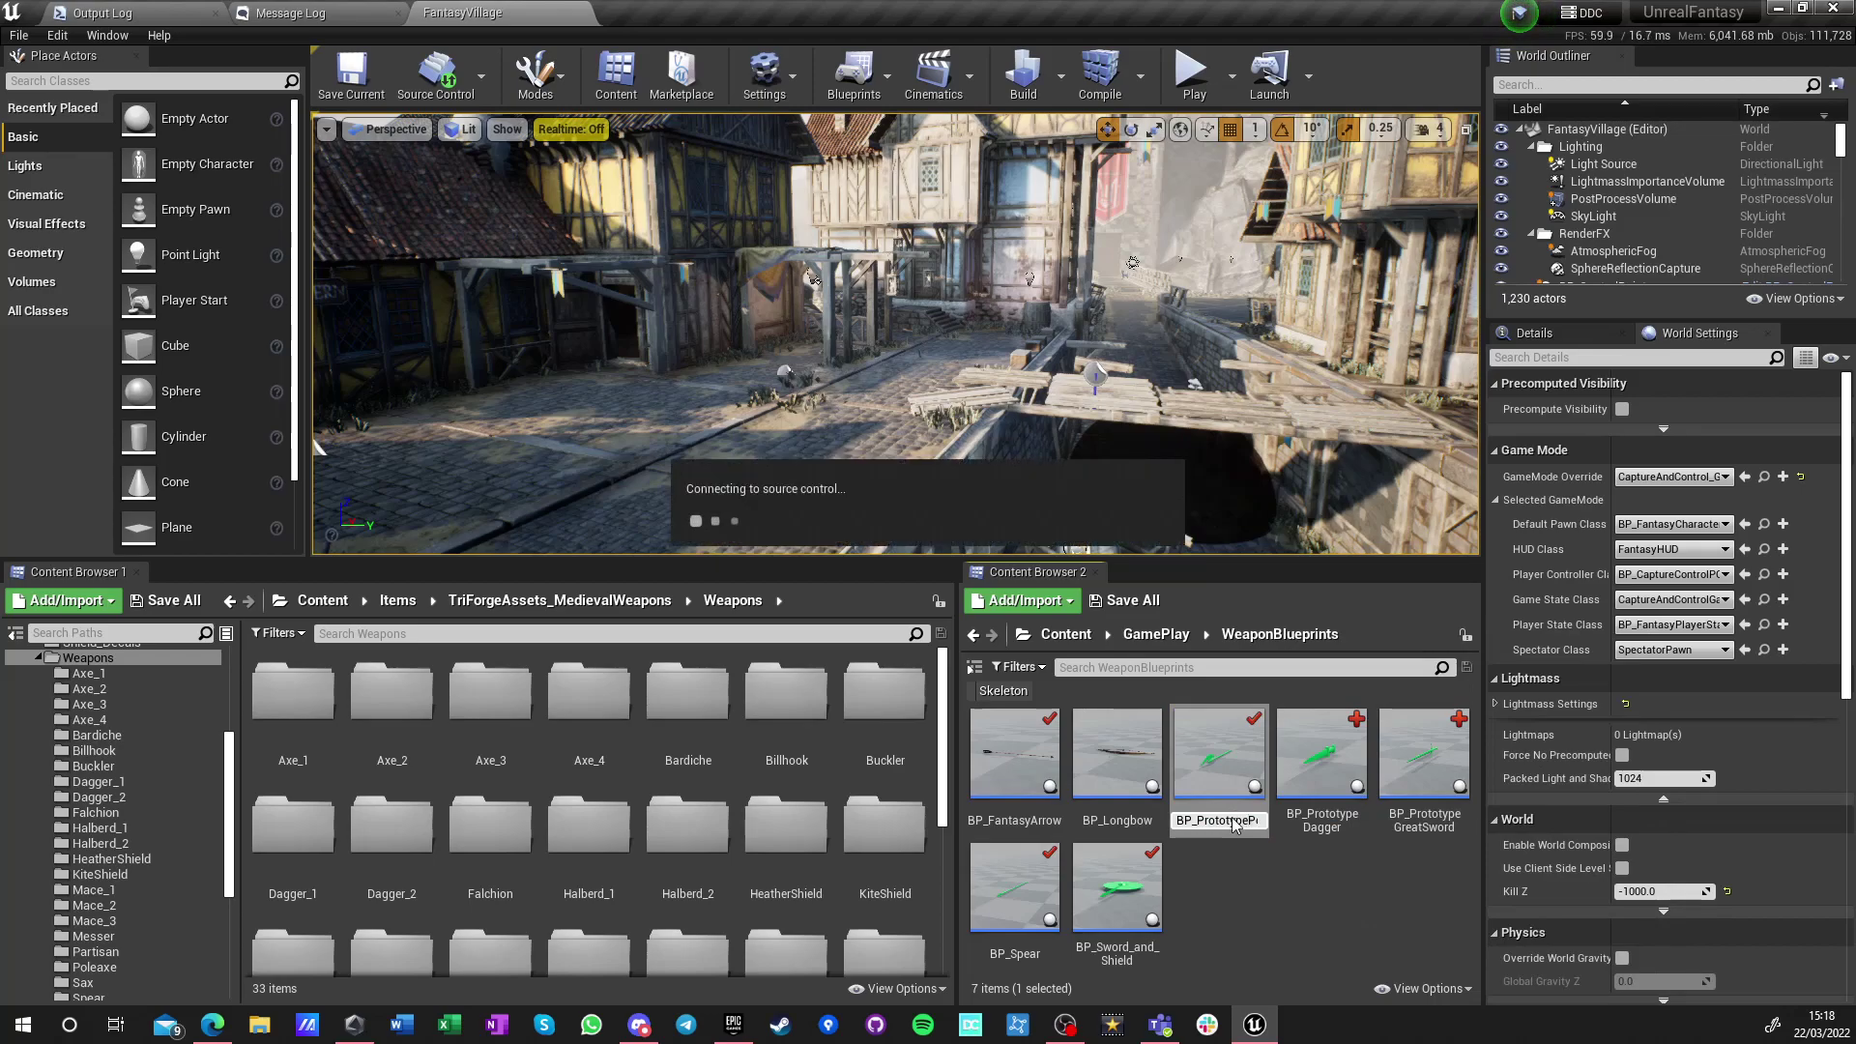
pyautogui.press('Return')
# Rename the BP_Spear blueprint as BP_PrototypeSpear
pyautogui.click(1006, 910)
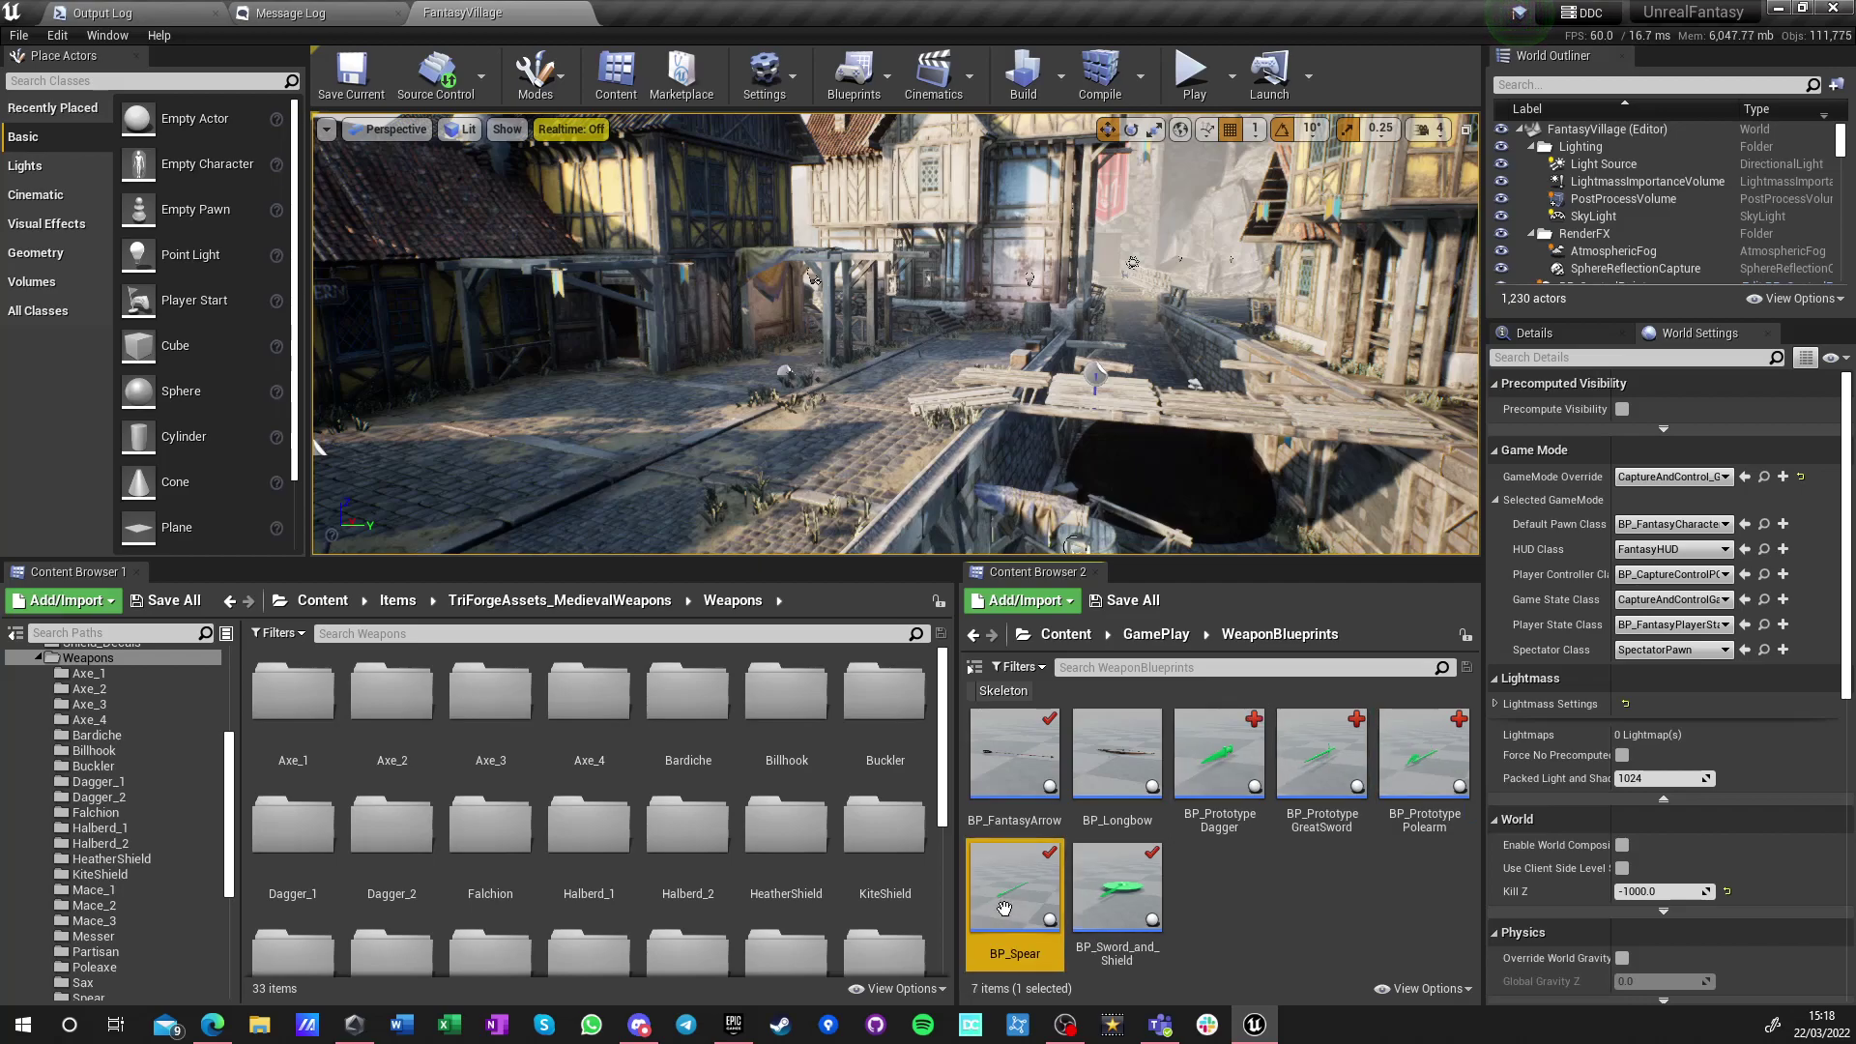
pyautogui.press('F2')
pyautogui.write('Prototype')
pyautogui.press('Return')
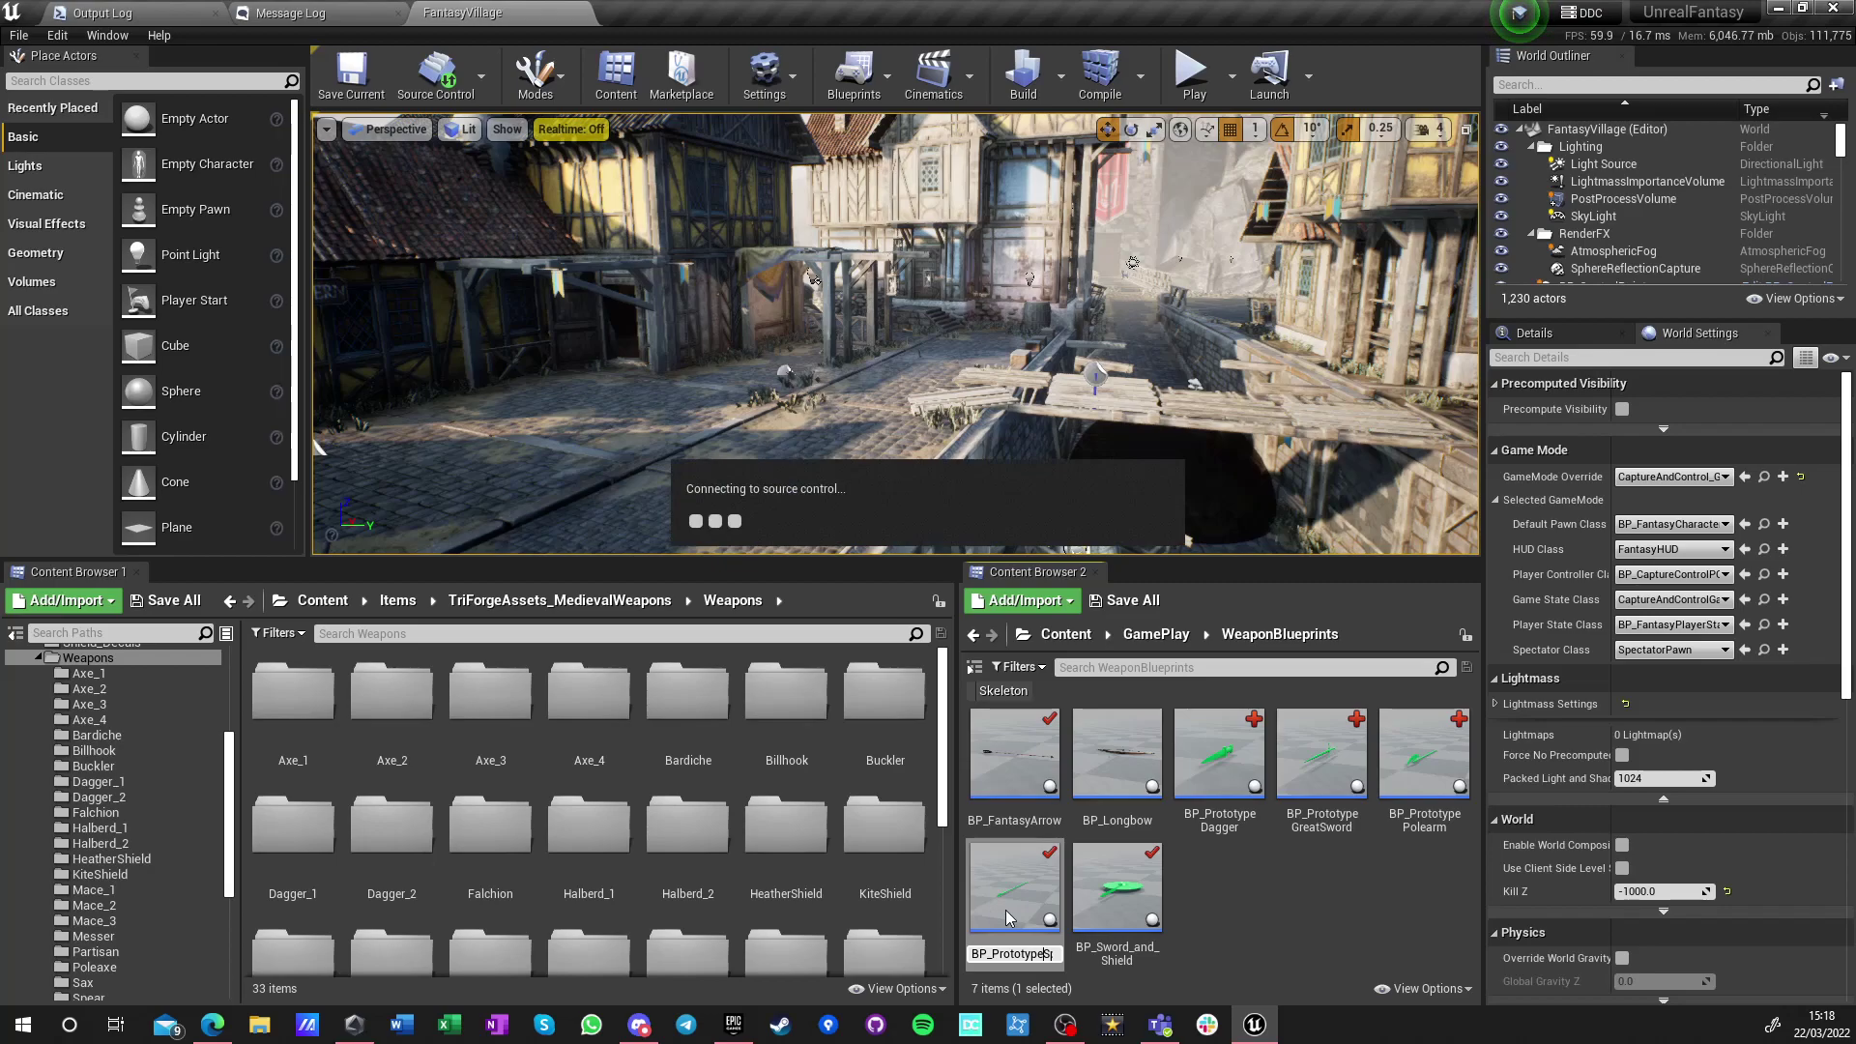
# Rename the BP_Sword_and_Shield blueprint as BP_PrototypeSword_and_Shield
pyautogui.click(1100, 903)
pyautogui.press('F2')
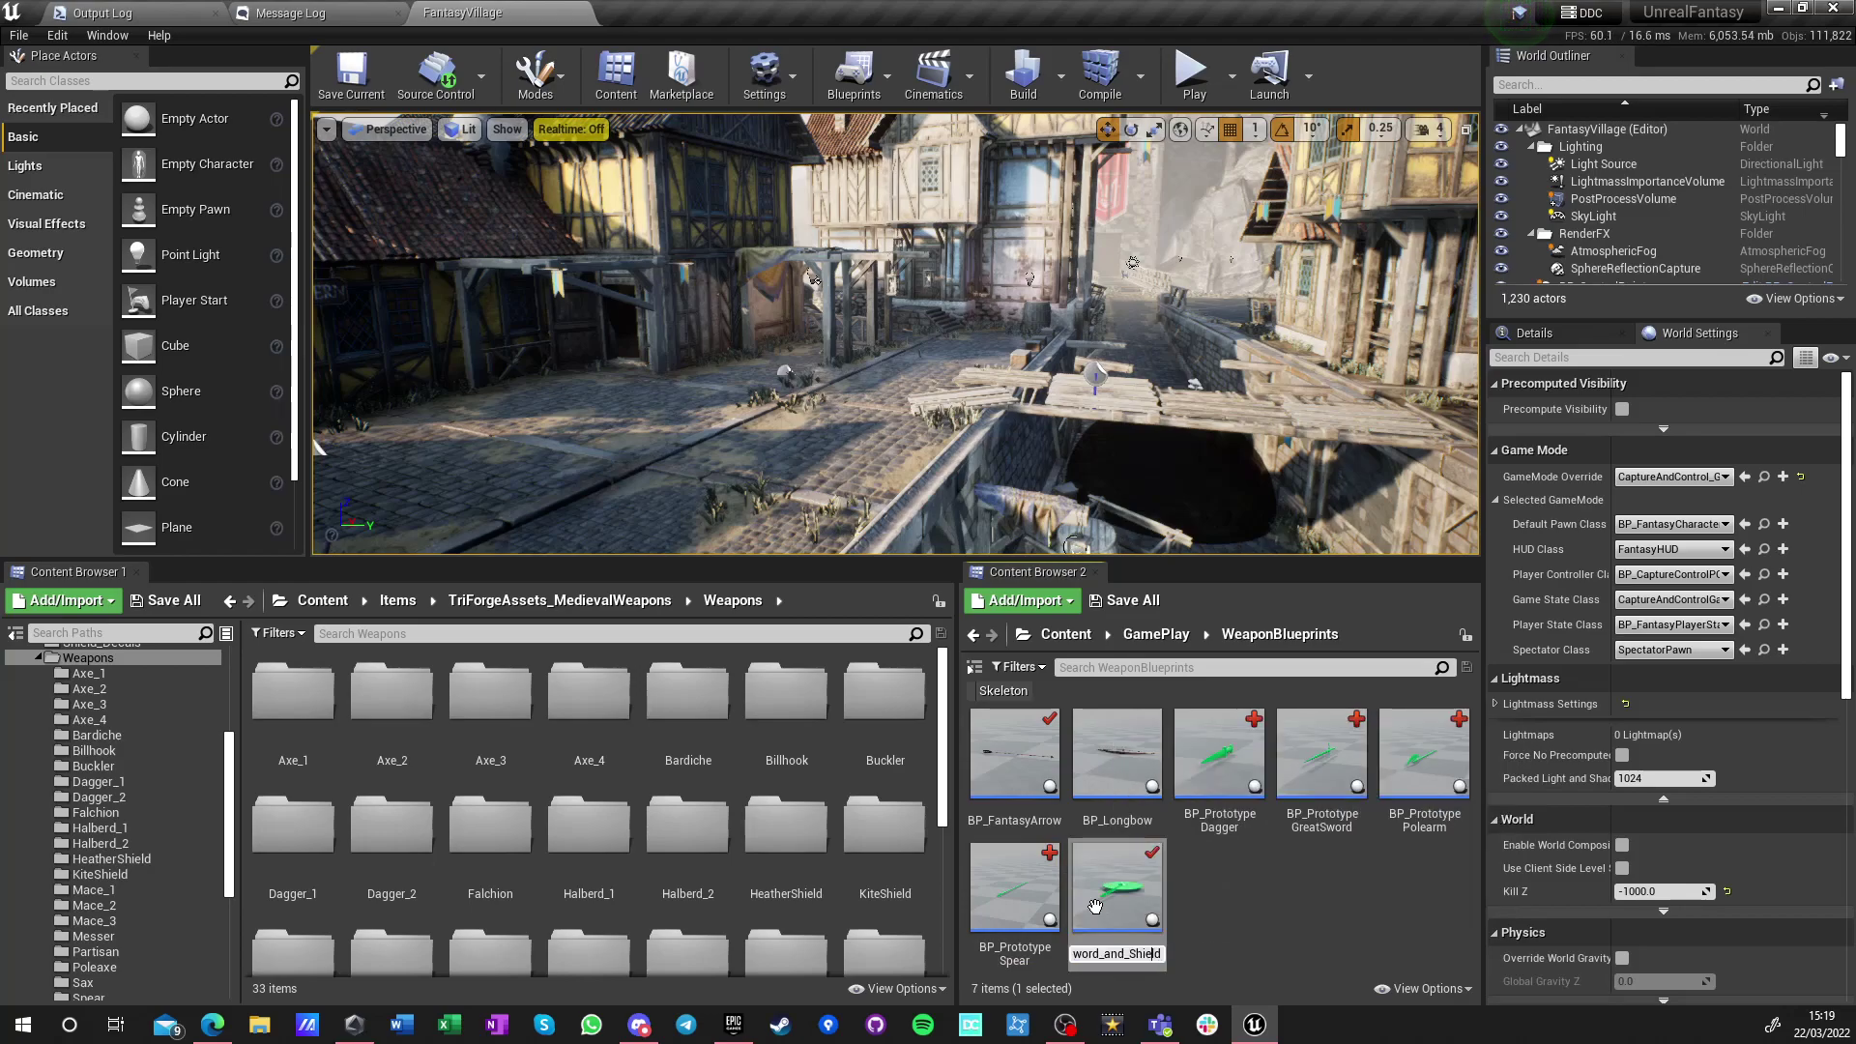
pyautogui.press('Home')
pyautogui.press('Right')
pyautogui.press('Right')
pyautogui.press('Right')
pyautogui.write('Prototype')
pyautogui.press('Return')
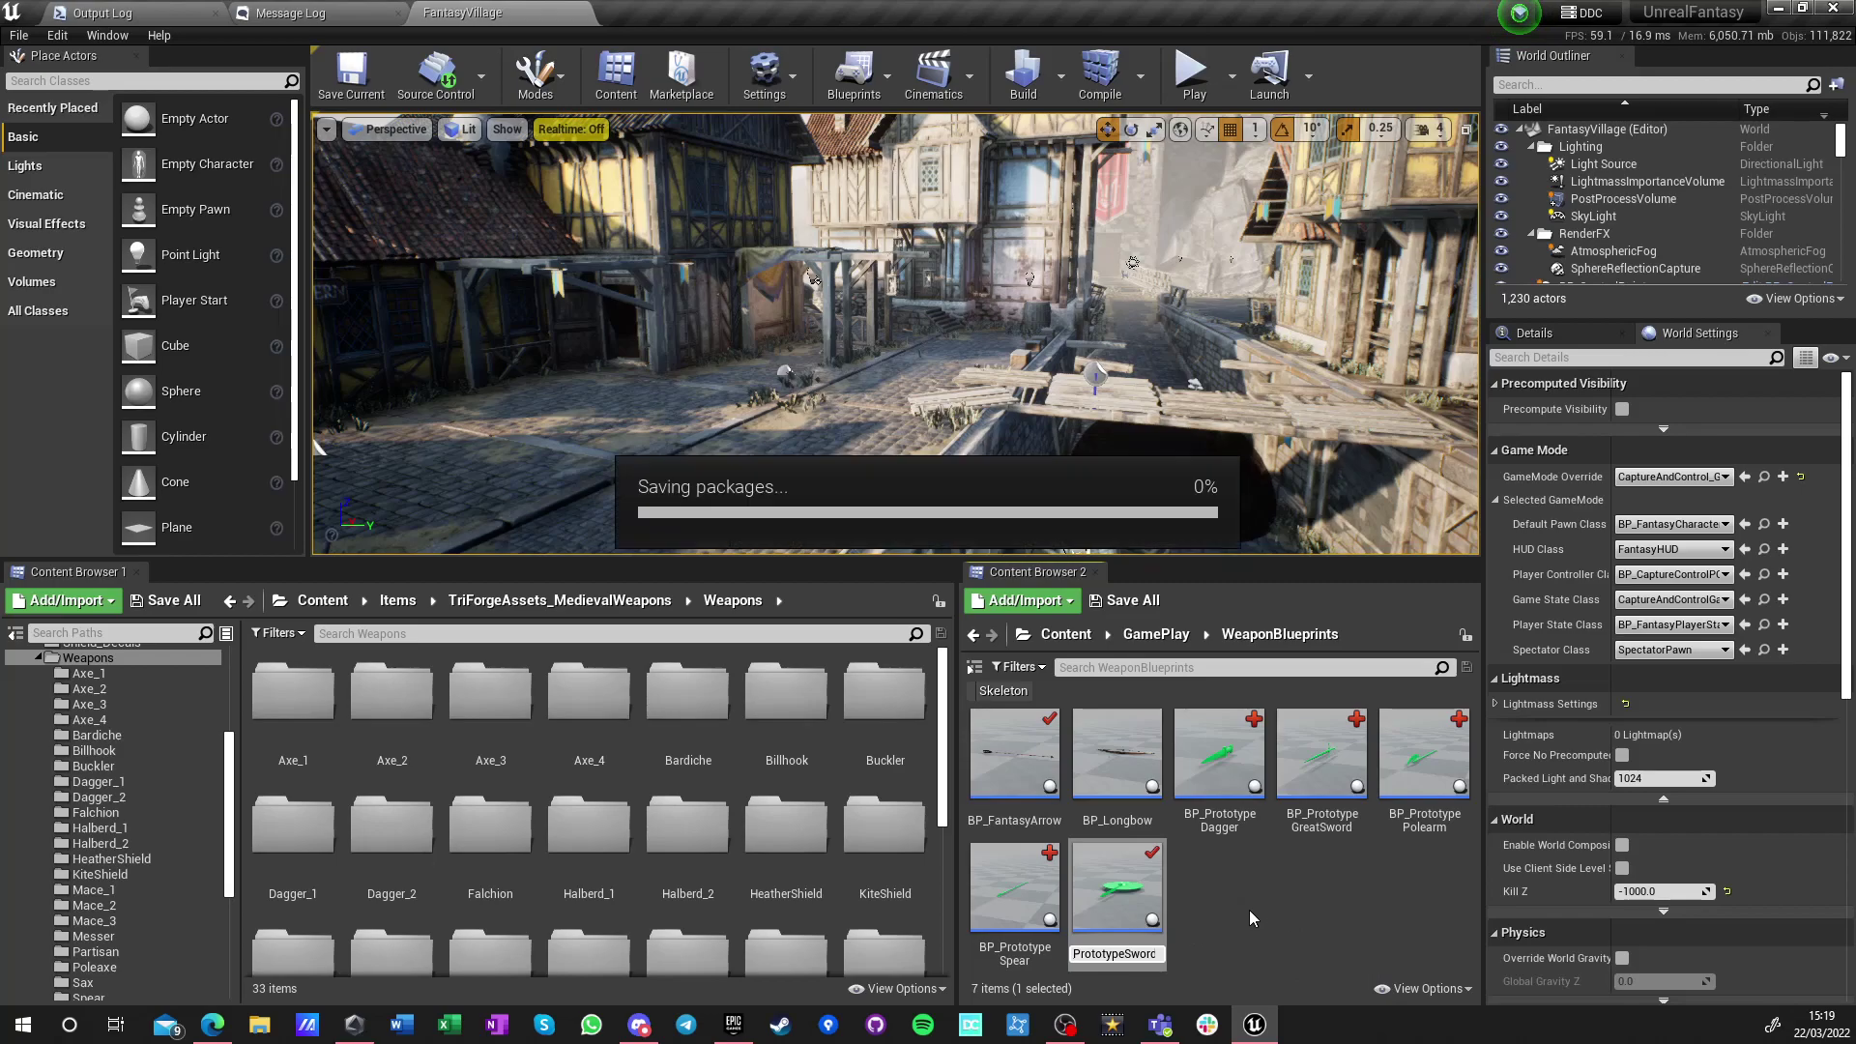
# Save all modified project assets after applying the BP_PrototypeSword_and_Shield name
pyautogui.click(1241, 879)
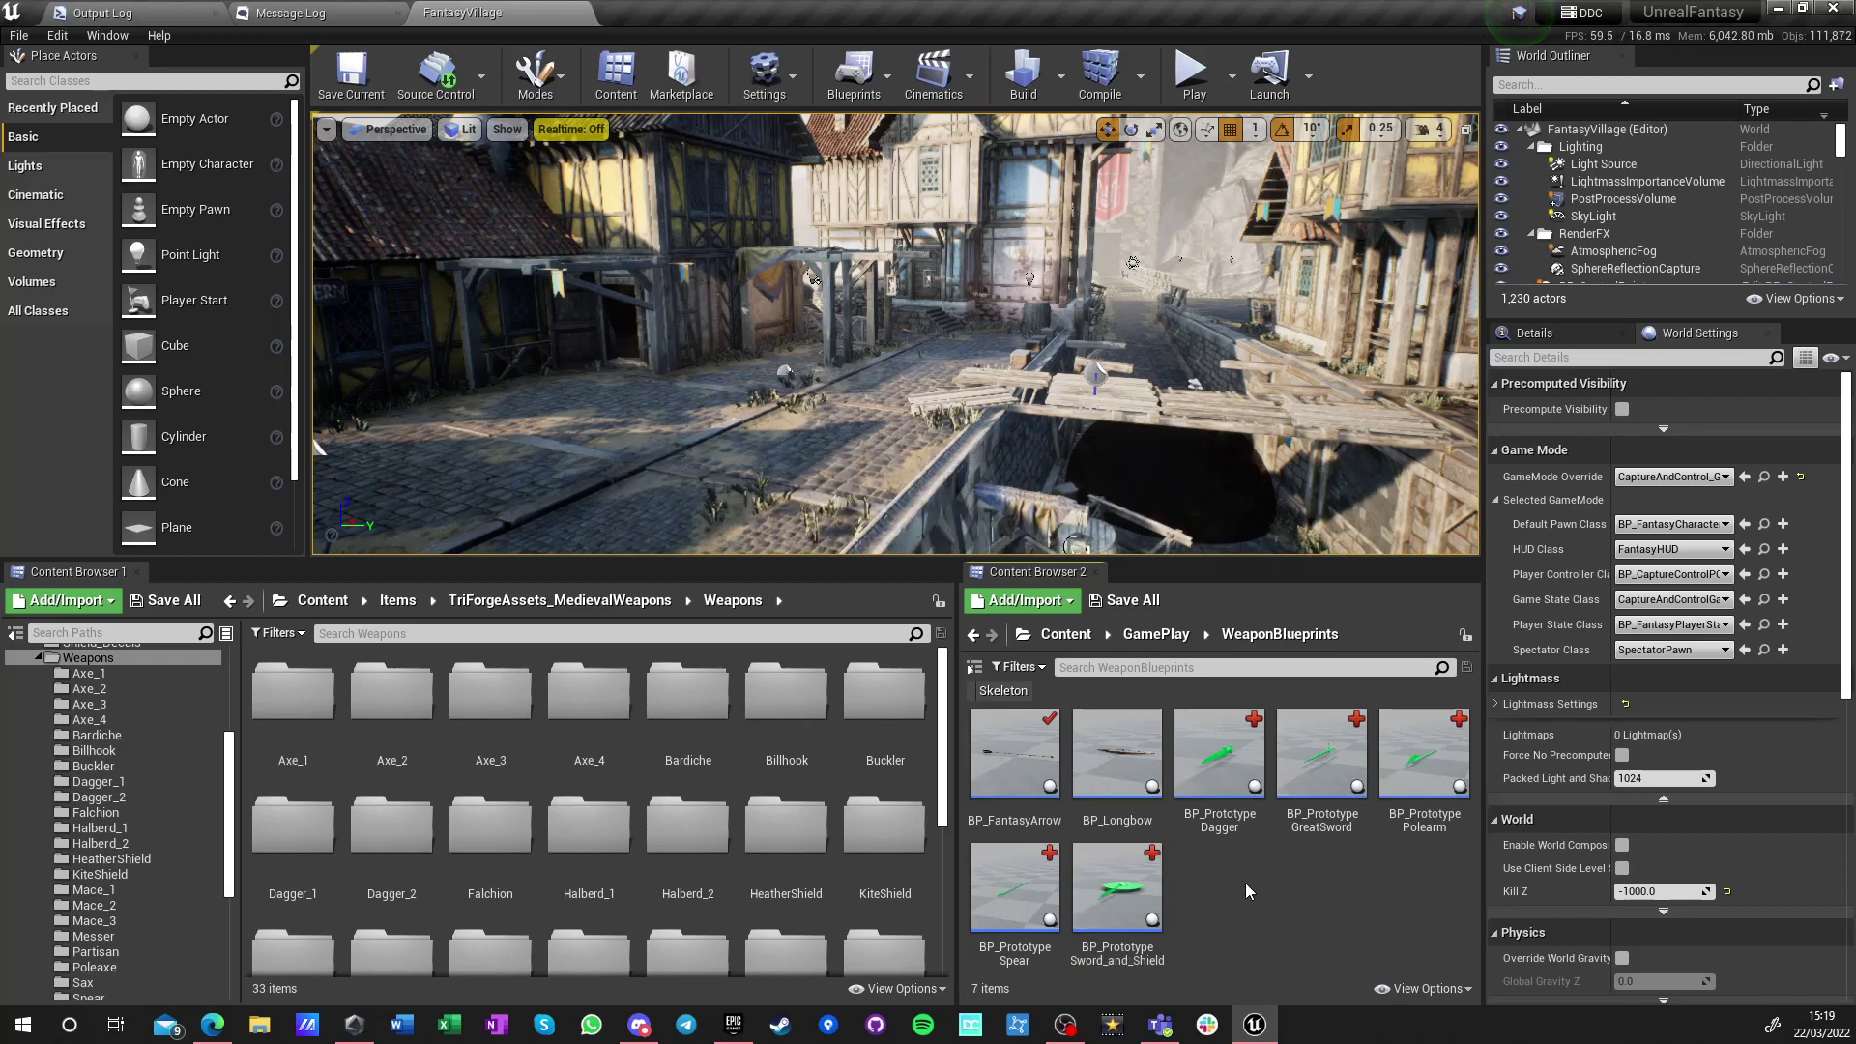
pyautogui.click(1126, 600)
pyautogui.click(1094, 687)
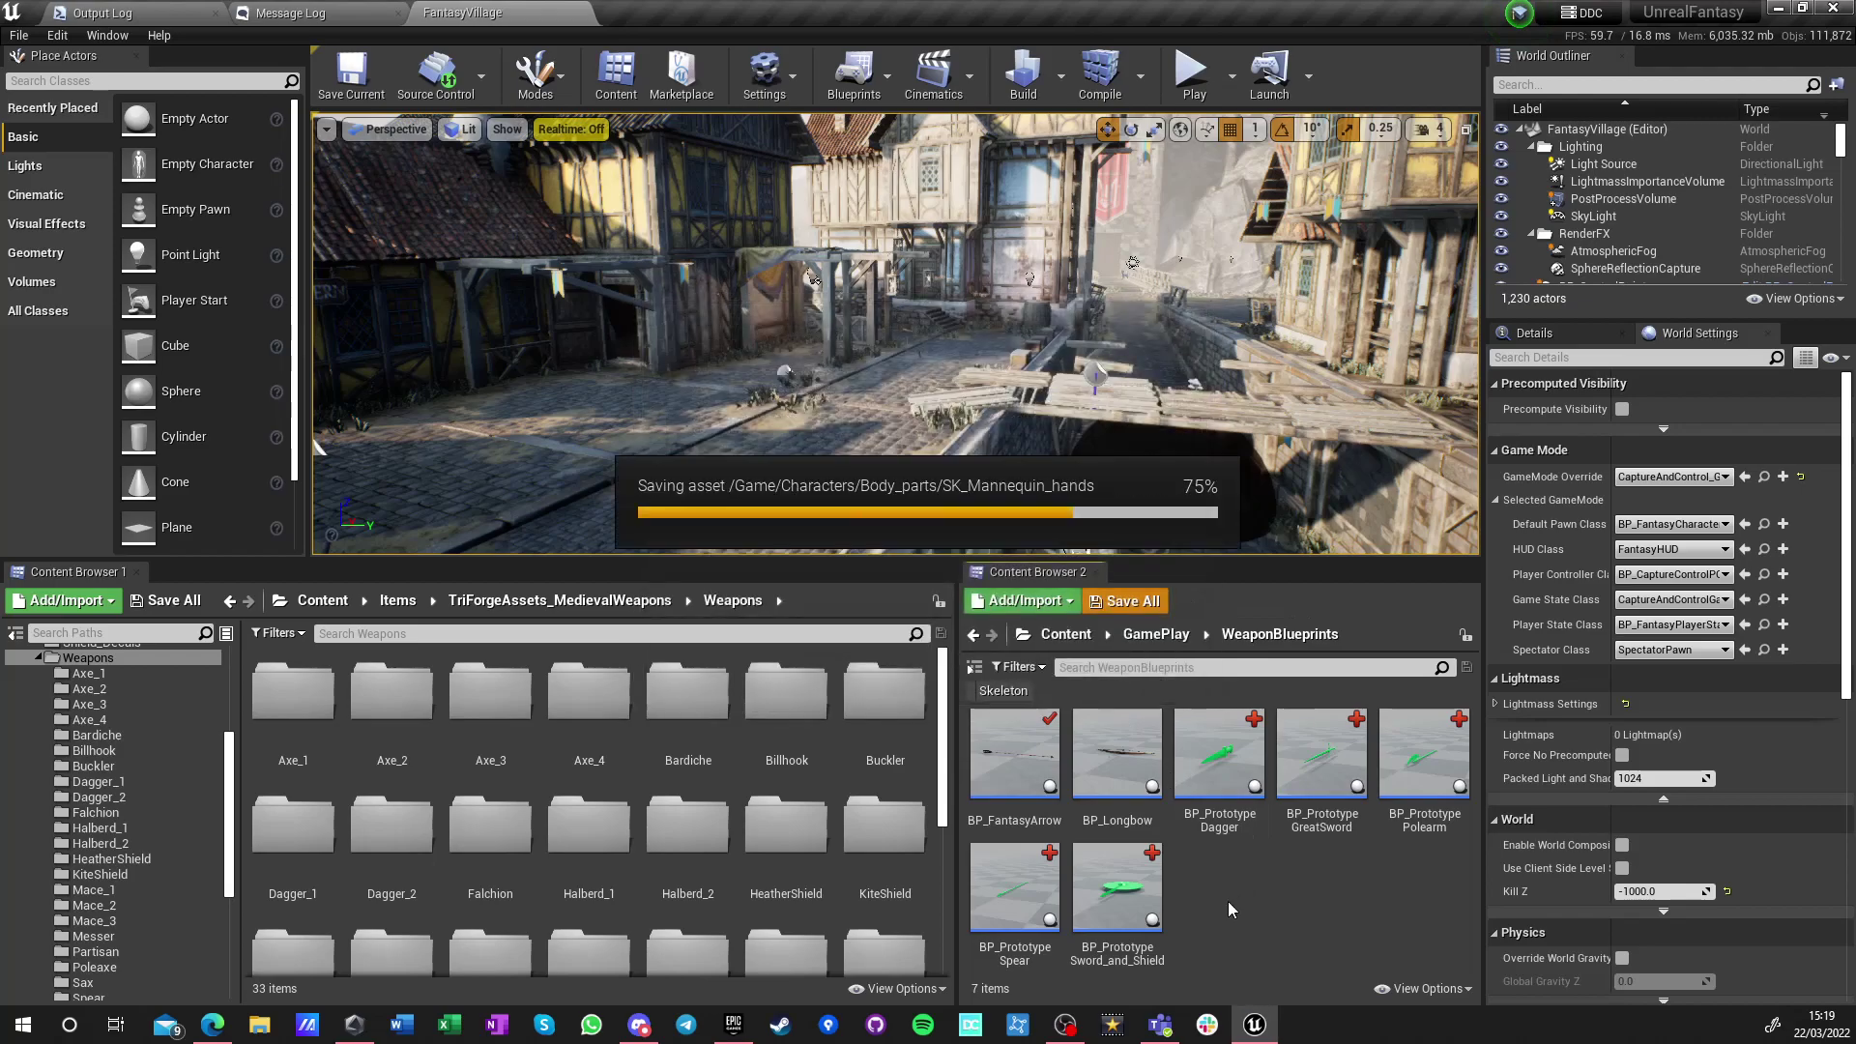
# Duplicate the BP_PrototypeDagger blueprint and name the copy BP_Dagger1
pyautogui.click(1208, 766)
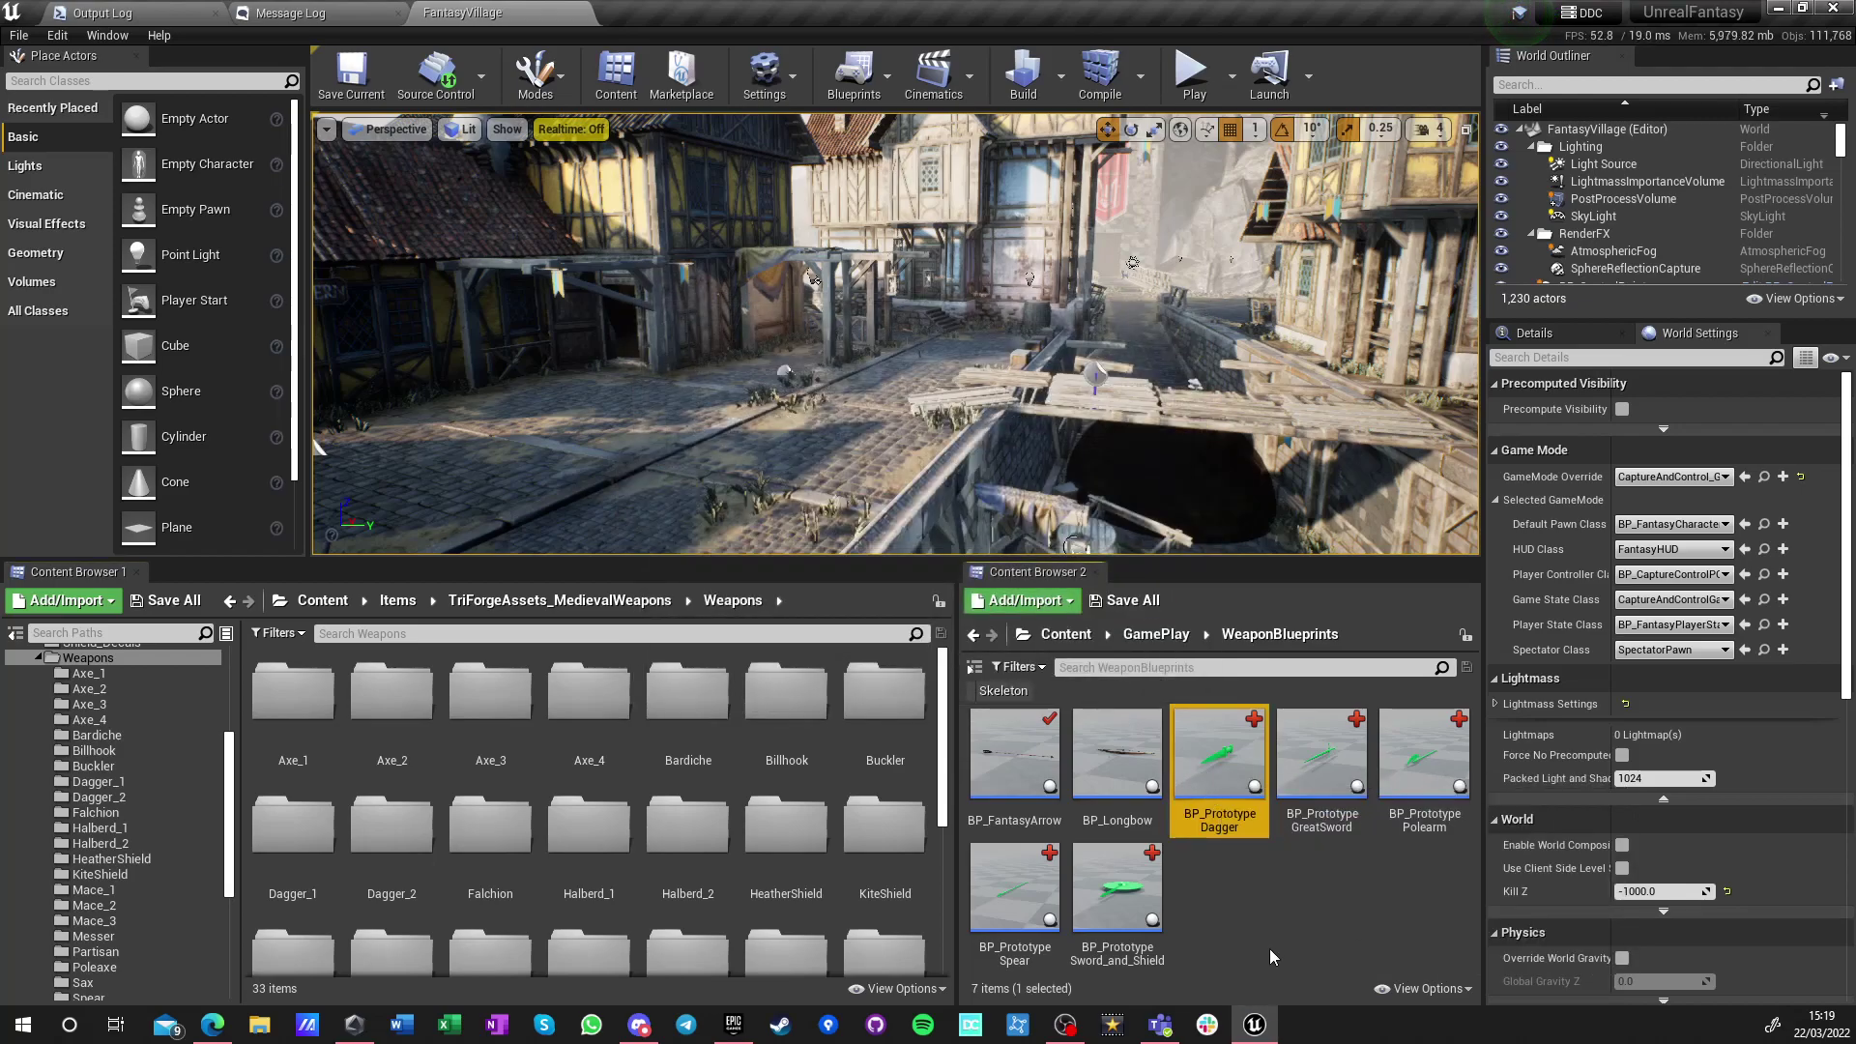
pyautogui.hotkey('ctrl', 'w')
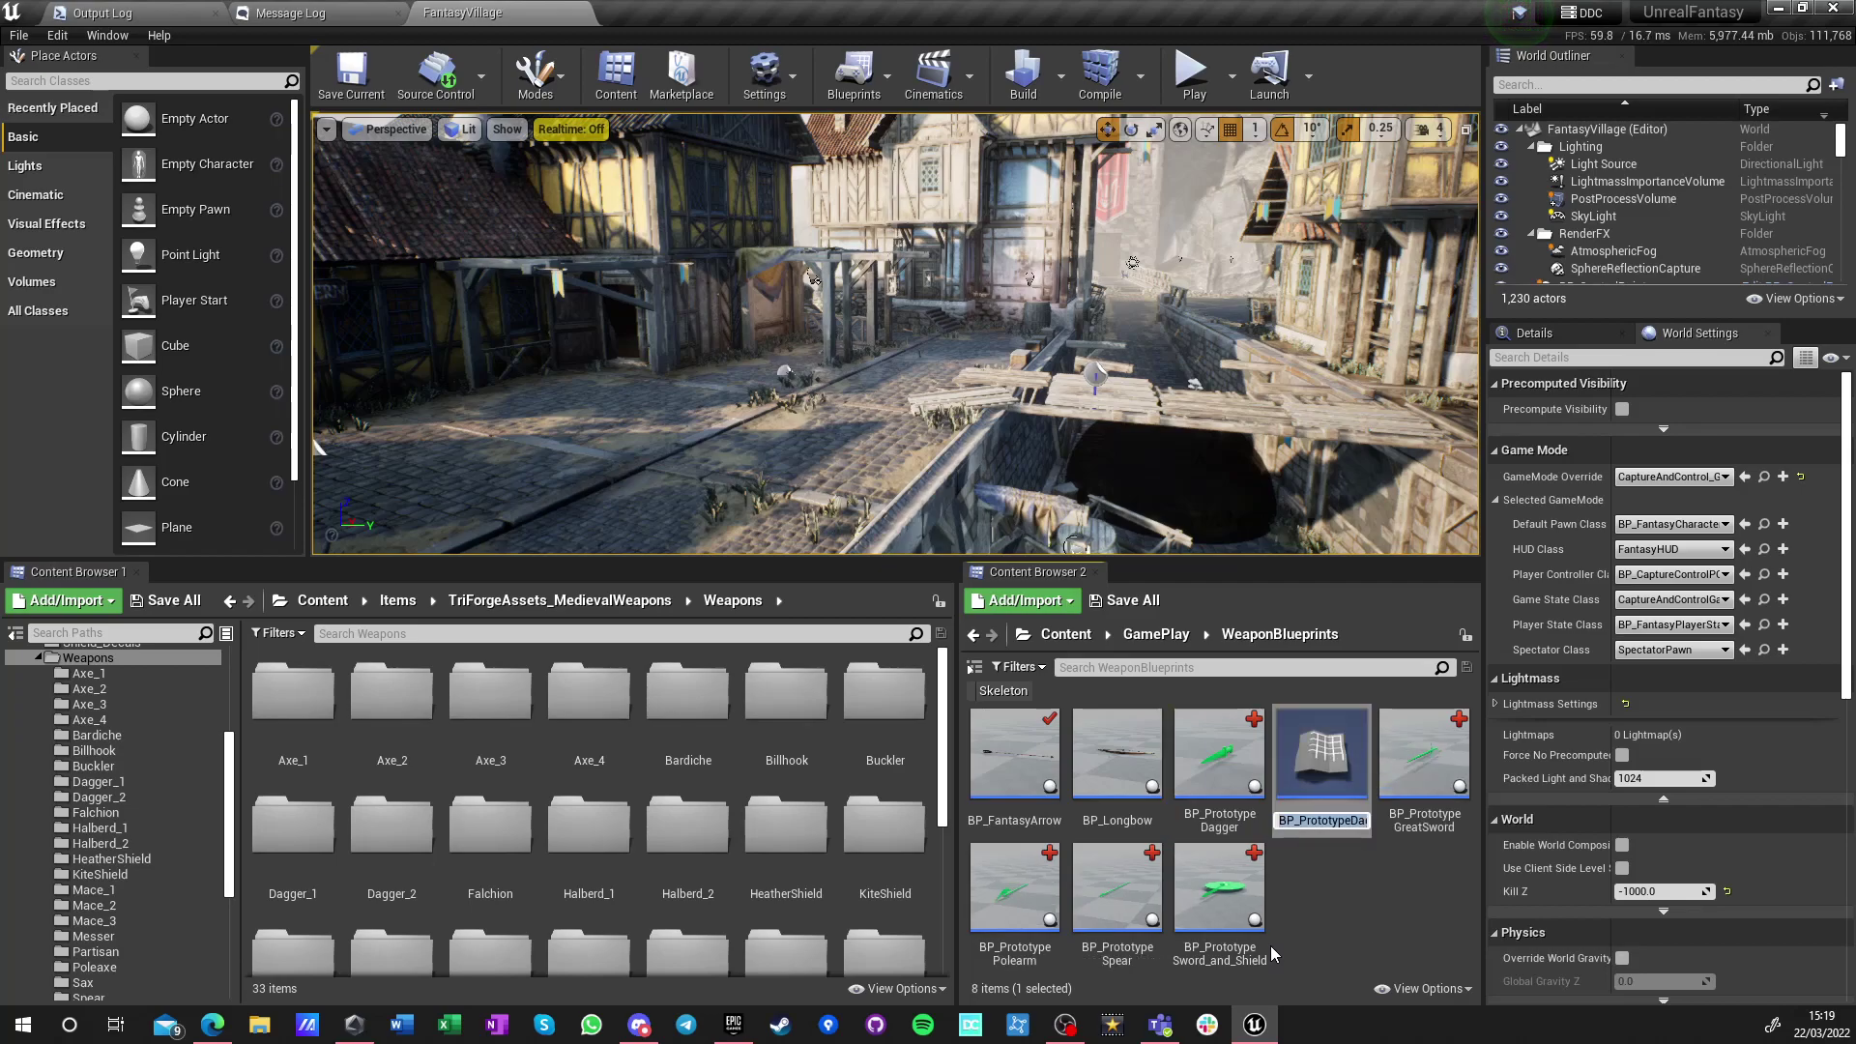
pyautogui.press('End')
pyautogui.press('BackSpace')
pyautogui.press('BackSpace')
pyautogui.press('BackSpace')
pyautogui.press('BackSpace')
pyautogui.press('BackSpace')
pyautogui.press('BackSpace')
pyautogui.press('BackSpace')
pyautogui.press('BackSpace')
pyautogui.press('BackSpace')
pyautogui.press('BackSpace')
pyautogui.press('BackSpace')
pyautogui.press('BackSpace')
pyautogui.press('BackSpace')
pyautogui.press('BackSpace')
pyautogui.press('BackSpace')
pyautogui.press('BackSpace')
pyautogui.write('Dagger')
pyautogui.press('BackSpace')
pyautogui.press('BackSpace')
pyautogui.press('BackSpace')
pyautogui.press('BackSpace')
pyautogui.press('BackSpace')
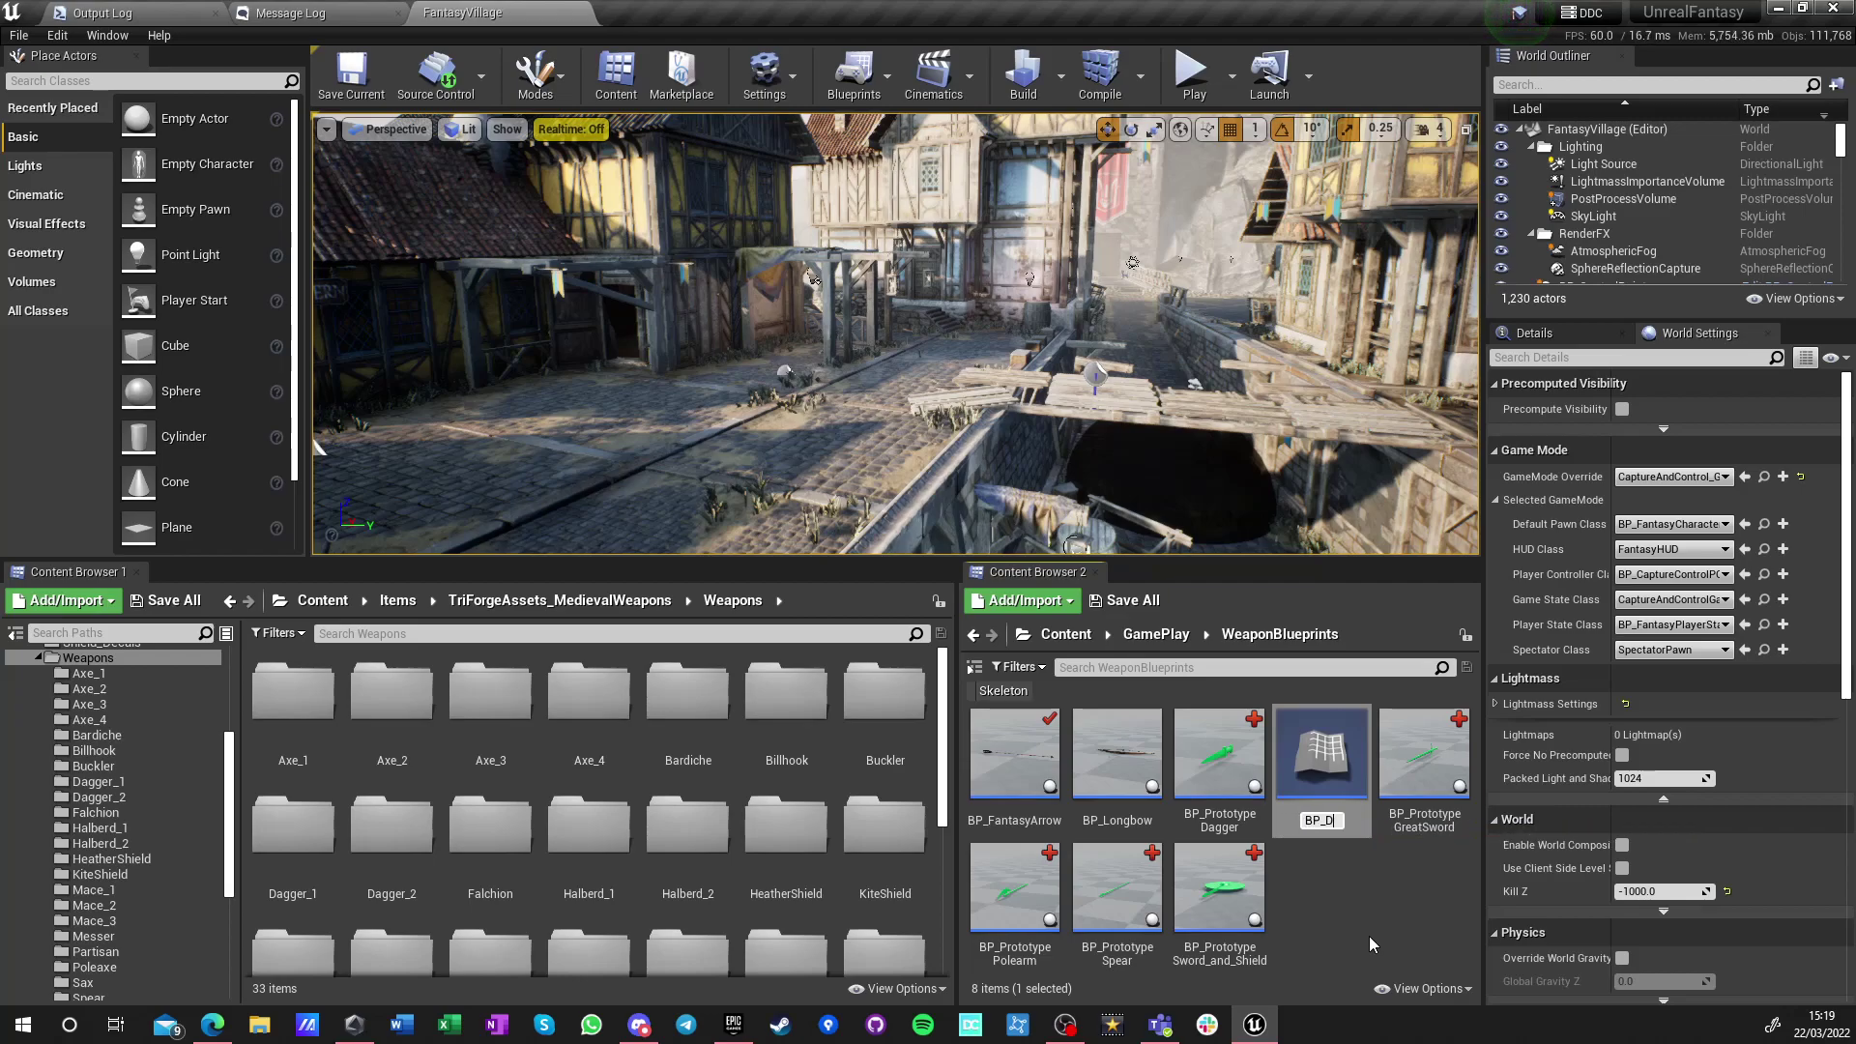
pyautogui.write('agger1')
pyautogui.press('Return')
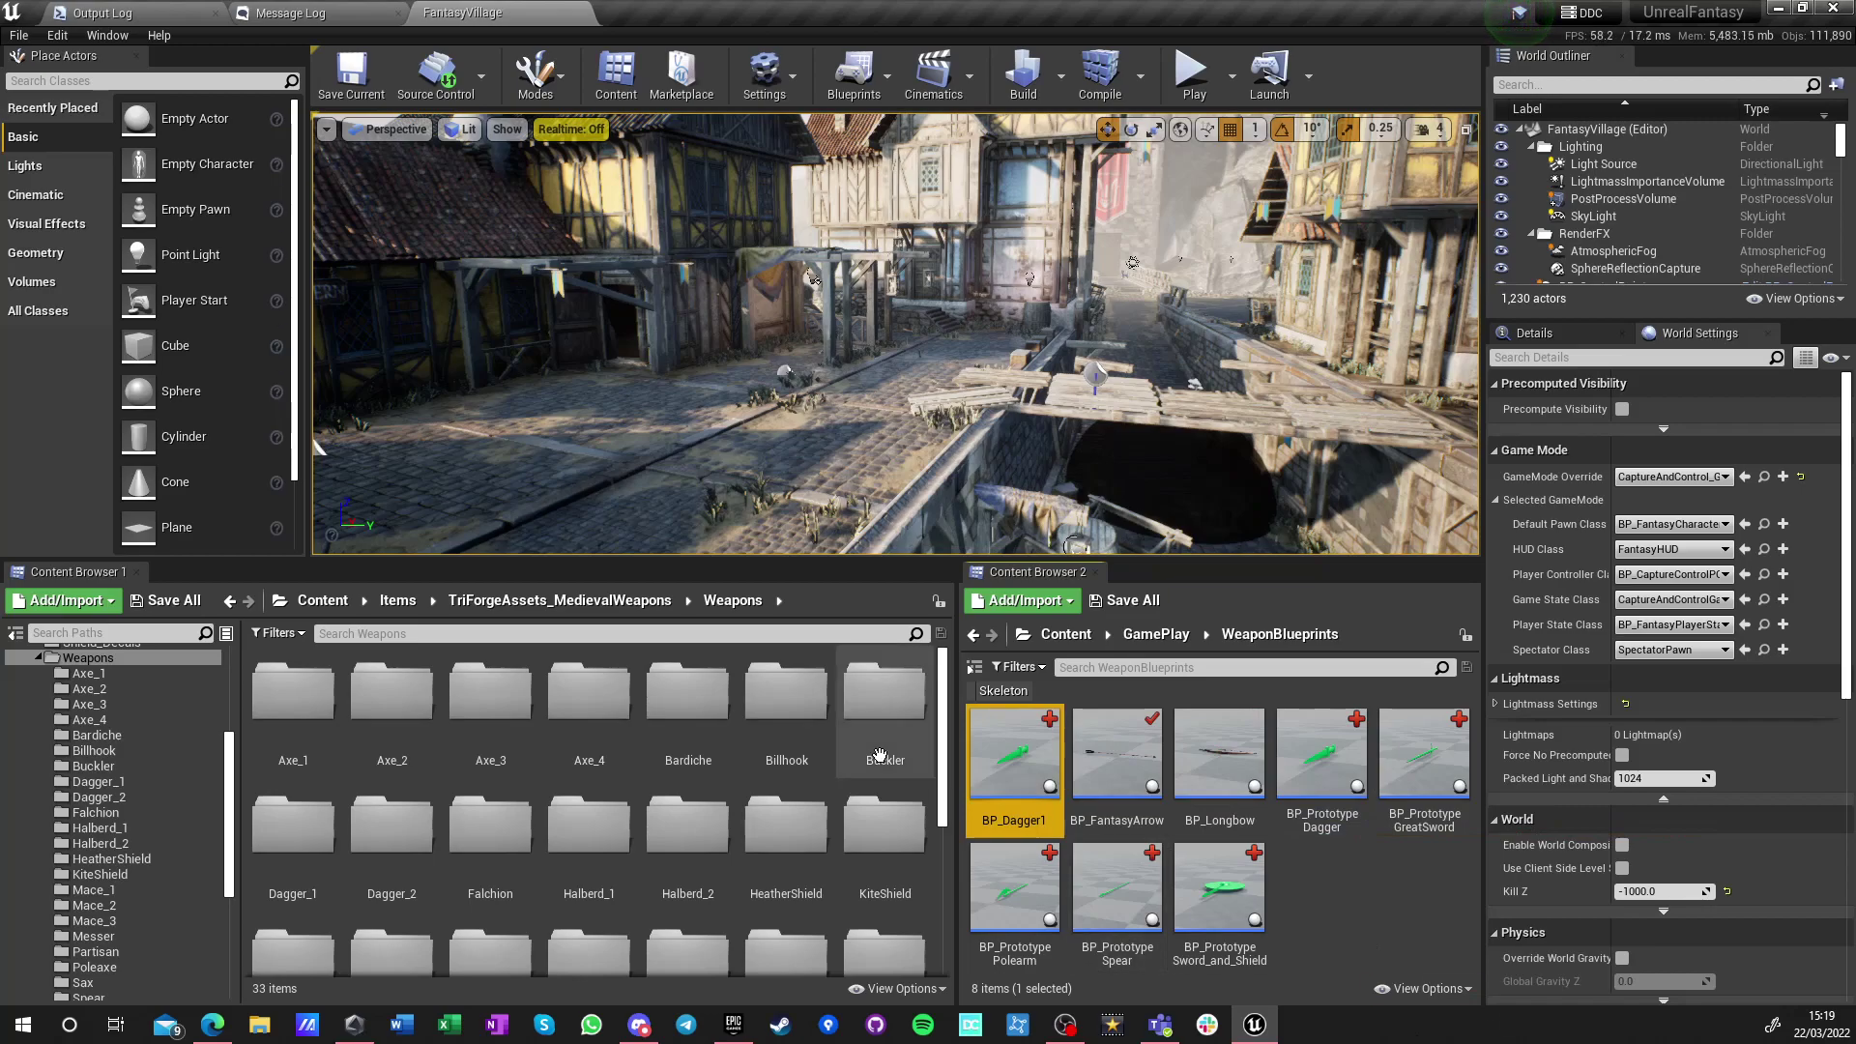
# Assign the SM_dagger_1 mesh from the Dagger_1 weapon folder to the BP_Dagger1 blueprint
pyautogui.scroll(-1, 837, 742)
pyautogui.doubleClick(292, 744)
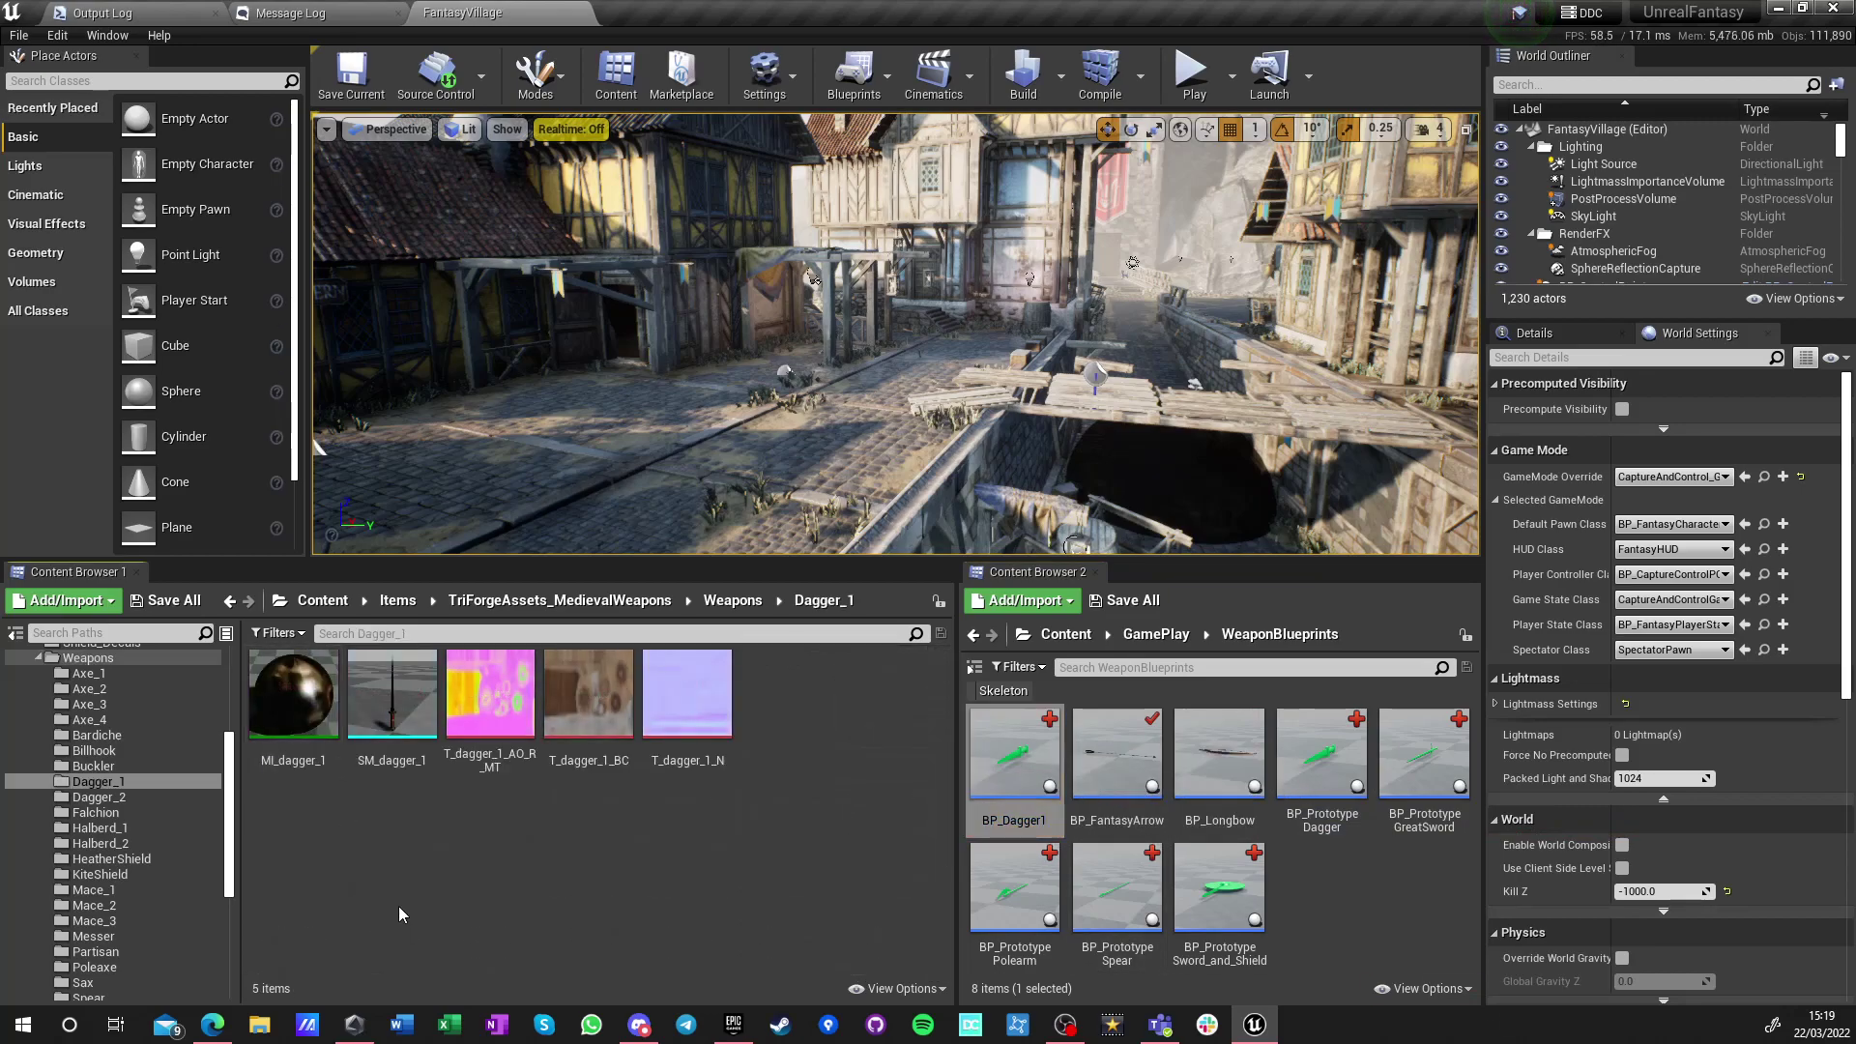
pyautogui.click(376, 715)
pyautogui.doubleClick(1013, 753)
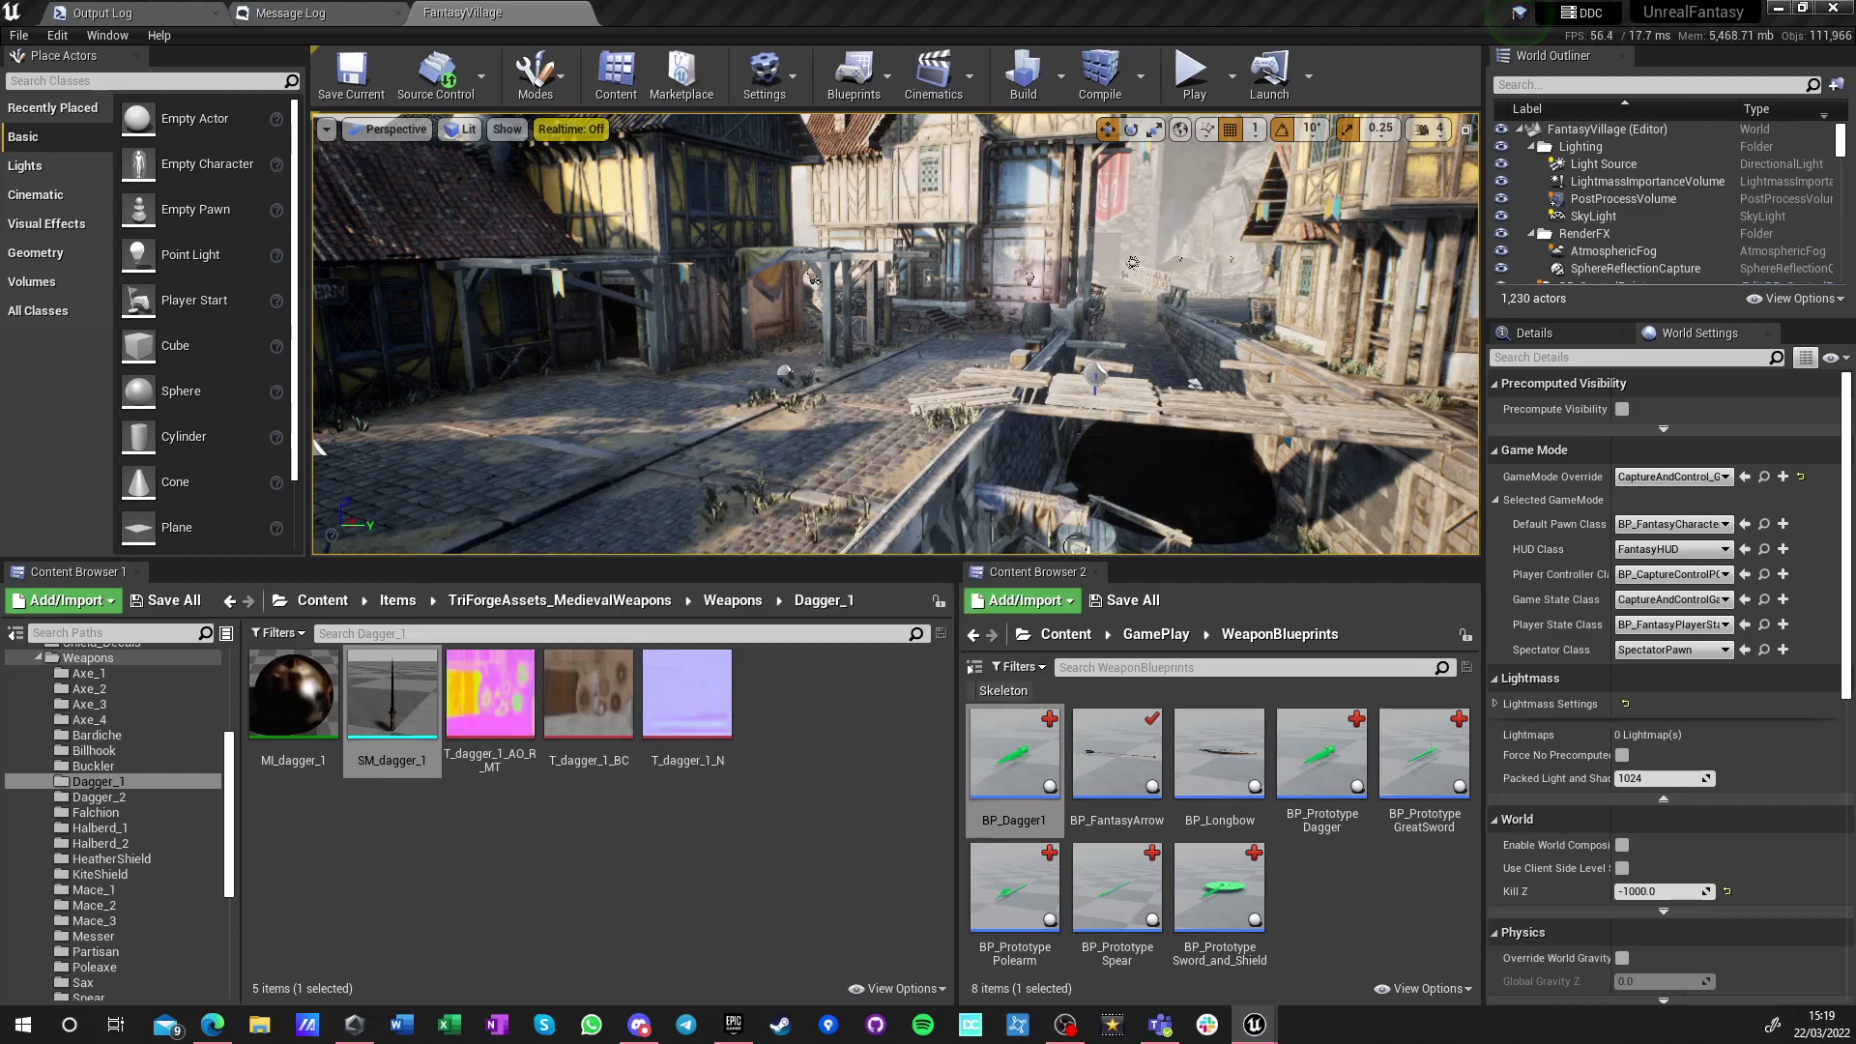
# Open the SM_dagger_1 static mesh from the Dagger_1 folder for editing
pyautogui.click(391, 710)
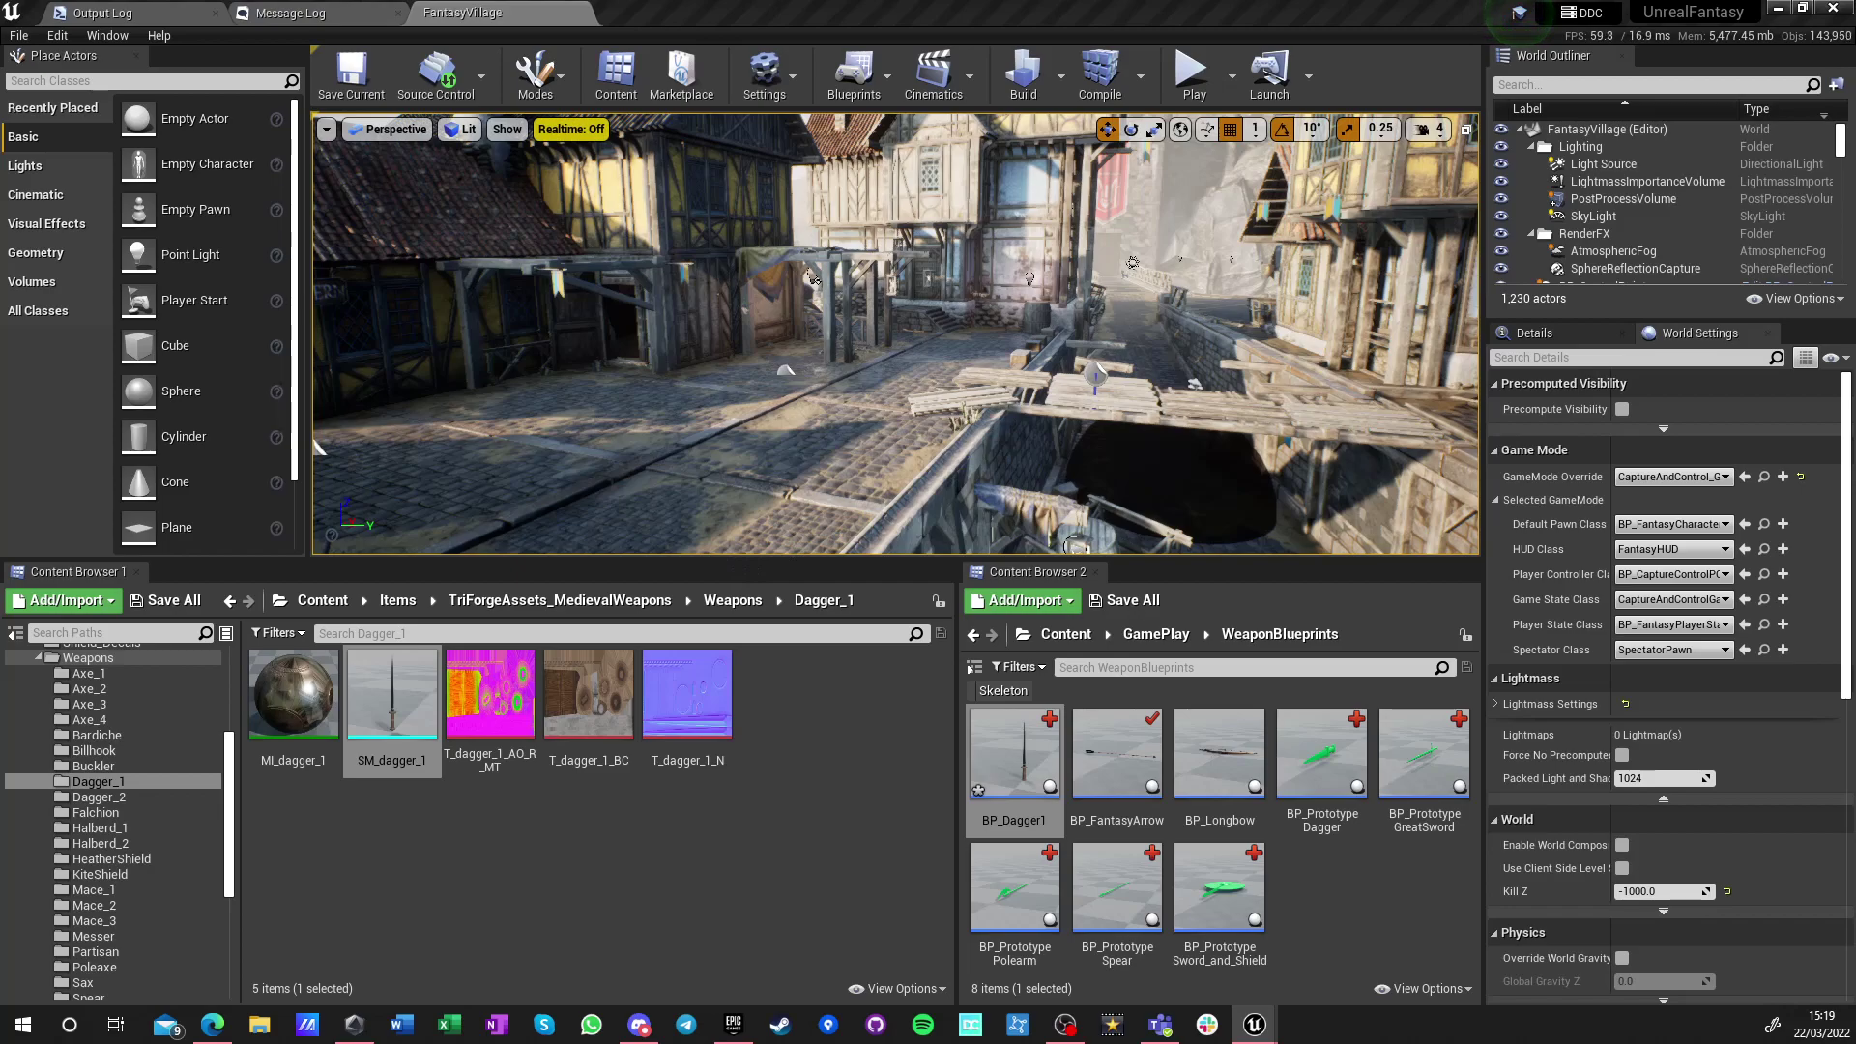
pyautogui.doubleClick(392, 722)
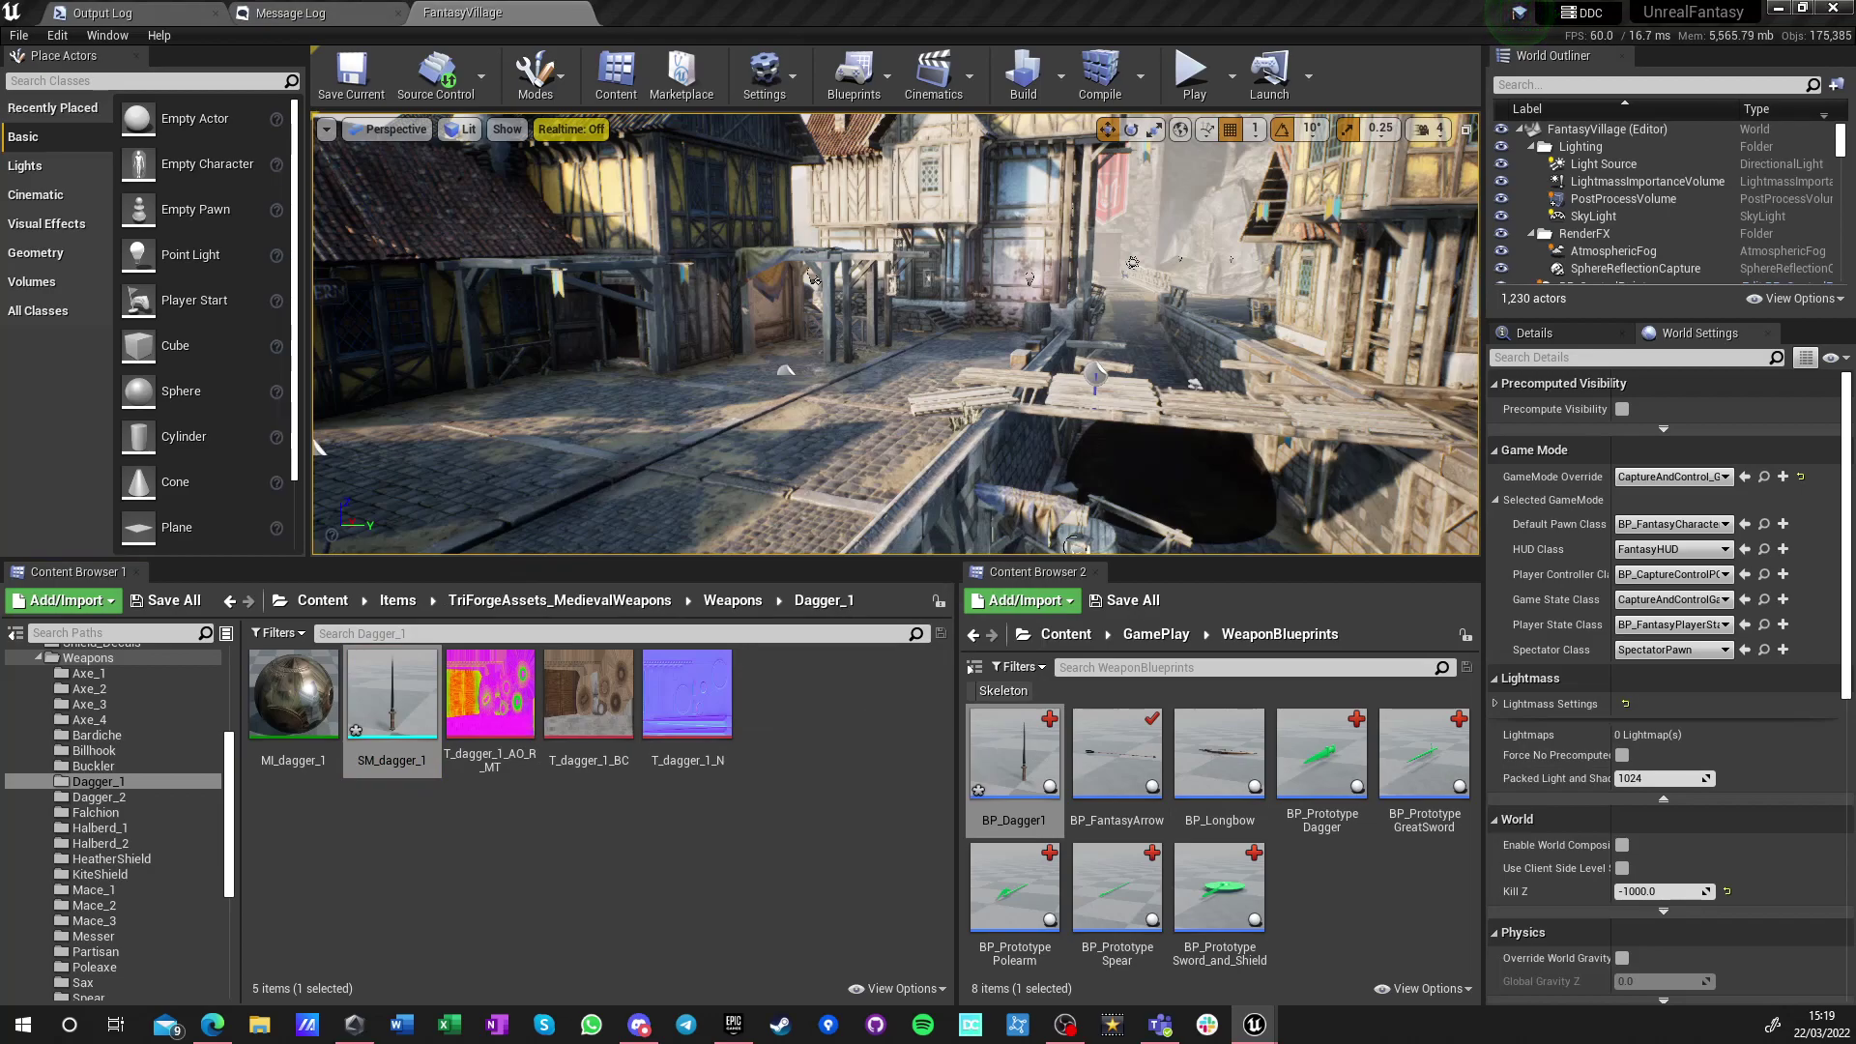
pyautogui.click(392, 710)
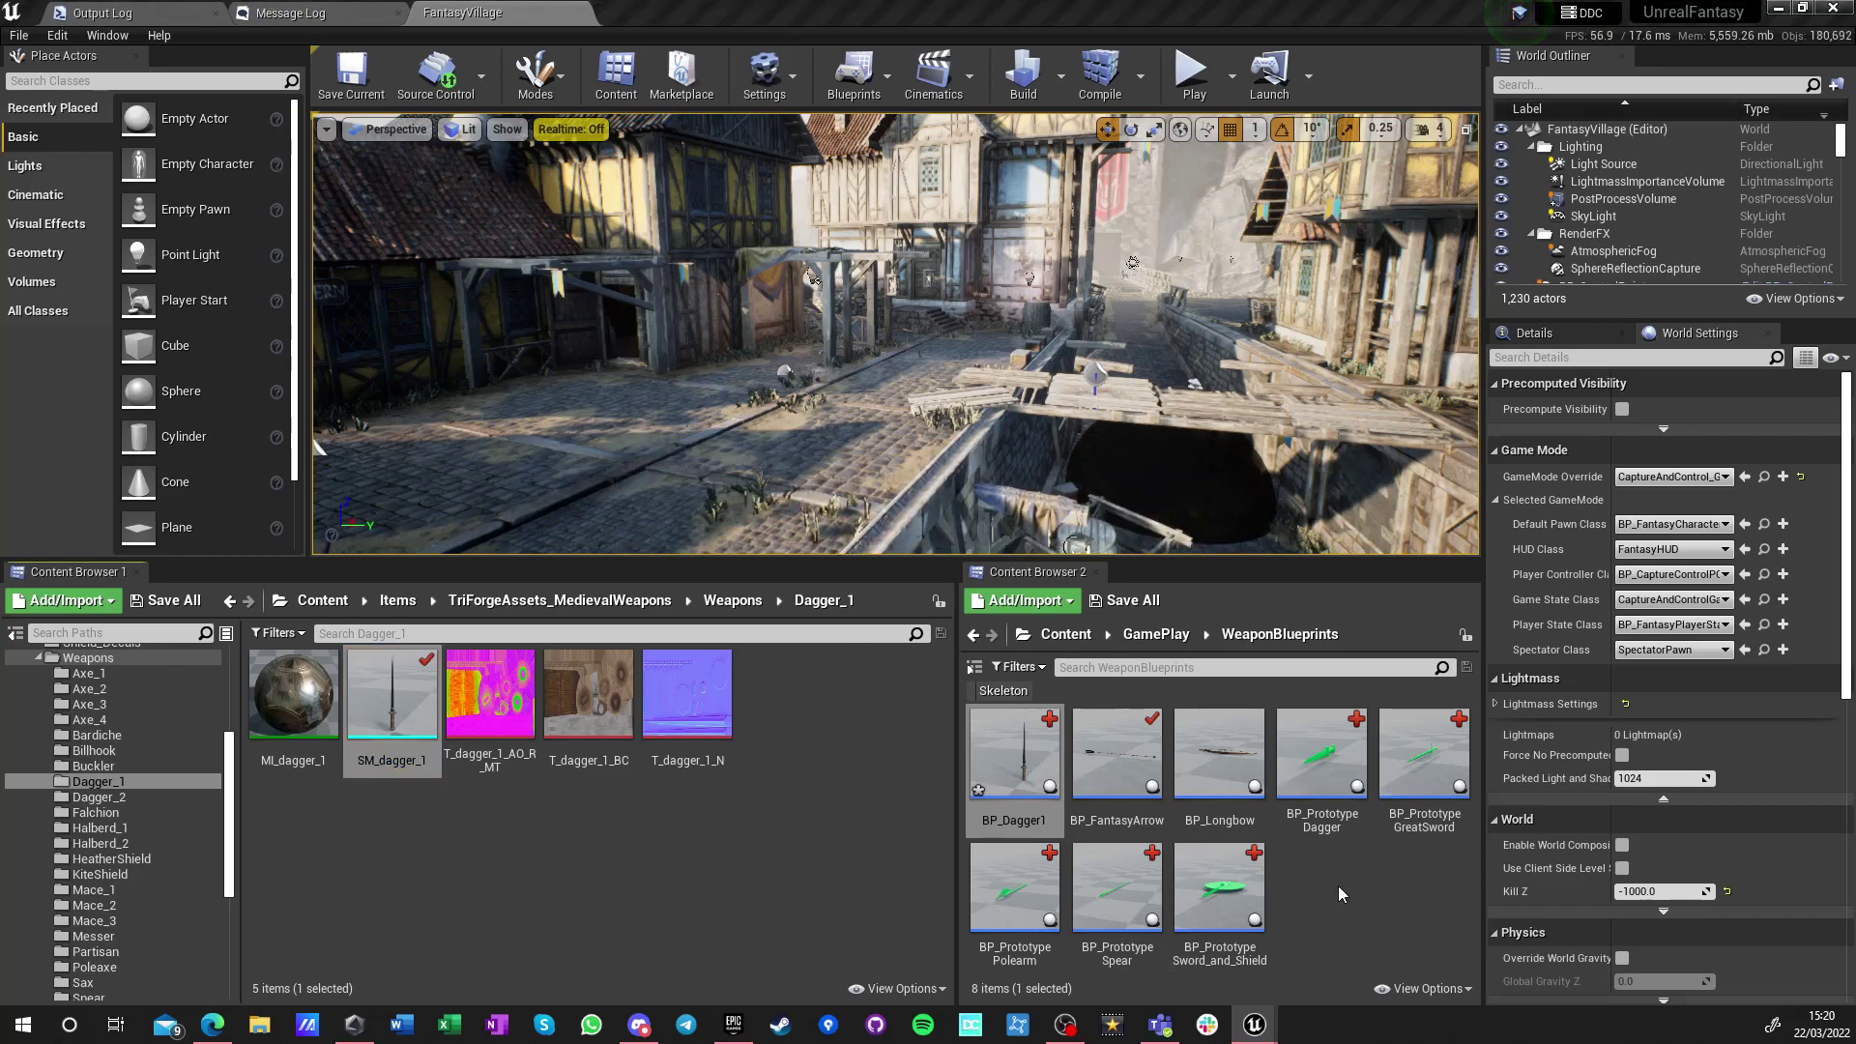
# Duplicate the BP_Dagger1 blueprint and name the copy BP_Dagger2
pyautogui.hotkey('ctrl', 'w')
pyautogui.press('Return')
# Set SM_dagger_2 from the Dagger_2 folder as the WeaponMesh static mesh in BP_Dagger1 and compile the blueprint
pyautogui.click(735, 602)
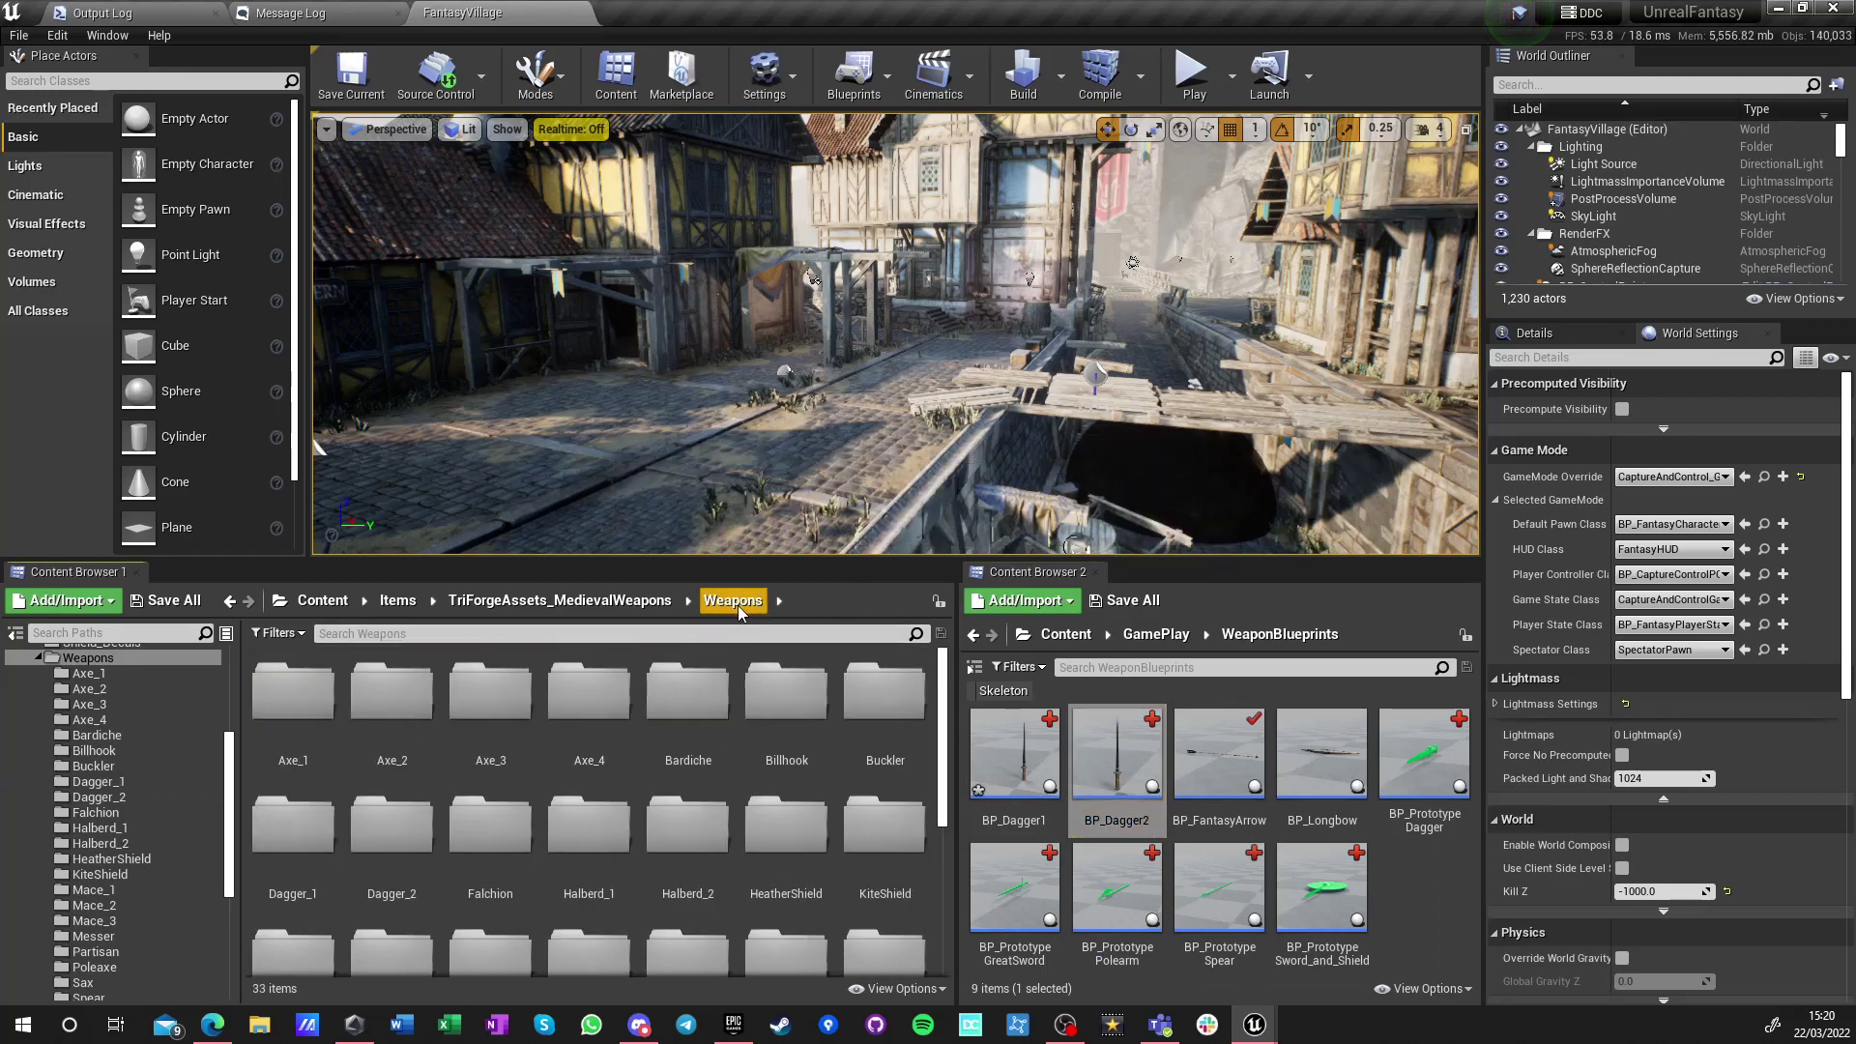
pyautogui.doubleClick(392, 827)
pyautogui.click(392, 694)
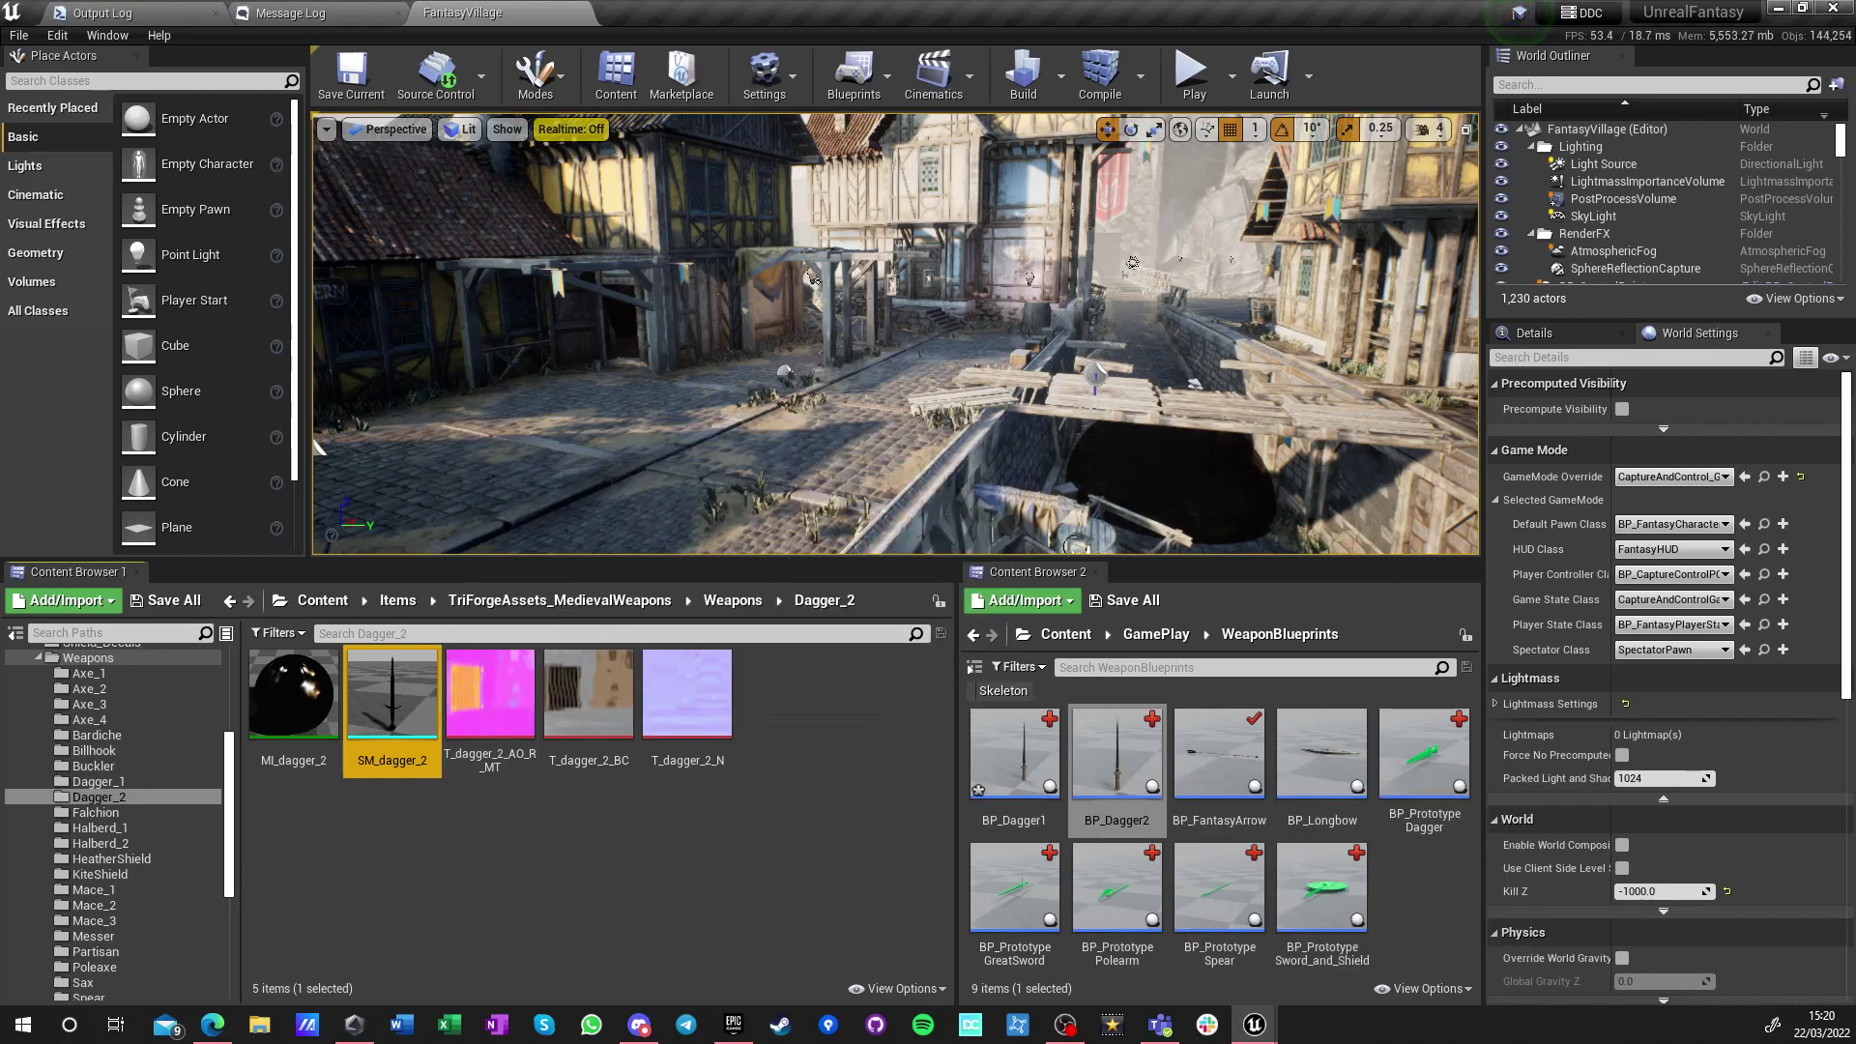
pyautogui.moveTo(622, 220); pyautogui.dragTo(757, 22)
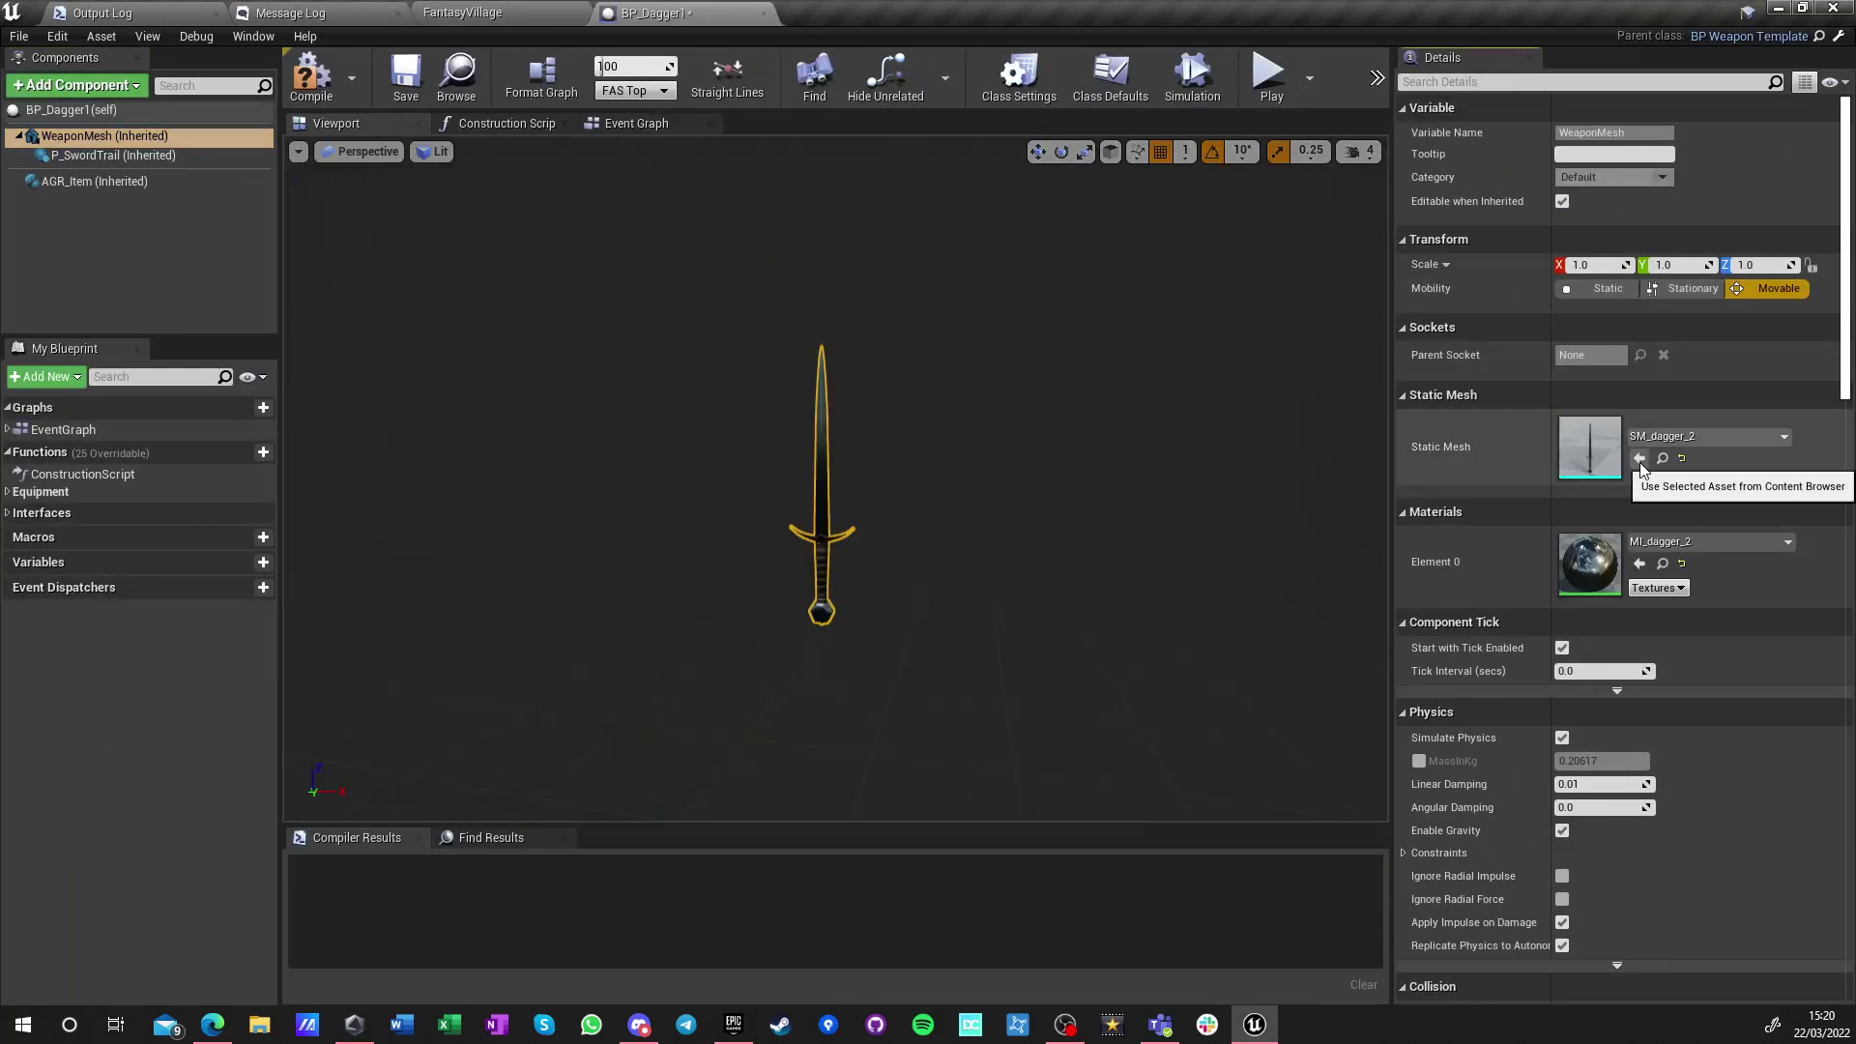
pyautogui.click(311, 78)
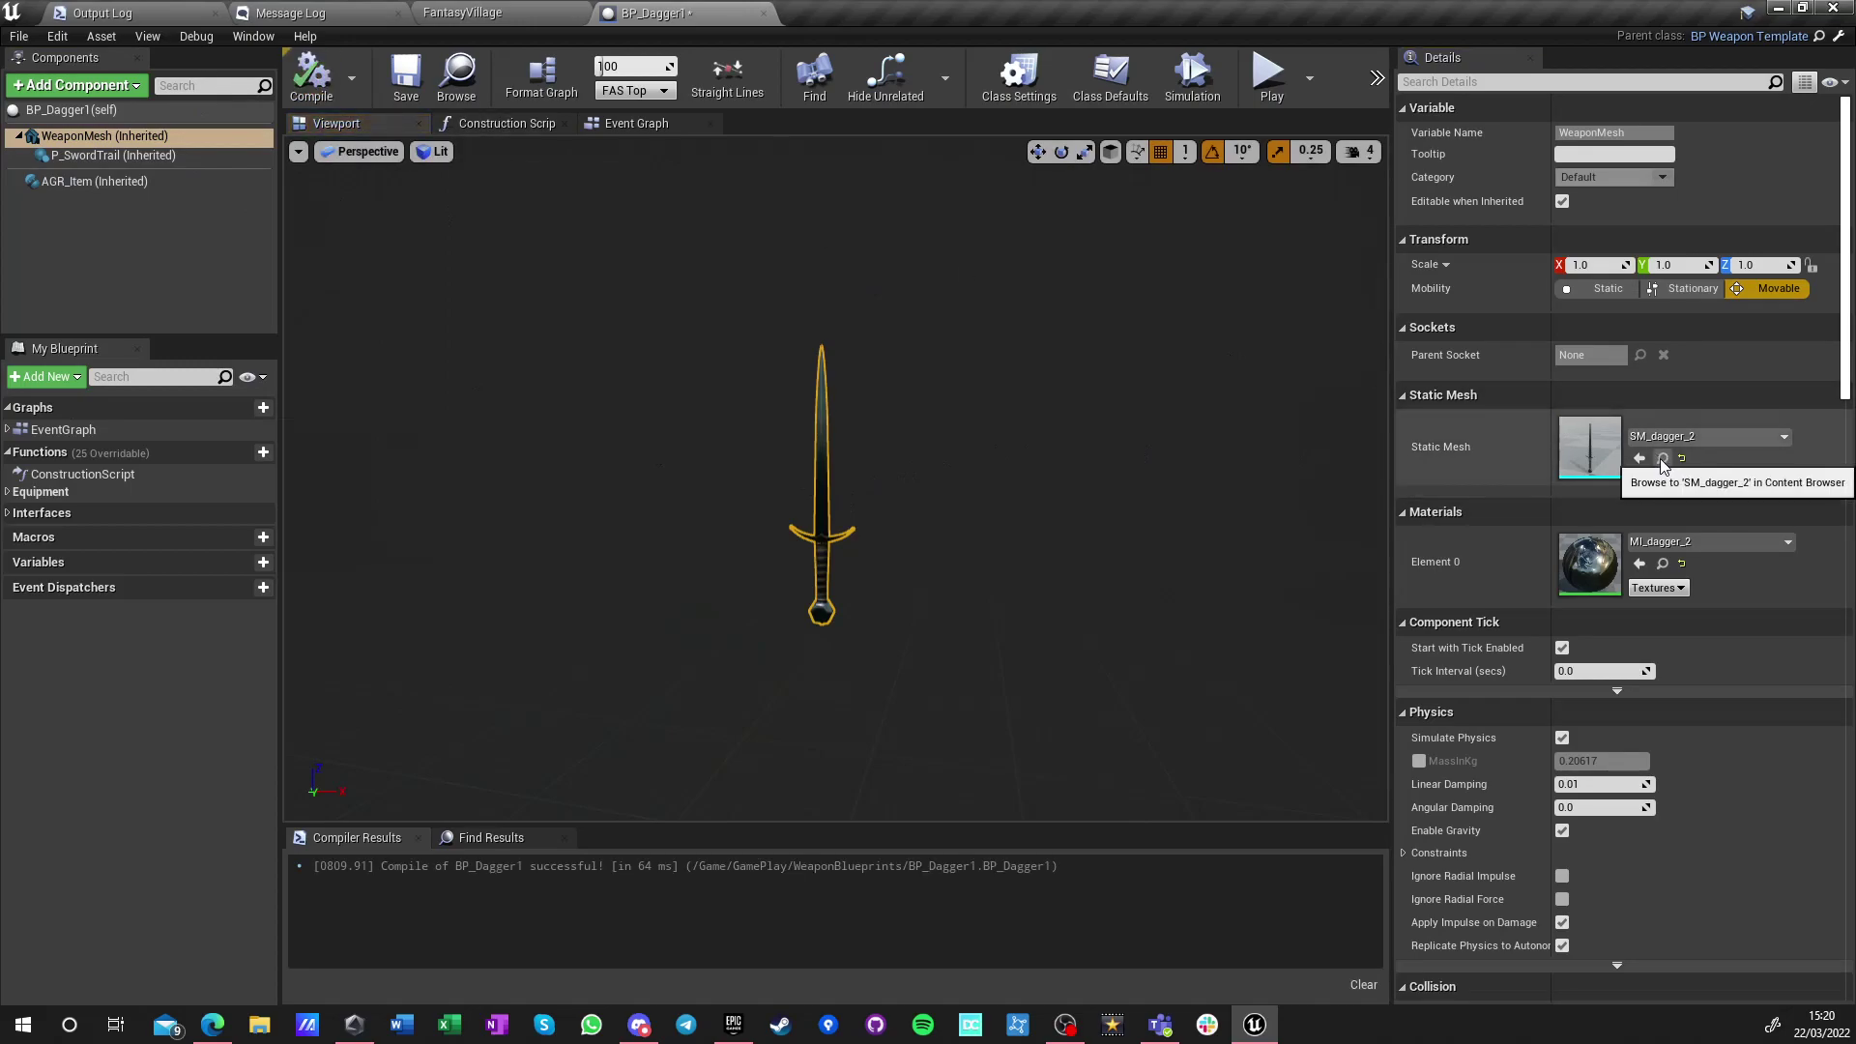
# Locate the assigned SM_dagger_2 mesh in the project content and open it for editing
pyautogui.click(1662, 460)
pyautogui.doubleClick(386, 703)
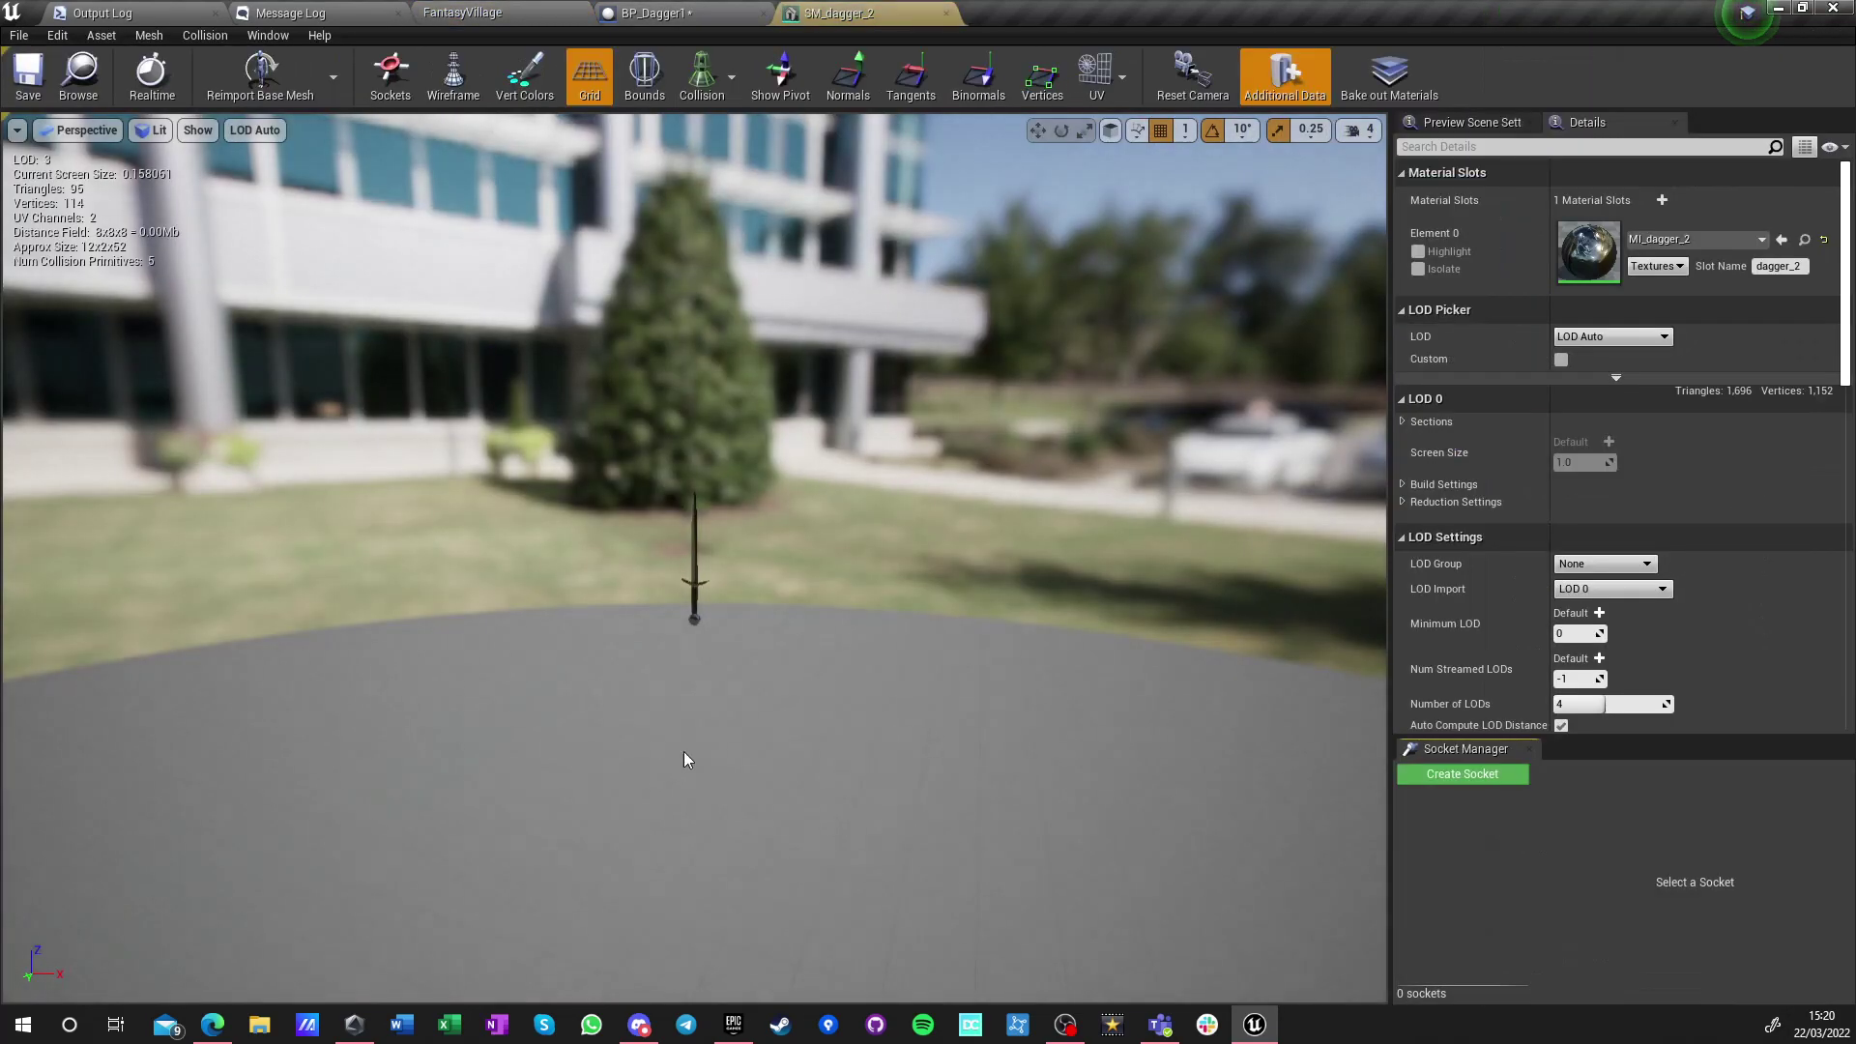
# Try to create a socket named Start on SM_dagger_2 and raise it along the dagger
pyautogui.click(1458, 777)
pyautogui.write('S')
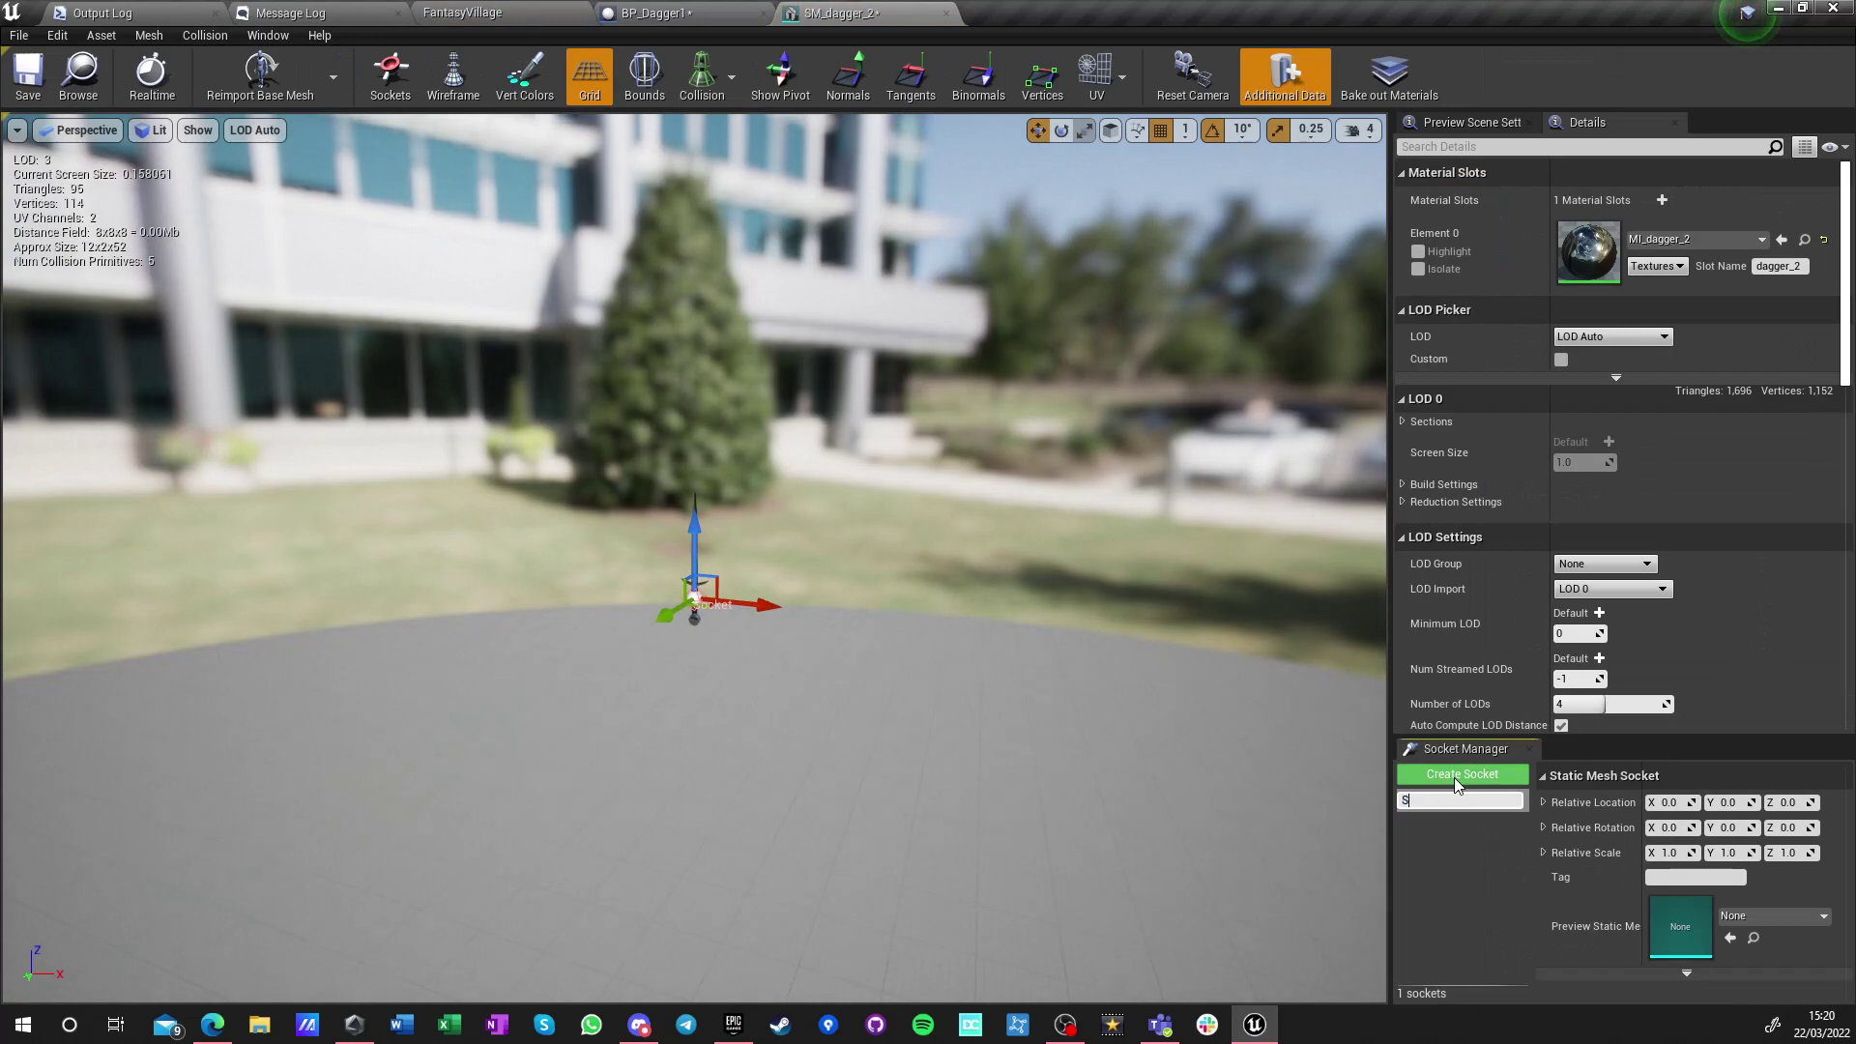
pyautogui.write('tart')
pyautogui.press('Return')
pyautogui.moveTo(623, 709); pyautogui.dragTo(709, 612, button='right')
pyautogui.press('w')
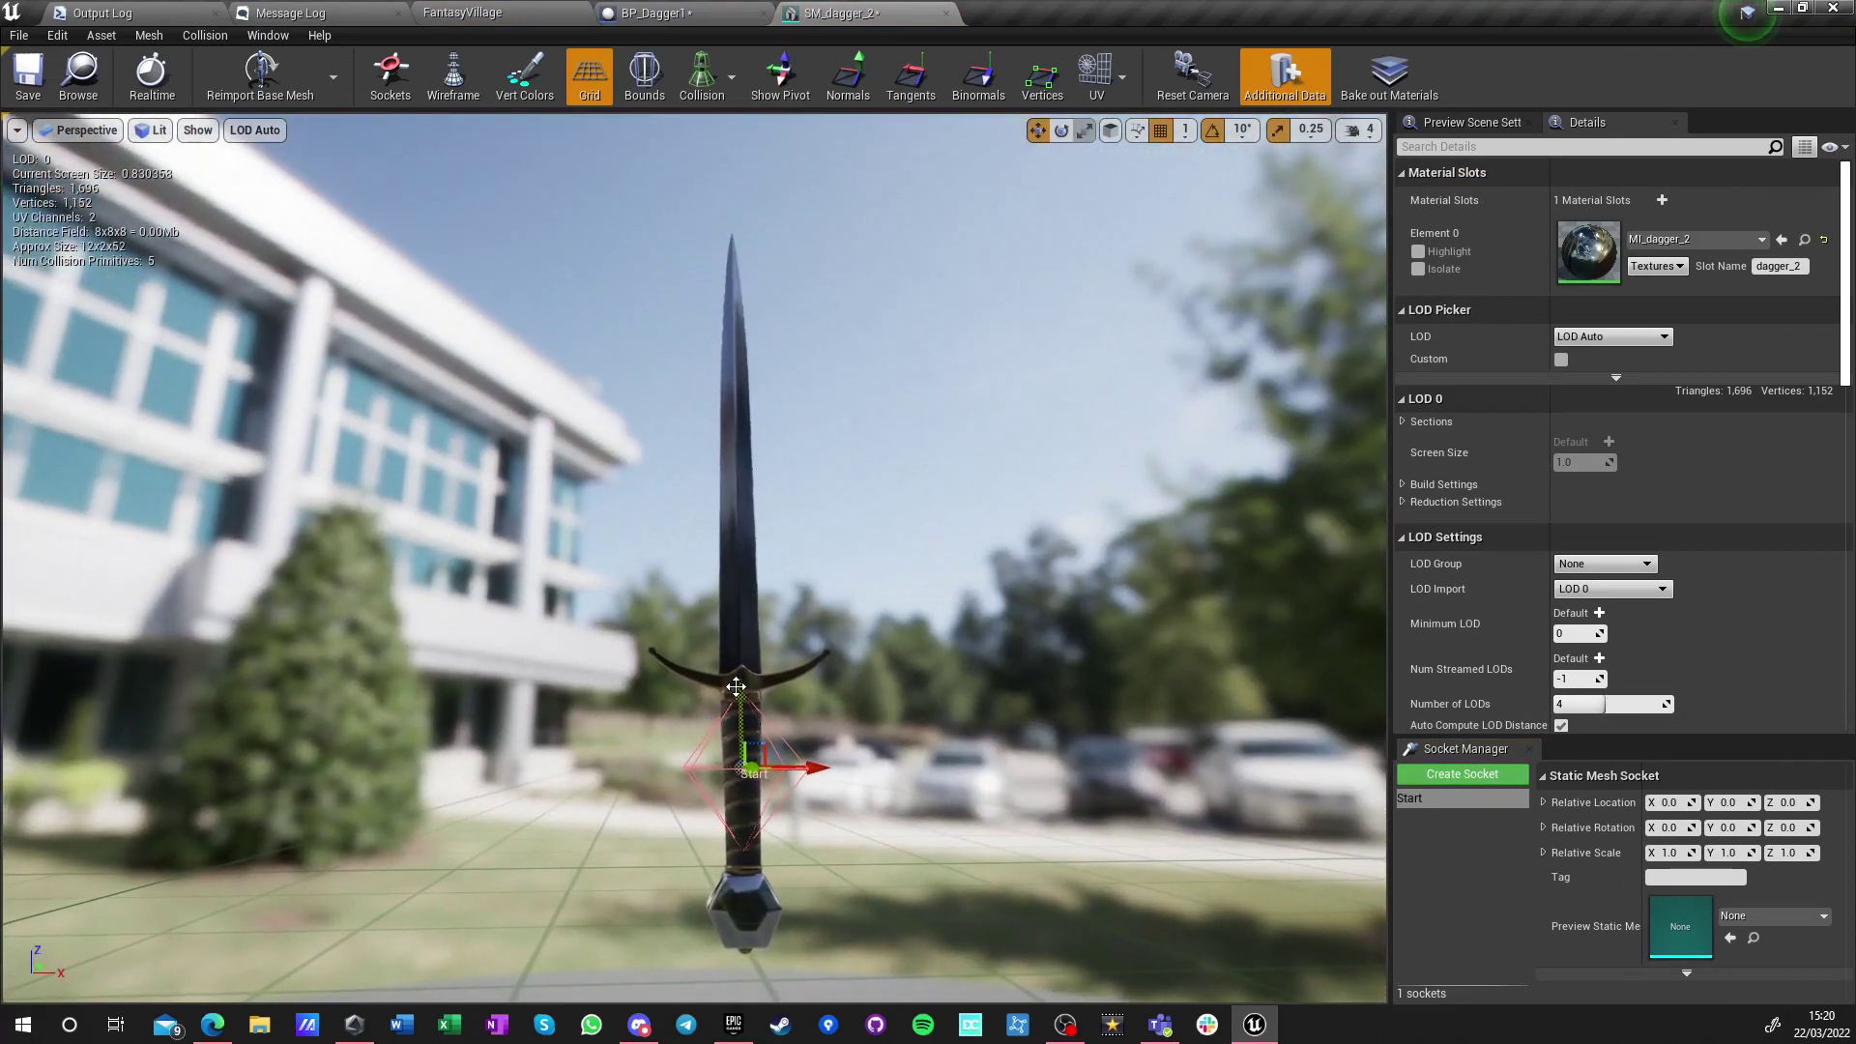
pyautogui.moveTo(739, 686); pyautogui.dragTo(739, 628)
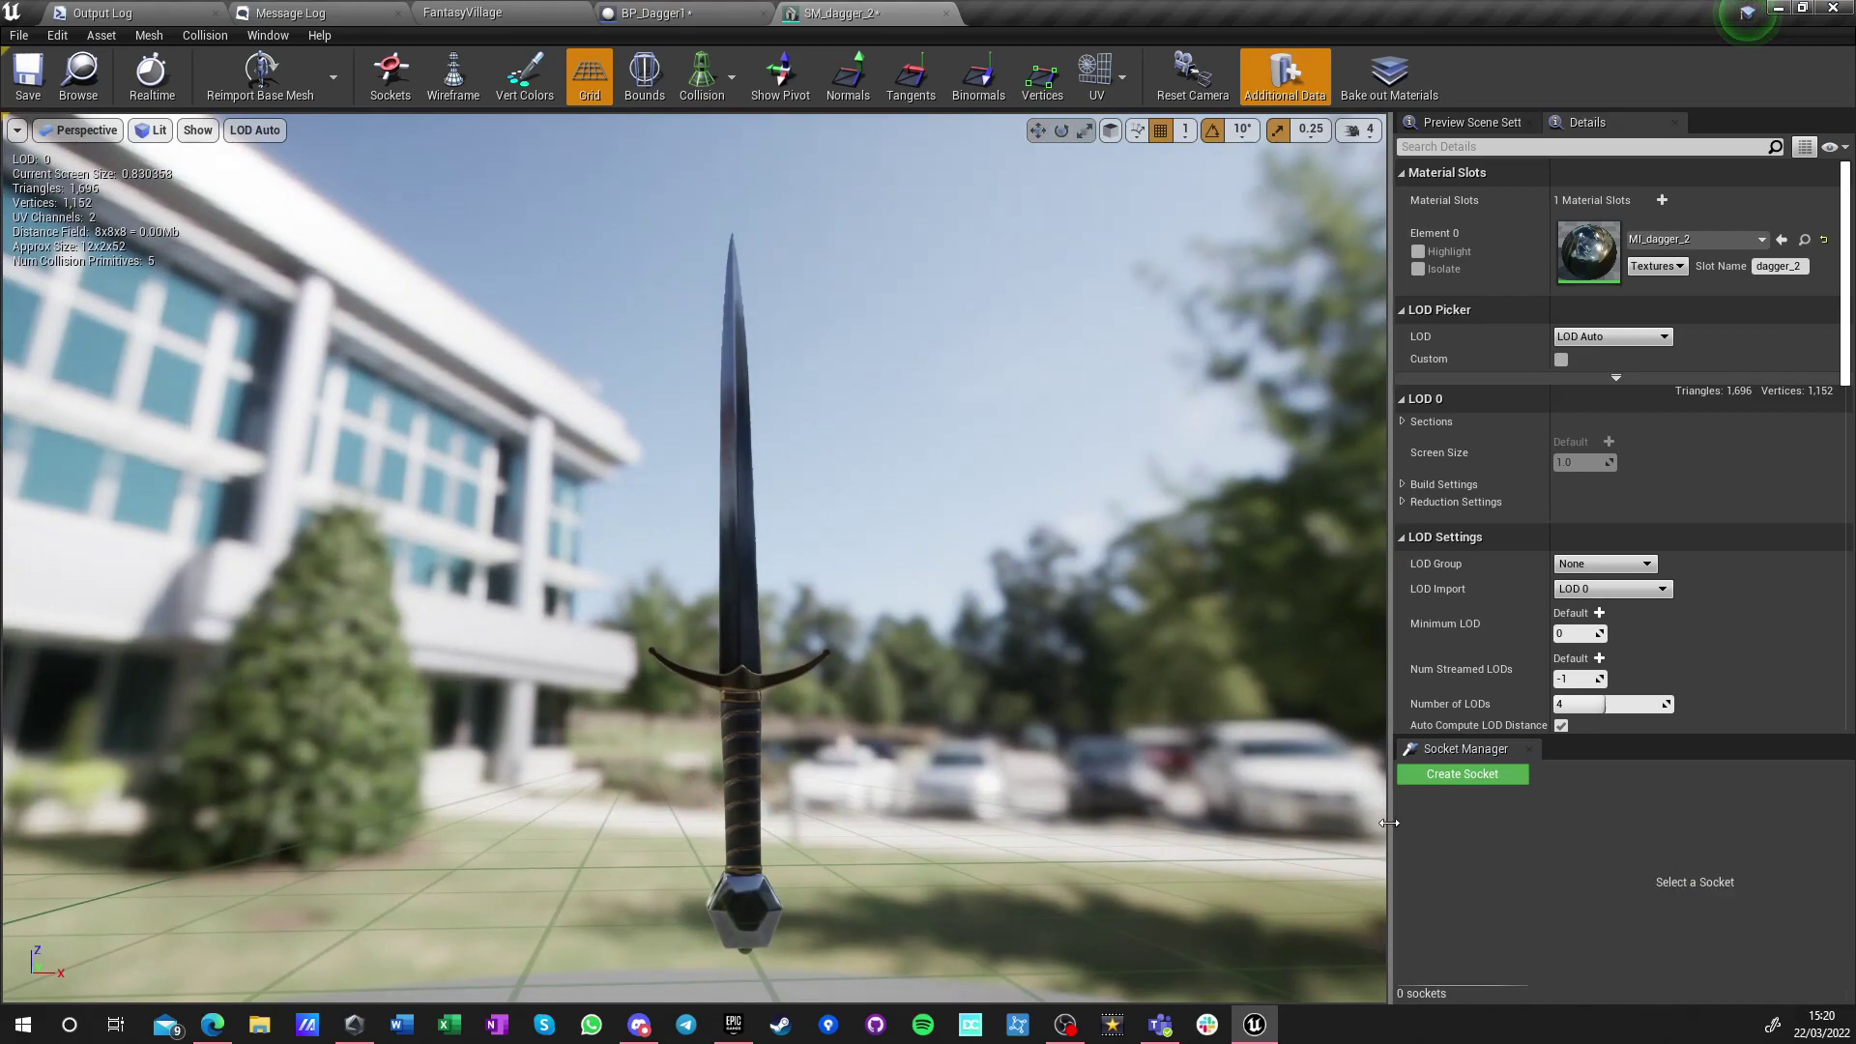
# Create a socket named Start on SM_dagger_2 and move it up to the blade tip, at about Z 41
pyautogui.click(1461, 774)
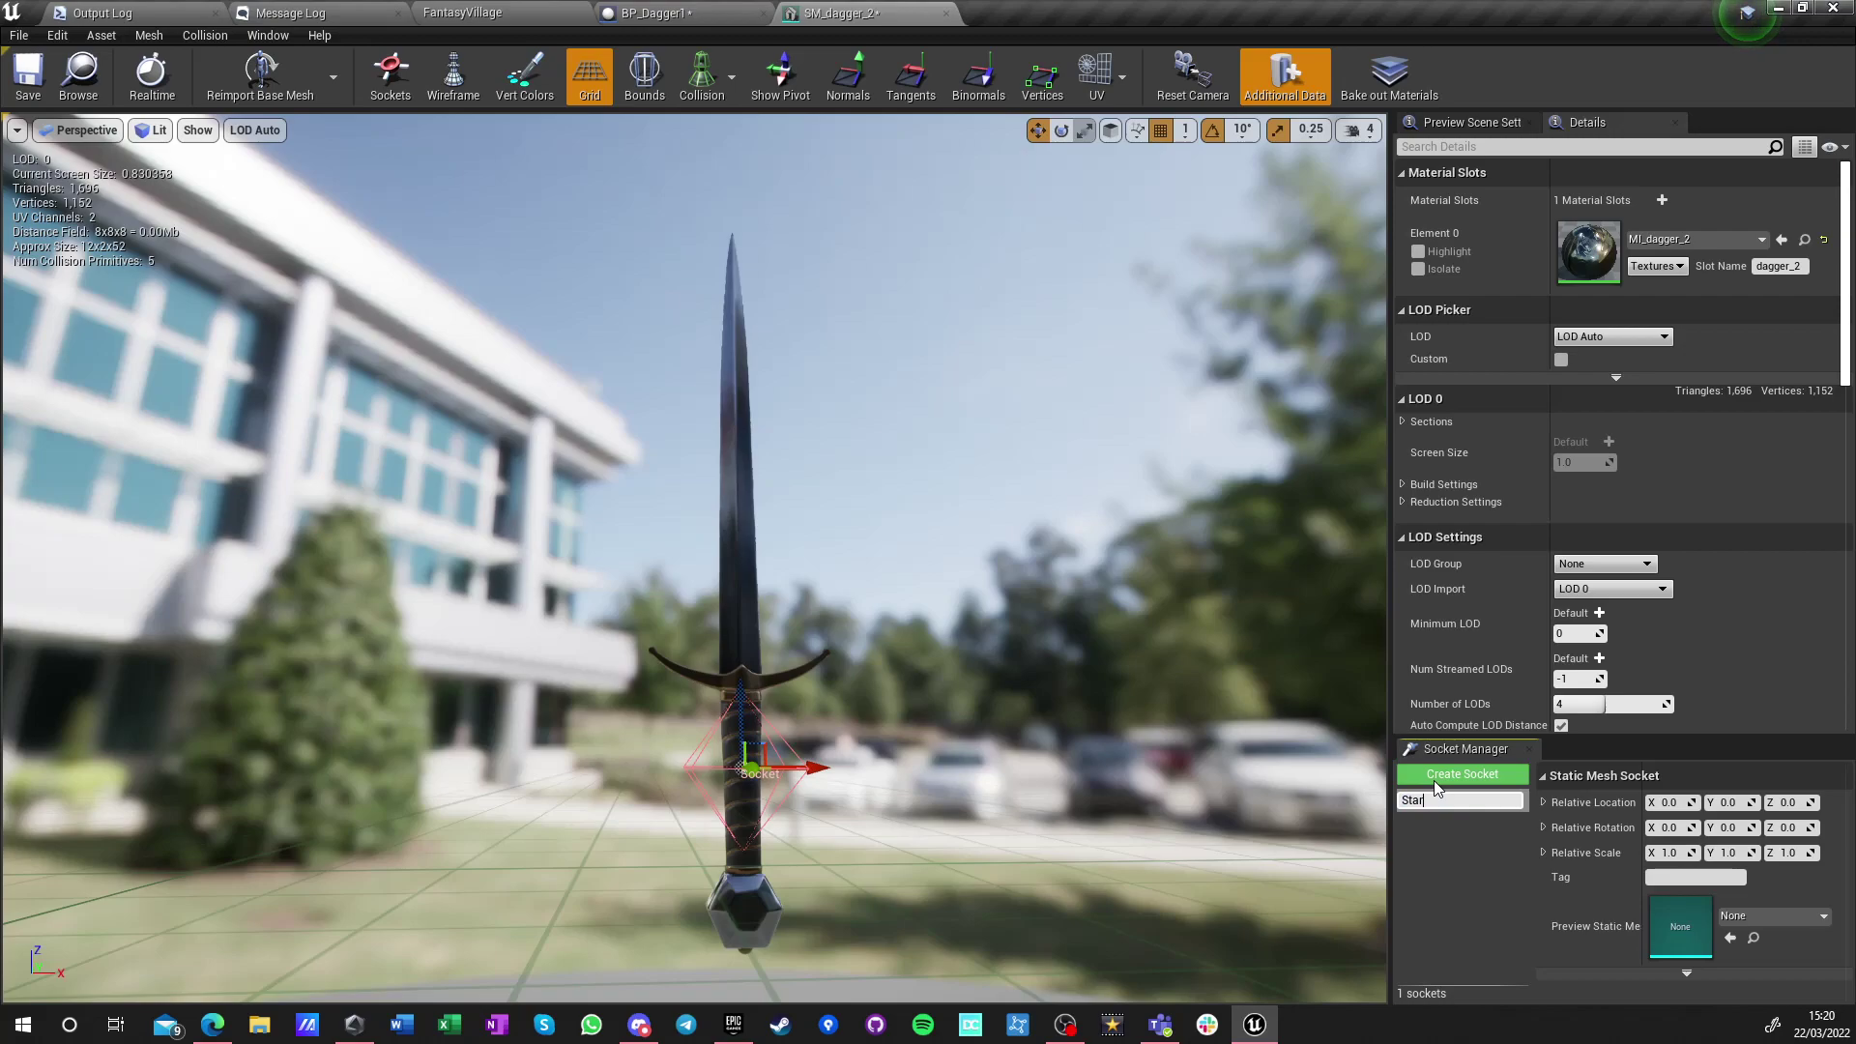
pyautogui.write('Start')
pyautogui.press('Return')
pyautogui.moveTo(736, 676); pyautogui.dragTo(735, 179)
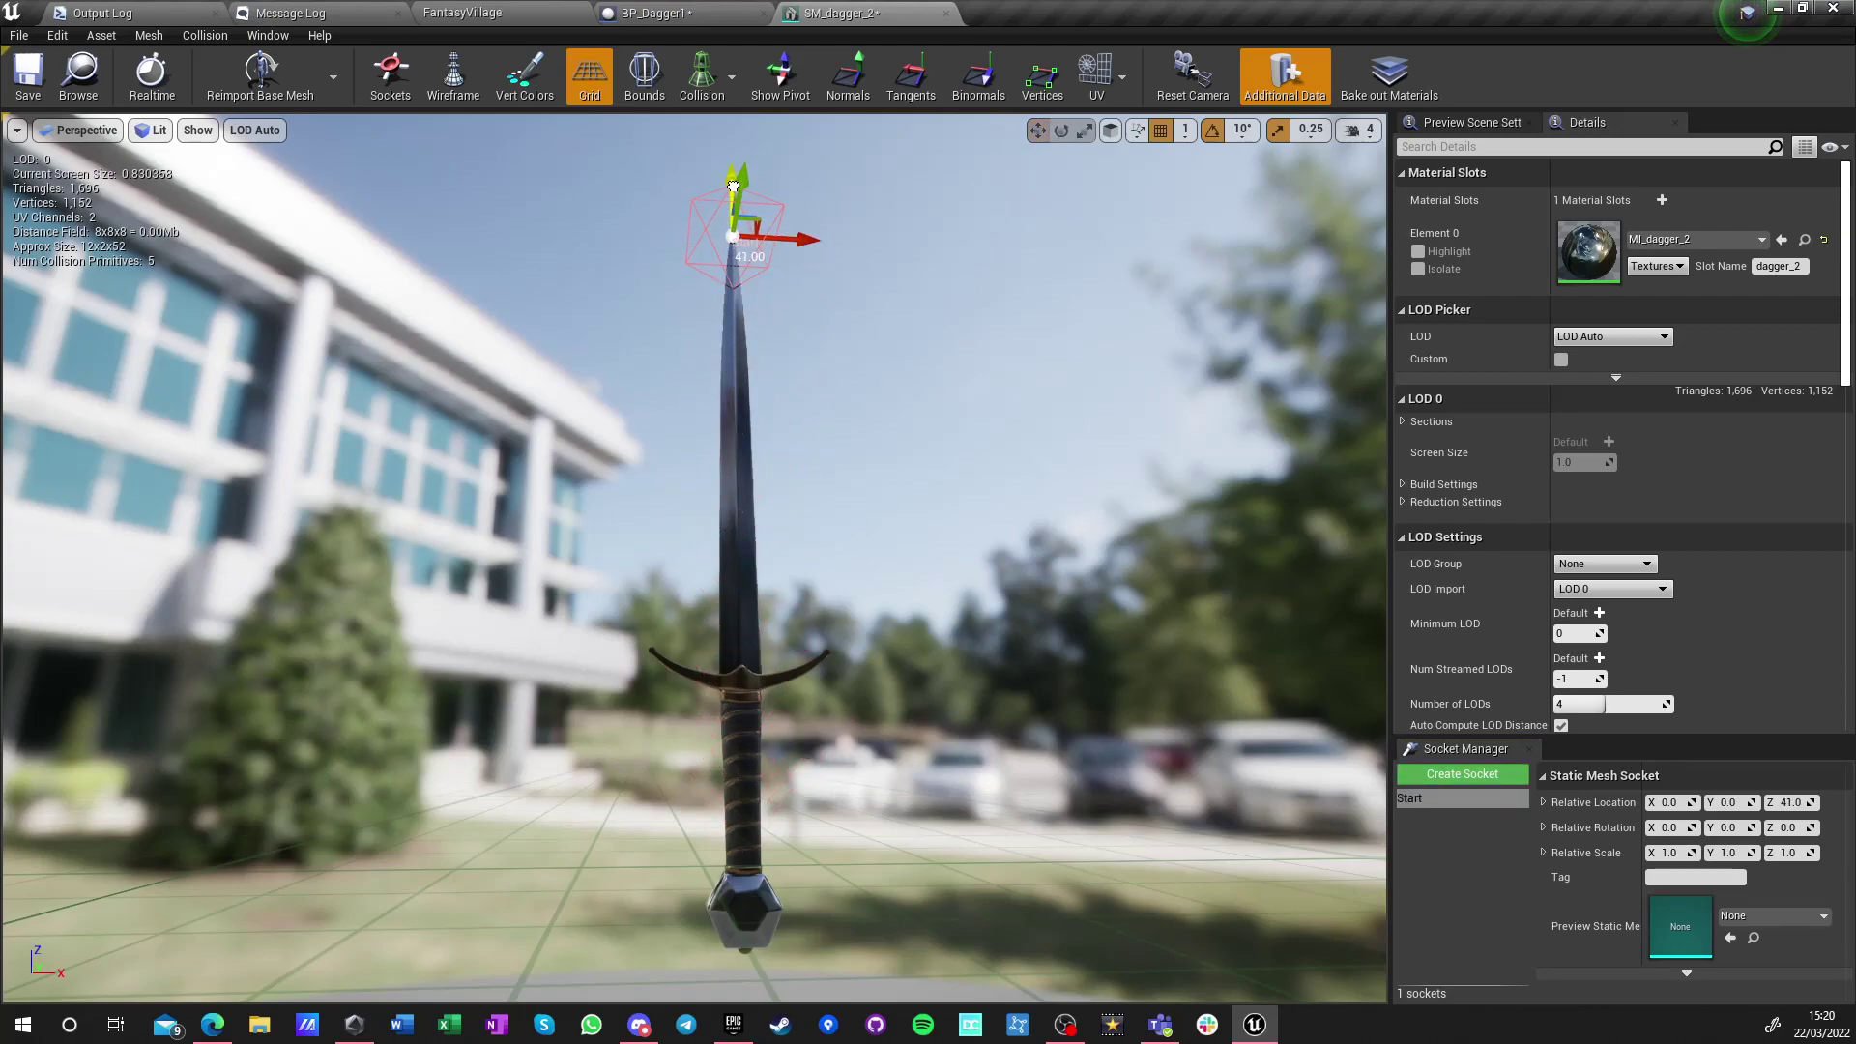
# Create a socket named Stop on SM_dagger_2 and raise it to the blade's base just above the crossguard, at about Z 8
pyautogui.click(1442, 769)
pyautogui.write('Stop')
pyautogui.press('Return')
pyautogui.moveTo(727, 692); pyautogui.dragTo(728, 566)
# Save the SM_dagger_2 mesh and close the mesh and BP_Dagger1 editors
pyautogui.click(28, 75)
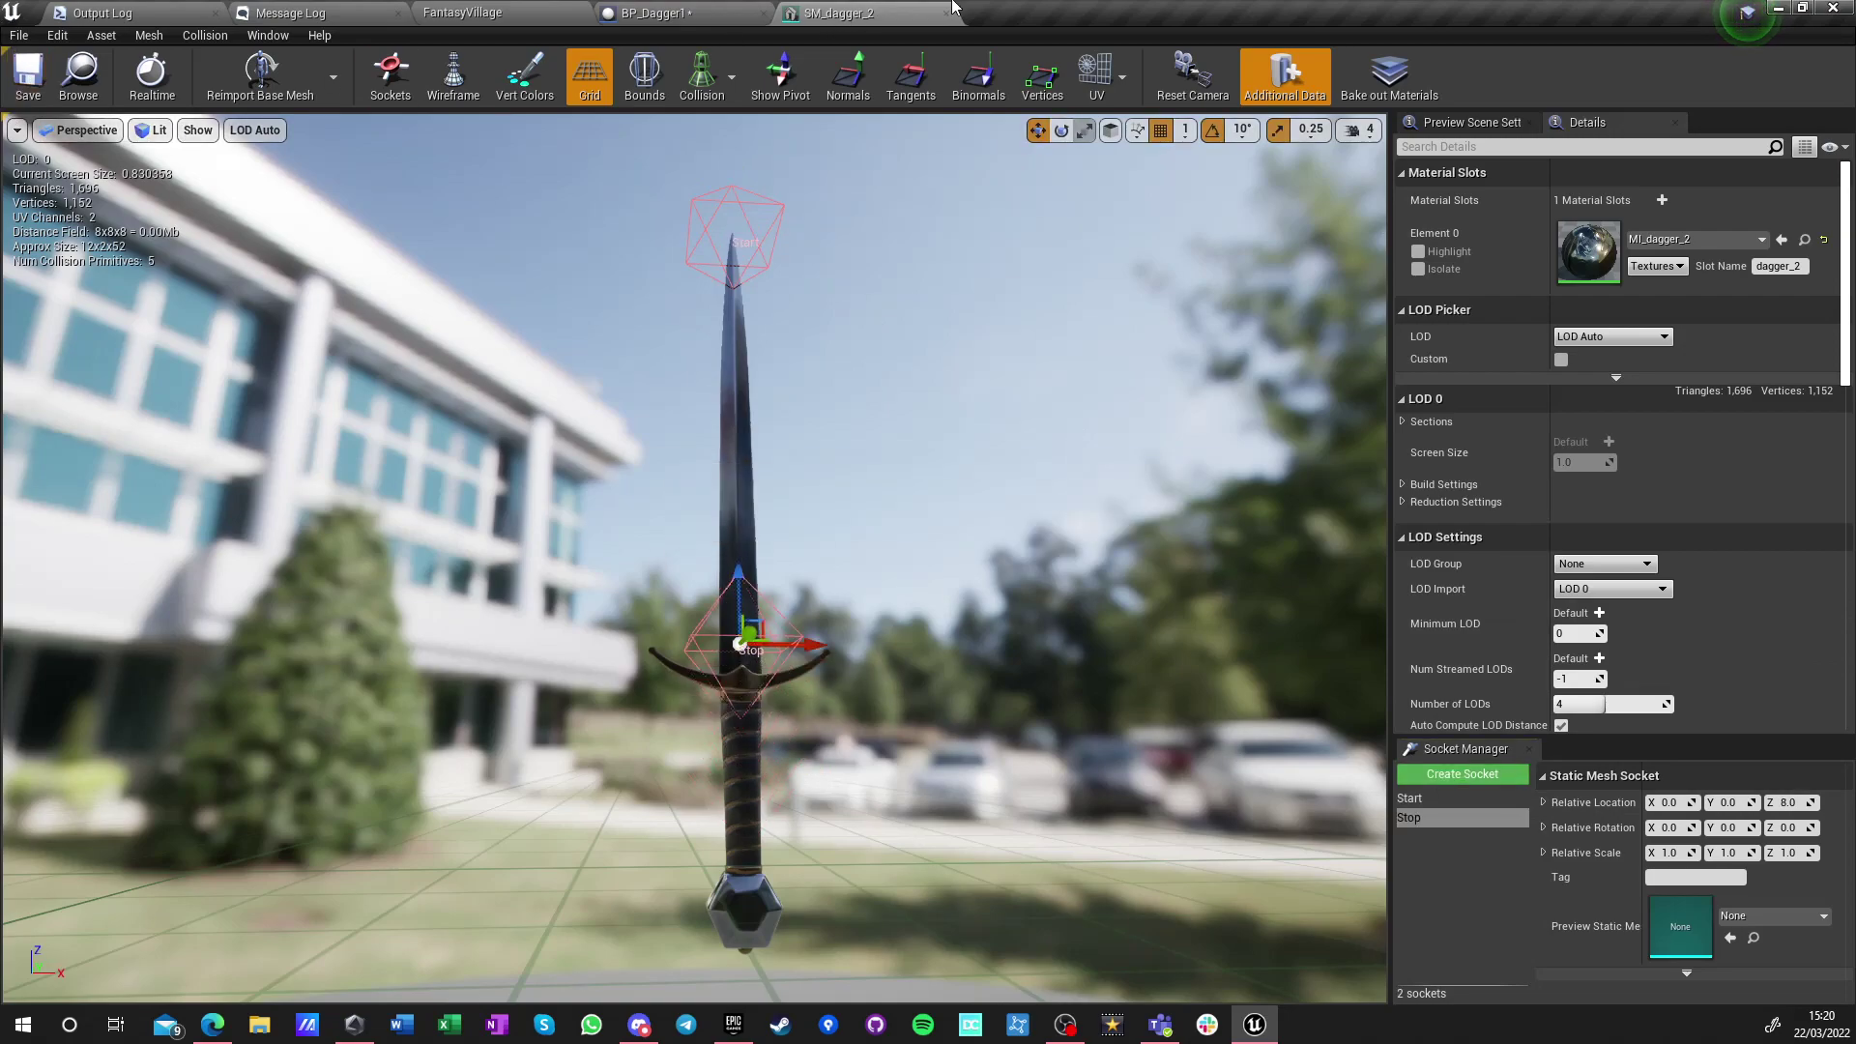
pyautogui.click(946, 11)
pyautogui.click(766, 11)
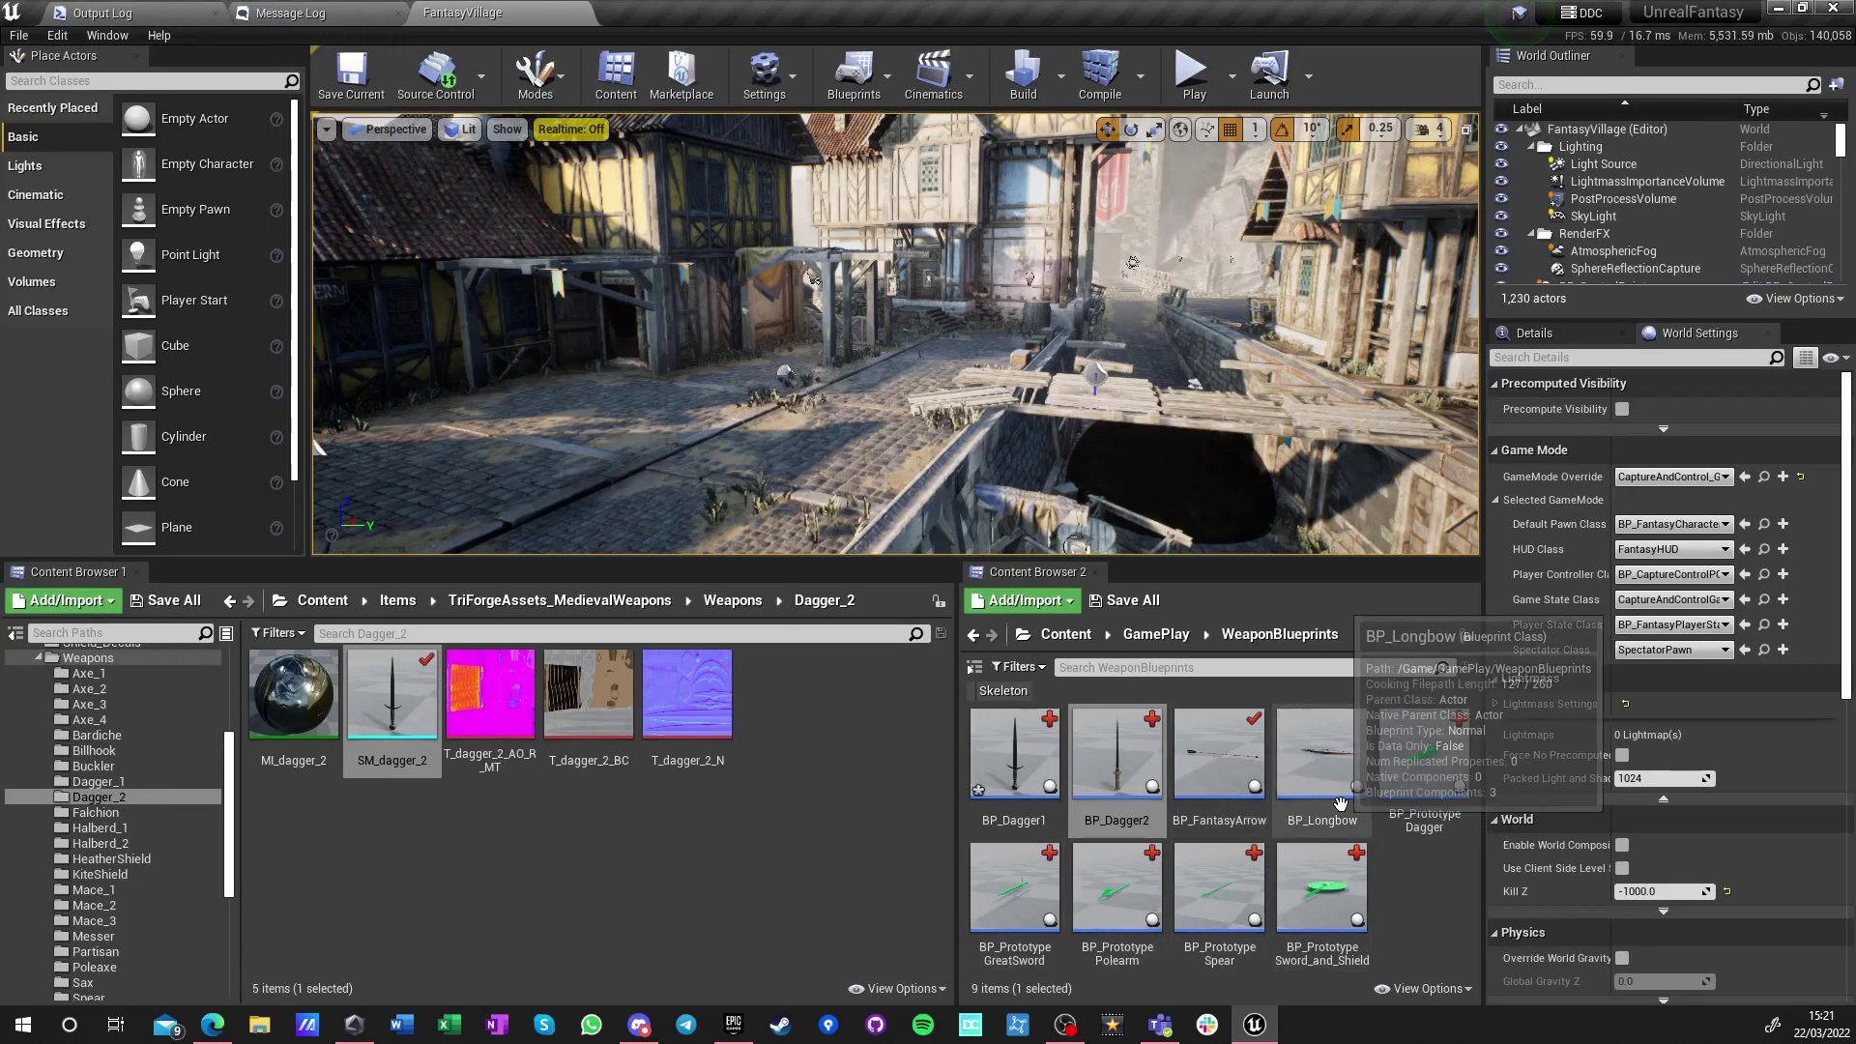
# Duplicate the BP_PrototypeGreatSword blueprint and name the copy BP_GreatSword1
pyautogui.click(1321, 754)
pyautogui.click(1423, 764)
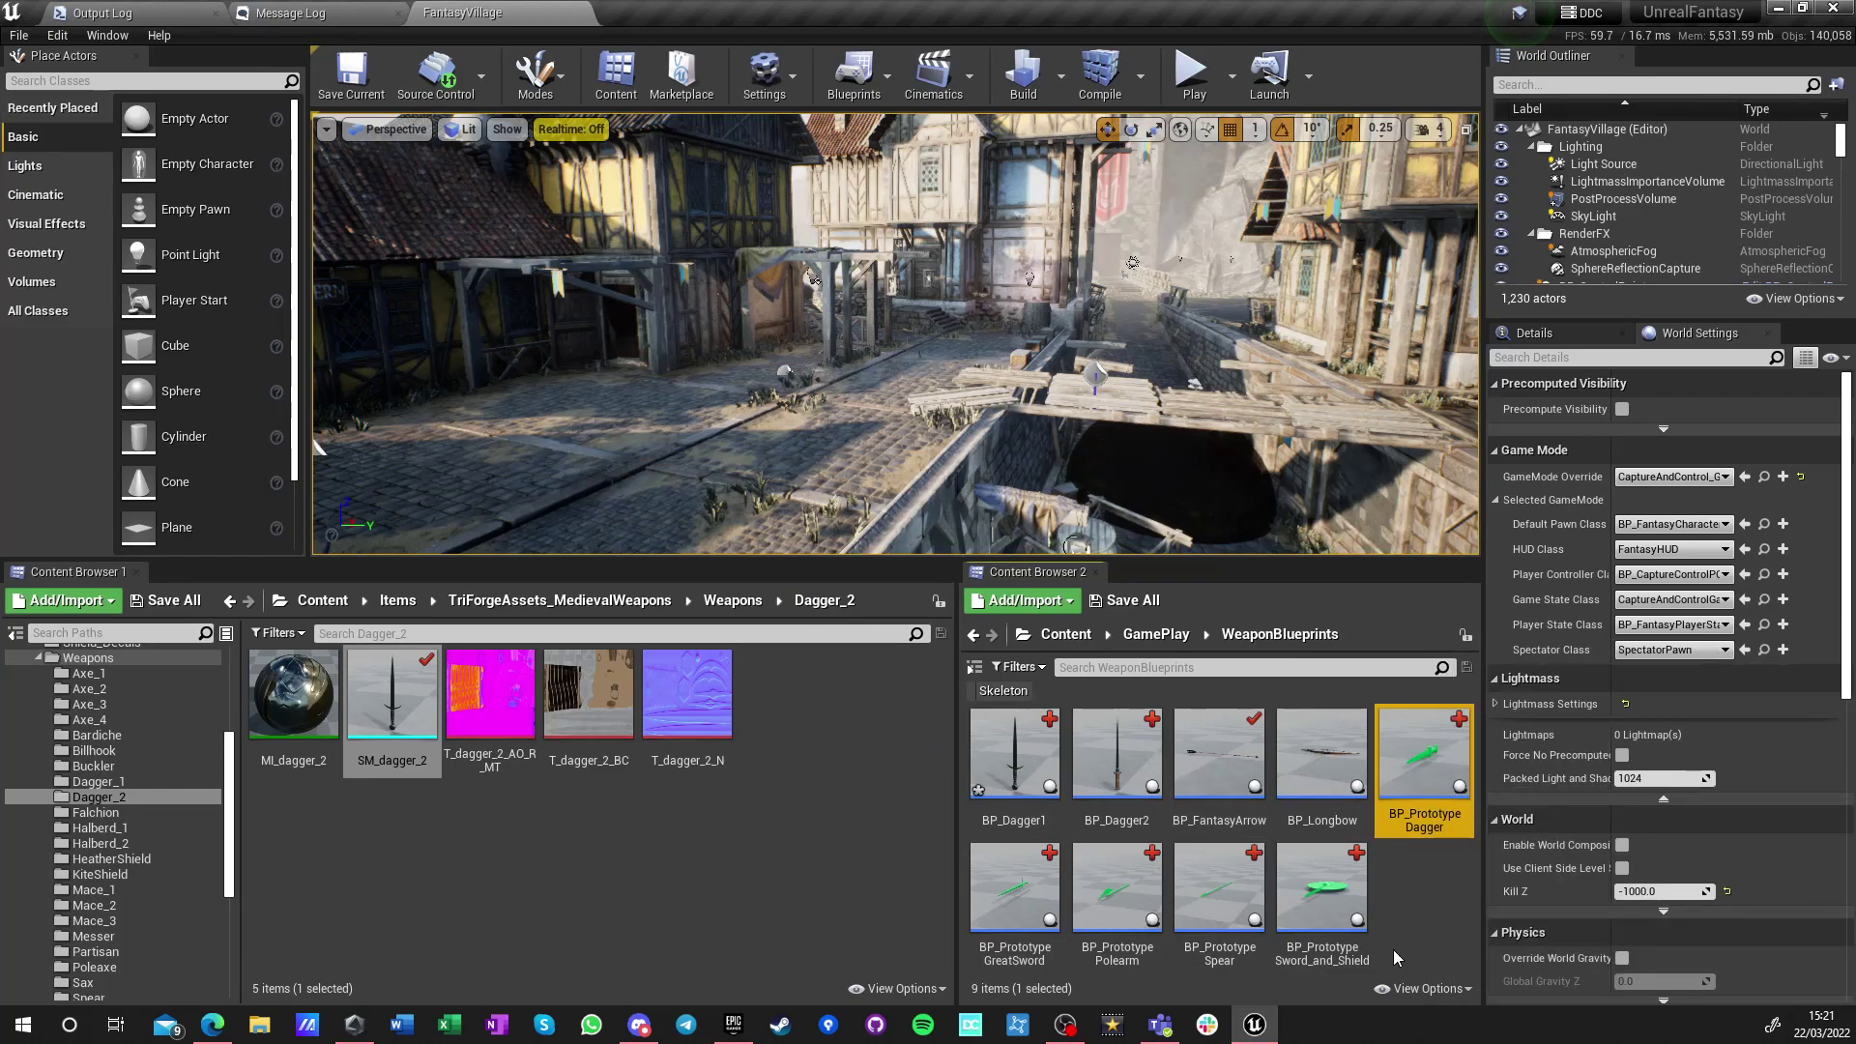
pyautogui.click(1015, 899)
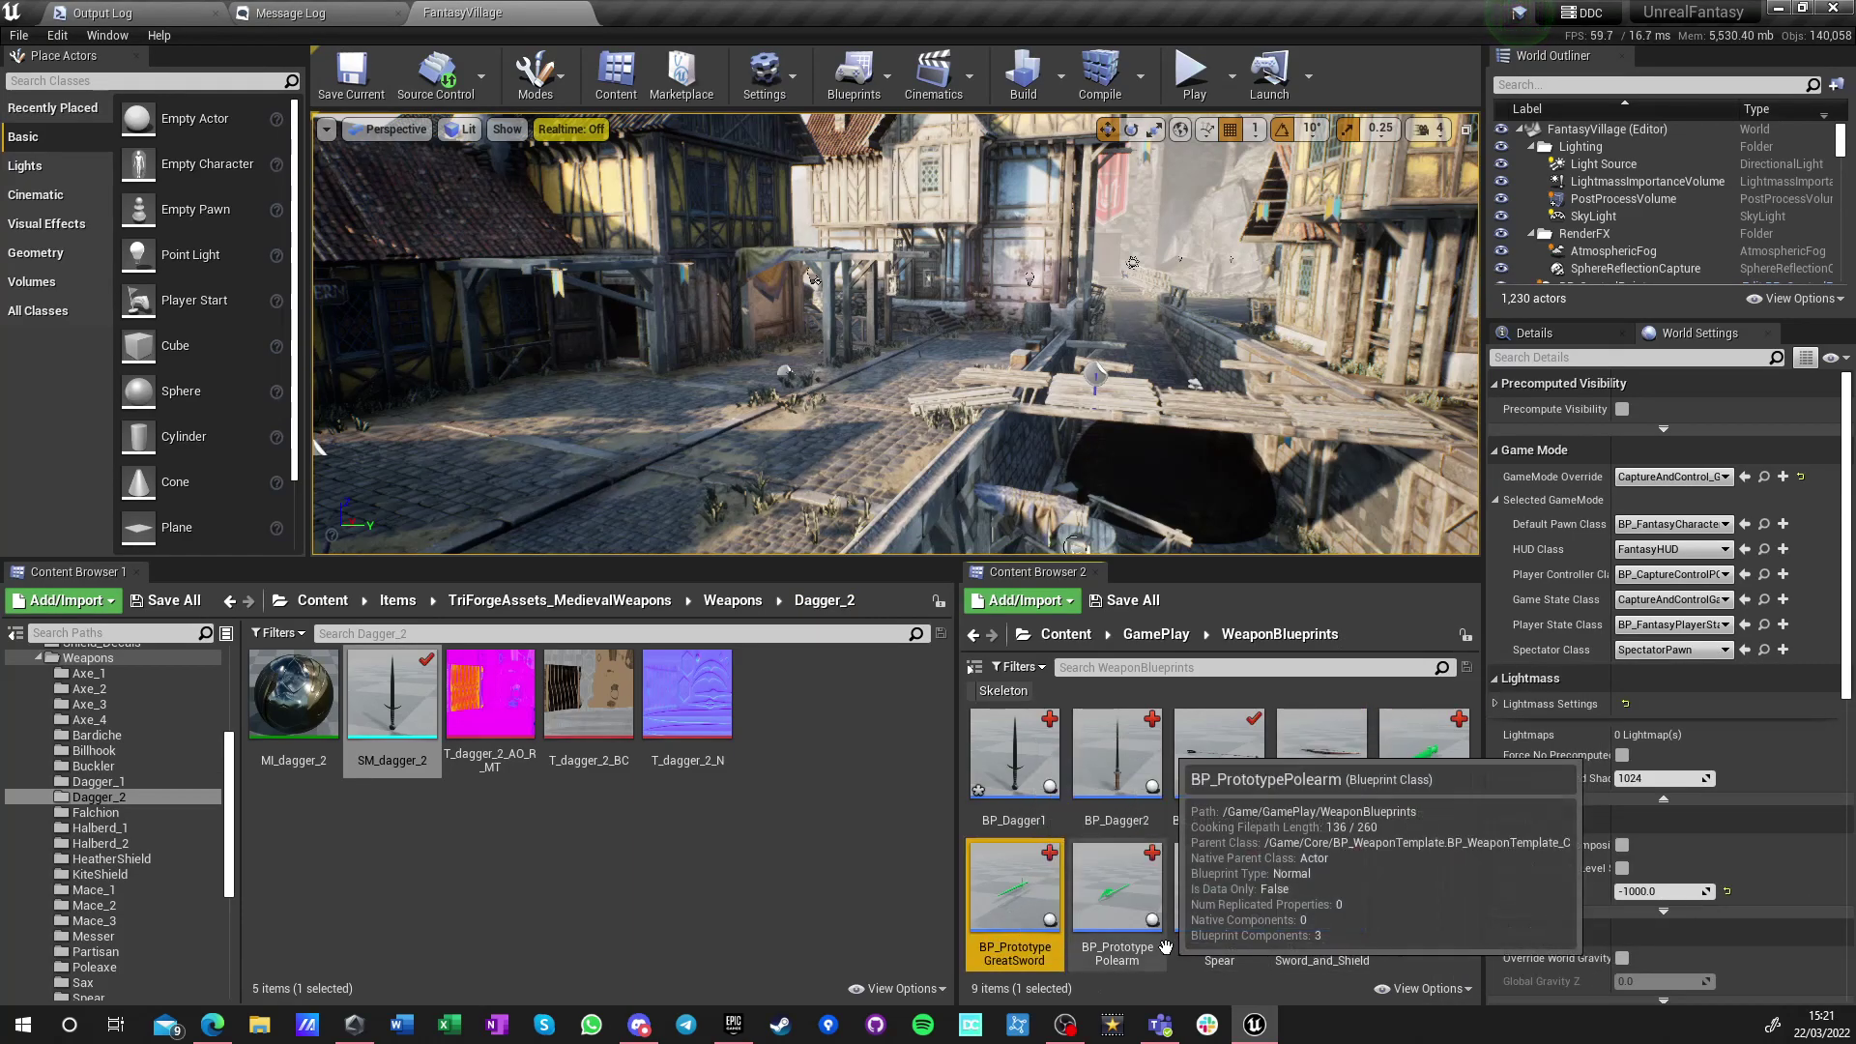
pyautogui.hotkey('ctrl', 'w')
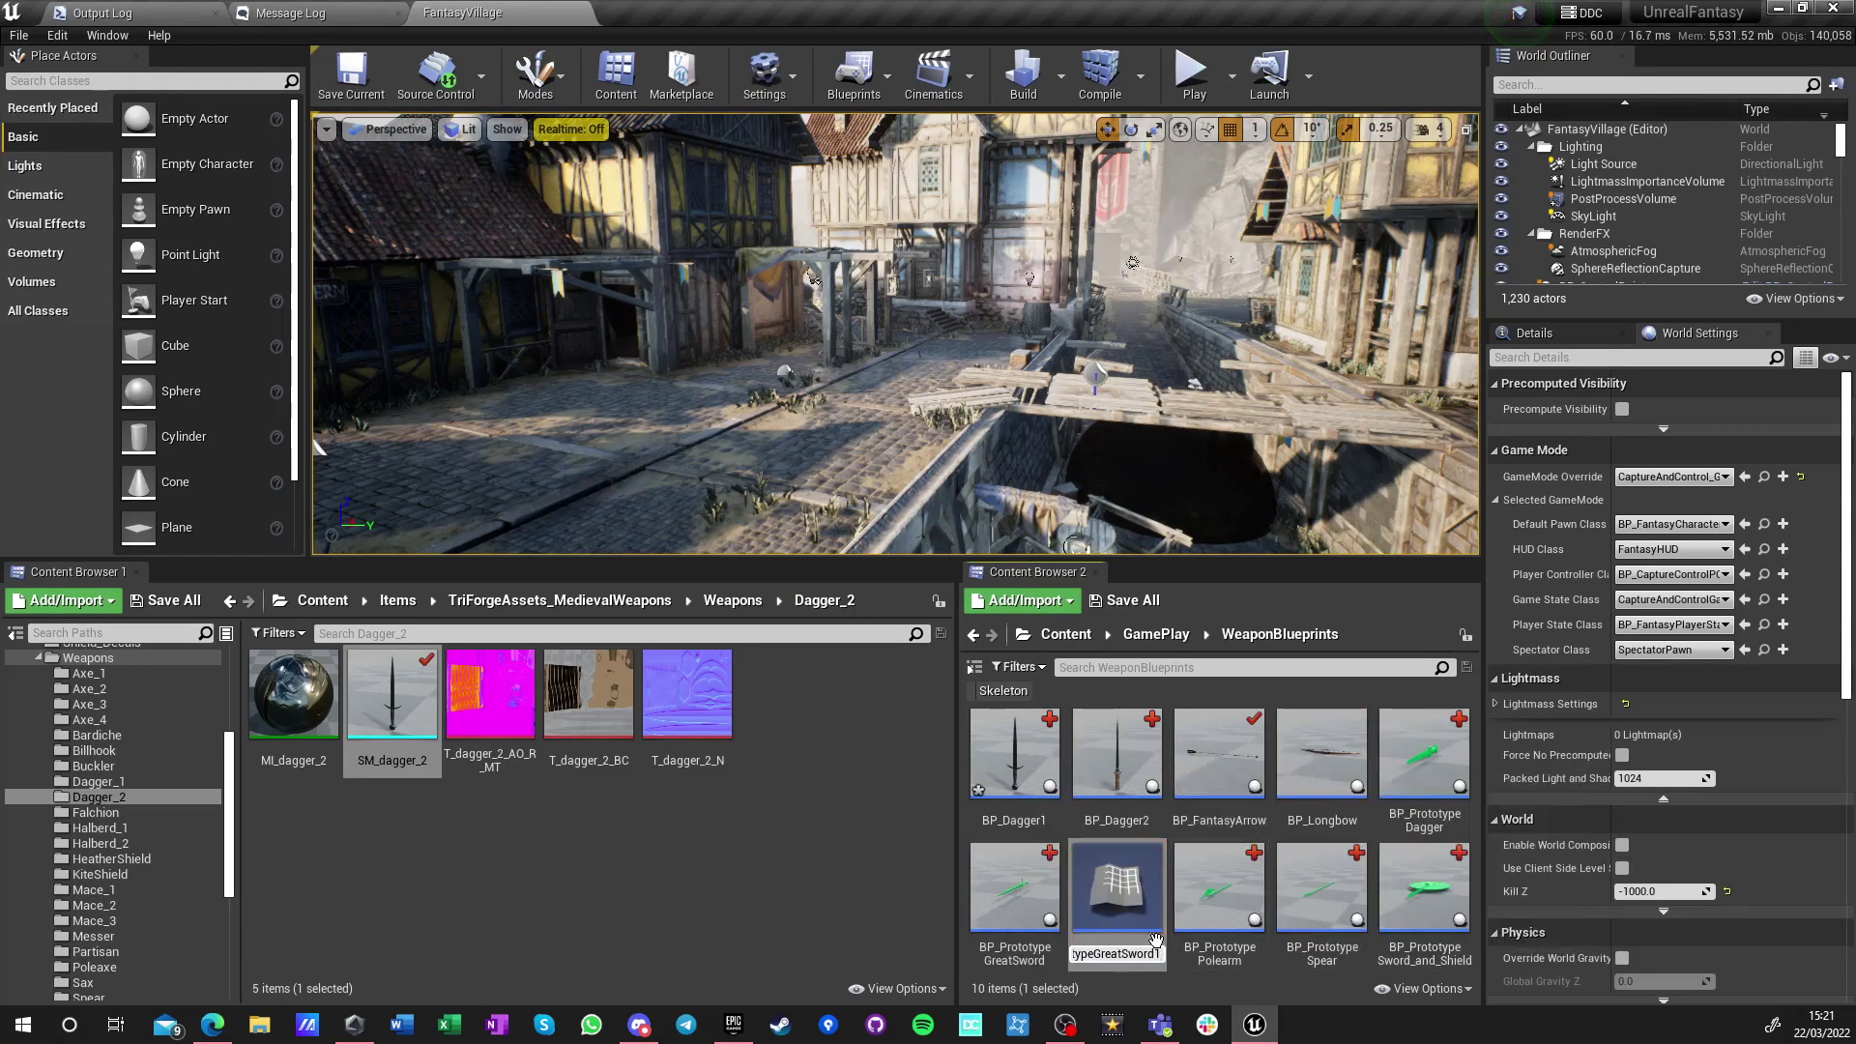
pyautogui.write('BP_Pr')
pyautogui.write('GreatSword1')
pyautogui.press('Return')
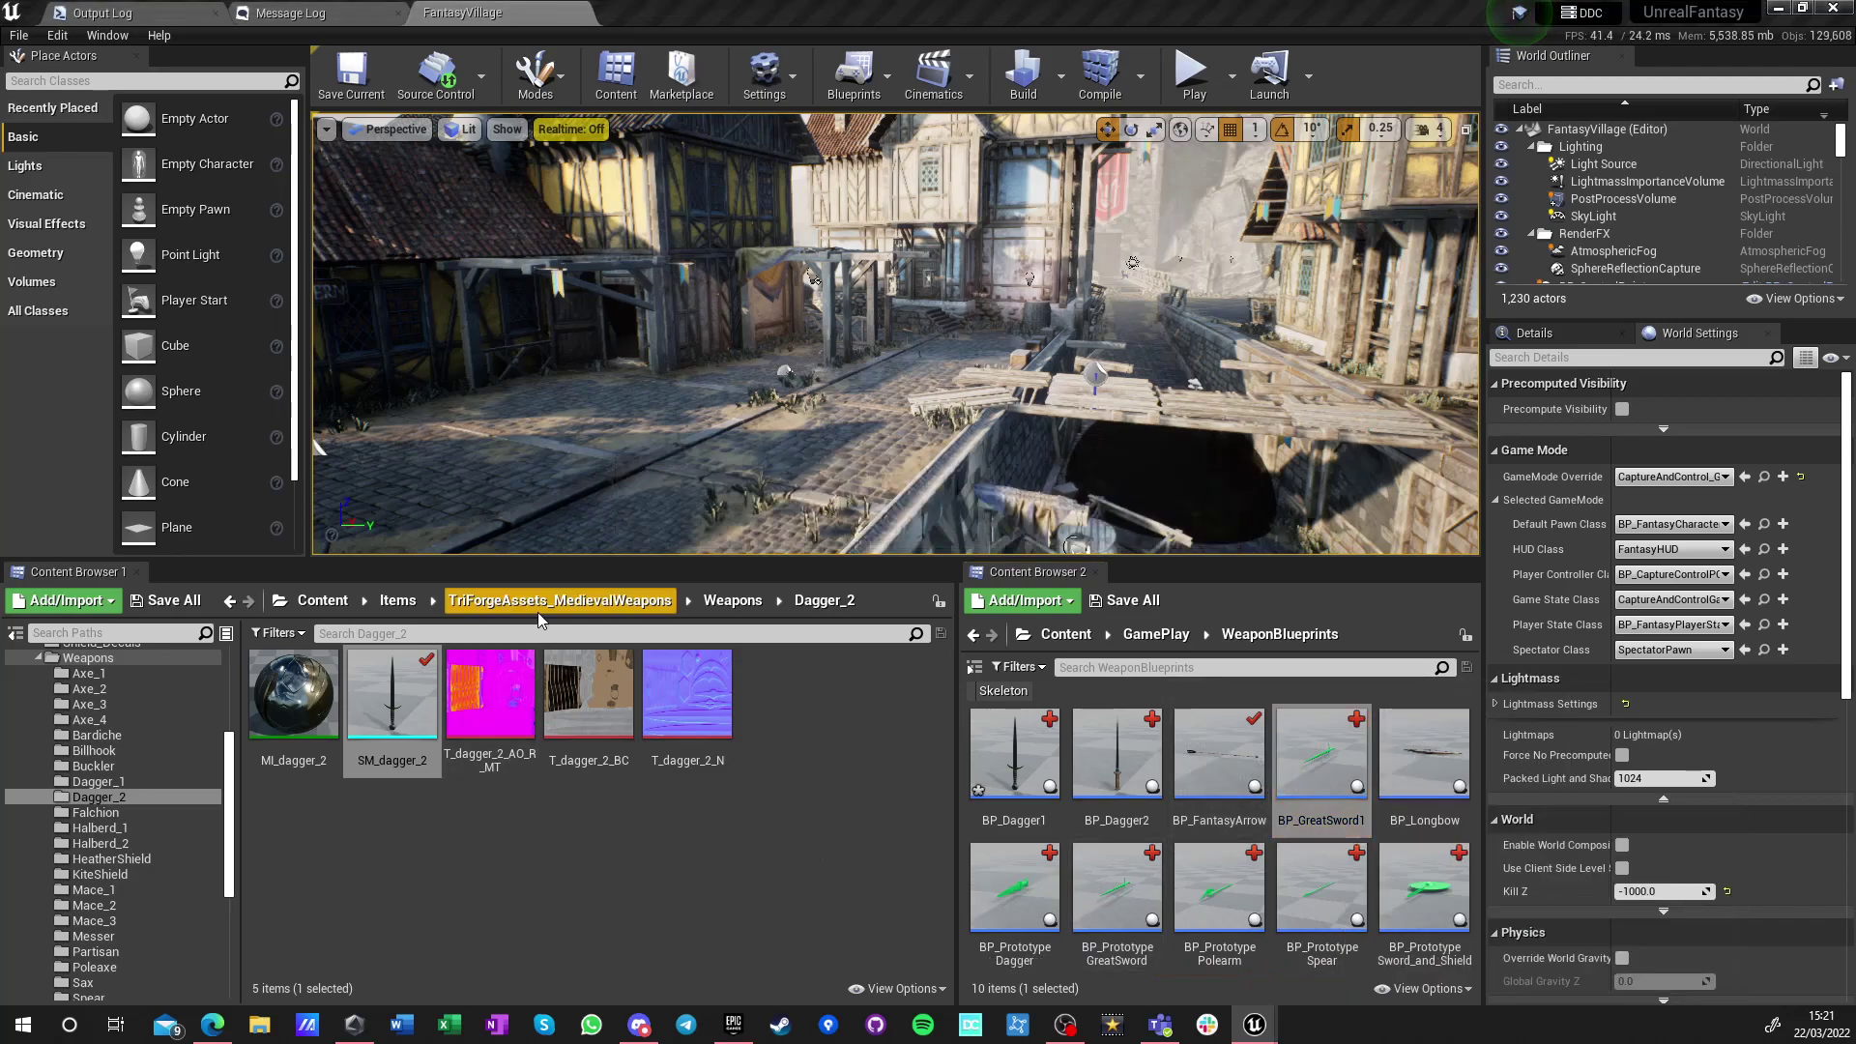
# Open the Messer folder among the TriForge weapons and select the SM_messer mesh
pyautogui.click(720, 603)
pyautogui.scroll(-1, 590, 889)
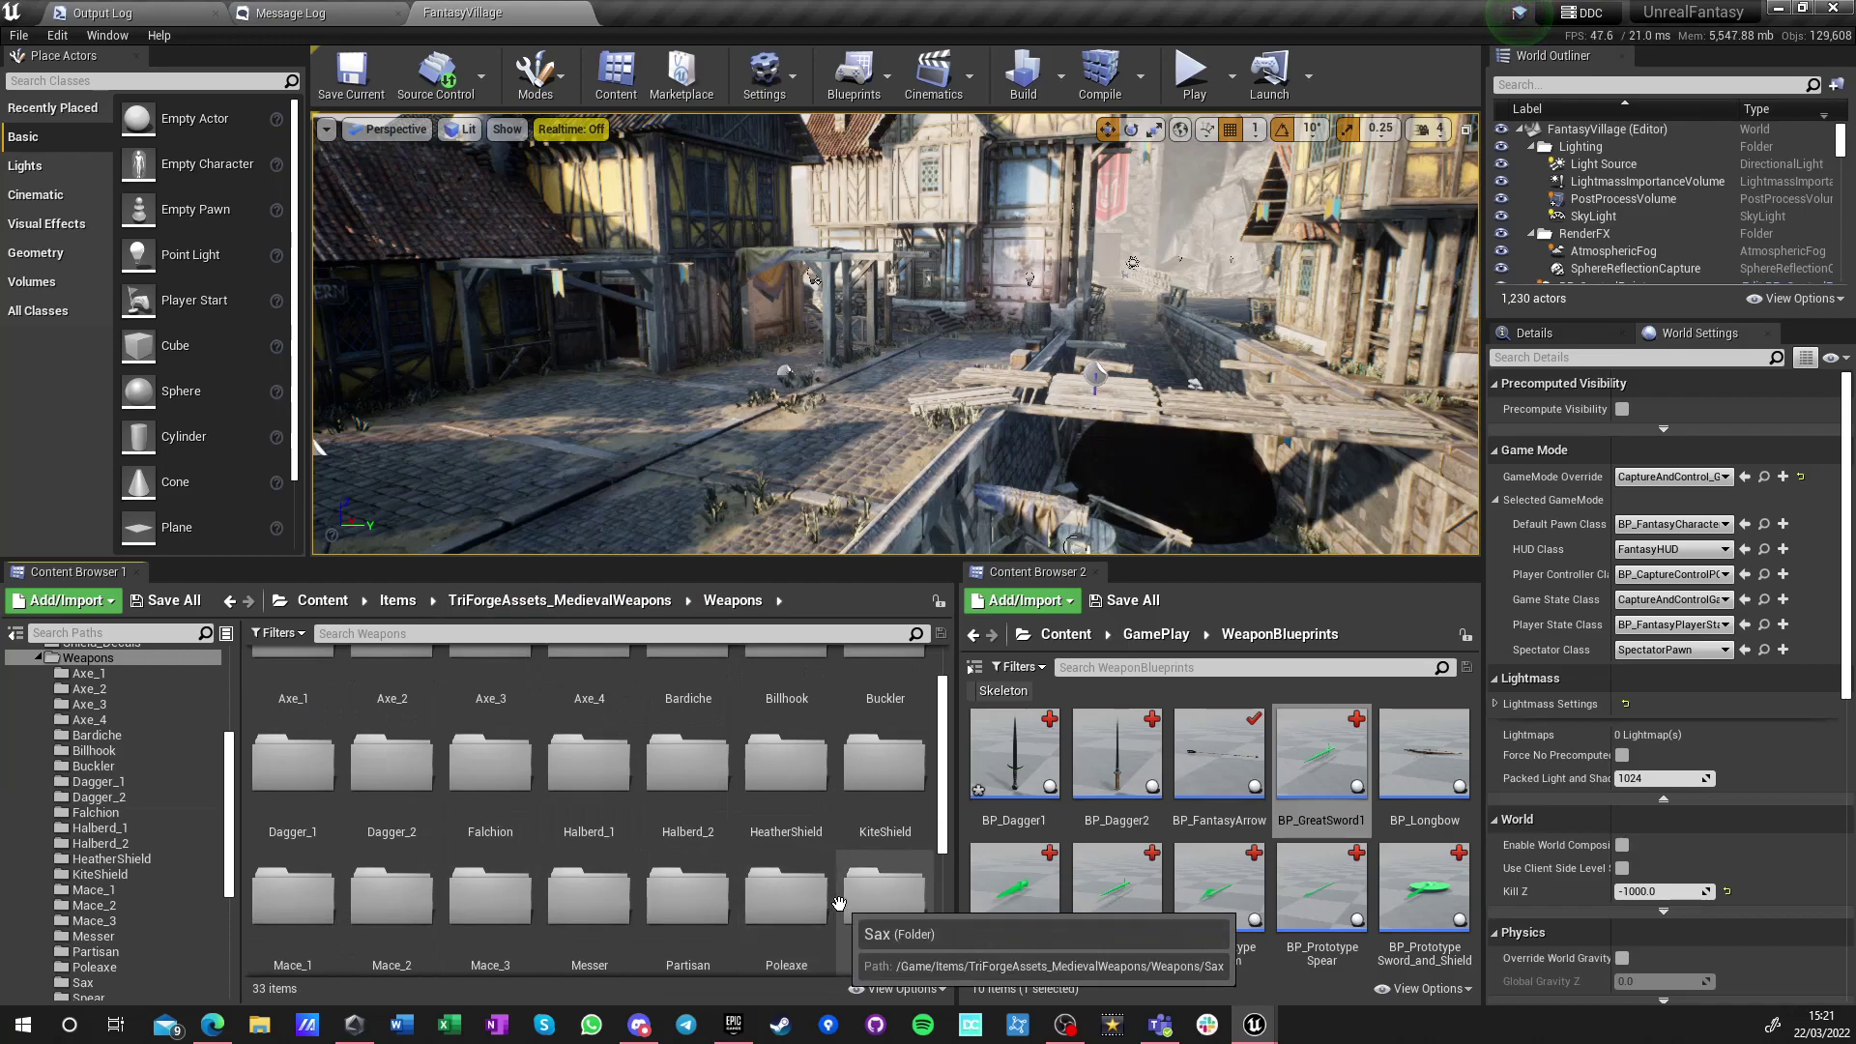
pyautogui.scroll(-1, 837, 903)
pyautogui.scroll(-2, 838, 903)
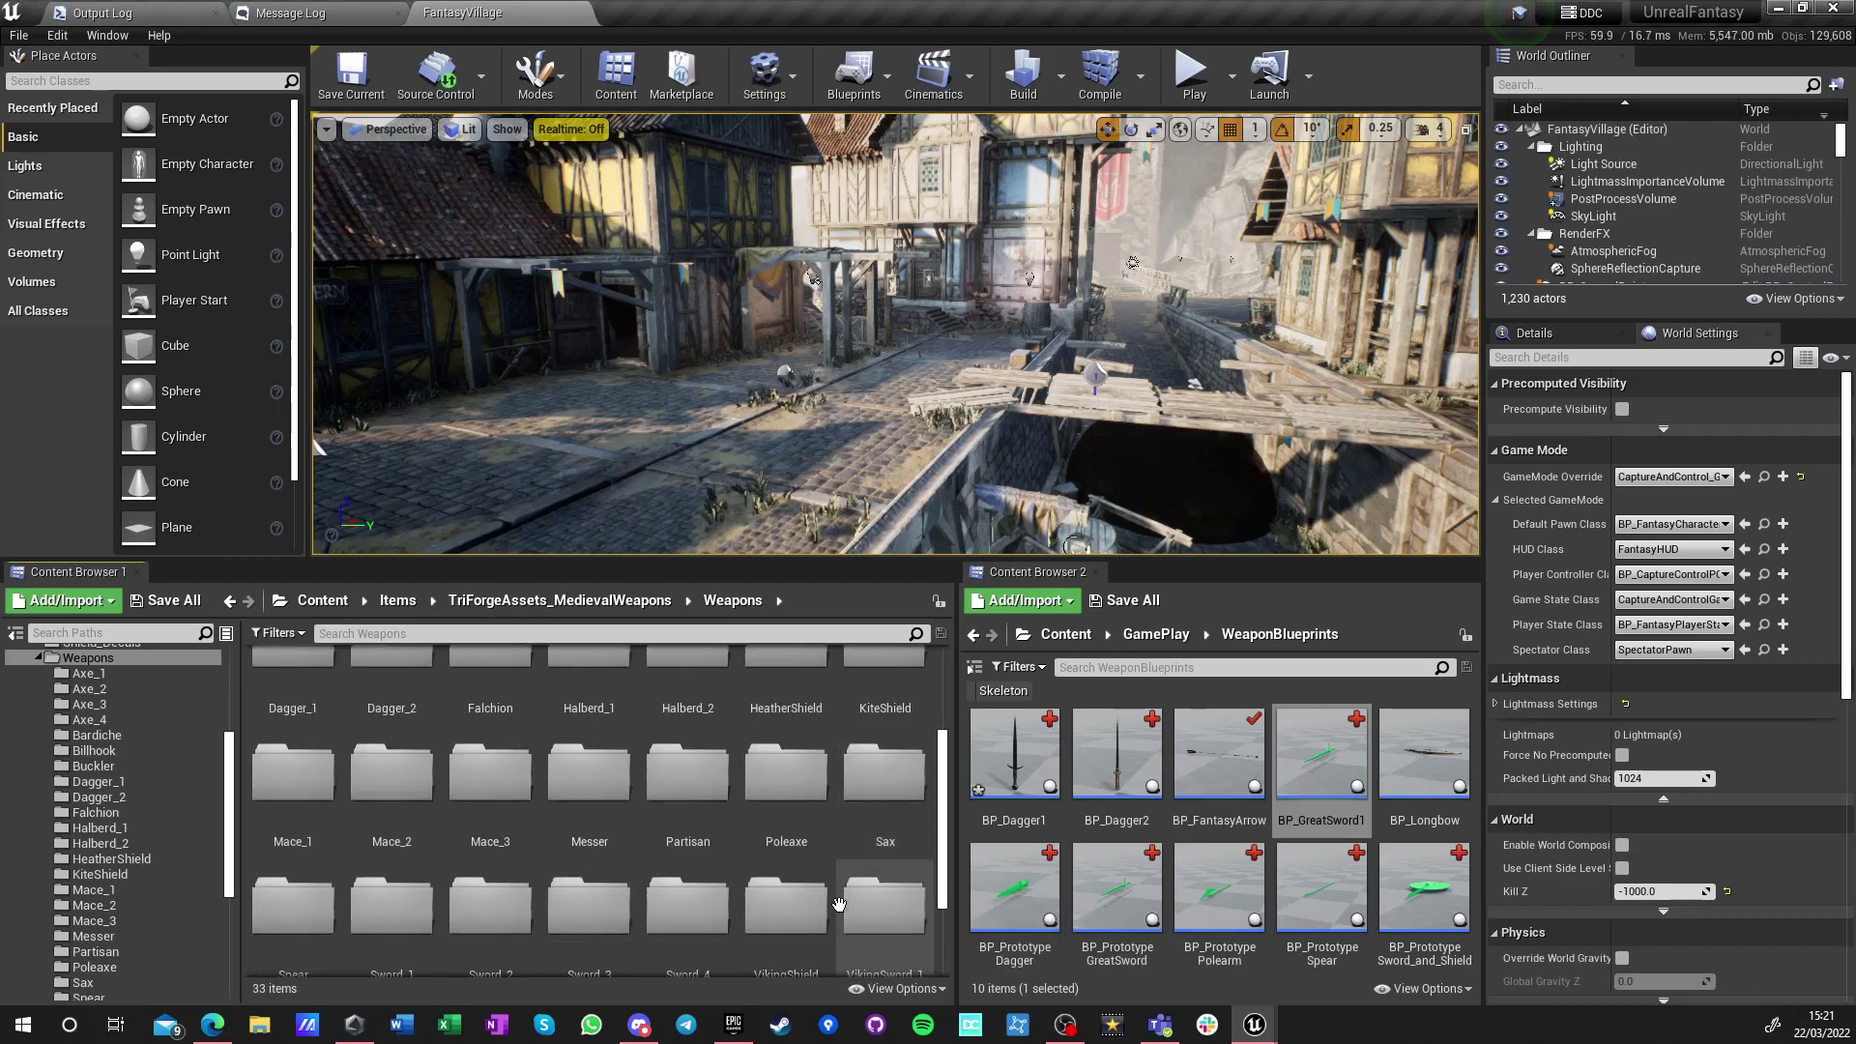
pyautogui.scroll(-3, 839, 903)
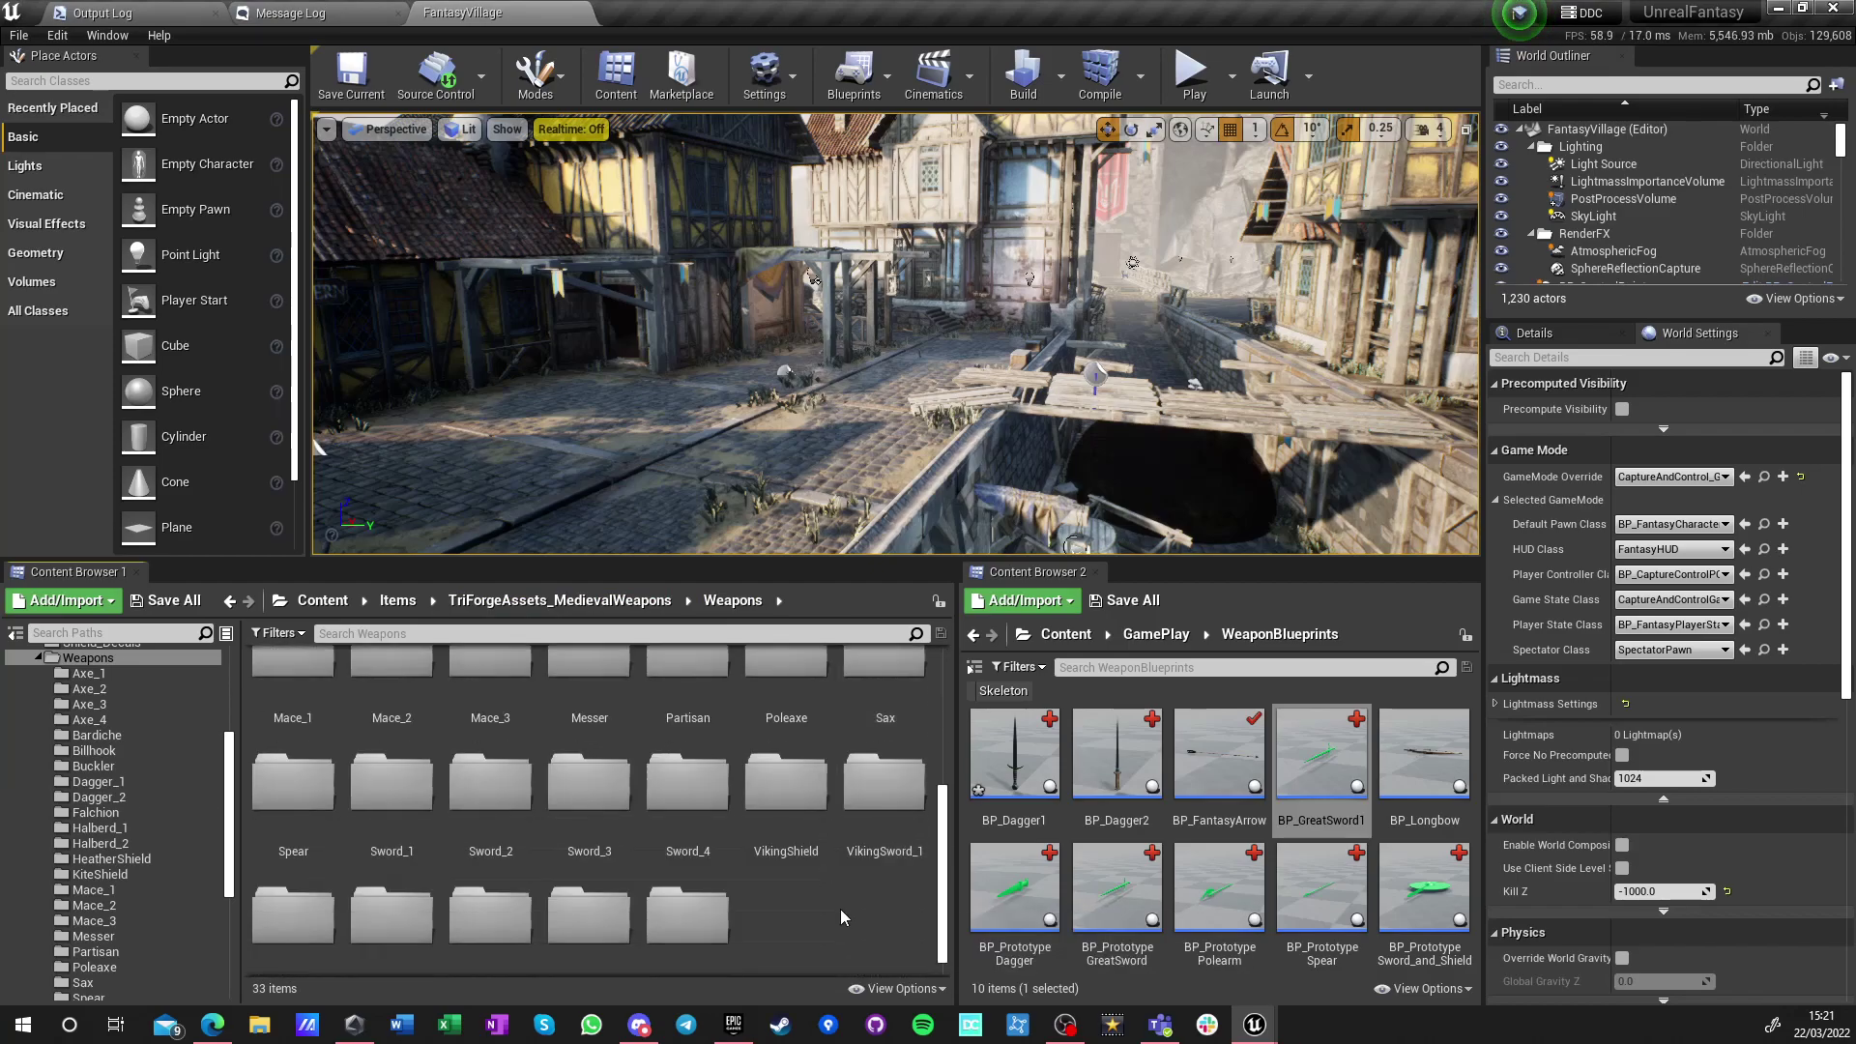
pyautogui.doubleClick(597, 687)
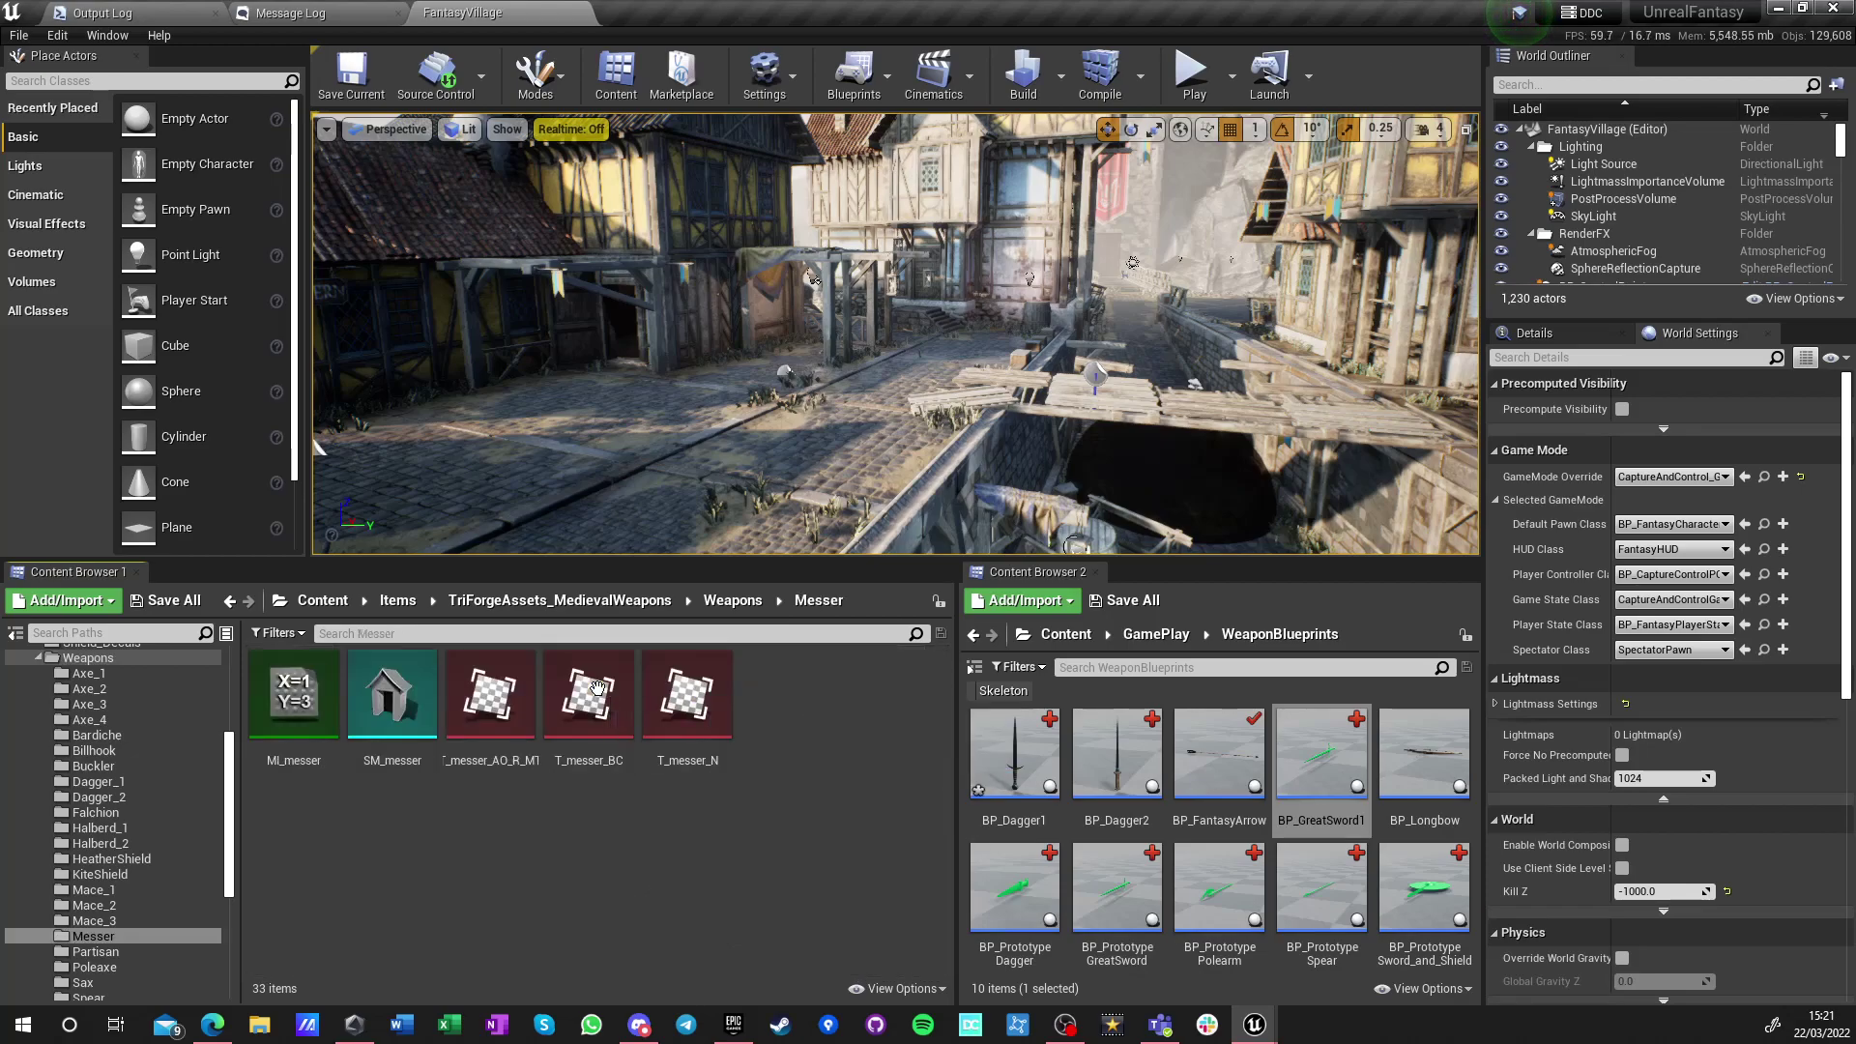
pyautogui.click(392, 691)
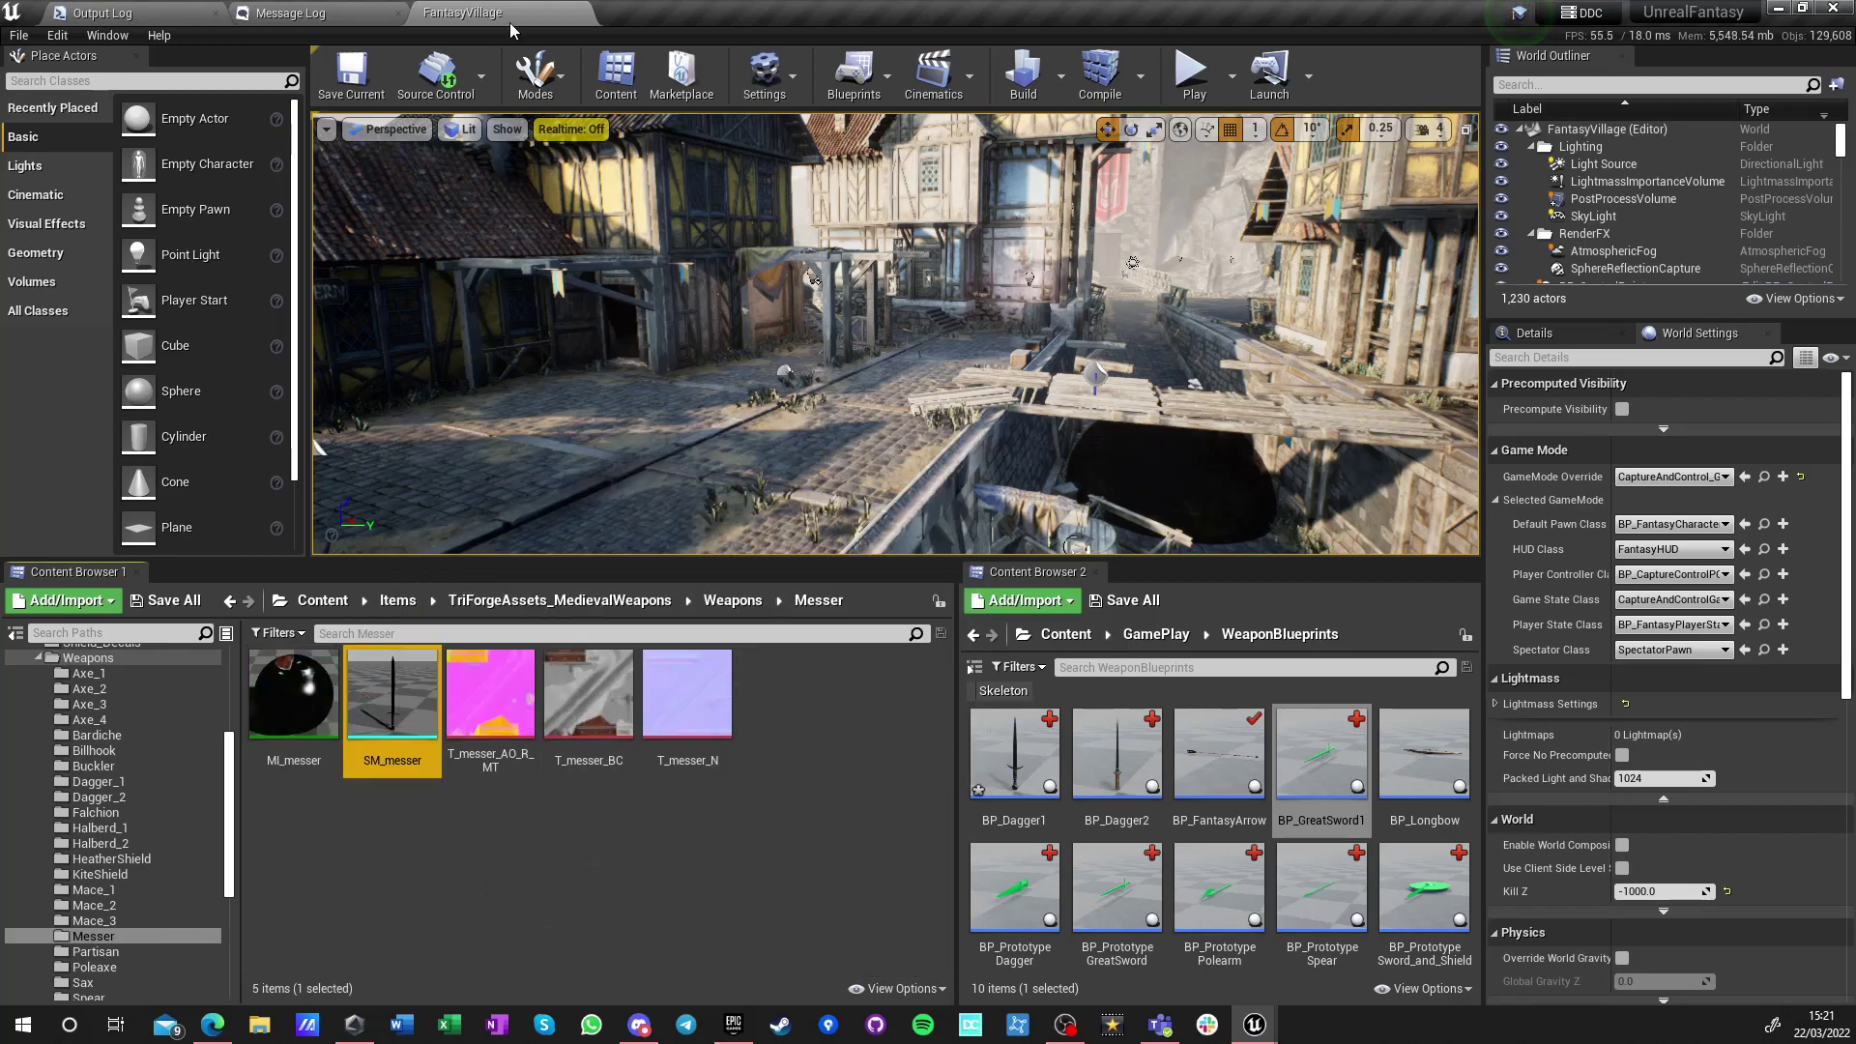
# Set the selected SM_messer as the WeaponMesh static mesh in BP_GreatSword1 and inspect it in the blueprint viewport
pyautogui.moveTo(899, 2); pyautogui.dragTo(870, 27)
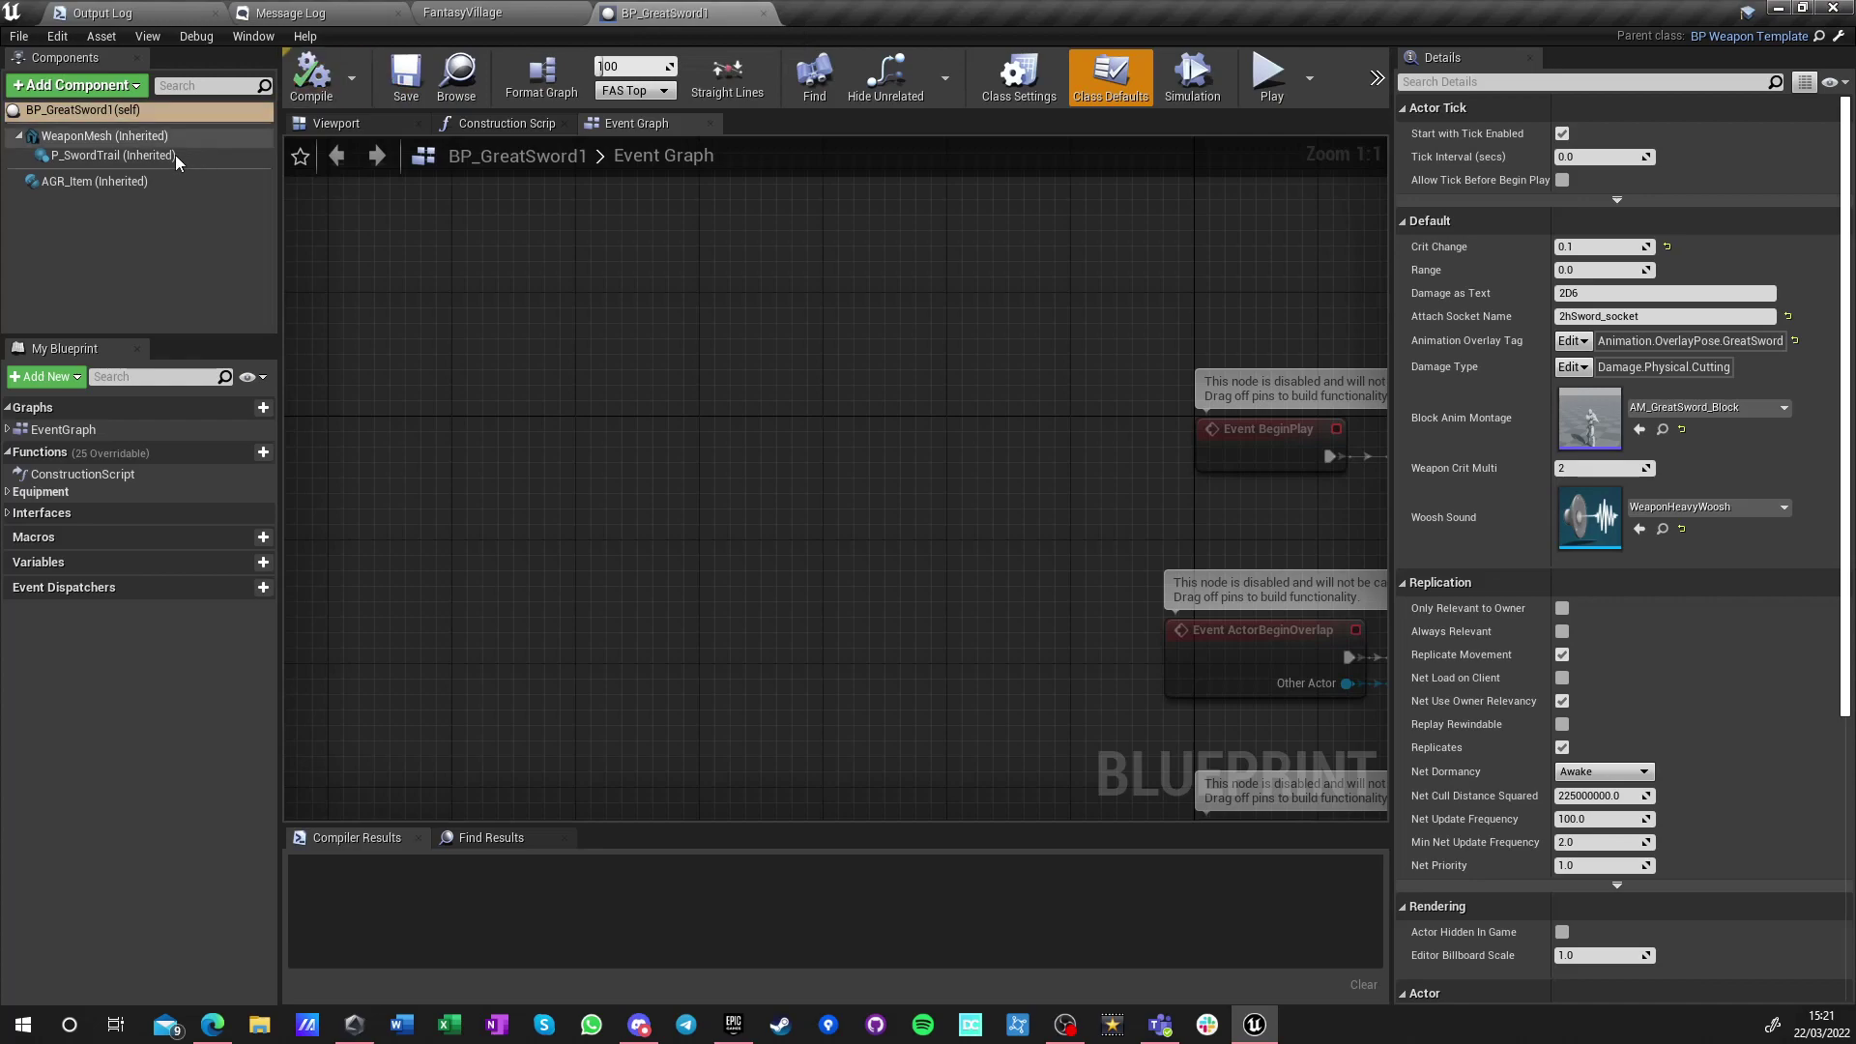
pyautogui.click(96, 136)
pyautogui.click(382, 127)
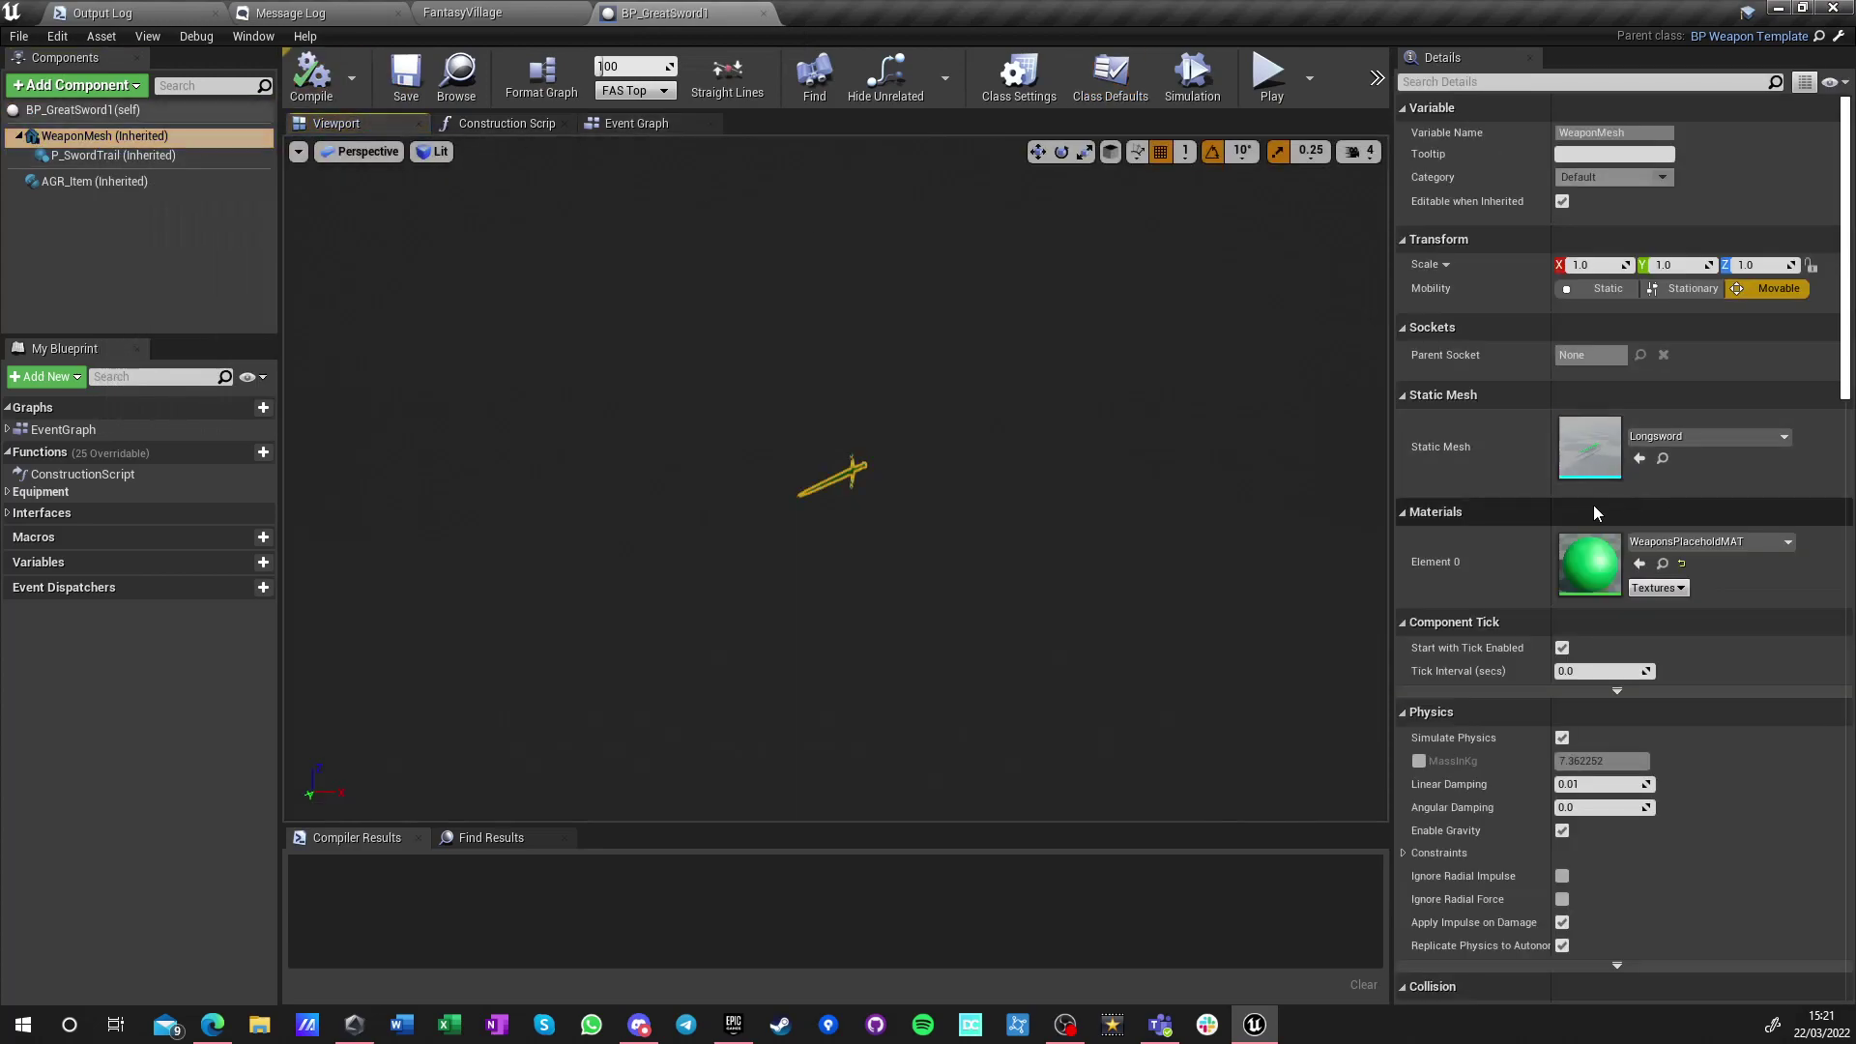
pyautogui.click(1639, 459)
pyautogui.moveTo(1088, 538); pyautogui.dragTo(1082, 488, button='right')
pyautogui.press('w')
pyautogui.press('w')
pyautogui.press('s')
pyautogui.press('s')
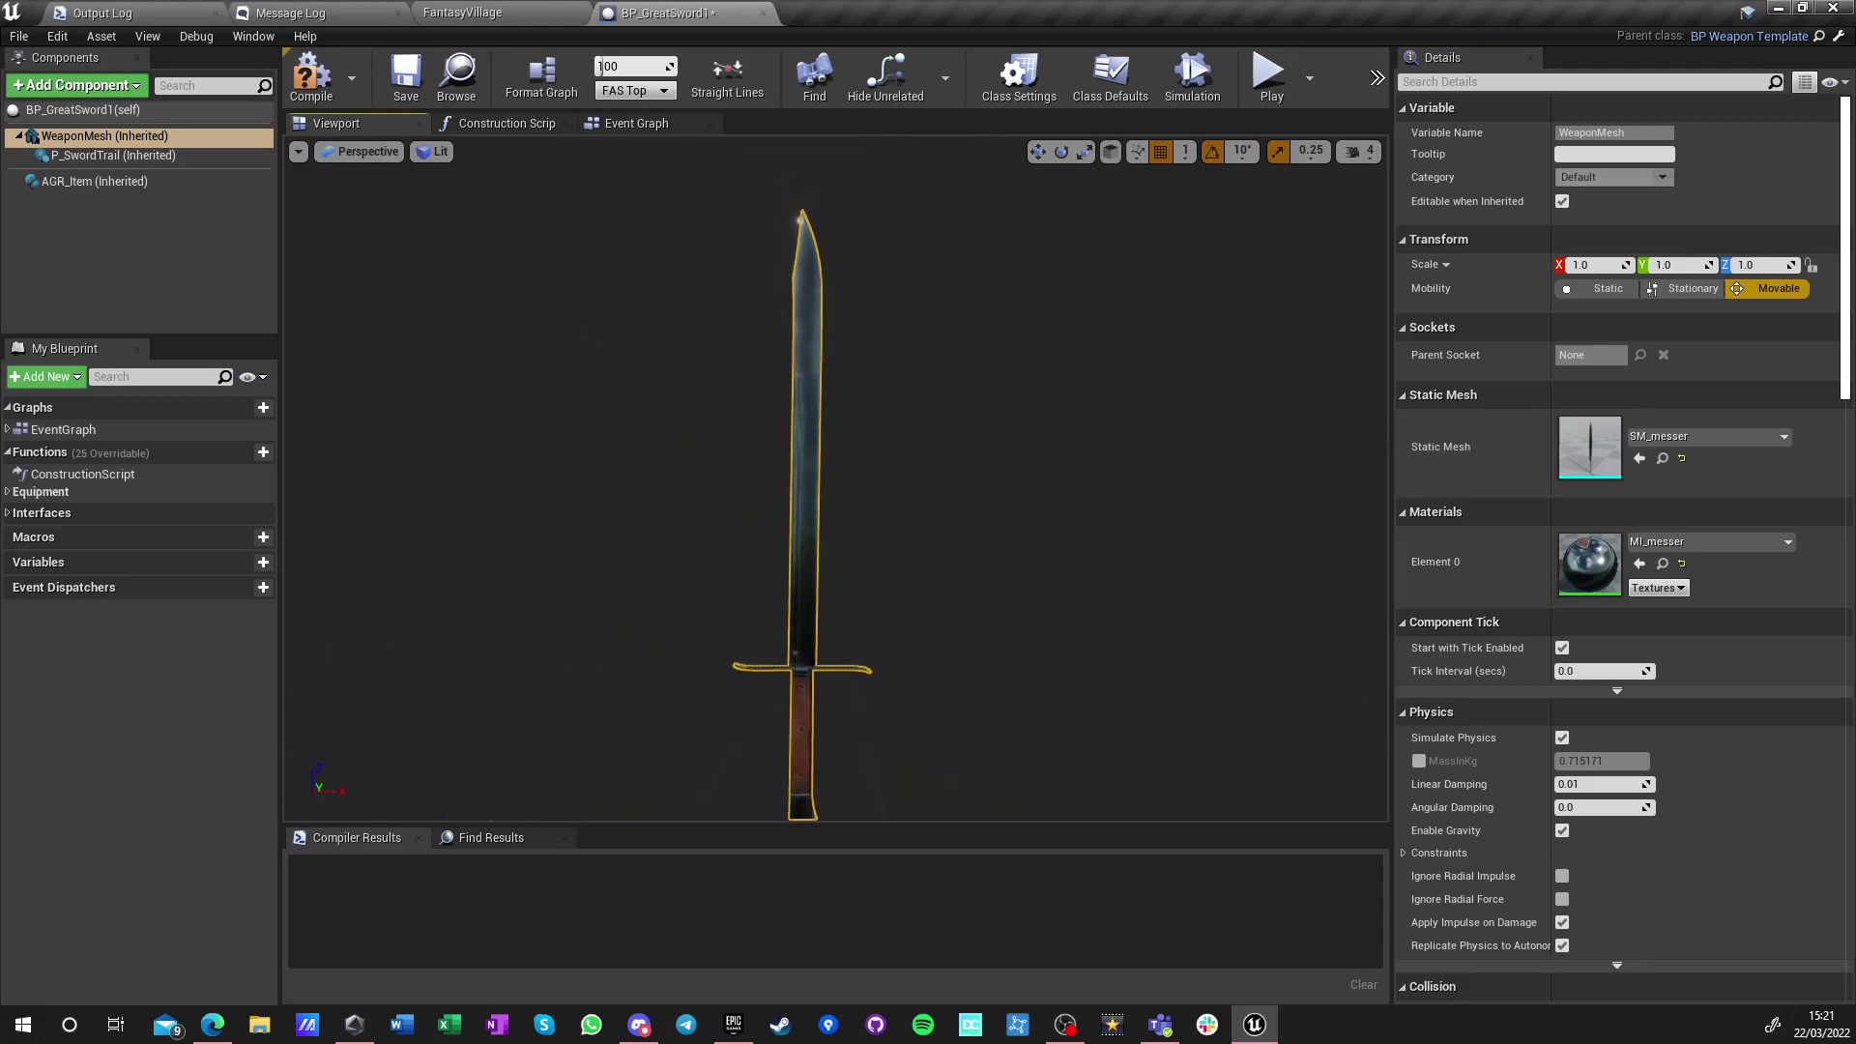
# Compile the BP_GreatSword1 blueprint and inspect the messer mesh from another angle in its viewport
pyautogui.click(312, 77)
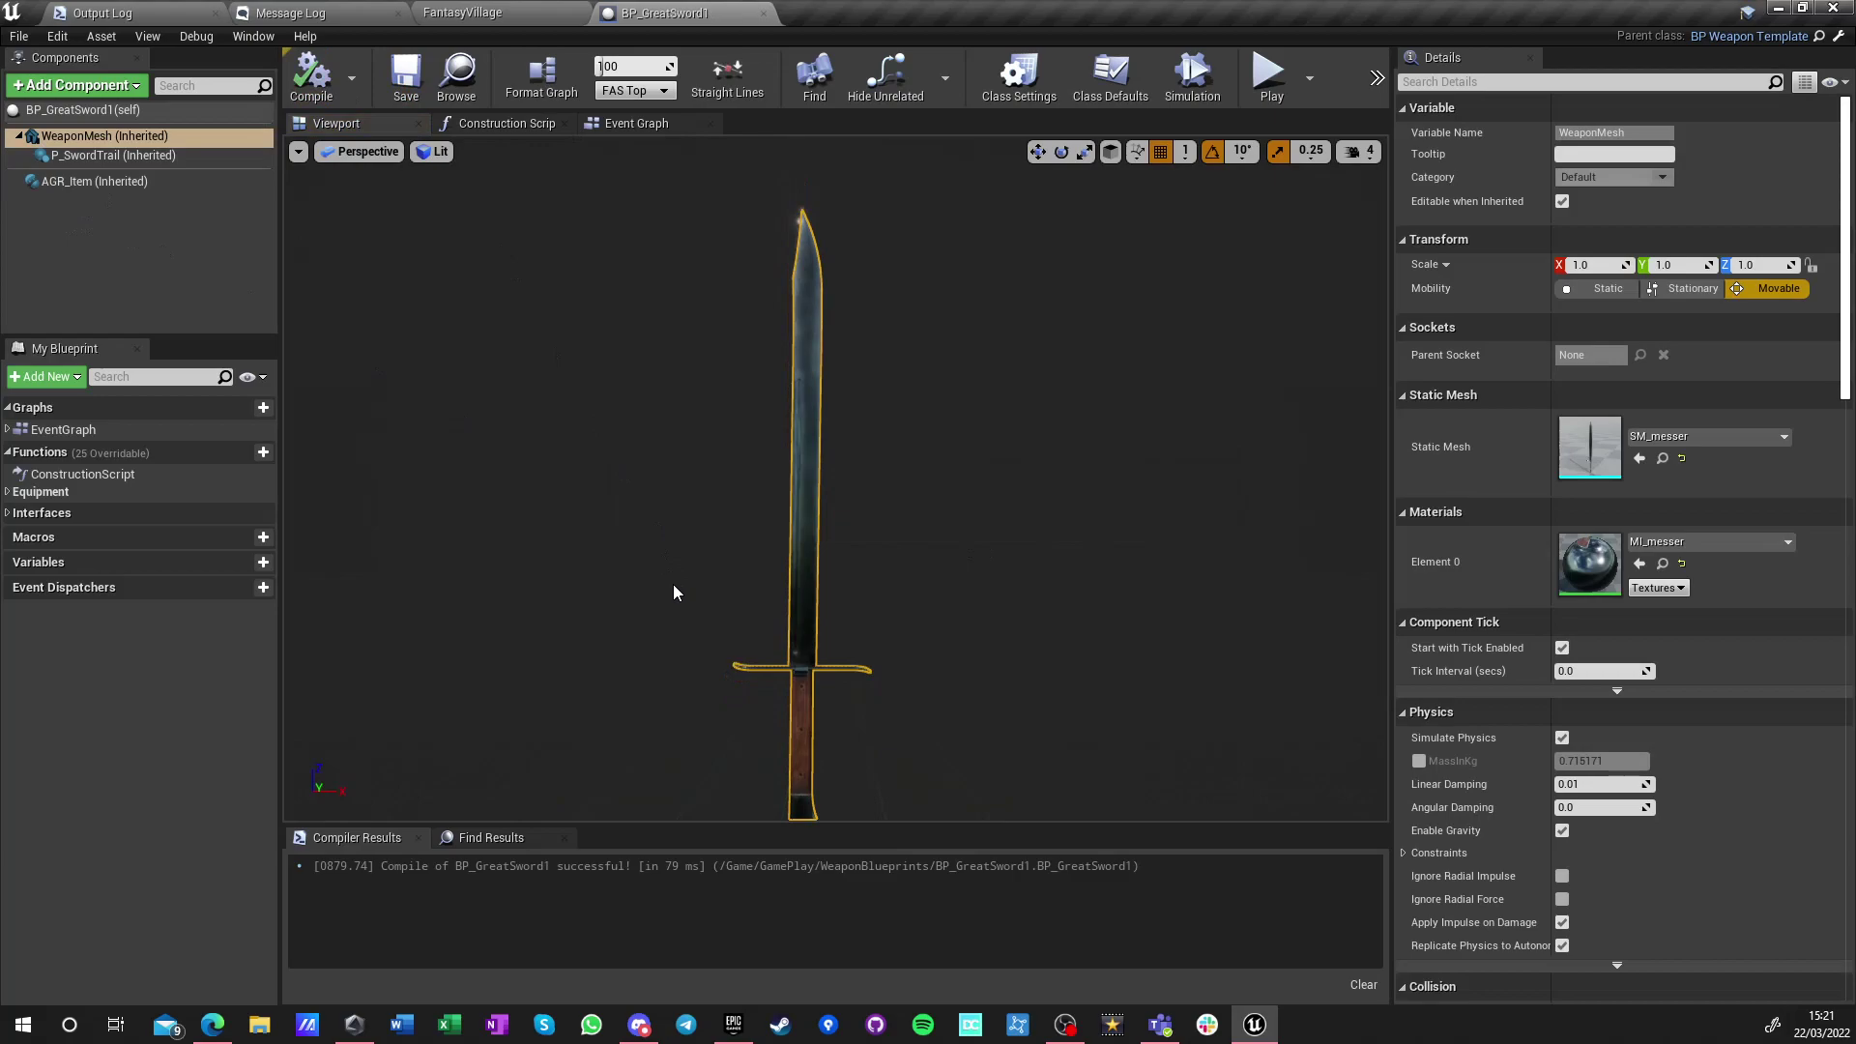
pyautogui.moveTo(669, 648); pyautogui.dragTo(734, 628, button='right')
pyautogui.press('w')
pyautogui.press('s')
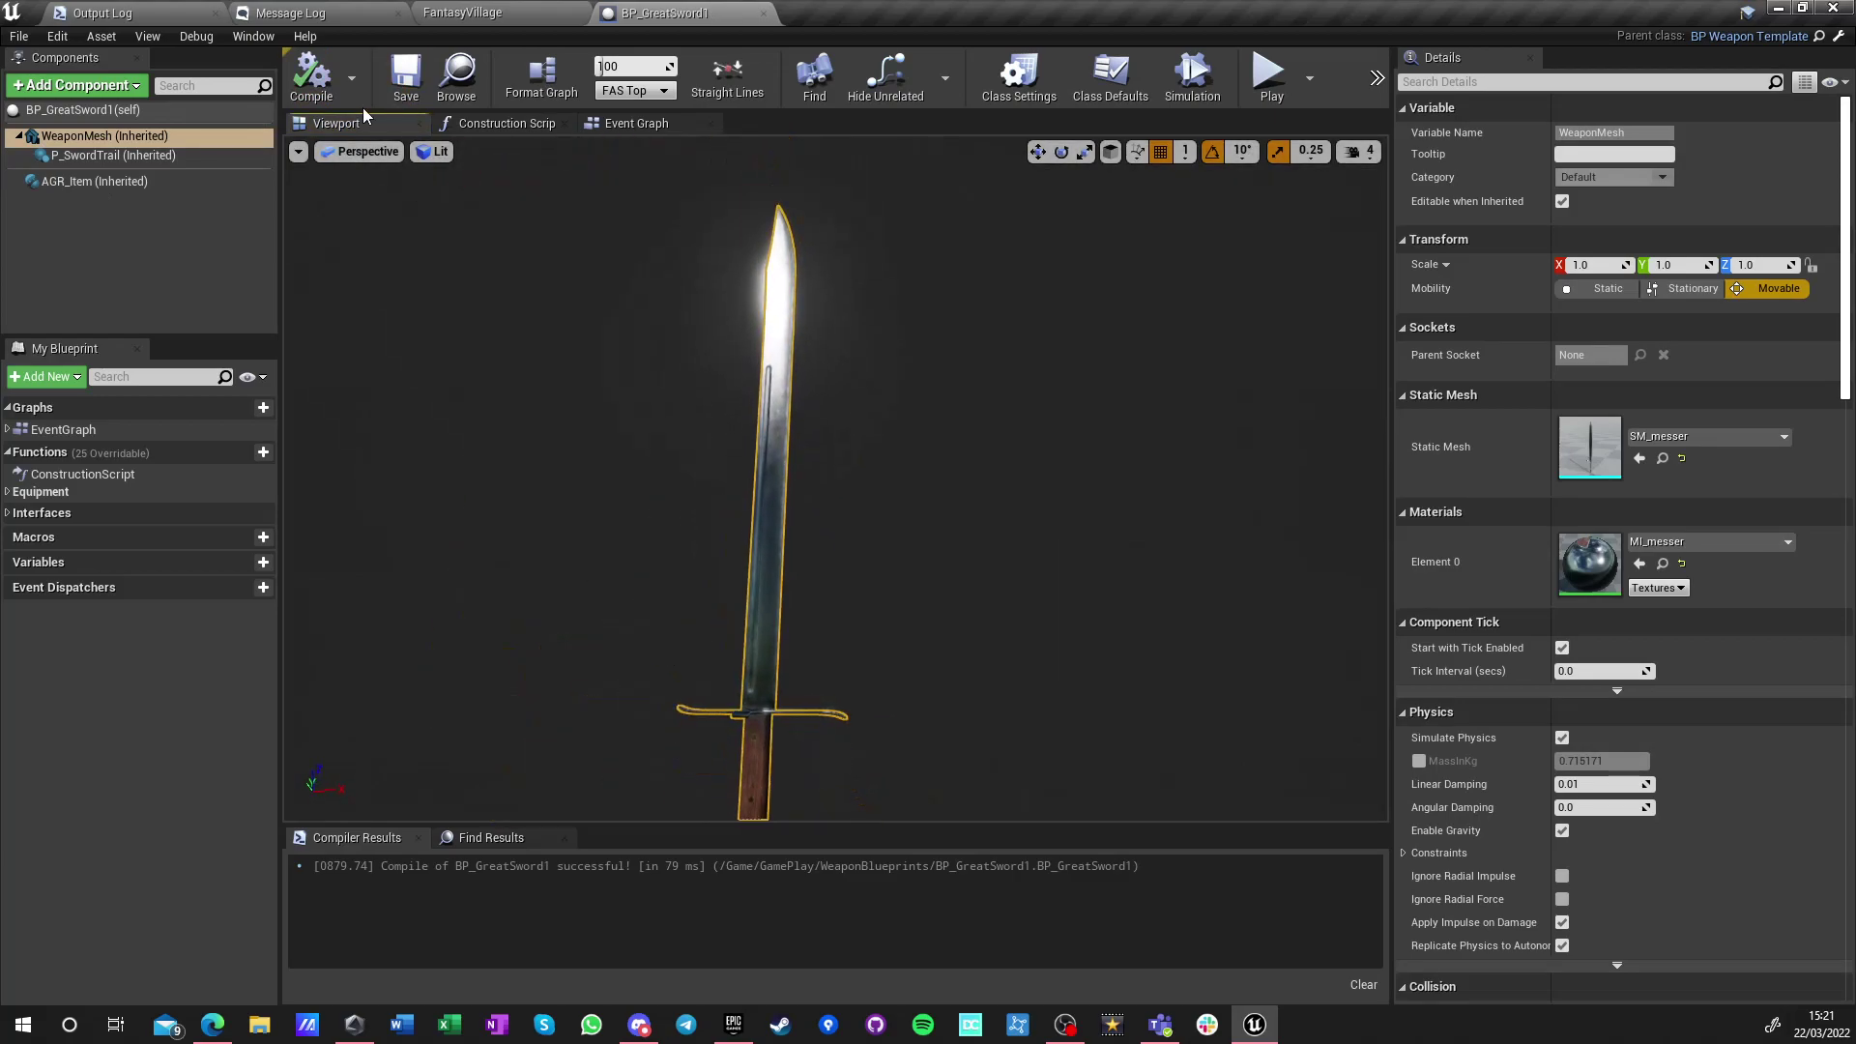
# Return to the FantasyVillage level and rename the BP_GreatSword1 blueprint as BP_GreatSword_Messer
pyautogui.click(264, 16)
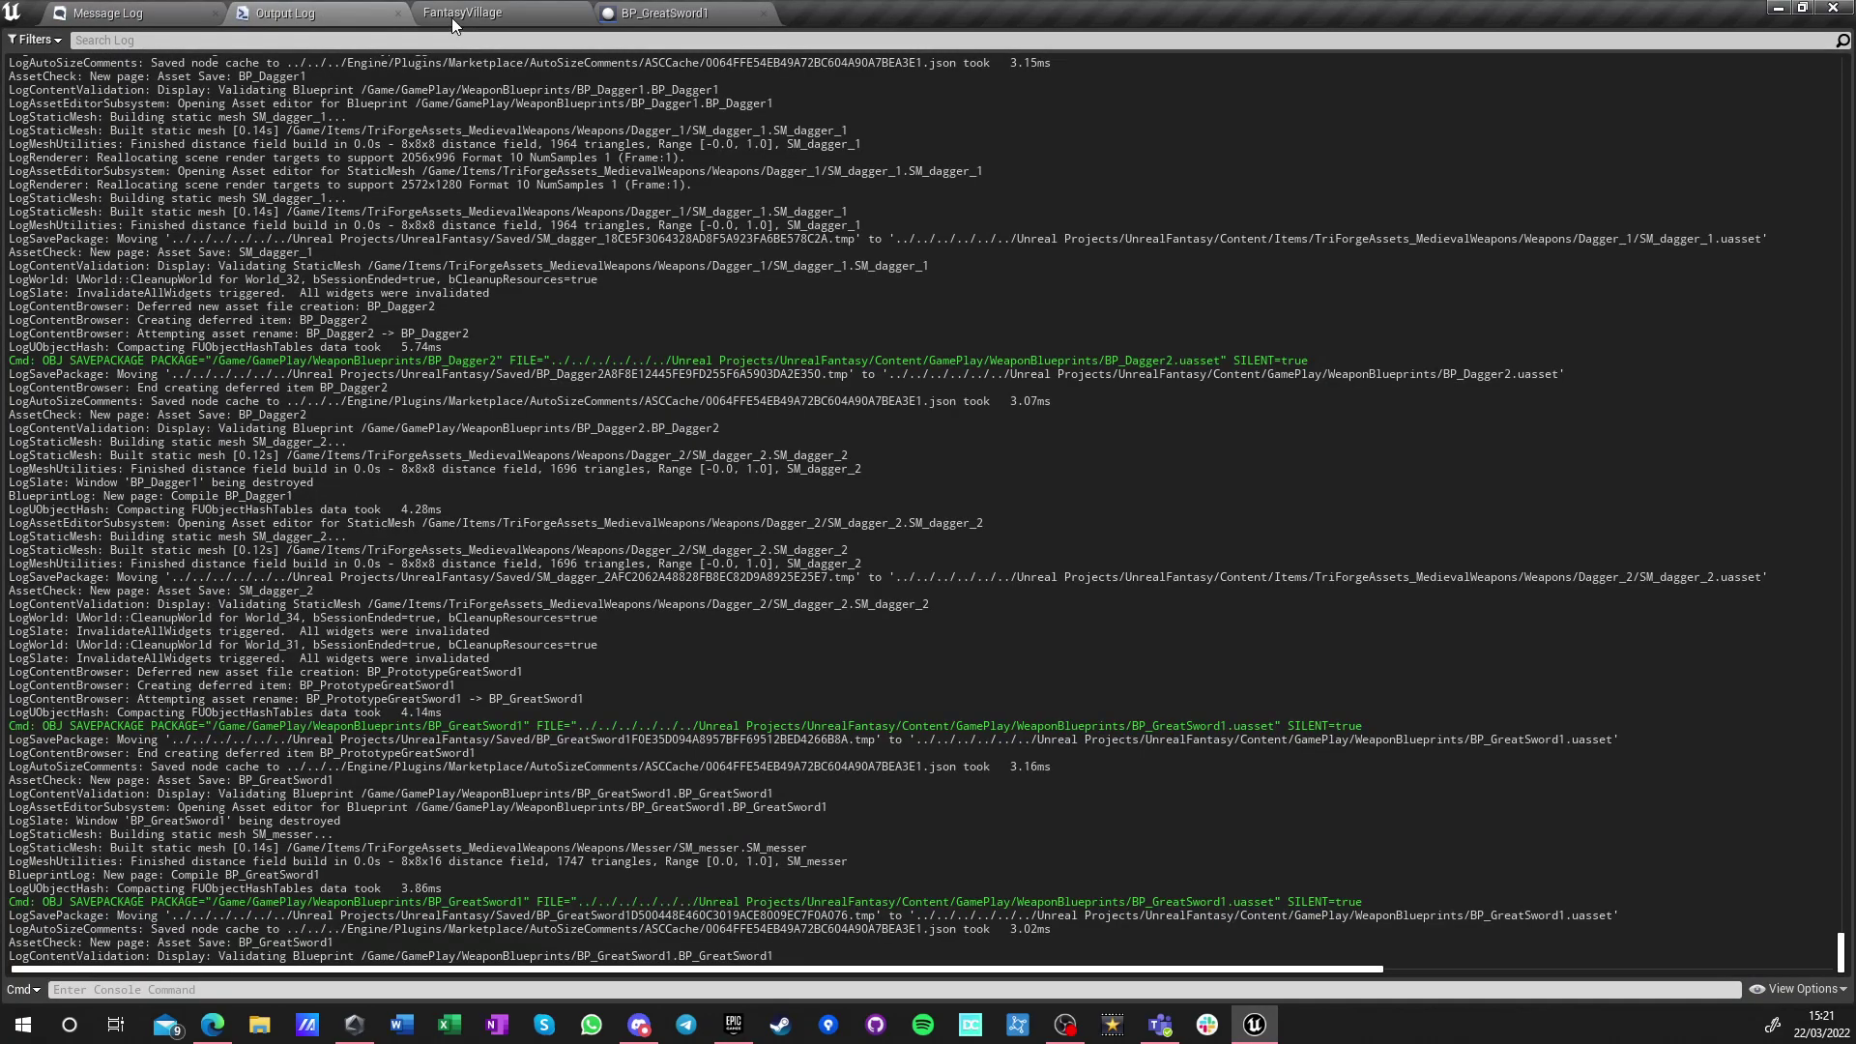
pyautogui.click(450, 15)
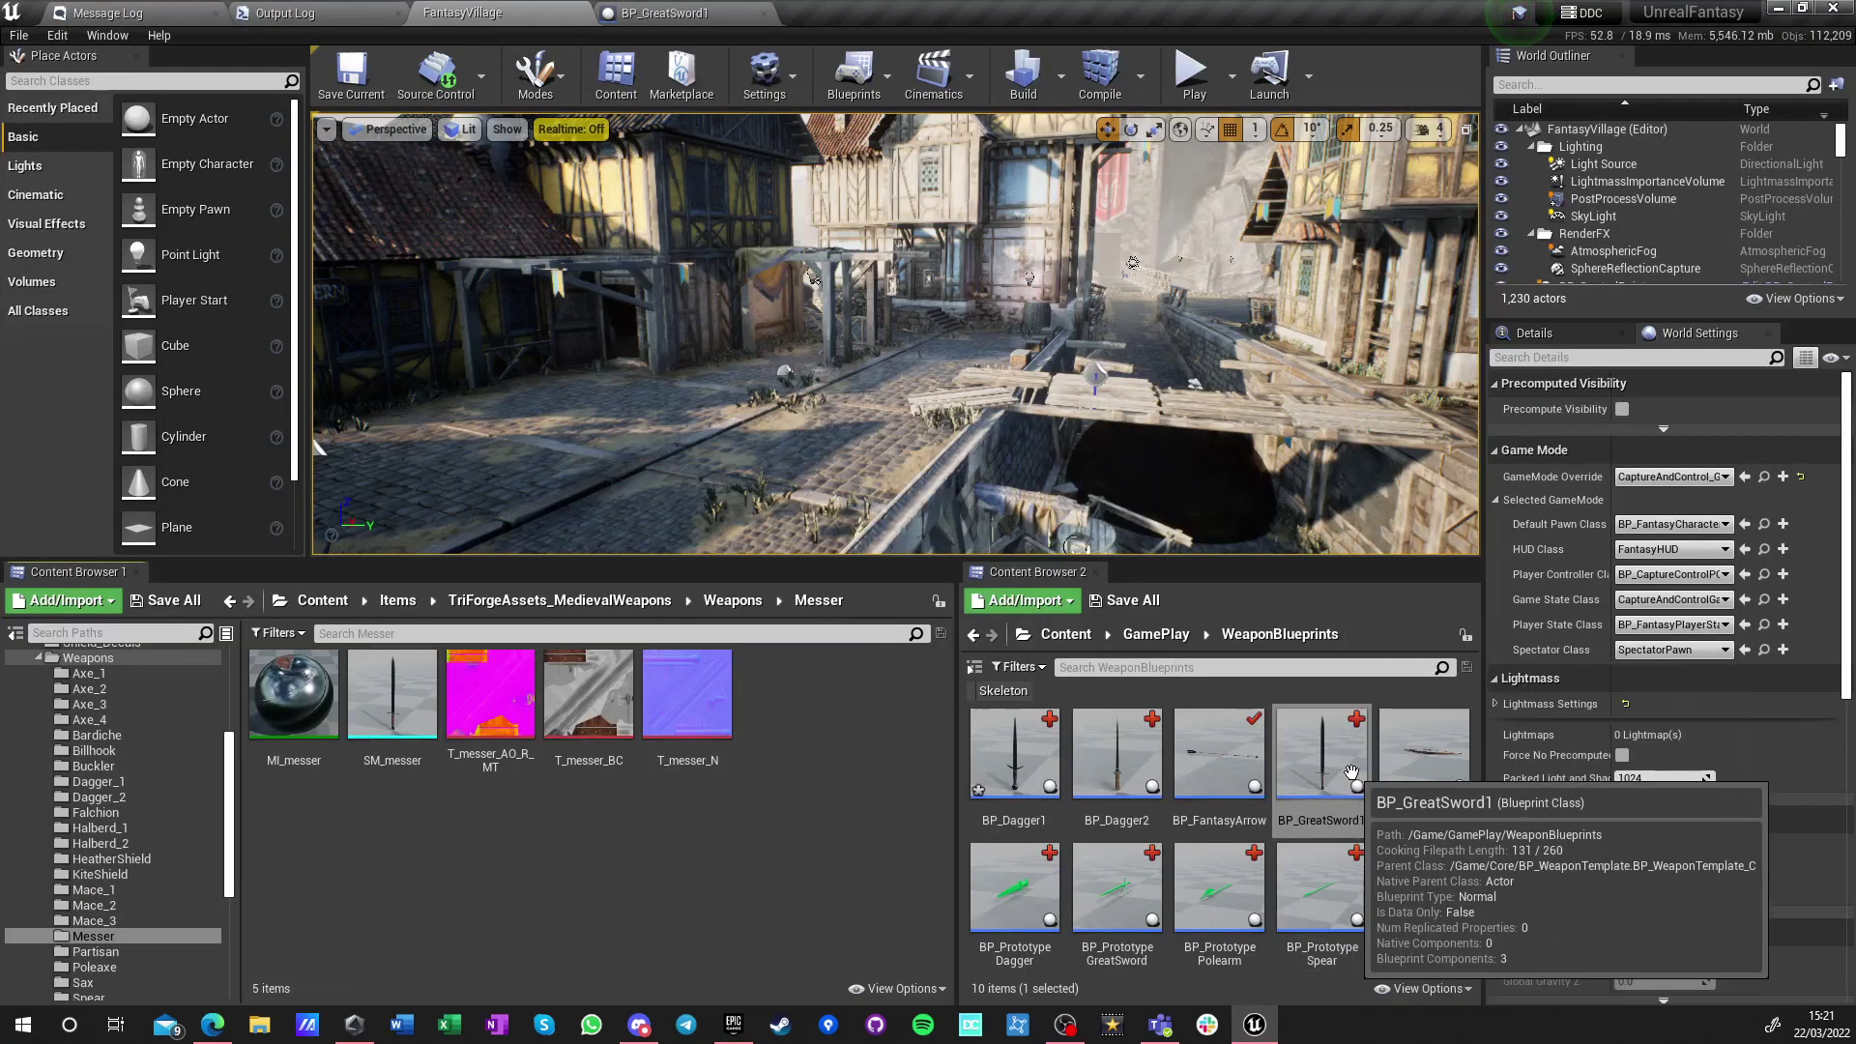
pyautogui.click(720, 601)
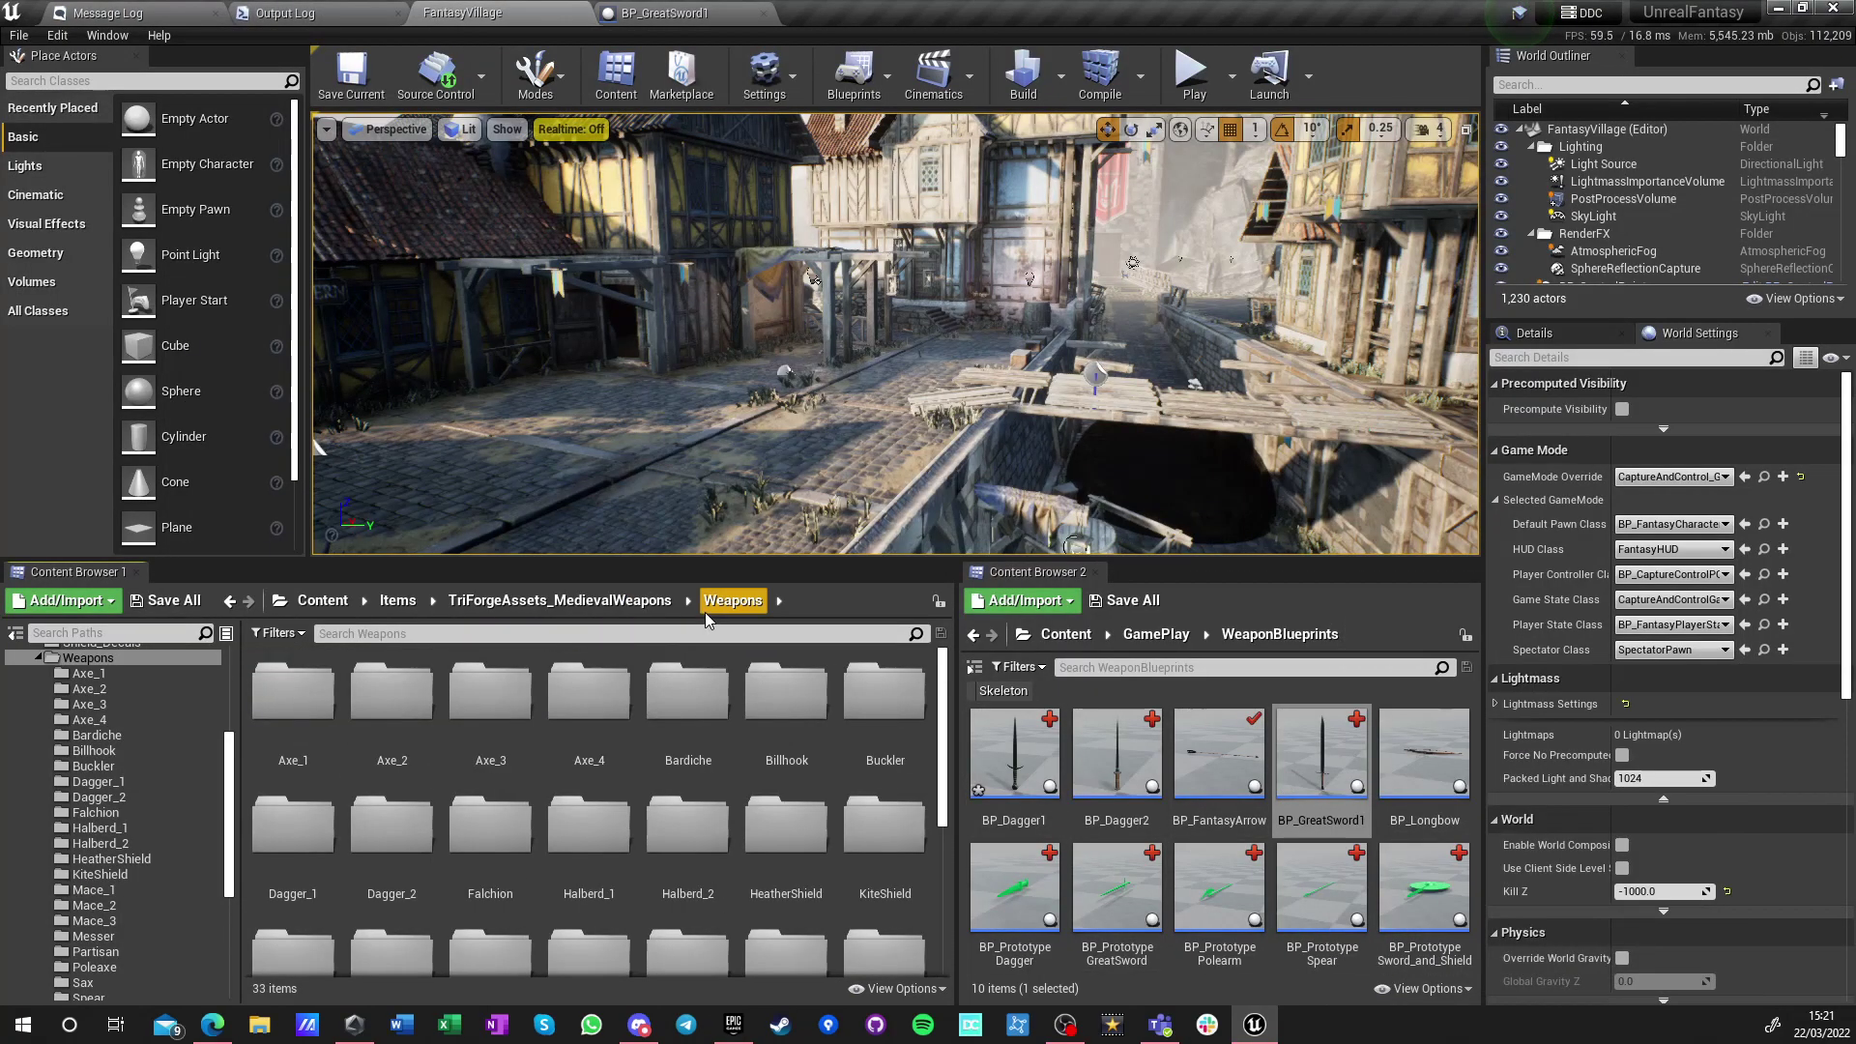
pyautogui.click(1320, 820)
pyautogui.press('BackSpace')
pyautogui.write('_')
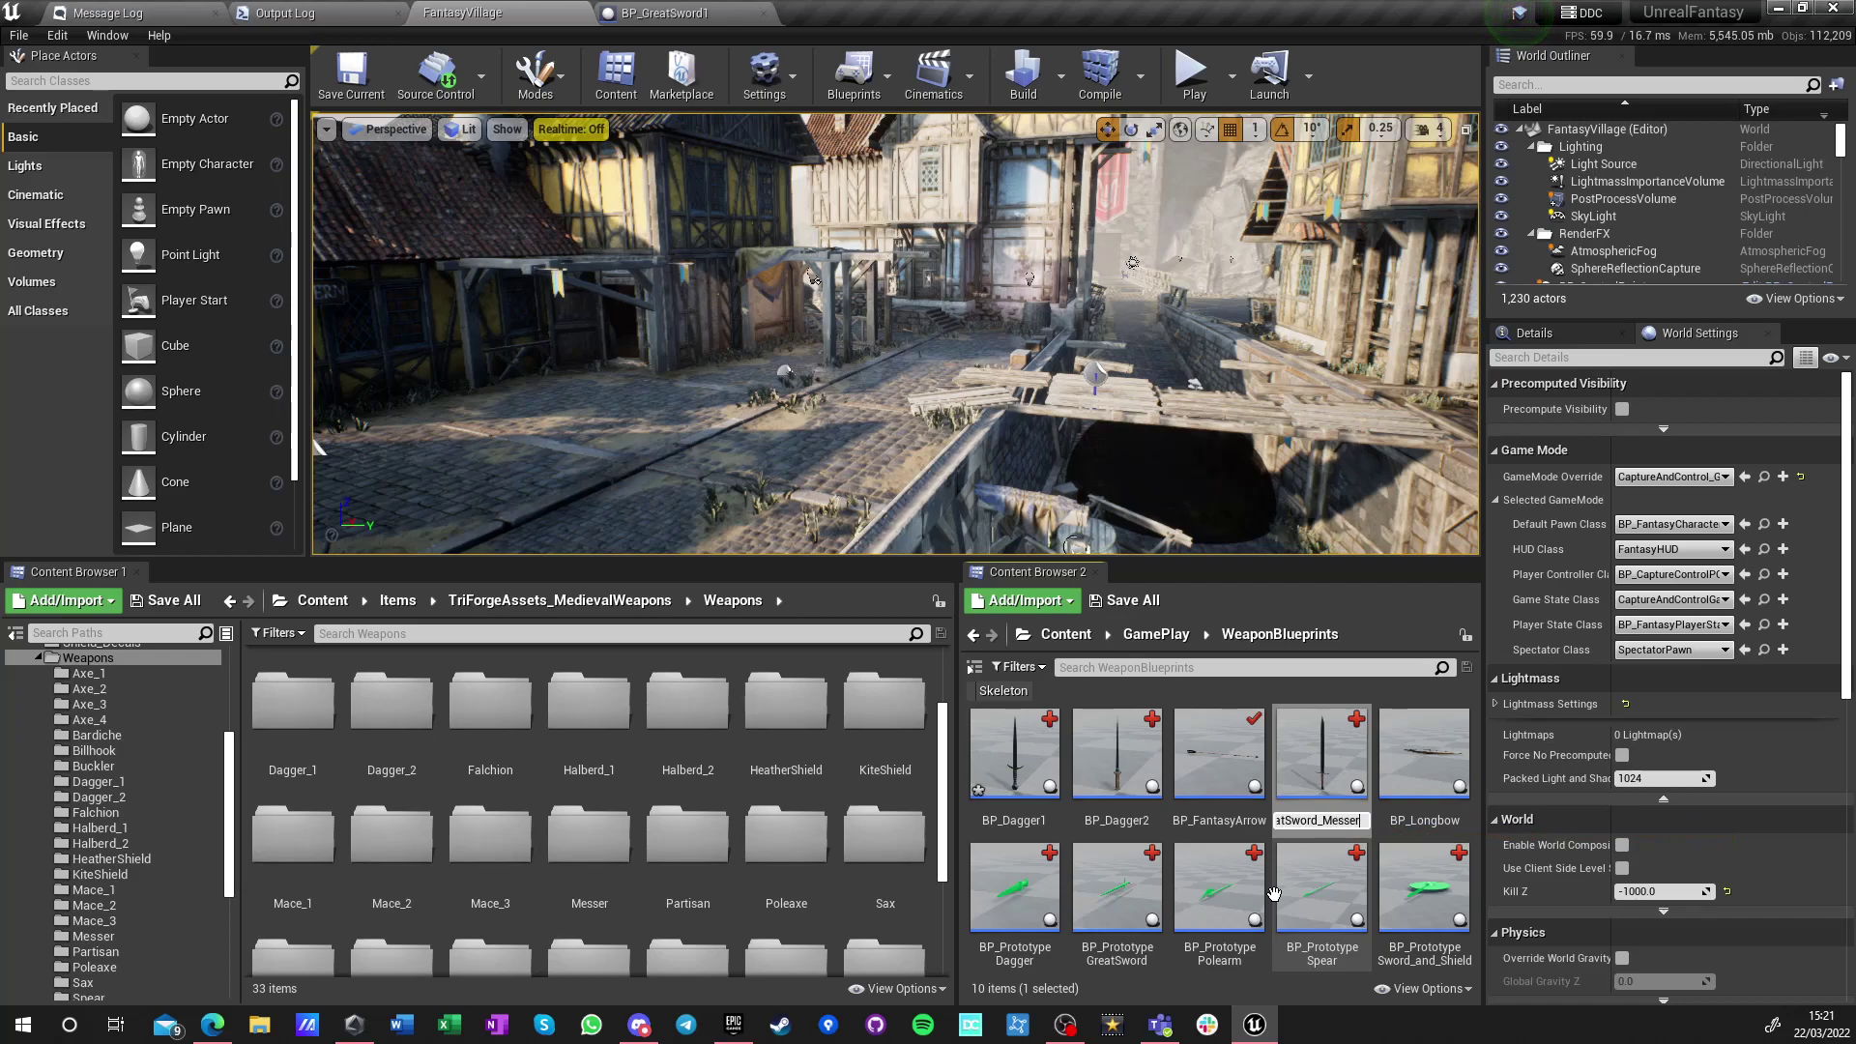
pyautogui.write('Messer')
pyautogui.press('Return')
# Open the SM_sword_4 mesh from the Sword_4 folder, examine its blade and hilt up close, and close it
pyautogui.scroll(-2, 870, 850)
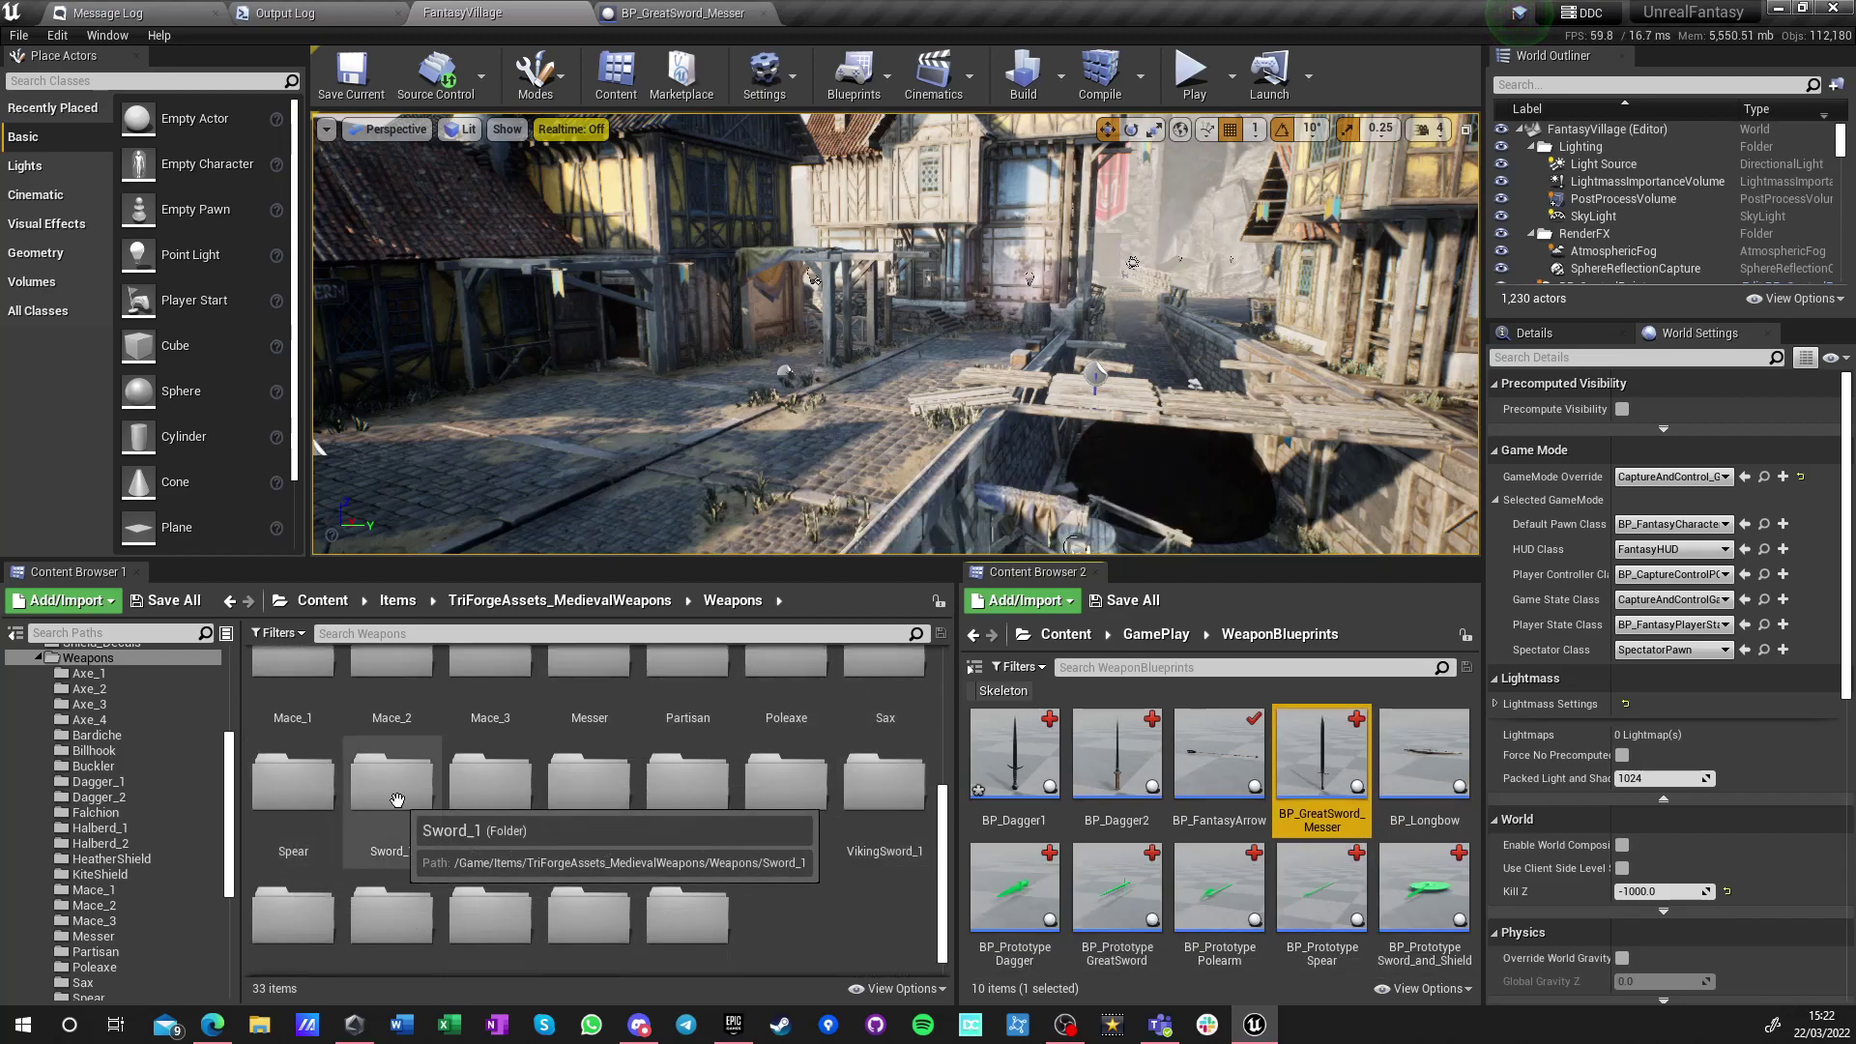
pyautogui.doubleClick(690, 783)
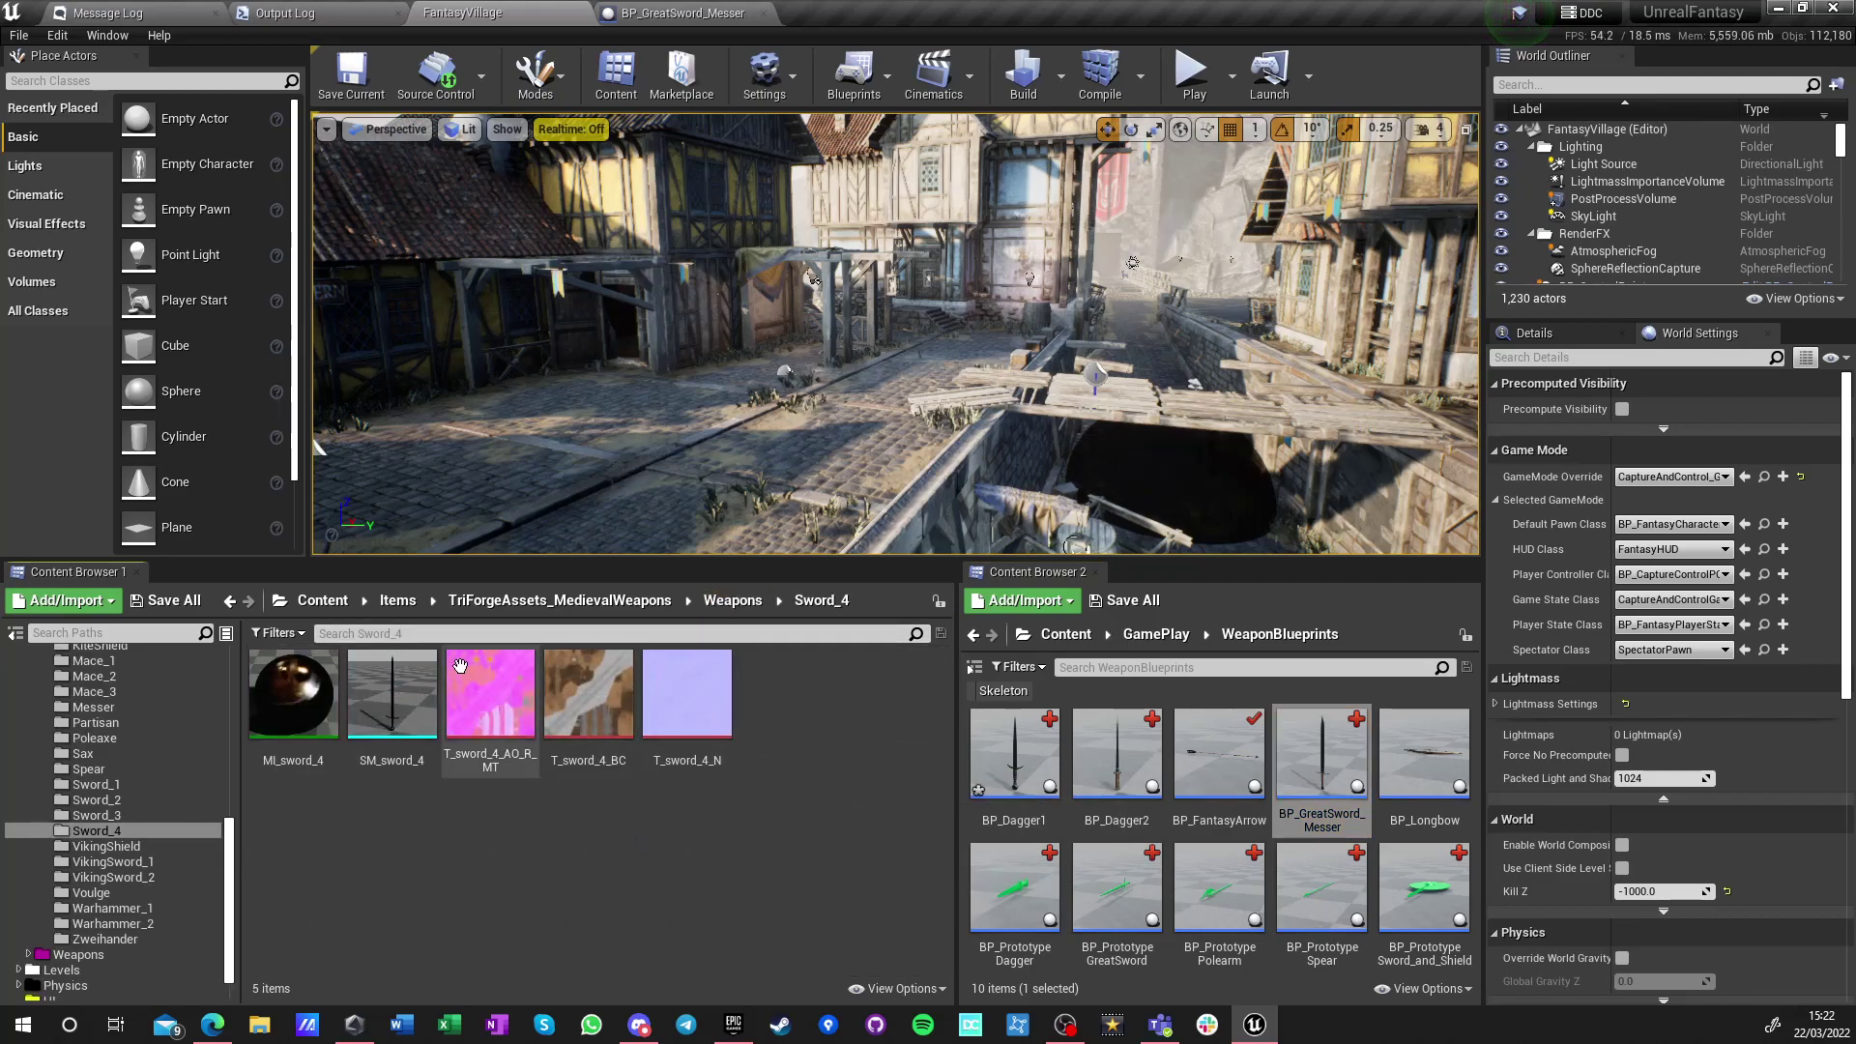
pyautogui.doubleClick(402, 686)
pyautogui.moveTo(694, 559); pyautogui.dragTo(810, 607, button='right')
pyautogui.press('w')
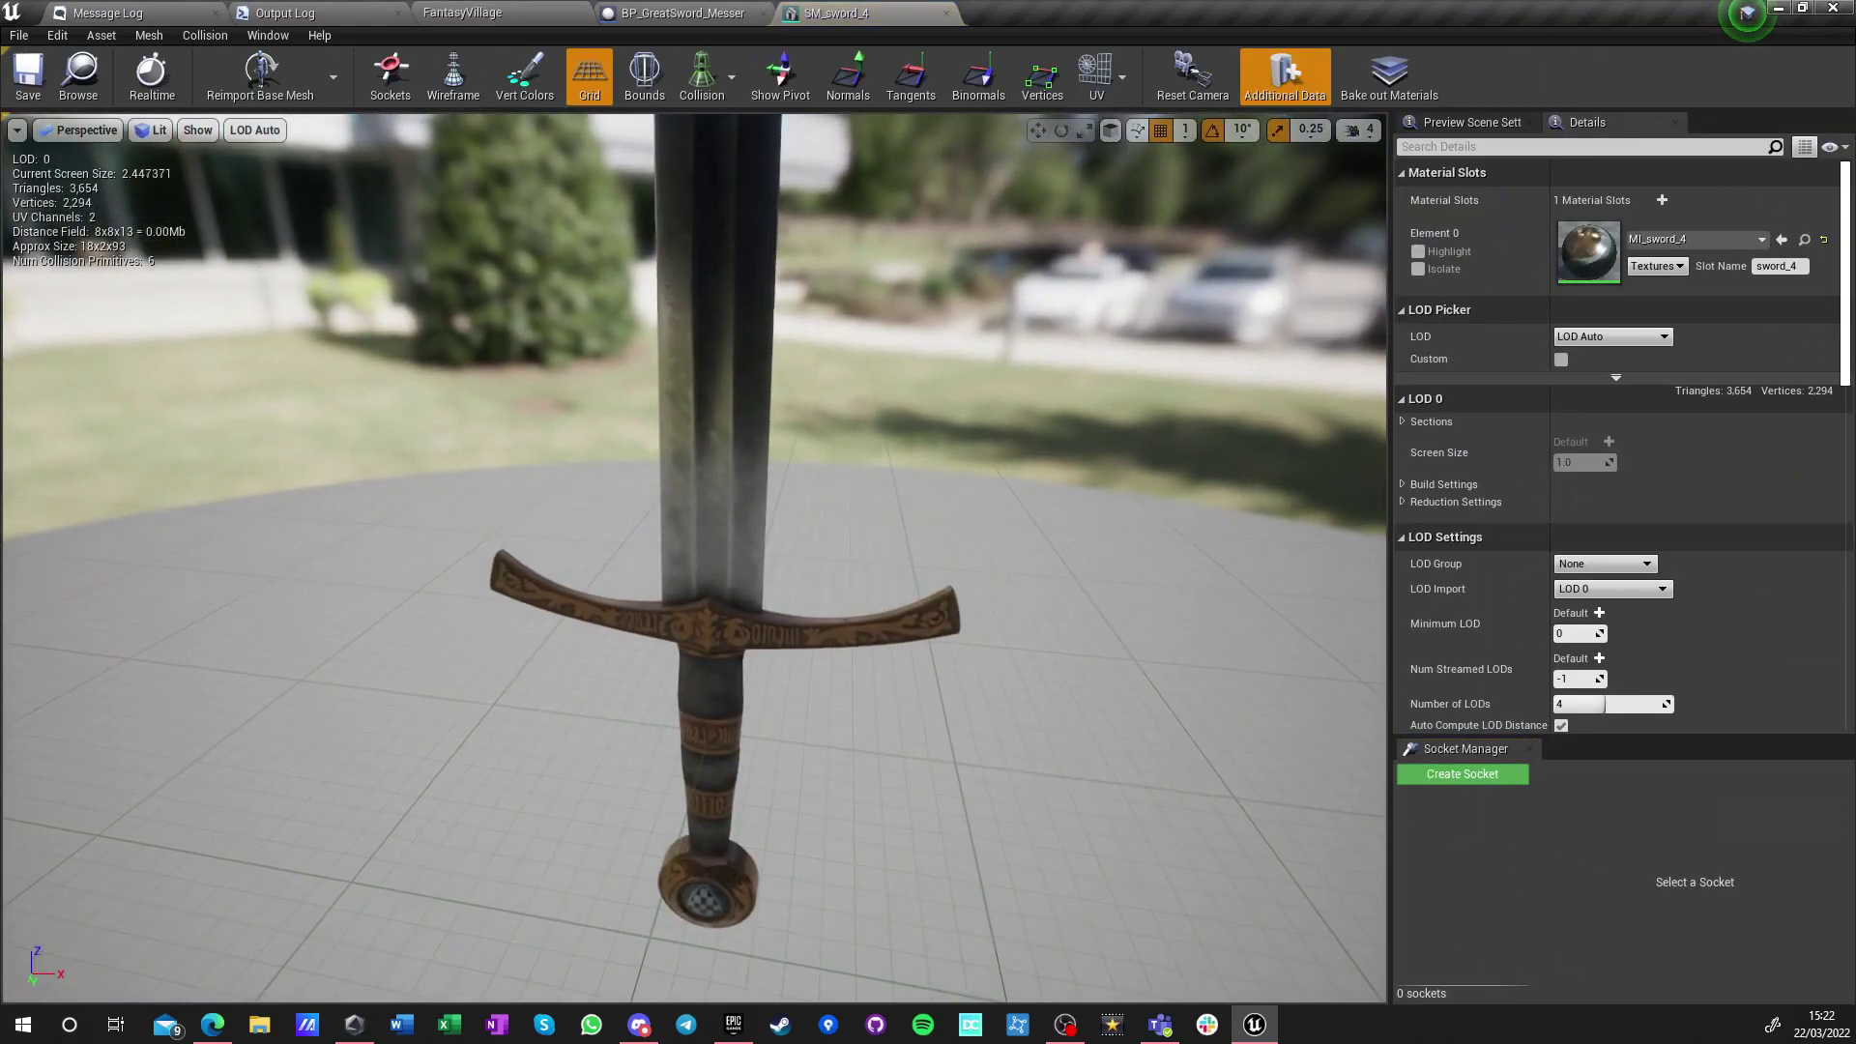
pyautogui.moveTo(936, 136); pyautogui.dragTo(935, 136, button='right')
pyautogui.press('s')
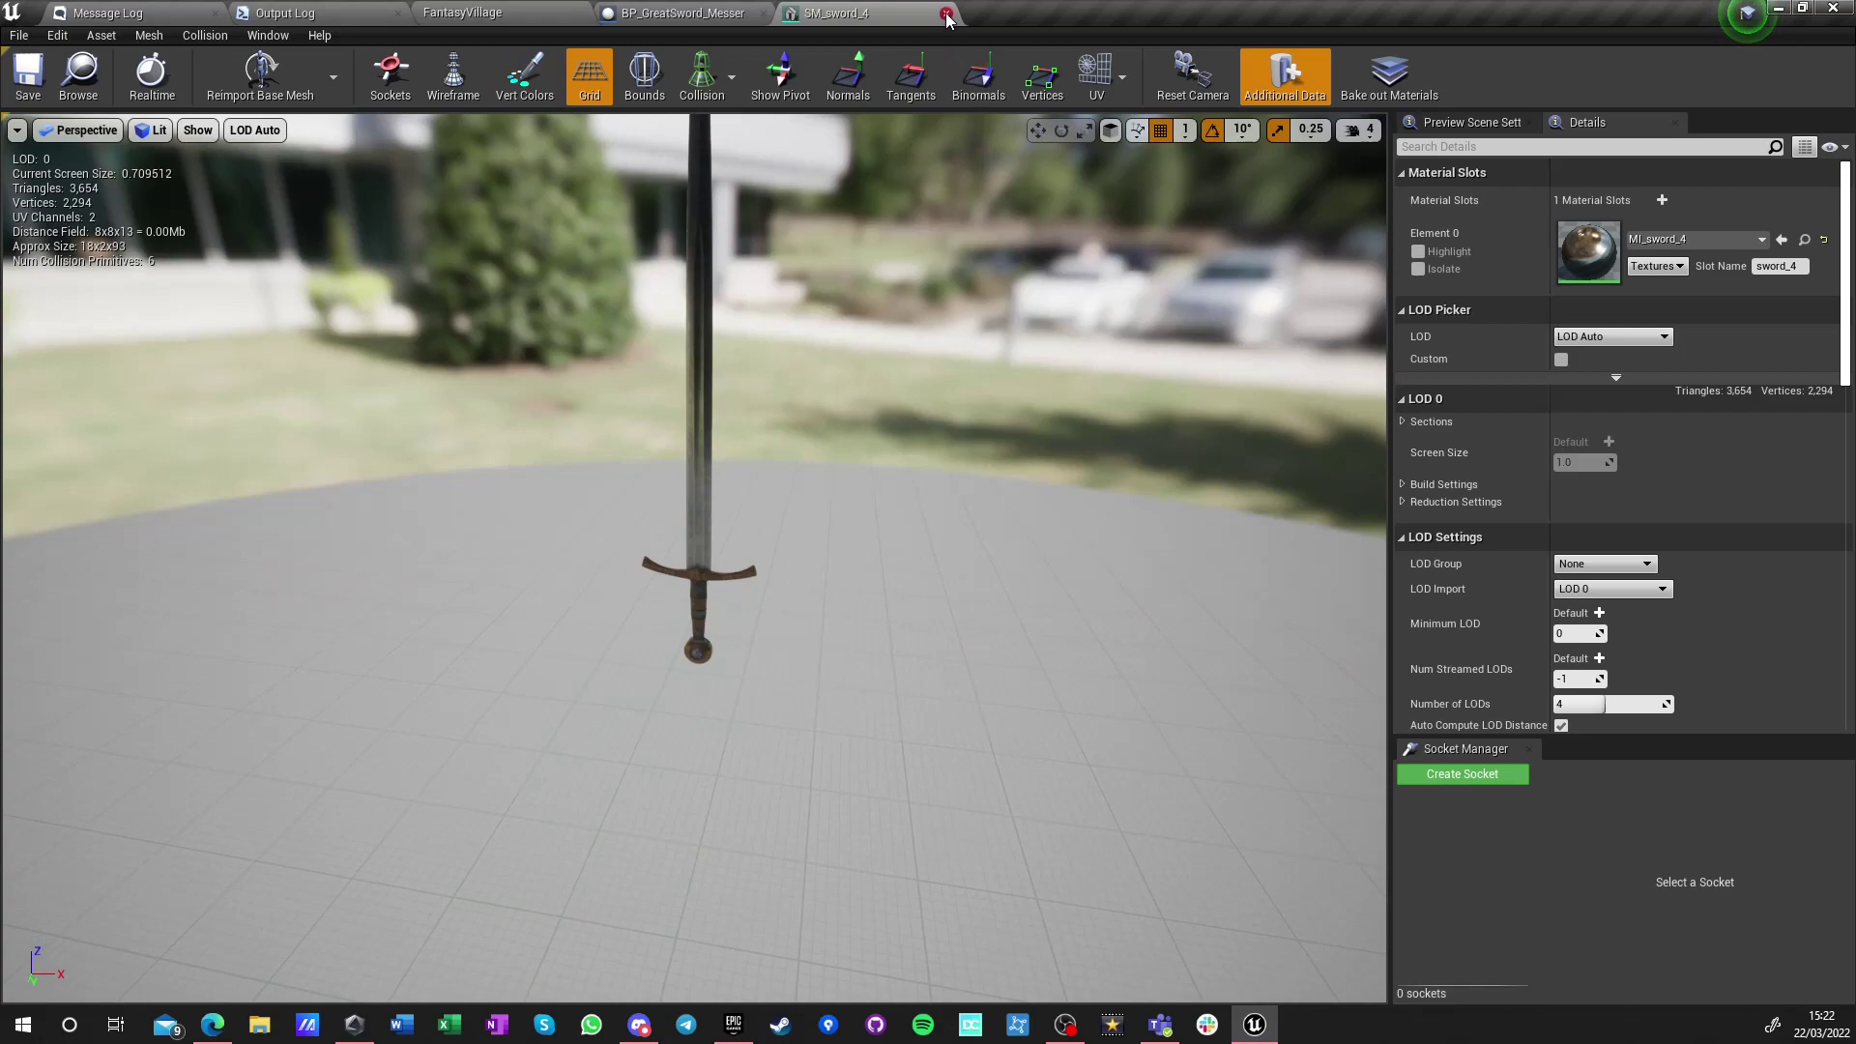
pyautogui.click(947, 13)
pyautogui.click(462, 13)
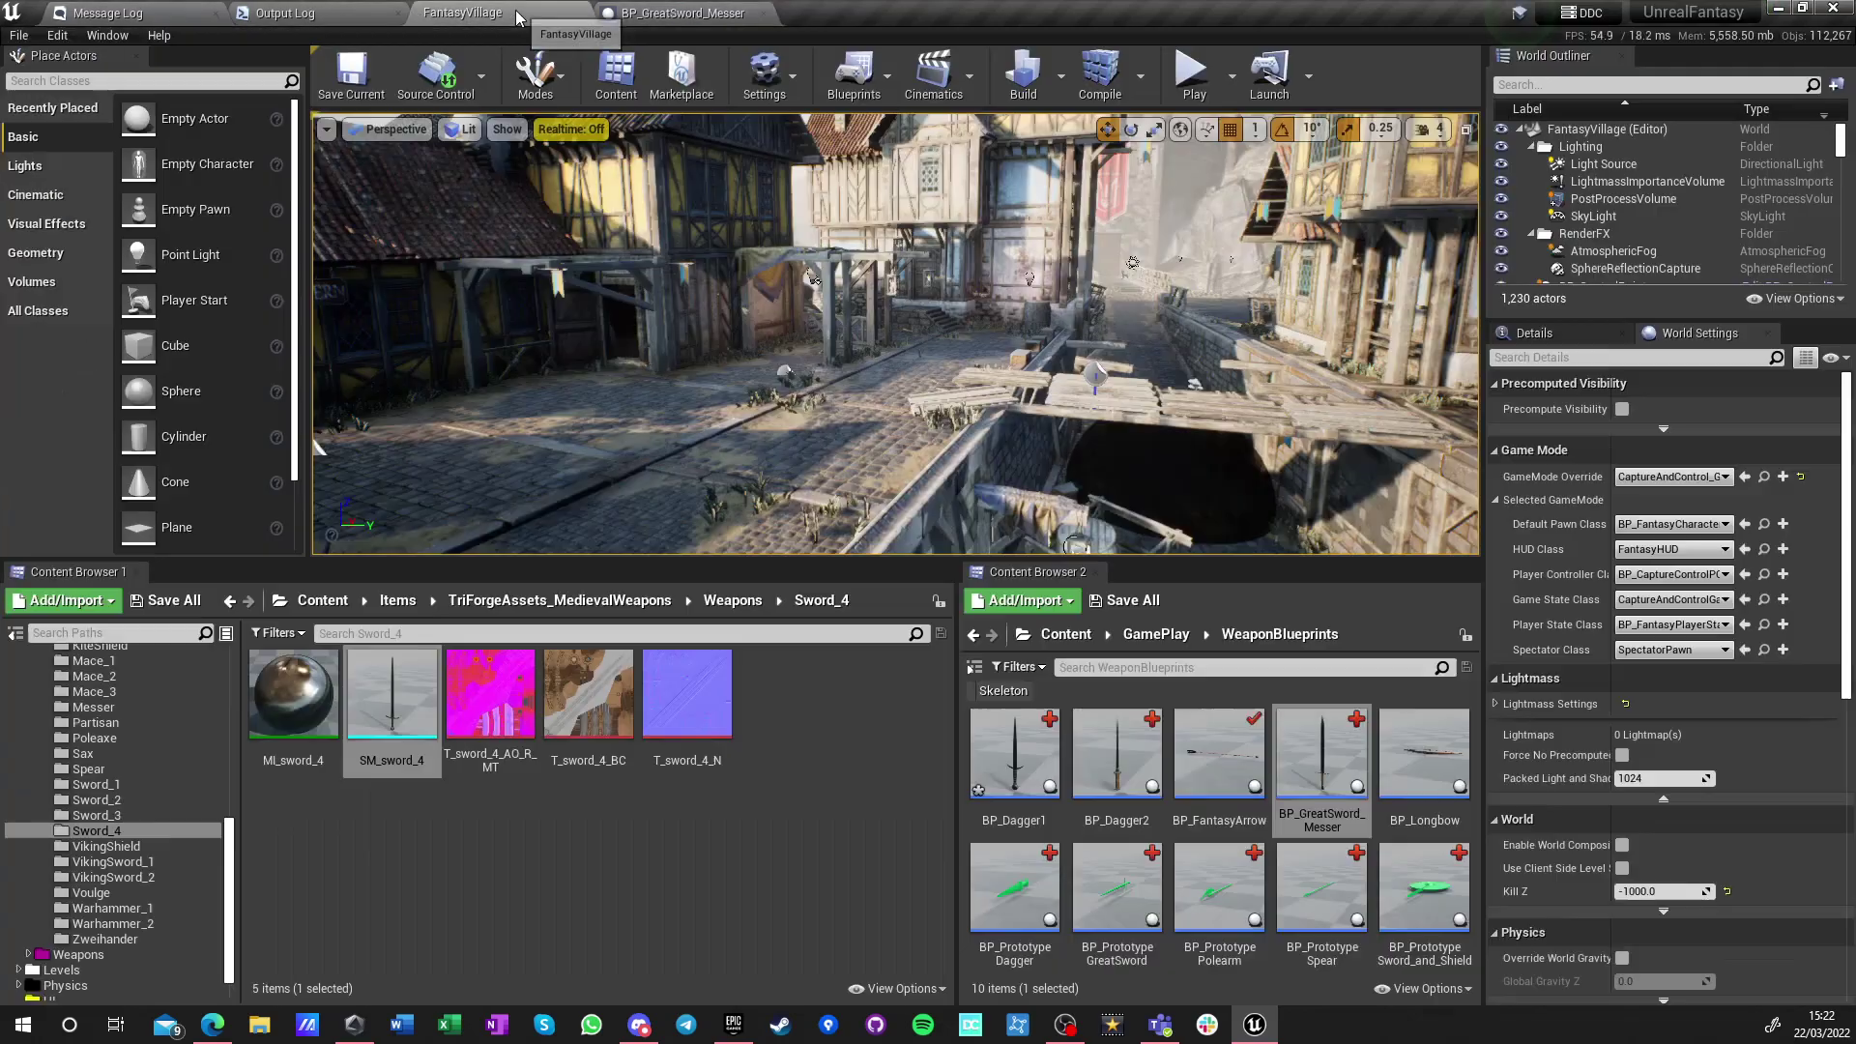
# Browse the TriForge weapon folders for another greatsword mesh and open the Zweihander folder
pyautogui.click(688, 600)
pyautogui.click(715, 607)
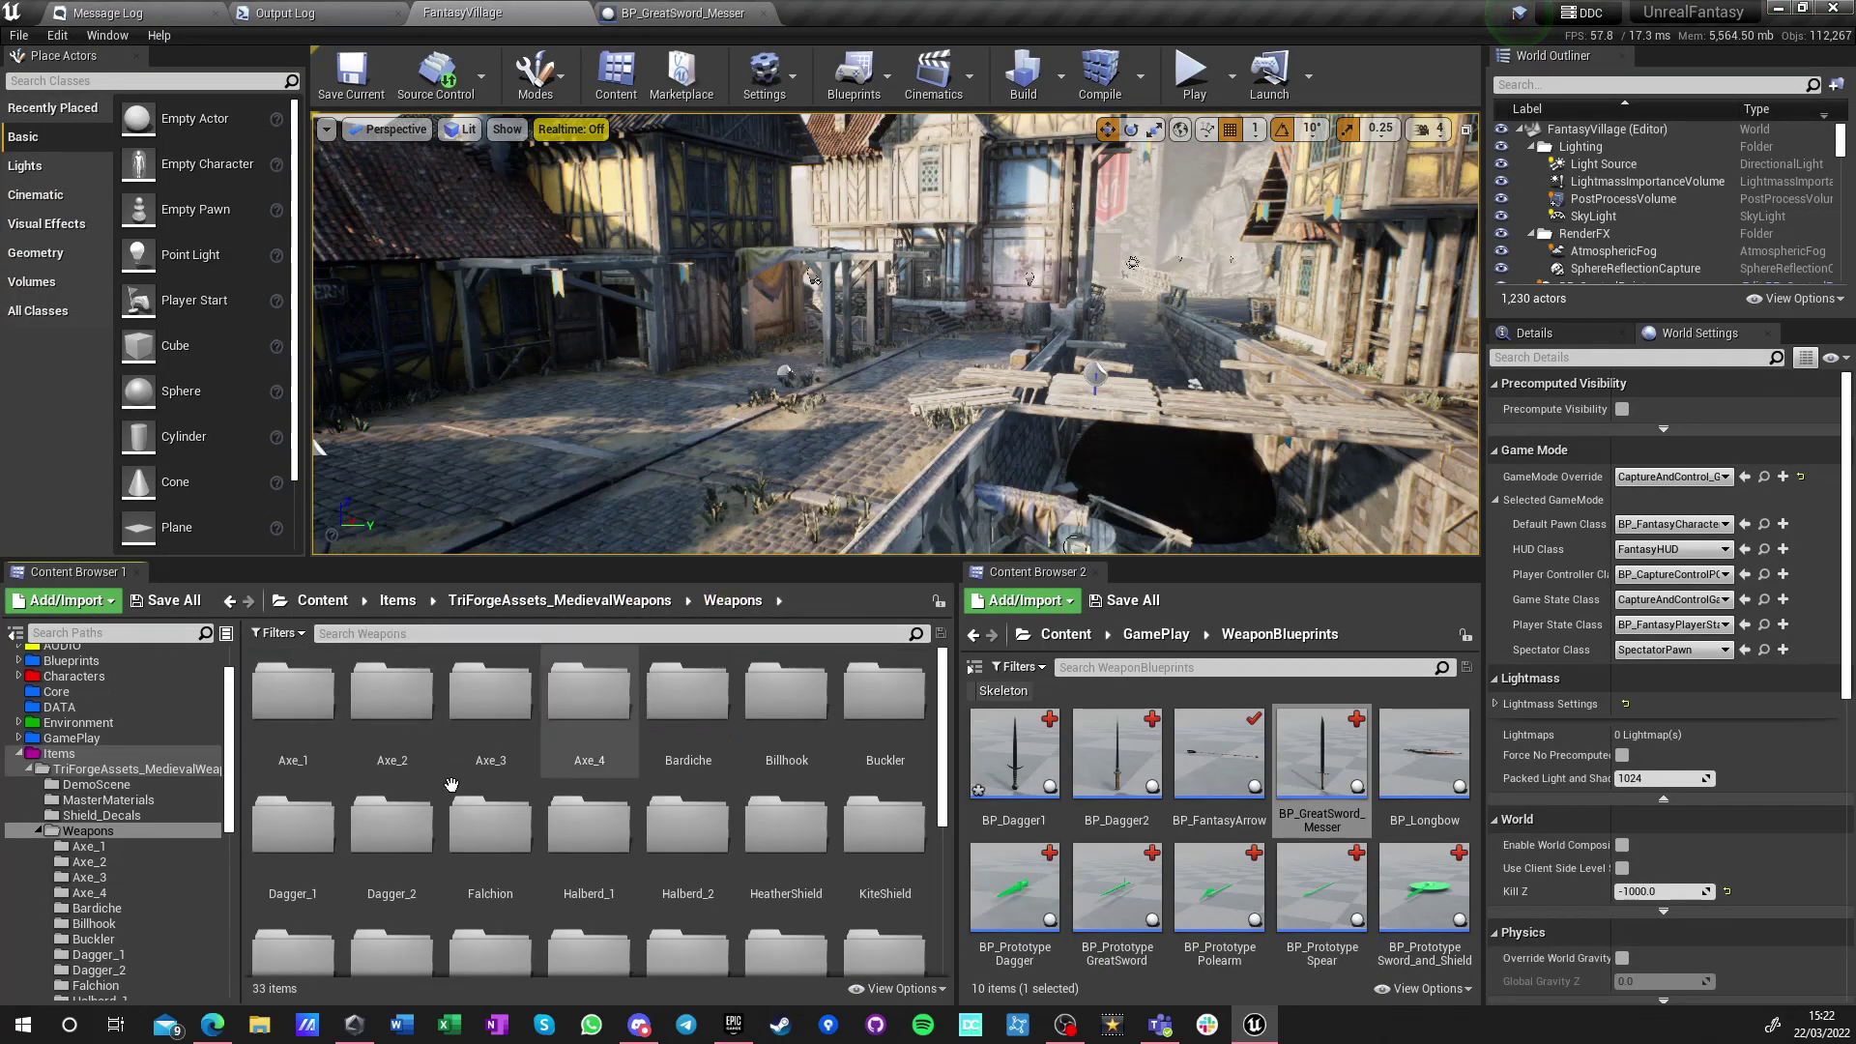
pyautogui.scroll(-5, 649, 896)
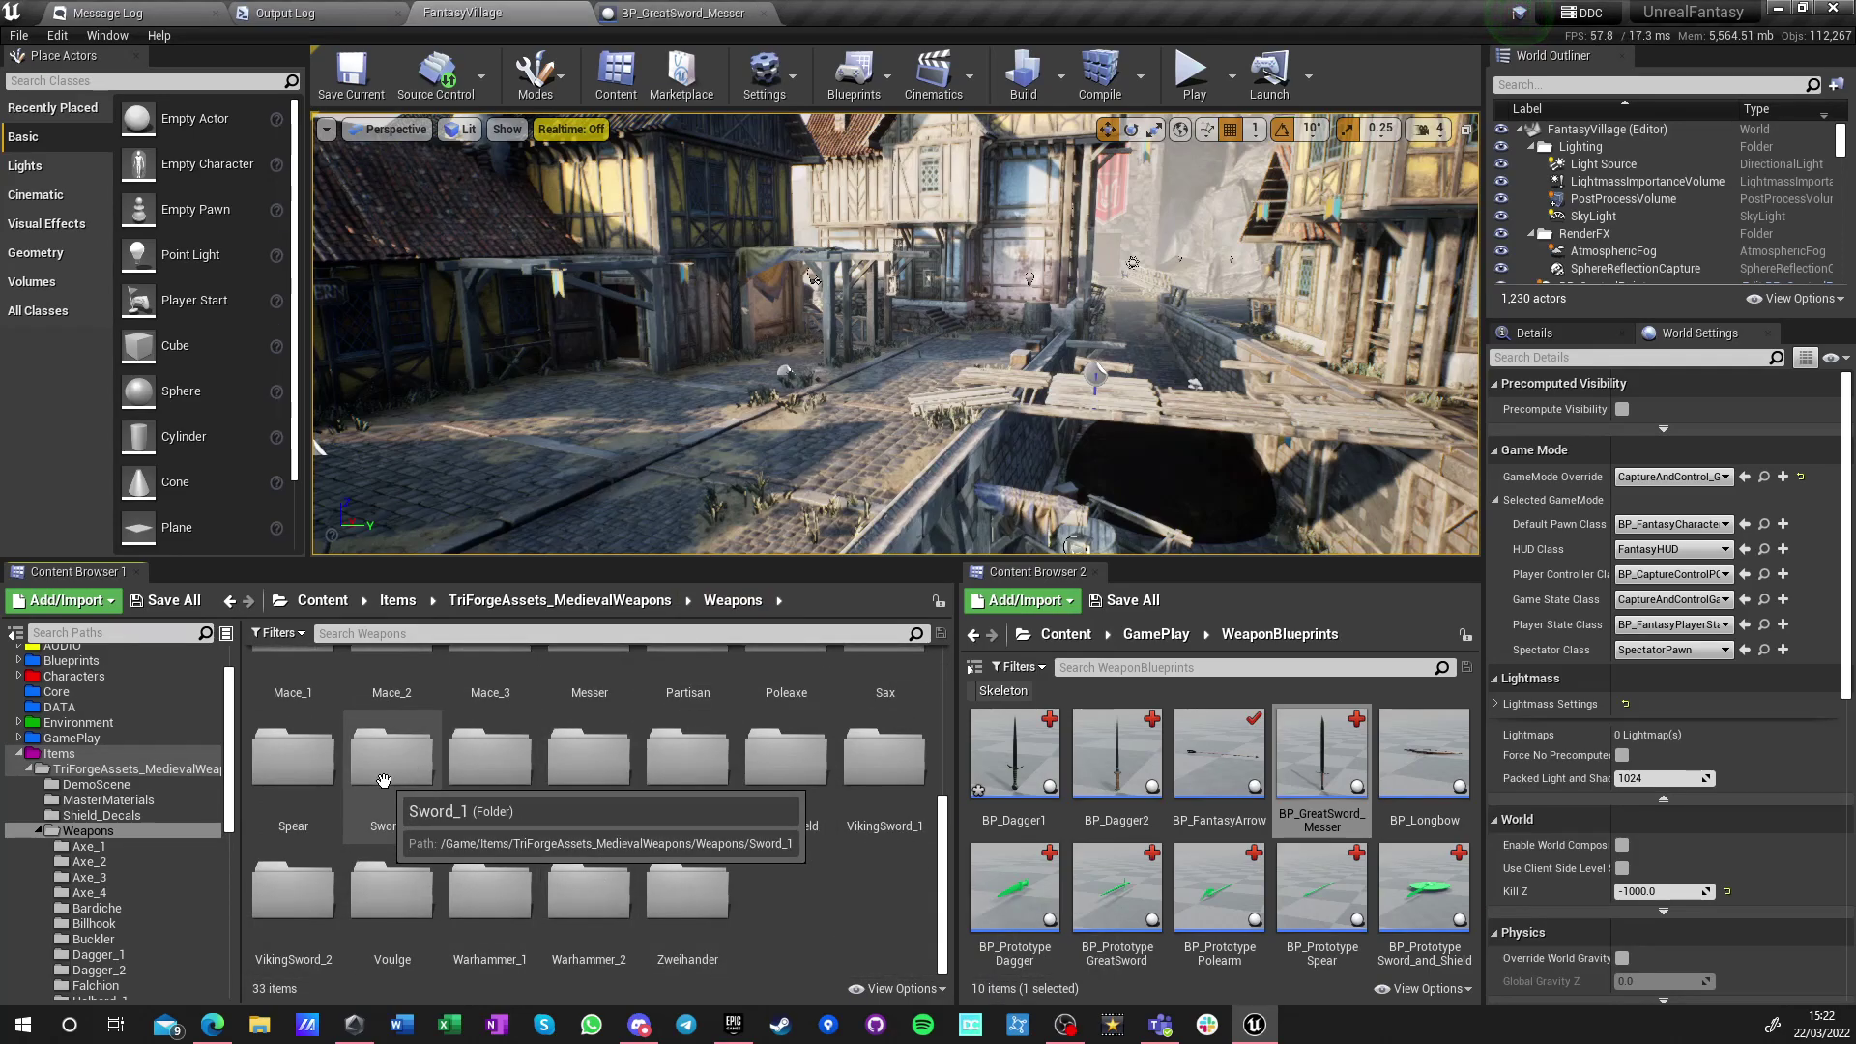
pyautogui.doubleClick(380, 913)
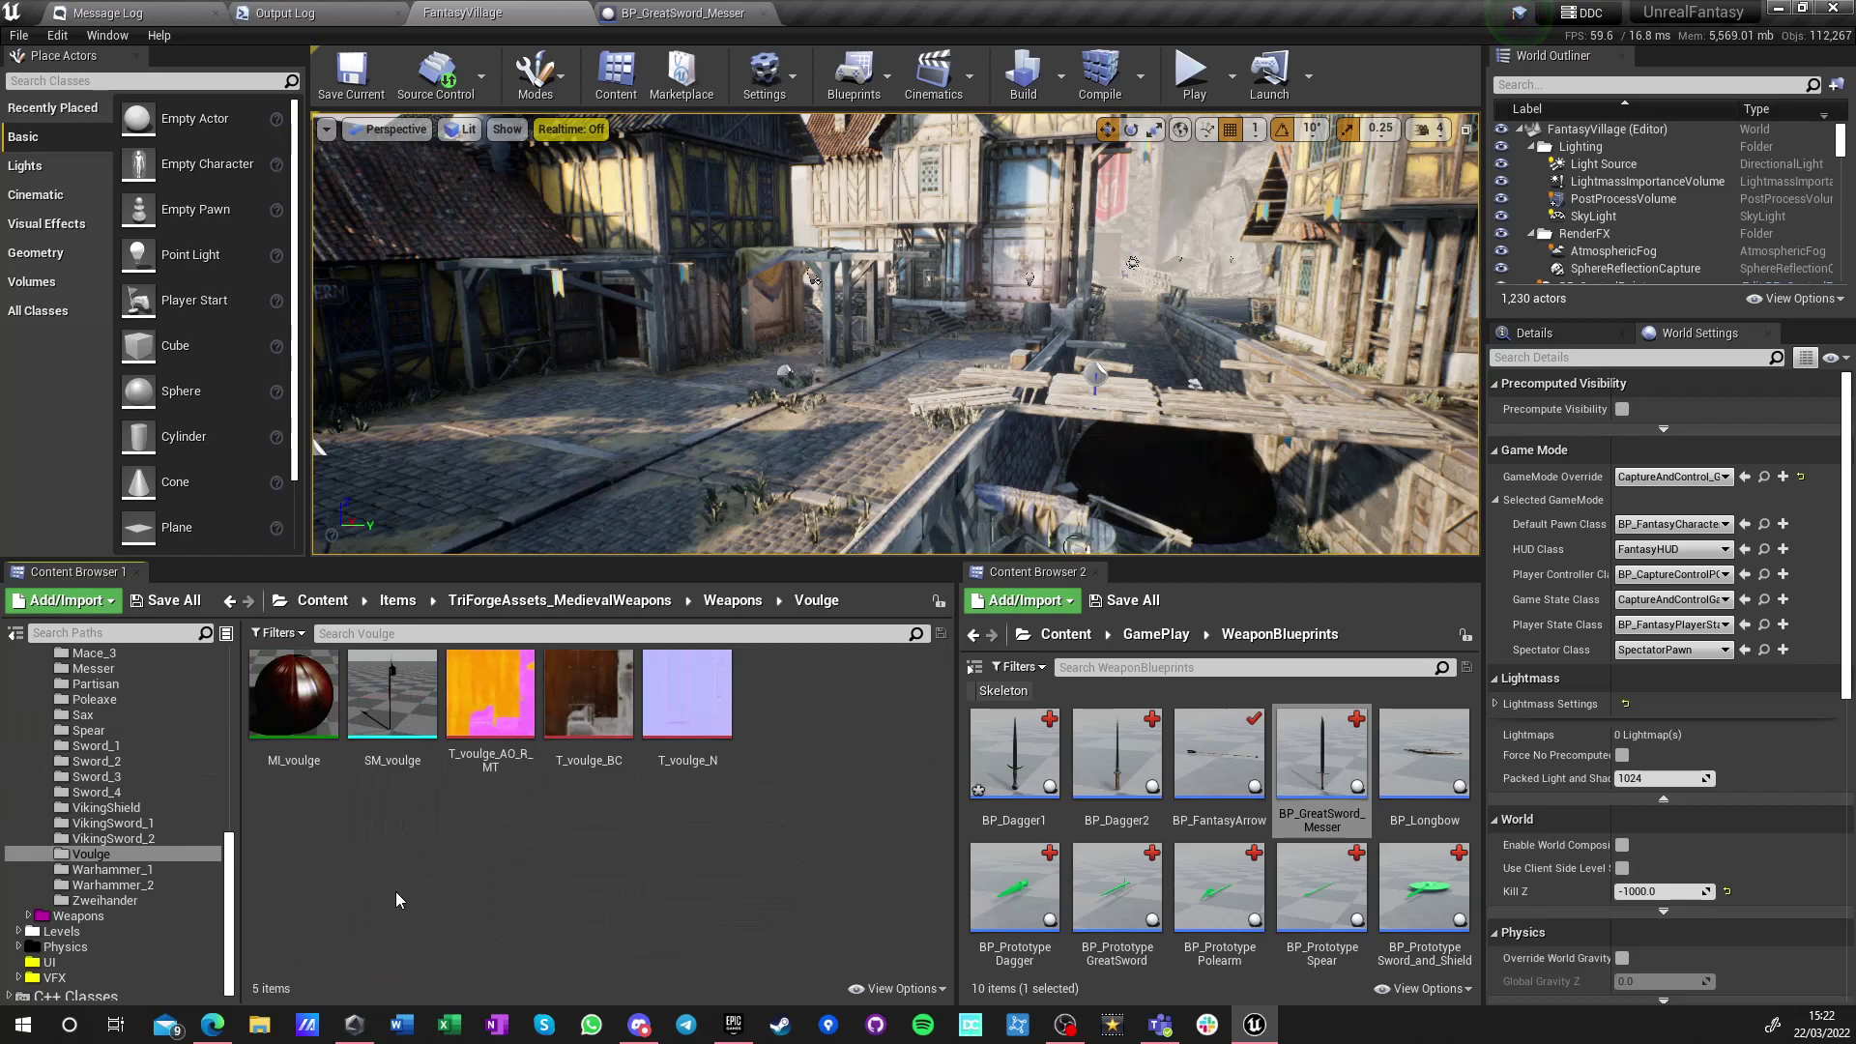
pyautogui.click(732, 601)
pyautogui.scroll(-5, 839, 878)
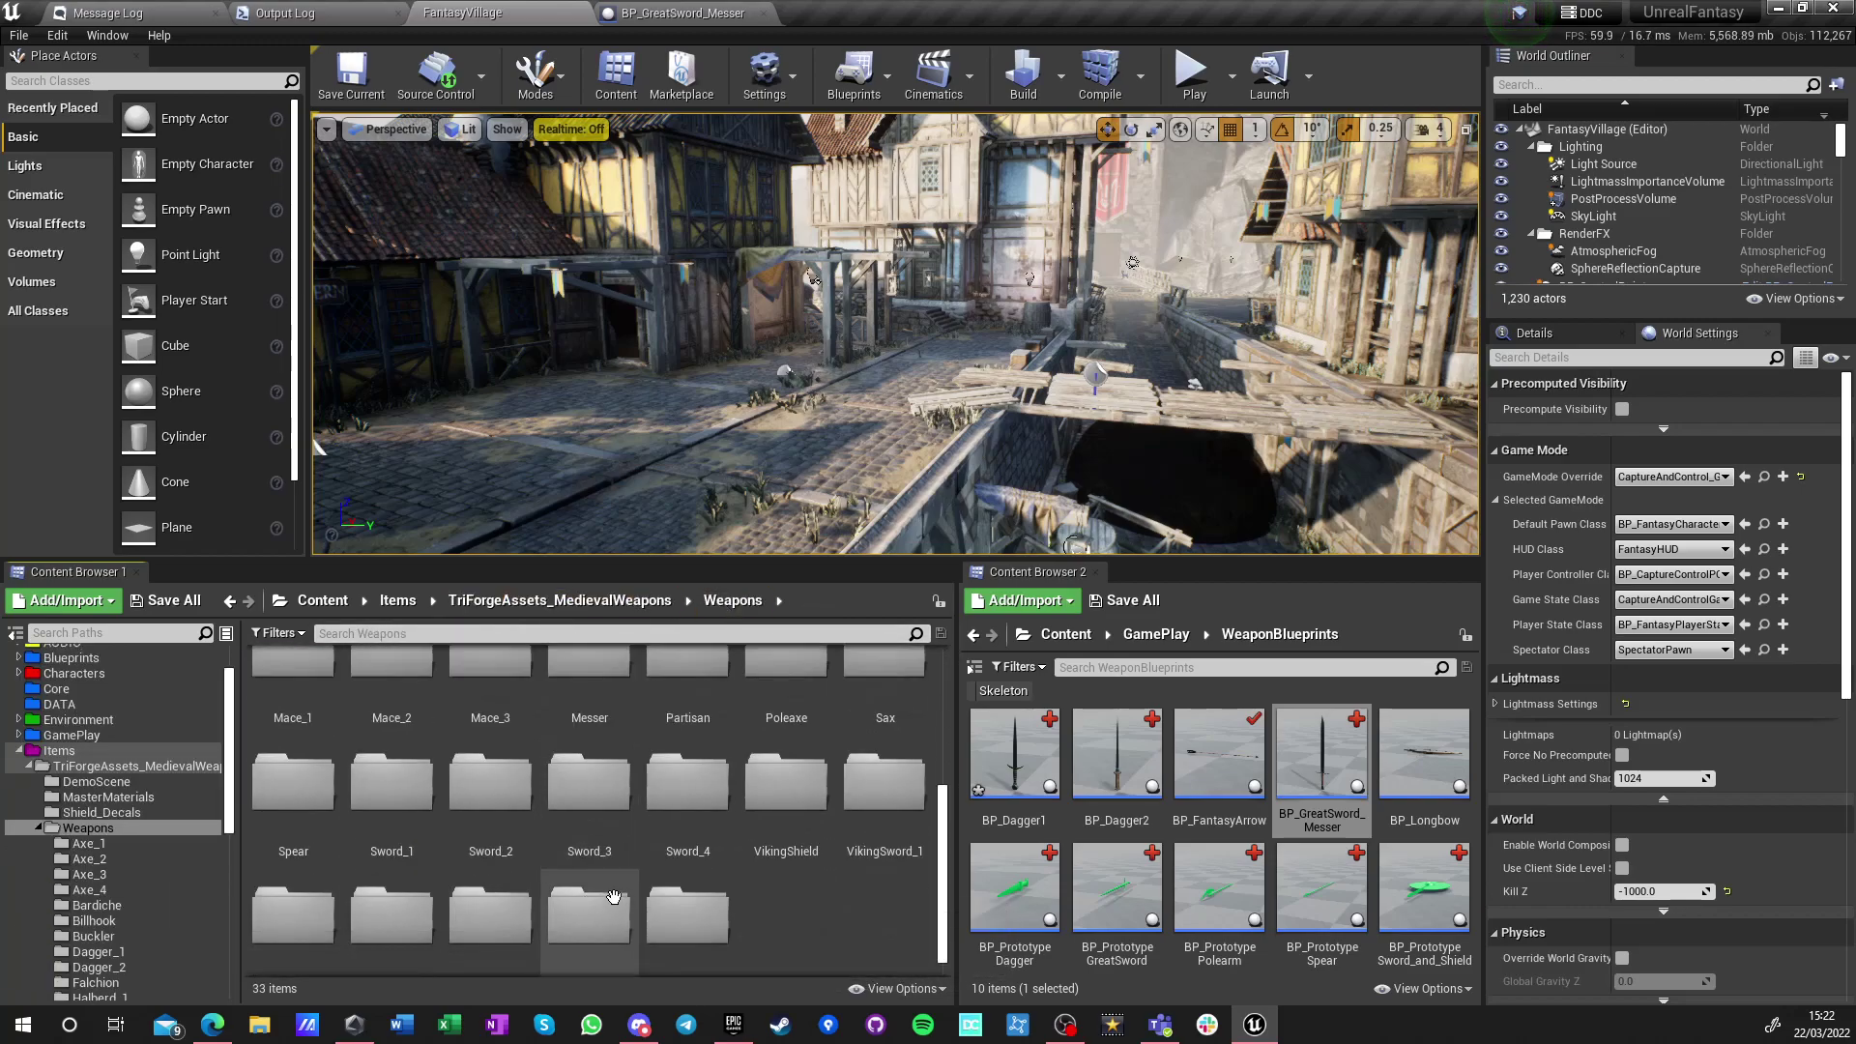
pyautogui.doubleClick(688, 889)
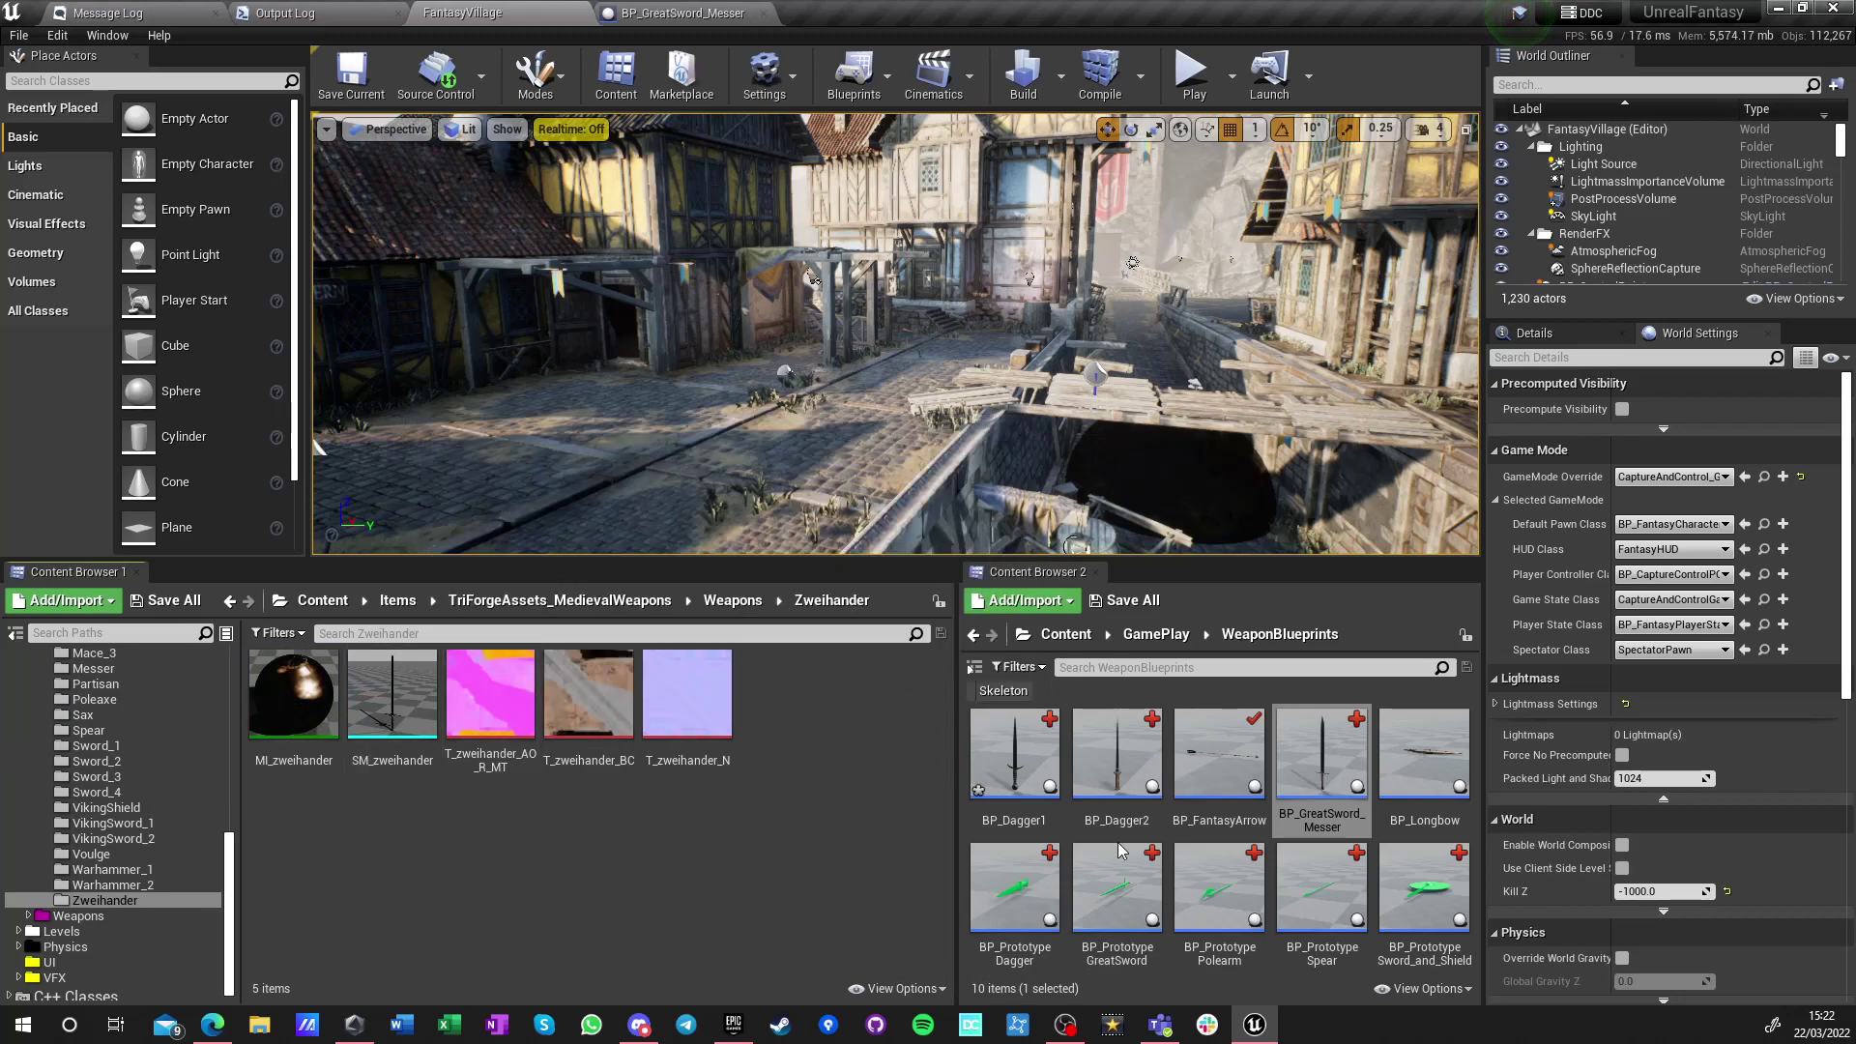
# Duplicate the BP_GreatSword_Messer blueprint, name the copy BP_GreatSword_Zweihander and open it for editing
pyautogui.click(1292, 783)
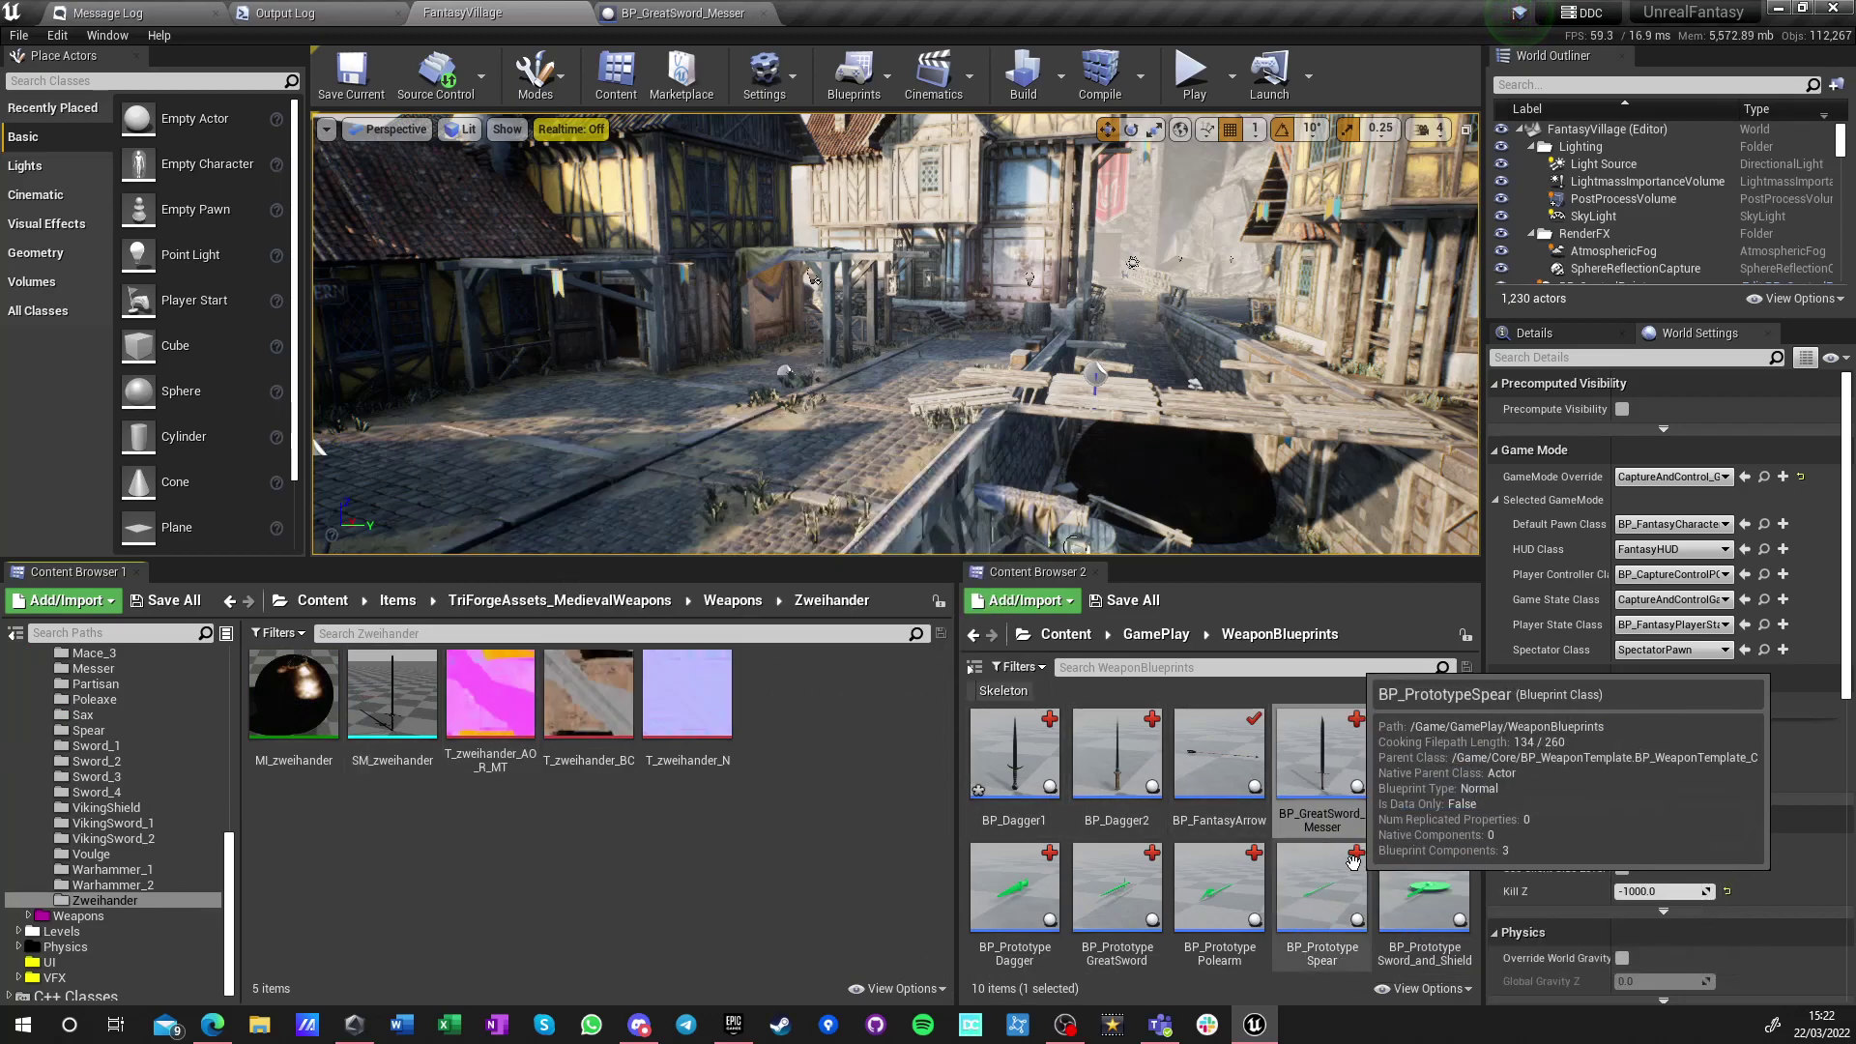
pyautogui.hotkey('ctrl', 'w')
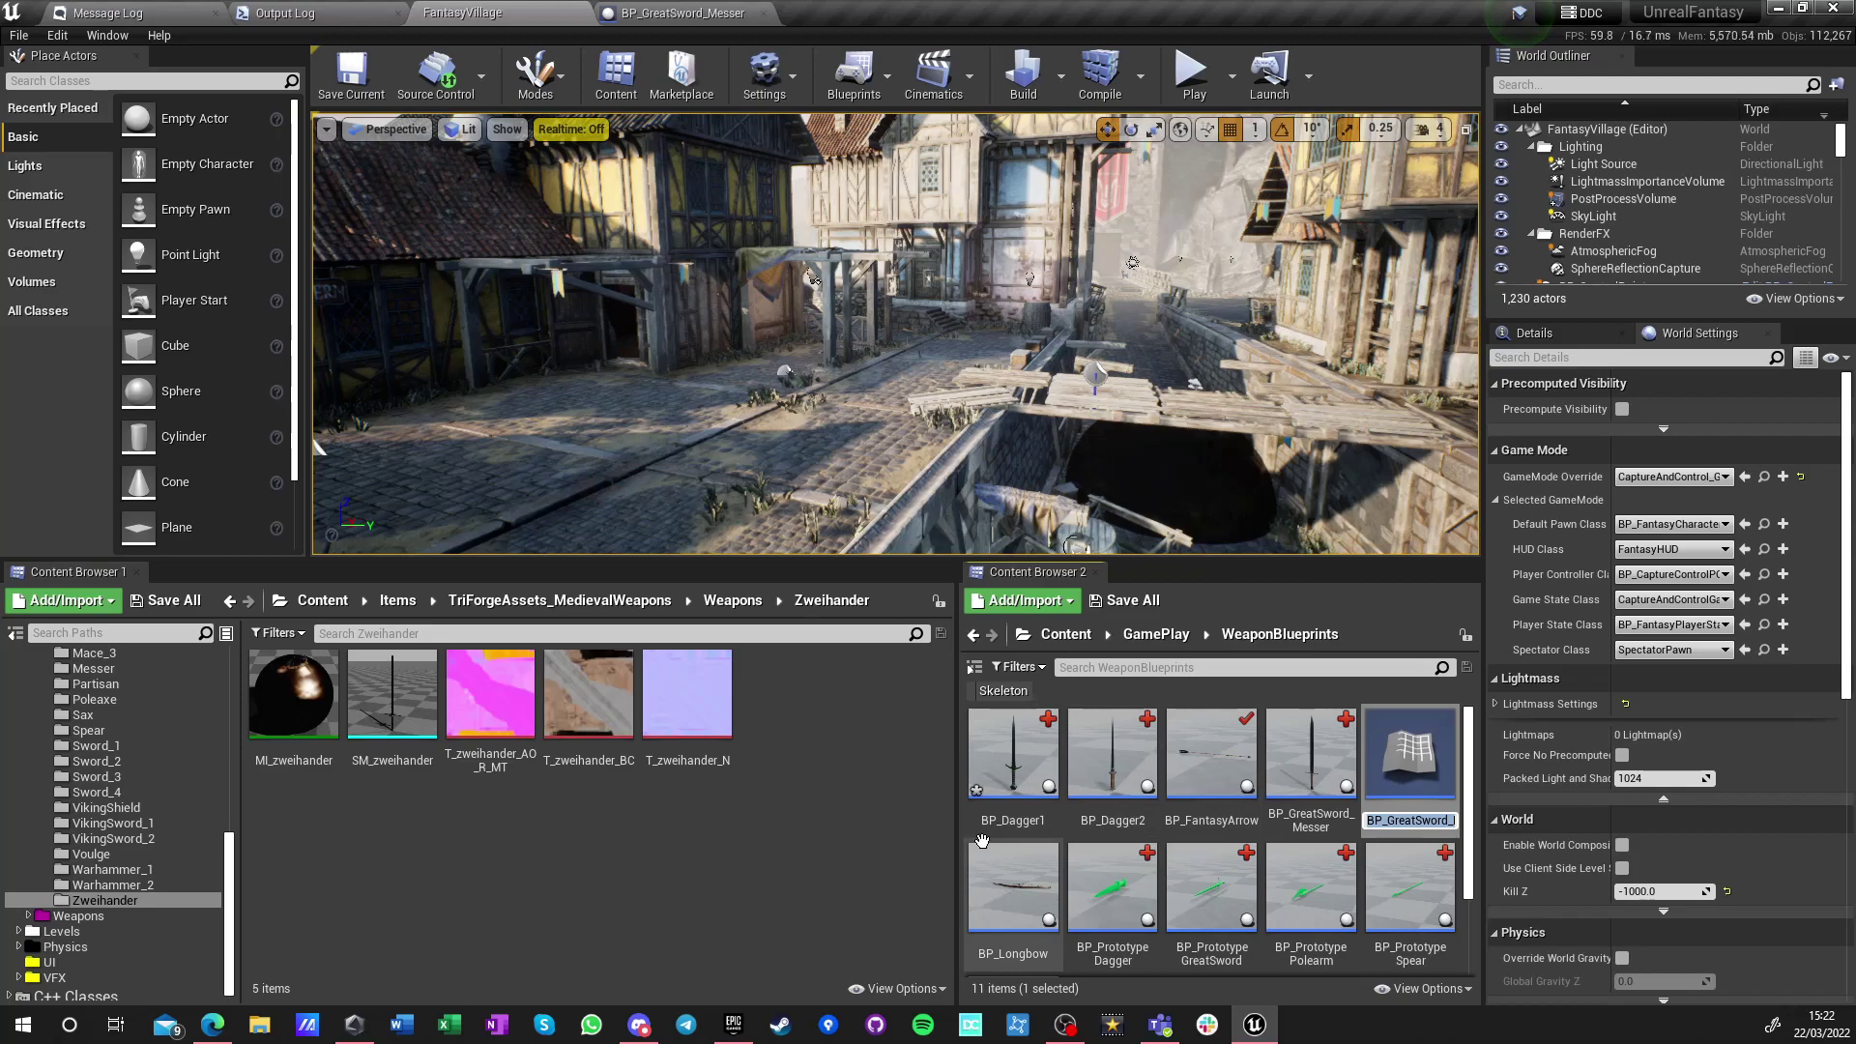
pyautogui.press('BackSpace')
pyautogui.press('BackSpace')
pyautogui.press('BackSpace')
pyautogui.press('BackSpace')
pyautogui.write('Zweihander')
pyautogui.press('Return')
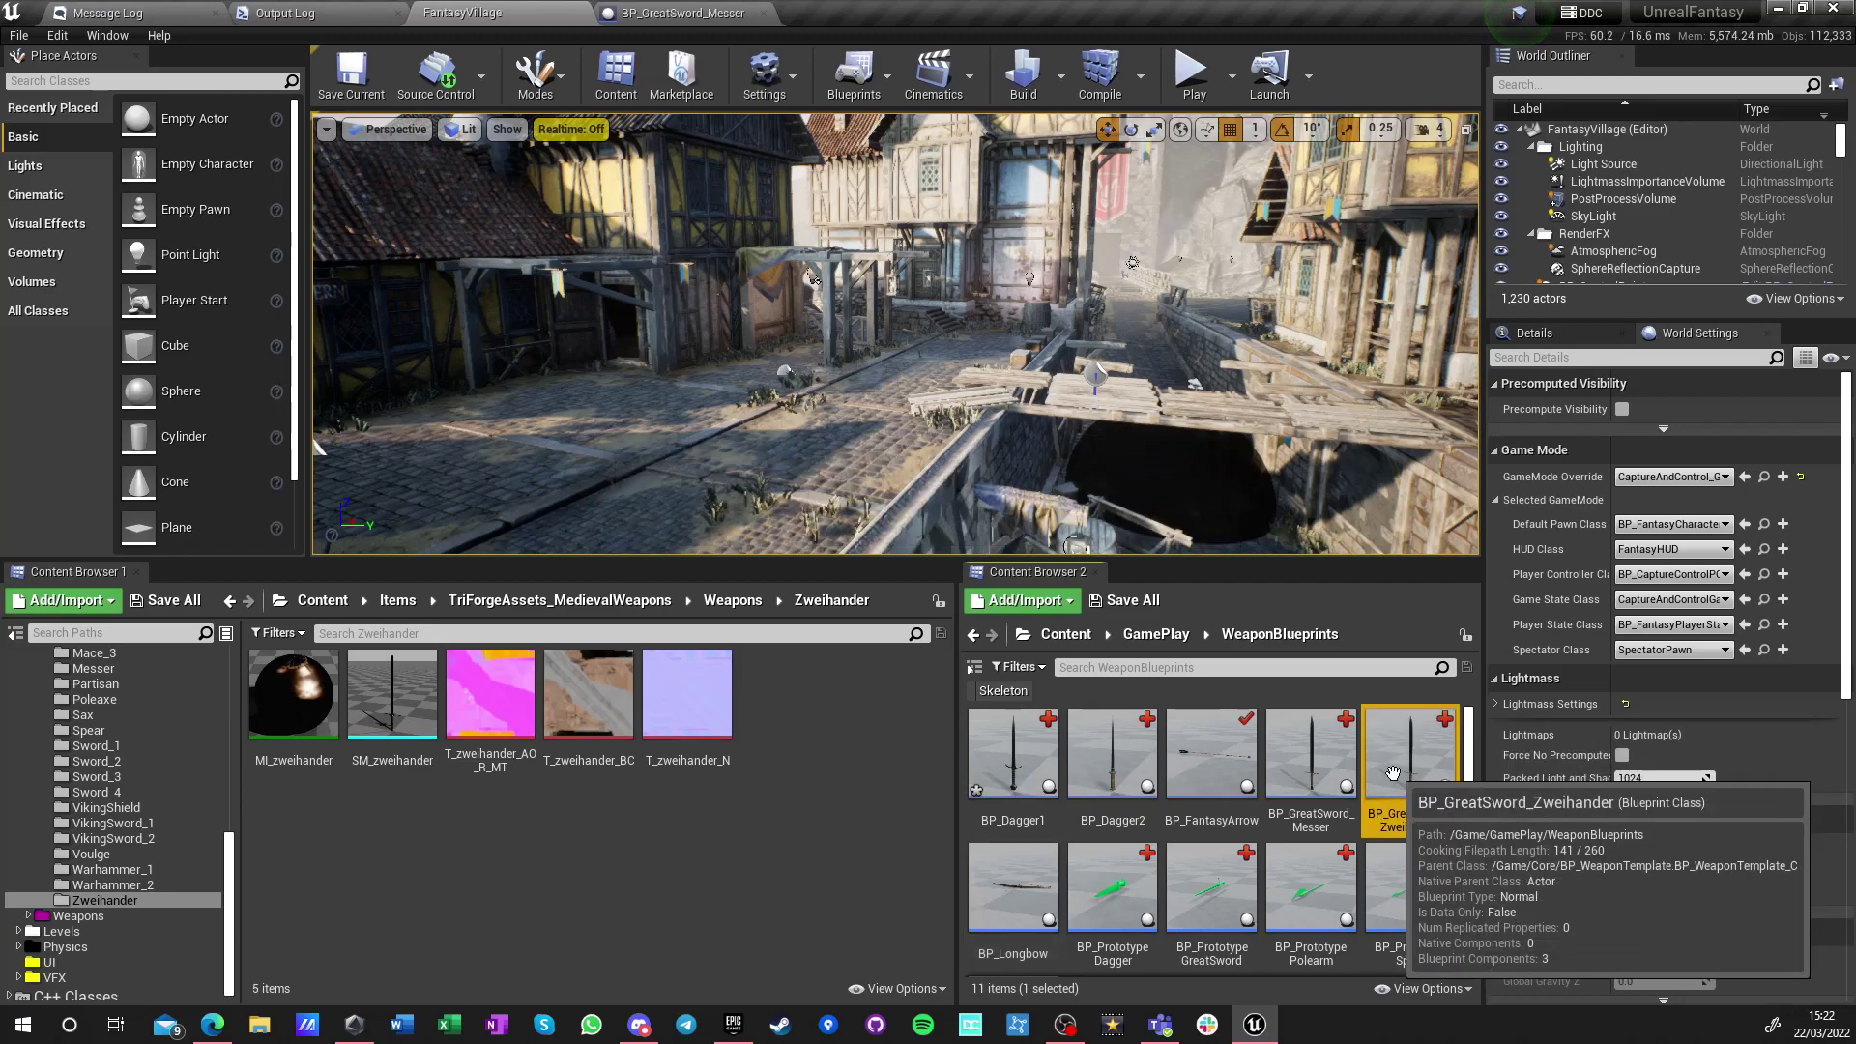
pyautogui.doubleClick(1392, 778)
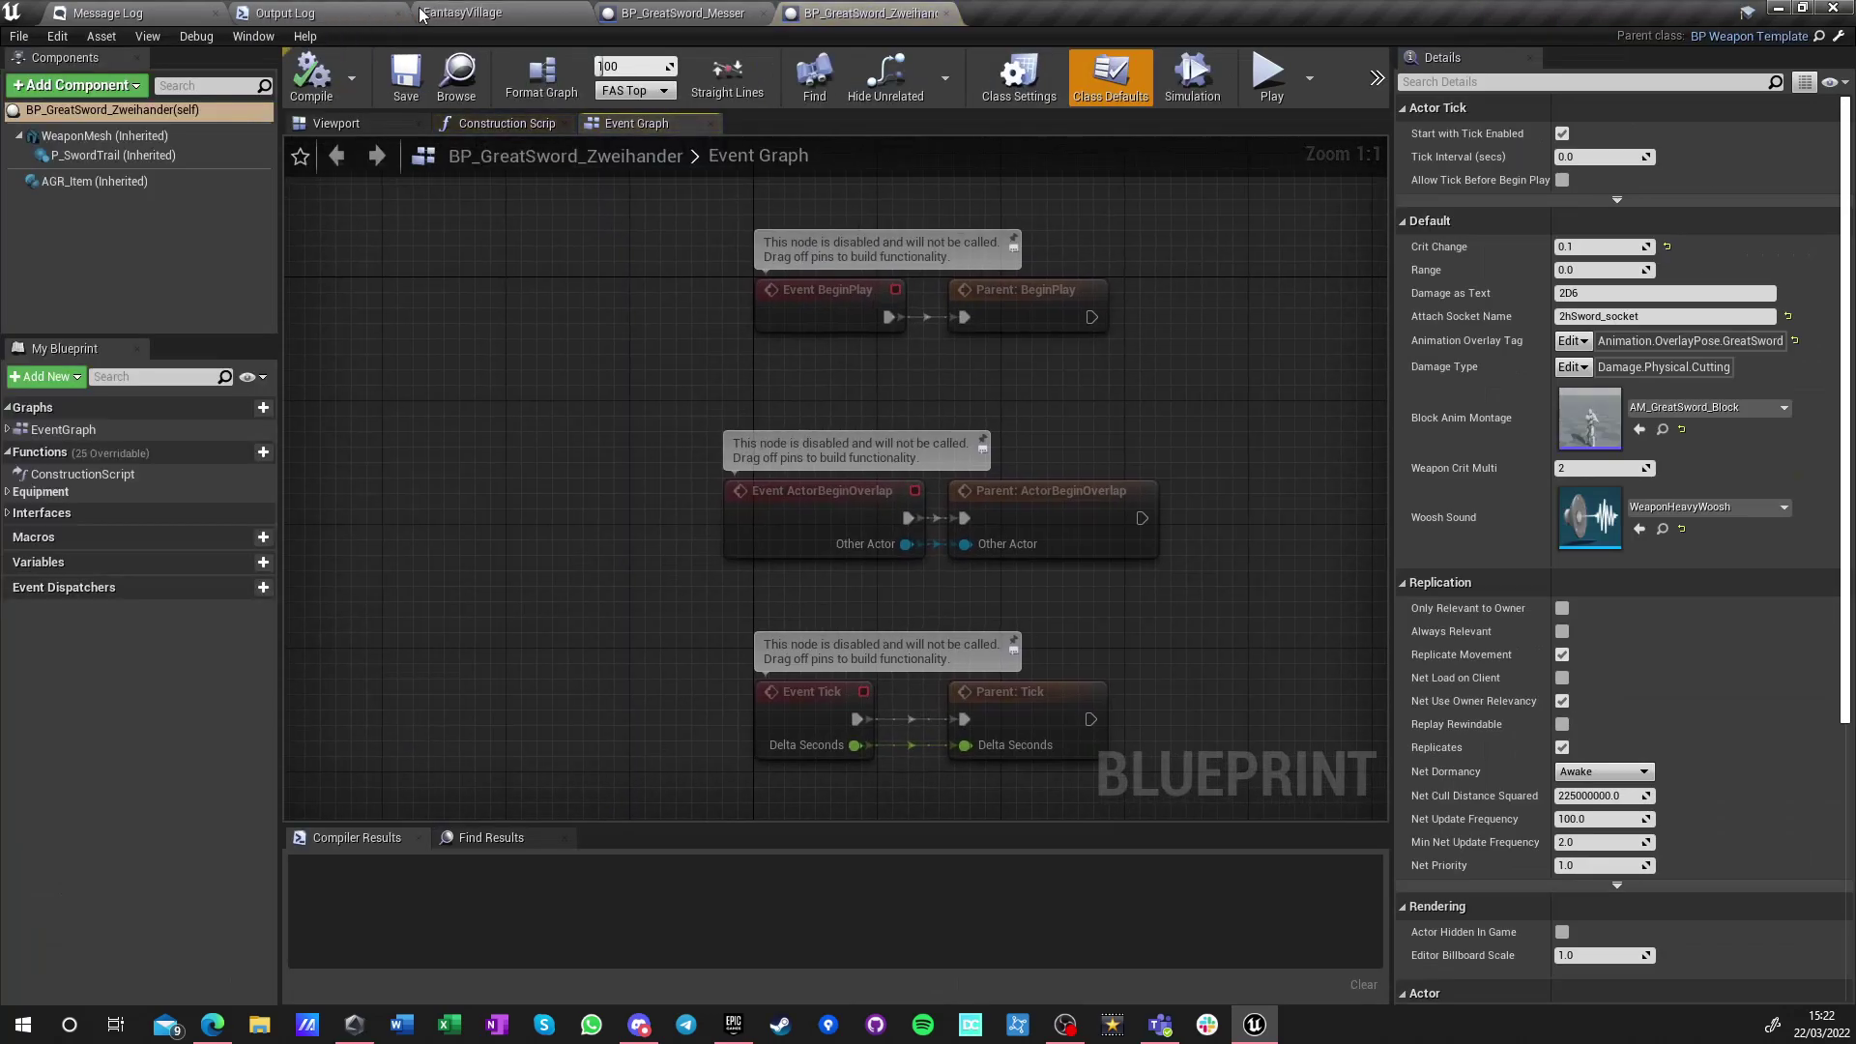
# Assign the SM_zweihander static mesh to the WeaponMesh component of BP_GreatSword_Zweihander and locate the mesh in the content browser
pyautogui.click(422, 13)
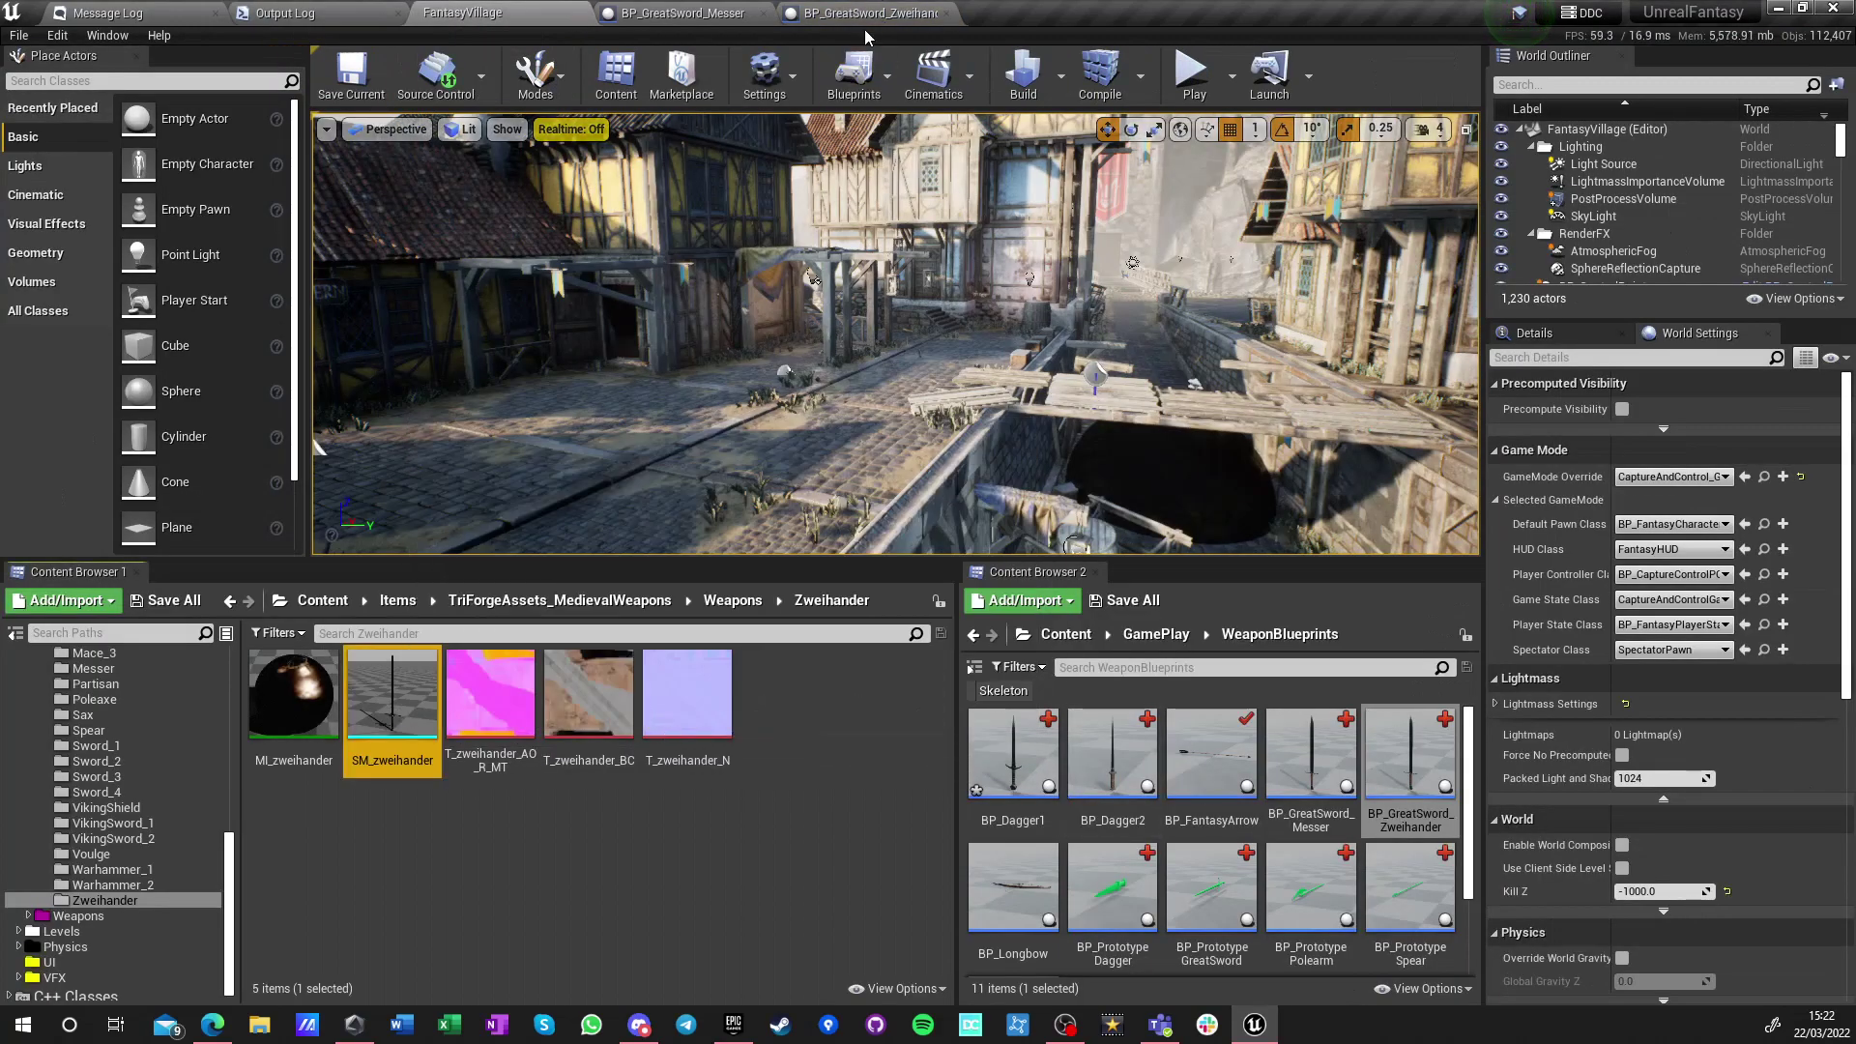
pyautogui.click(867, 14)
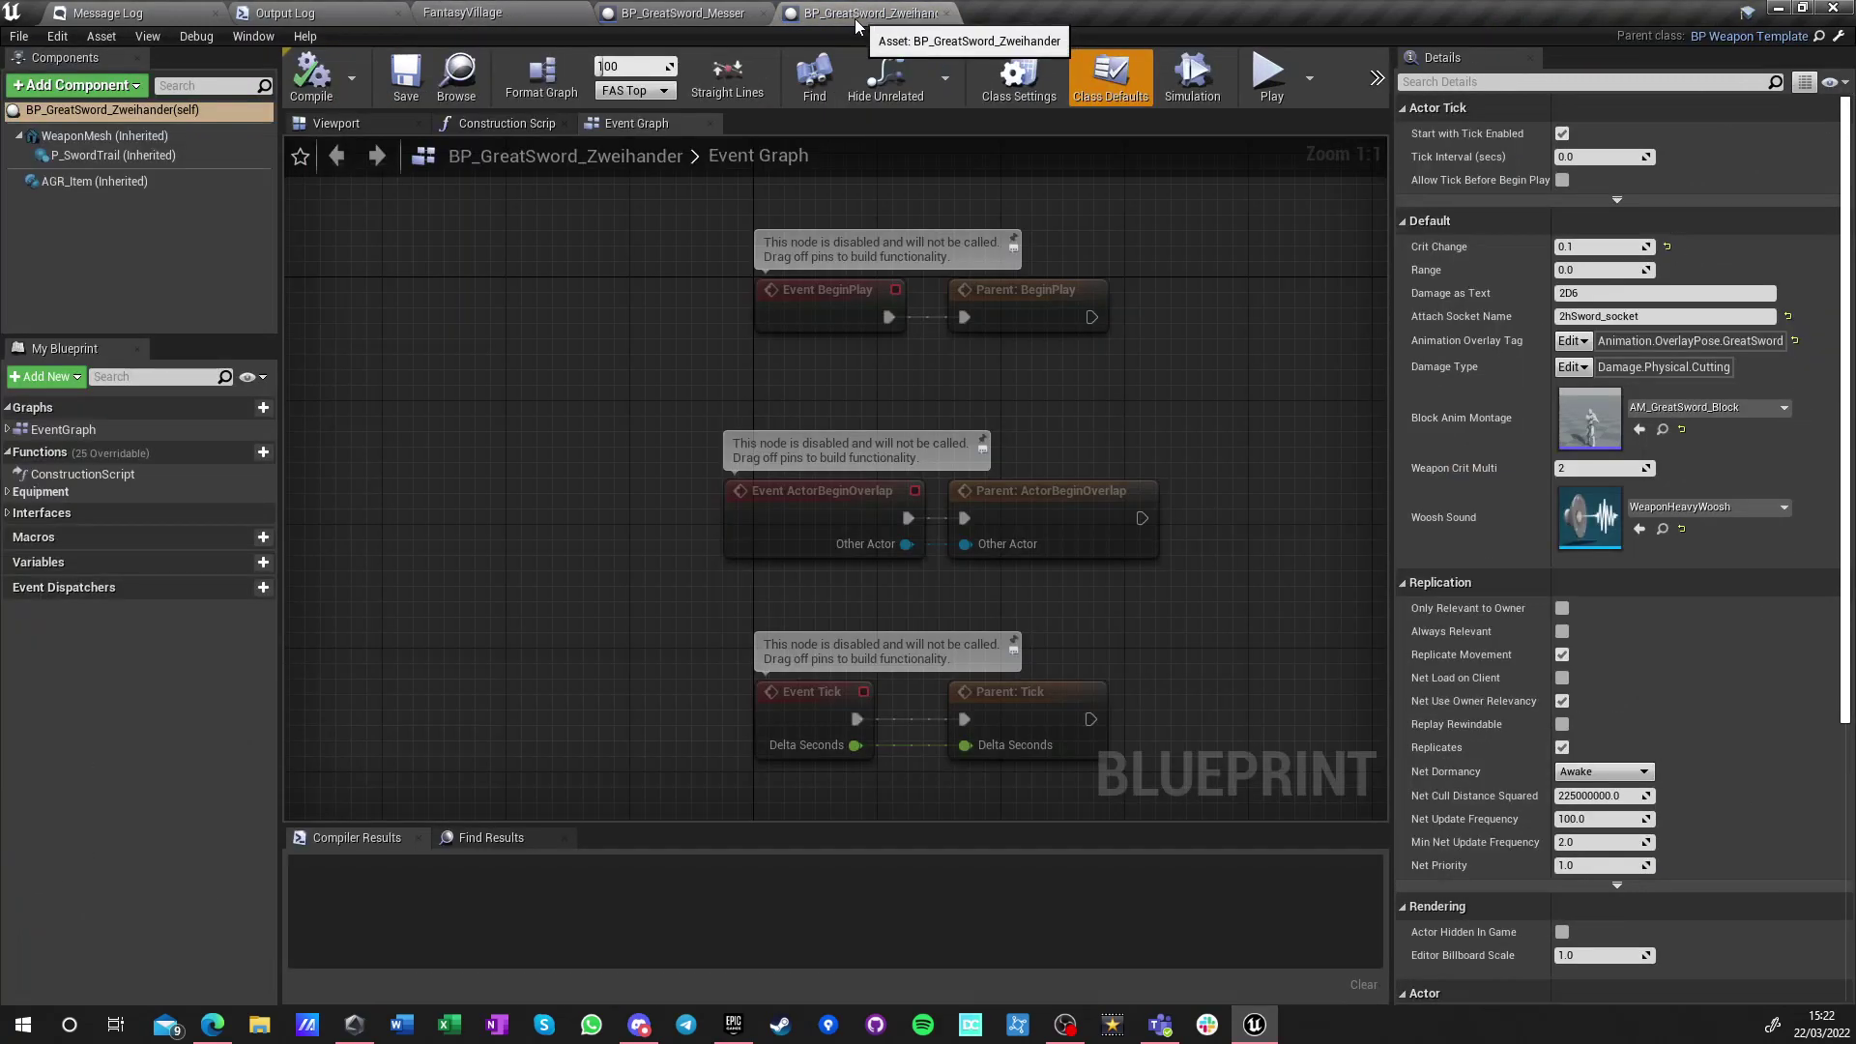
pyautogui.click(92, 136)
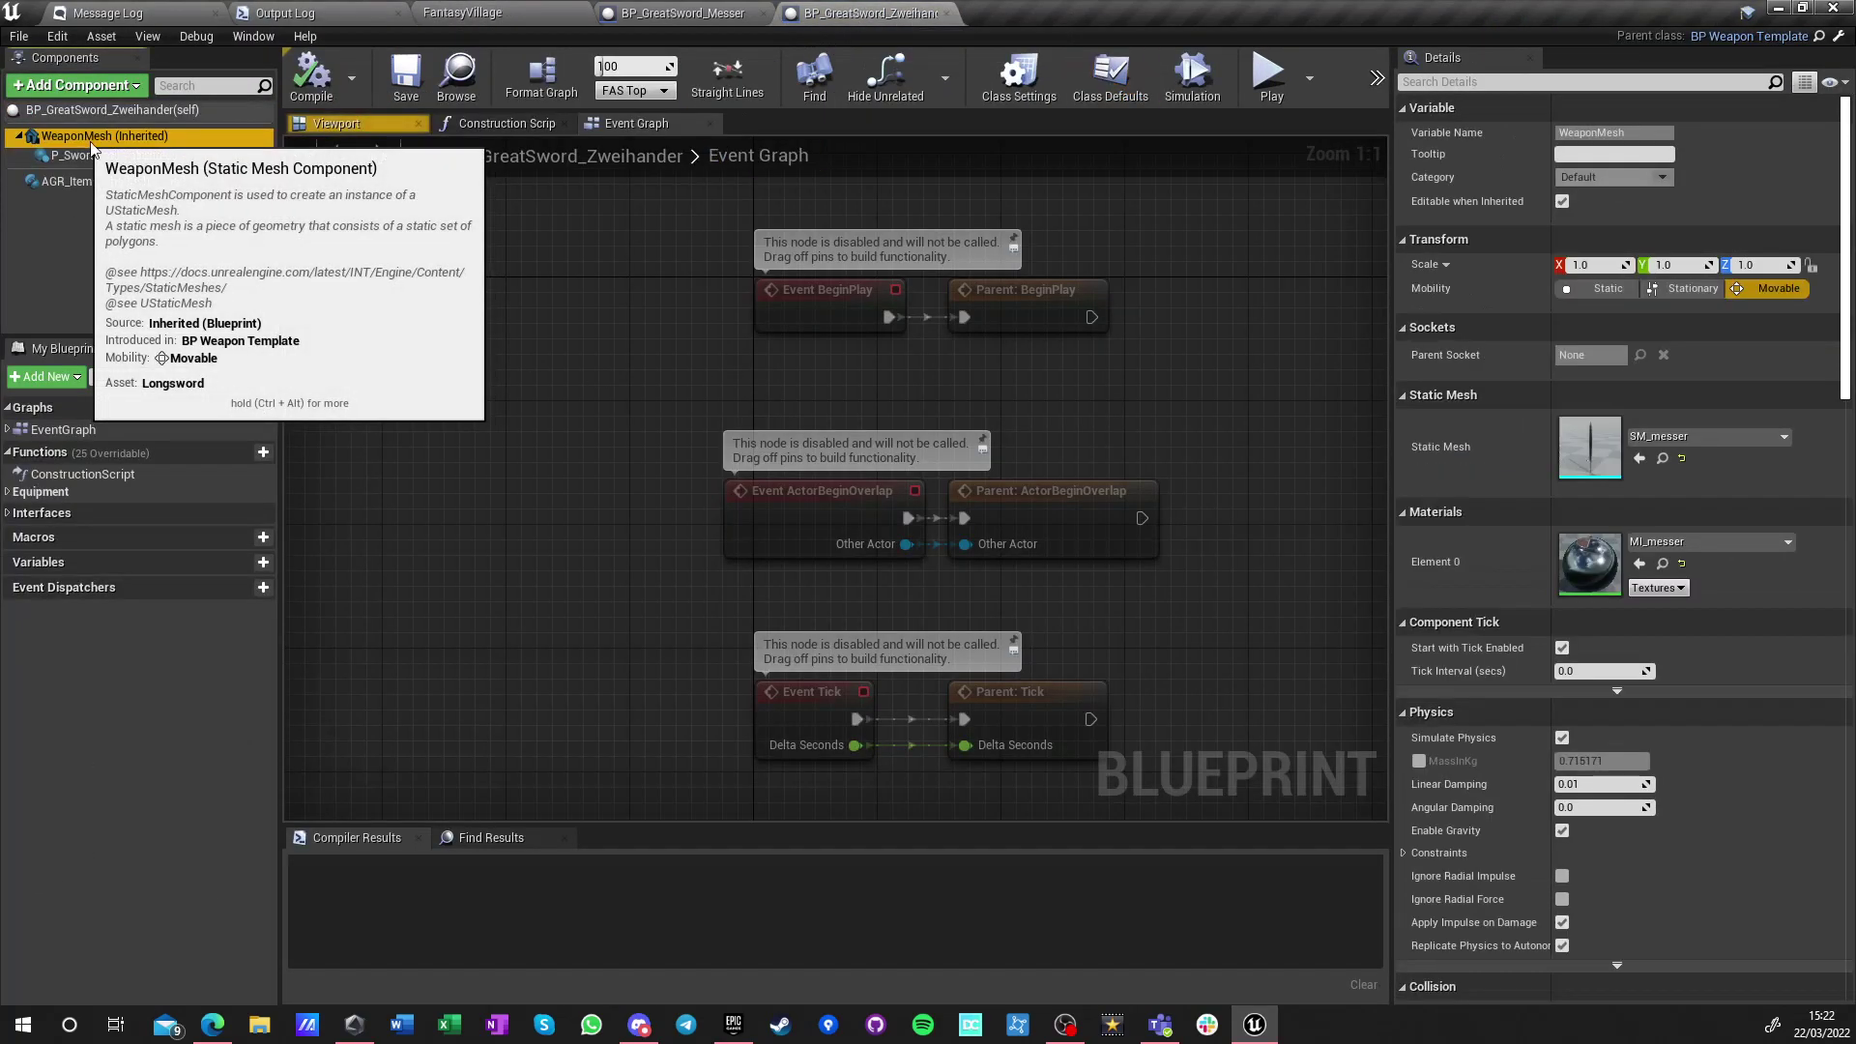
pyautogui.click(1662, 460)
# Open the SM_zweihander mesh and add a socket named Start at the blade tip, at about Z 169
pyautogui.doubleClick(423, 733)
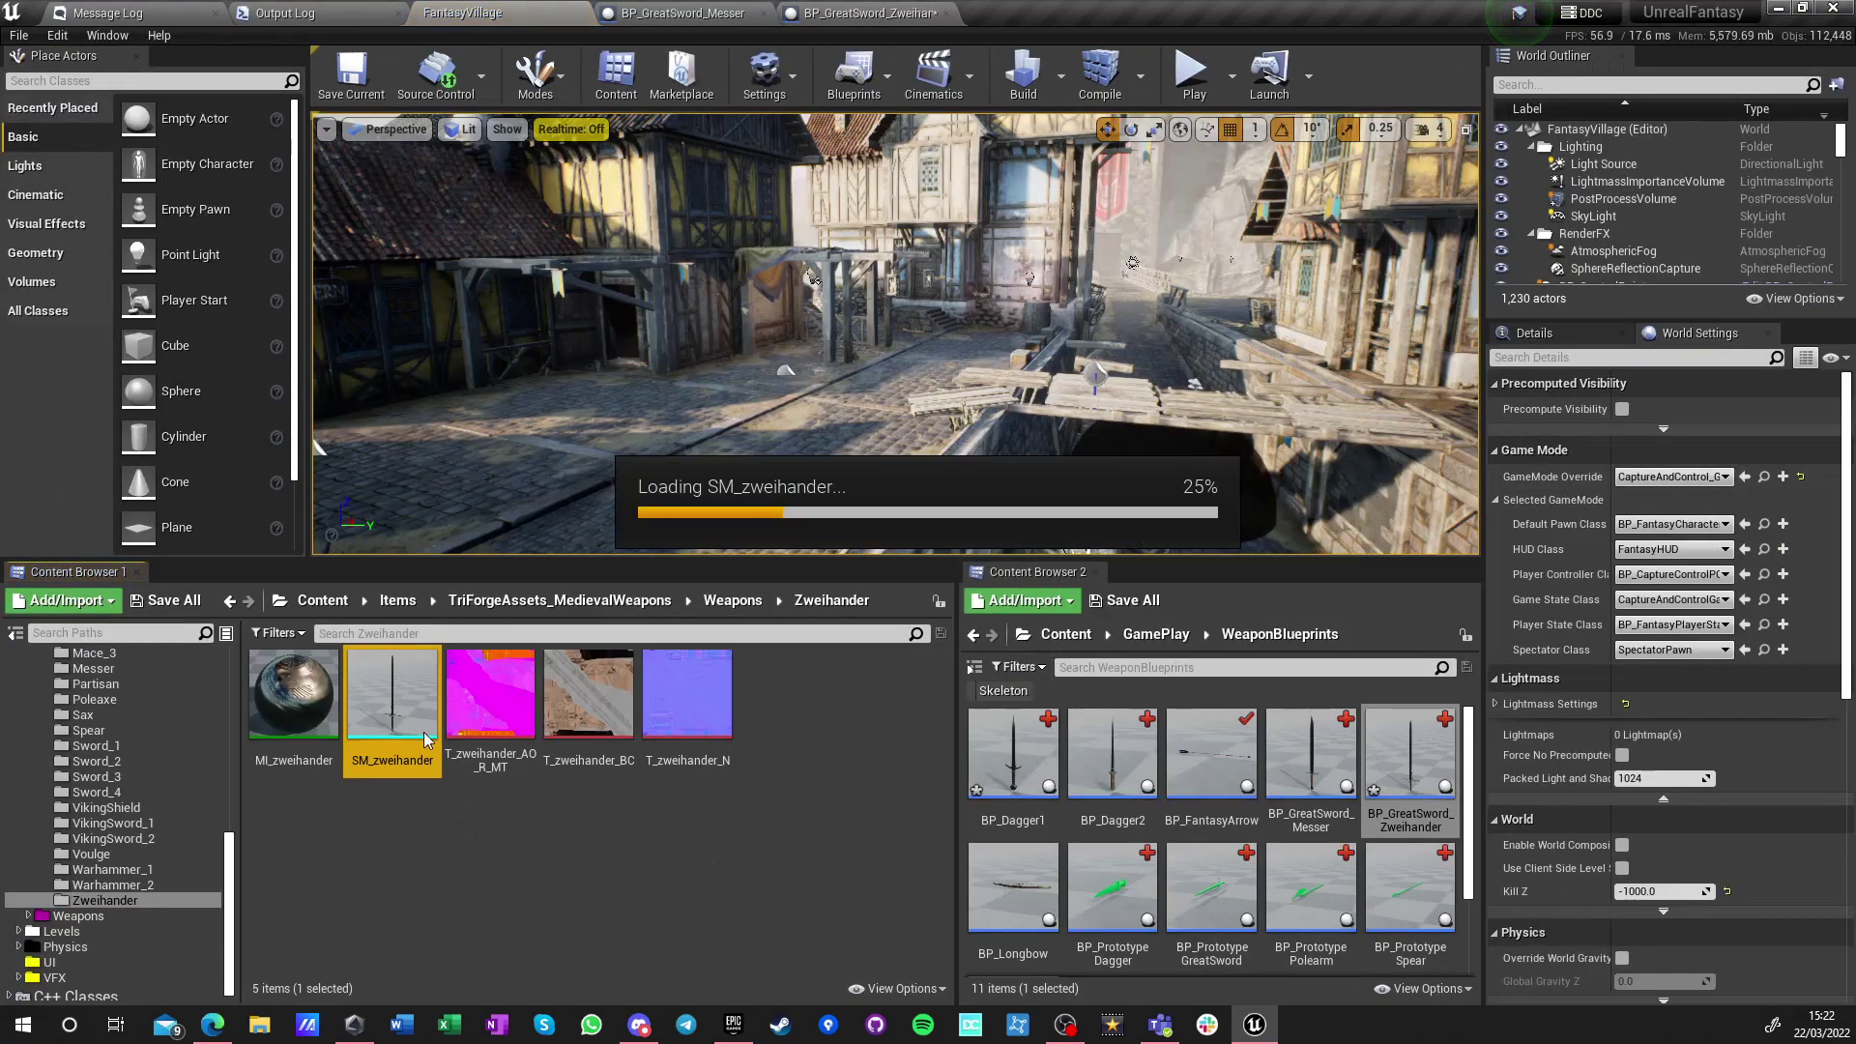
pyautogui.click(1435, 770)
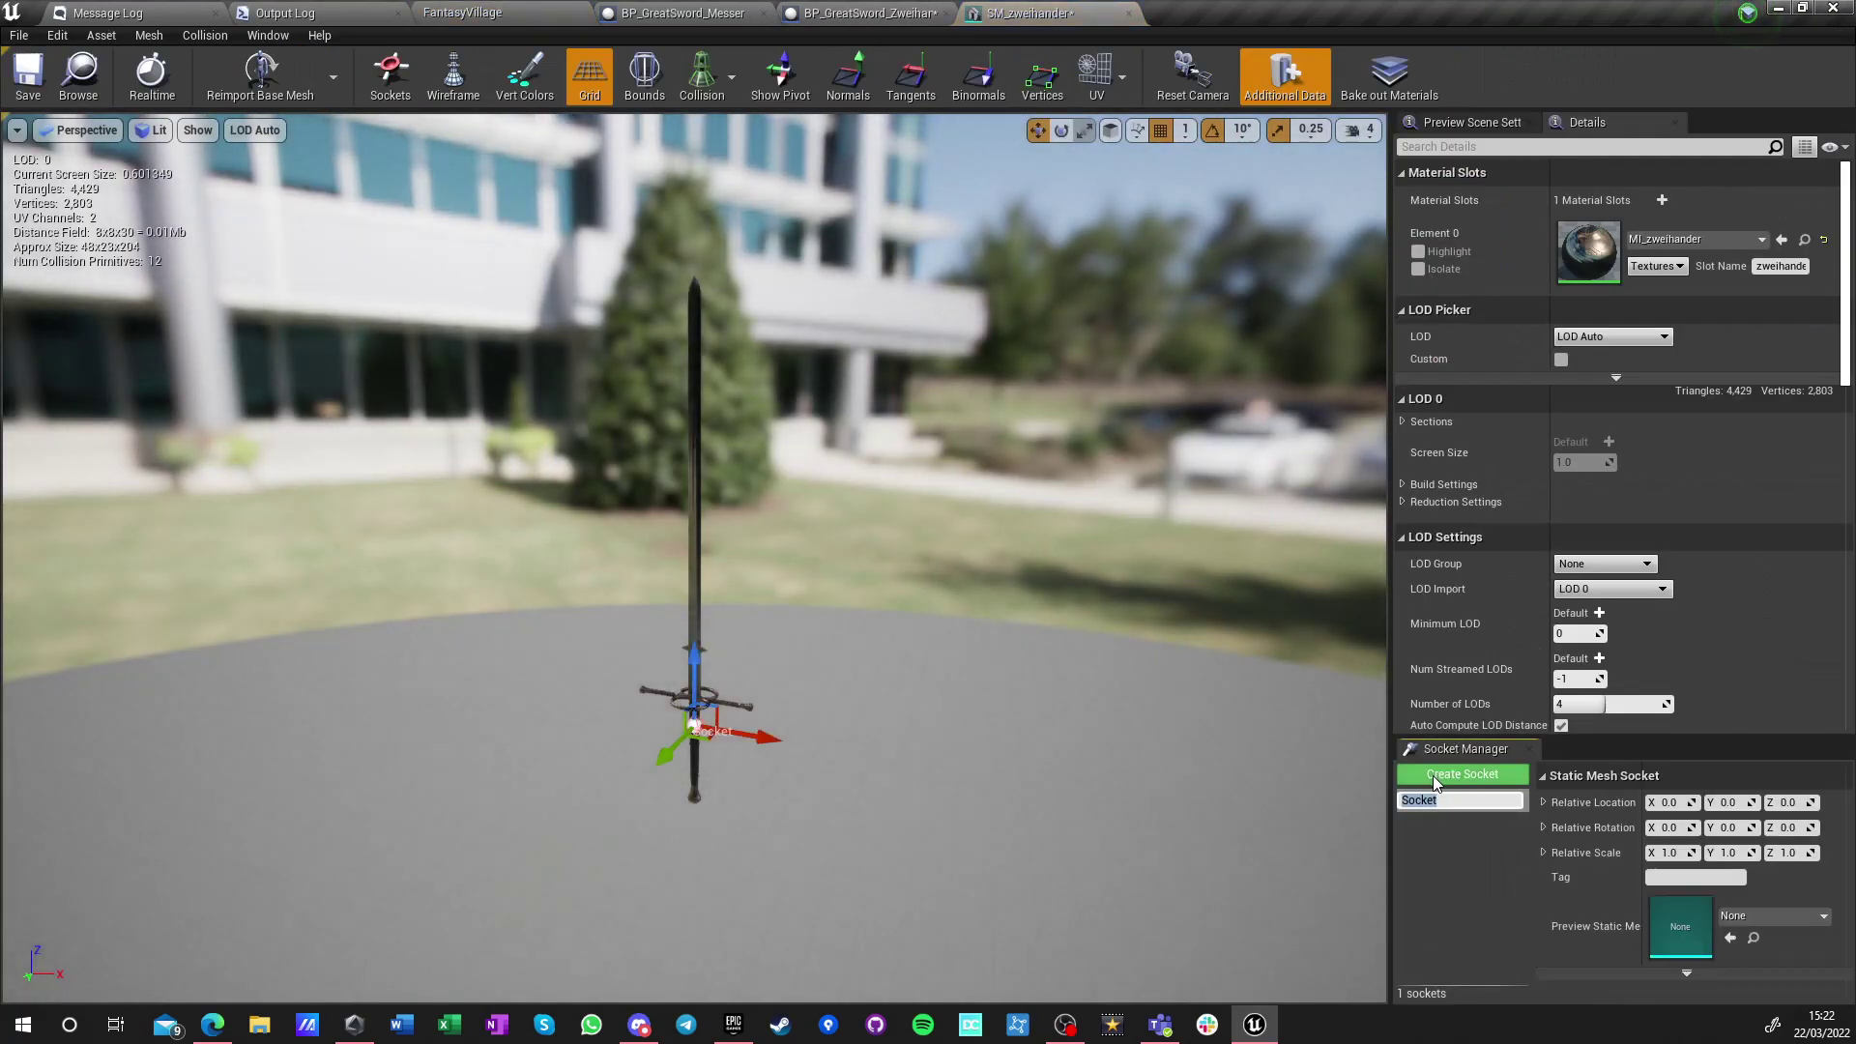
pyautogui.write('Start')
pyautogui.press('Return')
pyautogui.moveTo(689, 655); pyautogui.dragTo(697, 210)
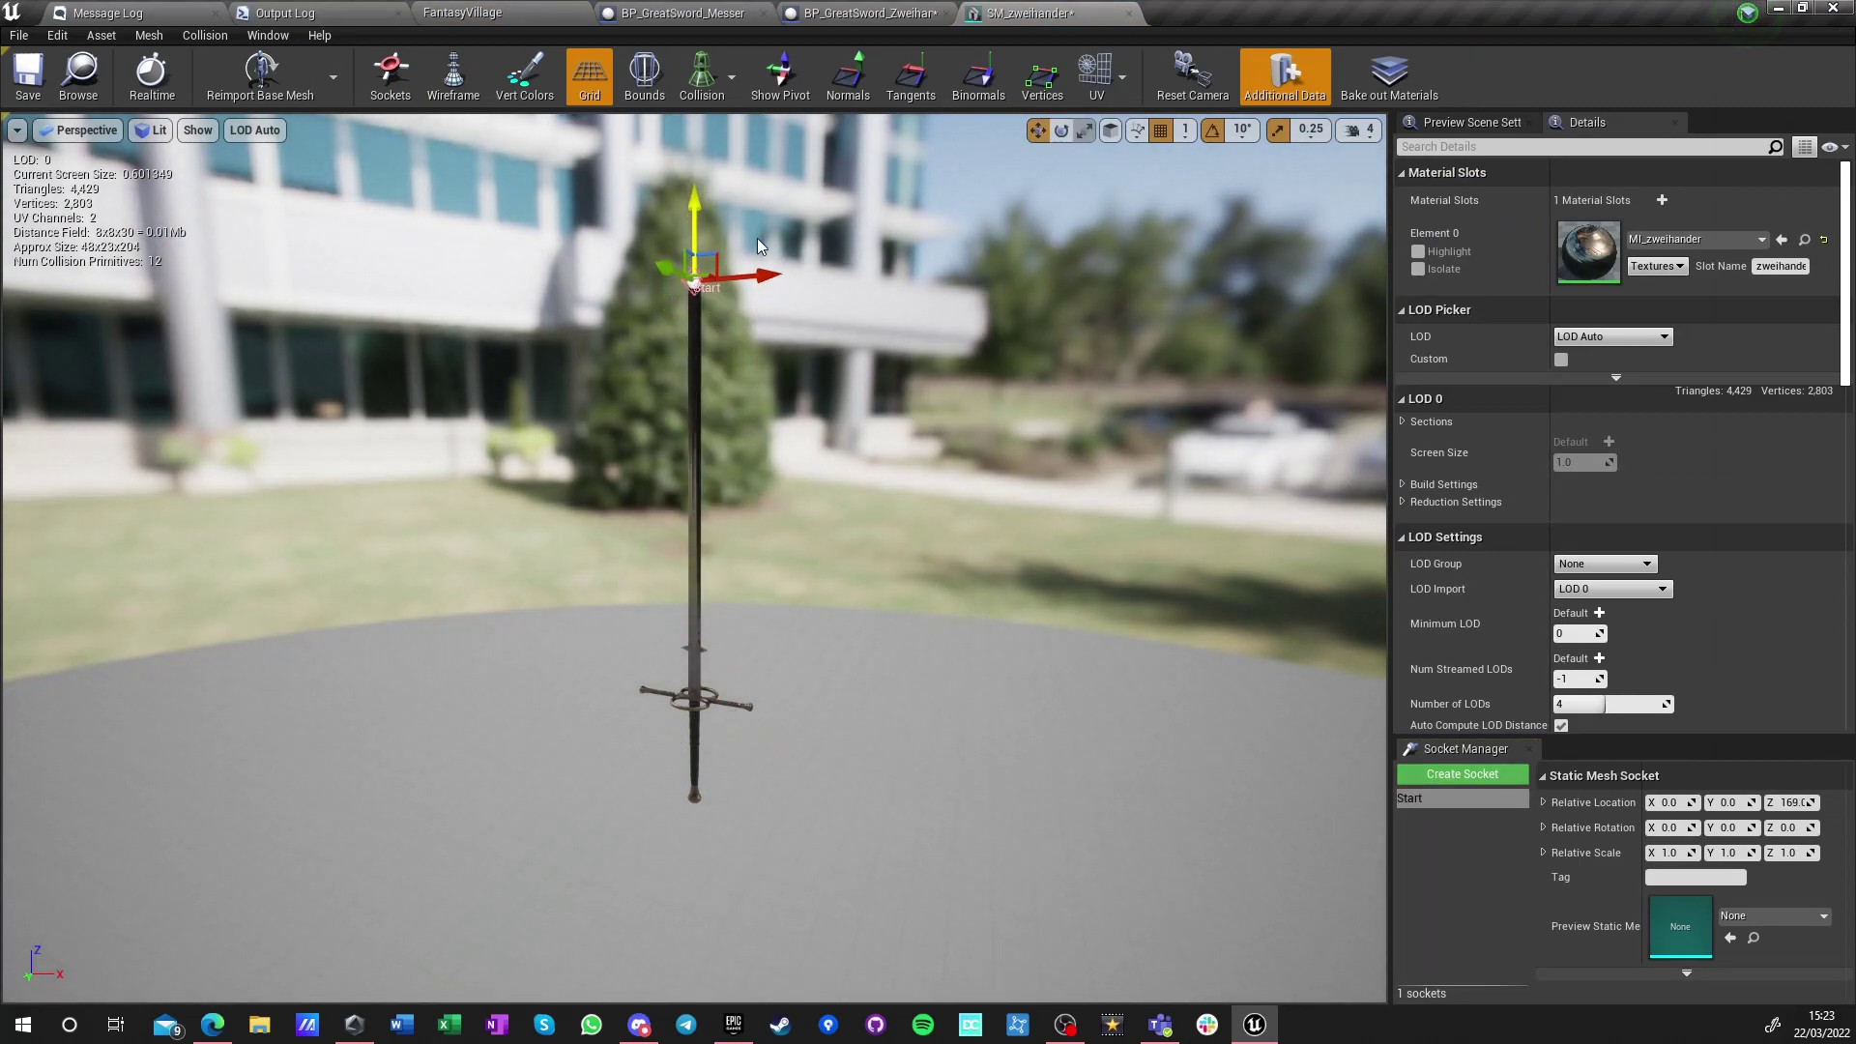
# Add a socket named Stop just above the crossguard of SM_zweihander at about Z 35, and save and close the mesh
pyautogui.click(1436, 774)
pyautogui.write('Sto')
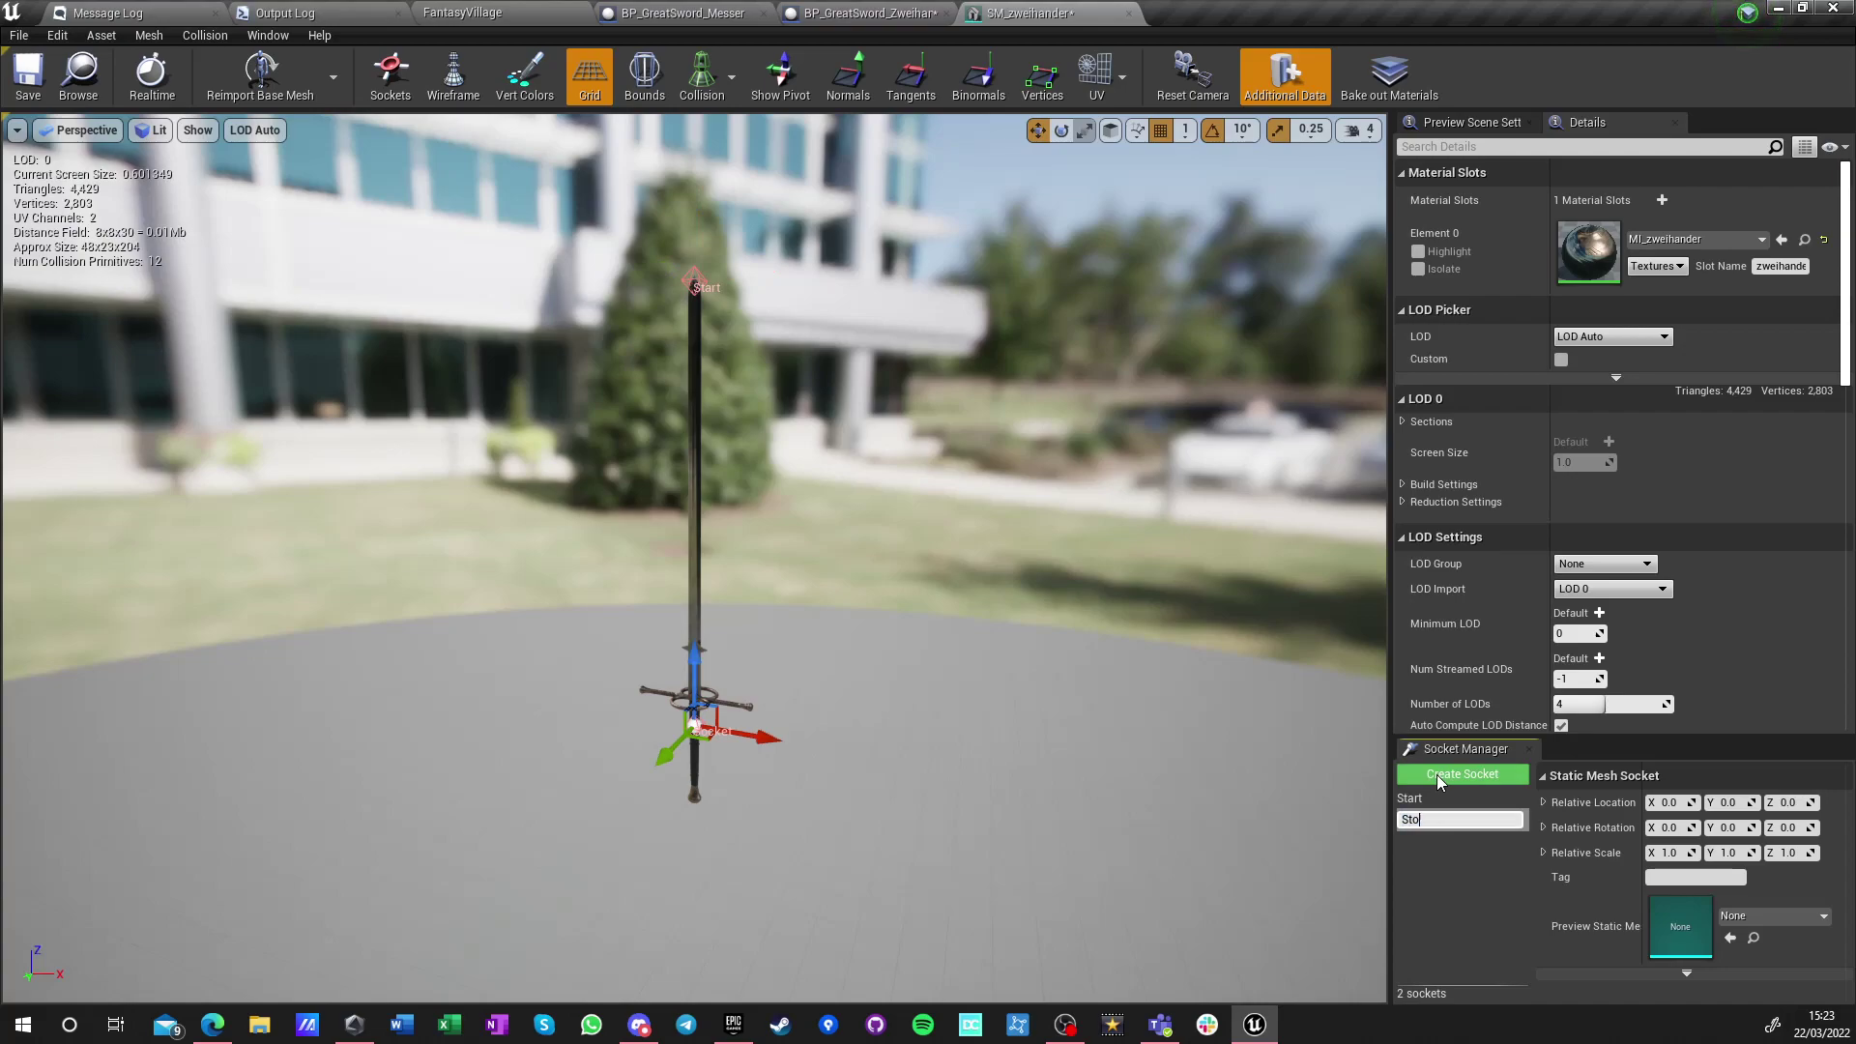
pyautogui.write('p')
pyautogui.press('Return')
pyautogui.moveTo(693, 646); pyautogui.dragTo(692, 572)
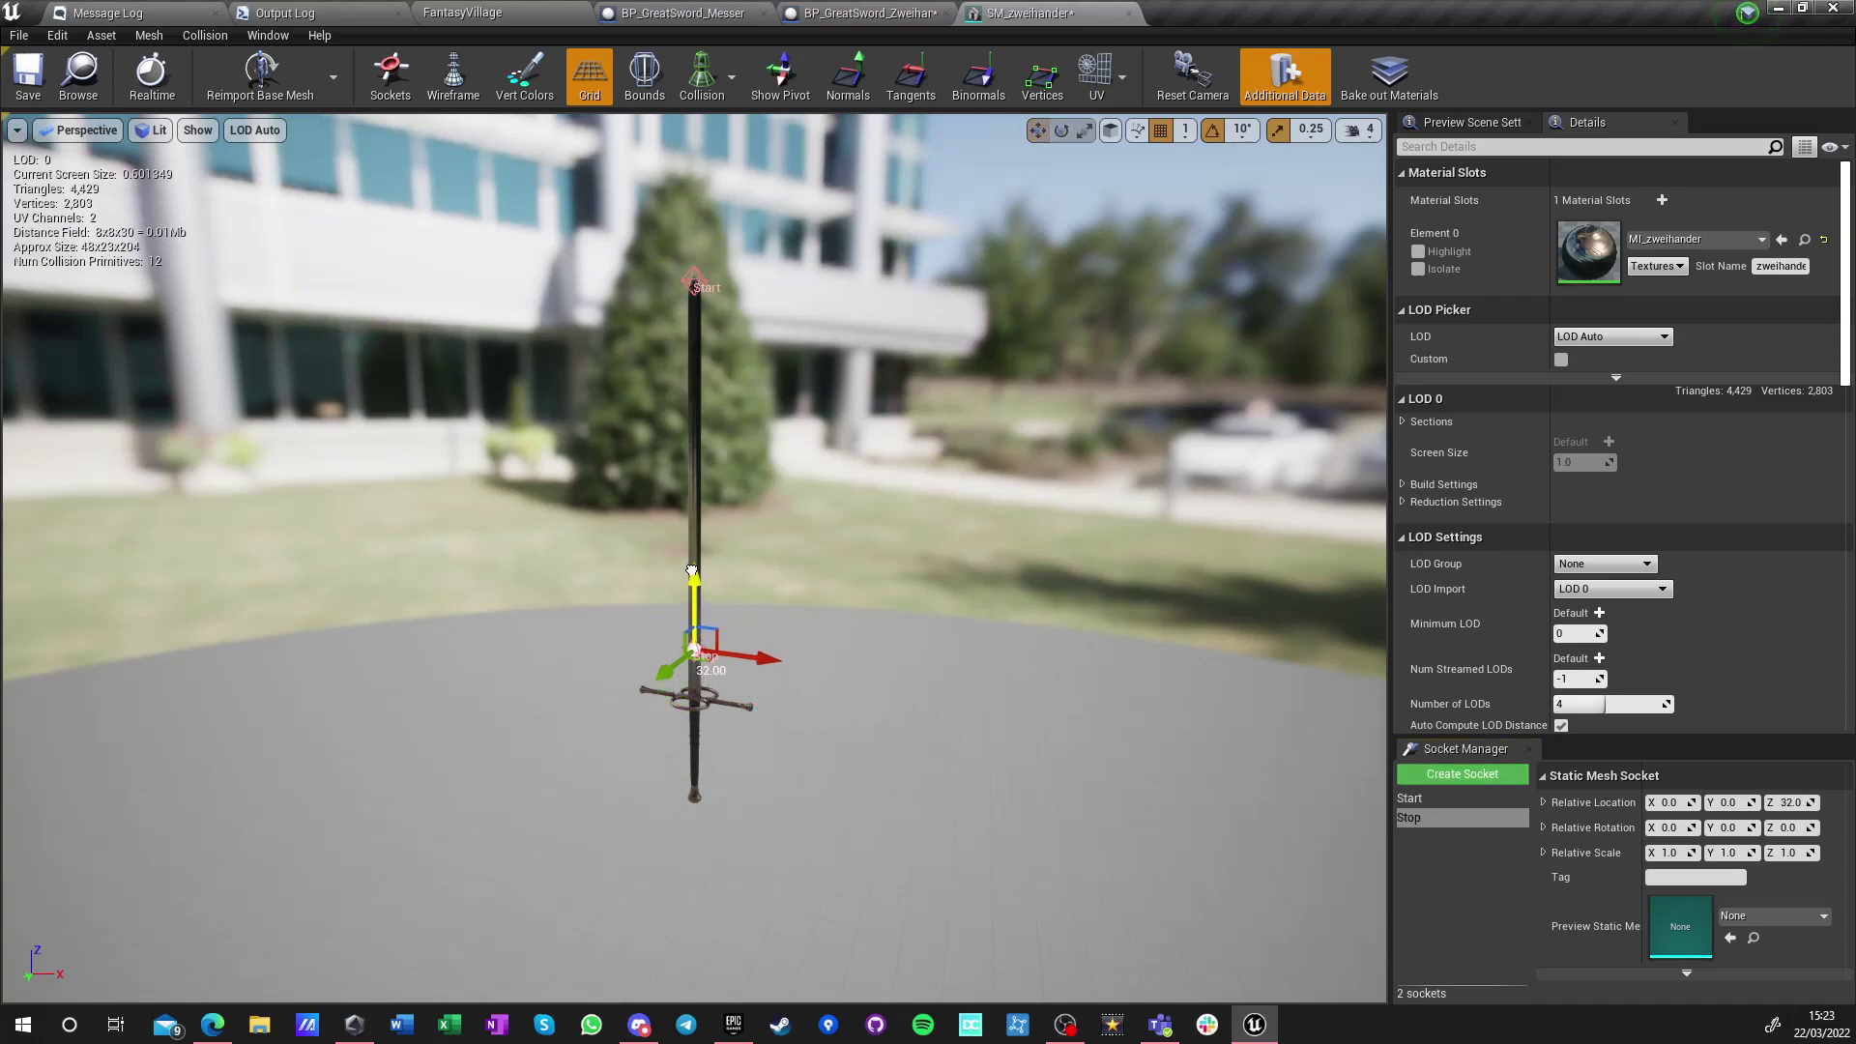
pyautogui.click(29, 75)
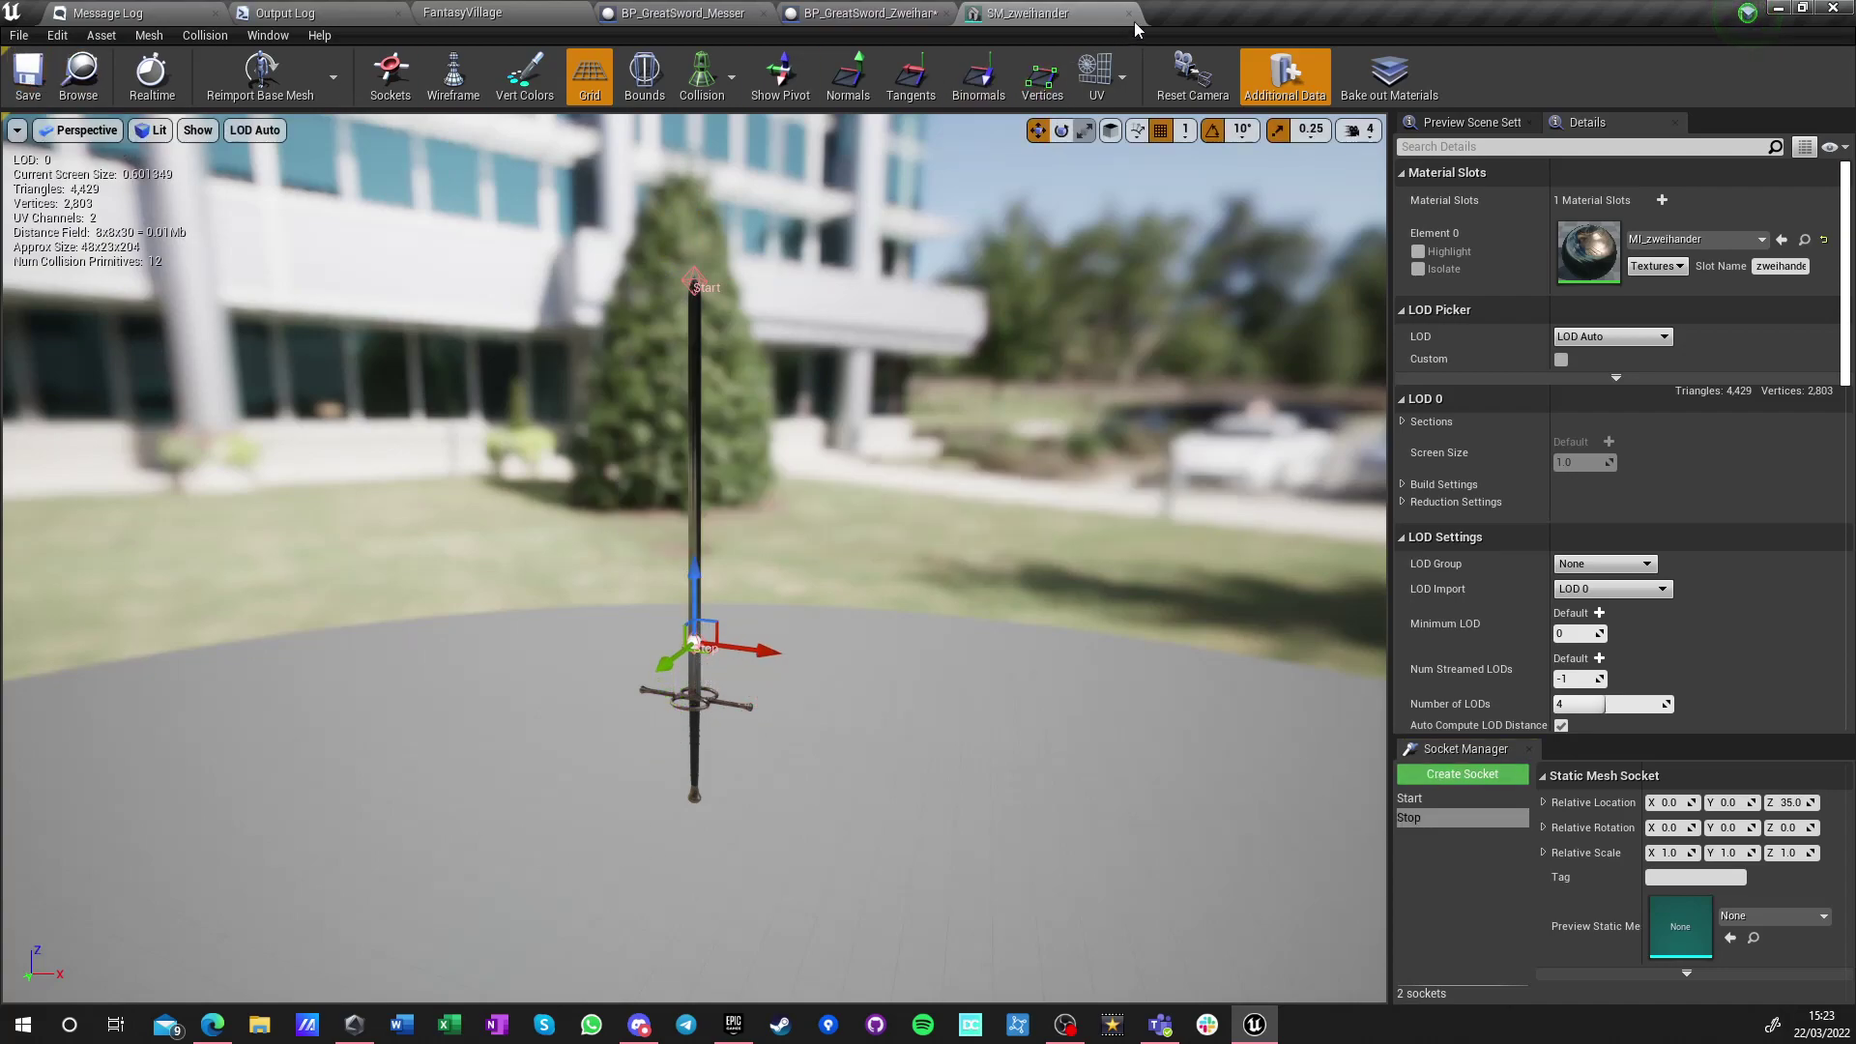
pyautogui.click(1130, 13)
# Locate the SM_messer static mesh used by the WeaponMesh of BP_GreatSword_Messer in the content browser
pyautogui.click(327, 69)
pyautogui.click(107, 13)
pyautogui.click(462, 13)
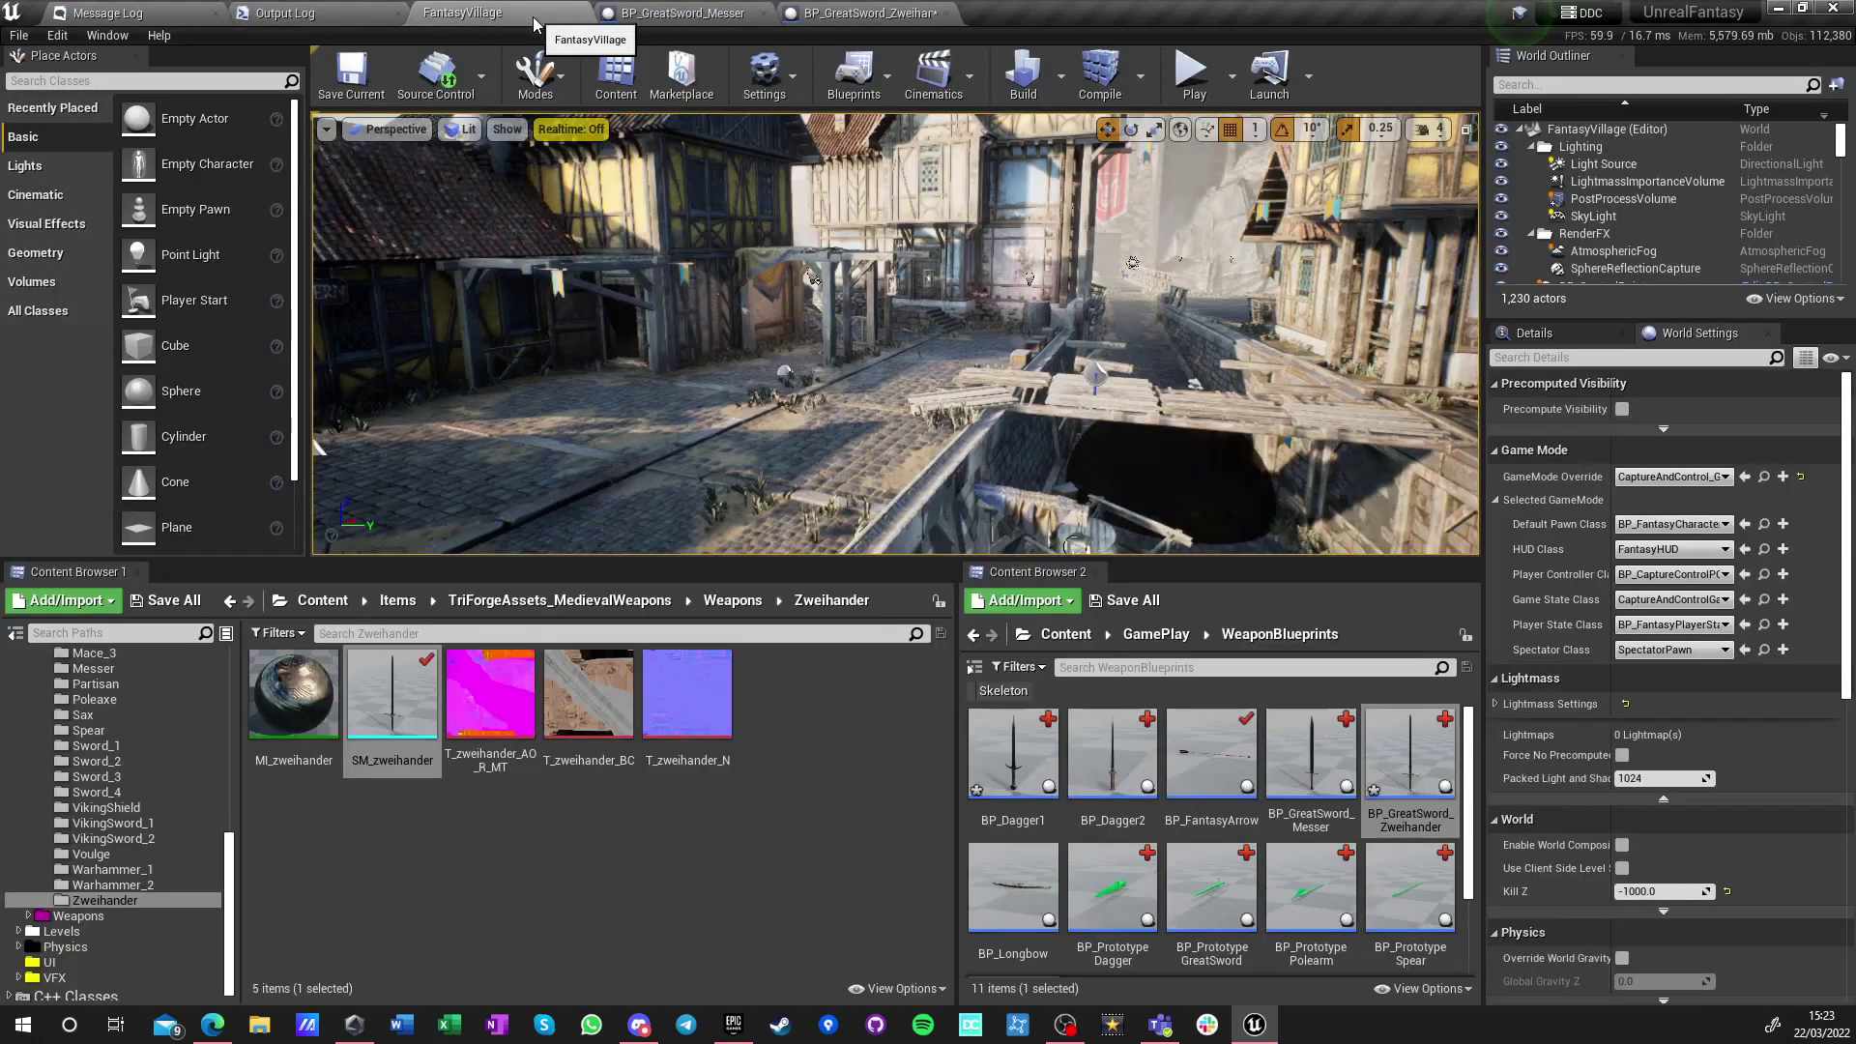
pyautogui.doubleClick(1395, 815)
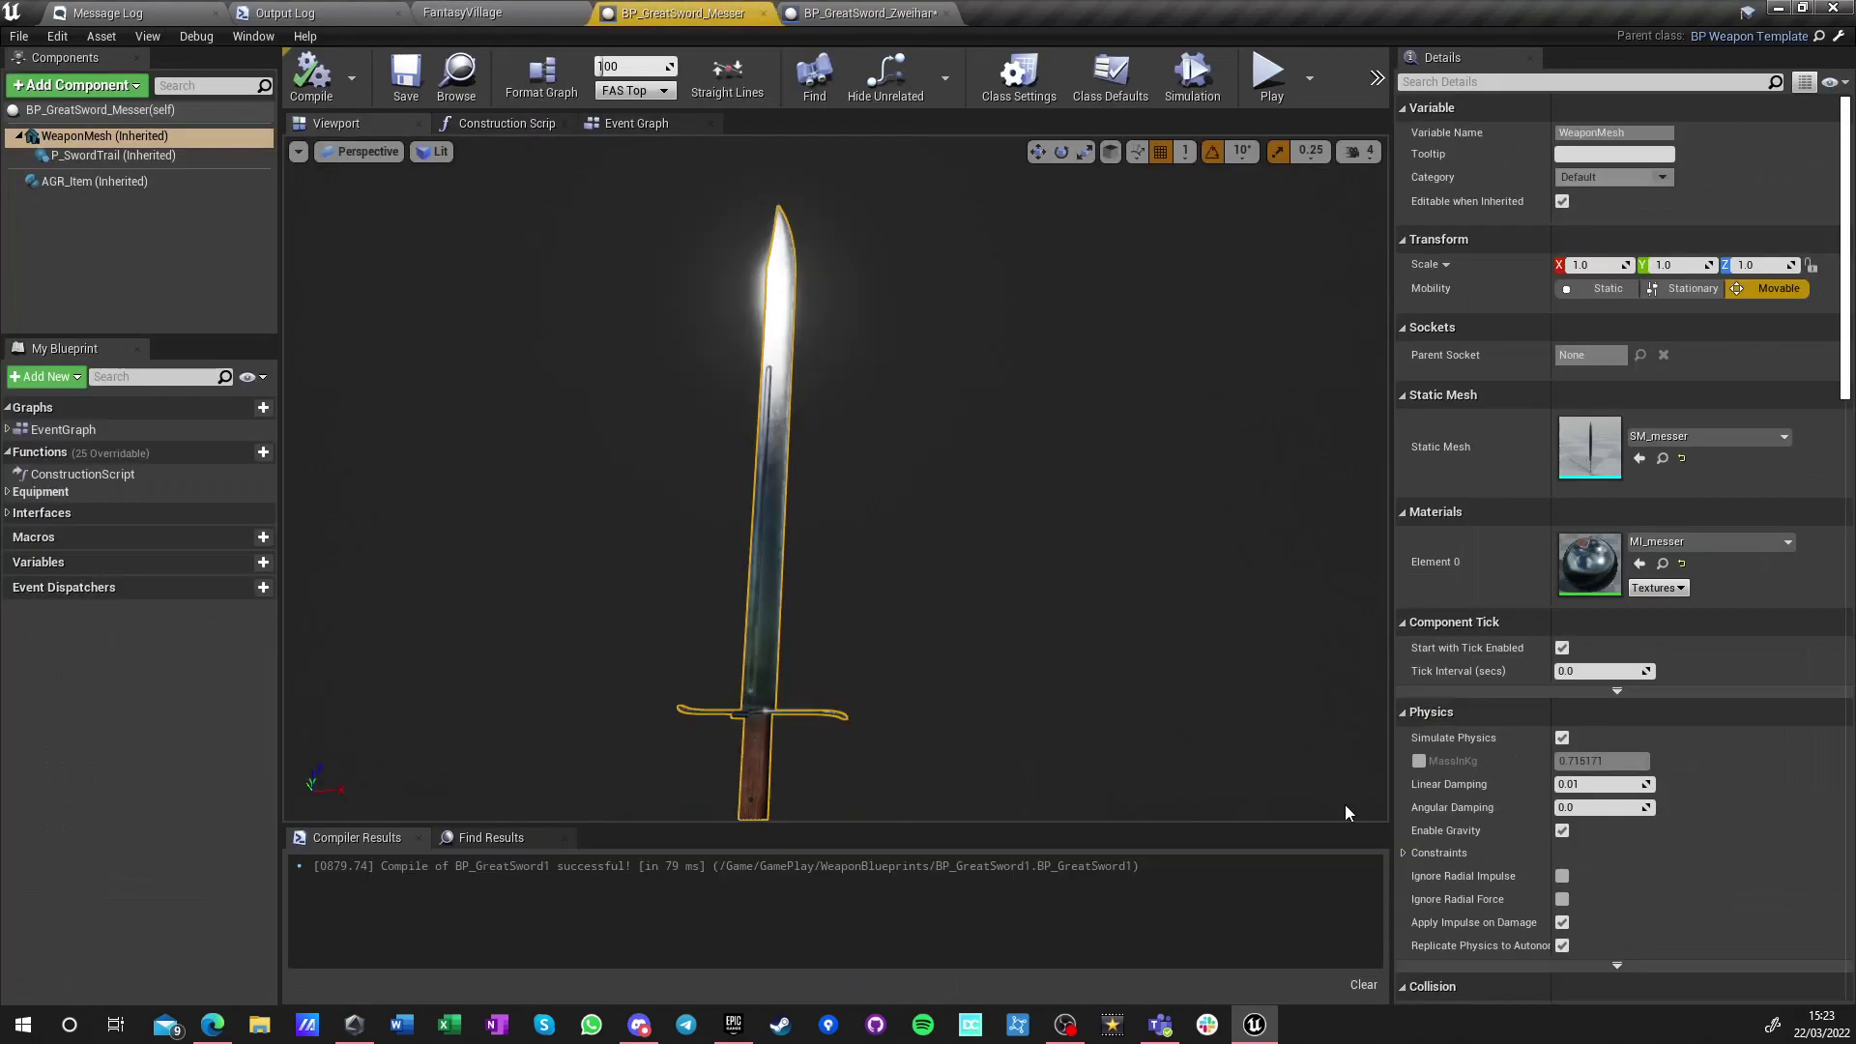
pyautogui.click(1660, 458)
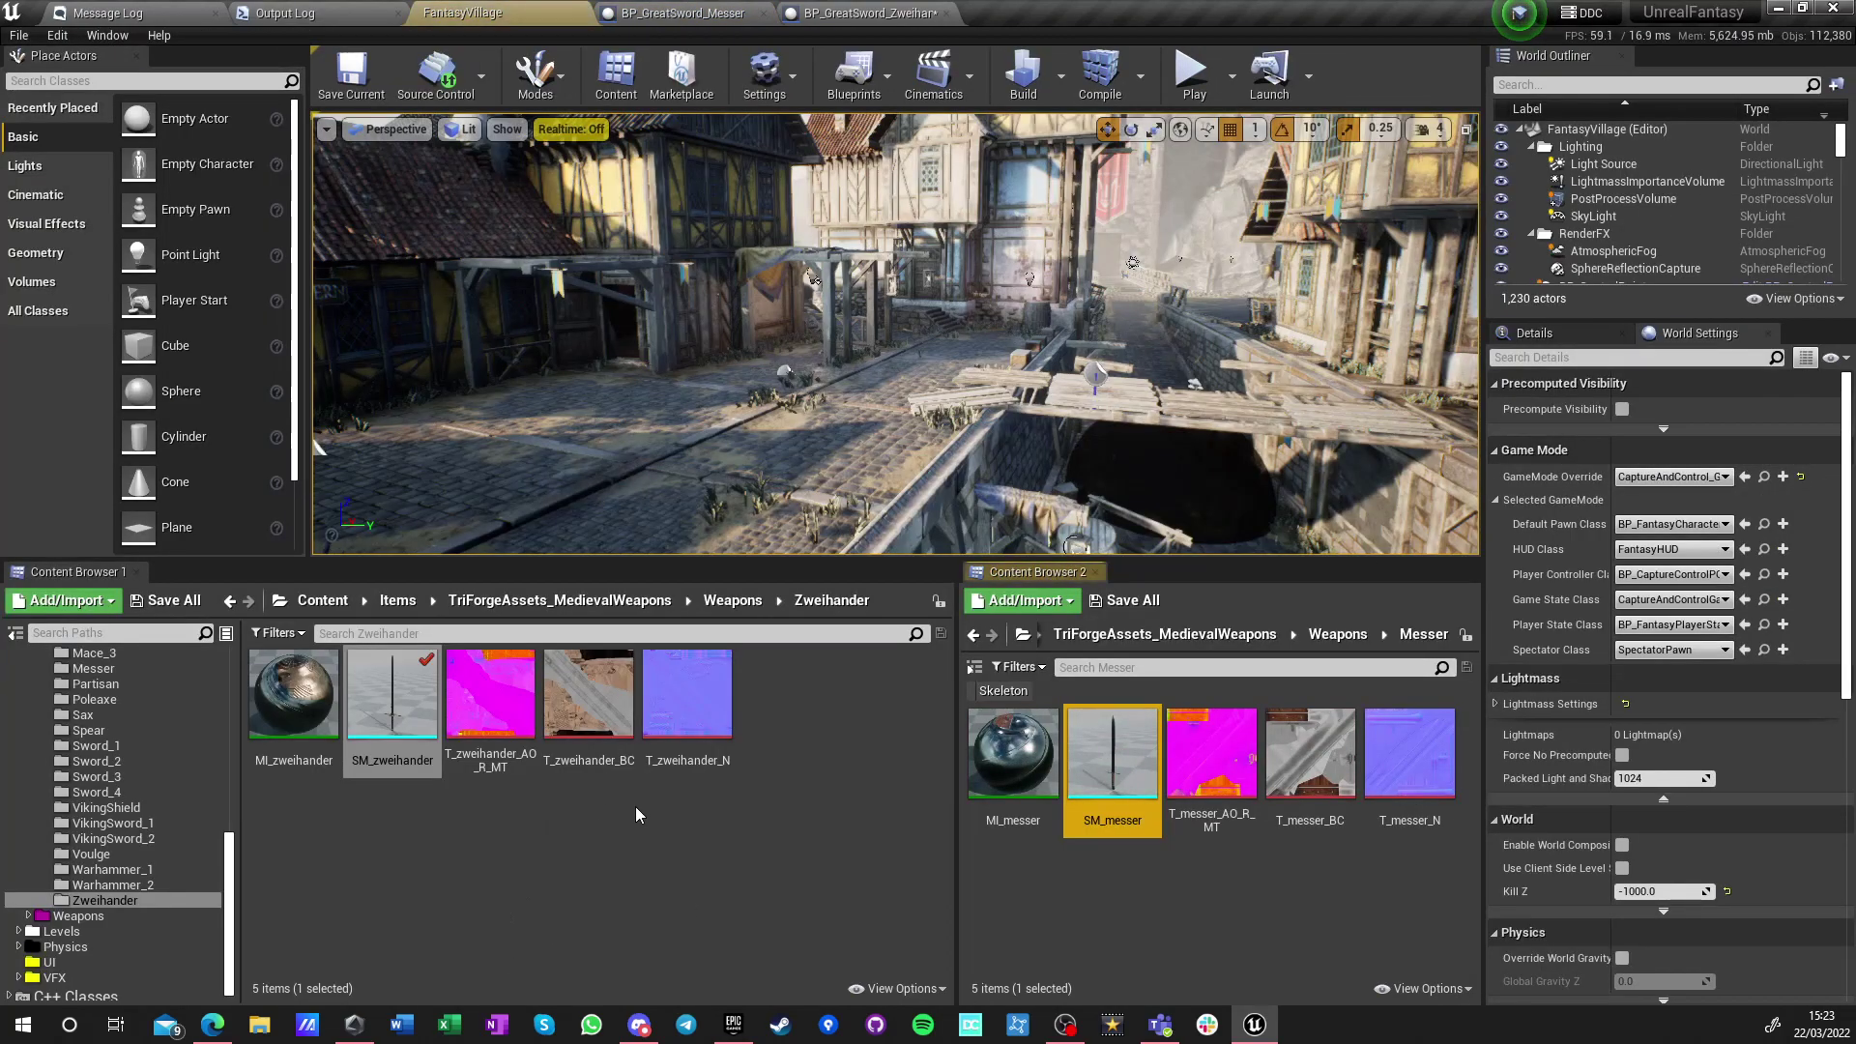
# Reopen the SM_zweihander mesh and close the Output Log and Message Log
pyautogui.doubleClick(391, 716)
pyautogui.click(288, 13)
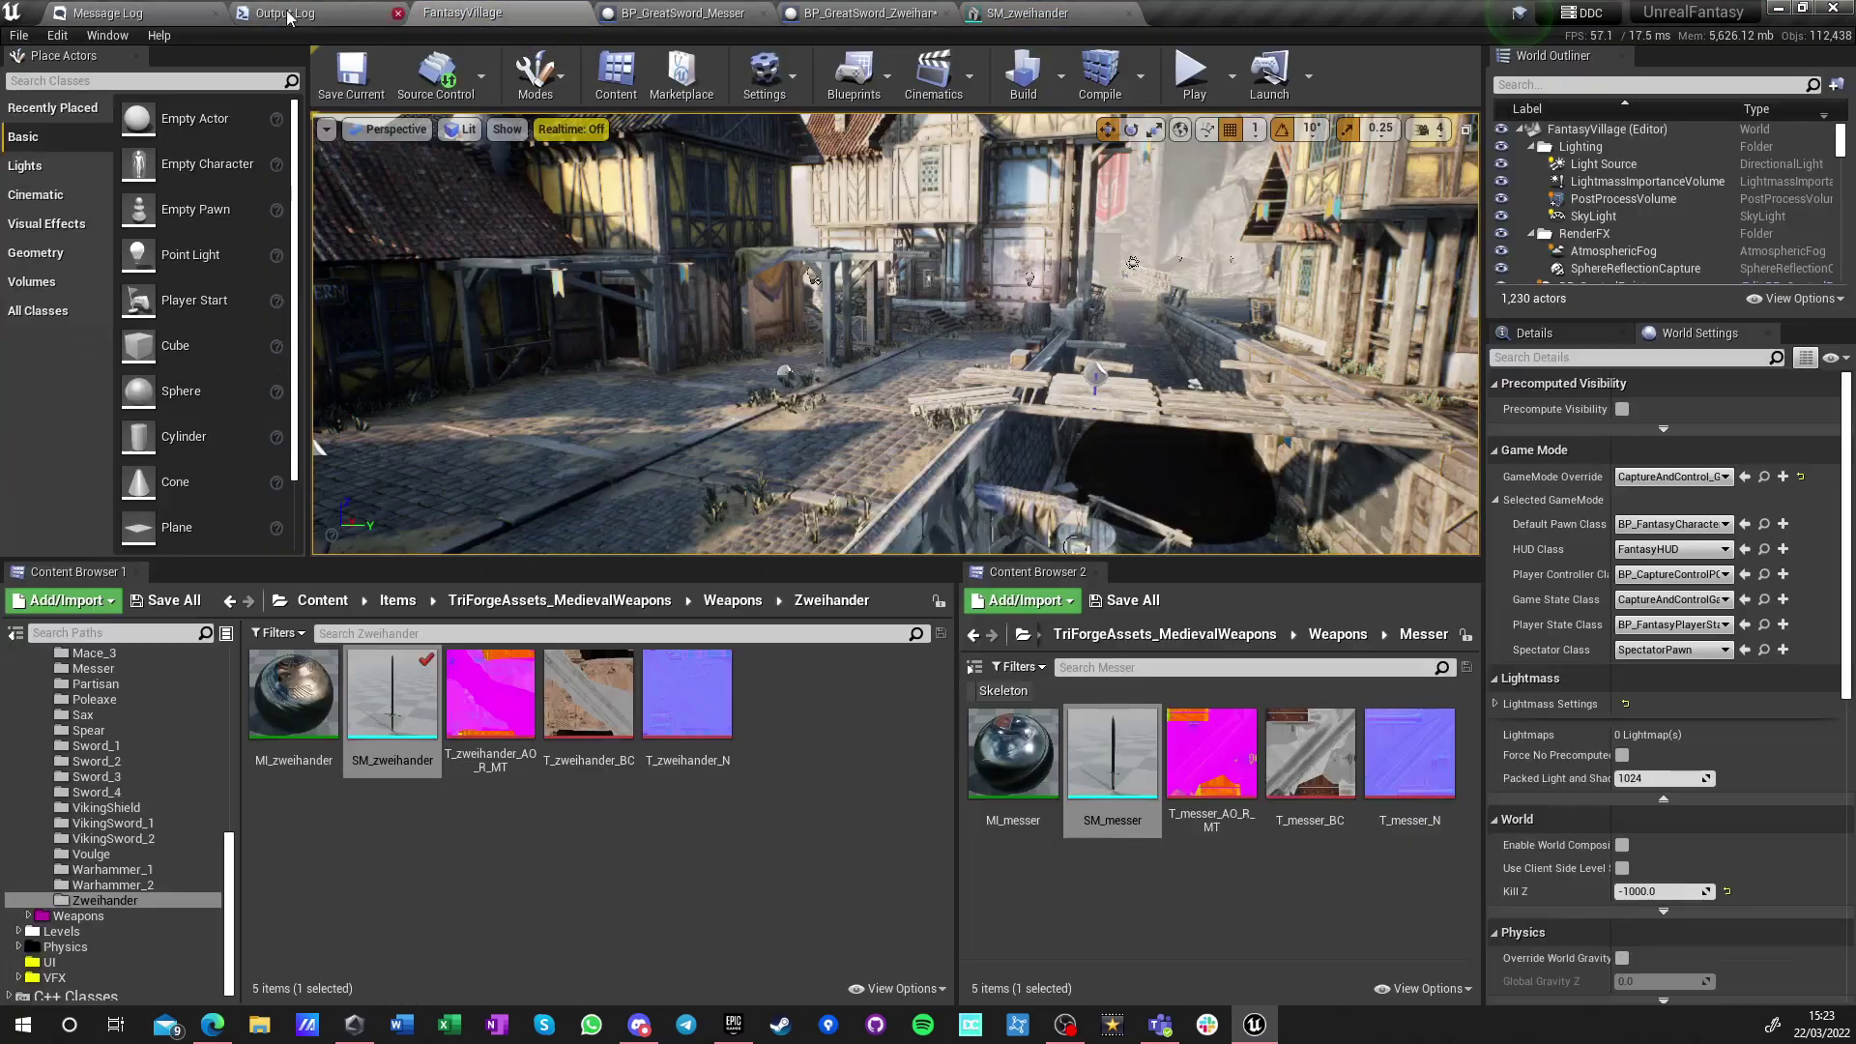
pyautogui.click(397, 14)
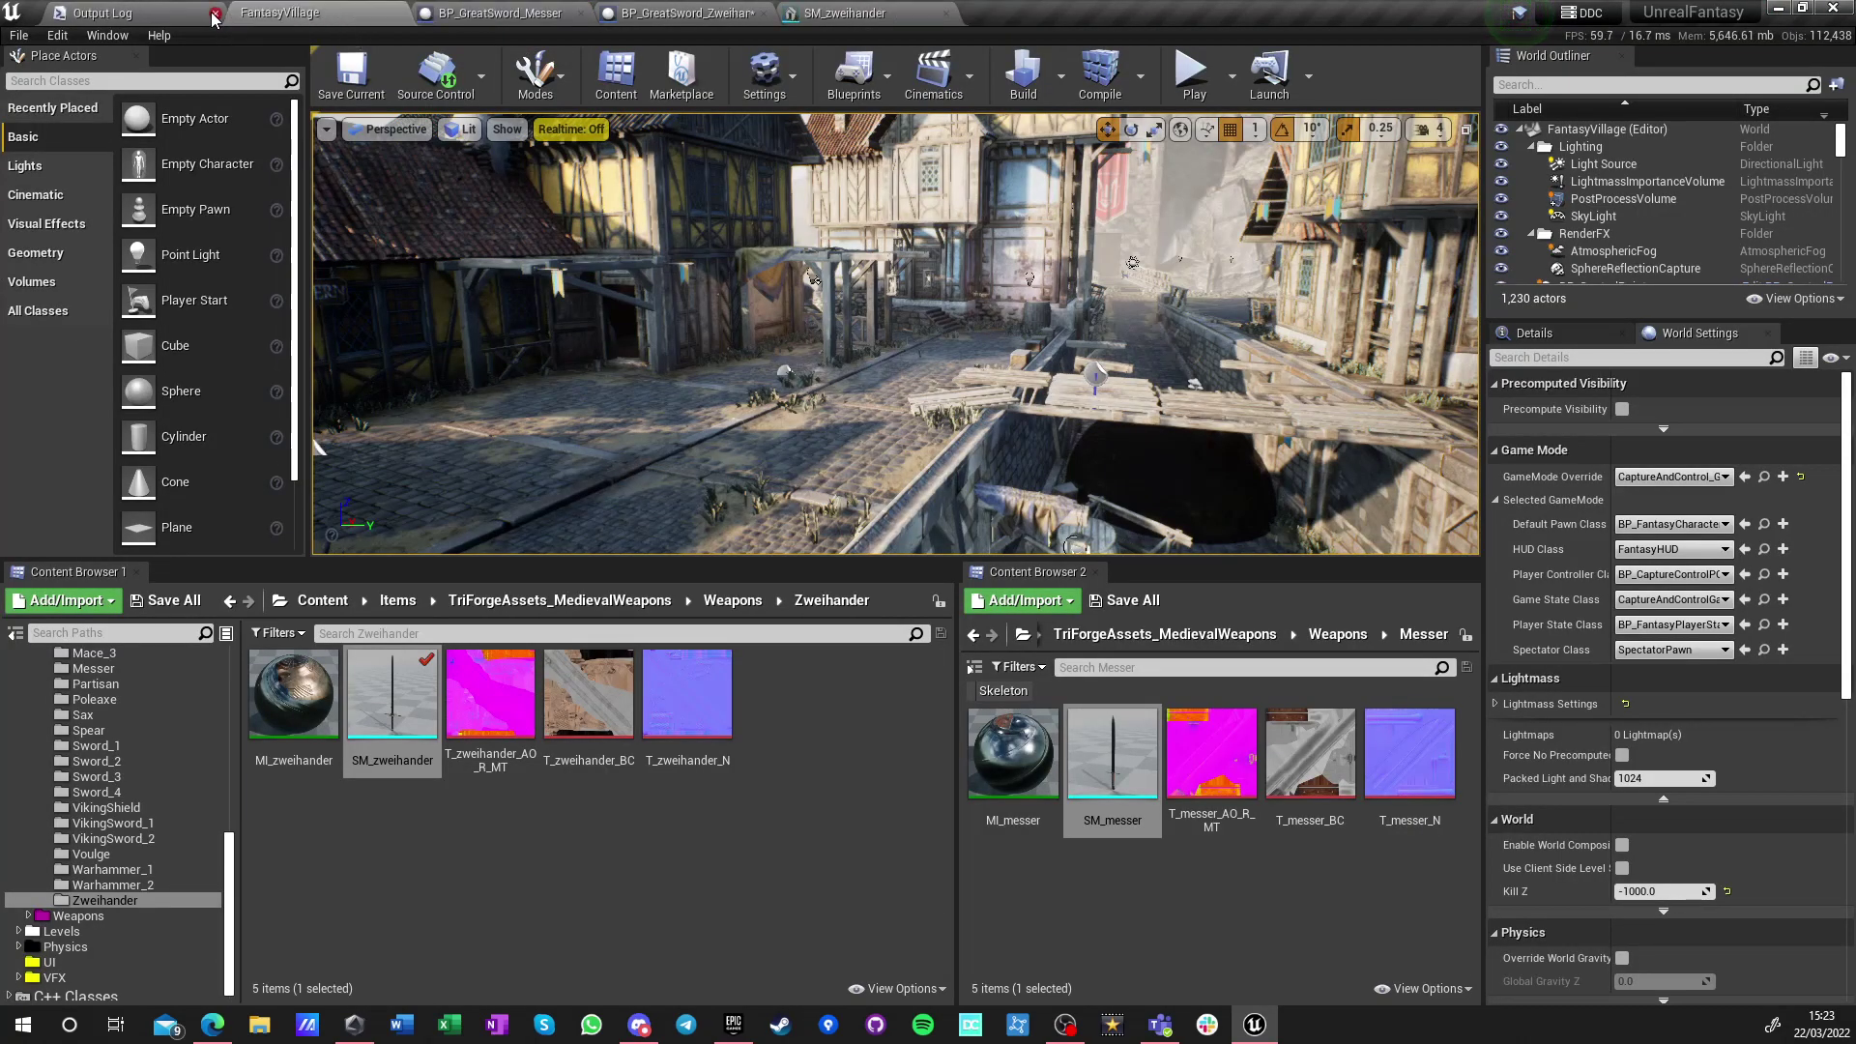
pyautogui.click(215, 14)
# Open the SM_messer mesh and add a socket named Start at the blade tip, at about Z 93
pyautogui.doubleClick(1113, 792)
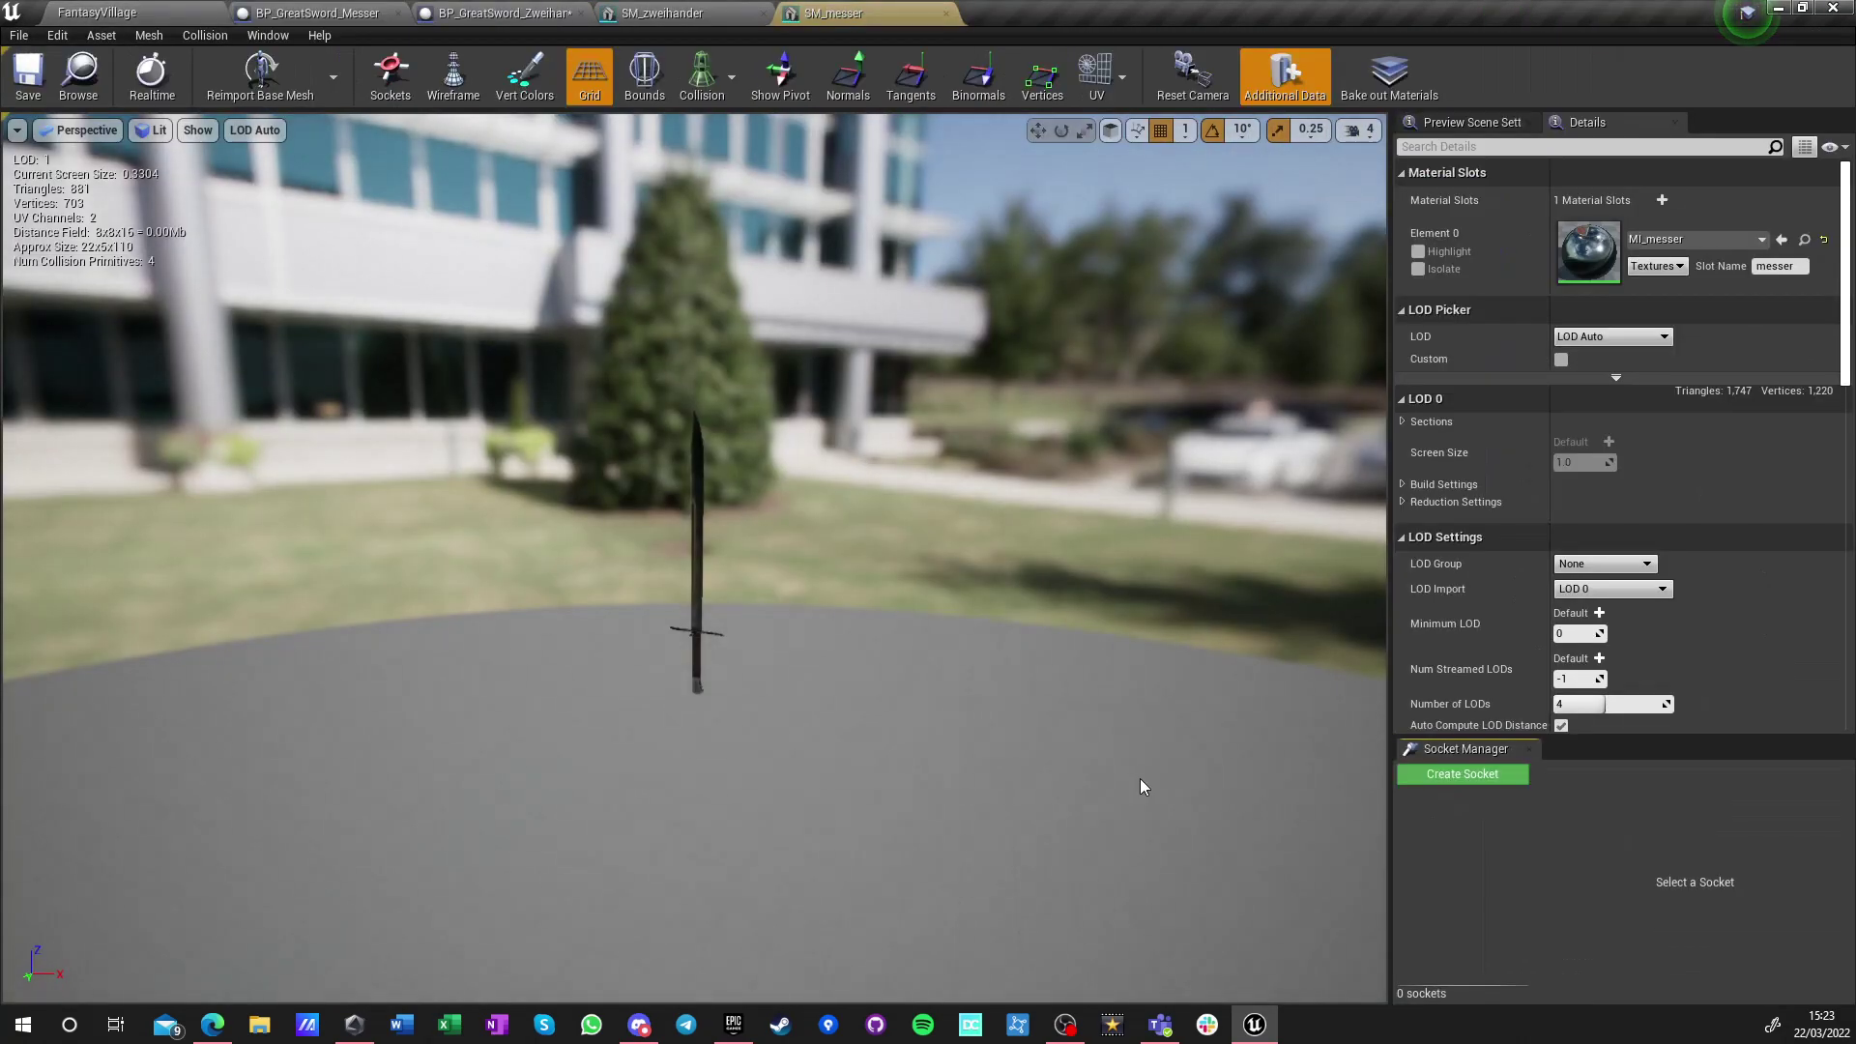
pyautogui.click(1442, 773)
pyautogui.write('Star')
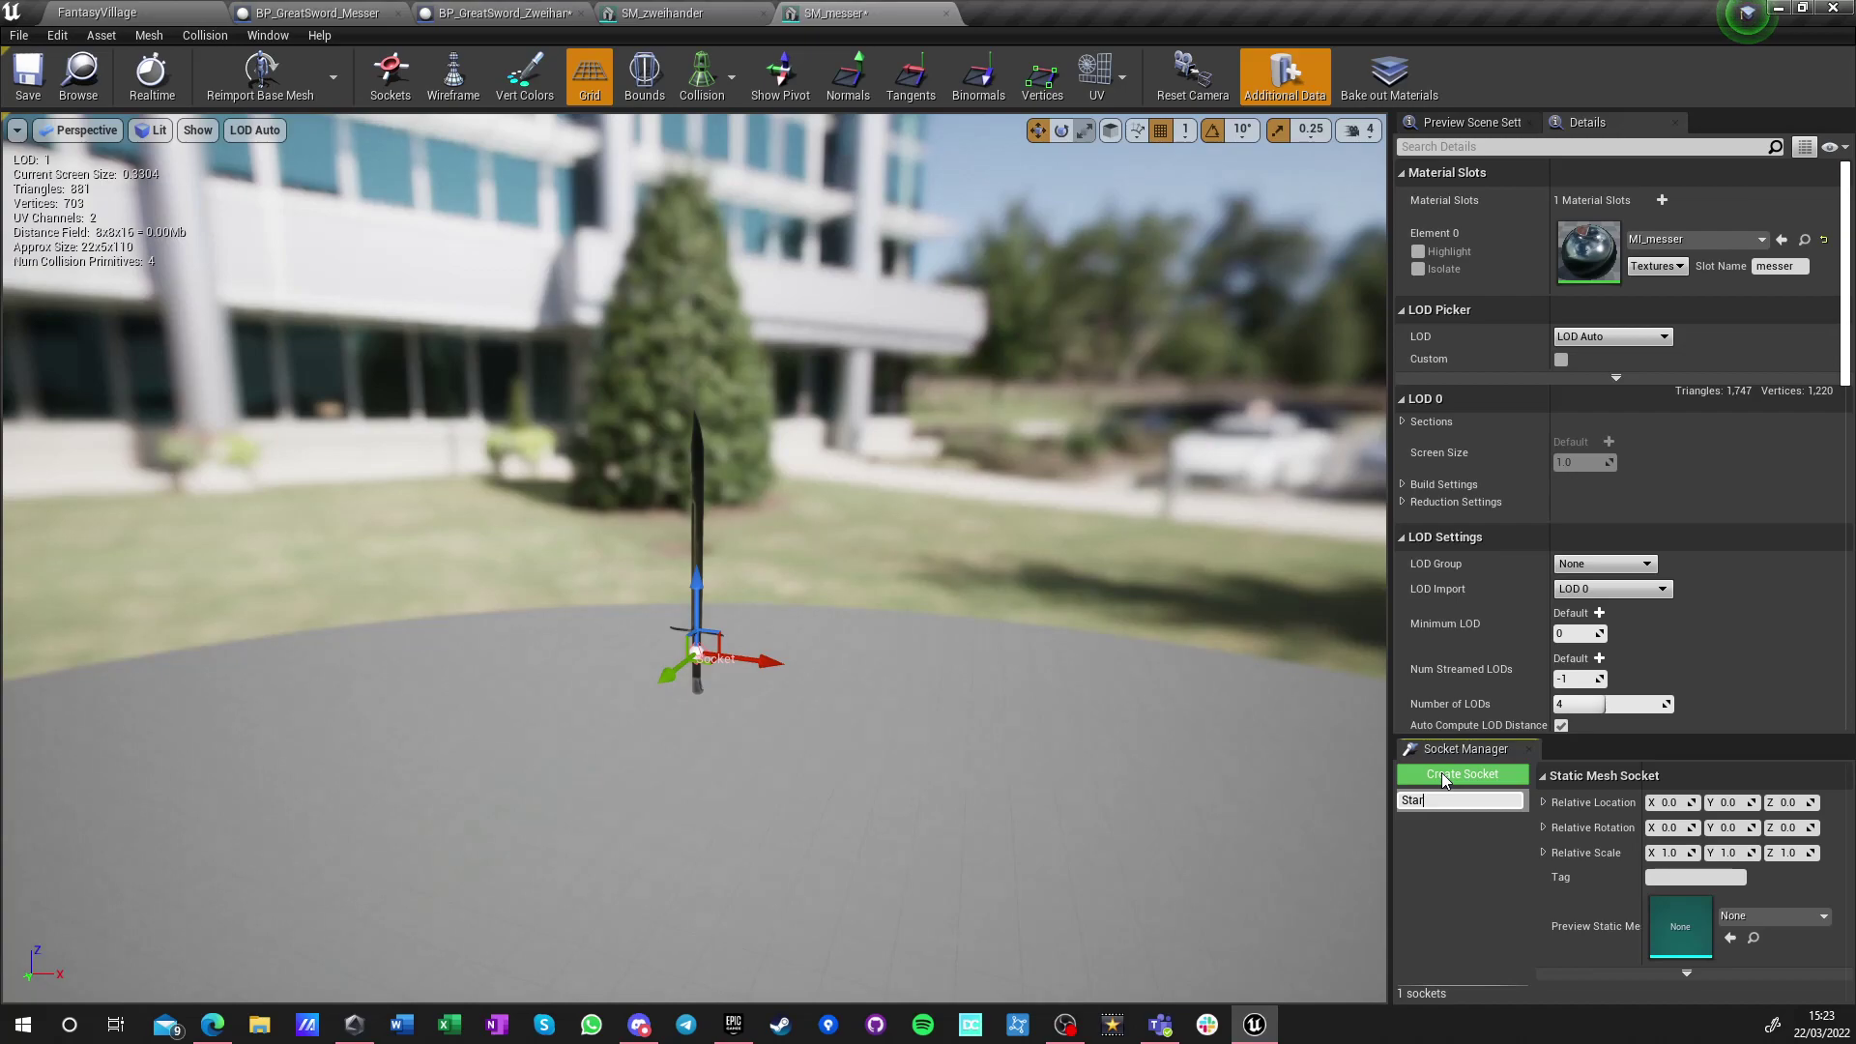
pyautogui.write('t')
pyautogui.press('Return')
pyautogui.moveTo(687, 580); pyautogui.dragTo(696, 309)
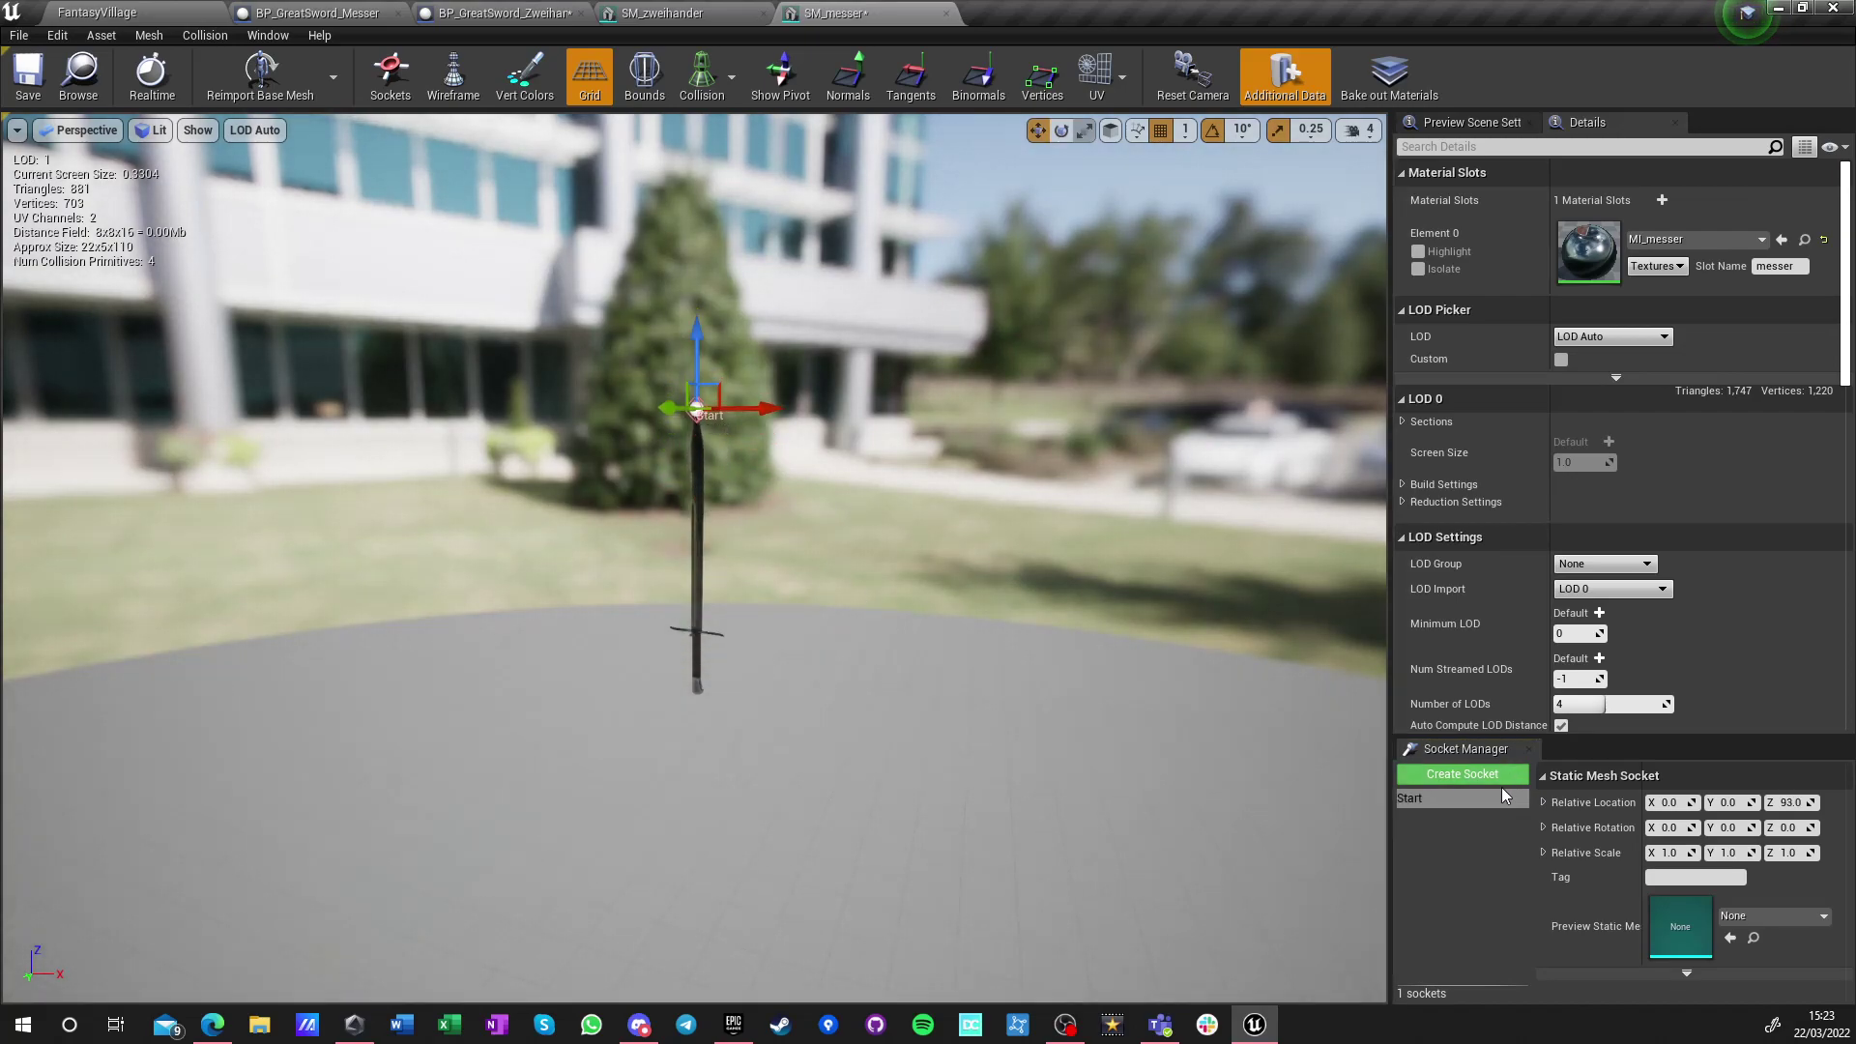
# Add a socket named Stop partway up the SM_messer blade at about Z 53, save the mesh and return to BP_GreatSword_Messer
pyautogui.click(1465, 773)
pyautogui.write('Stpo')
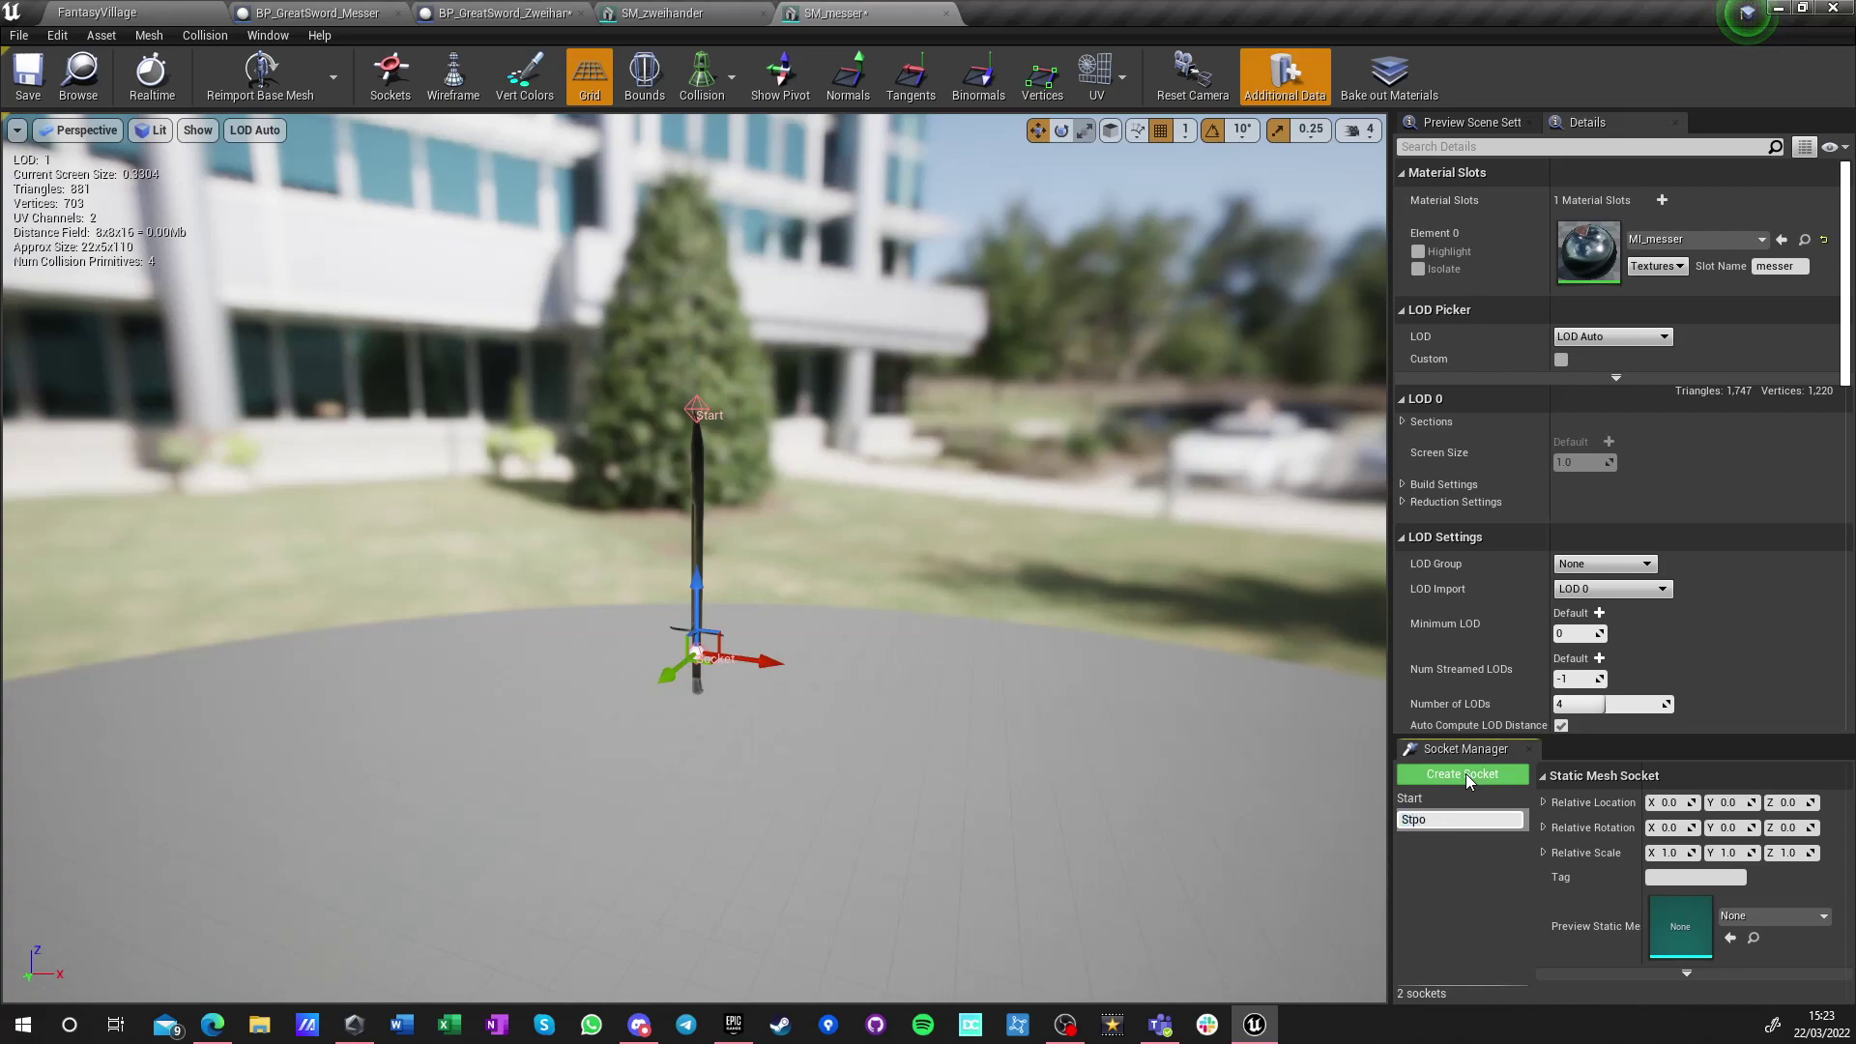
pyautogui.write('p')
pyautogui.press('Return')
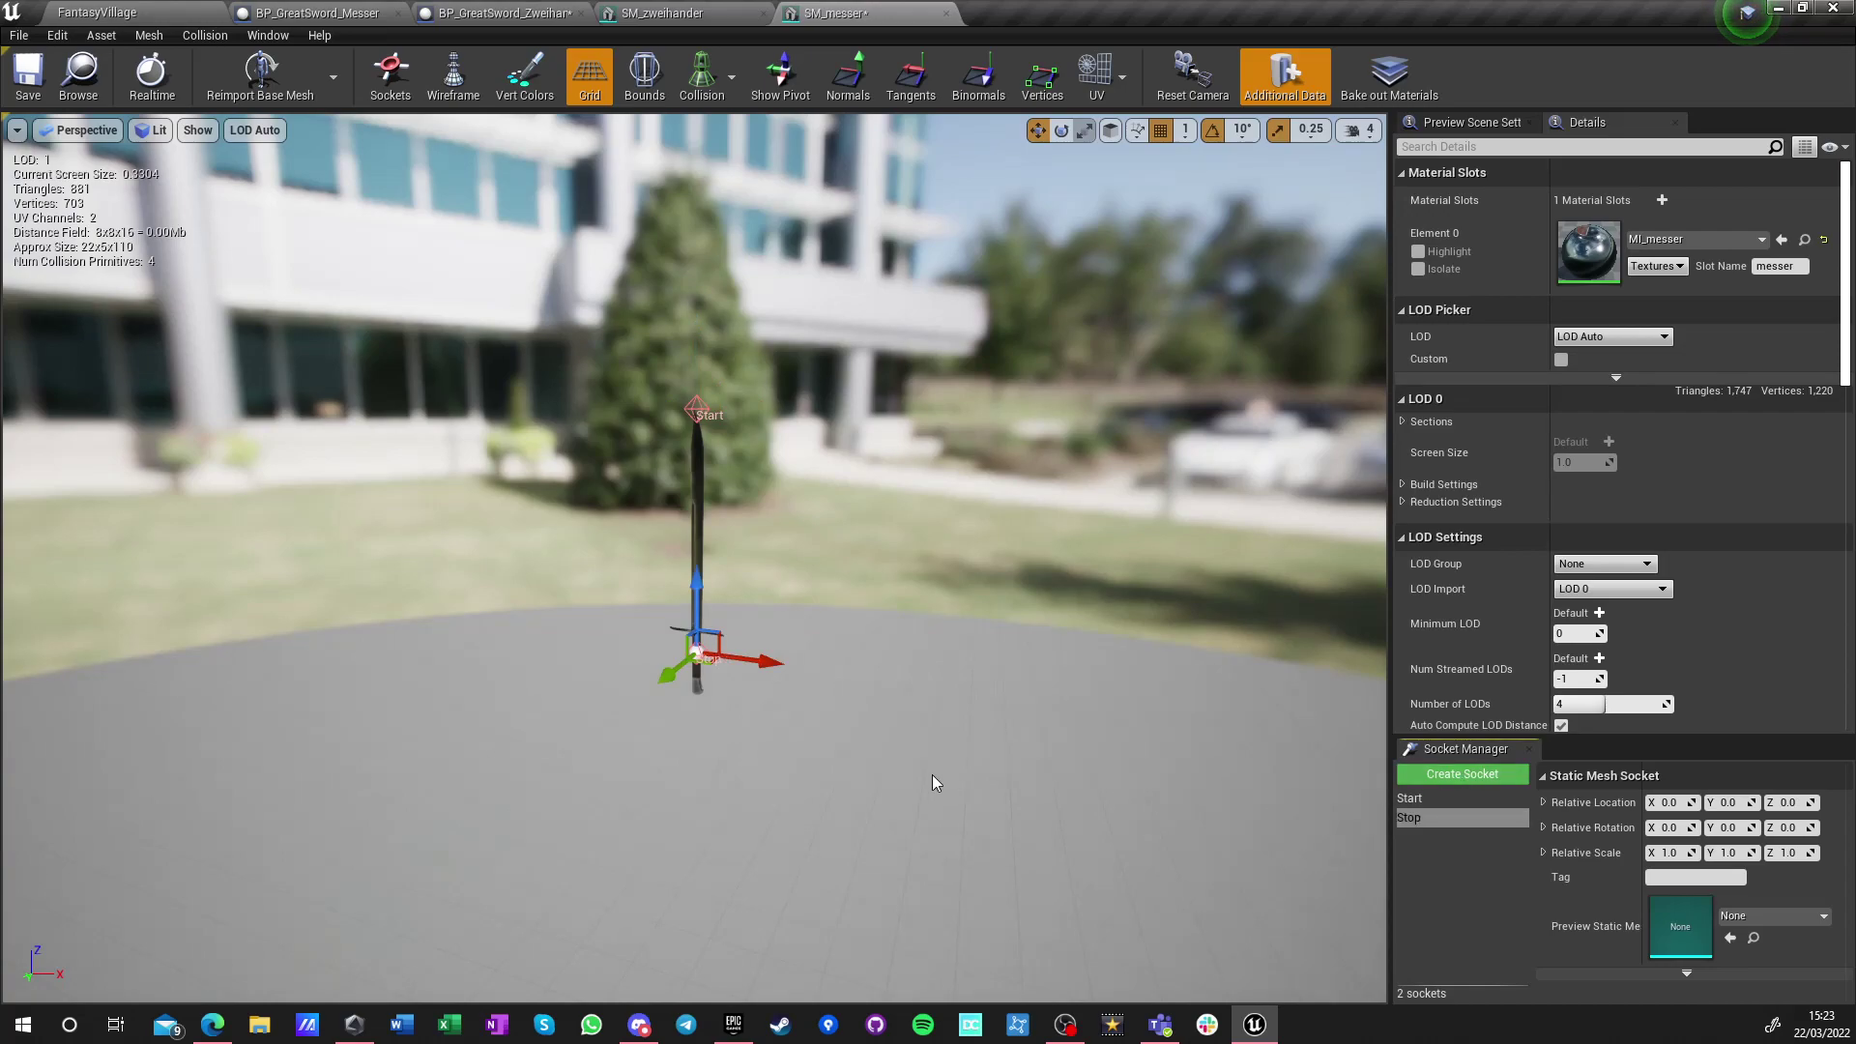
pyautogui.moveTo(698, 582); pyautogui.dragTo(708, 443)
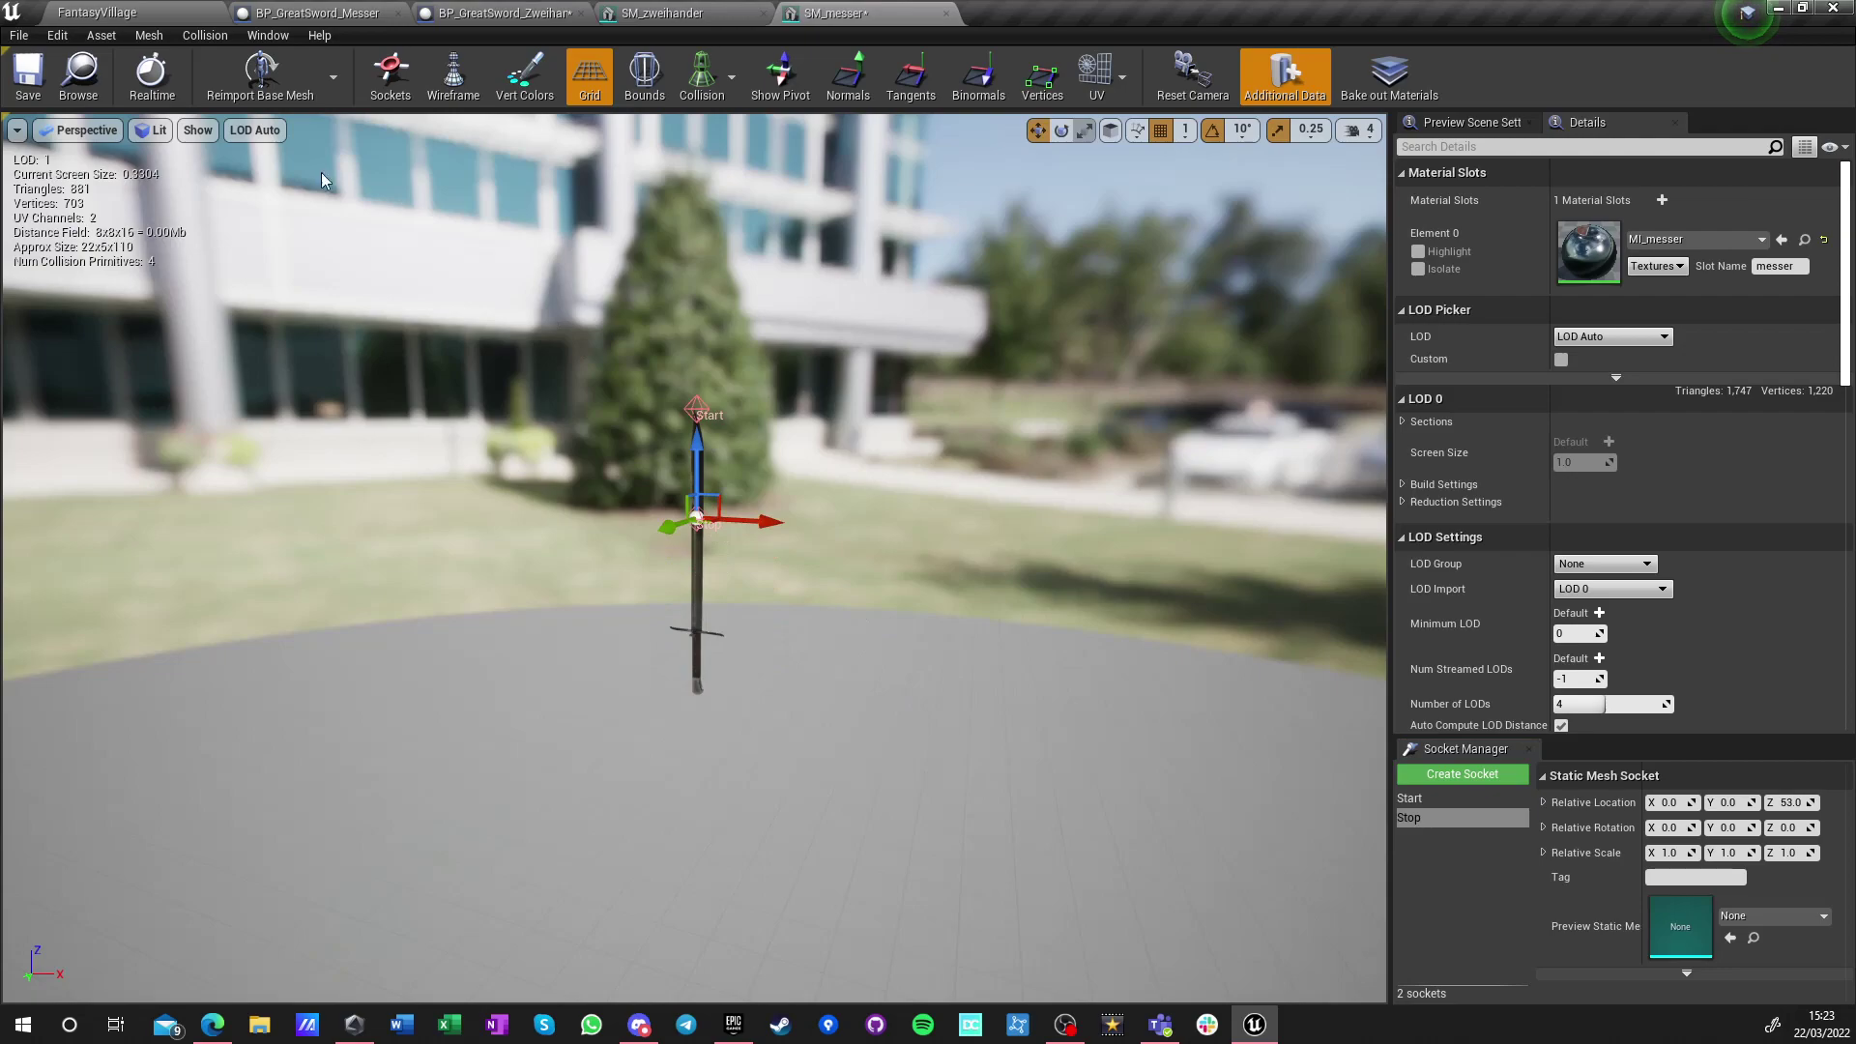
pyautogui.click(327, 12)
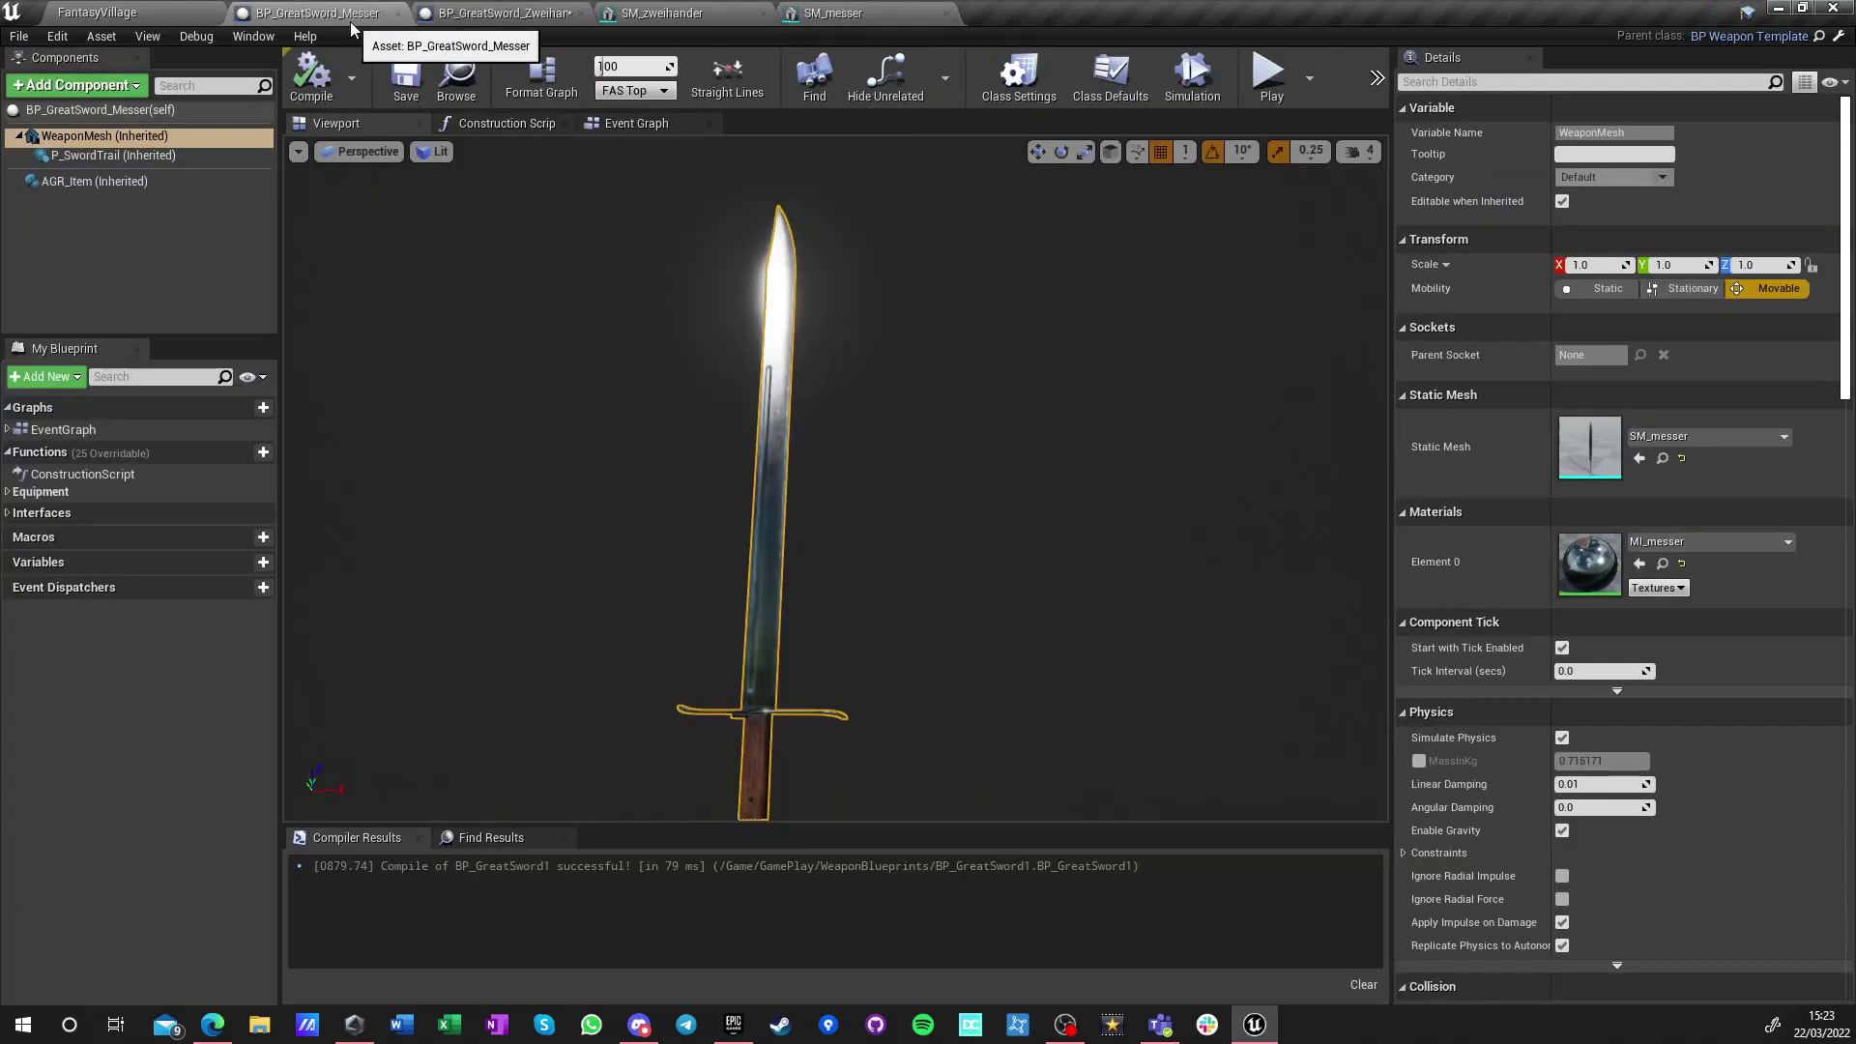
# Look through the medieval weapon asset folders, examining the contents of Sword_1 and Sword_2
pyautogui.click(134, 16)
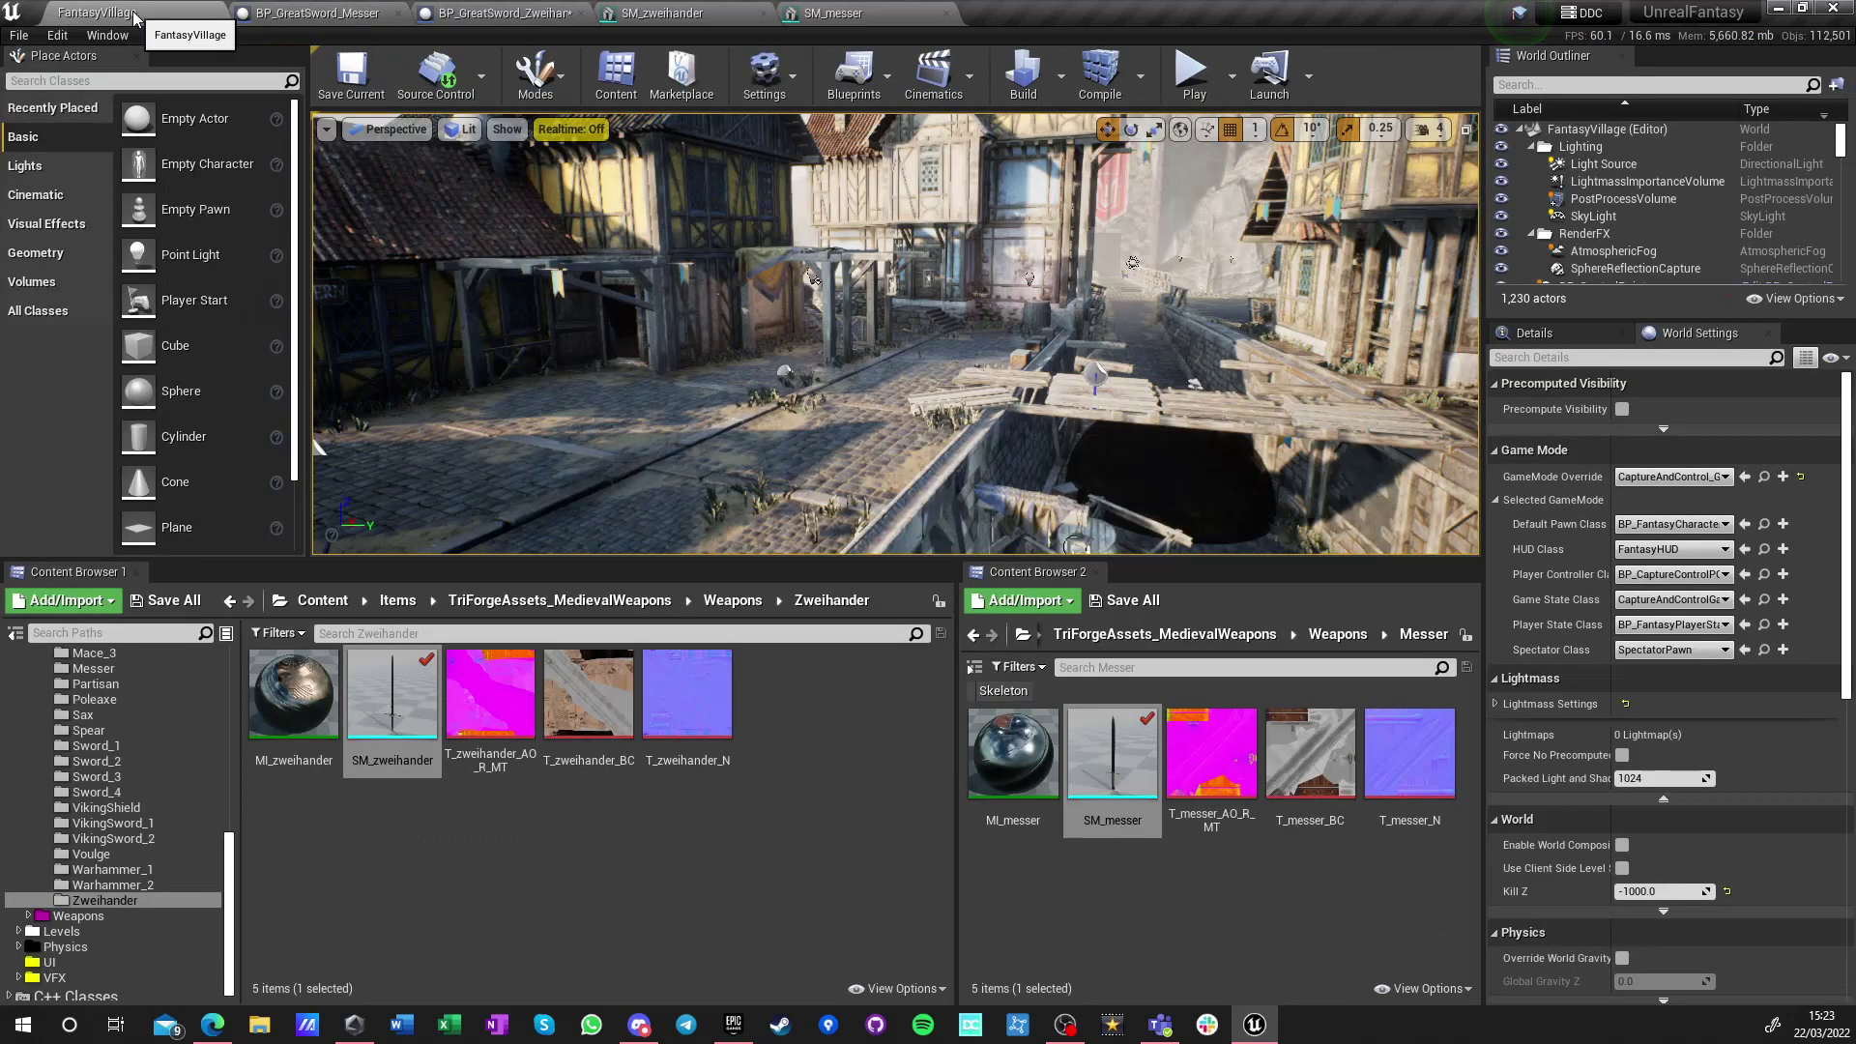
pyautogui.click(539, 906)
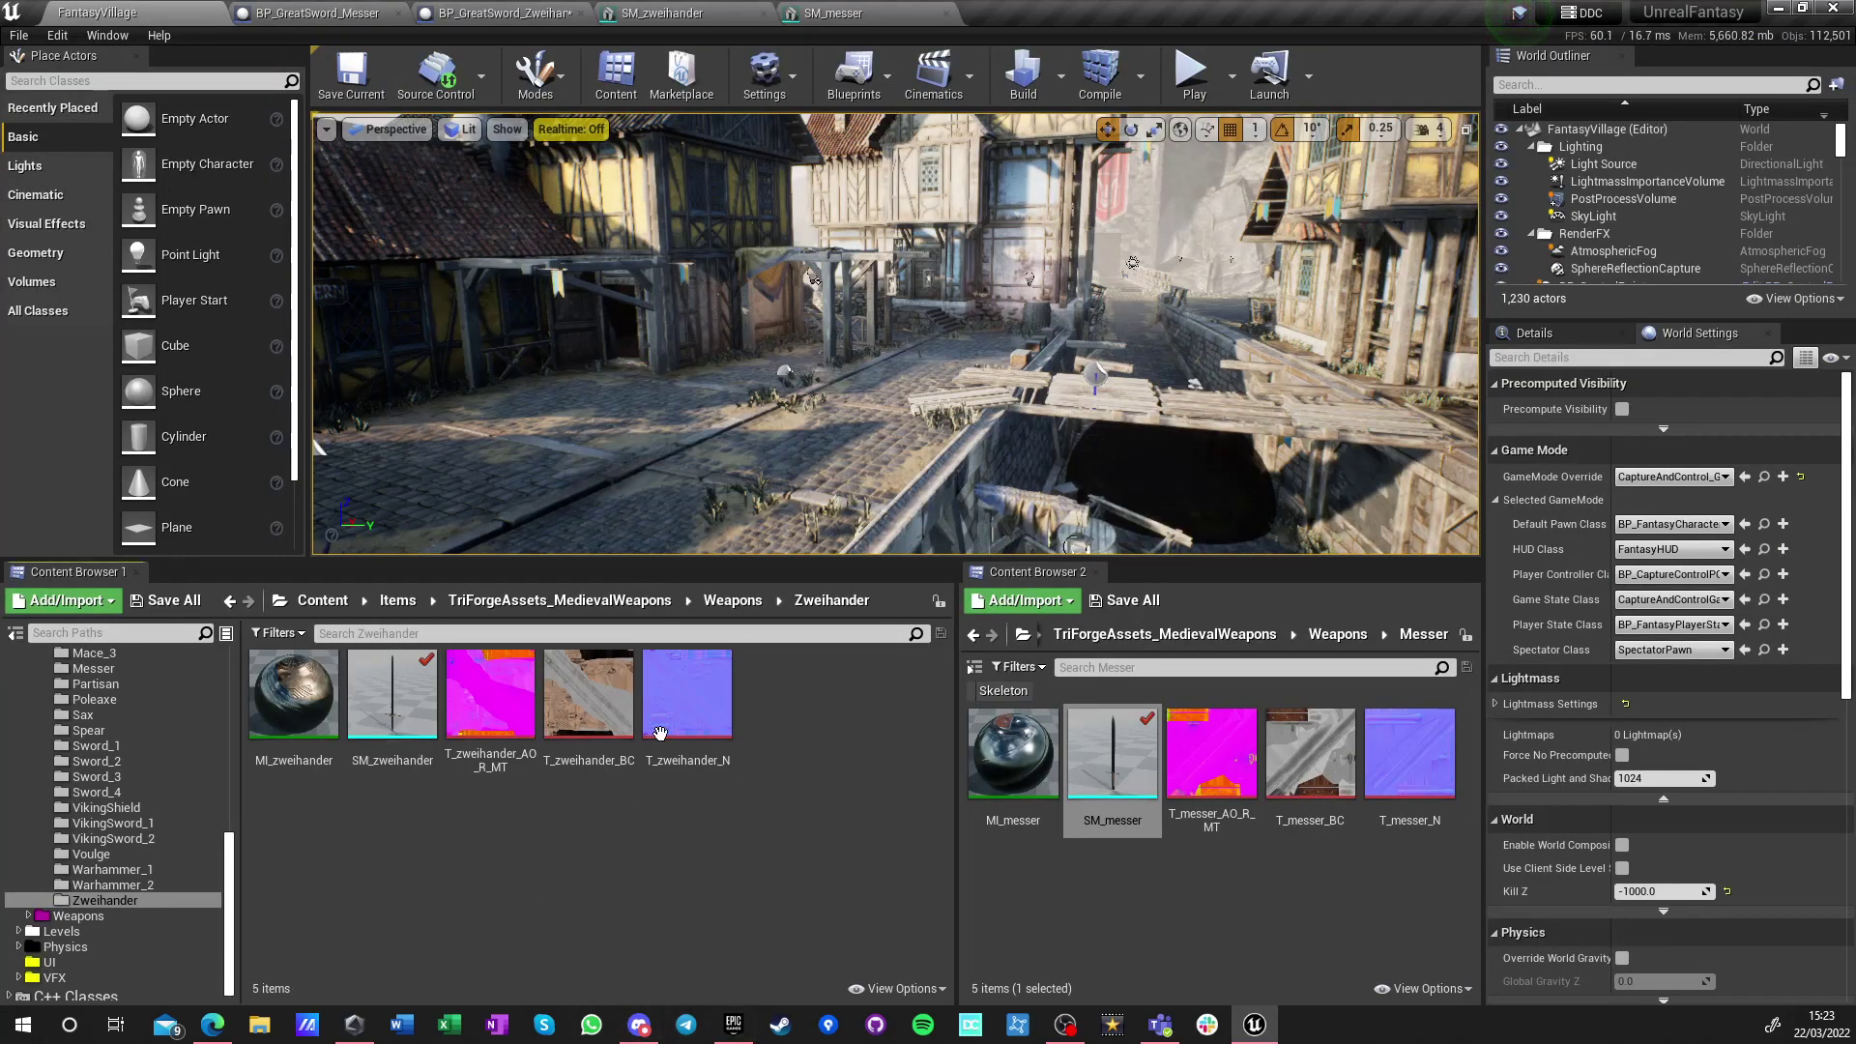
pyautogui.click(733, 600)
pyautogui.scroll(-4, 588, 908)
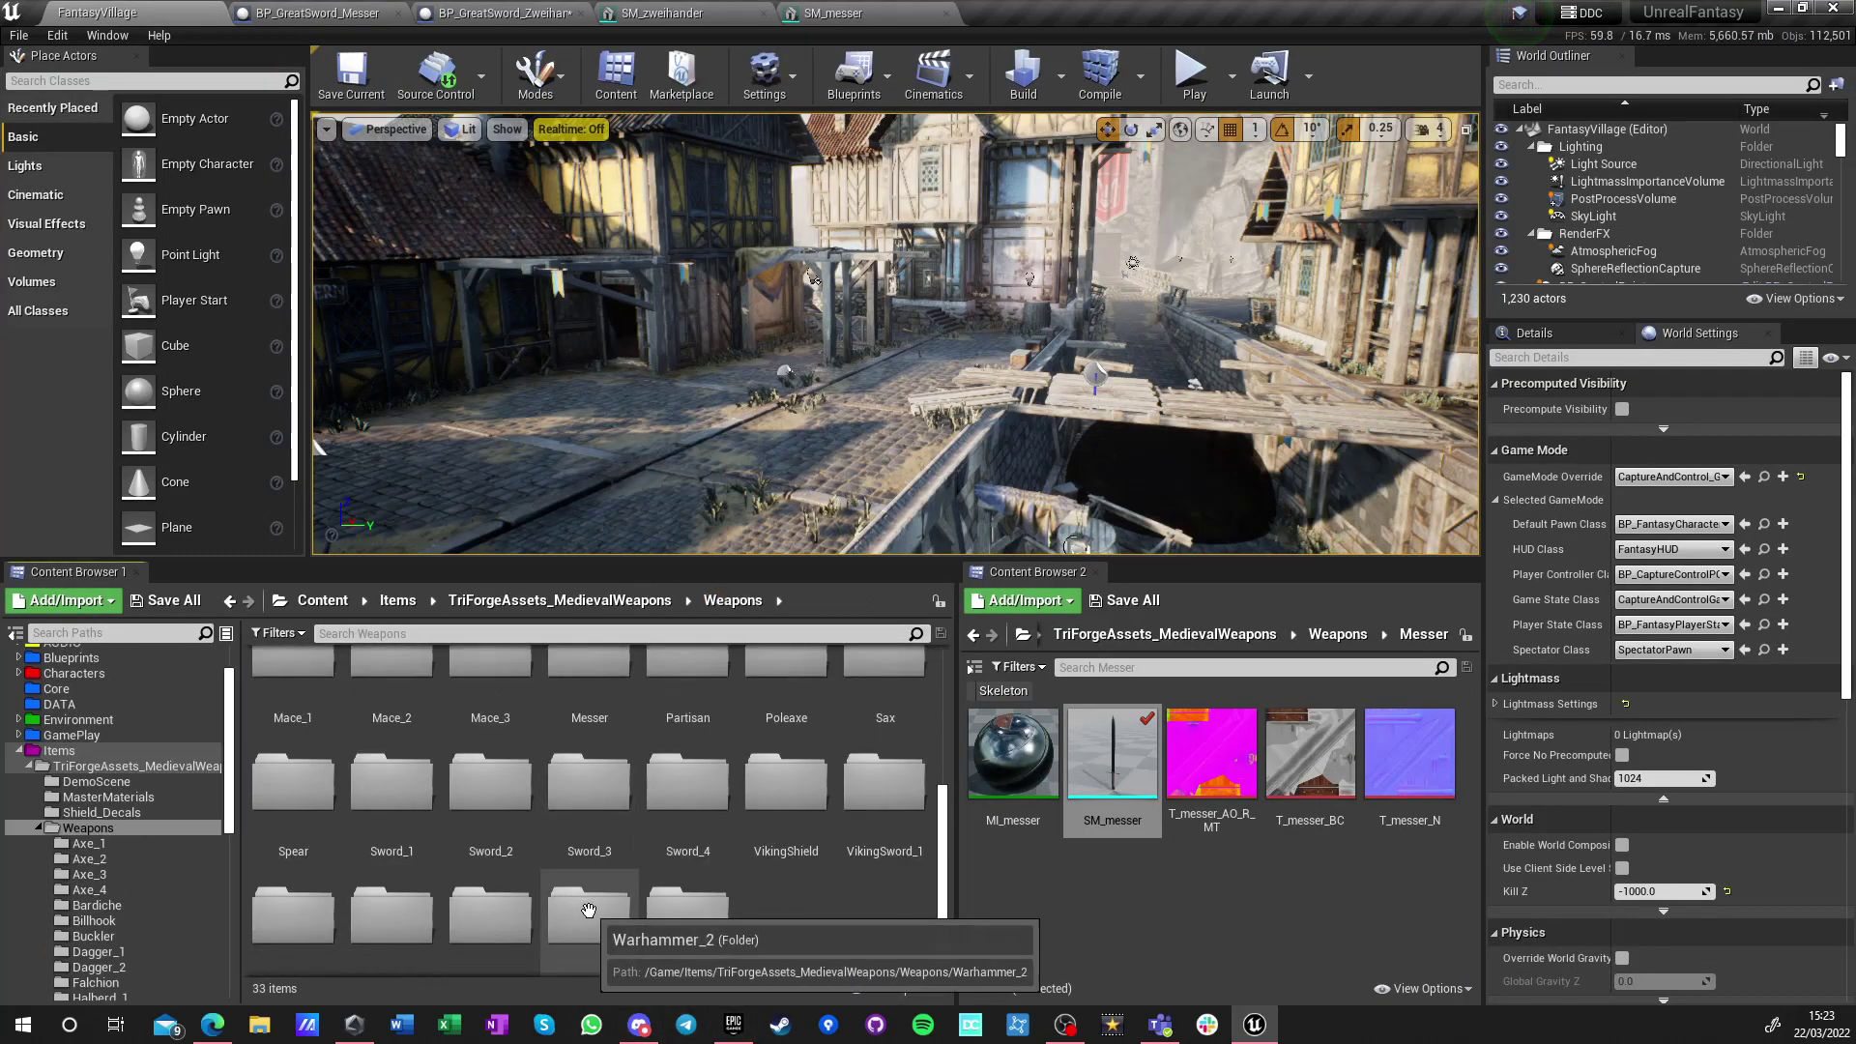
pyautogui.scroll(-1, 588, 909)
pyautogui.doubleClick(404, 790)
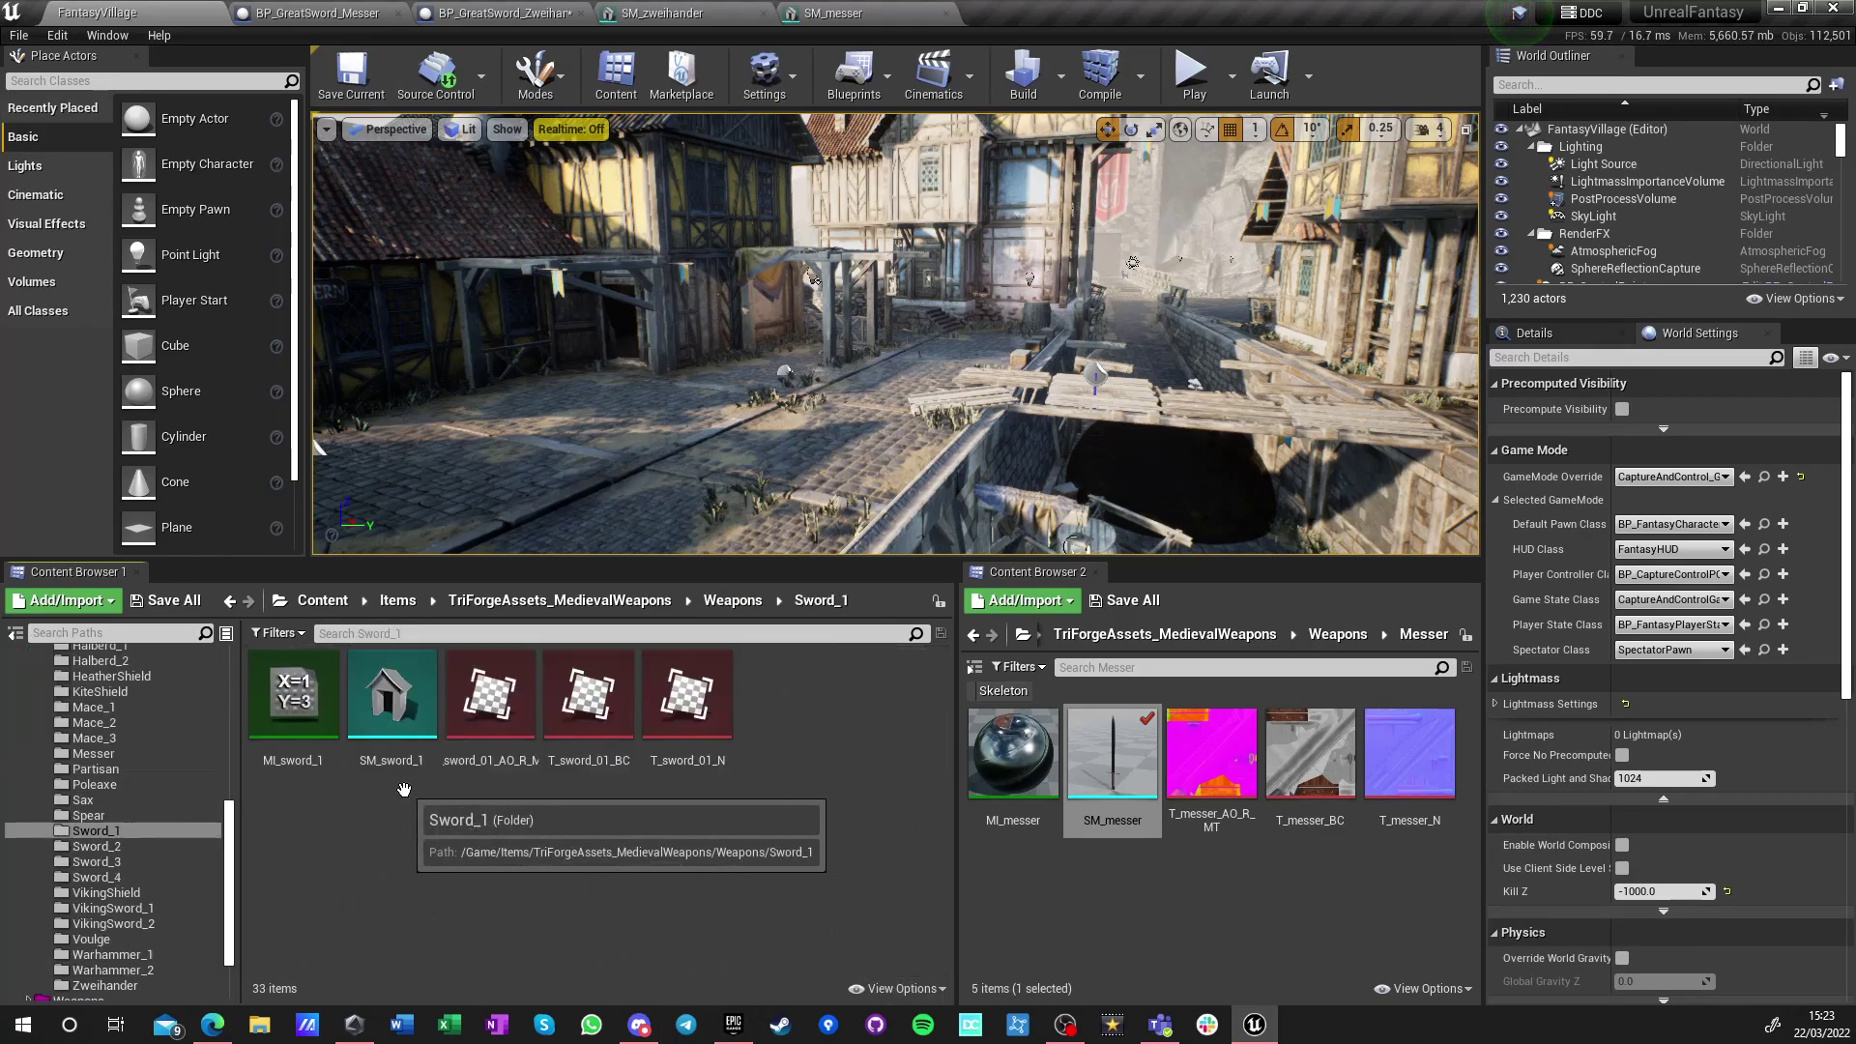
pyautogui.click(732, 601)
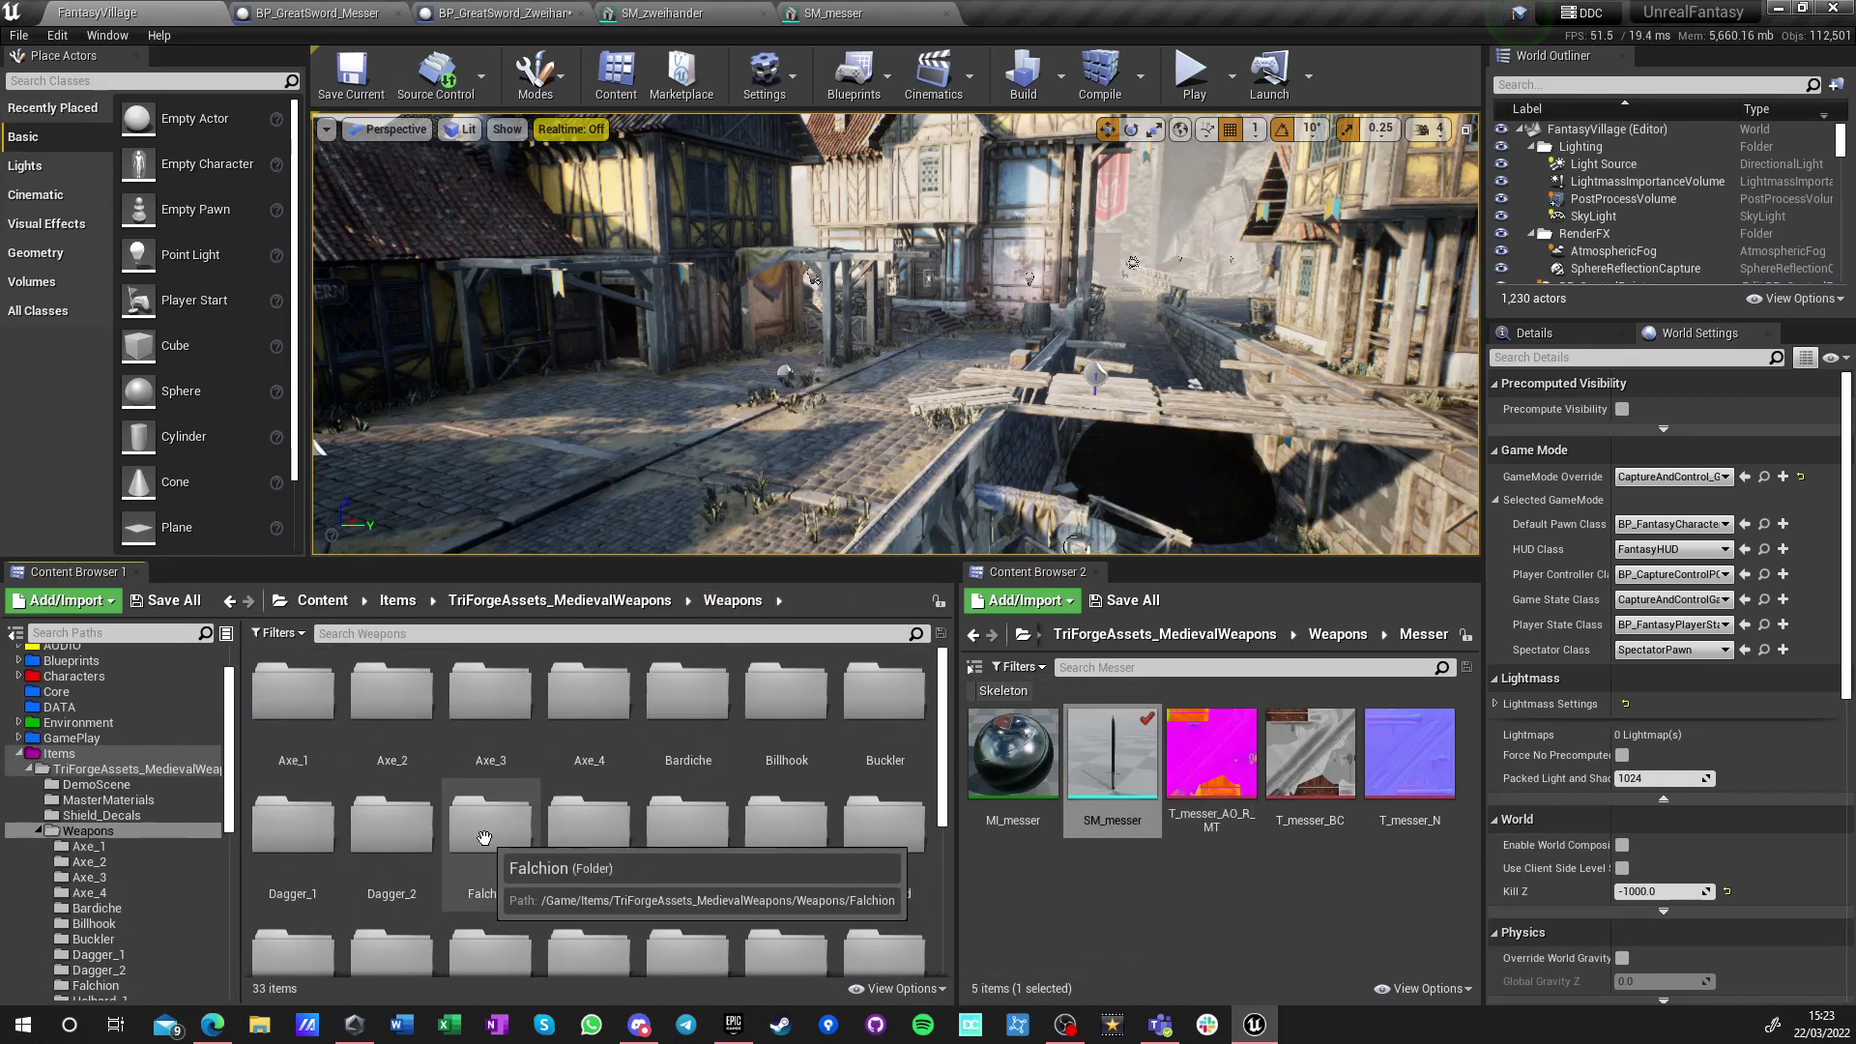
pyautogui.scroll(-3, 493, 839)
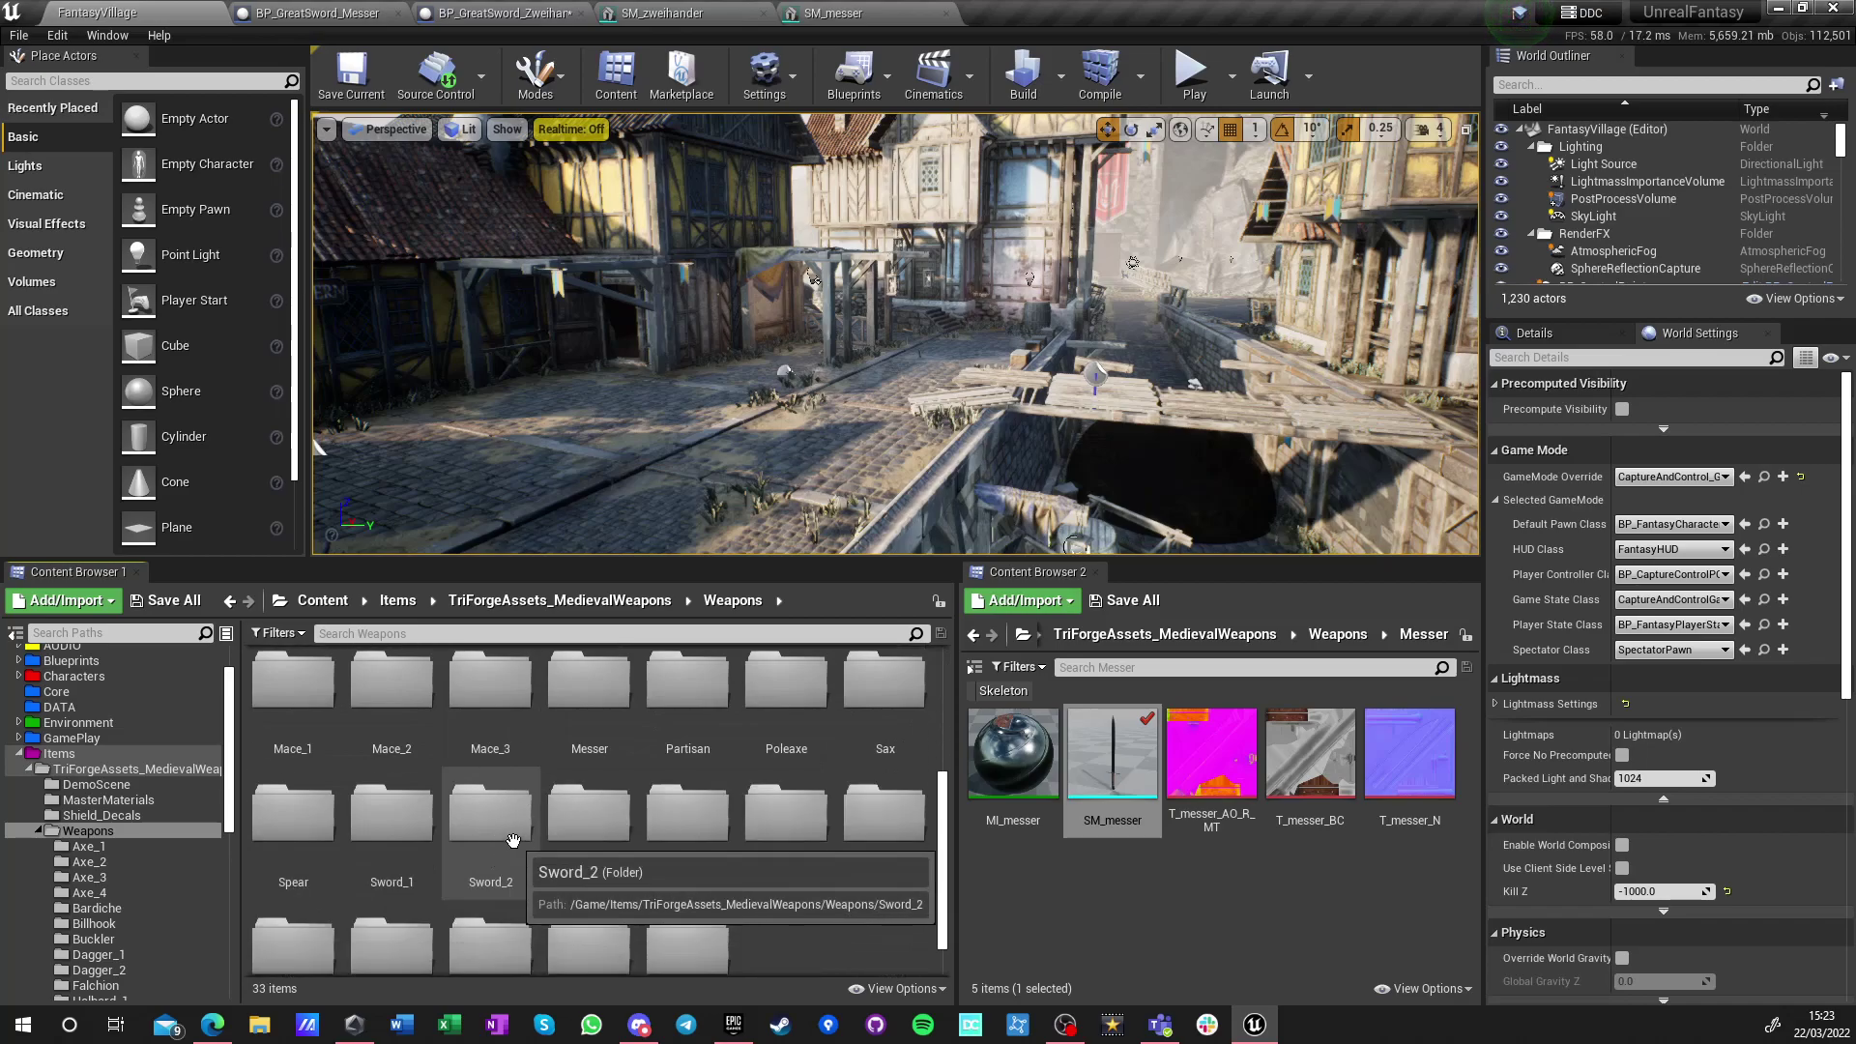
pyautogui.doubleClick(513, 839)
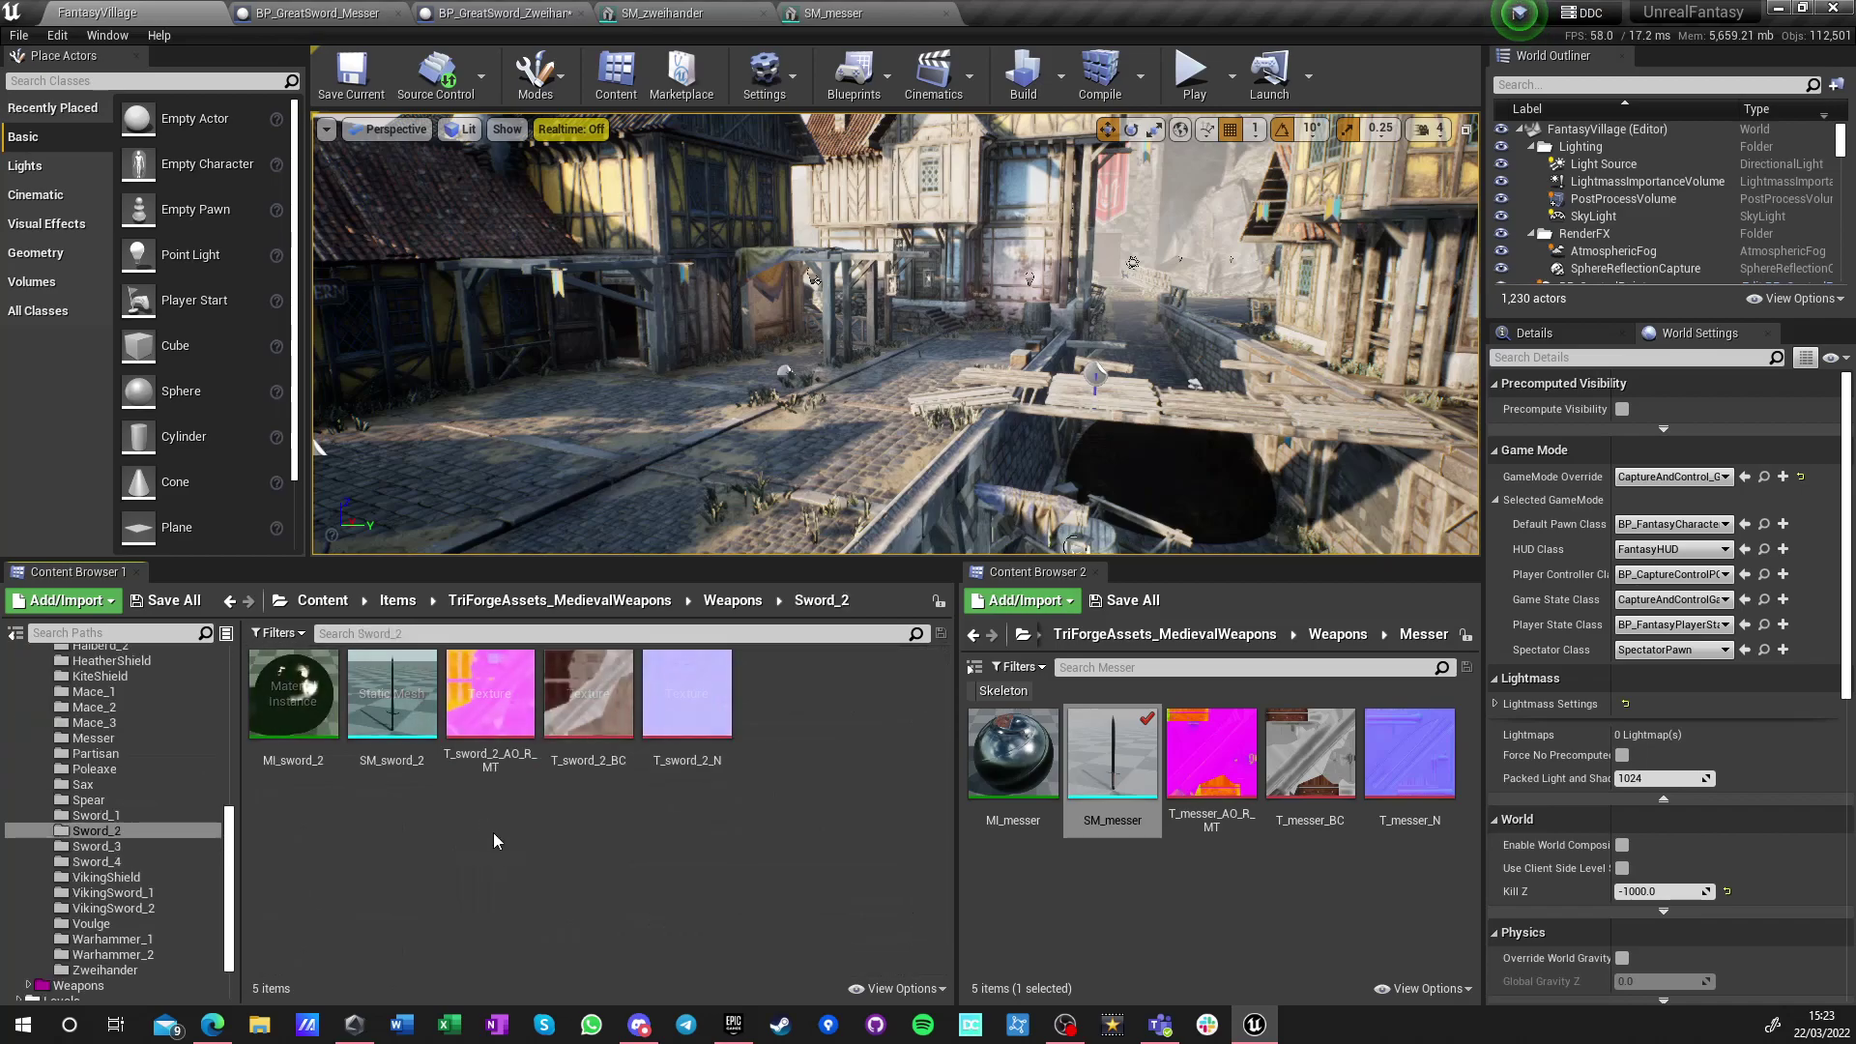
pyautogui.click(733, 602)
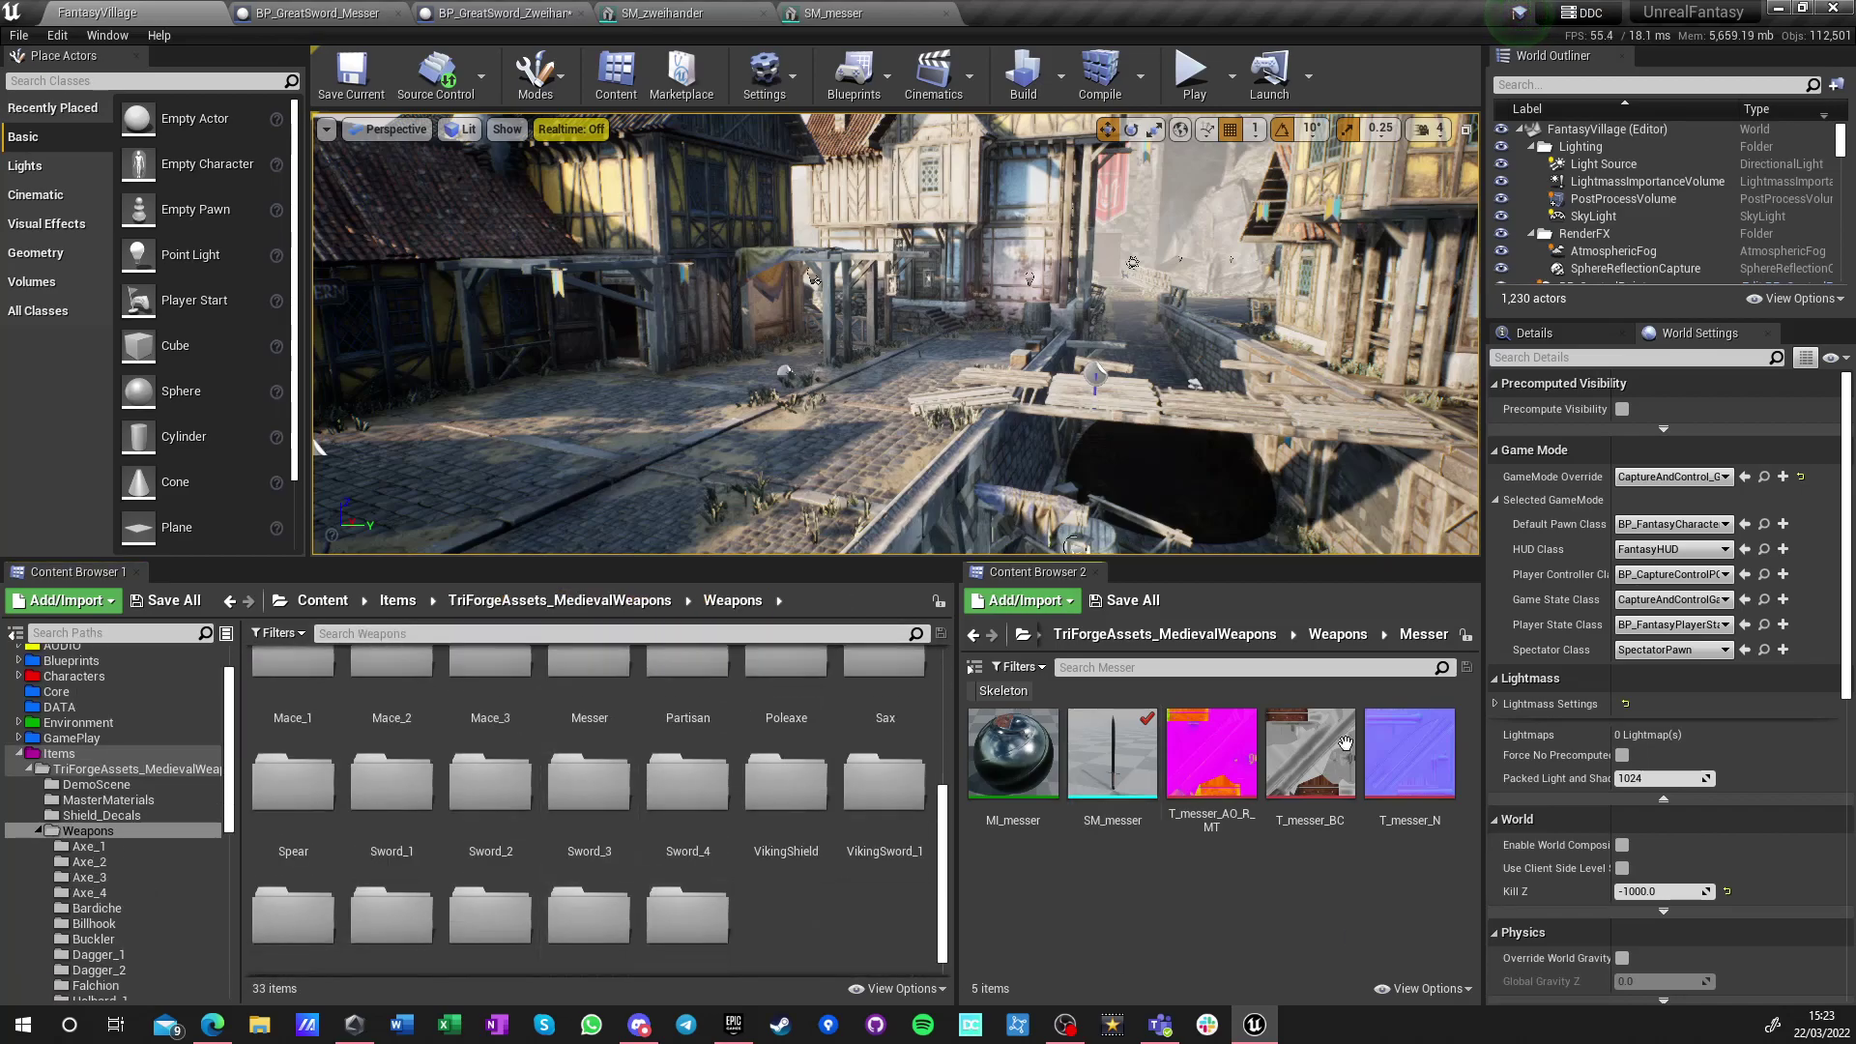
# Bring up the GamePlay/WeaponBlueprints folder in the second content browser
pyautogui.click(1337, 635)
pyautogui.click(1222, 635)
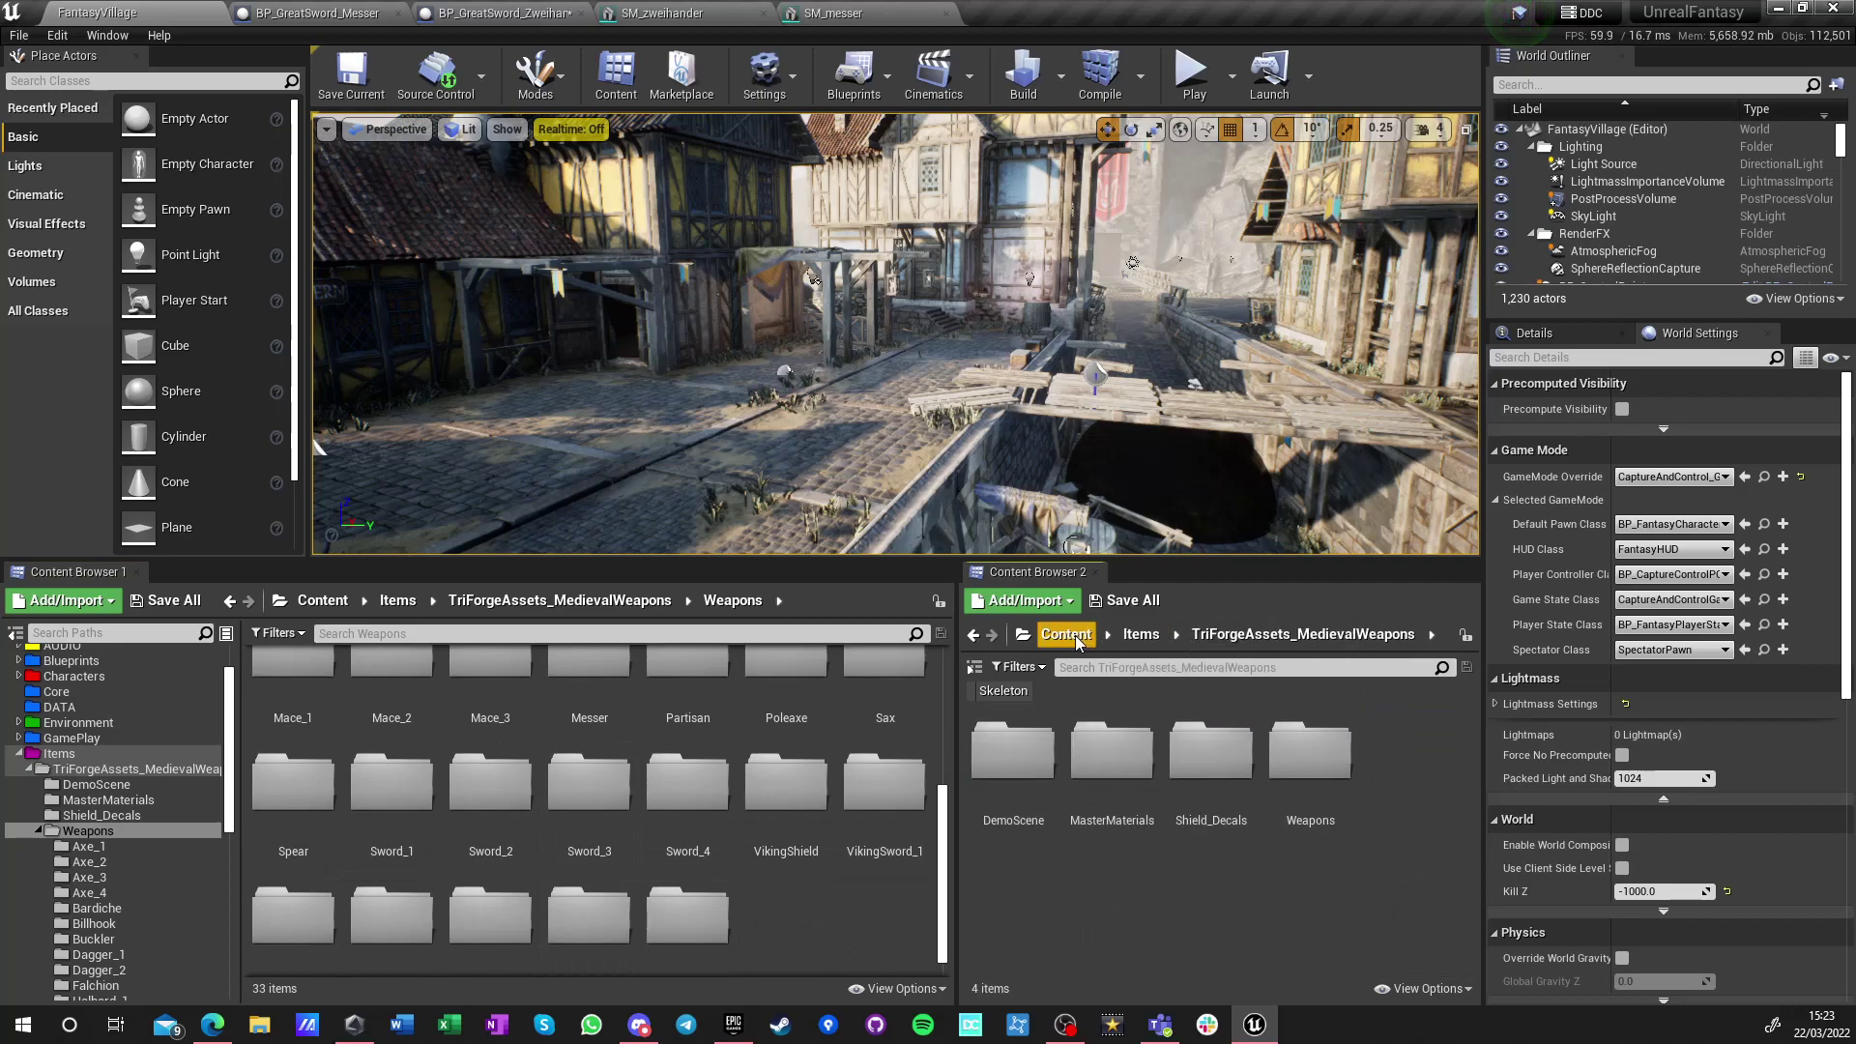
pyautogui.click(1065, 634)
pyautogui.doubleClick(1310, 887)
pyautogui.doubleClick(1311, 770)
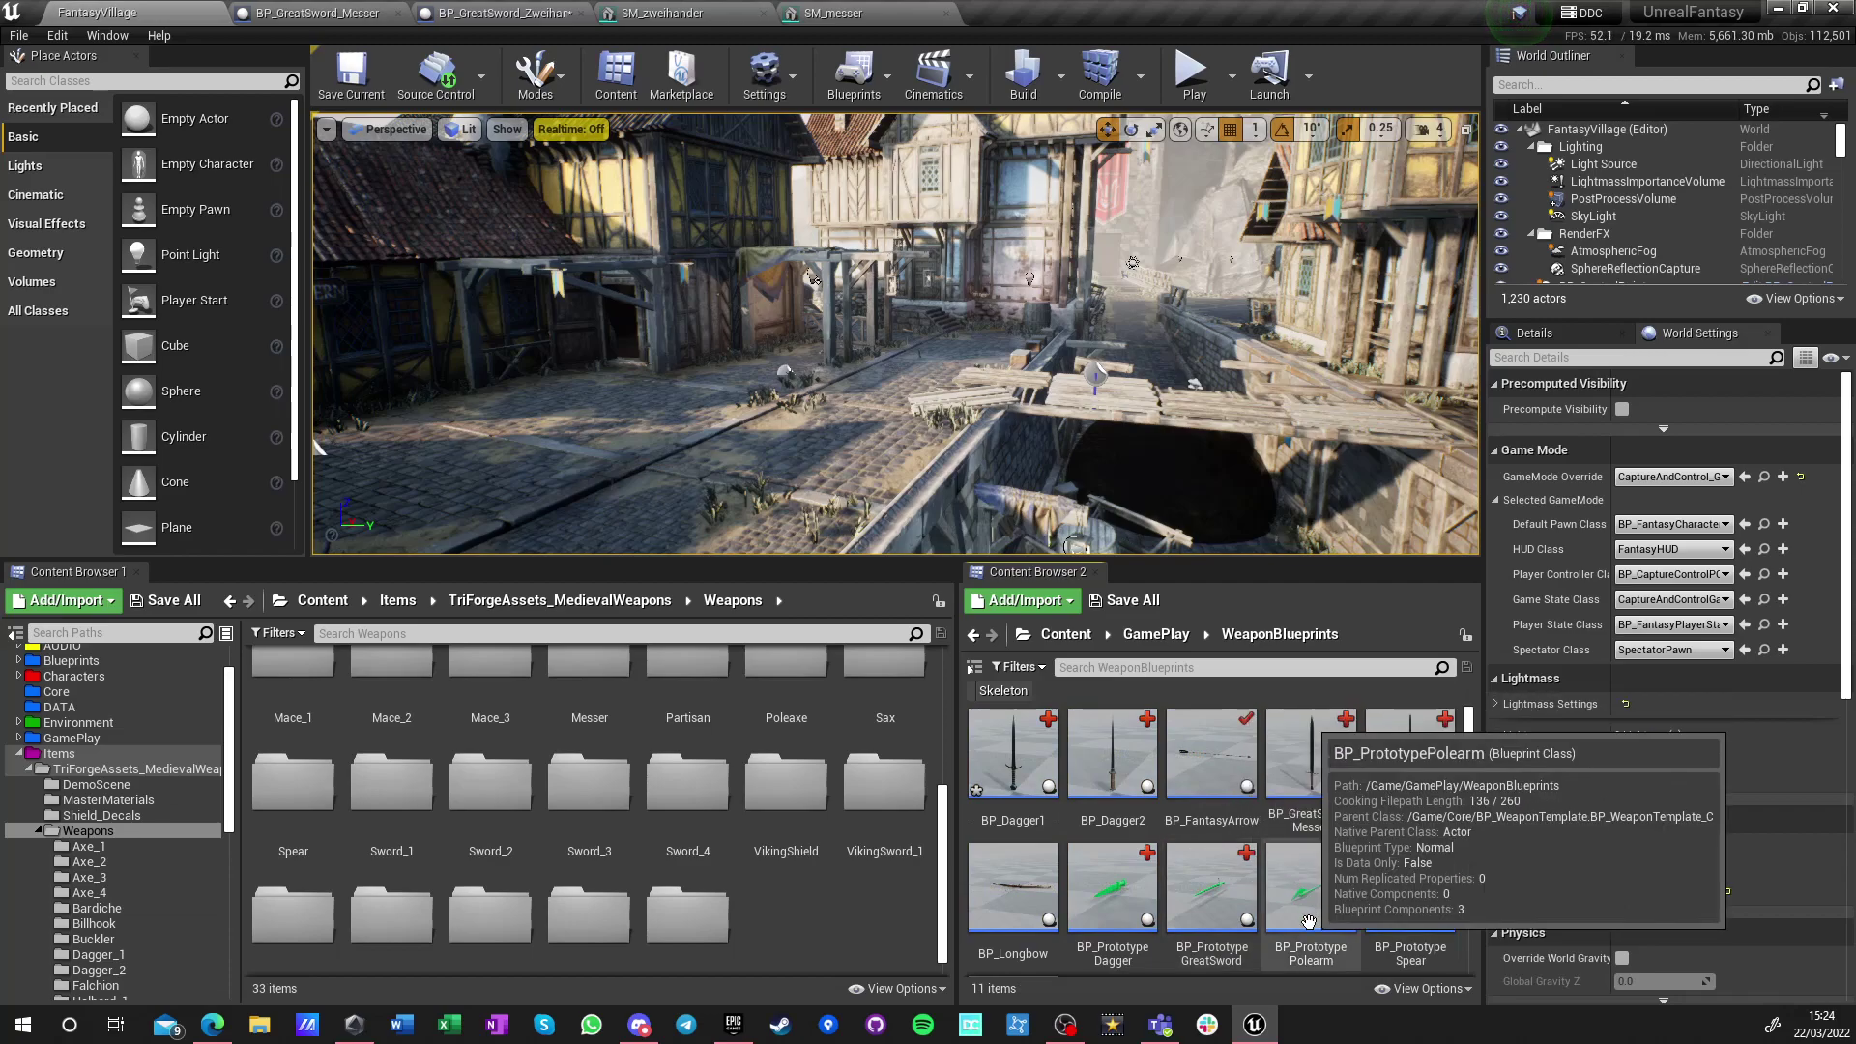
# Review the prototype weapon blueprints, selecting BP_PrototypeGreatSword, BP_PrototypePolearm and finally BP_PrototypeSpear
pyautogui.scroll(-1, 1208, 932)
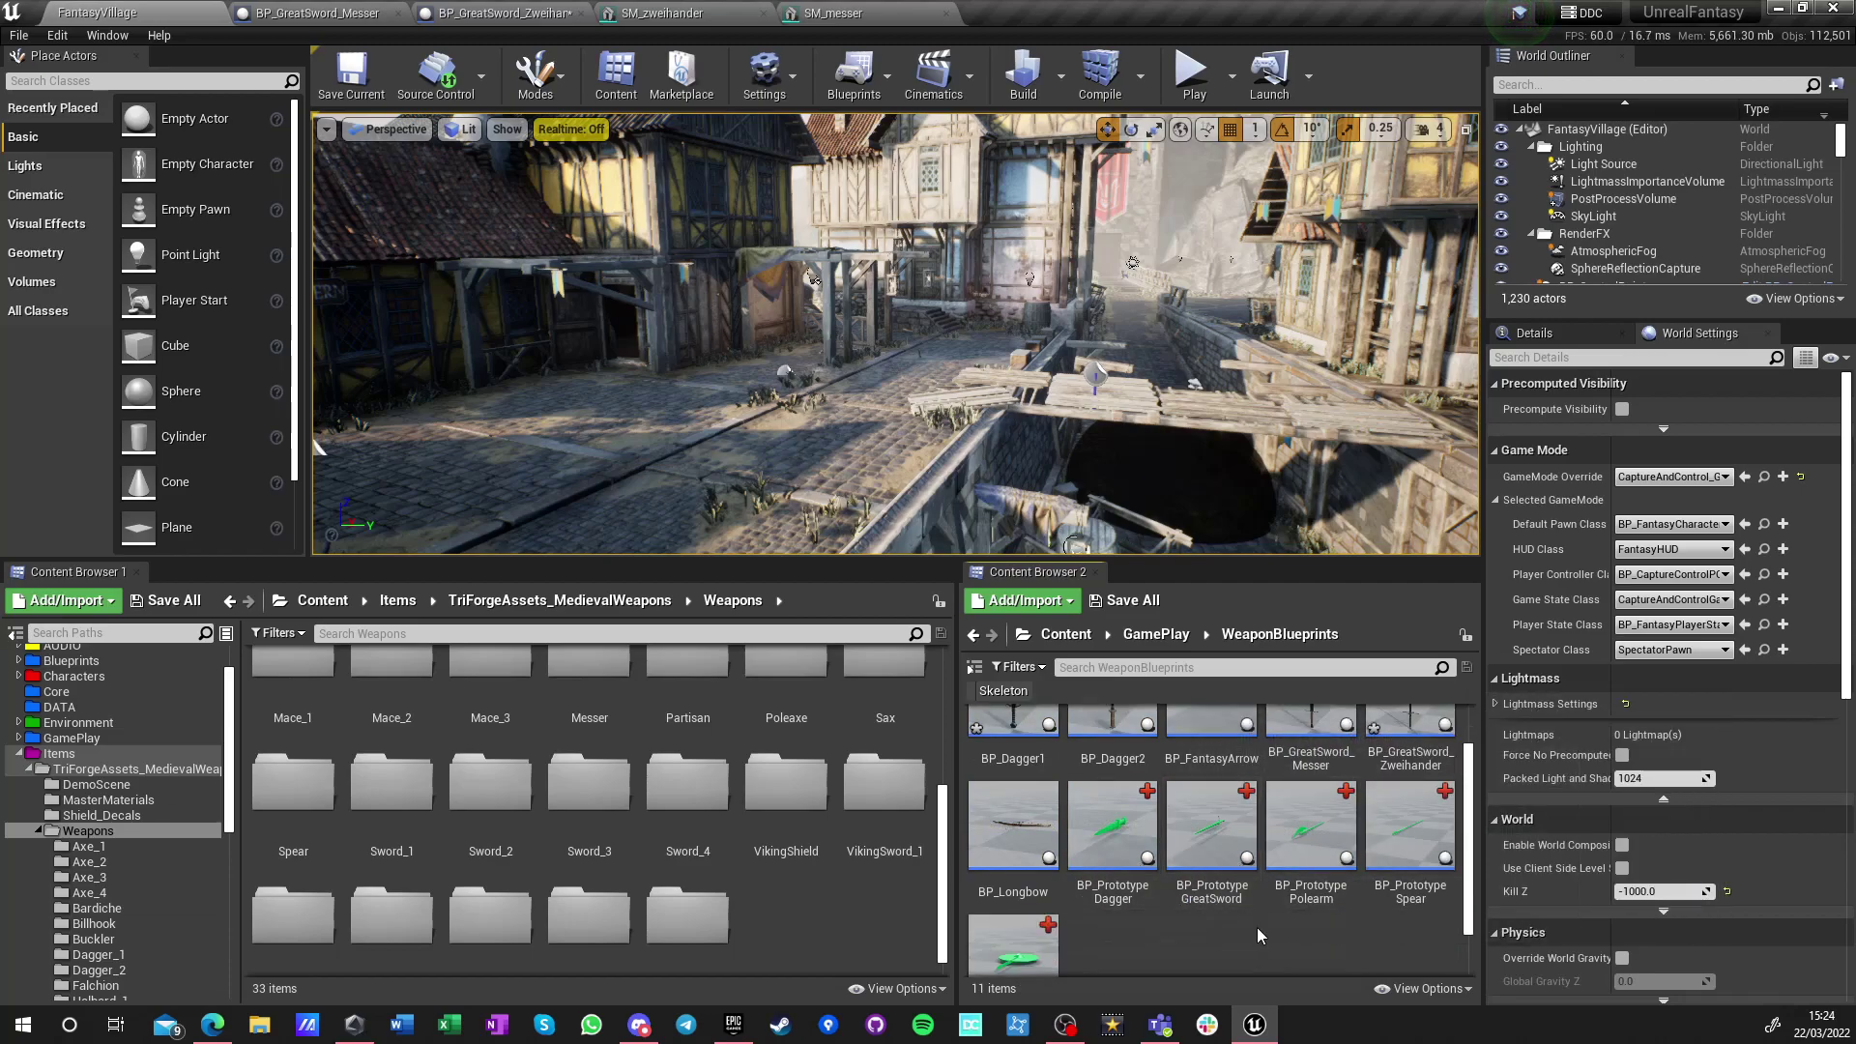
pyautogui.click(1213, 831)
pyautogui.scroll(1, 1276, 870)
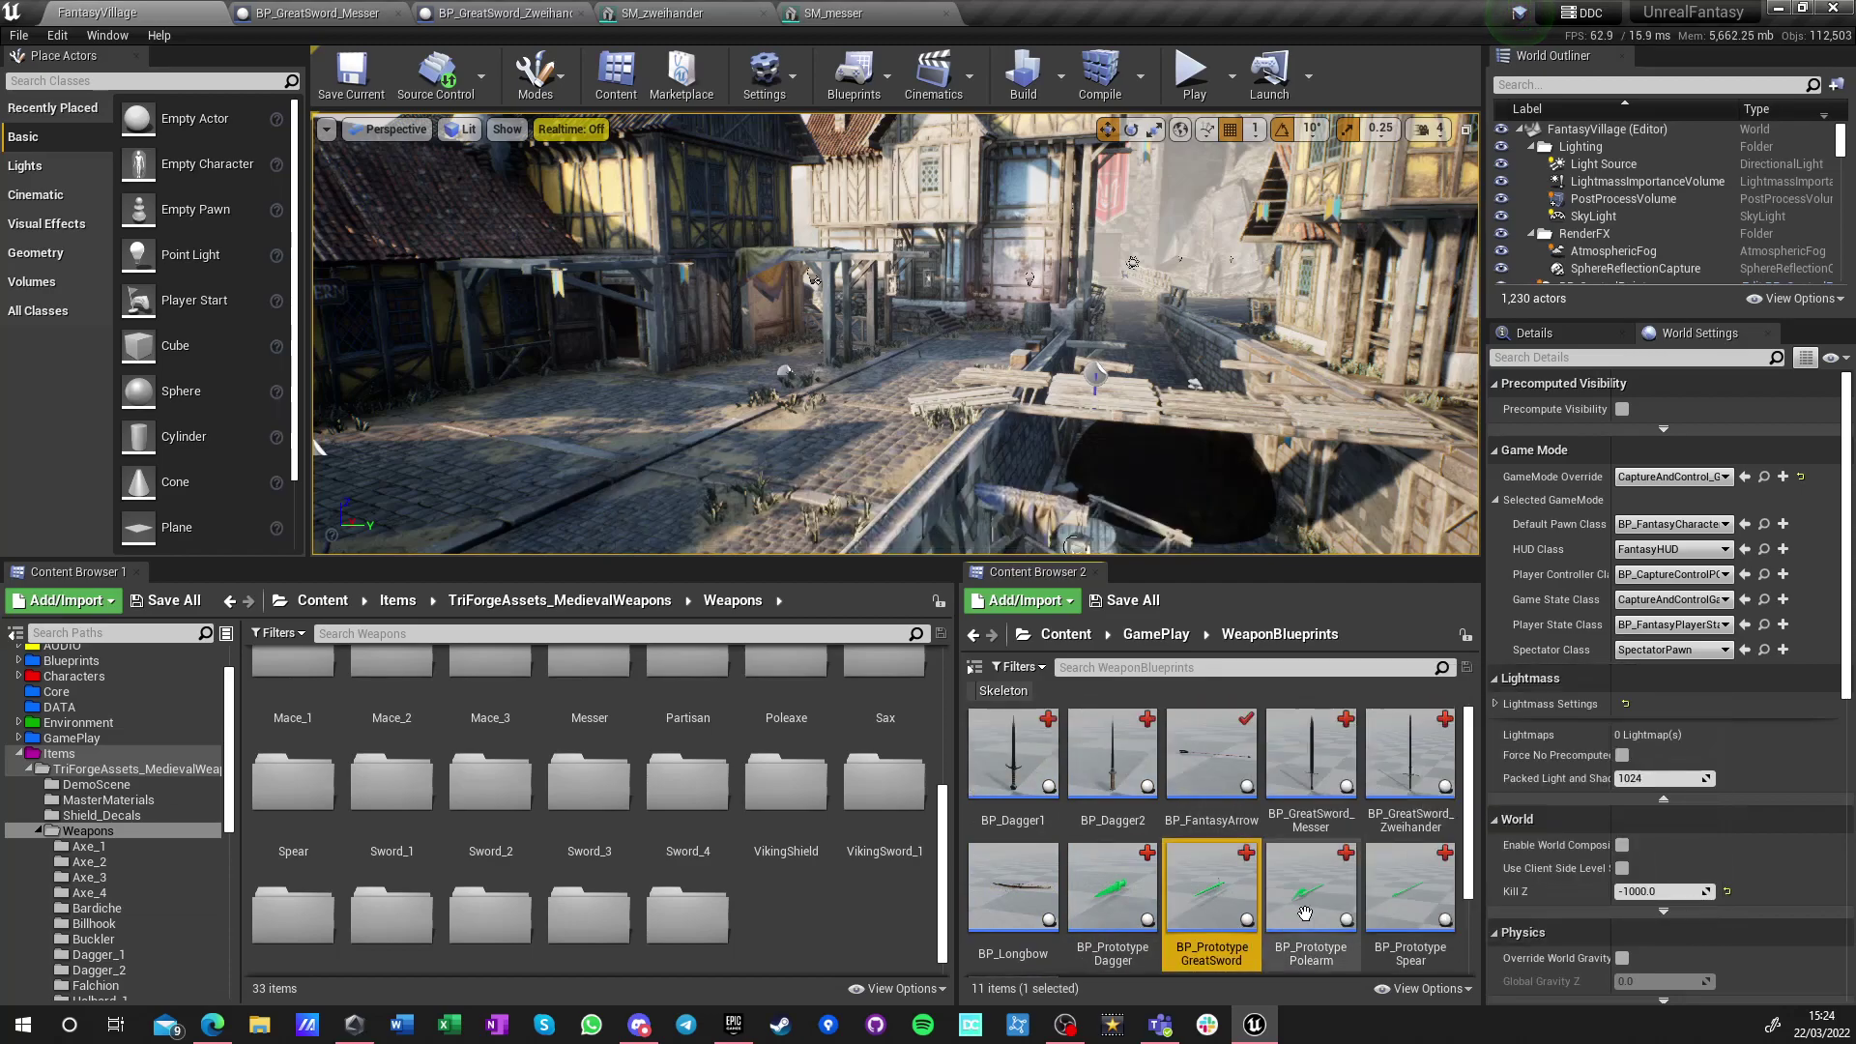
pyautogui.click(1304, 913)
pyautogui.scroll(-1, 1300, 913)
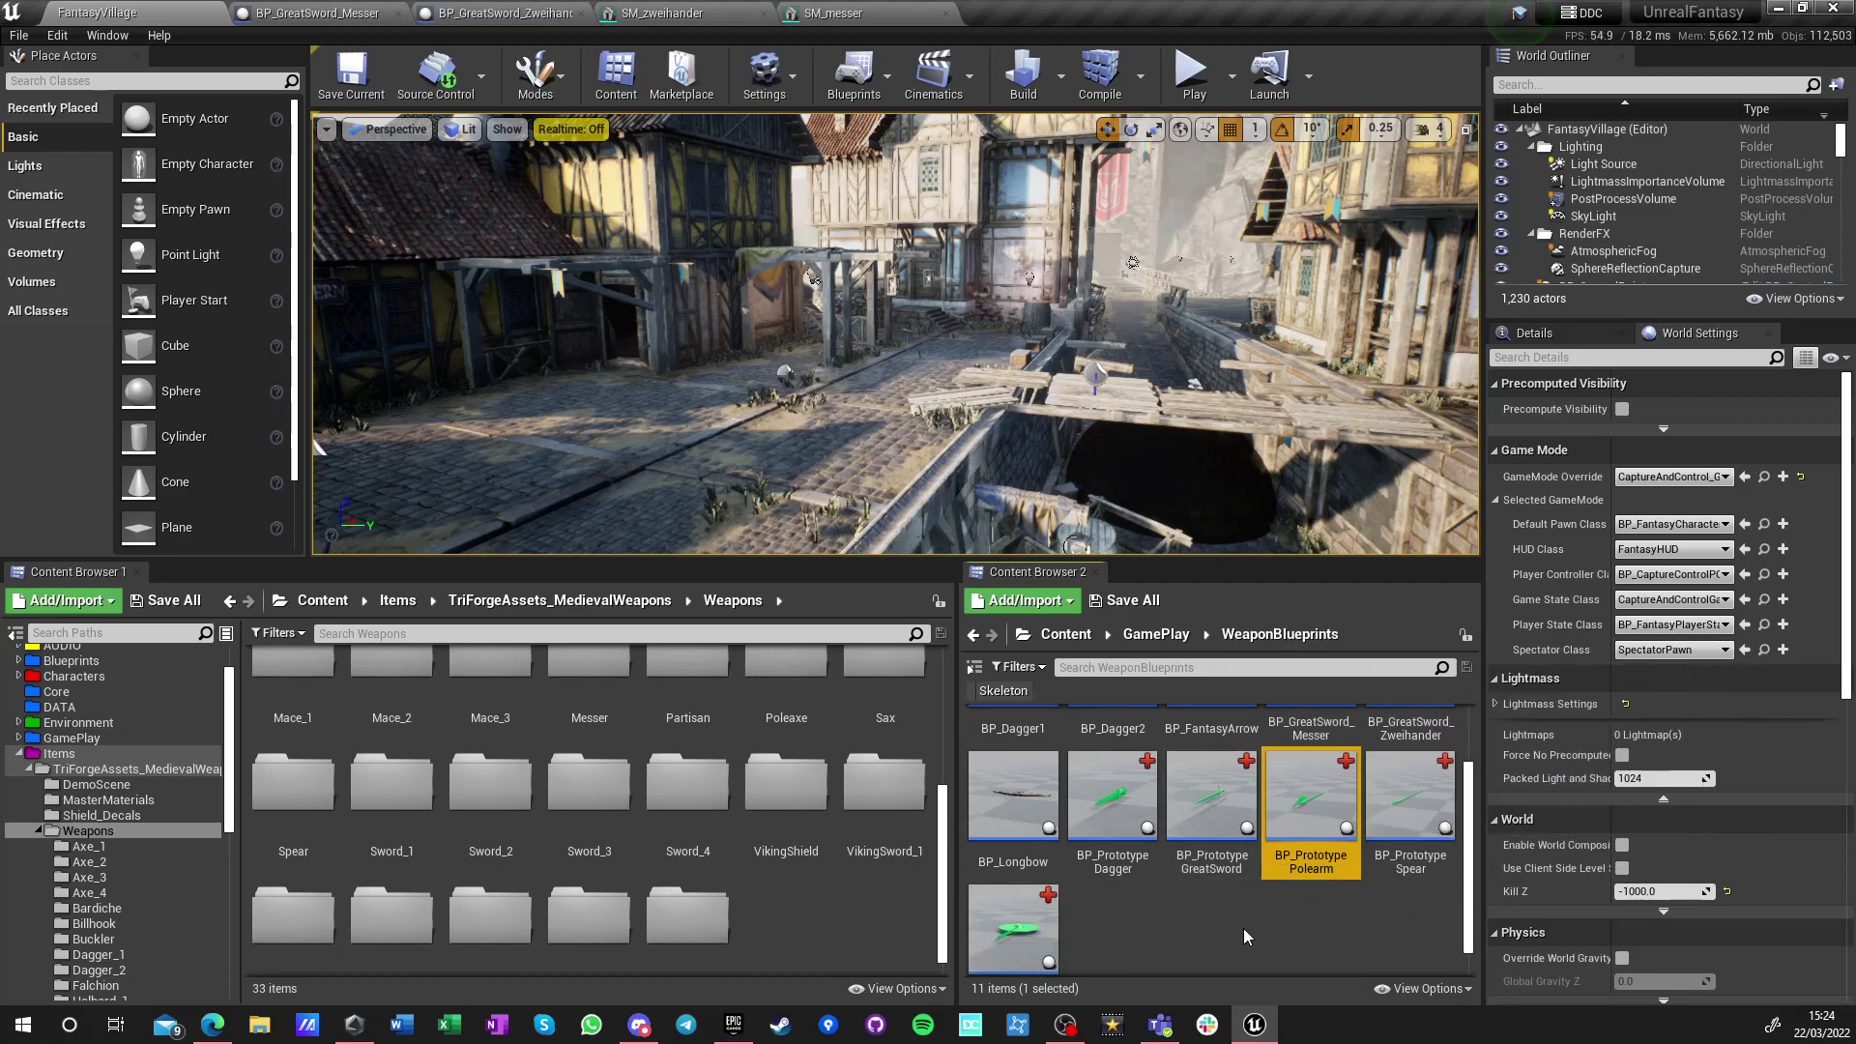
pyautogui.click(1408, 819)
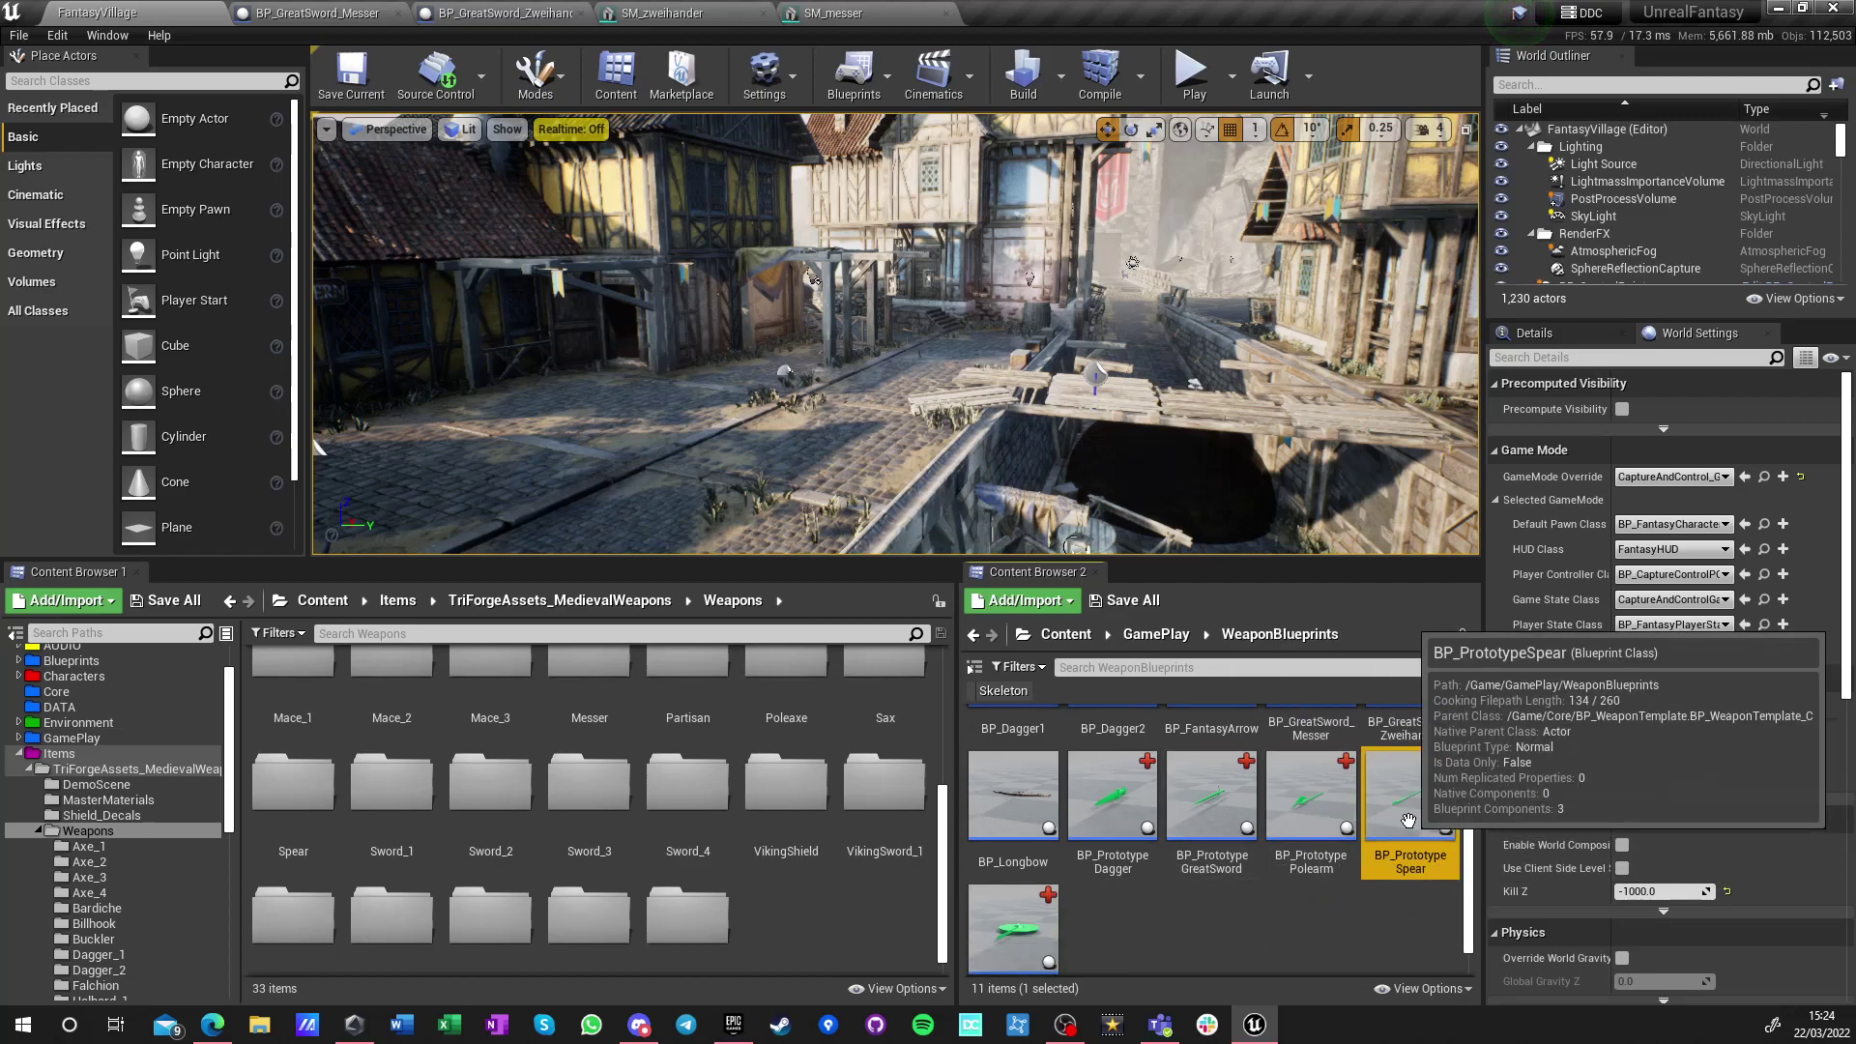
# Duplicate BP_PrototypeSpear as BP_Spear1 and open the new blueprint for editing
pyautogui.hotkey('ctrl', 'w')
pyautogui.write('BP_Spear_')
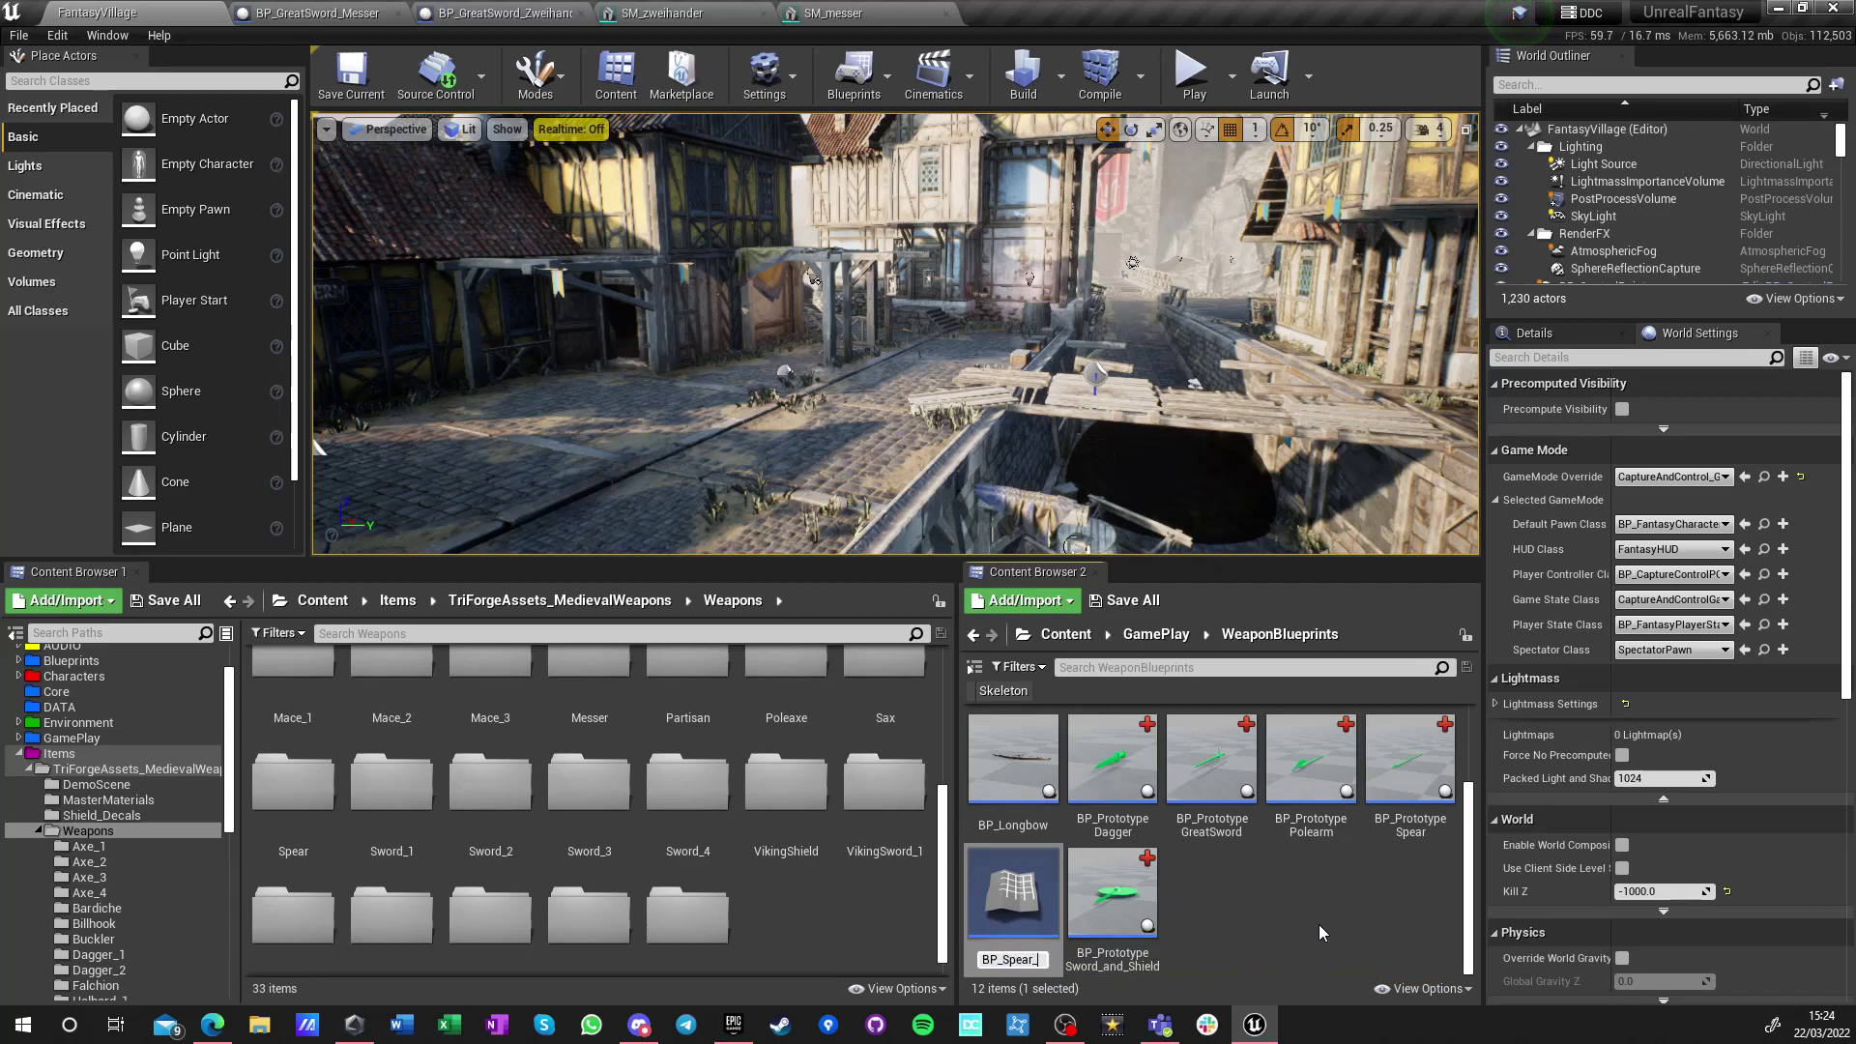
pyautogui.press('BackSpace')
pyautogui.write('1')
pyautogui.press('Return')
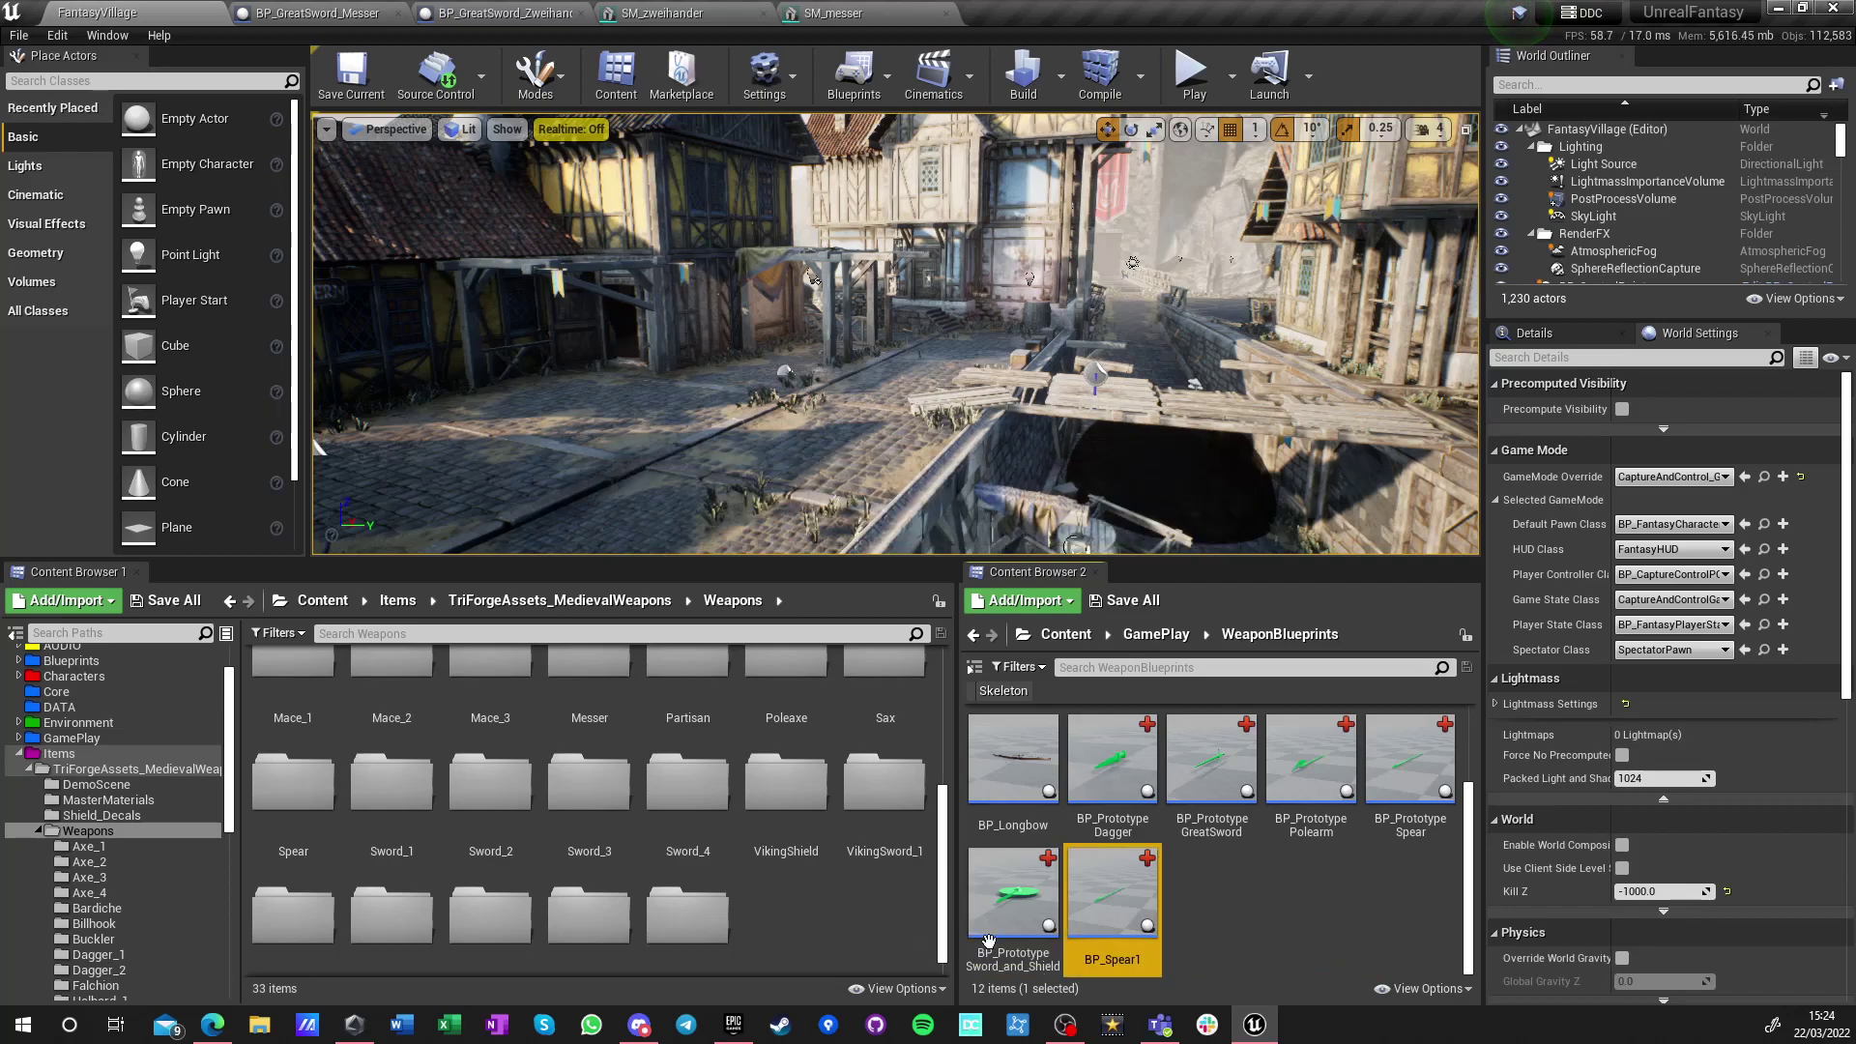
pyautogui.doubleClick(1122, 916)
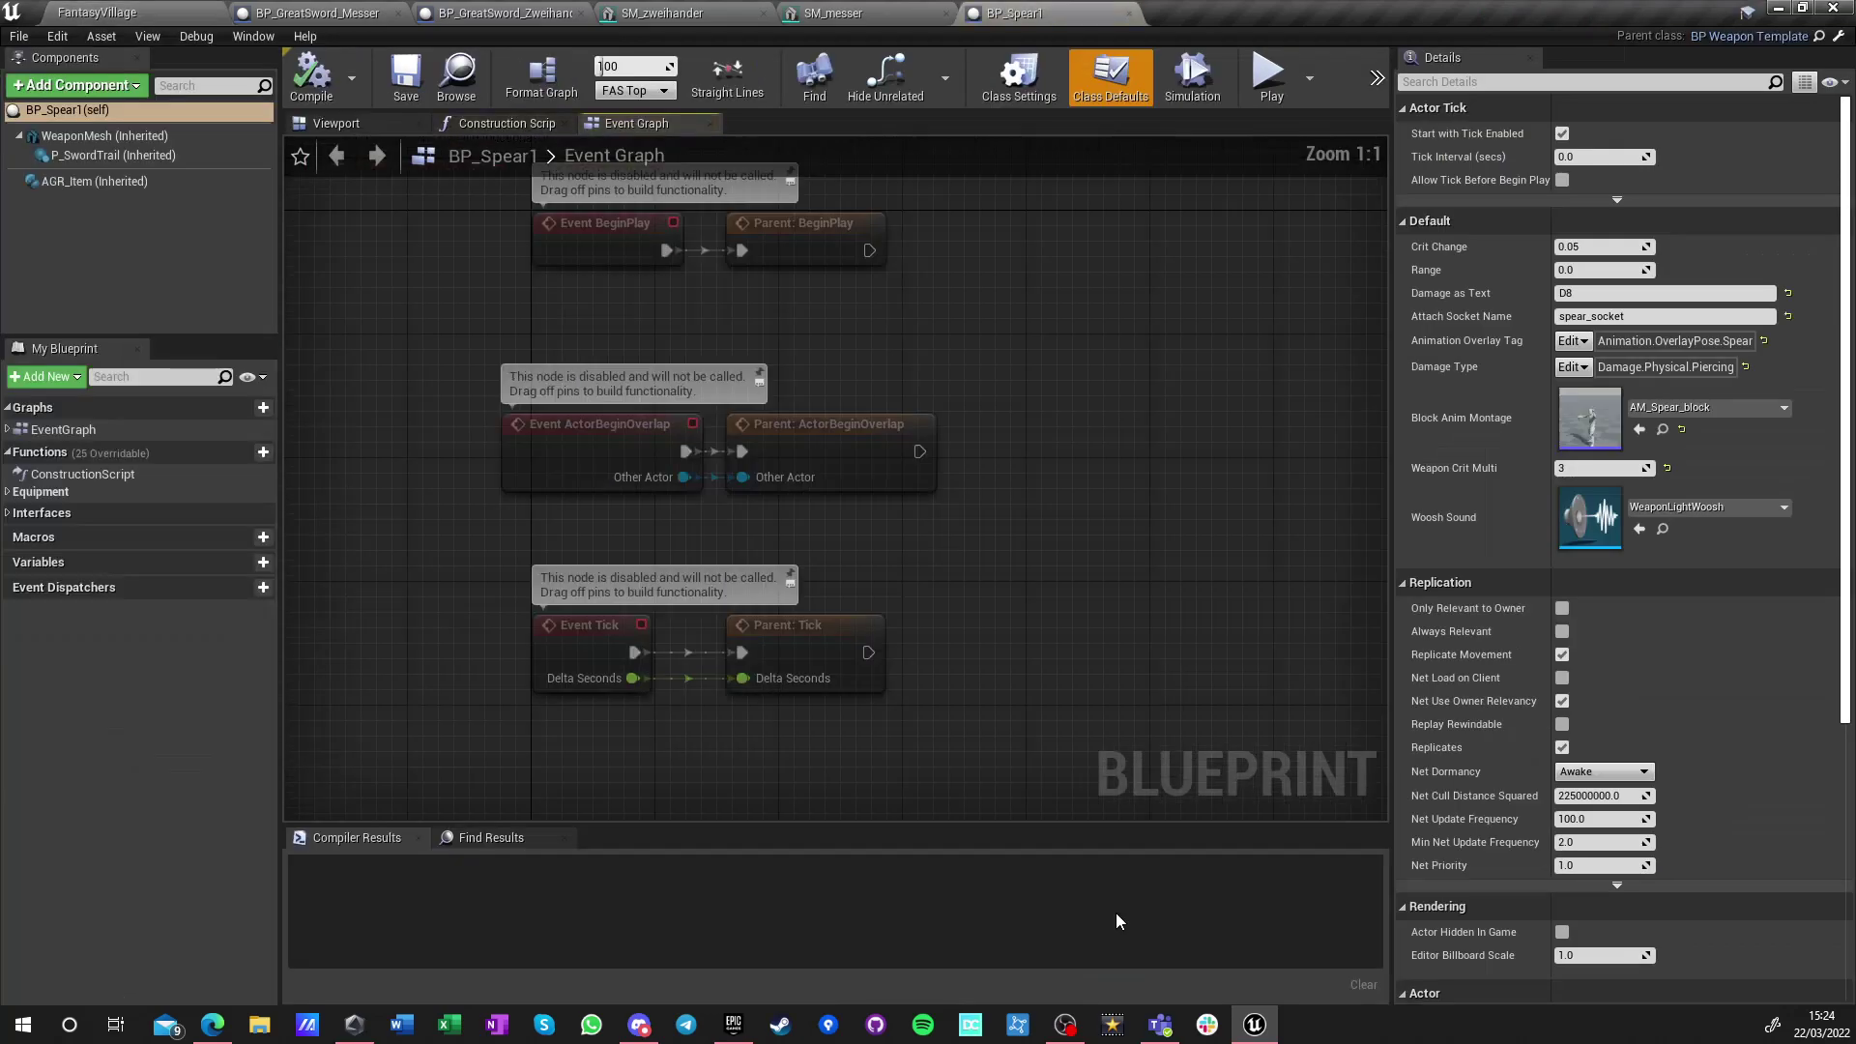
# Close the open great sword blueprints and the SM_zweihander and SM_messer mesh editors, keeping BP_Spear1 open
pyautogui.click(334, 14)
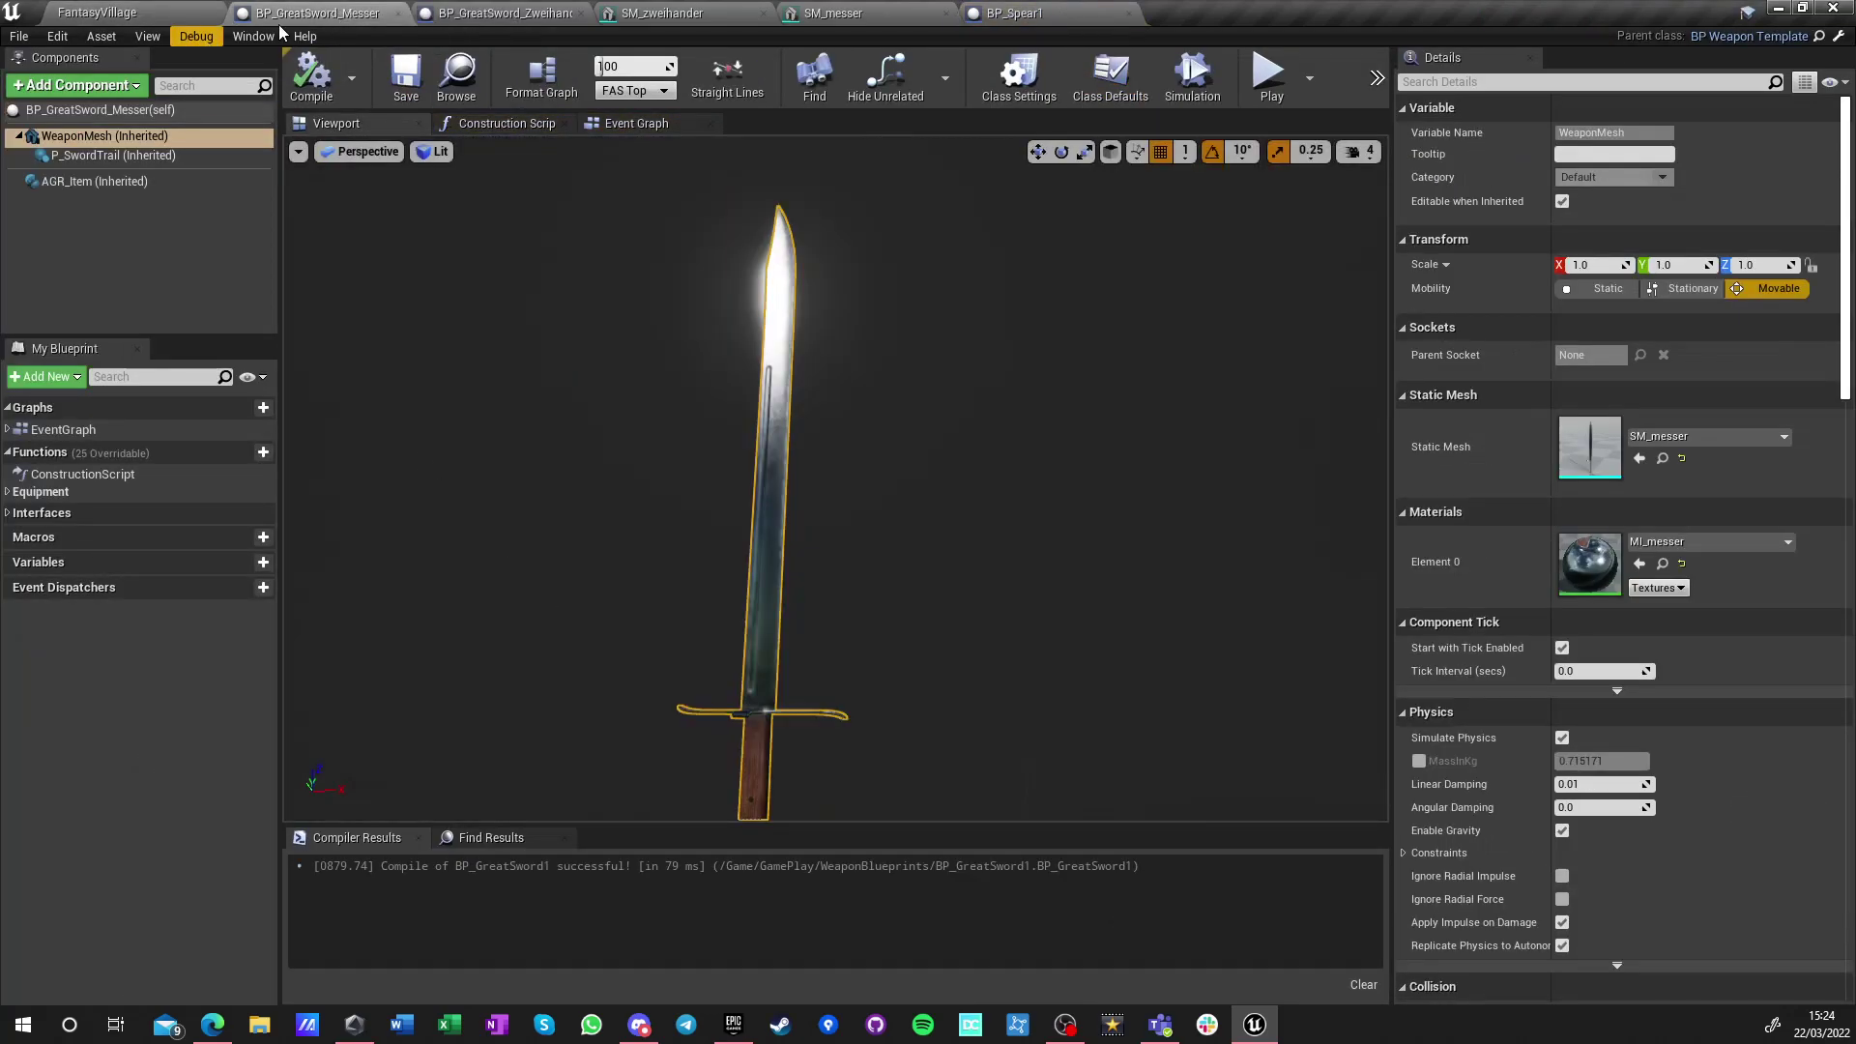
pyautogui.click(398, 13)
pyautogui.click(397, 13)
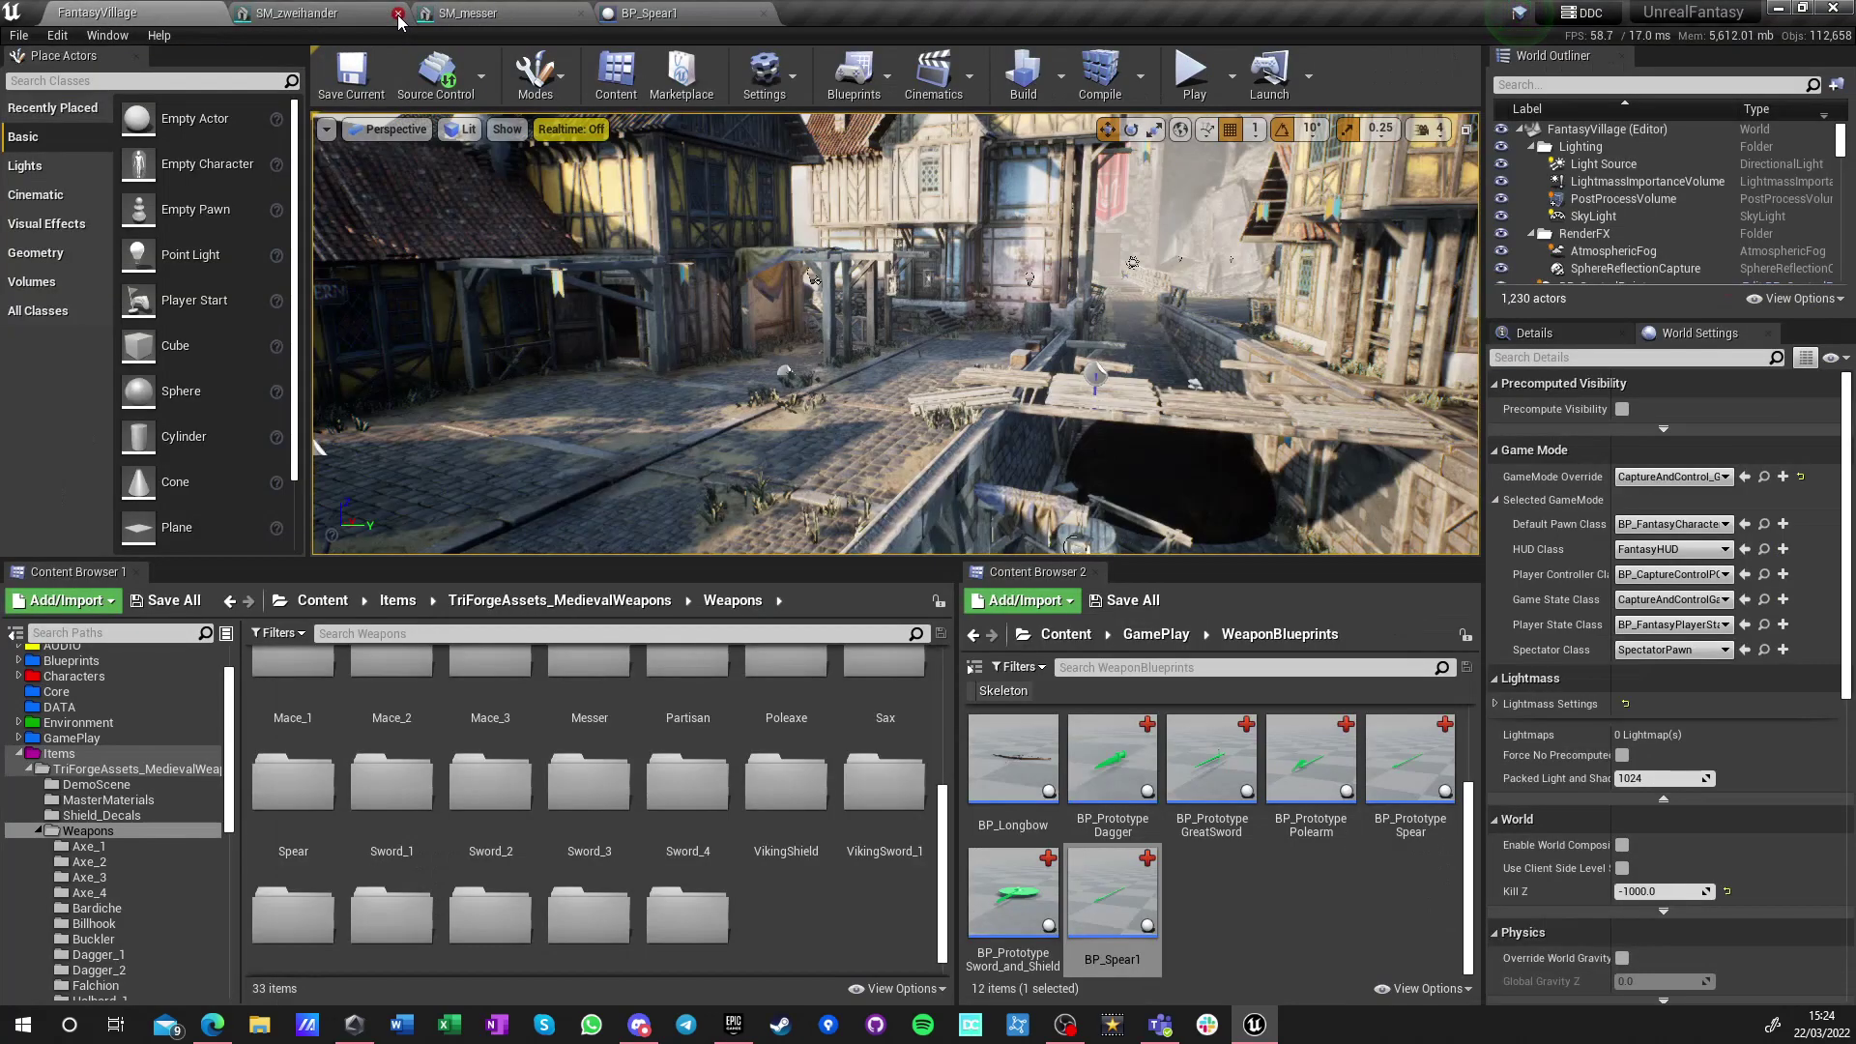
pyautogui.click(397, 14)
pyautogui.click(398, 14)
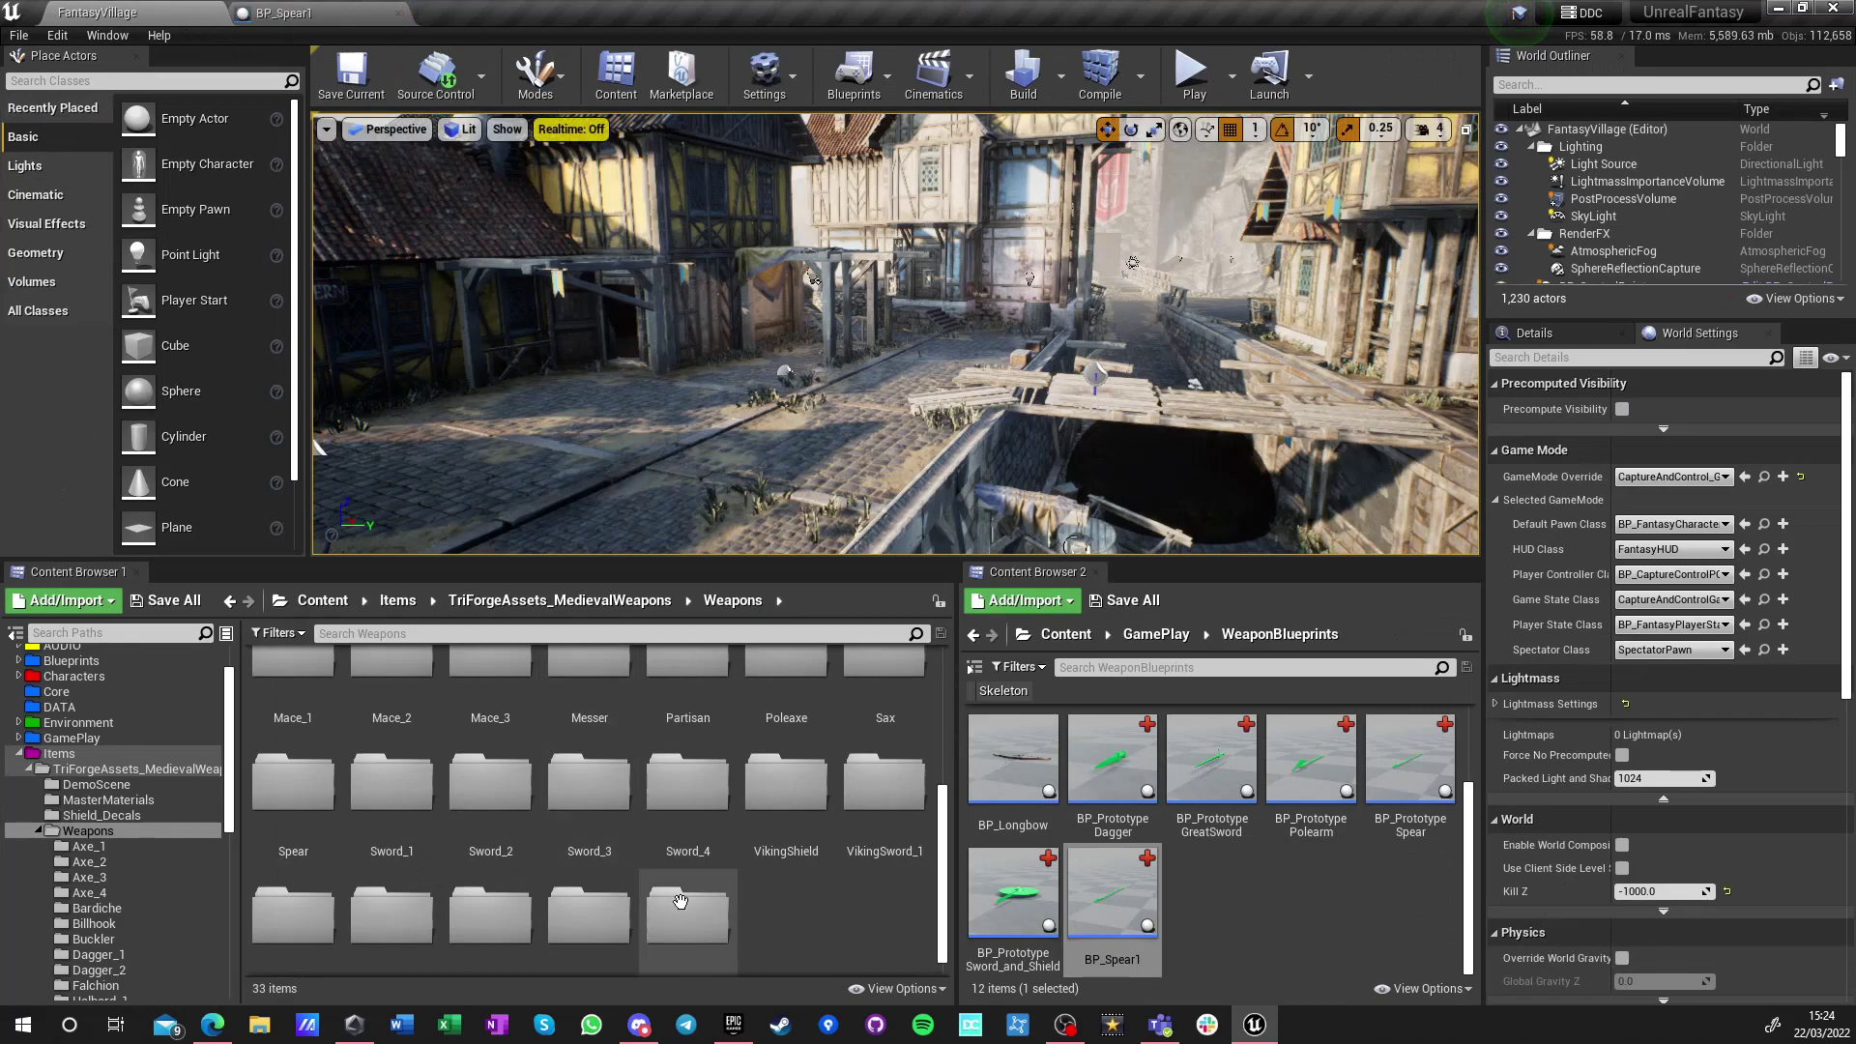
# Open the Spear folder among the medieval weapon assets
pyautogui.scroll(-1, 816, 885)
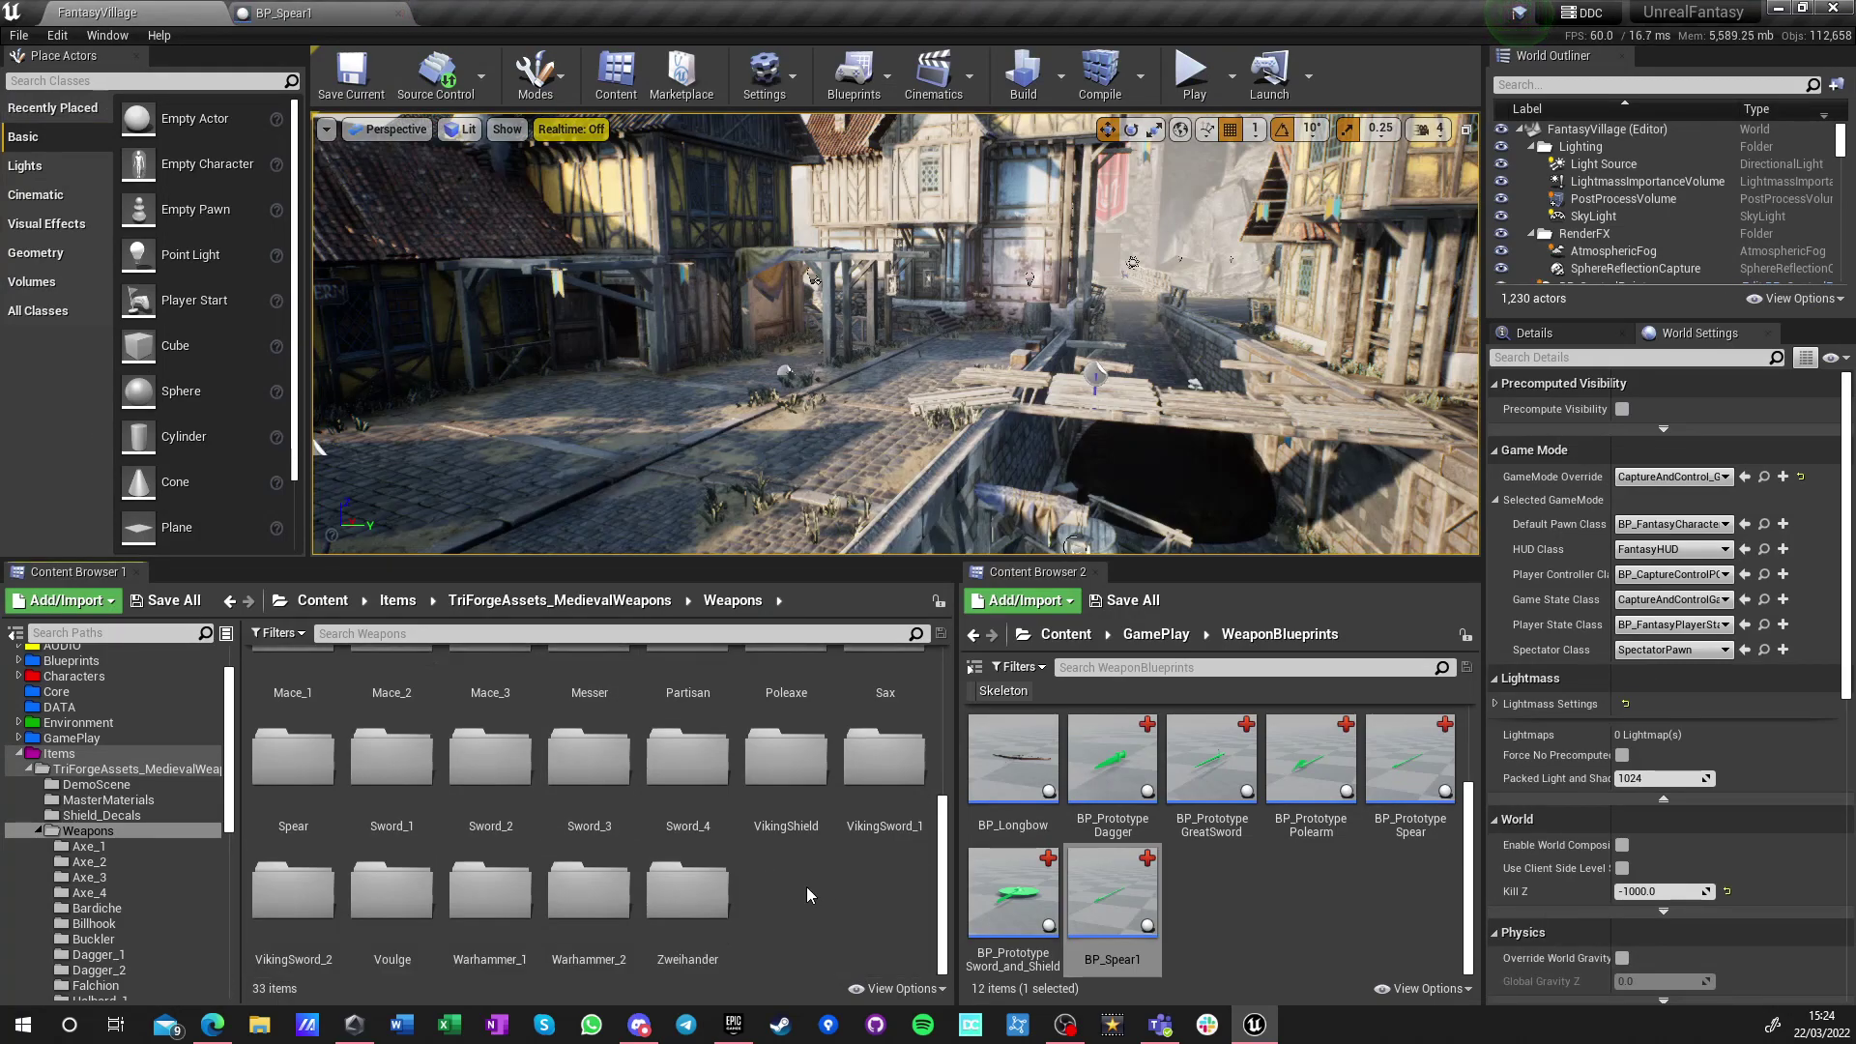
pyautogui.click(391, 894)
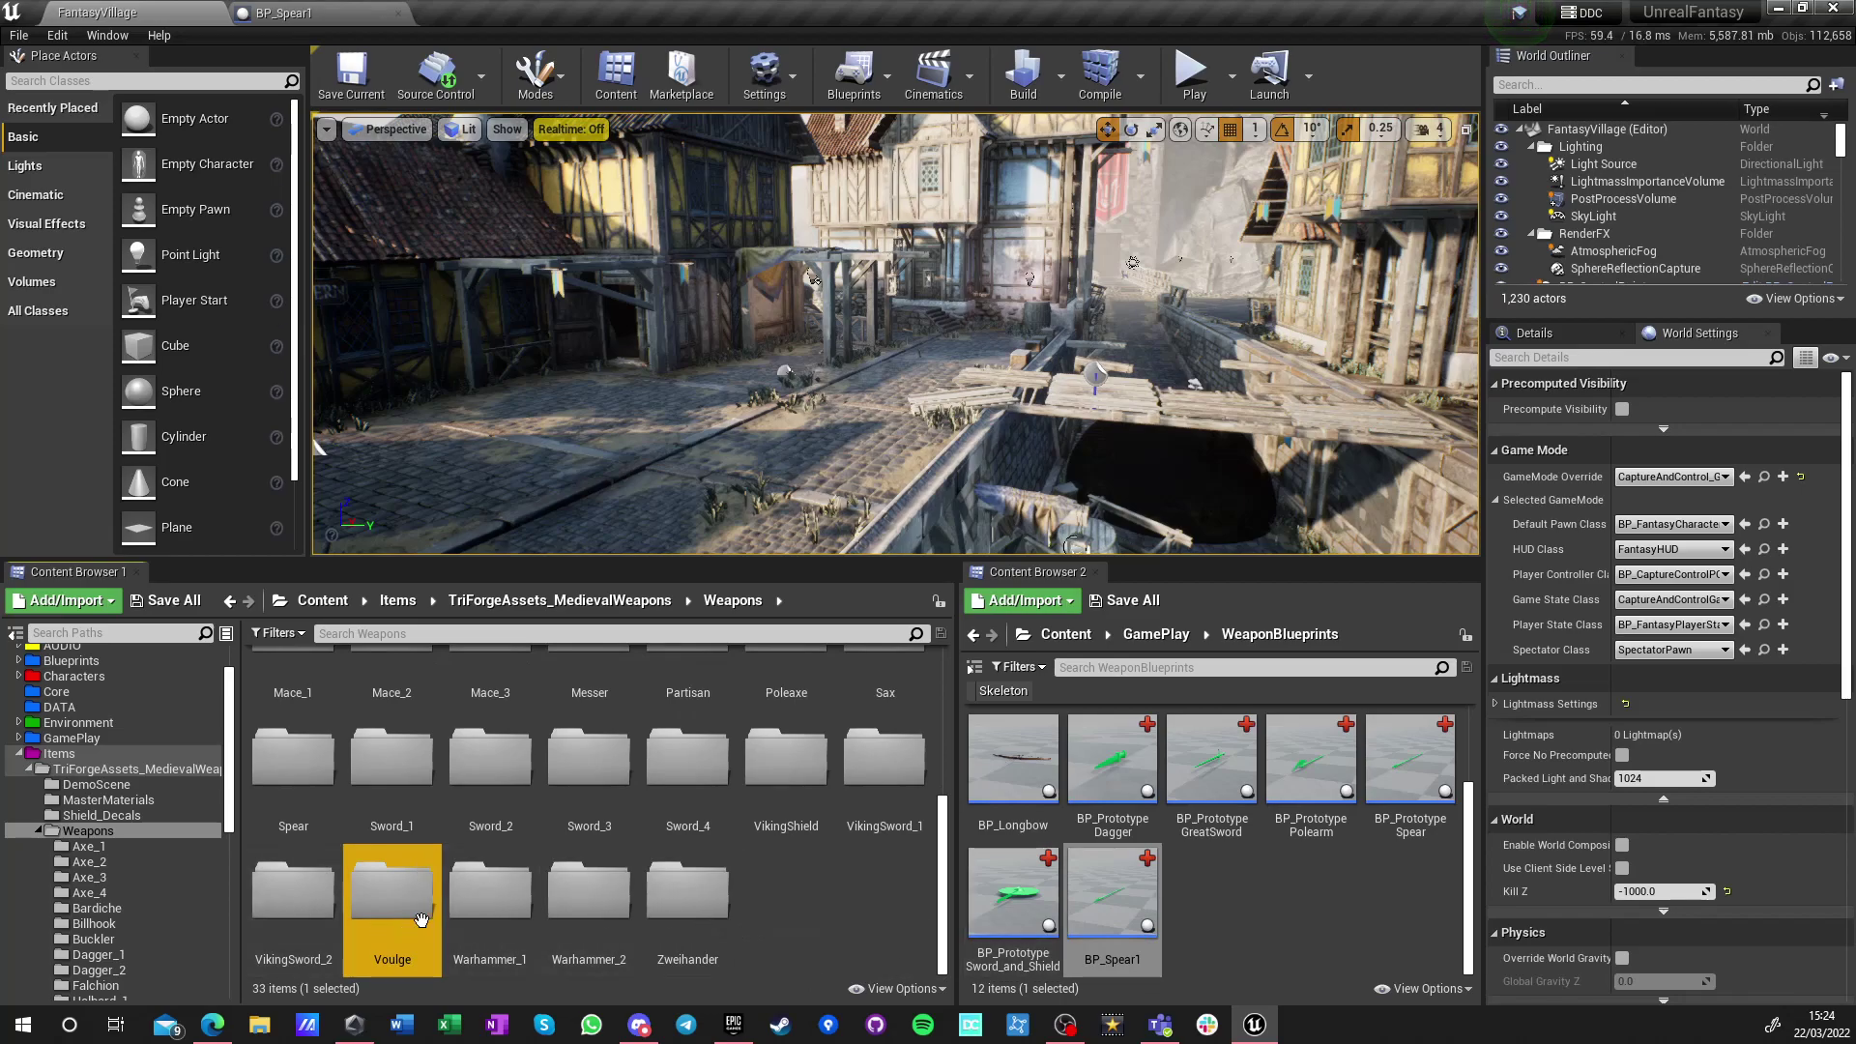
pyautogui.scroll(1, 384, 940)
pyautogui.doubleClick(269, 851)
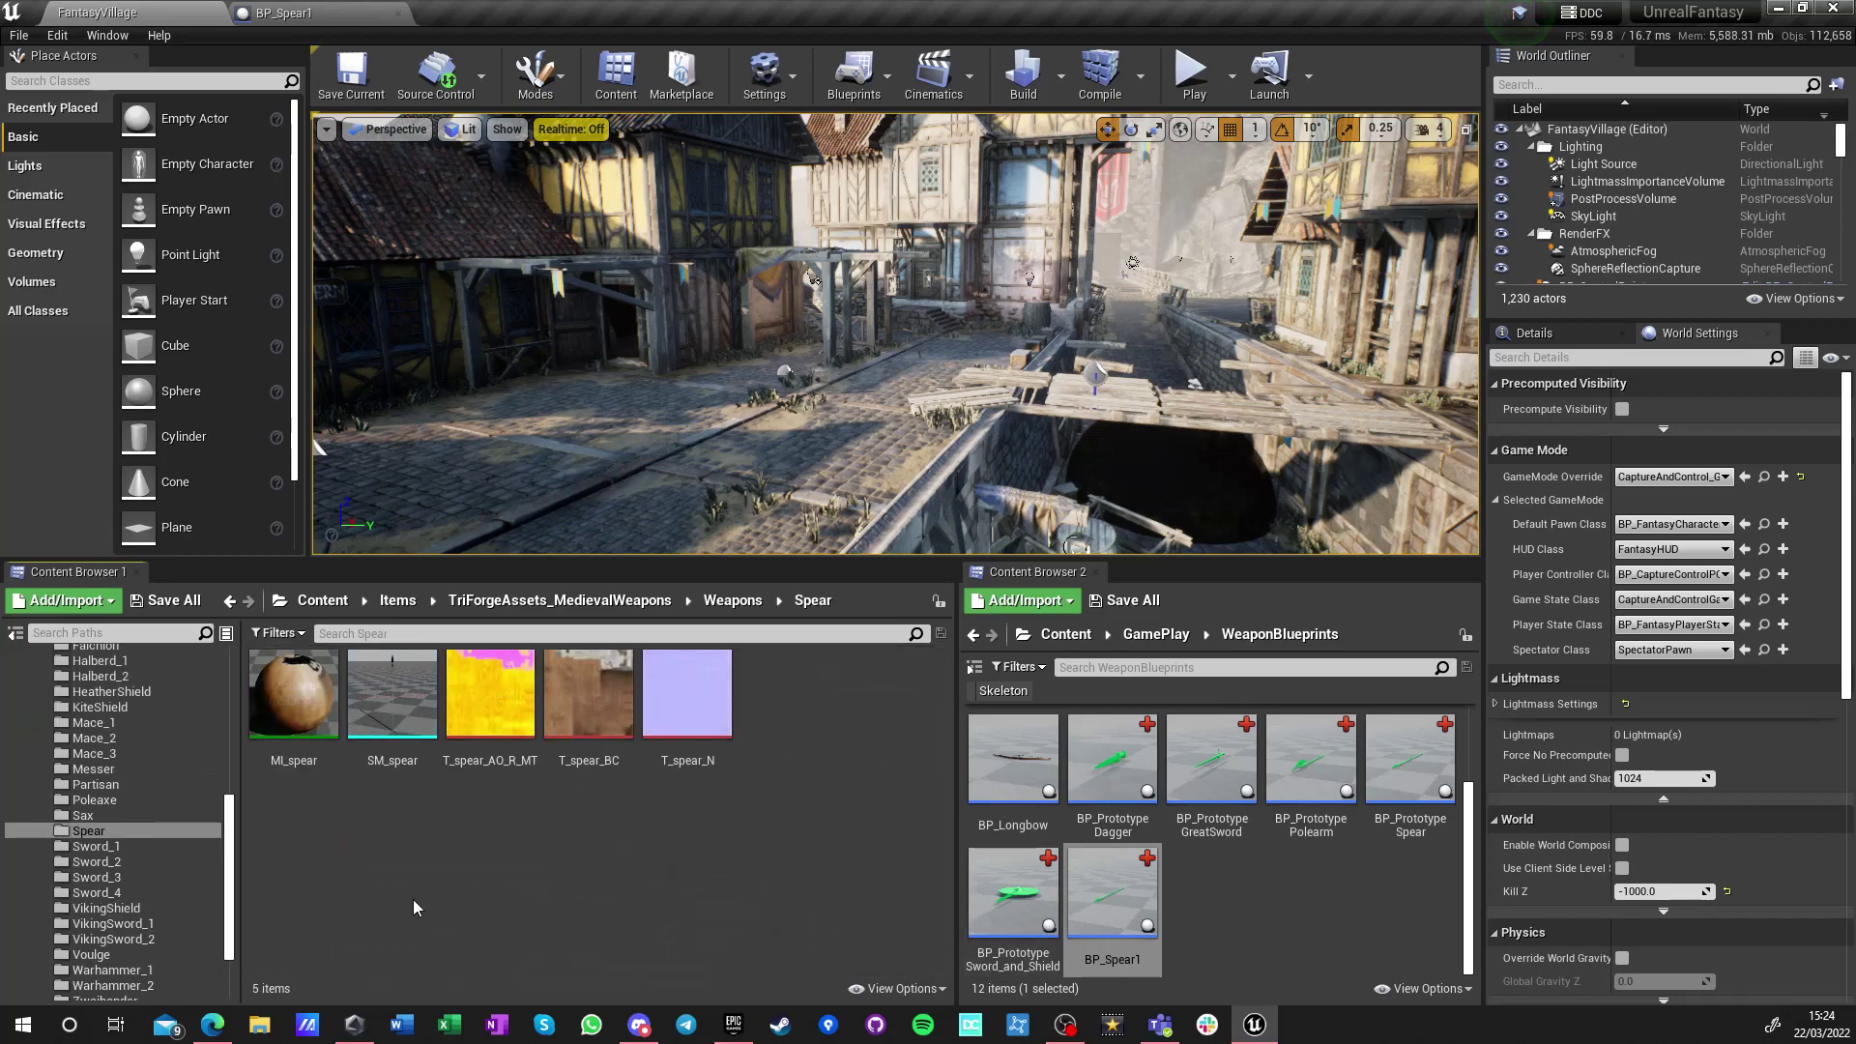
# Assign the SM_spear mesh and MI_spear material to the WeaponMesh component of BP_Spear1, and compile the blueprint
pyautogui.click(298, 18)
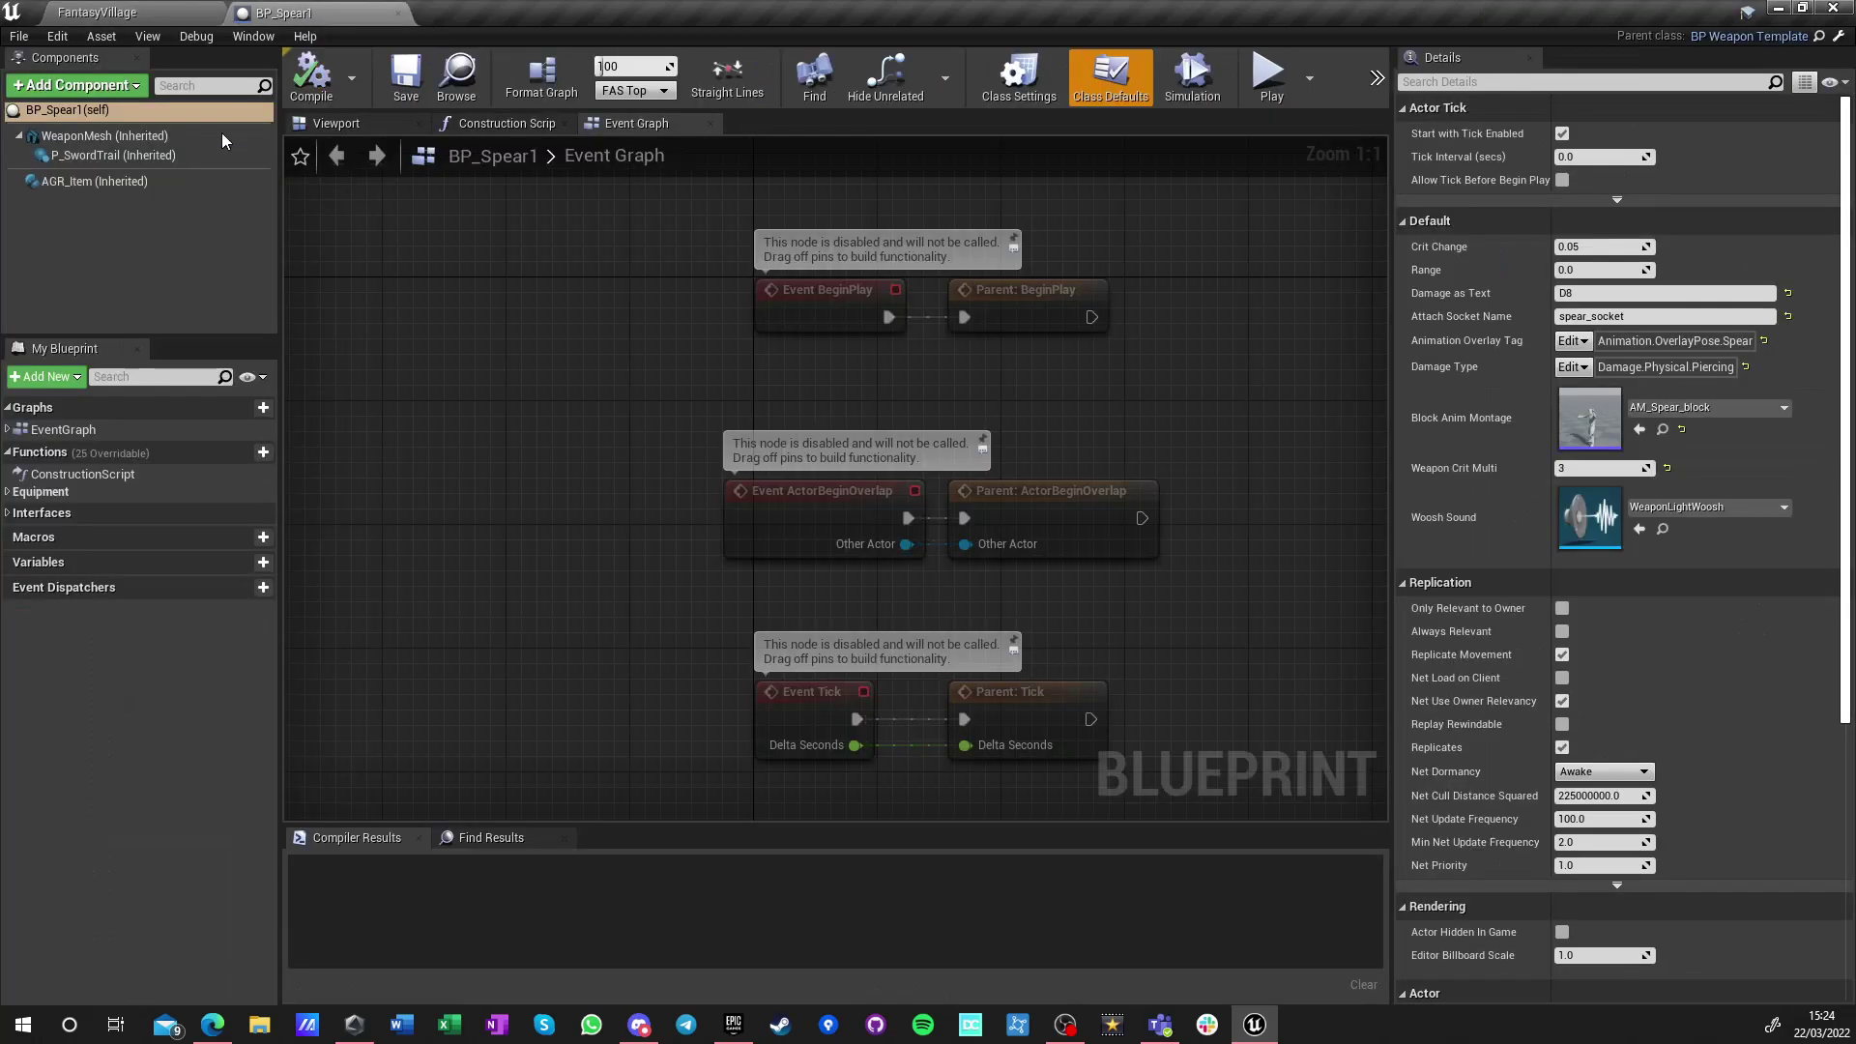
pyautogui.click(97, 136)
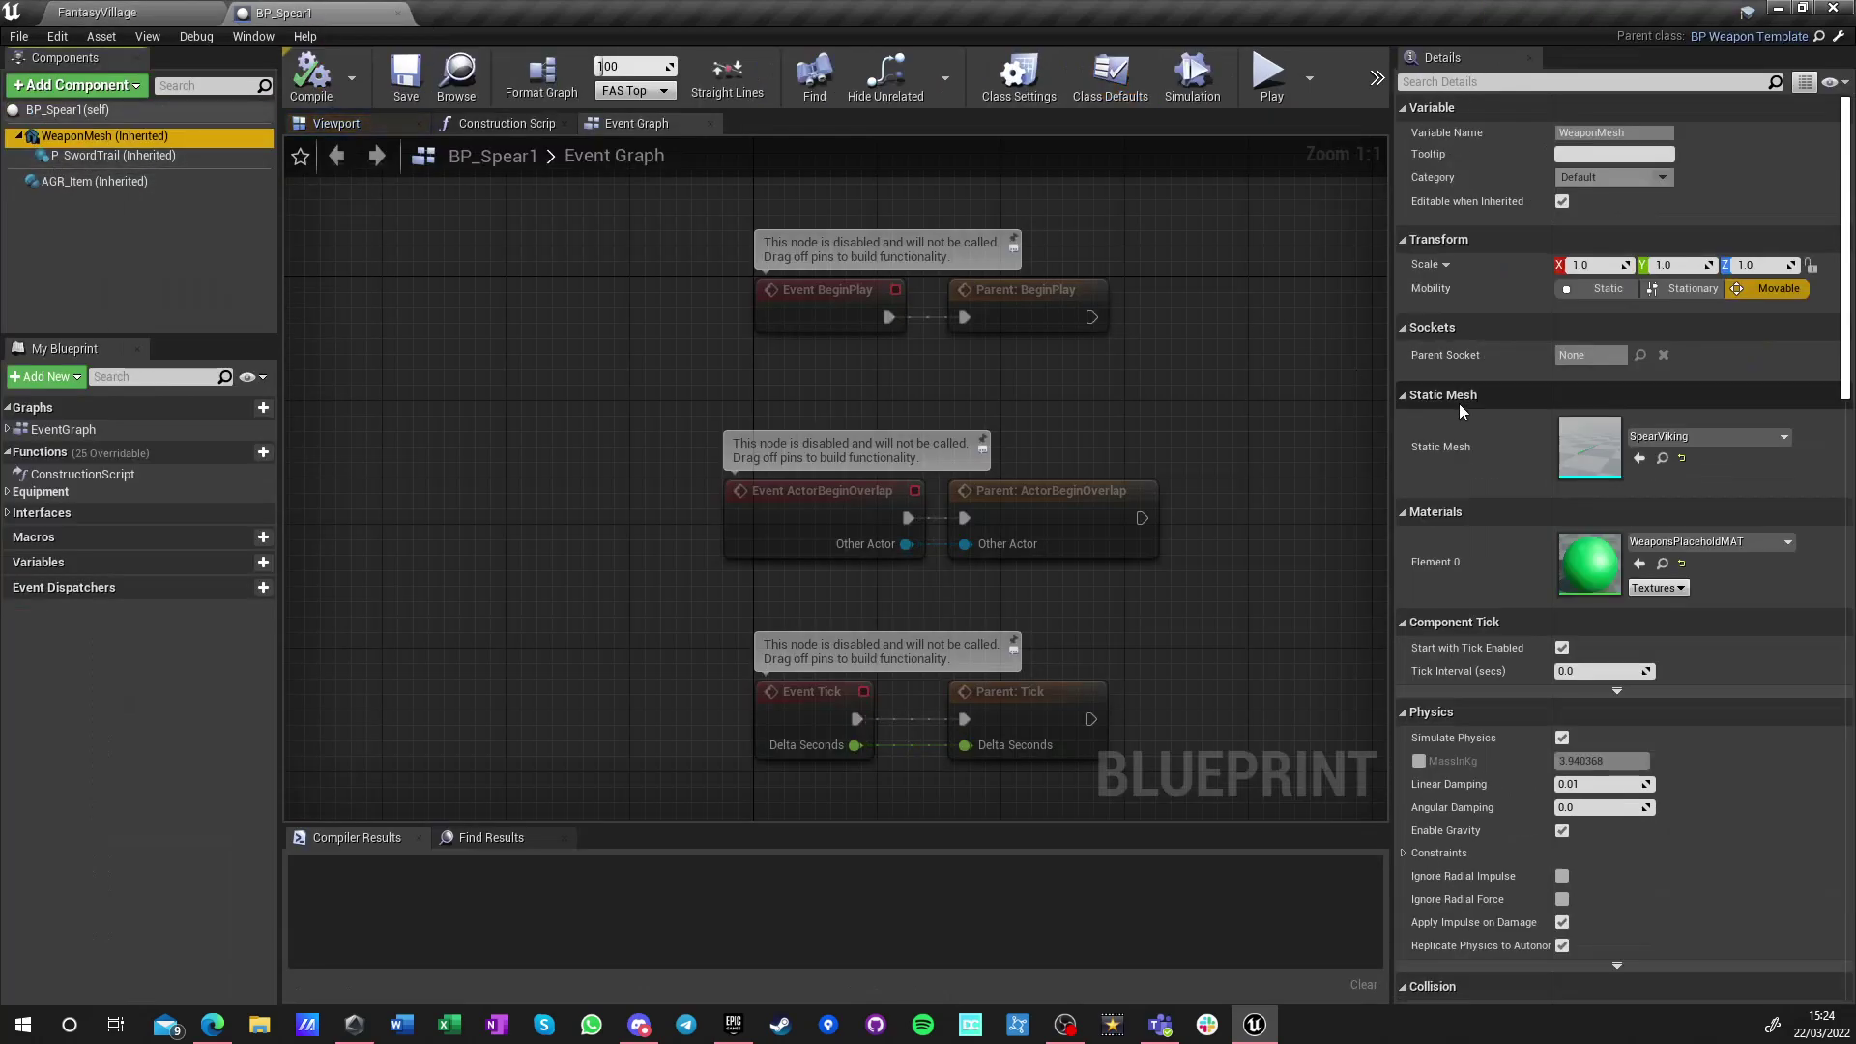
pyautogui.click(1638, 564)
pyautogui.click(1639, 458)
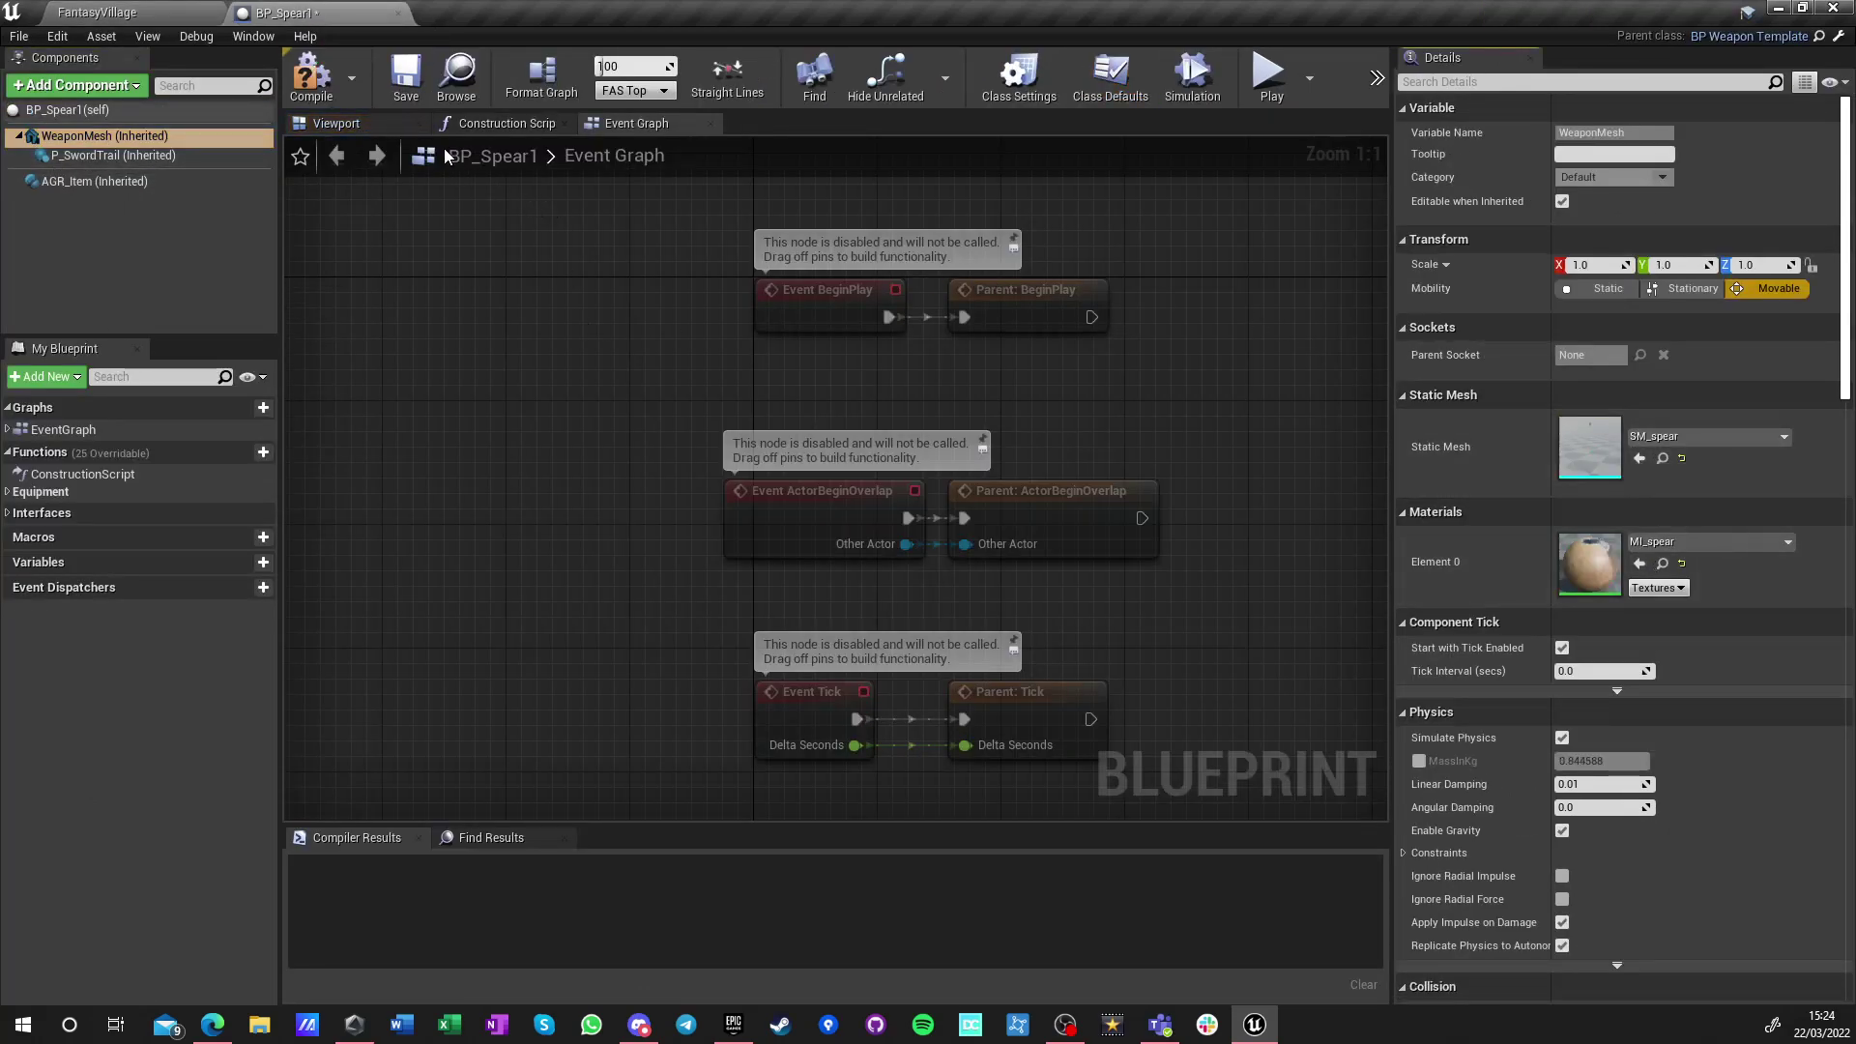
pyautogui.click(338, 124)
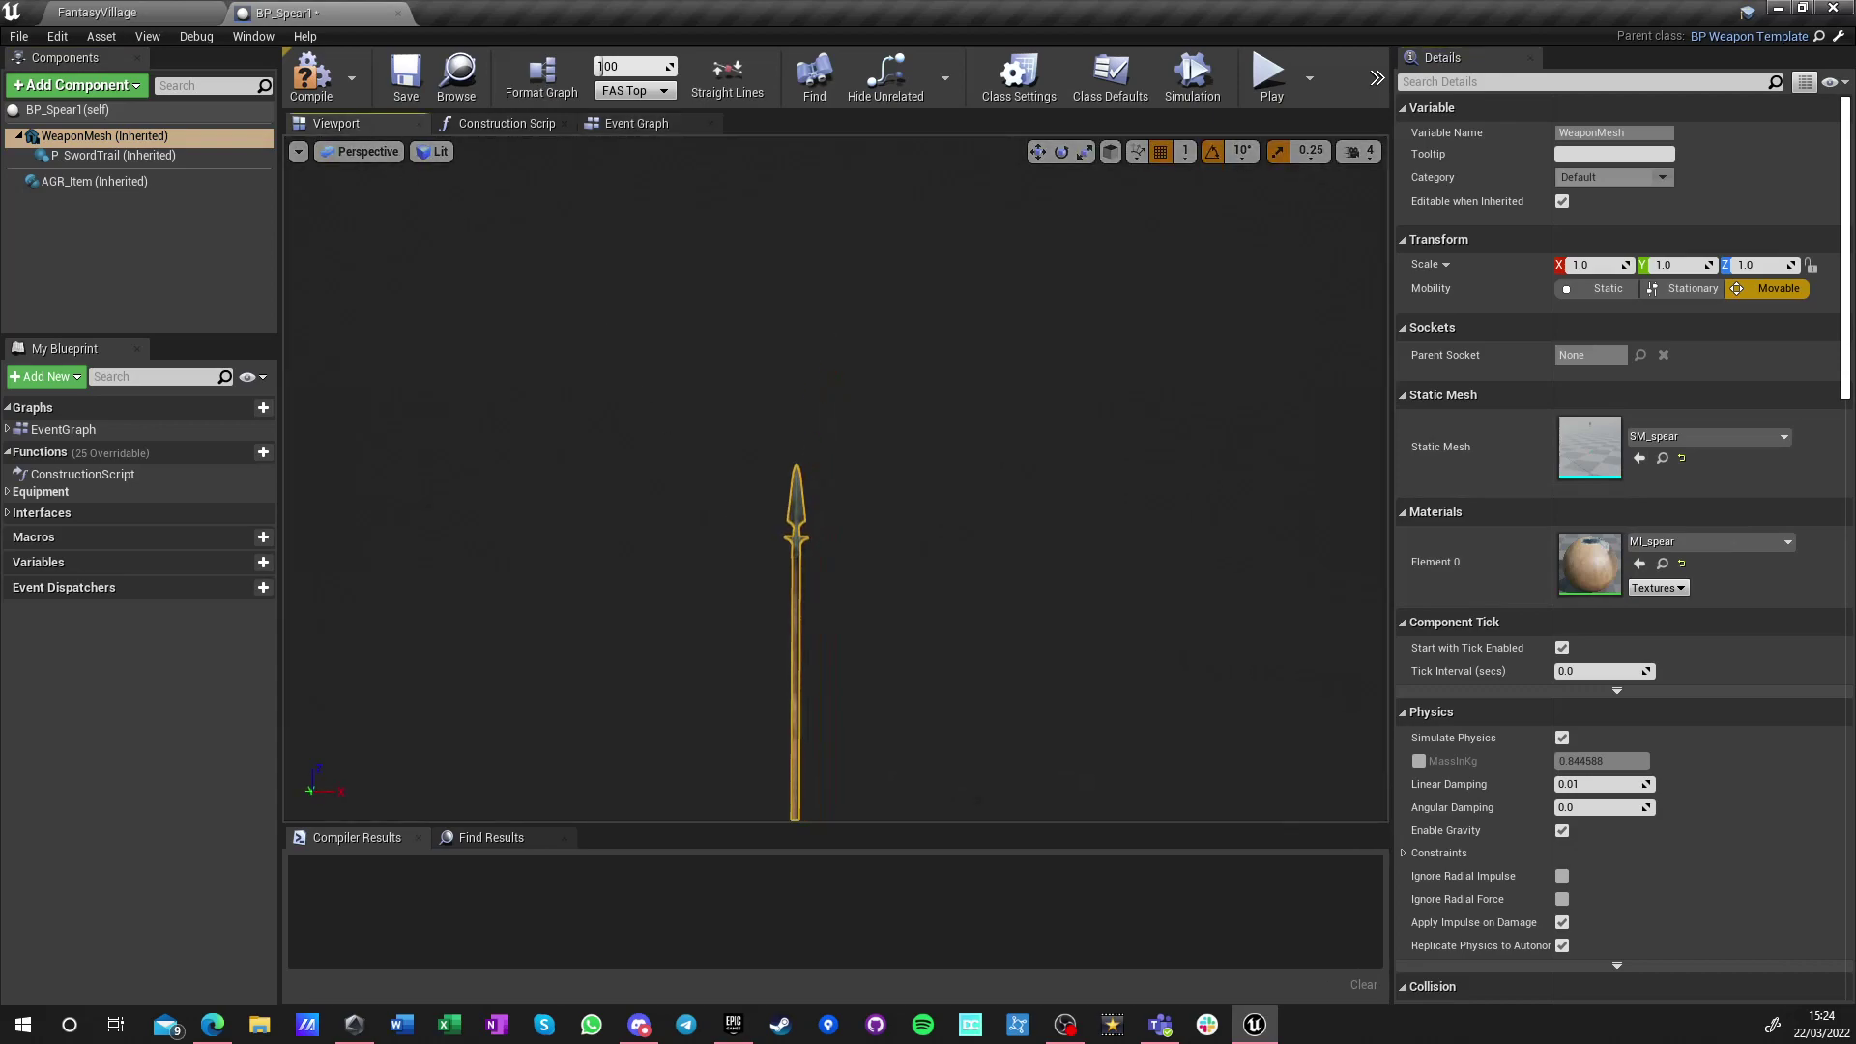
pyautogui.click(311, 77)
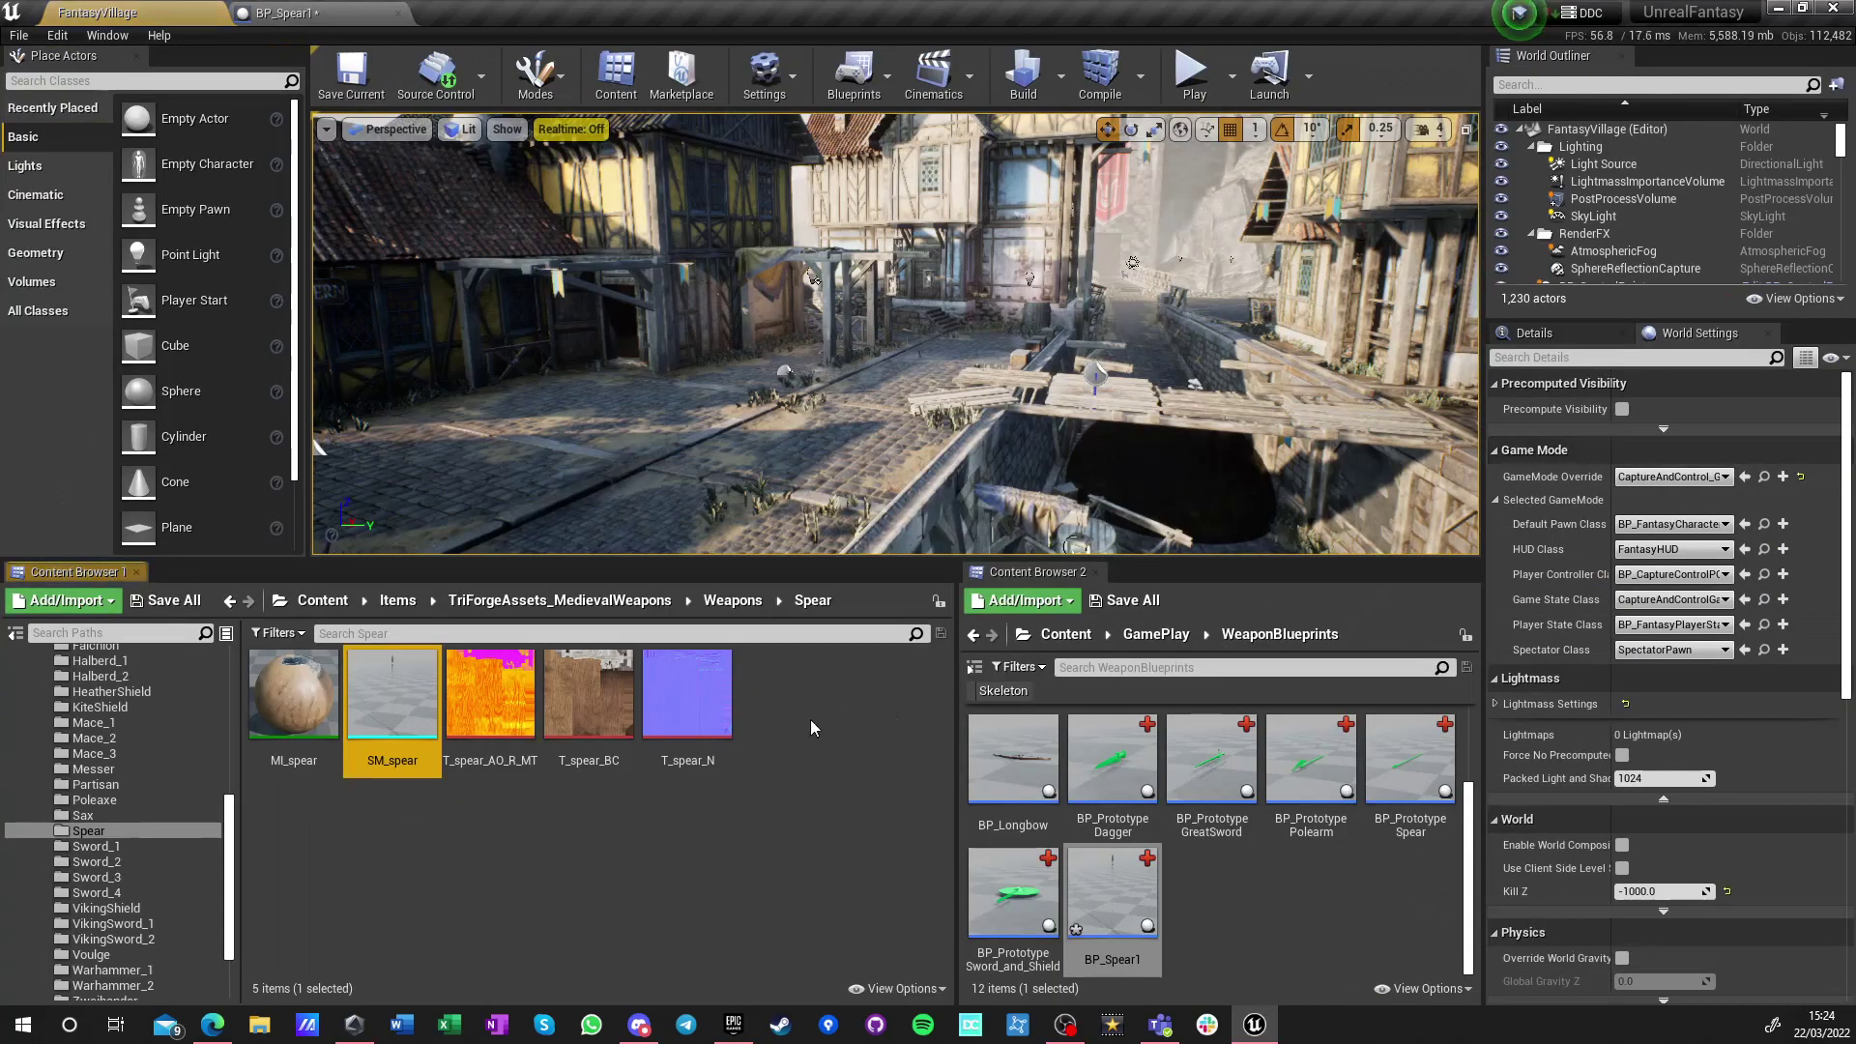
# Open the SM_spear mesh and add a socket named Start at the tip of the spearhead
pyautogui.doubleClick(409, 713)
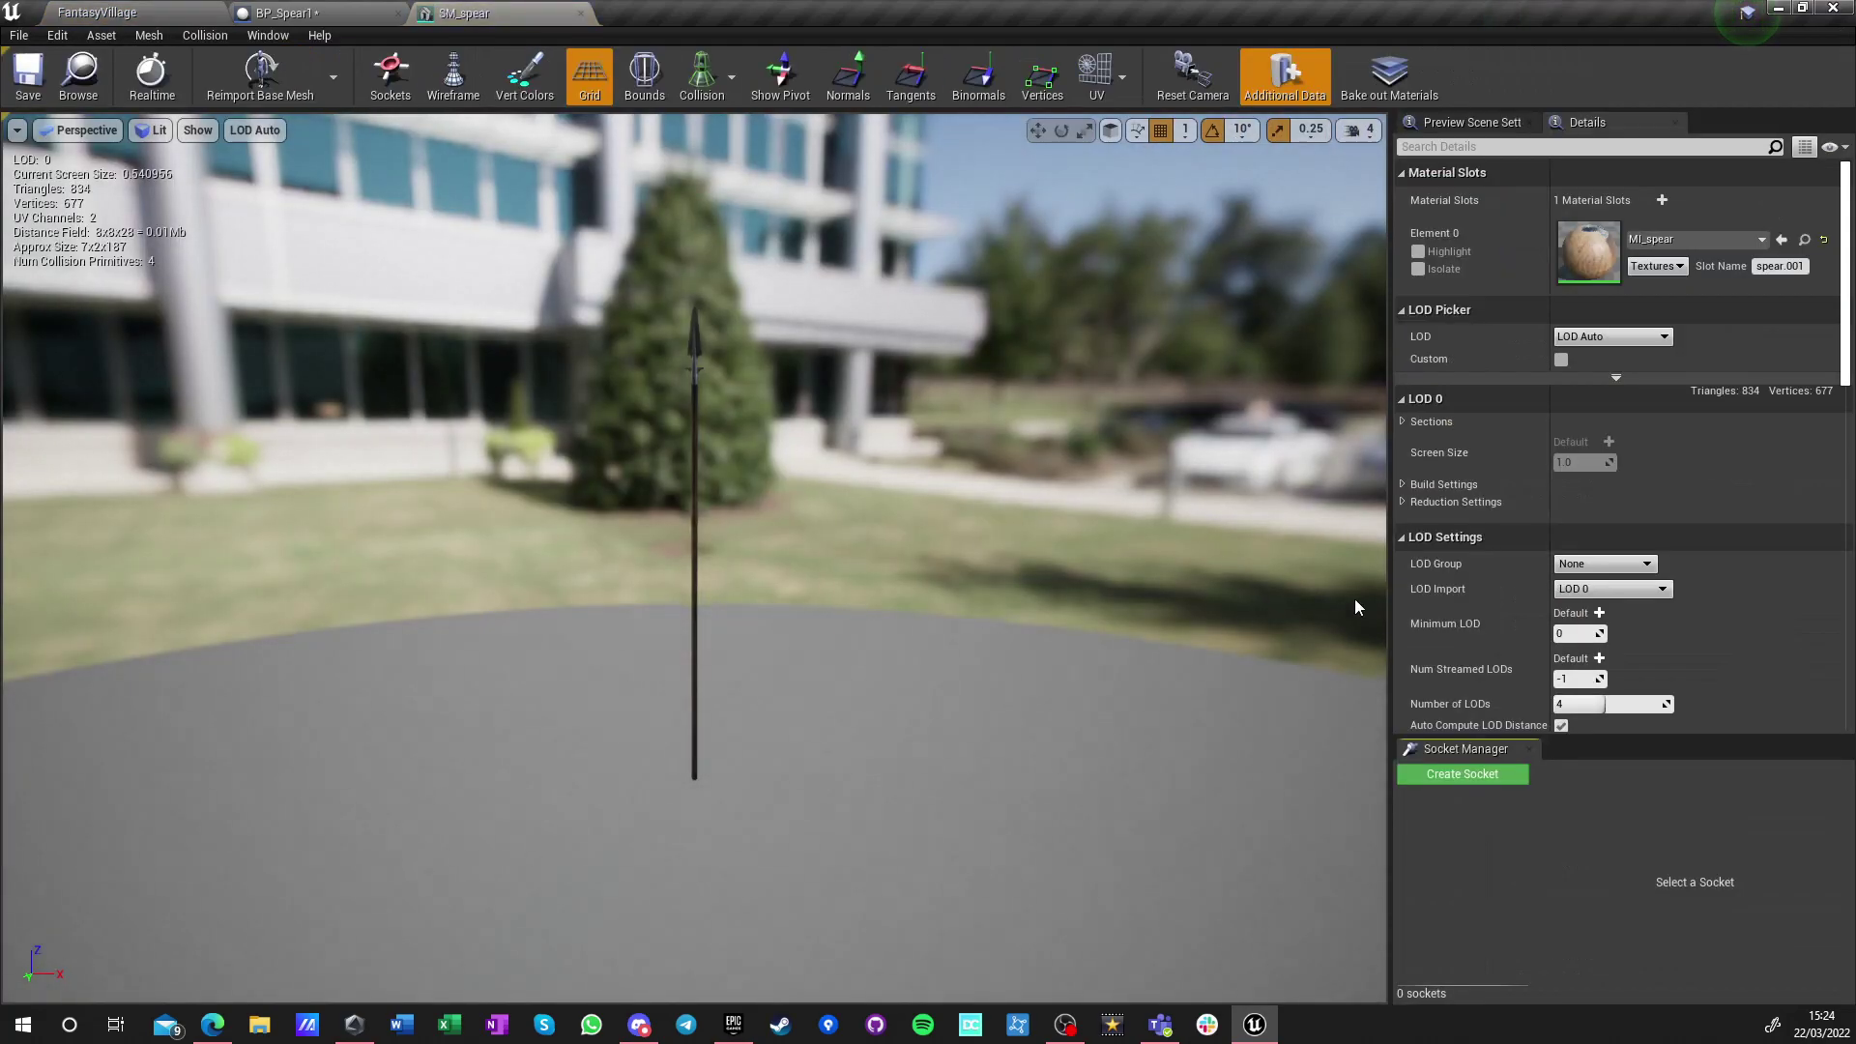
pyautogui.click(1462, 774)
pyautogui.write('Start')
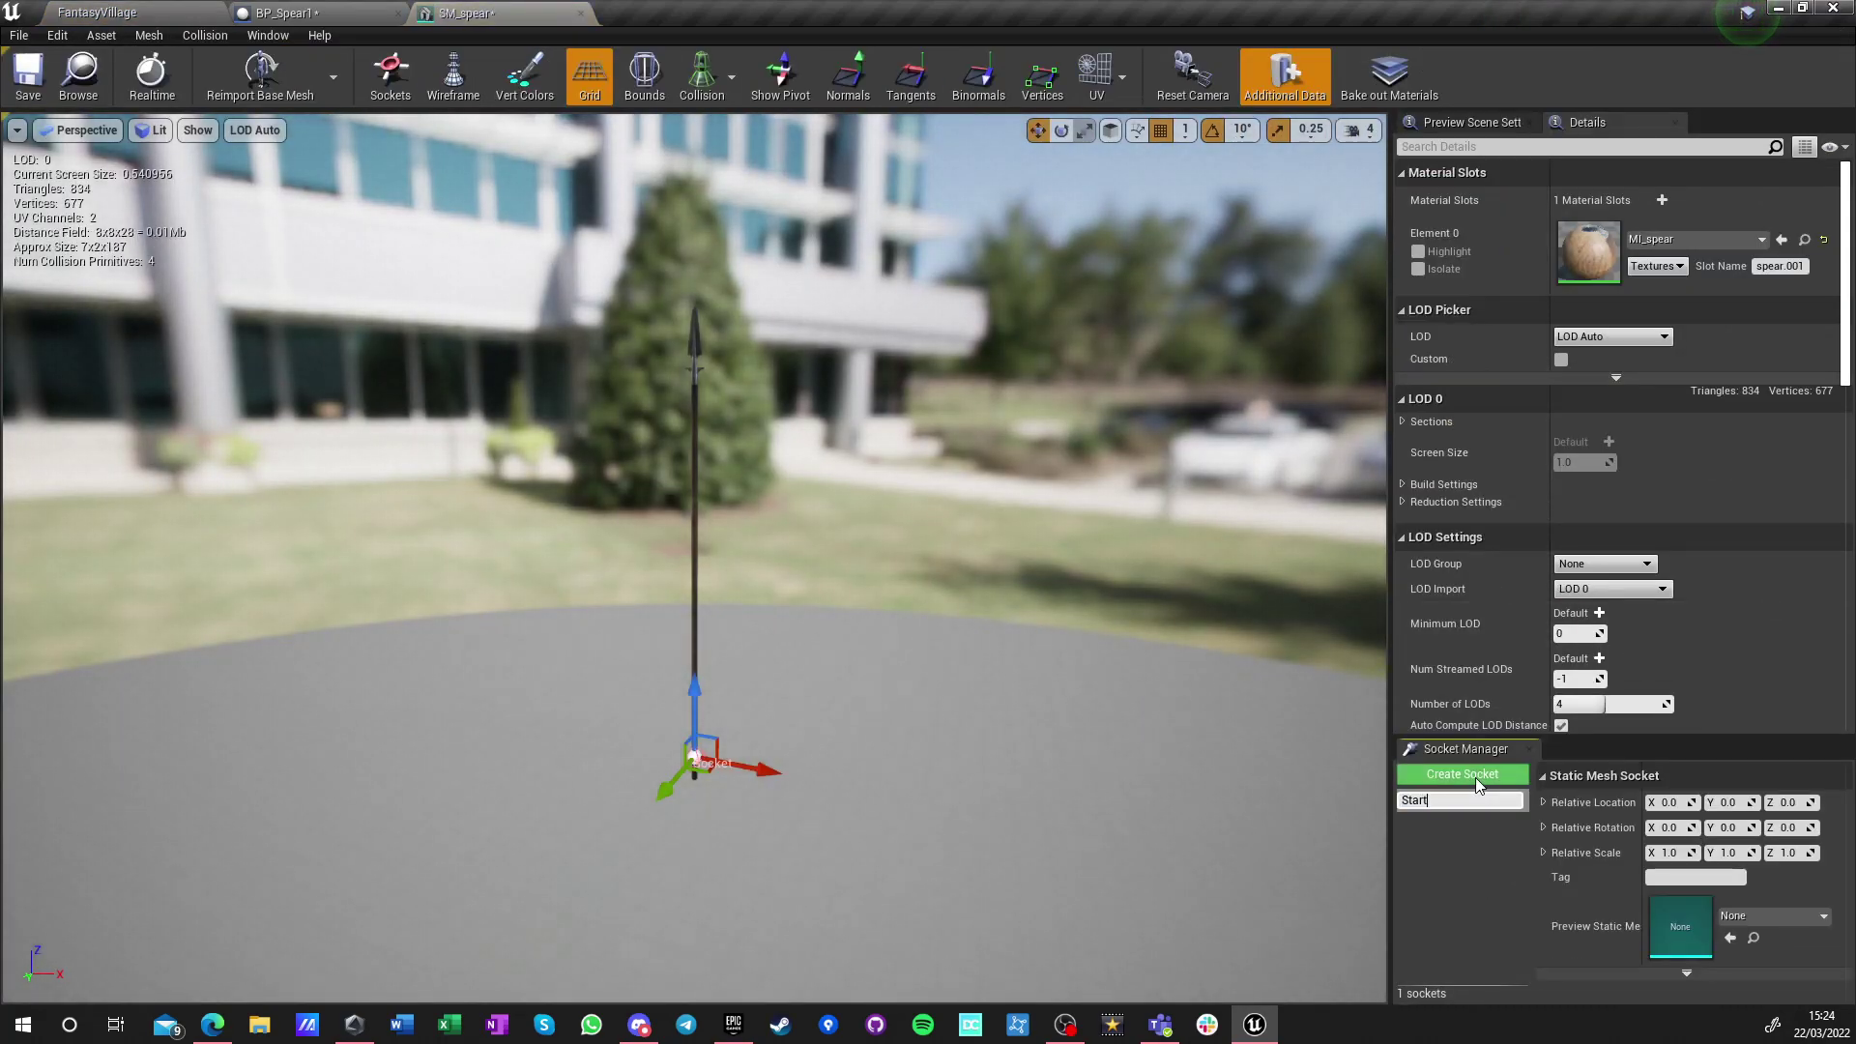
pyautogui.press('Return')
pyautogui.moveTo(709, 688); pyautogui.dragTo(683, 220)
# Add a socket named Stop just below the spearhead at about Z 147 and save the SM_spear mesh
pyautogui.click(1436, 775)
pyautogui.write('Stop')
pyautogui.press('Return')
pyautogui.moveTo(688, 695); pyautogui.dragTo(727, 321)
pyautogui.click(28, 75)
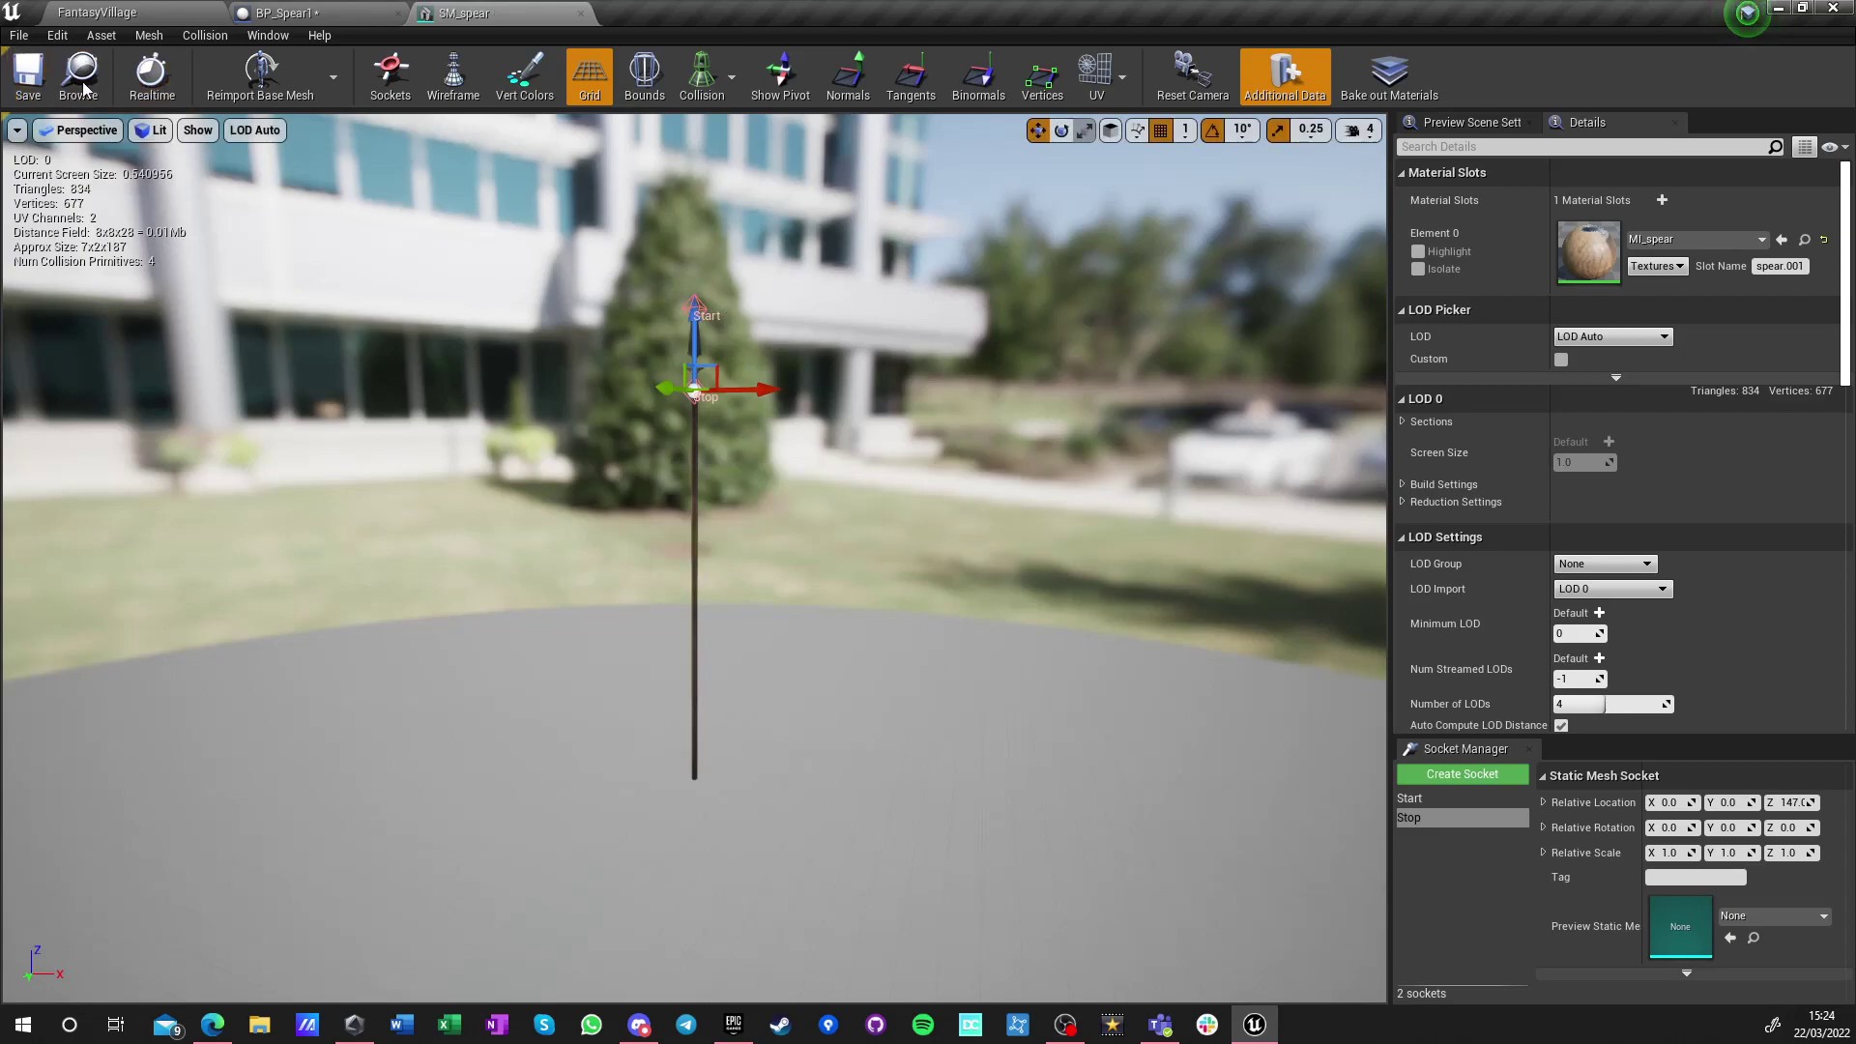
# Close the BP_Spear1 blueprint and examine the contents of the Halberd_1 and Halberd_2 asset folders
pyautogui.click(328, 12)
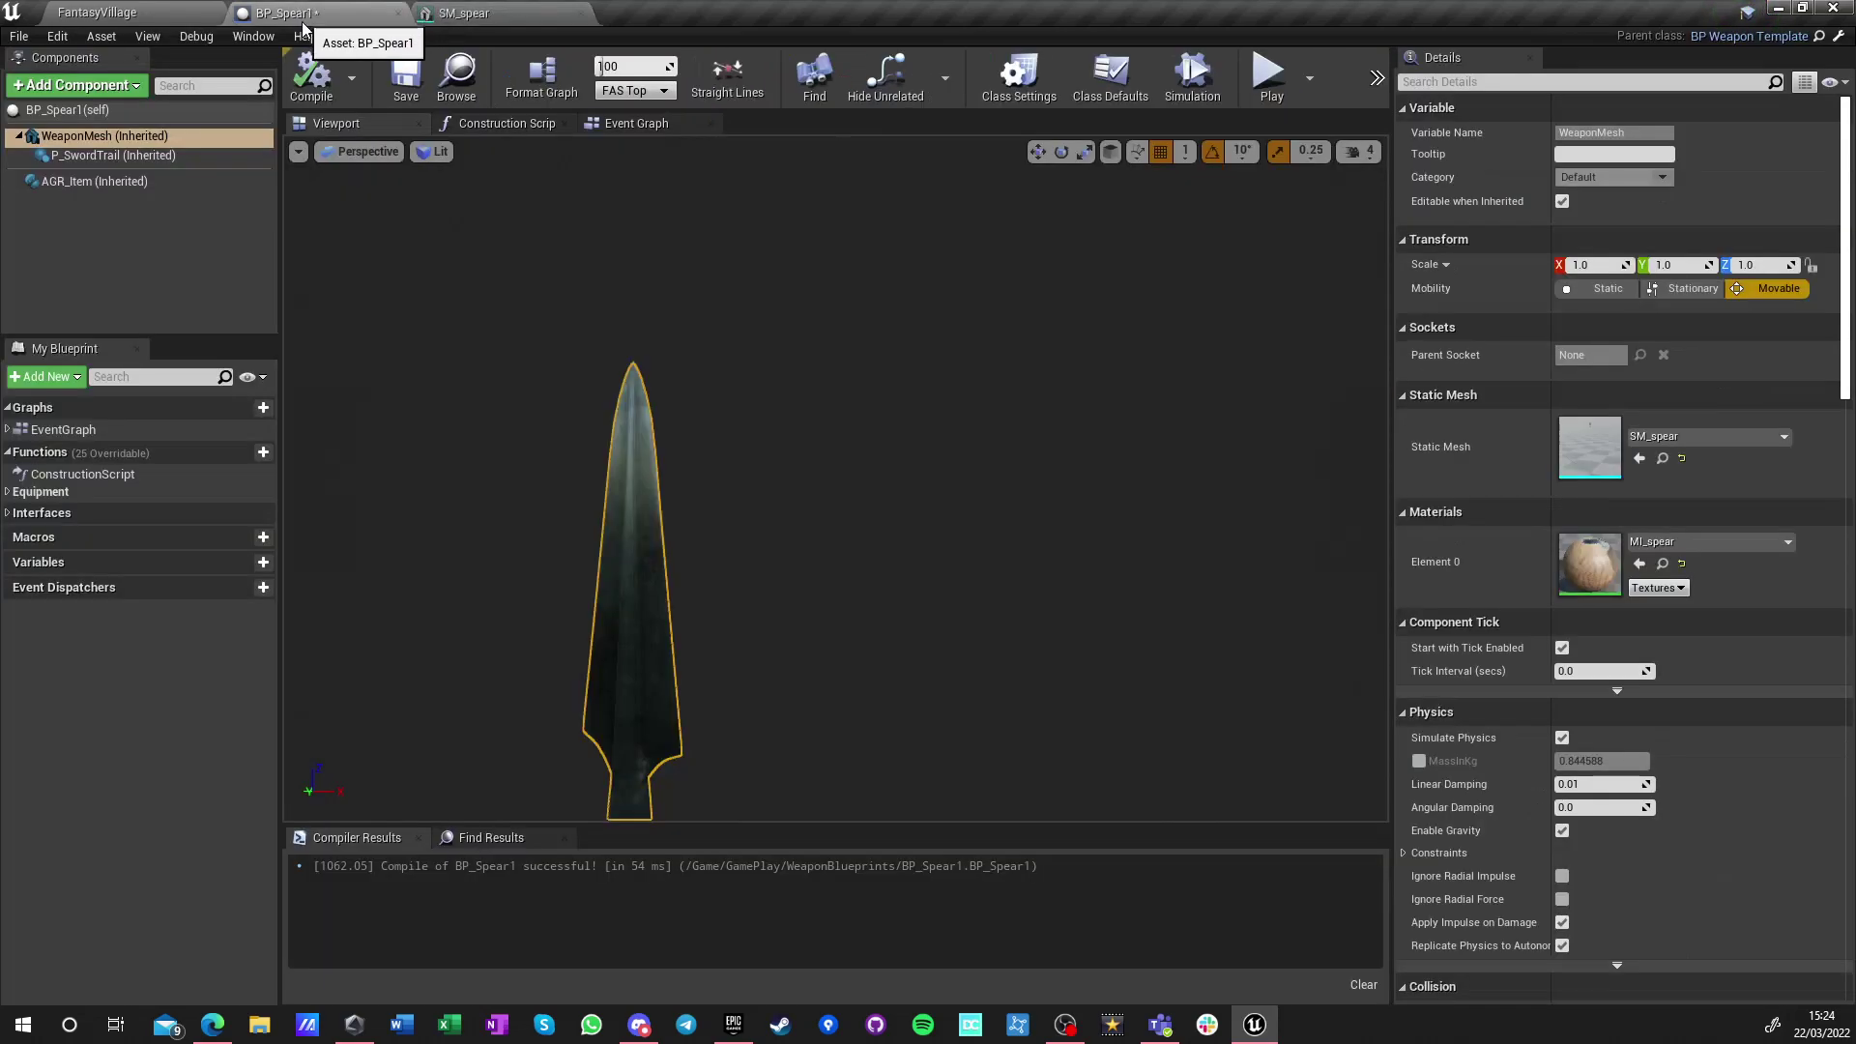
pyautogui.click(397, 15)
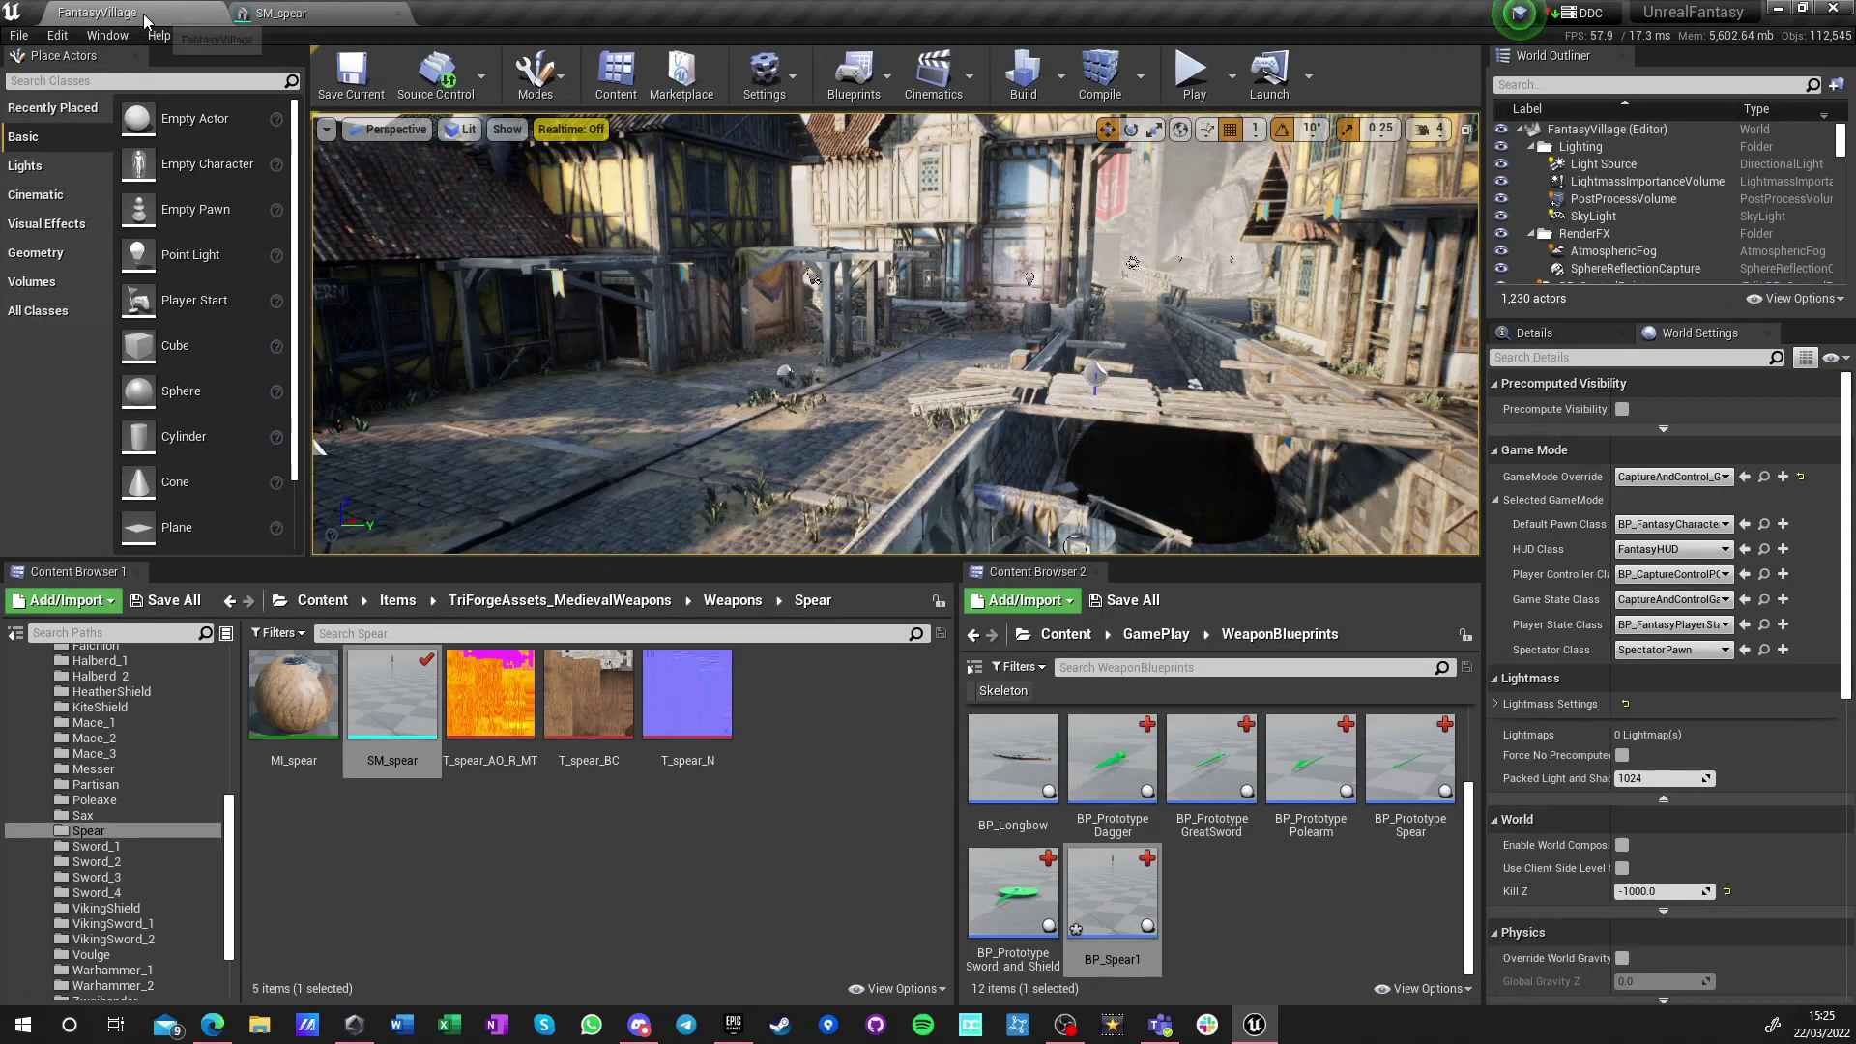
pyautogui.click(733, 601)
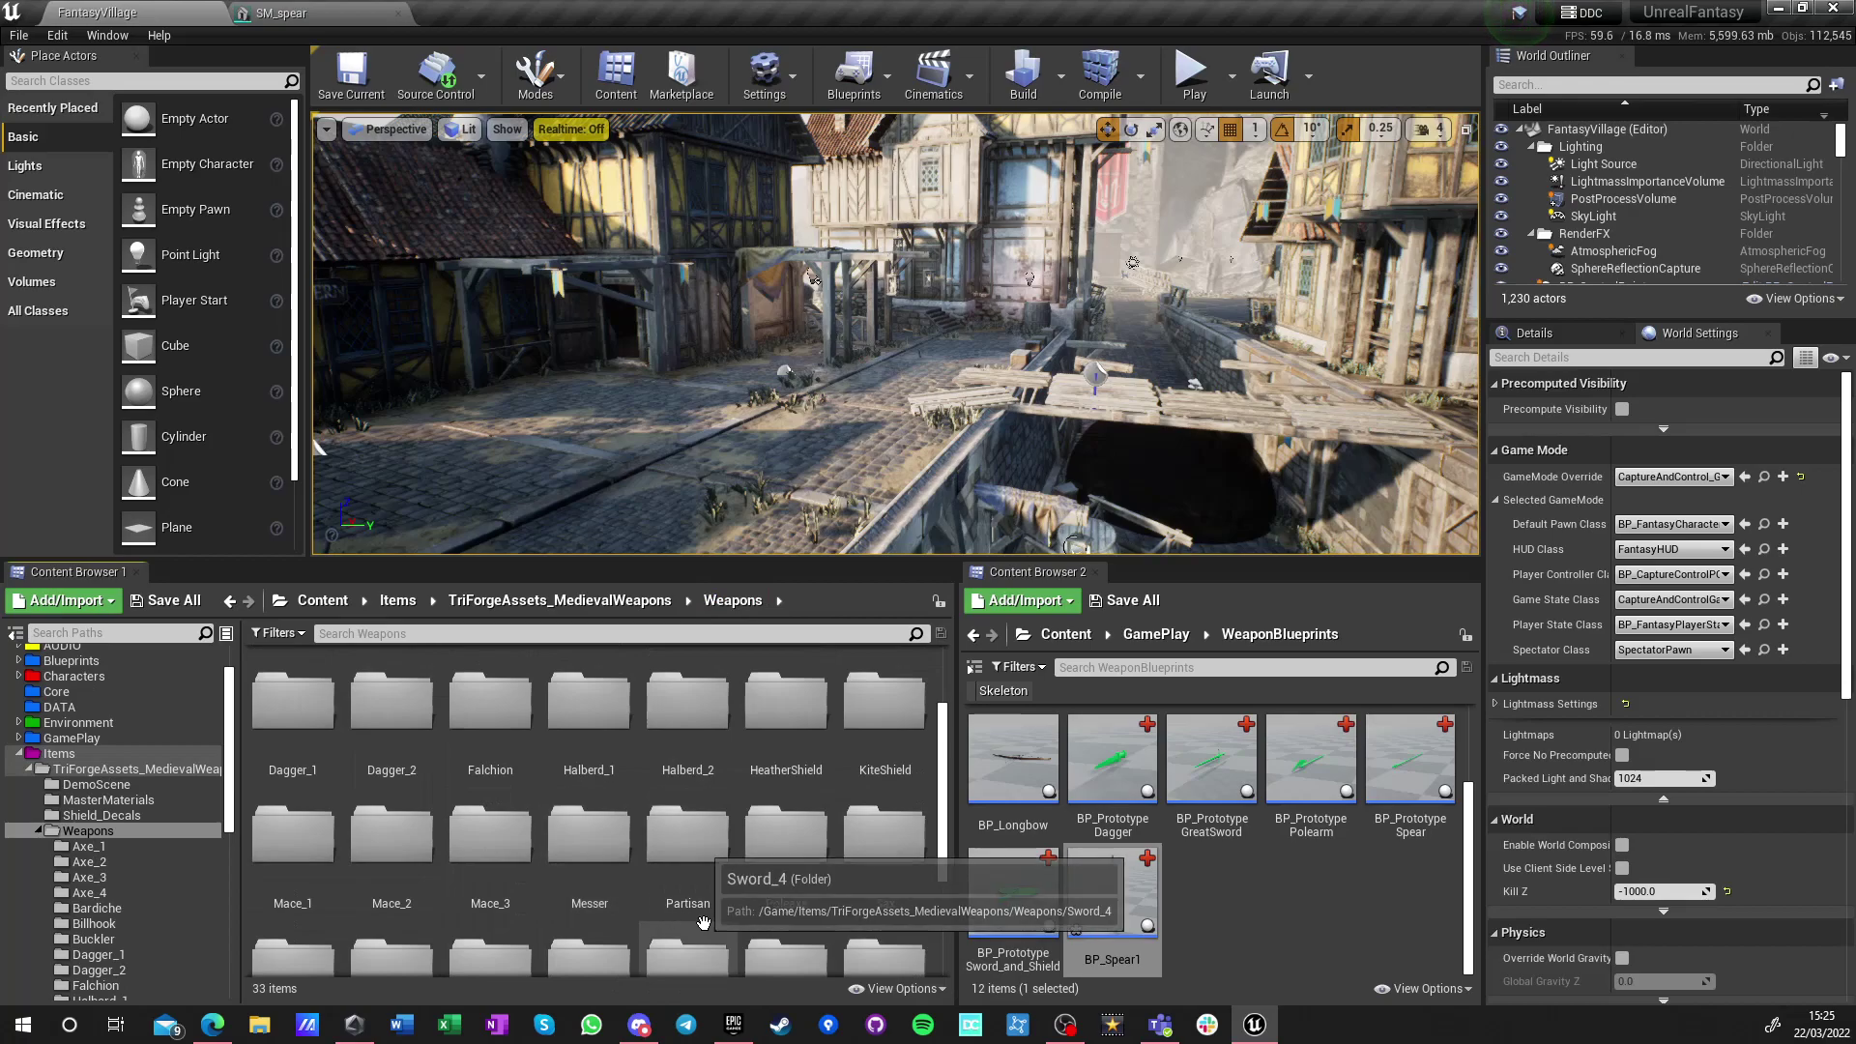
pyautogui.click(604, 731)
pyautogui.doubleClick(604, 730)
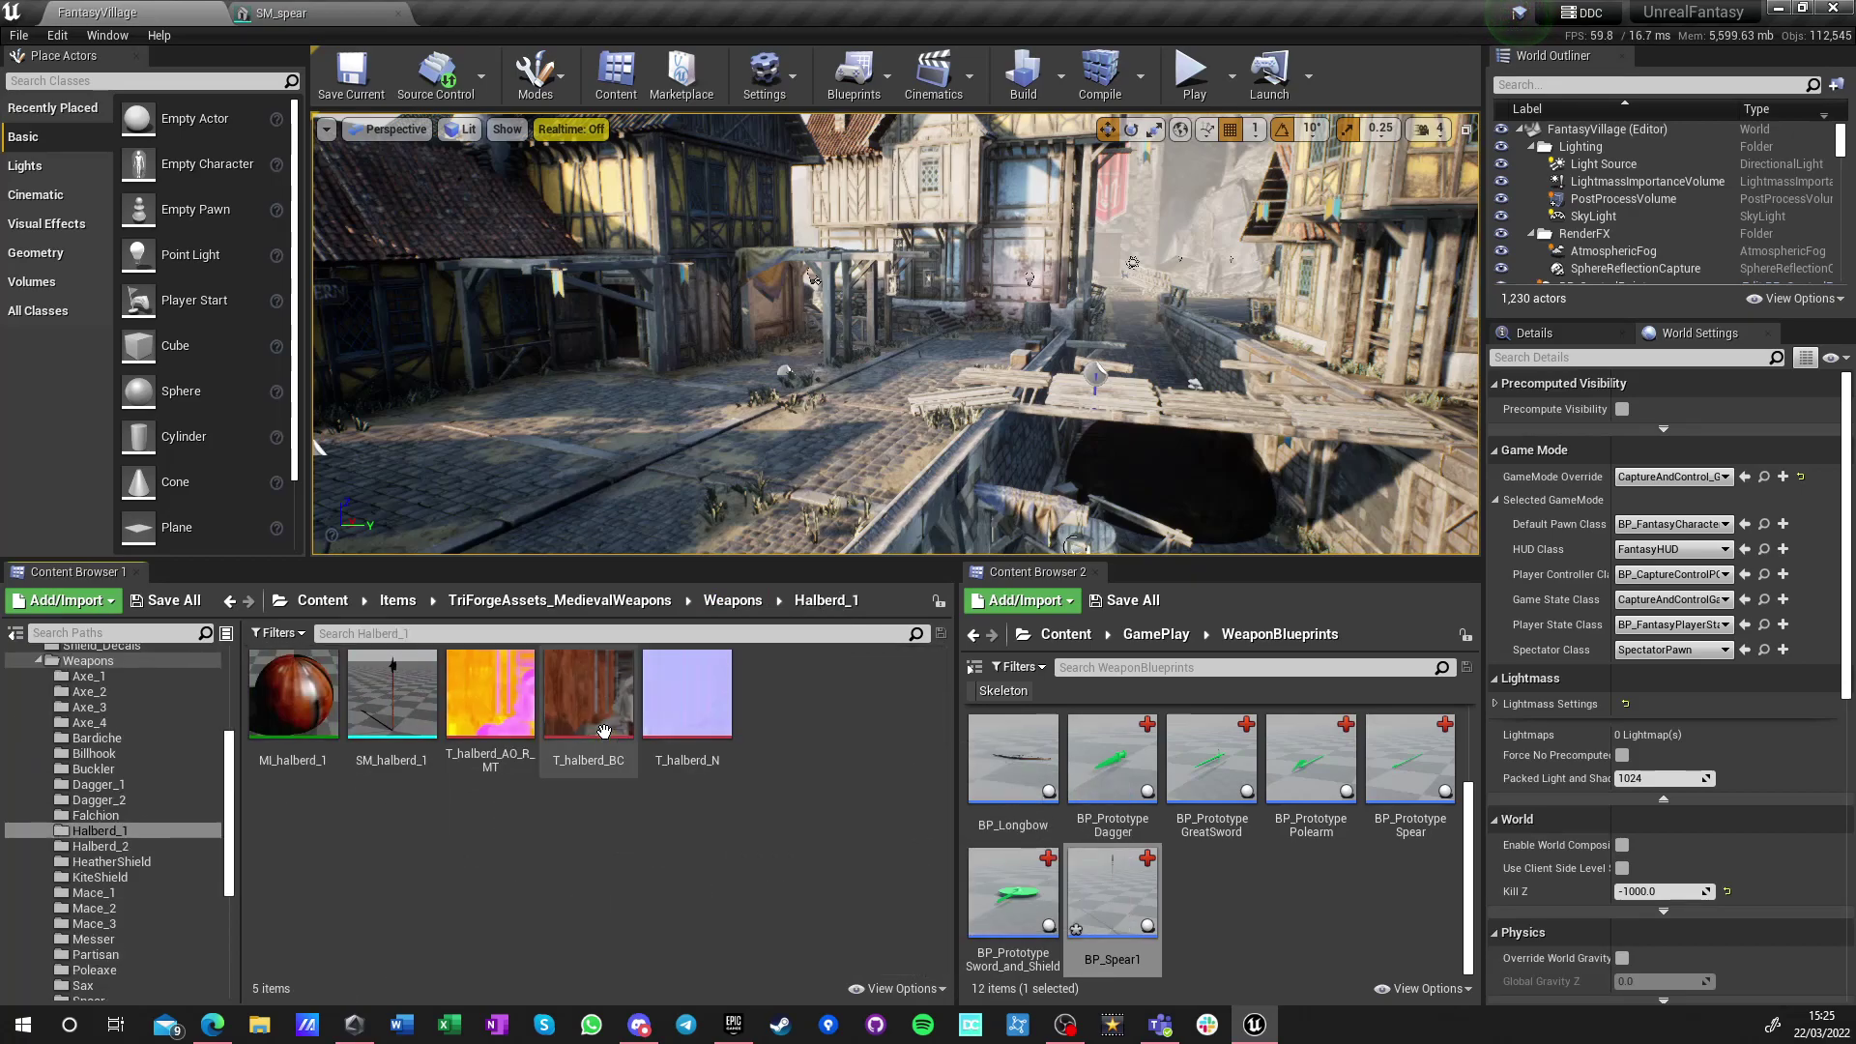
pyautogui.click(739, 600)
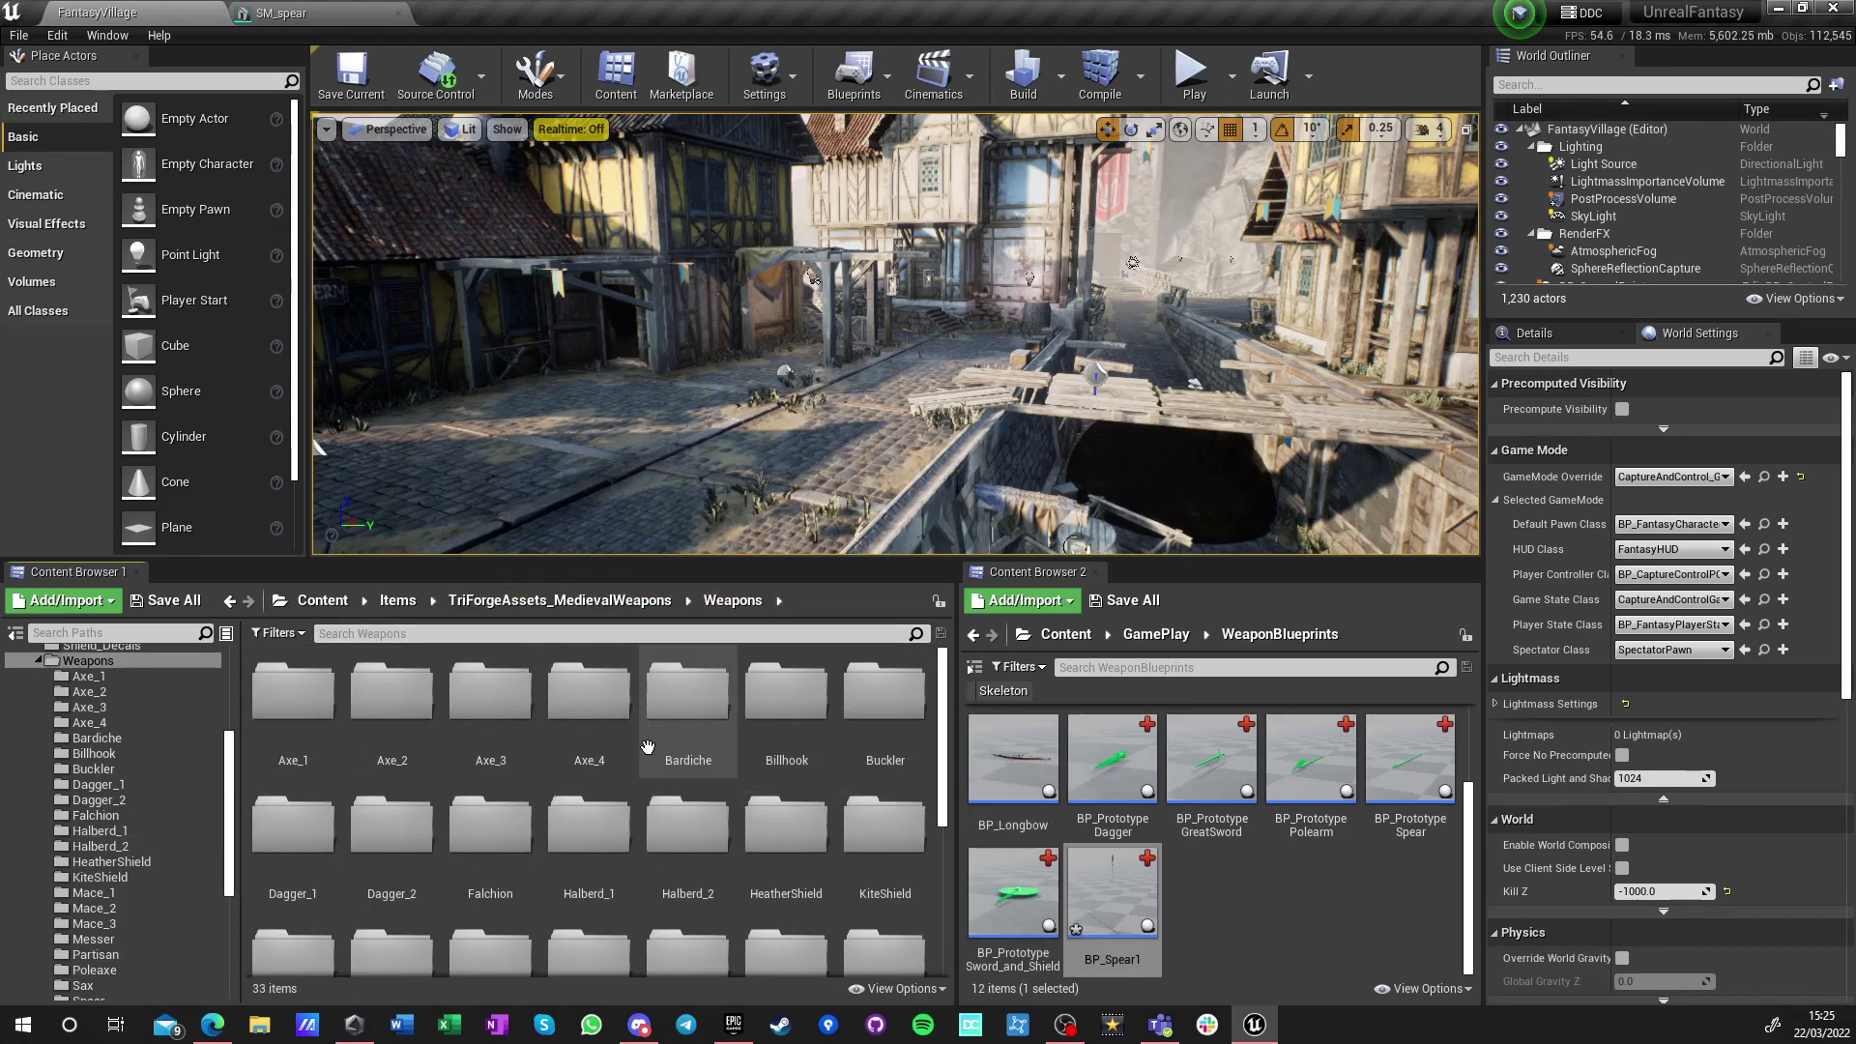
pyautogui.doubleClick(690, 850)
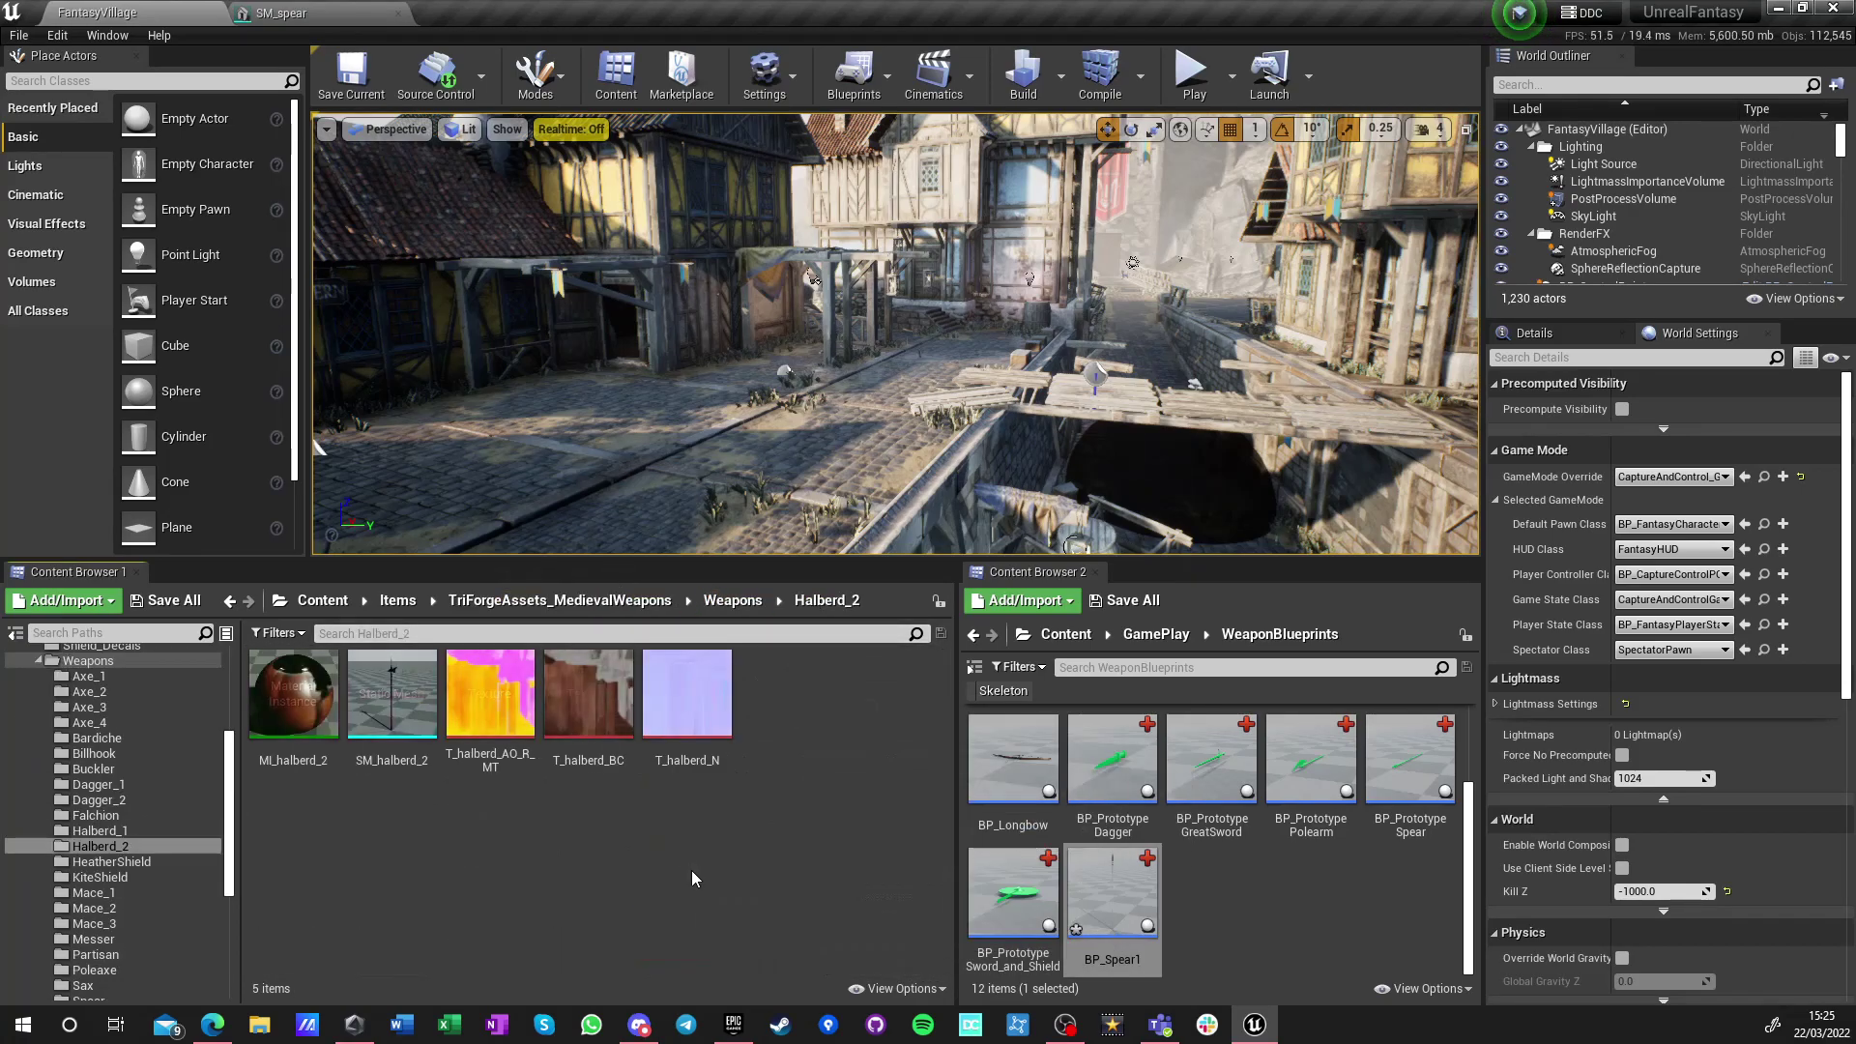
pyautogui.click(731, 601)
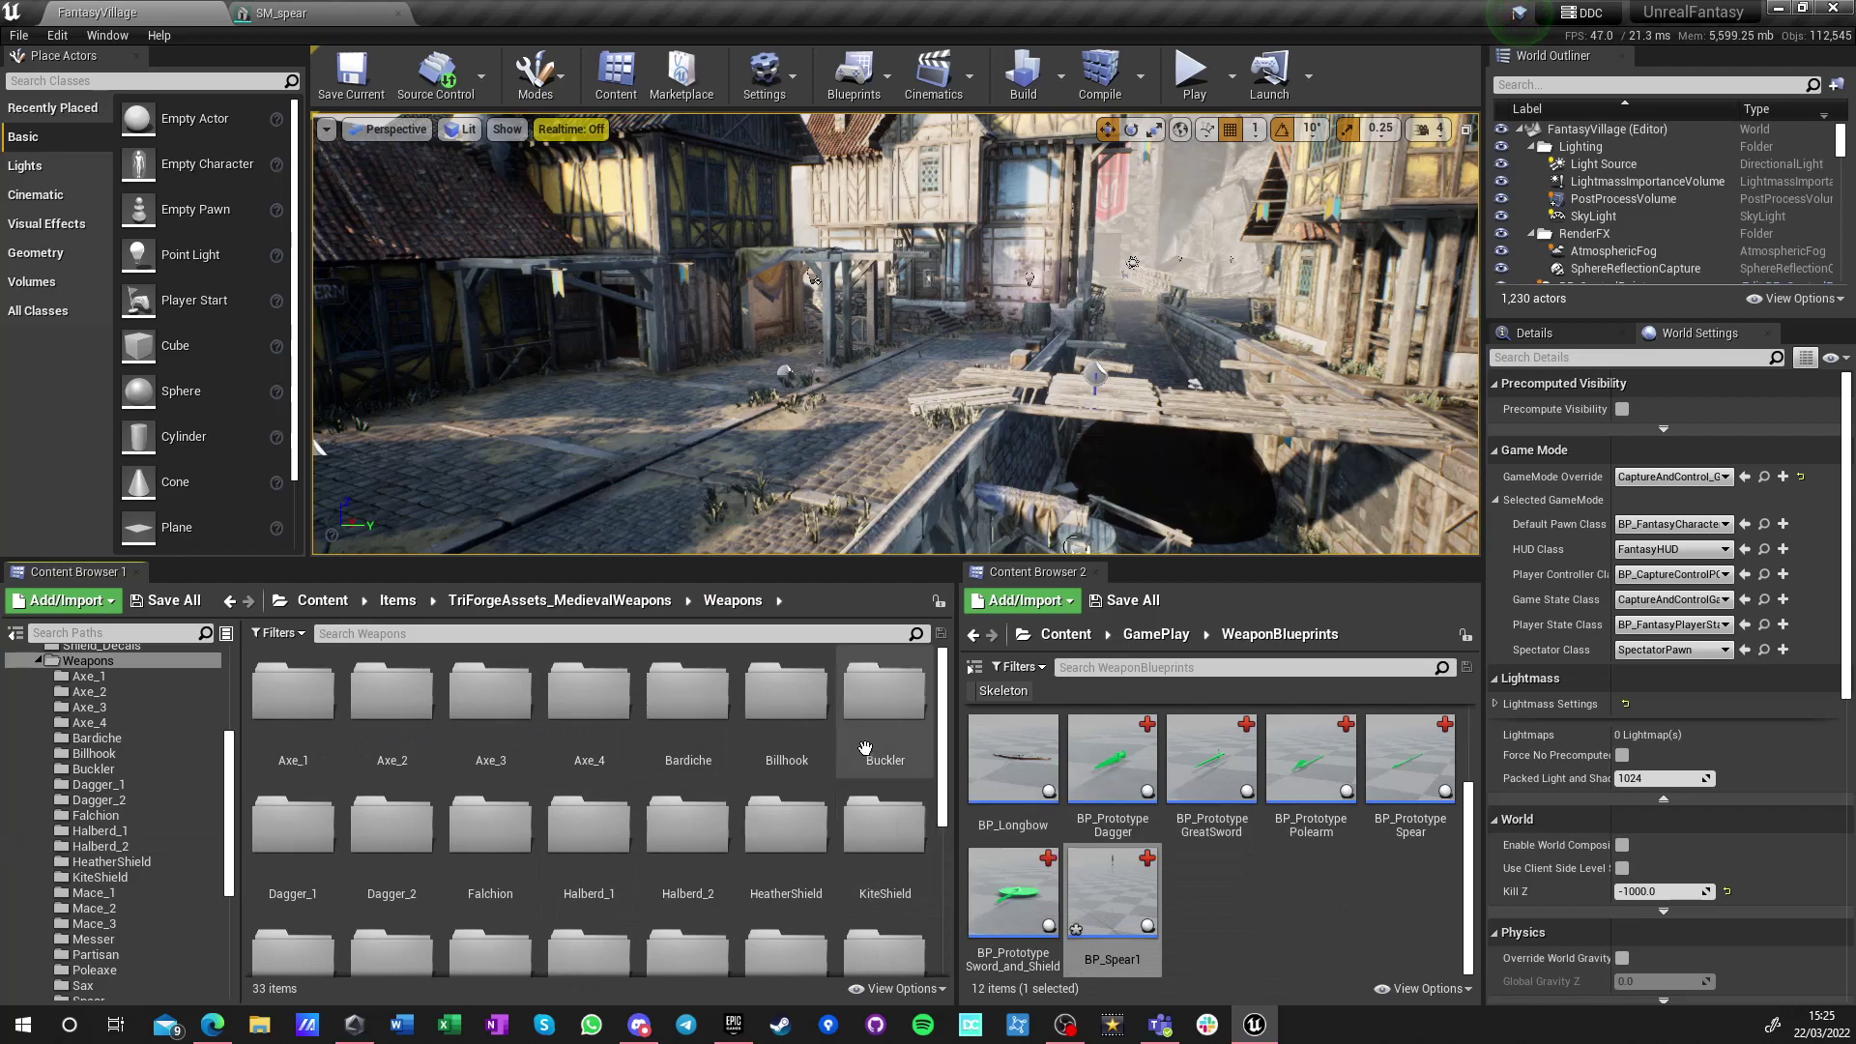
# Open SM_billhook from the Billhook folder, inspect the shape of its head up close, and close the mesh
pyautogui.doubleClick(803, 709)
pyautogui.doubleClick(405, 702)
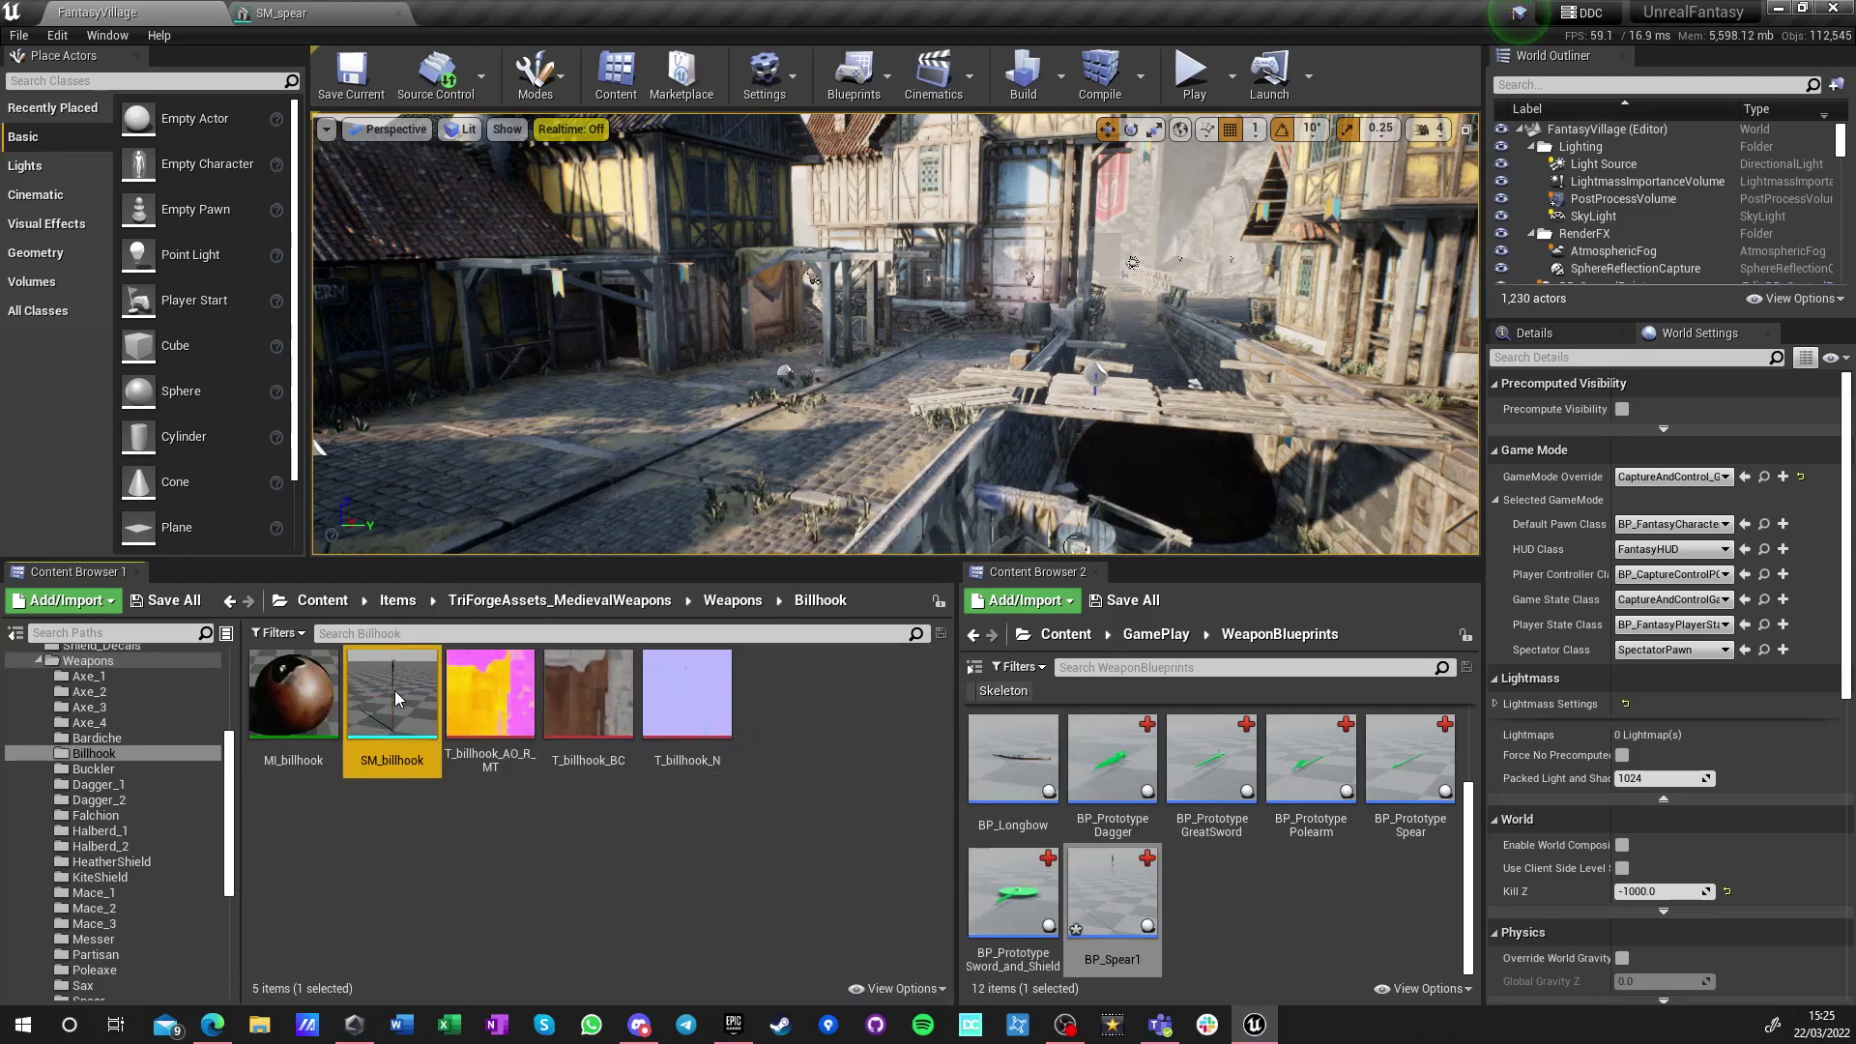
pyautogui.moveTo(718, 421); pyautogui.dragTo(739, 367, button='right')
pyautogui.press('w')
pyautogui.moveTo(570, 517)
pyautogui.mouseDown(button='right')
pyautogui.moveTo(493, 514)
pyautogui.moveTo(570, 517)
pyautogui.mouseUp(button='right')
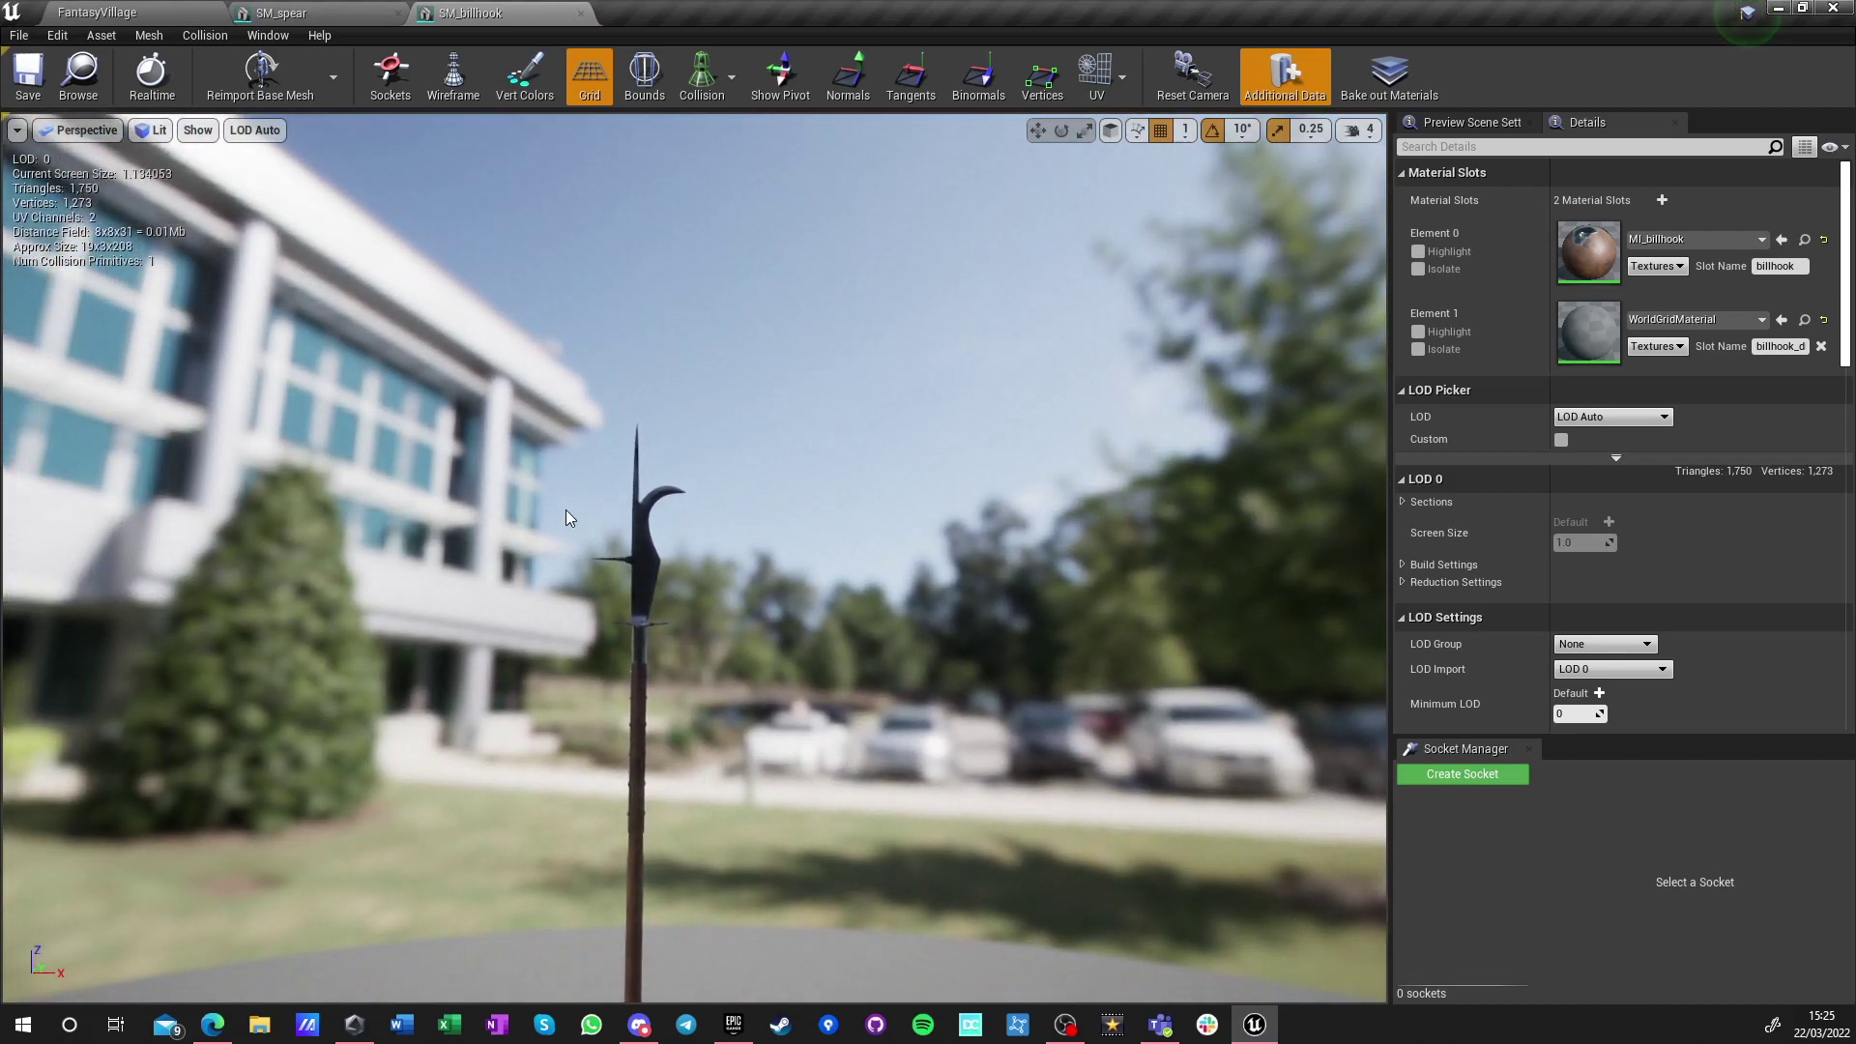
pyautogui.click(580, 13)
pyautogui.click(97, 13)
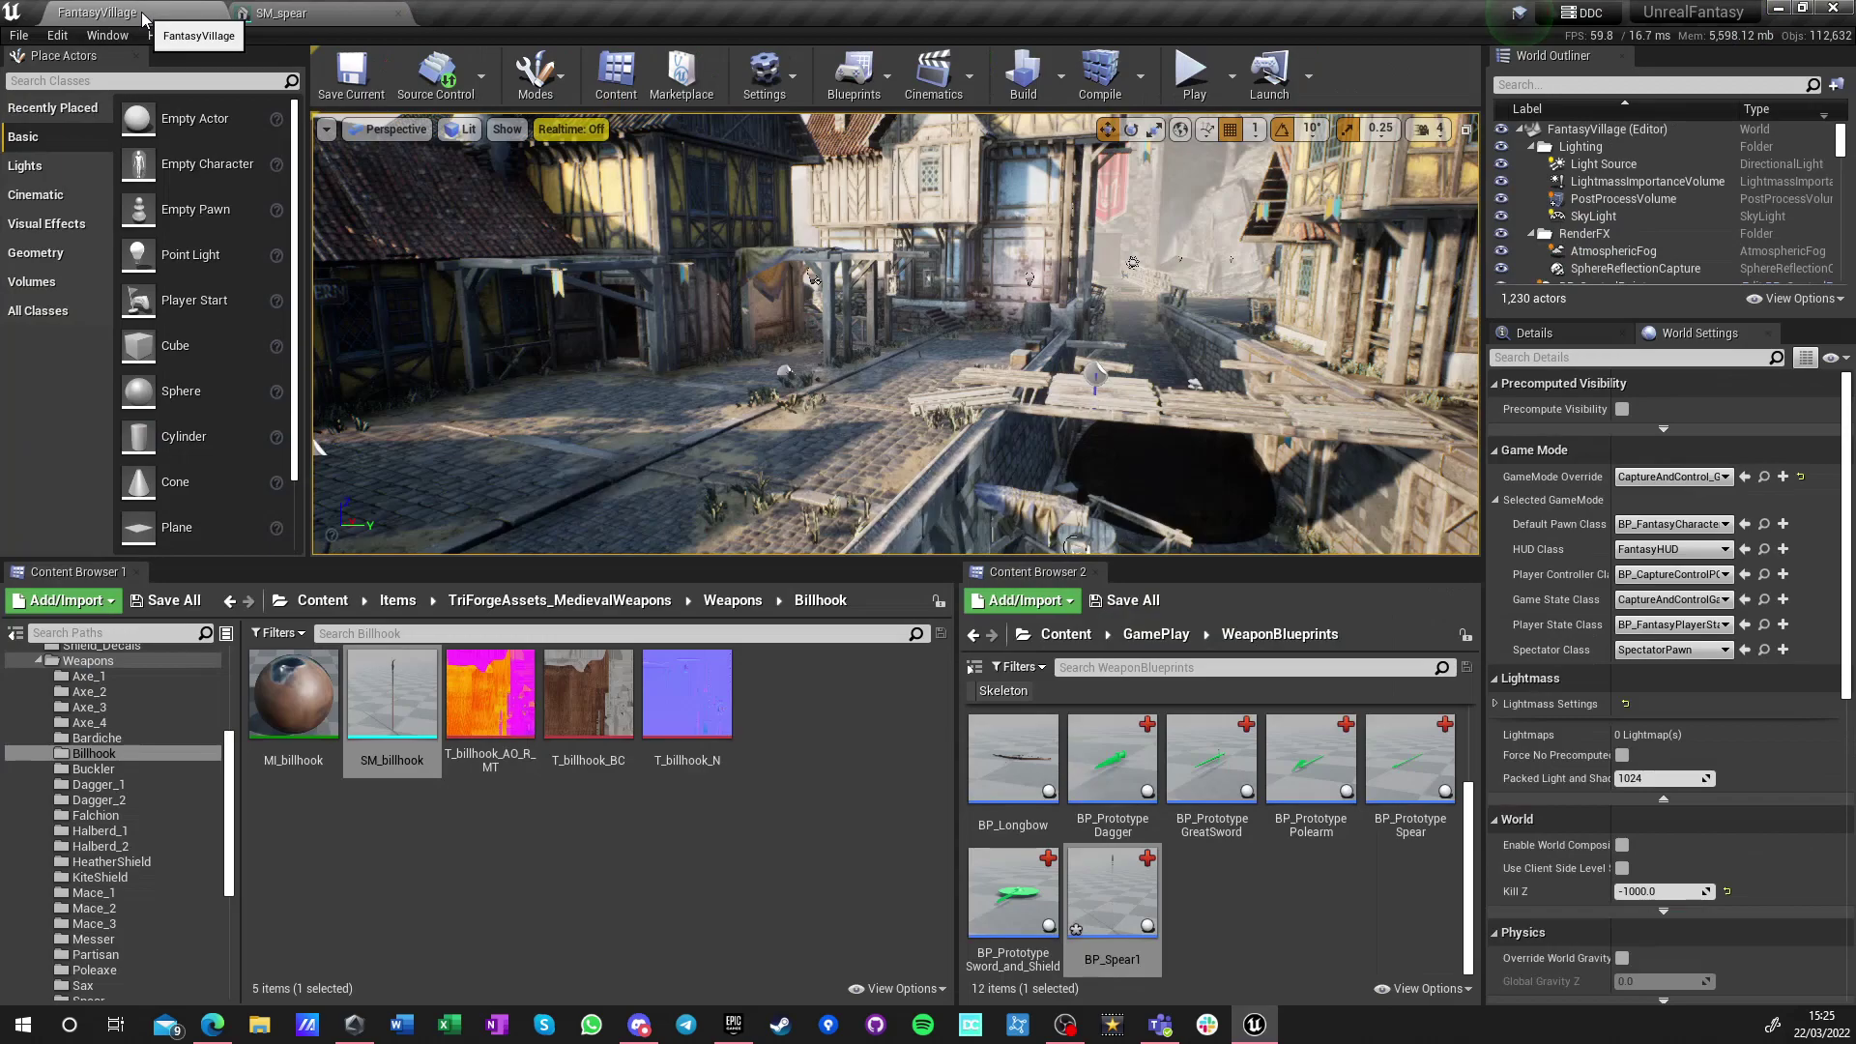
# Inspect the SM_bardiche mesh from the Bardiche folder, then close it along with the SM_spear editor
pyautogui.click(732, 600)
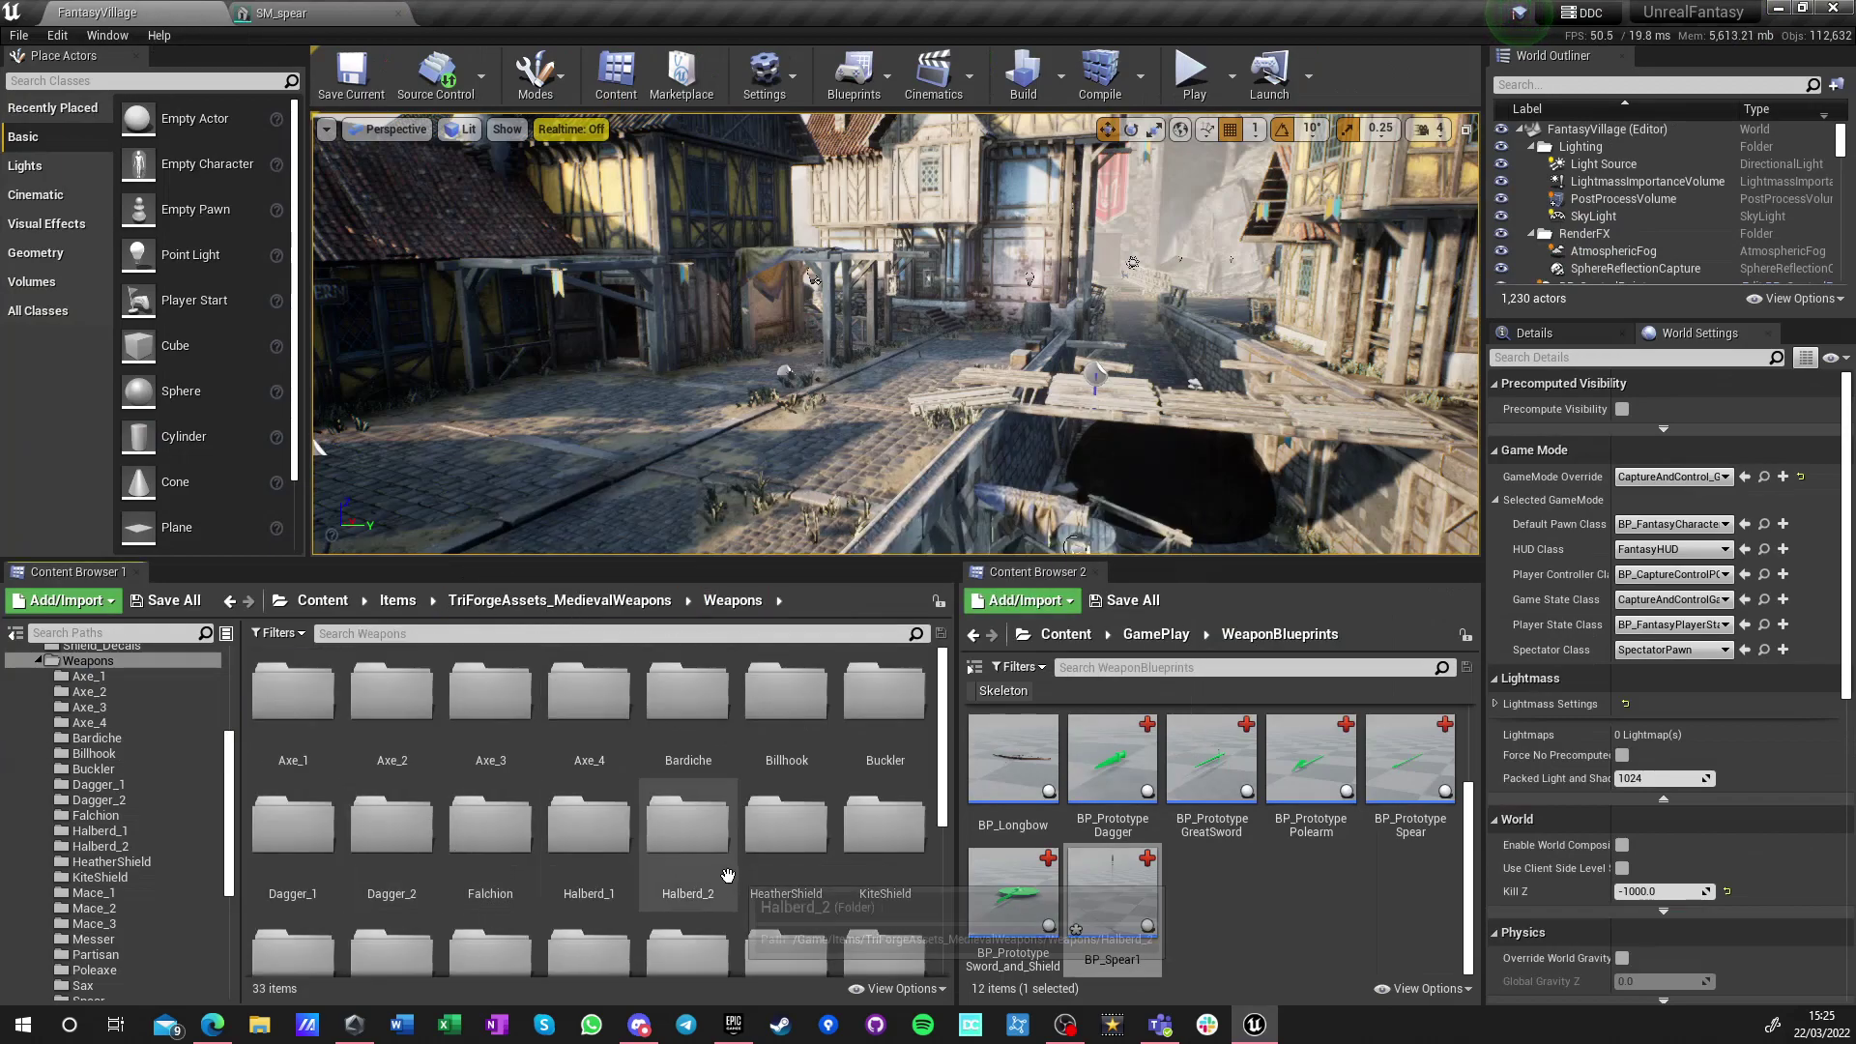
pyautogui.doubleClick(692, 715)
pyautogui.doubleClick(401, 701)
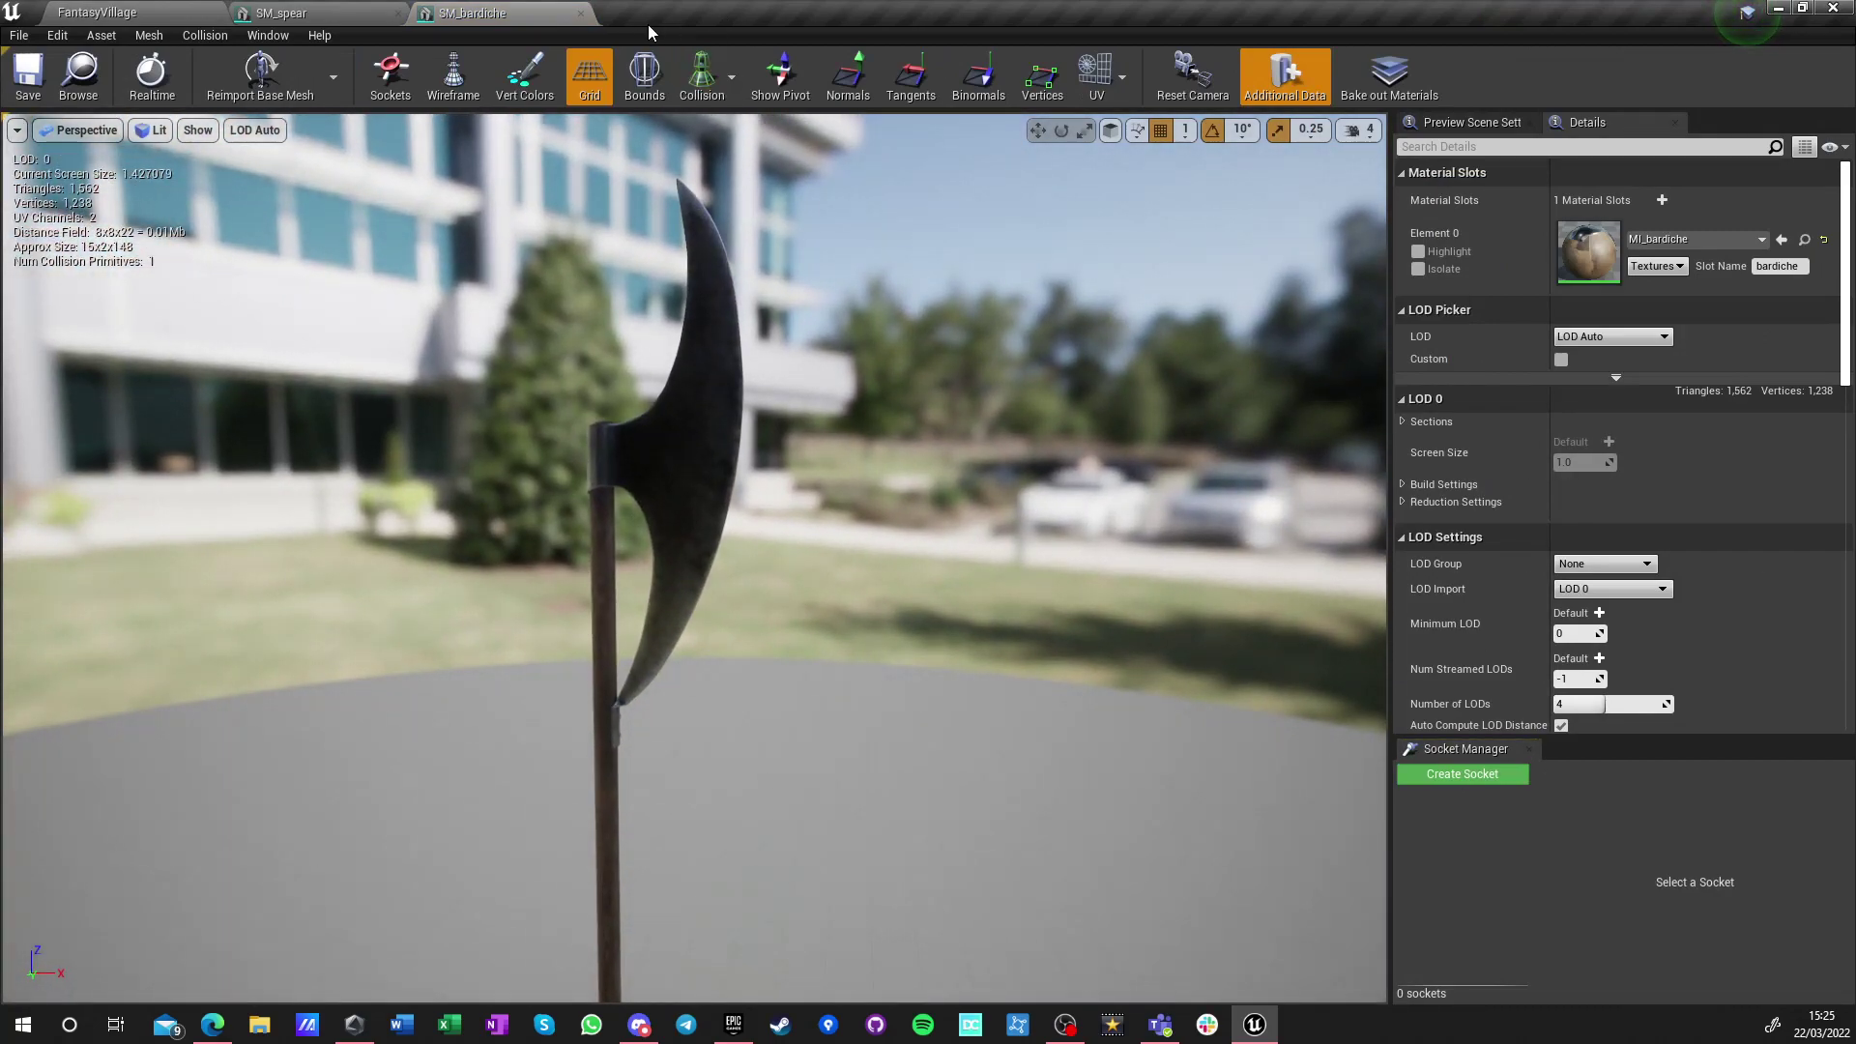
pyautogui.click(580, 13)
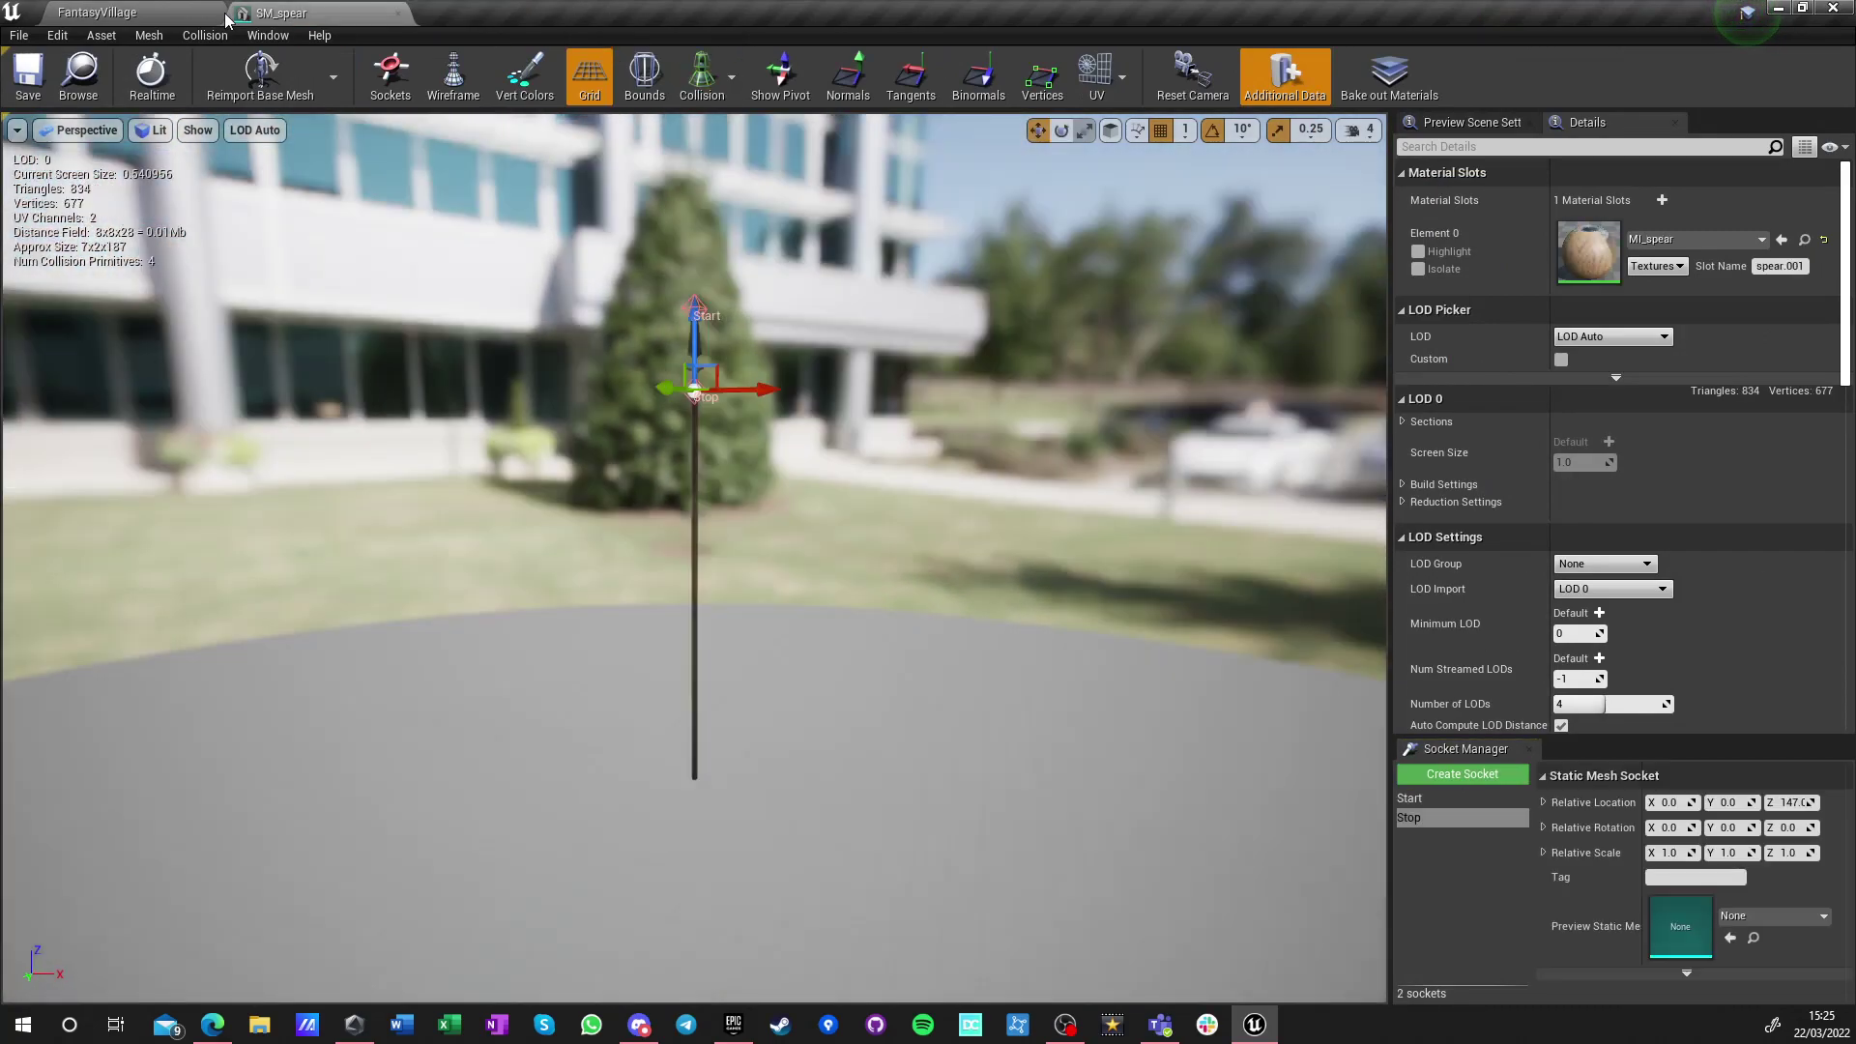
pyautogui.click(397, 14)
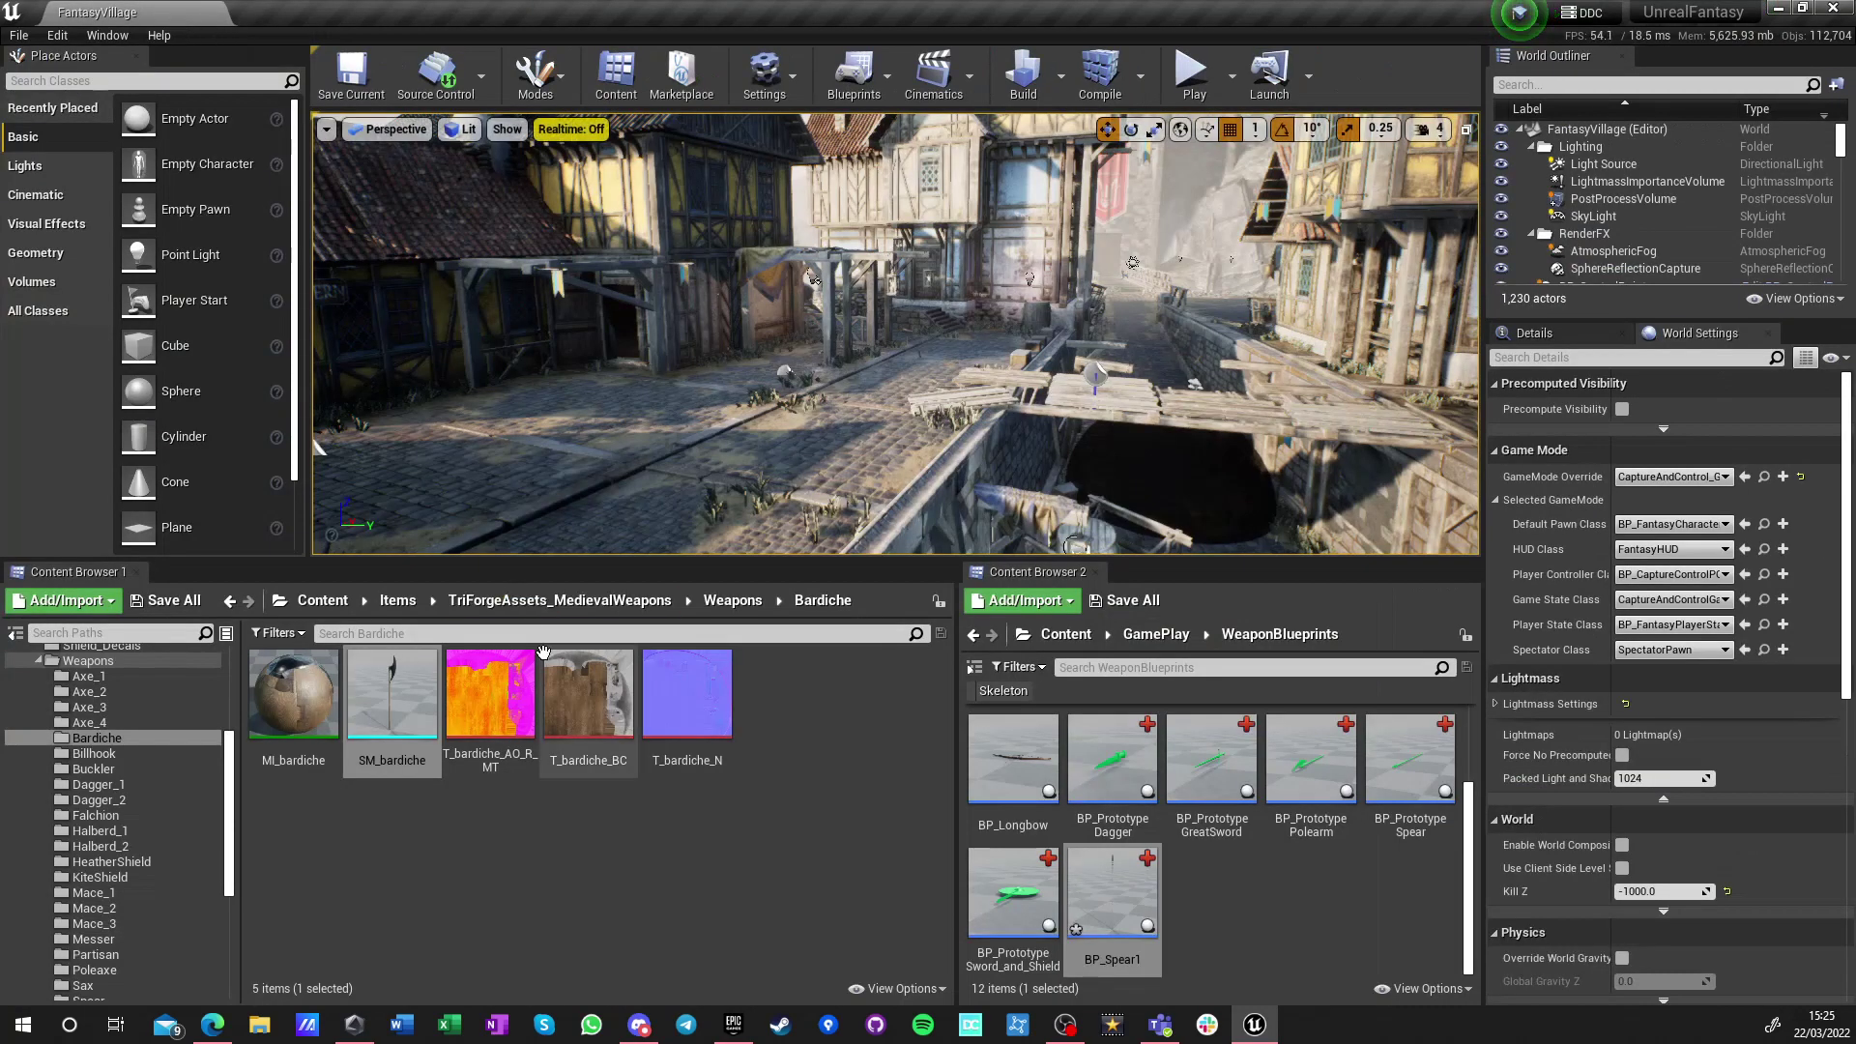
# Look through the full list of medieval weapon folders and clear the selection in WeaponBlueprints
pyautogui.click(732, 601)
pyautogui.scroll(-5, 558, 873)
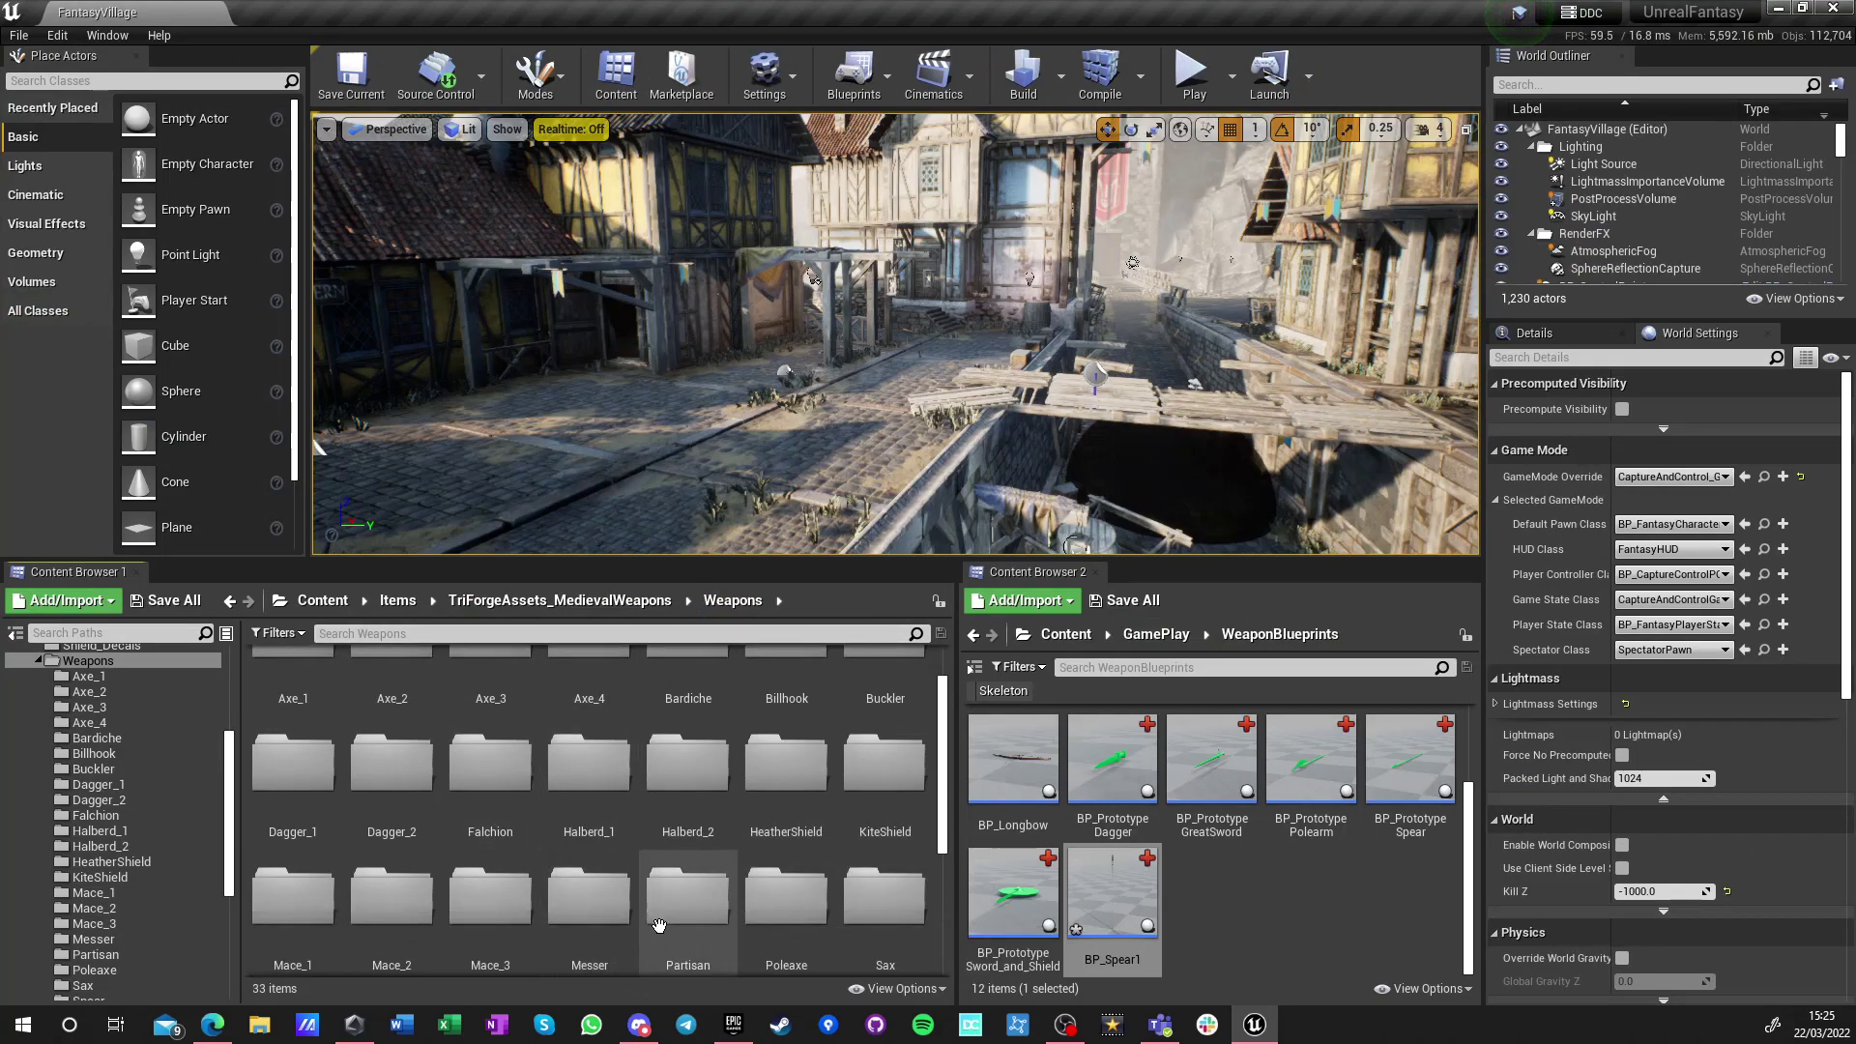
pyautogui.scroll(-2, 802, 943)
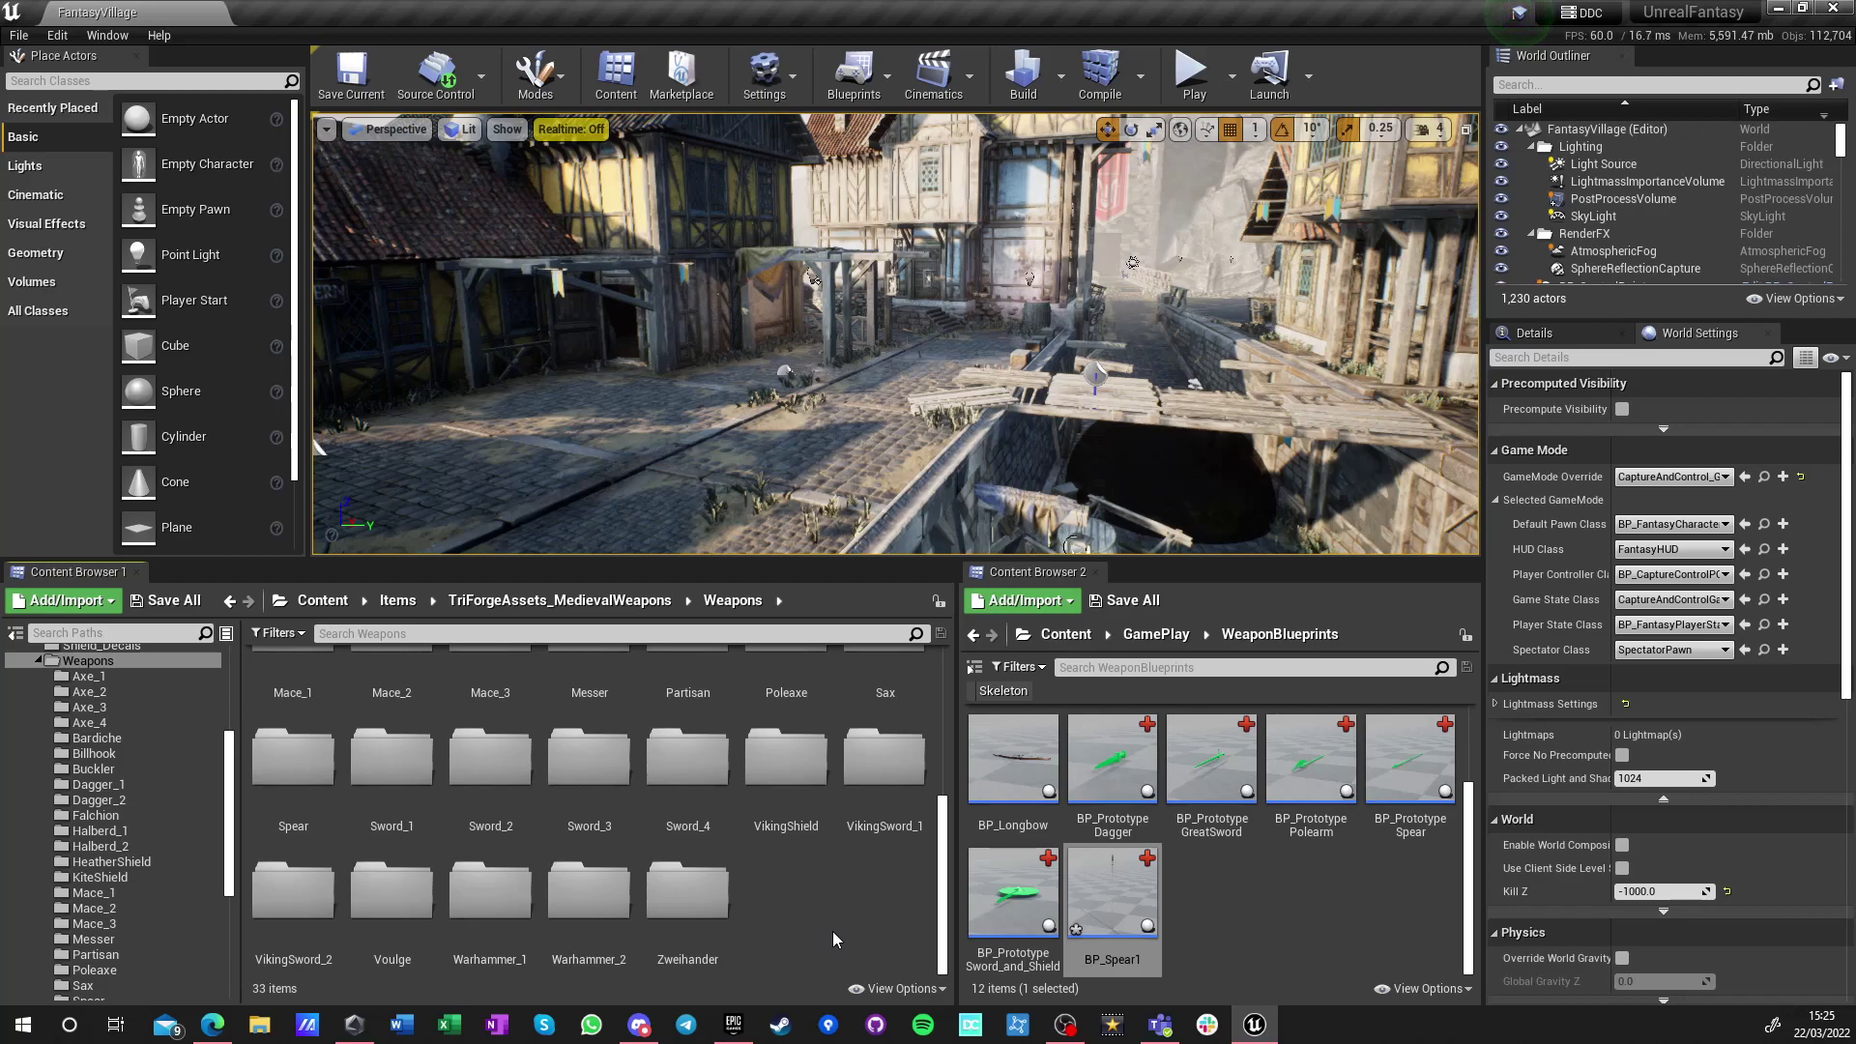
pyautogui.scroll(6, 837, 931)
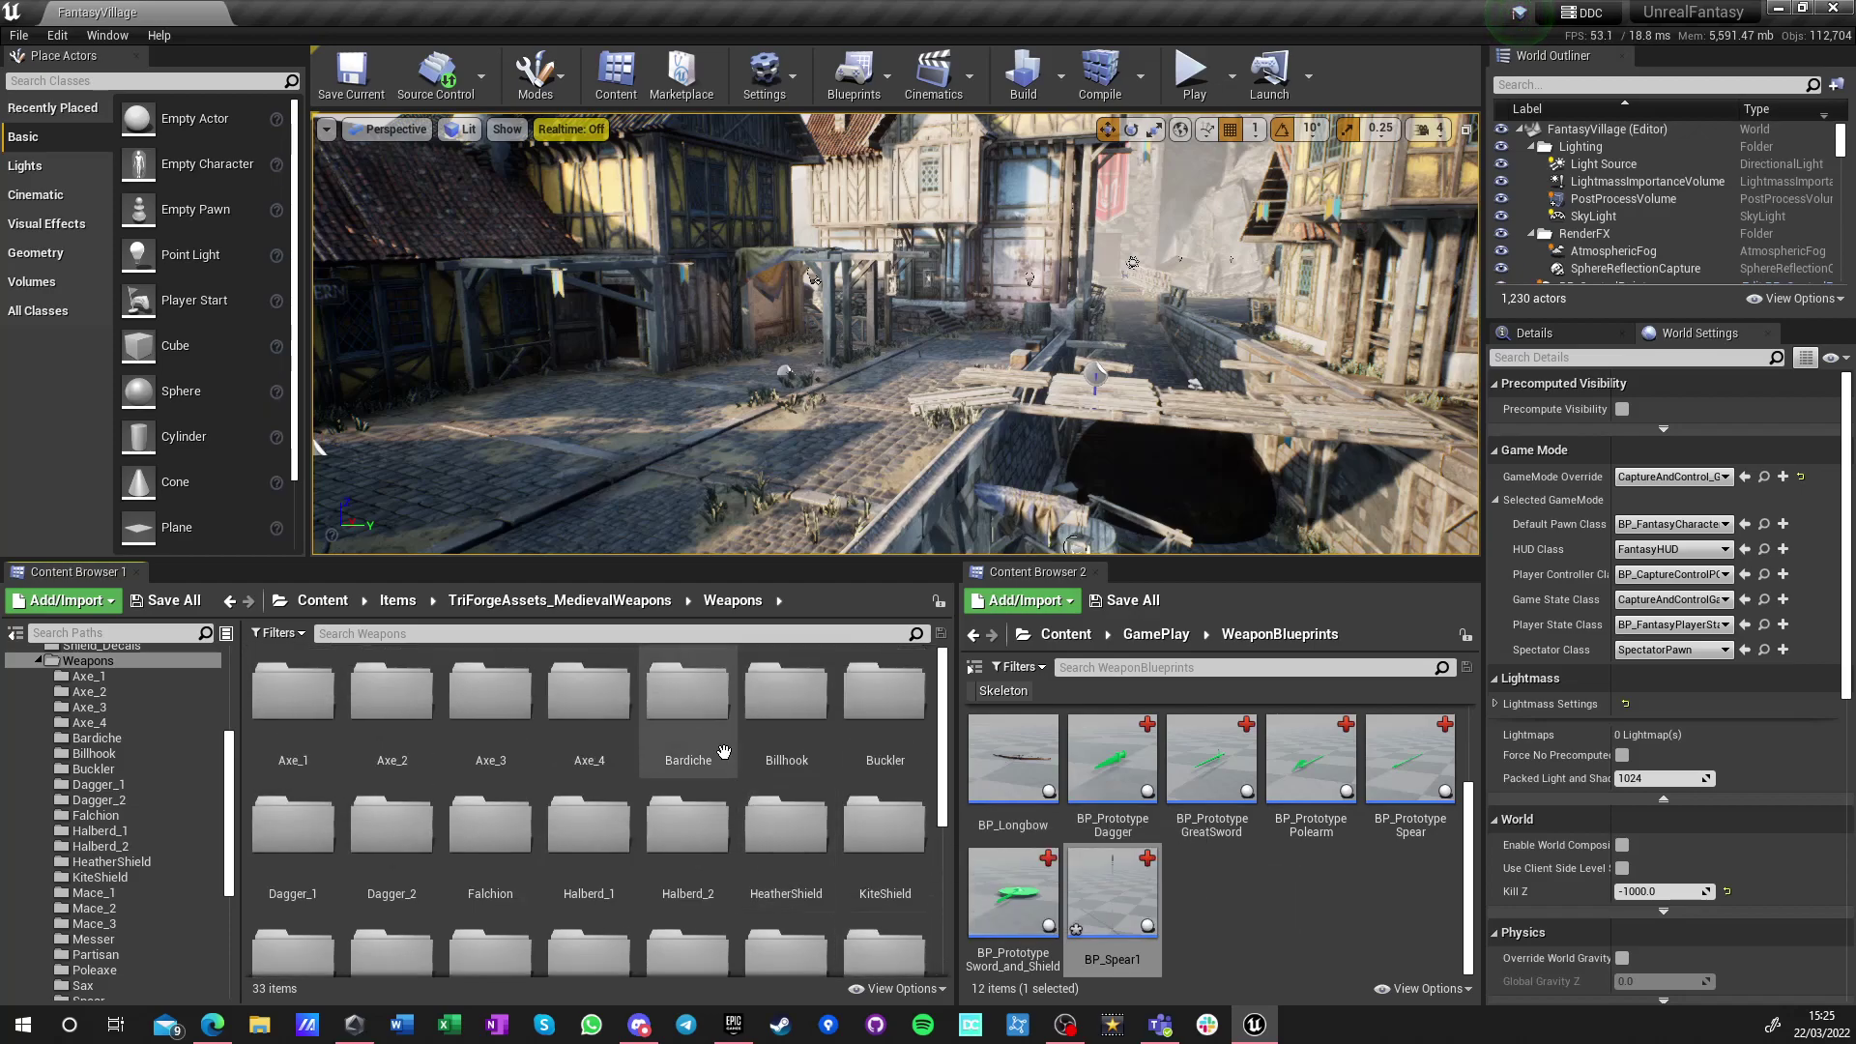
pyautogui.click(1255, 897)
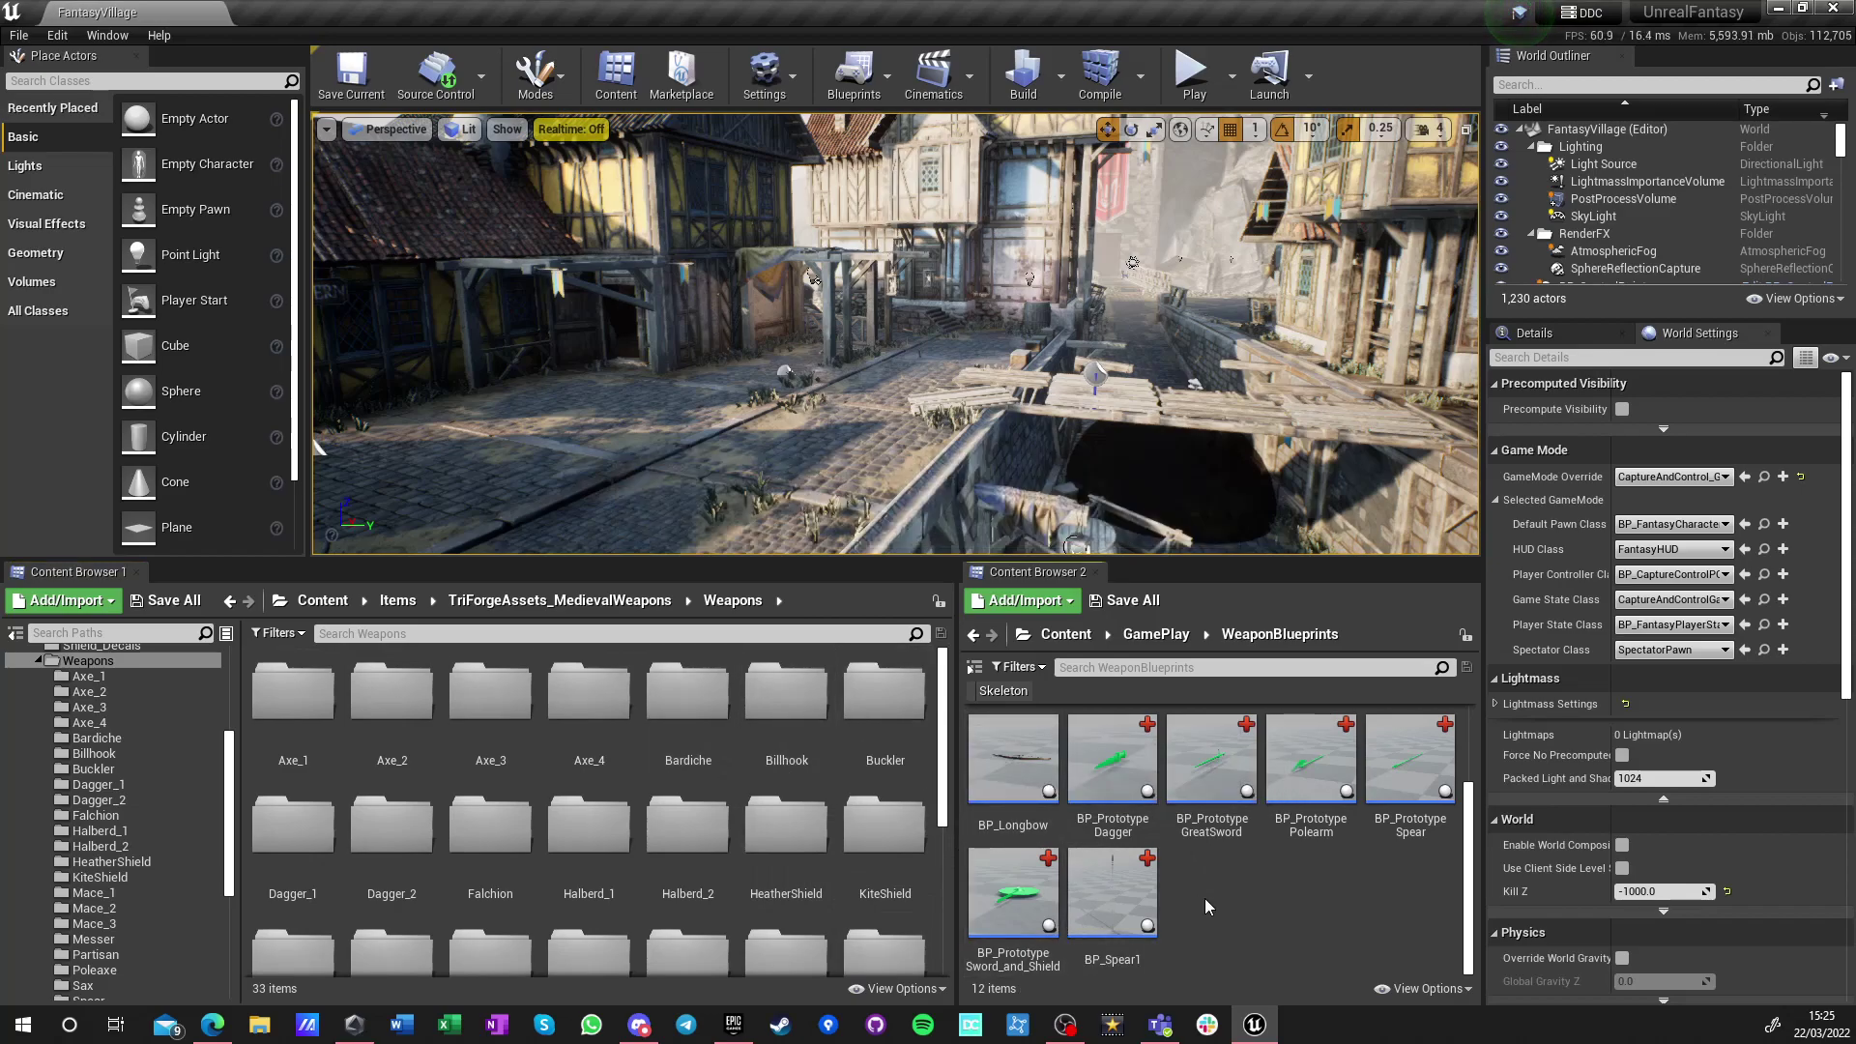
# Duplicate the BP_PrototypePolearm blueprint and name the copy BP_Polearm_Bardiche
pyautogui.click(1289, 833)
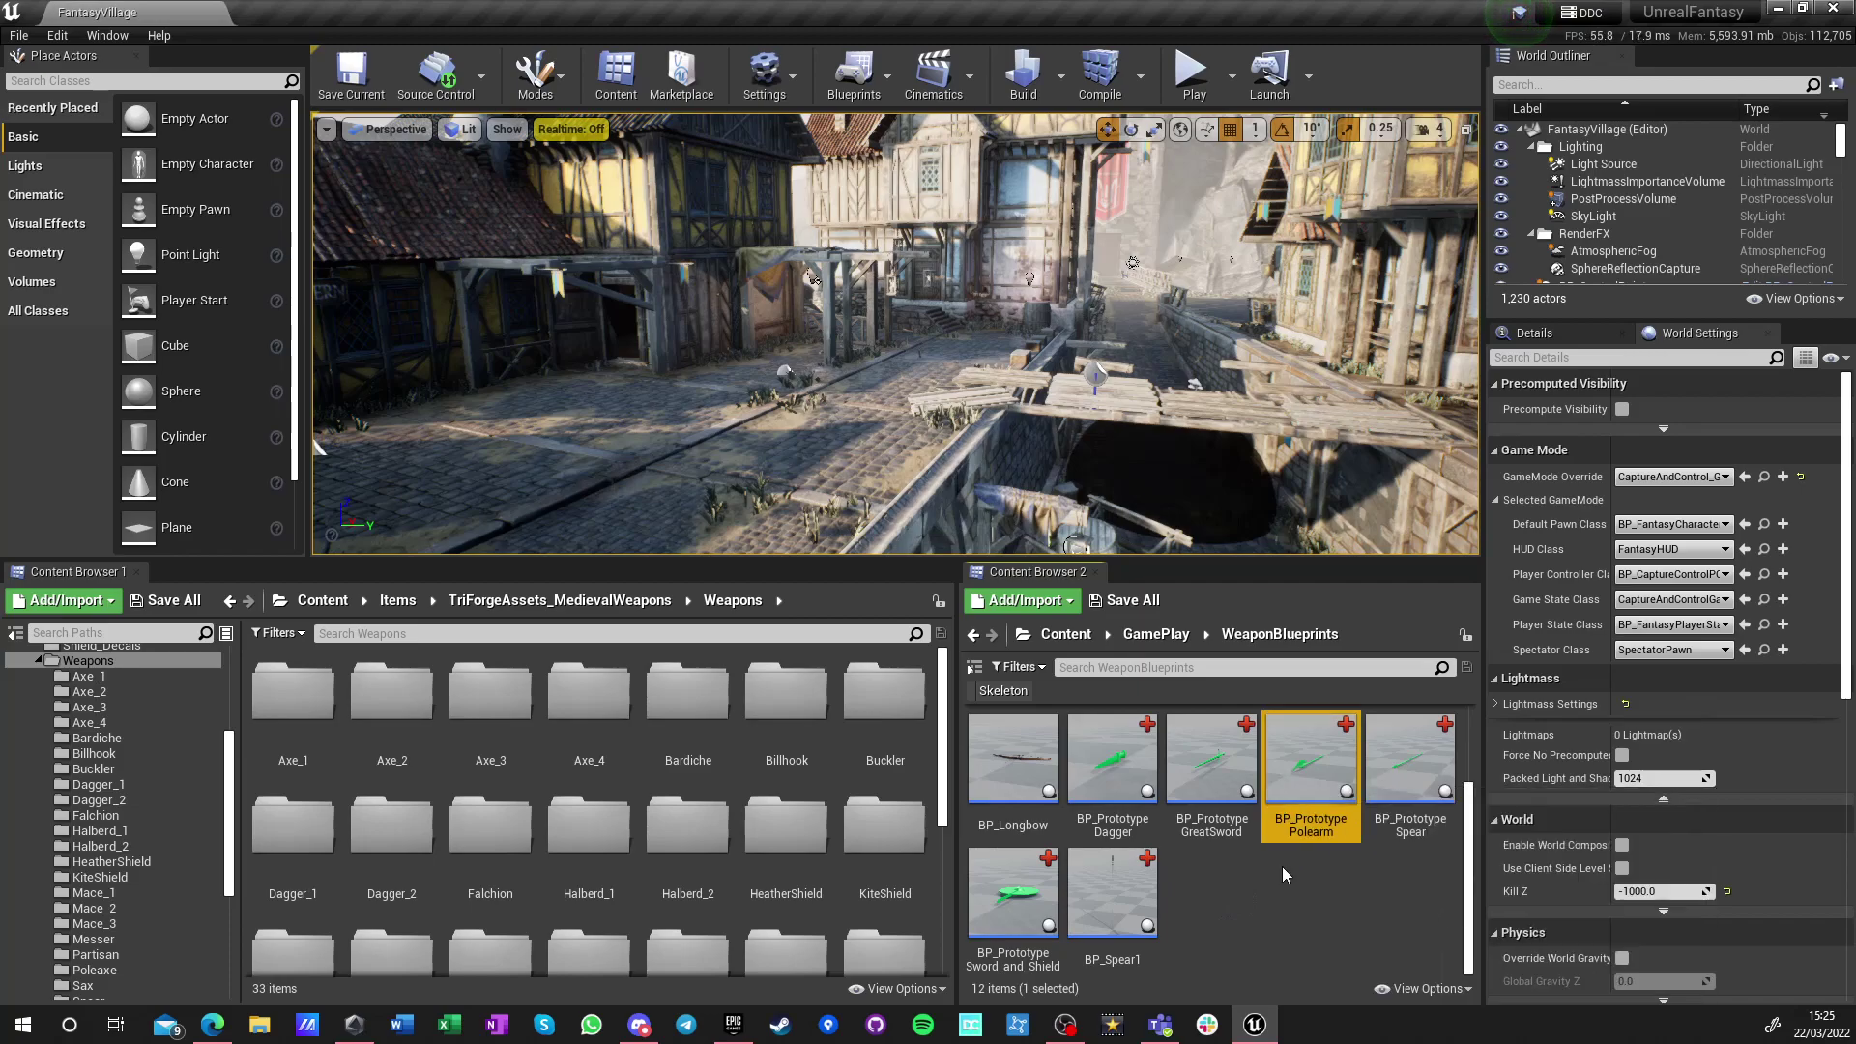
pyautogui.hotkey('ctrl', 'w')
pyautogui.press('End')
pyautogui.press('BackSpace')
pyautogui.press('BackSpace')
pyautogui.press('BackSpace')
pyautogui.press('BackSpace')
pyautogui.press('BackSpace')
pyautogui.press('BackSpace')
pyautogui.press('BackSpace')
pyautogui.press('BackSpace')
pyautogui.press('BackSpace')
pyautogui.press('BackSpace')
pyautogui.press('BackSpace')
pyautogui.press('BackSpace')
pyautogui.press('BackSpace')
pyautogui.press('BackSpace')
pyautogui.press('BackSpace')
pyautogui.press('BackSpace')
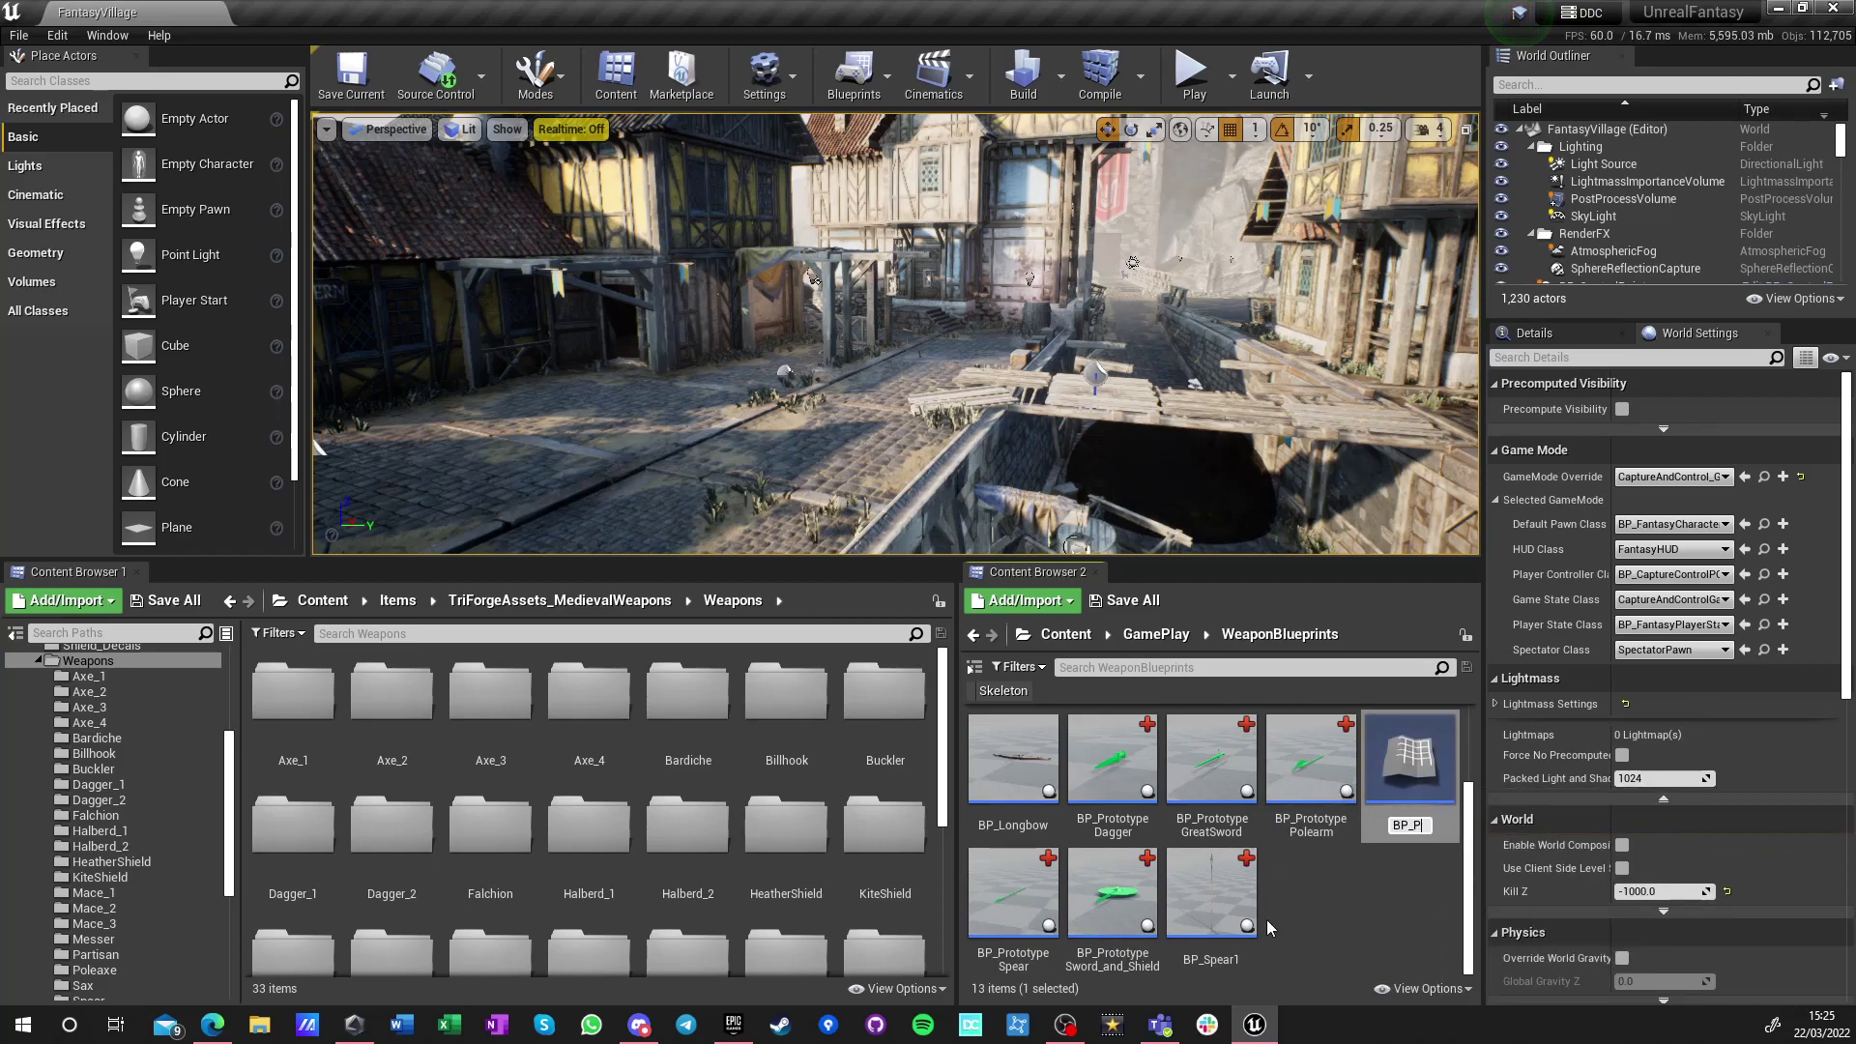
pyautogui.write('olearm_Bardiche')
pyautogui.press('Return')
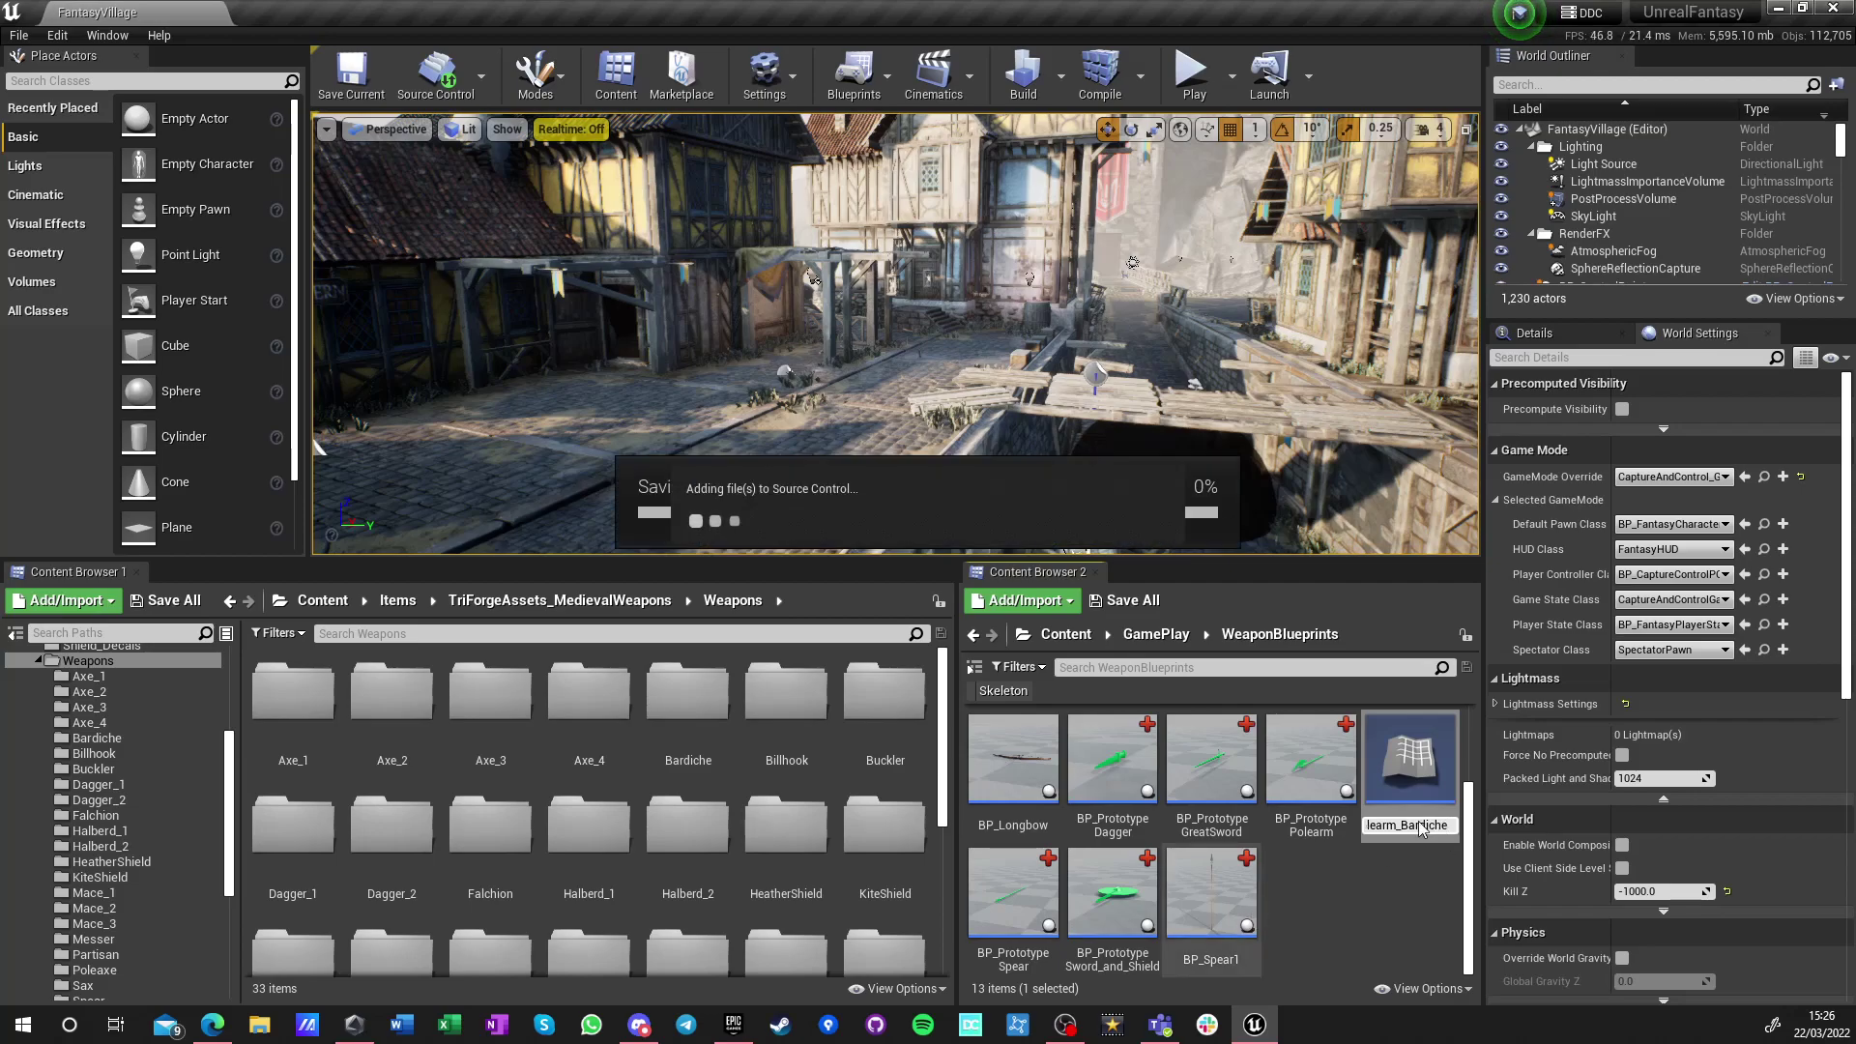
# Assign SM_bardiche from the Bardiche folder as the mesh of the BP_Polearm_Bardiche blueprint
pyautogui.moveTo(1112, 764); pyautogui.dragTo(662, 713)
pyautogui.doubleClick(687, 701)
pyautogui.click(391, 701)
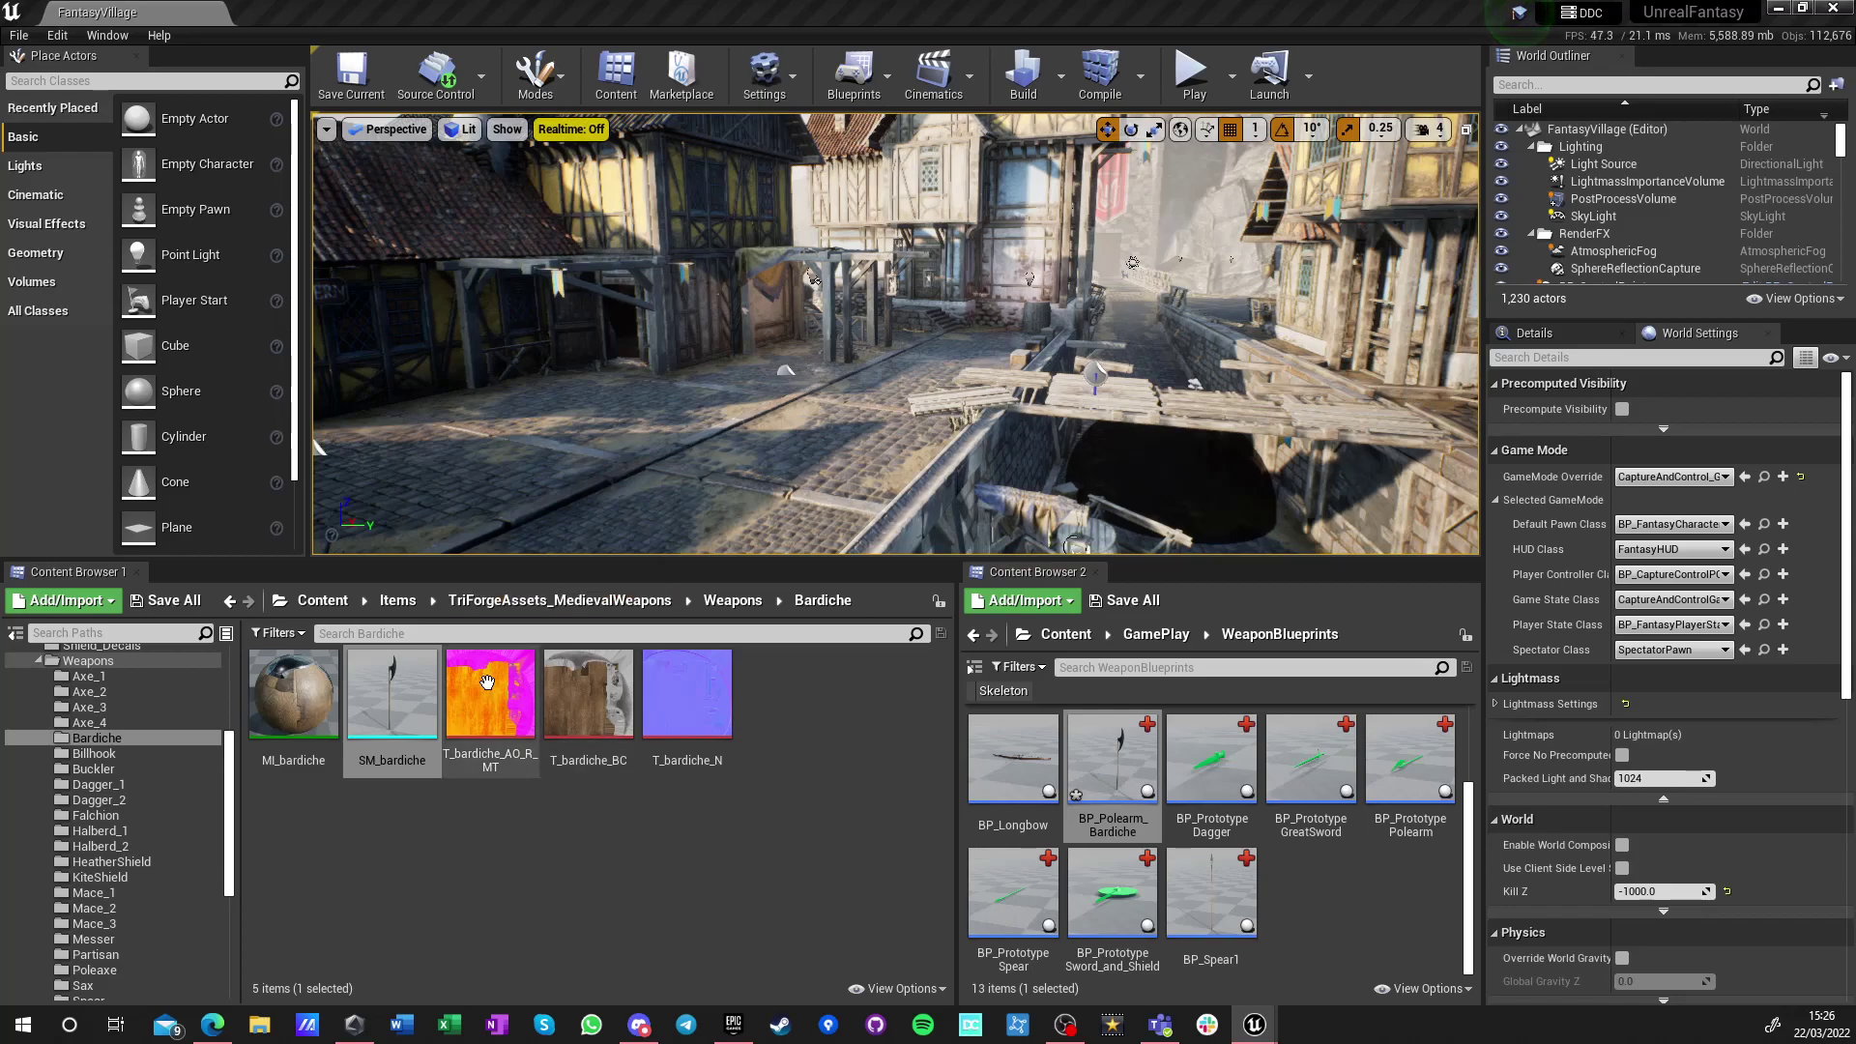
# Open SM_bardiche, add a socket named Start and move it to the blade tip, about X 8, Z 130
pyautogui.doubleClick(389, 709)
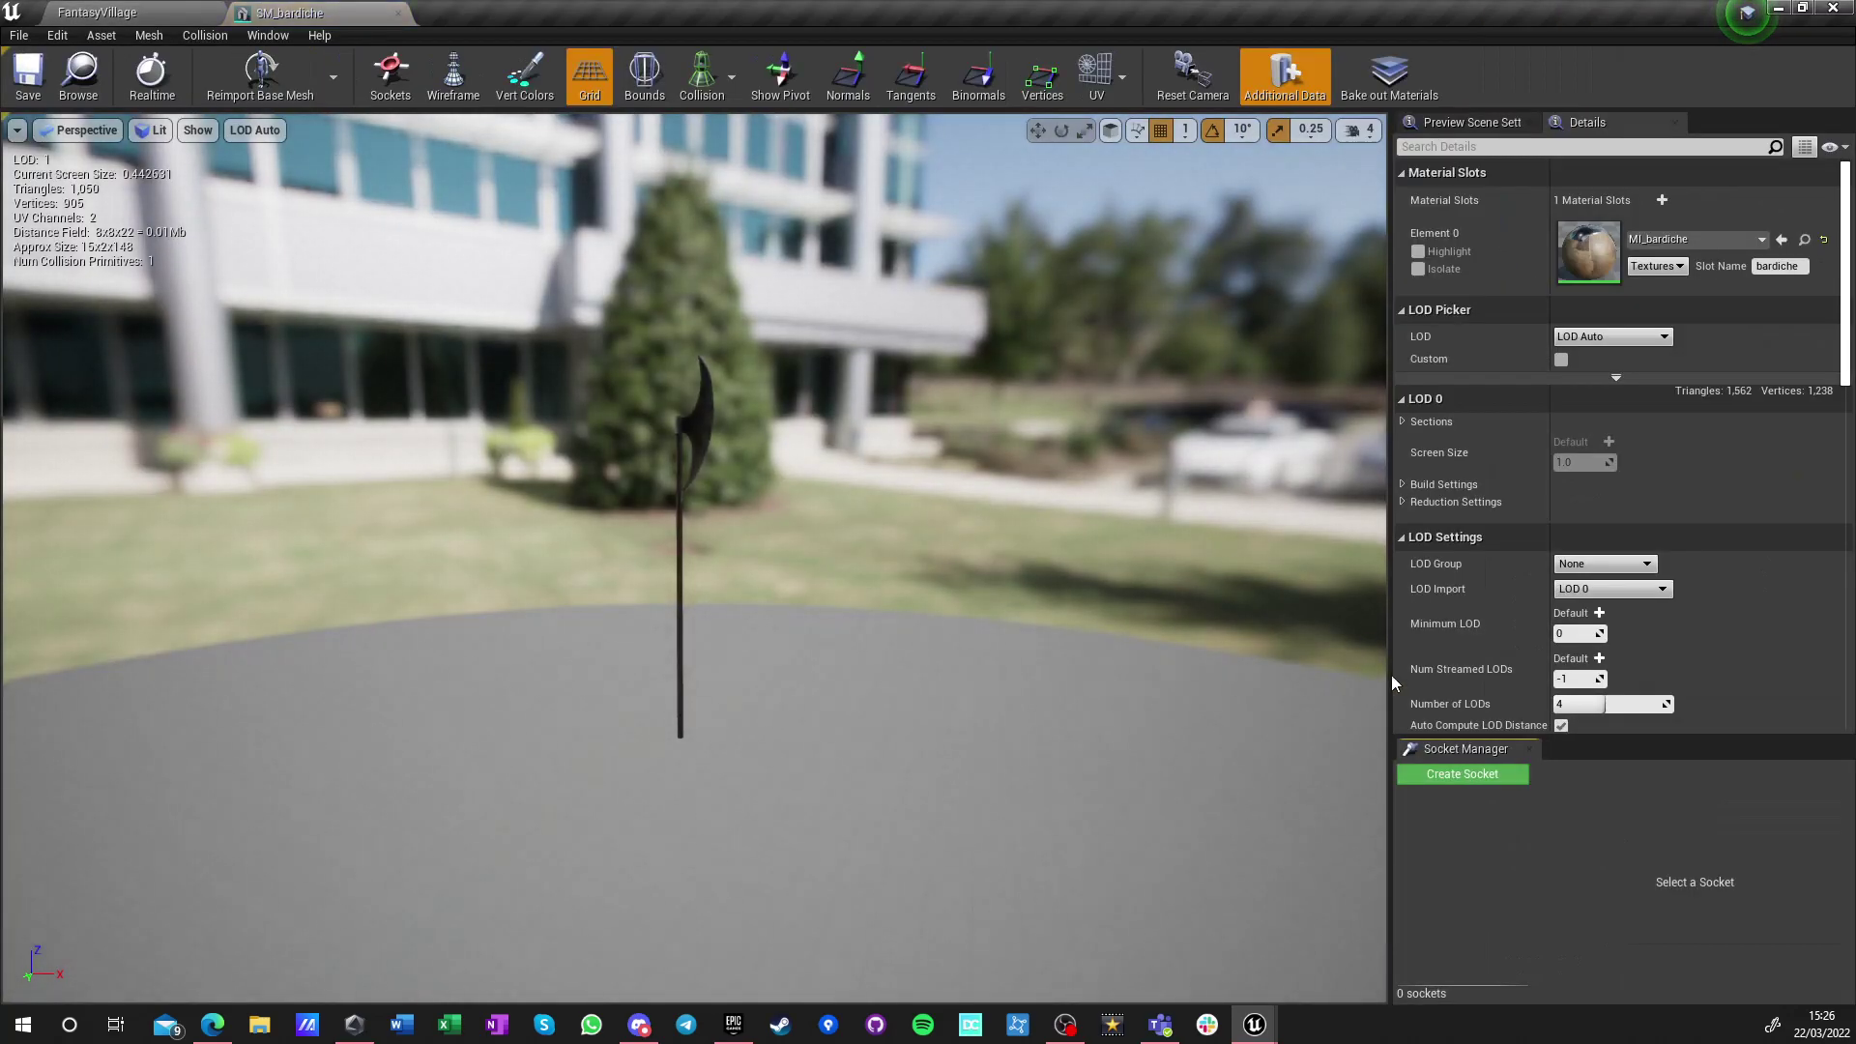
pyautogui.click(1469, 782)
pyautogui.write('Start')
pyautogui.press('Return')
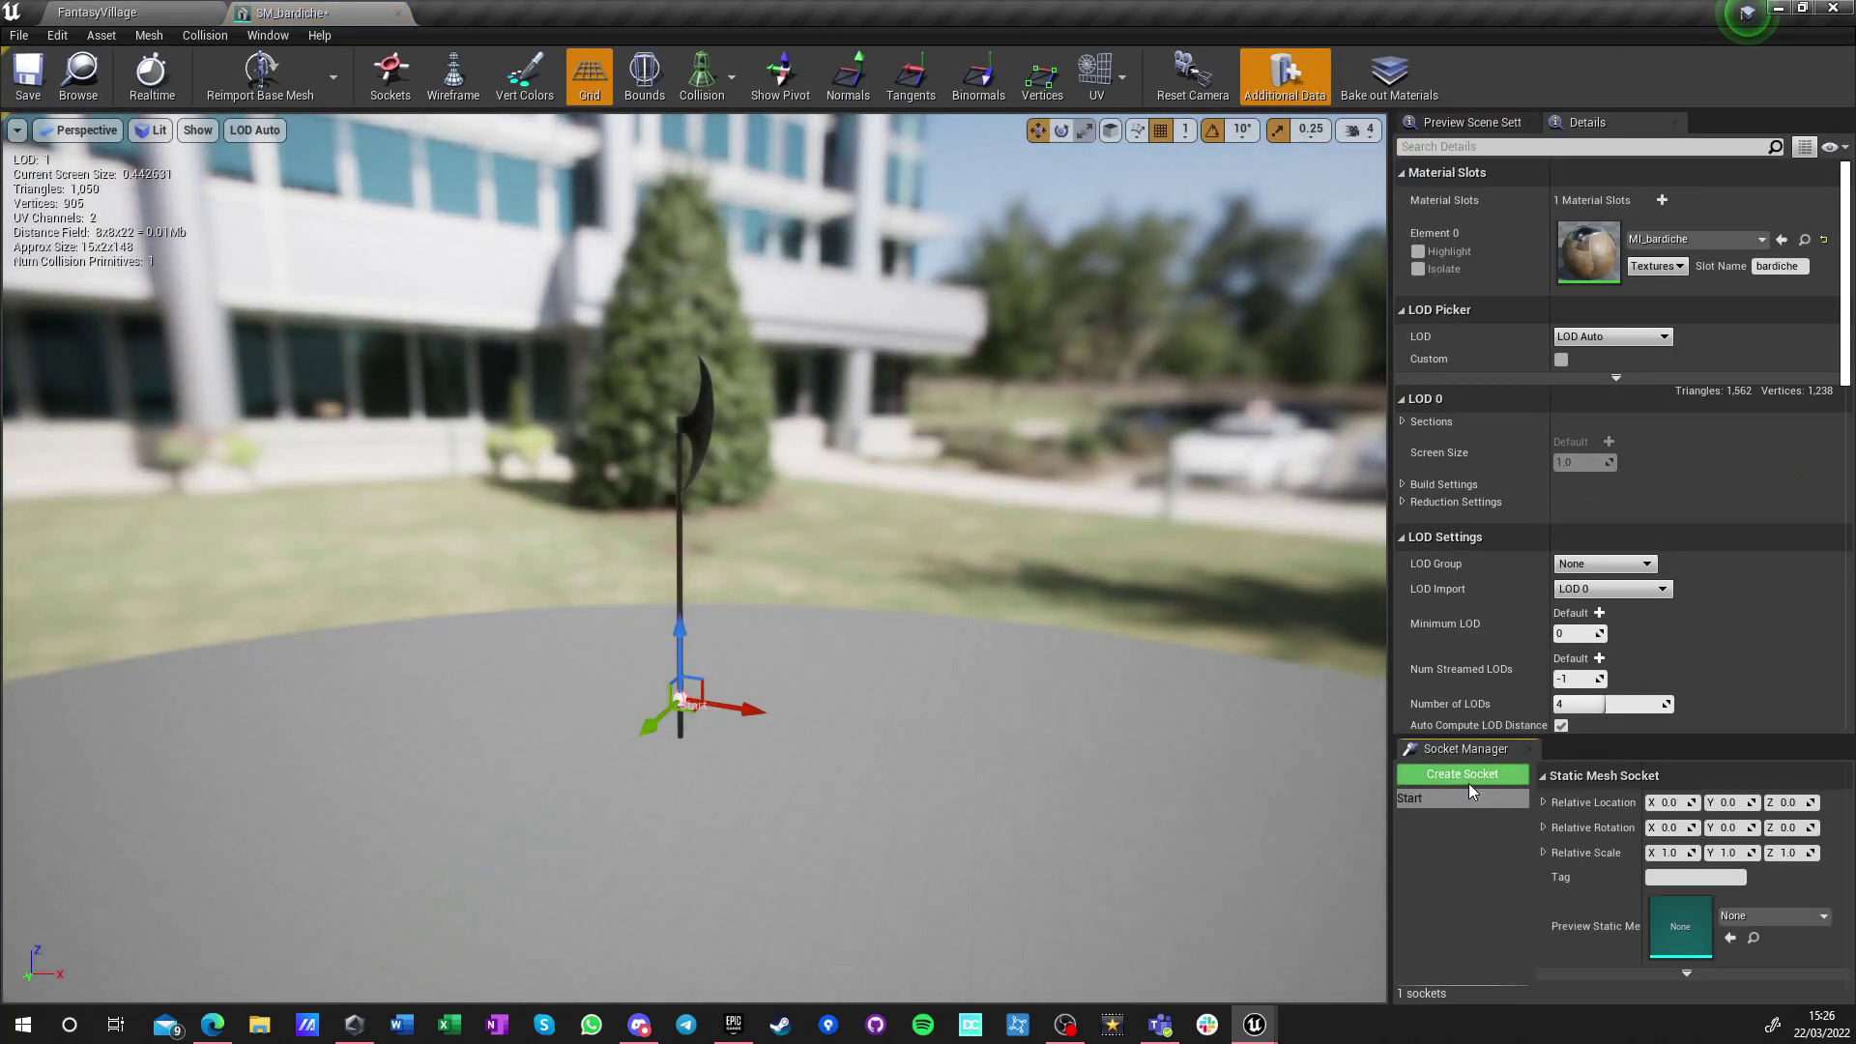
pyautogui.moveTo(677, 625); pyautogui.dragTo(677, 259)
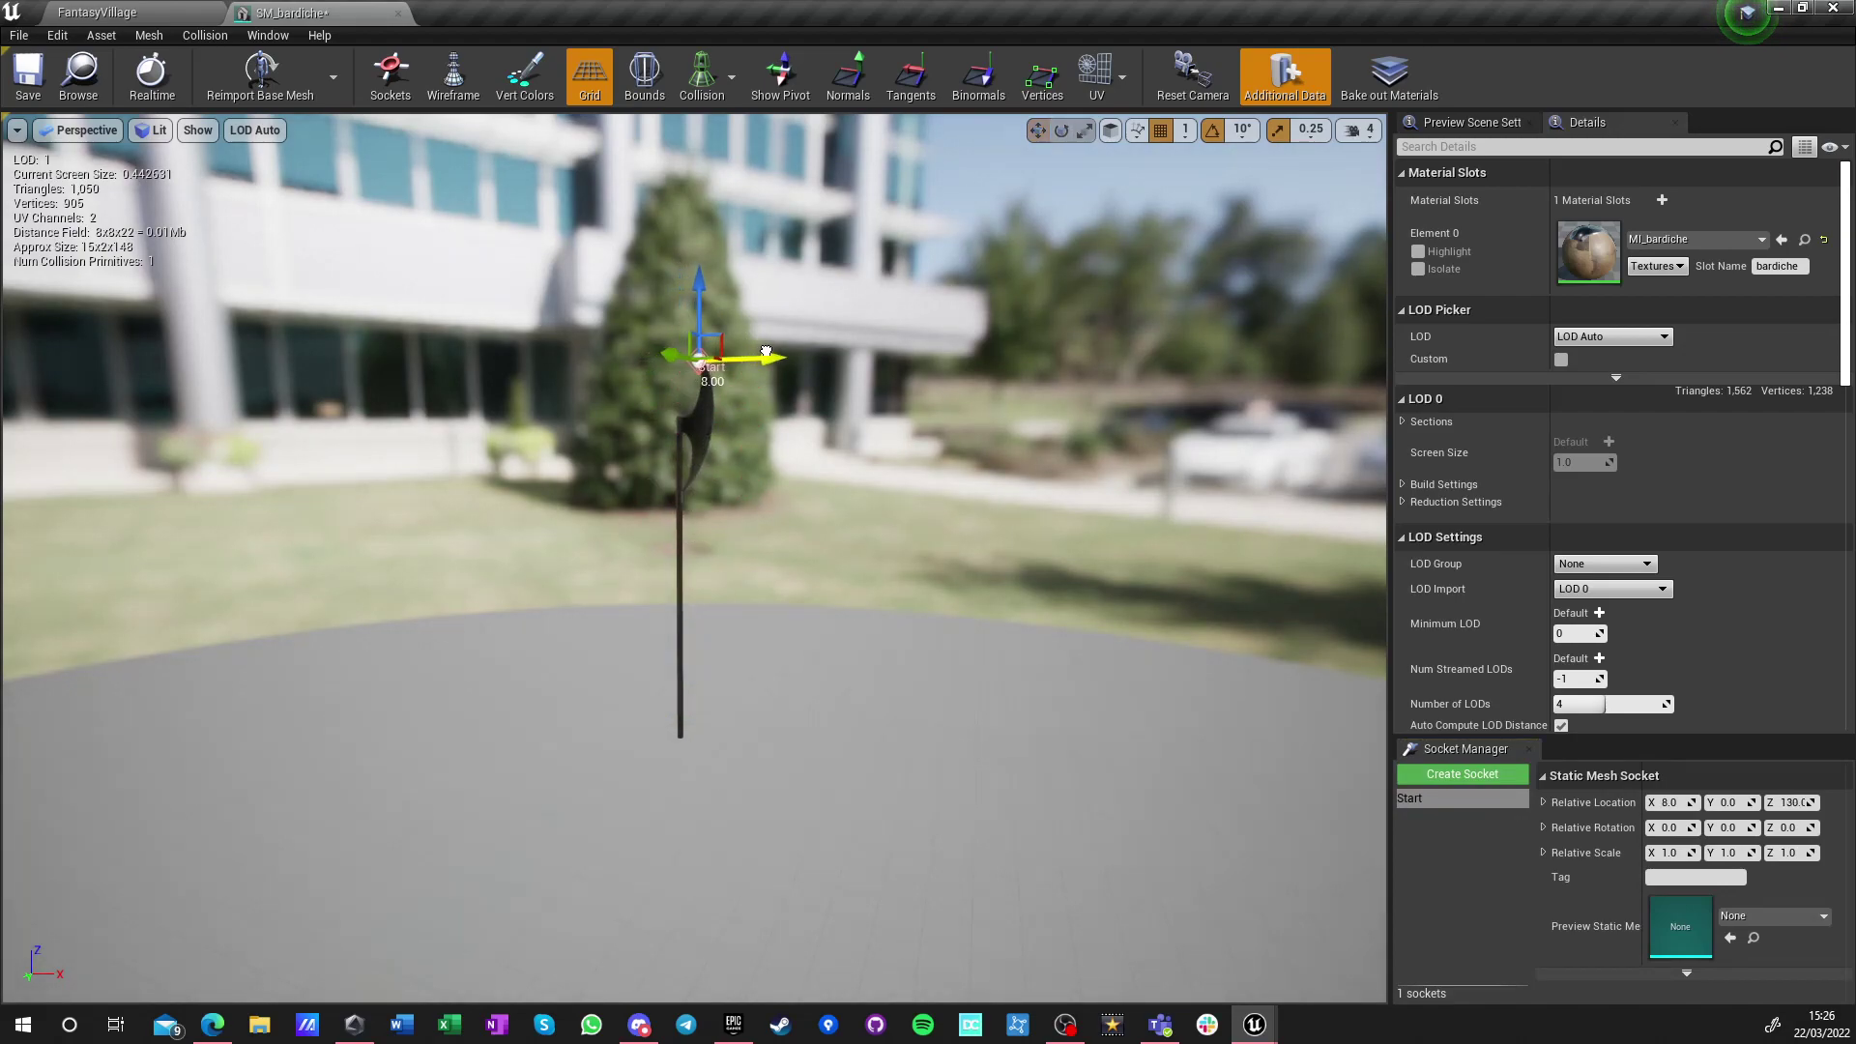
# Add a socket named End at the base of the bardiche blade, about X 2, Z 83, and close the mesh
pyautogui.click(1463, 774)
pyautogui.write('End')
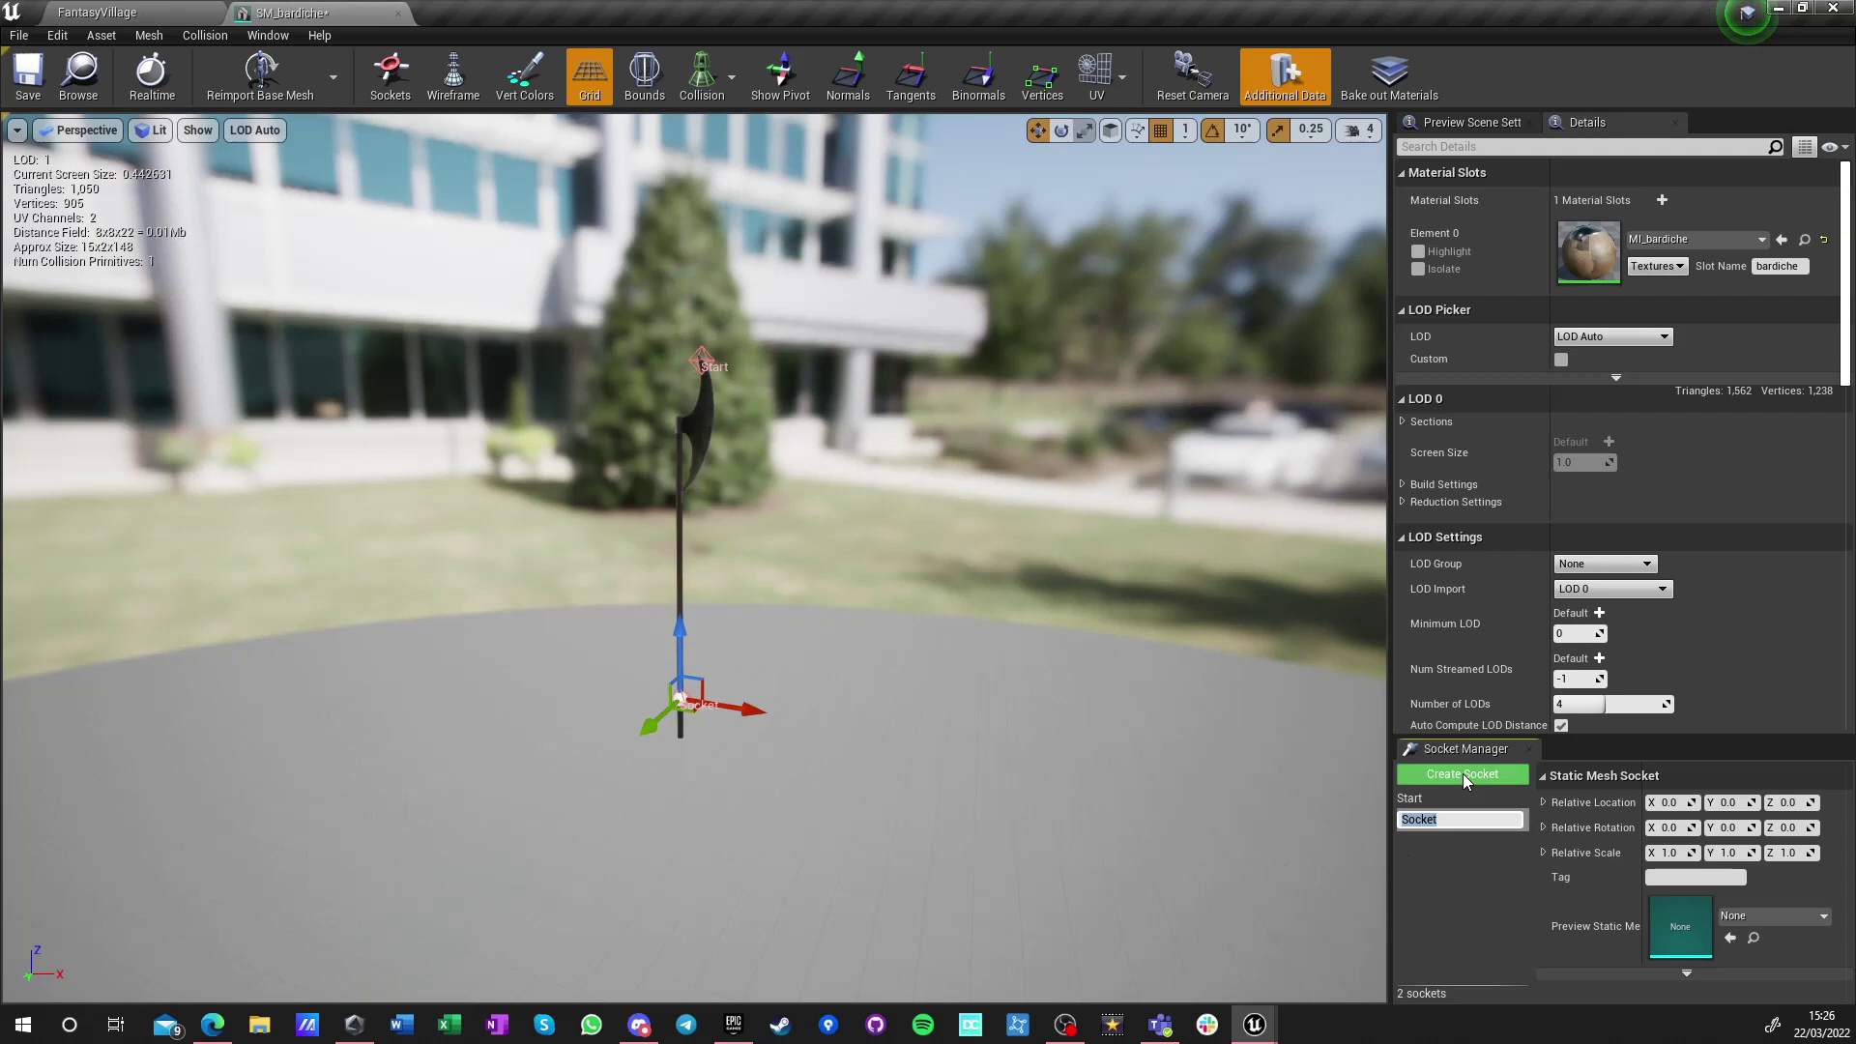
pyautogui.press('Return')
pyautogui.moveTo(704, 682); pyautogui.dragTo(720, 494)
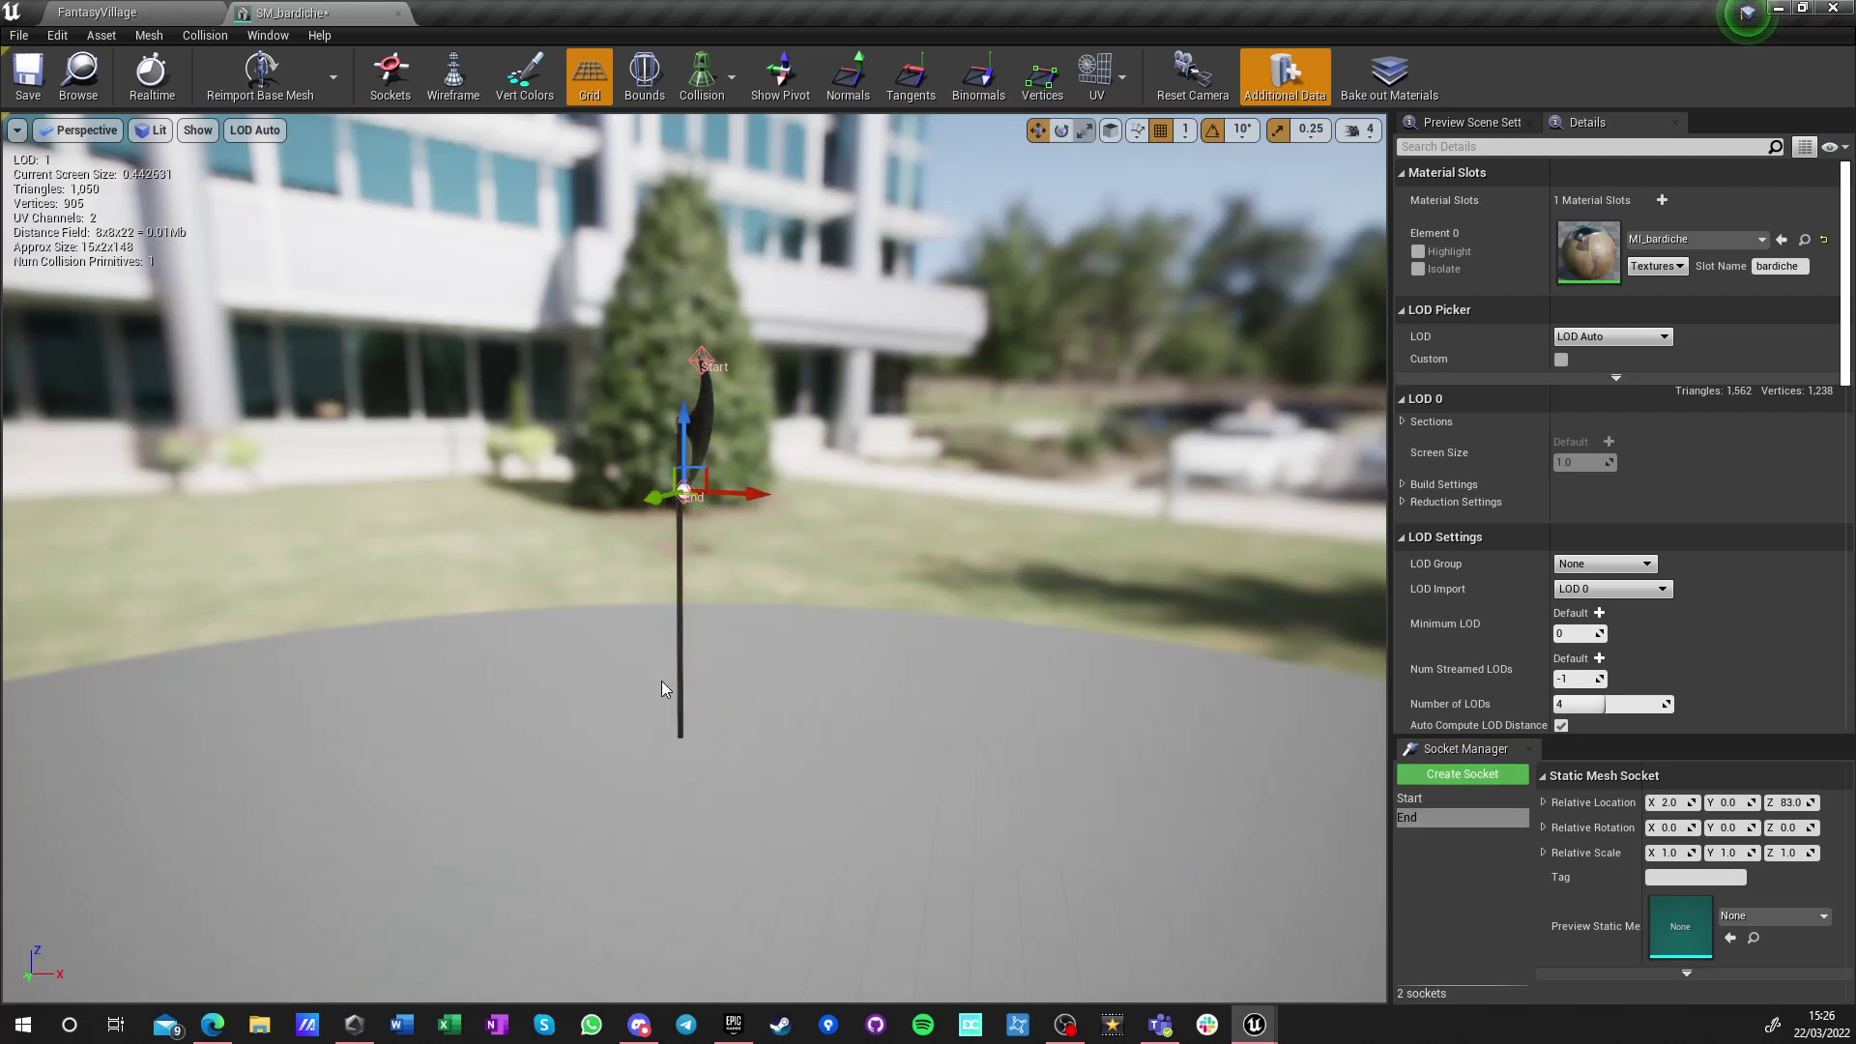
pyautogui.click(400, 13)
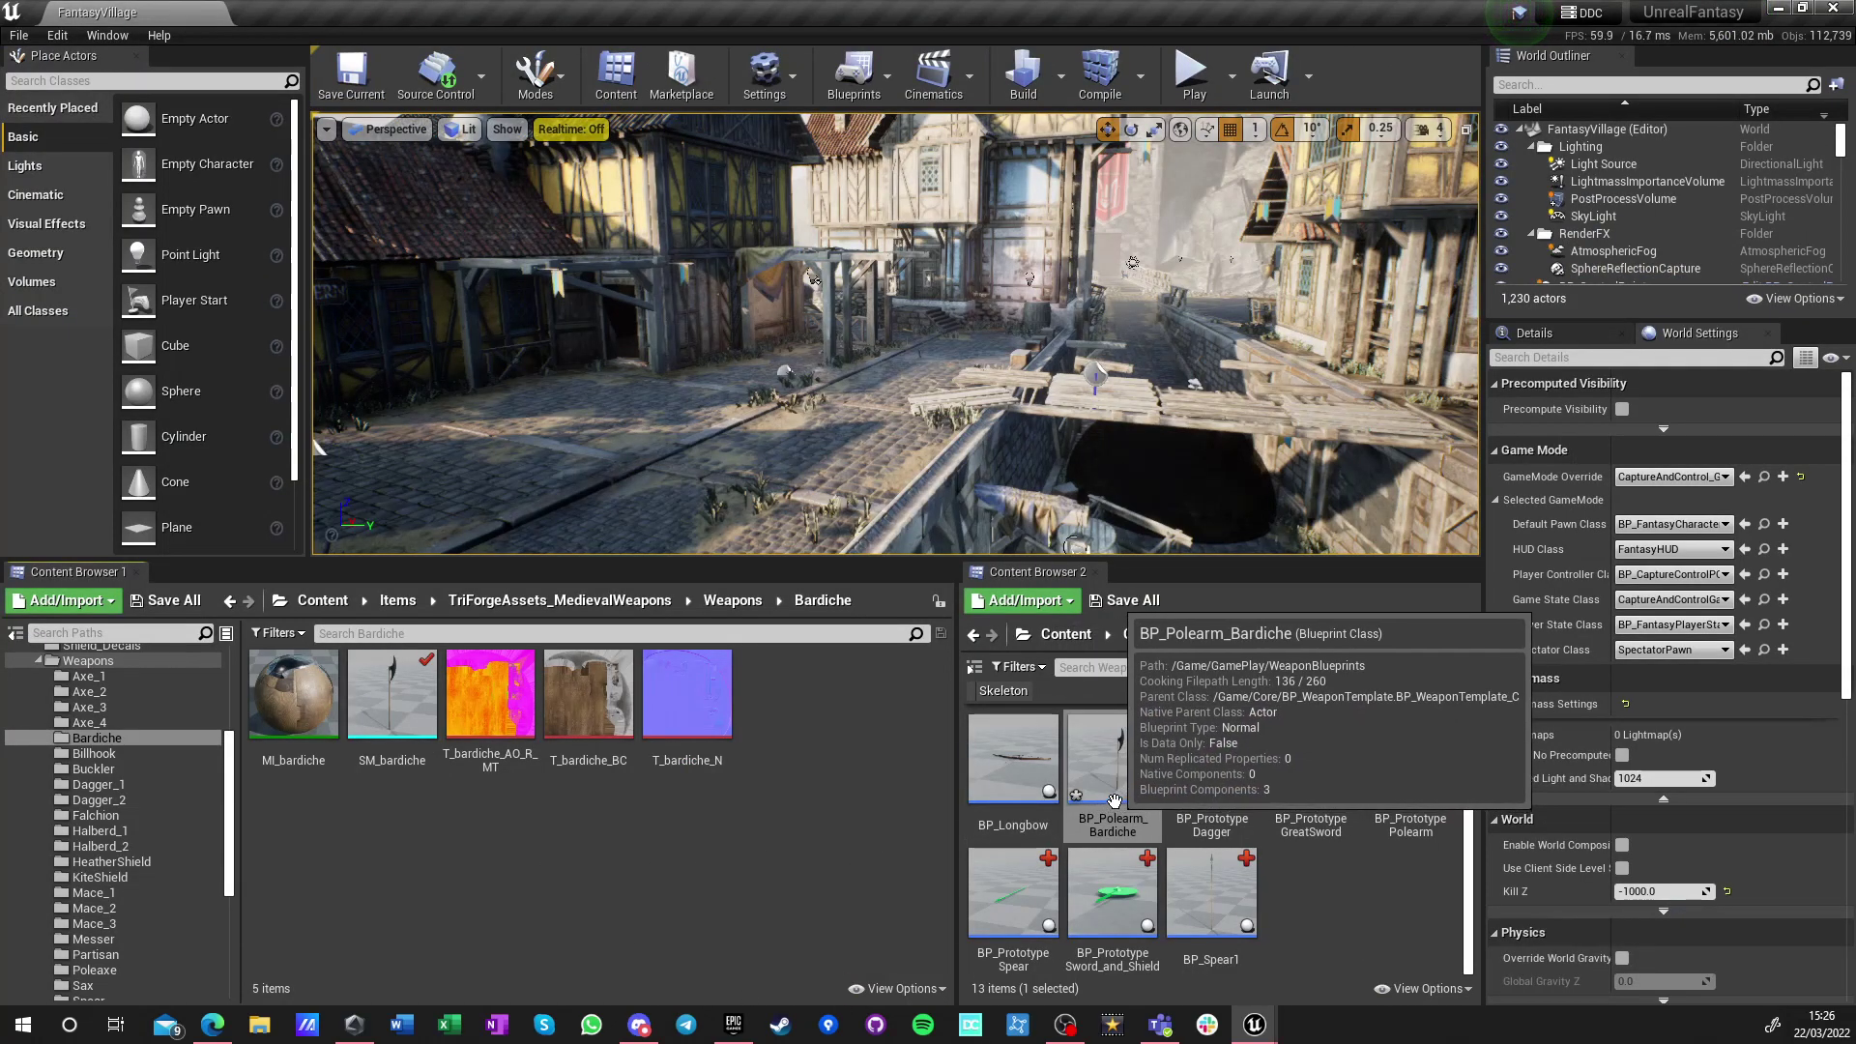
# Duplicate the BP_Polearm_Bardiche blueprint and name the copy BP_Polearm_
pyautogui.hotkey('ctrl', 'w')
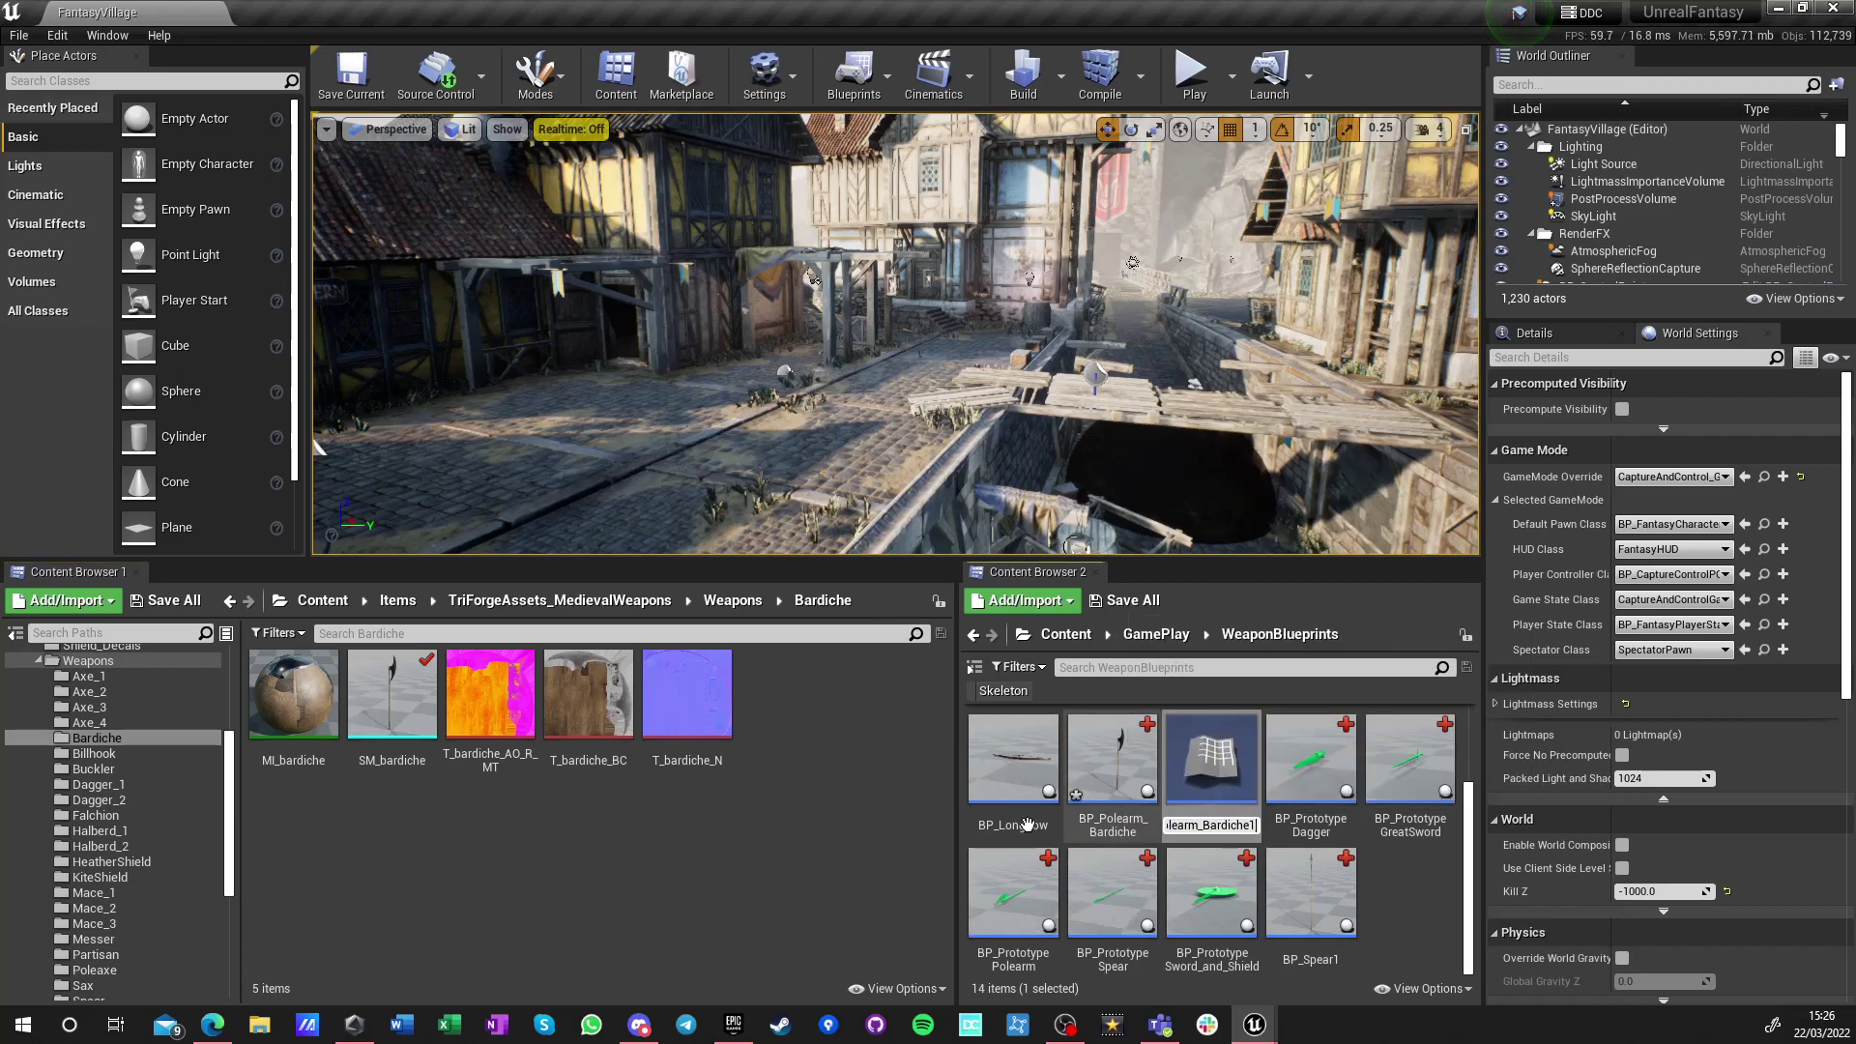
pyautogui.press('BackSpace')
pyautogui.press('BackSpace')
pyautogui.press('BackSpace')
pyautogui.press('BackSpace')
pyautogui.press('BackSpace')
pyautogui.press('BackSpace')
pyautogui.press('BackSpace')
pyautogui.press('BackSpace')
pyautogui.press('BackSpace')
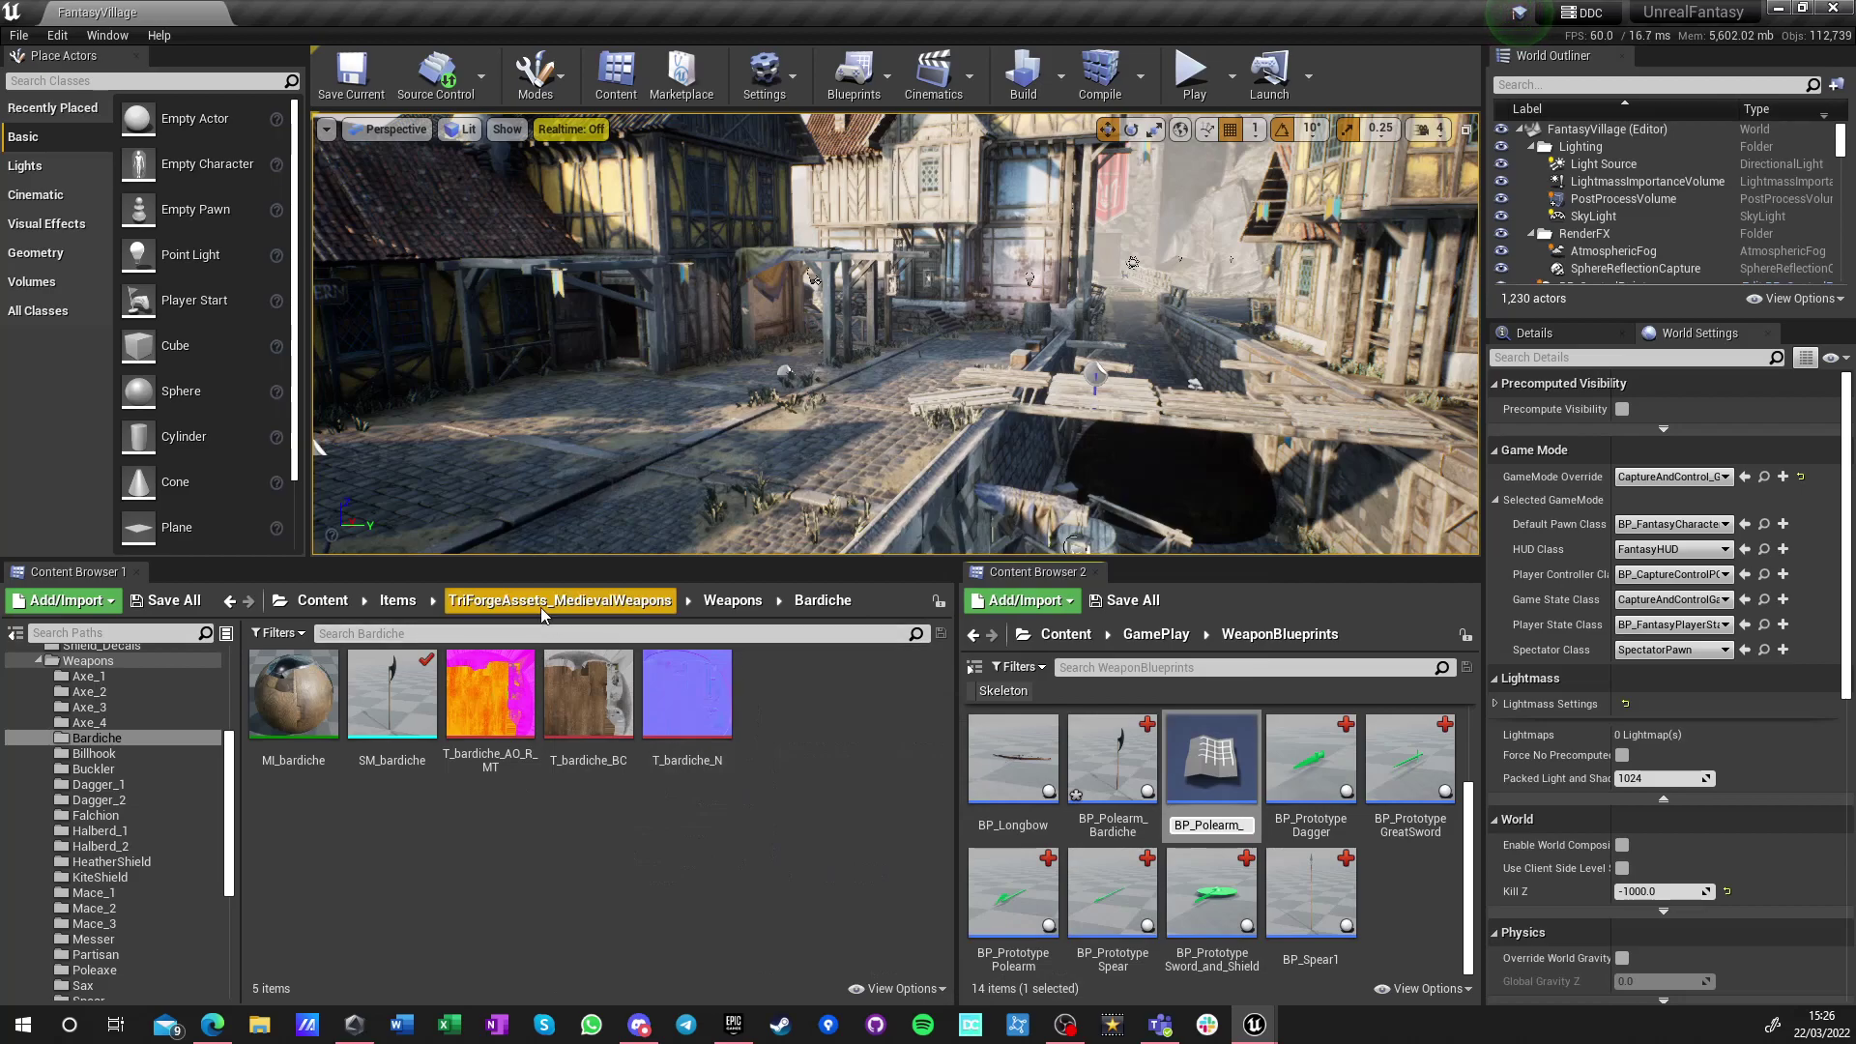
pyautogui.press('Return')
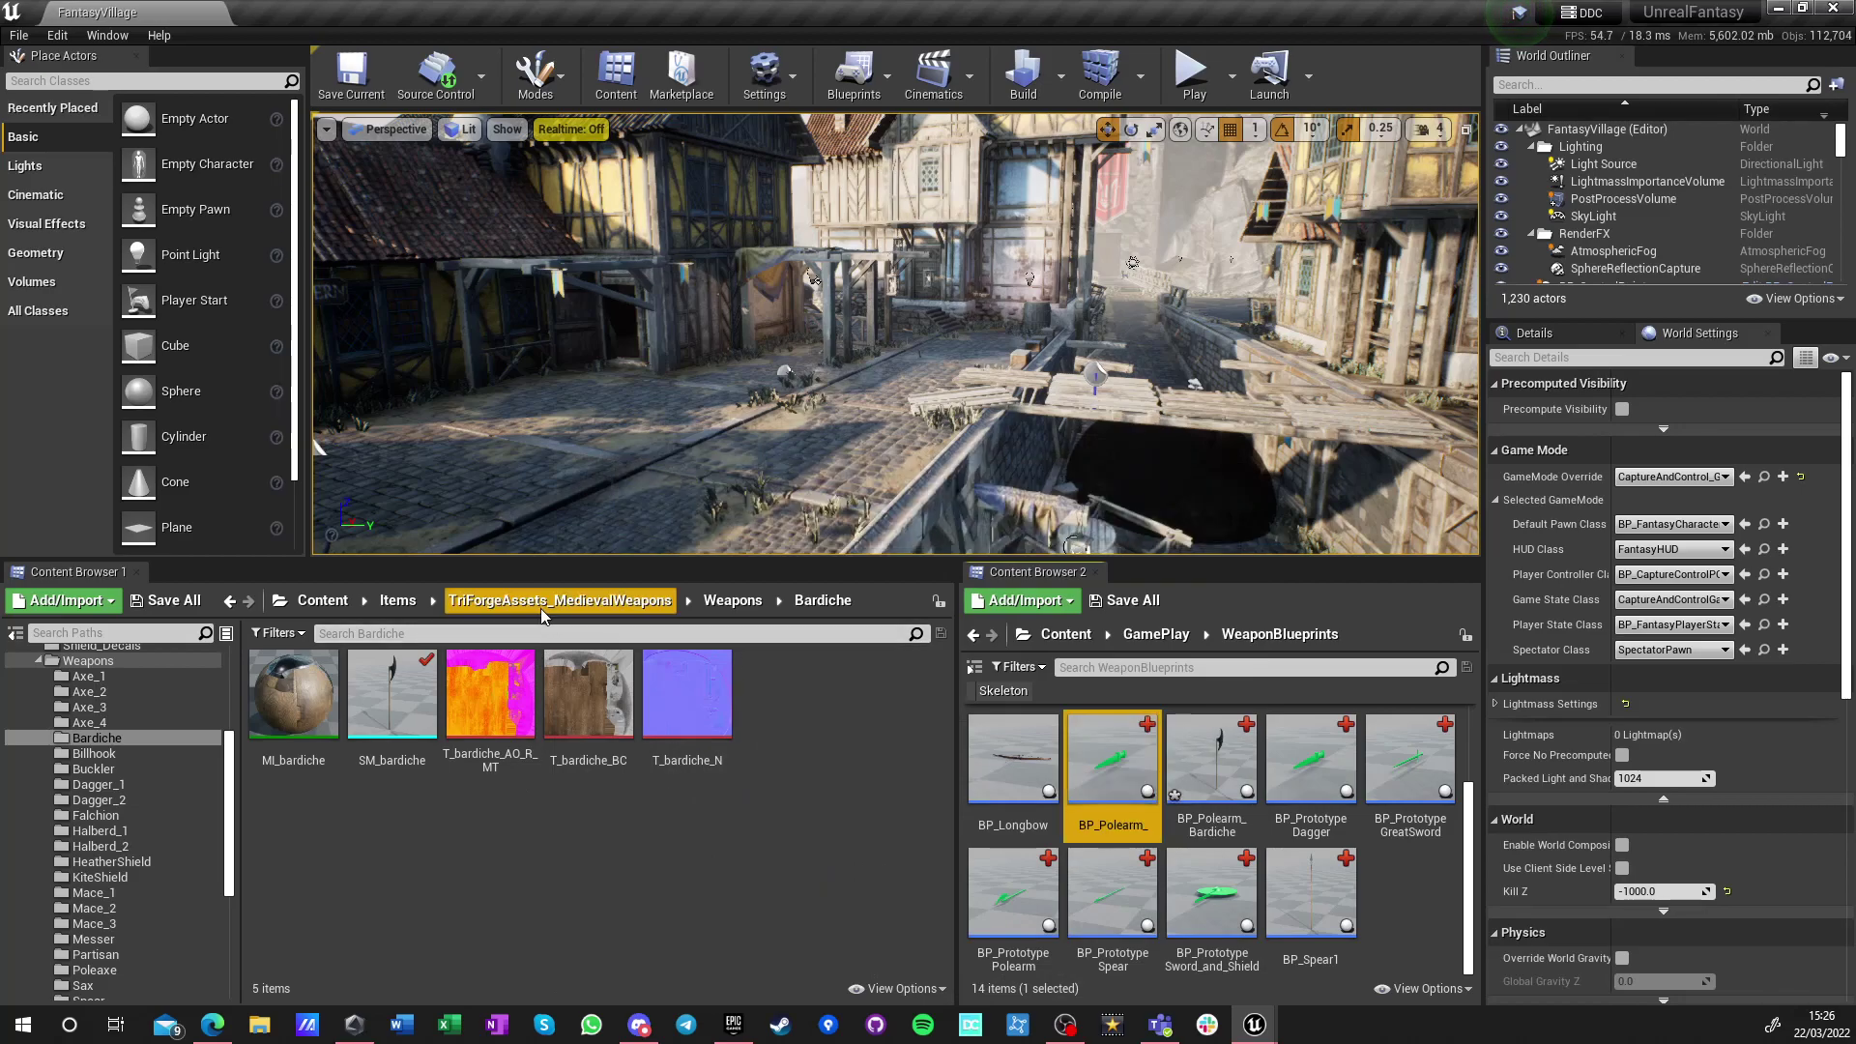
# Look through the list of medieval weapon folders for another polearm and check the VikingSword_1 folder
pyautogui.click(719, 604)
pyautogui.scroll(-4, 599, 884)
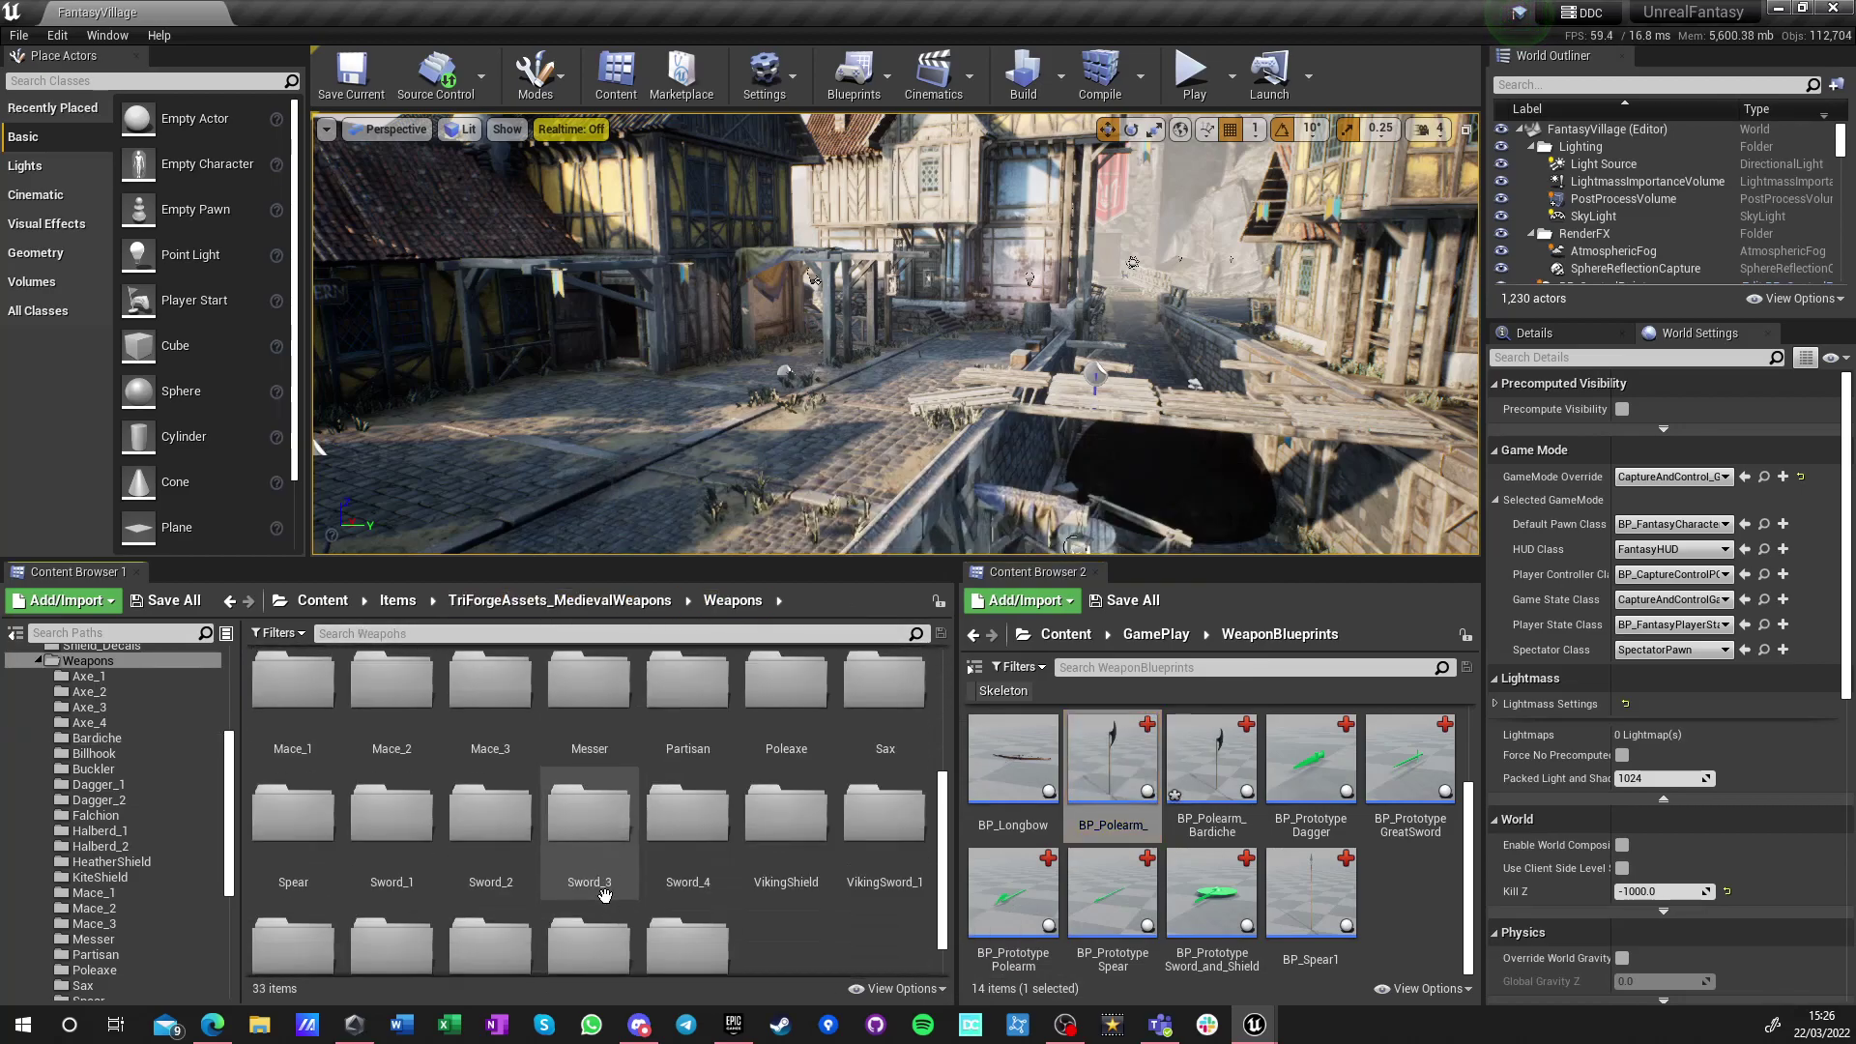
pyautogui.scroll(-1, 604, 894)
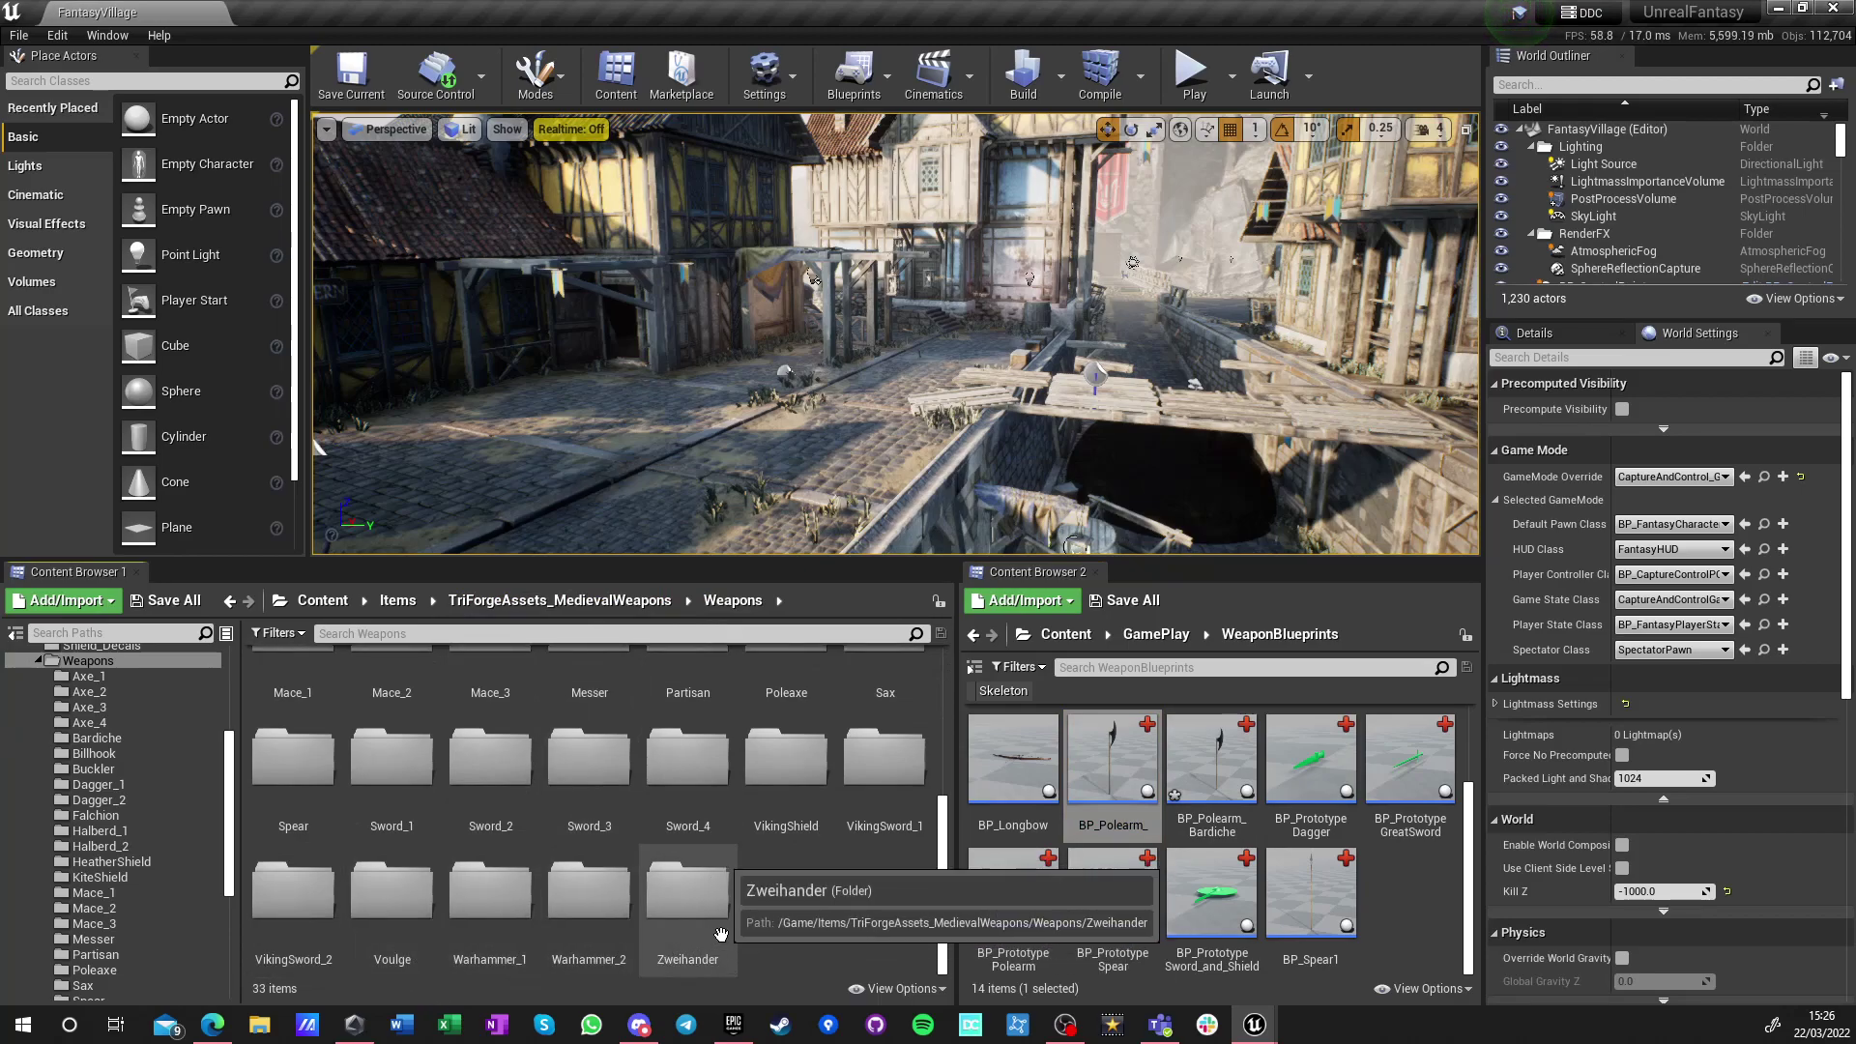
pyautogui.scroll(1, 740, 965)
pyautogui.scroll(1, 740, 964)
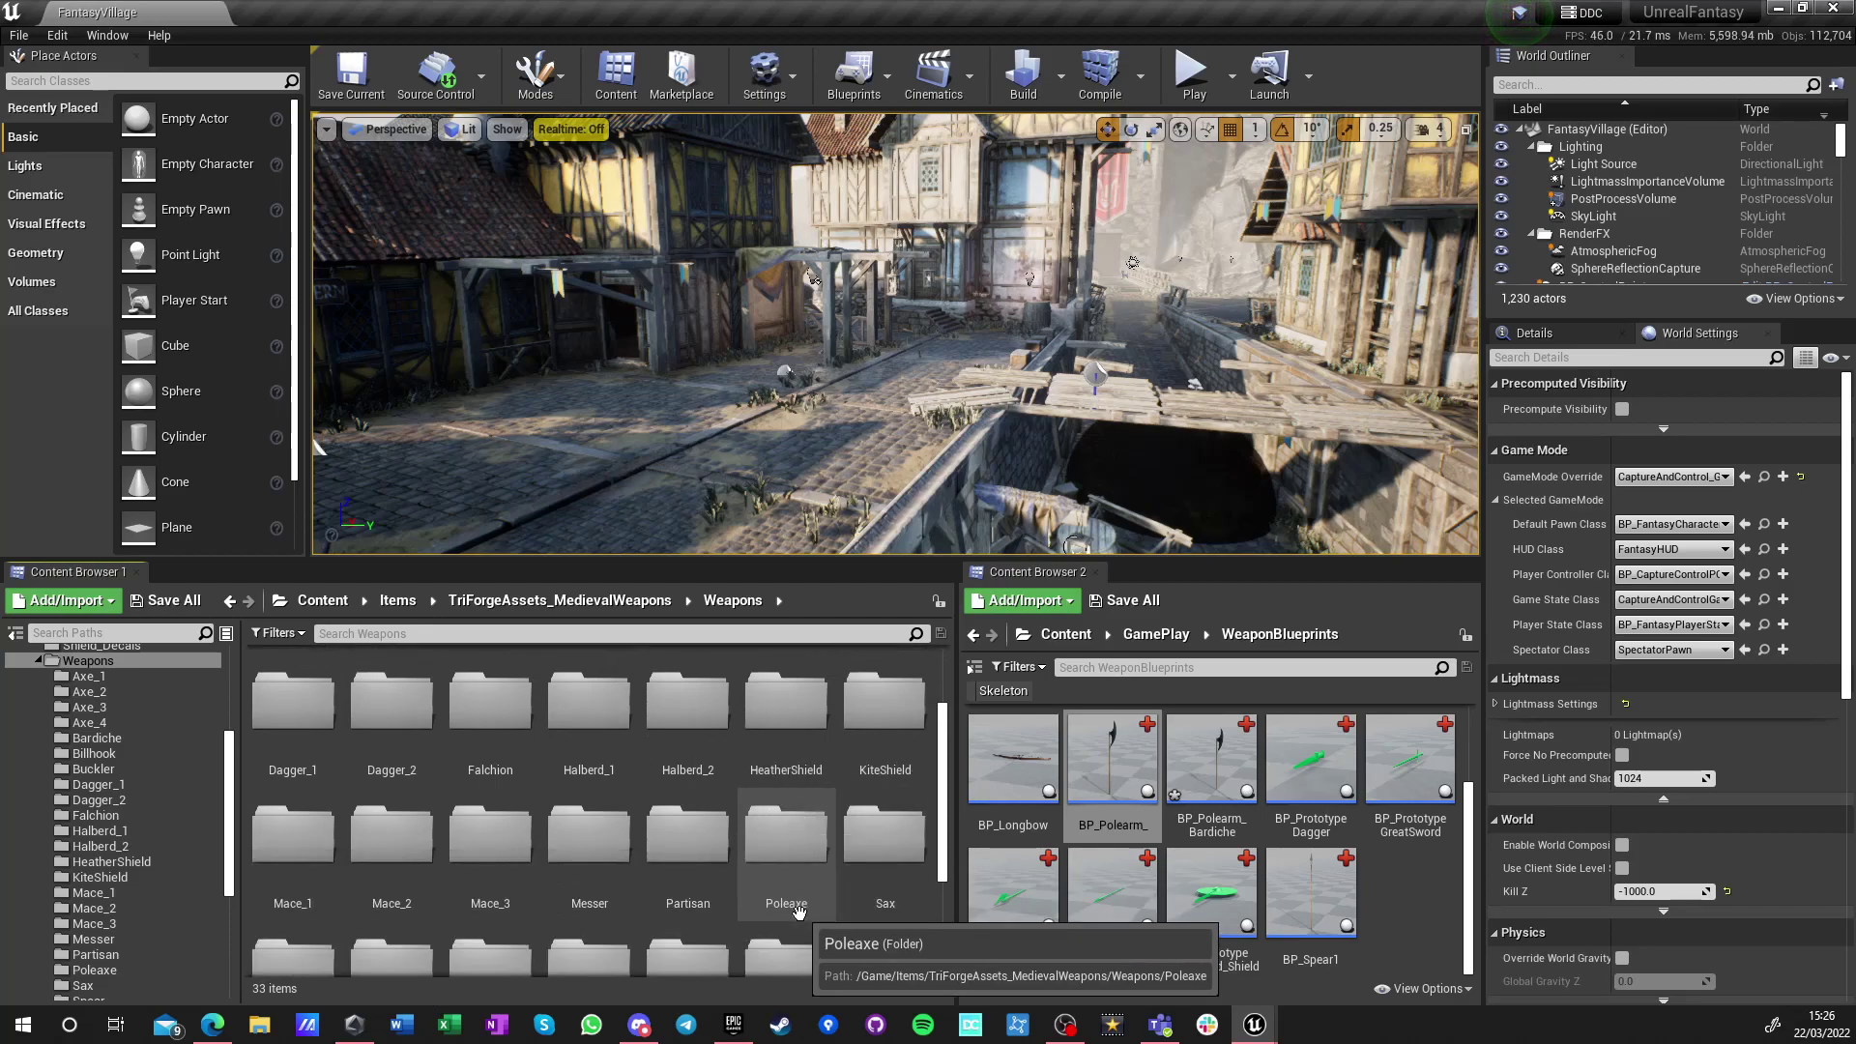
pyautogui.scroll(-2, 798, 912)
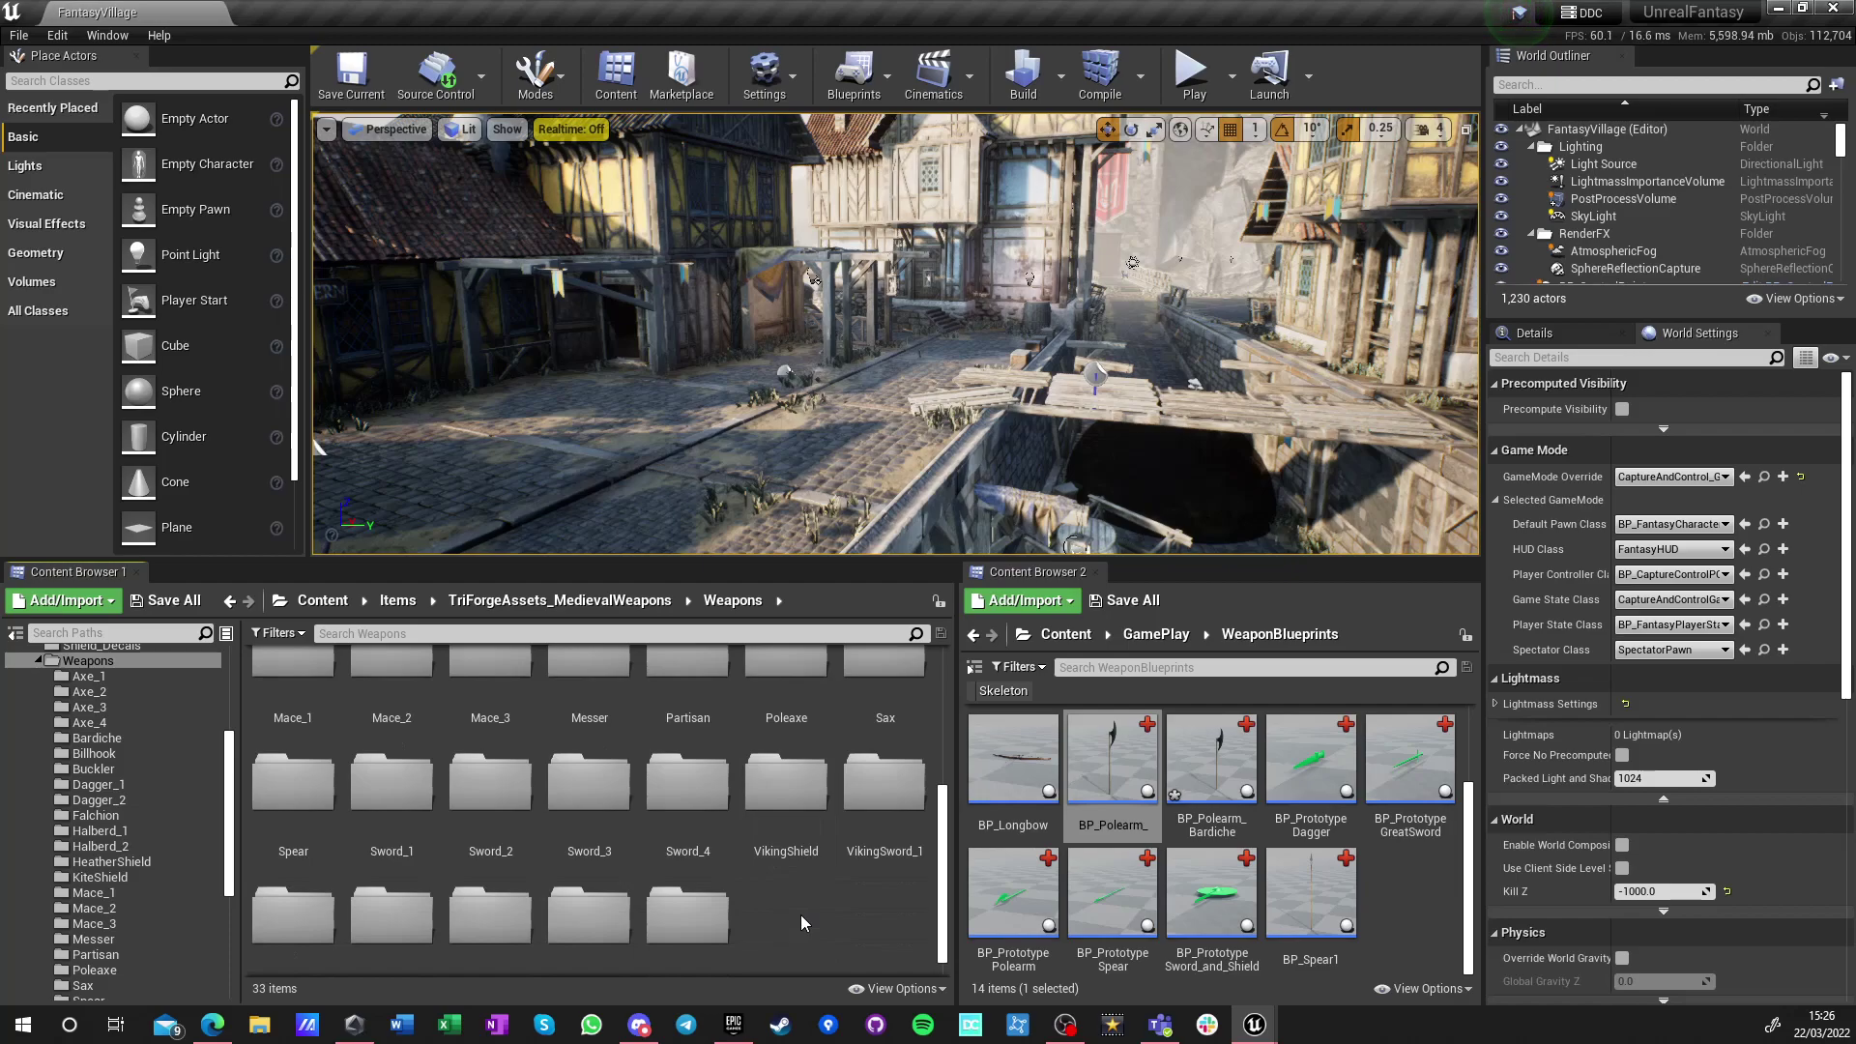
pyautogui.doubleClick(883, 799)
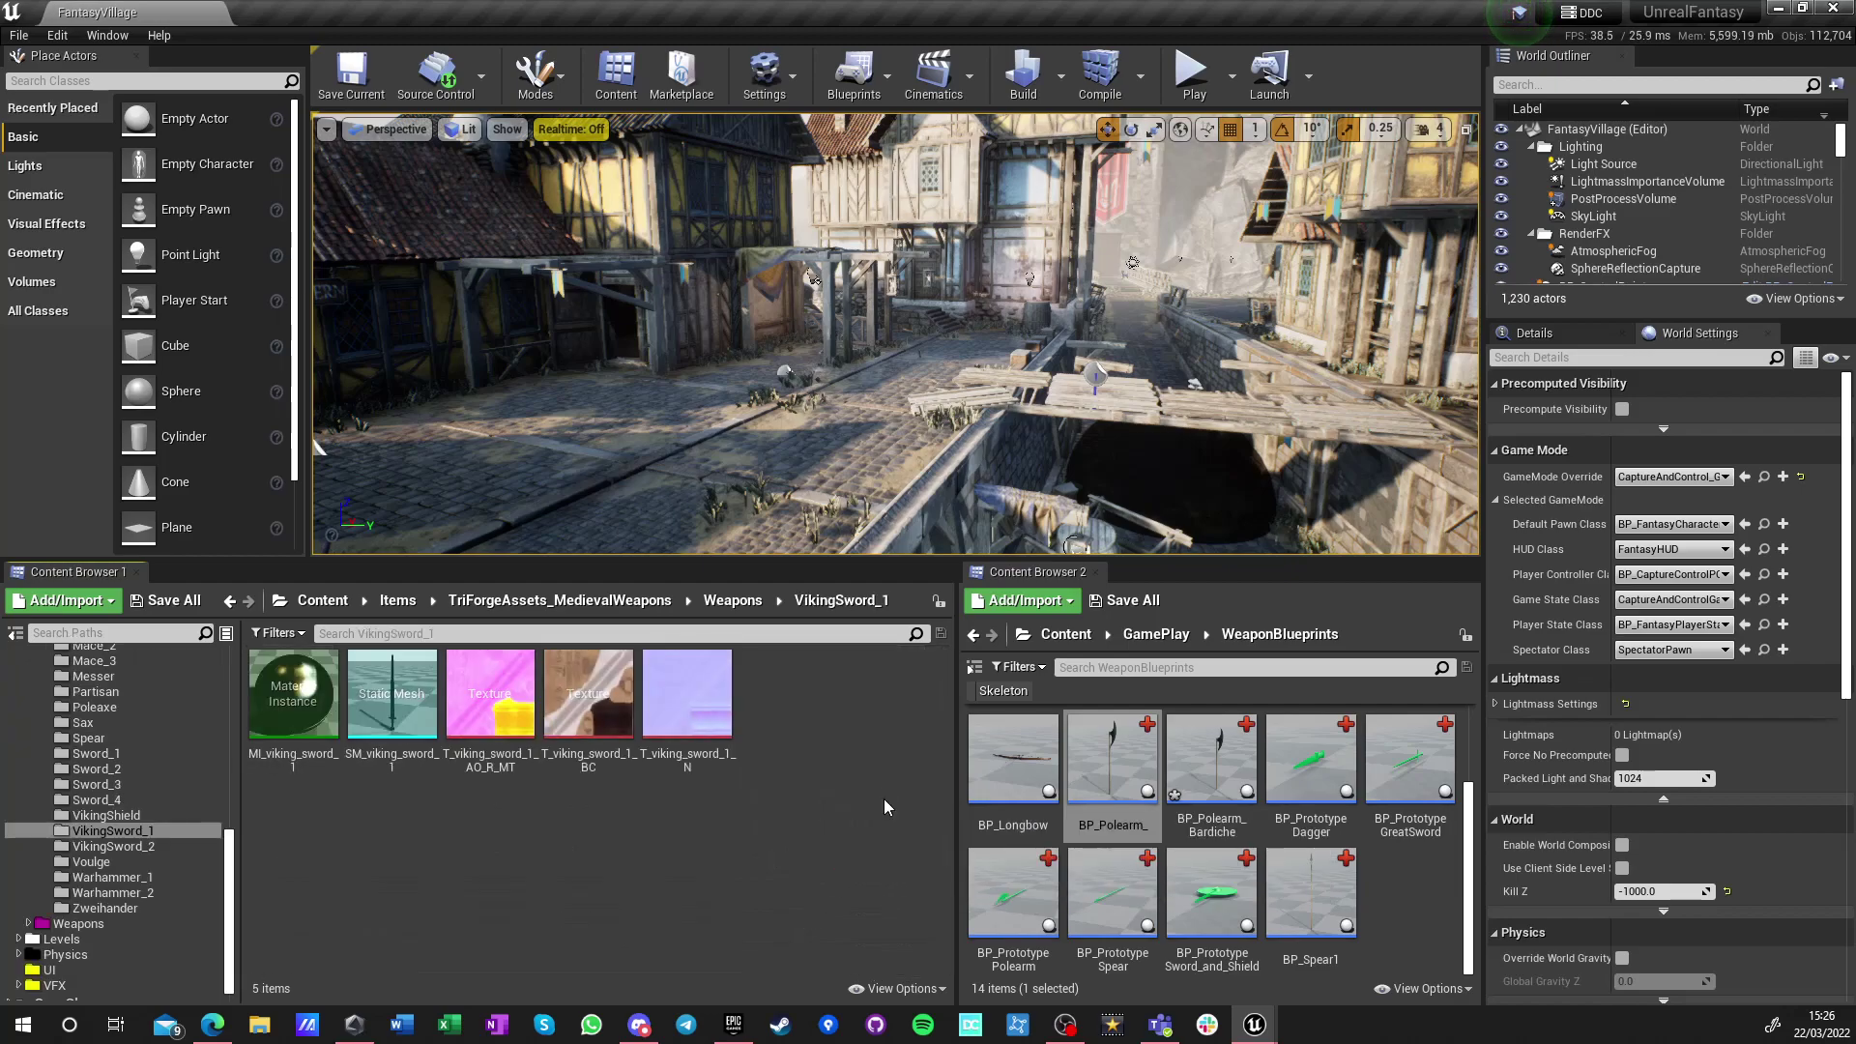
pyautogui.click(731, 600)
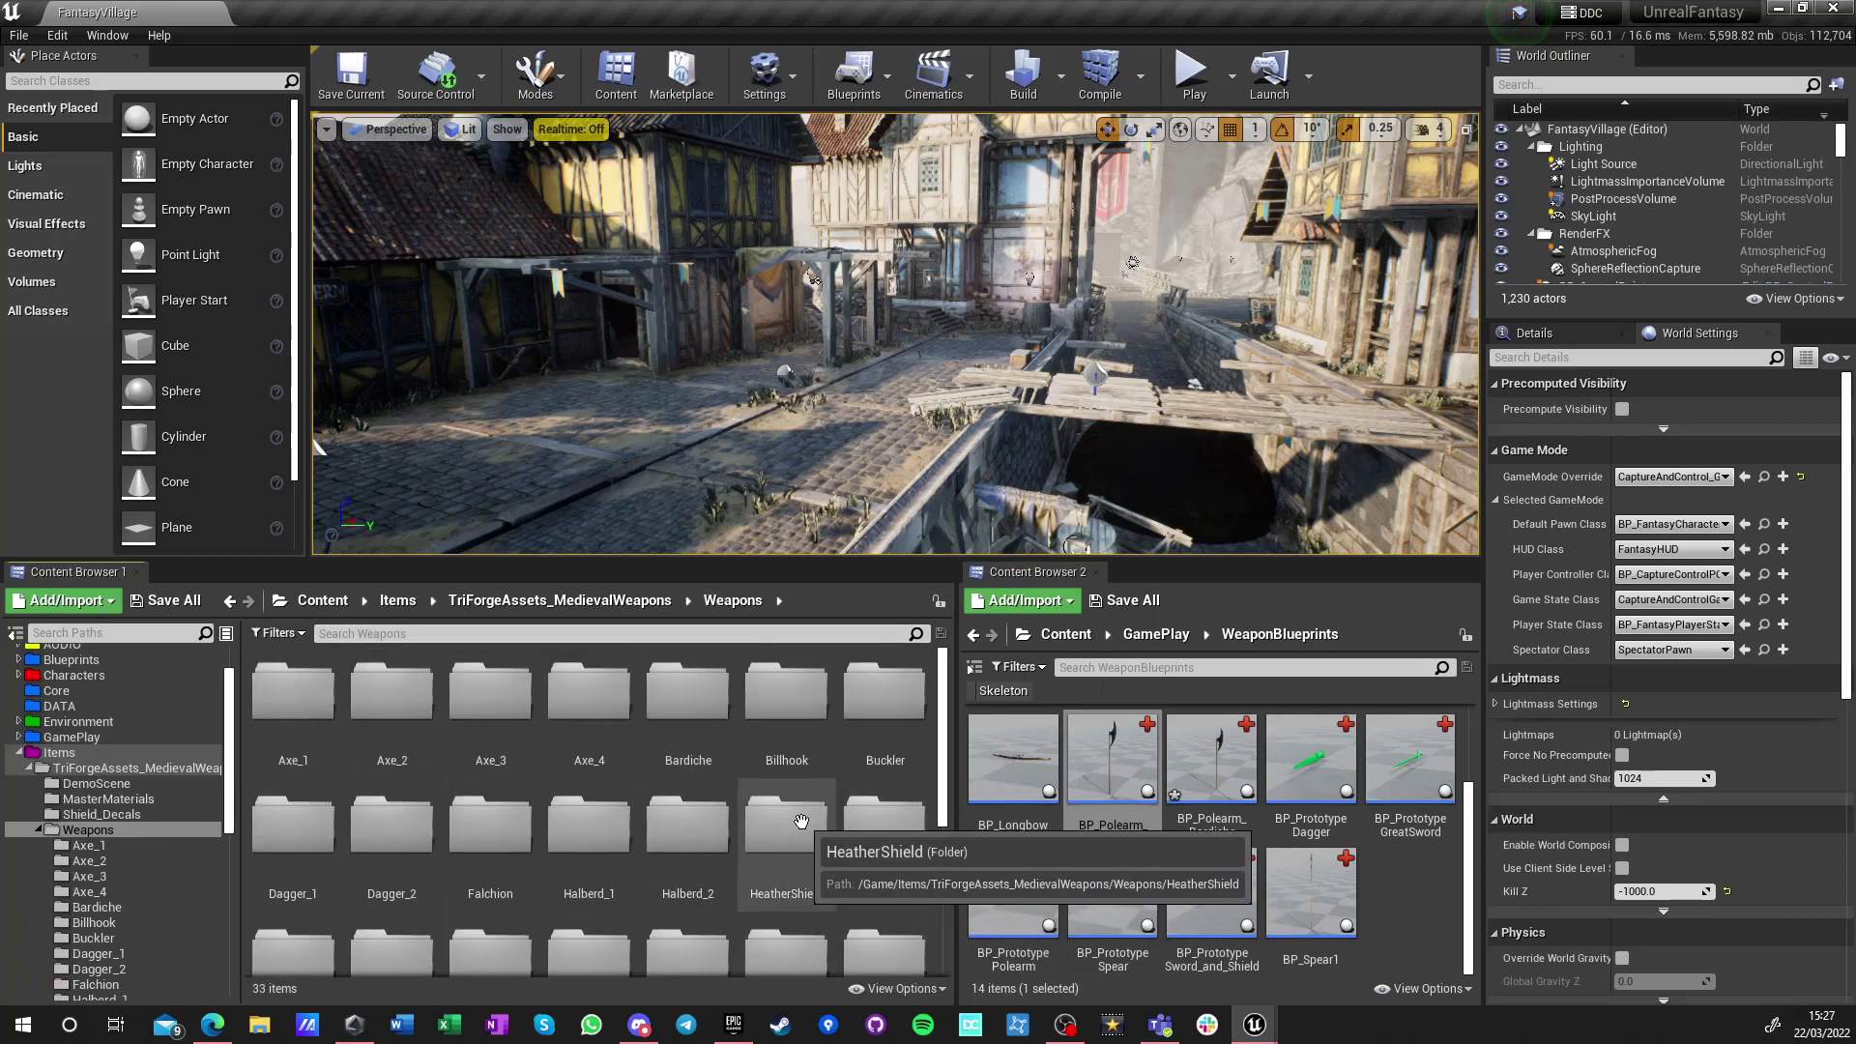
# Check the contents of the Halberd_2, Halberd_1 and Bardiche folders
pyautogui.doubleClick(684, 829)
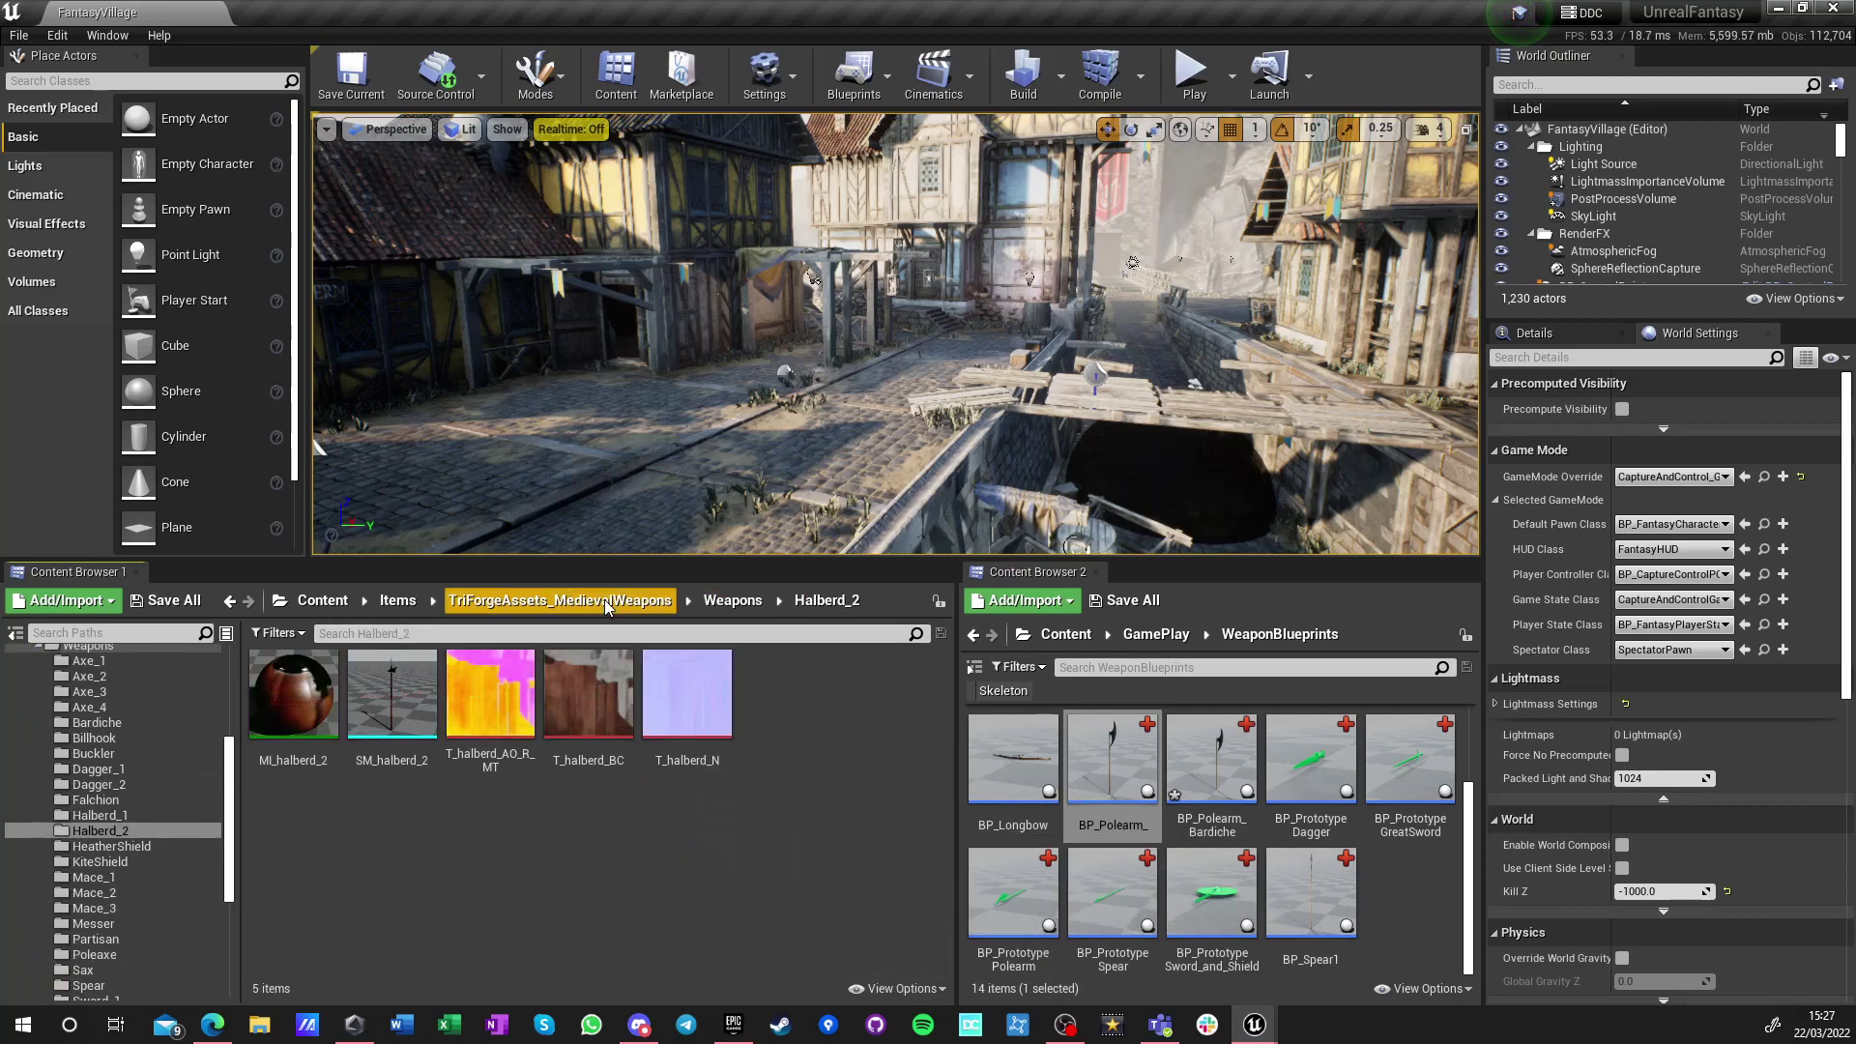
pyautogui.click(731, 600)
pyautogui.doubleClick(587, 841)
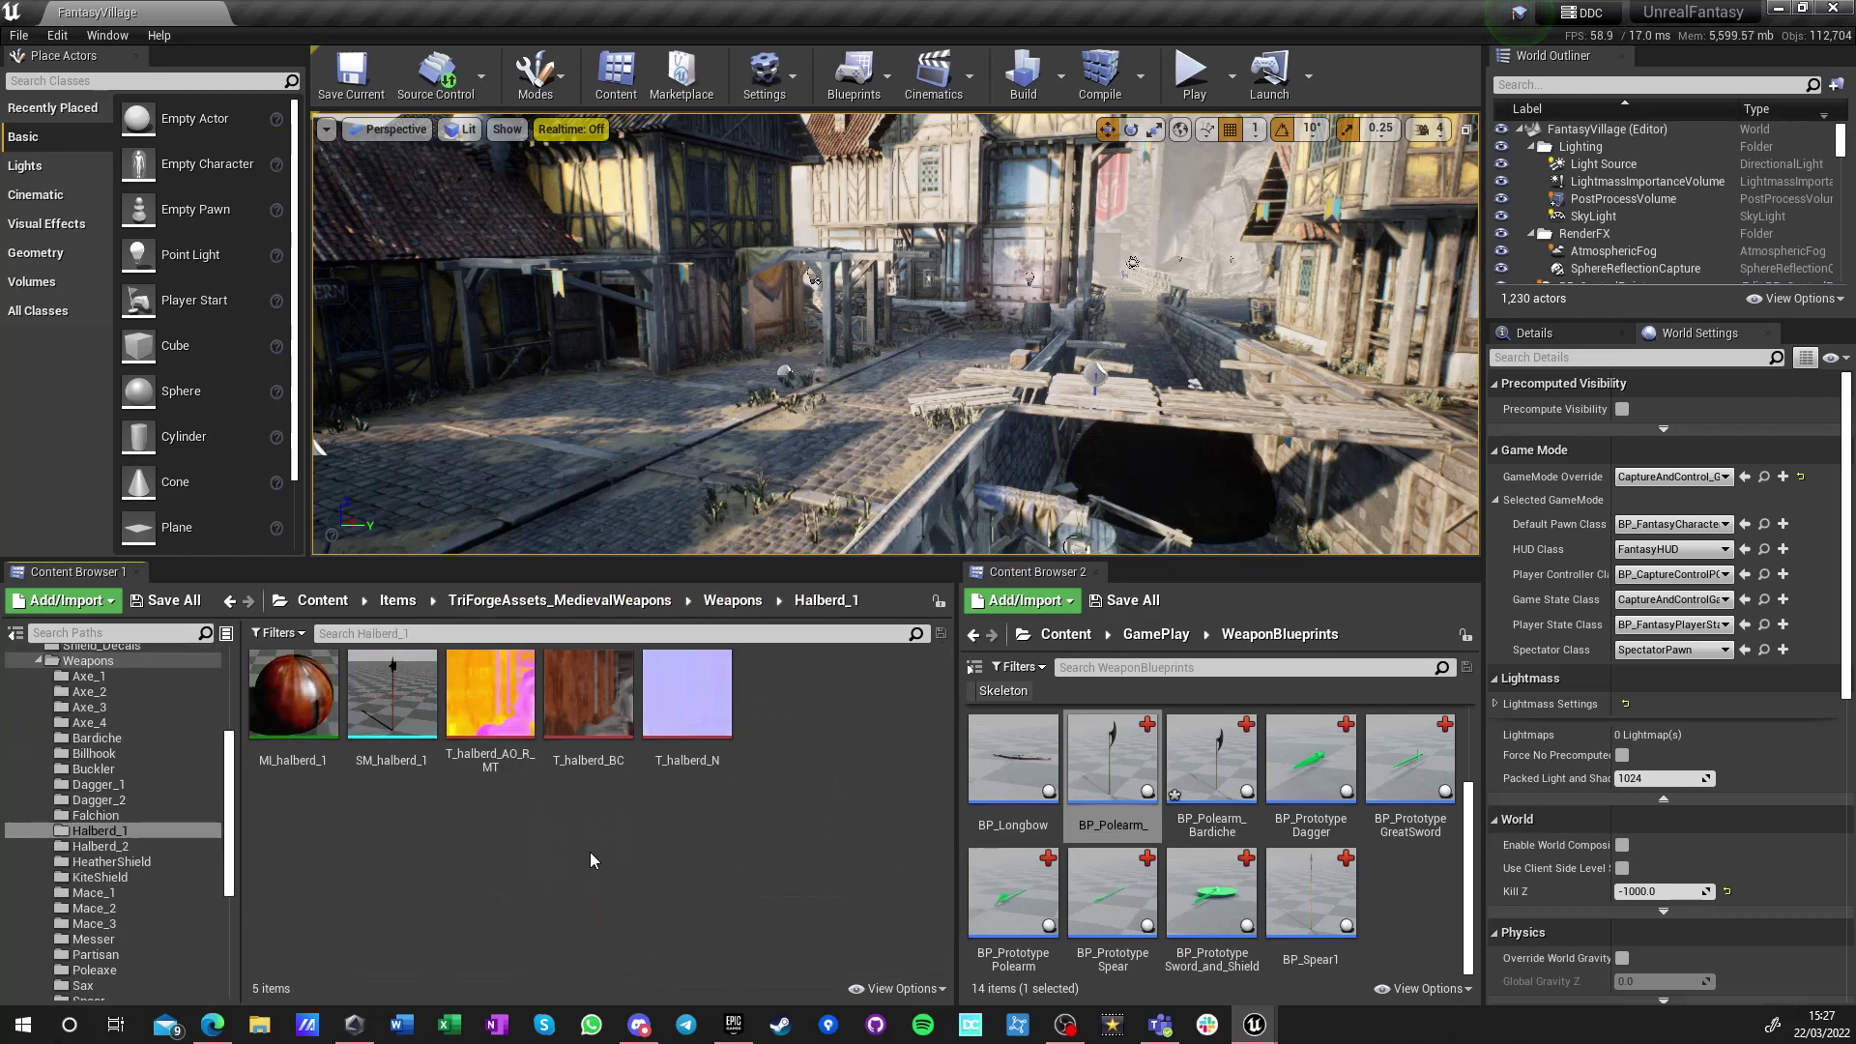
pyautogui.click(728, 605)
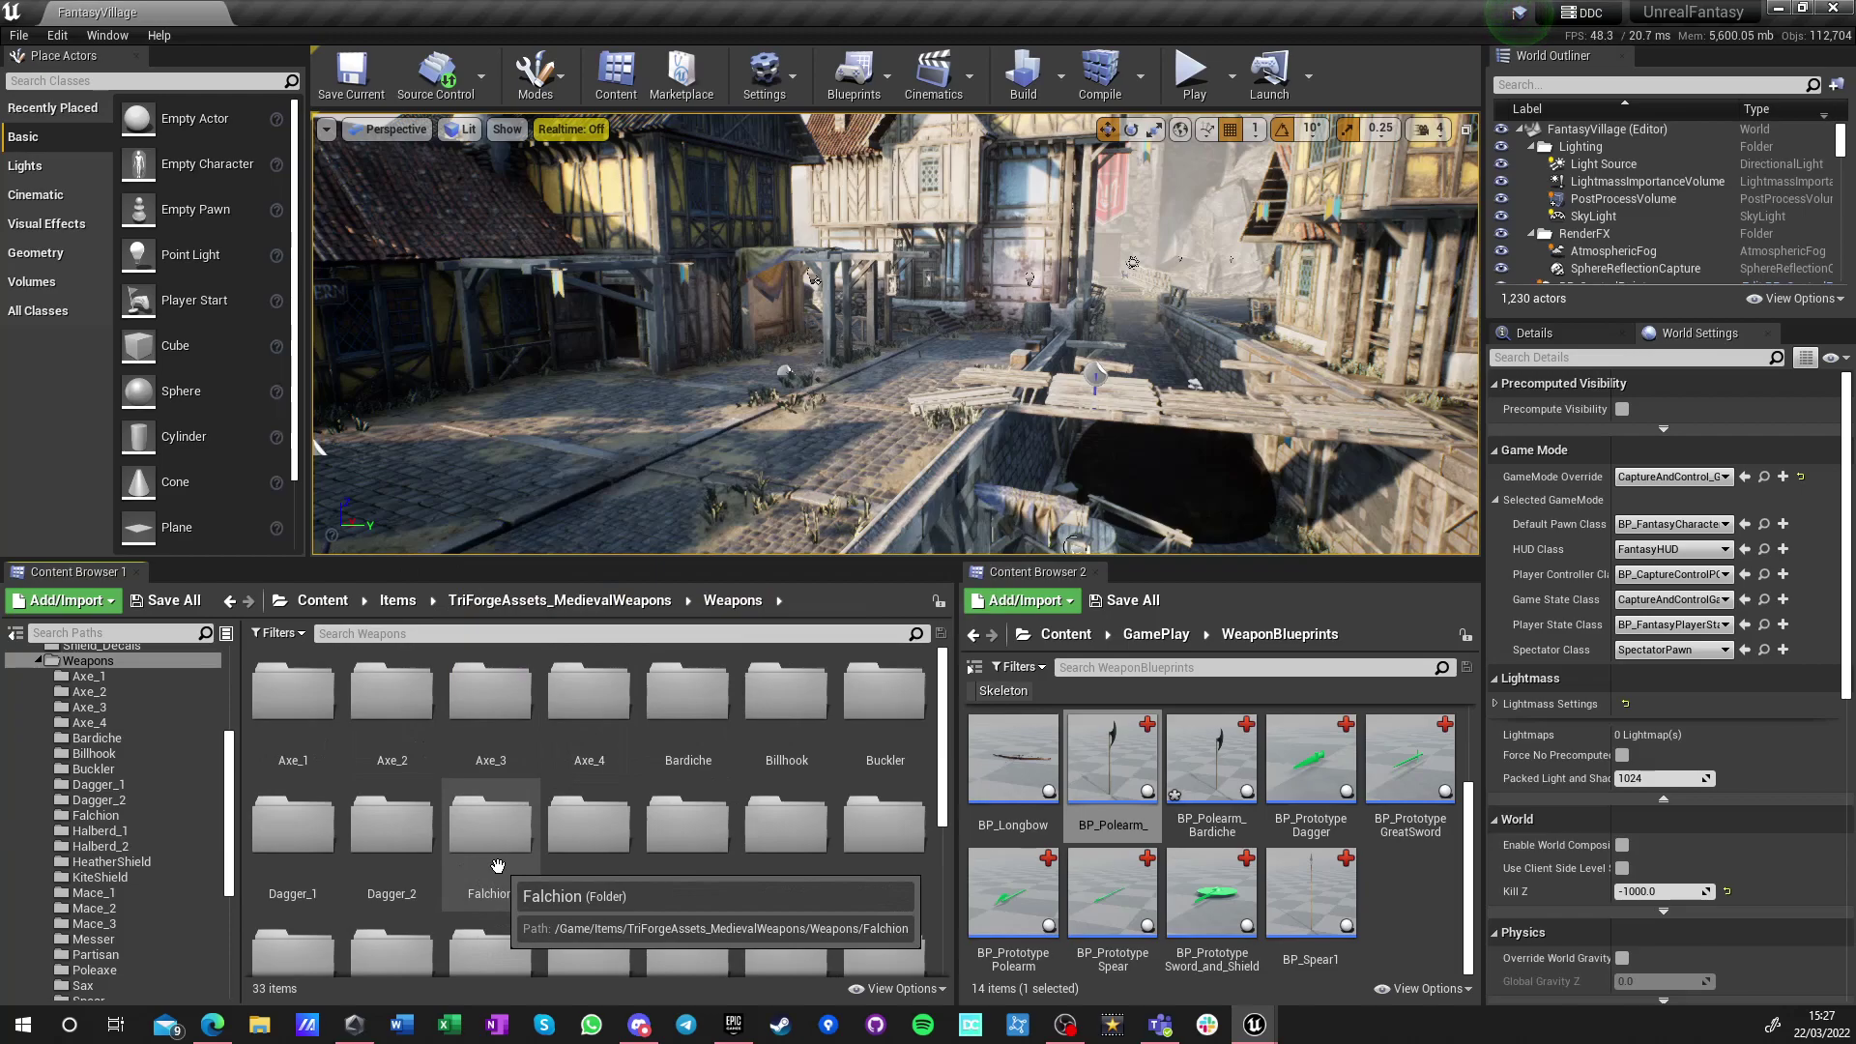
pyautogui.doubleClick(687, 691)
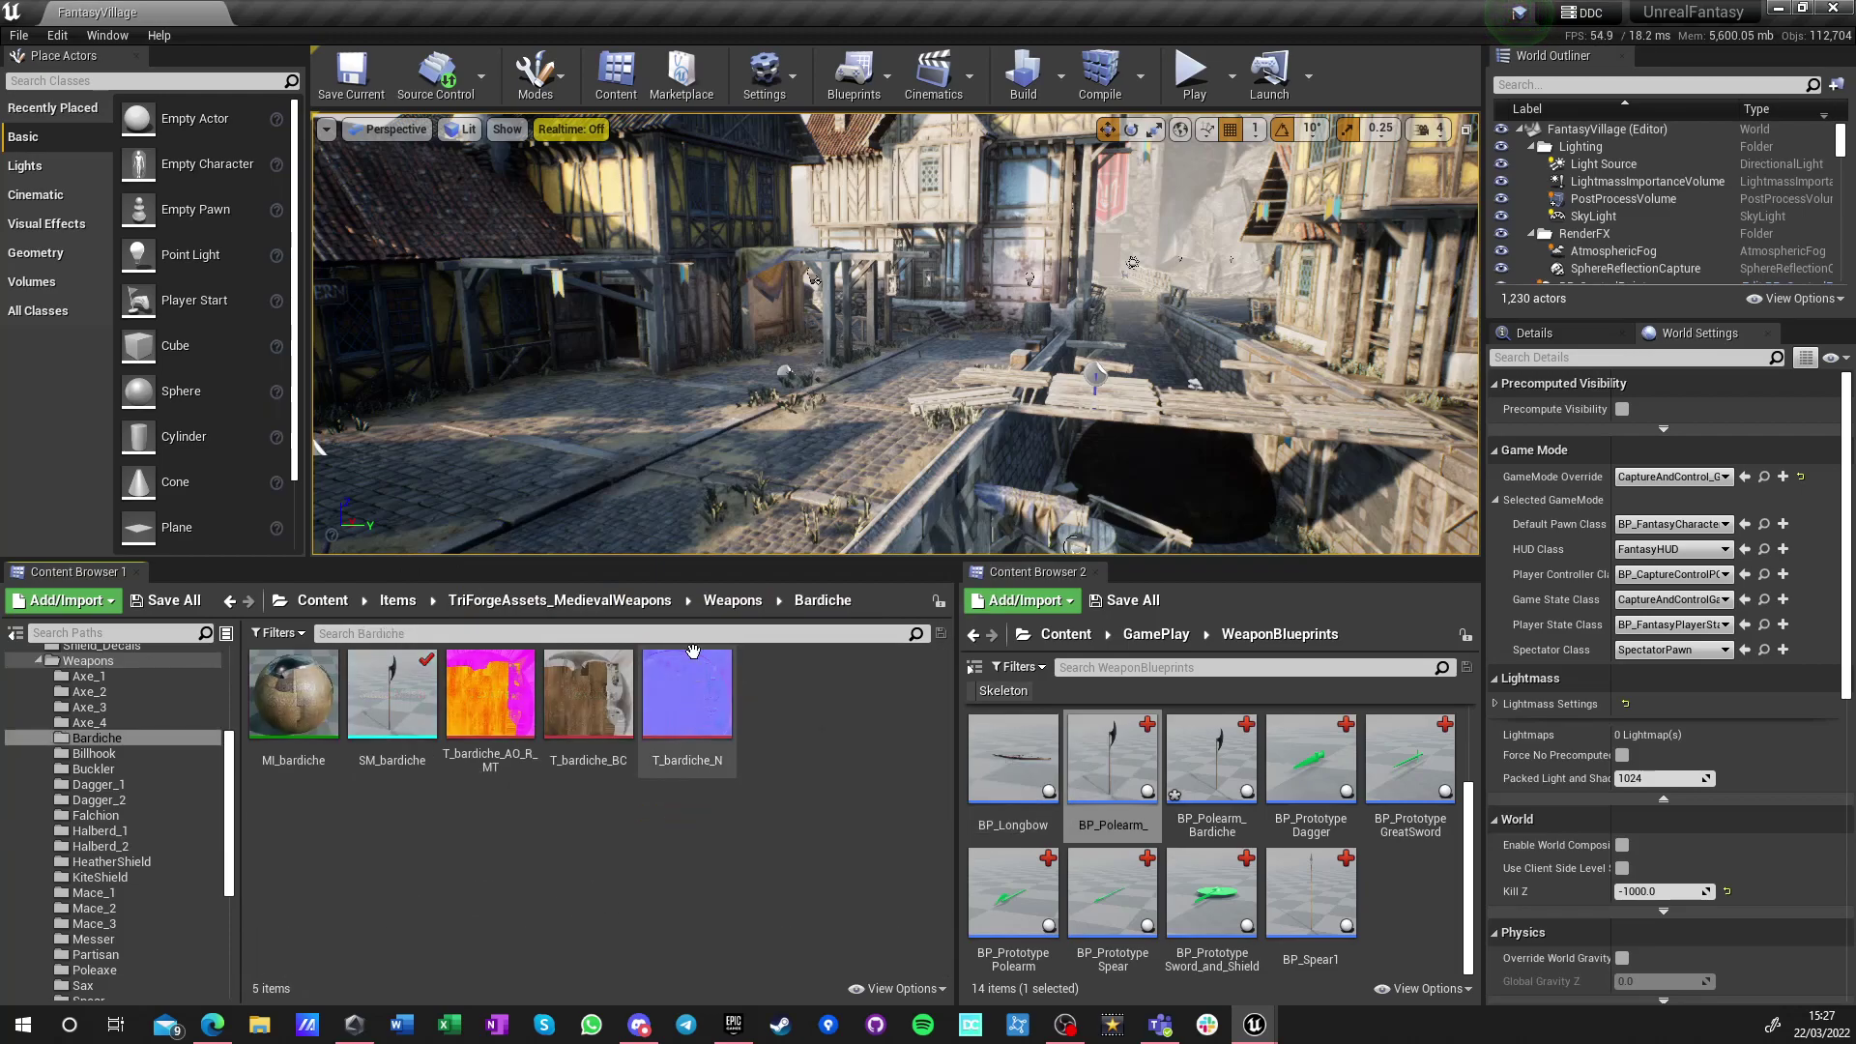
# Rename the BP_Polearm_ blueprint to BP_Polearm_Billhook and assign it the SM_billhook mesh from the Billhook folder
pyautogui.click(734, 600)
pyautogui.doubleClick(804, 717)
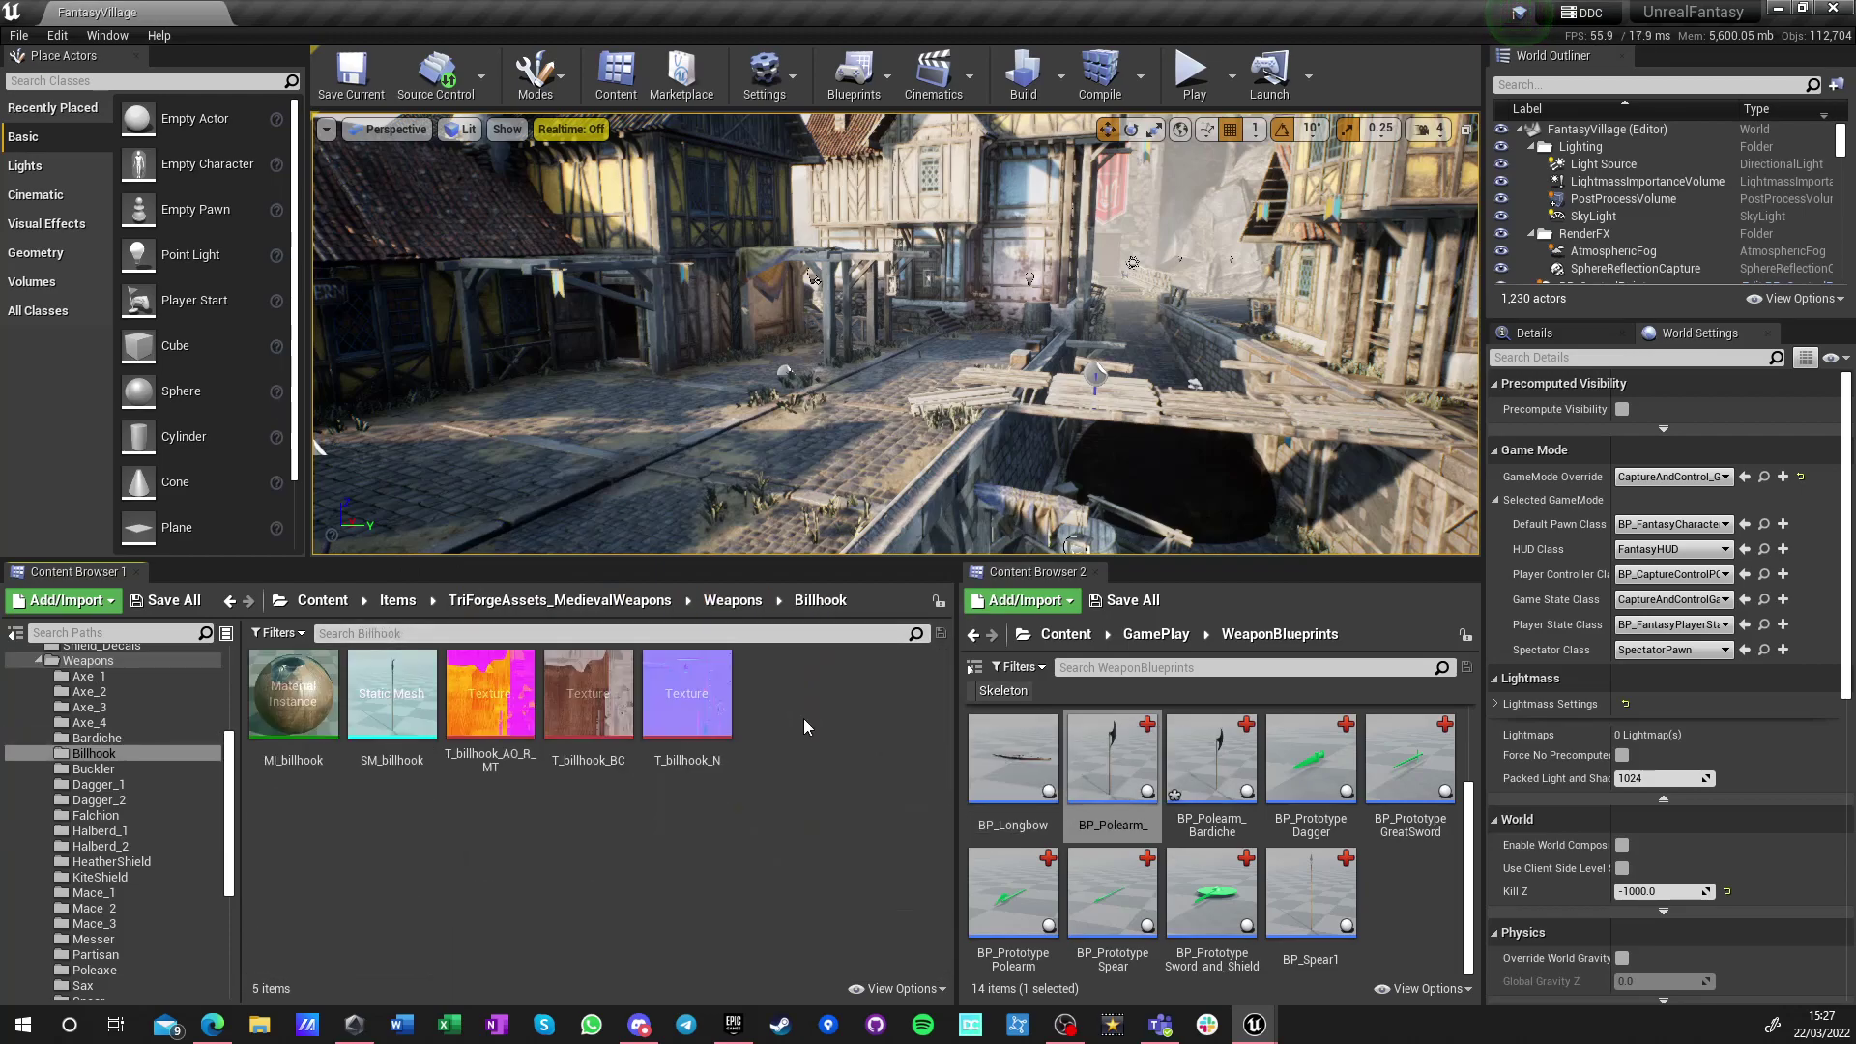
pyautogui.click(391, 693)
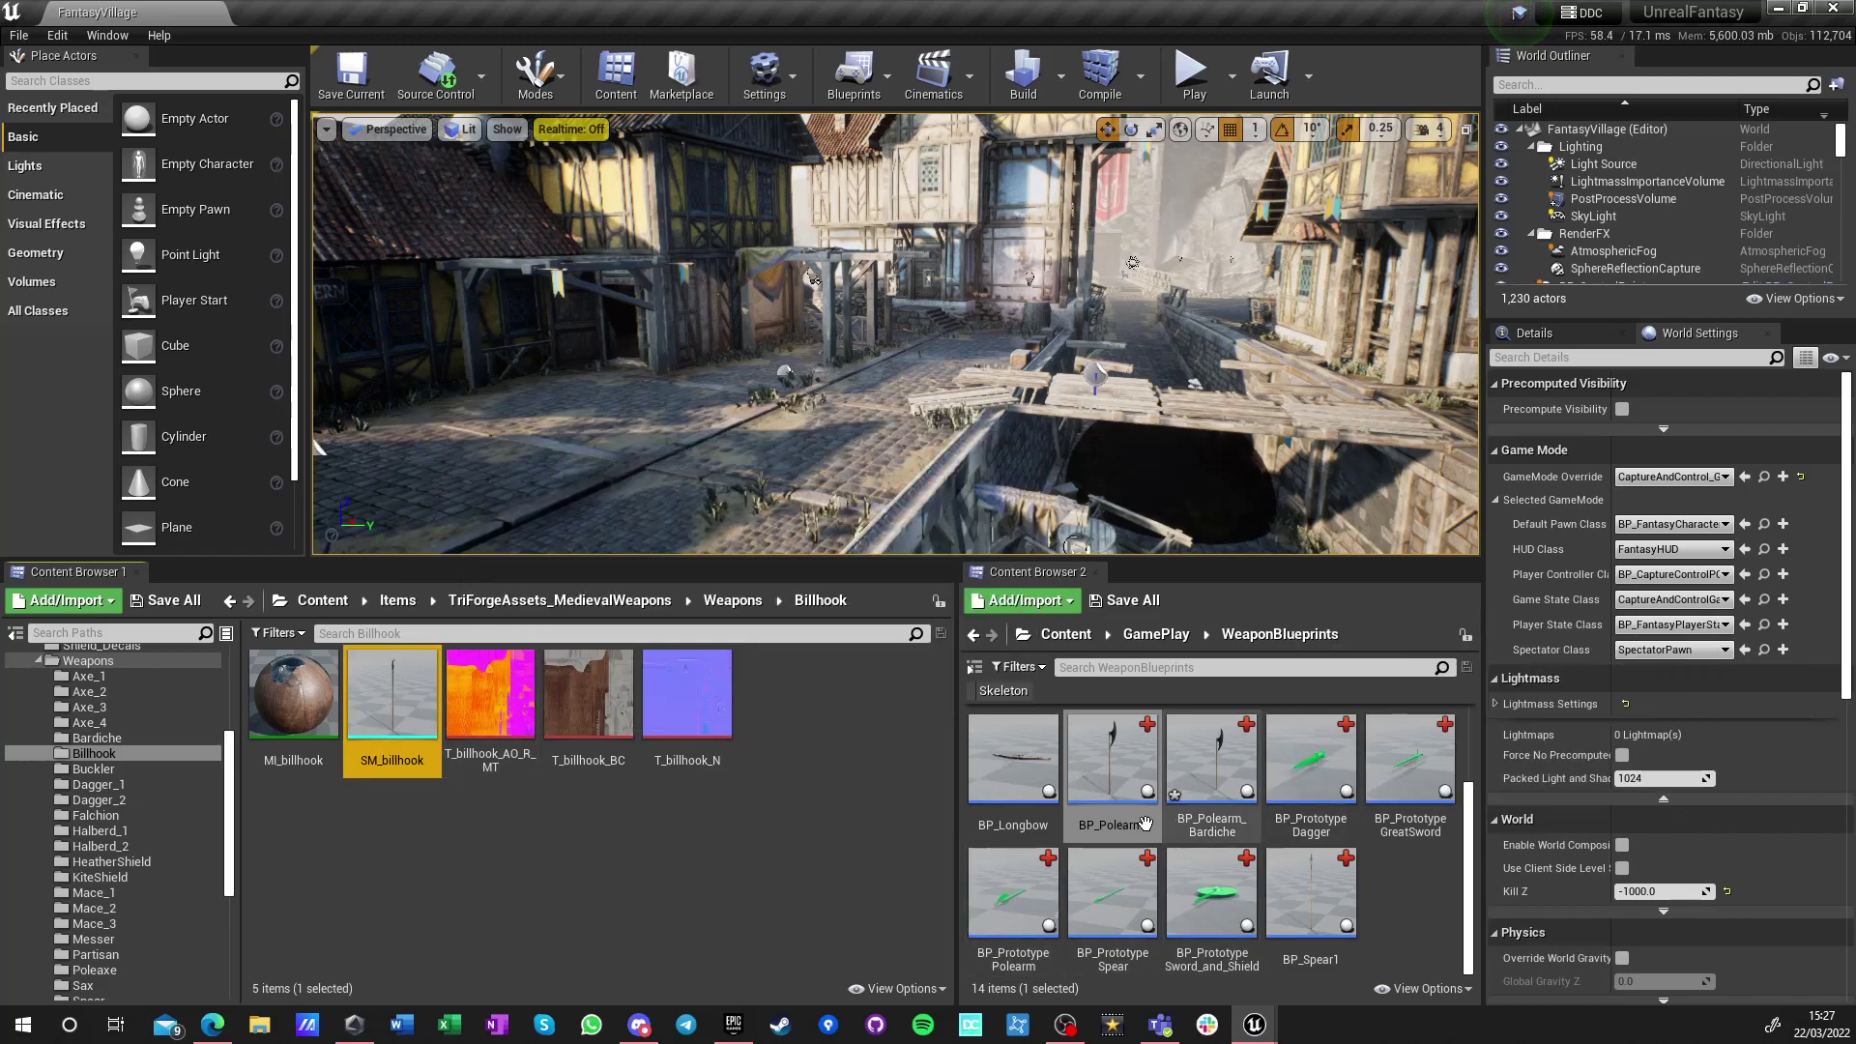
pyautogui.click(1121, 793)
pyautogui.click(1121, 824)
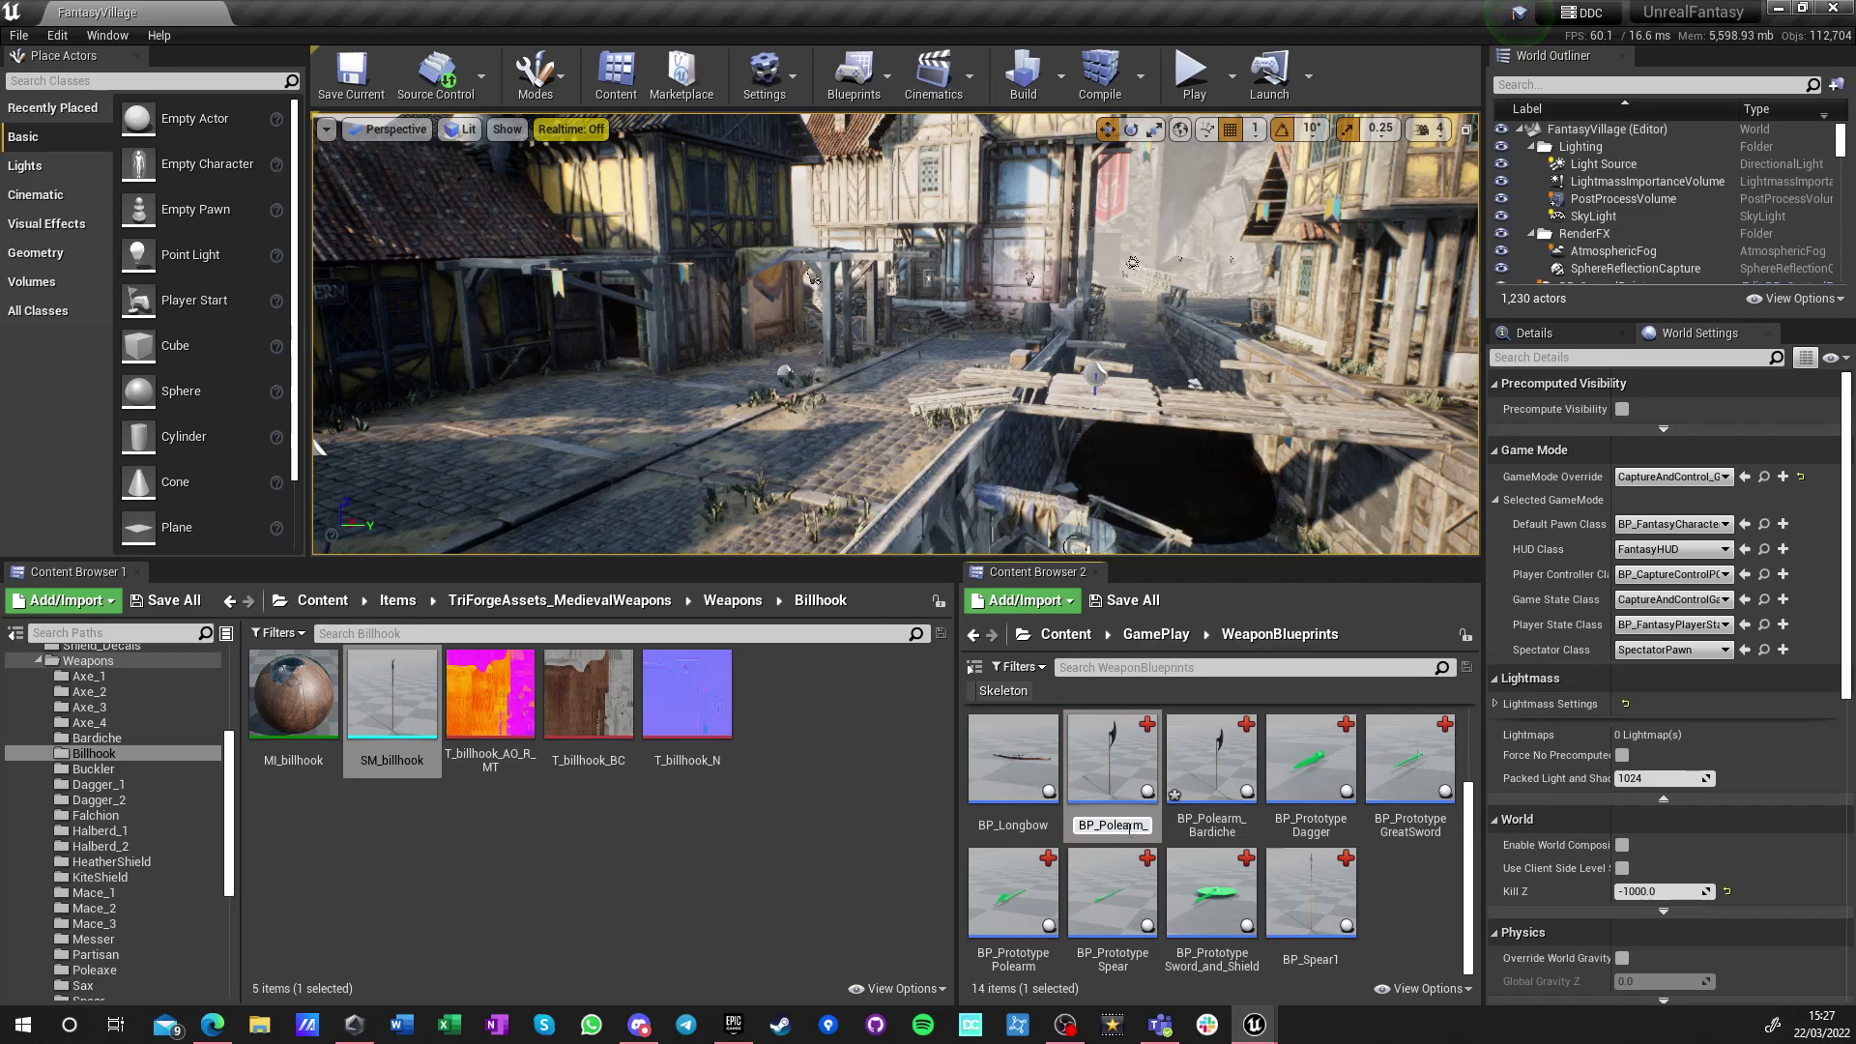
pyautogui.write('Billhook')
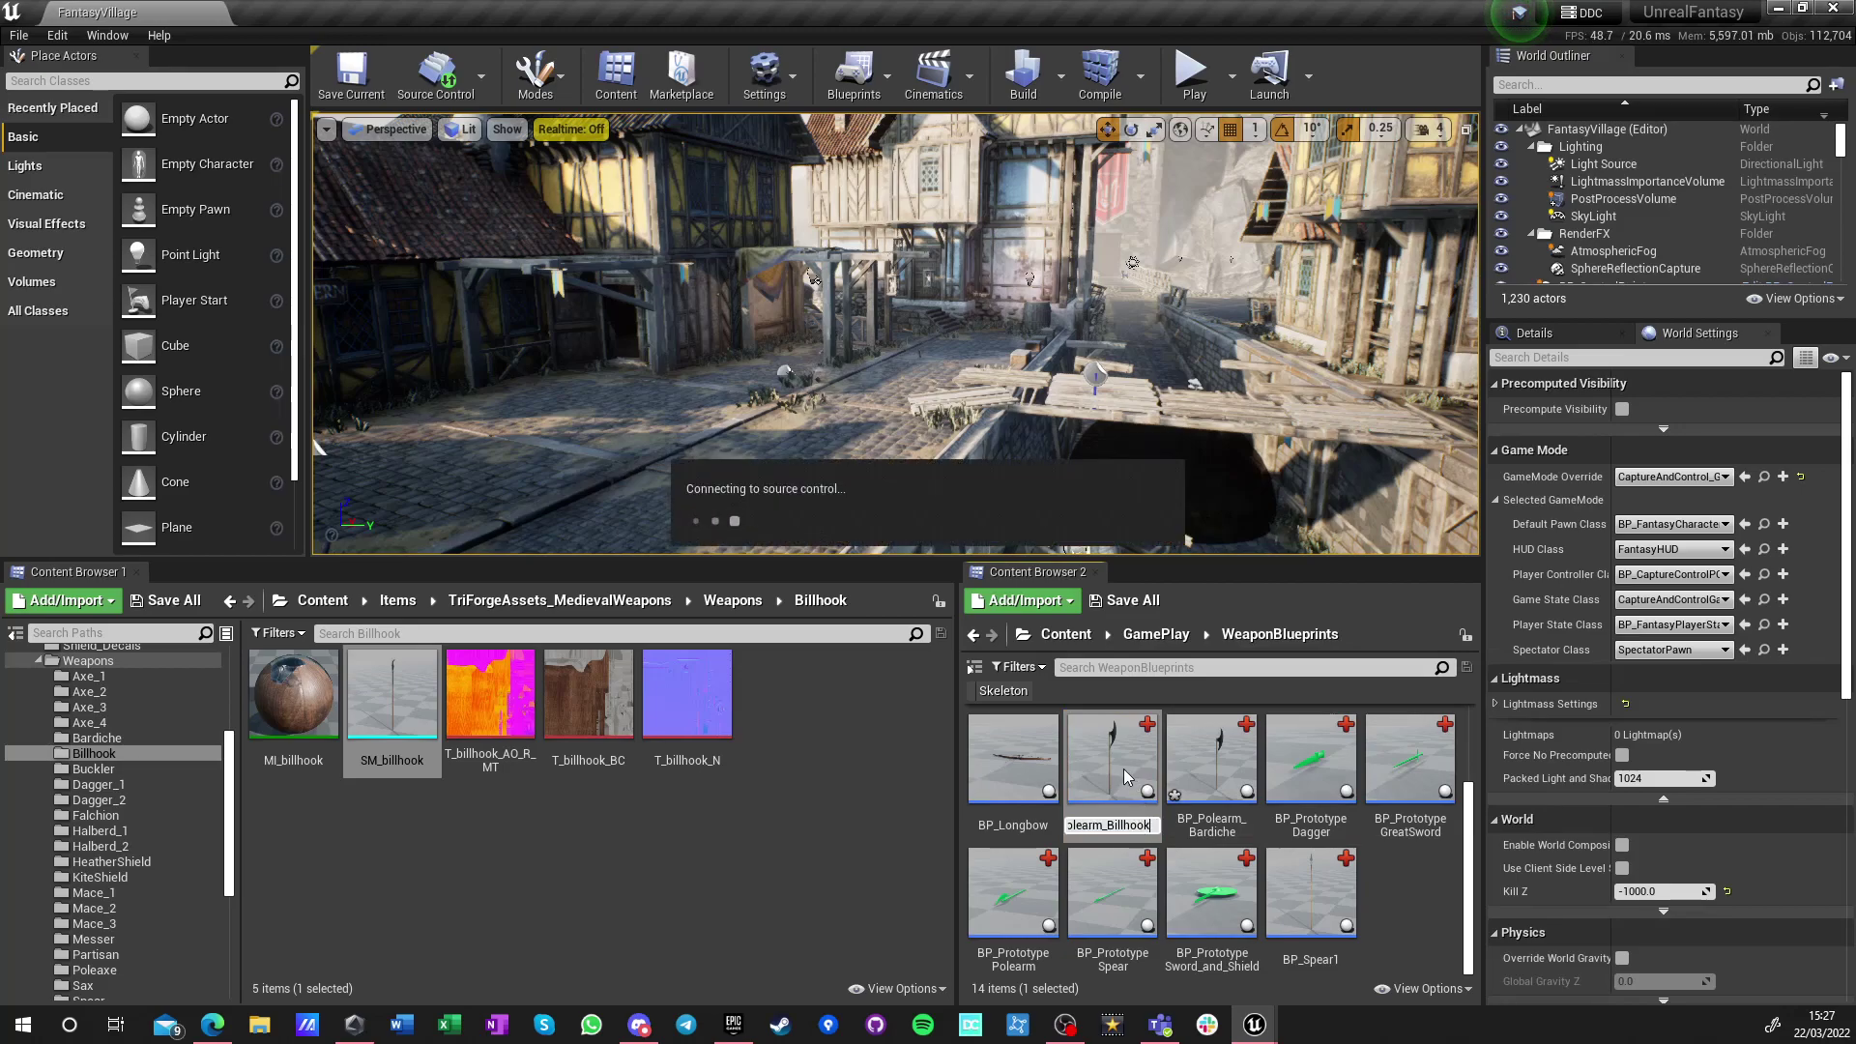
pyautogui.press('Return')
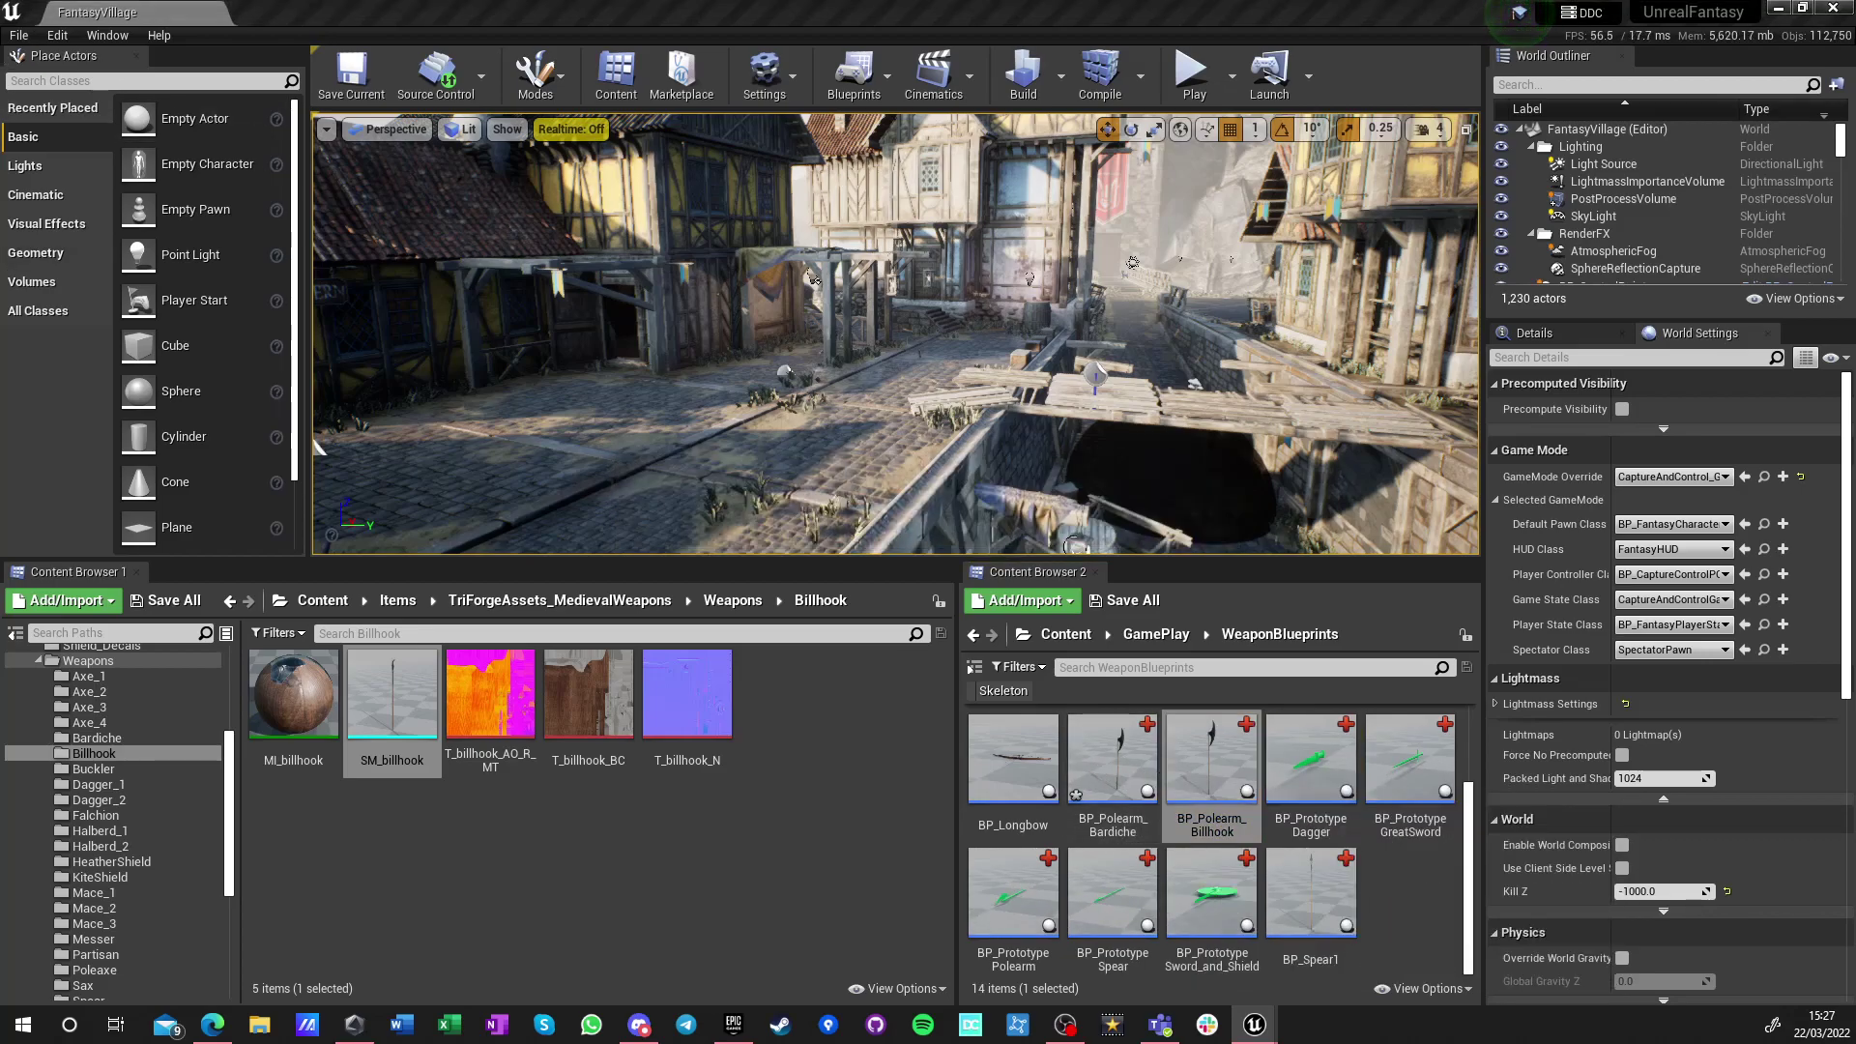
pyautogui.click(371, 688)
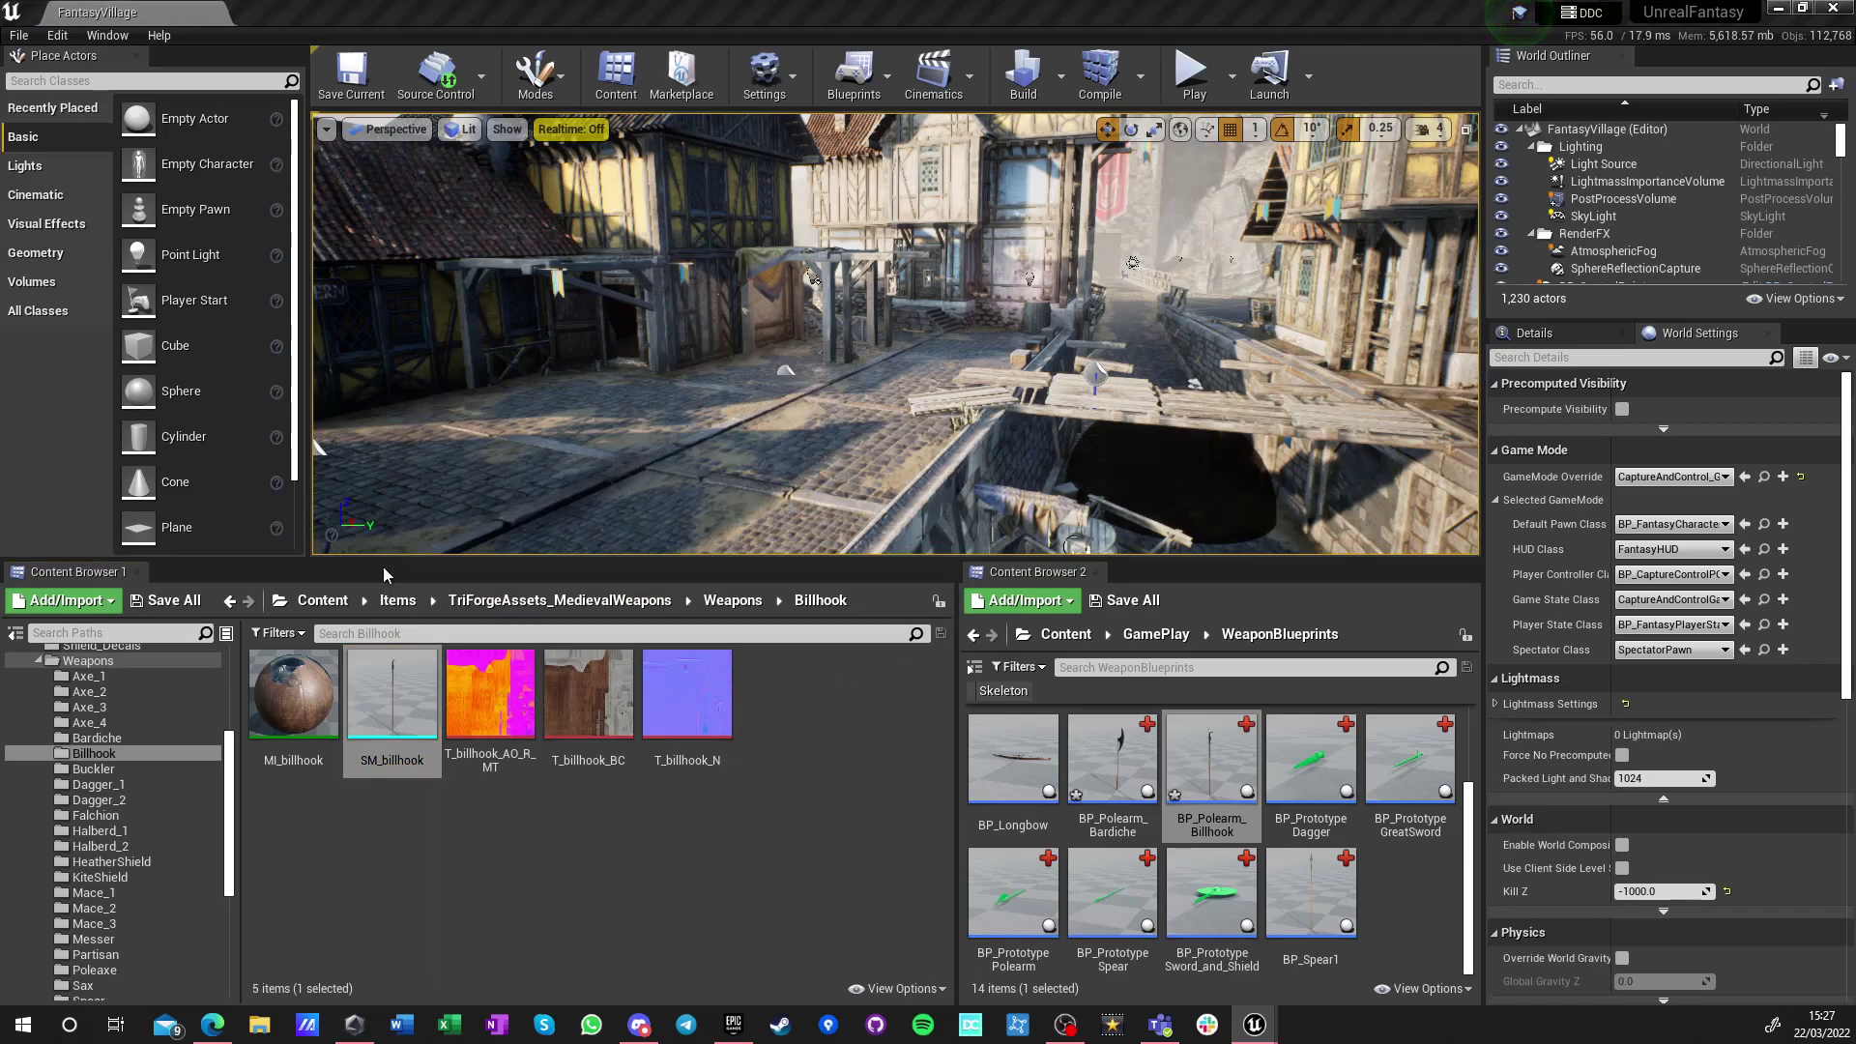
# Open SM_billhook, add a socket named Start and raise it to the tip of the head, about Z 172
pyautogui.doubleClick(393, 698)
pyautogui.click(1469, 766)
pyautogui.write('Start')
pyautogui.press('Return')
pyautogui.moveTo(694, 653); pyautogui.dragTo(698, 184)
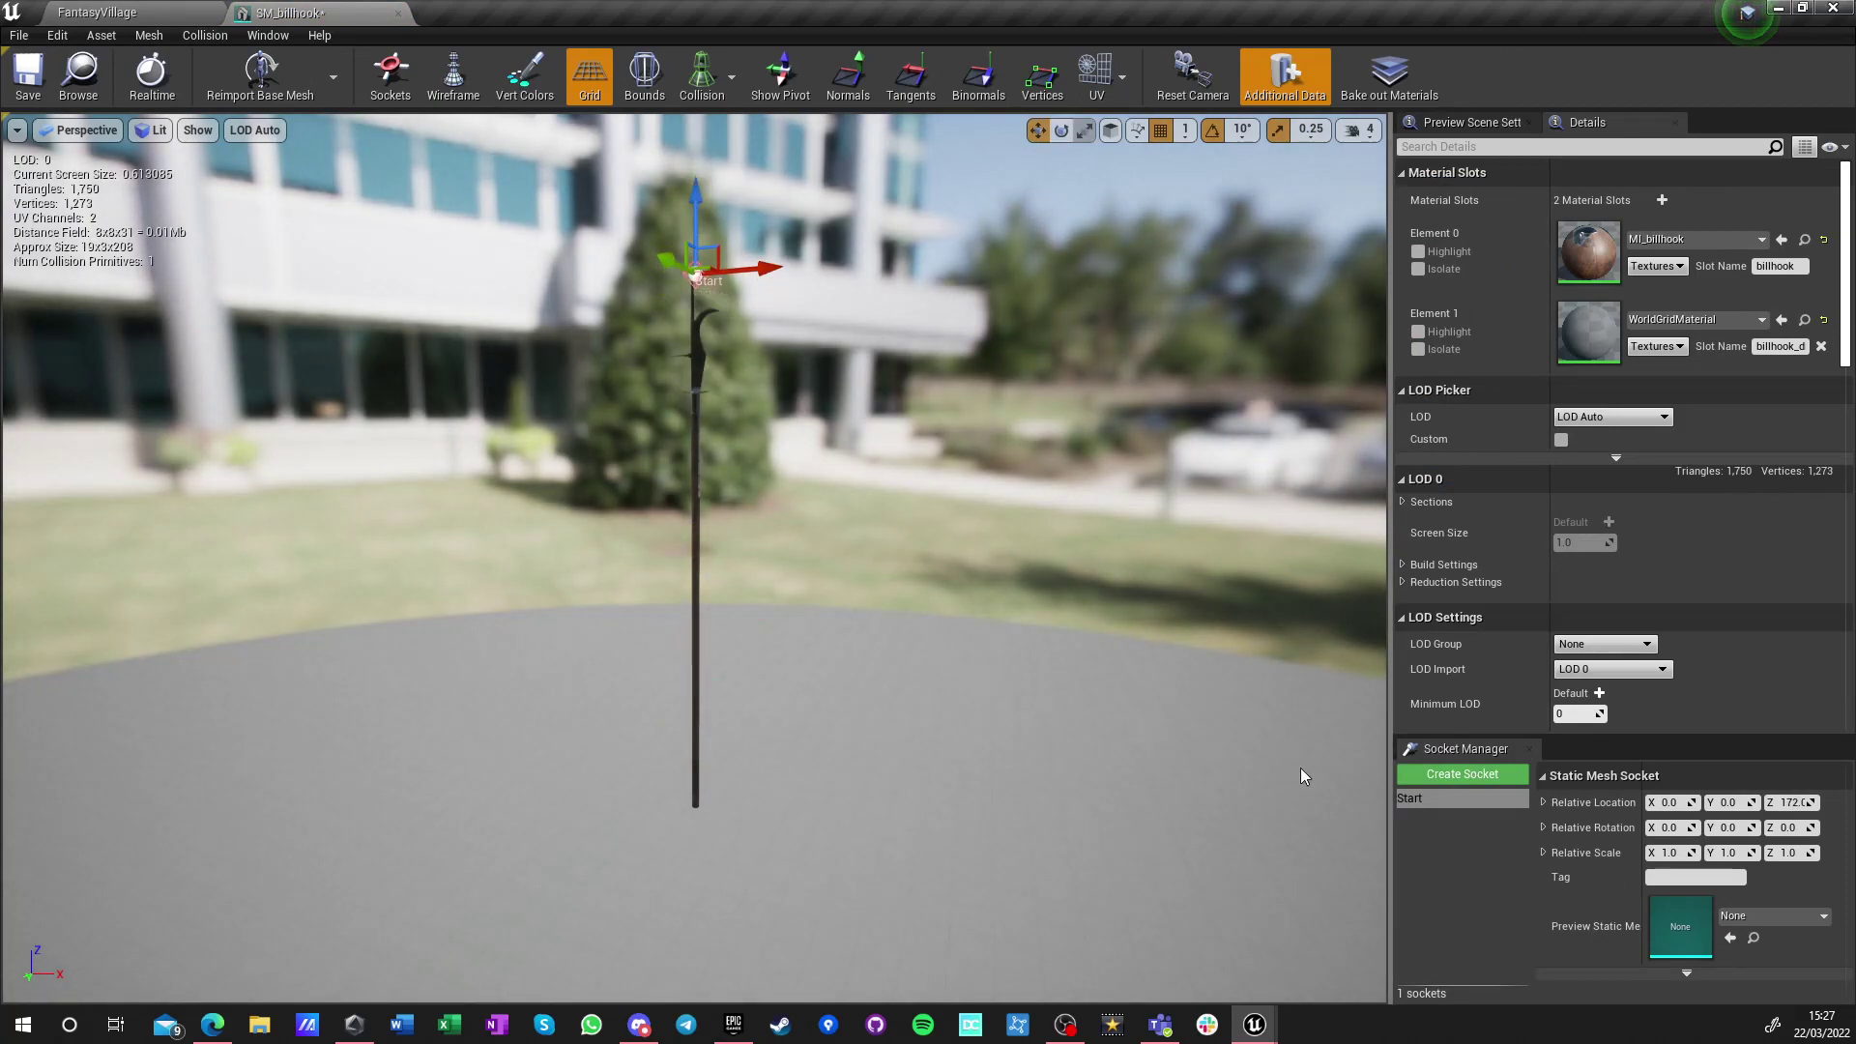
# Add a socket named Stop just below the billhook's head, about Z 124, then save and close the mesh
pyautogui.click(1444, 776)
pyautogui.write('Stop')
pyautogui.press('Return')
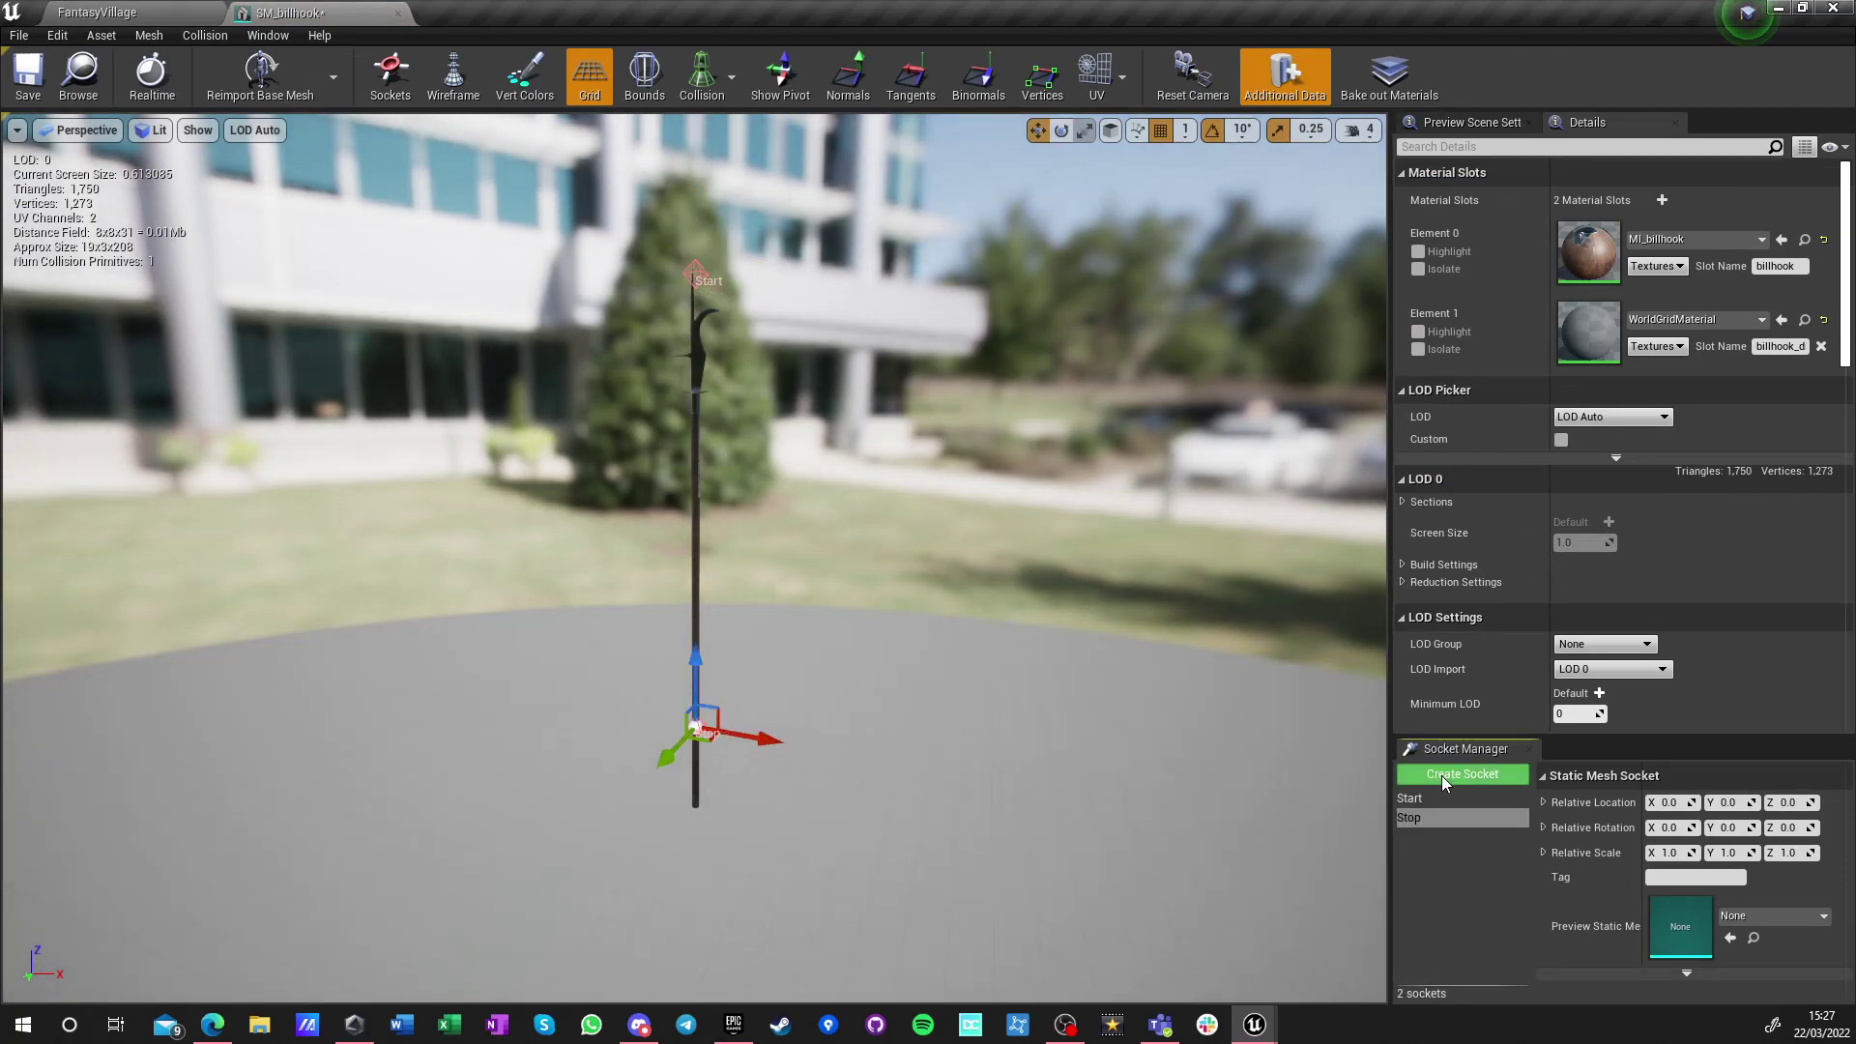
pyautogui.moveTo(695, 659); pyautogui.dragTo(692, 342)
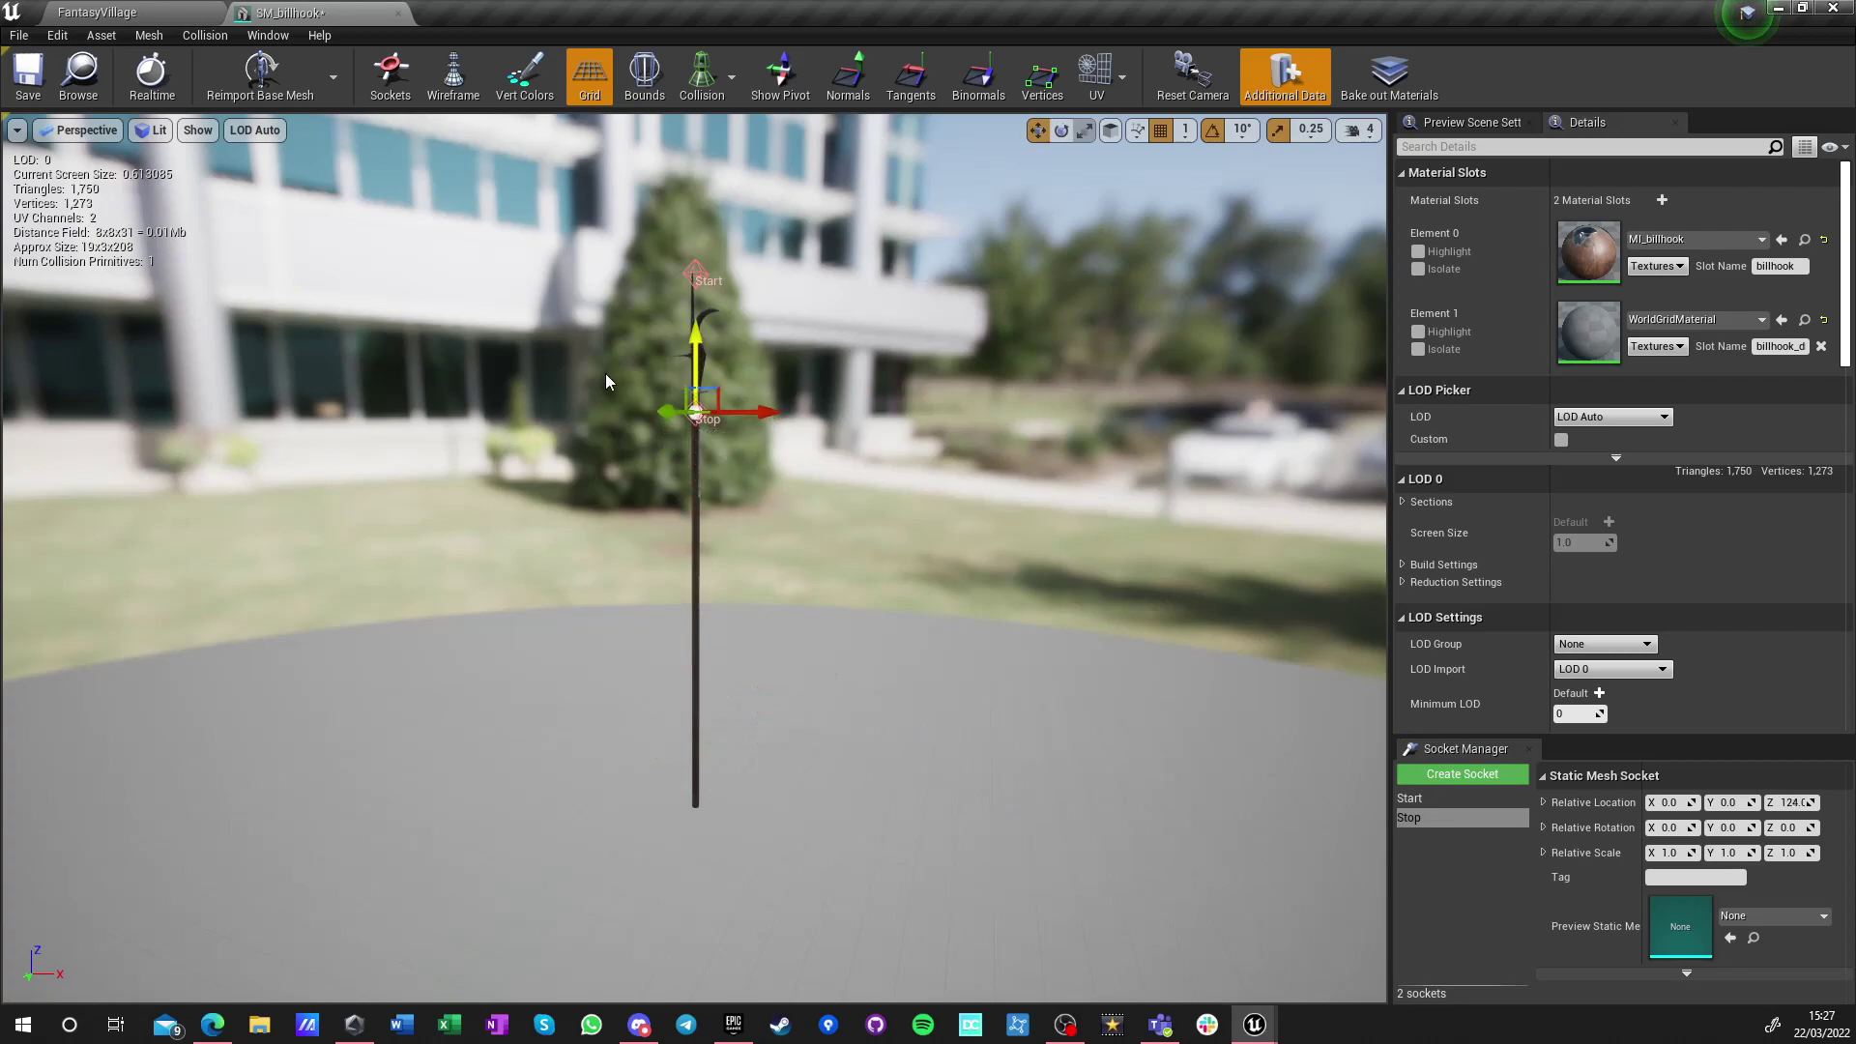
pyautogui.click(28, 75)
pyautogui.click(397, 13)
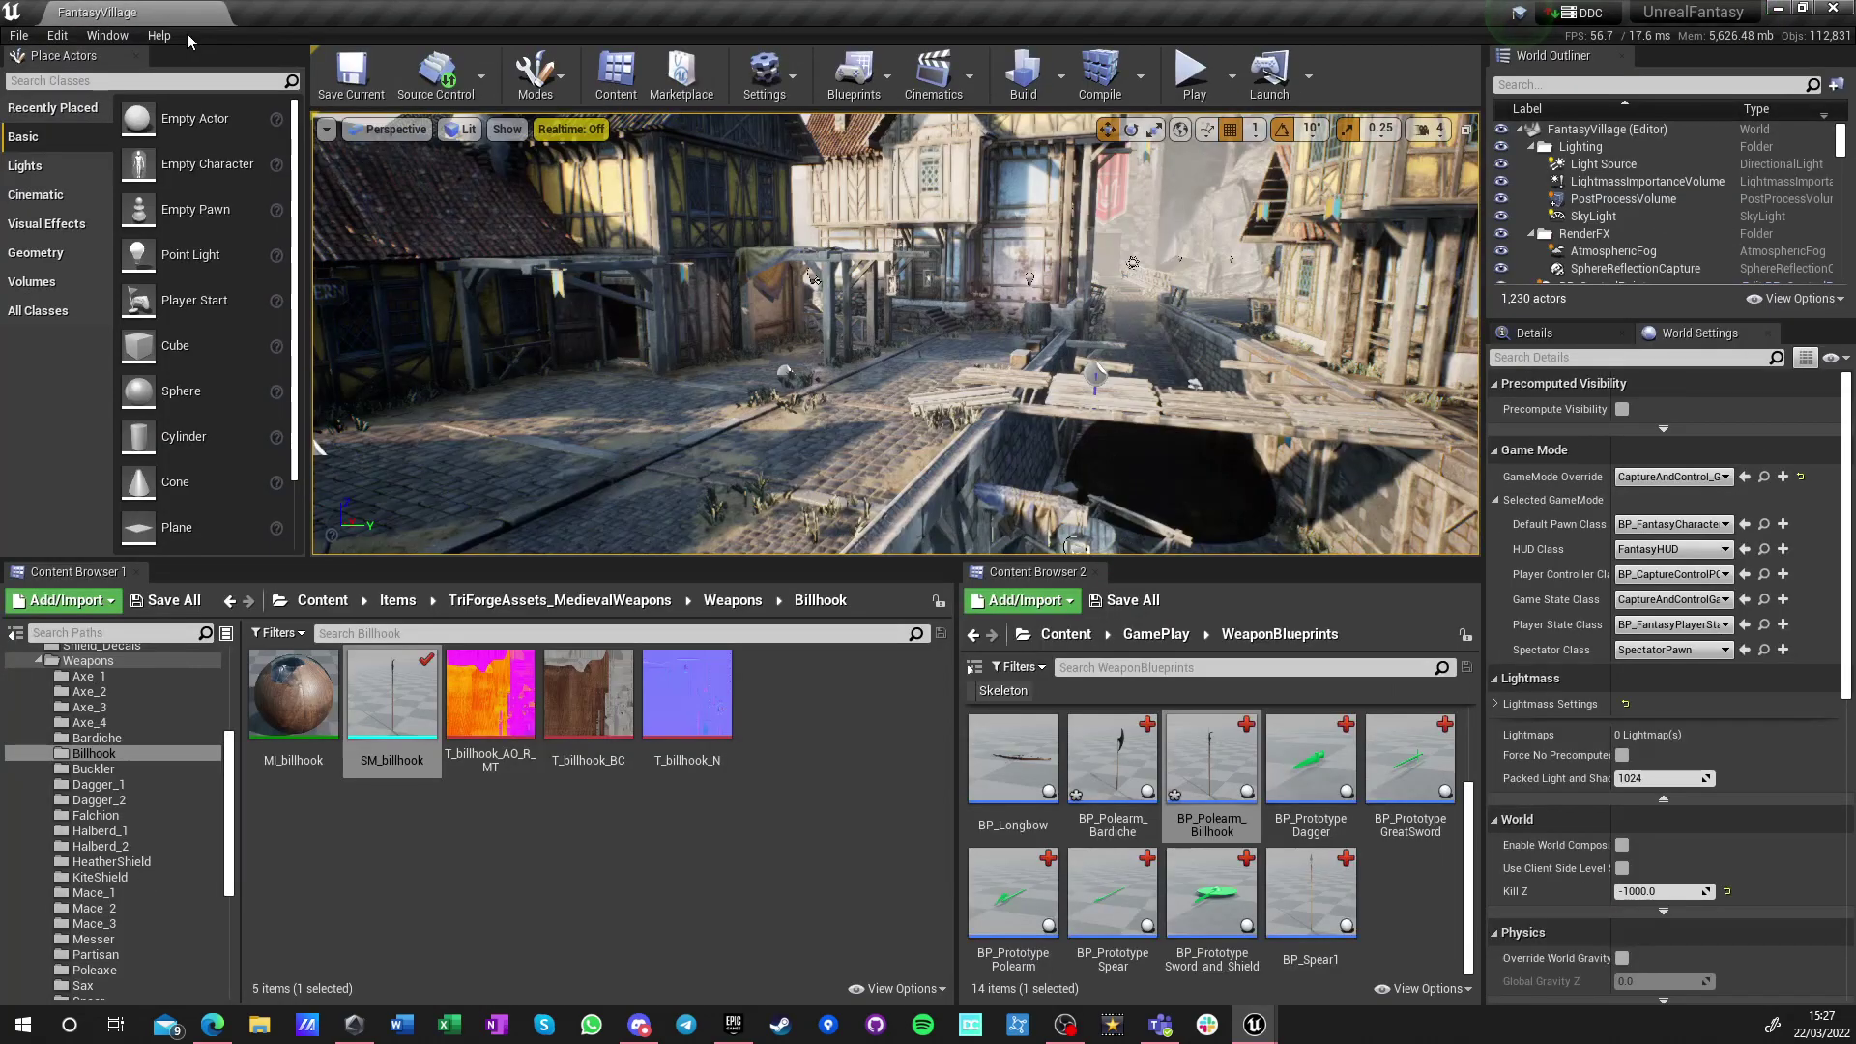
# Save the modified BP_Polearm_Bardiche and BP_Polearm_Billhook blueprints and clear the selection in the Billhook folder
pyautogui.click(166, 600)
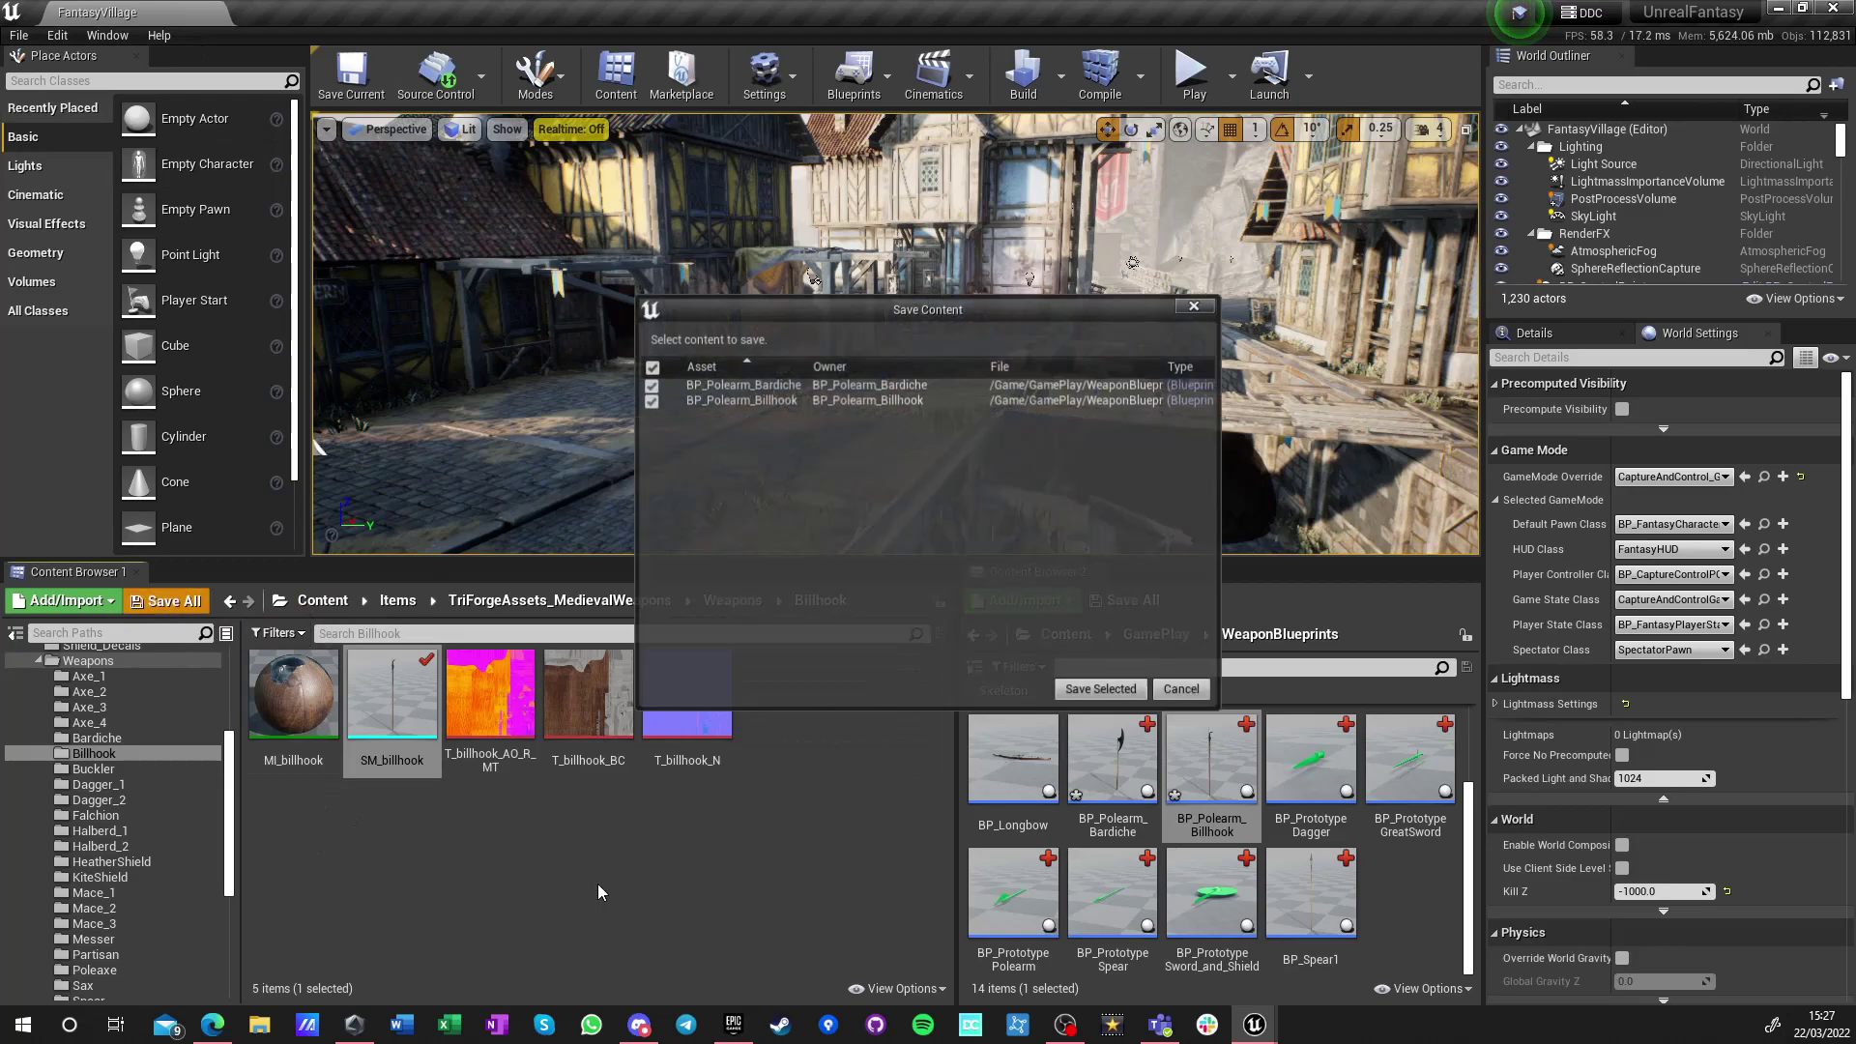
pyautogui.click(1098, 688)
pyautogui.click(722, 859)
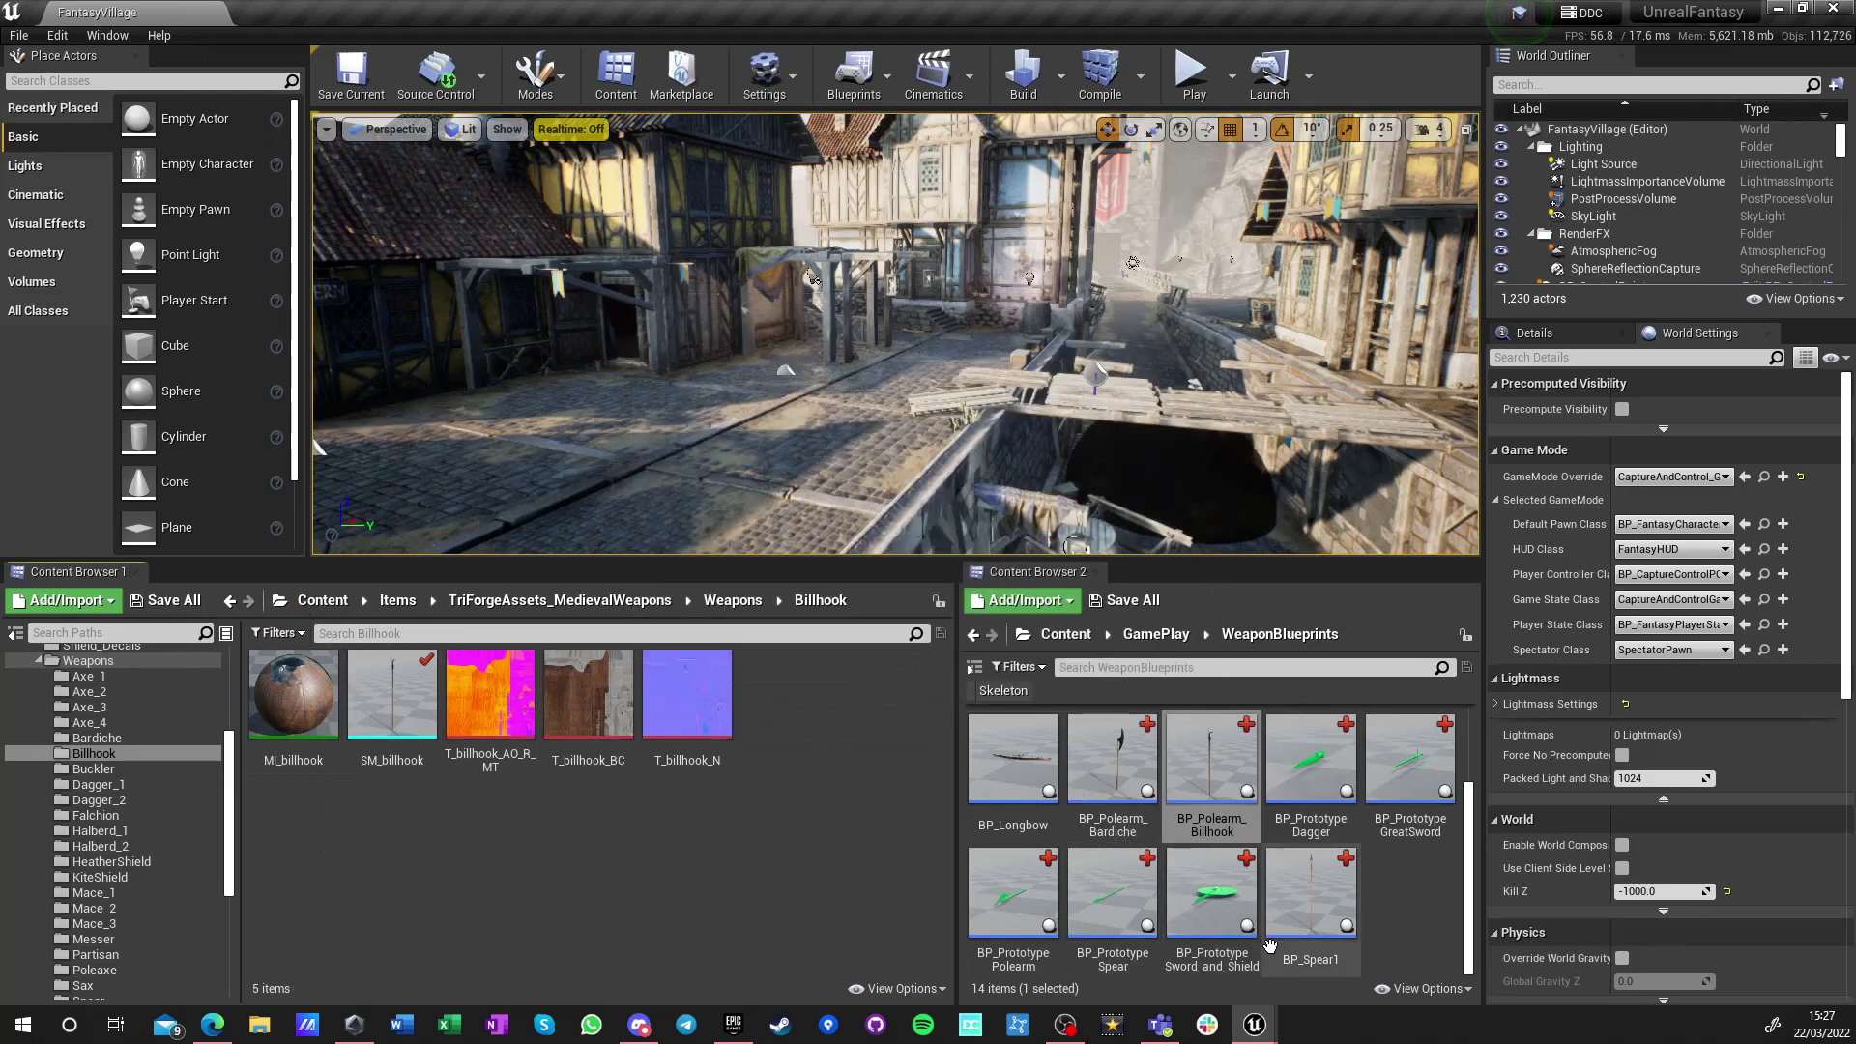
pyautogui.scroll(2, 1312, 884)
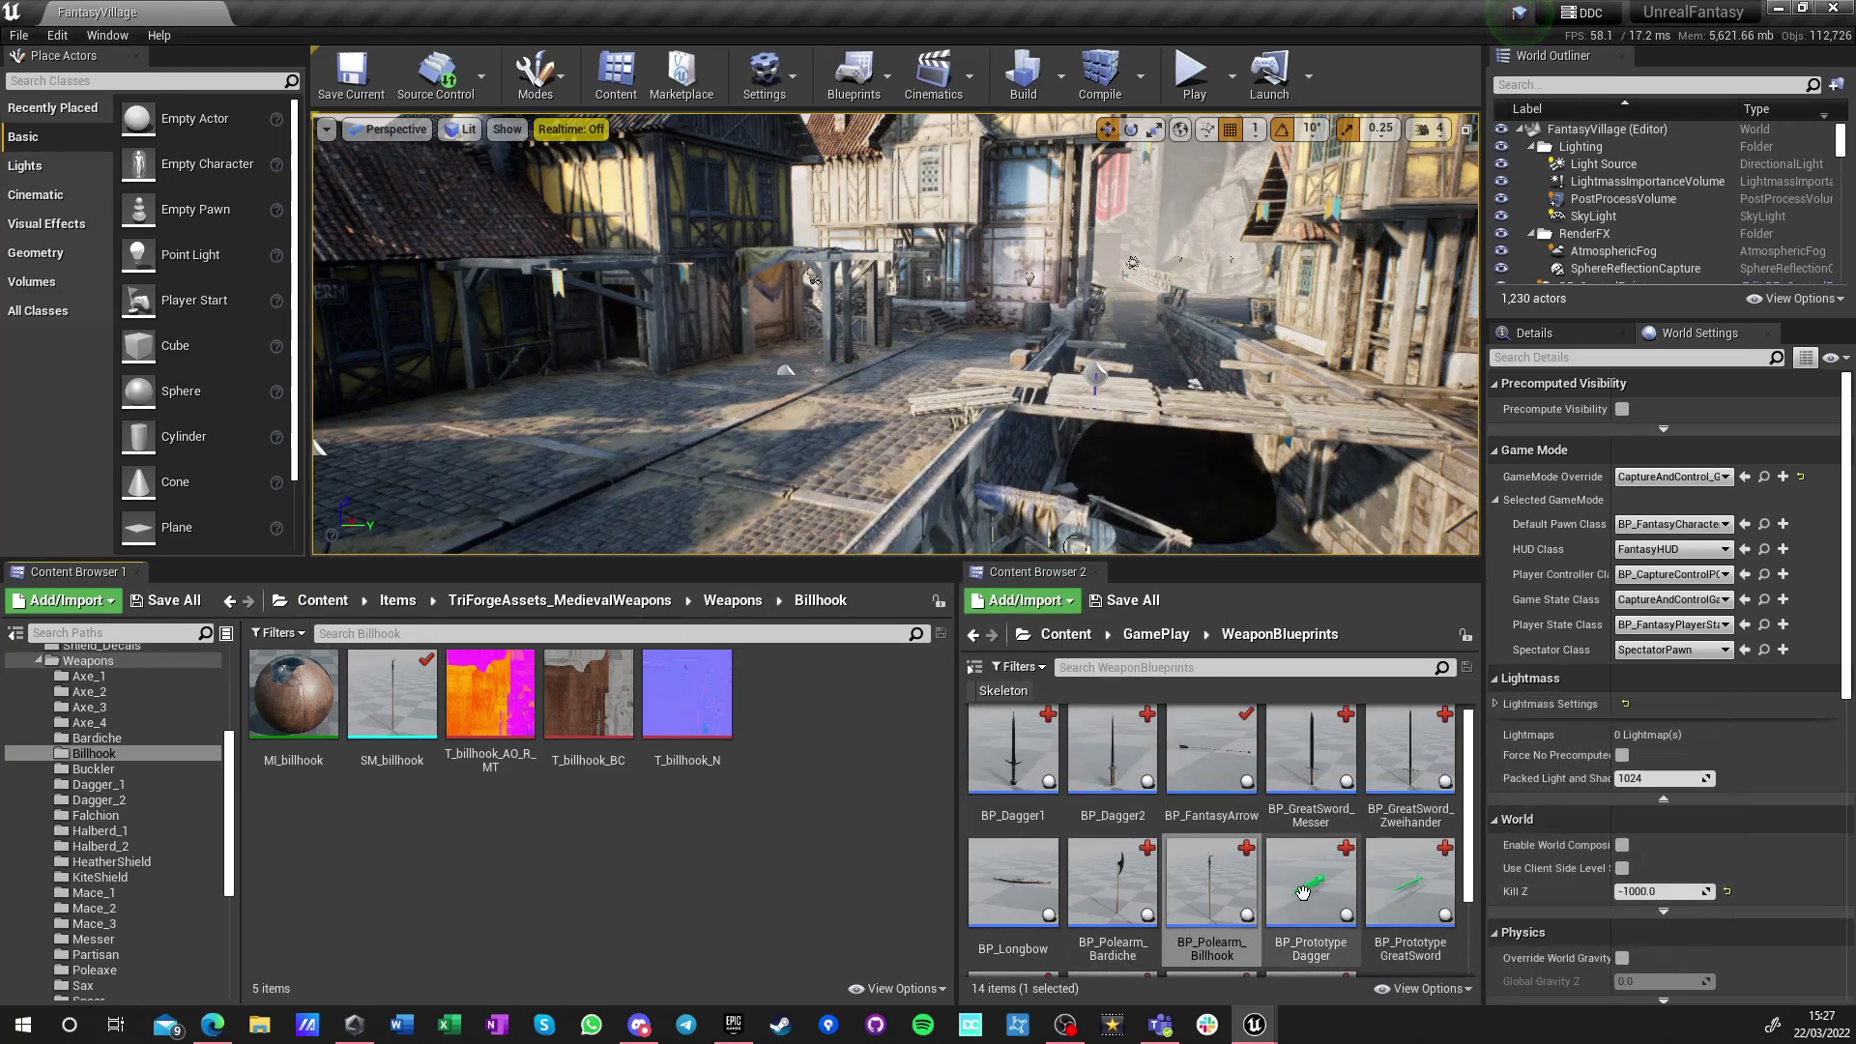
pyautogui.moveTo(1293, 905)
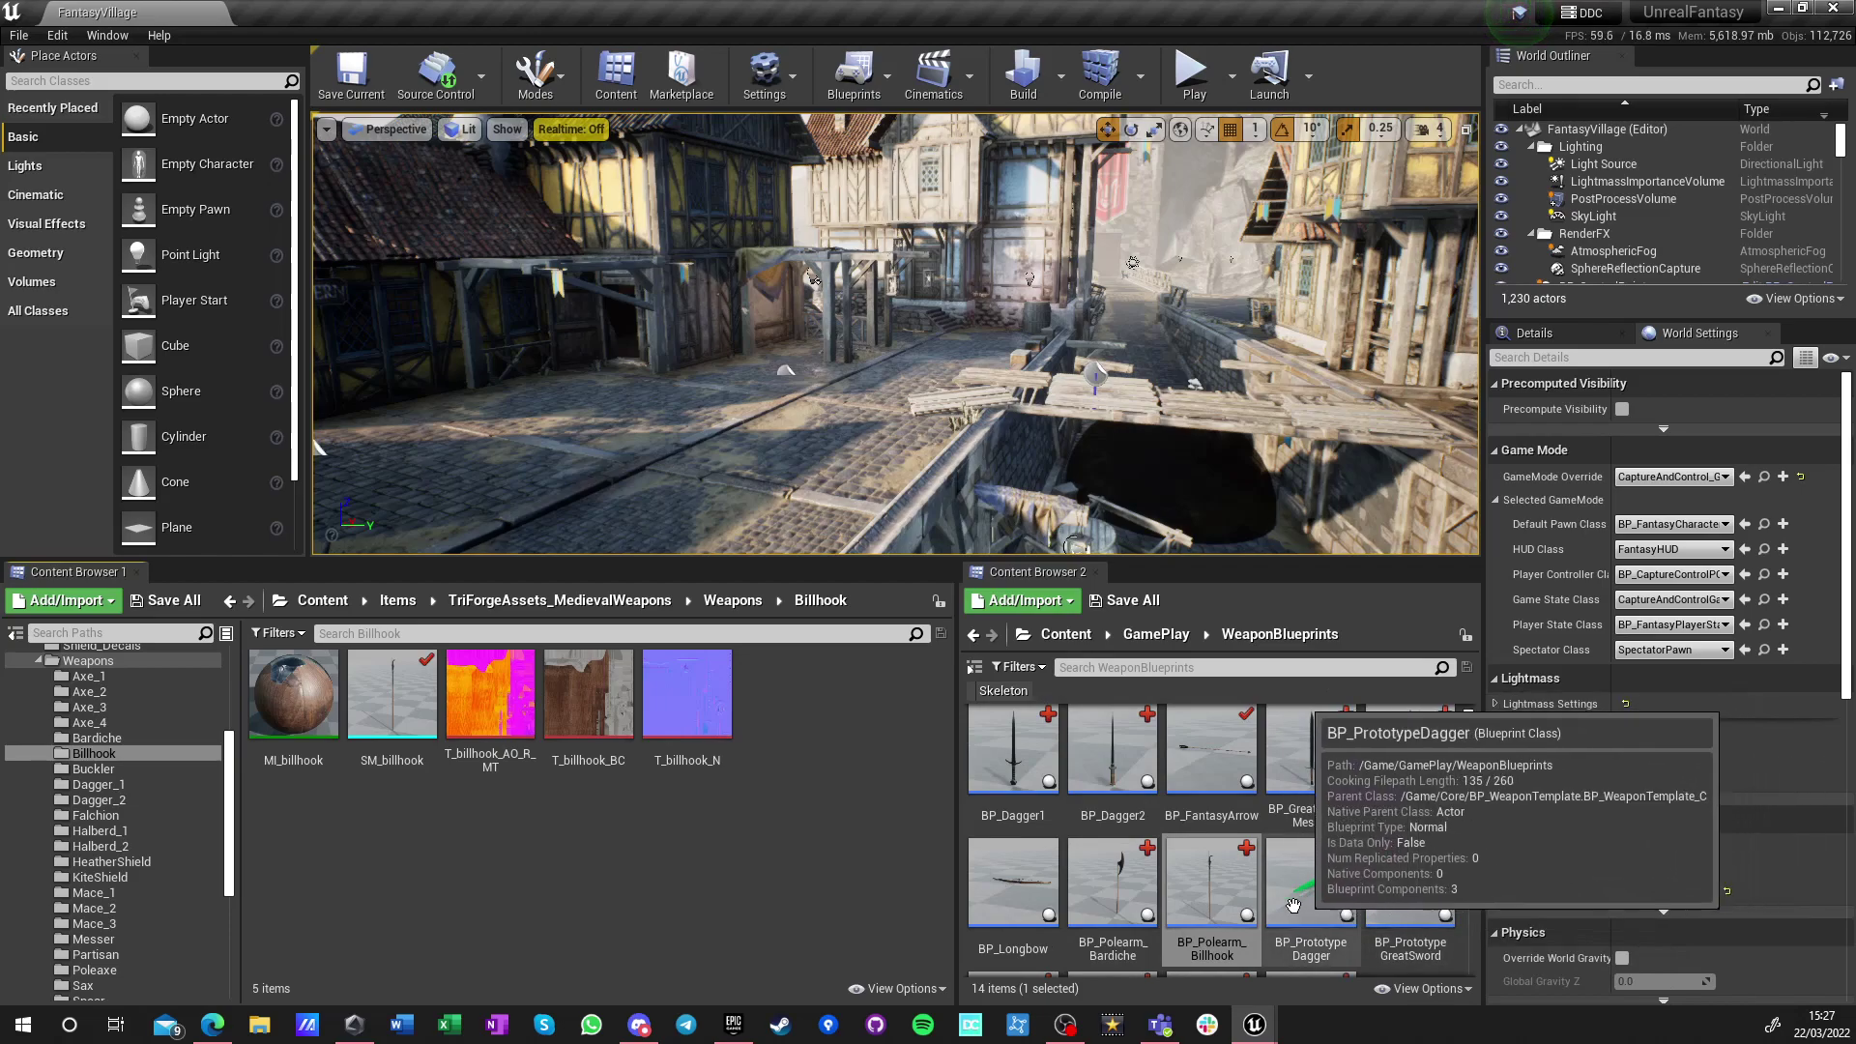
pyautogui.scroll(-2, 1217, 863)
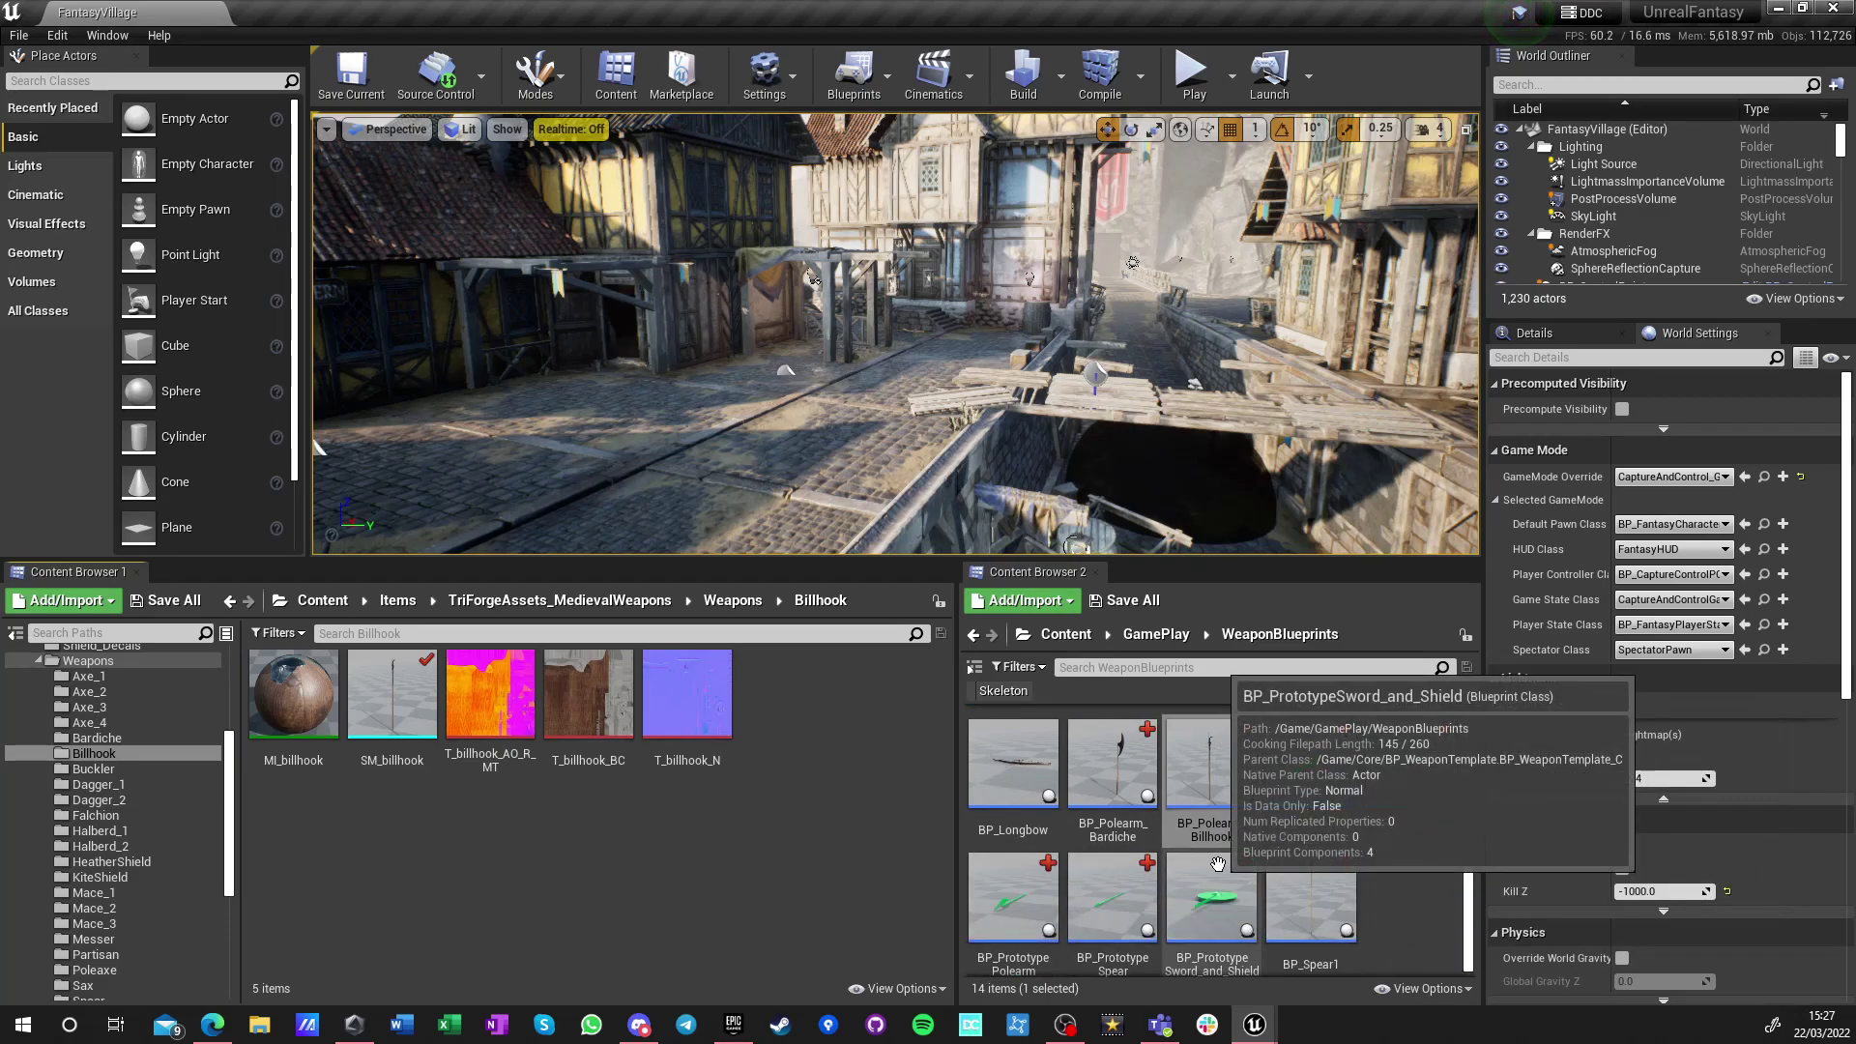
pyautogui.scroll(2, 1217, 863)
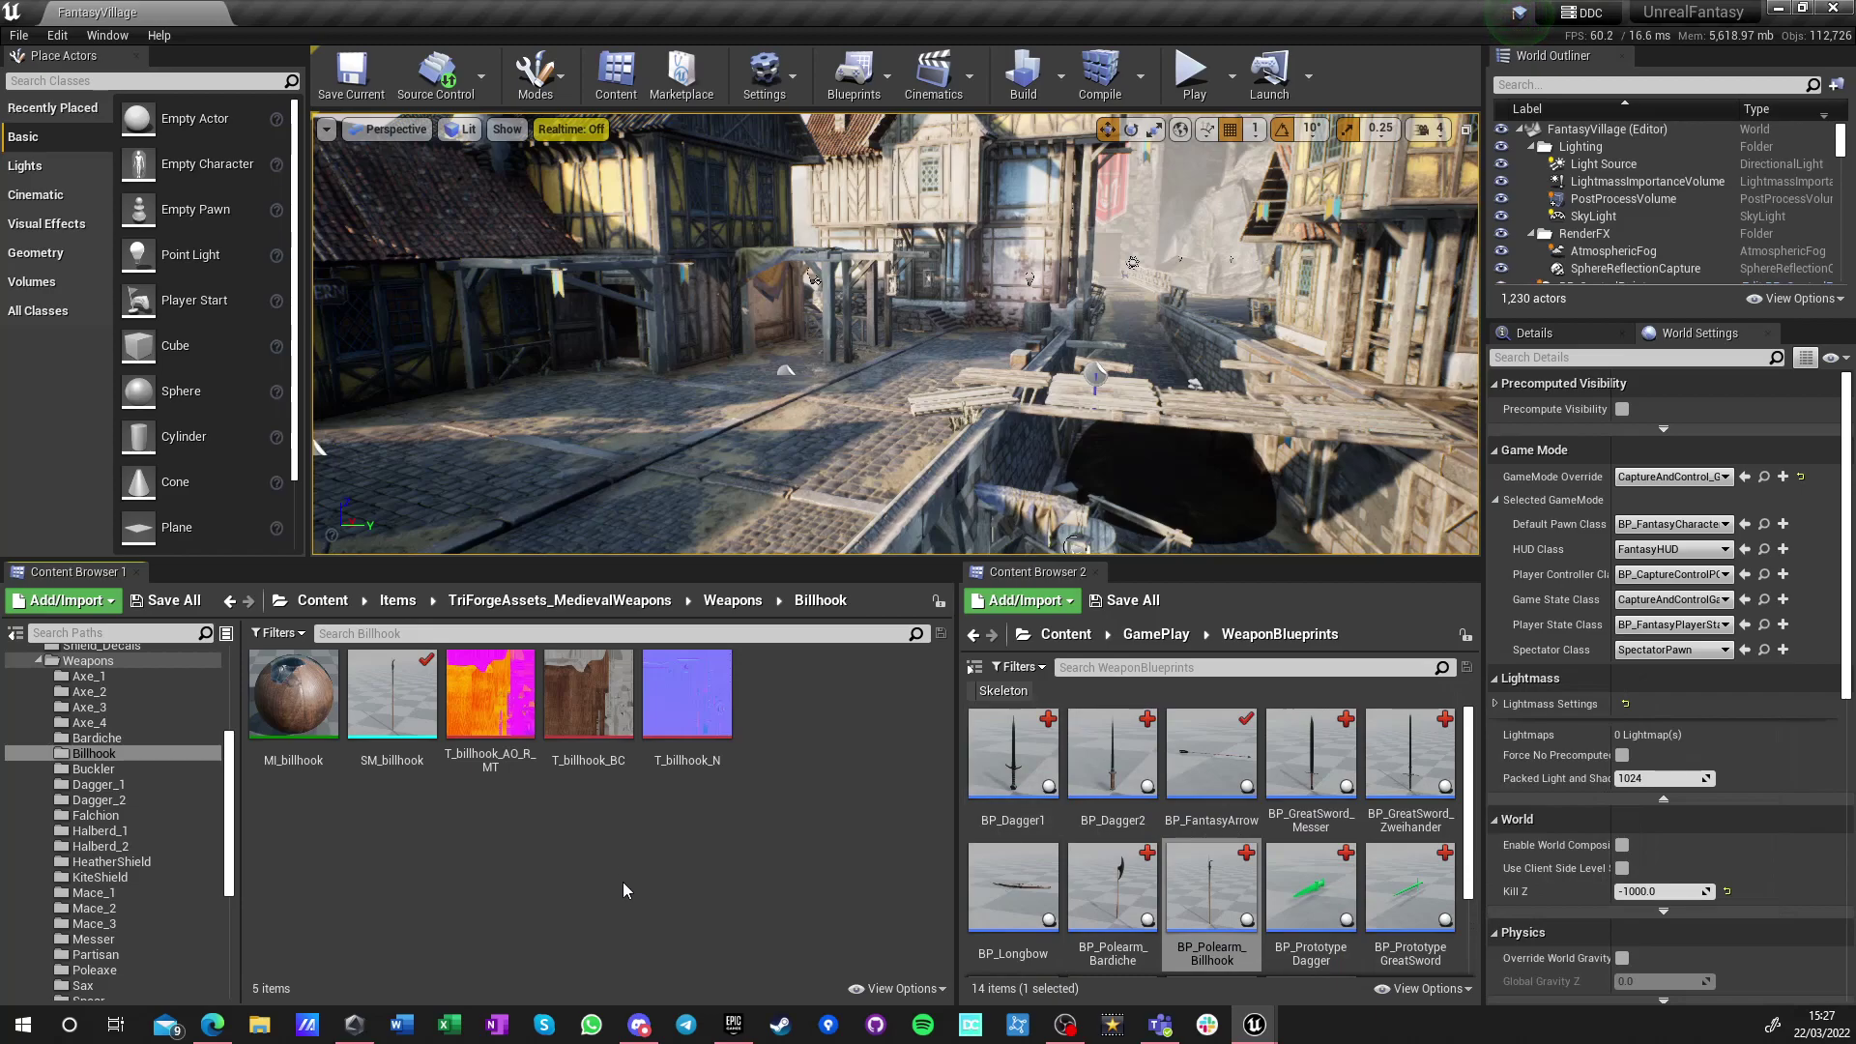
pyautogui.scroll(-2, 1228, 850)
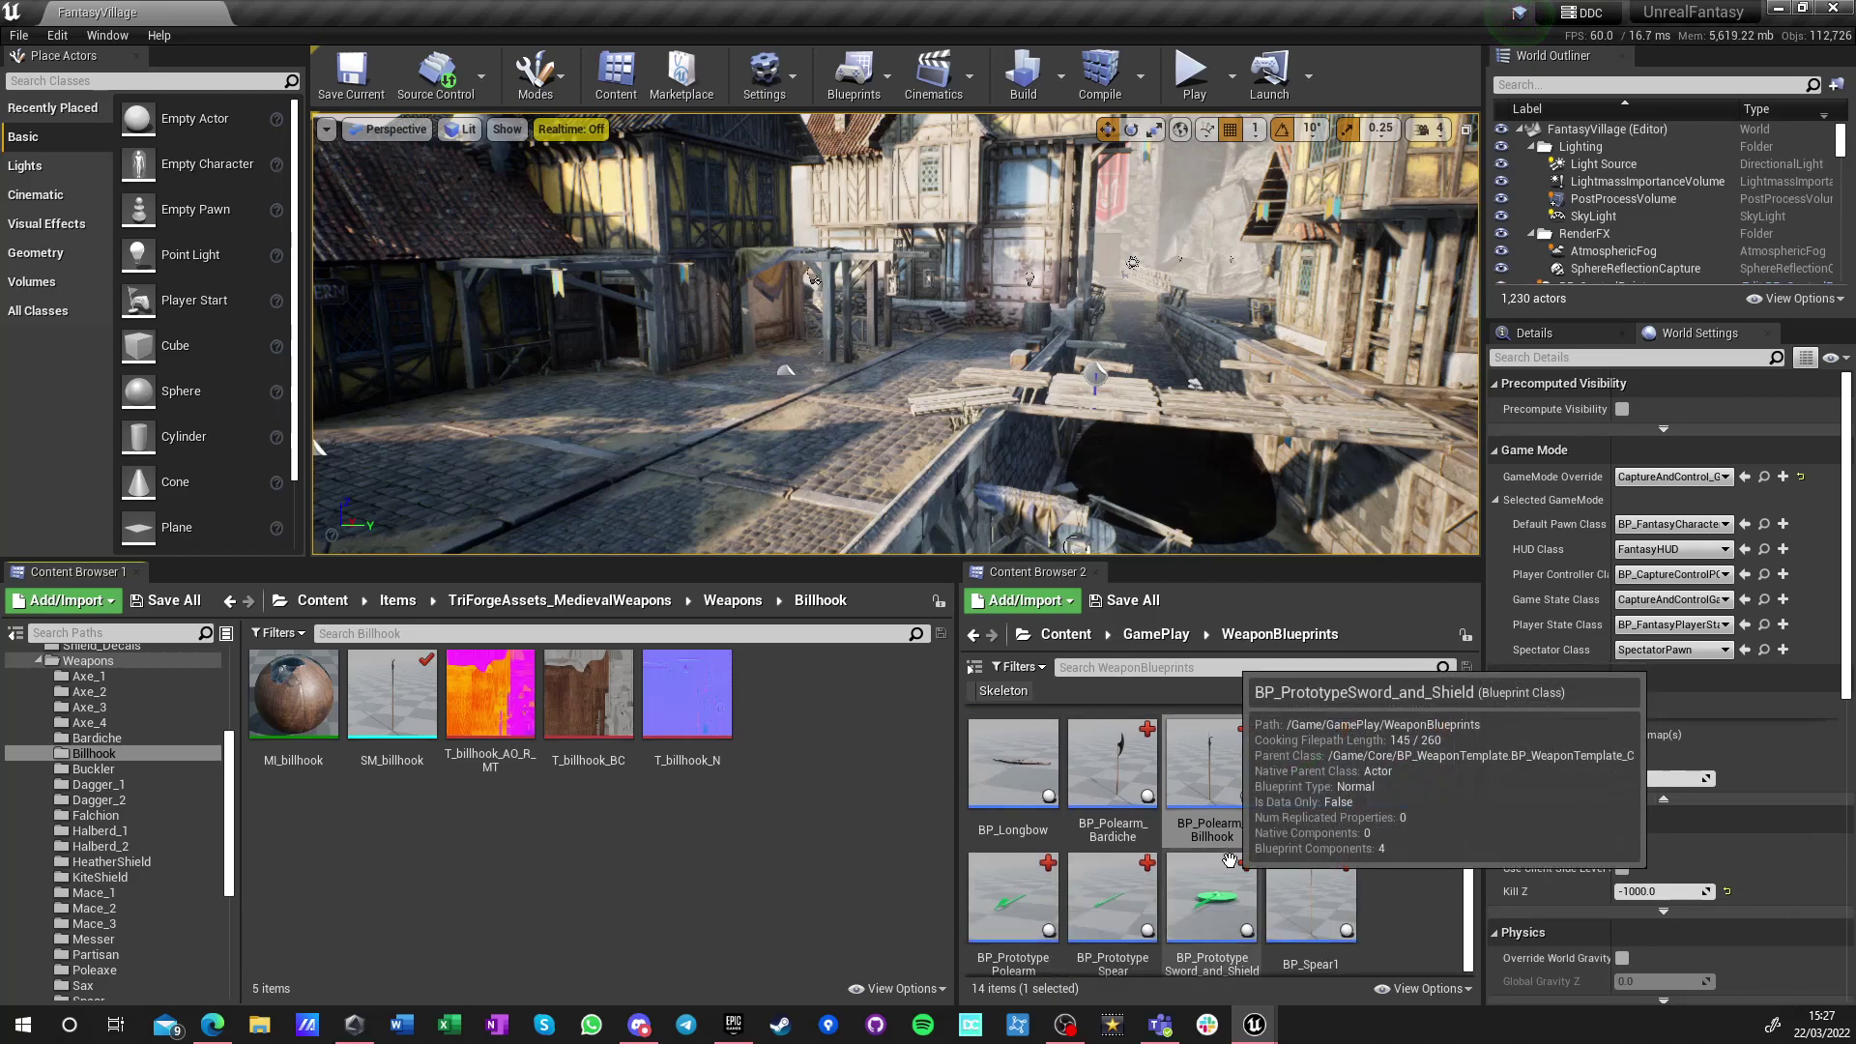
# Open the BP_WeaponTemplate blueprint from the Core content folder
pyautogui.click(1150, 635)
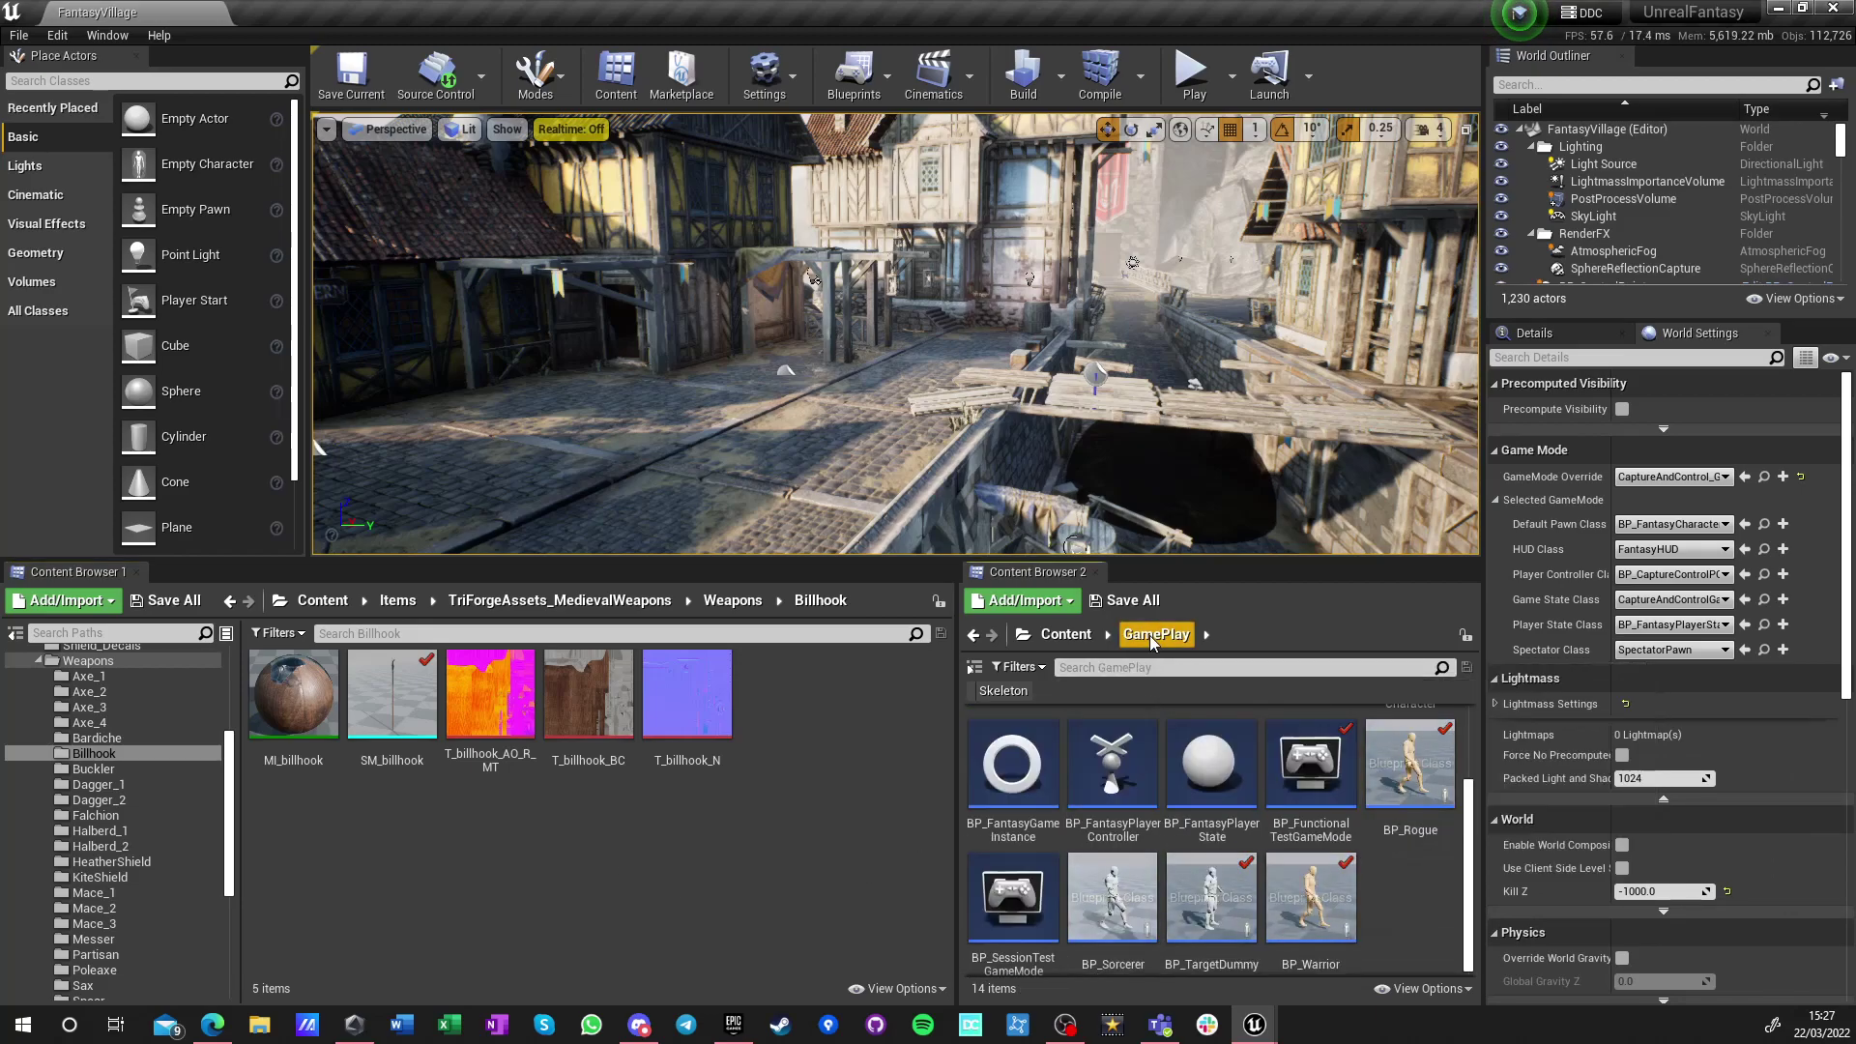
pyautogui.click(1074, 637)
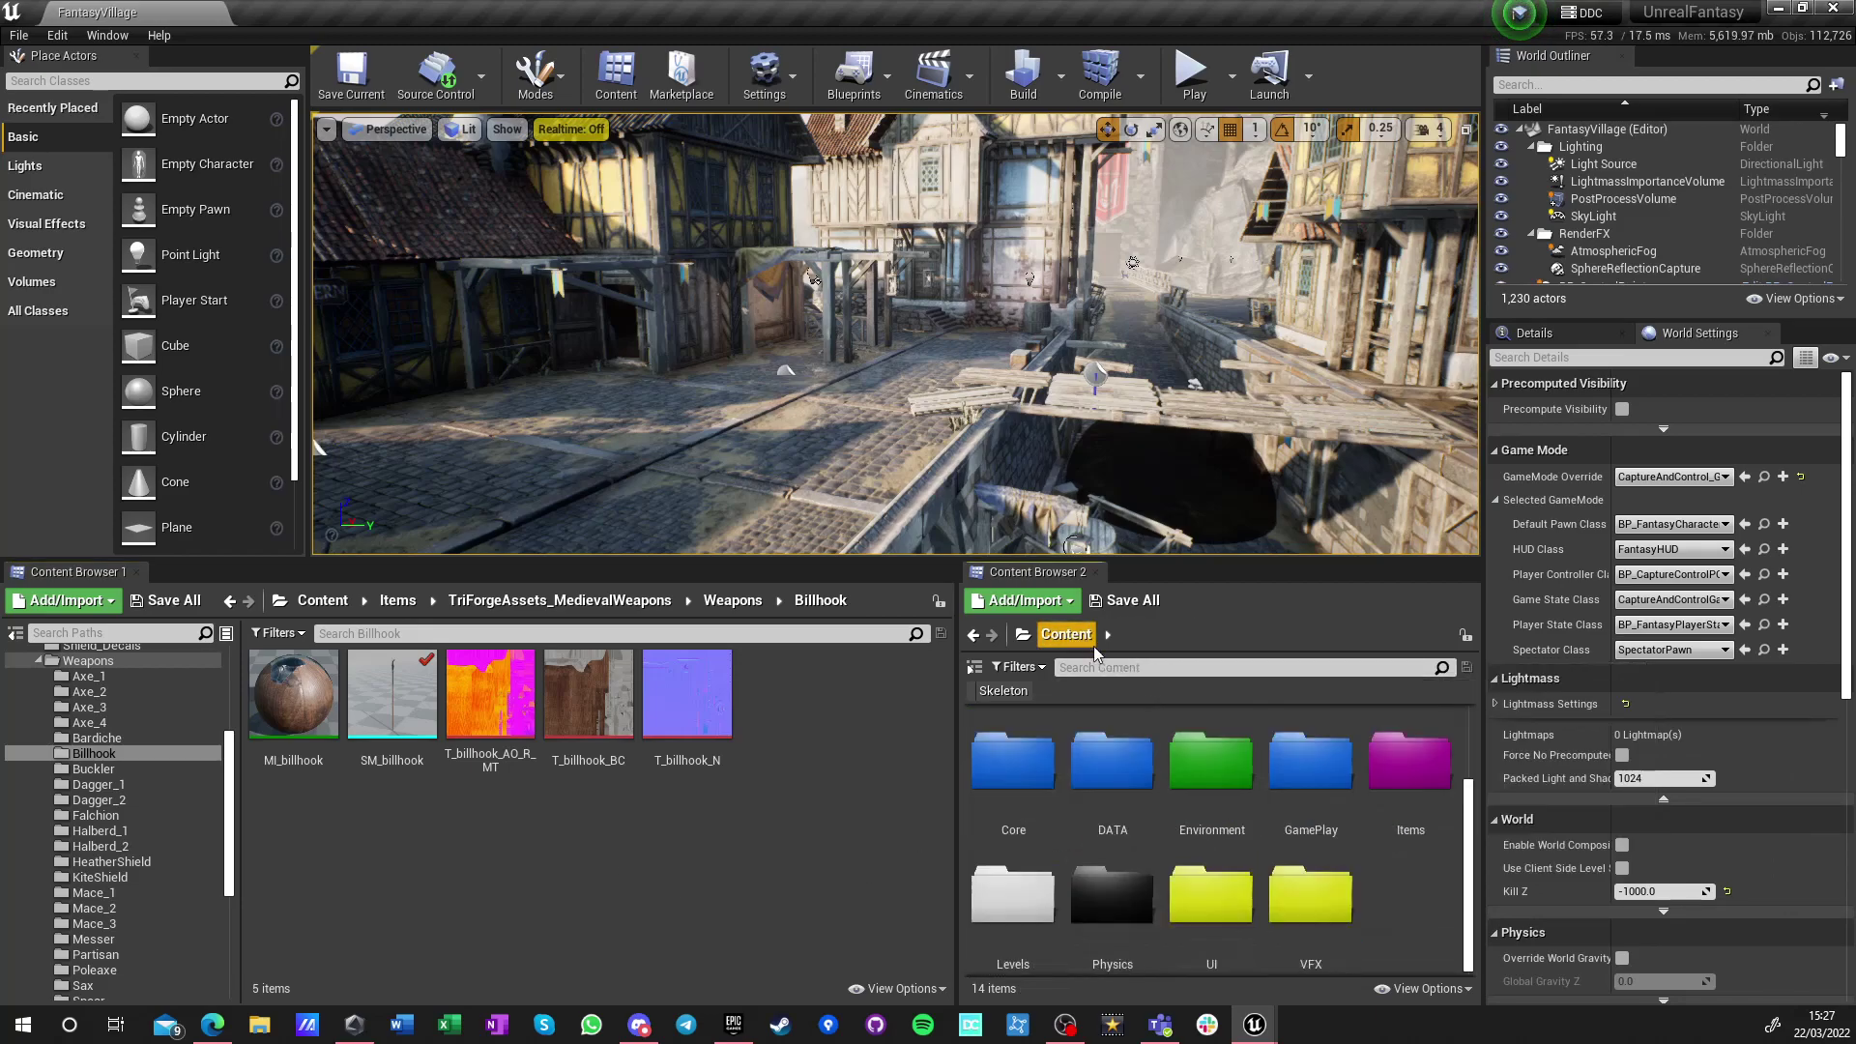
pyautogui.doubleClick(1300, 802)
pyautogui.scroll(2, 1257, 887)
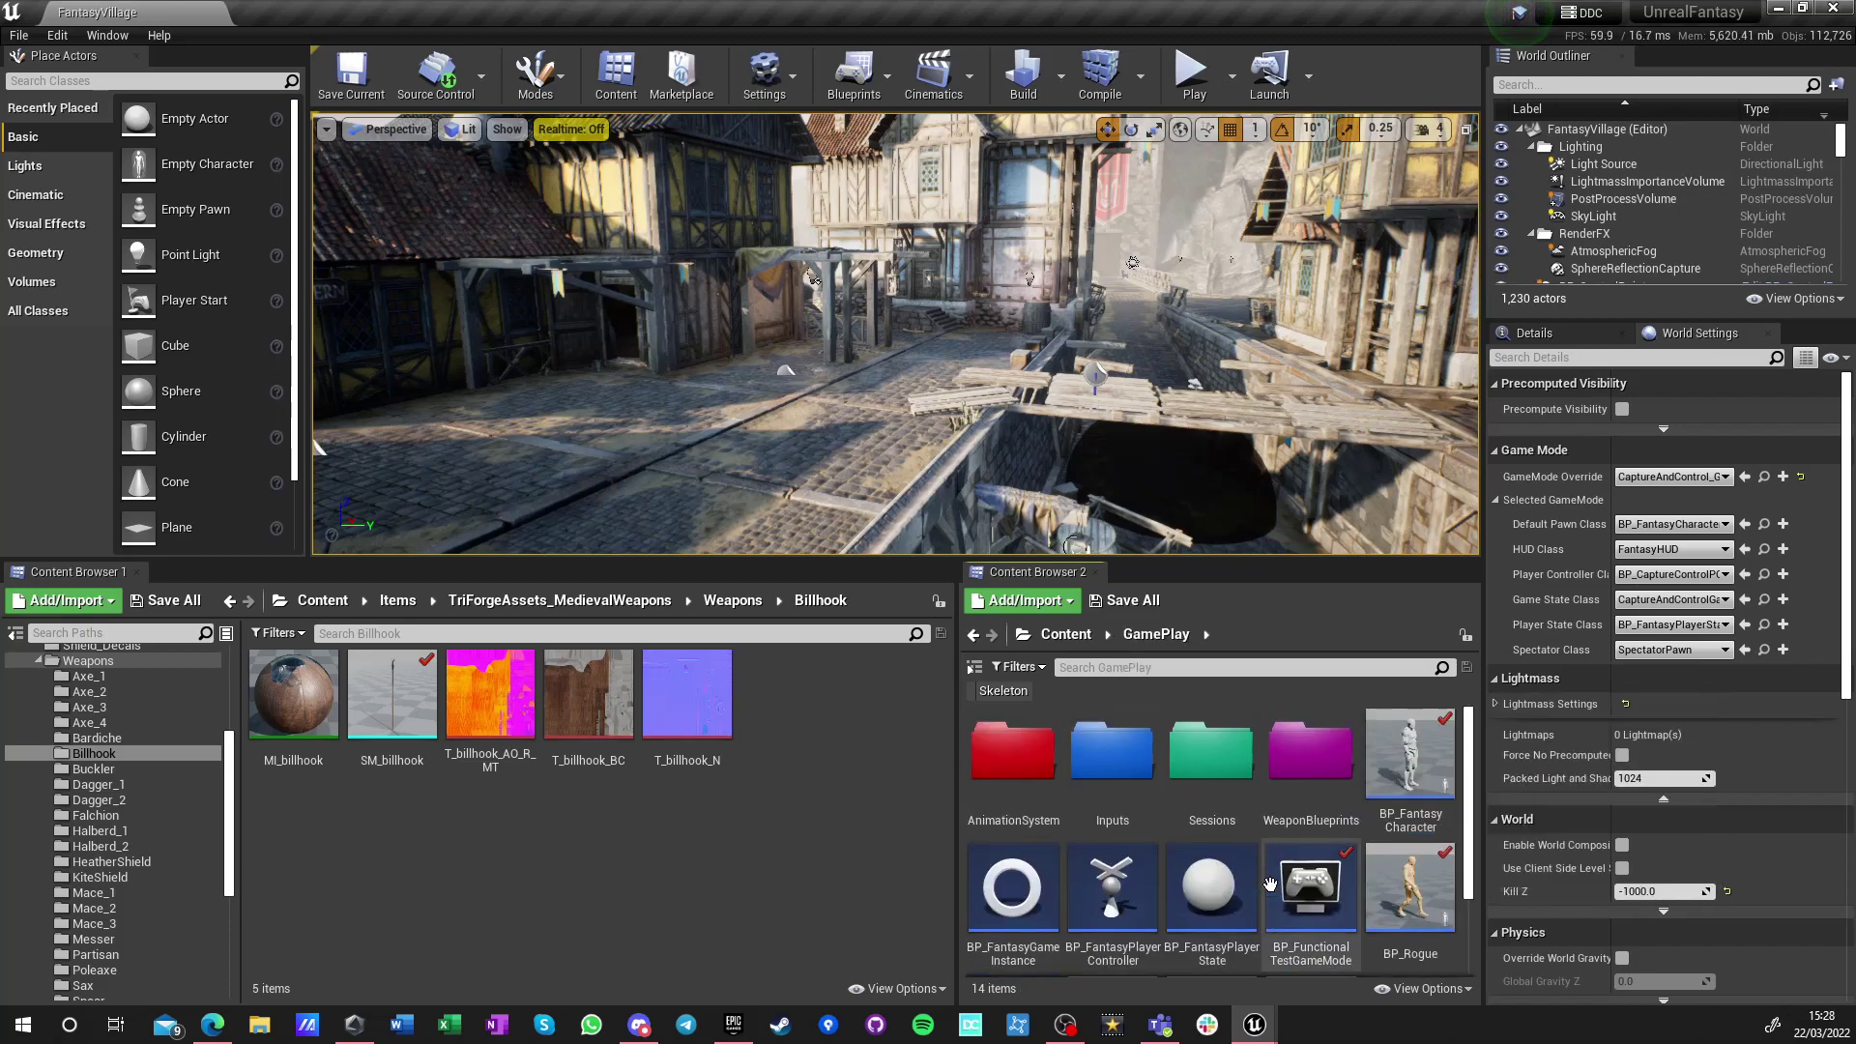
pyautogui.scroll(-2, 1261, 906)
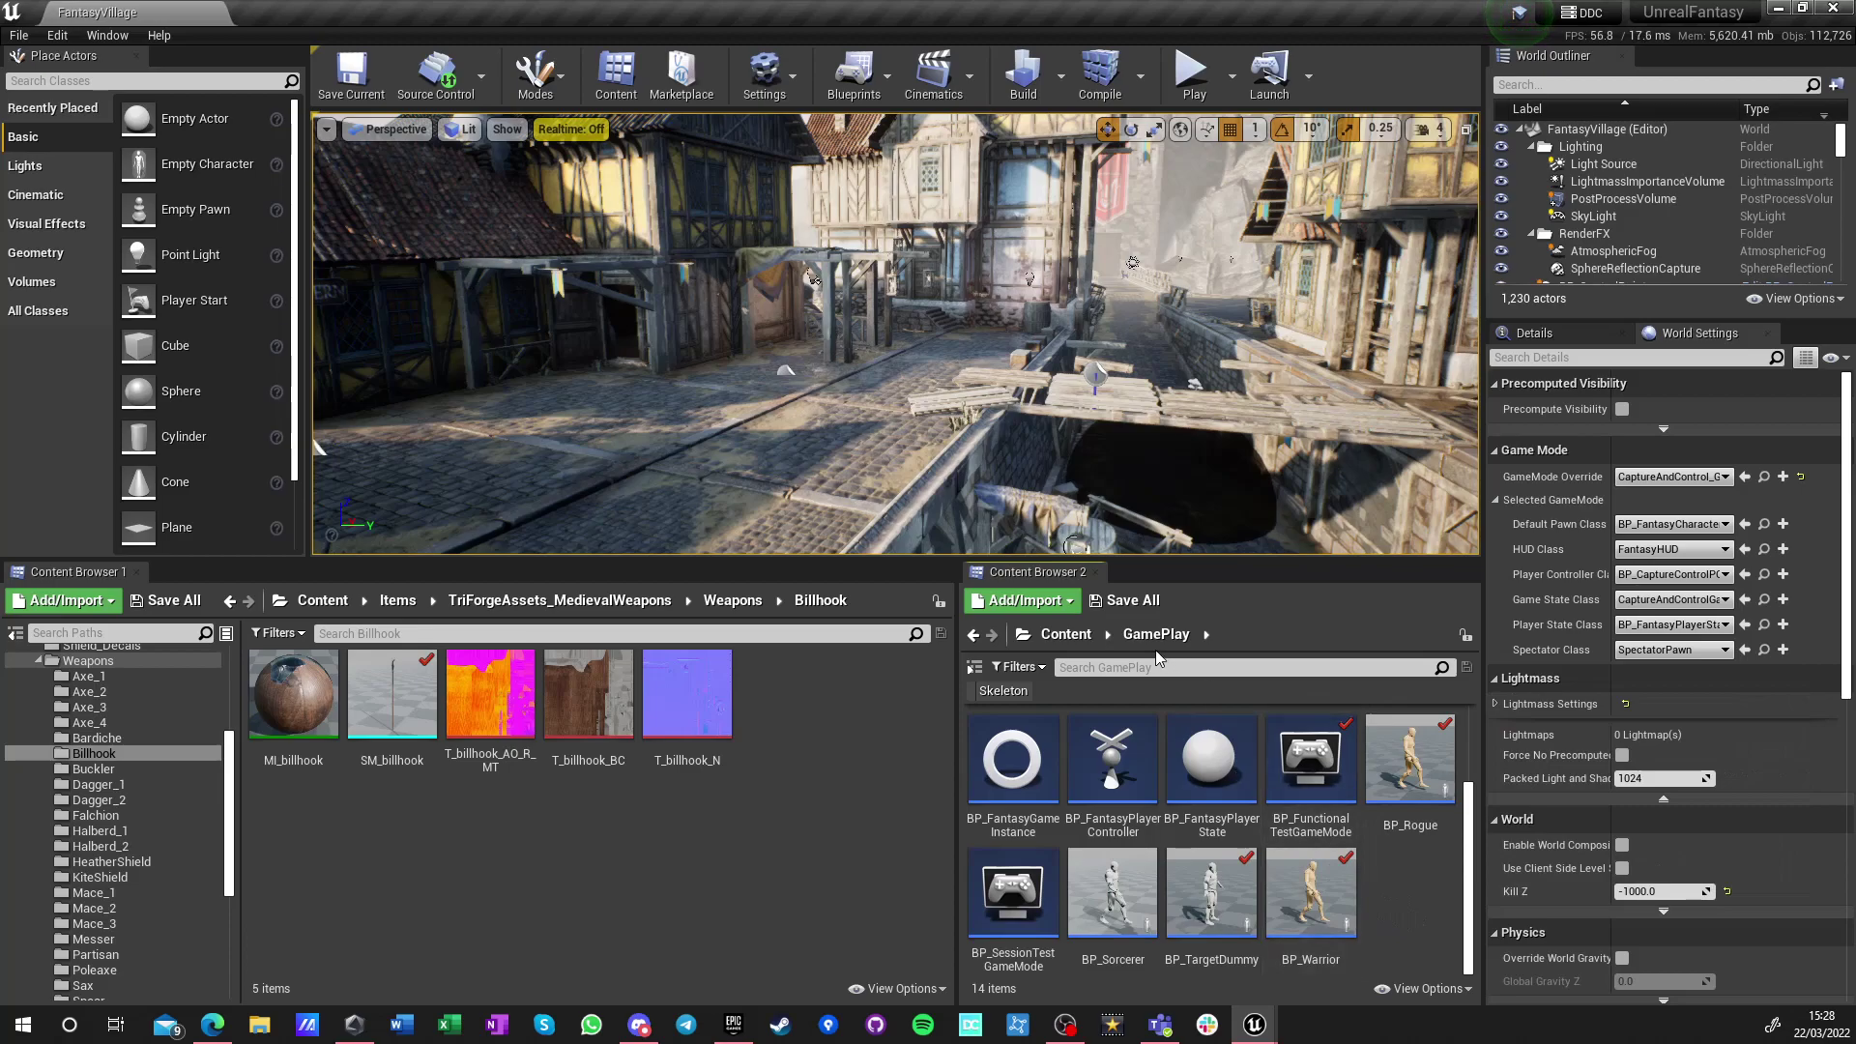
pyautogui.click(1066, 634)
pyautogui.doubleClick(1112, 881)
pyautogui.scroll(-3, 1283, 870)
pyautogui.doubleClick(1078, 885)
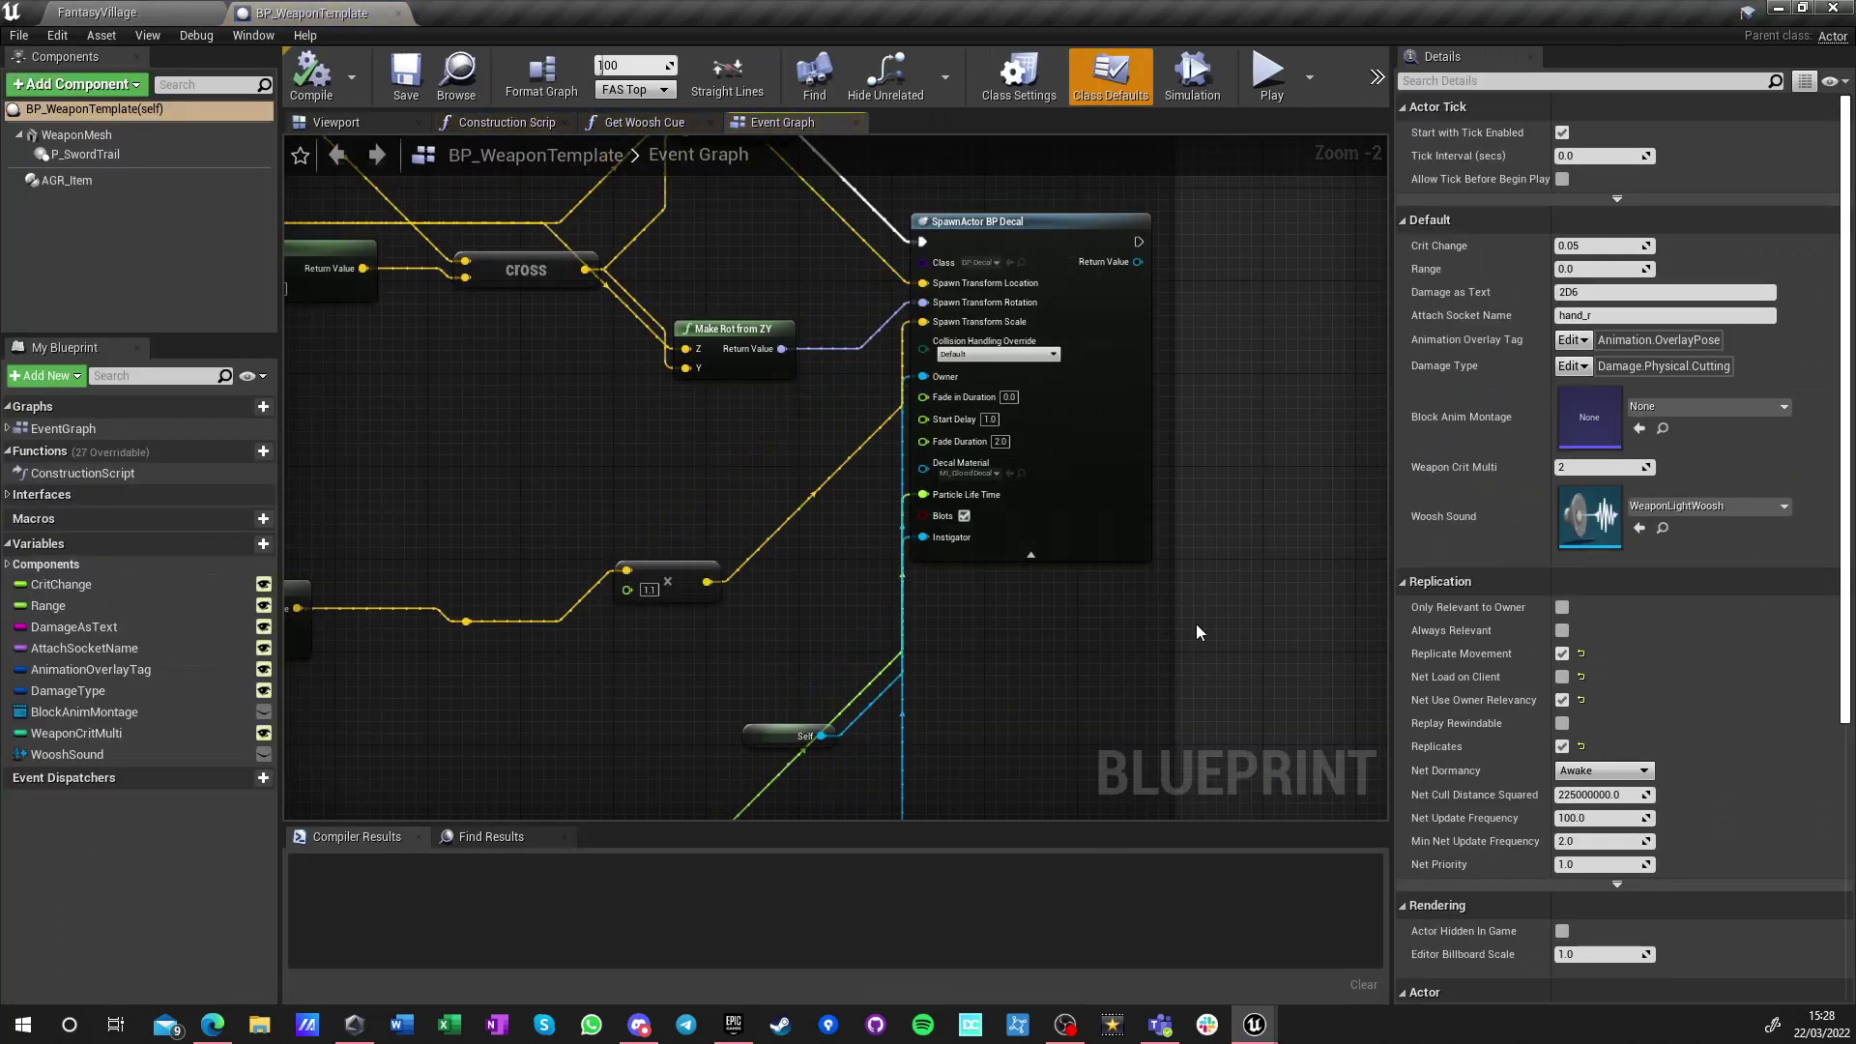
# Add a variable named SocketRotation of type Rotator to BP_WeaponTemplate and compile the blueprint
pyautogui.click(242, 544)
pyautogui.write('SocketRotation')
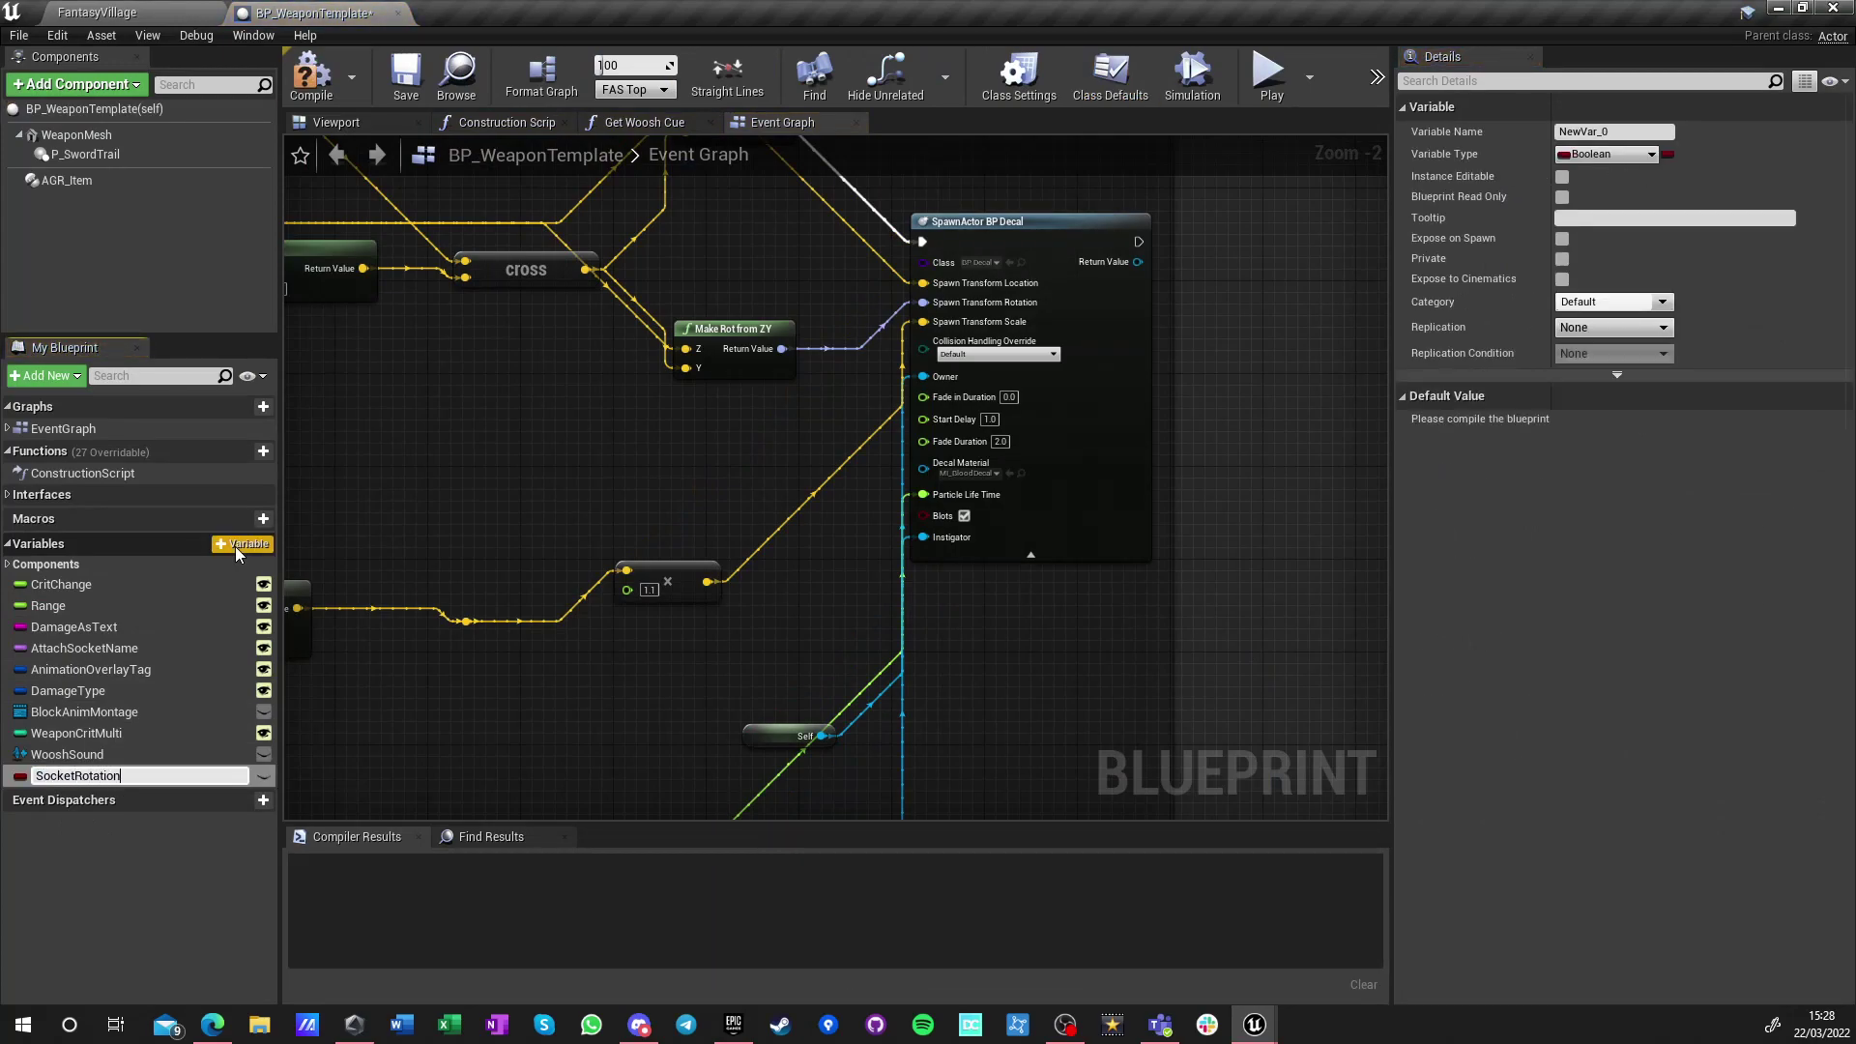
pyautogui.press('Return')
pyautogui.click(1605, 154)
pyautogui.write('rota')
pyautogui.press('Return')
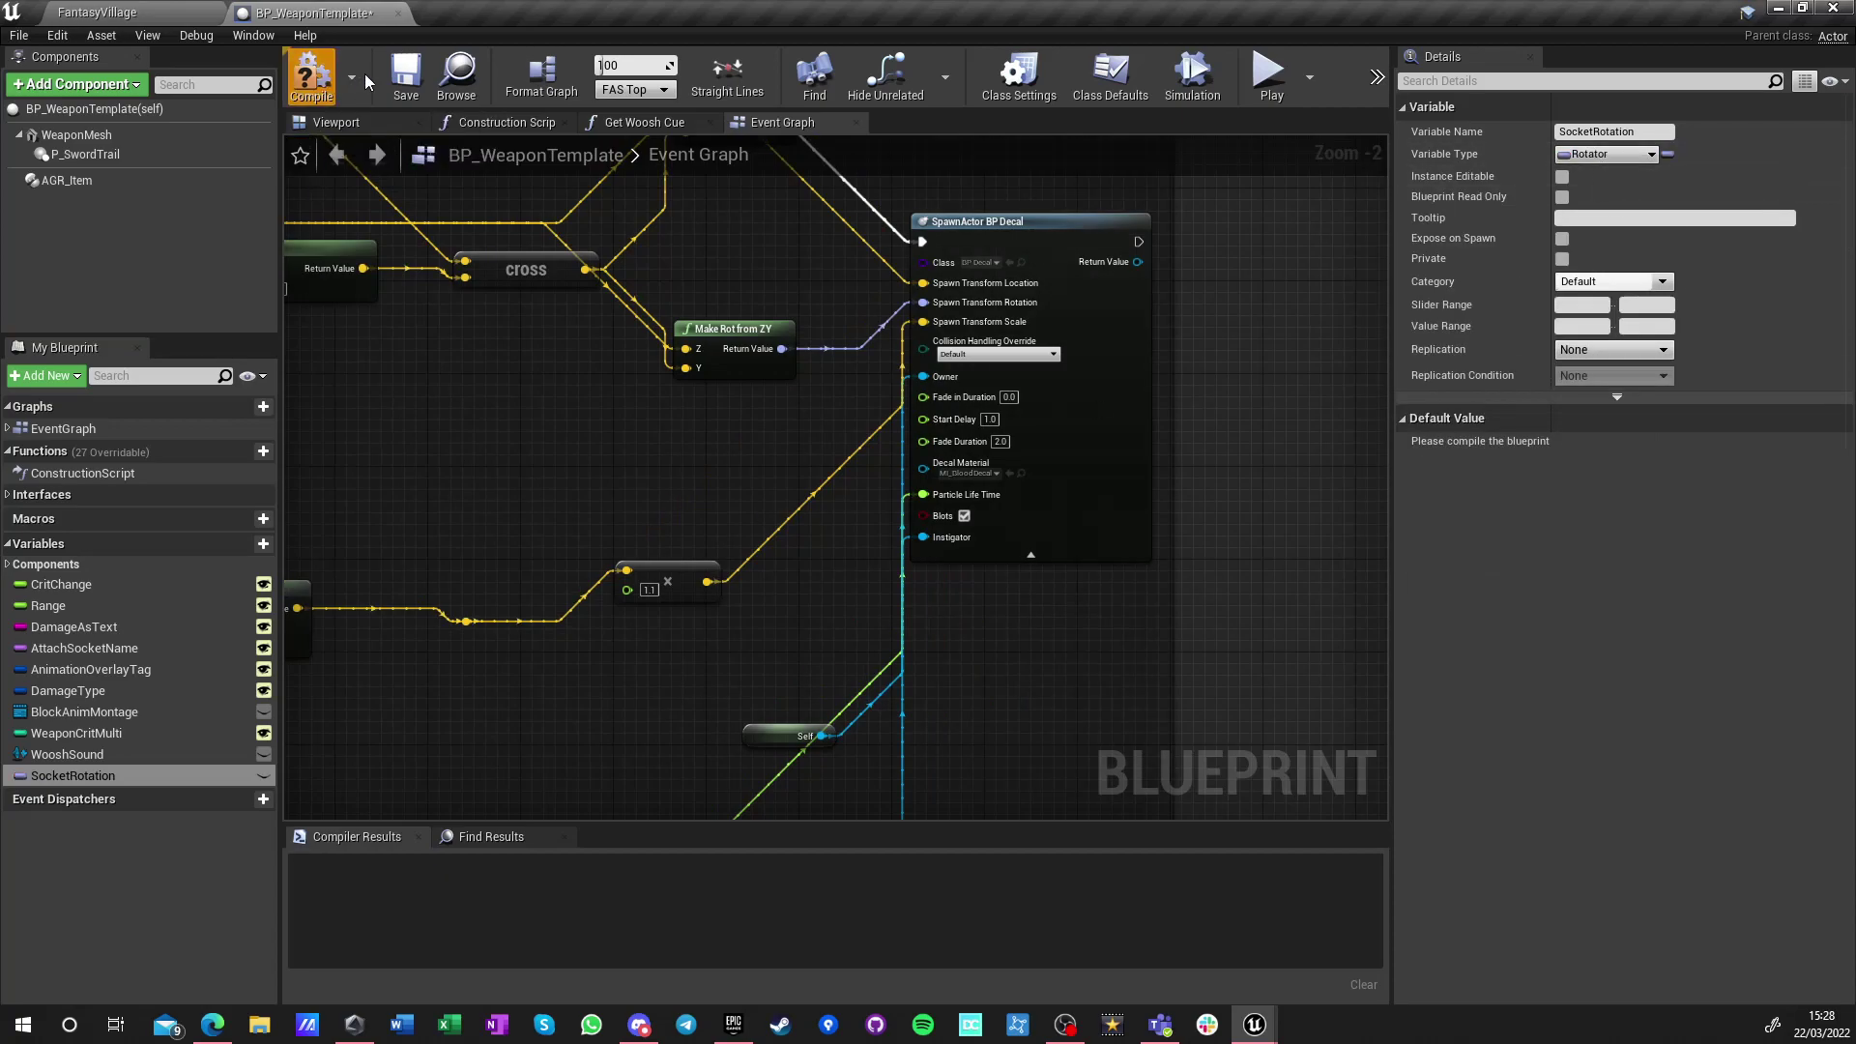
pyautogui.click(357, 84)
# Add an AddRelativeRotation node for WeaponMesh beside AttachActorToComponent in the event graph's on equip section
pyautogui.scroll(-4, 846, 677)
pyautogui.moveTo(847, 677); pyautogui.dragTo(848, 675, button='right')
pyautogui.moveTo(663, 402); pyautogui.dragTo(811, 743, button='right')
pyautogui.moveTo(678, 351); pyautogui.dragTo(694, 517, button='right')
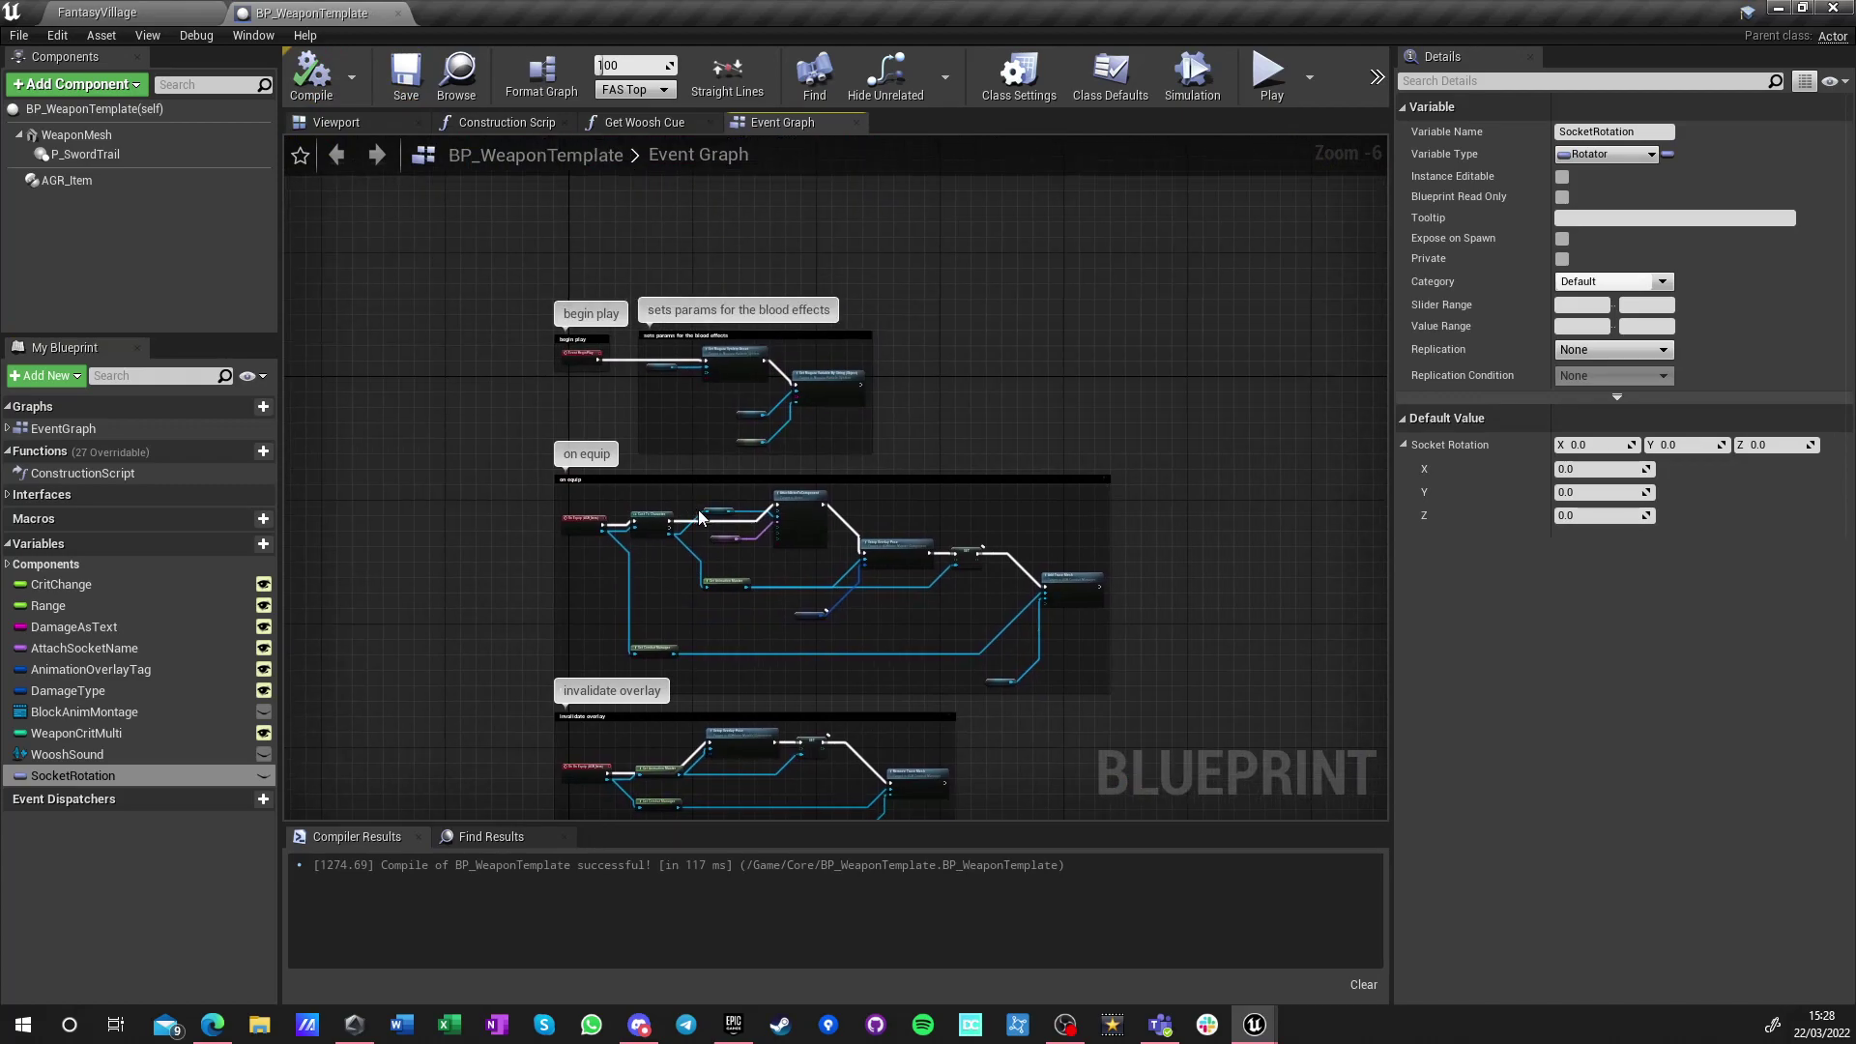
pyautogui.scroll(6, 694, 517)
pyautogui.moveTo(734, 698); pyautogui.dragTo(377, 579, button='right')
pyautogui.moveTo(909, 663); pyautogui.dragTo(447, 654, button='right')
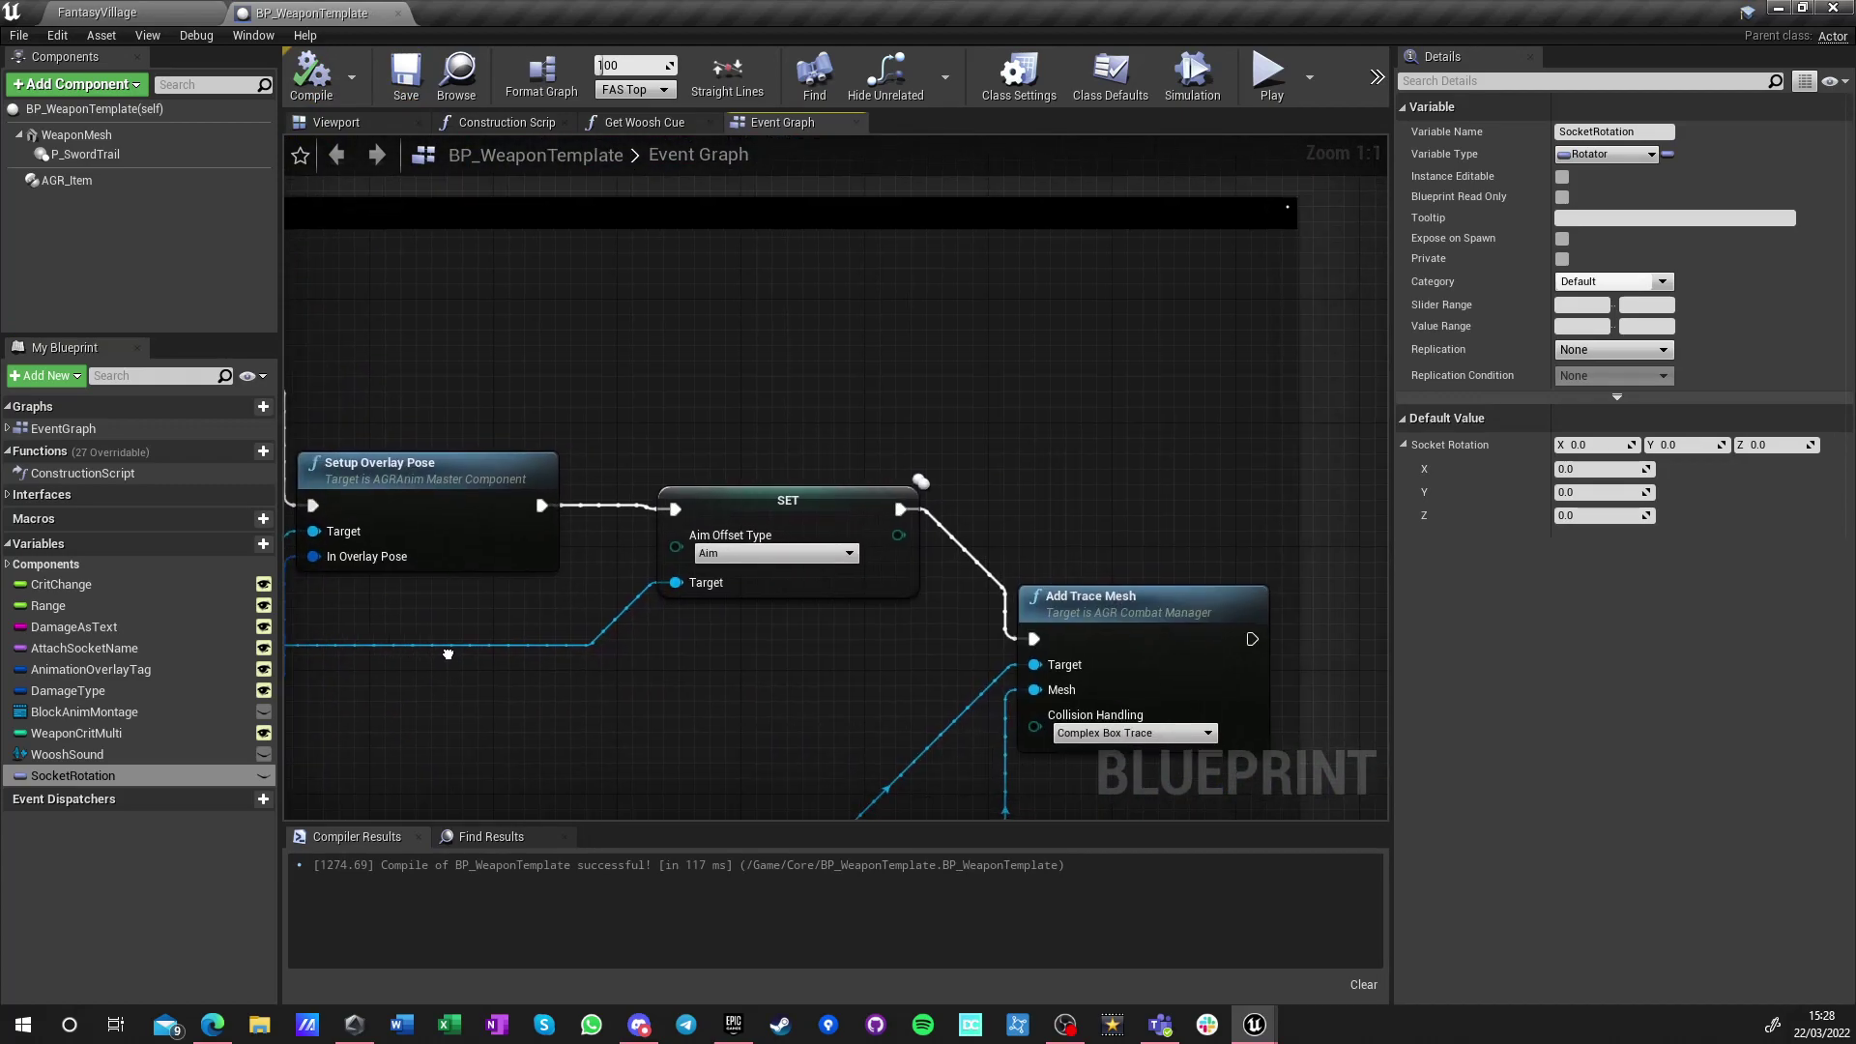
pyautogui.scroll(-2, 924, 613)
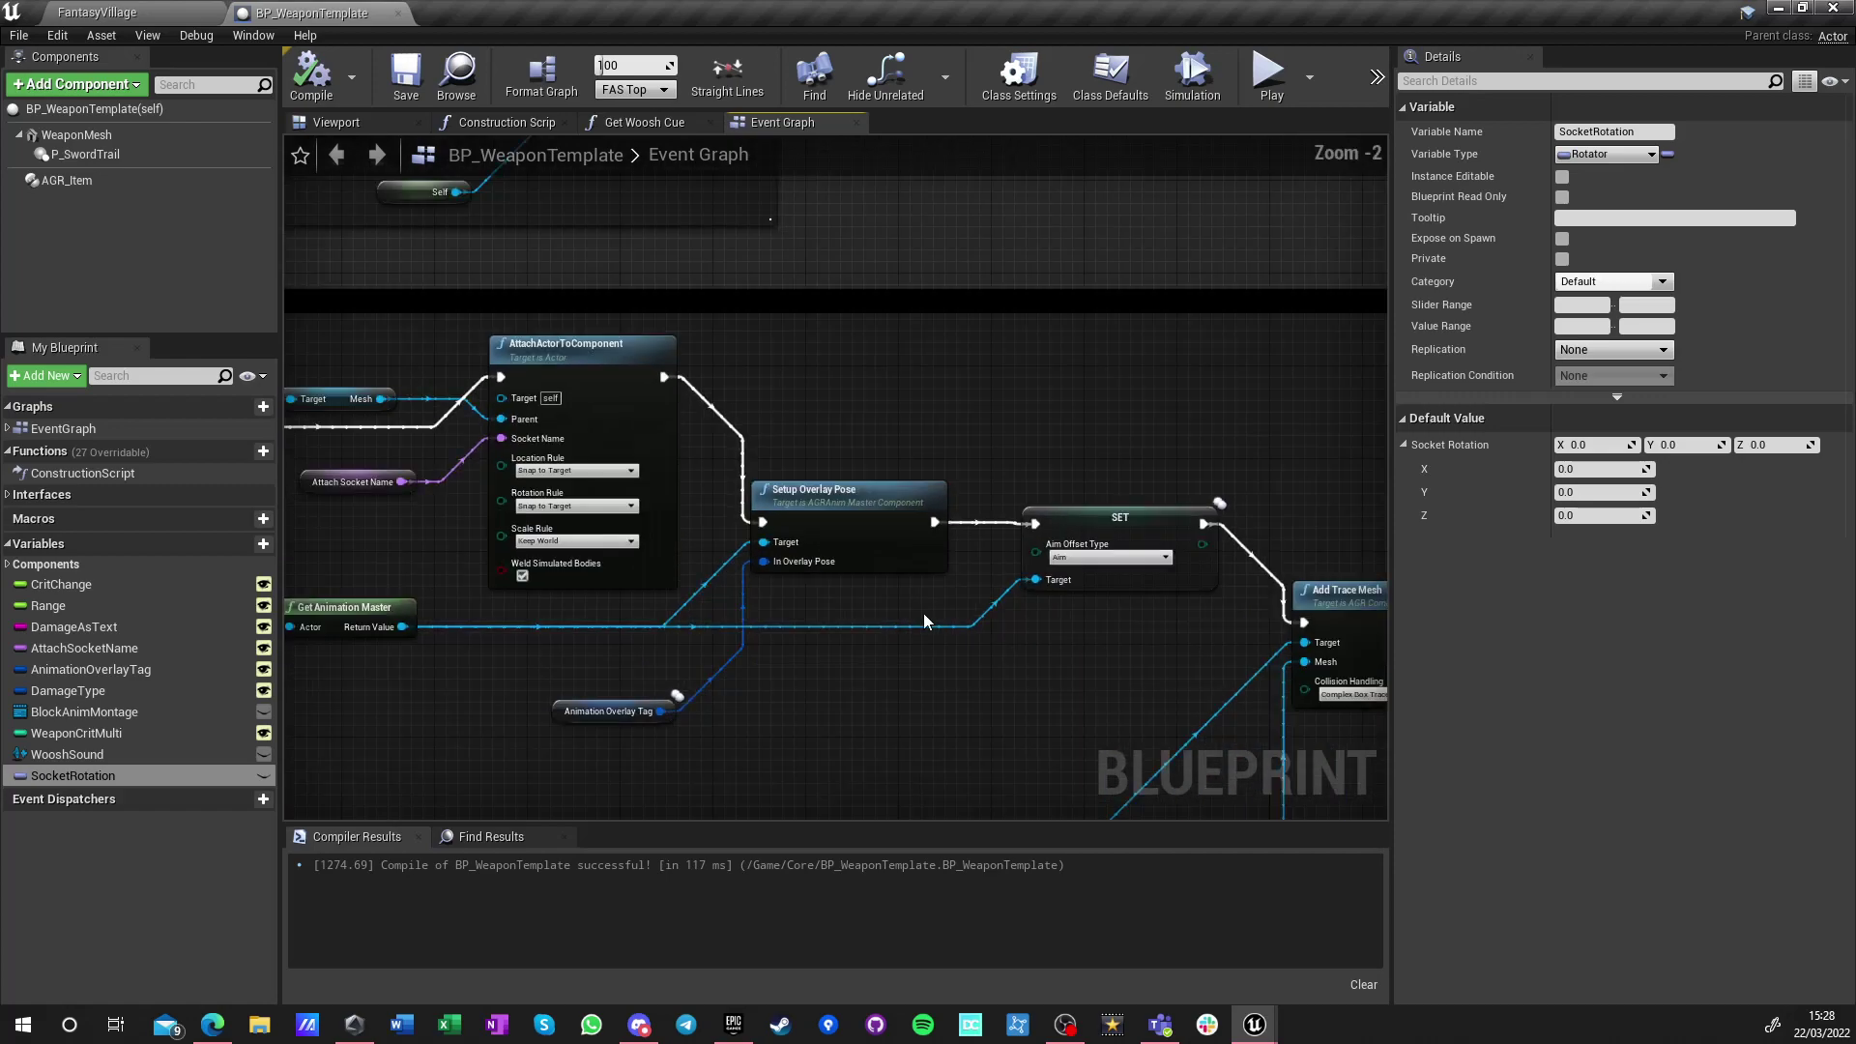
pyautogui.moveTo(672, 413); pyautogui.dragTo(879, 502, button='right')
pyautogui.scroll(2, 817, 524)
pyautogui.moveTo(1227, 418); pyautogui.dragTo(960, 425, button='right')
pyautogui.rightClick(964, 404)
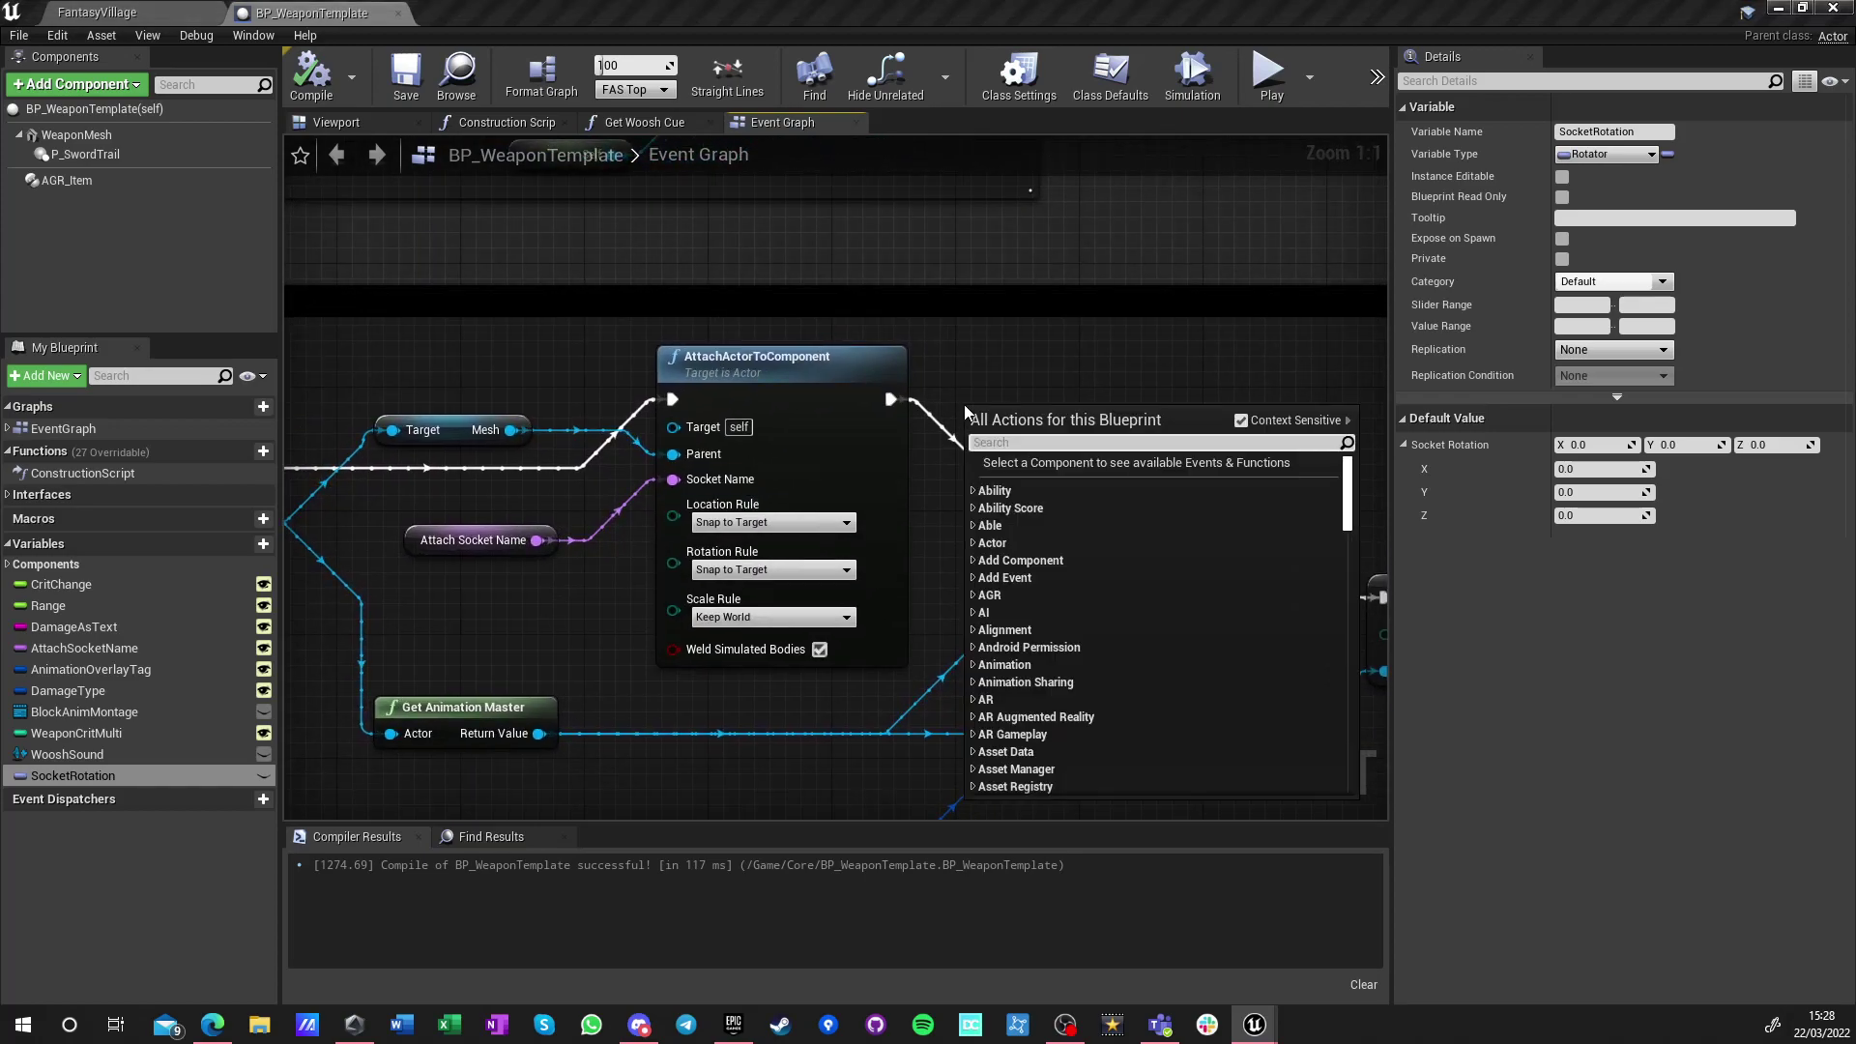
pyautogui.write('add relative rota')
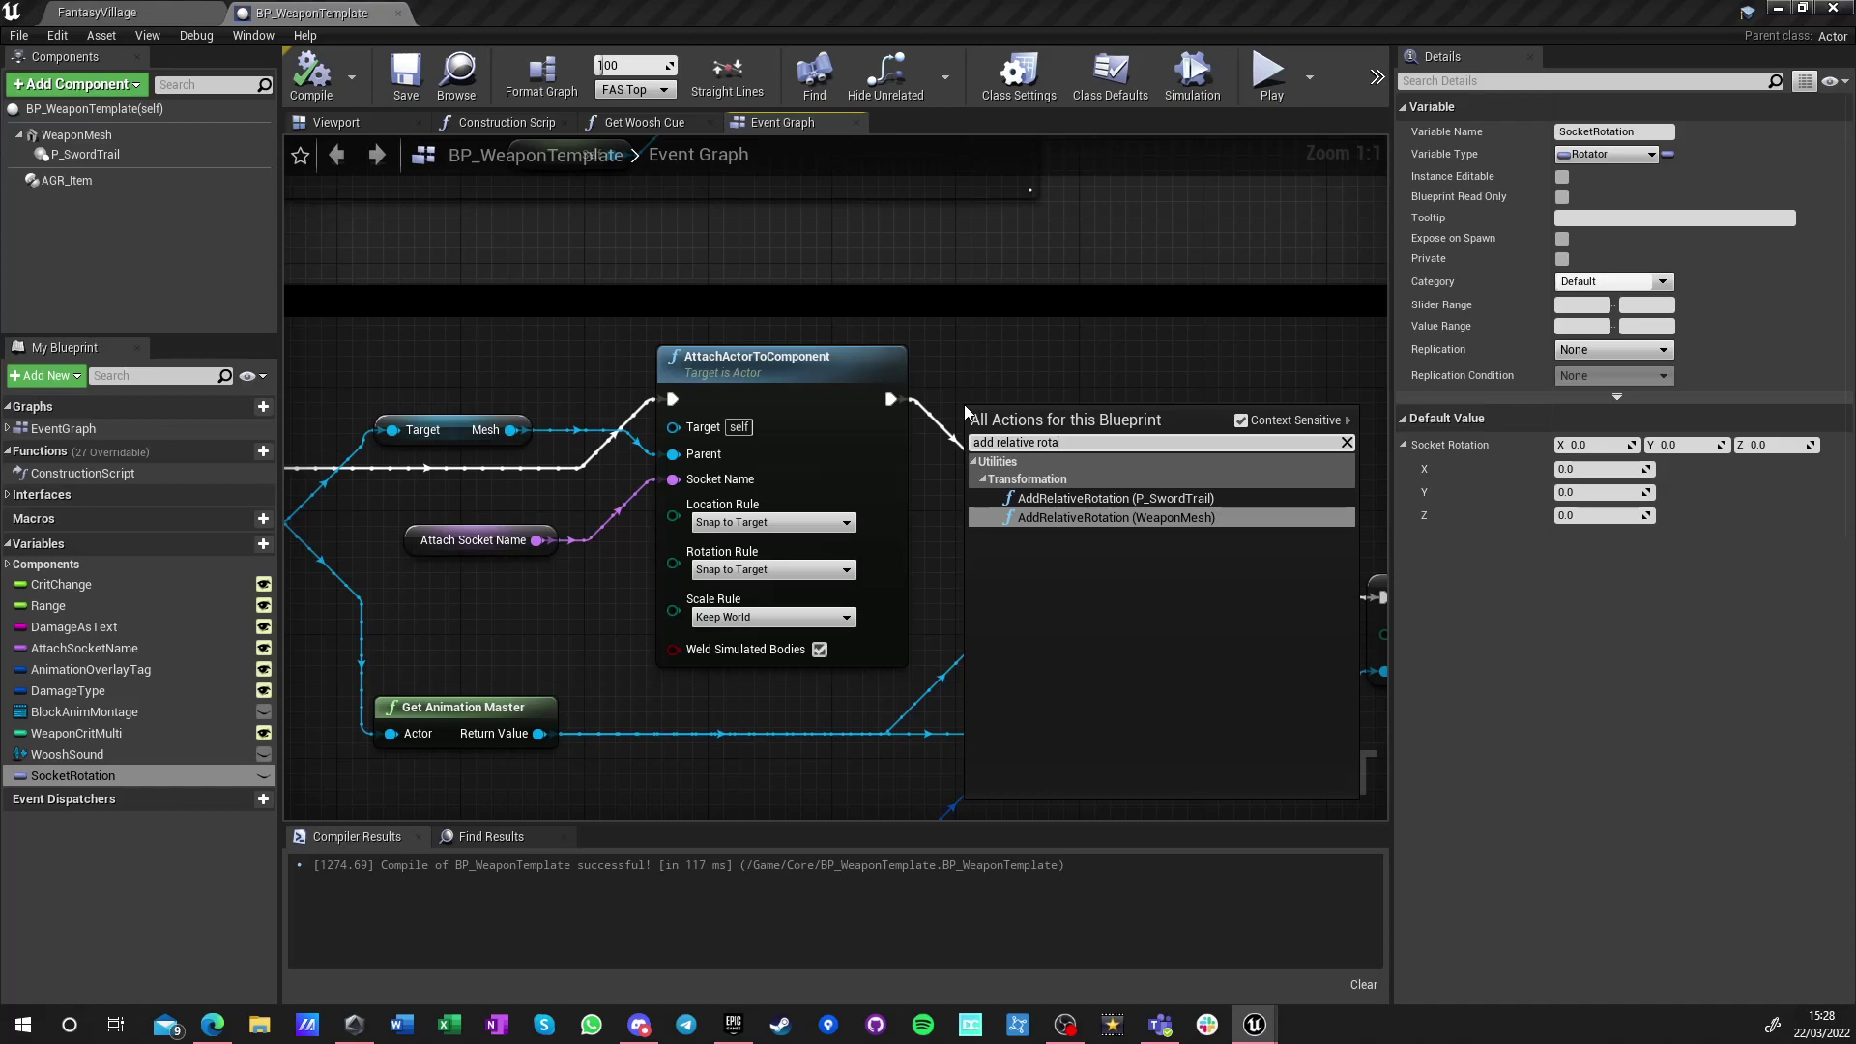
pyautogui.press('Return')
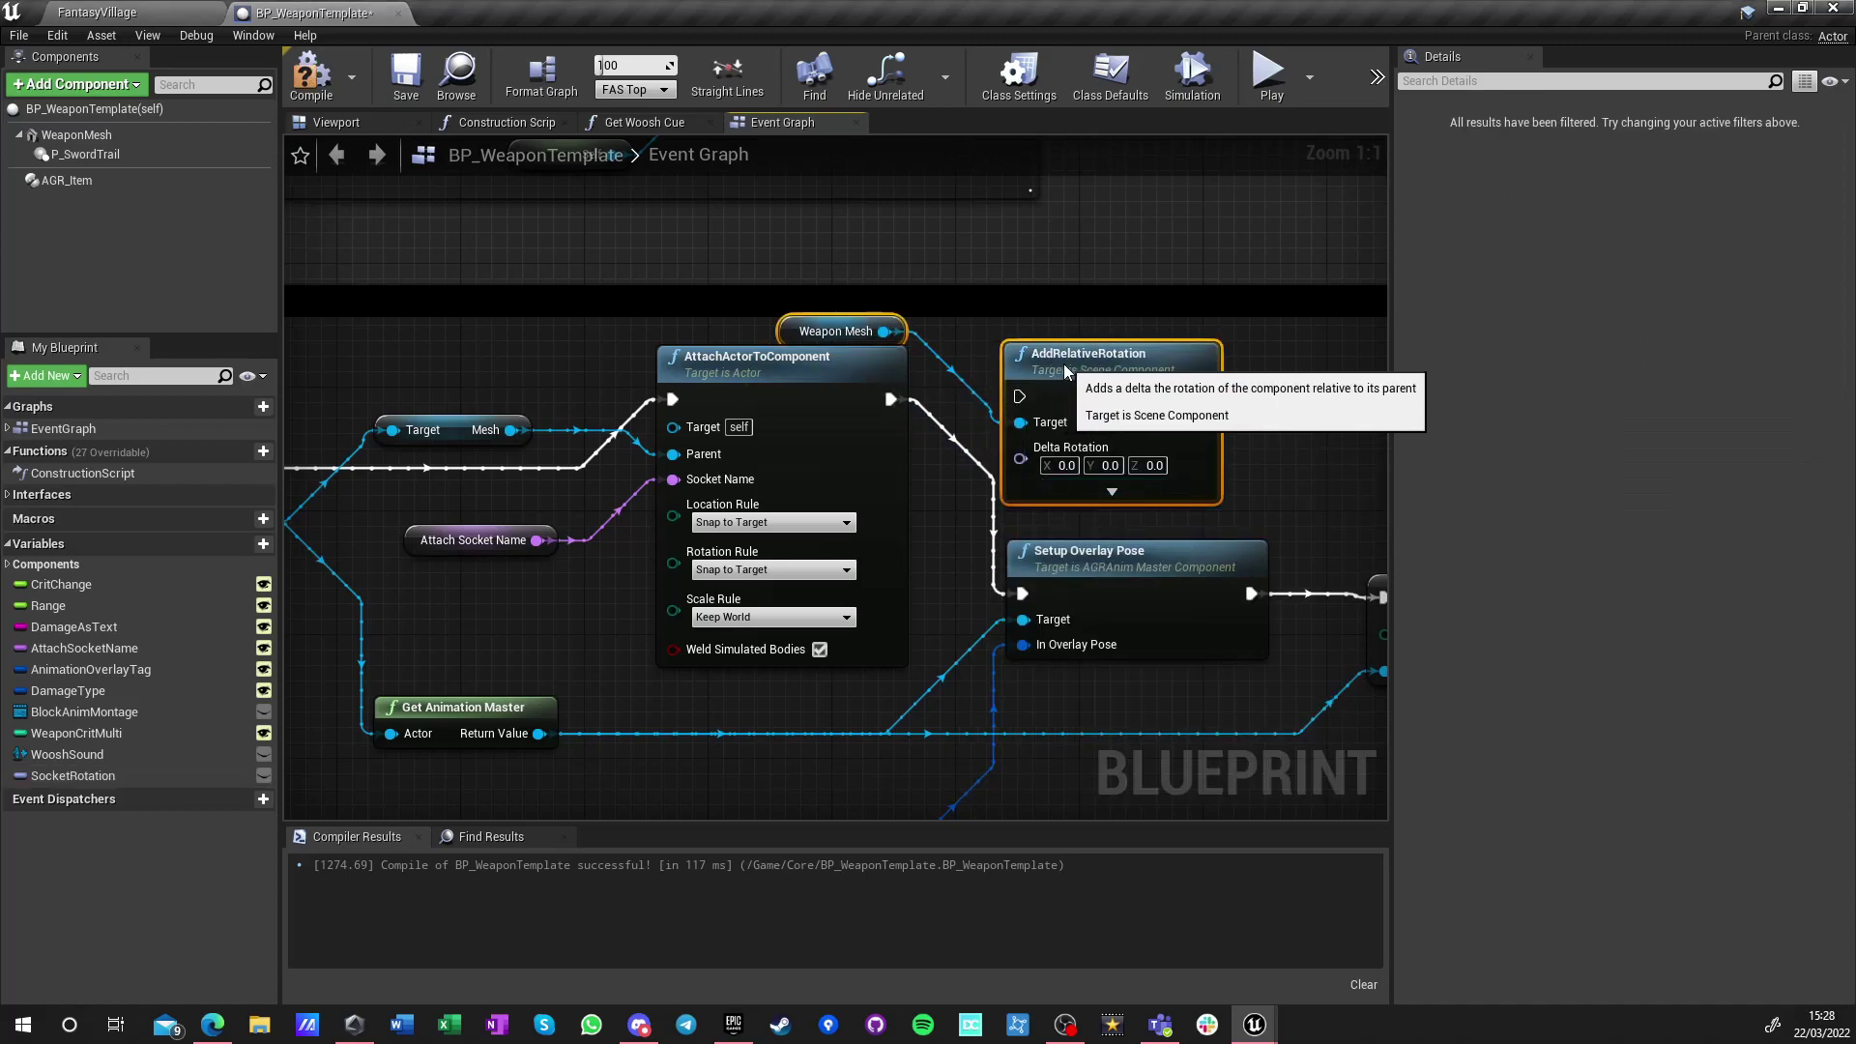
# Move the AddRelativeRotation and Weapon Mesh nodes past Add Trace Mesh and connect Add Trace Mesh's execution output to AddRelativeRotation
pyautogui.moveTo(925, 416); pyautogui.dragTo(412, 398, button='right')
pyautogui.moveTo(574, 370); pyautogui.dragTo(1169, 467)
pyautogui.moveTo(1065, 586)
pyautogui.mouseDown()
pyautogui.moveTo(1057, 621)
pyautogui.moveTo(1129, 698)
pyautogui.moveTo(1192, 711)
pyautogui.mouseUp()
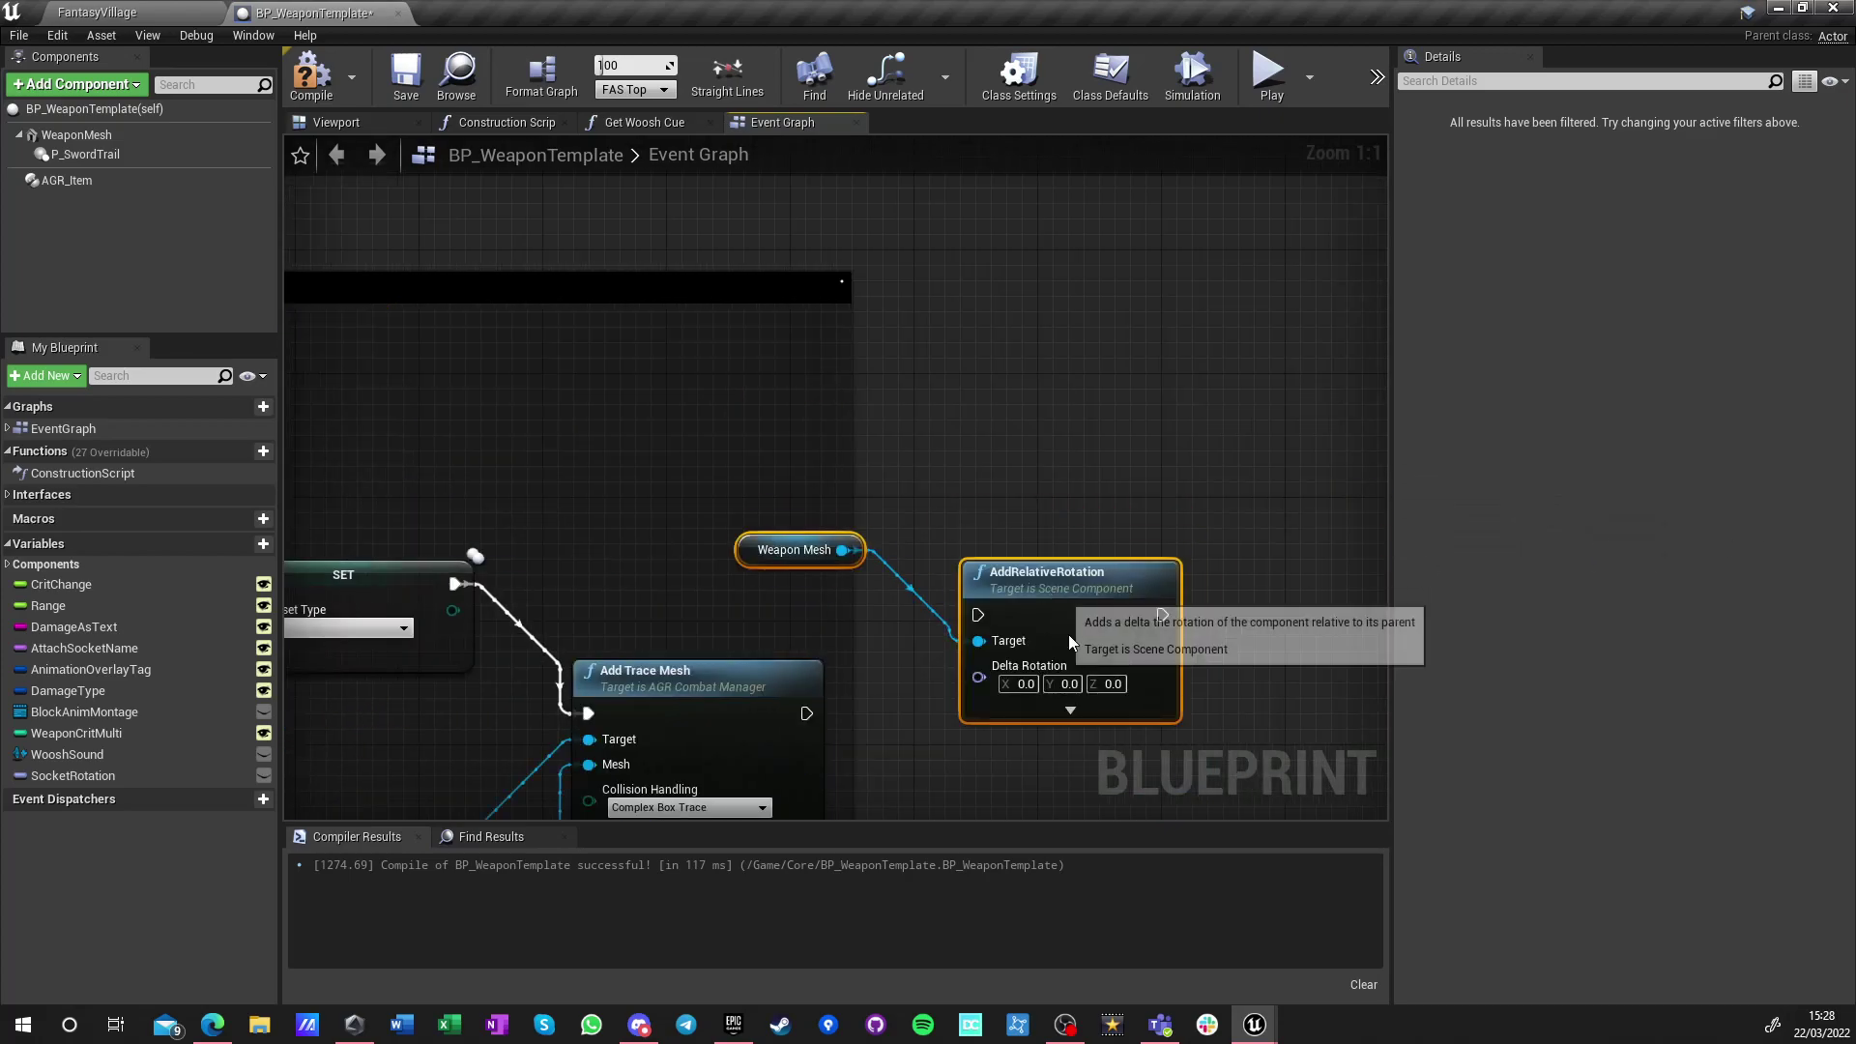
pyautogui.moveTo(1001, 531)
pyautogui.mouseDown(button='right')
pyautogui.moveTo(1034, 280)
pyautogui.moveTo(1100, 310)
pyautogui.moveTo(941, 374)
pyautogui.mouseUp(button='right')
pyautogui.click(1033, 279)
pyautogui.moveTo(781, 541)
pyautogui.mouseDown()
pyautogui.moveTo(985, 564)
pyautogui.moveTo(1093, 549)
pyautogui.mouseUp()
# Feed a SocketRotation getter into AddRelativeRotation's Delta Rotation, place it beside the node, and compile the blueprint
pyautogui.moveTo(1092, 549); pyautogui.dragTo(1037, 486, button='right')
pyautogui.moveTo(48, 773); pyautogui.dragTo(1039, 536)
pyautogui.click(674, 332)
pyautogui.click(306, 87)
pyautogui.click(871, 548)
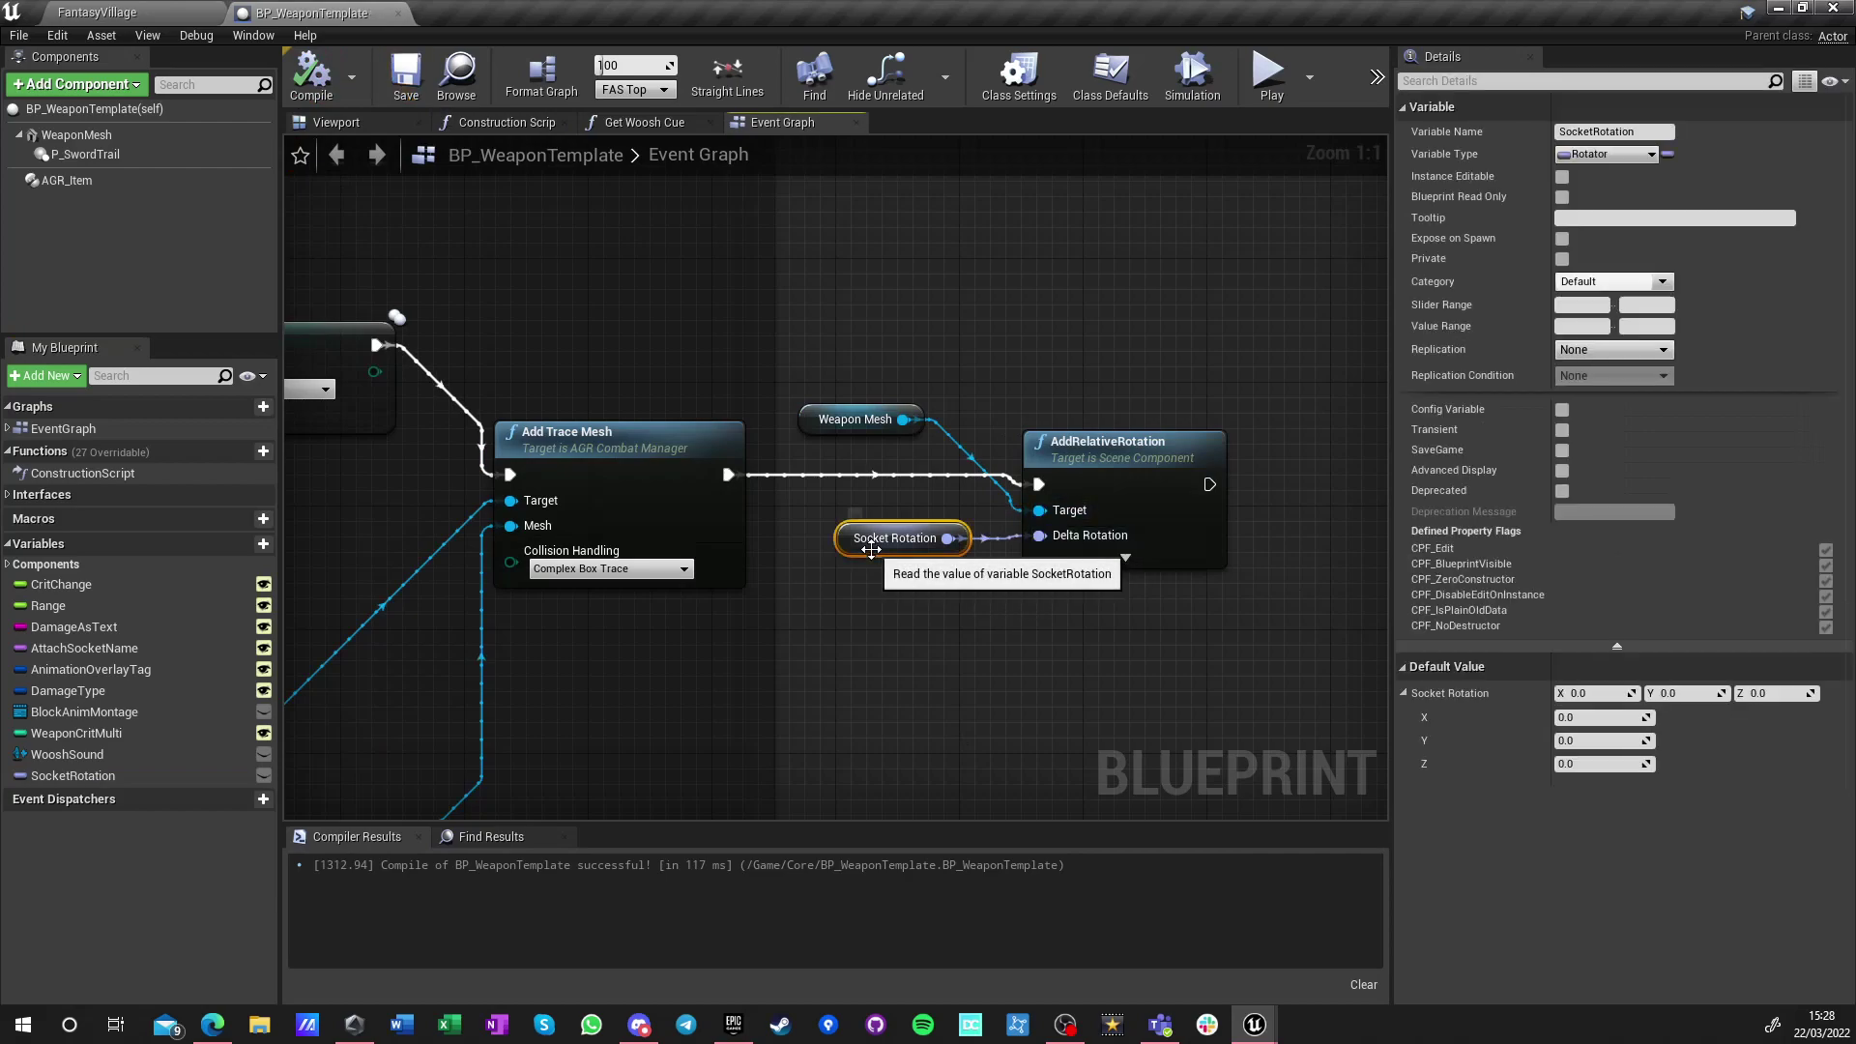
# Return to the level editor and open the TestMap level from the Levels/TestLevels folder
pyautogui.click(106, 12)
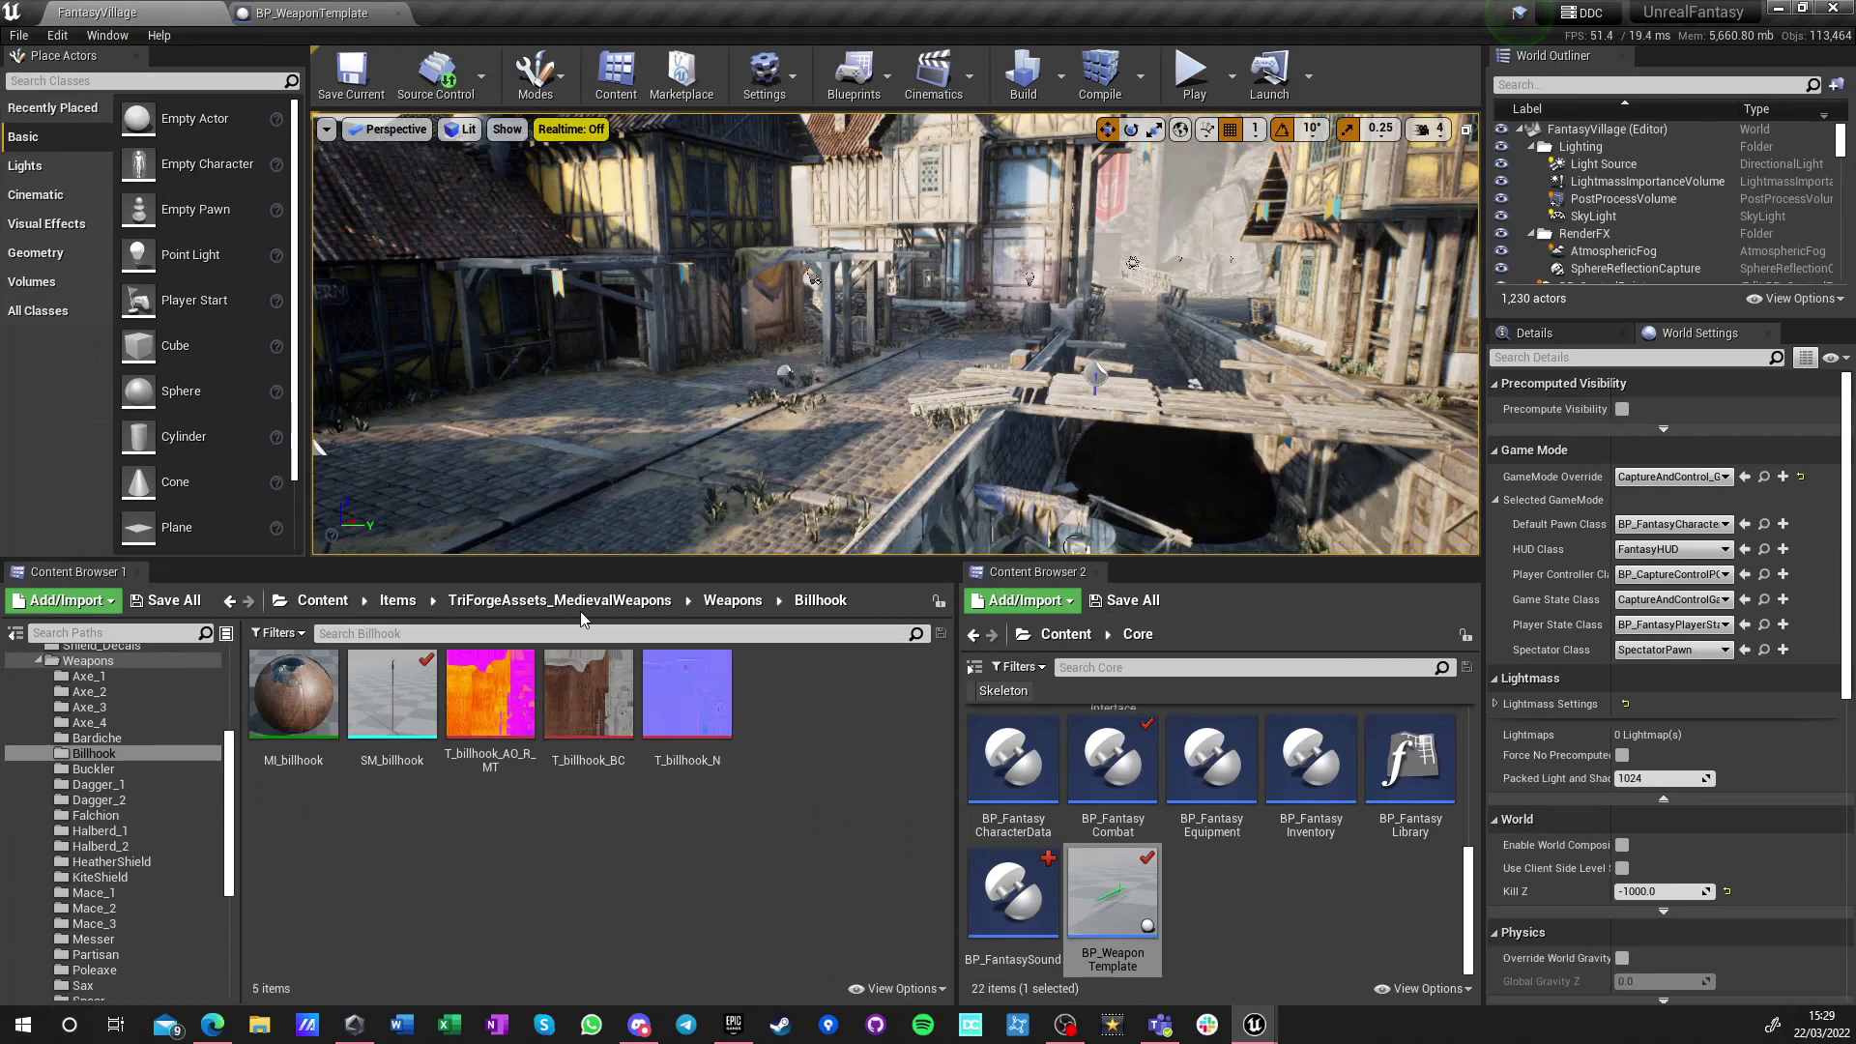
pyautogui.click(322, 600)
pyautogui.doubleClick(596, 832)
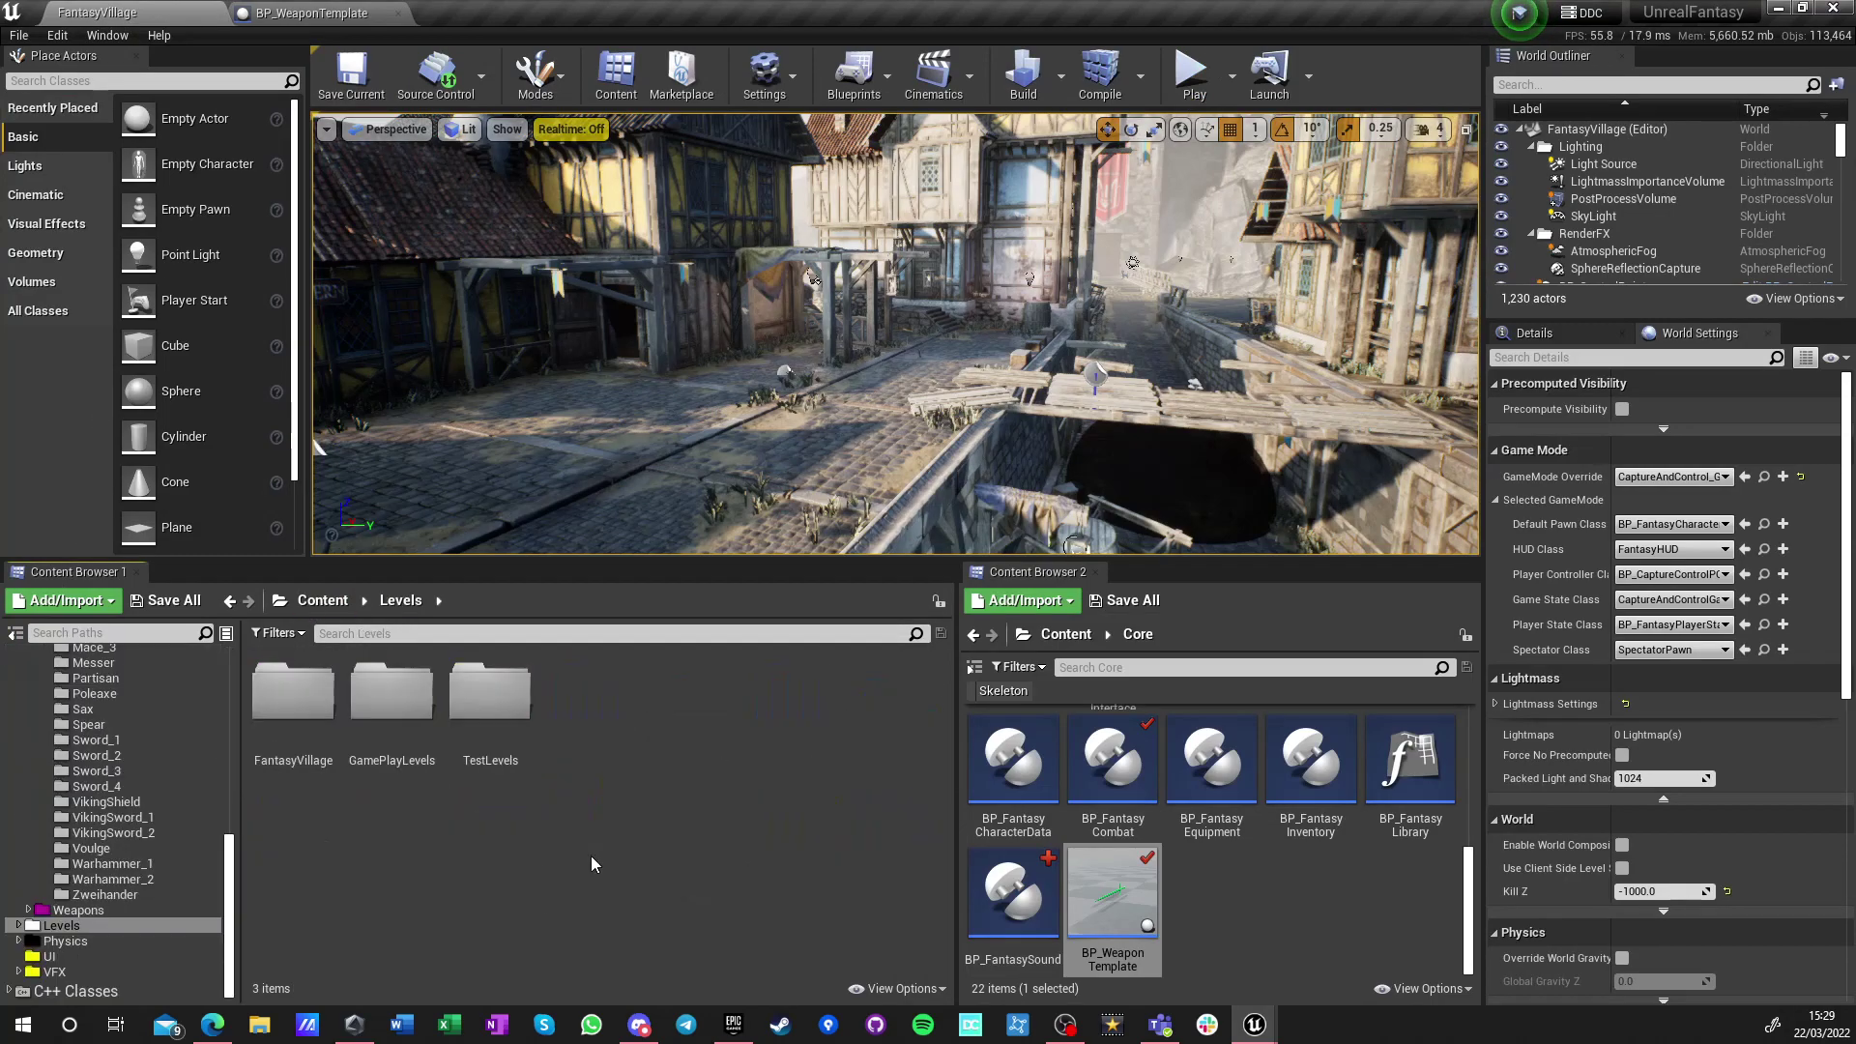
pyautogui.doubleClick(490, 701)
pyautogui.doubleClick(300, 703)
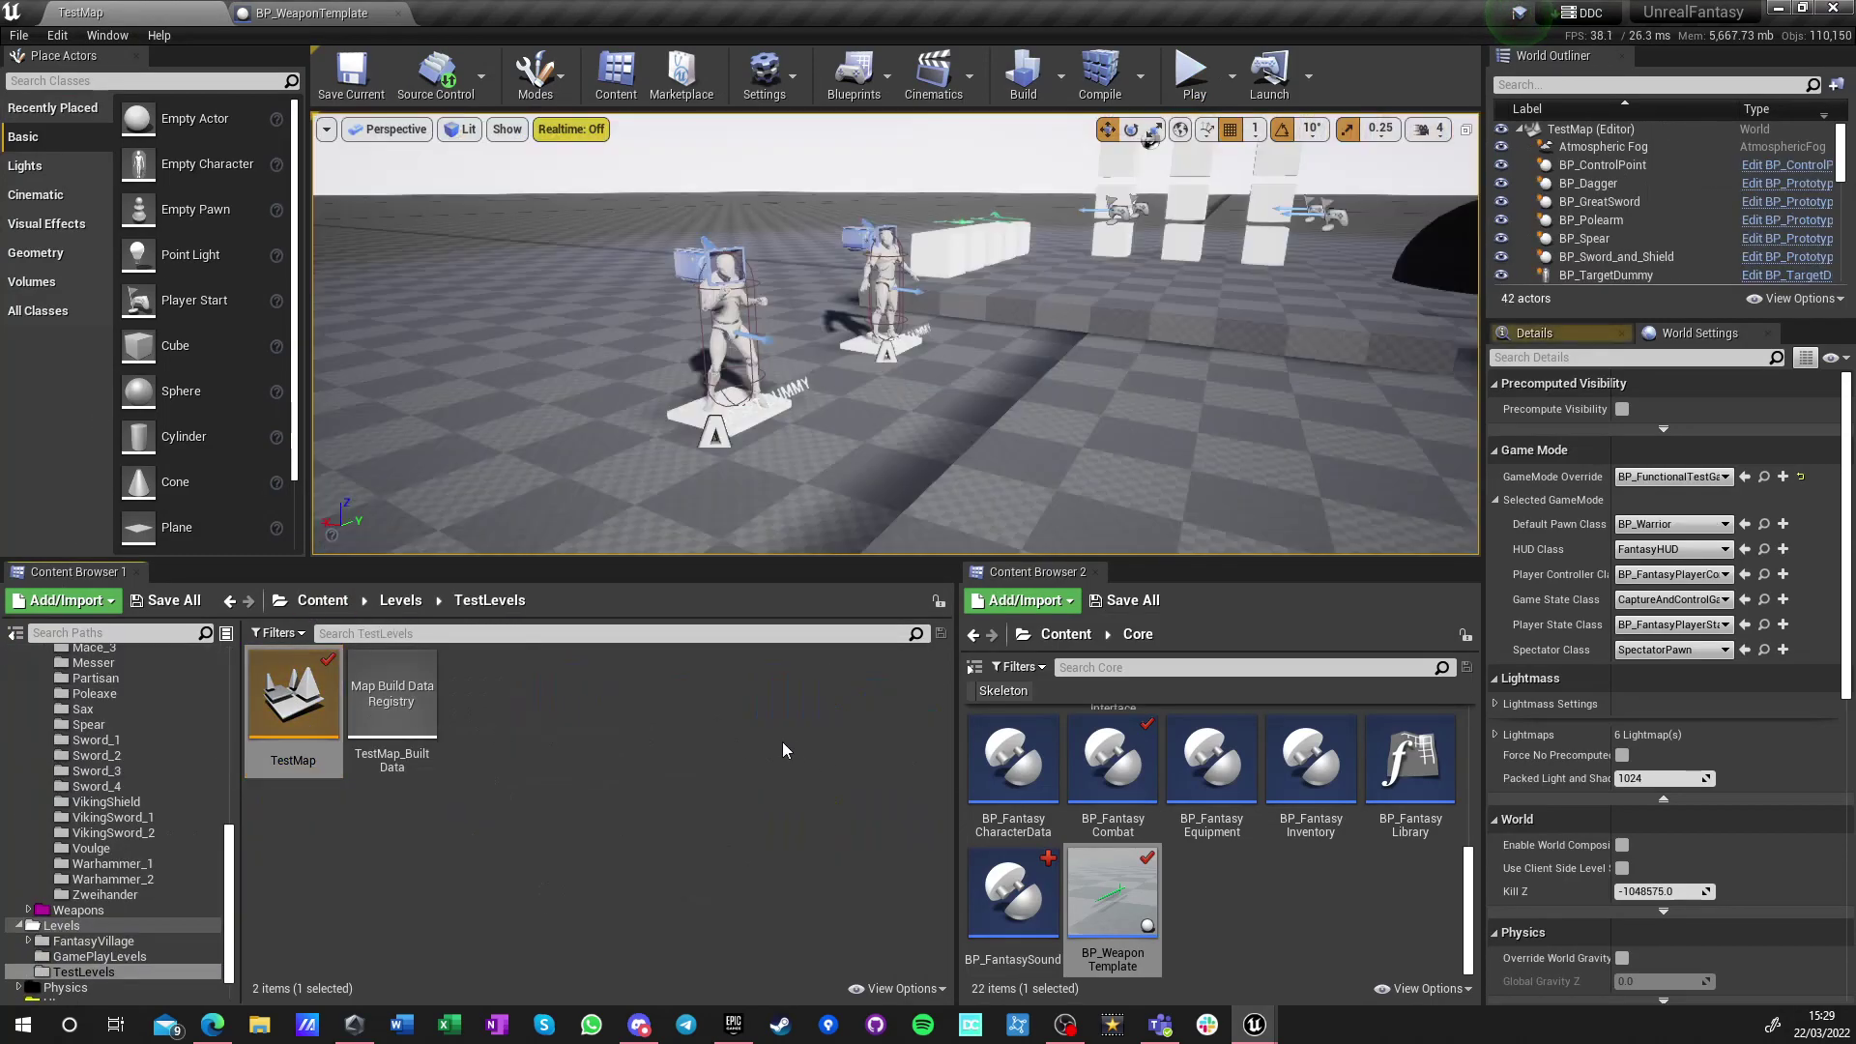
# Play-test TestMap to check how the warrior holds the equipped weapons, and stop the session
pyautogui.moveTo(964, 314); pyautogui.dragTo(792, 290, button='right')
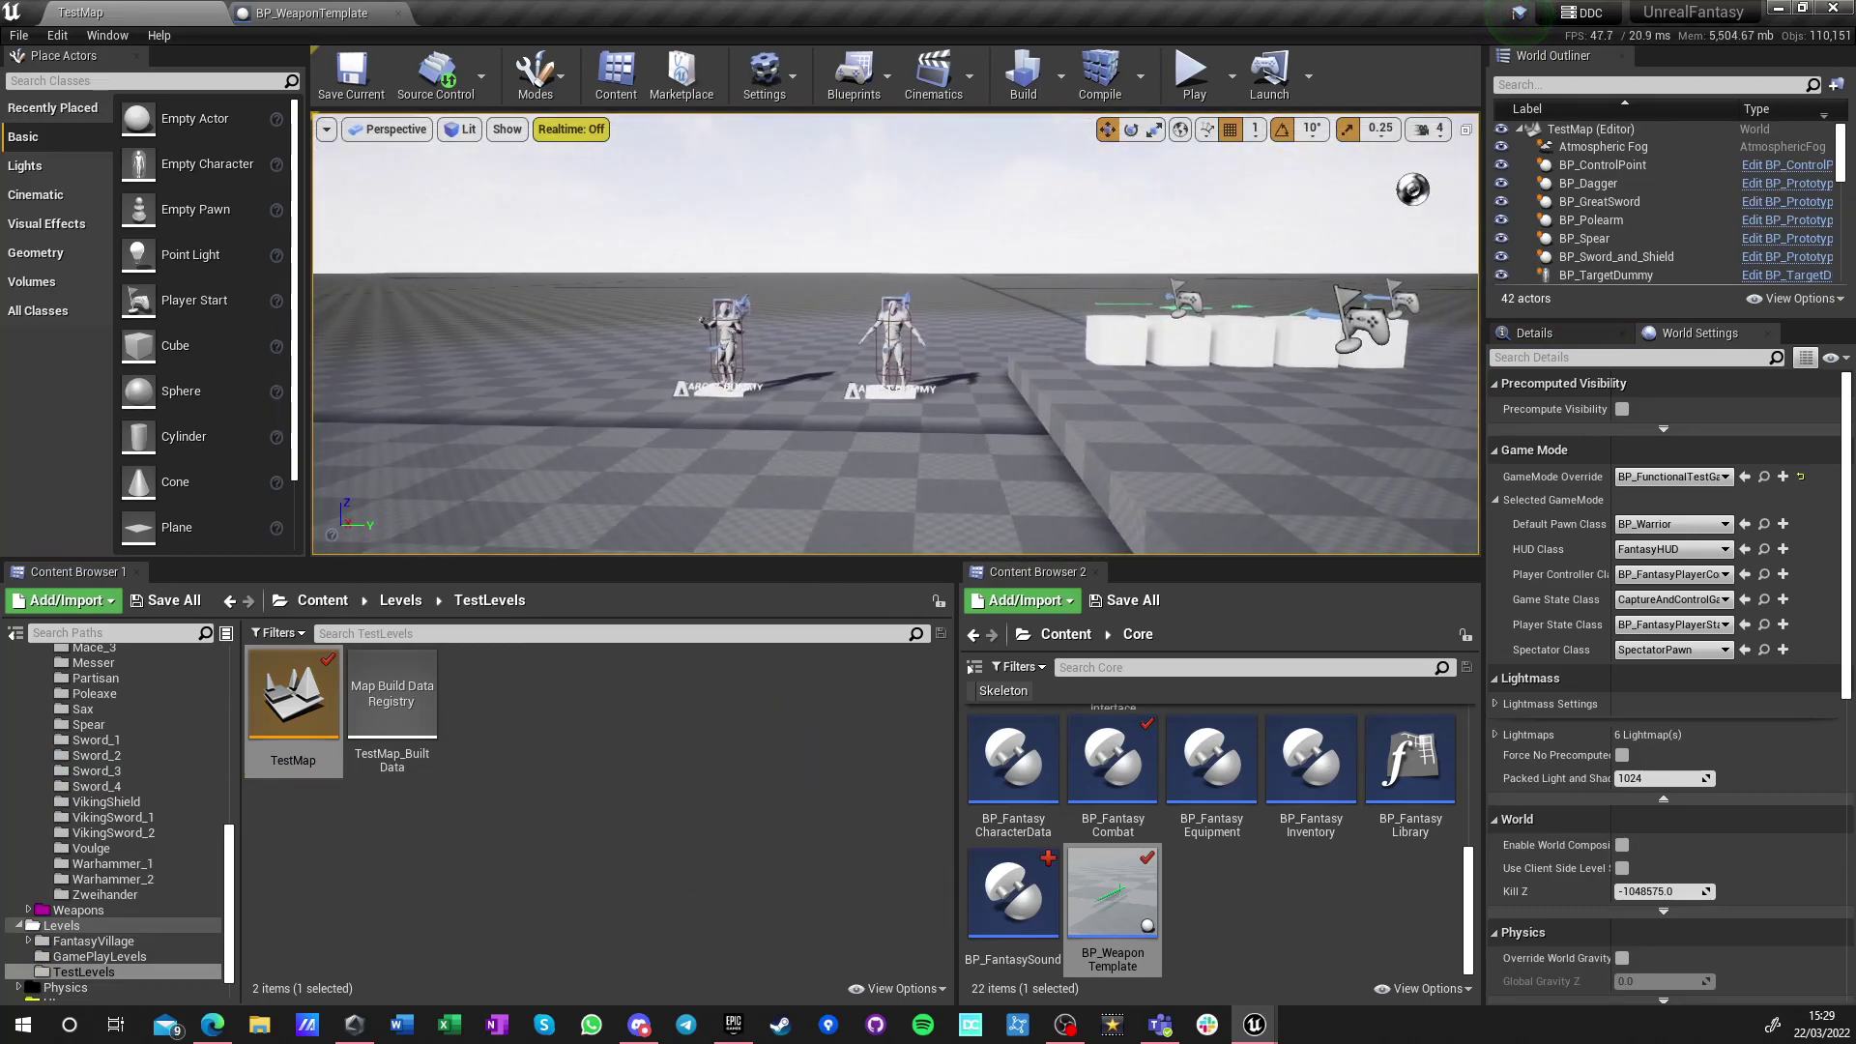
pyautogui.click(1203, 91)
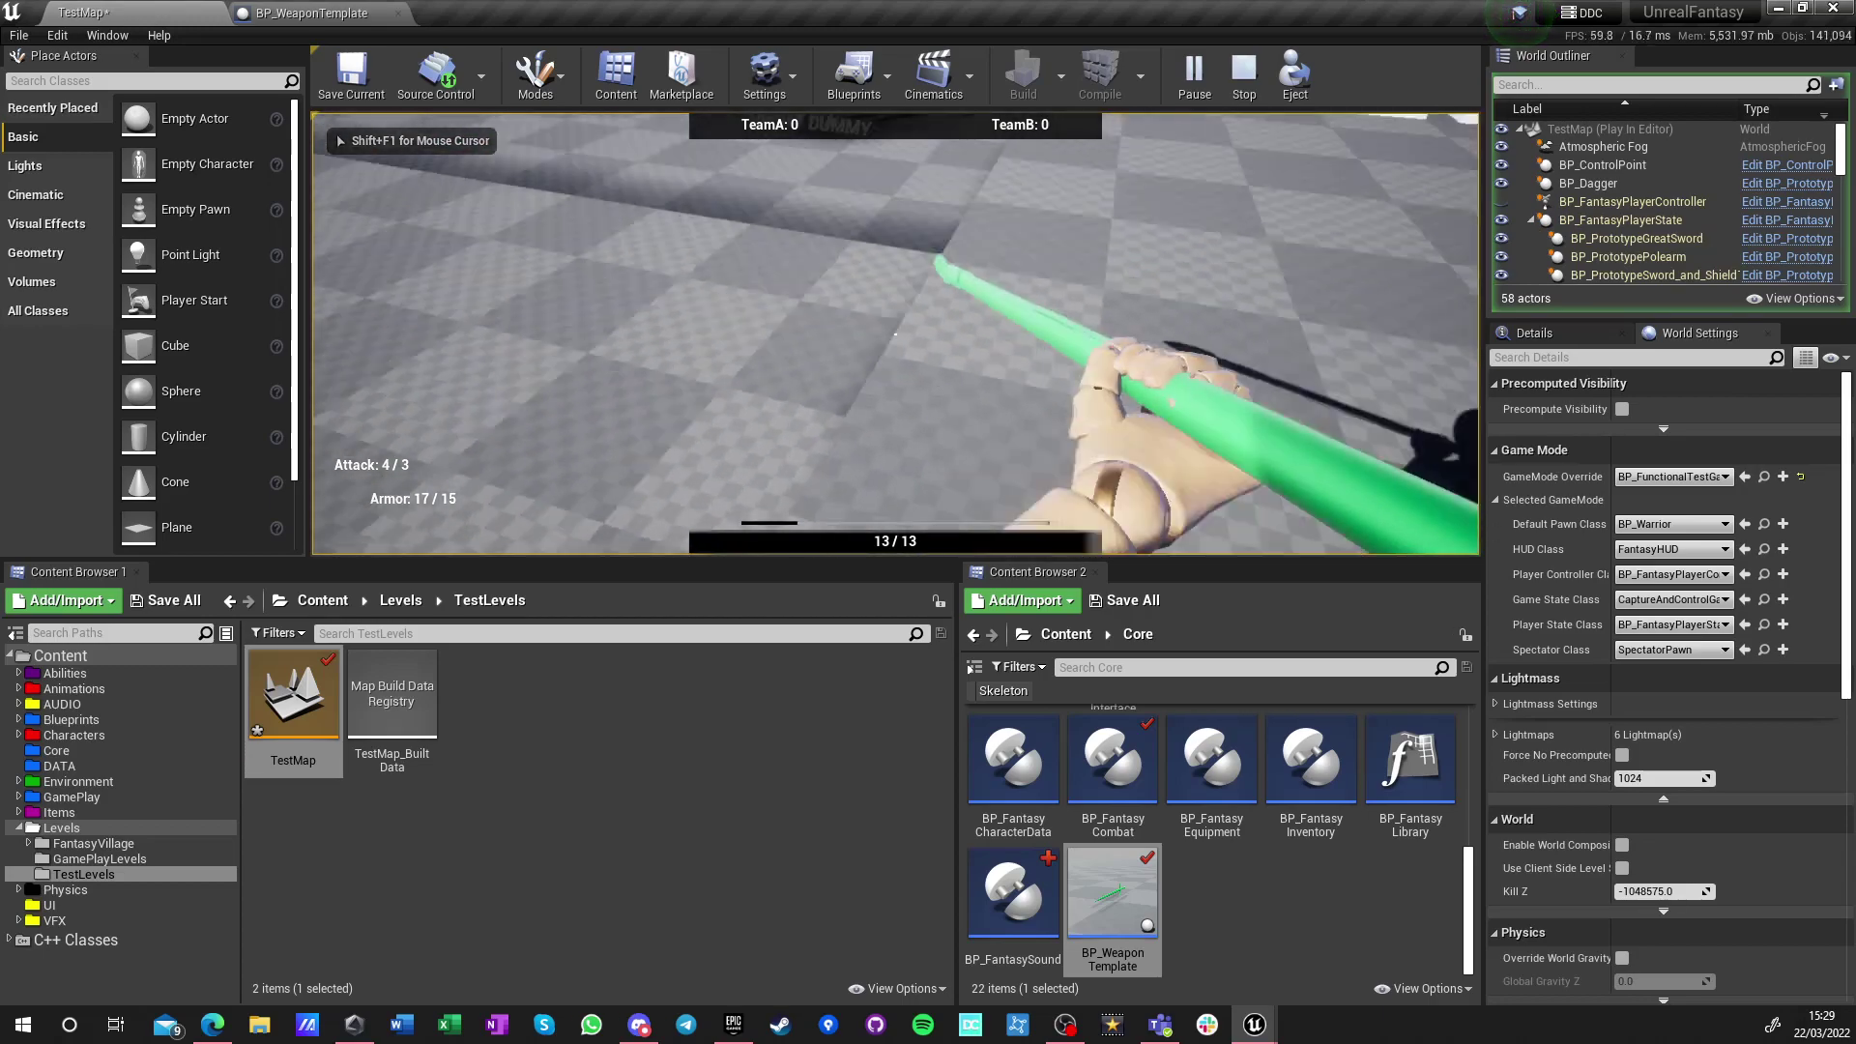
pyautogui.press('Escape')
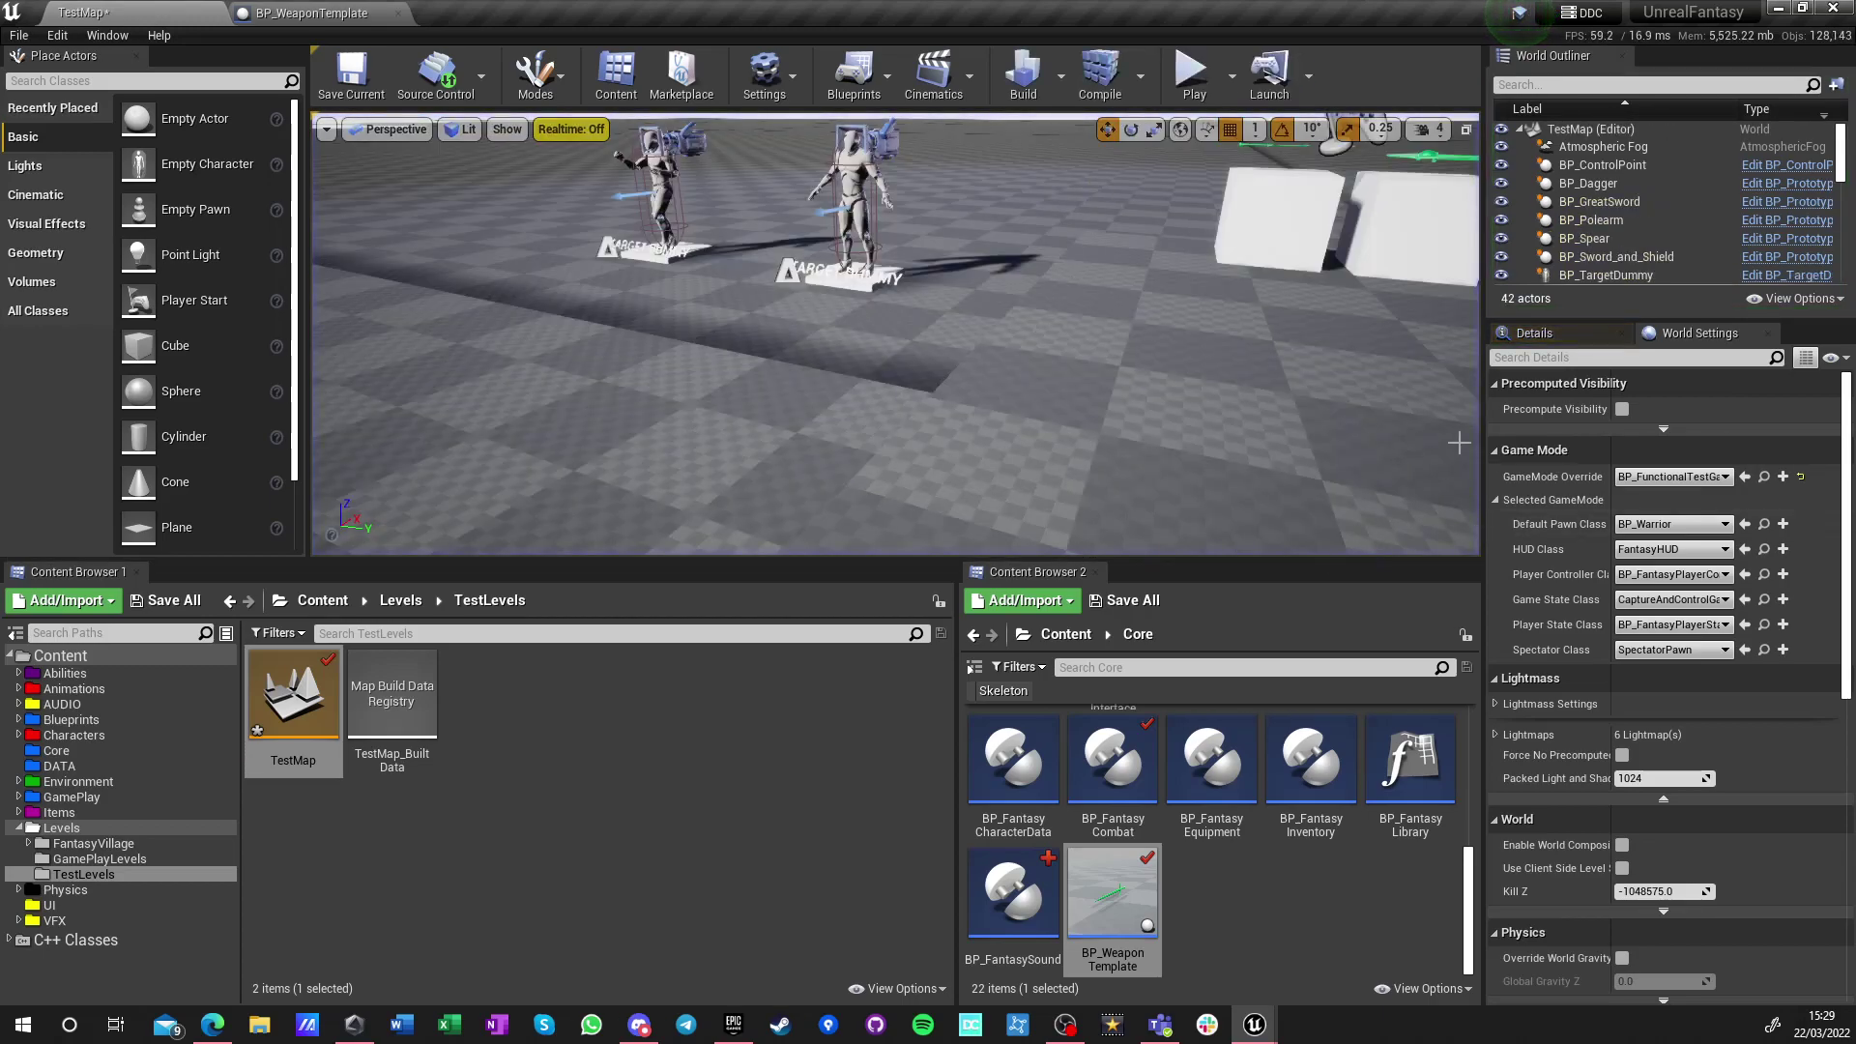
# Locate the default pawn class BP_Warrior from the world settings and open it in the full blueprint editor
pyautogui.click(1764, 531)
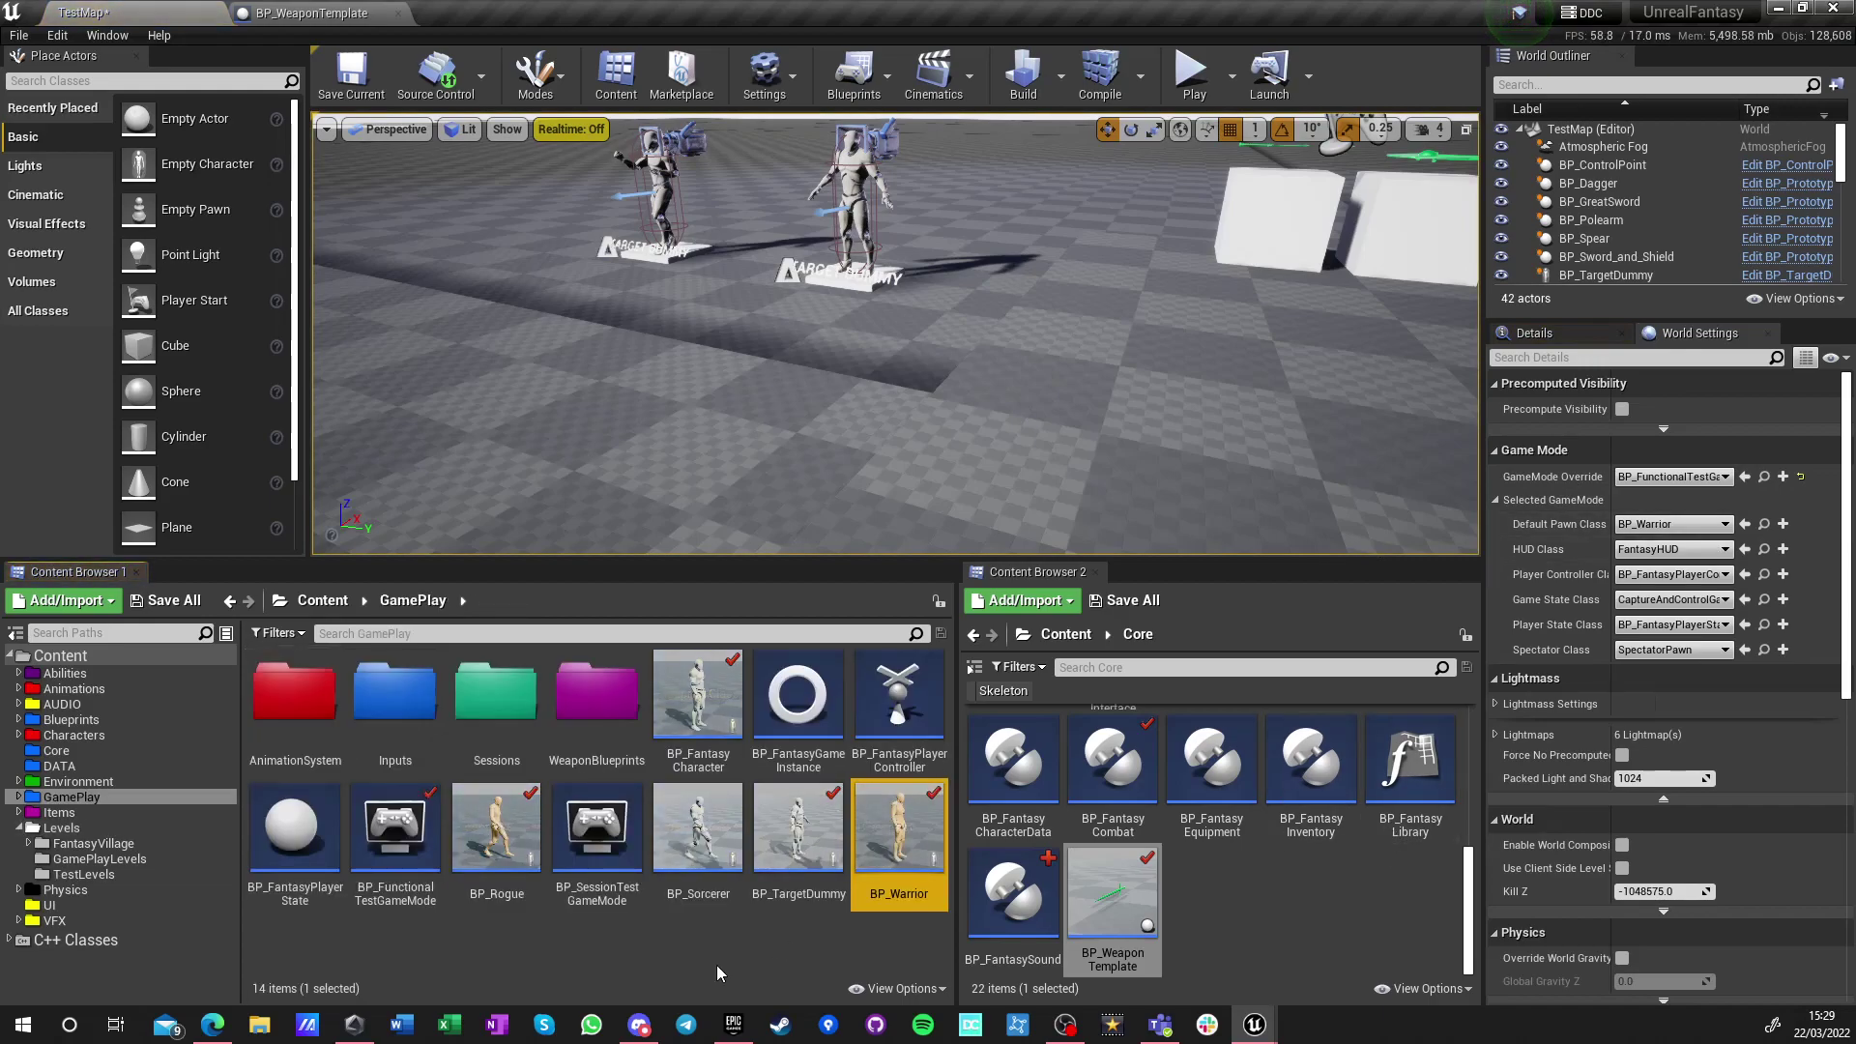
pyautogui.doubleClick(906, 841)
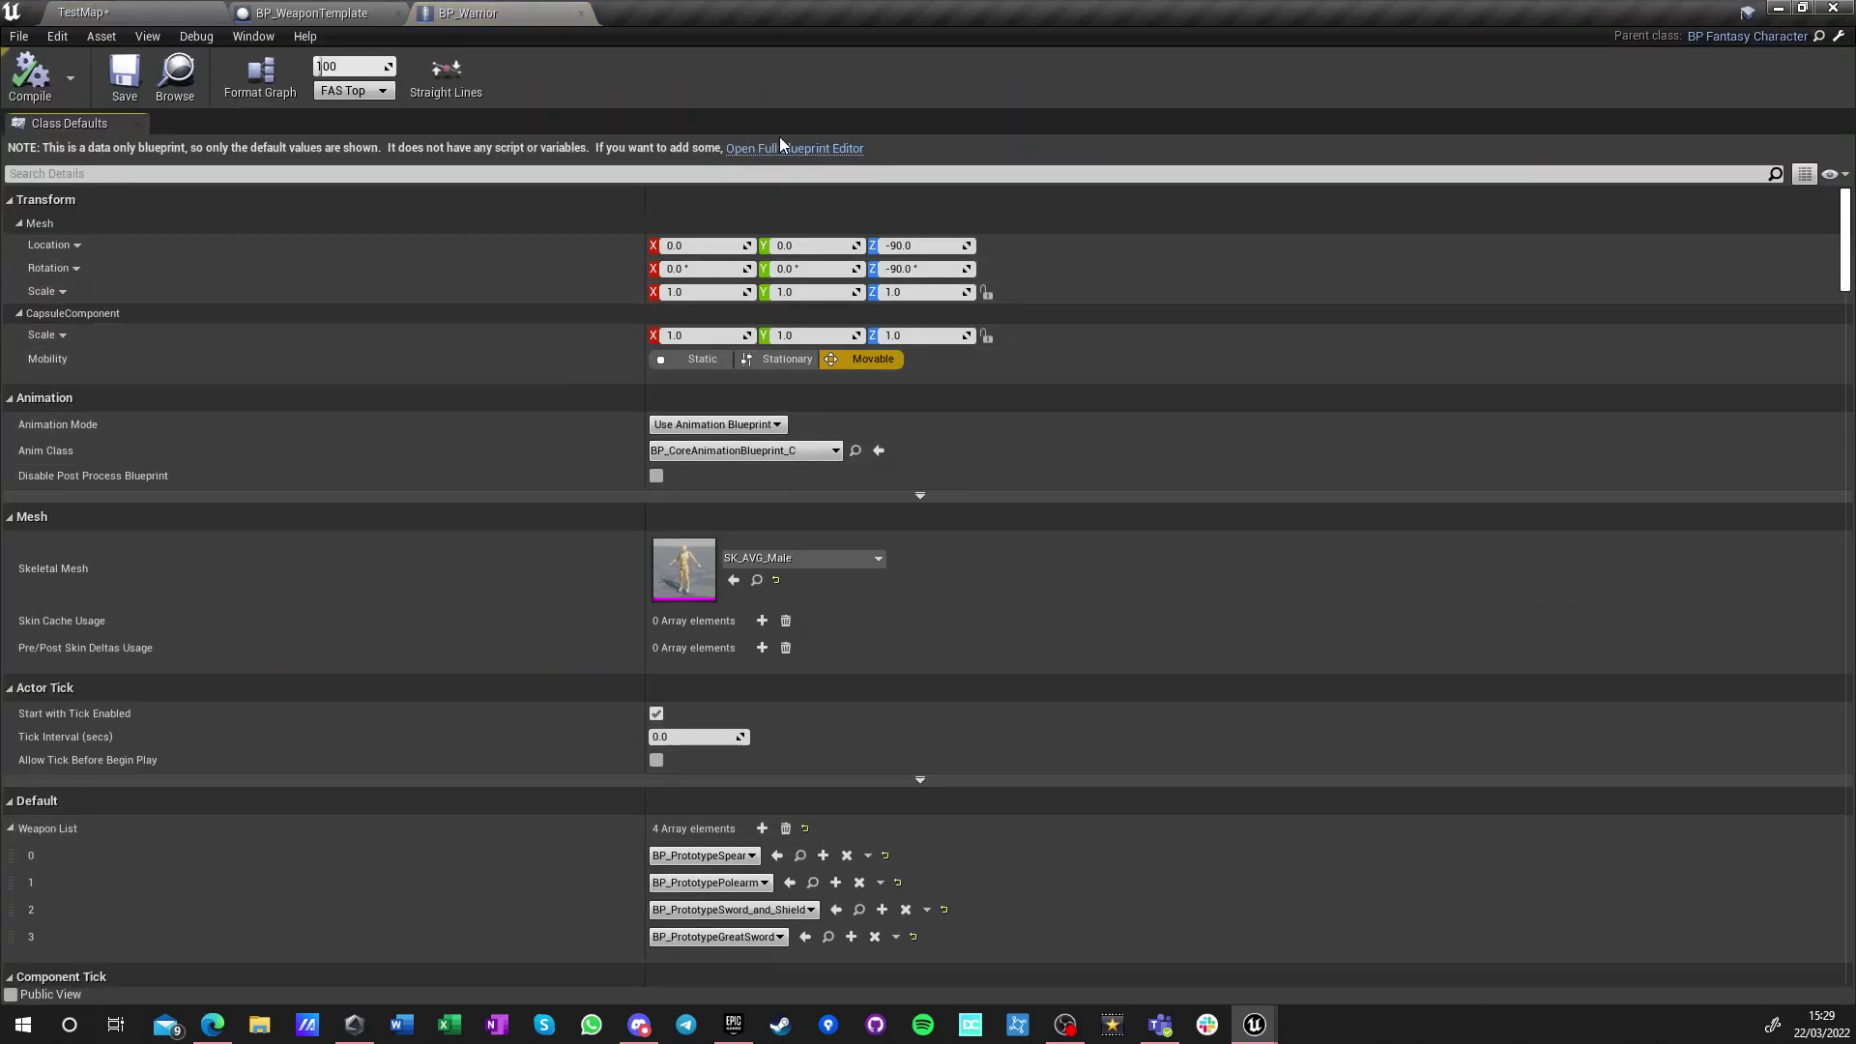
pyautogui.click(769, 150)
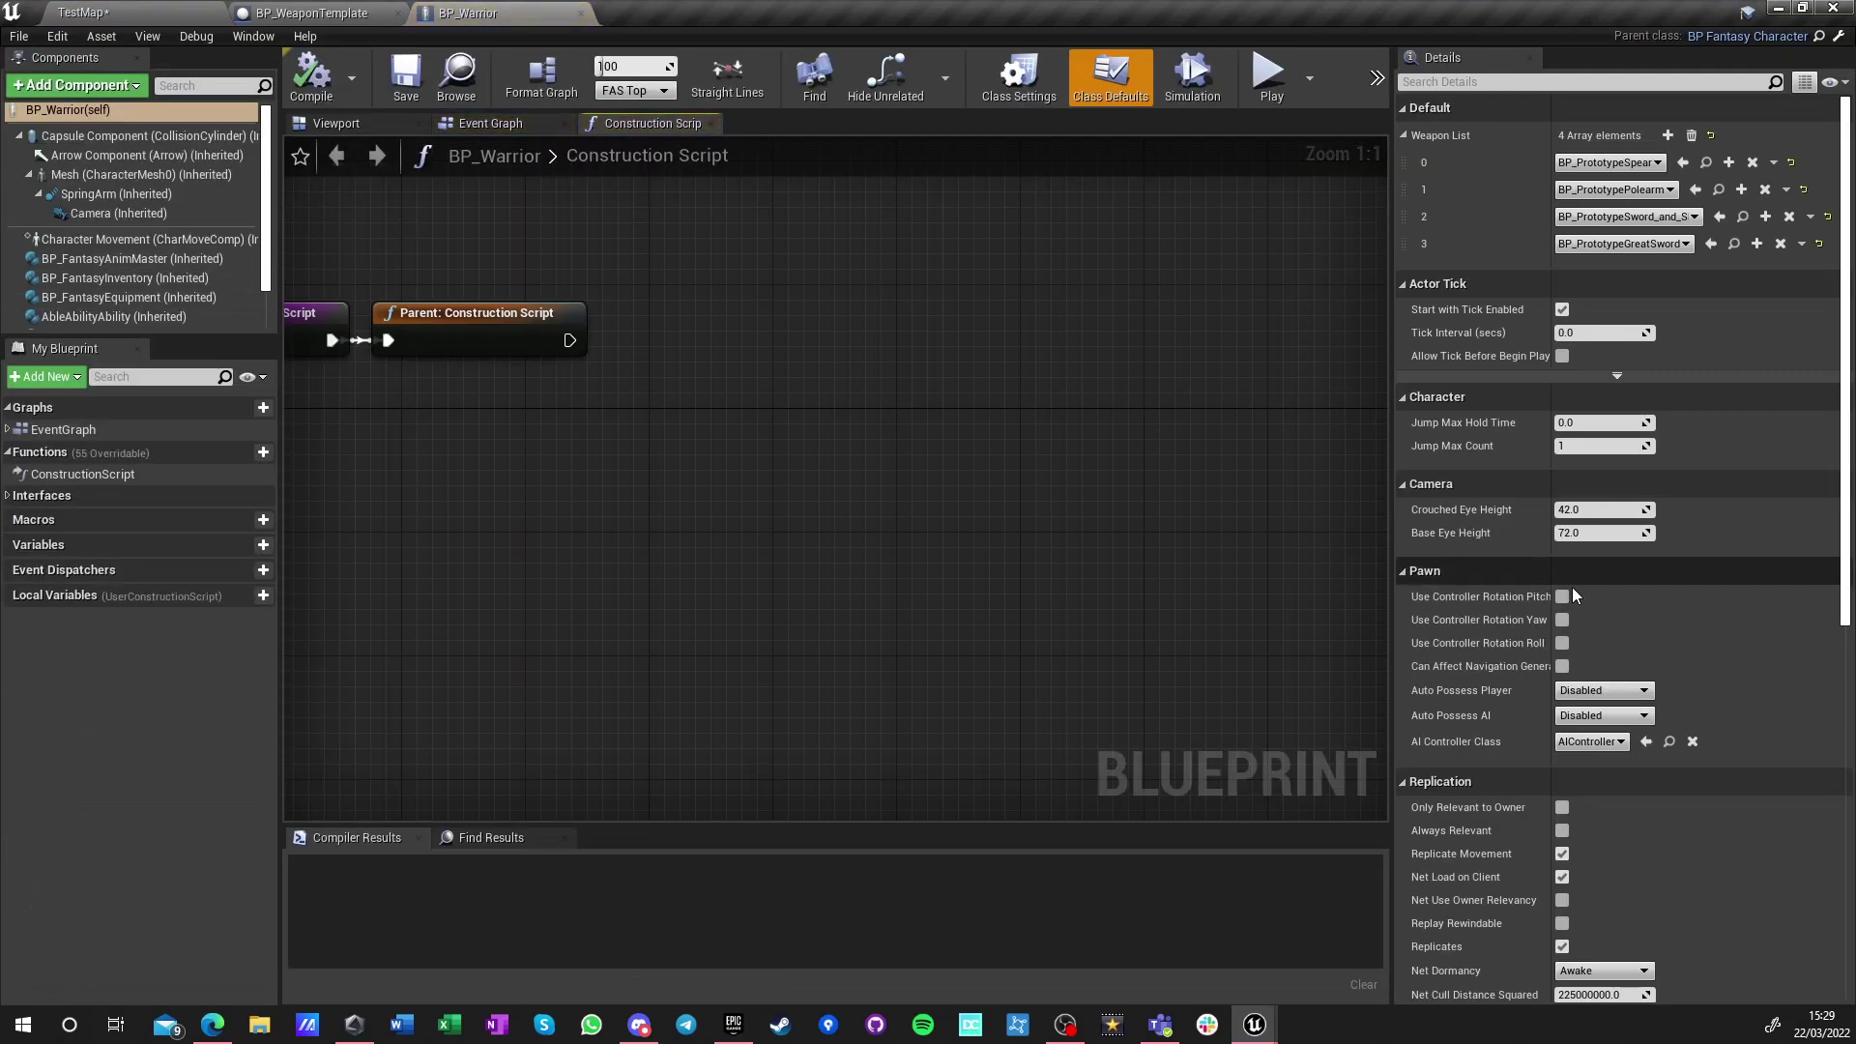
# Set Weapon List entry 0 to BP_Spear1 and entry 1 to BP_Polearm_Bardiche in BP_Warrior, and compile
pyautogui.click(1612, 162)
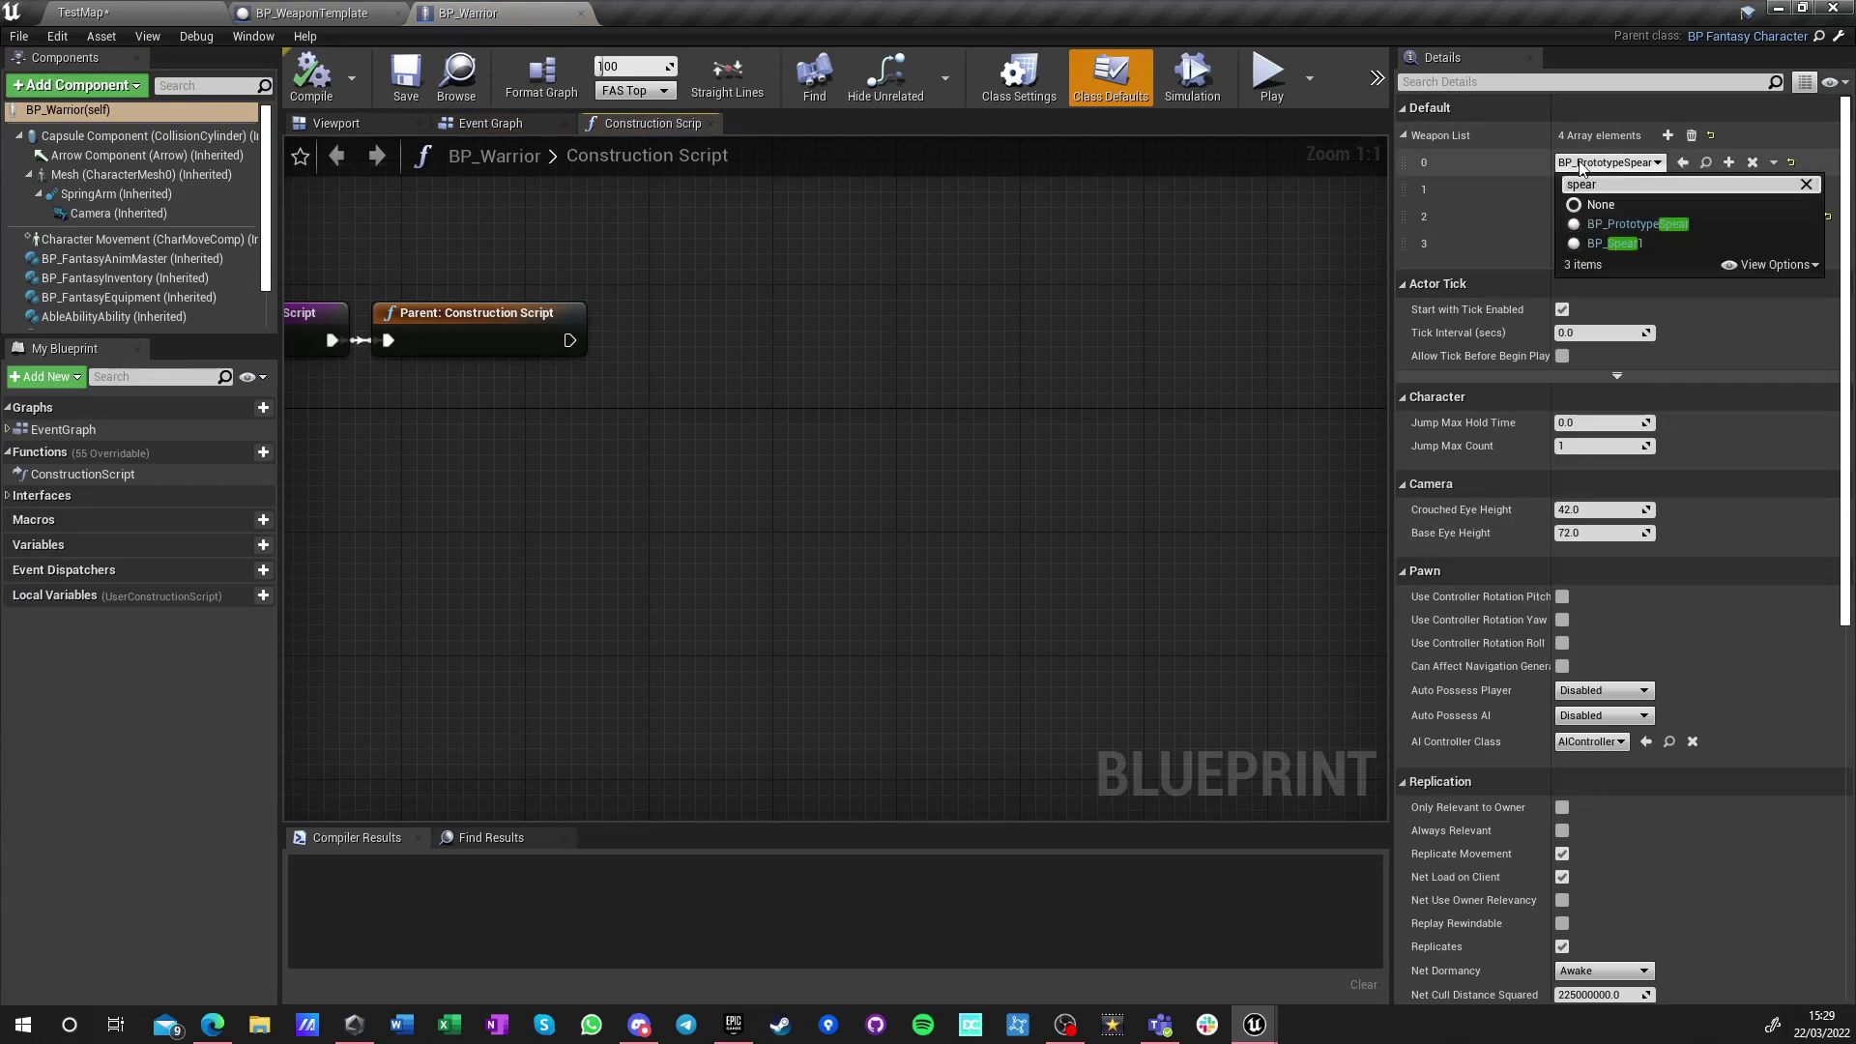
pyautogui.click(1623, 224)
pyautogui.click(1612, 189)
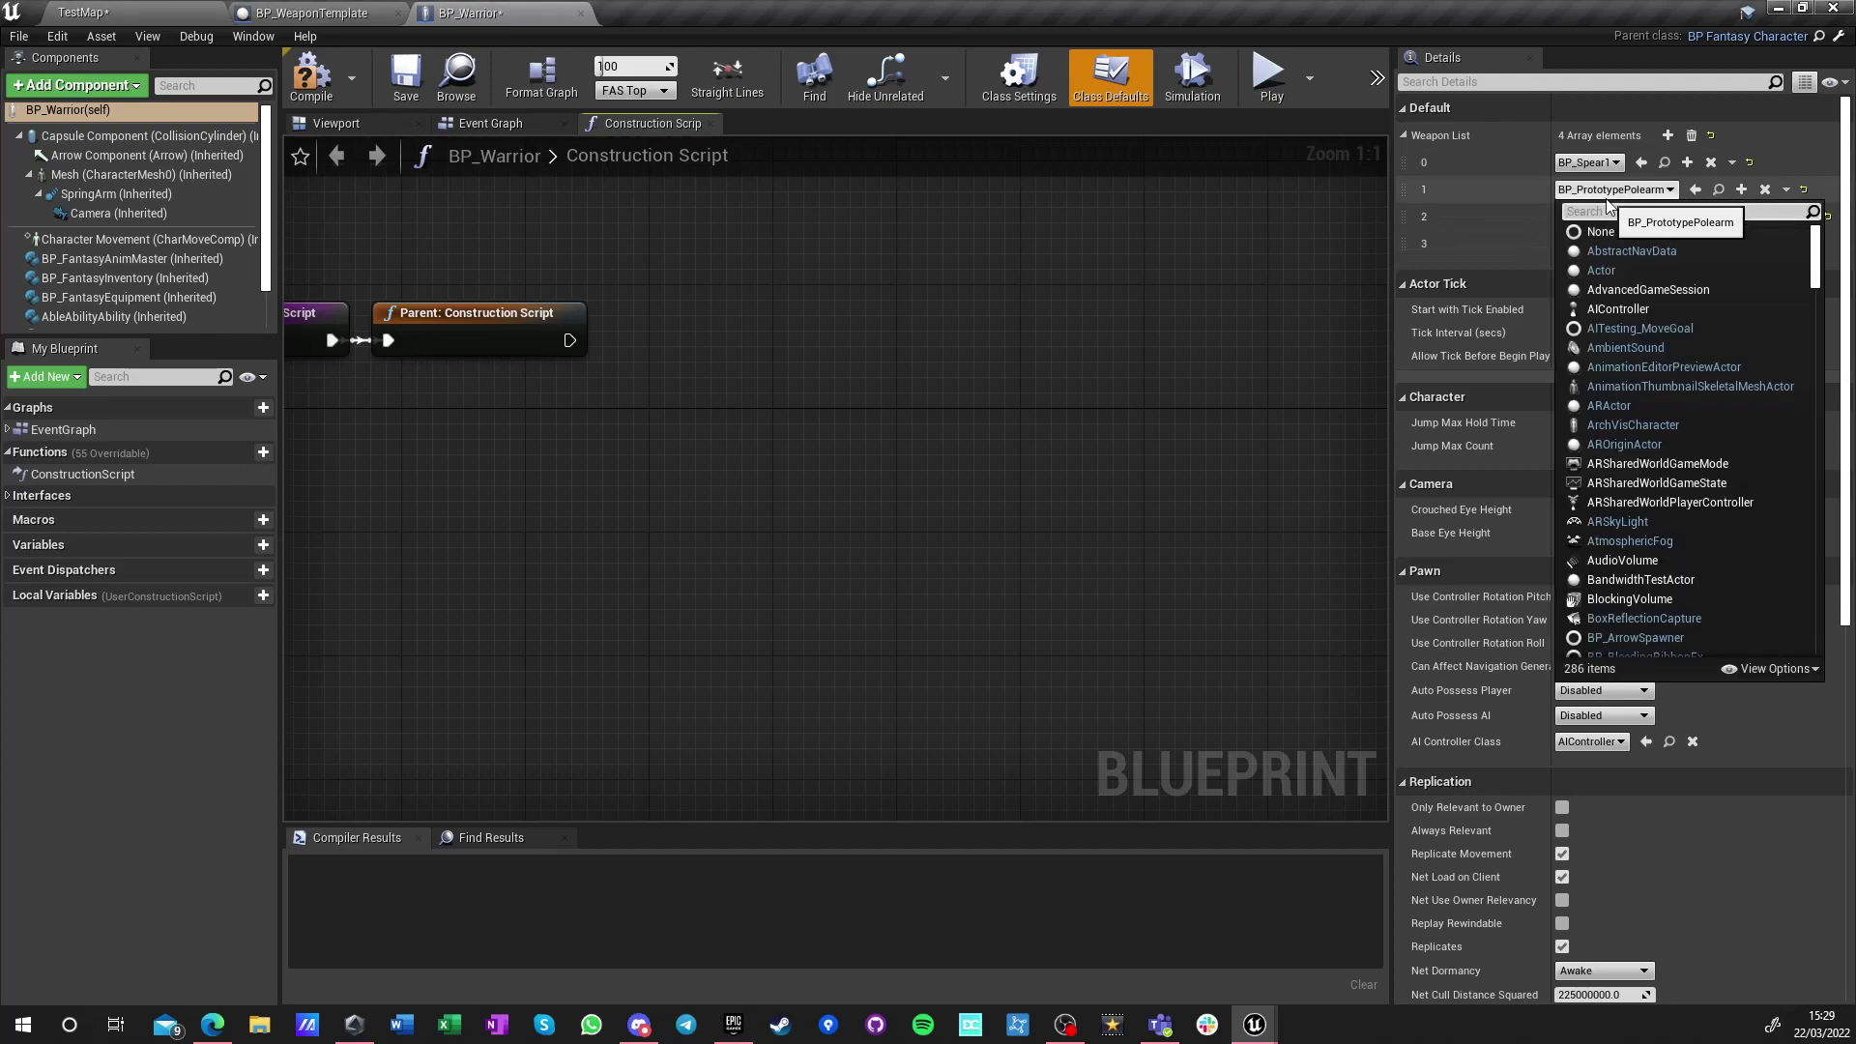
pyautogui.write('gi')
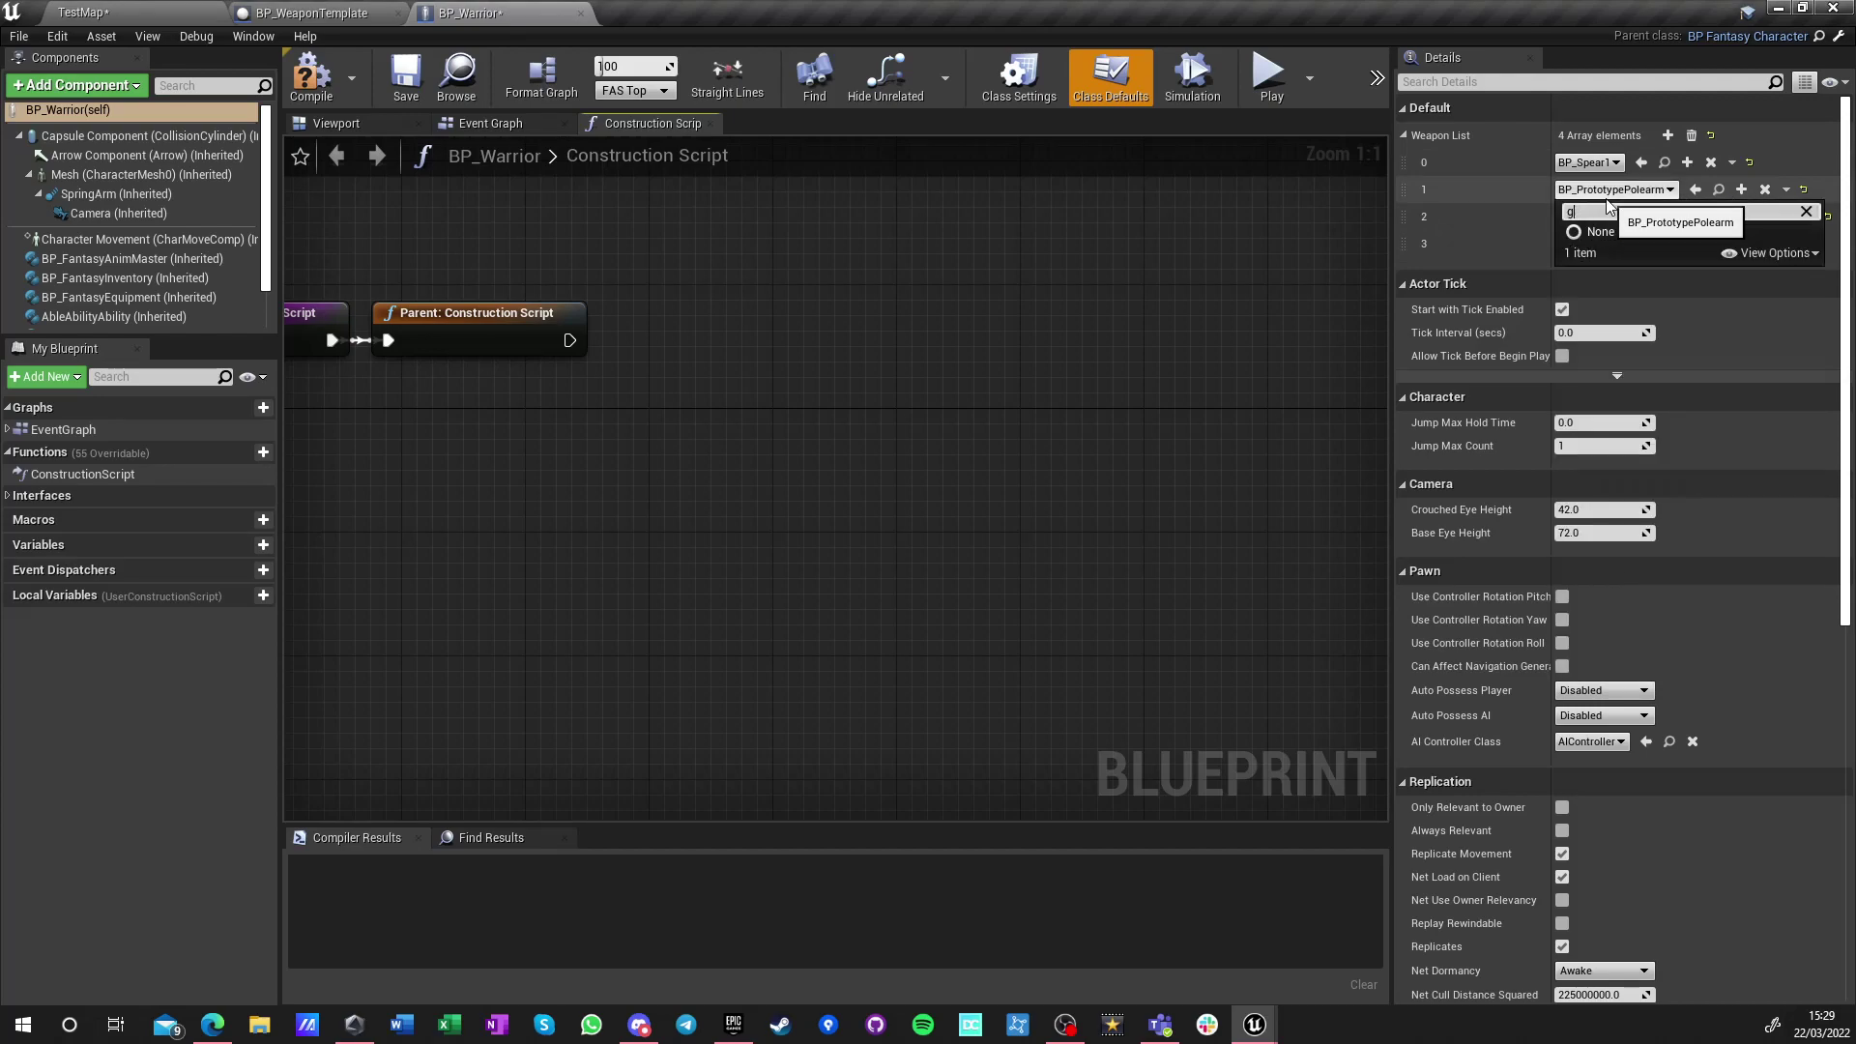
pyautogui.press('BackSpace')
pyautogui.write('bp_pole')
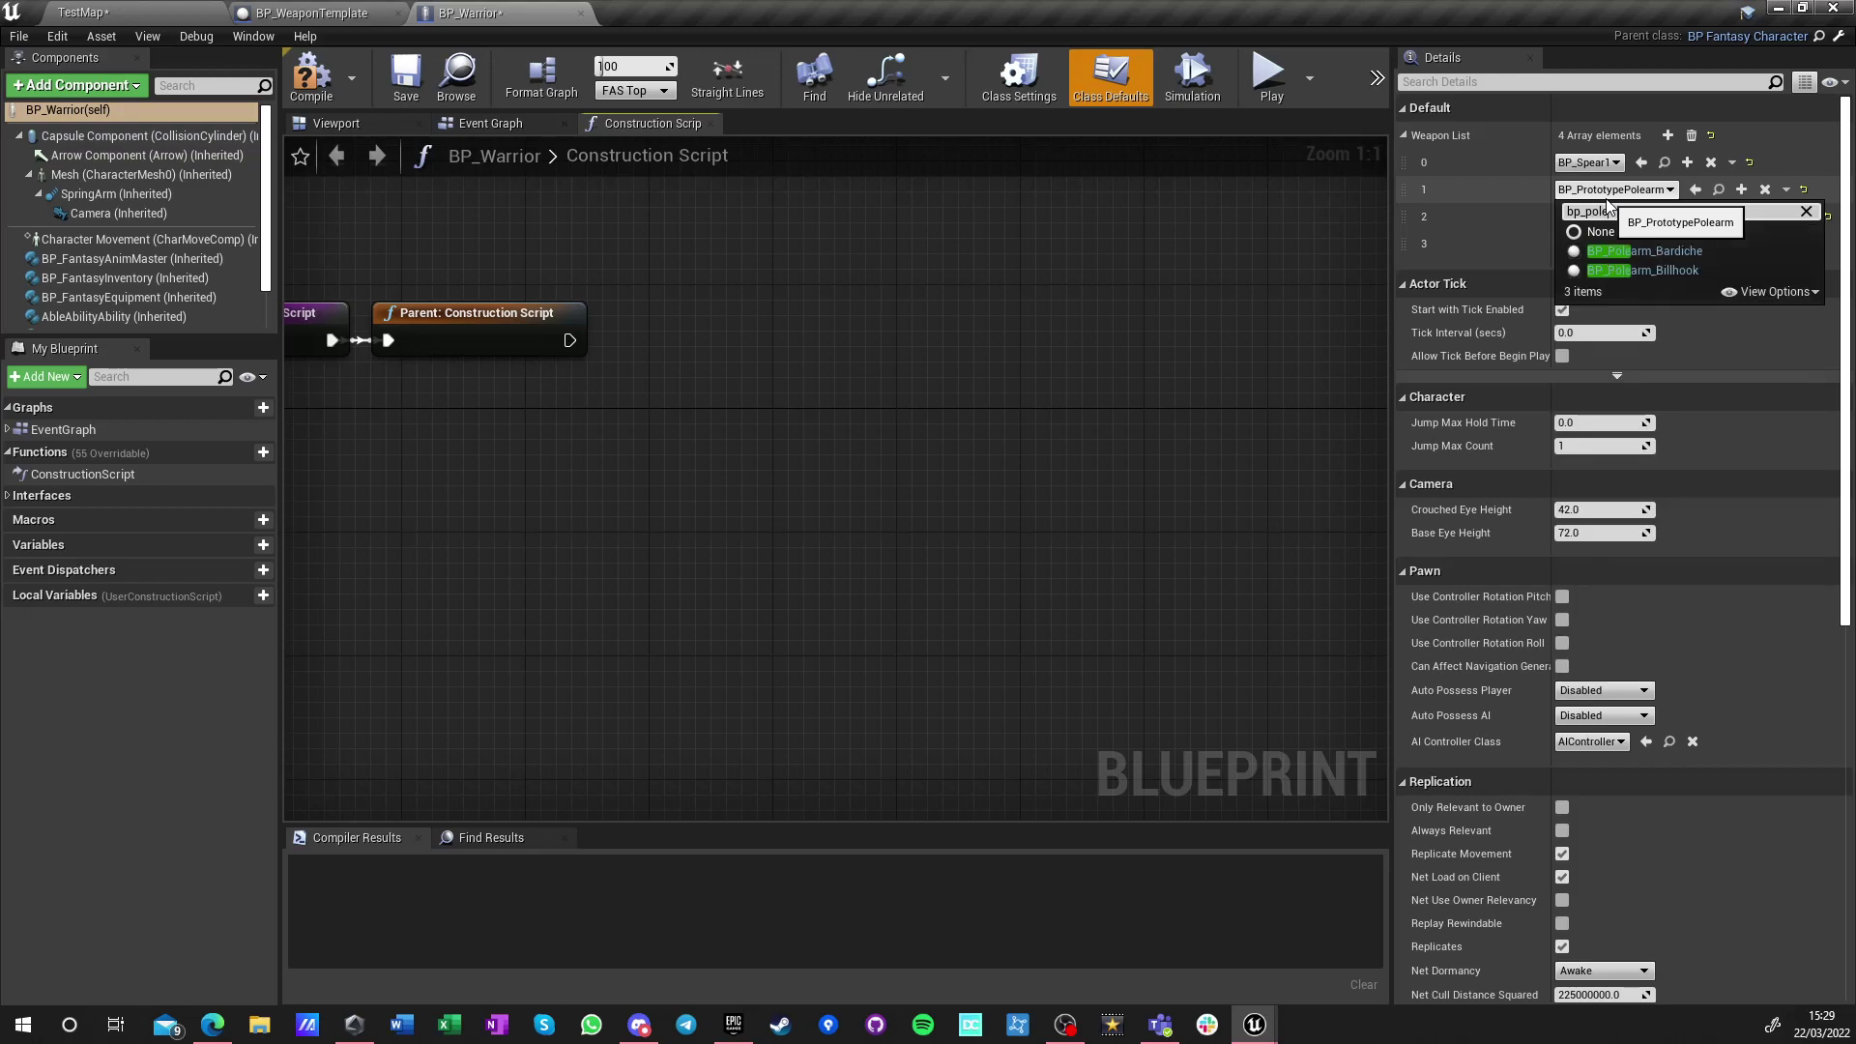
pyautogui.click(1644, 252)
pyautogui.click(311, 75)
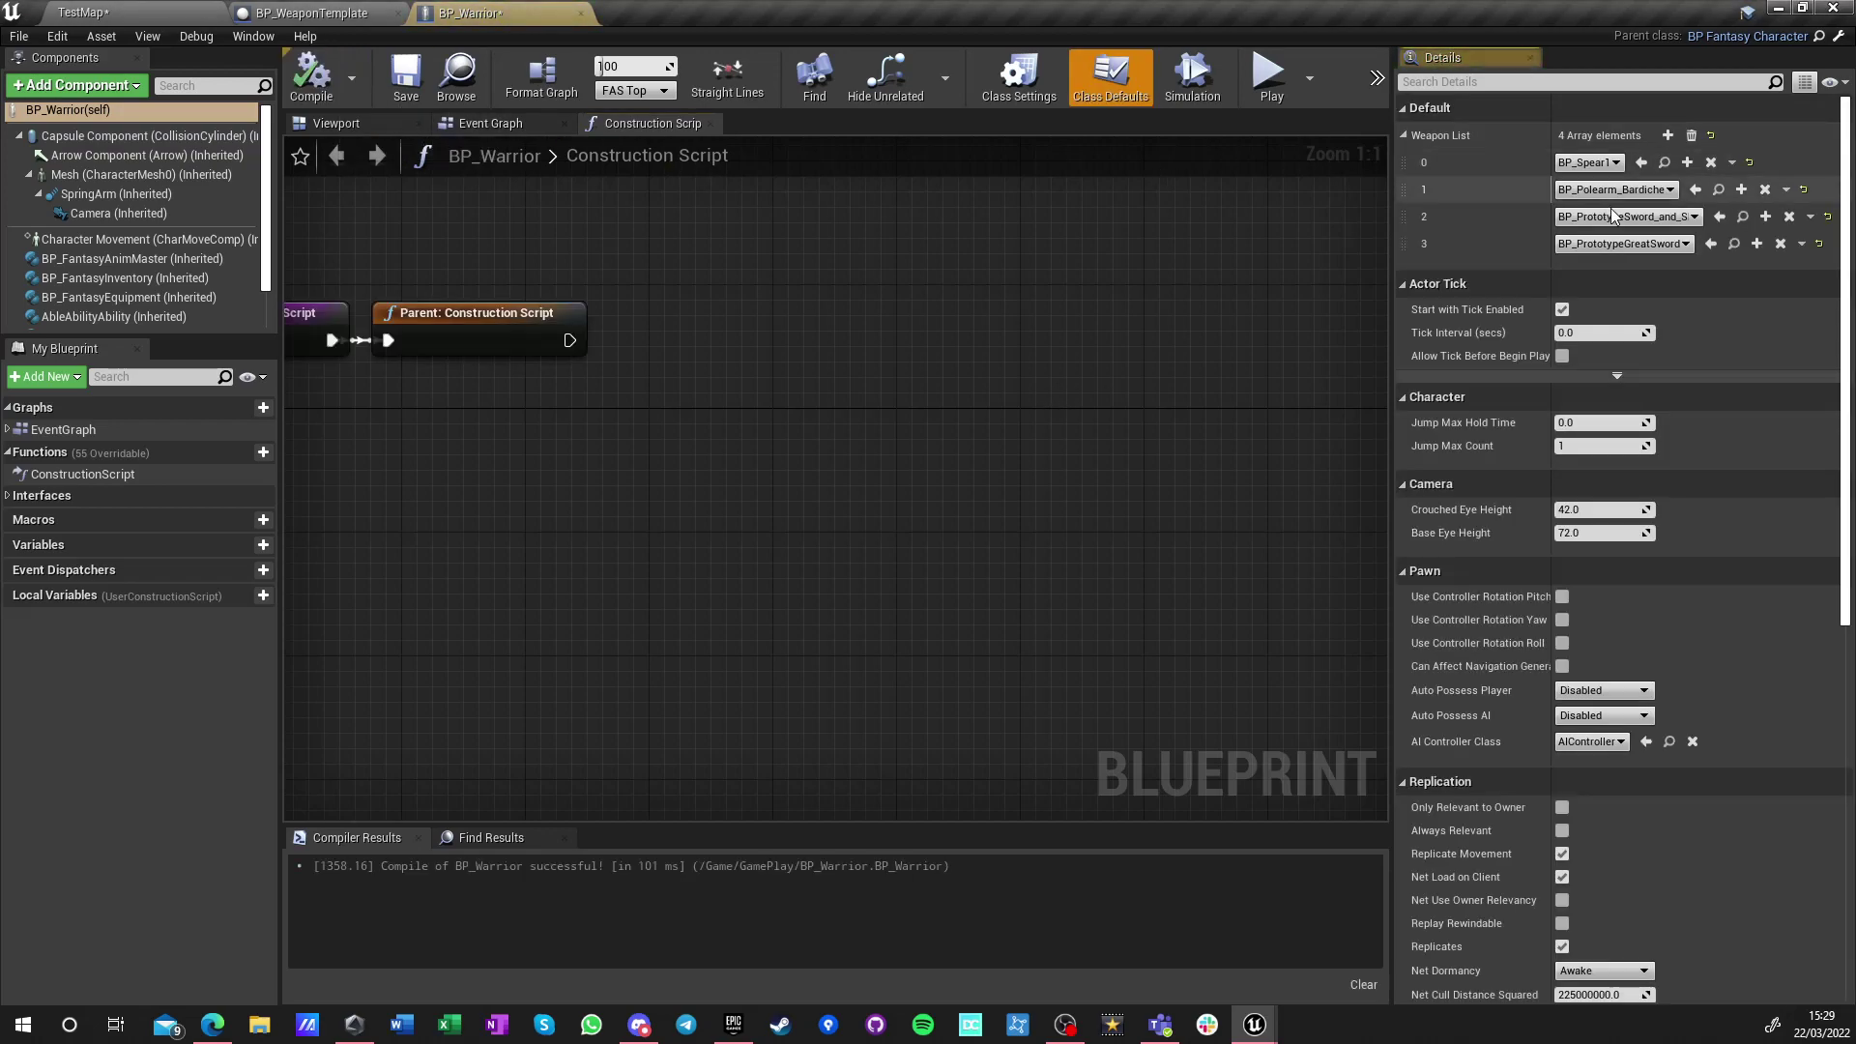
pyautogui.click(1621, 216)
pyautogui.click(1618, 222)
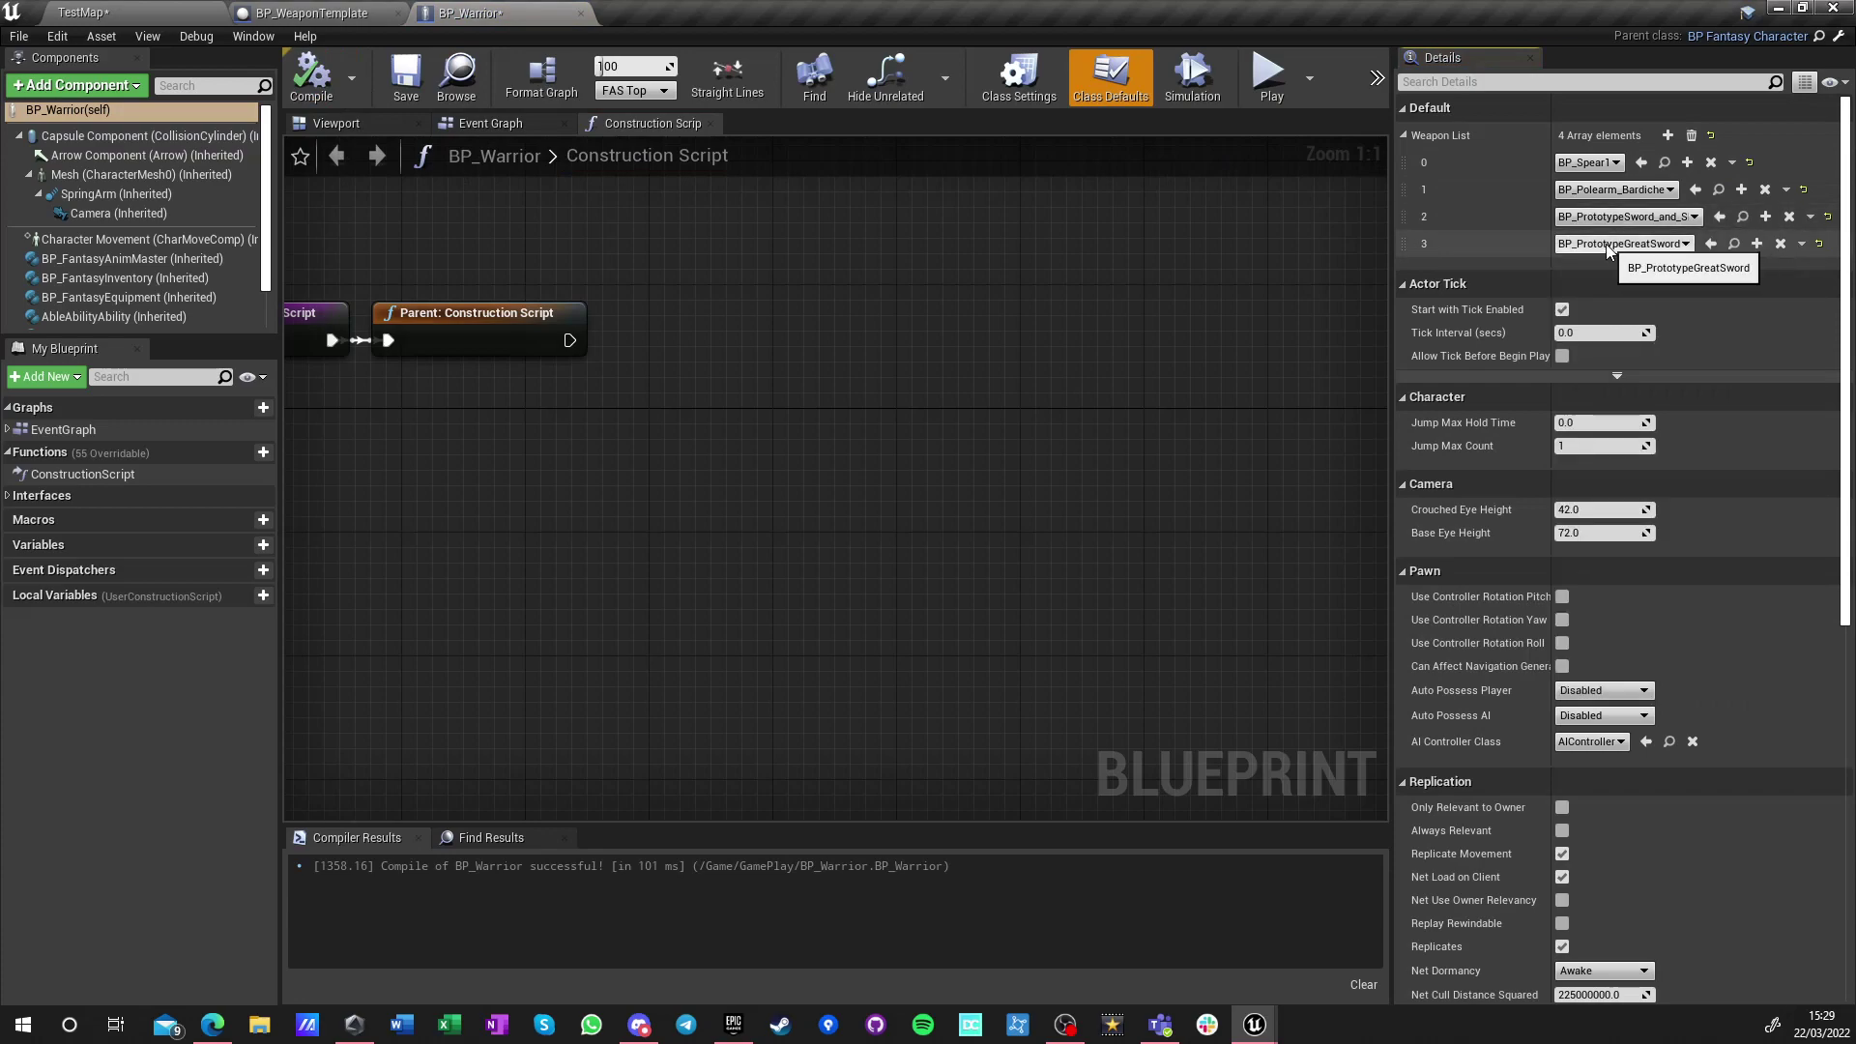
# Set Weapon List entry 3 to BP_GreatSword_Zweihander in BP_Warrior
pyautogui.click(1608, 246)
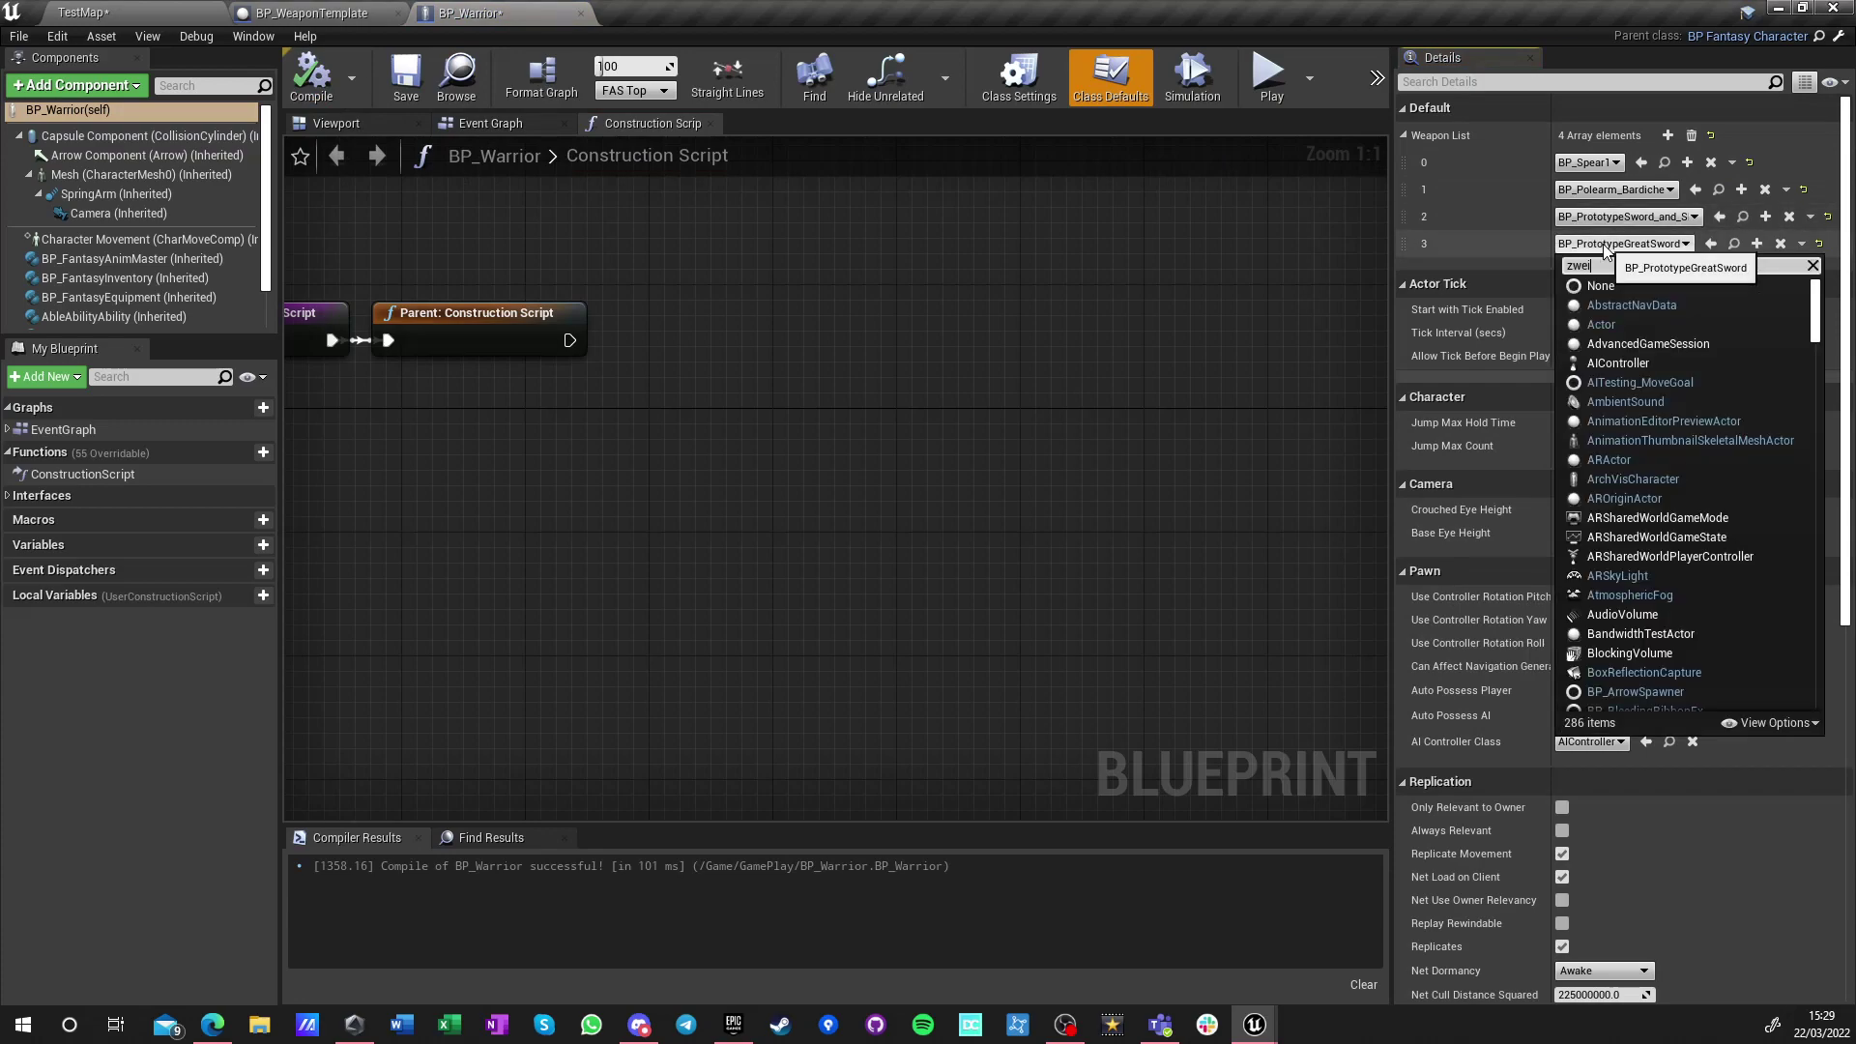
pyautogui.click(1657, 307)
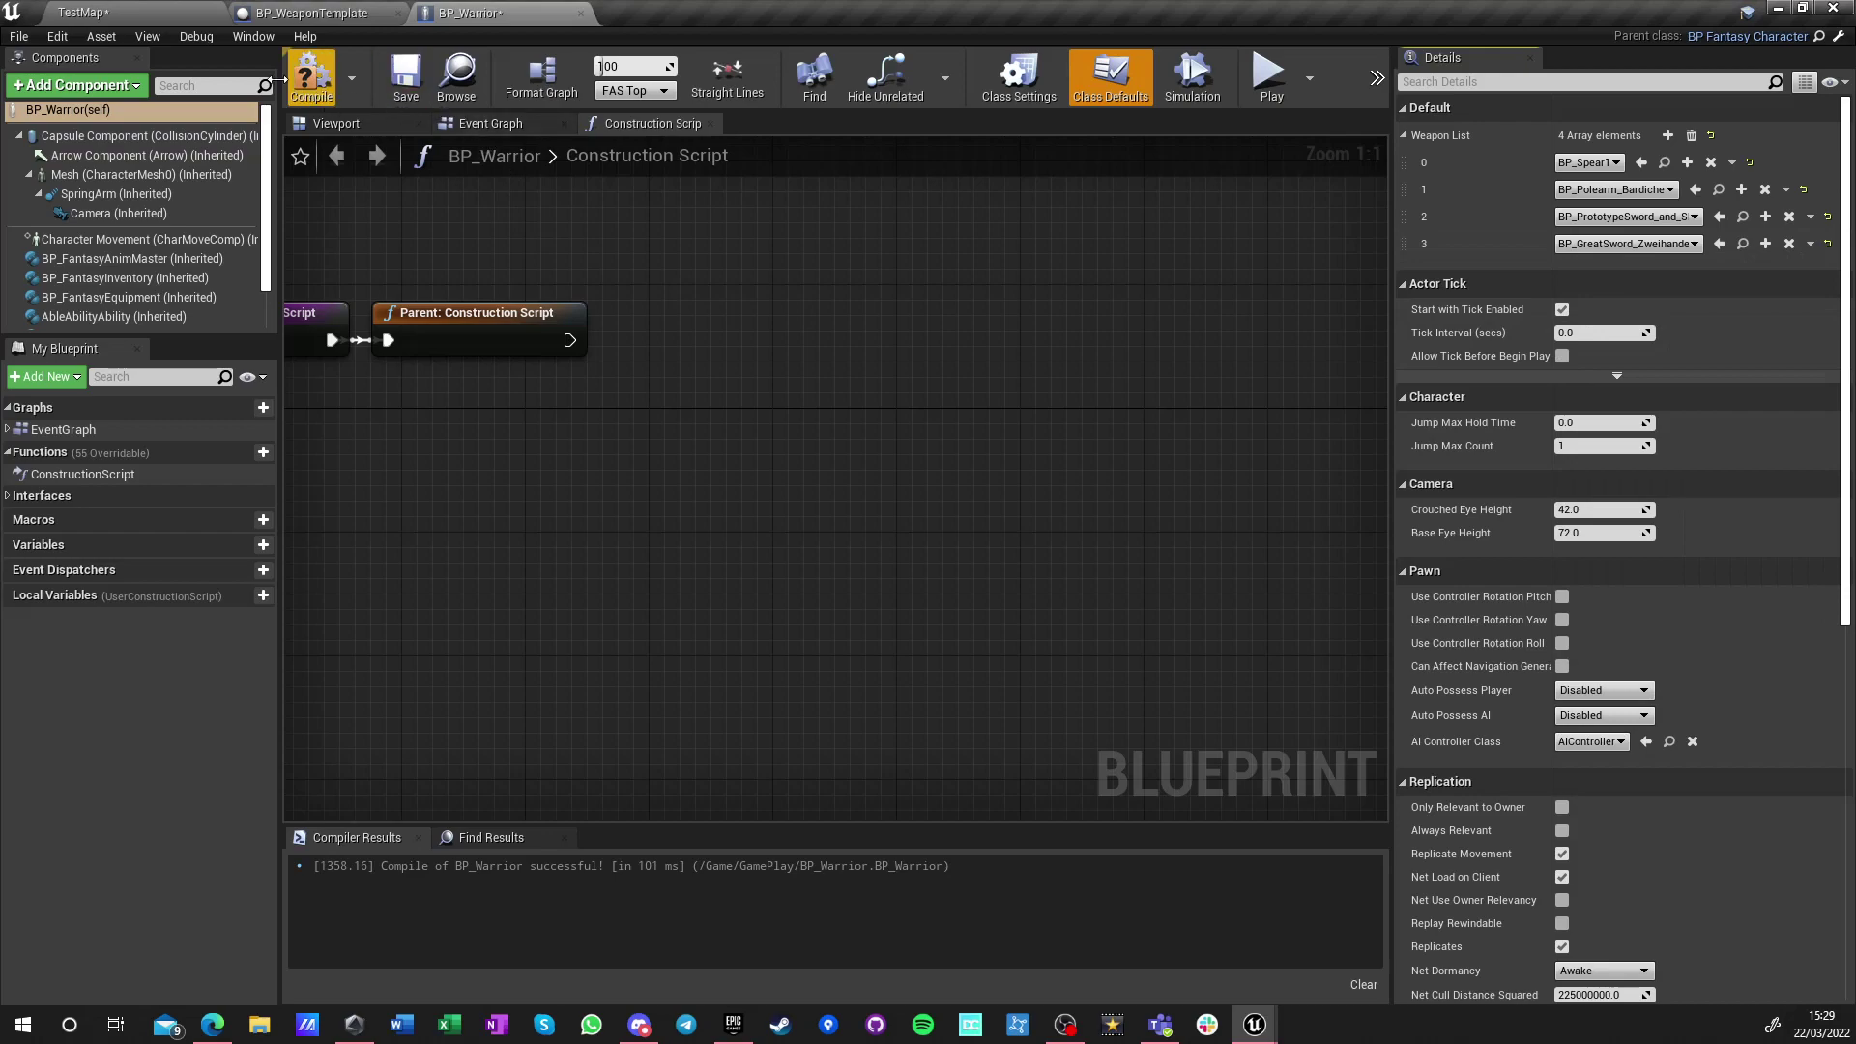
# Play-test TestMap to check how the warrior holds the Zweihander great sword, and stop the session
pyautogui.click(124, 23)
pyautogui.click(1194, 73)
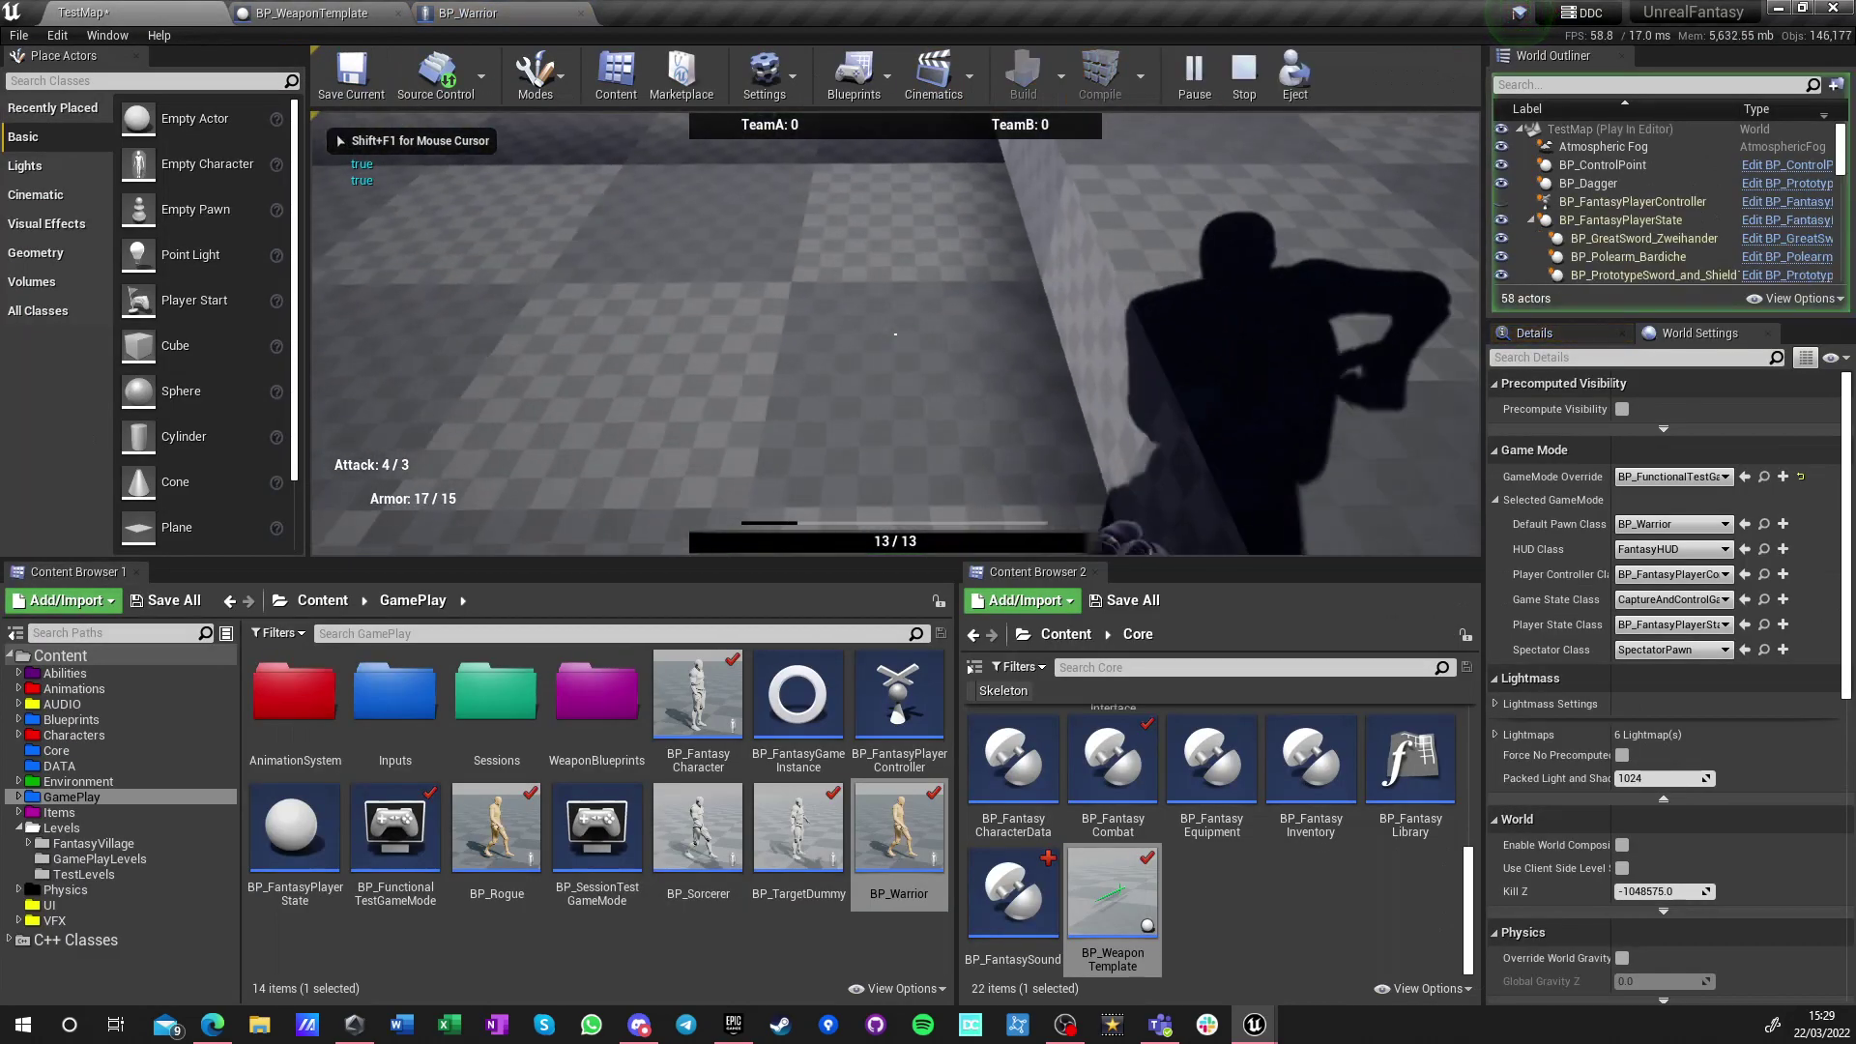
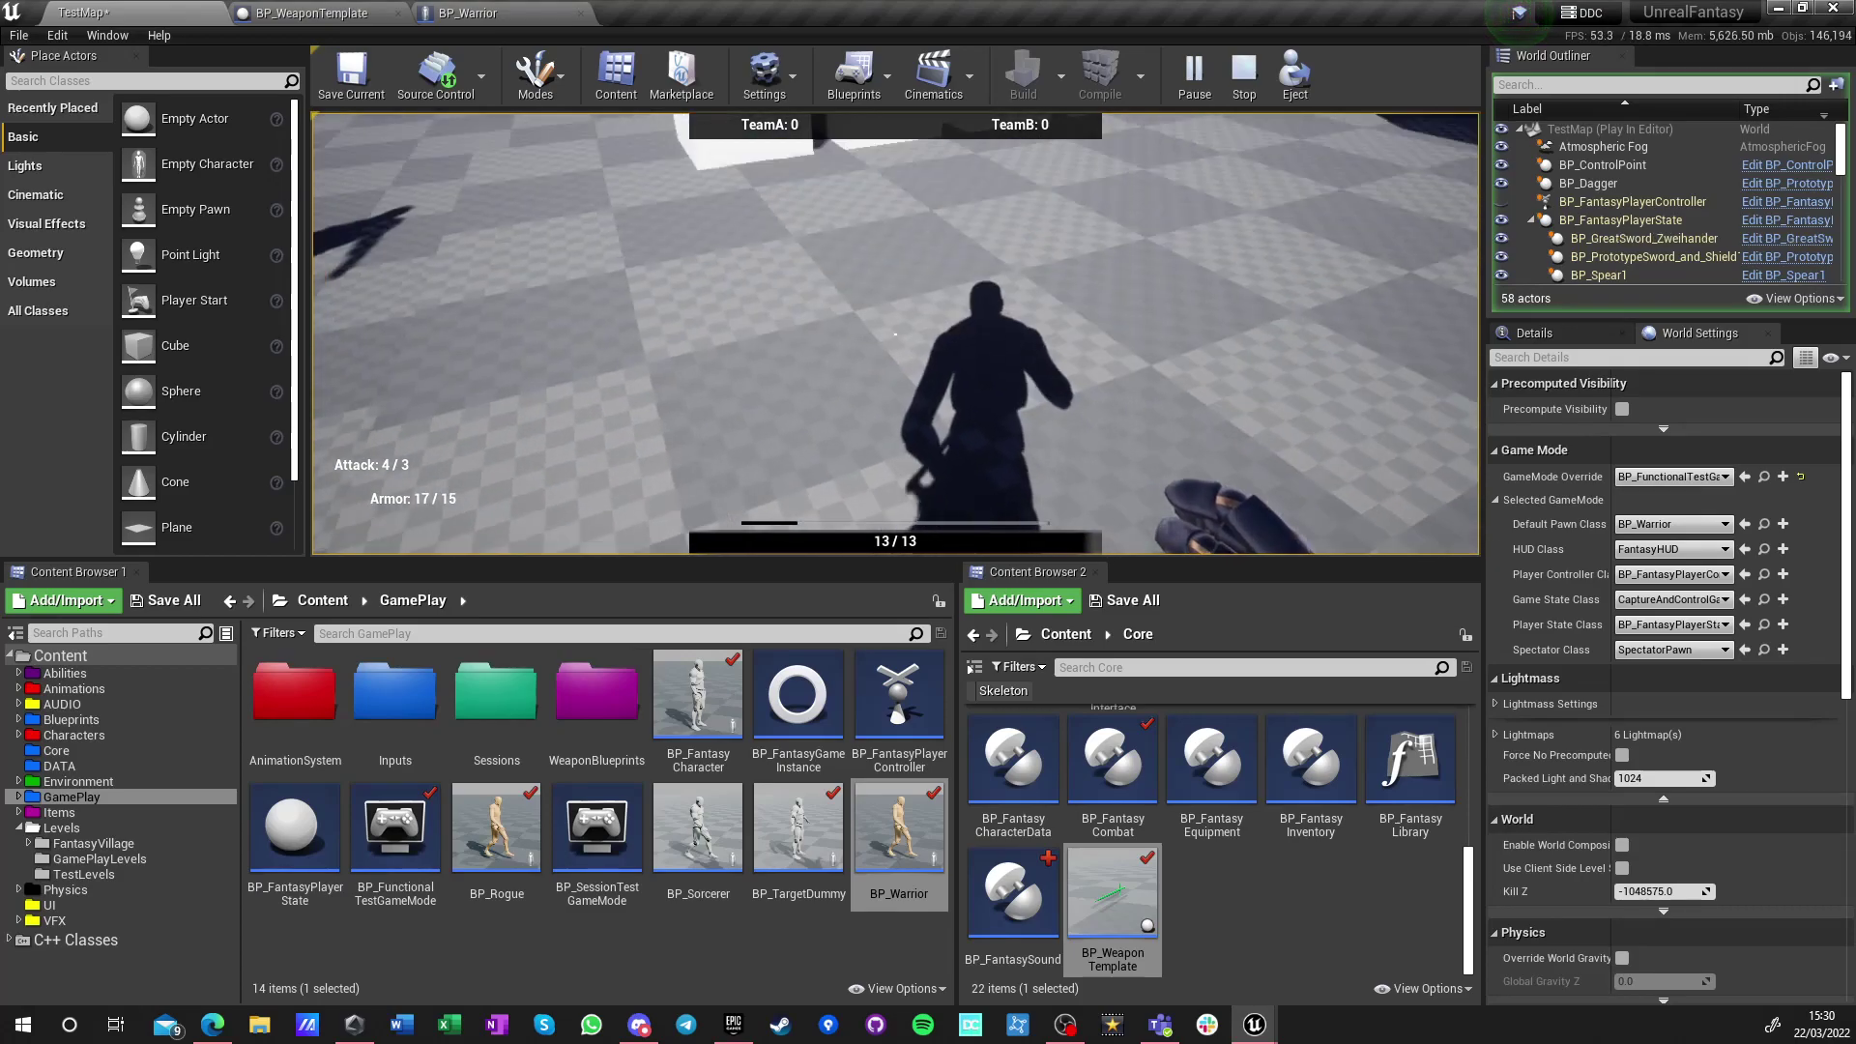
pyautogui.press('1')
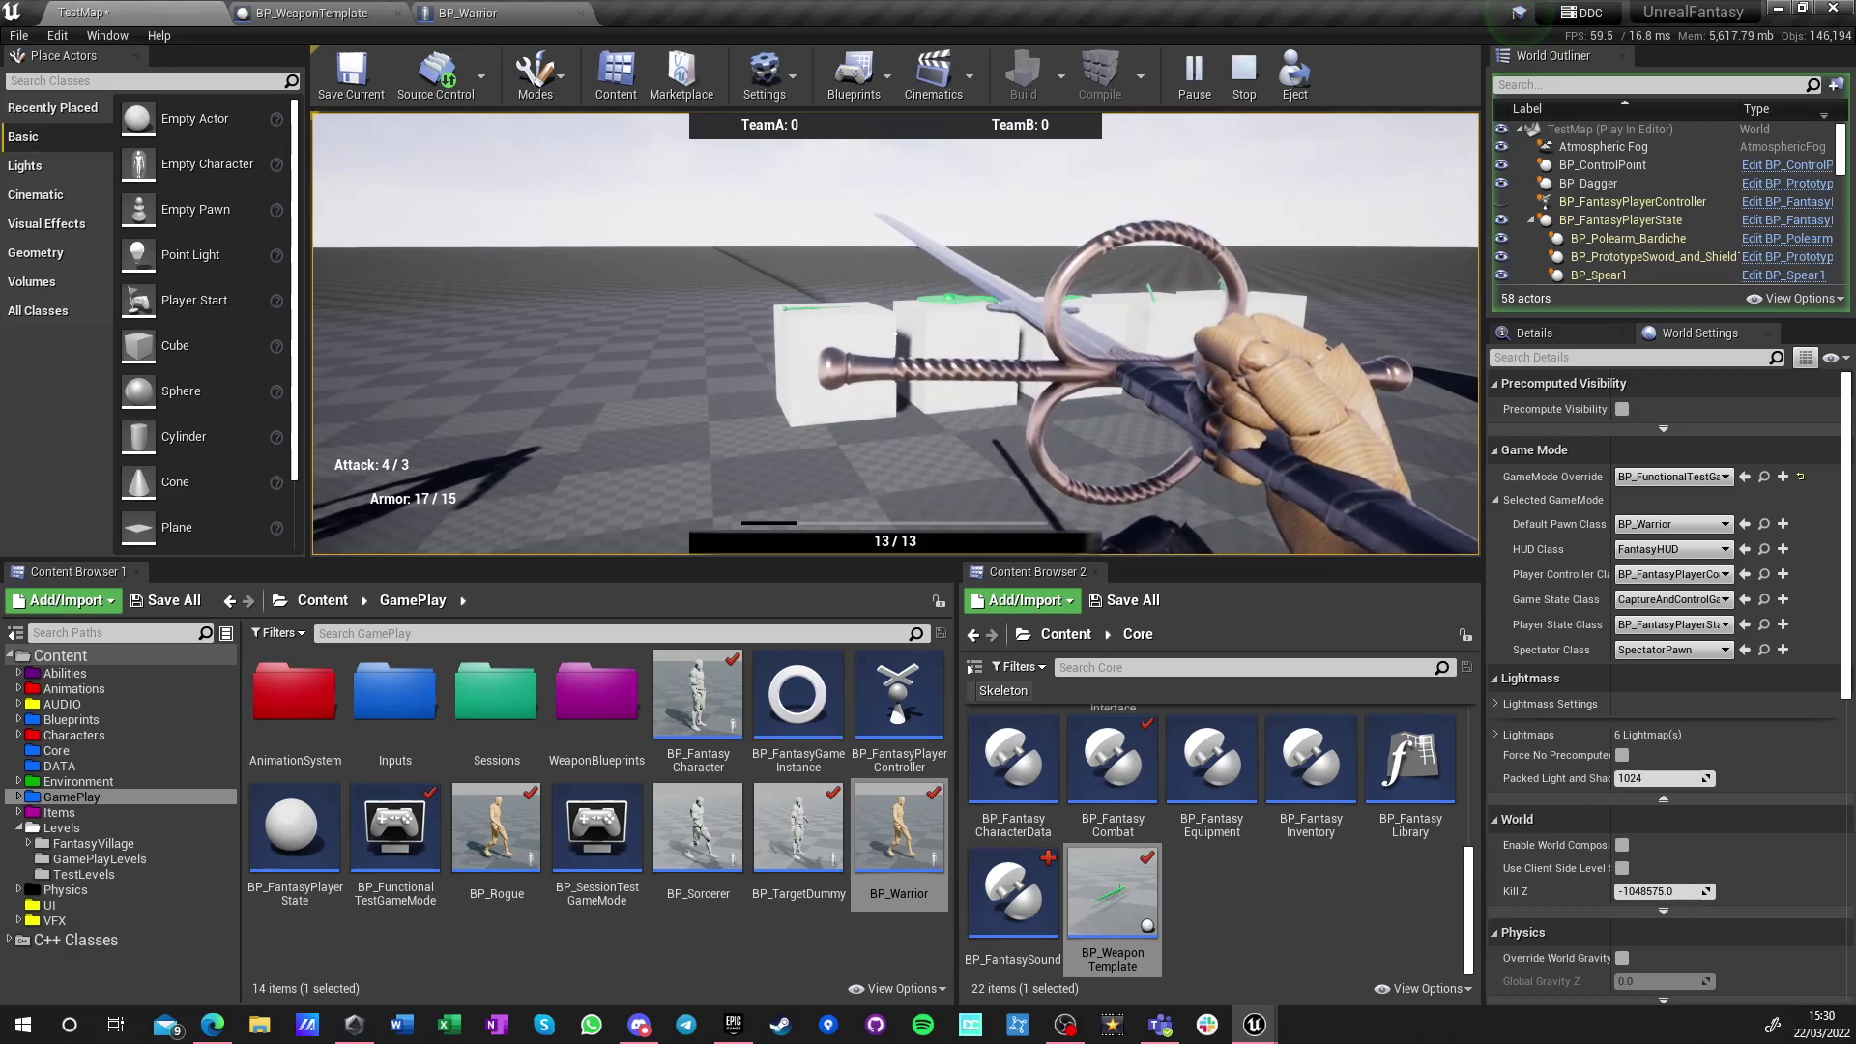
pyautogui.press('Escape')
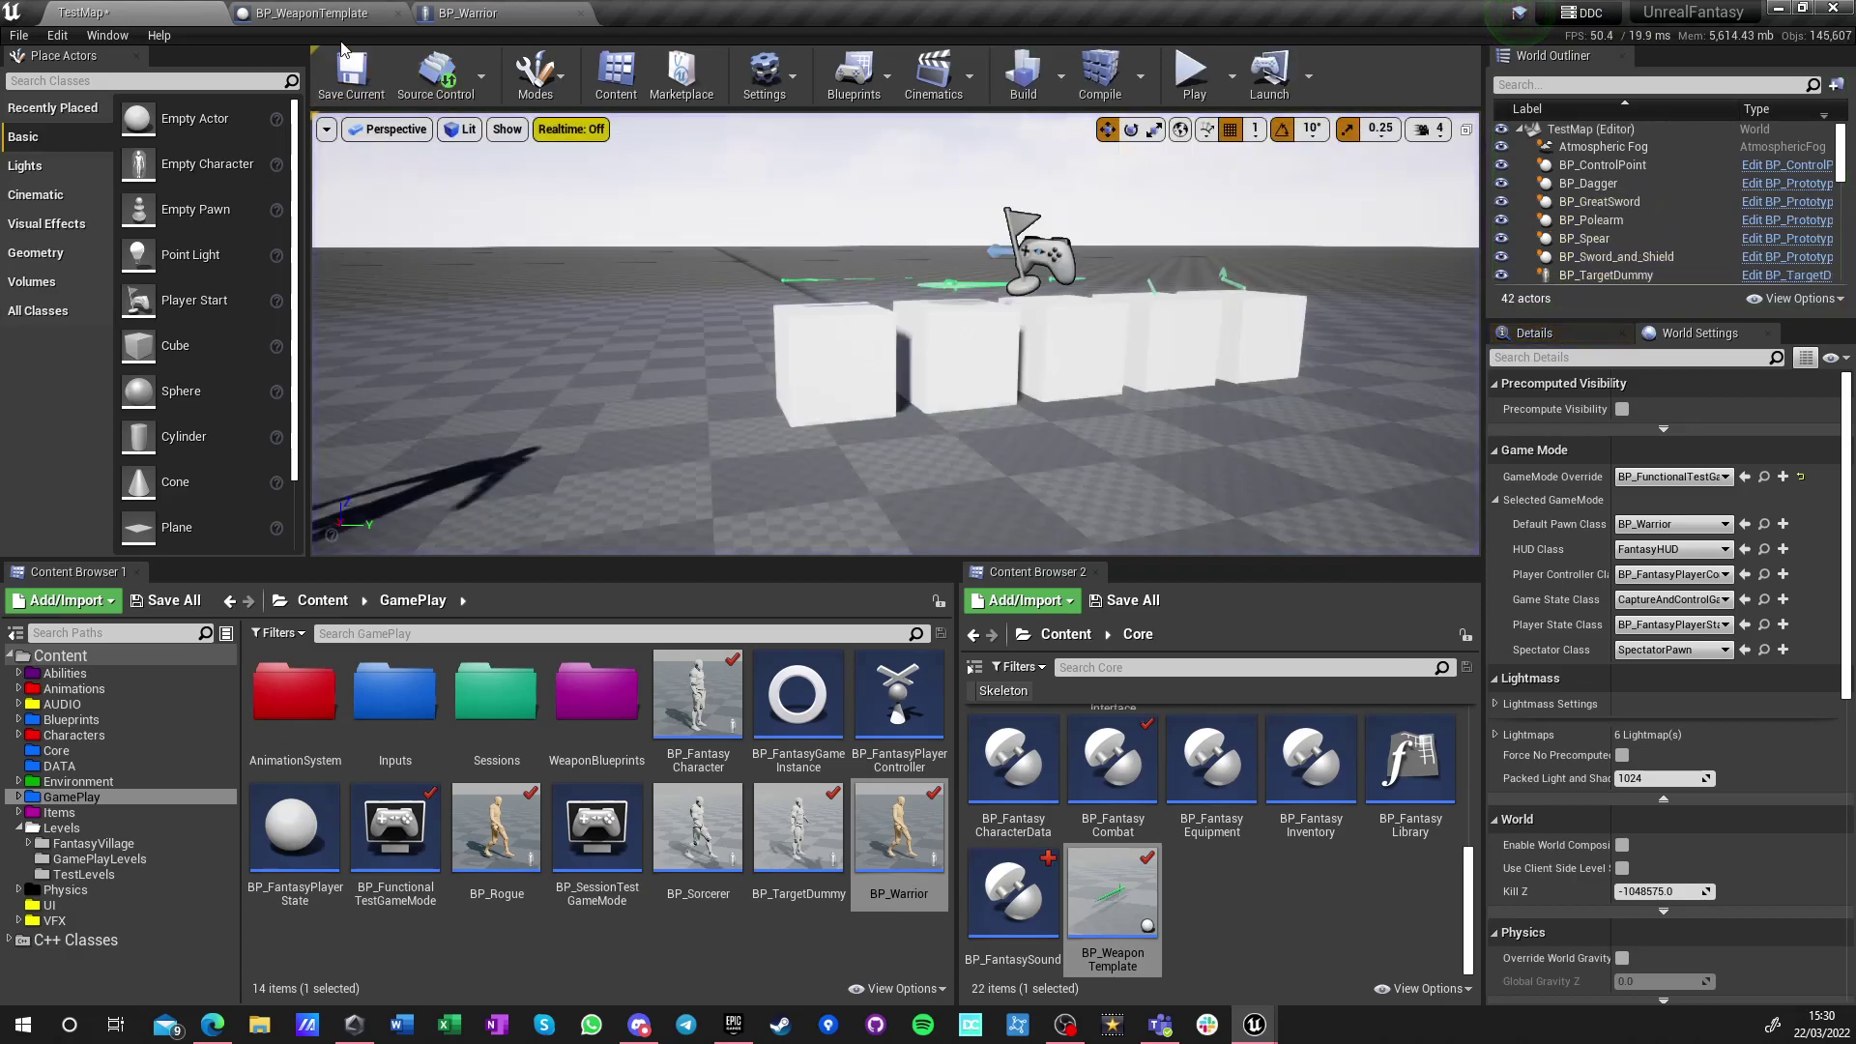
# Set the Socket Rotation default X to 90 in BP_WeaponTemplate and briefly play-test the great sword's orientation
pyautogui.click(391, 17)
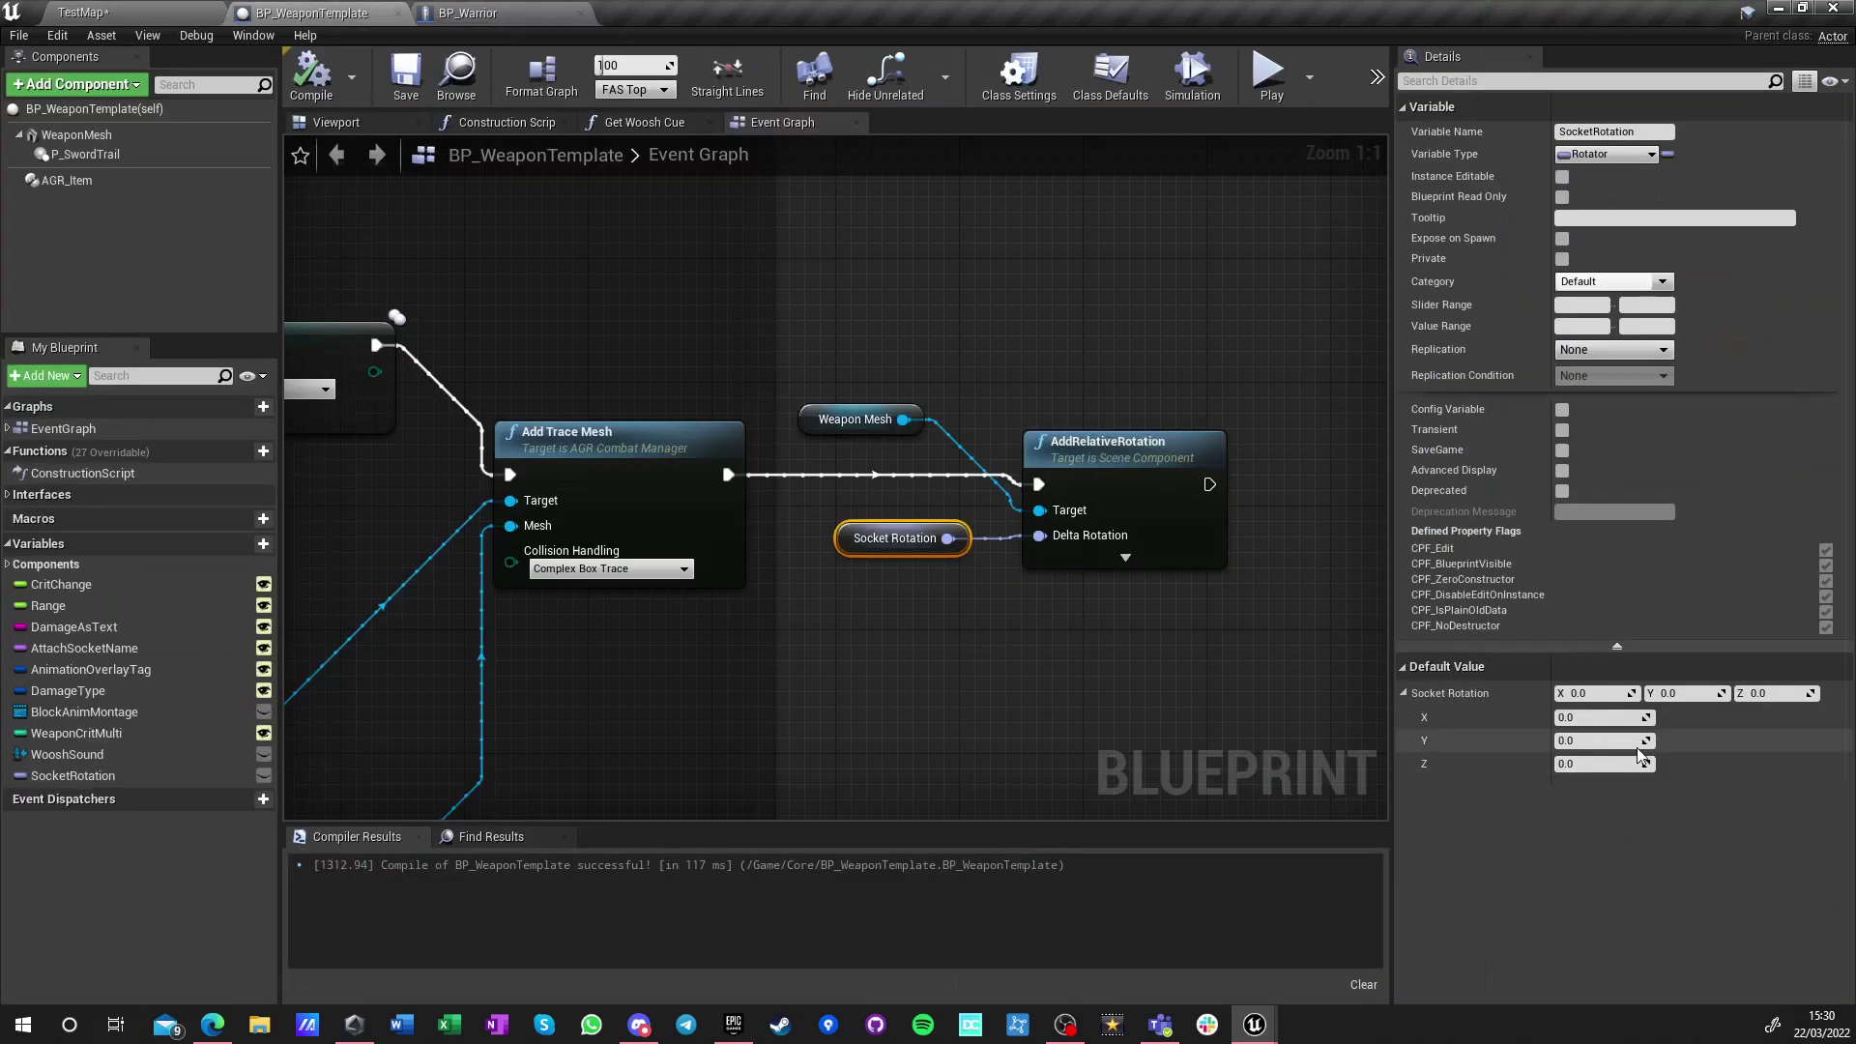
pyautogui.click(787, 740)
pyautogui.click(1268, 75)
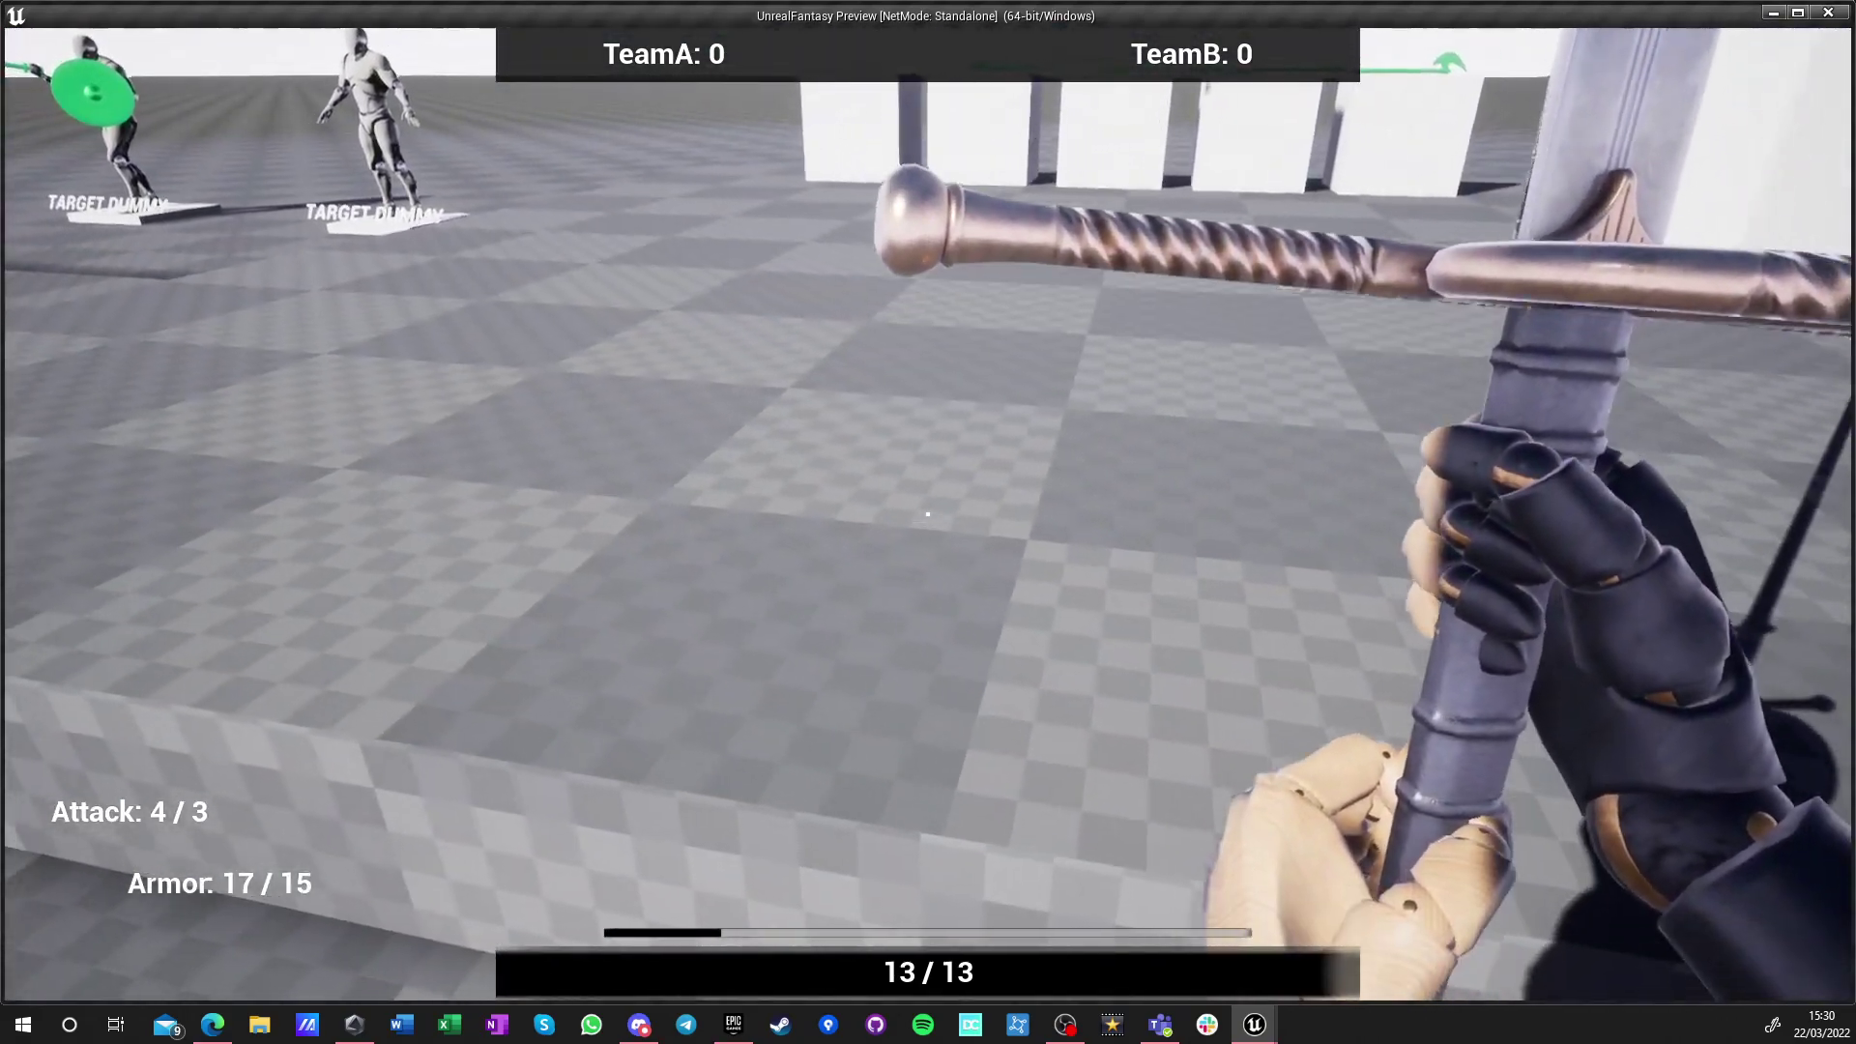
pyautogui.press('Escape')
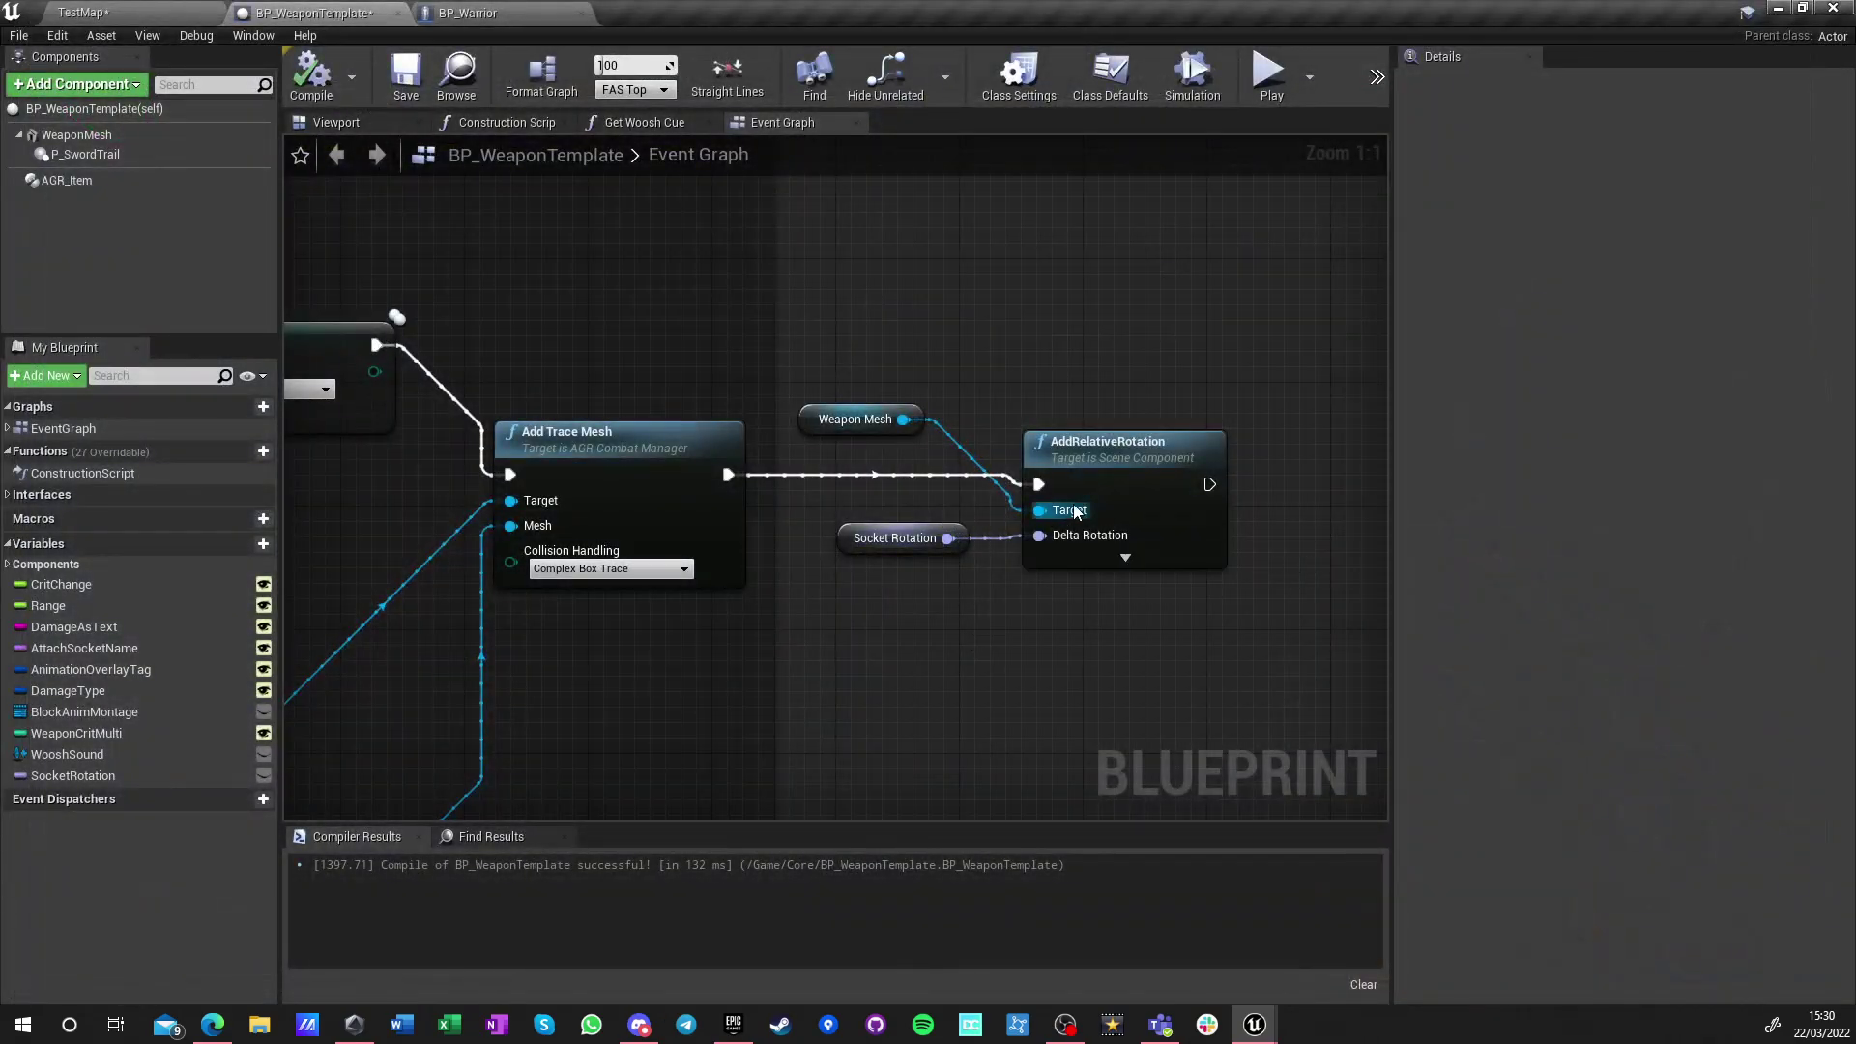
# Set the Socket Rotation variable's default Y to 90
pyautogui.click(894, 537)
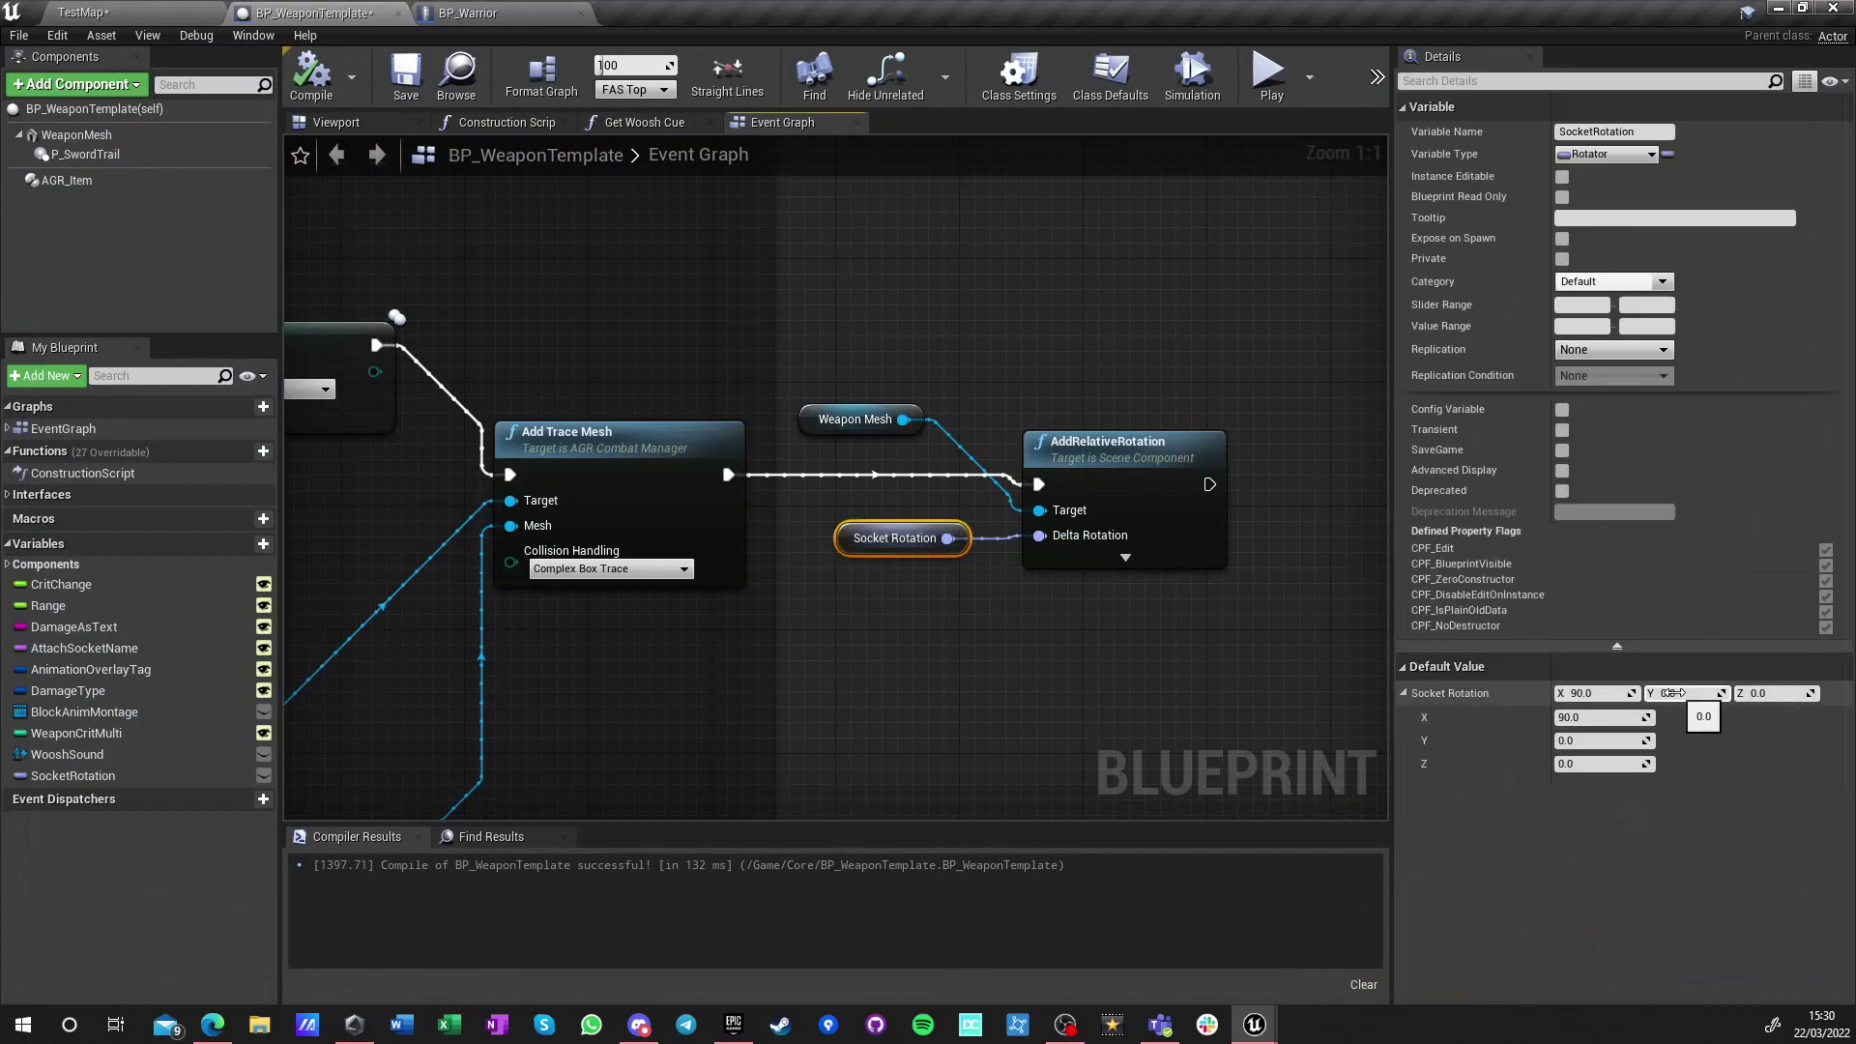
pyautogui.write('90')
pyautogui.press('Return')
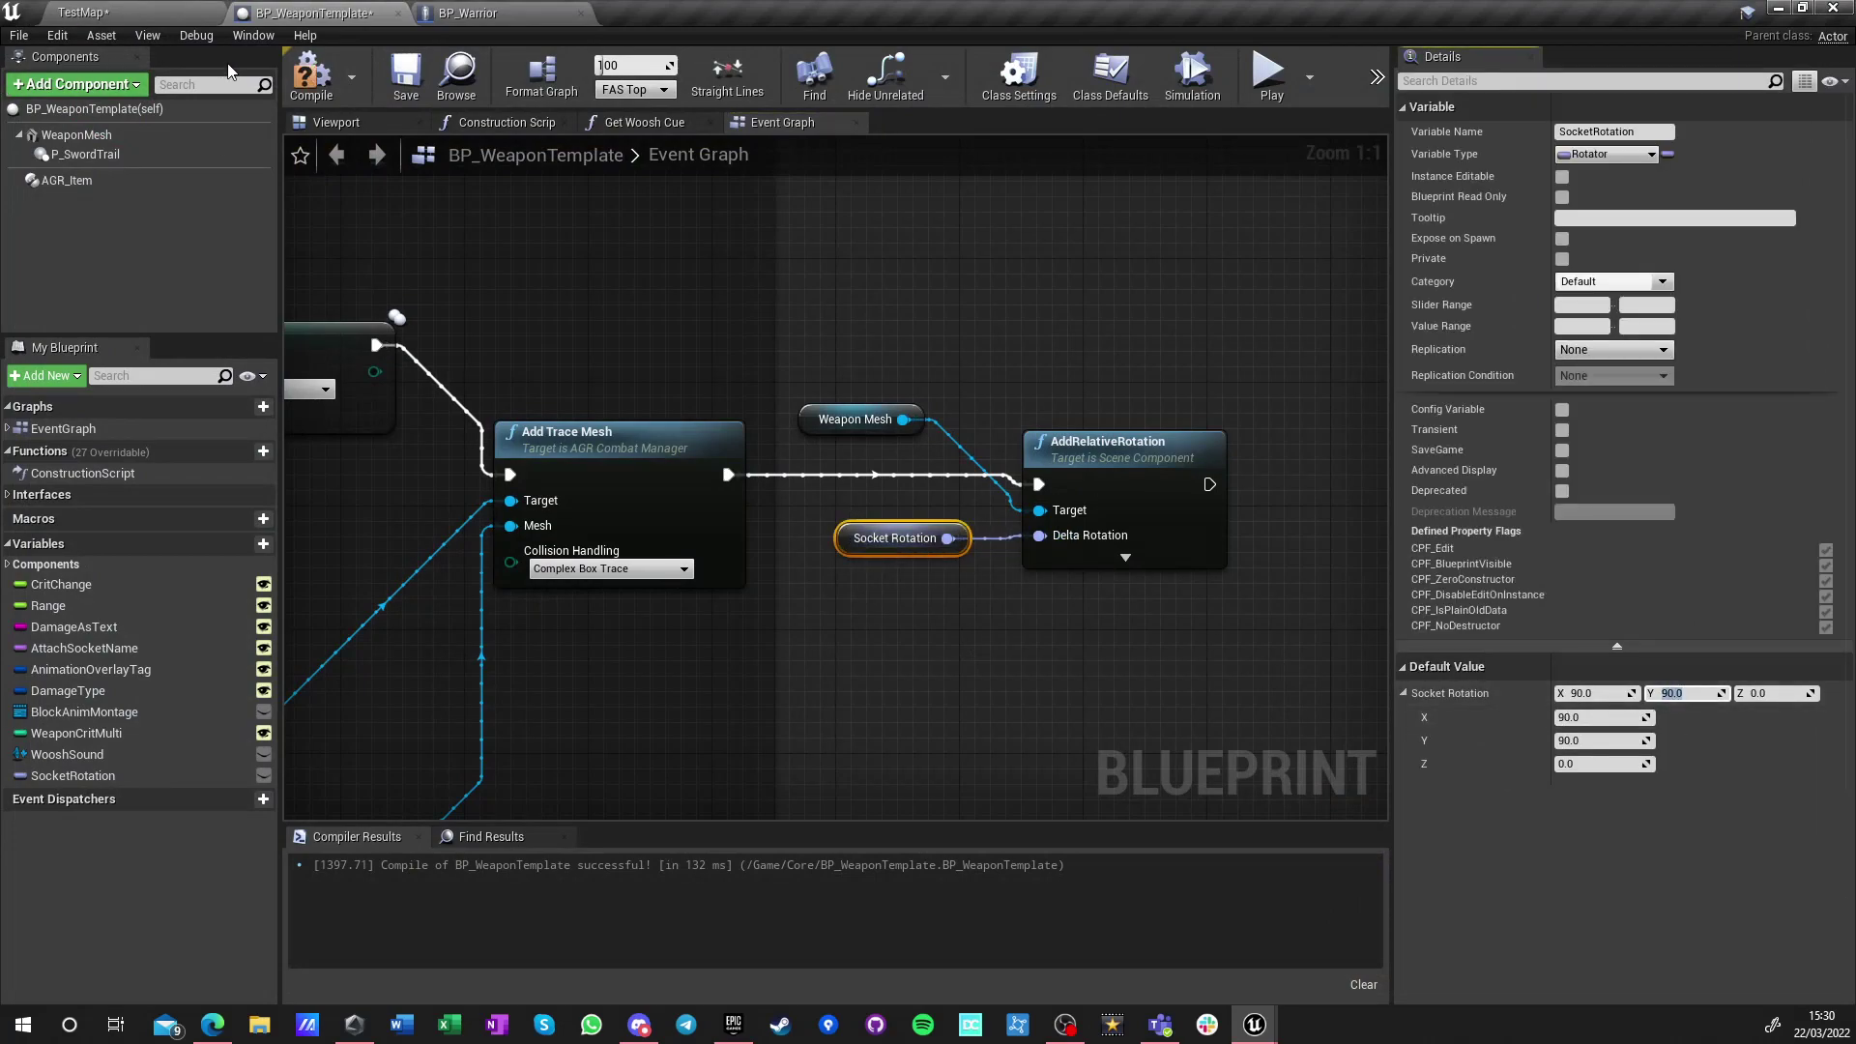
# Start a play-test, equip the Zweihander and attack the target dummies to check its grip and swings
pyautogui.click(1269, 75)
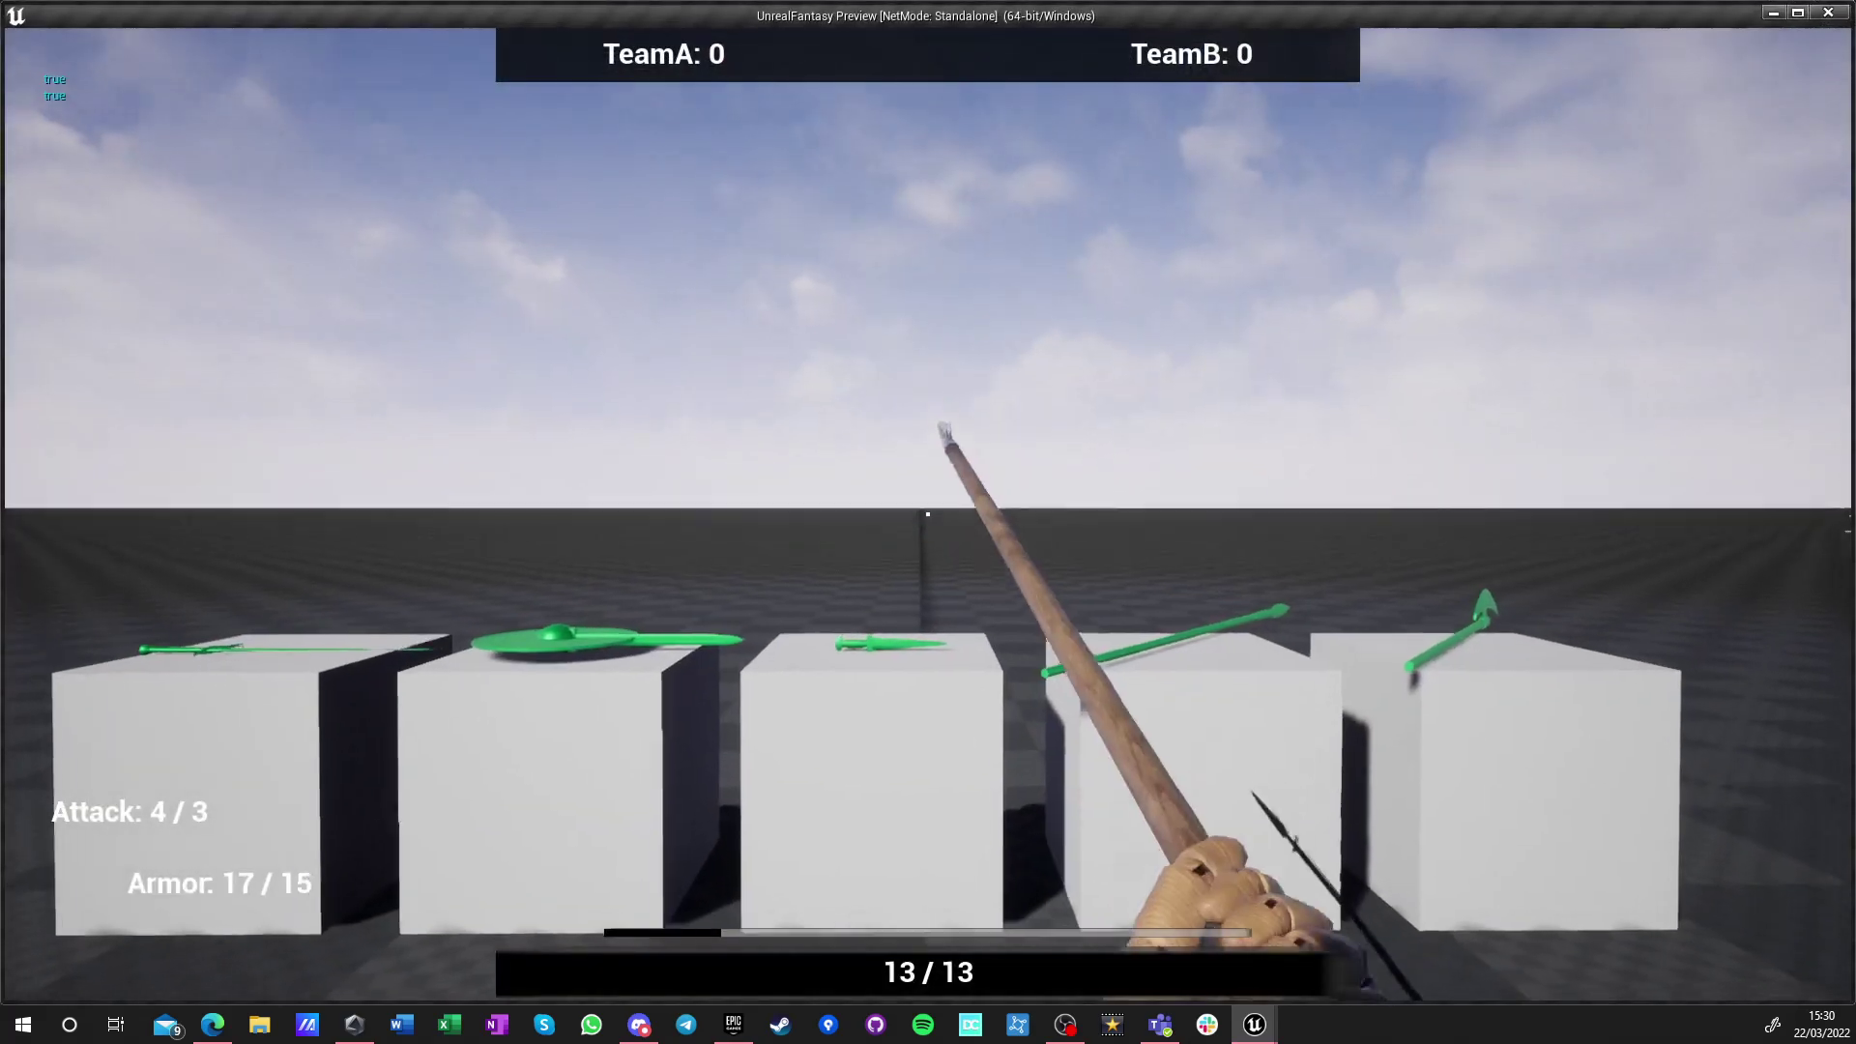
pyautogui.press('2')
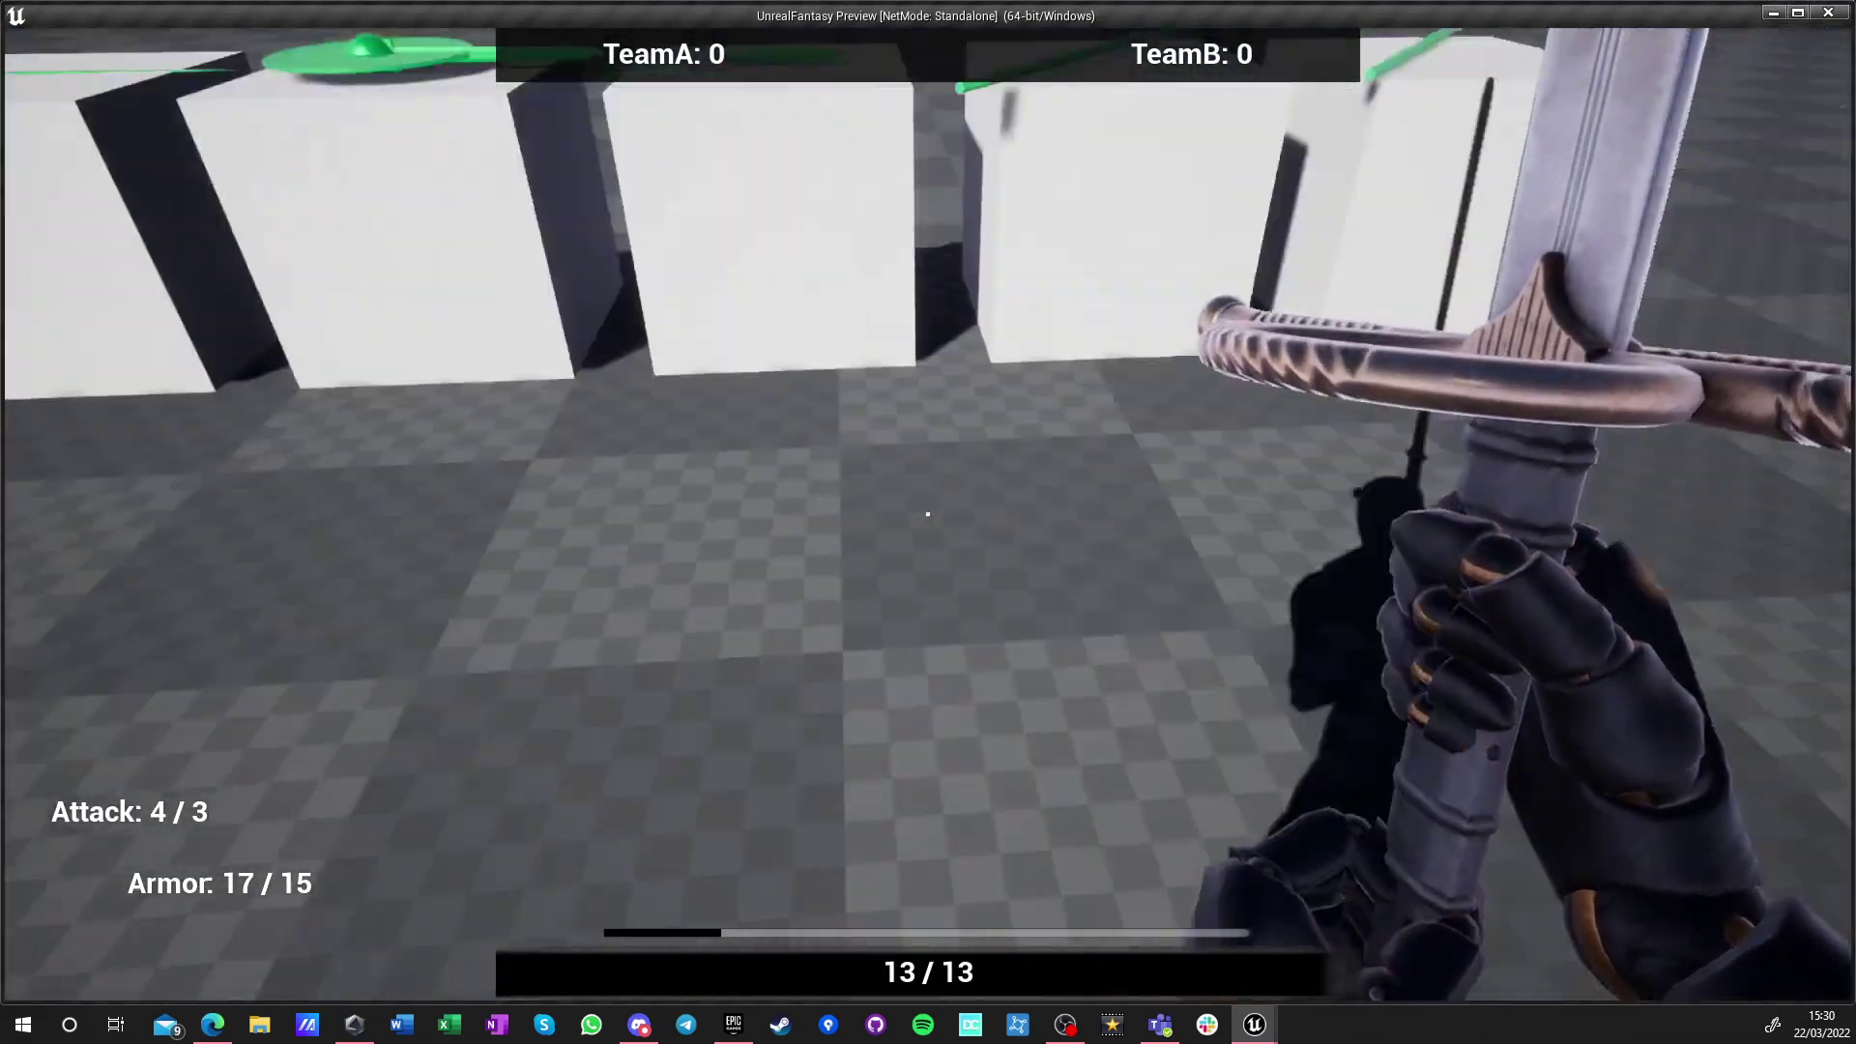
pyautogui.press('s')
pyautogui.click(928, 514)
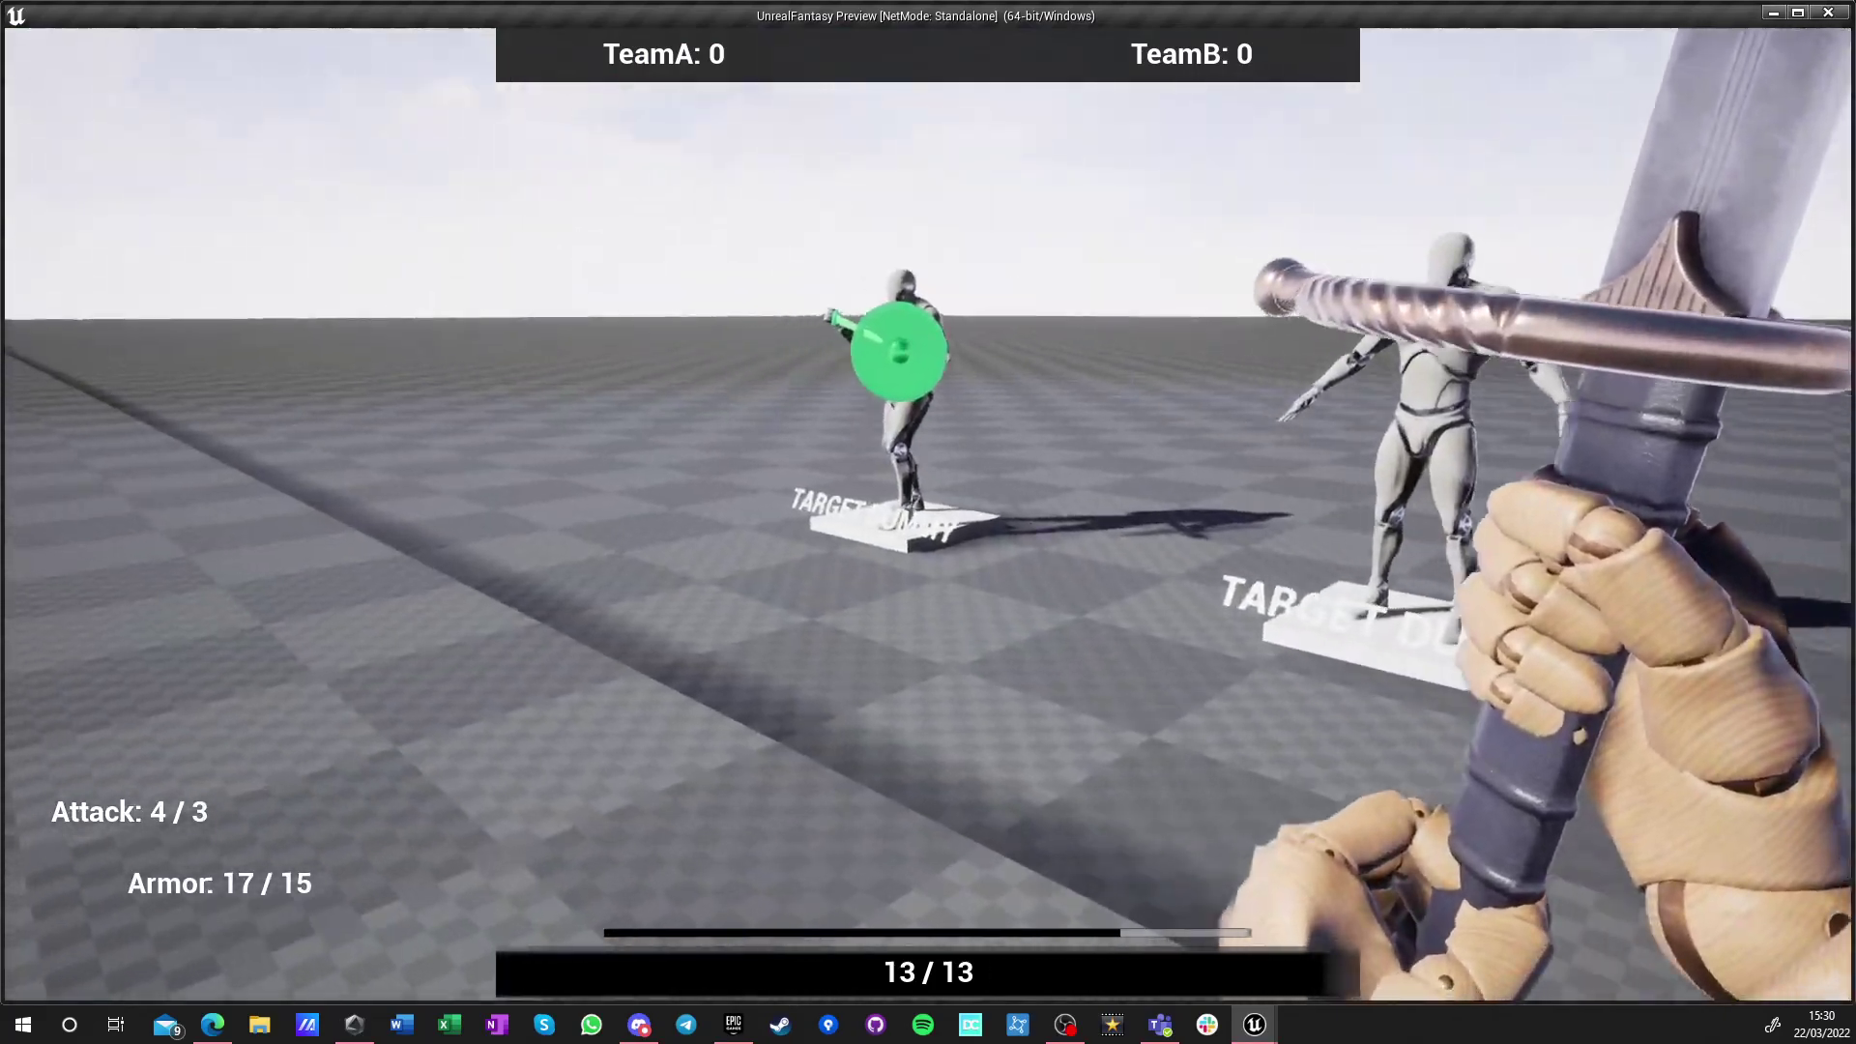
pyautogui.press('w')
pyautogui.click(928, 514)
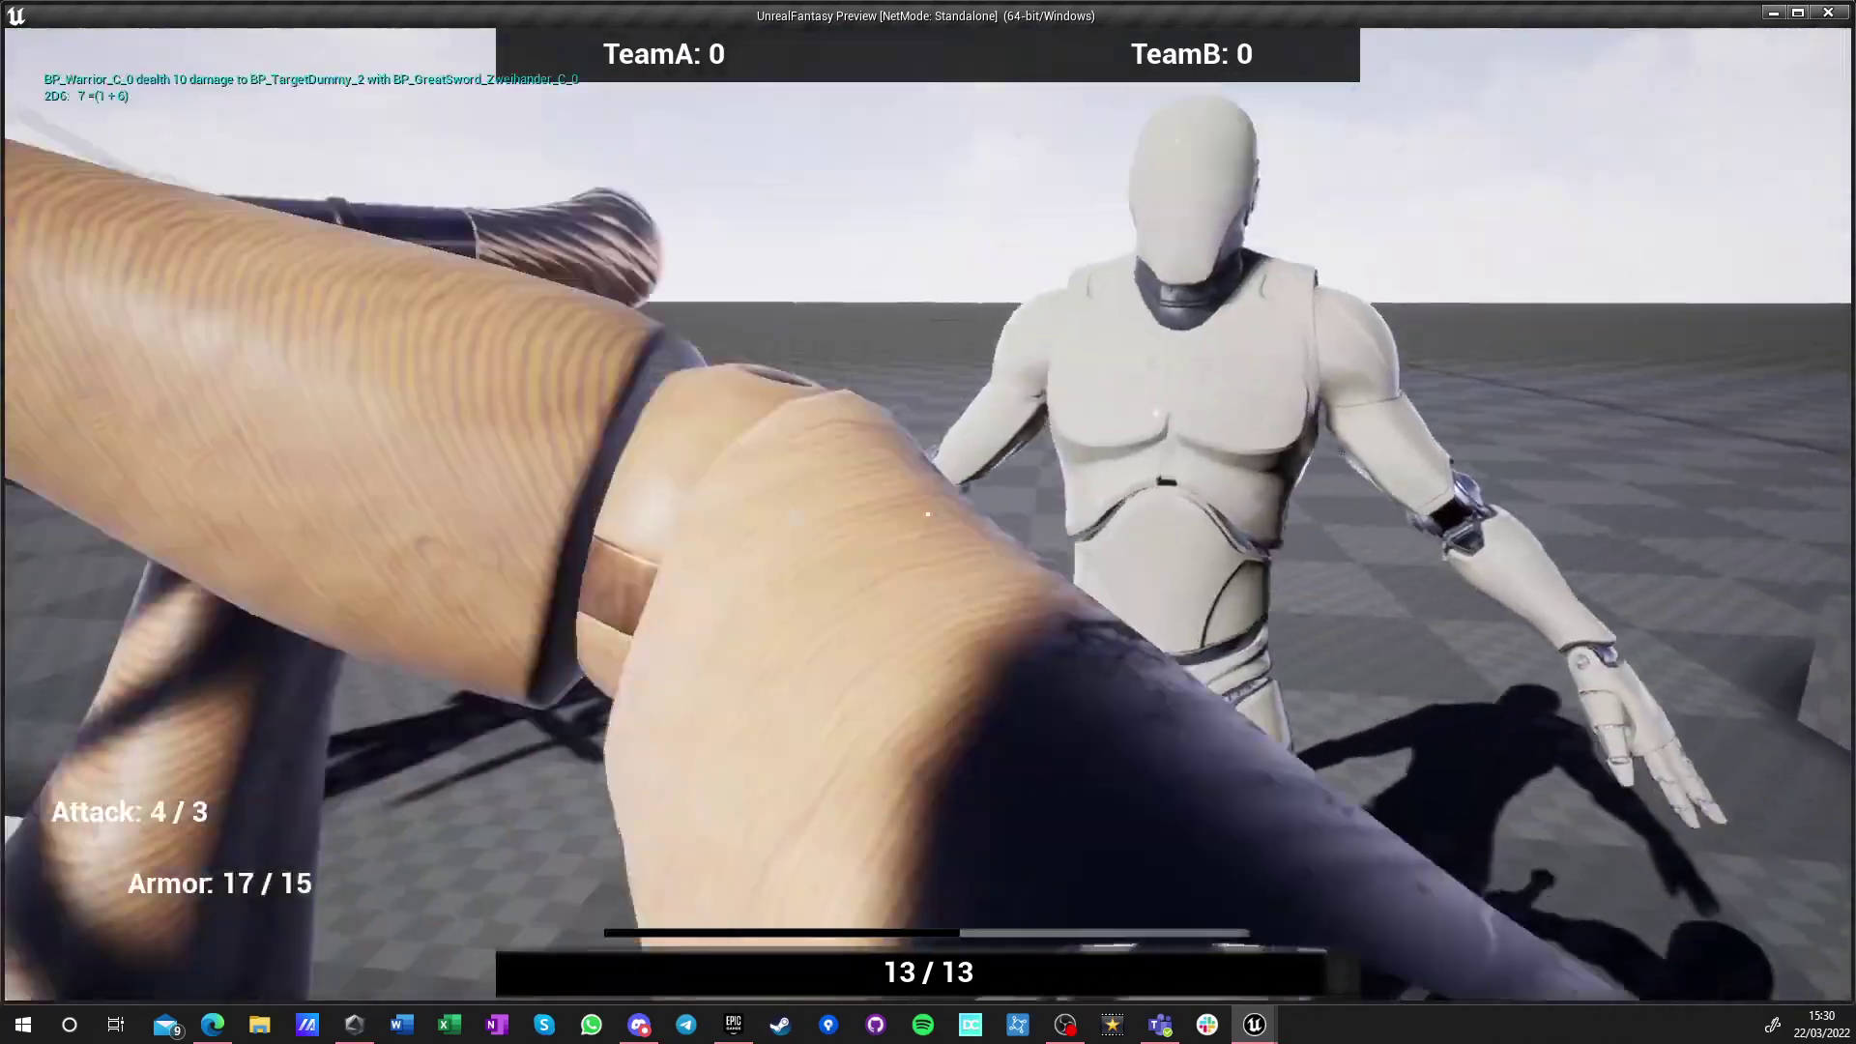
pyautogui.press('s')
pyautogui.click(928, 515)
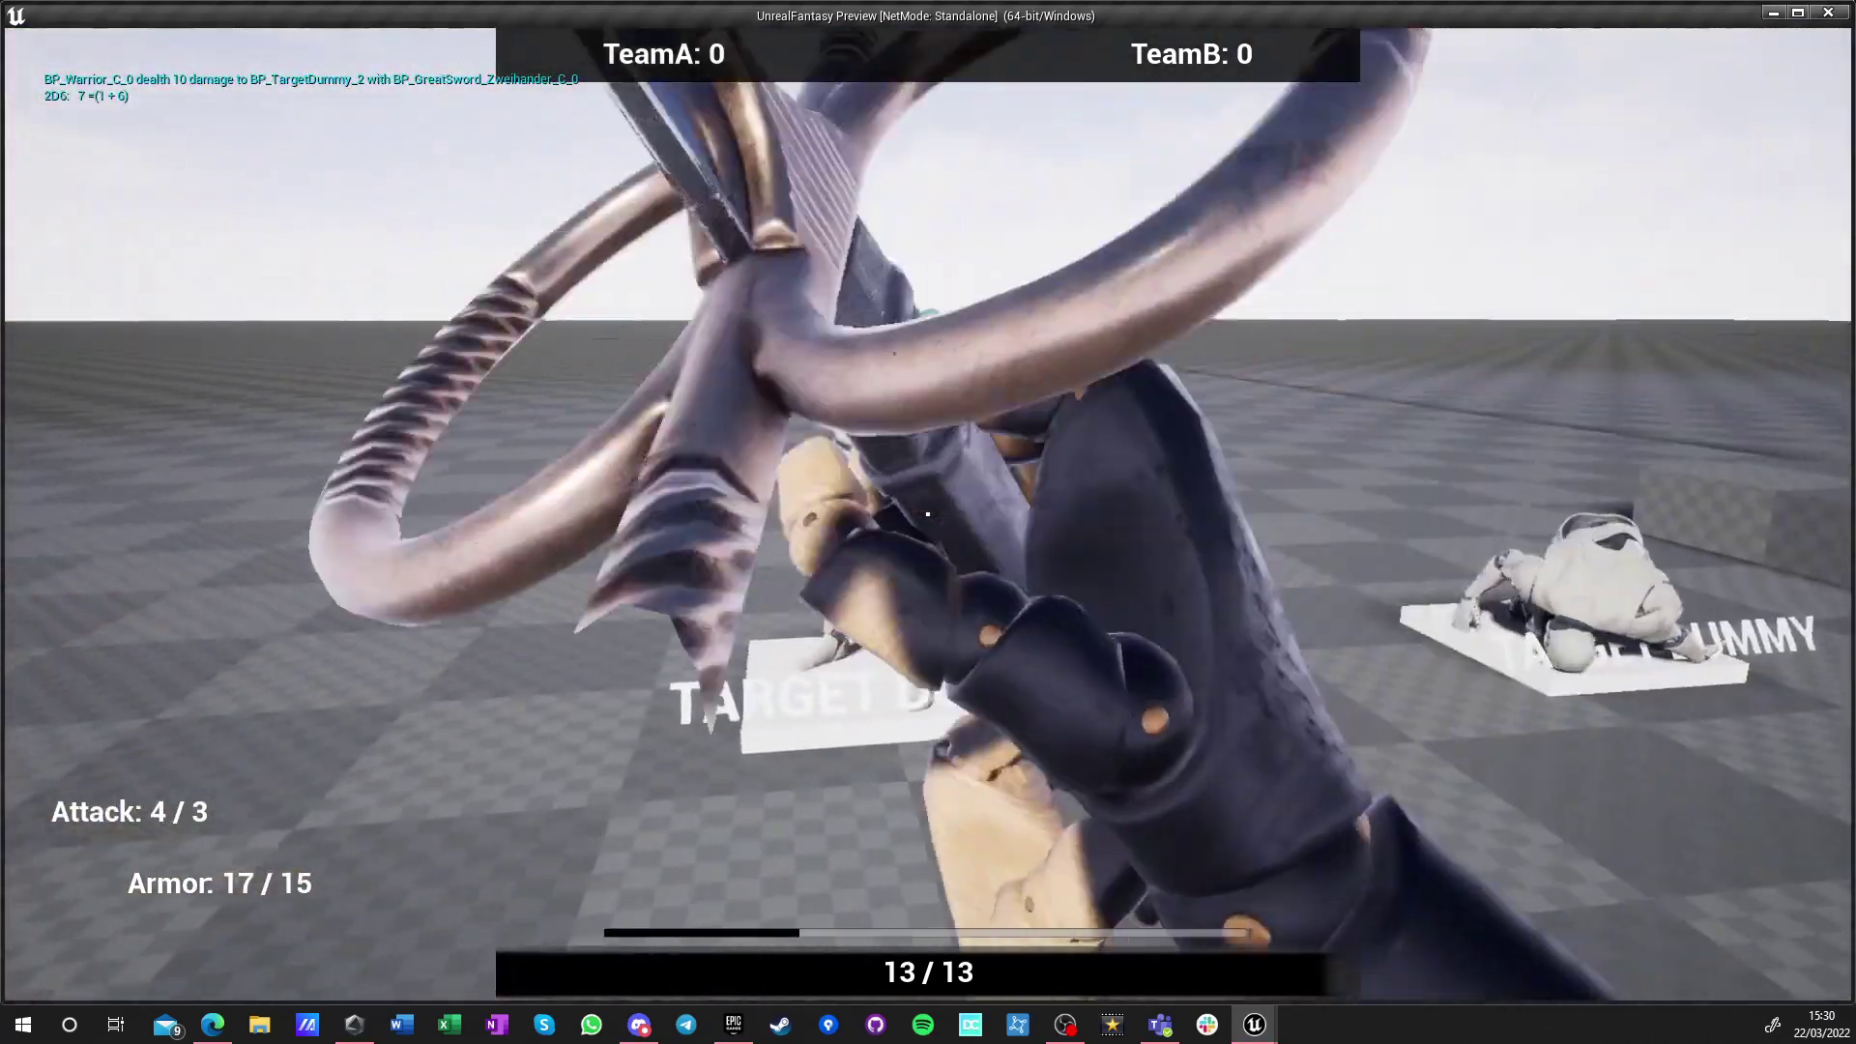
pyautogui.press('w')
pyautogui.click(928, 514)
pyautogui.press('s')
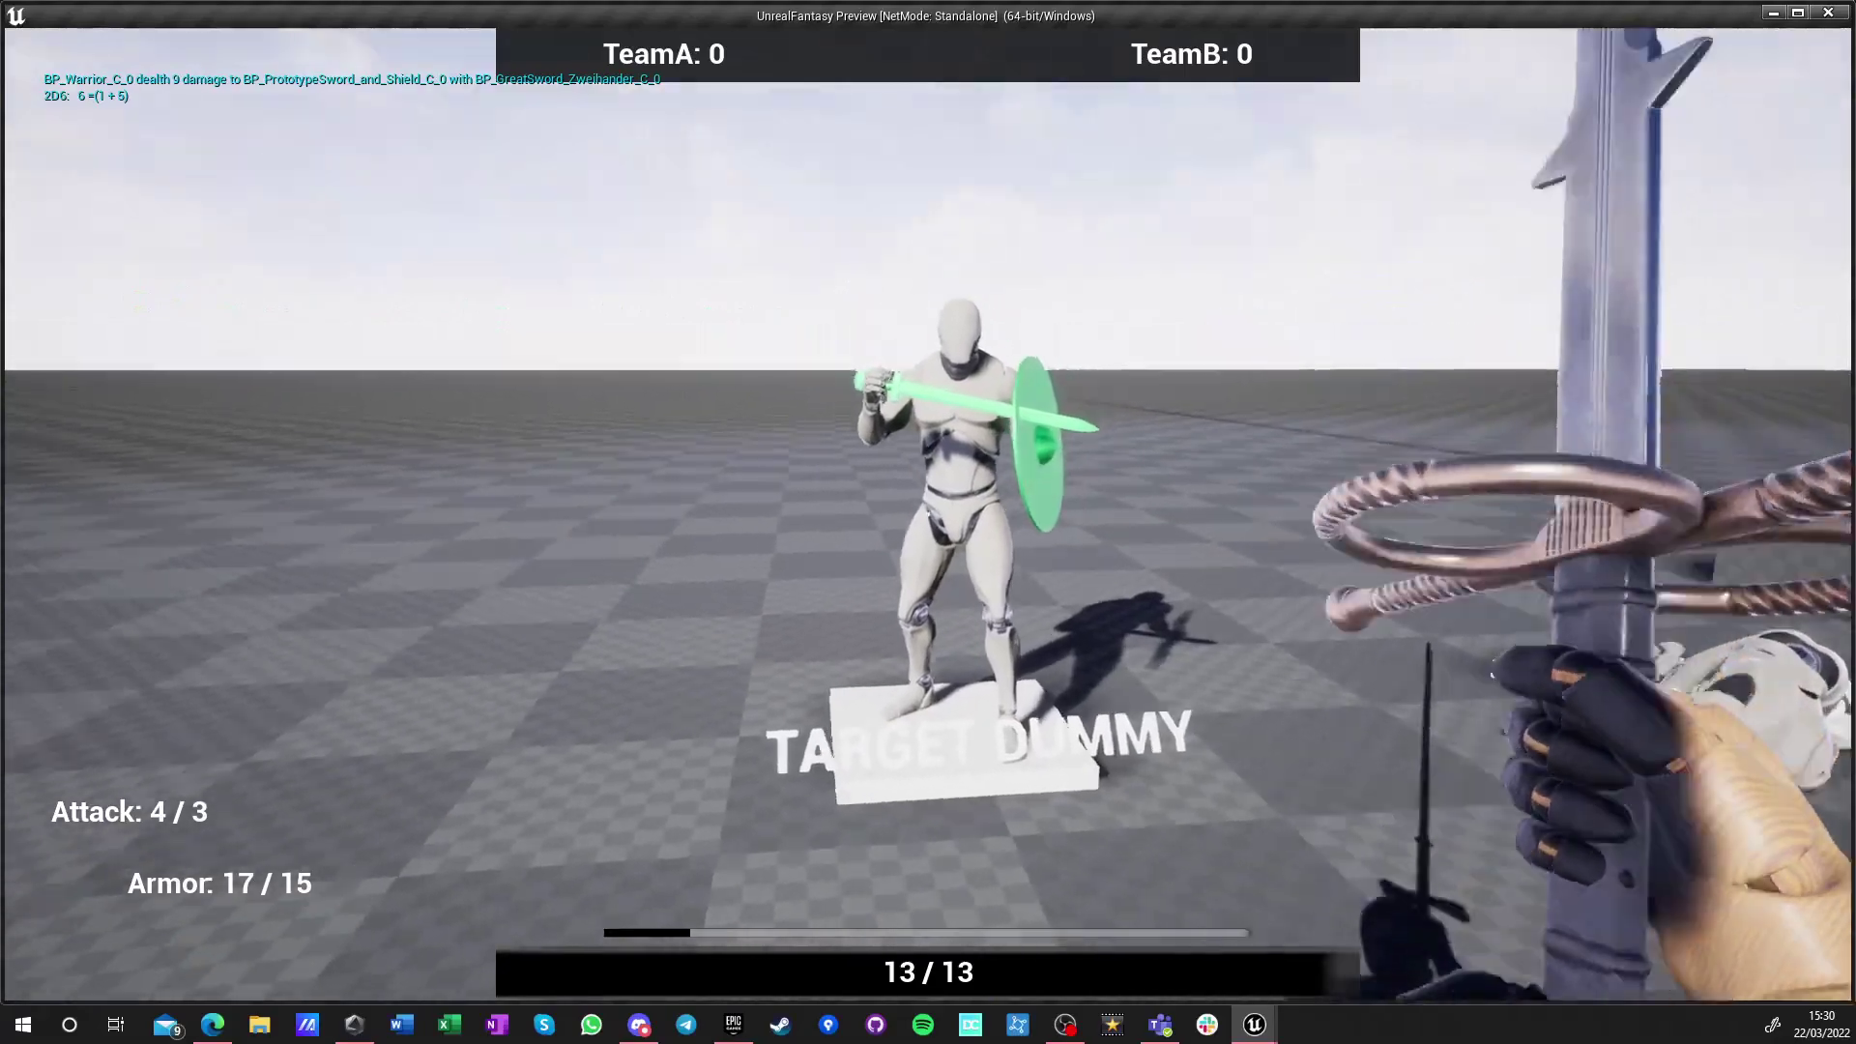
pyautogui.click(928, 514)
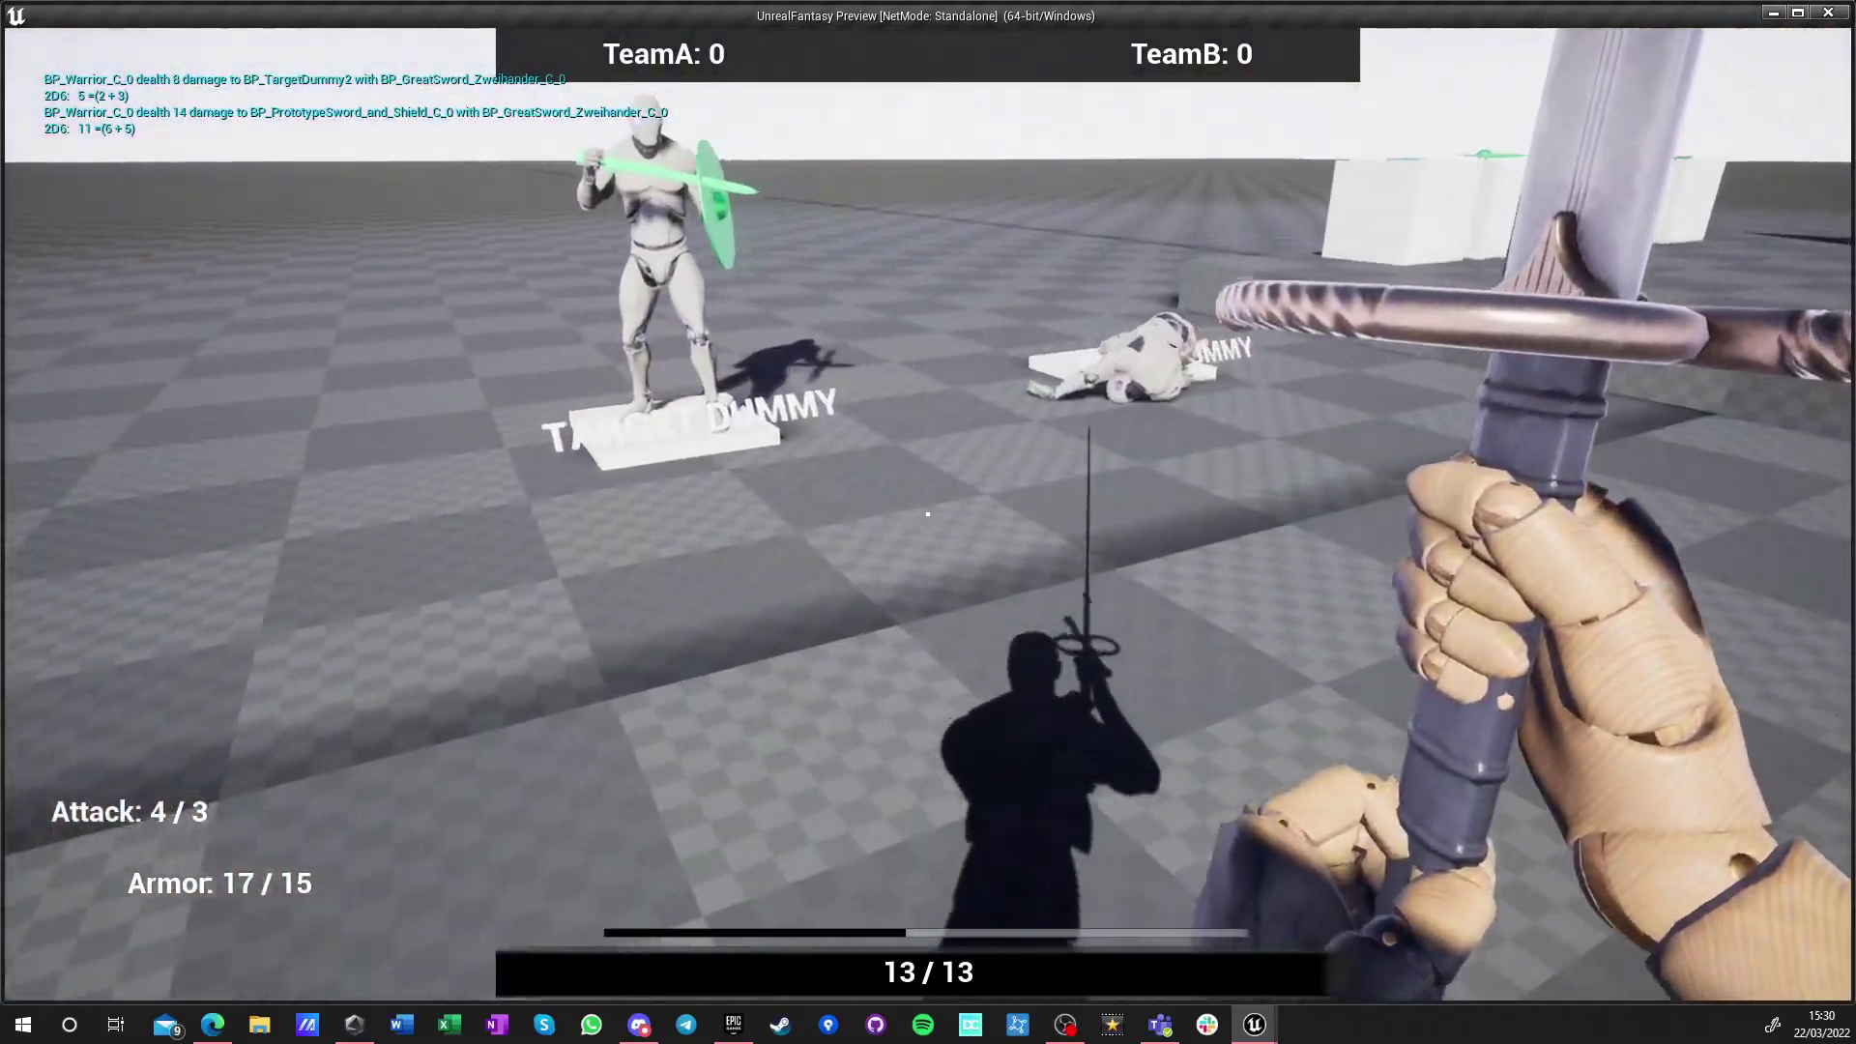
pyautogui.press('w')
pyautogui.click(928, 514)
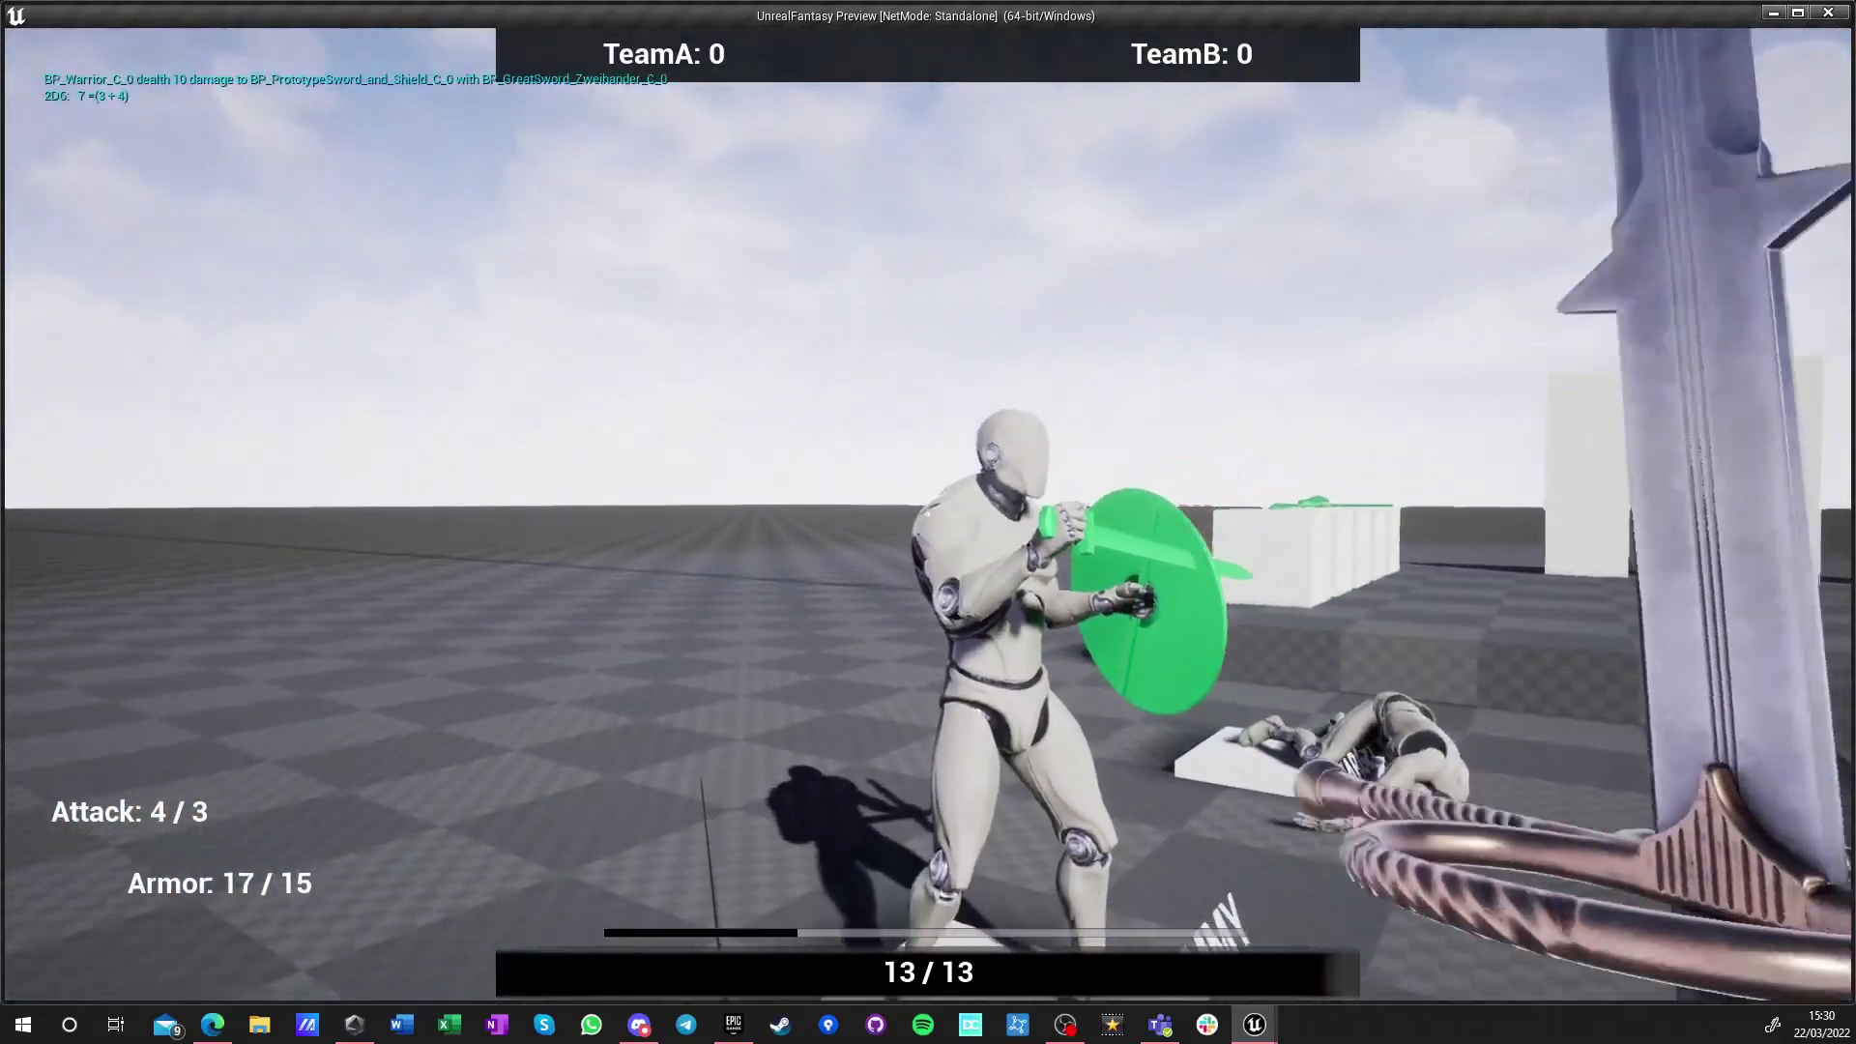
pyautogui.press('s')
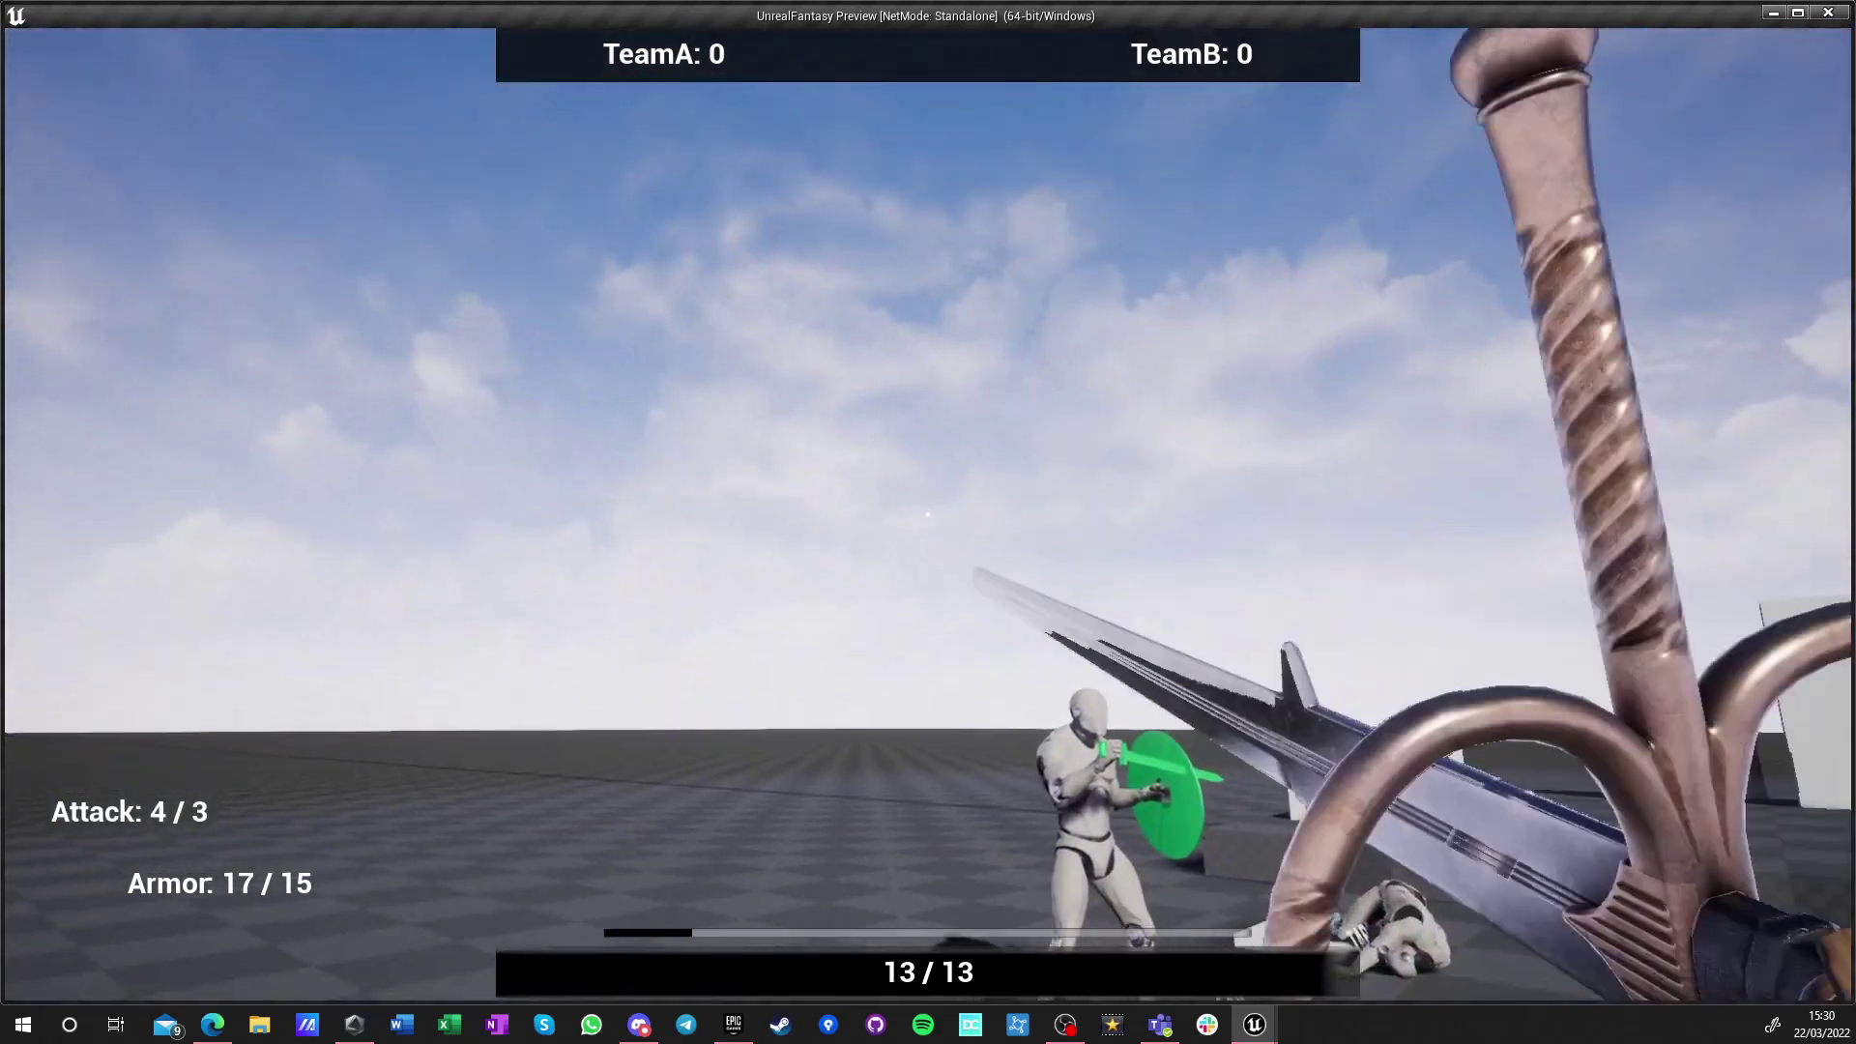
pyautogui.press('s')
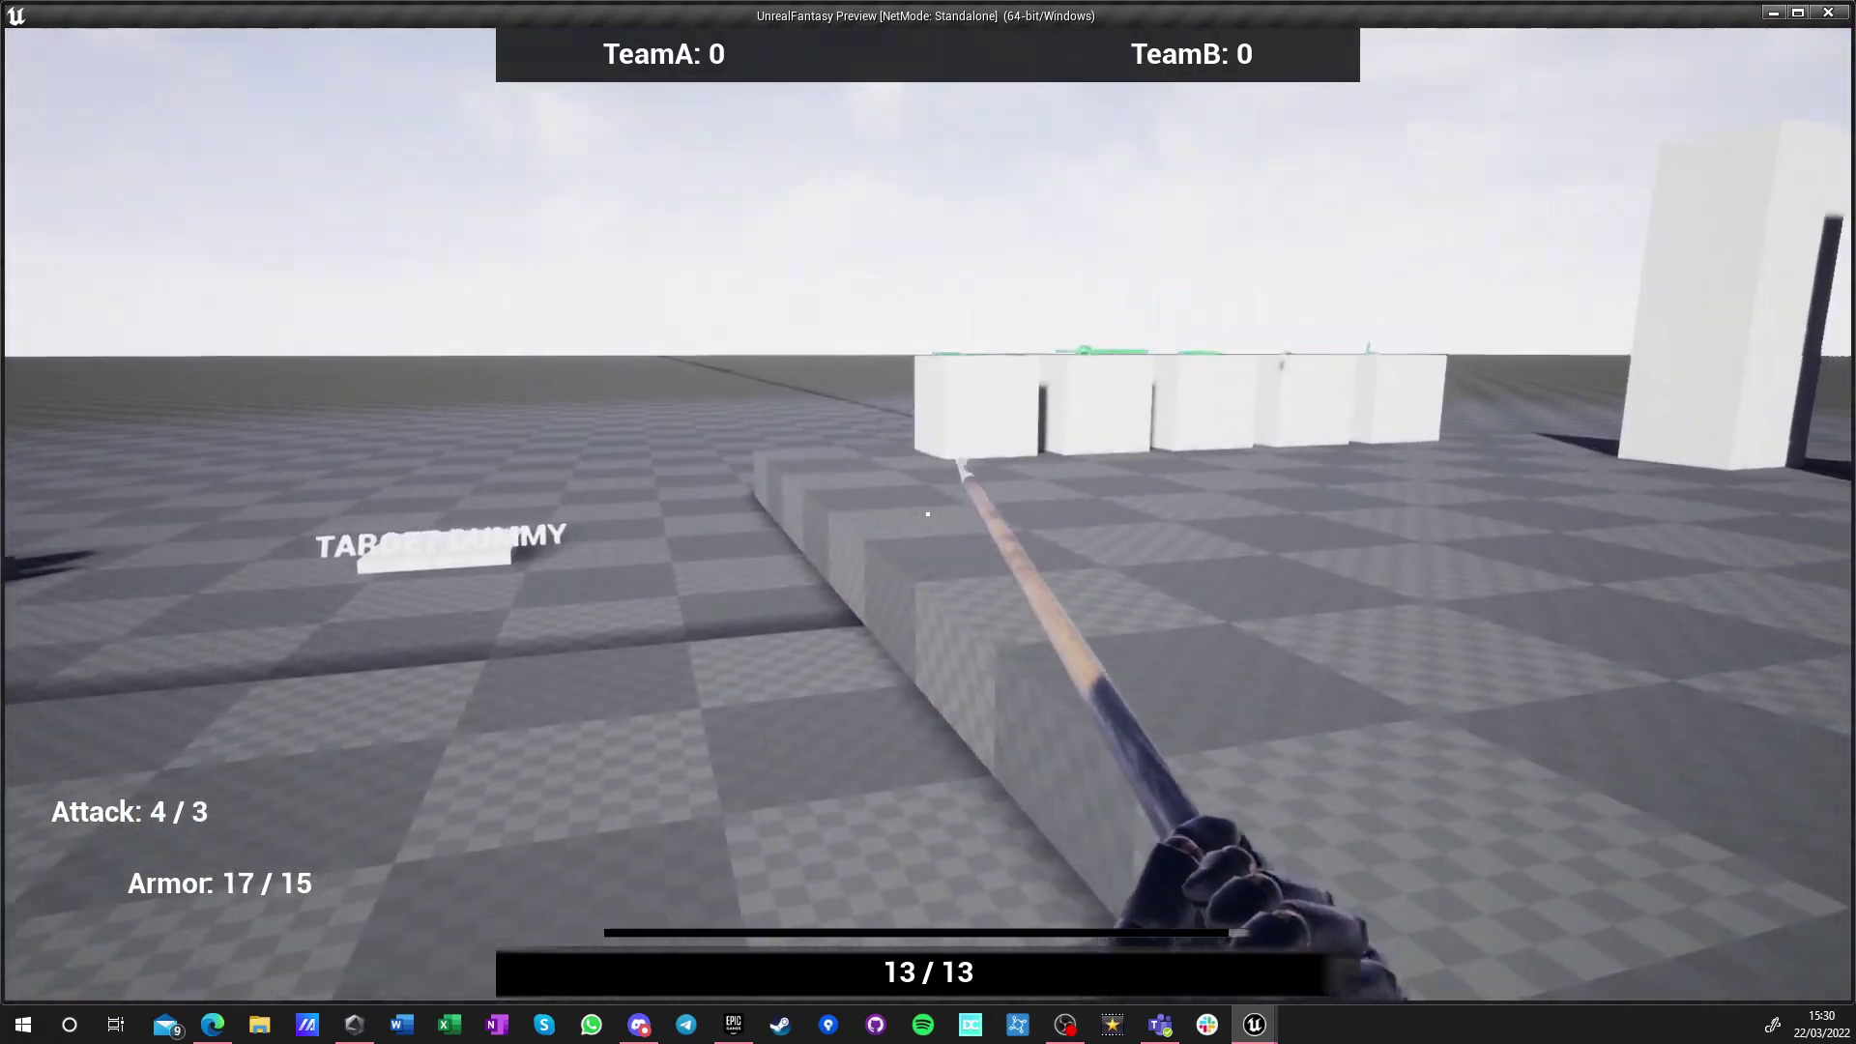
# Test the spear by walking up to the white cubes and striking them
pyautogui.press('w')
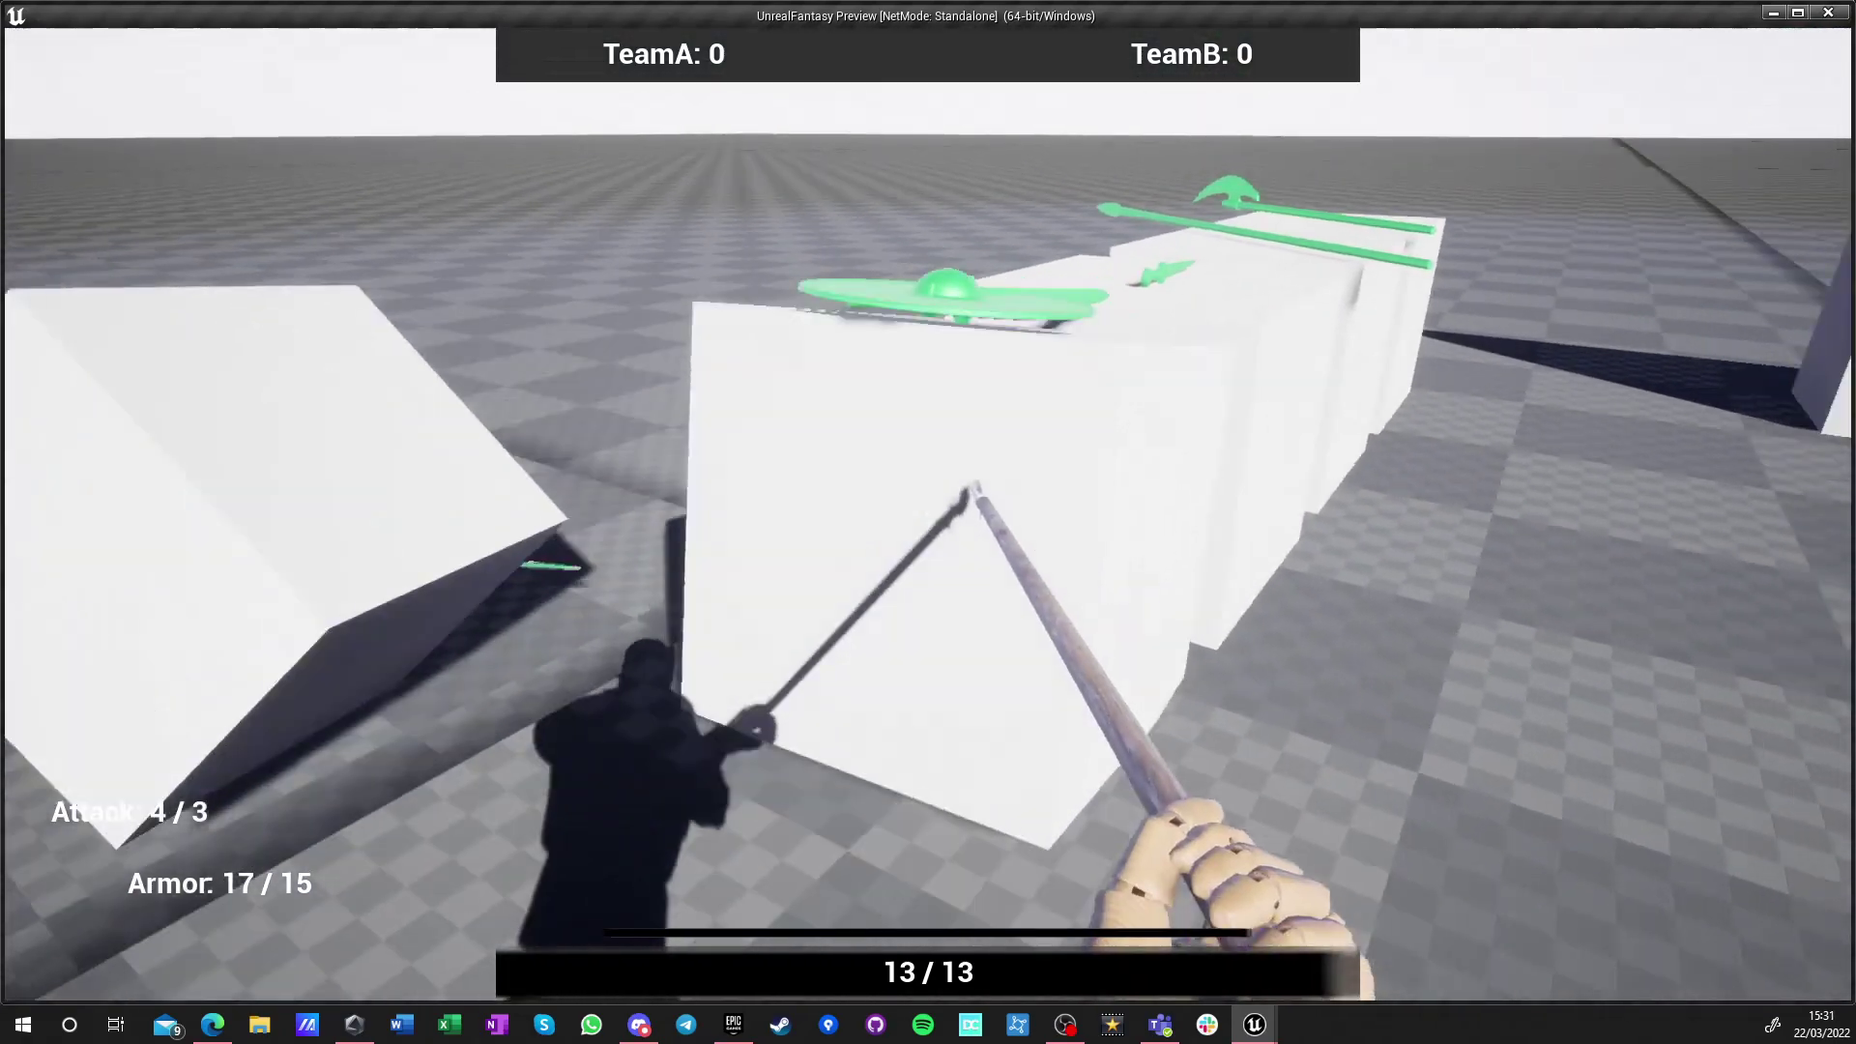
pyautogui.click(927, 522)
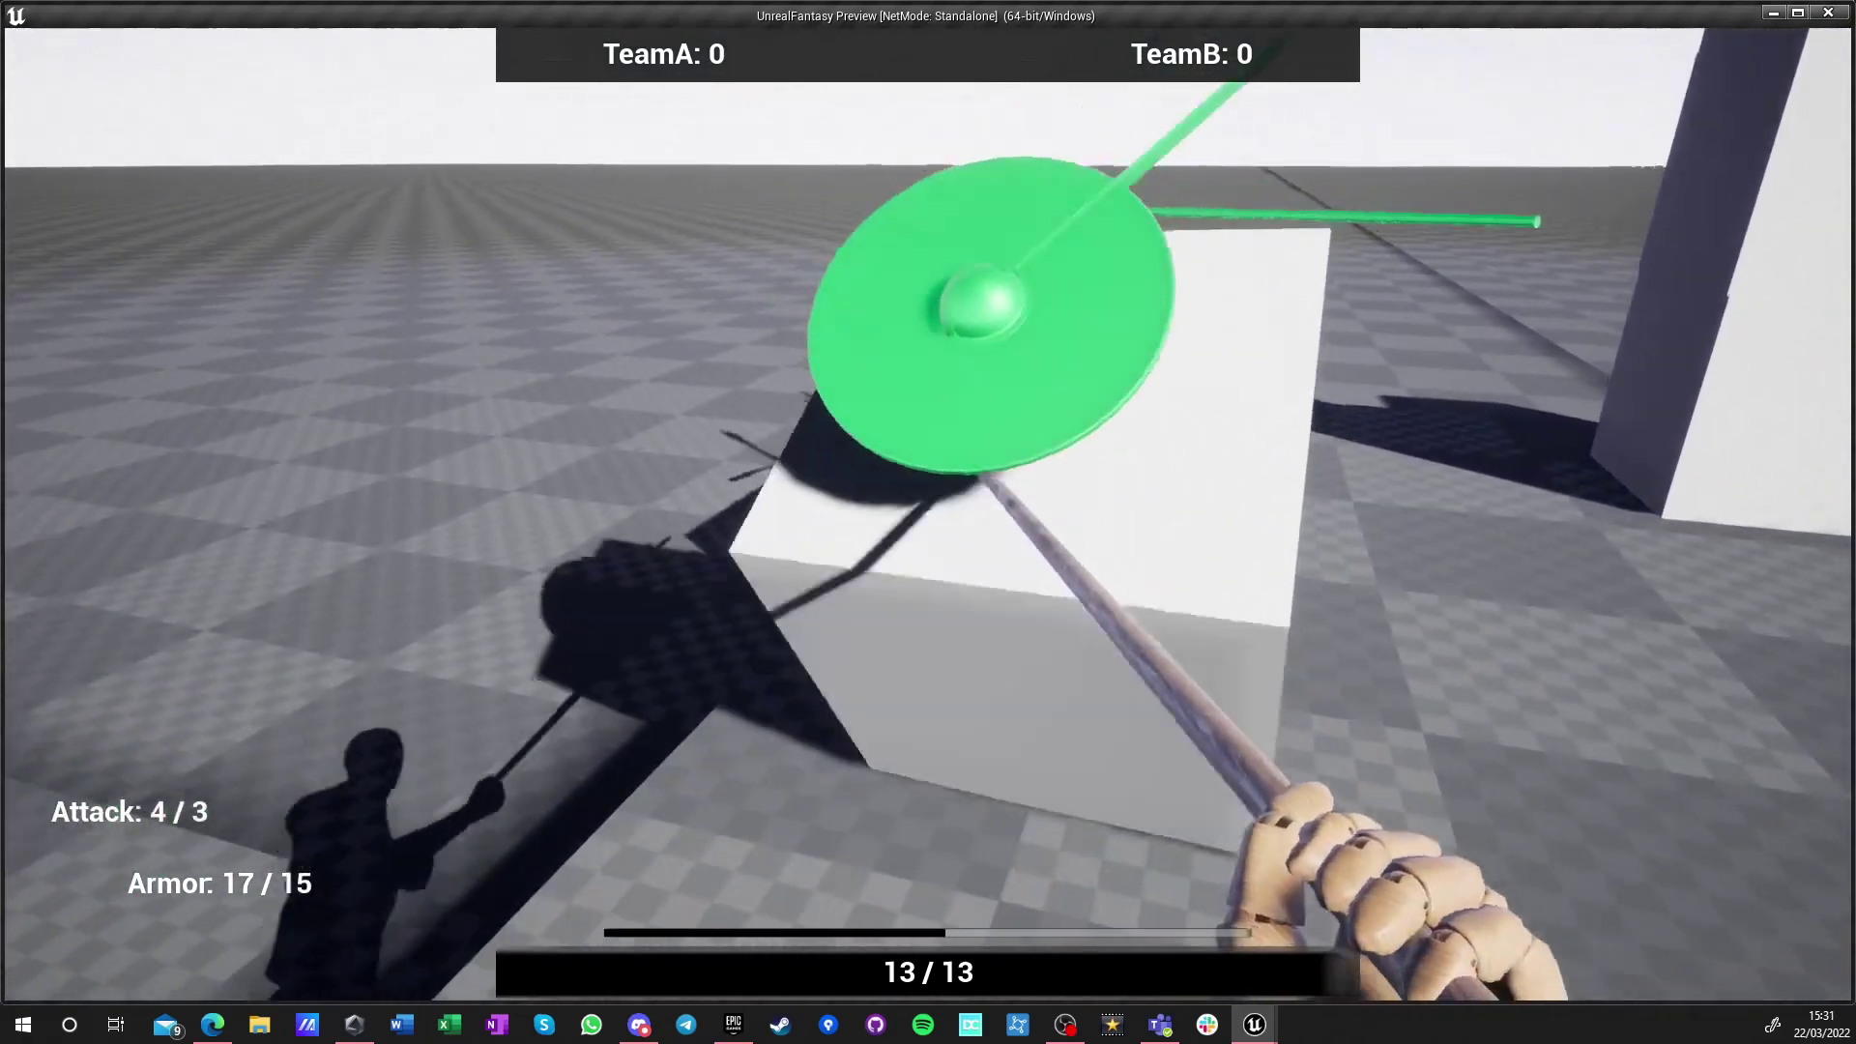
pyautogui.press('w')
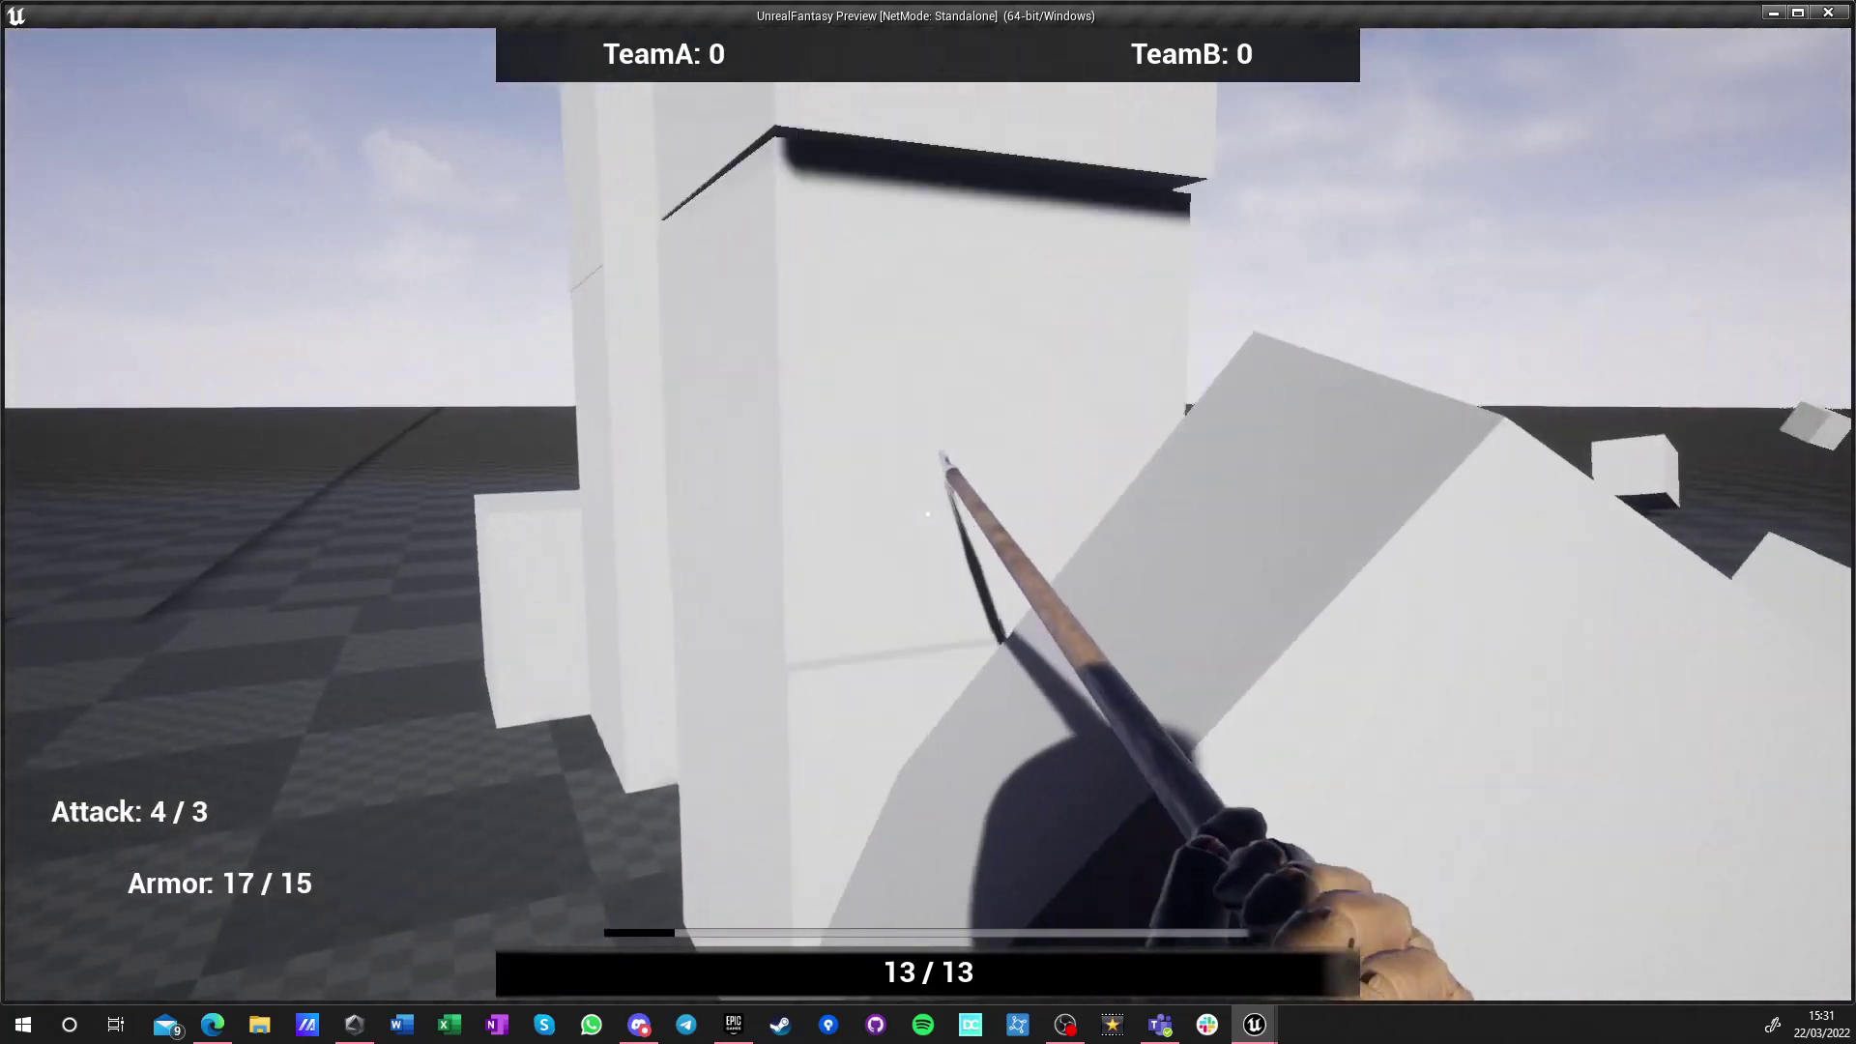
pyautogui.click(928, 513)
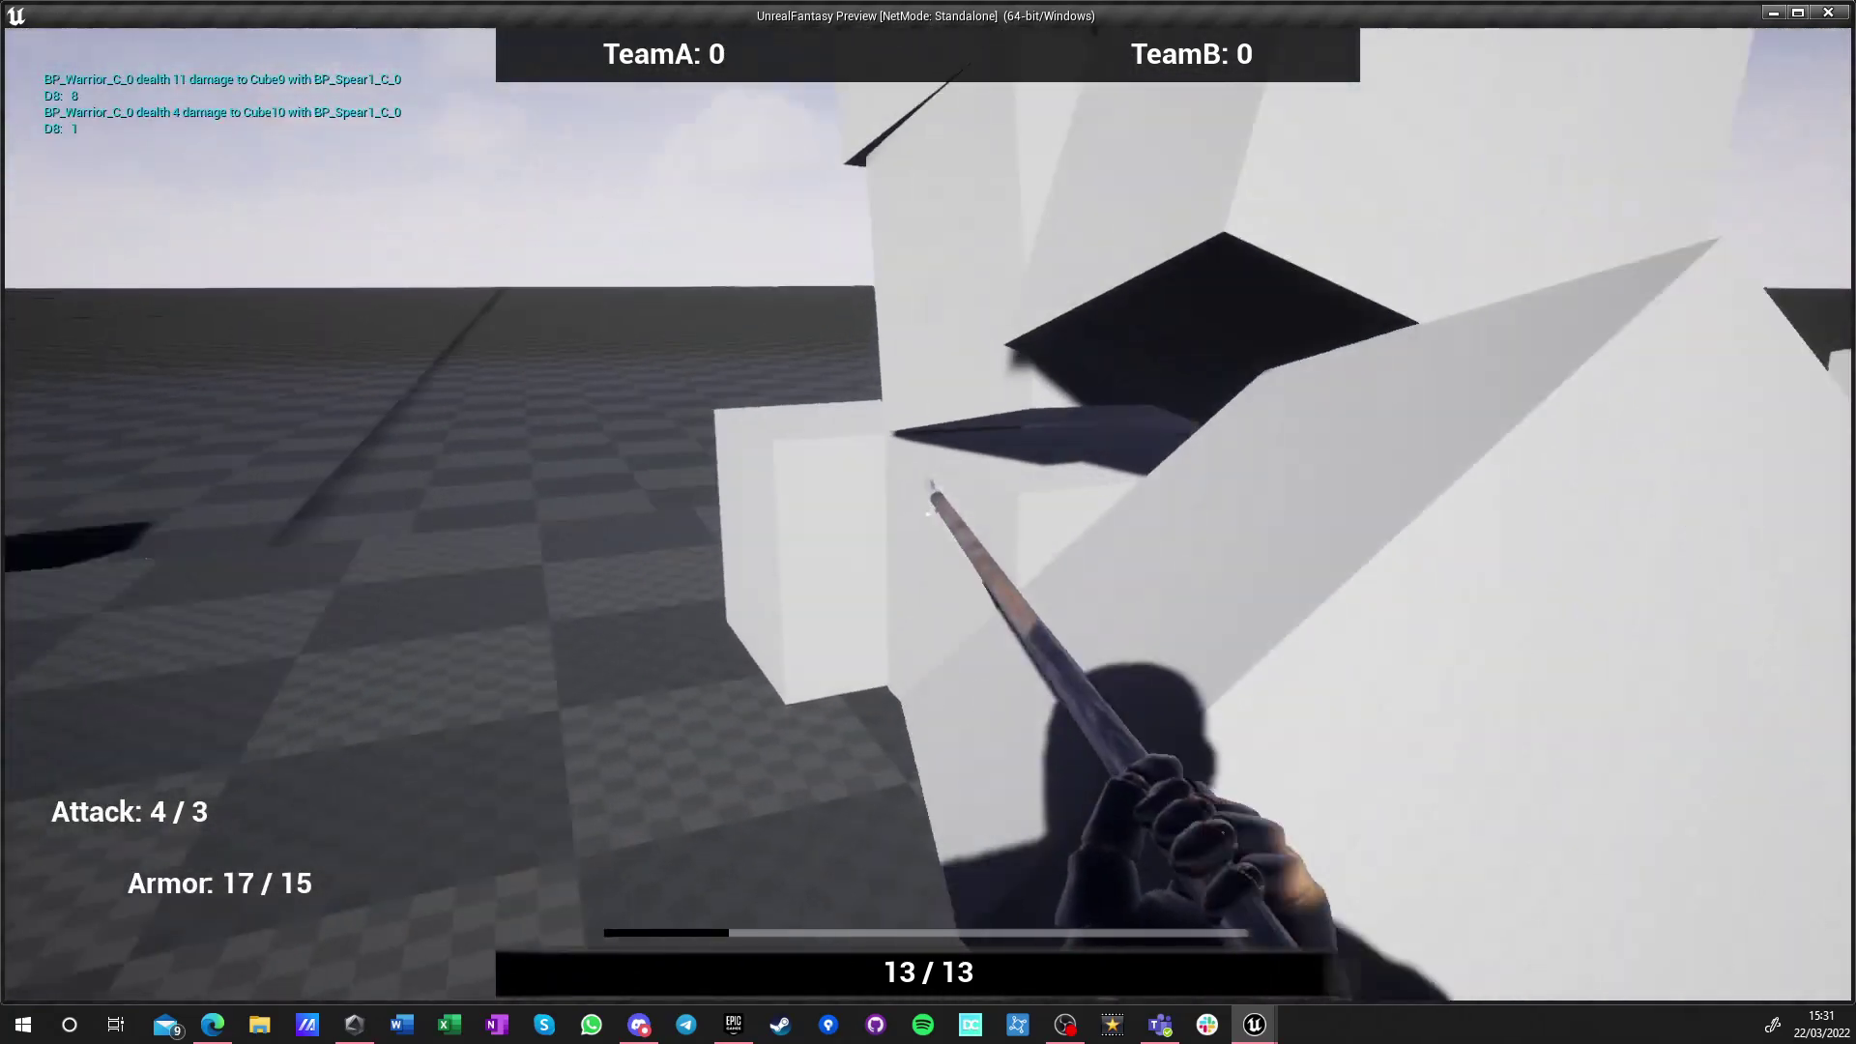
pyautogui.press('w')
# Cycle through the great sword, polearm, spear and sword-and-shield to compare how they are held, and end the play-test
pyautogui.scroll(-1, 927, 513)
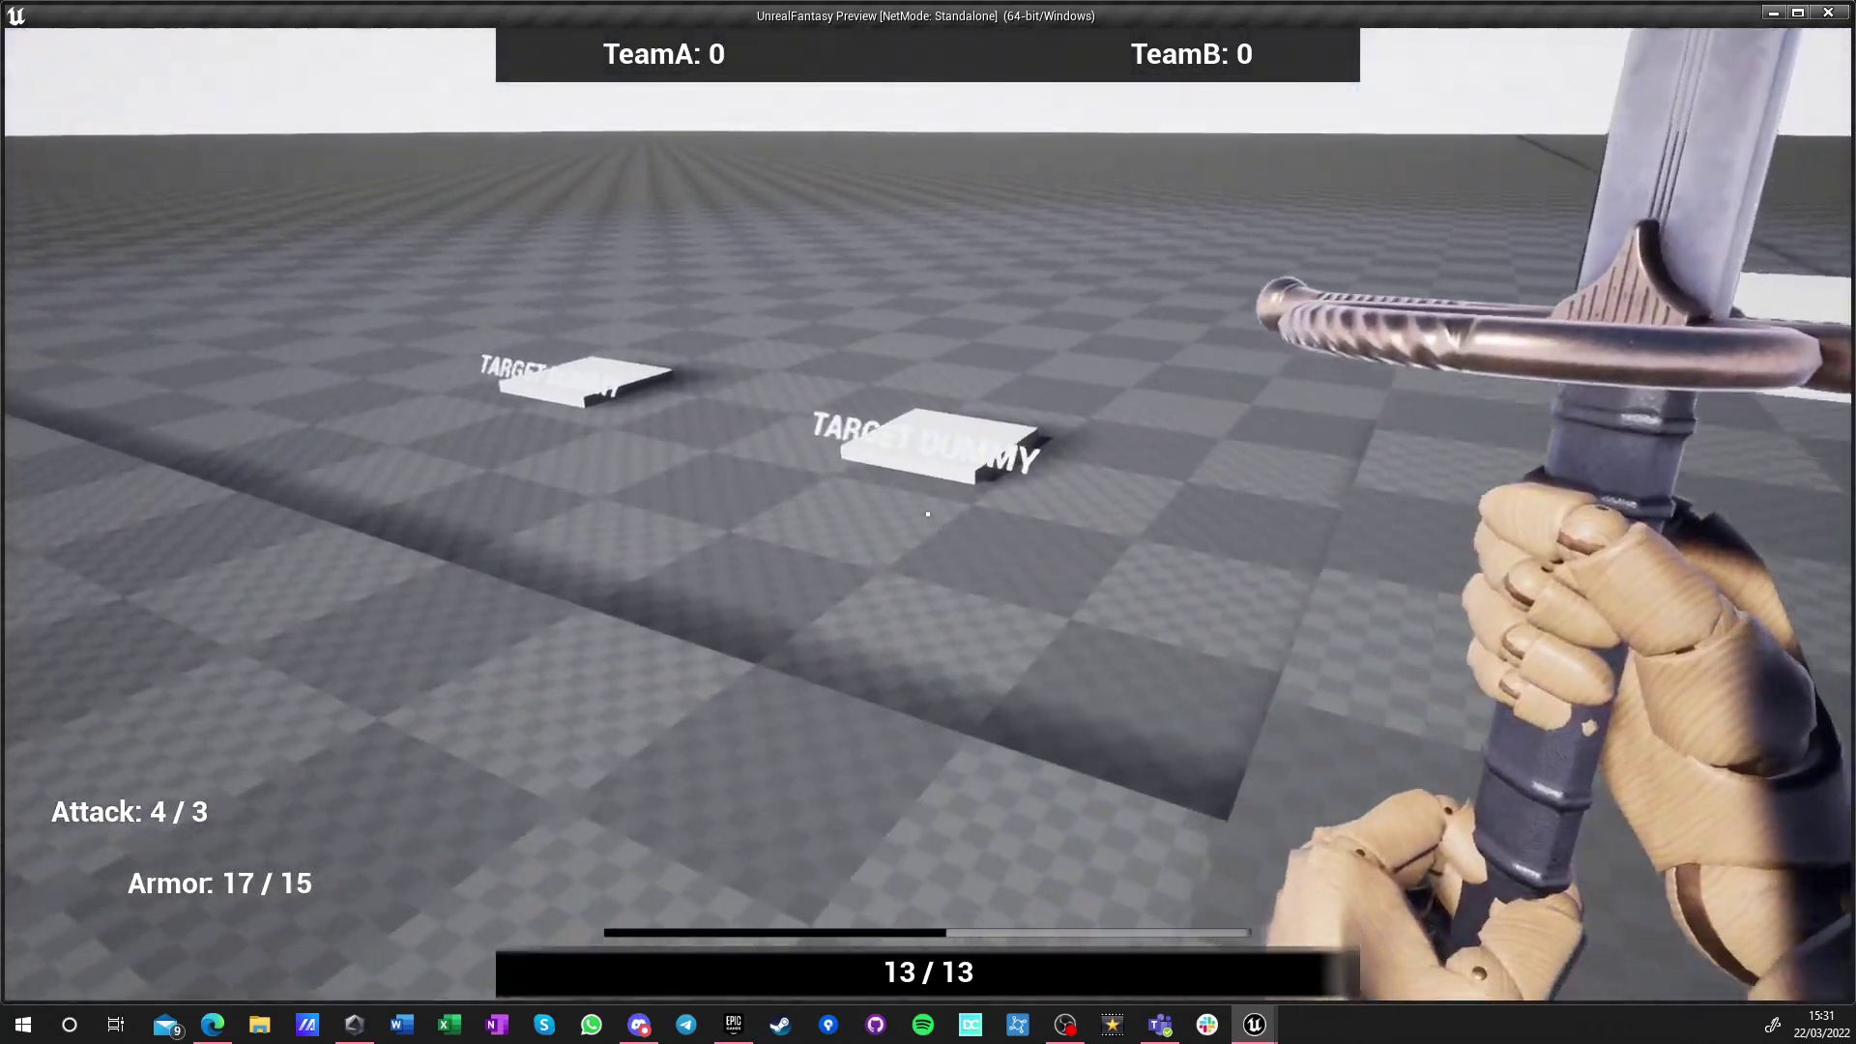
pyautogui.scroll(-1, 928, 513)
pyautogui.click(927, 513)
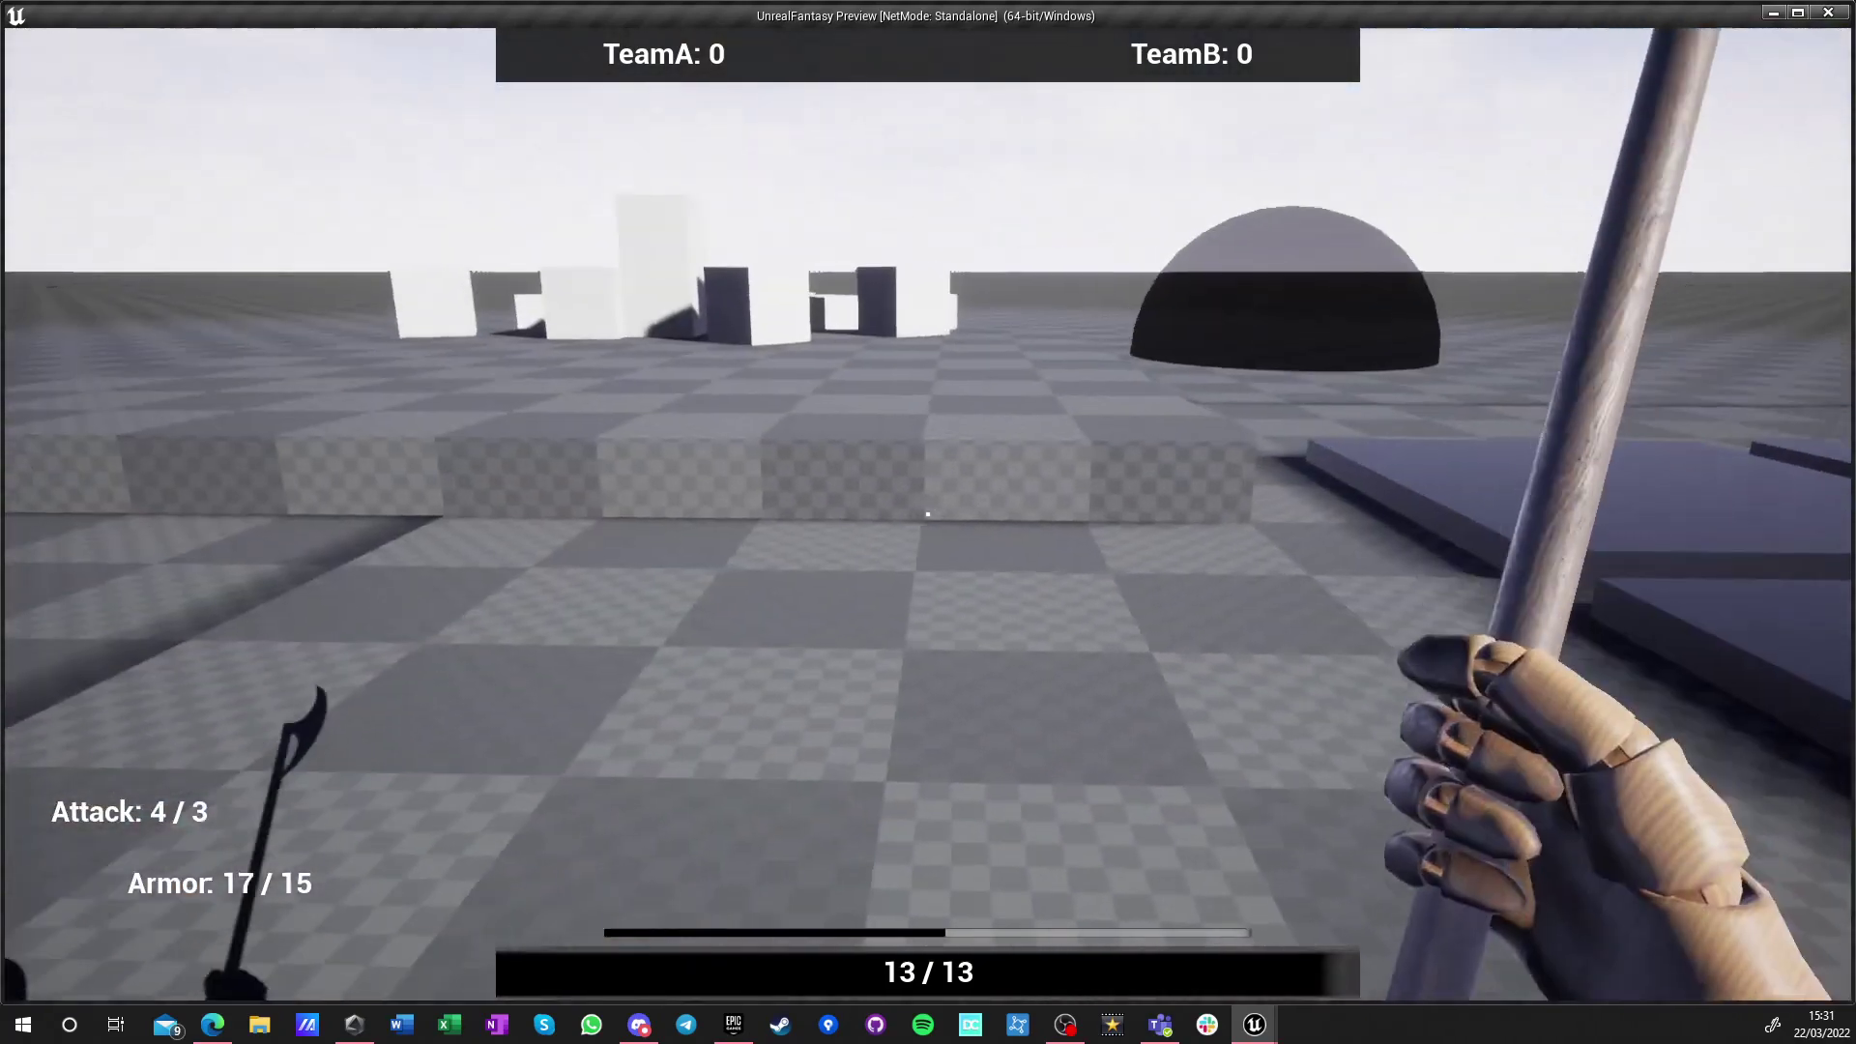
pyautogui.click(928, 513)
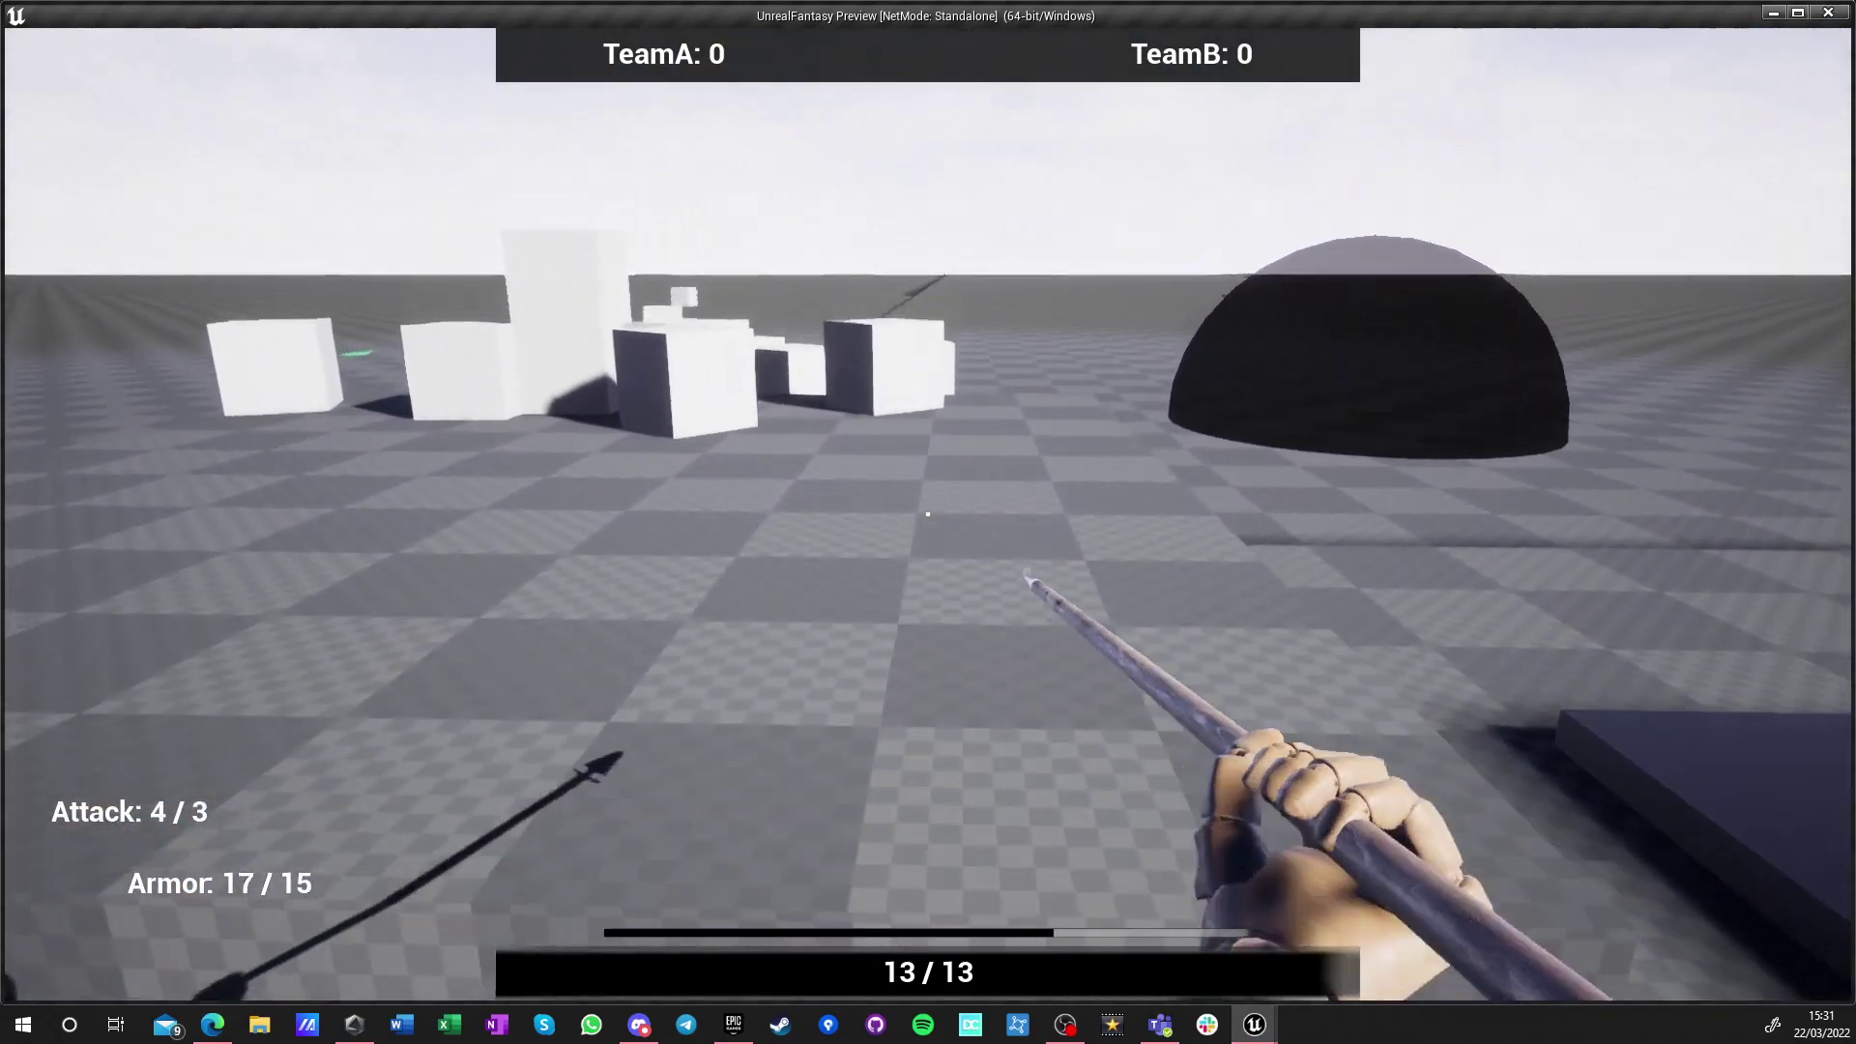
pyautogui.scroll(-1, 928, 514)
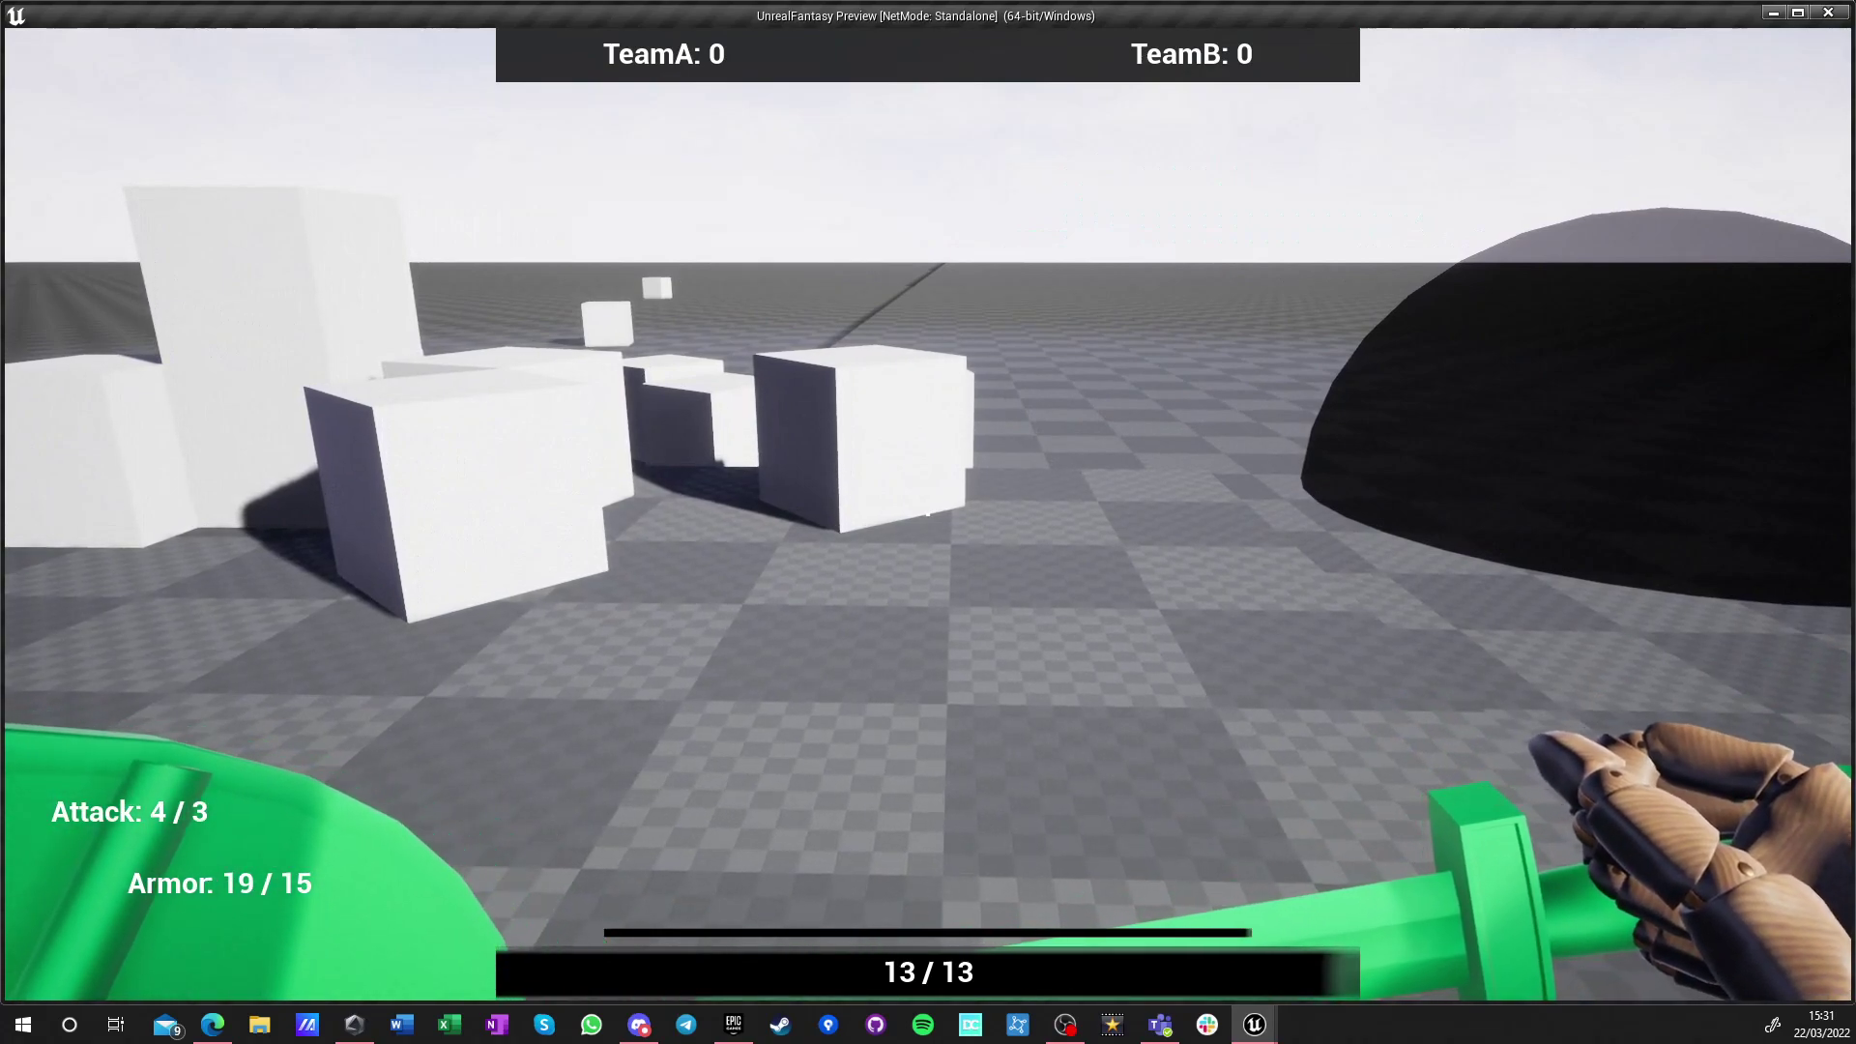
pyautogui.press('Escape')
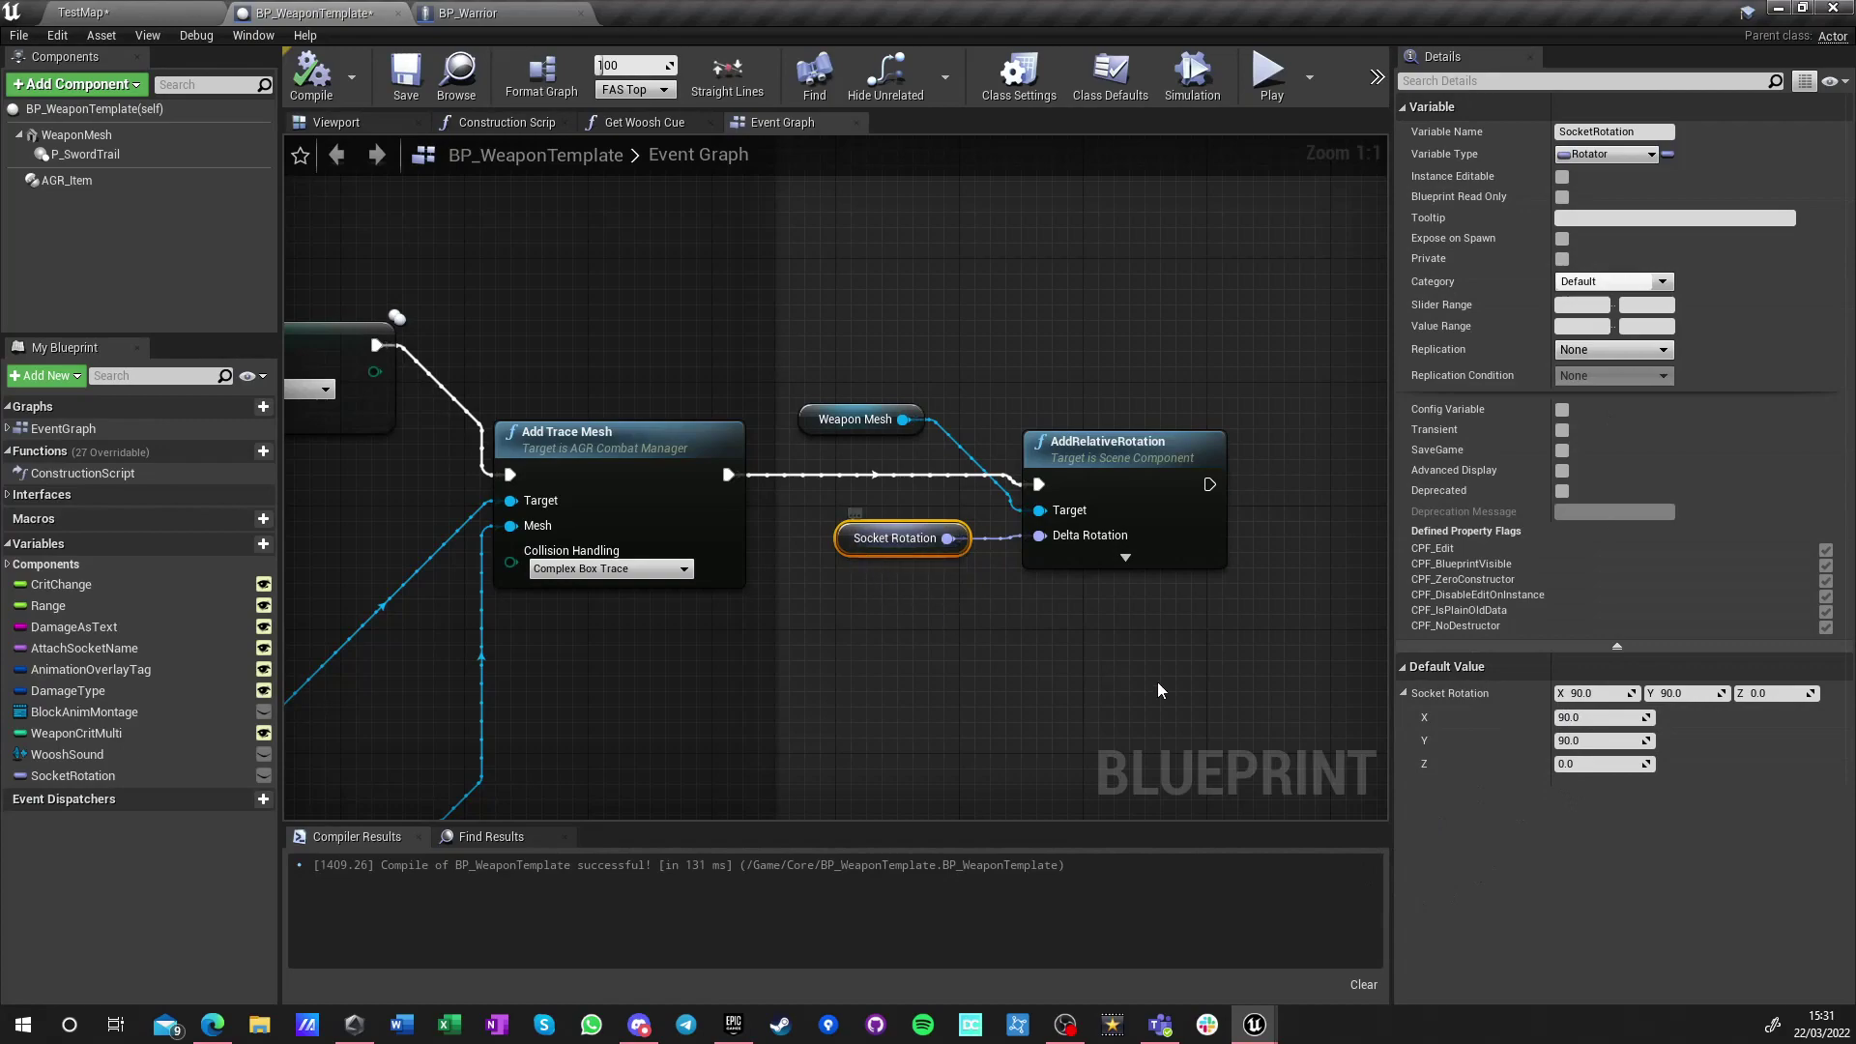
# Set the Socket Rotation variable's default X to 0 and compile BP_WeaponTemplate
pyautogui.click(1586, 715)
pyautogui.write('0')
pyautogui.click(546, 350)
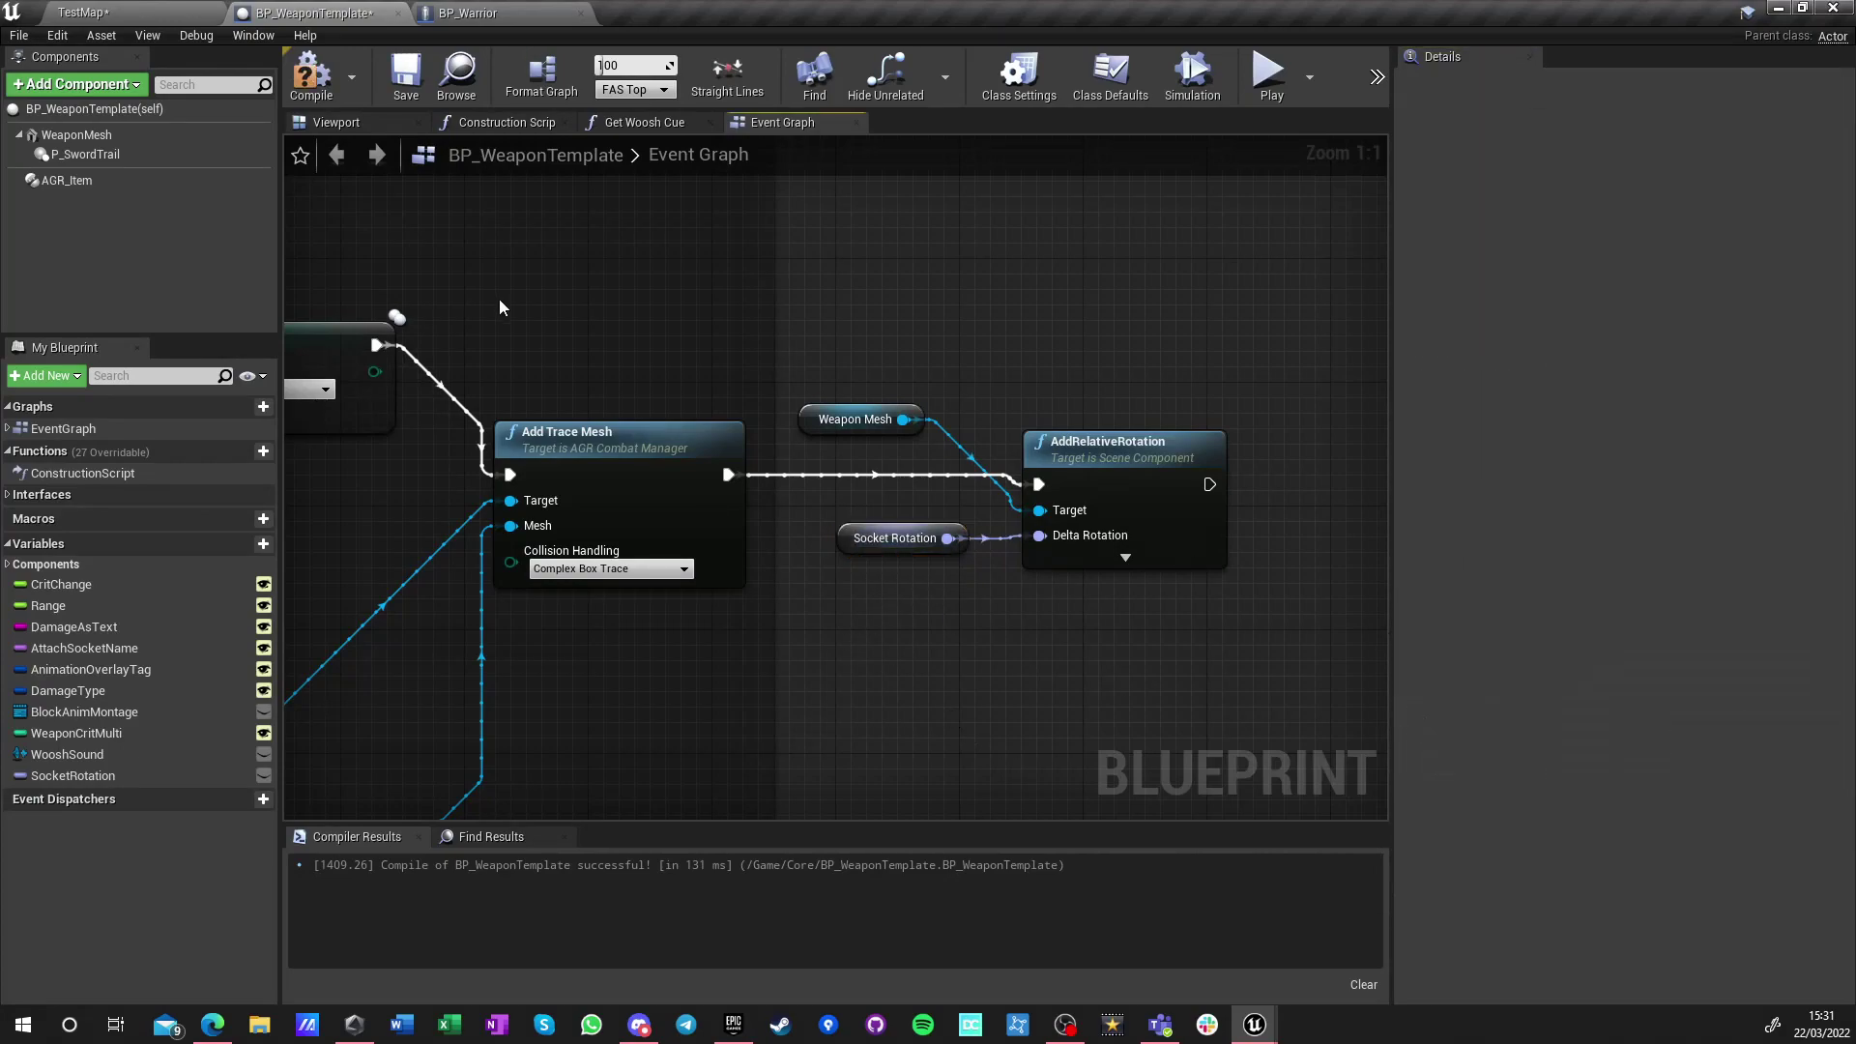
pyautogui.click(307, 83)
# Return to the level editor and open the GamePlay/WeaponBlueprints folder in the second content browser
pyautogui.click(183, 13)
pyautogui.click(1066, 634)
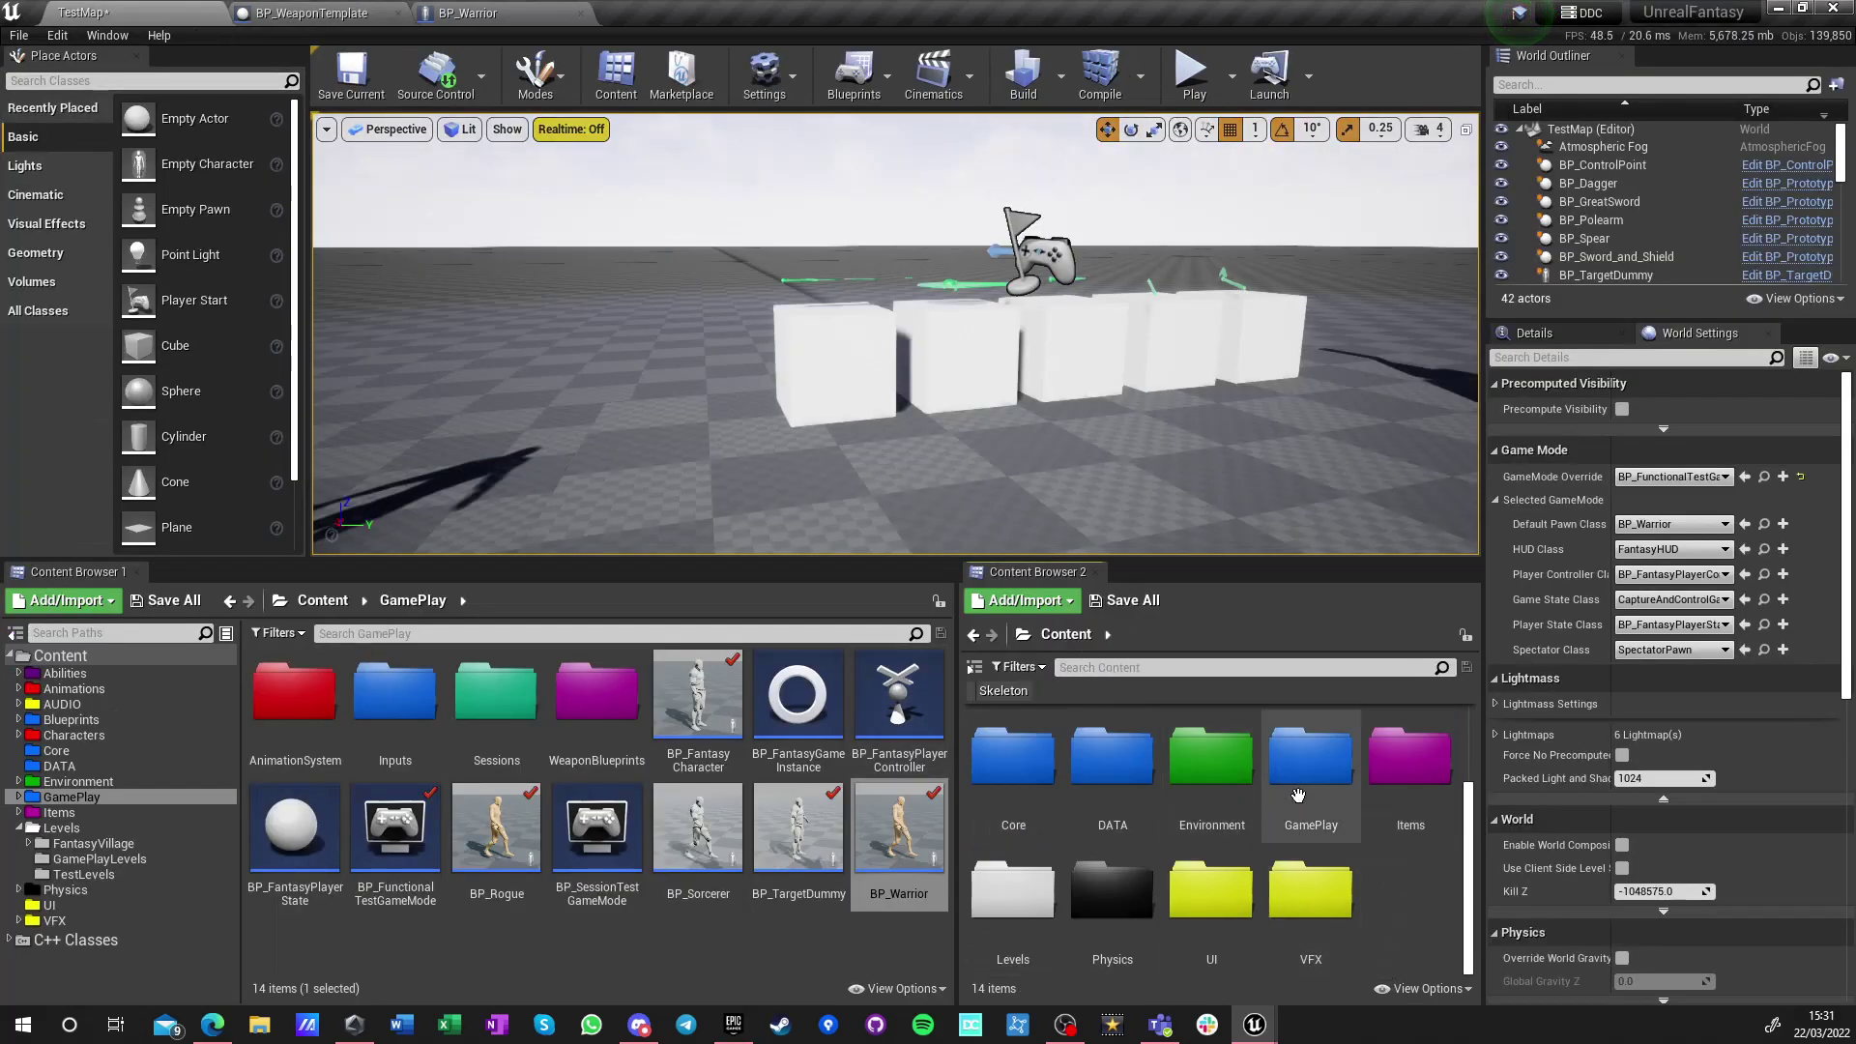
pyautogui.doubleClick(1310, 759)
pyautogui.scroll(3, 1330, 802)
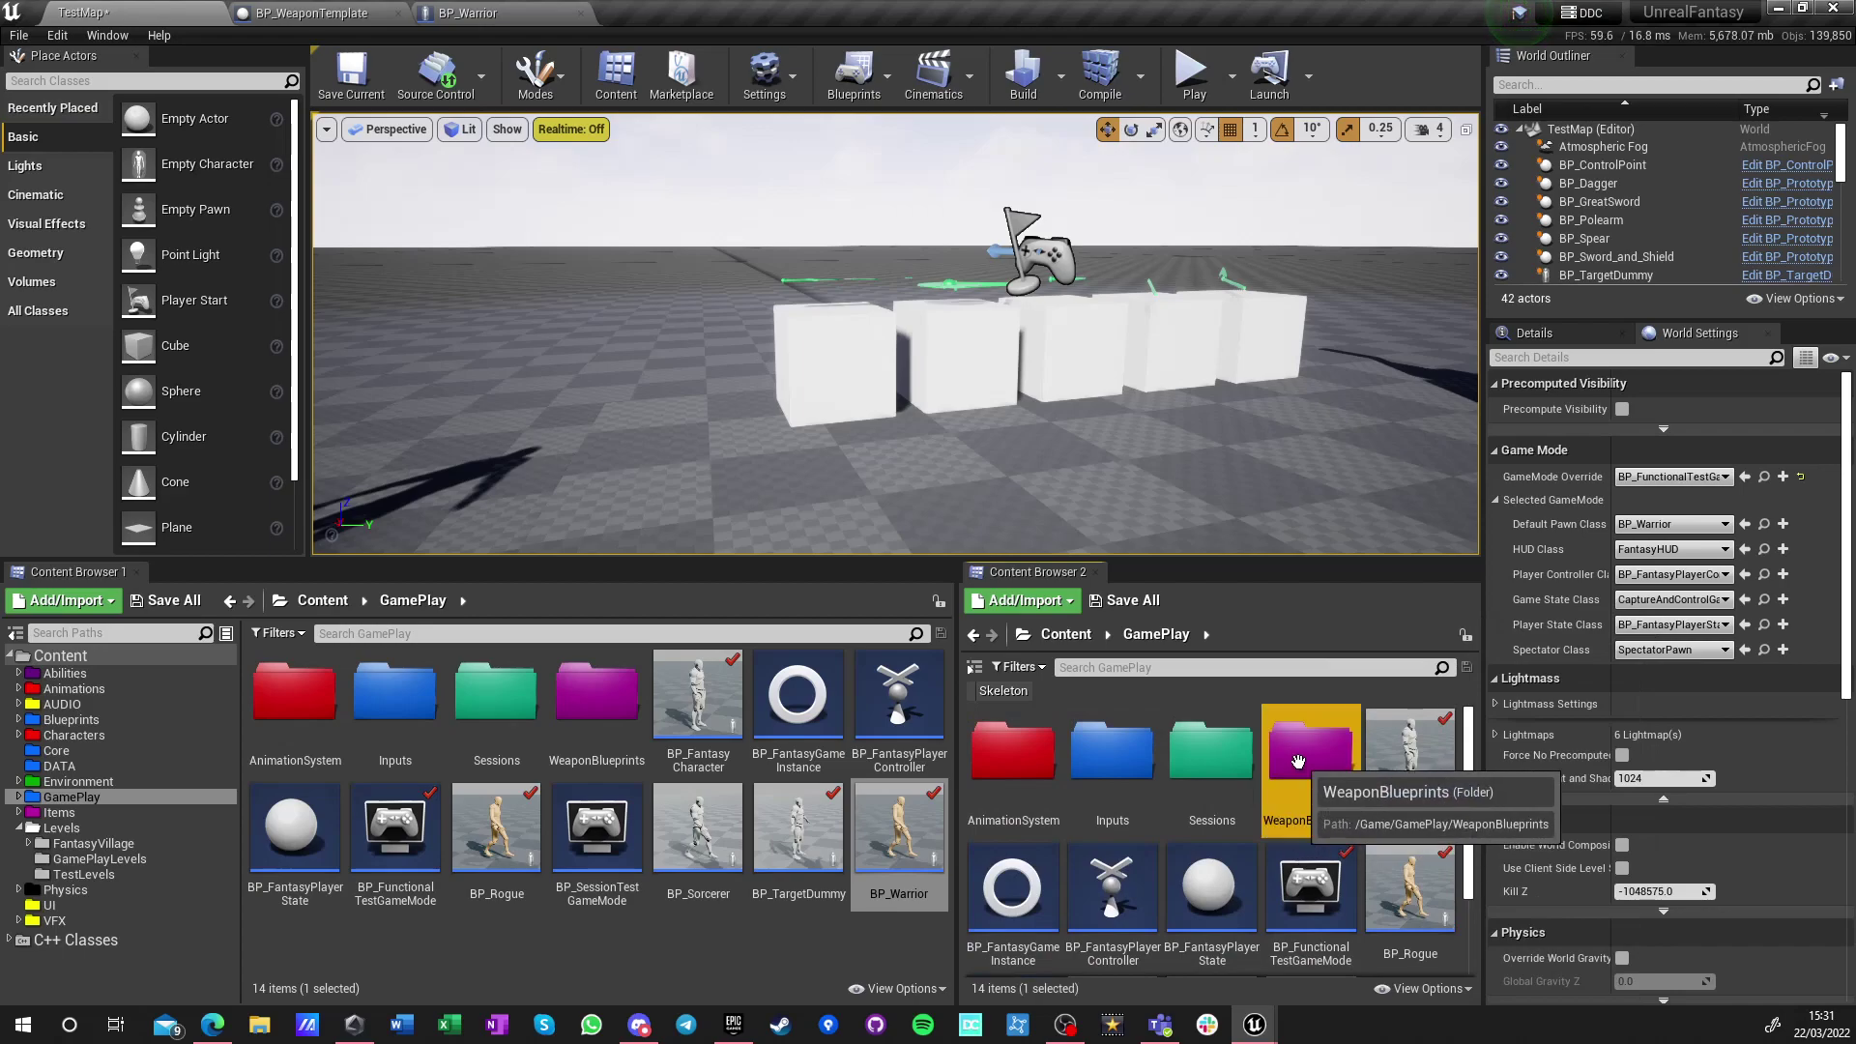
pyautogui.doubleClick(1311, 740)
# Select BP_Dagger1, BP_Dagger2, both BP_GreatSword blueprints and both non-prototype BP_Polearm blueprints, and open them for bulk editing in the property matrix
pyautogui.click(1034, 788)
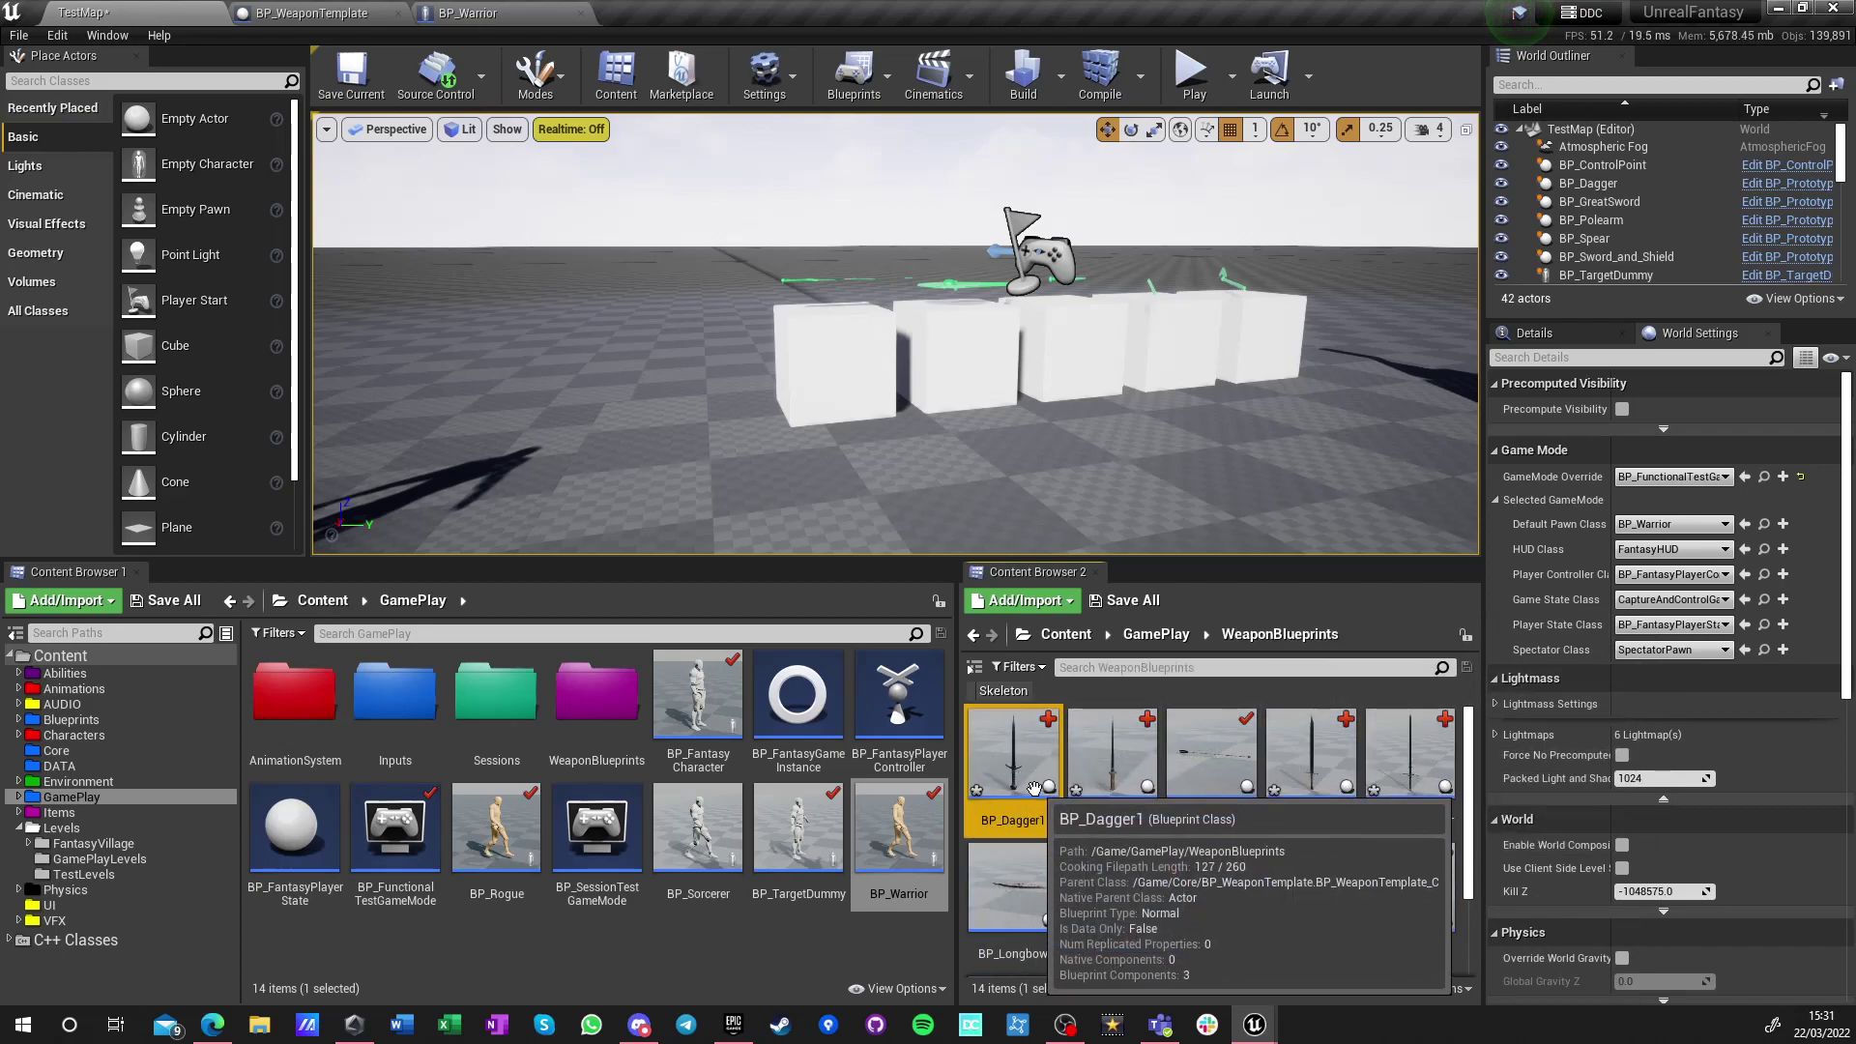
pyautogui.keyDown('ctrl'); pyautogui.click(1102, 779); pyautogui.keyUp('ctrl')
pyautogui.keyDown('ctrl'); pyautogui.click(1311, 763); pyautogui.keyUp('ctrl')
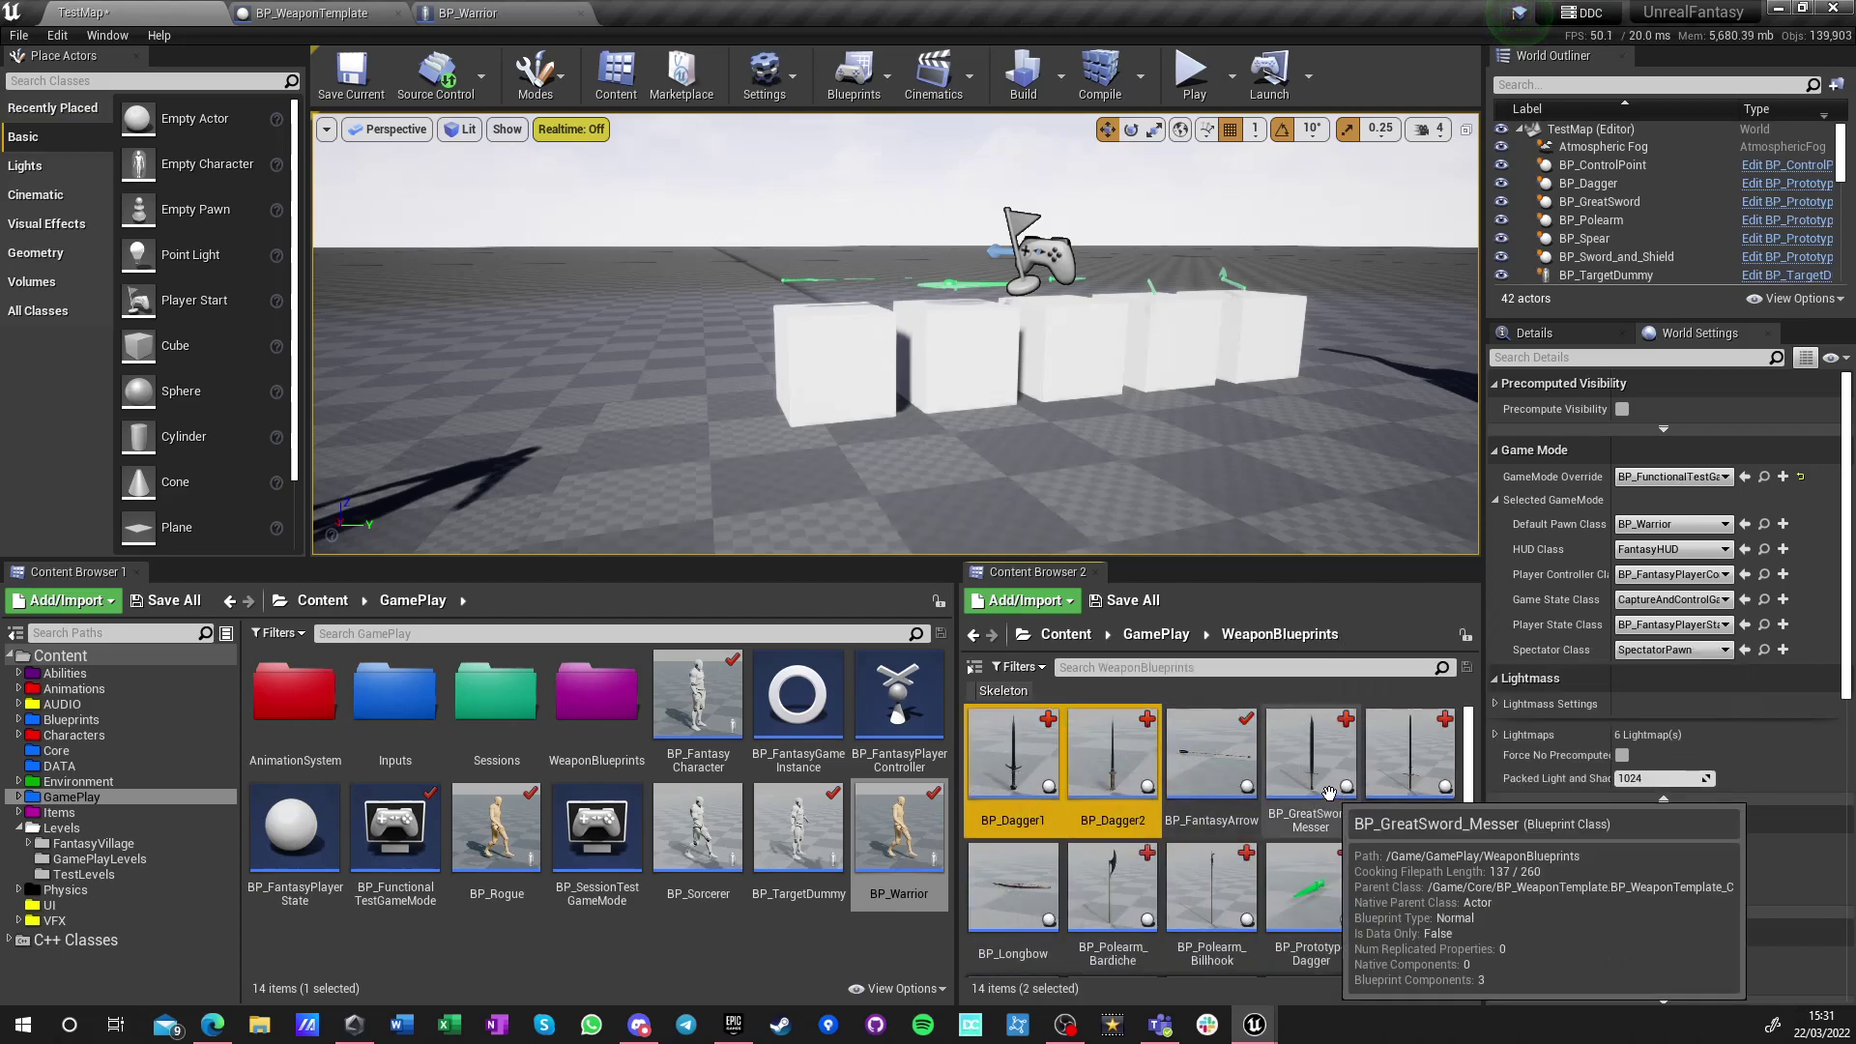
pyautogui.keyDown('ctrl'); pyautogui.click(1410, 763); pyautogui.keyUp('ctrl')
pyautogui.scroll(-2, 1188, 909)
pyautogui.keyDown('ctrl'); pyautogui.click(1113, 768); pyautogui.keyUp('ctrl')
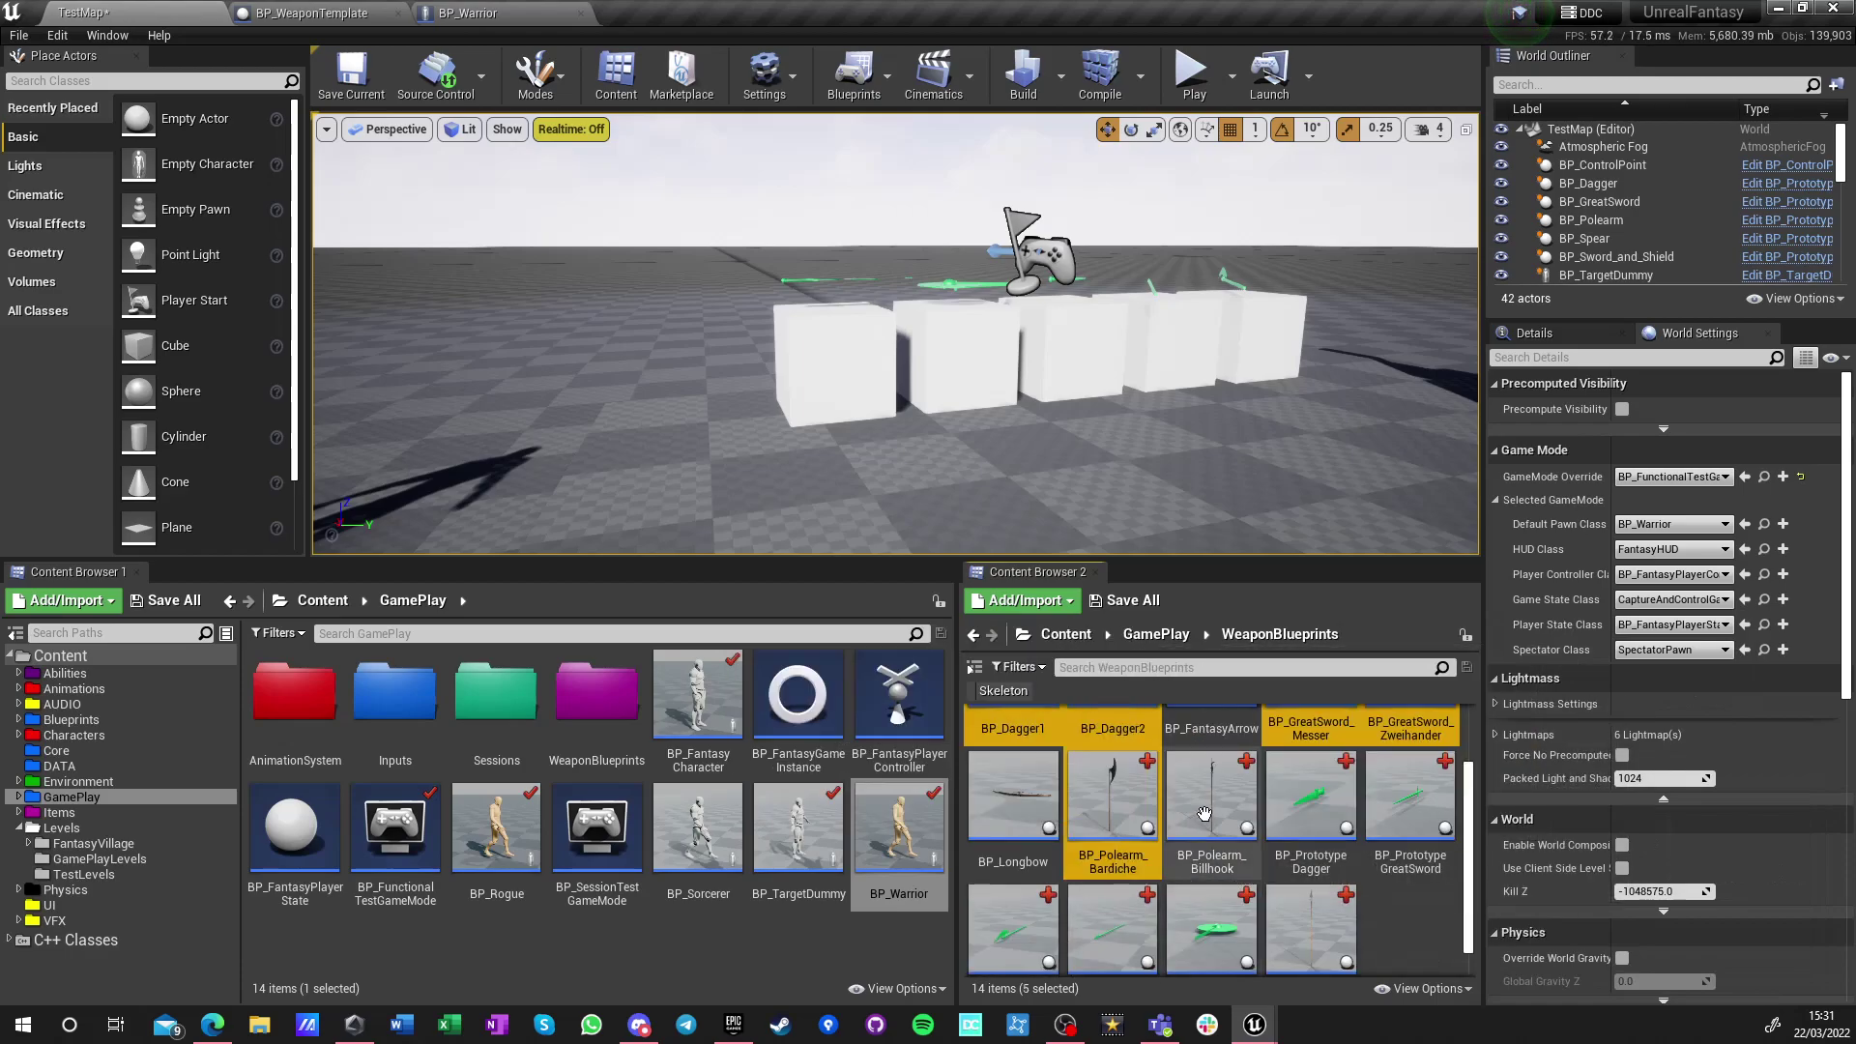
pyautogui.keyDown('ctrl'); pyautogui.click(1212, 769); pyautogui.keyUp('ctrl')
pyautogui.scroll(2, 1328, 851)
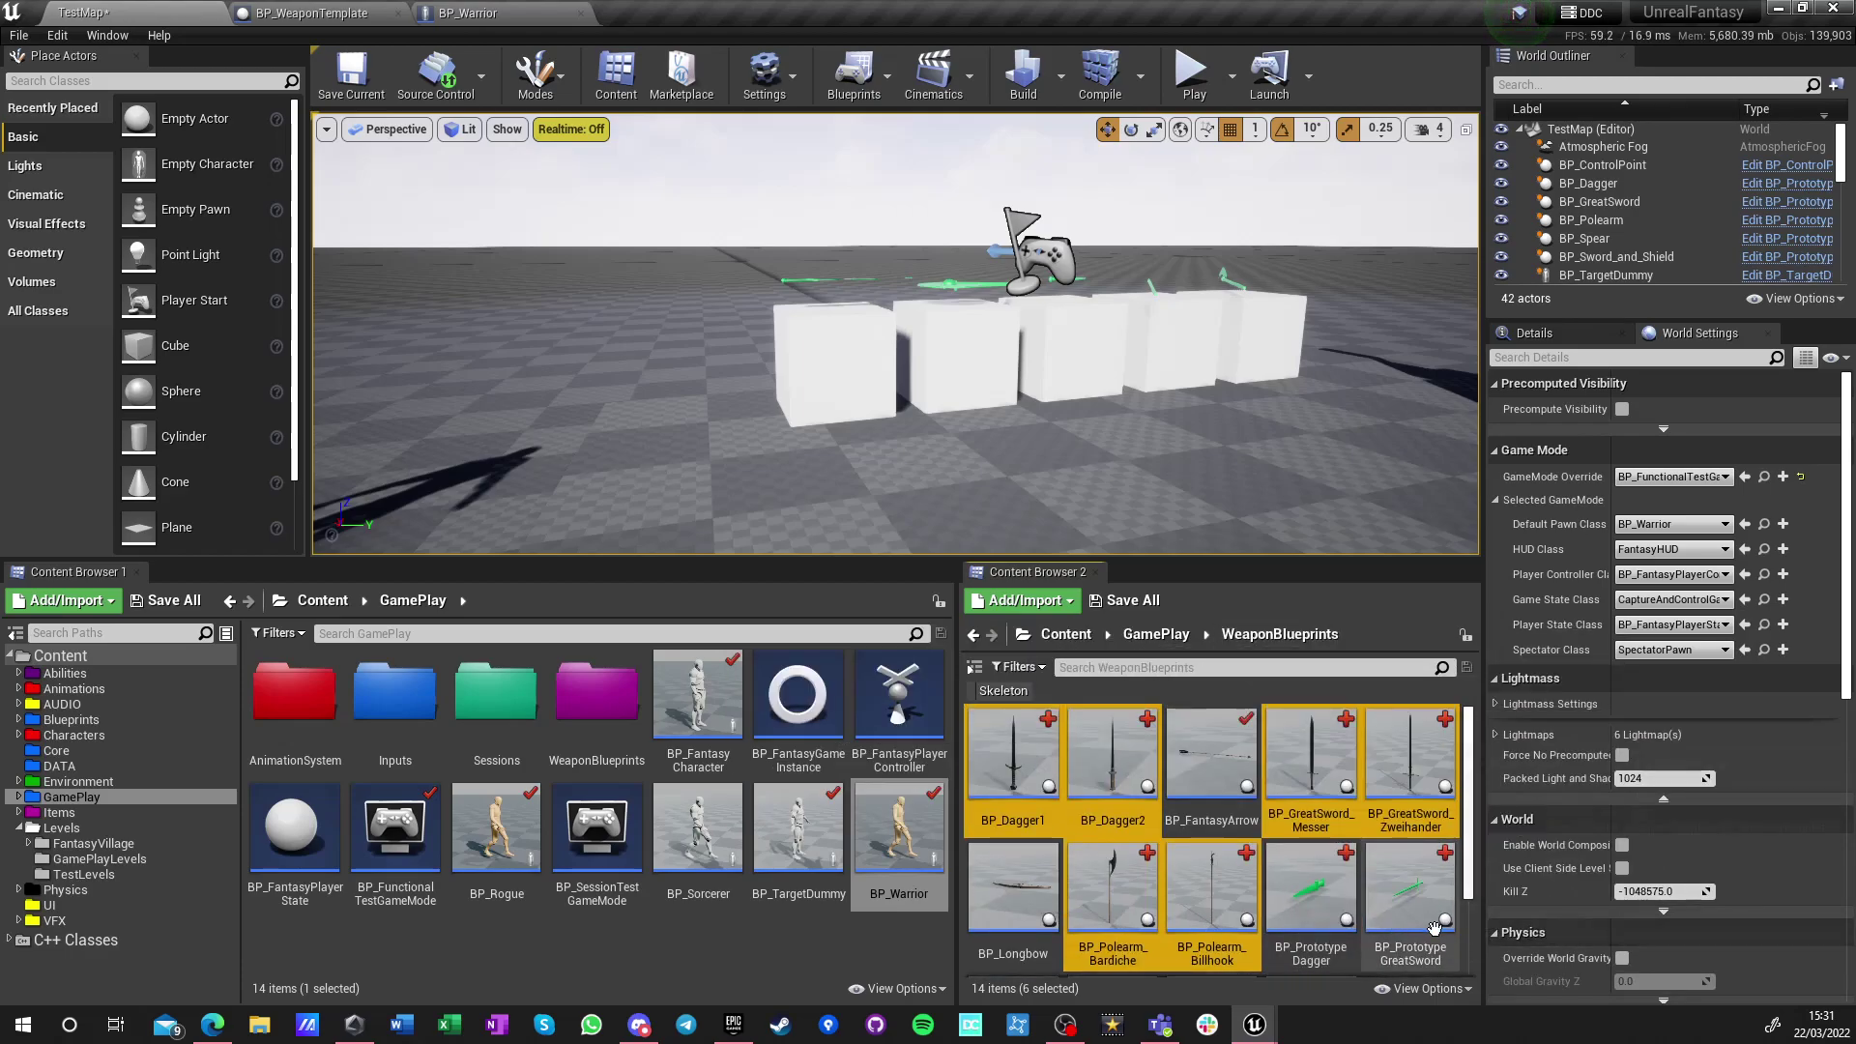
pyautogui.rightClick(1326, 787)
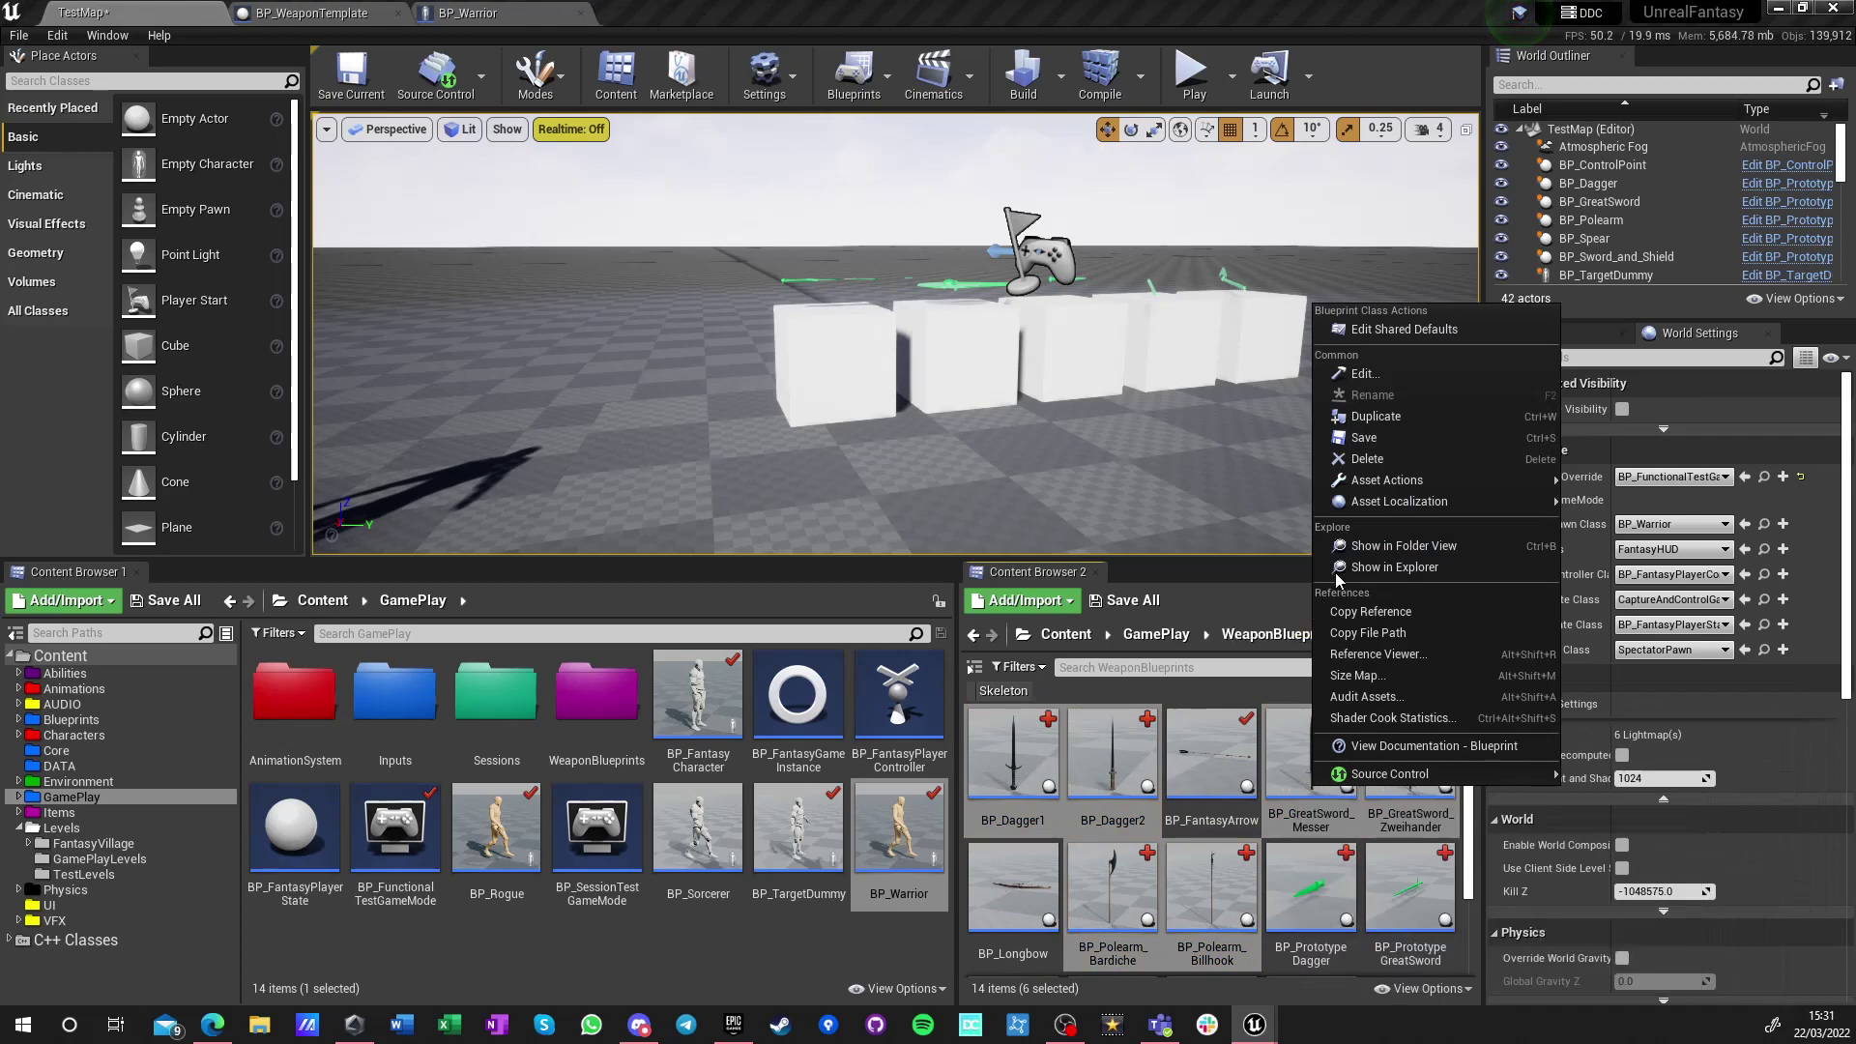
pyautogui.moveTo(1358, 490)
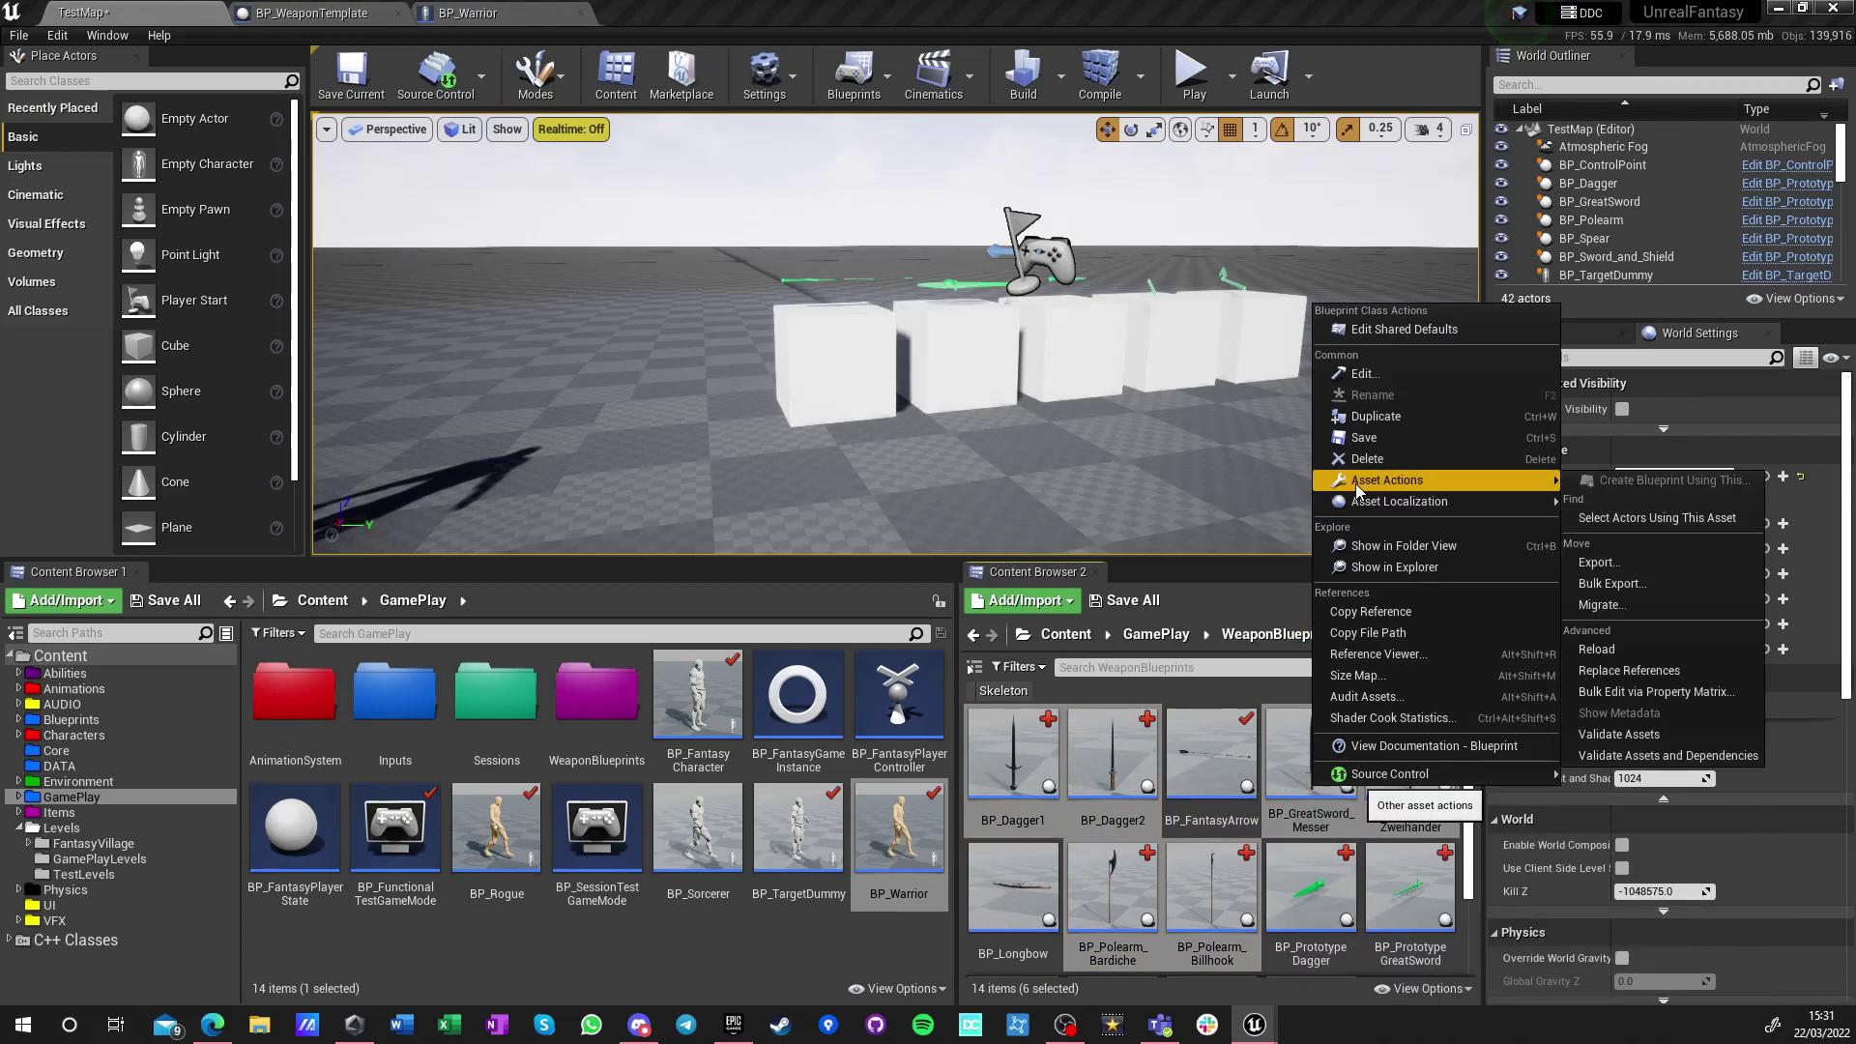
pyautogui.click(1631, 694)
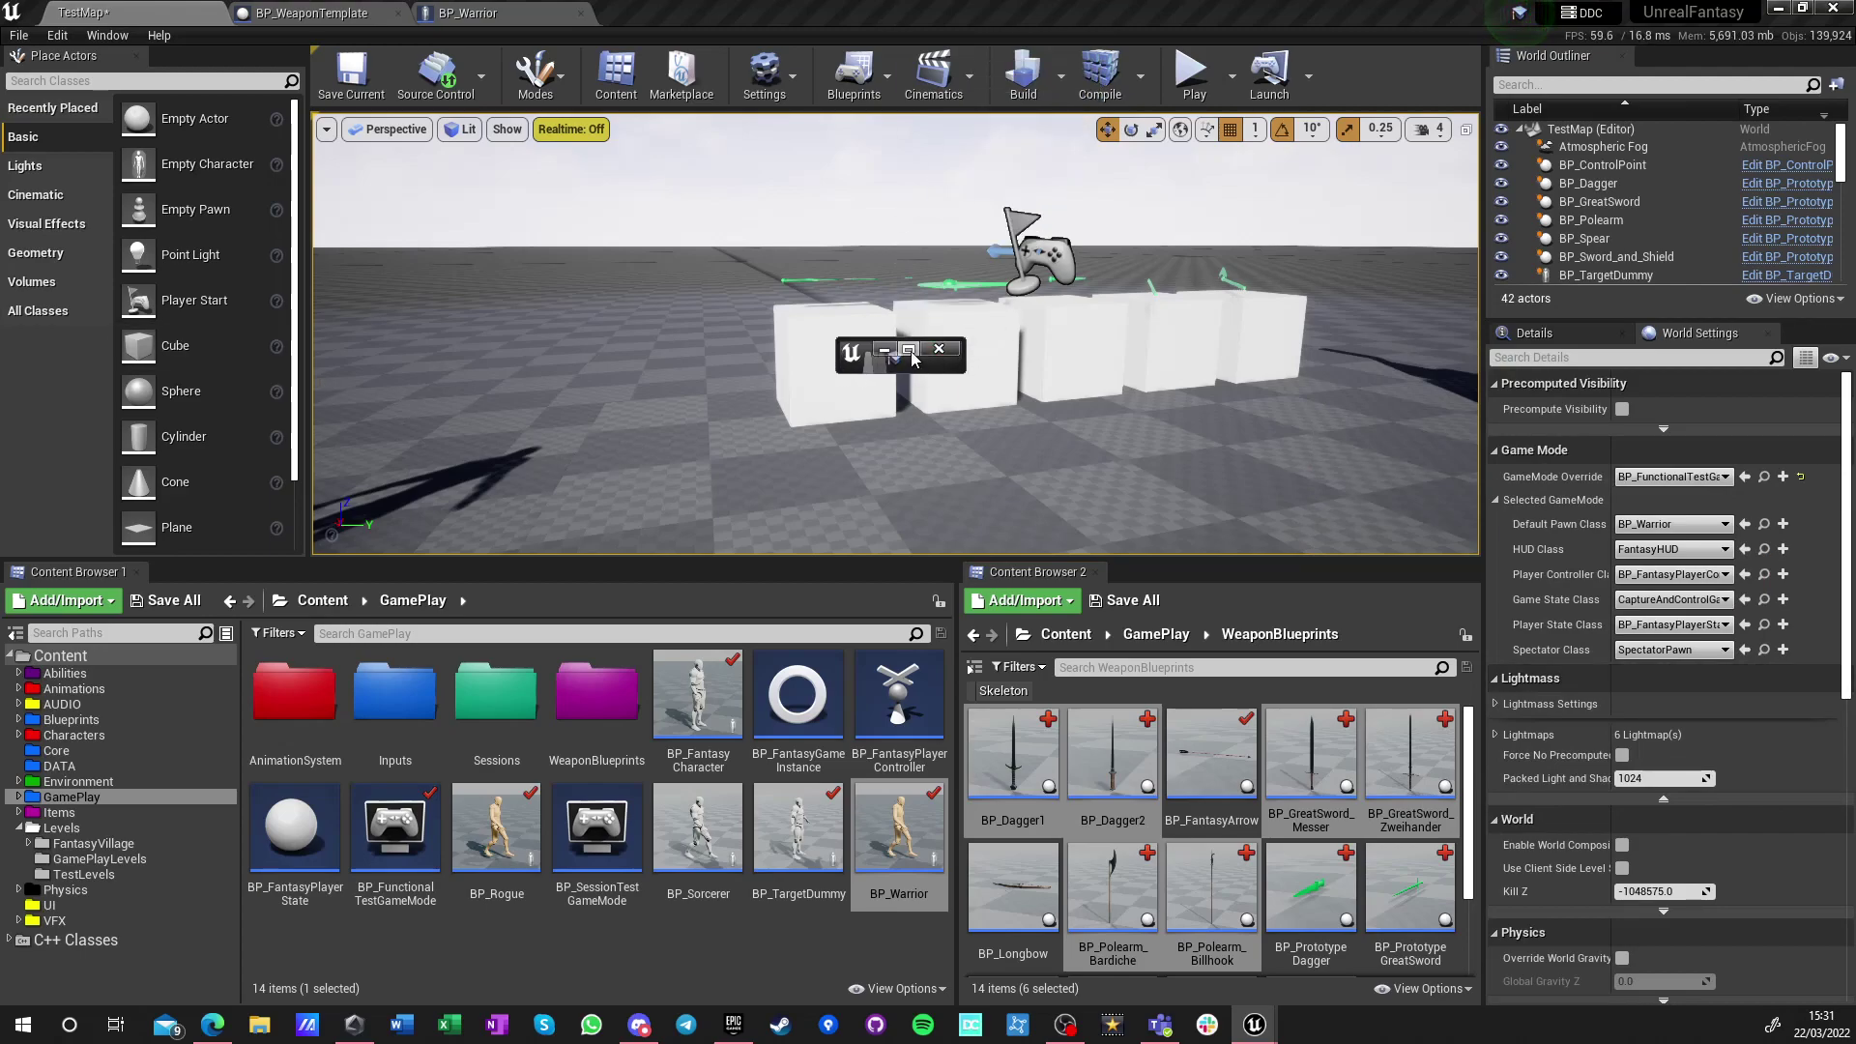
pyautogui.click(908, 350)
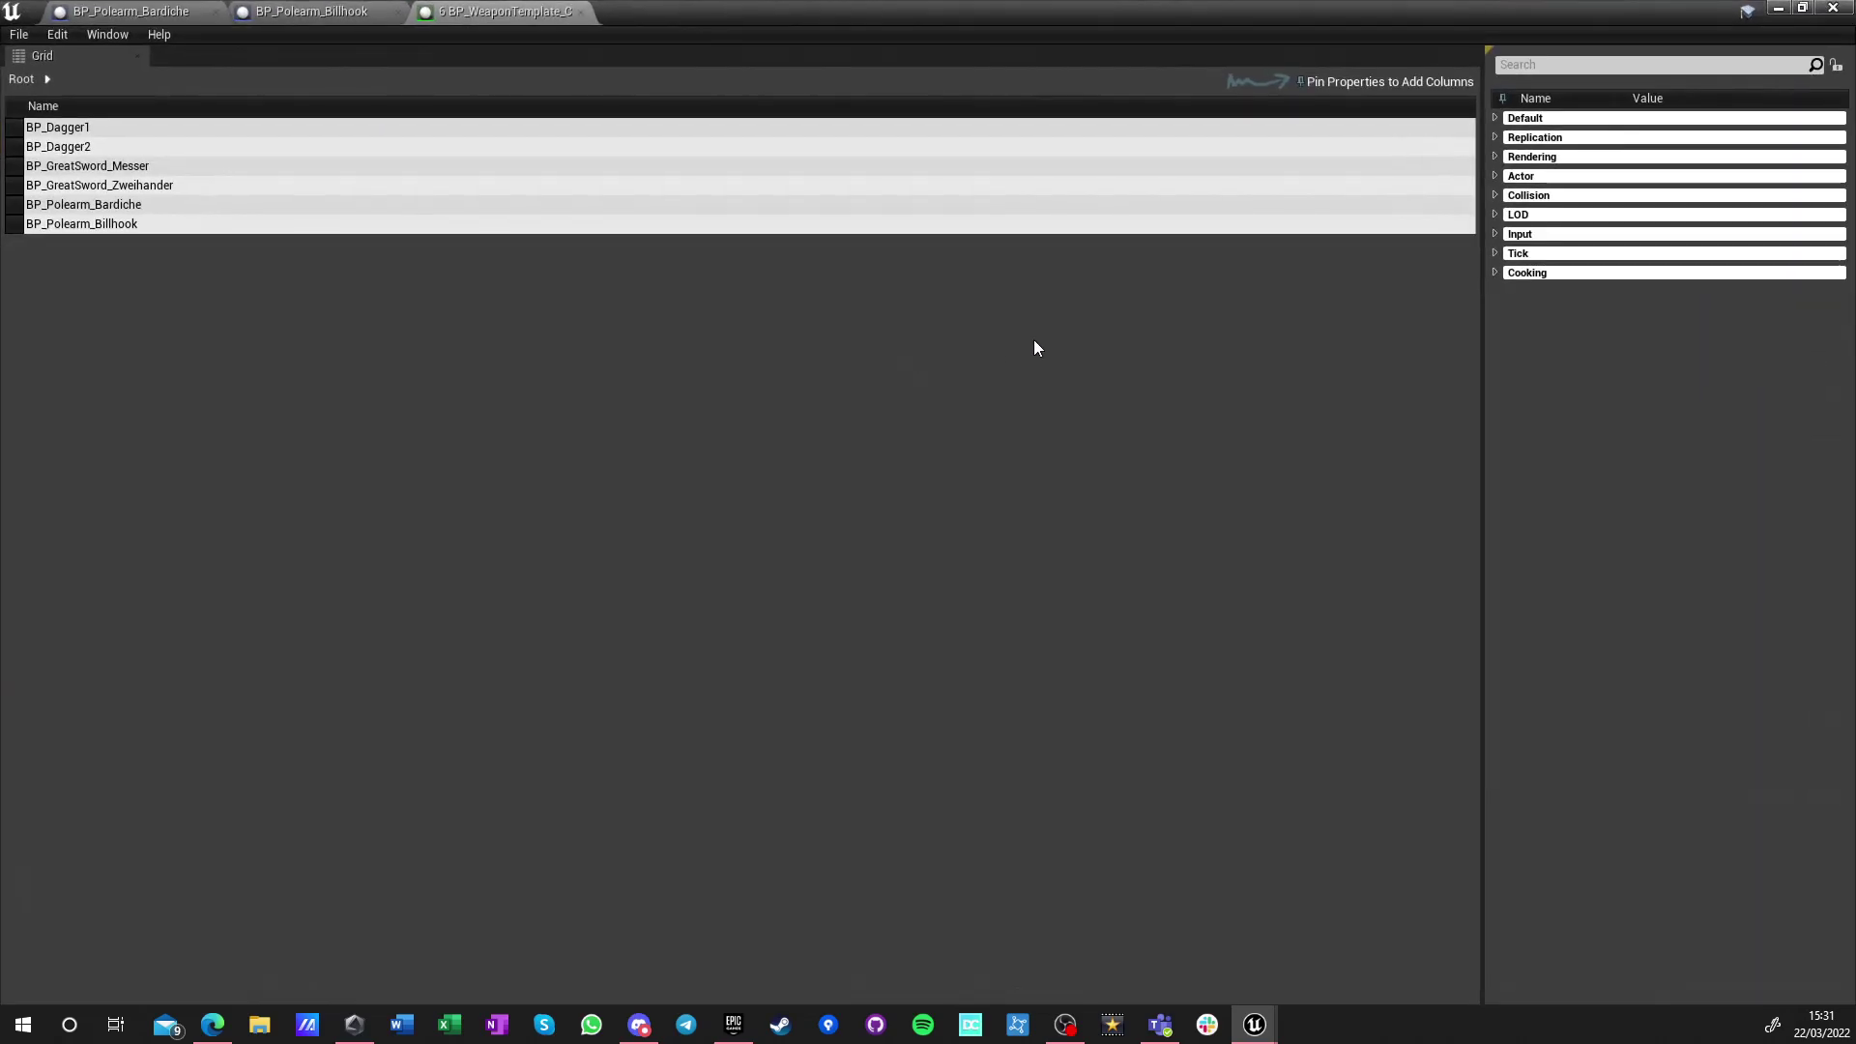
# Set Socket Rotation Y and Z to 90 for all six weapons, save everything, and close the matrix and the polearm blueprints
pyautogui.click(1496, 118)
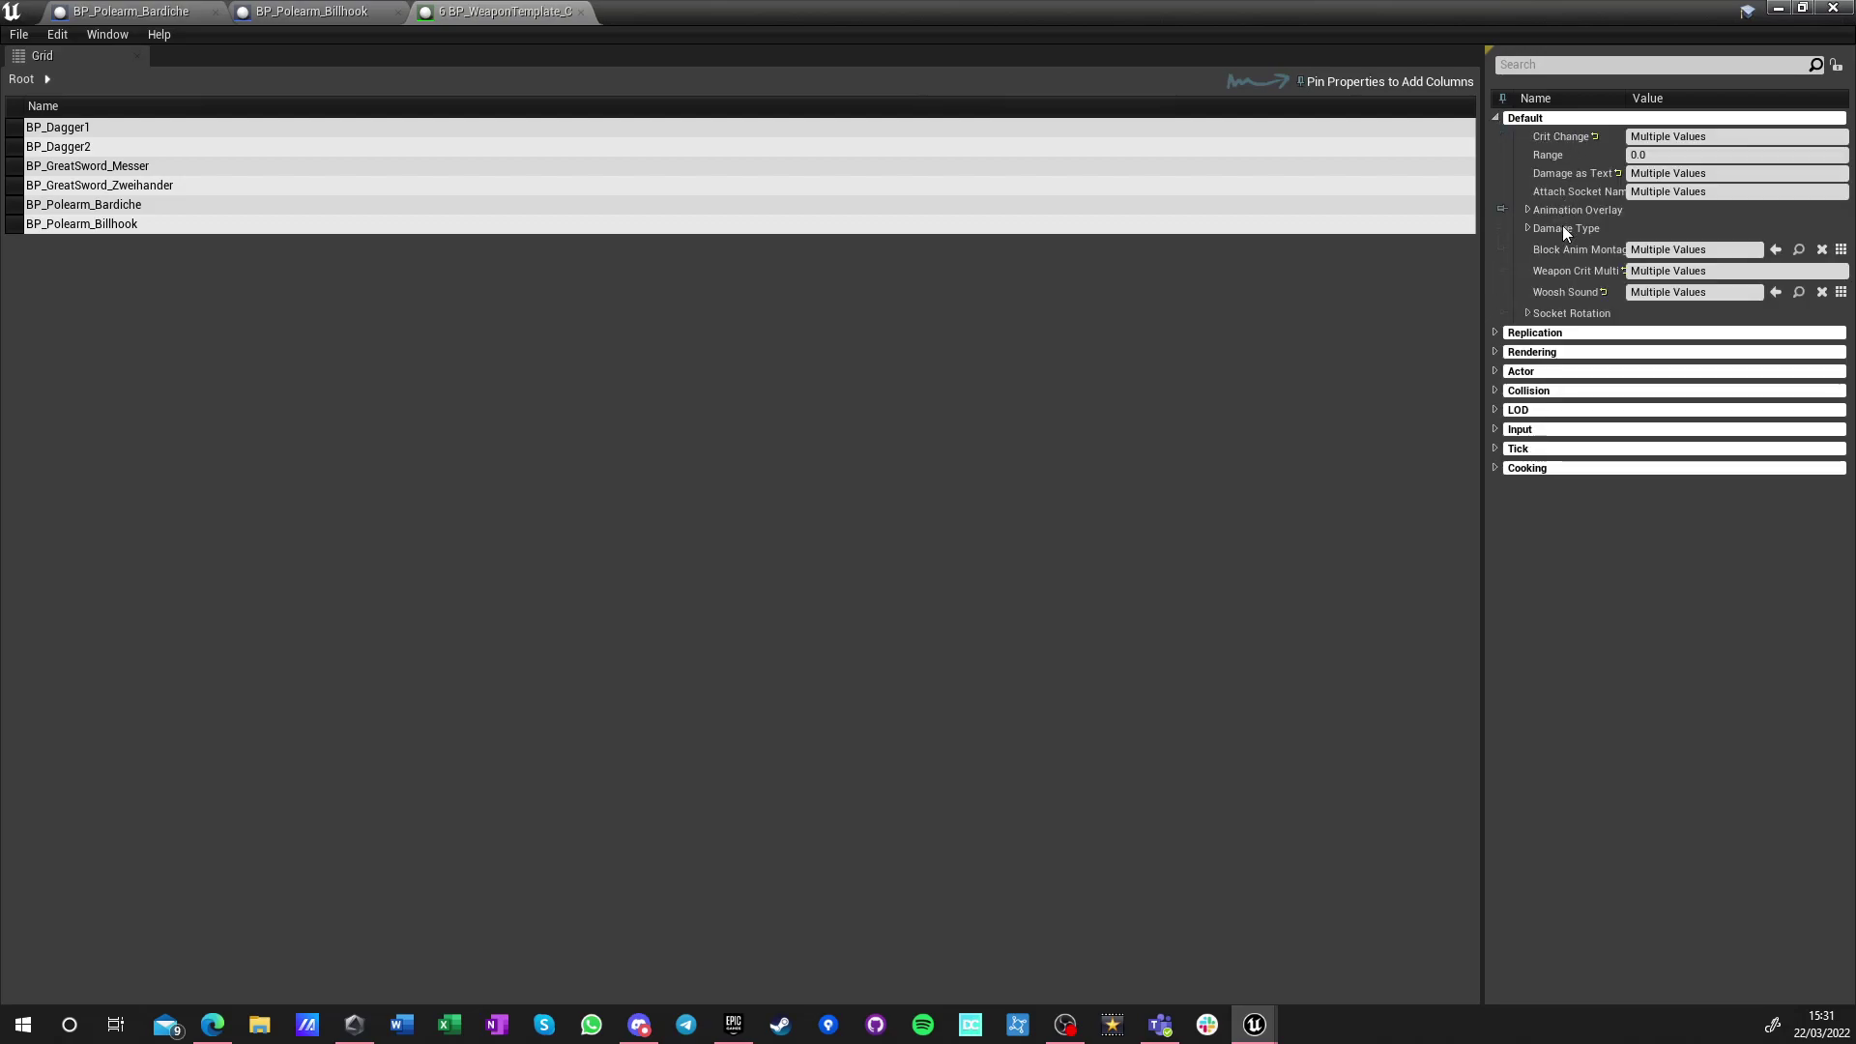
pyautogui.click(1529, 313)
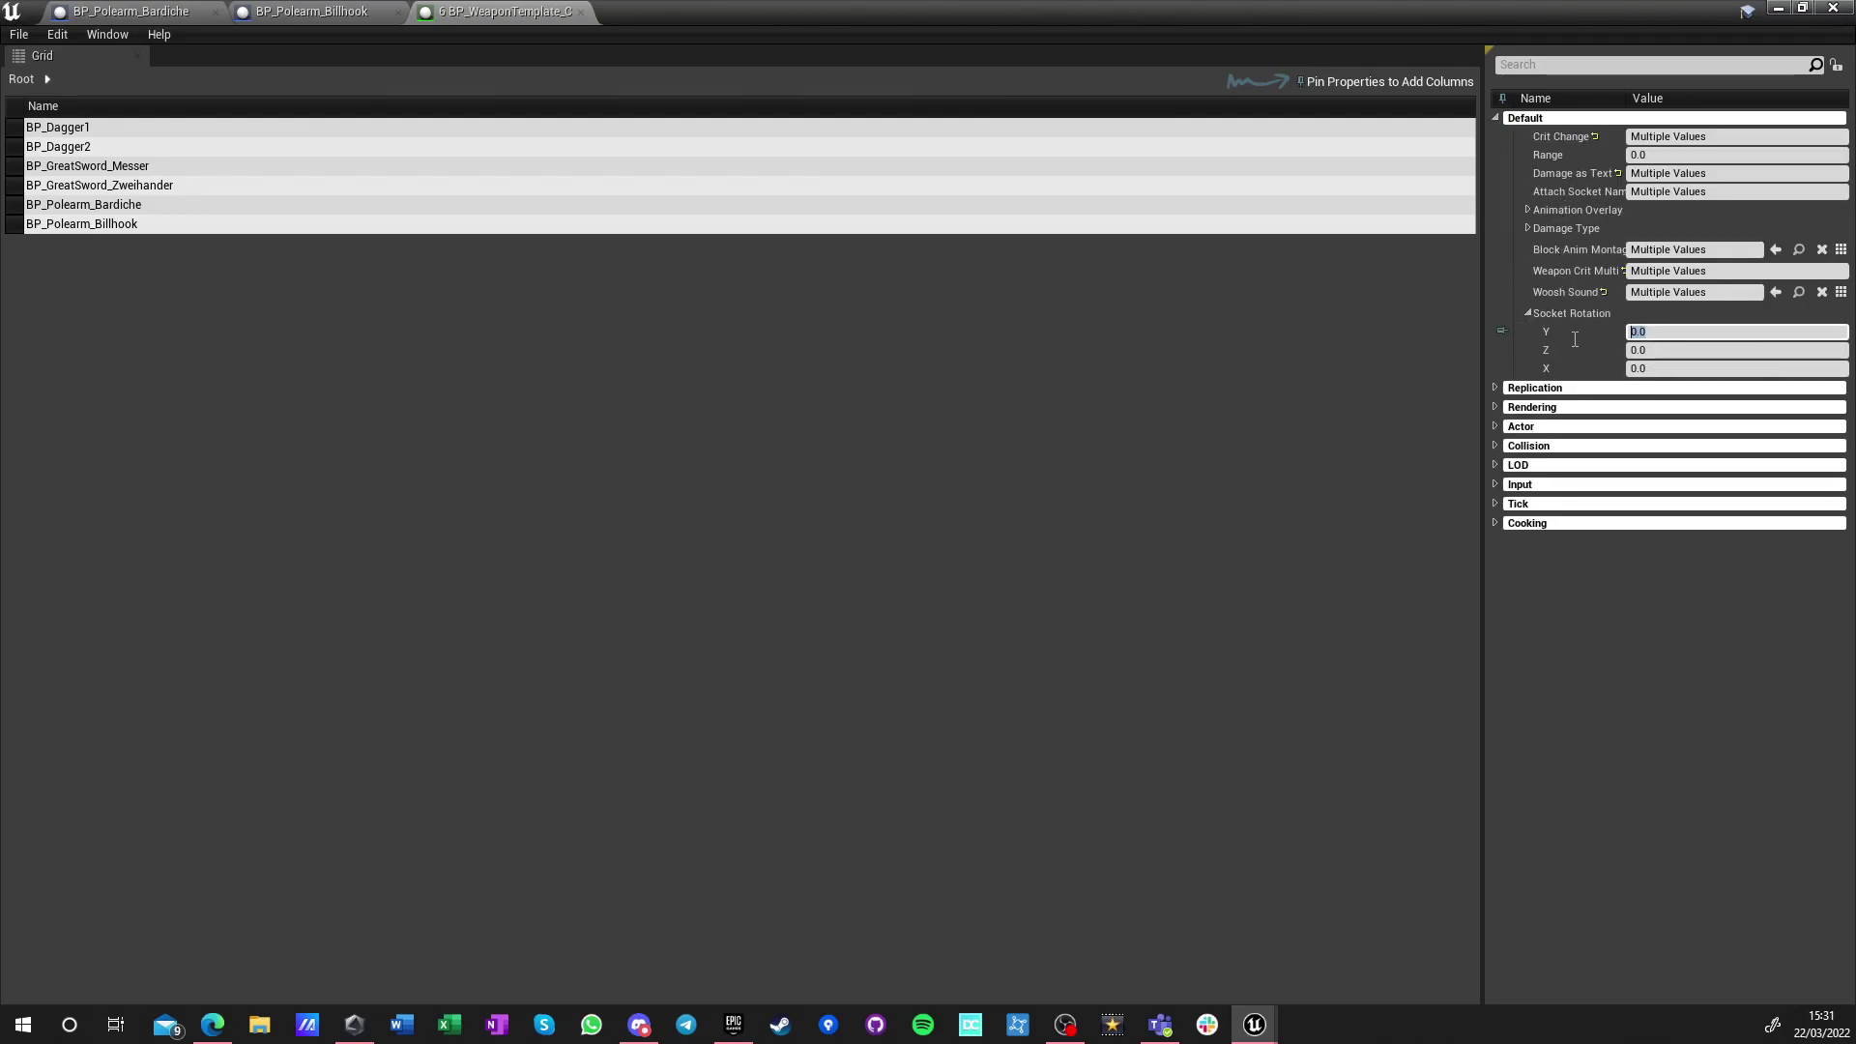
pyautogui.write('90')
pyautogui.press('Return')
pyautogui.click(18, 34)
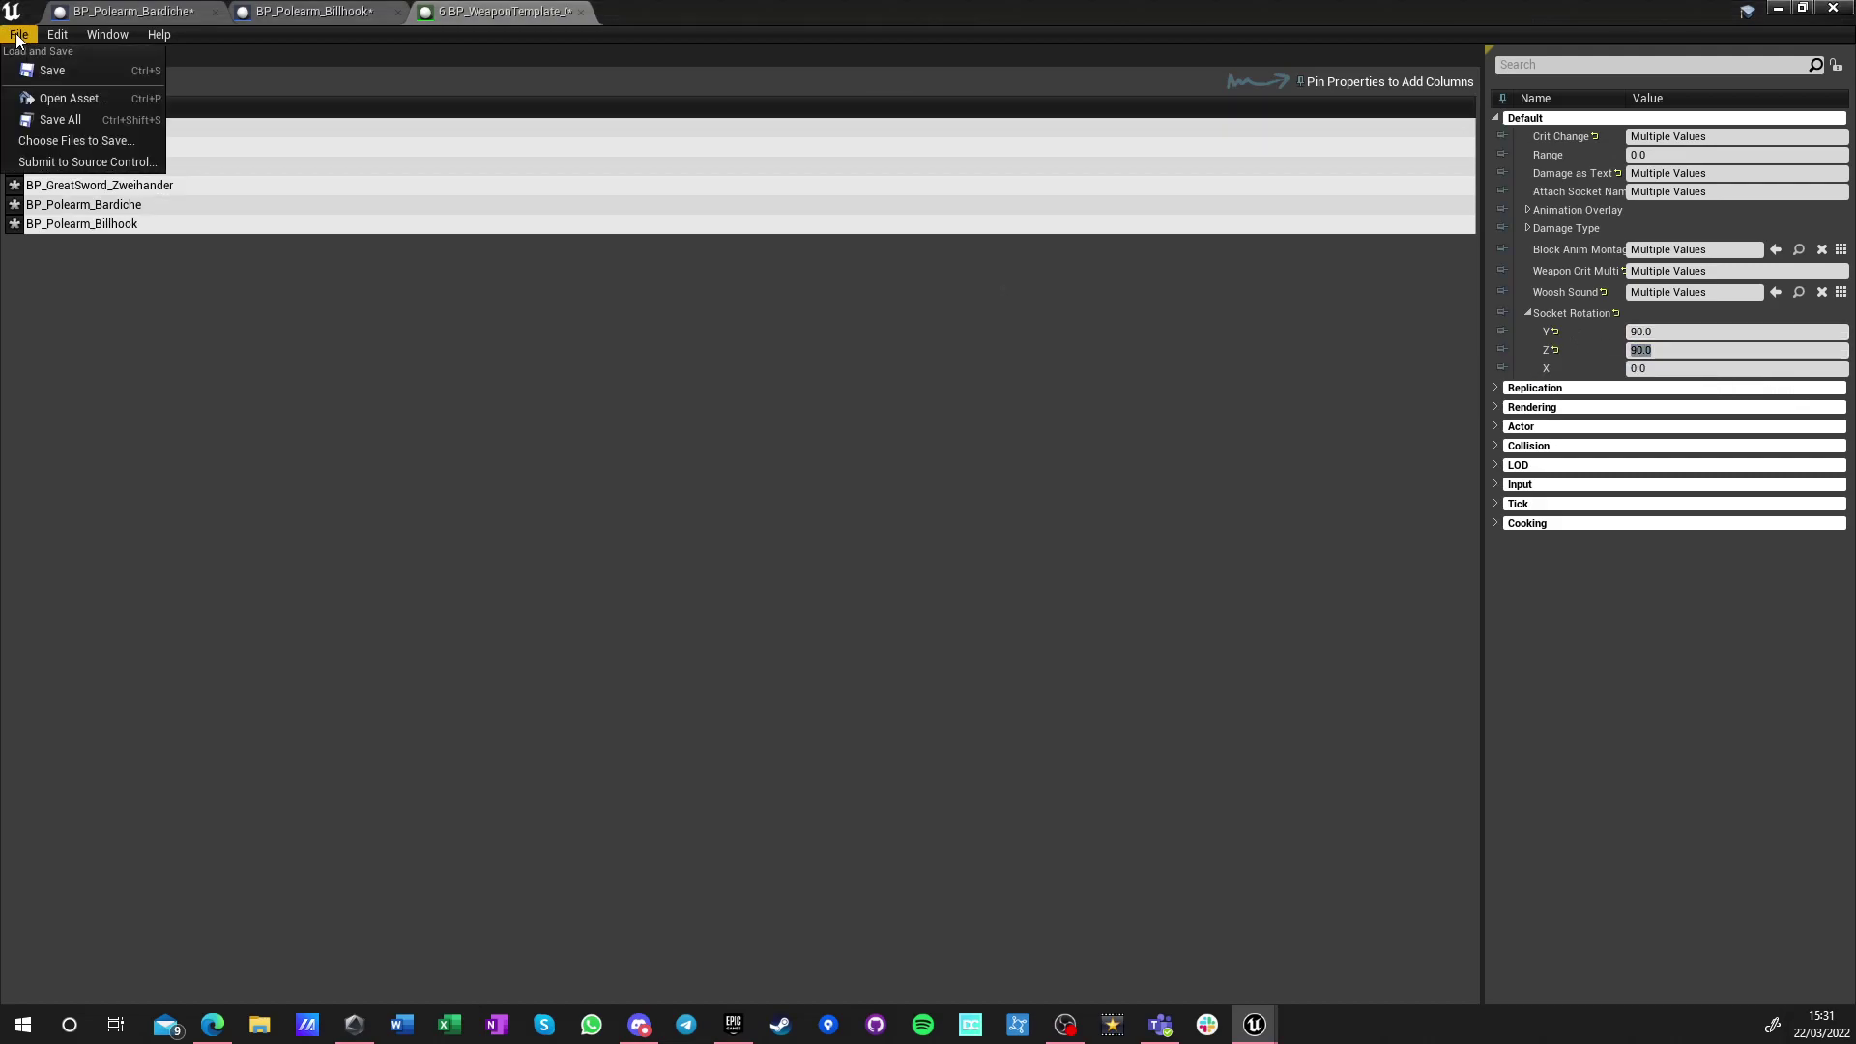
pyautogui.click(45, 120)
pyautogui.click(580, 12)
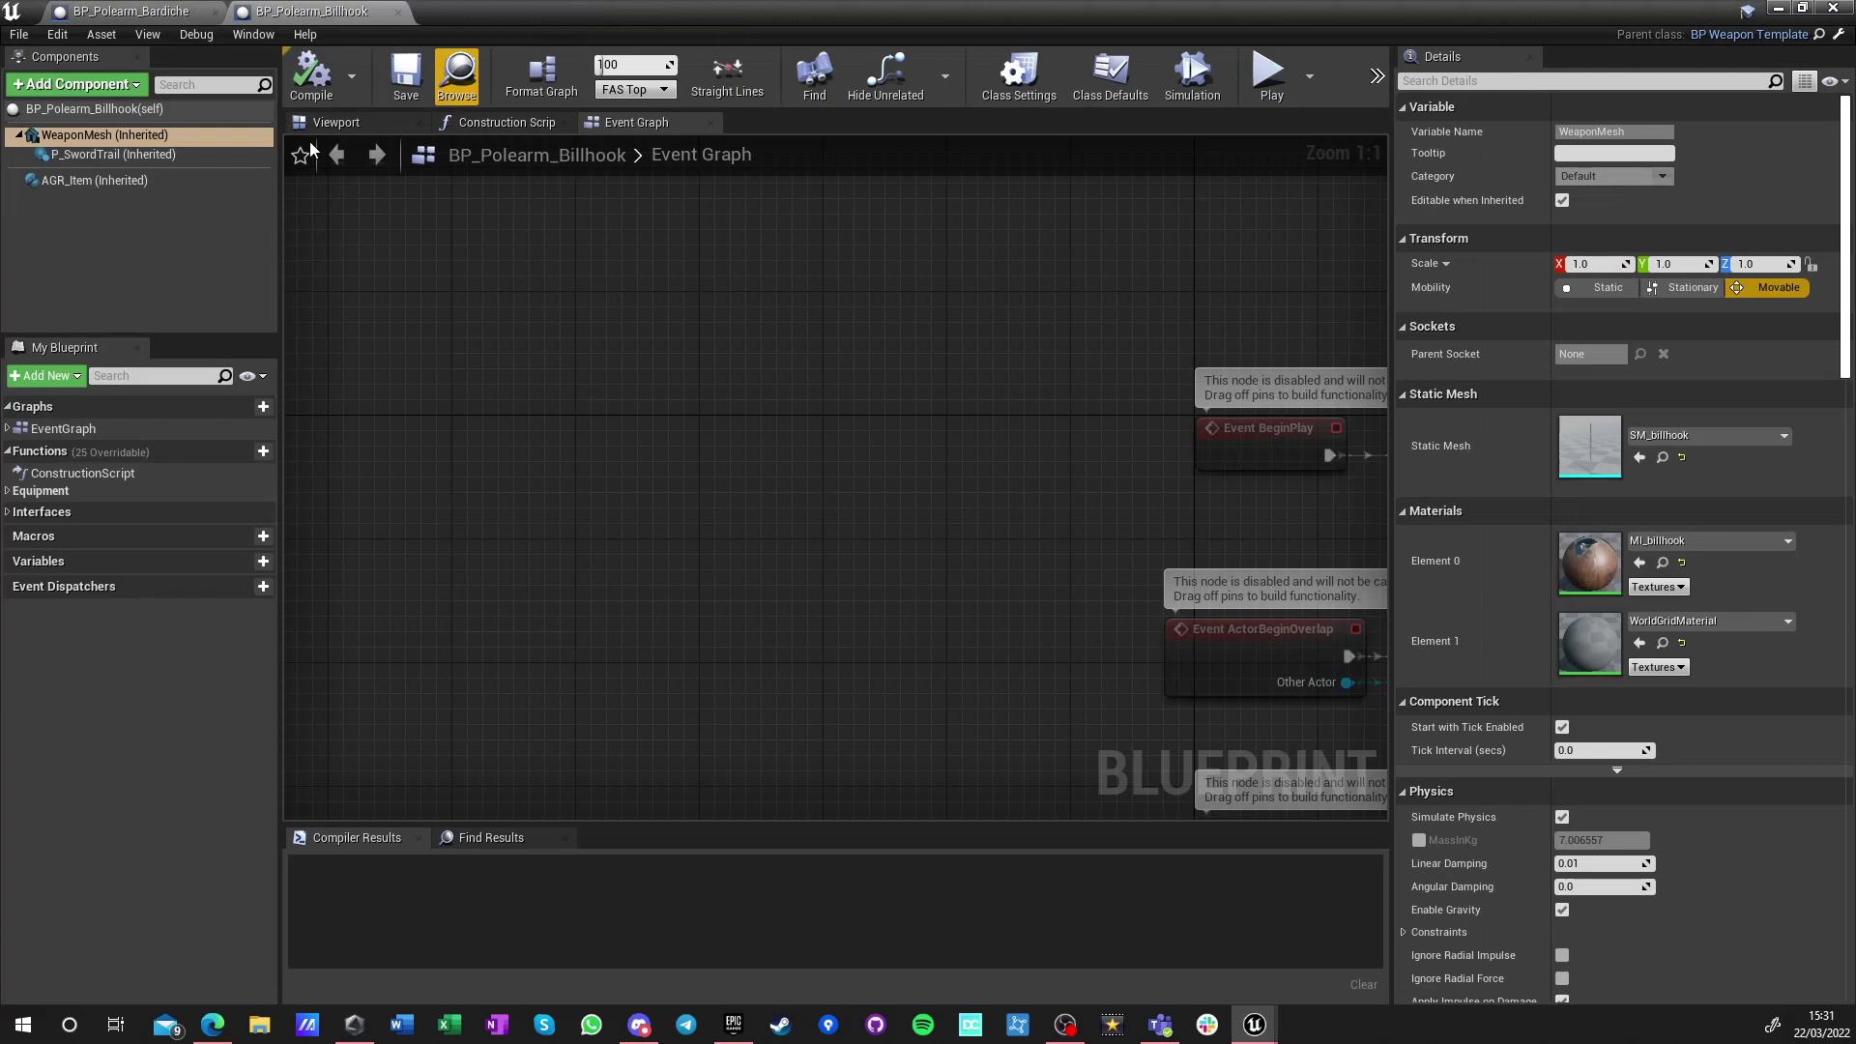
pyautogui.click(151, 7)
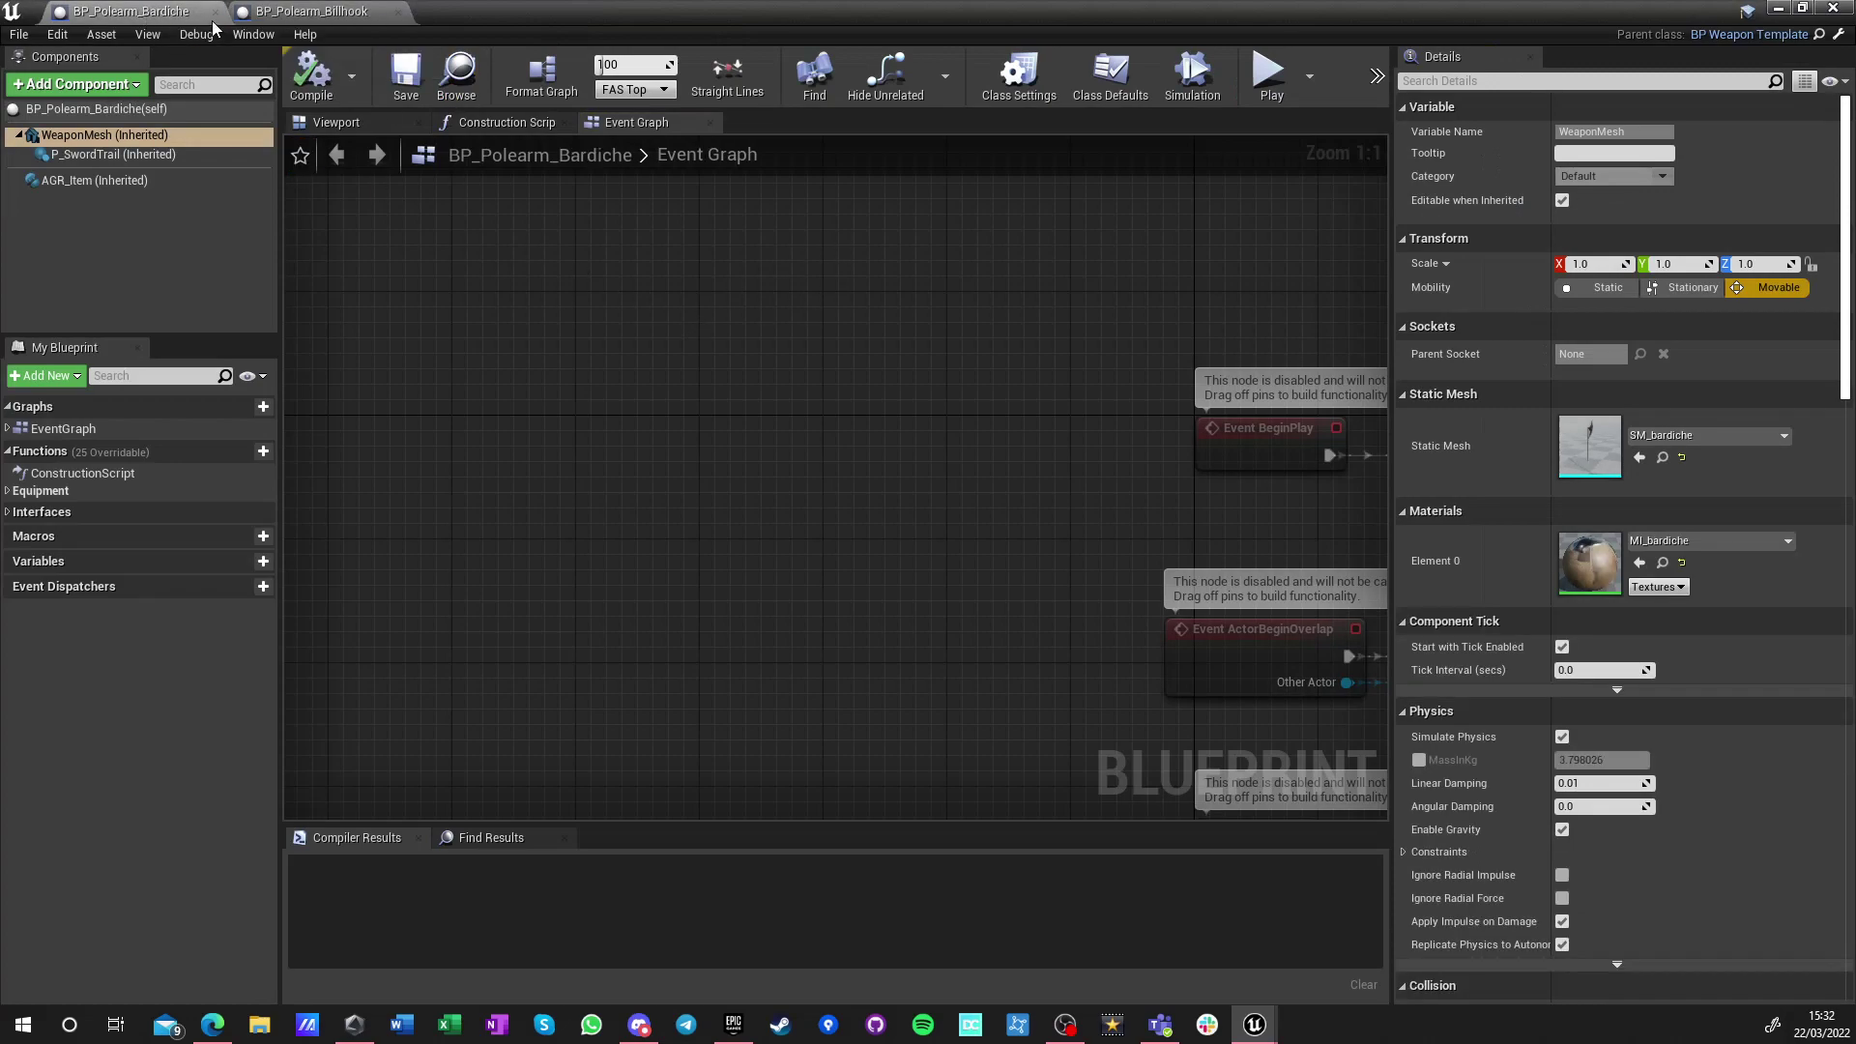
pyautogui.click(215, 14)
pyautogui.click(215, 13)
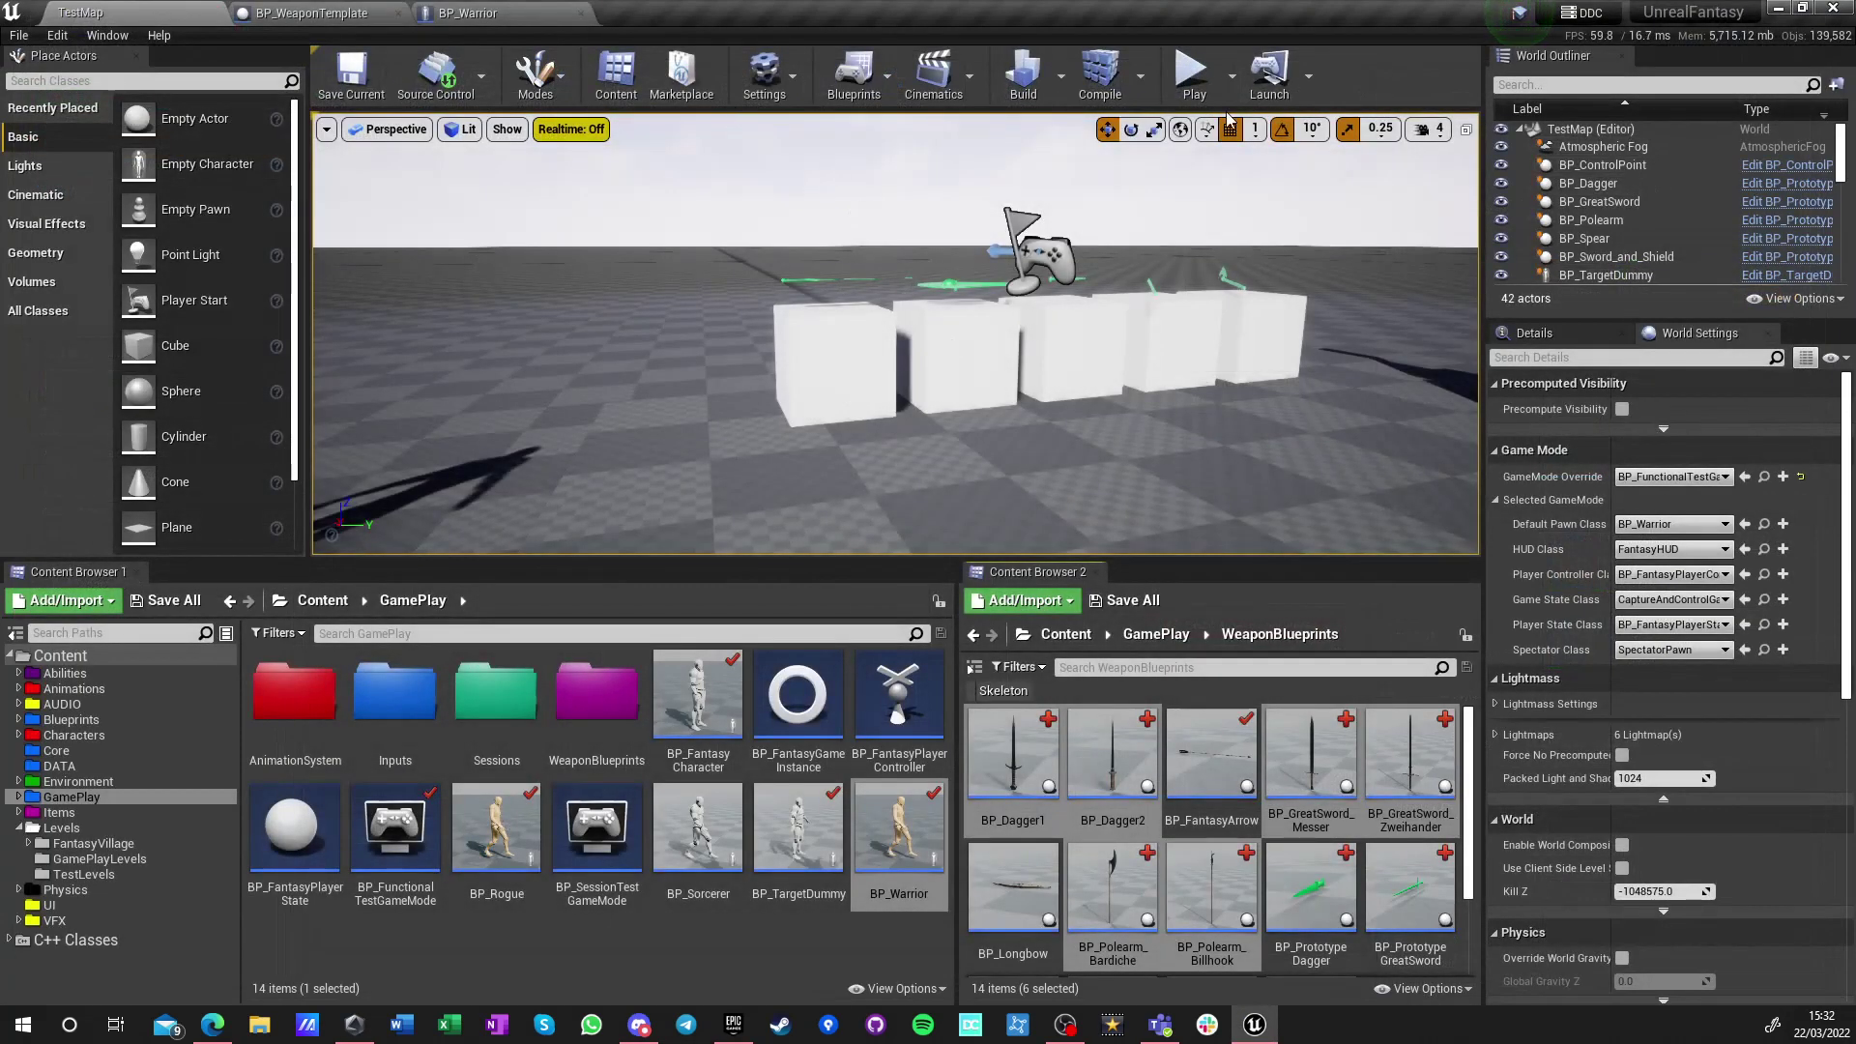
# Play-test the level, cycling through the equipped weapons to check how each is held, and end the session
pyautogui.click(1192, 77)
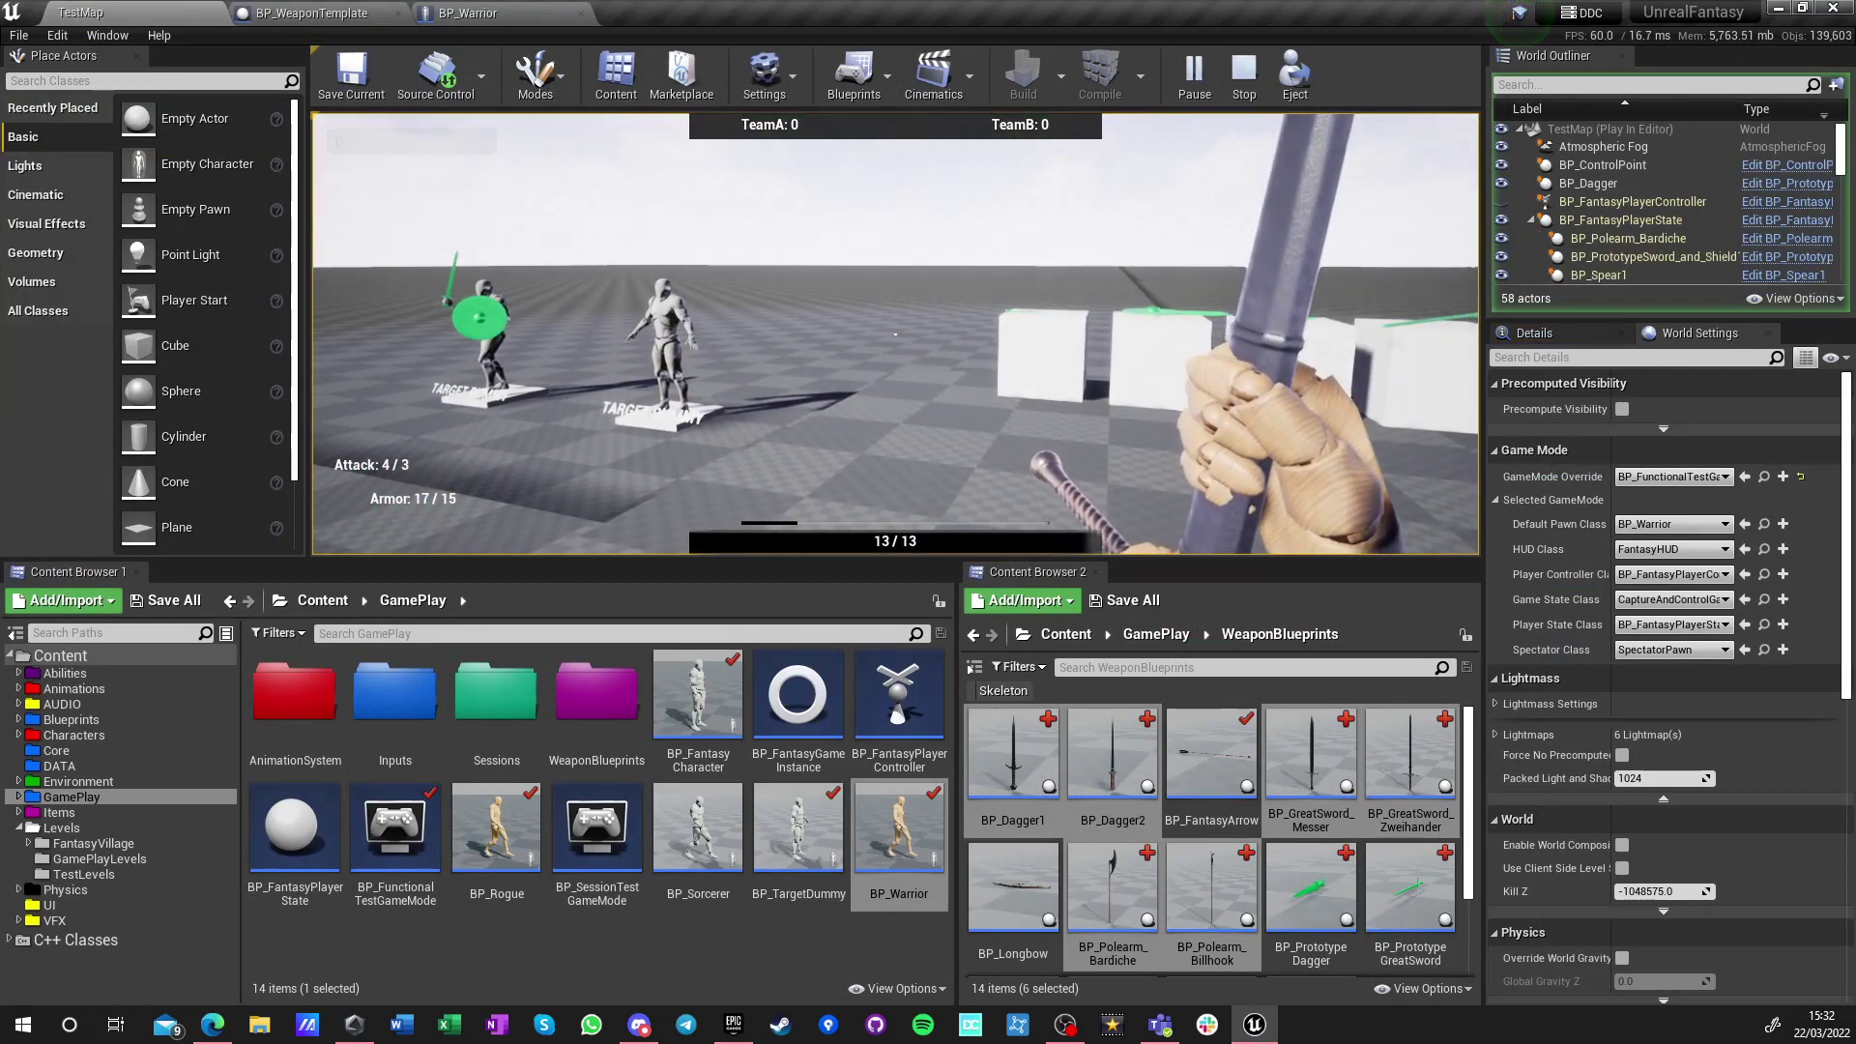
pyautogui.press('2')
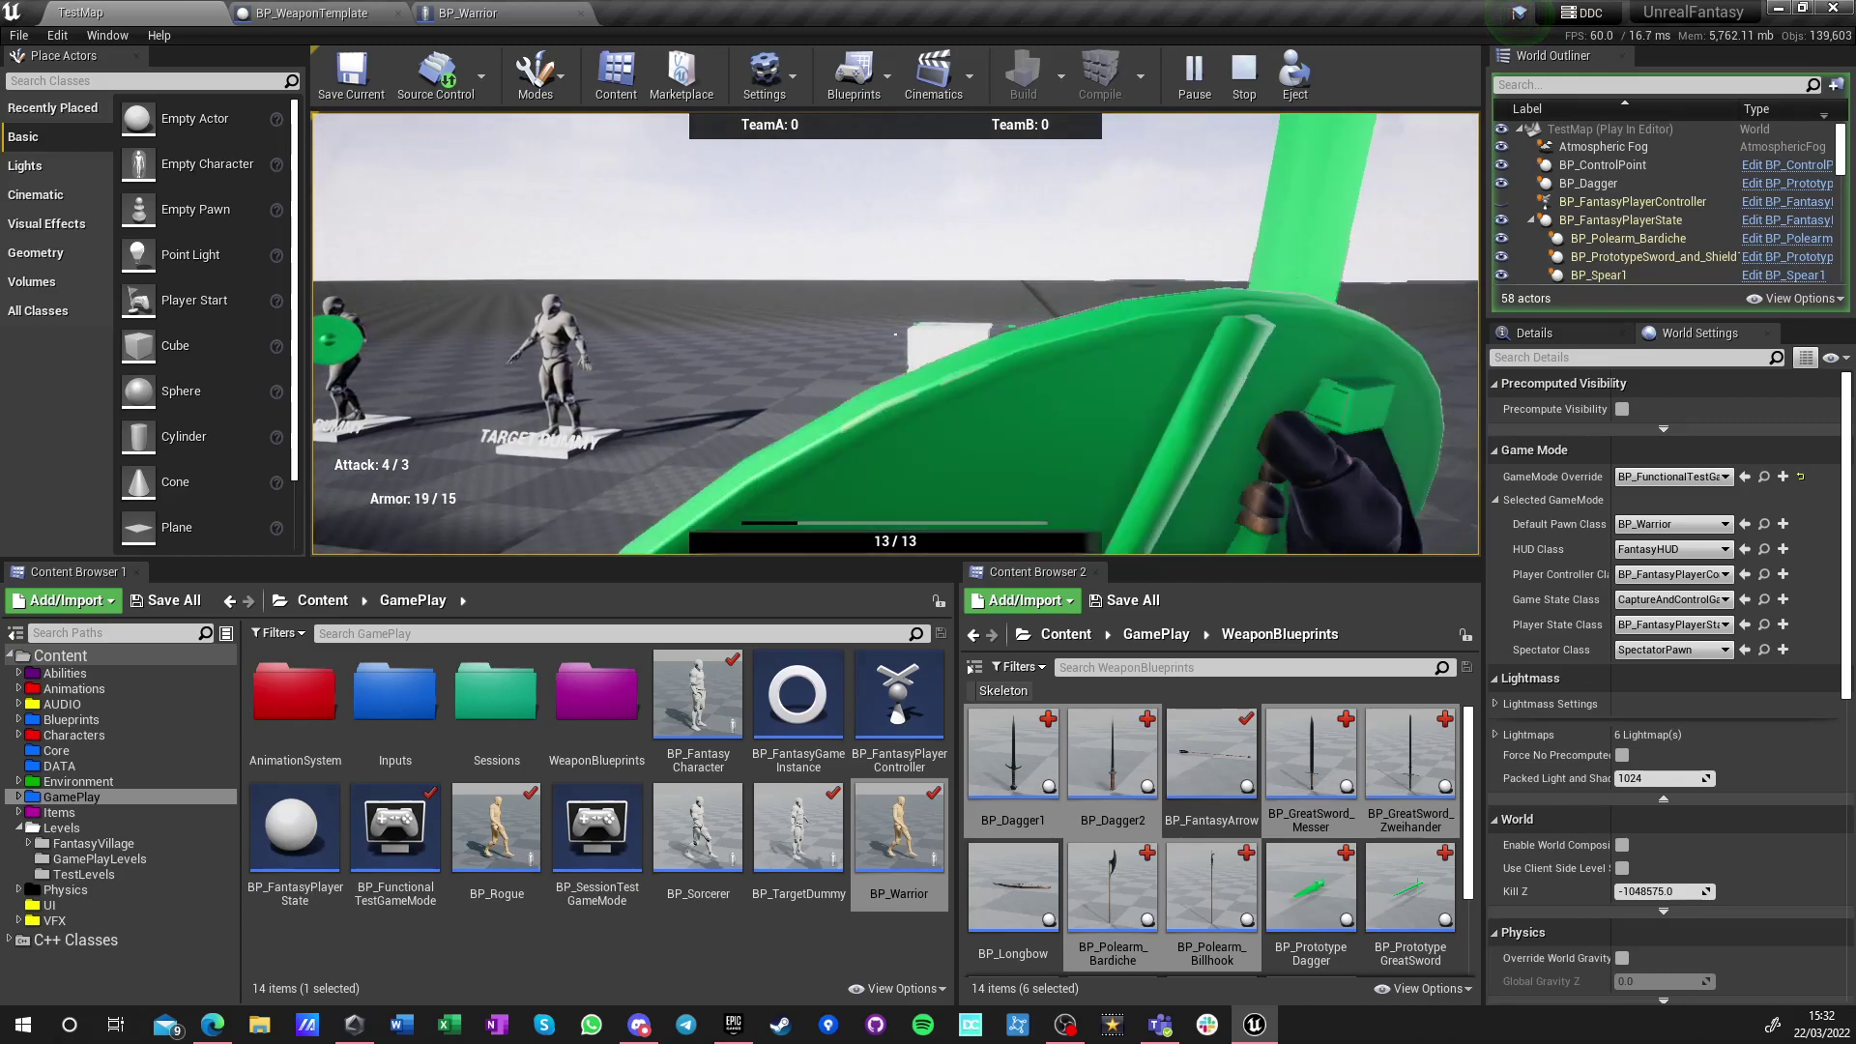
pyautogui.press('3')
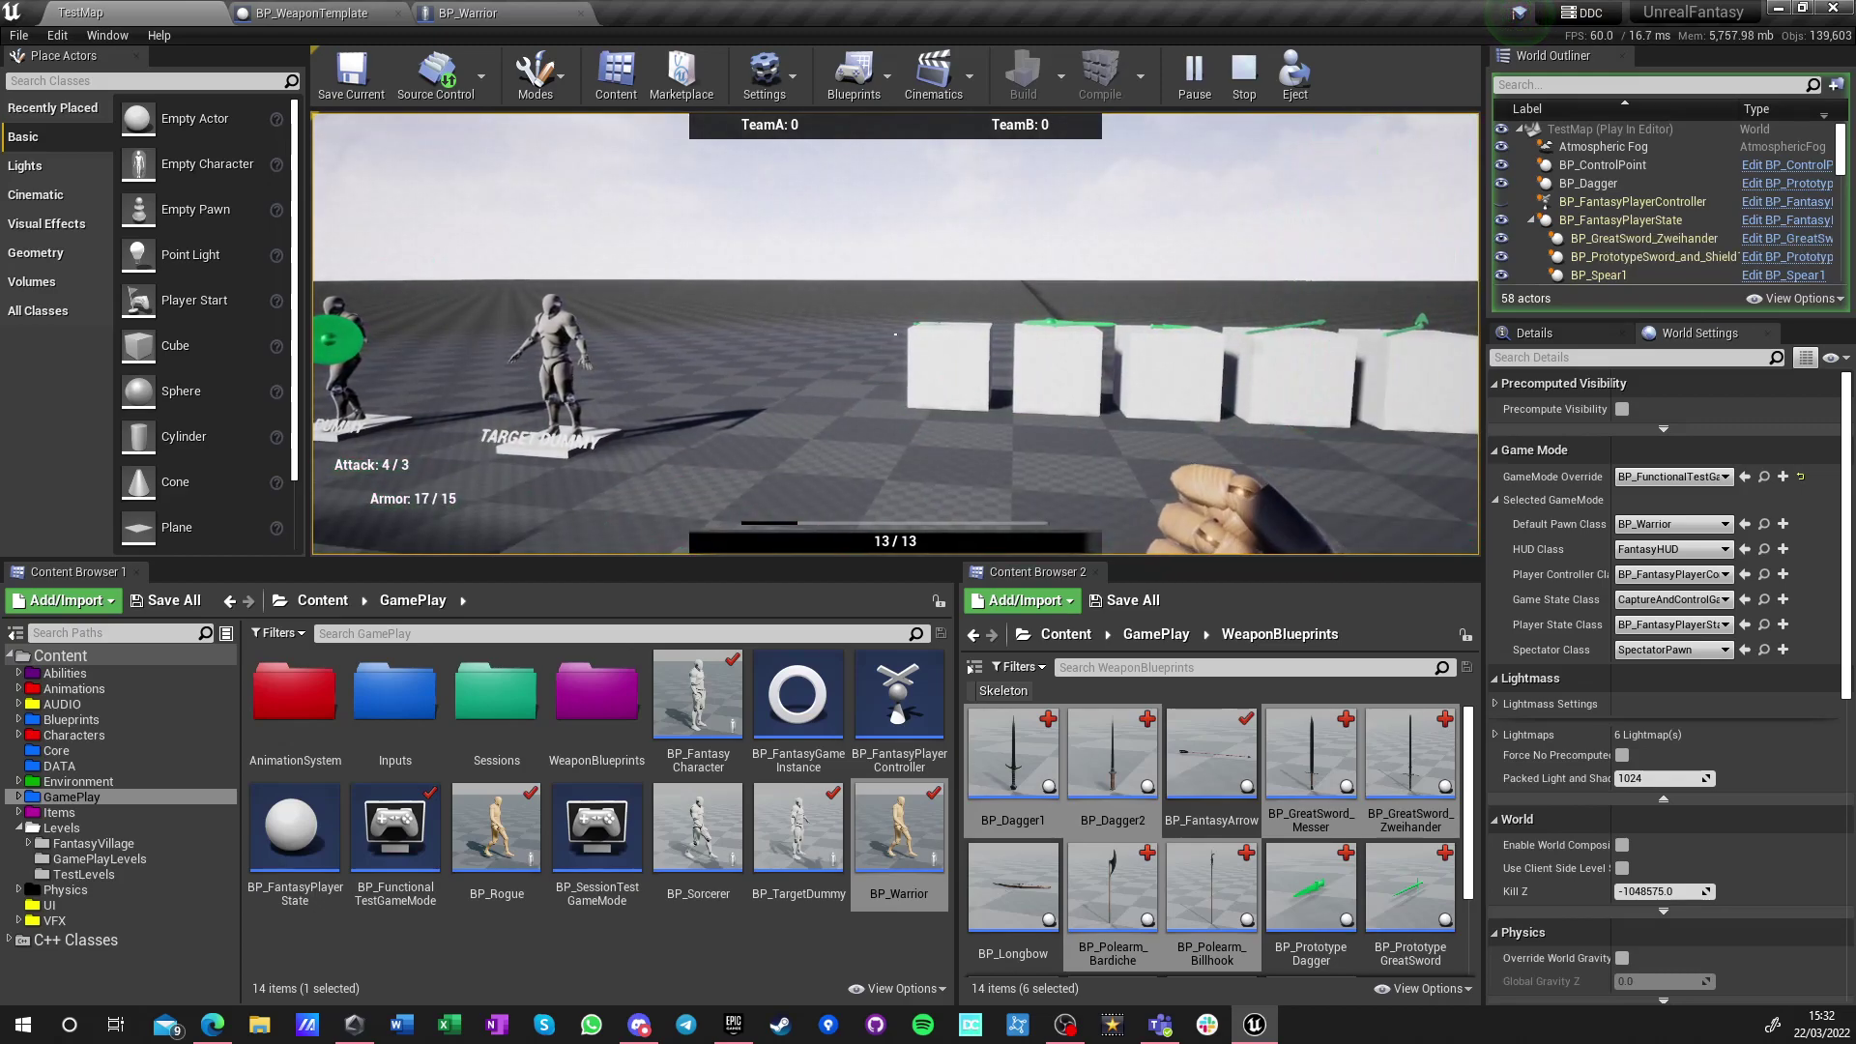
pyautogui.press('4')
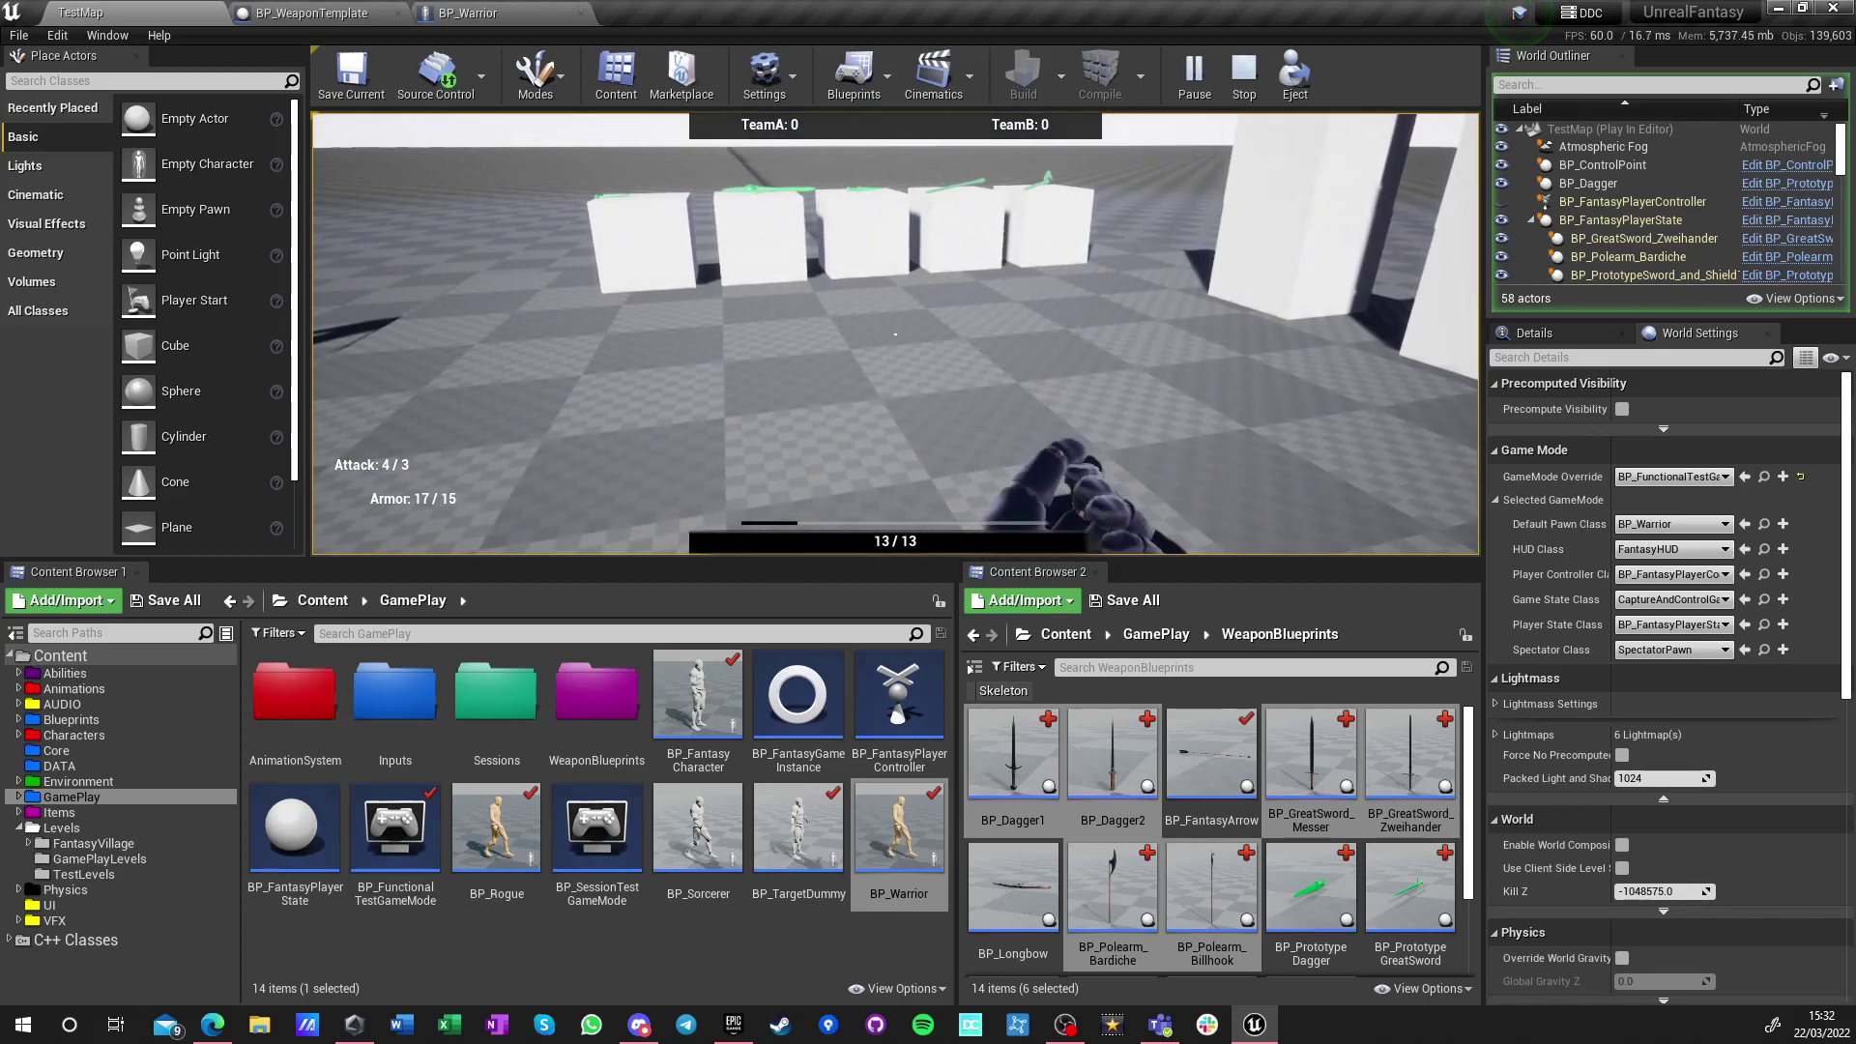
pyautogui.press('Escape')
# Set Socket Rotation to X 90, Y 90, Z 0 in BP_Dagger1 and BP_Dagger2, compiling BP_Dagger2 before closing it
pyautogui.doubleClick(1013, 763)
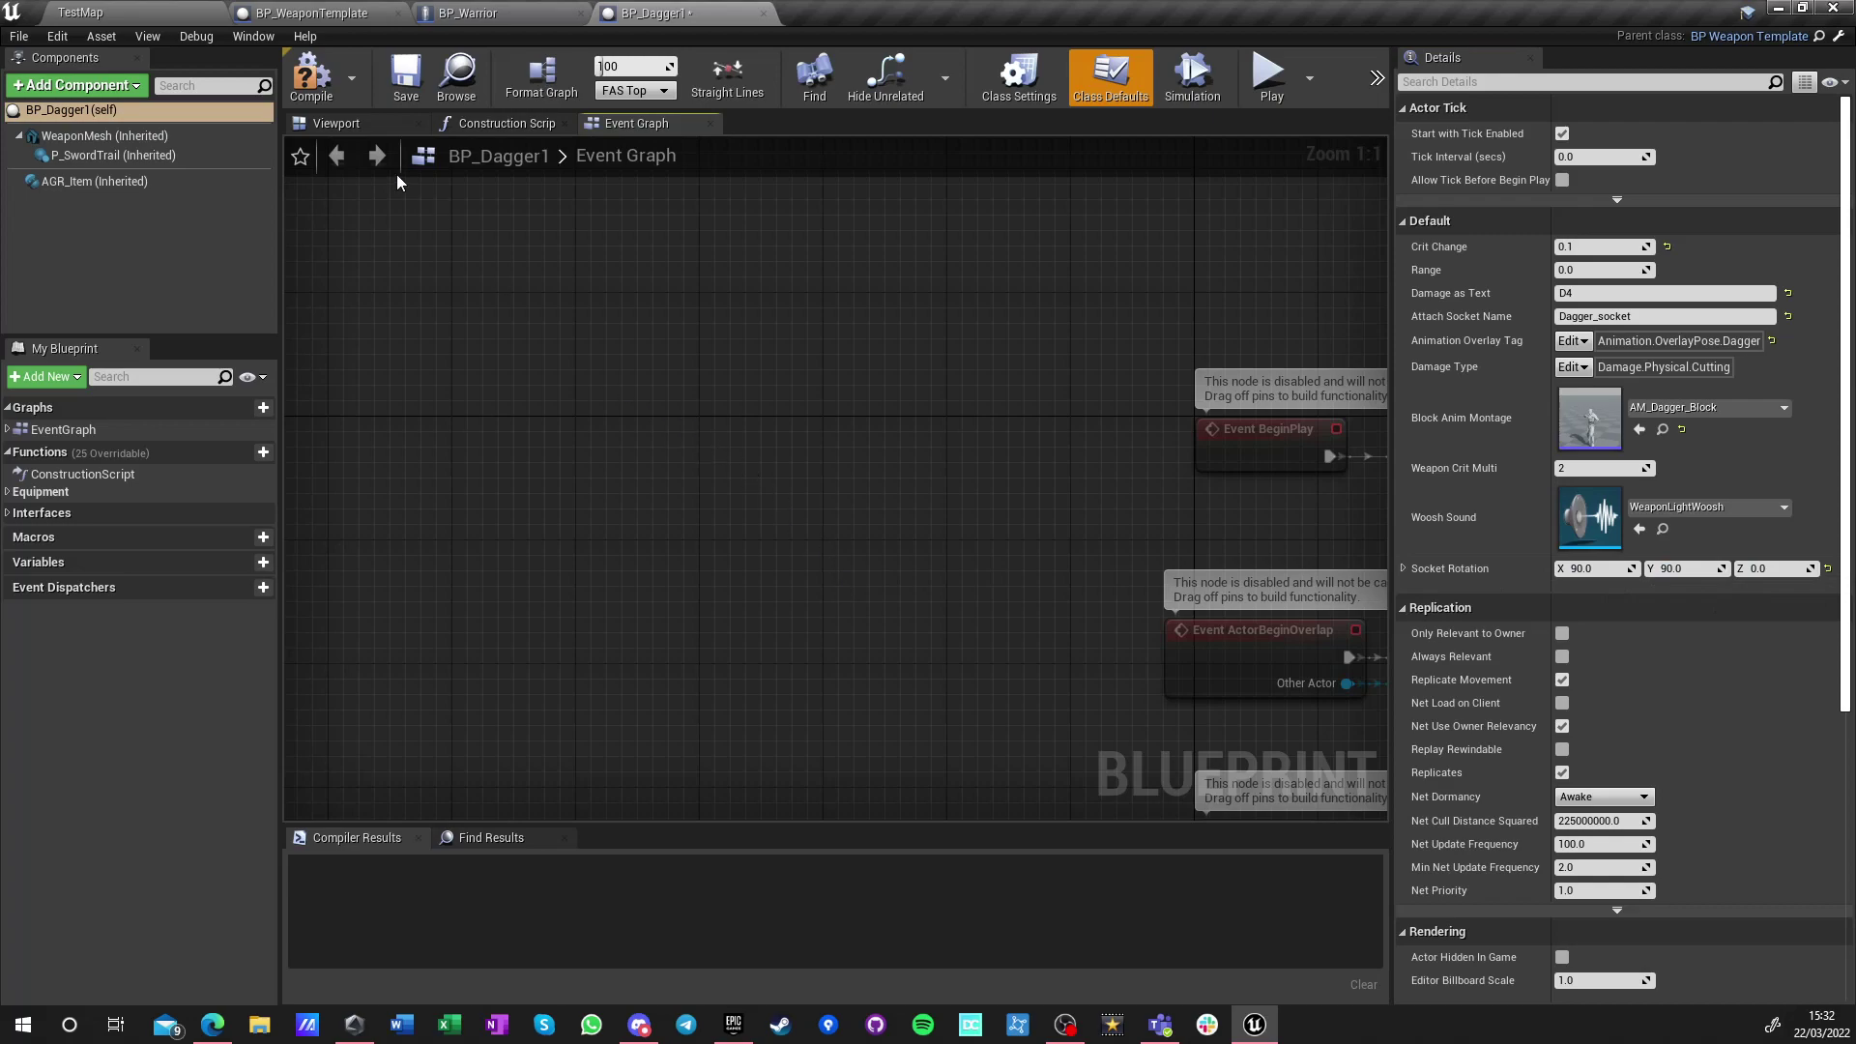
pyautogui.click(763, 13)
pyautogui.doubleClick(1111, 763)
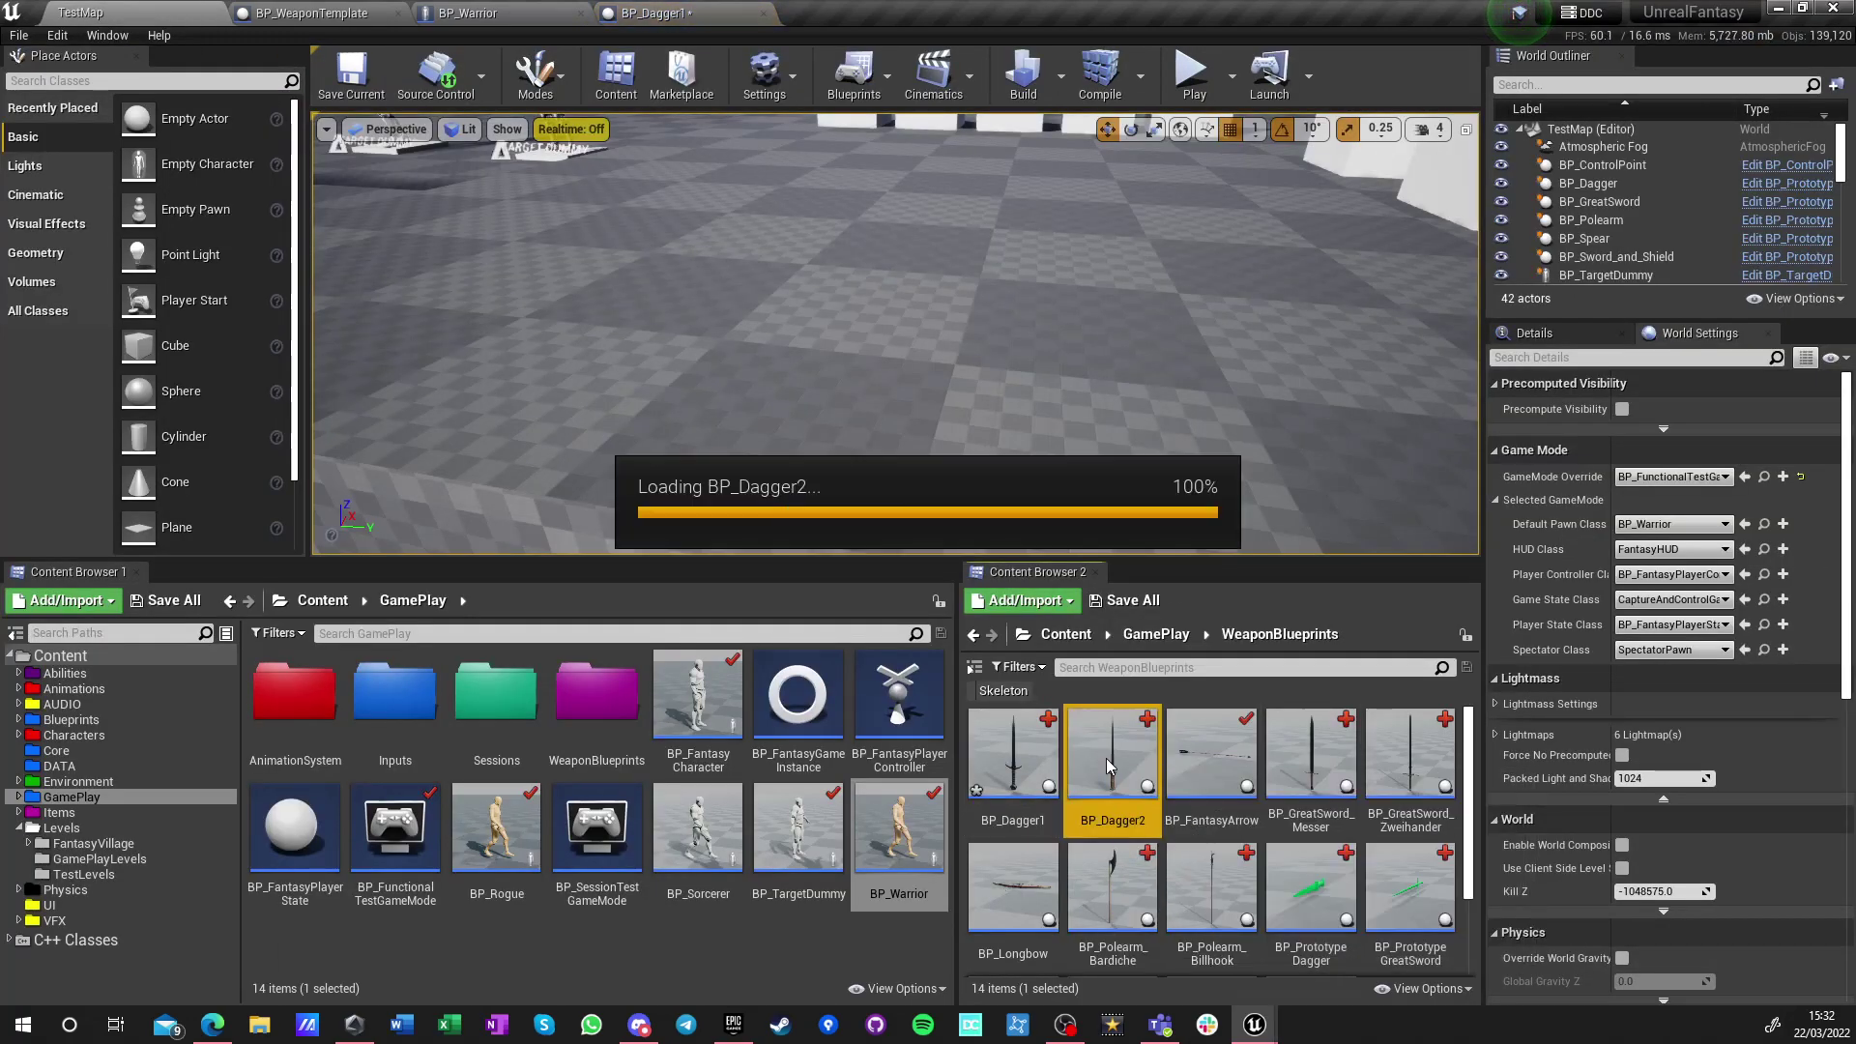
pyautogui.click(1595, 567)
pyautogui.write('90')
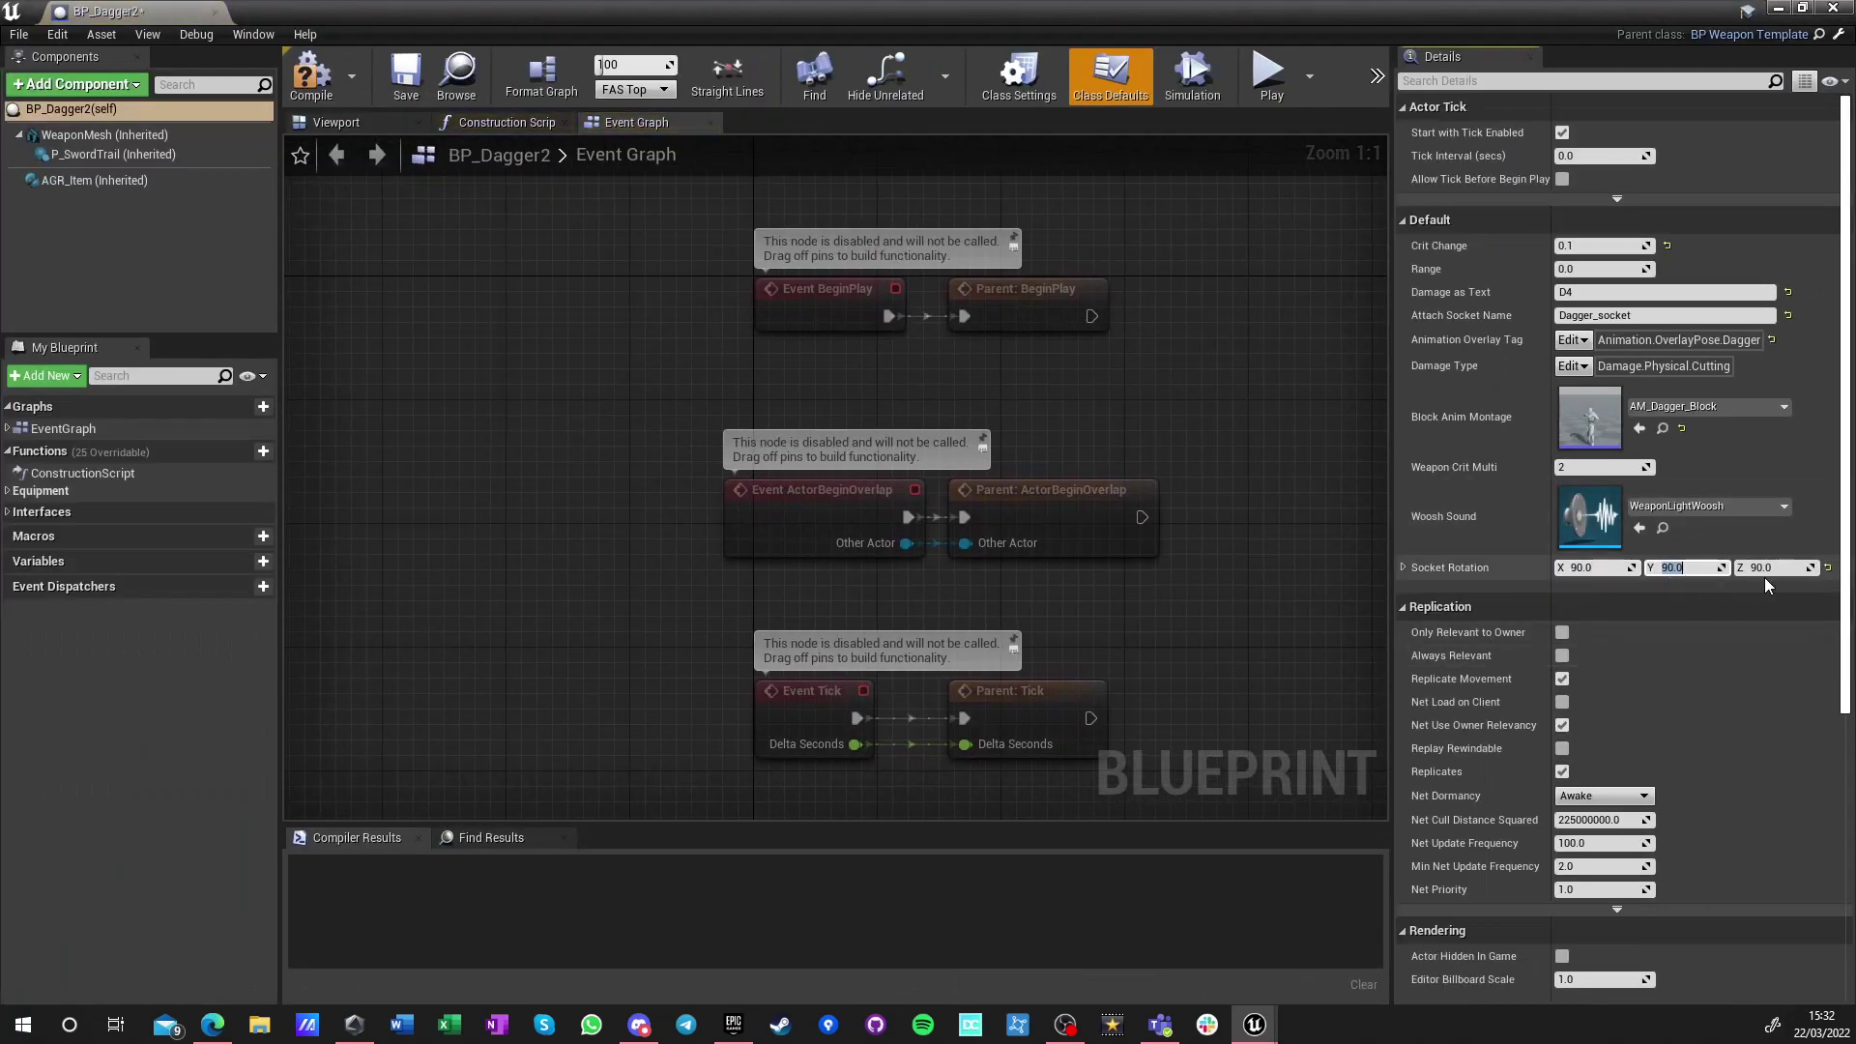
pyautogui.click(310, 75)
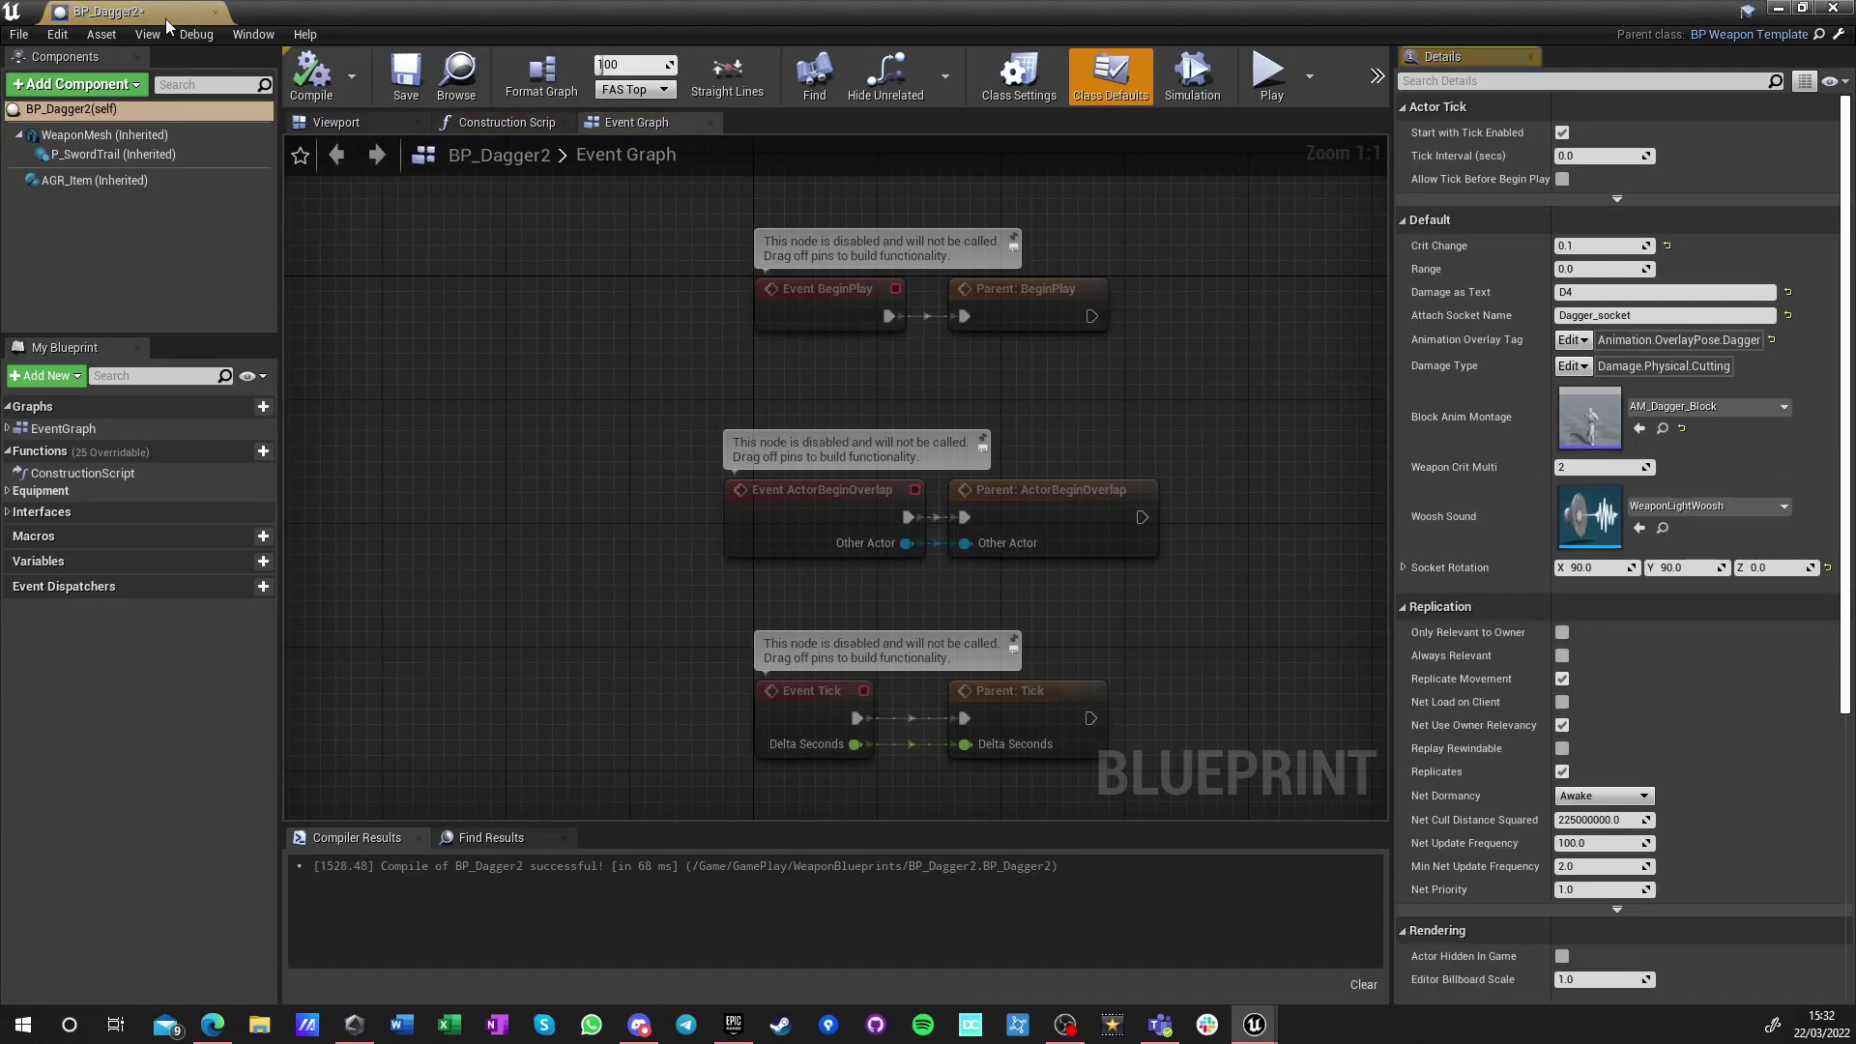
pyautogui.click(214, 12)
# Set BP_GreatSword_Messer's Socket Rotation to X 90 and Z 0, then compile, save and close the blueprint
pyautogui.doubleClick(1301, 773)
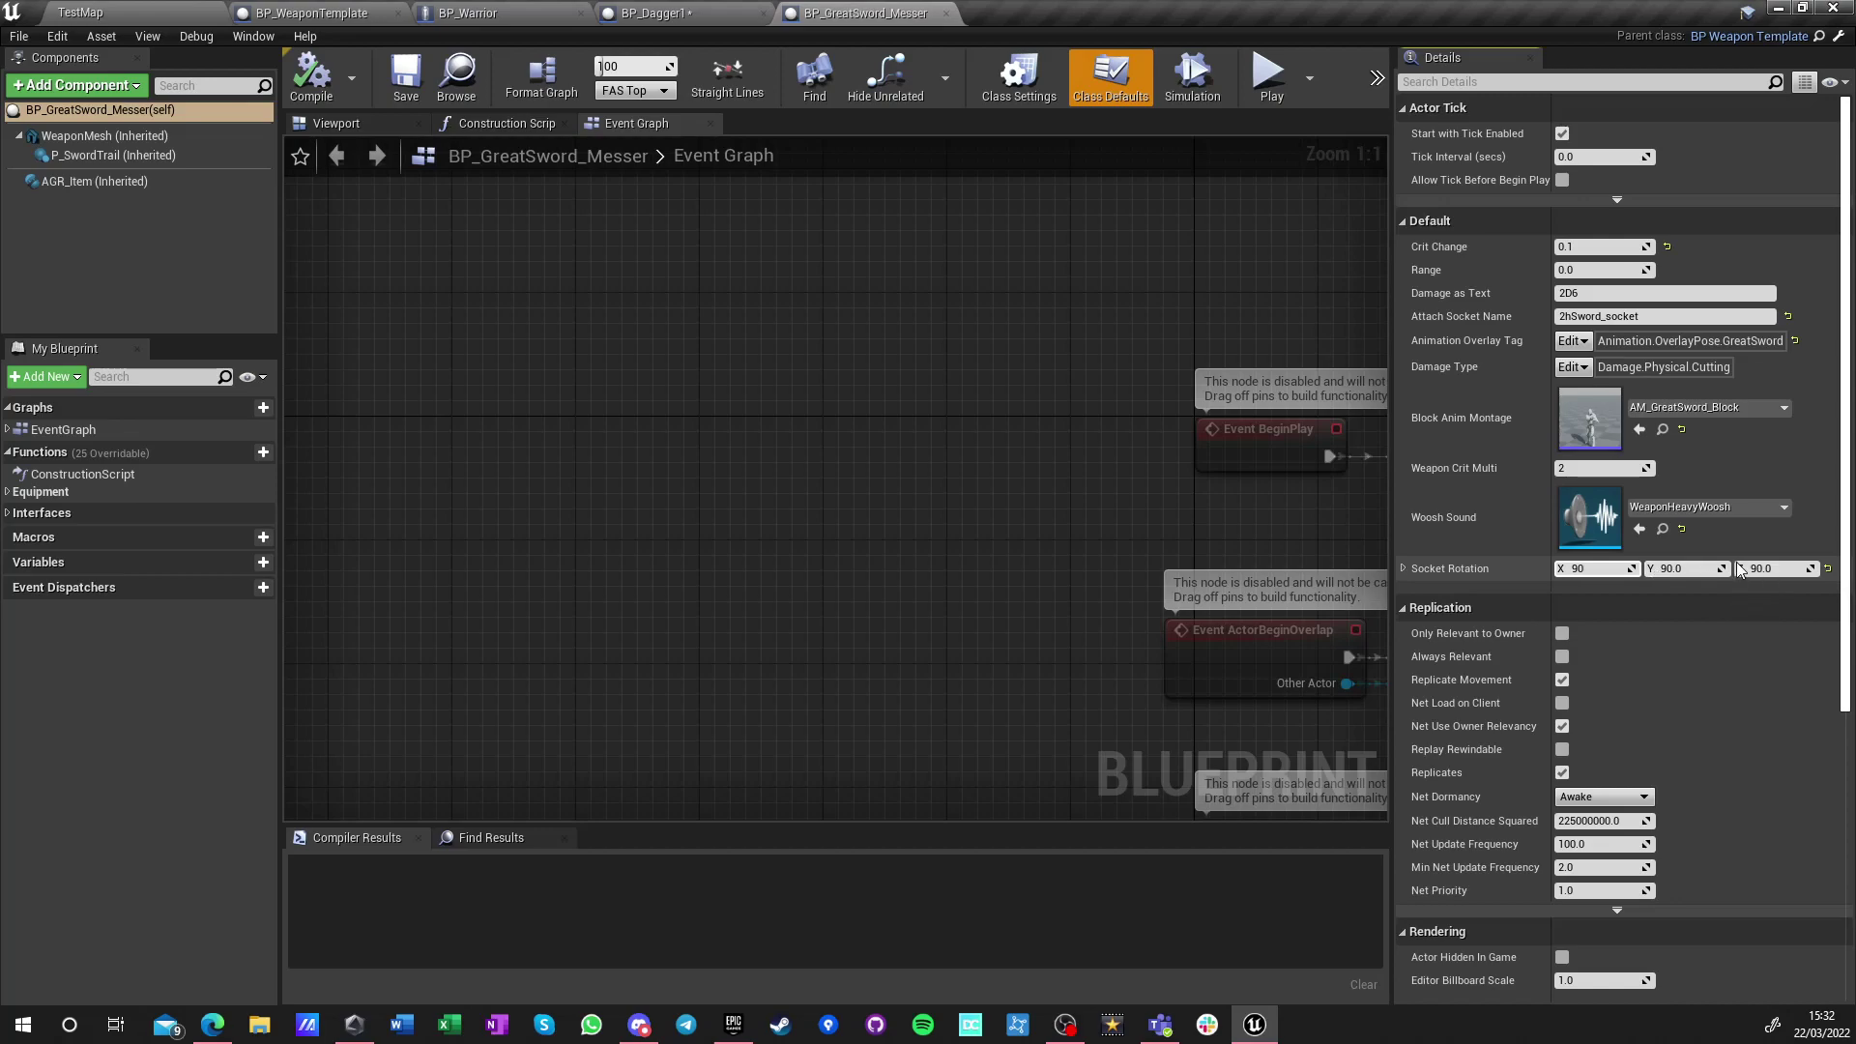
pyautogui.click(310, 75)
pyautogui.click(406, 75)
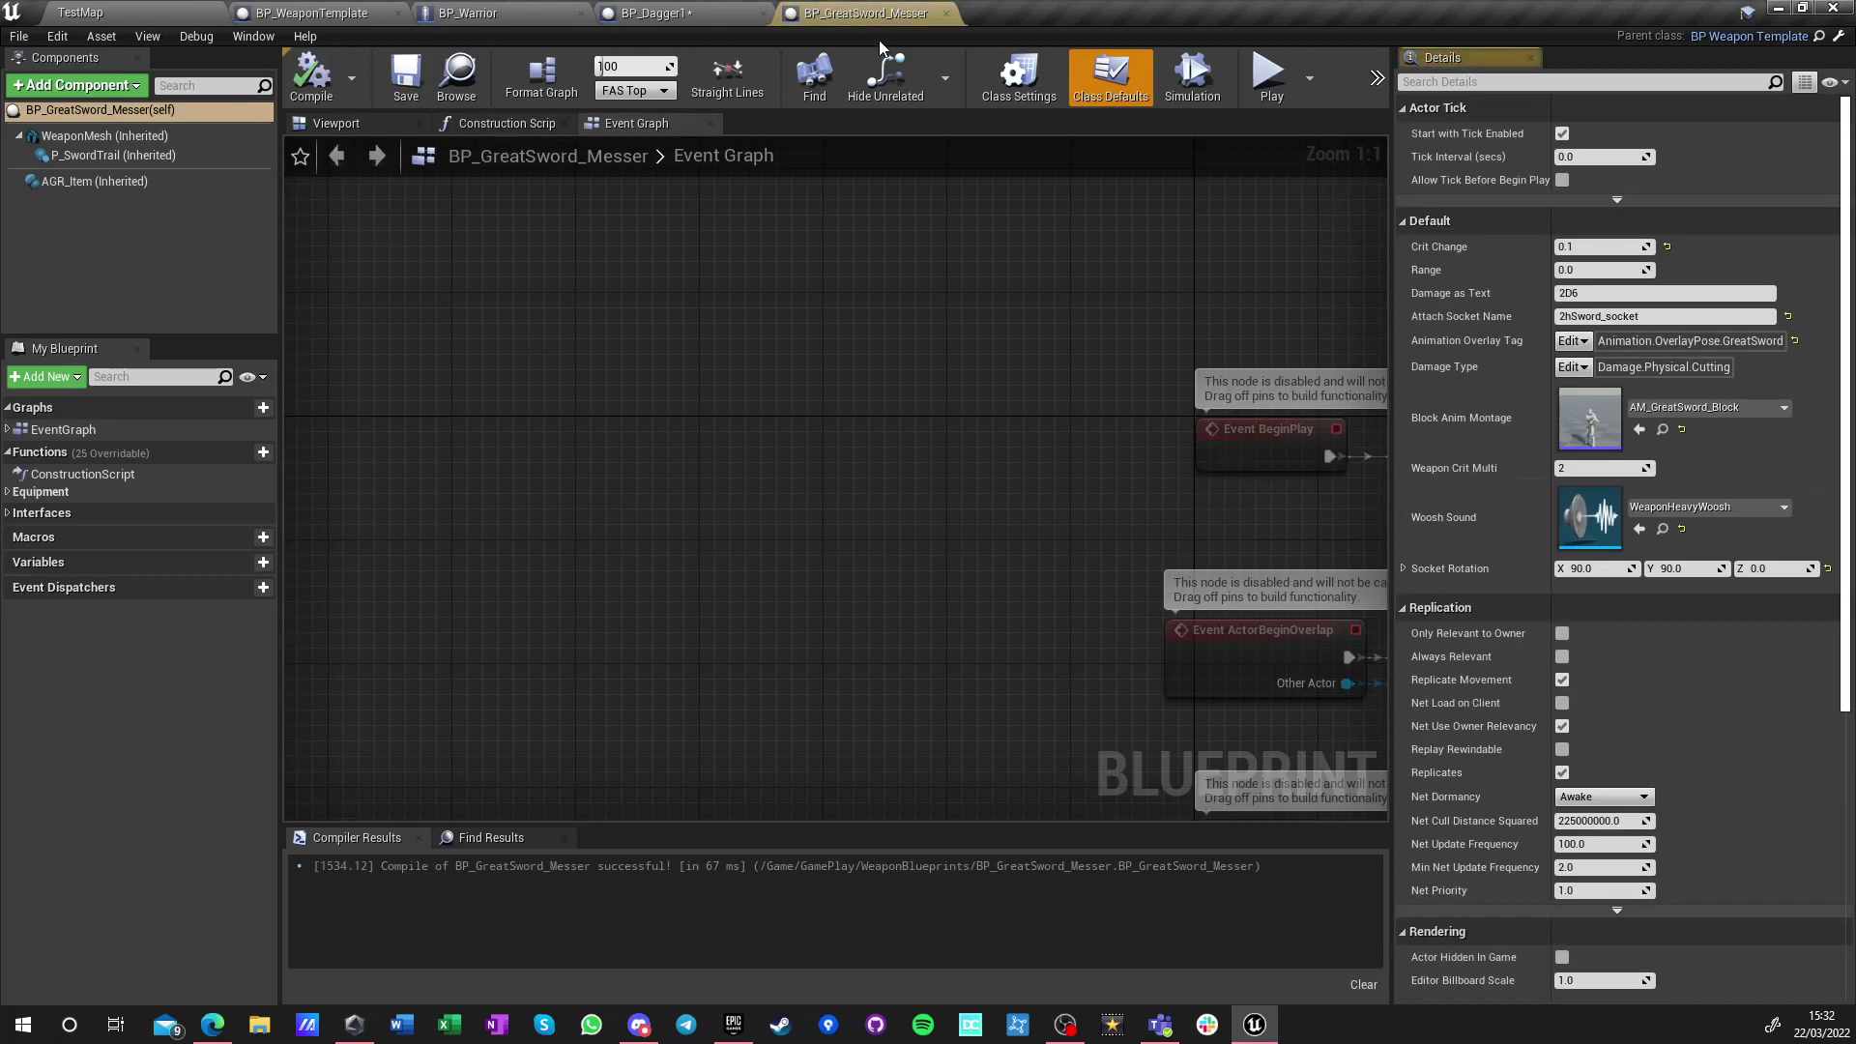
pyautogui.click(947, 12)
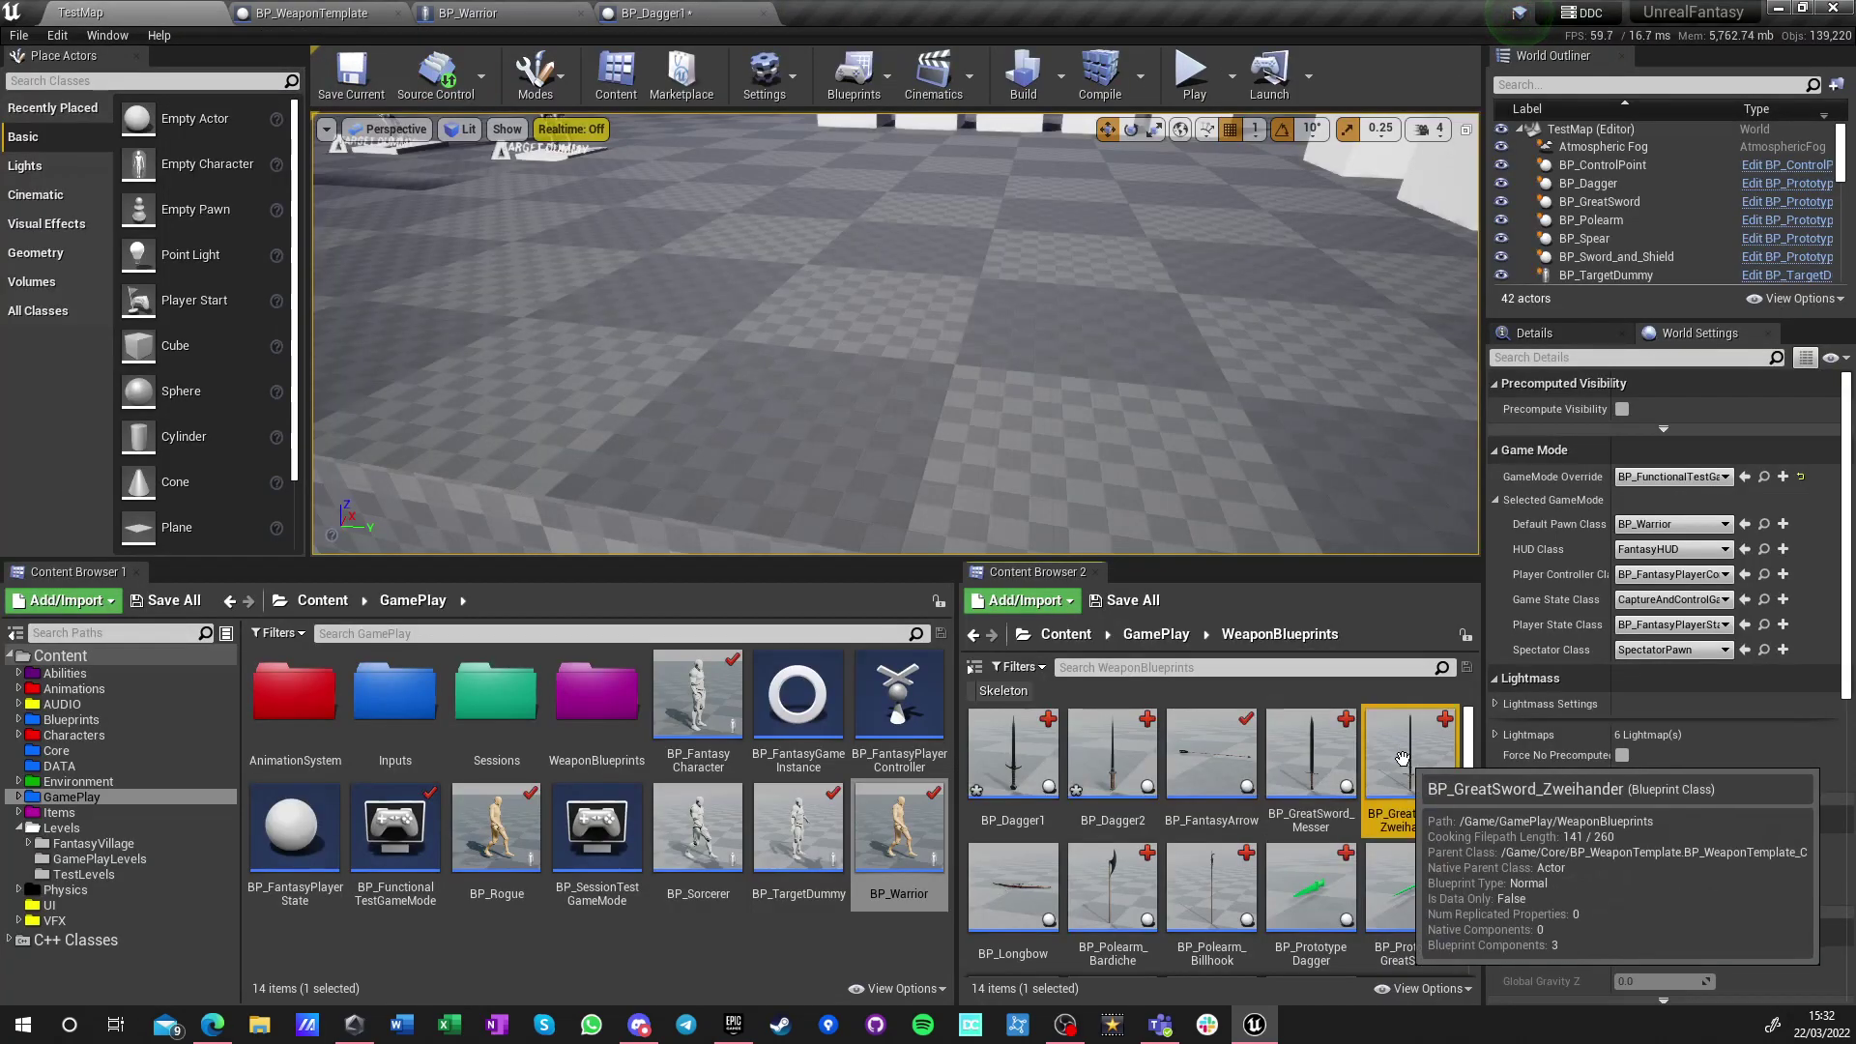
# Set BP_GreatSword_Zweihander's Socket Rotation to X 90 and Z 0, compile and save it, and return to the level editor
pyautogui.doubleClick(1411, 764)
pyautogui.click(1592, 569)
pyautogui.write('90')
pyautogui.click(1770, 569)
pyautogui.write('0')
pyautogui.press('Return')
pyautogui.click(327, 97)
pyautogui.click(406, 77)
pyautogui.click(142, 12)
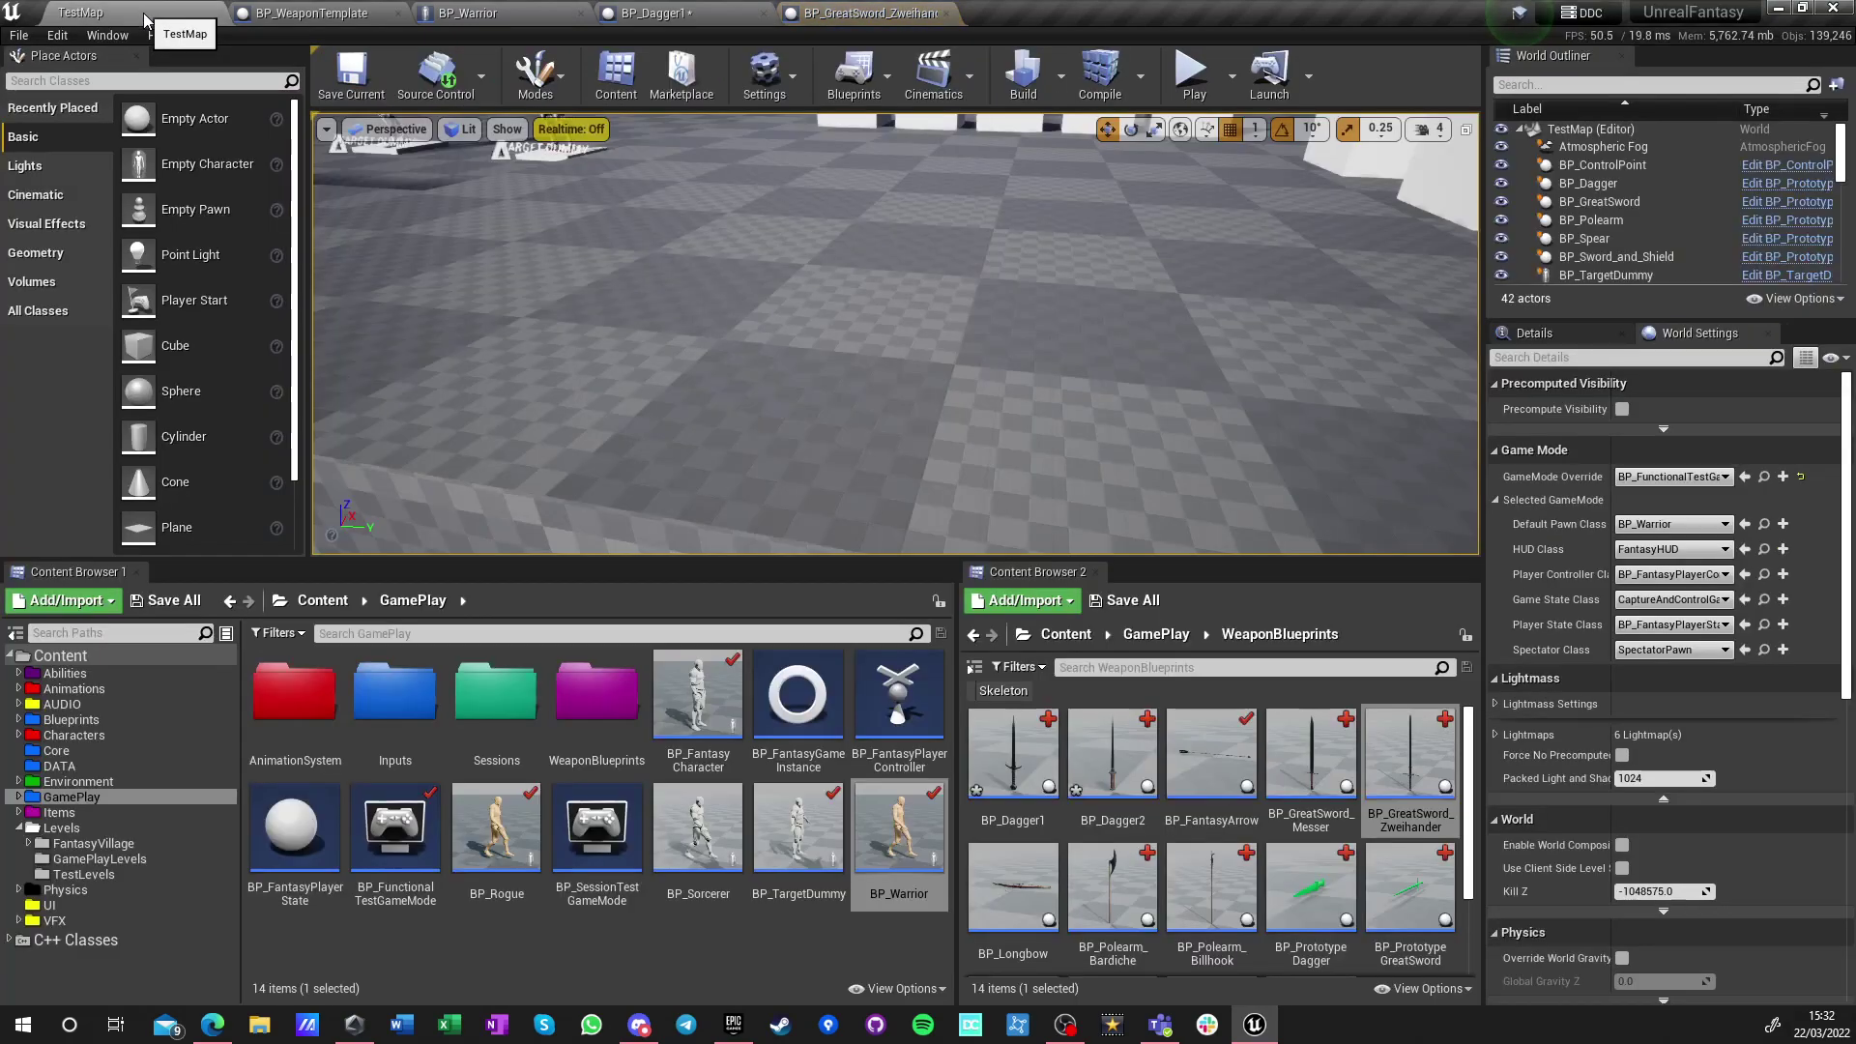
# Set Socket Rotation X to 90 and Z to 0 in BP_Polearm_Bardiche and BP_Polearm_Billhook, compiling, saving and closing each
pyautogui.doubleClick(1111, 894)
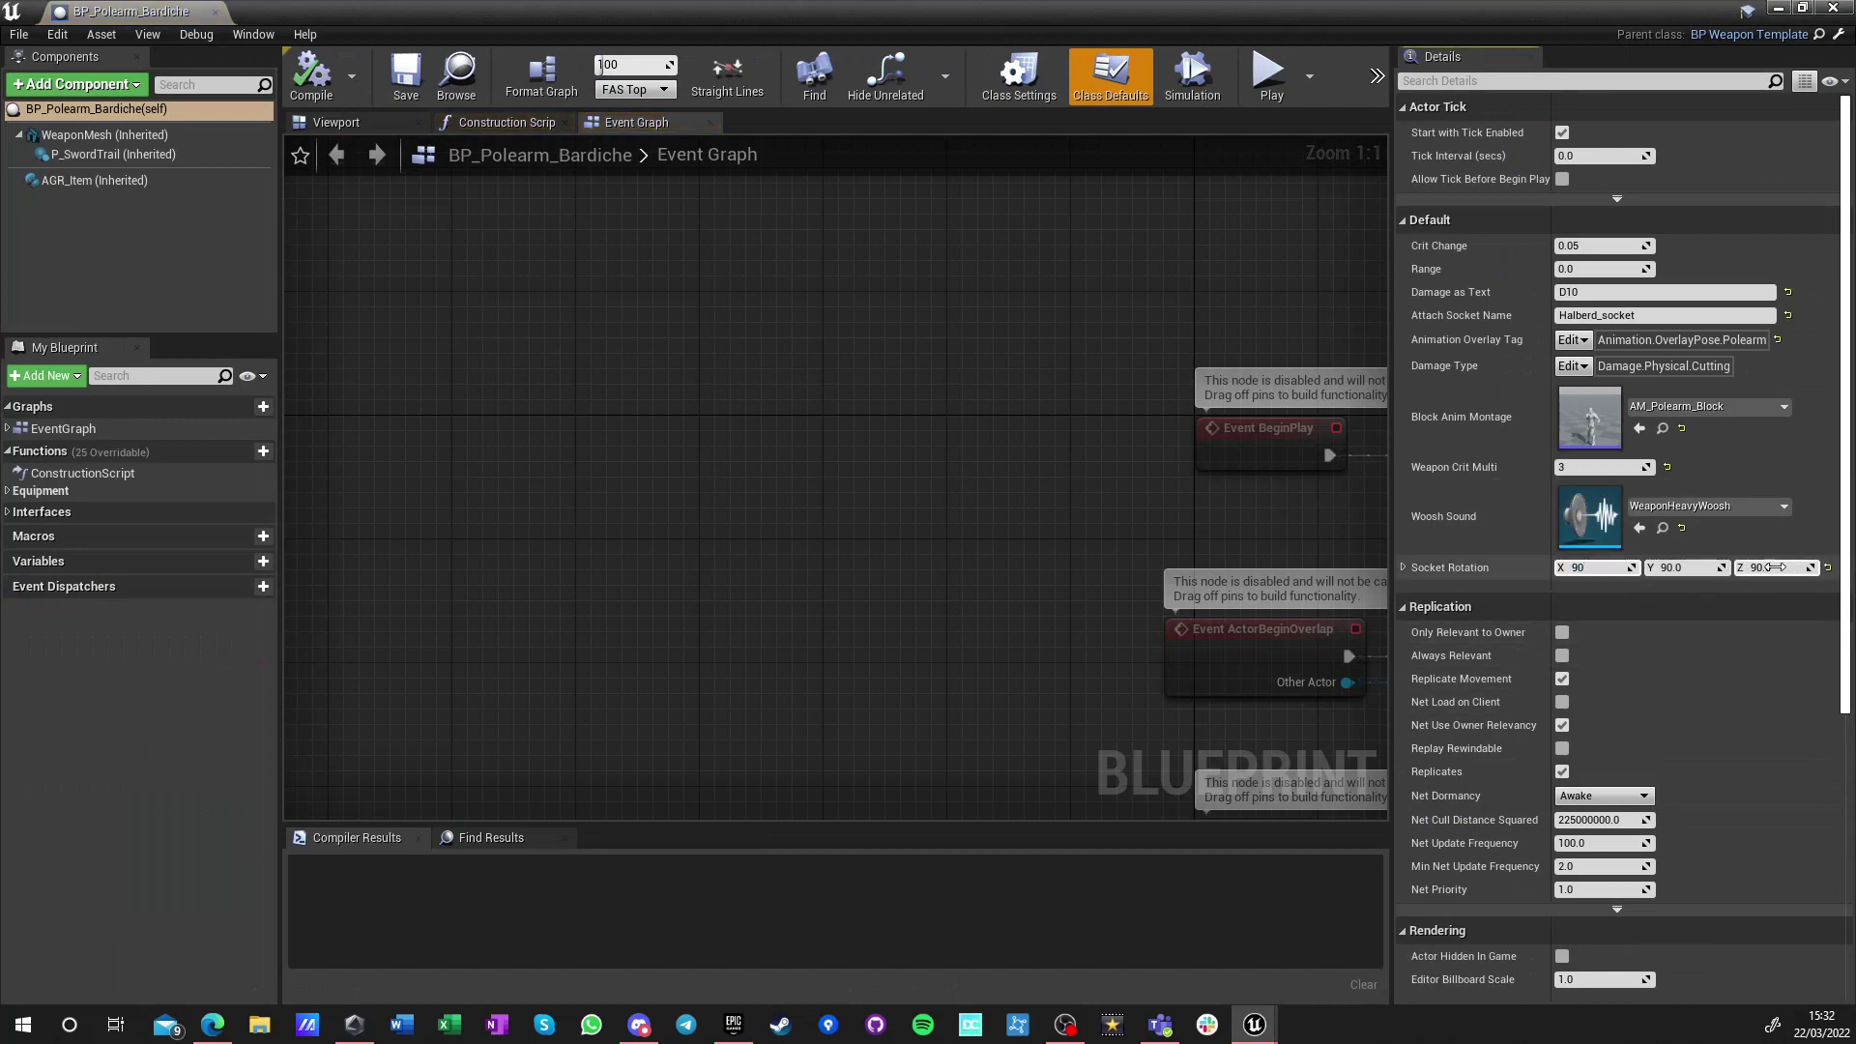
pyautogui.click(317, 78)
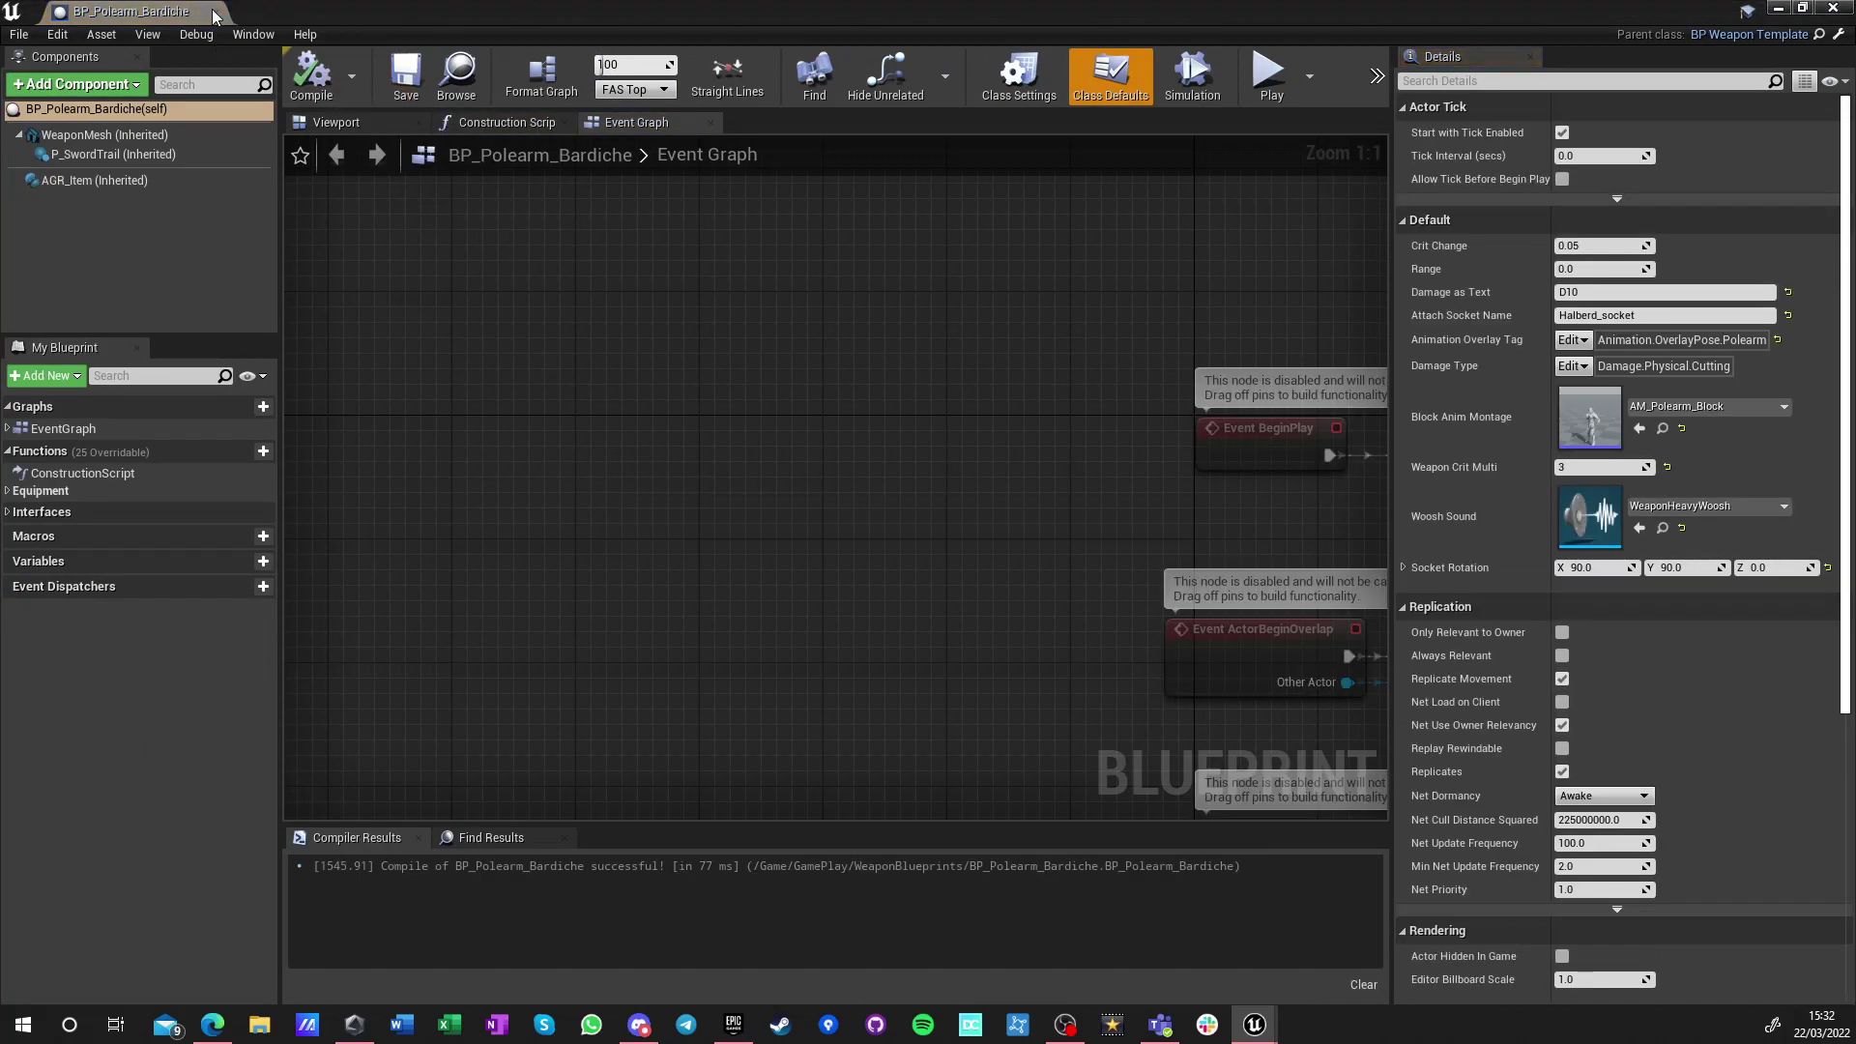
pyautogui.click(215, 12)
pyautogui.doubleClick(1211, 918)
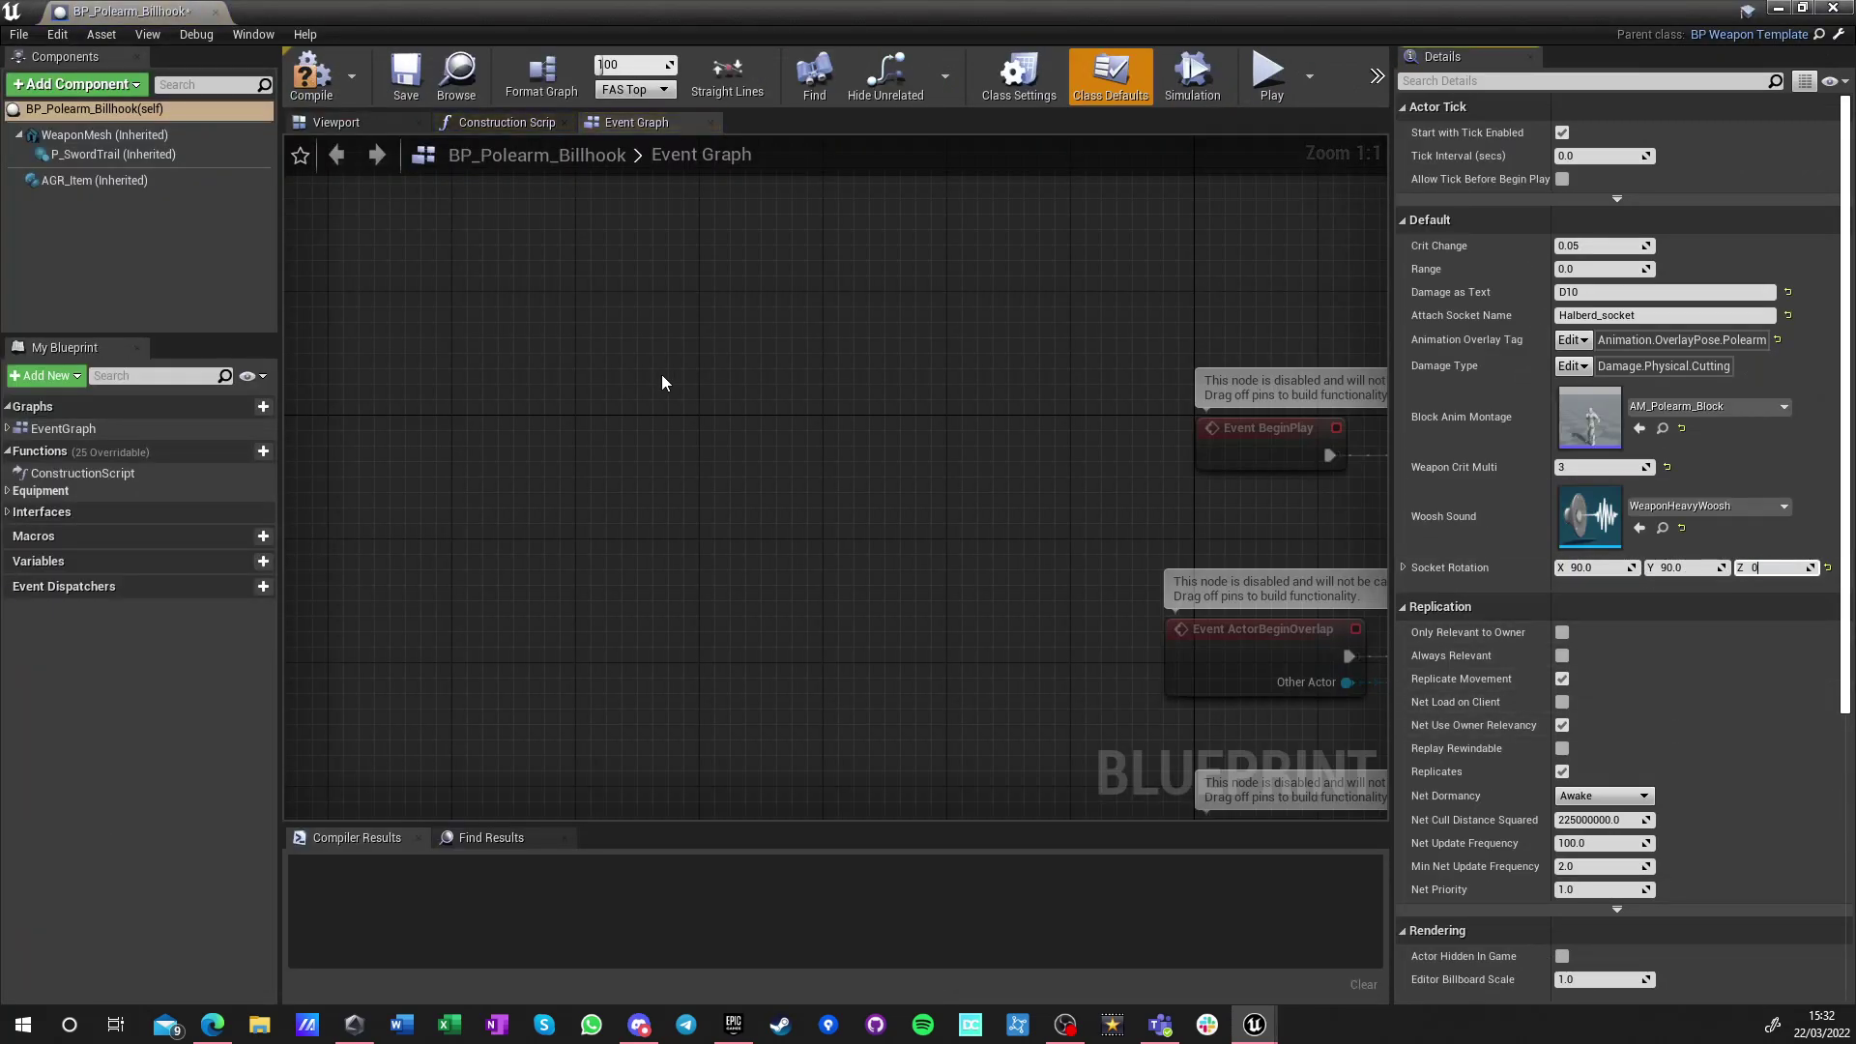
pyautogui.click(311, 76)
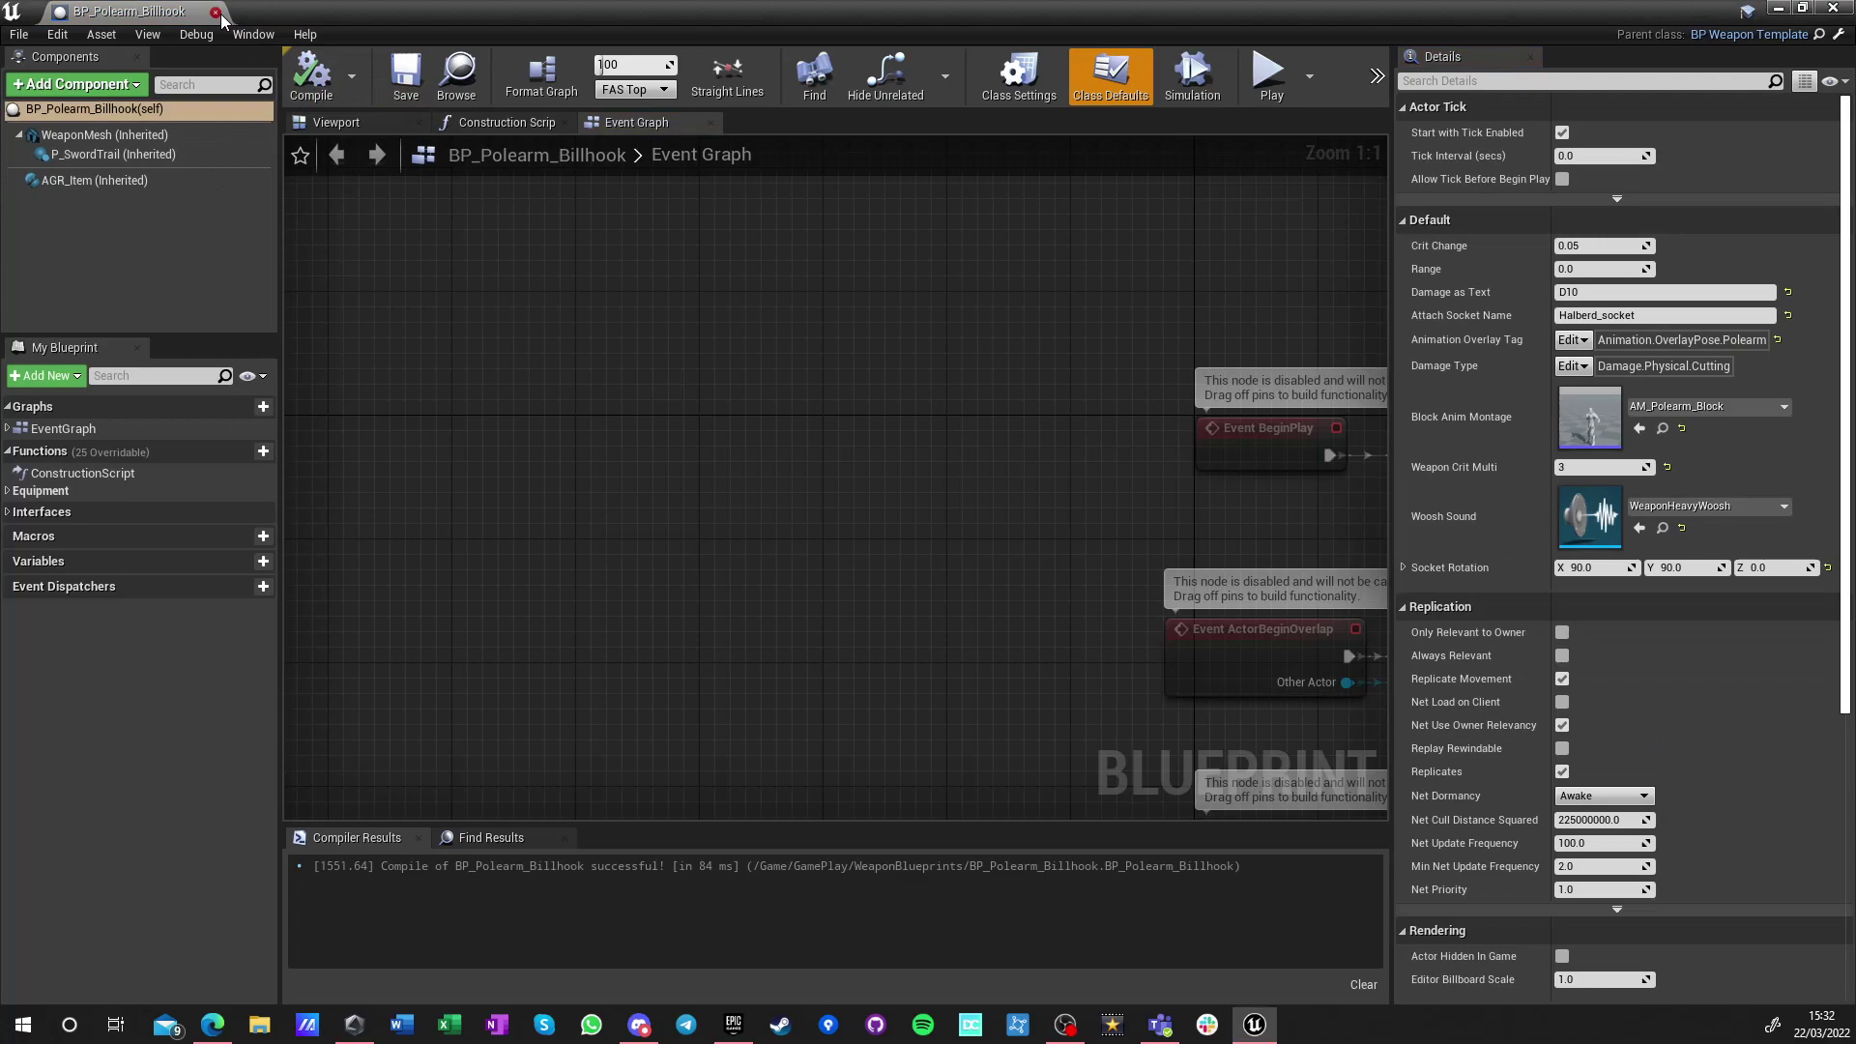
pyautogui.click(214, 12)
# Set BP_Spear1's Socket Rotation to X 90 and Y 90, then compile and save the blueprint
pyautogui.scroll(-2, 1280, 814)
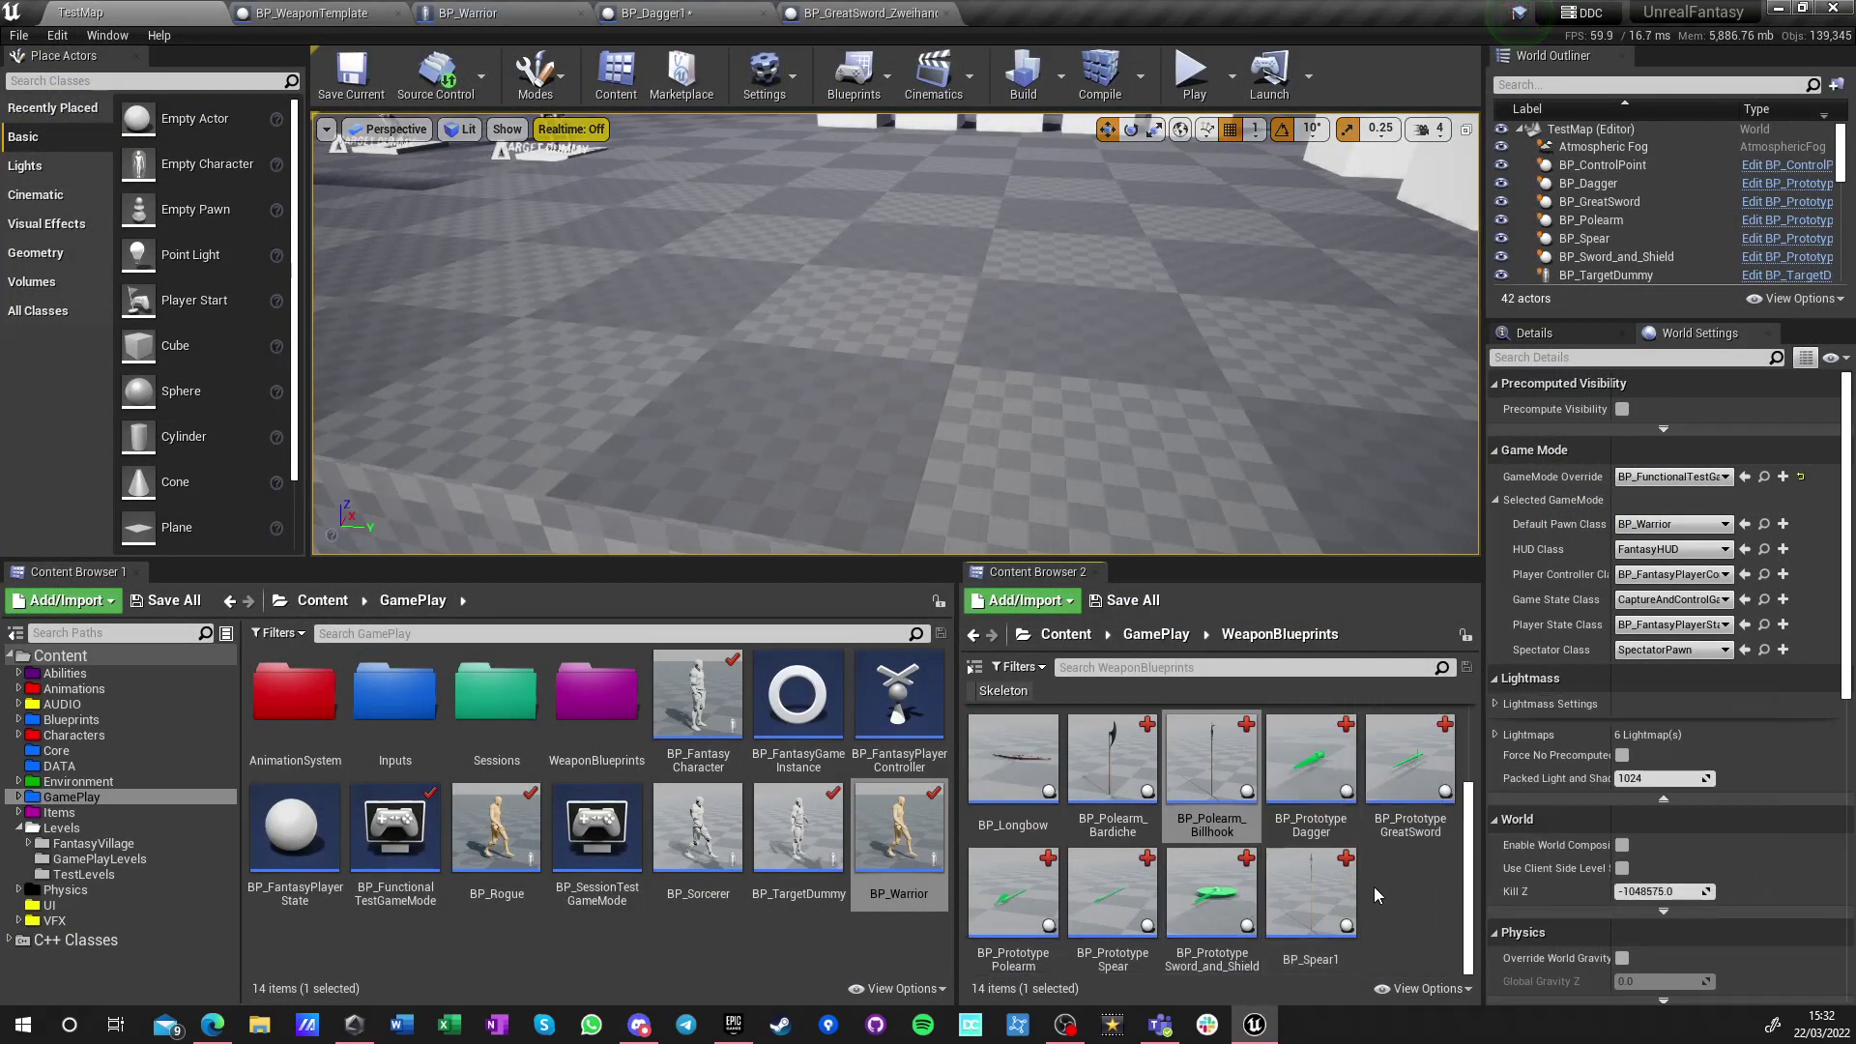
pyautogui.doubleClick(1320, 913)
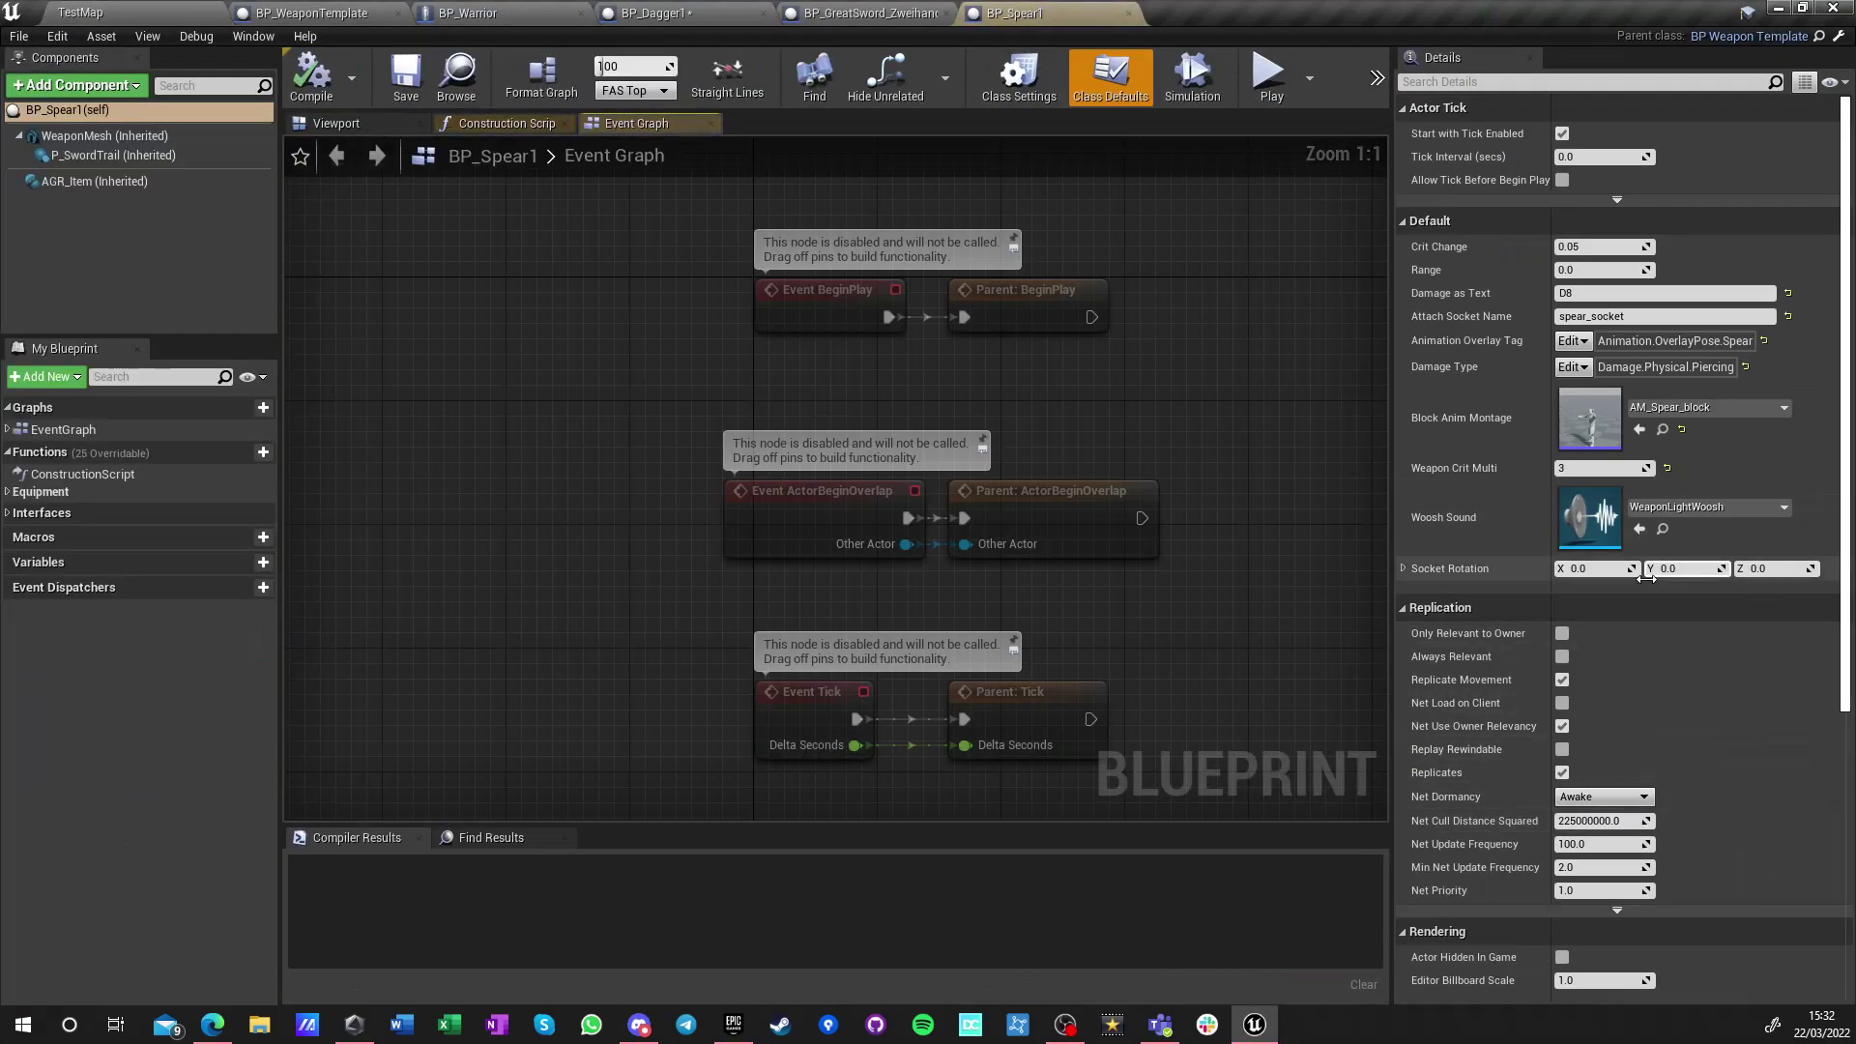
pyautogui.click(1707, 567)
pyautogui.write('90')
pyautogui.press('Return')
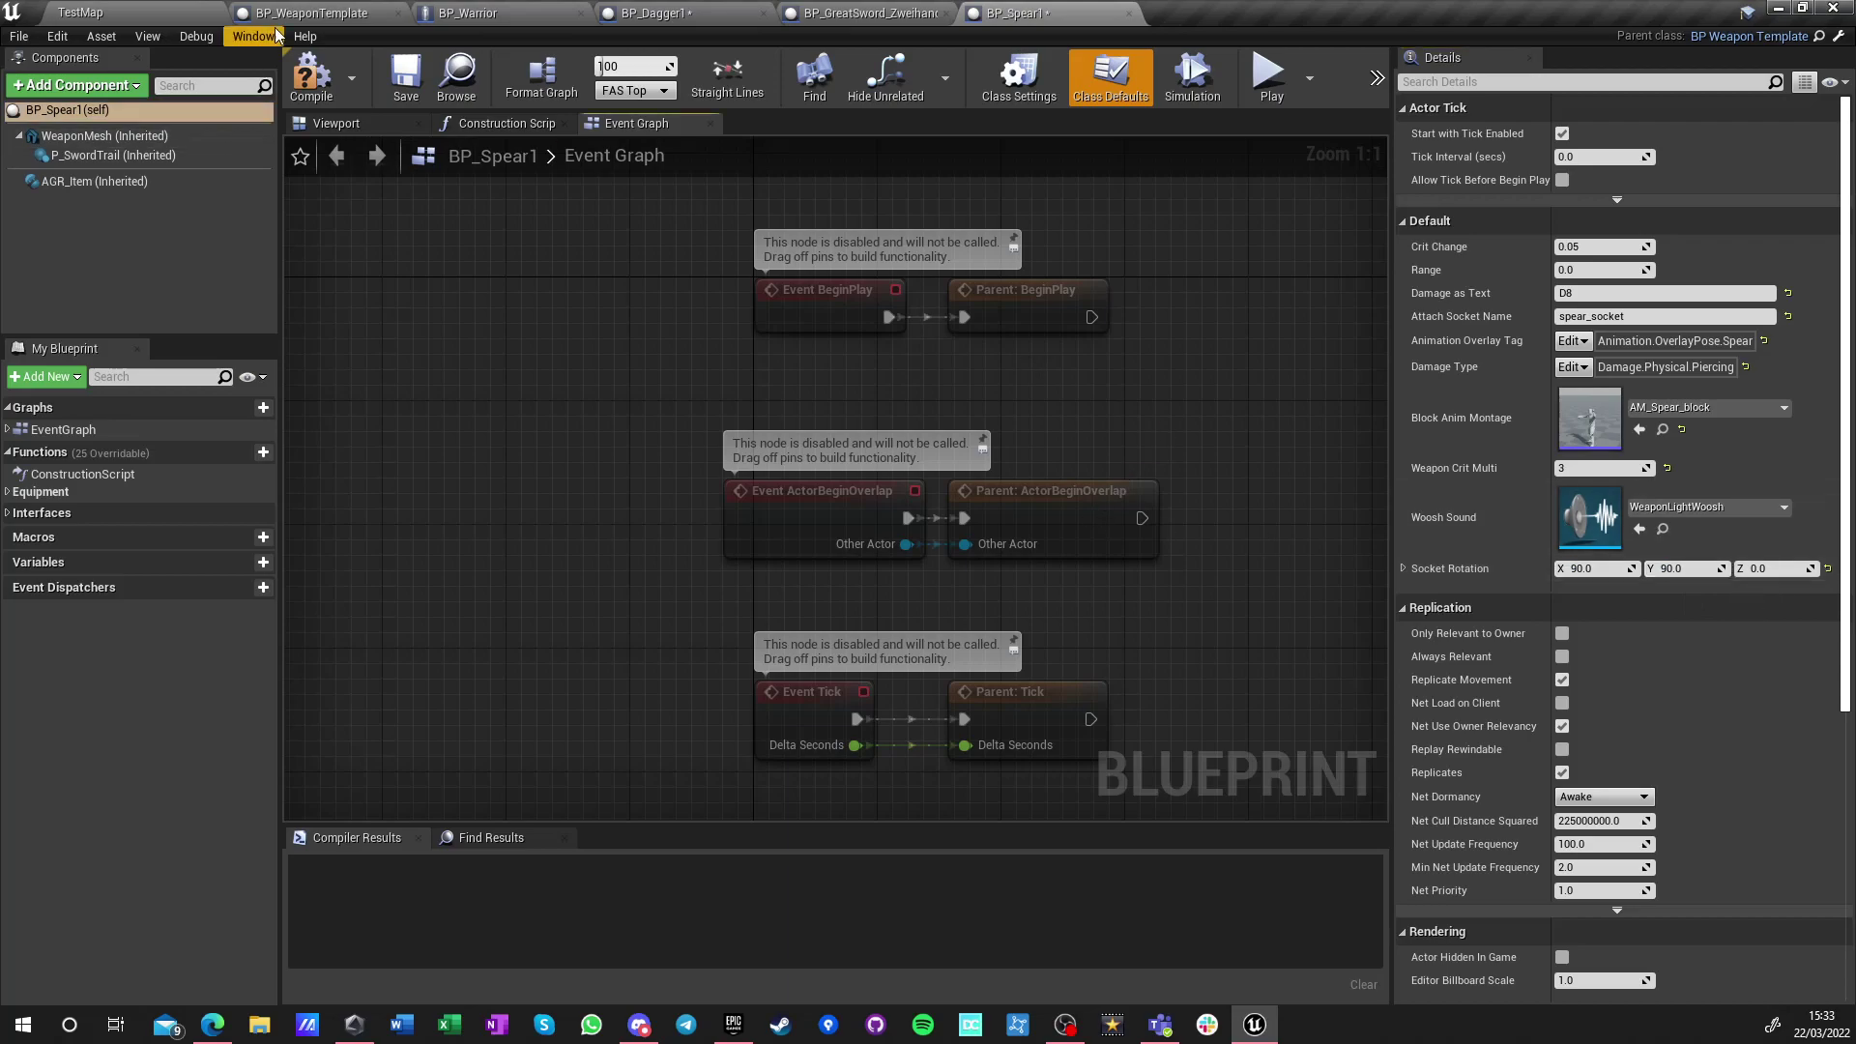
pyautogui.click(307, 37)
pyautogui.click(309, 37)
pyautogui.click(396, 80)
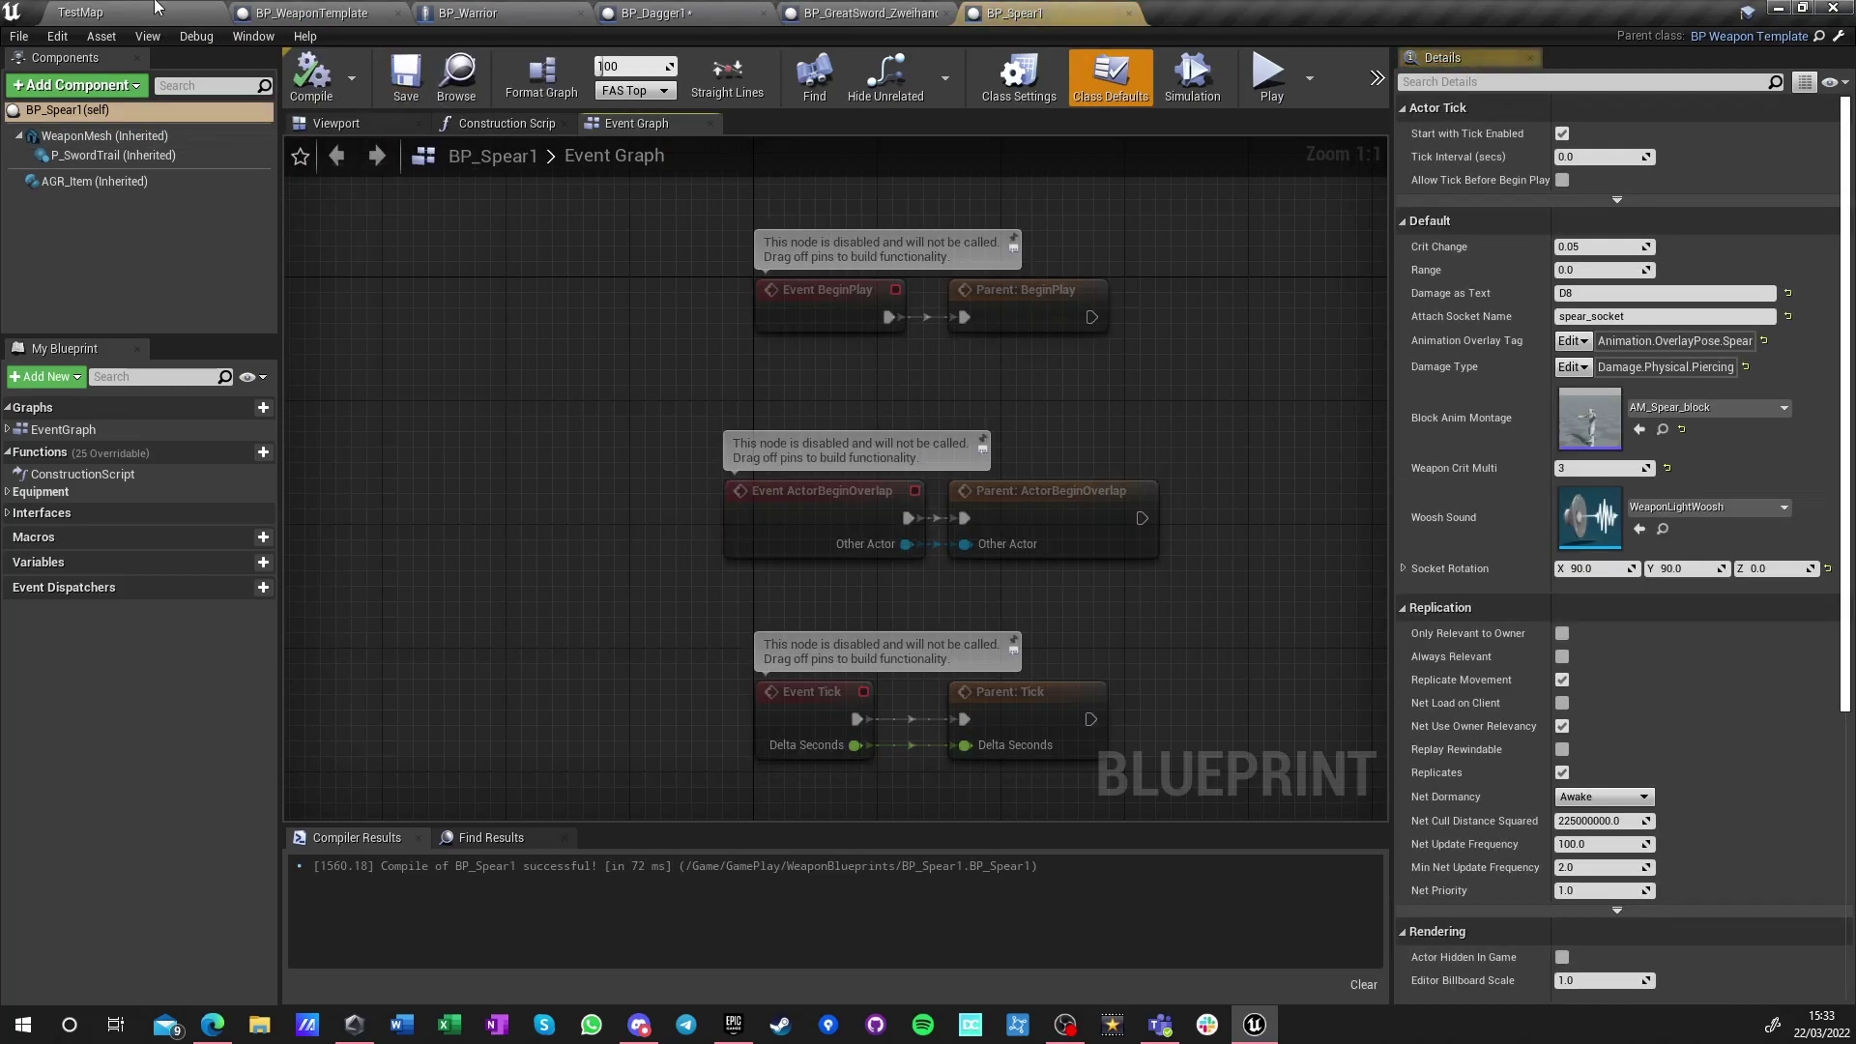
# Play-test TestMap from the level editor, switch the warrior to the second weapon to check its grip, and stop playing
pyautogui.click(152, 17)
pyautogui.click(1200, 87)
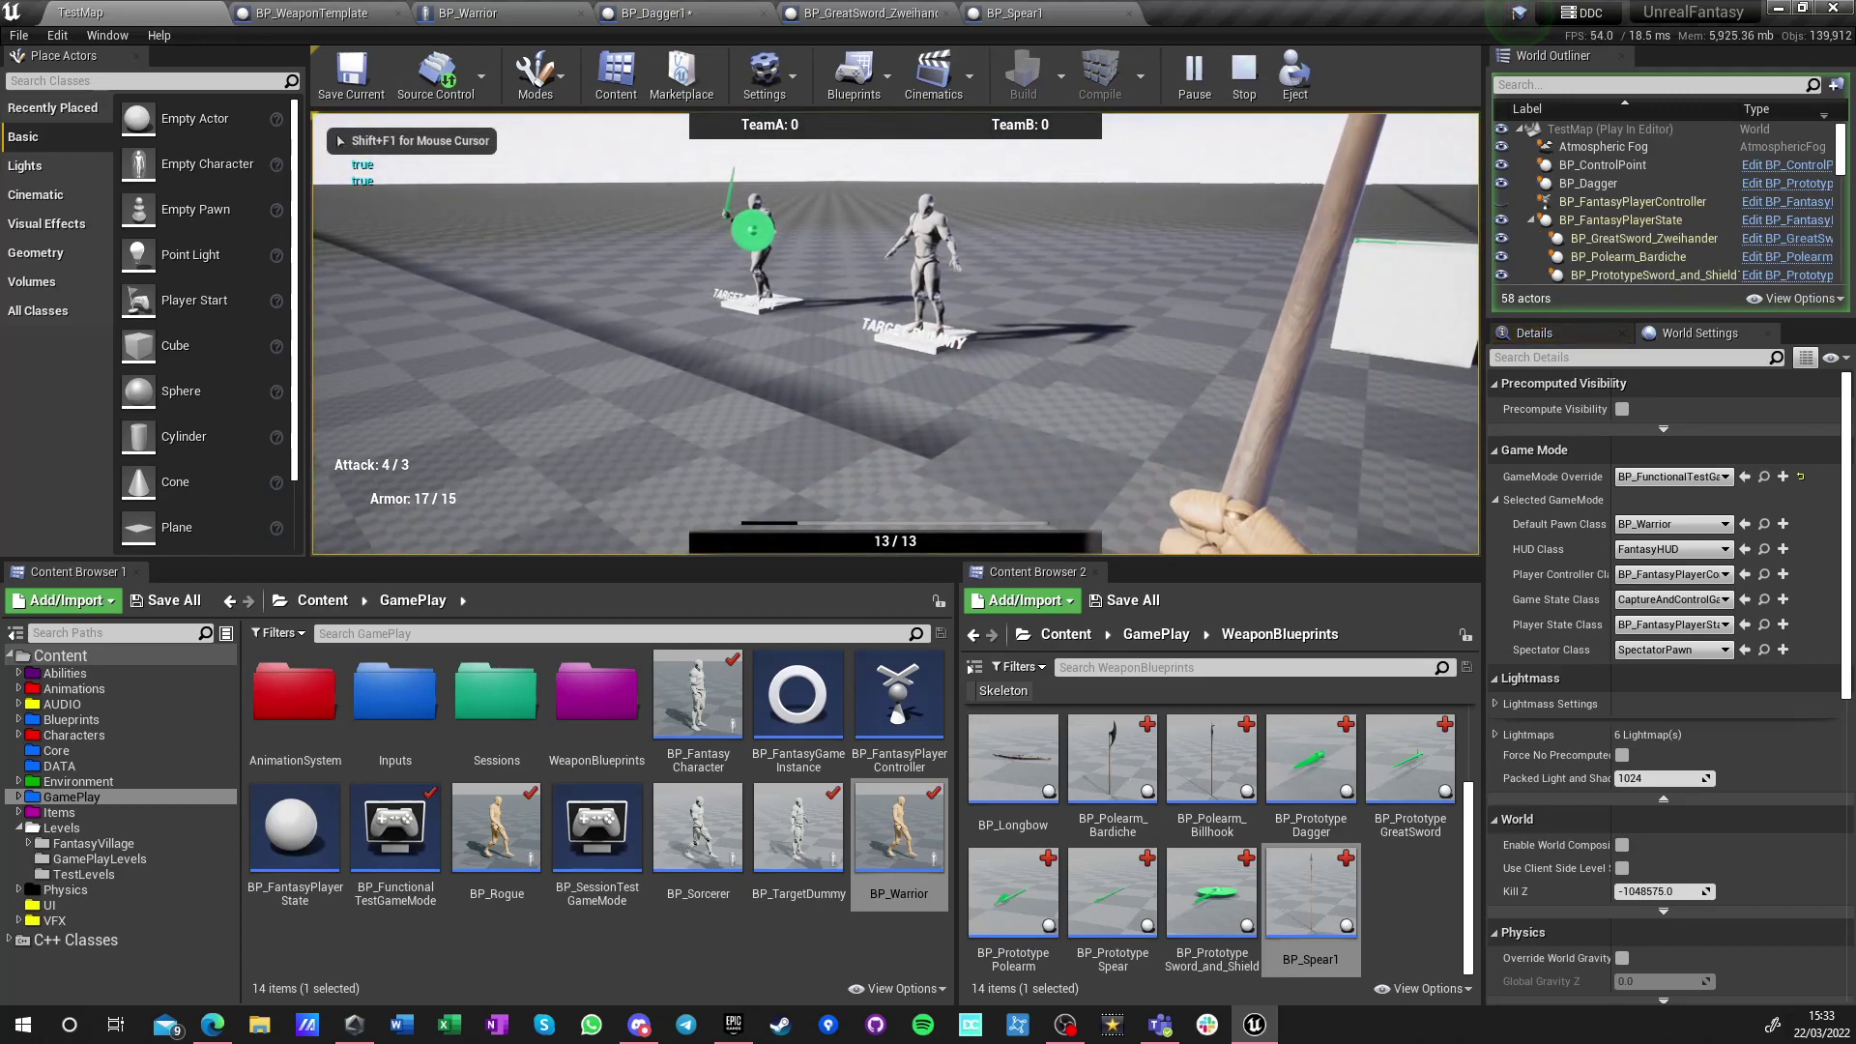
pyautogui.press('2')
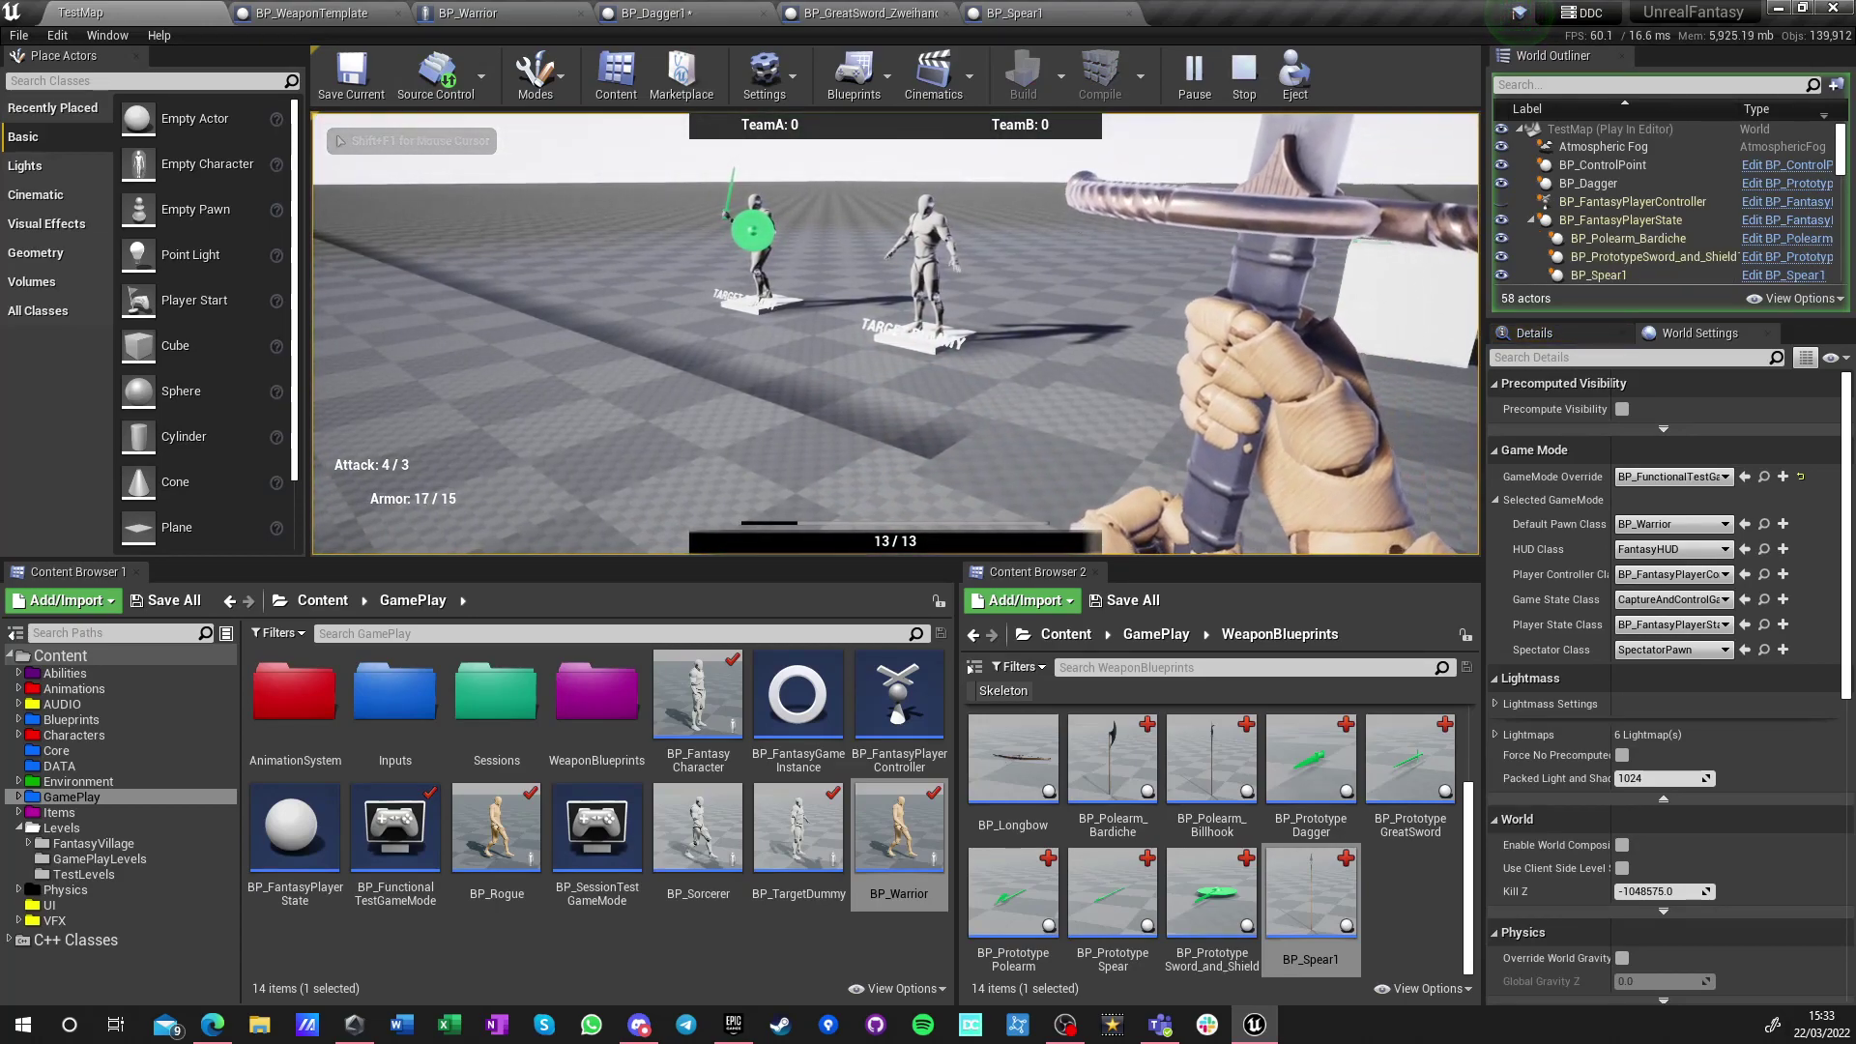
pyautogui.press('Escape')
# Duplicate BP_PrototypeSword_and_Shield in the WeaponBlueprints folder and name the copy BP_SnS_Viking
pyautogui.click(1212, 894)
pyautogui.hotkey('ctrl', 'w')
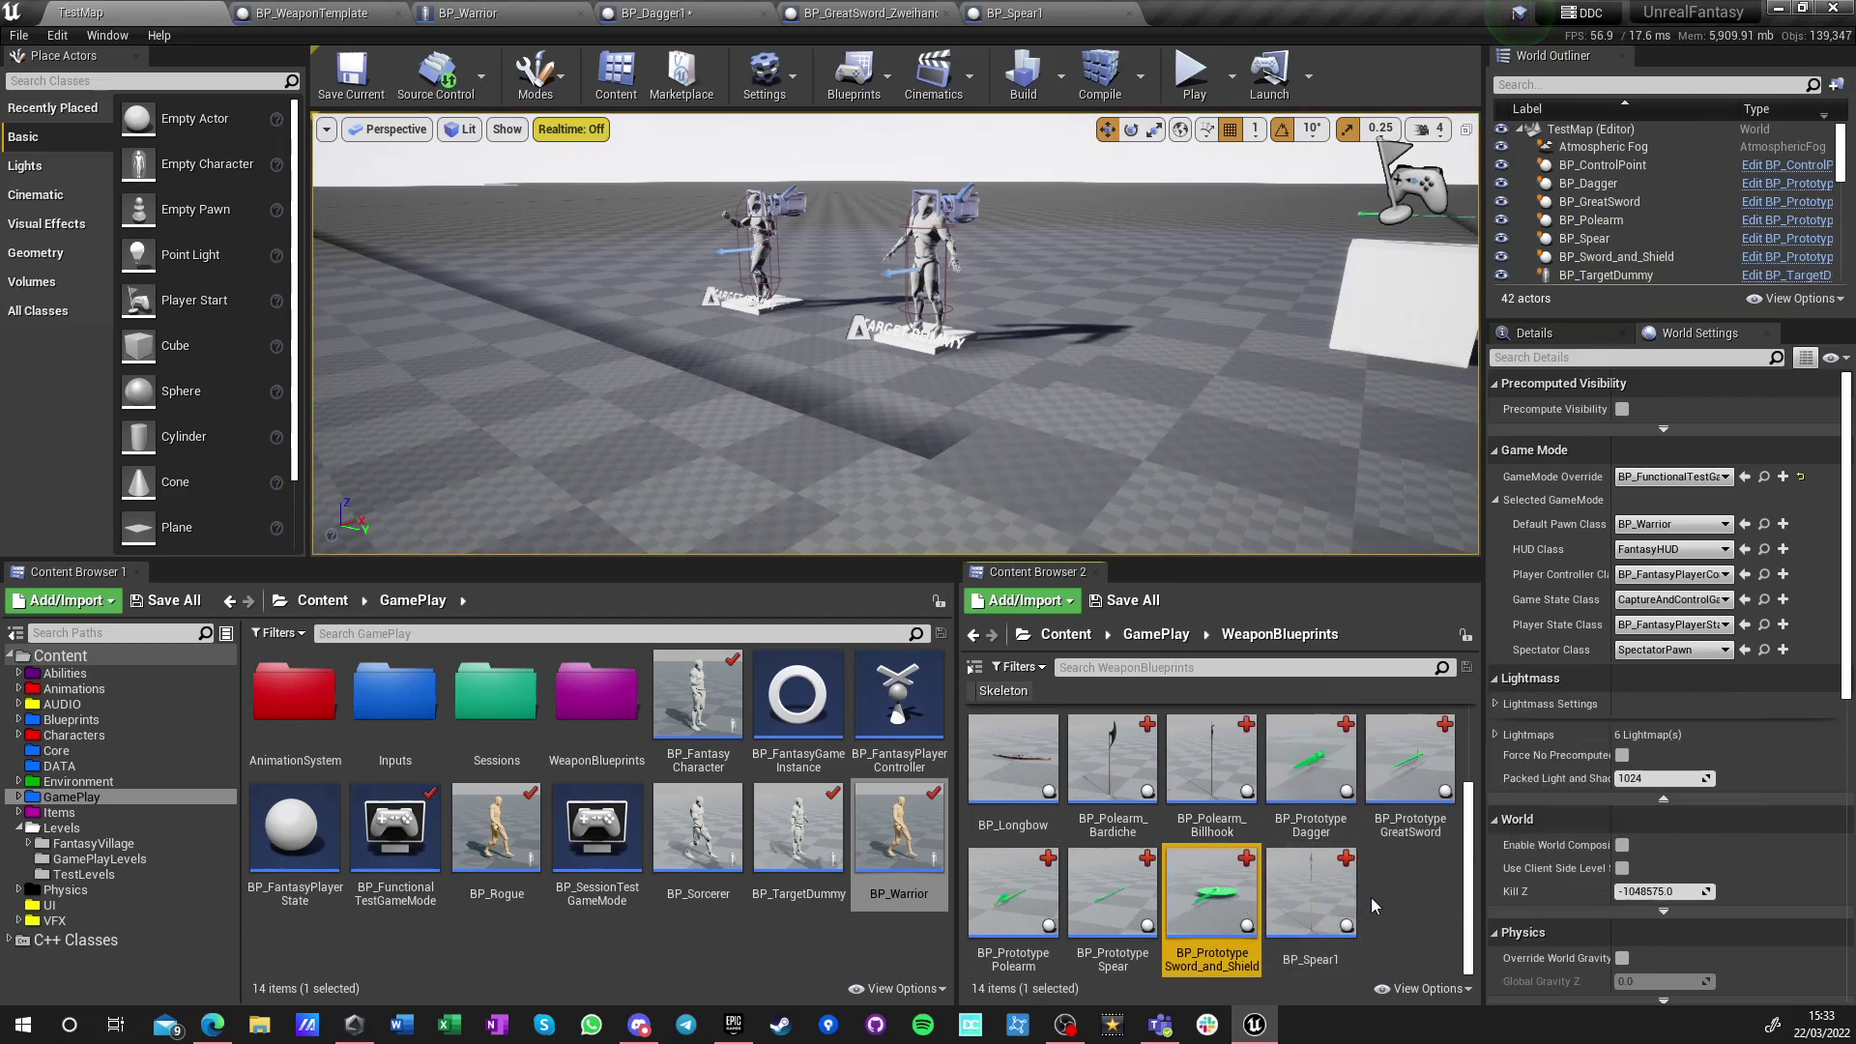
pyautogui.press('BackSpace')
pyautogui.press('BackSpace')
pyautogui.press('BackSpace')
pyautogui.press('BackSpace')
pyautogui.press('BackSpace')
pyautogui.press('BackSpace')
pyautogui.press('BackSpace')
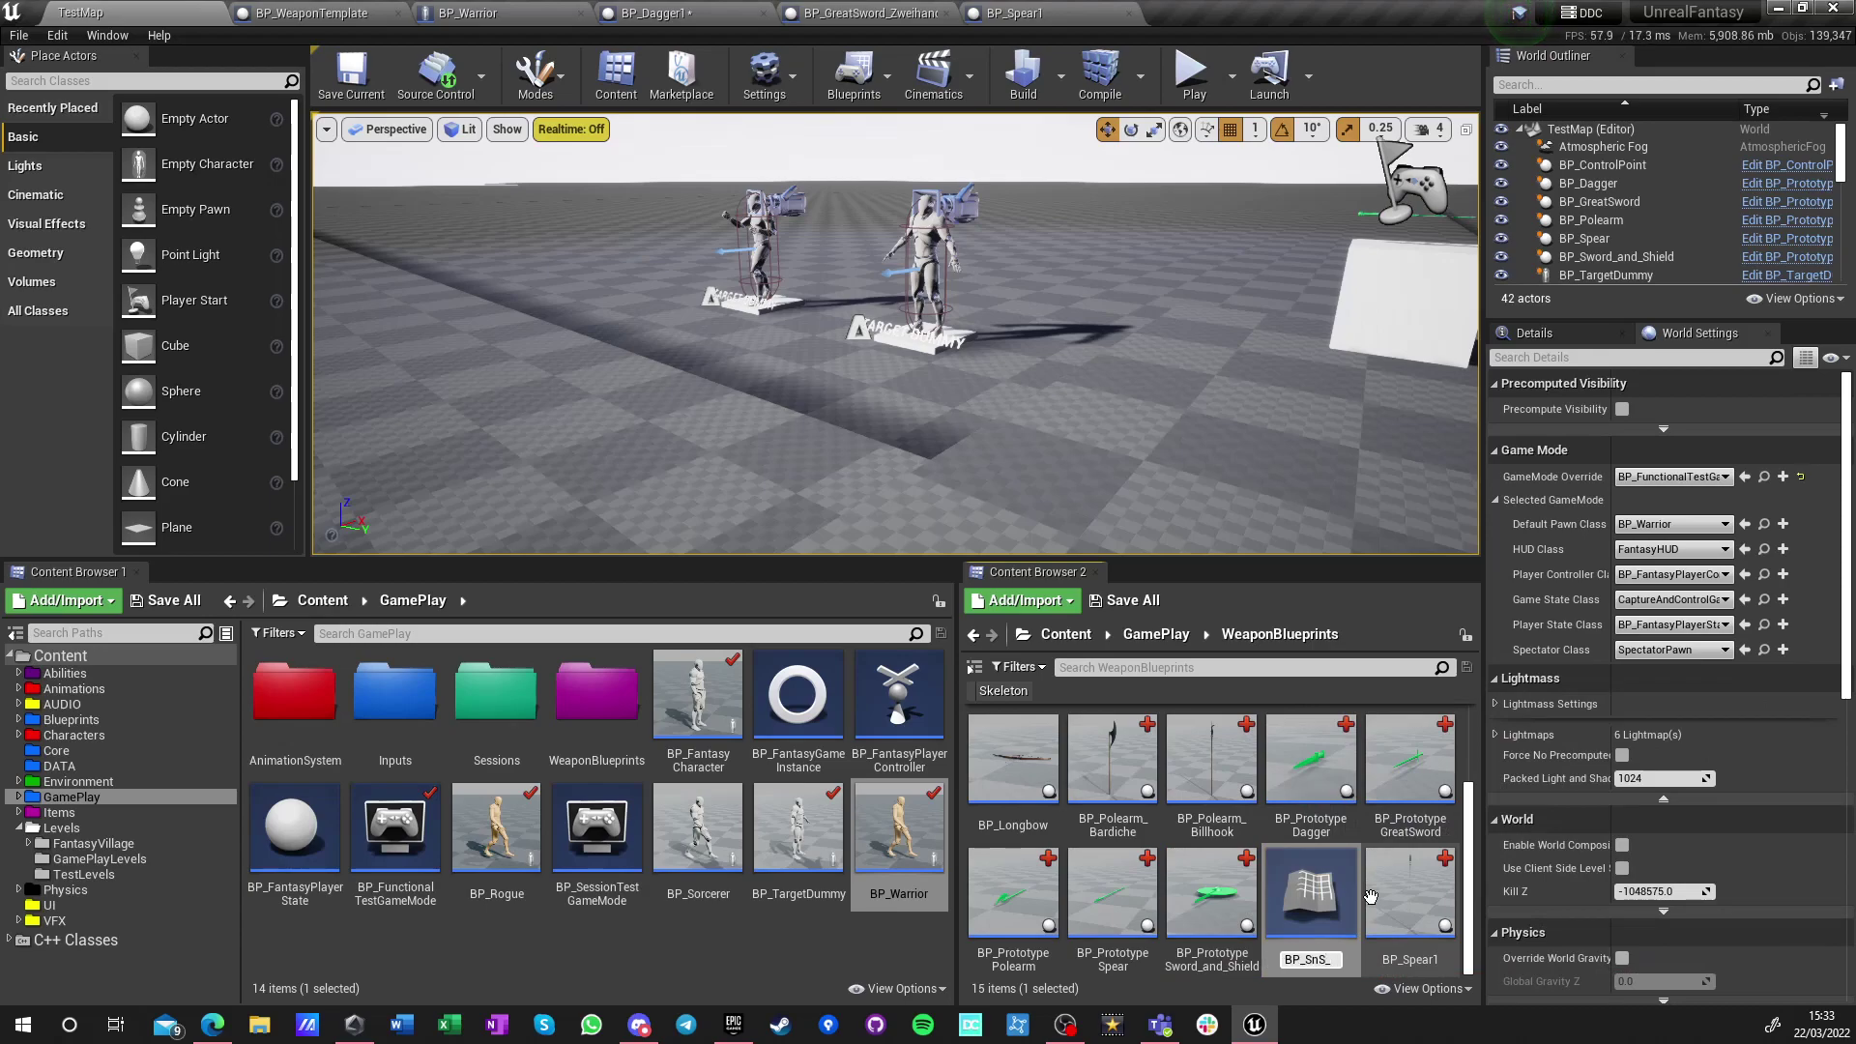
pyautogui.write('g')
pyautogui.press('Return')
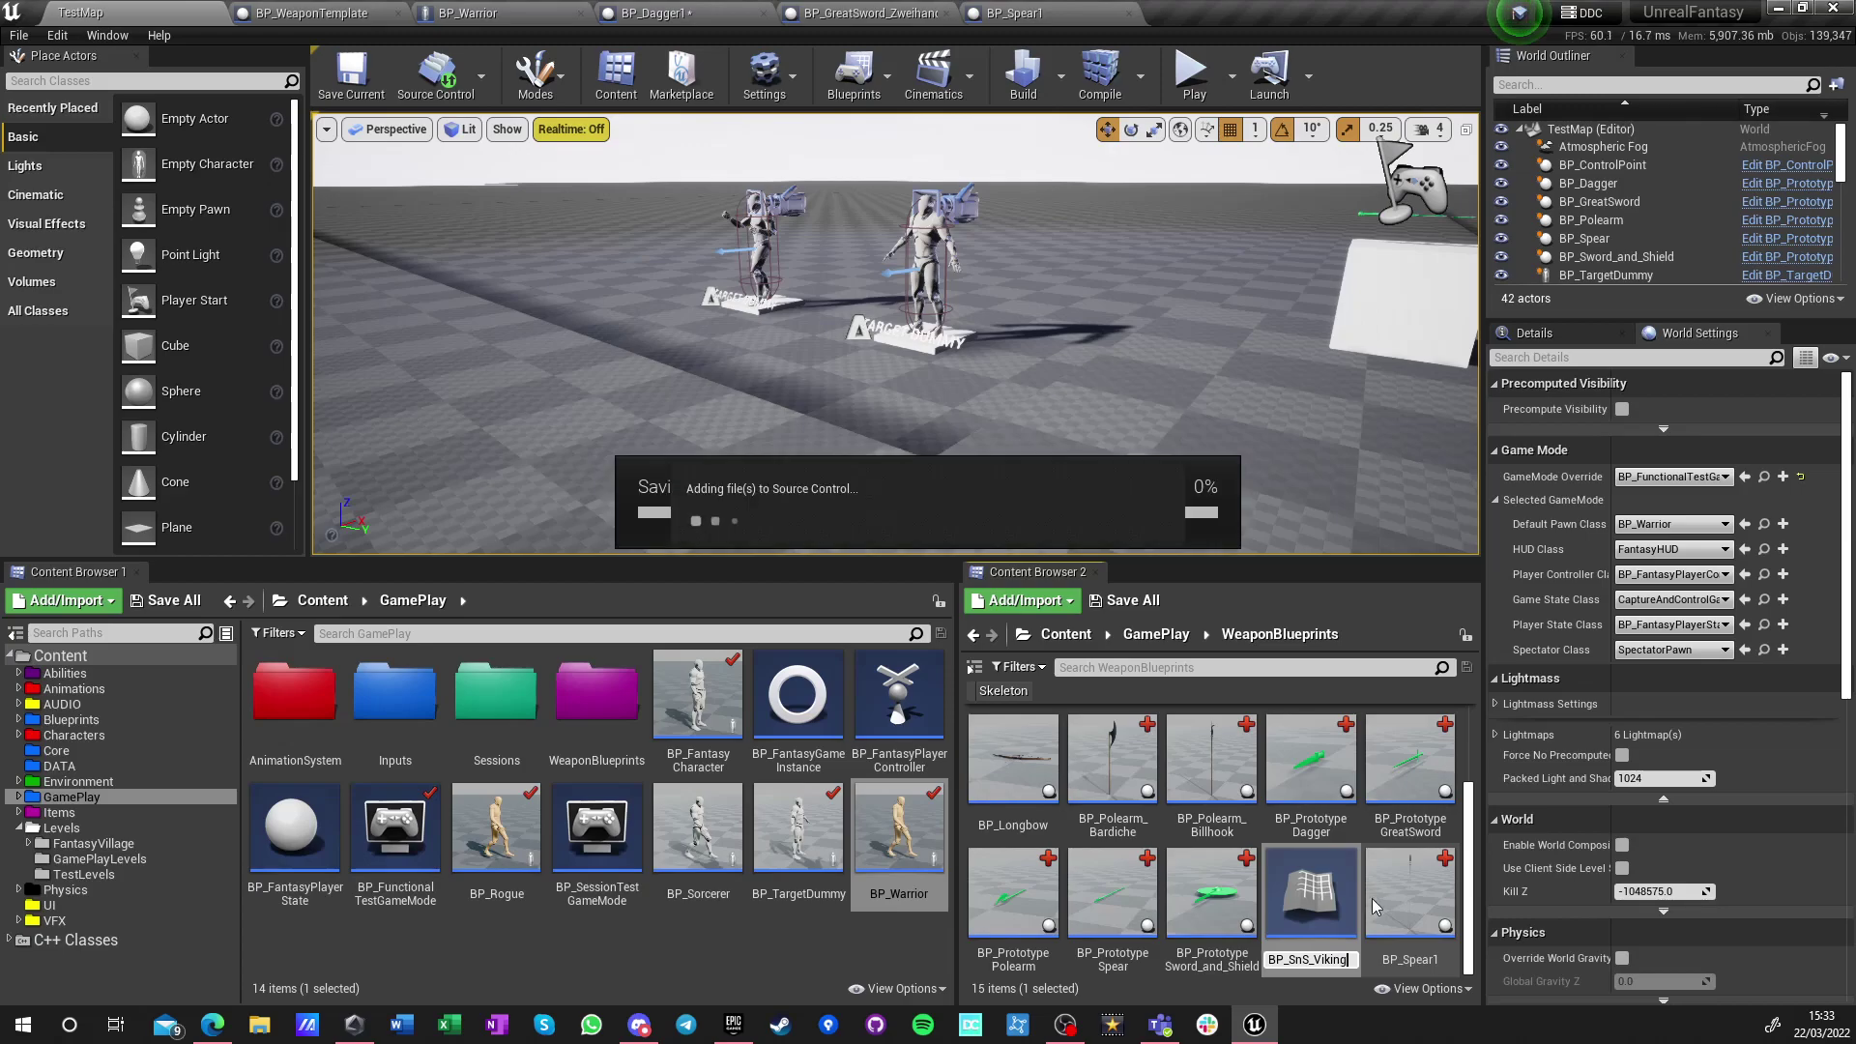
# Open BP_SnS_Viking, select its inherited WeaponMesh component, and dock the blueprint editor beside the other open editors
pyautogui.doubleClick(1310, 891)
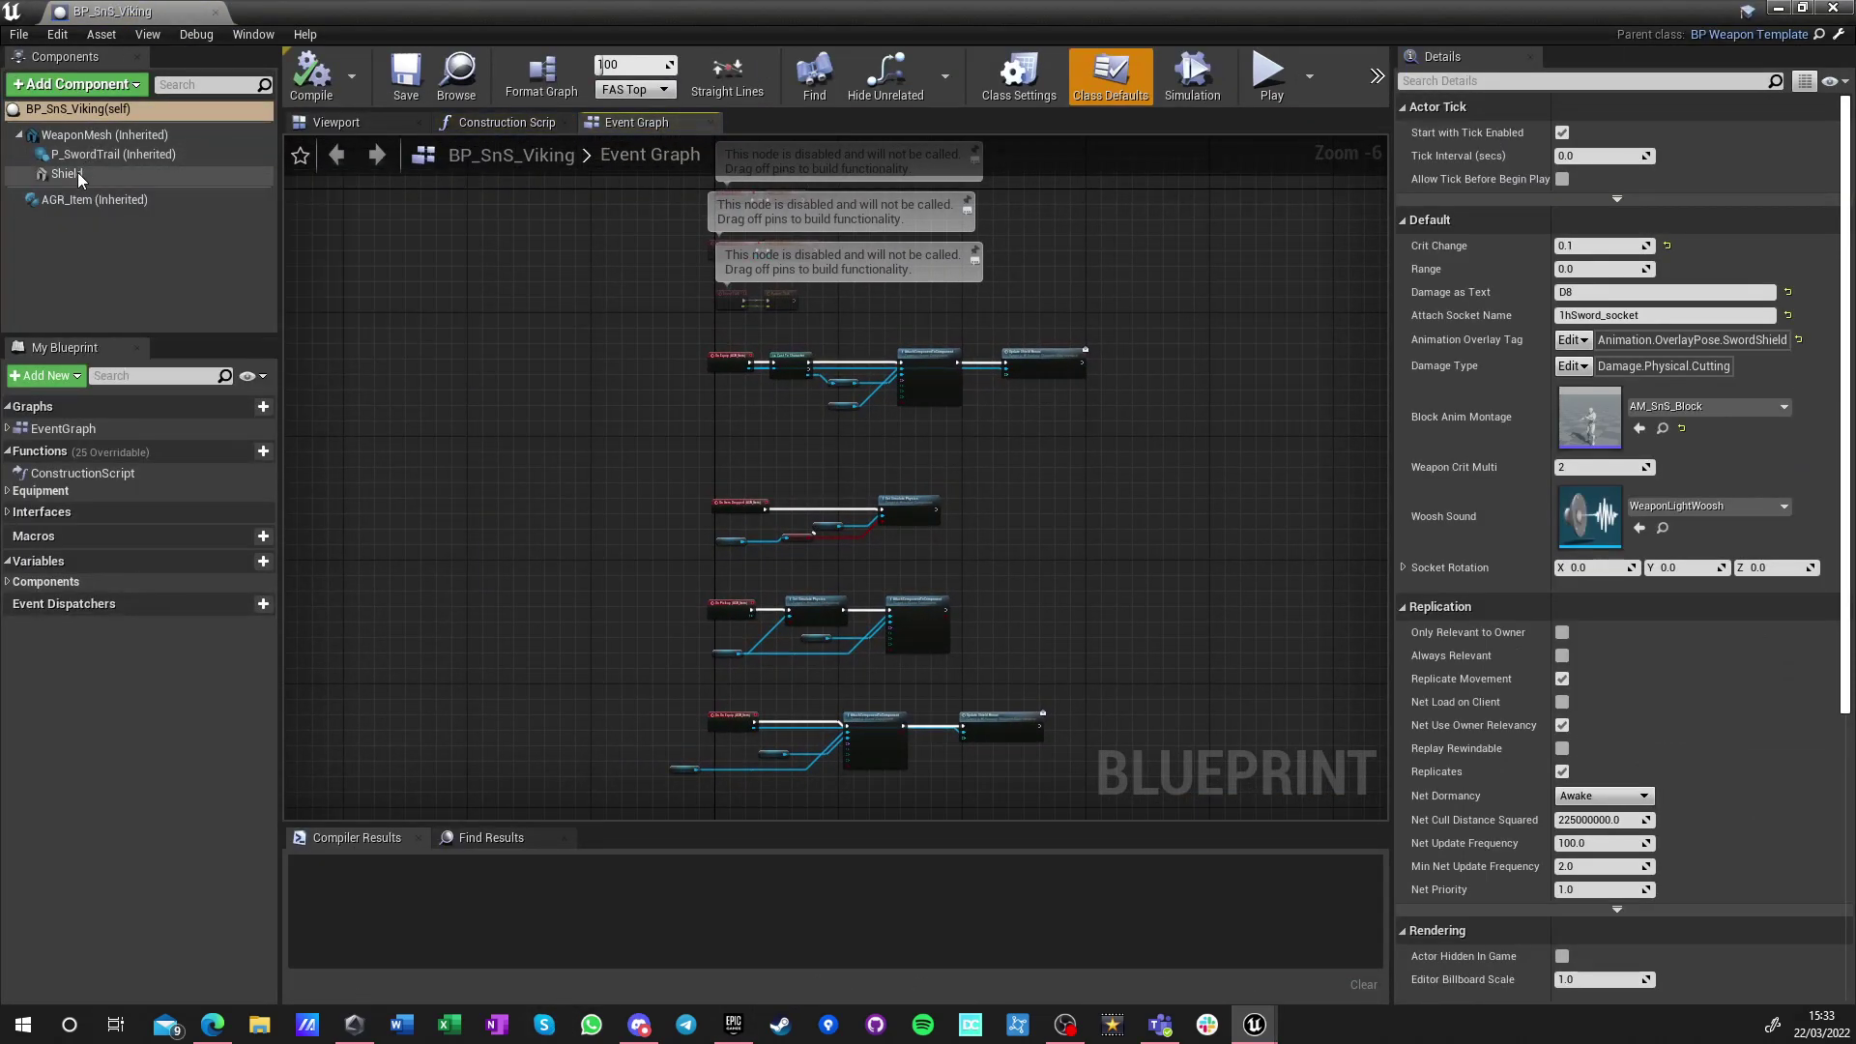
pyautogui.click(94, 136)
pyautogui.moveTo(159, 12); pyautogui.dragTo(1276, 24)
# In the level editor's Content/Items folder, change the TriForgeAssets_MedievalWeapons folder's color to purple
pyautogui.click(155, 16)
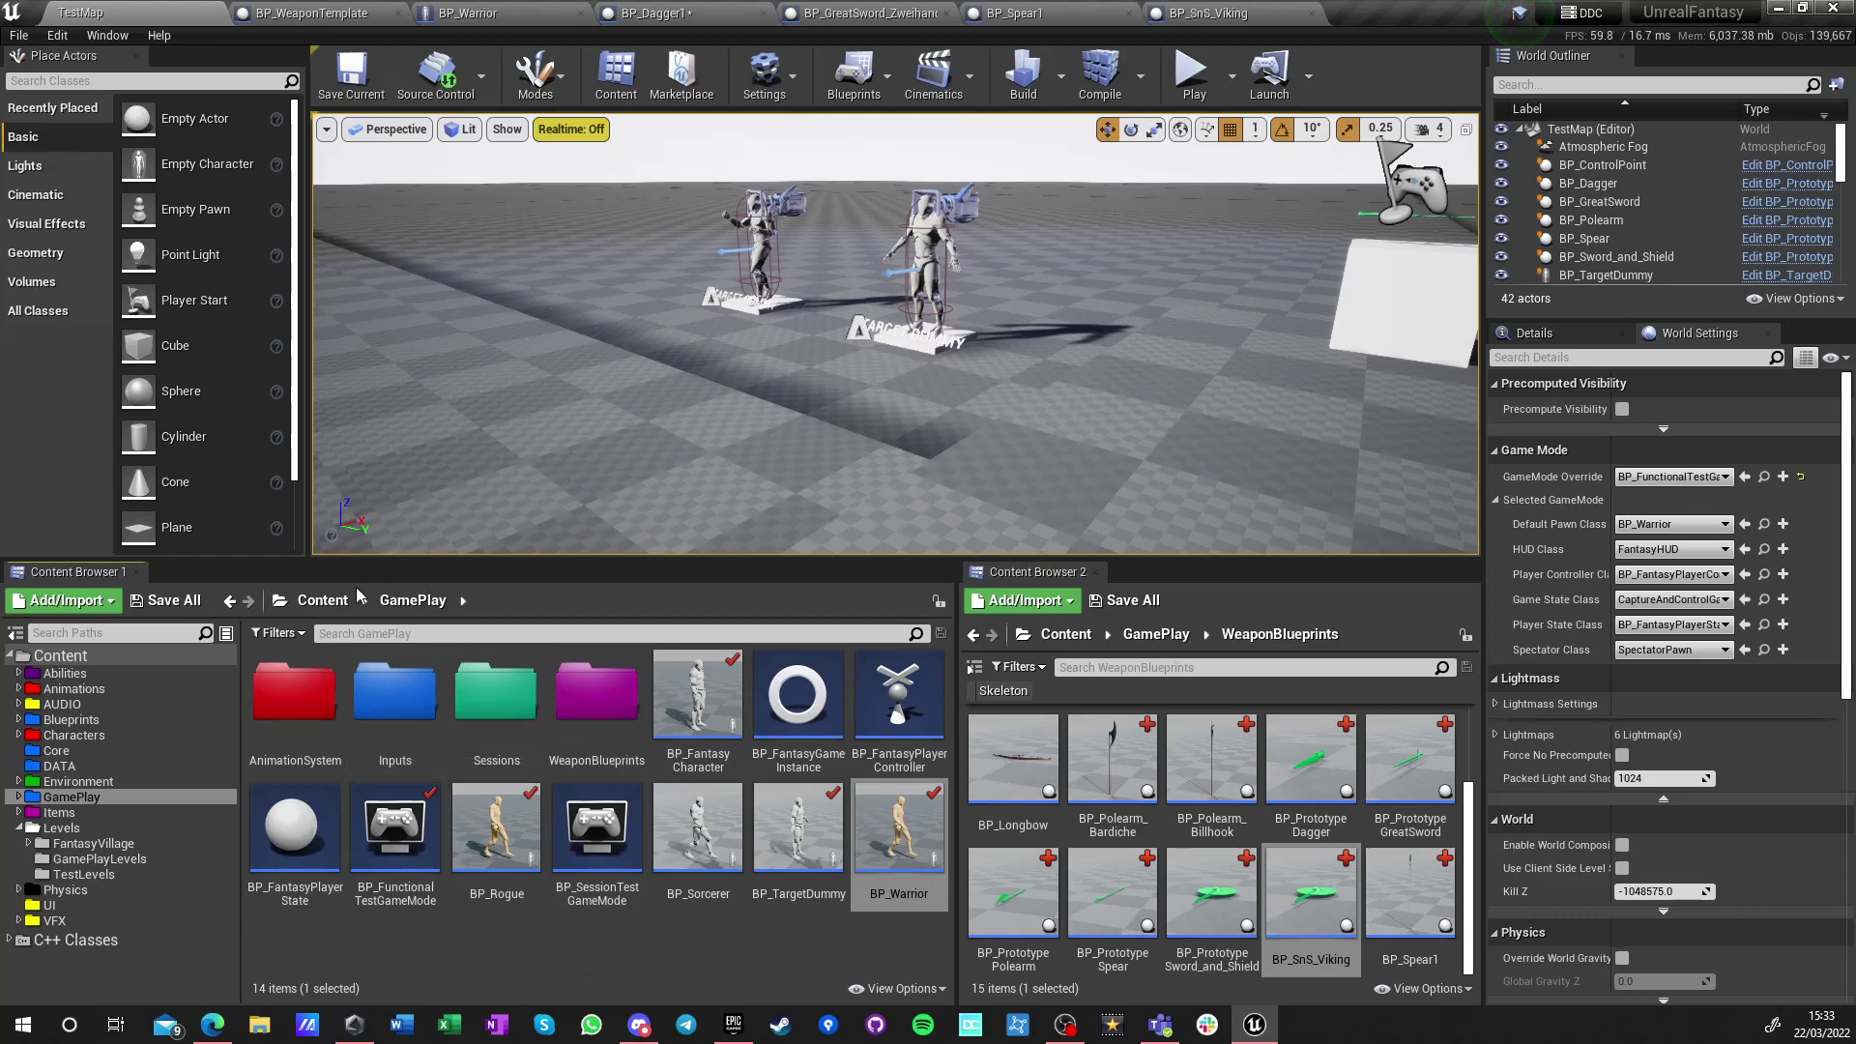
pyautogui.click(322, 601)
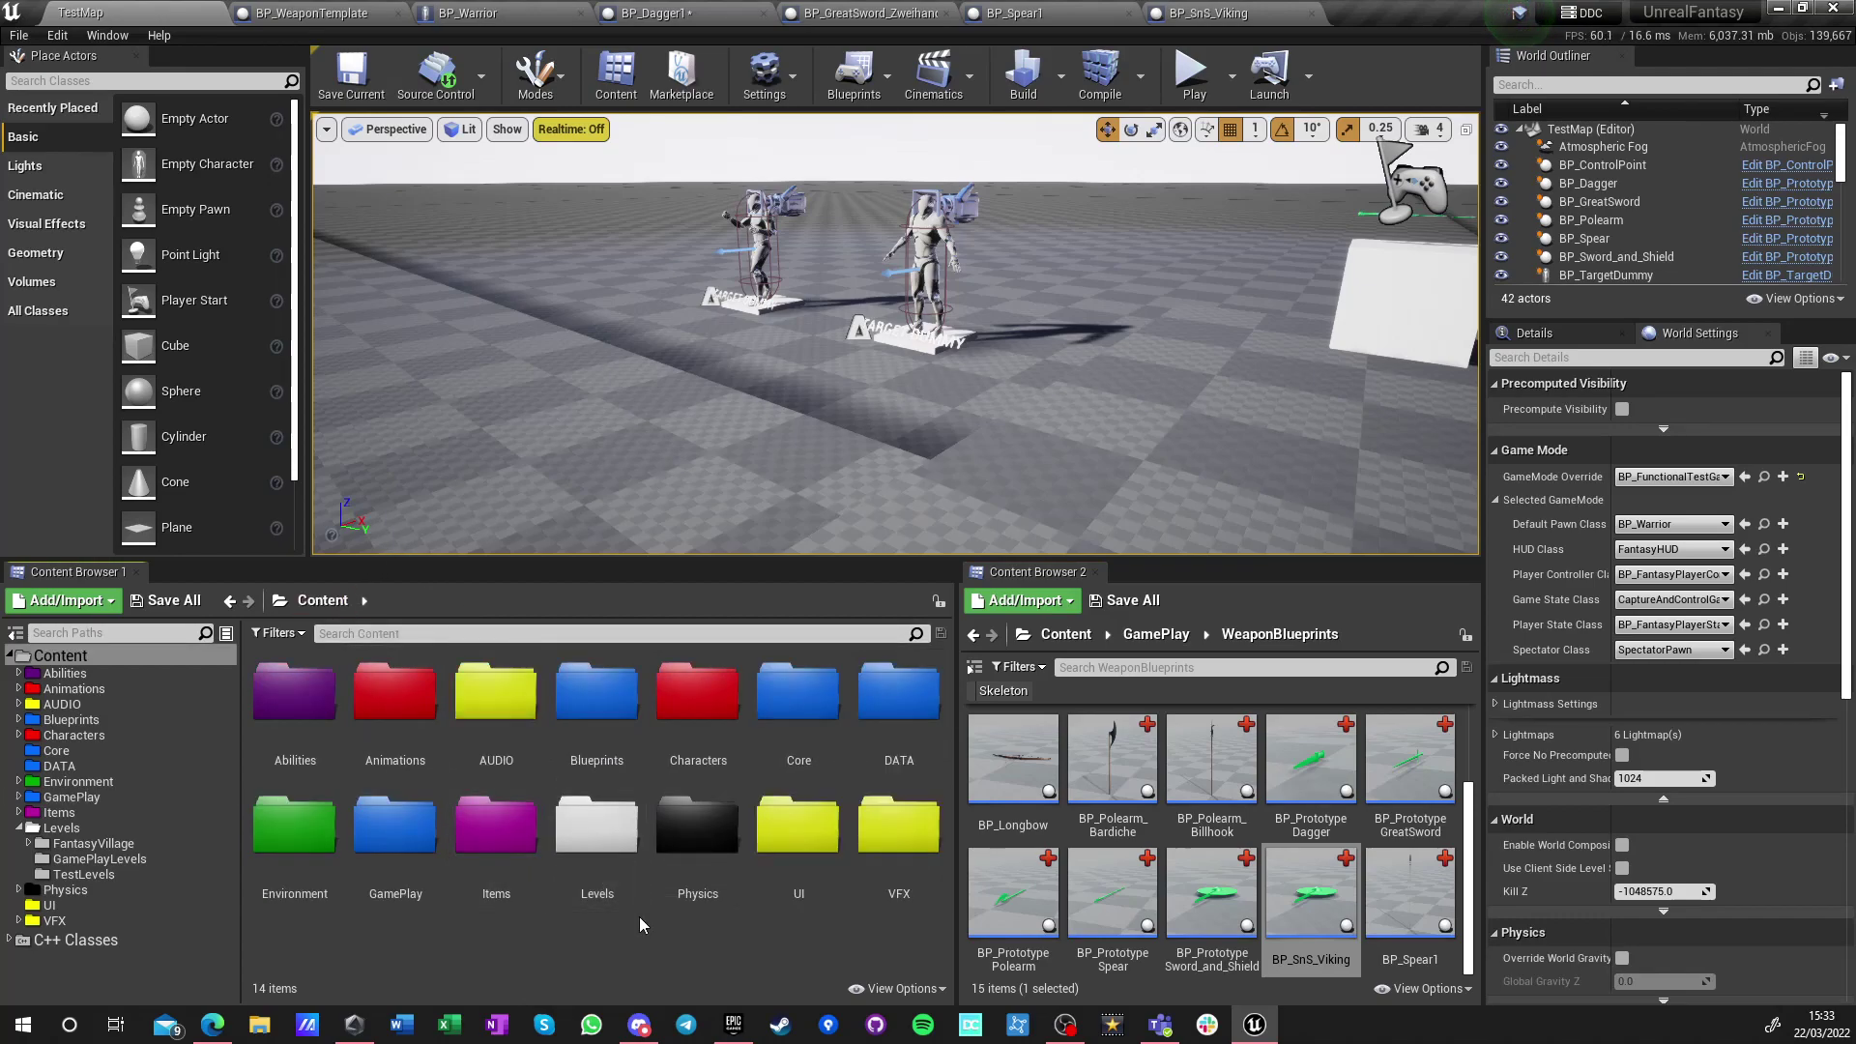
pyautogui.doubleClick(491, 828)
pyautogui.rightClick(292, 701)
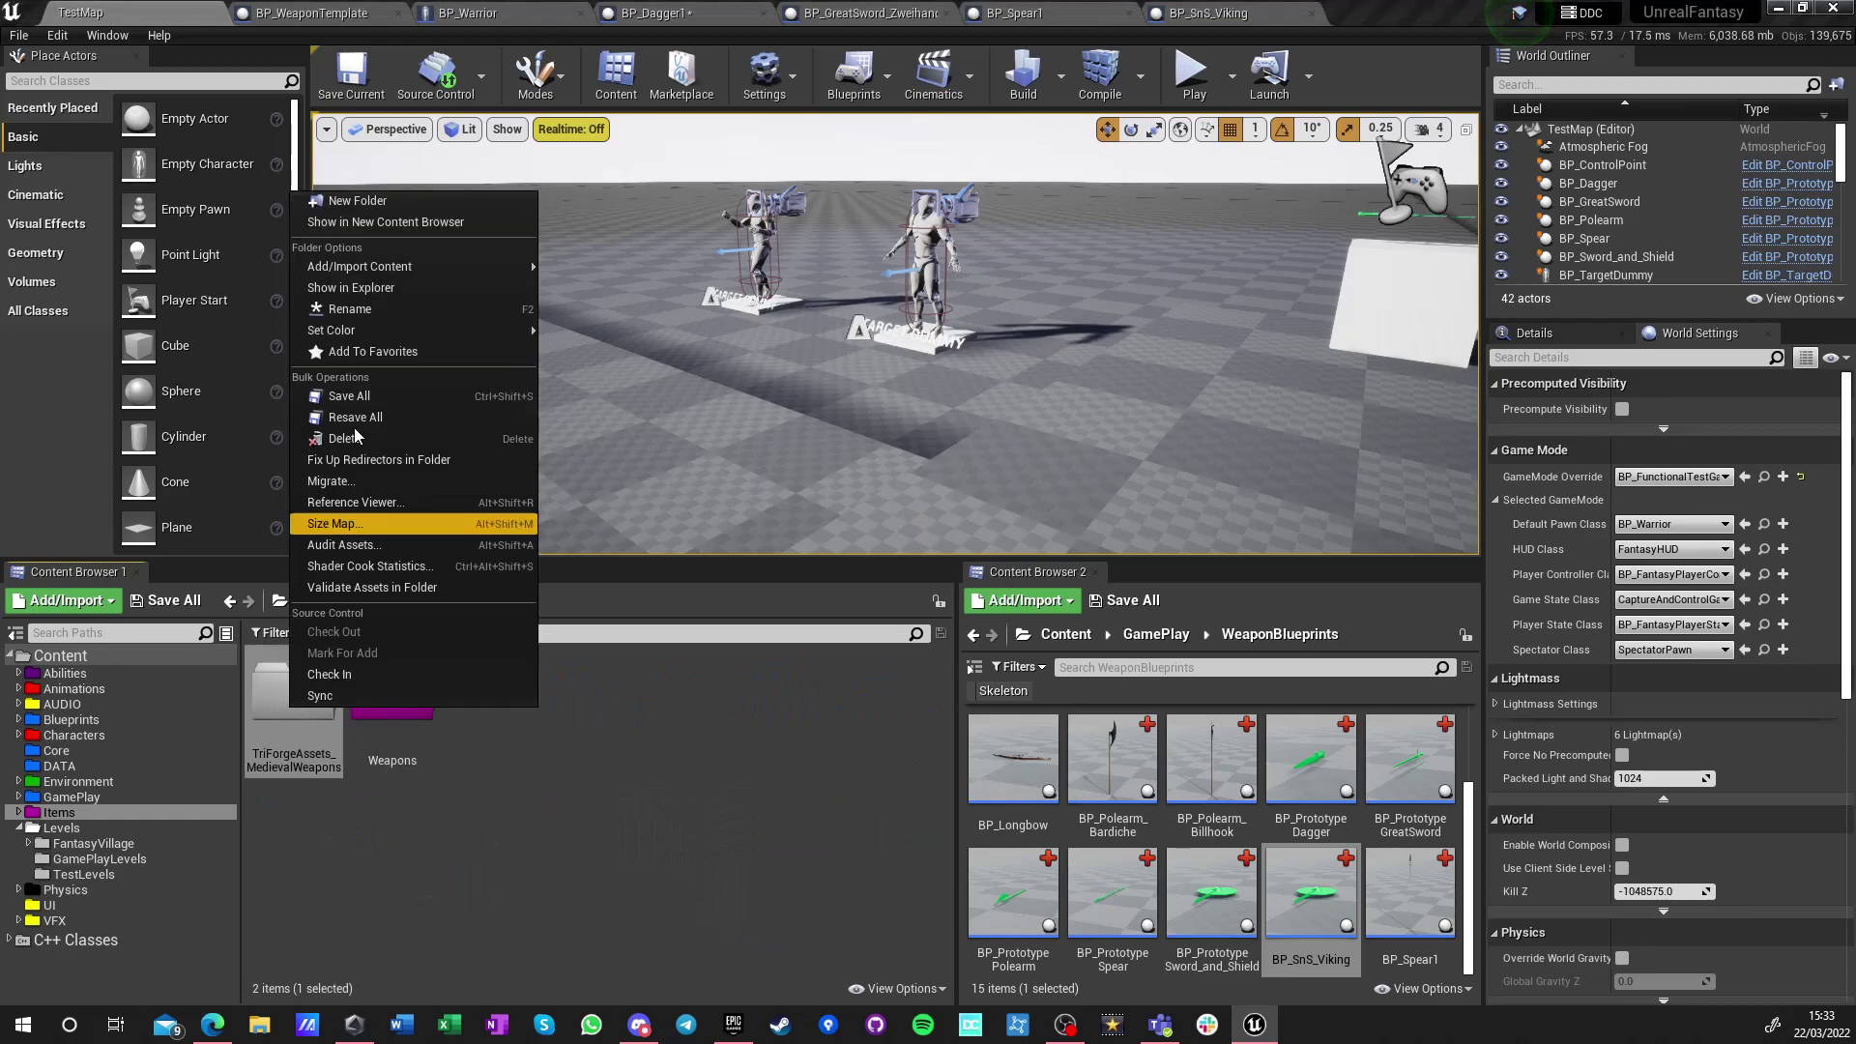
pyautogui.moveTo(359, 339)
pyautogui.click(583, 451)
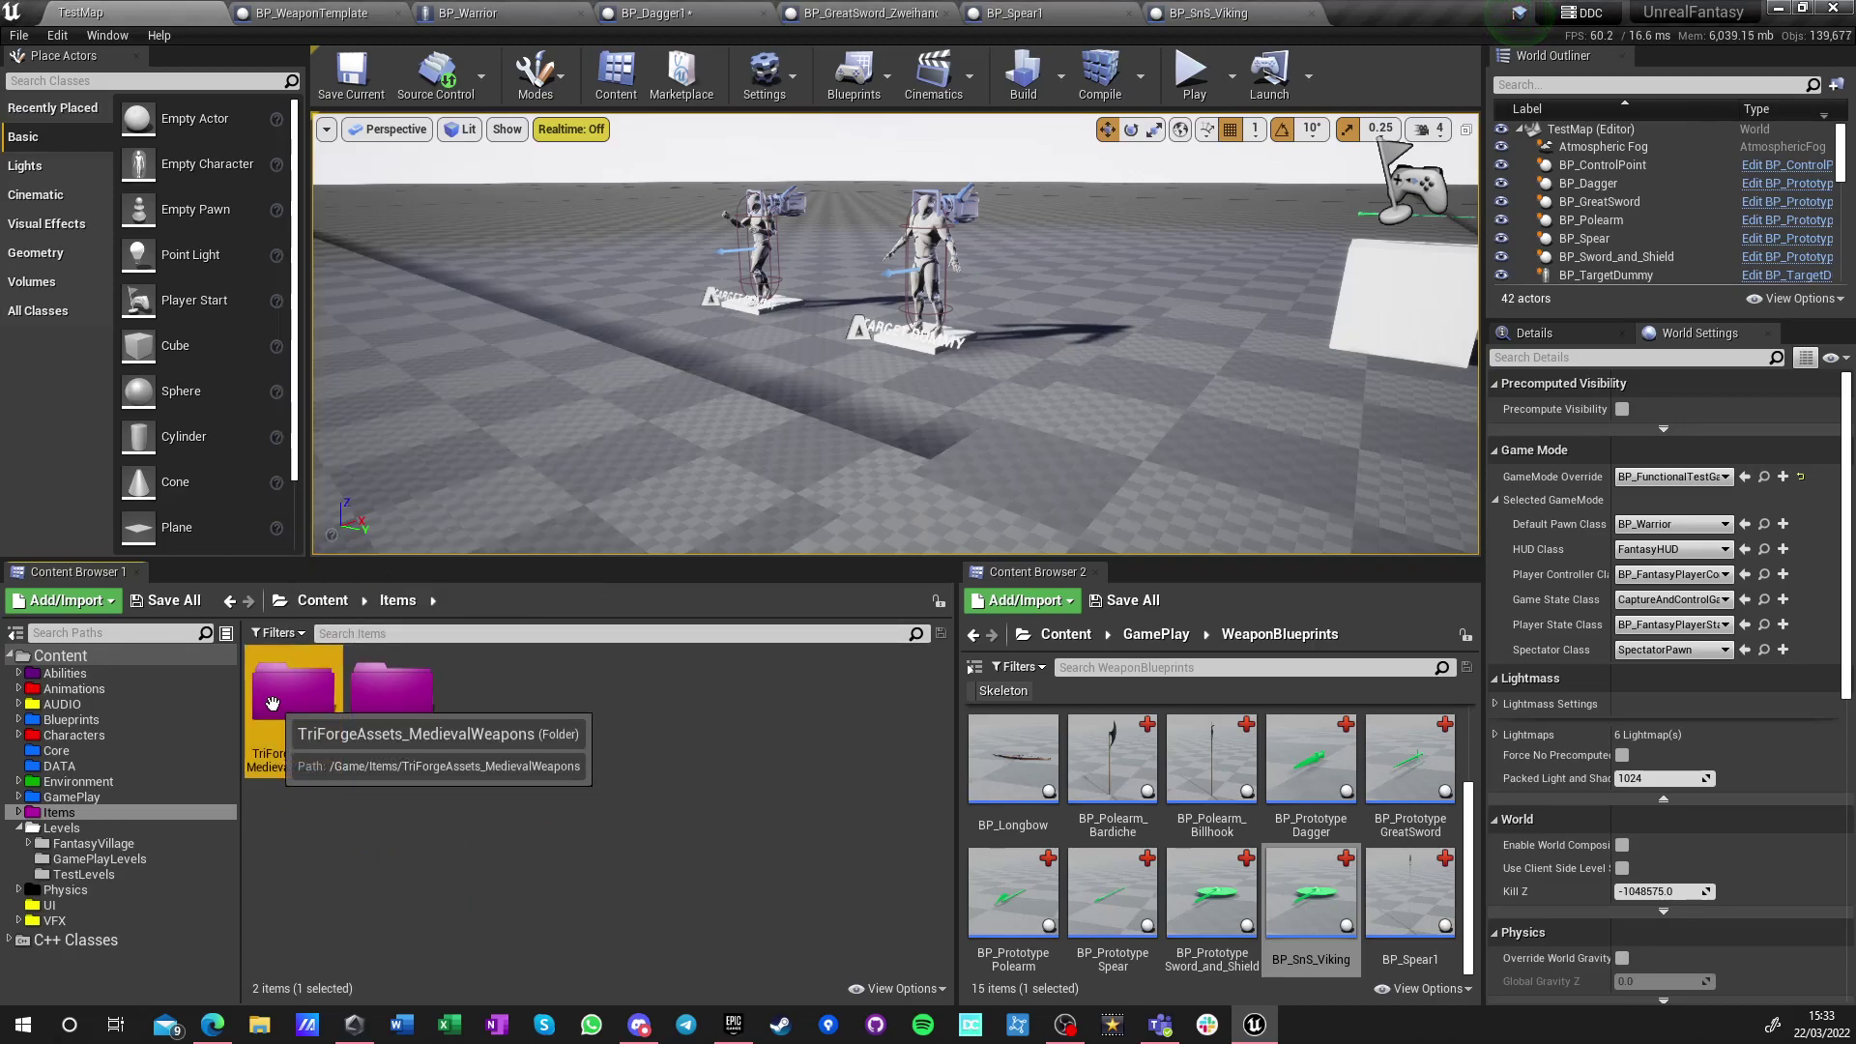
# Open SM_viking_sword_2 from the medieval weapons' VikingSword_2 folder and examine its blade and hilt up close
pyautogui.doubleClick(293, 696)
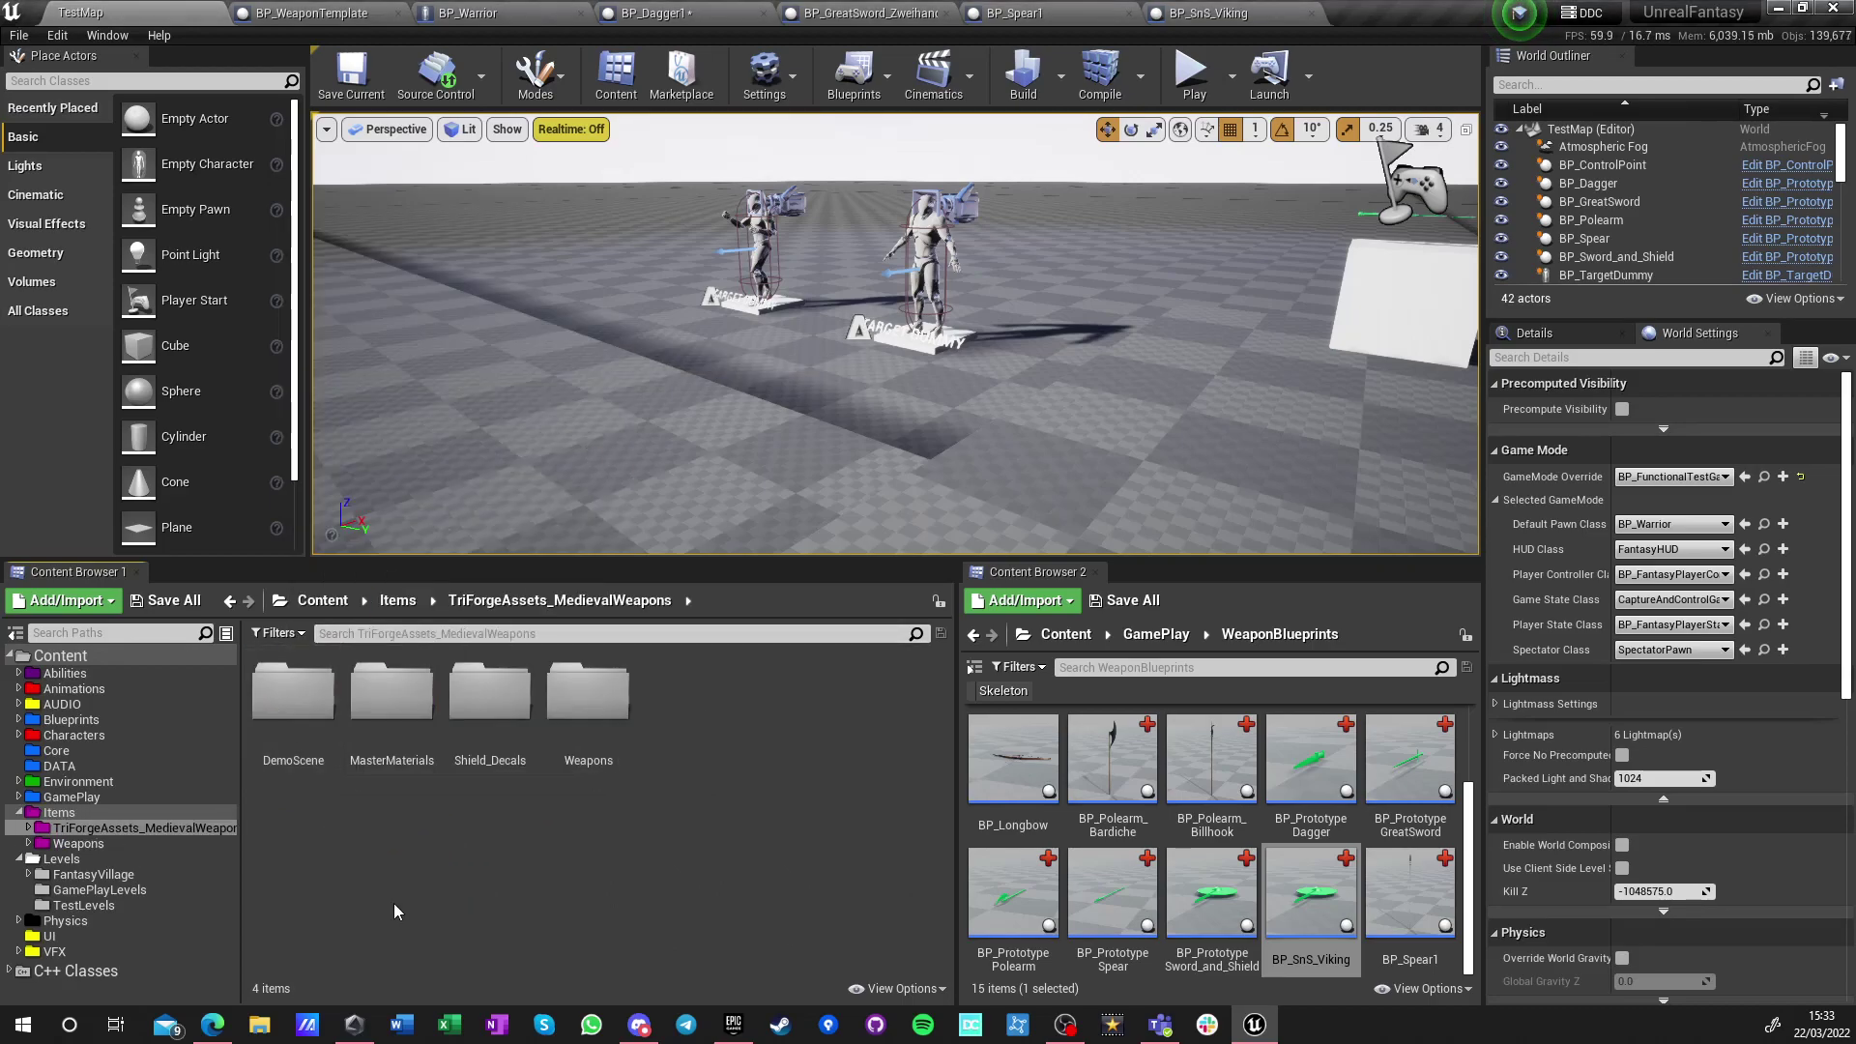
pyautogui.doubleClick(606, 701)
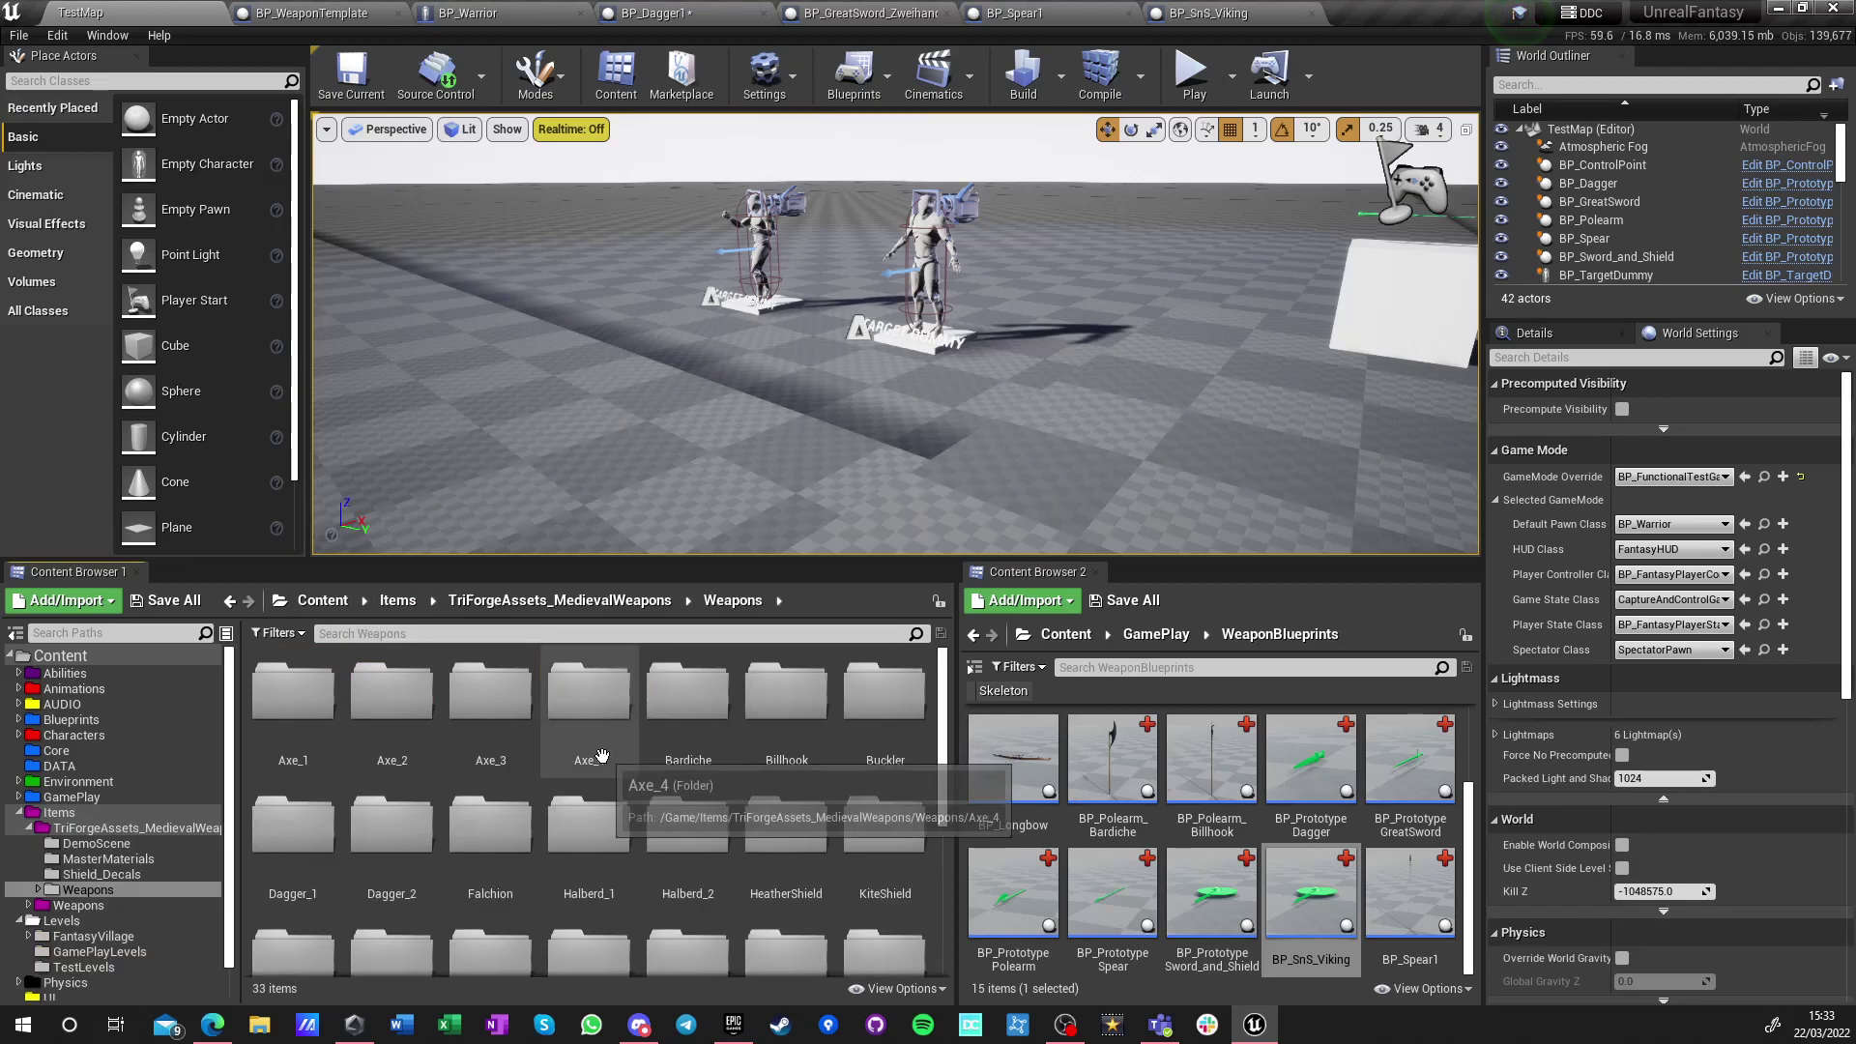
pyautogui.scroll(-3, 599, 891)
pyautogui.scroll(-2, 599, 891)
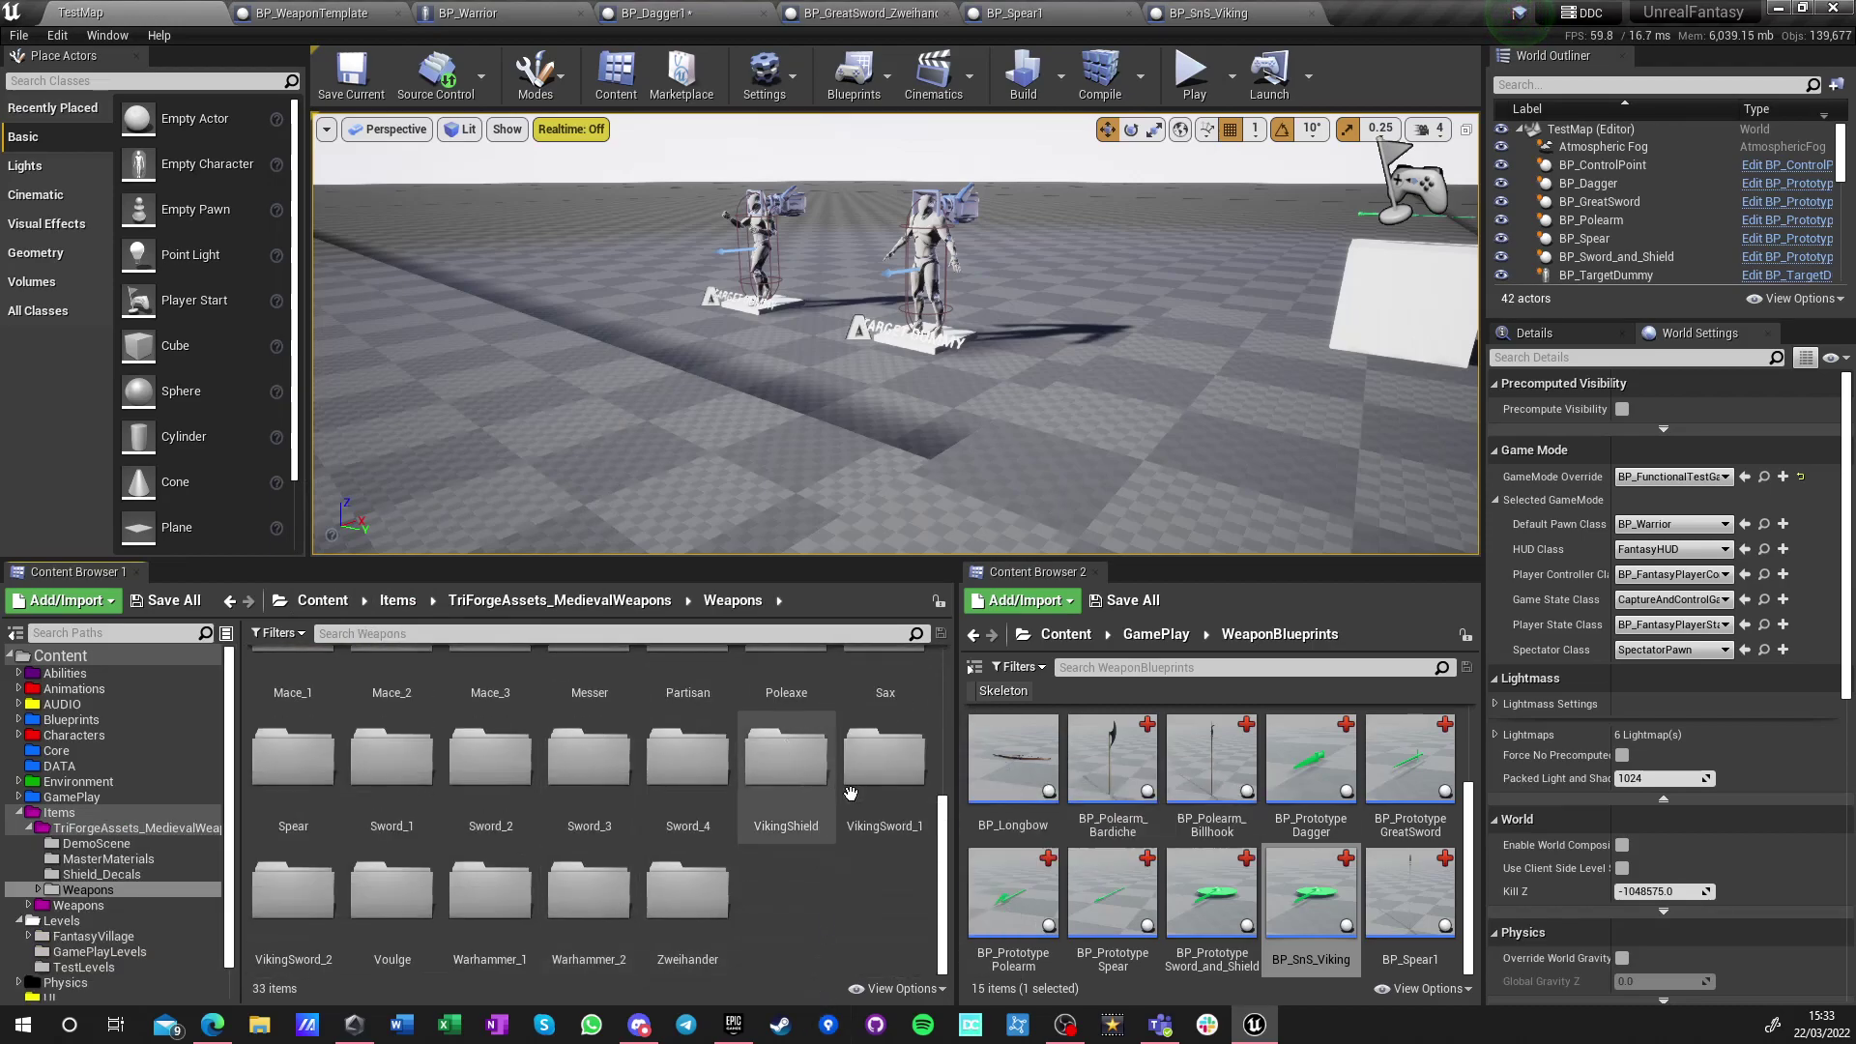
pyautogui.doubleClick(290, 899)
pyautogui.doubleClick(397, 700)
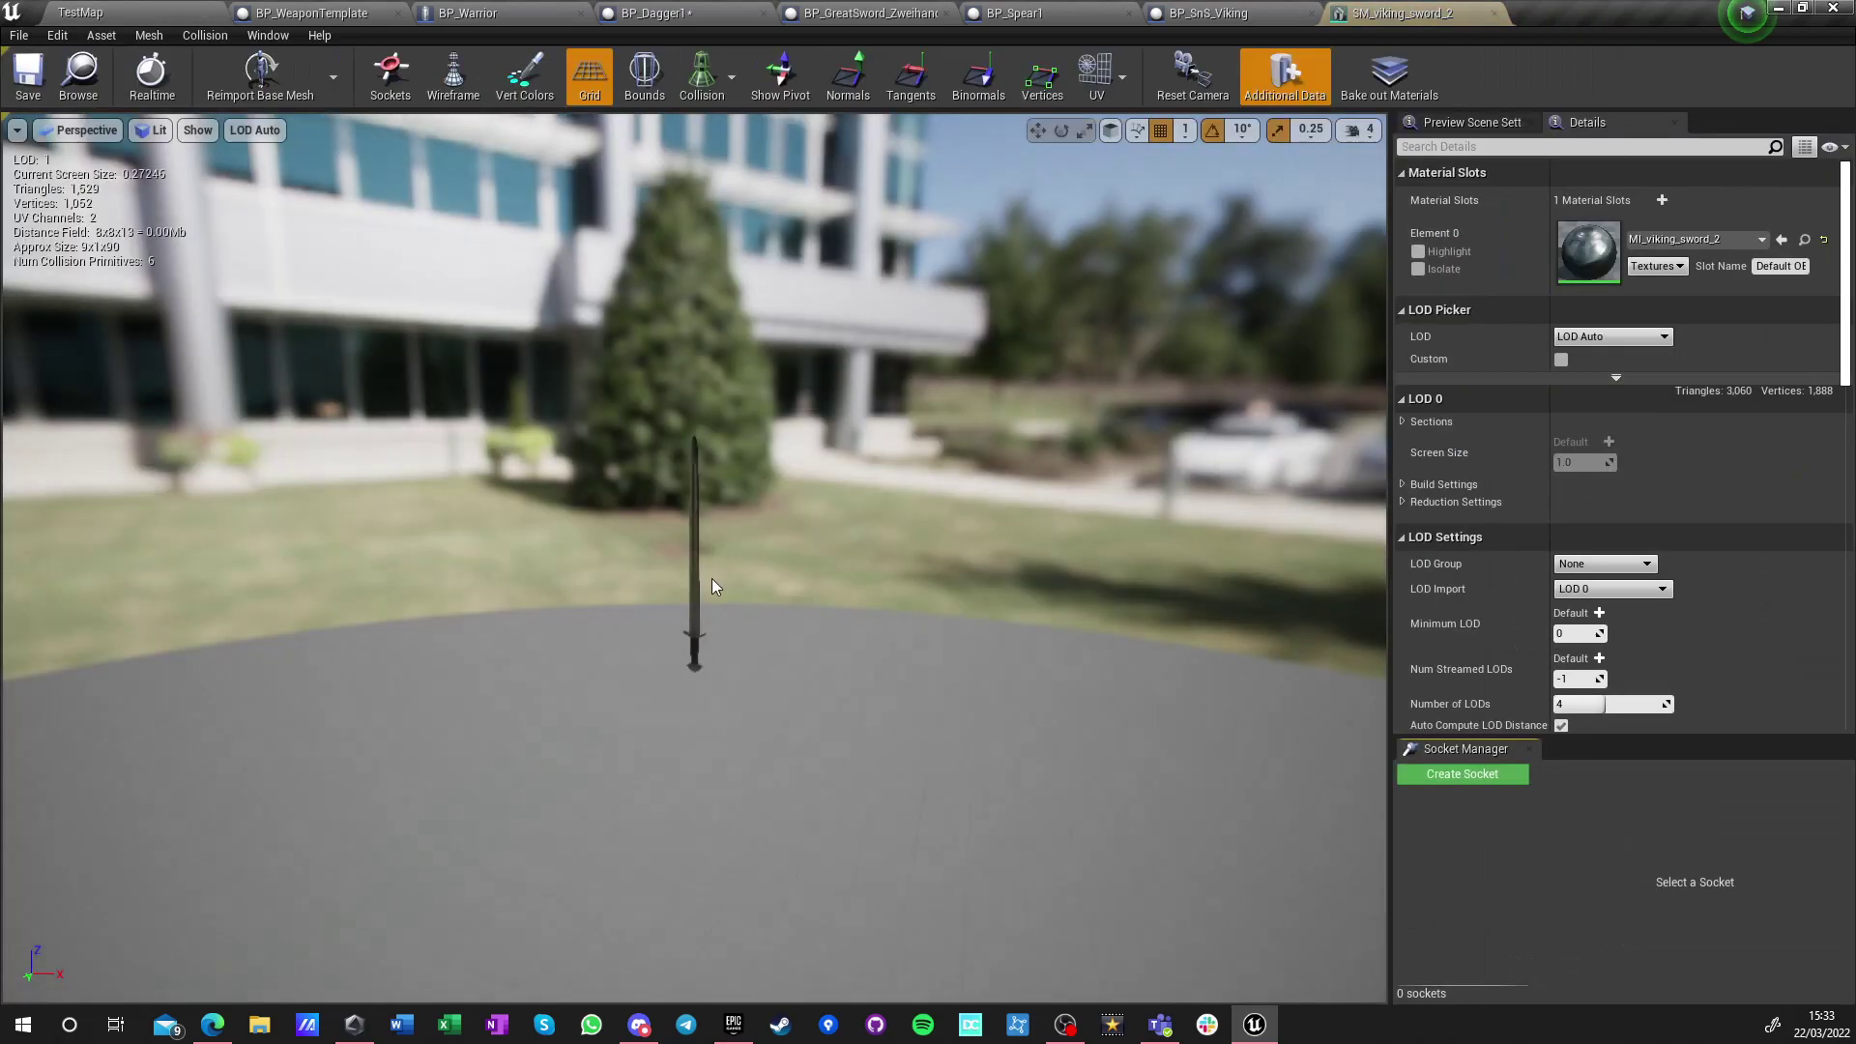
pyautogui.moveTo(712, 578); pyautogui.dragTo(831, 599, button='right')
pyautogui.press('w')
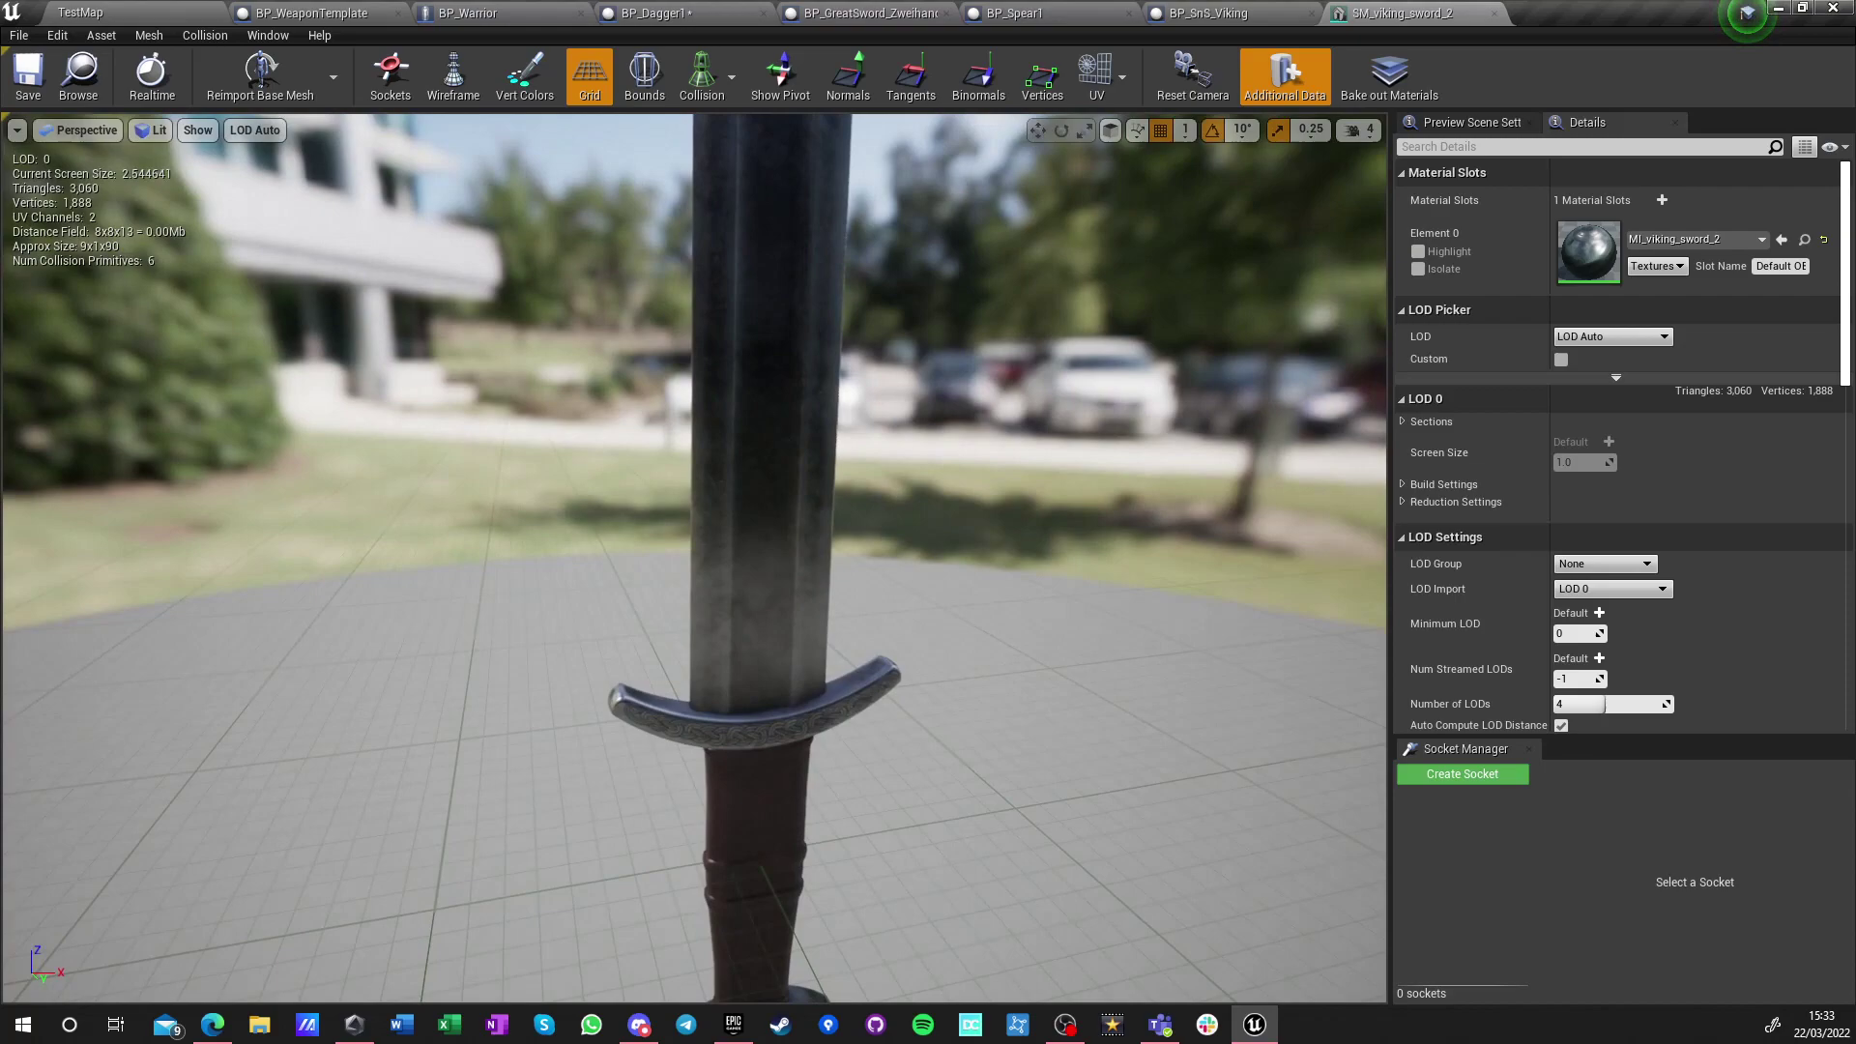
pyautogui.press('s')
# Open SM_viking_sword_1 from the VikingSword_1 folder, compare it with SM_viking_sword_2, and close both mesh editors
pyautogui.click(125, 13)
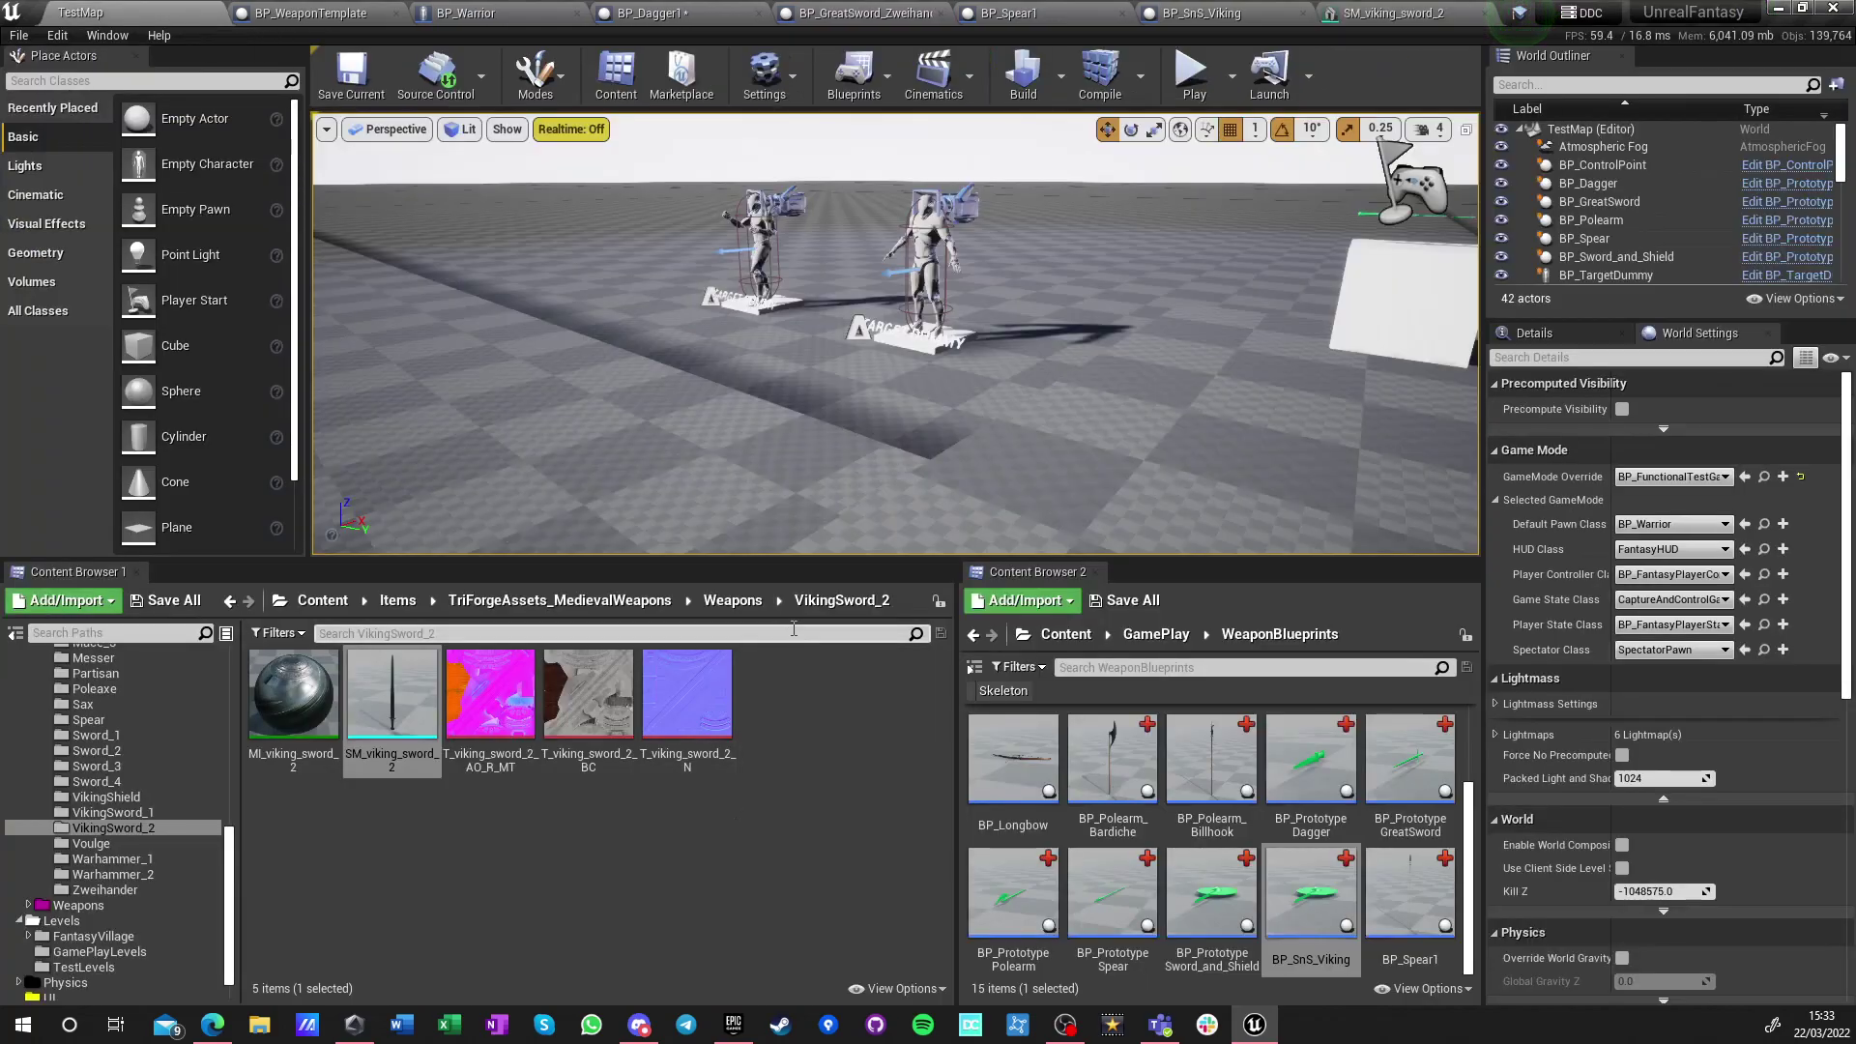
pyautogui.click(732, 601)
pyautogui.scroll(-5, 907, 889)
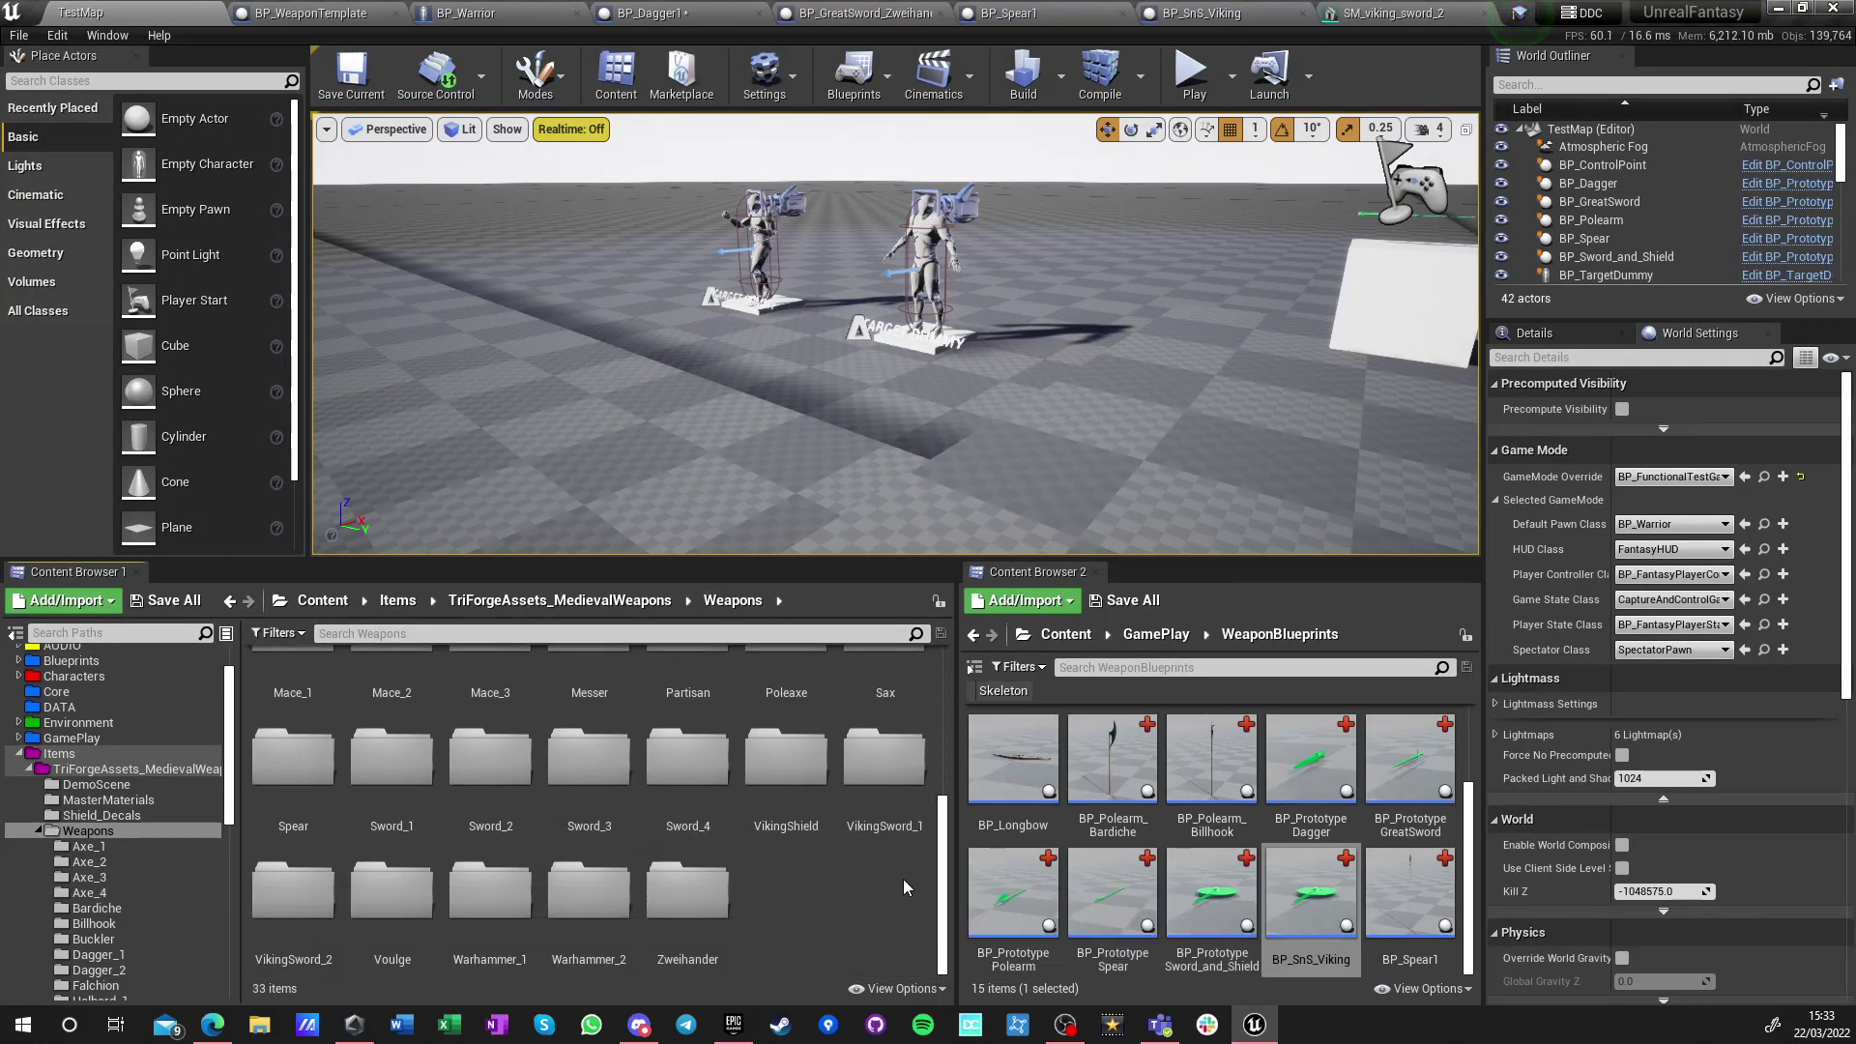
pyautogui.doubleClick(878, 775)
pyautogui.doubleClick(390, 698)
pyautogui.moveTo(769, 512); pyautogui.dragTo(833, 436, button='right')
pyautogui.press('w')
pyautogui.press('s')
pyautogui.press('w')
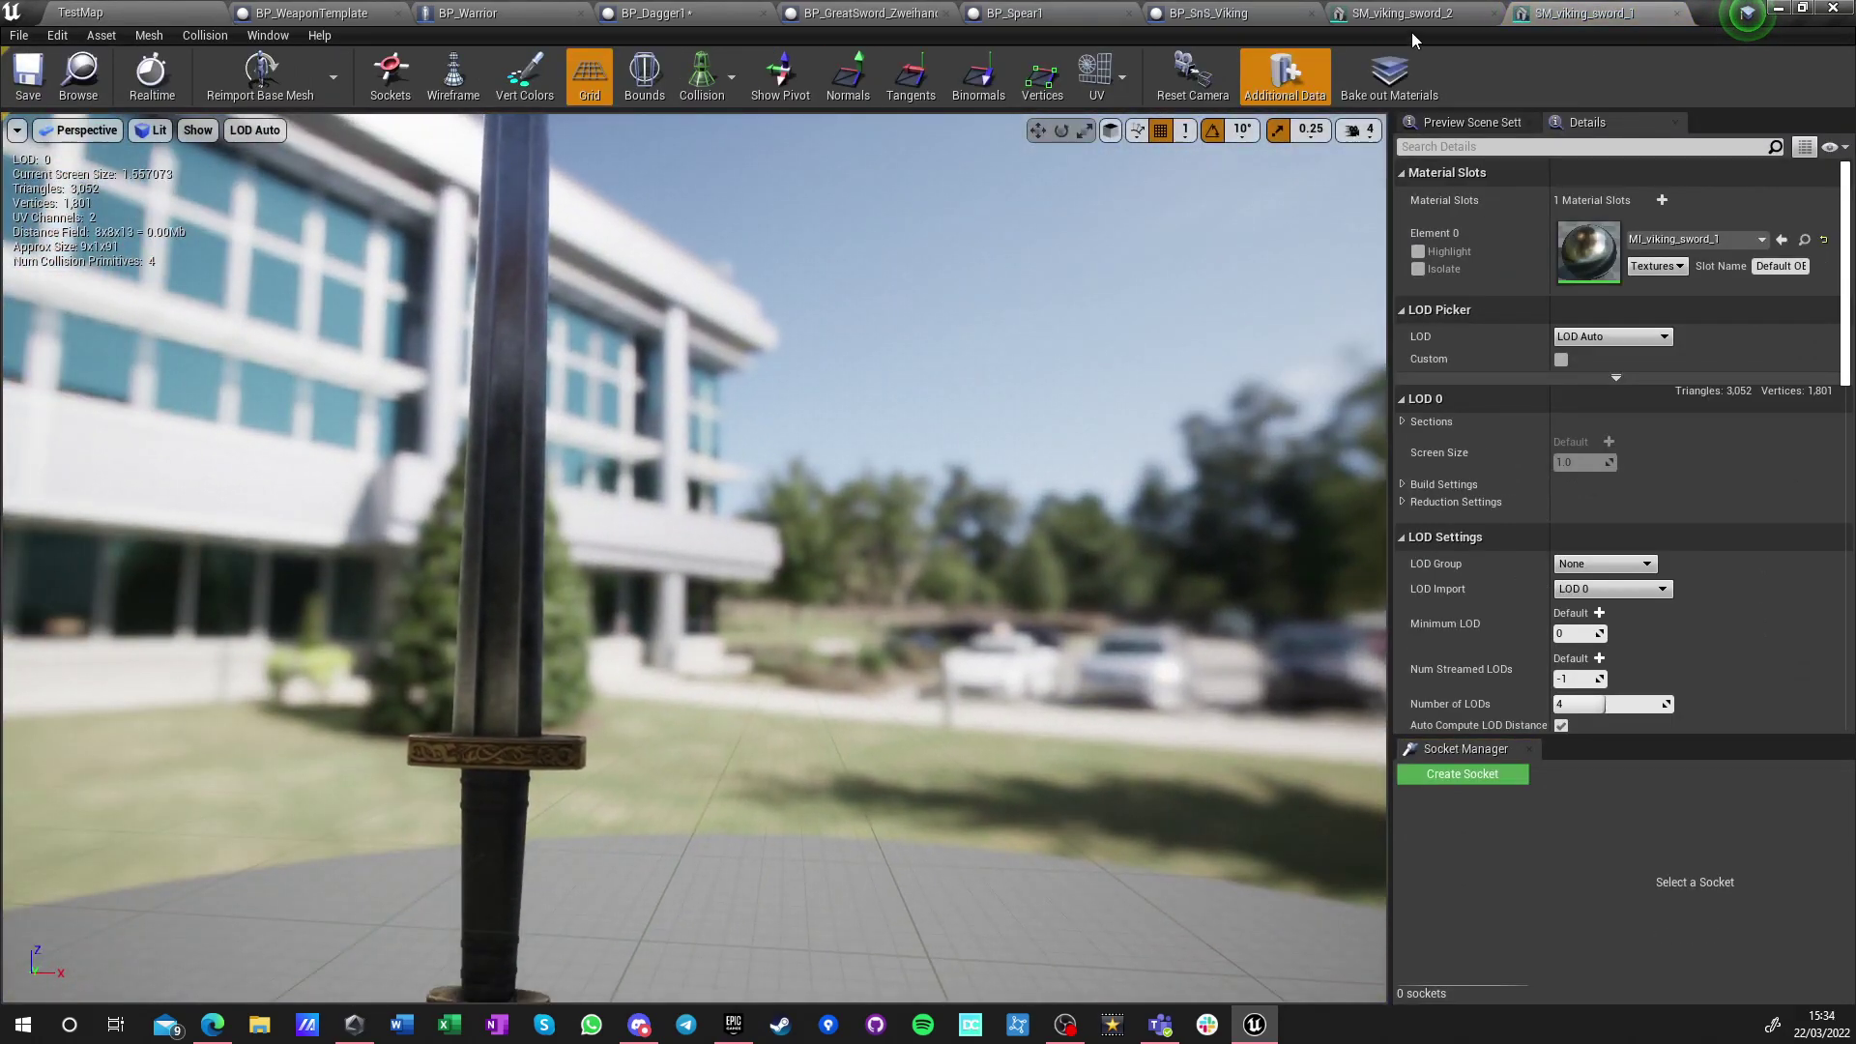
pyautogui.click(1425, 19)
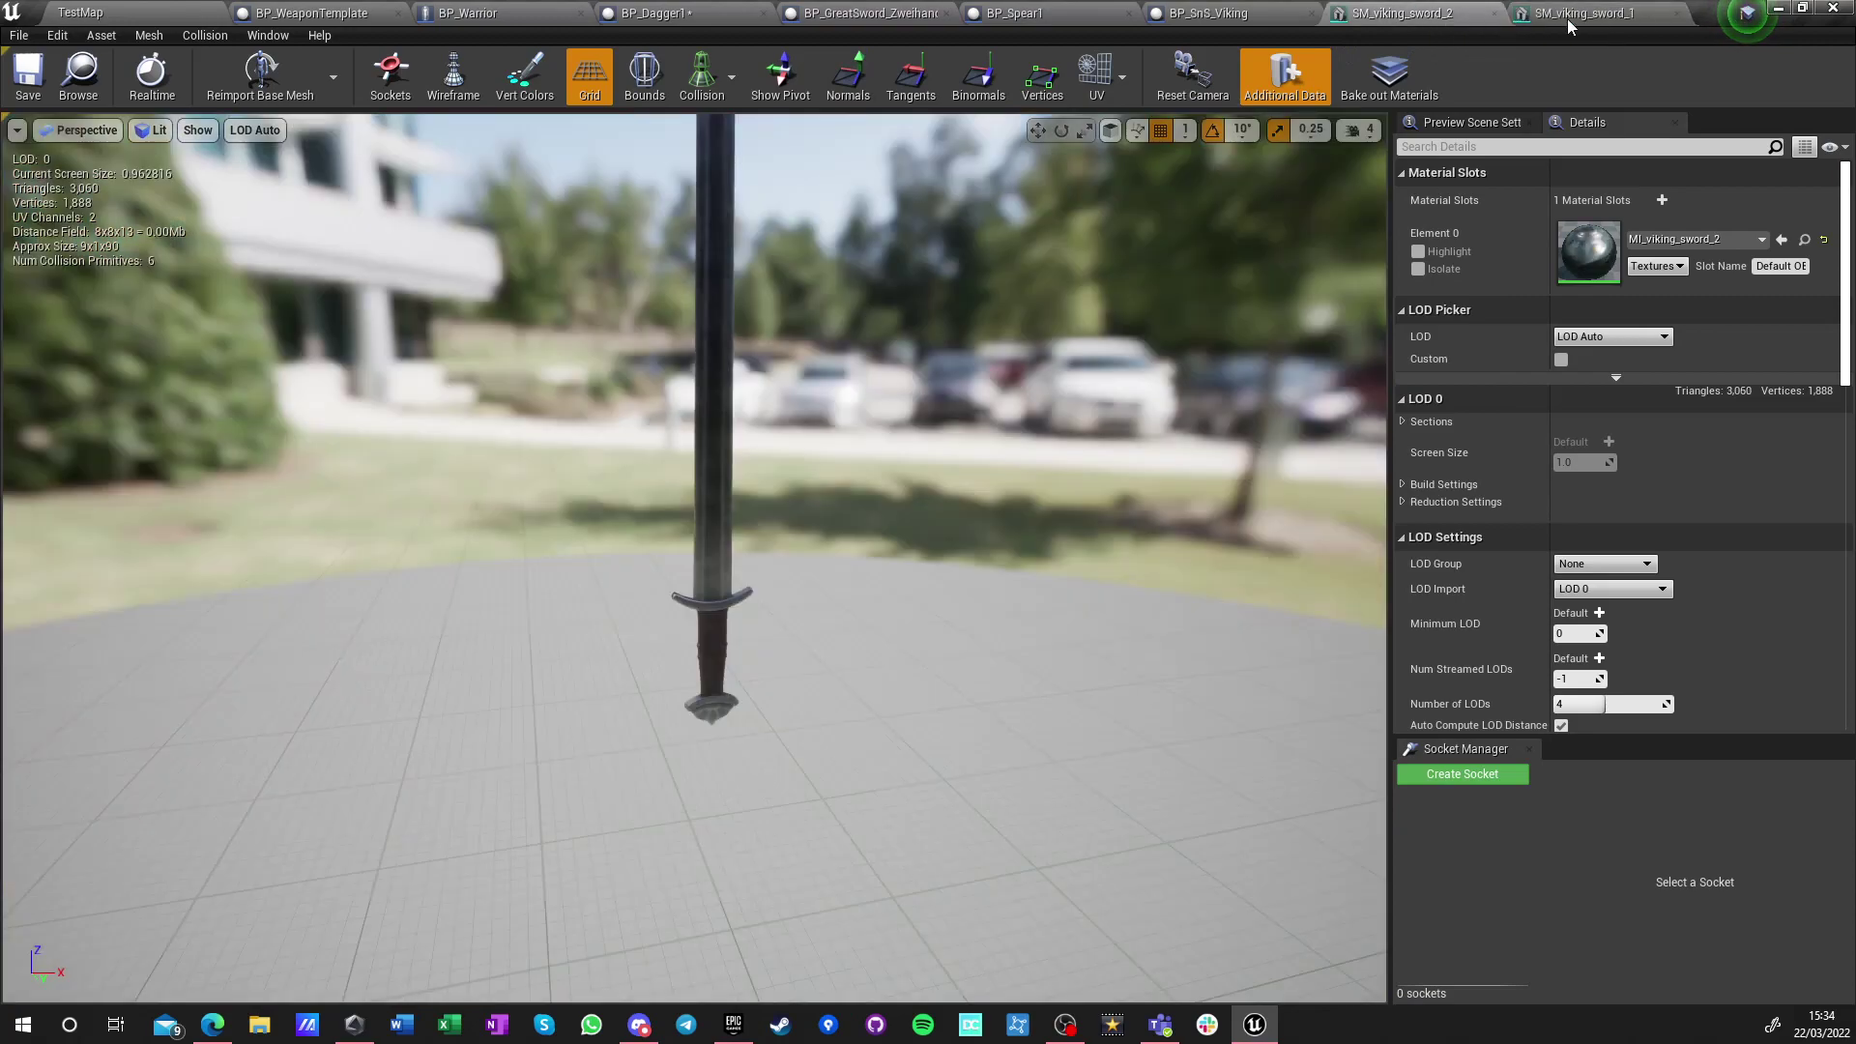
pyautogui.click(1494, 14)
pyautogui.click(1494, 15)
# Assign SM_viking_sword_1 as the static mesh of BP_SnS_Viking's WeaponMesh component
pyautogui.click(145, 14)
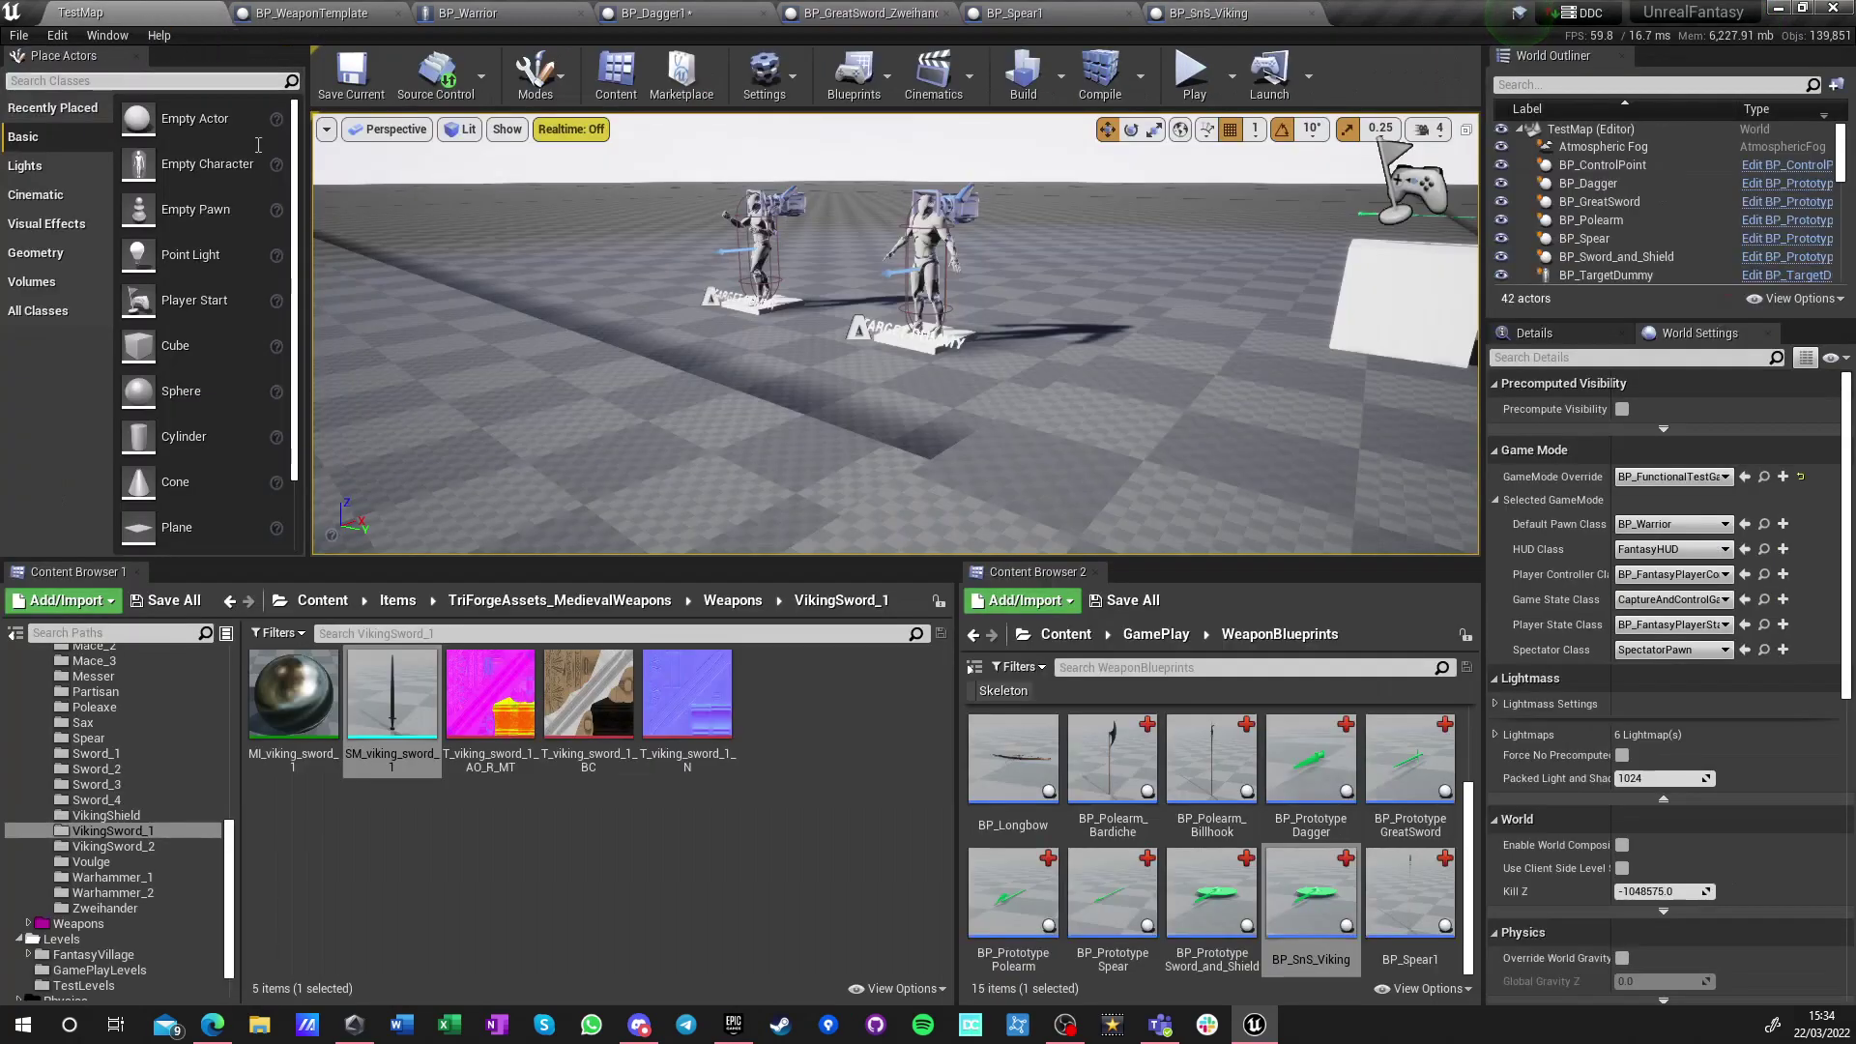
pyautogui.click(396, 717)
pyautogui.click(1210, 14)
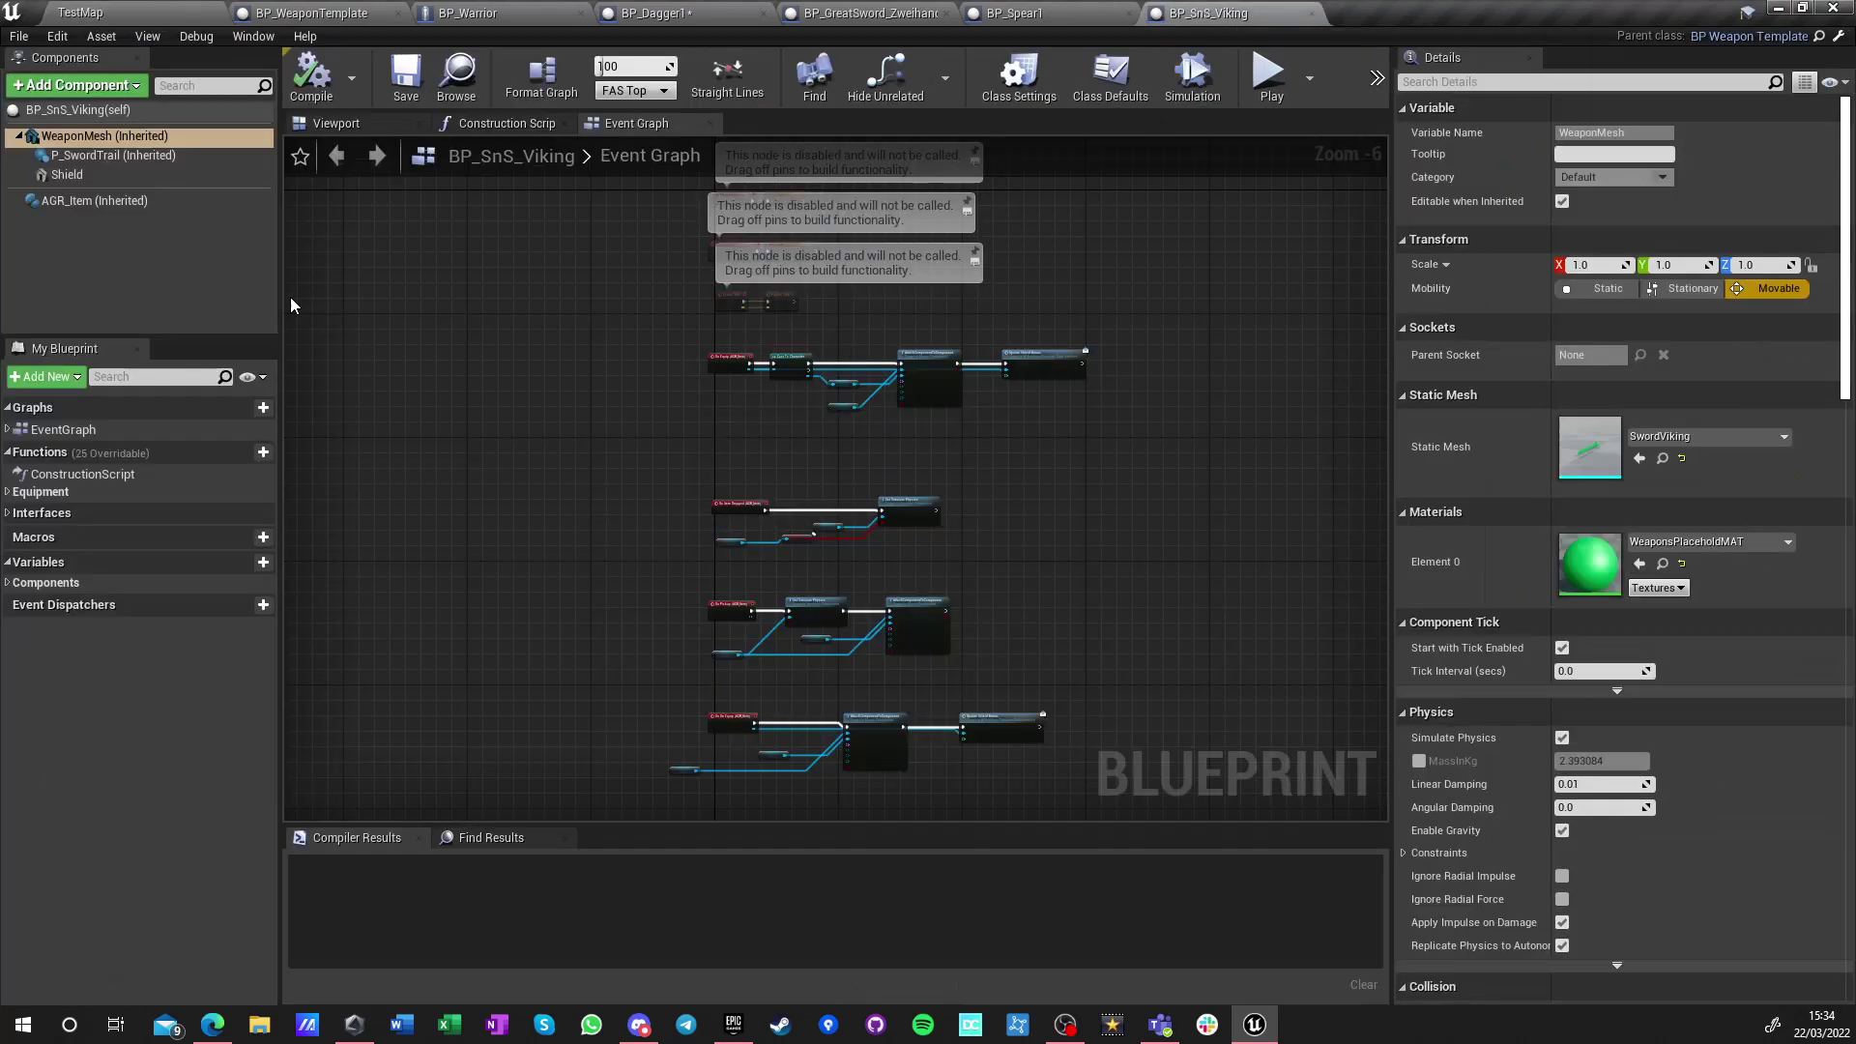
pyautogui.click(1640, 459)
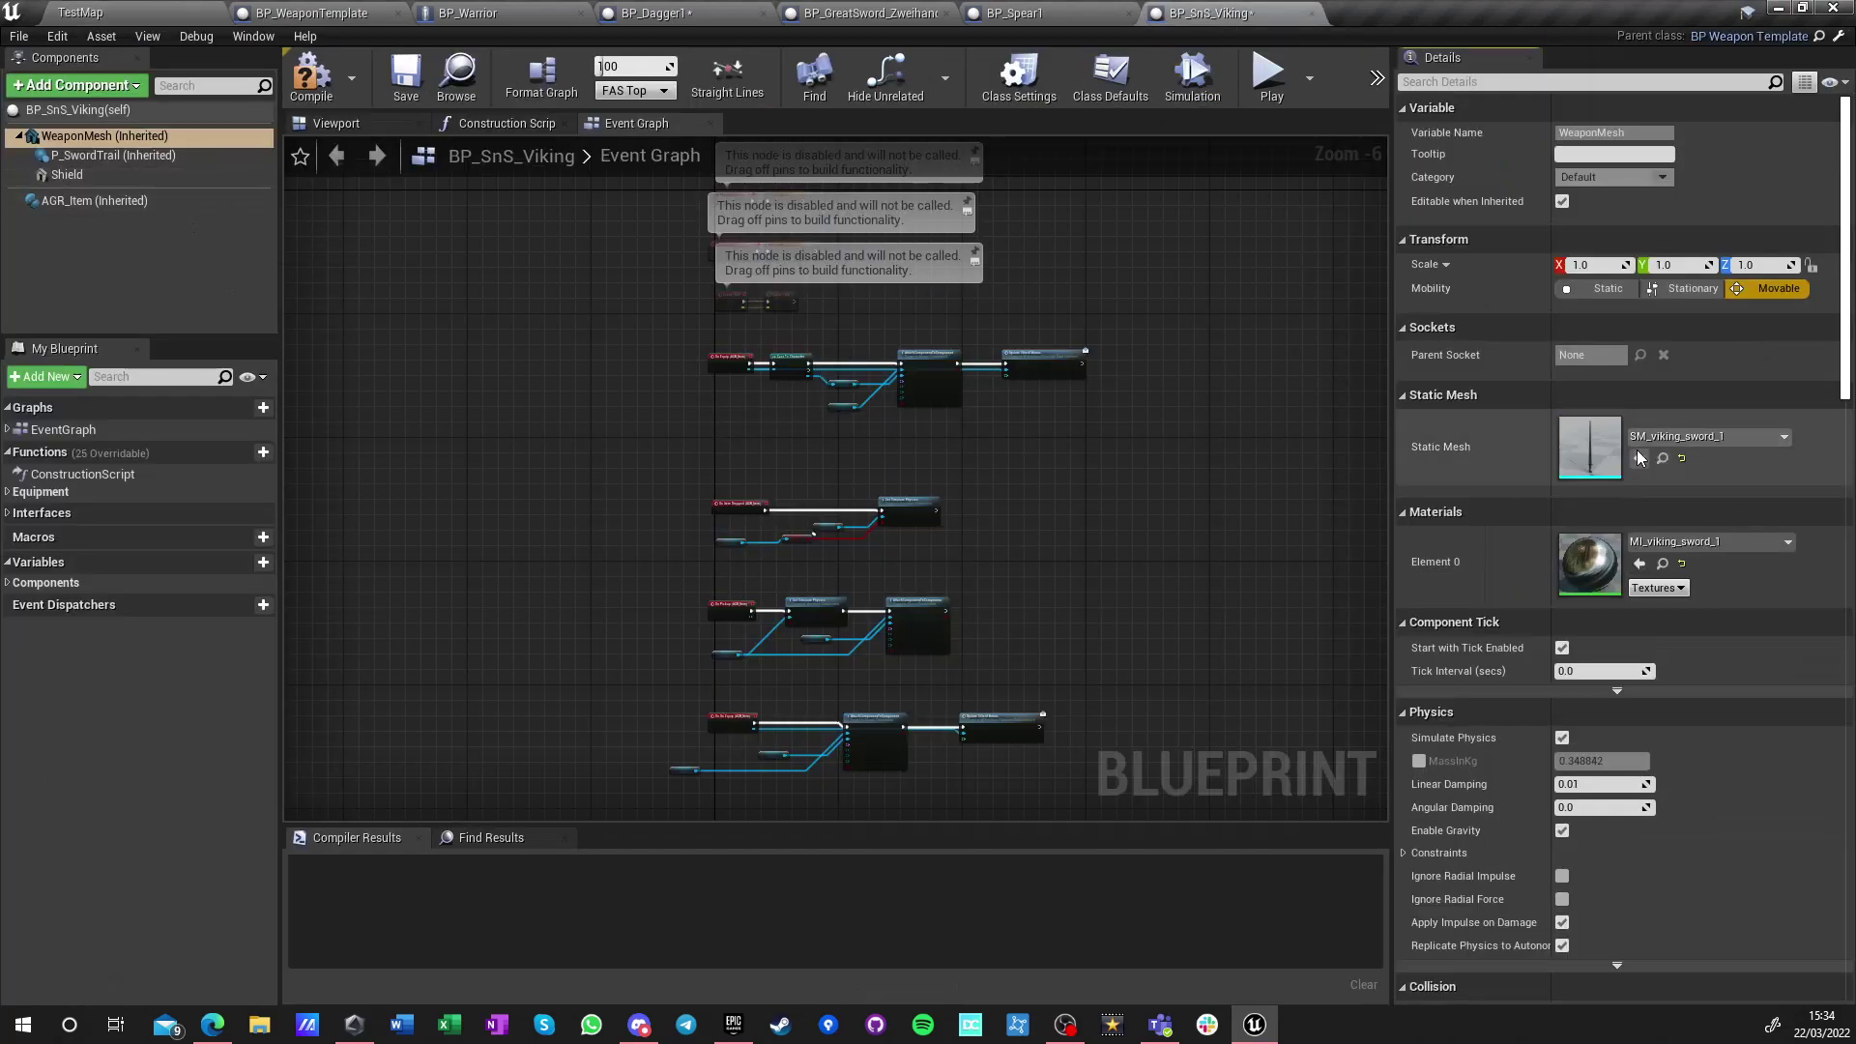
# Open SM_viking_sword_1 from the blueprint's mesh reference and add a socket named Start at the blade's tip
pyautogui.click(1661, 459)
pyautogui.doubleClick(391, 701)
pyautogui.click(1460, 773)
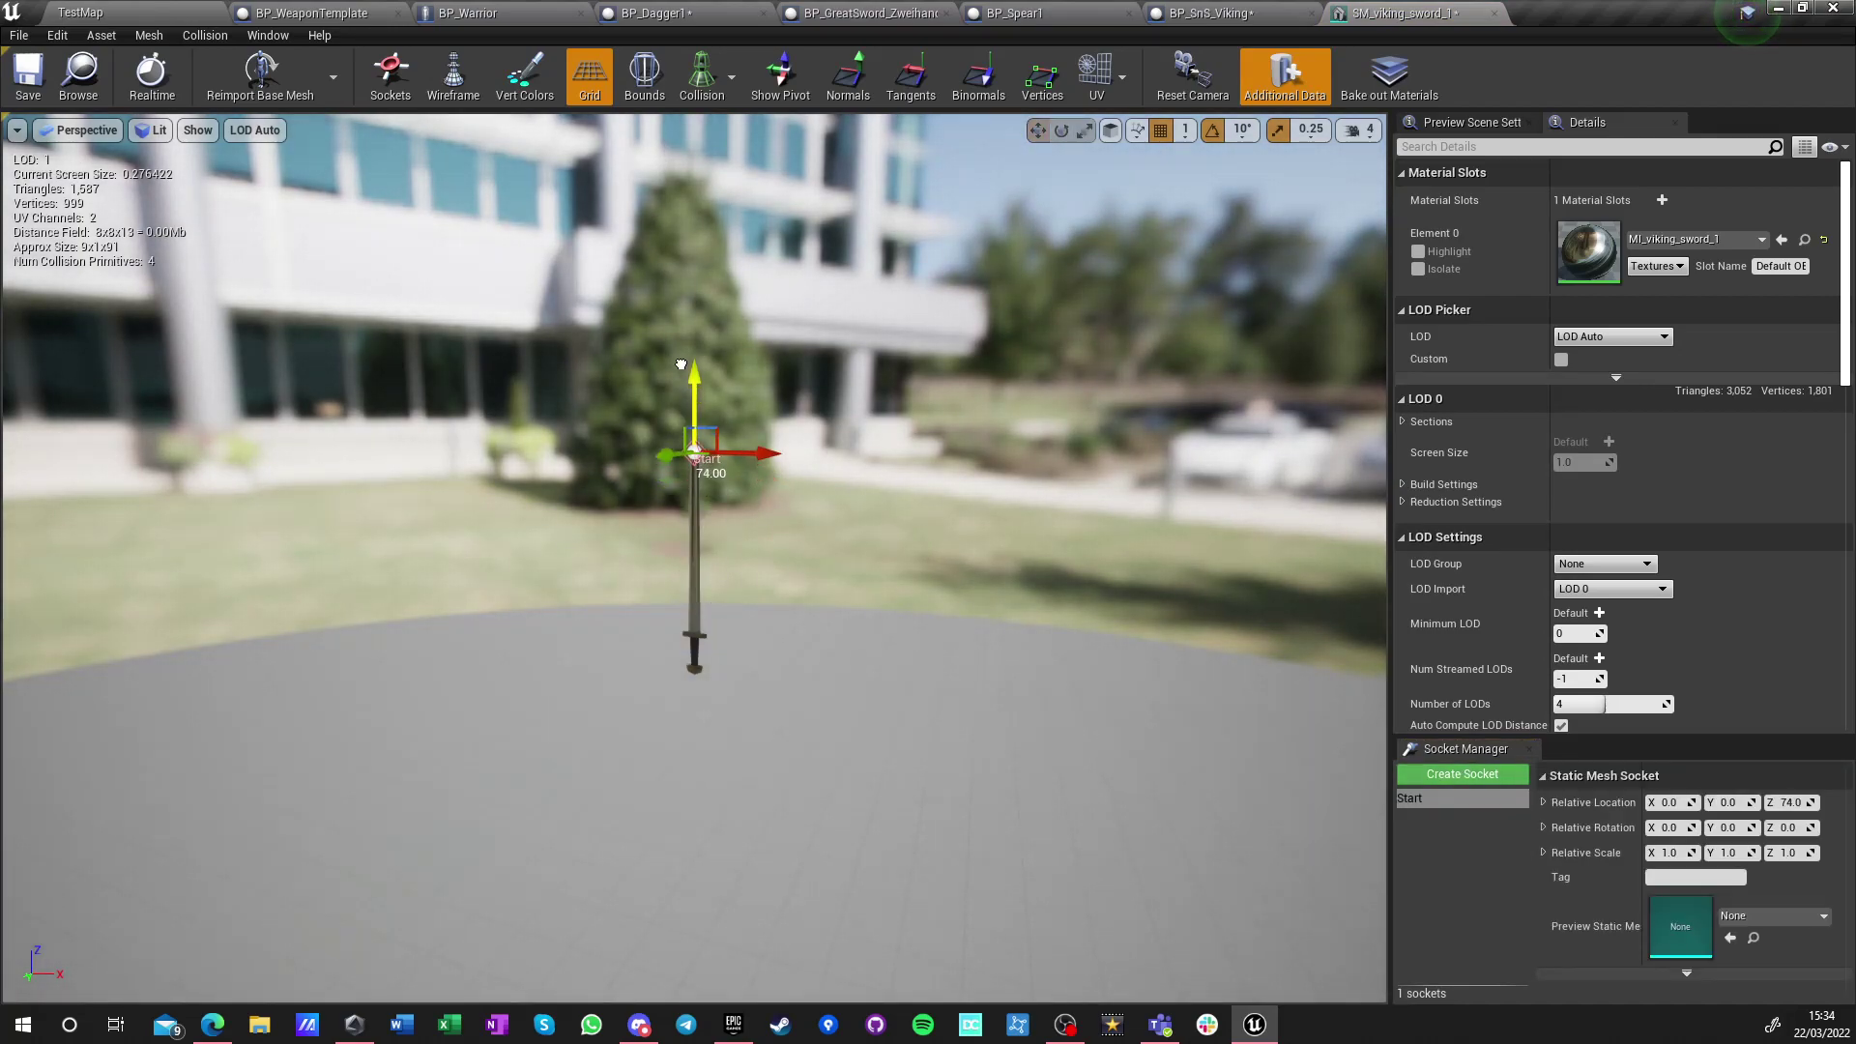
# Add a socket named Stop near the sword's guard at about Z 7, save the mesh and close its editor
pyautogui.click(1421, 774)
pyautogui.write('Stop')
pyautogui.press('Return')
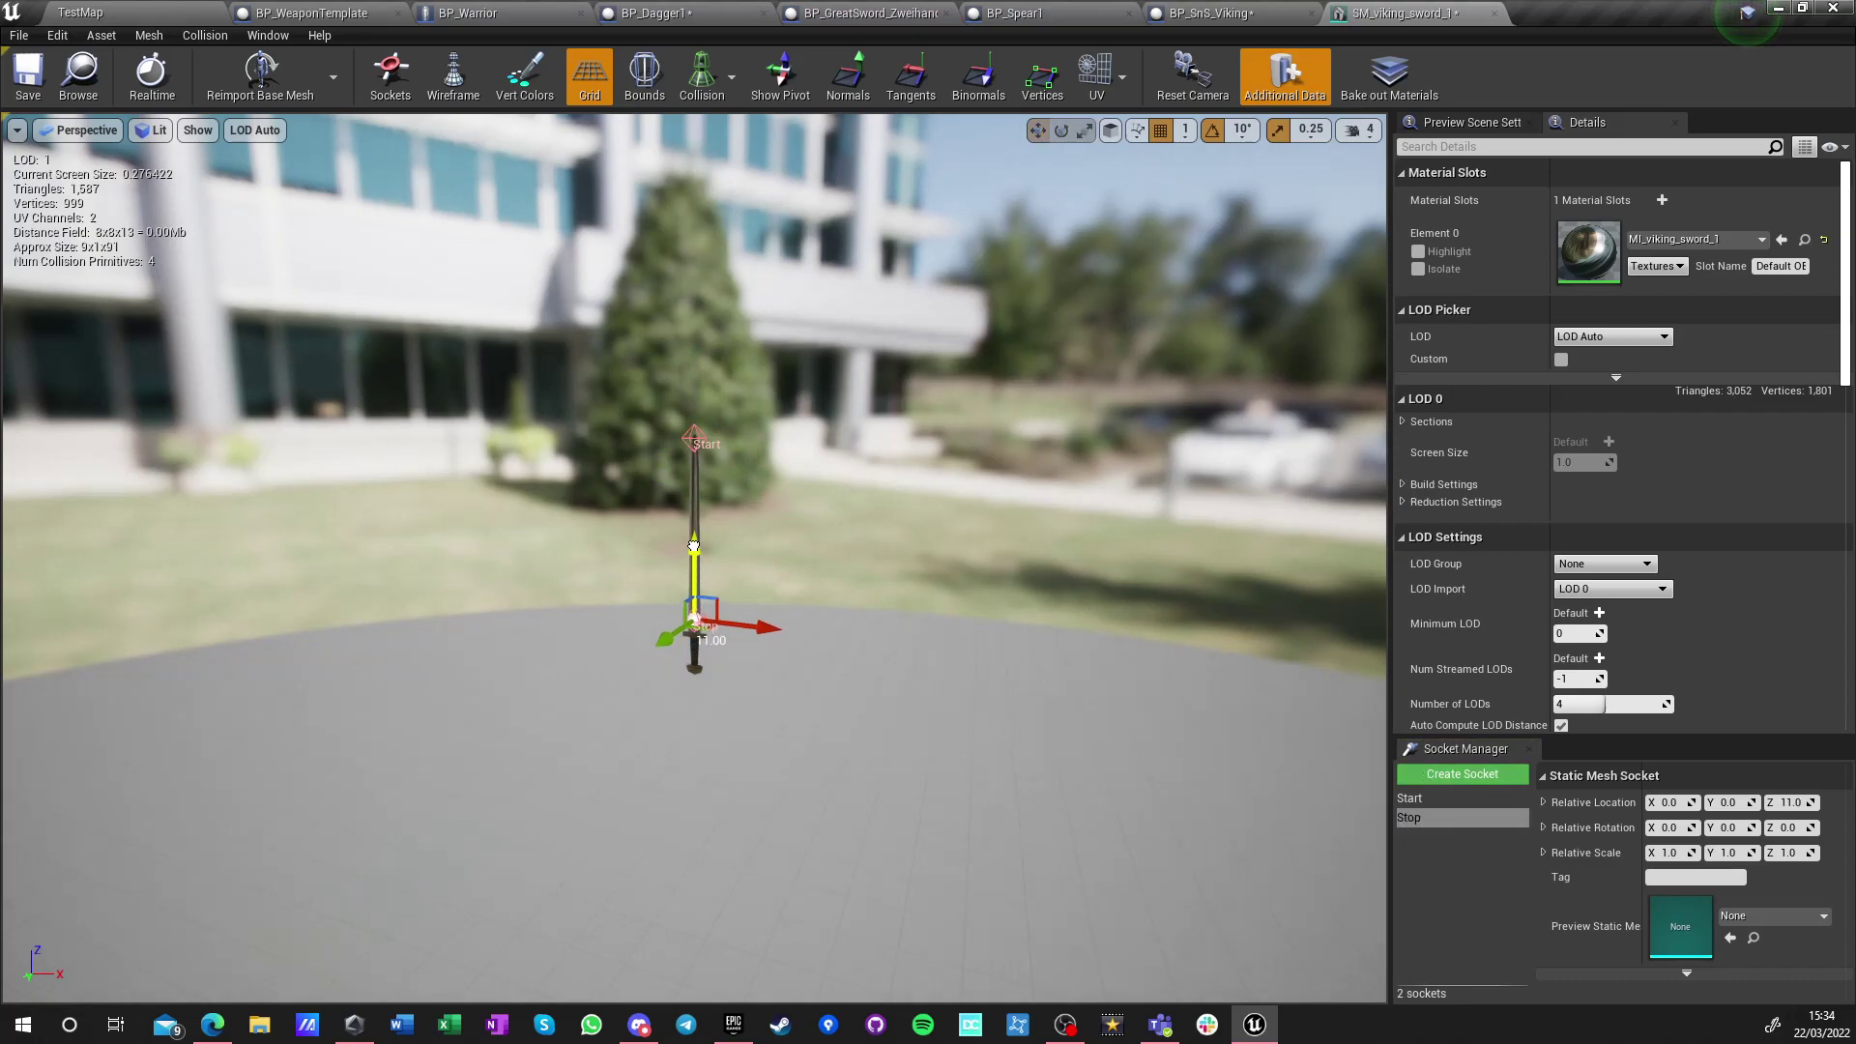
pyautogui.click(14, 82)
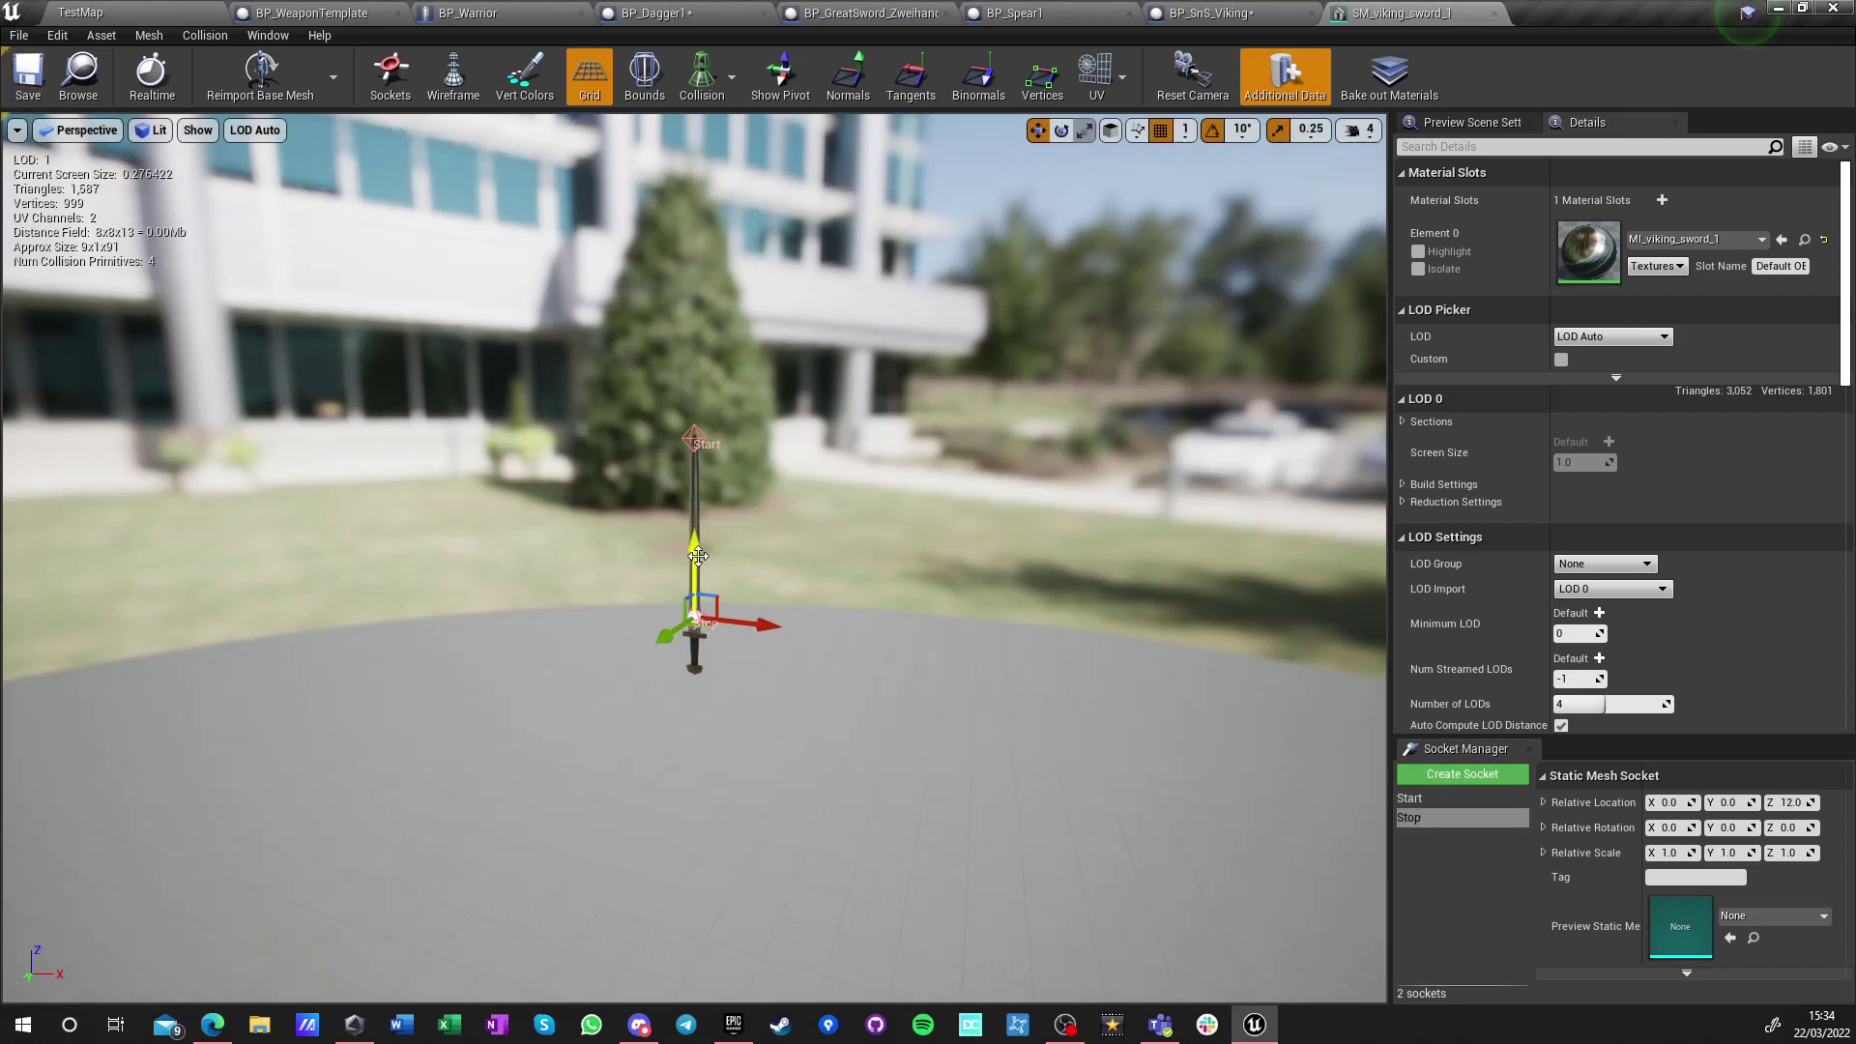
pyautogui.moveTo(698, 556); pyautogui.dragTo(695, 563)
pyautogui.click(28, 76)
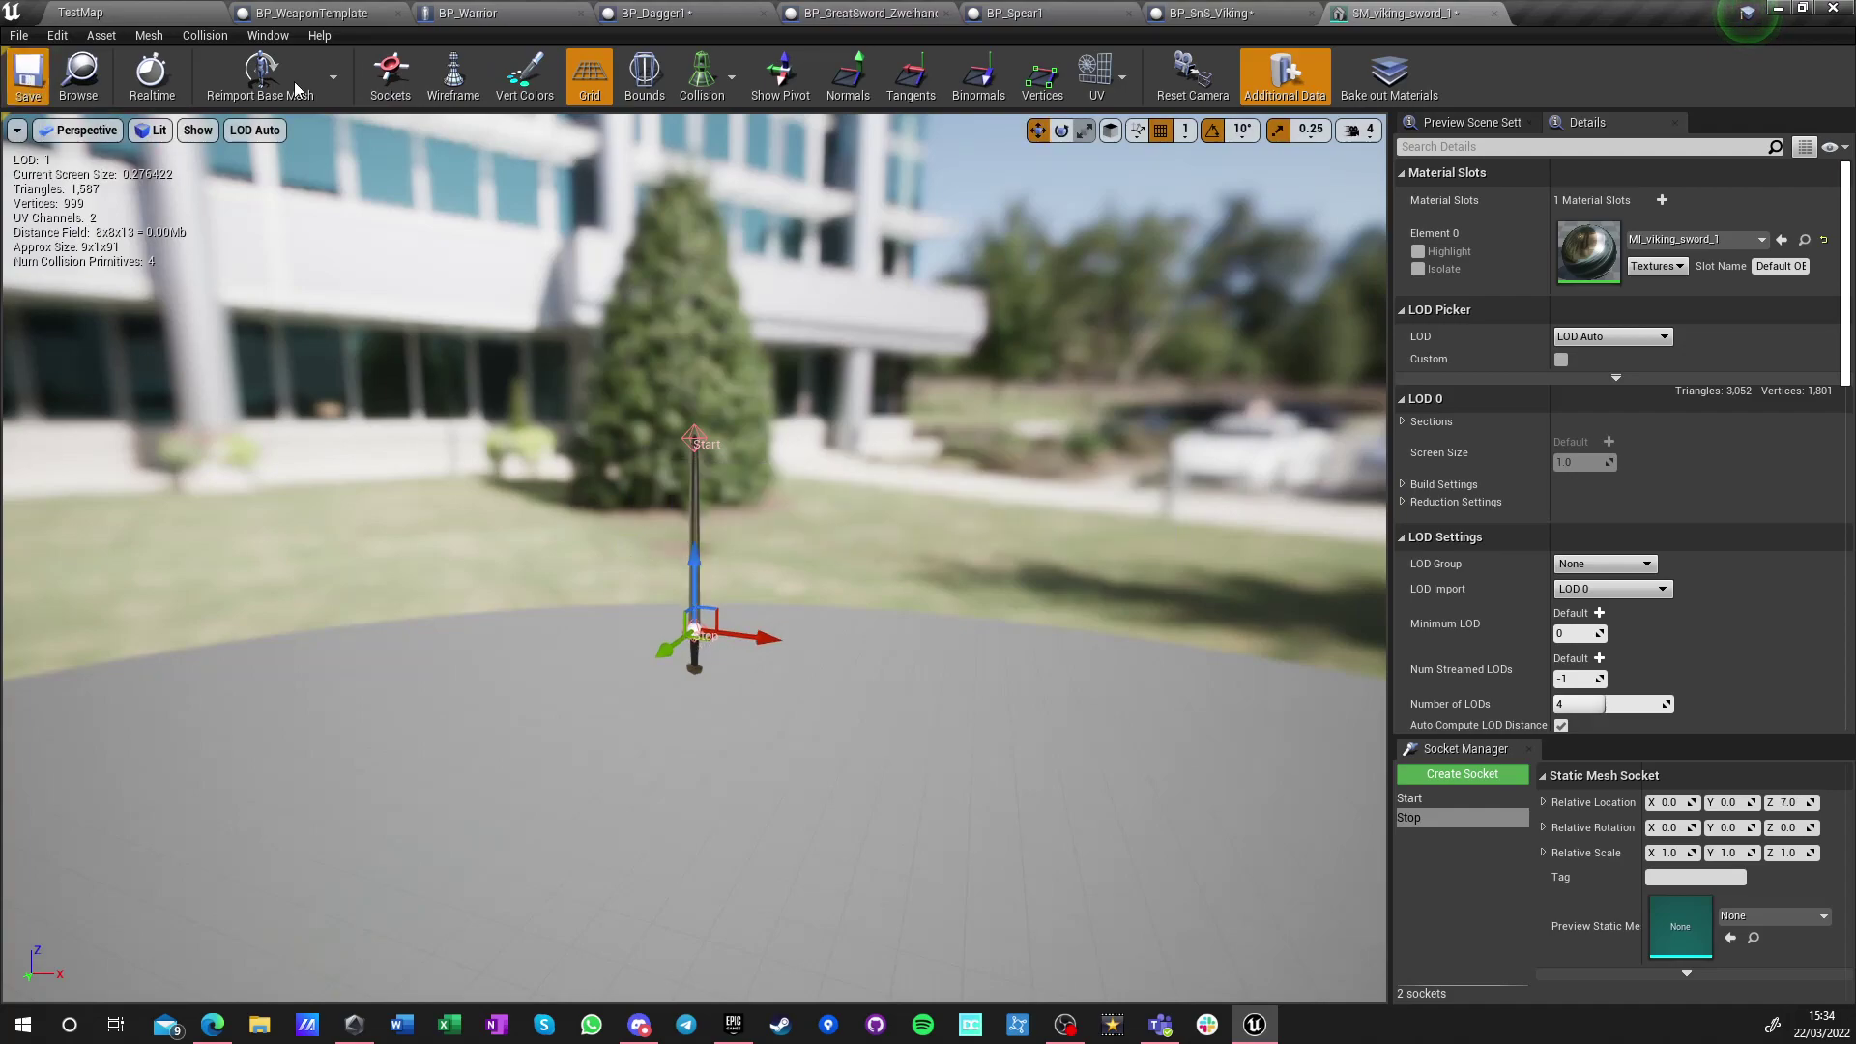
pyautogui.click(1494, 12)
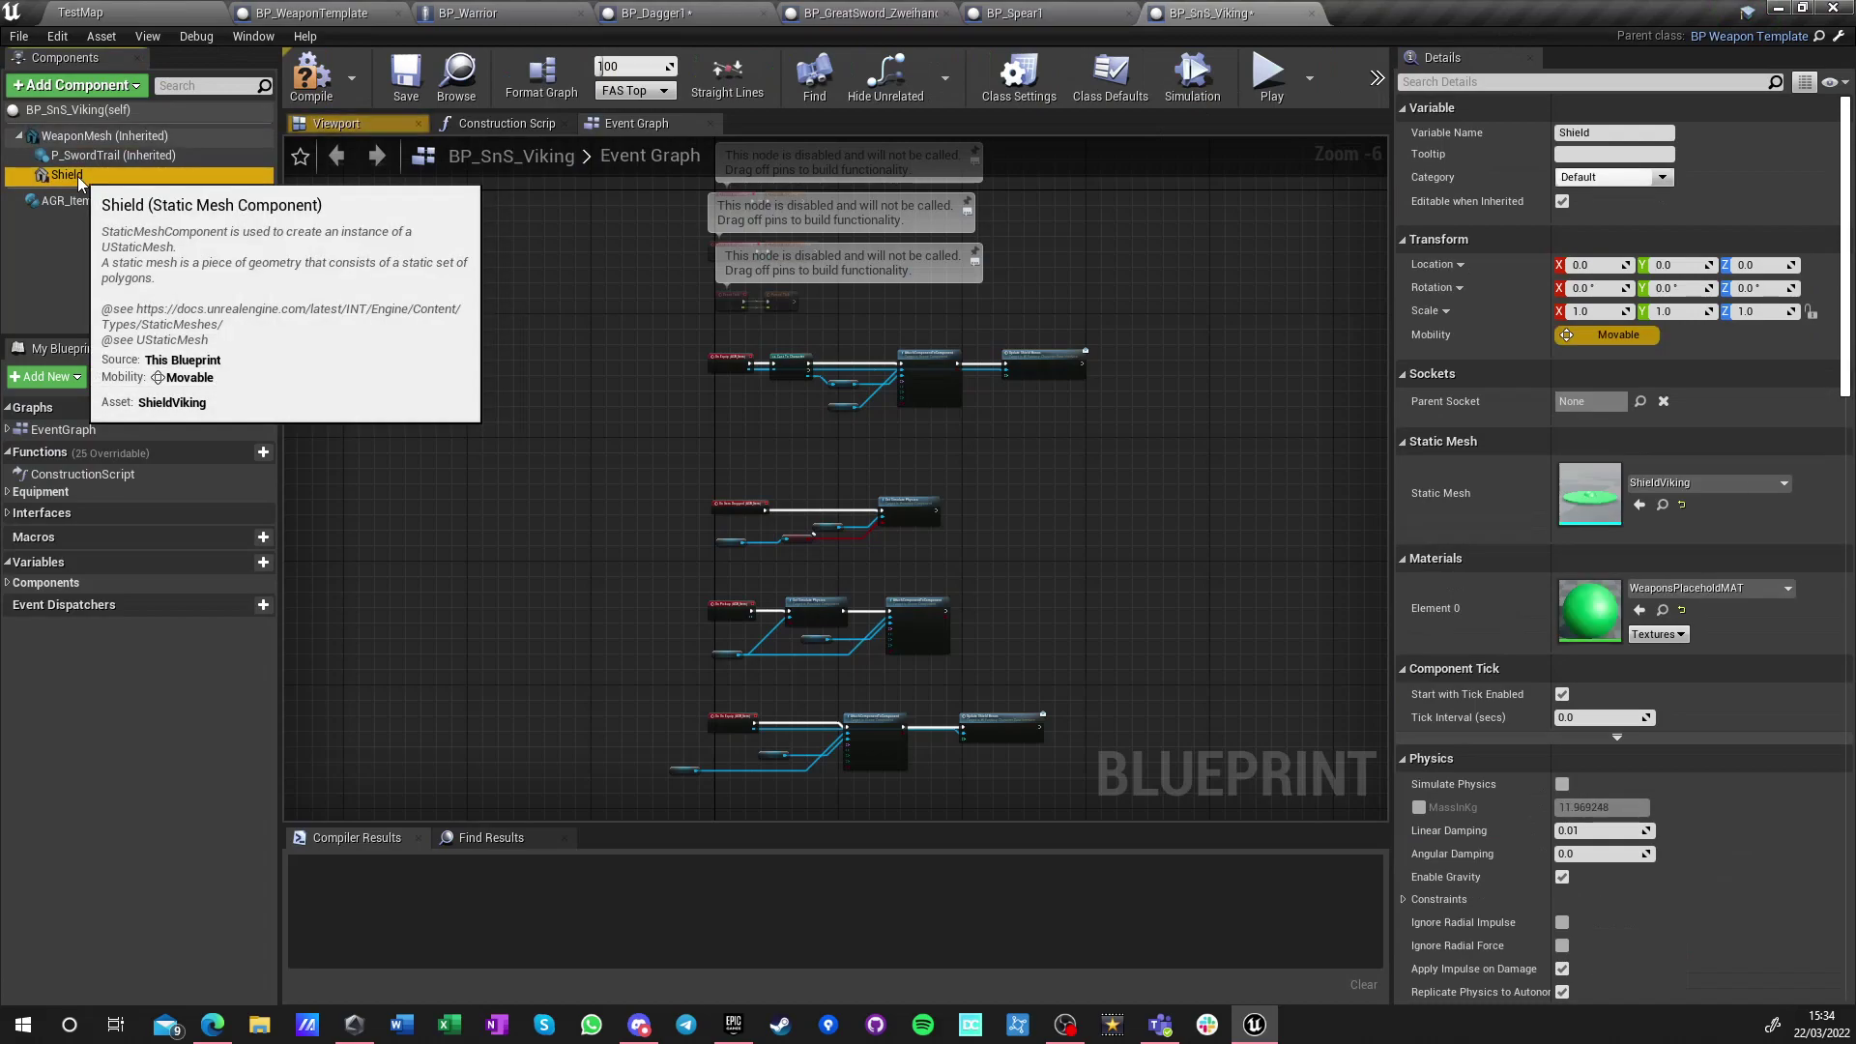
# Open SM_viking_shield, SM_viking_shield_2 and SM_viking_shield_3 from the medieval weapons' VikingShield folder
pyautogui.click(140, 15)
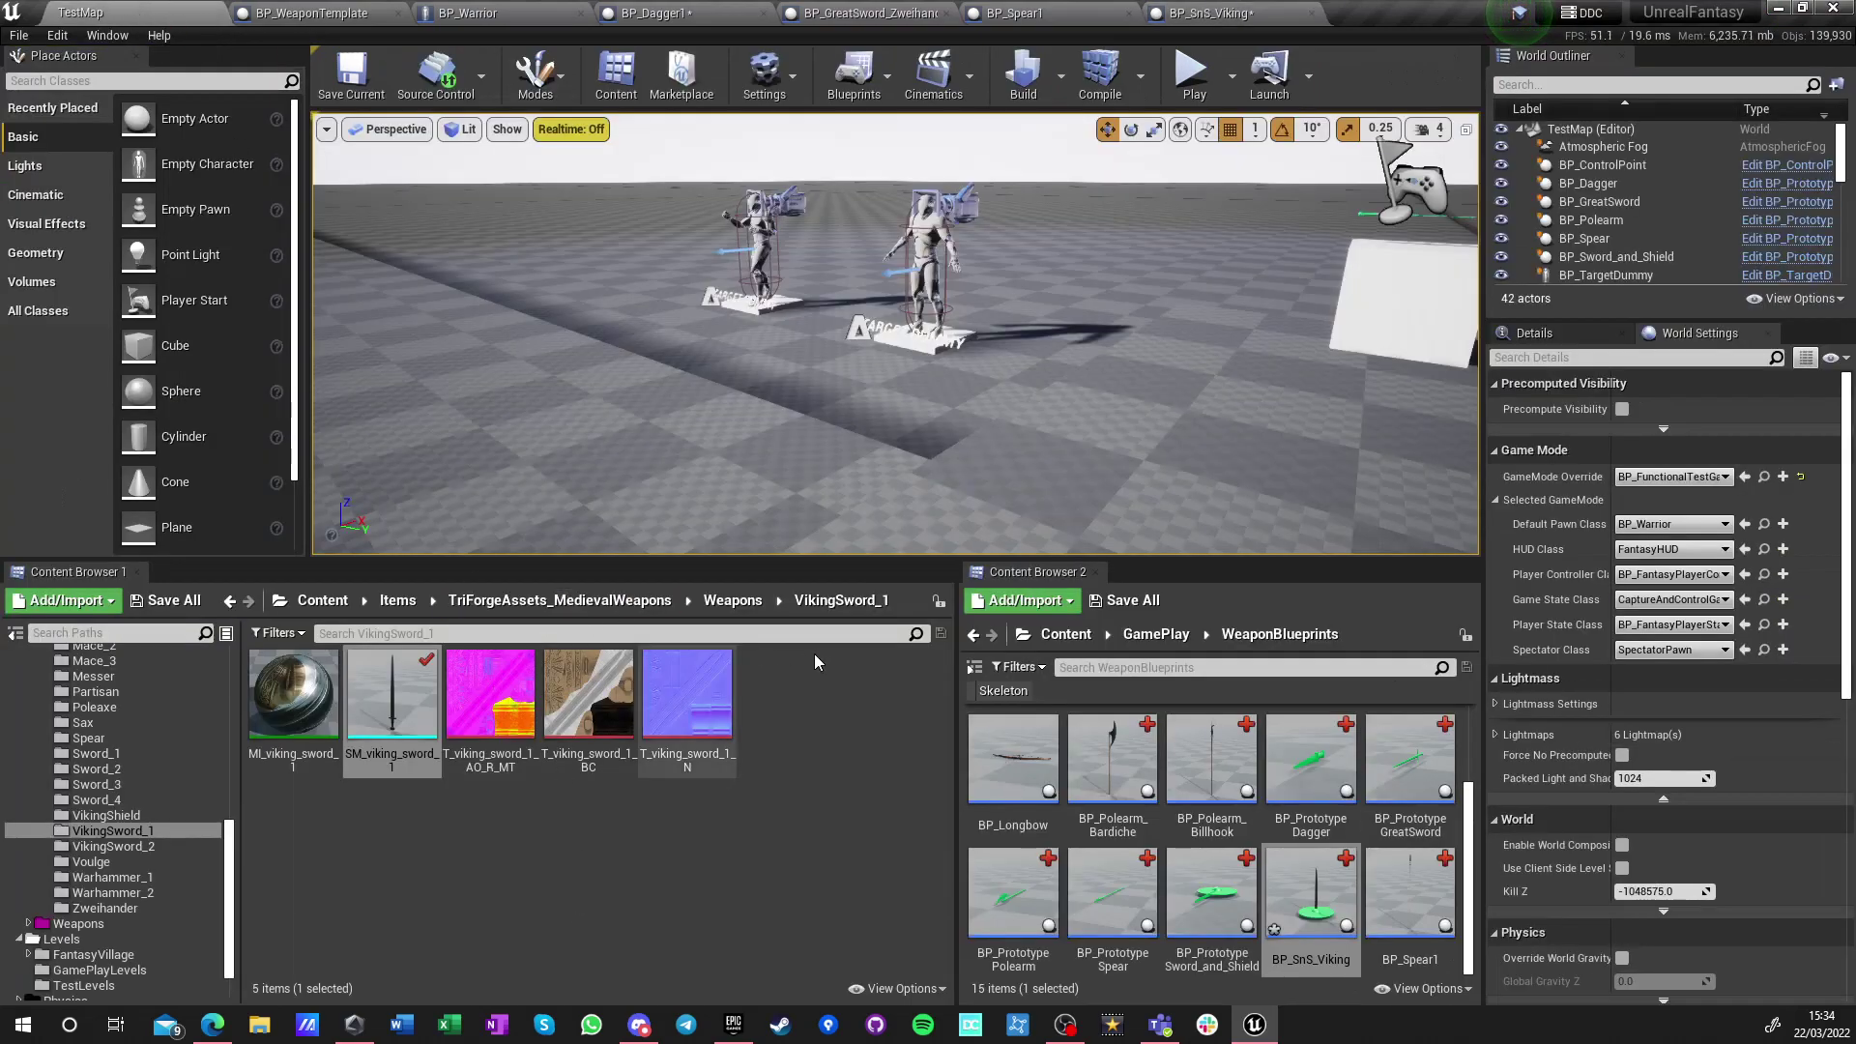
pyautogui.click(733, 600)
pyautogui.scroll(-3, 744, 831)
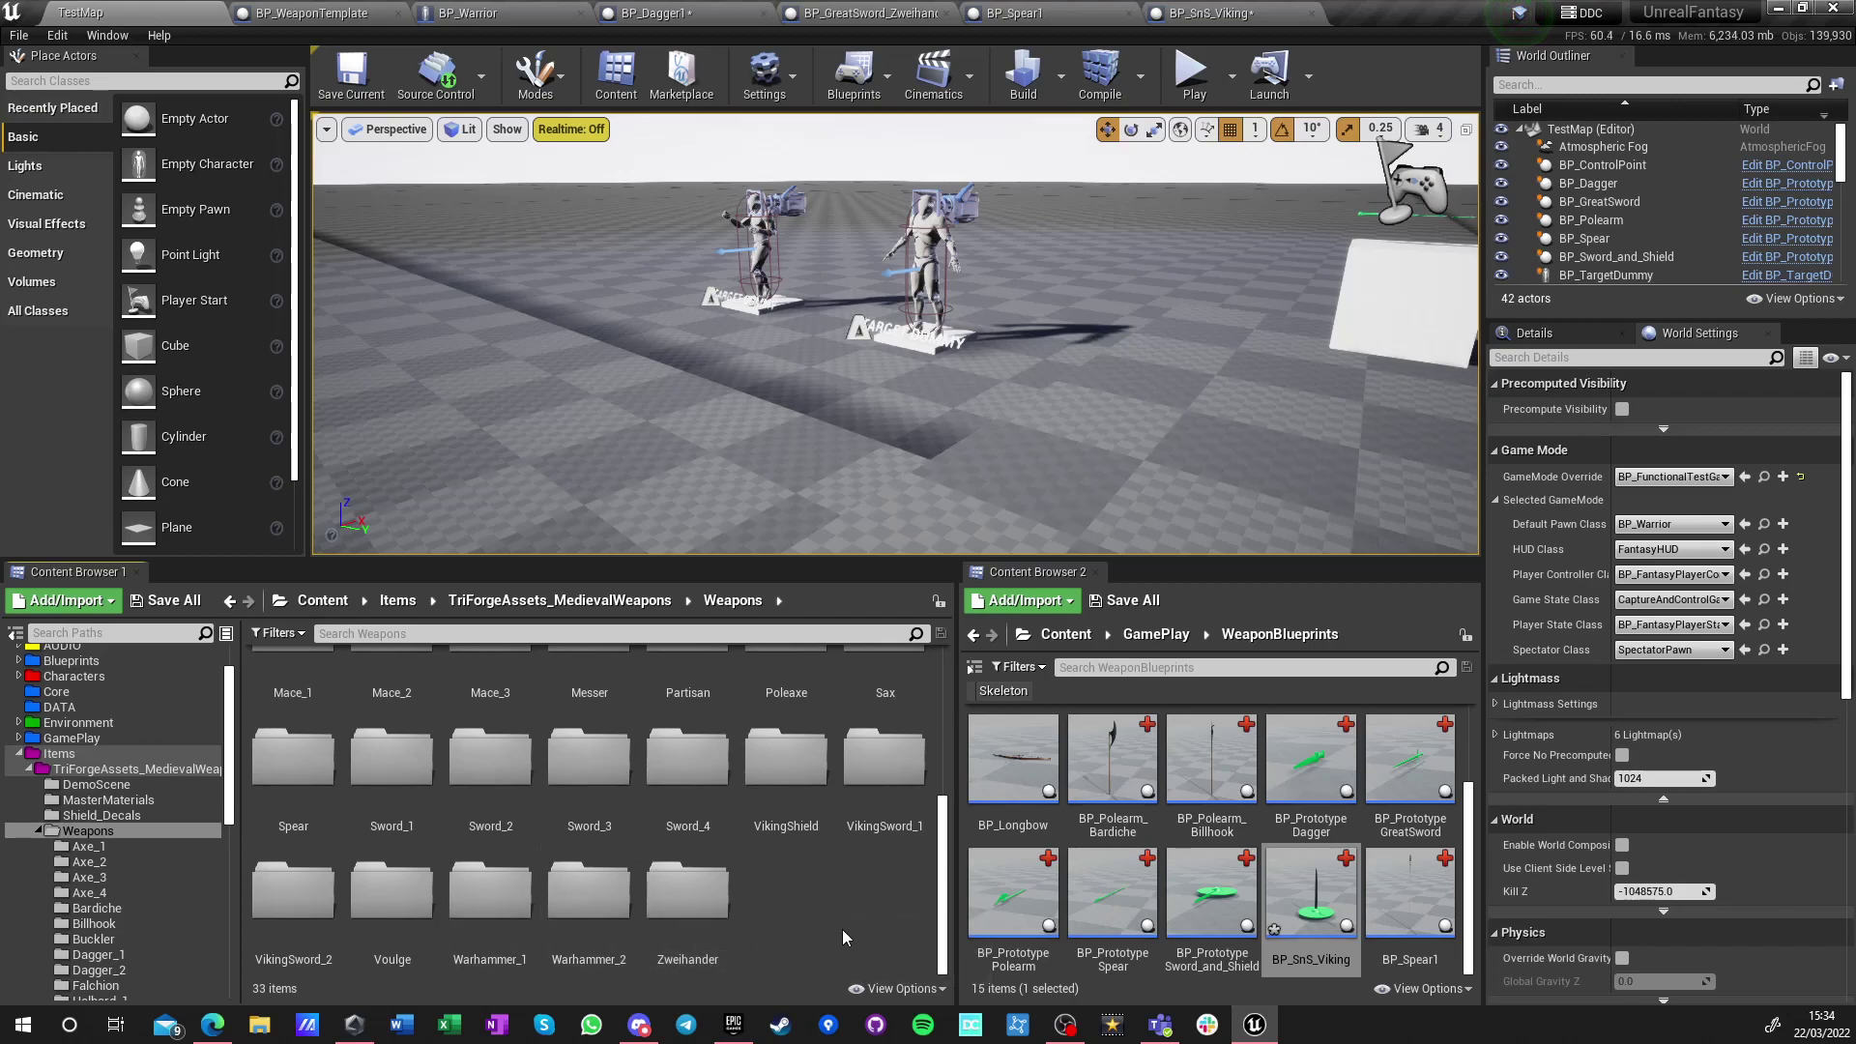
pyautogui.doubleClick(785, 758)
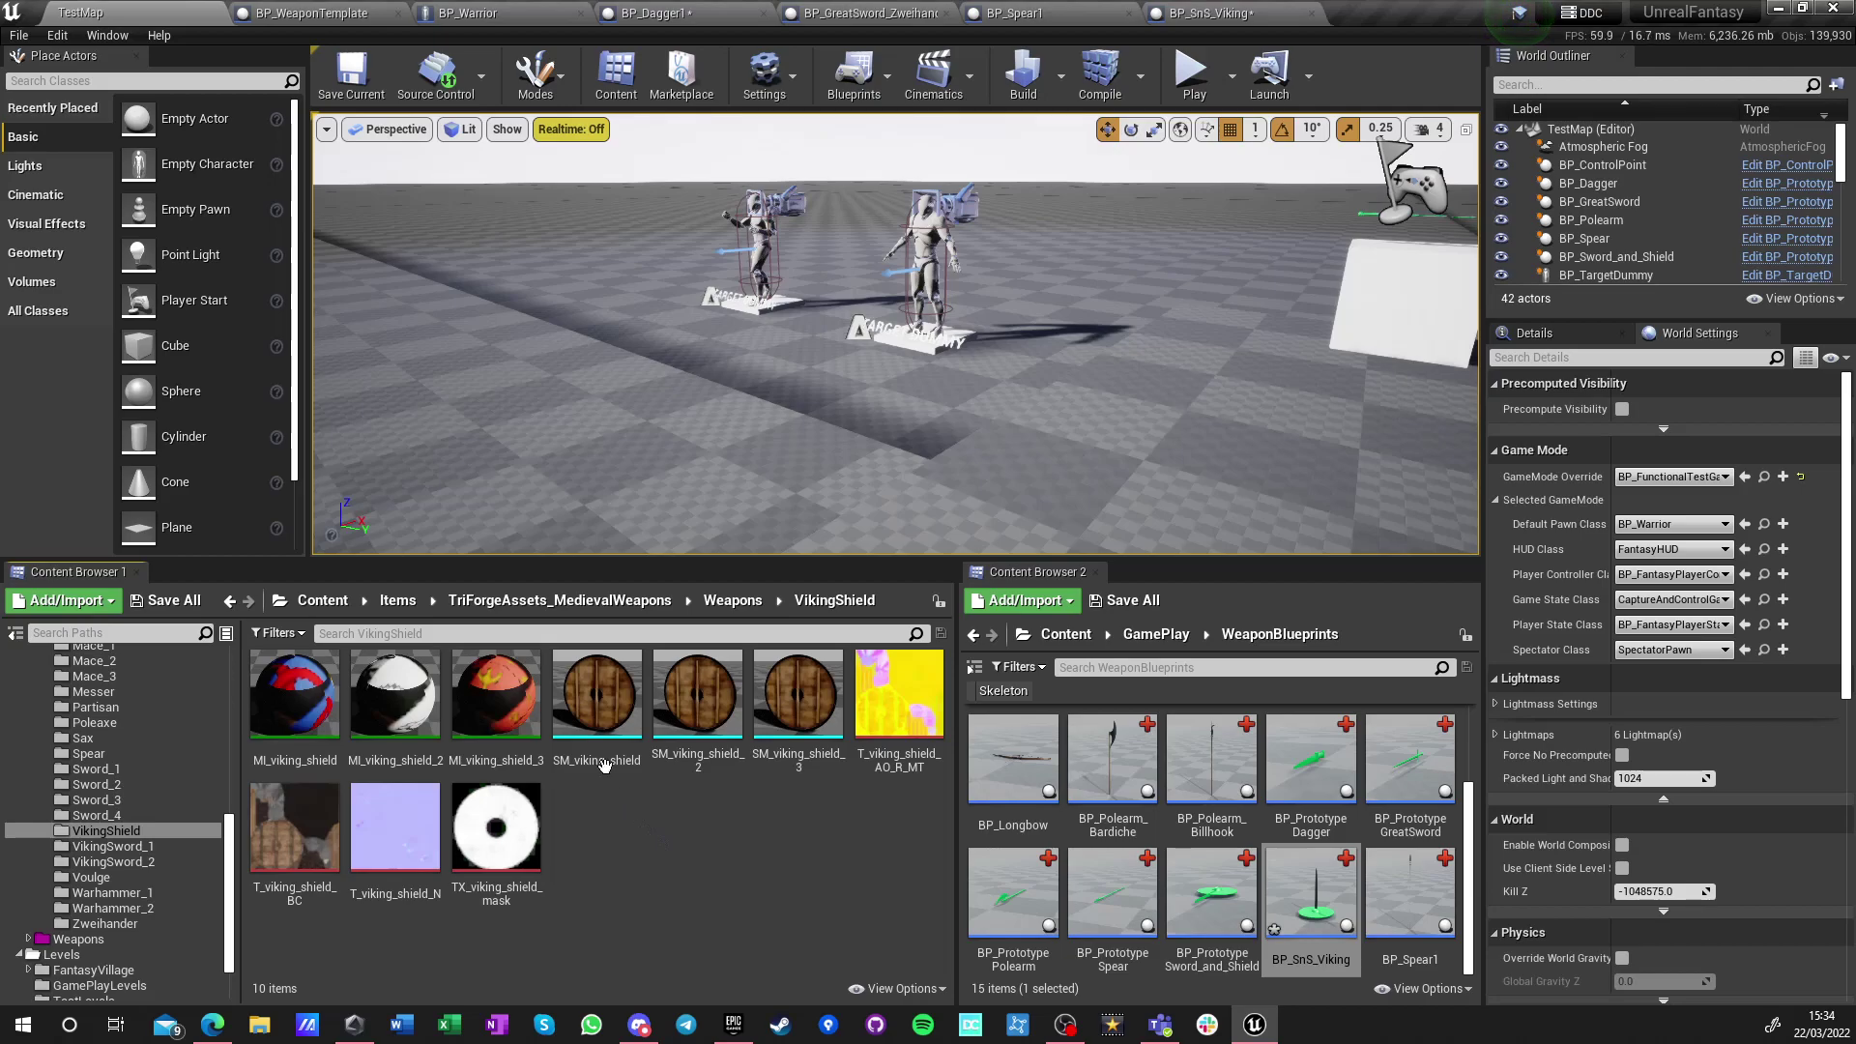
pyautogui.click(603, 720)
pyautogui.keyDown('shift'); pyautogui.click(798, 696); pyautogui.keyUp('shift')
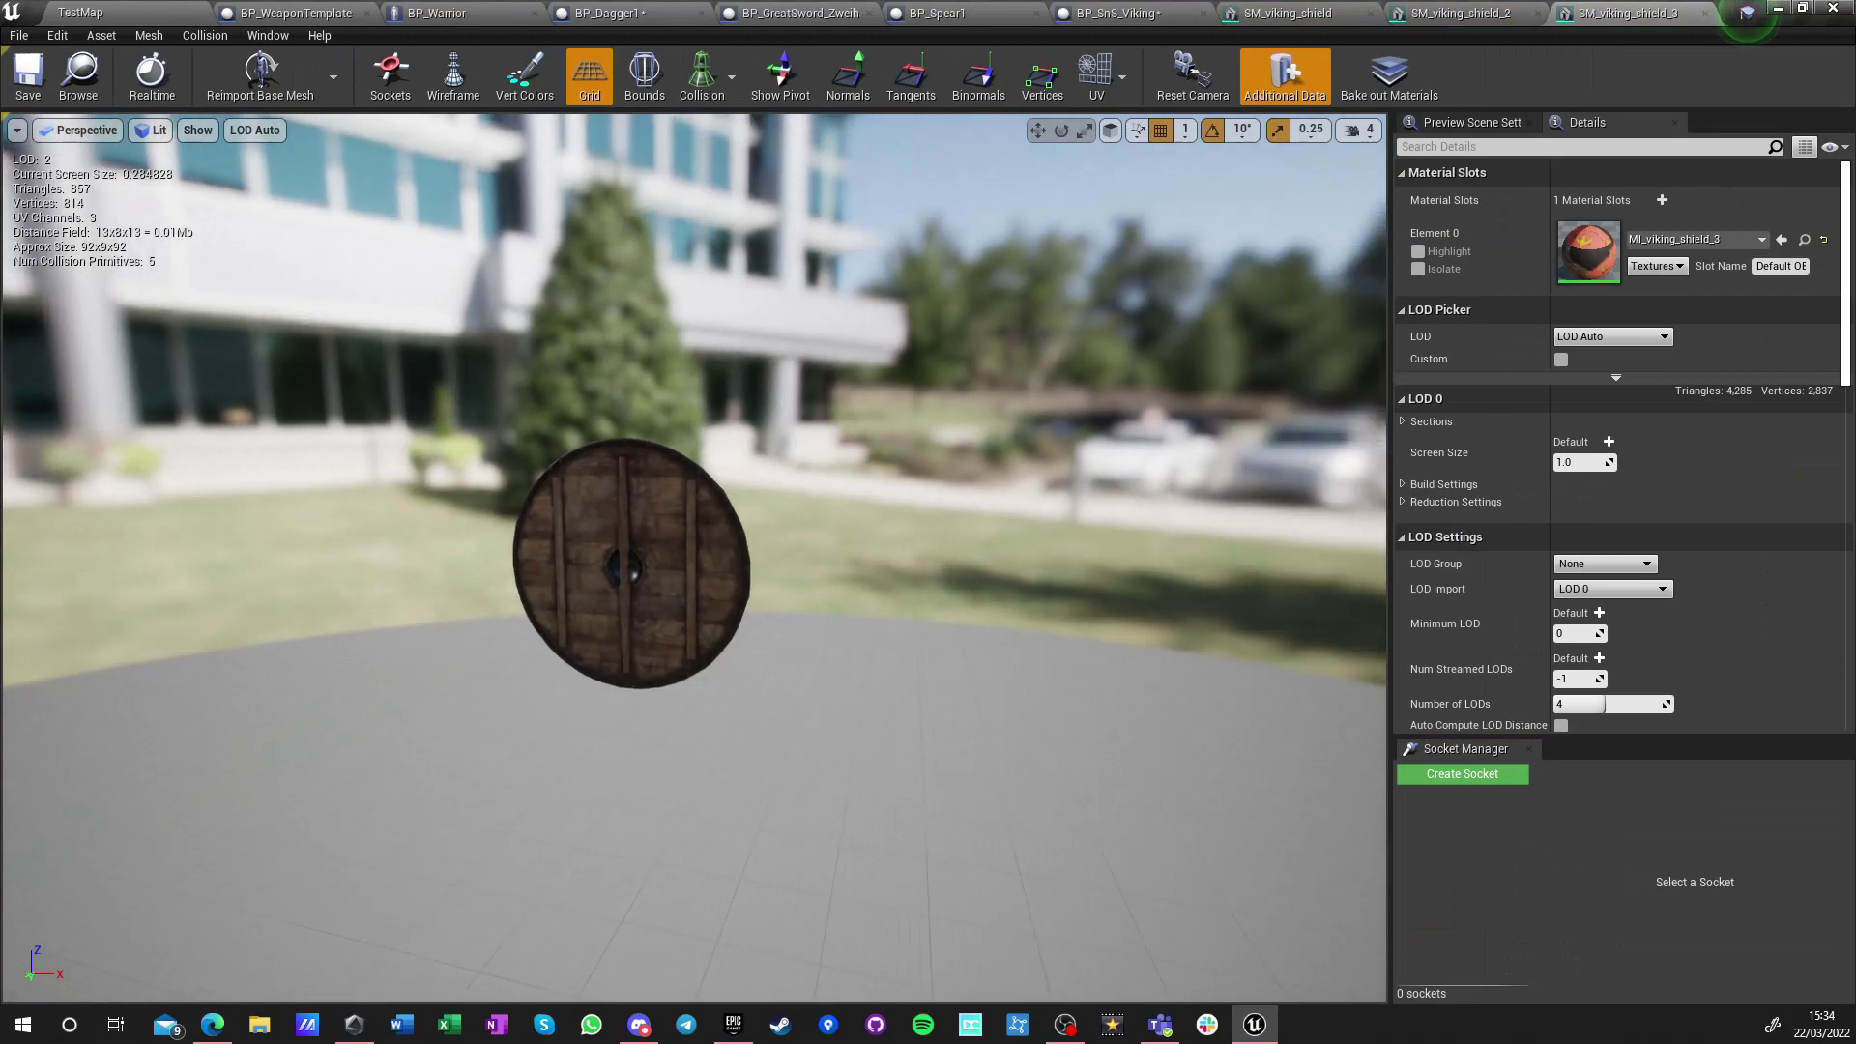
# Compare the painted fronts of the three viking shield meshes, then close their editors to return to BP_SnS_Viking
pyautogui.moveTo(696, 561); pyautogui.dragTo(1238, 561, button='right')
pyautogui.click(1464, 20)
pyautogui.moveTo(957, 613); pyautogui.dragTo(1527, 613, button='right')
pyautogui.click(1338, 14)
pyautogui.moveTo(949, 496); pyautogui.dragTo(1353, 496, button='right')
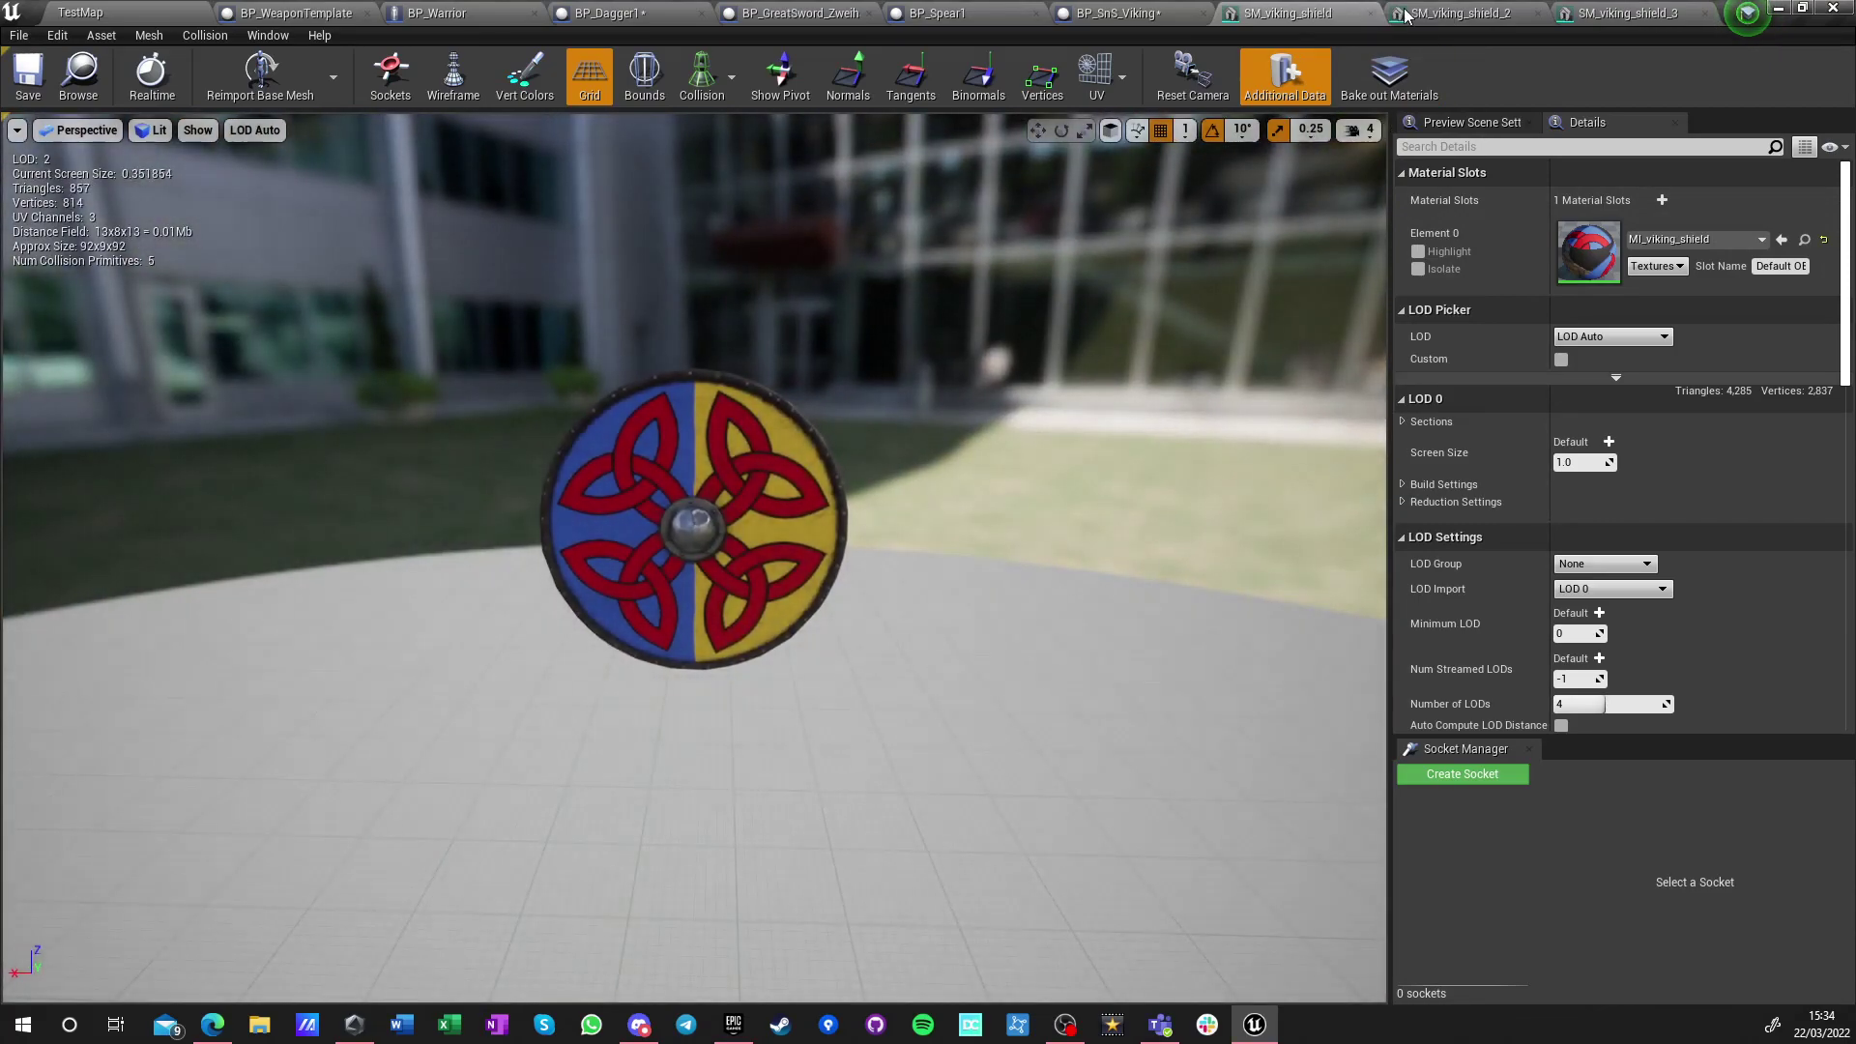
pyautogui.click(1370, 19)
pyautogui.click(1497, 17)
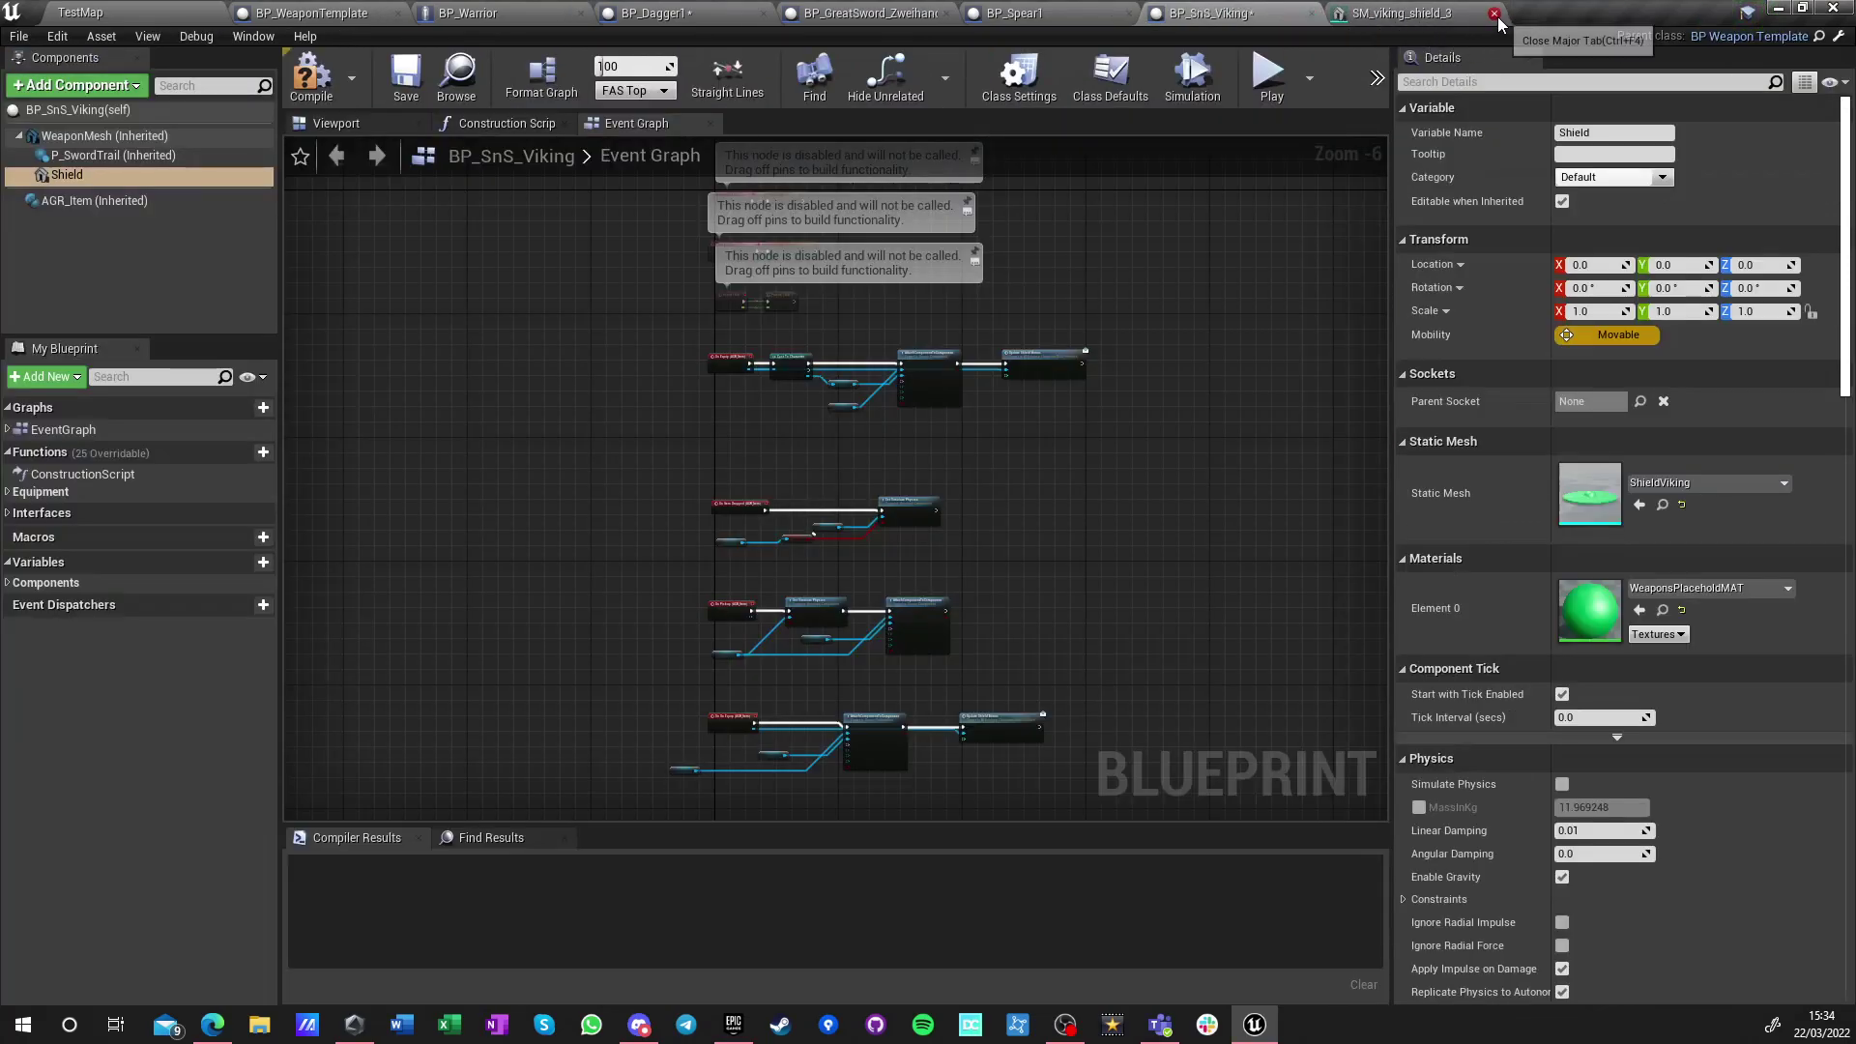
pyautogui.click(1497, 16)
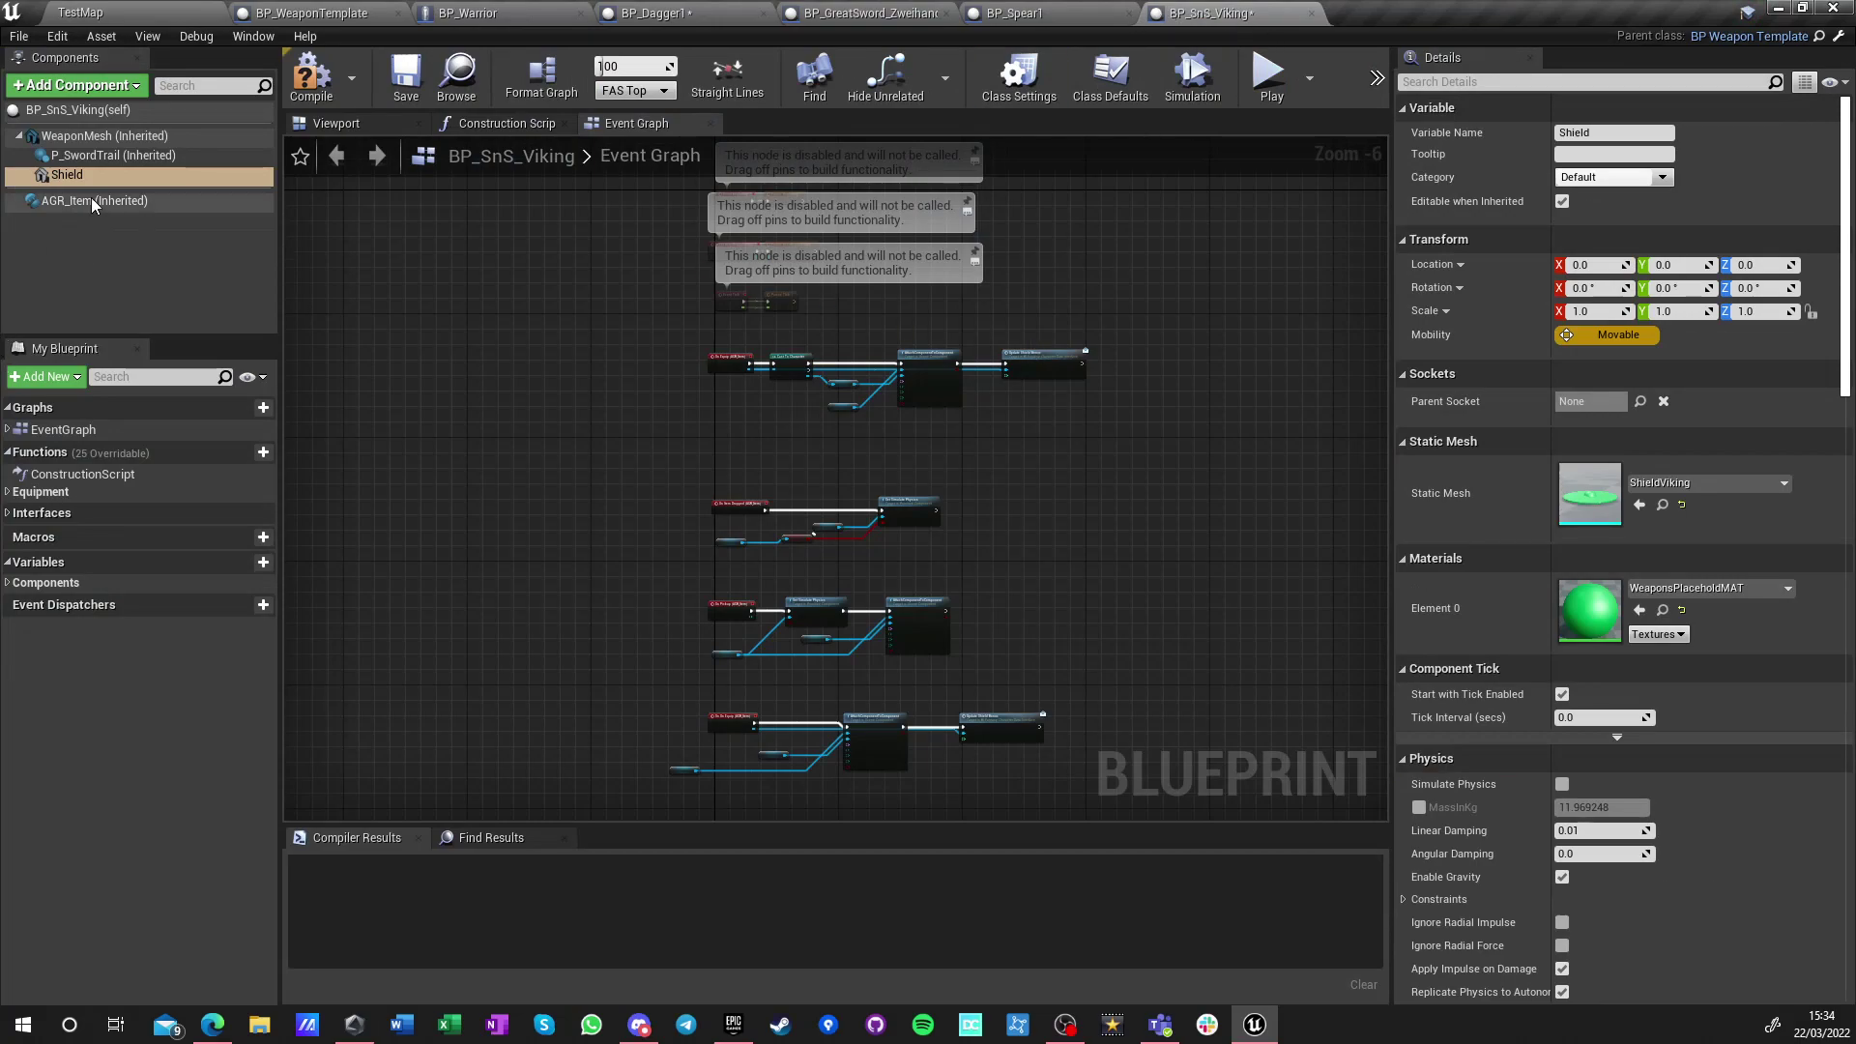
# Assign SM_viking_shield as the Shield component's static mesh, checking its painted front in the mesh editor, and compile BP_SnS_Viking
pyautogui.click(1686, 486)
pyautogui.write('shie')
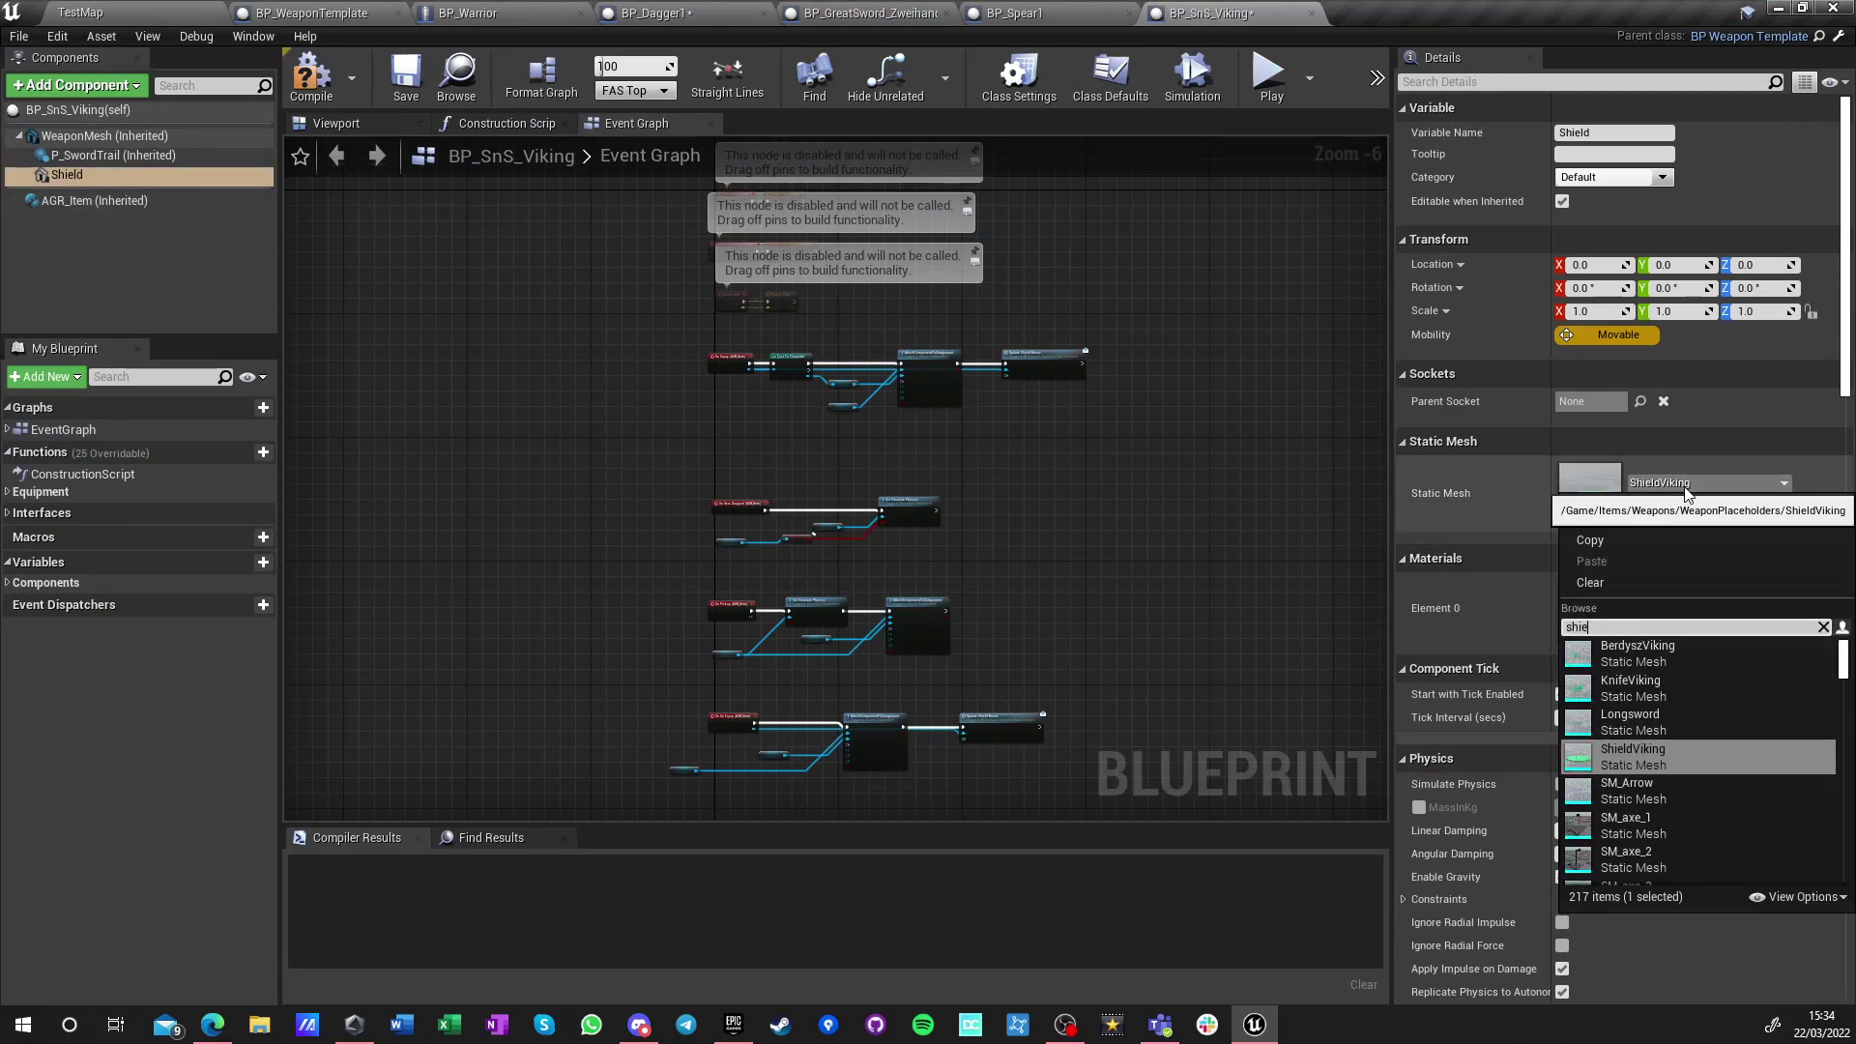
pyautogui.write('ld1')
pyautogui.press('BackSpace')
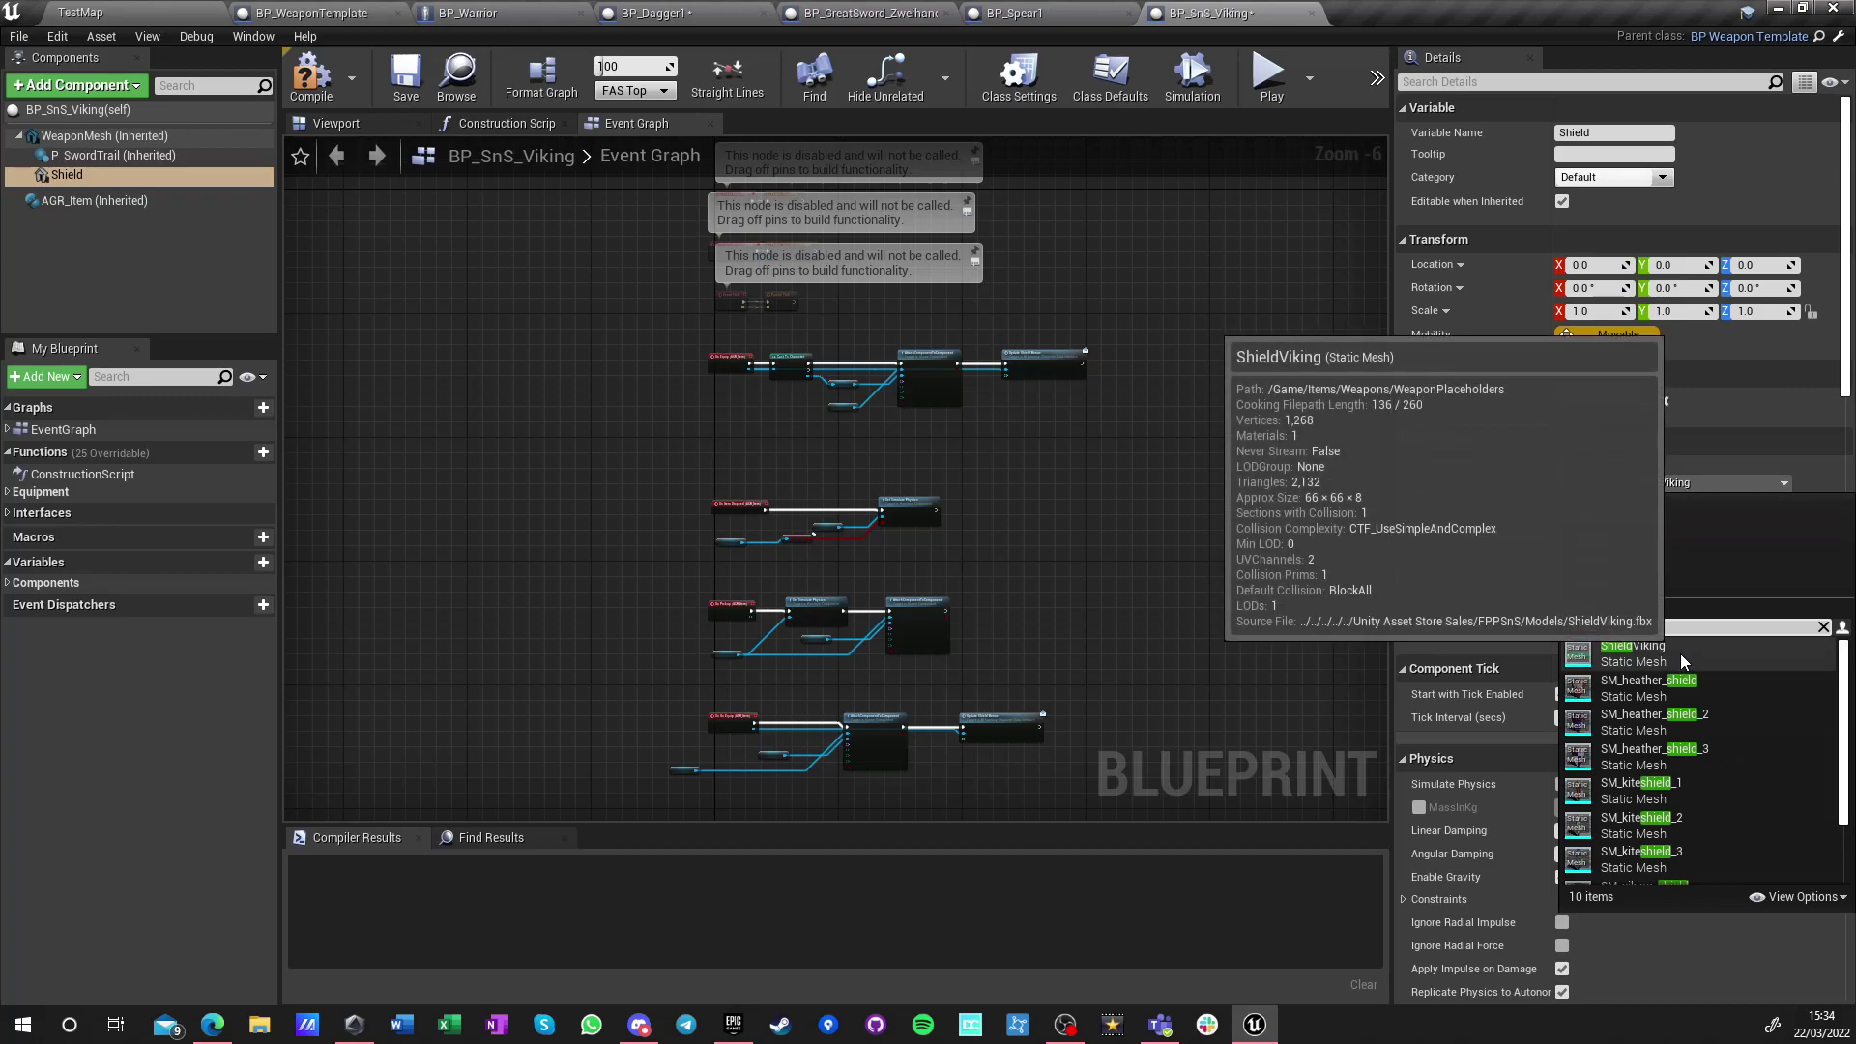
pyautogui.click(143, 11)
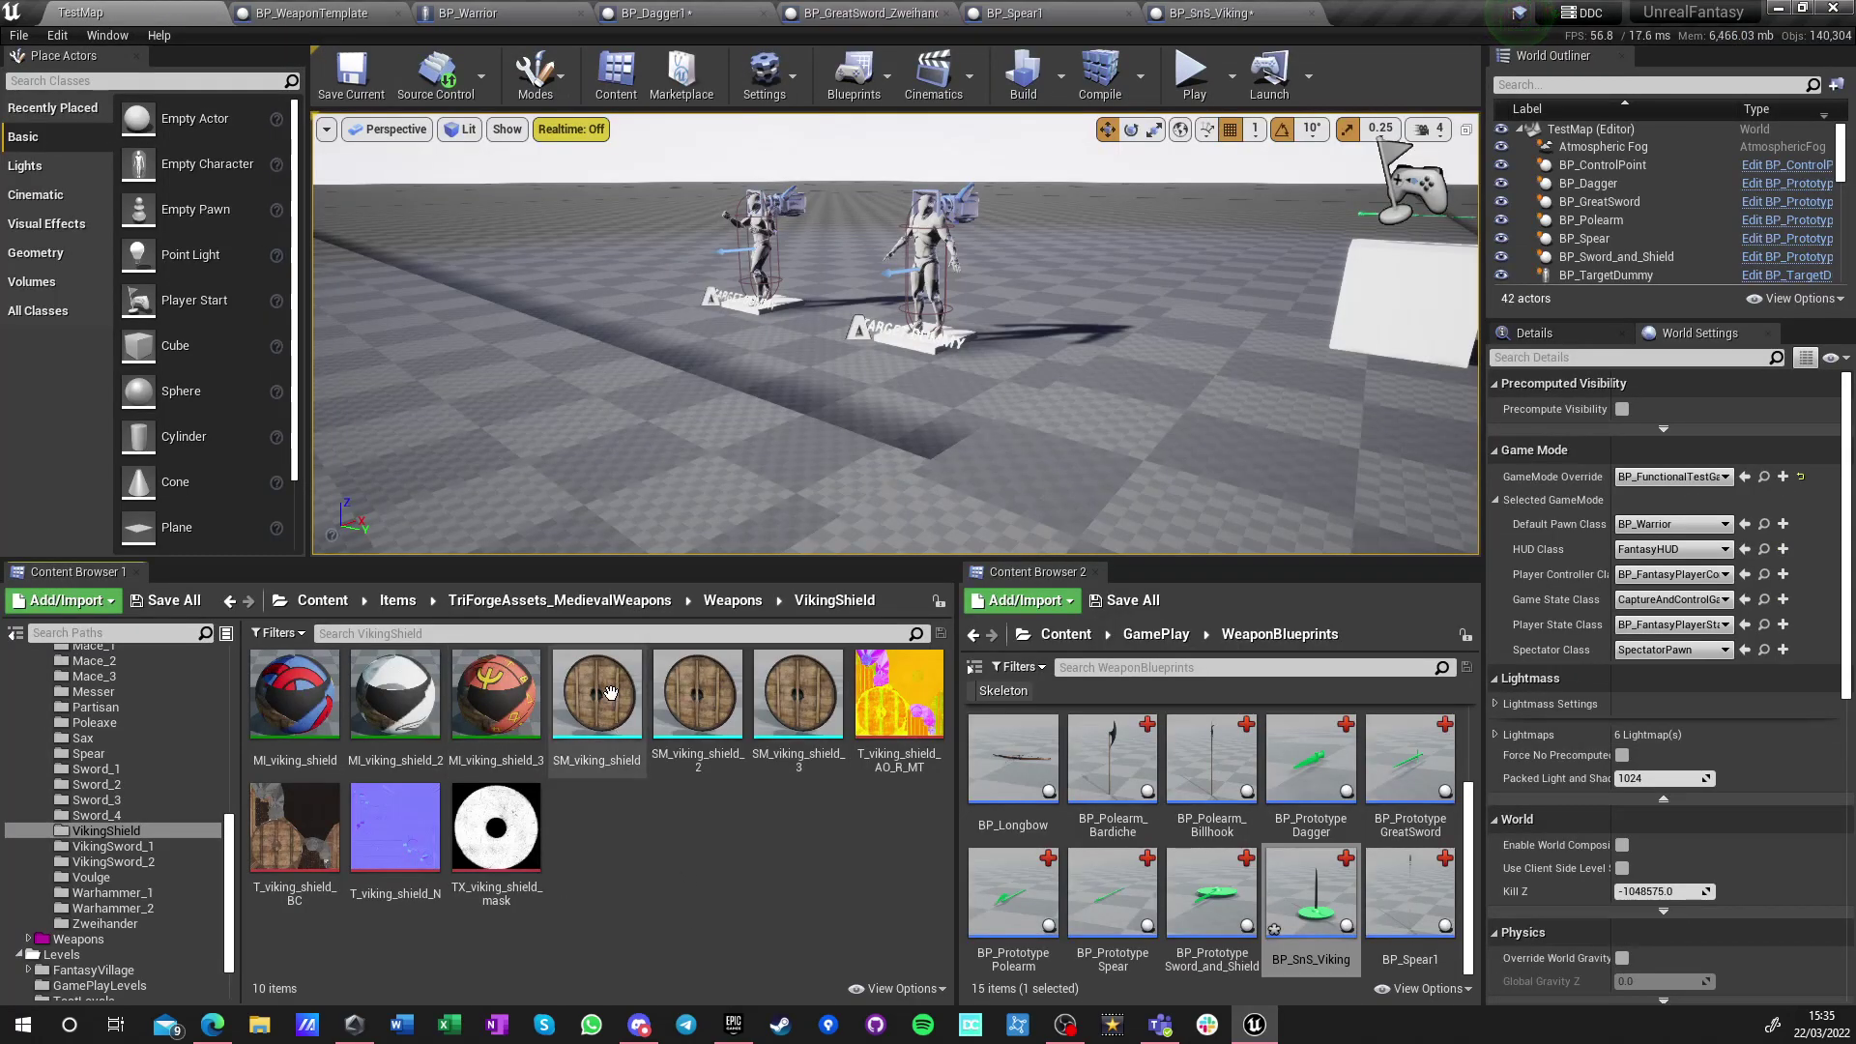
pyautogui.doubleClick(599, 711)
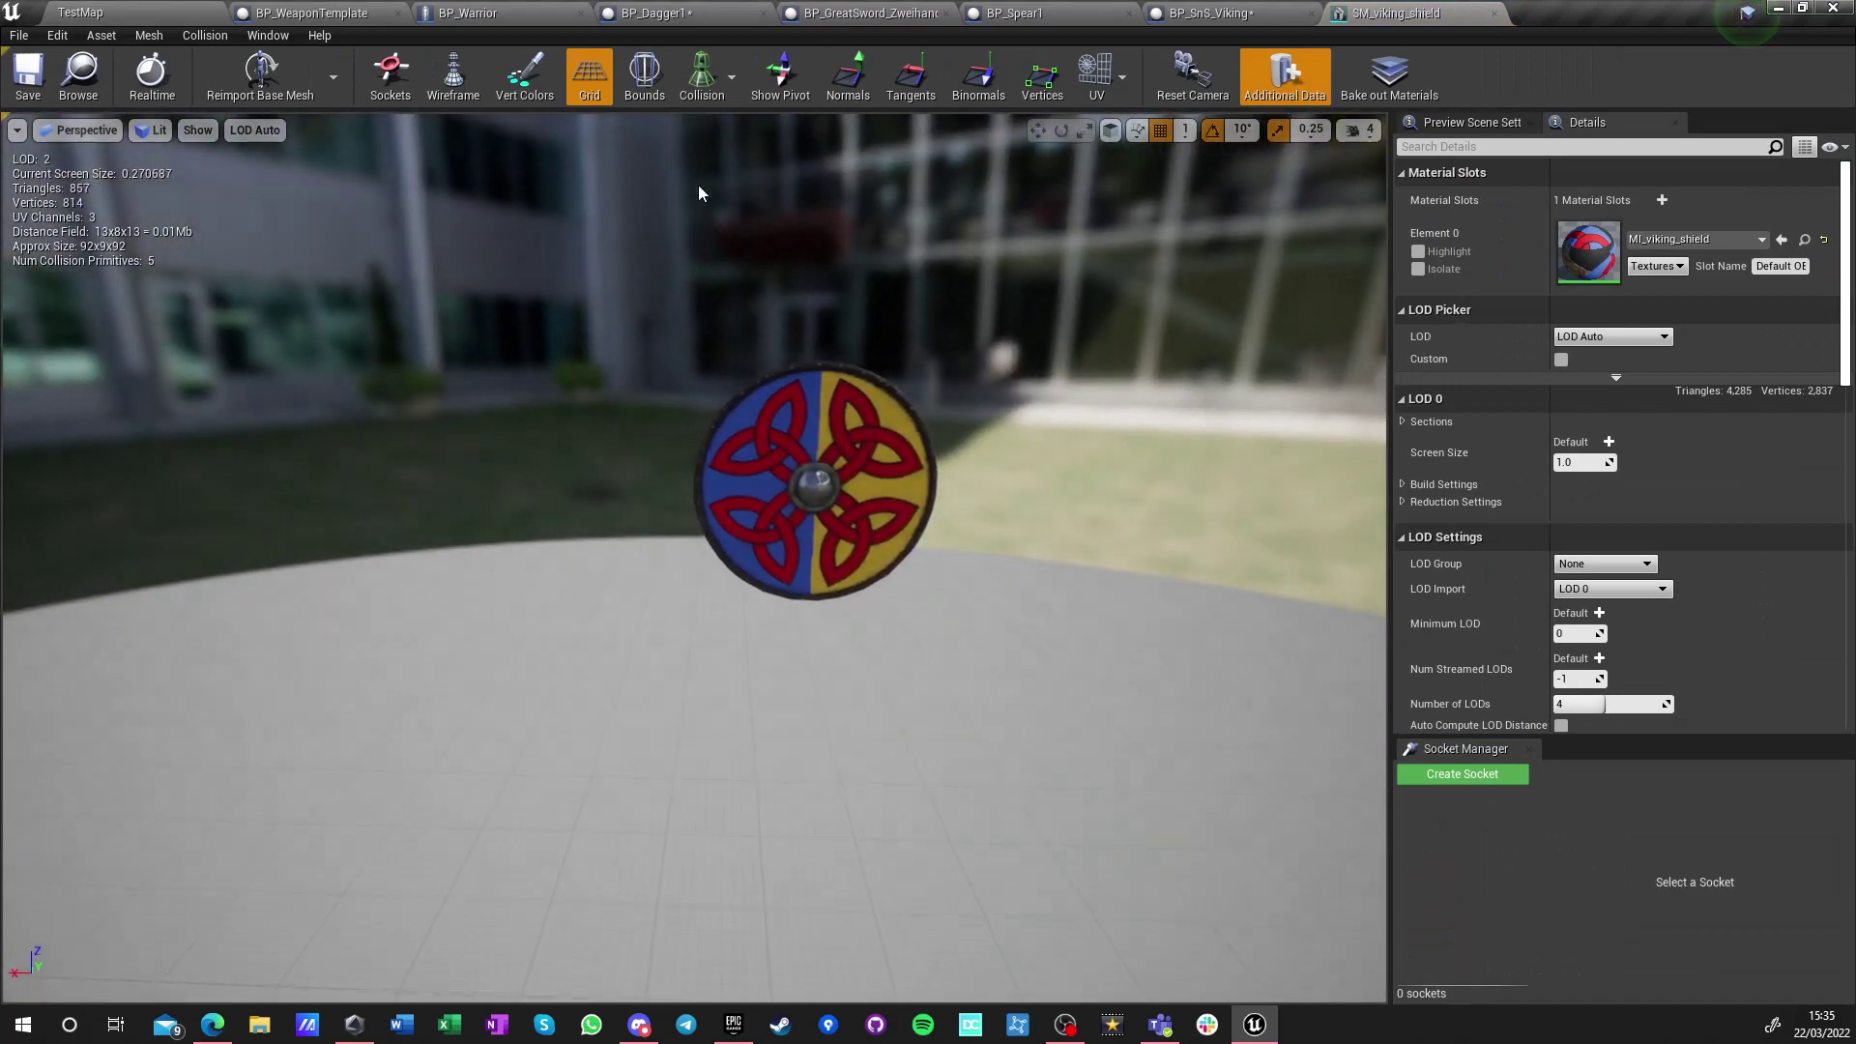
pyautogui.click(1494, 14)
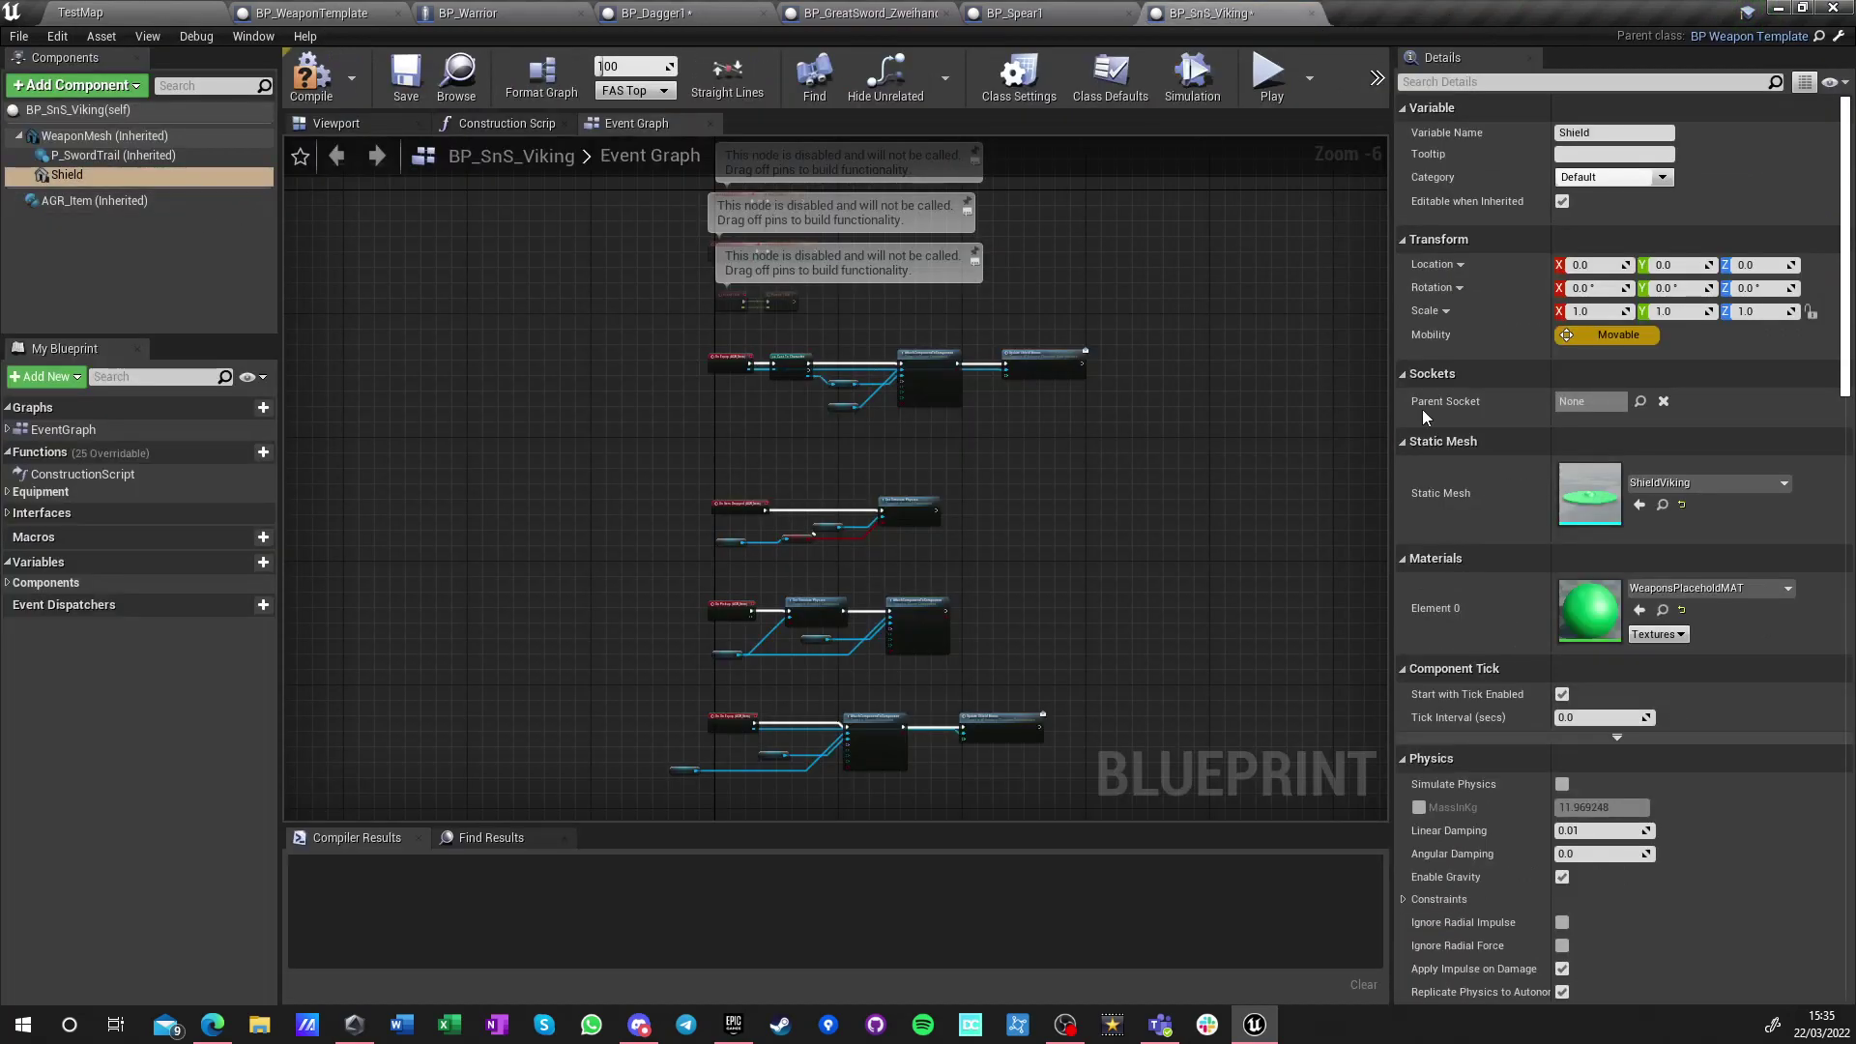
pyautogui.click(329, 104)
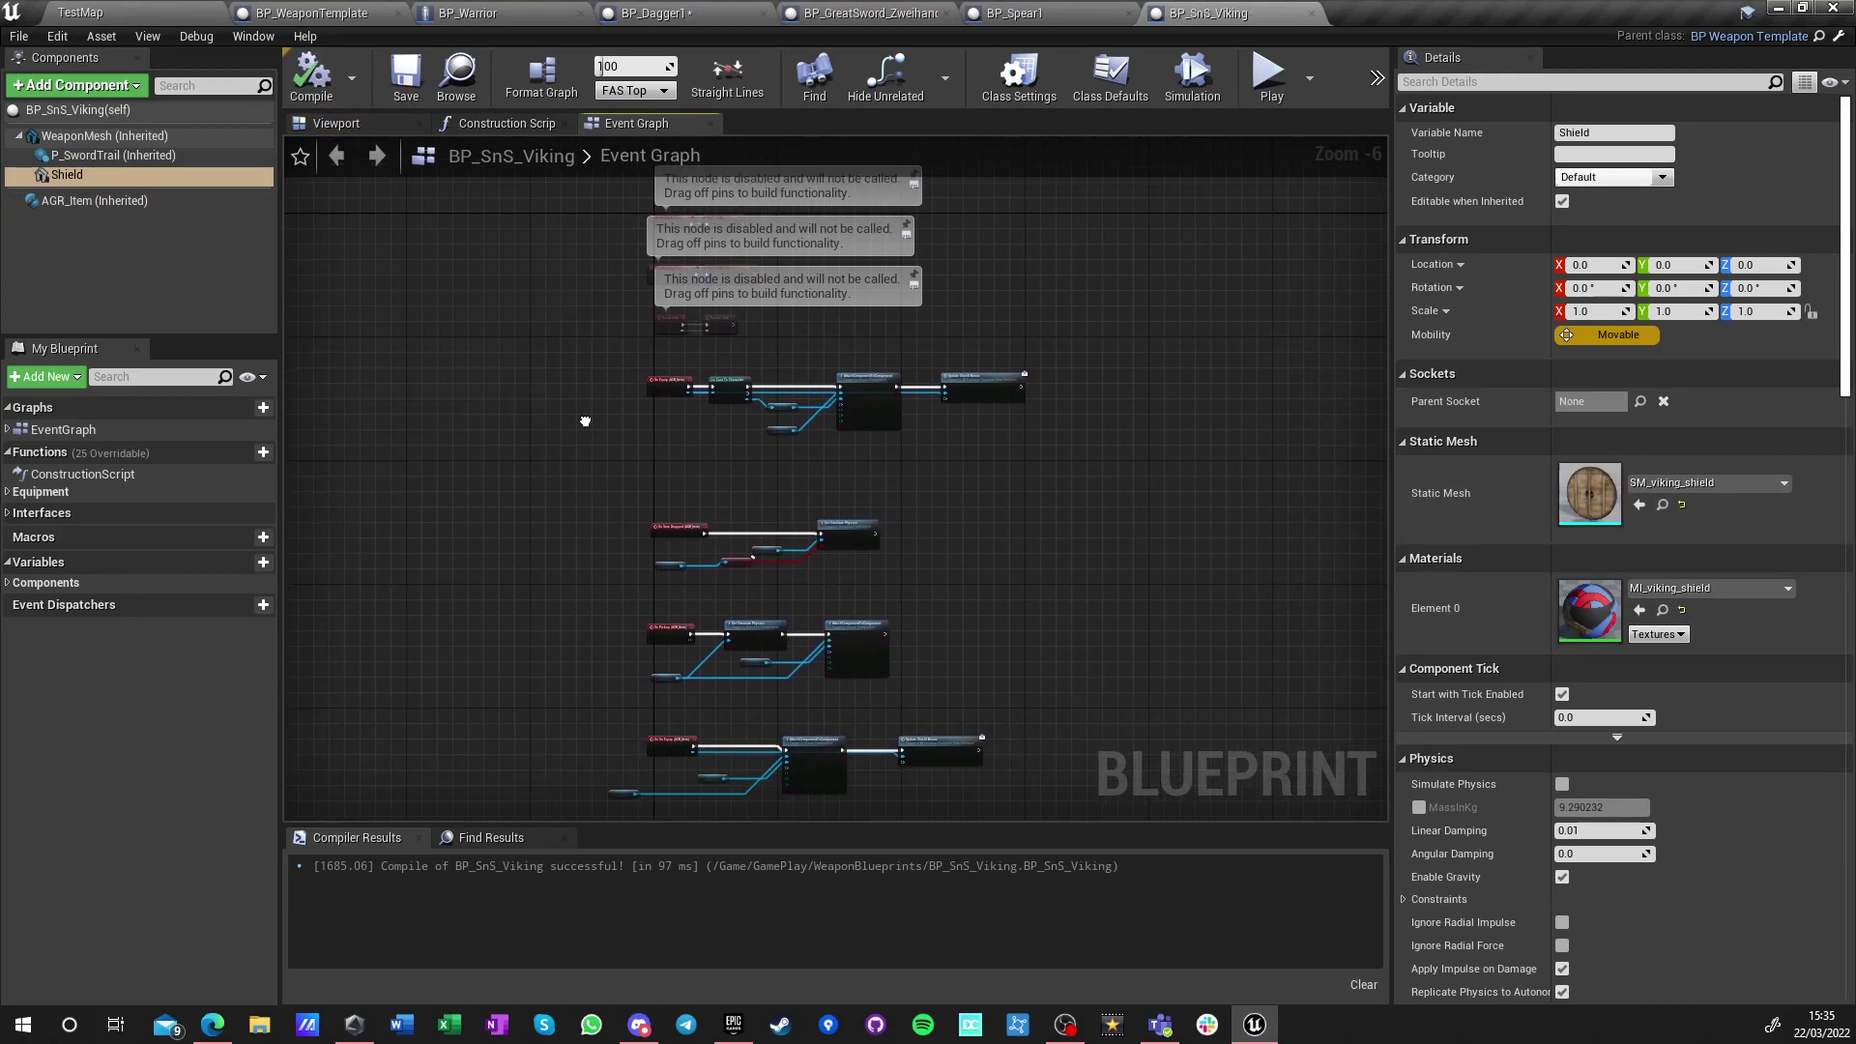
# Add an AddRelativeRotation node targeting the Shield component beyond the Update Shield Bonus node in the event graph
pyautogui.scroll(5, 831, 382)
pyautogui.moveTo(599, 615); pyautogui.dragTo(238, 641, button='right')
pyautogui.moveTo(563, 456); pyautogui.dragTo(806, 445, button='right')
pyautogui.moveTo(516, 533); pyautogui.dragTo(959, 386)
pyautogui.write('add rotat')
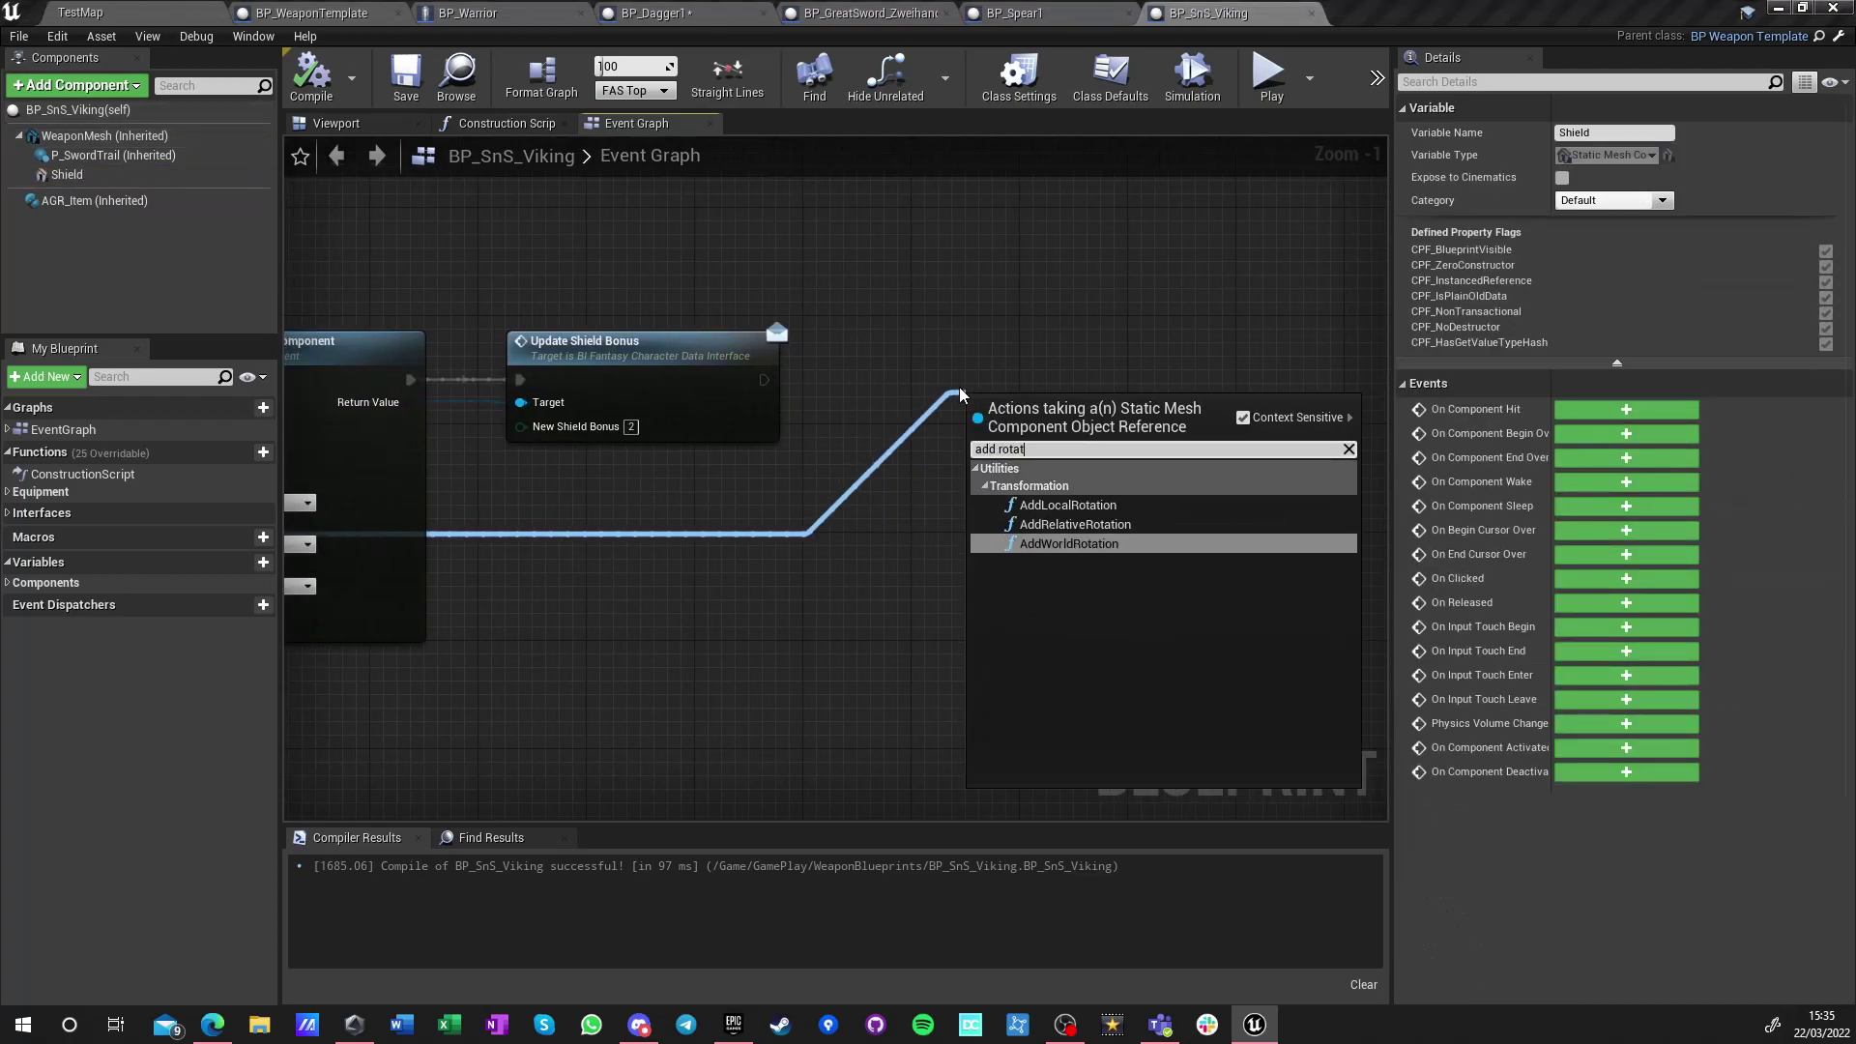
pyautogui.press('Down')
pyautogui.press('Return')
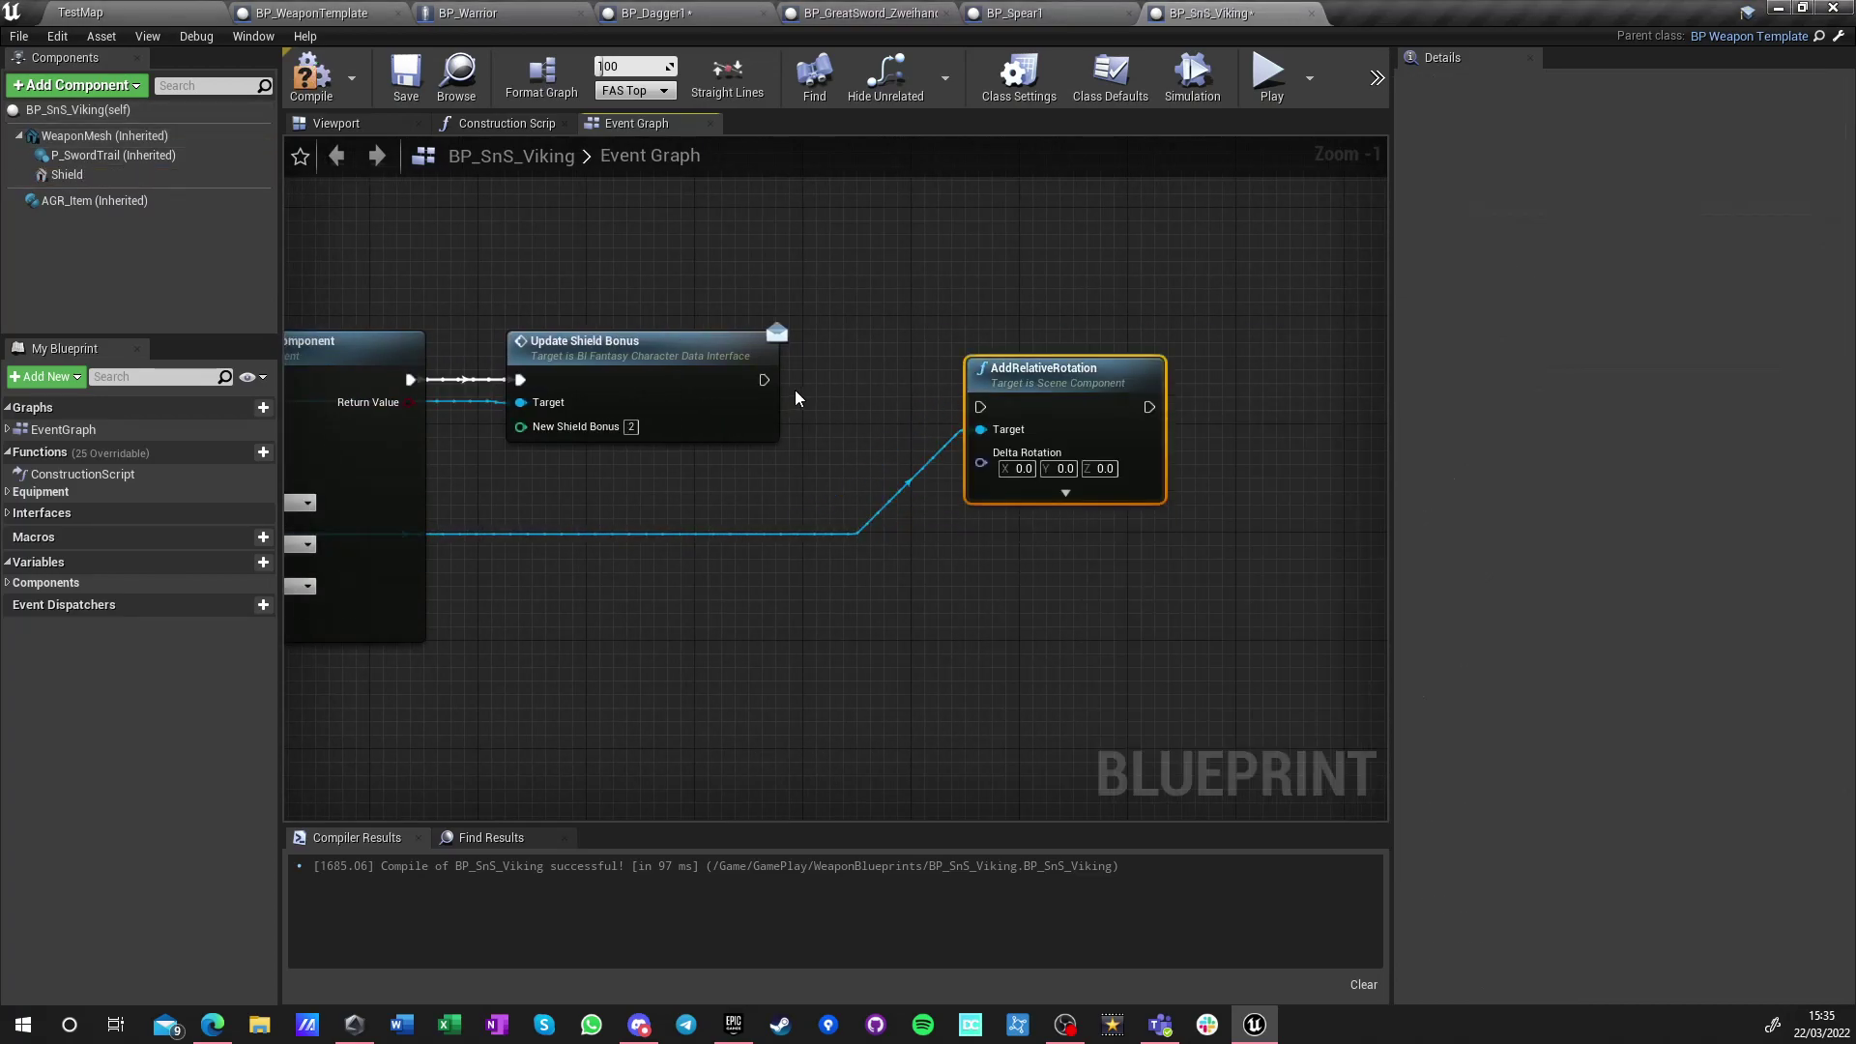
# Connect Update Shield Bonus's execution output to AddRelativeRotation and feed a Socket Rotation variable into its Delta Rotation
pyautogui.moveTo(763, 380); pyautogui.dragTo(848, 633)
pyautogui.click(512, 607)
pyautogui.write('rotation')
pyautogui.scroll(-15, 1157, 290)
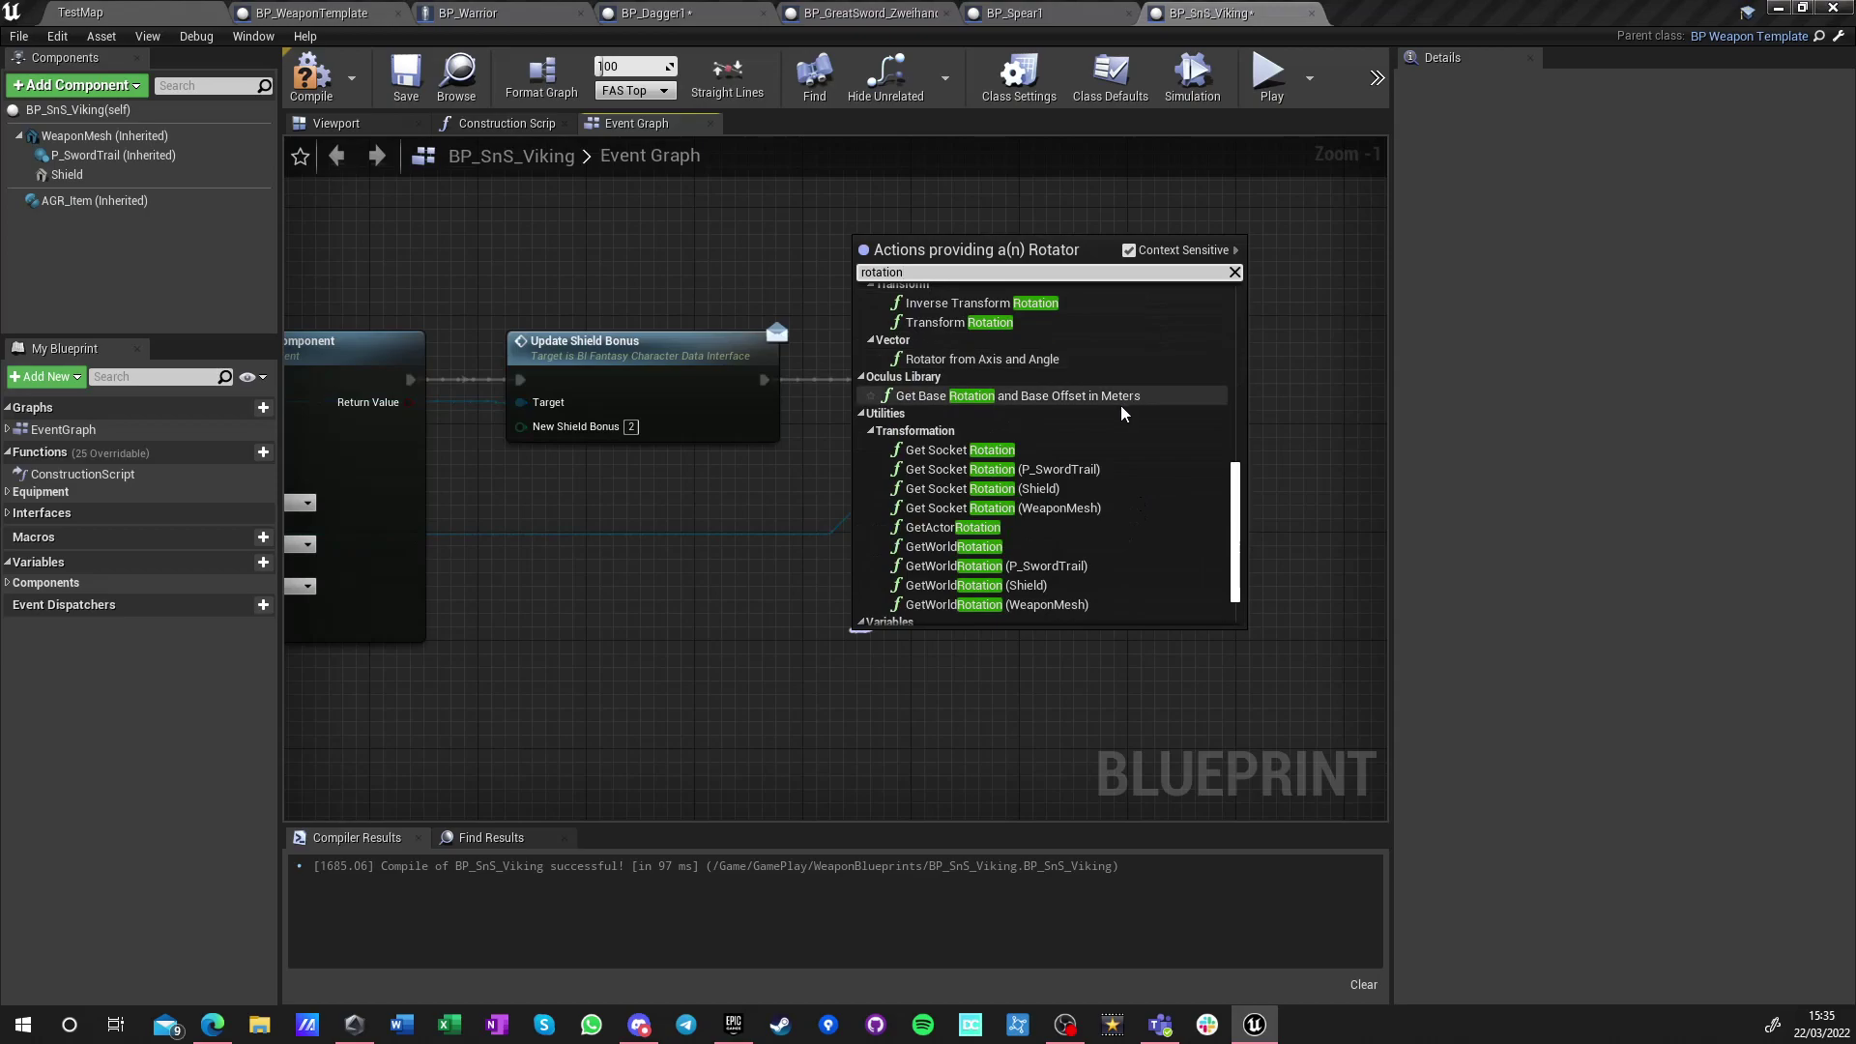
pyautogui.click(970, 594)
pyautogui.moveTo(884, 650); pyautogui.dragTo(641, 623)
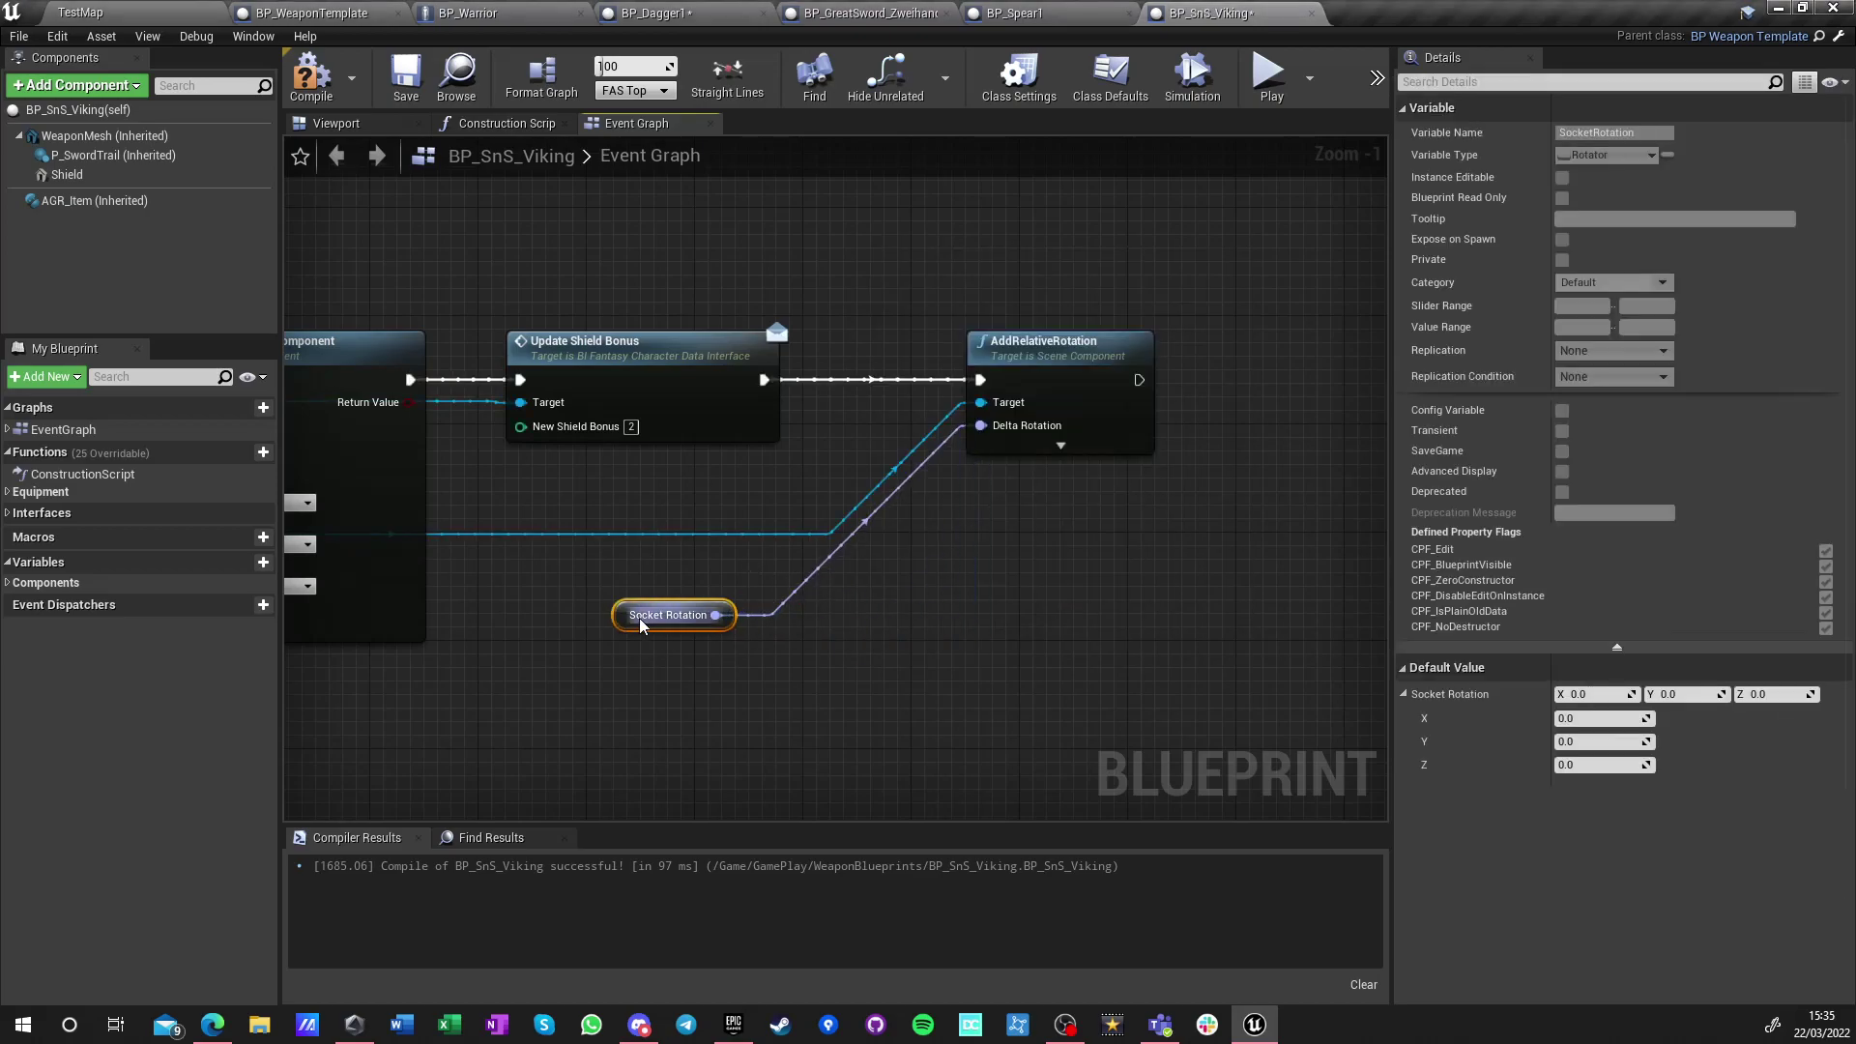
# Compile and save BP_SnS_Viking, and briefly play TestMap to check the warrior's weapons
pyautogui.click(311, 77)
pyautogui.click(406, 77)
pyautogui.click(80, 11)
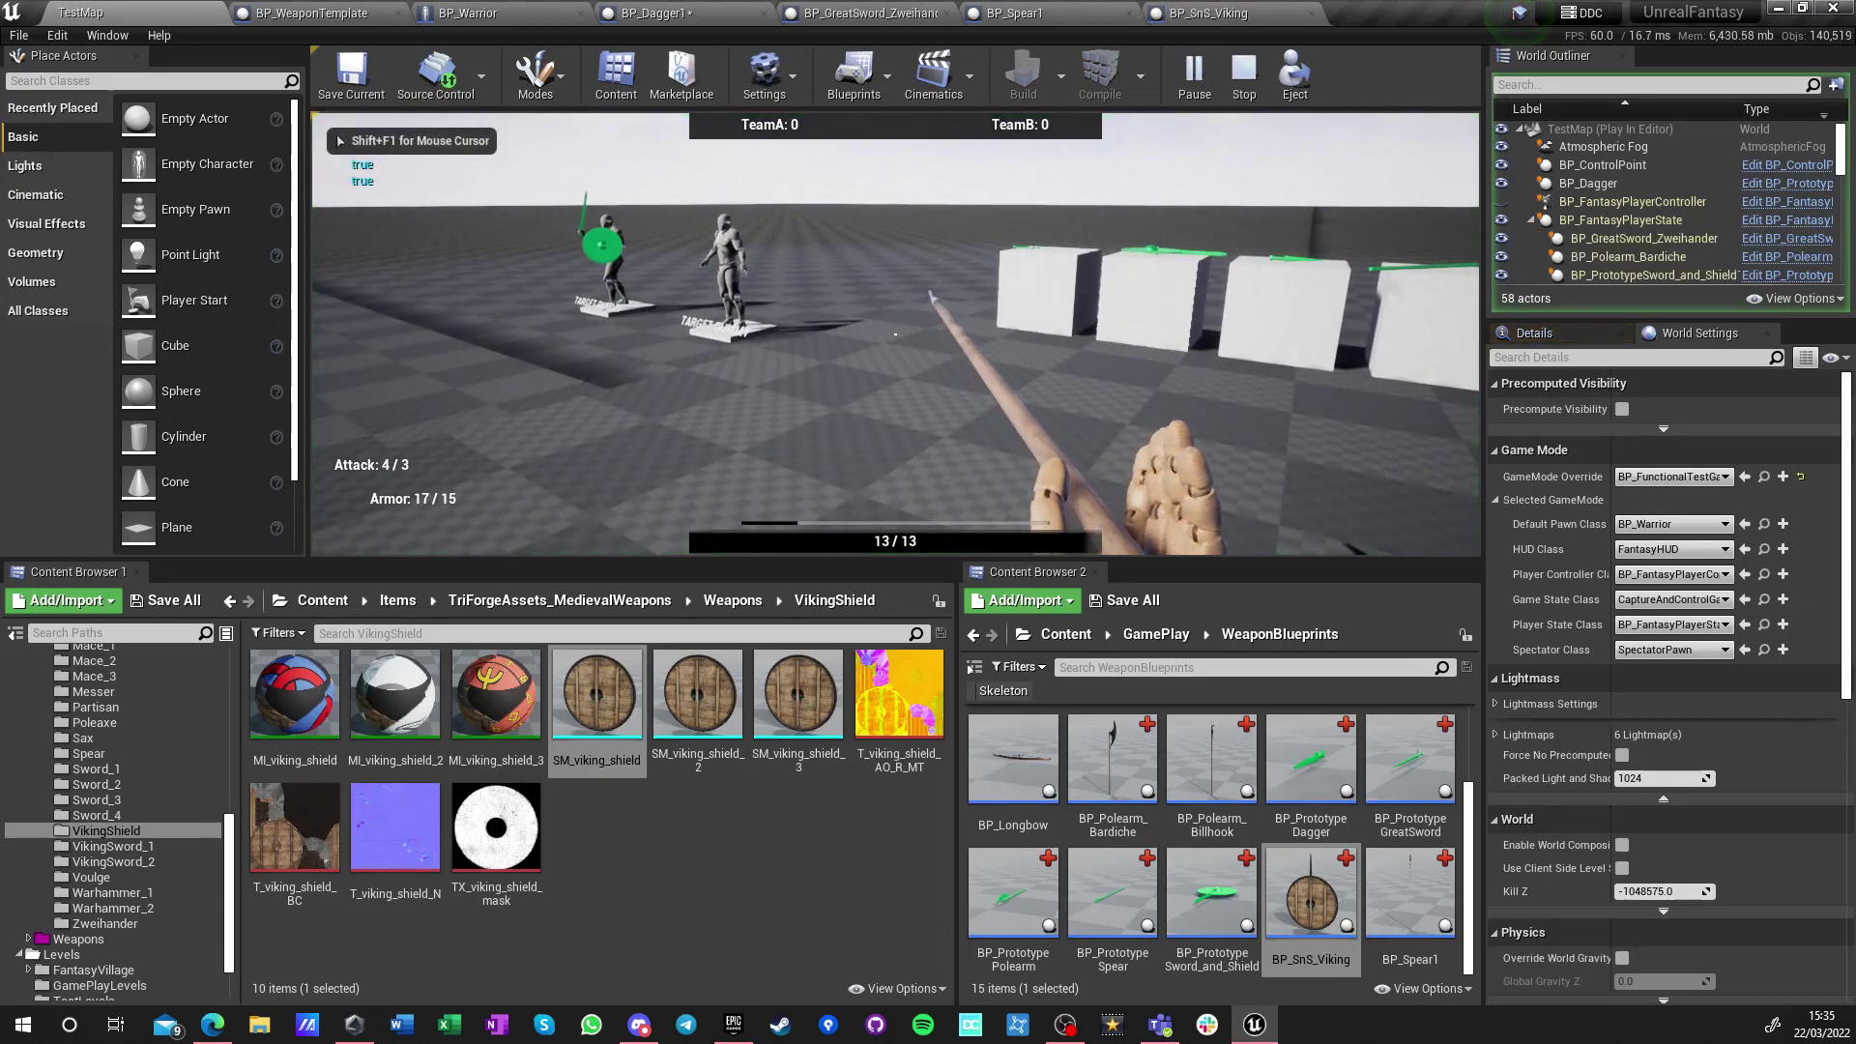
pyautogui.press('Escape')
# Set element 2 of BP_Warrior's Weapon List to BP_SnS_Viking and compile BP_Warrior
pyautogui.click(516, 14)
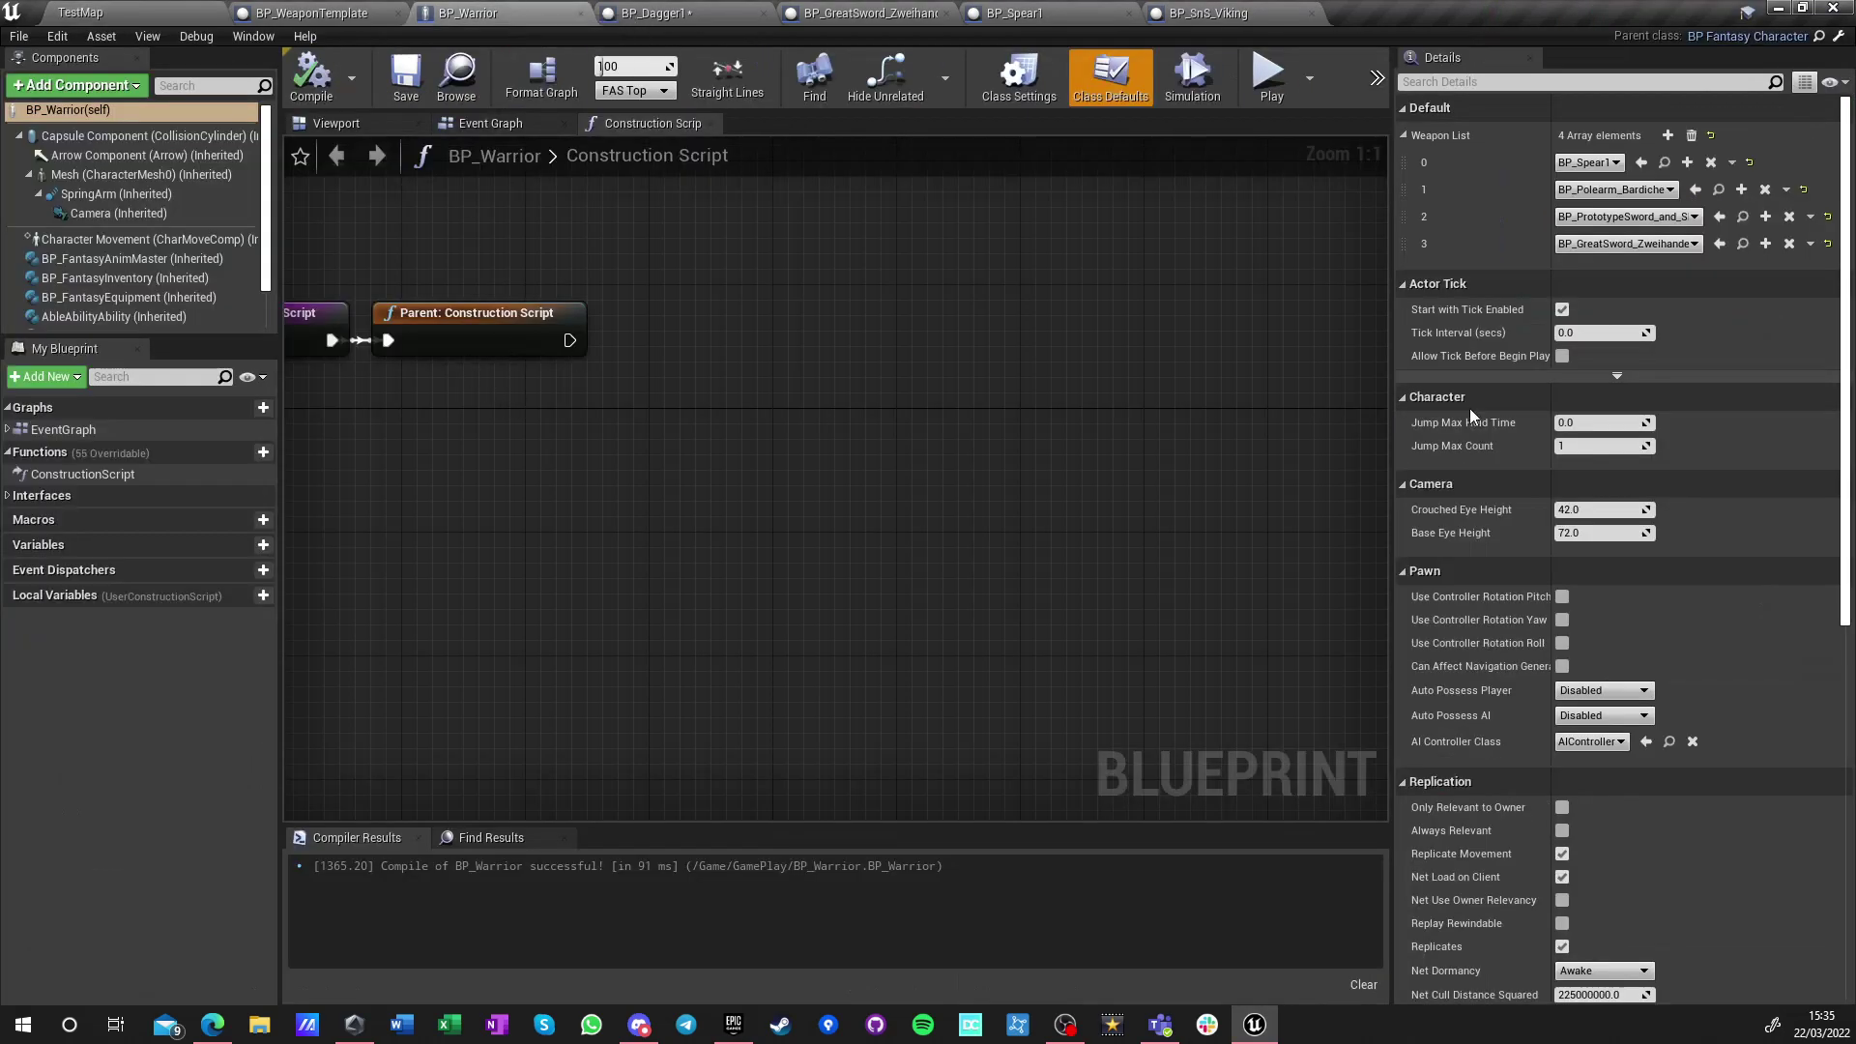
pyautogui.click(1623, 220)
pyautogui.write('viking sns')
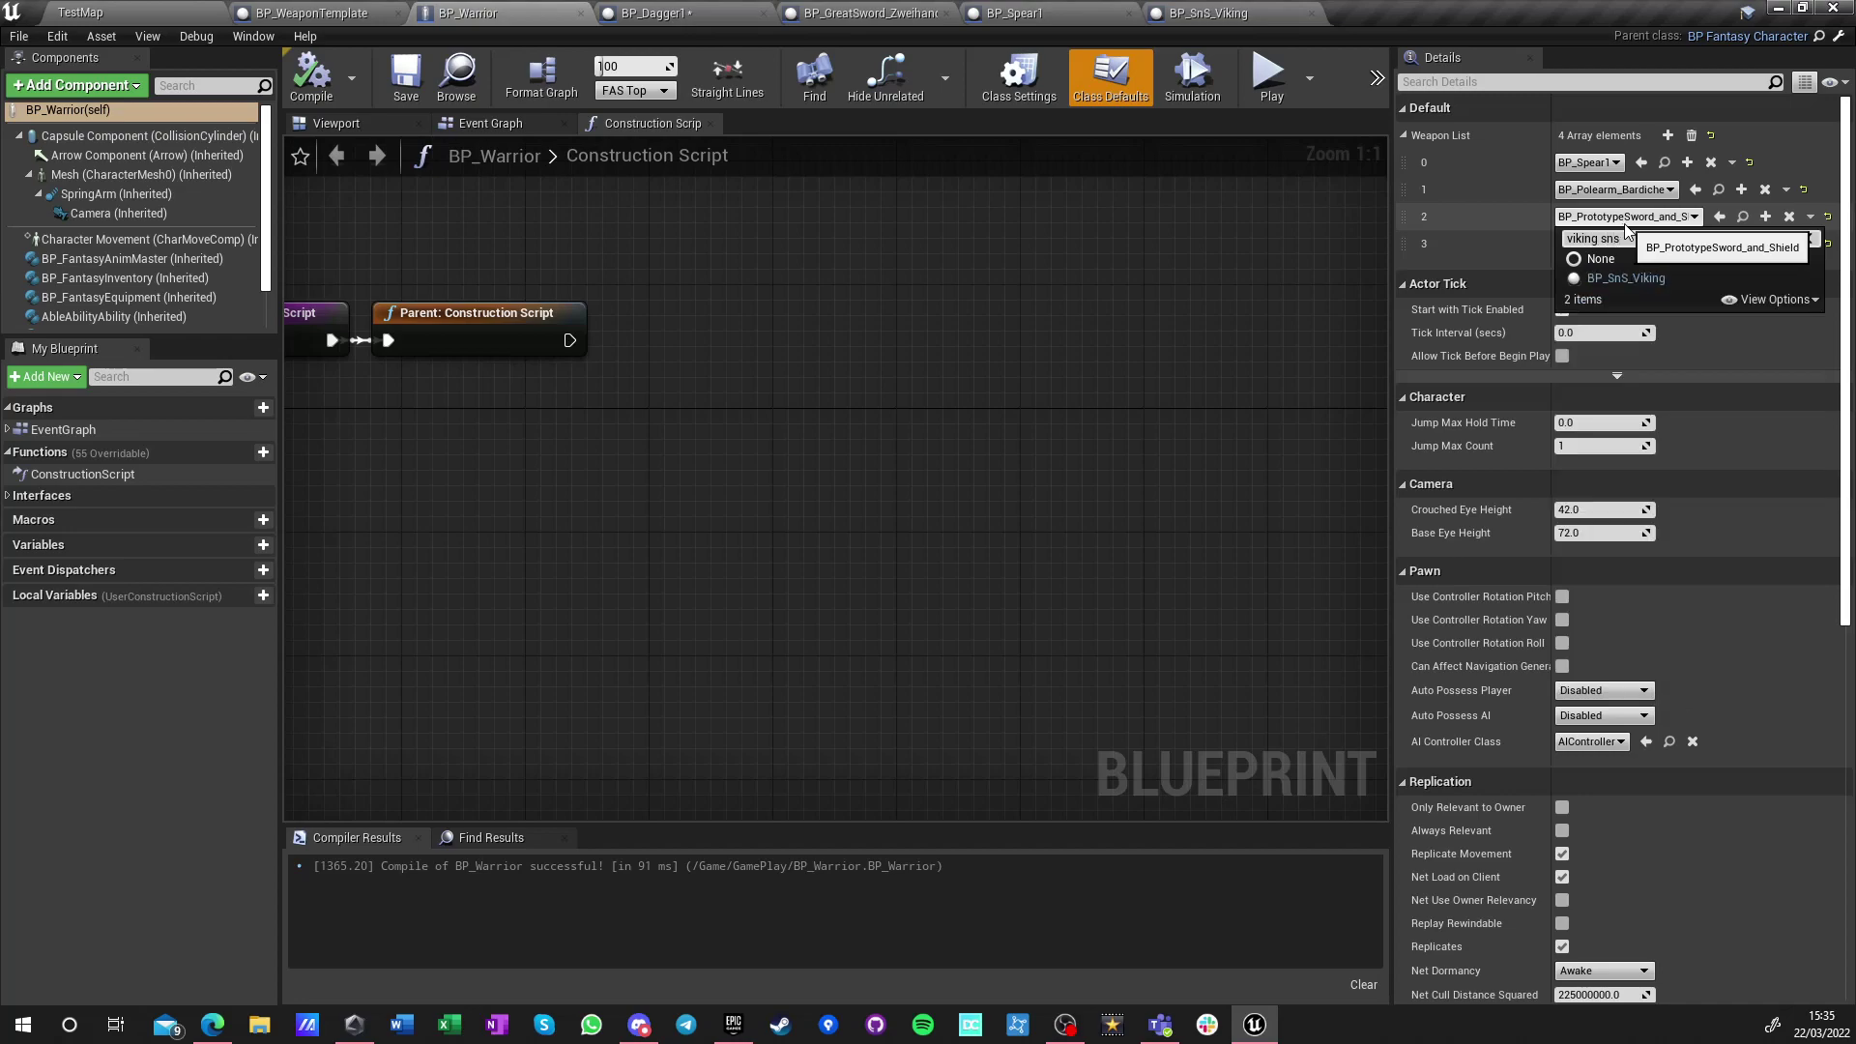
pyautogui.click(1626, 277)
pyautogui.click(310, 94)
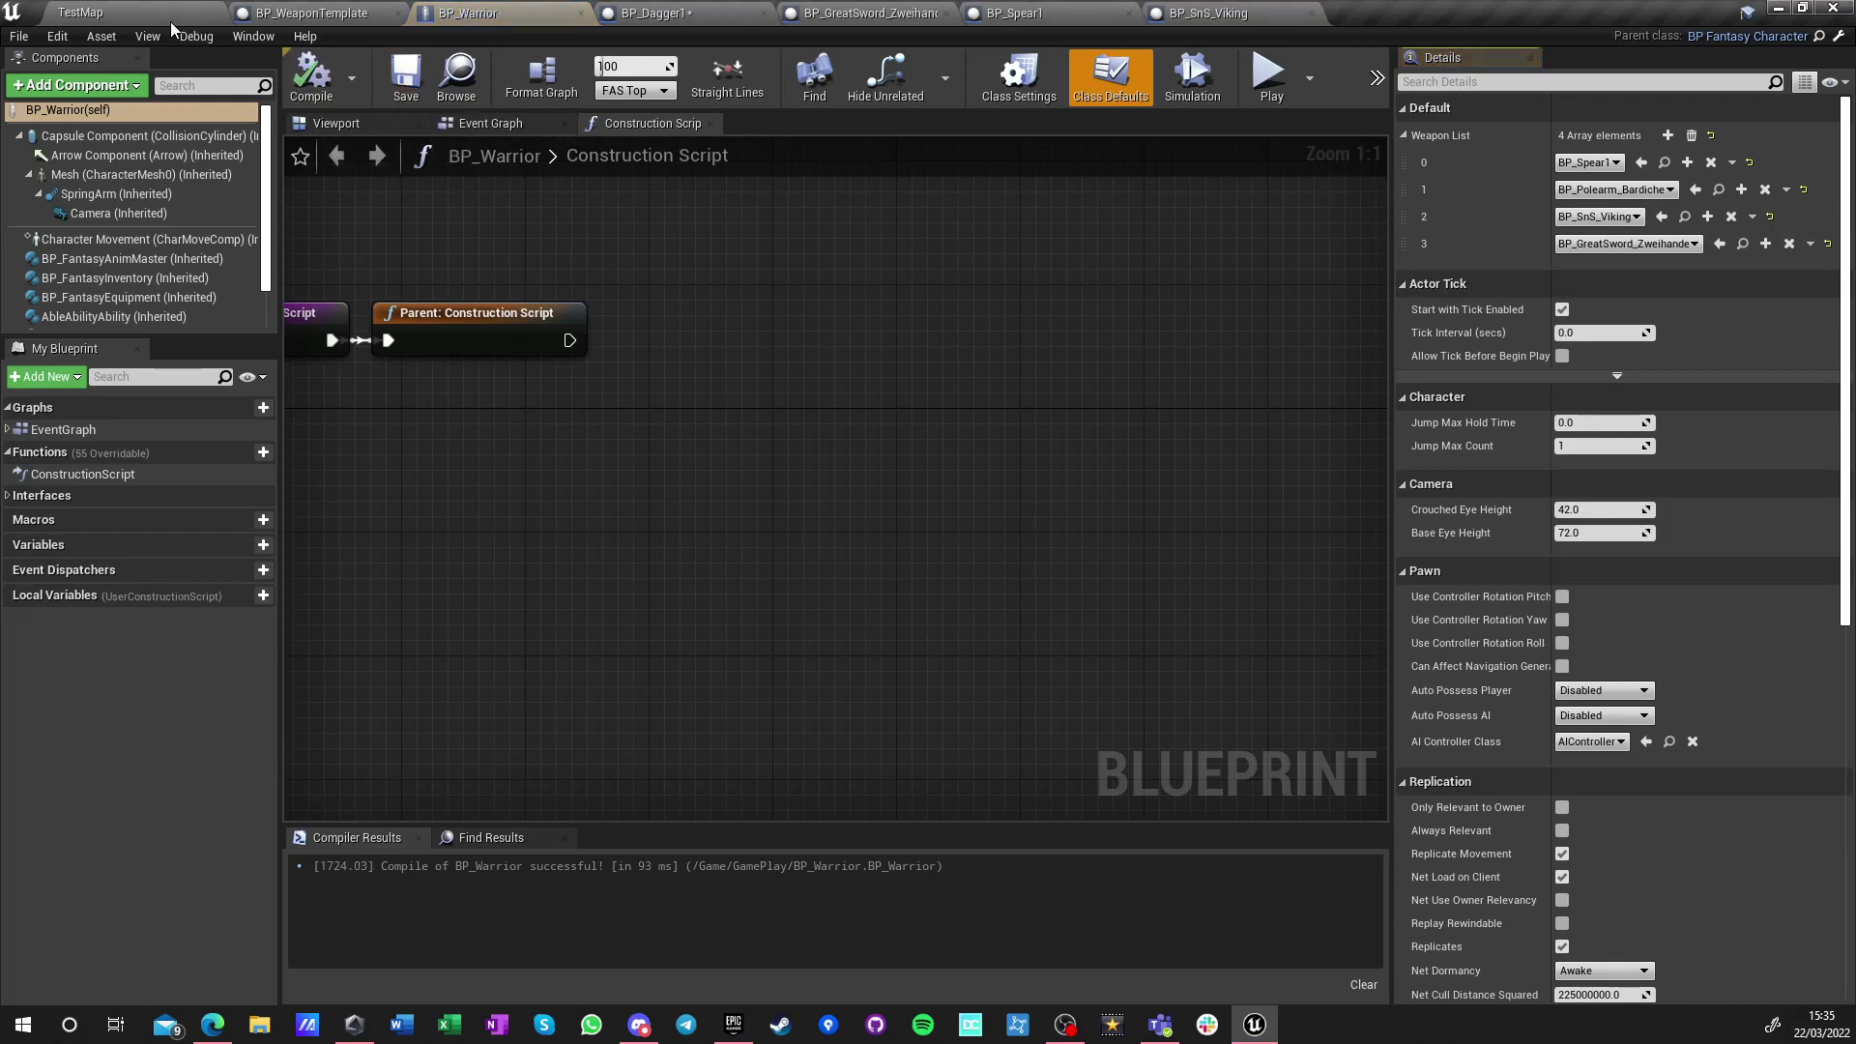
# Play TestMap to examine how the warrior holds the Viking shield, and end the session
pyautogui.click(155, 13)
pyautogui.click(1193, 76)
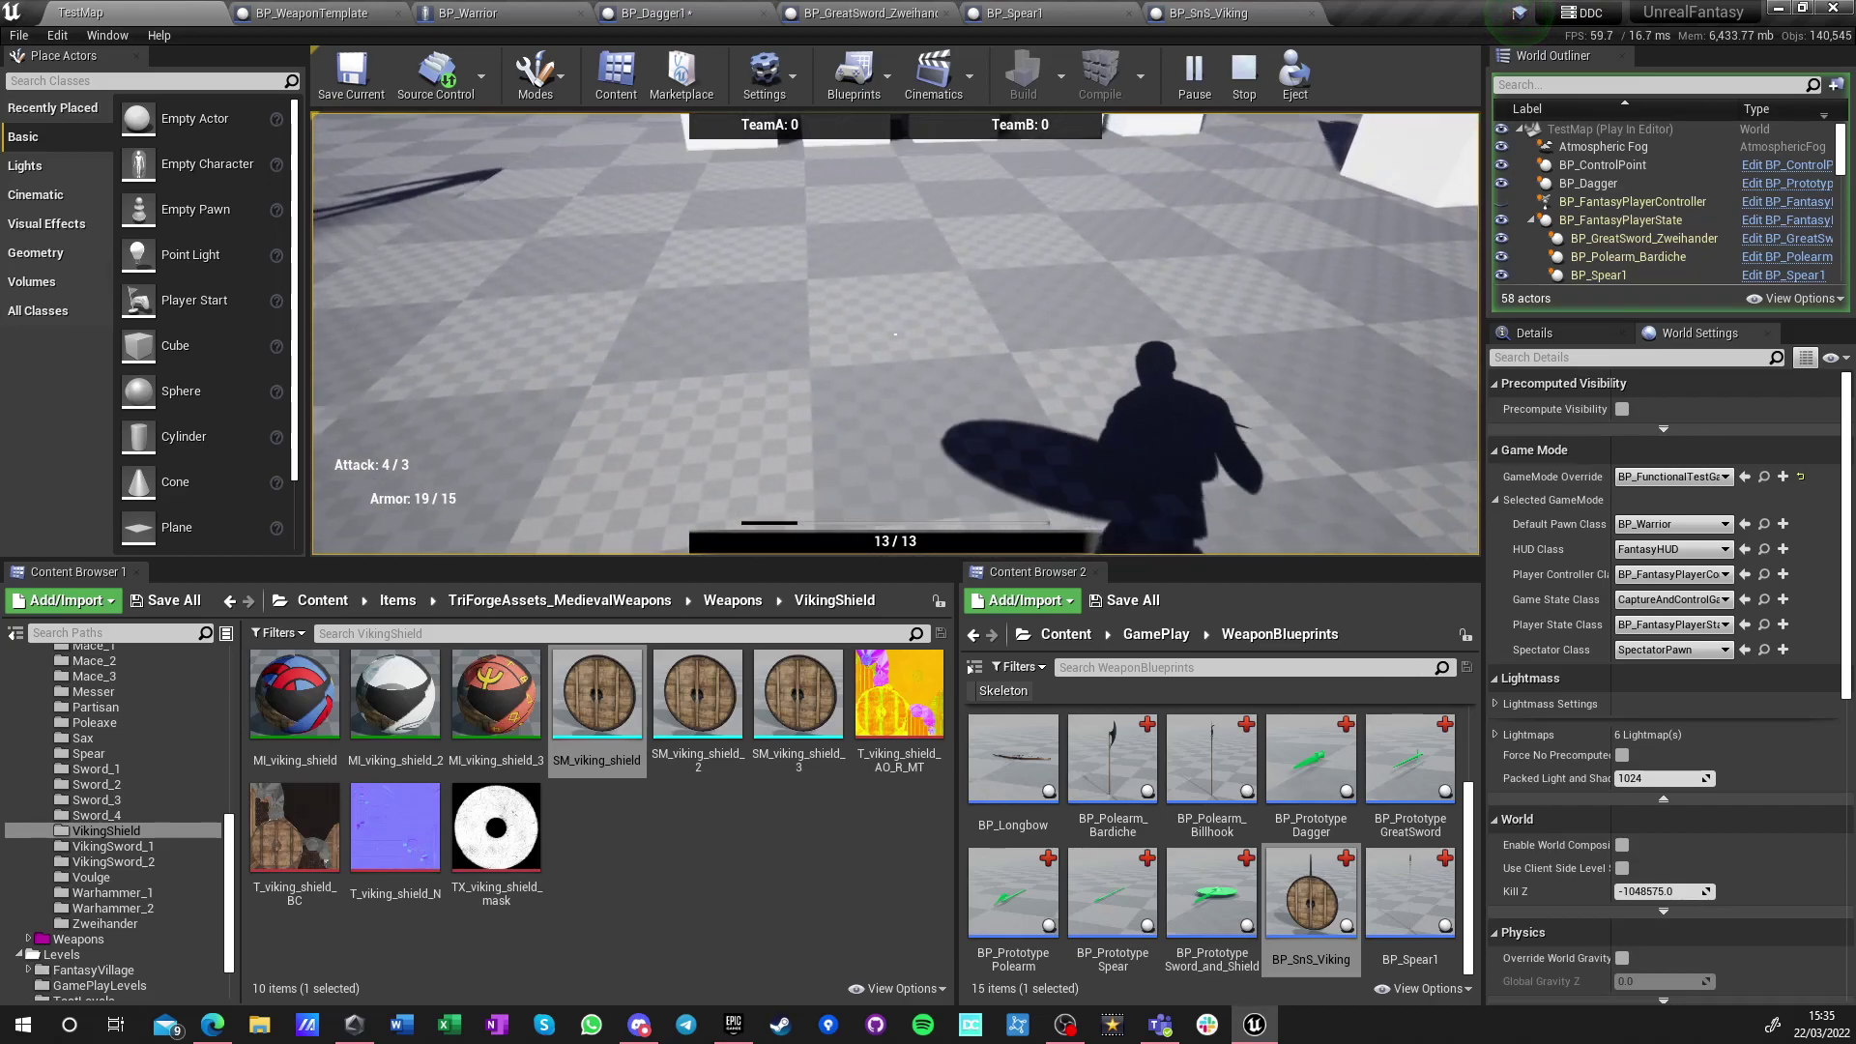
pyautogui.press('Escape')
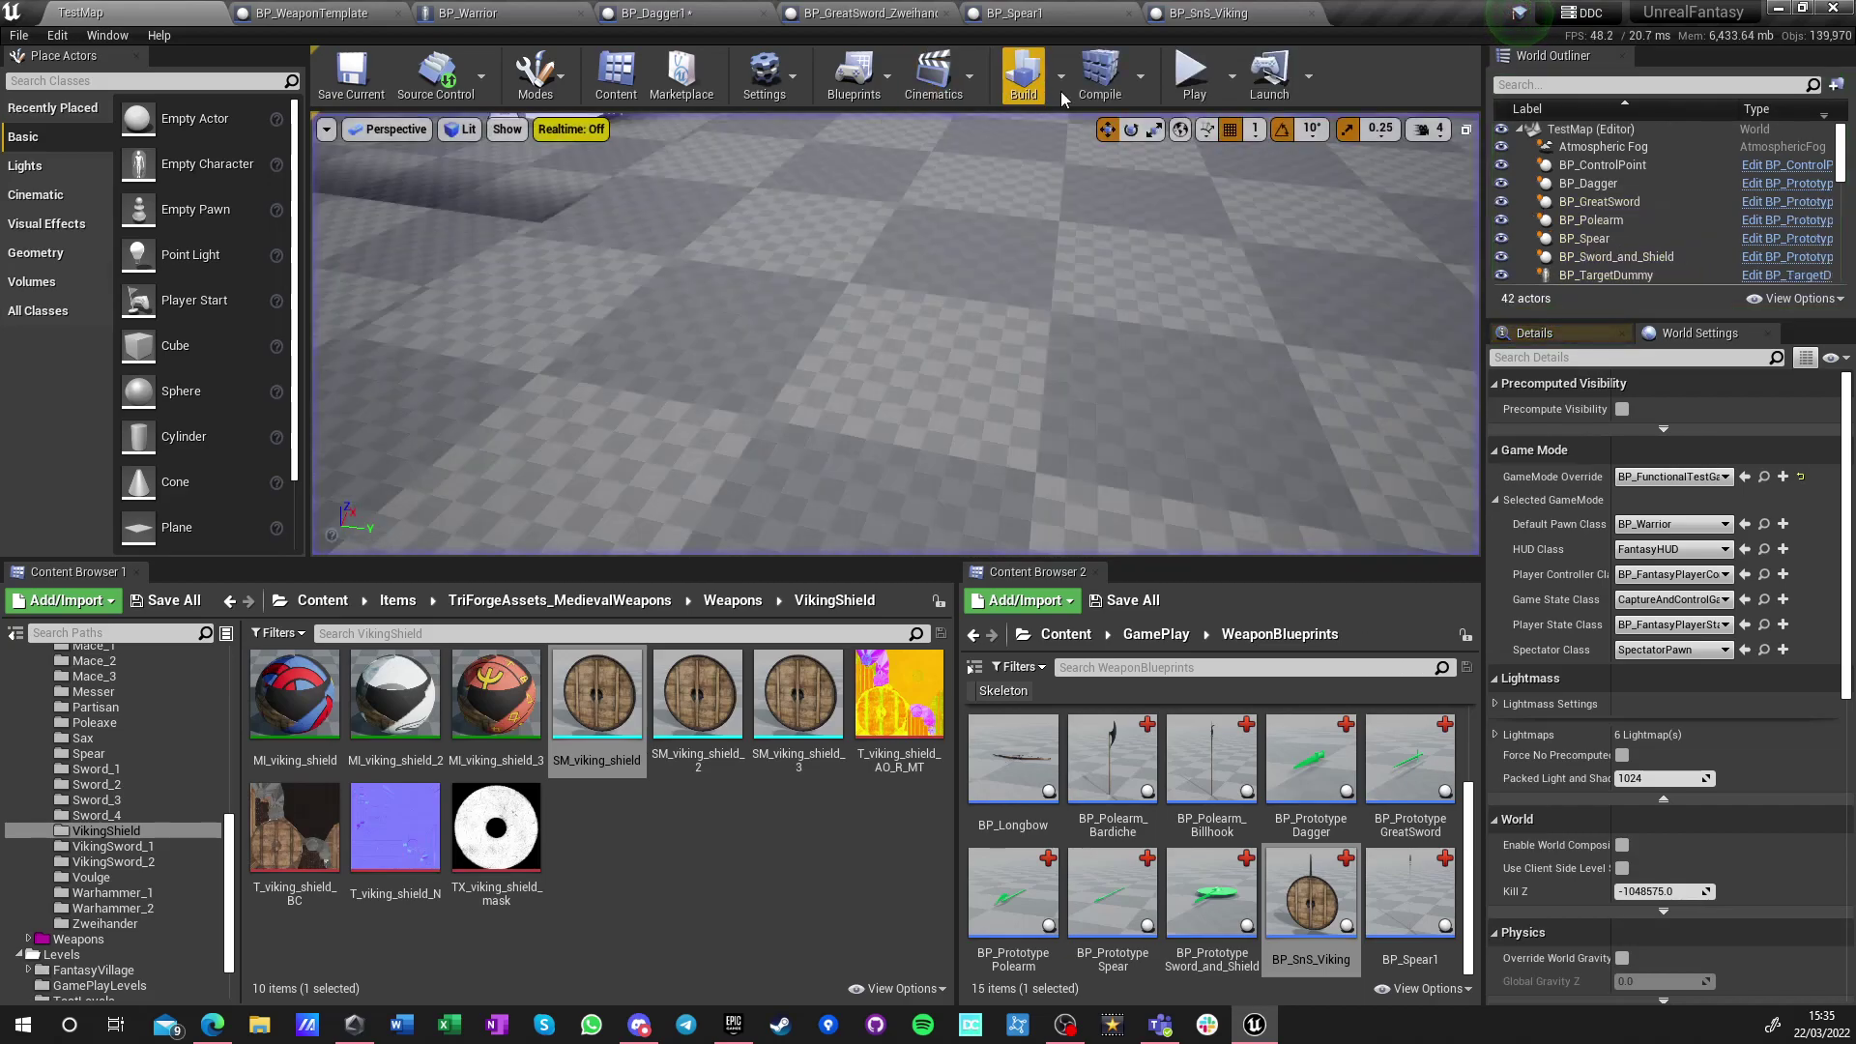
# Set BP_SnS_Viking's default Socket Rotation to X 90 and Y 90, and compile and save the blueprint
pyautogui.click(1209, 12)
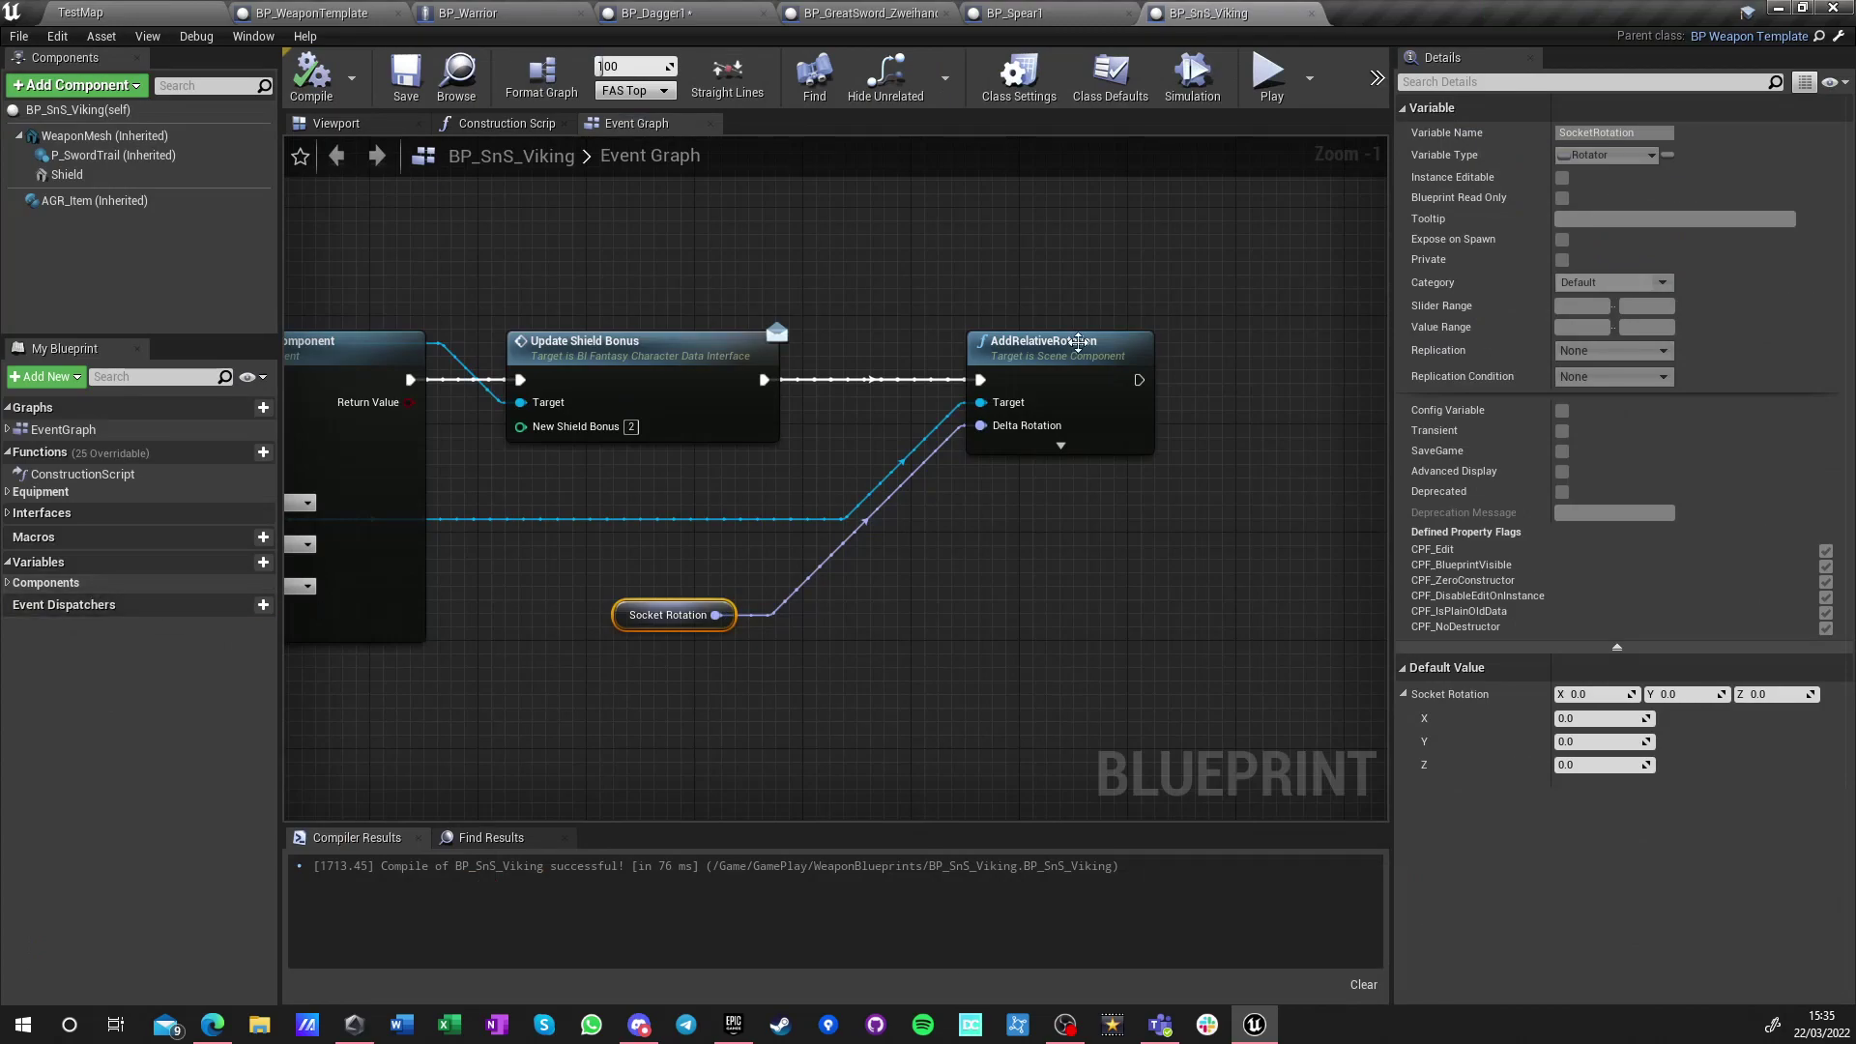
pyautogui.click(1126, 97)
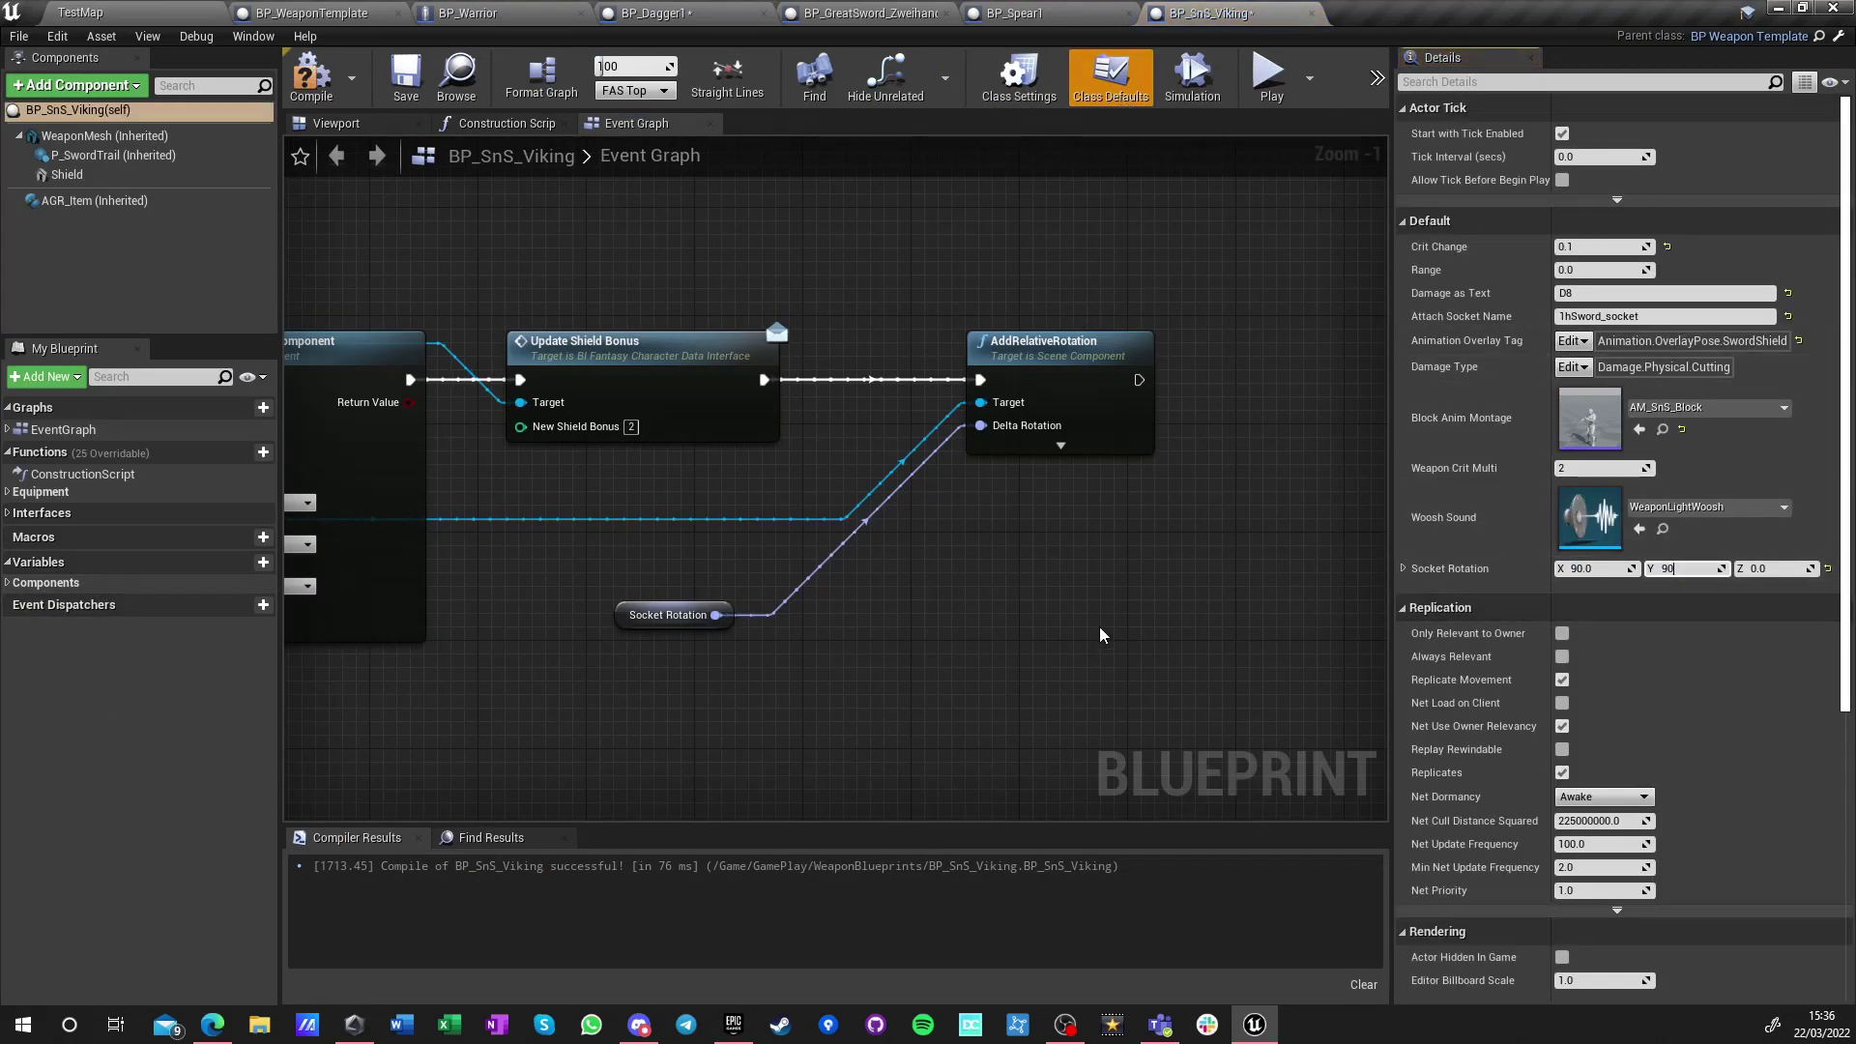
pyautogui.click(330, 81)
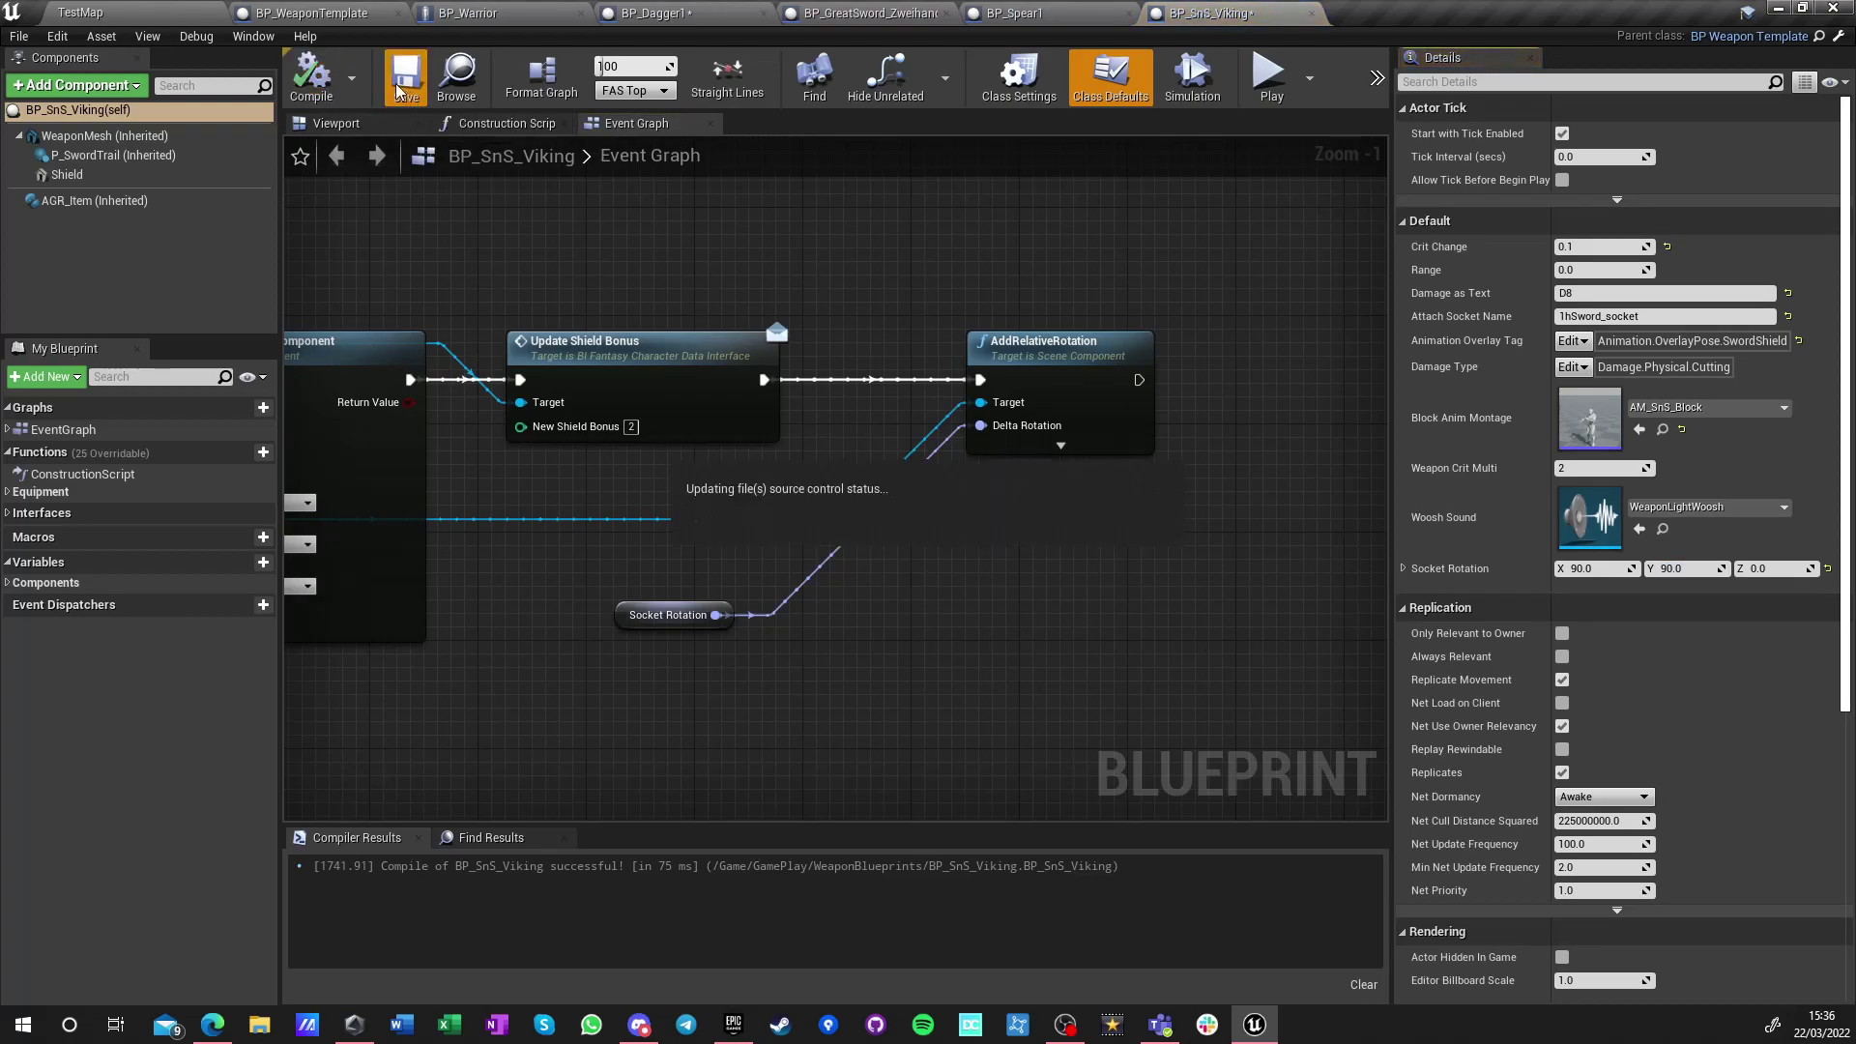
# Play TestMap again and walk around the target dummies to check the rotated sword and shield in first person
pyautogui.click(97, 13)
pyautogui.click(1199, 82)
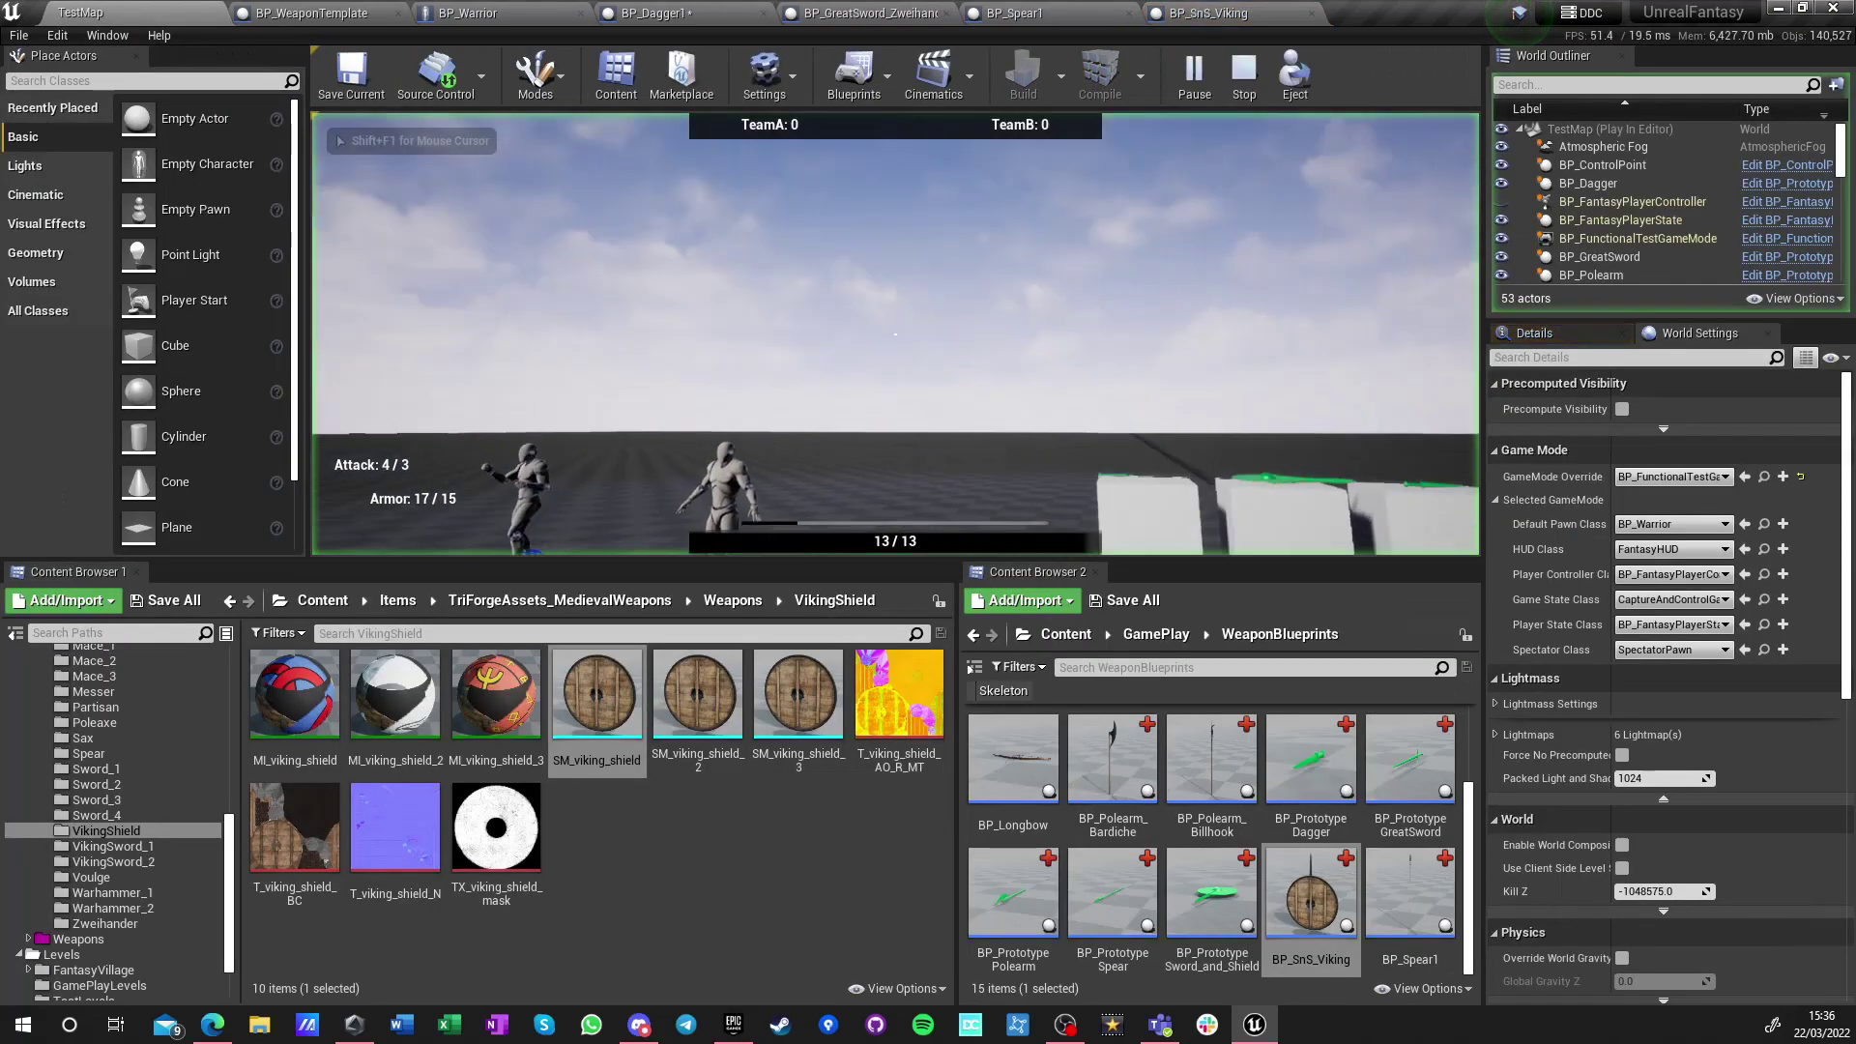
pyautogui.press('w')
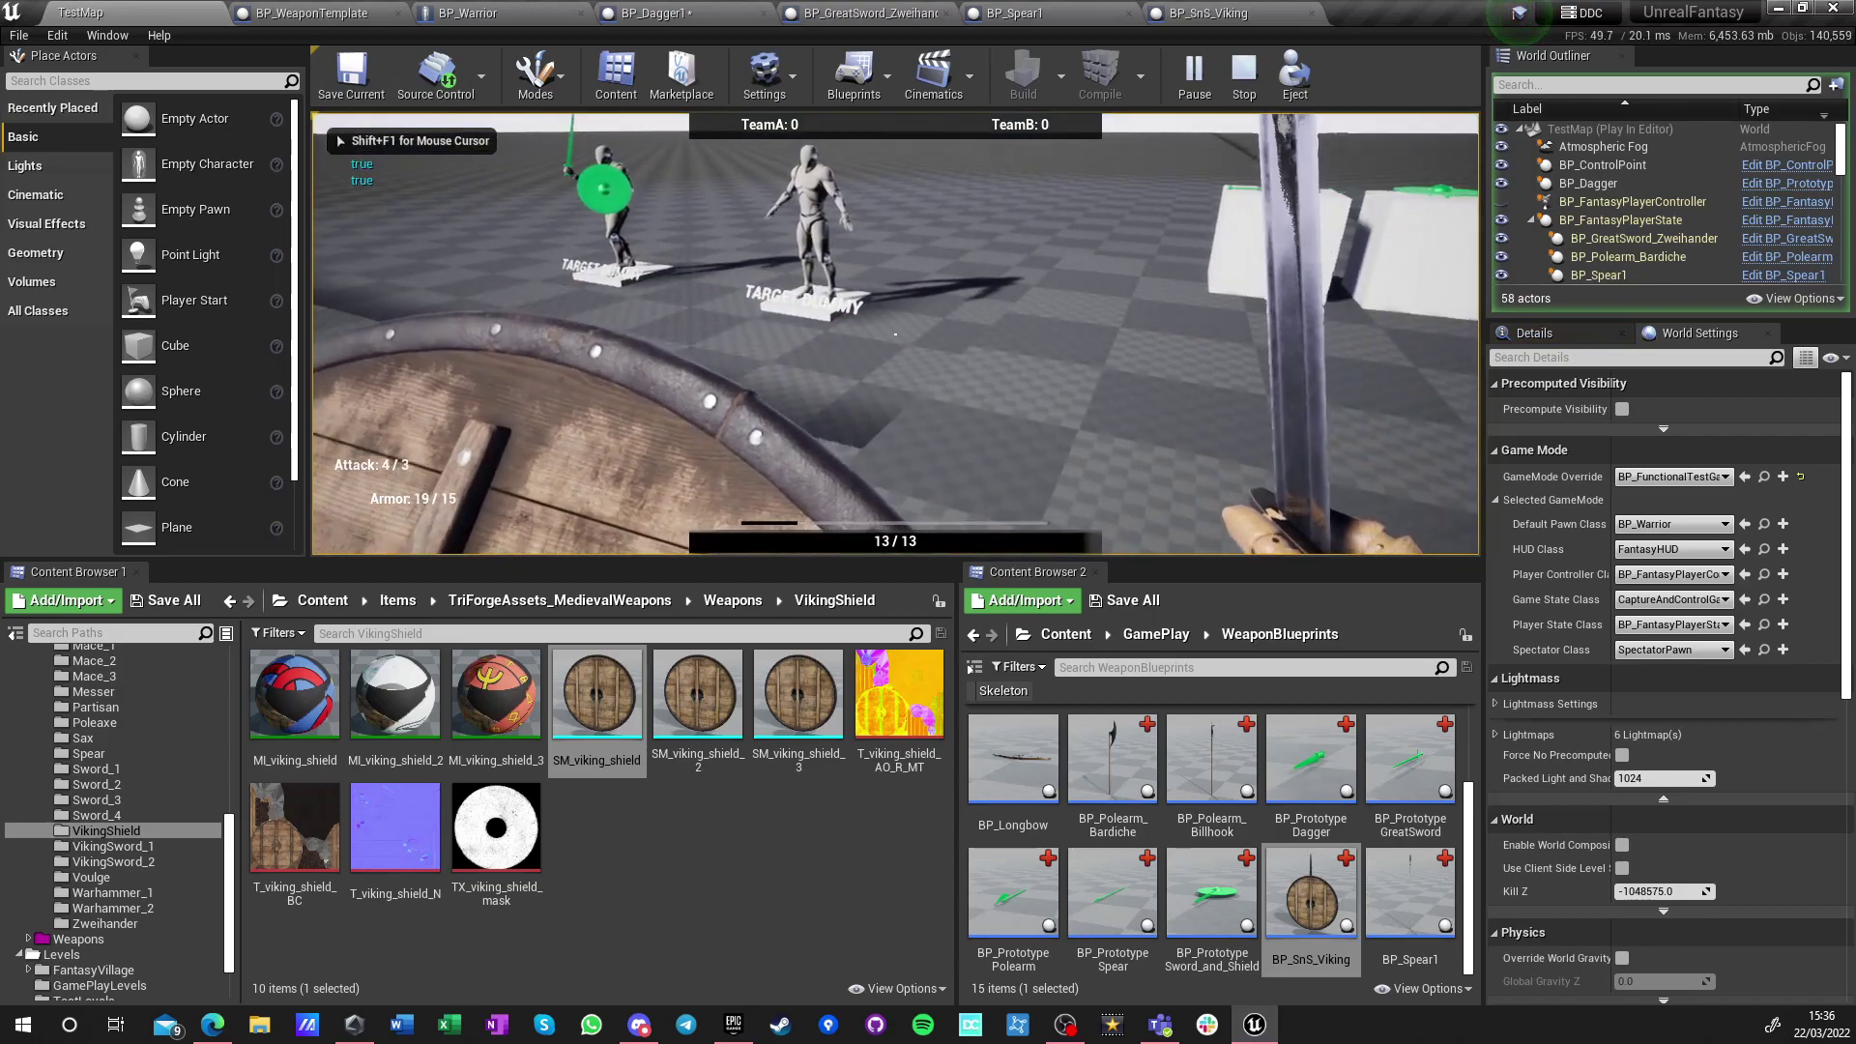
pyautogui.press('w')
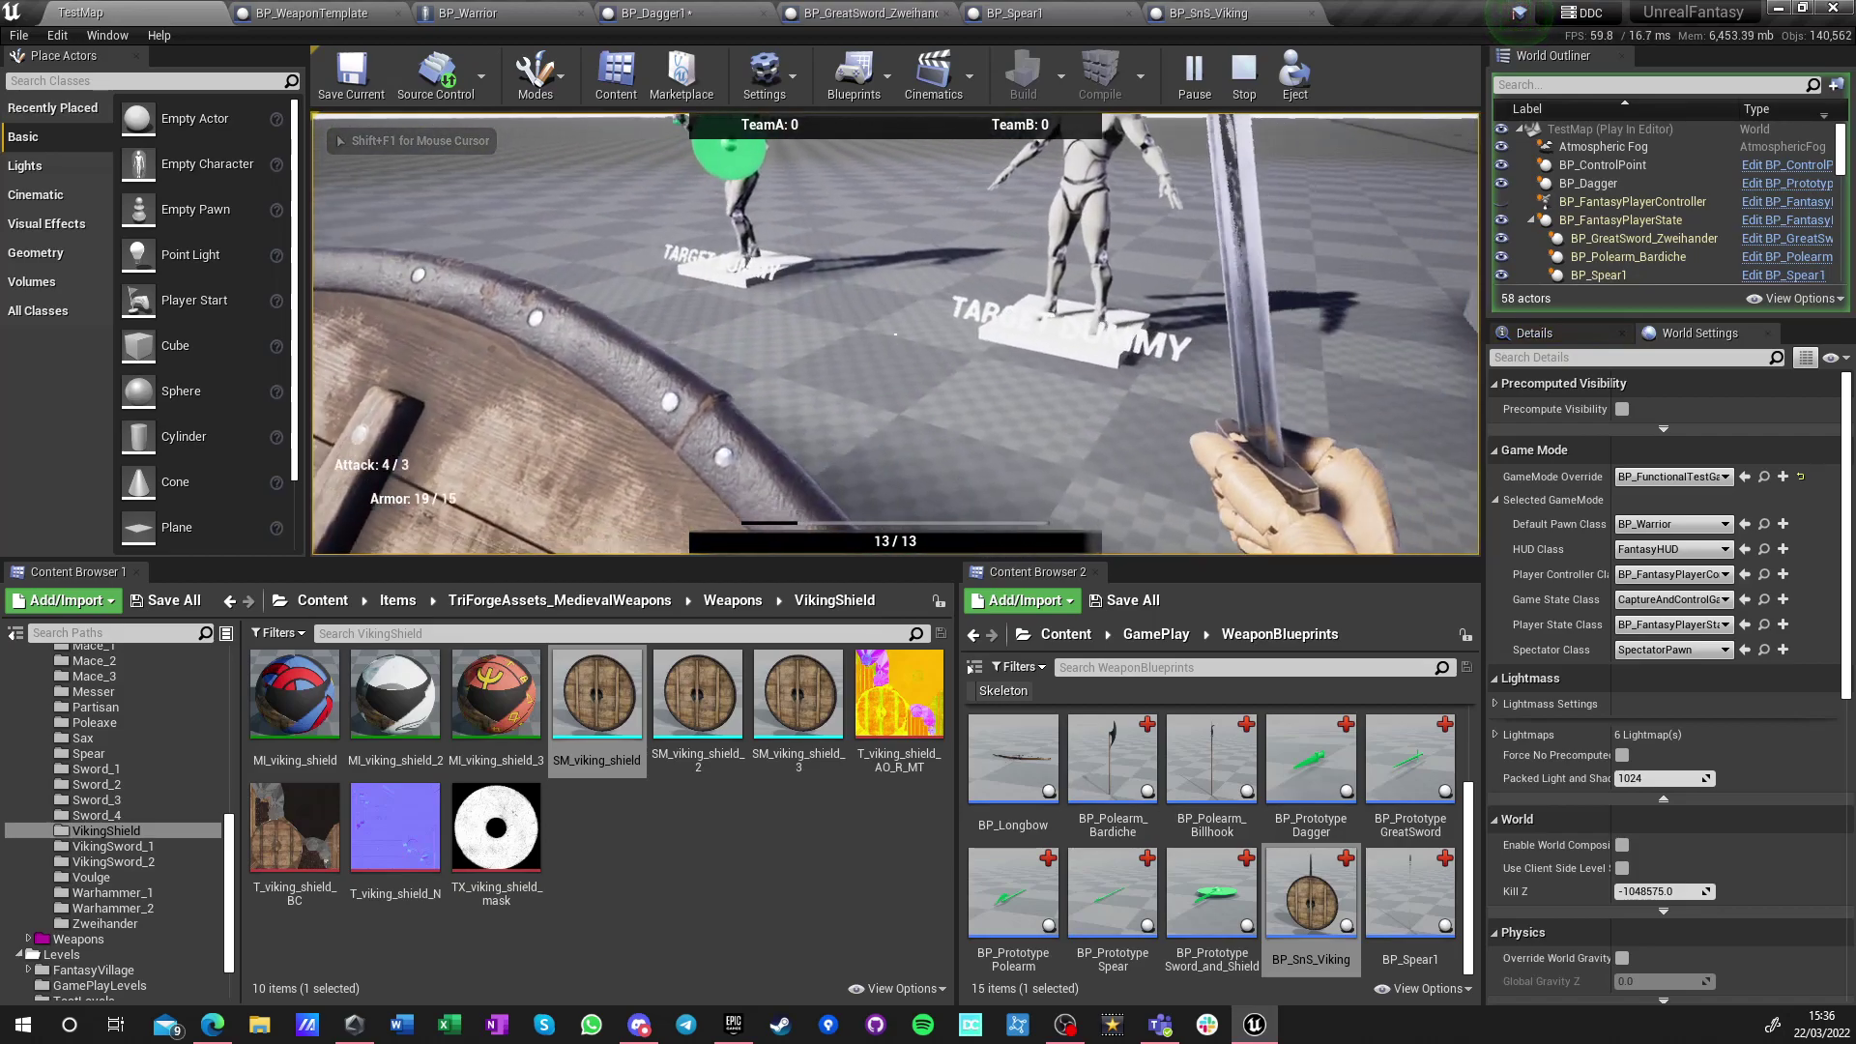
pyautogui.press('s')
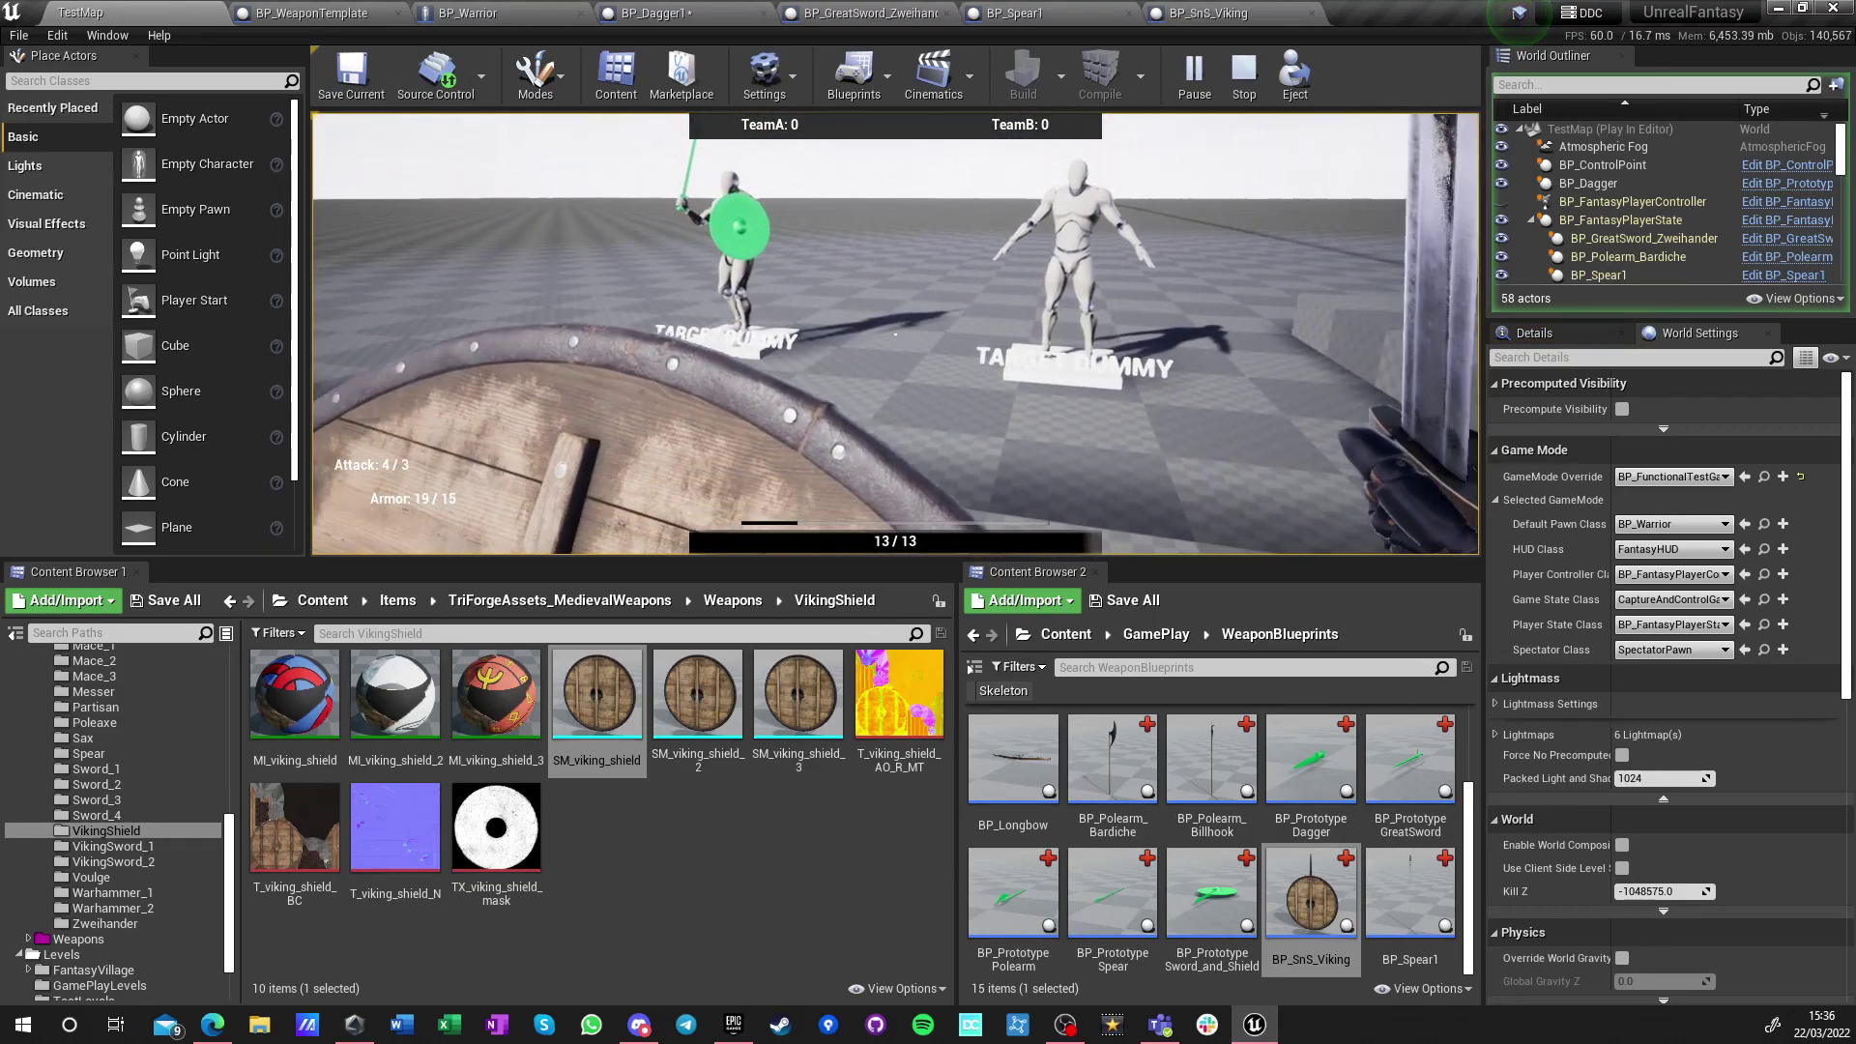
# Detach from the player to inspect the held shield from the character's front, and repossess the warrior before ending play
pyautogui.press('F8')
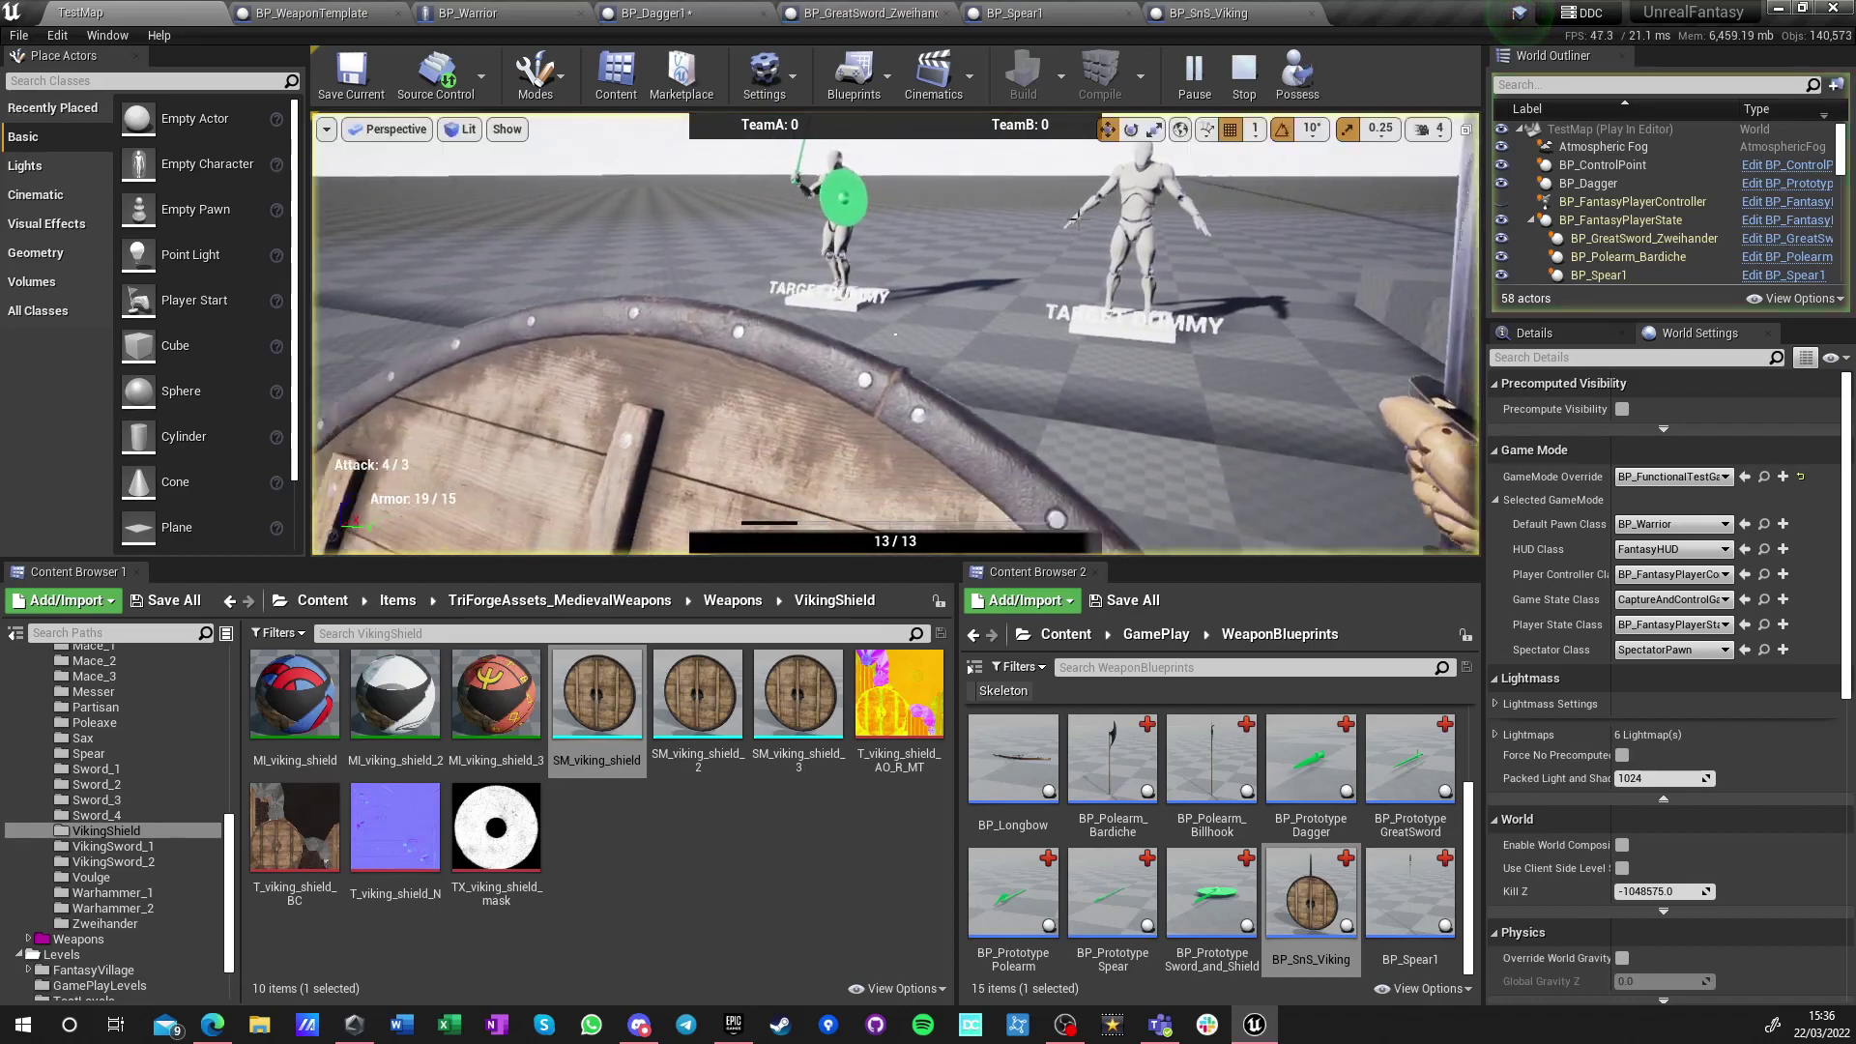
pyautogui.press('s')
pyautogui.moveTo(976, 264)
pyautogui.mouseDown(button='right')
pyautogui.moveTo(981, 328)
pyautogui.moveTo(1353, 290)
pyautogui.mouseUp(button='right')
pyautogui.press('w')
pyautogui.press('a')
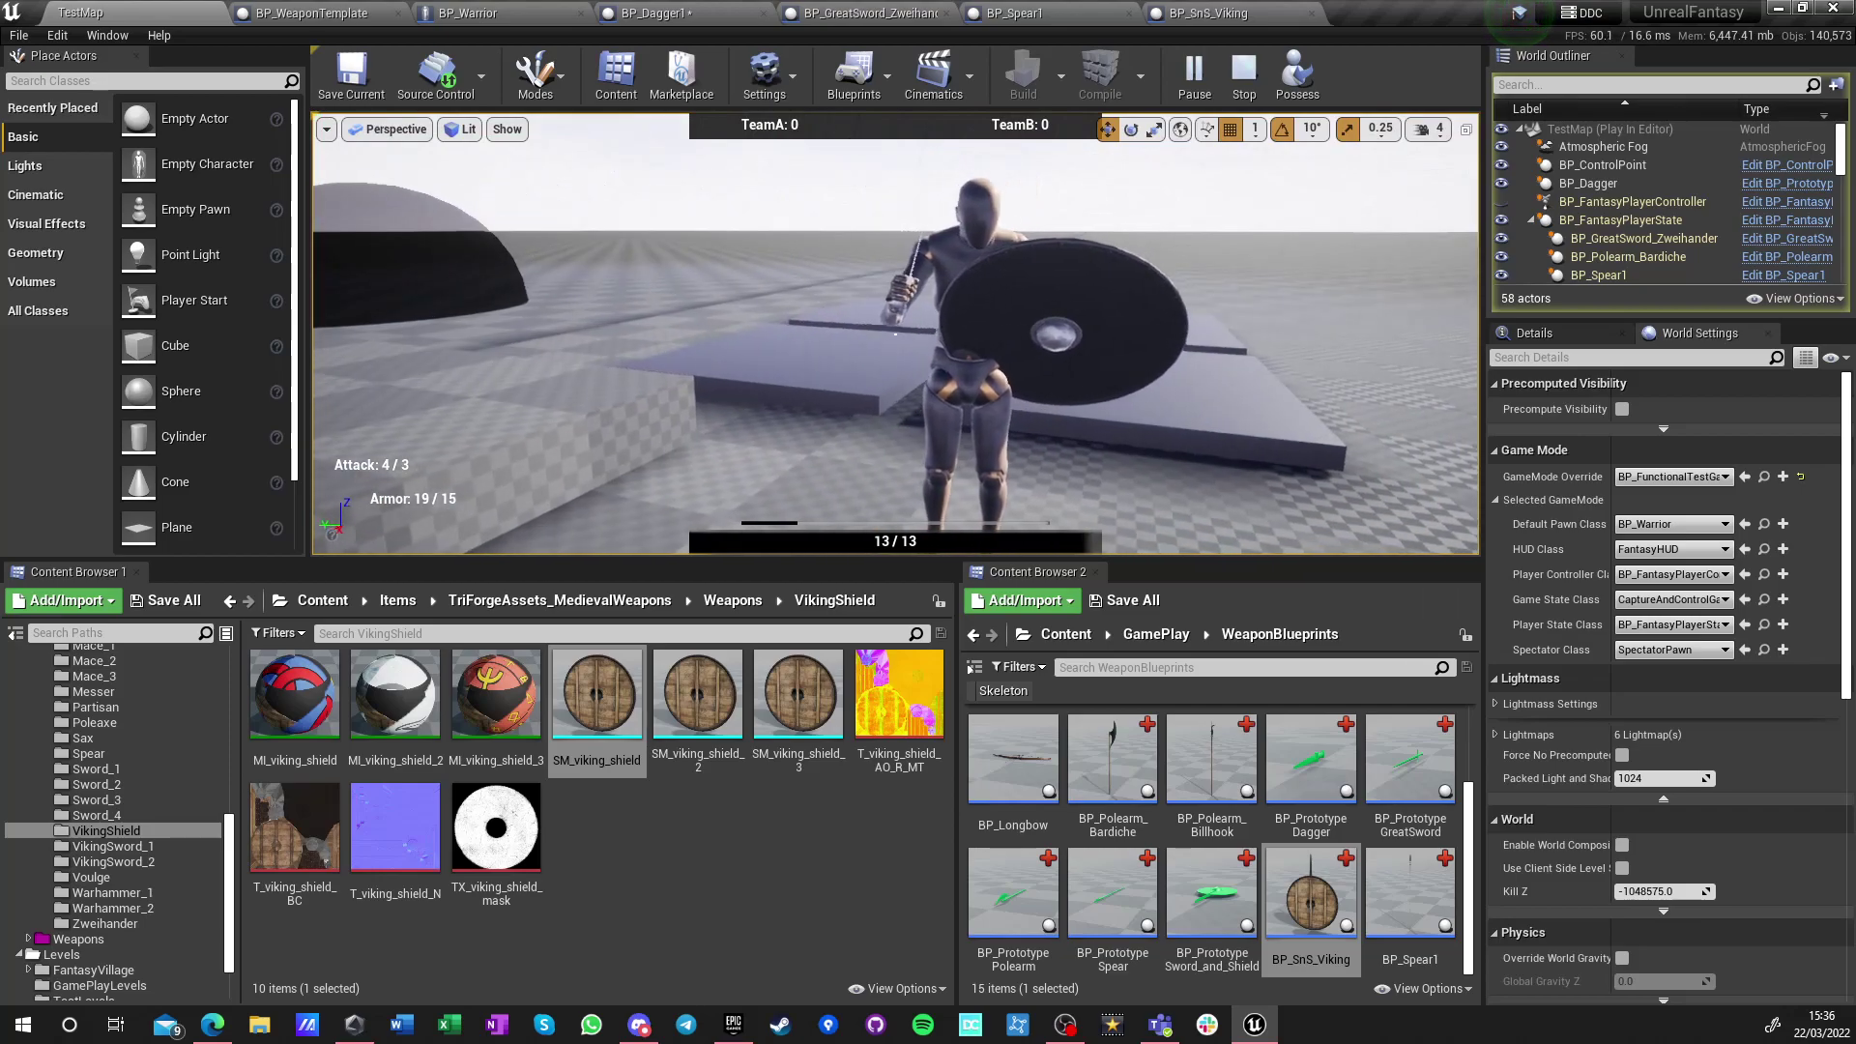
pyautogui.click(1298, 77)
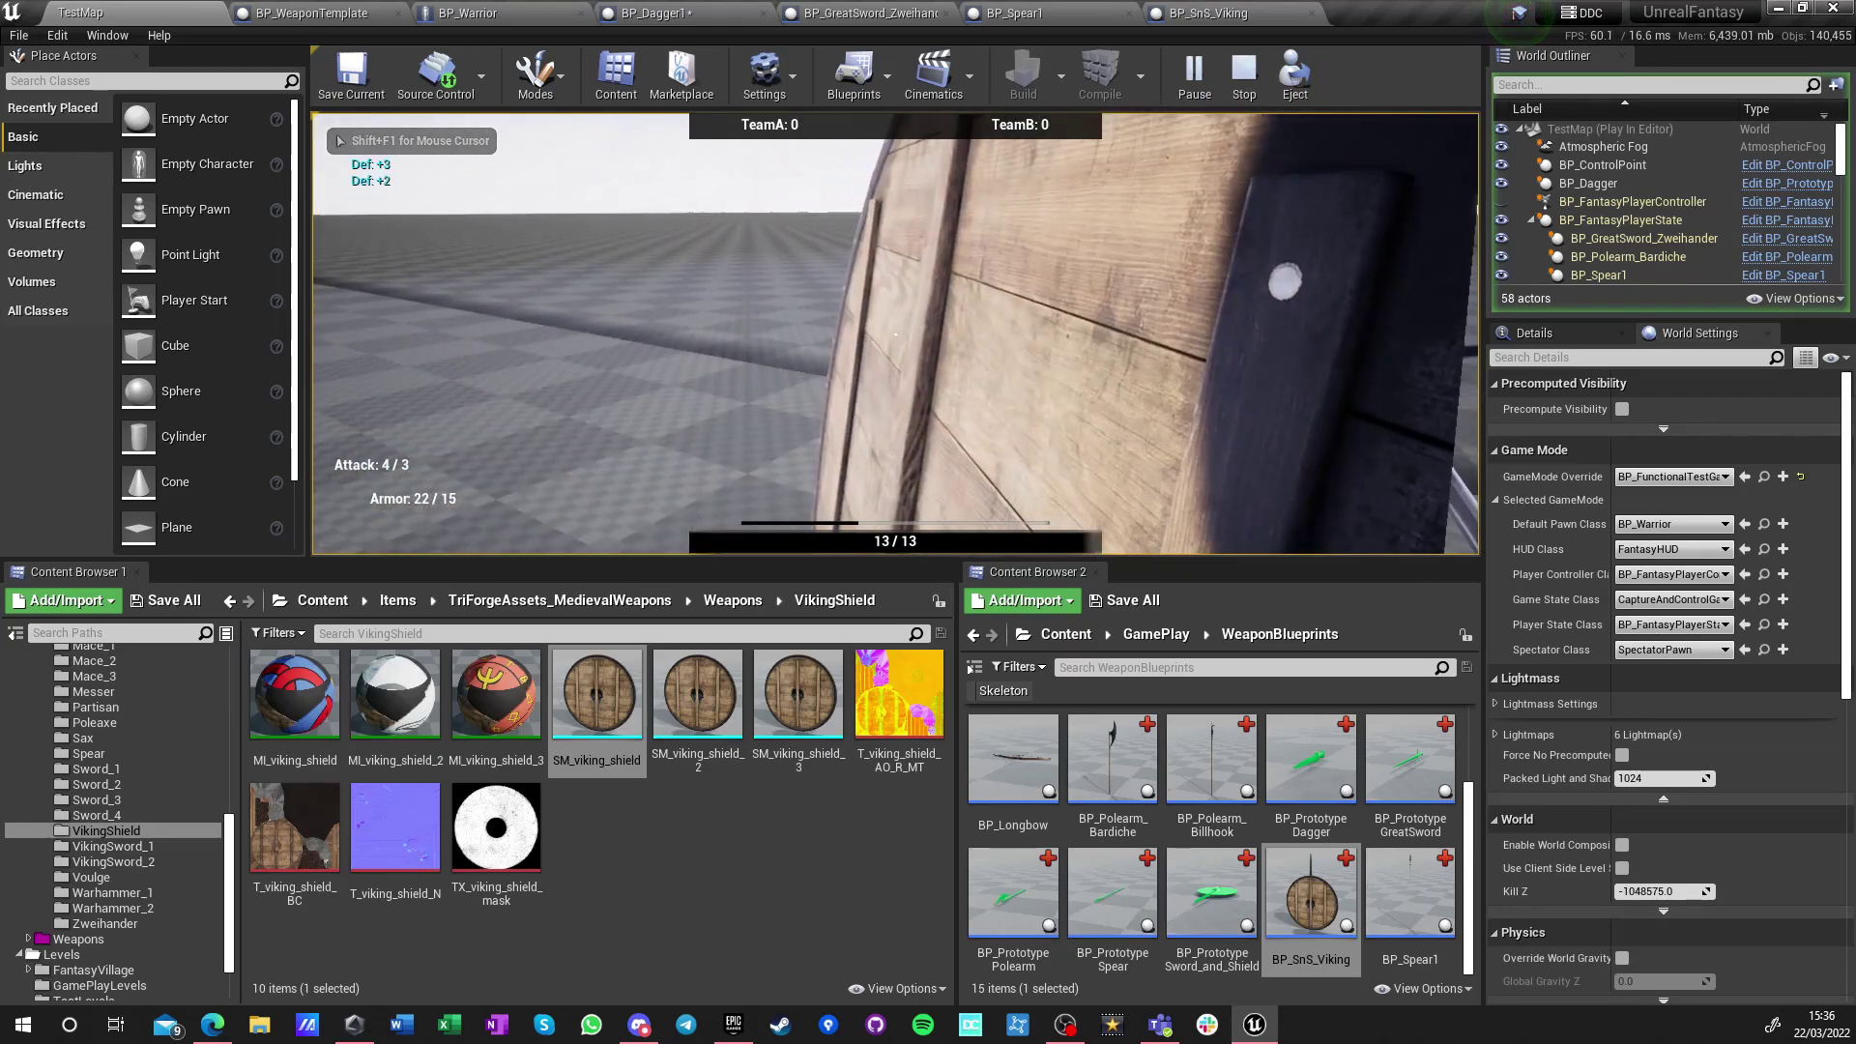
pyautogui.press('Escape')
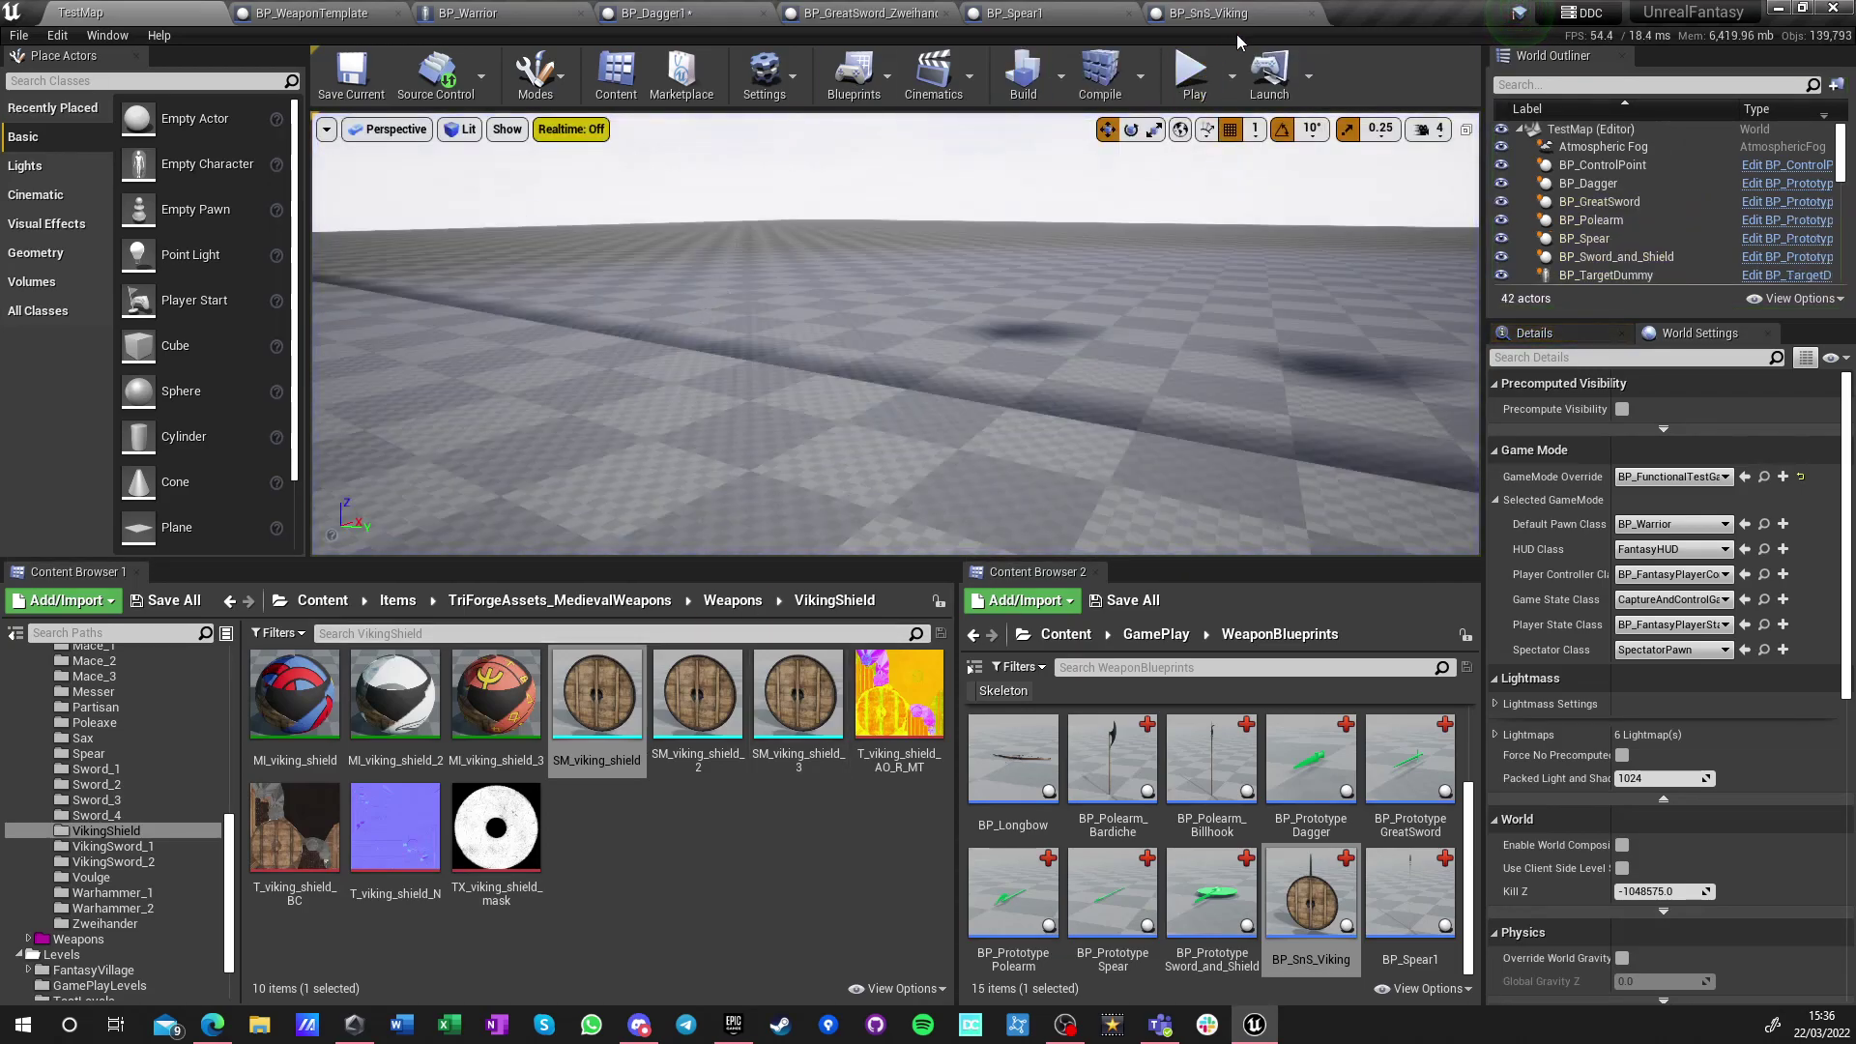
# Remove the Socket Rotation variable from AddRelativeRotation, set its Delta Rotation to X 90, and compile BP_SnS_Viking
pyautogui.click(1219, 17)
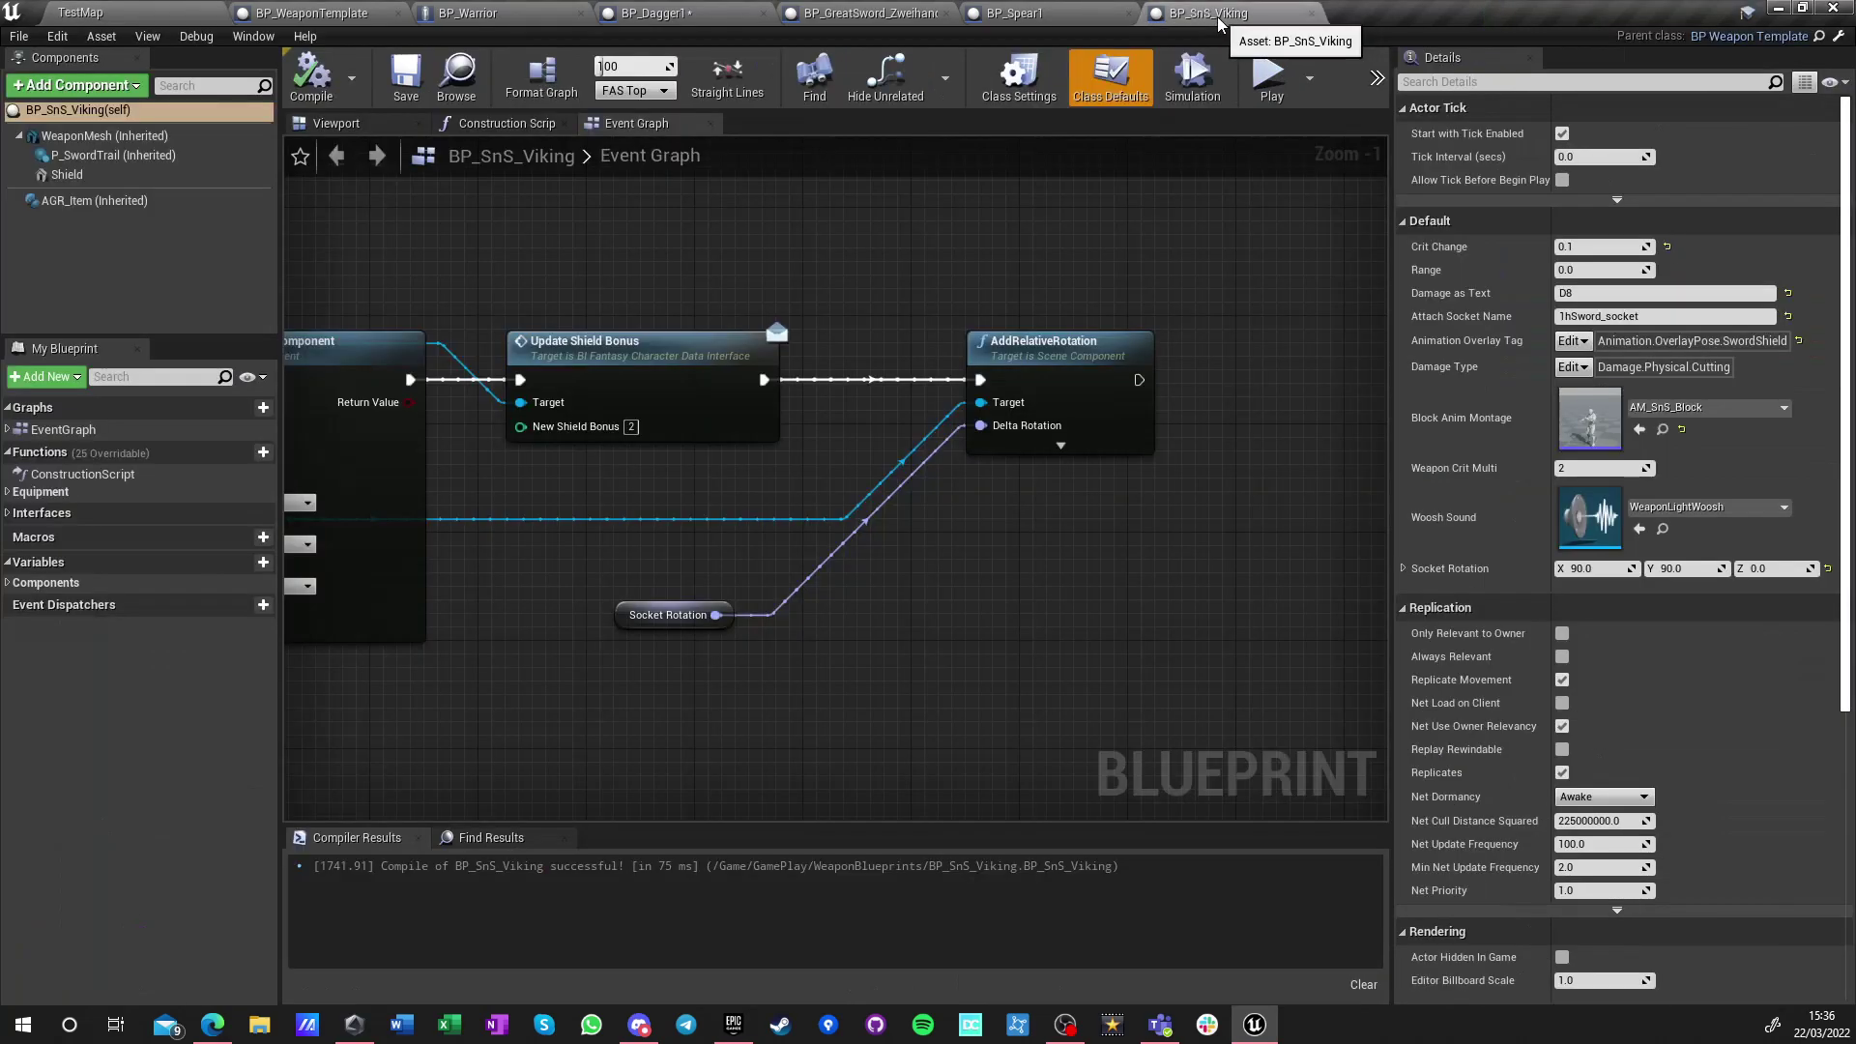
pyautogui.click(715, 615)
pyautogui.press('Delete')
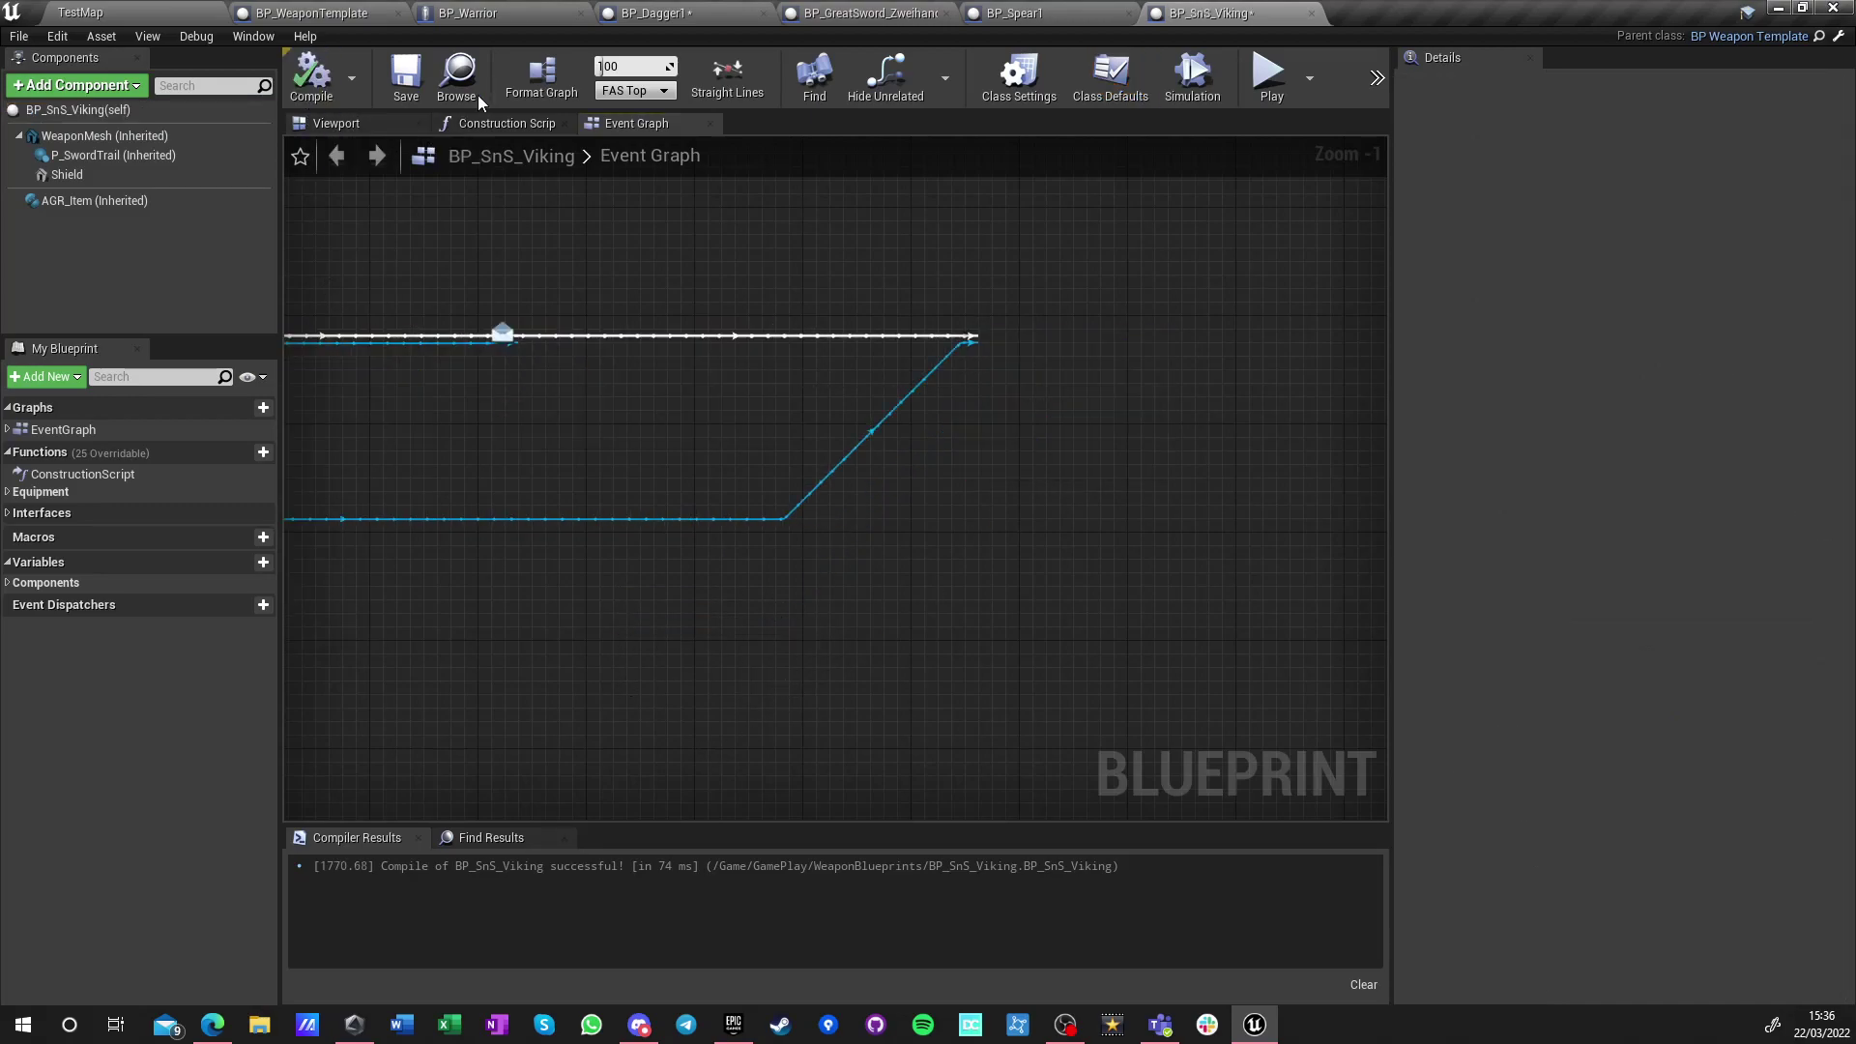
# Play in a standalone preview, attack the target dummies with the Viking sword while checking the shield's orientation, and end the session
pyautogui.click(1256, 79)
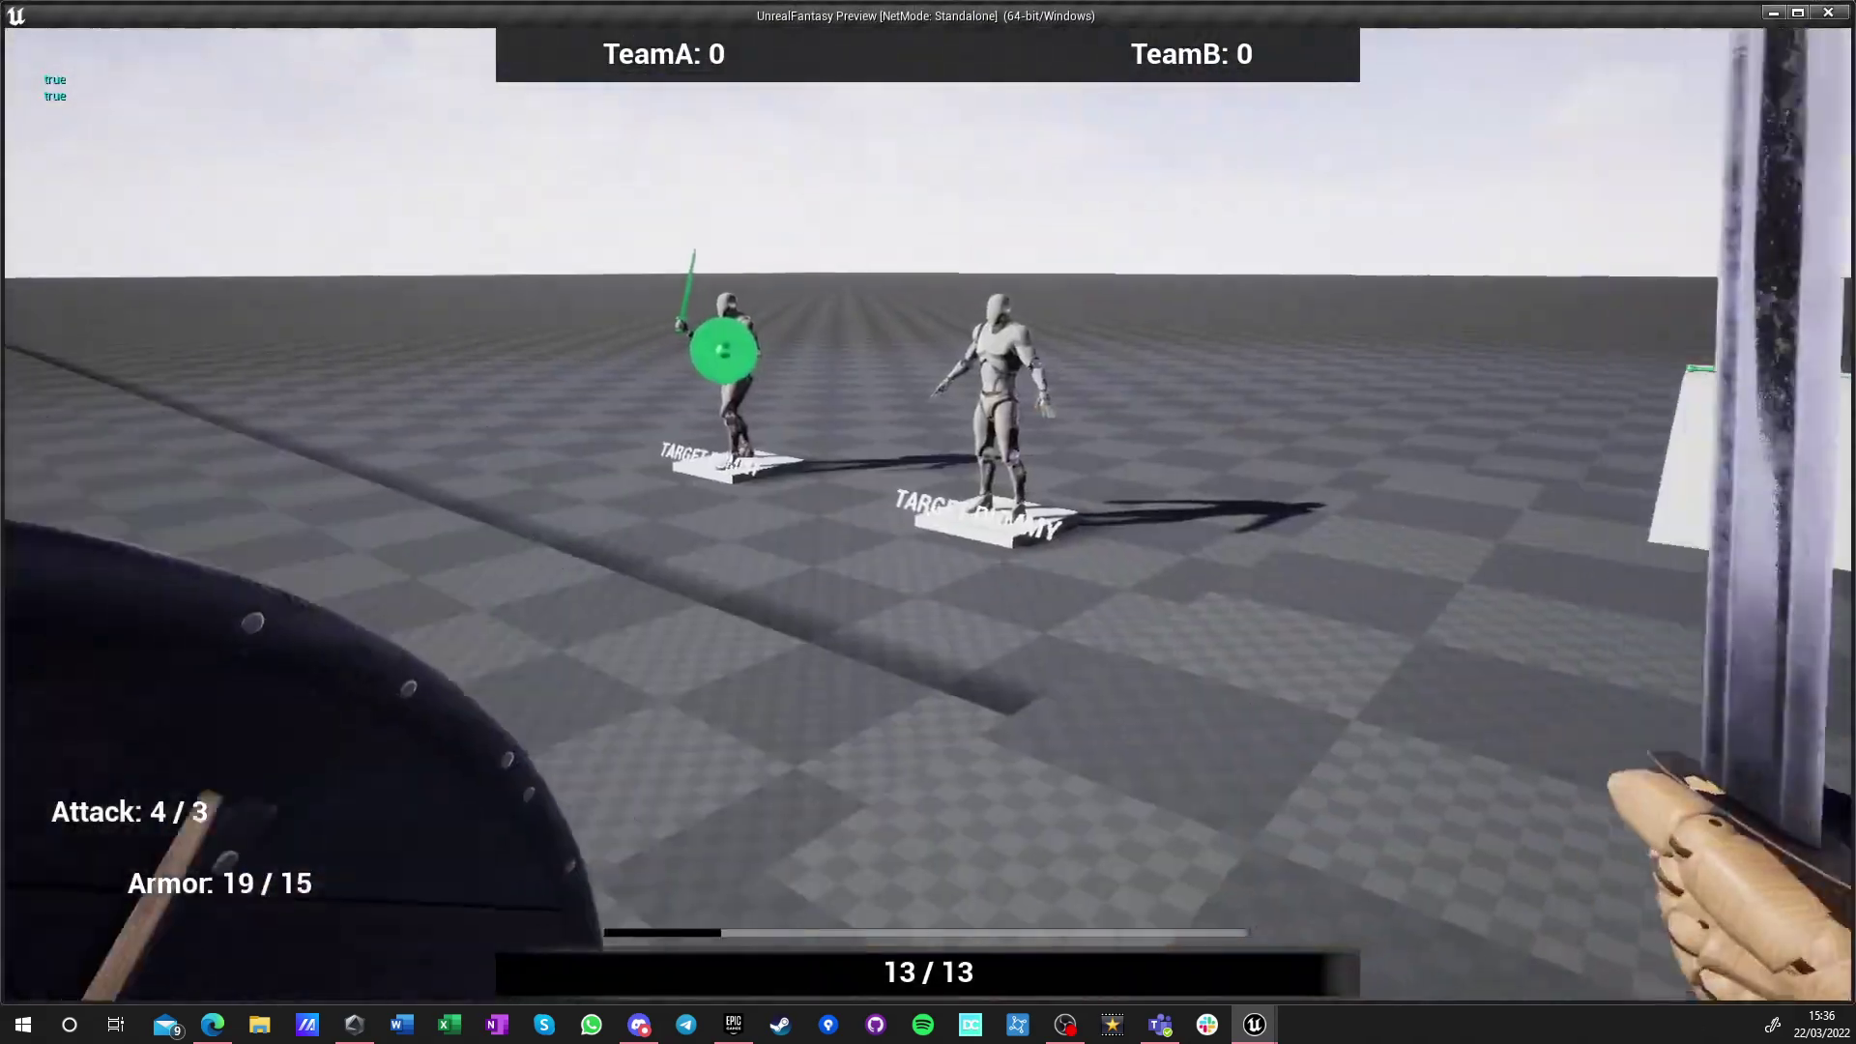
pyautogui.press('w')
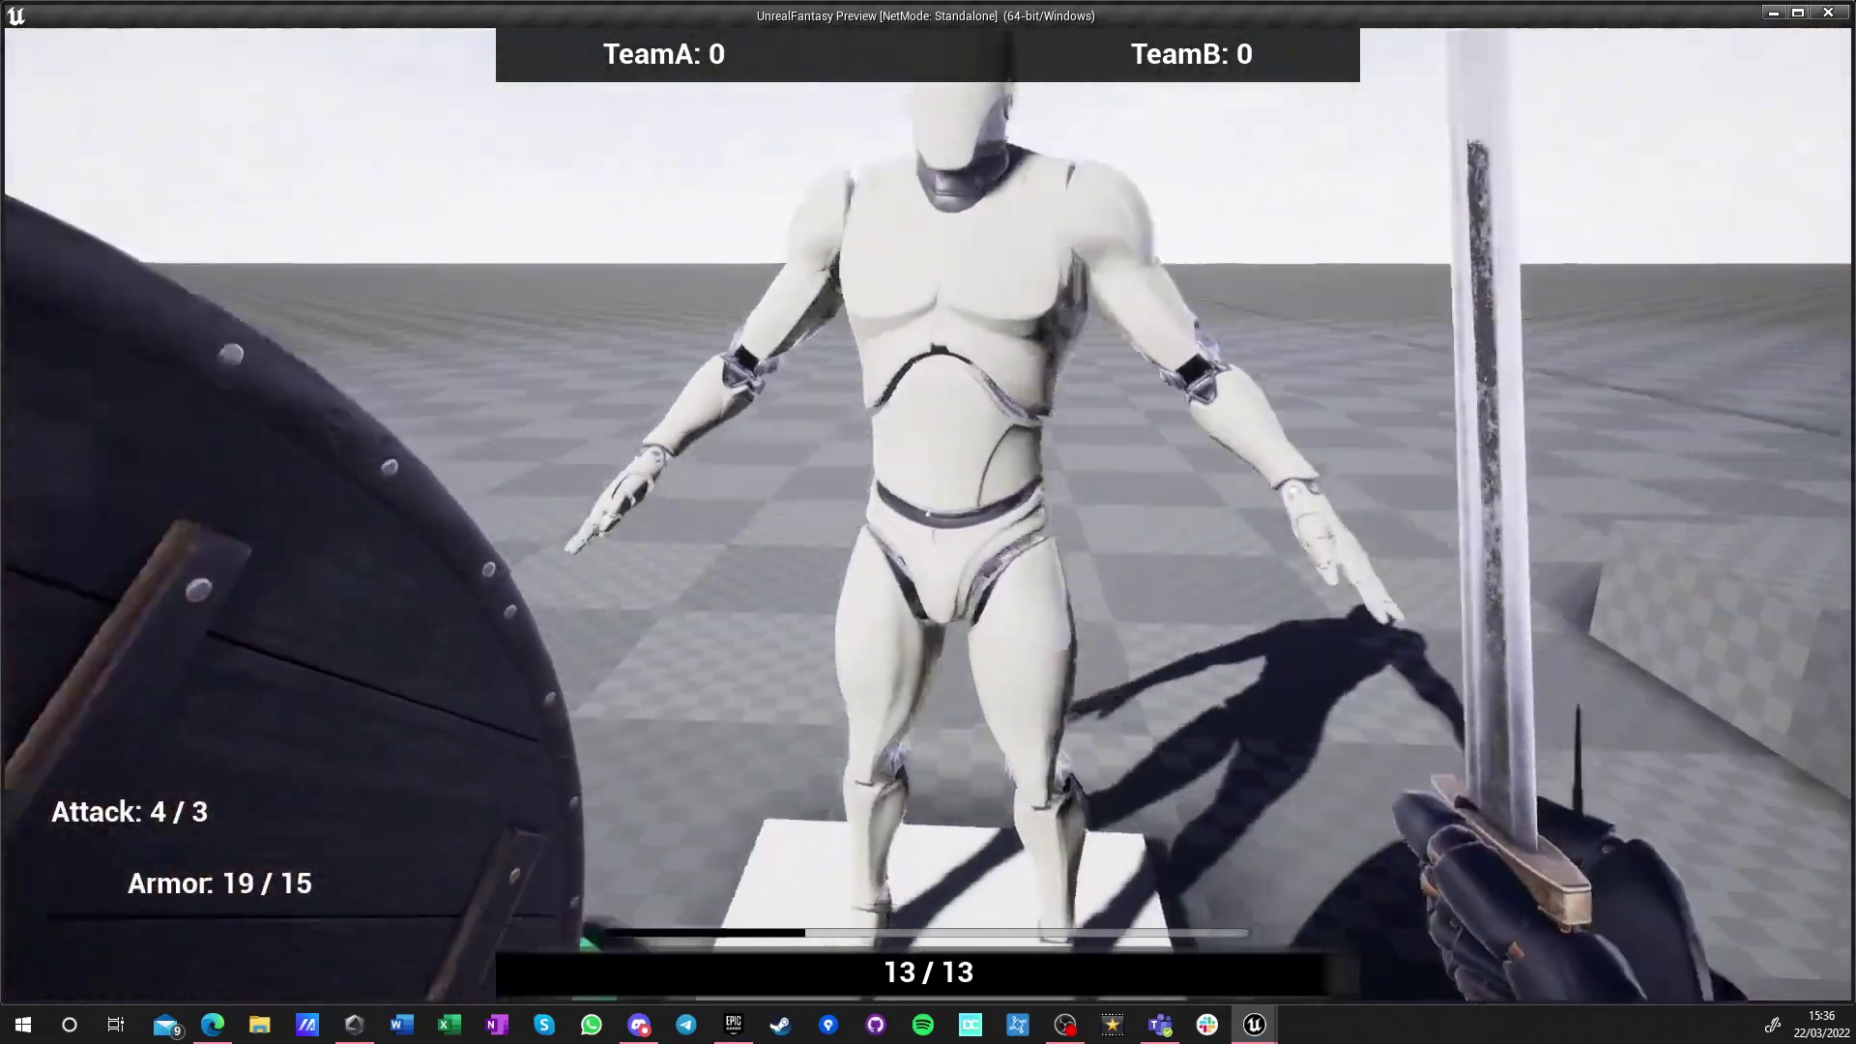
pyautogui.press('d')
pyautogui.press('d')
pyautogui.press('s')
pyautogui.press('w')
pyautogui.click(927, 514)
pyautogui.press('w')
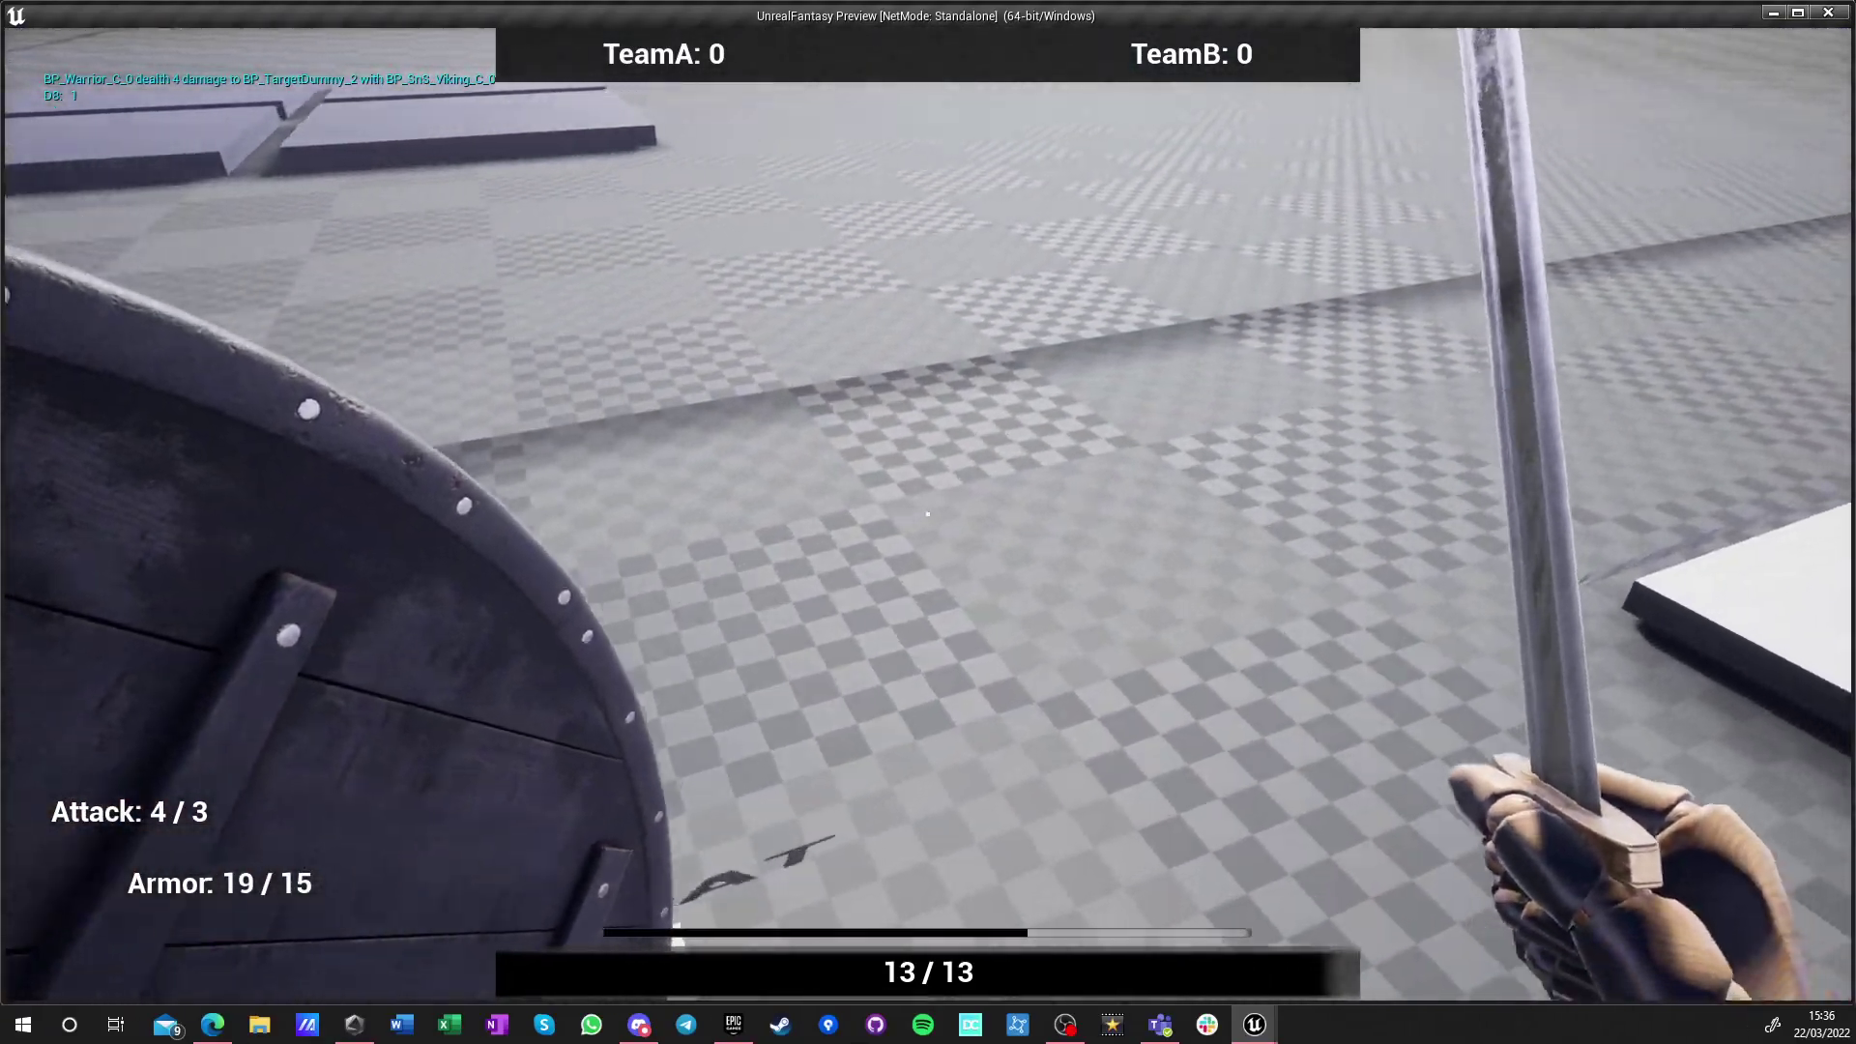
pyautogui.press('s')
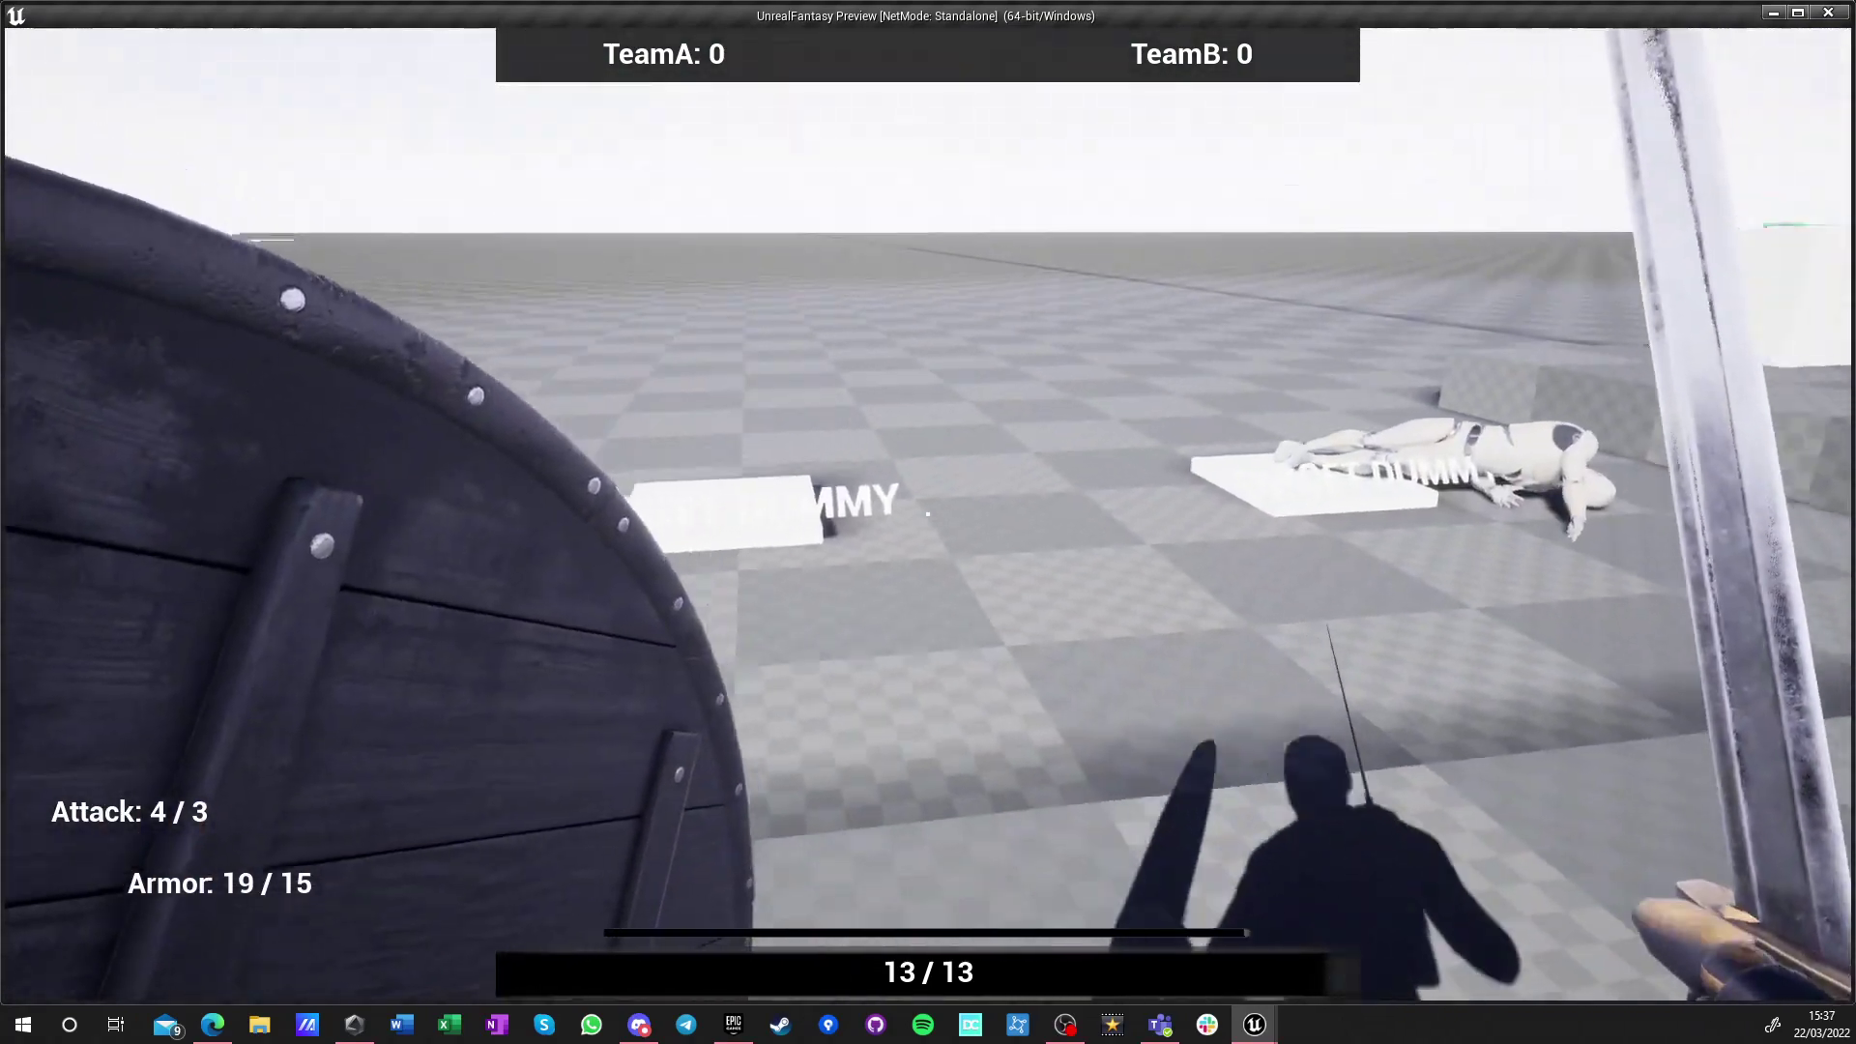
pyautogui.press('d')
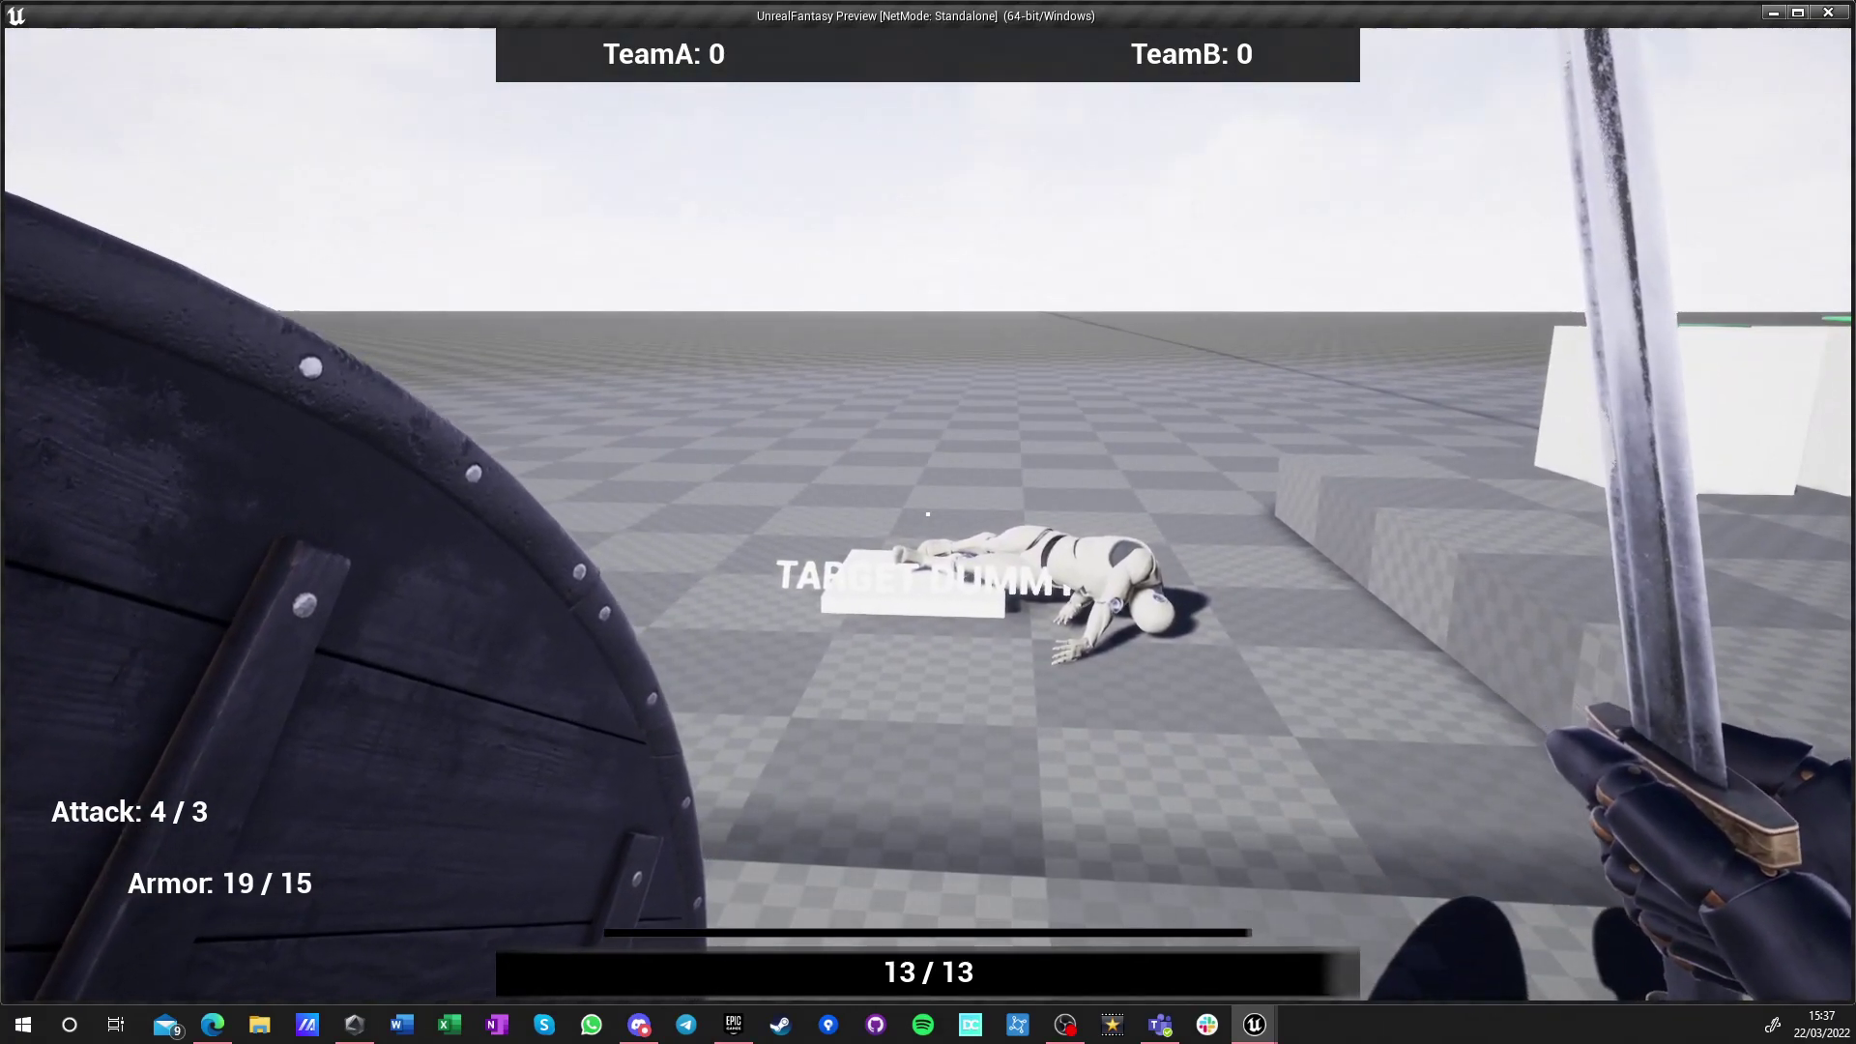
pyautogui.press('Escape')
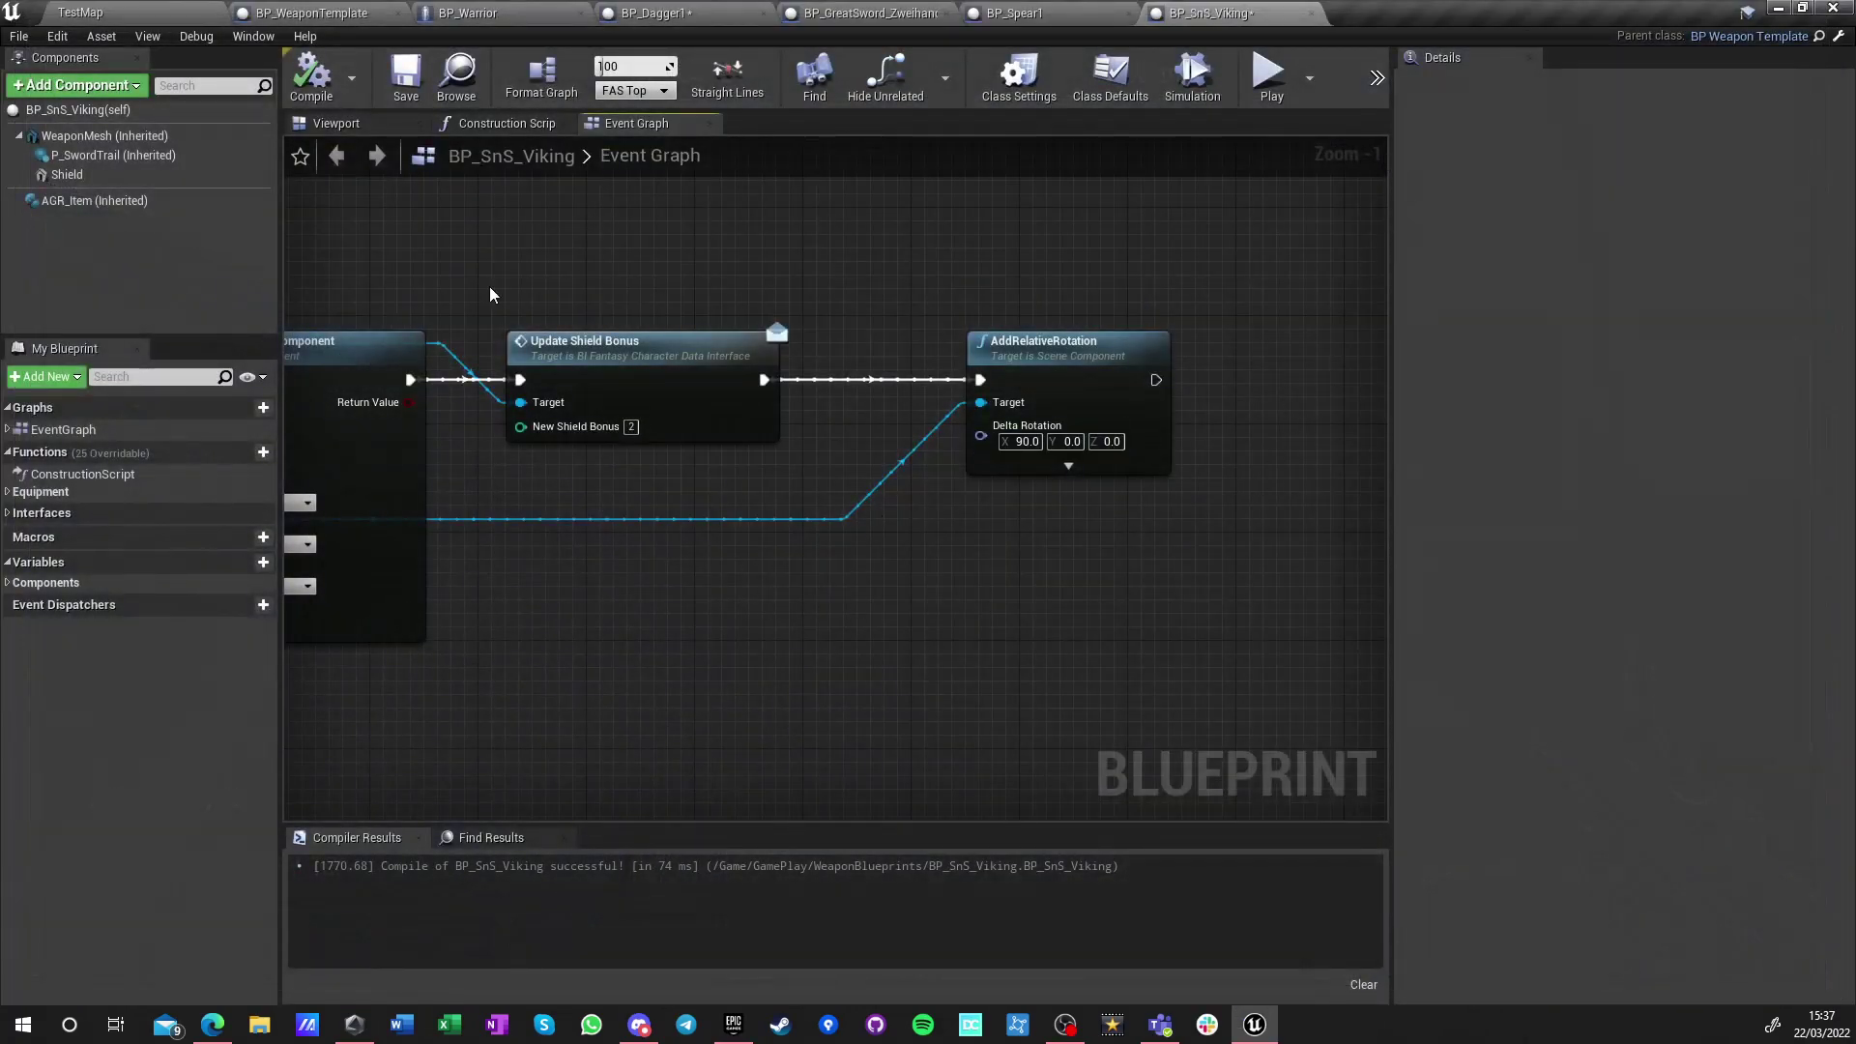
# Locate BP_Warrior's skeletal mesh in the content browser and open UE4_Mannequin_Skeleton from the Characters folder
pyautogui.click(468, 12)
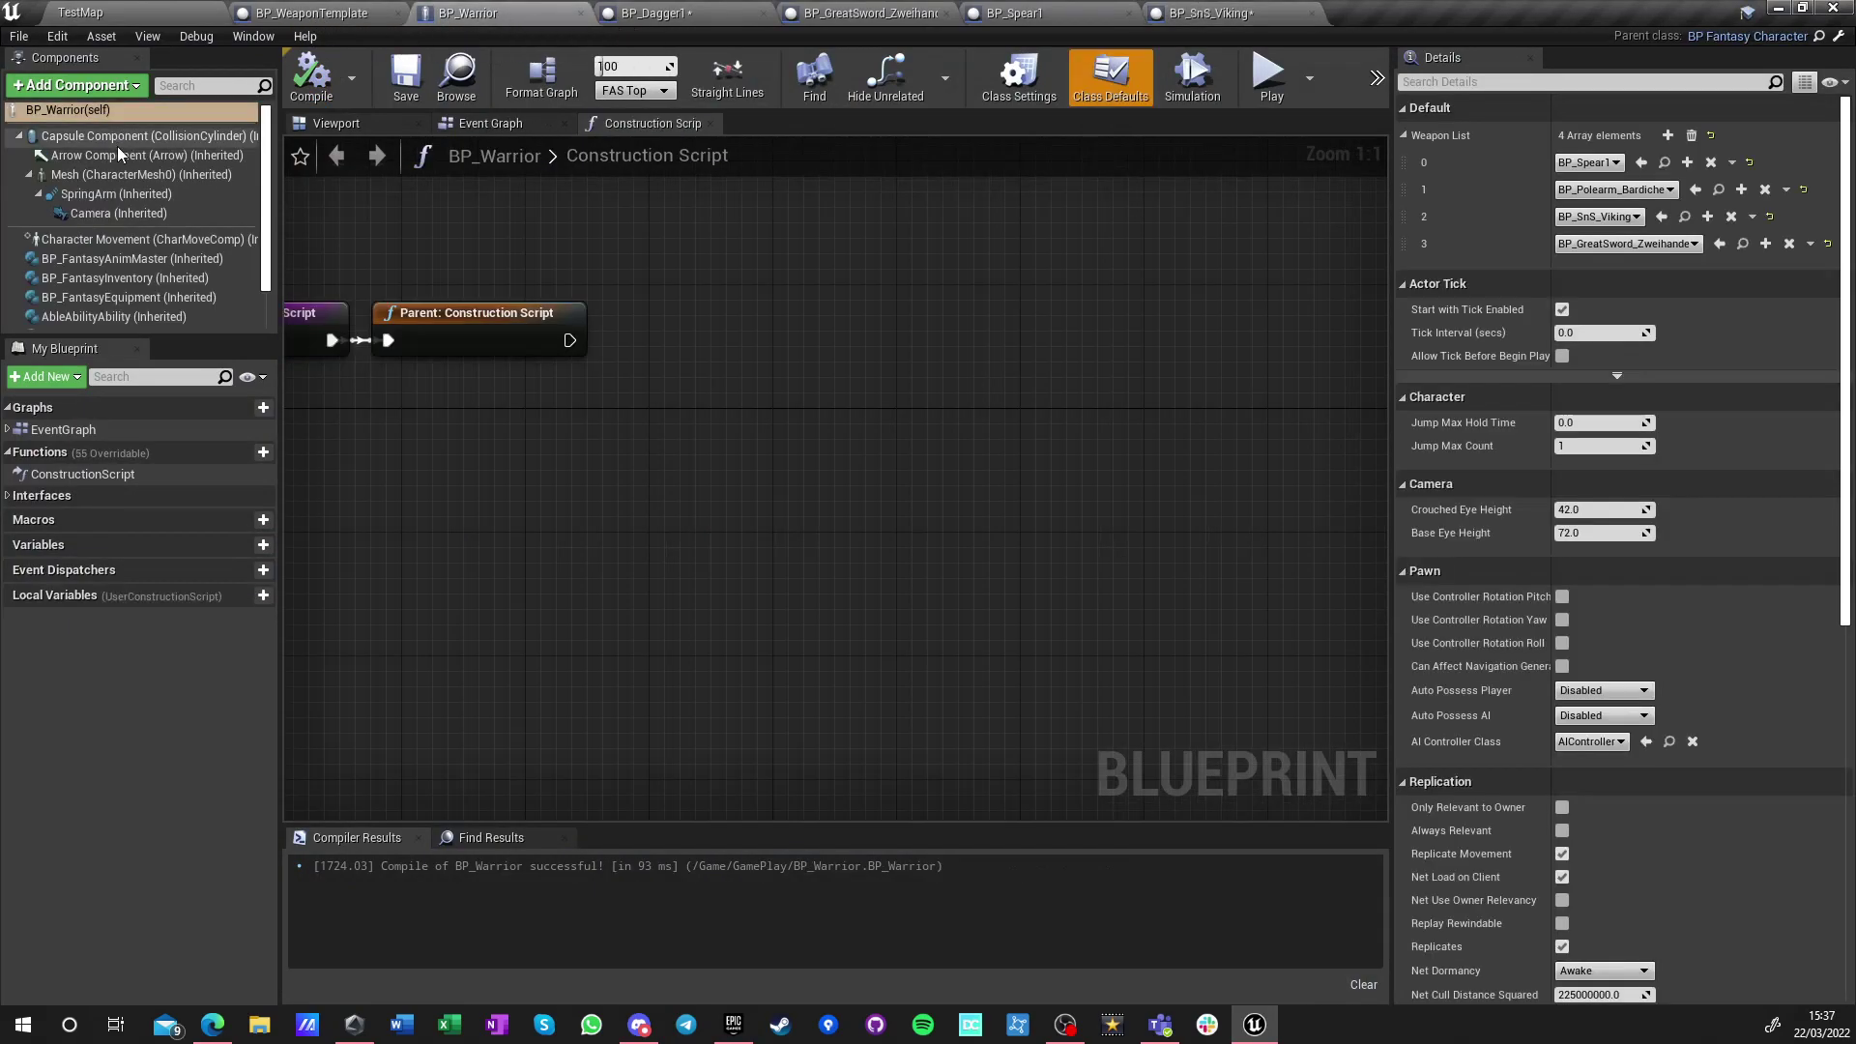
pyautogui.click(97, 174)
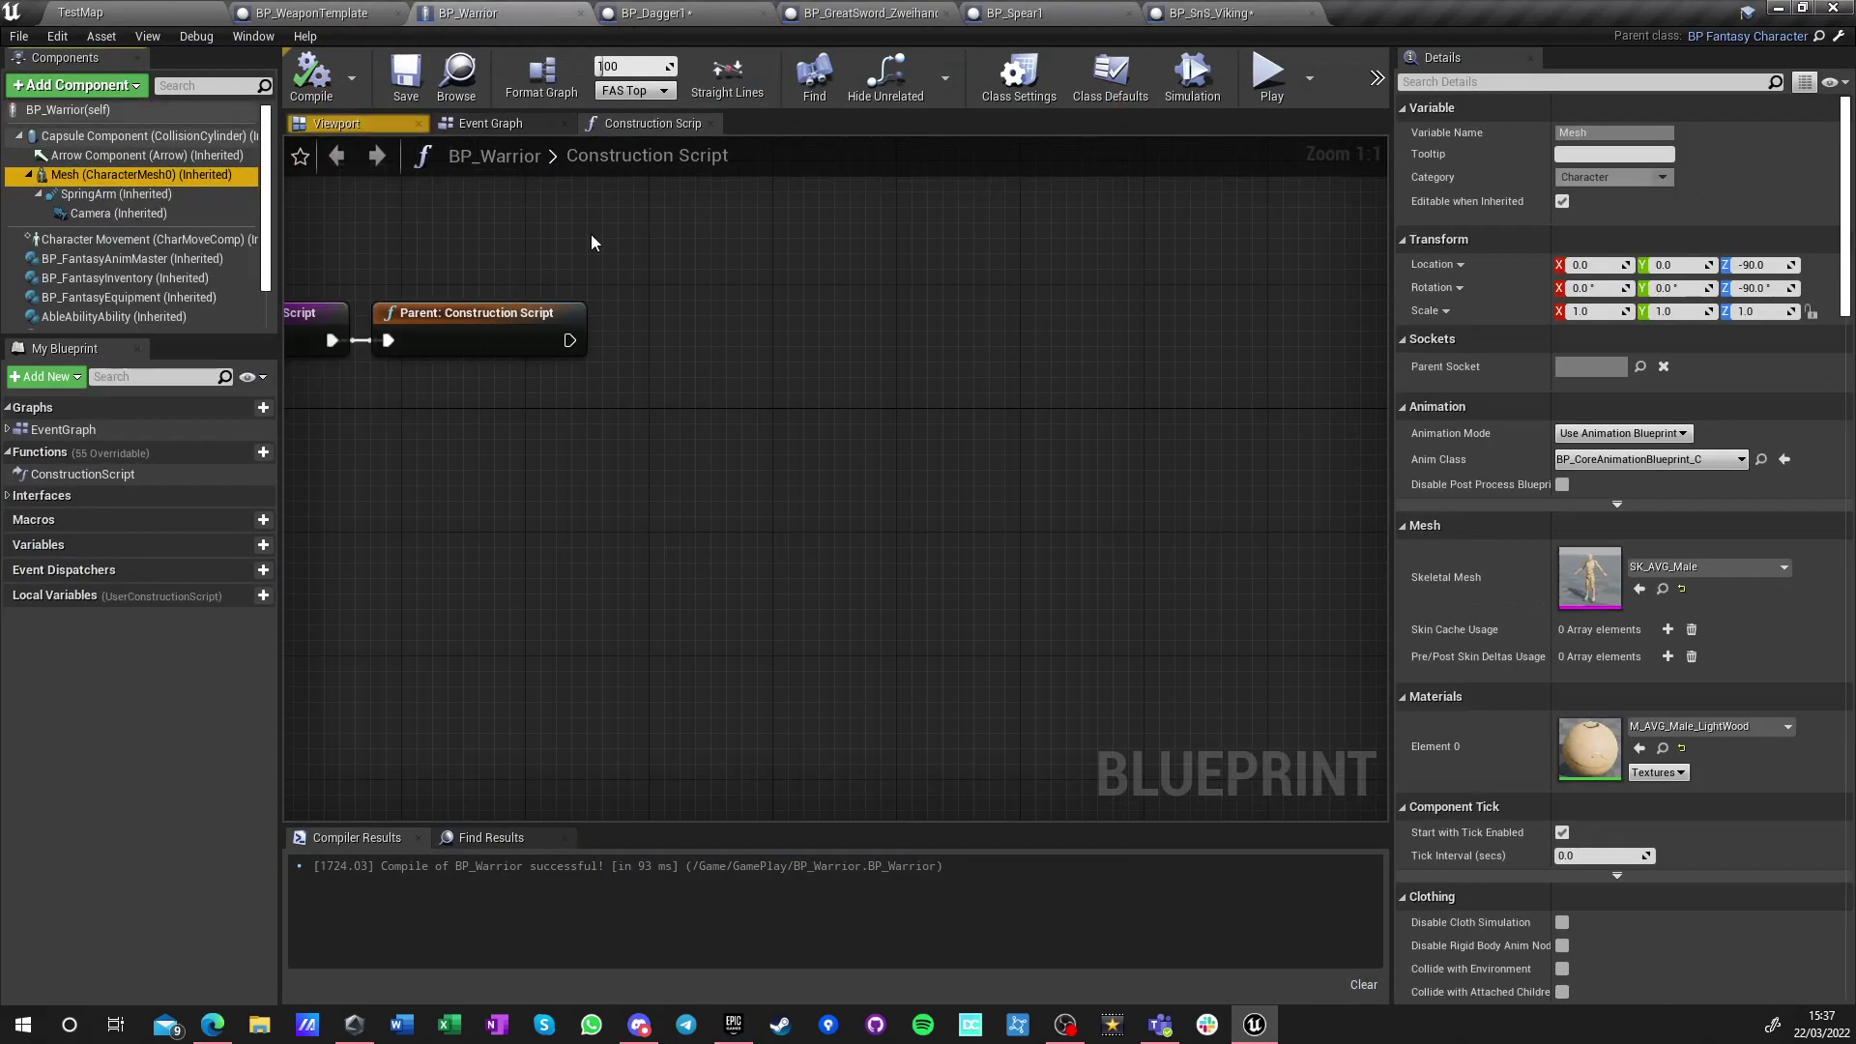
pyautogui.click(1662, 592)
pyautogui.click(918, 727)
pyautogui.click(414, 600)
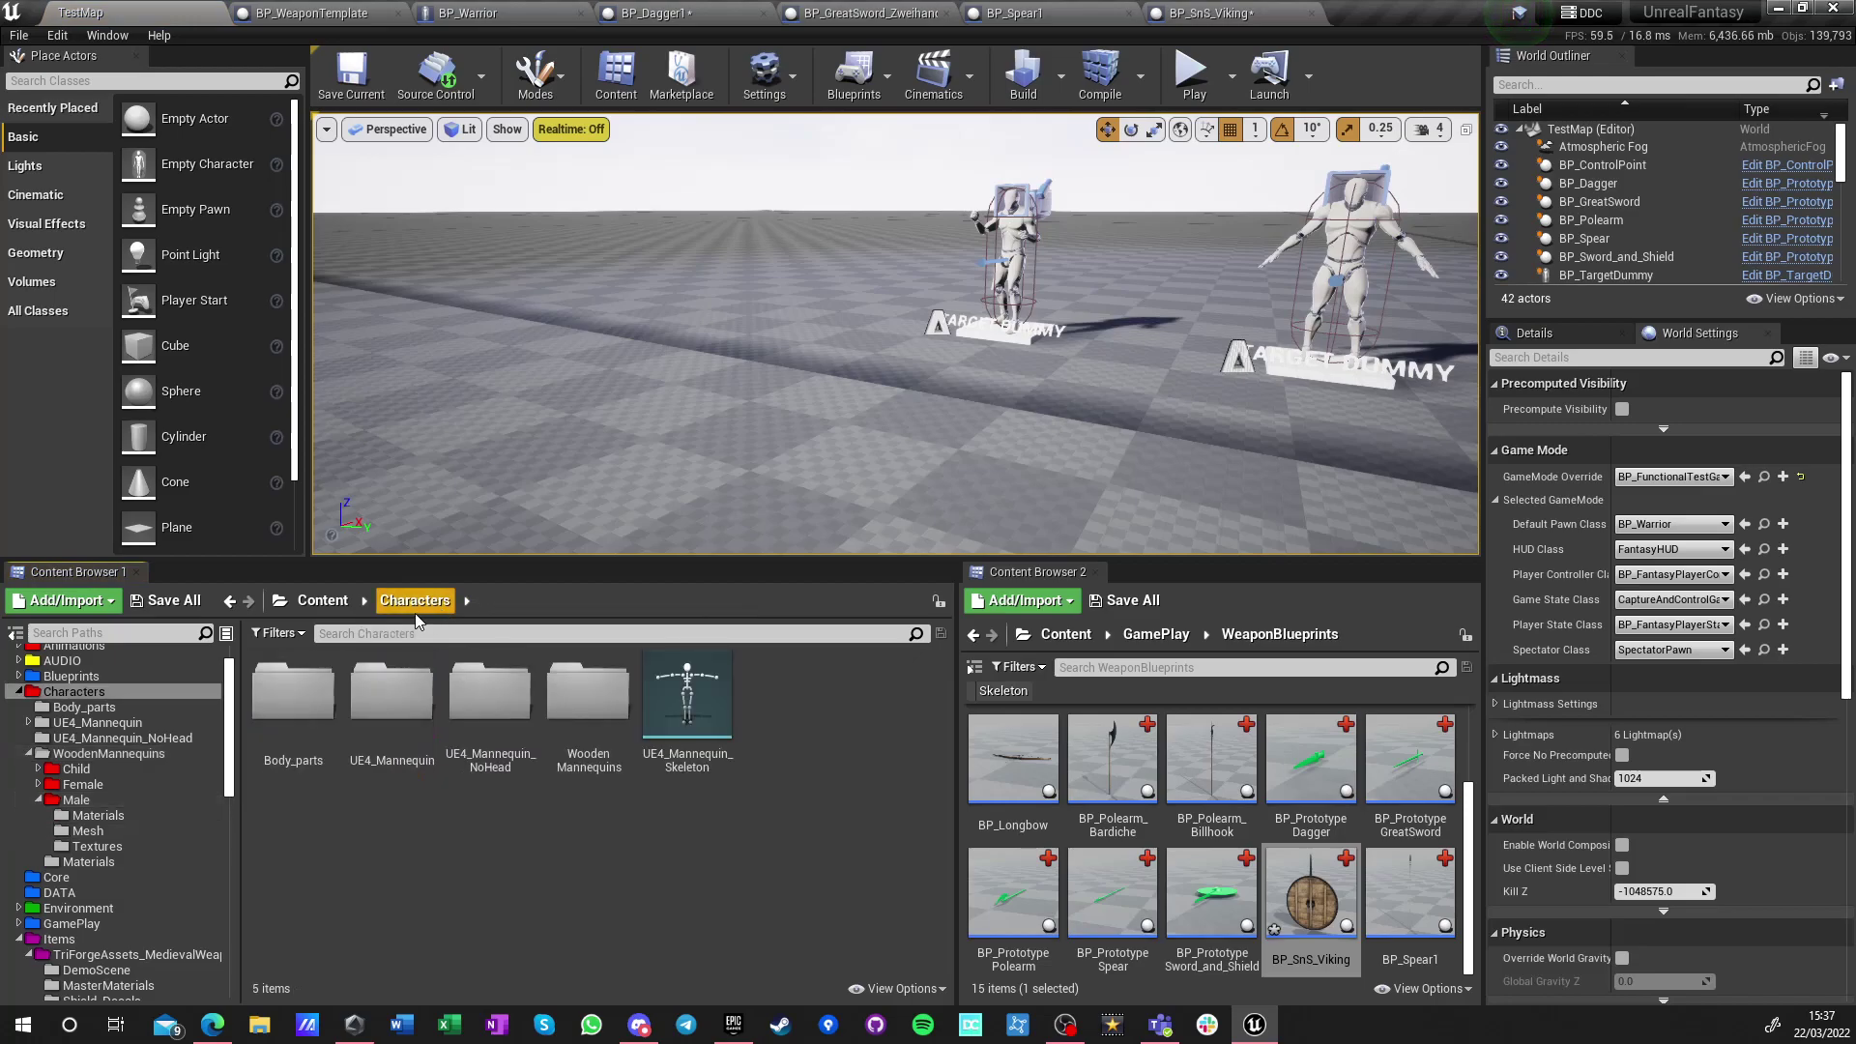
pyautogui.doubleClick(686, 682)
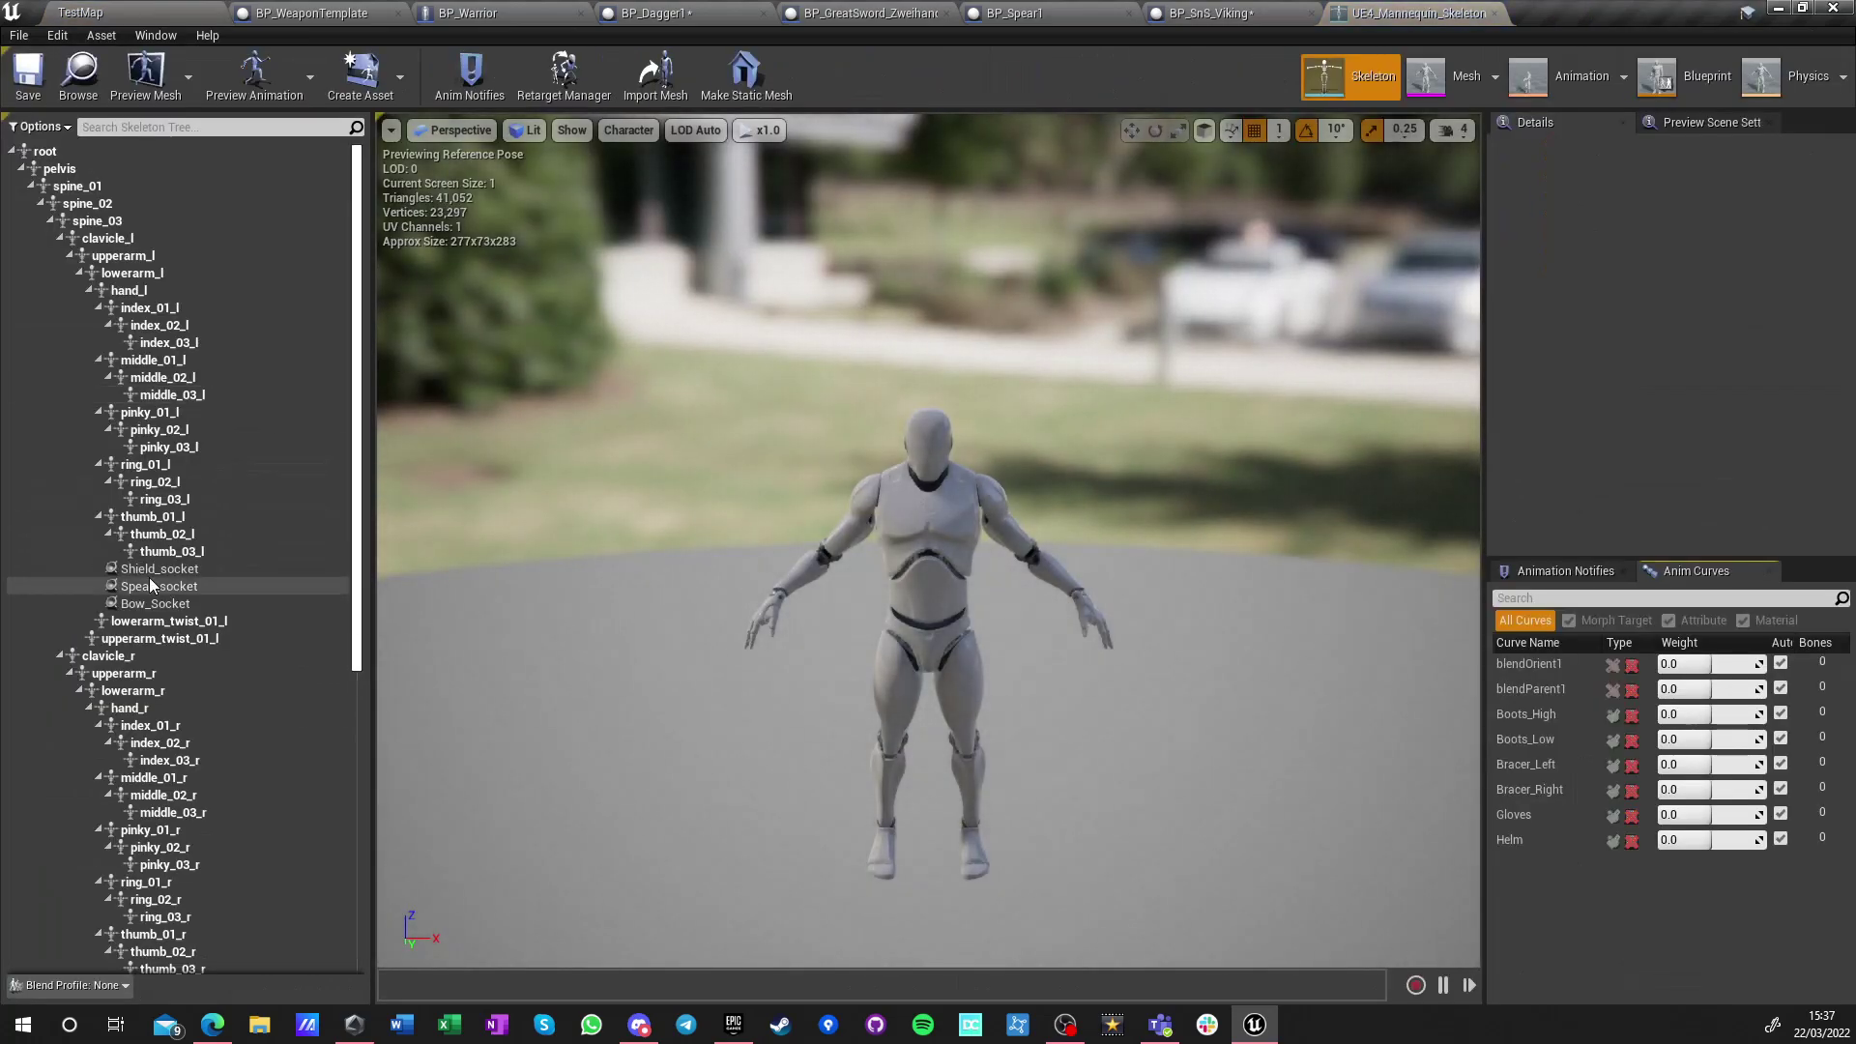
# Select 1hSword_socket in the skeleton tree and preview the FPP_sns_Idle animation on the mannequin
pyautogui.scroll(-5, 193, 773)
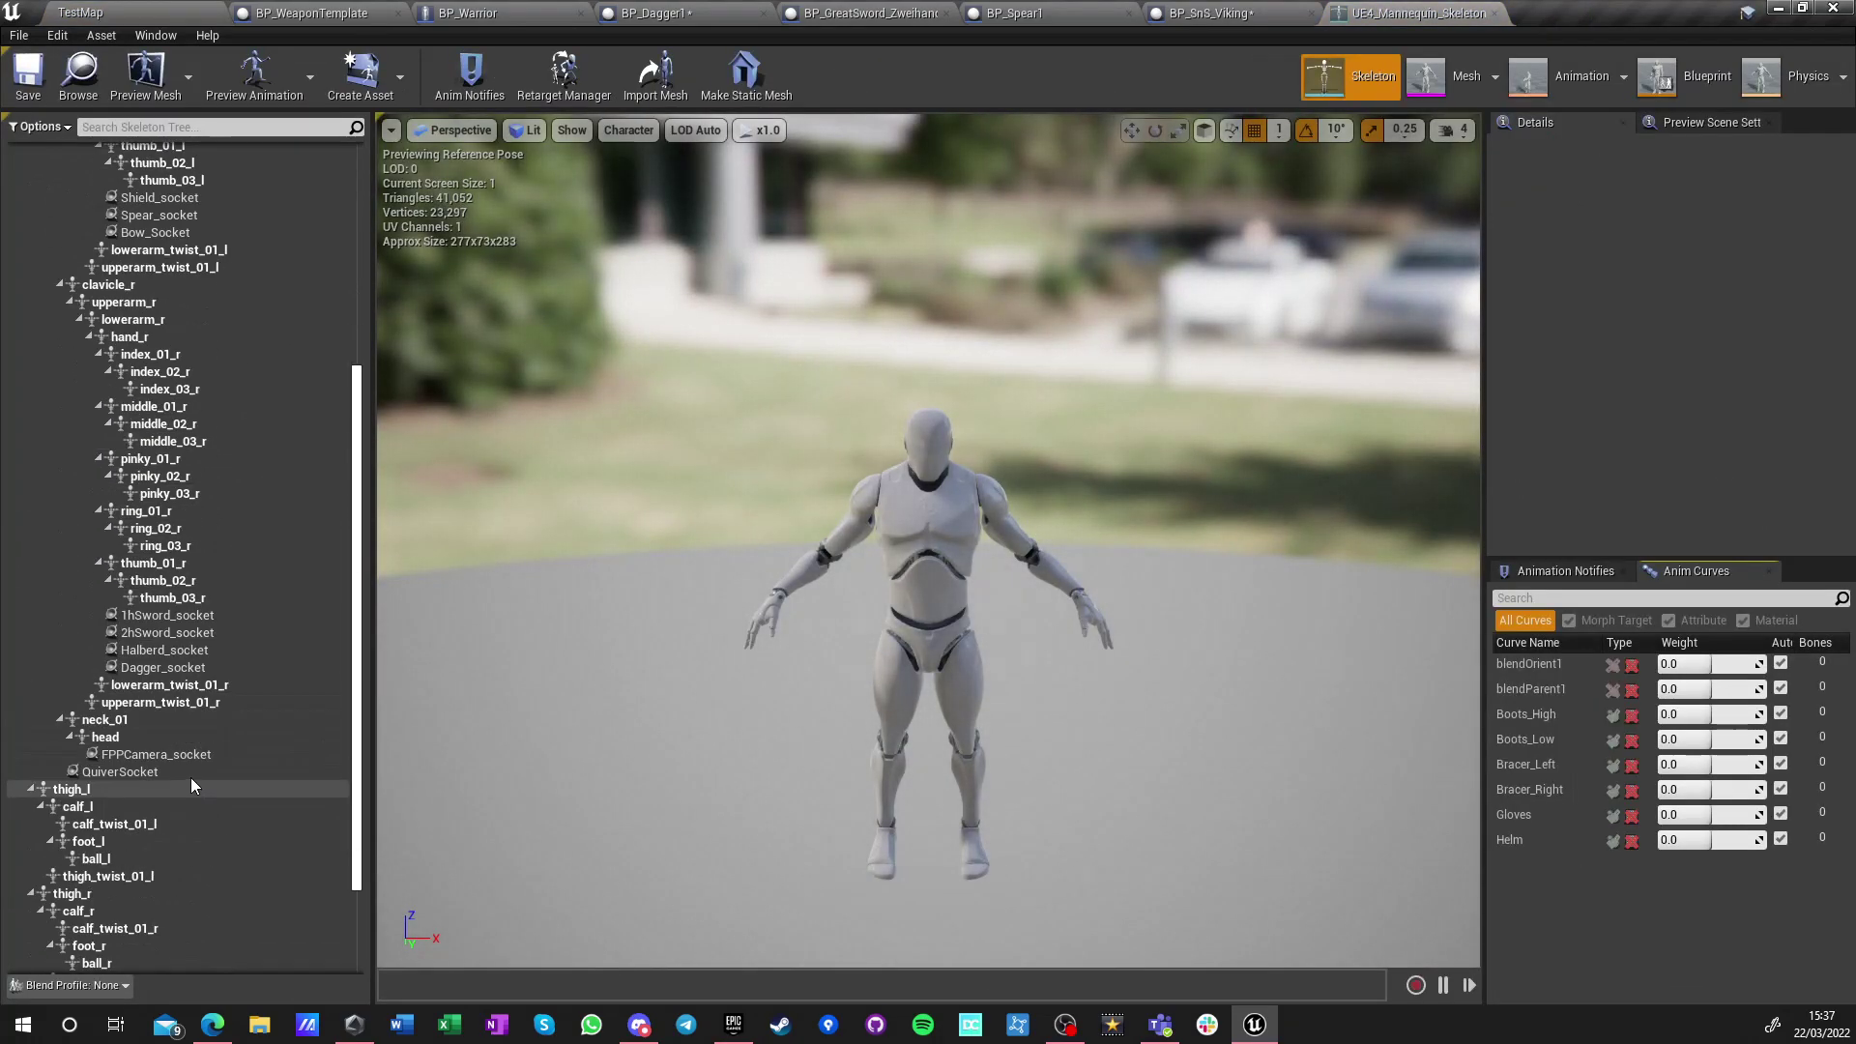
pyautogui.click(159, 616)
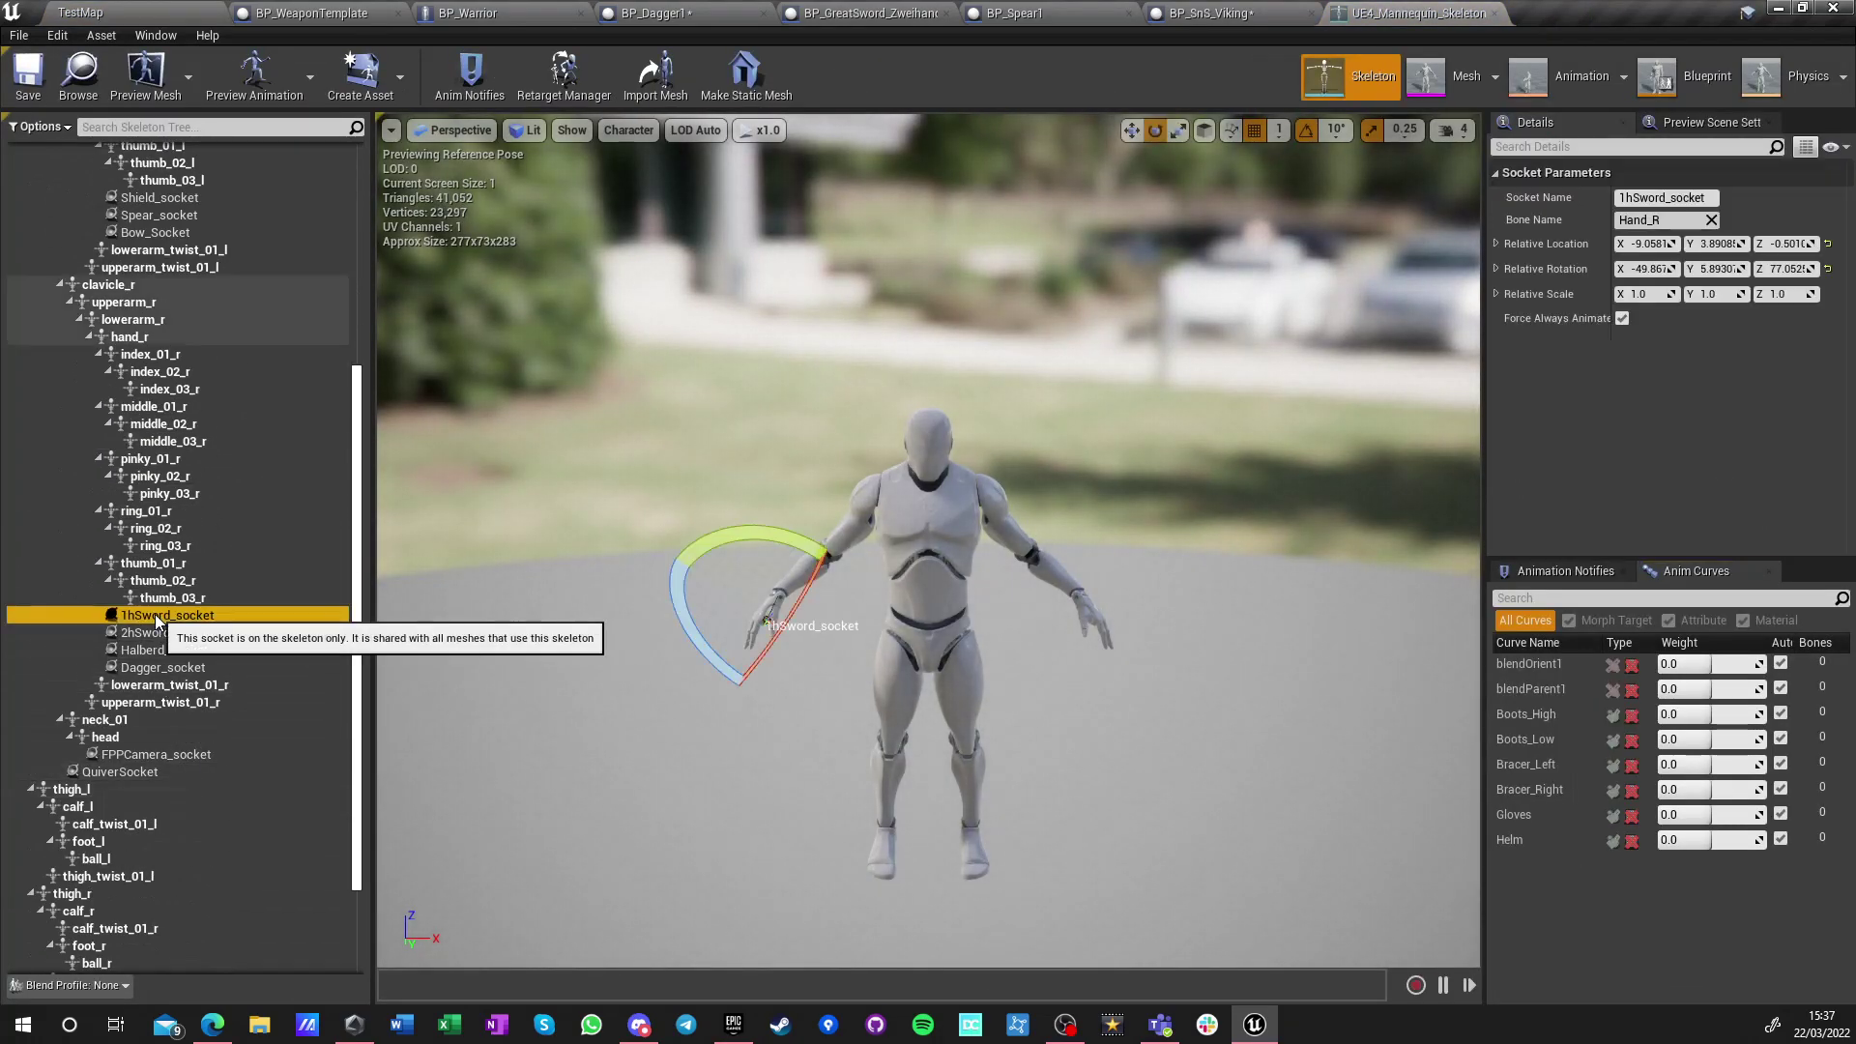
pyautogui.click(262, 87)
pyautogui.write('idle swor')
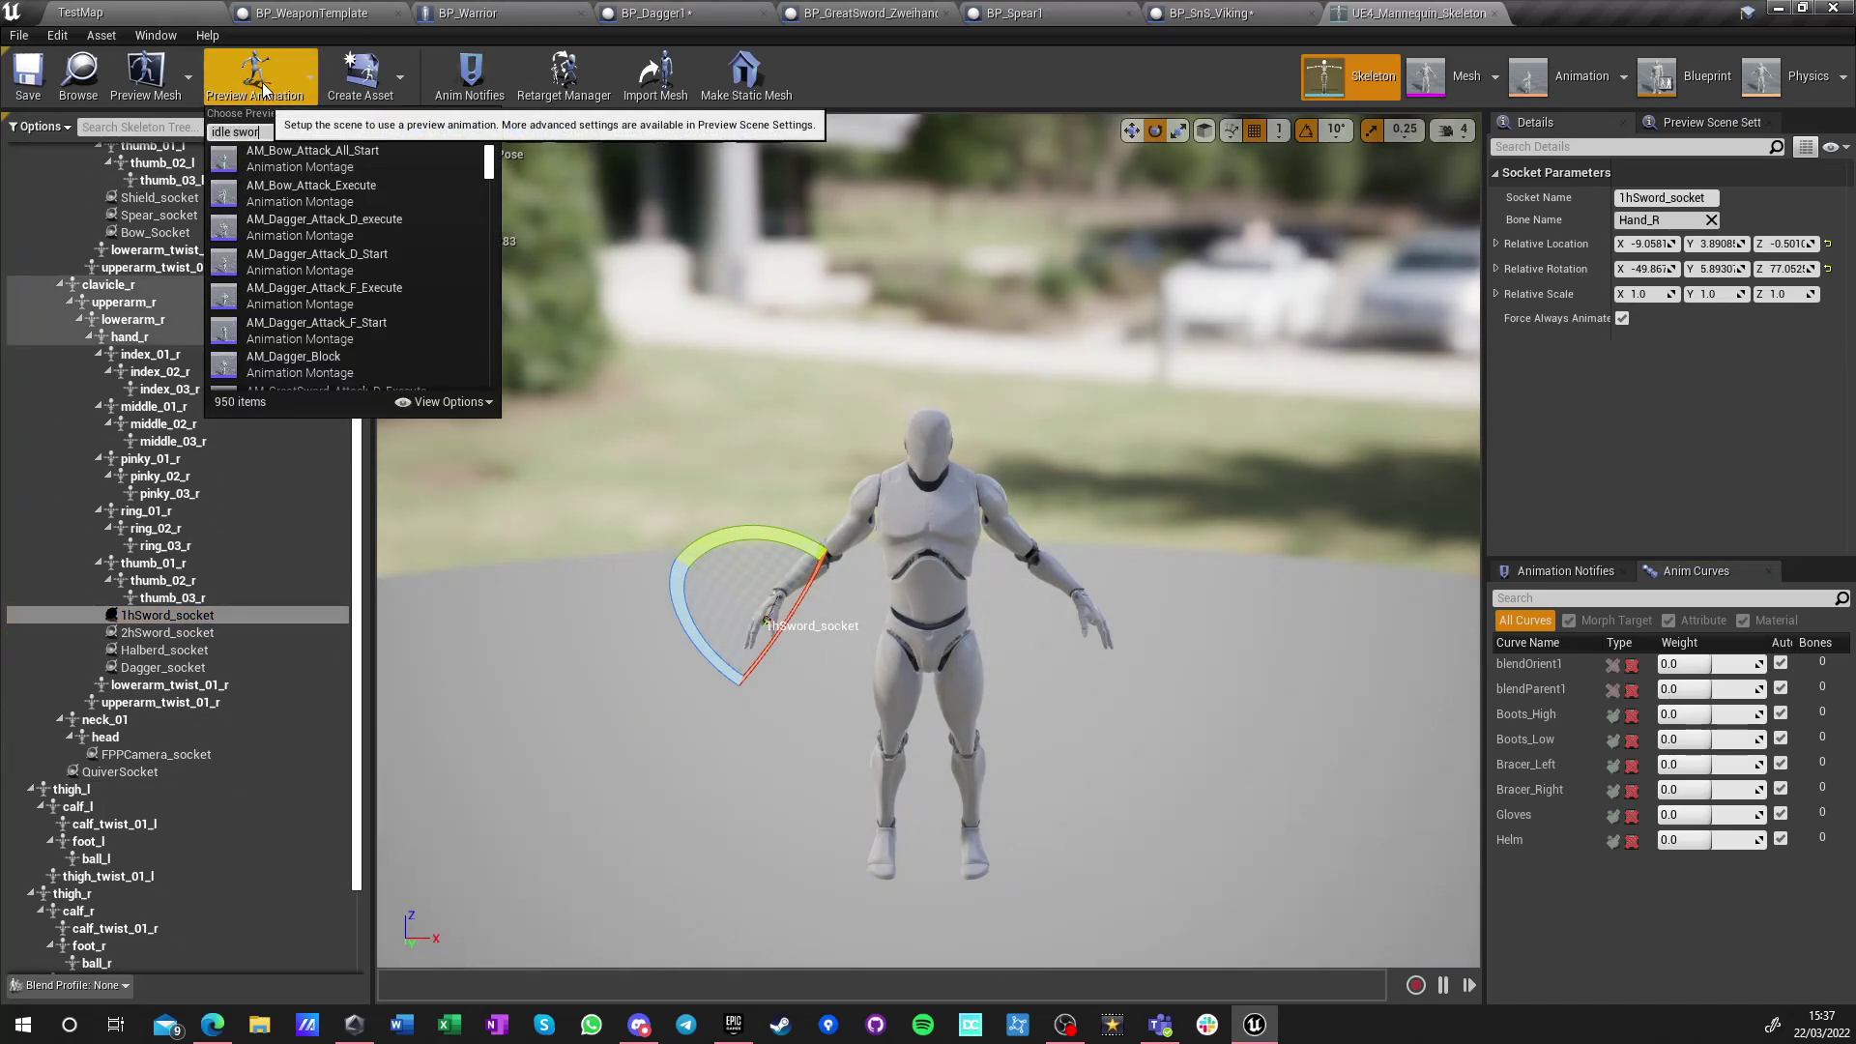
pyautogui.write('d')
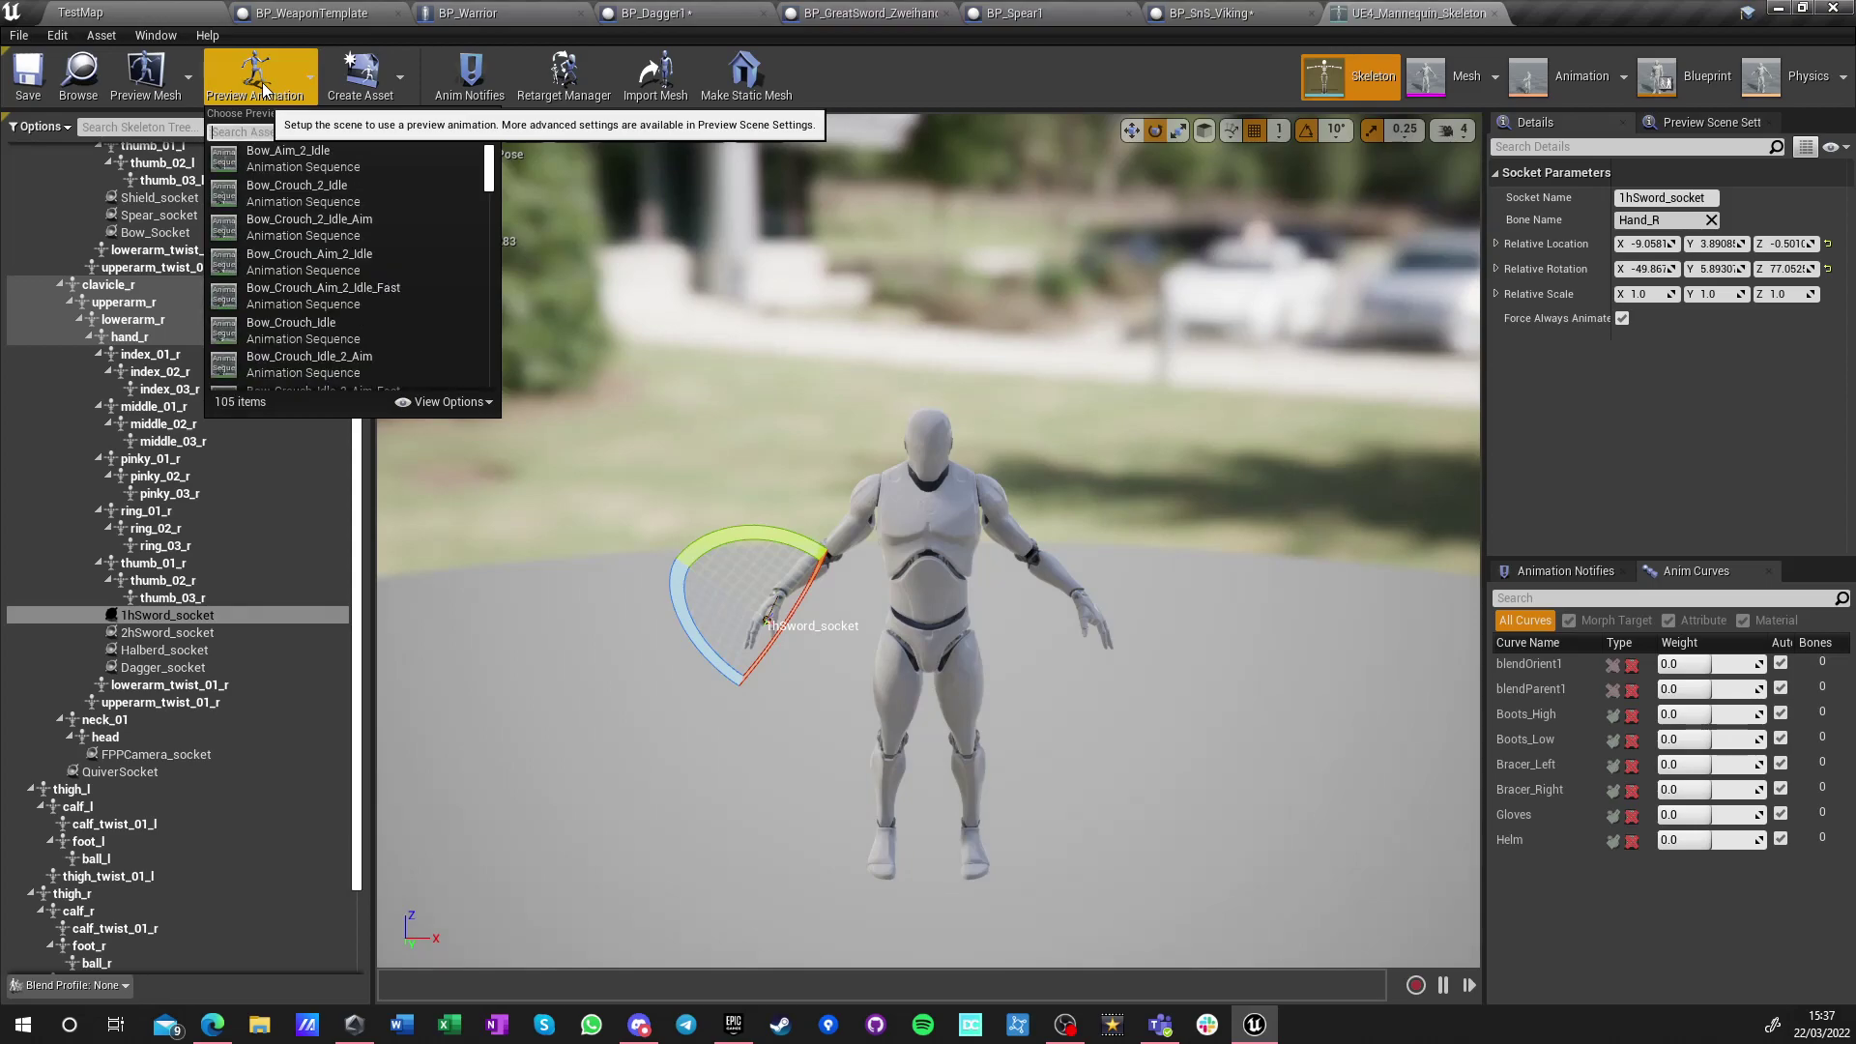
pyautogui.write('sns')
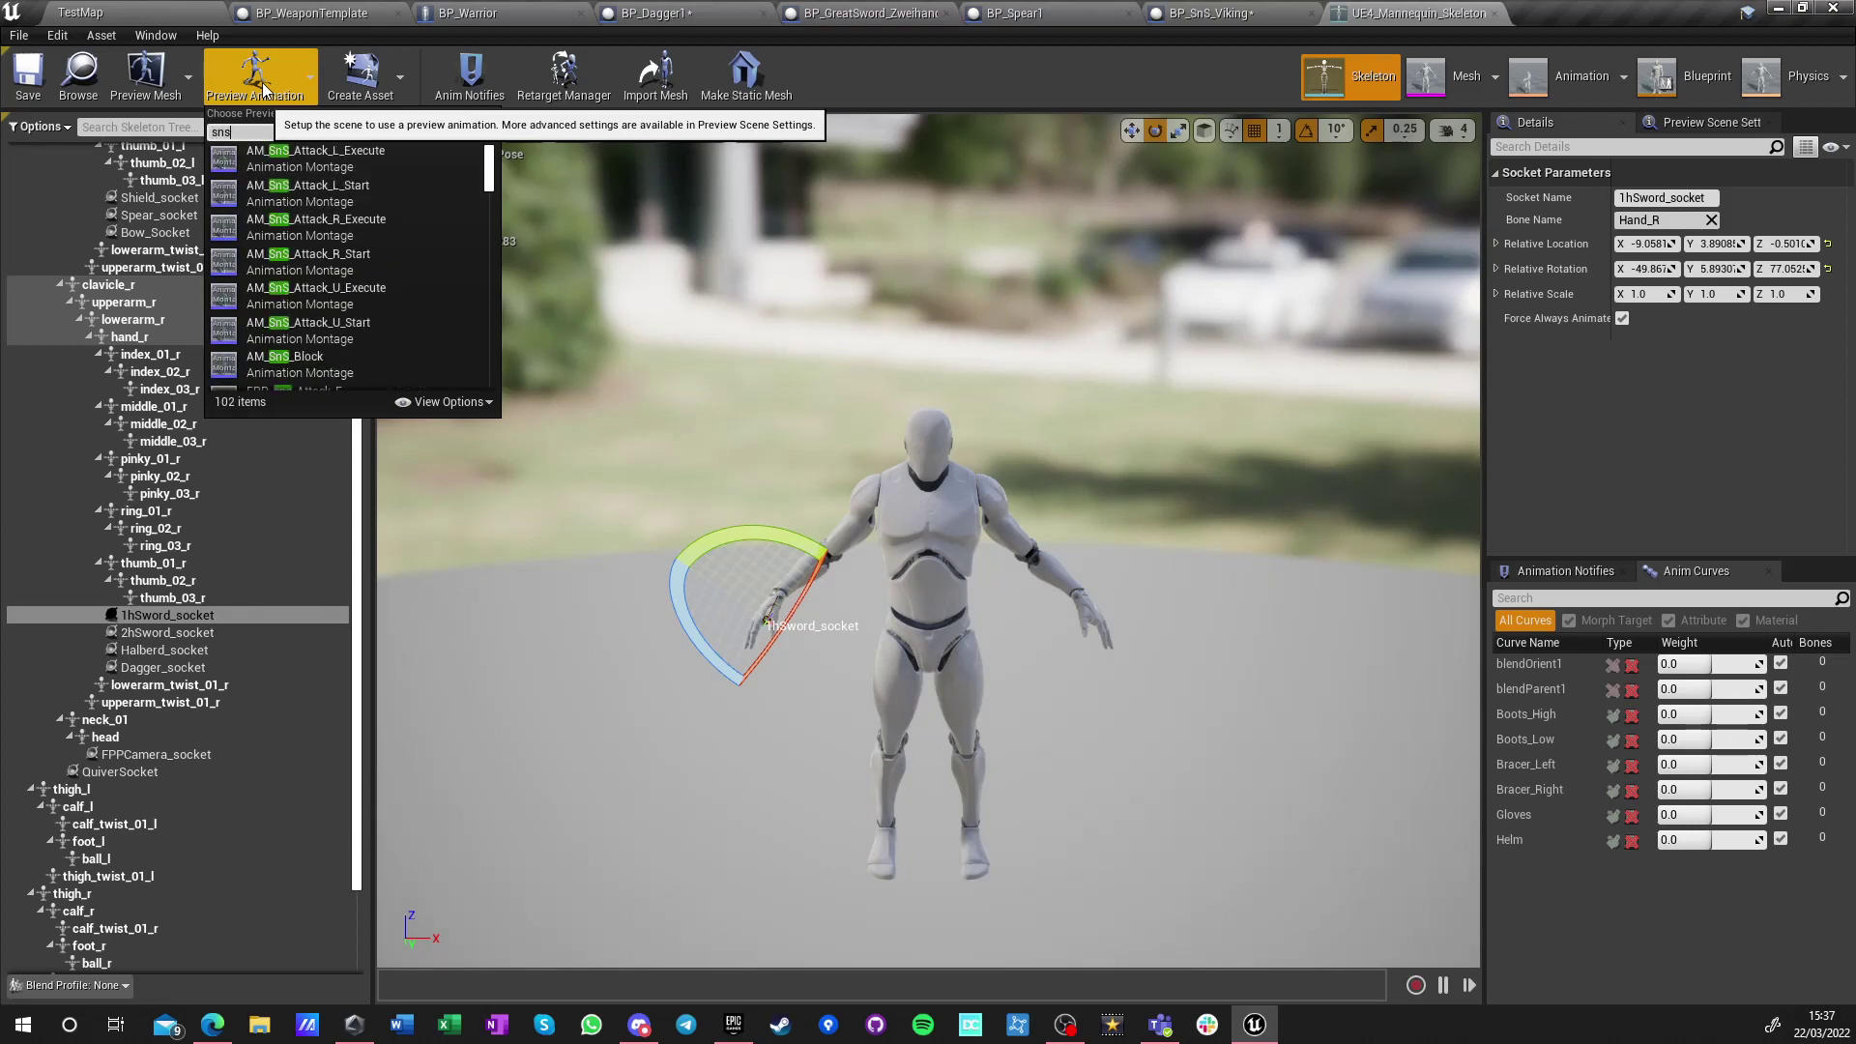
pyautogui.write(' idle')
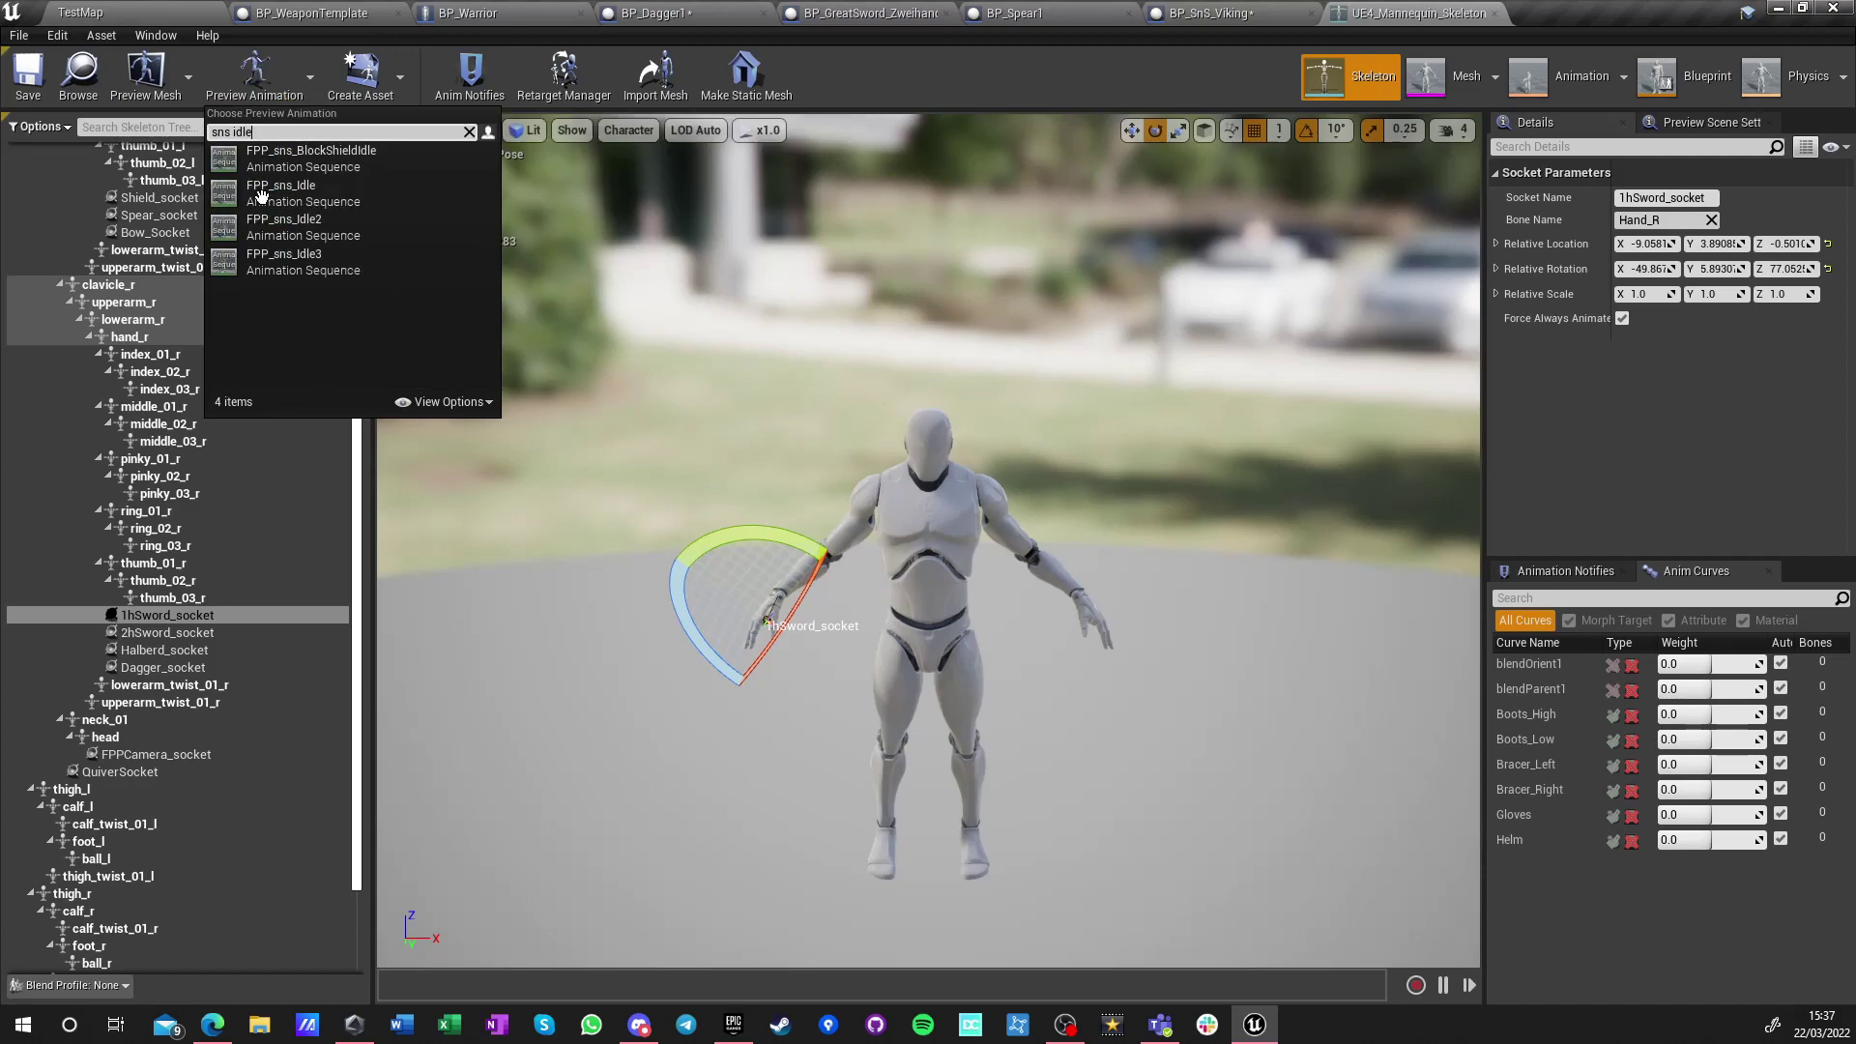
pyautogui.click(348, 199)
pyautogui.moveTo(708, 588); pyautogui.dragTo(966, 629, button='right')
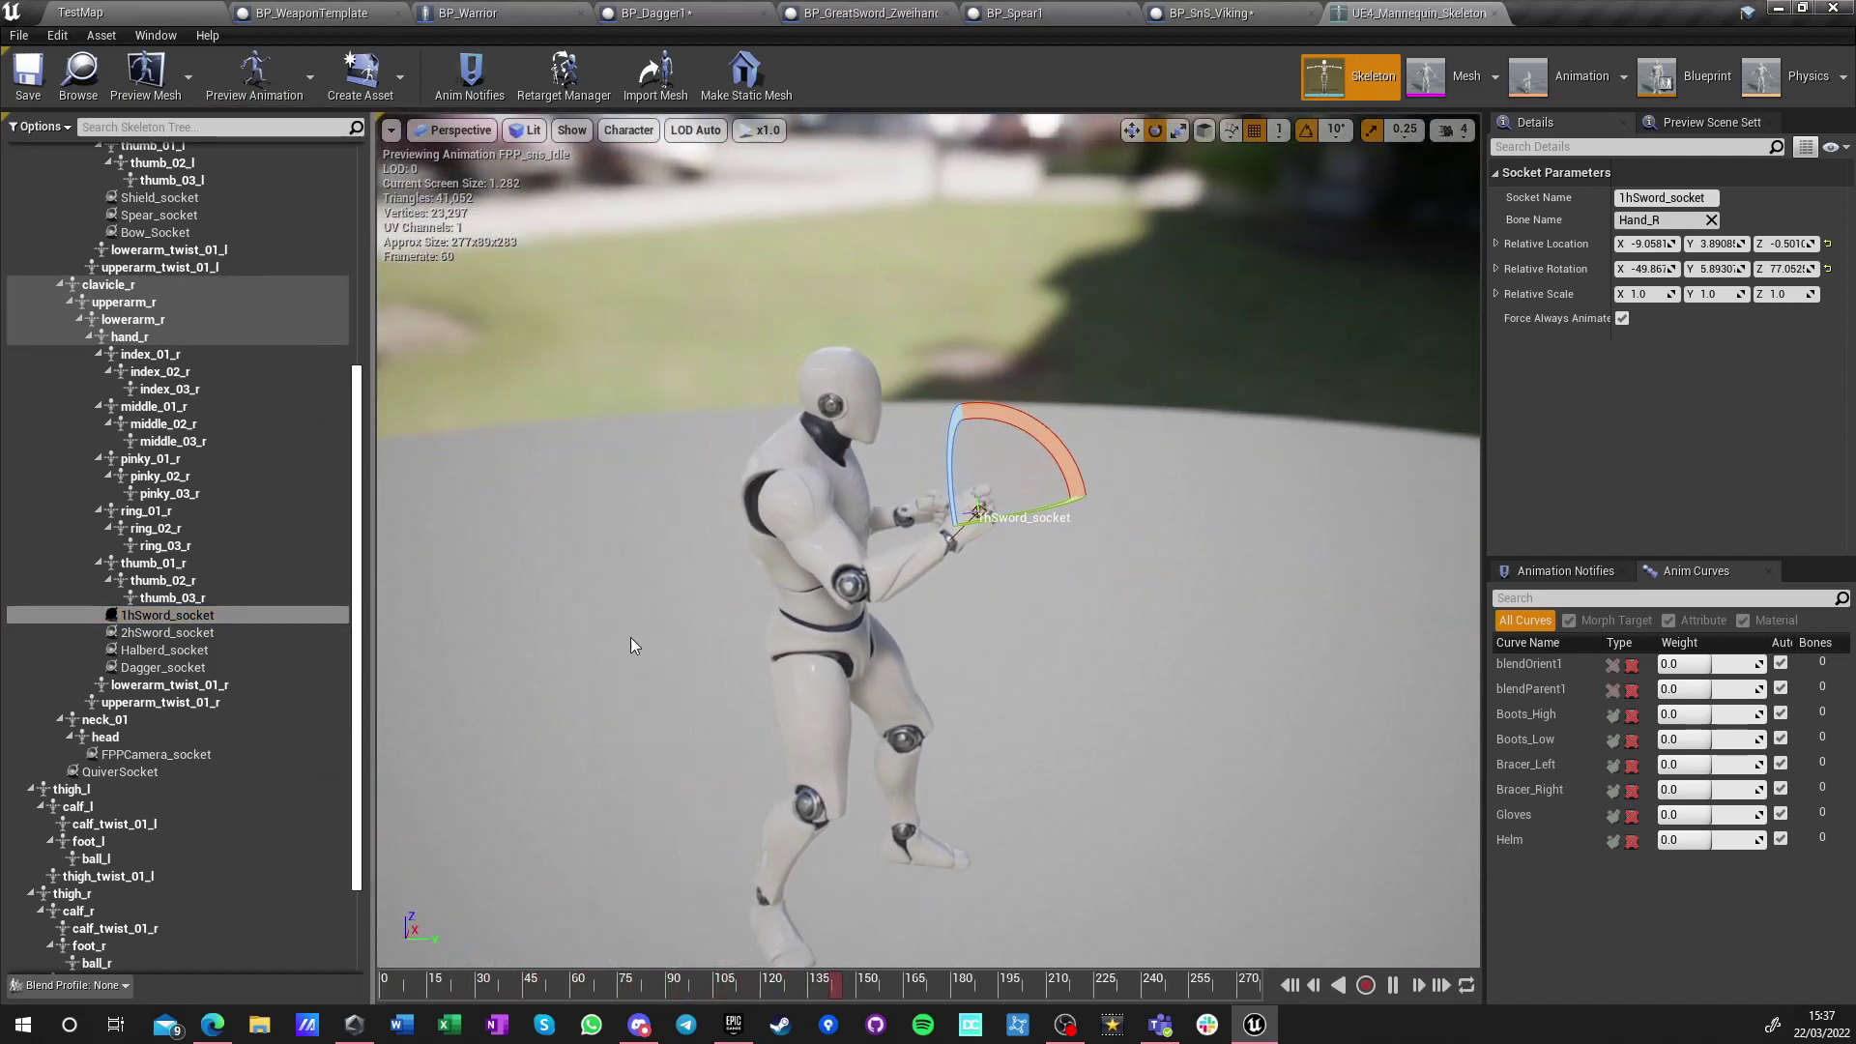
# Attach the SwordViking mesh to 1hSword_socket as a preview asset
pyautogui.rightClick(176, 613)
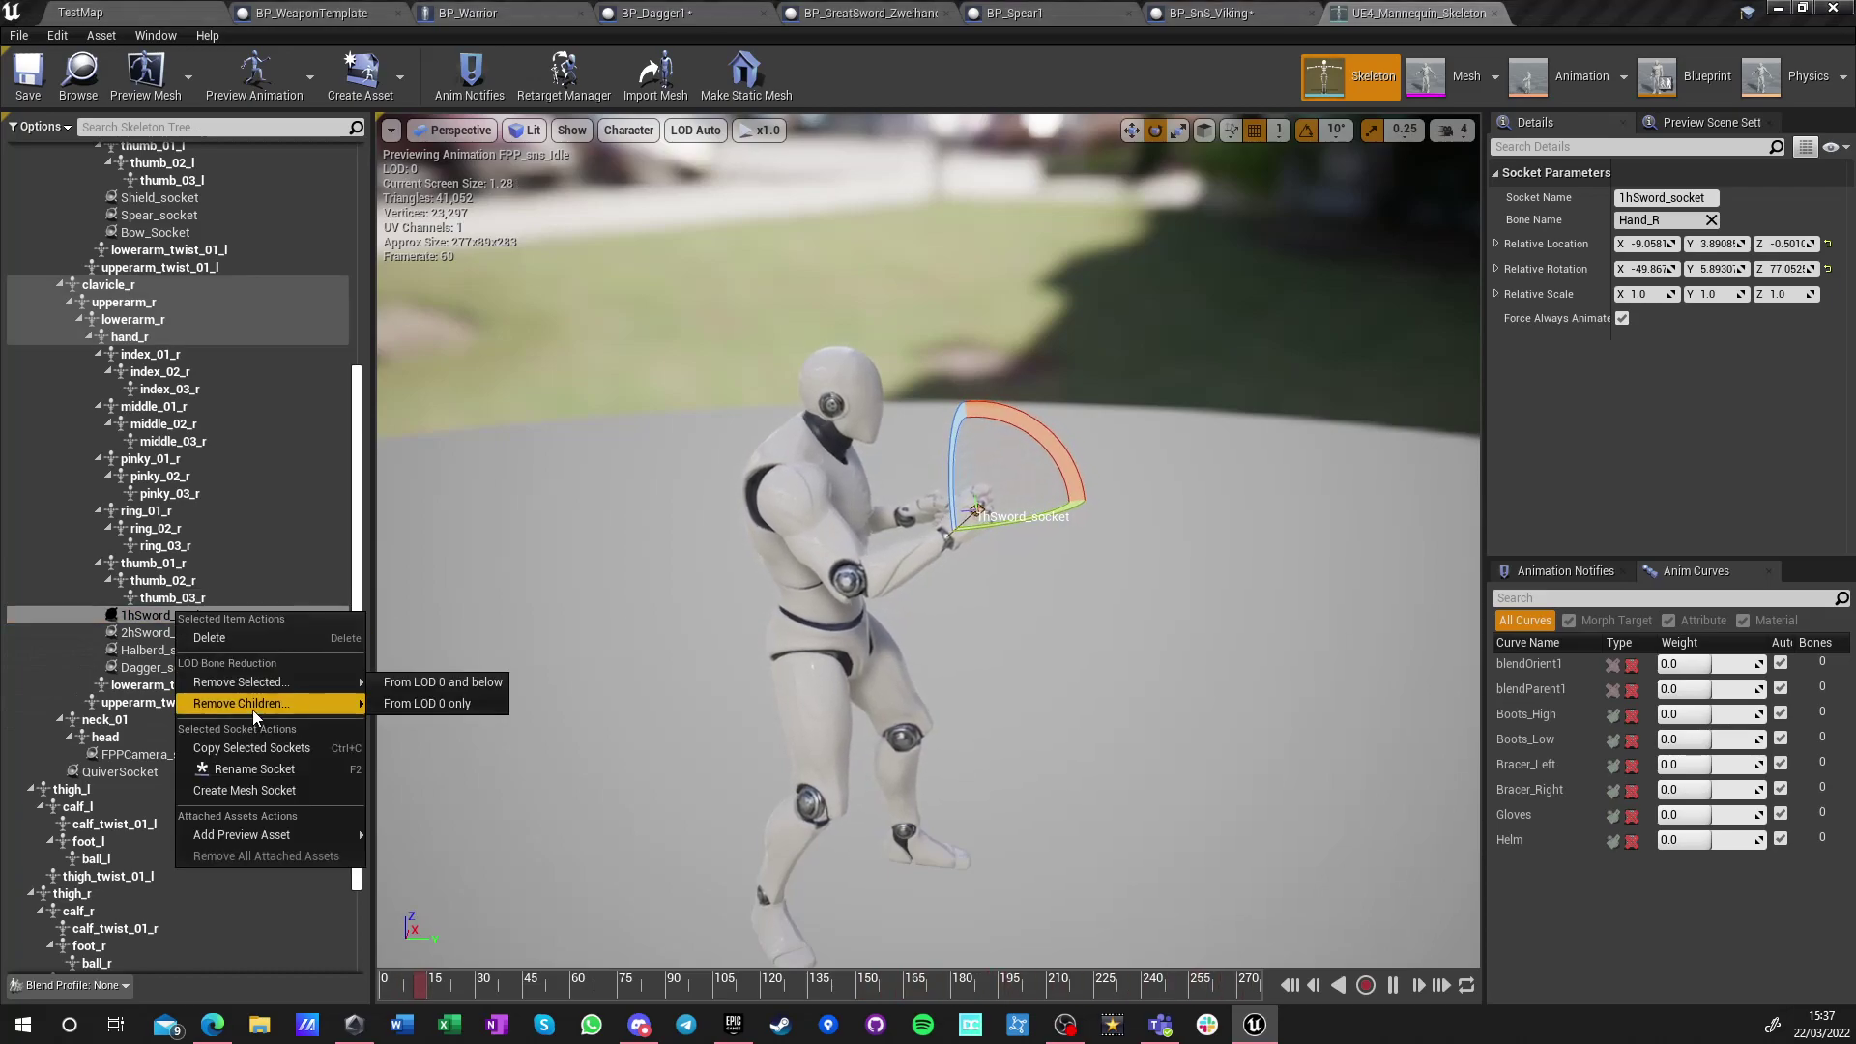
pyautogui.moveTo(257, 837)
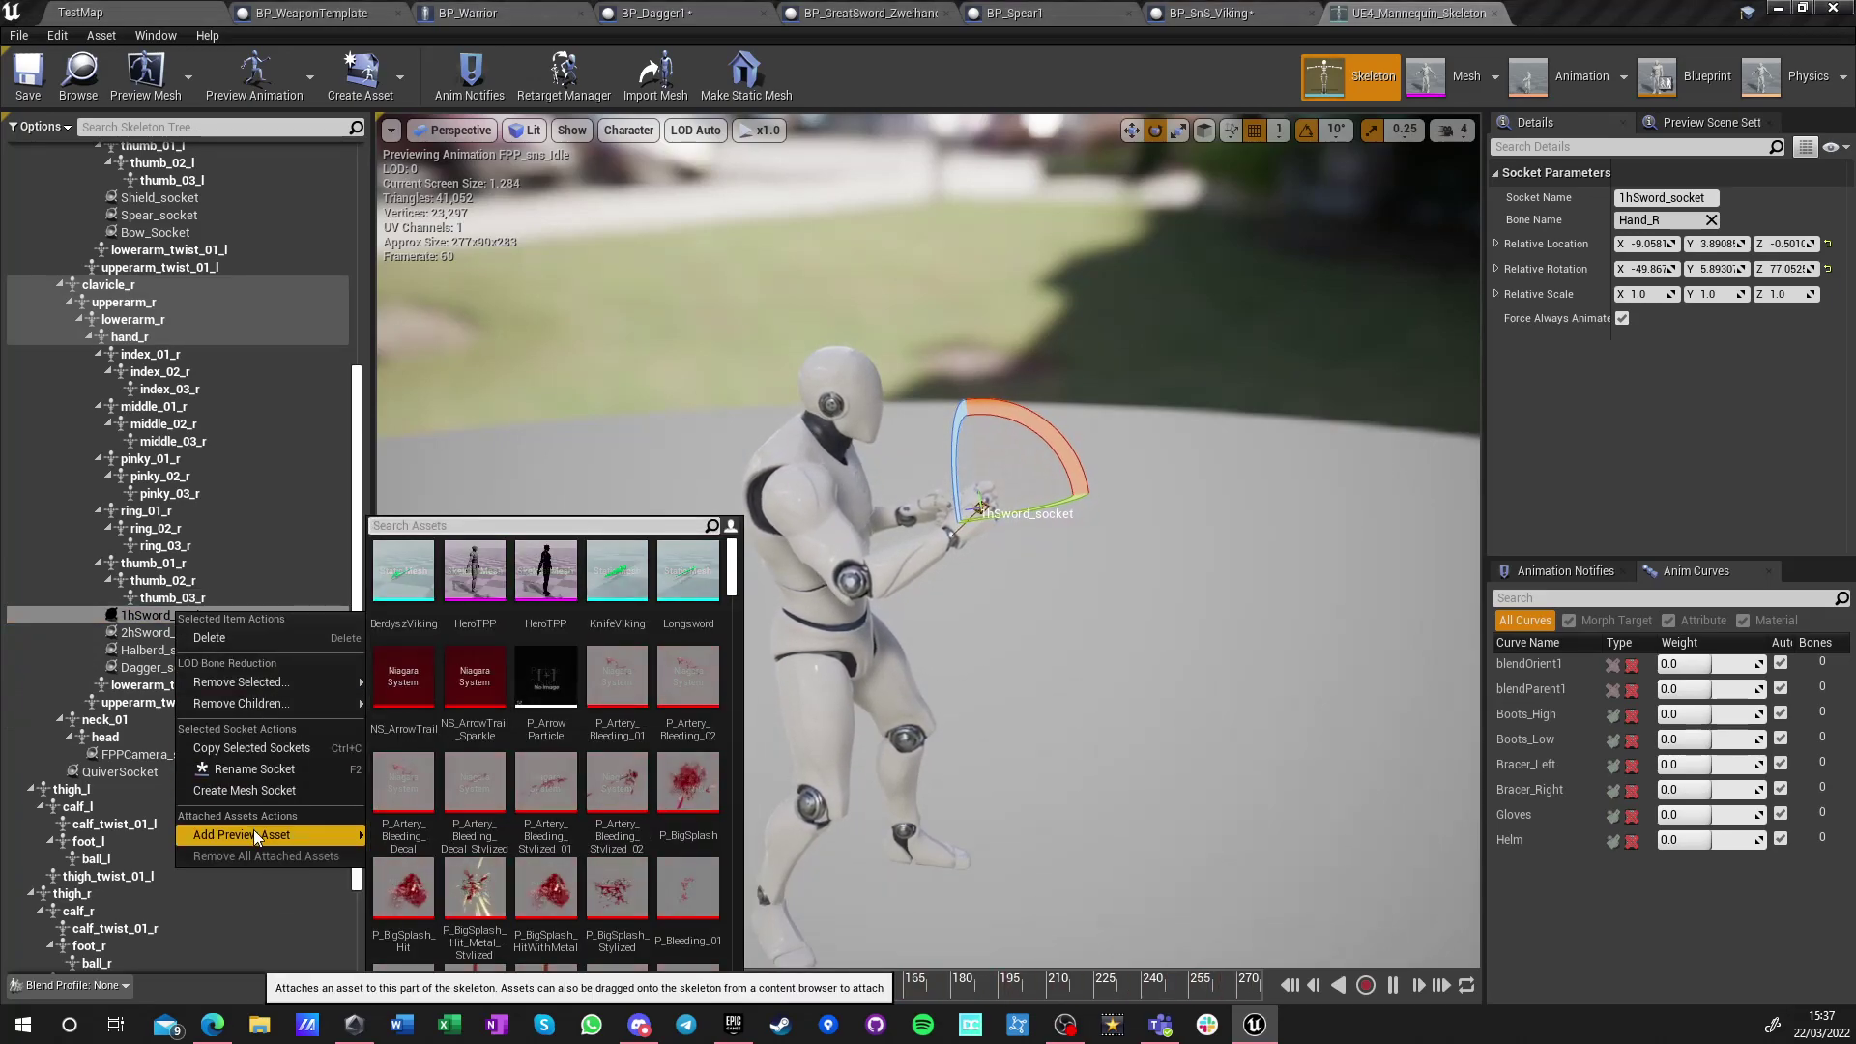
pyautogui.write('sword')
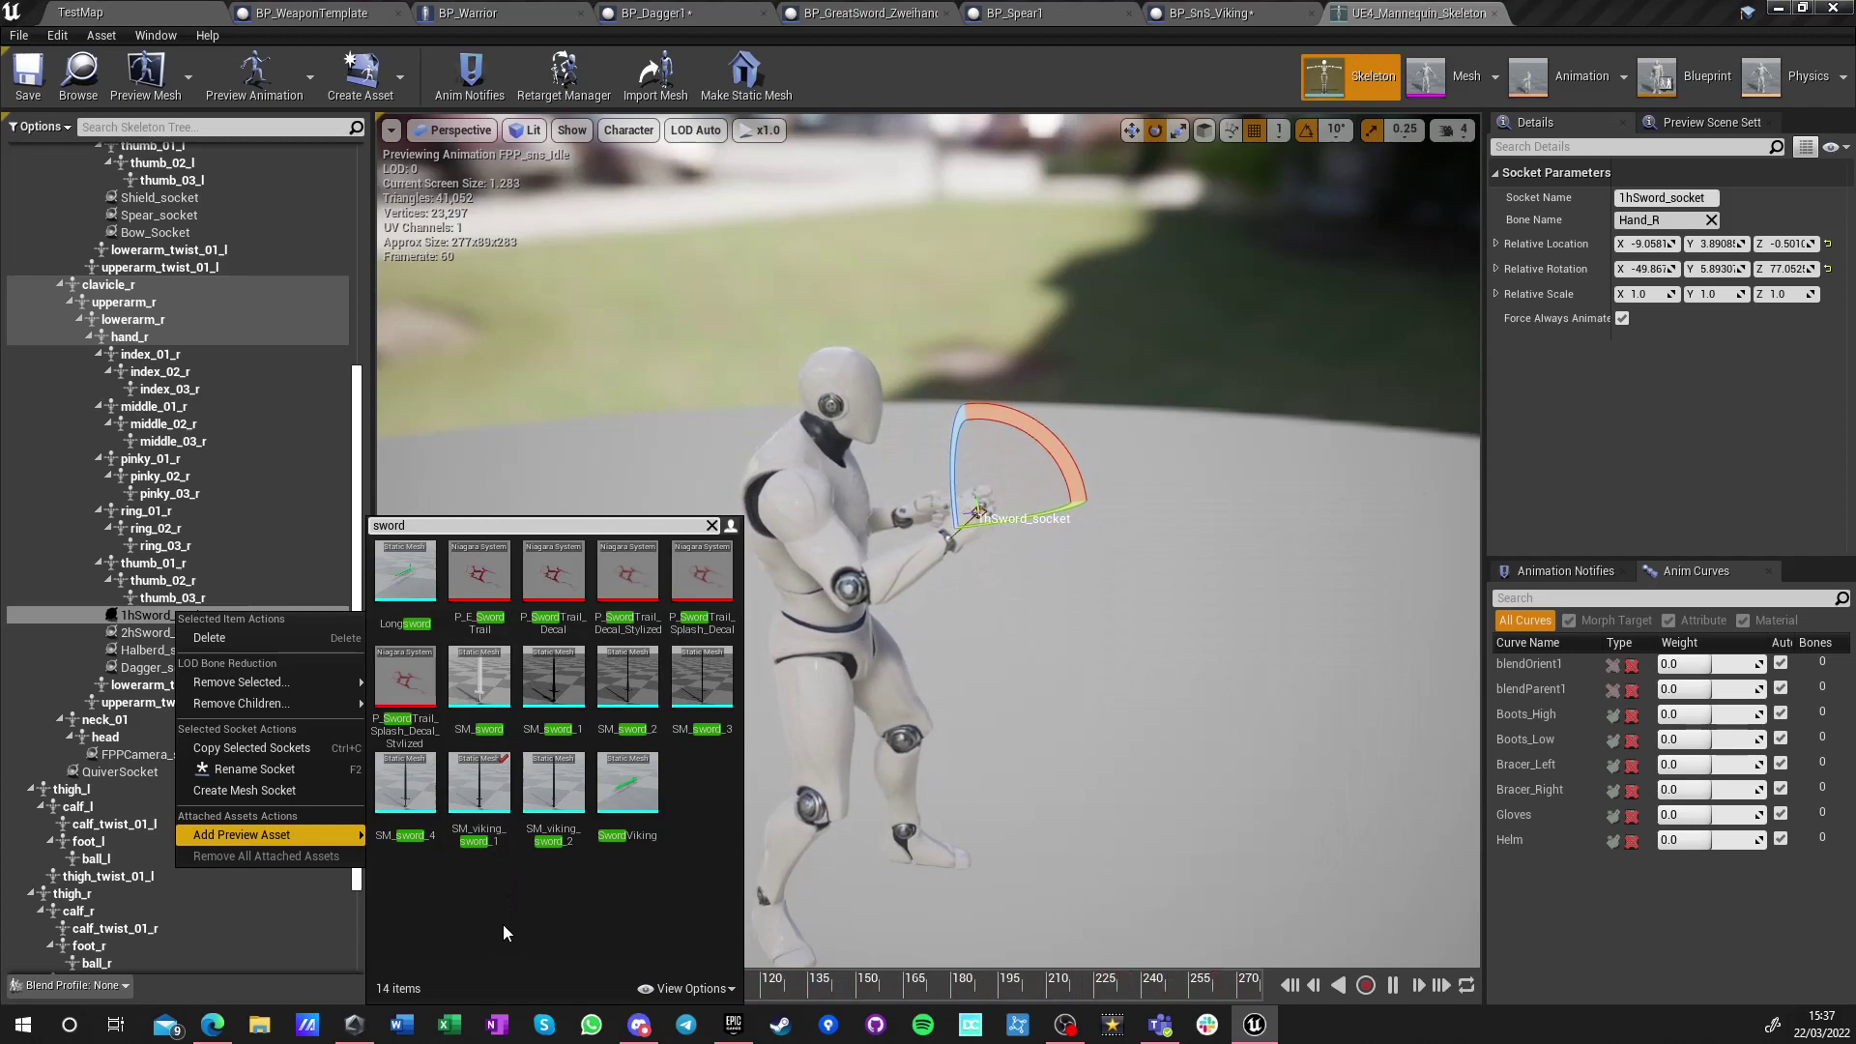
pyautogui.click(626, 795)
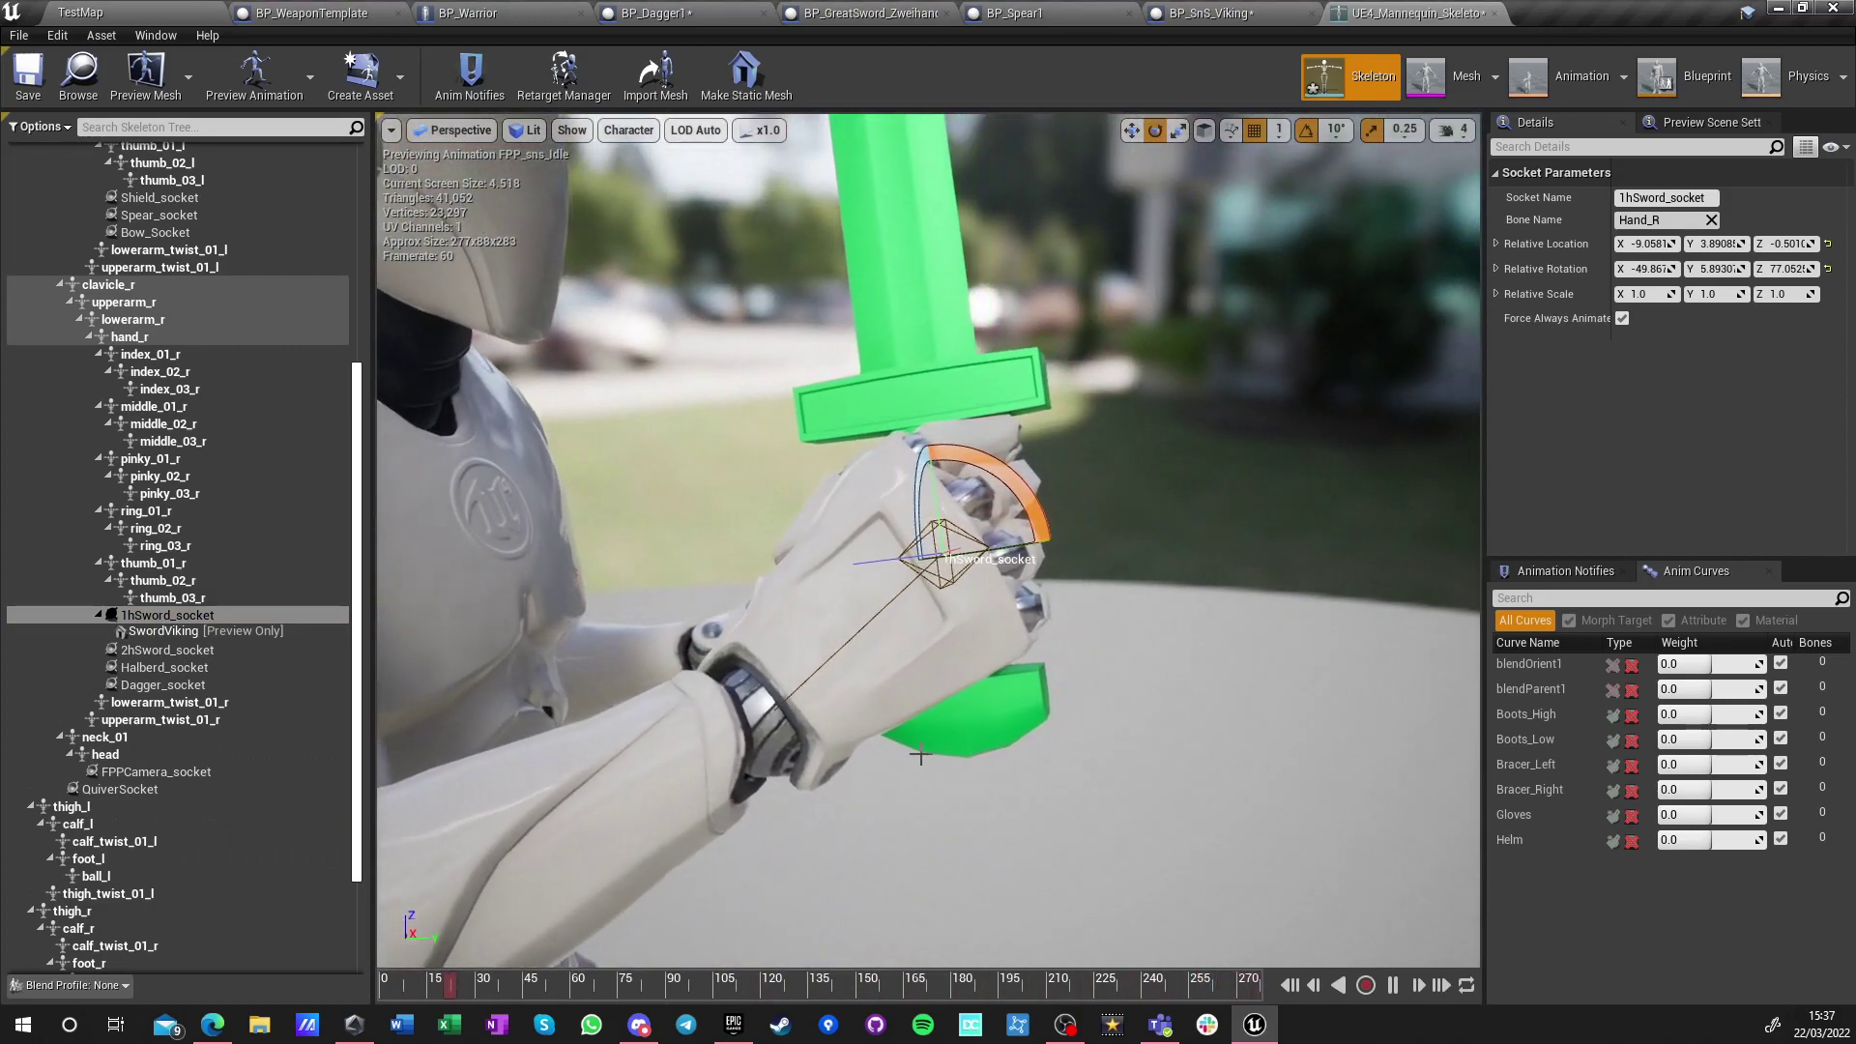
# Pause the animation, move 1hSword_socket to about X -9.75, Y 3.96, Z 0.31 in the right hand, and save the skeleton
pyautogui.press('w')
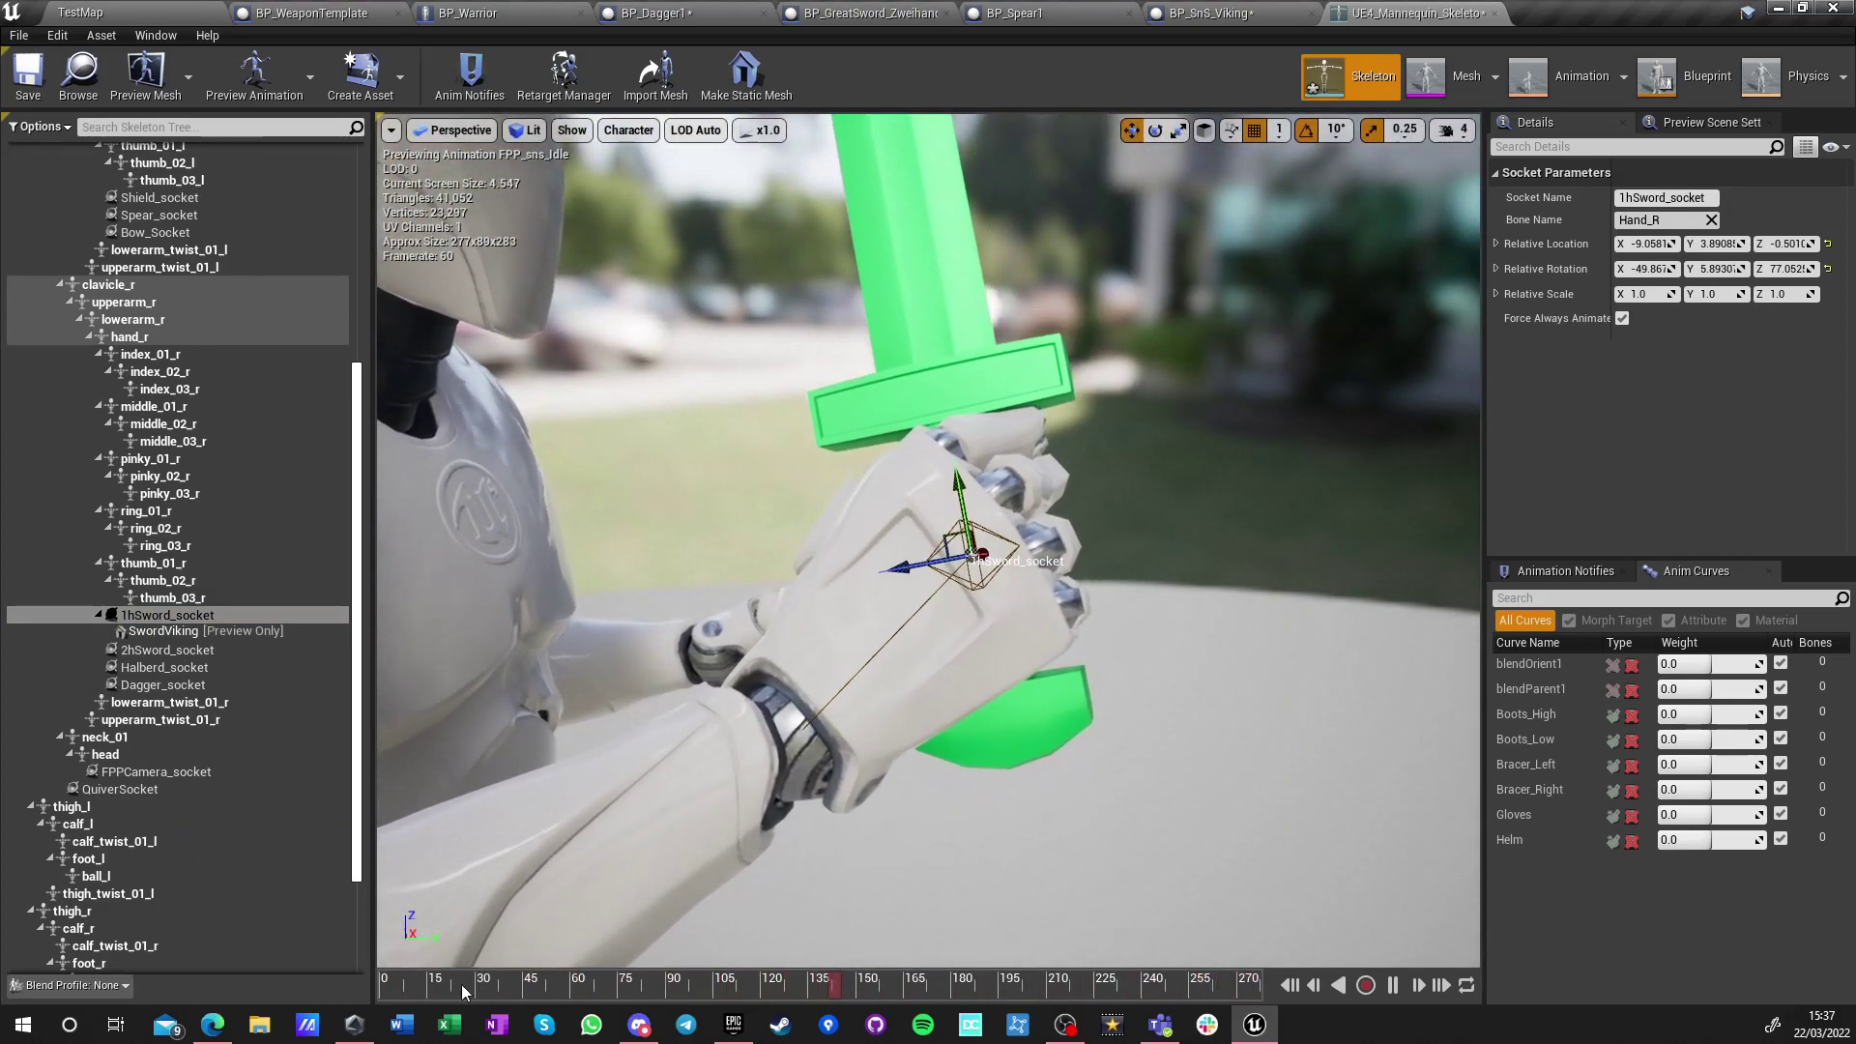
pyautogui.click(1393, 985)
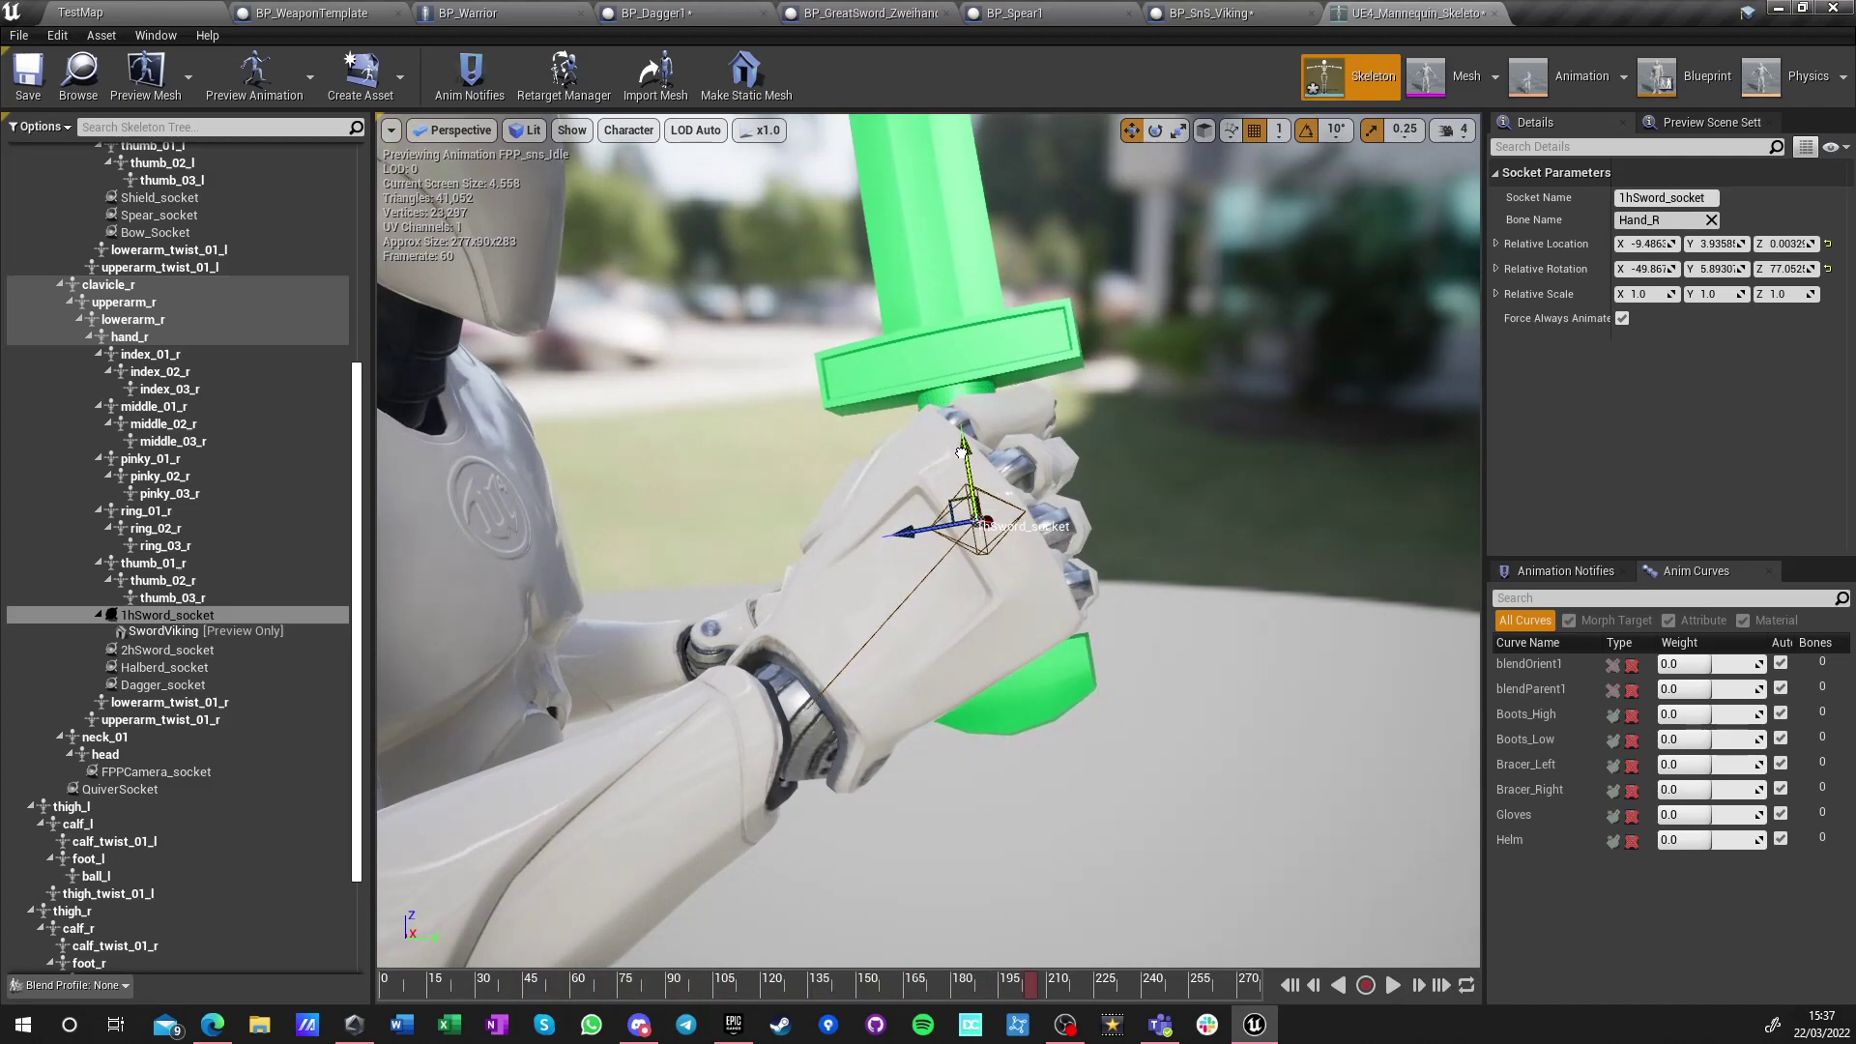
pyautogui.click(30, 85)
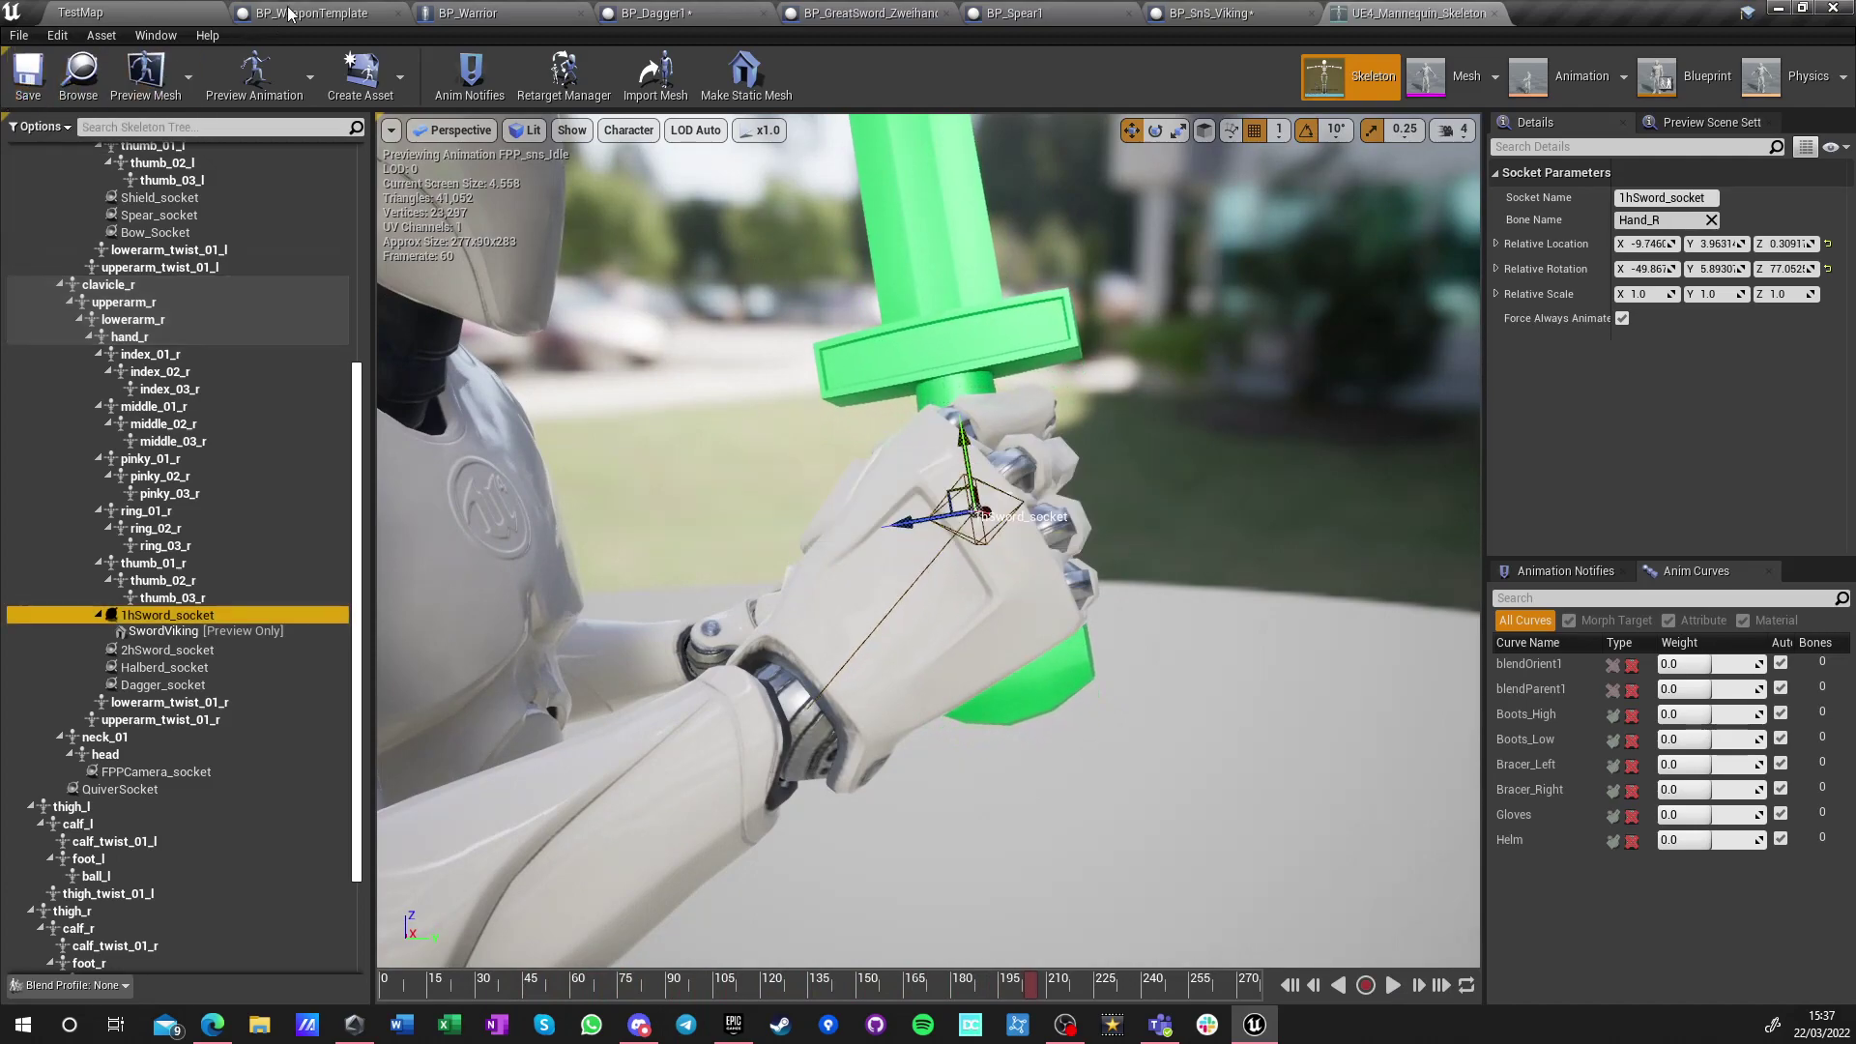
# Play TestMap, attack a target dummy with the Viking sword to check its grip in first person, and end play
pyautogui.click(175, 20)
pyautogui.click(1194, 77)
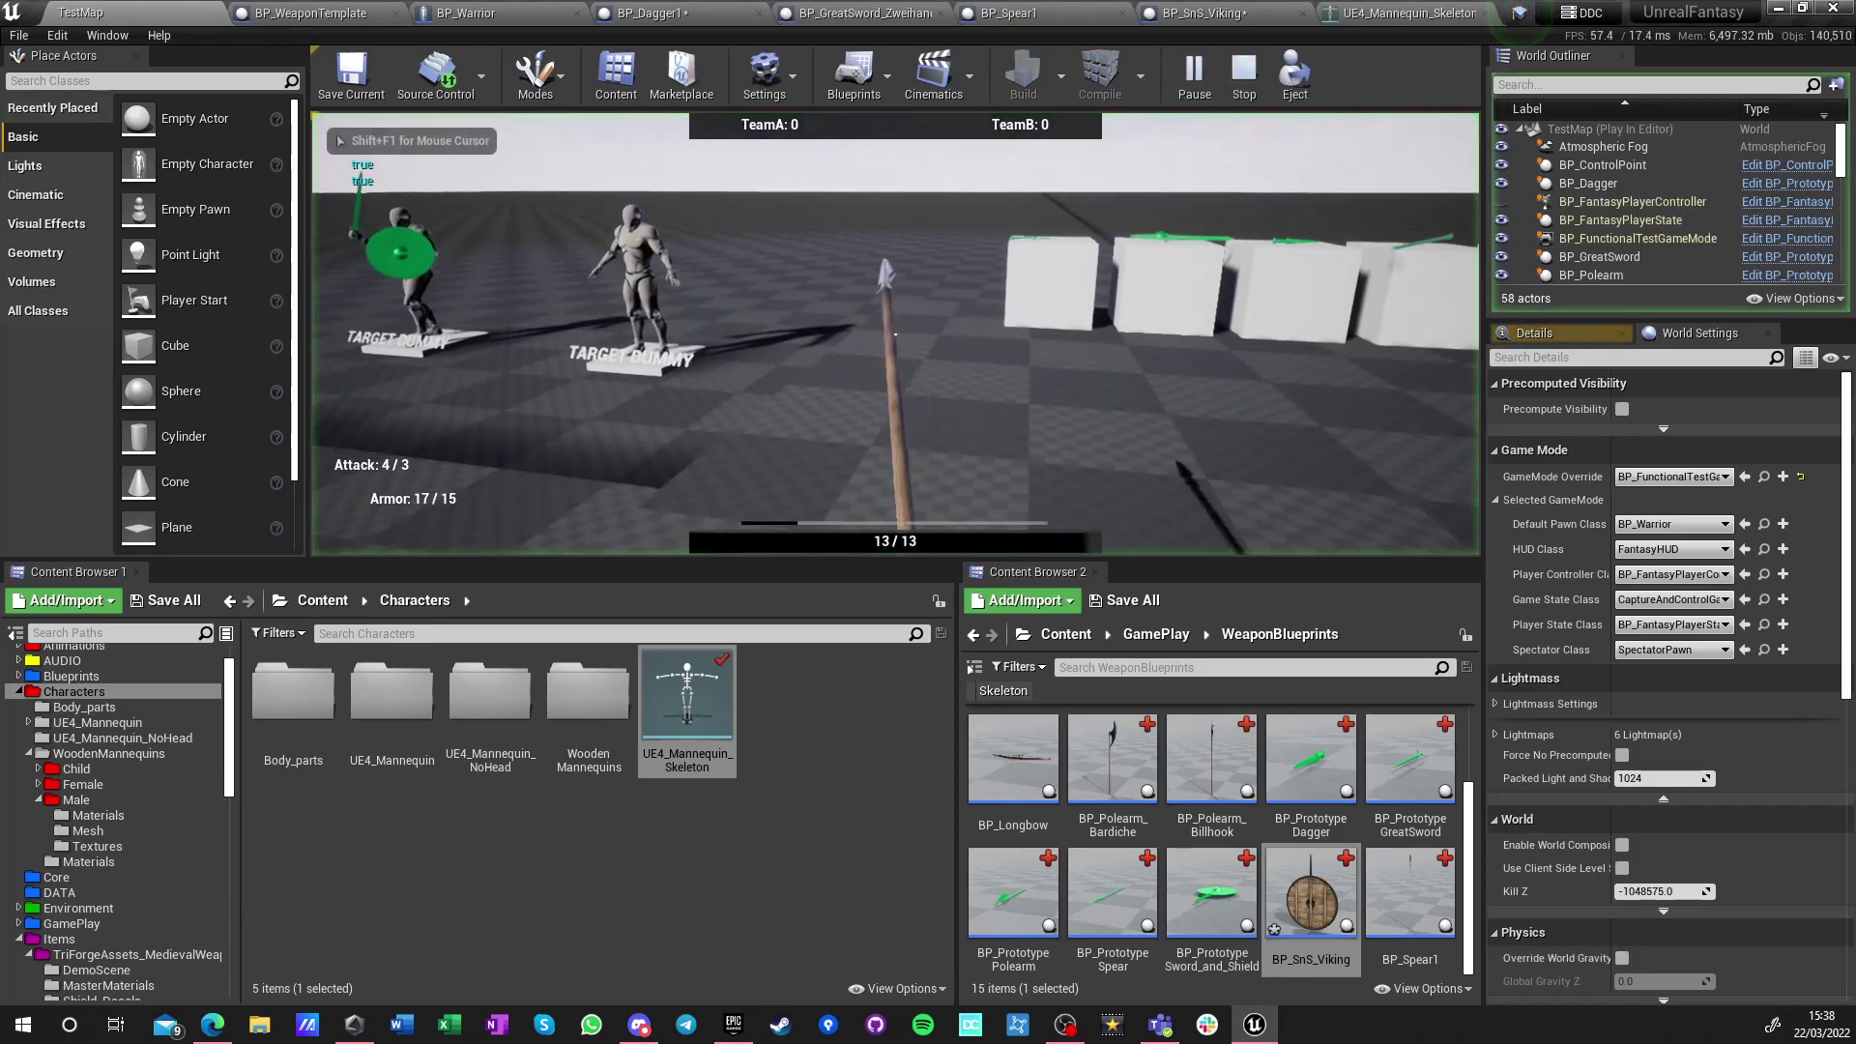
pyautogui.press('w')
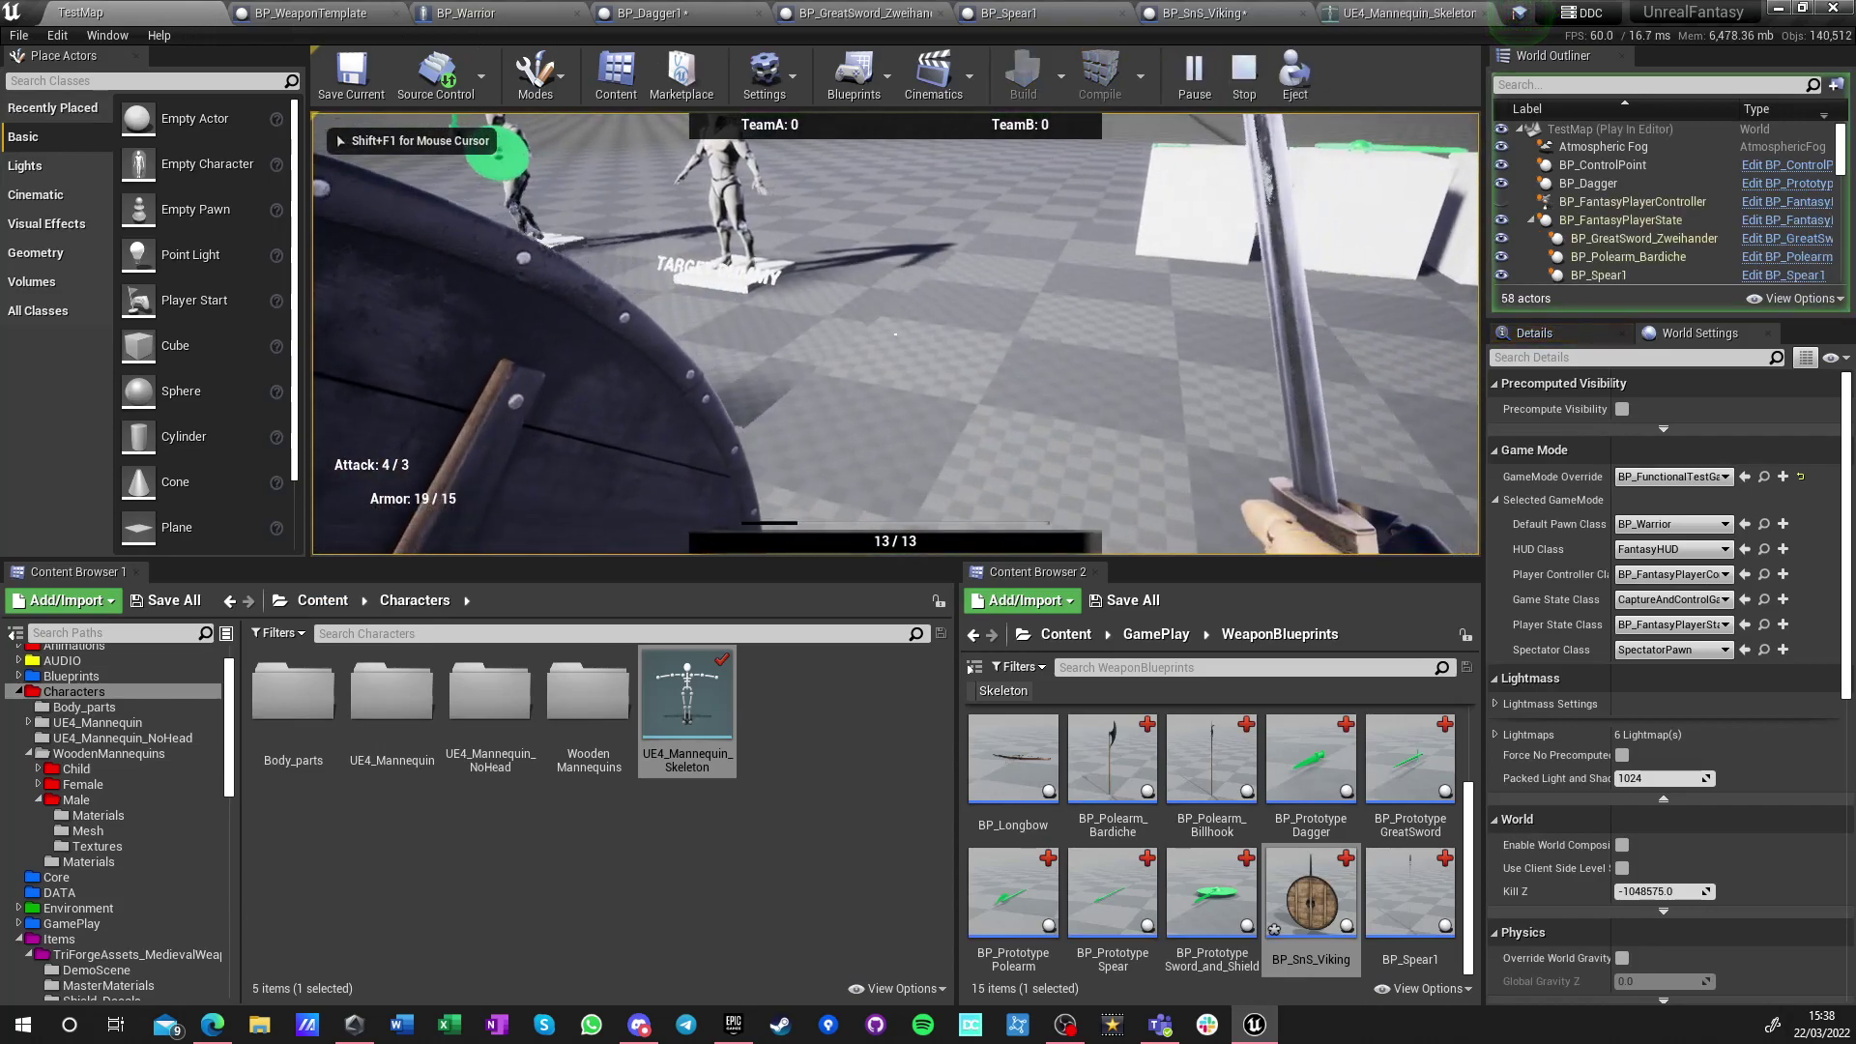
pyautogui.click(895, 335)
pyautogui.press('d')
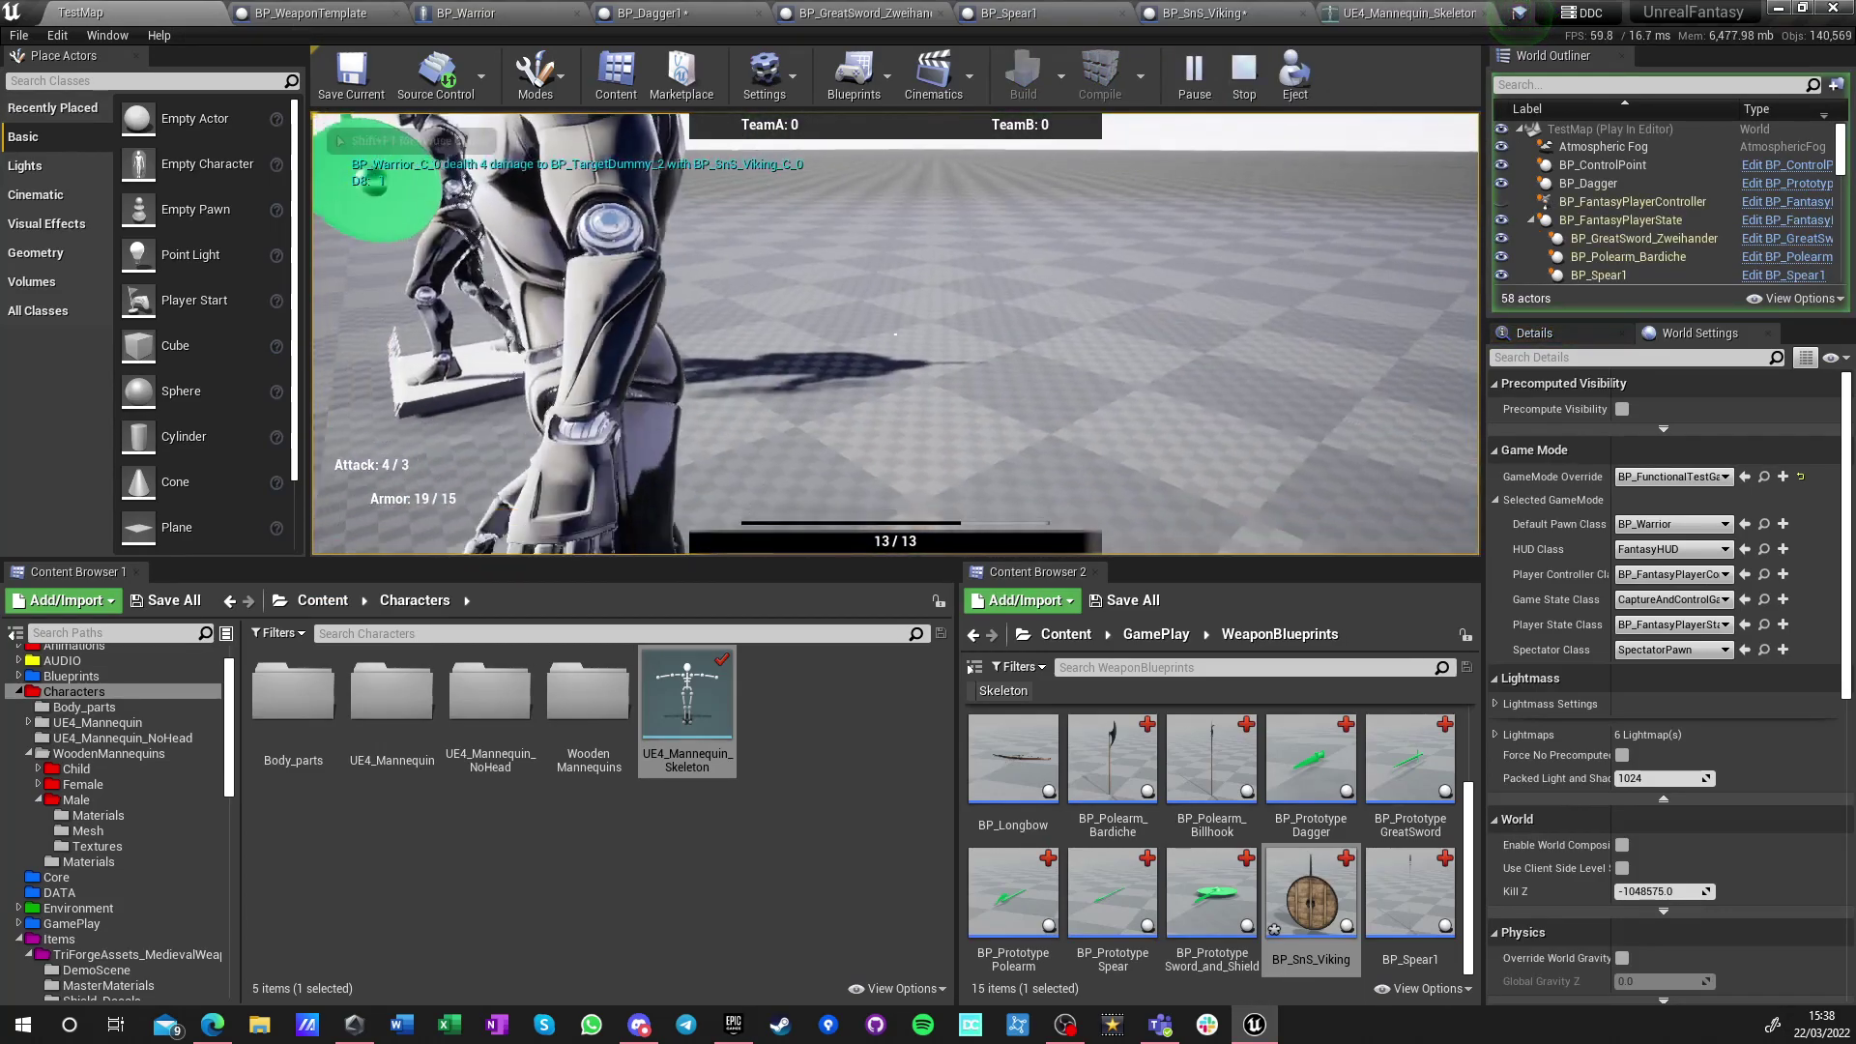
pyautogui.press('a')
pyautogui.press('d')
pyautogui.click(895, 334)
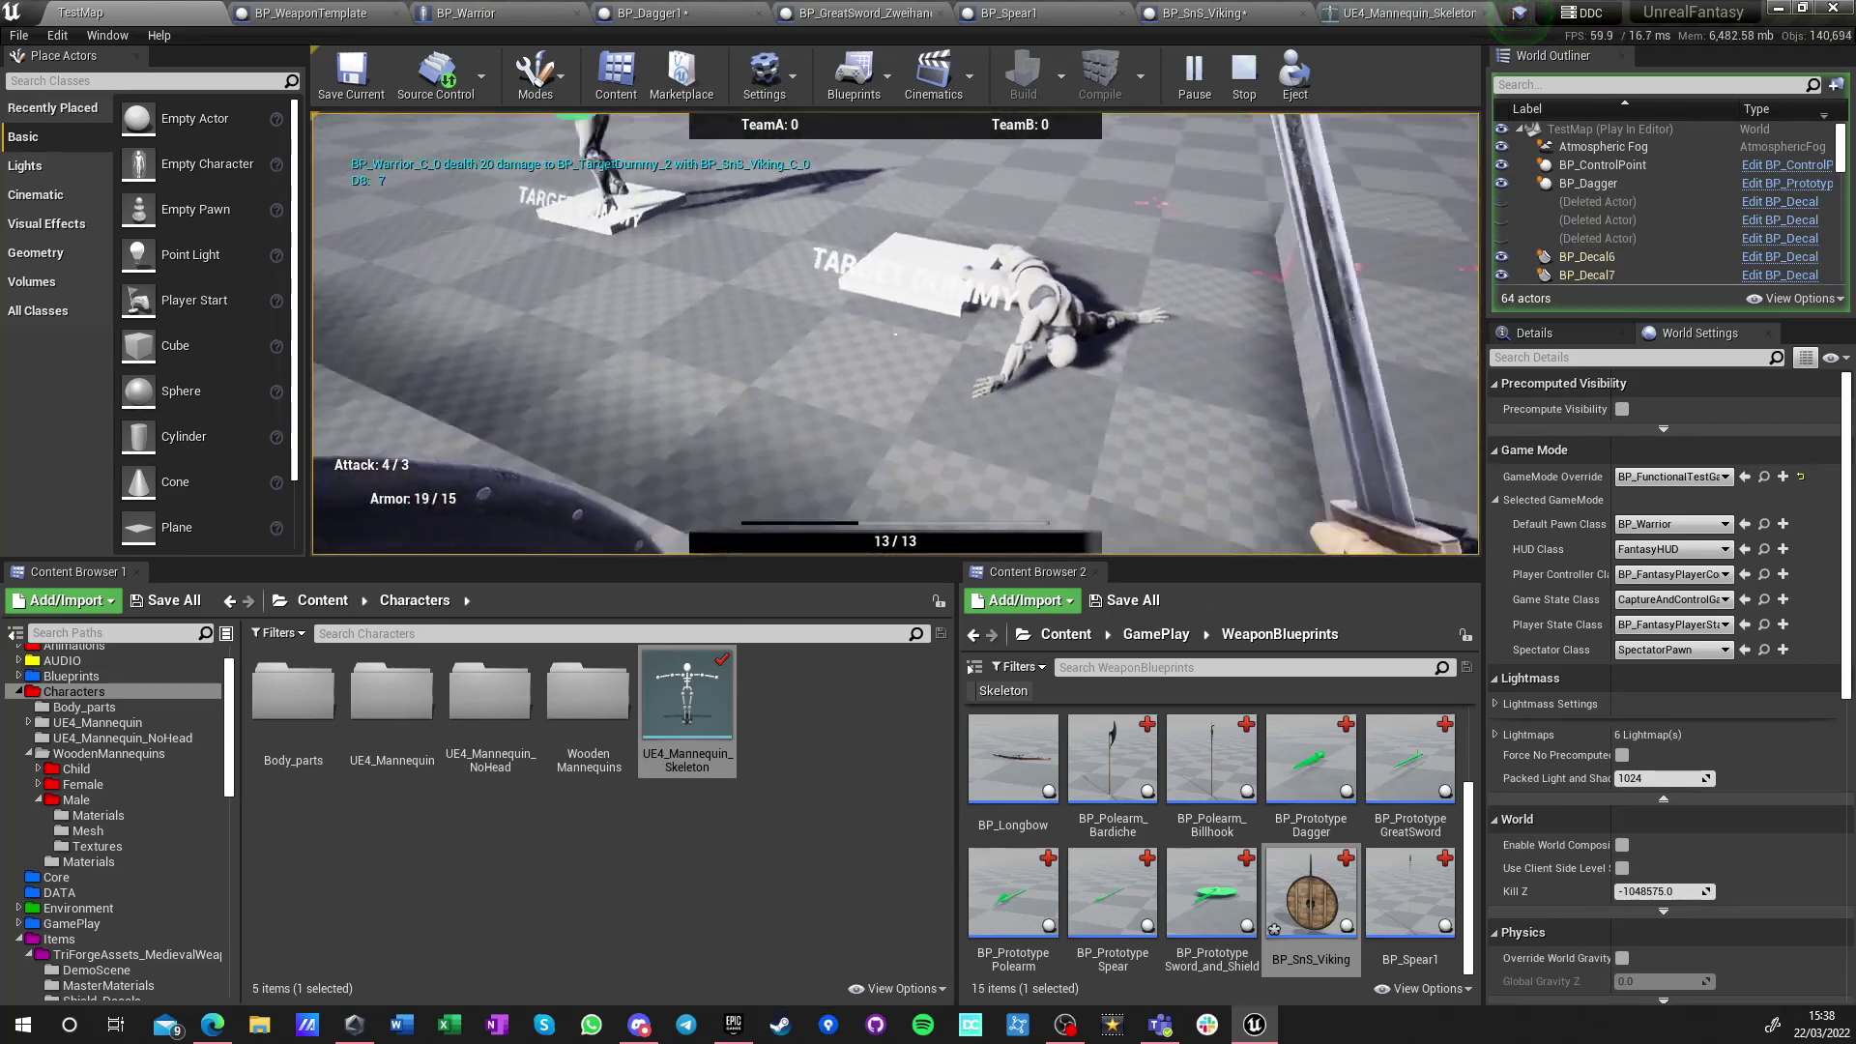
pyautogui.press('Escape')
# Save all modified assets in the project
pyautogui.click(798, 872)
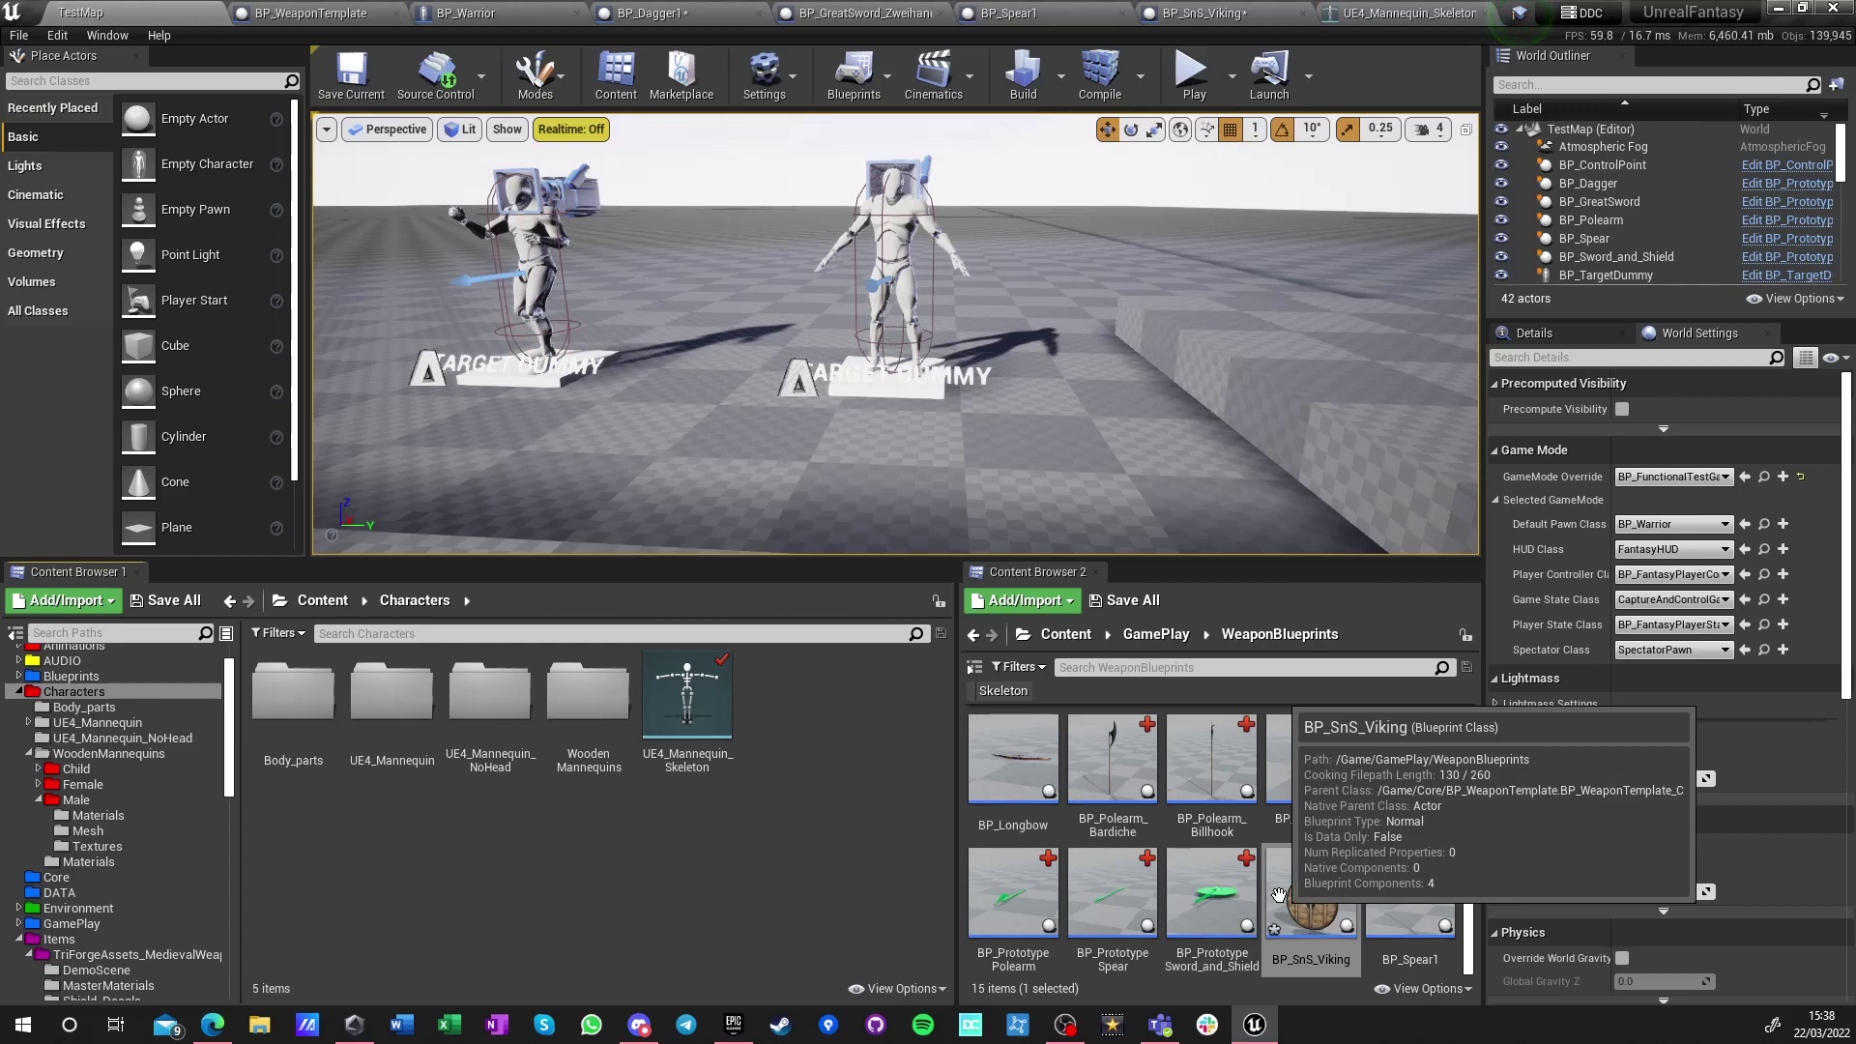
pyautogui.click(166, 600)
pyautogui.click(1102, 690)
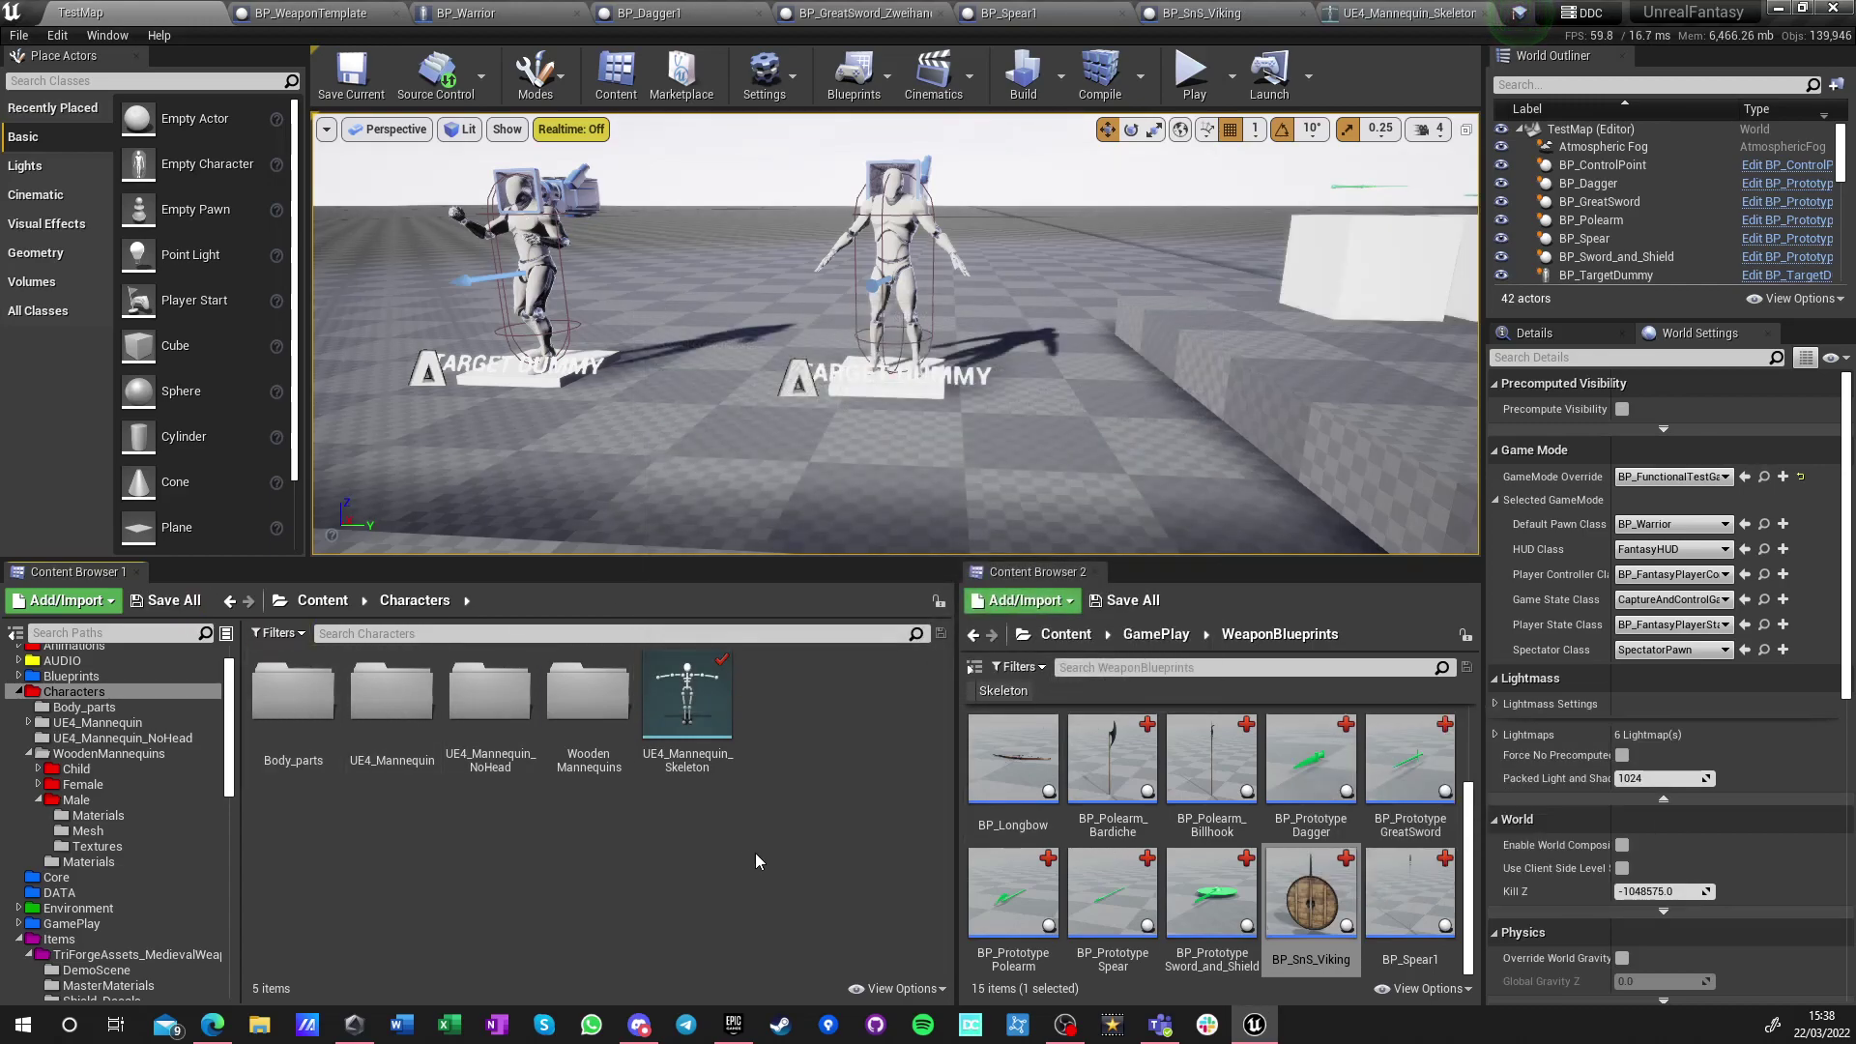
# Open BP_Rogue from the GamePlay folder in the full Blueprint editor
pyautogui.click(322, 601)
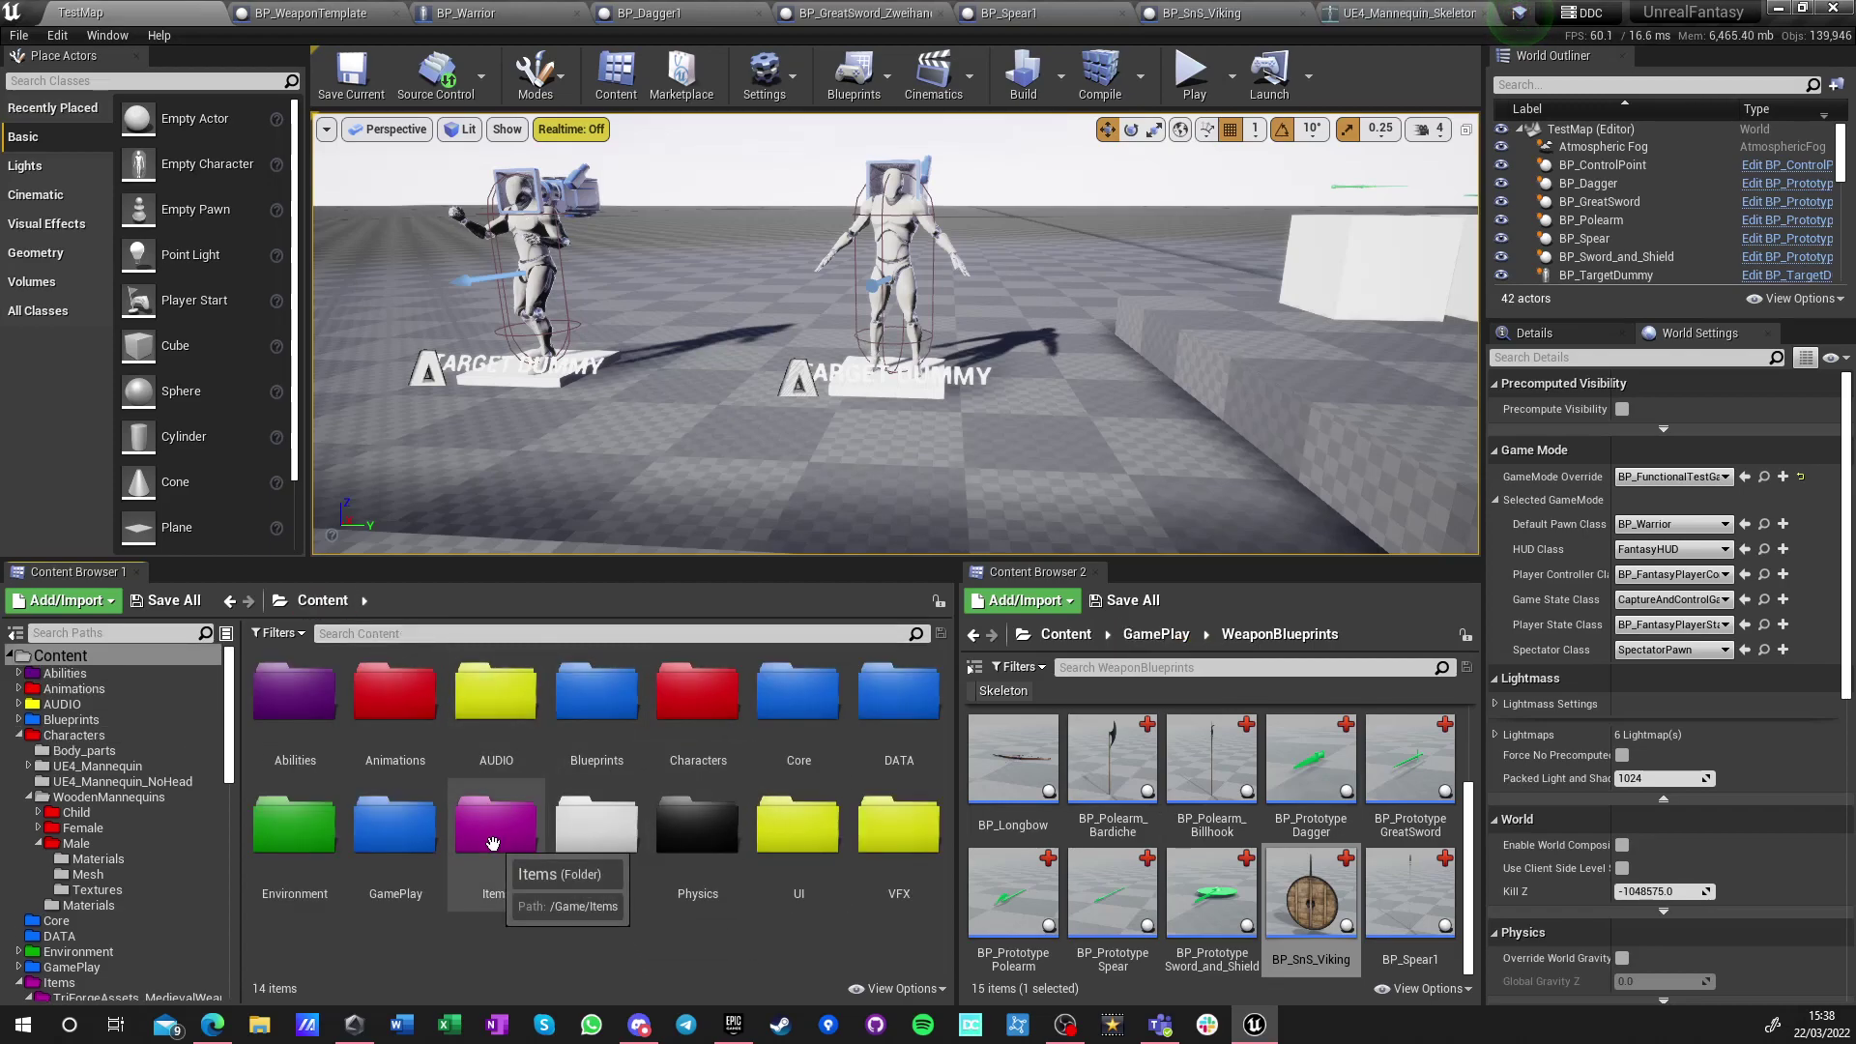
pyautogui.doubleClick(399, 837)
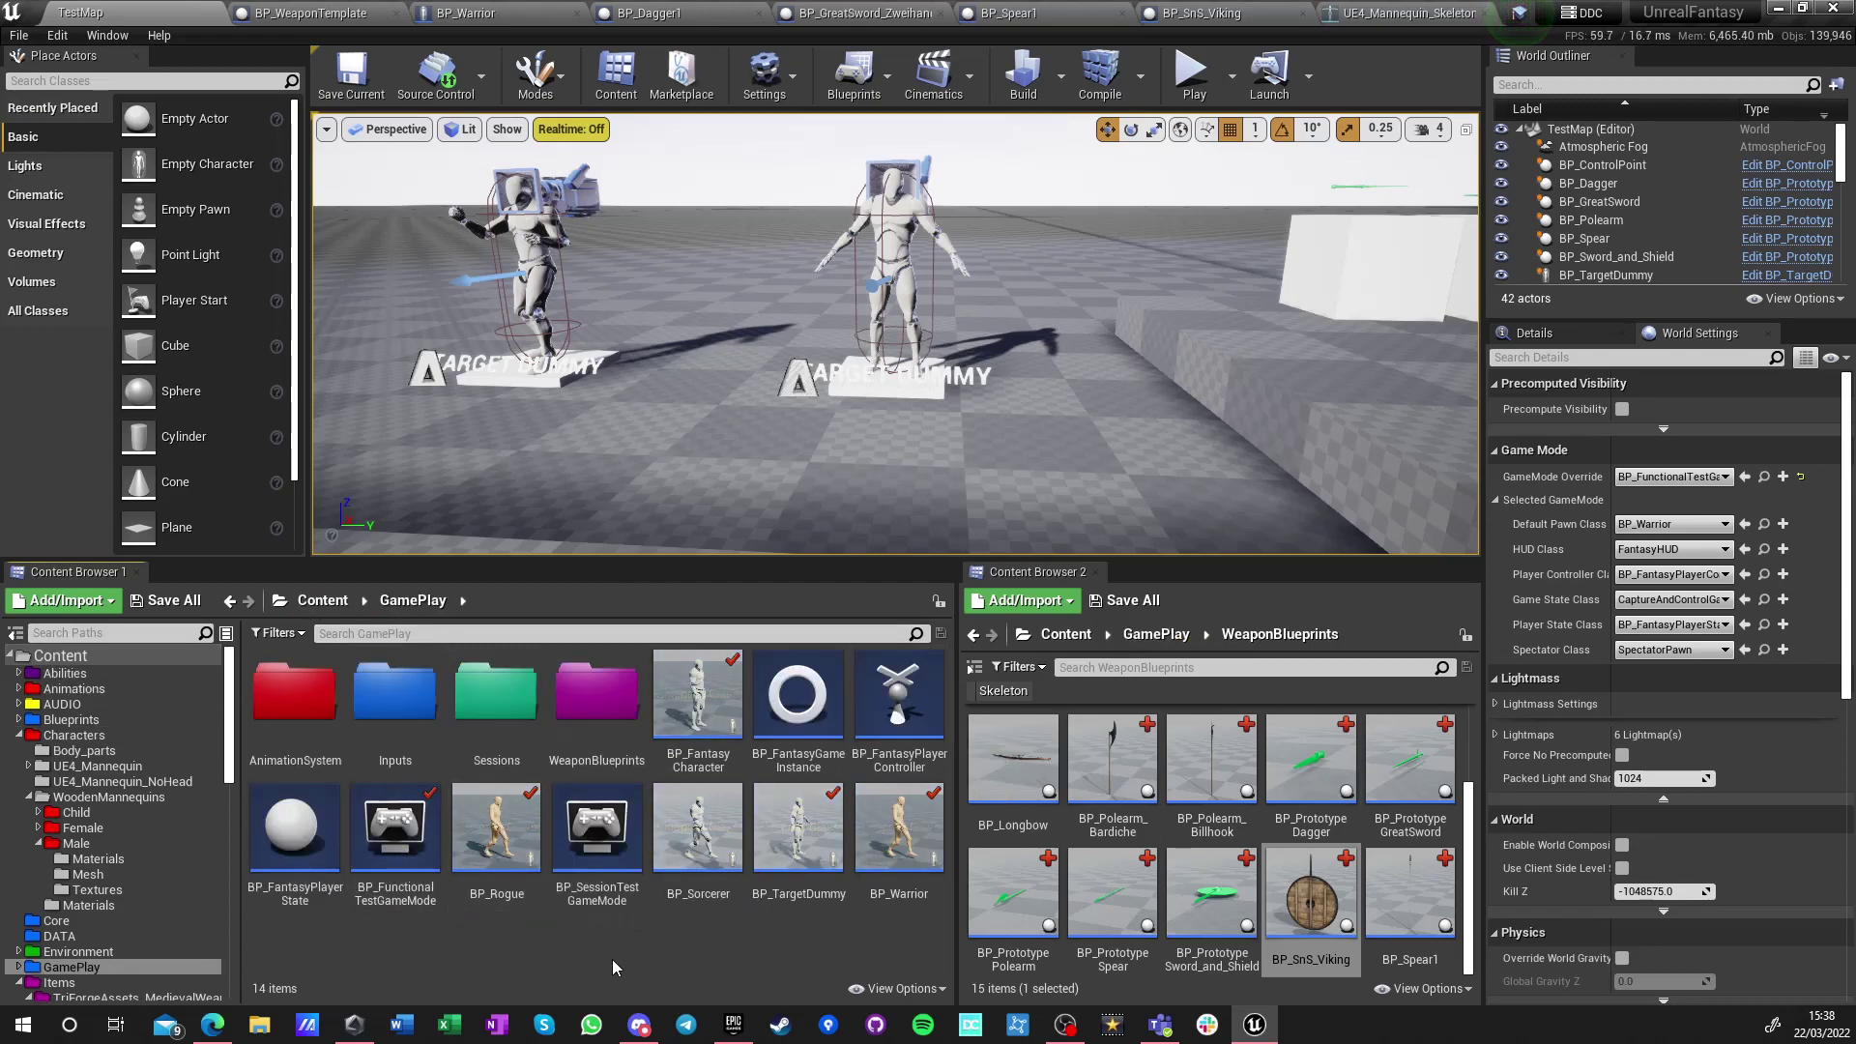
pyautogui.doubleClick(497, 894)
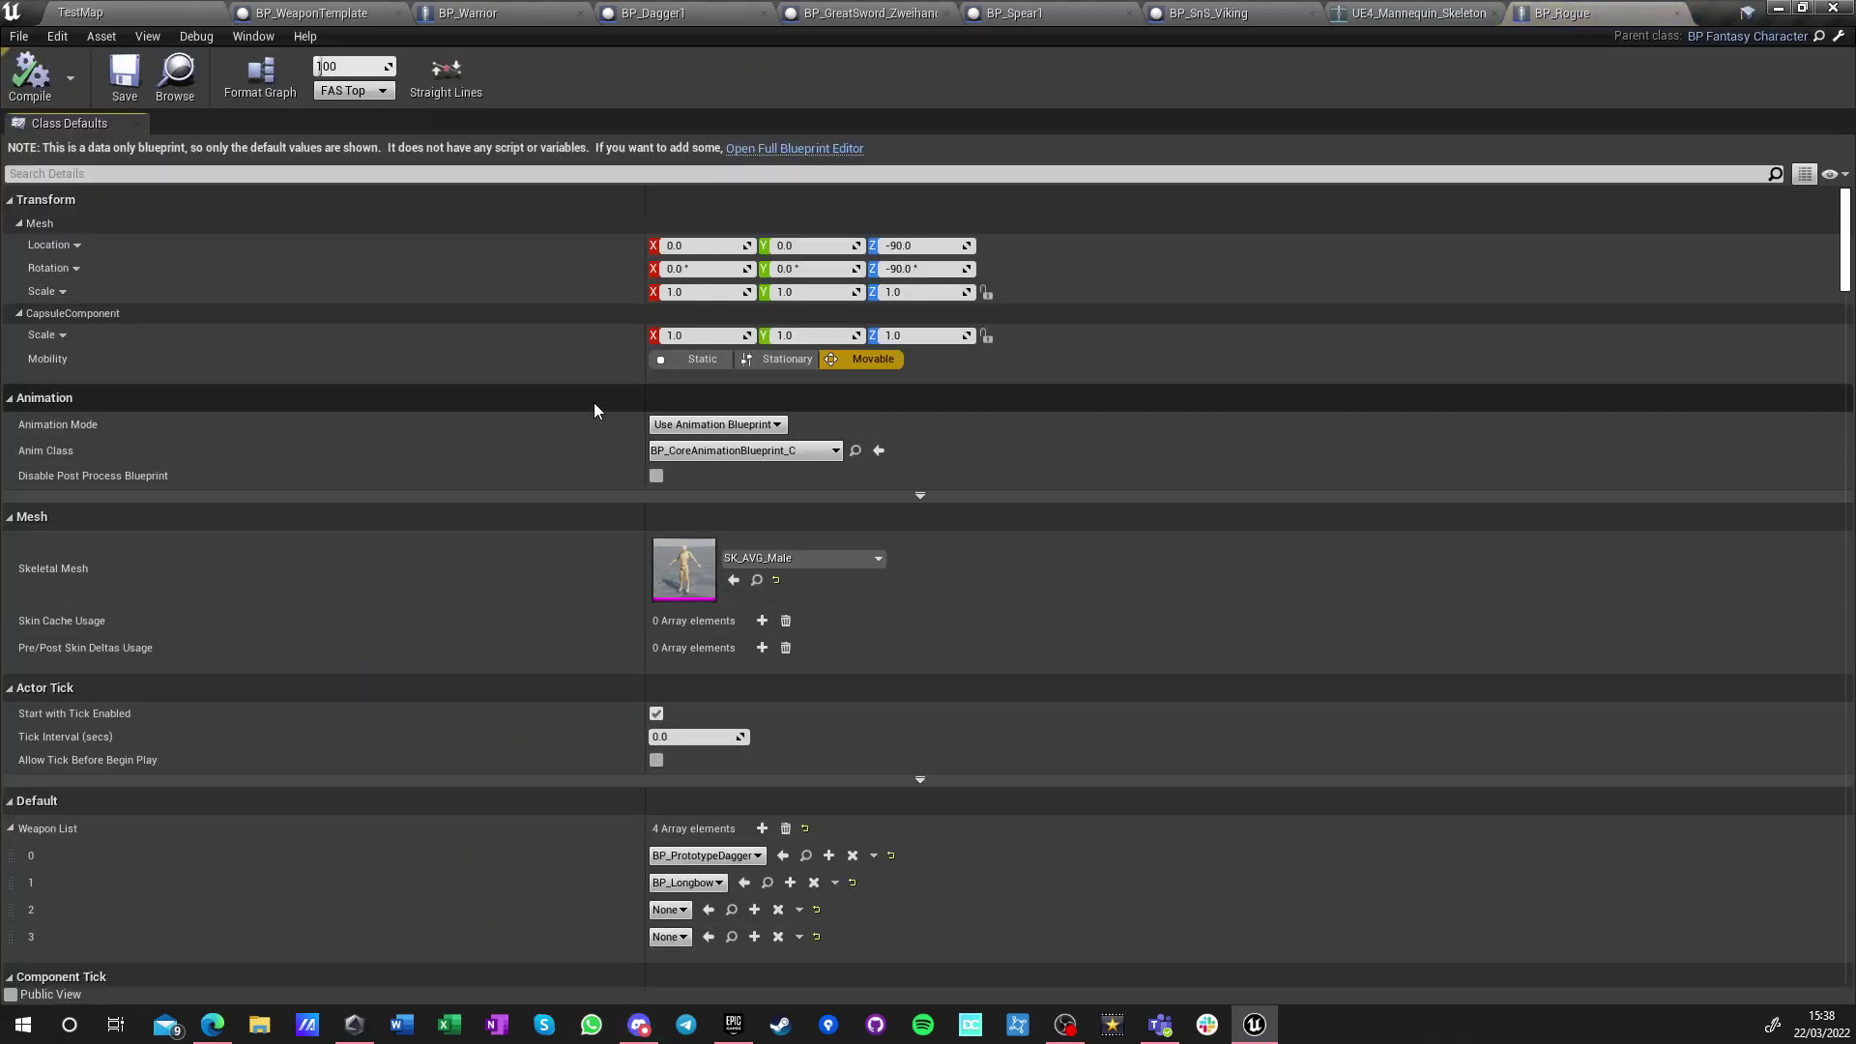
pyautogui.click(768, 149)
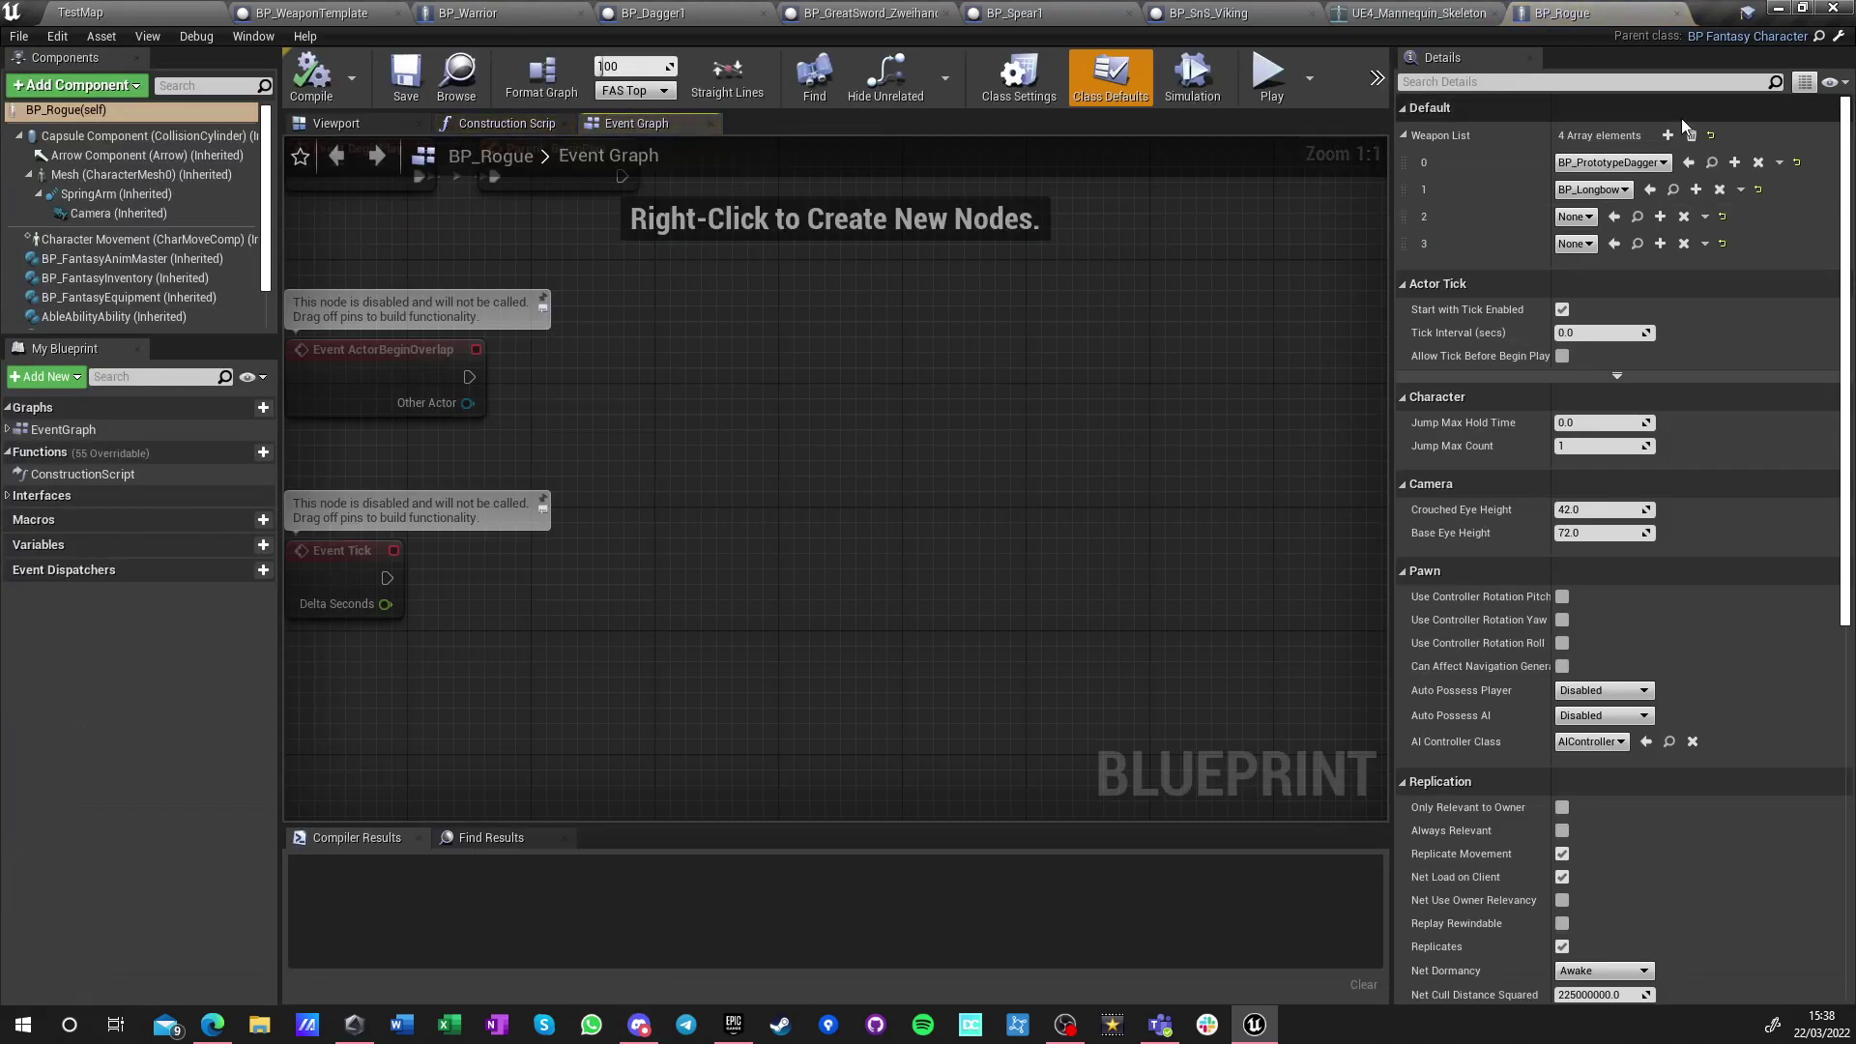
# Set element 0 of BP_Rogue's Weapon List to BP_Dagger2 and compile the blueprint
pyautogui.click(1585, 164)
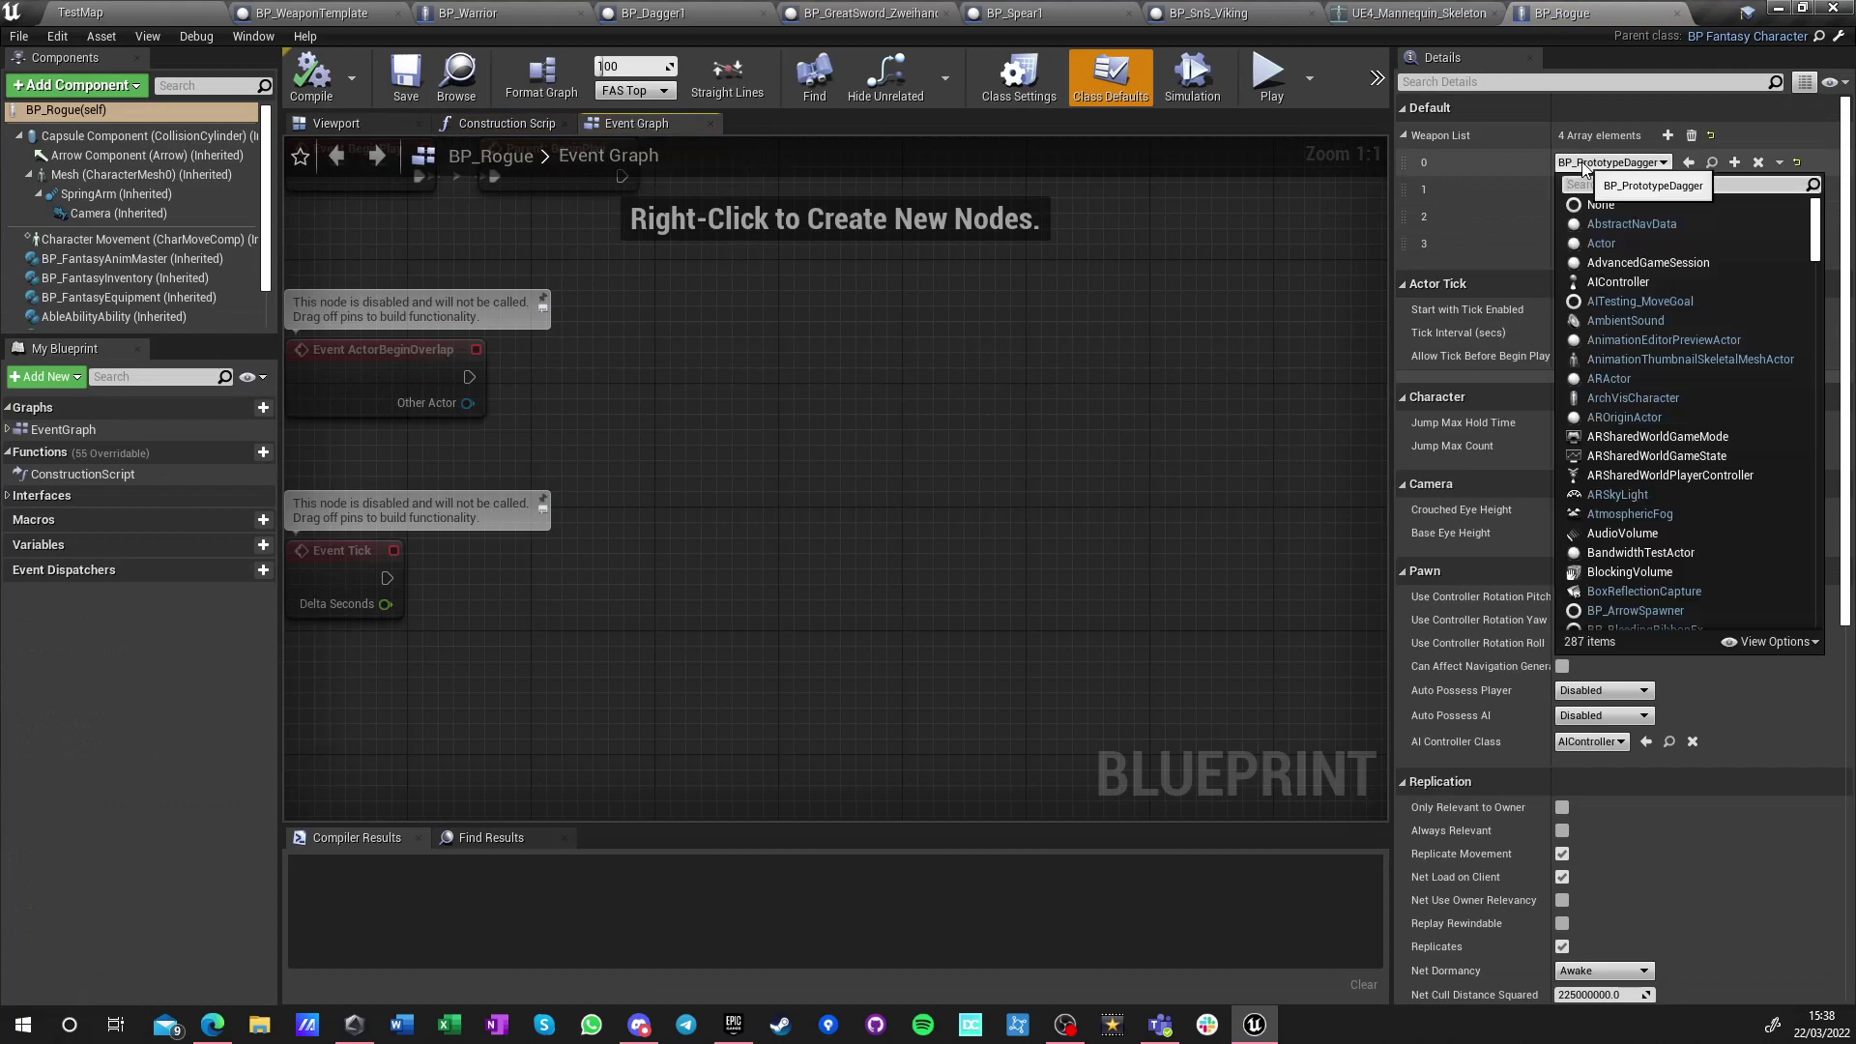
pyautogui.write('dagg')
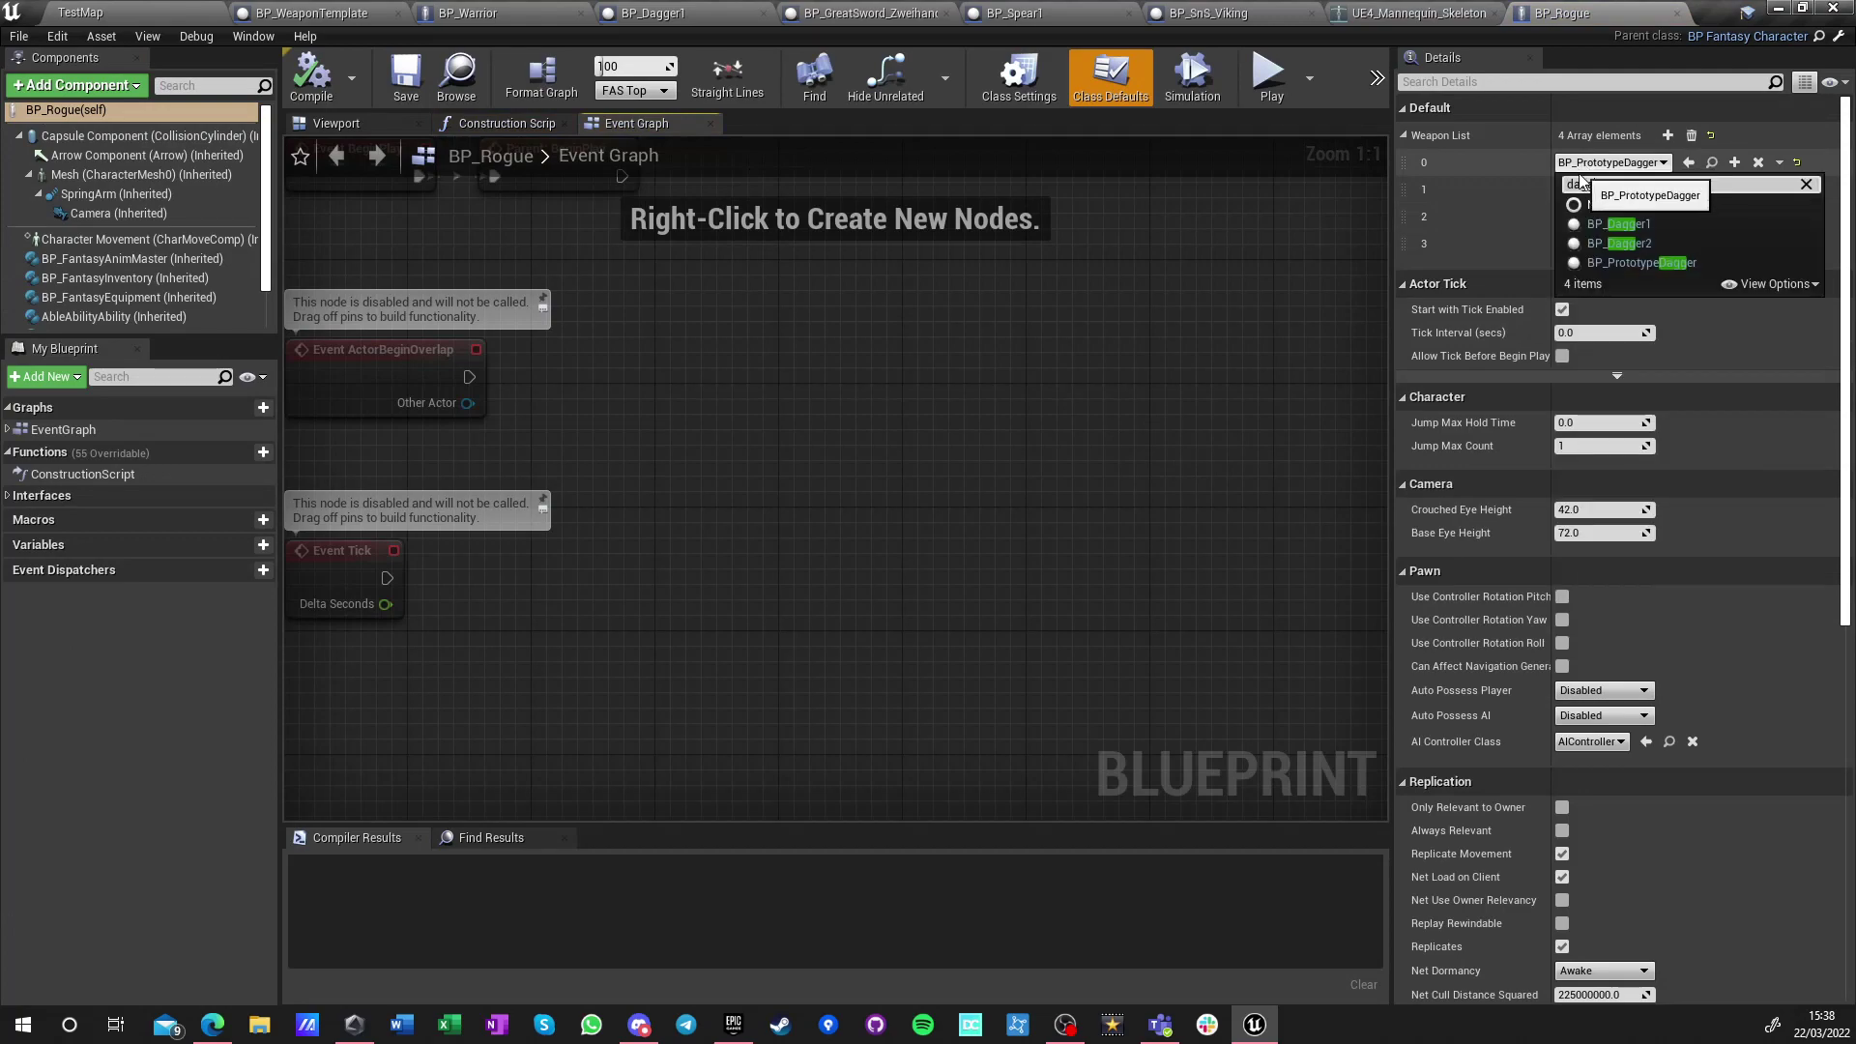
pyautogui.click(1631, 242)
pyautogui.click(311, 78)
# Set element 2 of BP_Rogue's Weapon List to BP_Polearm_Billhook and element 3 to BP_GreatSword_Messer
pyautogui.click(1575, 216)
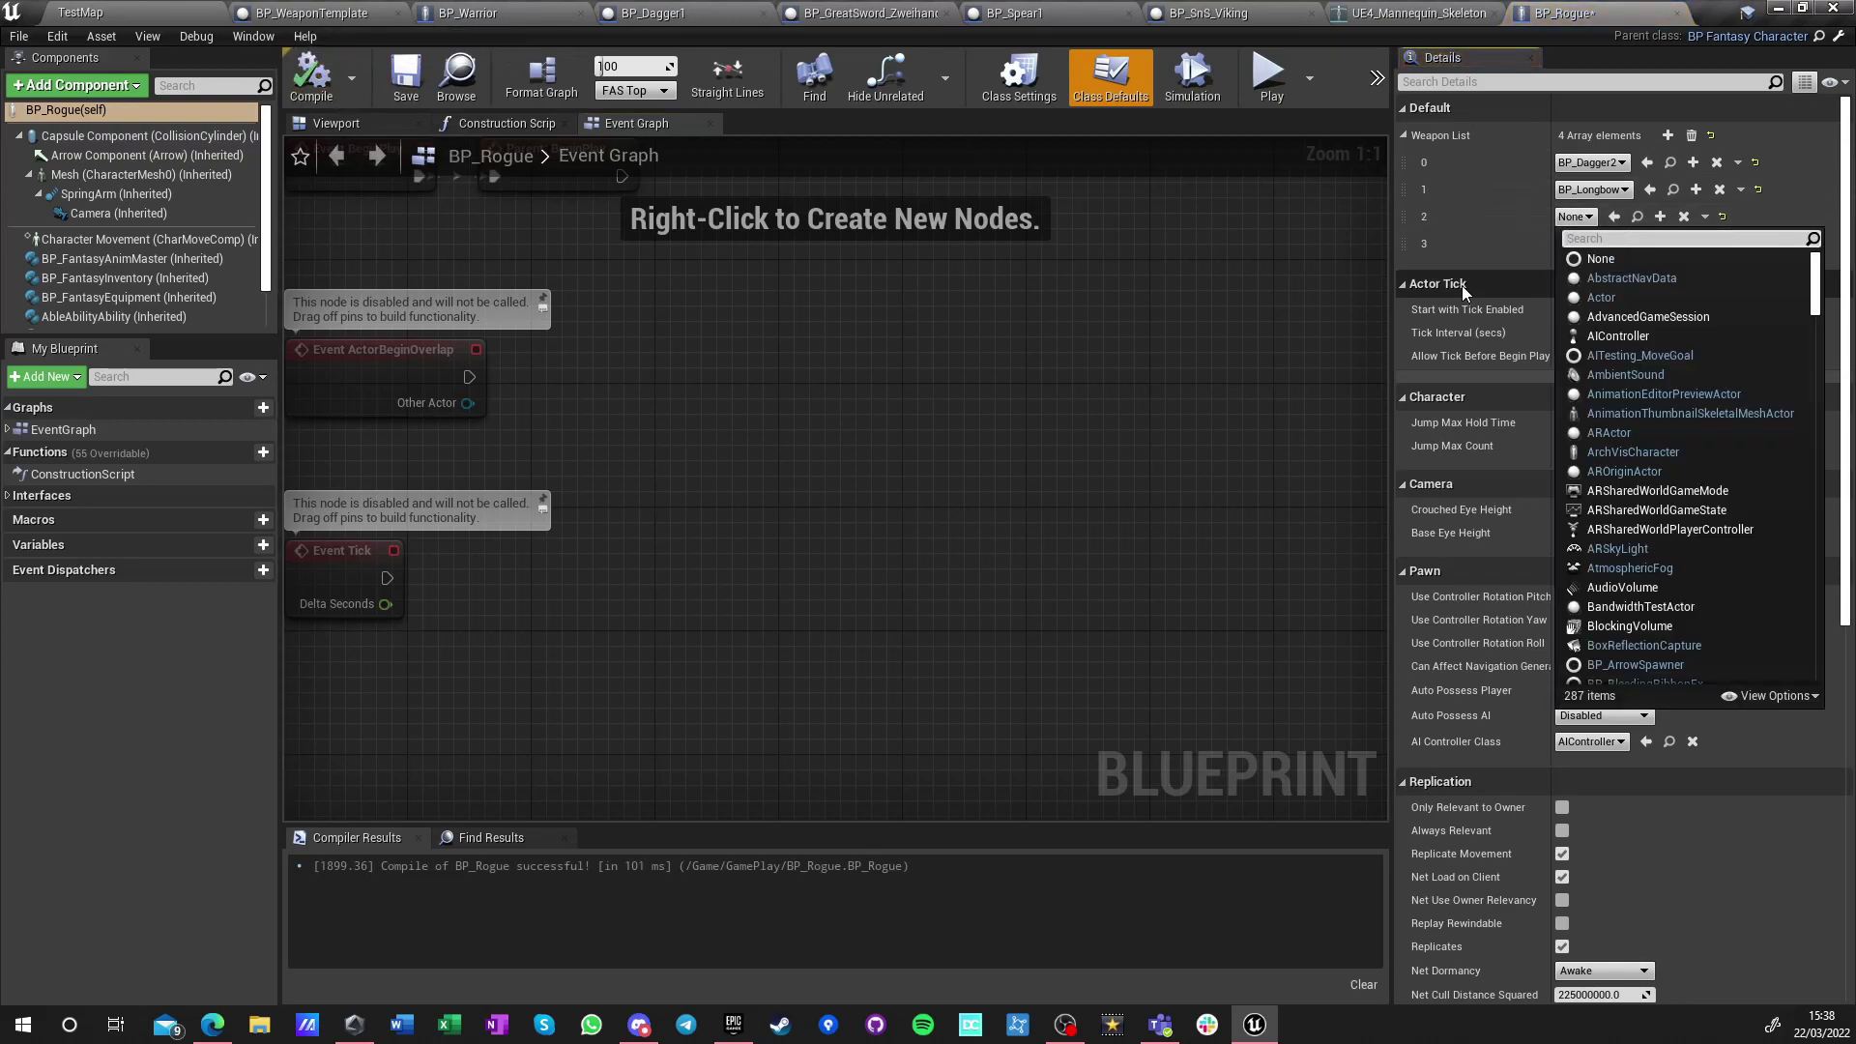
pyautogui.write('polearm')
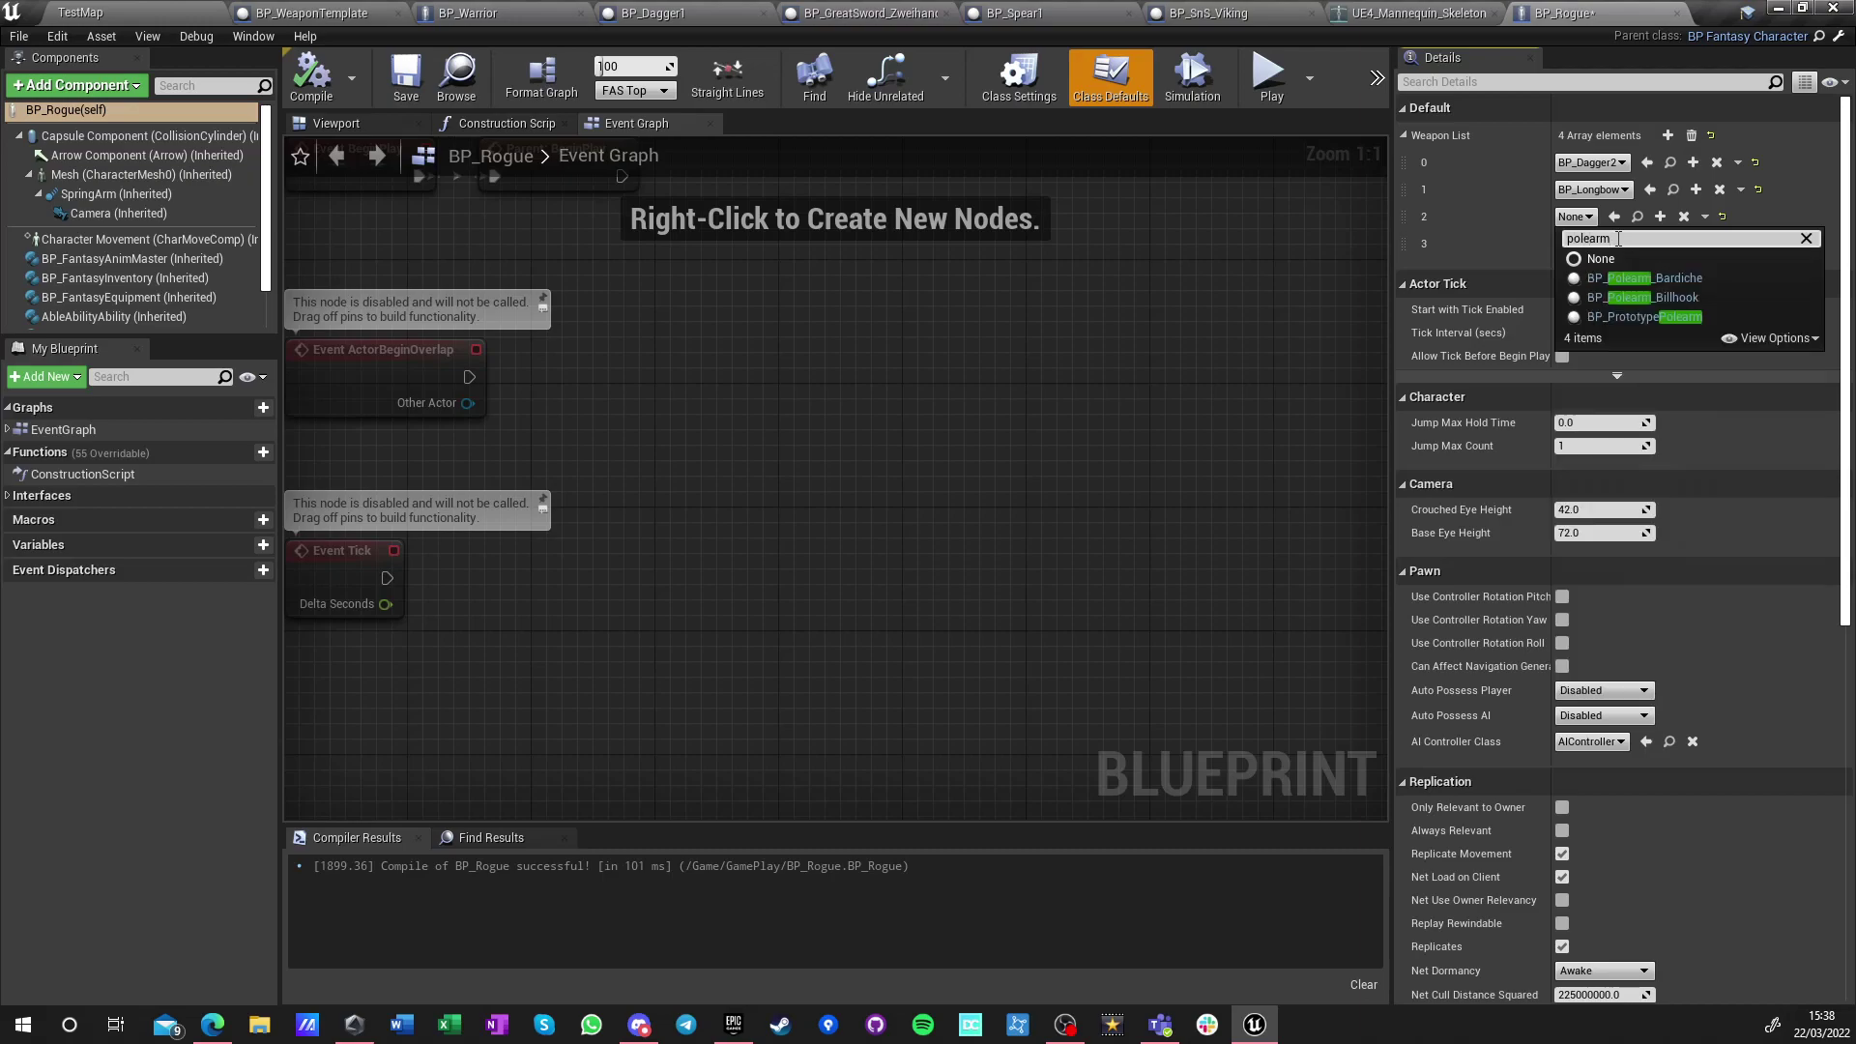
pyautogui.click(1660, 280)
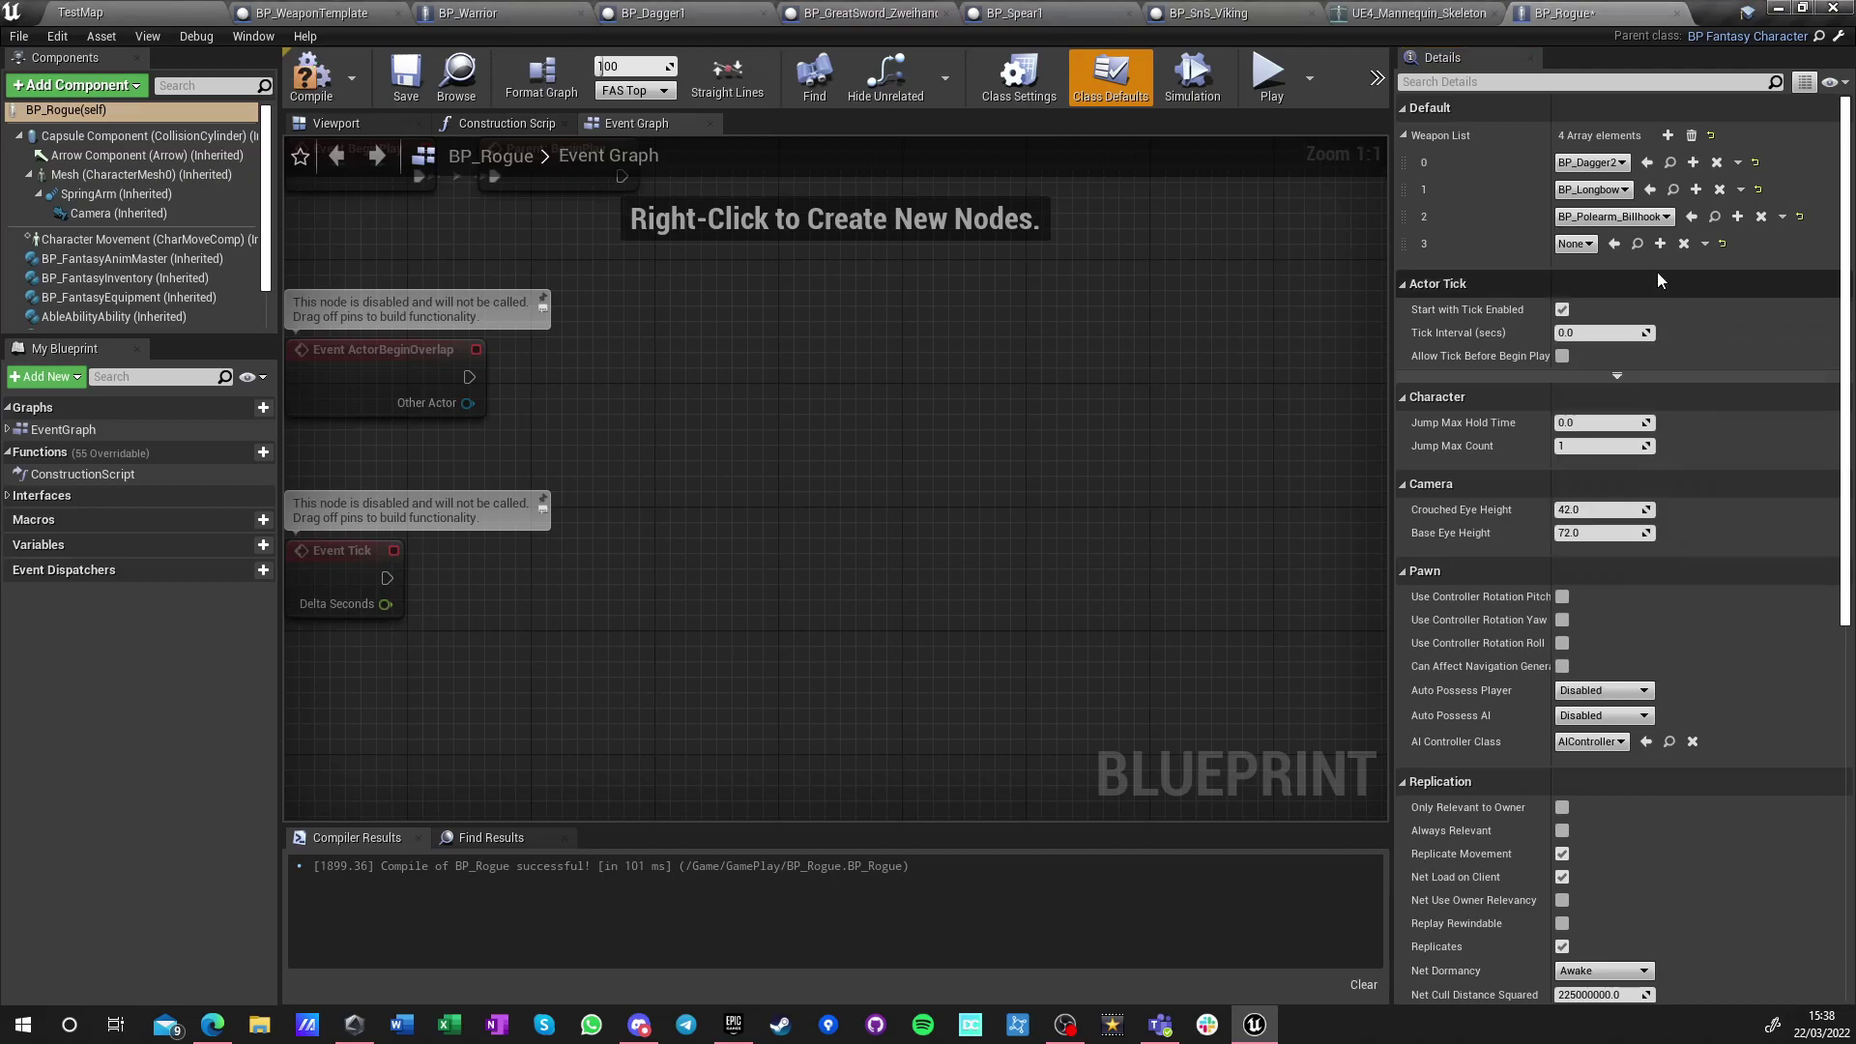
pyautogui.click(1575, 245)
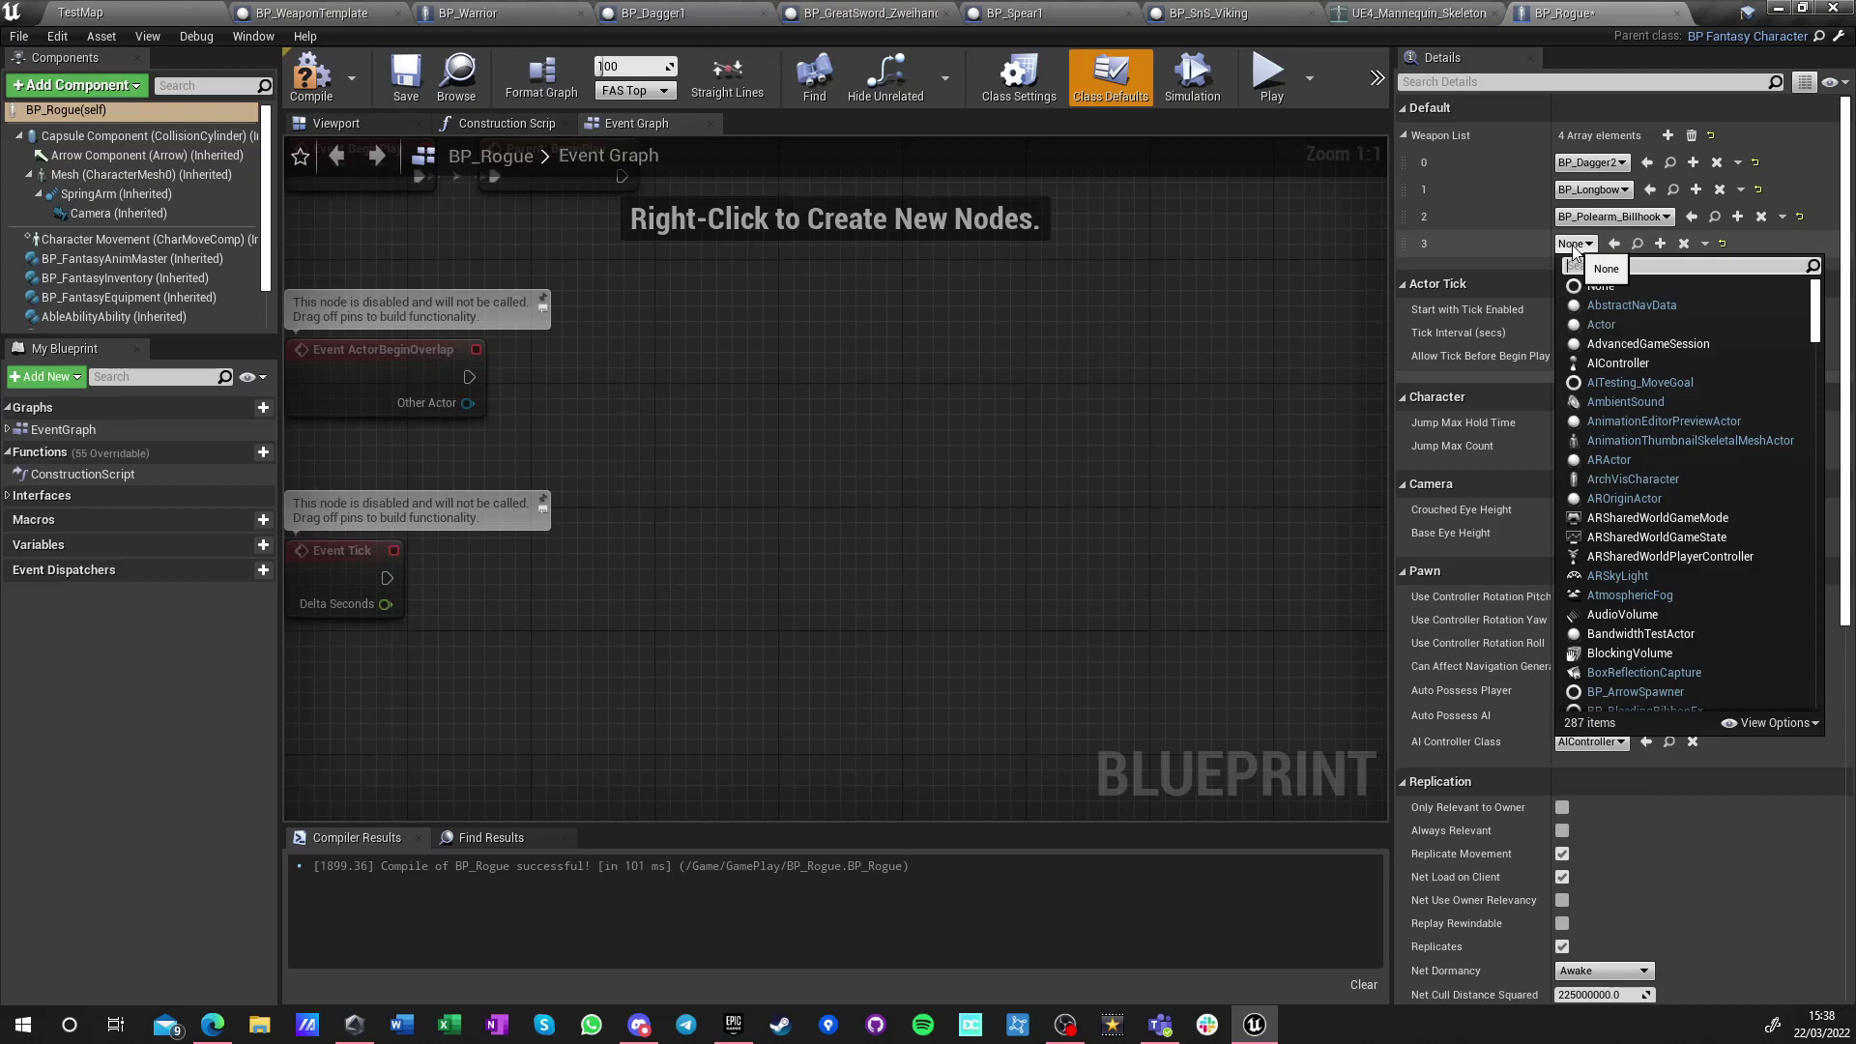
pyautogui.write('greats')
pyautogui.click(1643, 305)
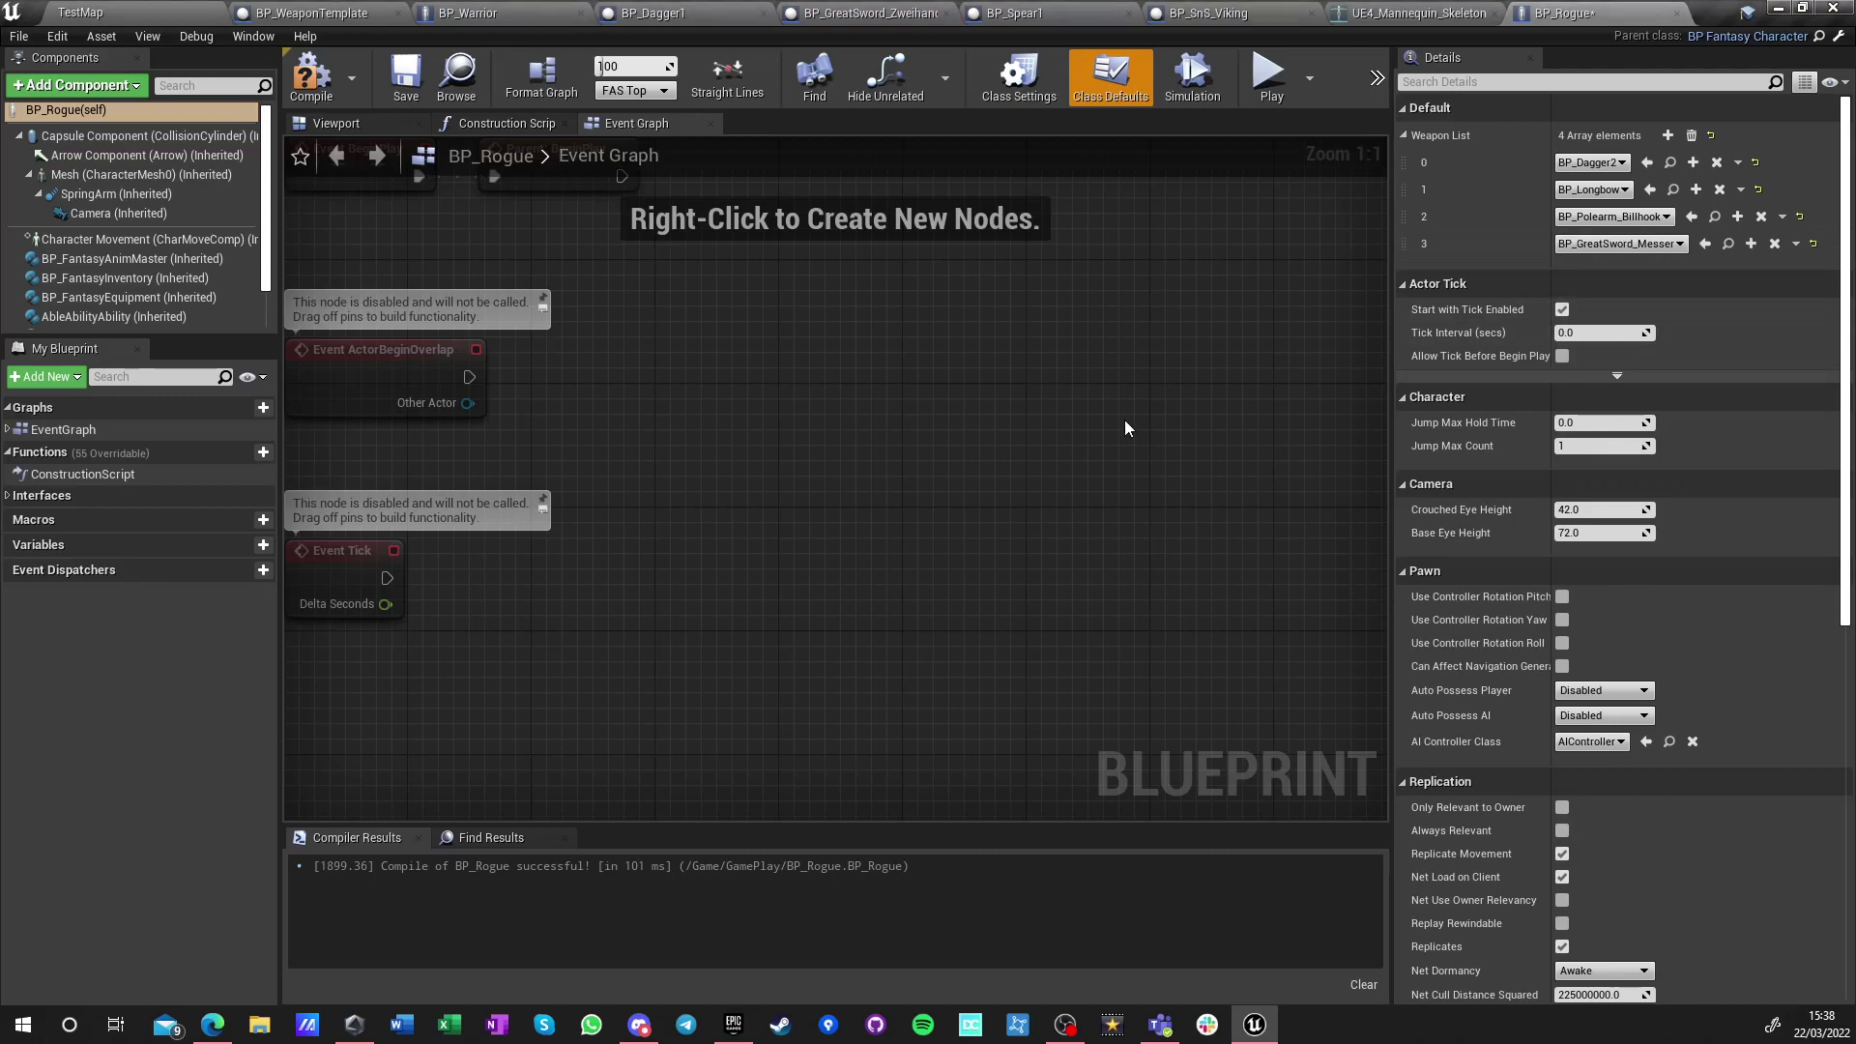
# Compile BP_Rogue and set TestMap's Default Pawn Class to BP_Rogue
pyautogui.click(310, 80)
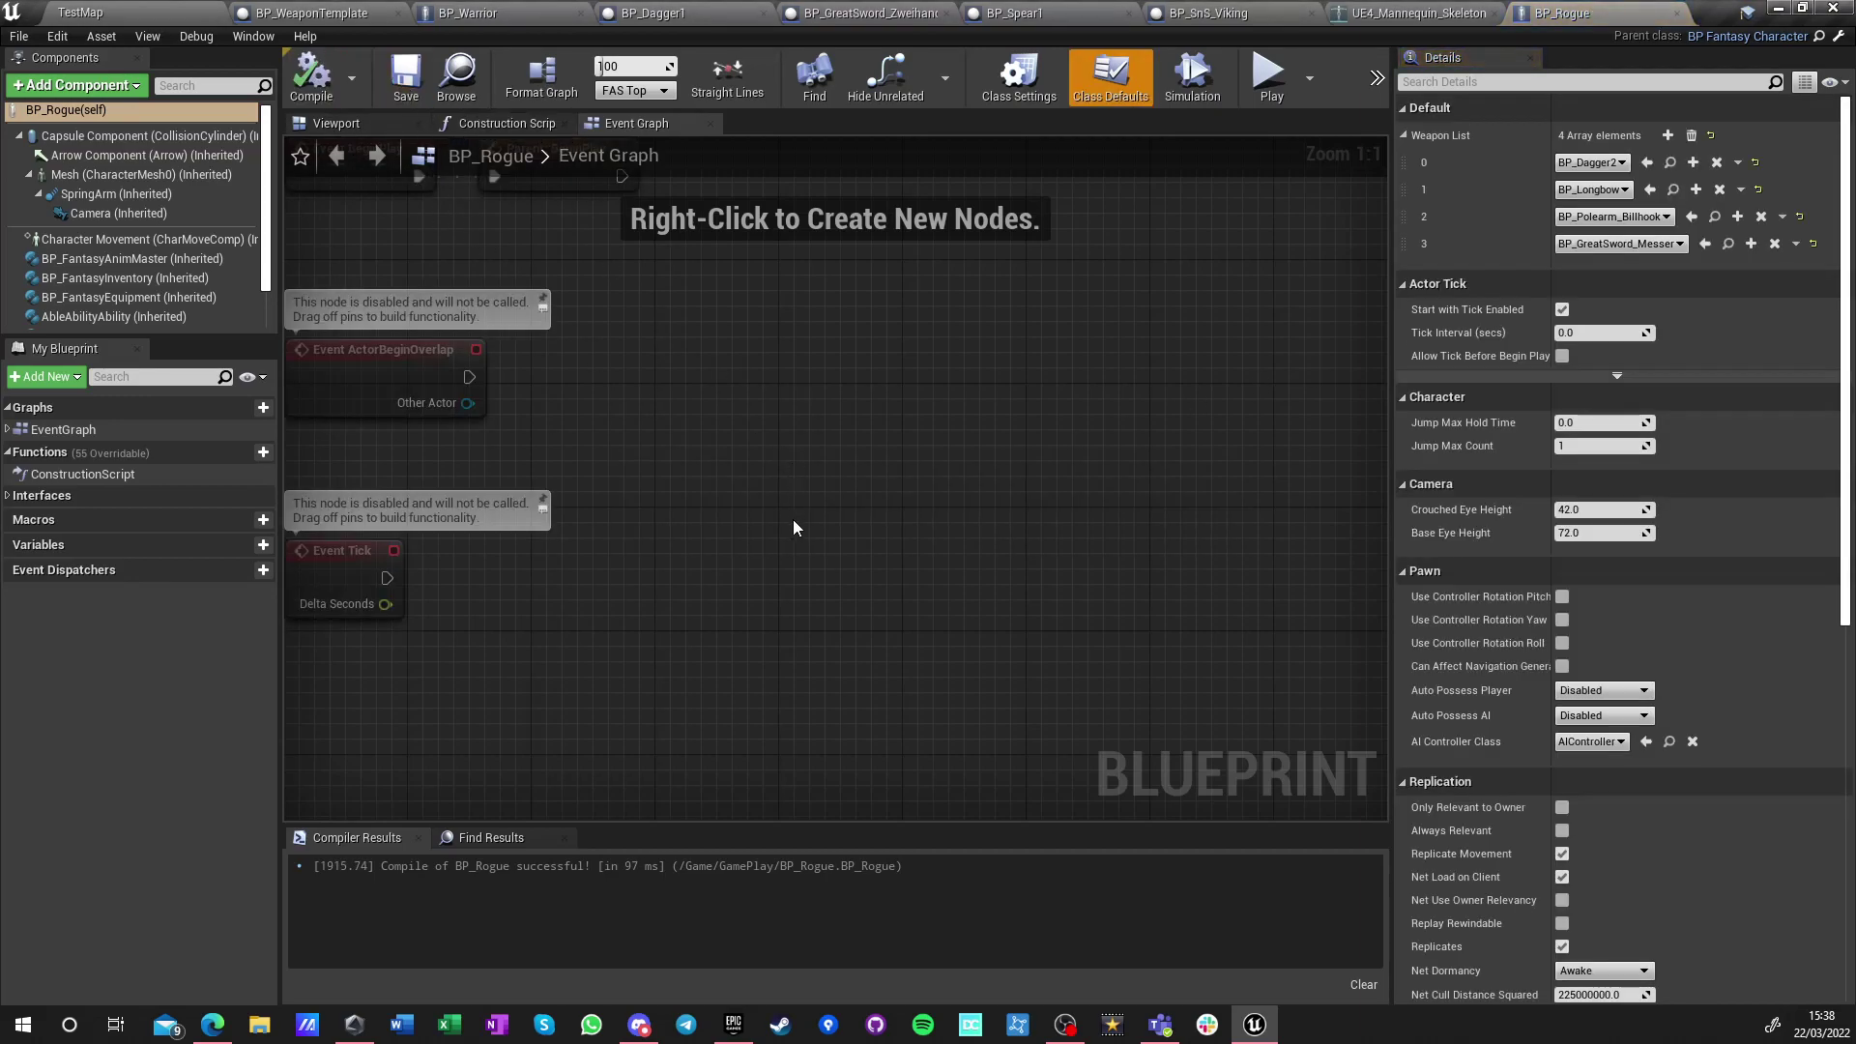
pyautogui.click(112, 12)
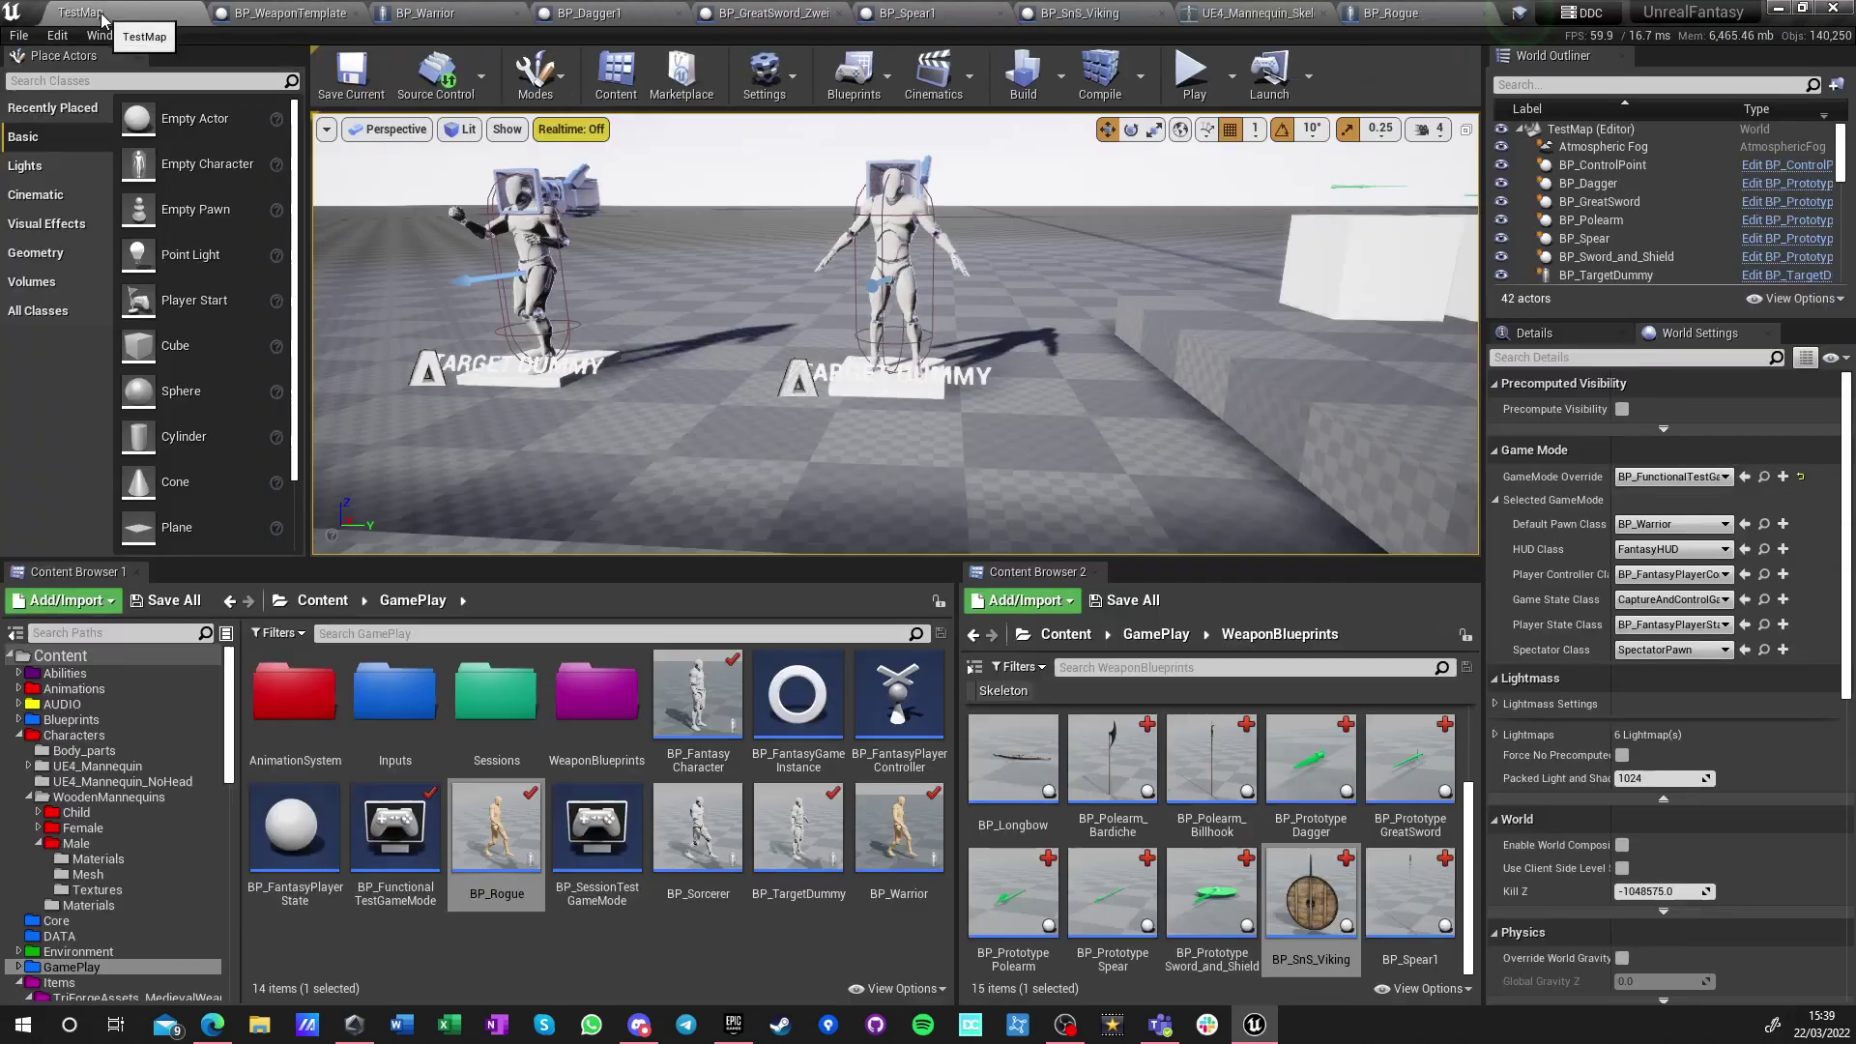
pyautogui.click(1655, 525)
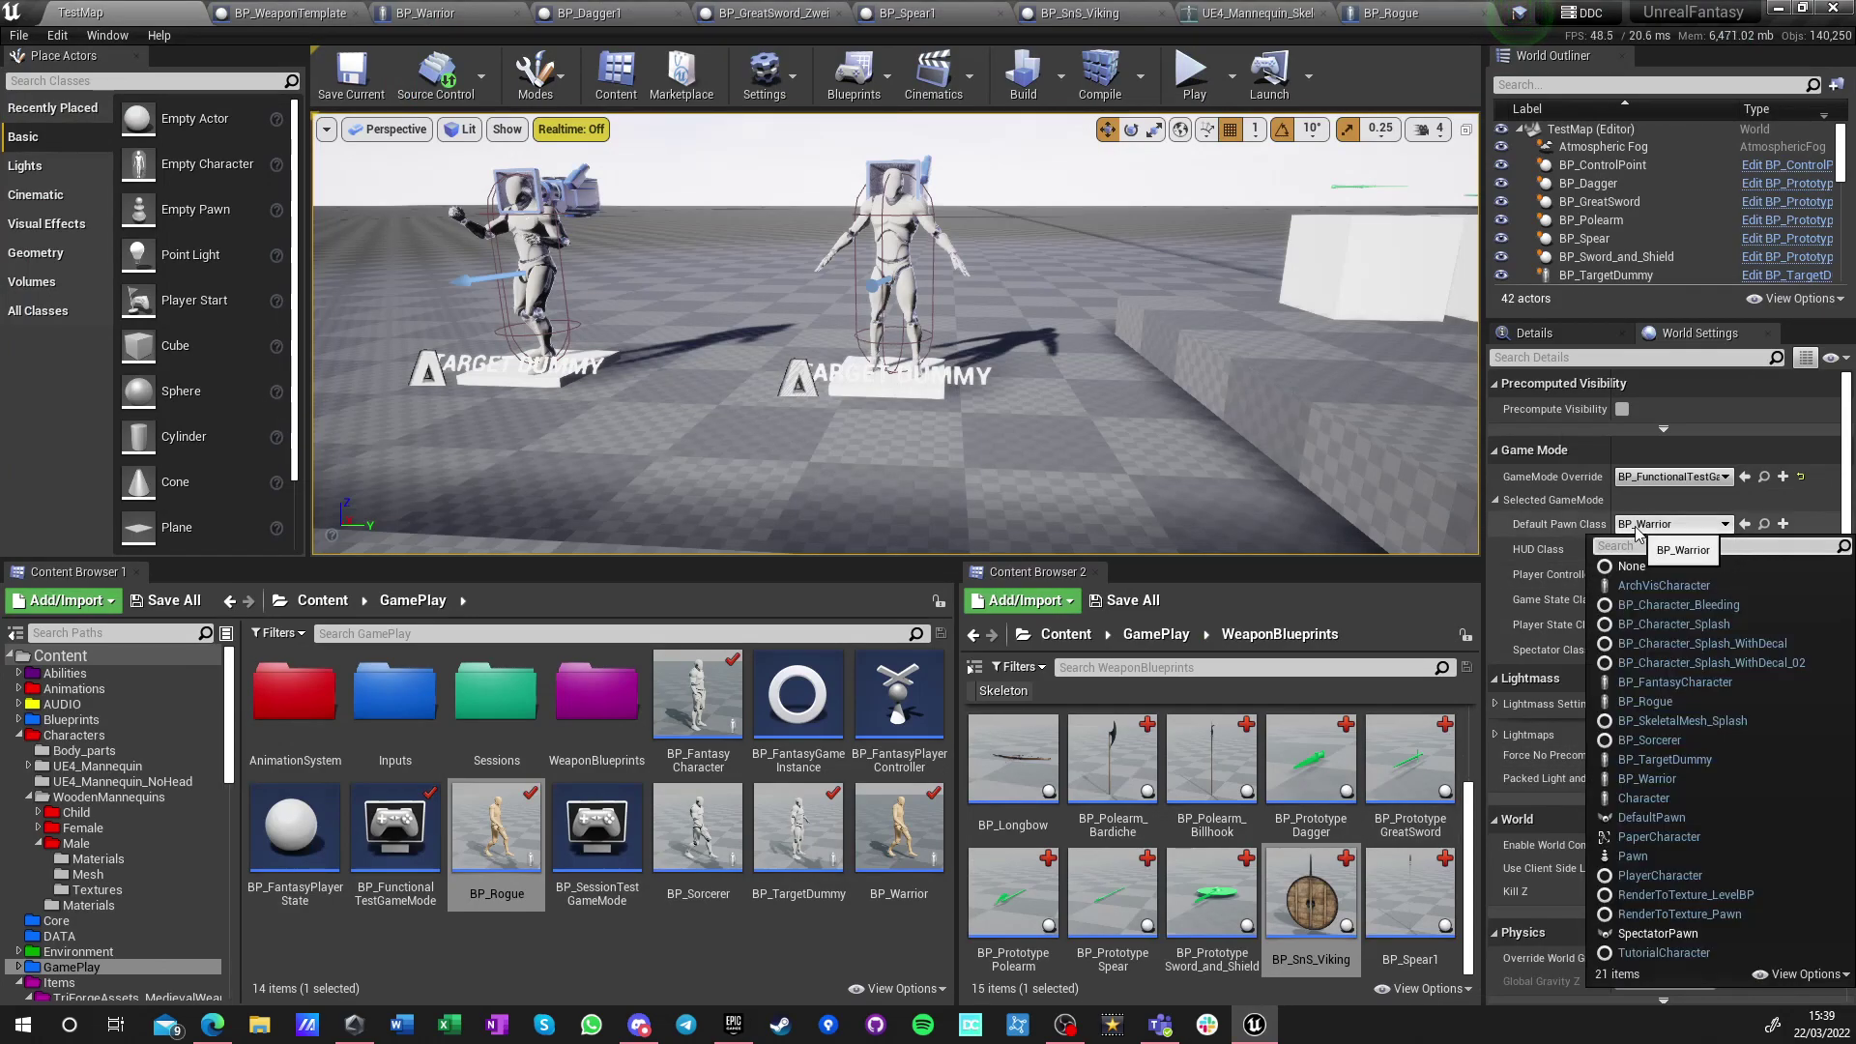
pyautogui.write('rog')
pyautogui.press('Return')
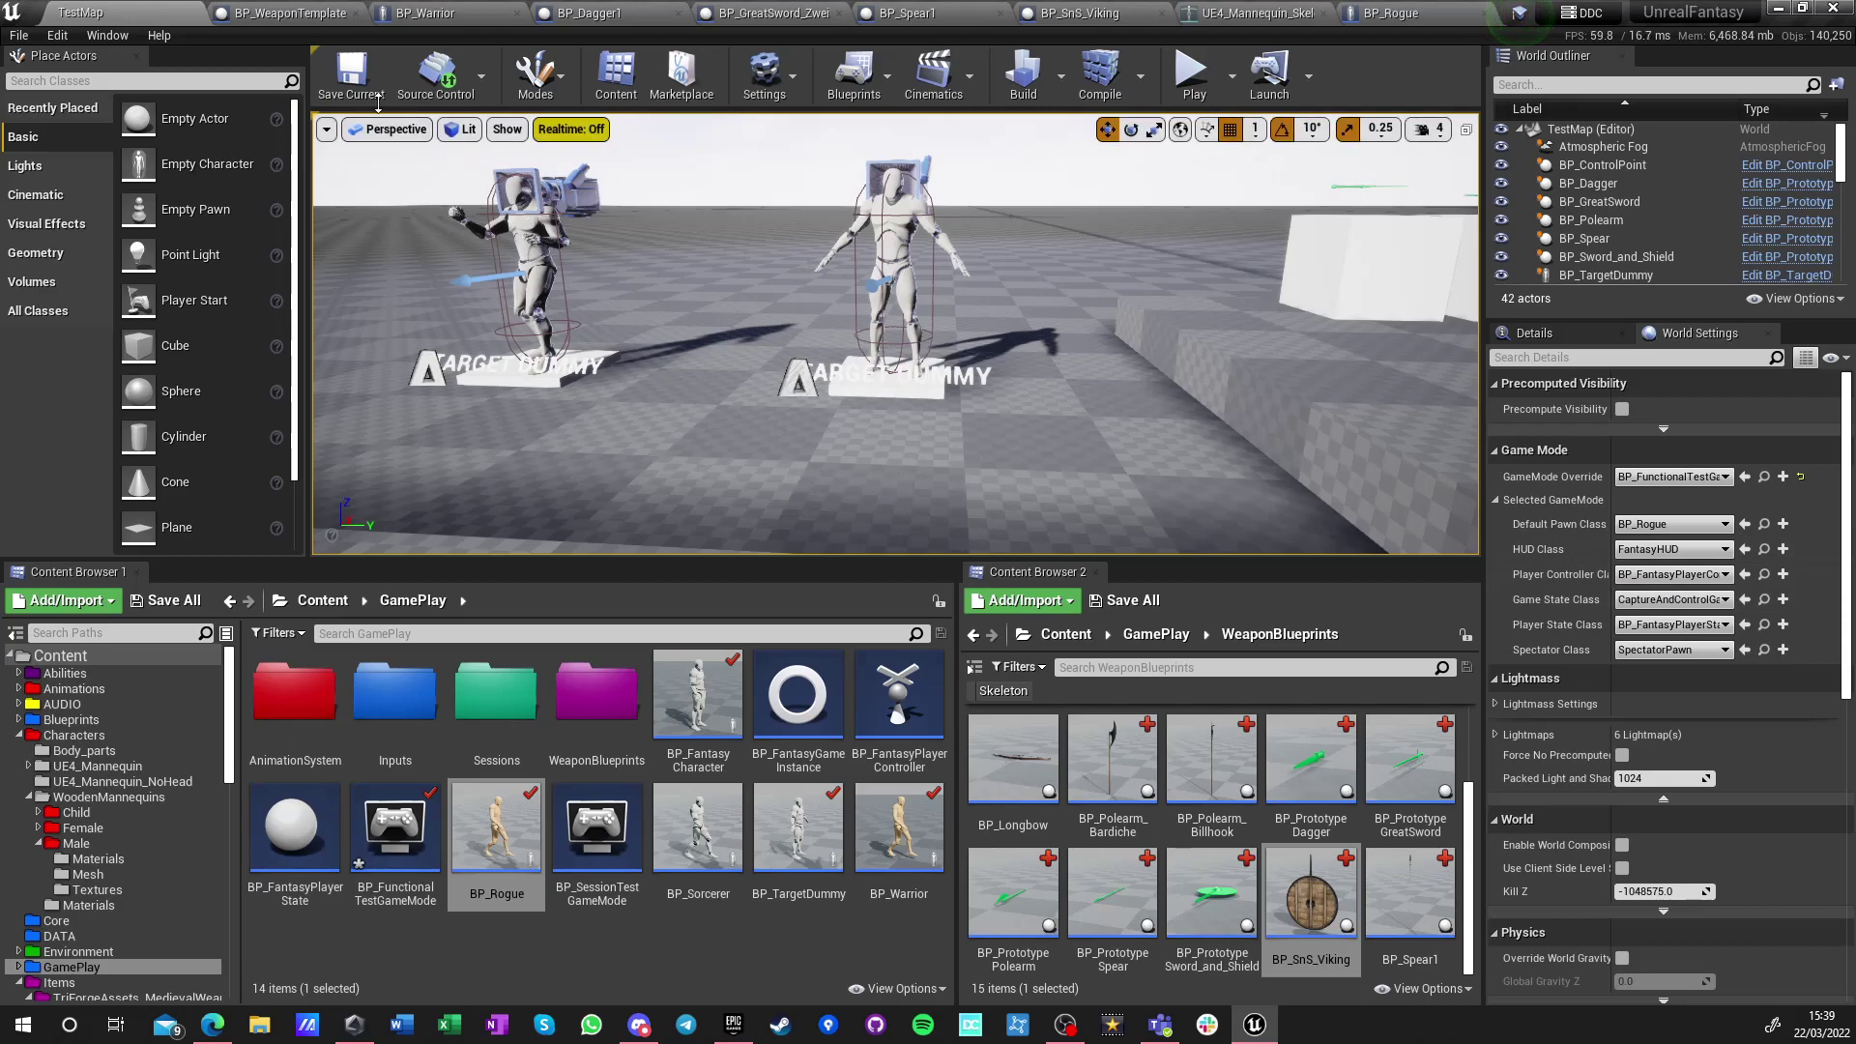
# Play TestMap in full screen as BP_Rogue and try out the dagger and the longbow
pyautogui.click(1191, 77)
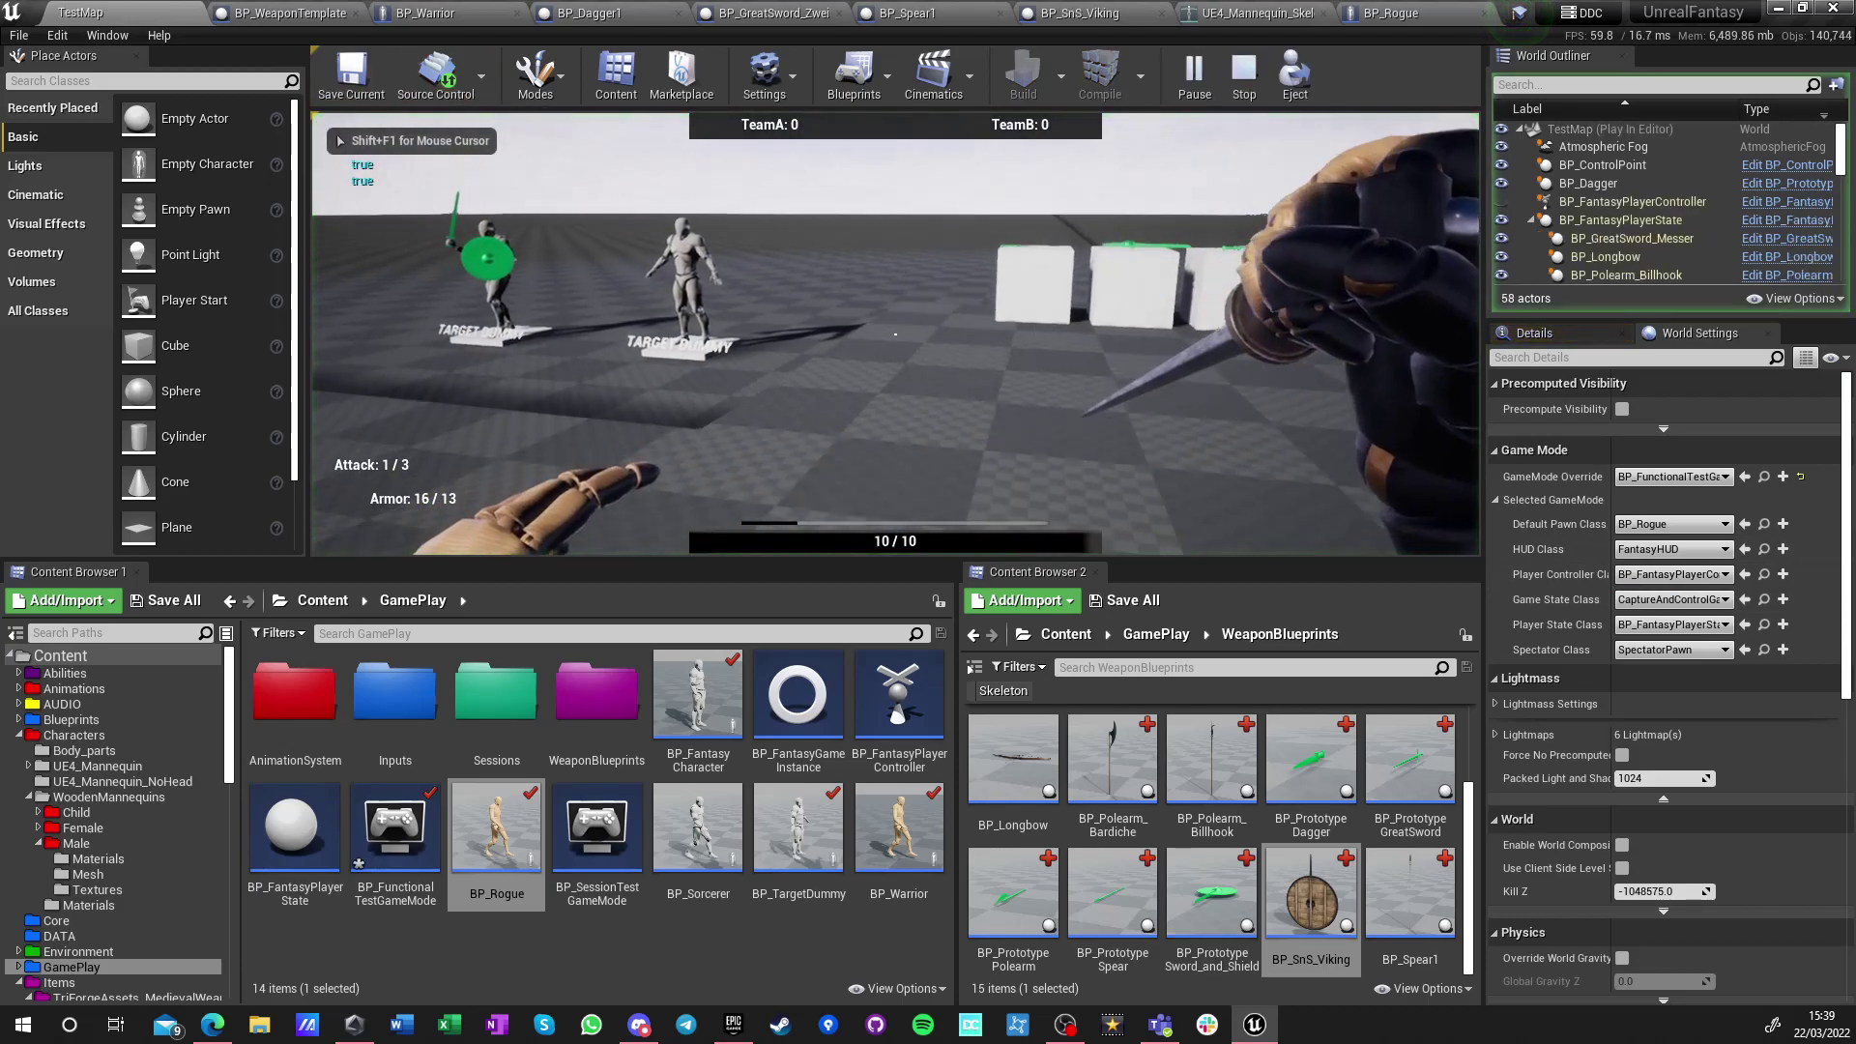
pyautogui.hotkey('shift', 'F1')
pyautogui.press('F11')
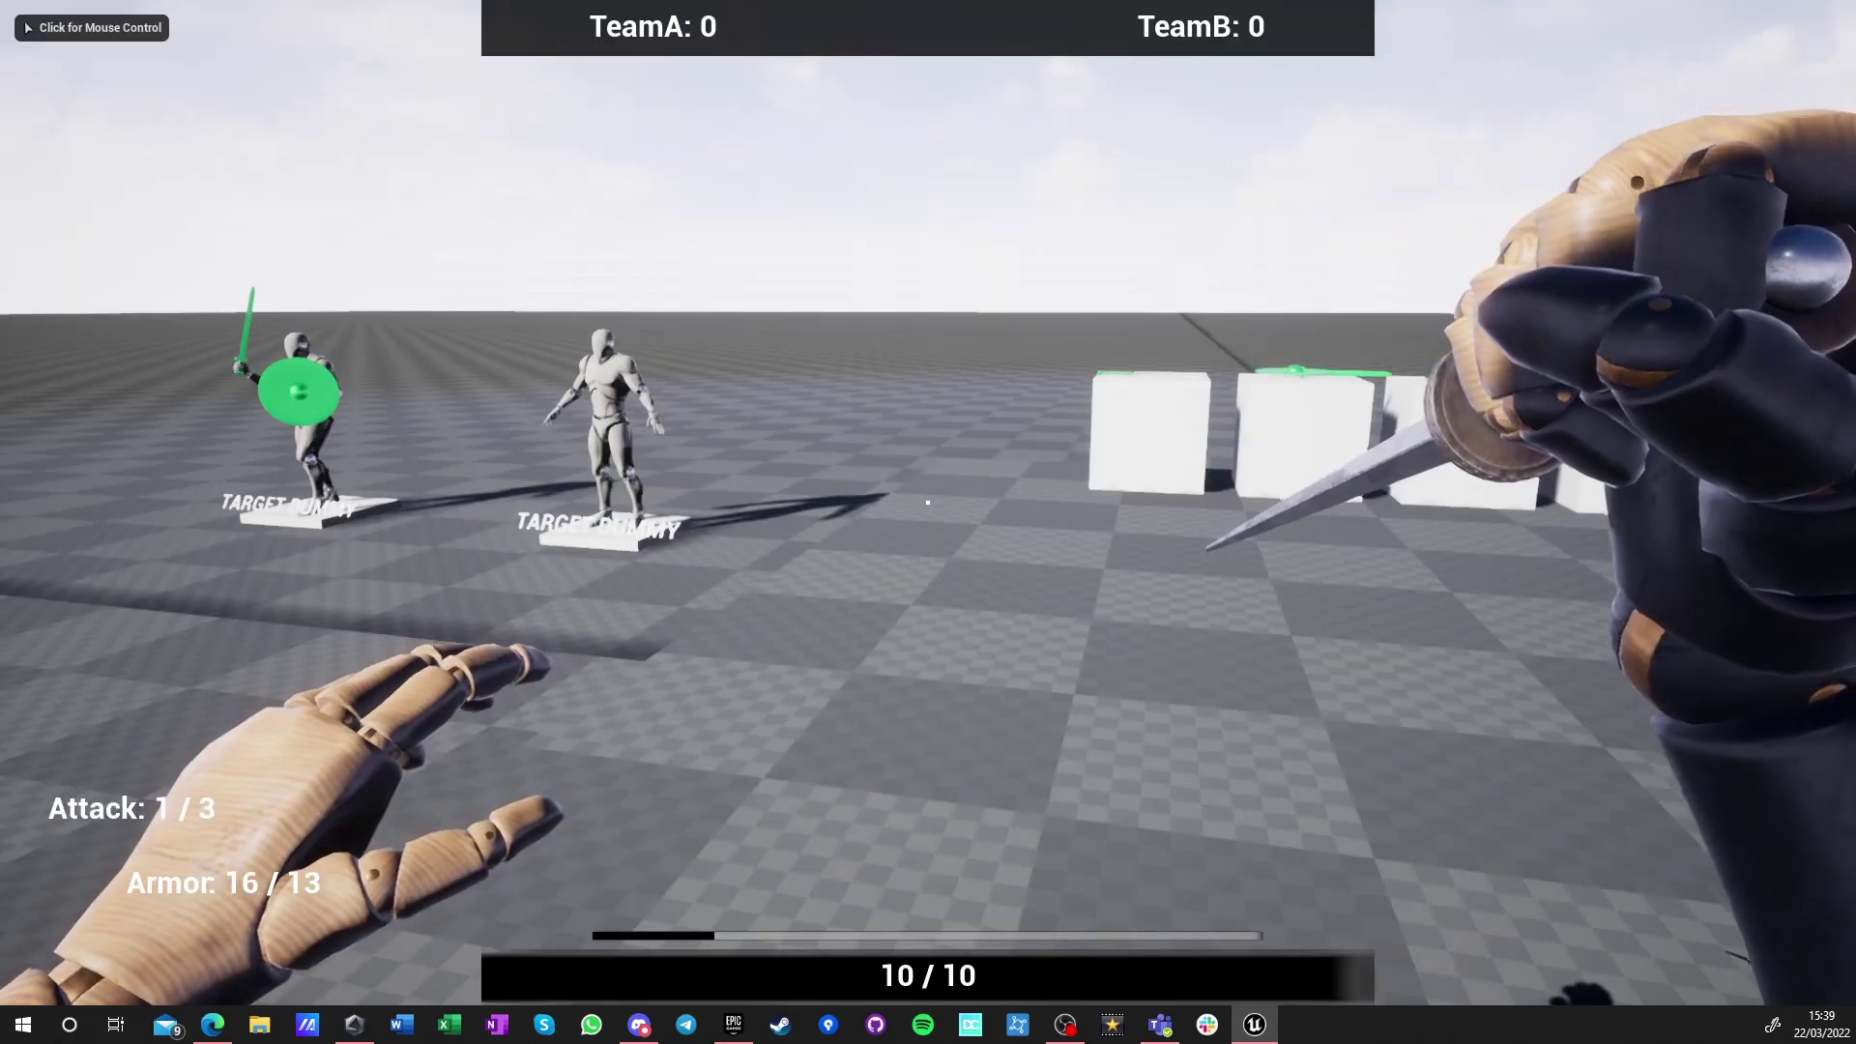
pyautogui.click(927, 501)
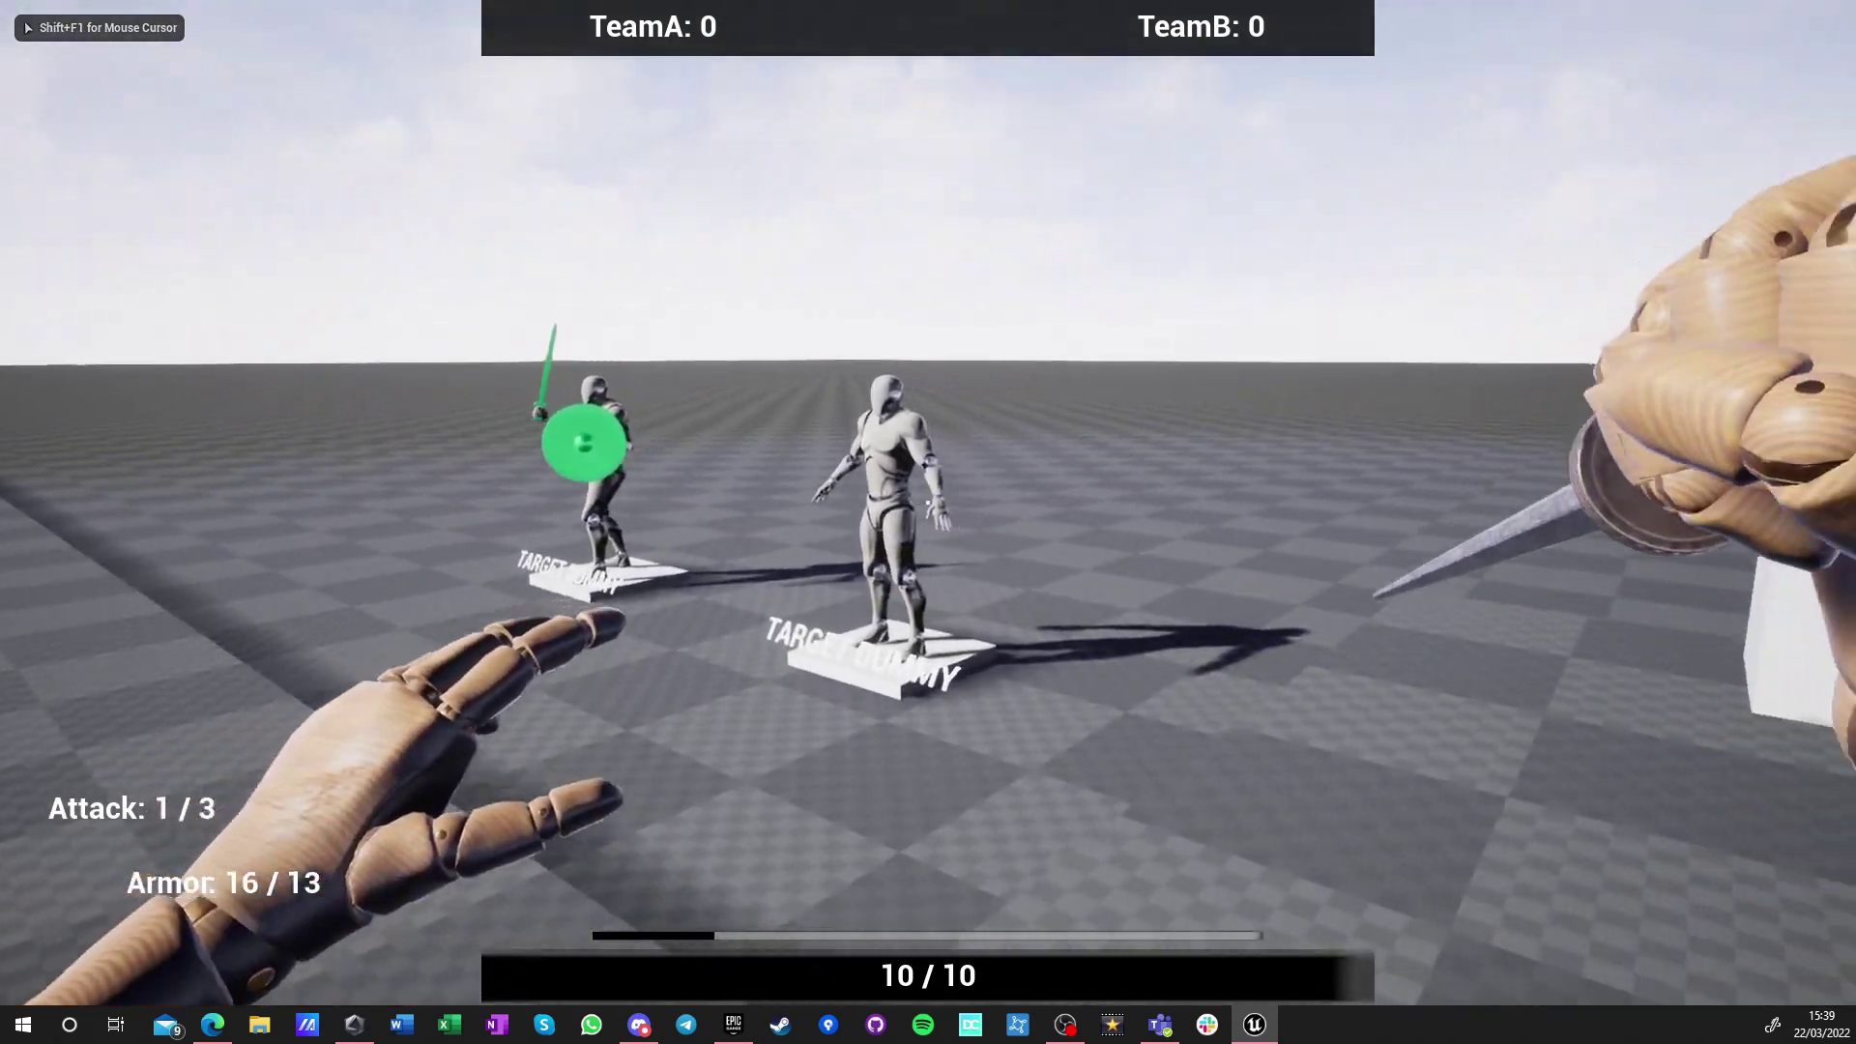
pyautogui.click(927, 502)
pyautogui.press('s')
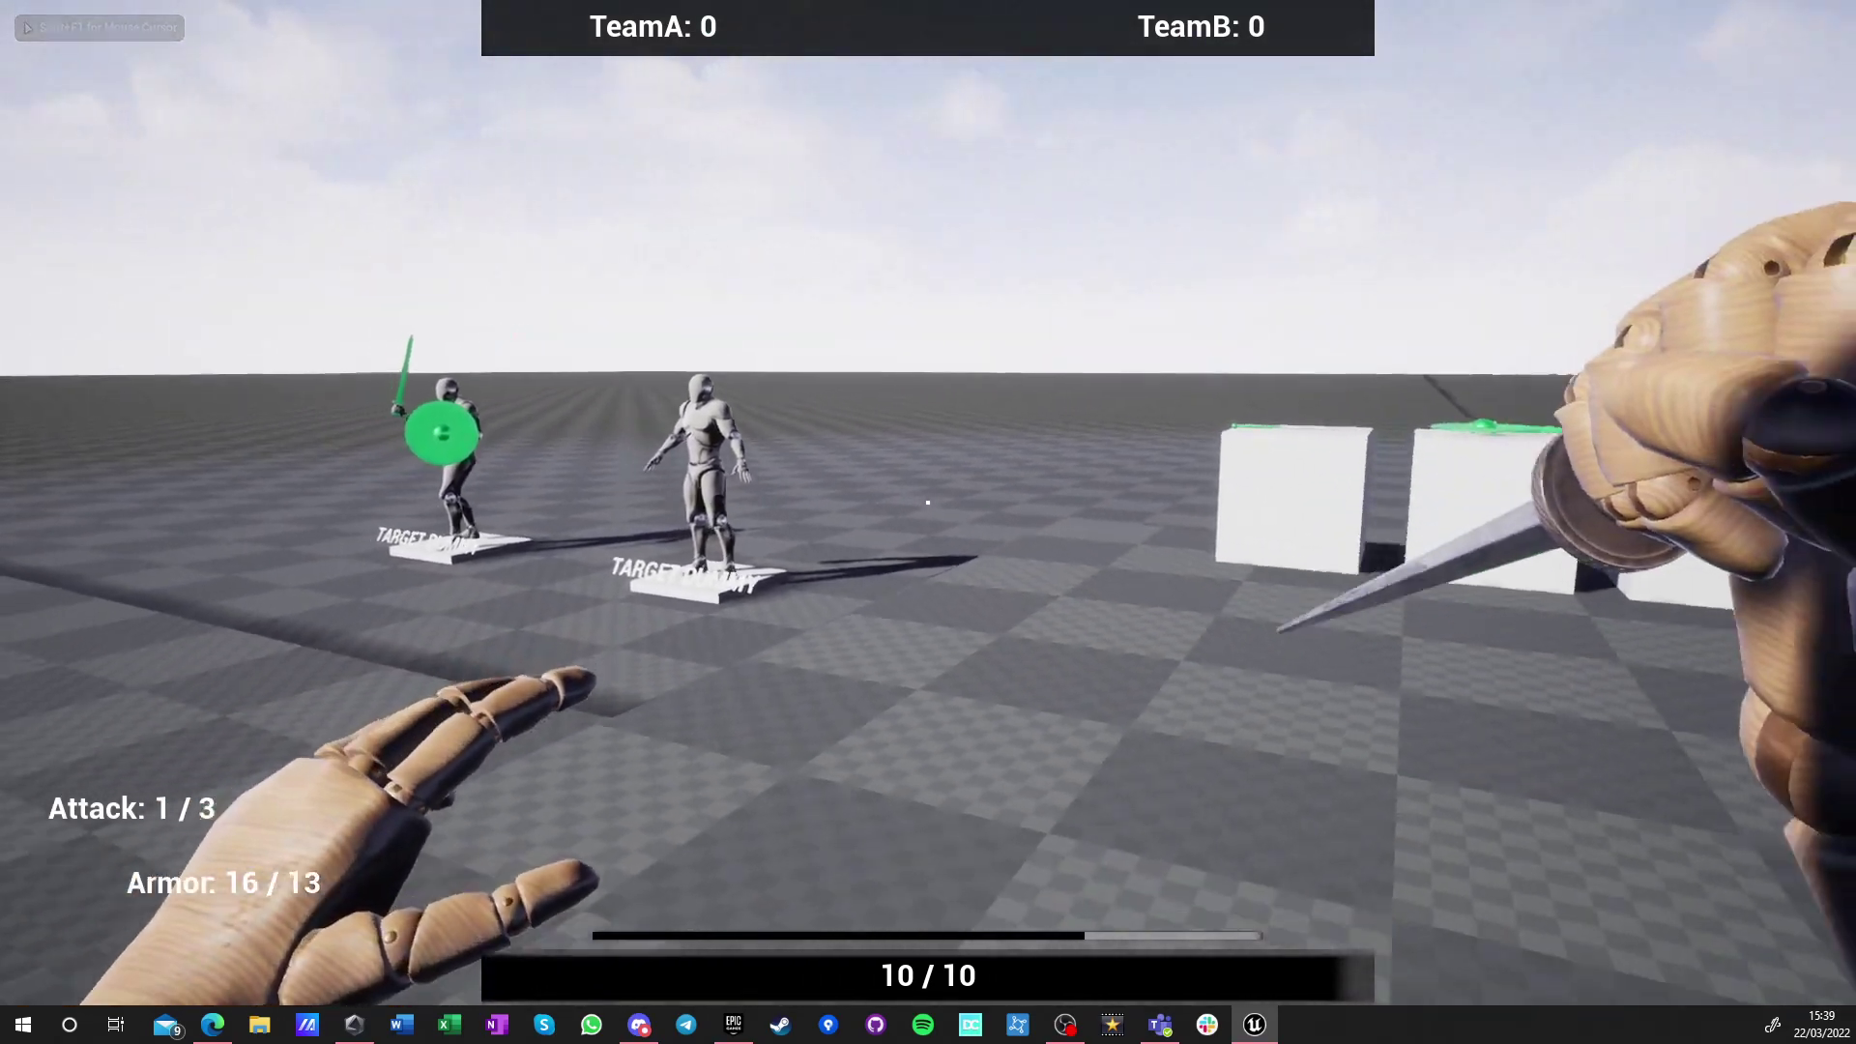
pyautogui.press('s')
pyautogui.press('2')
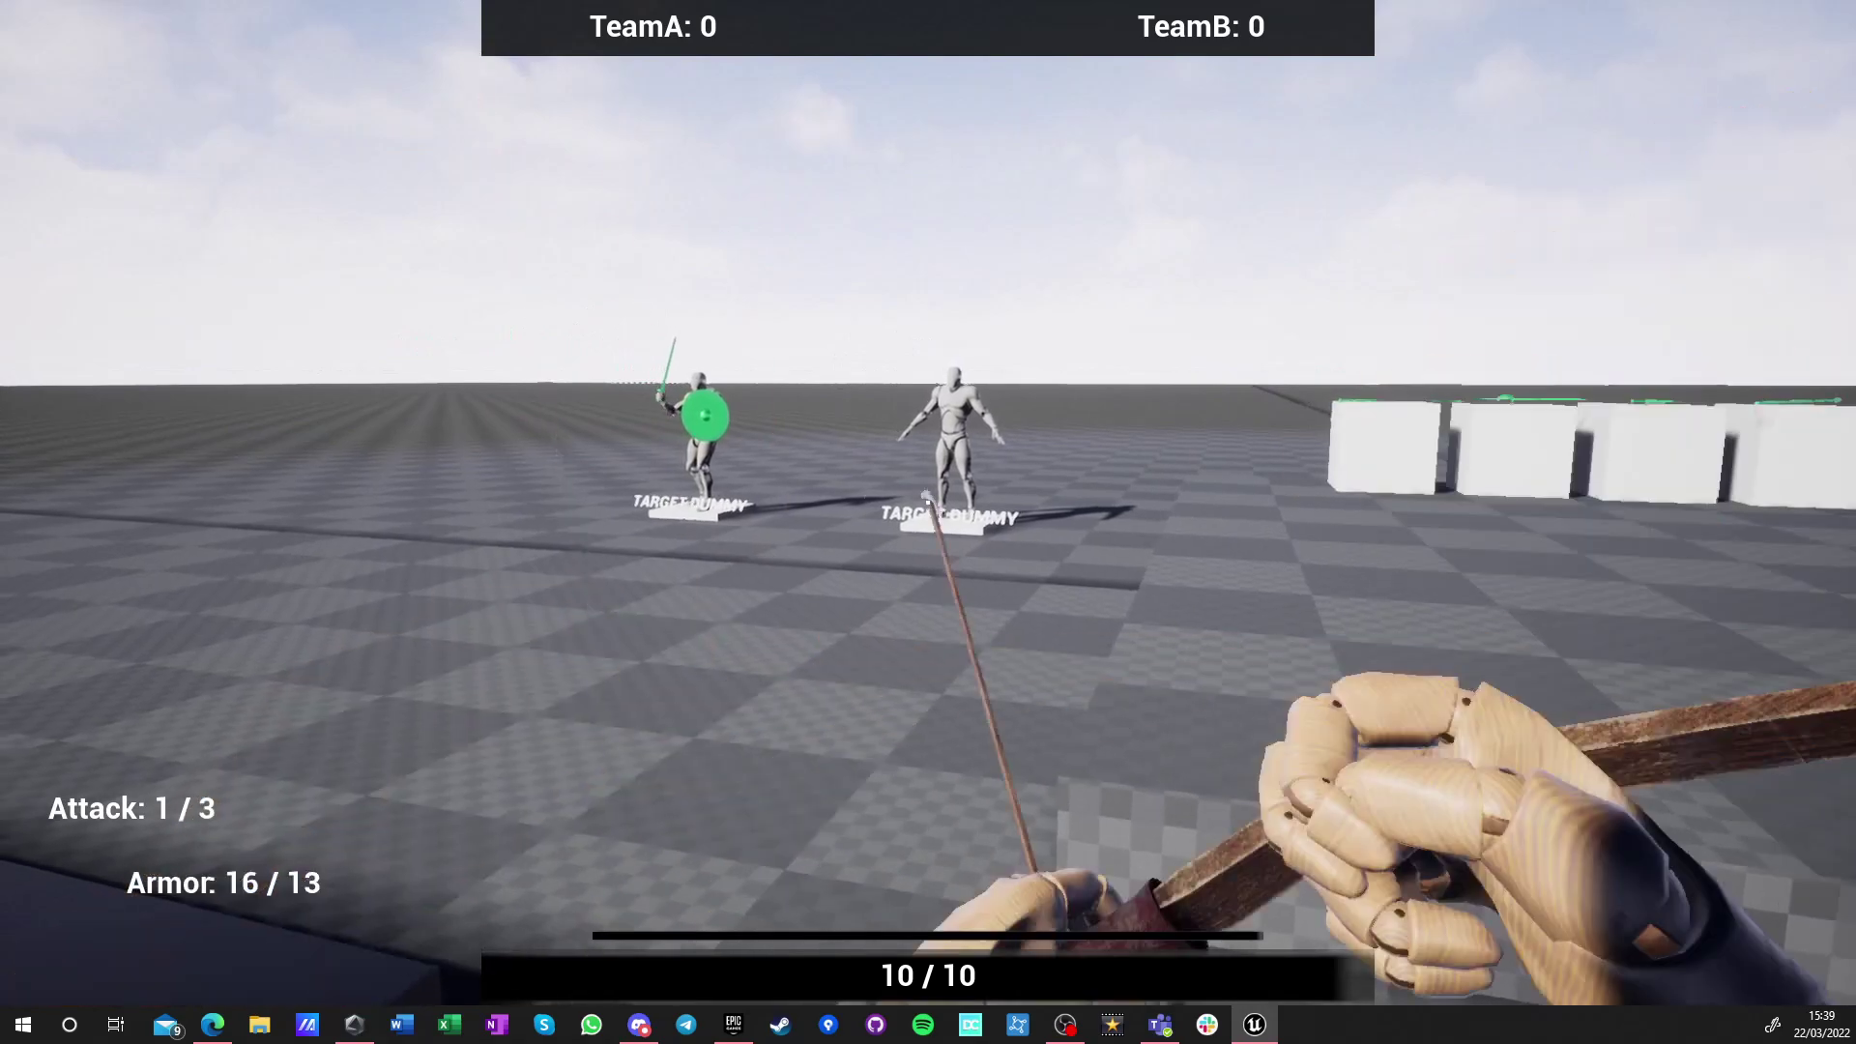
pyautogui.press('w')
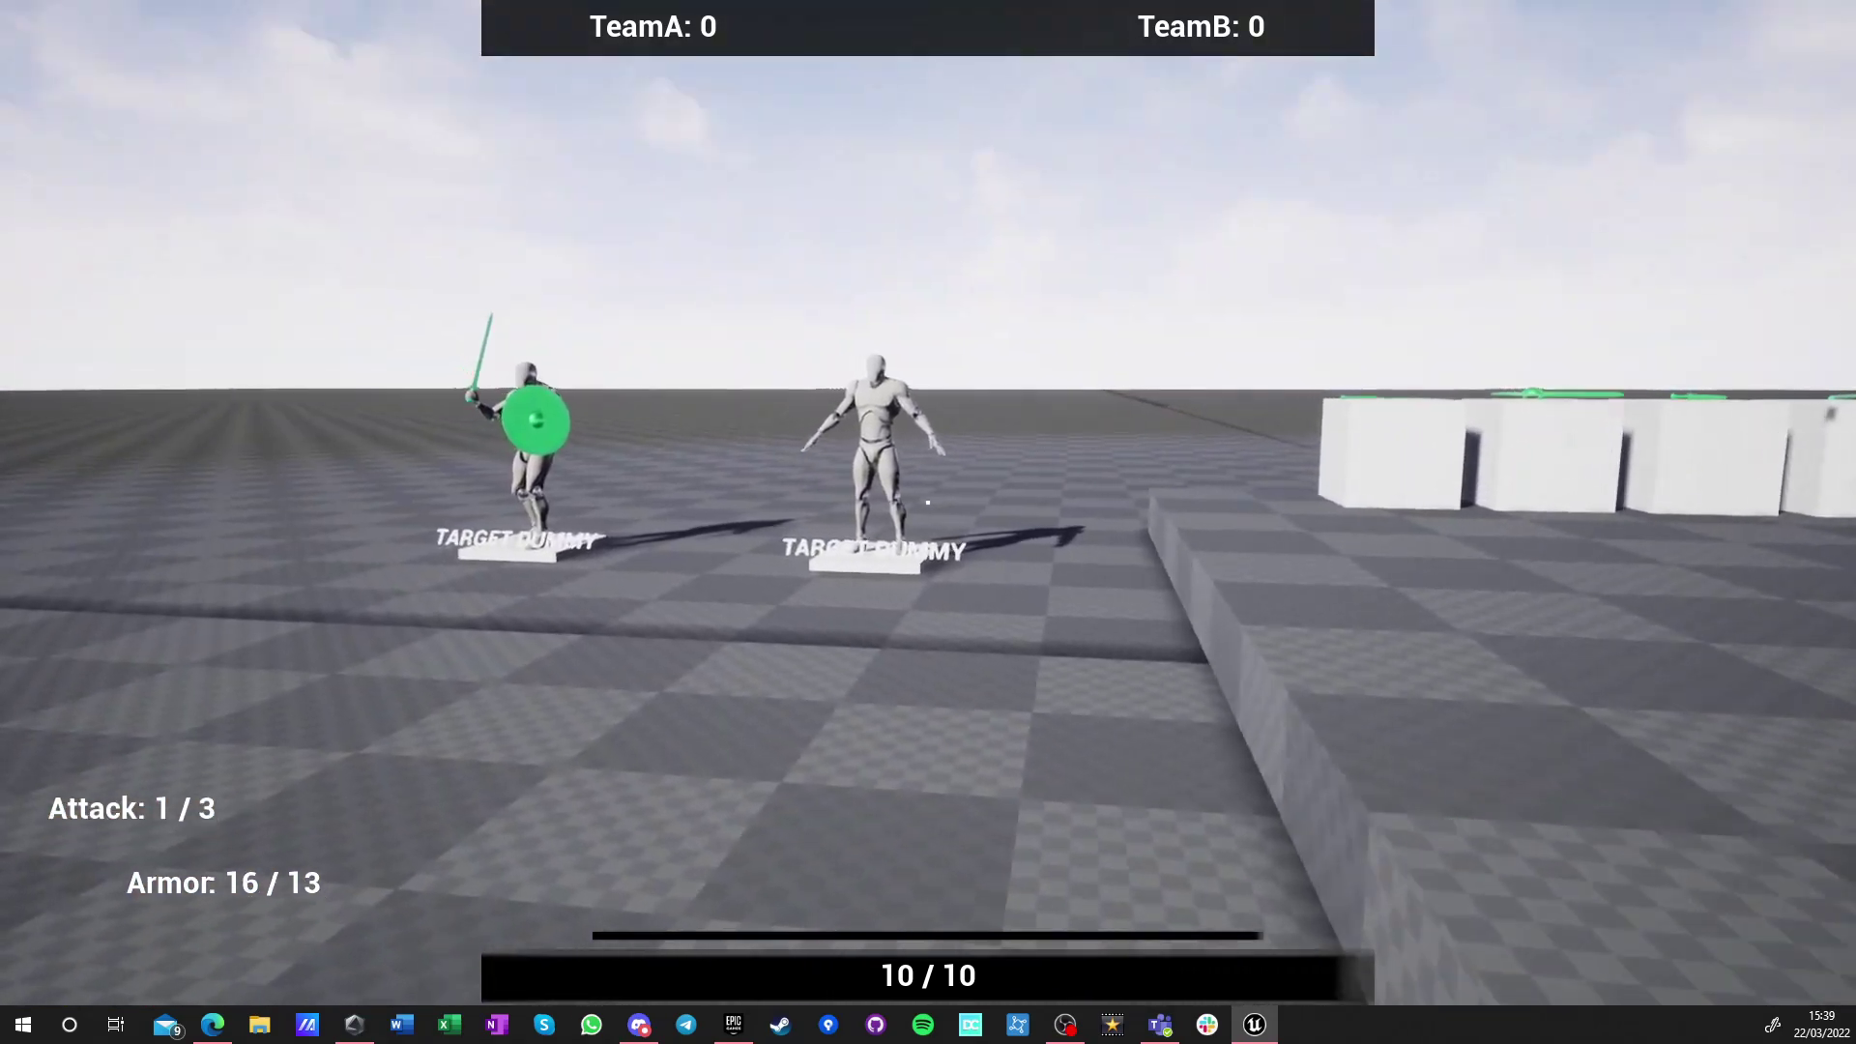
# Test BP_Polearm_Billhook by attacking the unarmed target dummy with it
pyautogui.press('w')
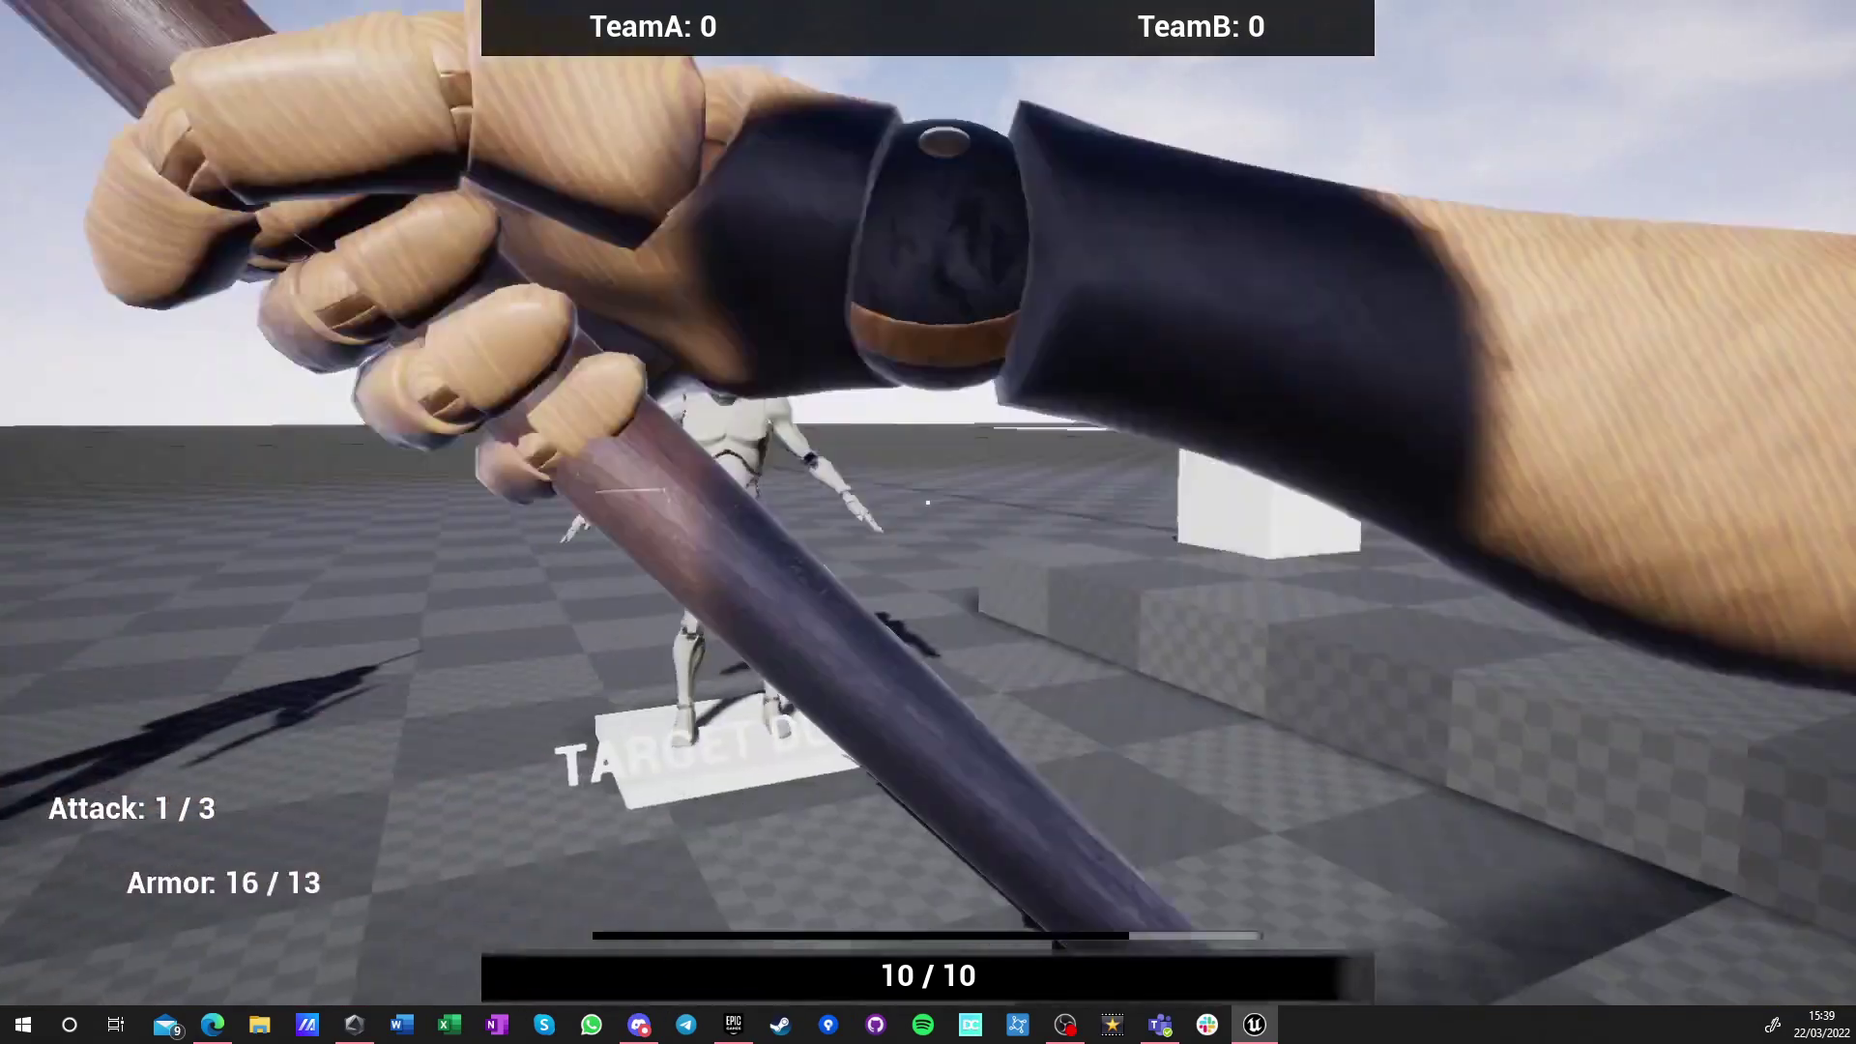
pyautogui.press('s')
pyautogui.press('w')
pyautogui.click(928, 503)
pyautogui.press('w')
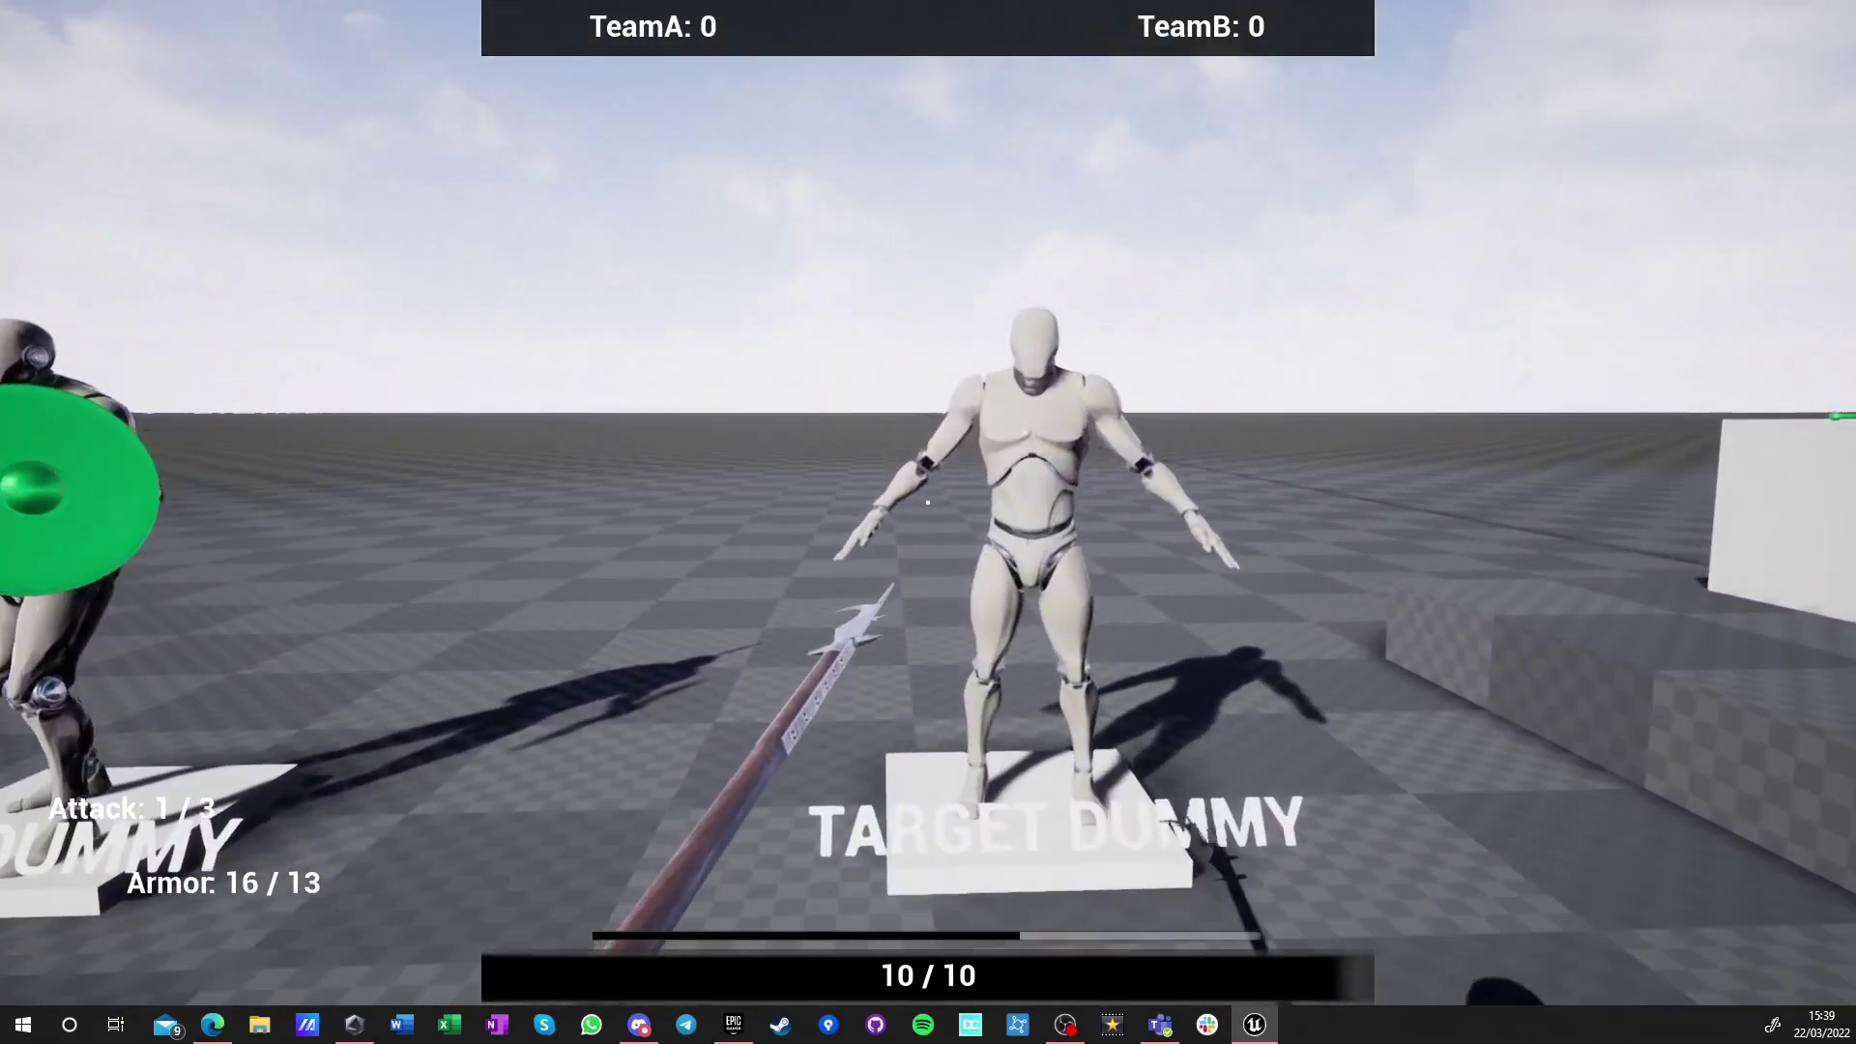
pyautogui.press('s')
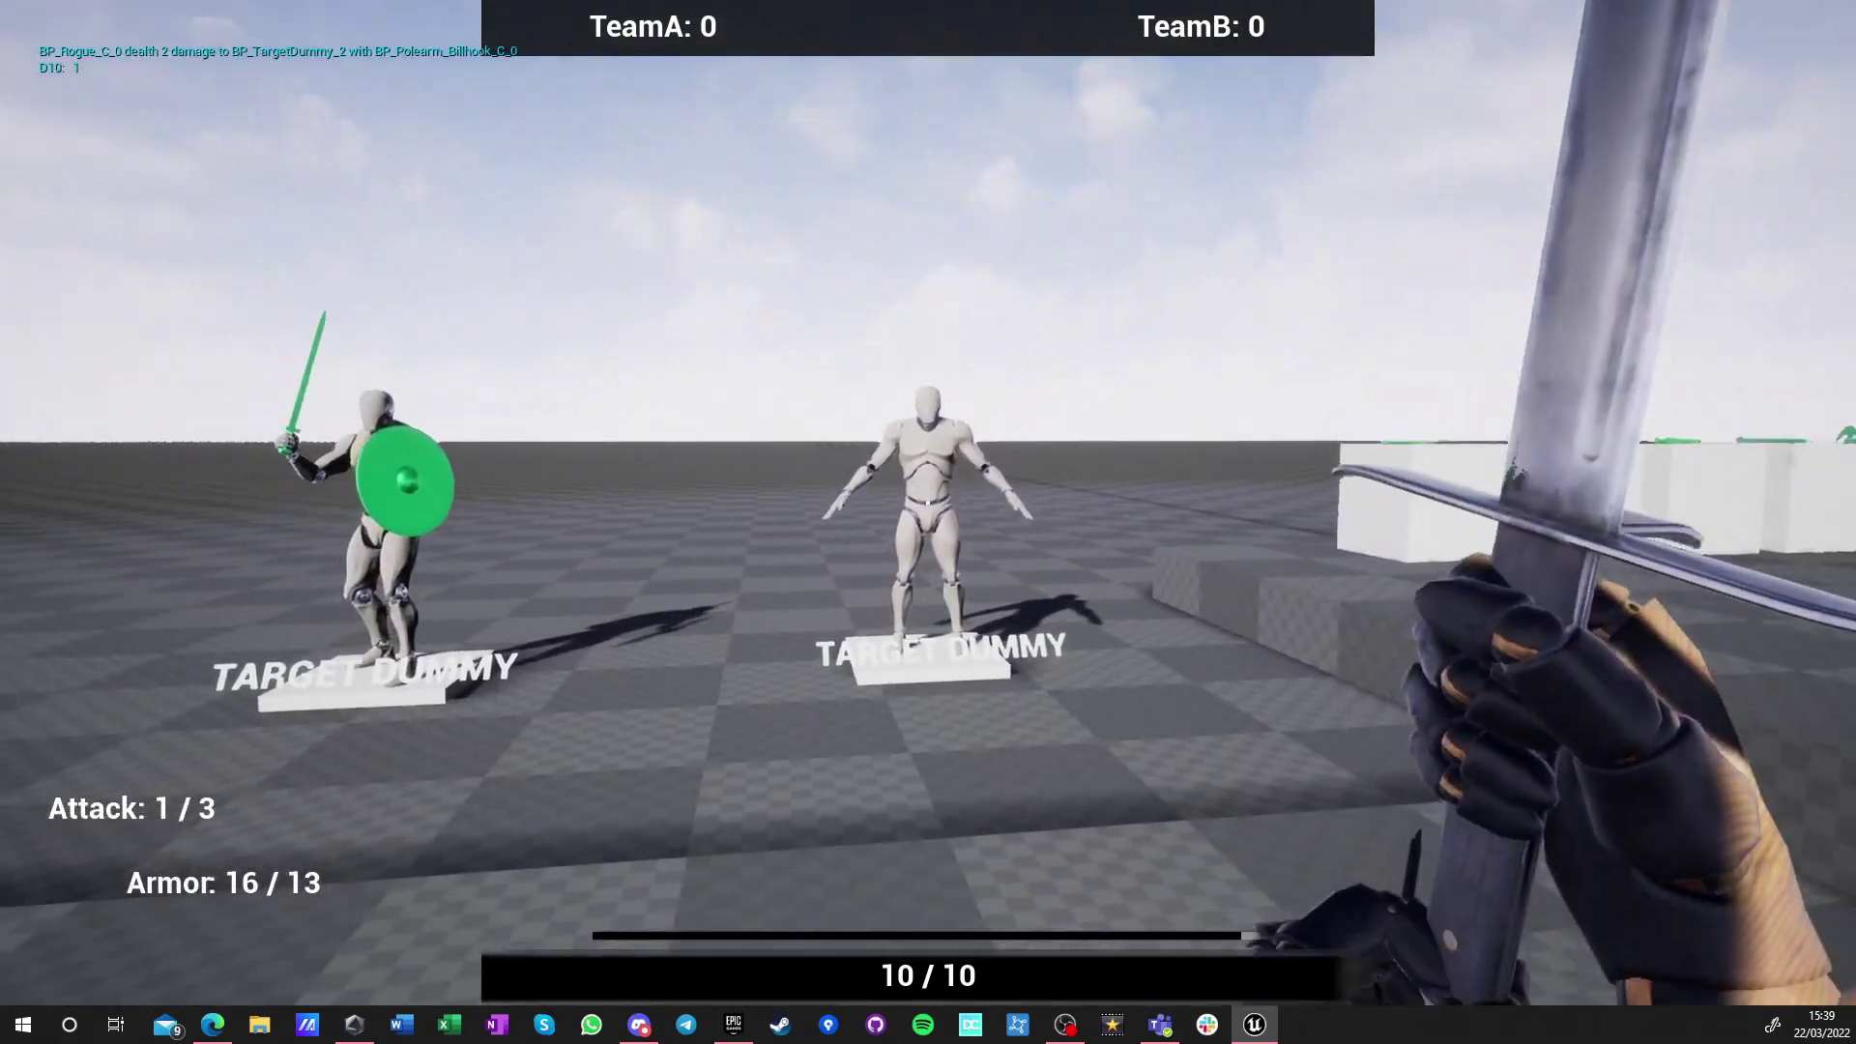
# Test BP_GreatSword_Messer by striking both target dummies with it
pyautogui.press('w')
pyautogui.click(928, 503)
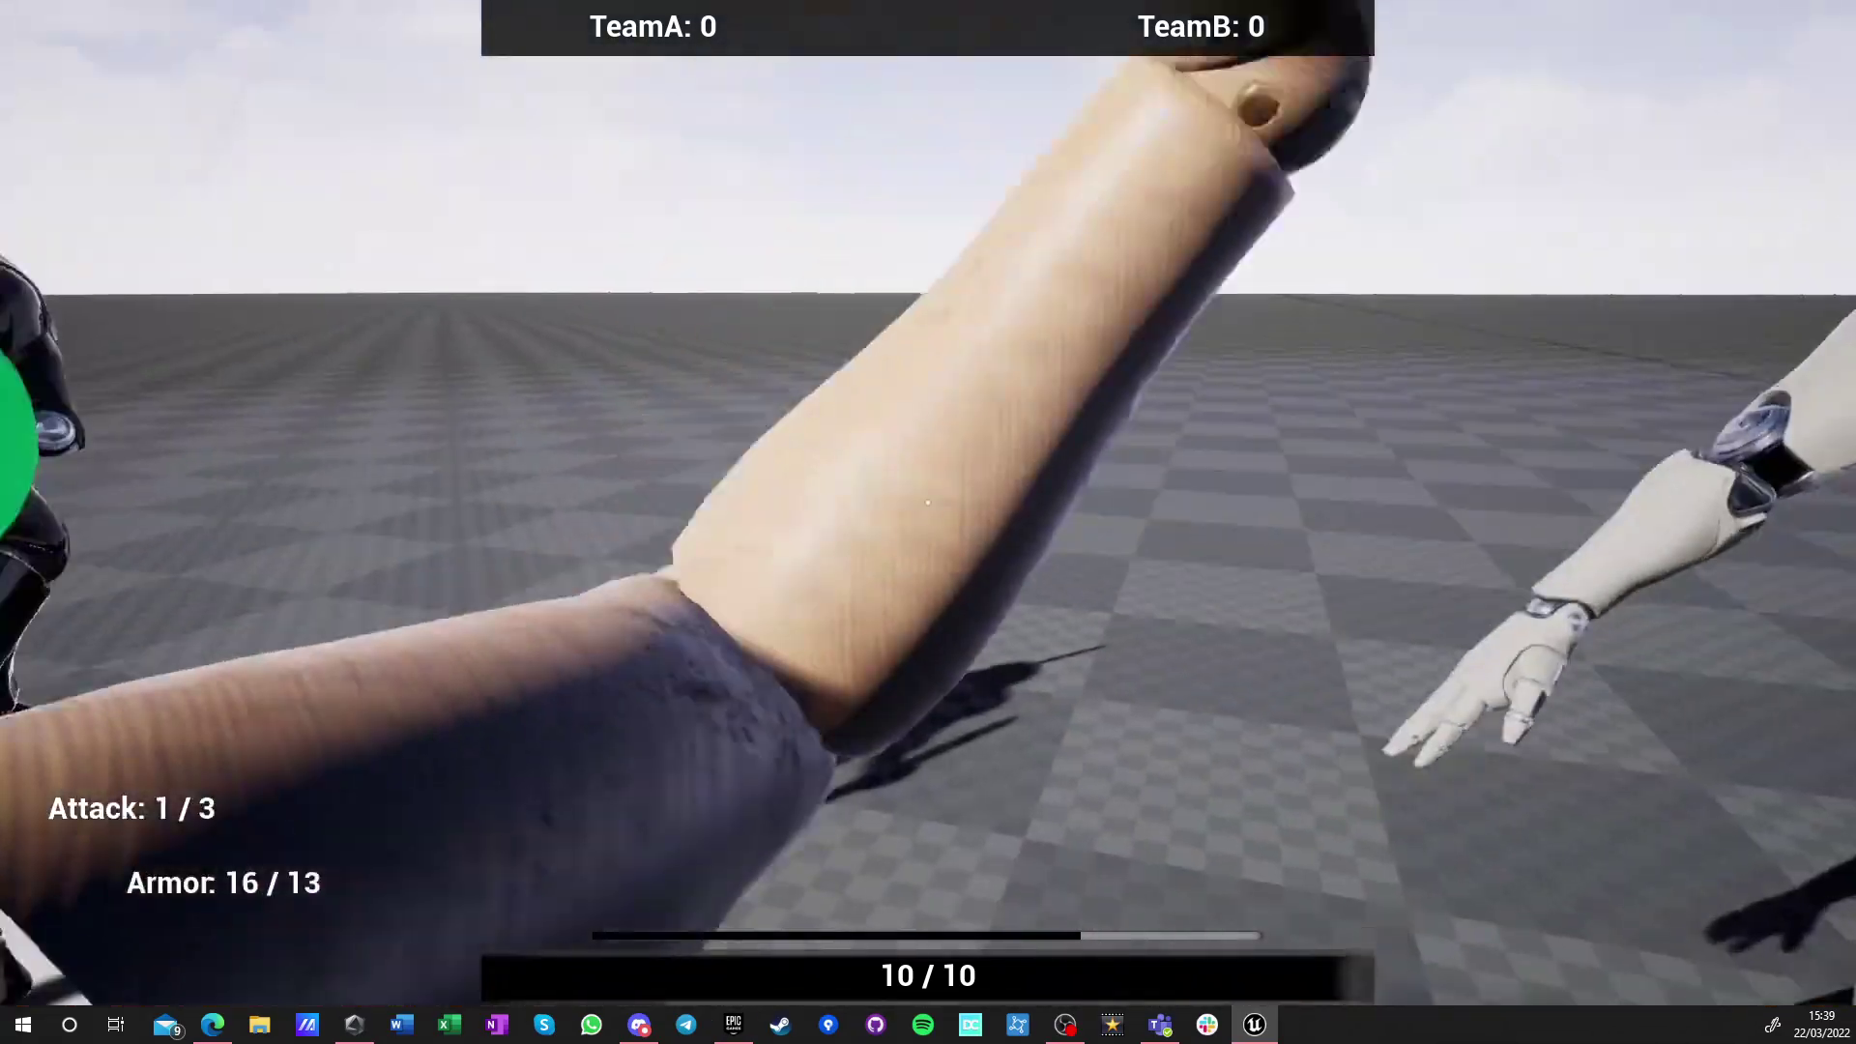
pyautogui.click(928, 503)
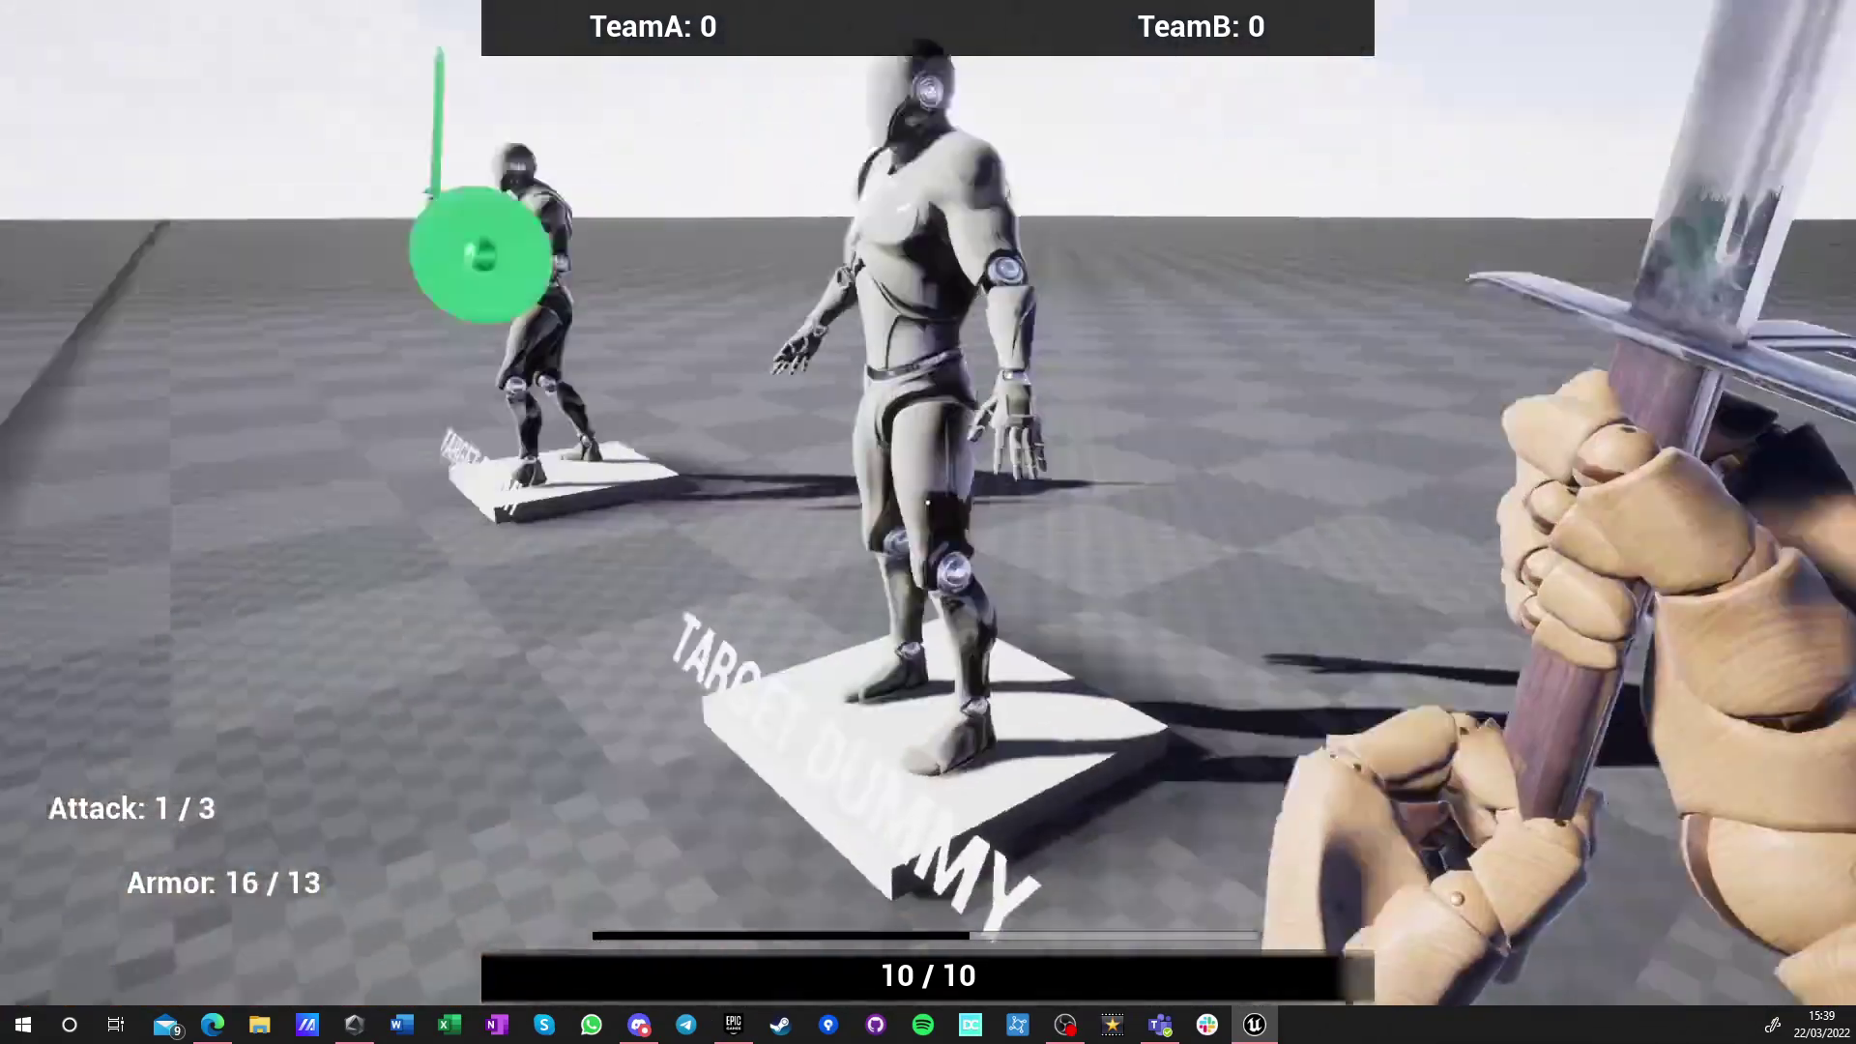
pyautogui.click(928, 502)
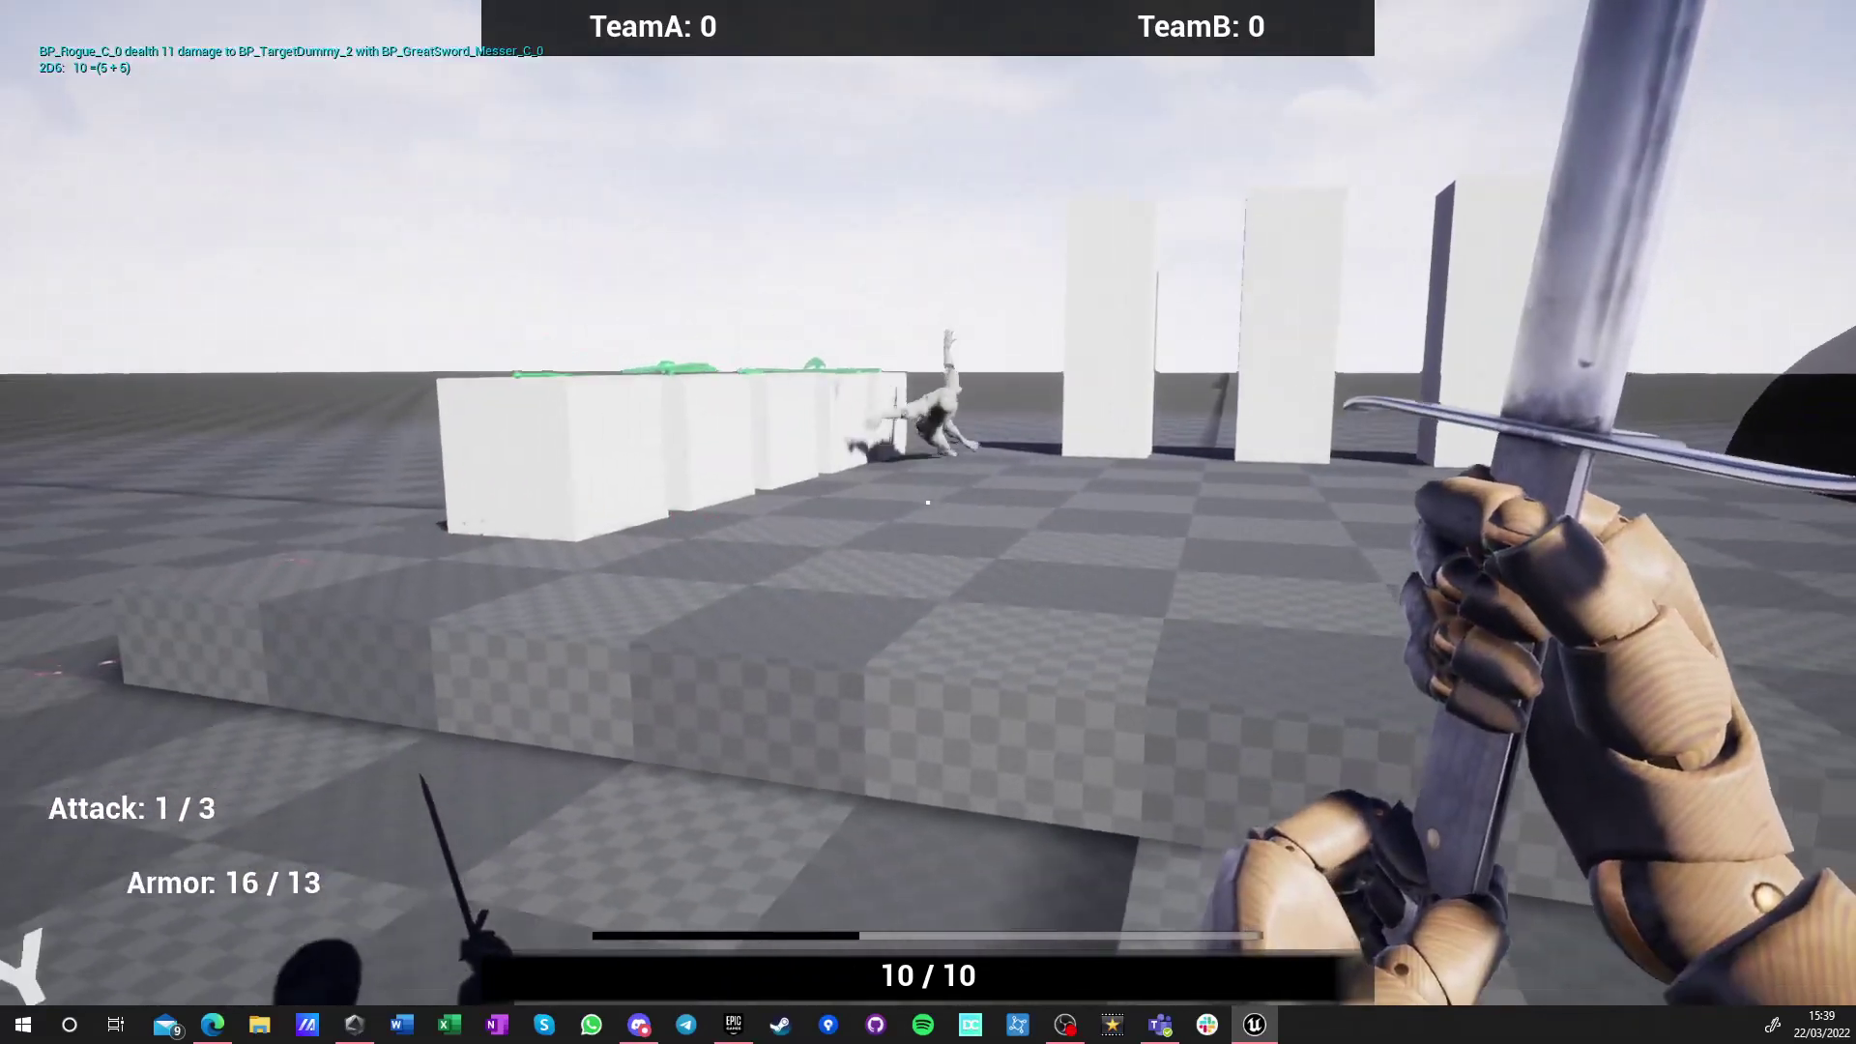
pyautogui.press('w')
pyautogui.click(928, 502)
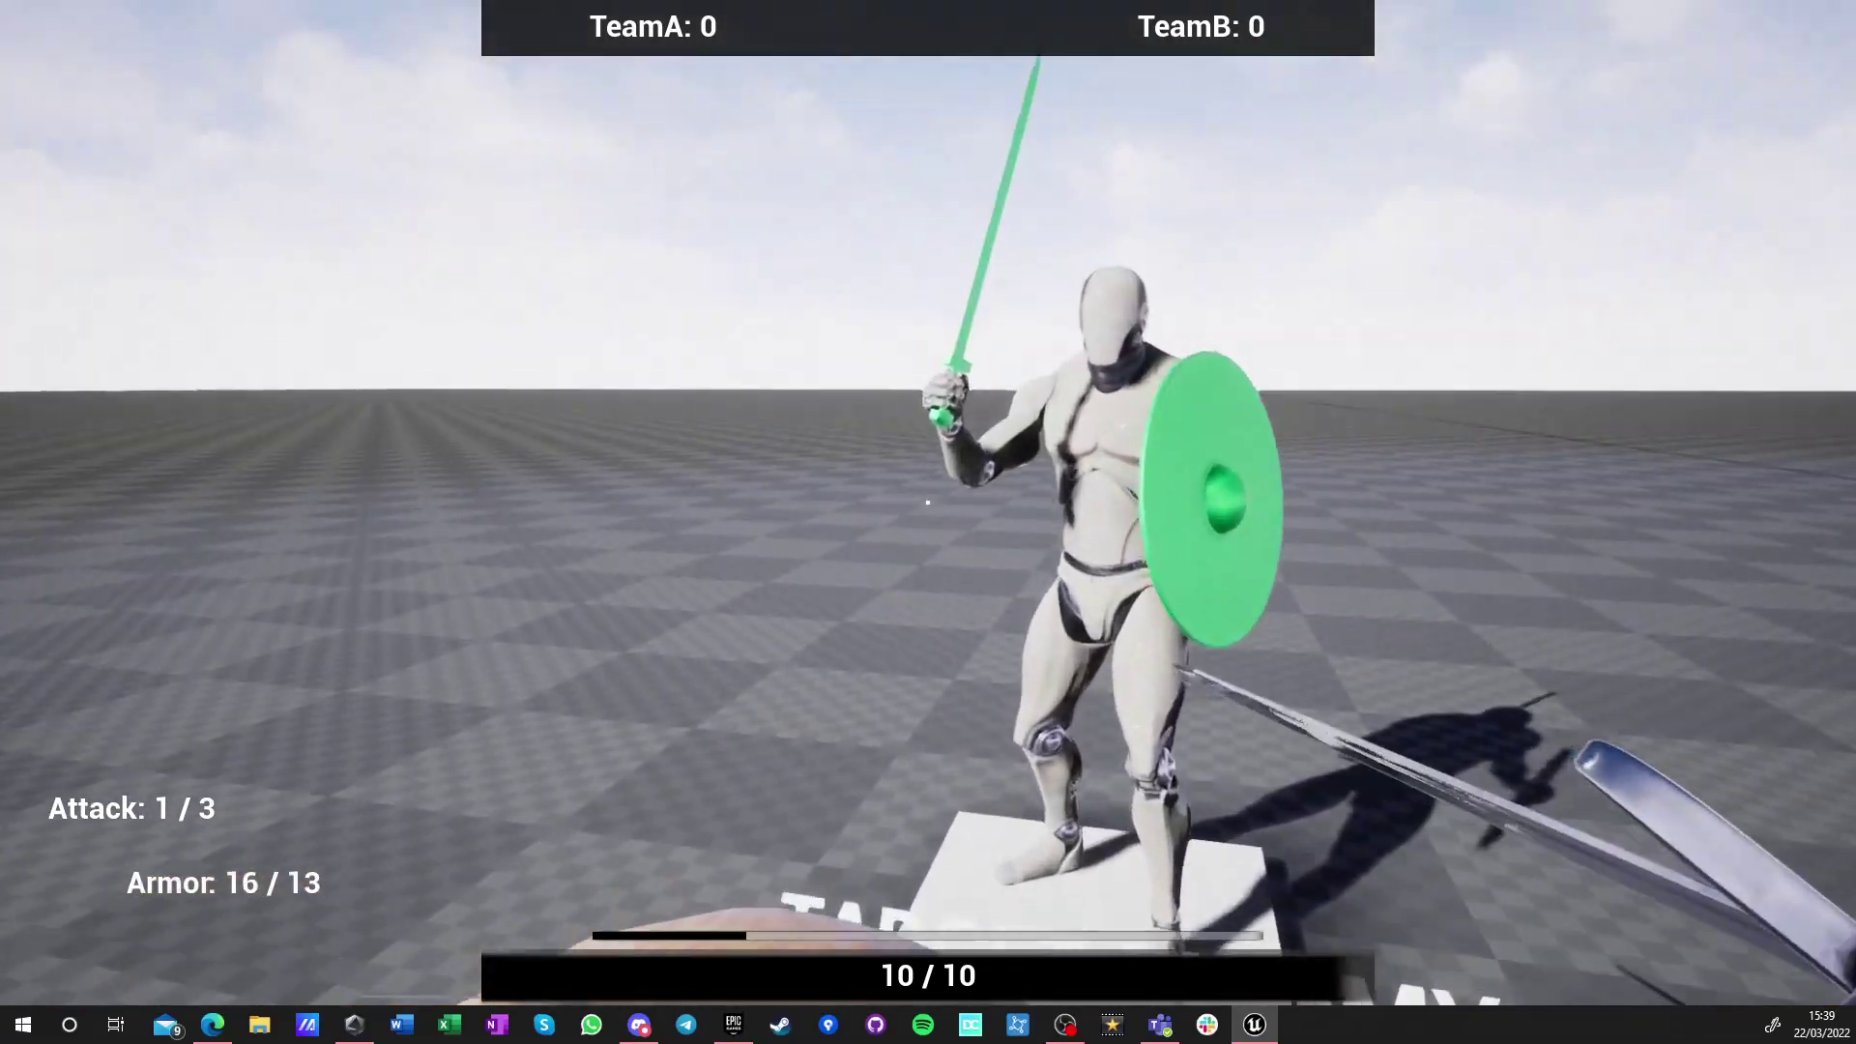
pyautogui.press('w')
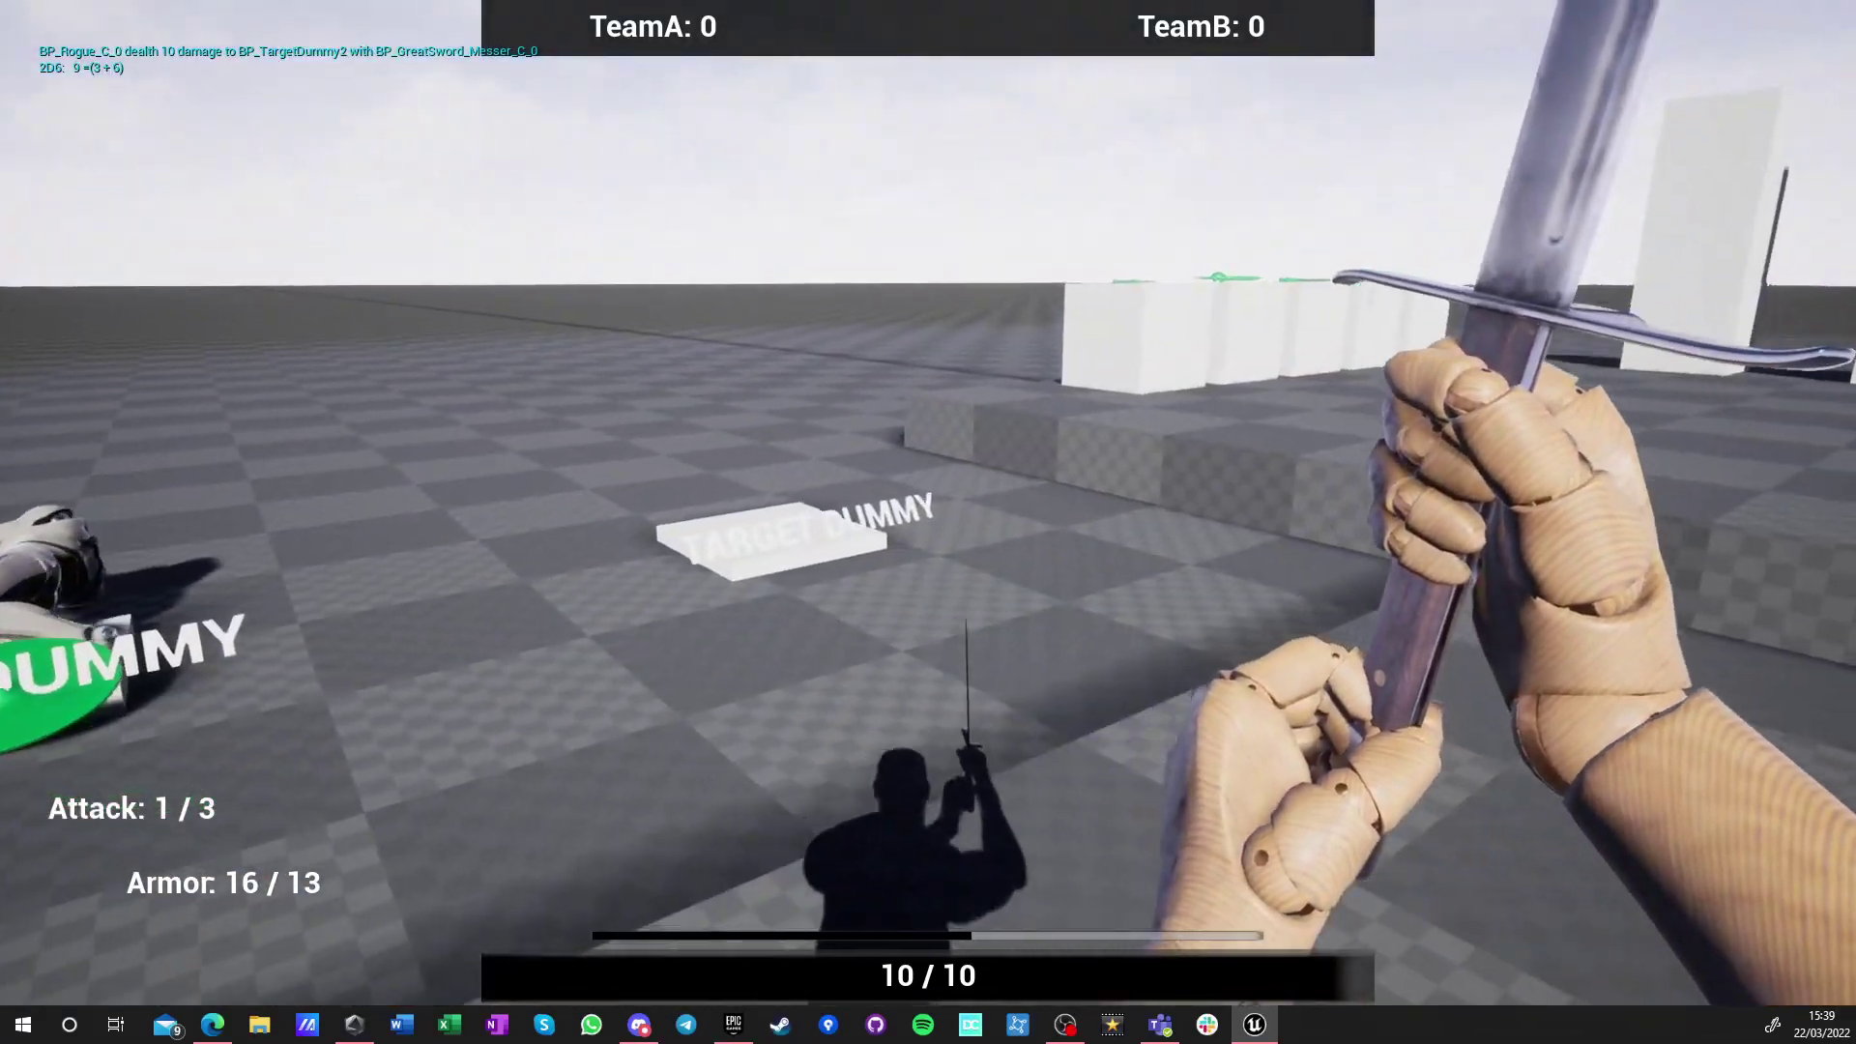
# Switch back to the dagger for a last check, stop the play session and leave full screen
pyautogui.press('2')
pyautogui.click(928, 502)
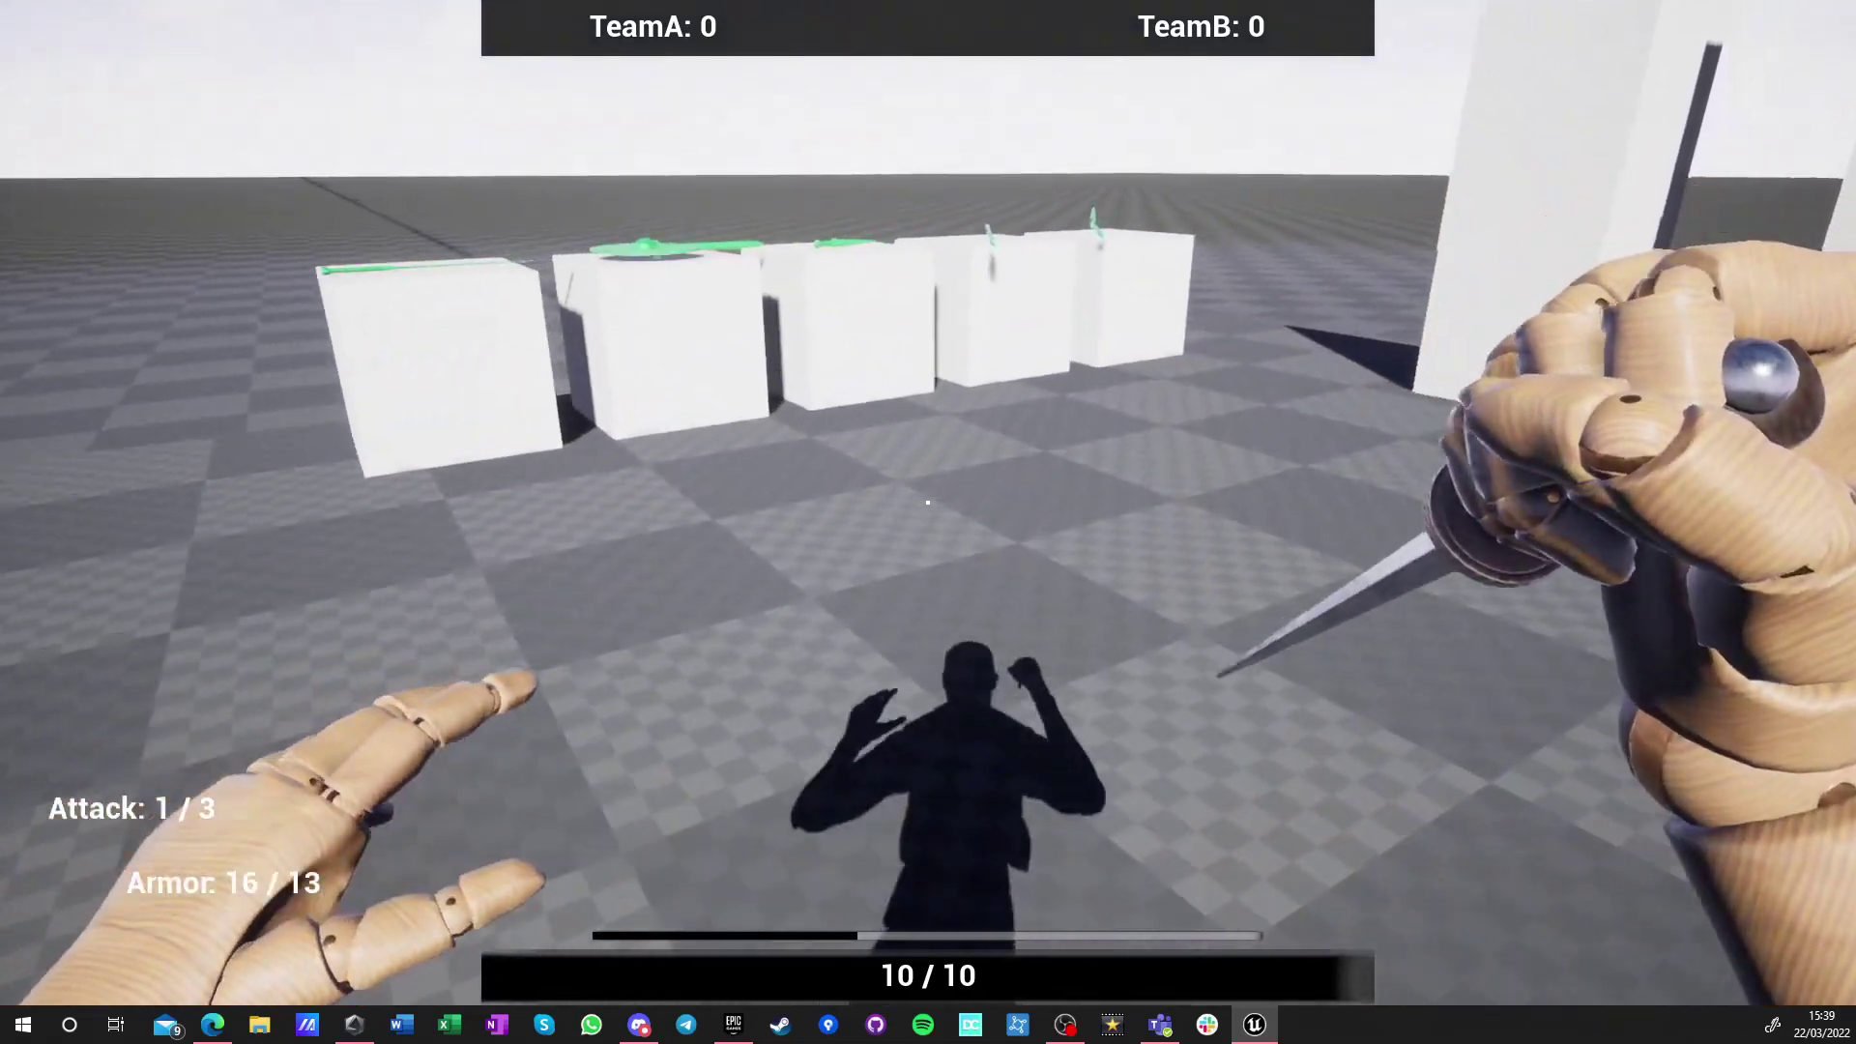
pyautogui.press('Escape')
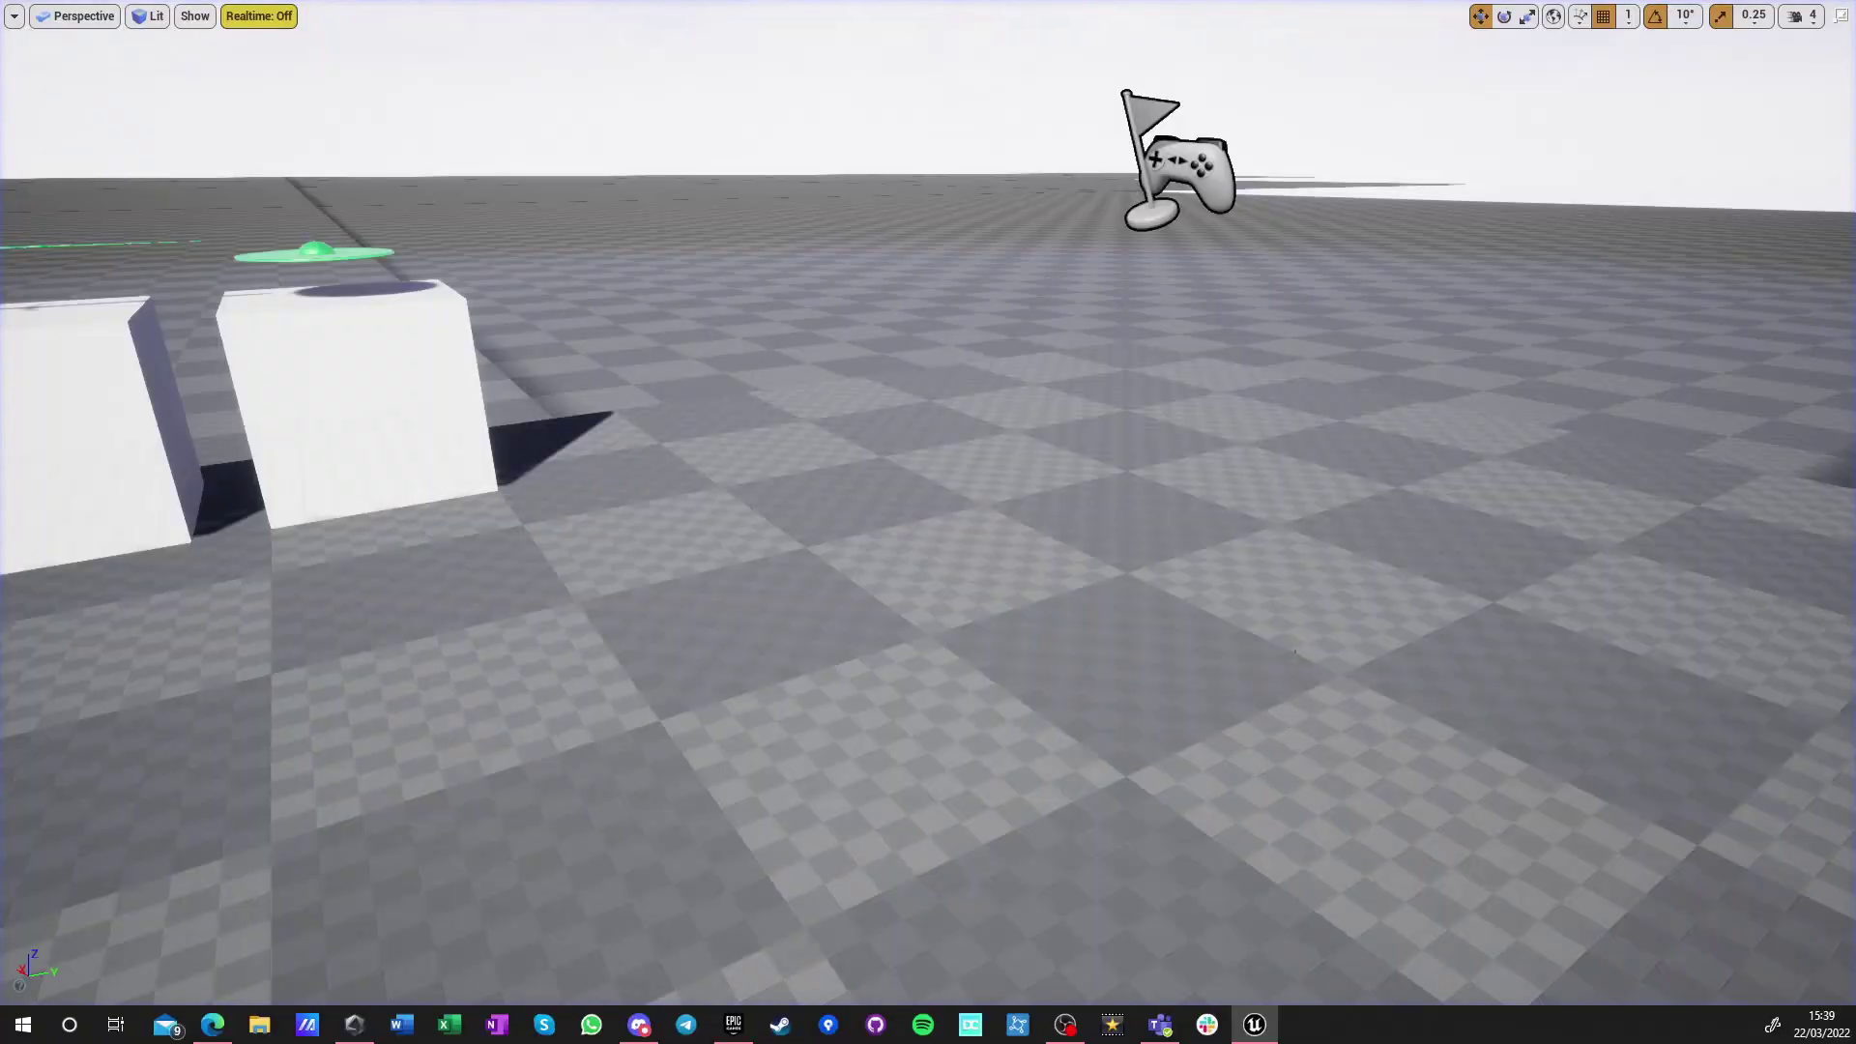
pyautogui.press('F11')
# Set element 0 of BP_Rogue's Weapon List to BP_Dagger1 and compile the blueprint
pyautogui.scroll(2, 1160, 812)
pyautogui.click(1013, 754)
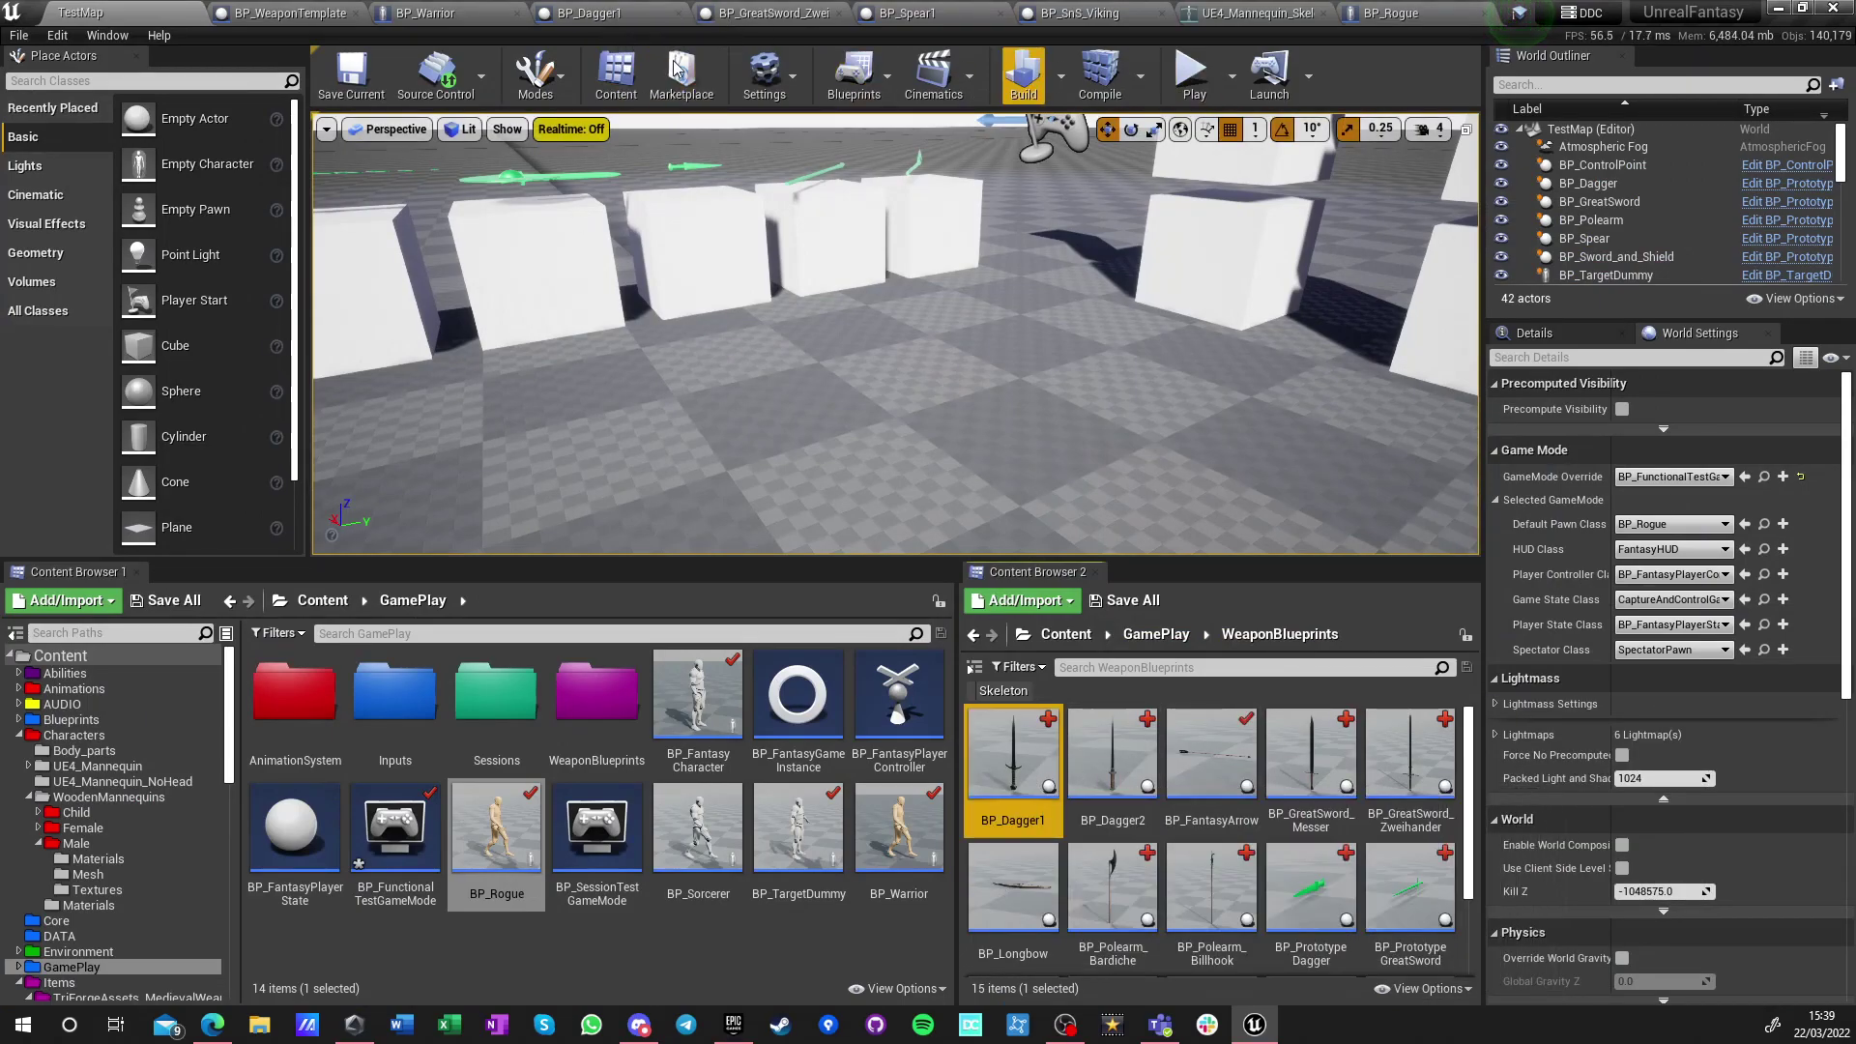
pyautogui.click(681, 12)
pyautogui.click(1372, 13)
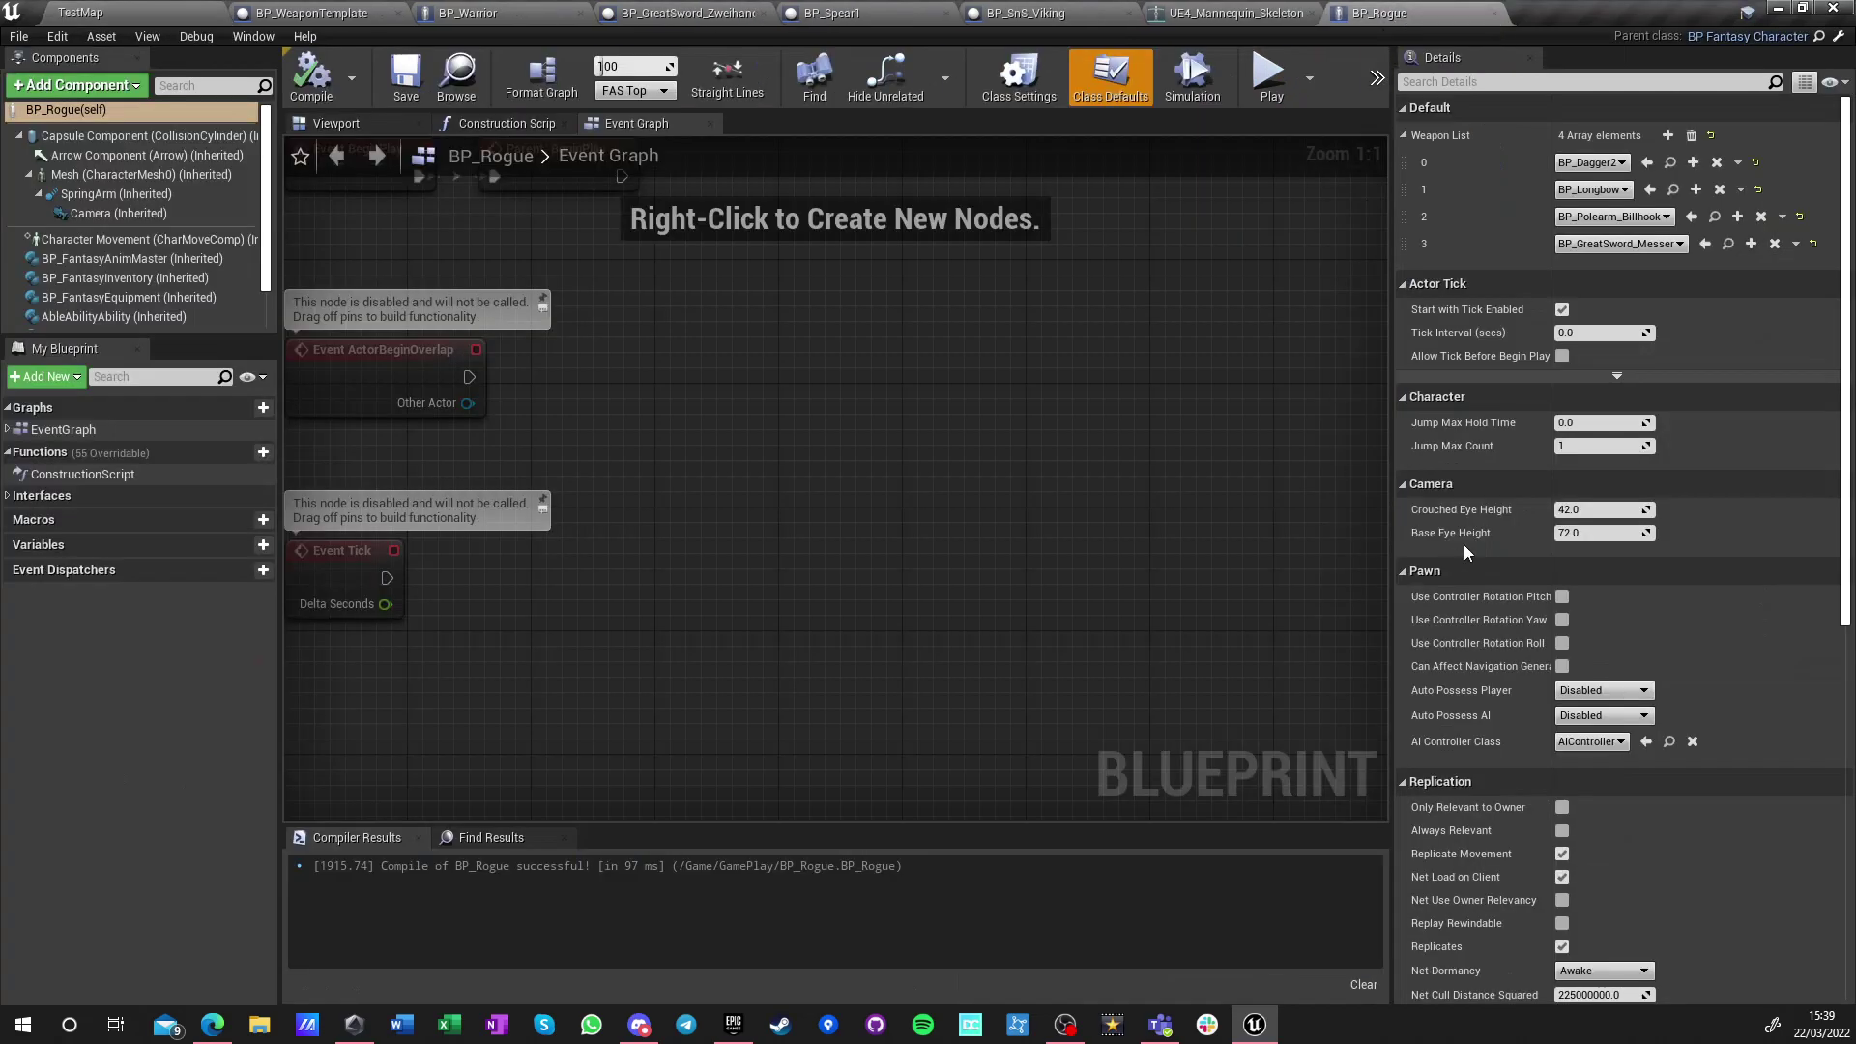
pyautogui.click(1647, 163)
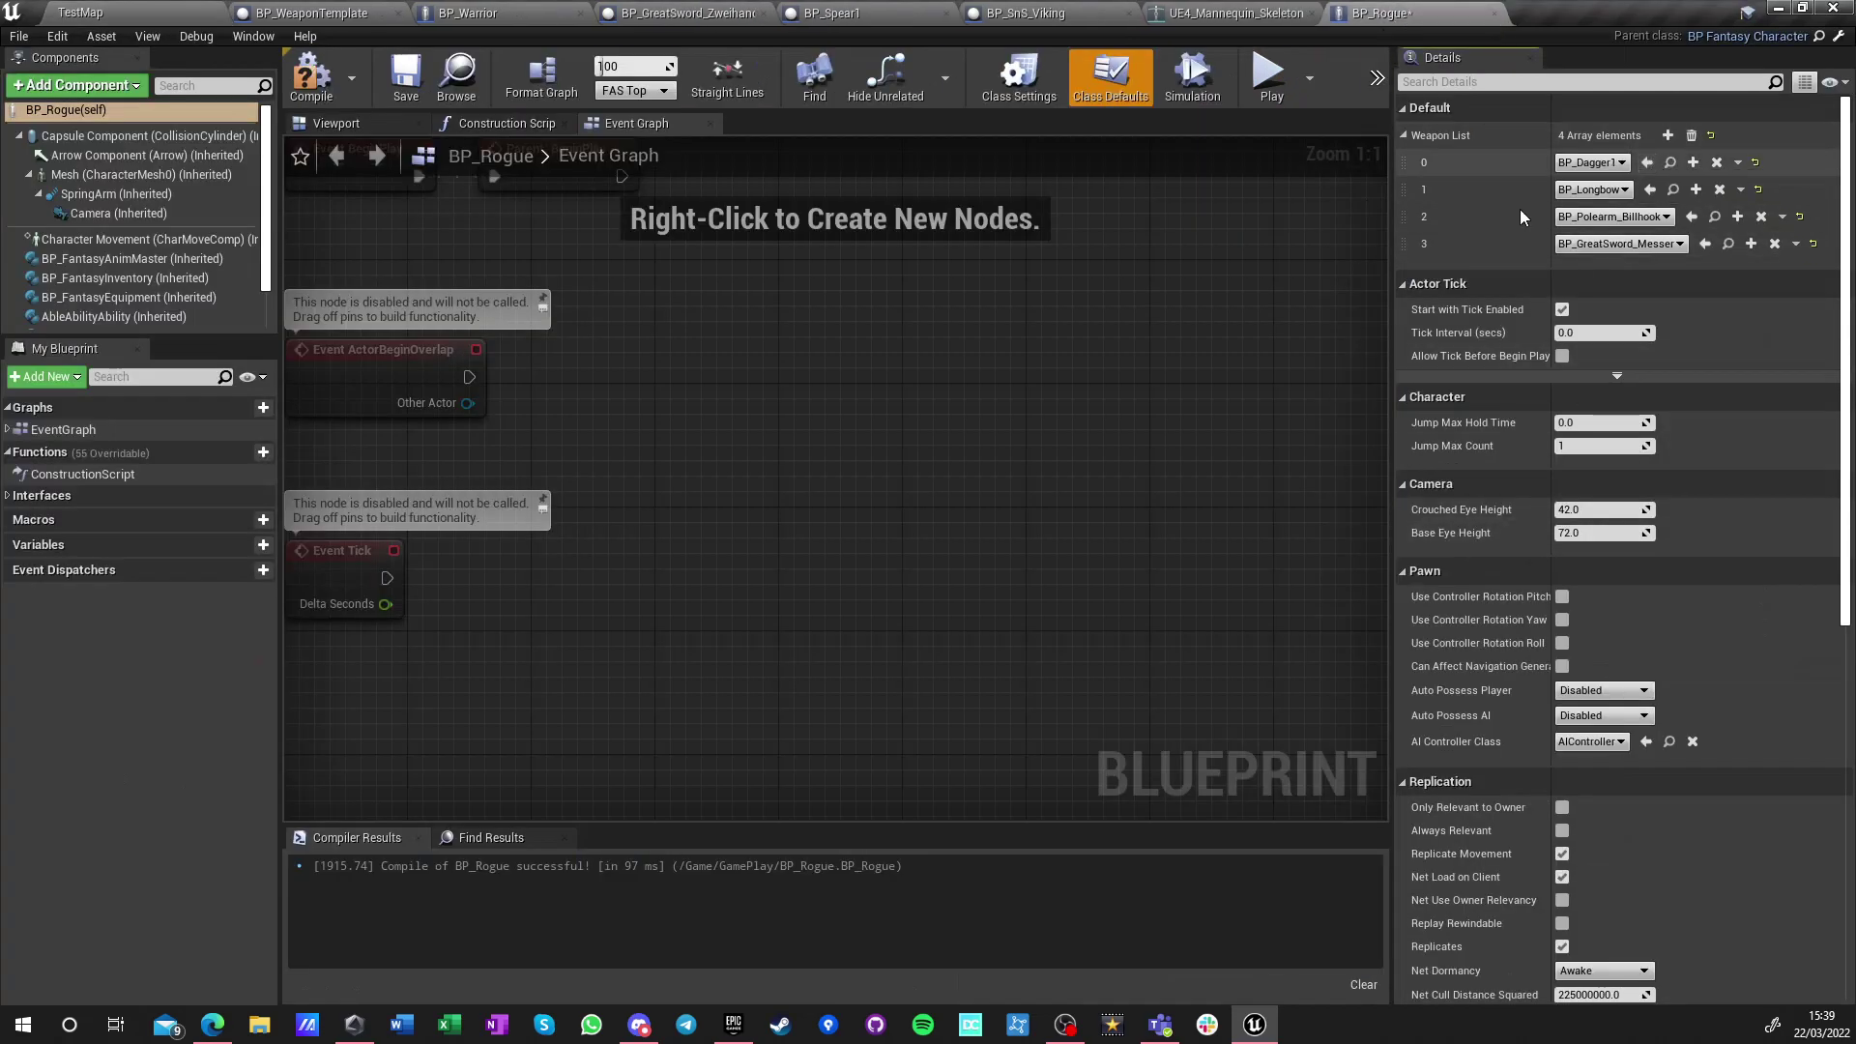
pyautogui.click(312, 77)
# Play TestMap and test BP_Dagger1 by attacking both target dummies, including from behind
pyautogui.click(136, 13)
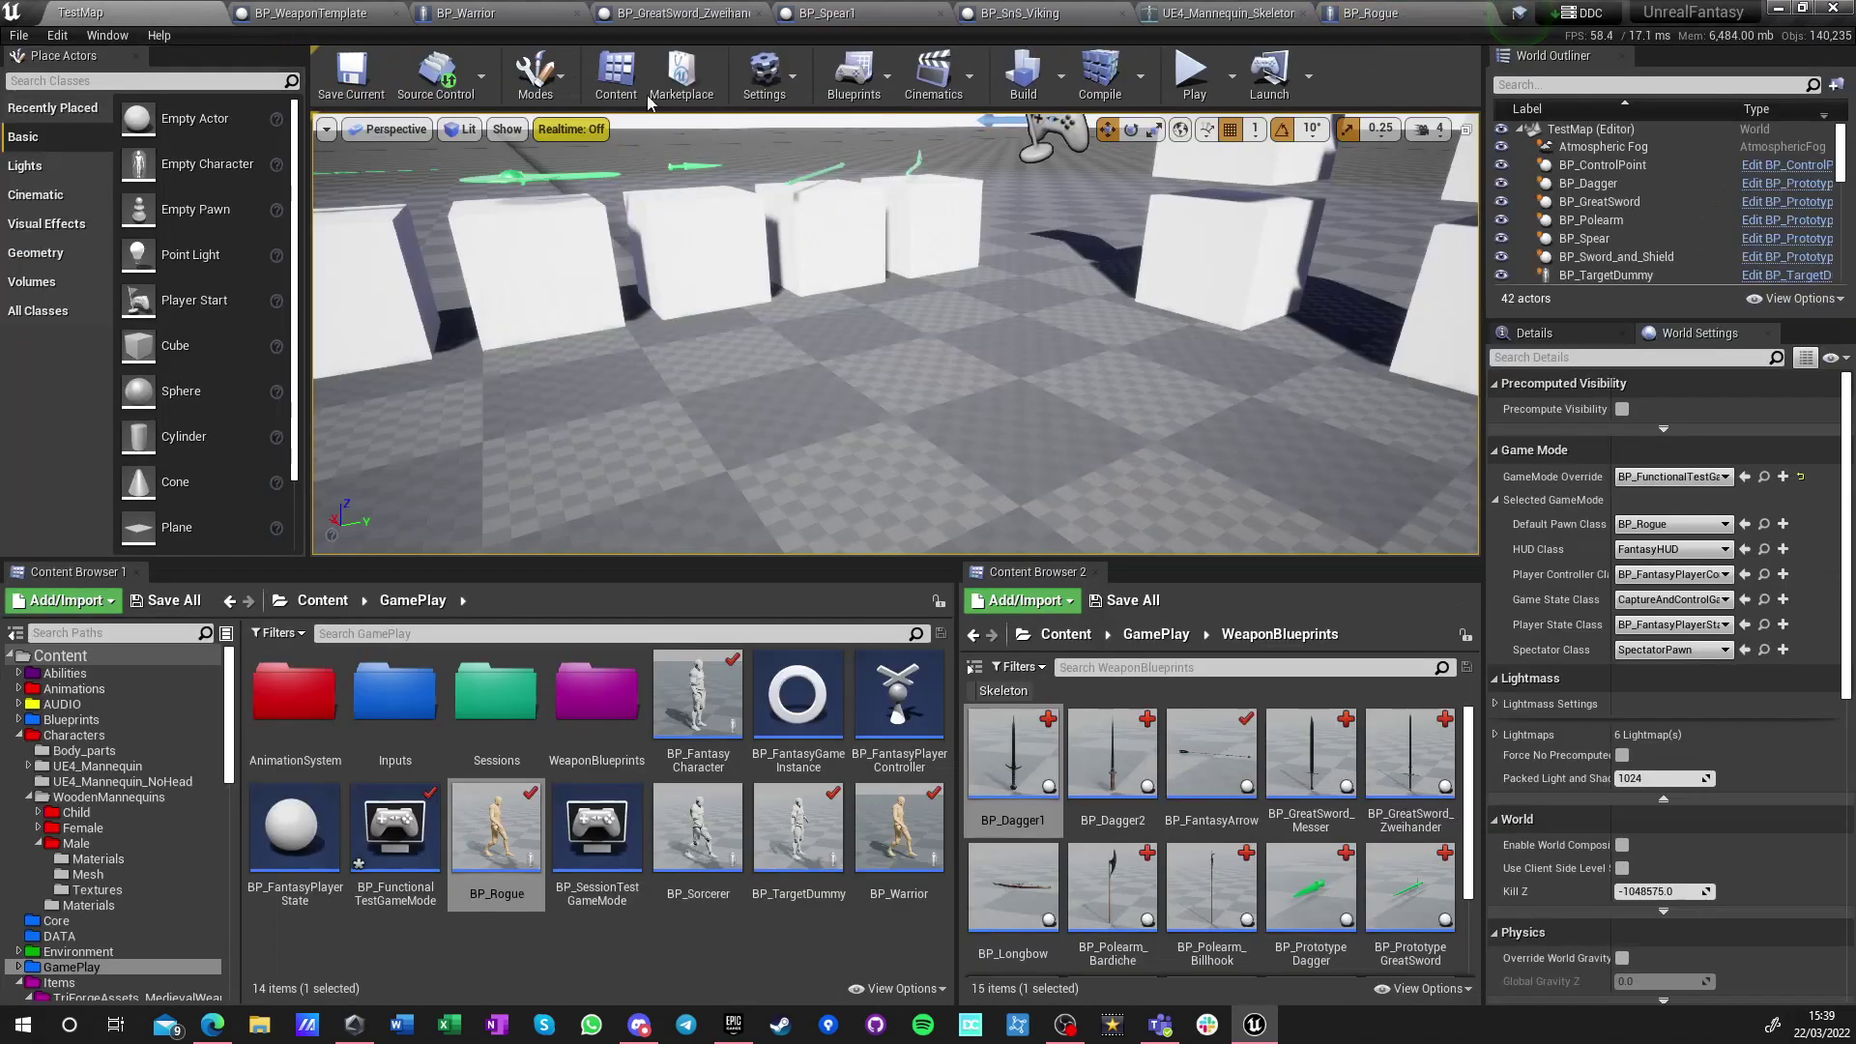
pyautogui.click(1195, 76)
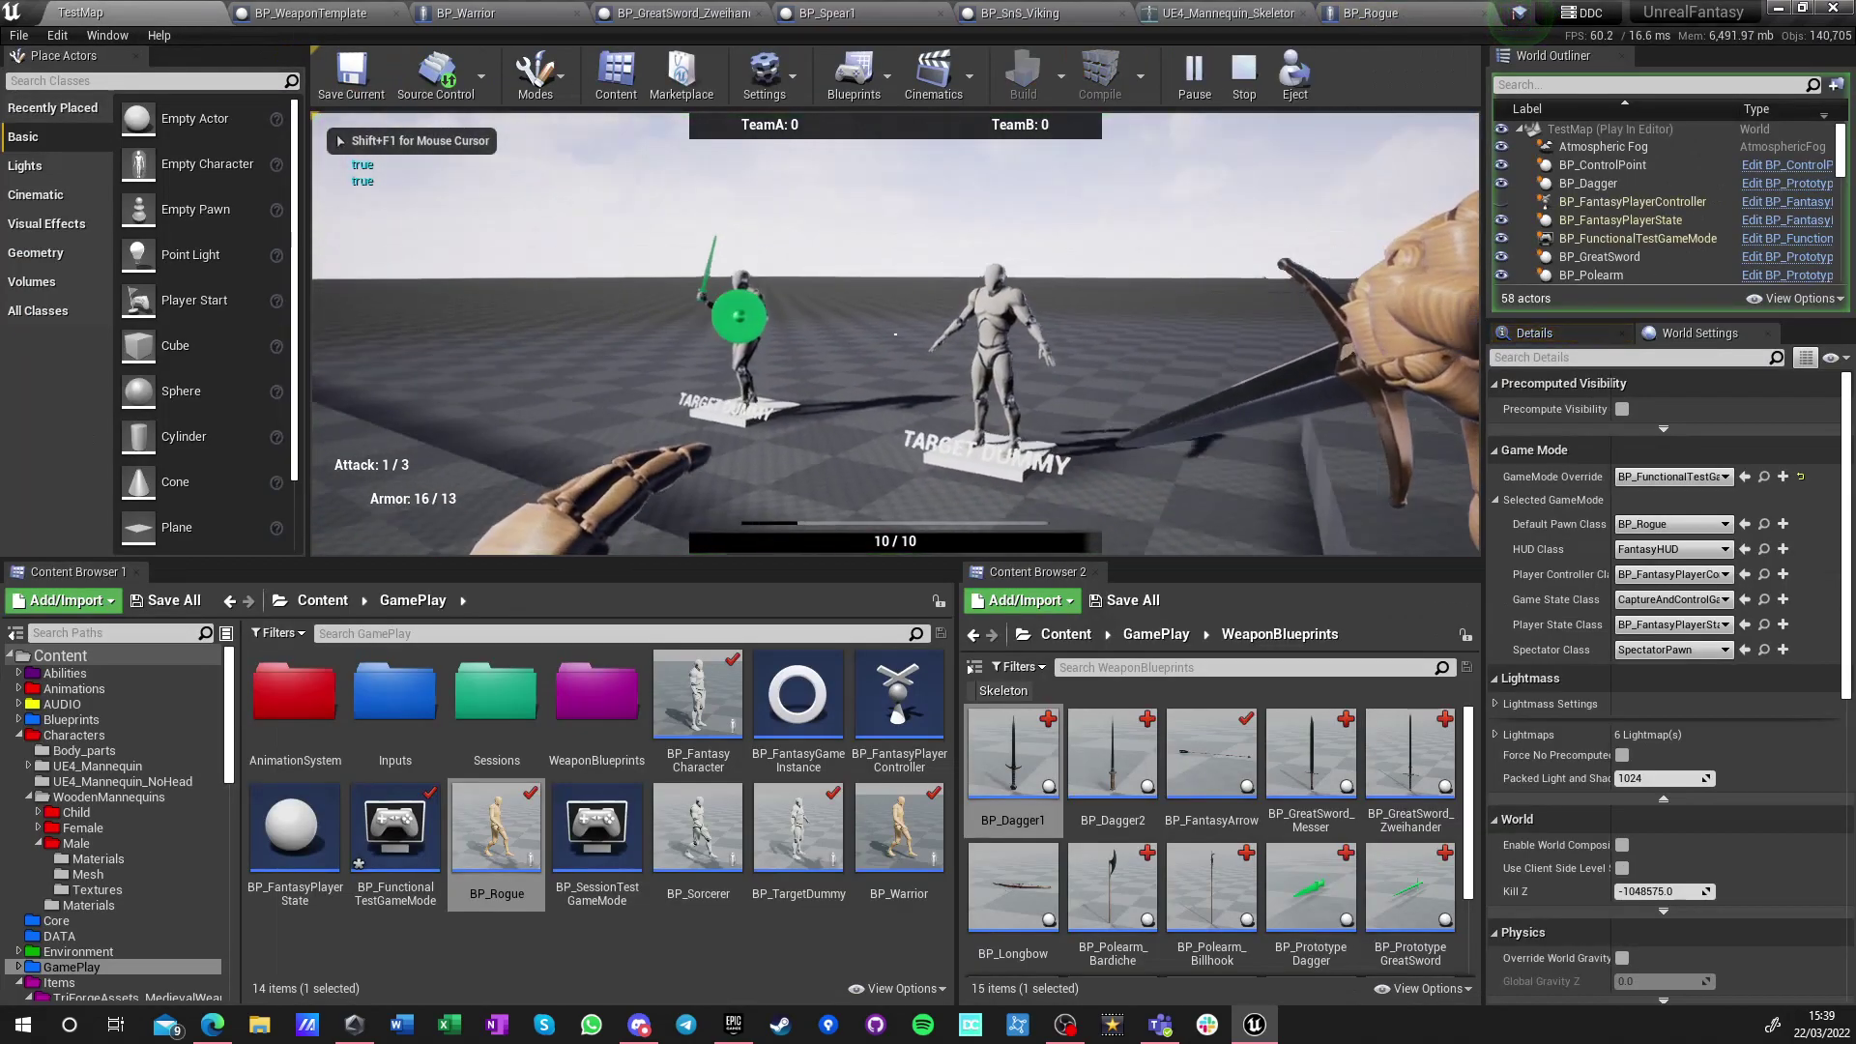
pyautogui.press('w')
pyautogui.click(895, 334)
pyautogui.click(895, 334)
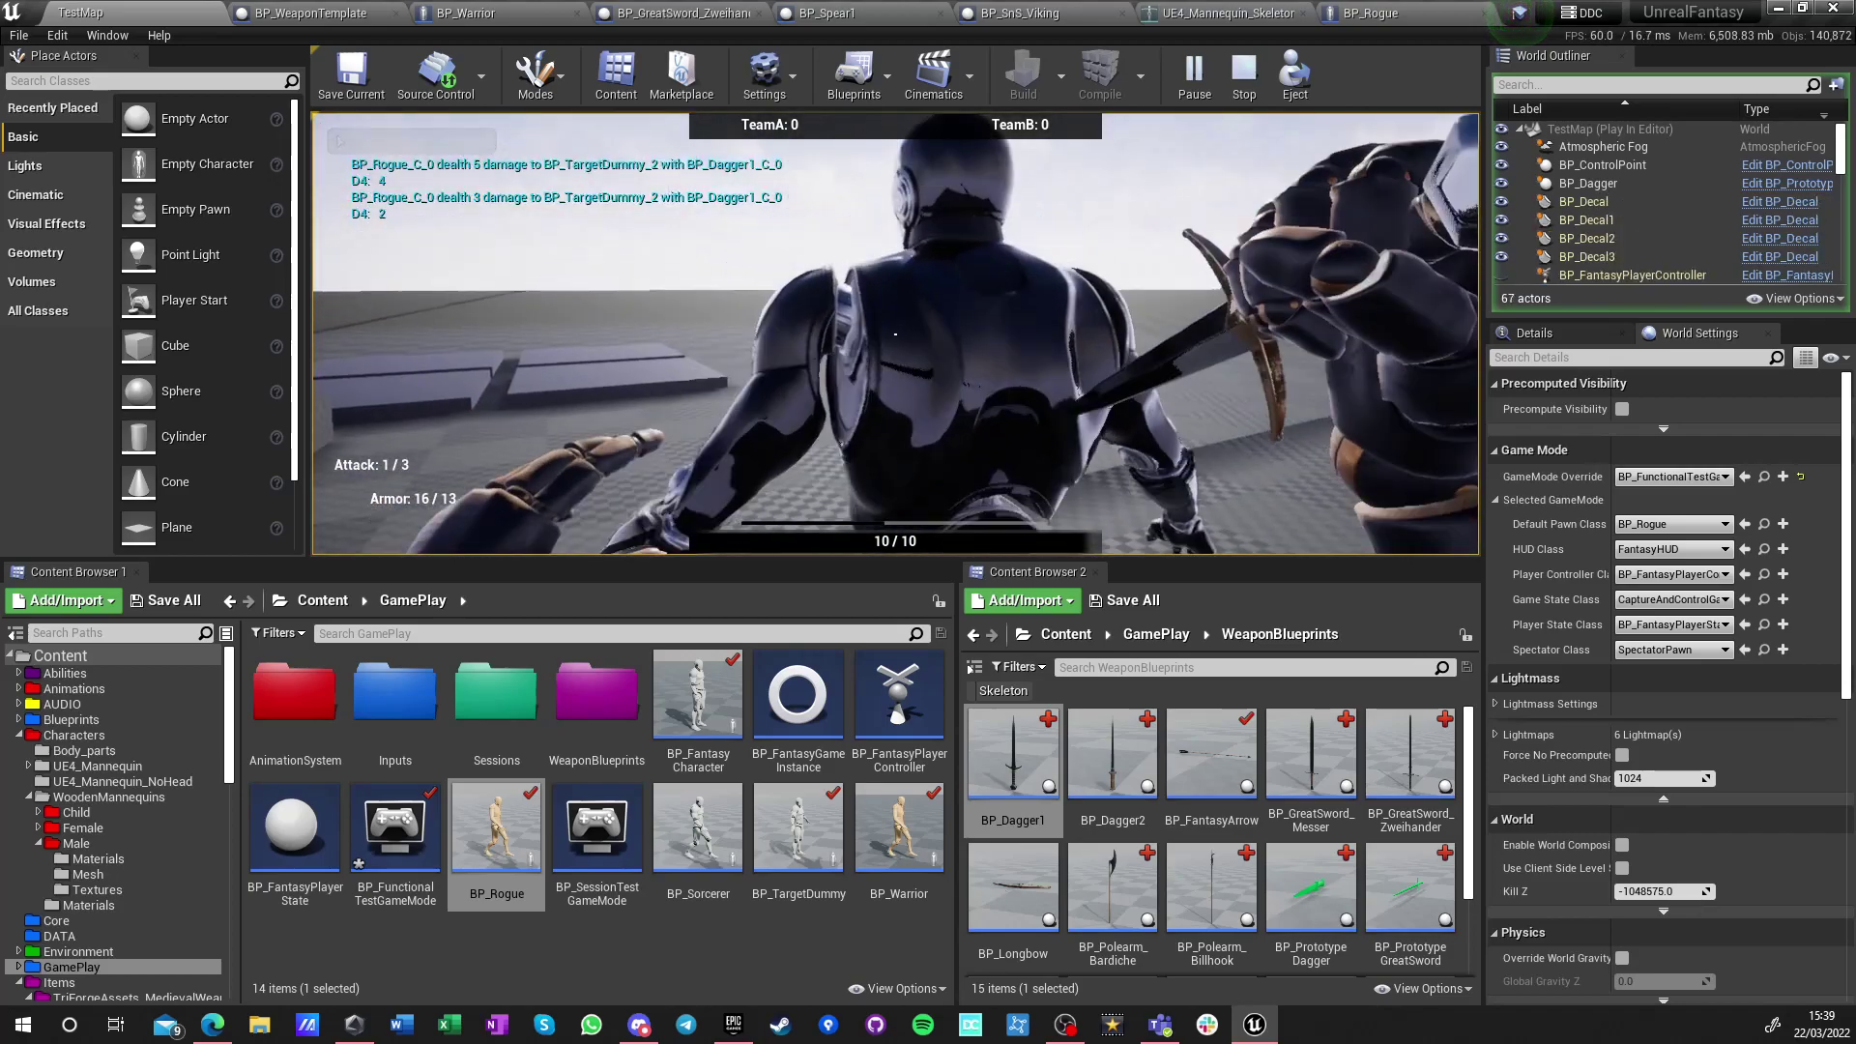
pyautogui.click(895, 334)
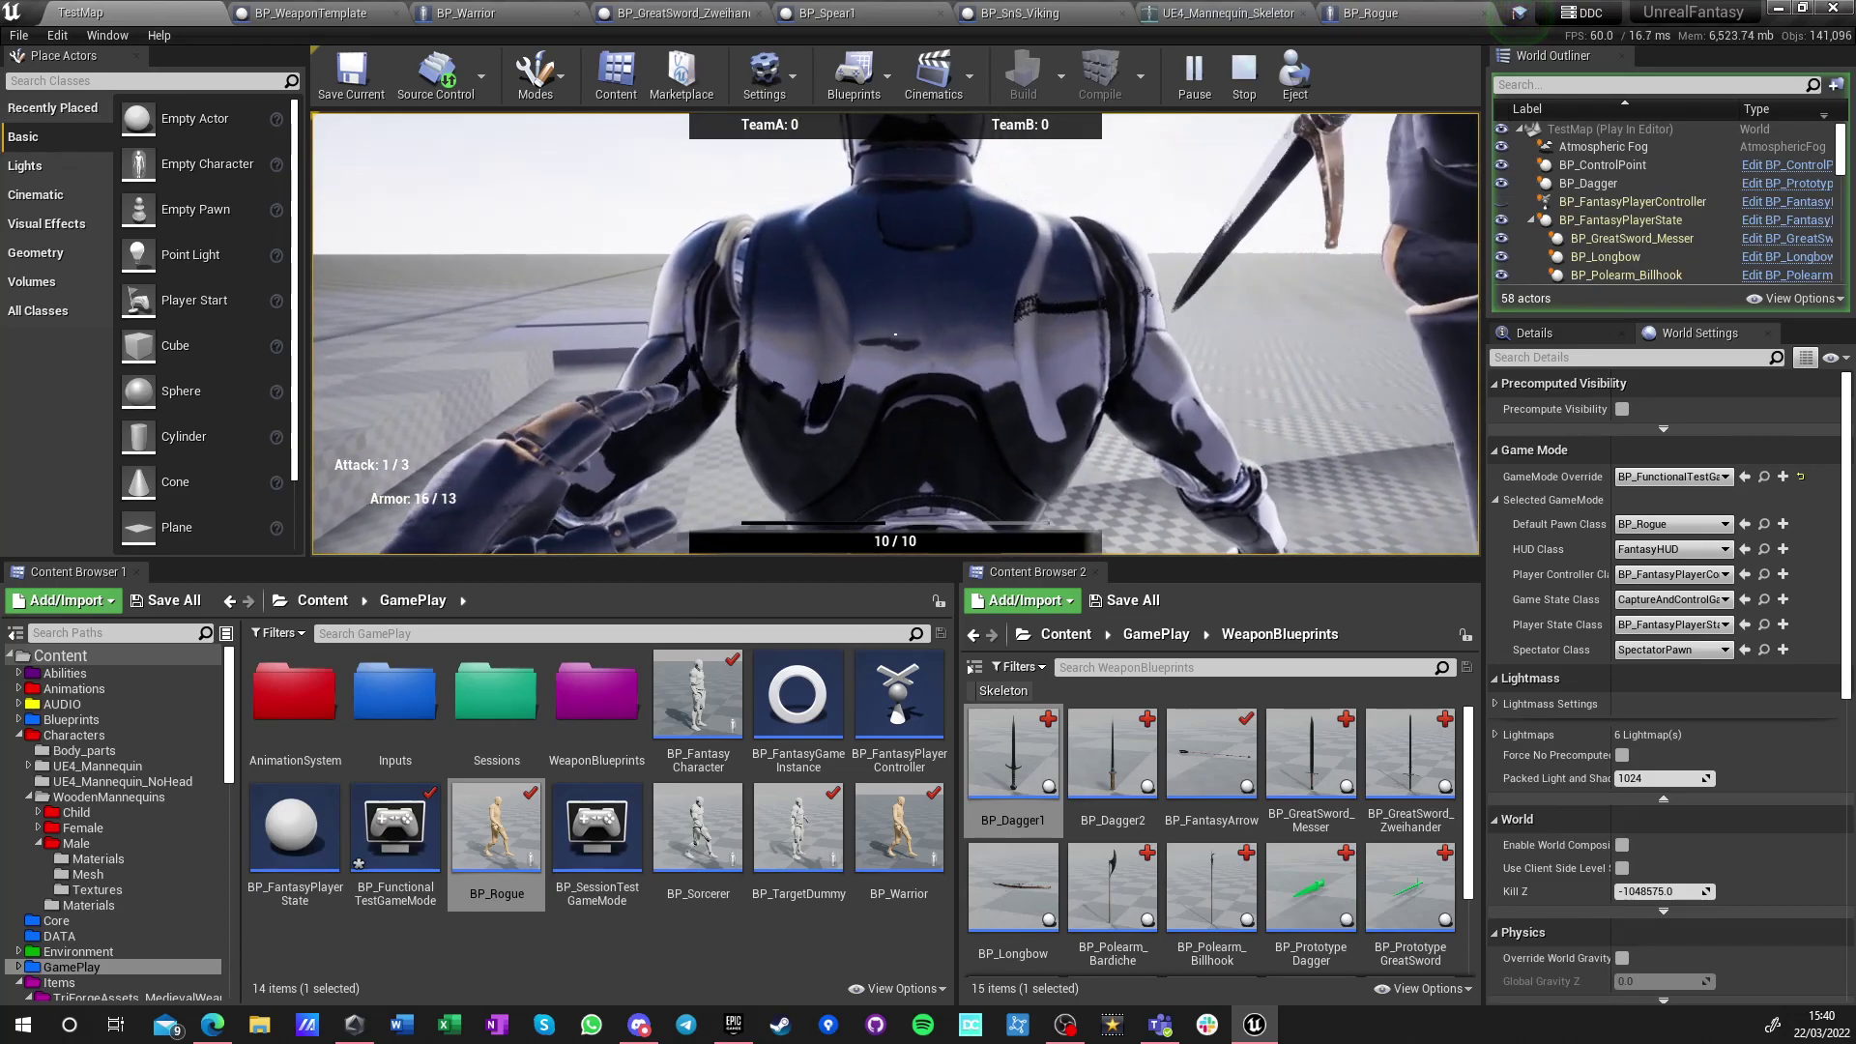
pyautogui.click(895, 334)
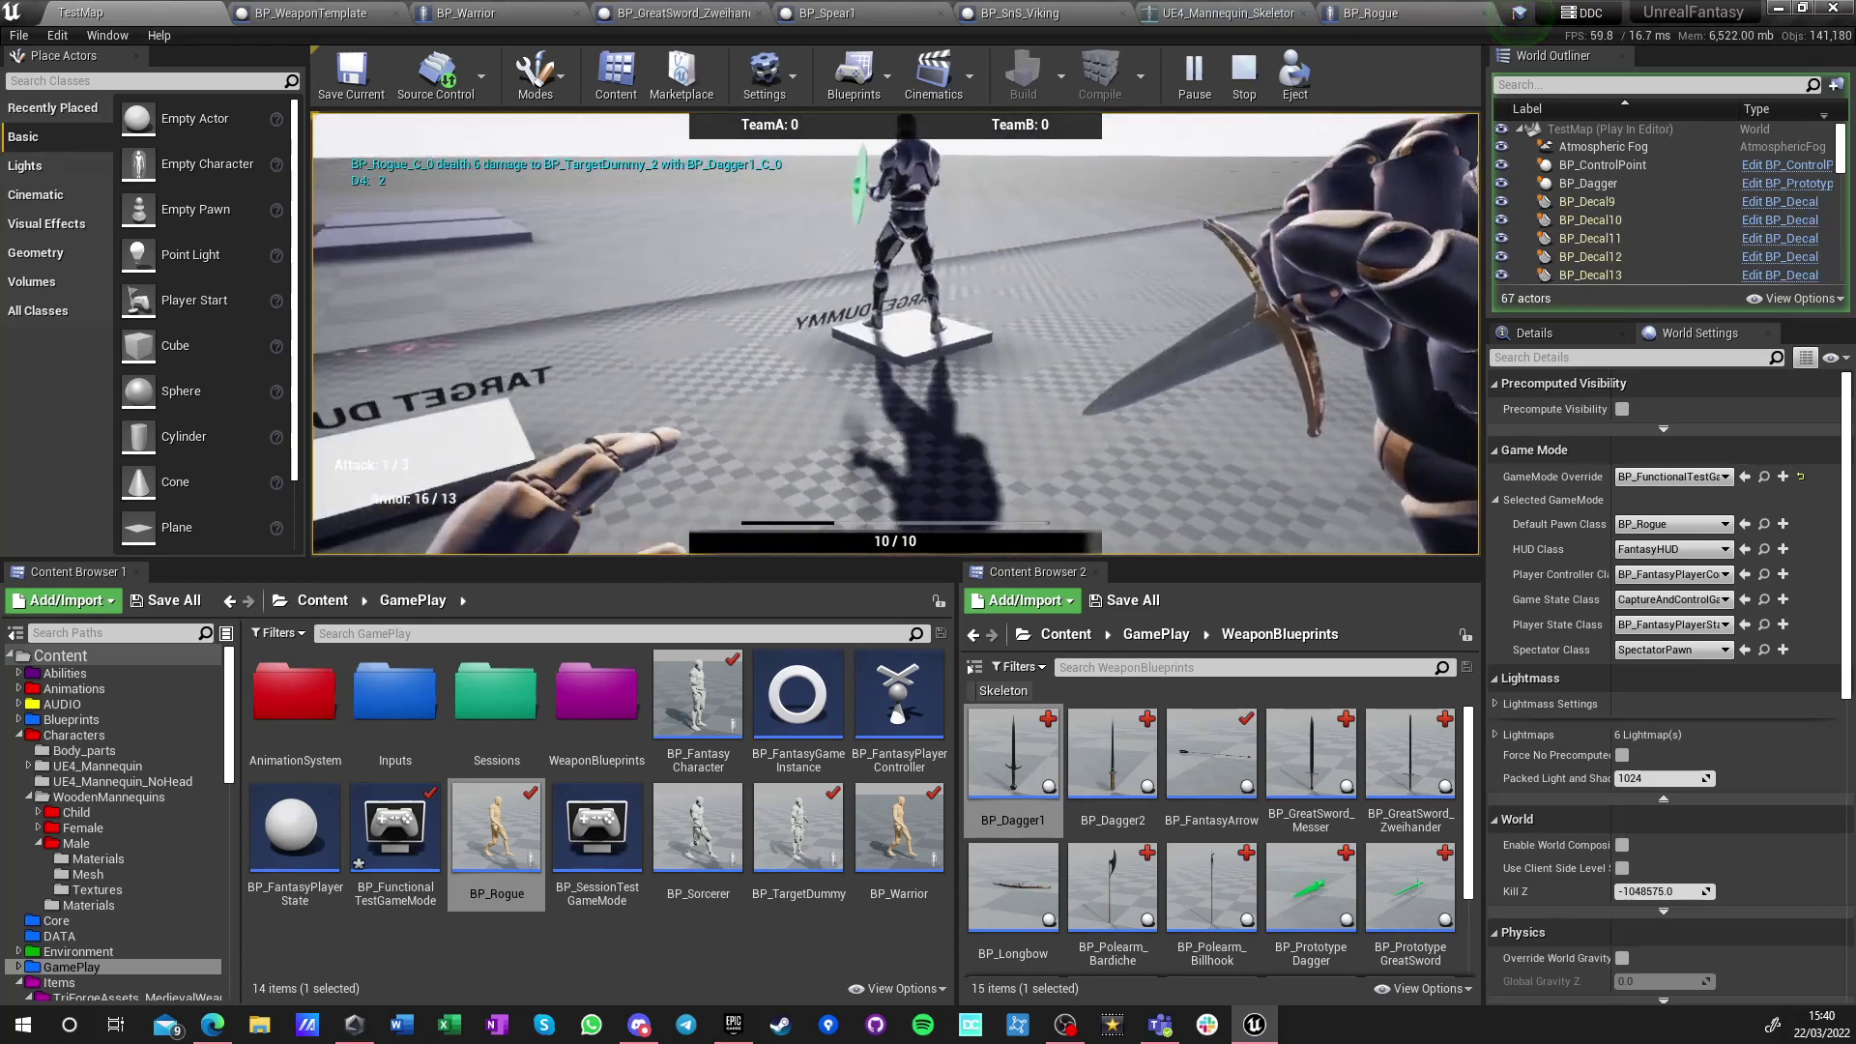
pyautogui.press('w')
pyautogui.click(895, 334)
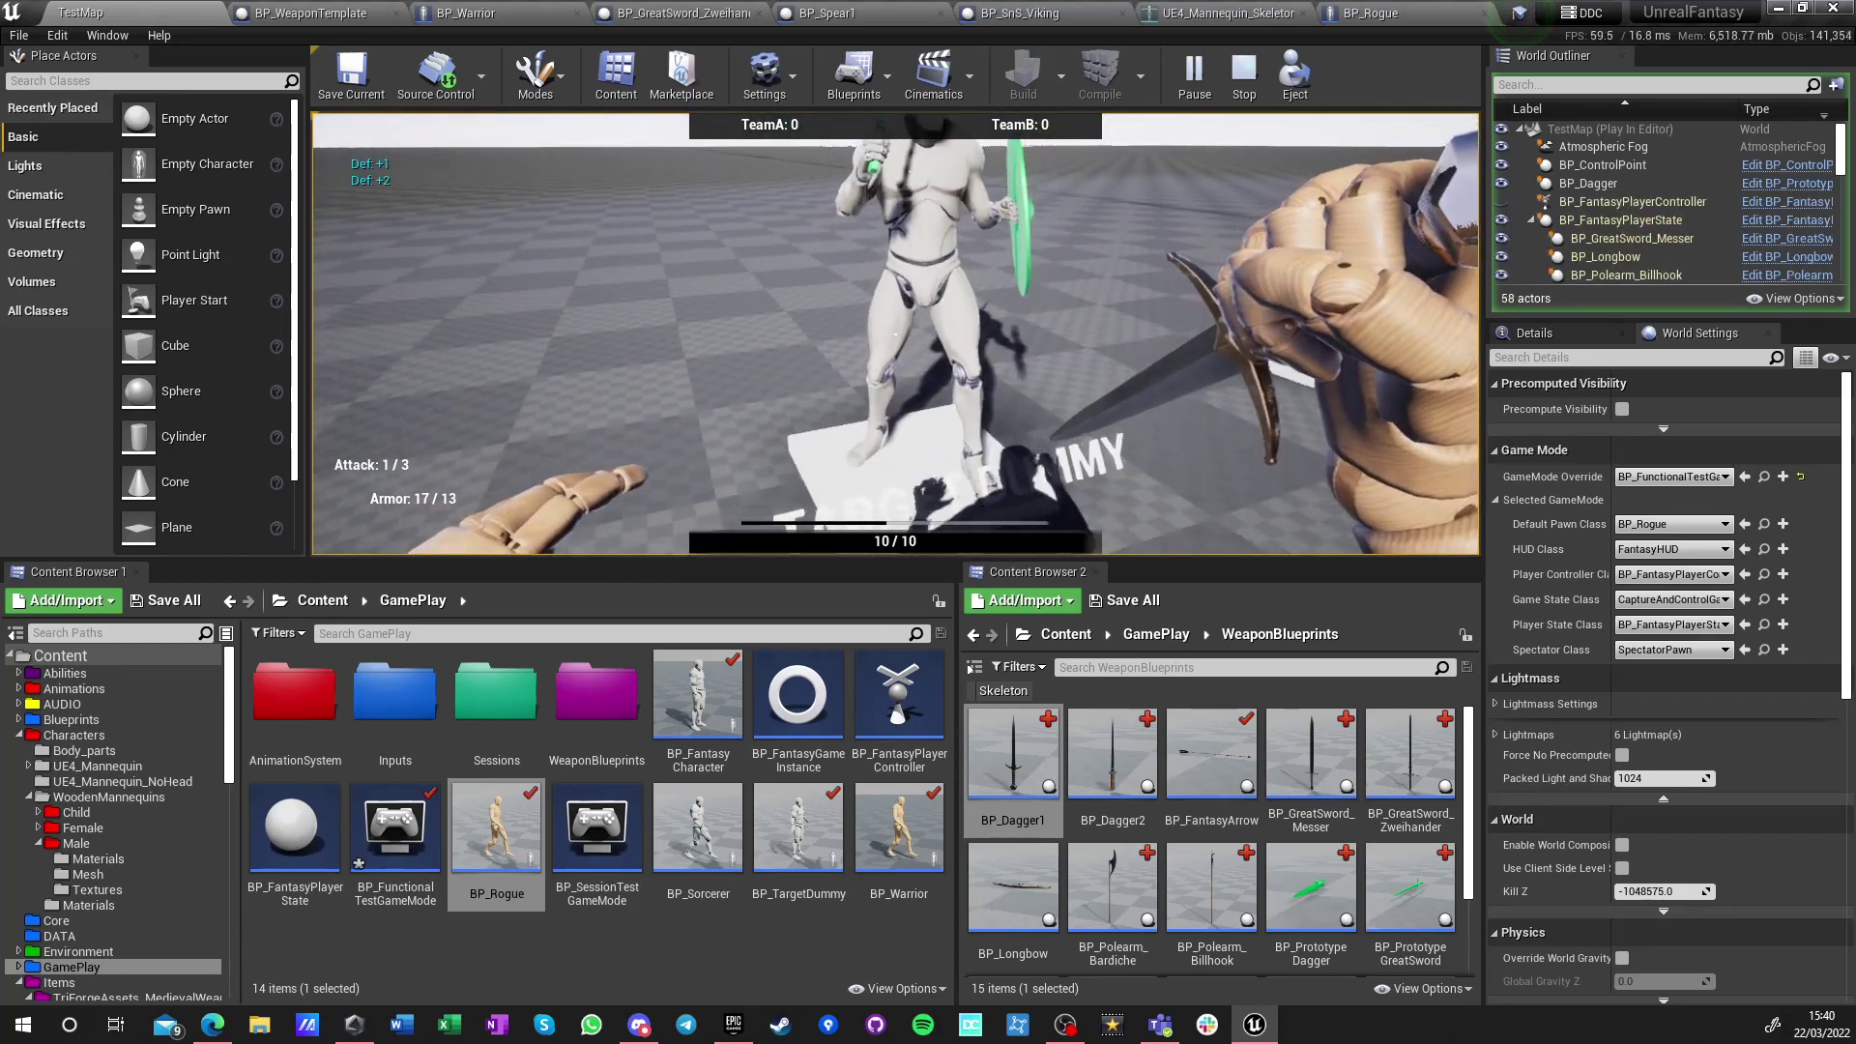
pyautogui.click(895, 334)
pyautogui.press('w')
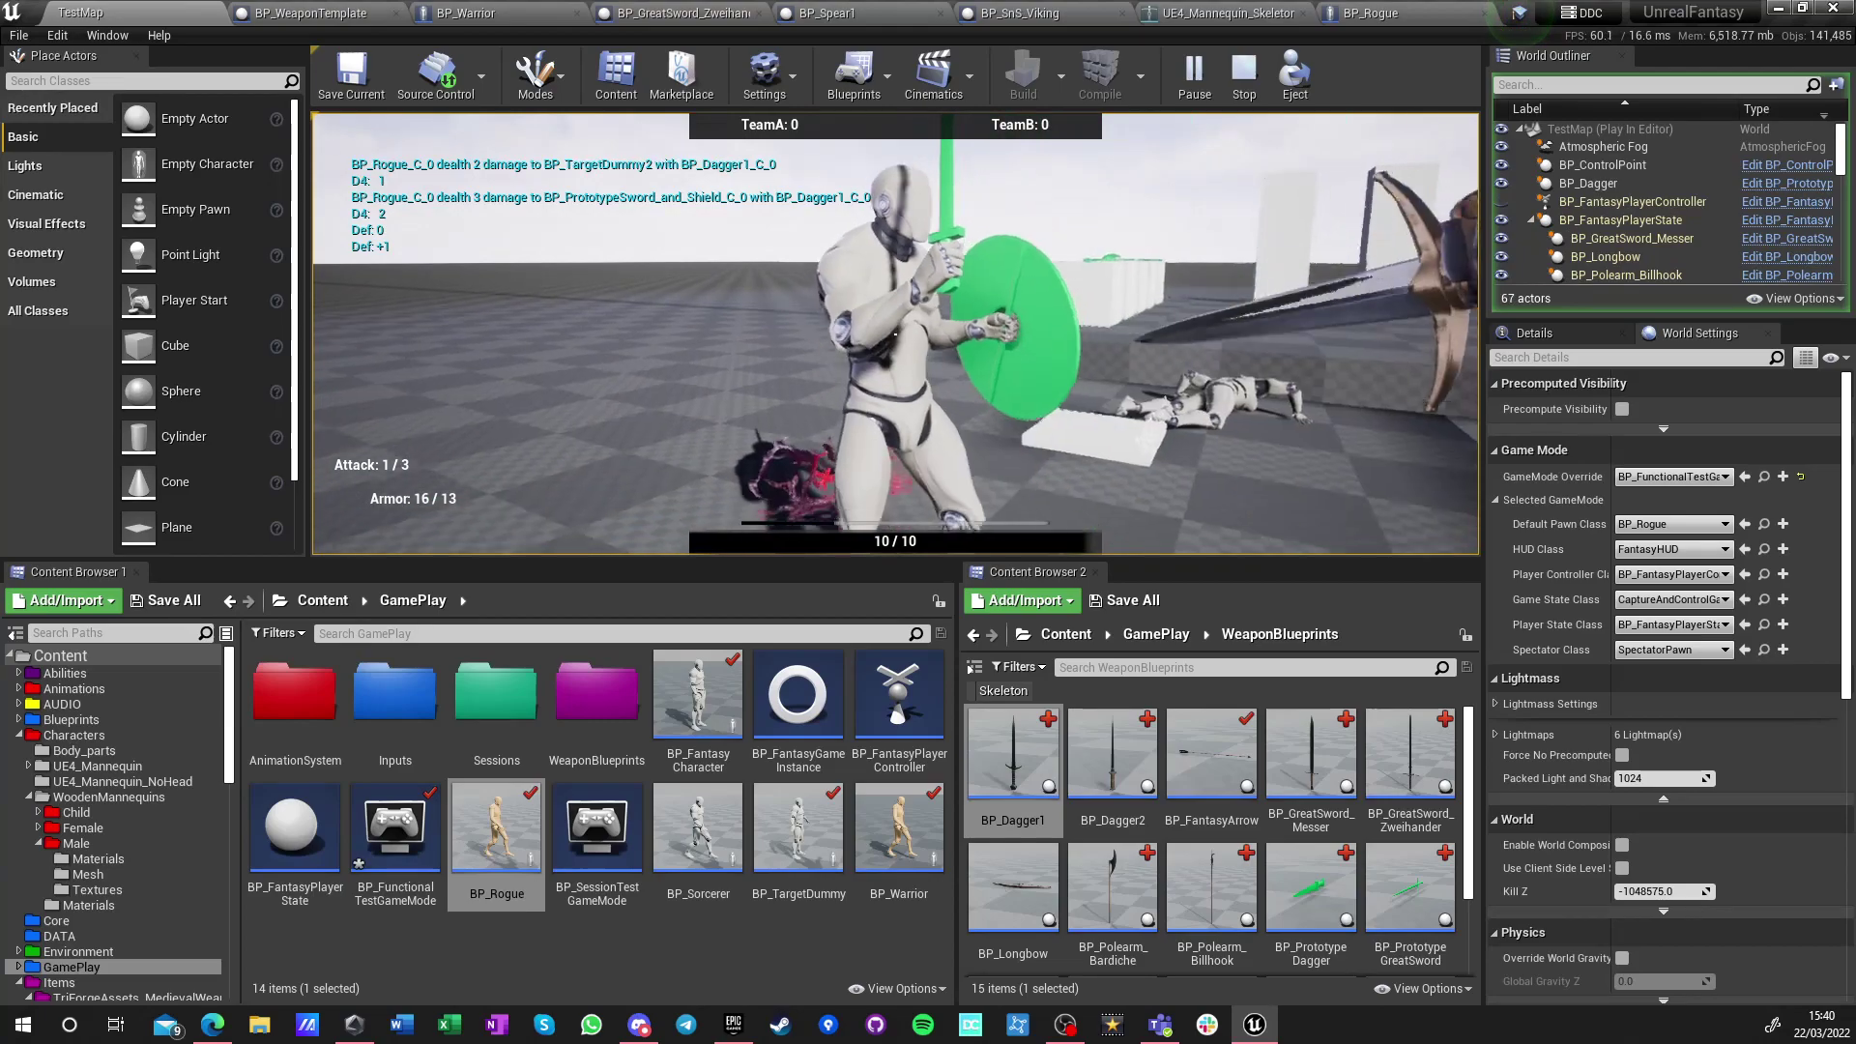
# Switch to BP_Polearm_Billhook, attack the sword-and-shield dummy with it and stop the play session
pyautogui.press('s')
pyautogui.press('s')
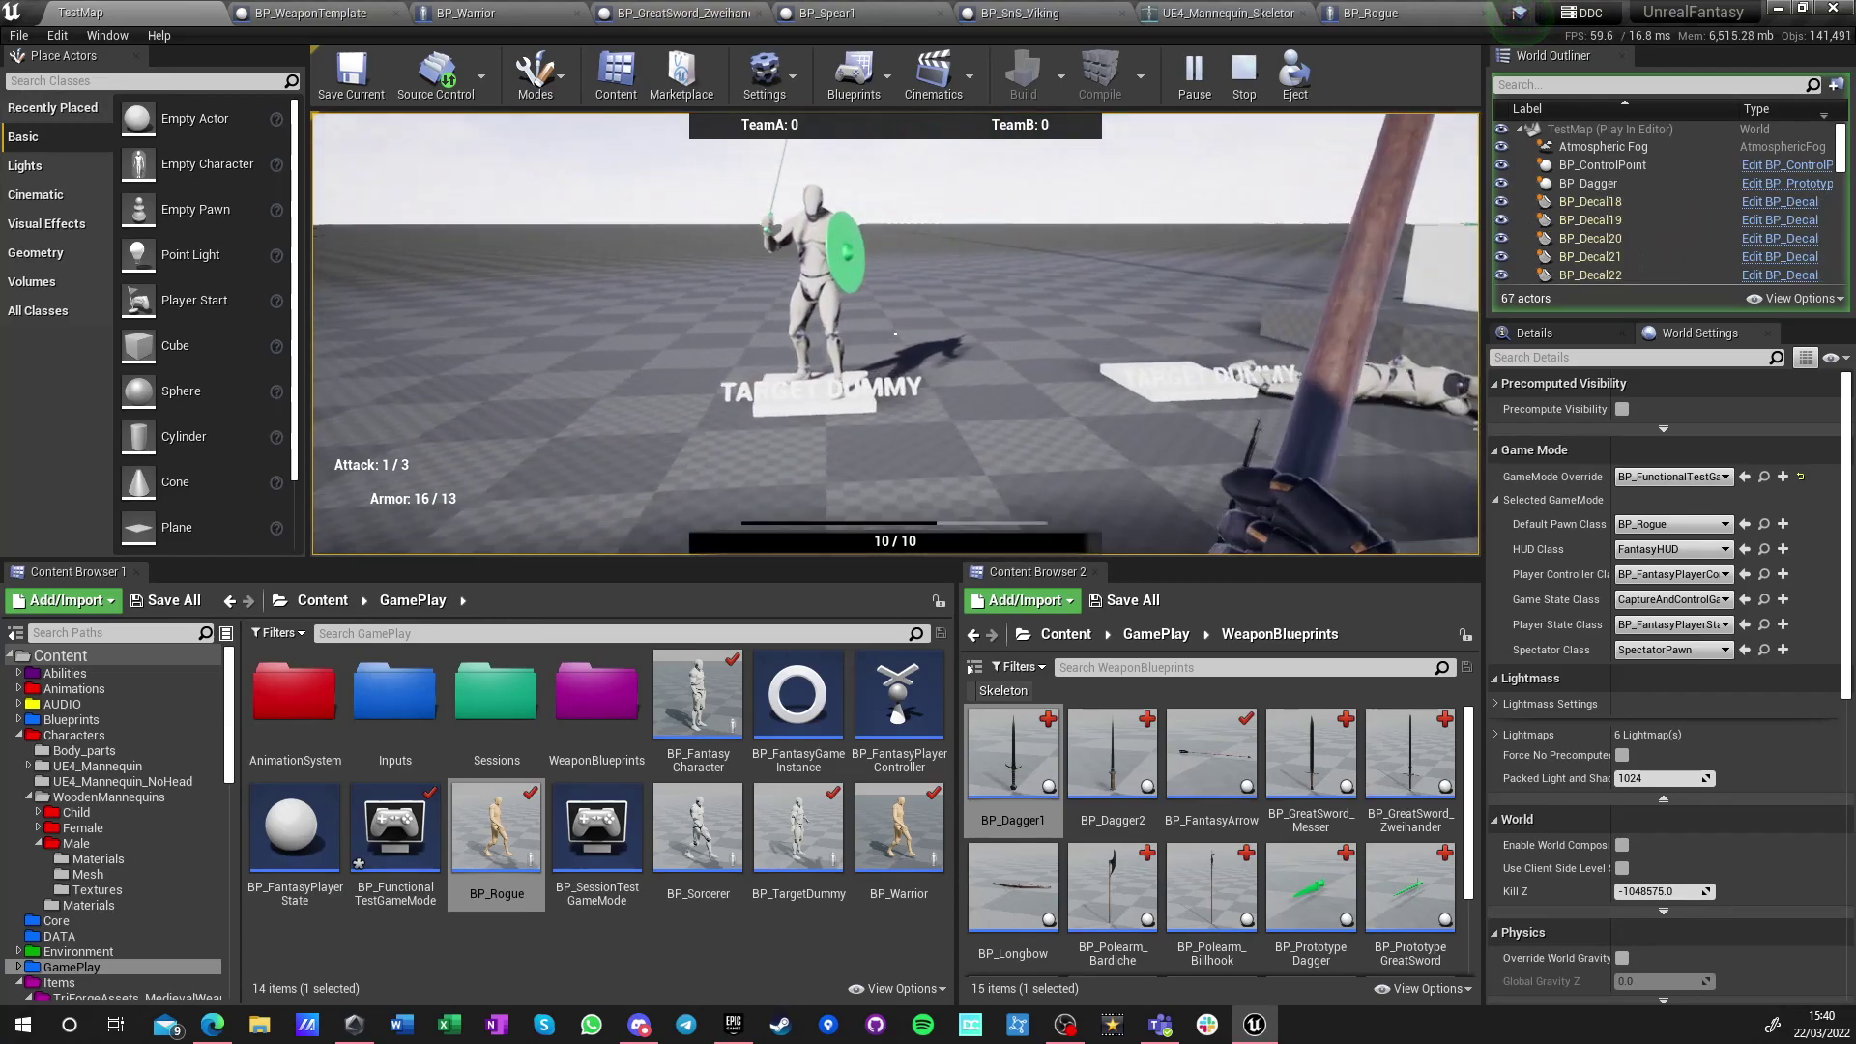
pyautogui.press('w')
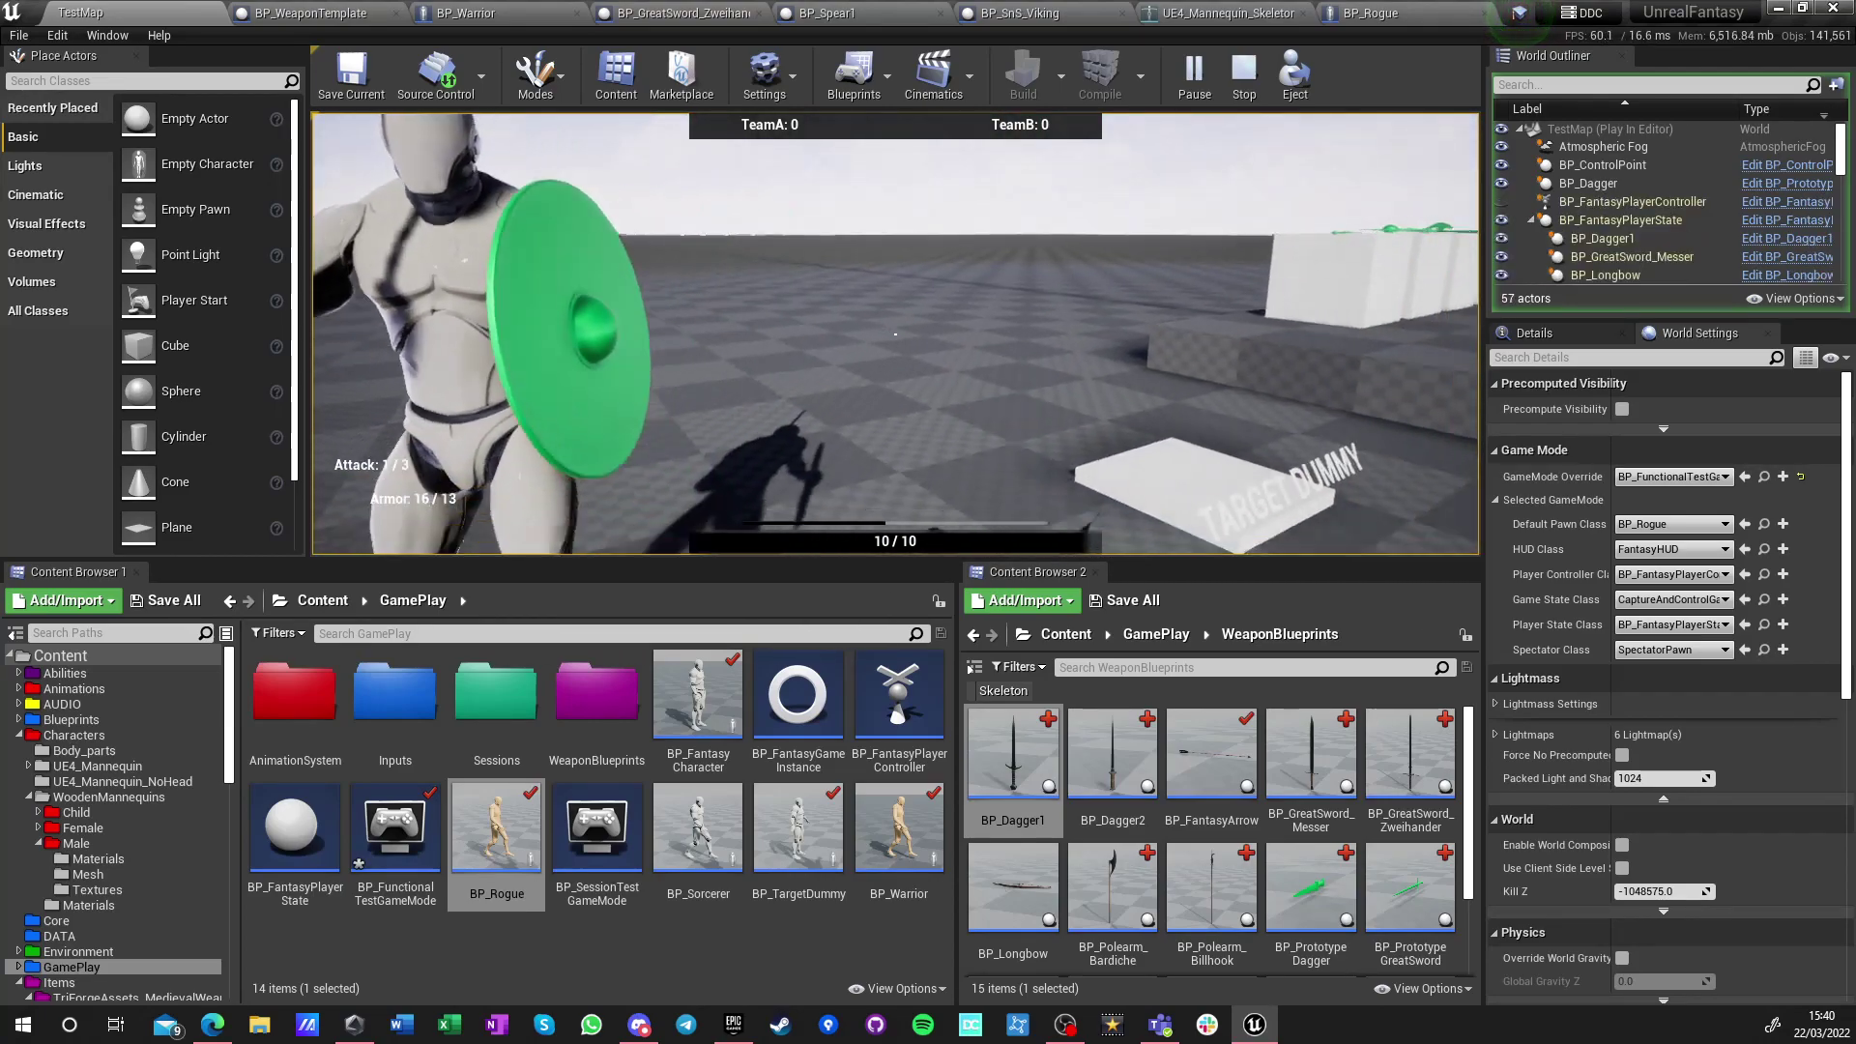
pyautogui.press('s')
pyautogui.click(895, 334)
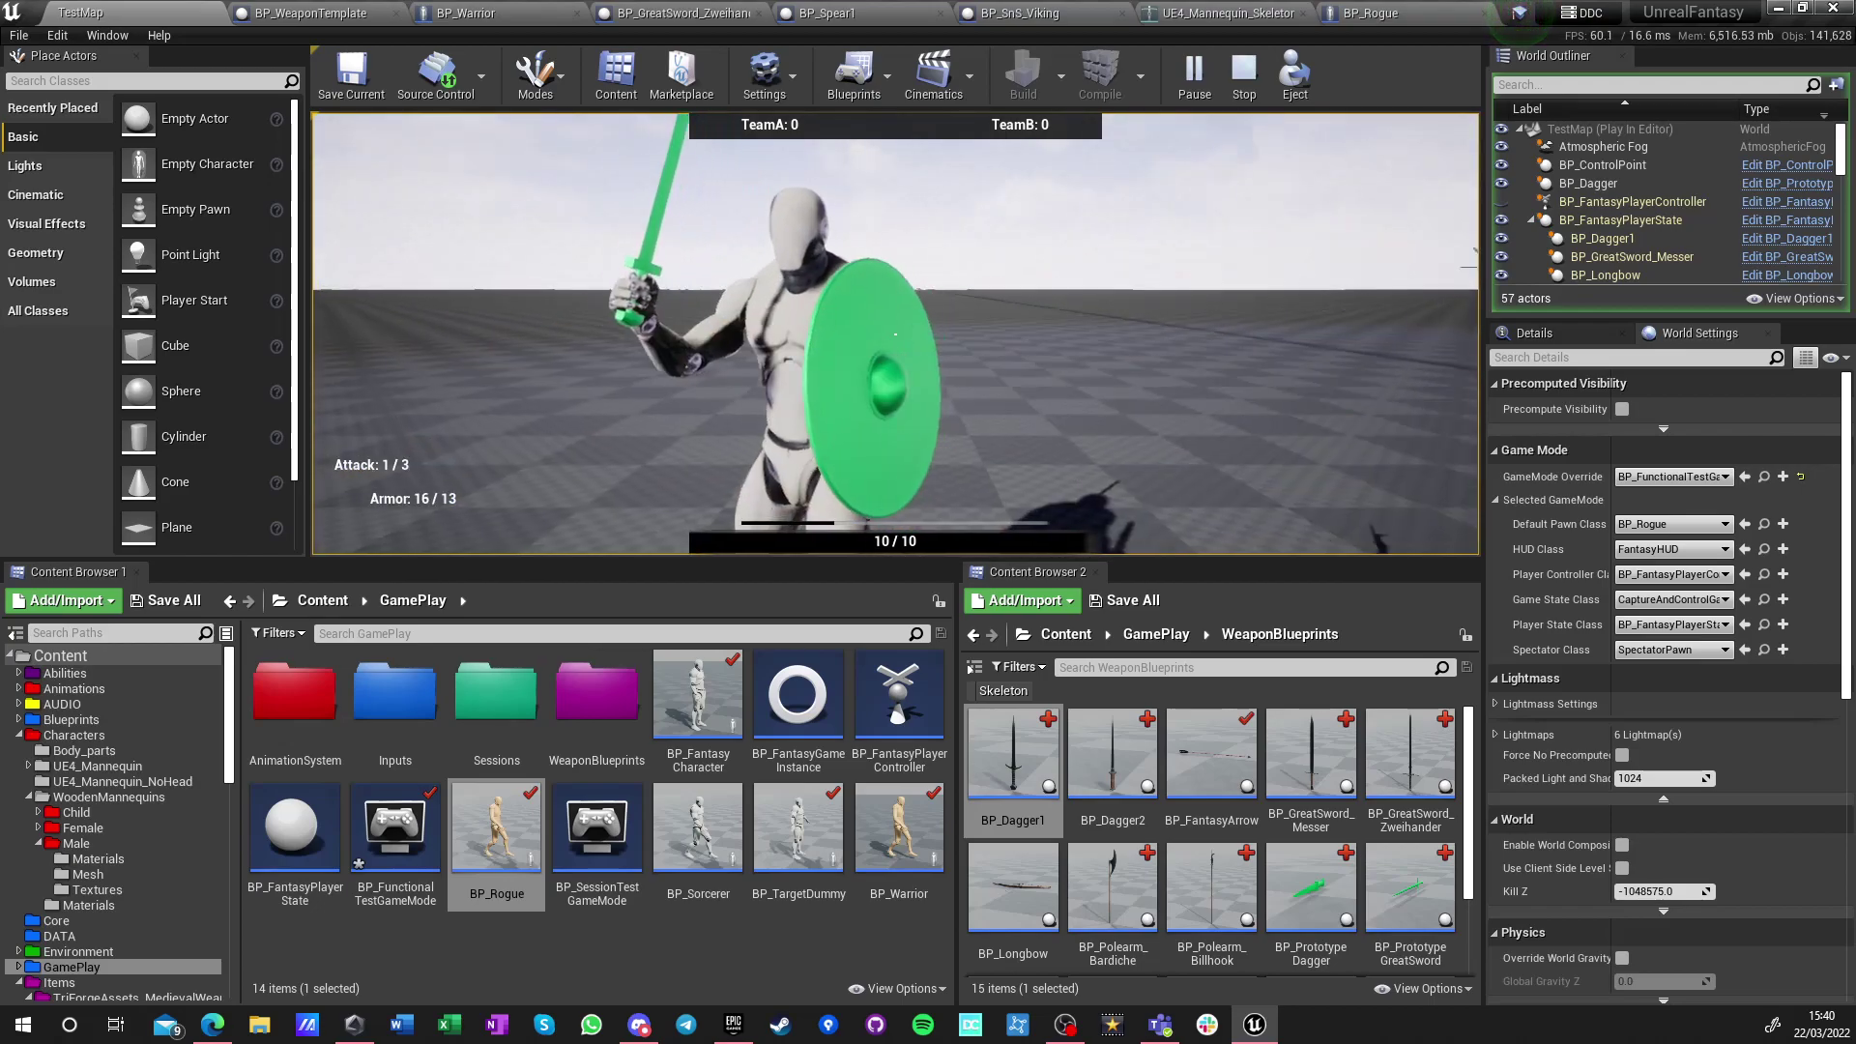
pyautogui.click(895, 333)
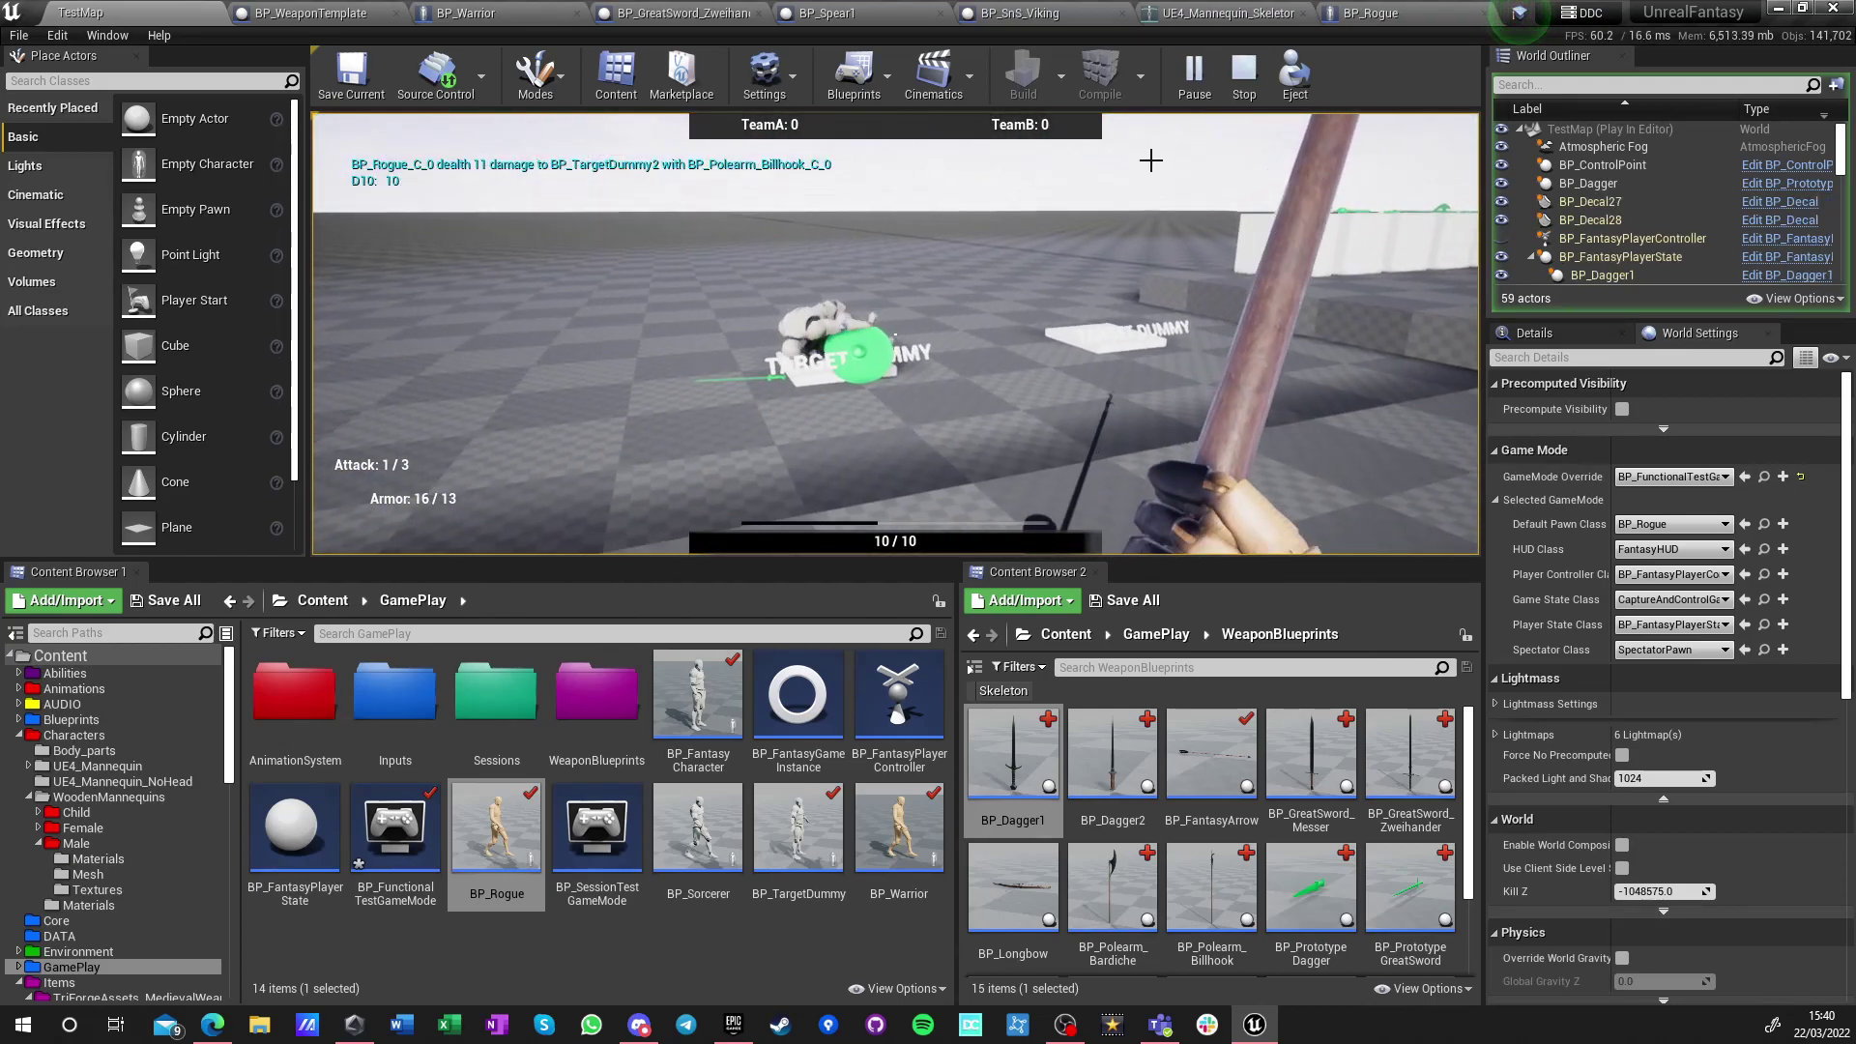
pyautogui.press('Escape')
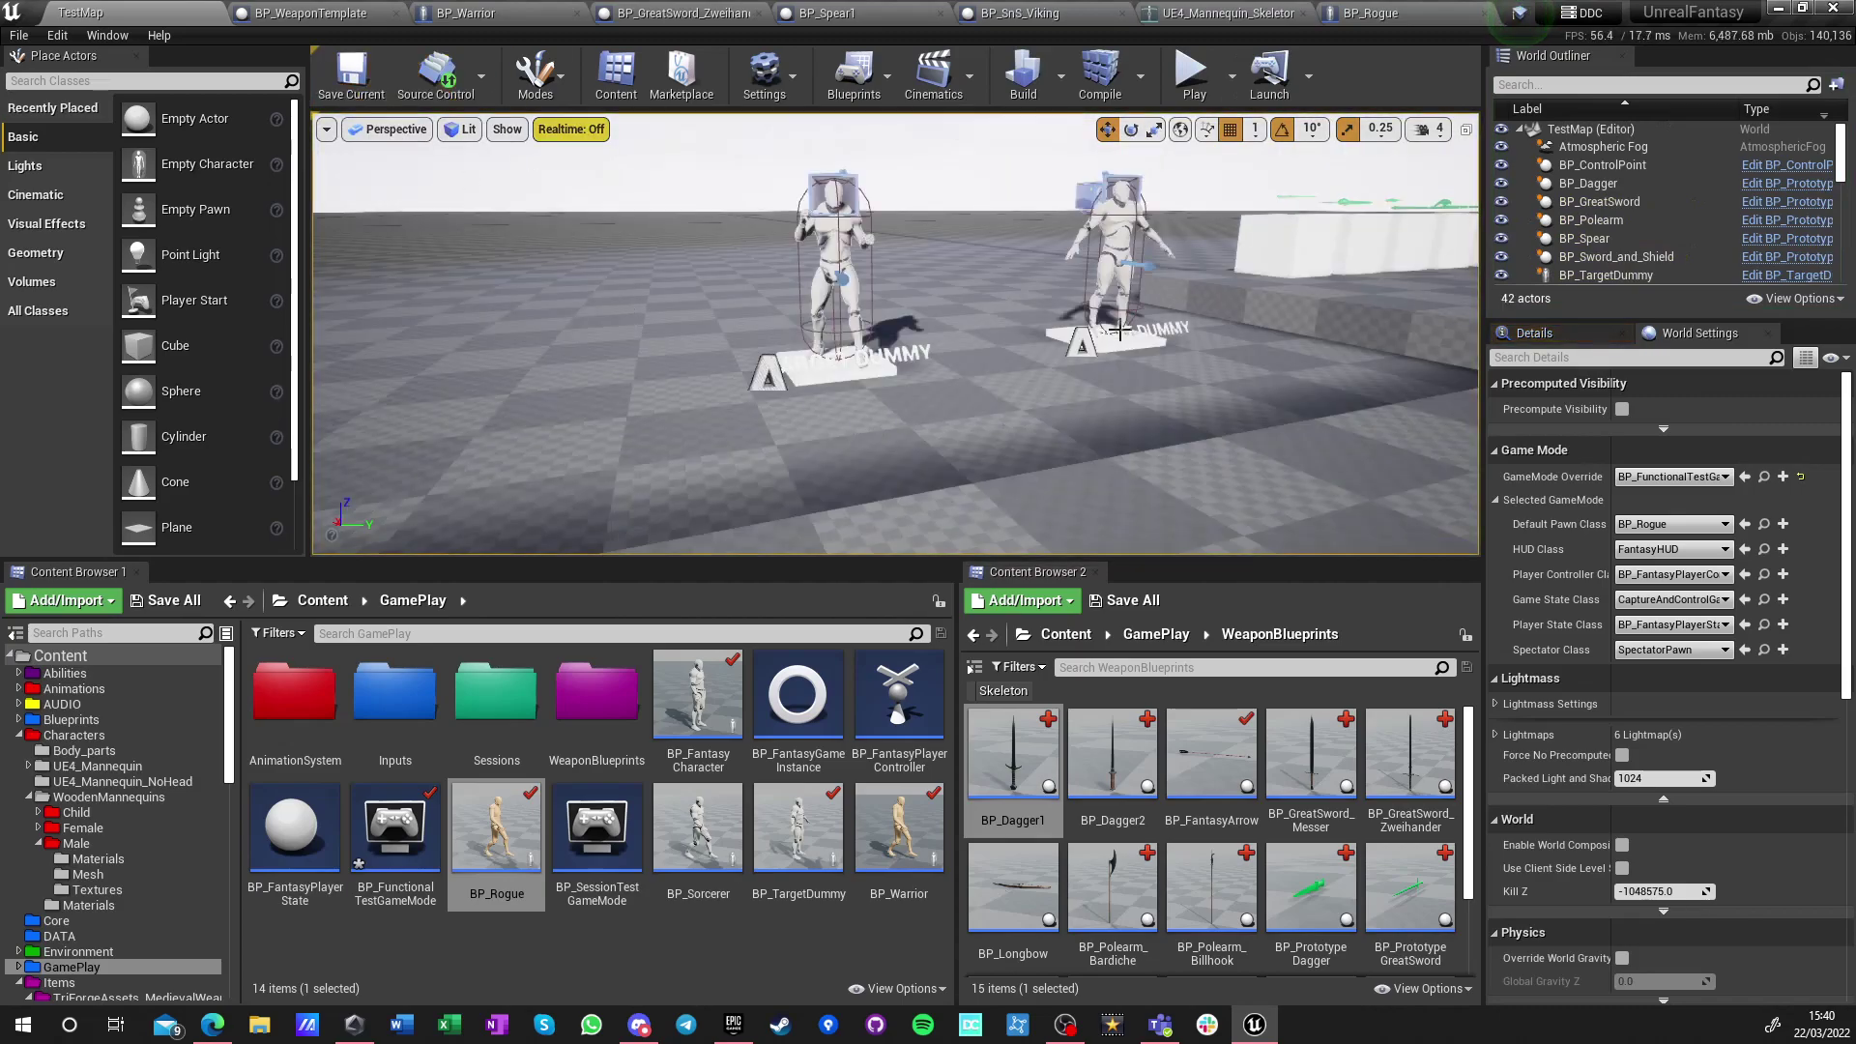
# Open BP_Polearm_Billhook, locate the static mesh assigned to its WeaponMesh component and open SM_billhook for editing
pyautogui.scroll(-2, 1209, 870)
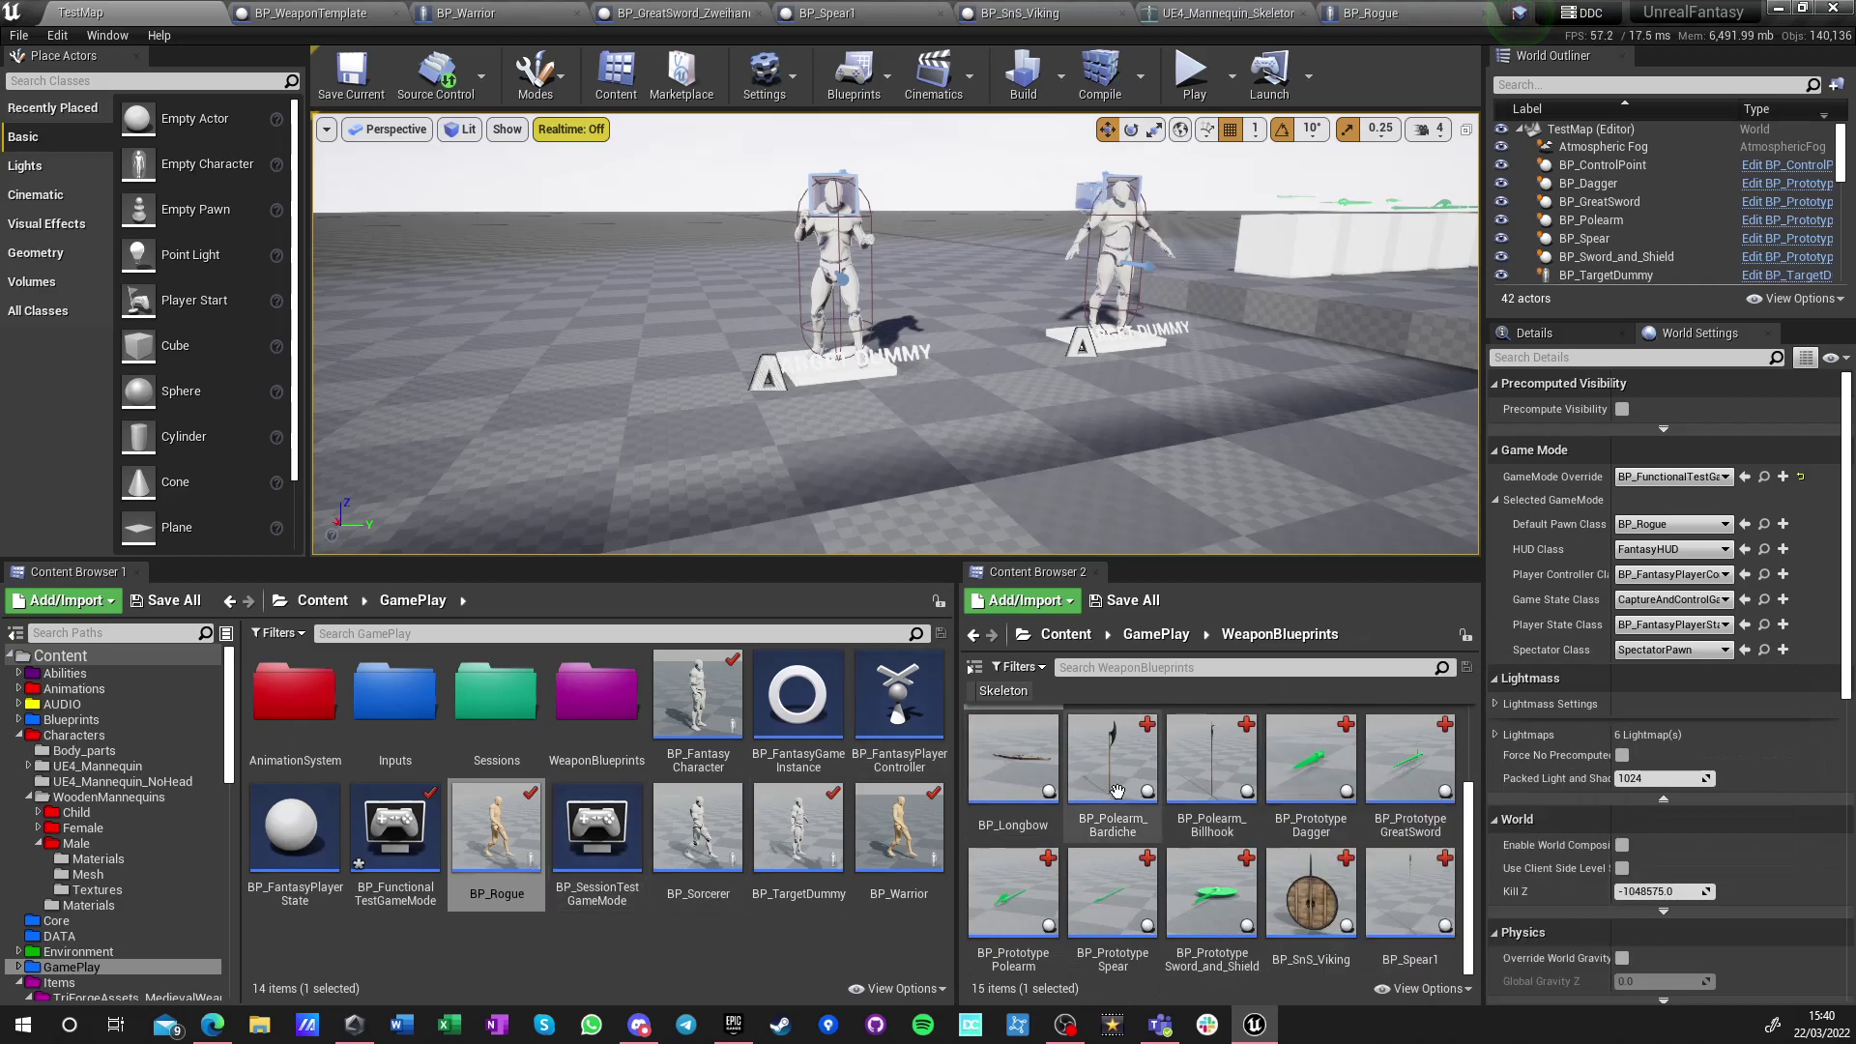
pyautogui.moveTo(1214, 795)
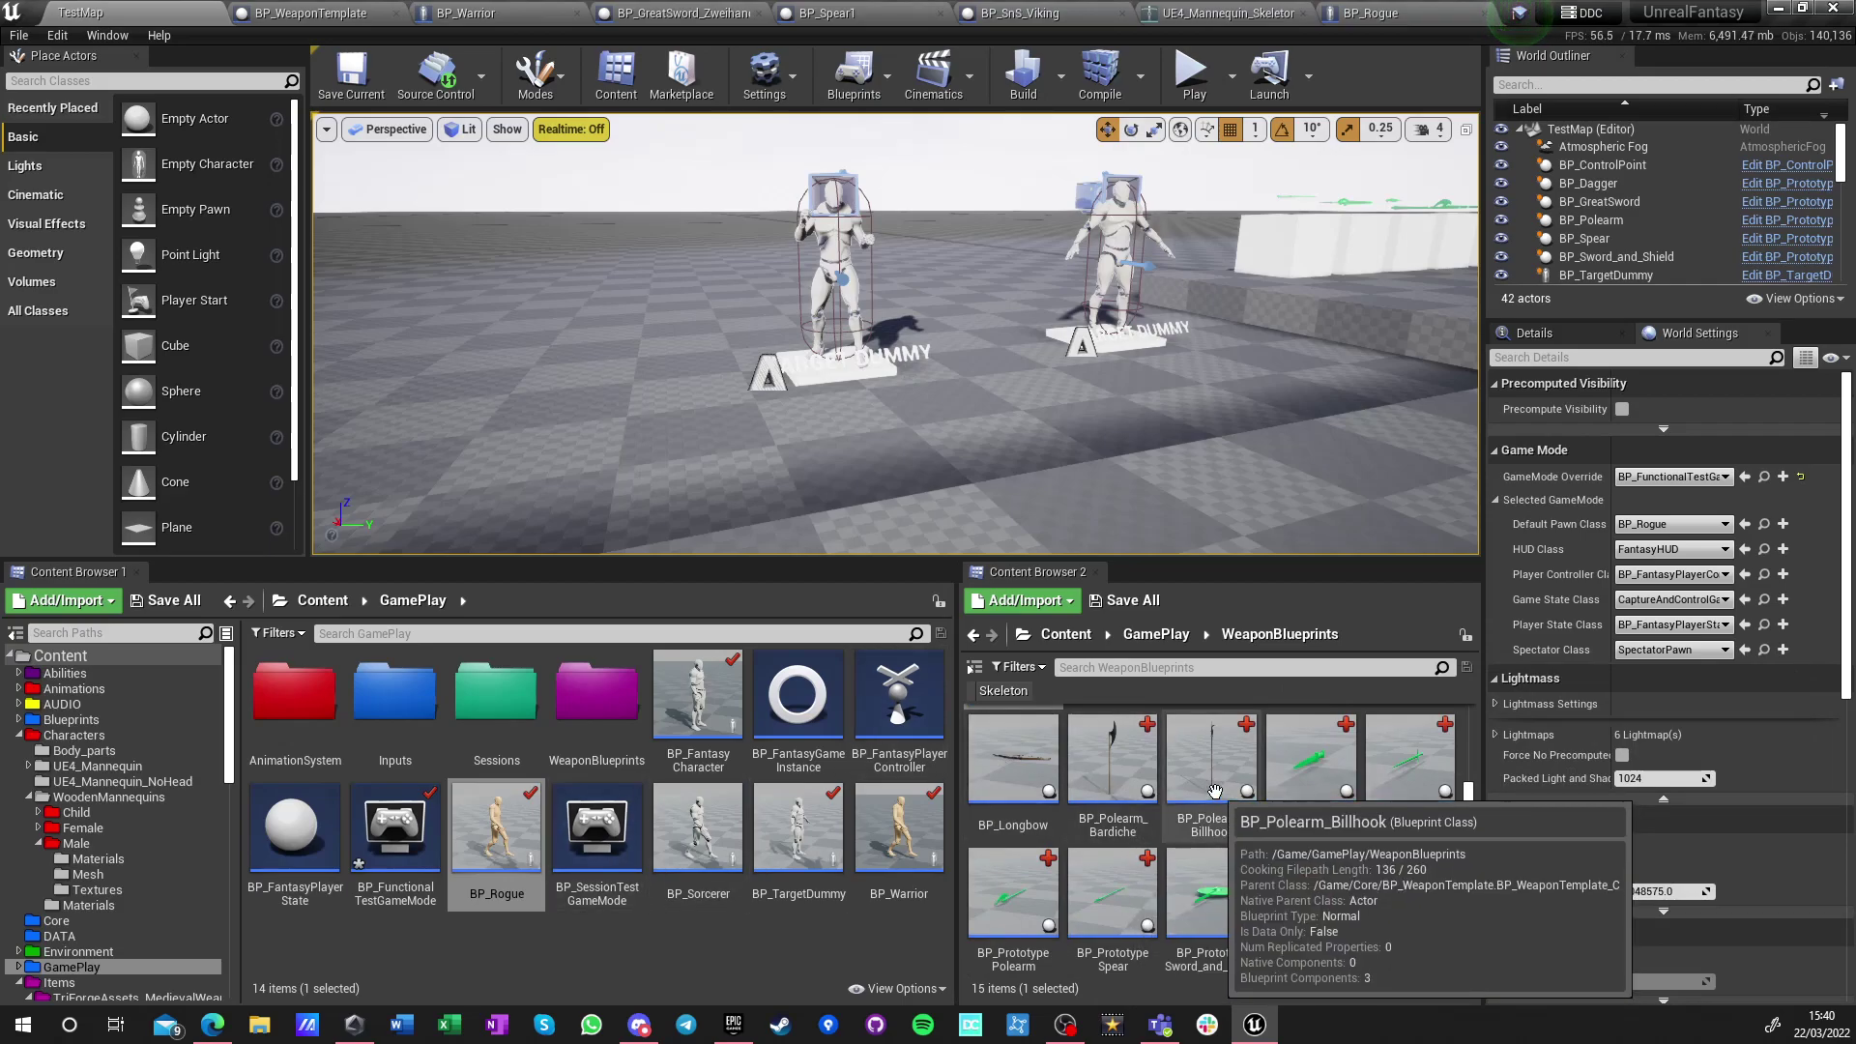
pyautogui.doubleClick(1214, 795)
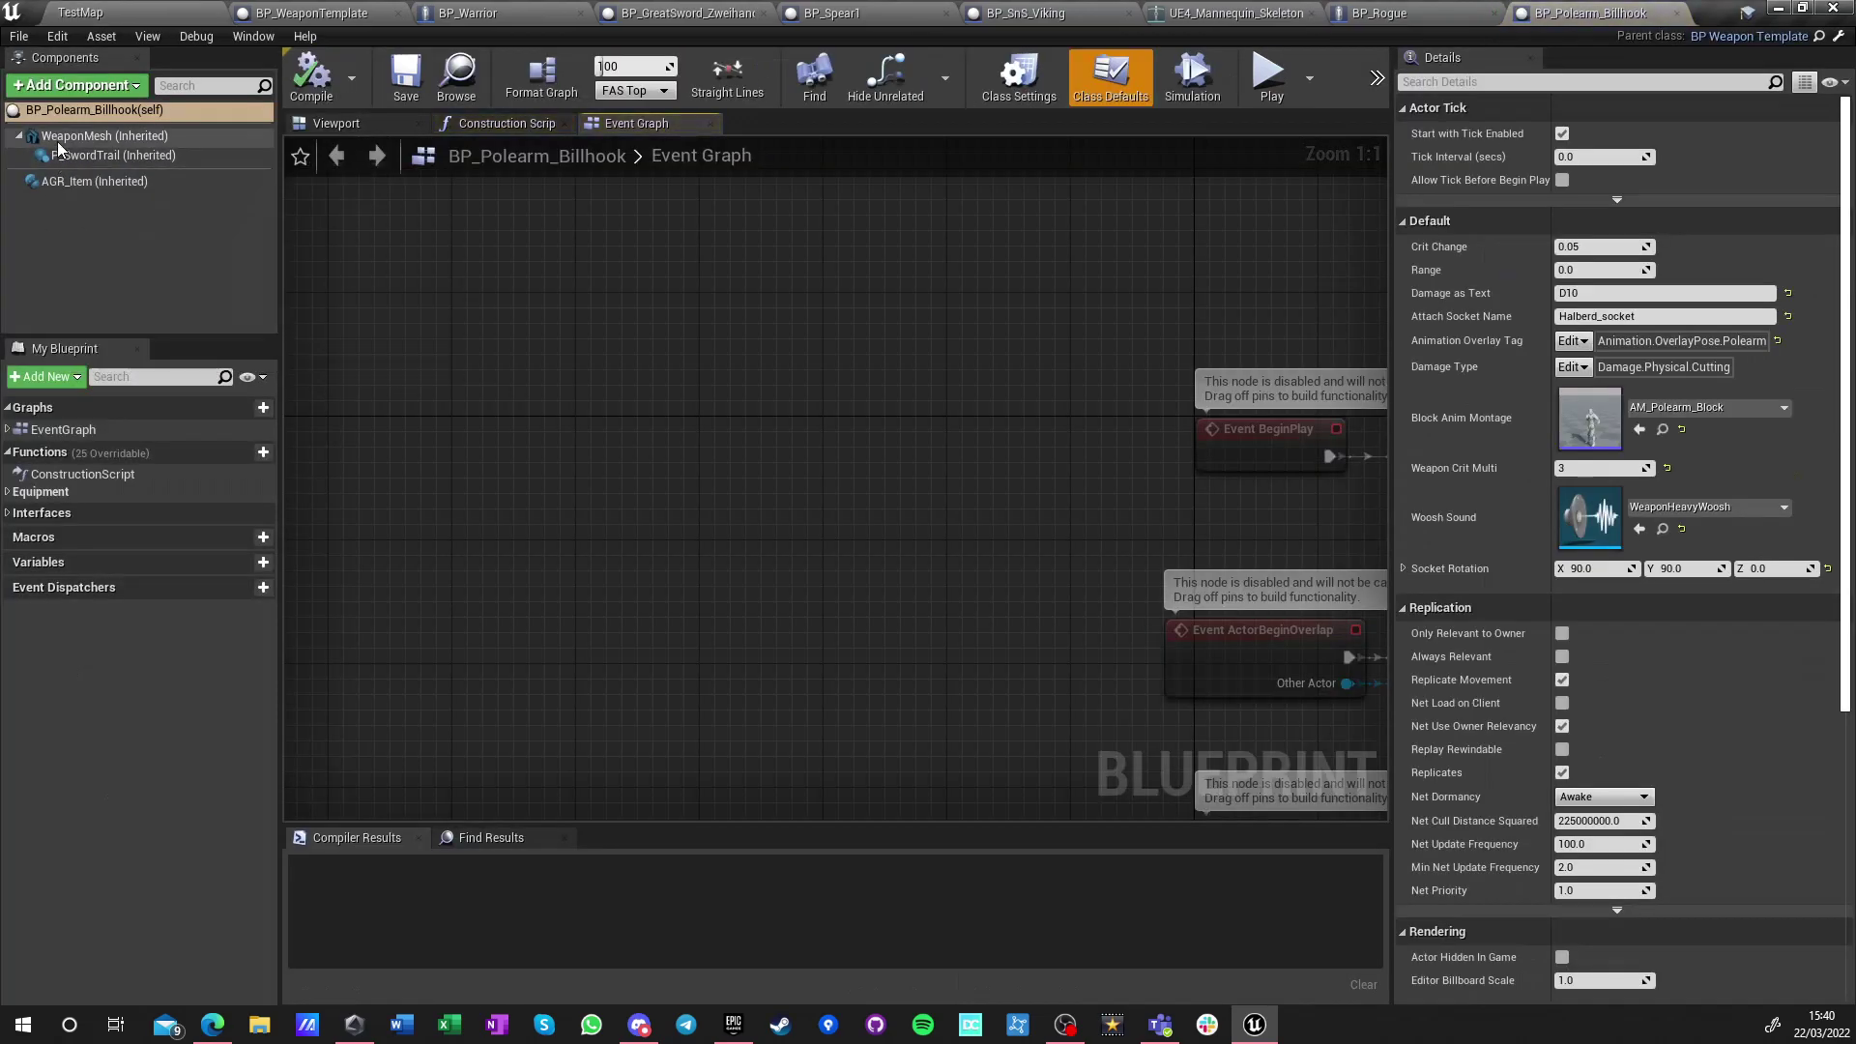
pyautogui.click(96, 136)
pyautogui.click(1659, 461)
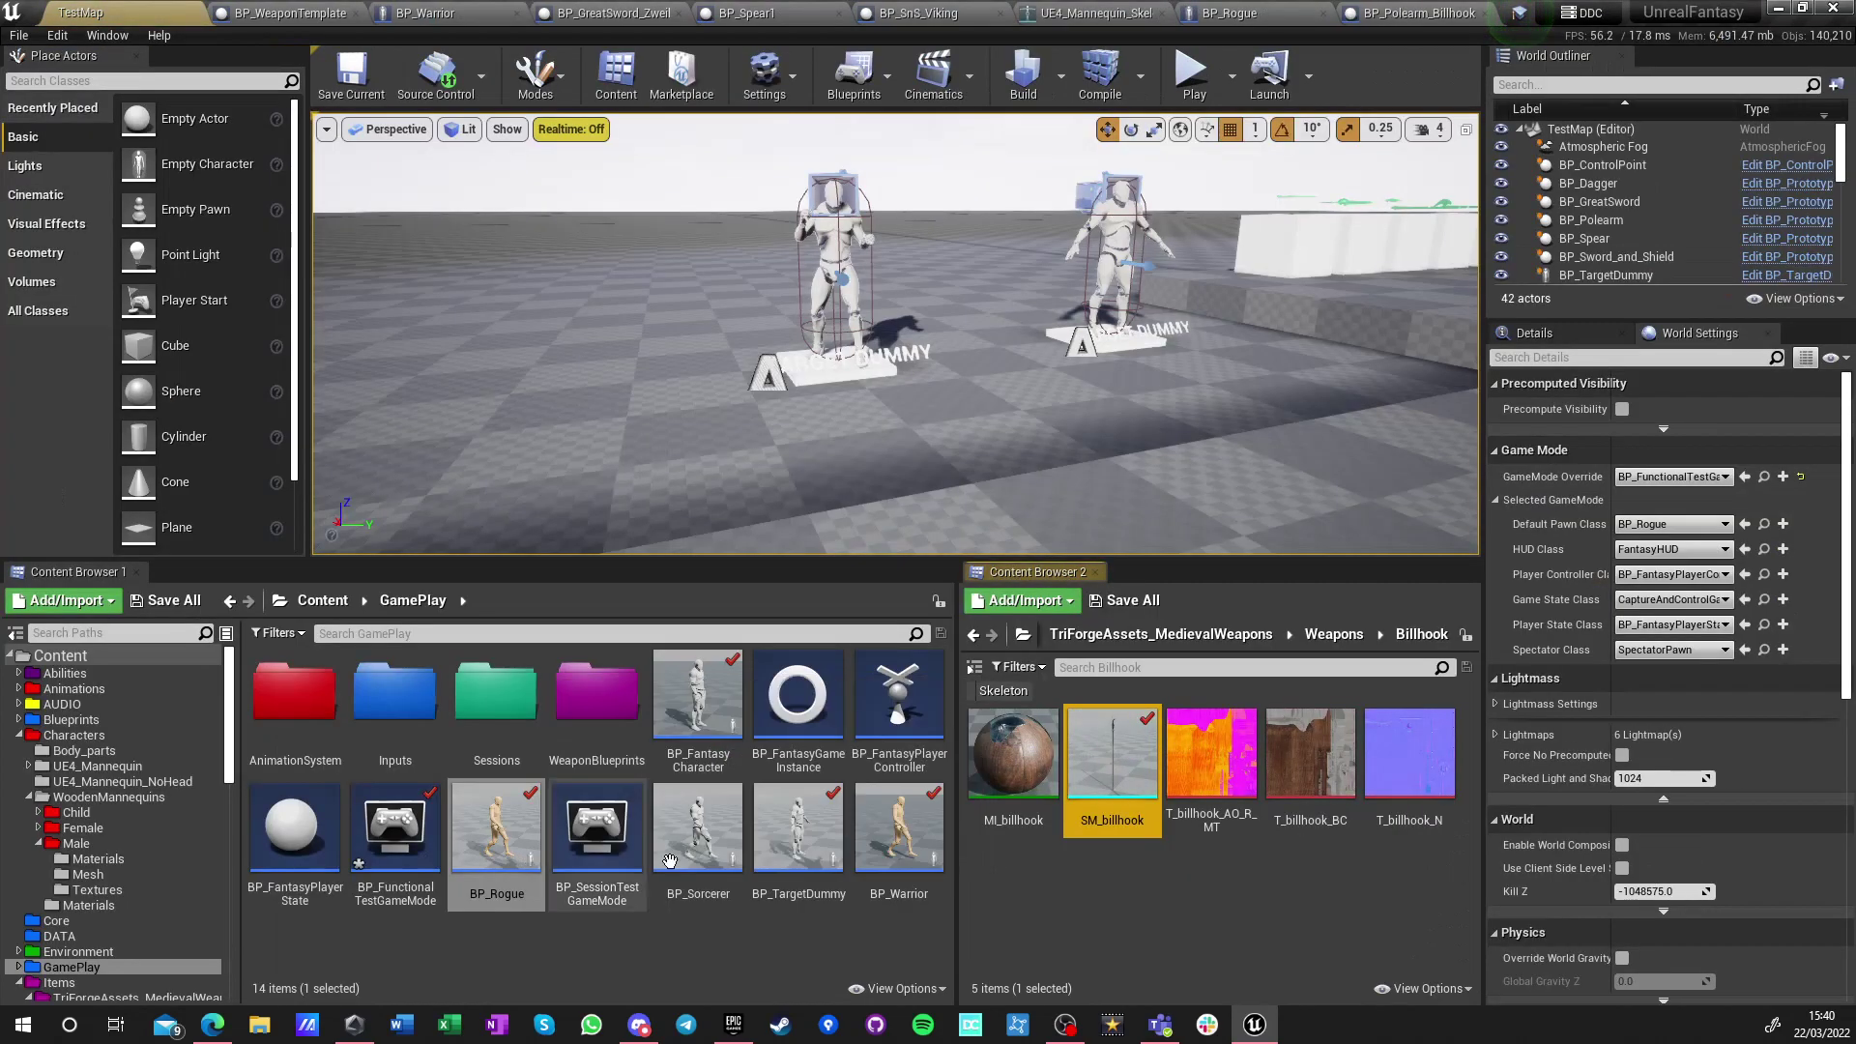
pyautogui.doubleClick(1142, 761)
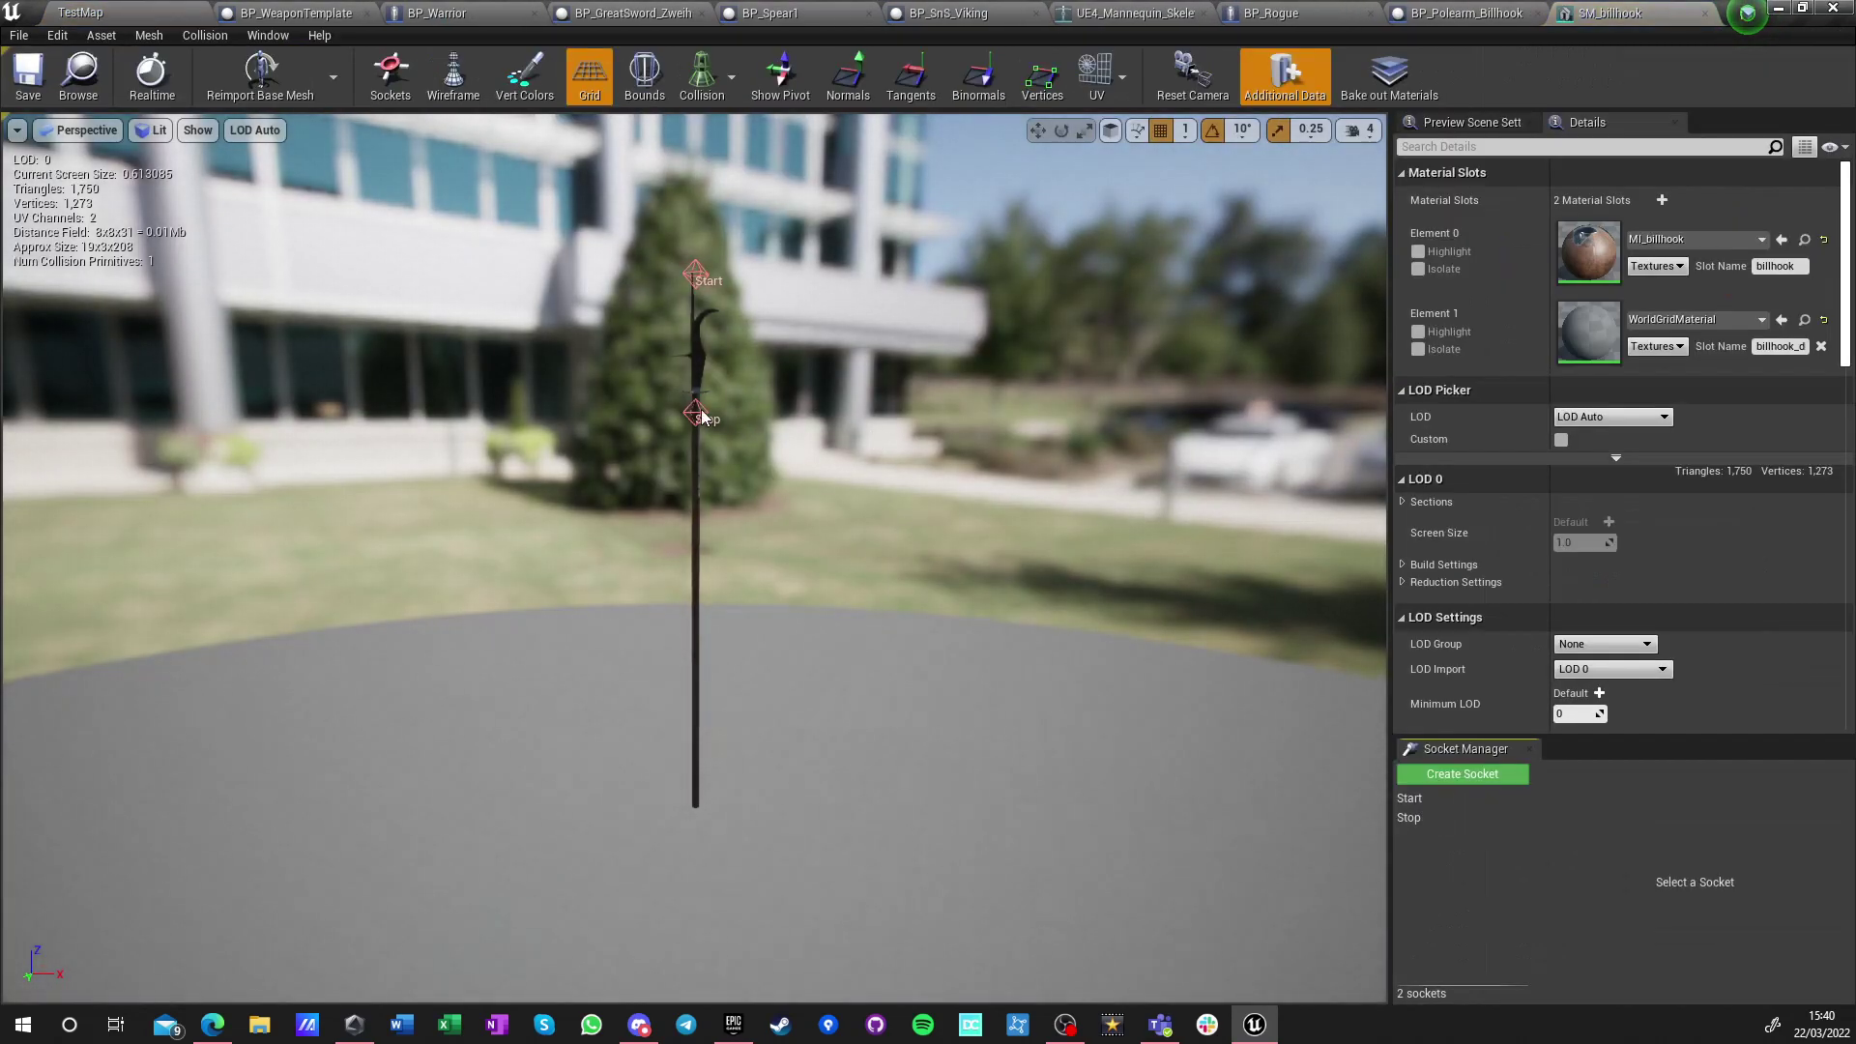
# Lower the Stop socket of SM_billhook along the shaft to Z 97 and close the mesh editor
pyautogui.click(700, 415)
pyautogui.moveTo(703, 360); pyautogui.dragTo(703, 432)
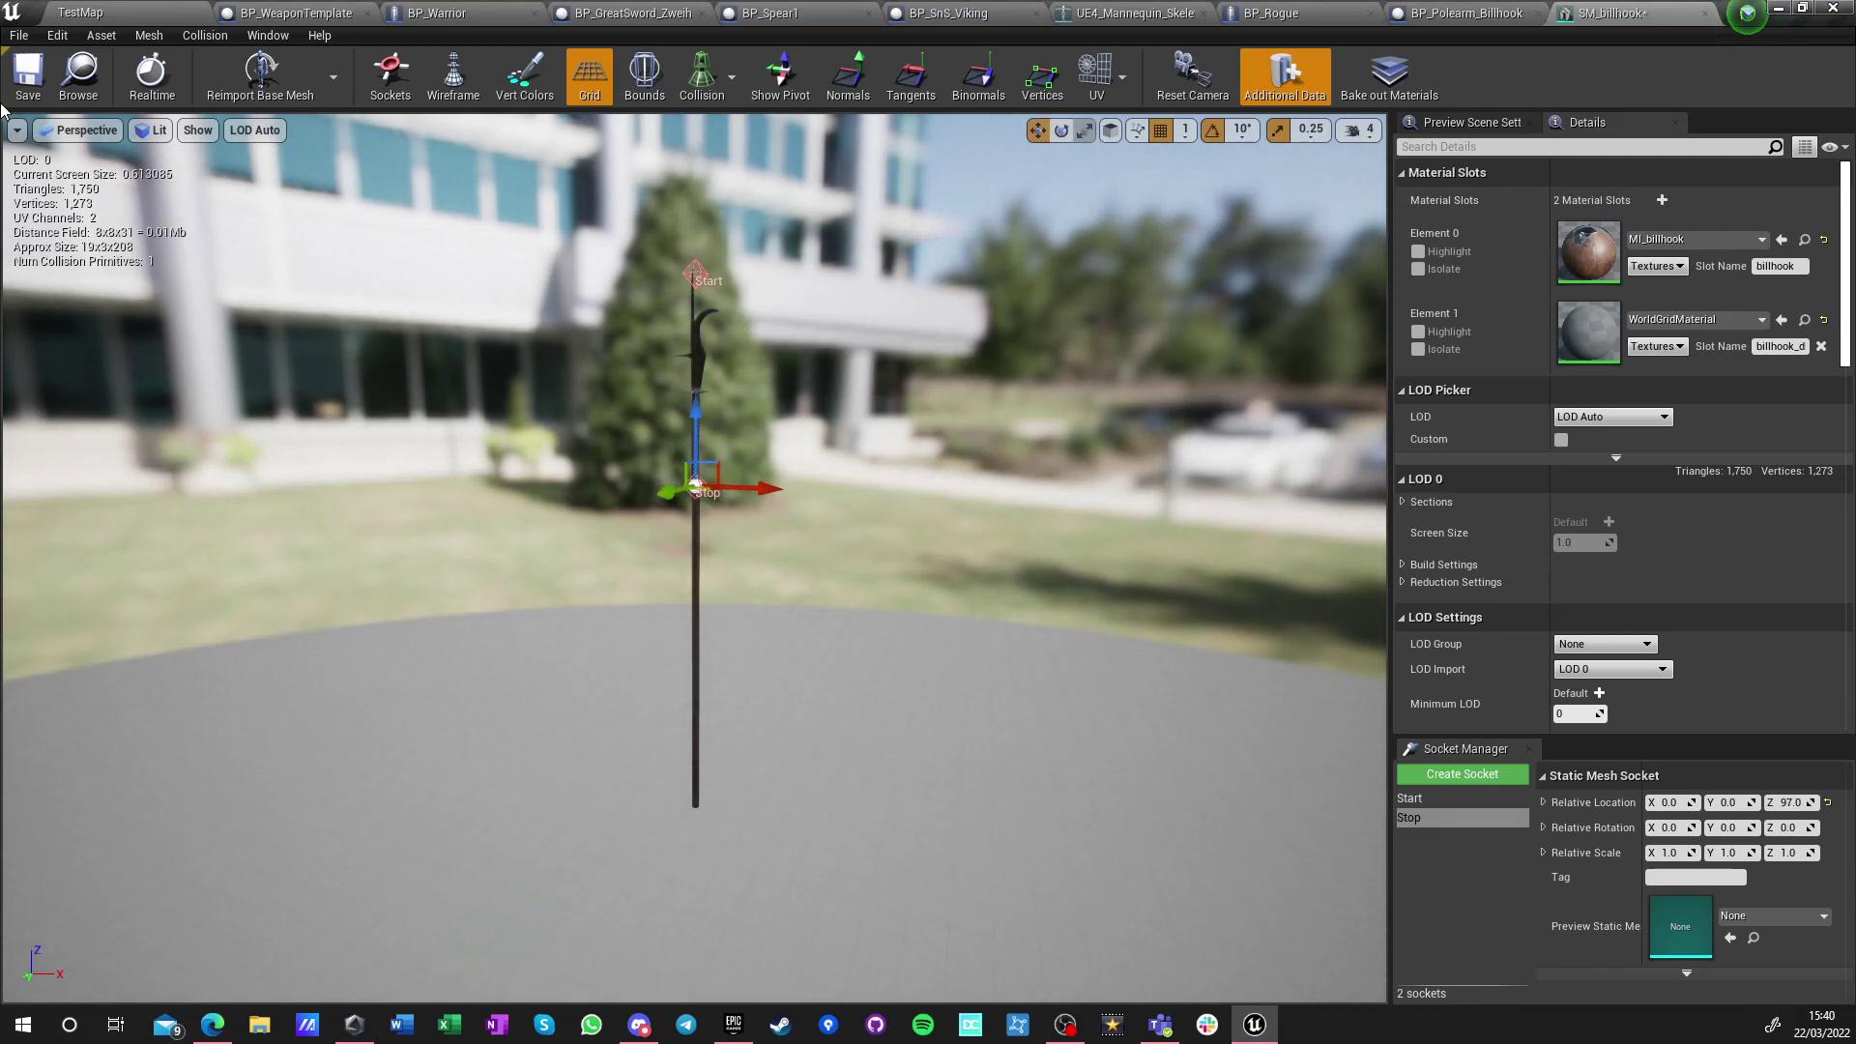
pyautogui.click(1705, 13)
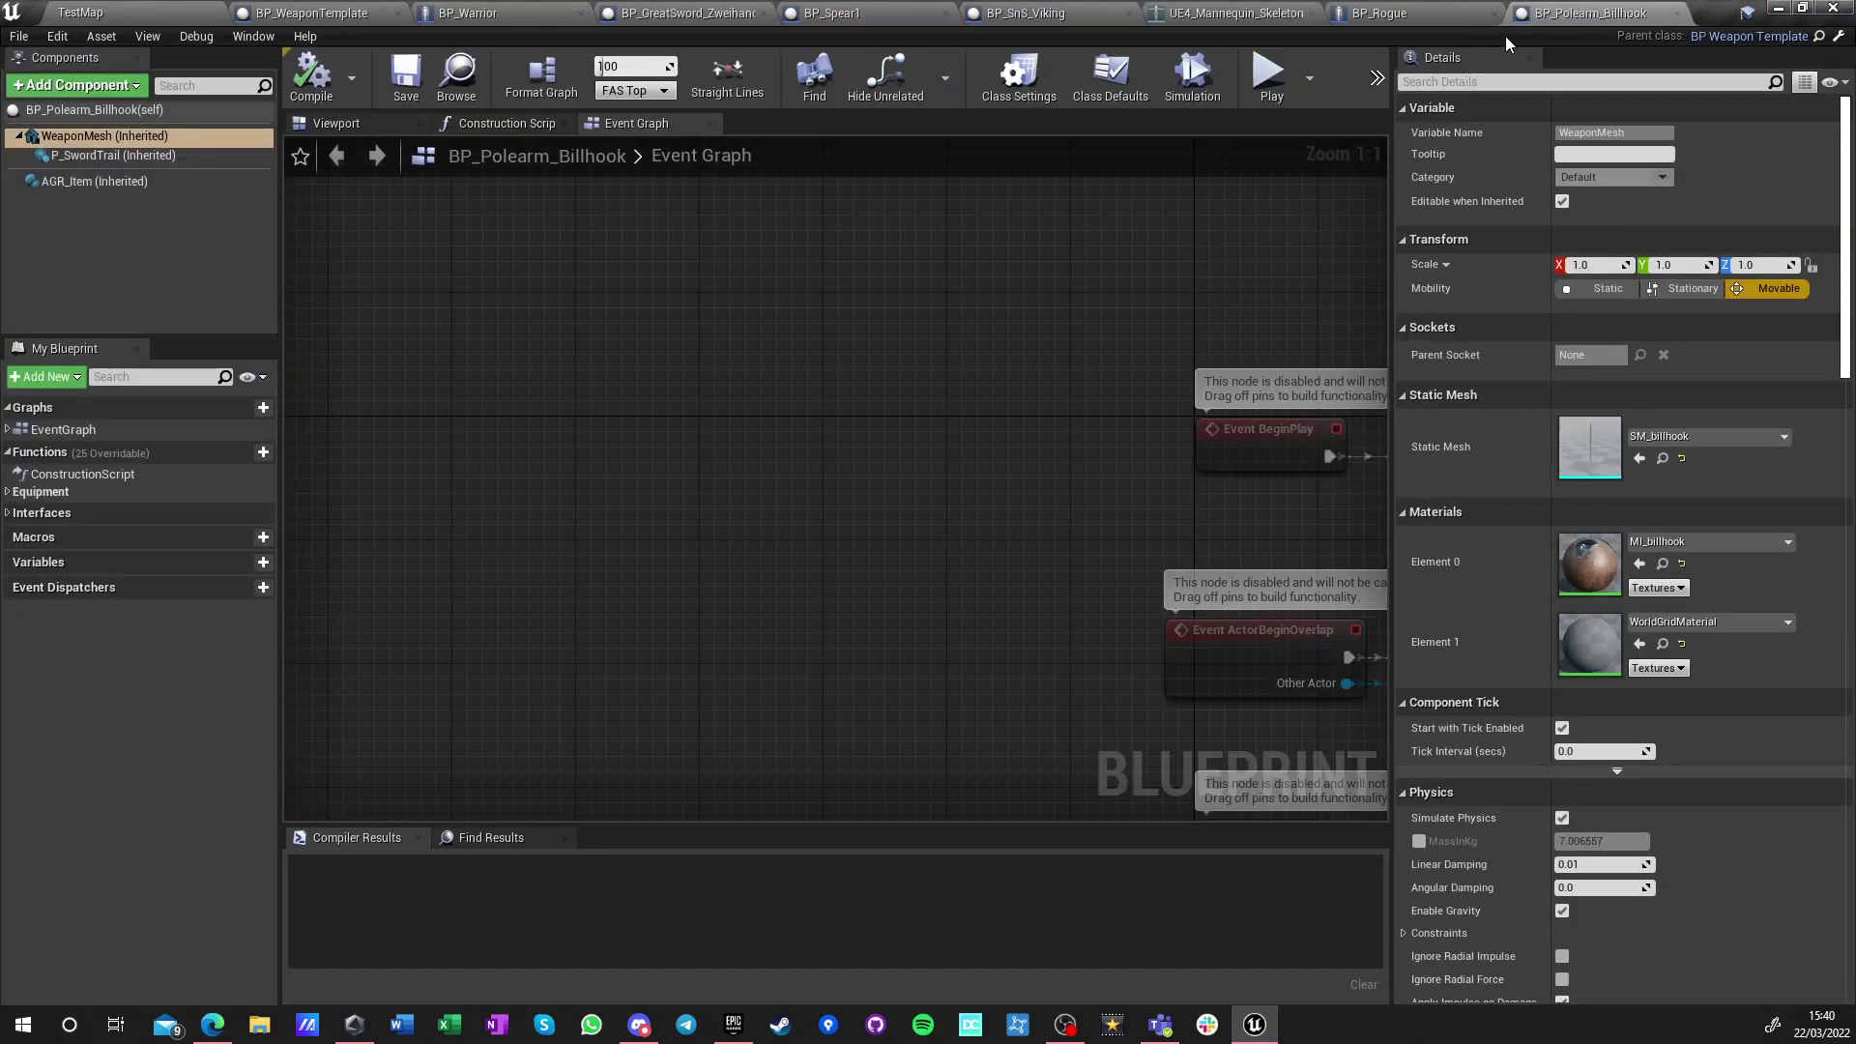
# Close the skeleton, weapon and character blueprint editors from BP_Polearm_Billhook through BP_Warrior, keeping BP_WeaponTemplate open
pyautogui.click(1674, 13)
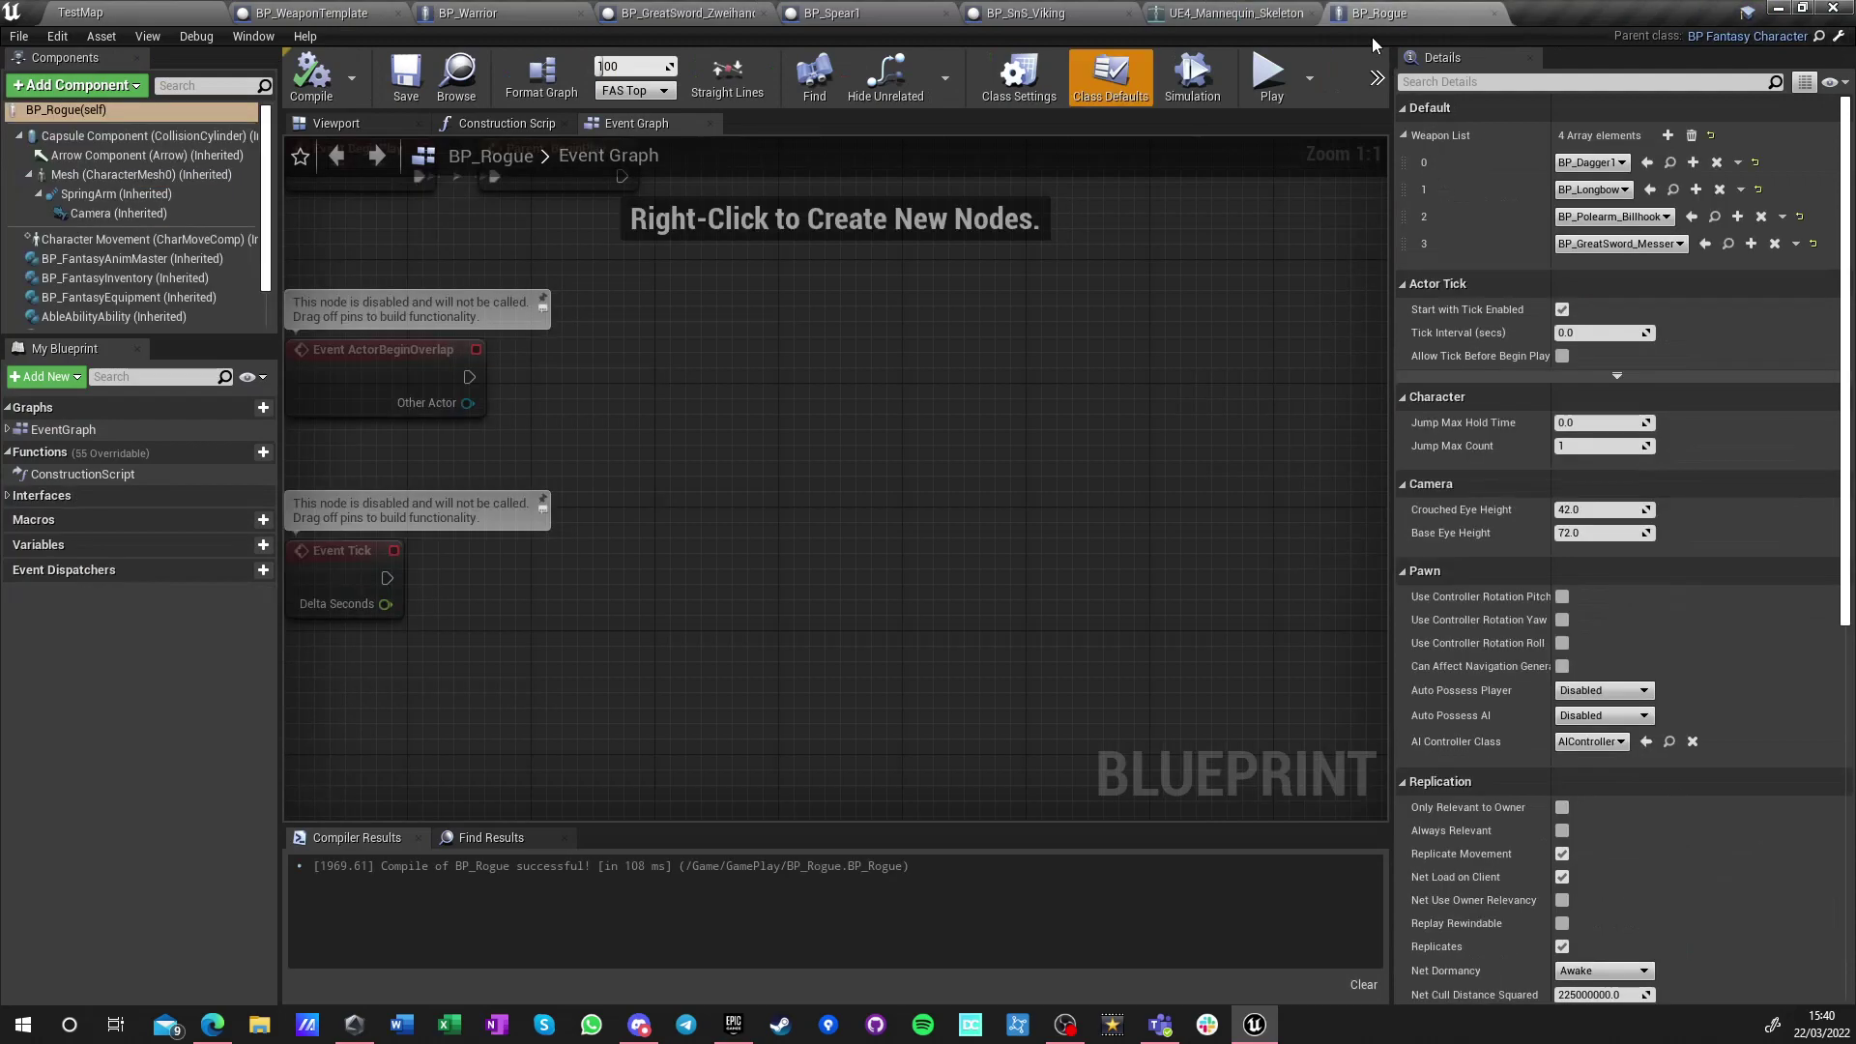
pyautogui.click(1493, 13)
pyautogui.click(1312, 14)
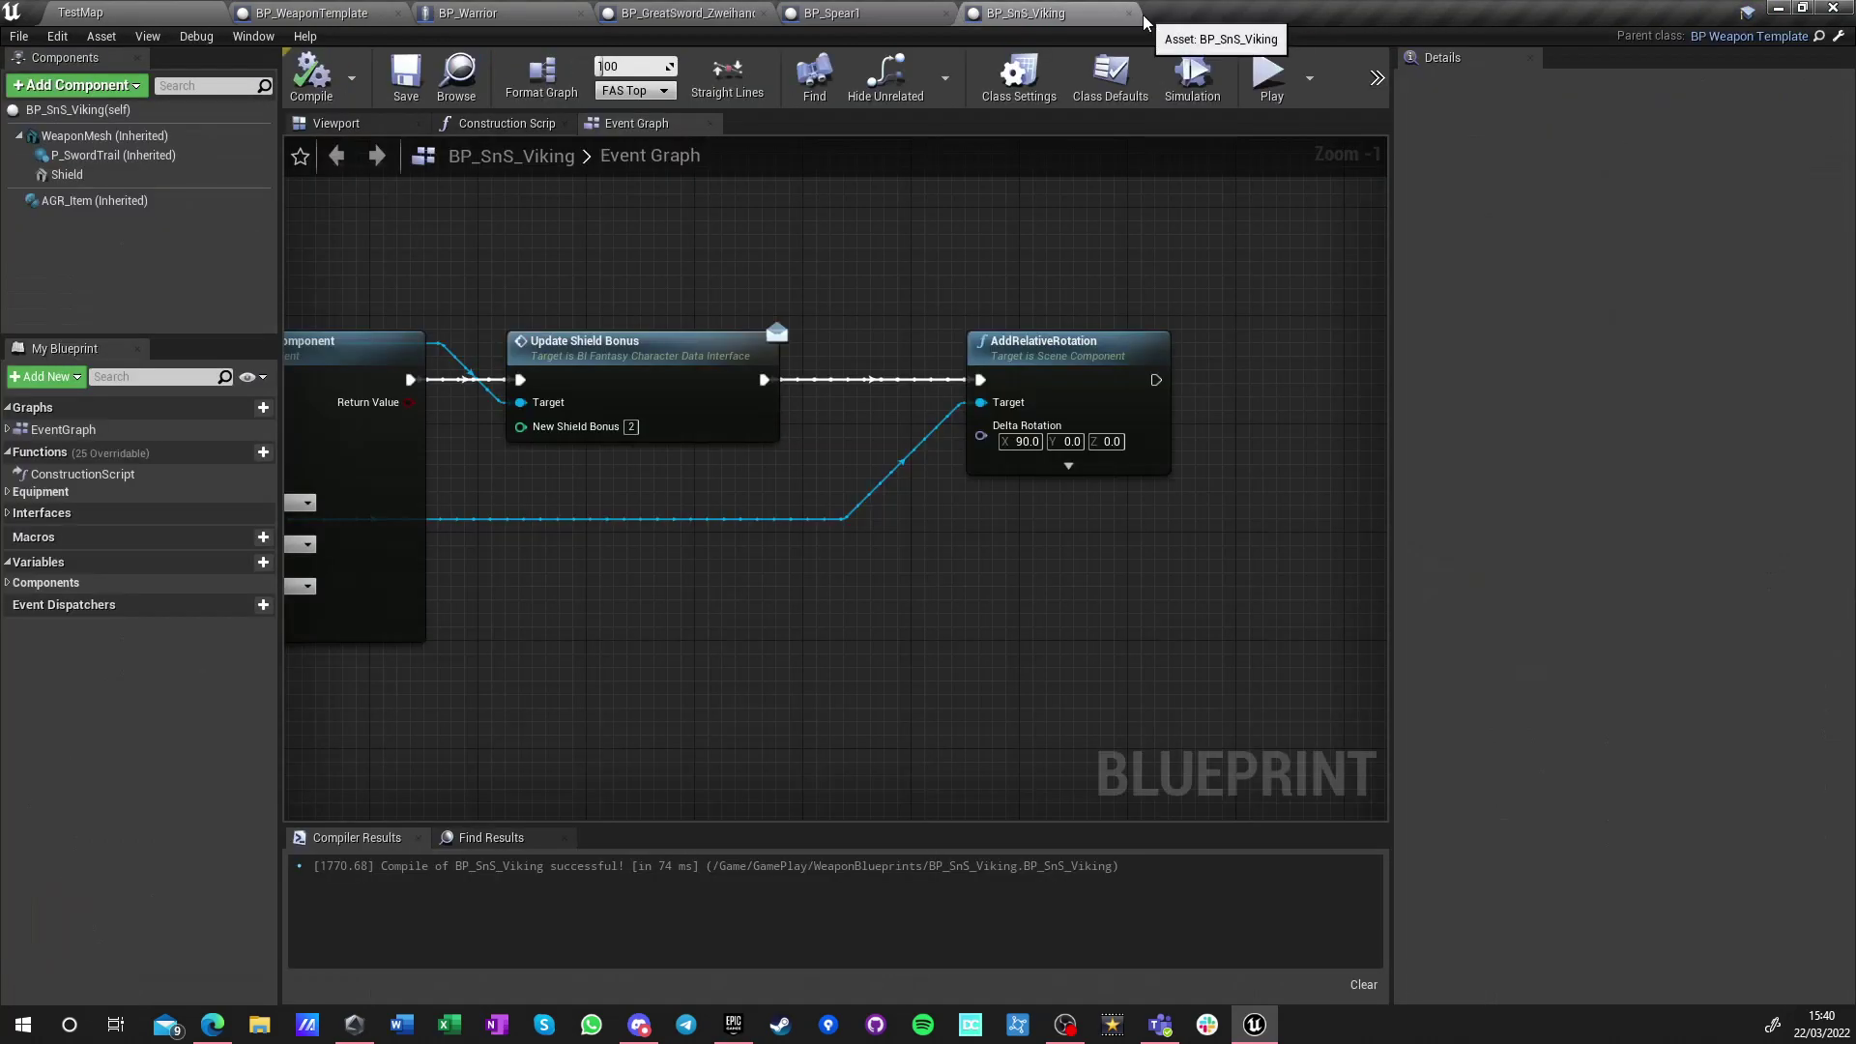
pyautogui.click(1128, 13)
pyautogui.click(945, 14)
pyautogui.click(762, 13)
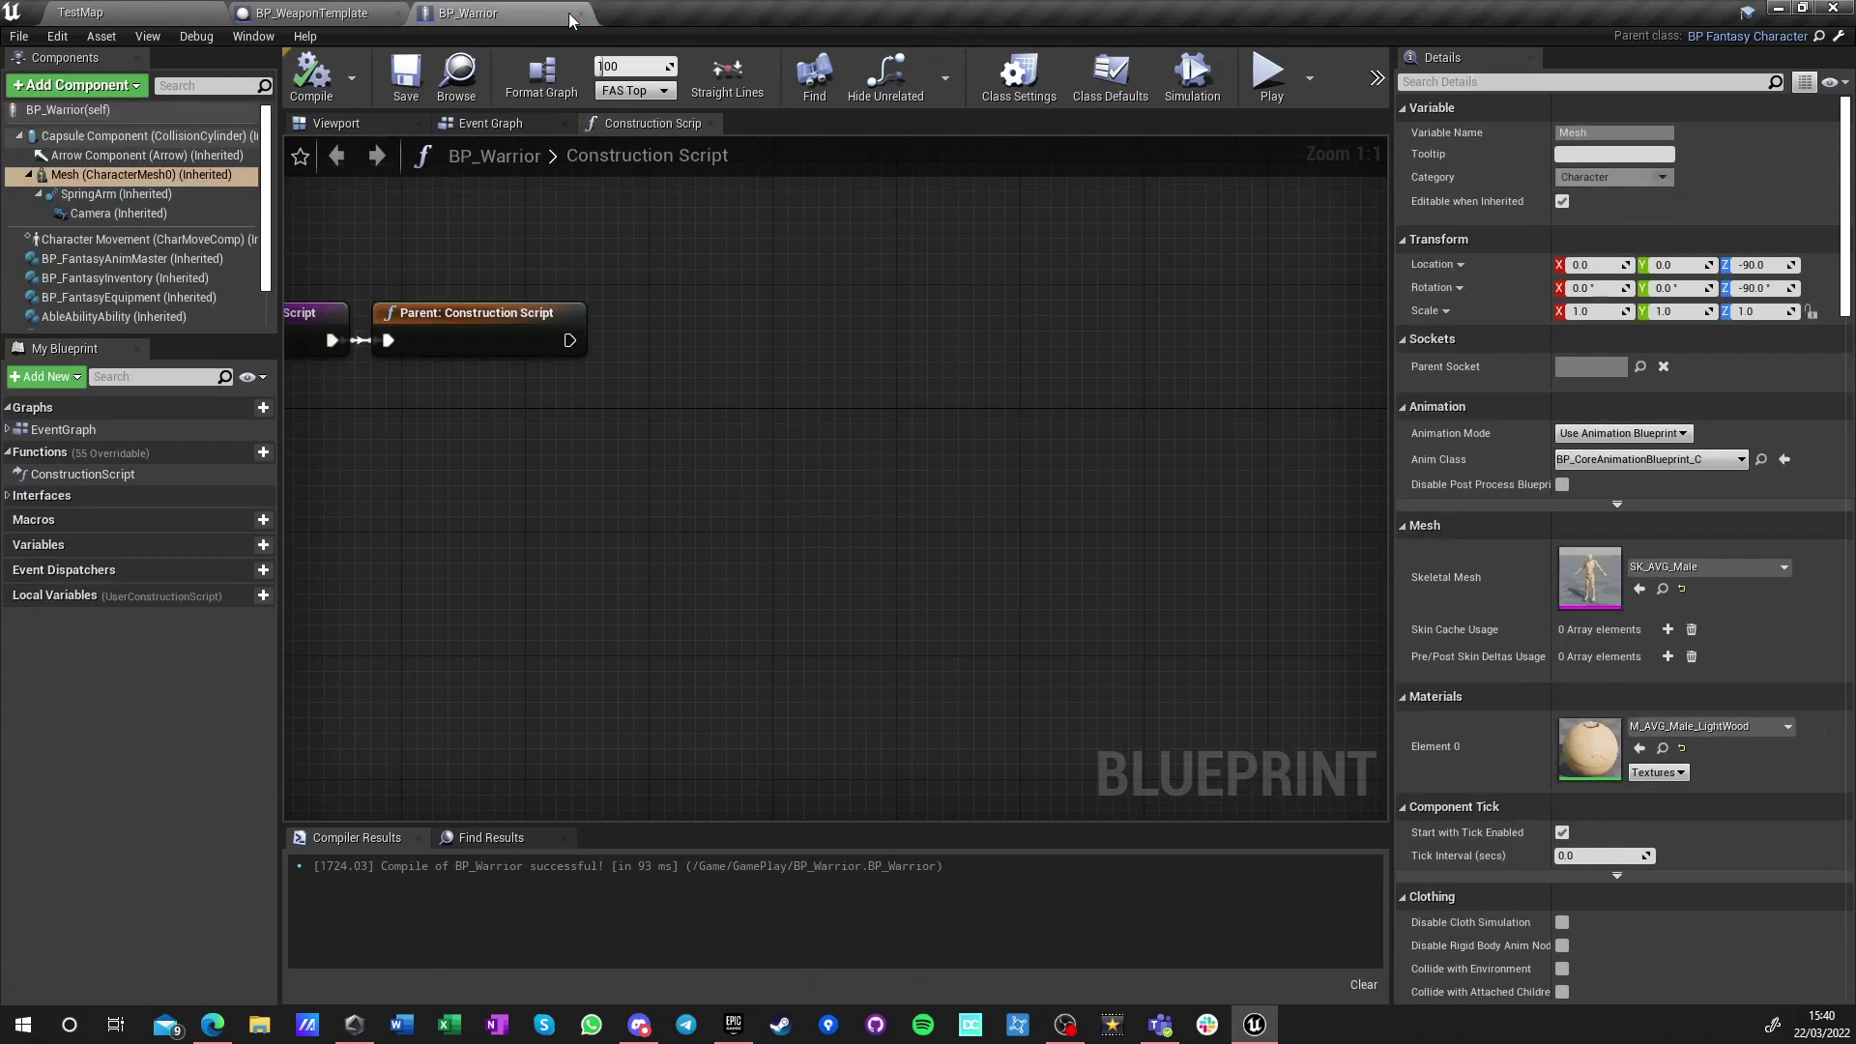
pyautogui.click(580, 14)
# Wrap the Weapon Mesh, Socket Rotation and AddRelativeRotation nodes in a comment reading "add relative rotation to mesh if necesary"
pyautogui.moveTo(787, 391); pyautogui.dragTo(1163, 651)
pyautogui.press('c')
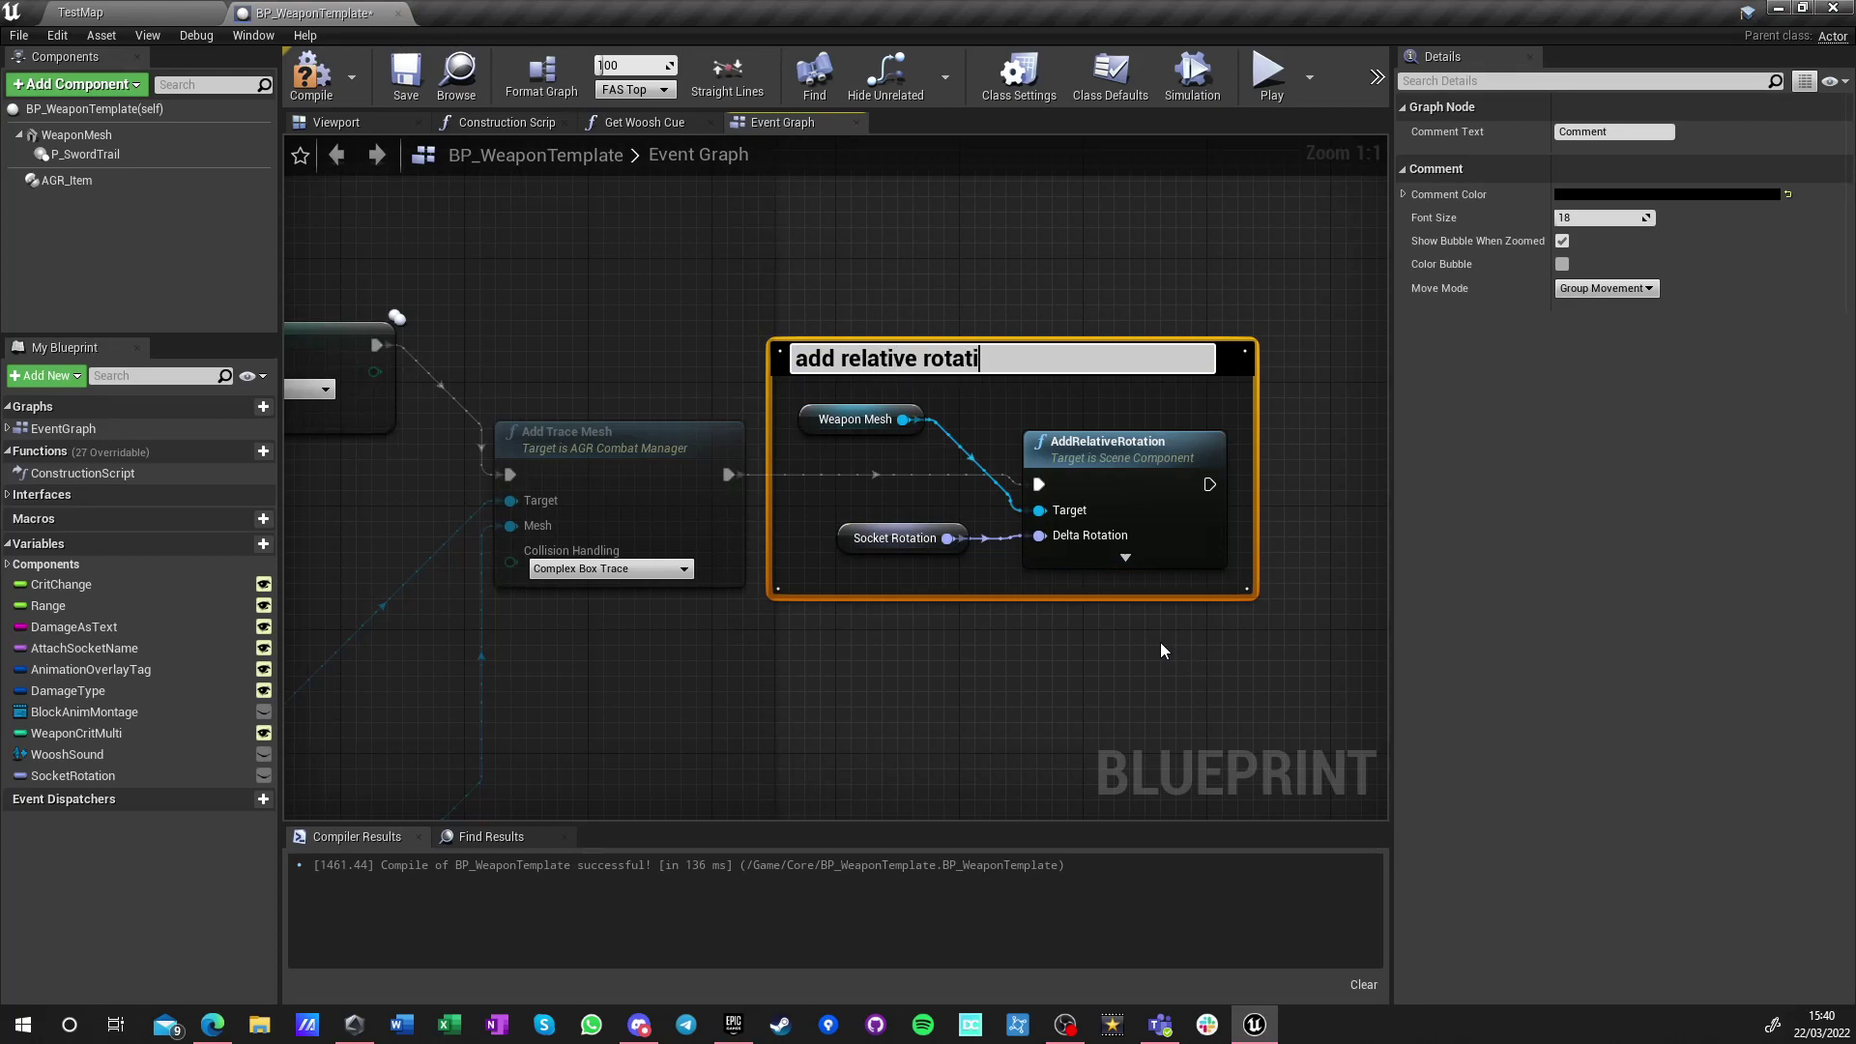
pyautogui.write('add relative rotation to mesh if necesary')
pyautogui.press('Return')
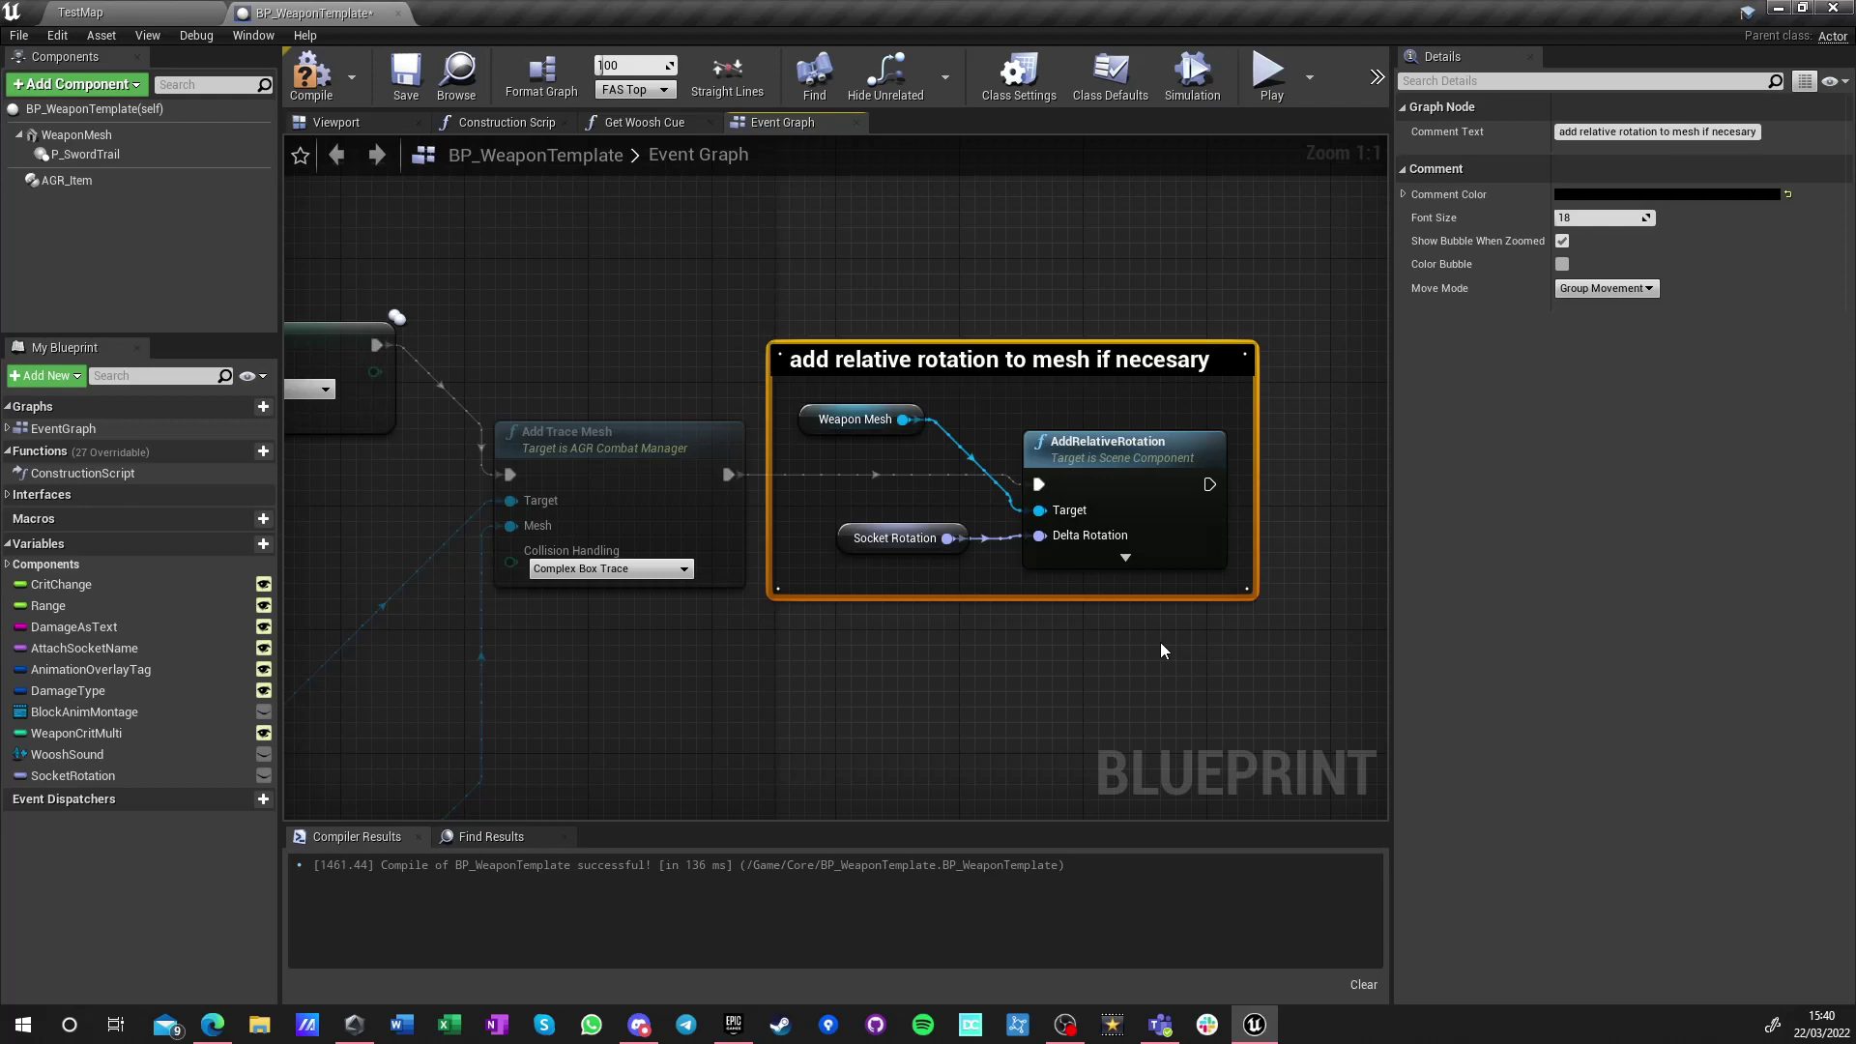
# Shift the comment block slightly away from Add Trace Mesh, compile and save BP_WeaponTemplate, and close its editor
pyautogui.moveTo(981, 357); pyautogui.dragTo(1049, 366)
pyautogui.click(306, 80)
pyautogui.click(407, 71)
pyautogui.click(406, 13)
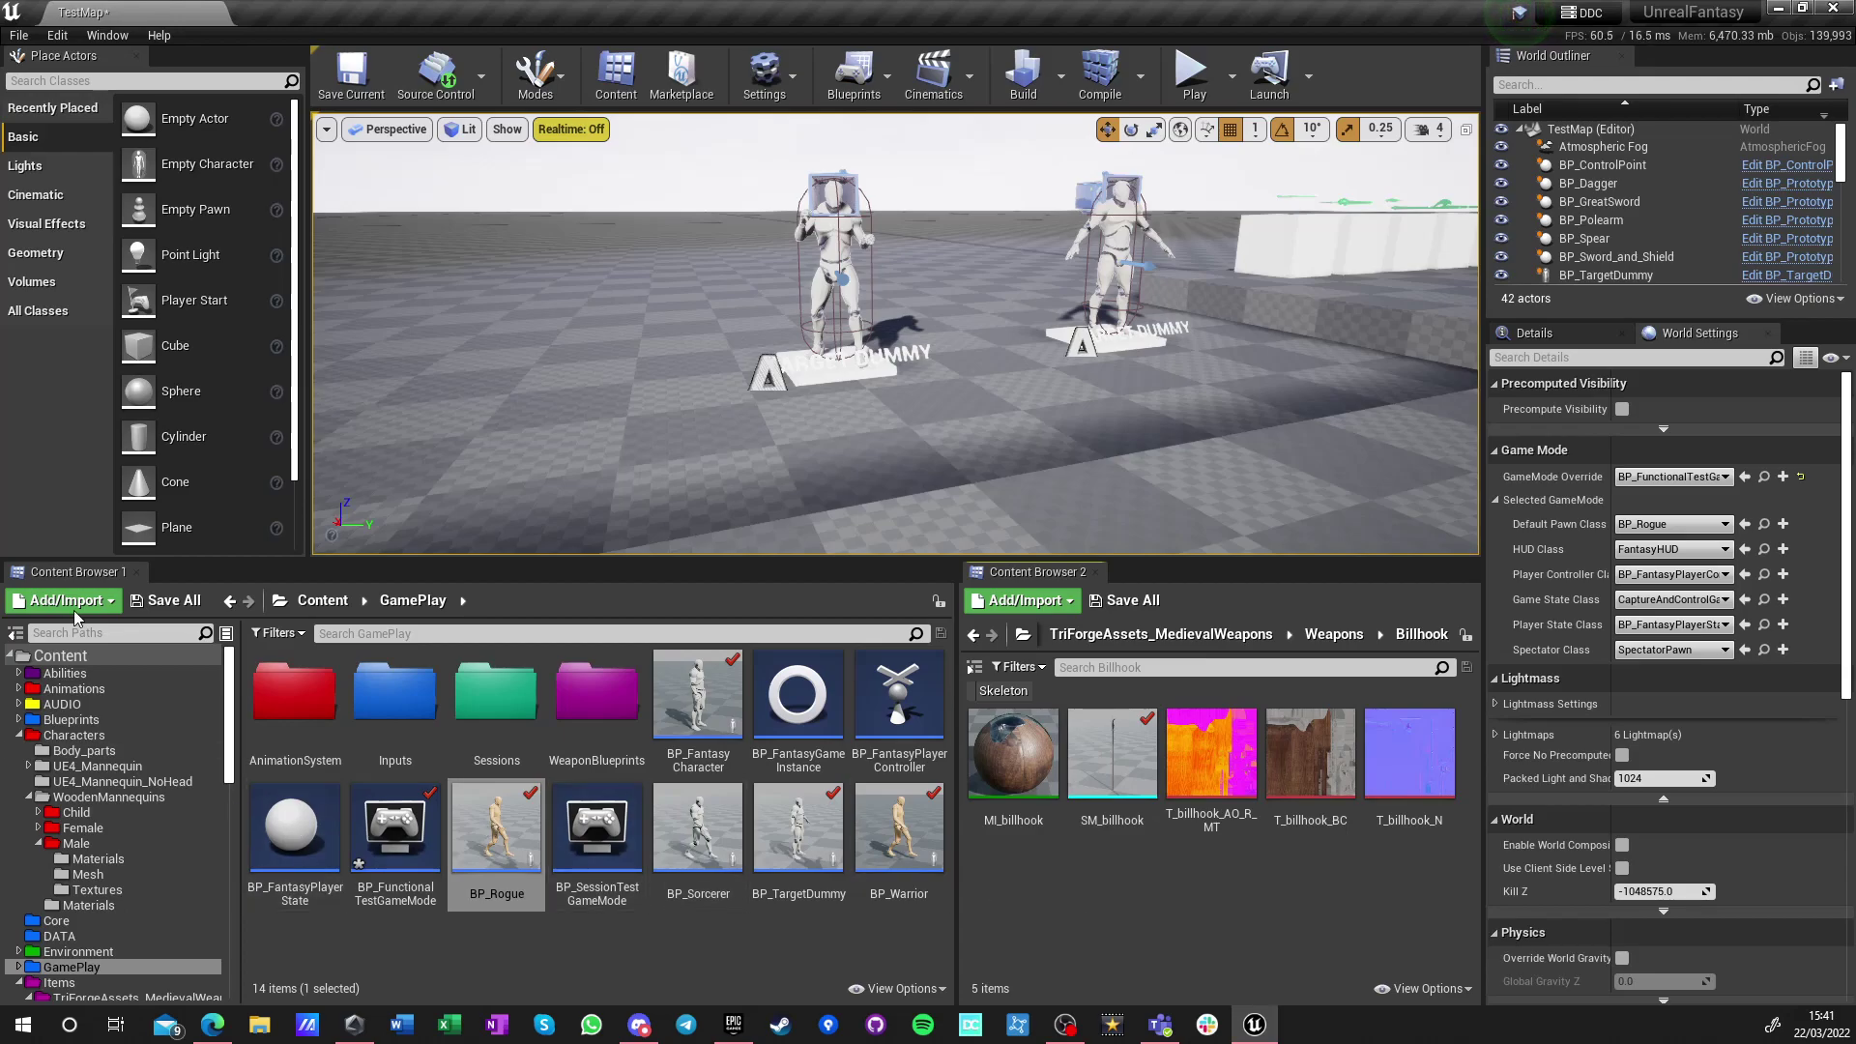
# Save all modified project content and confirm the save
pyautogui.click(167, 601)
pyautogui.click(1097, 690)
pyautogui.click(664, 953)
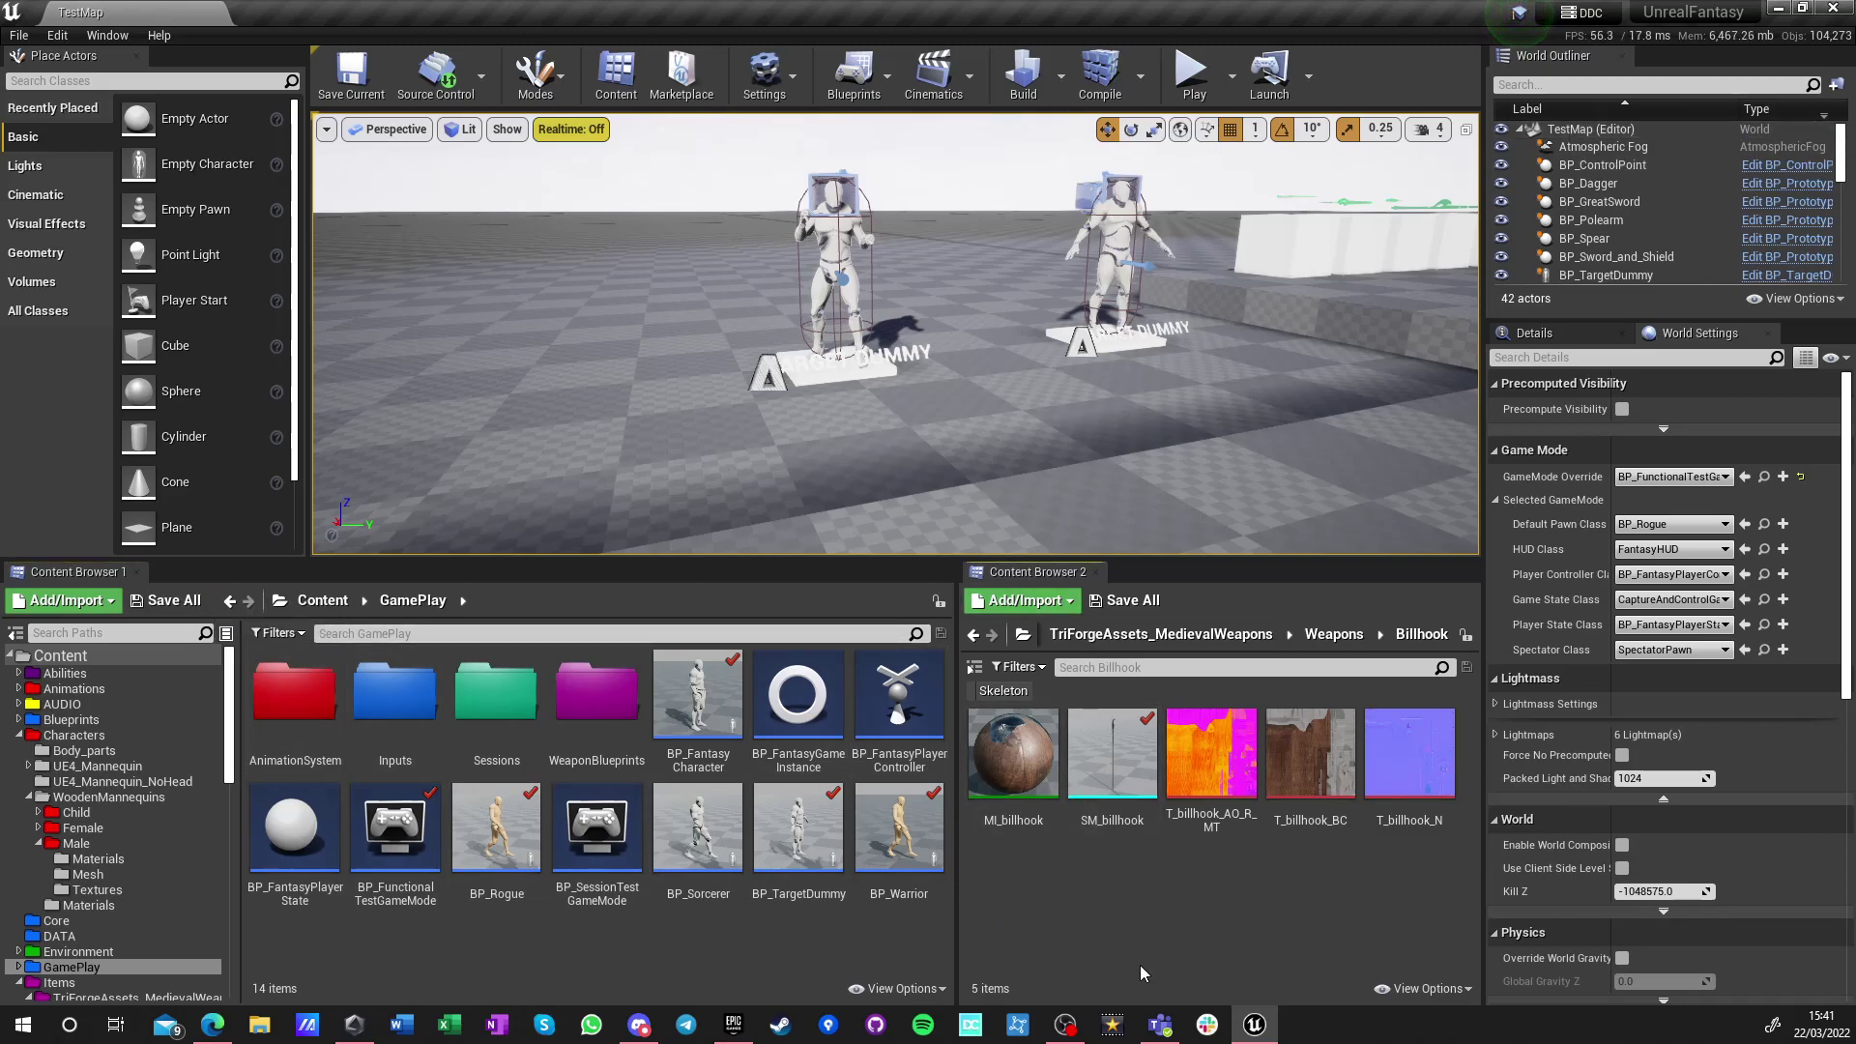
pyautogui.click(1064, 1023)
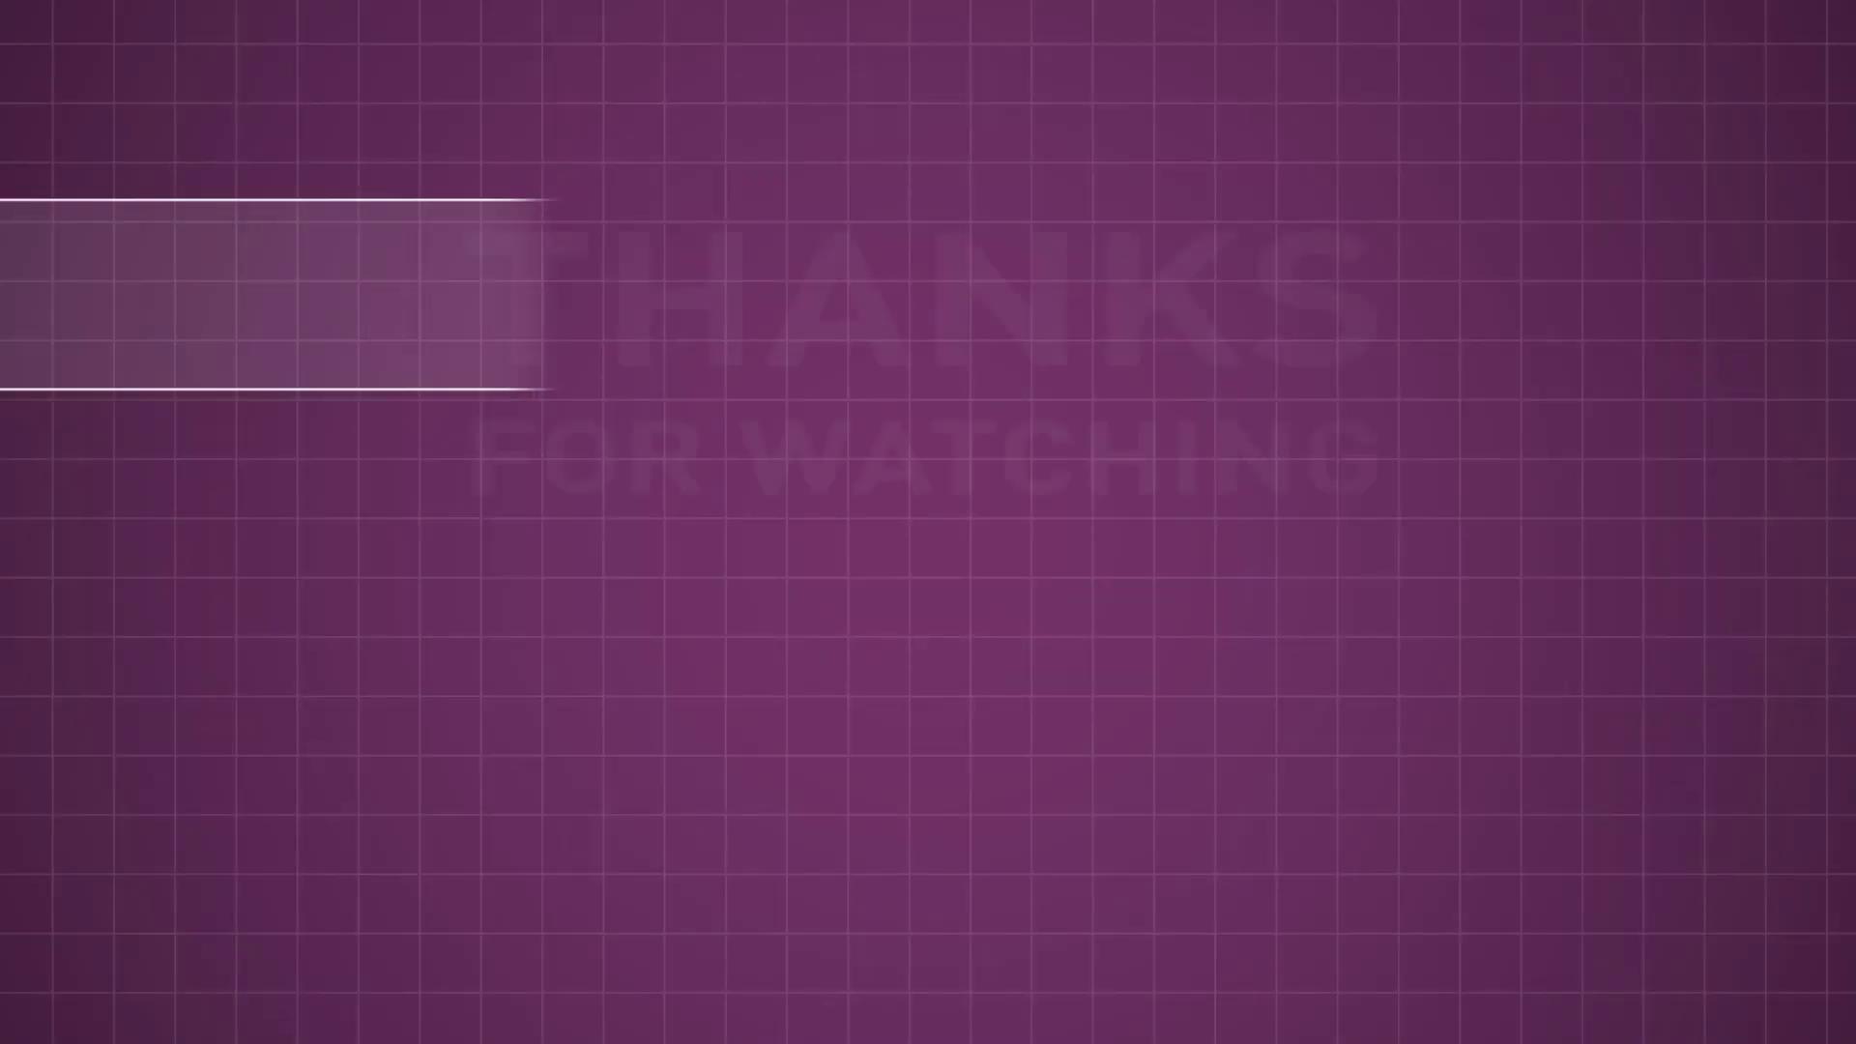